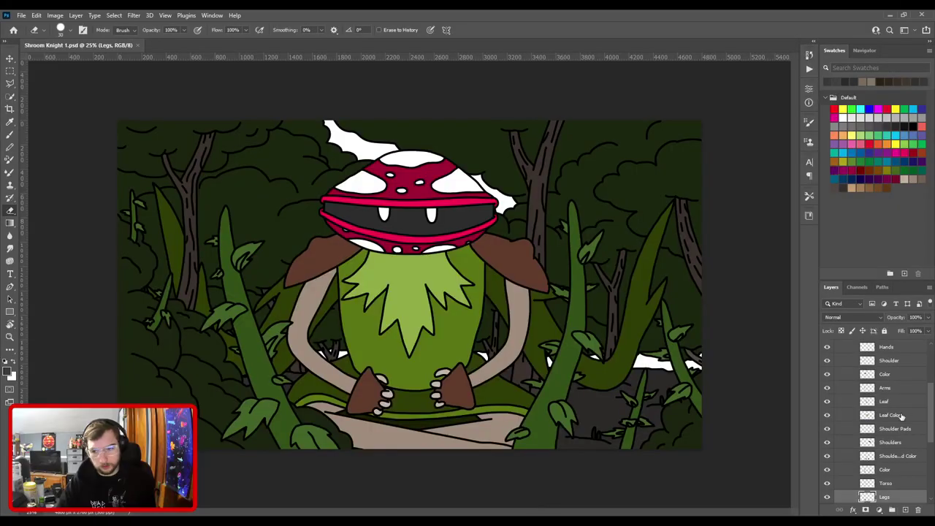
Show the TO DO? notes layer and select it.
drag(925, 432, 930, 365)
click(827, 357)
click(870, 357)
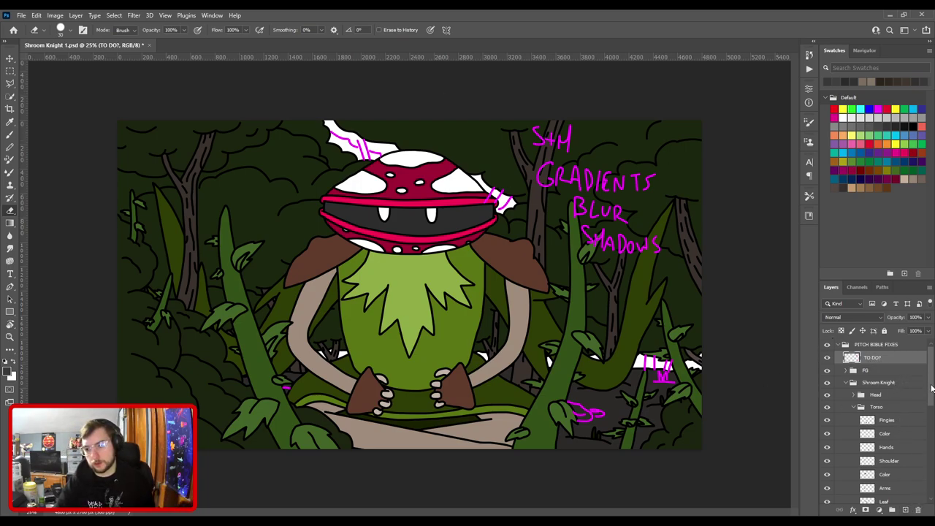
Add a new layer beneath the BG group and choose black for the Brush tool.
scroll(931, 389, down, 5)
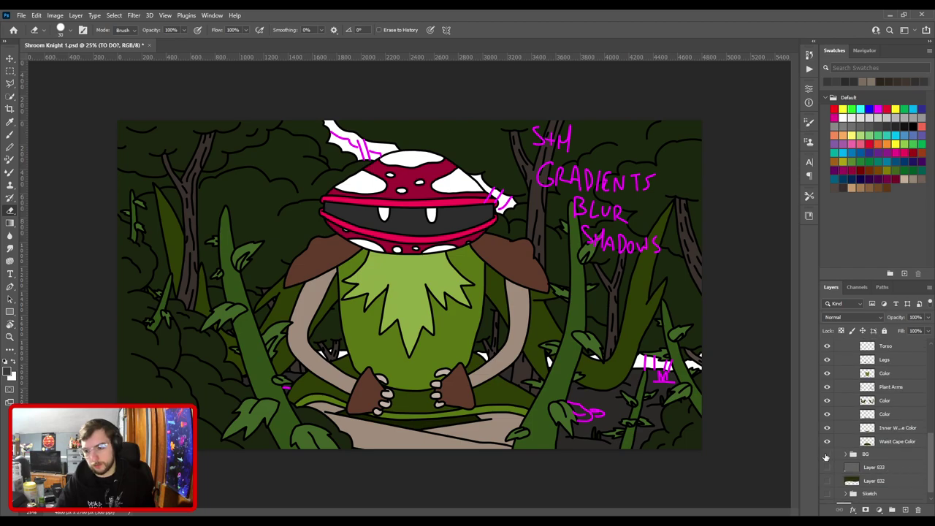
click(825, 454)
click(826, 454)
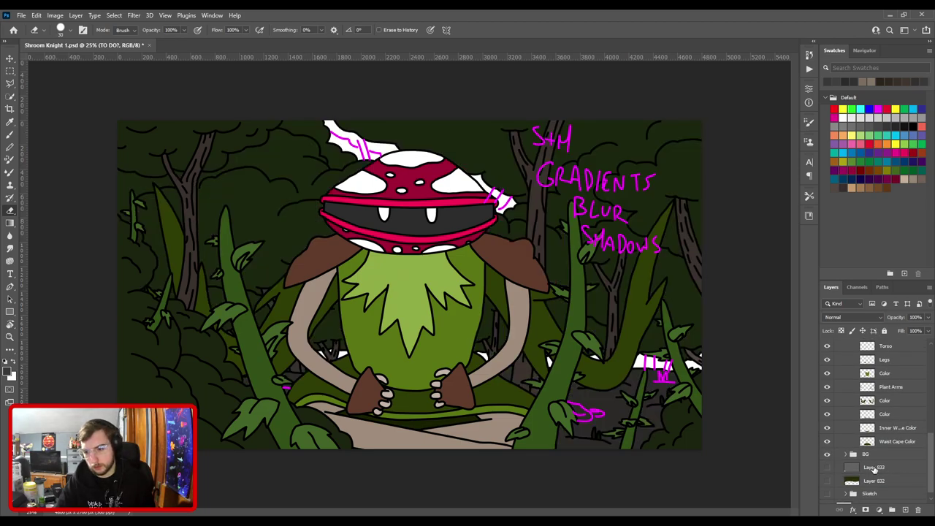
click(874, 468)
click(904, 510)
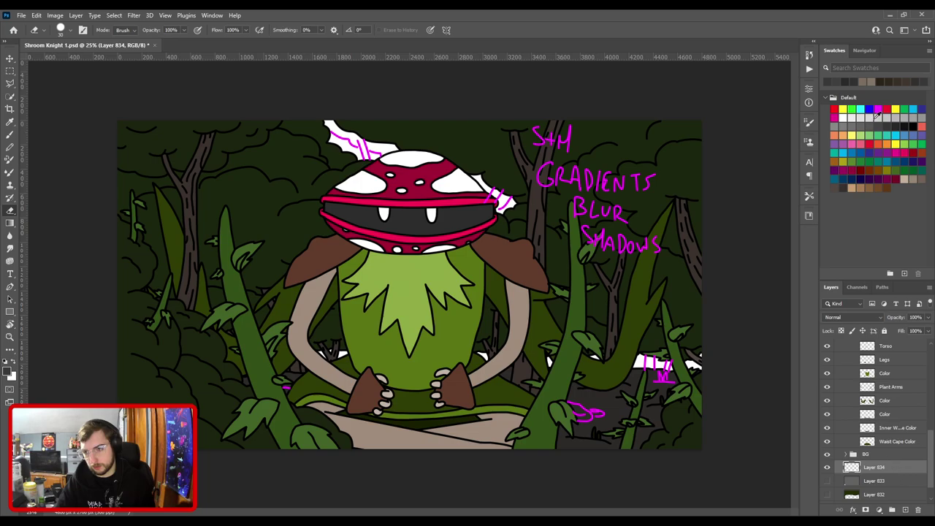
click(912, 126)
key(b)
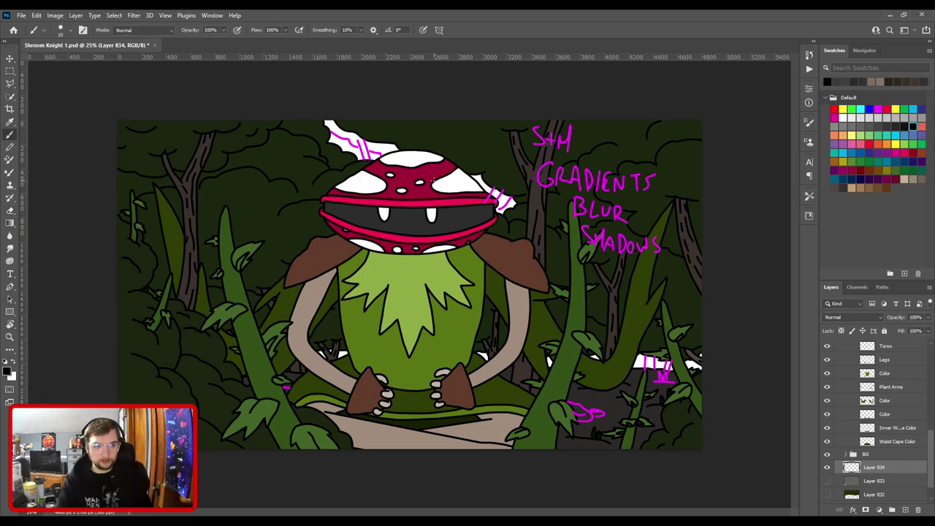
Undo the trial ink stroke near the mushroom cap and delete the new layer beneath the BG group.
key(ctrl+plus)
mouse_move(369, 129)
mouse_down()
mouse_move(486, 350)
mouse_move(521, 340)
mouse_move(399, 238)
mouse_move(406, 280)
mouse_move(394, 233)
mouse_up()
key(ctrl+plus)
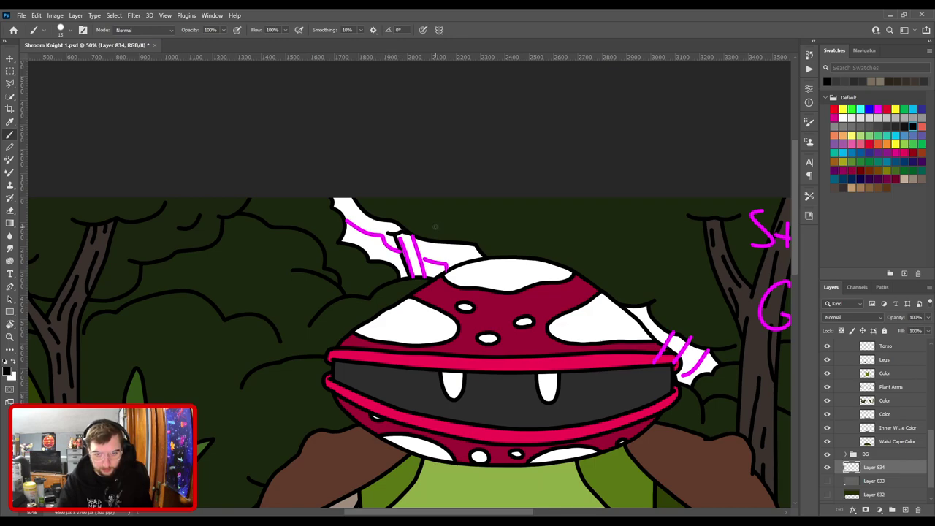
key(ctrl+z)
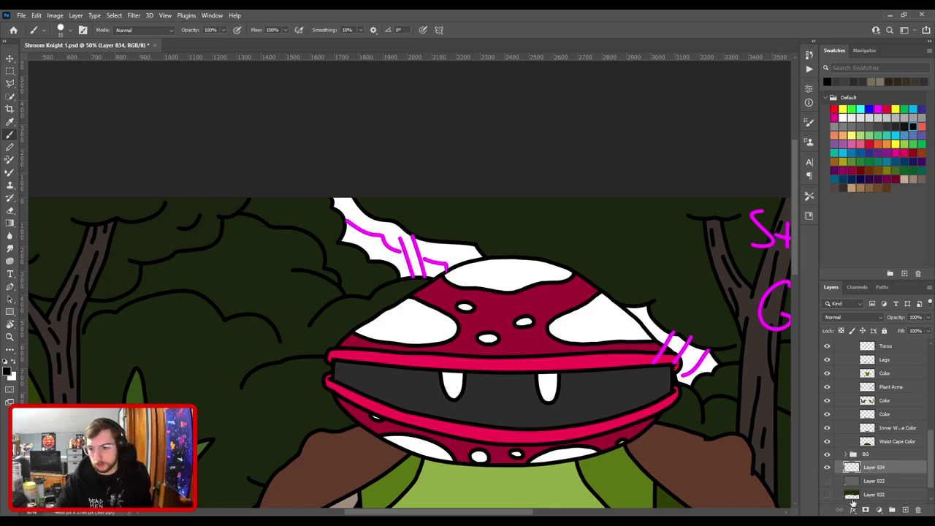
key(Delete)
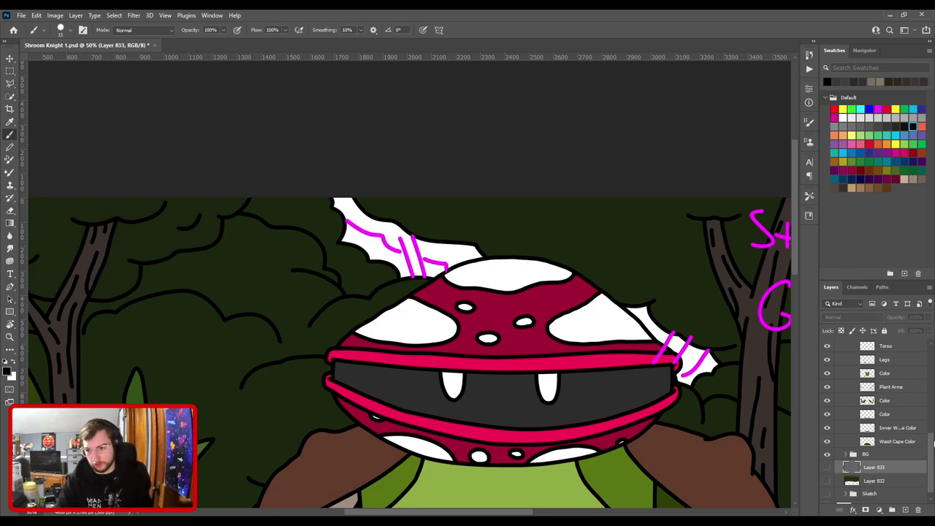
Add a new layer directly above the TO DO? notes layer.
drag(932, 442, 926, 348)
click(888, 358)
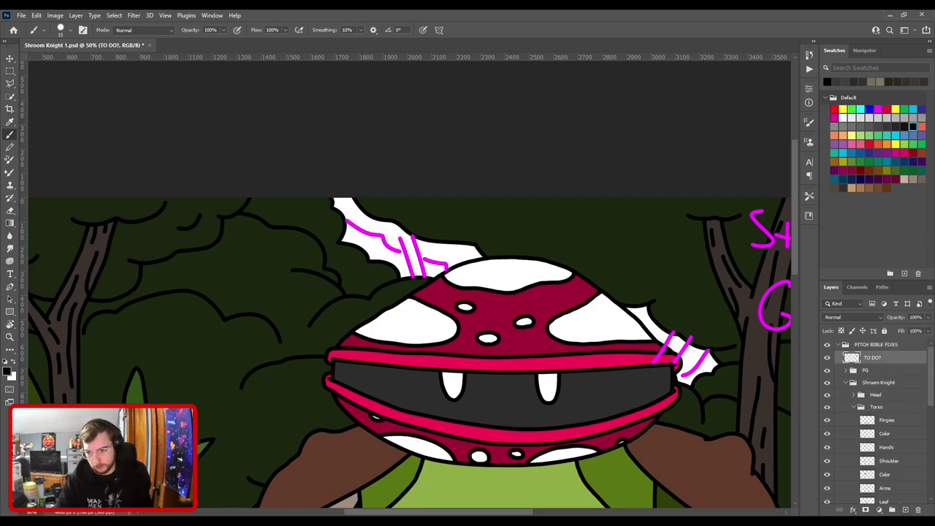
click(905, 511)
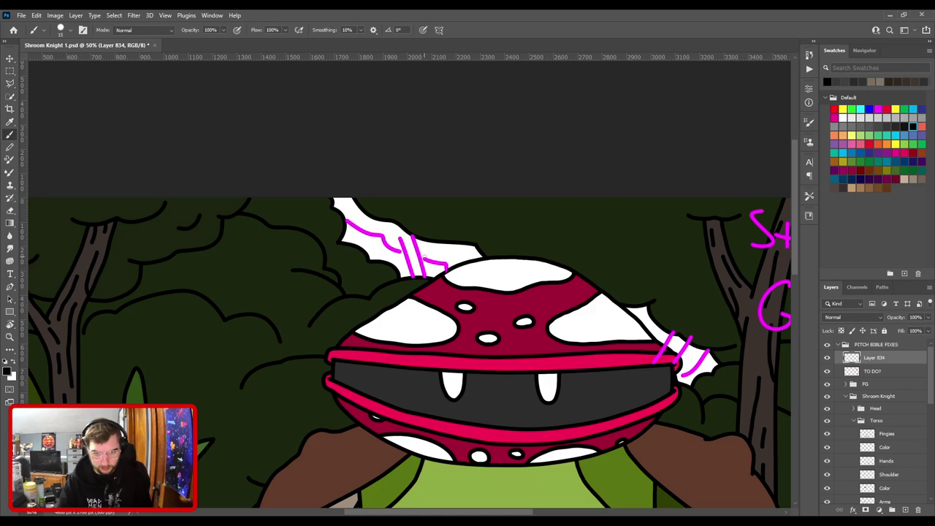
Try inking the tree trunk's edges over the magenta guides in the white gap left of the mushroom cap.
mouse_move(391, 219)
mouse_down()
mouse_move(414, 276)
mouse_move(425, 268)
mouse_move(418, 224)
mouse_up()
key(ctrl+z)
mouse_move(425, 278)
mouse_down()
mouse_move(415, 218)
mouse_move(422, 276)
mouse_up()
key(ctrl+z)
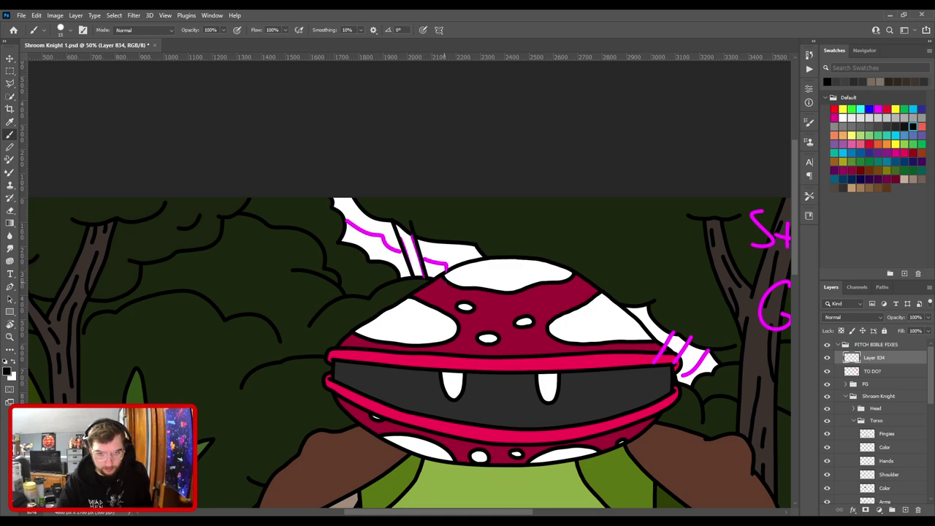
key(ctrl+z)
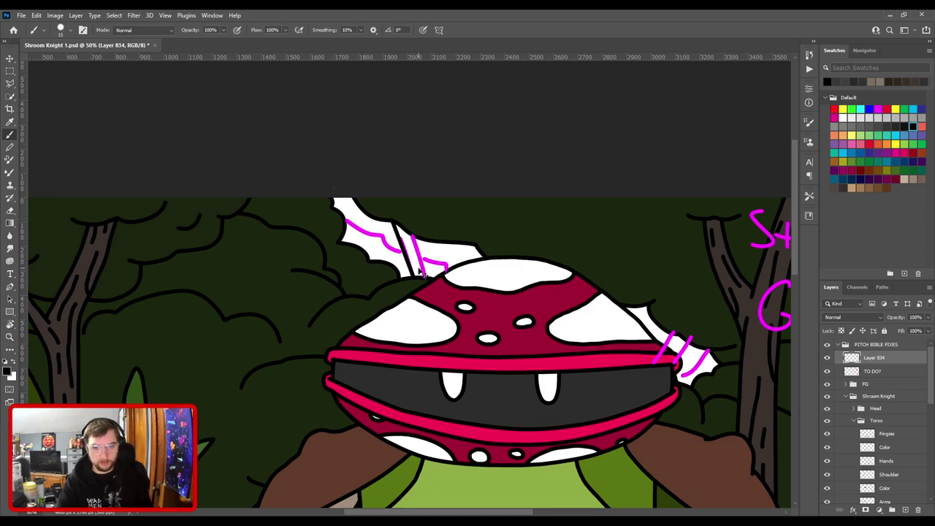
key(ctrl+z)
Try a lower canopy edge and trunk line in the gap left of the cap, and erase the strokes with an enlarged eraser.
mouse_move(392, 245)
mouse_down()
mouse_move(431, 248)
mouse_move(400, 249)
mouse_up()
key(w)
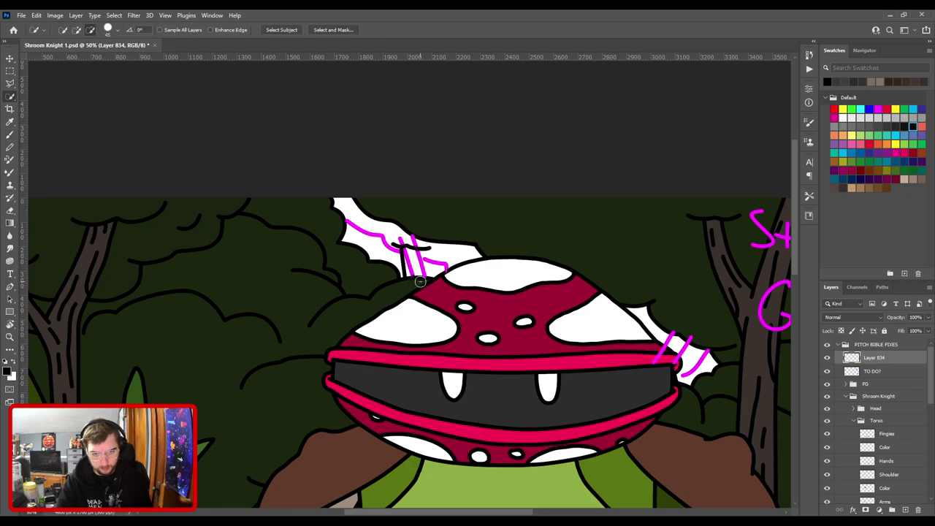
key(e)
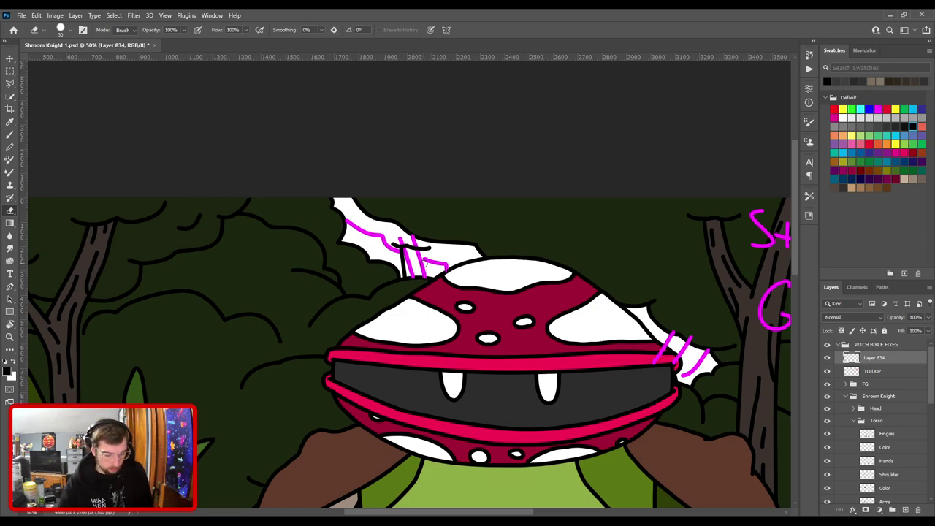
key(b)
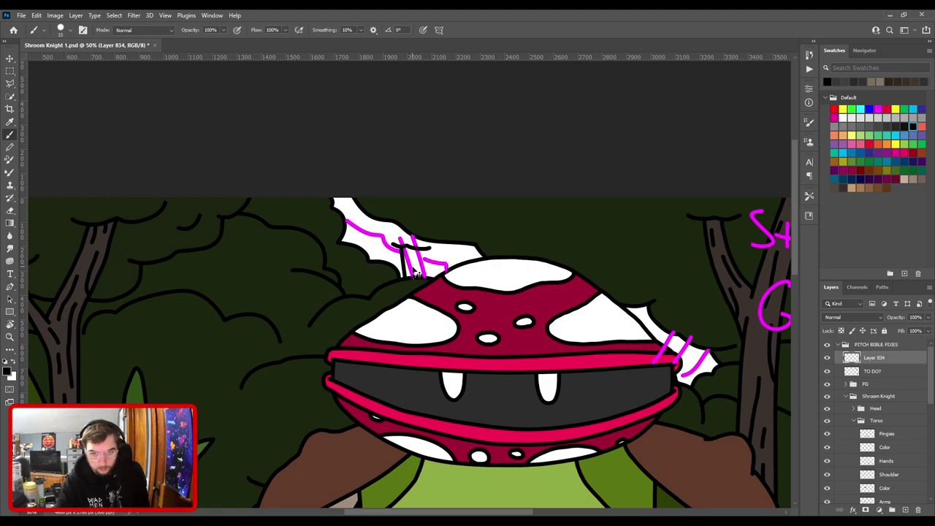
key(e)
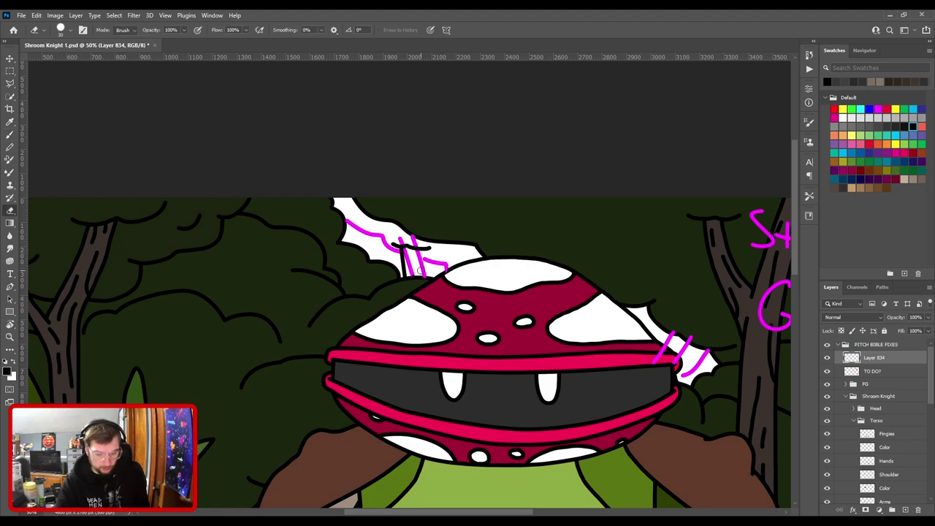
mouse_move(414, 280)
mouse_down()
mouse_move(400, 252)
mouse_move(427, 249)
mouse_up()
key(bracketright)
key(bracketright)
key(bracketright)
key(bracketright)
key(bracketright)
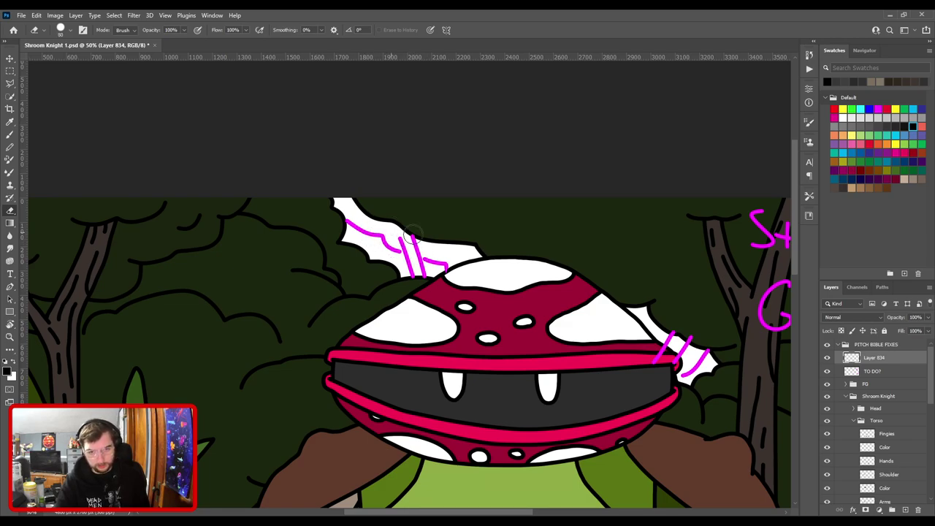
Ink the distant trunk's two edges and the curved canopy line above it in the white gap left of the mushroom cap.
key(b)
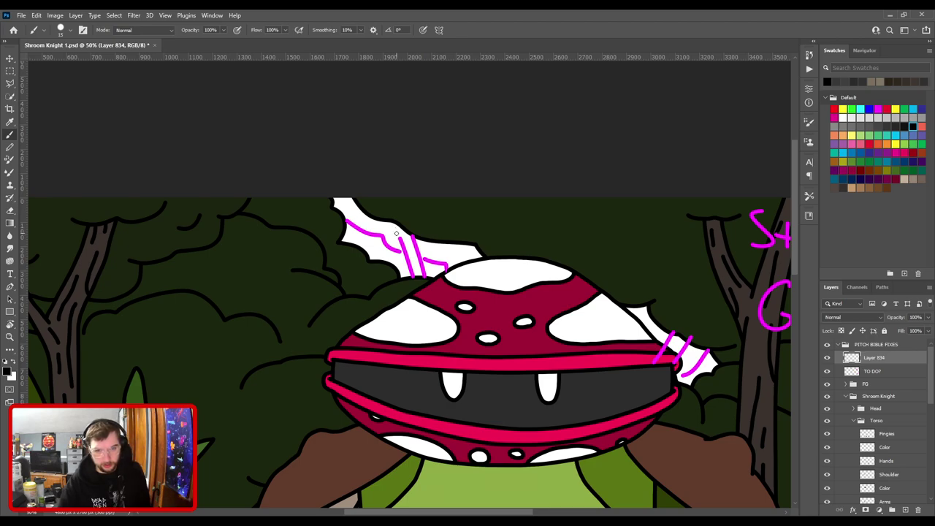
drag(410, 278, 398, 235)
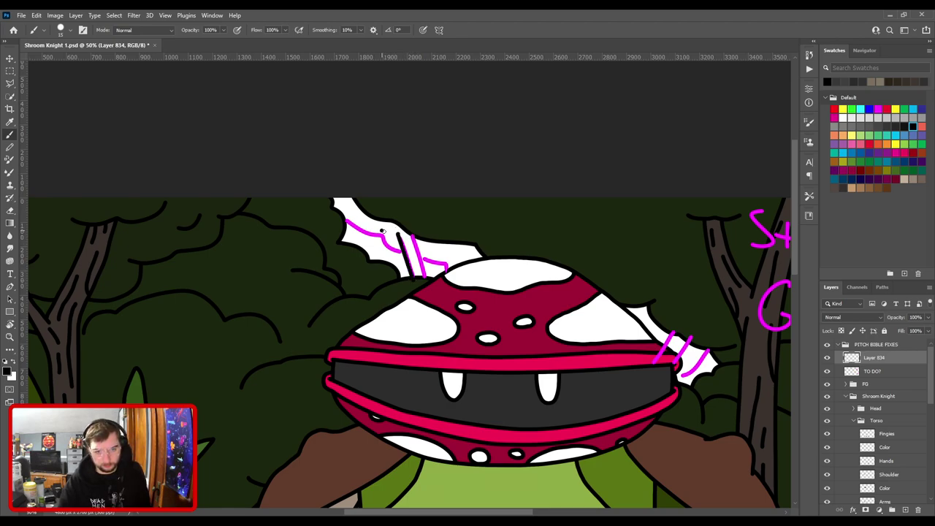
drag(390, 234, 406, 231)
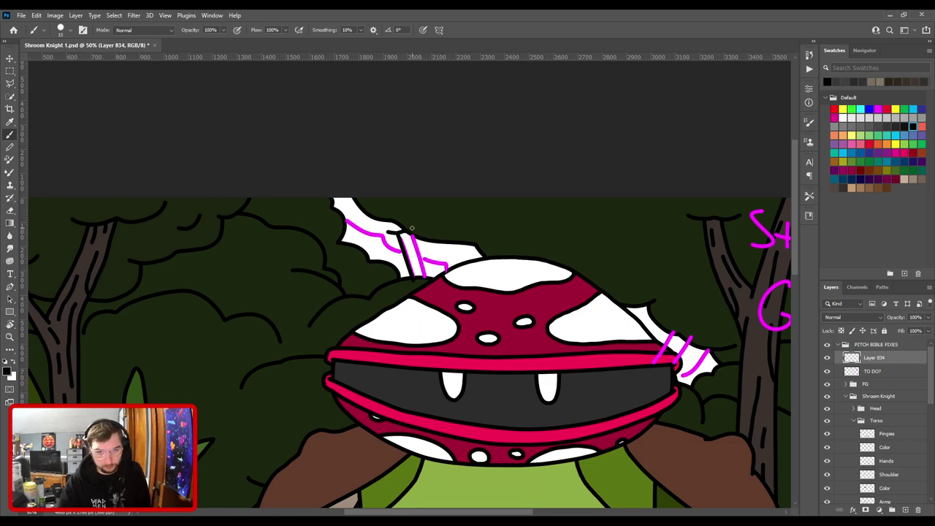
key(ctrl+z)
drag(390, 233, 428, 230)
drag(425, 277, 412, 235)
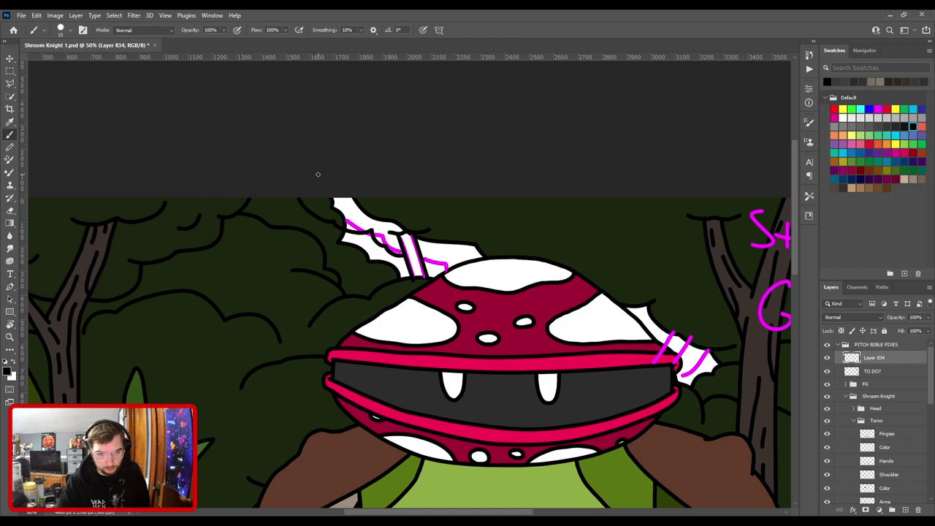
Continue the black bush outline from the left gap's trunk across the top of the mushroom cap.
drag(439, 261, 482, 283)
drag(557, 293, 374, 195)
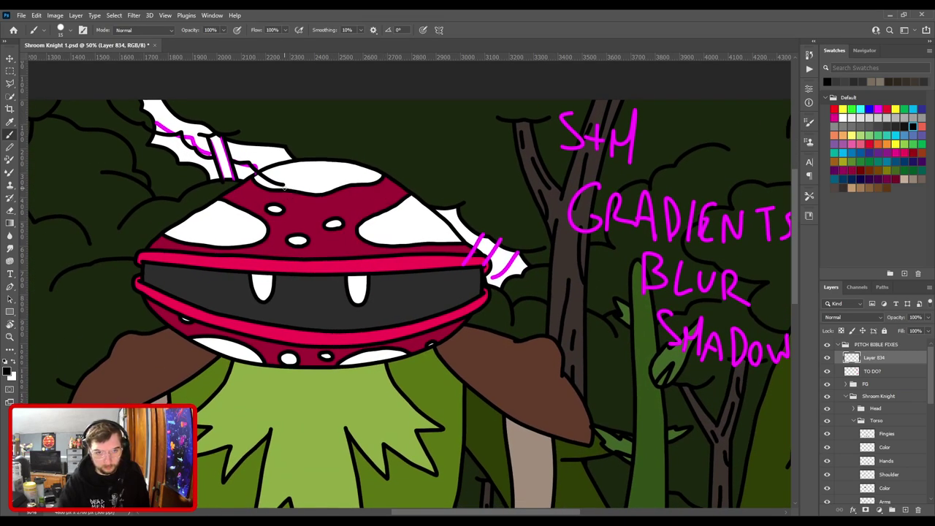
mouse_move(284, 186)
mouse_down()
mouse_move(331, 185)
mouse_move(377, 157)
mouse_up()
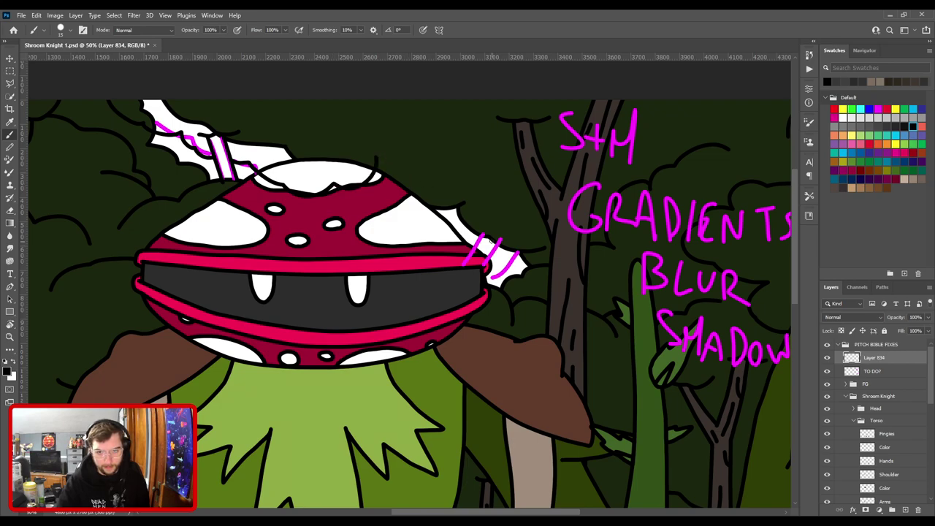
Ink a slanted tree trunk and the bush outlines on both sides of it in the white gap right of the mushroom cap.
drag(482, 232, 440, 295)
key(ctrl+z)
drag(485, 225, 434, 305)
drag(504, 234, 459, 305)
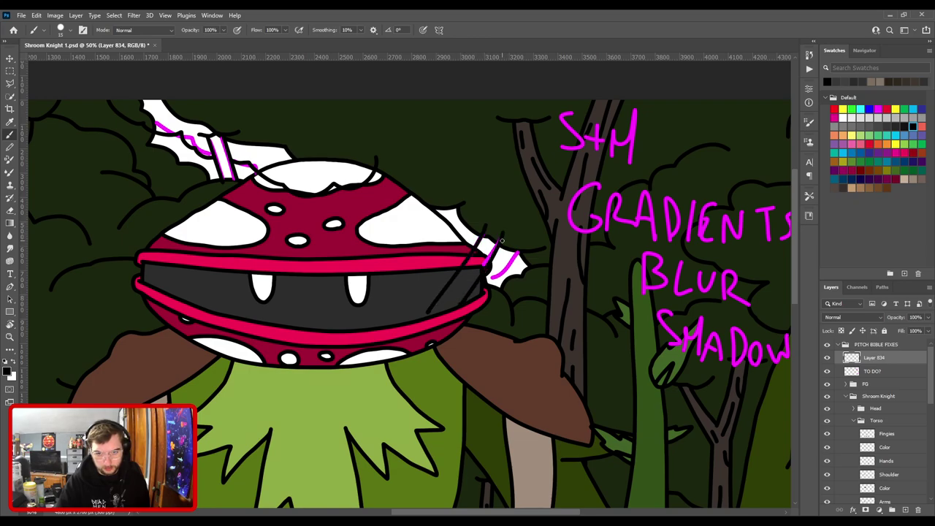
mouse_move(490, 263)
mouse_down()
mouse_move(531, 259)
mouse_move(534, 248)
mouse_up()
mouse_move(471, 249)
mouse_down()
mouse_move(420, 234)
mouse_move(413, 215)
mouse_move(466, 174)
mouse_up()
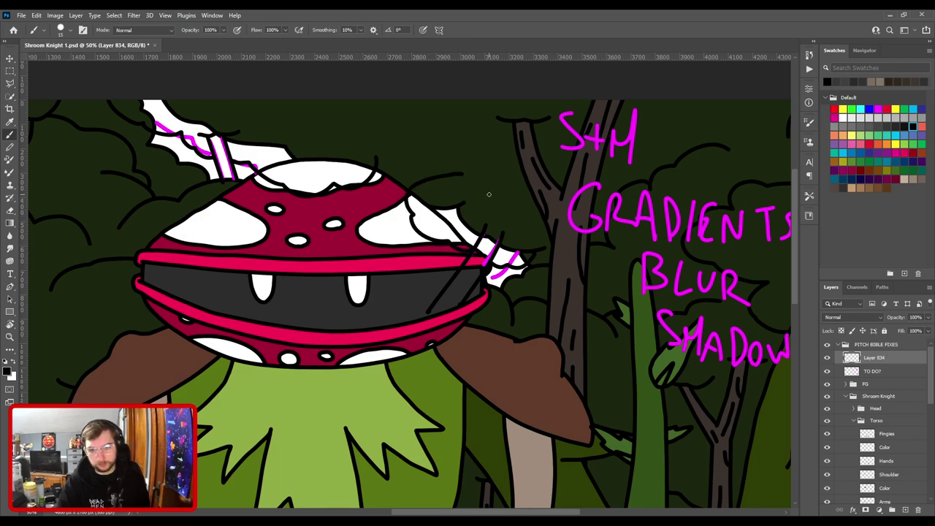
Add short bark lines inside the two newly inked trunks on either side of the mushroom cap.
drag(409, 187, 627, 264)
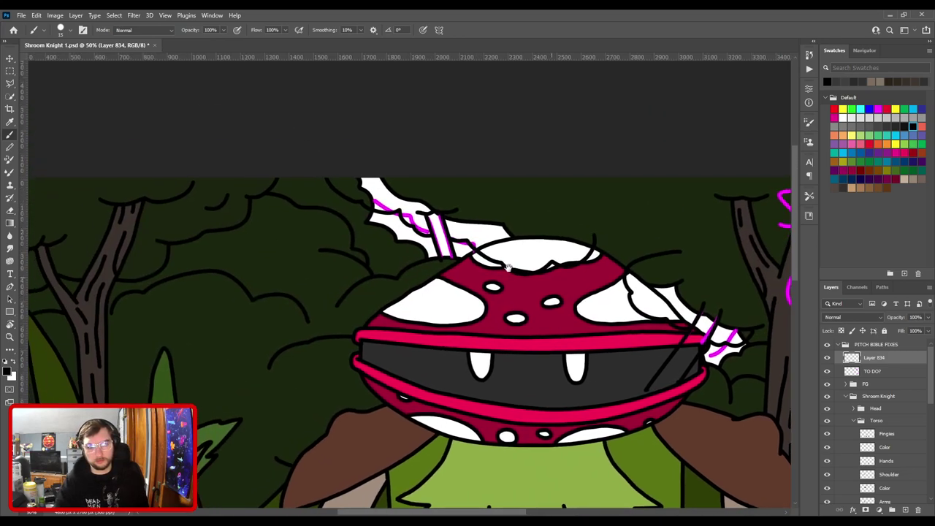
key(ctrl+plus)
mouse_move(443, 226)
mouse_down()
mouse_move(457, 252)
mouse_move(436, 192)
mouse_up()
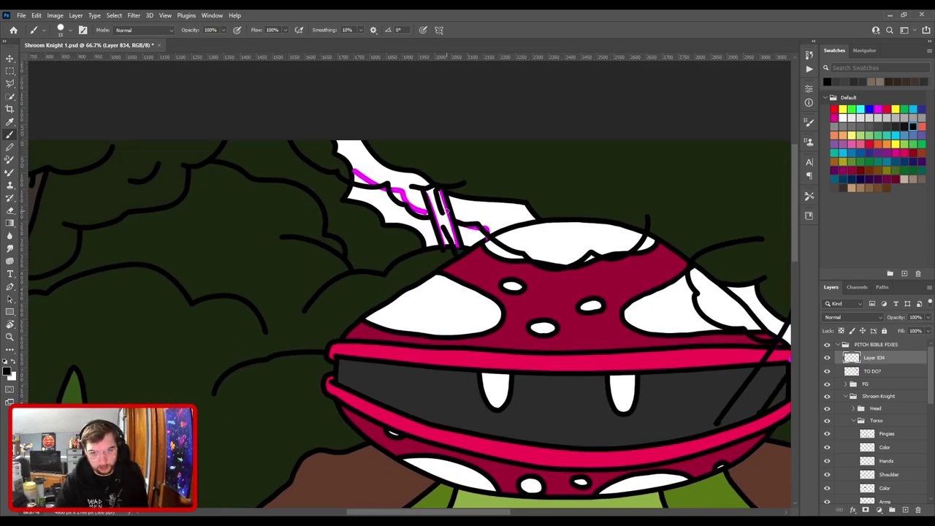
drag(540, 244, 224, 219)
drag(428, 328, 451, 295)
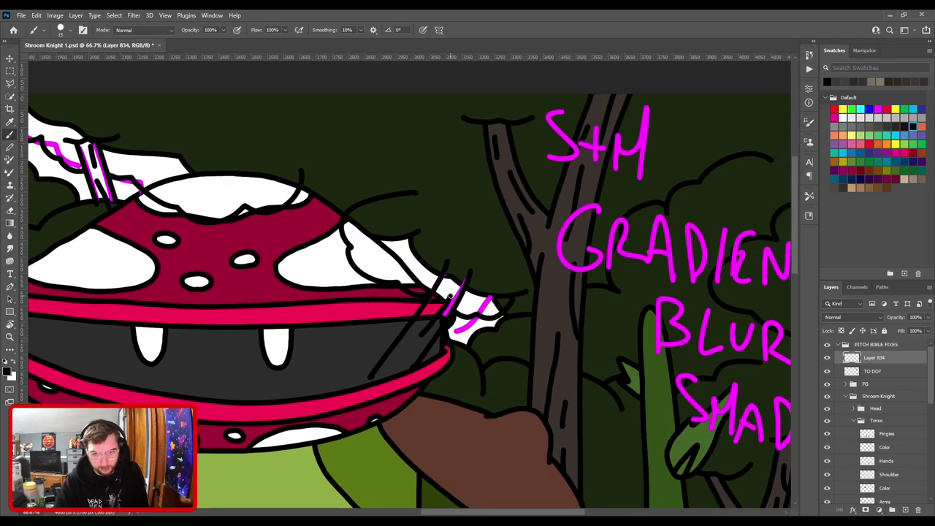
Rename the new ink layer as Far BG Bushes.
scroll(478, 301, down, 4)
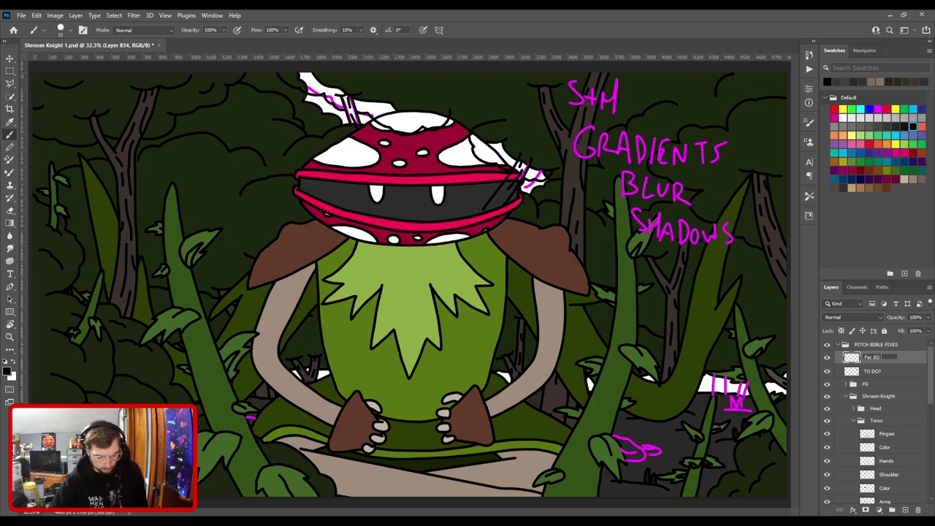
click(885, 358)
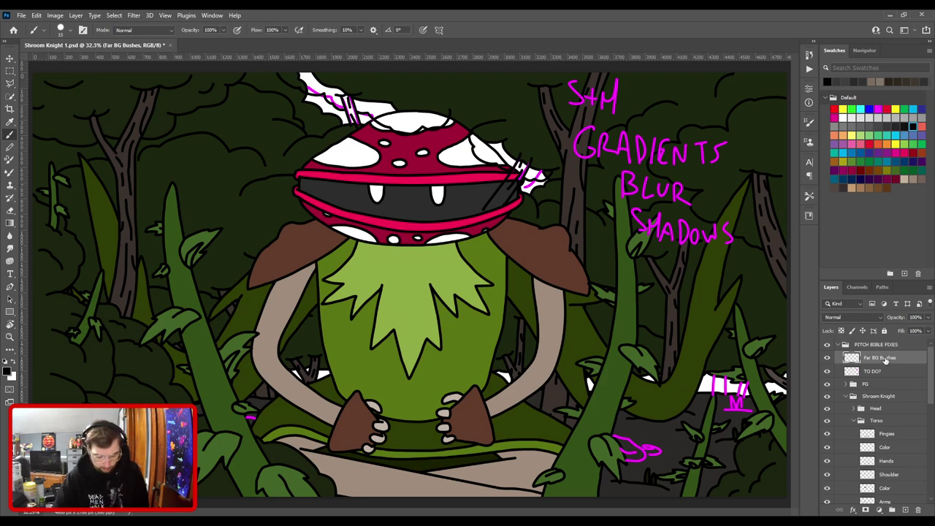
Ink distant trunks with bark lines over the magenta guides in the white gap at the artwork's lower right.
drag(438, 373, 148, 266)
mouse_move(420, 291)
mouse_down()
mouse_move(503, 288)
mouse_move(461, 260)
mouse_up()
scroll(482, 291, up, 2)
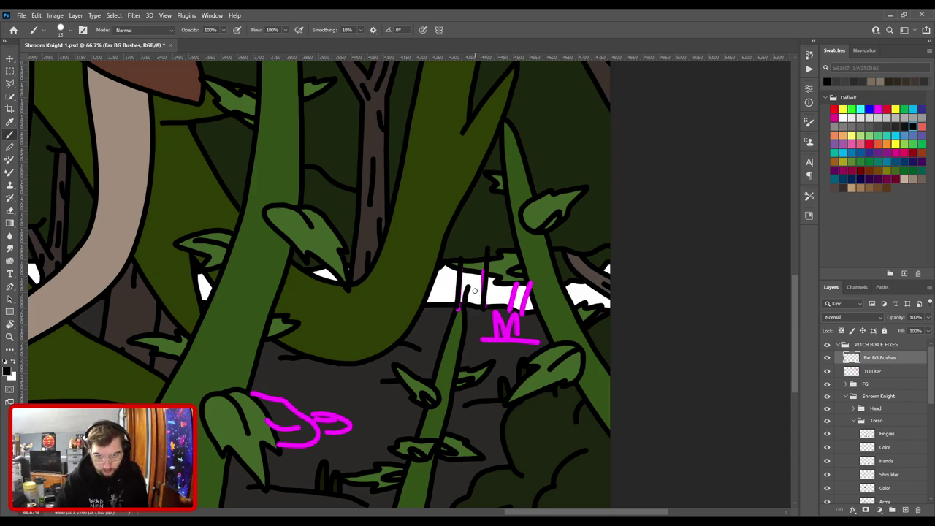
drag(519, 290, 442, 284)
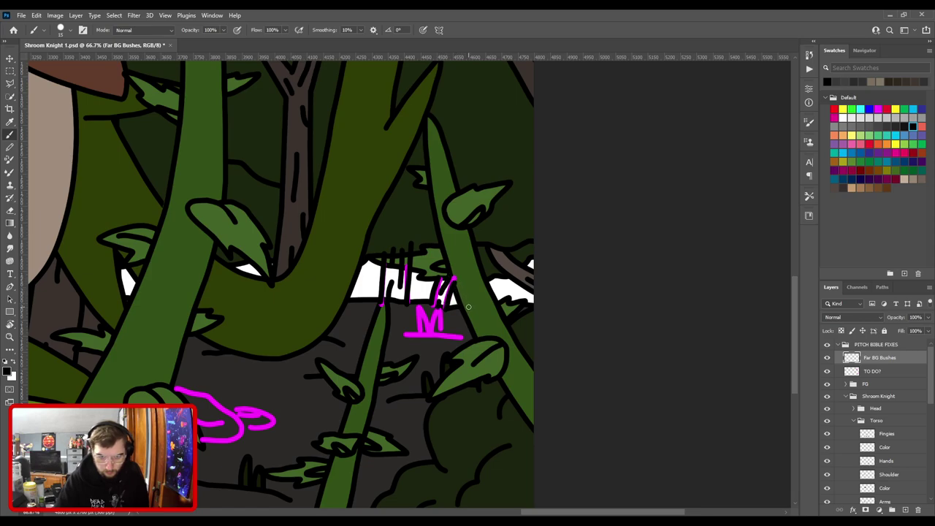
key(ctrl+0)
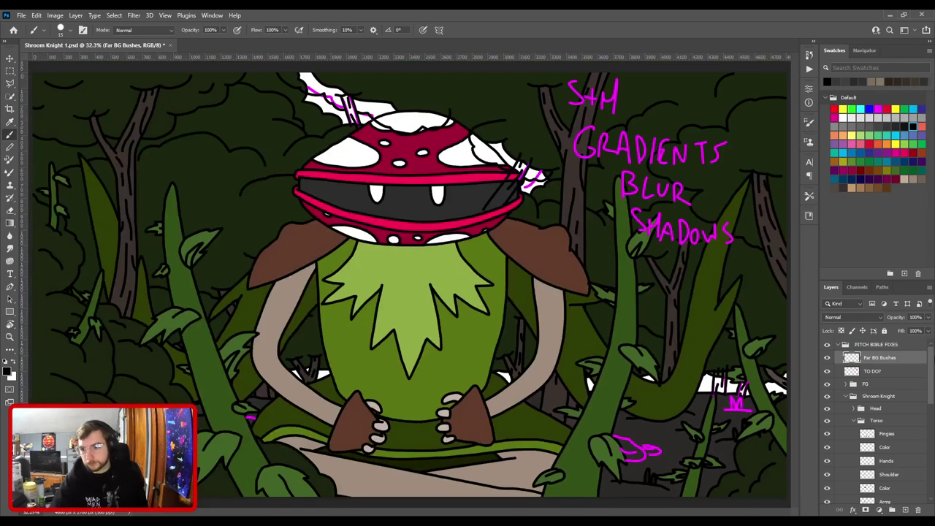
Add a new layer above the TO DO? layer and sample the dark brown of a background tree trunk.
click(913, 372)
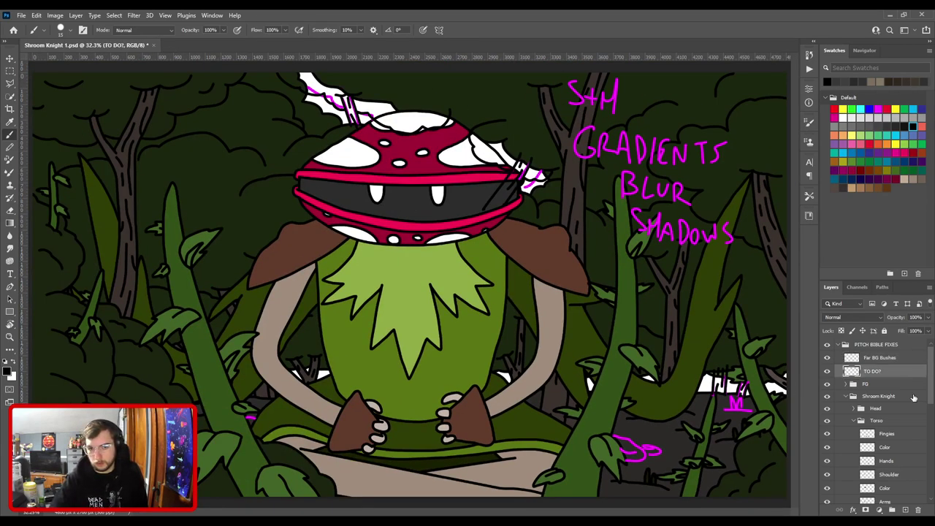
click(905, 510)
key(i)
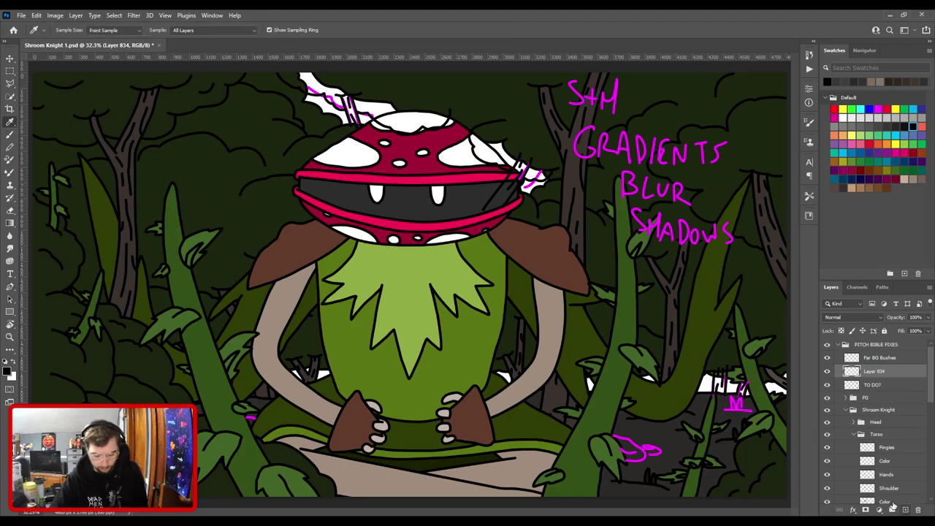
click(782, 240)
Paint the slanted trunk at the mushroom cap's right edge dark brown beneath its ink lines.
key(ctrl+plus)
key(ctrl+plus)
drag(626, 198, 518, 326)
key(ctrl+plus)
key(ctrl+plus)
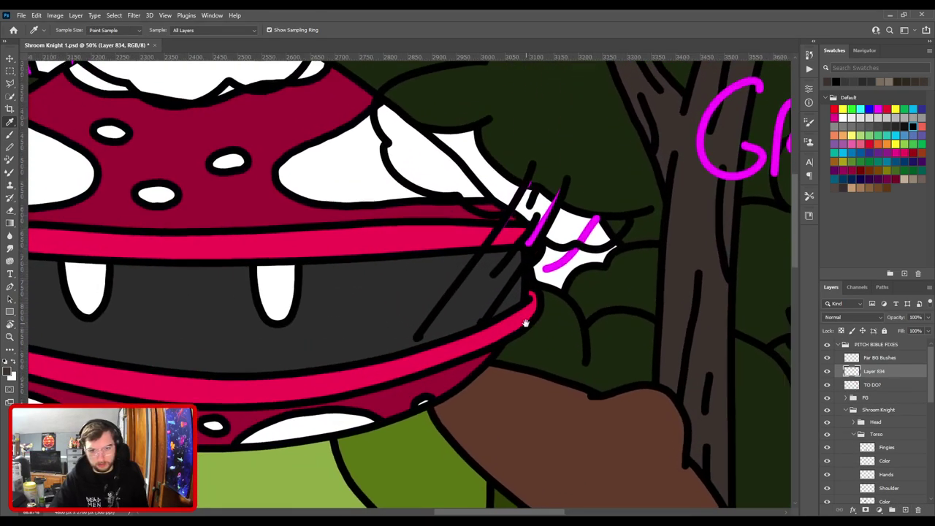
key(b)
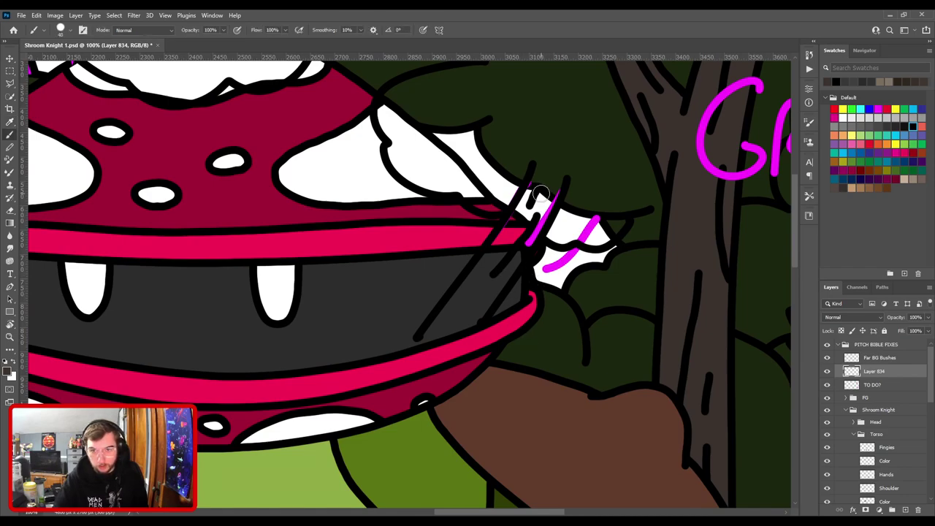
drag(548, 171, 511, 237)
drag(498, 270, 445, 335)
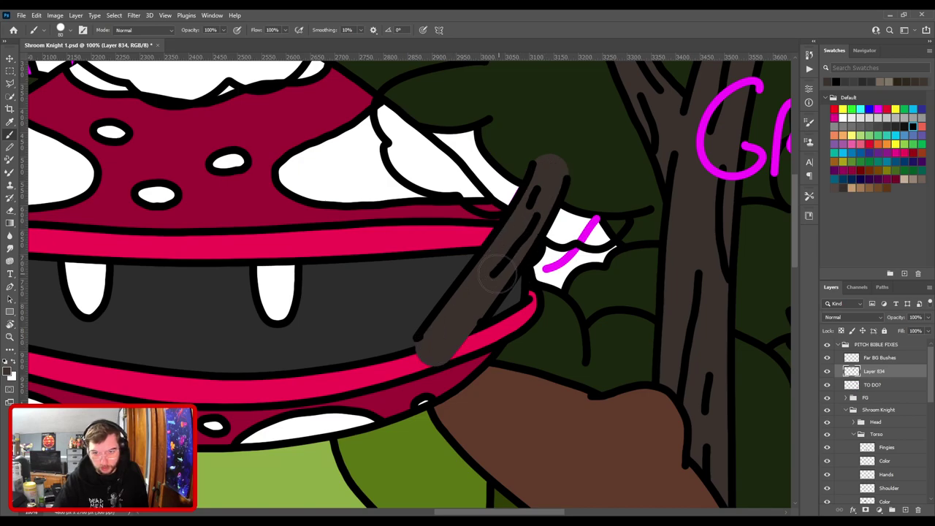
Paint the small trunk in the white gap at the cap's upper left dark brown.
drag(302, 311, 571, 408)
drag(284, 184, 392, 344)
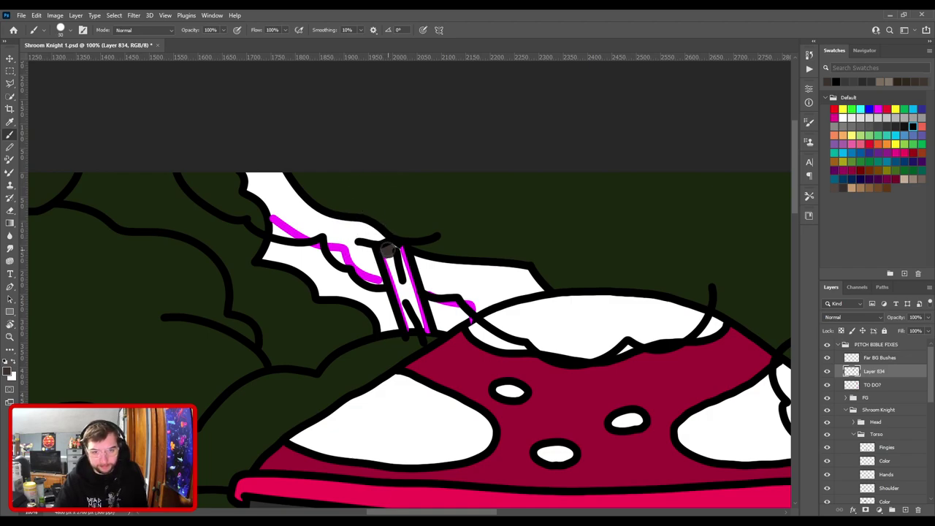
drag(427, 344, 415, 322)
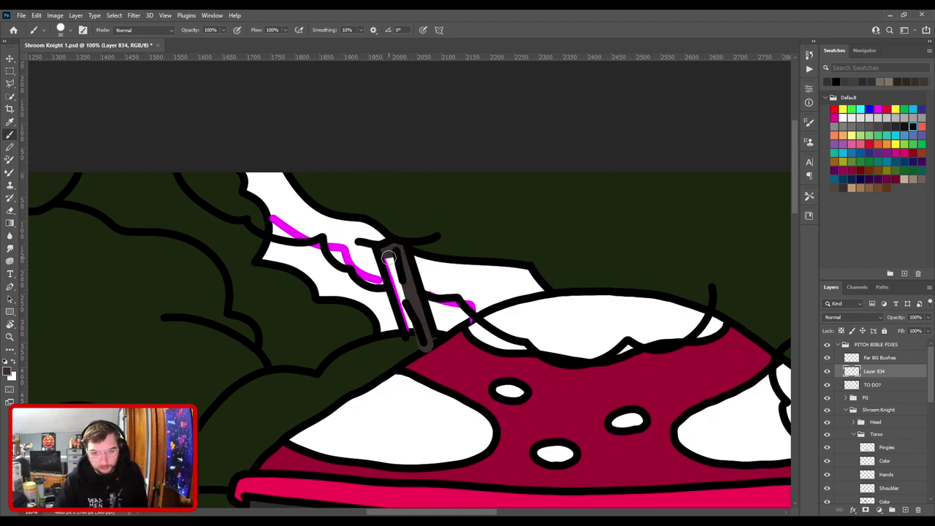
drag(393, 257, 413, 338)
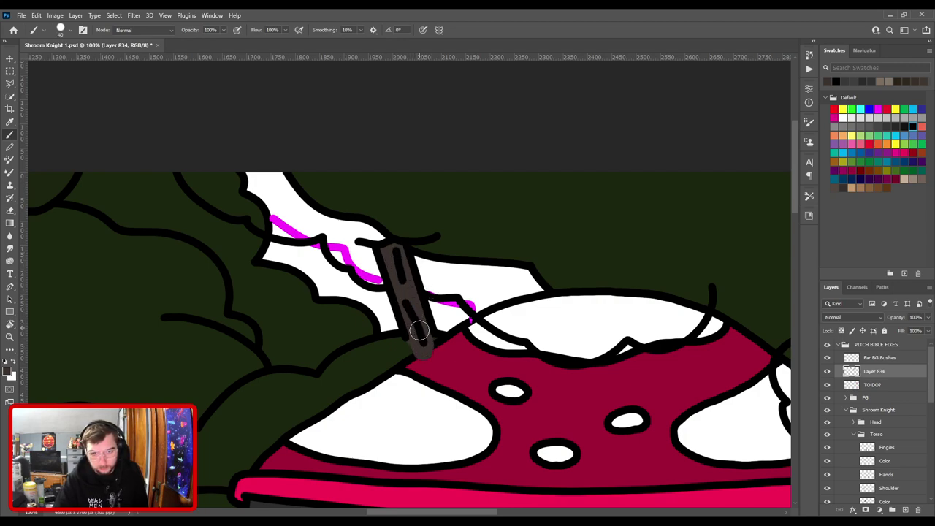
Set the eraser to 8 px on the Far BG Bushes layer for tidying the small trunk's ink lines.
key(ctrl+plus)
key(ctrl+plus)
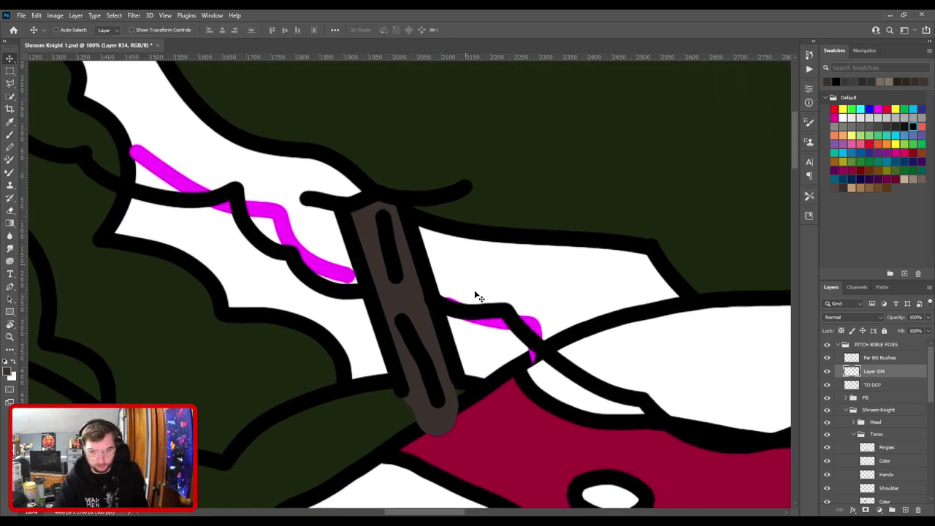
ctrl+click(484, 327)
key(e)
key(bracketleft)
key(bracketleft)
key(bracketleft)
key(bracketleft)
key(bracketleft)
key(bracketleft)
key(bracketleft)
key(bracketleft)
key(bracketleft)
key(bracketleft)
key(bracketleft)
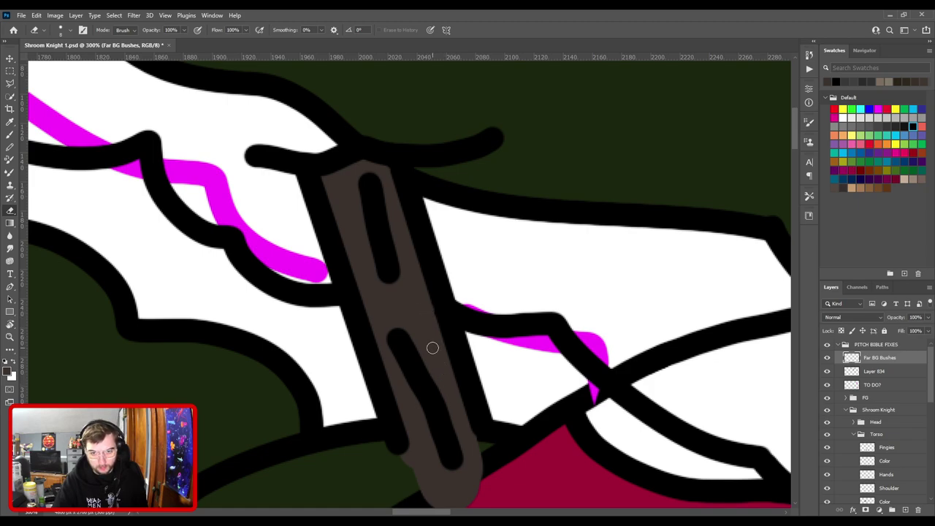
Paint the distant trunks in the artwork's lower-right white gap dark brown on the layer below Far BG Bushes.
key(ctrl+minus)
key(ctrl+minus)
key(ctrl+minus)
key(ctrl+minus)
key(ctrl+minus)
key(ctrl+minus)
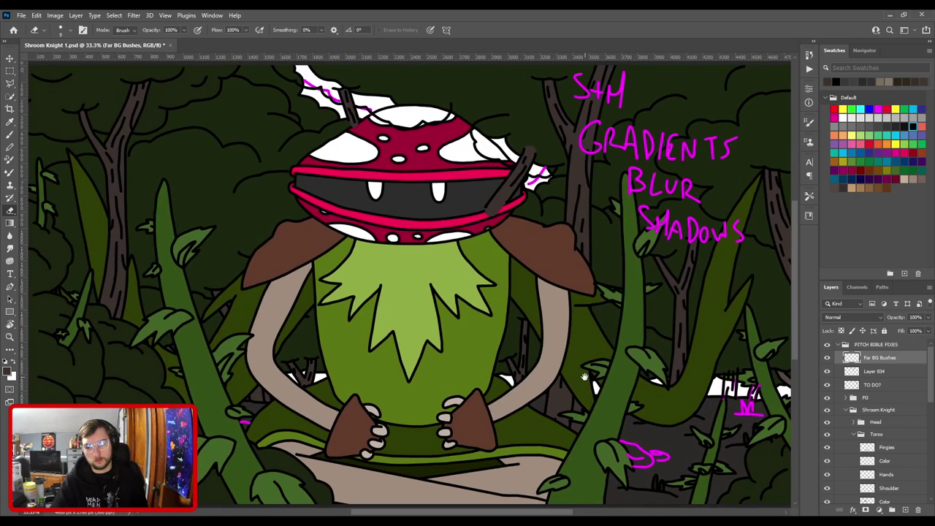
drag(585, 376, 271, 246)
key(ctrl+plus)
key(ctrl+plus)
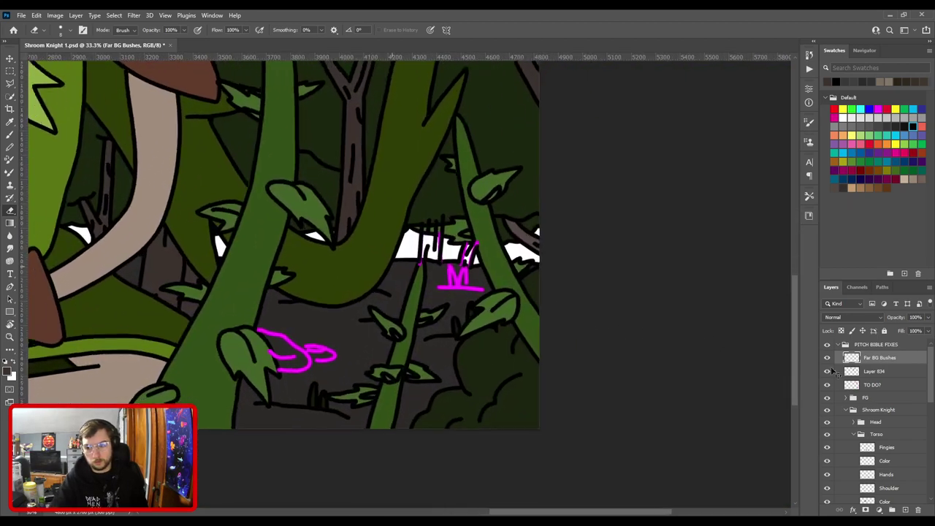
click(880, 371)
key(ctrl+plus)
key(ctrl+plus)
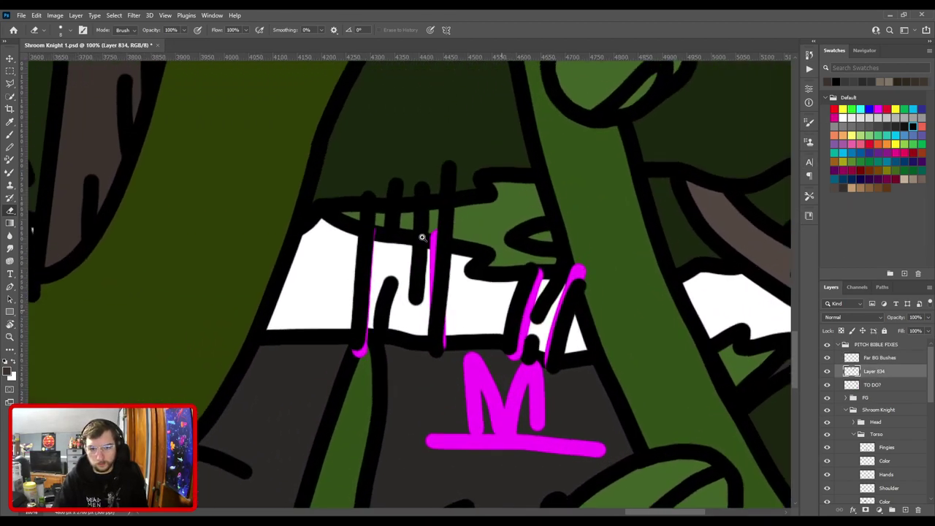
key(b)
key(bracketright)
key(bracketright)
key(bracketright)
mouse_move(397, 347)
mouse_down()
mouse_move(396, 223)
mouse_move(403, 184)
mouse_move(421, 165)
mouse_move(407, 372)
mouse_up()
key(bracketleft)
mouse_move(530, 350)
mouse_down()
mouse_move(538, 278)
mouse_move(562, 261)
mouse_up()
drag(532, 344, 563, 252)
Rename the layer holding the brown trunk fills as Trunk Color.
key(ctrl+0)
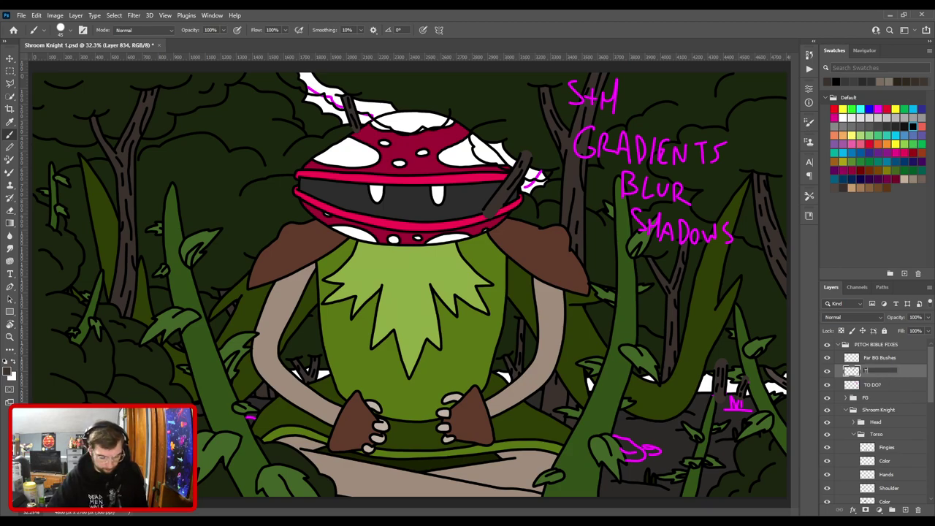
key(Return)
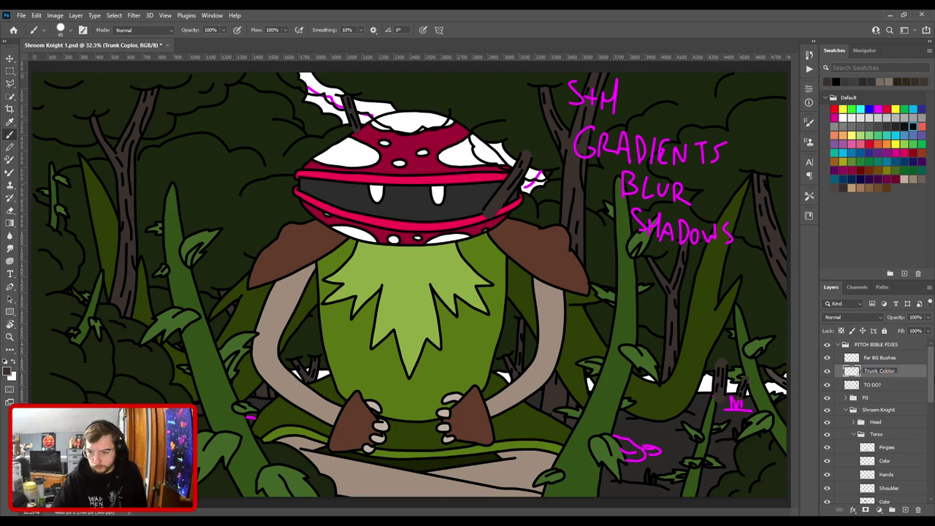
key(Return)
Add a new layer above TO DO?, sample the dark background green and adjust it to a slightly lighter green.
click(902, 387)
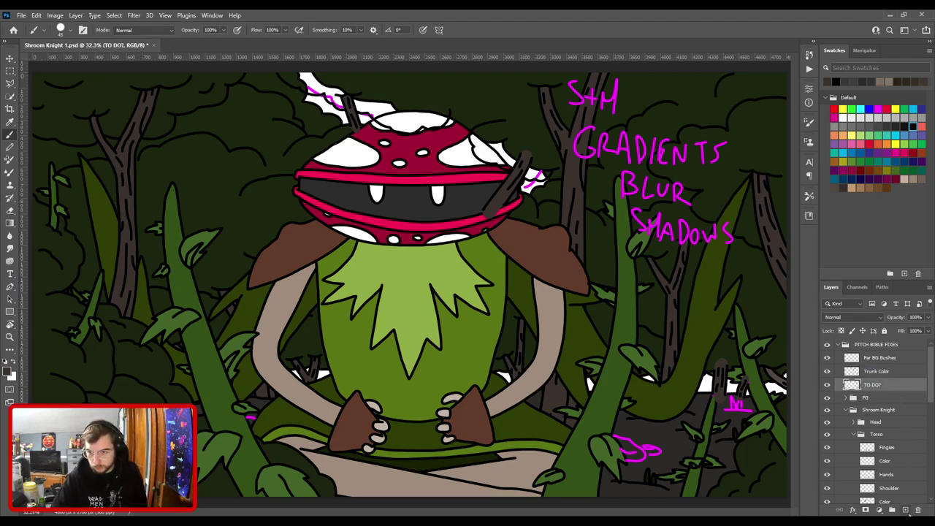
click(906, 511)
key(i)
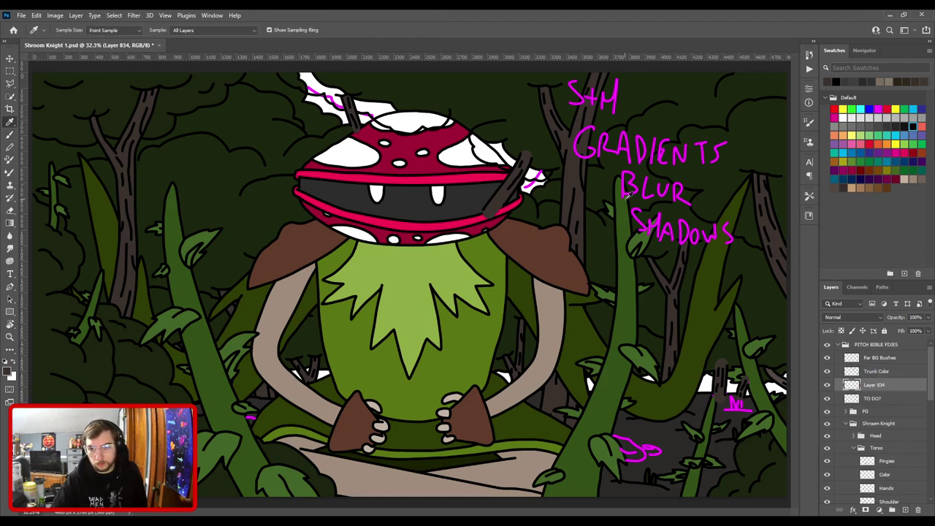
click(457, 77)
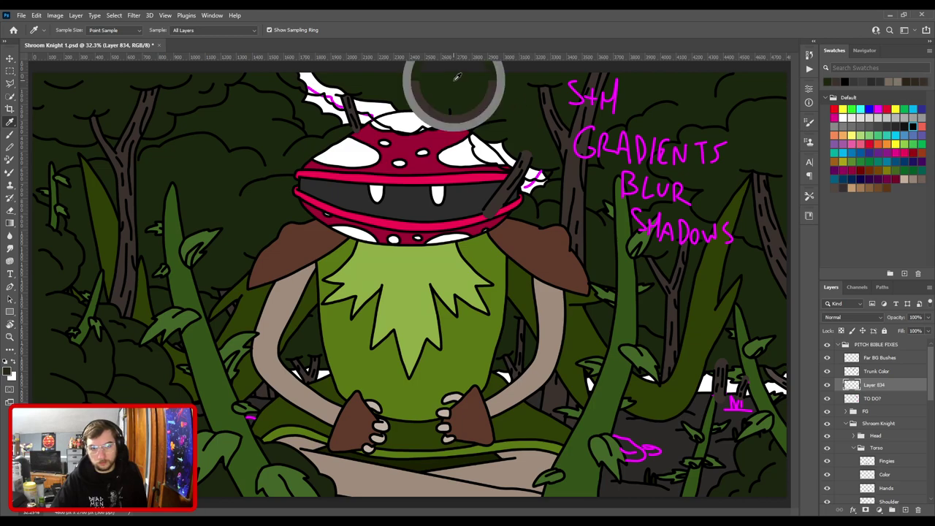
click(6, 374)
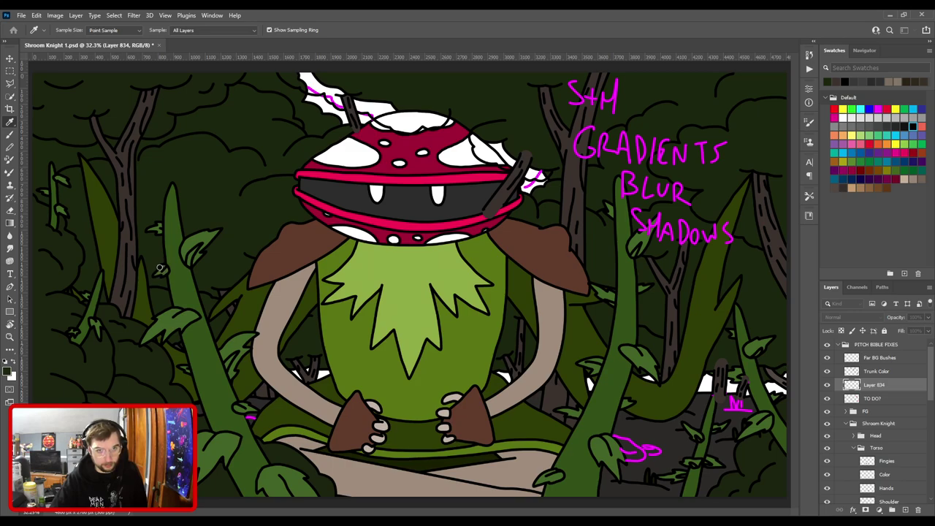
click(309, 158)
key(b)
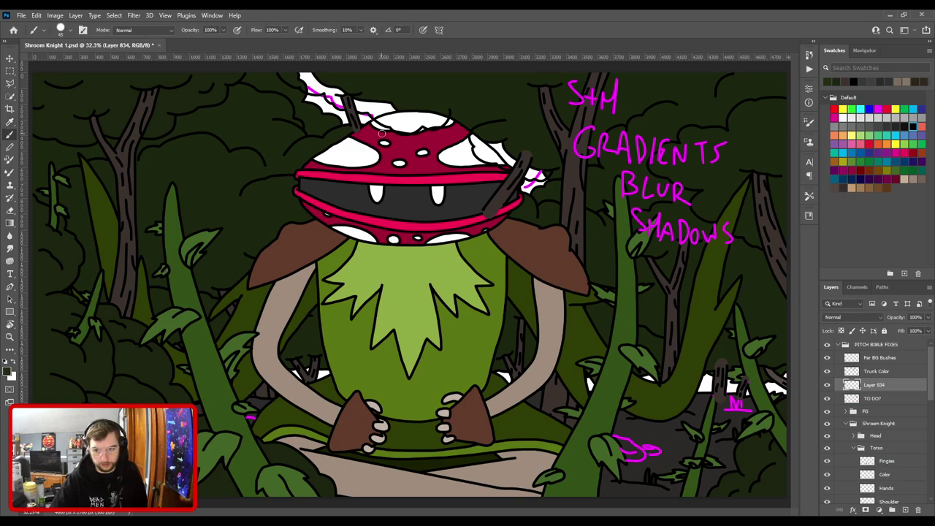
Paint the bush foliage above the mushroom cap in the lighter green with a 150 px brush, following the inked lower edge.
key(ctrl+plus)
mouse_move(411, 248)
mouse_down()
mouse_move(471, 405)
mouse_move(428, 380)
mouse_up()
key(ctrl+plus)
key(ctrl+plus)
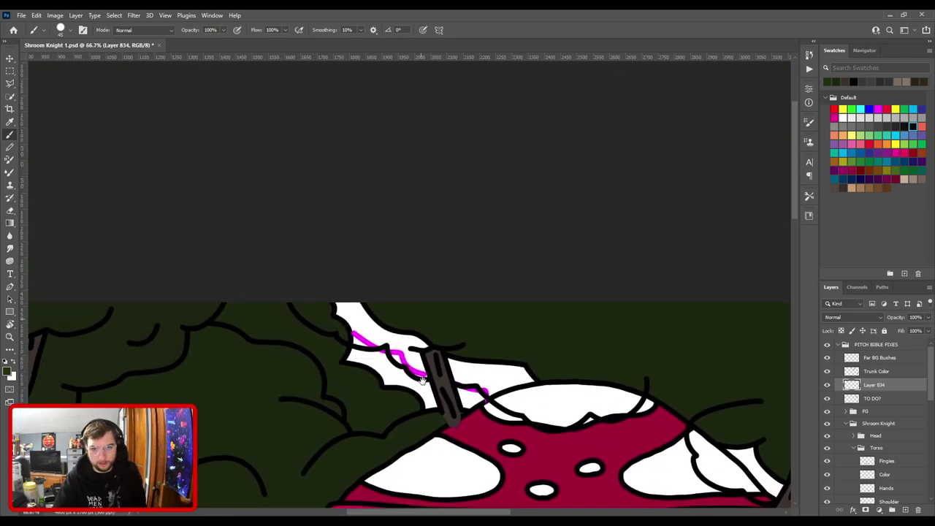
key(ctrl+plus)
key(])
key(])
key(])
key(])
key(])
key(])
key(])
key(])
mouse_move(263, 294)
mouse_down()
mouse_move(349, 333)
mouse_move(416, 335)
mouse_up()
key(ctrl+plus)
drag(441, 392, 413, 223)
mouse_move(406, 261)
mouse_down()
mouse_move(443, 309)
mouse_move(492, 301)
mouse_move(541, 315)
mouse_move(397, 246)
mouse_move(373, 252)
mouse_move(432, 256)
mouse_move(510, 315)
mouse_move(372, 225)
mouse_move(510, 301)
mouse_move(532, 298)
mouse_move(577, 256)
mouse_up()
mouse_move(585, 251)
mouse_down()
mouse_move(344, 251)
mouse_move(375, 250)
mouse_move(411, 267)
mouse_move(451, 257)
mouse_move(474, 221)
mouse_up()
scroll(473, 221, down, 2)
drag(486, 303, 292, 286)
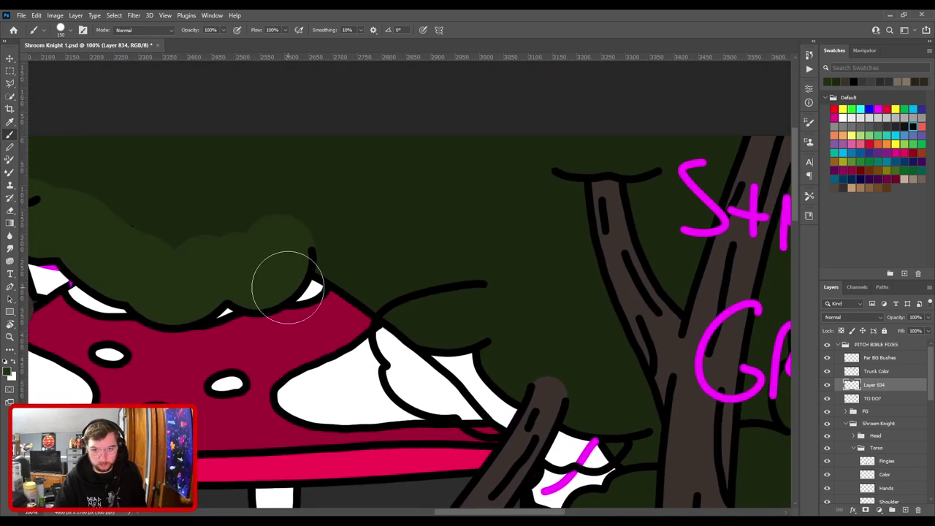
Paint the foliage right of the cap around the slanted trunk and outline the canopy up to the tall tree.
mouse_move(401, 215)
mouse_down()
mouse_move(477, 234)
mouse_move(513, 263)
mouse_move(507, 313)
mouse_move(415, 334)
mouse_up()
key(ctrl+plus)
mouse_move(474, 330)
mouse_down()
mouse_move(424, 244)
mouse_move(430, 186)
mouse_up()
key(bracketleft)
mouse_move(374, 236)
mouse_down()
mouse_move(349, 245)
mouse_move(368, 263)
mouse_move(374, 319)
mouse_move(415, 340)
mouse_move(497, 339)
mouse_move(384, 238)
mouse_move(417, 277)
mouse_up()
mouse_move(528, 273)
mouse_down()
mouse_move(355, 233)
mouse_move(353, 249)
mouse_move(390, 287)
mouse_move(414, 270)
mouse_move(448, 288)
mouse_move(487, 251)
mouse_move(437, 273)
mouse_move(410, 322)
mouse_move(535, 173)
mouse_up()
scroll(484, 256, down, 3)
drag(288, 163, 602, 229)
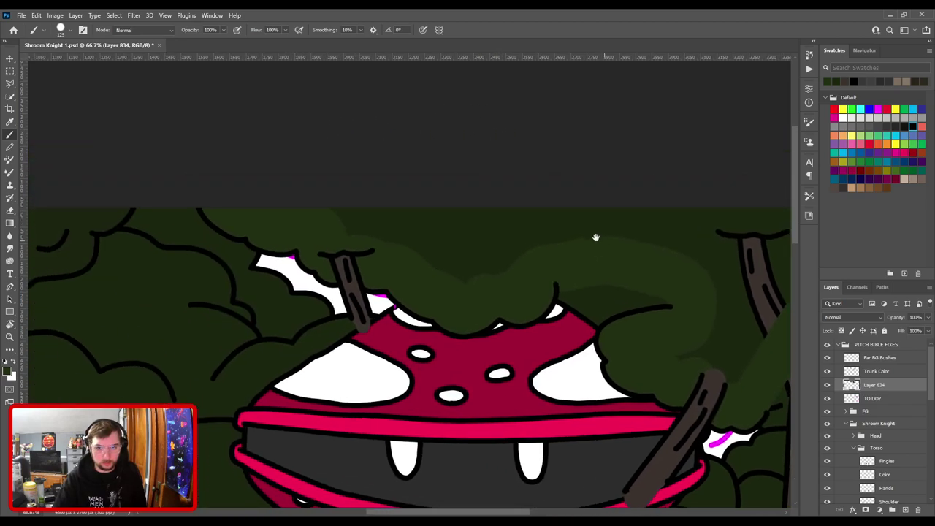
drag(471, 281, 317, 208)
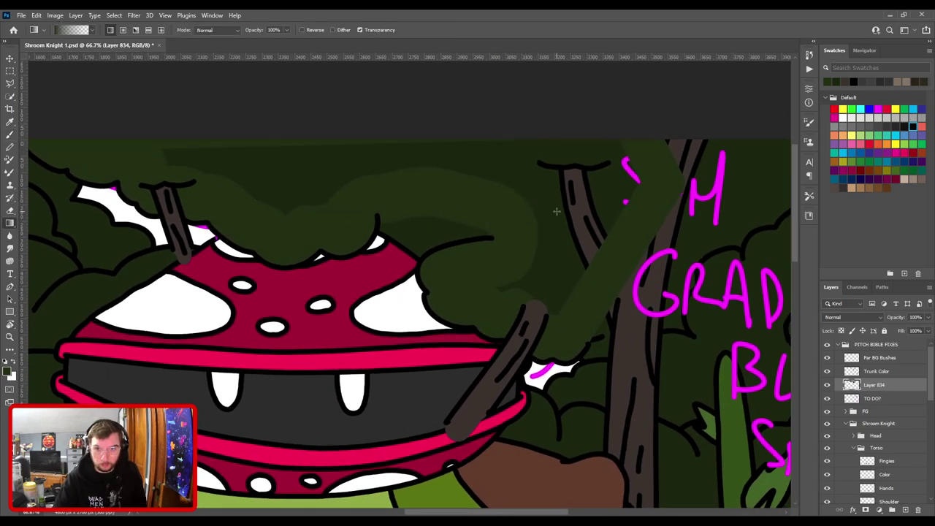
Fill the enclosed canopy area above the cap with the same green using the Paint Bucket.
click(9, 224)
key(shift+g)
click(305, 168)
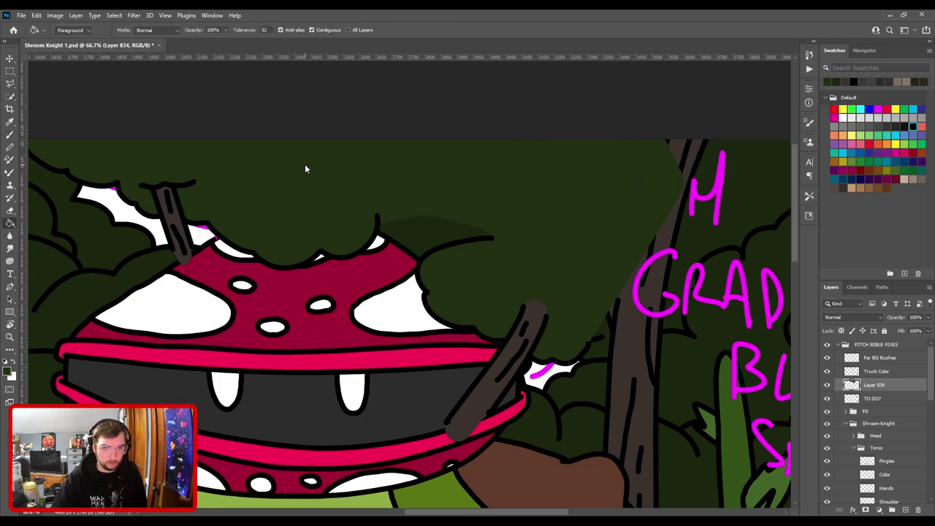
Brush over the leftover darker patches in the canopy above and right of the cap with 175 to 300 px brushes.
key(b)
key(bracketright)
key(bracketright)
key(bracketright)
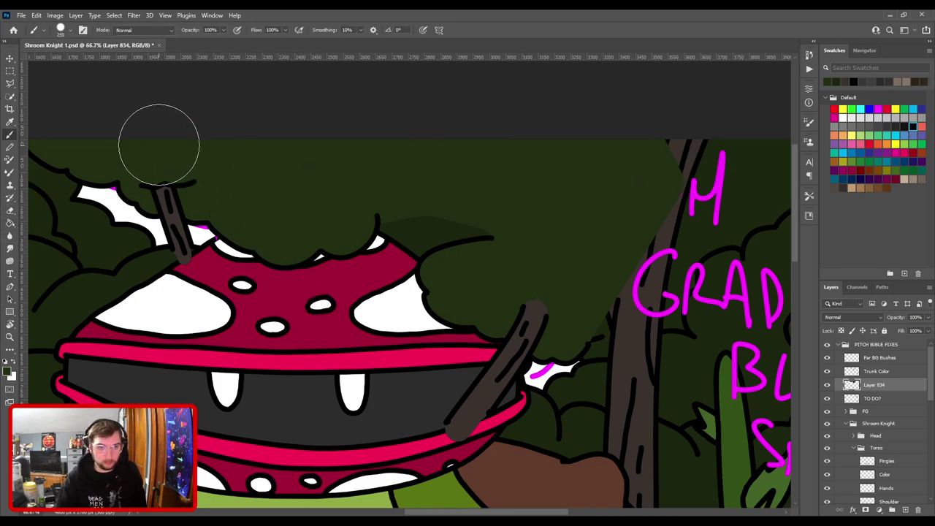
key(bracketright)
key(bracketright)
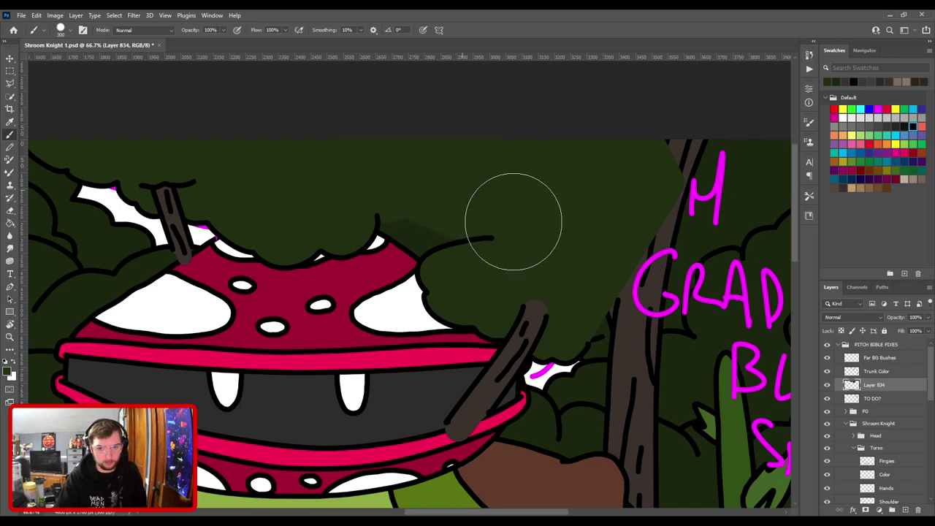
key(bracketleft)
key(bracketleft)
key(bracketleft)
key(bracketleft)
key(bracketleft)
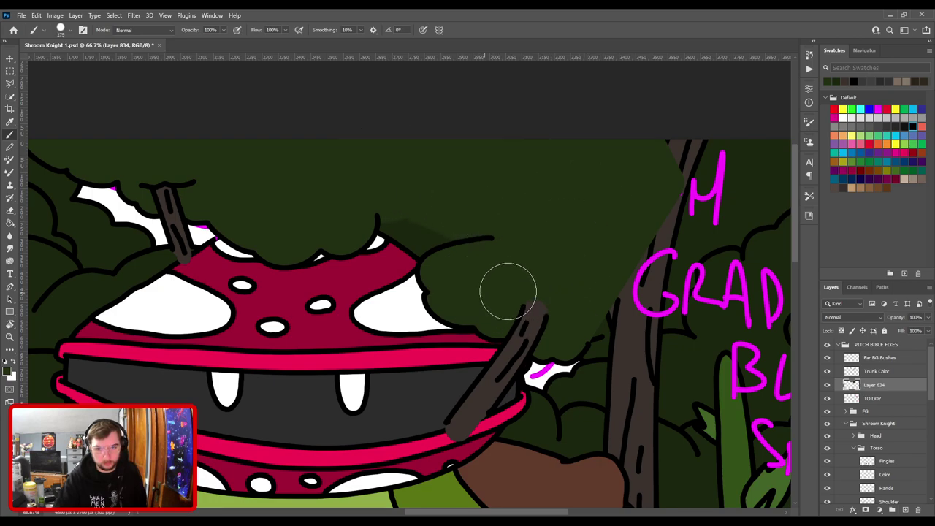
key(bracketright)
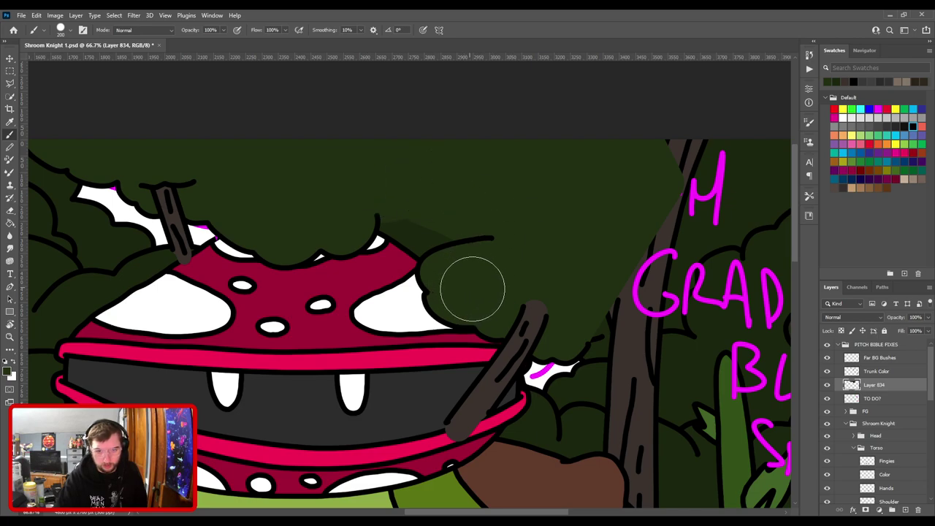
key(ctrl+minus)
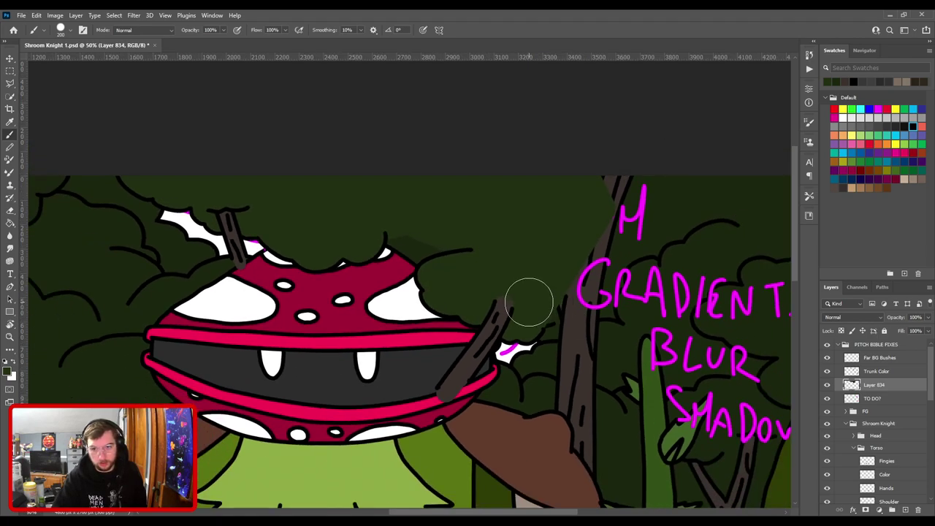
drag(596, 209, 575, 161)
Rename the layer holding the green foliage fill as Leaves Color.
key(ctrl+0)
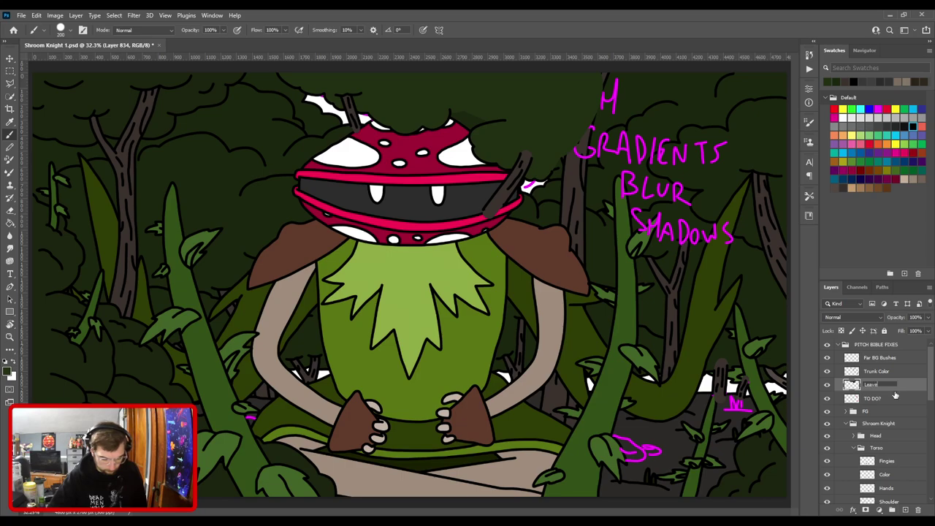
text(or)
key(Return)
Select the Trunk Color layer by picking the slanted trunk on the canvas with Auto-Select.
key(i)
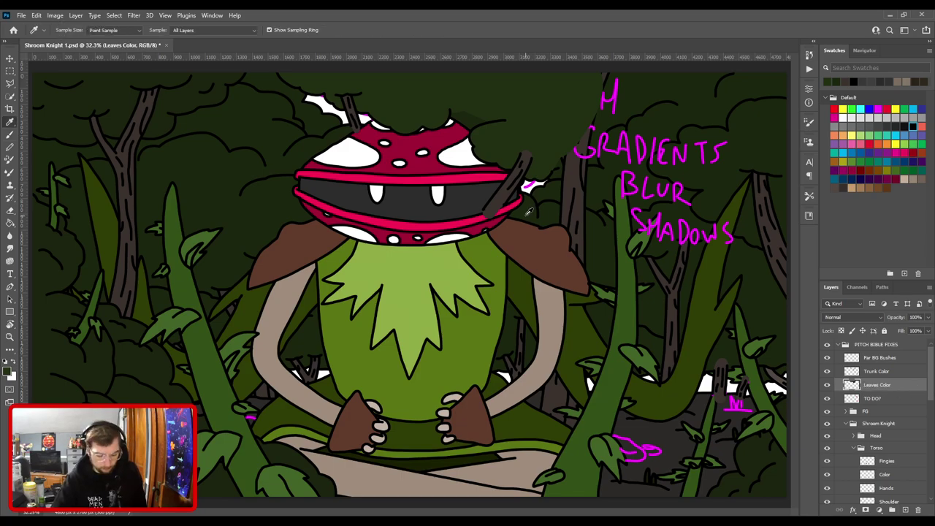
key(v)
click(496, 207)
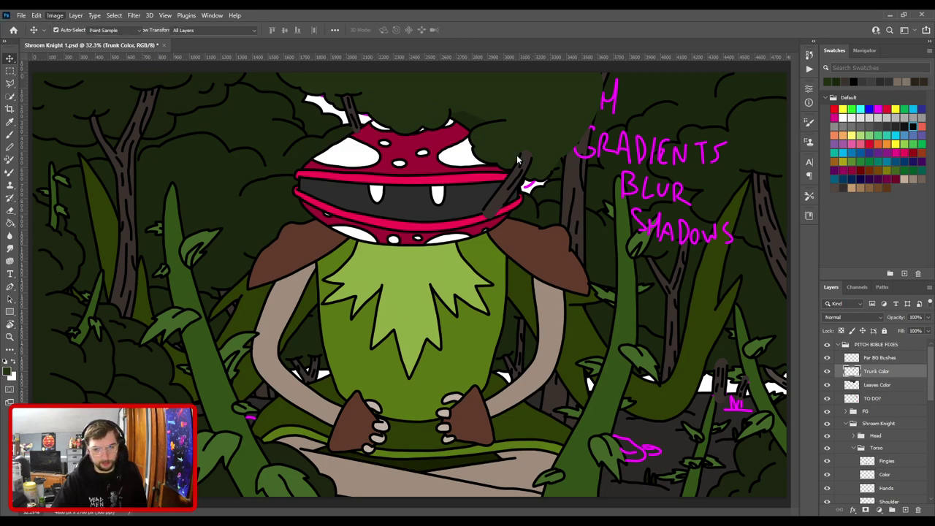
key(i)
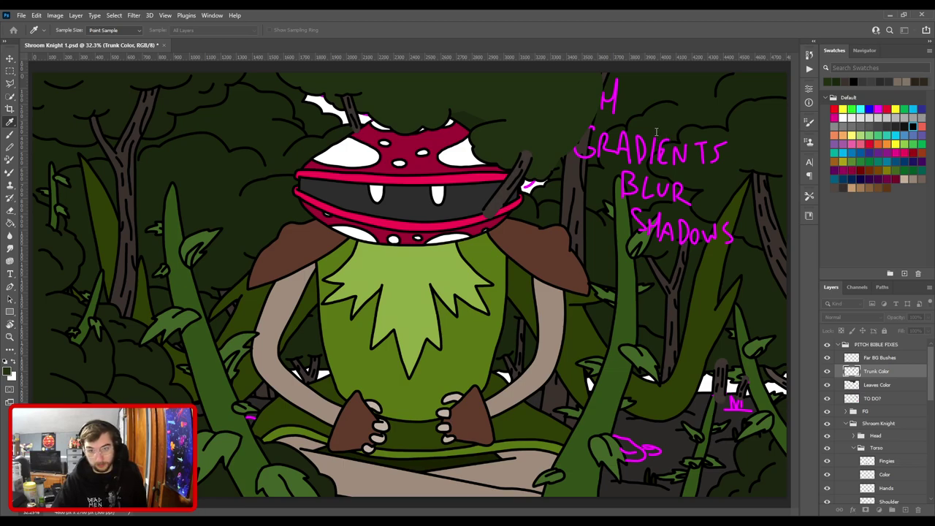
key(v)
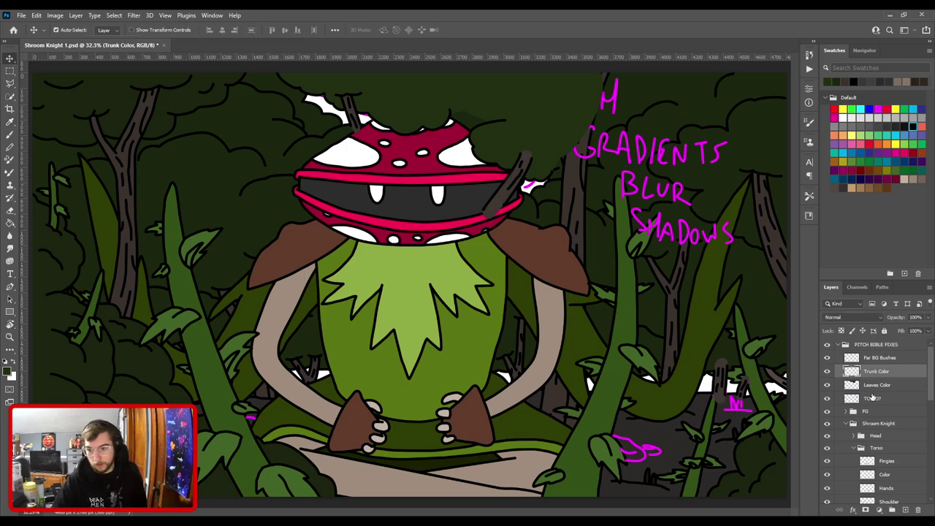
Move the Far BG Bushes, Trunk Color and Leaves Color layers together to just beneath the bottom Color layer of the BG group.
click(878, 357)
click(880, 385)
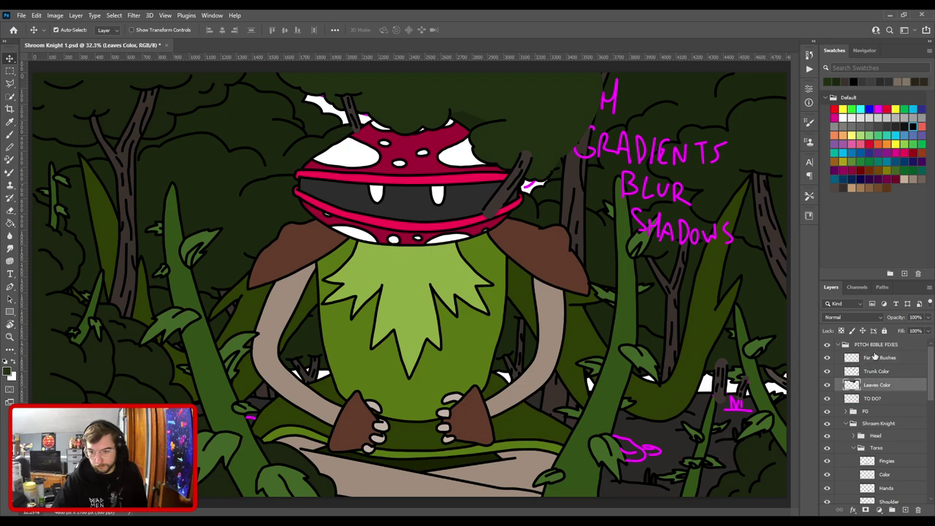
shift+click(876, 358)
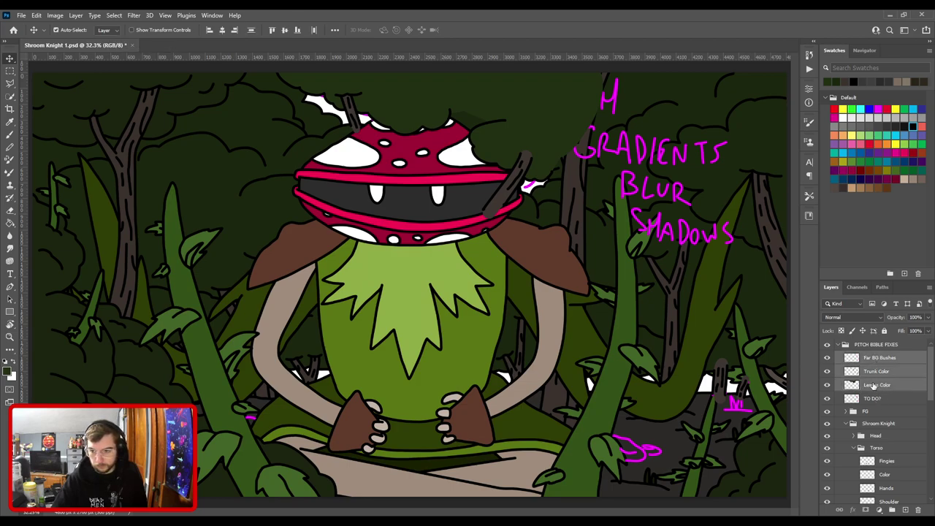
scroll(874, 386, down, 2)
scroll(894, 453, down, 10)
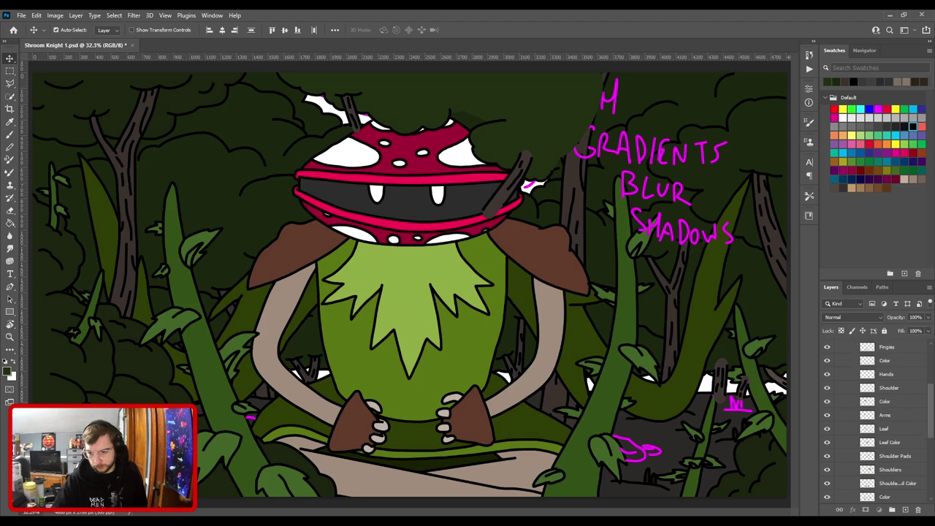
drag(895, 452, 890, 451)
click(847, 404)
drag(876, 409, 876, 398)
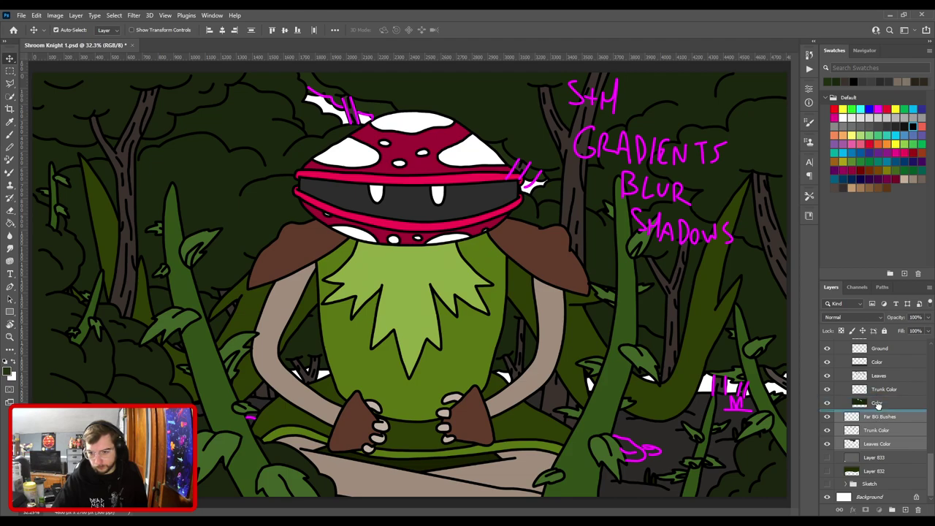
Erase the magenta marks on both sides of the mushroom cap from the TO DO? layer with a 600 px eraser.
scroll(879, 409, up, 3)
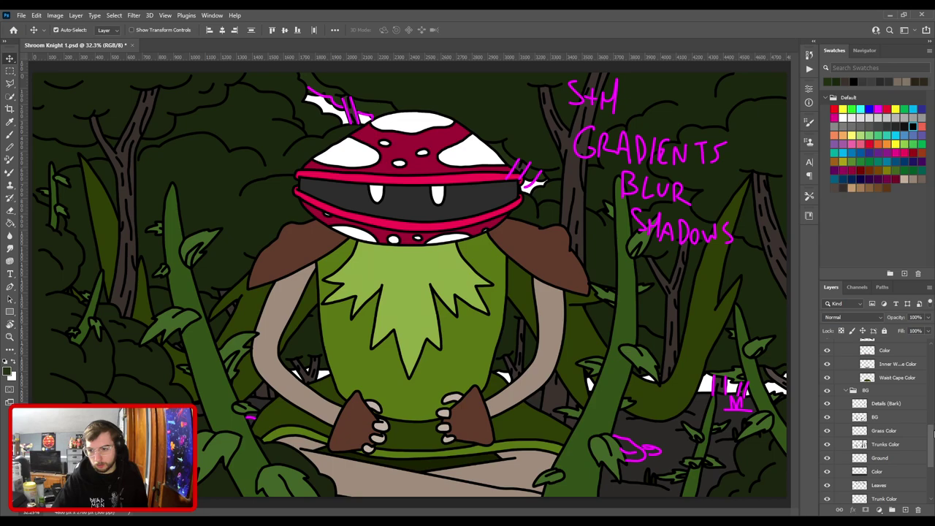
drag(930, 435, 928, 351)
click(882, 358)
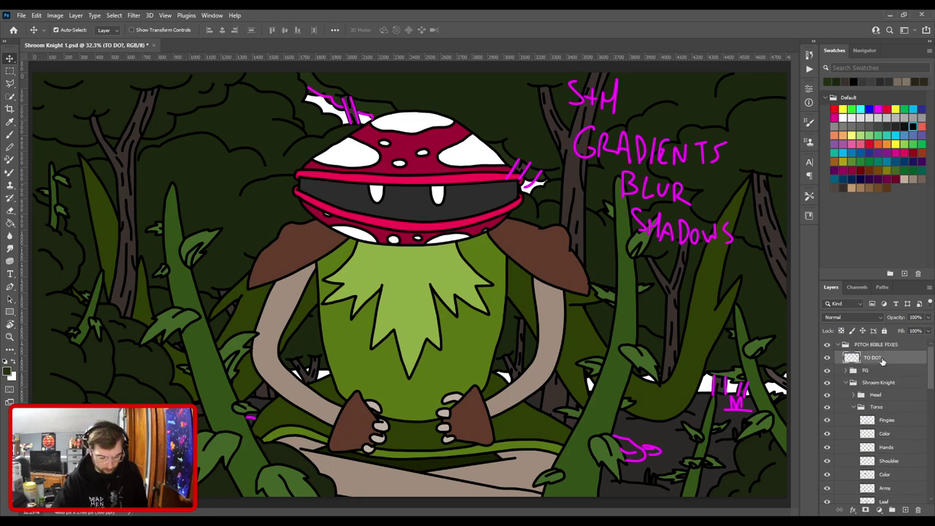
key(e)
key(])
key(])
key(])
key(])
key(])
key(])
key(])
key(])
key(])
key(])
key(])
key(])
key(])
key(])
drag(375, 134, 340, 122)
drag(472, 219, 508, 198)
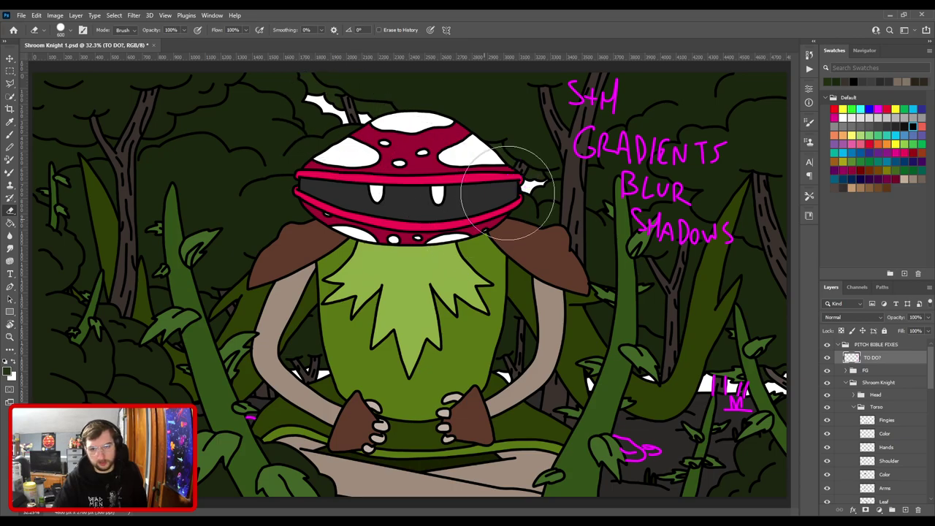
Erase the magenta trunk marks over the distant trunks near the right-hand ground edge with 200 px and 35 px erasers.
scroll(535, 335, down, 3)
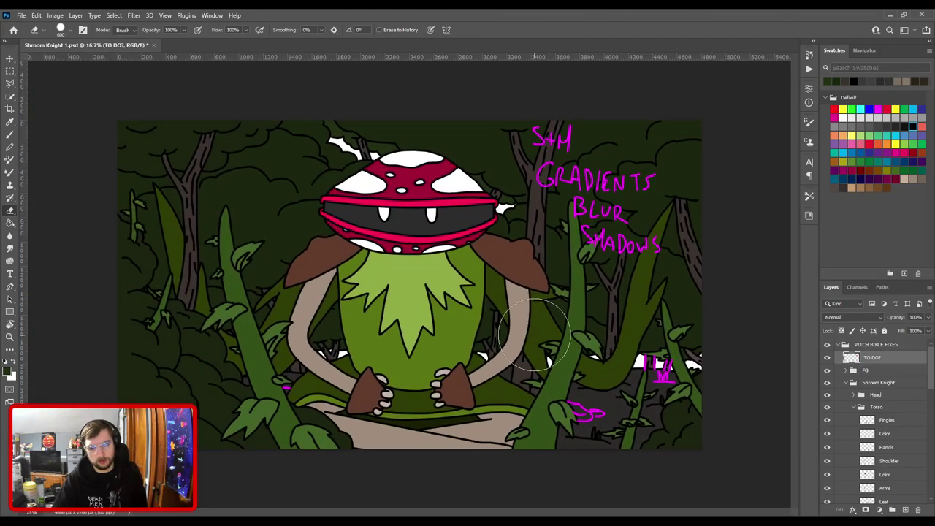
key(ctrl+plus)
drag(523, 317, 211, 188)
key(ctrl+plus)
key(ctrl+plus)
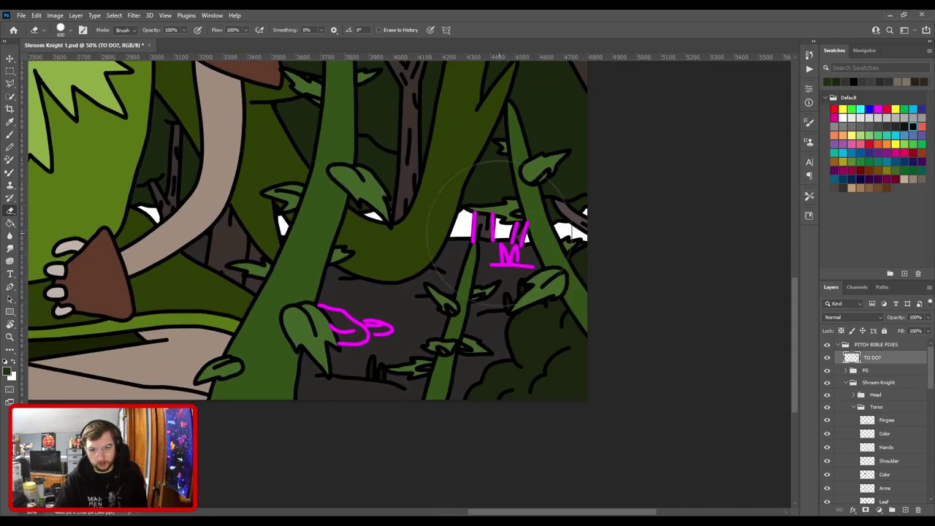
scroll(499, 232, up, 3)
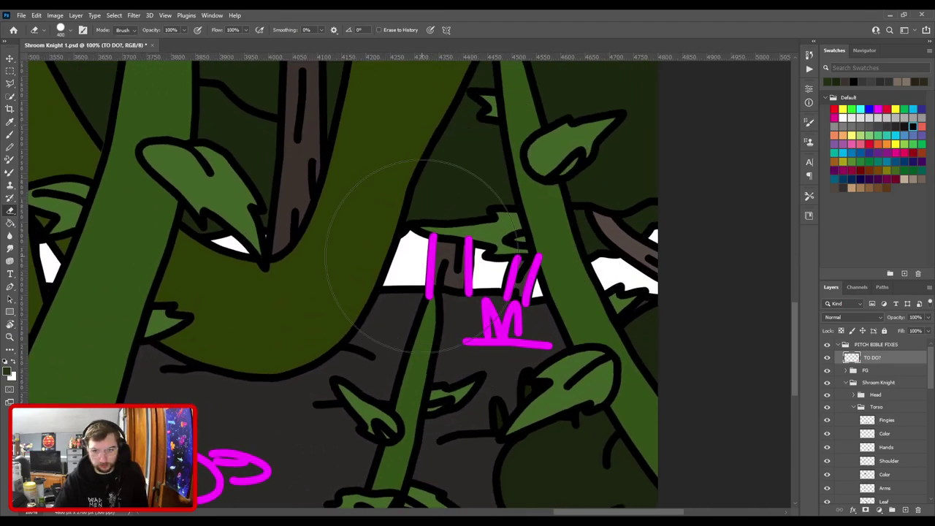
key(bracketleft)
key(bracketleft)
key(bracketleft)
click(441, 262)
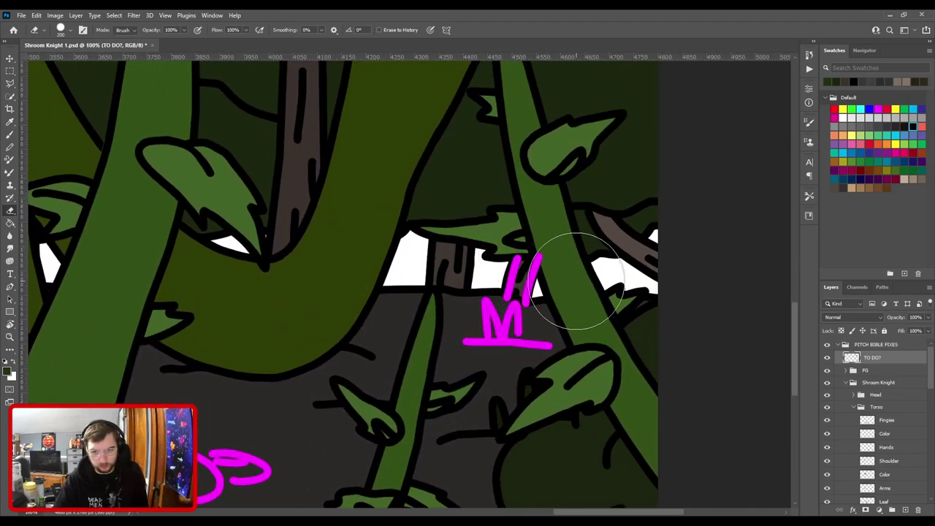
scroll(574, 280, up, 3)
mouse_move(471, 287)
mouse_down()
mouse_move(466, 230)
mouse_move(431, 175)
mouse_move(402, 175)
mouse_move(383, 205)
mouse_move(367, 263)
mouse_up()
key(bracketleft)
key(bracketleft)
key(bracketleft)
key(bracketleft)
key(bracketleft)
key(bracketleft)
key(bracketleft)
key(bracketleft)
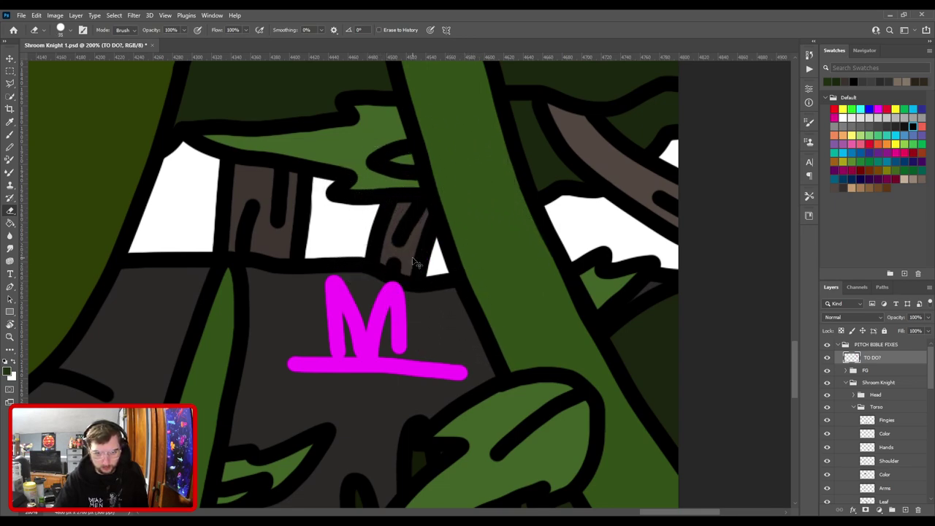
Ink the M-shaped grass tuft and its ground line in black on a new layer with a 15 px brush.
key(ctrl+0)
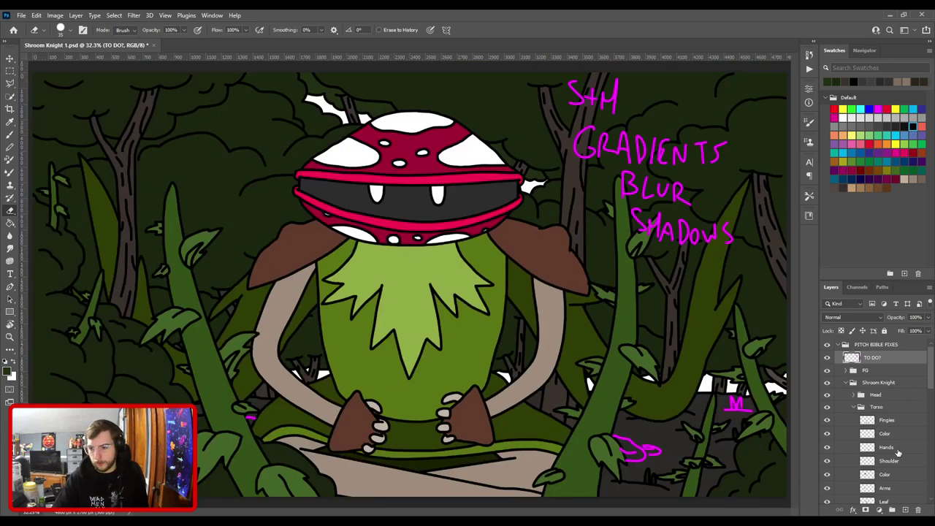
click(903, 511)
click(913, 126)
key(b)
scroll(463, 265, up, 3)
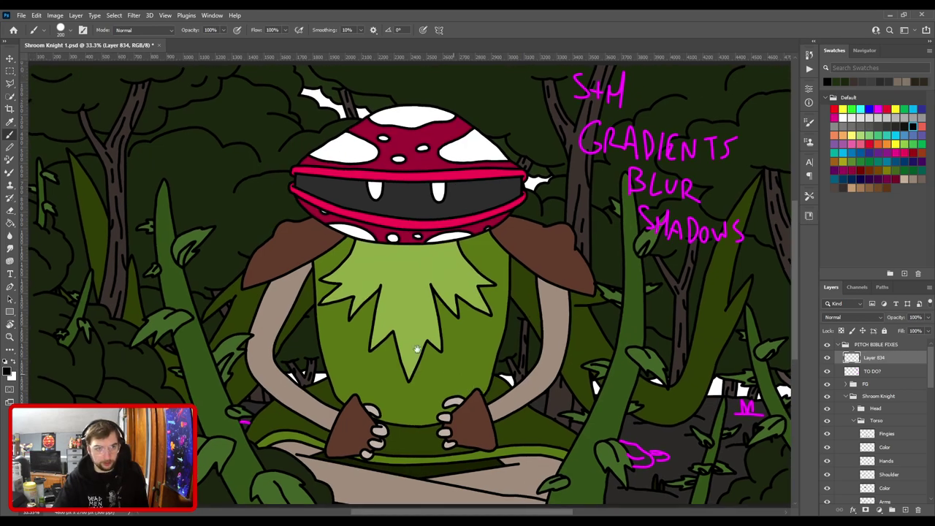
scroll(479, 316, up, 2)
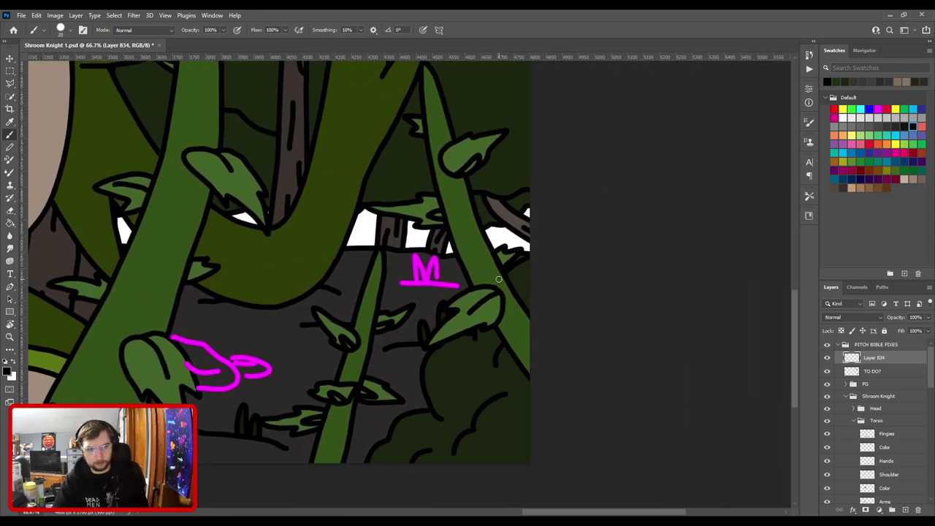
scroll(411, 263, up, 3)
drag(387, 279, 584, 289)
mouse_move(431, 276)
mouse_down()
mouse_move(437, 219)
mouse_move(452, 275)
mouse_move(474, 268)
mouse_move(456, 279)
mouse_move(476, 219)
mouse_move(490, 234)
mouse_move(484, 279)
mouse_up()
Ink the large and small rocks beside the right foreground vine's leaf in black, following the magenta sketch.
key(ctrl+minus)
drag(258, 364, 579, 240)
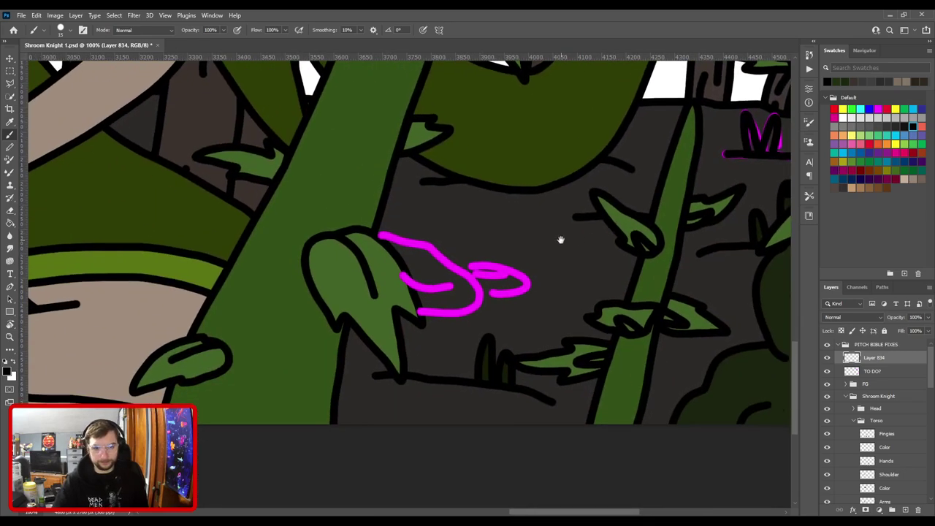
key(ctrl+plus)
mouse_move(384, 346)
mouse_down()
mouse_move(507, 345)
mouse_move(549, 318)
mouse_move(536, 283)
mouse_move(429, 202)
mouse_move(352, 176)
mouse_up()
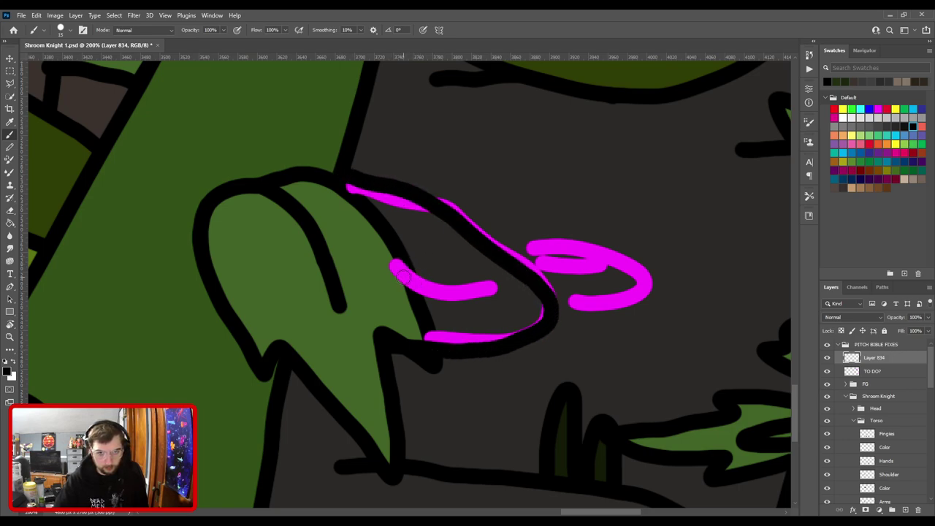
drag(352, 276, 488, 286)
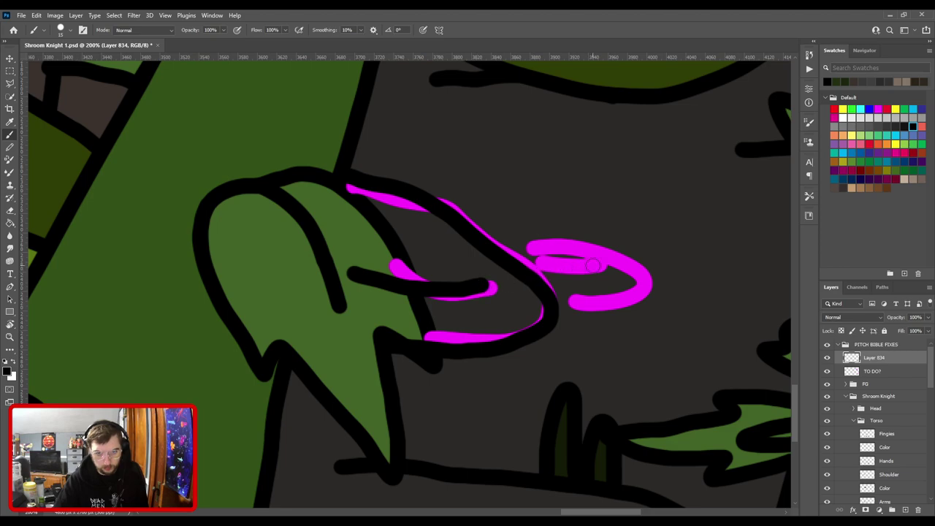
mouse_move(507, 251)
mouse_down()
mouse_move(584, 252)
mouse_move(626, 269)
mouse_move(636, 297)
mouse_move(601, 316)
mouse_move(551, 314)
mouse_up()
drag(533, 278, 594, 277)
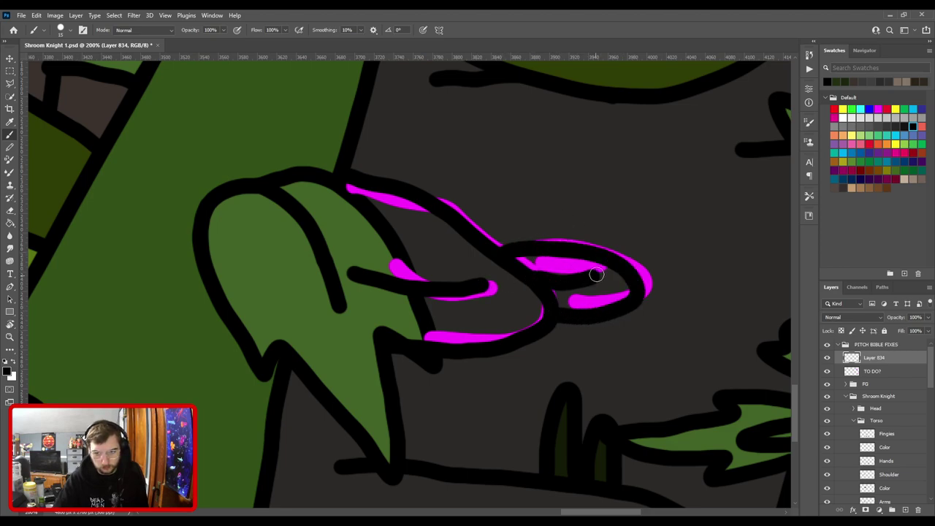
Ink a small oval rock with an inner contour line over the magenta mark beside the left foreground vine.
key(ctrl+minus)
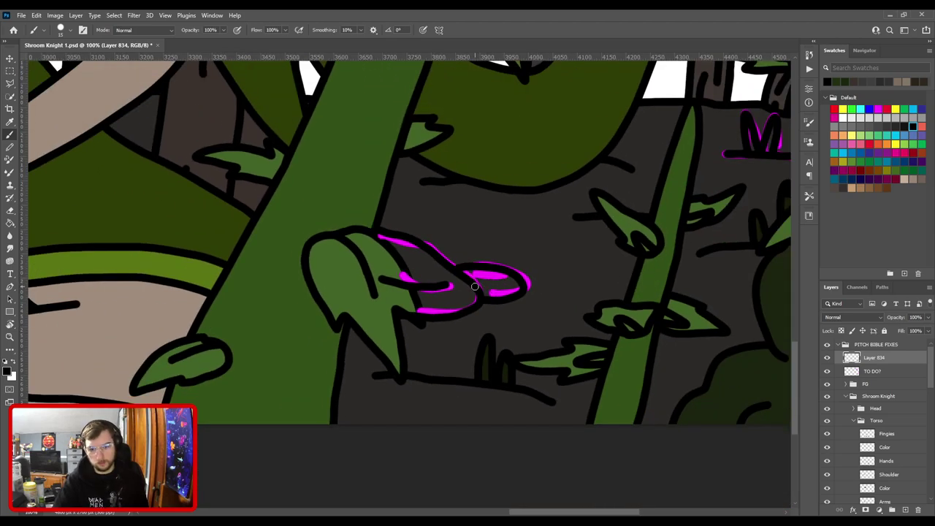
key(ctrl+minus)
drag(488, 250, 851, 264)
drag(263, 280, 625, 333)
scroll(430, 276, up, 3)
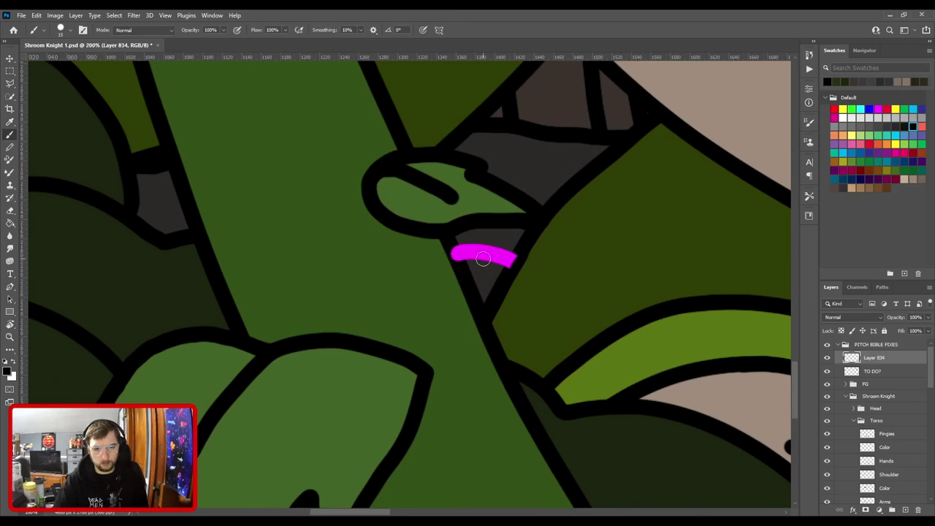
mouse_move(451, 254)
mouse_down()
mouse_move(544, 262)
mouse_move(584, 285)
mouse_up()
key(ctrl+z)
mouse_move(442, 250)
mouse_down()
mouse_move(543, 267)
mouse_move(522, 294)
mouse_move(450, 284)
mouse_up()
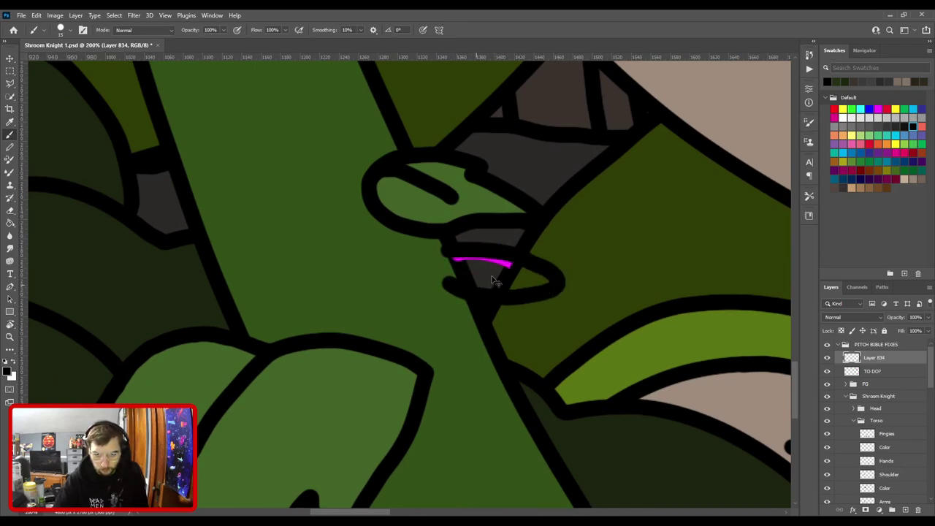
key(ctrl+z)
mouse_move(511, 262)
mouse_down()
mouse_move(560, 274)
mouse_move(551, 300)
mouse_move(486, 320)
mouse_move(437, 310)
mouse_move(412, 283)
mouse_move(451, 252)
mouse_move(426, 269)
mouse_move(479, 282)
mouse_move(574, 272)
mouse_up()
Erase the remaining magenta marks along the ground from the TO DO? layer with a 1000 px eraser.
key(ctrl+0)
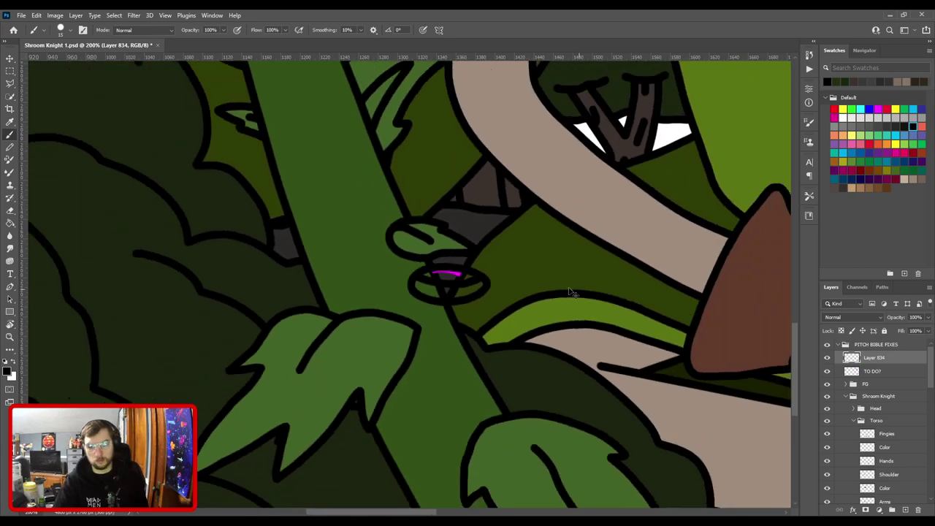
click(891, 374)
key(e)
key(bracketright)
key(bracketright)
key(bracketright)
key(bracketright)
key(bracketright)
key(bracketright)
key(bracketright)
key(bracketright)
key(bracketright)
key(bracketright)
key(bracketright)
key(bracketright)
key(bracketright)
mouse_move(256, 412)
mouse_down()
mouse_move(723, 431)
mouse_move(699, 427)
mouse_up()
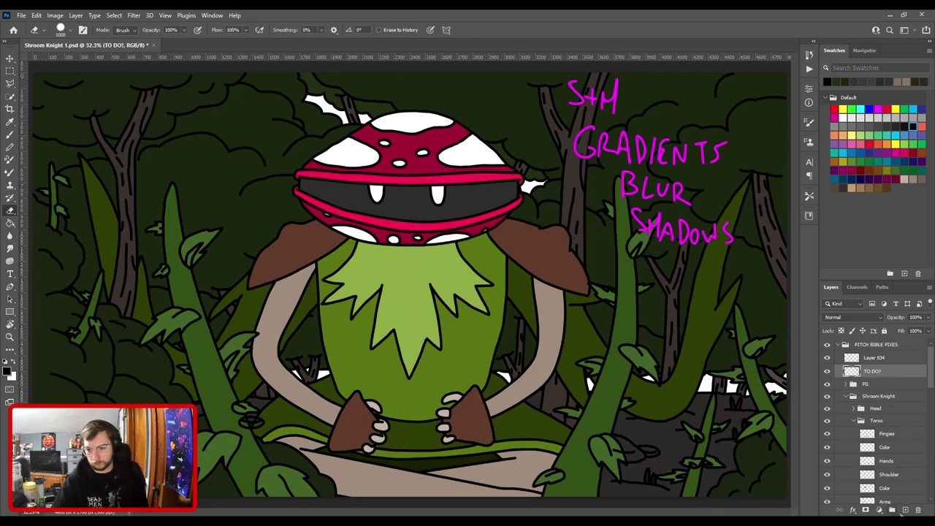
Add an empty layer above TO DO? and rename the layer holding the new rock and grass linework Floor Detail.
click(905, 511)
double_click(876, 358)
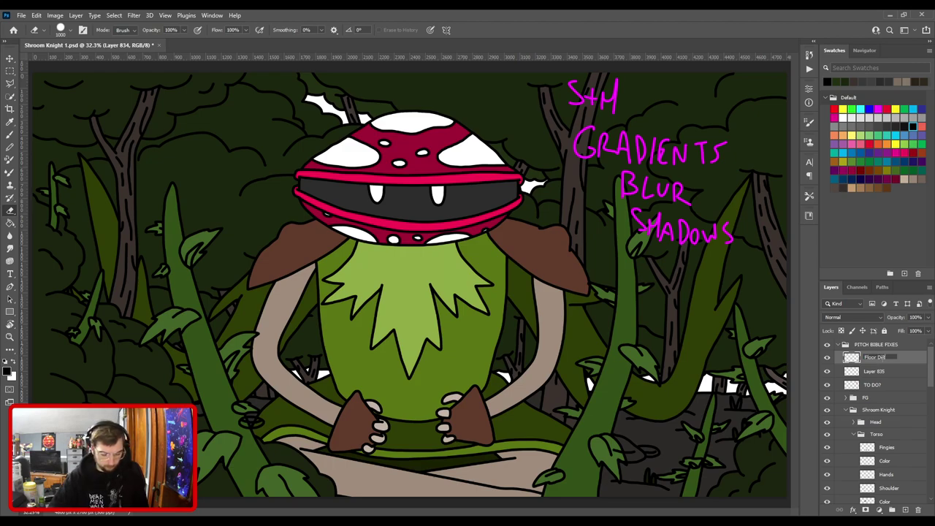
key(Return)
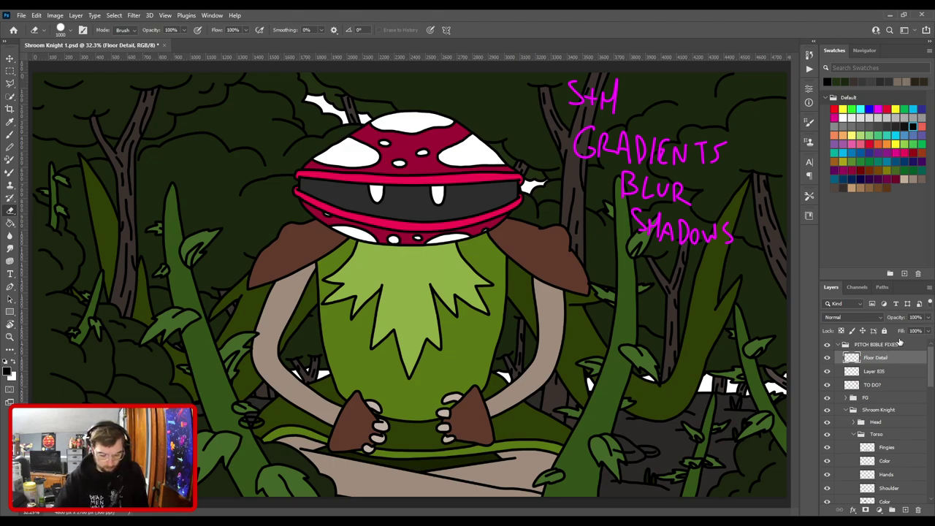
Paint the small oval rock by the left vine dark grey on the empty layer beneath Floor Detail.
key(i)
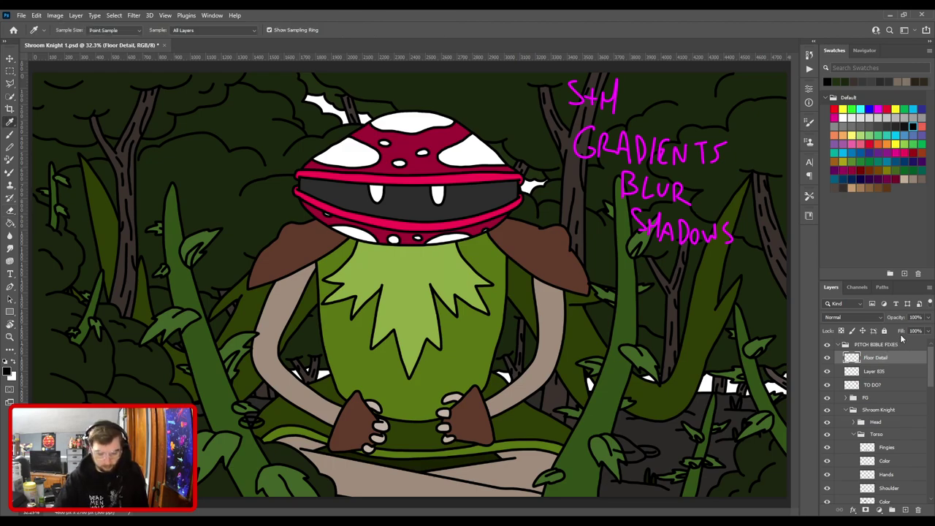
click(883, 125)
key(b)
key(ctrl+plus)
drag(407, 337, 438, 221)
click(884, 372)
key(ctrl+plus)
key(ctrl+plus)
drag(191, 318, 421, 280)
scroll(422, 280, up, 3)
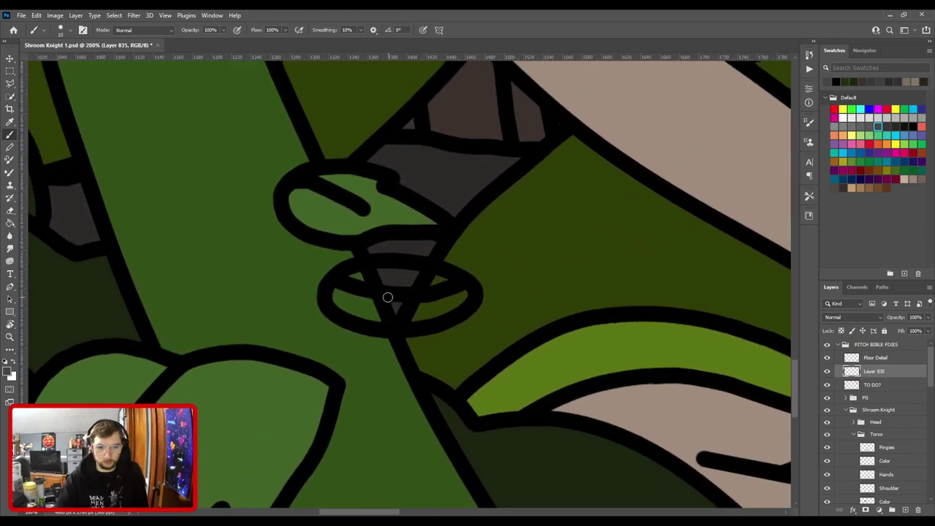
mouse_move(367, 303)
mouse_down()
mouse_move(359, 280)
mouse_move(447, 291)
mouse_move(460, 299)
mouse_move(379, 310)
mouse_move(365, 289)
mouse_move(408, 306)
mouse_move(437, 293)
mouse_move(382, 290)
mouse_move(453, 342)
mouse_up()
scroll(436, 310, up, 1)
Select the Floor Detail layer by picking the small rock's outline and shrink the eraser to 4 px.
key(c)
key(v)
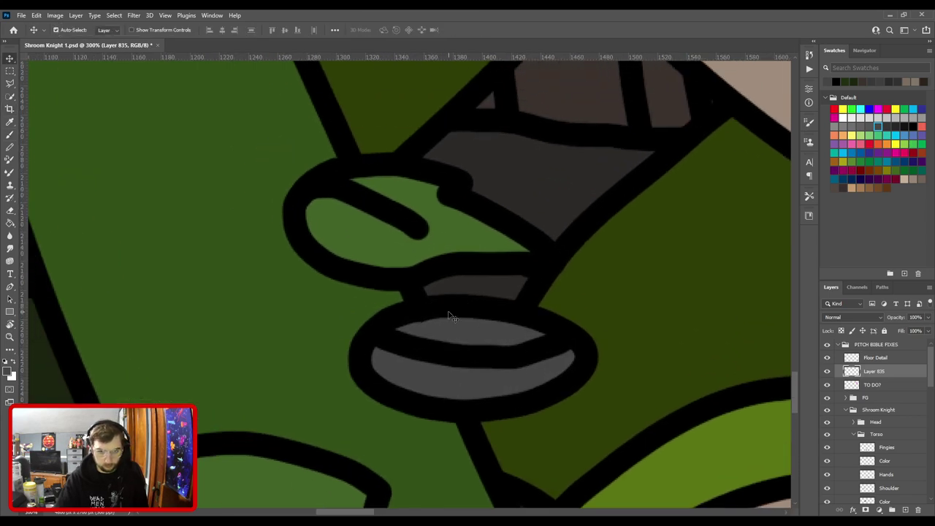
click(455, 314)
key(e)
key(bracketleft)
key(bracketleft)
key(bracketleft)
key(bracketleft)
key(bracketleft)
key(bracketleft)
key(bracketleft)
key(bracketleft)
key(bracketleft)
key(bracketleft)
key(bracketleft)
key(bracketleft)
key(bracketleft)
key(bracketleft)
key(bracketleft)
key(bracketleft)
key(bracketleft)
key(bracketleft)
key(bracketleft)
key(bracketleft)
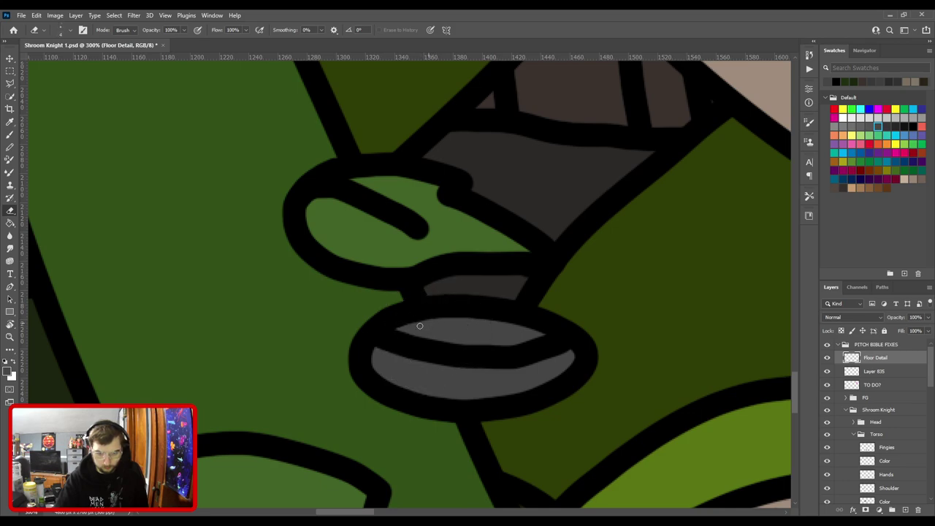
alt+scroll(460, 339, down, 1)
Paint the two rocks beside the right foreground vine the same dark grey on the rock fill layer.
key(v)
click(443, 359)
key(b)
key(ctrl+0)
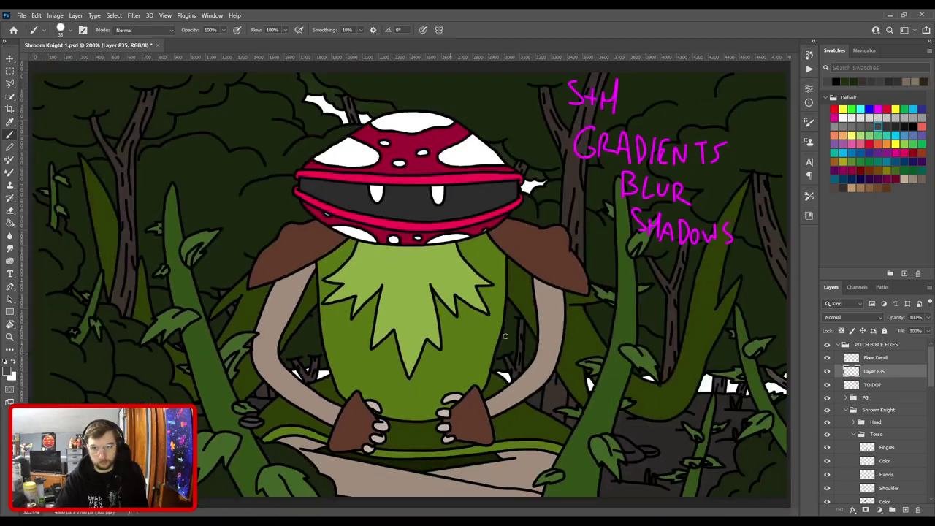
alt+scroll(432, 301, up, 1)
drag(554, 353, 269, 211)
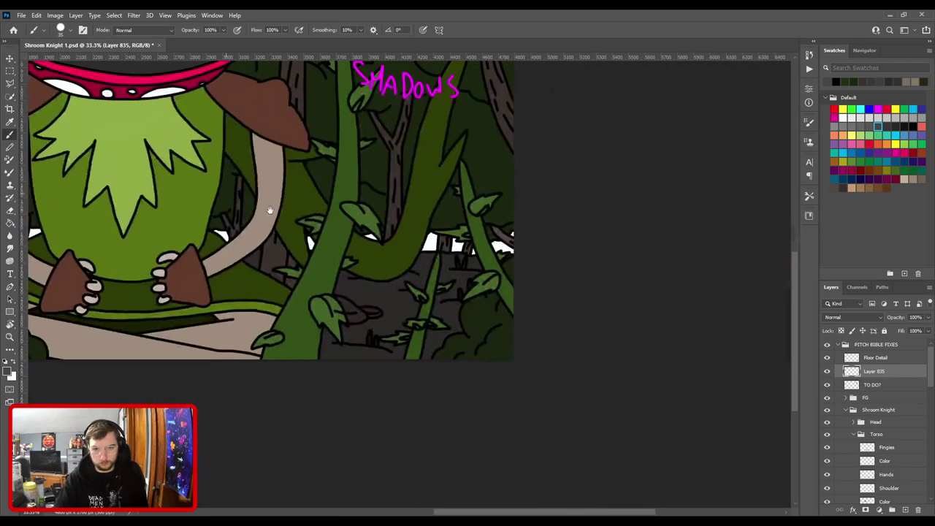
alt+scroll(408, 295, up, 2)
drag(324, 329, 454, 290)
scroll(455, 289, up, 3)
mouse_move(474, 384)
mouse_down()
mouse_move(418, 387)
mouse_move(434, 373)
mouse_move(372, 298)
mouse_move(387, 270)
mouse_move(444, 289)
mouse_move(550, 360)
mouse_move(578, 336)
mouse_move(653, 355)
mouse_move(569, 363)
mouse_move(548, 386)
mouse_move(451, 382)
mouse_move(416, 334)
mouse_move(438, 303)
mouse_move(536, 375)
mouse_up()
Rename the rock fill layer Rock COlor and sample the grey of the large rock by the right vine.
key(ctrl+0)
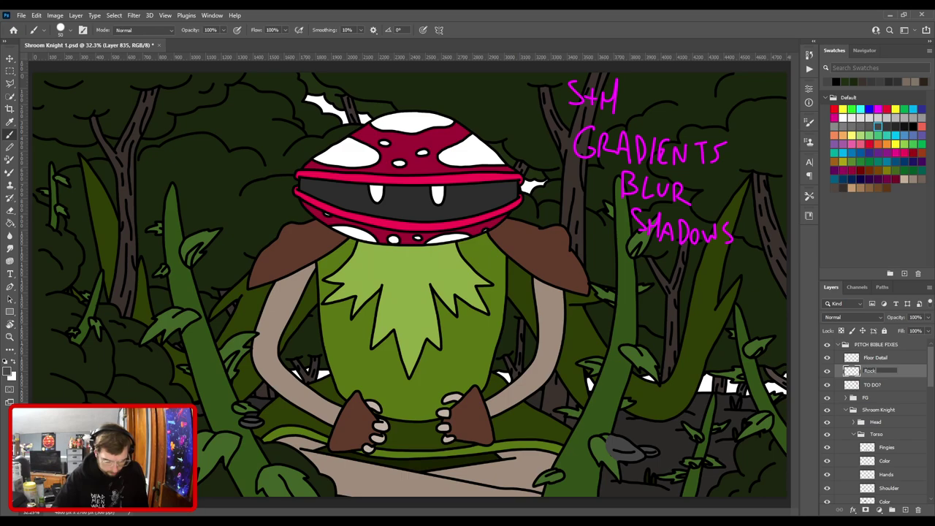
click(883, 370)
key(i)
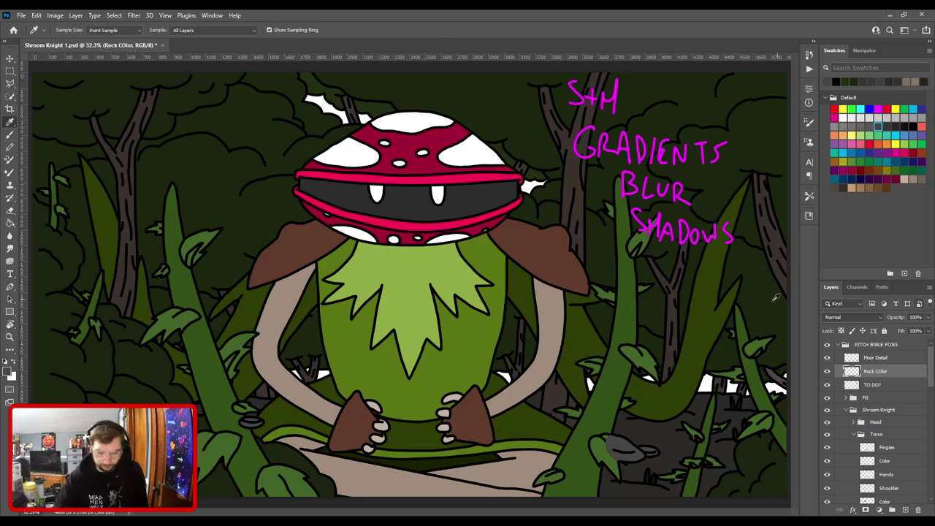
click(622, 442)
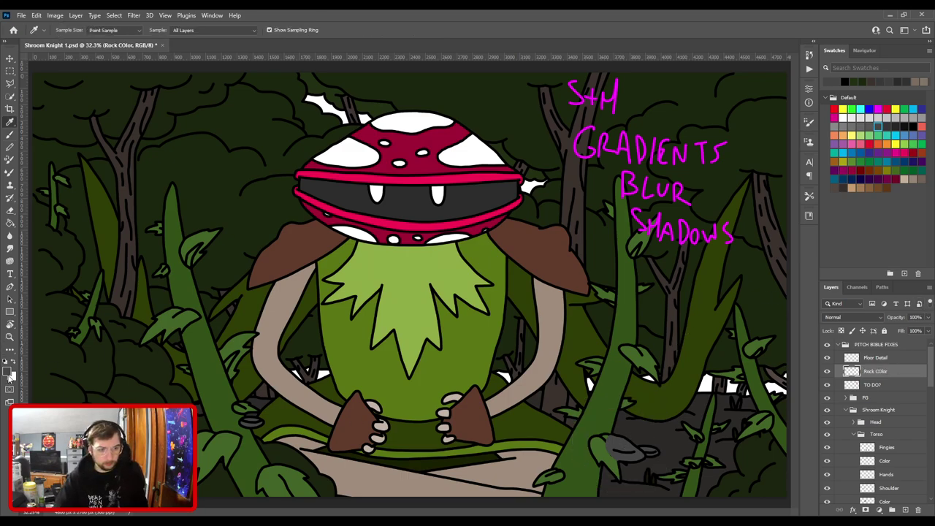
Save the document and paint the upper face of the small oval rock by the left vine with the current grey on the Rock COlor layer.
key(ctrl+s)
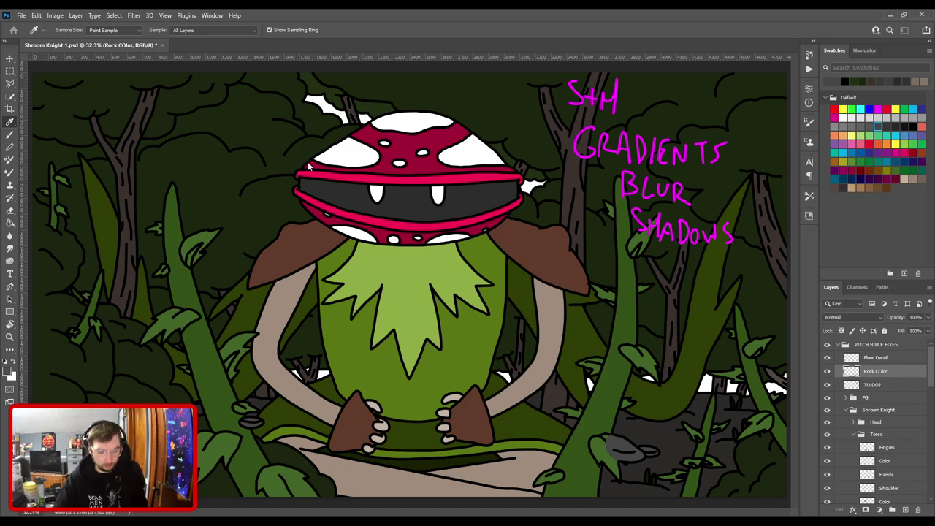
key(b)
ctrl+click(344, 361)
drag(343, 360, 480, 276)
key(ctrl+plus)
key(ctrl+plus)
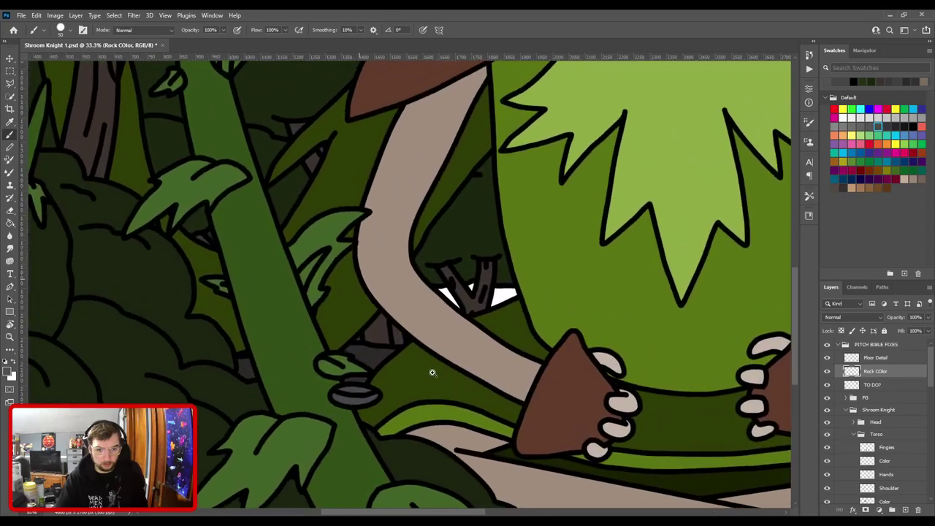
drag(424, 367, 484, 259)
key(ctrl+plus)
key(ctrl+plus)
key(bracketleft)
key(bracketleft)
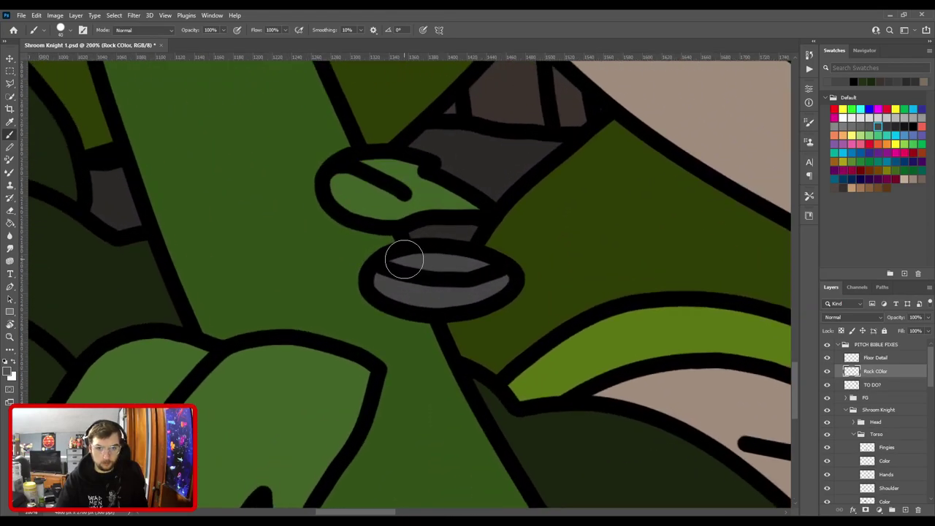
drag(399, 263, 473, 264)
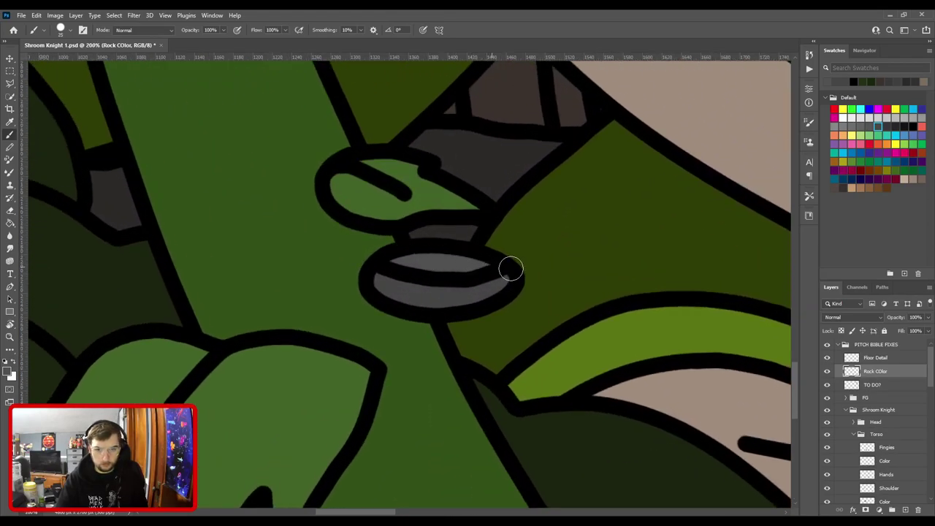
Paint the upper face of the smaller rock beside the right foreground vine with the same grey, using a 25 px brush.
key(ctrl+0)
key(ctrl+plus)
drag(570, 353, 426, 215)
scroll(509, 314, up, 5)
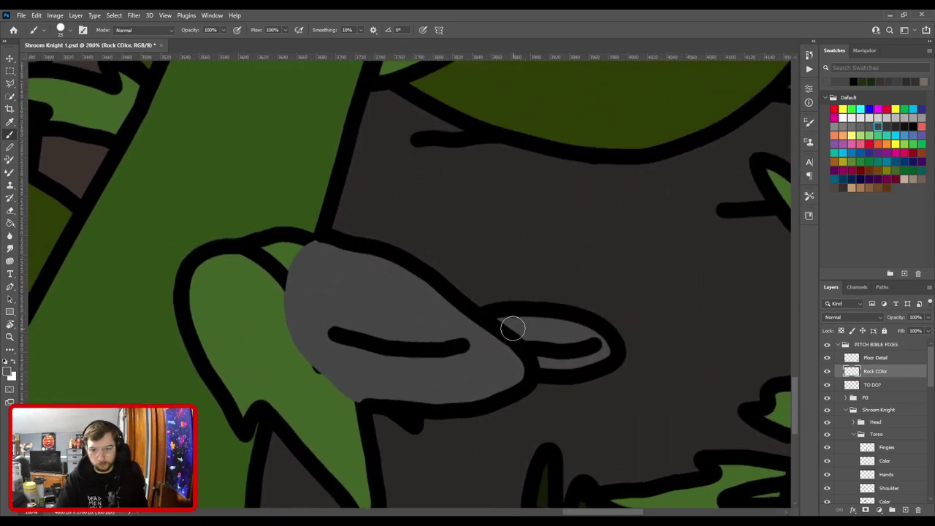
drag(513, 328, 590, 333)
key(ctrl+0)
key(ctrl+0)
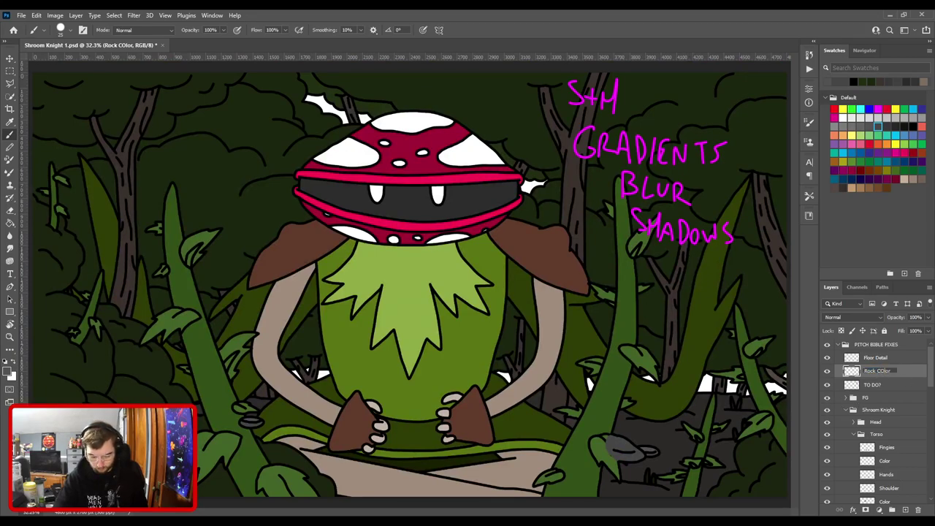
Sample the dark green of the background bushes and correct the rock fill layer's name to Rock Color.
key(i)
click(757, 285)
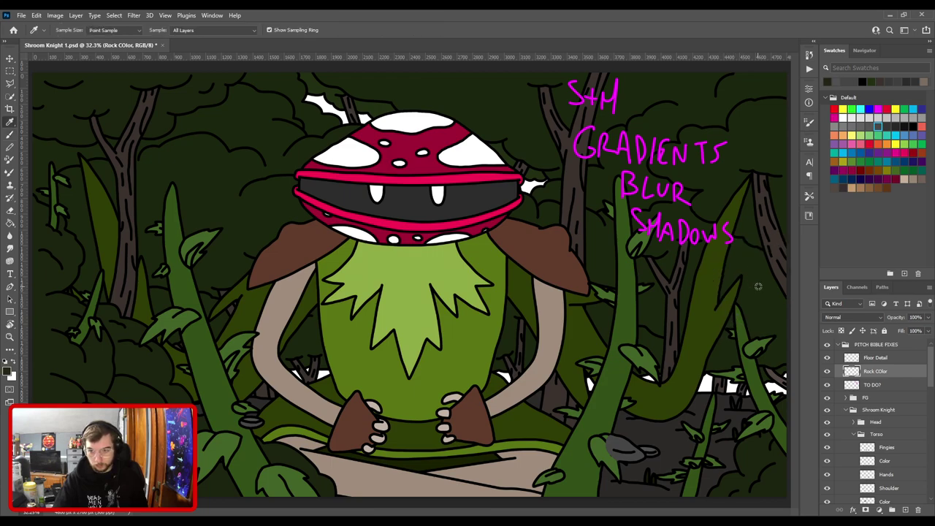
double_click(882, 372)
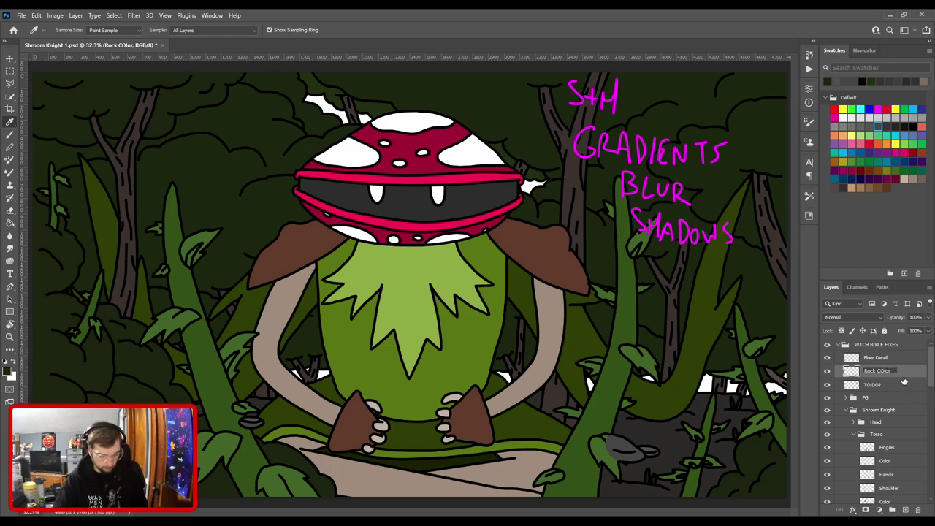
key(Return)
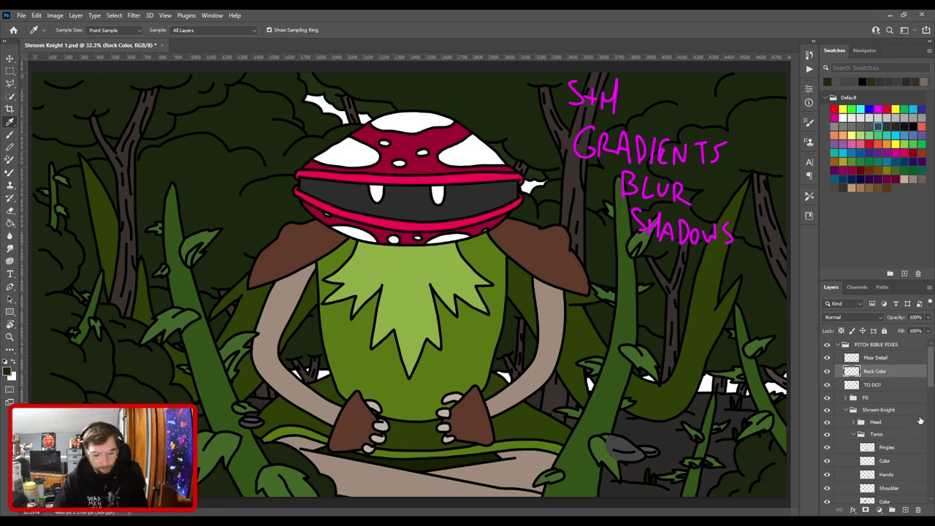
Add a new layer above Rock Color and paint the small grass tuft on the right-hand ground dark green.
click(905, 509)
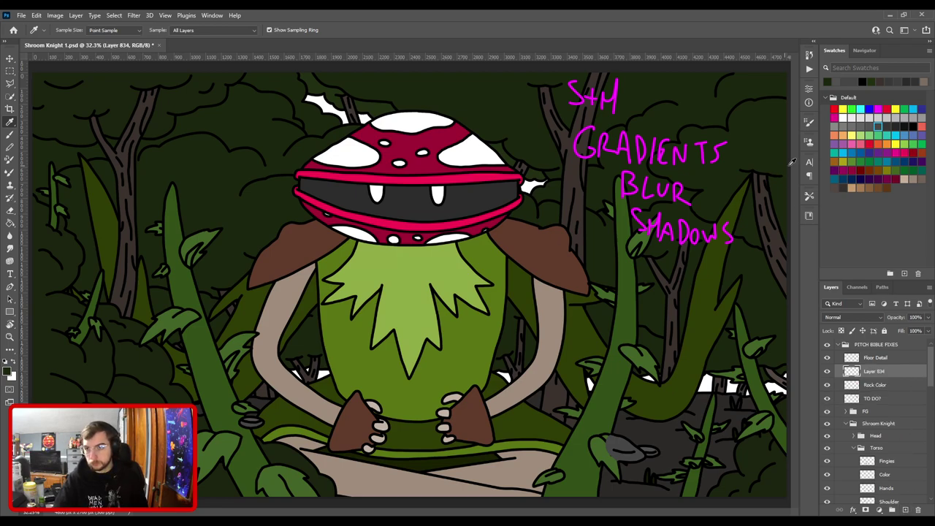
key(b)
scroll(383, 288, up, 3)
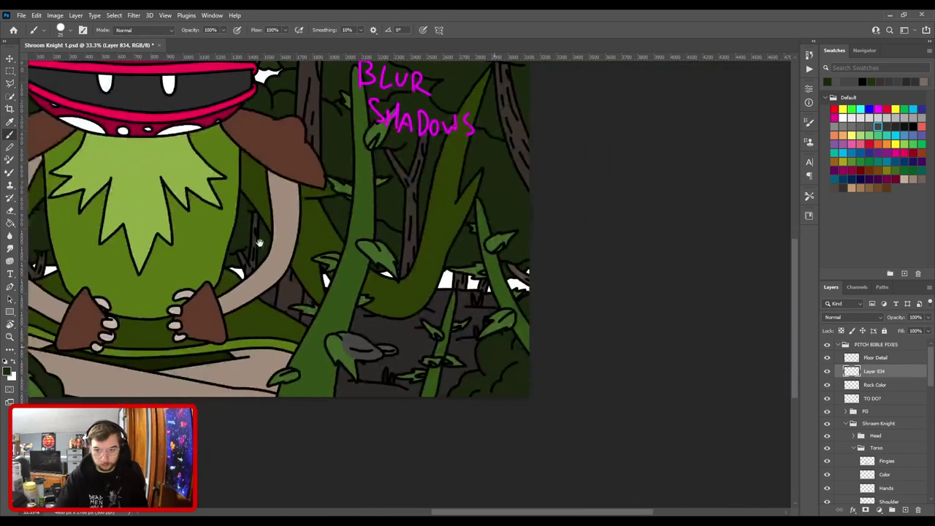
scroll(383, 289, up, 6)
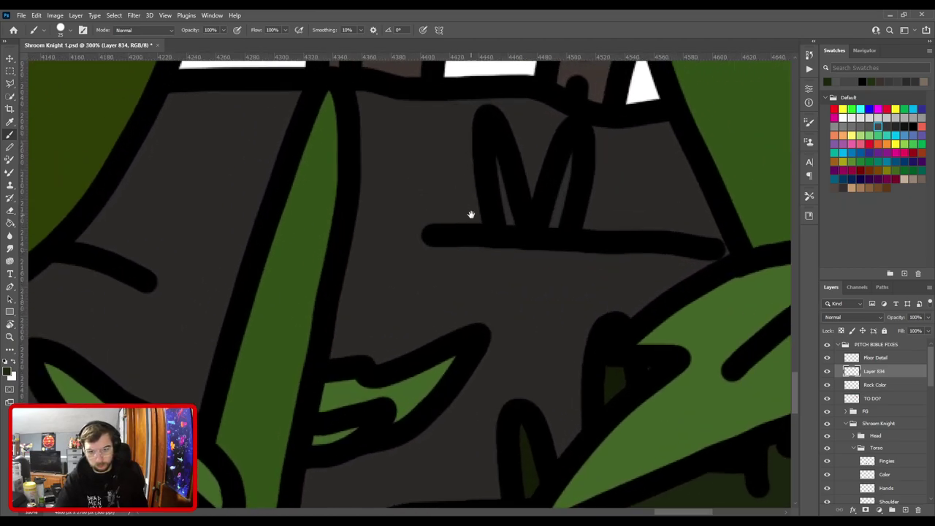
mouse_move(493, 152)
mouse_down()
mouse_move(509, 221)
mouse_move(557, 224)
mouse_move(569, 165)
mouse_up()
key(ctrl+0)
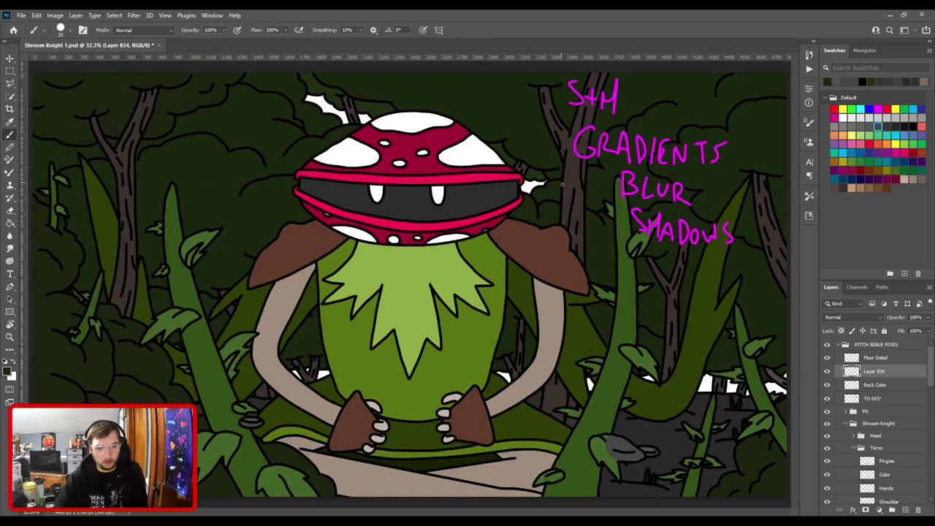
Group the Floor Detail, grass fill and Rock Color layers into a folder named Extra Details.
shift+click(875, 357)
shift+click(875, 384)
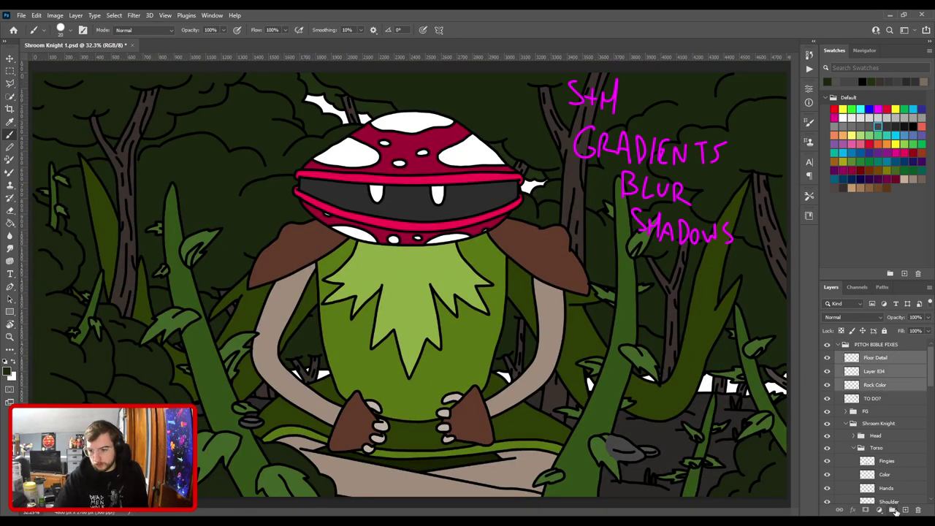
click(893, 509)
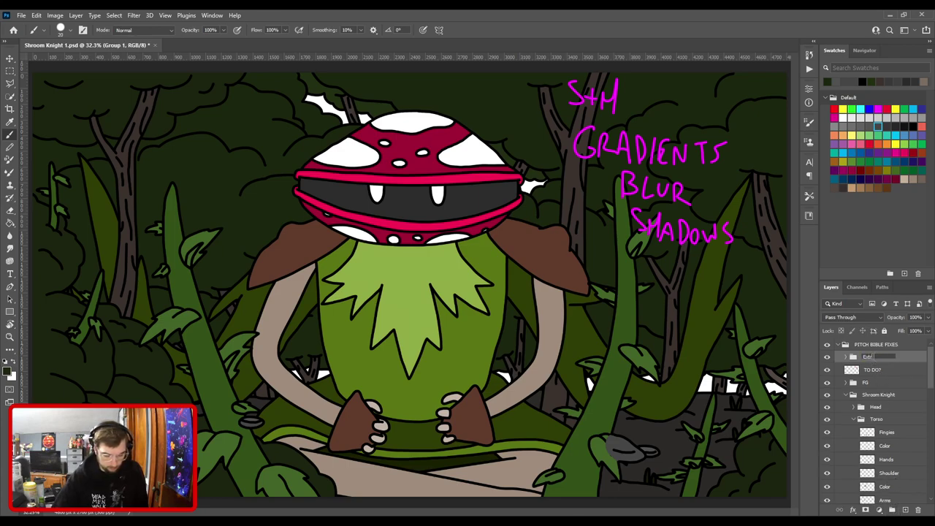
key(Return)
Move the Extra Details group down the layer stack to just above the BG group and save the document.
scroll(873, 359, down, 5)
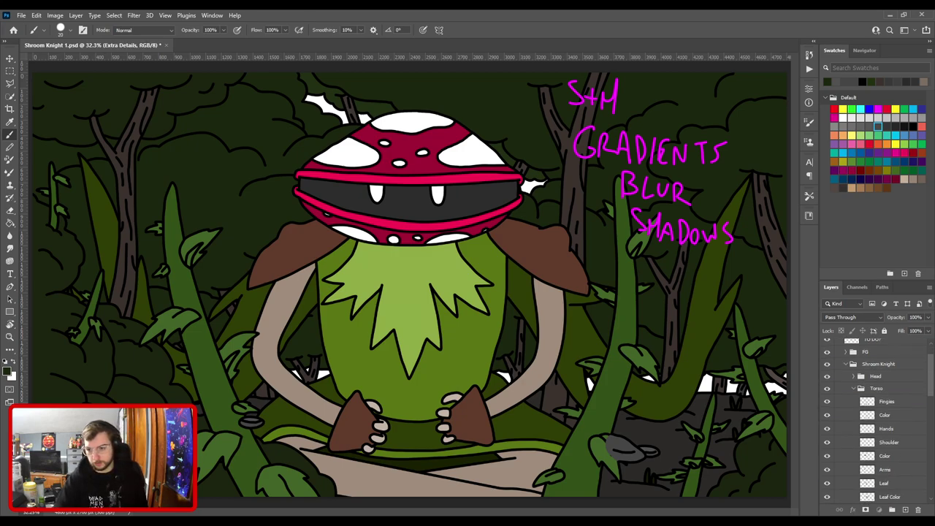
scroll(903, 358, down, 10)
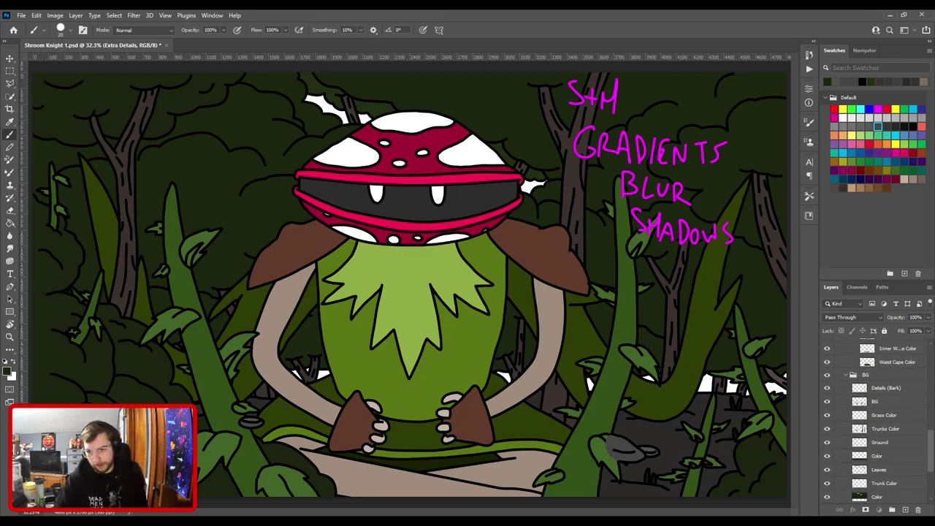
drag(903, 357, 904, 358)
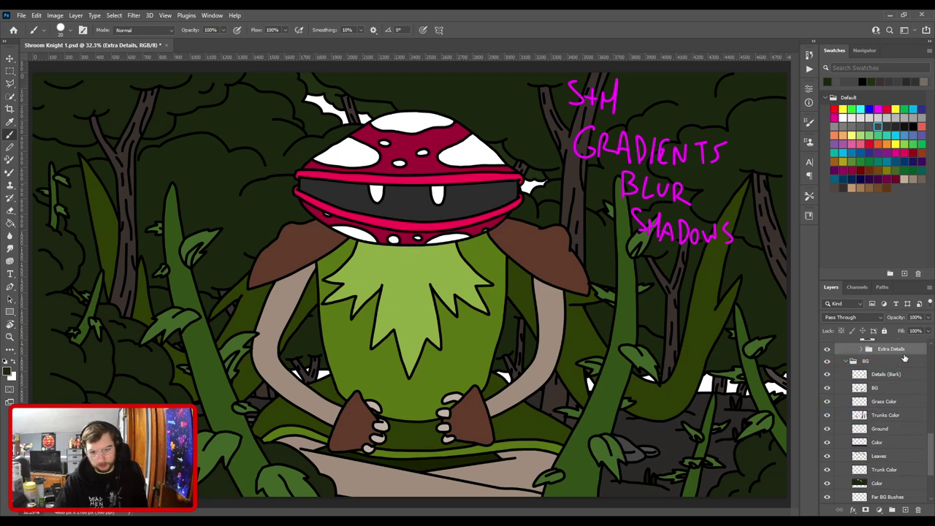
scroll(899, 379, up, 15)
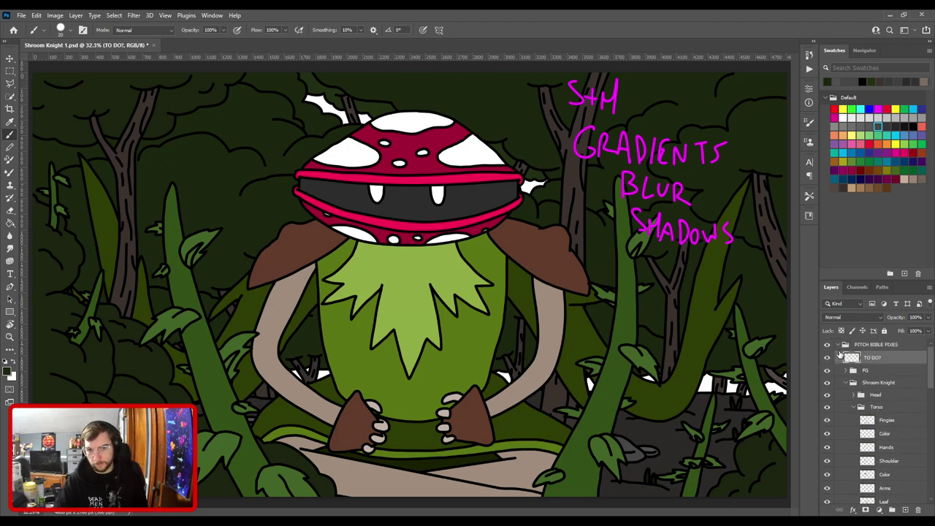
key(ctrl+s)
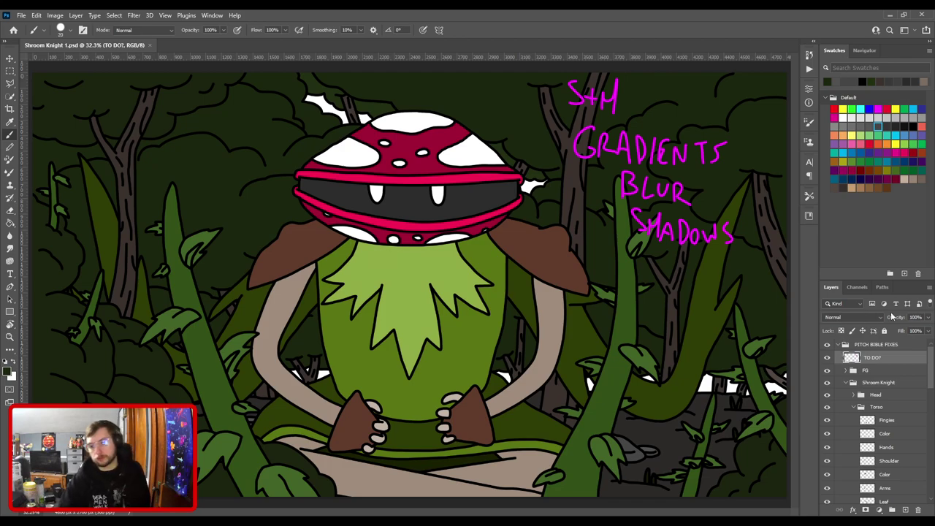
Preview the hidden Layer 832, hide it again, and add an empty layer directly above the Sketch group.
drag(933, 374, 932, 482)
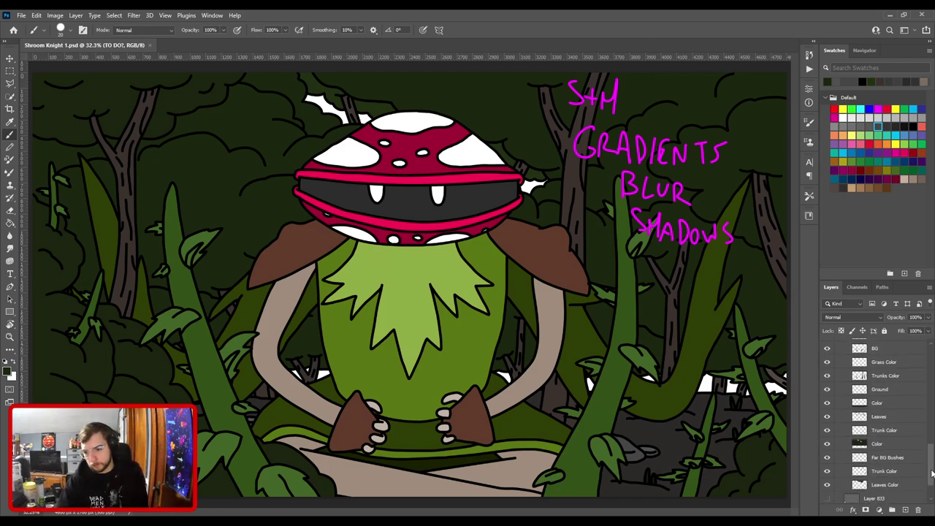
click(873, 458)
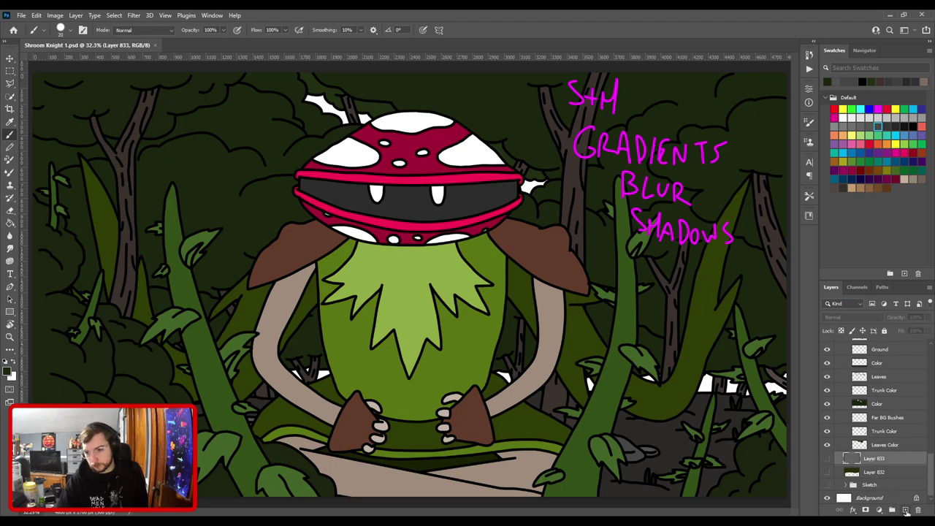
click(826, 472)
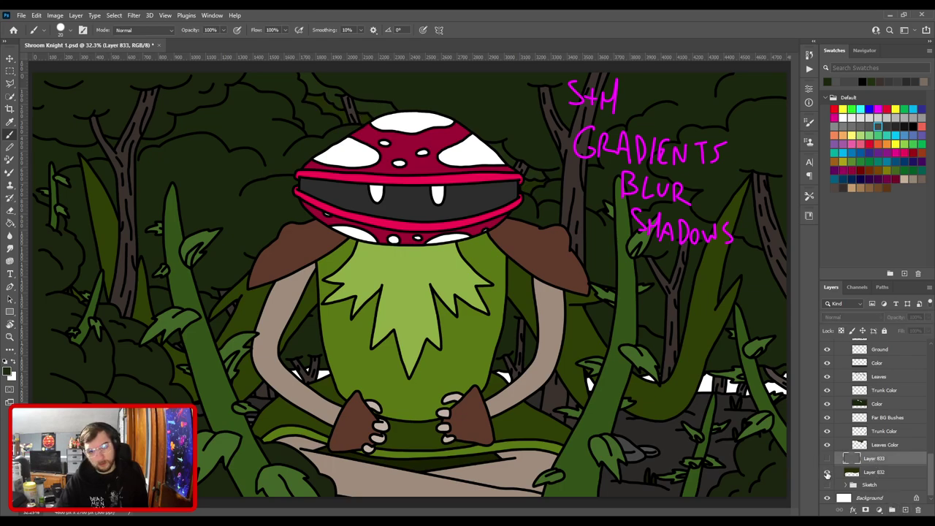
click(827, 474)
click(871, 485)
click(904, 509)
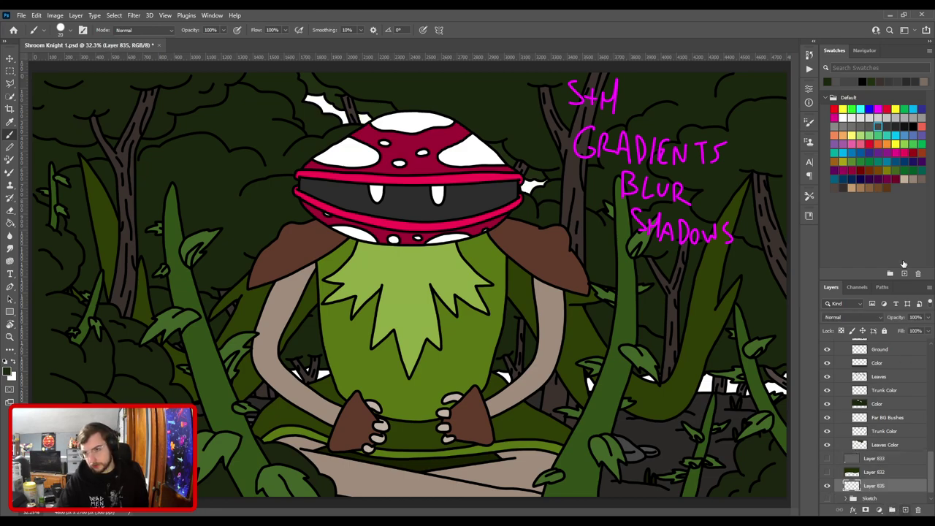
Fill the empty layer with a light green swatch to colour the white gaps behind the forest.
click(904, 144)
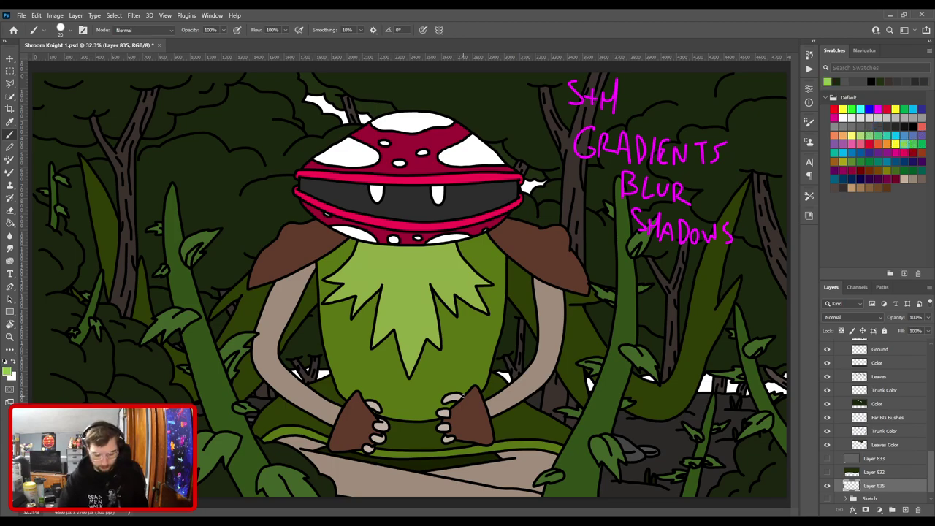
key(g)
click(586, 277)
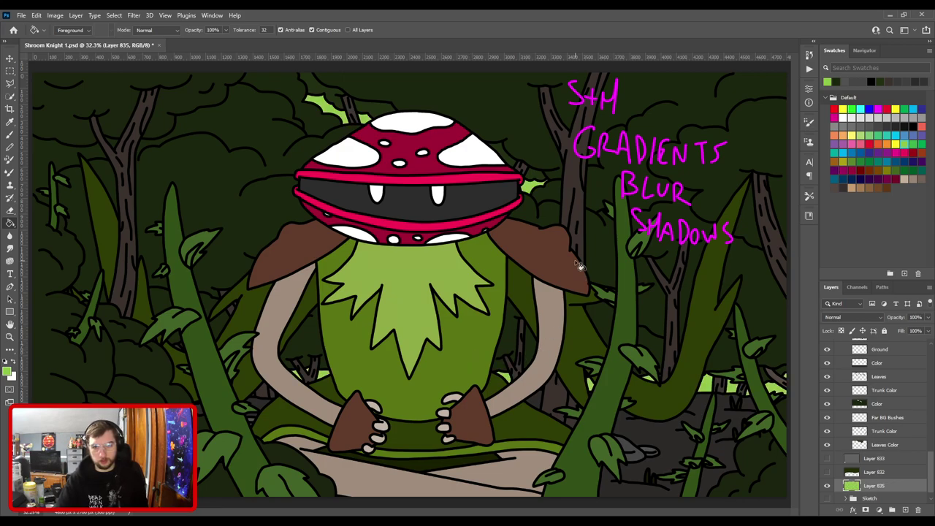
Adjust the bright green backdrop layer to a muted grey-green and save the document.
key(ctrl+minus)
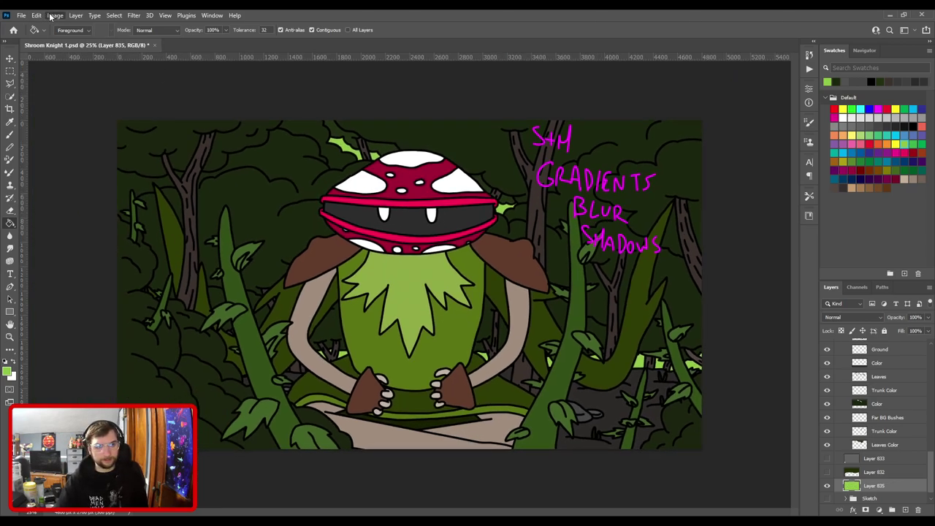
key(alt)
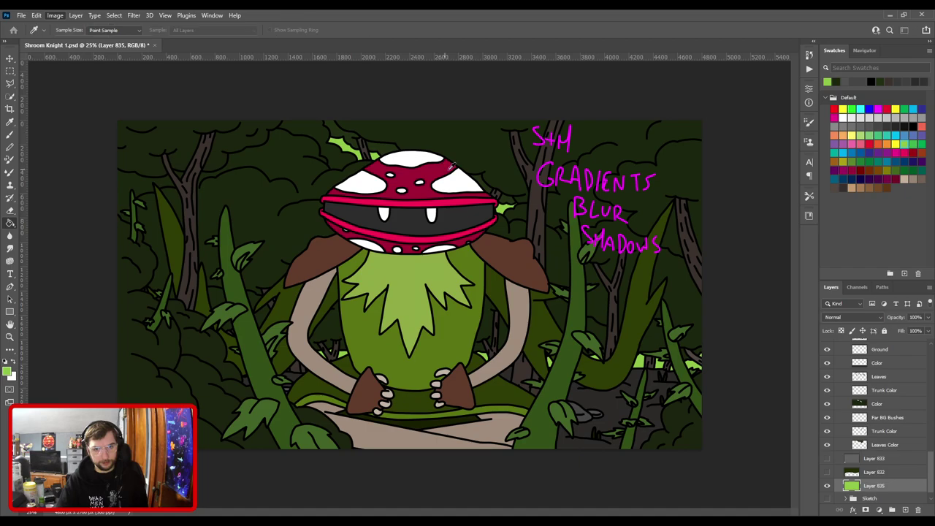
key(i)
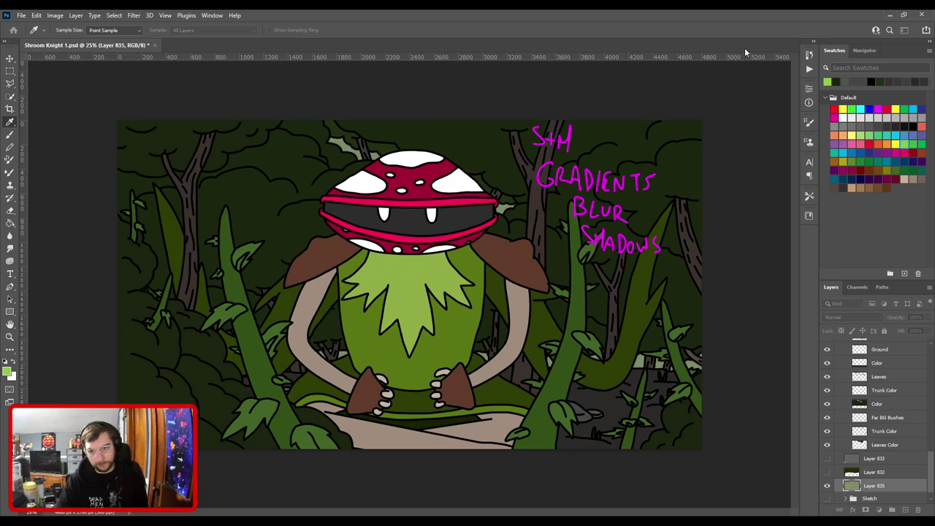
key(g)
key(ctrl+s)
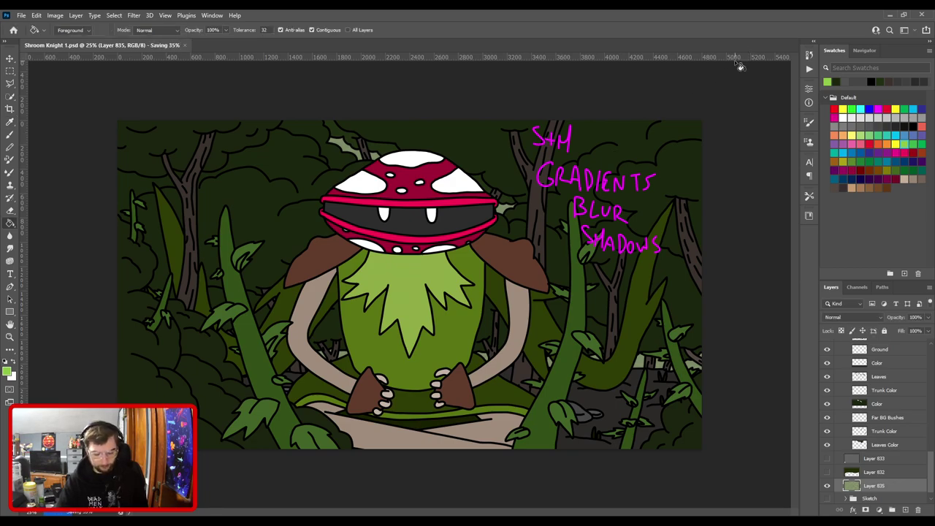
key(ctrl+0)
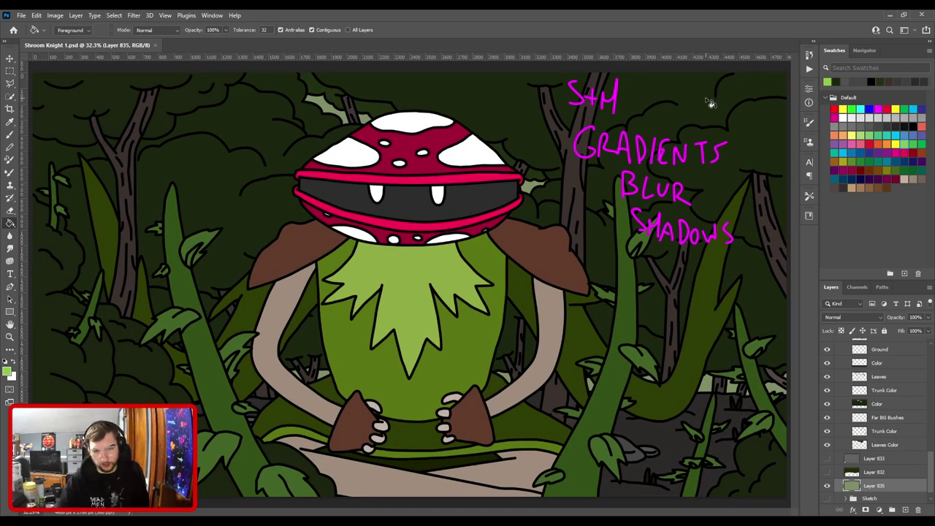
Delete the two hidden layers, Layer 832 and Layer 833, above the backdrop fill.
double_click(875, 485)
key(Return)
click(884, 471)
shift+click(887, 458)
key(Delete)
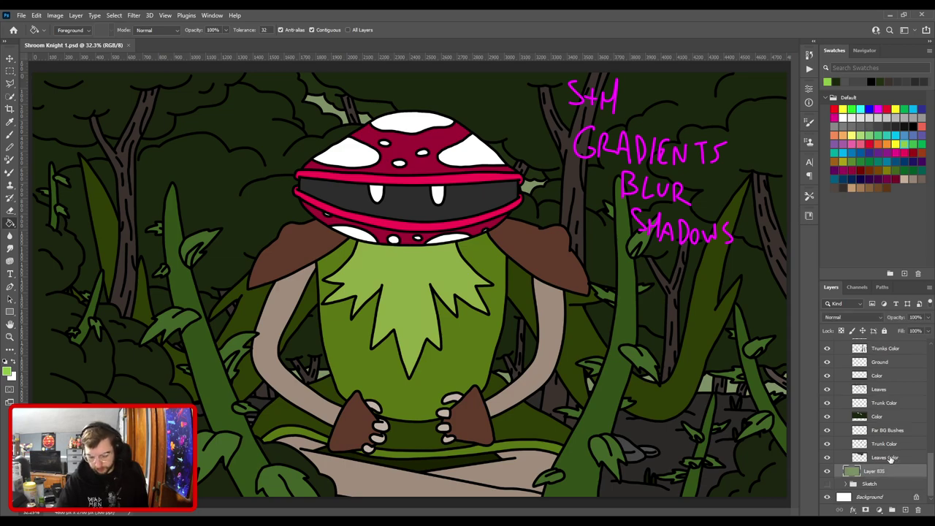
Rename the muted green backdrop layer Sky.
double_click(873, 472)
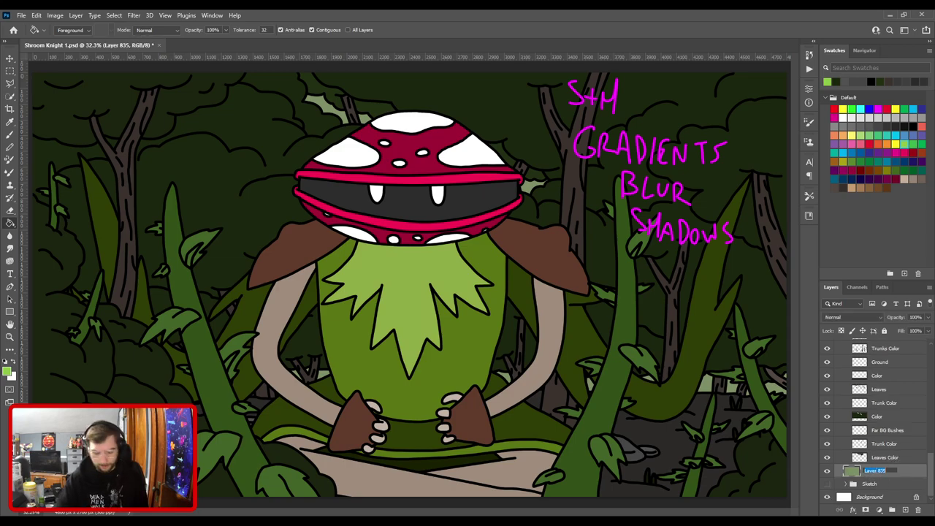
text(Sky)
key(Return)
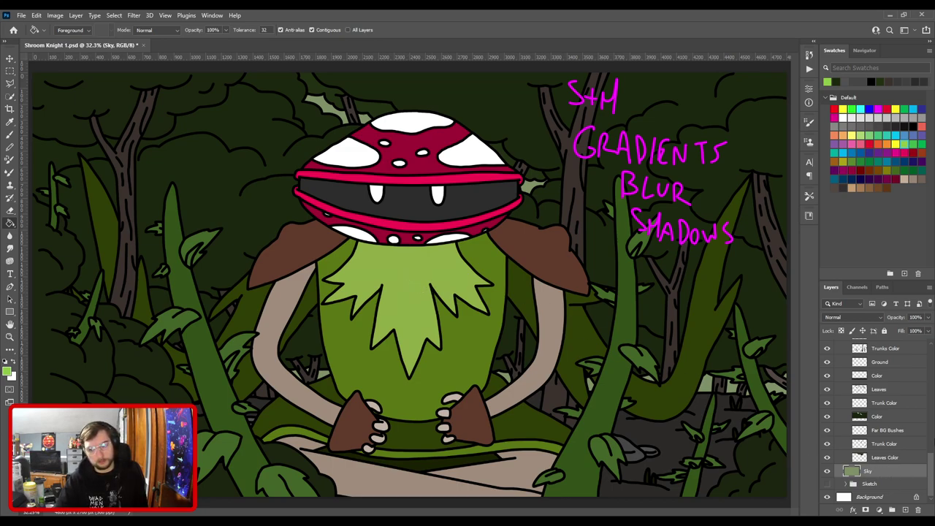
drag(930, 494, 931, 365)
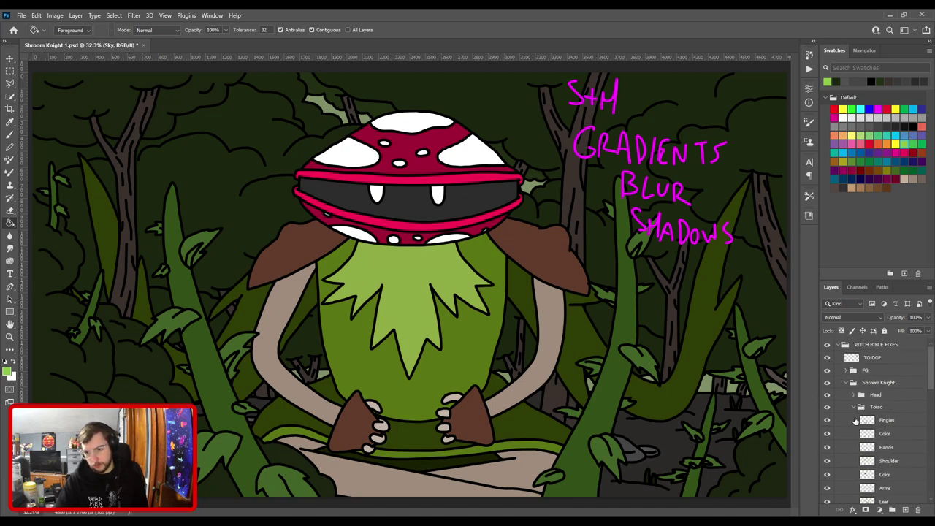
Collapse the Torso, Shroom Knight and BG layer groups and expand the Sketch group.
click(852, 407)
click(845, 382)
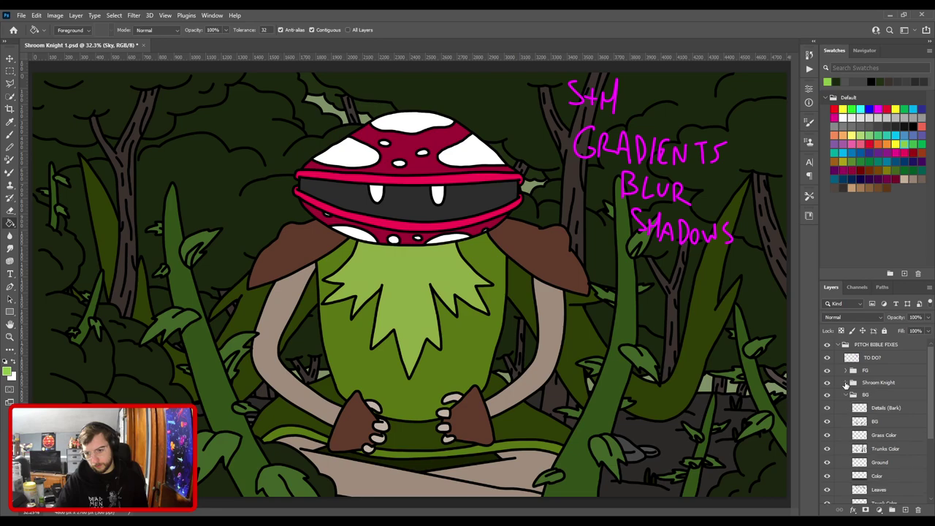
click(845, 394)
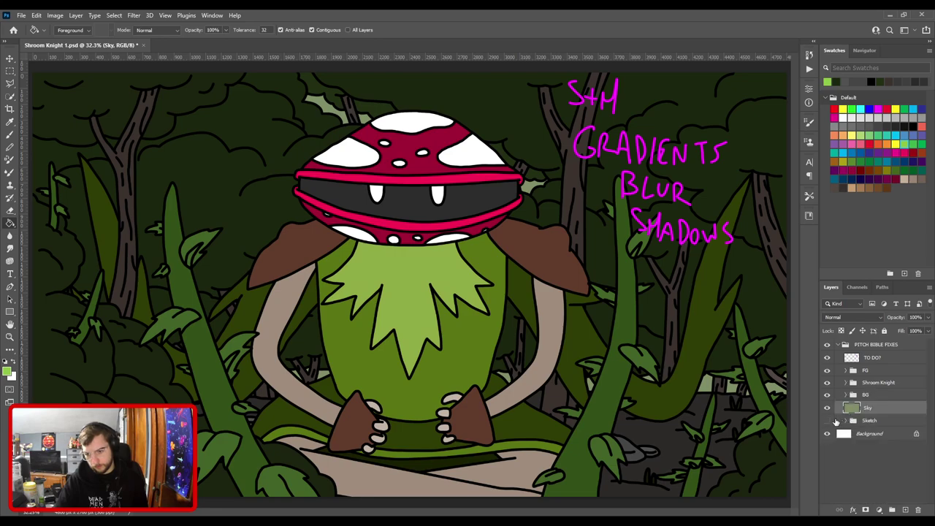
click(846, 420)
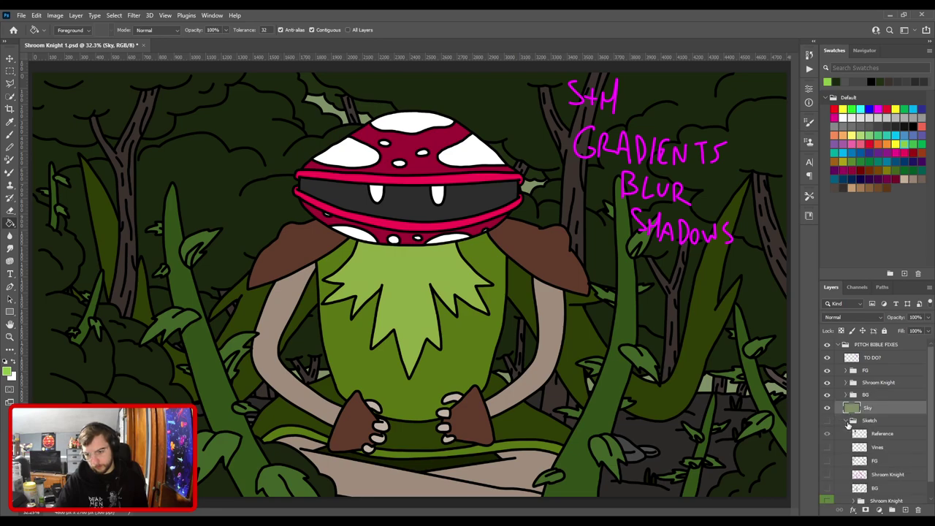
Copy the Vines sketch layer above the FG group, make the copy visible and hide the TO DO? notes.
click(883, 447)
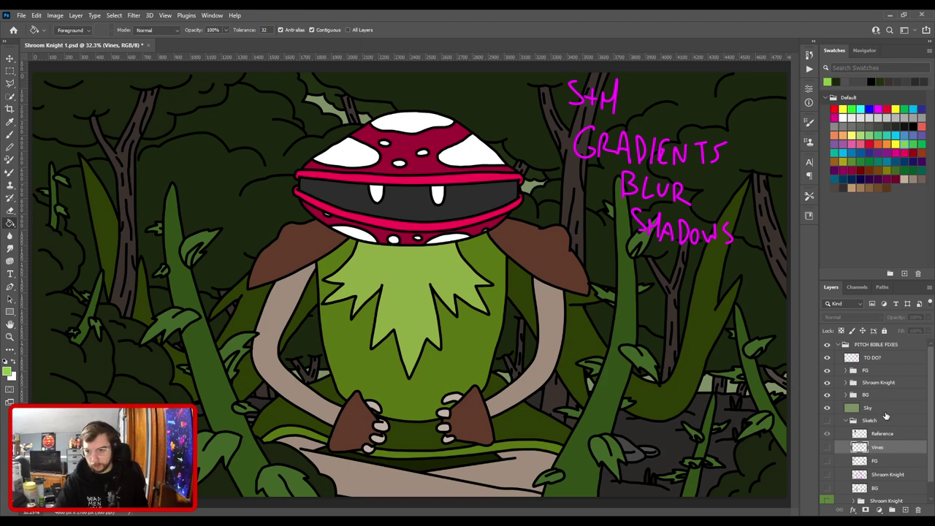
click(869, 372)
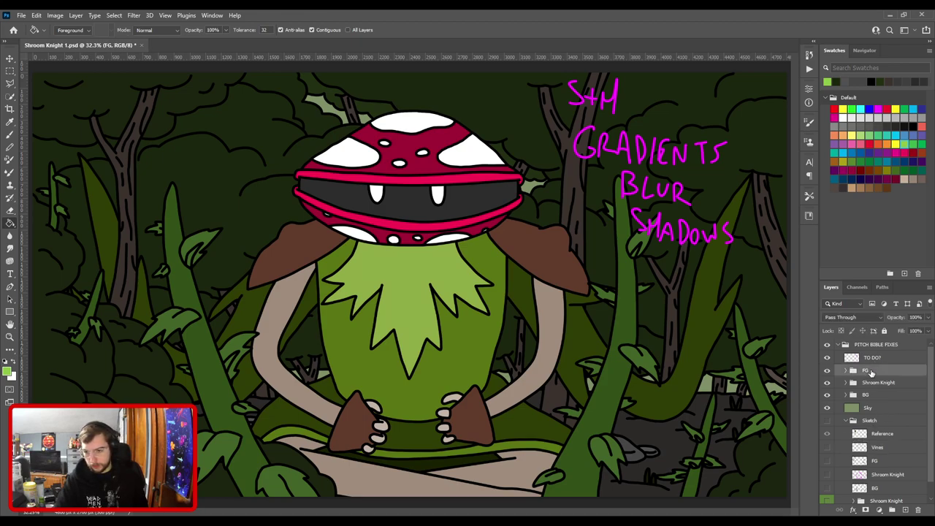
key(ctrl+v)
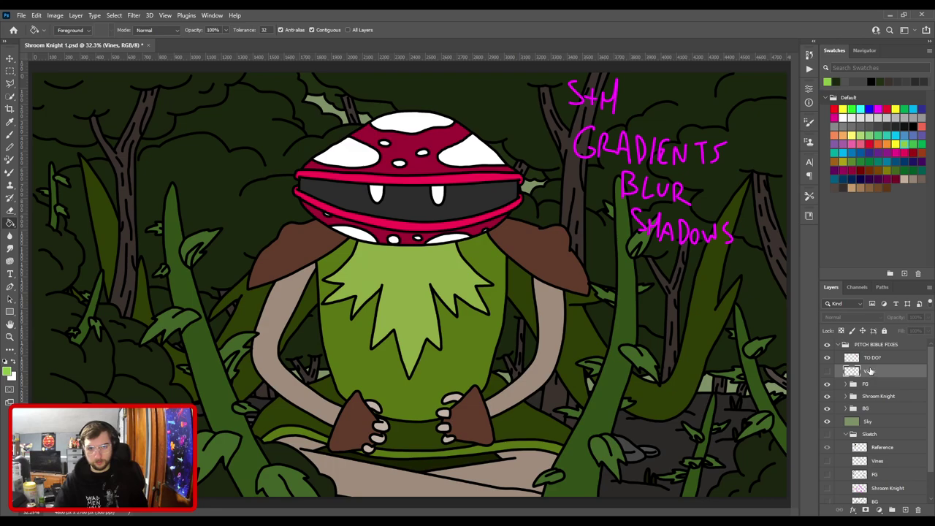
click(827, 371)
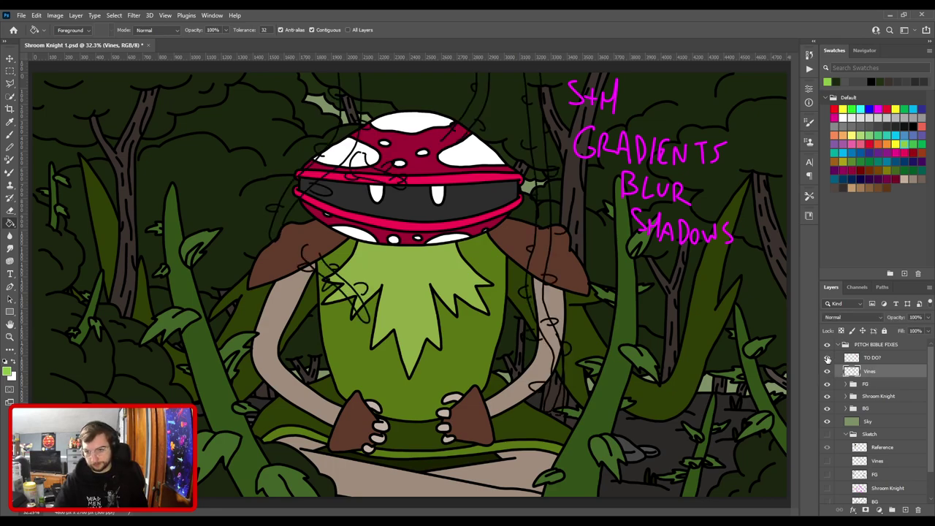
click(826, 357)
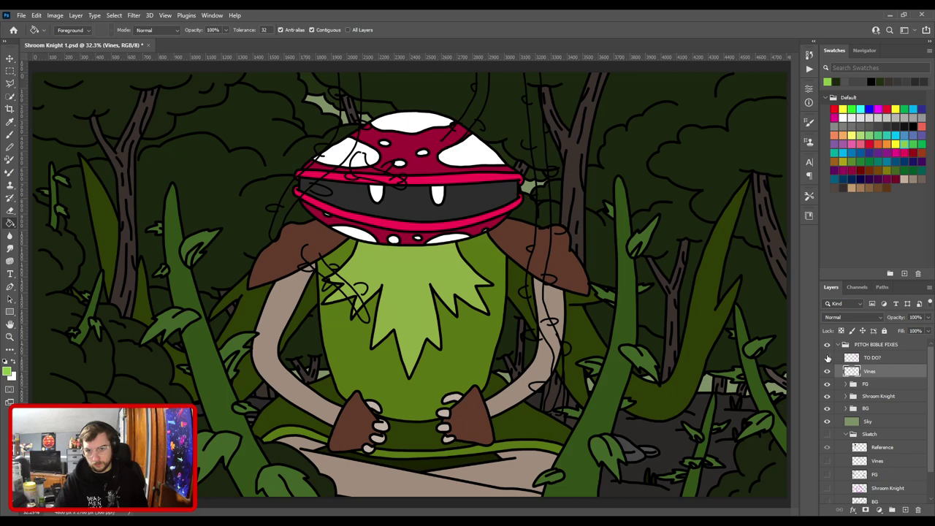
Choose magenta as the foreground colour and add a new layer clipped to the copied Vines layer.
click(878, 109)
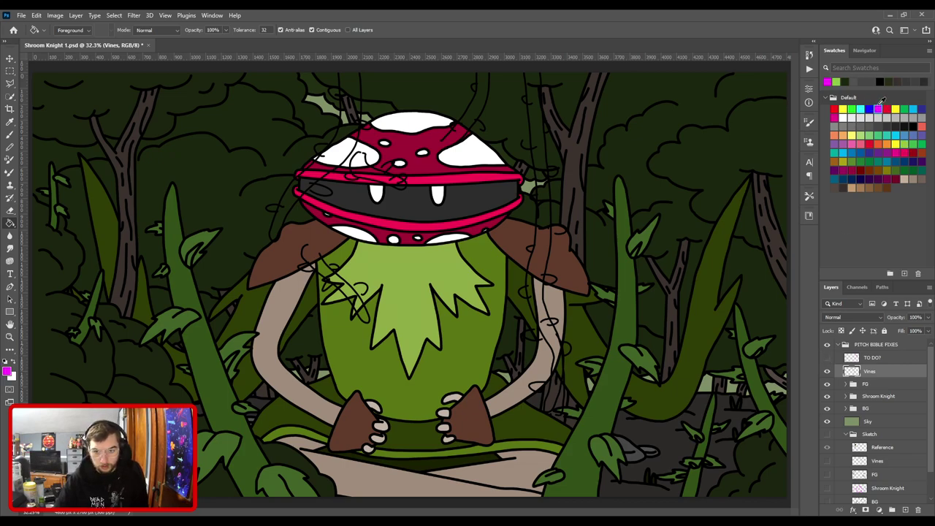
click(905, 510)
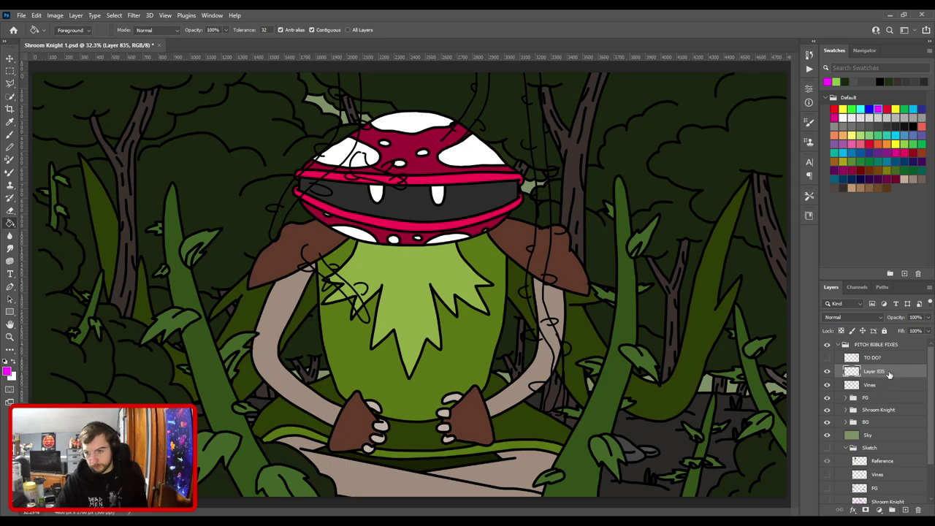
key(ctrl+alt+g)
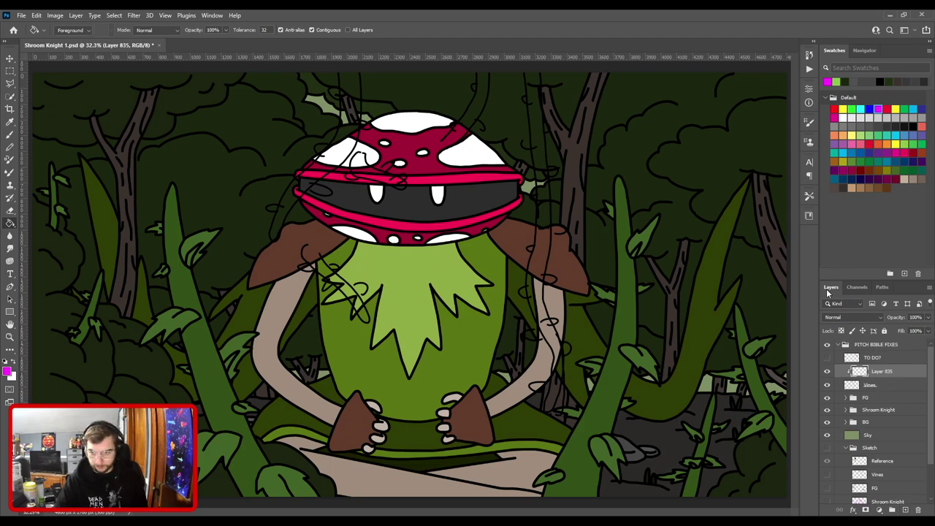
Recolour the vine sketch lines magenta with a very large brush on the clipped layer, and merge it into Vines.
key(b)
key(bracketright)
key(bracketright)
key(bracketright)
key(bracketright)
key(bracketright)
key(bracketright)
key(bracketright)
key(bracketright)
key(bracketright)
key(bracketright)
key(bracketright)
key(bracketright)
key(bracketright)
key(bracketright)
key(bracketright)
key(bracketright)
key(bracketright)
key(bracketright)
key(bracketright)
key(bracketright)
mouse_move(576, 408)
mouse_down()
mouse_move(569, 387)
mouse_move(591, 108)
mouse_move(394, 108)
mouse_move(329, 185)
mouse_move(311, 292)
mouse_move(344, 347)
mouse_up()
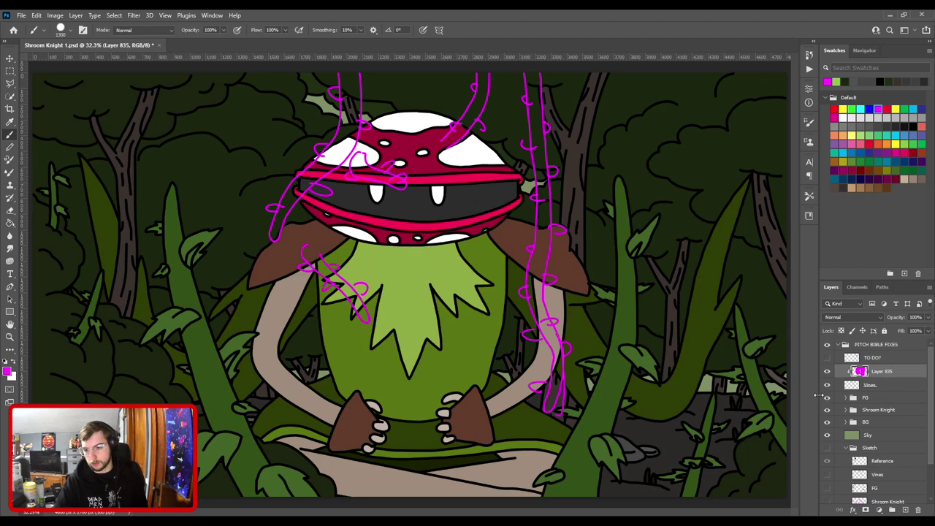
key(ctrl+e)
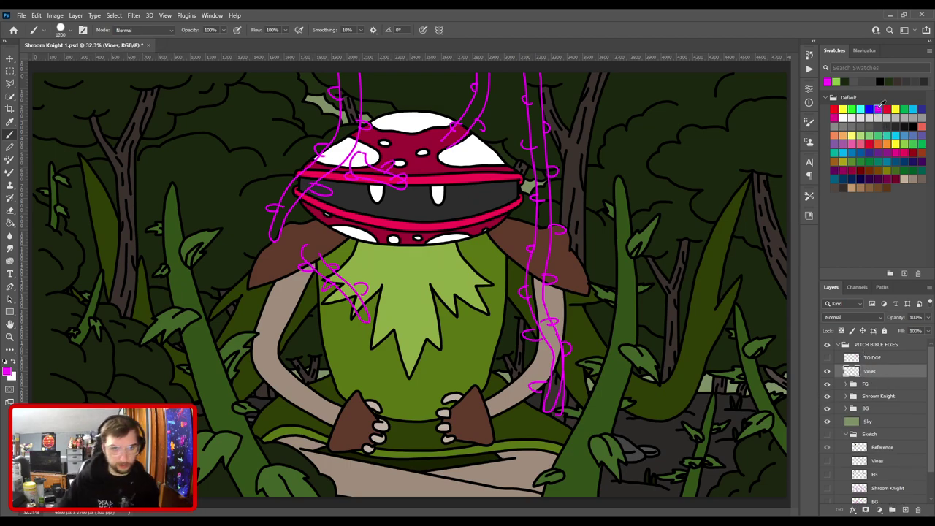
With a 15 px brush, sketch a long vine edge hanging beside the knight and extend the chest vine up to the mouth.
key([)
key([)
key([)
key([)
key([)
key([)
key([)
key([)
key([)
key([)
key([)
key([)
key([)
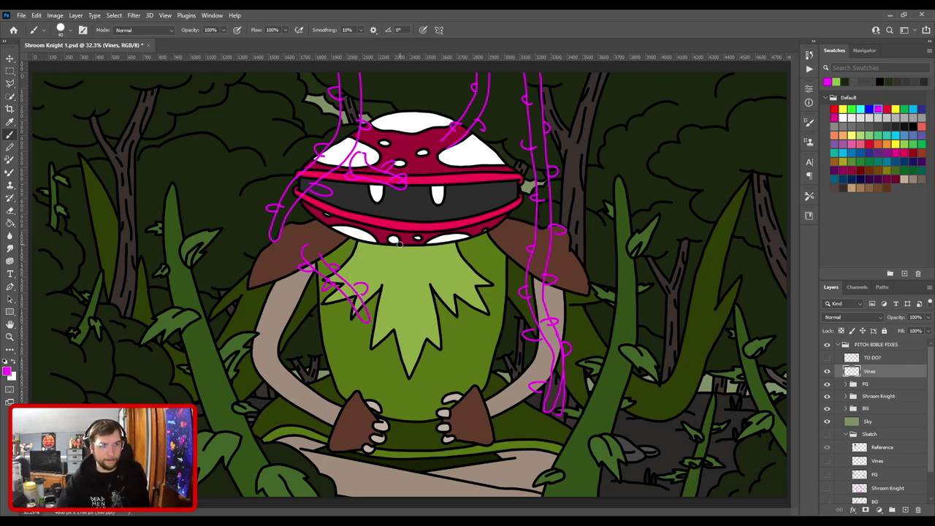
key(ctrl+minus)
key(ctrl+plus)
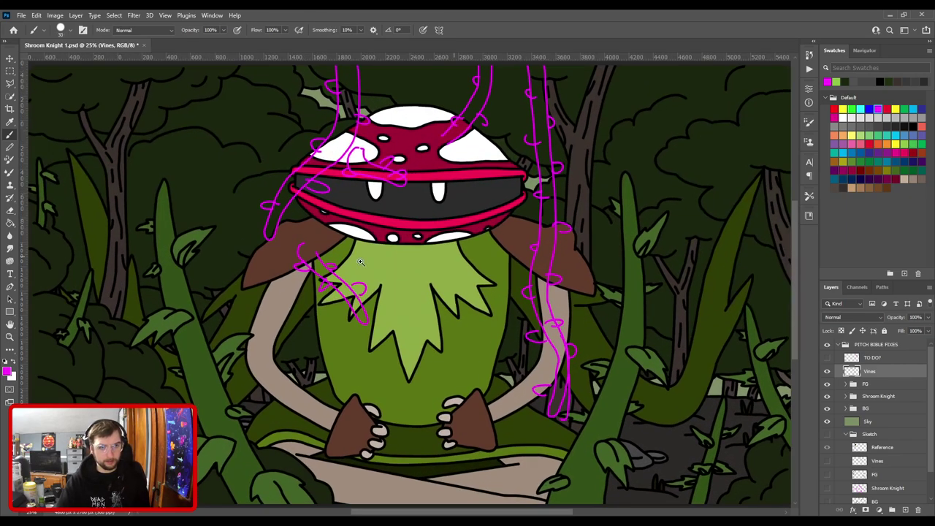
drag(361, 263, 612, 233)
key([)
key([)
key([)
key([)
key([)
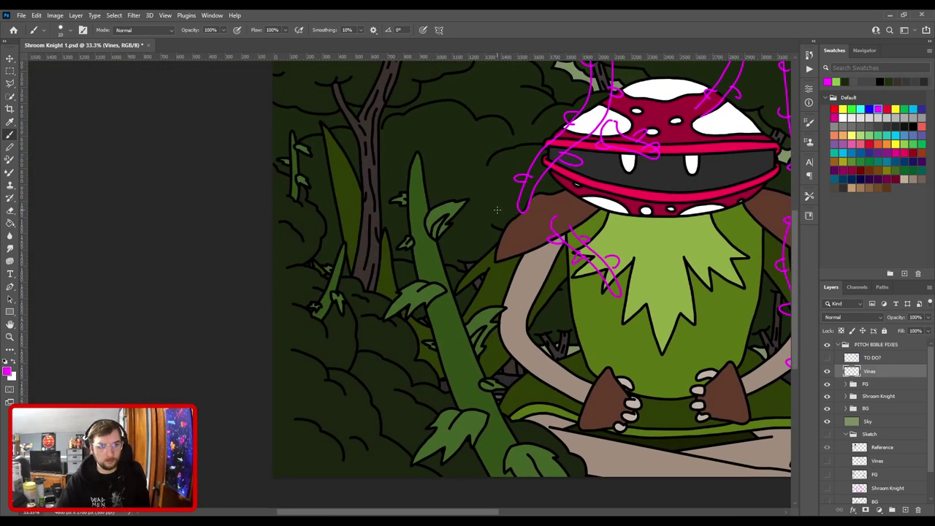
key(ctrl+minus)
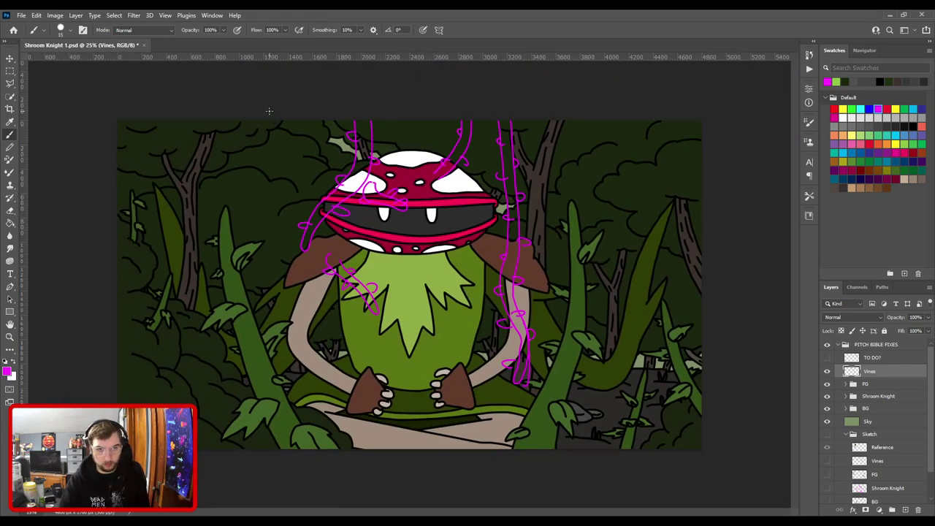
mouse_move(259, 112)
mouse_down()
mouse_move(265, 173)
mouse_move(255, 269)
mouse_move(273, 320)
mouse_up()
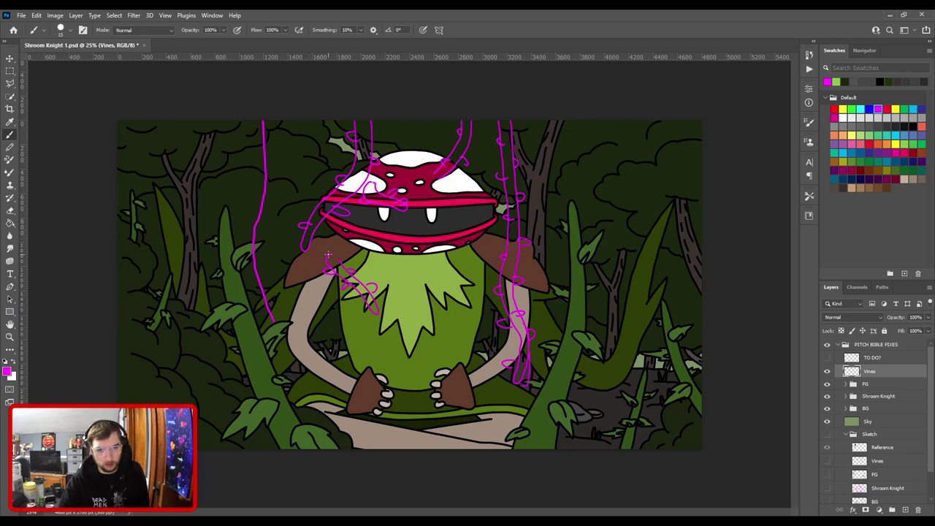
mouse_move(327, 253)
mouse_down()
mouse_move(341, 235)
mouse_move(350, 242)
mouse_up()
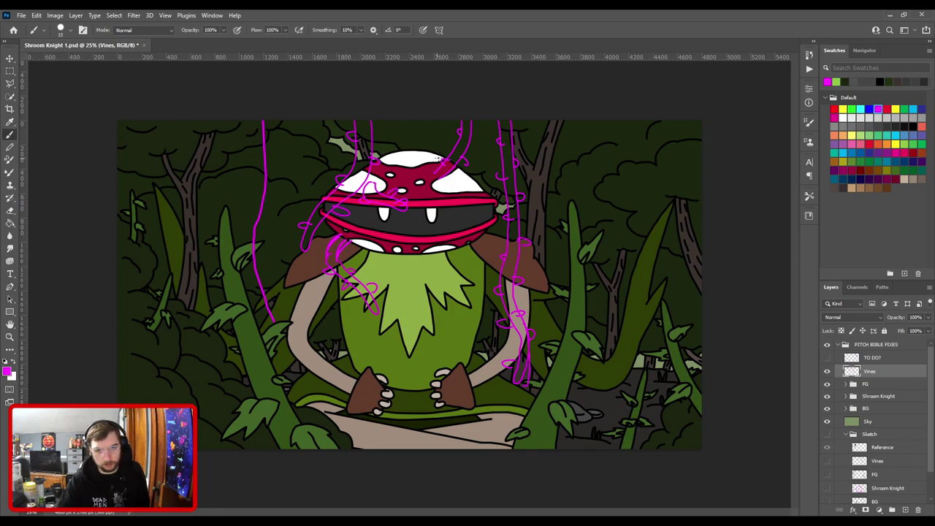
Move the whole Vines drawing up by about 180 px.
key(e)
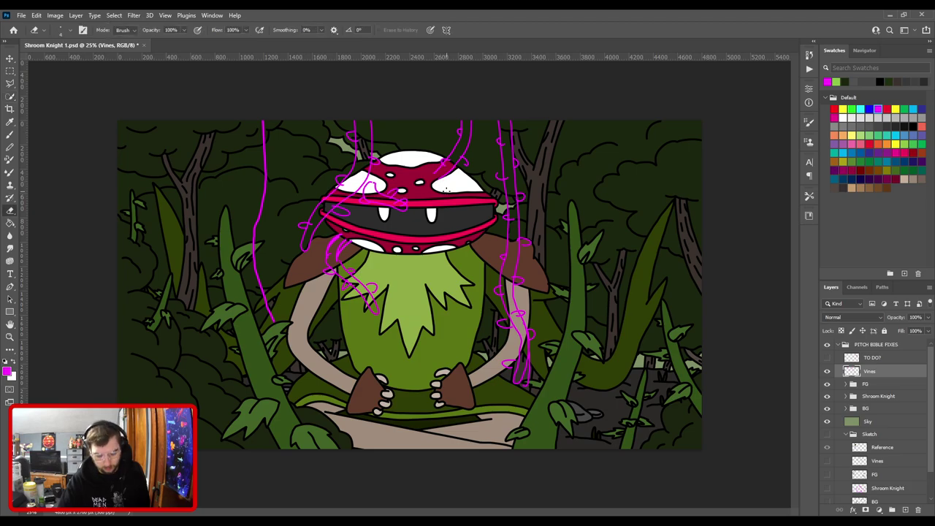
key(ctrl+t)
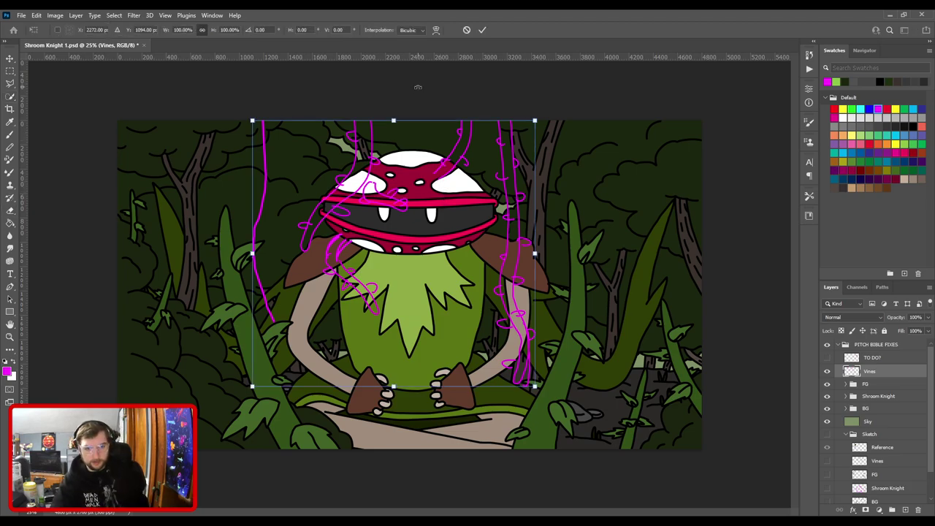
drag(453, 208, 454, 187)
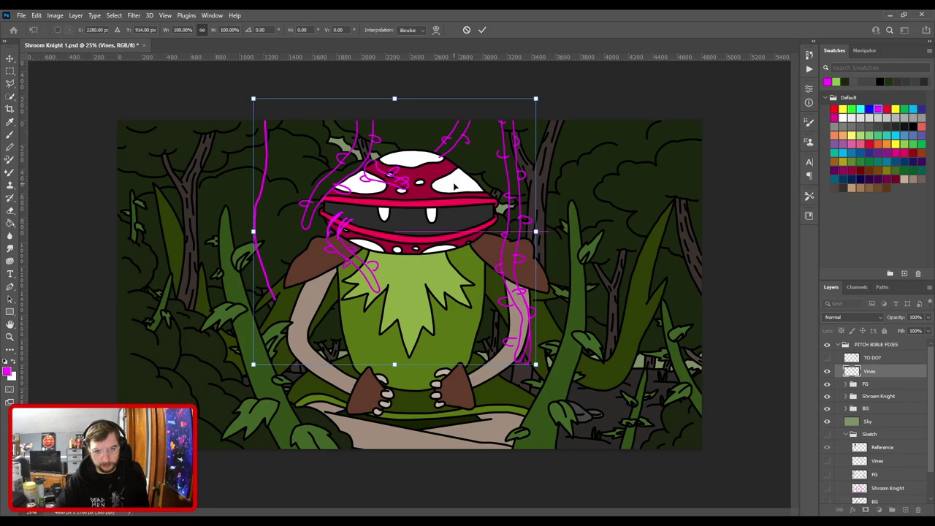
key(Return)
Erase the magenta vine strokes overlapping the left corner of the knight's mouth with a 150 px eraser.
key(e)
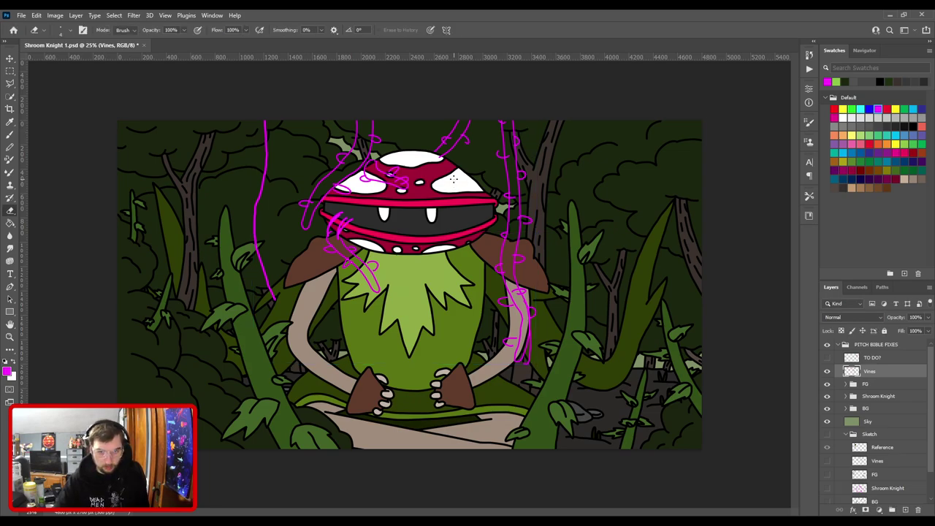
key(])
key(])
key(])
key(])
key(])
key(])
key(])
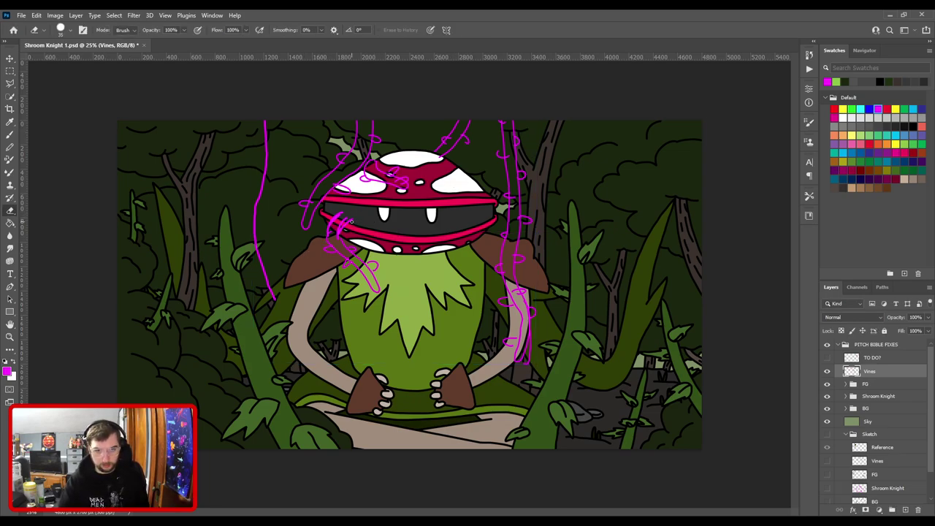
key(bracketright)
key(bracketright)
key(bracketright)
key(bracketright)
key(bracketright)
key(bracketright)
key(bracketright)
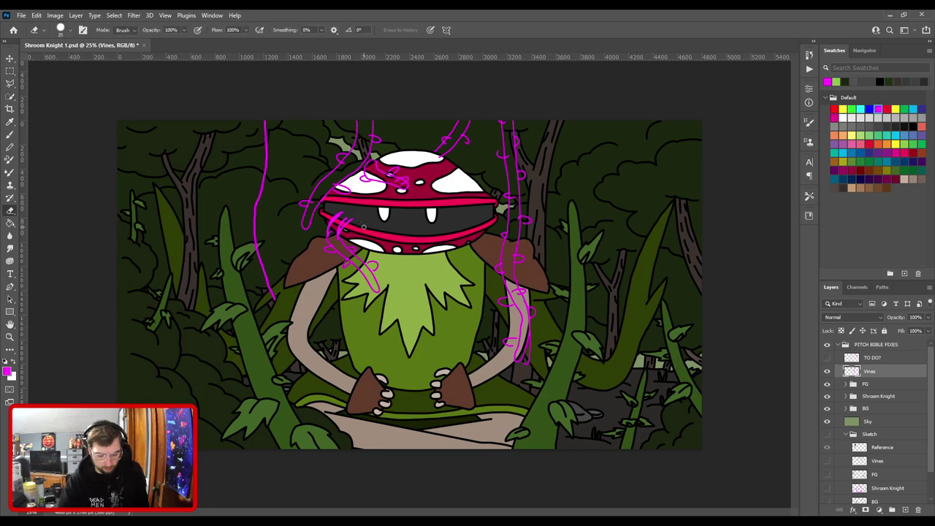
mouse_move(350, 218)
mouse_down()
mouse_move(333, 224)
mouse_move(347, 229)
mouse_up()
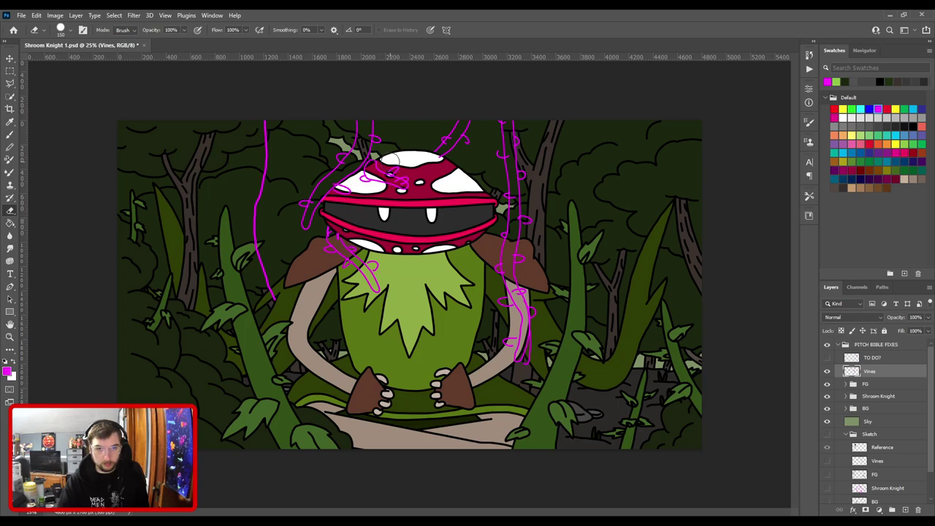
Sketch a leafy vine from the mouth's right corner across the chest, and continue it over the cap to the canvas's upper edge.
key(b)
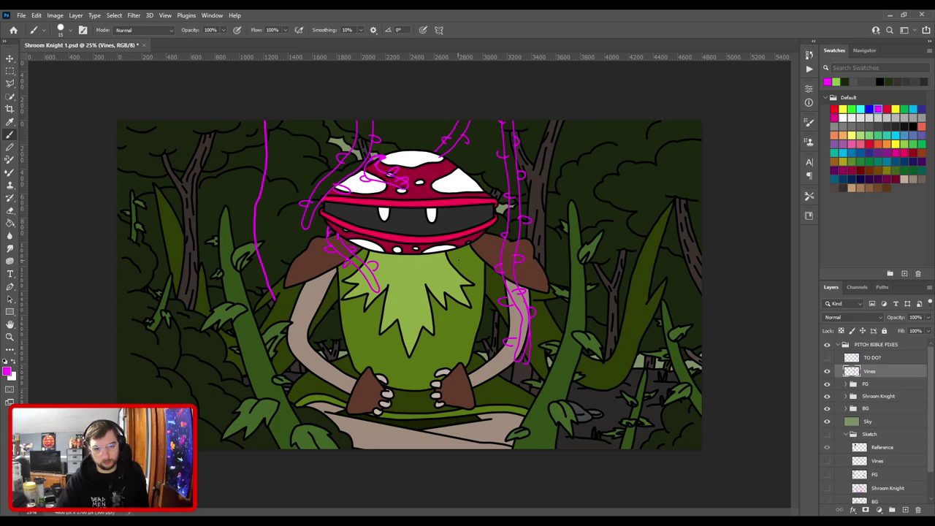
mouse_move(457, 248)
mouse_down()
mouse_move(398, 314)
mouse_move(374, 359)
mouse_move(453, 286)
mouse_move(480, 238)
mouse_move(477, 283)
mouse_move(413, 280)
mouse_move(440, 284)
mouse_move(422, 309)
mouse_move(406, 303)
mouse_move(409, 342)
mouse_up()
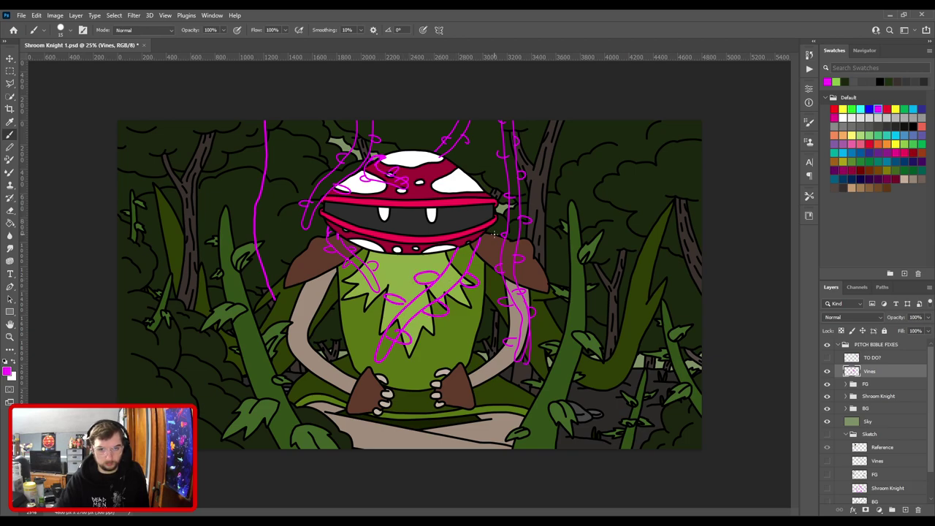
drag(478, 243, 495, 232)
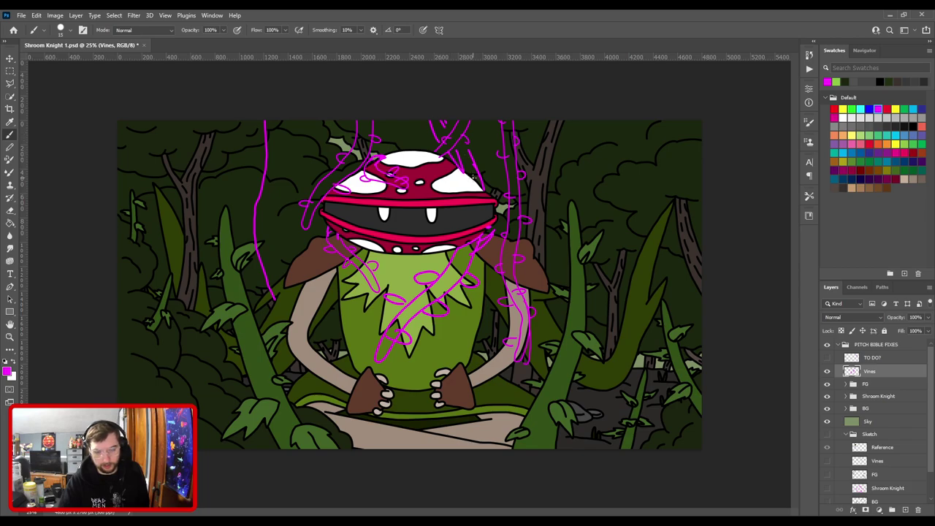
drag(469, 153, 488, 195)
mouse_move(446, 157)
mouse_down()
mouse_move(458, 154)
mouse_move(424, 121)
mouse_up()
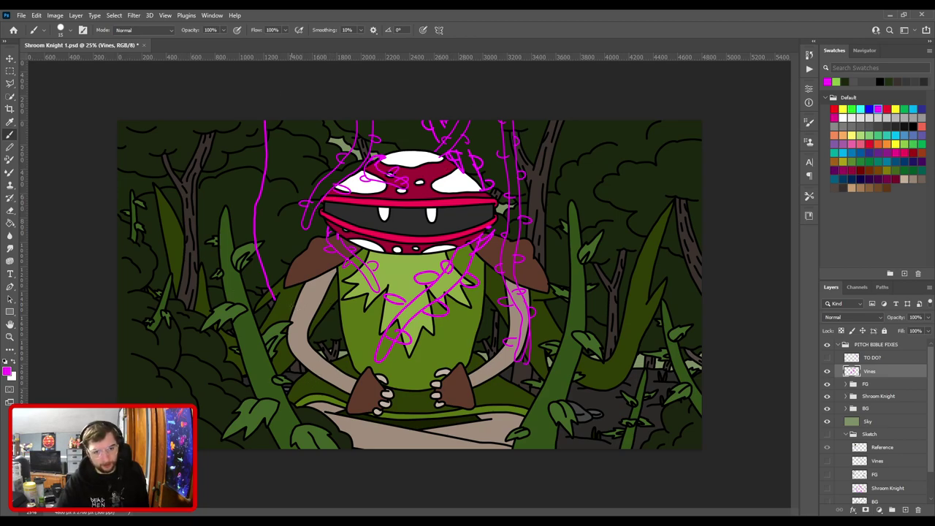
Complete the leafy vine left of the knight and sketch another leafy vine hanging in the forest on the right.
mouse_move(276, 121)
mouse_down()
mouse_move(267, 223)
mouse_move(296, 328)
mouse_move(267, 296)
mouse_move(296, 328)
mouse_move(286, 298)
mouse_move(294, 308)
mouse_move(267, 295)
mouse_move(277, 273)
mouse_move(257, 239)
mouse_move(263, 195)
mouse_move(278, 173)
mouse_move(263, 148)
mouse_move(283, 141)
mouse_up()
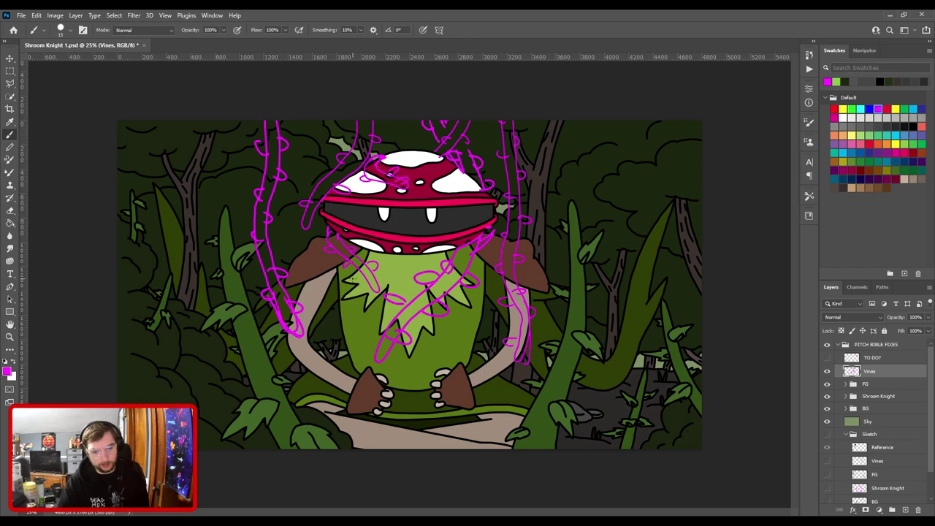
mouse_move(652, 122)
mouse_down()
mouse_move(642, 148)
mouse_move(648, 201)
mouse_move(675, 235)
mouse_up()
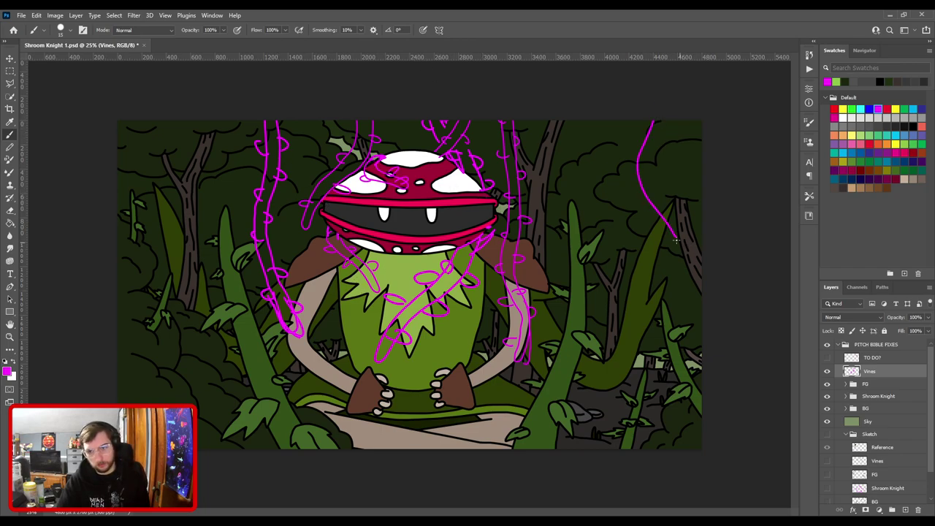
key(ctrl+z)
mouse_move(616, 110)
mouse_down()
mouse_move(602, 188)
mouse_move(613, 285)
mouse_move(623, 251)
mouse_move(622, 162)
mouse_move(638, 100)
mouse_up()
mouse_move(608, 181)
mouse_down()
mouse_move(601, 192)
mouse_move(623, 167)
mouse_move(612, 128)
mouse_move(631, 150)
mouse_up()
mouse_move(610, 222)
mouse_down()
mouse_move(607, 229)
mouse_move(631, 238)
mouse_up()
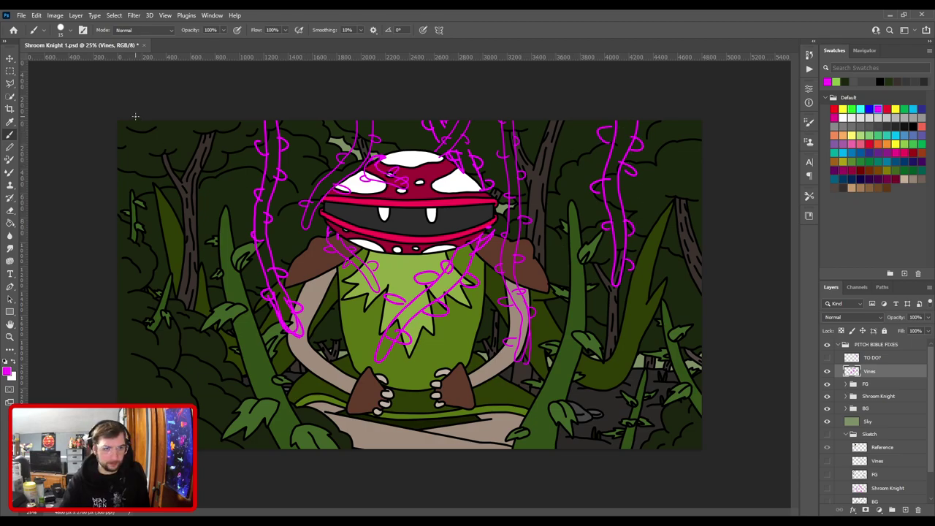
Sketch a leafy vine hanging at the far left of the forest and short vines rising from the lower-left ground.
mouse_move(140, 122)
mouse_down()
mouse_move(157, 251)
mouse_move(147, 115)
mouse_move(145, 157)
mouse_move(133, 145)
mouse_move(155, 157)
mouse_move(147, 192)
mouse_move(137, 194)
mouse_move(153, 238)
mouse_up()
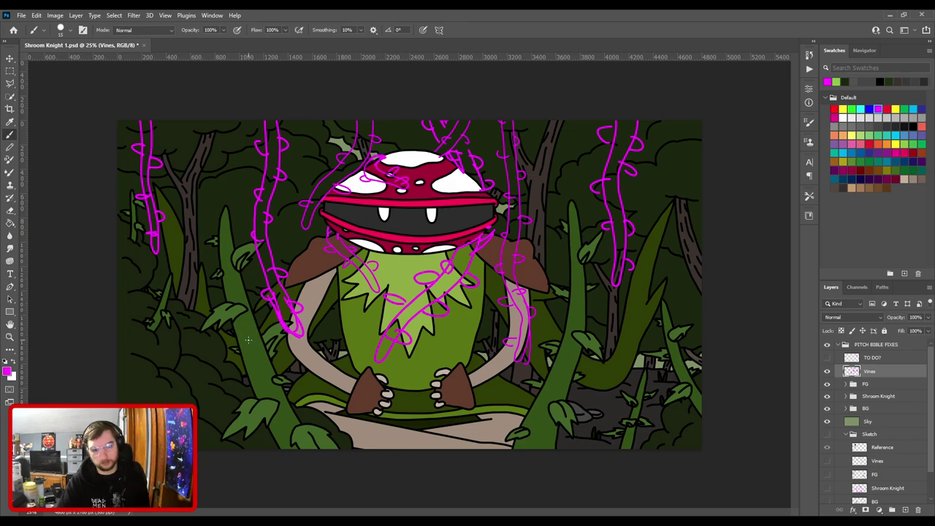
mouse_move(151, 402)
mouse_down()
mouse_move(155, 368)
mouse_move(160, 401)
mouse_up()
drag(227, 449, 233, 448)
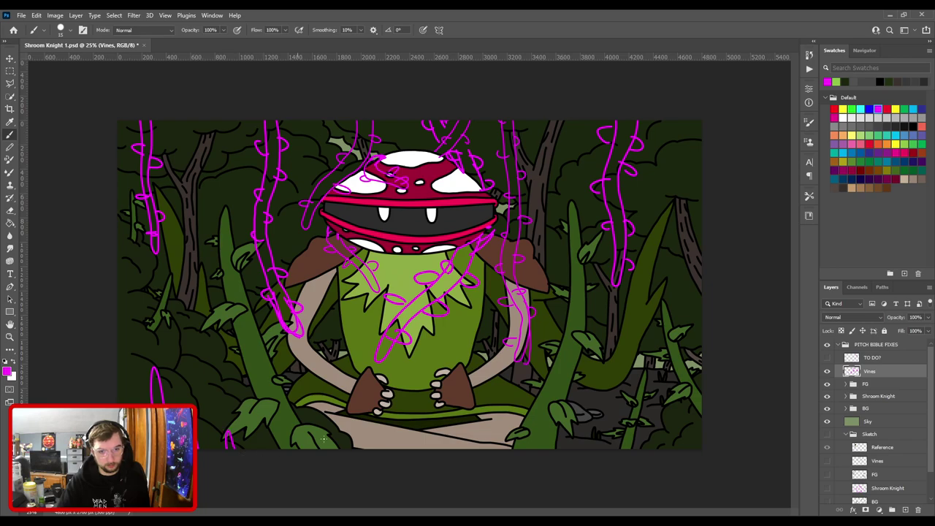
Sketch short magenta vines rising from the ground in the illustration's lower-right corner on the Vines layer.
drag(656, 453, 700, 438)
key(ctrl+z)
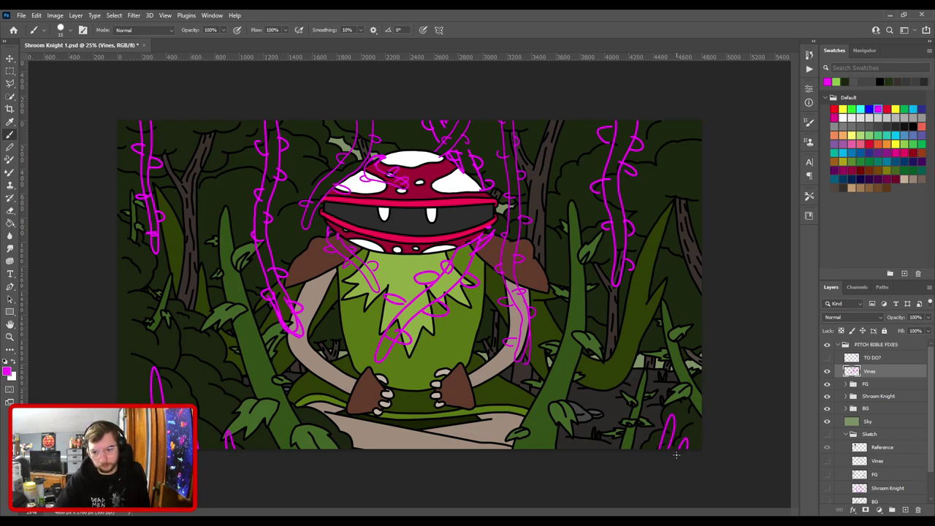
mouse_move(678, 449)
mouse_down()
mouse_move(685, 424)
mouse_move(698, 446)
mouse_up()
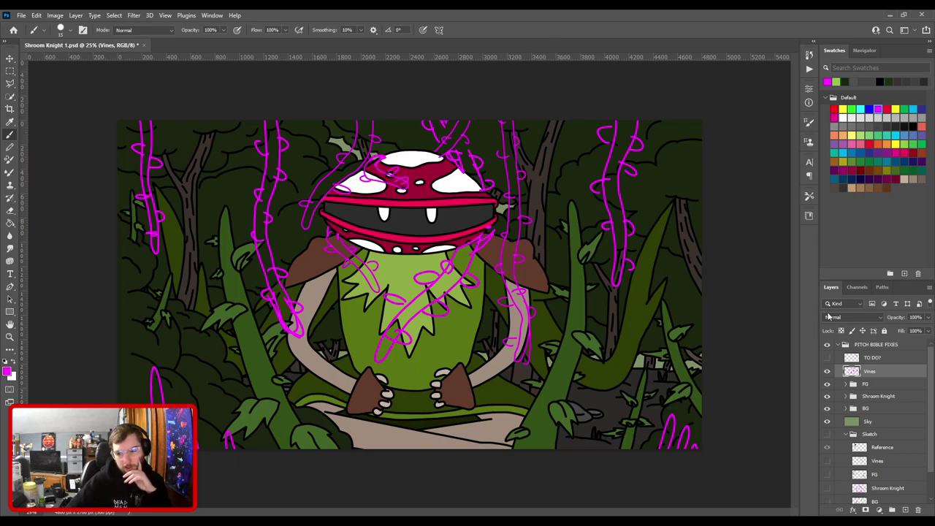
Hide the Vines layer and sketch tall pointed magenta grass blades on a new layer, along the lower-right and lower-centre ground.
click(827, 371)
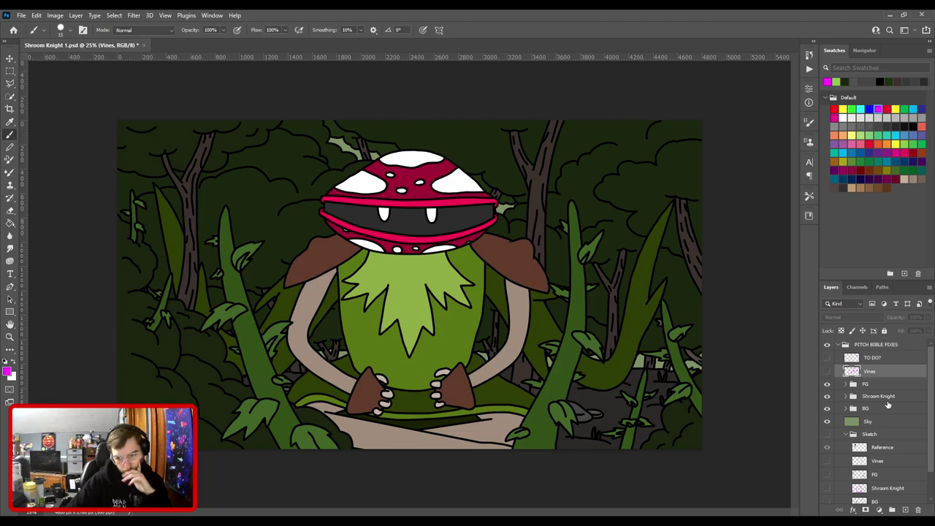
click(905, 509)
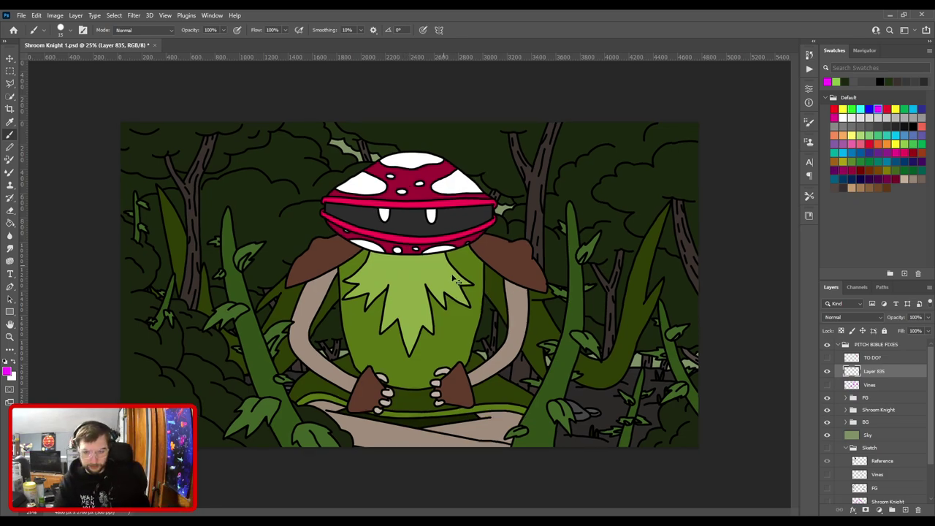
key(ctrl+minus)
mouse_move(536, 397)
mouse_down()
mouse_move(539, 285)
mouse_move(548, 304)
mouse_move(542, 403)
mouse_move(562, 313)
mouse_move(550, 398)
mouse_move(574, 353)
mouse_move(576, 396)
mouse_move(592, 376)
mouse_move(536, 386)
mouse_up()
key(ctrl+z)
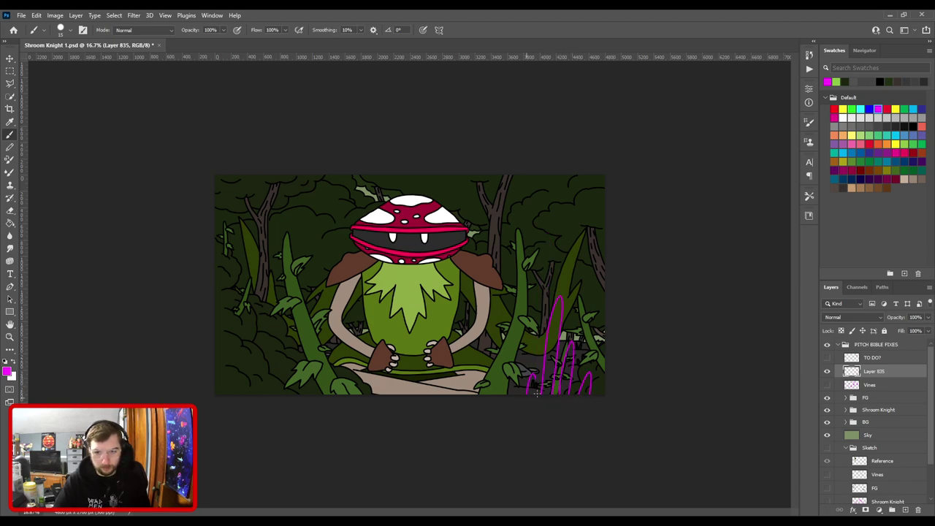
mouse_move(449, 396)
mouse_down()
mouse_move(447, 330)
mouse_move(467, 369)
mouse_up()
drag(385, 395, 392, 372)
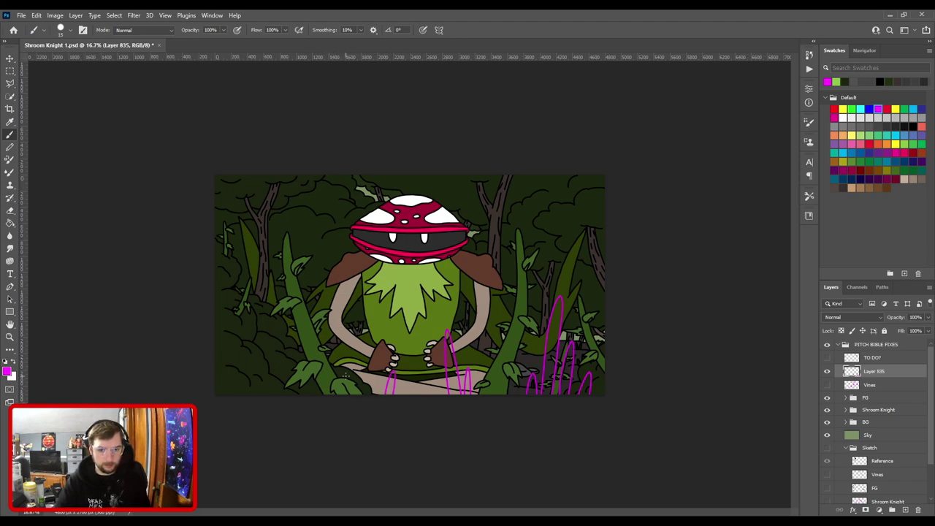
Try to sketch a tall tree trunk with bark lines and upper branches over the knight's left side.
mouse_move(342, 373)
mouse_down()
mouse_move(322, 147)
mouse_move(364, 394)
mouse_up()
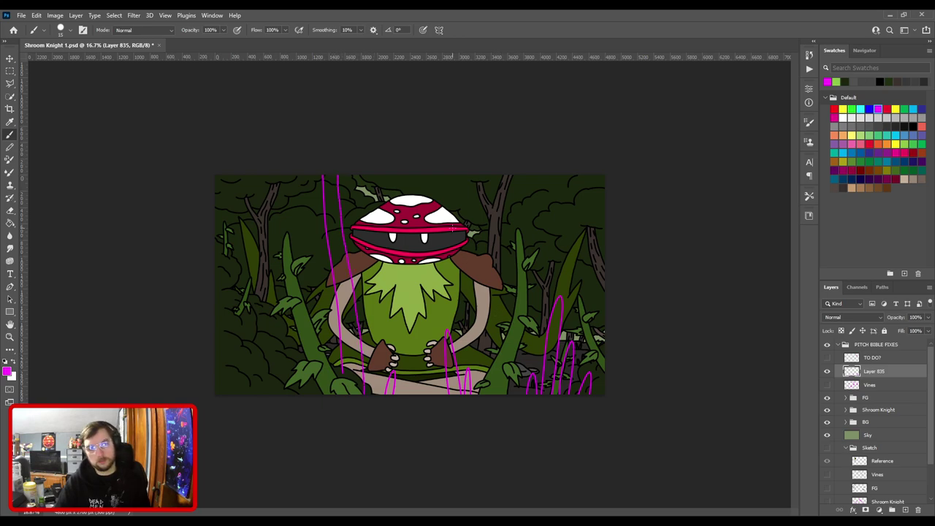
drag(354, 355, 336, 204)
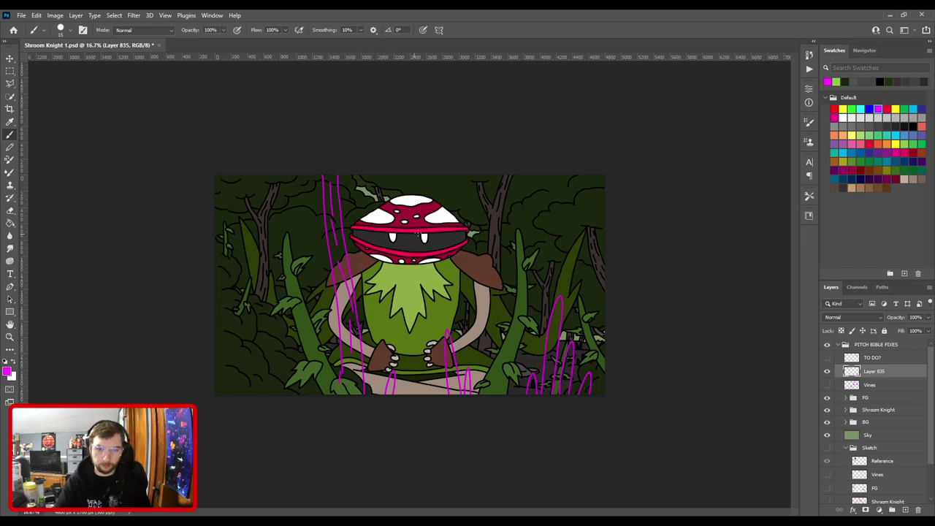
drag(314, 199, 264, 176)
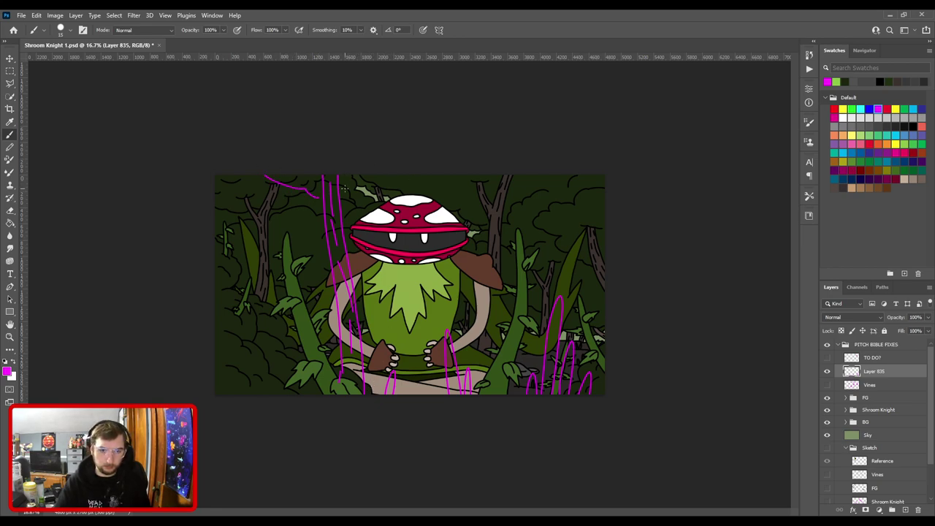
drag(337, 189, 447, 176)
key(ctrl+z)
drag(339, 205, 425, 175)
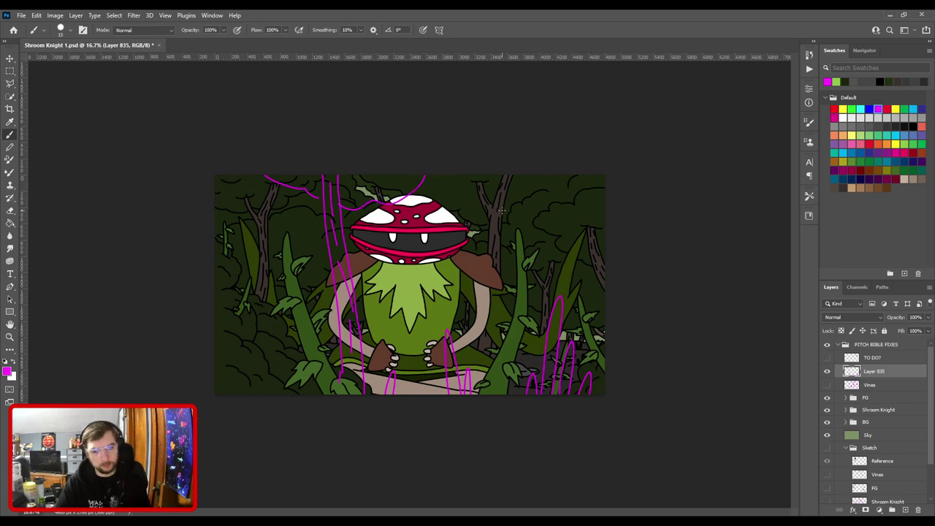
key(ctrl+z)
key(ctrl+z)
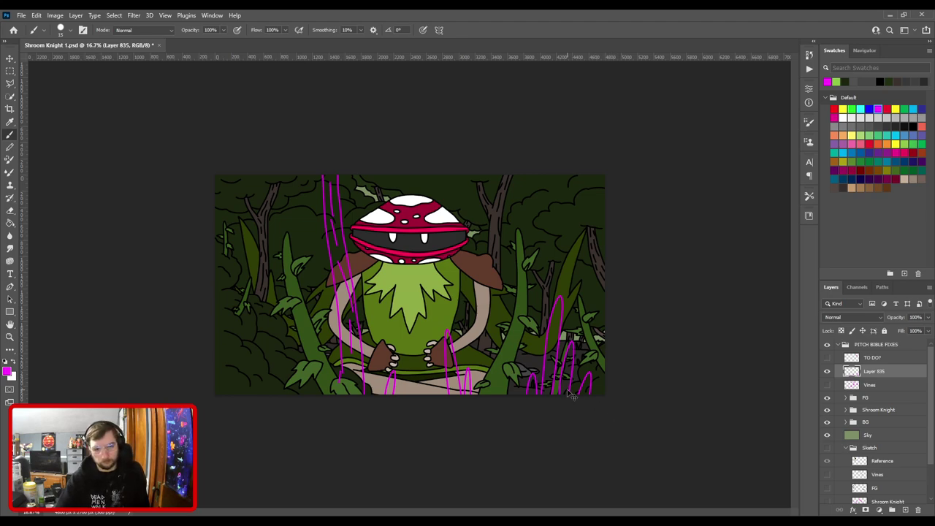
key(ctrl+z)
key(ctrl+z)
key(ctrl+z)
key(ctrl+z)
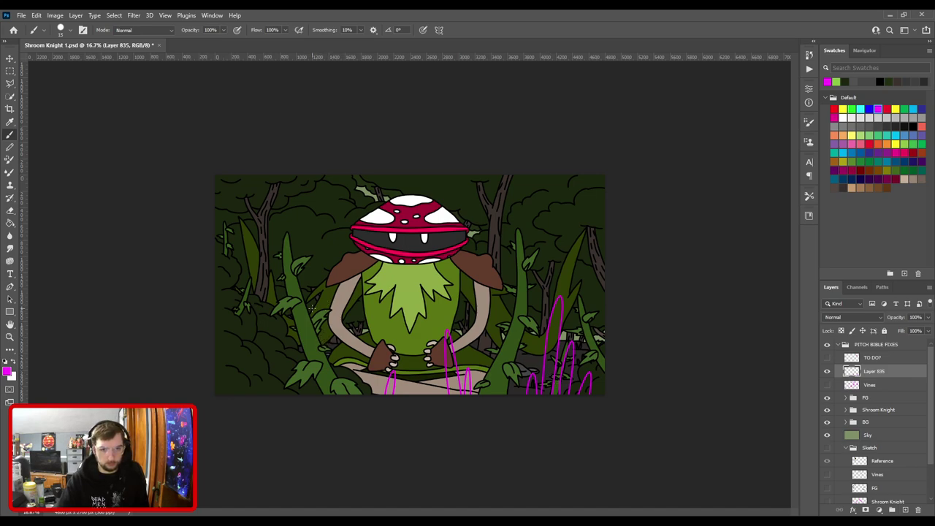
Try to sketch long curved lines across the upper-left forest and above the knight's cap.
mouse_move(271, 225)
mouse_down()
mouse_move(347, 233)
mouse_move(365, 215)
mouse_up()
key(ctrl+z)
mouse_move(287, 213)
mouse_down()
mouse_move(311, 222)
mouse_move(386, 203)
mouse_move(402, 175)
mouse_up()
mouse_move(295, 202)
mouse_down()
mouse_move(264, 219)
mouse_move(219, 210)
mouse_up()
key(ctrl+z)
key(ctrl+z)
key(ctrl+z)
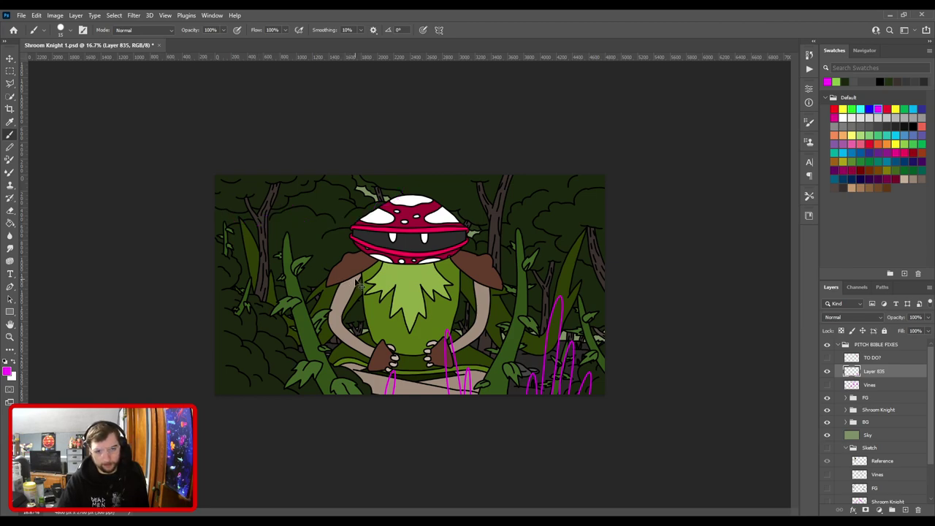
Reduce the eraser to 15 px on the head's Ridge layer and trim the outline below the lower lip's left end.
scroll(356, 279, up, 3)
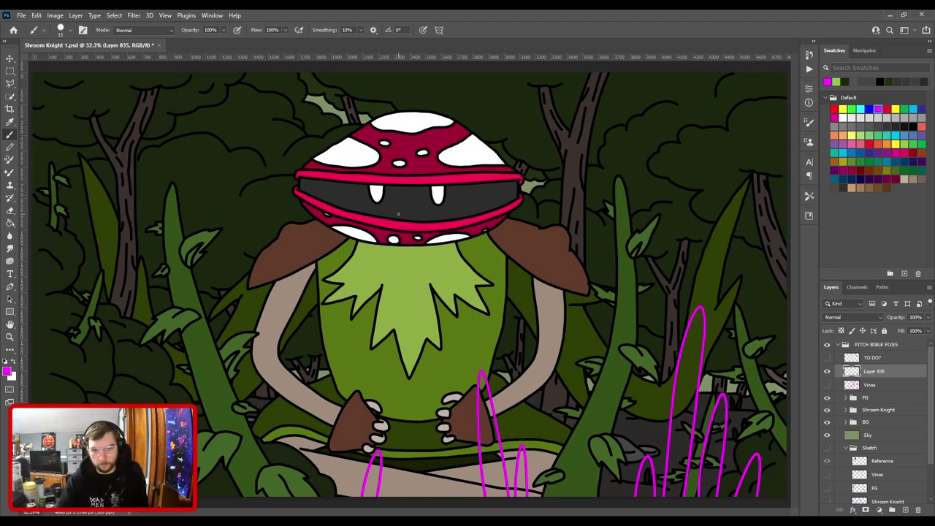
scroll(396, 212, up, 3)
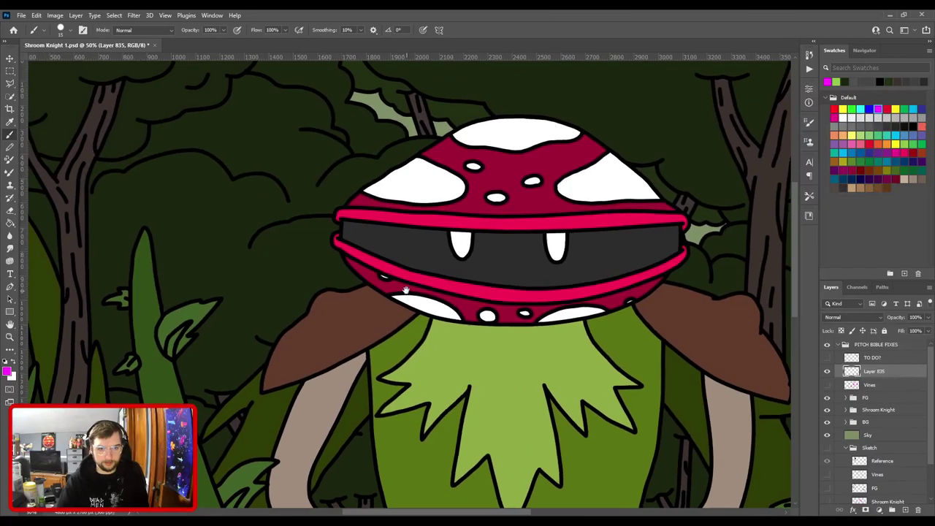
scroll(403, 281, up, 3)
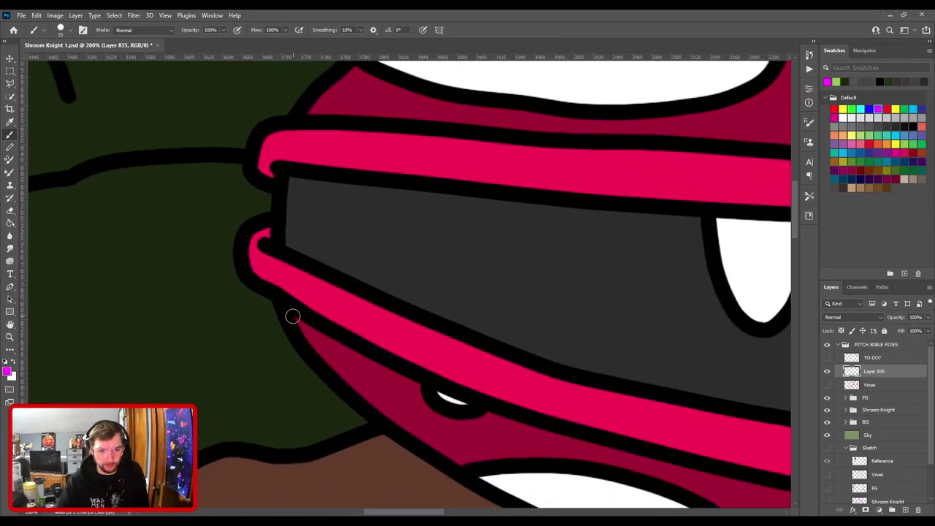
key(v)
click(298, 314)
key(e)
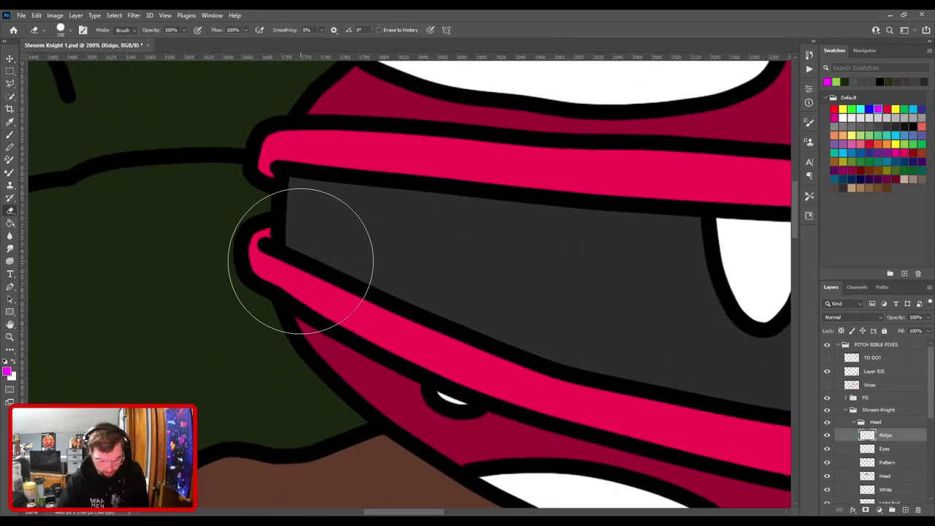
key([)
key([)
key([)
key([)
key([)
key([)
key([)
key([)
key([)
key([)
key([)
key([)
key([)
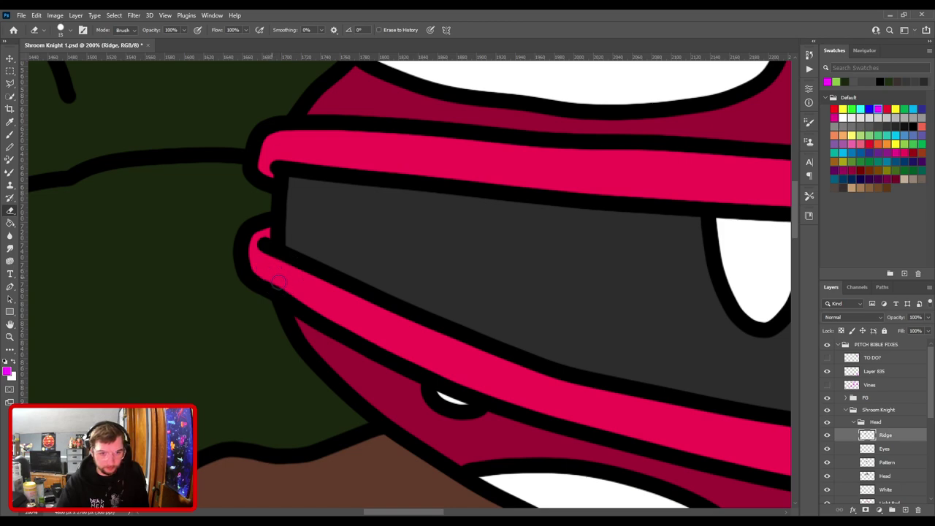
ctrl+click(293, 334)
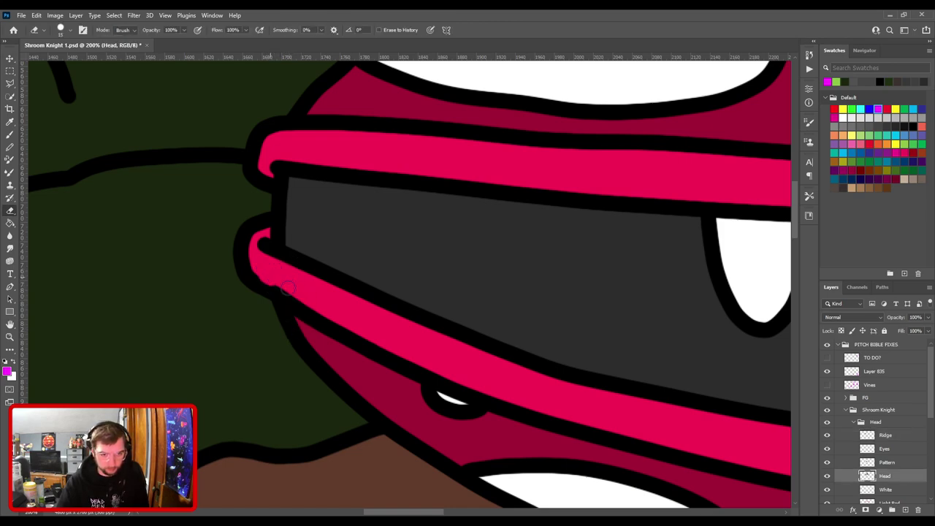
key(c)
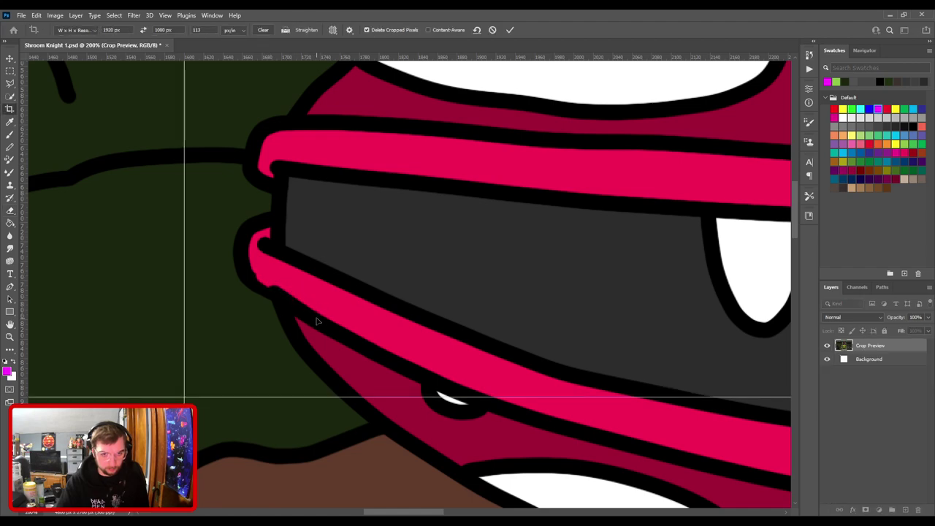
key(Escape)
key(e)
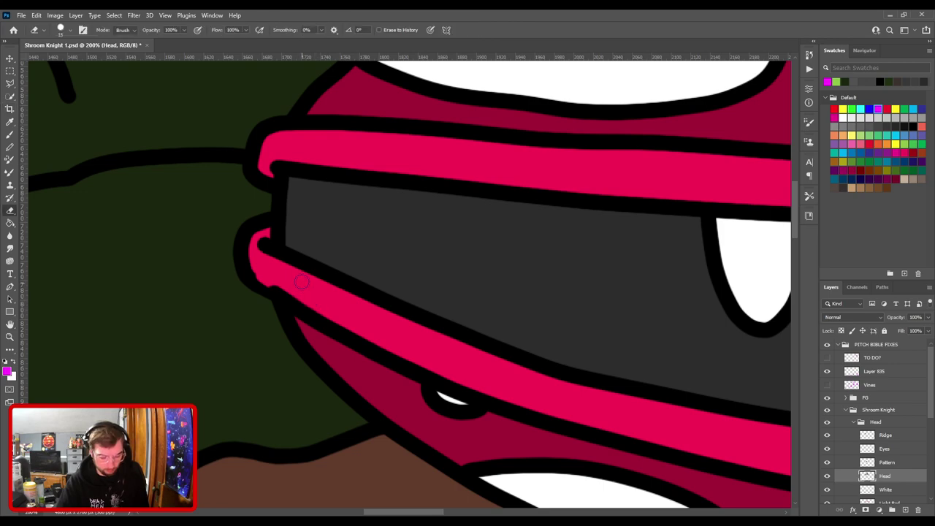
key(v)
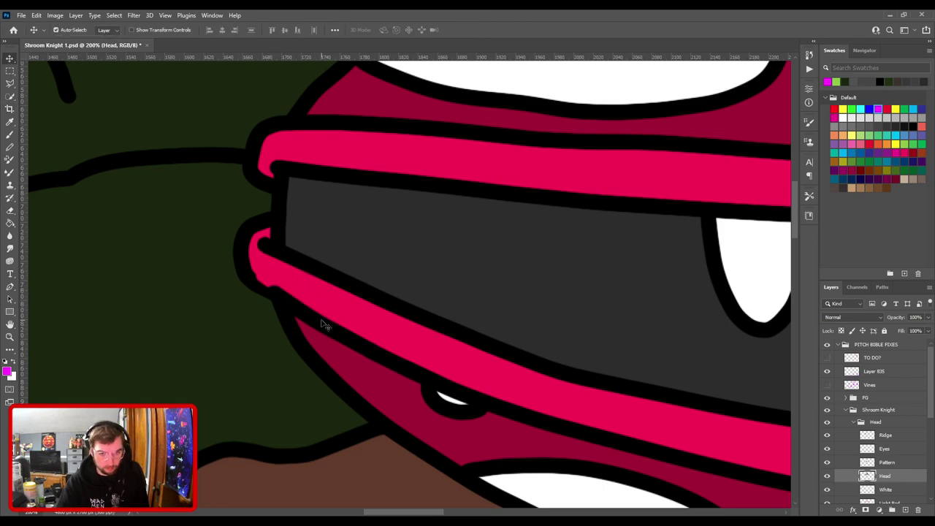
Erase the uneven outline edge under the lower lip's left end on the Ridge layer, and repaint it with smooth black strokes.
click(322, 323)
key(e)
drag(274, 281, 335, 317)
key(v)
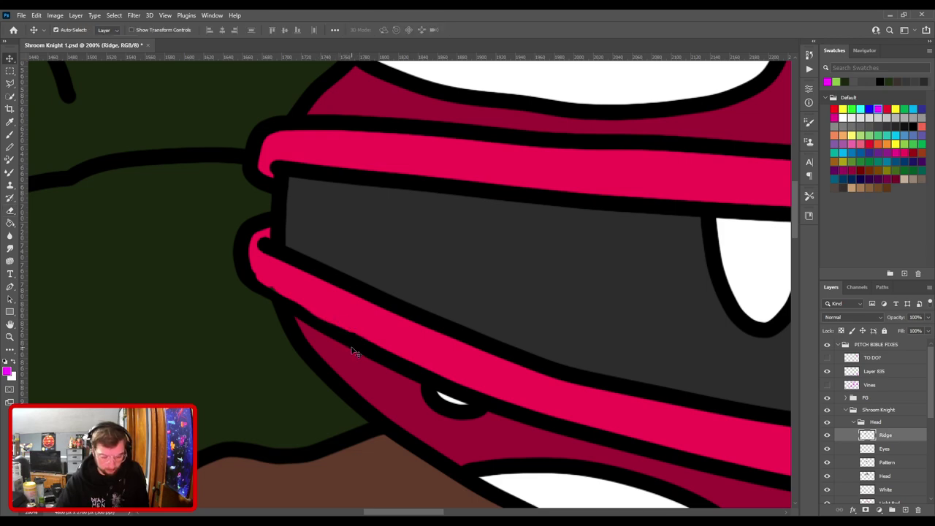
key(i)
click(360, 346)
key(b)
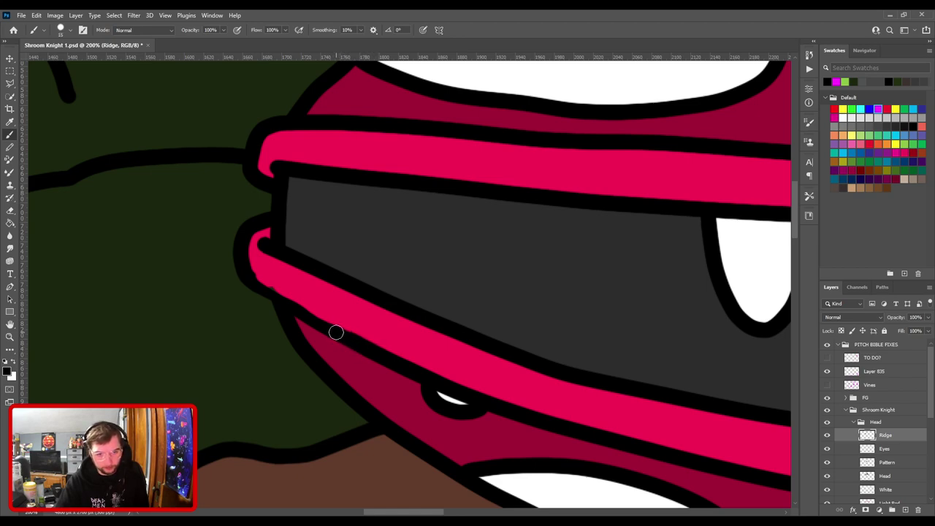
shift+click(288, 307)
shift+click(255, 282)
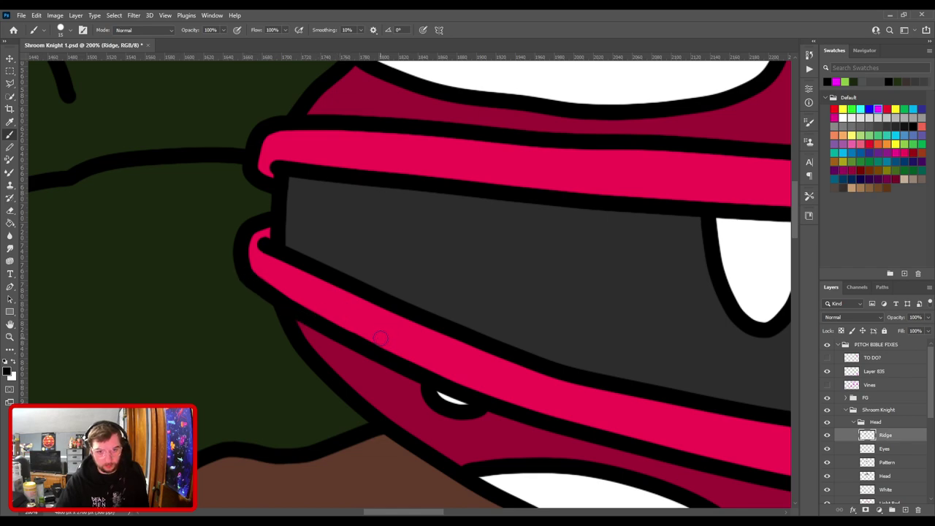
Save the illustration with the whole canvas in view.
key(e)
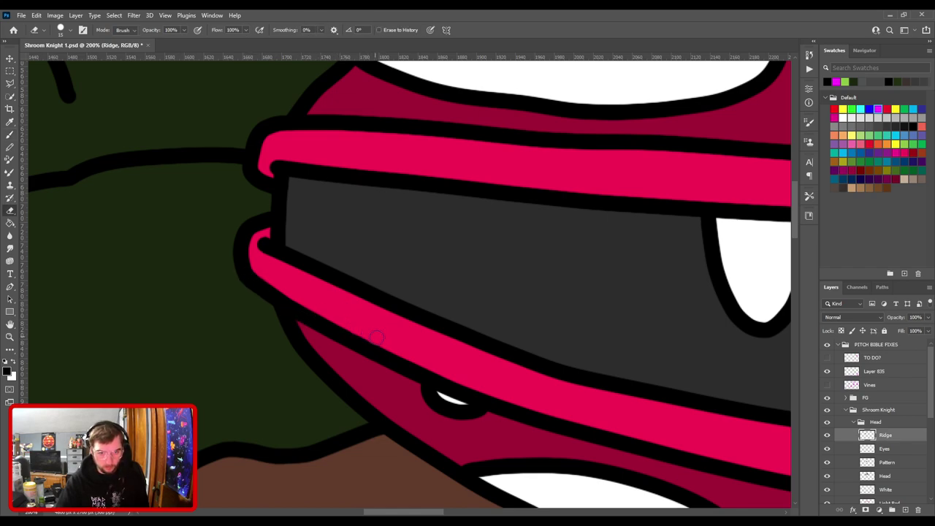
key(b)
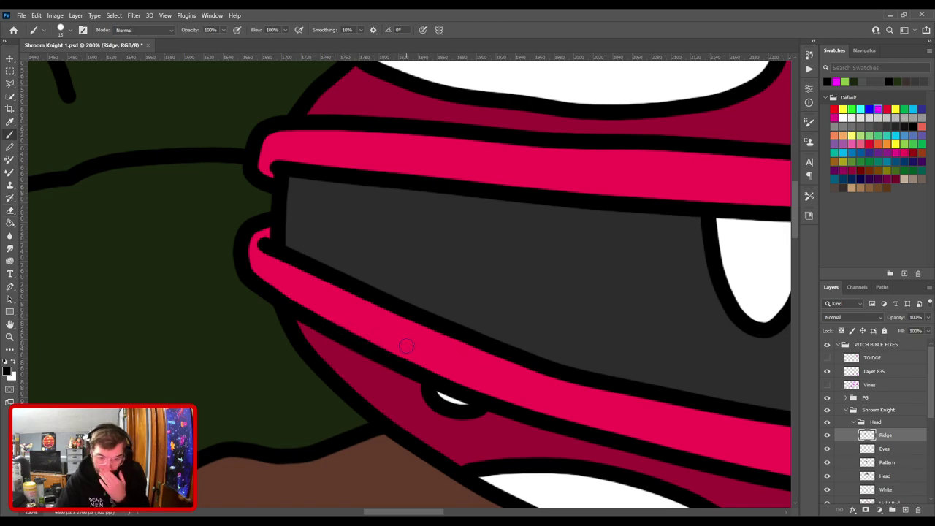
key(ctrl+0)
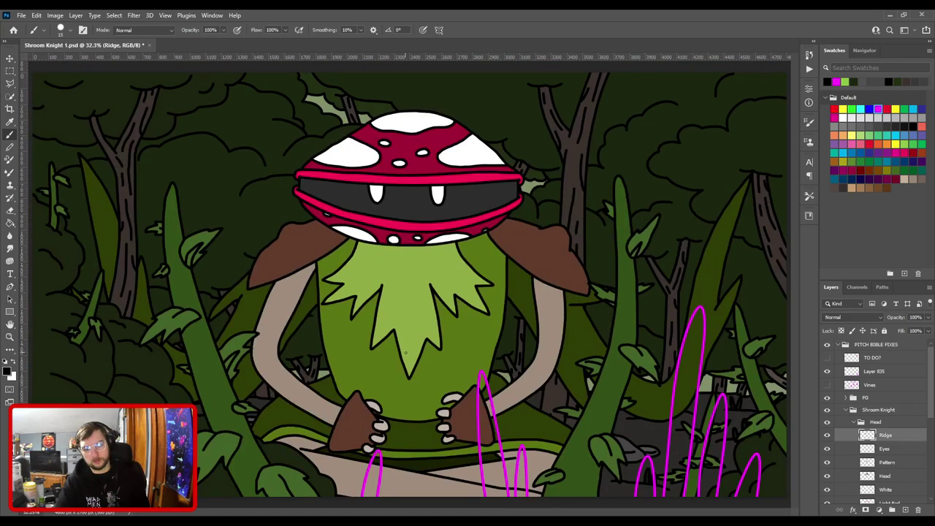
key(ctrl+s)
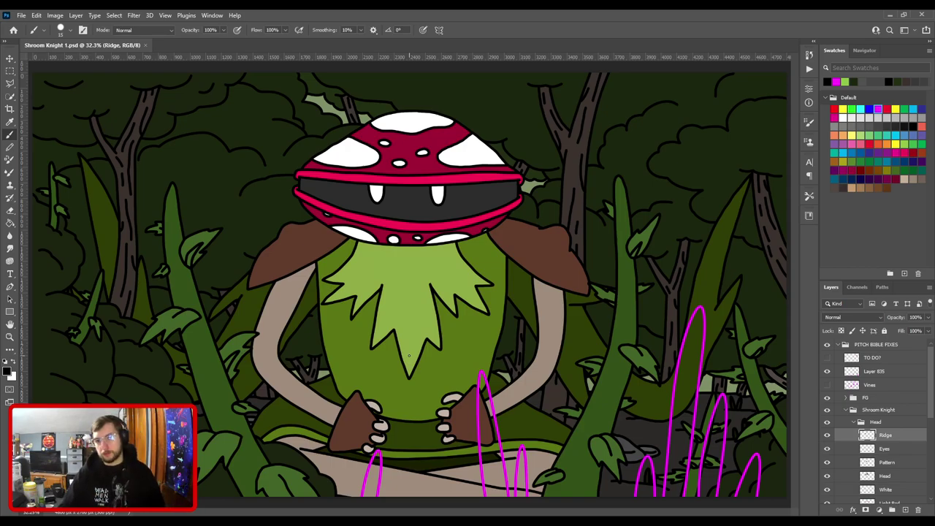
key(ctrl+plus)
drag(558, 219, 494, 276)
key(ctrl+plus)
key(ctrl+0)
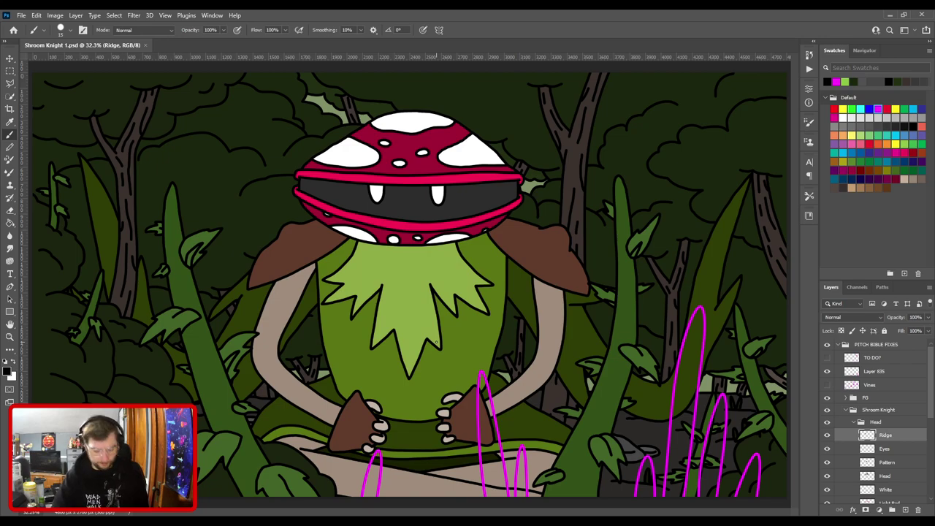
Sketch more pointed magenta grass blades on the grass sketch layer, along the lower-left ground and the path at the lower centre.
key(v)
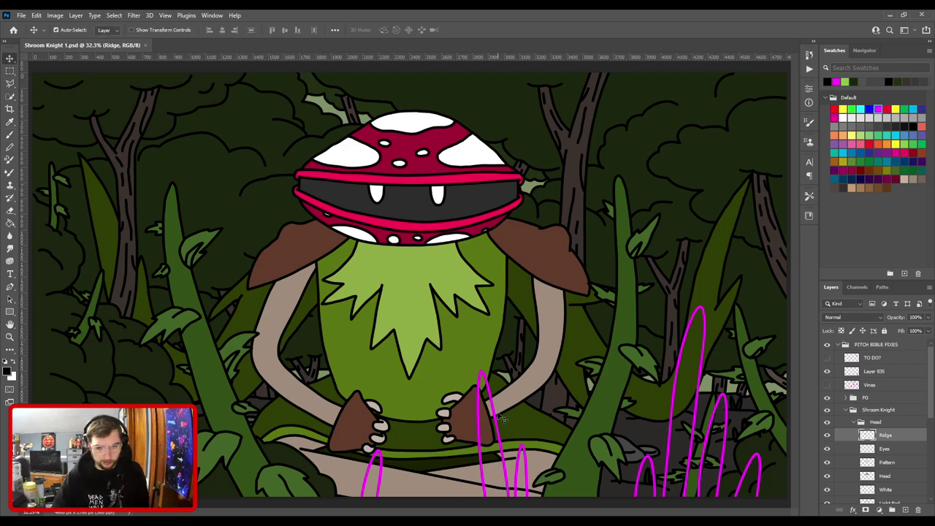
click(482, 376)
key(b)
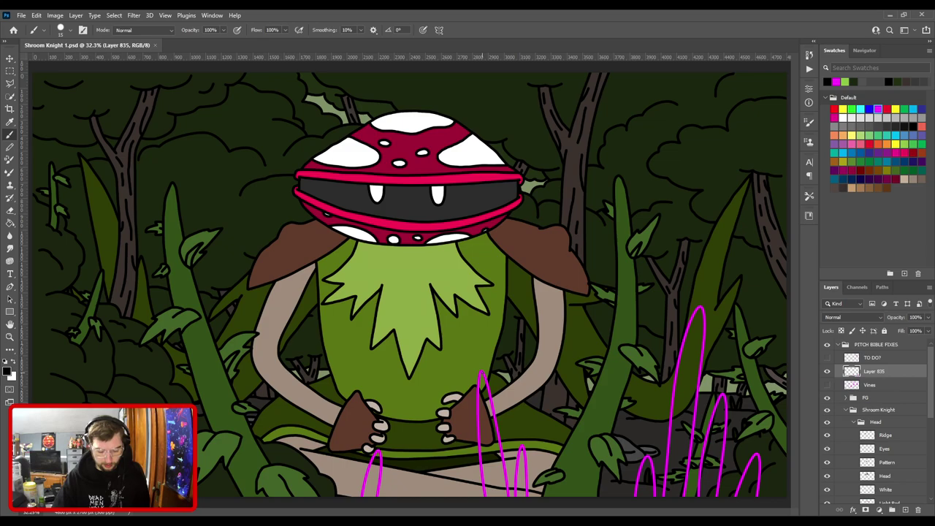
key(ctrl+minus)
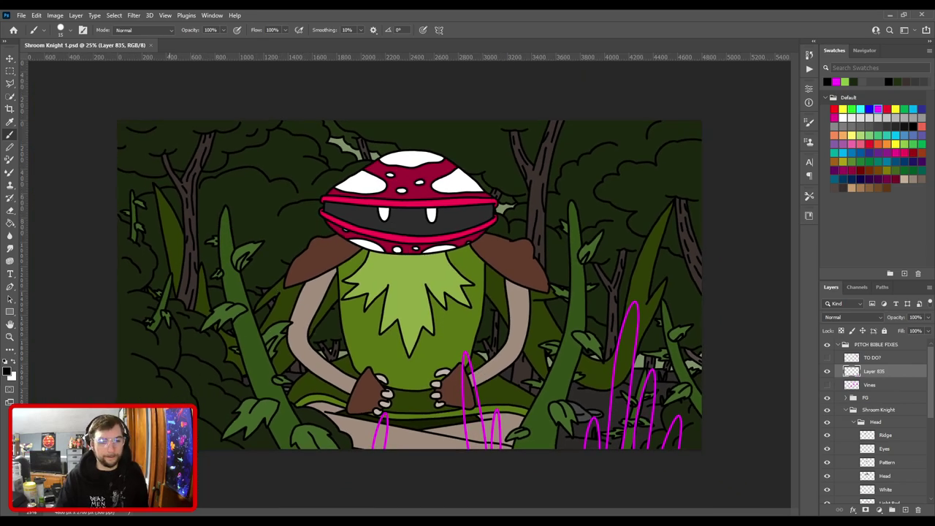
click(836, 81)
mouse_move(145, 409)
mouse_down()
mouse_move(192, 326)
mouse_move(215, 453)
mouse_move(266, 448)
mouse_up()
drag(117, 400, 130, 352)
key(ctrl+z)
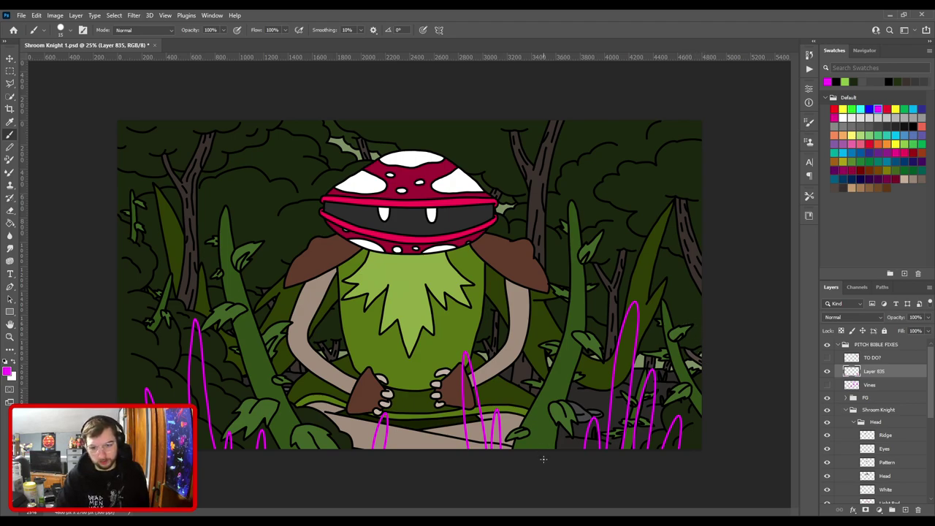
drag(349, 449, 370, 449)
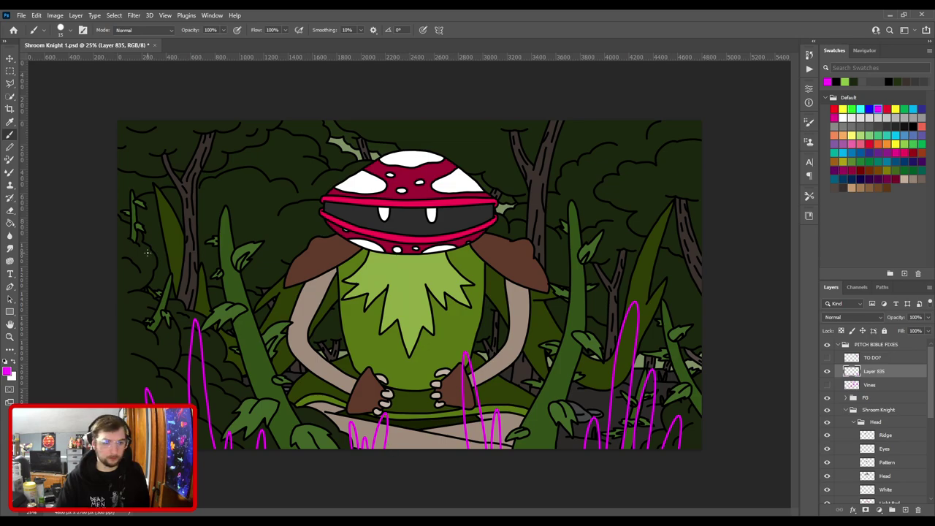
mouse_move(118, 265)
mouse_down()
mouse_move(119, 221)
mouse_move(145, 181)
mouse_move(207, 144)
mouse_move(191, 107)
mouse_up()
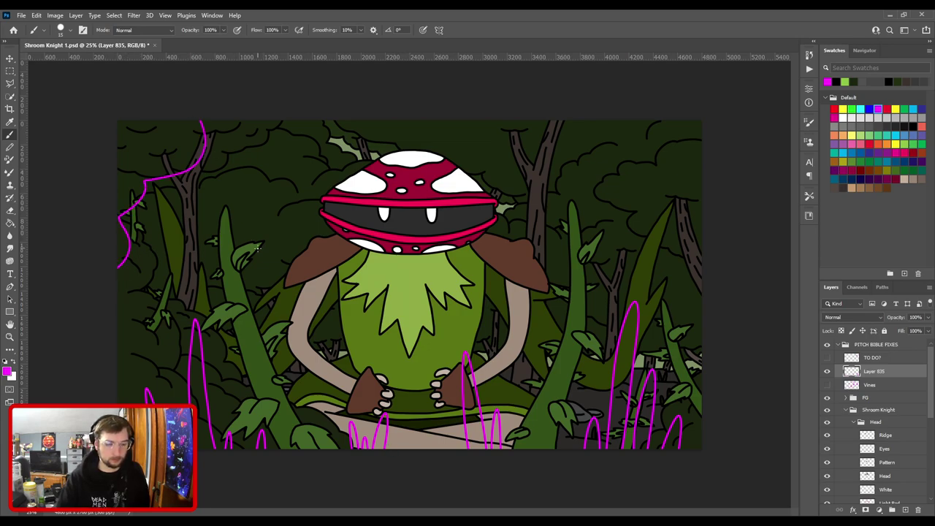
key(ctrl+z)
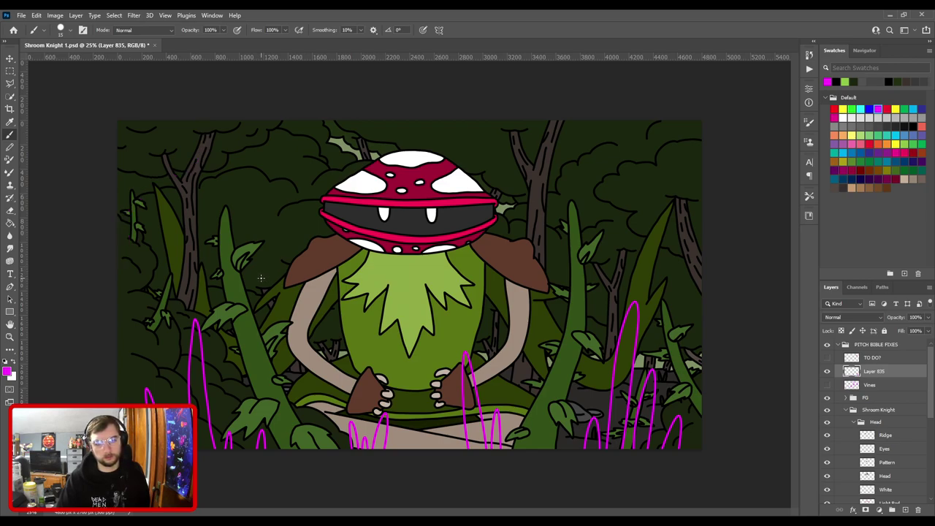
mouse_move(112, 129)
mouse_down()
mouse_move(214, 168)
mouse_move(241, 146)
mouse_move(271, 148)
mouse_move(355, 121)
mouse_up()
mouse_move(438, 121)
mouse_down()
mouse_move(484, 140)
mouse_move(602, 143)
mouse_move(683, 121)
mouse_up()
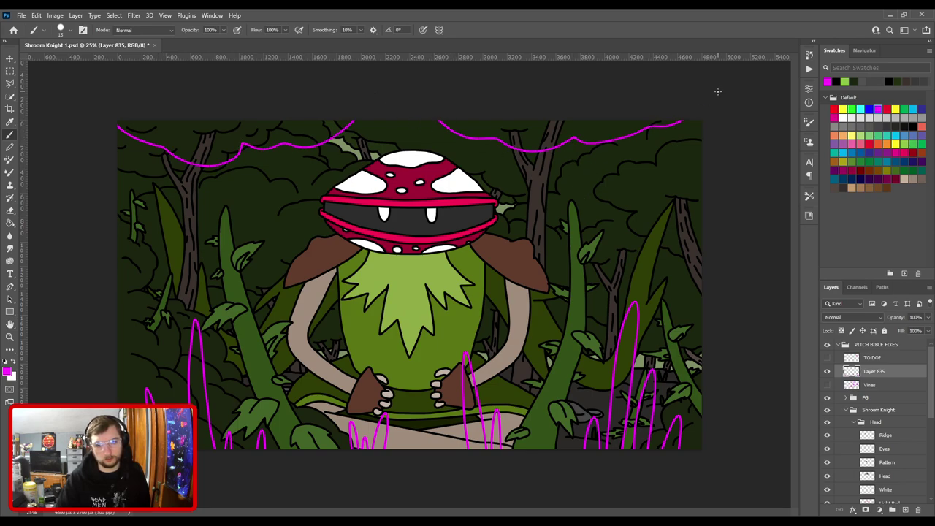
key(ctrl+z)
key(ctrl+z)
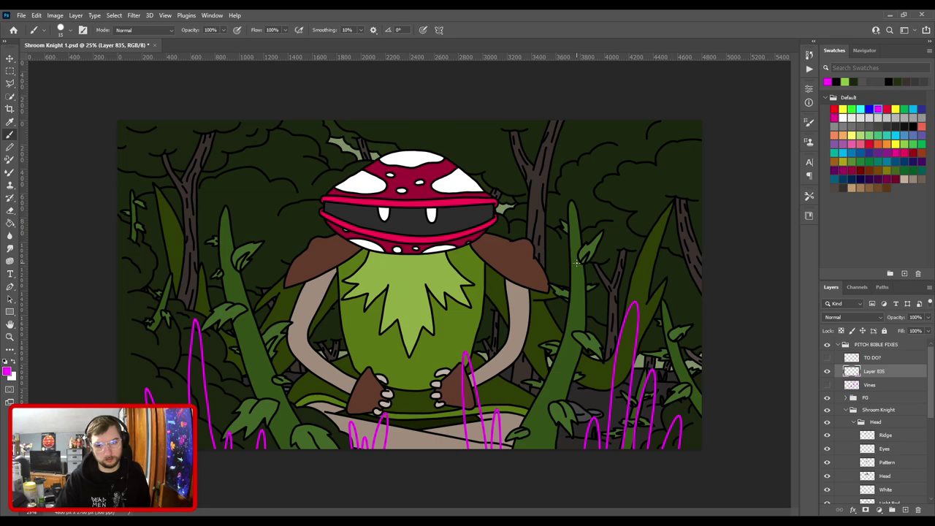
mouse_move(710, 324)
mouse_down()
mouse_move(580, 235)
mouse_move(513, 149)
mouse_move(608, 132)
mouse_up()
mouse_move(536, 149)
mouse_down()
mouse_move(555, 187)
mouse_move(691, 260)
mouse_move(709, 287)
mouse_up()
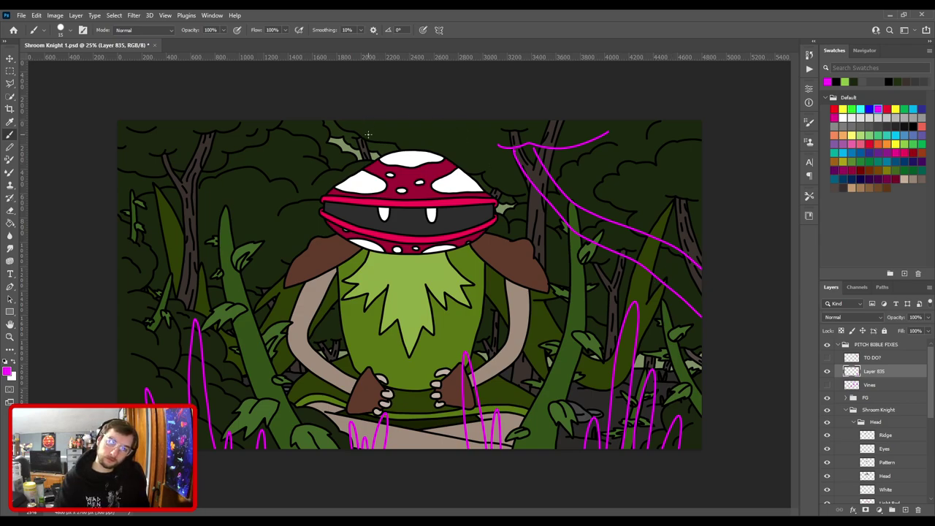
mouse_move(319, 122)
mouse_down()
mouse_move(377, 149)
mouse_move(509, 176)
mouse_move(633, 170)
mouse_move(662, 121)
mouse_up()
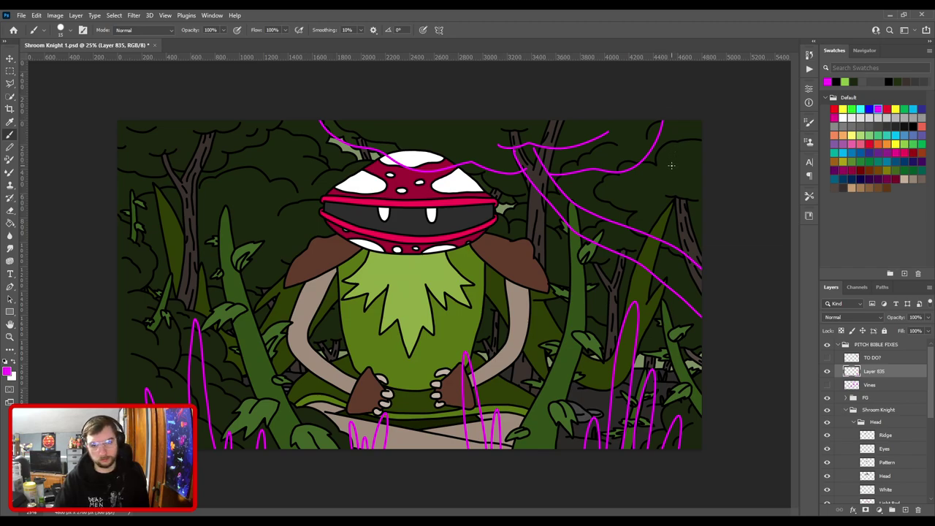
key(ctrl+z)
key(ctrl+z)
mouse_move(401, 122)
mouse_down()
mouse_move(503, 161)
mouse_move(613, 161)
mouse_move(595, 165)
mouse_move(686, 152)
mouse_up()
key(ctrl+z)
mouse_move(549, 175)
mouse_down()
mouse_move(593, 186)
mouse_move(726, 152)
mouse_up()
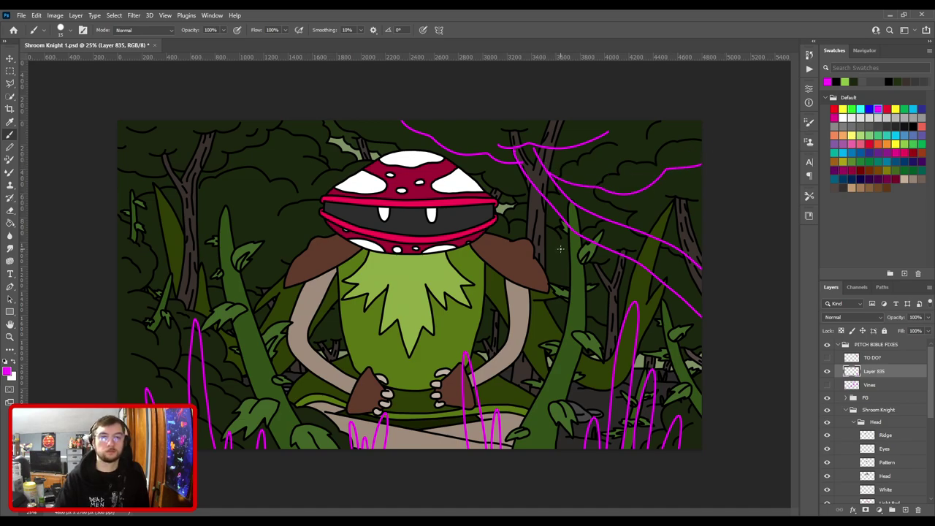
key(ctrl+z)
key(ctrl+z)
key(ctrl+z)
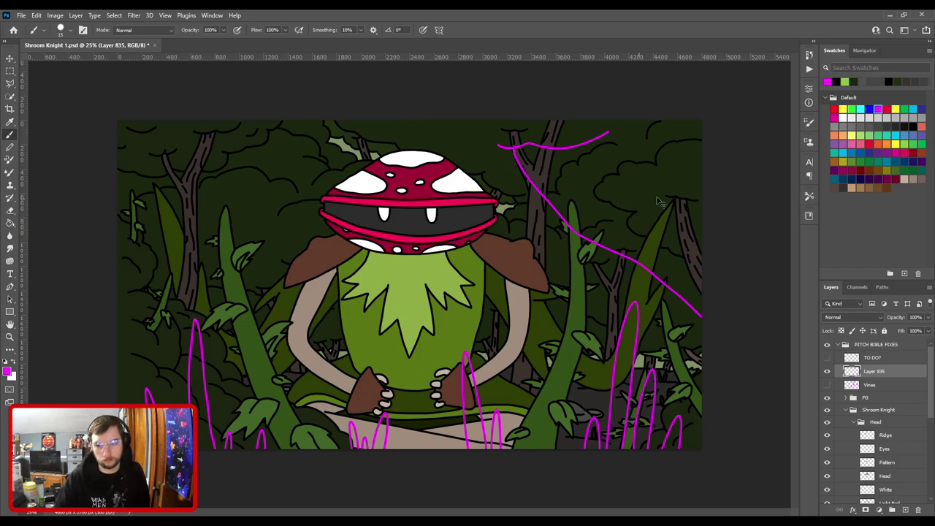
key(ctrl+z)
key(ctrl+z)
mouse_move(724, 341)
mouse_down()
mouse_move(674, 301)
mouse_move(650, 249)
mouse_up()
key(ctrl+z)
mouse_move(717, 337)
mouse_down()
mouse_move(677, 308)
mouse_move(636, 232)
mouse_move(677, 222)
mouse_move(667, 252)
mouse_move(703, 283)
mouse_up()
key(ctrl+z)
mouse_move(655, 229)
mouse_down()
mouse_move(675, 268)
mouse_move(719, 308)
mouse_up()
mouse_move(638, 247)
mouse_down()
mouse_move(592, 239)
mouse_move(551, 211)
mouse_move(539, 180)
mouse_move(627, 152)
mouse_move(717, 210)
mouse_up()
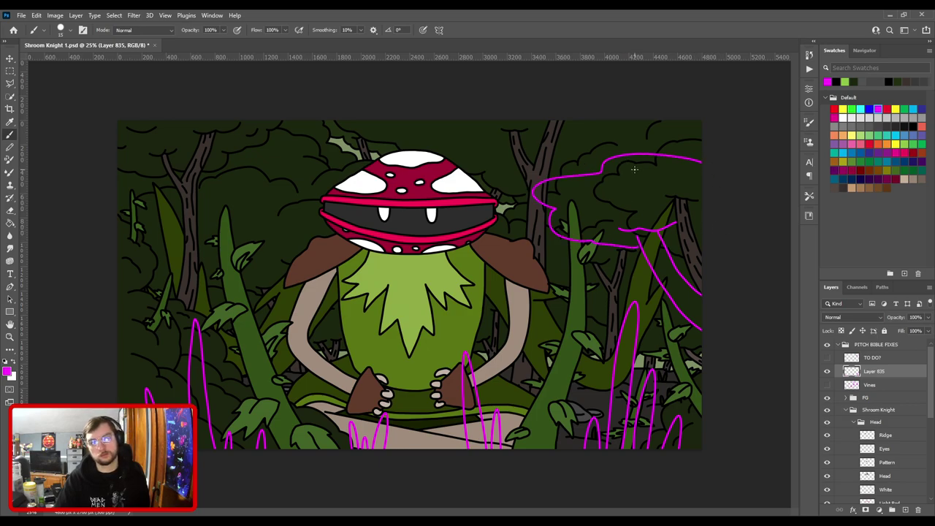
key(ctrl+z)
key(ctrl+z)
key(ctrl+z)
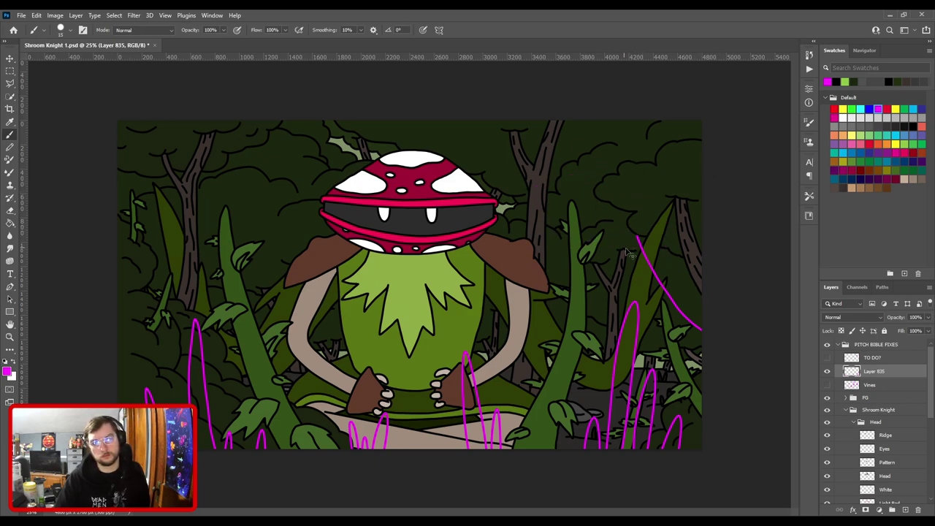
key(ctrl+z)
Sketch a forked magenta branch reaching in from the canvas's right edge and a single pointed branch descending from the top edge at the upper right.
mouse_move(704, 325)
mouse_down()
mouse_move(628, 250)
mouse_move(718, 317)
mouse_up()
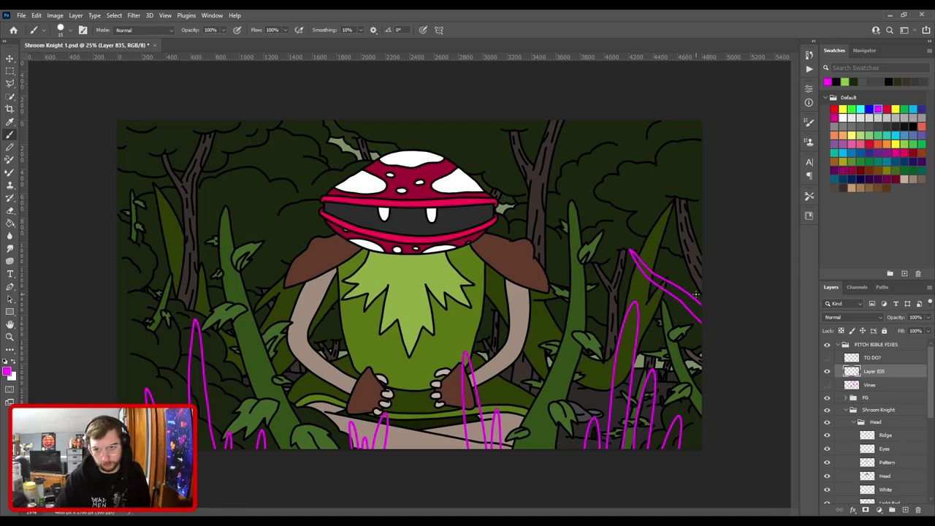
mouse_move(672, 283)
mouse_down()
mouse_move(629, 200)
mouse_move(677, 270)
mouse_move(718, 303)
mouse_up()
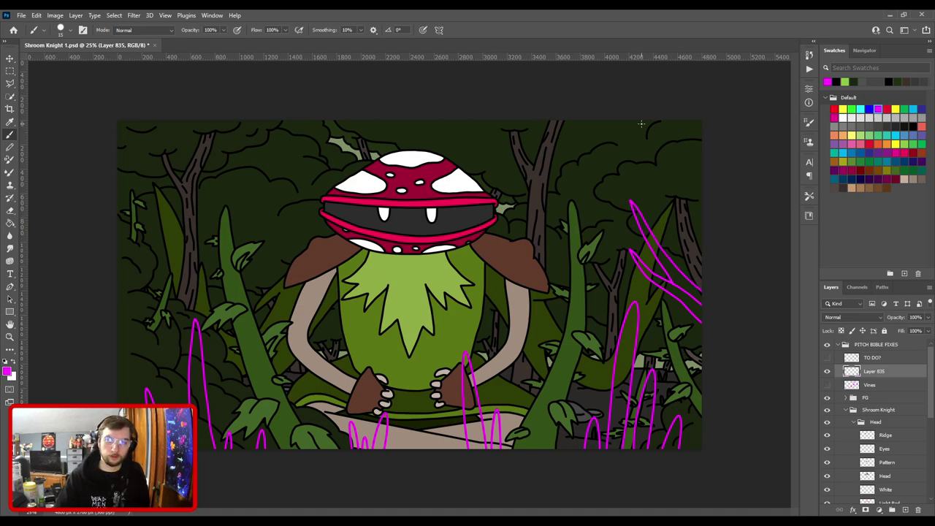
mouse_move(627, 134)
mouse_down()
mouse_move(609, 149)
mouse_move(638, 133)
mouse_move(576, 178)
mouse_move(638, 137)
mouse_move(666, 110)
mouse_up()
key(ctrl+z)
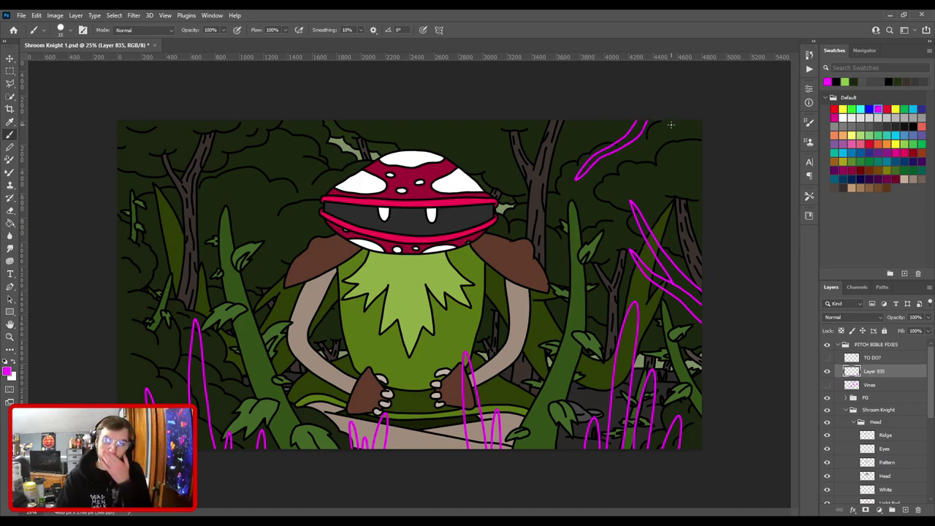
drag(245, 121, 297, 207)
key(ctrl+z)
mouse_move(261, 125)
mouse_down()
mouse_move(319, 207)
mouse_move(284, 143)
mouse_move(301, 117)
mouse_move(272, 141)
mouse_move(314, 186)
mouse_move(323, 216)
mouse_move(315, 243)
mouse_move(325, 234)
mouse_move(337, 248)
mouse_move(355, 293)
mouse_move(330, 226)
mouse_move(327, 179)
mouse_move(292, 151)
mouse_move(283, 97)
mouse_up()
key(ctrl+z)
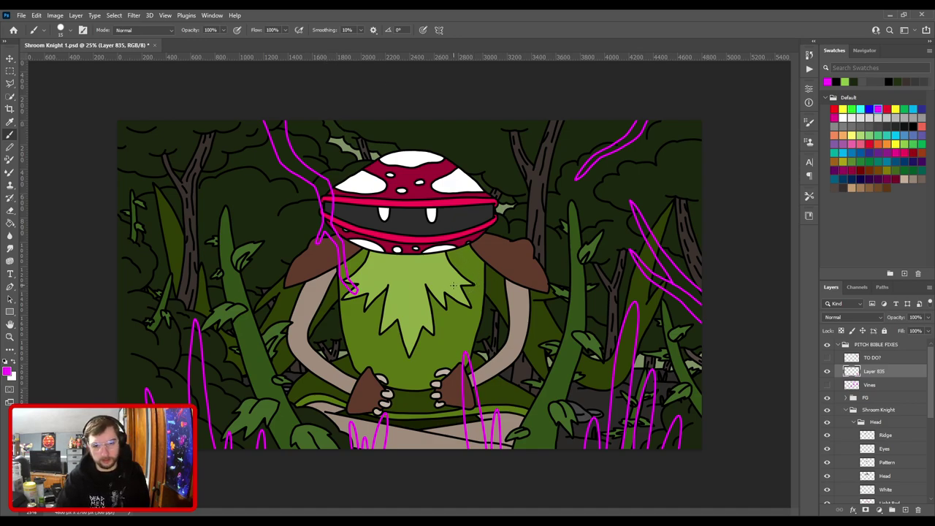
key(e)
key(bracketright)
key(bracketright)
key(bracketright)
key(bracketright)
key(bracketright)
key(bracketright)
key(bracketright)
key(bracketright)
key(bracketright)
key(bracketright)
key(bracketright)
key(bracketright)
key(bracketright)
key(bracketright)
key(bracketright)
key(bracketright)
key(bracketright)
key(bracketright)
key(bracketright)
key(bracketright)
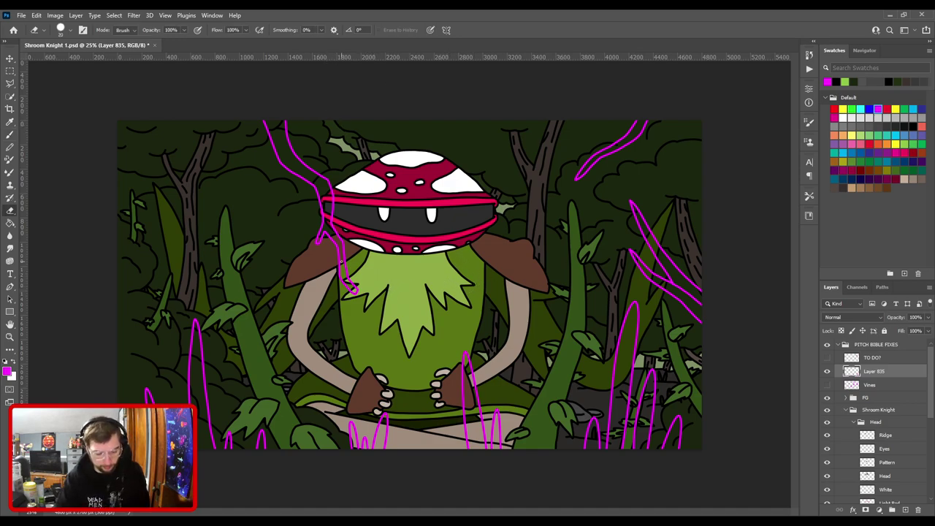
mouse_move(361, 293)
mouse_down()
mouse_move(288, 136)
mouse_move(283, 101)
mouse_up()
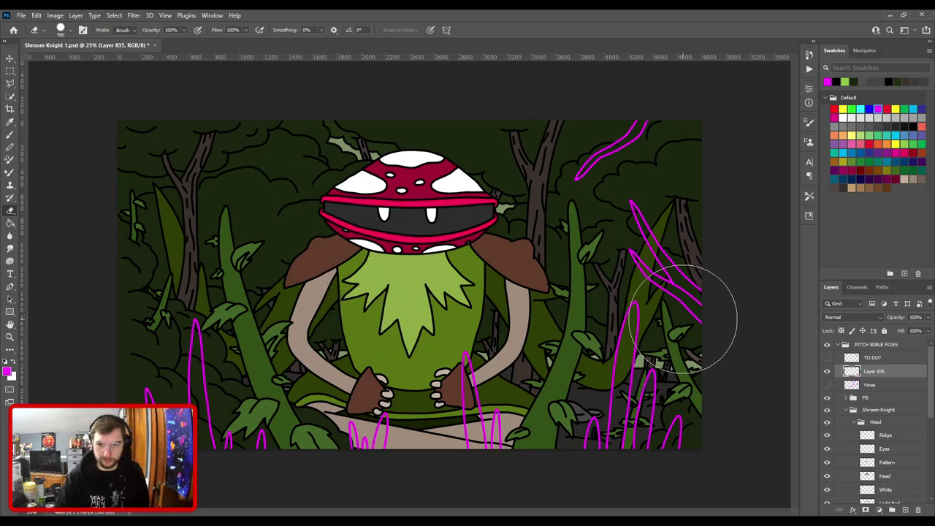
Sketch a small forked magenta branch reaching in from the canvas's left edge, above the small leafy vine.
key(b)
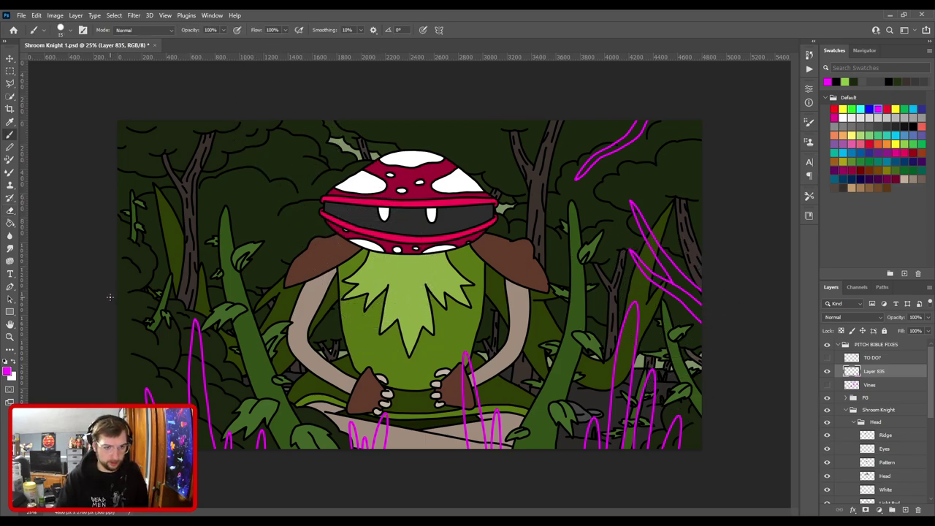
mouse_move(118, 305)
mouse_down()
mouse_move(155, 253)
mouse_move(141, 295)
mouse_move(102, 333)
mouse_up()
key(ctrl+z)
key(ctrl+z)
mouse_move(116, 301)
mouse_down()
mouse_move(158, 250)
mouse_move(141, 294)
mouse_move(129, 293)
mouse_move(161, 251)
mouse_move(141, 297)
mouse_move(102, 322)
mouse_up()
key(ctrl+z)
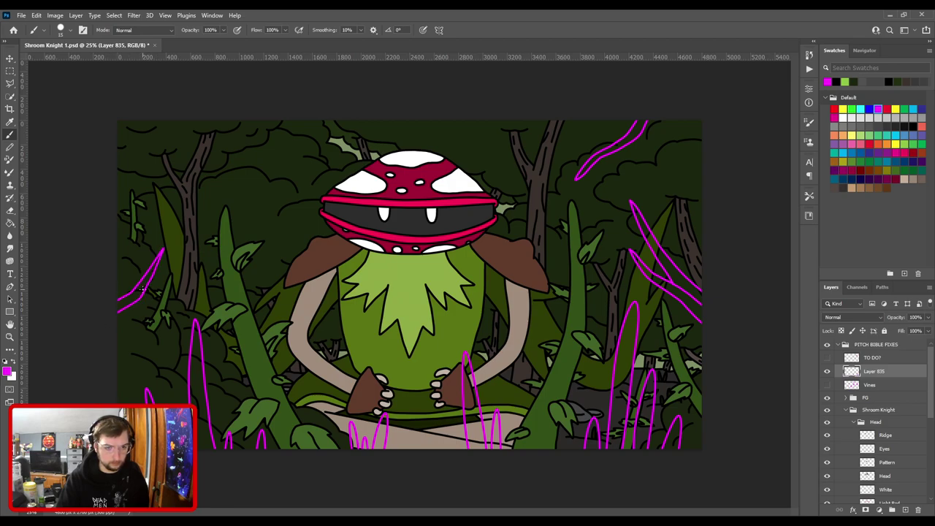
mouse_move(146, 290)
mouse_down()
mouse_move(158, 284)
mouse_move(149, 295)
mouse_up()
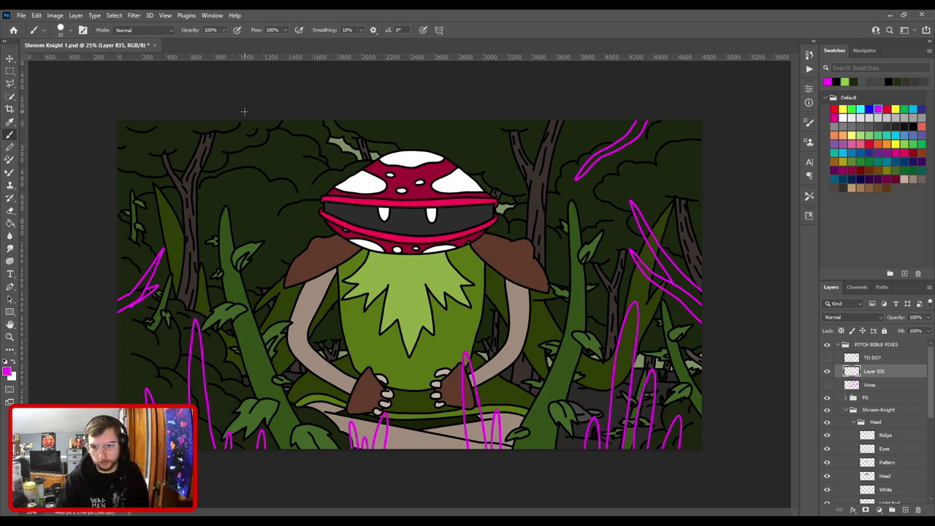
Sketch a forked magenta branch slanting down from the canvas's top edge toward the left side of the knight's cap.
mouse_move(225, 117)
mouse_down()
mouse_move(282, 180)
mouse_move(238, 122)
mouse_up()
mouse_move(270, 164)
mouse_down()
mouse_move(305, 186)
mouse_move(270, 162)
mouse_up()
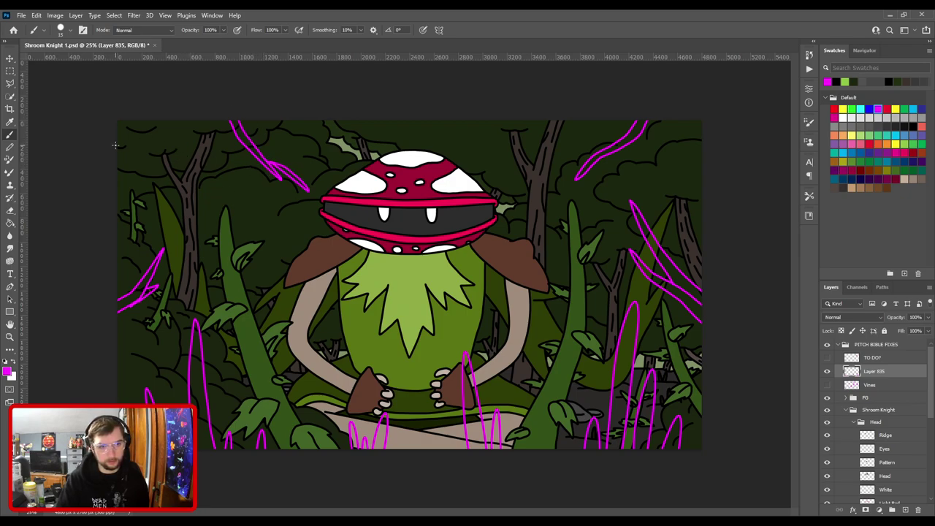
mouse_move(120, 179)
mouse_down()
mouse_move(215, 180)
mouse_move(222, 183)
mouse_move(197, 193)
mouse_move(262, 208)
mouse_move(282, 226)
mouse_move(119, 191)
mouse_up()
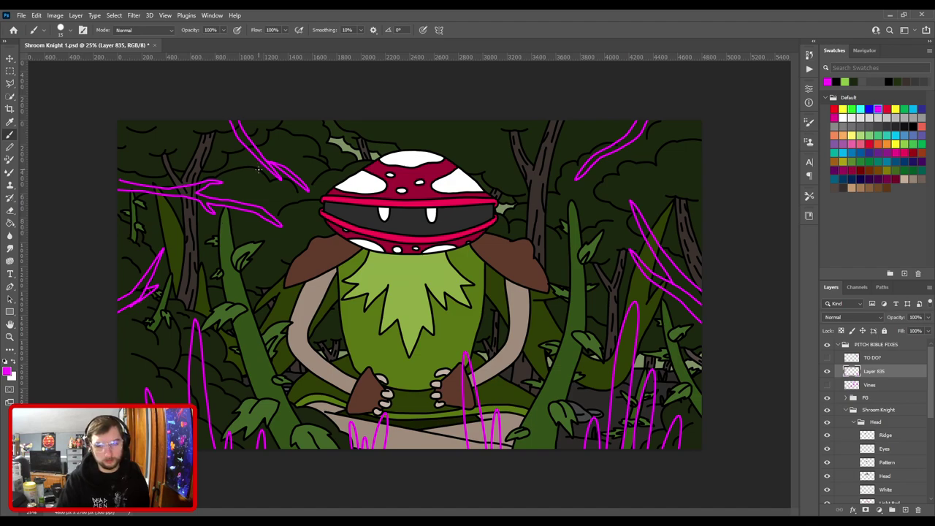
key(ctrl+z)
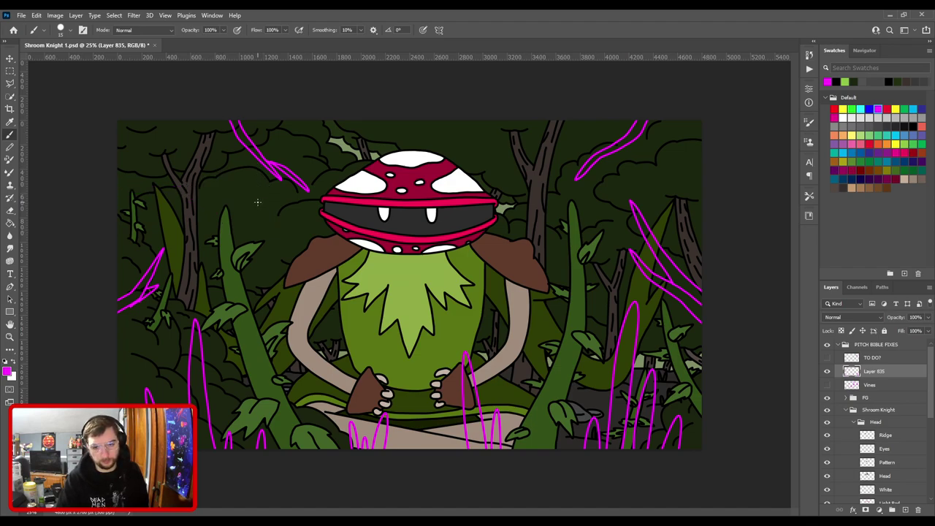
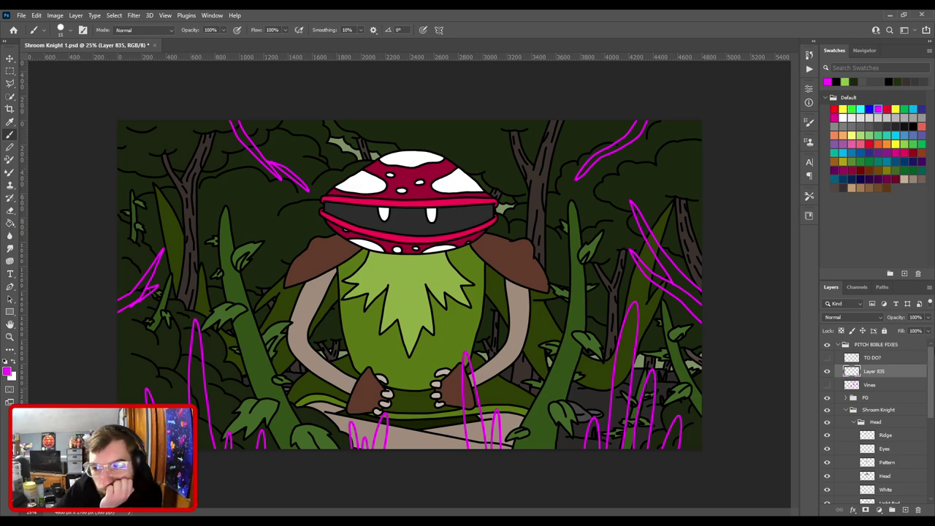
Reduce the magenta sketch layer's opacity to 85%, and add a new layer above it with black as the paint colour.
mouse_move(928, 317)
mouse_down()
mouse_move(927, 335)
mouse_move(911, 334)
mouse_move(922, 335)
mouse_up()
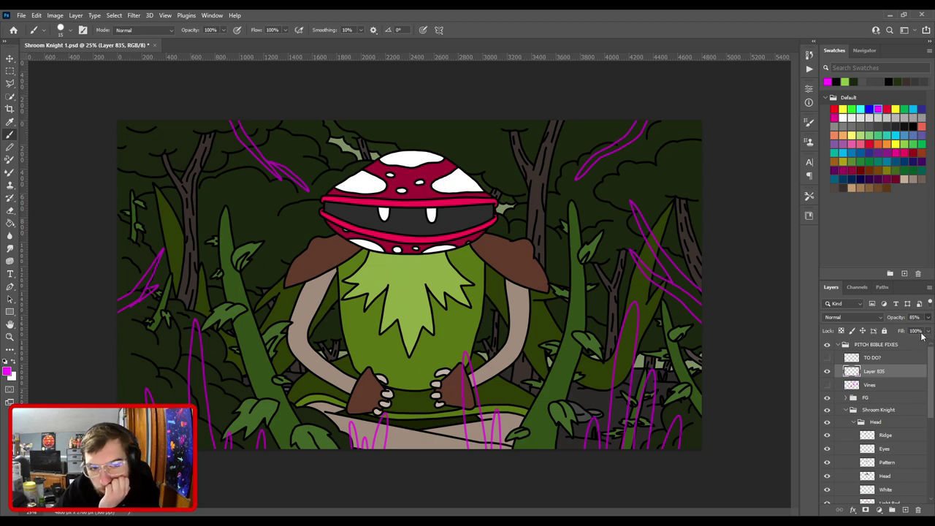
click(906, 509)
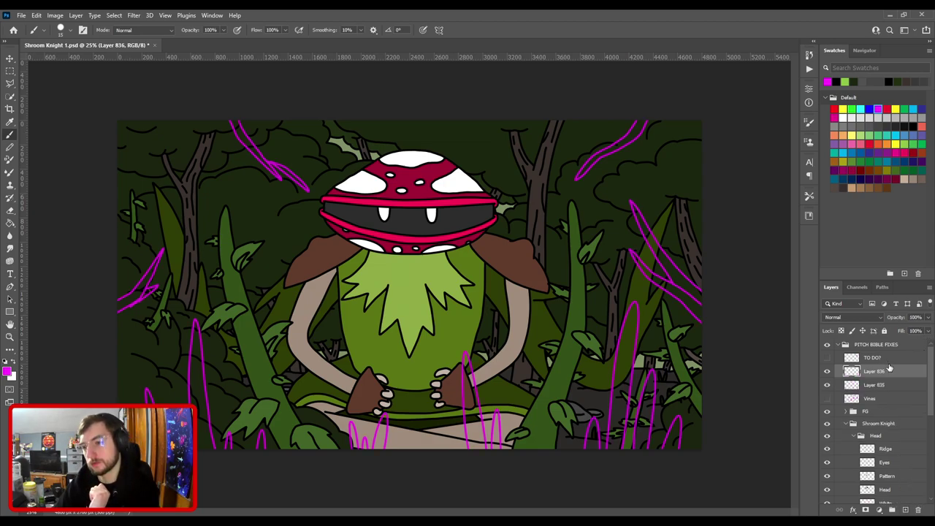
click(912, 126)
Examine the magenta grass blades along the bottom of the canvas up close, and review the whole illustration.
key(ctrl+plus)
key(ctrl+plus)
drag(489, 311, 183, 216)
drag(418, 399, 319, 282)
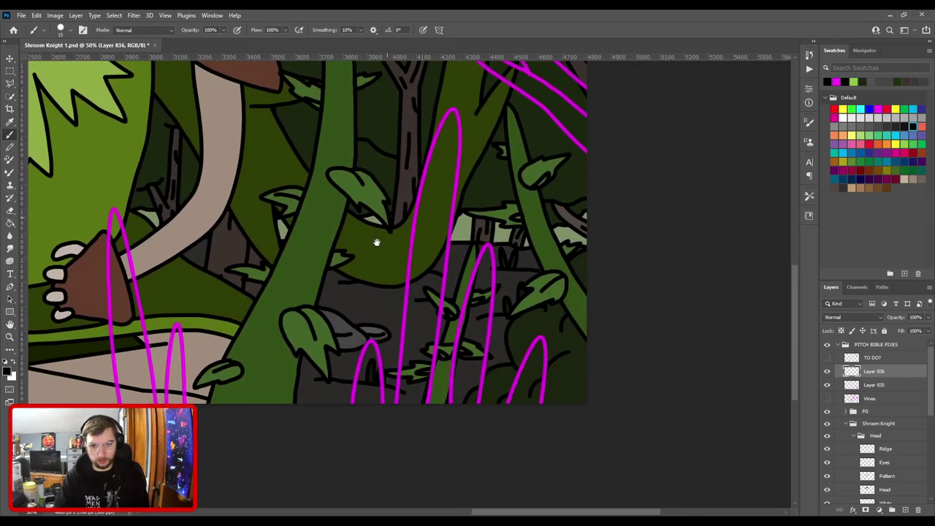
drag(386, 216, 291, 446)
key(ctrl+plus)
key(ctrl+plus)
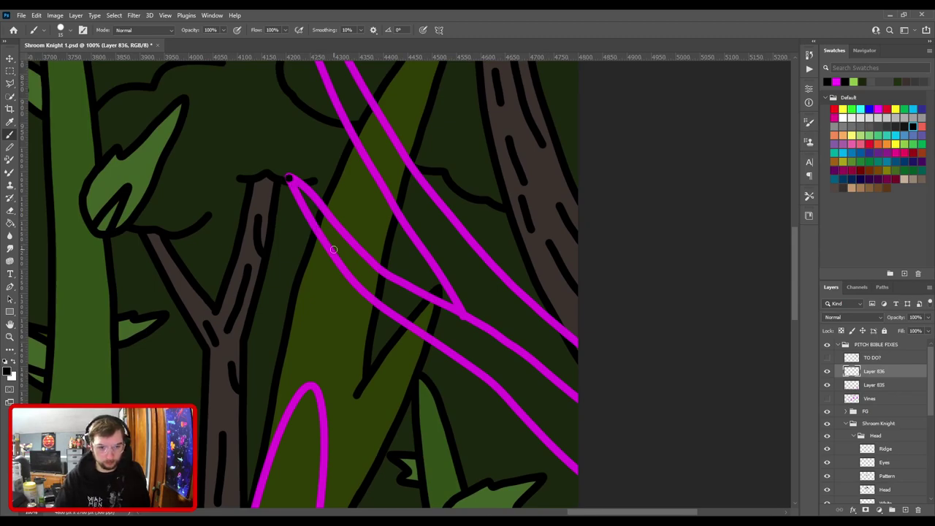
key(ctrl+minus)
drag(330, 396, 420, 155)
drag(358, 374, 396, 208)
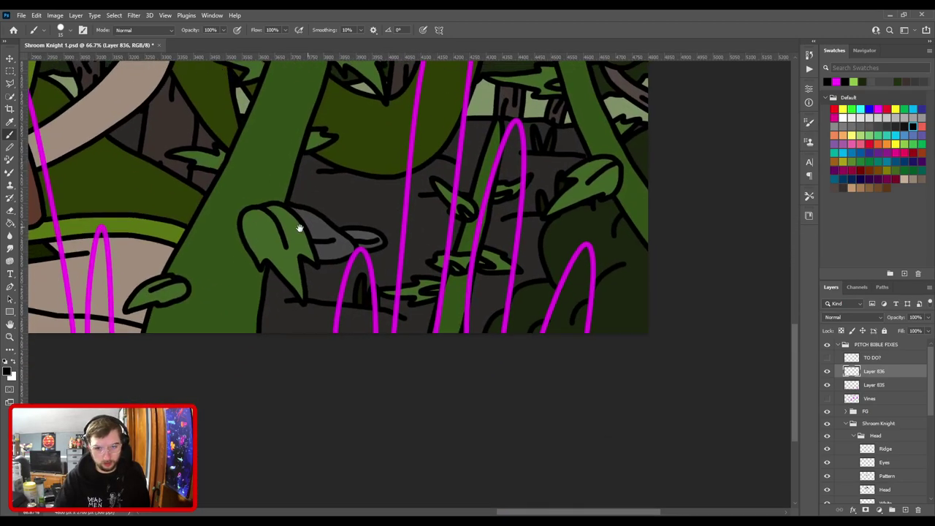
drag(321, 225, 589, 309)
drag(395, 261, 611, 292)
drag(311, 333, 652, 314)
drag(317, 253, 560, 330)
drag(453, 135, 382, 365)
scroll(332, 257, down, 2)
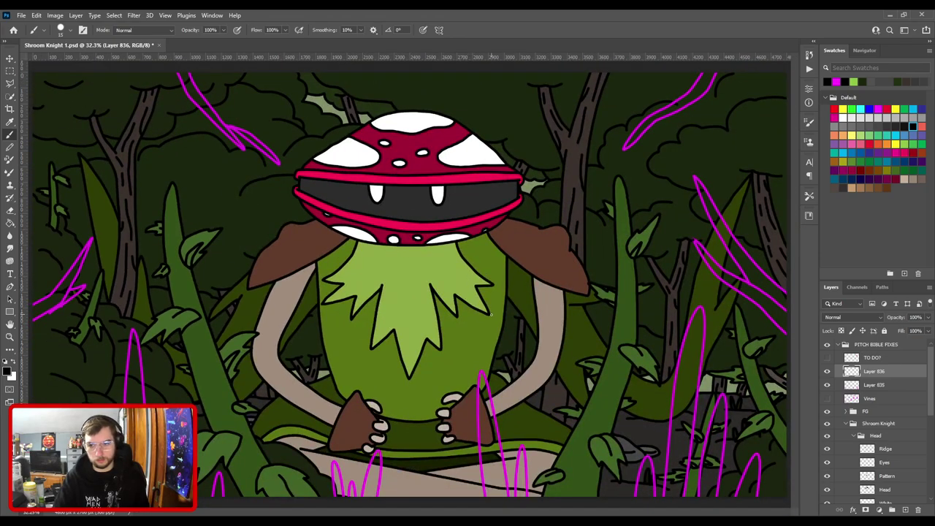
Examine the magenta branch sketches up close, from the right edge across the top to the forked branch left of the knight's cap.
key(ctrl+plus)
drag(582, 271, 231, 255)
key(ctrl+plus)
key(ctrl+plus)
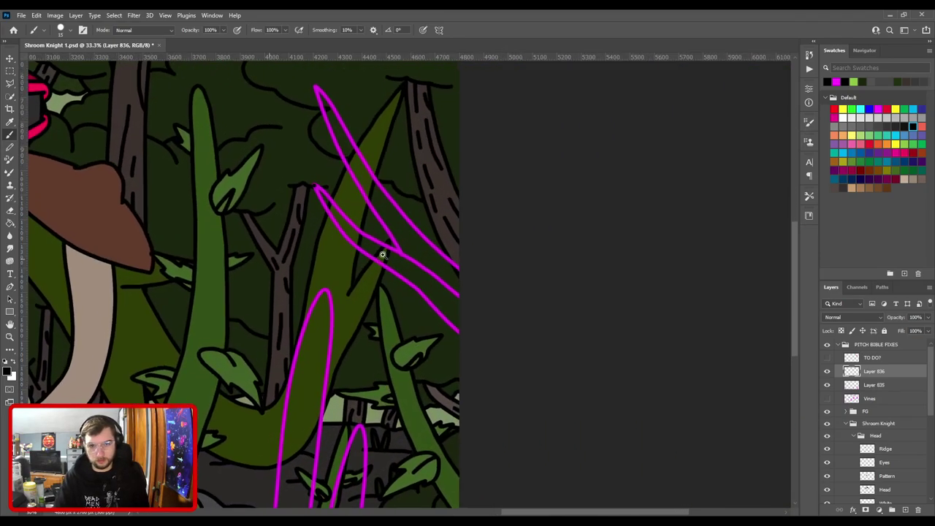
drag(347, 233, 424, 360)
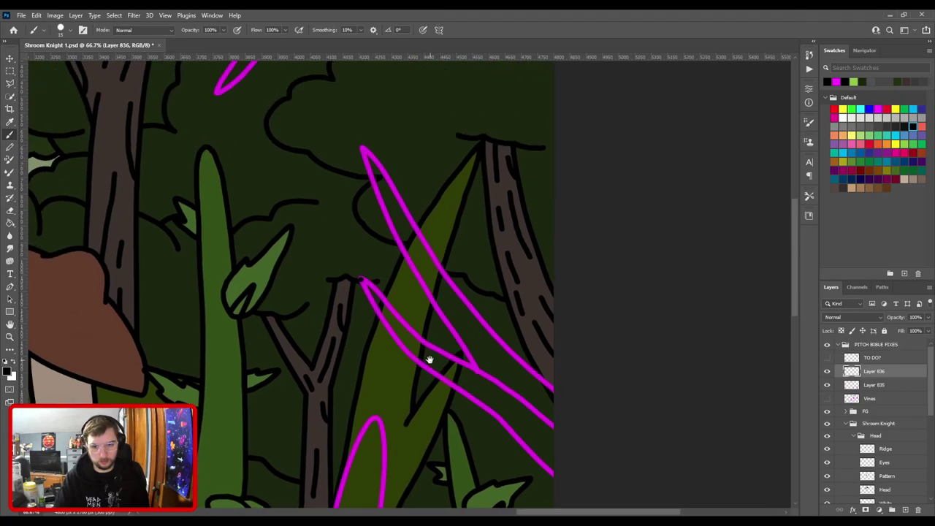
scroll(430, 361, up, 1)
scroll(410, 345, down, 1)
key(e)
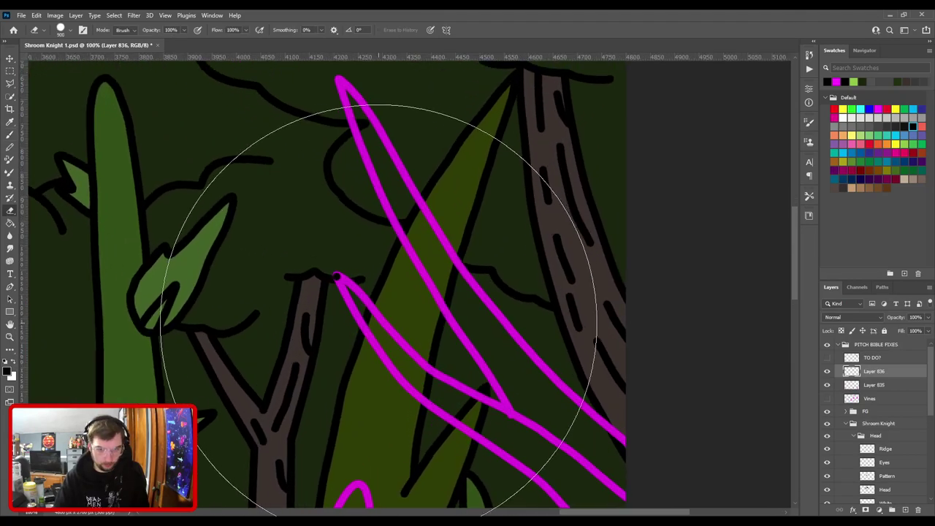
drag(309, 142, 423, 365)
drag(344, 266, 370, 361)
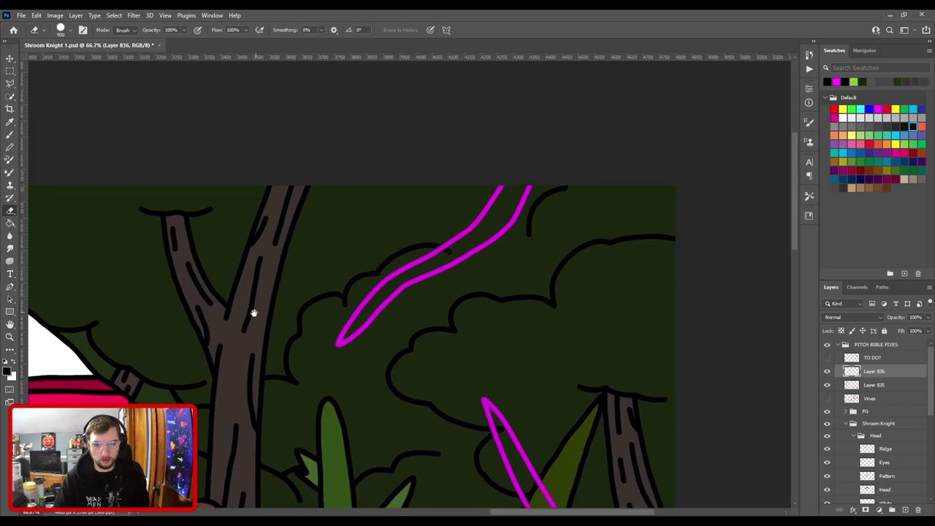
drag(256, 319, 650, 268)
drag(196, 329, 647, 266)
scroll(458, 233, down, 1)
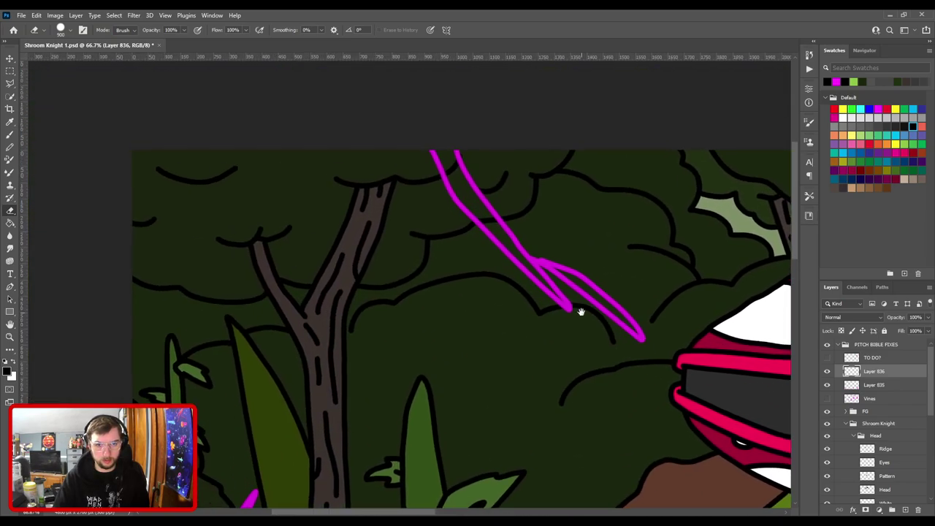
mouse_move(555, 267)
mouse_down()
mouse_move(504, 147)
mouse_move(437, 313)
mouse_up()
scroll(399, 229, up, 1)
mouse_move(399, 228)
mouse_down()
mouse_move(397, 280)
mouse_move(373, 326)
mouse_up()
key(b)
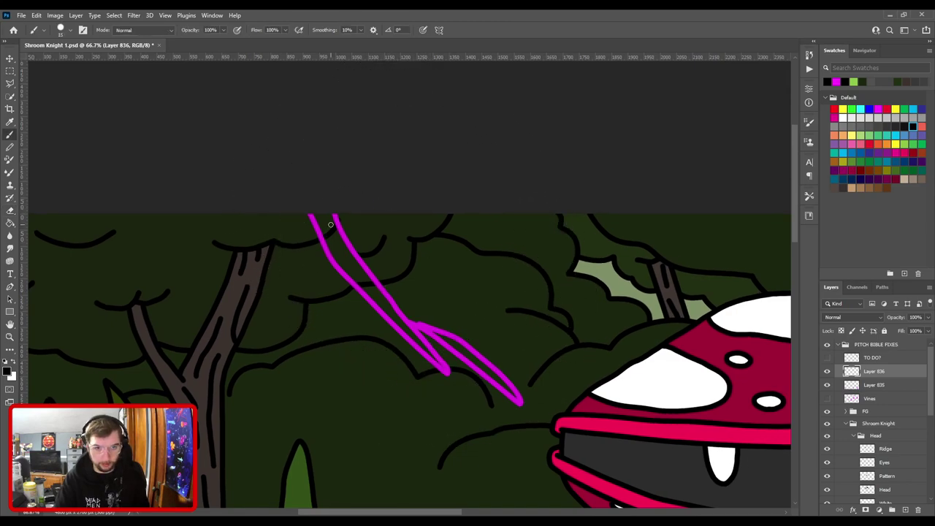
Ink both sides of the forked branch at the canvas's top edge in black, down to the tip of its shorter prong.
drag(327, 254, 309, 215)
drag(327, 255, 365, 293)
key(ctrl+z)
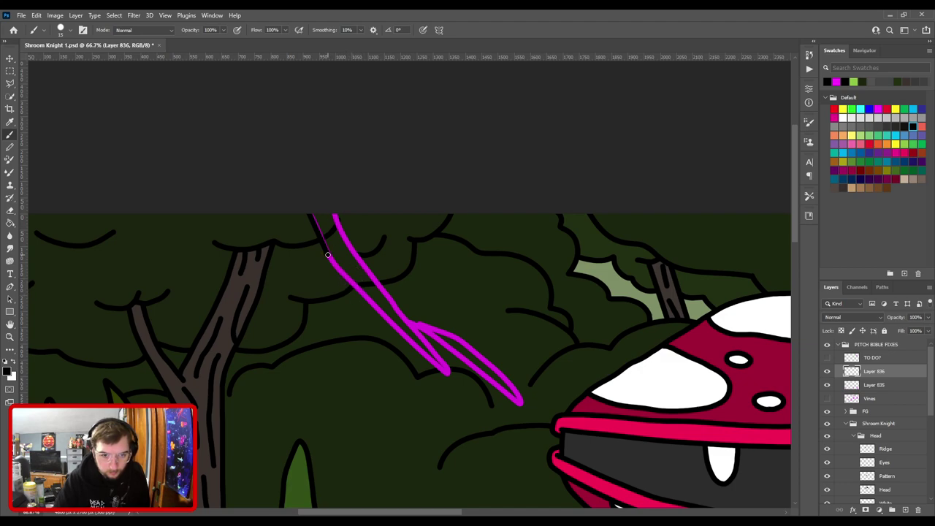
key(ctrl+z)
drag(329, 257, 364, 297)
key(ctrl+z)
drag(327, 255, 401, 334)
drag(446, 378, 425, 342)
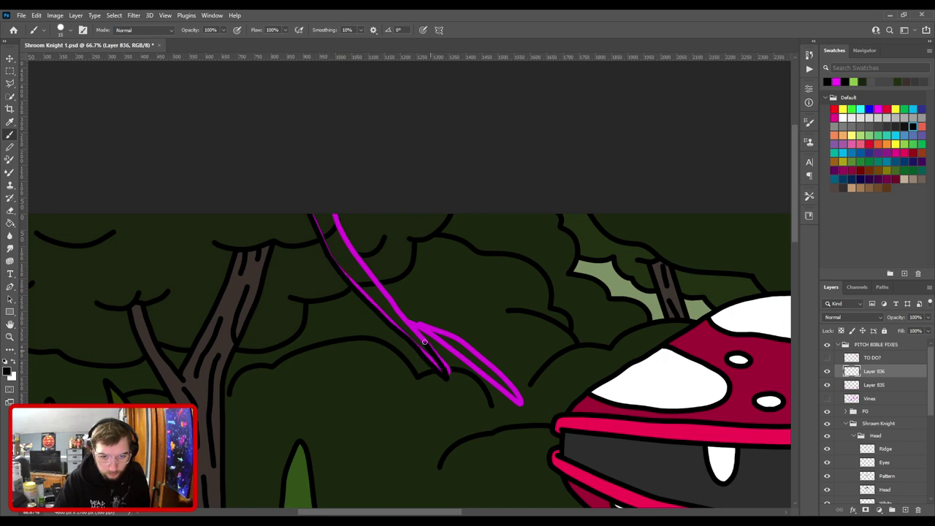
drag(355, 254, 331, 199)
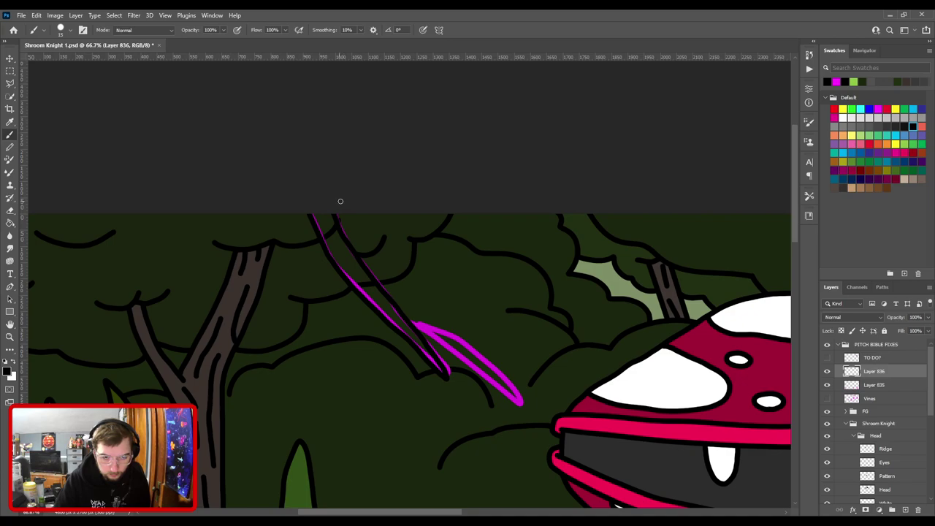
Erase the black line where the longer prong joins the forked branch, using a much smaller eraser.
key(ctrl+plus)
key(ctrl+plus)
drag(478, 409, 397, 192)
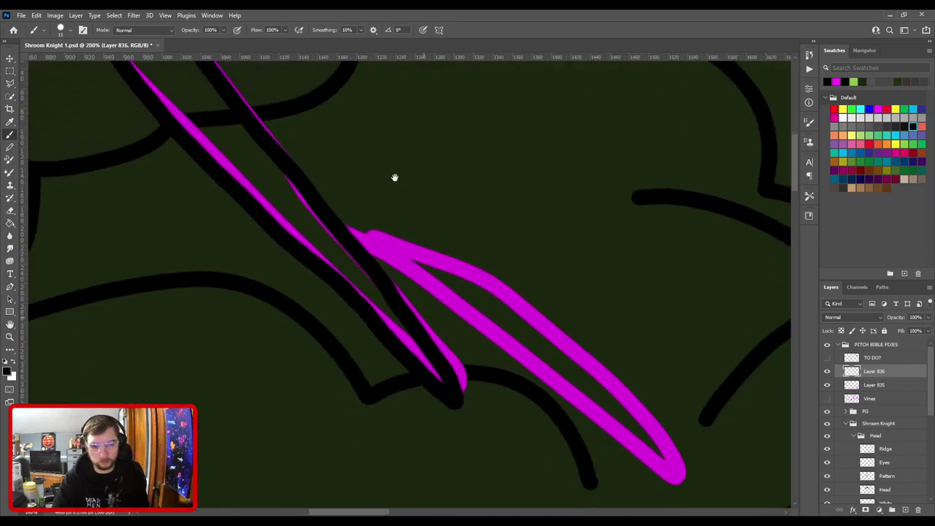
key(e)
key(bracketleft)
key(bracketleft)
key(bracketleft)
key(bracketleft)
key(bracketleft)
key(bracketleft)
key(bracketleft)
key(bracketleft)
key(bracketleft)
key(bracketleft)
key(bracketleft)
key(bracketleft)
key(bracketleft)
key(bracketleft)
key(bracketleft)
key(bracketleft)
key(bracketleft)
key(bracketleft)
key(bracketleft)
key(bracketleft)
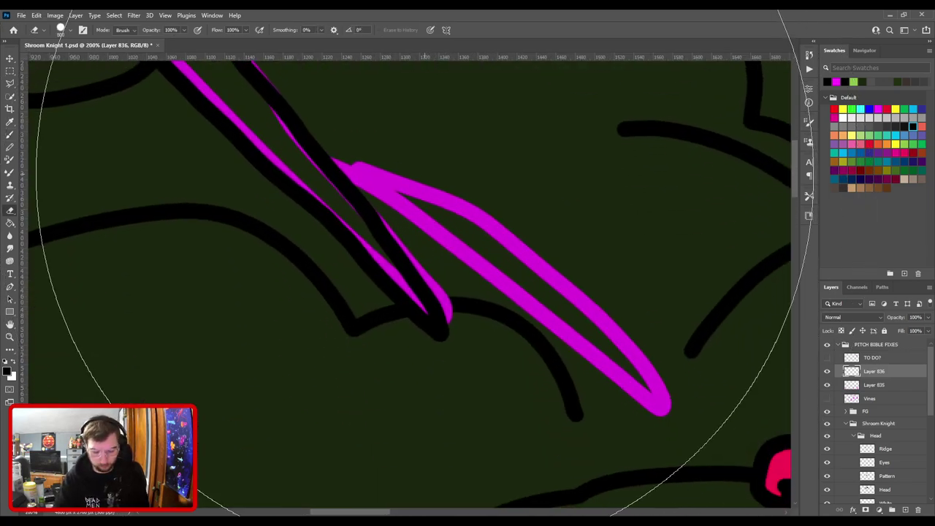
drag(349, 177, 321, 167)
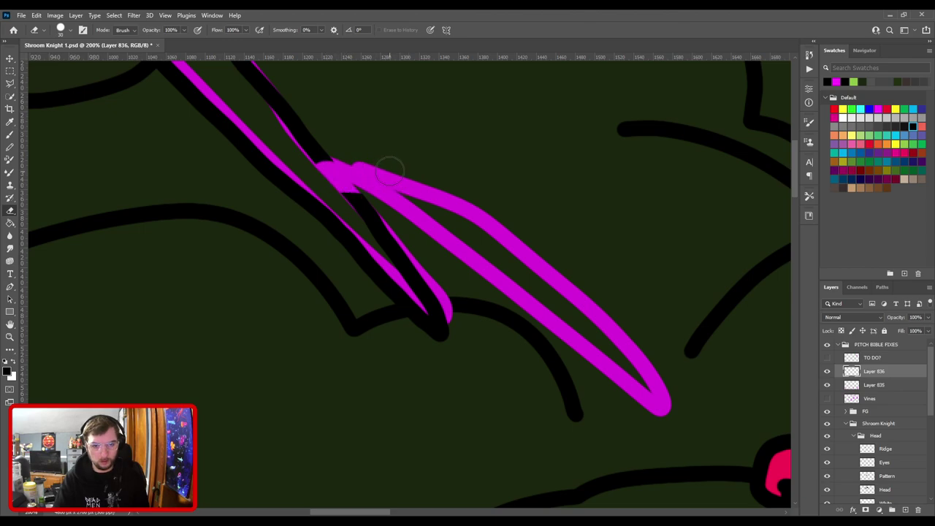
Ink the longer prong's lower and upper edges in black with straight segments to its tip, clearing more line at its upper junction.
key(b)
click(352, 195)
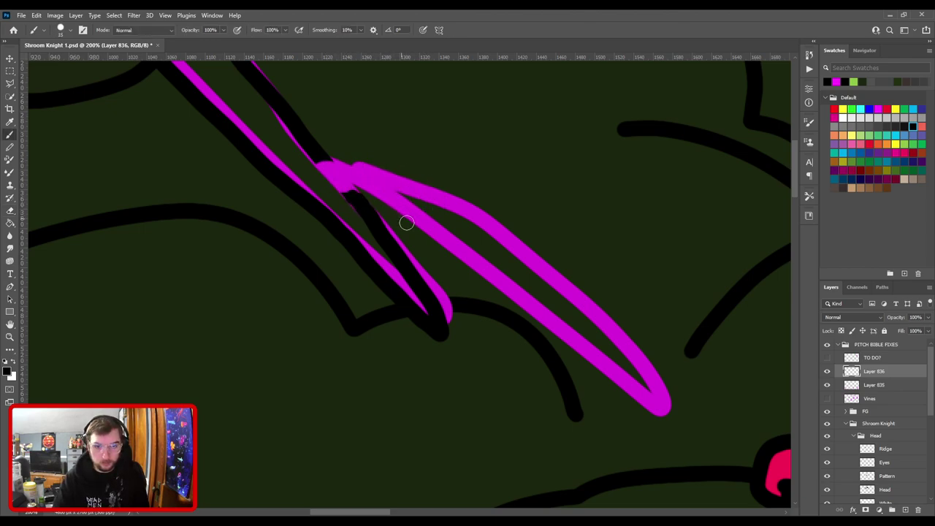
shift+click(435, 236)
shift+click(657, 414)
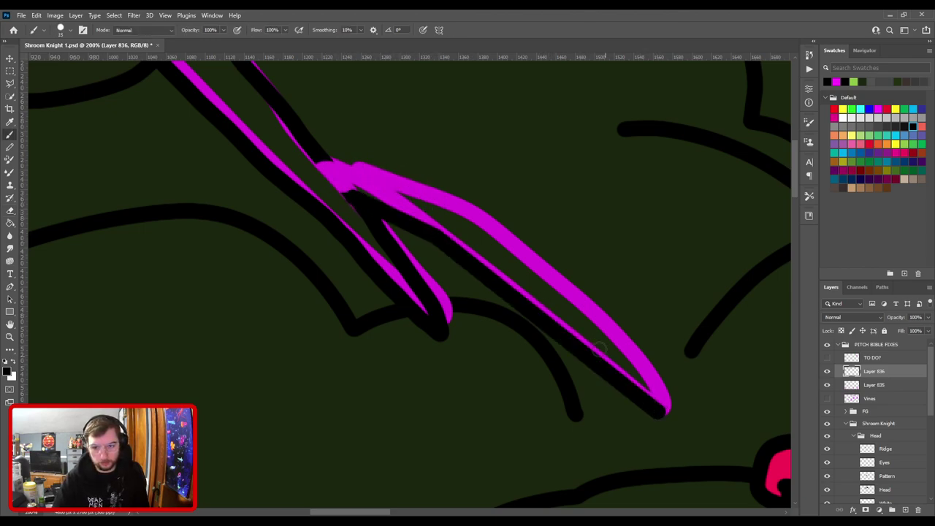
mouse_move(320, 159)
mouse_down()
mouse_move(449, 195)
mouse_move(313, 142)
mouse_up()
key(e)
key(v)
key(b)
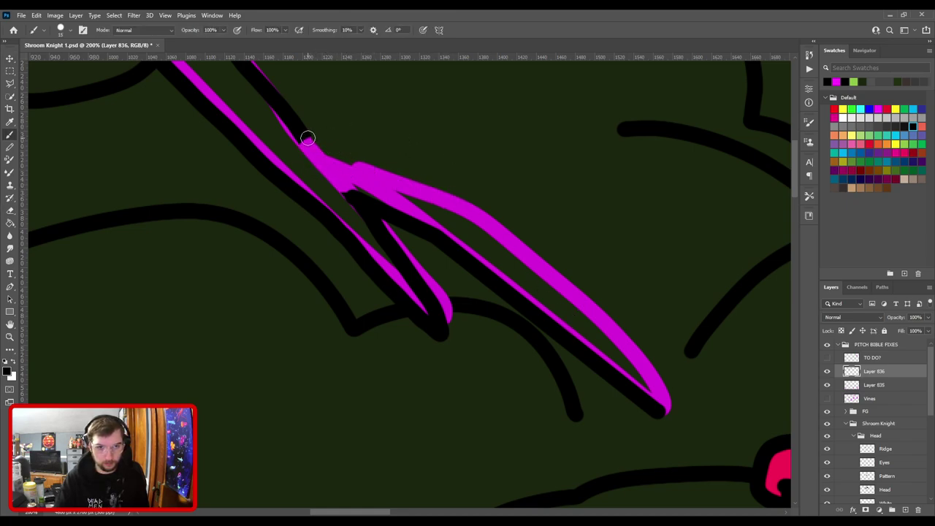
shift+click(454, 203)
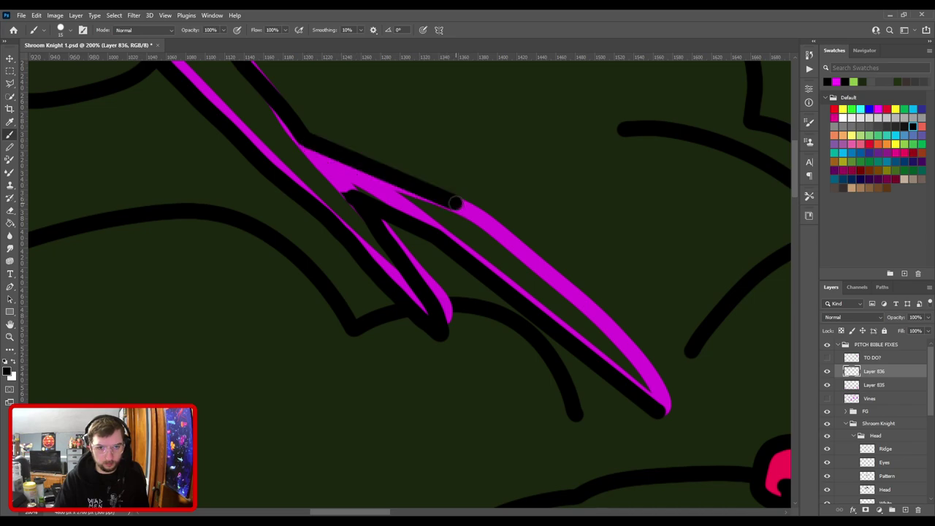
shift+click(620, 348)
shift+click(663, 411)
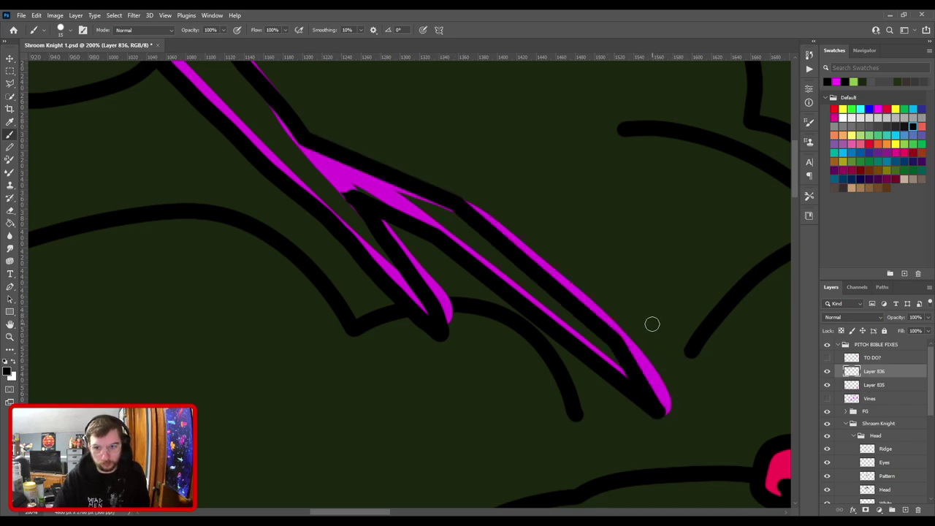
Ink the forked branch at the canvas's left edge in black, covering its main limb and long upper prong.
drag(428, 235, 544, 321)
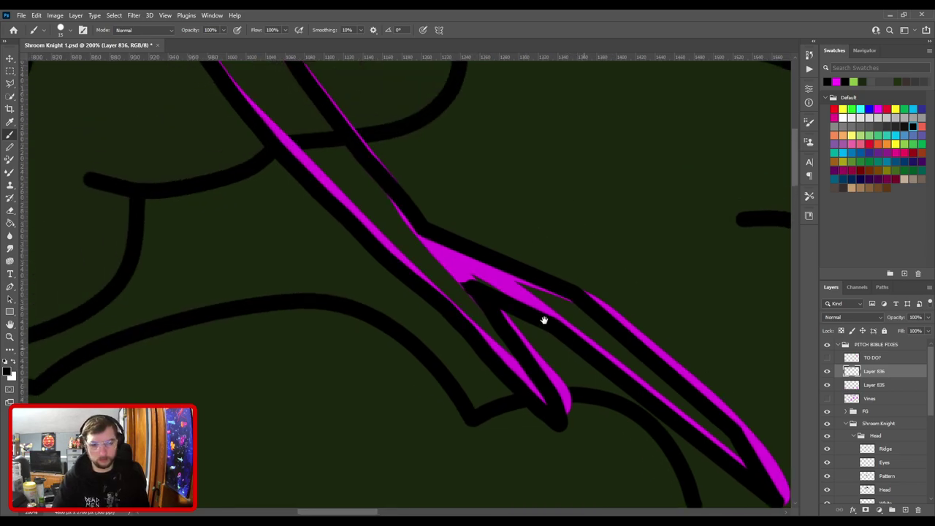
key(ctrl+minus)
key(ctrl+minus)
drag(225, 489, 644, 126)
key(ctrl+plus)
drag(528, 266, 400, 364)
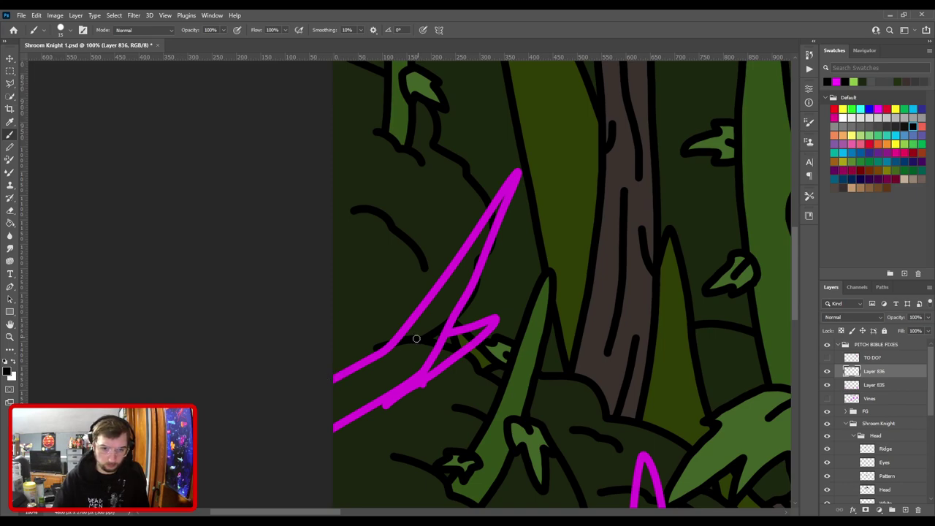
mouse_move(335, 380)
mouse_down()
mouse_move(399, 341)
mouse_move(414, 320)
mouse_up()
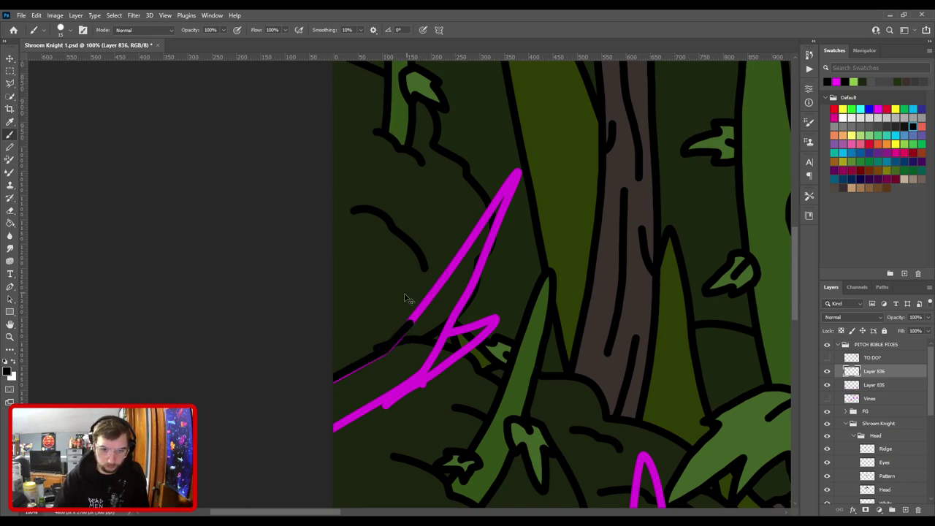
key(ctrl+z)
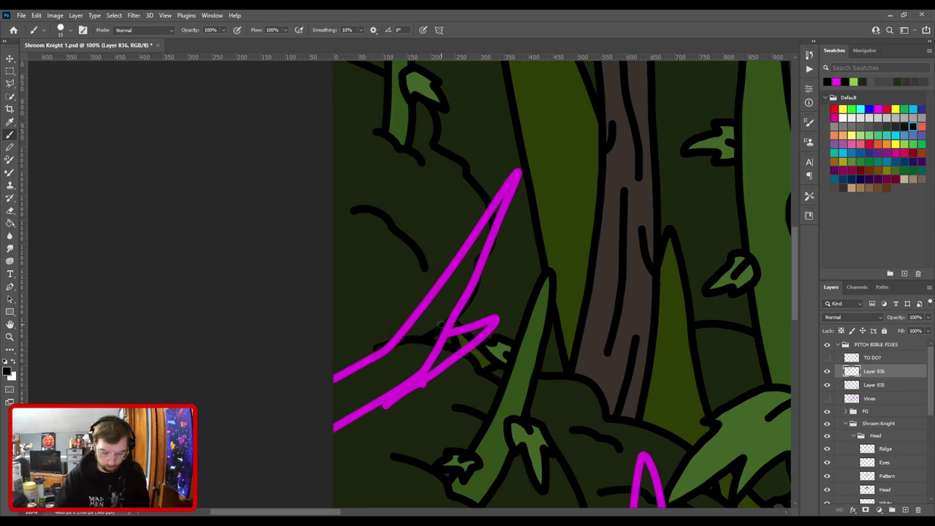
scroll(440, 323, down, 2)
drag(395, 316, 451, 263)
drag(414, 330, 347, 369)
scroll(470, 321, up, 3)
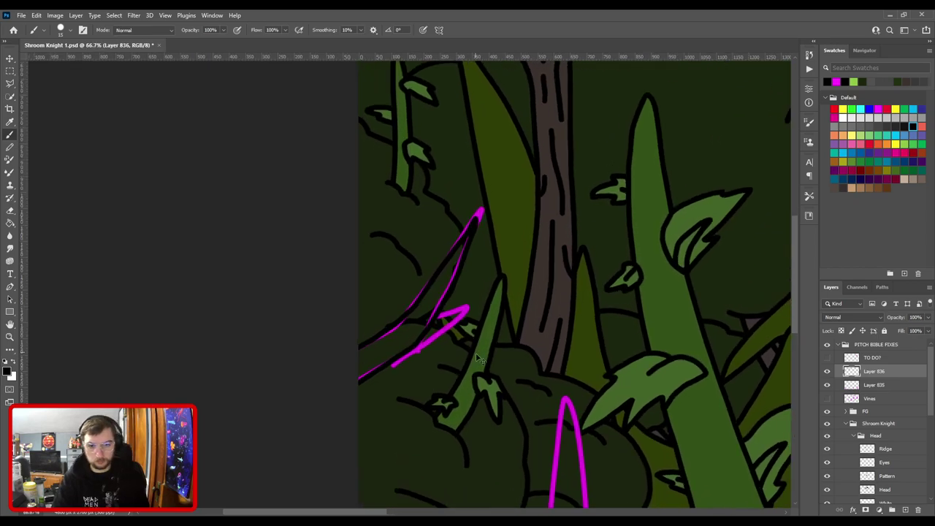
Ink the short lower prong of the left-edge branch with two curved black lines, undoing the unwanted strokes.
mouse_move(433, 248)
mouse_down()
mouse_move(514, 200)
mouse_move(480, 259)
mouse_move(533, 241)
mouse_up()
key(ctrl+z)
key(ctrl+z)
mouse_move(431, 256)
mouse_down()
mouse_move(526, 238)
mouse_move(487, 276)
mouse_move(409, 297)
mouse_move(402, 290)
mouse_up()
Erase the black line crossing the base of the left-edge branch's short prong with a smaller eraser.
key(e)
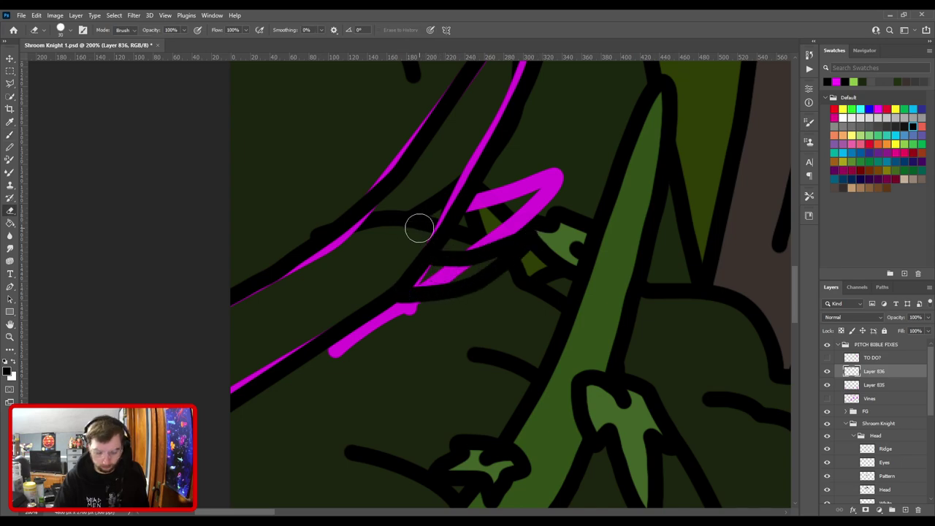
key([)
key([)
key([)
drag(426, 271, 424, 235)
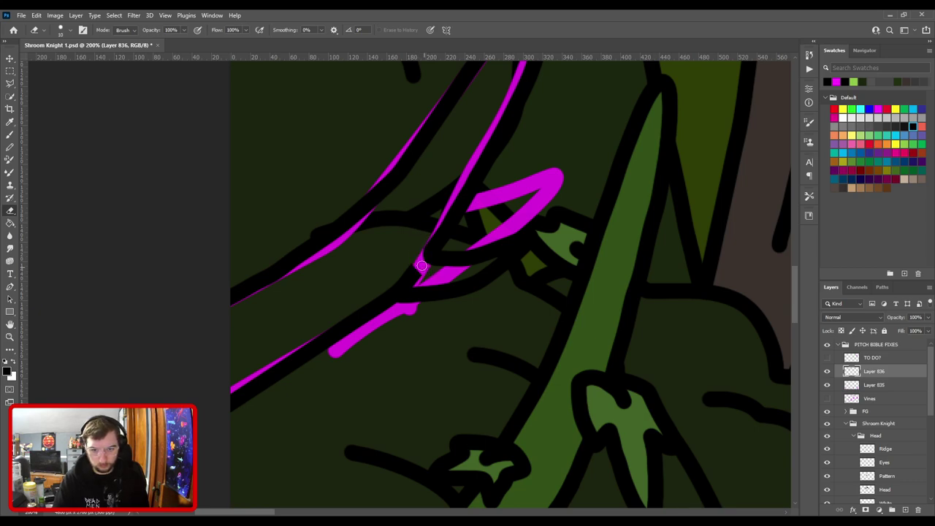
drag(410, 264, 417, 272)
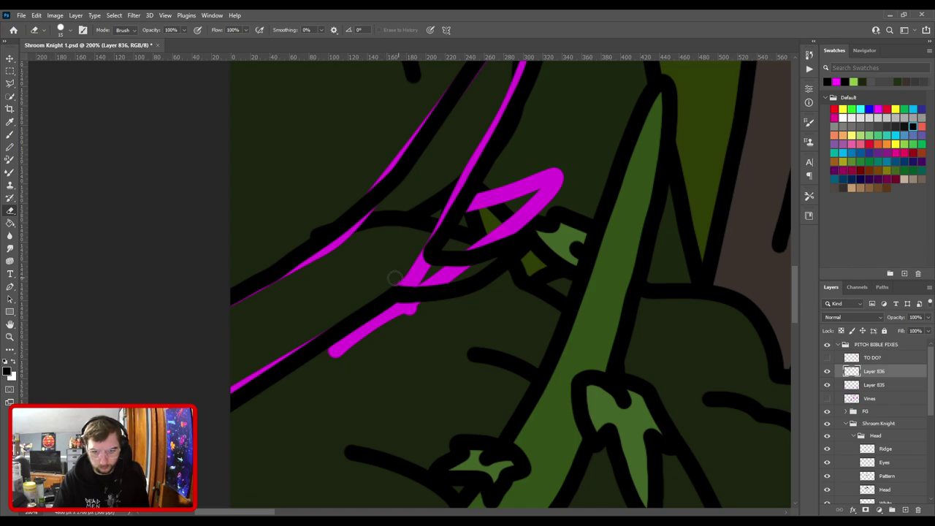
Add a new layer directly above the magenta sketch layer, Layer 835, and clip it to that sketch.
scroll(407, 270, down, 8)
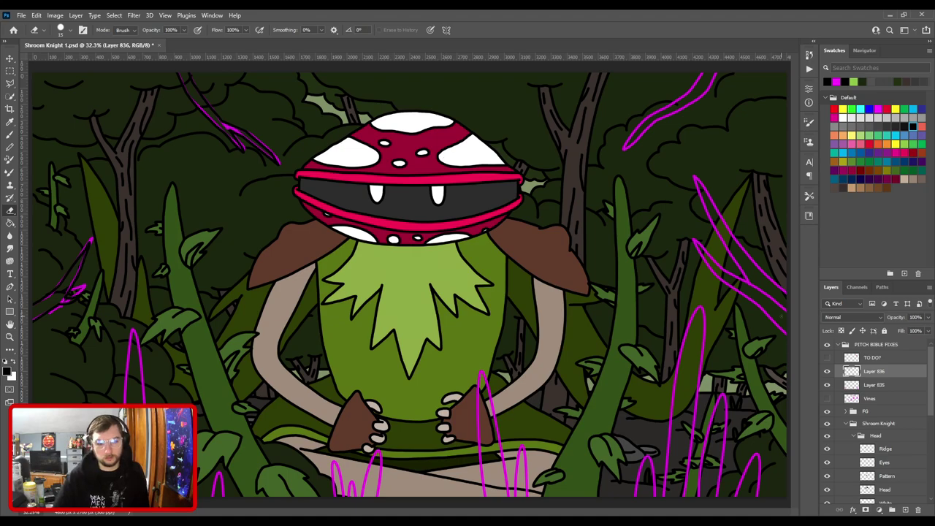
click(880, 385)
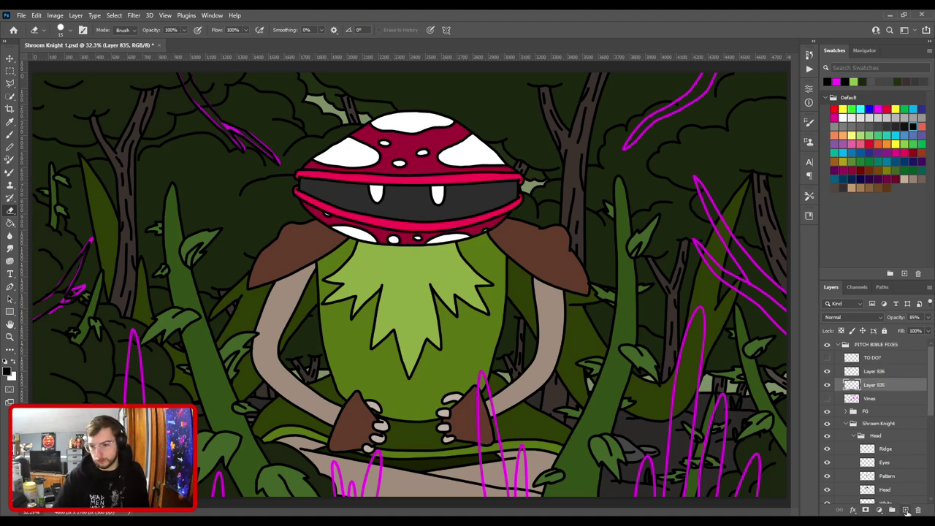
click(906, 510)
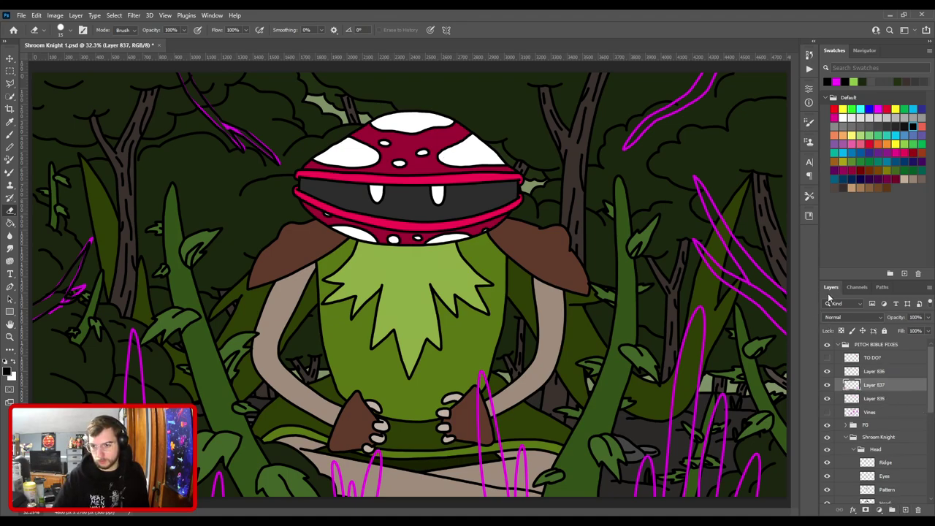
key(b)
key(ctrl+minus)
key(ctrl+minus)
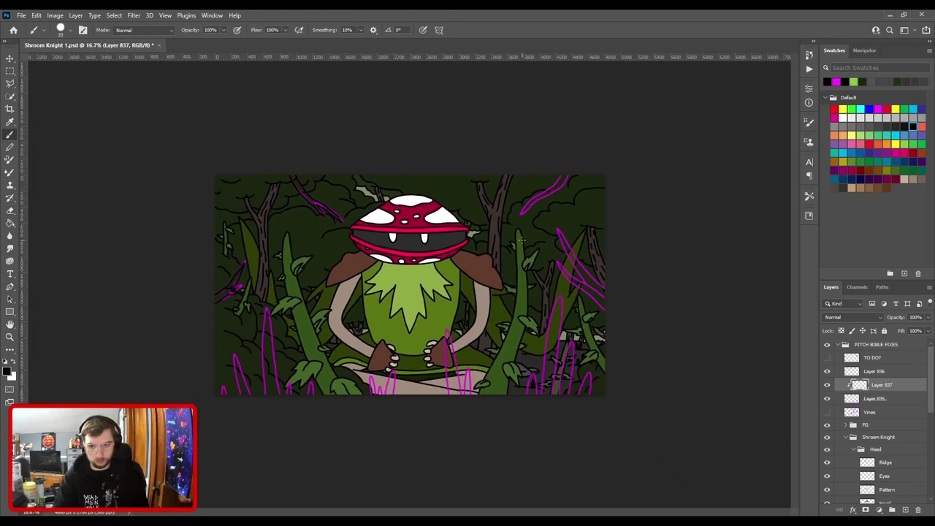
Paint the clipped layer black with a 1500 px brush over all the sketch lines, and merge it into Layer 835.
key(bracketright)
key(bracketright)
key(bracketright)
key(bracketright)
key(bracketright)
key(bracketright)
key(bracketright)
key(bracketright)
key(bracketright)
key(bracketright)
key(bracketright)
key(bracketright)
key(bracketright)
key(bracketright)
key(bracketright)
key(bracketright)
key(bracketright)
key(bracketright)
key(bracketright)
key(bracketright)
mouse_move(599, 406)
mouse_down()
mouse_move(618, 276)
mouse_move(571, 172)
mouse_move(578, 157)
mouse_move(532, 261)
mouse_move(438, 332)
mouse_move(267, 430)
mouse_move(264, 394)
mouse_move(316, 377)
mouse_move(361, 378)
mouse_move(383, 420)
mouse_move(226, 305)
mouse_move(240, 285)
mouse_move(272, 337)
mouse_move(301, 335)
mouse_move(321, 222)
mouse_move(318, 199)
mouse_up()
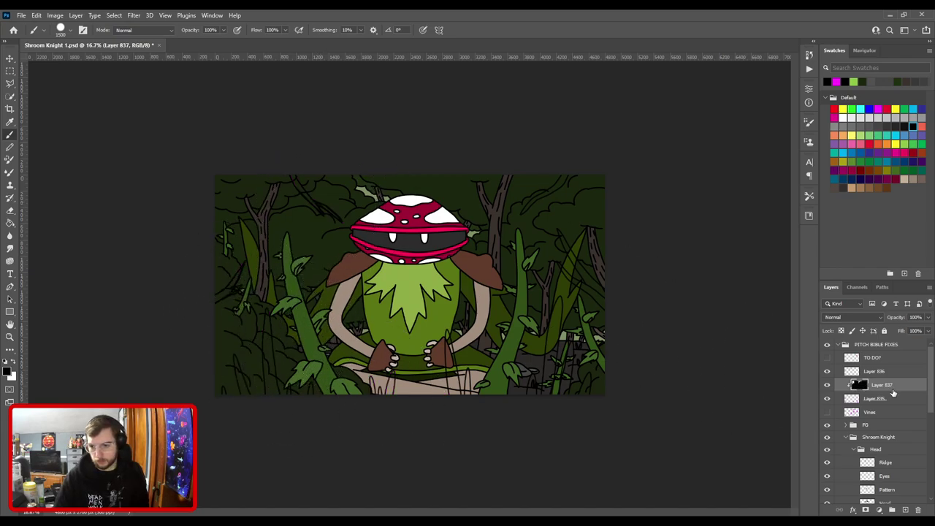
key(ctrl+e)
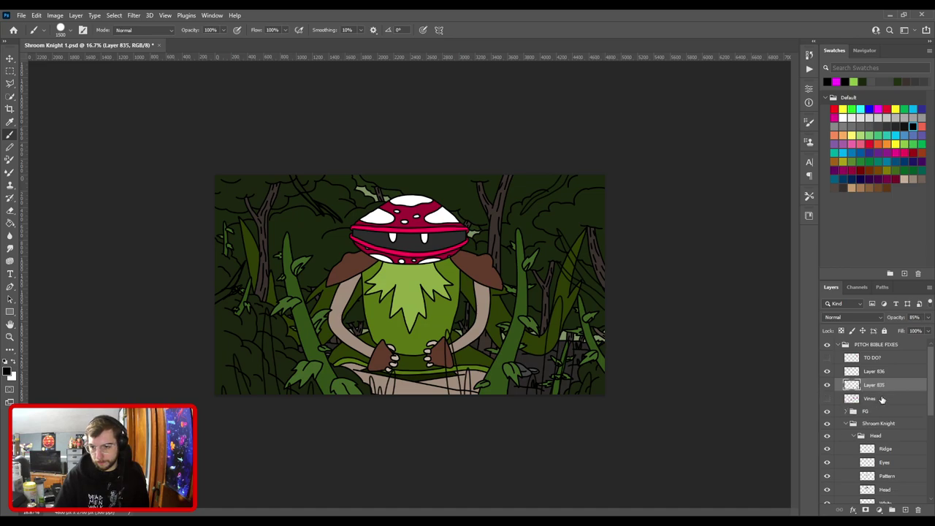
On Layer 836, erase the stray spur at the inner corner of the top forked branch with a tiny eraser.
key(e)
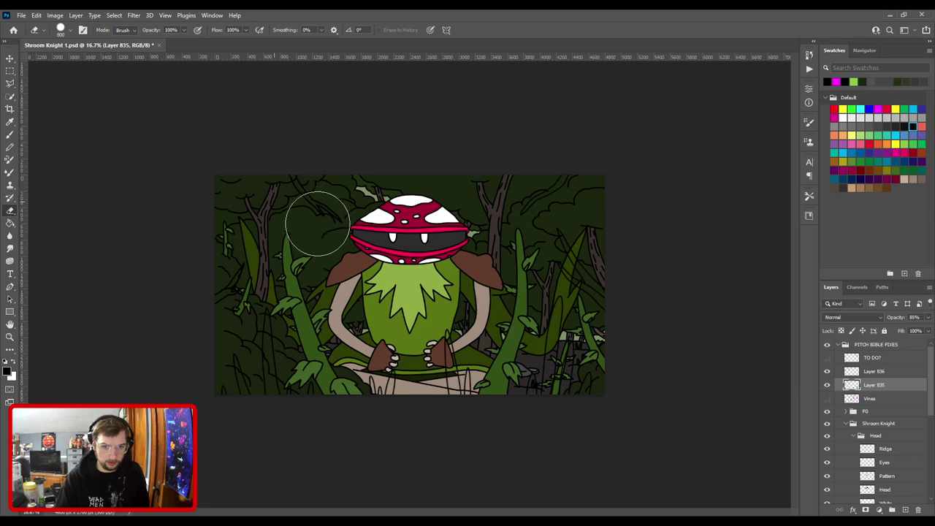
key(ctrl+plus)
key(ctrl+plus)
drag(271, 196, 455, 357)
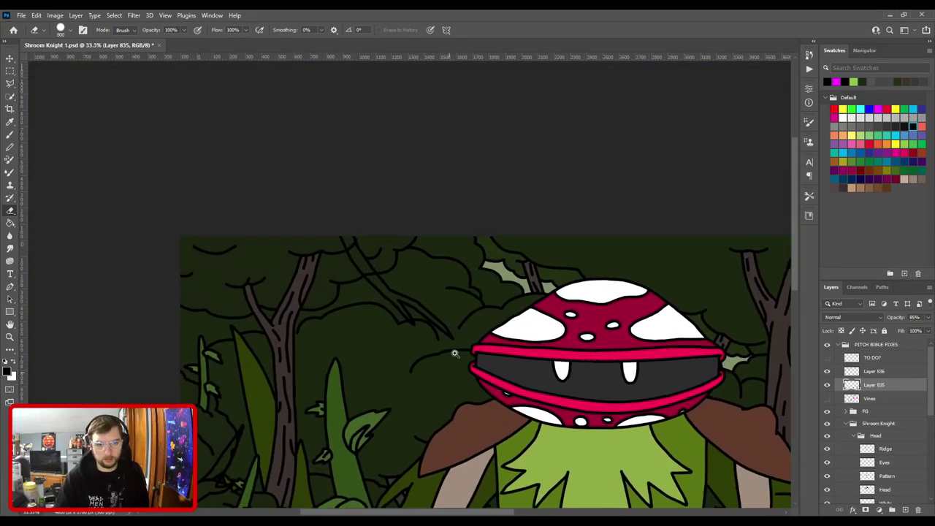
key(ctrl+plus)
key(ctrl+plus)
key(ctrl+plus)
drag(435, 304, 430, 206)
key(ctrl+plus)
key(ctrl+plus)
drag(429, 280, 473, 413)
key(v)
click(370, 274)
key(b)
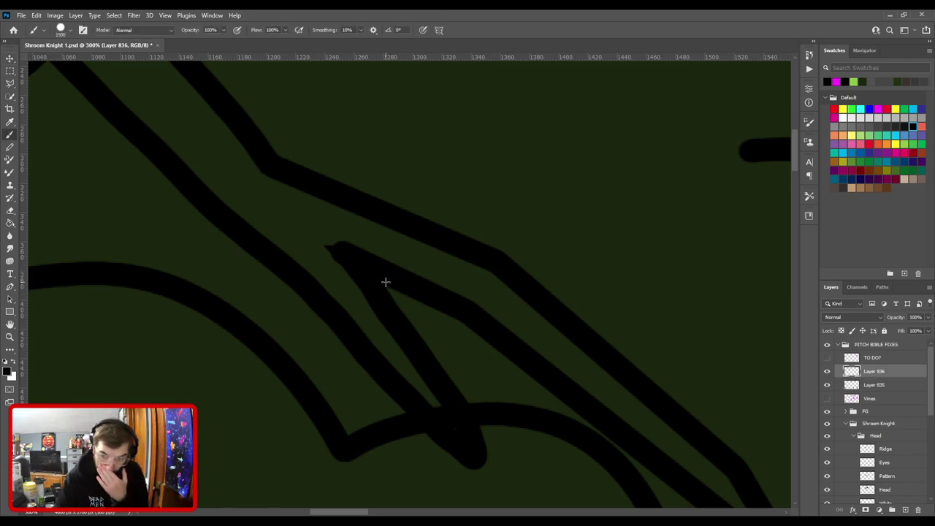
key(e)
key([)
key([)
key([)
key([)
key([)
key([)
key([)
key([)
key([)
key([)
key([)
key([)
key([)
key([)
key([)
key([)
key([)
key([)
key([)
key([)
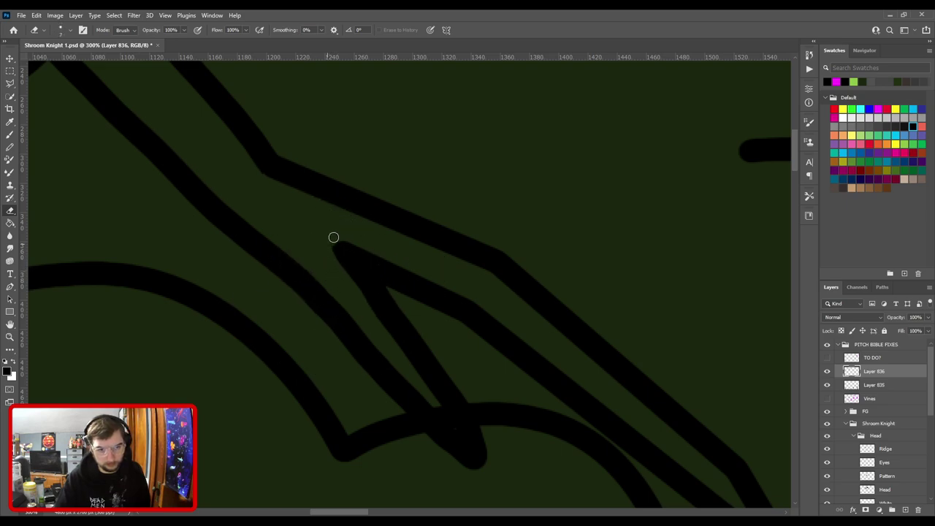
Thin the outer edge of the top branch's longer prong with a larger eraser, tapering the line toward its tip.
key(ctrl+minus)
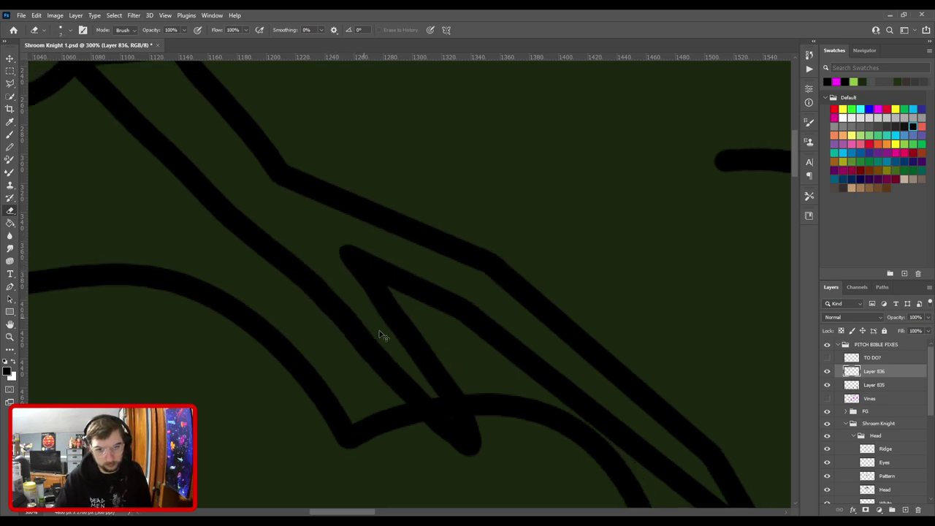
drag(386, 334, 271, 229)
key(])
key(])
key(])
key(])
key(])
key(])
key(])
key(])
key(])
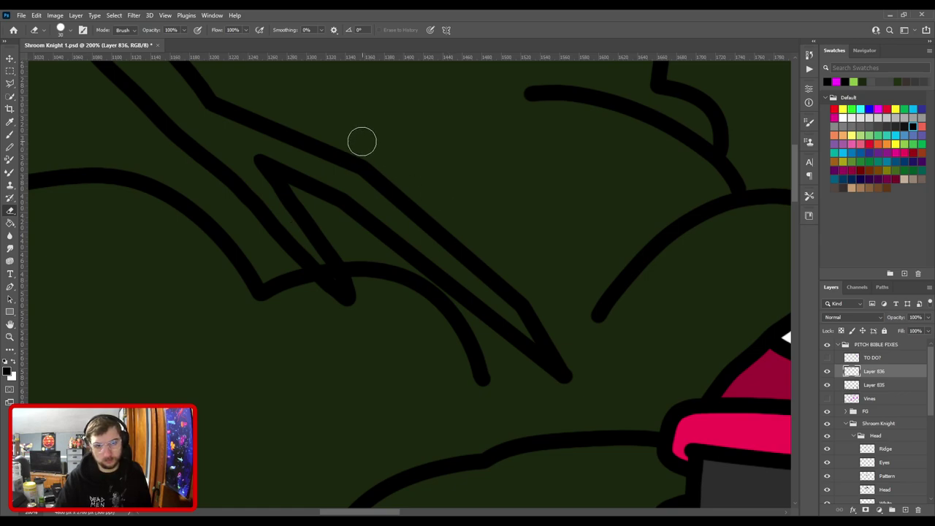
mouse_move(343, 132)
mouse_down()
mouse_move(512, 273)
mouse_move(571, 343)
mouse_move(590, 387)
mouse_up()
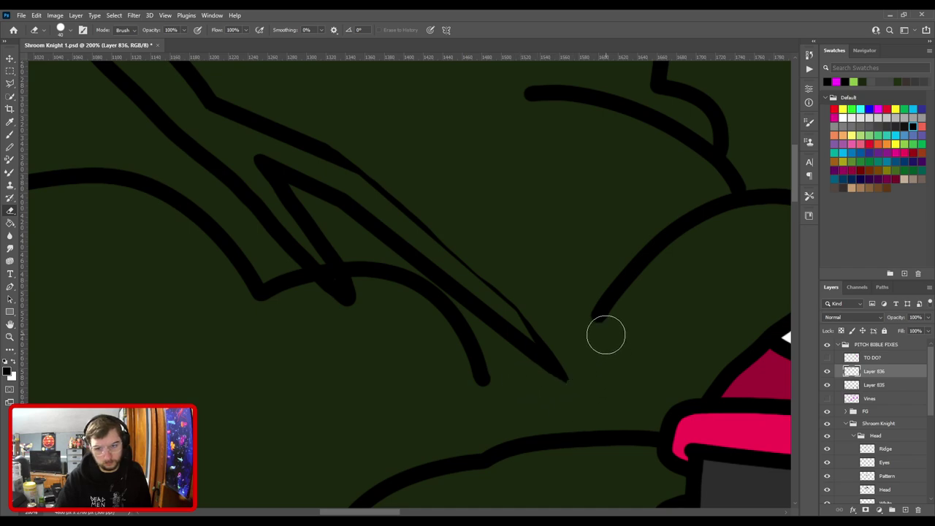
key(b)
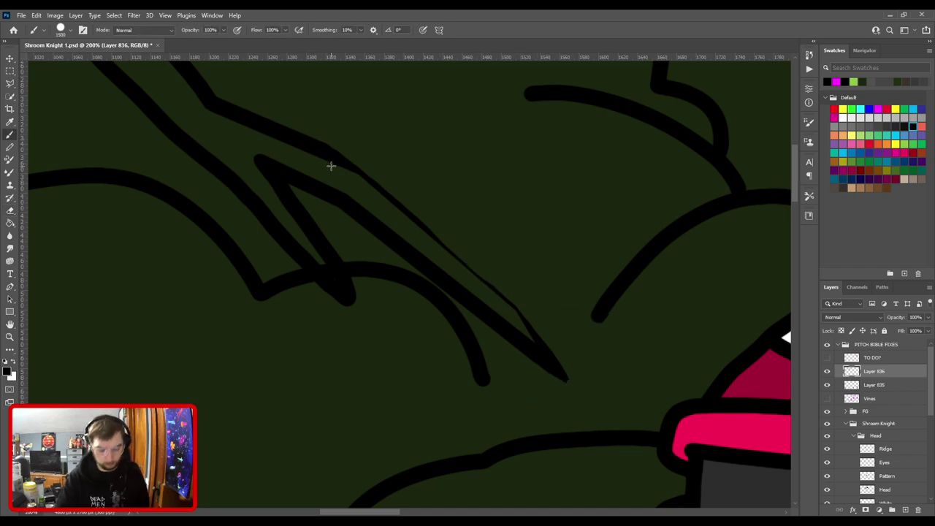
Redraw the outer edge of the top branch's longer prong in black with a 15 px brush, down to its tip.
key(bracketleft)
key(bracketleft)
key(bracketleft)
key(bracketleft)
key(bracketleft)
key(bracketleft)
key(bracketleft)
key(bracketleft)
key(bracketleft)
key(bracketleft)
key(bracketleft)
key(bracketleft)
key(bracketleft)
key(bracketleft)
key(bracketleft)
key(bracketleft)
key(bracketleft)
key(bracketleft)
key(bracketleft)
key(bracketleft)
key(bracketright)
key(bracketleft)
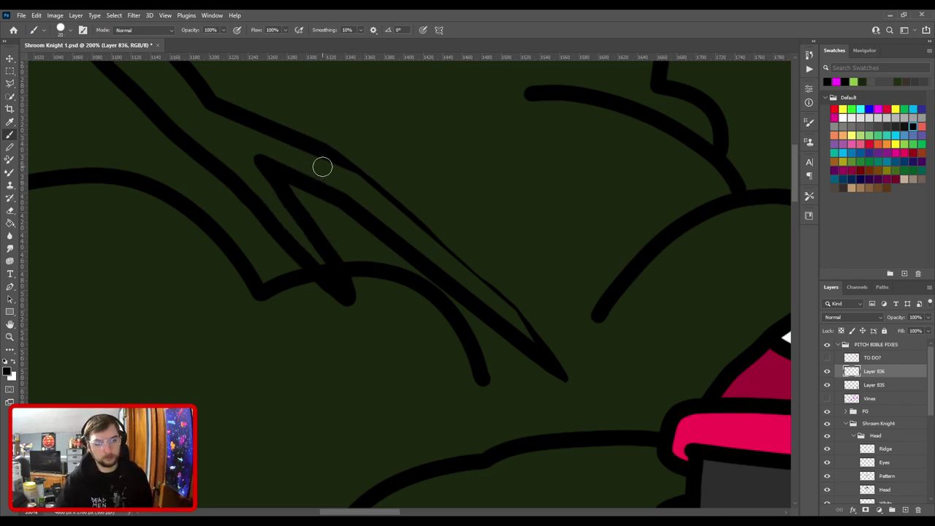
key(bracketleft)
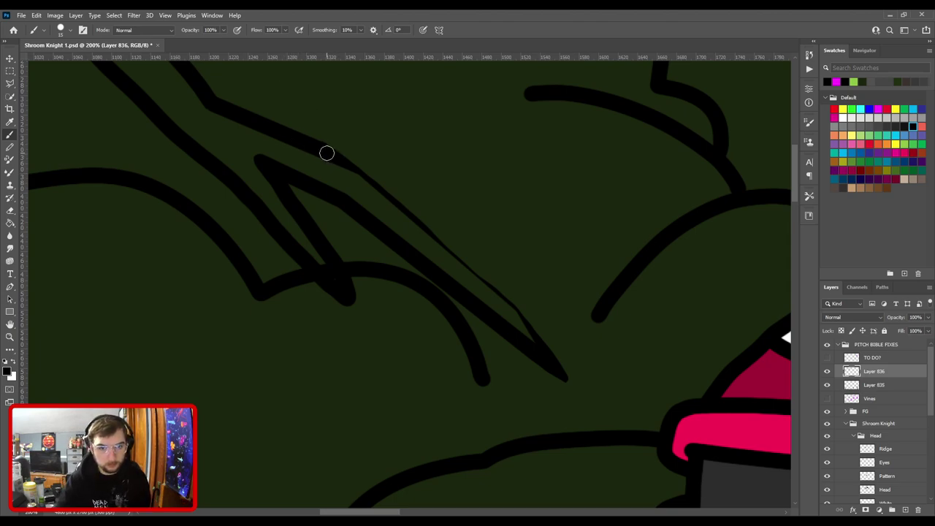
drag(327, 152, 380, 173)
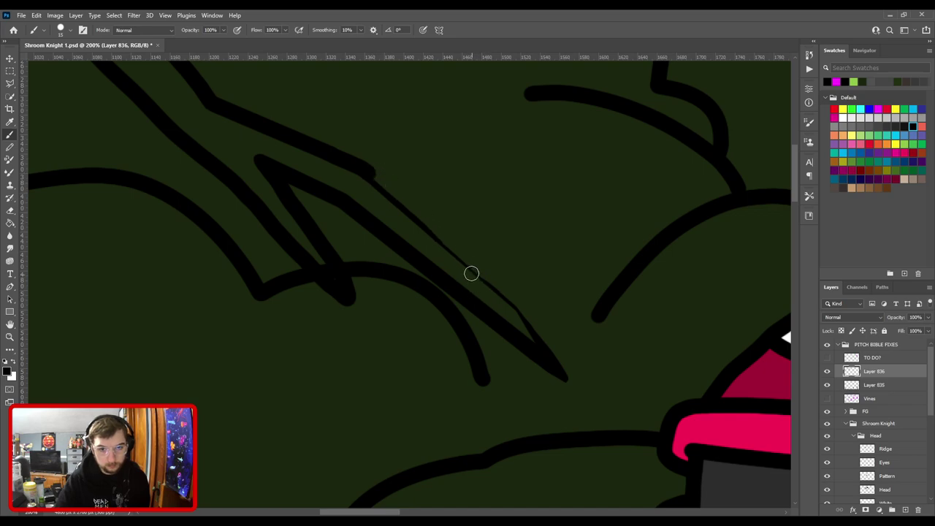
shift+click(446, 239)
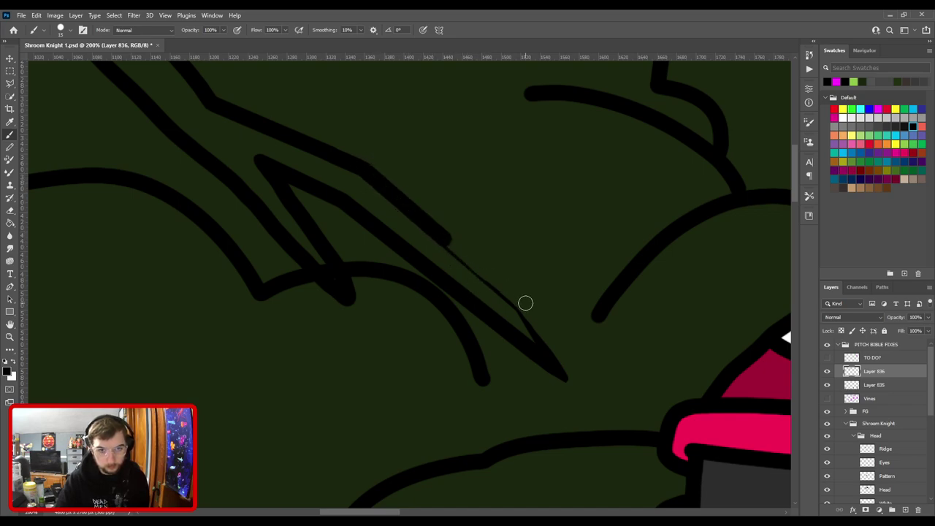
shift+click(516, 303)
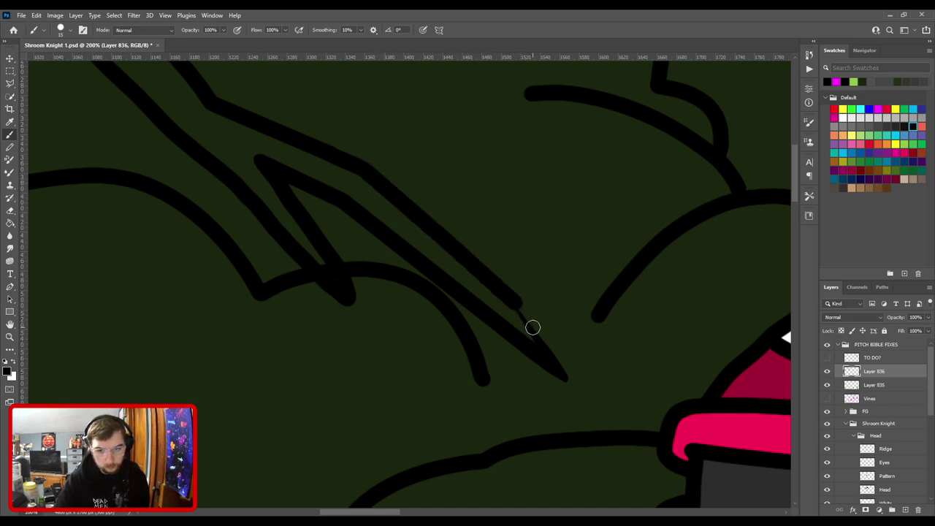
drag(516, 303, 564, 377)
Erase the lower edge lines of the forked branch at the canvas's left edge with a 150 px eraser.
key(e)
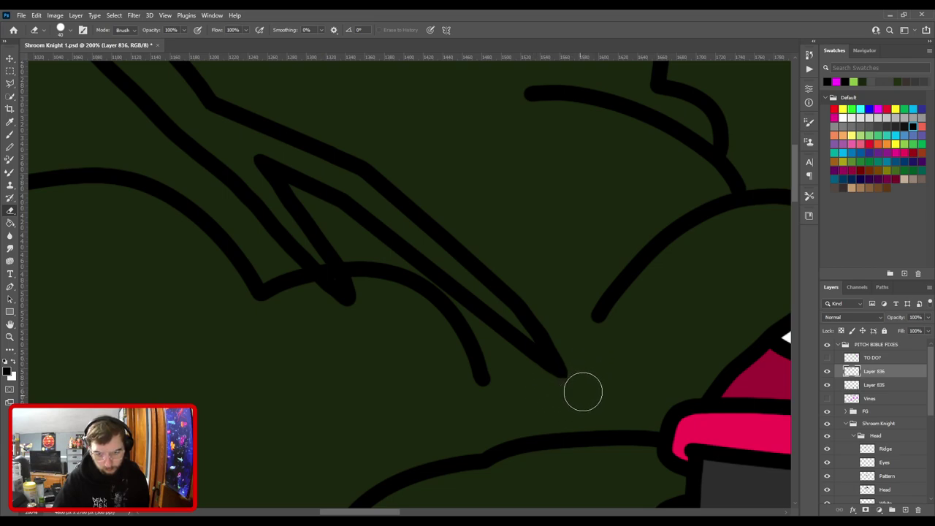
key(ctrl+minus)
key(ctrl+minus)
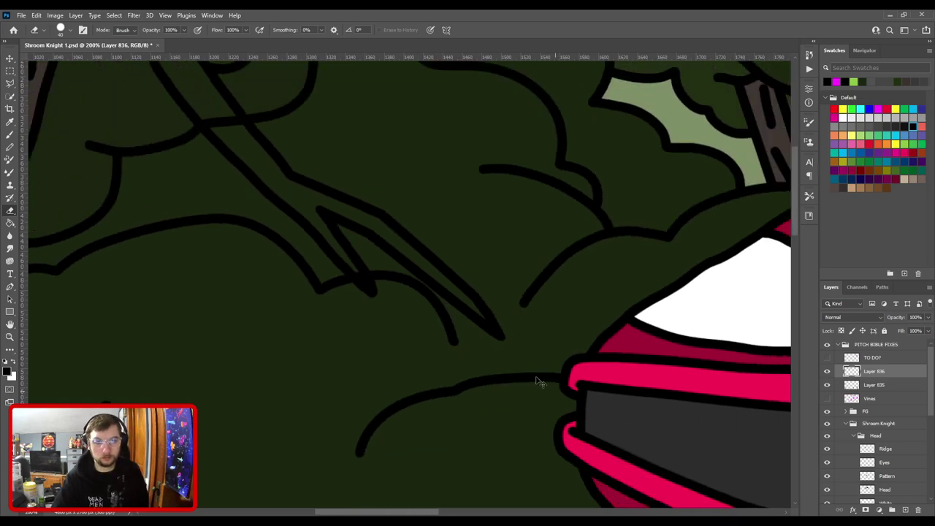
key(ctrl+plus)
key(ctrl+plus)
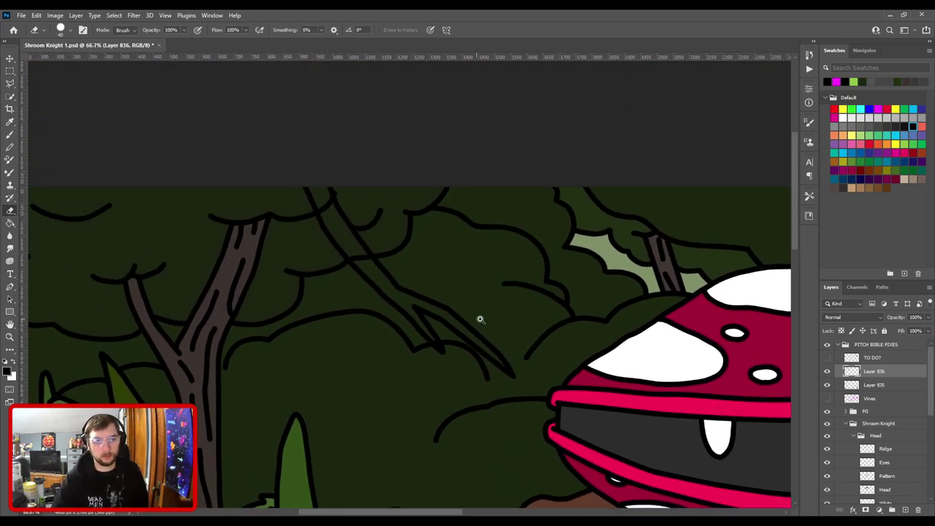
drag(518, 369, 478, 248)
drag(428, 222, 551, 379)
drag(463, 269, 563, 427)
key(ctrl+minus)
drag(309, 364, 688, 175)
drag(433, 326, 431, 31)
drag(461, 386, 453, 231)
key(ctrl+plus)
key(ctrl+plus)
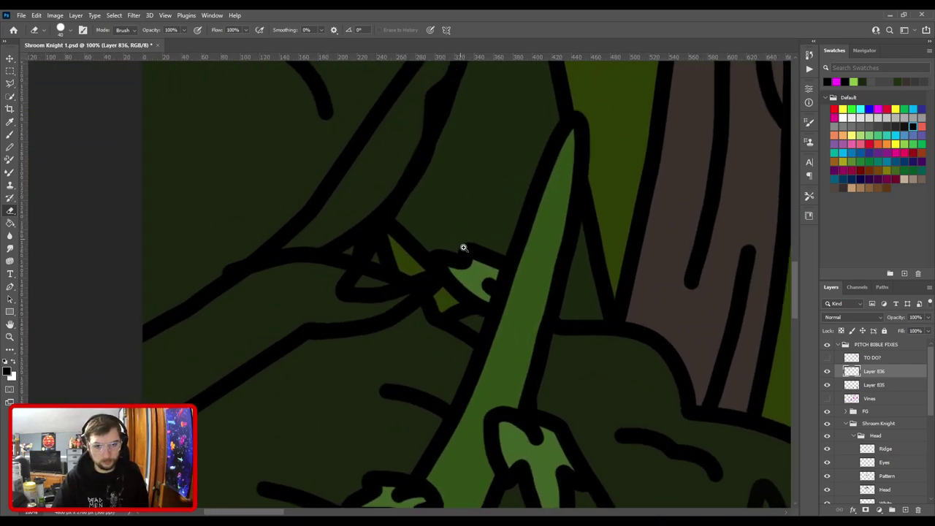
drag(367, 218, 518, 344)
drag(530, 193, 393, 379)
scroll(482, 277, down, 5)
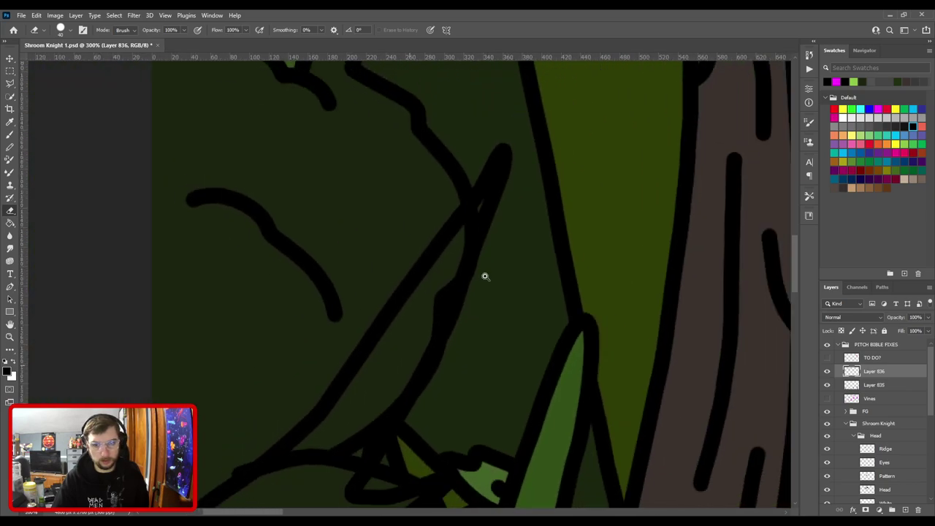
key(bracketright)
key(bracketright)
key(bracketright)
key(bracketright)
key(bracketright)
key(bracketright)
key(bracketright)
key(bracketright)
key(bracketright)
key(bracketright)
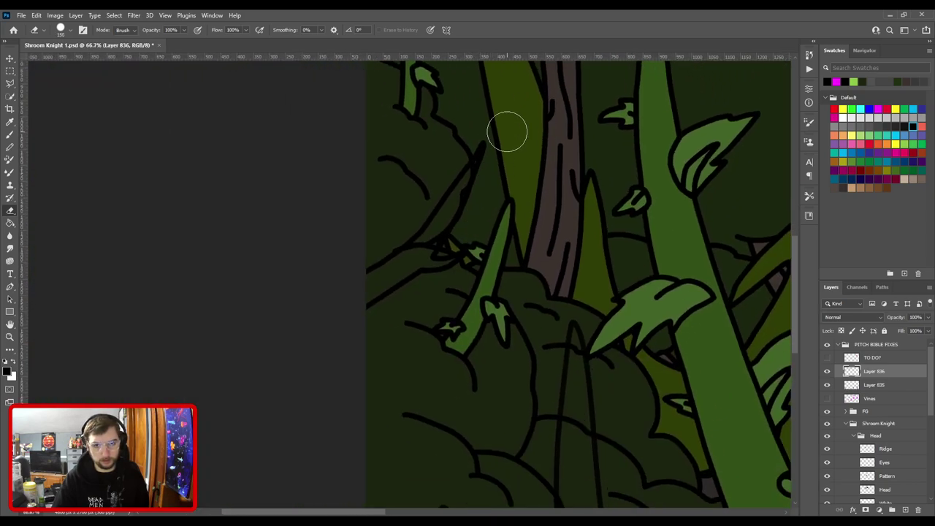
Redraw the left-edge branch's tip, lower prong and lower edge in black with a 15 px brush.
key(b)
mouse_move(365, 259)
mouse_down()
mouse_move(417, 231)
mouse_move(488, 143)
mouse_move(469, 189)
mouse_up()
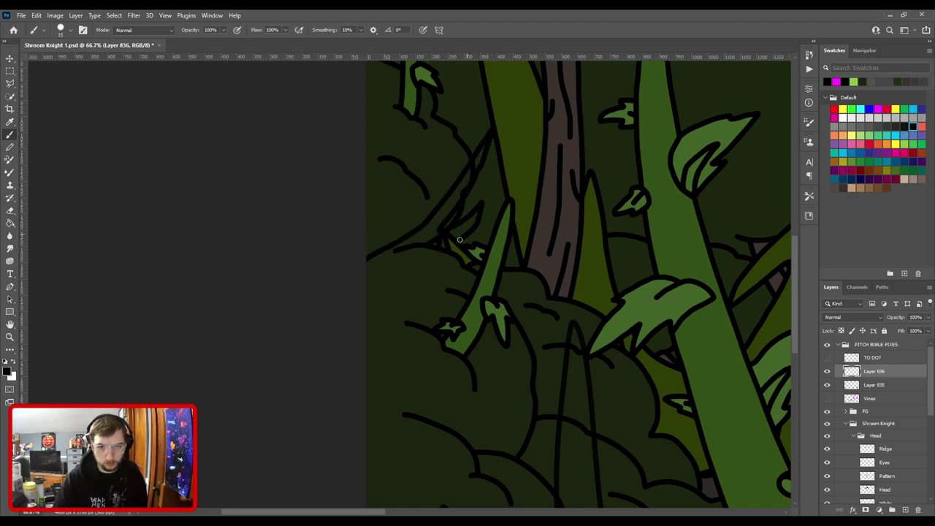
drag(381, 303, 351, 357)
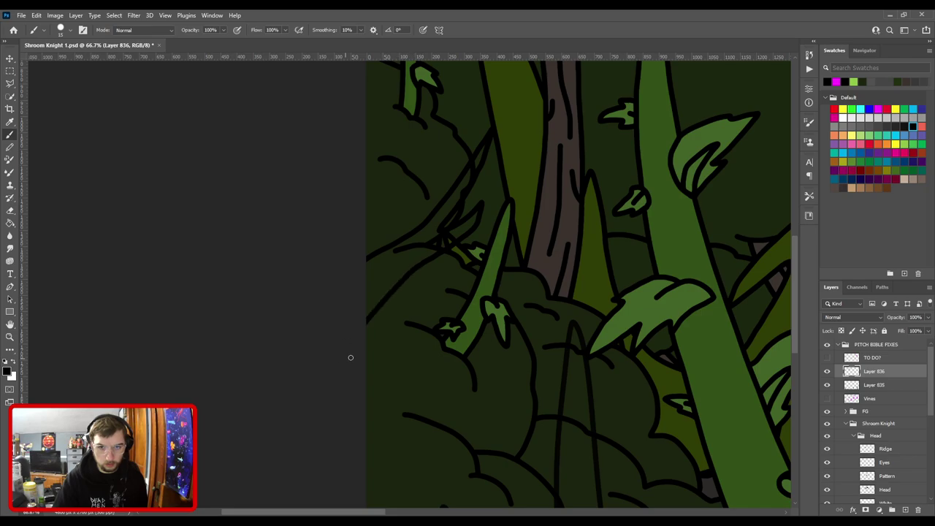
Rename the branch line layer to FG Extra Details and add a new layer directly beneath it, above Layer 835.
scroll(387, 360, down, 3)
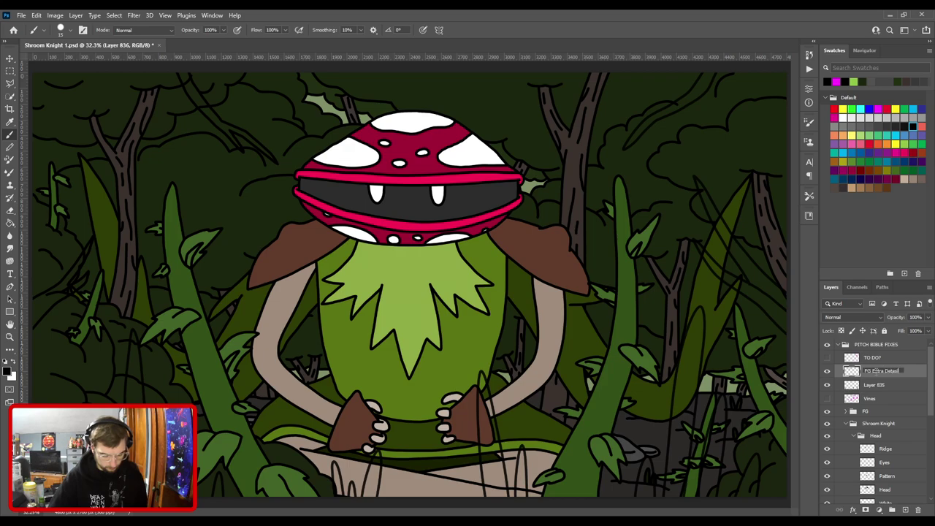
click(922, 375)
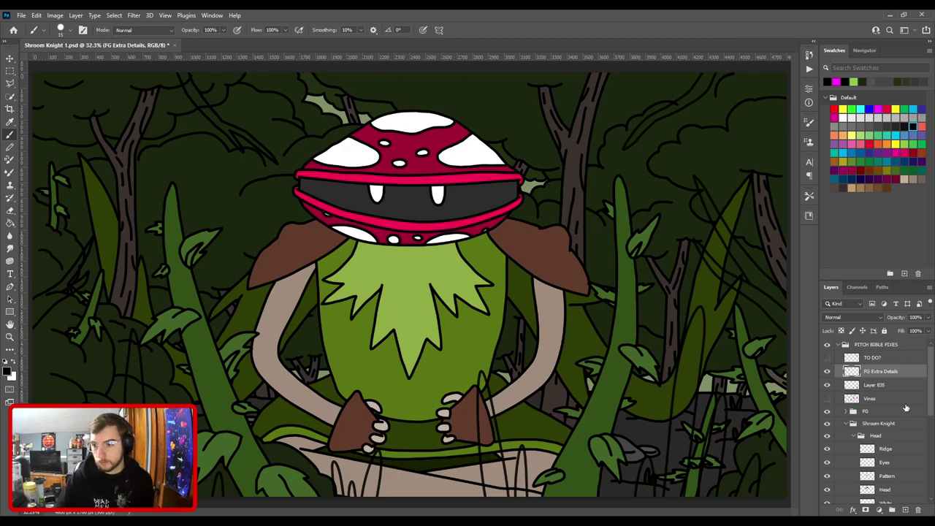
click(874, 387)
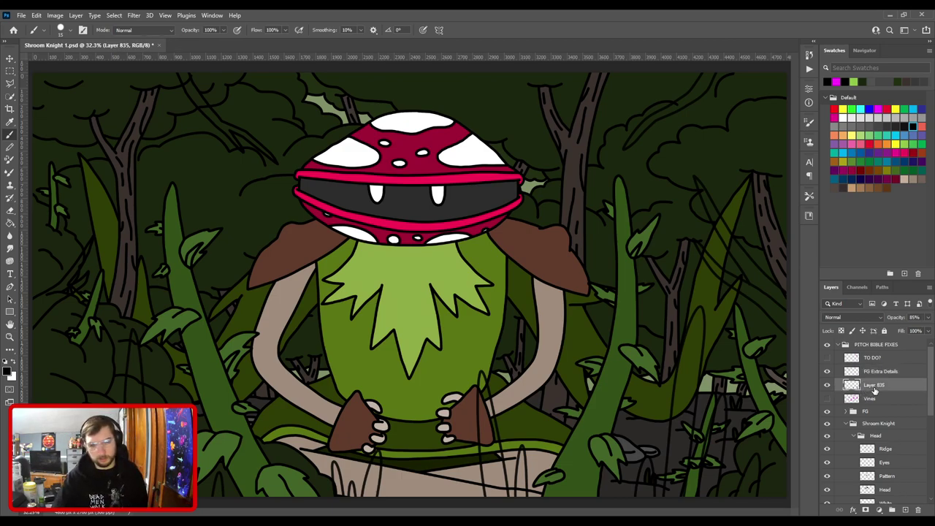
click(906, 510)
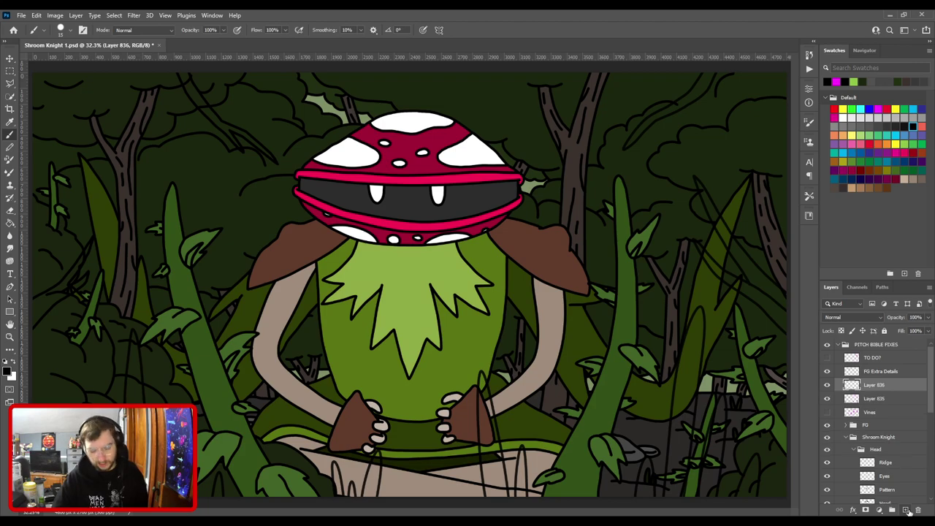
On Layer 836, paint the left-edge branch's prongs with a 30 px brush in dark brown based on the tree trunk's colour.
key(i)
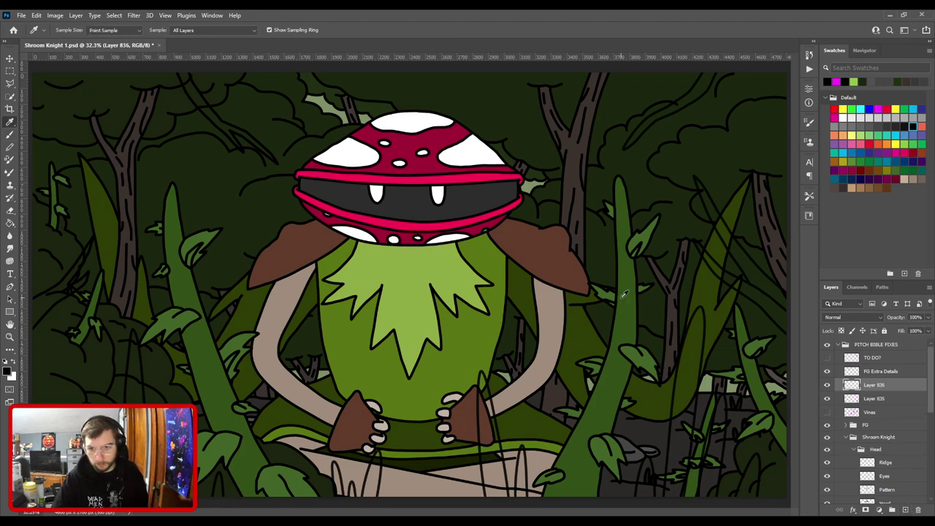
click(574, 180)
key(b)
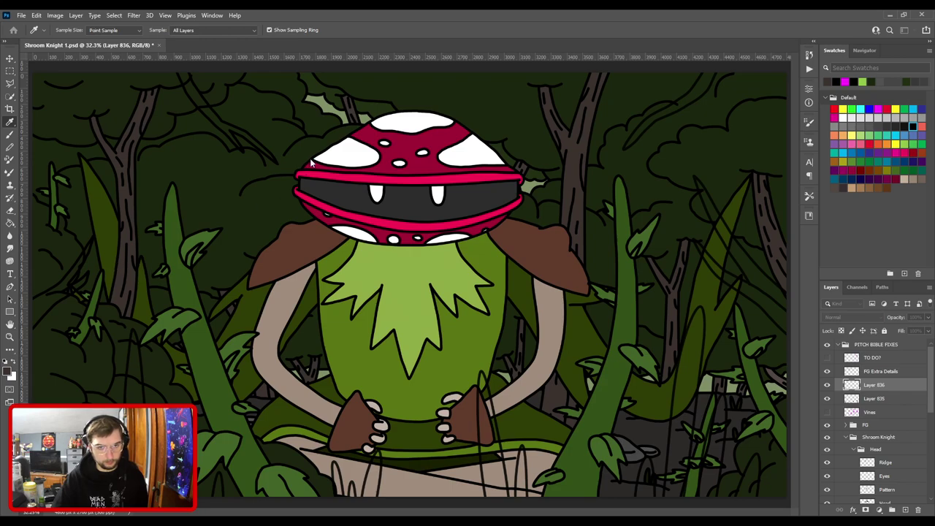
key(b)
key(ctrl+plus)
drag(268, 294, 626, 213)
key(ctrl+plus)
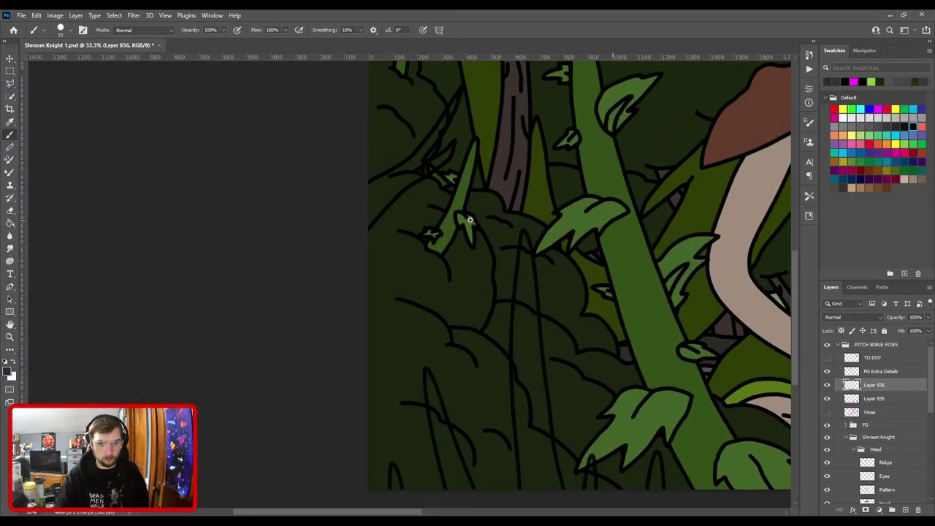
scroll(471, 227, up, 6)
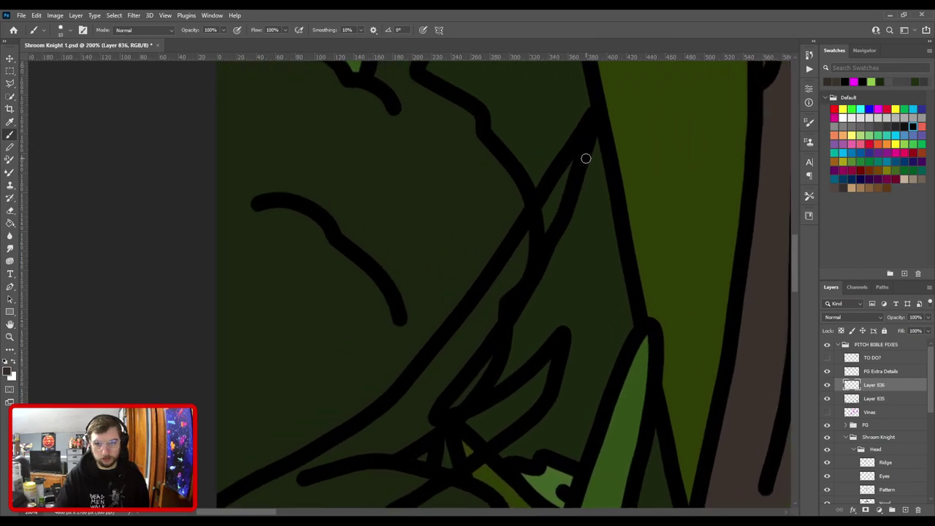
mouse_move(571, 165)
mouse_down()
mouse_move(530, 216)
mouse_move(524, 250)
mouse_up()
key(ctrl+z)
drag(474, 312, 626, 120)
mouse_move(673, 74)
mouse_down()
mouse_move(550, 227)
mouse_move(457, 292)
mouse_move(371, 334)
mouse_up()
drag(639, 210, 354, 231)
mouse_move(413, 197)
mouse_down()
mouse_move(382, 232)
mouse_move(340, 255)
mouse_move(343, 172)
mouse_up()
mouse_move(396, 85)
mouse_down()
mouse_move(346, 244)
mouse_move(358, 209)
mouse_up()
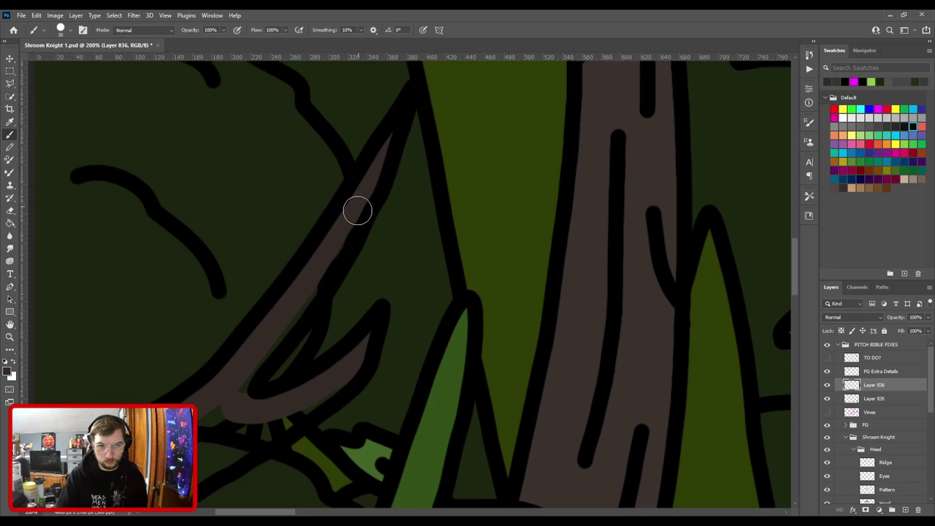
Fill the remaining gaps in the left-edge branch's fork and base with the dark brown, up to the black outlines.
drag(281, 332, 235, 394)
mouse_move(273, 352)
mouse_down()
mouse_move(264, 311)
mouse_move(305, 191)
mouse_up()
drag(362, 229, 327, 250)
mouse_move(314, 288)
mouse_down()
mouse_move(422, 194)
mouse_move(454, 150)
mouse_up()
mouse_move(363, 209)
mouse_down()
mouse_move(224, 330)
mouse_move(205, 371)
mouse_up()
drag(326, 254, 323, 322)
mouse_move(386, 225)
mouse_down()
mouse_move(392, 255)
mouse_move(244, 335)
mouse_move(223, 358)
mouse_move(277, 331)
mouse_move(216, 413)
mouse_move(246, 406)
mouse_up()
key(bracketright)
key(bracketright)
key(bracketright)
key(bracketright)
key(ctrl+minus)
key(ctrl+minus)
drag(410, 343, 369, 248)
drag(335, 197, 445, 417)
On FG Extra Details, smooth the left-edge branch's long prong outline with a 9 px eraser and a 15 px black brush.
key(ctrl+plus)
key(ctrl+plus)
scroll(470, 316, up, 2)
key(e)
key(alt+])
key(bracketleft)
key(bracketleft)
key(bracketleft)
key(bracketleft)
key(bracketleft)
key(bracketleft)
key(bracketleft)
key(bracketleft)
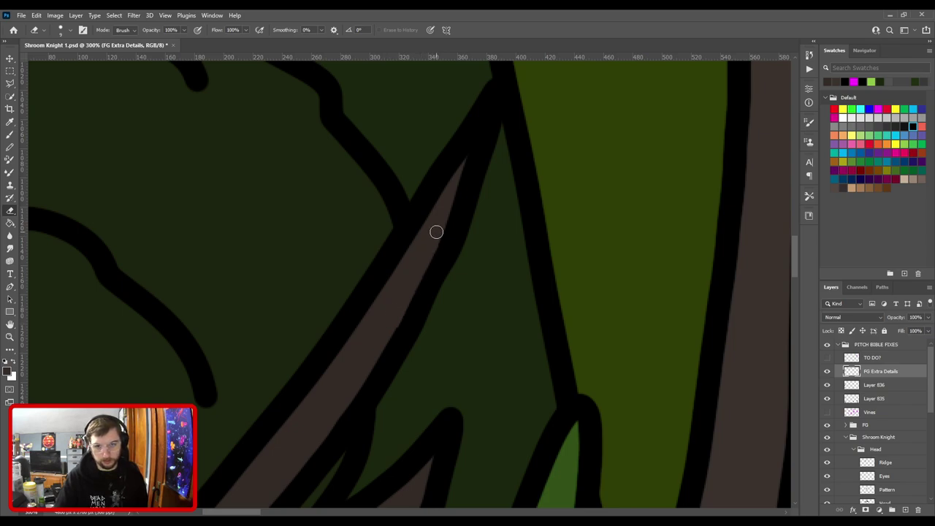
key(v)
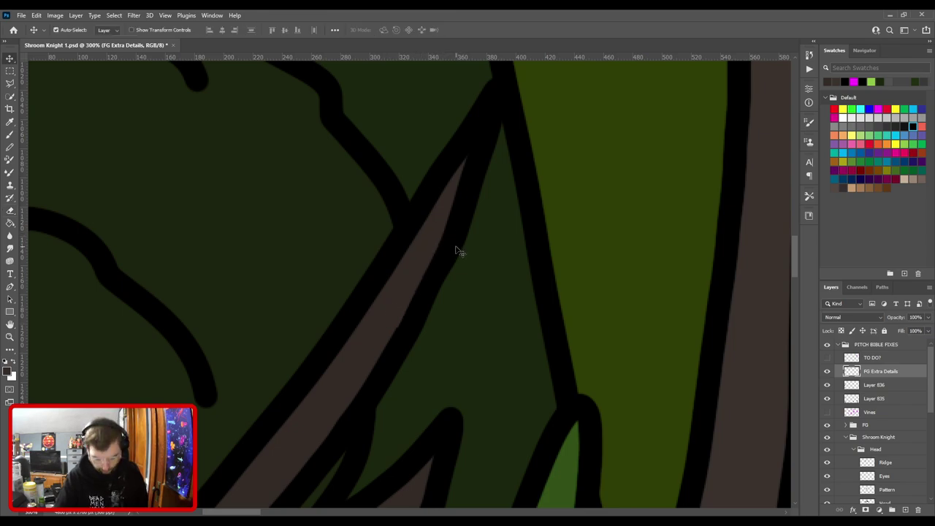
key(i)
key(b)
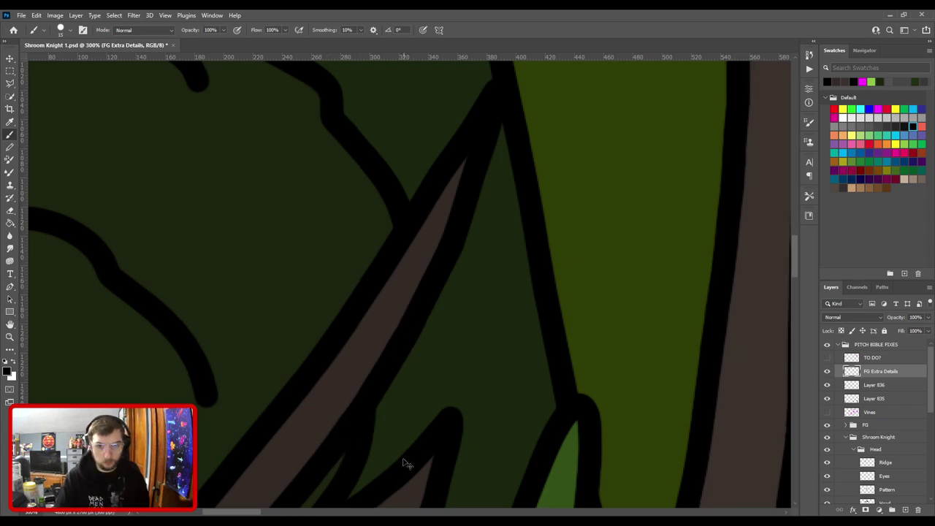
On Layer 836, resample the branch brown and fill the top branch from the canvas edge toward its fork with a 45 px brush.
scroll(403, 464, down, 5)
drag(352, 289, 311, 138)
key(ctrl+minus)
drag(333, 264, 423, 355)
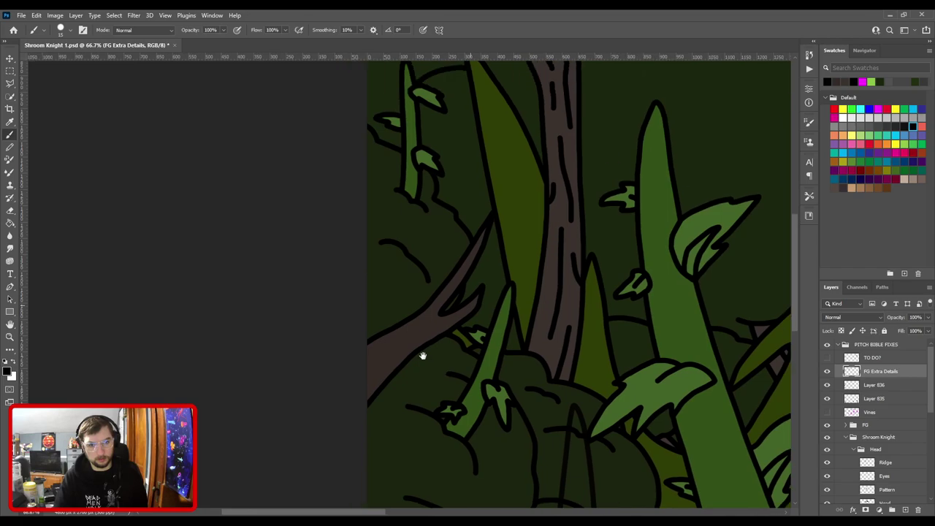
key(ctrl+plus)
key(alt+bracketleft)
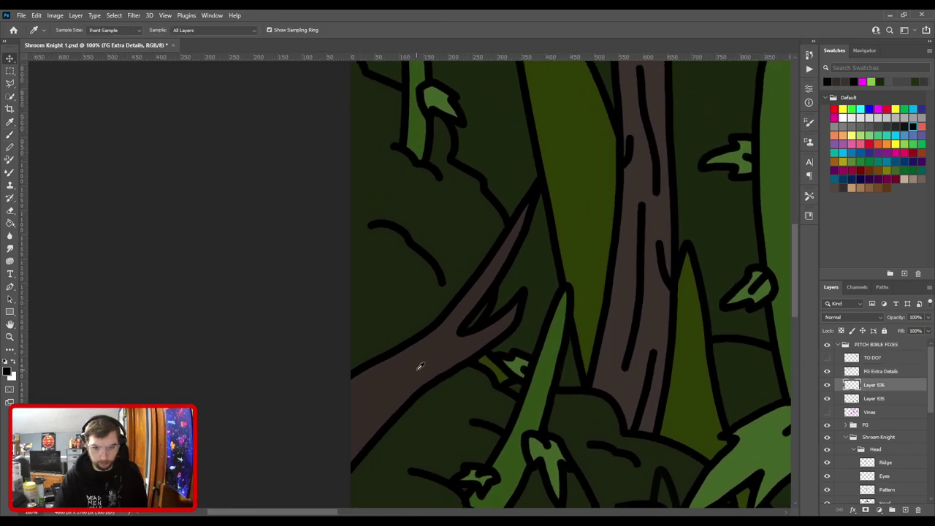
scroll(426, 355, down, 5)
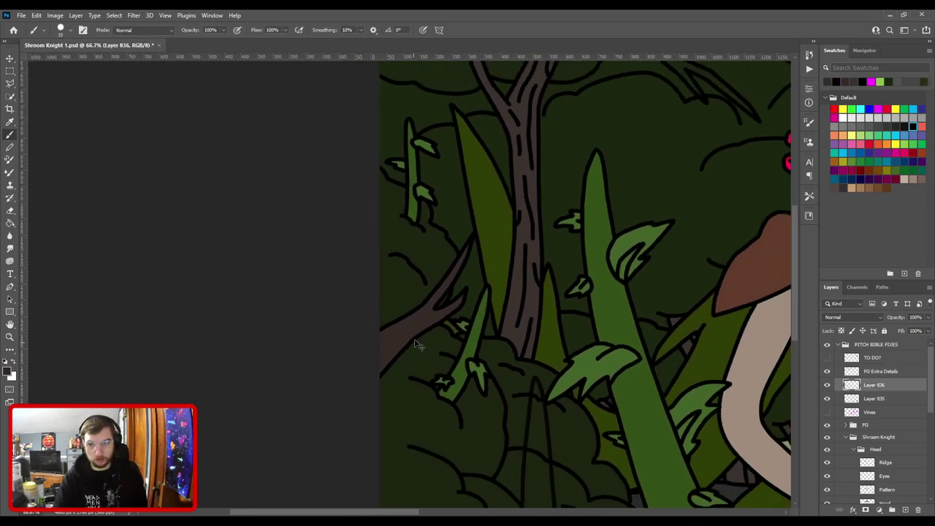
key(ctrl+equal)
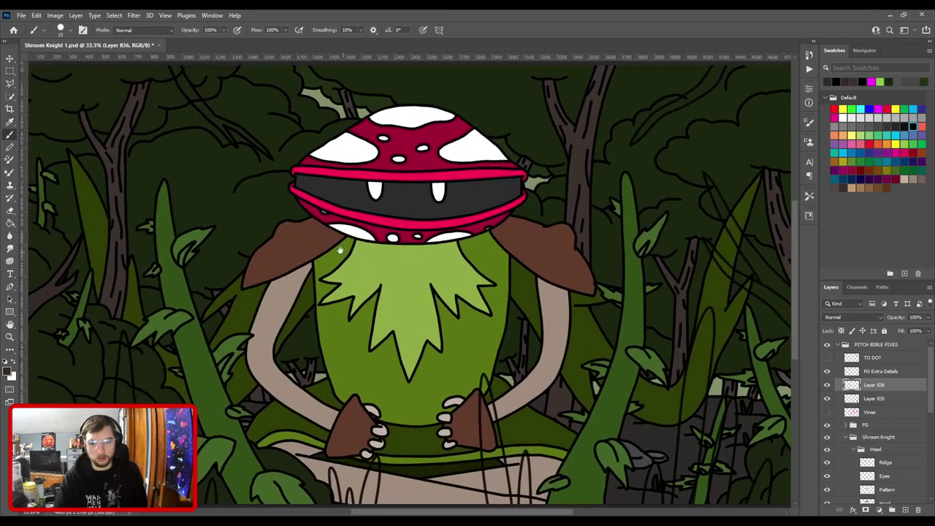
drag(266, 186, 503, 358)
key(ctrl+equal)
key(ctrl+equal)
drag(425, 261, 359, 323)
key(ctrl+equal)
scroll(344, 245, up, 3)
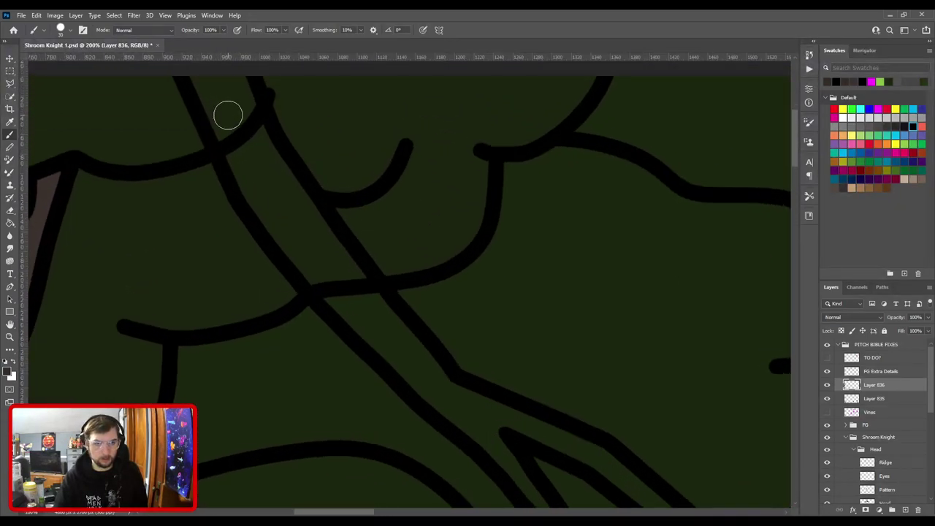
mouse_move(200, 68)
mouse_down()
mouse_move(248, 144)
mouse_move(213, 89)
mouse_move(250, 181)
mouse_move(261, 194)
mouse_move(219, 72)
mouse_move(287, 189)
mouse_move(262, 155)
mouse_move(369, 316)
mouse_up()
drag(360, 292, 299, 202)
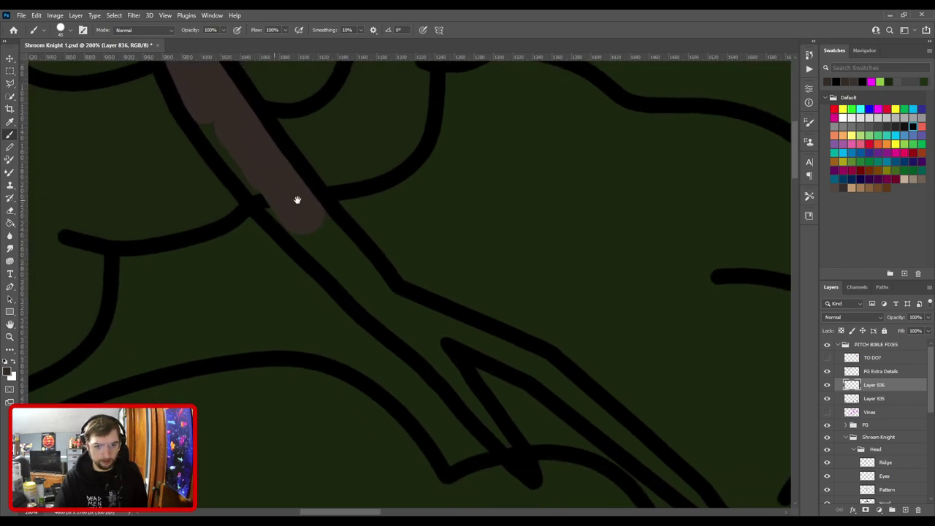
mouse_move(200, 96)
mouse_down()
mouse_move(255, 170)
mouse_move(353, 268)
mouse_move(286, 187)
mouse_up()
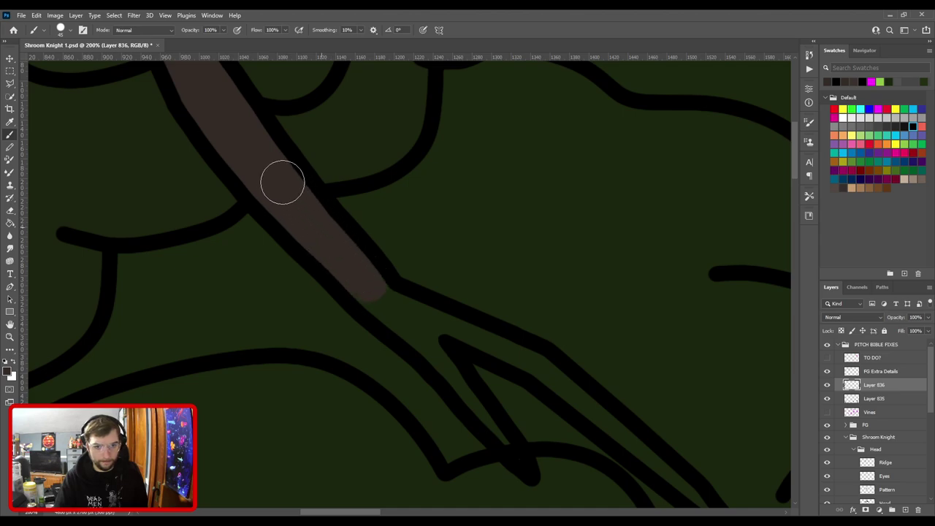
Fill the top branch's fork and both prongs with the dark brown, using a 20 px brush in the narrow parts.
mouse_move(396, 307)
mouse_down()
mouse_move(255, 200)
mouse_move(314, 249)
mouse_move(273, 207)
mouse_move(369, 248)
mouse_move(353, 292)
mouse_up()
drag(309, 248, 377, 335)
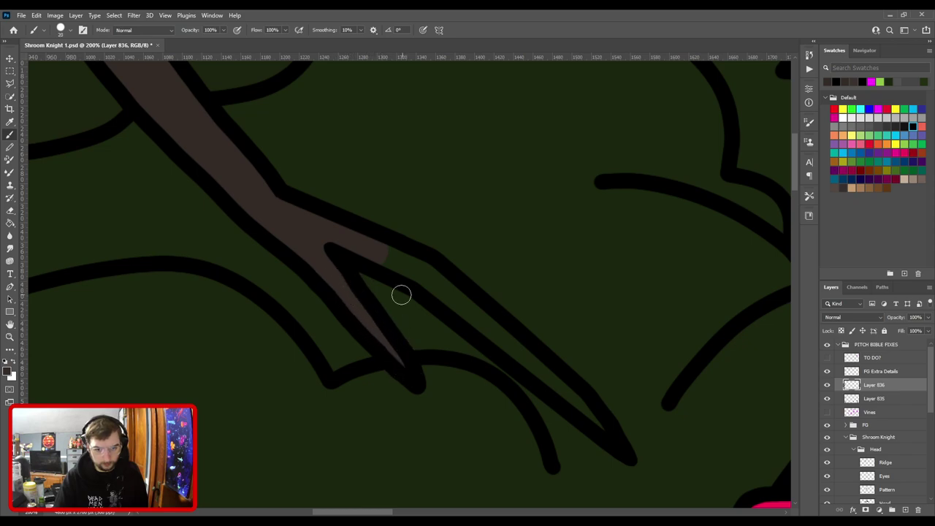
mouse_move(363, 250)
mouse_down()
mouse_move(416, 275)
mouse_move(393, 258)
mouse_move(483, 322)
mouse_move(500, 315)
mouse_move(460, 302)
mouse_move(414, 265)
mouse_move(562, 394)
mouse_up()
drag(438, 304, 663, 485)
drag(516, 370, 600, 369)
drag(472, 311, 414, 216)
On FG Extra Details, clean up the top branch's outline corner at its fork with a 9 px eraser.
key(v)
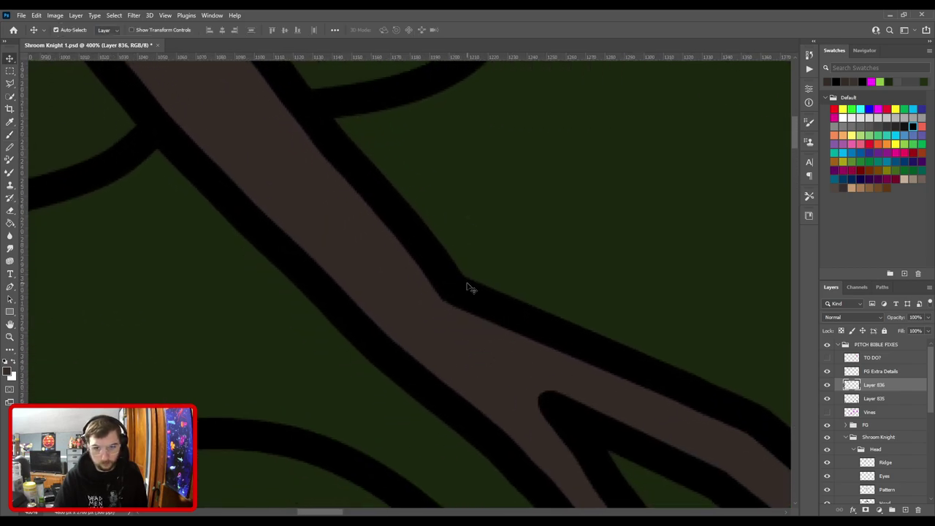
click(471, 289)
key(e)
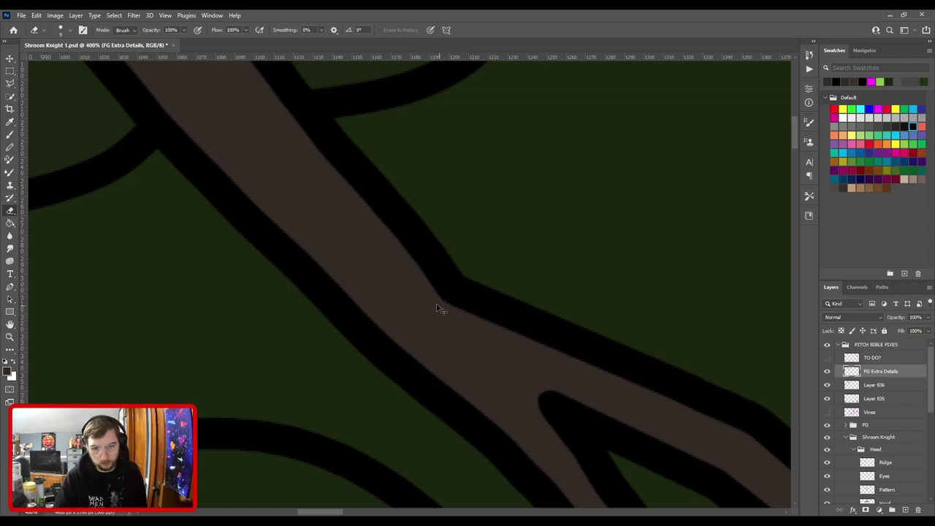
scroll(490, 346, down, 1)
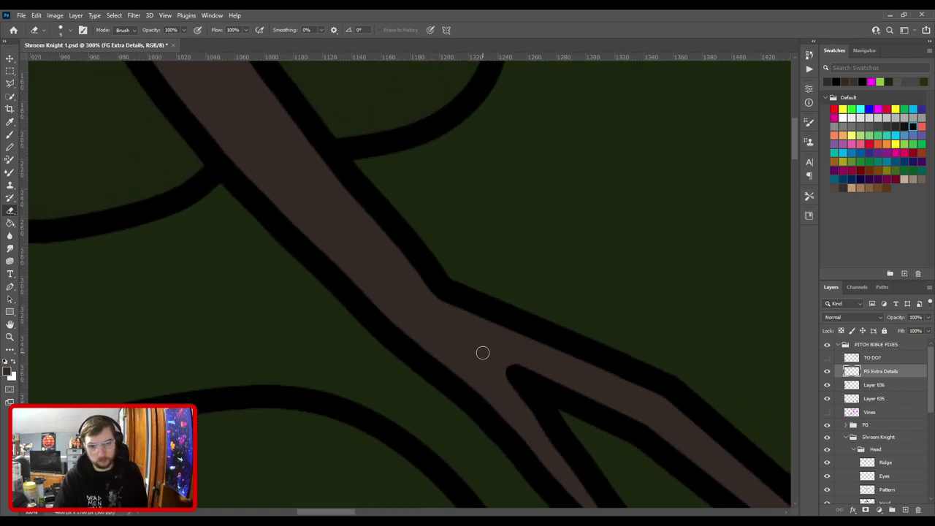
Try to fill the tip of the top-right branch with the dark brown on Layer 836, using a 30 px brush.
key(v)
click(459, 339)
key(b)
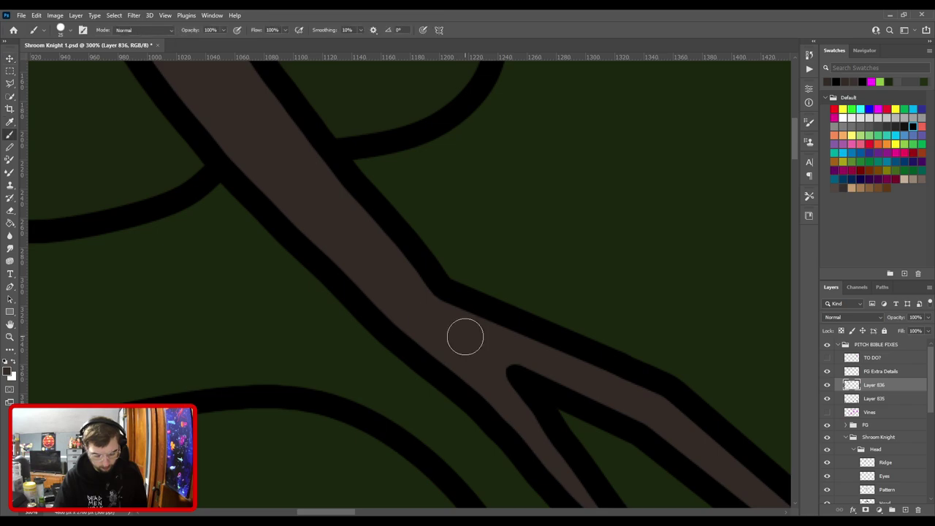
scroll(471, 342, down, 5)
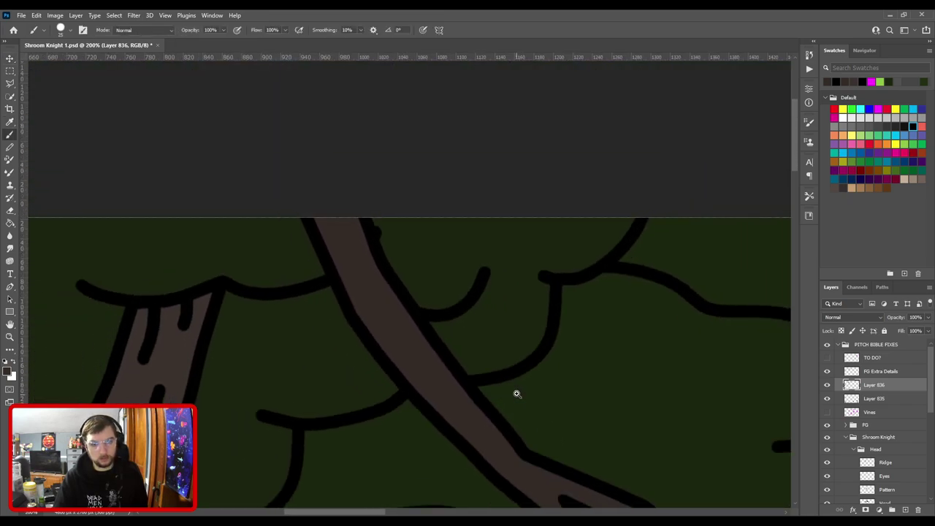
scroll(531, 398, down, 2)
drag(504, 273, 272, 235)
scroll(295, 202, up, 1)
drag(465, 256, 402, 395)
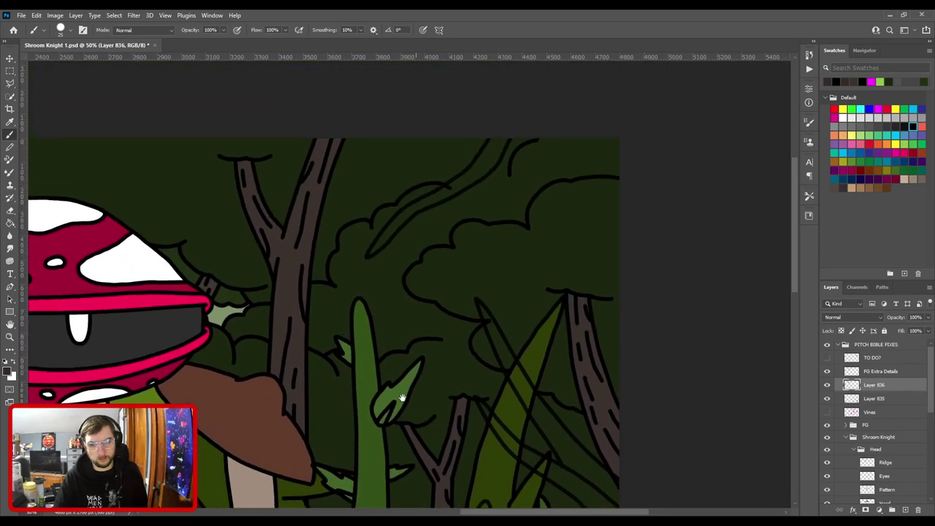
key(ctrl+plus)
drag(378, 286, 390, 325)
scroll(389, 325, up, 4)
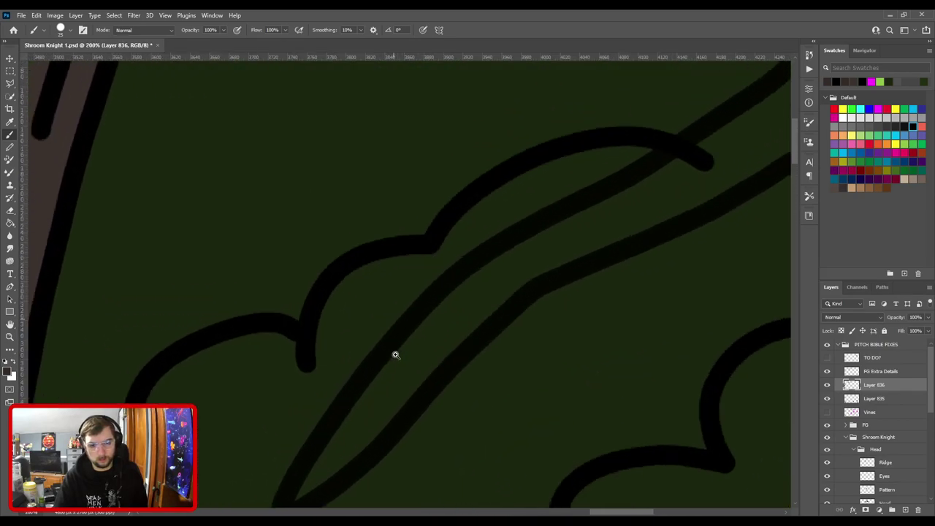
key(bracketright)
drag(277, 359, 372, 251)
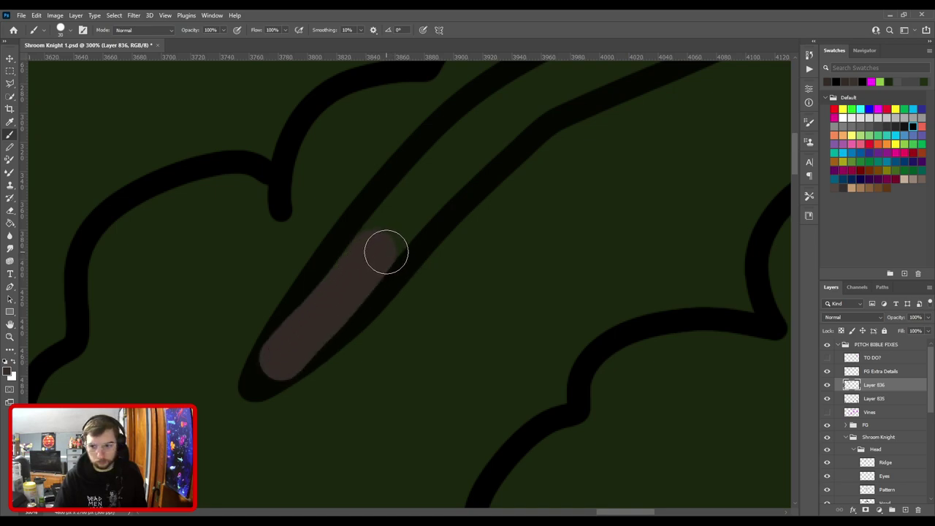
key(ctrl+z)
key(ctrl+0)
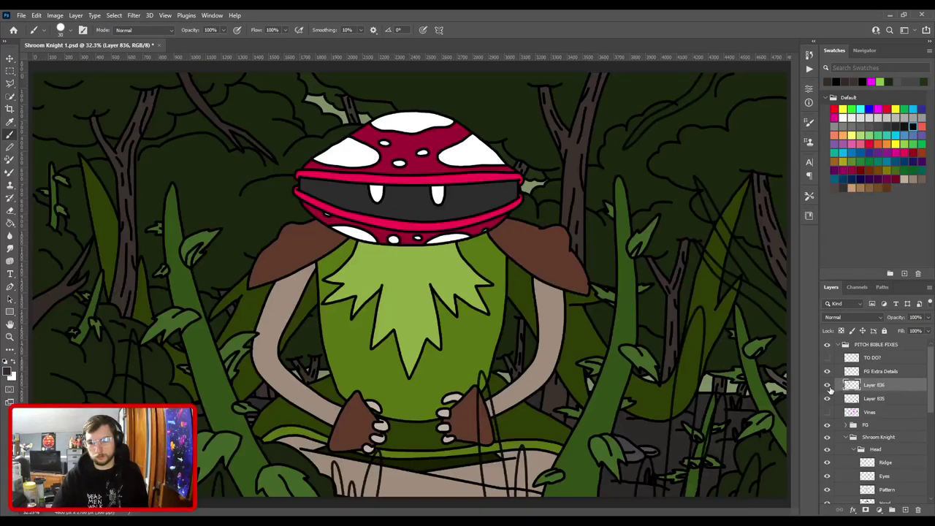
Move Layer 835 above FG Extra Details and merge it down into that layer.
click(826, 385)
click(826, 385)
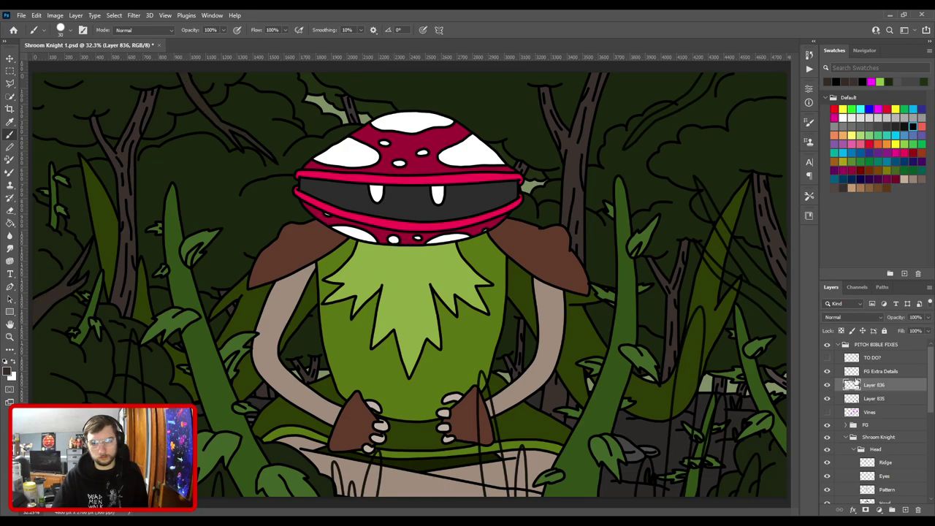
drag(880, 397, 880, 382)
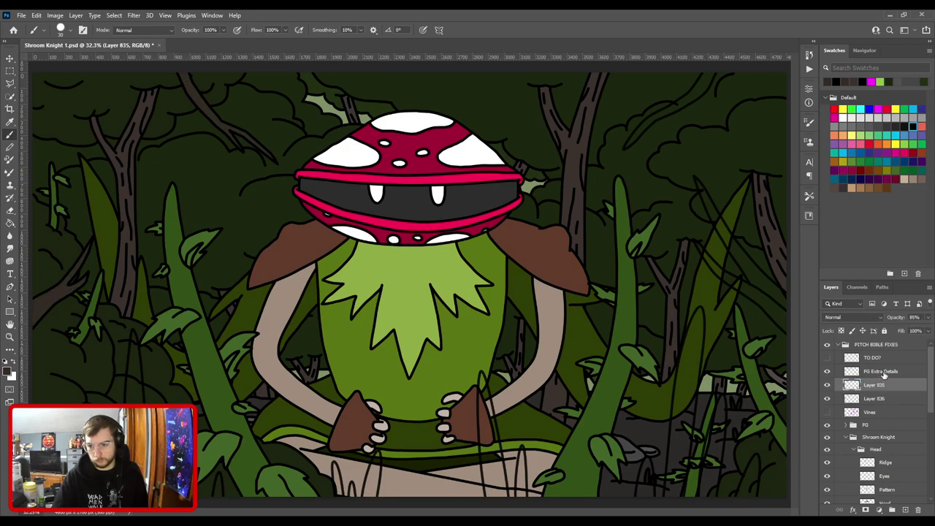
click(884, 374)
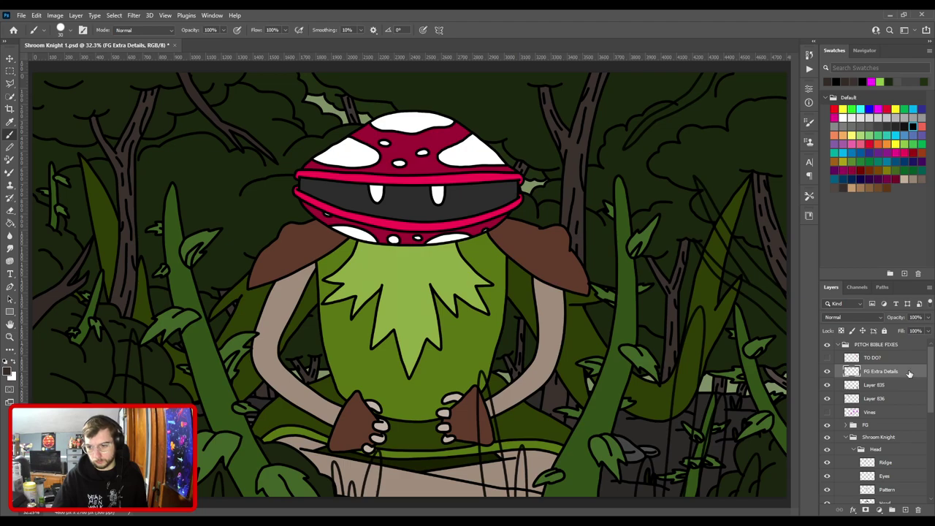
drag(884, 386, 881, 370)
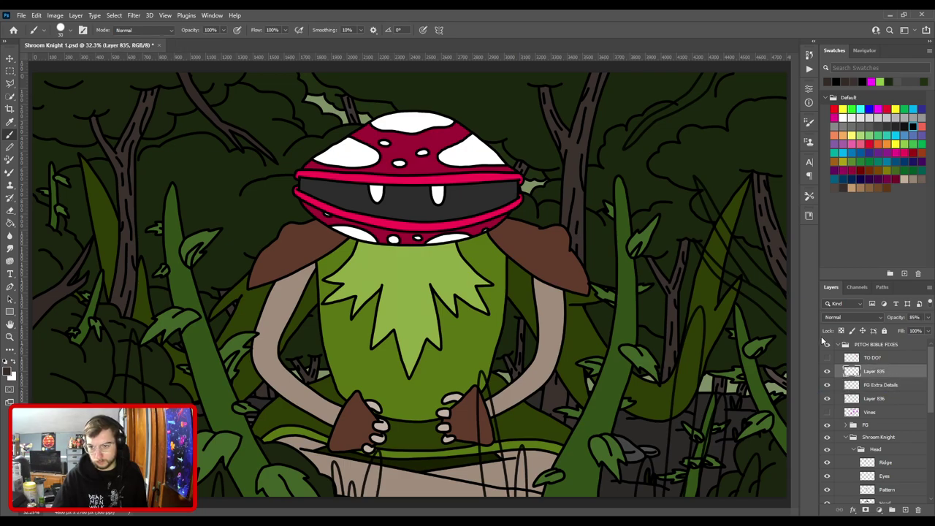
key(ctrl+e)
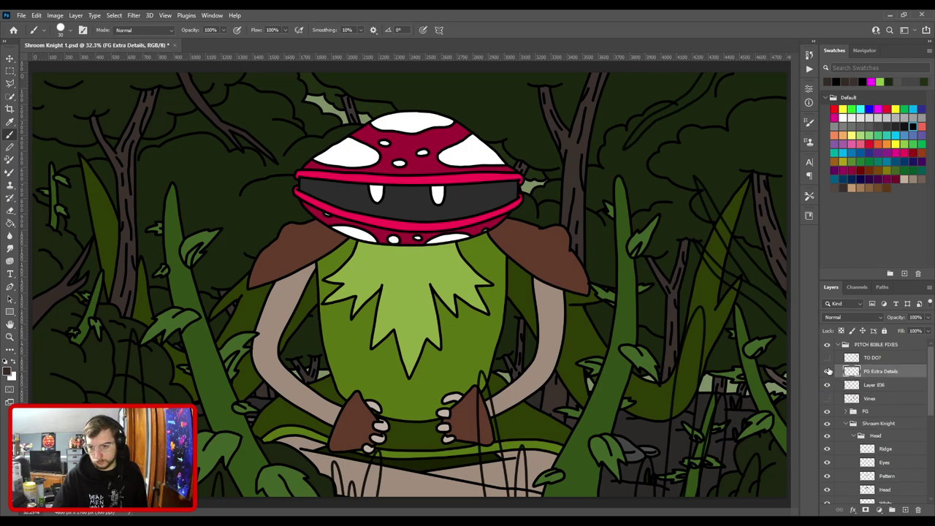
click(828, 371)
click(827, 371)
Rename Layer 836 as Branch.
click(847, 385)
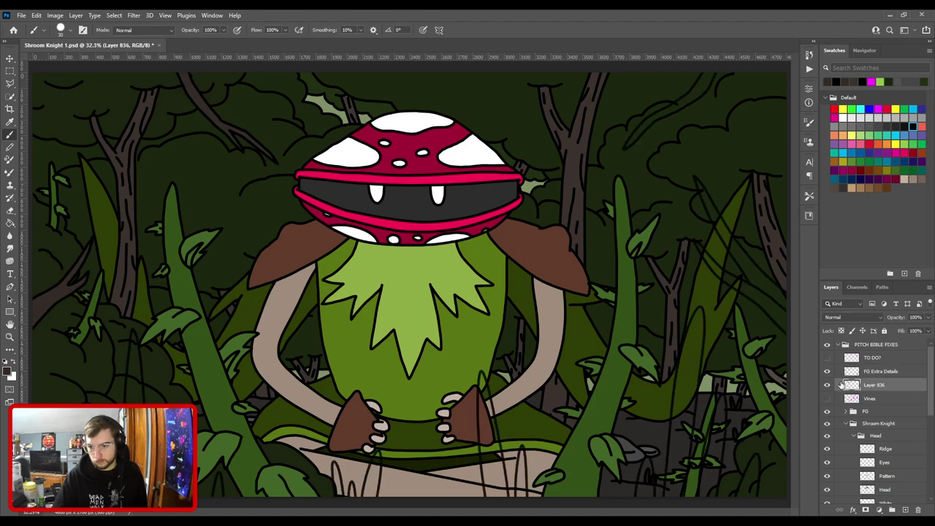
double_click(871, 385)
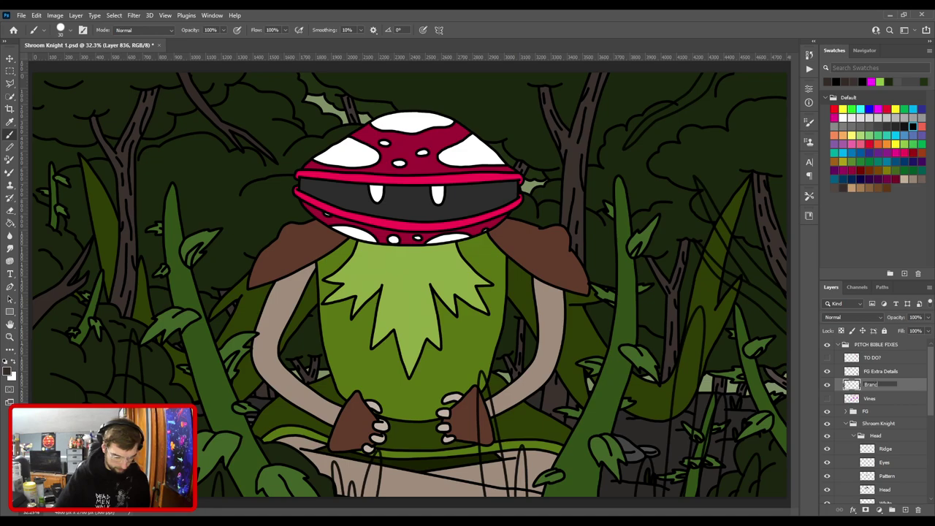
key(Return)
Fill the top-right branch with the dark brown from its tip to the canvas edge, and rename its layer Branch Color.
key(ctrl+plus)
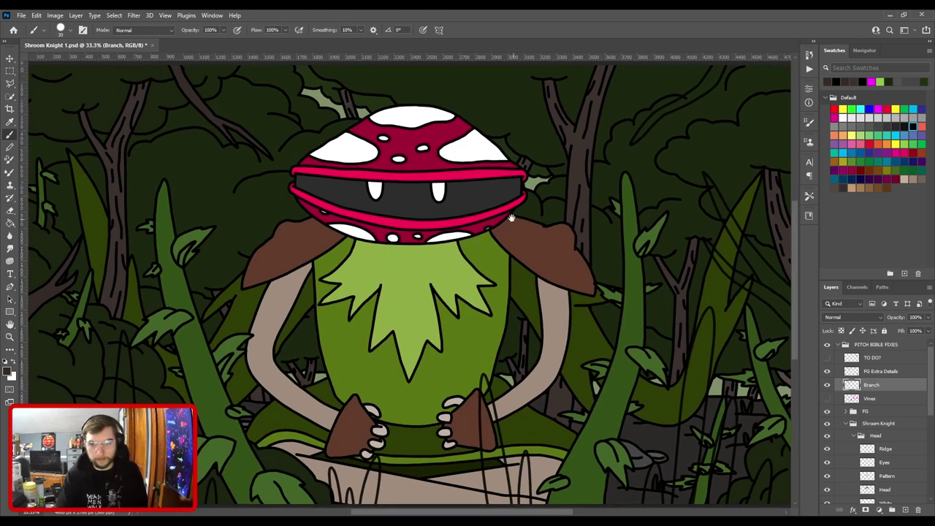
drag(521, 219, 258, 383)
key(ctrl+plus)
key(ctrl+plus)
key(ctrl+plus)
key(ctrl+plus)
drag(271, 317, 460, 286)
mouse_move(312, 386)
mouse_down()
mouse_move(367, 299)
mouse_move(359, 333)
mouse_move(372, 305)
mouse_move(454, 223)
mouse_move(636, 117)
mouse_up()
drag(617, 154, 300, 440)
drag(346, 403, 388, 362)
mouse_move(440, 303)
mouse_down()
mouse_move(492, 241)
mouse_move(490, 223)
mouse_move(531, 213)
mouse_up()
mouse_move(467, 334)
mouse_down()
mouse_move(569, 127)
mouse_move(450, 226)
mouse_move(413, 232)
mouse_up()
mouse_move(304, 283)
mouse_down()
mouse_move(257, 304)
mouse_move(219, 340)
mouse_up()
drag(219, 340, 368, 267)
mouse_move(303, 335)
mouse_down()
mouse_move(277, 368)
mouse_move(291, 372)
mouse_up()
drag(462, 215, 253, 411)
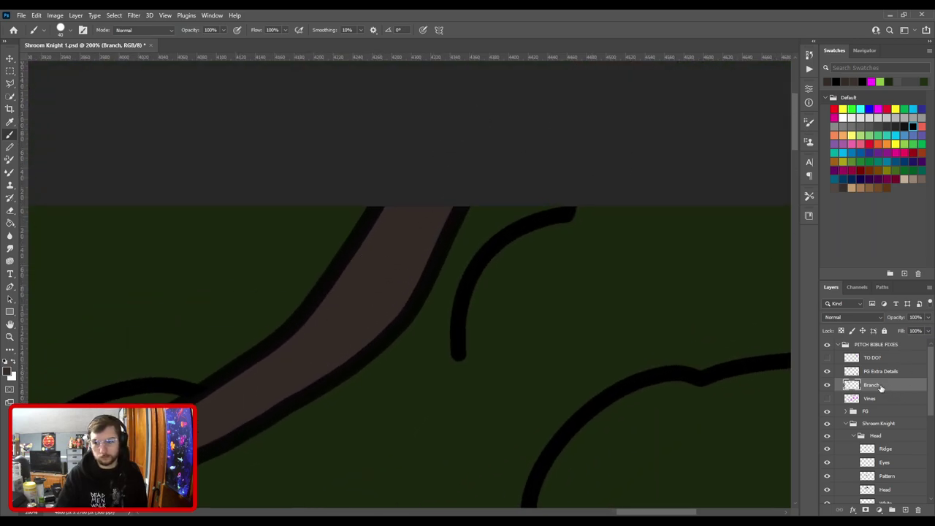
key(Return)
On Branch Color, fill the narrow tip of the upper right-edge branch with the dark brown.
key(ctrl+minus)
drag(434, 349, 395, 117)
drag(451, 275, 468, 261)
drag(386, 281, 409, 371)
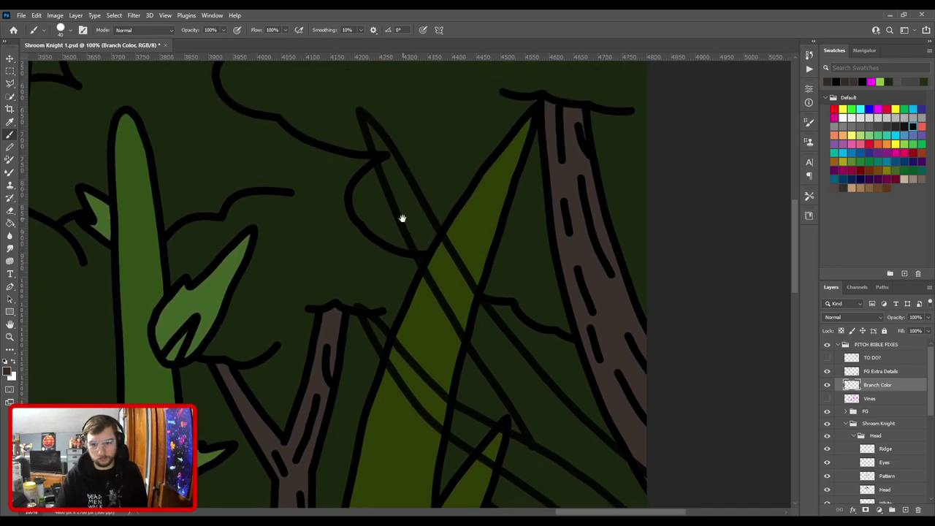
key(ctrl+plus)
mouse_move(361, 109)
mouse_down()
mouse_move(402, 223)
mouse_move(468, 321)
mouse_move(405, 153)
mouse_move(471, 300)
mouse_move(544, 395)
mouse_up()
drag(468, 285, 504, 396)
drag(402, 192, 511, 387)
mouse_move(484, 346)
mouse_down()
mouse_move(446, 309)
mouse_move(396, 212)
mouse_up()
Enlarge the brush and fill the wide part of the upper right-edge branch with dark brown toward the canvas edge.
key(])
key(])
key(])
drag(417, 258, 470, 347)
mouse_move(483, 364)
mouse_down()
mouse_move(387, 202)
mouse_move(454, 290)
mouse_up()
drag(521, 378, 385, 215)
mouse_move(342, 149)
mouse_down()
mouse_move(428, 258)
mouse_move(621, 431)
mouse_up()
drag(469, 332, 637, 431)
drag(469, 253, 595, 444)
mouse_move(588, 382)
mouse_down()
mouse_move(563, 237)
mouse_move(640, 411)
mouse_up()
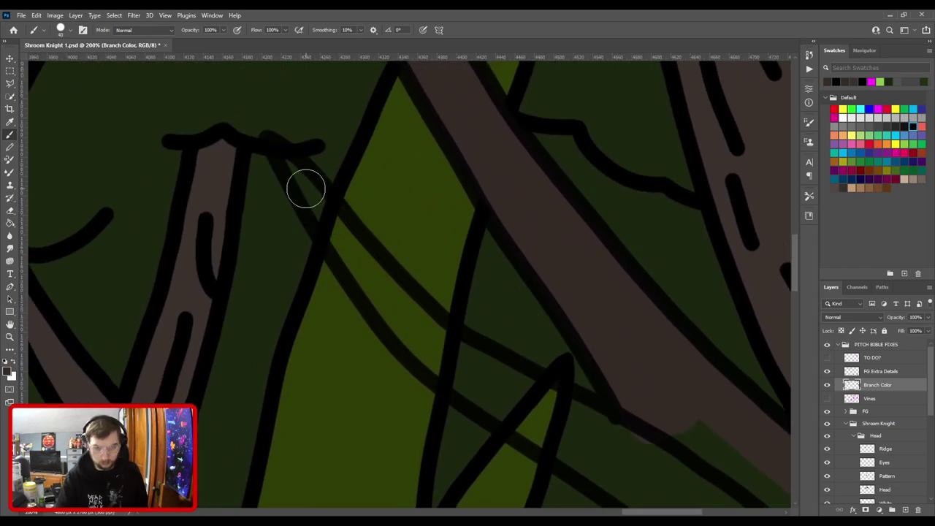
Fill the lower right-edge branch with the dark brown from its tip to where the two branches meet, enlarging the brush to 50 px.
mouse_move(299, 174)
mouse_down()
mouse_move(404, 304)
mouse_move(463, 354)
mouse_up()
drag(340, 250, 404, 325)
key(])
mouse_move(357, 268)
mouse_down()
mouse_move(482, 389)
mouse_move(334, 284)
mouse_move(505, 336)
mouse_up()
drag(389, 315, 485, 258)
key(])
key(])
drag(412, 215, 534, 294)
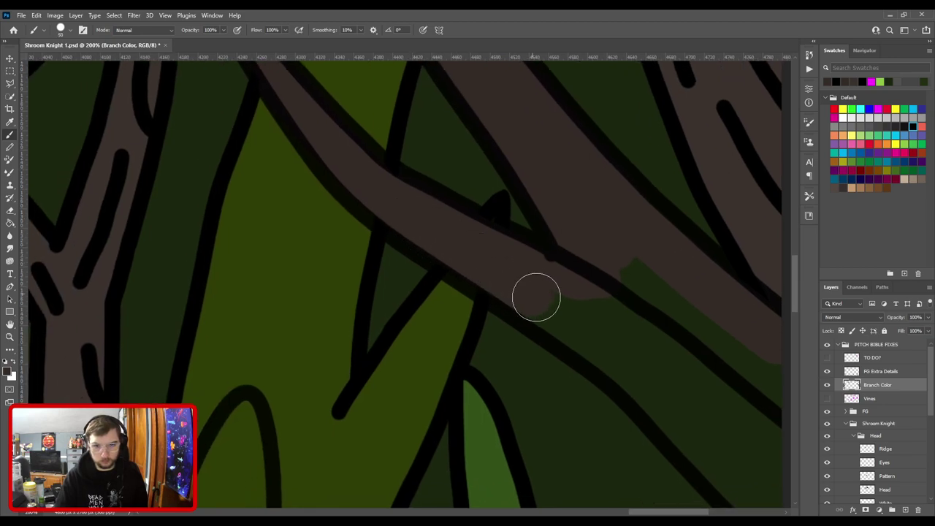
Fill the base of both right-edge branches with the dark brown out to the canvas edge, using a brush of up to 80 px.
mouse_move(411, 211)
mouse_down()
mouse_move(562, 301)
mouse_move(355, 204)
mouse_move(444, 267)
mouse_move(605, 440)
mouse_up()
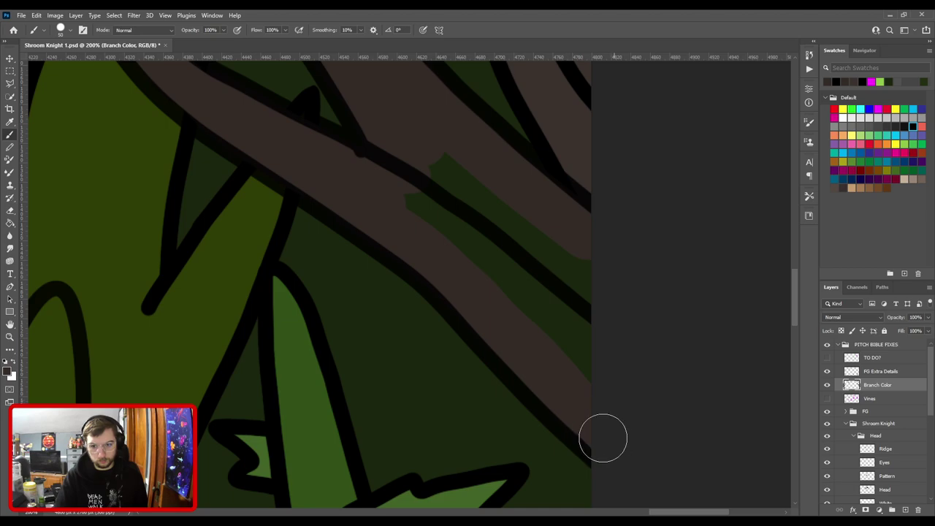
mouse_move(467, 290)
mouse_down()
mouse_move(409, 207)
mouse_move(450, 200)
mouse_move(501, 217)
mouse_move(547, 309)
mouse_up()
drag(438, 195, 596, 396)
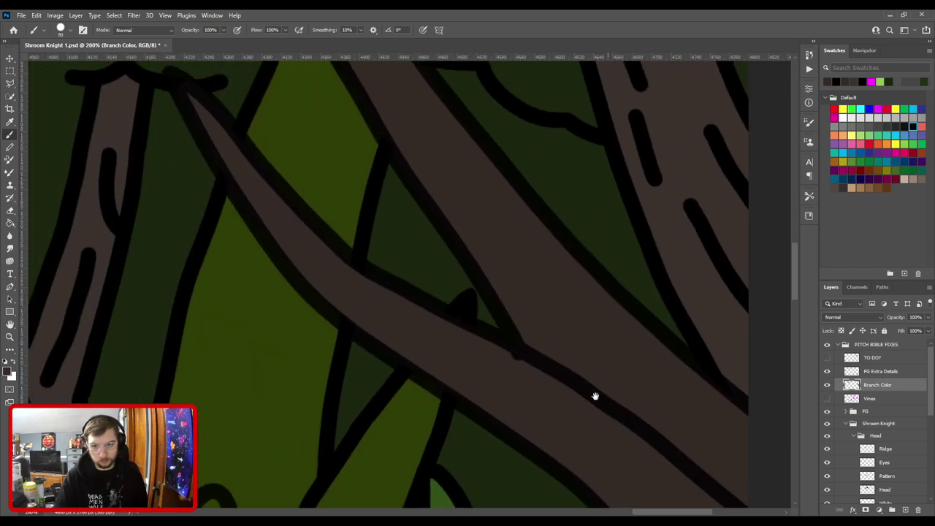
On FG Extra Details, erase the outer part of the black line dividing the two right-edge branches, using an eraser of up to 100 px.
key(v)
click(546, 361)
key(e)
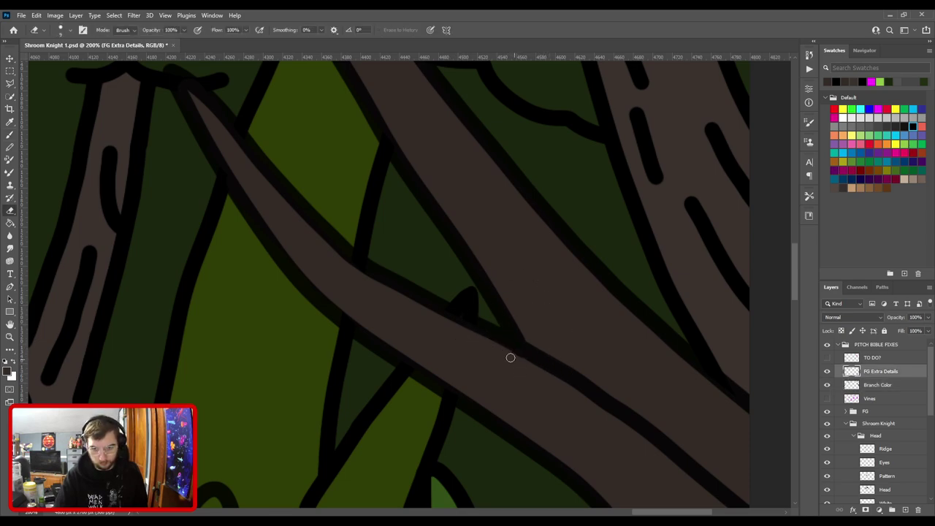
key(ctrl+minus)
key(ctrl+minus)
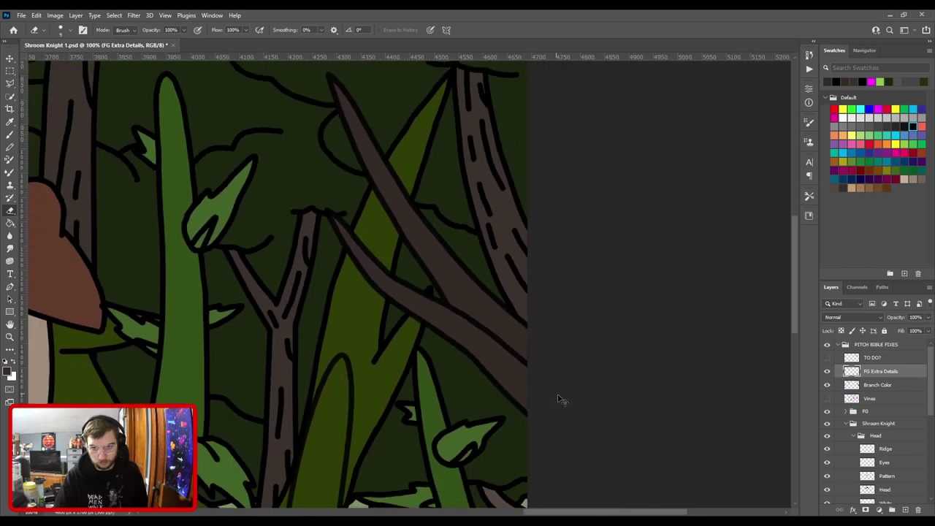
key(ctrl+plus)
drag(548, 398, 456, 315)
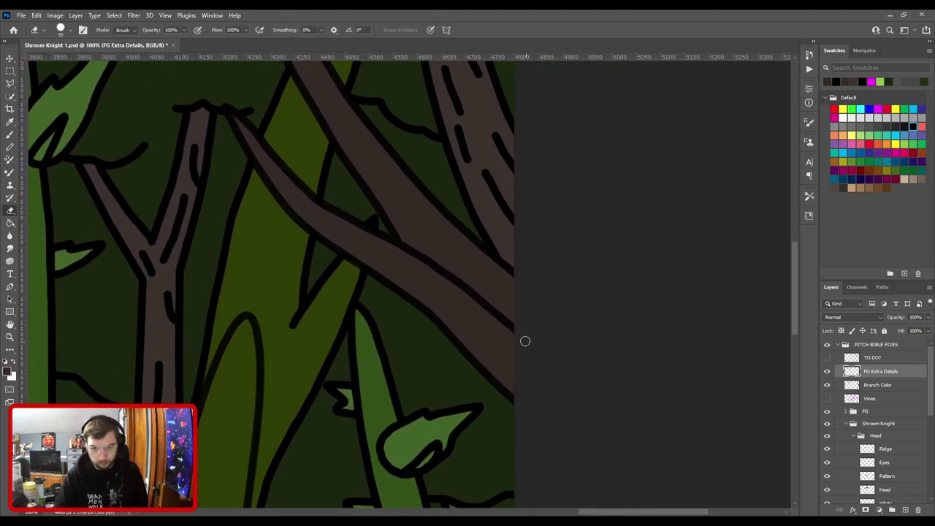
scroll(511, 328, up, 3)
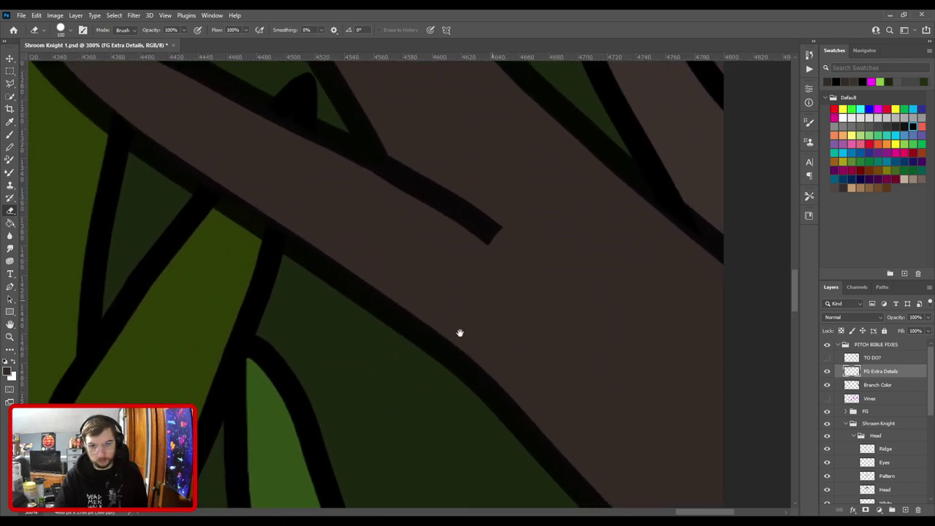
drag(467, 322, 430, 391)
Sample the outline black, round off the dividing line's cut end with a 15 px brush, and save the document.
key(i)
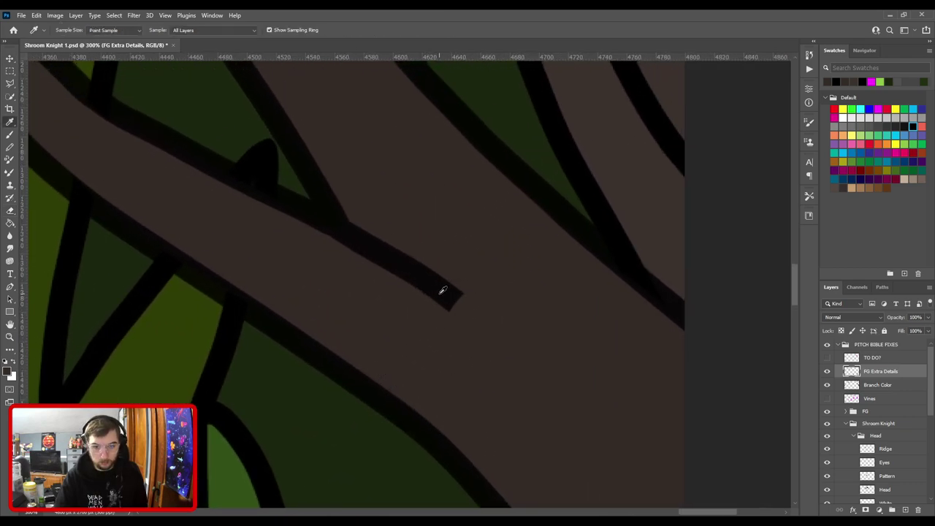
click(442, 287)
key(b)
key(v)
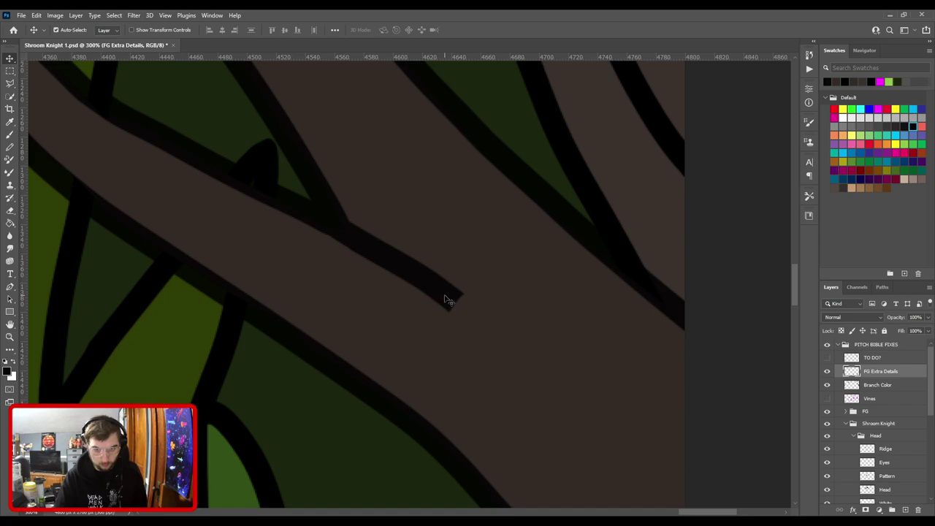
key(b)
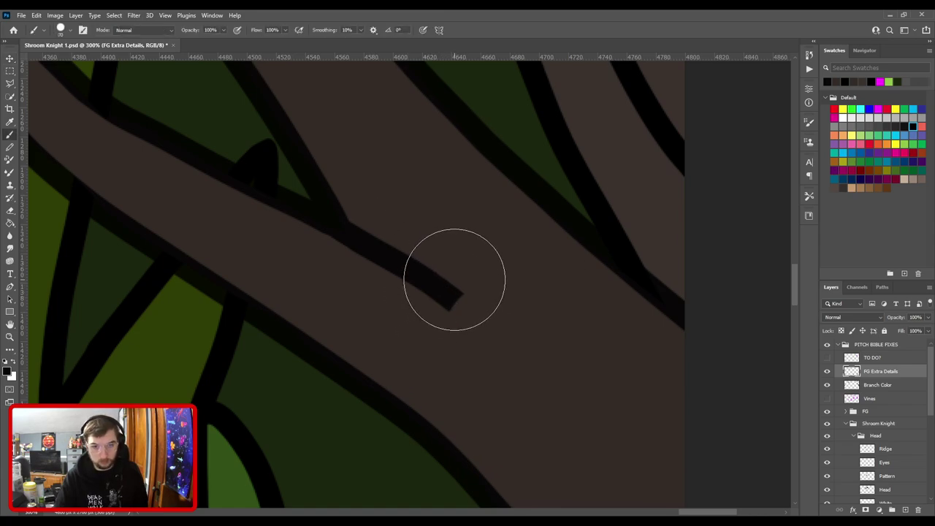
key(bracketleft)
key(bracketright)
drag(453, 300, 491, 328)
key(ctrl+z)
key(ctrl+z)
drag(449, 299, 472, 316)
key(ctrl+z)
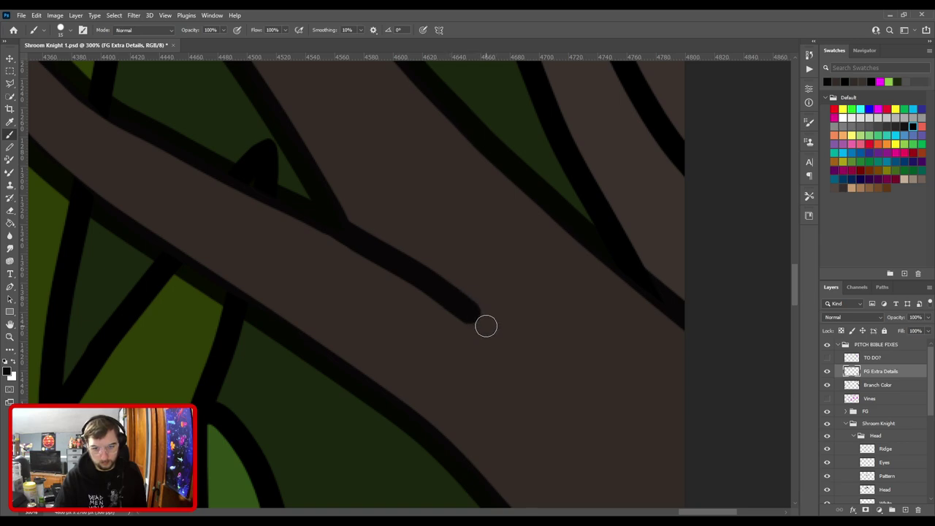
key(ctrl+0)
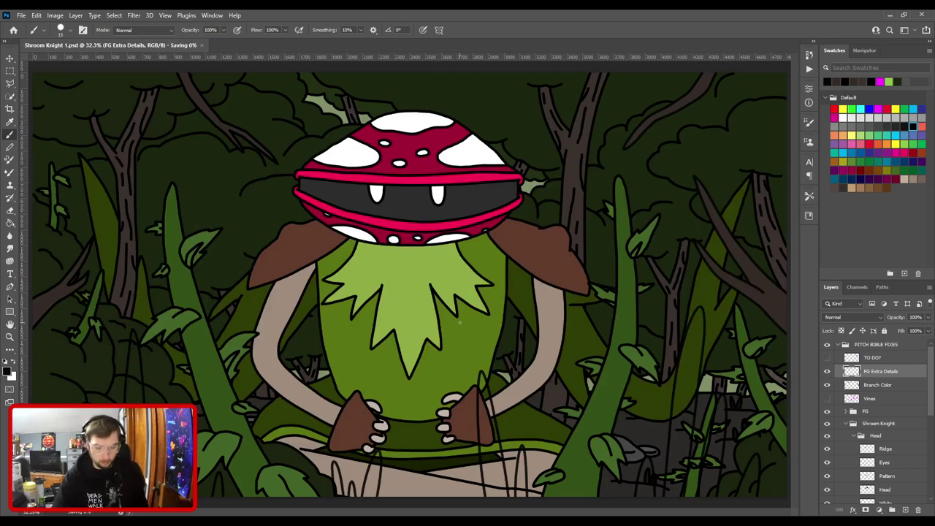
Add a new layer above Branch Color and name it Tall Grass Color, ready for sampling a colour.
click(886, 387)
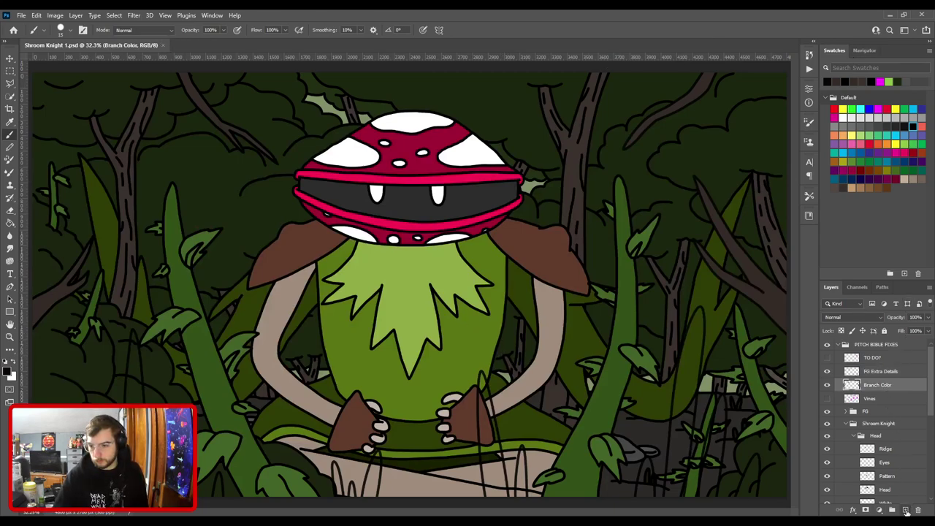
click(904, 509)
double_click(881, 384)
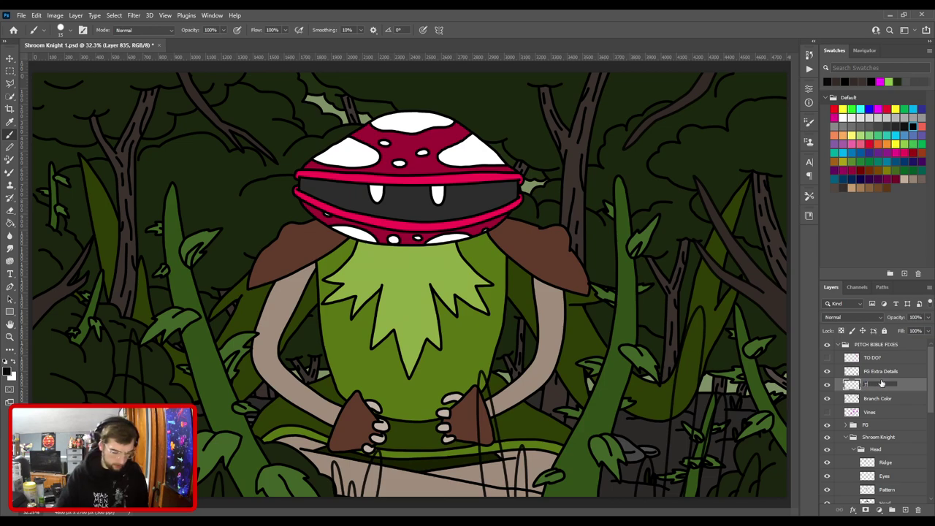
text(Tall Grass Color)
key(Return)
key(i)
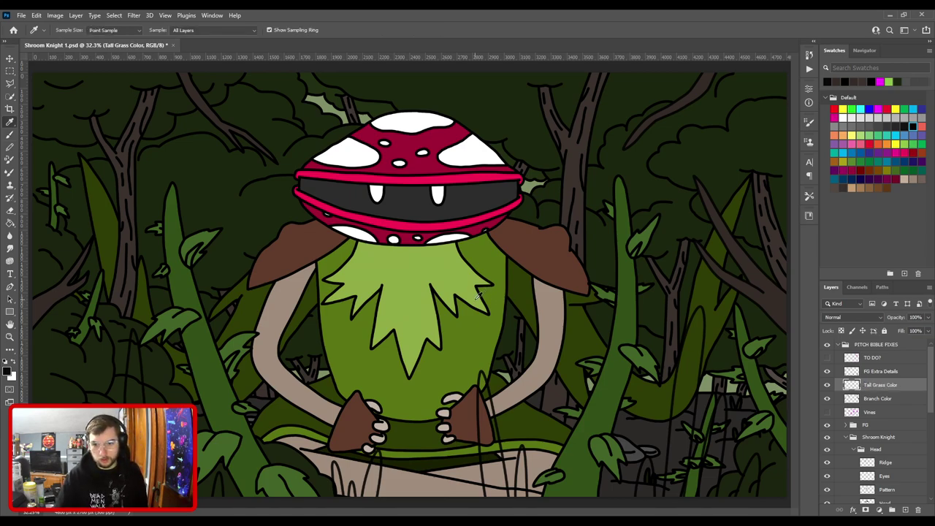
Sample the lighter green of the vine leaf on the left as the Brush colour for the tall grass.
click(612, 393)
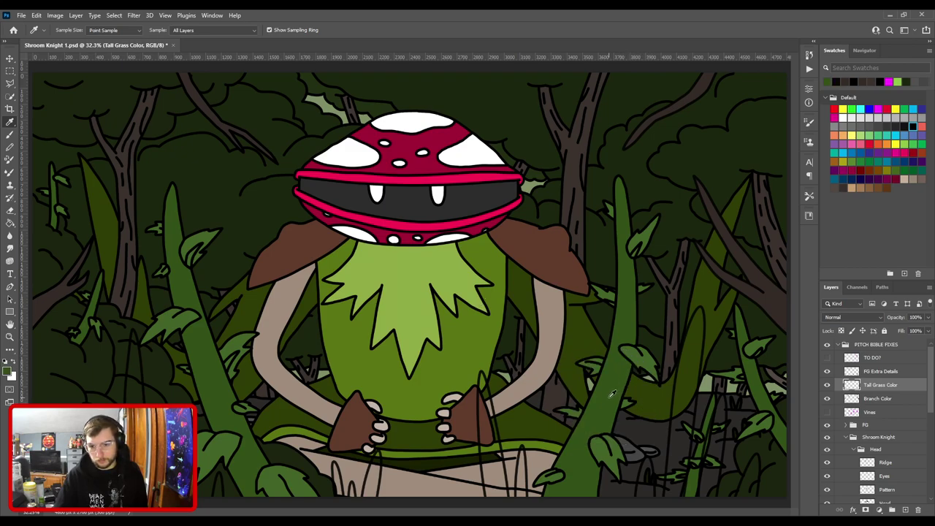
key(b)
key(ctrl+plus)
drag(298, 347, 434, 257)
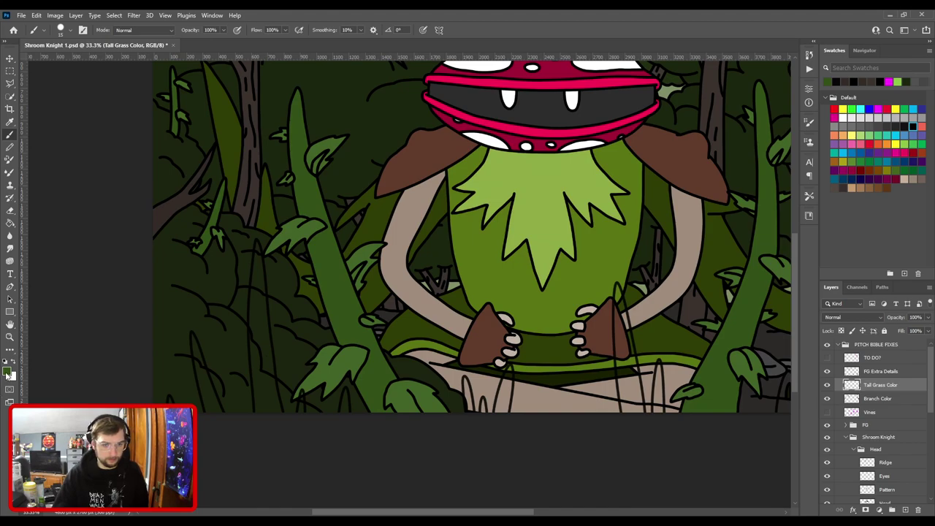
alt+click(290, 232)
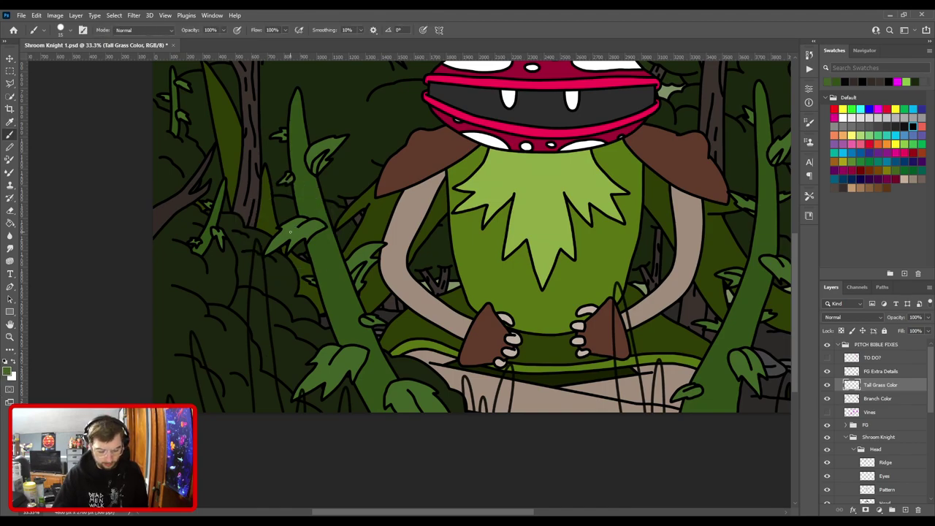
Fill the two small grass blades beneath the lower-left vine leaf with the sampled green, using a 25 px brush on Tall Grass Color.
key(ctrl+plus)
drag(327, 371, 444, 253)
drag(470, 292, 441, 242)
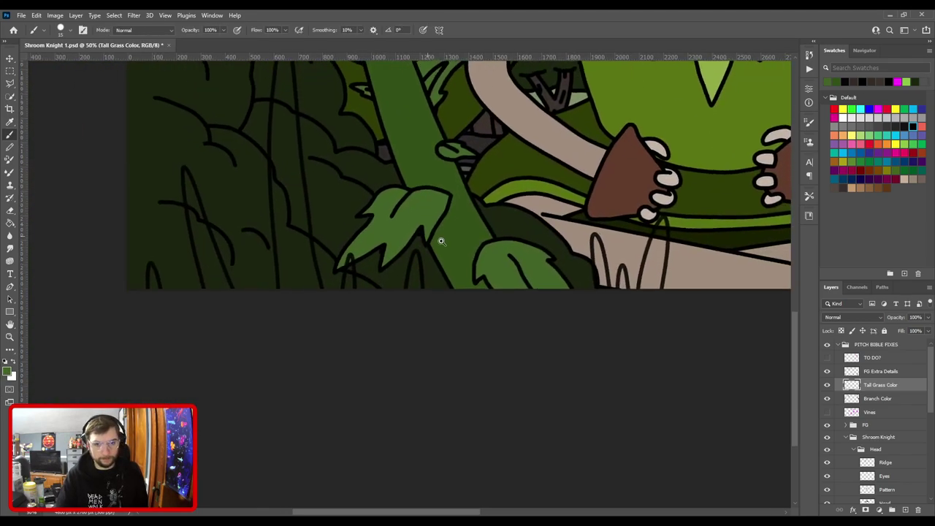
key(ctrl+plus)
key(ctrl+plus)
key(ctrl+plus)
key(bracketright)
key(bracketright)
mouse_move(437, 168)
mouse_down()
mouse_move(413, 241)
mouse_move(415, 311)
mouse_move(428, 311)
mouse_move(446, 288)
mouse_move(438, 176)
mouse_move(597, 278)
mouse_move(685, 232)
mouse_up()
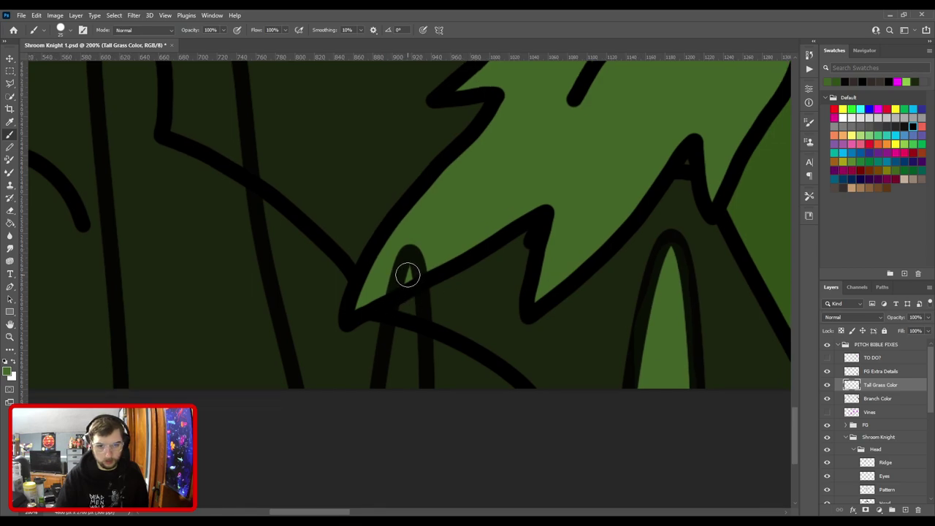
drag(406, 274, 401, 350)
scroll(431, 380, up, 3)
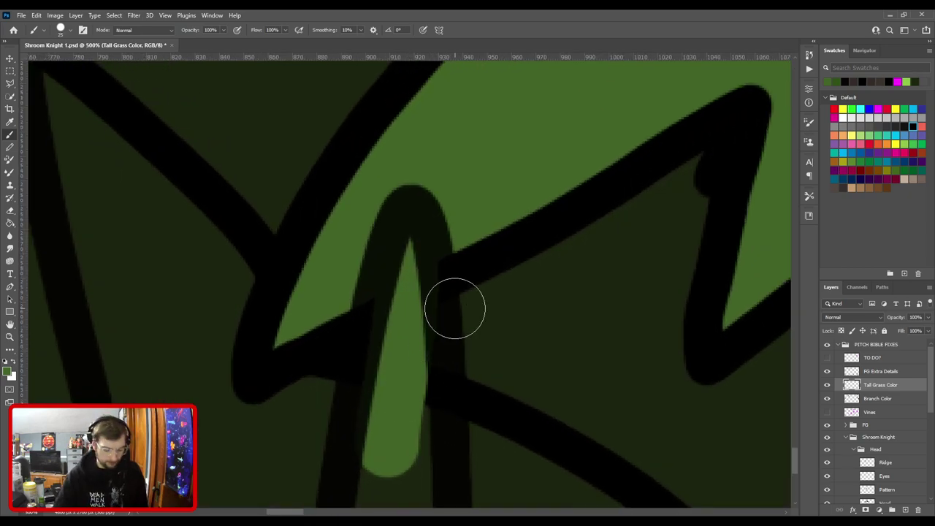
Select the FG Extra Details layer by picking the small grass blade's outline on the canvas.
key(v)
click(406, 209)
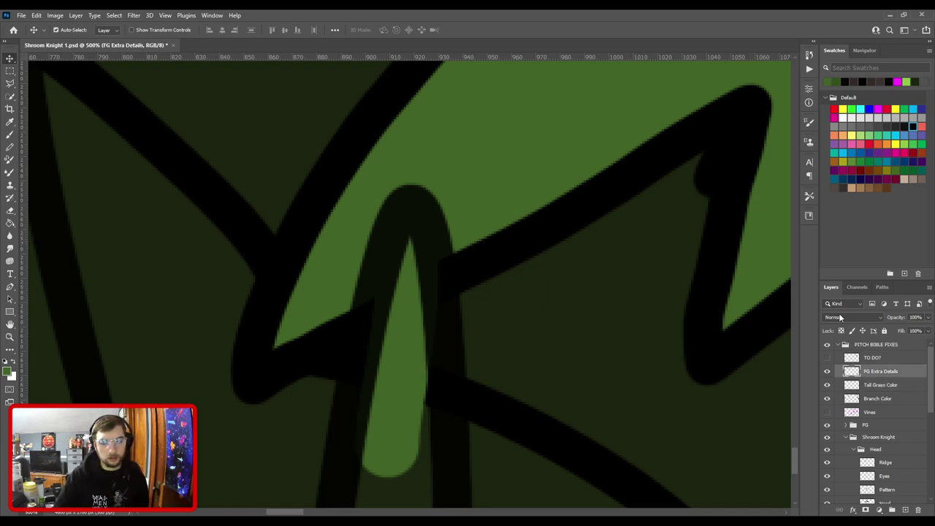
key(b)
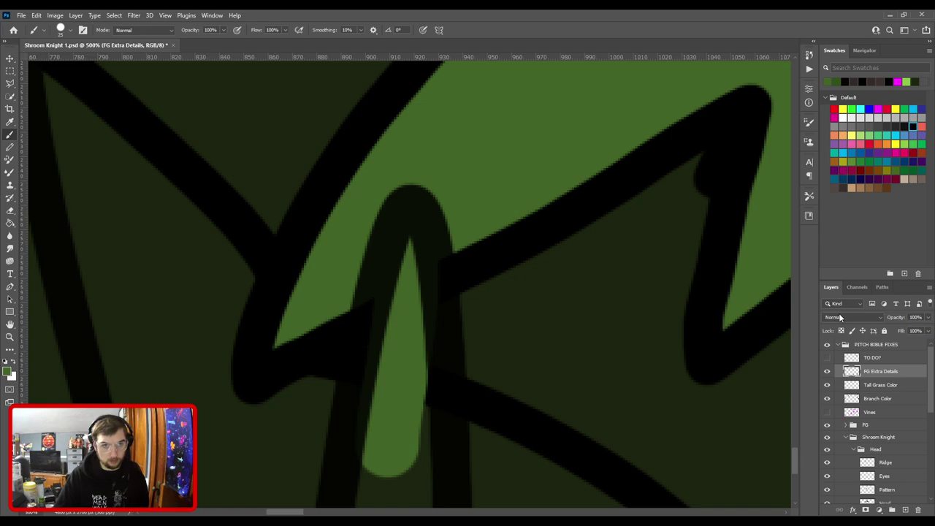
key(v)
mouse_move(424, 236)
mouse_down()
mouse_move(427, 209)
mouse_move(462, 213)
mouse_up()
scroll(461, 213, down, 10)
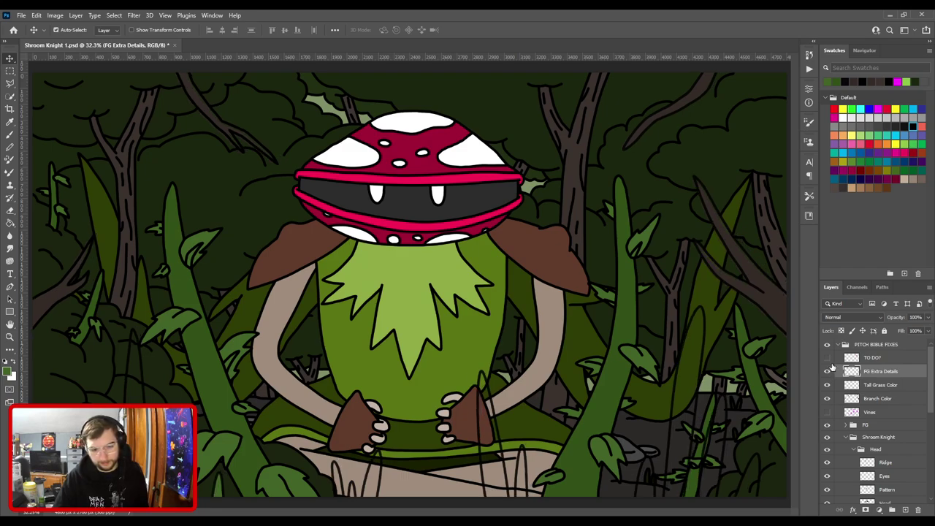
Examine the outlines of the right-edge branches up close, comparing their black with the surrounding forest lines.
key(ctrl+plus)
drag(662, 229, 411, 306)
key(ctrl+plus)
key(ctrl+plus)
key(ctrl+plus)
key(ctrl+plus)
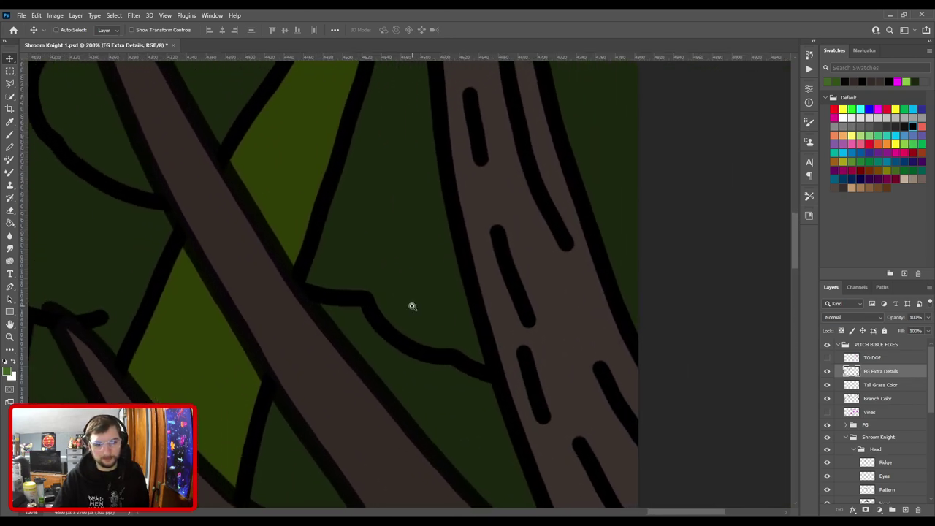
key(ctrl+plus)
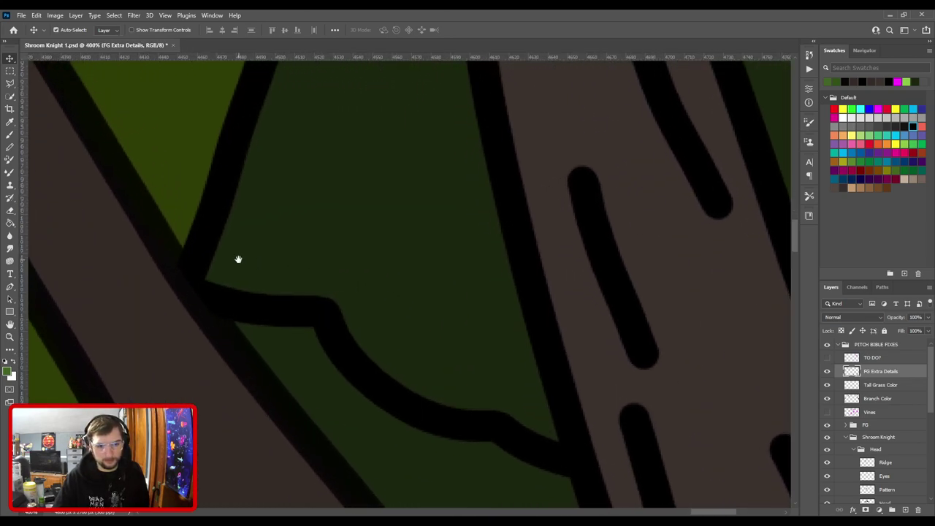
drag(239, 259, 479, 325)
scroll(324, 259, up, 2)
key(ctrl+minus)
drag(313, 220, 497, 504)
drag(273, 170, 440, 456)
drag(361, 253, 467, 440)
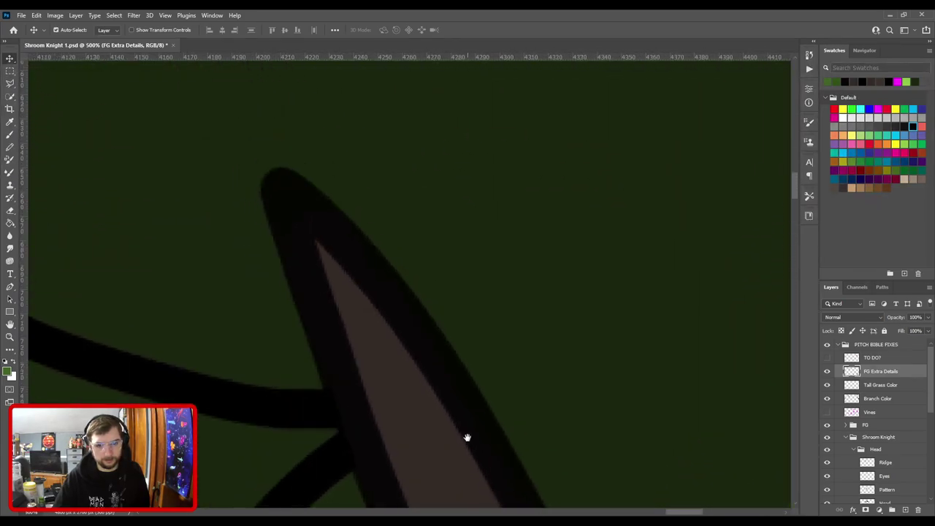
scroll(468, 431, down, 1)
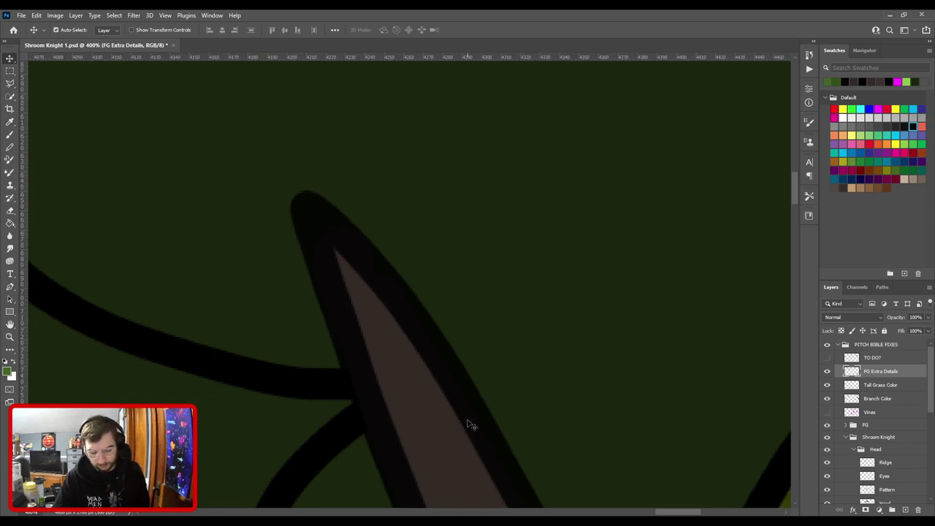
key(ctrl+0)
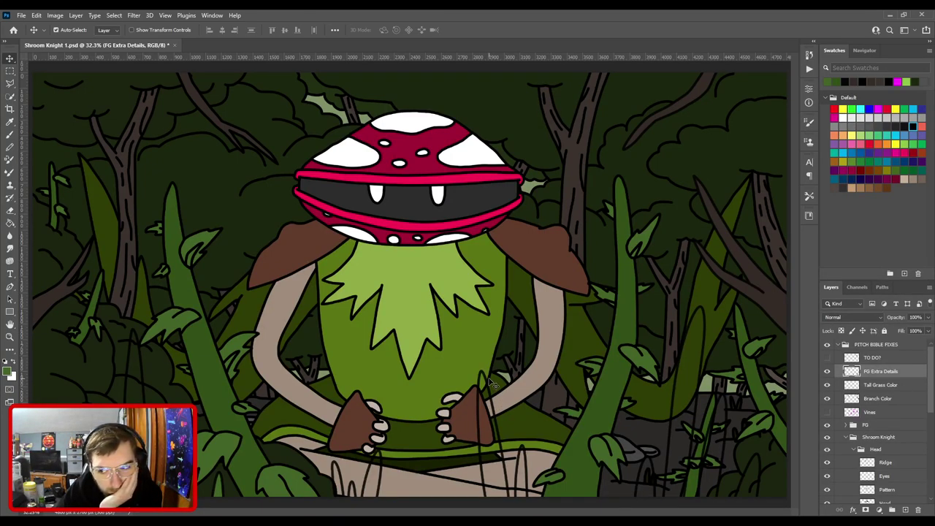
Move FG Extra Details above the PITCH BIBLE FIXES group, then collapse and hide that group to isolate the linework on white.
drag(883, 373, 880, 348)
click(839, 359)
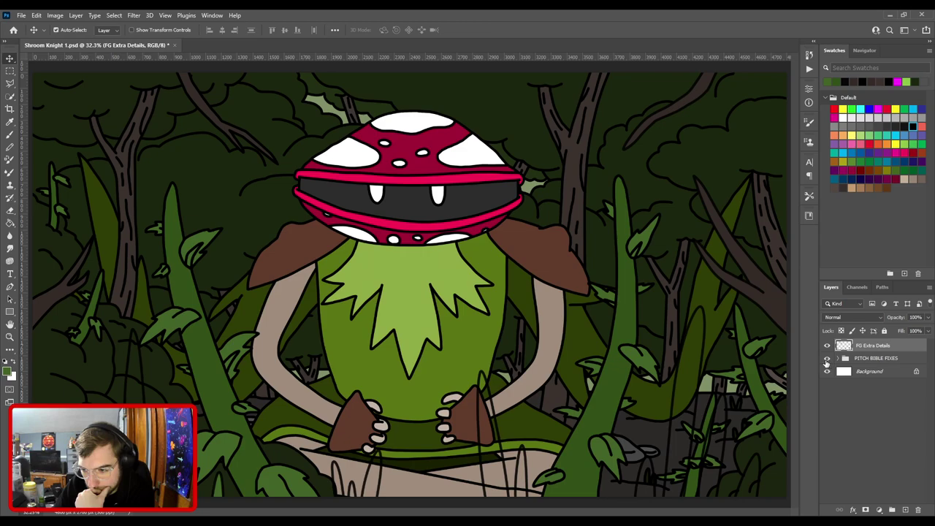
click(825, 360)
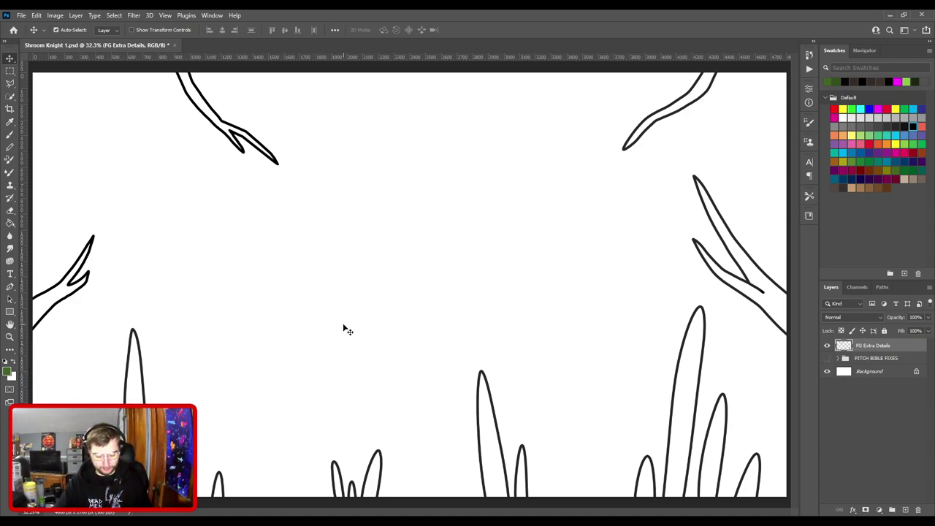
Add a new layer between FG Extra Details and the PITCH BIBLE FIXES group for testing against the right-edge branch outlines.
key(ctrl+plus)
key(ctrl+plus)
drag(525, 322, 109, 329)
key(ctrl+plus)
key(ctrl+plus)
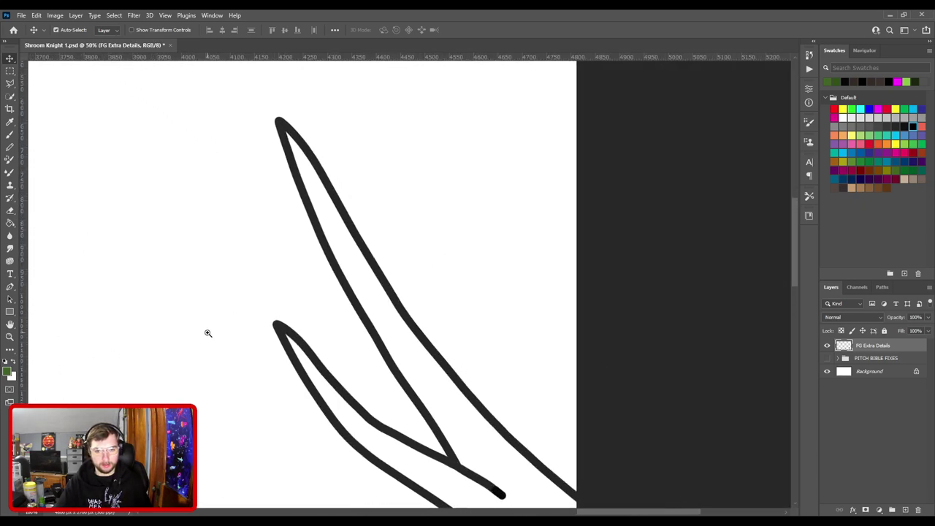
key(ctrl+plus)
key(ctrl+plus)
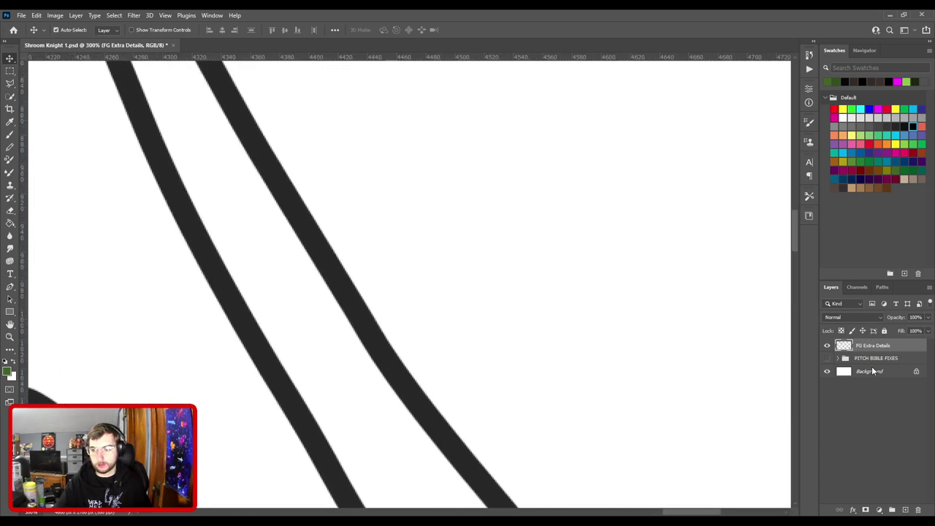
click(874, 358)
click(904, 509)
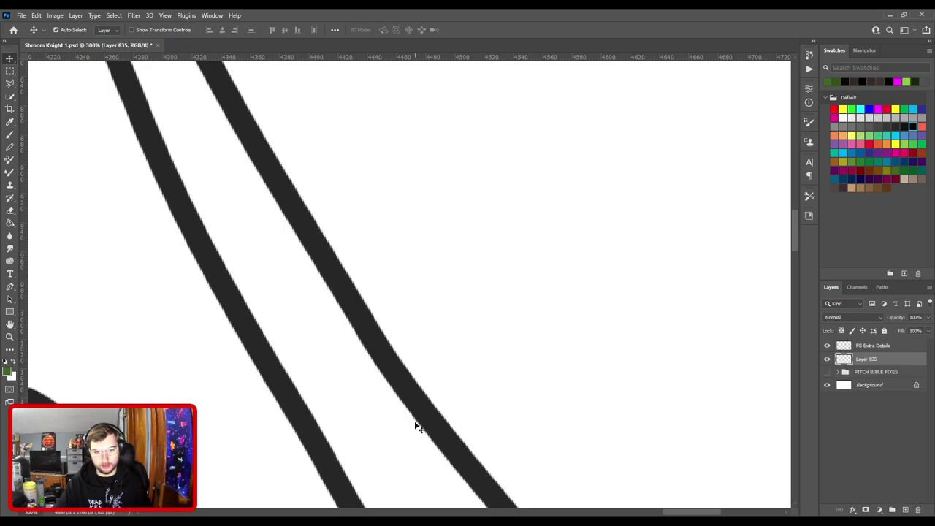
Try a black swatch mark with a 25 px brush beside the upper branch outline to compare the blacks, and undo it.
click(912, 125)
key(b)
click(329, 314)
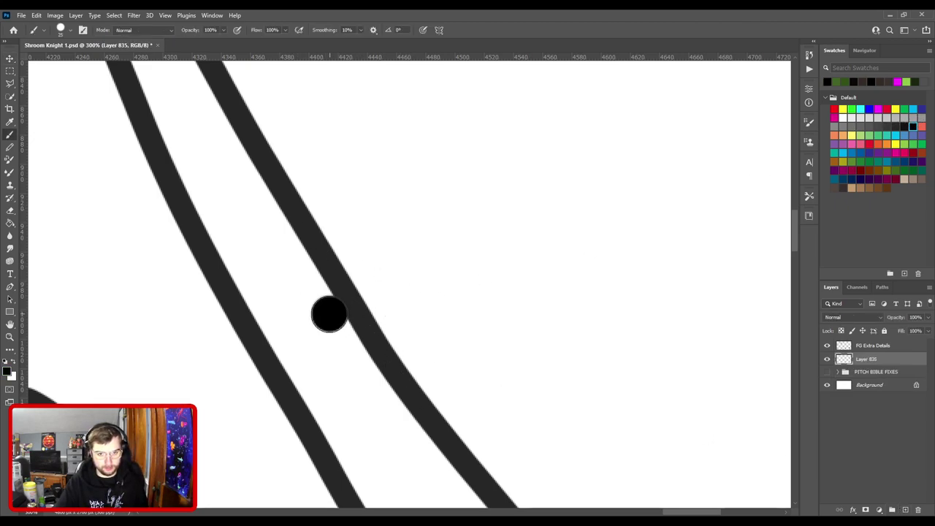
drag(329, 314, 428, 271)
key(ctrl+z)
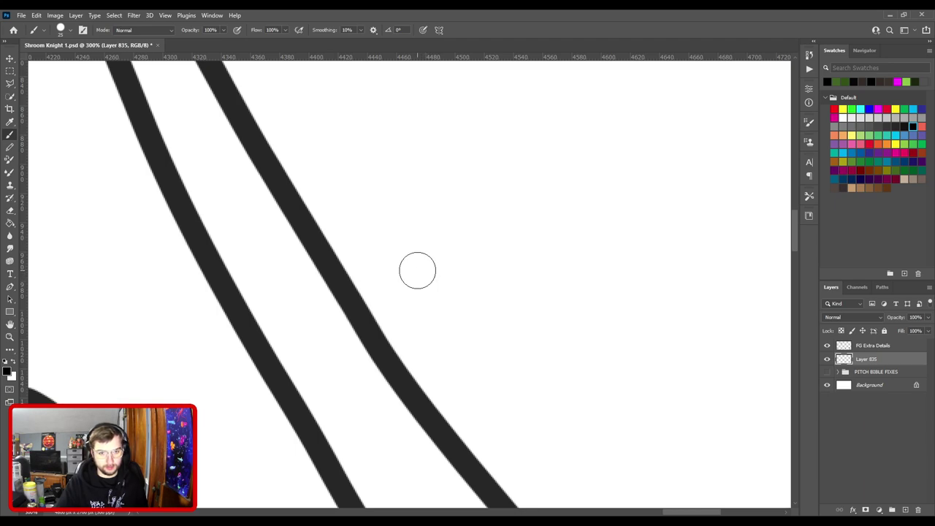
Try painting black over the right branch outline on Layer 835 and compare it with FG Extra Details hidden.
drag(336, 299, 423, 252)
key(ctrl+z)
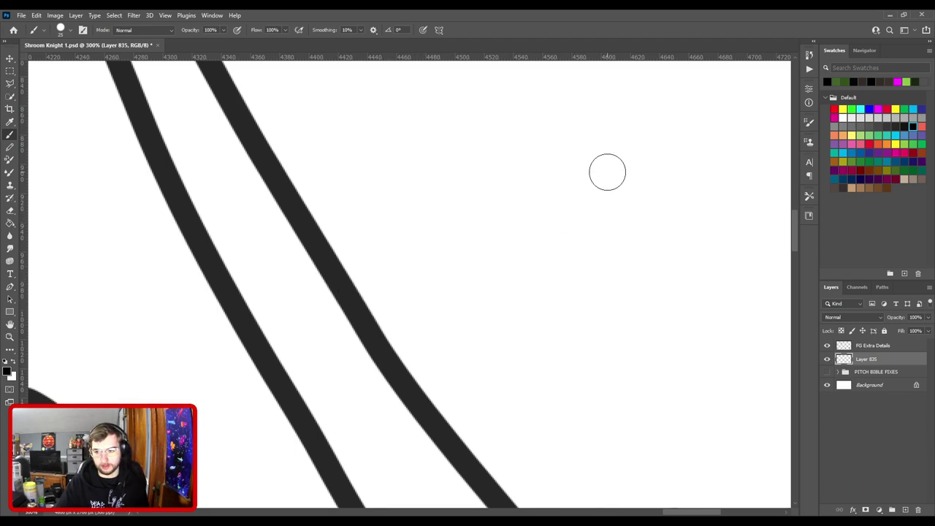
mouse_move(367, 336)
mouse_down()
mouse_move(399, 378)
mouse_move(408, 354)
mouse_move(314, 231)
mouse_move(379, 249)
mouse_move(329, 281)
mouse_move(422, 365)
mouse_up()
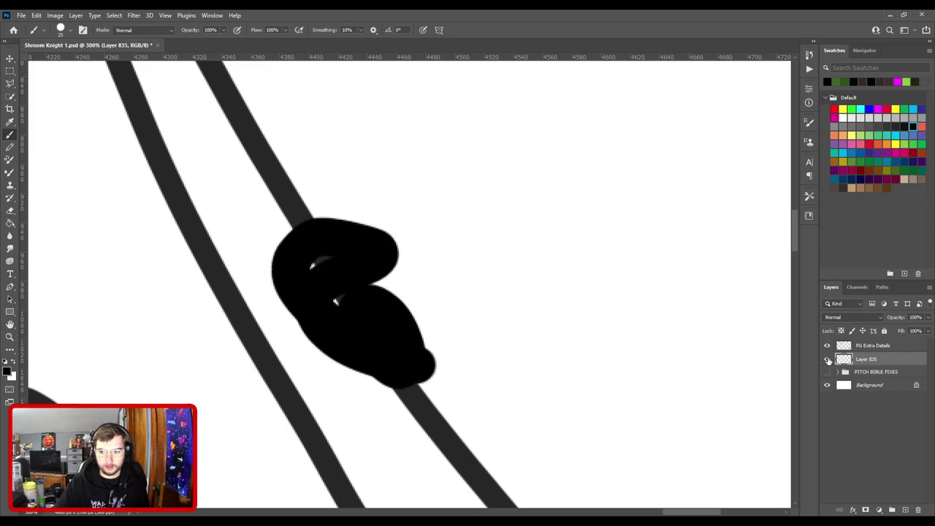
click(827, 345)
click(827, 346)
click(827, 345)
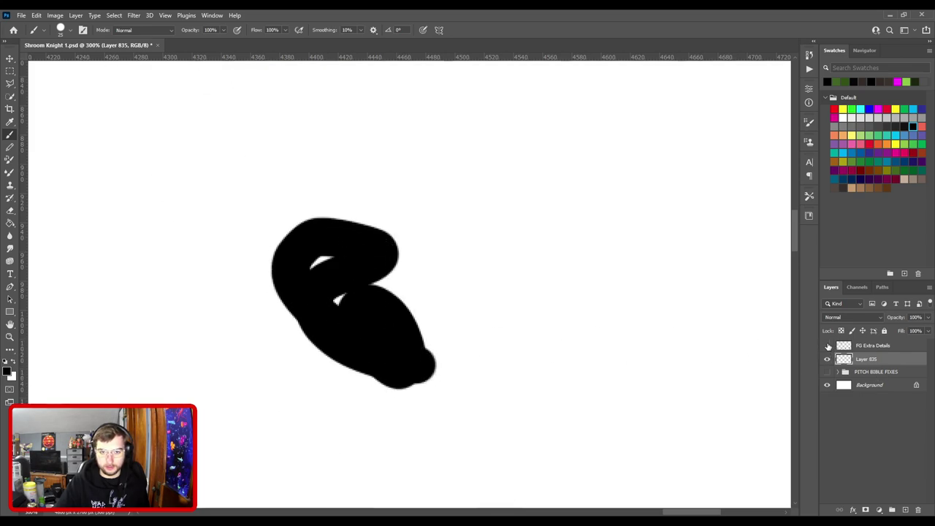
click(827, 345)
key(ctrl+z)
Choose magenta as the brush colour and try a test stroke across the right branch outline.
click(877, 109)
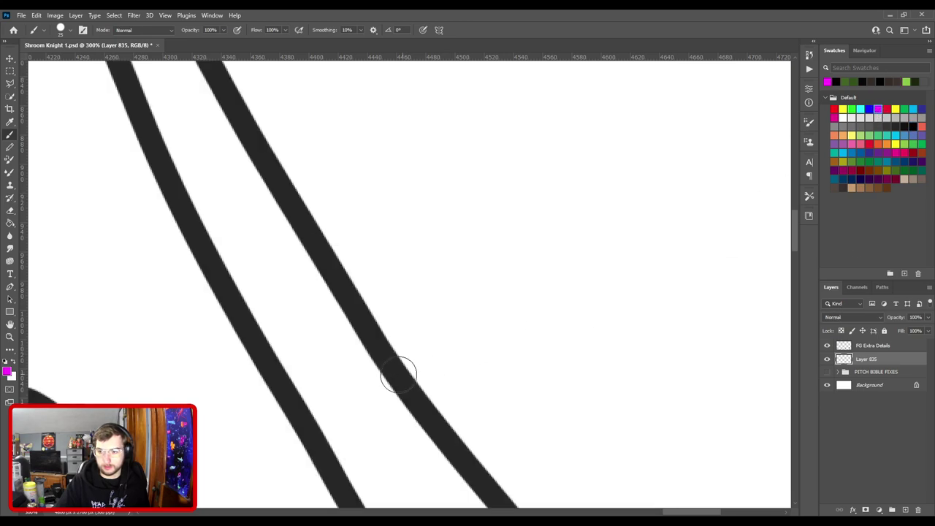
drag(374, 374, 396, 331)
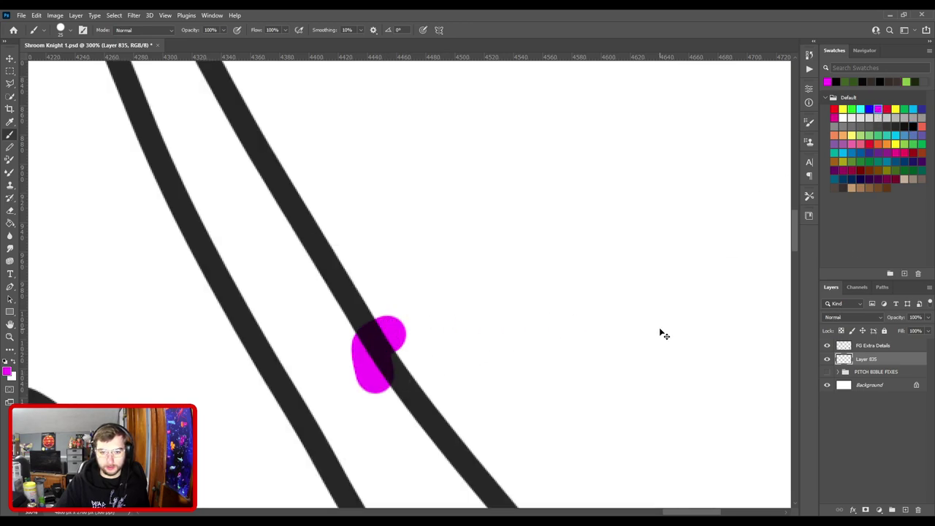
key(ctrl+z)
key(ctrl+0)
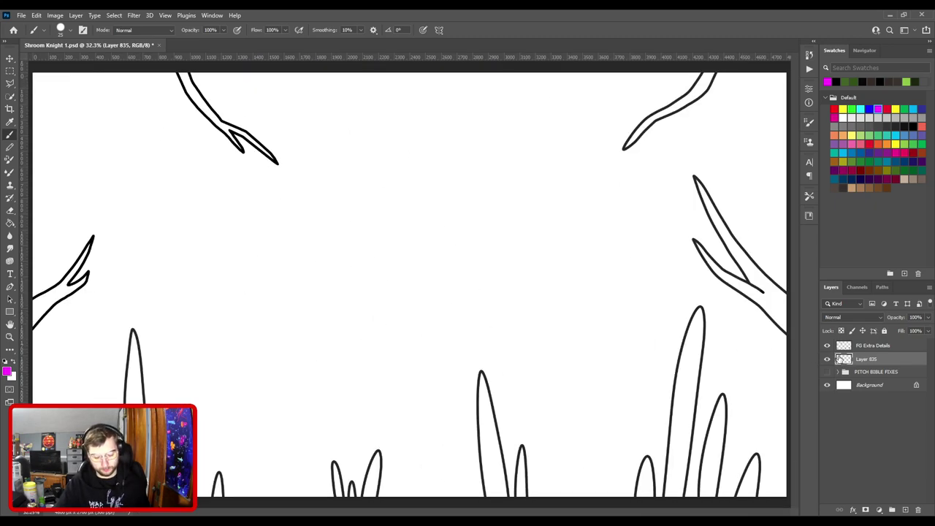
Paint a magenta test dab on the lower outline of the upper-right branch.
key(ctrl+plus)
key(ctrl+plus)
drag(629, 257, 229, 450)
key(ctrl+plus)
key(ctrl+plus)
key(ctrl+plus)
drag(385, 234, 457, 331)
click(397, 276)
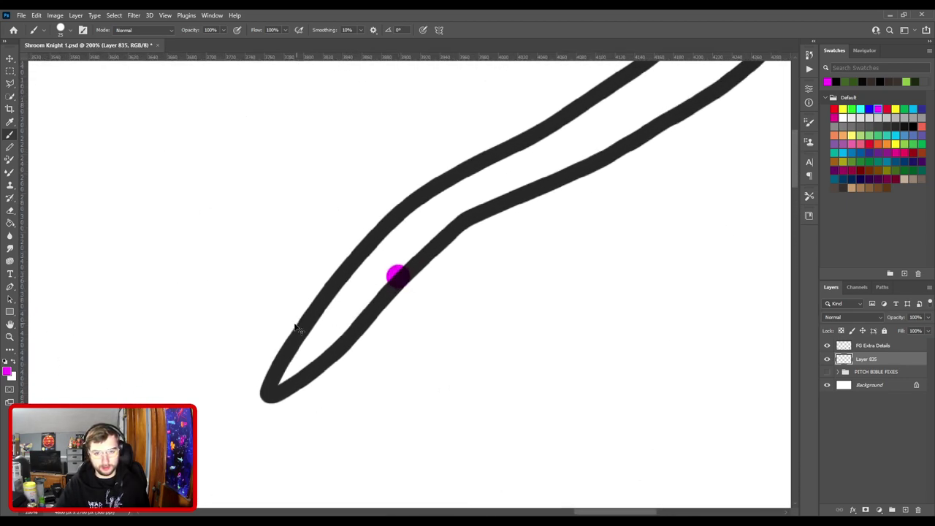
Paint two magenta test marks across the forked outline of the upper-left branch.
key(ctrl+minus)
key(ctrl+minus)
drag(247, 310, 499, 306)
mouse_move(350, 291)
mouse_down()
mouse_move(414, 284)
mouse_move(438, 380)
mouse_up()
key(ctrl+plus)
key(ctrl+plus)
scroll(430, 286, up, 2)
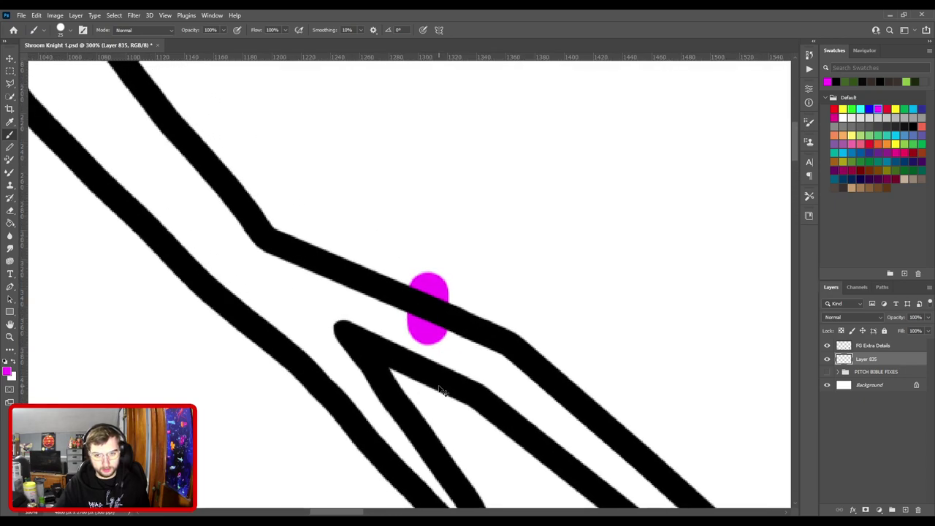
scroll(440, 390, up, 2)
scroll(447, 385, down, 2)
click(442, 394)
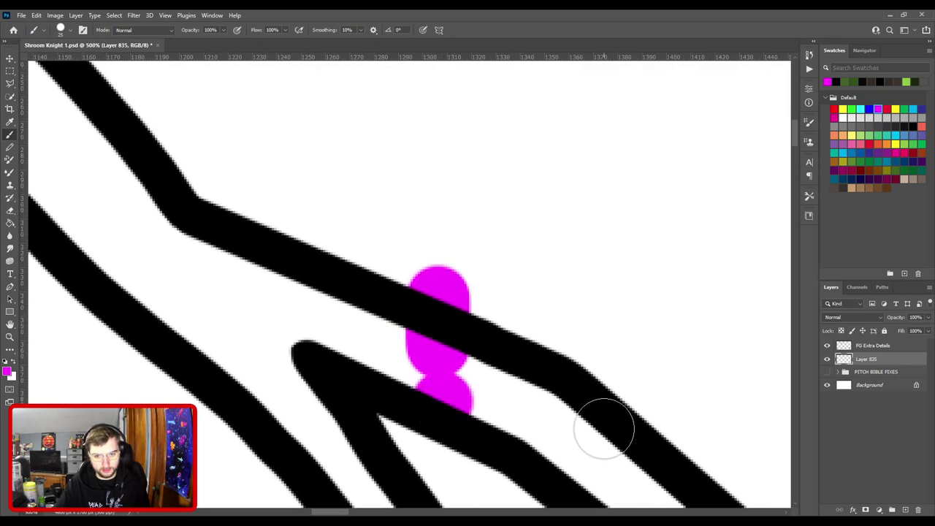
scroll(595, 432, up, 1)
Paint one magenta test line across the left-edge branch and another across the tall grass blades below it.
scroll(595, 432, down, 5)
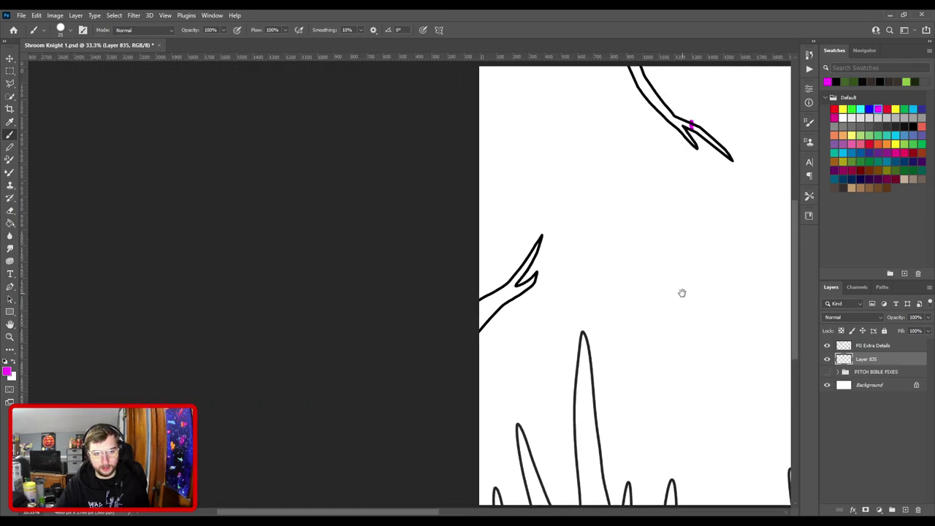
scroll(580, 298, up, 4)
mouse_move(576, 292)
mouse_down()
mouse_move(597, 317)
mouse_move(701, 460)
mouse_up()
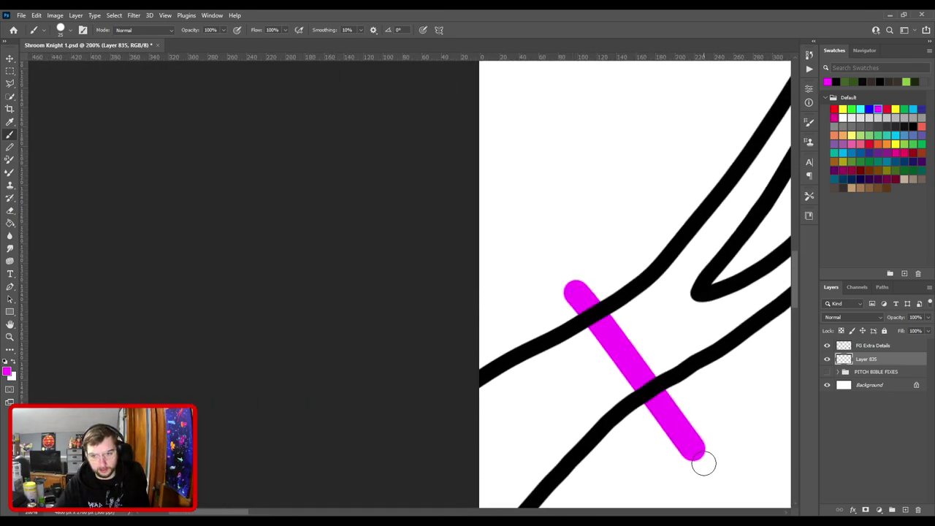
scroll(707, 467, down, 2)
scroll(707, 468, down, 3)
drag(308, 433, 621, 354)
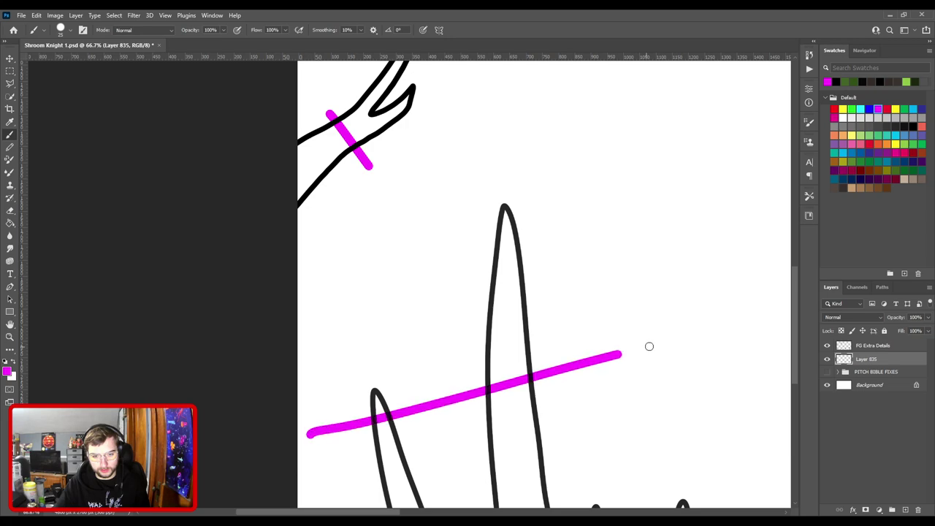
scroll(649, 346, up, 4)
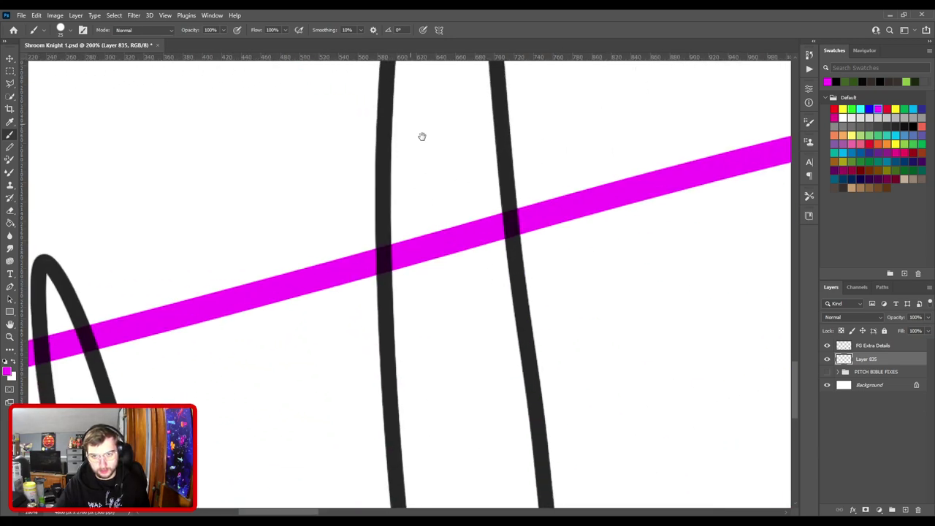
Paint magenta test lines across the tall middle grass blade and the grass cluster near the canvas's lower-right corner.
key(ctrl+minus)
key(ctrl+minus)
drag(624, 188, 213, 198)
drag(669, 210, 309, 198)
key(ctrl+plus)
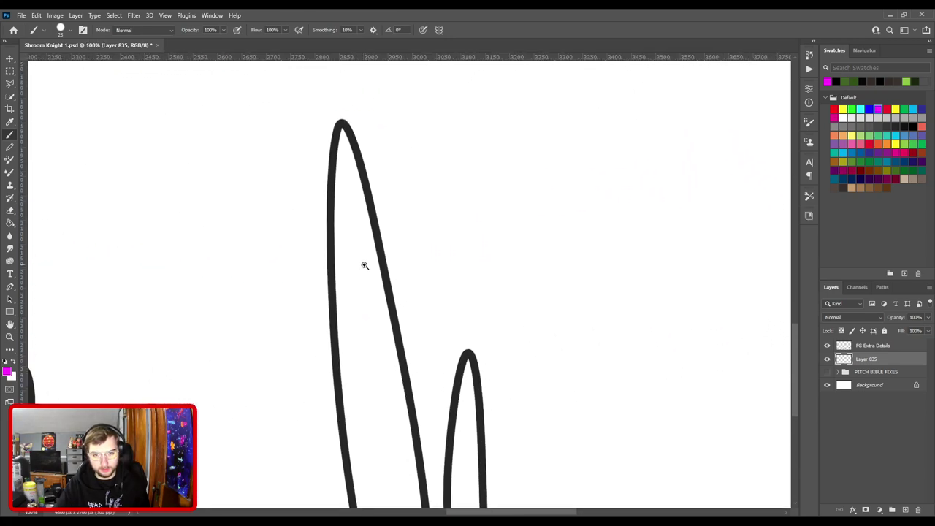
drag(294, 295, 440, 295)
scroll(365, 274, right, 5)
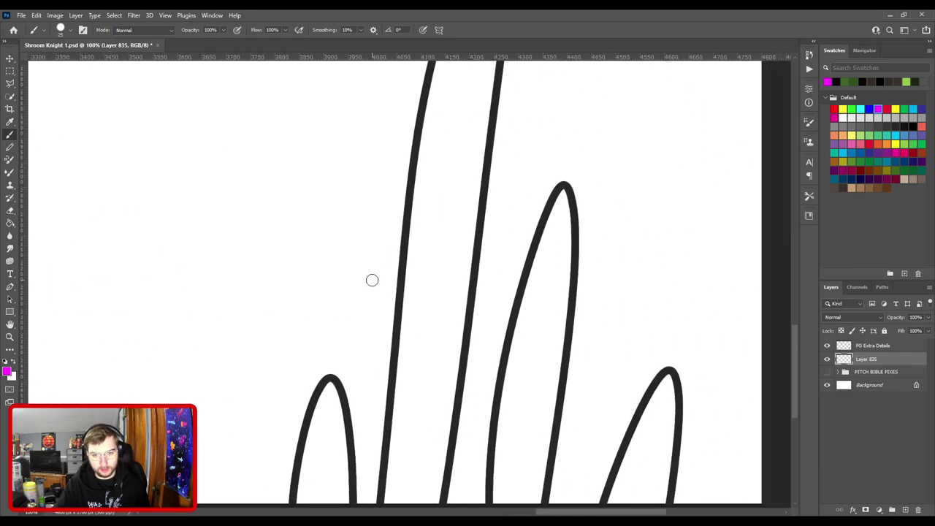
drag(372, 280, 718, 363)
scroll(719, 362, down, 4)
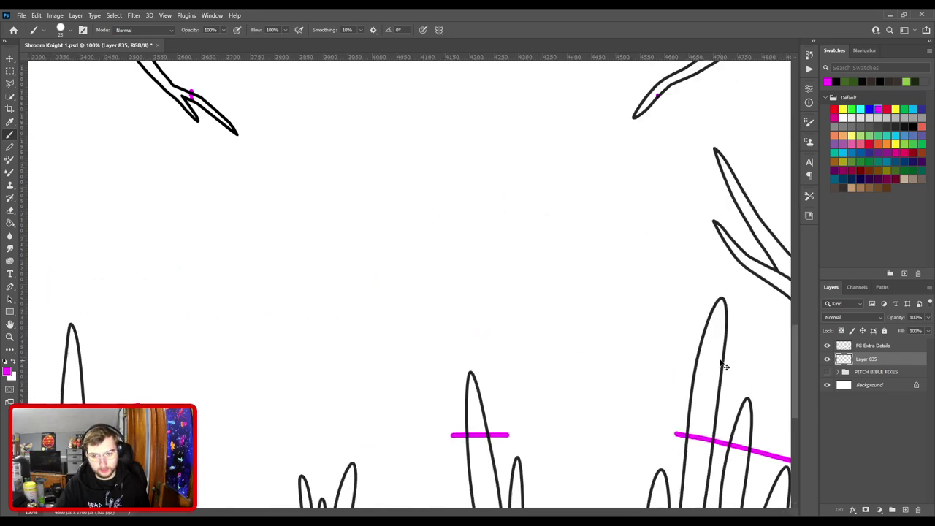
Paint a magenta test line across the lower fork of the right-edge branch.
key(ctrl+plus)
drag(663, 281, 398, 332)
key(ctrl+plus)
key(ctrl+plus)
key(ctrl+plus)
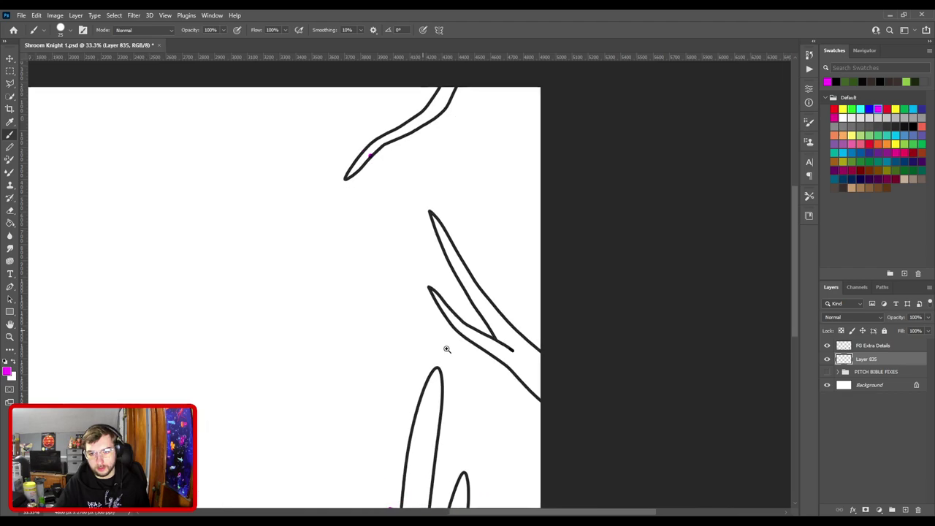
scroll(490, 370, up, 2)
drag(507, 376, 689, 261)
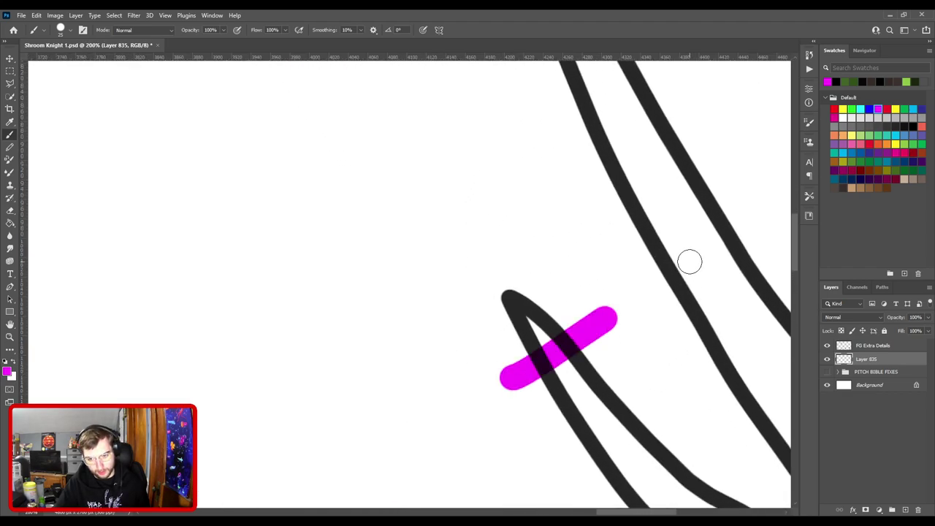
scroll(689, 261, down, 5)
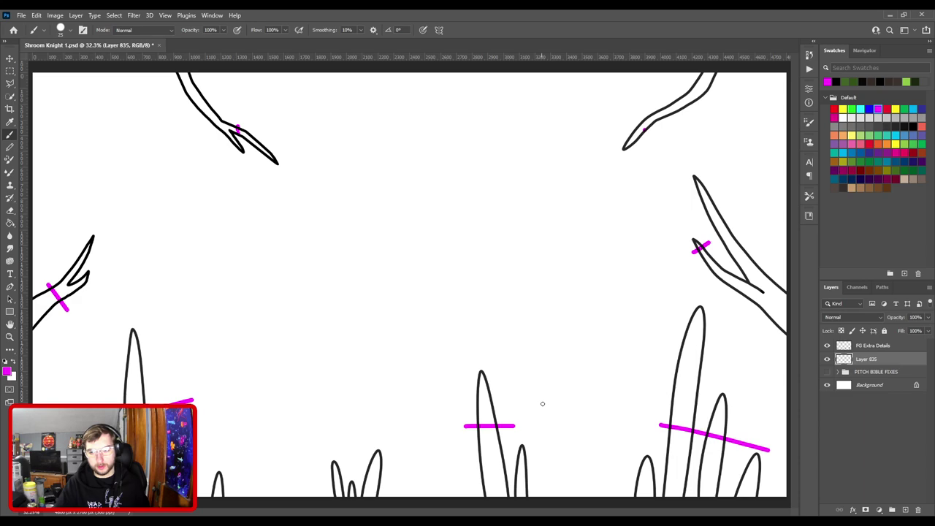
Erase all the magenta test marks from Layer 835 with the Eraser enlarged to 800 px.
key(e)
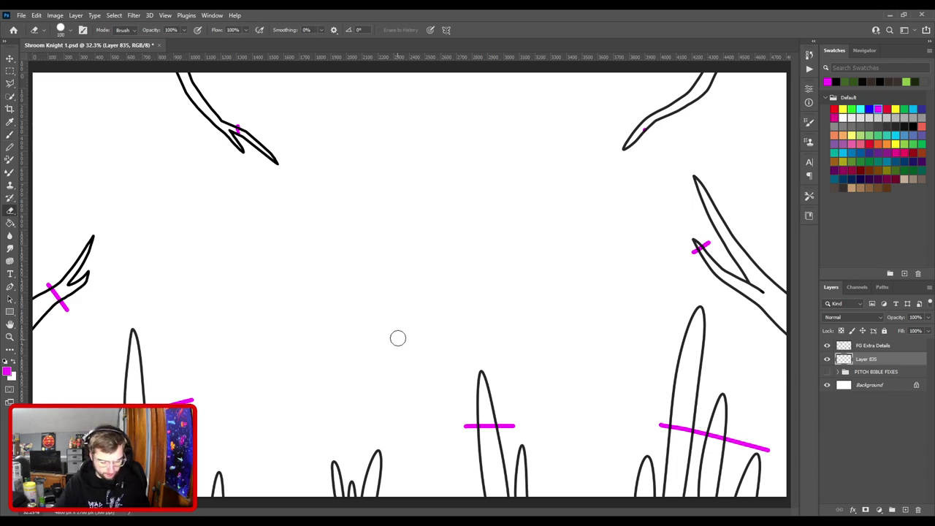
key(bracketright)
key(bracketright)
key(bracketright)
key(bracketright)
key(bracketright)
key(bracketright)
key(bracketright)
key(bracketright)
mouse_move(662, 171)
mouse_down()
mouse_move(696, 323)
mouse_move(682, 390)
mouse_move(728, 445)
mouse_move(261, 412)
mouse_move(57, 418)
mouse_move(62, 304)
mouse_move(91, 328)
mouse_move(236, 164)
mouse_up()
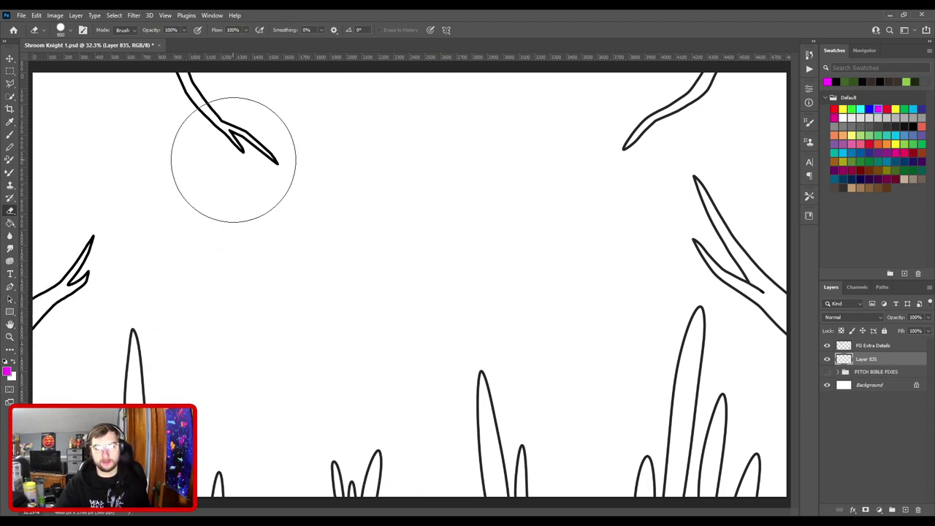
Undo the eraser strokes on Layer 835 and the earlier test marks.
key(ctrl+z)
key(ctrl+z)
key(ctrl+z)
key(ctrl+z)
key(ctrl+z)
key(ctrl+z)
key(ctrl+z)
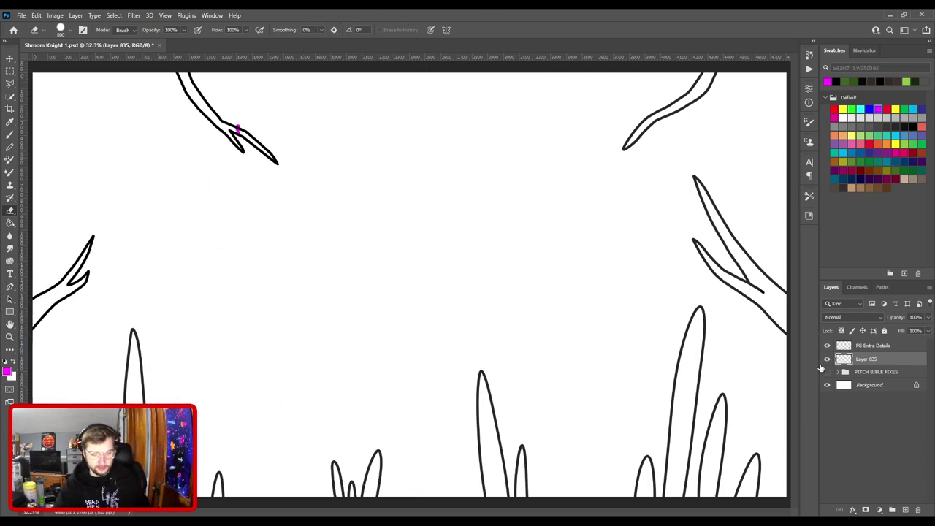
key(ctrl+z)
key(ctrl+z)
key(ctrl+z)
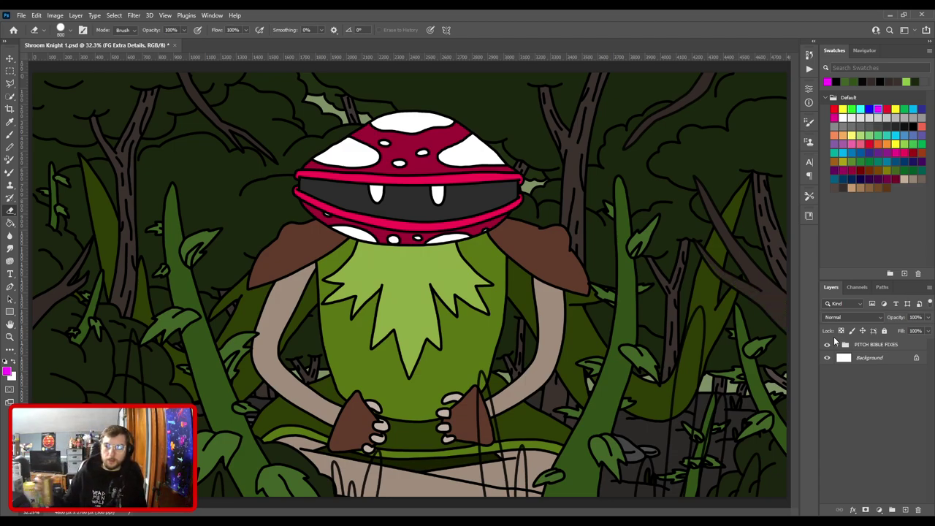
Undo the recent layer changes to bring FG Extra Details back above the PITCH BIBLE FIXES group.
key(alt+[)
key(alt+[)
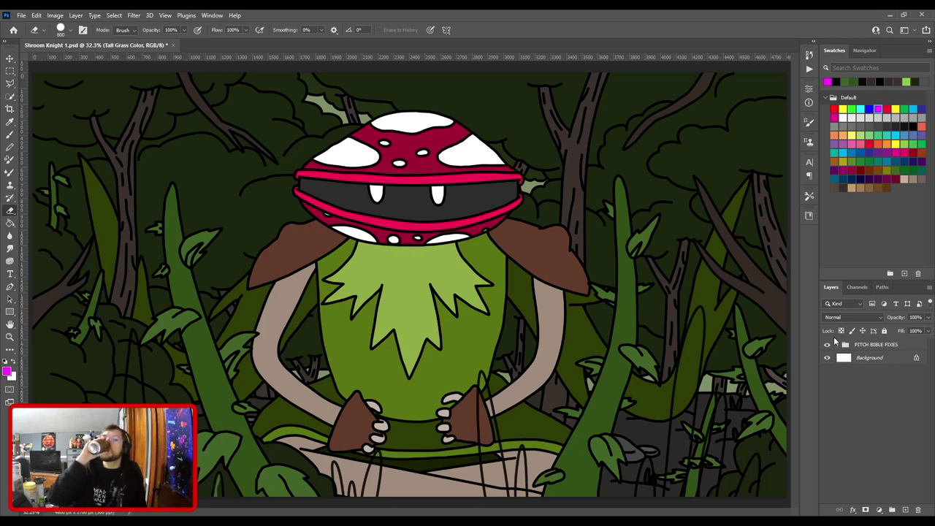
key(ctrl+z)
key(ctrl+z)
key(ctrl+z)
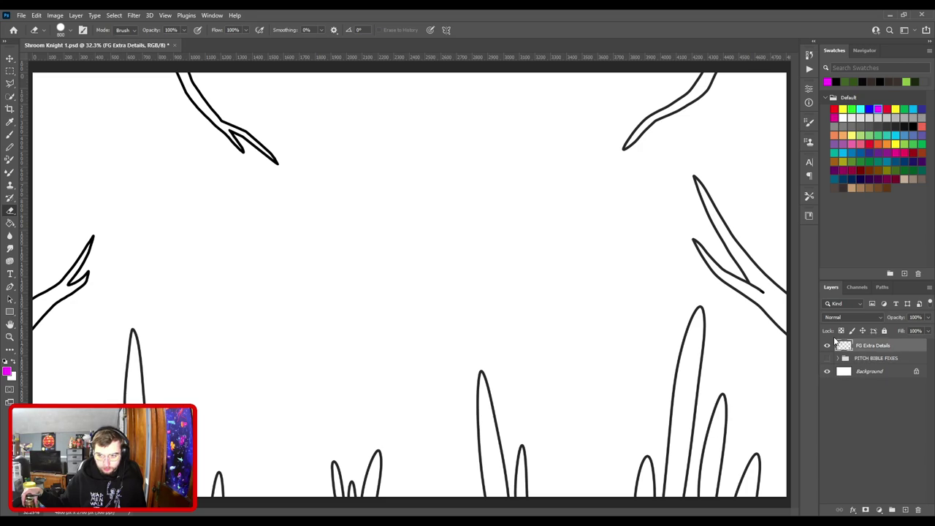
key(ctrl+z)
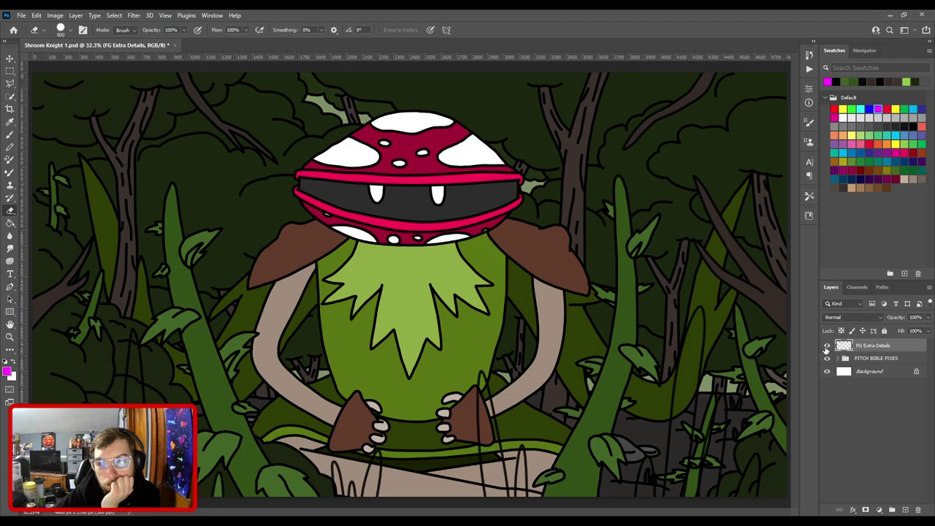
Start a Polygonal Lasso outline on FG Extra Details, running from the scene's lower-left edge up beside the tall left vine.
click(10, 58)
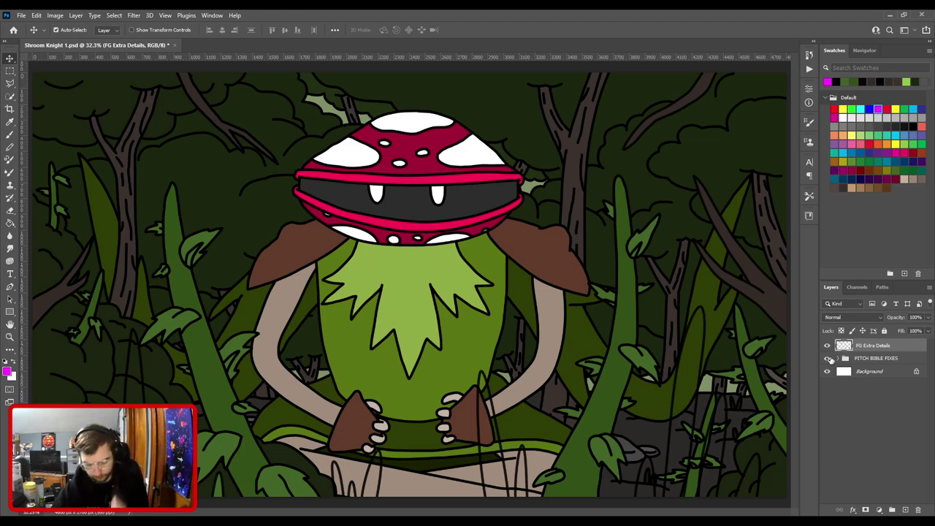
key(l)
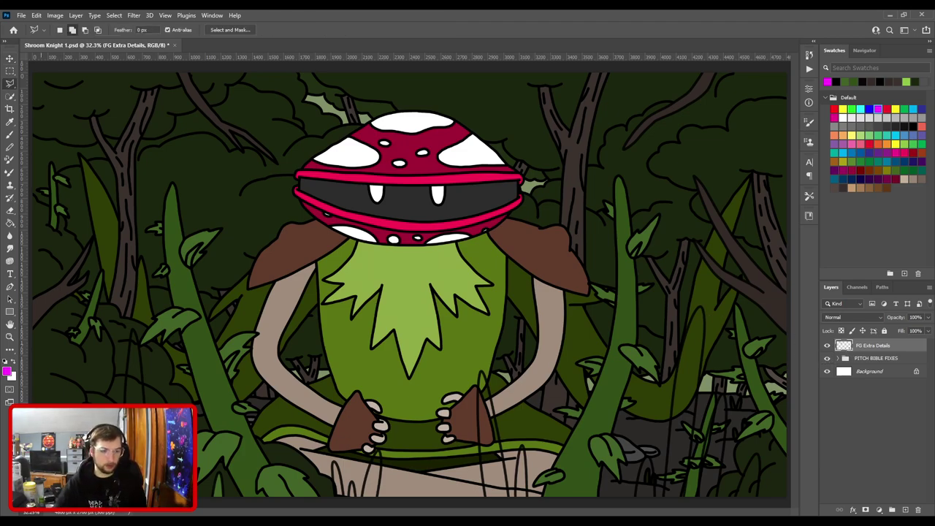
click(139, 276)
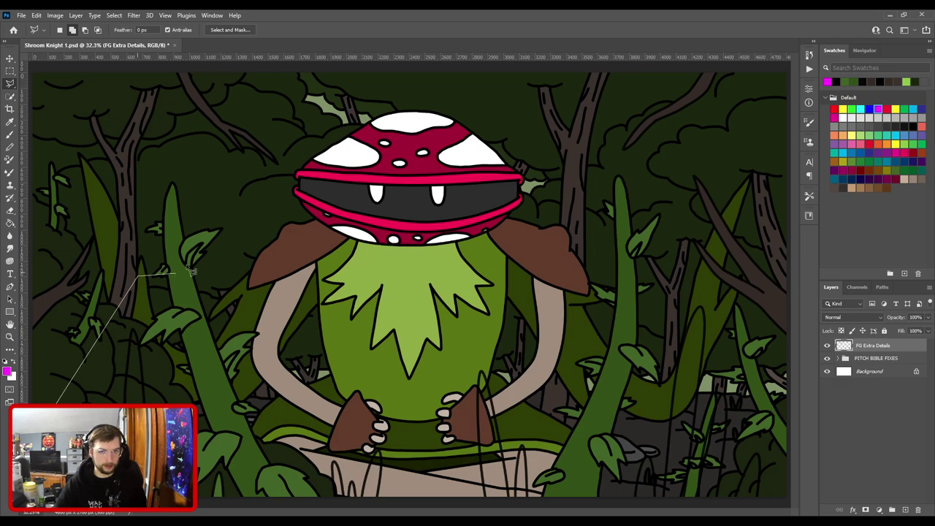
Examine the right-side branches up close, checking where their outlines overlap the background line art.
ctrl+click(482, 220)
ctrl+click(482, 221)
drag(594, 182, 262, 359)
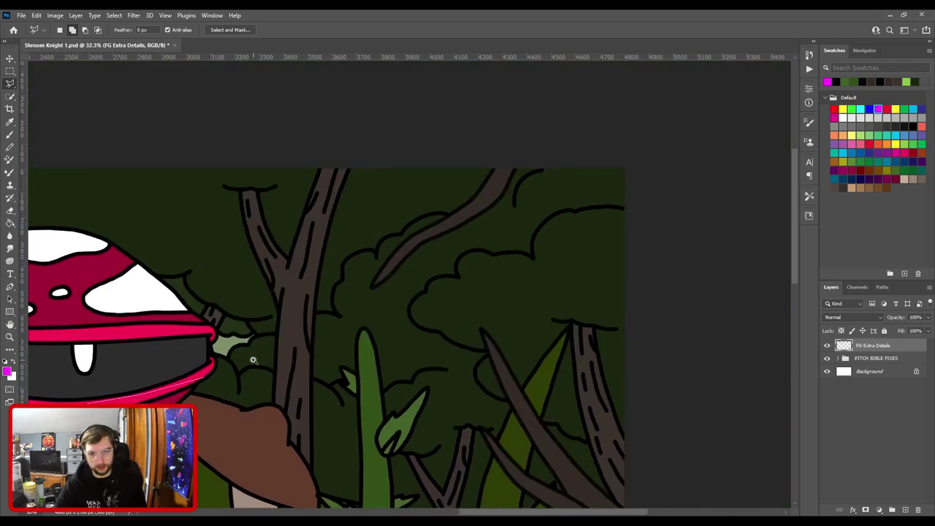
scroll(365, 334, up, 4)
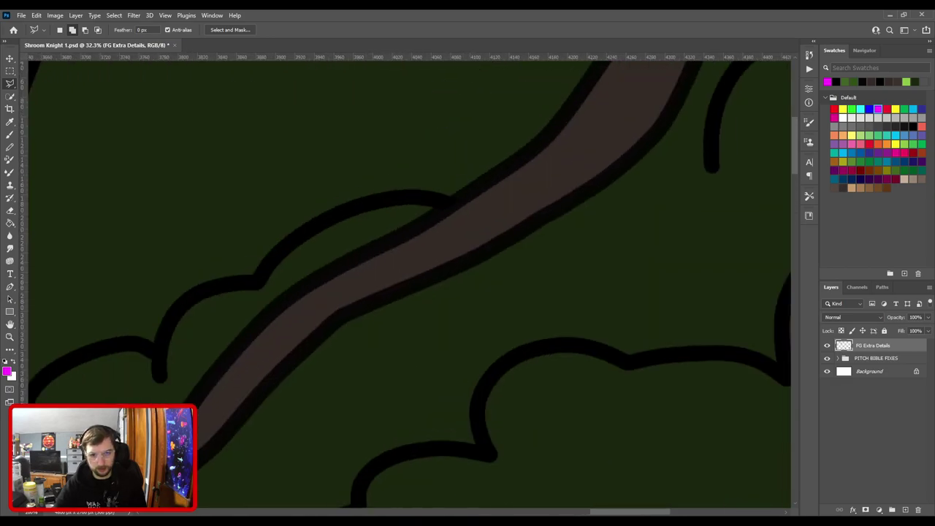
drag(398, 295, 315, 484)
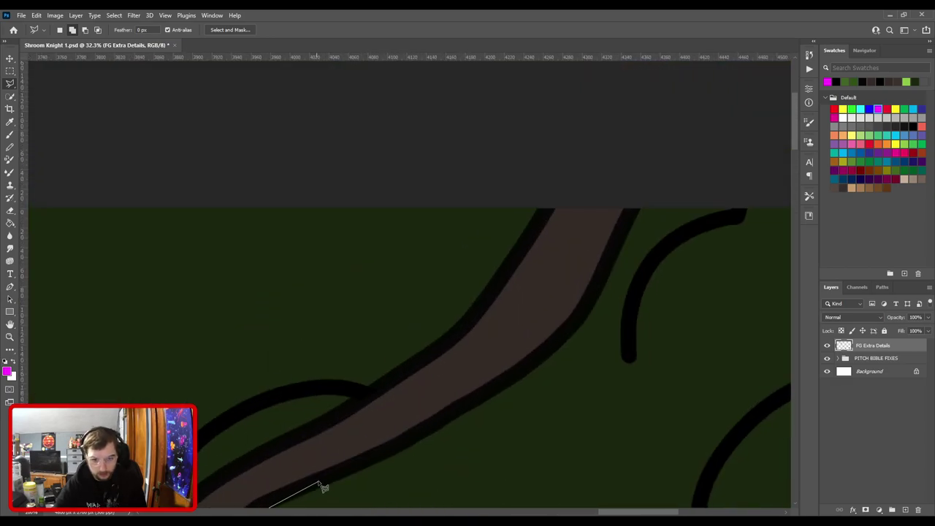
alt+click(326, 471)
drag(438, 472, 339, 130)
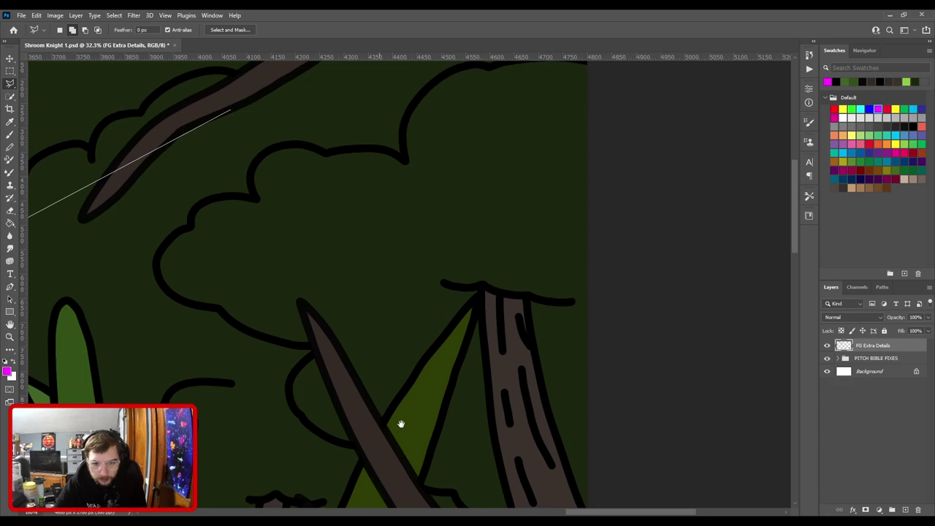
ctrl+click(427, 433)
drag(426, 441, 461, 312)
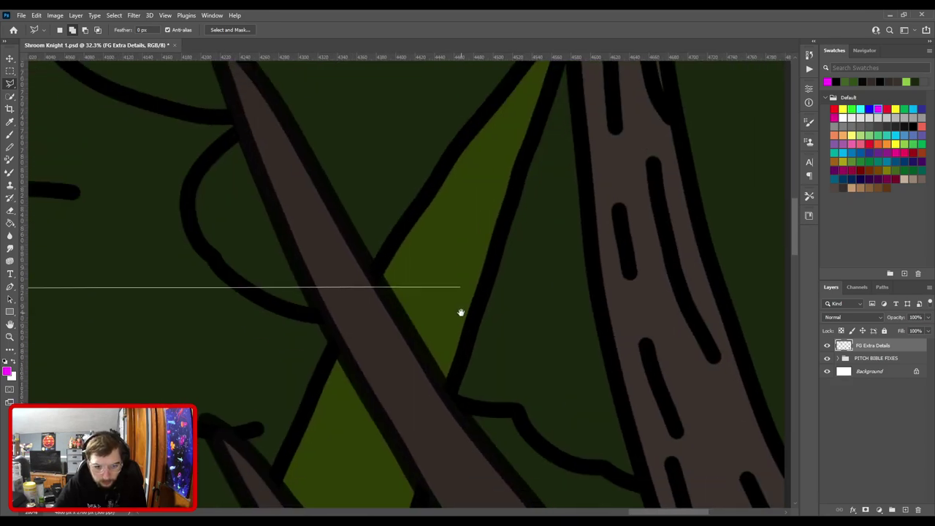
scroll(463, 317, up, 2)
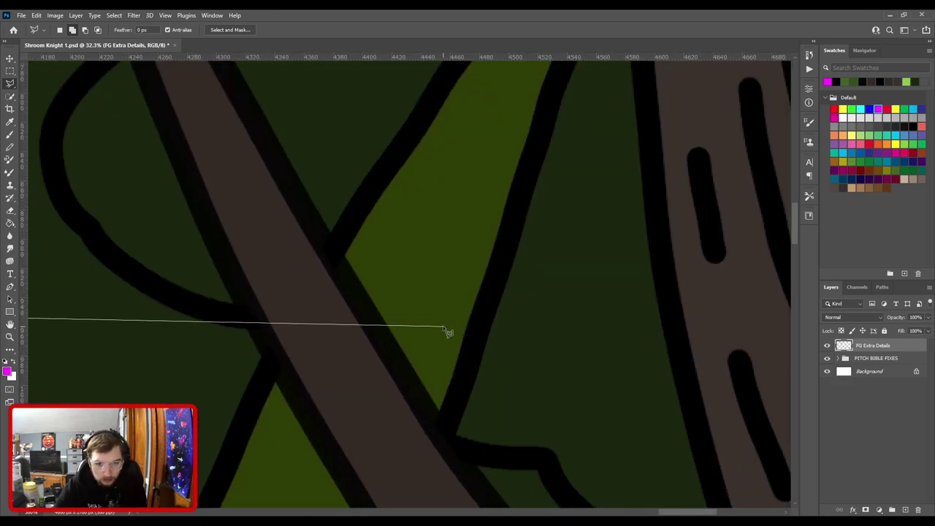
drag(435, 315, 338, 169)
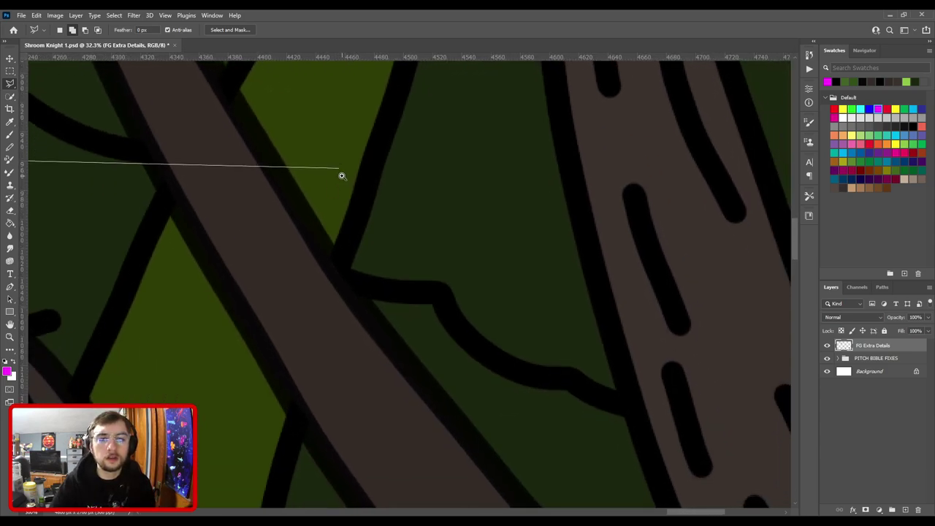
scroll(258, 330, down, 1)
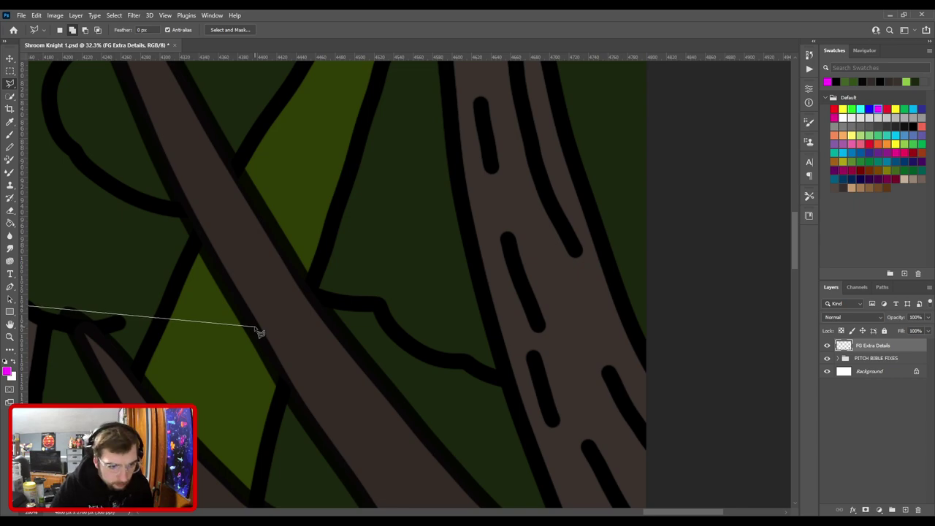
scroll(255, 331, up, 1)
mouse_move(189, 333)
mouse_down()
mouse_move(445, 211)
mouse_move(319, 405)
mouse_up()
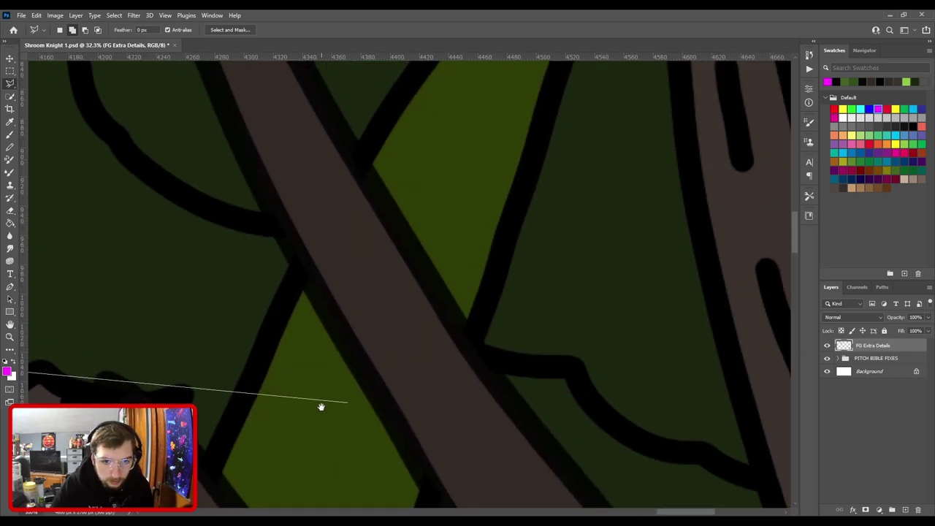
scroll(321, 406, down, 3)
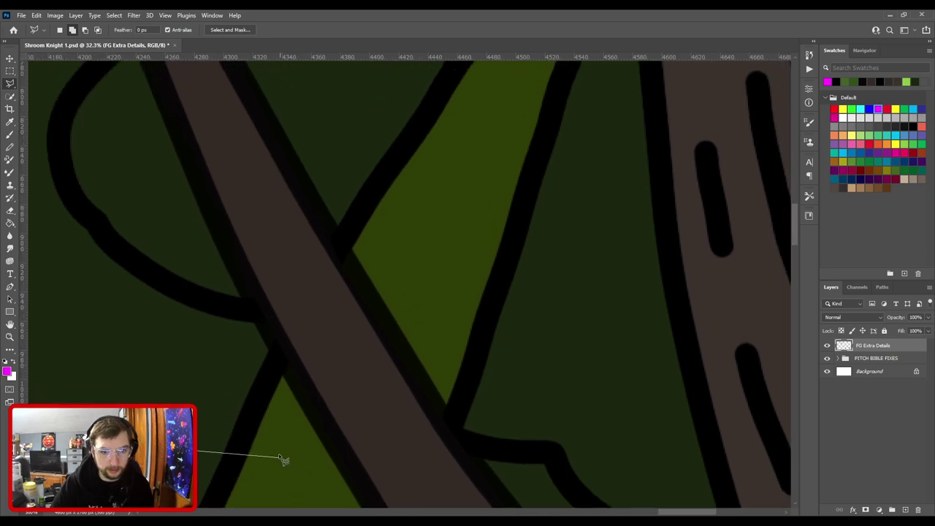
scroll(296, 355, down, 3)
drag(271, 109, 603, 497)
scroll(363, 341, up, 1)
scroll(329, 355, up, 1)
scroll(602, 497, up, 1)
scroll(578, 483, up, 1)
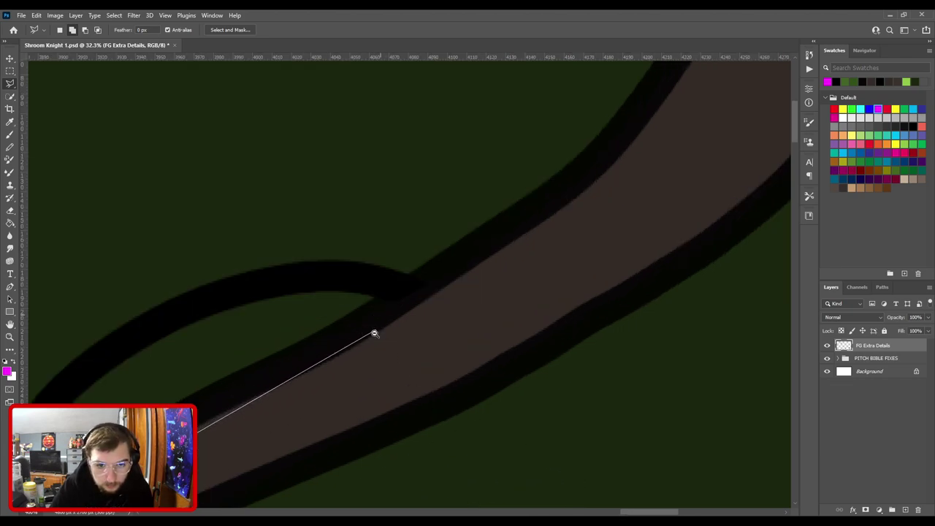
scroll(373, 334, down, 1)
scroll(372, 347, down, 6)
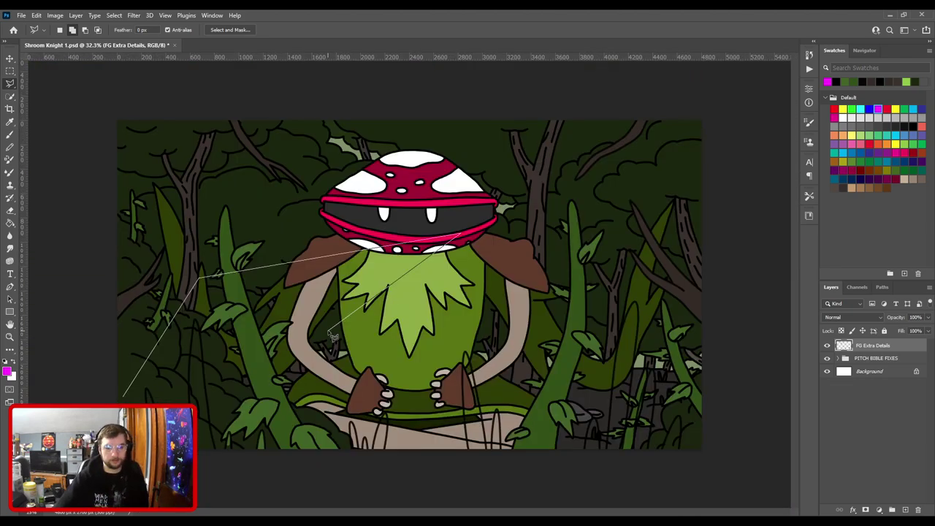
Complete the lasso selection around the right-side branches and bottom grass blades, and cut them from FG Extra Details to a new layer.
click(594, 86)
click(667, 89)
click(759, 154)
click(773, 457)
click(611, 488)
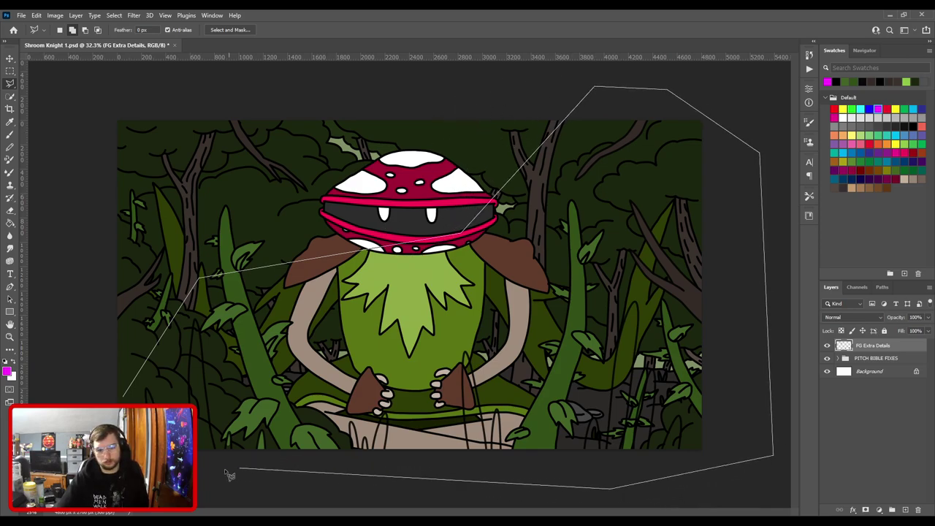
click(81, 466)
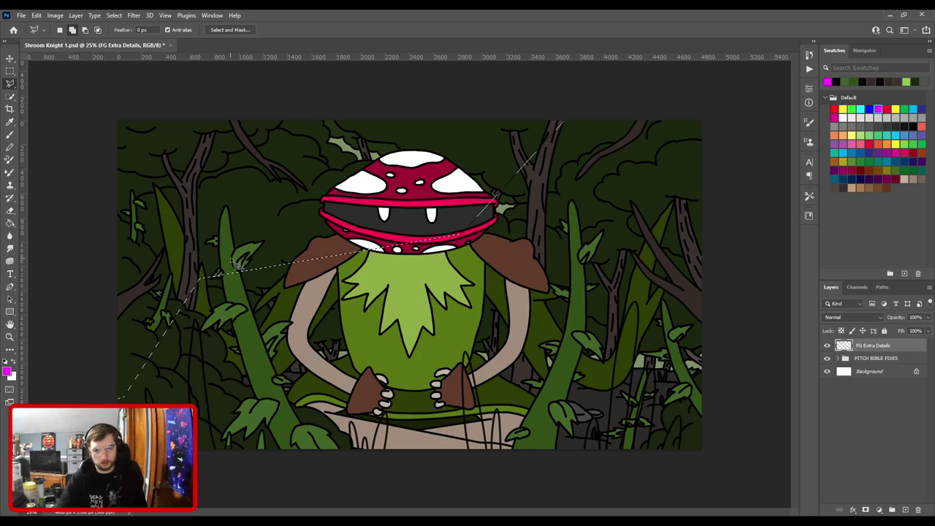
key(ctrl+j)
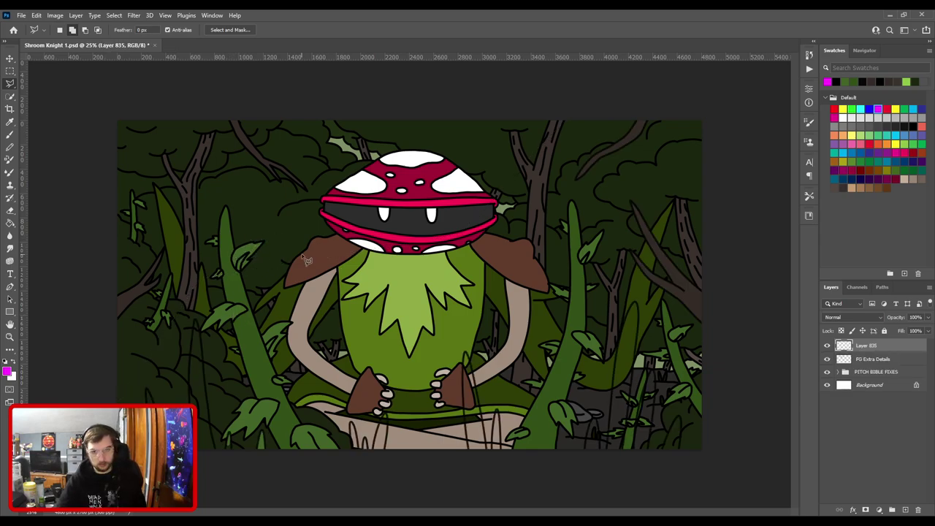
Hide the PITCH BIBLE FIXES group and move Layer 835 below FG Extra Details.
click(827, 372)
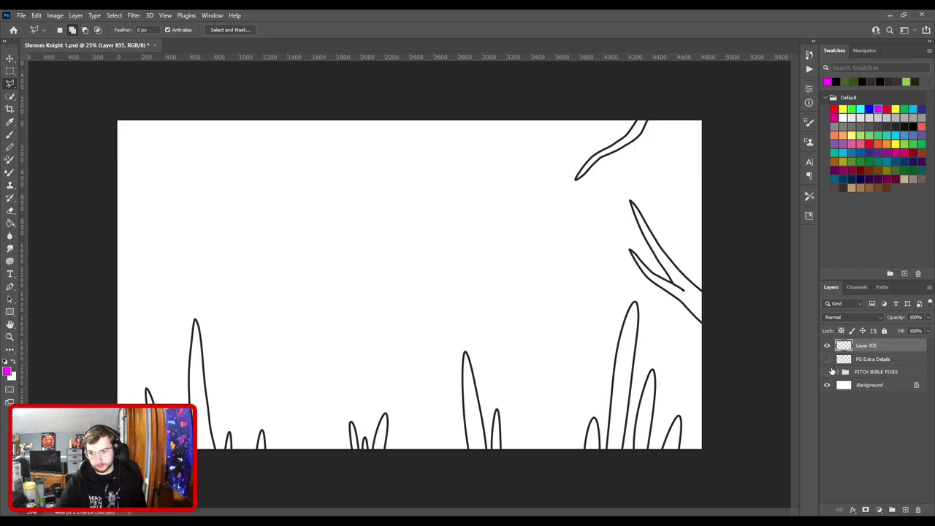
key(ctrl+plus)
key(ctrl+plus)
drag(621, 167, 323, 346)
key(ctrl+plus)
key(ctrl+plus)
key(ctrl+plus)
mouse_move(559, 266)
mouse_down()
mouse_move(444, 343)
mouse_move(473, 312)
mouse_move(461, 243)
mouse_up()
key(ctrl+plus)
key(b)
key(ctrl+z)
click(880, 371)
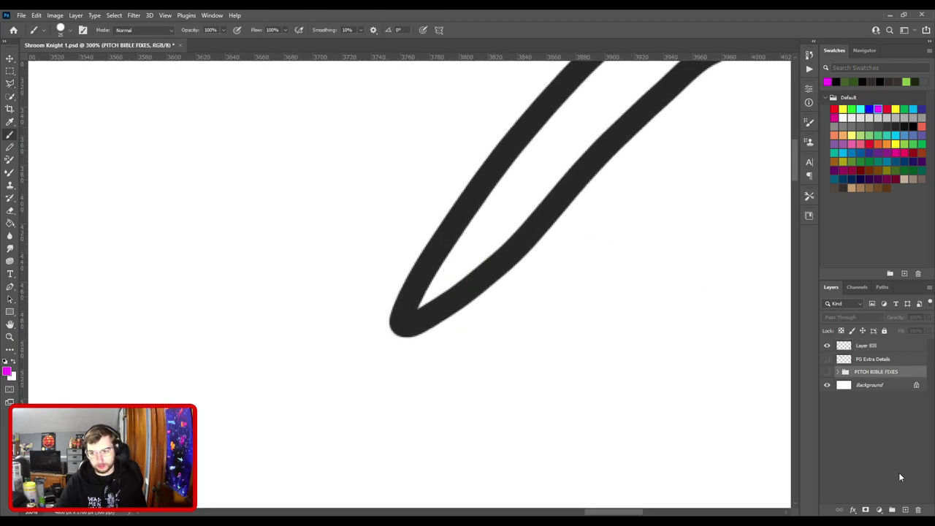
drag(861, 345, 865, 362)
Paint a magenta test stroke across the upper-right branch tip on Layer 835 and toggle both line-art layers to compare.
drag(600, 320, 429, 192)
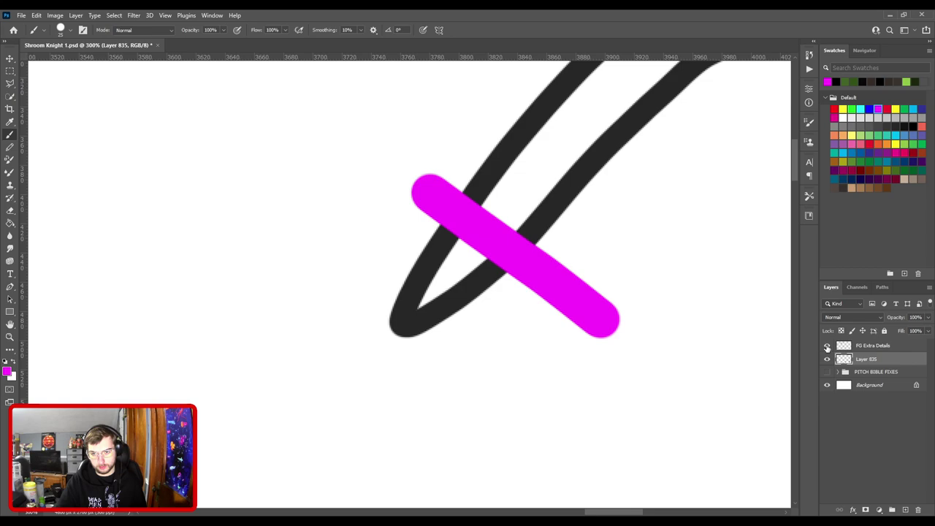
click(827, 363)
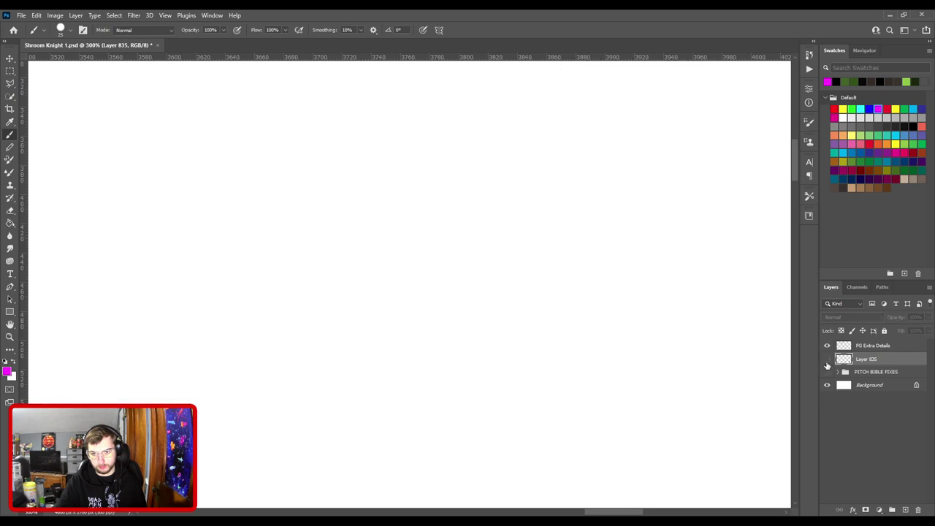
click(827, 359)
click(826, 344)
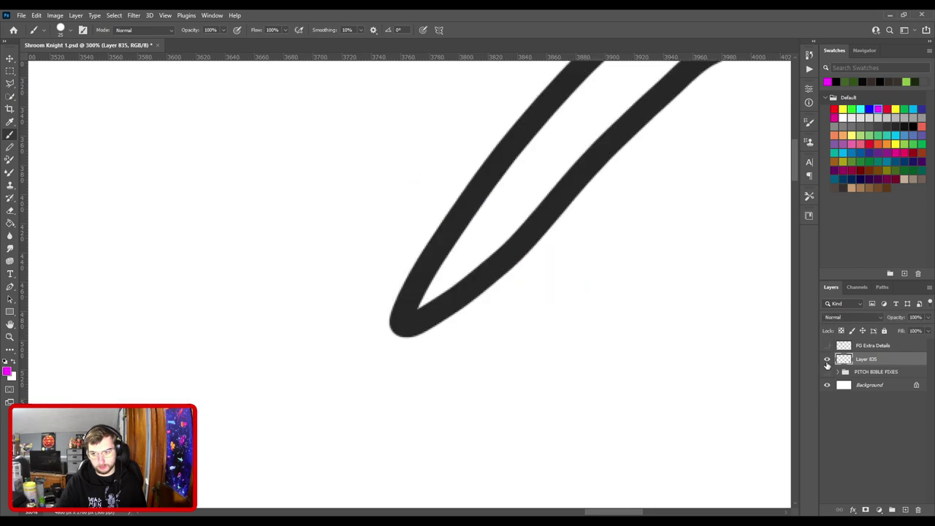
Undo the magenta test strokes on Layer 835.
key(ctrl+z)
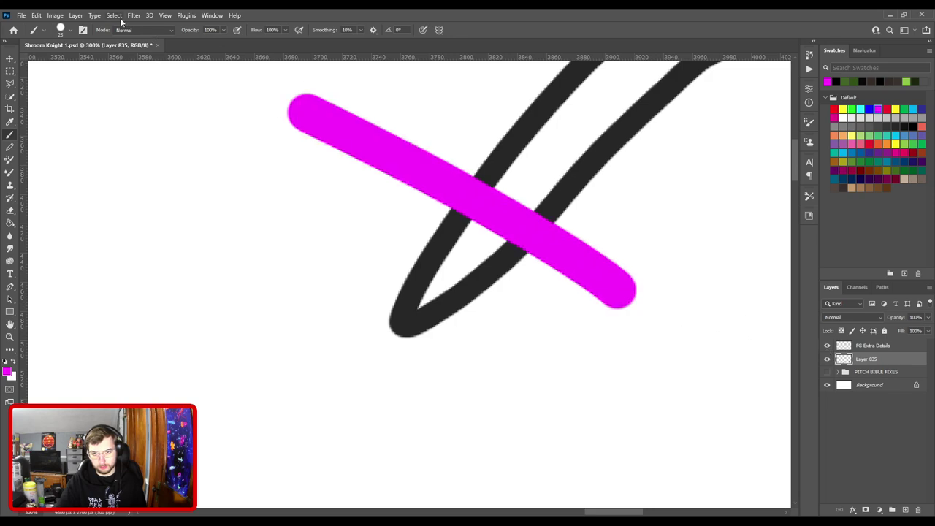
key(ctrl+z)
key(ctrl+z)
key(ctrl+z)
key(ctrl+z)
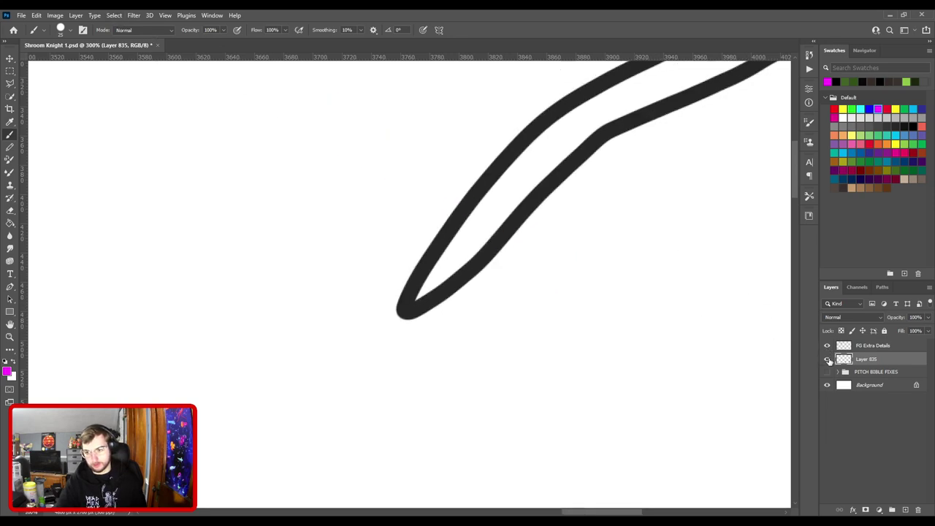
Toggle FG Extra Details and Layer 835 one at a time to compare which line art each holds.
key(ctrl+0)
click(827, 346)
click(827, 345)
click(827, 358)
click(827, 360)
Add a new layer beneath Layer 835 and paint a long magenta test line across the upper-right branch.
click(904, 509)
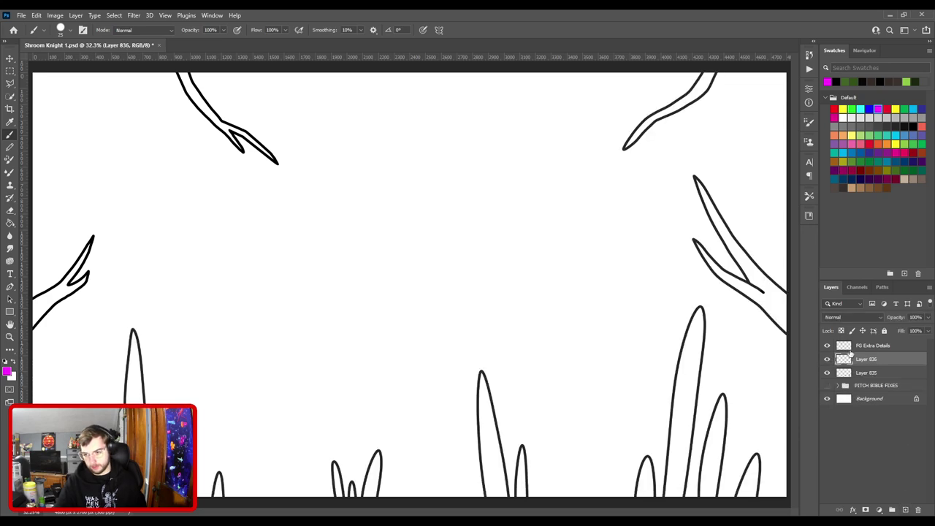
drag(862, 358, 863, 378)
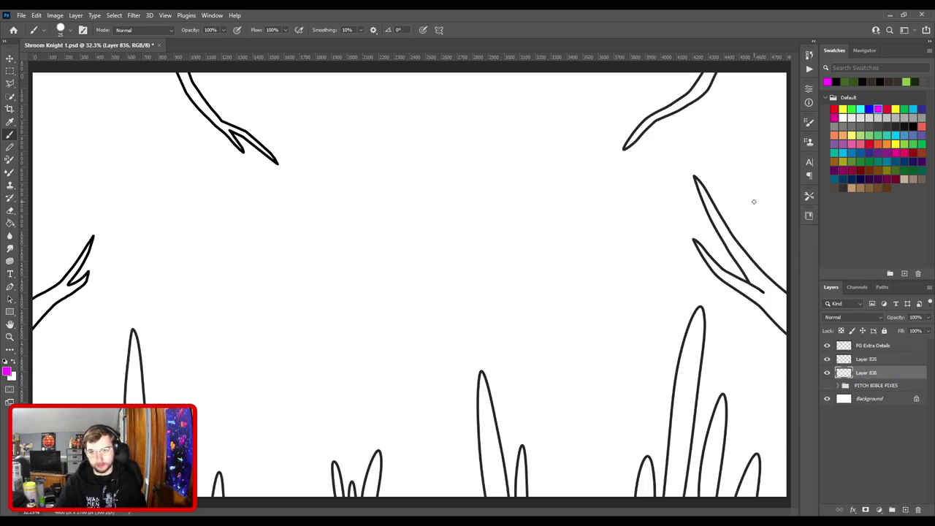
drag(722, 168, 581, 56)
Inspect the branch outlines up close where they cross the magenta test line to judge their transparency.
key(ctrl+plus)
mouse_move(619, 203)
mouse_down()
mouse_move(560, 250)
mouse_move(451, 382)
mouse_up()
key(ctrl+plus)
key(ctrl+plus)
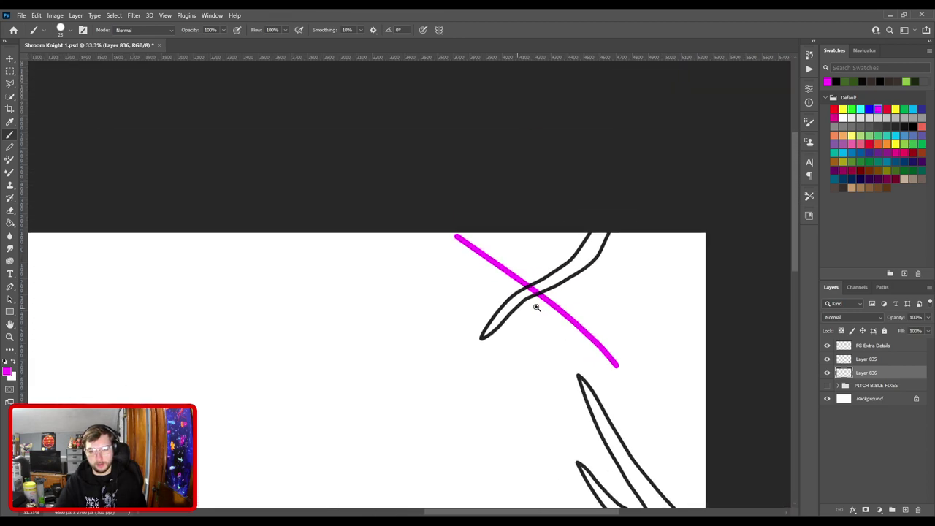
drag(622, 313, 442, 317)
scroll(442, 318, up, 4)
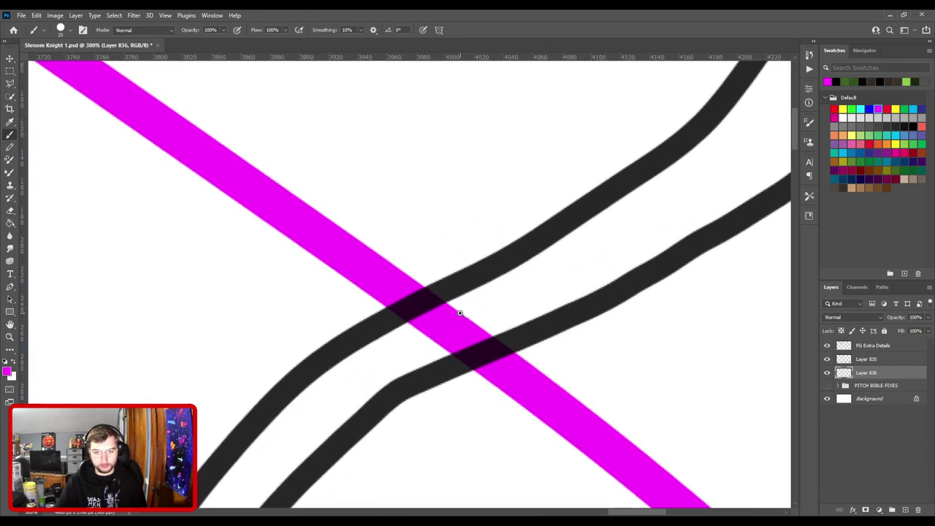
scroll(449, 316, down, 4)
Erase the magenta test line from Layer 836 with the Eraser enlarged to 1000 px.
key(e)
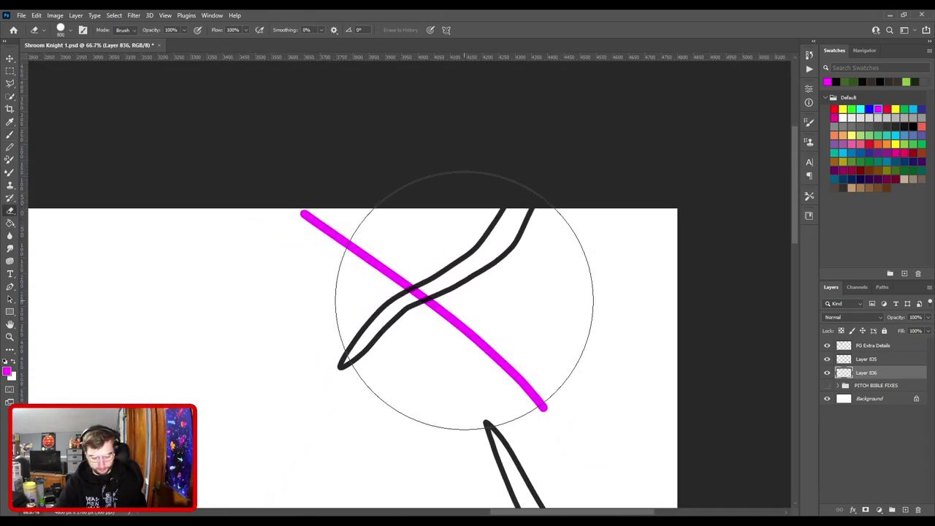
drag(292, 229, 667, 454)
scroll(492, 326, down, 3)
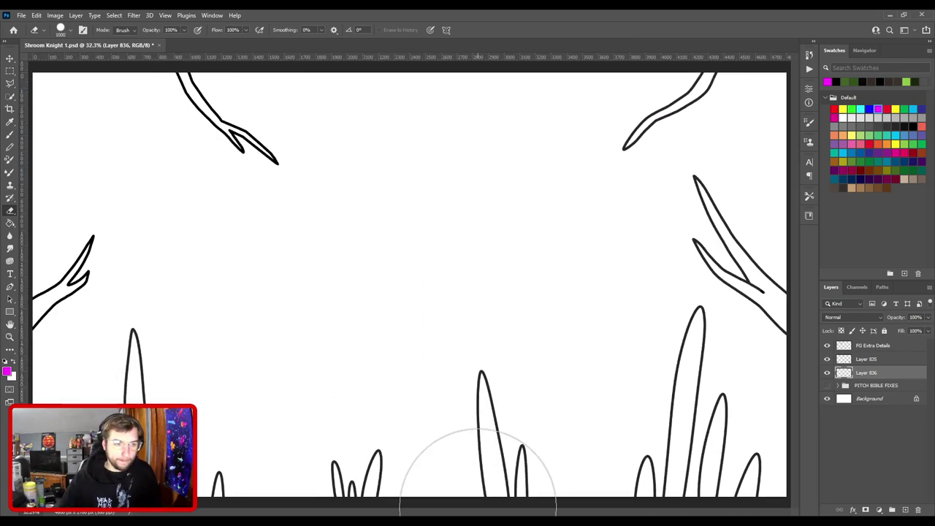
scroll(143, 400, down, 3)
Check Layer 835's content by toggling it off and on, and hide the FG Extra Details layer.
click(826, 358)
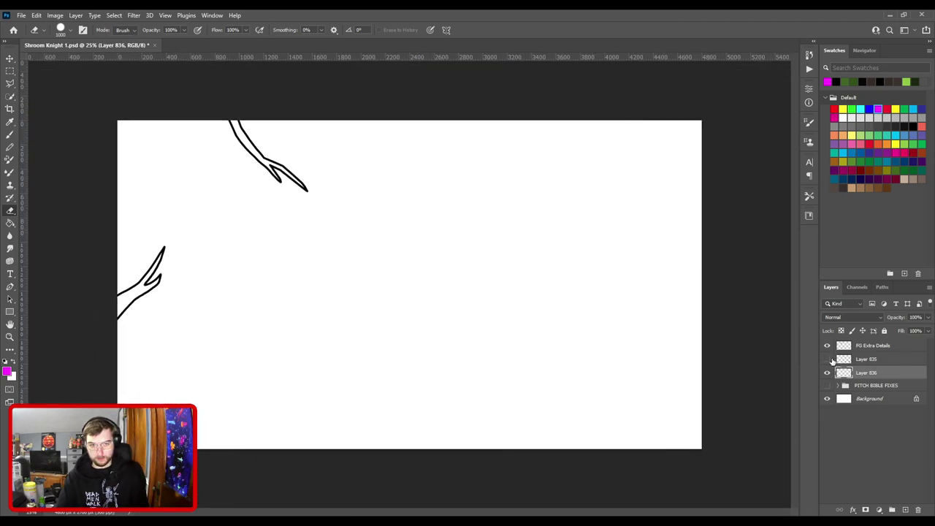
click(827, 359)
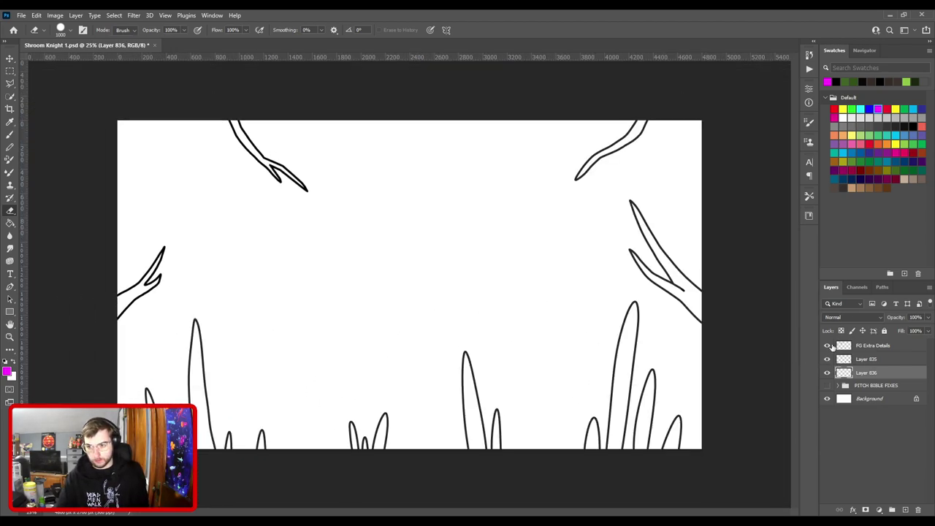
click(827, 346)
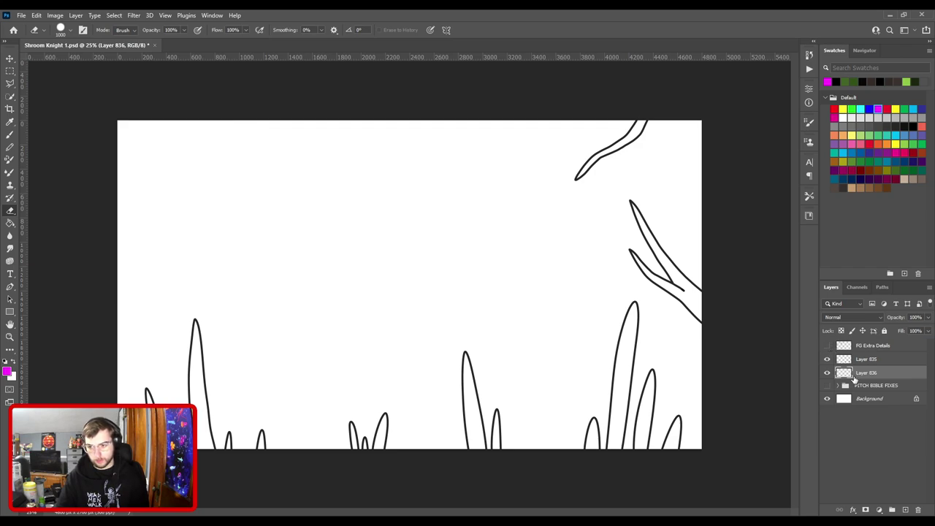
Delete the empty Layer 836 and make Layer 835 the active layer.
click(827, 374)
key(Delete)
click(855, 359)
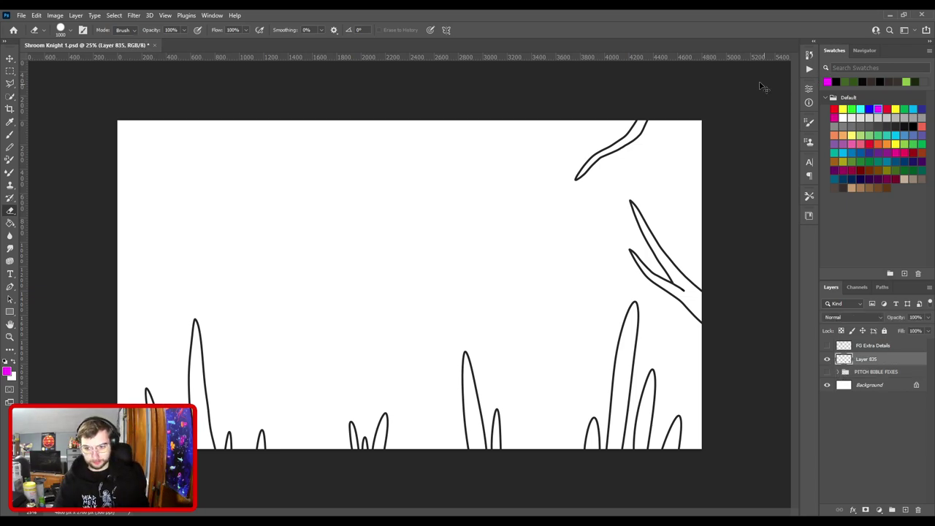
Inspect the grass and branch outlines on Layer 835 up close against the white background.
key(ctrl+plus)
key(ctrl+plus)
drag(605, 308, 160, 328)
key(ctrl+plus)
key(ctrl+plus)
key(ctrl+plus)
key(ctrl+plus)
key(ctrl+plus)
drag(255, 348, 452, 301)
key(ctrl+0)
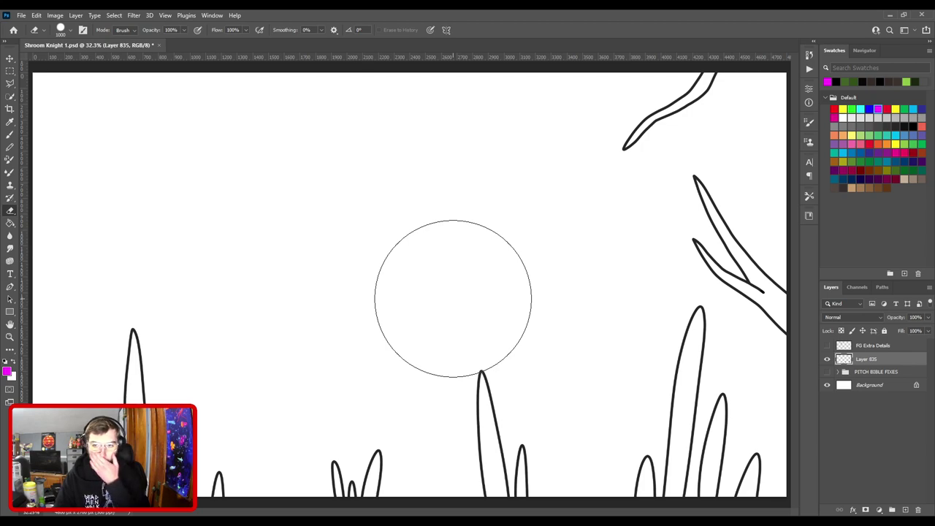
Select the whole canvas and nudge Layer 835 up and back down so the selection hugs its outlines.
key(ctrl+a)
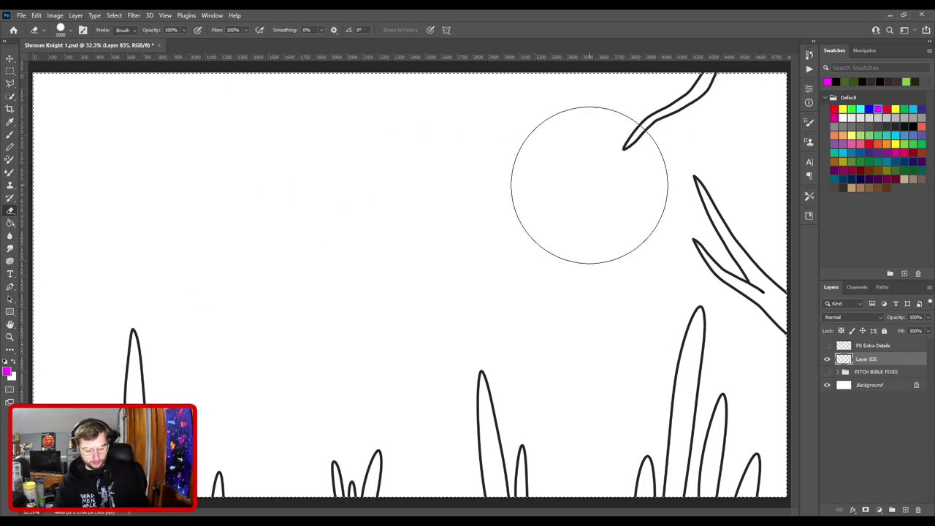
key(v)
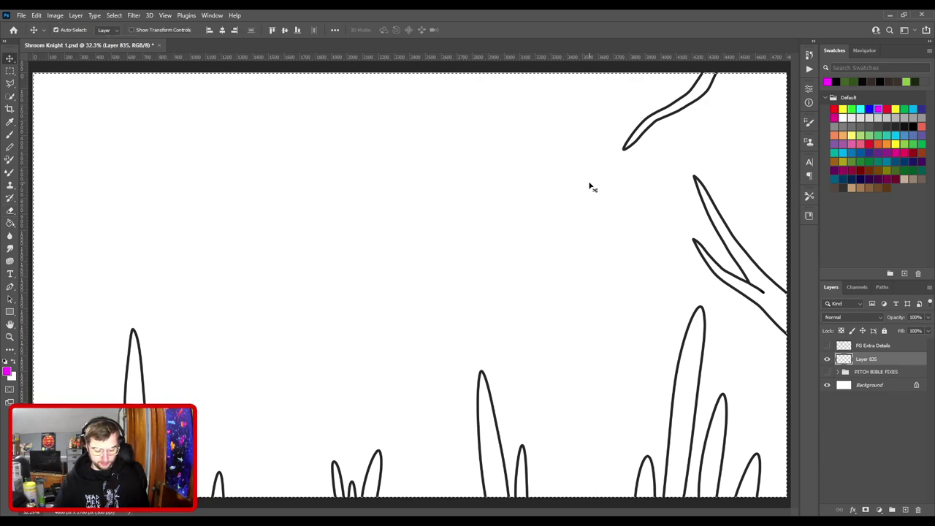
key(Up)
key(Down)
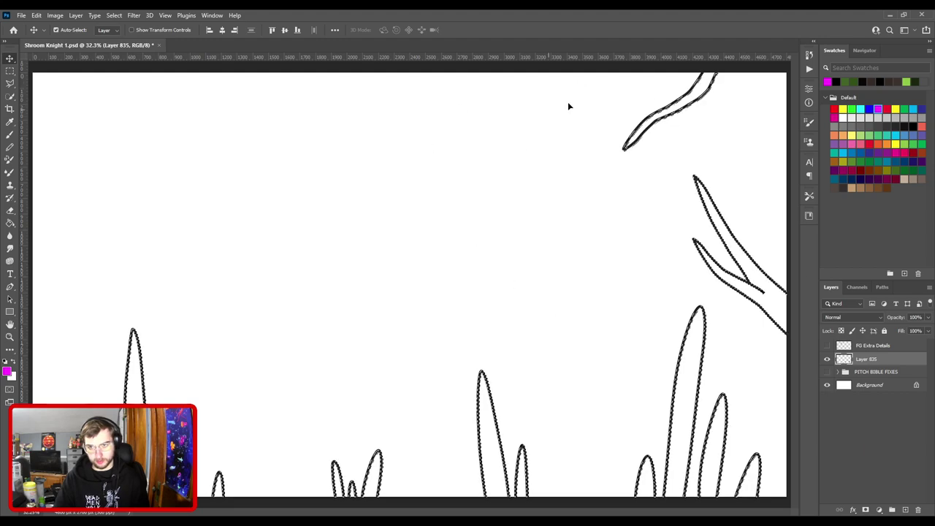
Paint the selected outlines on Layer 835 solid black with a 1000 px brush and clear the selection.
click(913, 126)
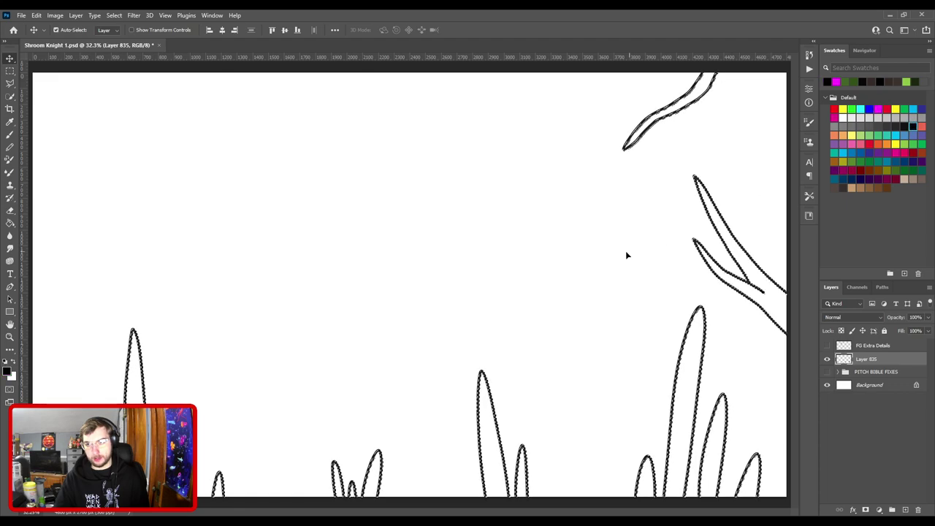
key(b)
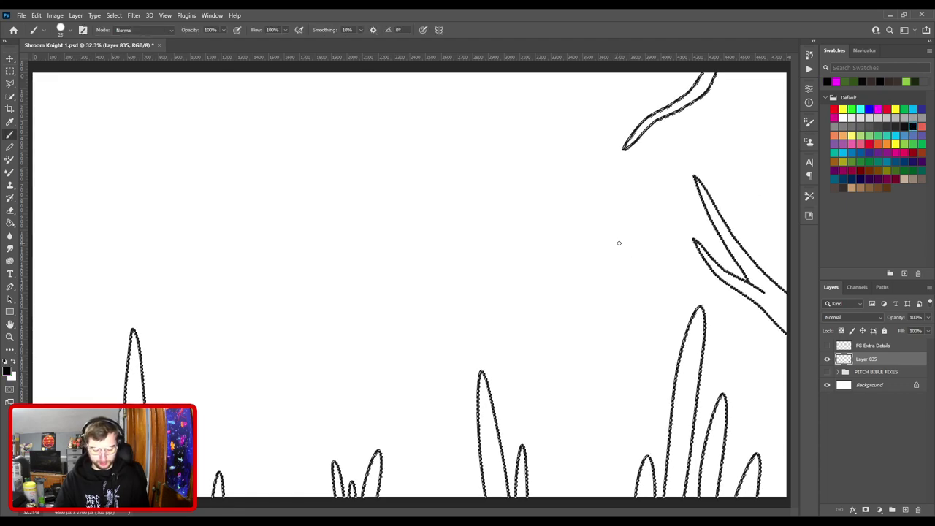
key(ctrl+minus)
key(bracketright)
key(bracketright)
key(bracketright)
key(bracketright)
key(bracketright)
key(bracketright)
key(bracketright)
key(bracketright)
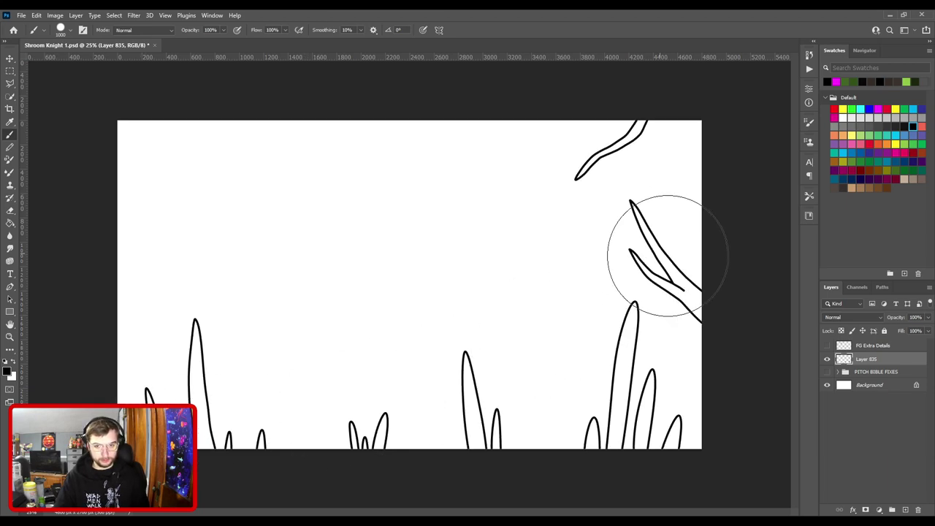
Add a new layer above the PITCH BIBLE FIXES group and paint a magenta test patch behind the right-hand branches and grass.
click(887, 371)
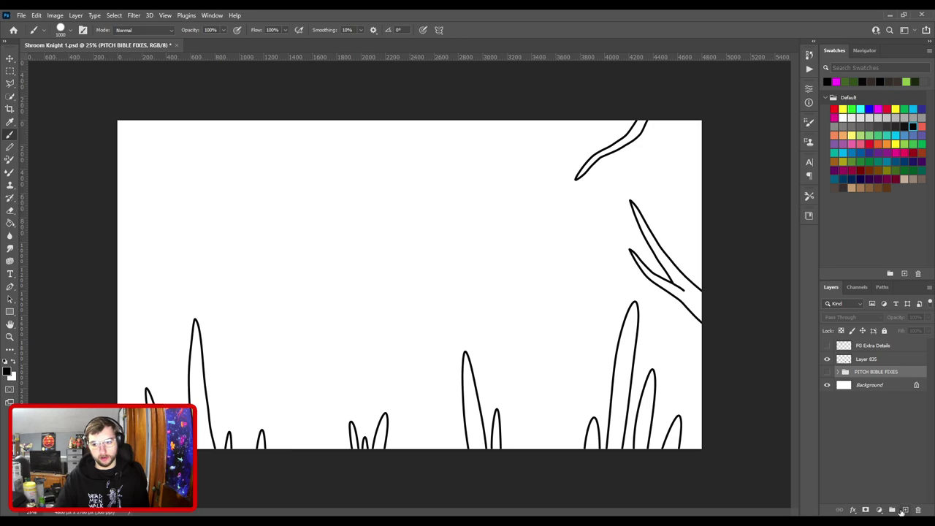
click(904, 510)
click(877, 108)
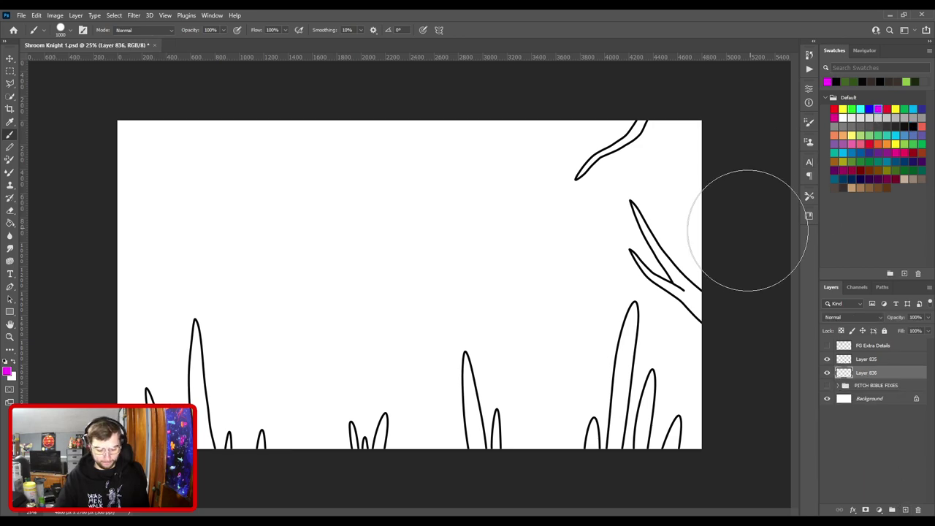
drag(643, 271, 647, 308)
Inspect the opacity of the black outlines against the magenta patch up close and delete the test layer.
mouse_move(603, 401)
mouse_down()
mouse_move(608, 390)
mouse_move(265, 142)
mouse_up()
key(ctrl+plus)
key(ctrl+plus)
key(ctrl+plus)
key(ctrl+plus)
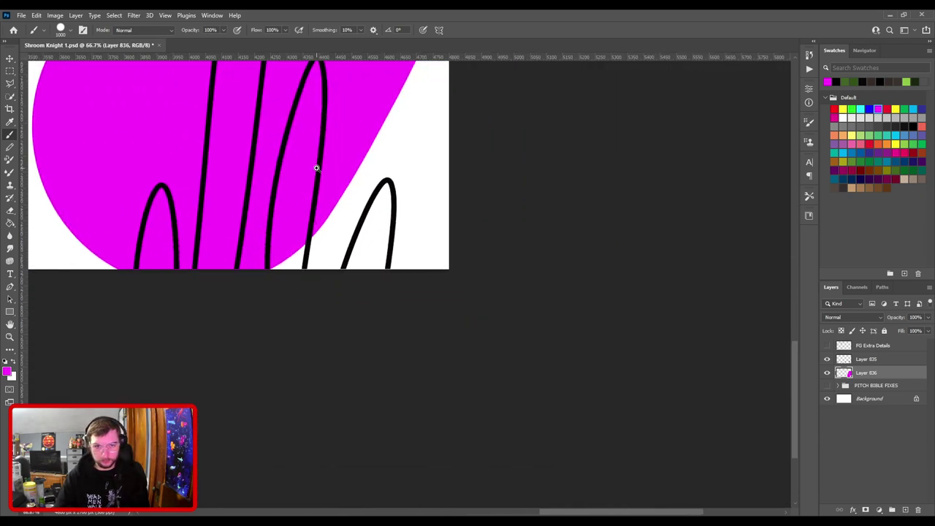
drag(323, 174, 457, 267)
scroll(457, 266, up, 3)
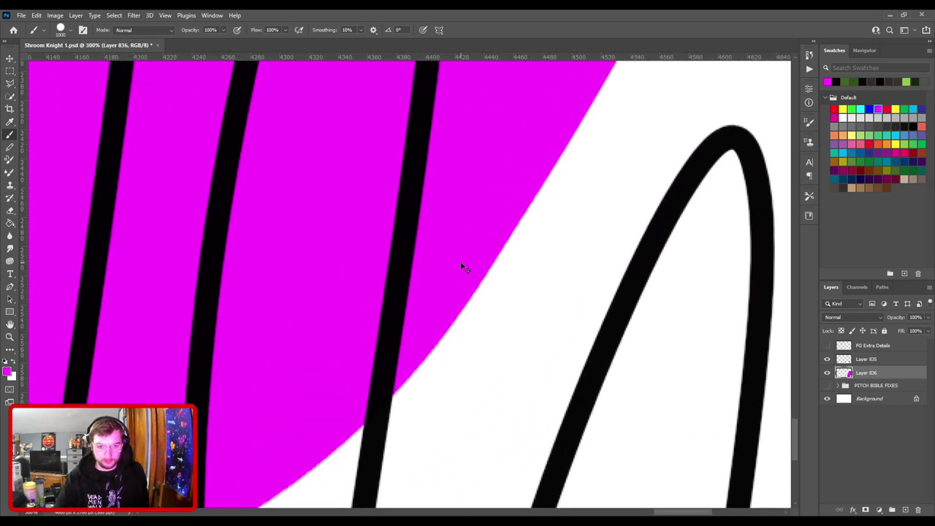
scroll(460, 262, down, 2)
scroll(461, 267, down, 5)
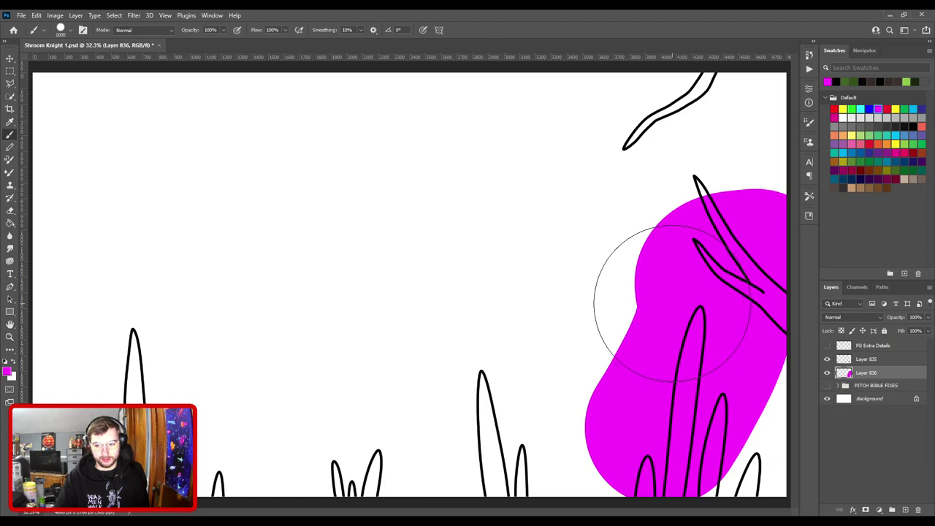
key(Delete)
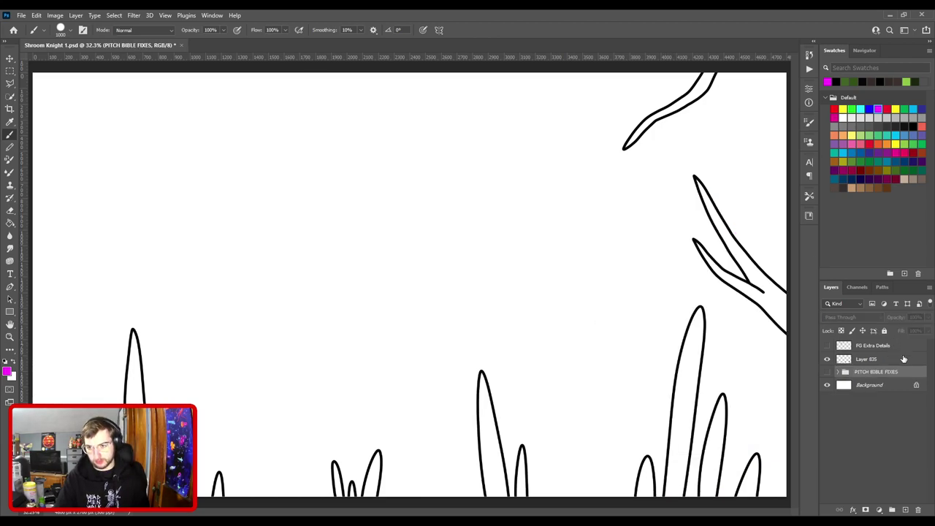
Toggle Layer 835 off and on as a check, show the FG Extra Details layer and merge it down into Layer 835.
click(865, 358)
click(827, 360)
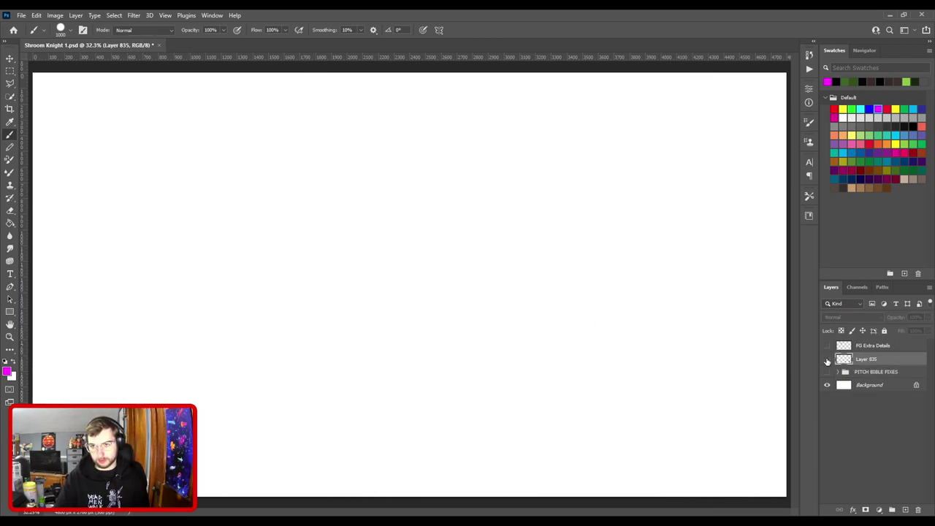
click(827, 359)
click(827, 345)
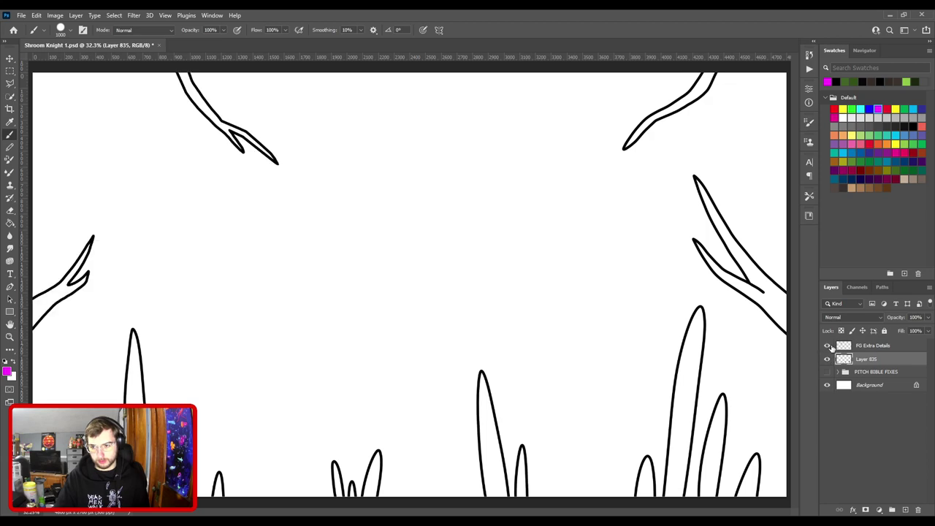
click(870, 346)
key(ctrl+e)
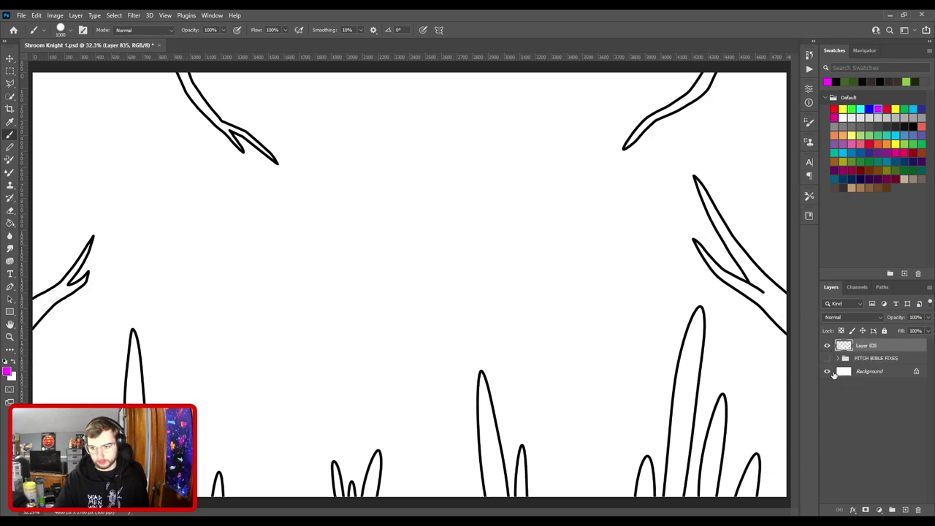
Show the PITCH BIBLE FIXES group and make the Tall Grass Color layer active from the small grass blades near the canvas's lower left.
click(828, 359)
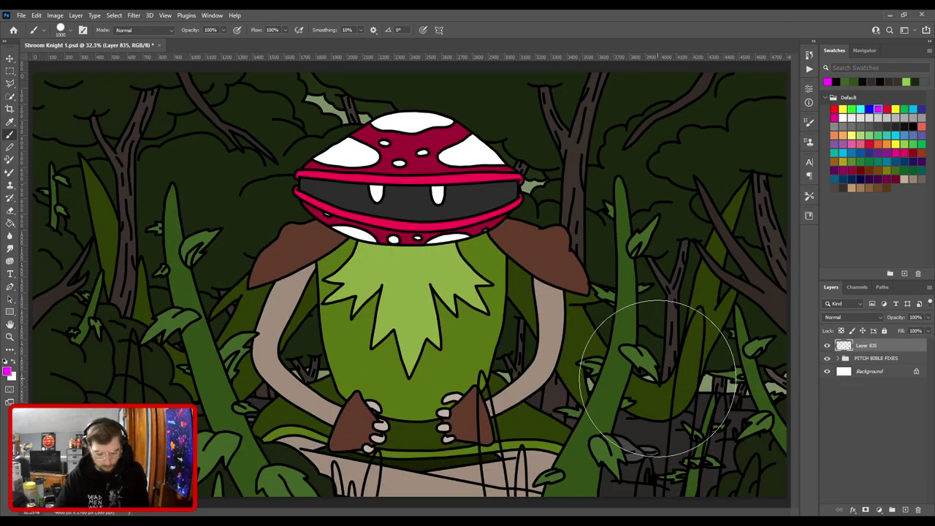
key(v)
key(ctrl+plus)
drag(313, 419, 522, 282)
key(ctrl+plus)
key(ctrl+plus)
drag(475, 375, 493, 230)
scroll(493, 230, up, 8)
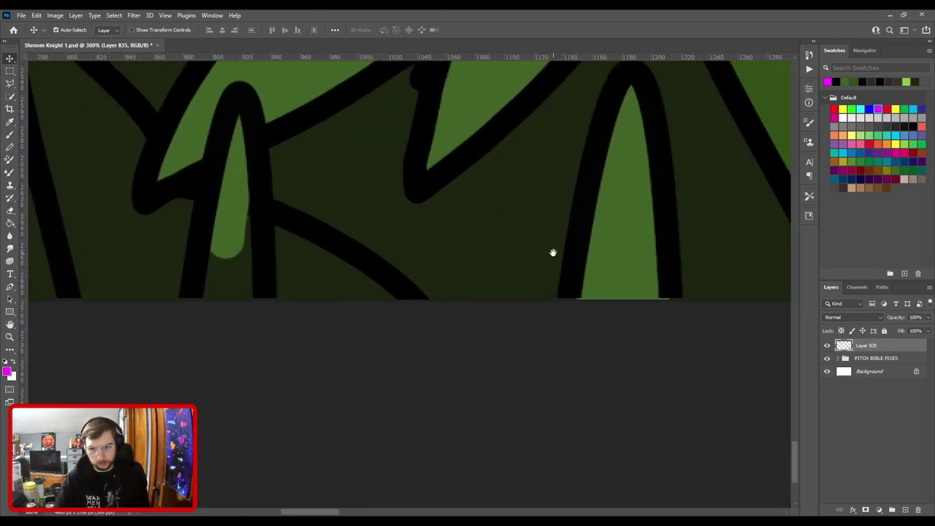
scroll(548, 240, down, 2)
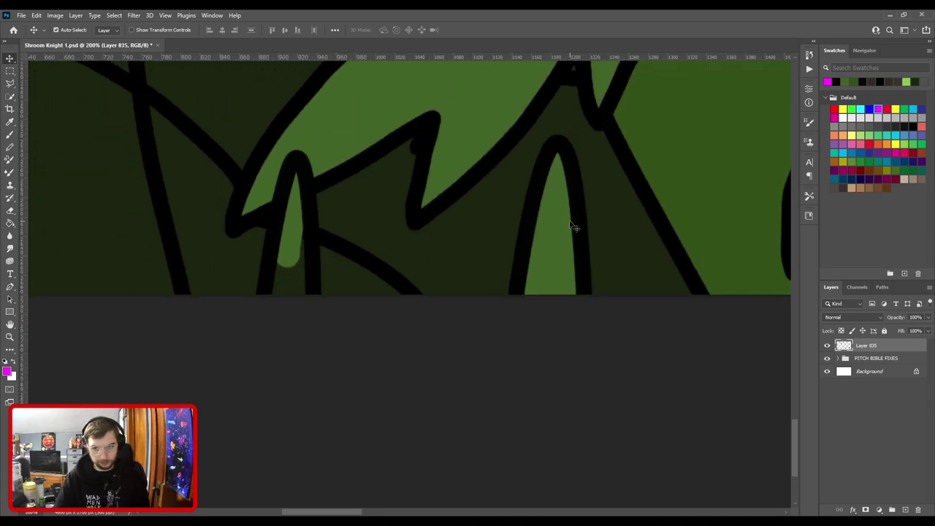
click(558, 244)
Reduce the brush to 25 px and finish filling the small, partly coloured grass blade with the grass green.
key(b)
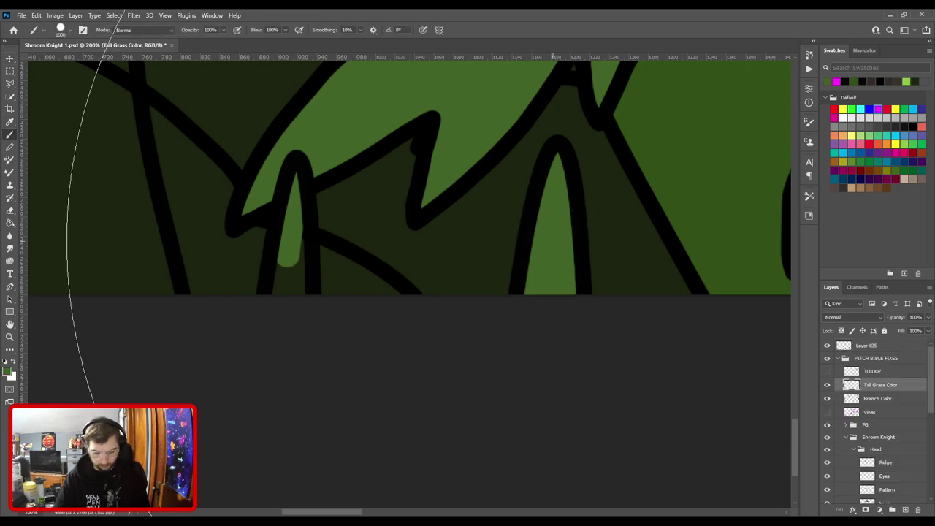
key(bracketleft)
key(bracketleft)
key(bracketleft)
key(bracketleft)
key(bracketleft)
key(bracketleft)
key(bracketleft)
key(bracketleft)
key(bracketleft)
key(bracketleft)
key(bracketleft)
key(bracketleft)
key(bracketleft)
key(bracketleft)
key(bracketleft)
key(bracketleft)
key(bracketleft)
key(bracketleft)
key(bracketleft)
key(bracketleft)
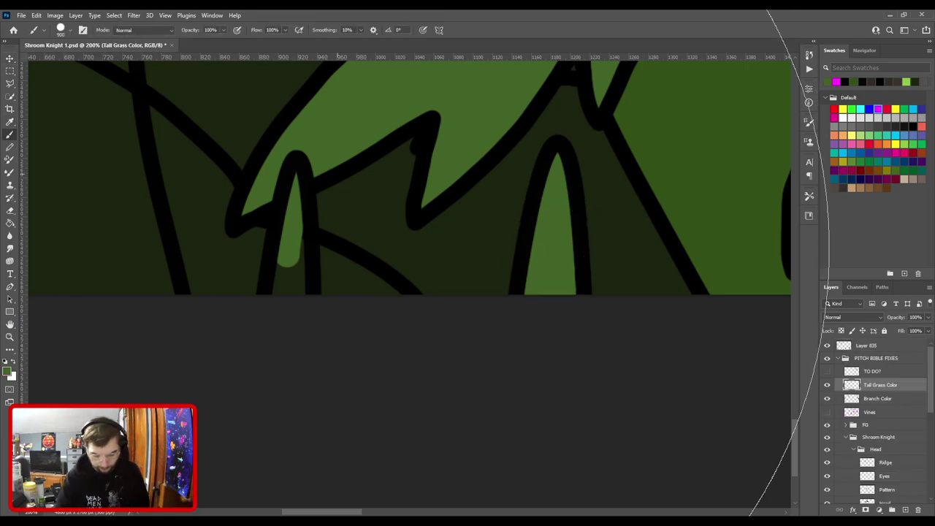
mouse_move(298, 242)
mouse_down()
mouse_move(295, 176)
mouse_move(283, 286)
mouse_move(303, 271)
mouse_move(522, 319)
mouse_up()
Enlarge the brush to 45 px and paint green along the inner right edge of the tall left-hand grass blade up to its tip.
key(ctrl+minus)
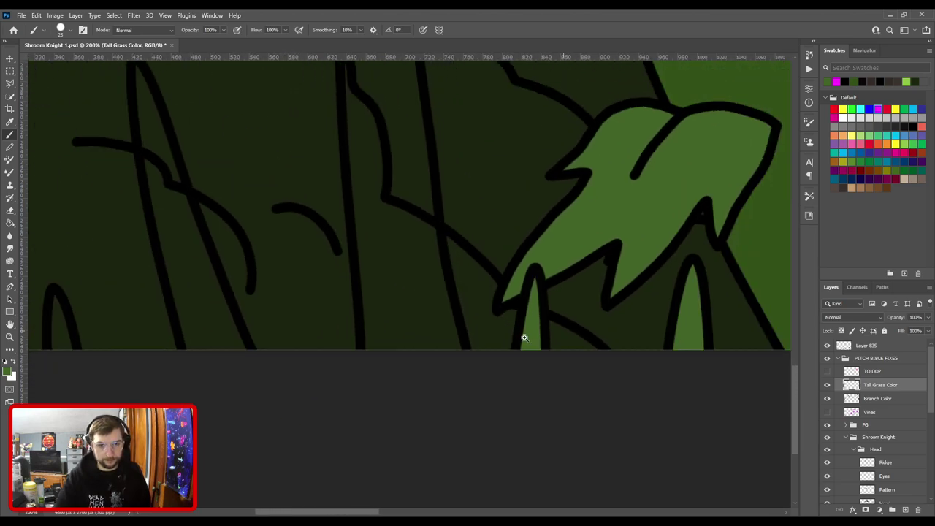
key(bracketright)
click(445, 338)
drag(415, 238, 447, 343)
shift+click(459, 363)
drag(448, 256, 448, 257)
shift+click(433, 168)
drag(436, 180, 444, 360)
shift+click(436, 263)
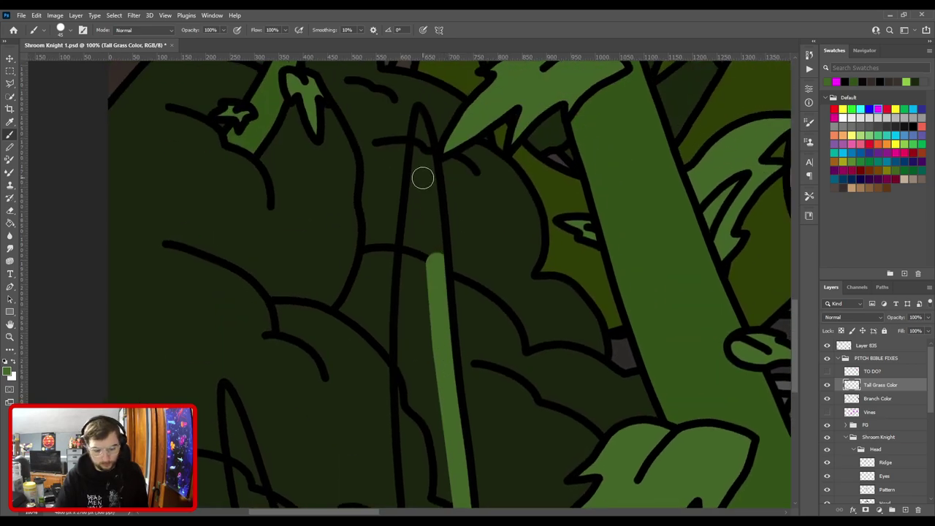
shift+click(419, 140)
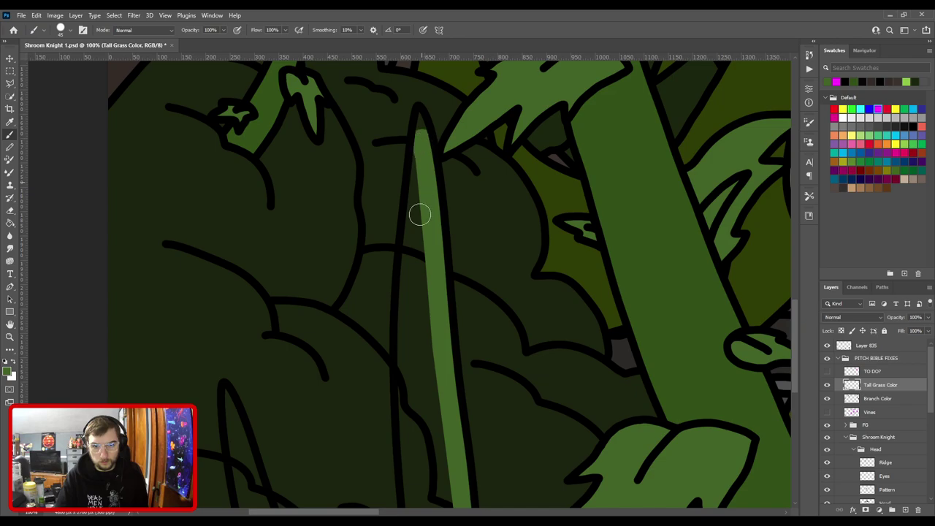
Paint green along the tall blade's inner left edge down to the canvas bottom and fill its tip with a 25 px brush.
shift+click(406, 260)
shift+click(404, 340)
drag(422, 379, 449, 161)
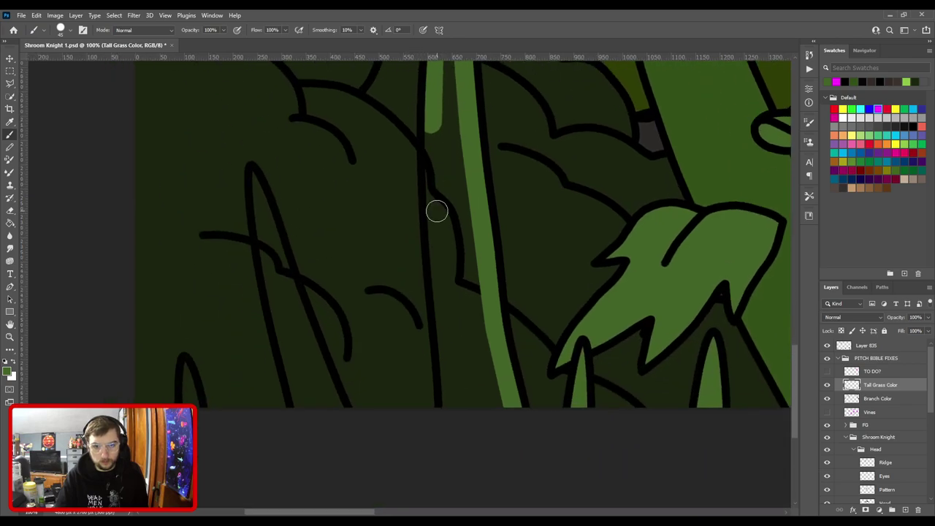
shift+click(436, 216)
shift+click(445, 310)
shift+click(448, 387)
shift+click(454, 416)
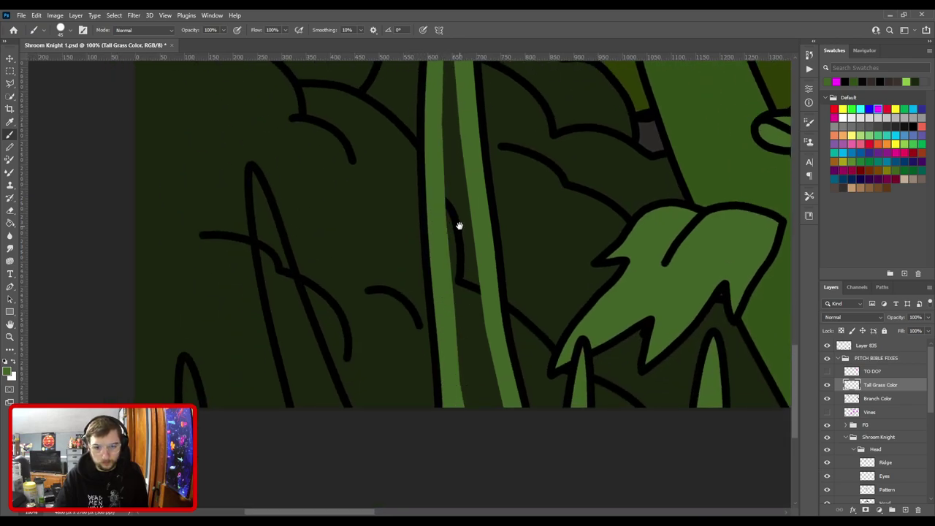
drag(459, 234, 447, 439)
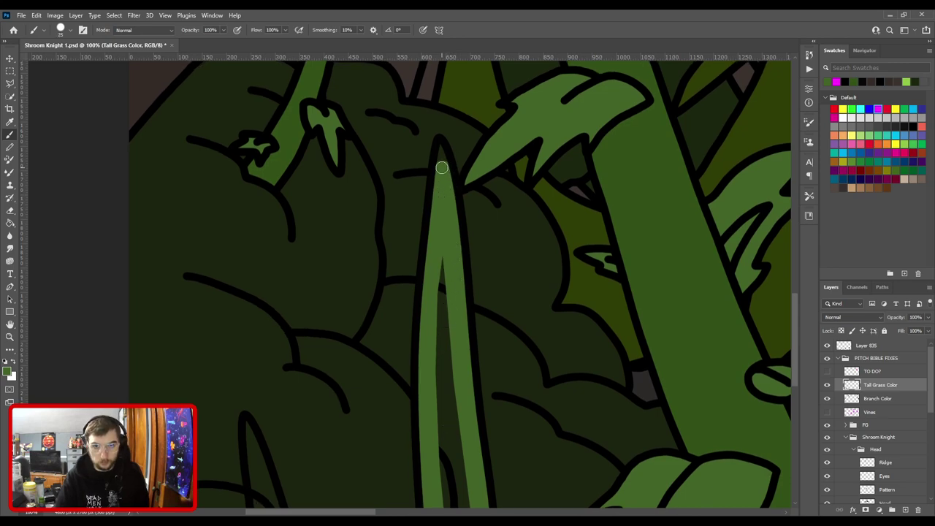
Paint green inside the edges of the shorter blade beside it and fill the smallest blade near the canvas's lower-left corner.
drag(405, 330, 449, 151)
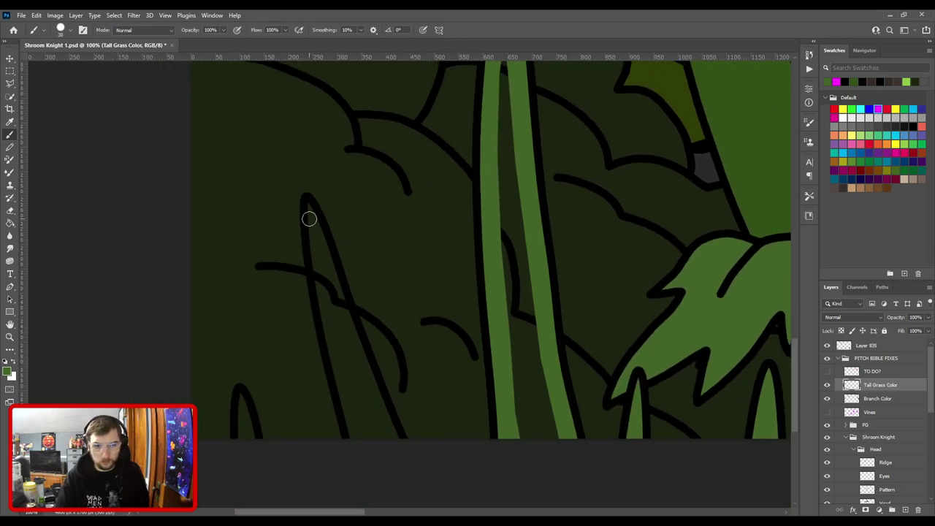
drag(310, 207, 316, 286)
mouse_move(331, 344)
mouse_down()
mouse_move(351, 436)
mouse_move(398, 441)
mouse_move(351, 319)
mouse_up()
drag(328, 255, 322, 247)
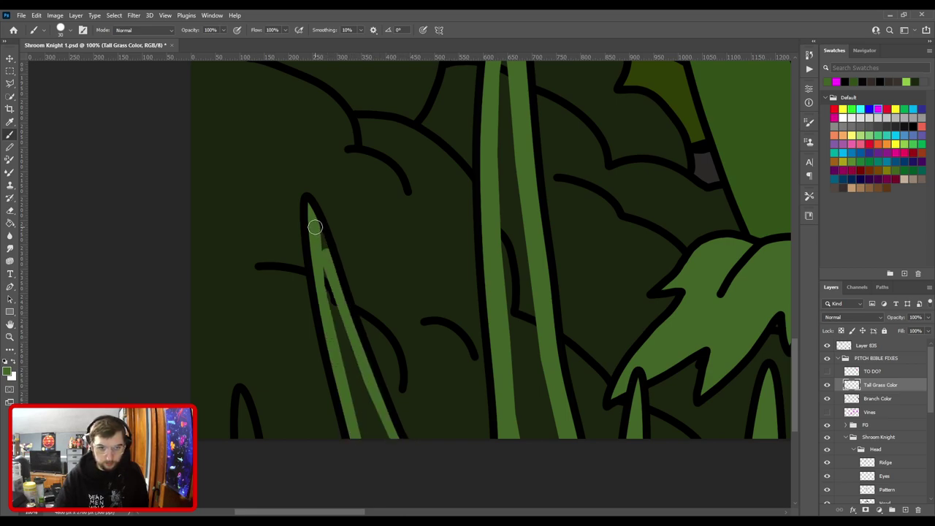
drag(349, 204, 528, 117)
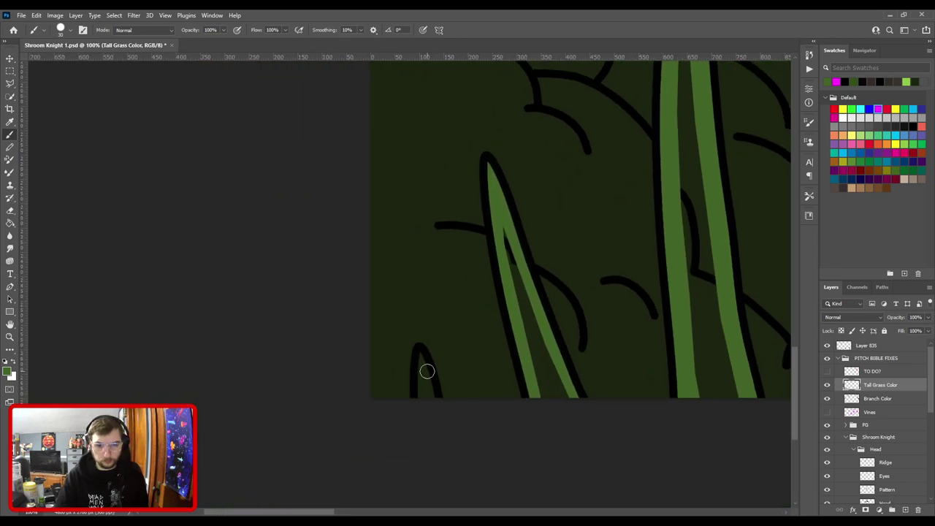
drag(422, 369, 421, 398)
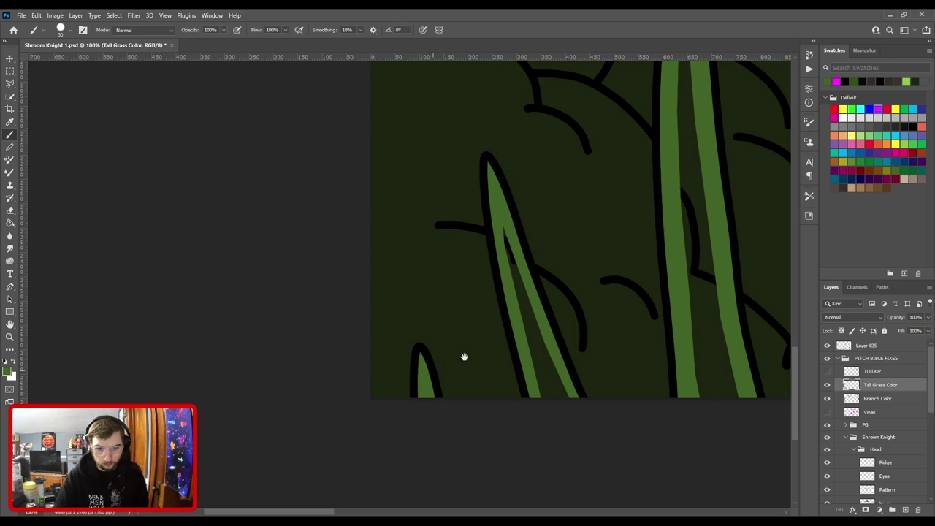
Fill the remaining interior gaps of the tall blade and the shorter blade with green using the Paint Bucket.
drag(449, 363, 287, 342)
key(g)
click(544, 342)
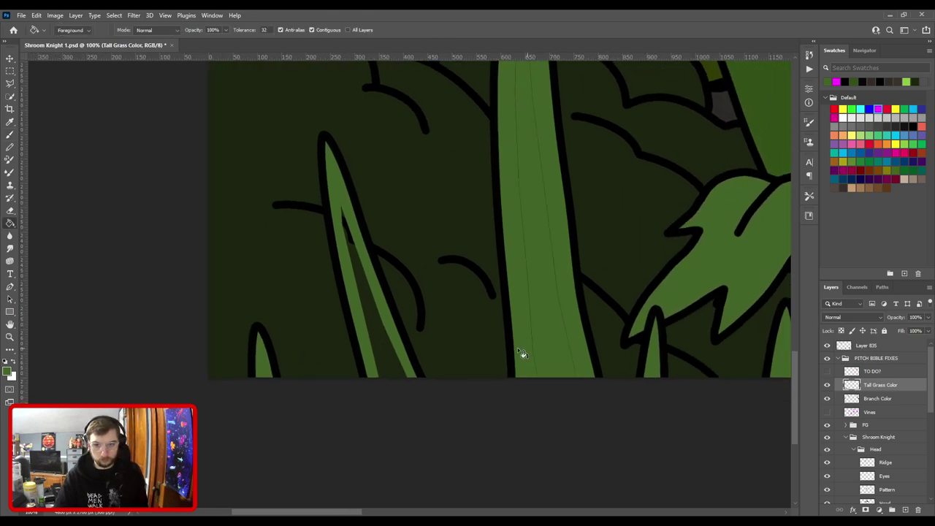
click(393, 368)
Paint out the shorter blade's remaining gap and the thin seams inside the tall left-hand blade with a 40 px green brush.
key(b)
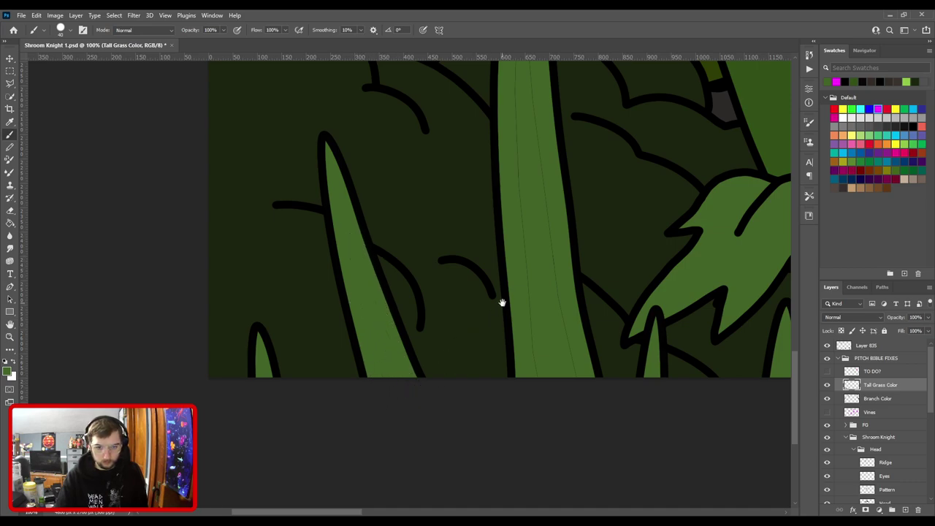
drag(500, 305, 393, 323)
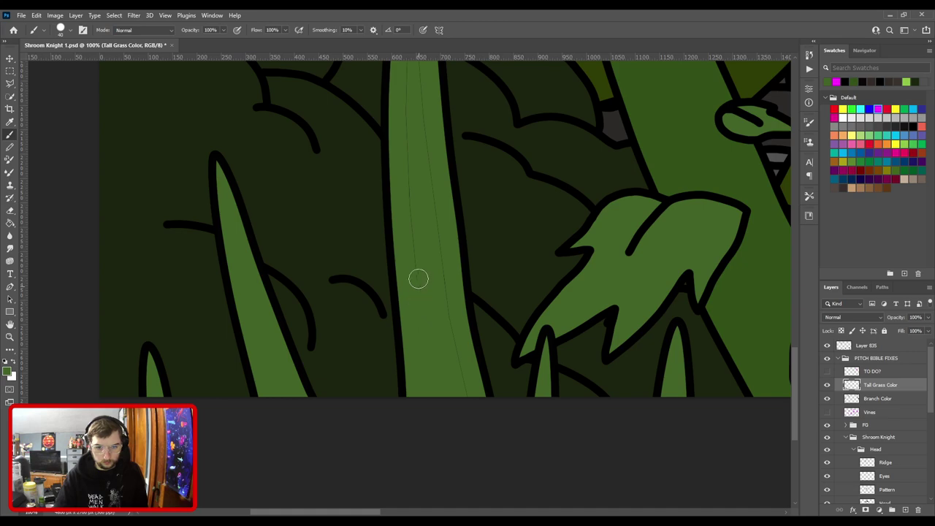
drag(410, 183, 409, 355)
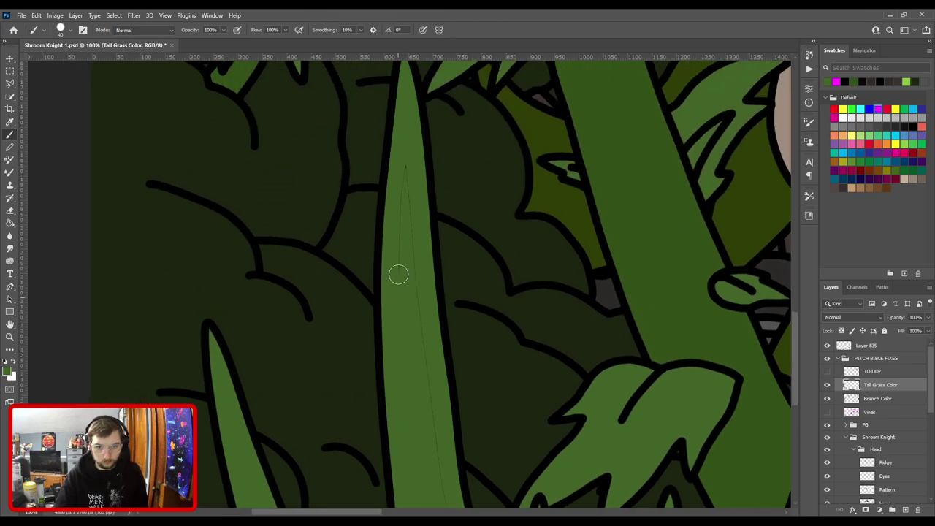
drag(411, 258, 373, 97)
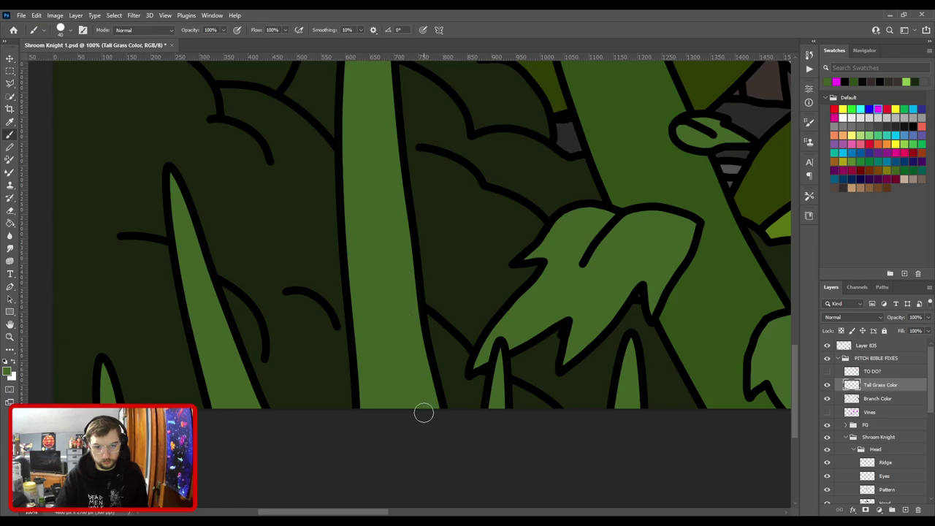
Reduce the brush to 30 px and paint green inside the three-blade cluster at the canvas bottom, lining the largest blade's edges.
drag(528, 339, 433, 217)
key(ctrl+minus)
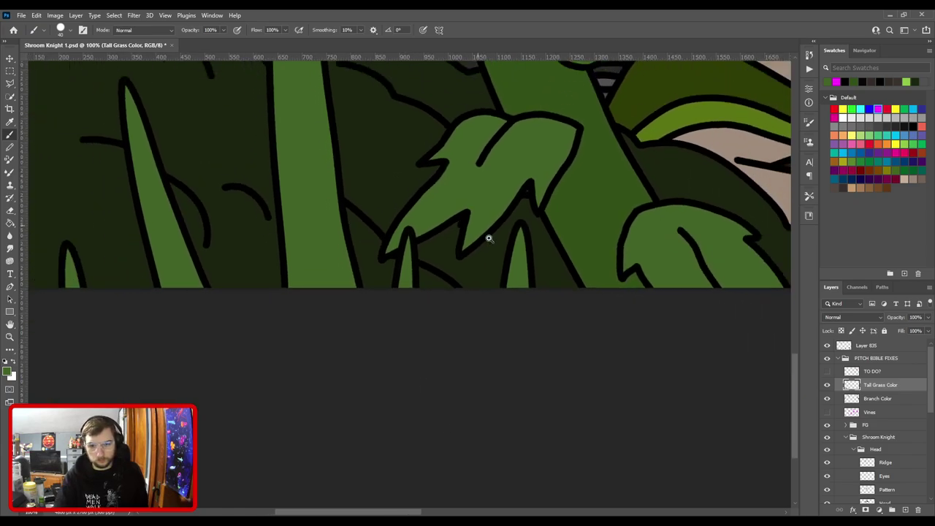
key(ctrl+minus)
drag(606, 266, 377, 279)
key(ctrl+plus)
key(ctrl+plus)
key(ctrl+plus)
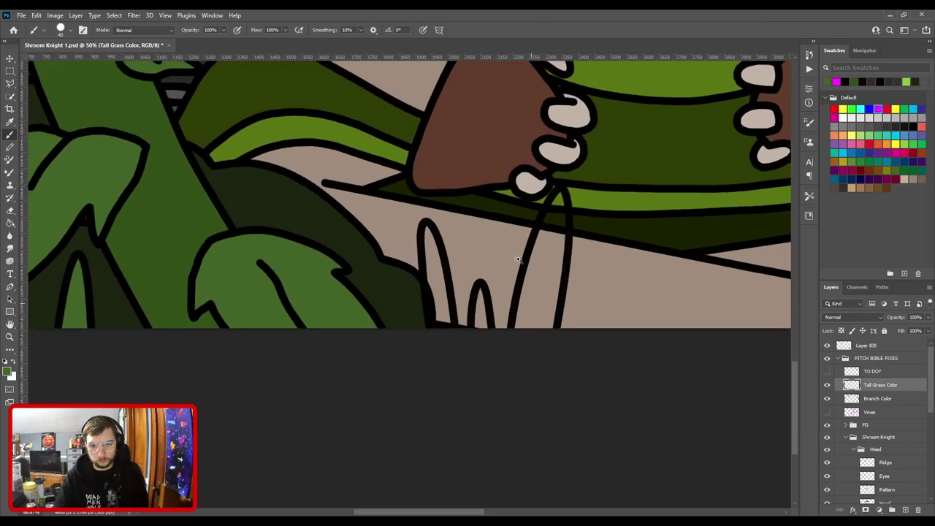
mouse_move(444, 170)
mouse_down()
mouse_move(473, 381)
mouse_move(478, 332)
mouse_move(486, 358)
mouse_move(463, 224)
mouse_up()
mouse_move(517, 320)
mouse_down()
mouse_move(344, 284)
mouse_move(377, 349)
mouse_up()
key(bracketleft)
click(461, 336)
mouse_move(465, 332)
mouse_down()
mouse_move(488, 239)
mouse_move(474, 221)
mouse_move(523, 151)
mouse_move(520, 106)
mouse_move(542, 67)
mouse_up()
shift+click(545, 178)
shift+click(525, 314)
click(519, 347)
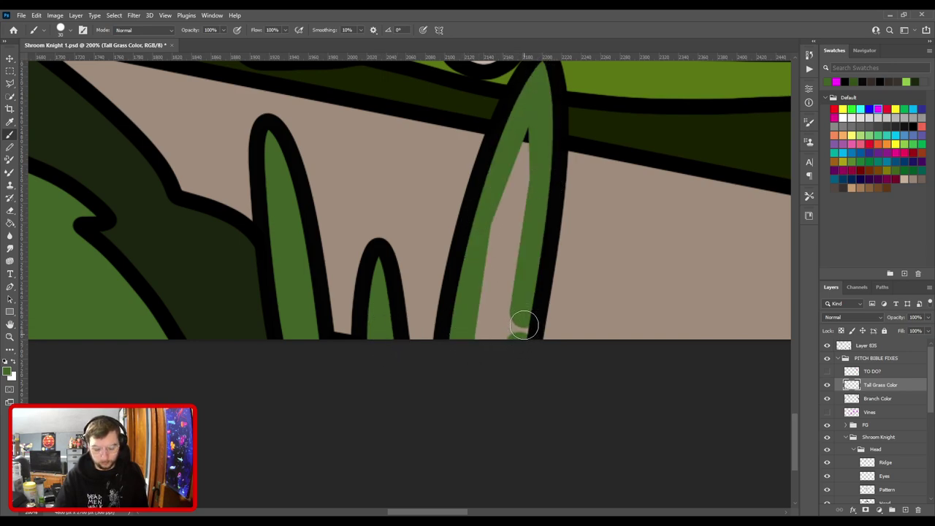
key(g)
click(509, 277)
key(b)
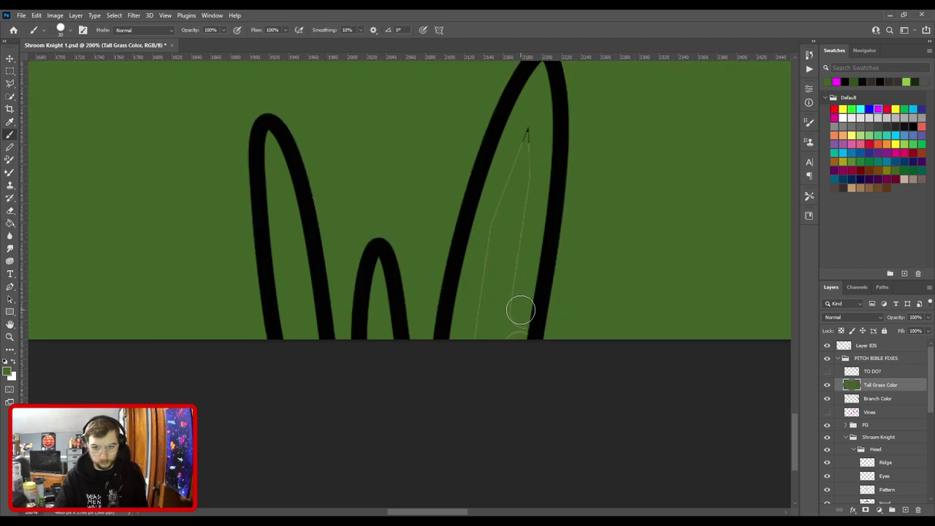
key(ctrl+z)
Fill the interior of the cluster's largest blade with green using the Paint Bucket and brush over its base.
key(g)
click(511, 285)
key(b)
mouse_move(521, 329)
mouse_down()
mouse_move(531, 116)
mouse_move(488, 236)
mouse_move(487, 341)
mouse_move(523, 315)
mouse_up()
Paint green along both inner edges of the tall blade crossing the knight's right-side brown cuff, down to the canvas bottom.
key(ctrl+minus)
key(ctrl+minus)
drag(524, 269, 126, 291)
key(ctrl+plus)
drag(322, 249, 522, 348)
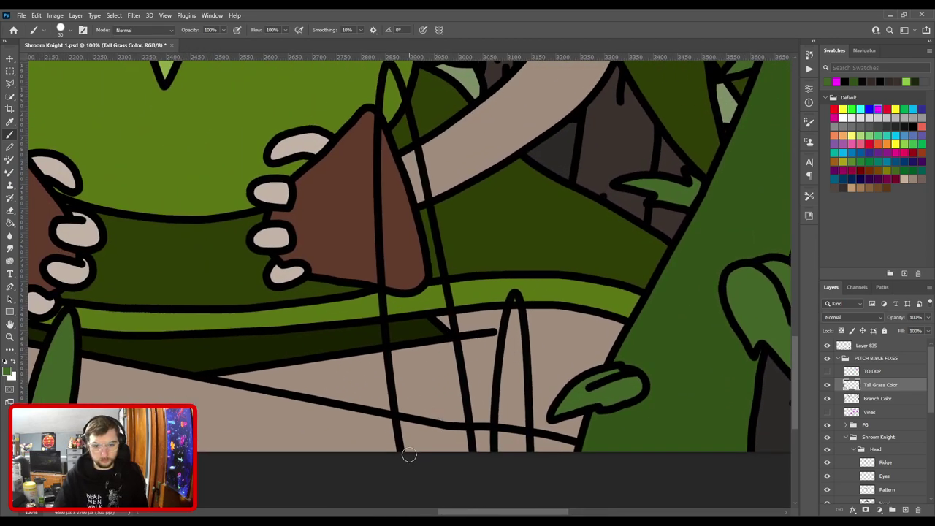
drag(399, 374, 398, 368)
mouse_move(388, 262)
mouse_down()
mouse_move(401, 154)
mouse_move(386, 119)
mouse_move(390, 75)
mouse_move(433, 256)
mouse_up()
shift+click(451, 357)
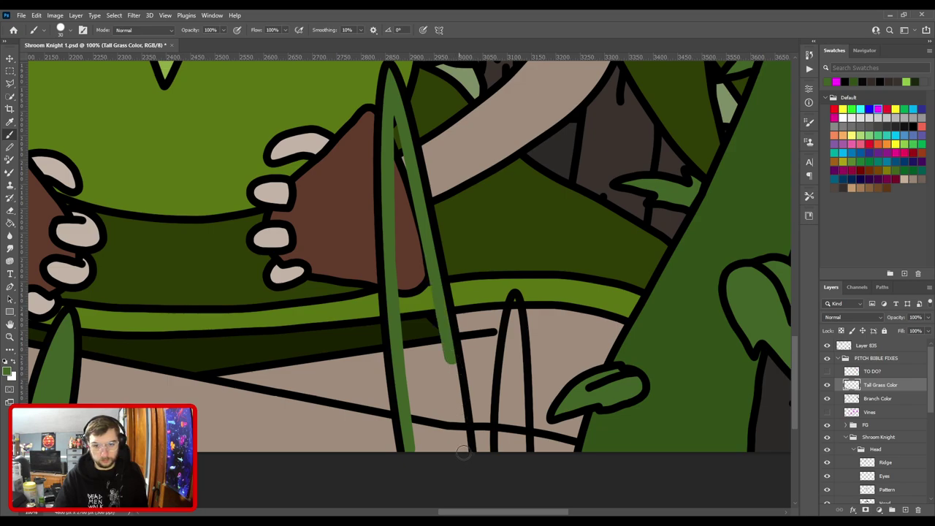
shift+click(467, 452)
Paint the short blade beside it solid green from its tip down to the canvas bottom.
shift+click(505, 369)
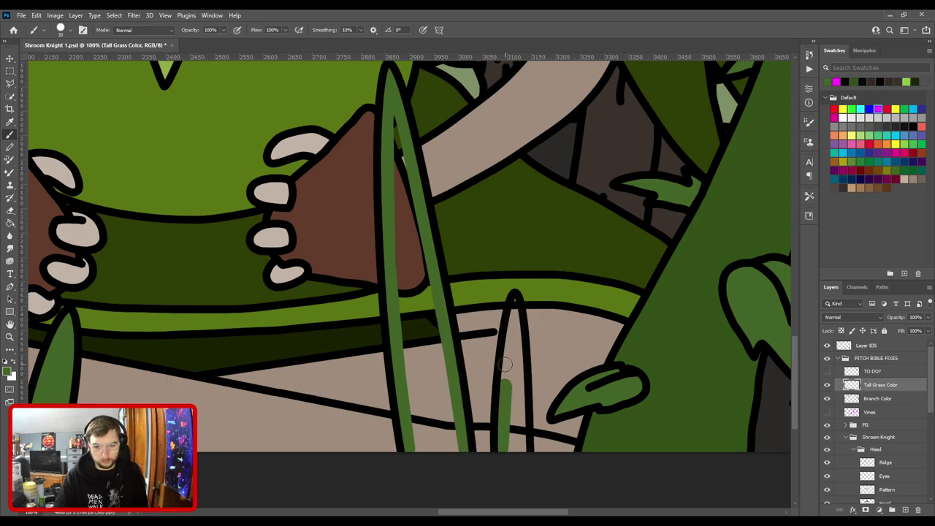
shift+click(513, 312)
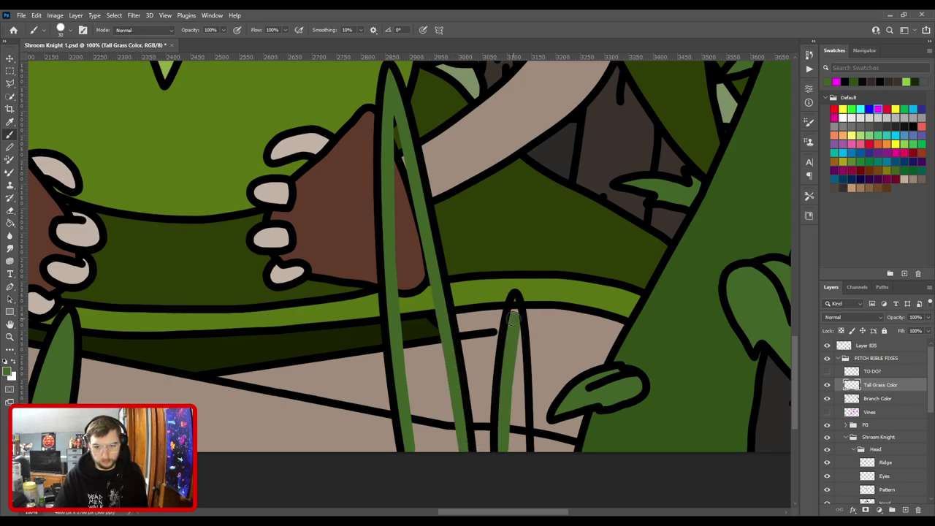
shift+click(520, 395)
shift+click(521, 439)
shift+click(509, 454)
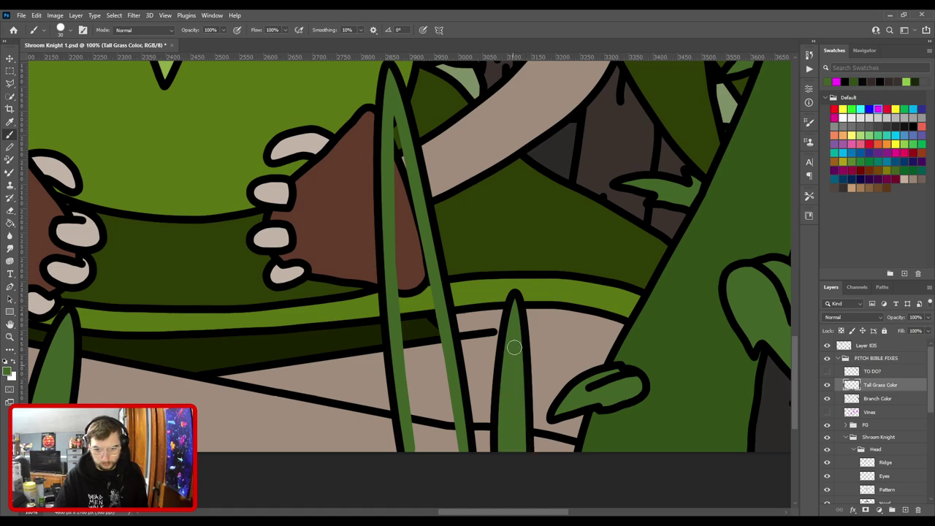
Fill the interior of the tall blade crossing the cuff with the Paint Bucket and cover its seams with a 50 px brush.
key(g)
click(445, 409)
key(b)
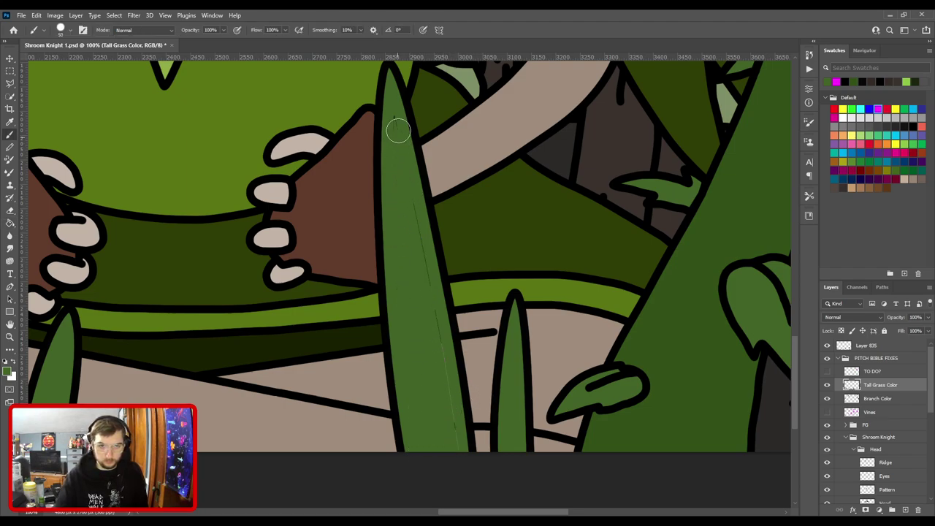
drag(392, 125, 458, 463)
Paint the short blade beneath the grey rocks green, and line the adjacent tall blade's inner left edge up over its tip.
drag(587, 335, 173, 297)
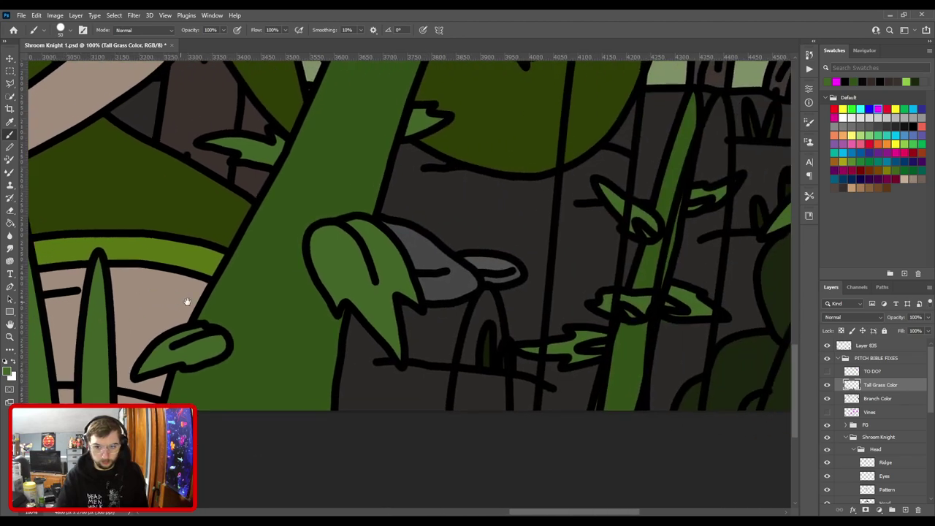
mouse_move(338, 245)
mouse_down()
mouse_move(316, 333)
mouse_move(316, 362)
mouse_move(328, 365)
mouse_move(338, 319)
mouse_move(349, 353)
mouse_move(340, 261)
mouse_up()
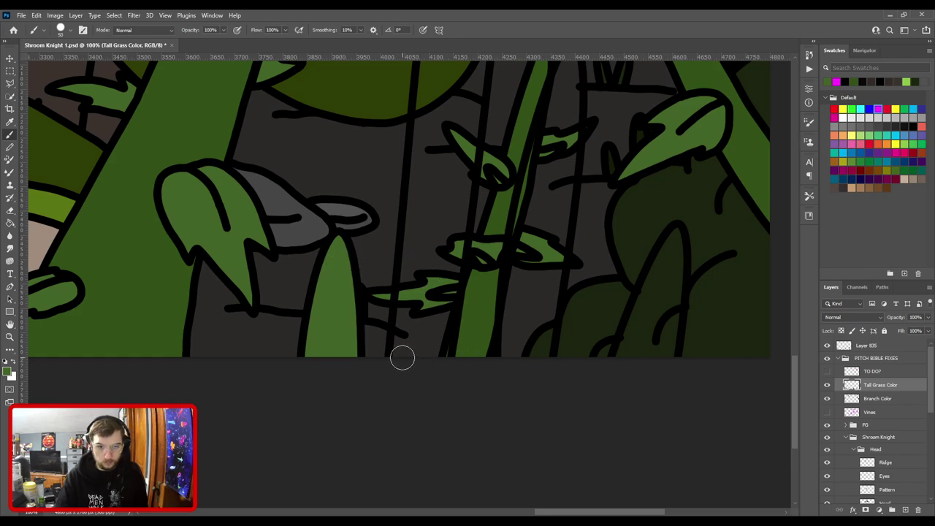
drag(422, 168, 414, 390)
shift+click(430, 239)
drag(447, 160, 438, 379)
shift+click(457, 304)
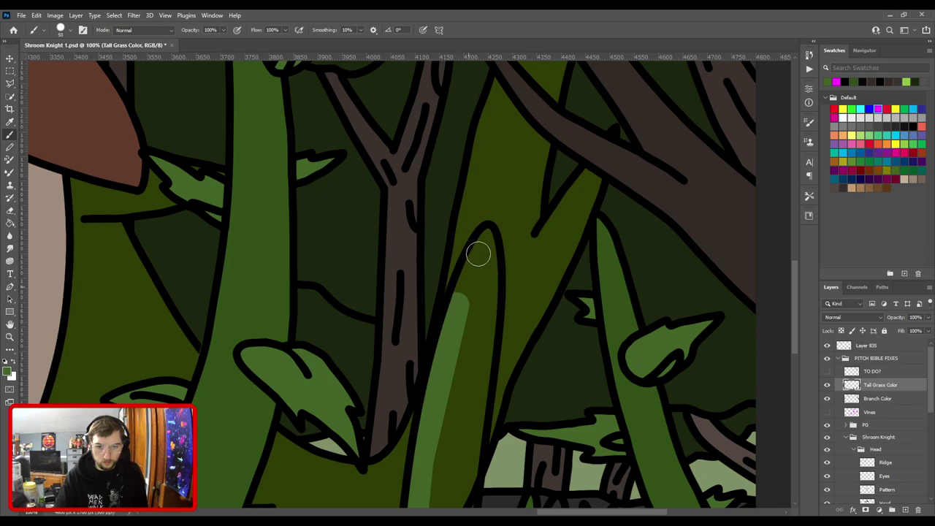
shift+click(485, 239)
shift+click(491, 278)
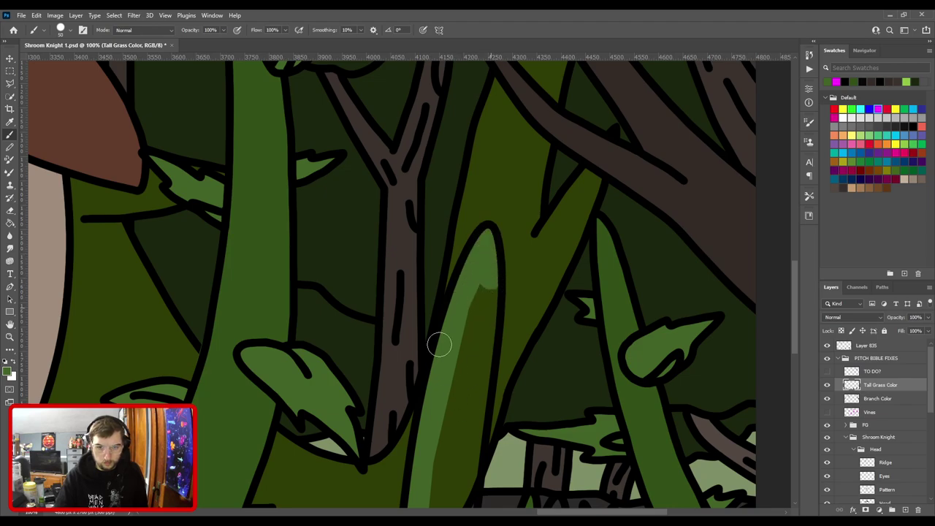
Paint green down the inner right edge of the tall blade beside the grey rocks to the canvas bottom.
drag(460, 417, 430, 198)
shift+click(440, 238)
shift+click(431, 315)
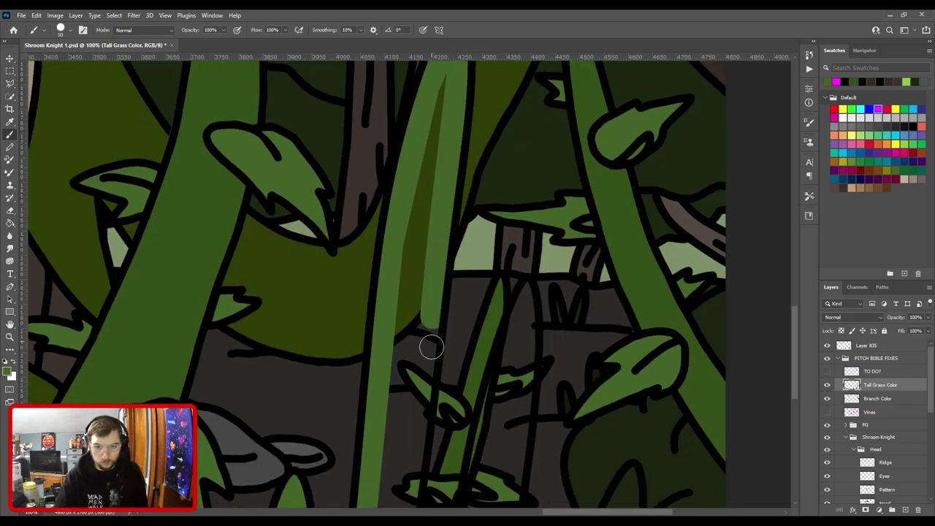
scroll(430, 336, down, 3)
drag(427, 149, 428, 214)
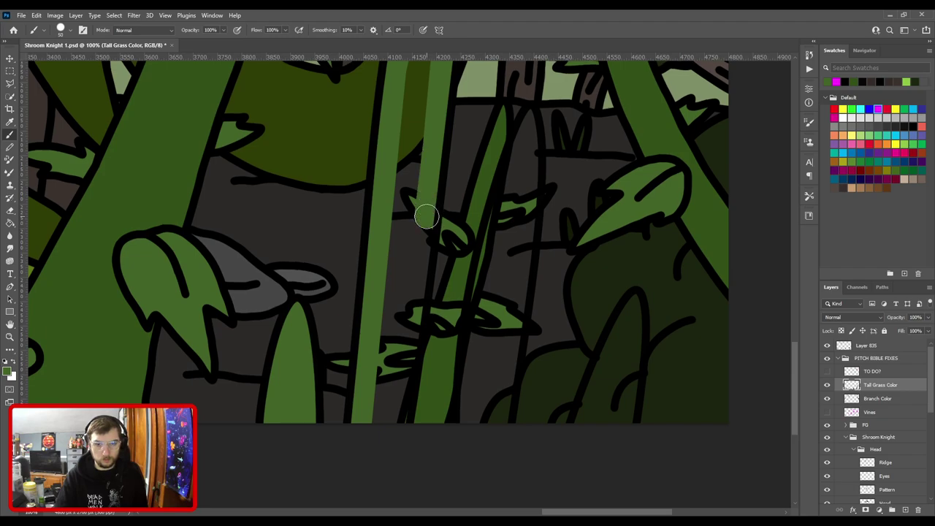
shift+click(413, 300)
shift+click(406, 378)
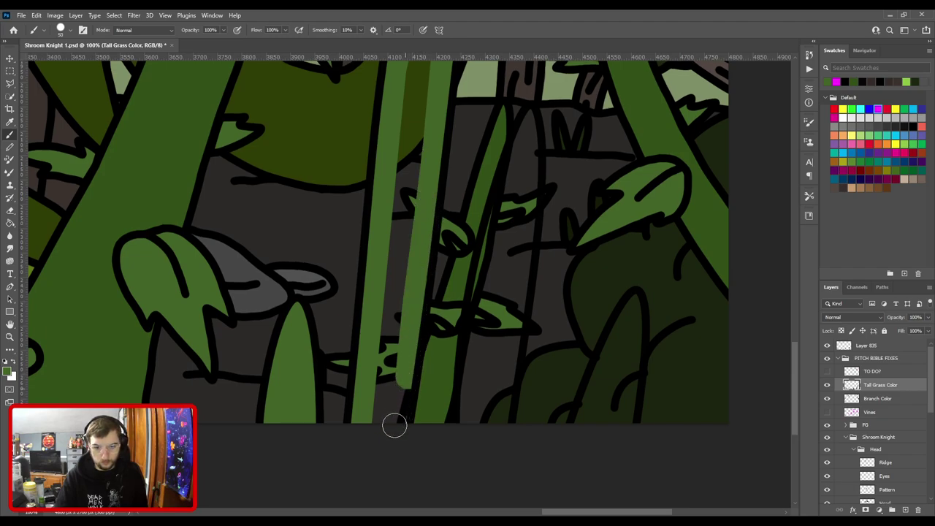
shift+click(396, 423)
Fill the interior of the tall blade beside the grey rocks with the Paint Bucket and brush over its thin seams.
key(g)
click(392, 400)
key(b)
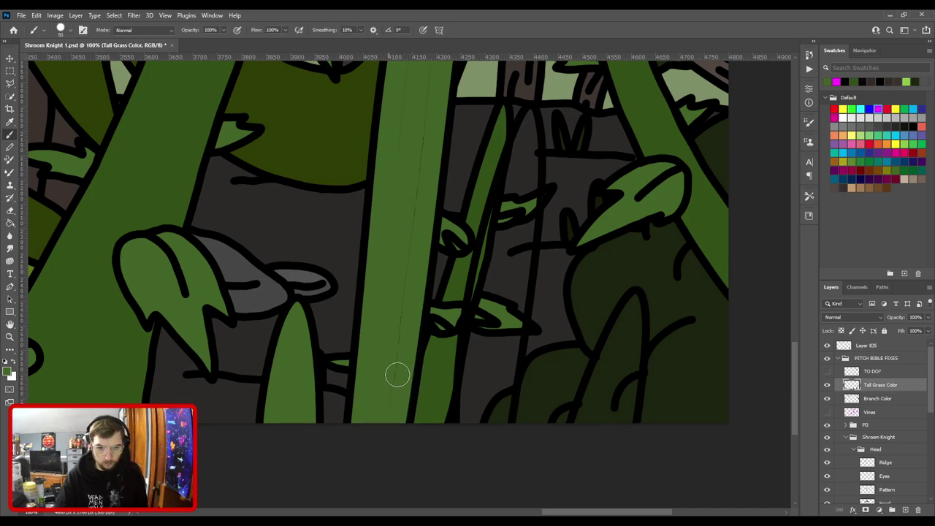
scroll(430, 263, up, 5)
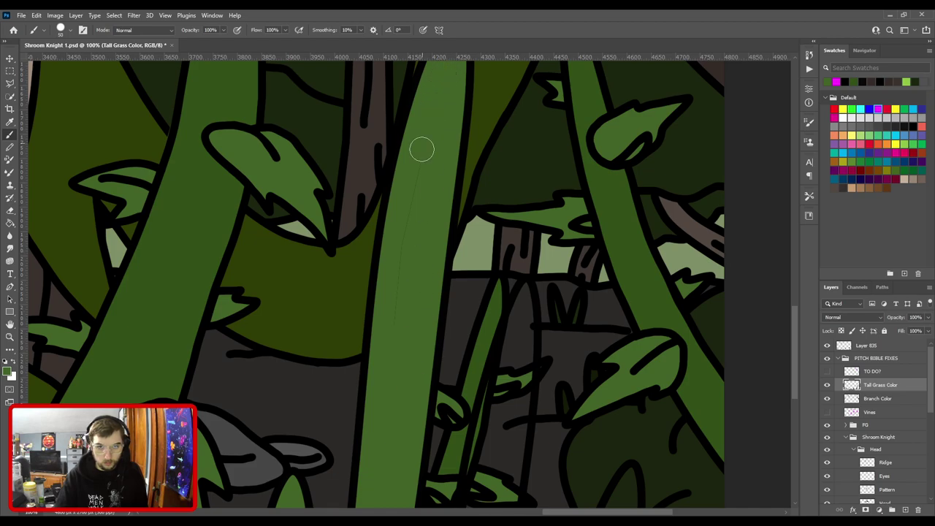
Paint the next blade to the right solid green from the canvas bottom up, using a 35 px brush at its tip.
scroll(393, 357, down, 5)
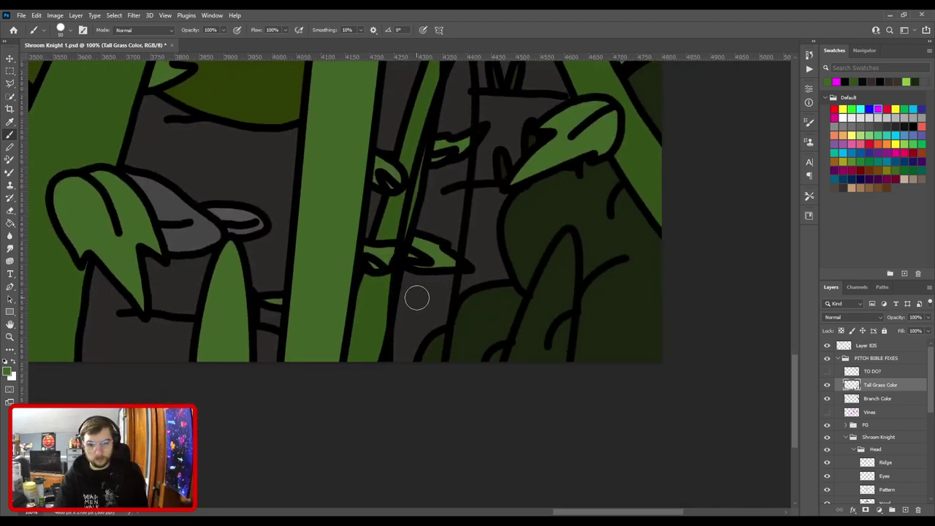
mouse_move(403, 360)
mouse_down()
mouse_move(402, 294)
mouse_move(421, 200)
mouse_move(424, 258)
mouse_move(407, 358)
mouse_move(428, 362)
mouse_move(455, 214)
mouse_move(454, 143)
mouse_up()
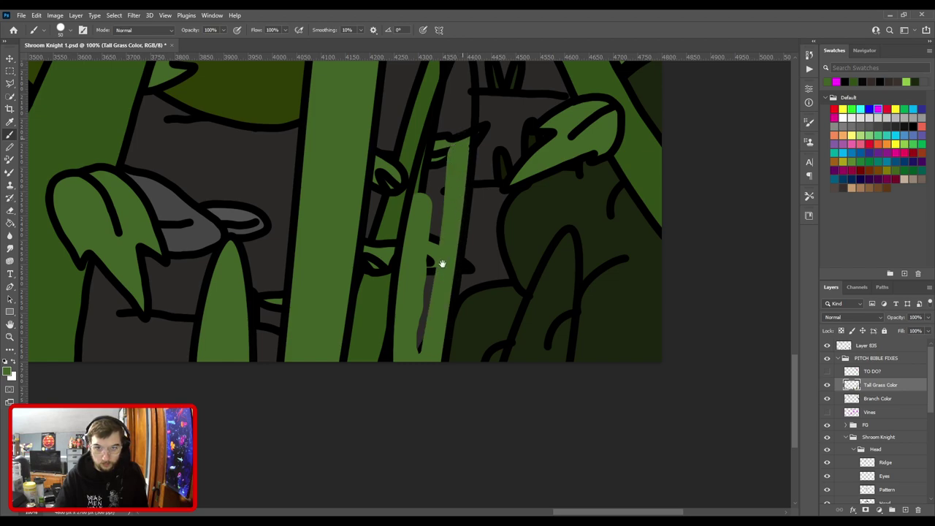
scroll(445, 246, up, 3)
mouse_move(445, 247)
mouse_down()
mouse_move(441, 234)
mouse_move(402, 367)
mouse_up()
mouse_move(424, 328)
mouse_down()
mouse_move(428, 259)
mouse_move(460, 138)
mouse_move(428, 328)
mouse_up()
drag(438, 270, 428, 359)
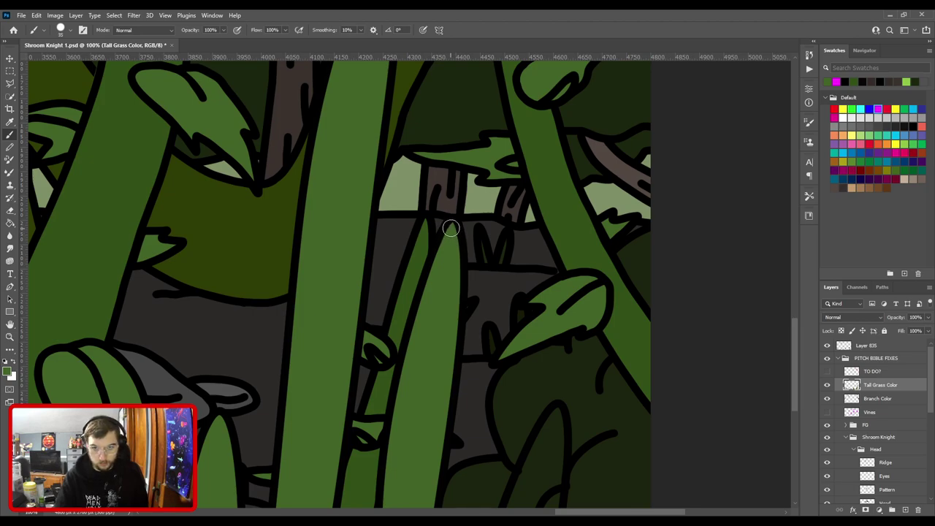
Paint the last blade near the canvas's lower-right corner green, lining its edges at 40 px and covering its interior with a larger brush.
drag(450, 252, 403, 159)
drag(492, 192, 445, 311)
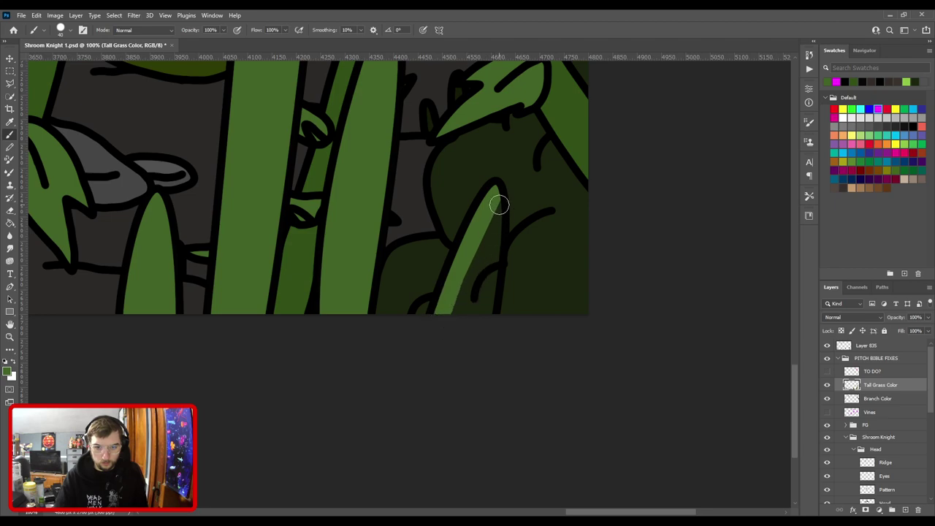
drag(495, 240, 484, 317)
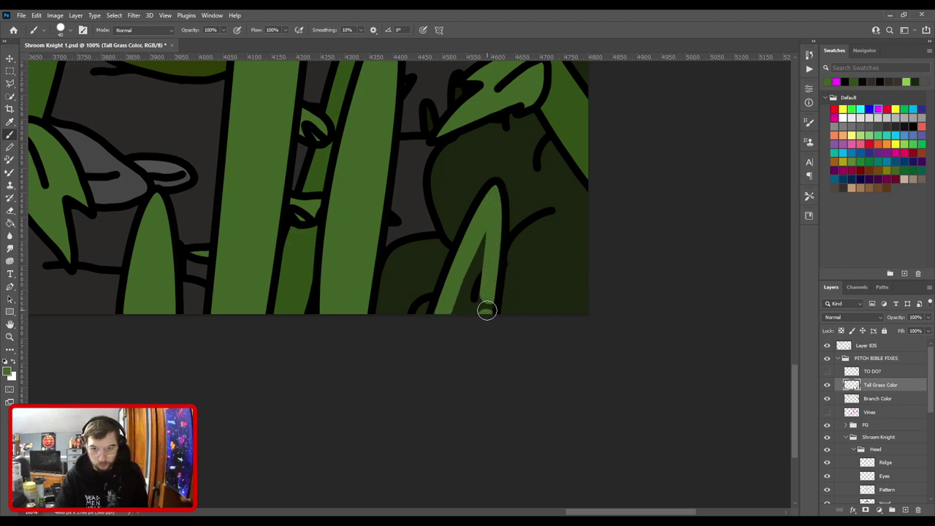
drag(488, 224, 456, 321)
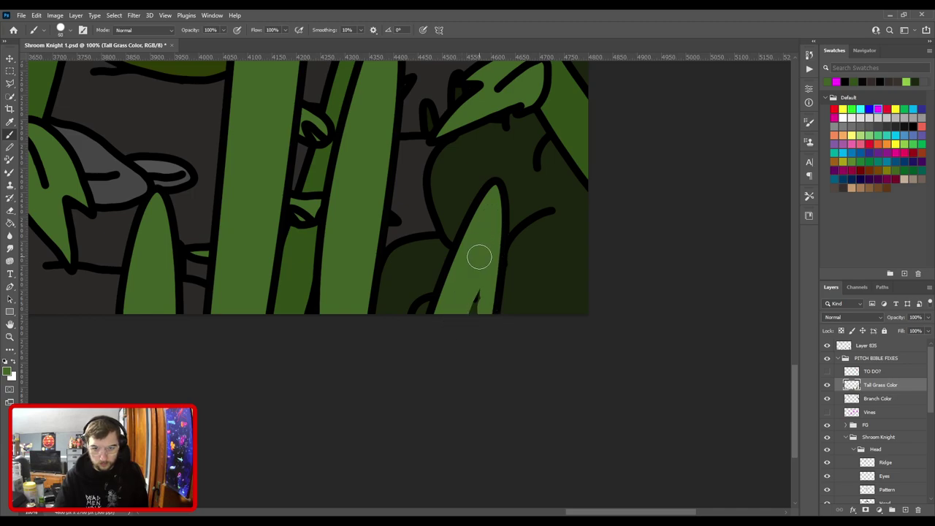
Move Layer 835 into the PITCH BIBLE FIXES group above Tall Grass Color and rename it "FG Extra Detail".
scroll(494, 260, down, 5)
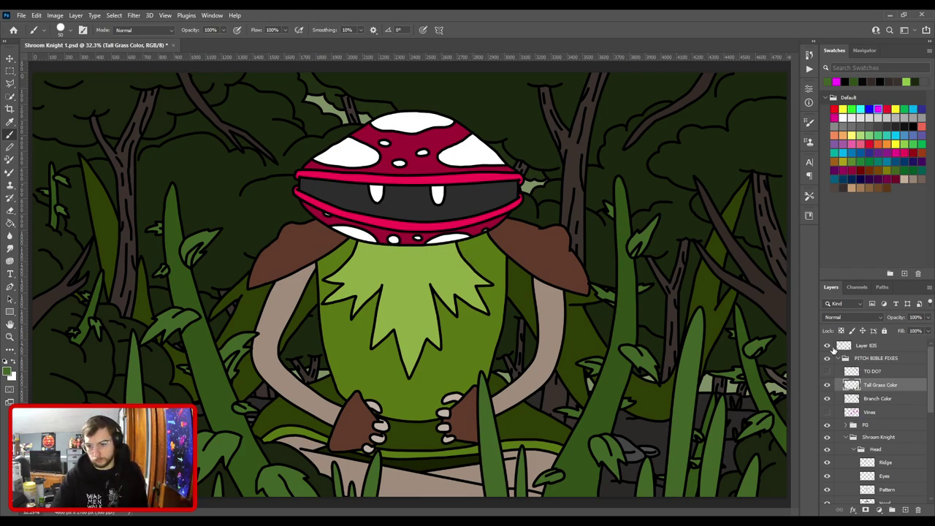
click(828, 346)
drag(873, 350, 877, 381)
double_click(874, 371)
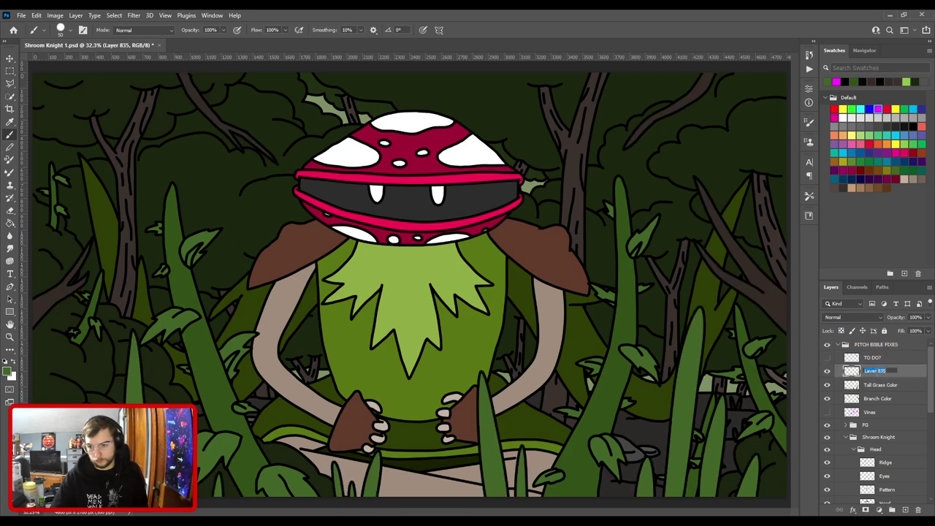
text(FG Detail)
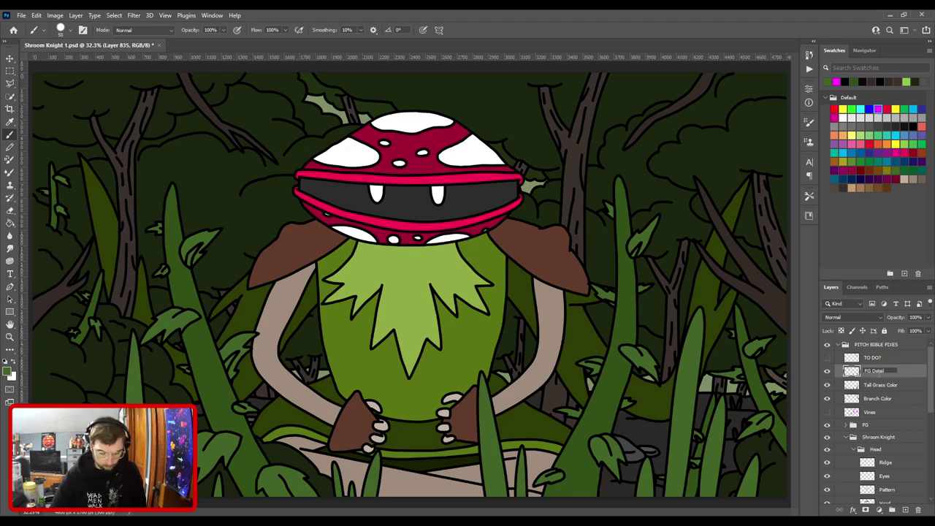
click(872, 371)
text(Extra)
key(Return)
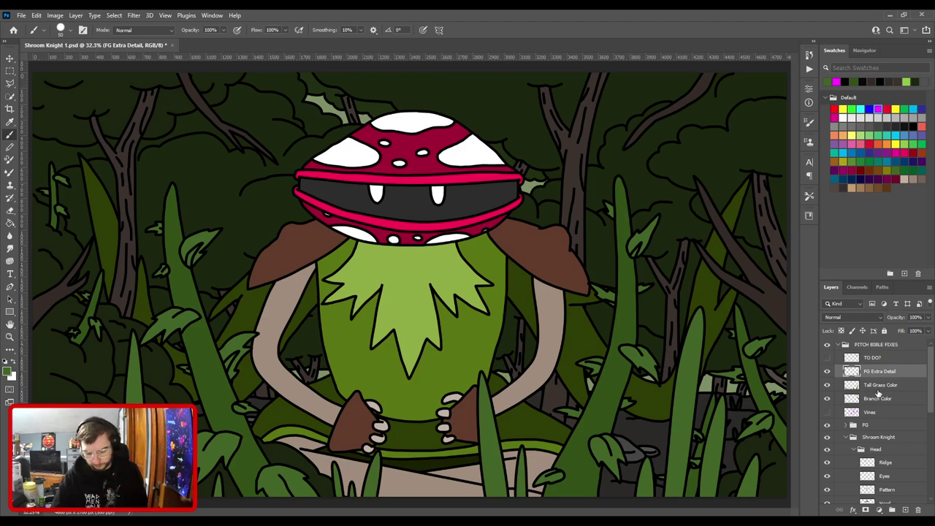
Draw a polygonal lasso selection around the lower foreground, from beyond the canvas's left edge across mid-height to beyond its right edge.
key(l)
key(ctrl+minus)
key(ctrl+minus)
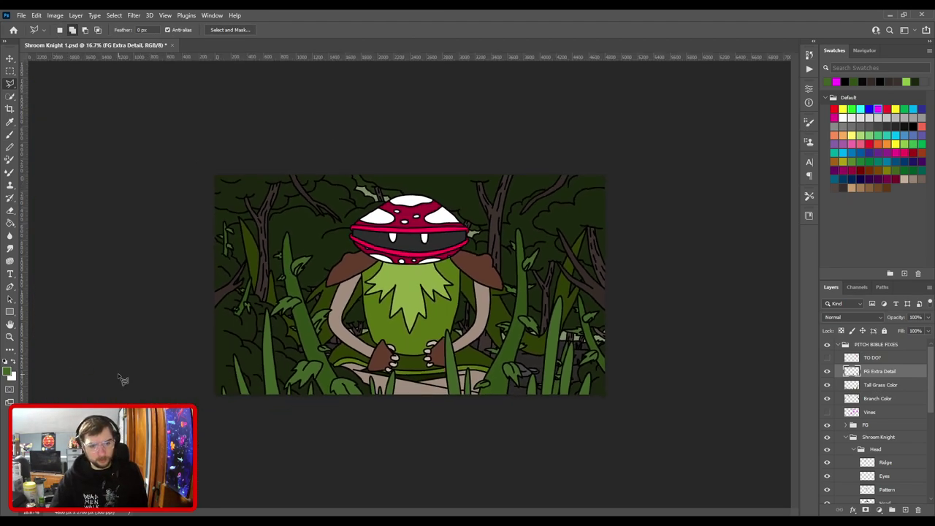
click(197, 400)
click(259, 287)
click(345, 275)
click(470, 307)
click(541, 284)
click(562, 291)
click(597, 336)
click(627, 400)
click(553, 455)
click(199, 444)
click(197, 400)
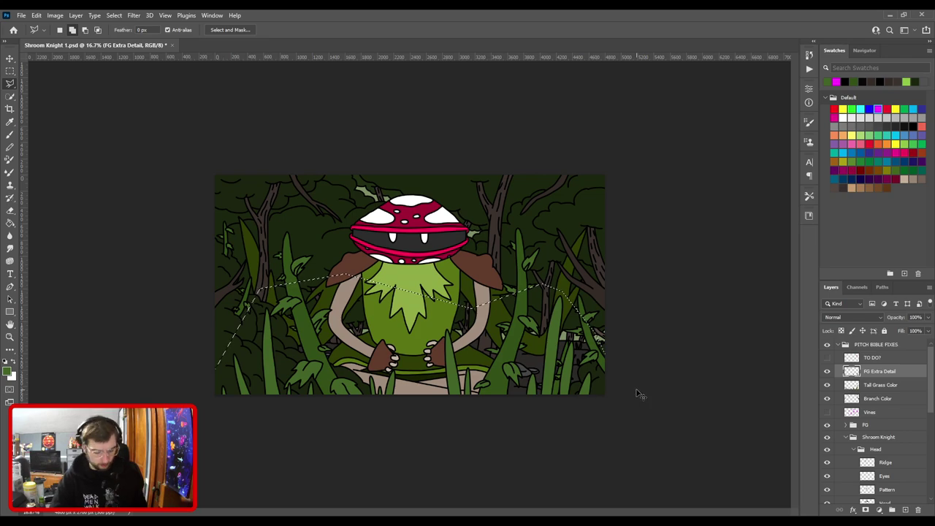
Copy the selected grass outlines from FG Extra Detail onto a new layer and name it "FG Grass".
key(ctrl+j)
double_click(874, 370)
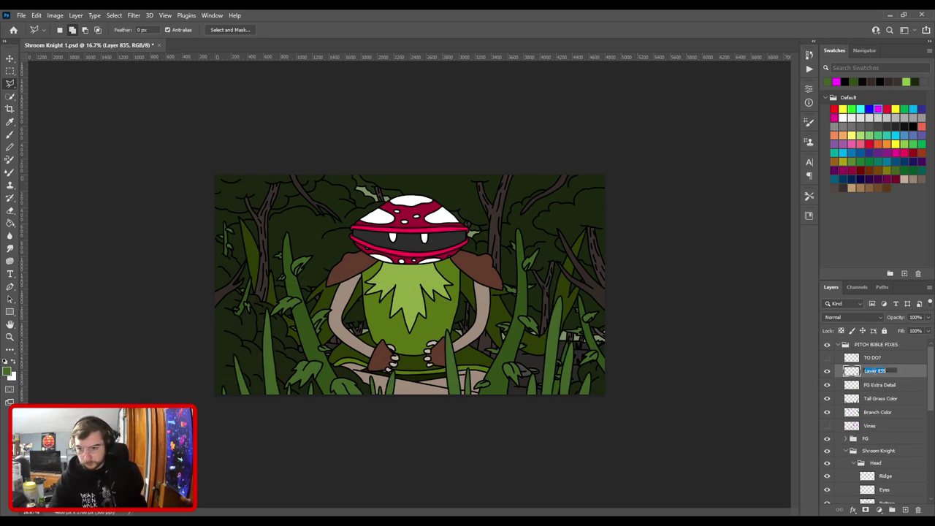
text(Grass)
key(Return)
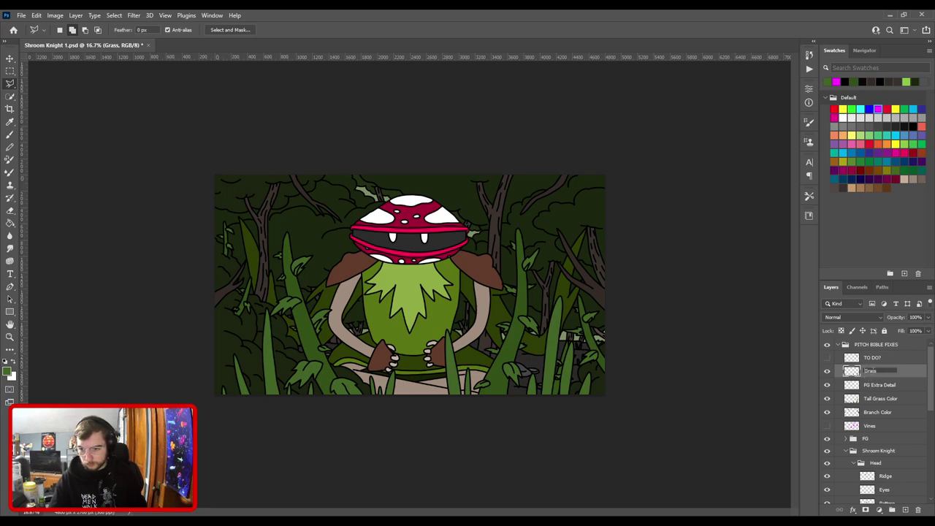
key(Home)
text(FG)
key(Return)
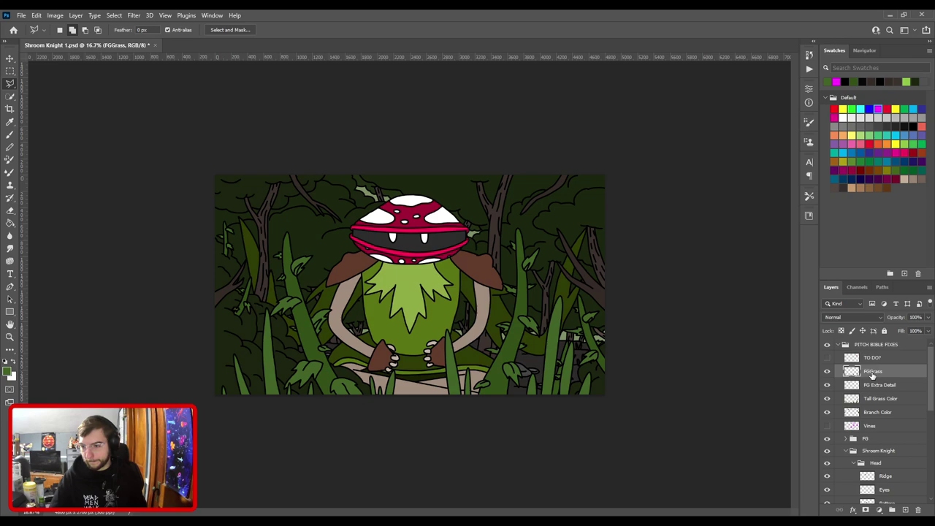
text(FG Grass)
key(Return)
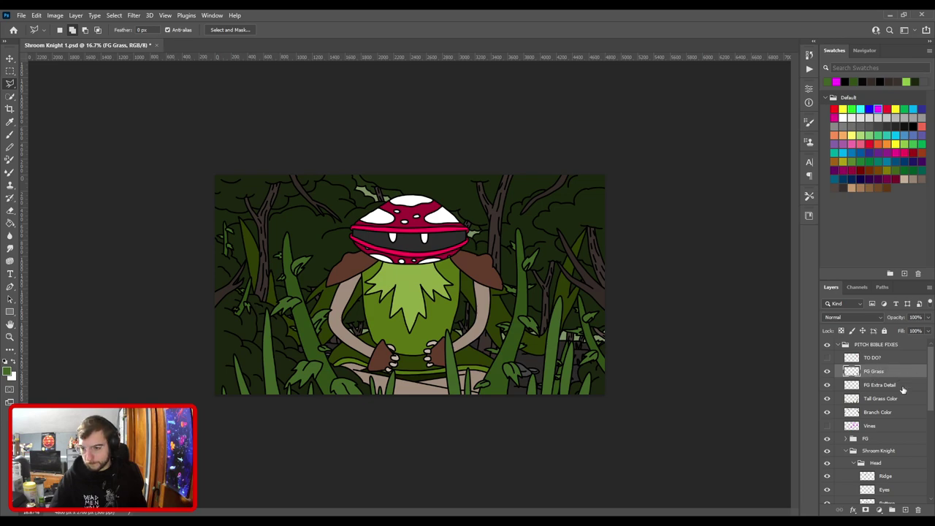
Place FG Grass directly above Tall Grass Color and move both layers below Branch Color.
drag(894, 374, 898, 394)
double_click(881, 398)
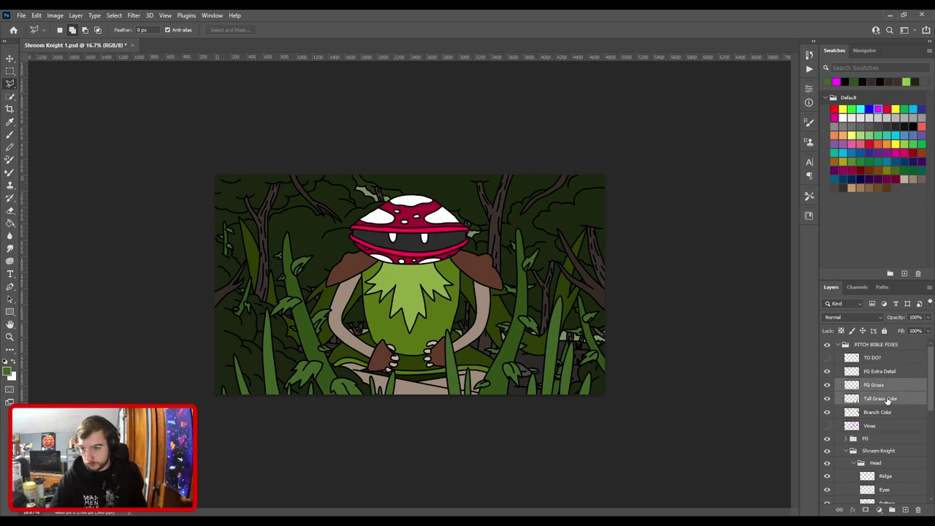
click(910, 387)
shift+click(909, 403)
drag(907, 405, 898, 413)
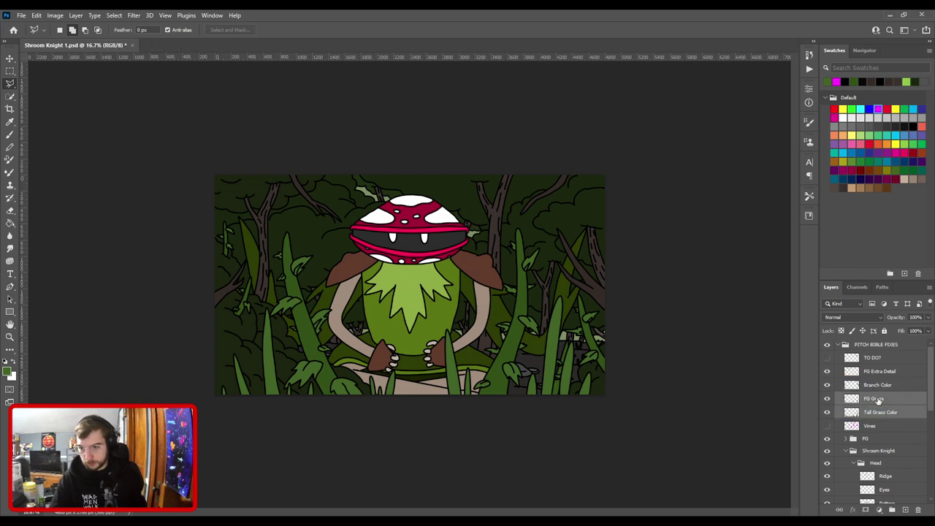
Try to shift the FG Grass and Tall Grass Color layers together sideways along the canvas's lower edge.
key(ctrl+t)
drag(428, 343, 403, 353)
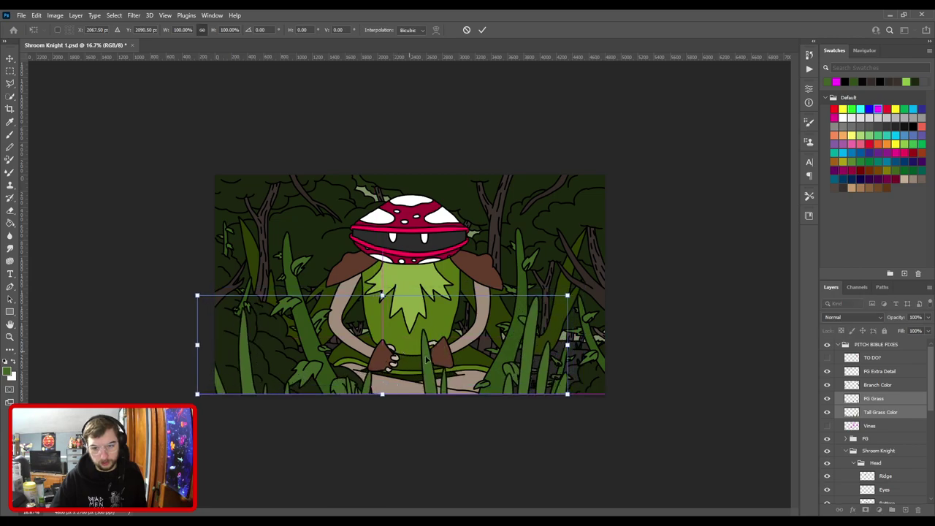
drag(491, 348, 518, 347)
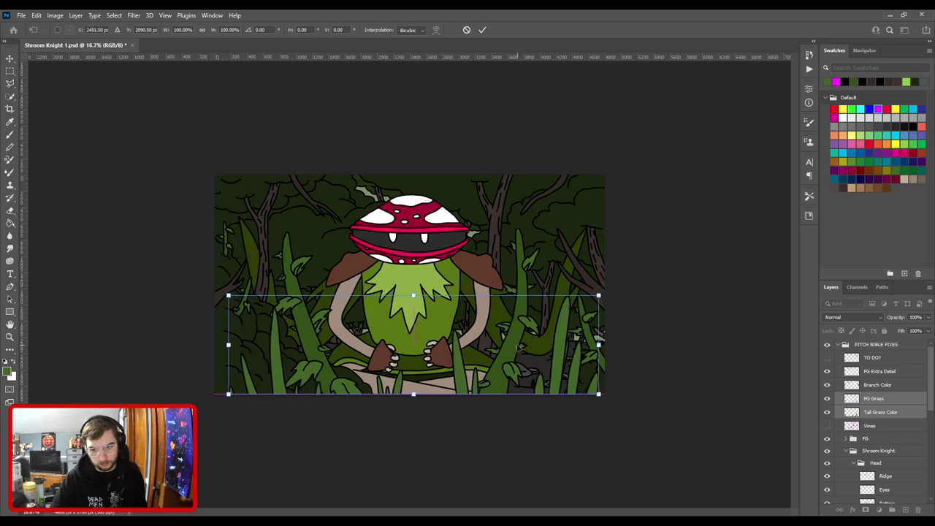
key(Return)
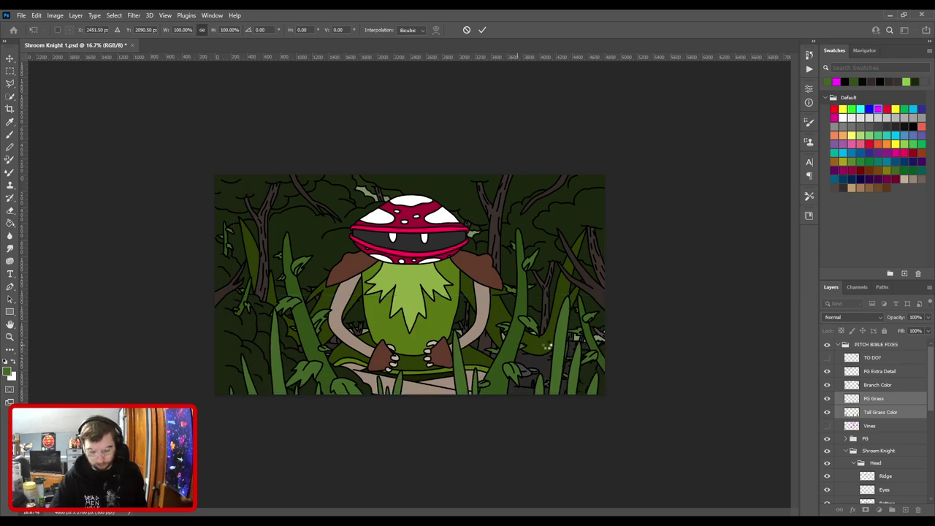
Examine the foreground grass over the whole scene and up close near the canvas's lower-right area.
key(l)
key(ctrl+plus)
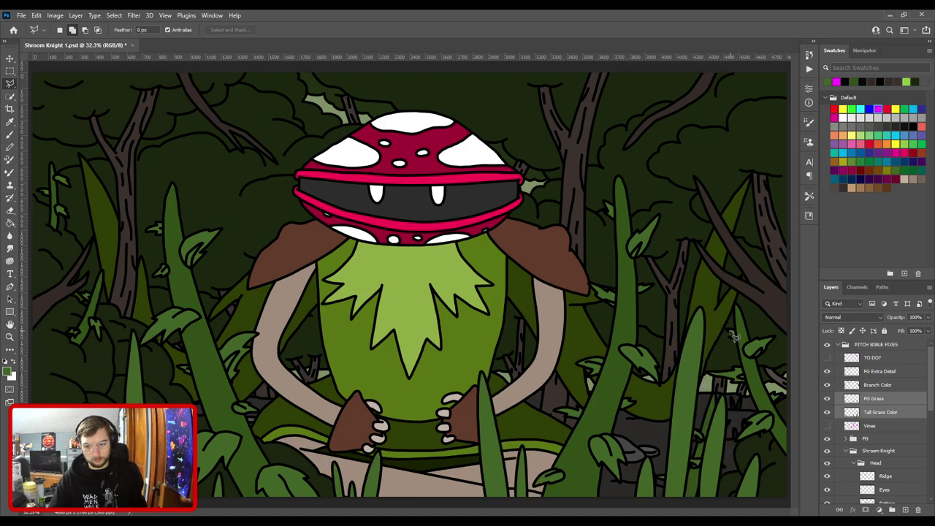
key(ctrl+minus)
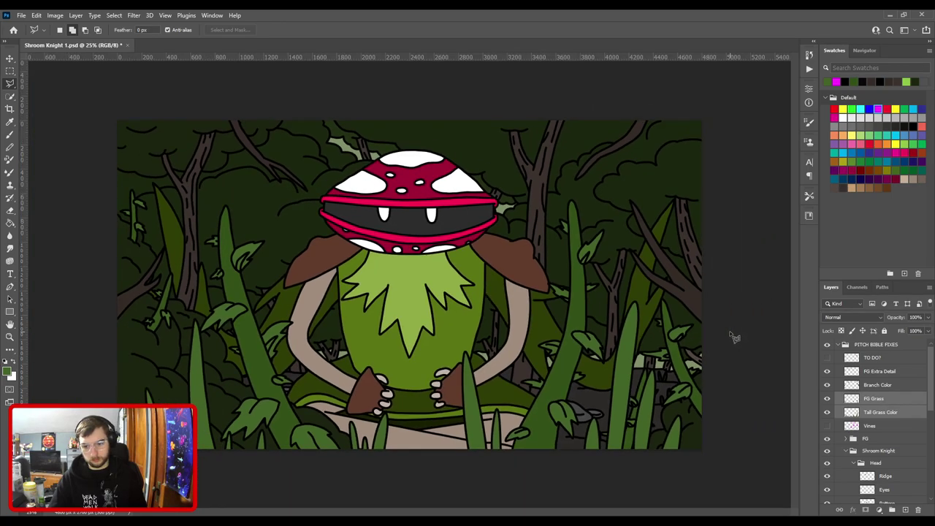
key(ctrl+plus)
drag(709, 334, 501, 265)
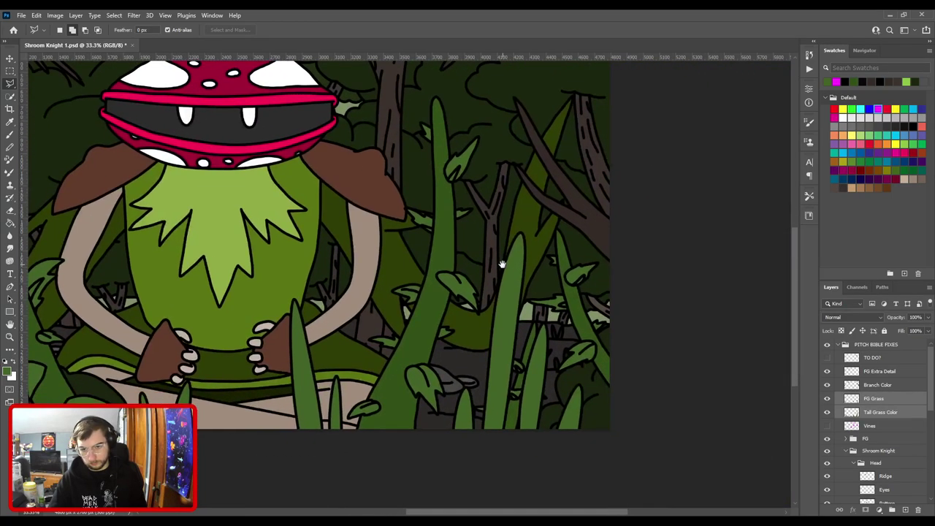
key(ctrl+minus)
key(ctrl+0)
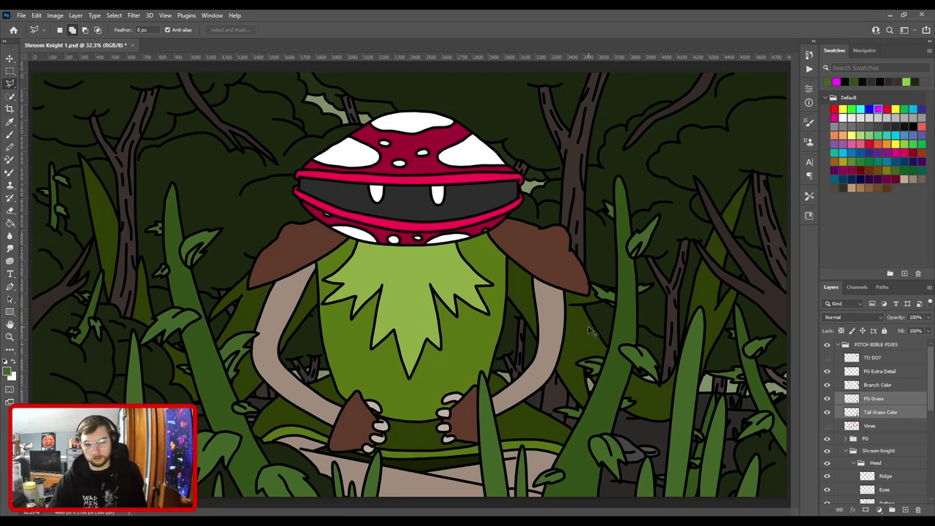
key(ctrl+minus)
key(ctrl+0)
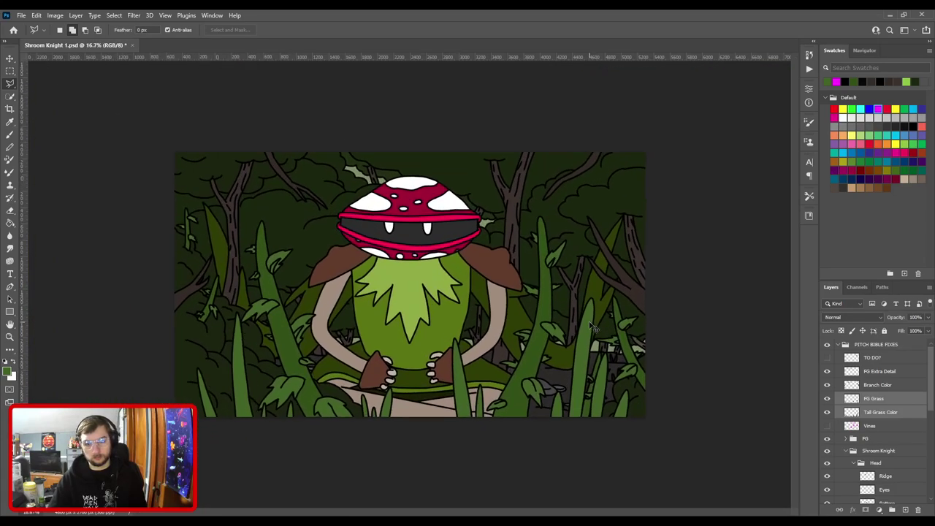
Save the document.
key(ctrl+s)
key(ctrl+minus)
key(ctrl+minus)
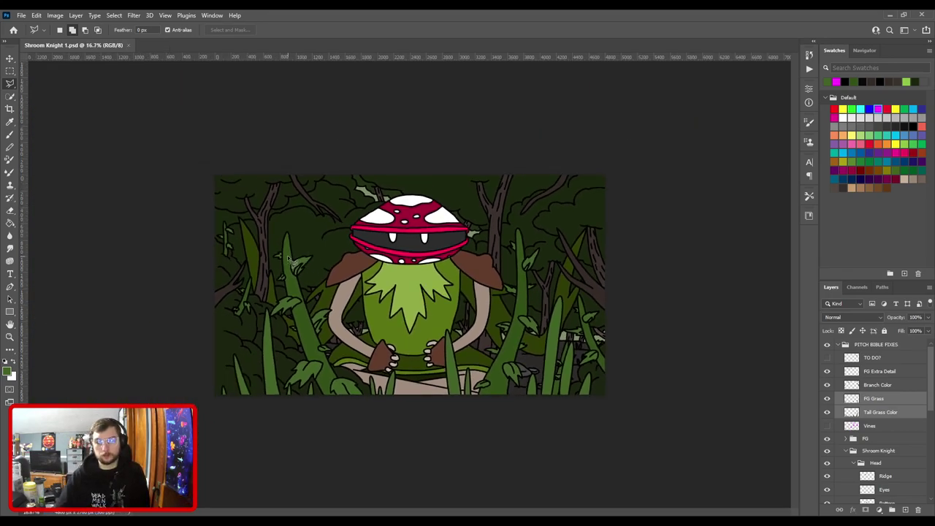
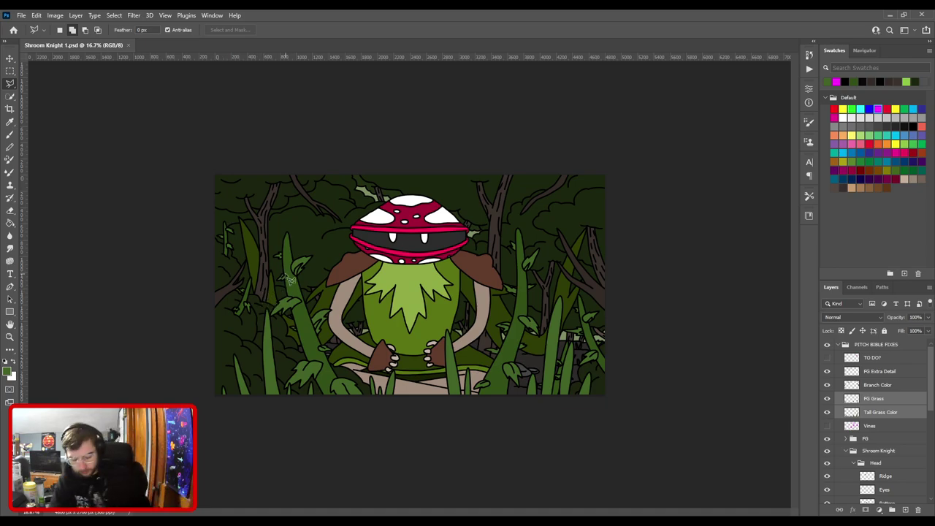
On the Leaves layer, join the loose foliage outline end to the left tree trunk with a 15 px brush in the sampled black.
key(ctrl+plus)
key(ctrl+plus)
drag(267, 204, 611, 351)
key(ctrl+plus)
scroll(602, 347, up, 4)
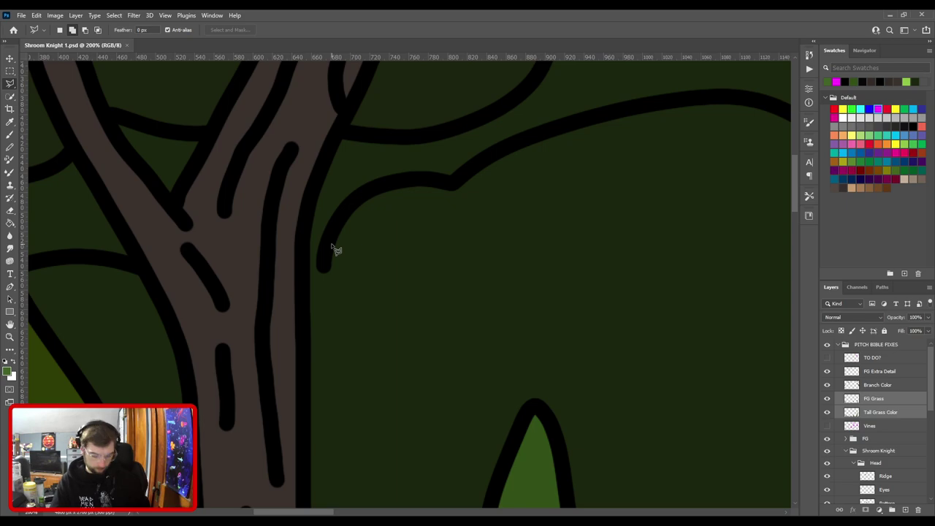
key(v)
click(332, 248)
key(i)
click(332, 244)
key(b)
key(bracketleft)
key(bracketleft)
key(bracketleft)
key(bracketleft)
key(bracketleft)
key(bracketleft)
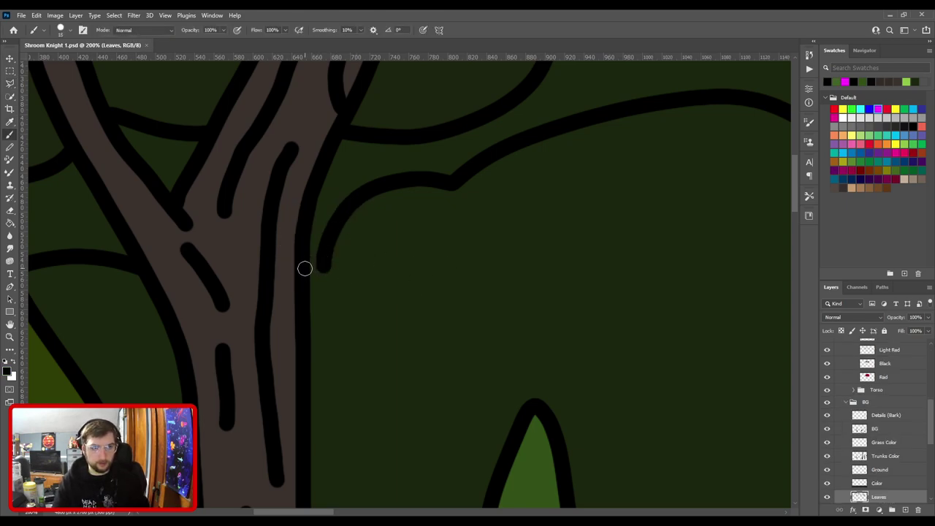
drag(308, 263, 324, 268)
scroll(431, 333, down, 8)
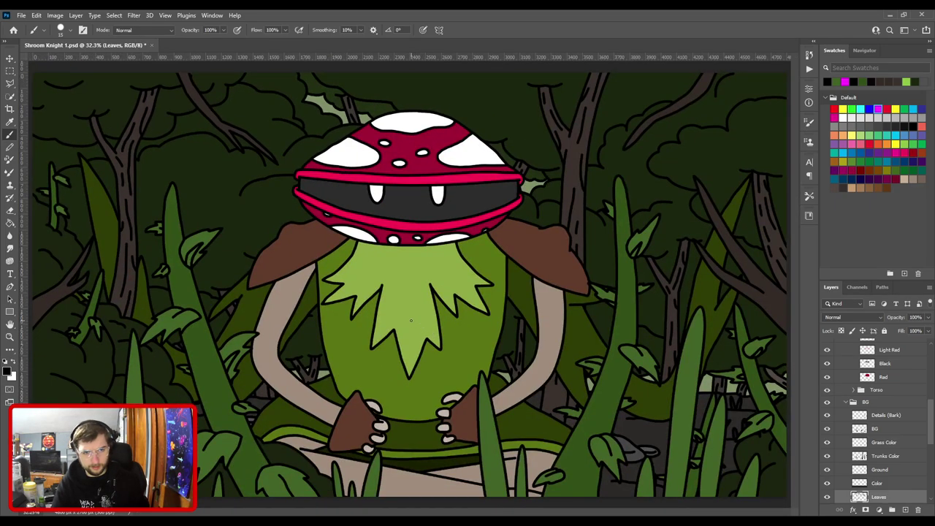
Check the trees, branches and grass on the right side of the scene for remaining flaws.
scroll(337, 267, down, 1)
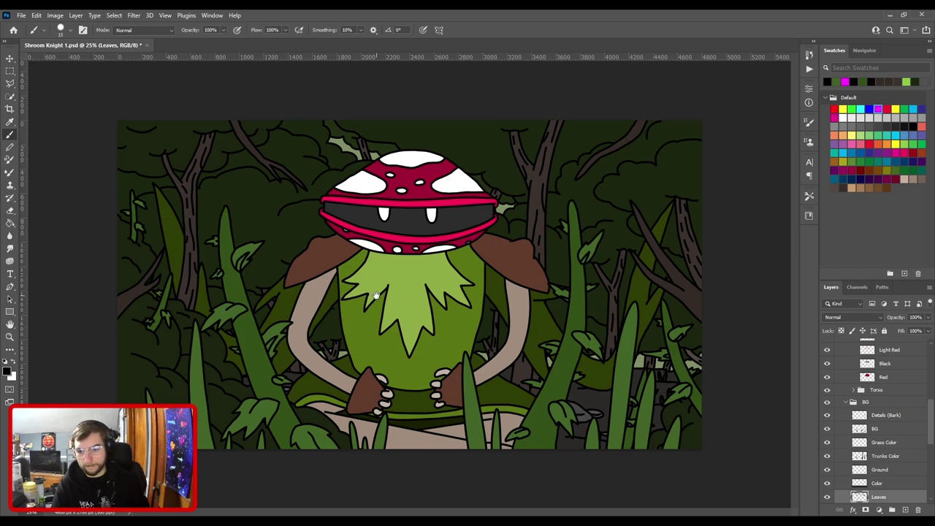
key(ctrl+plus)
drag(511, 335, 182, 316)
key(ctrl+plus)
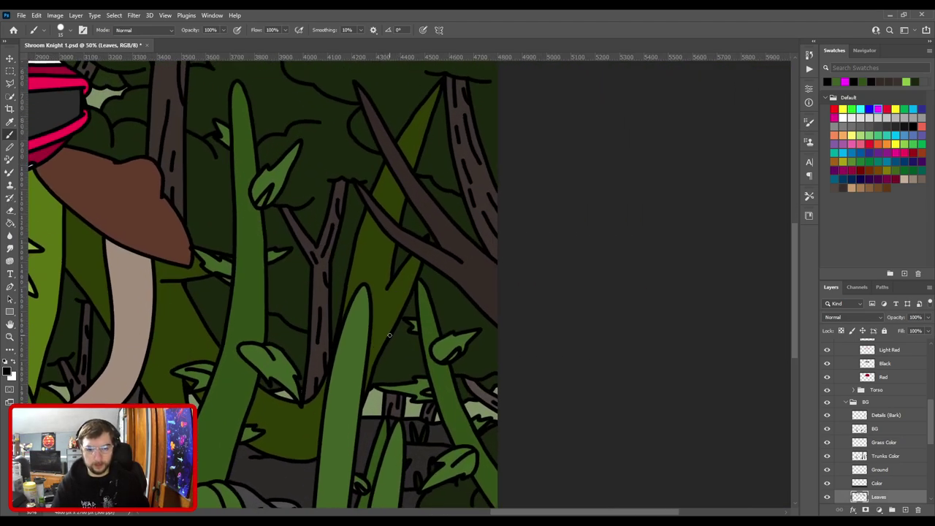
key(ctrl+minus)
key(ctrl+minus)
key(ctrl+0)
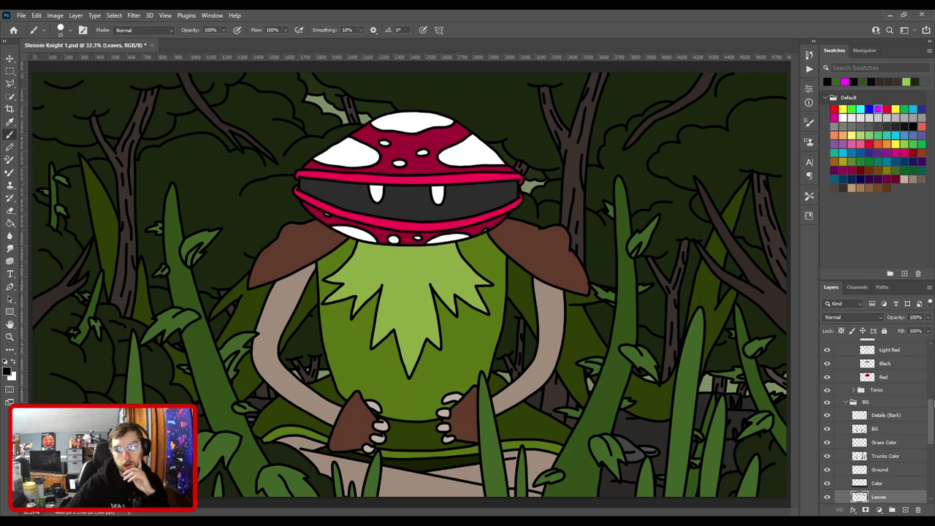
Show the TO DO? layer to read its handwritten notes, and hide it again.
drag(931, 417, 908, 344)
click(882, 361)
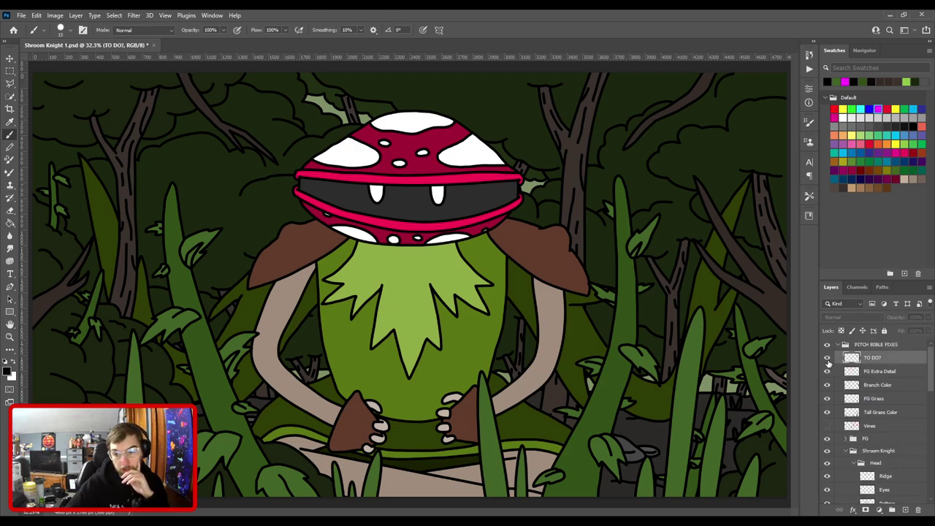
click(827, 358)
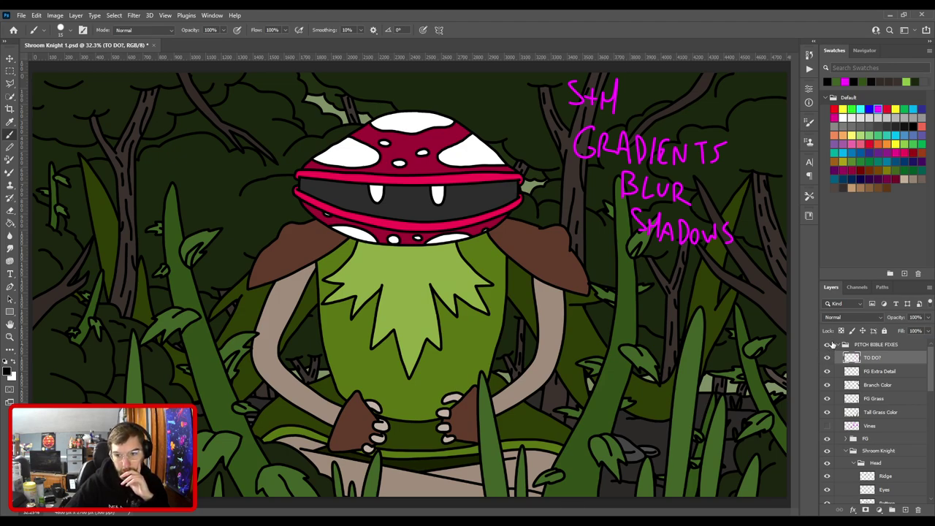
click(827, 359)
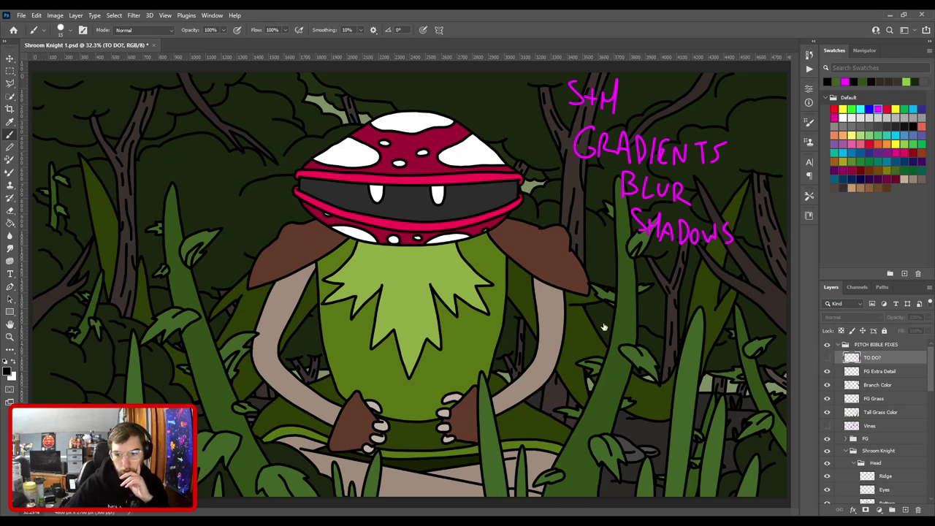
Select the BG group's Color layer from the dark ground and add a new layer directly above it.
click(10, 59)
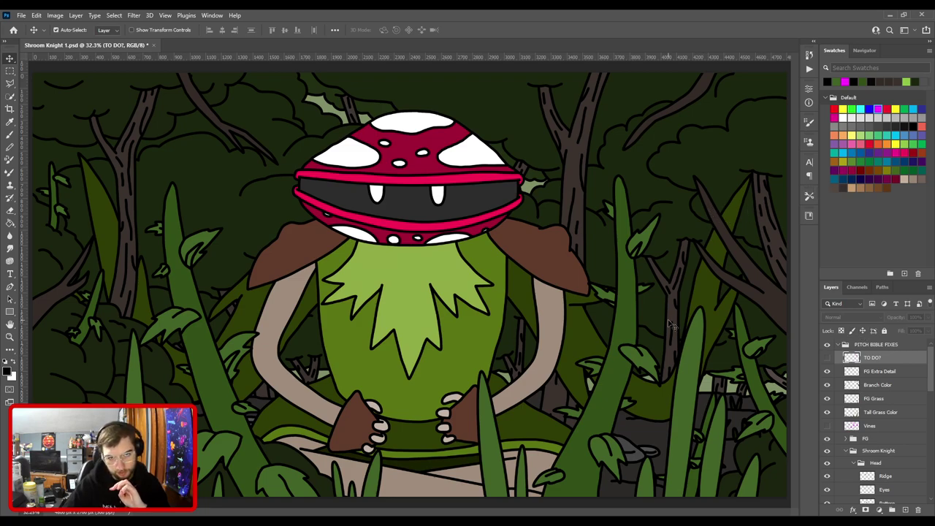
click(661, 431)
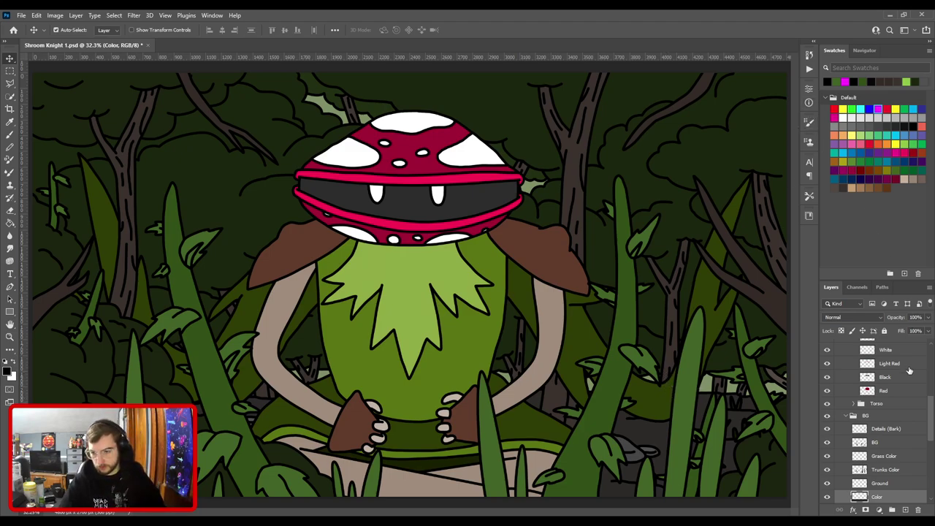
scroll(837, 437, down, 2)
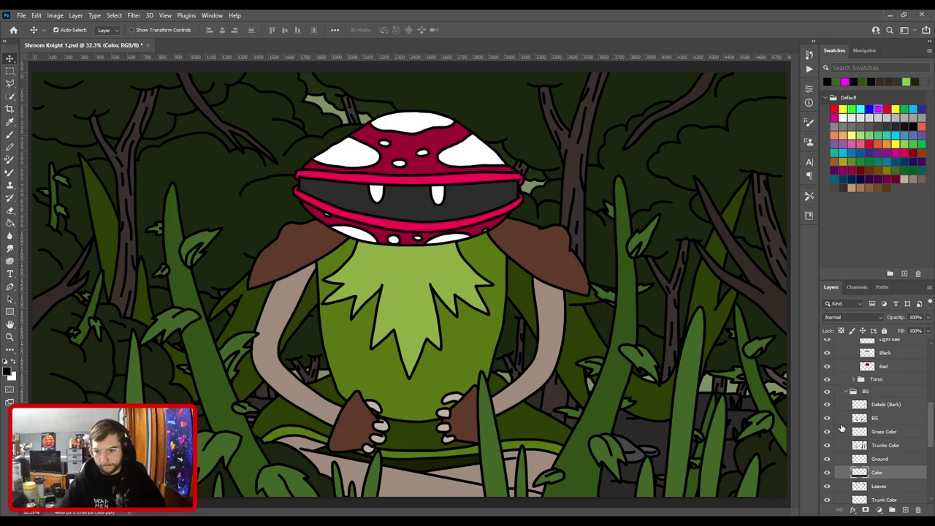
click(904, 509)
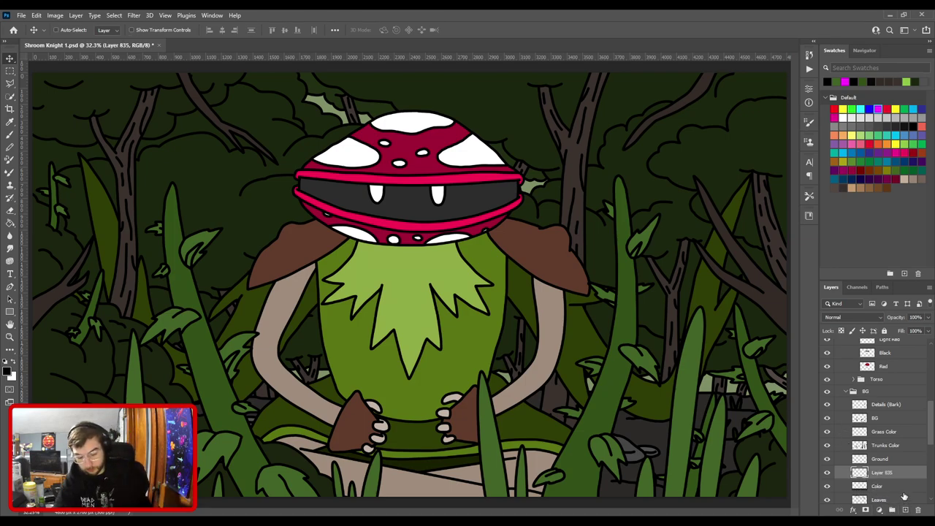
key(ctrl+minus)
key(ctrl+minus)
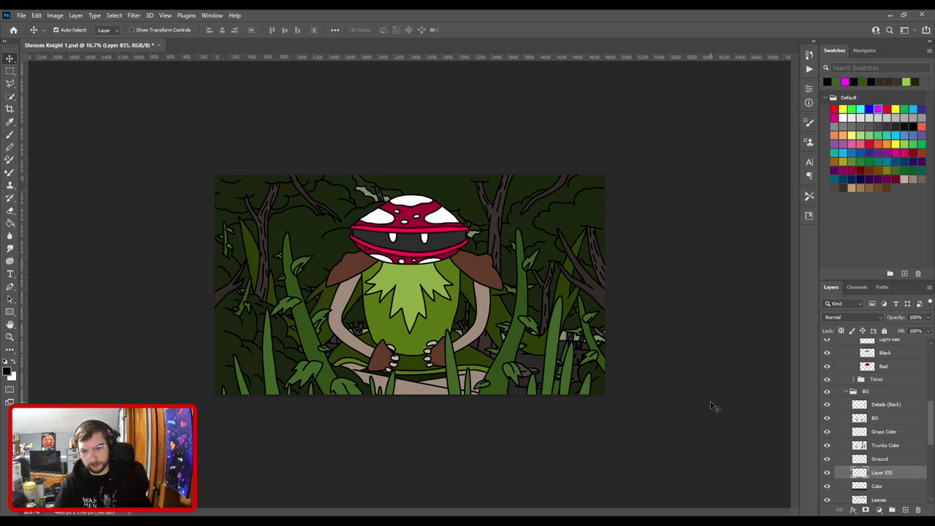
Toggle the BG group's Color layer off and on to check which area it covers.
key(i)
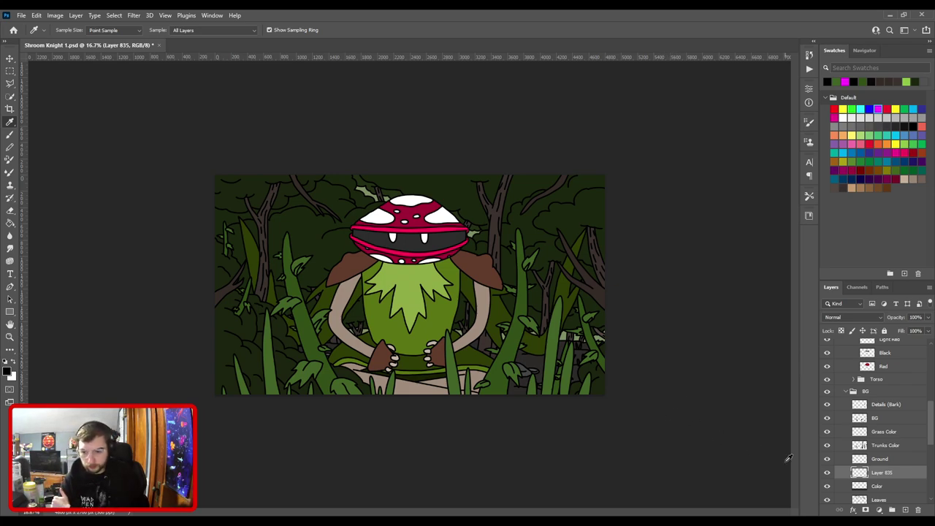
click(827, 485)
click(828, 485)
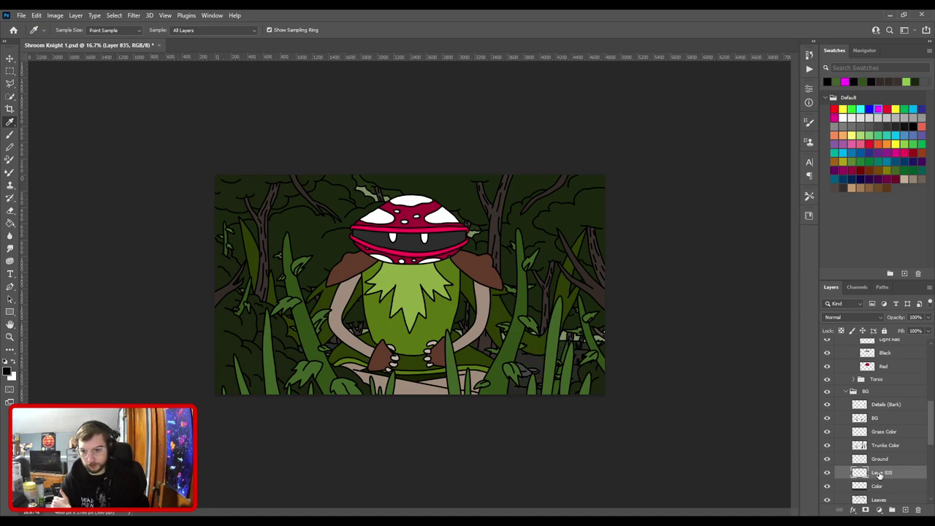
Choose black as the paint colour and enlarge the brush to 300 px for the ground on the right.
click(914, 125)
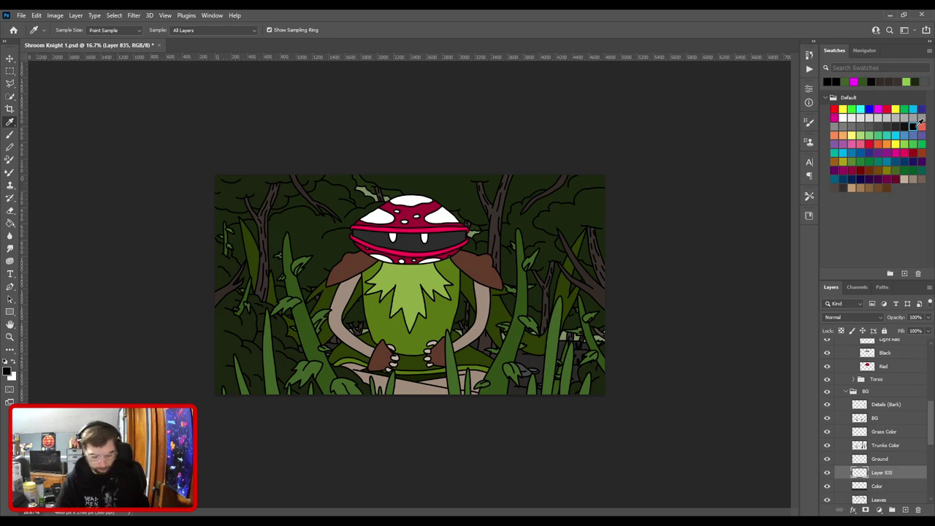
key(b)
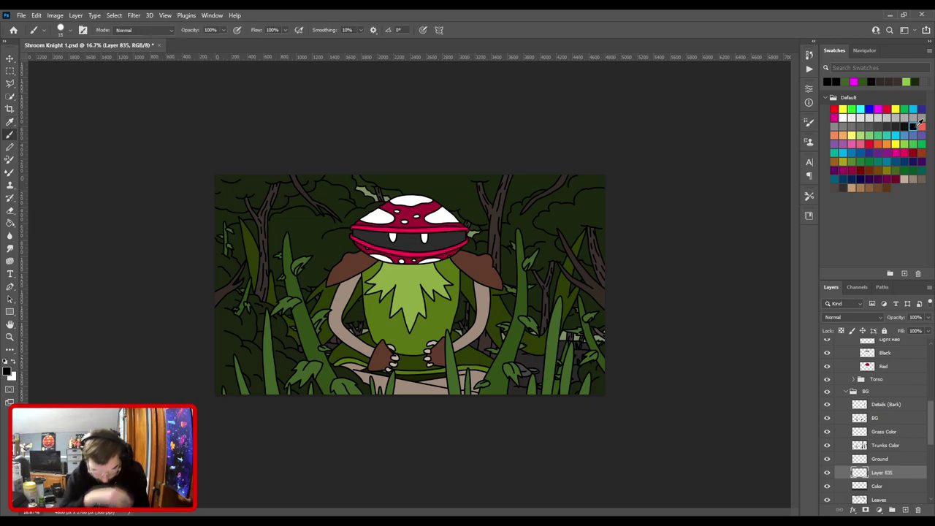
key(ctrl+plus)
key(ctrl+plus)
drag(519, 359, 340, 266)
key(])
key(])
key(])
key(])
key(])
key(])
key(])
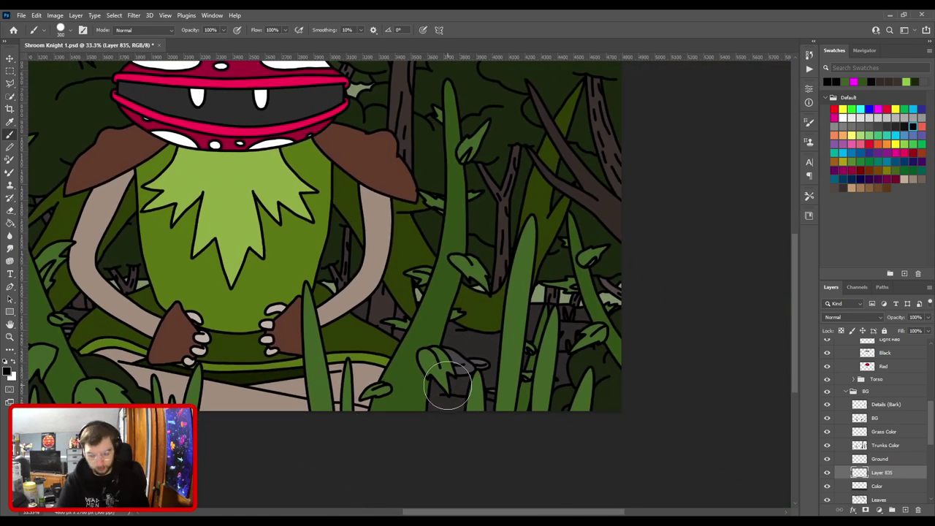
Sample the ground's dark grey, pick a darker shade of it as the shadow colour, and return to the Brush tool.
key(i)
click(473, 338)
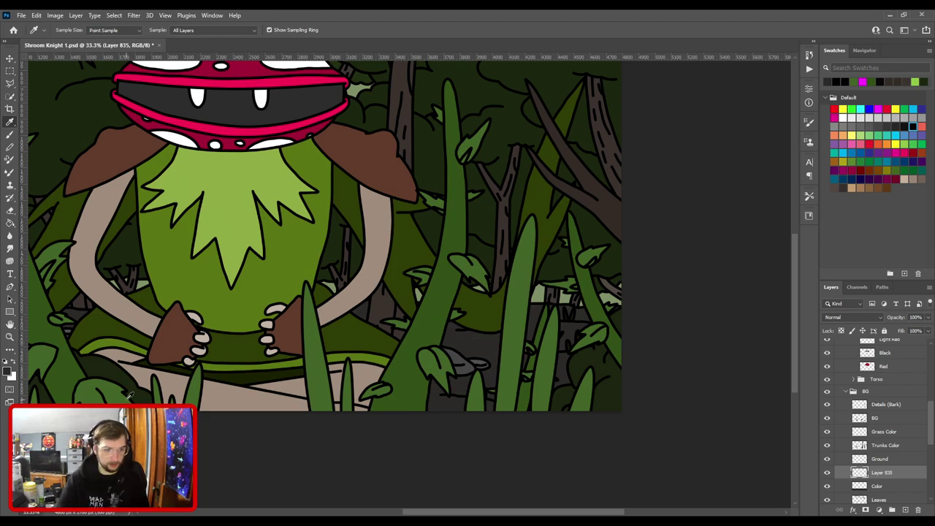
click(7, 372)
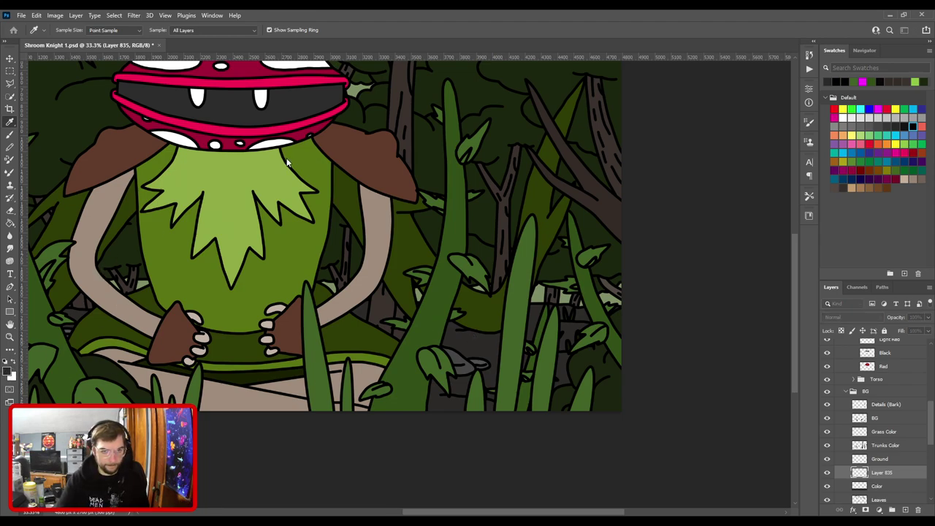
key(Return)
key(b)
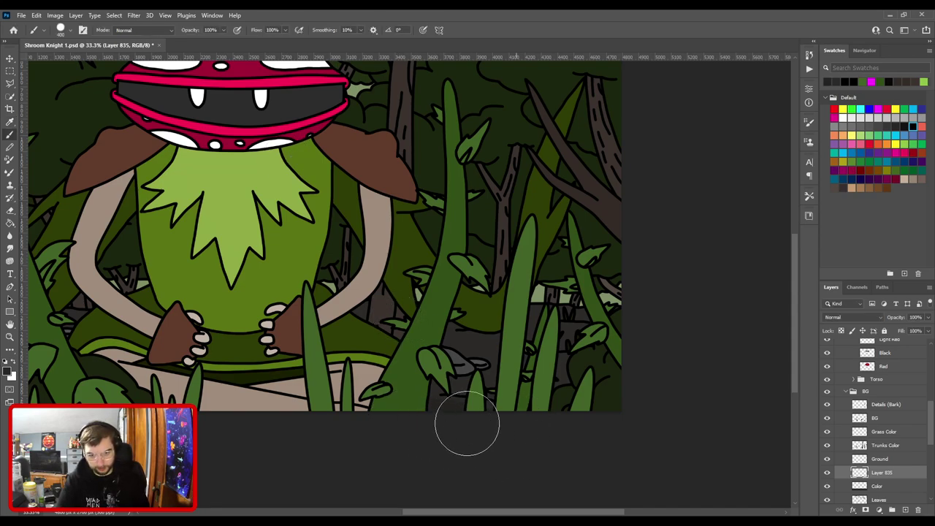
Reduce the brush to 100 px and paint shadows on the ground around the rocks and the foreground grass.
key(ctrl+minus)
key(ctrl+plus)
drag(562, 427, 308, 280)
key(ctrl+plus)
key(ctrl+plus)
key(bracketleft)
key(bracketleft)
key(bracketleft)
key(bracketleft)
key(bracketleft)
key(bracketleft)
key(bracketleft)
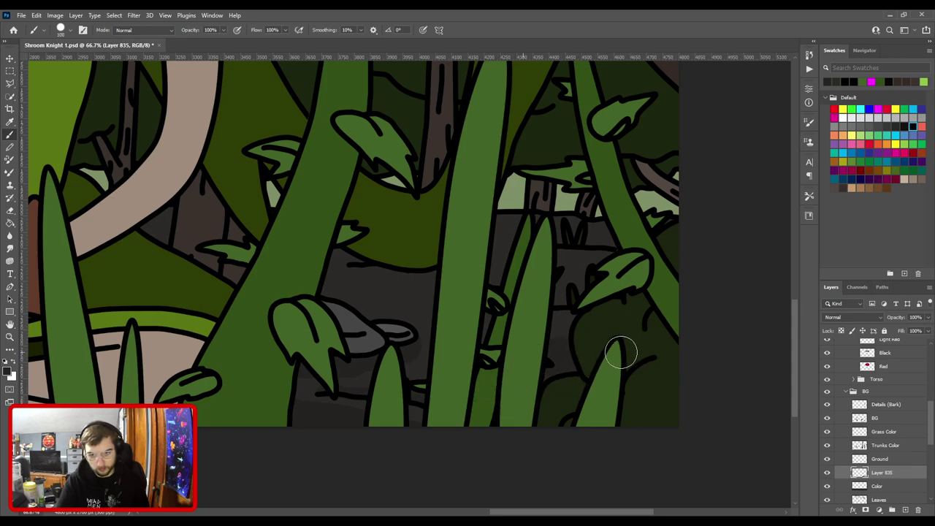
drag(516, 367, 608, 385)
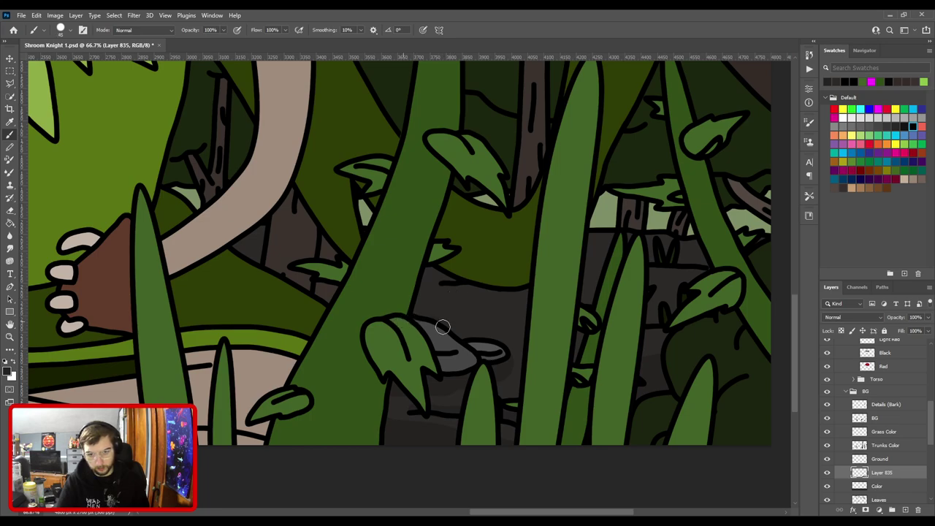
On the Floor Detail layer, extend the black ground line to meet the tall stalk's outline with a 15 px brush.
scroll(507, 359, right, 5)
scroll(507, 358, up, 2)
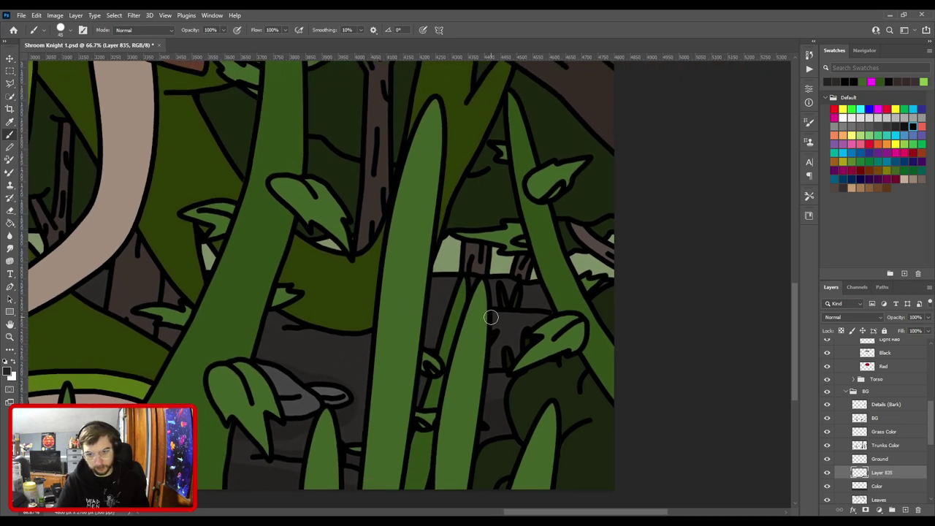
scroll(497, 304, up, 4)
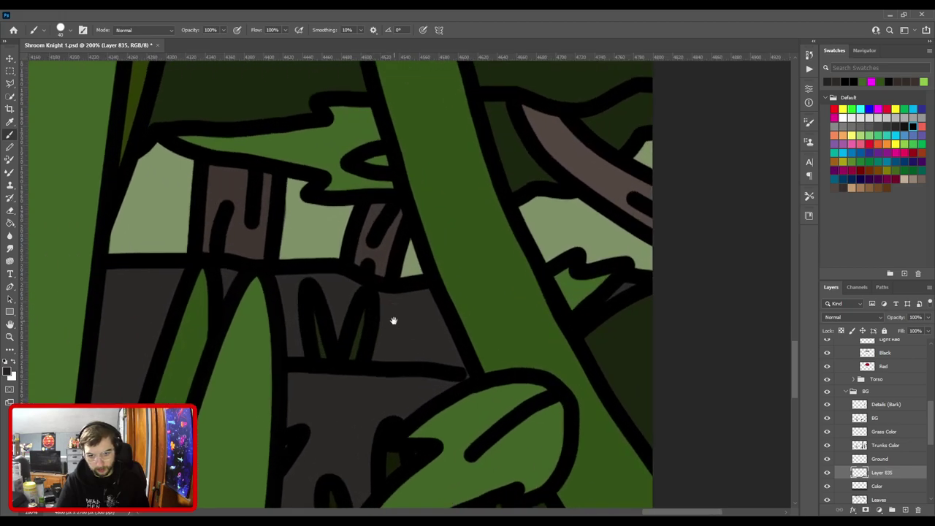
key(v)
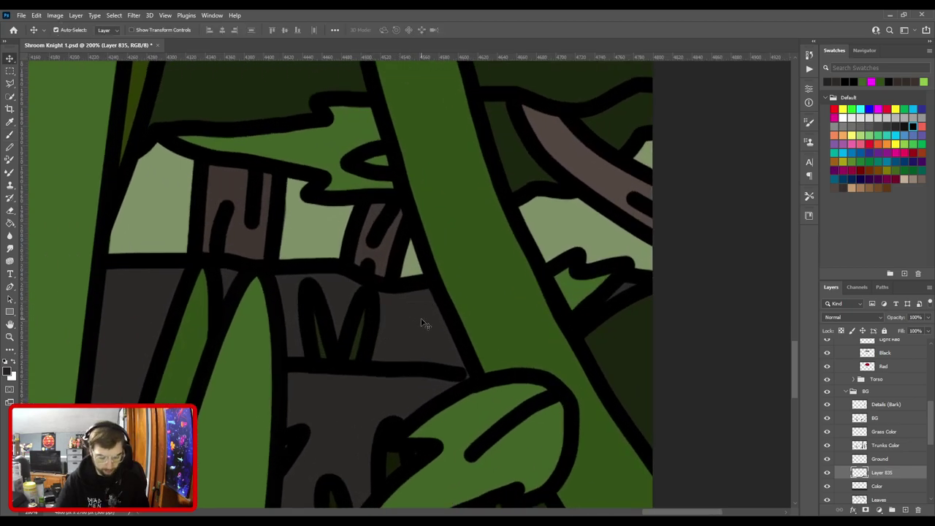
click(432, 374)
key(b)
alt+click(432, 371)
key(bracketleft)
key(bracketleft)
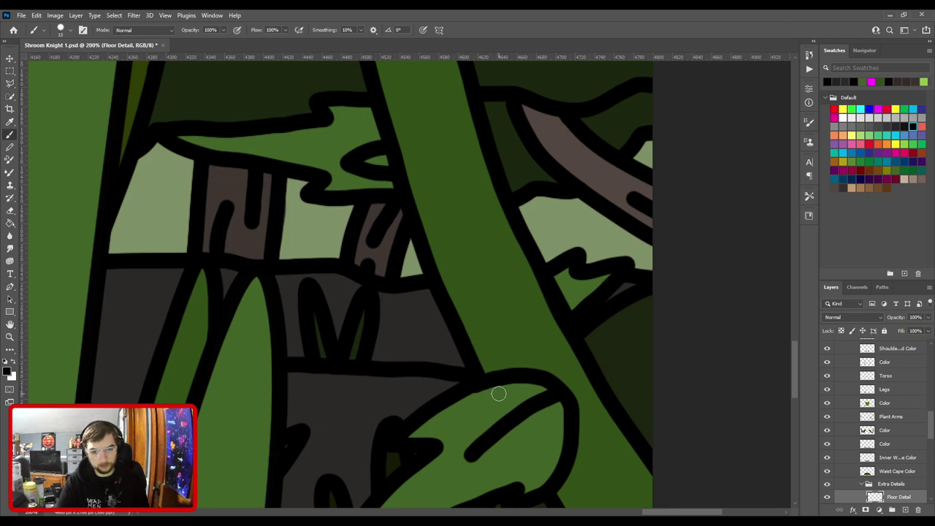
Reselect Layer 835, resample the shadow colour, and shade the ground below the small grass tufts on the right.
key(ctrl+minus)
key(v)
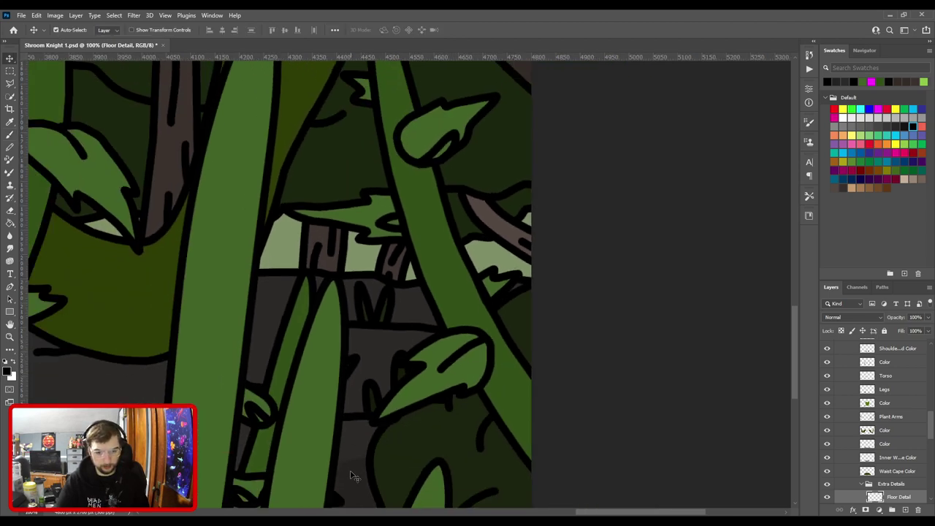
click(351, 476)
key(b)
alt+click(351, 475)
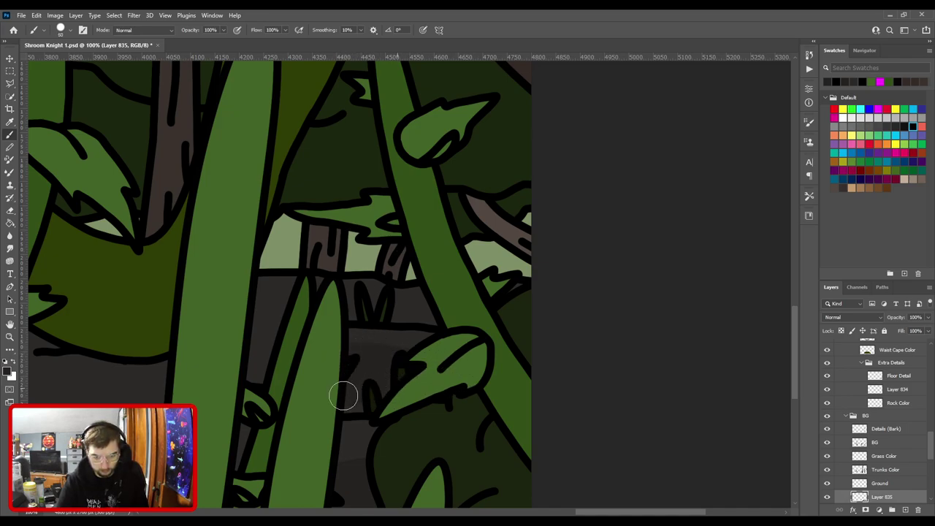
Paint shadow bands on the ground between the tall grass blades and above the rocks with a 60 px brush.
drag(426, 364, 467, 424)
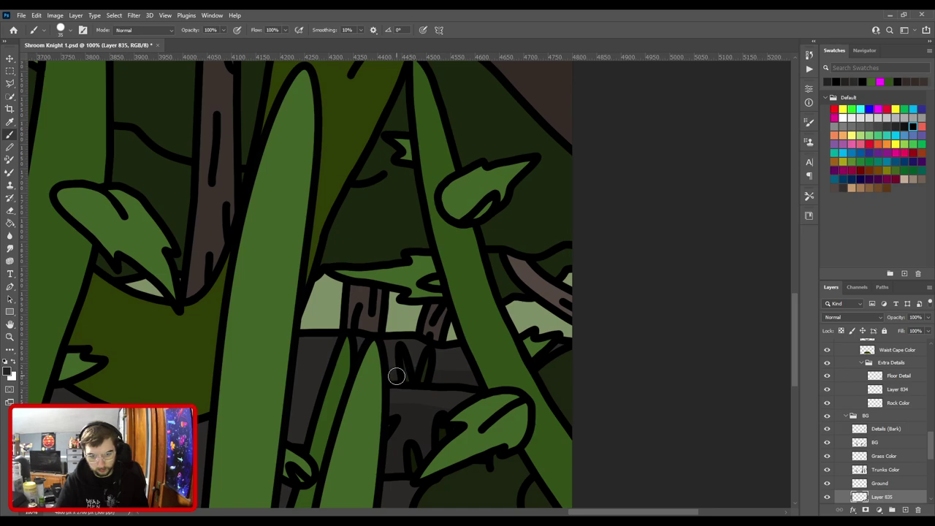
drag(404, 370, 585, 334)
key(bracketright)
key(bracketright)
key(bracketright)
key(bracketright)
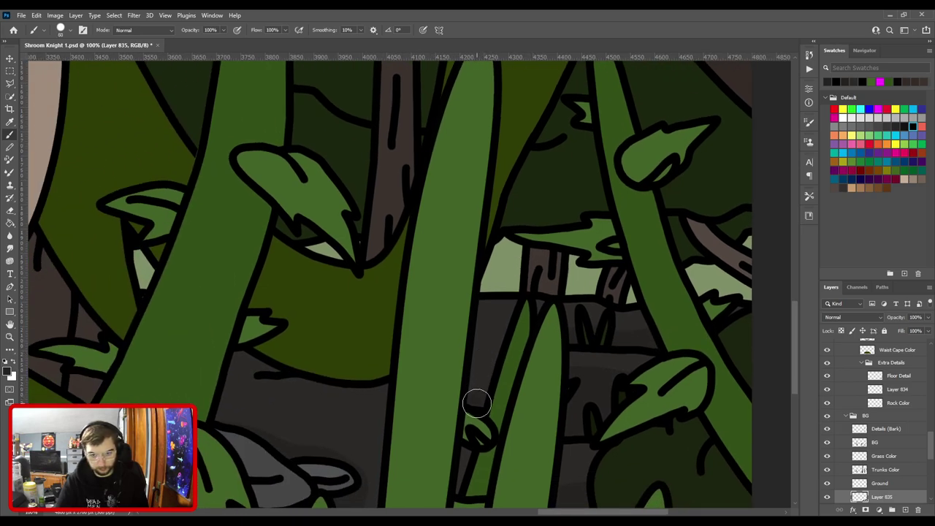
mouse_move(509, 382)
mouse_down()
mouse_move(530, 344)
mouse_move(587, 316)
mouse_up()
drag(388, 344, 535, 354)
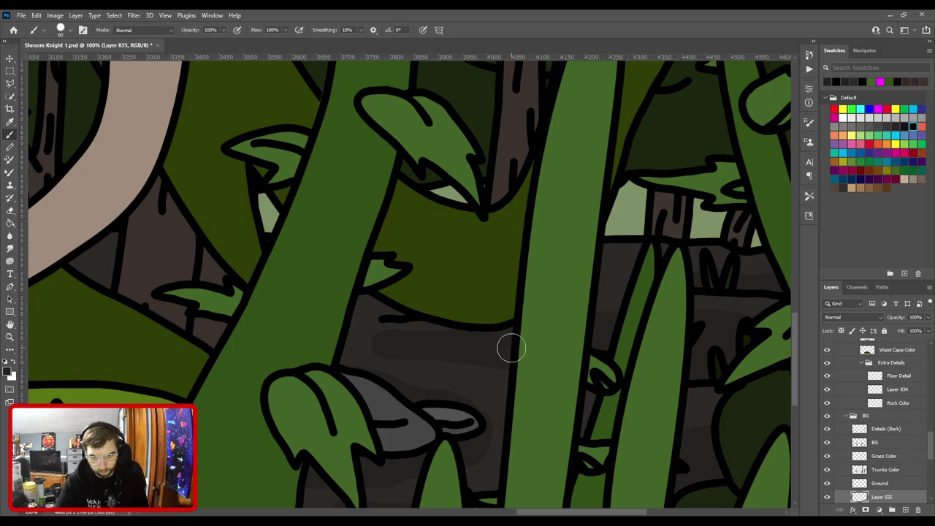
On the BG layer, clean up the outline along the underside of the olive leaf above the rocks with a 40 px eraser.
key(v)
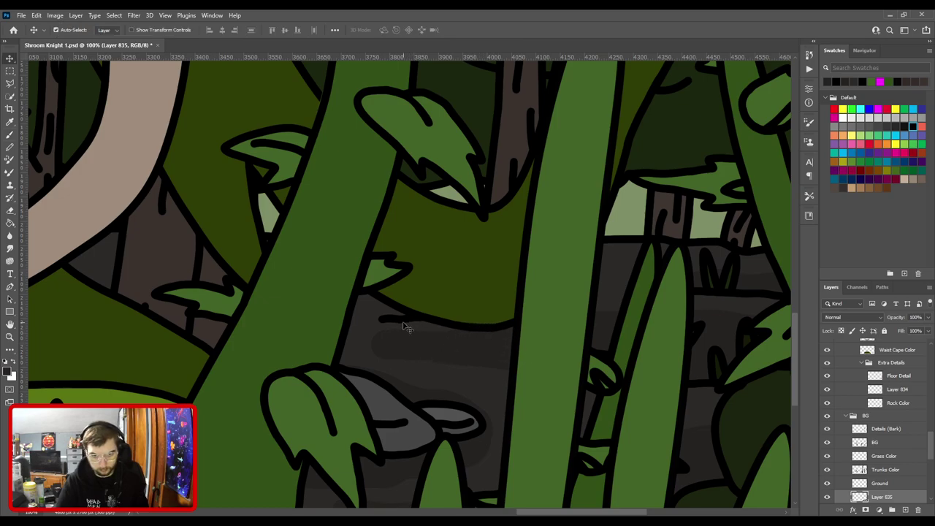
click(407, 327)
key(e)
key(bracketleft)
key(bracketleft)
key(bracketleft)
key(bracketleft)
key(bracketleft)
key(bracketleft)
key(bracketleft)
key(bracketleft)
key(bracketleft)
key(bracketleft)
key(bracketleft)
key(bracketleft)
key(bracketleft)
key(bracketleft)
key(bracketleft)
key(bracketleft)
key(bracketleft)
key(bracketleft)
key(bracketleft)
key(ctrl+plus)
key(ctrl+plus)
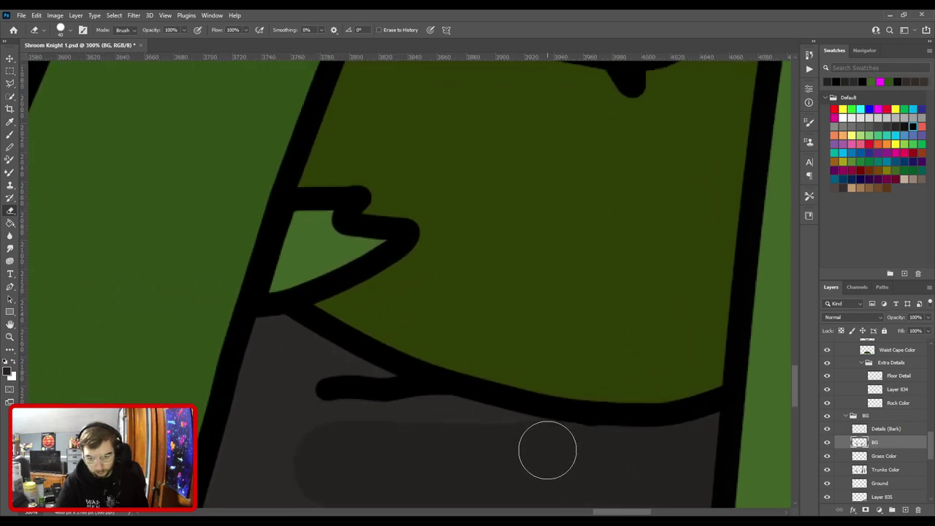
key(ctrl+minus)
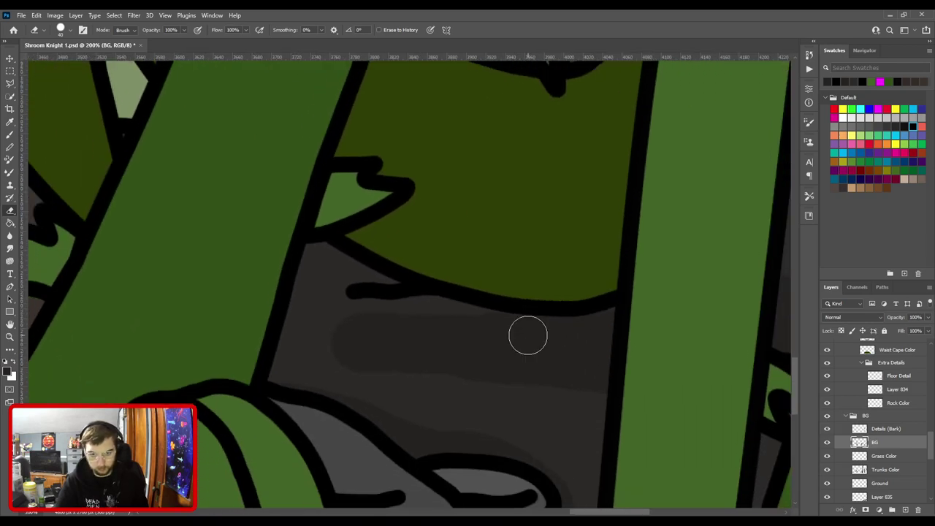
On Layer 835, erase the upper edge of the ground shadow just below the olive leaf's outline.
ctrl+click(504, 334)
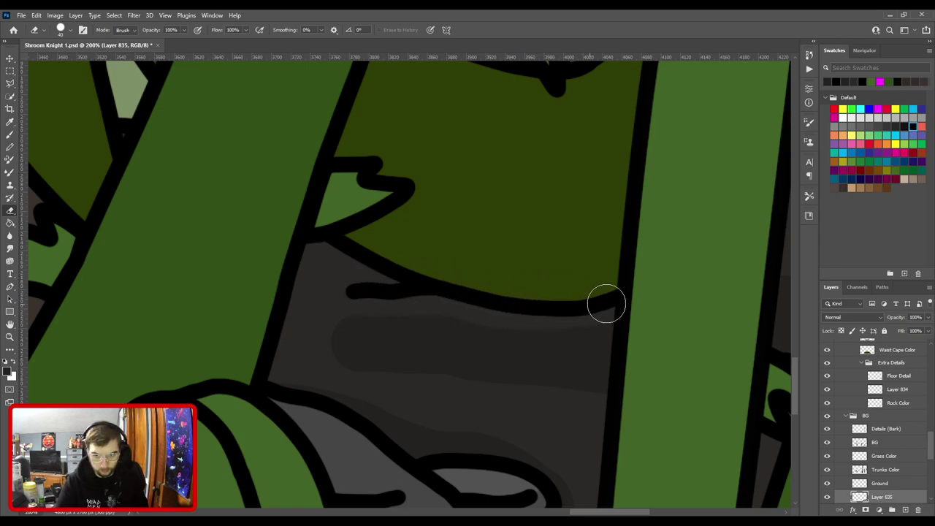
key(ctrl+minus)
key(b)
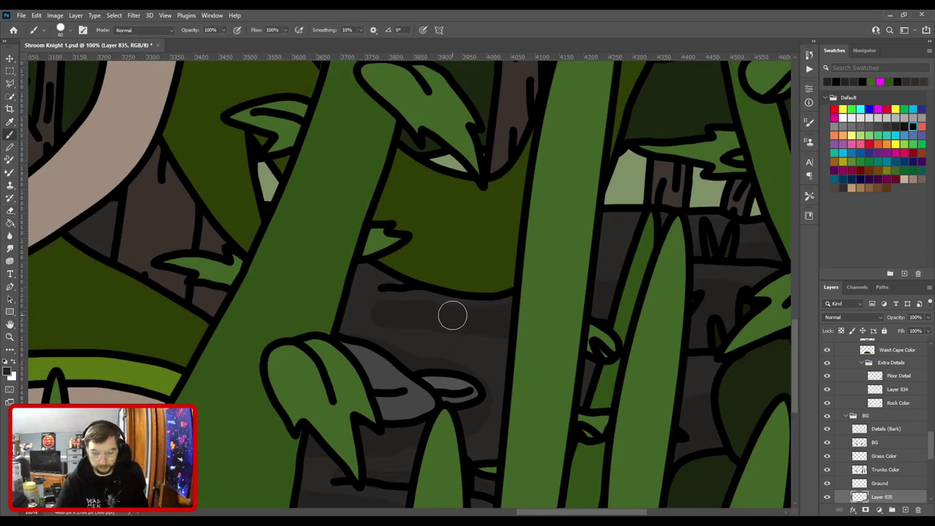
Widen the shadow across the ground above the rocks, leaving a lighter rim around the rocks.
key(i)
key(b)
drag(394, 320, 481, 294)
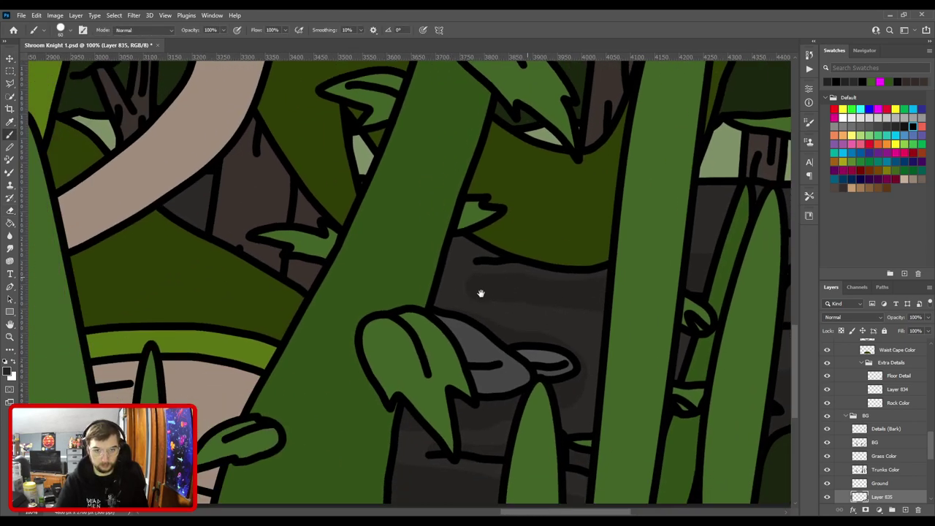
key(ctrl+minus)
key(ctrl+plus)
key(ctrl+plus)
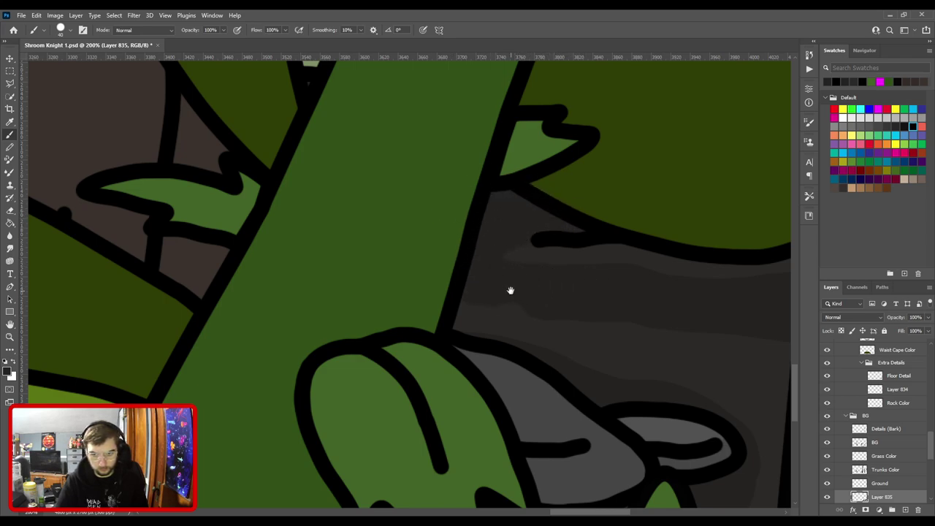
drag(507, 290, 417, 248)
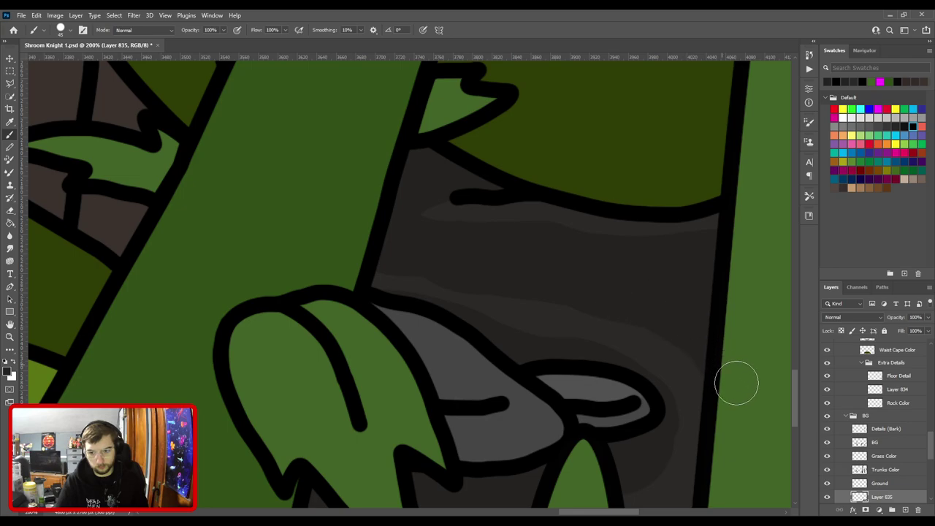
Shade the ground below the rocks and refine the shadow edges with a 20 px eraser.
key(ctrl+minus)
drag(551, 324, 438, 134)
key(ctrl+plus)
drag(511, 244, 452, 340)
key(e)
key(bracketleft)
key(bracketleft)
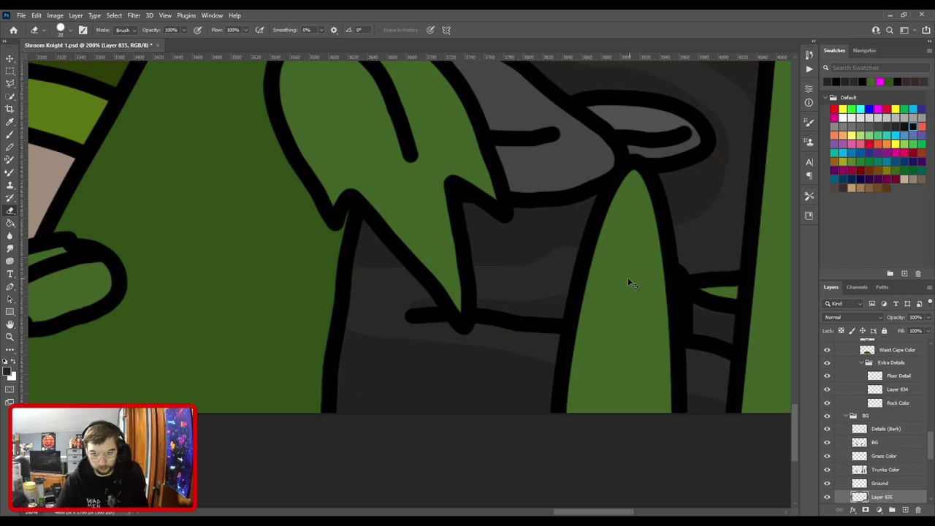
Paint shadows on the far ground behind the tall grass blades near the right edge of the artwork.
key(ctrl+minus)
key(ctrl+minus)
drag(474, 233, 514, 378)
key(ctrl+minus)
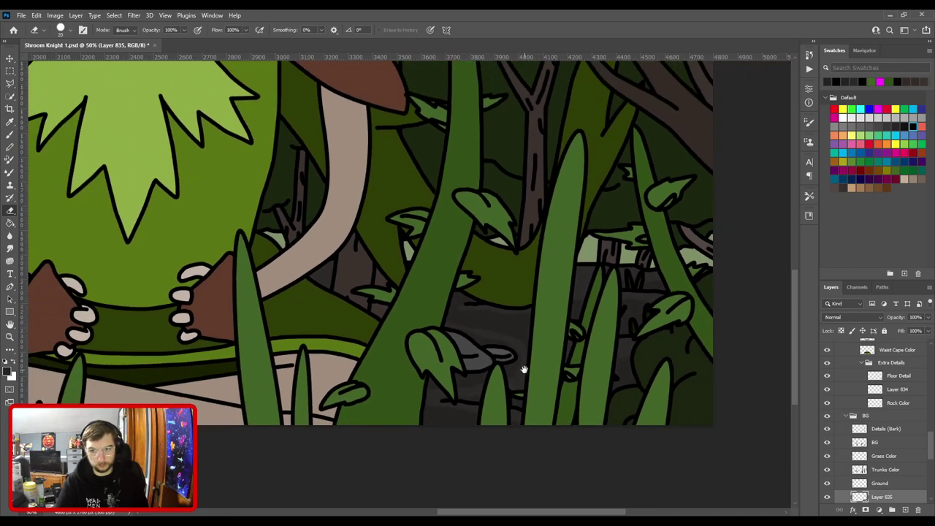
scroll(522, 306, up, 3)
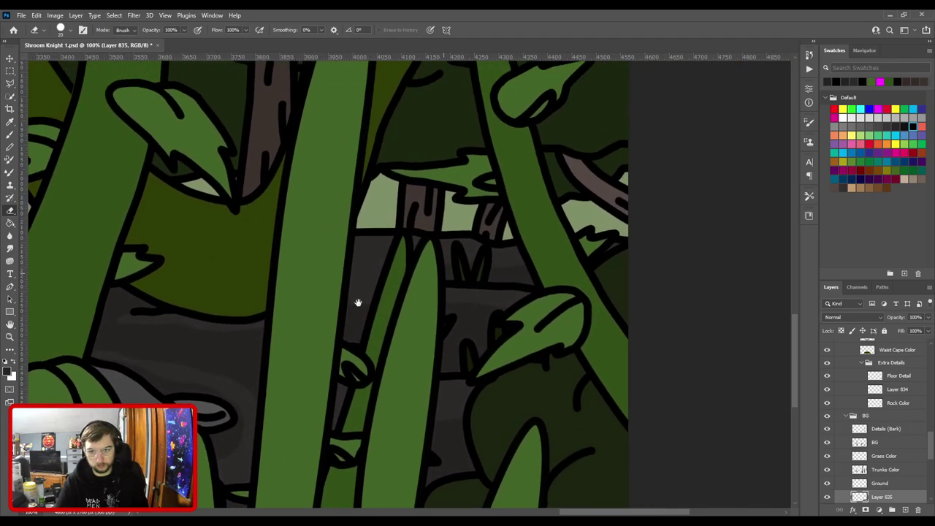
key(b)
scroll(457, 252, up, 2)
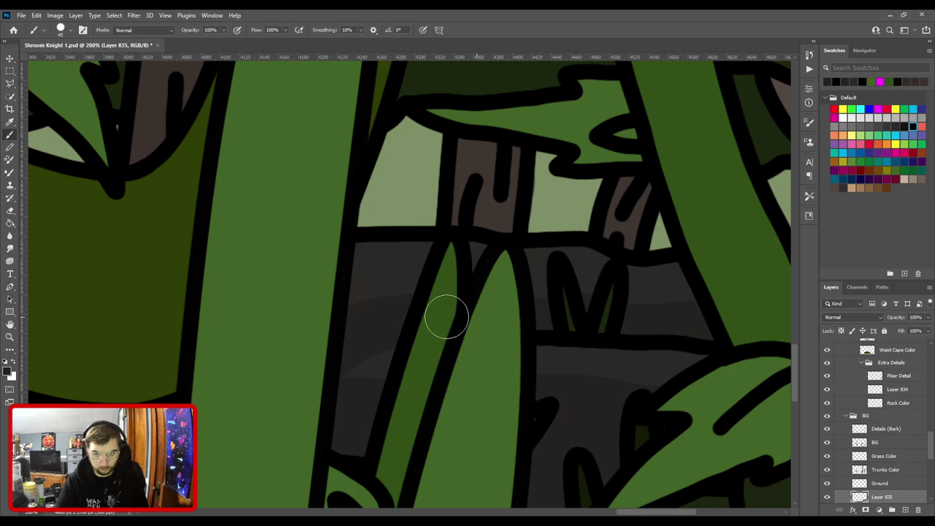
Shade the small ground patch visible below the character's arm on the right side.
scroll(413, 392, down, 3)
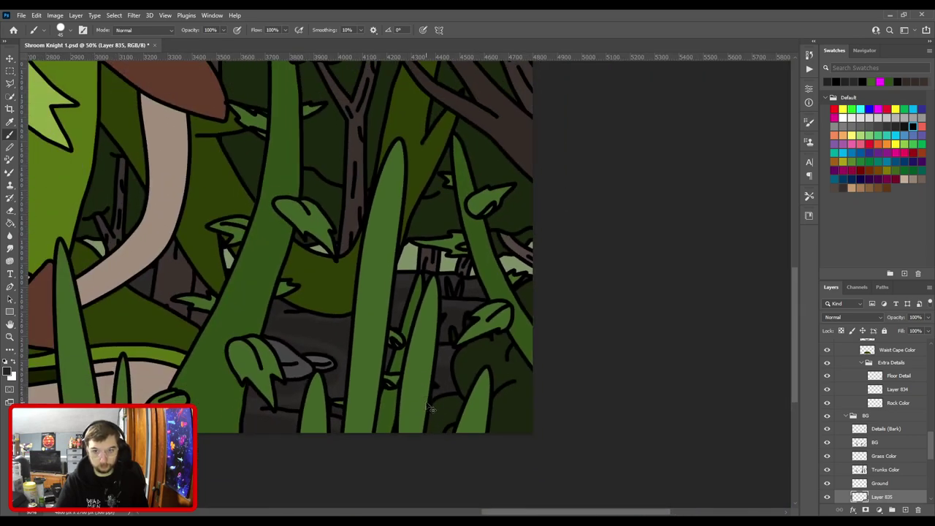
drag(328, 368, 550, 351)
key(ctrl+plus)
drag(382, 297, 531, 286)
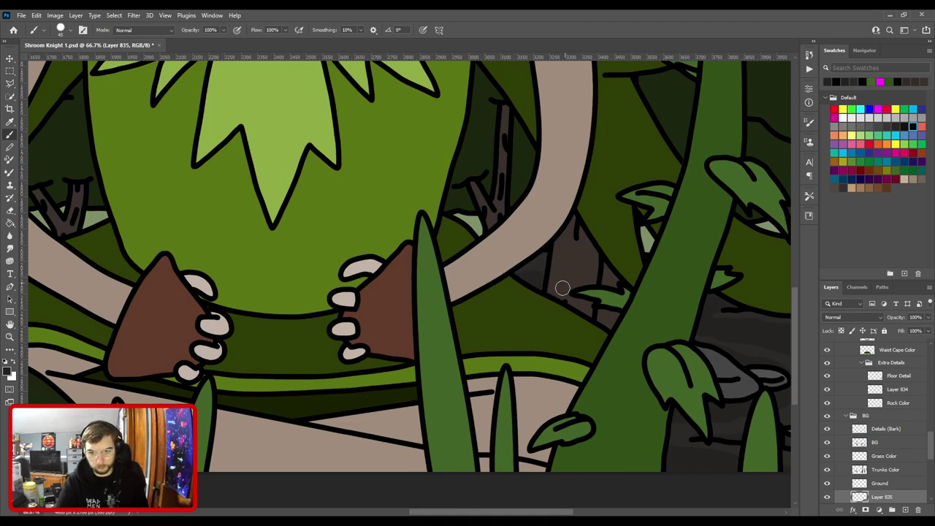
Enlarge the brush to 80 px, shade the small ground patches beside the left stalk, and fit the whole artwork in view.
key(ctrl+minus)
drag(405, 326, 692, 322)
key(ctrl+plus)
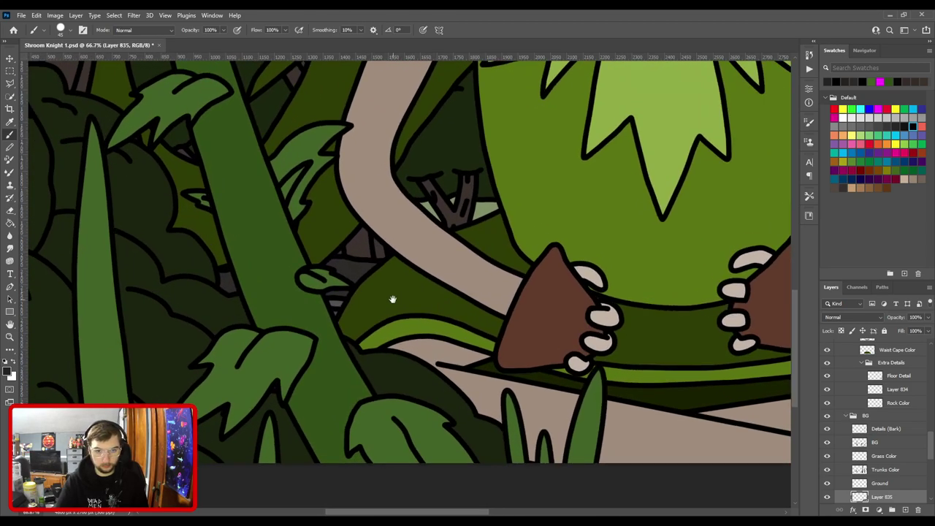
drag(405, 296, 513, 317)
key(ctrl+plus)
key(])
key(])
key(])
key(])
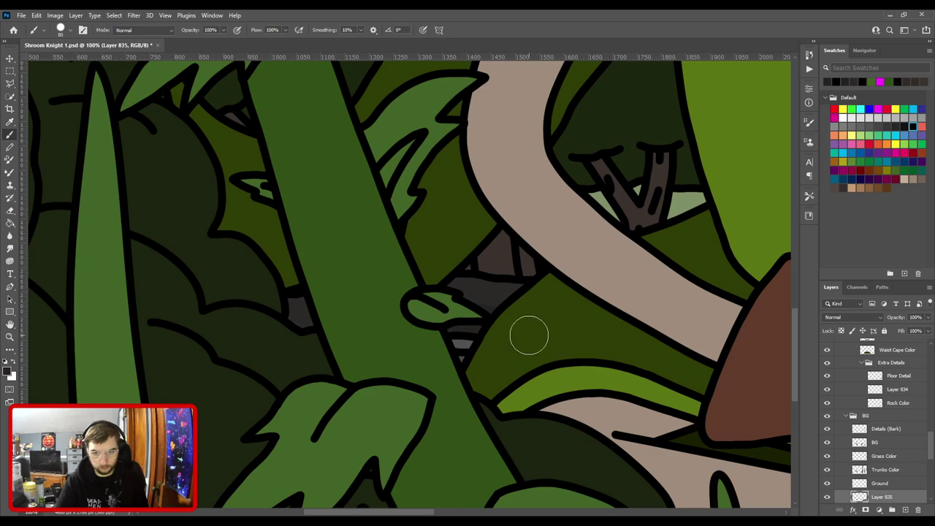
scroll(361, 285, down, 1)
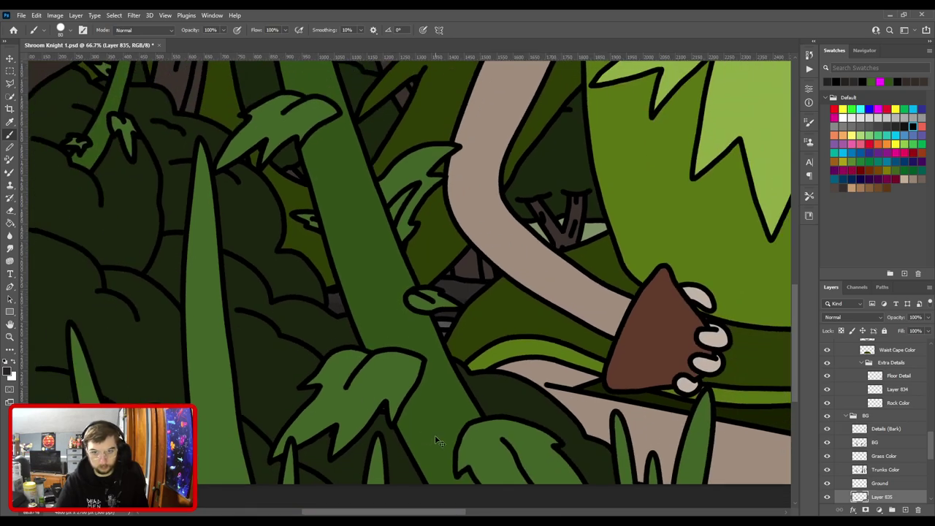
key(ctrl+0)
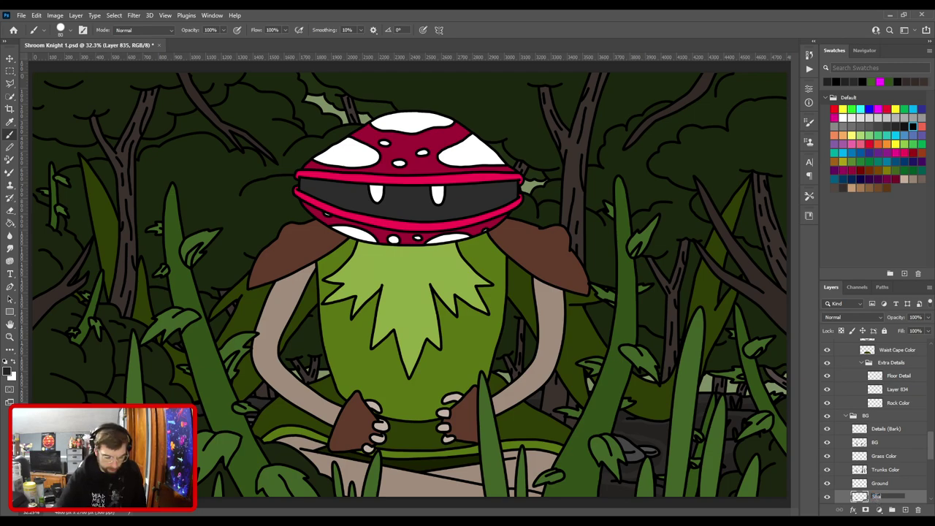
Rename the ground shading layer as Shadows and add a new empty layer above it.
text(s)
key(Return)
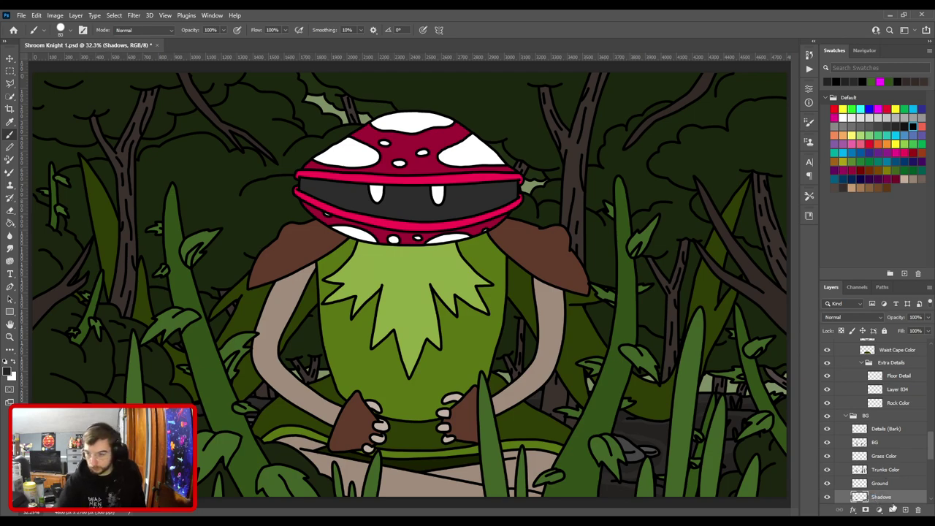
scroll(909, 503, down, 2)
click(905, 510)
Stamp a subtle texture over the ground on the new layer with a leaf-shaped scatter brush enlarged to 500 px.
key(i)
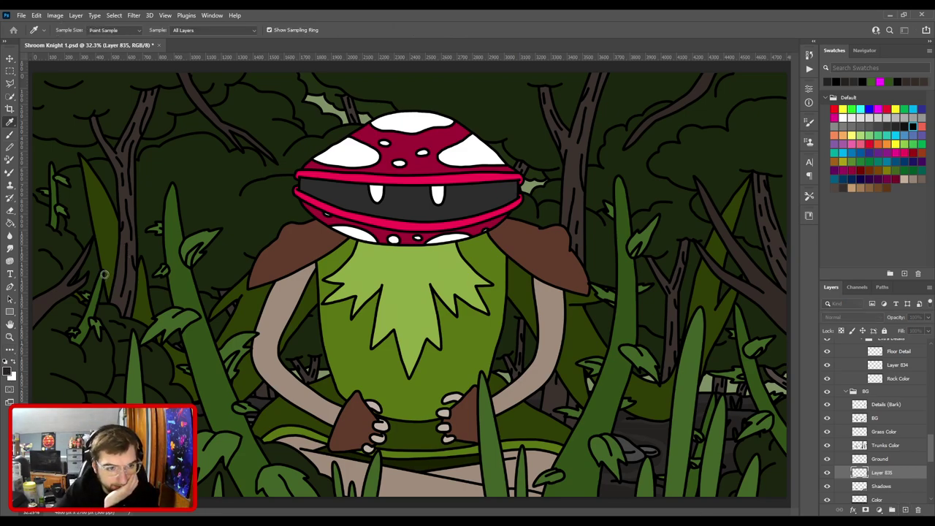
click(324, 162)
key(b)
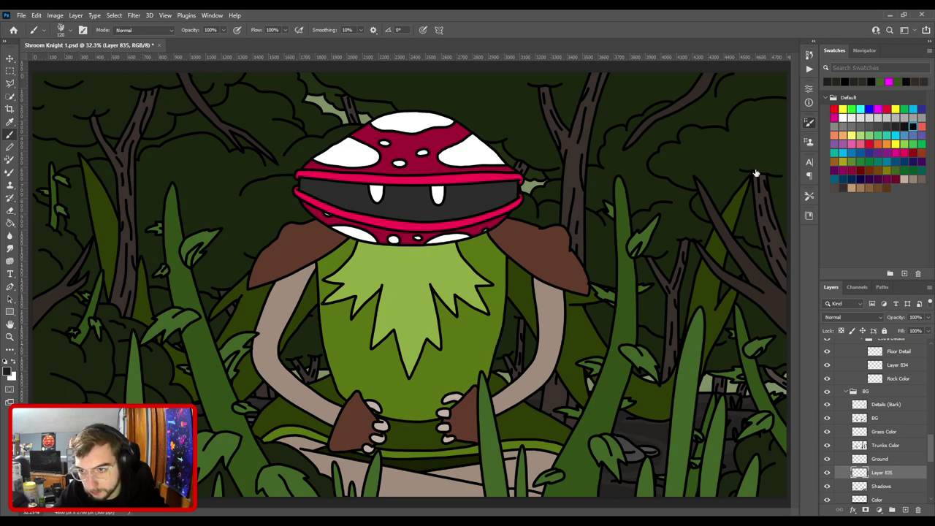
key(h)
click(643, 183)
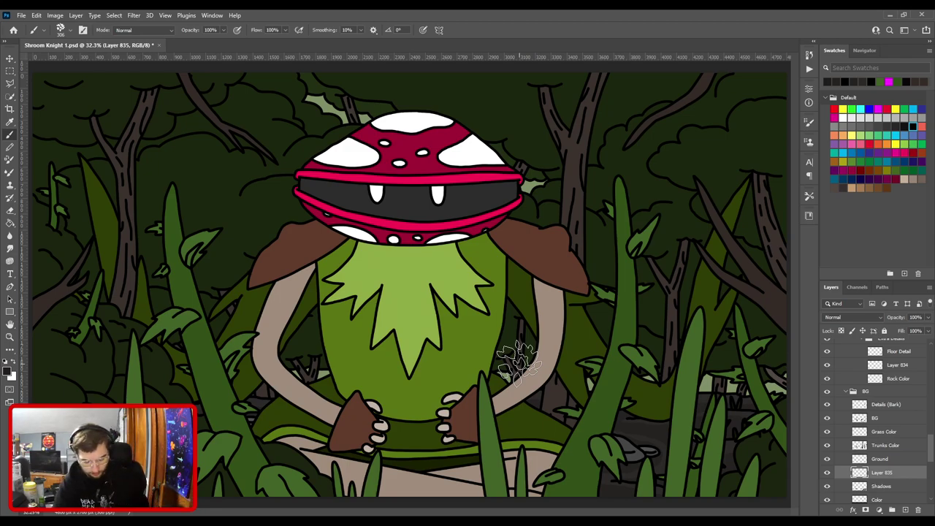
key(ctrl+minus)
key(ctrl+plus)
drag(512, 335, 409, 252)
key(ctrl+plus)
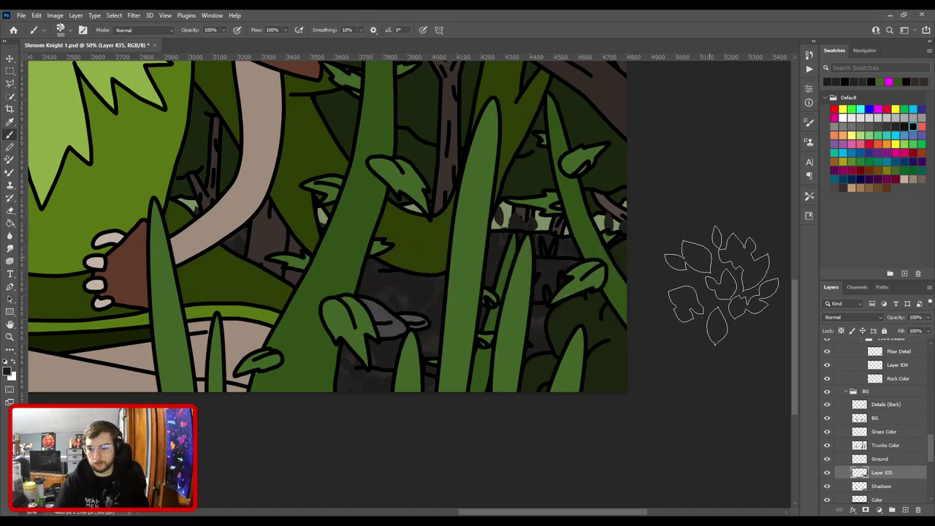
Clip the Shadows layer and the texture layer above it to the Color layer so both stay within the ground.
click(879, 486)
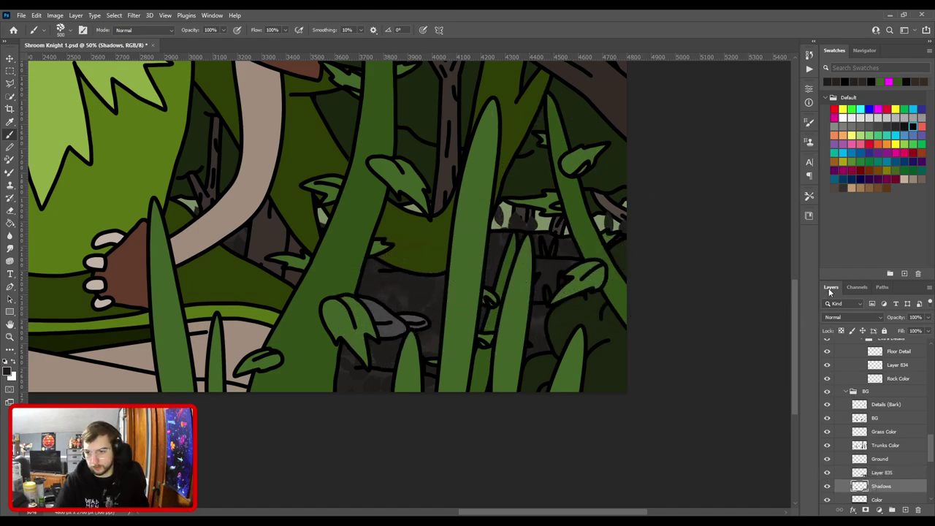
mouse_move(880, 473)
mouse_down()
mouse_move(880, 489)
mouse_move(886, 471)
mouse_up()
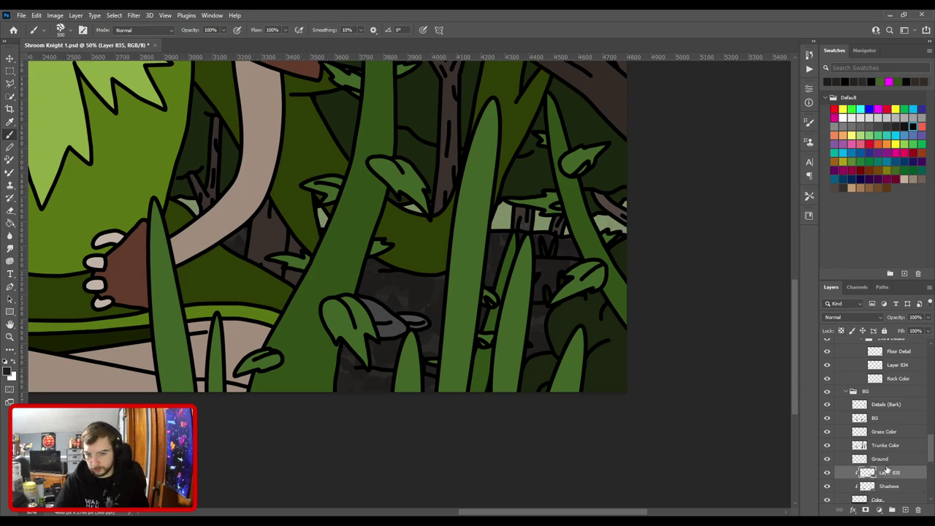
key(ctrl+minus)
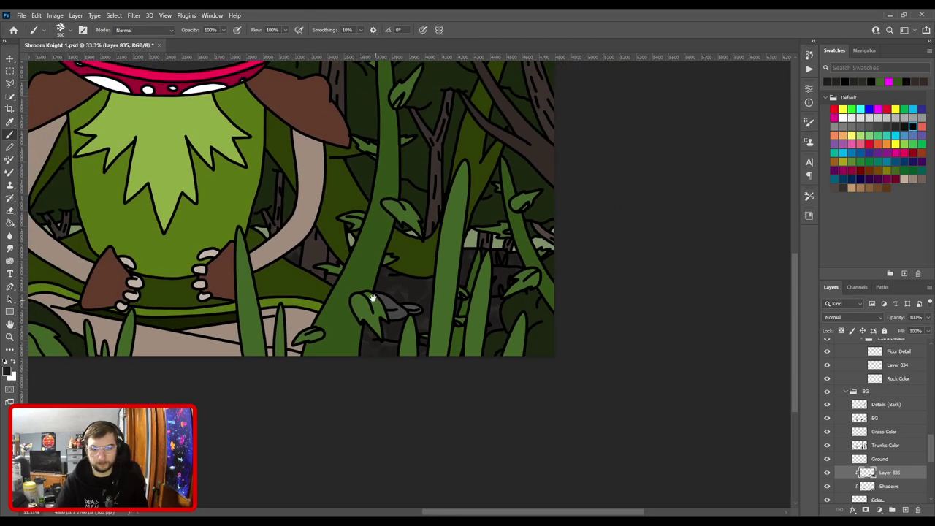
drag(370, 301, 554, 324)
drag(456, 315, 235, 242)
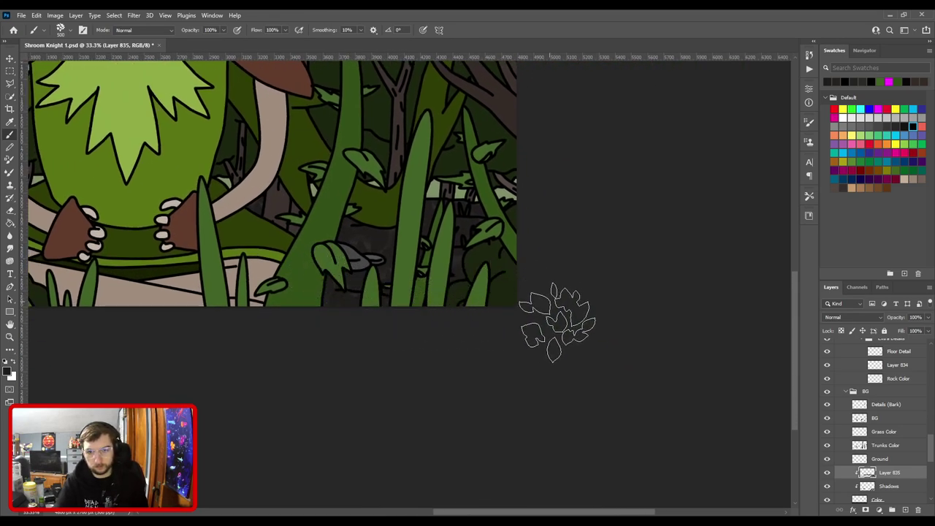
key(ctrl+0)
Examine the clipped ground texture around the rocks and grass blades, both up close and in the whole artwork.
drag(571, 339, 402, 231)
key(ctrl+plus)
key(ctrl+plus)
key(ctrl+plus)
key(ctrl+plus)
drag(646, 325, 499, 259)
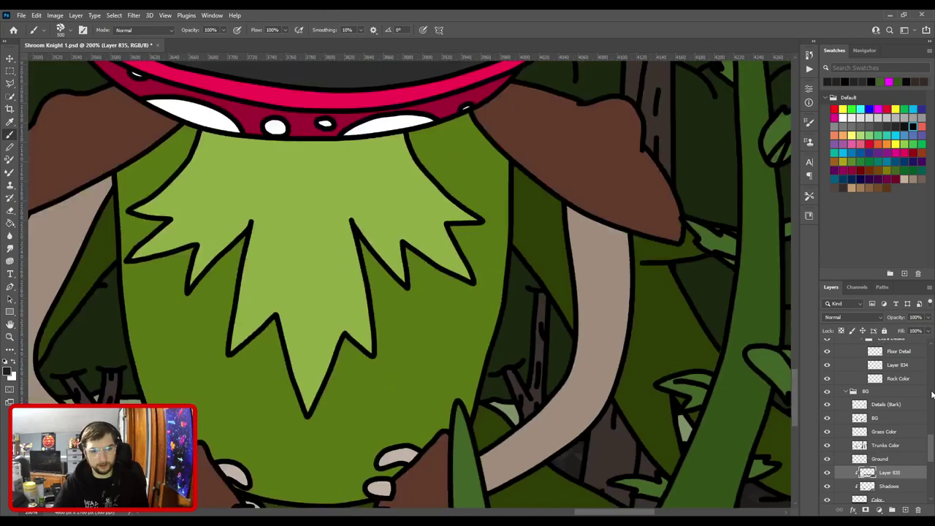
key(ctrl+0)
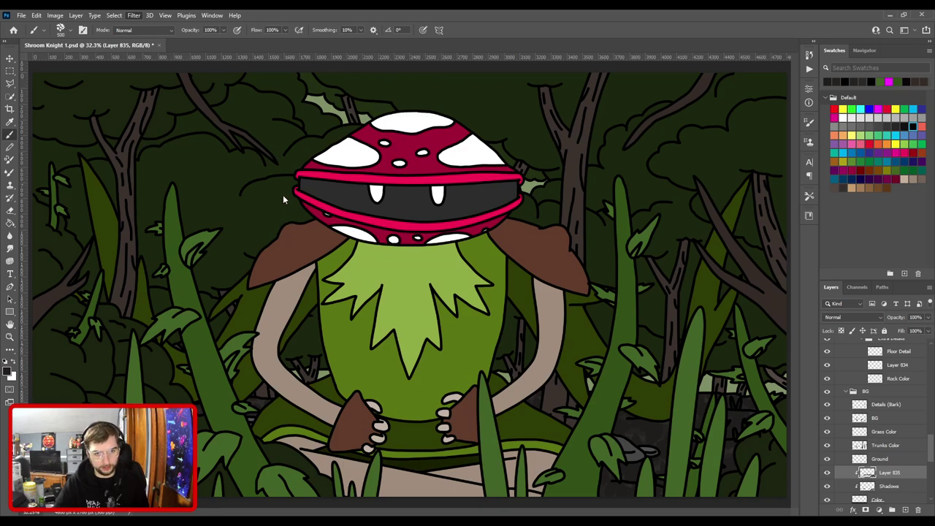
key(space)
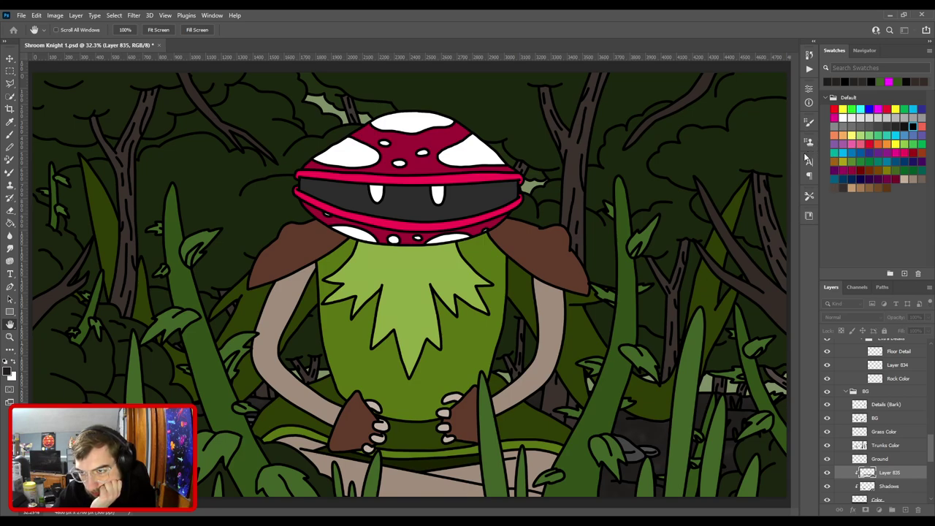
key(ctrl+plus)
drag(664, 427, 311, 254)
key(ctrl+plus)
key(ctrl+plus)
key(ctrl+plus)
drag(234, 282, 549, 309)
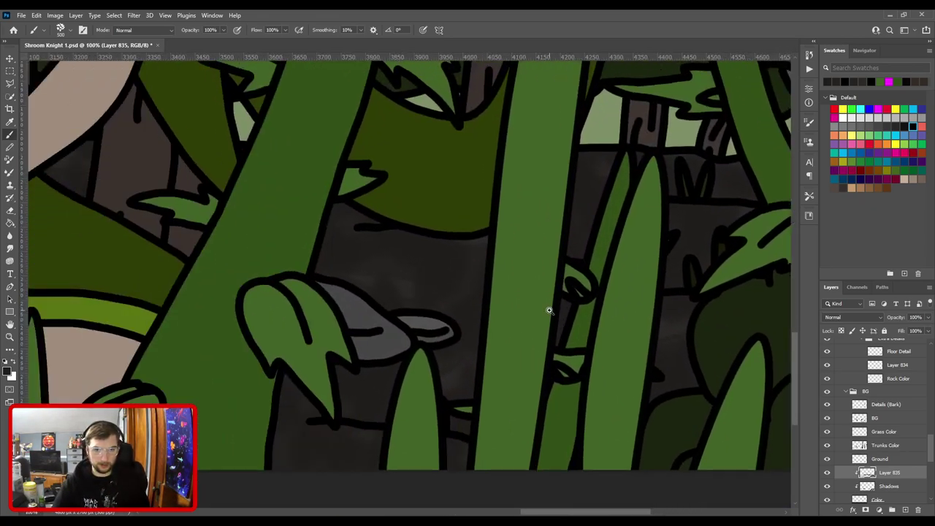
key(ctrl+plus)
key(ctrl+minus)
key(ctrl+minus)
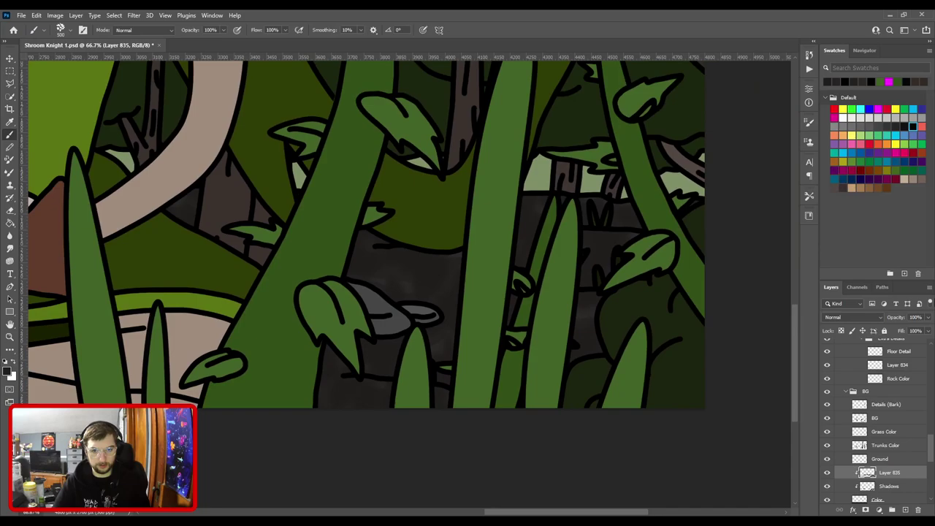
key(ctrl+0)
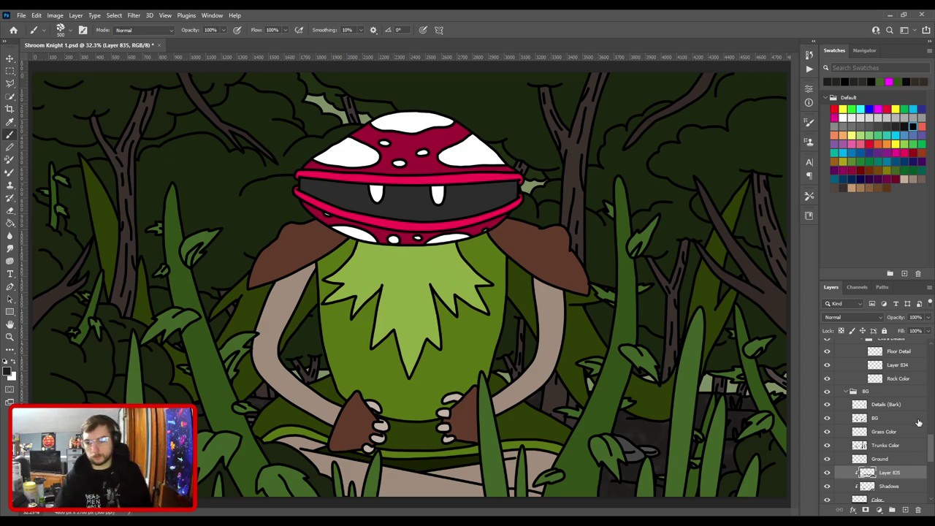
Try the Shadows layer above the texture layer, check the ground, and return it below the texture.
drag(888, 486, 886, 468)
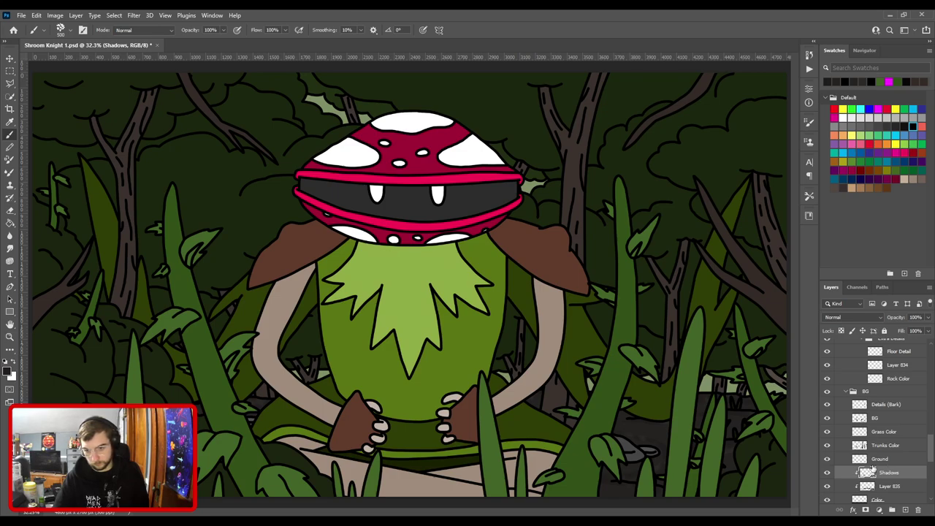
key(ctrl+plus)
drag(697, 401, 483, 307)
scroll(483, 308, up, 2)
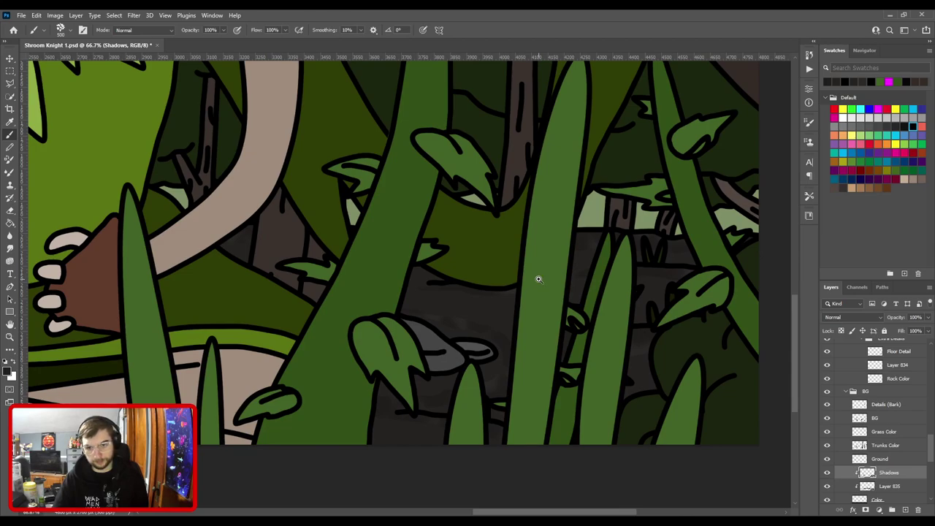
scroll(538, 279, down, 2)
drag(888, 473, 902, 488)
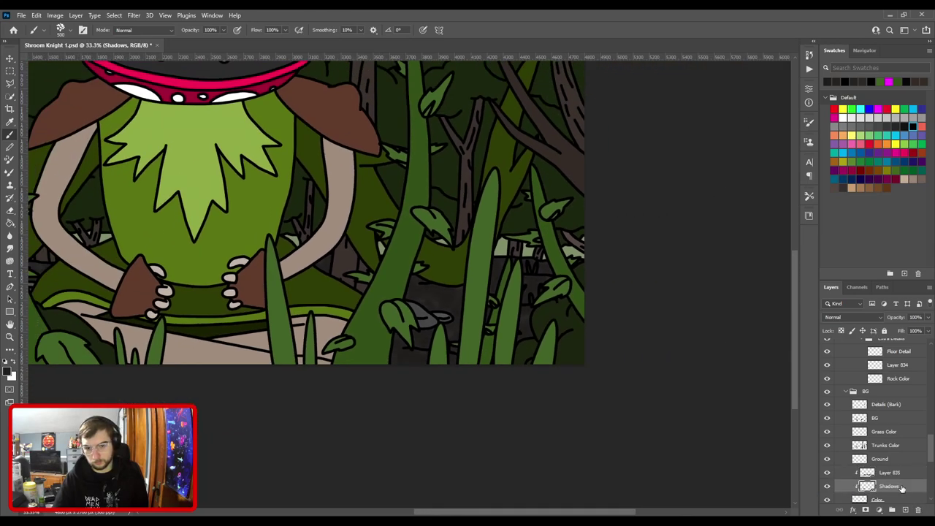
Compare the ground with the Shadows layer hidden and shown, up close and in the full artwork.
key(ctrl+plus)
key(ctrl+plus)
key(ctrl+plus)
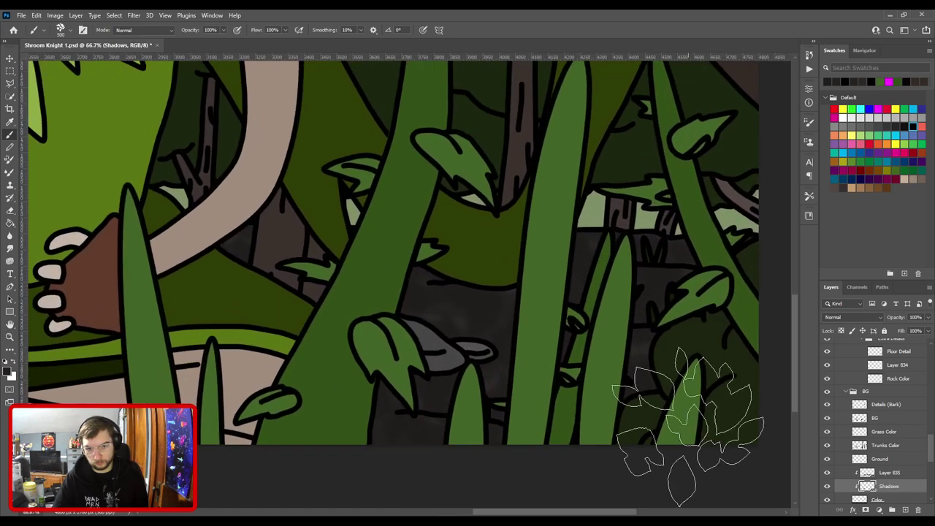
drag(664, 419, 614, 307)
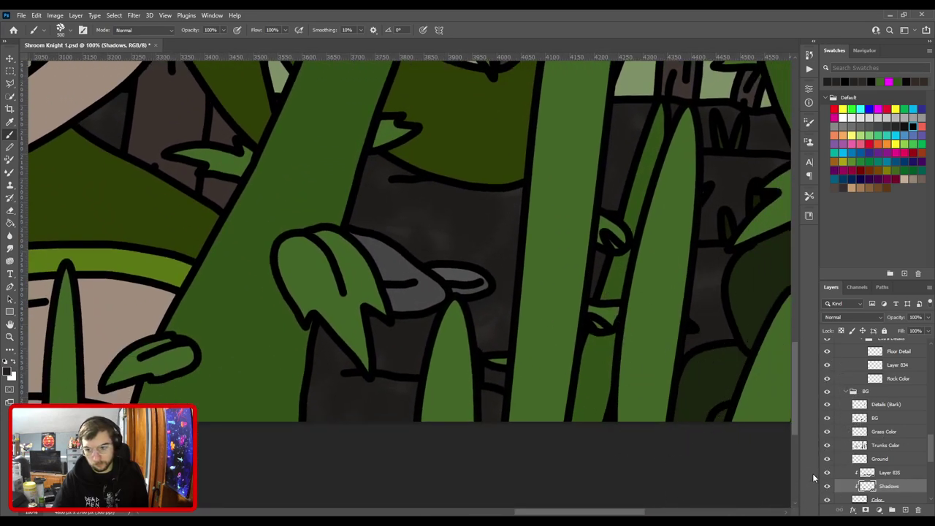
click(827, 487)
key(ctrl+0)
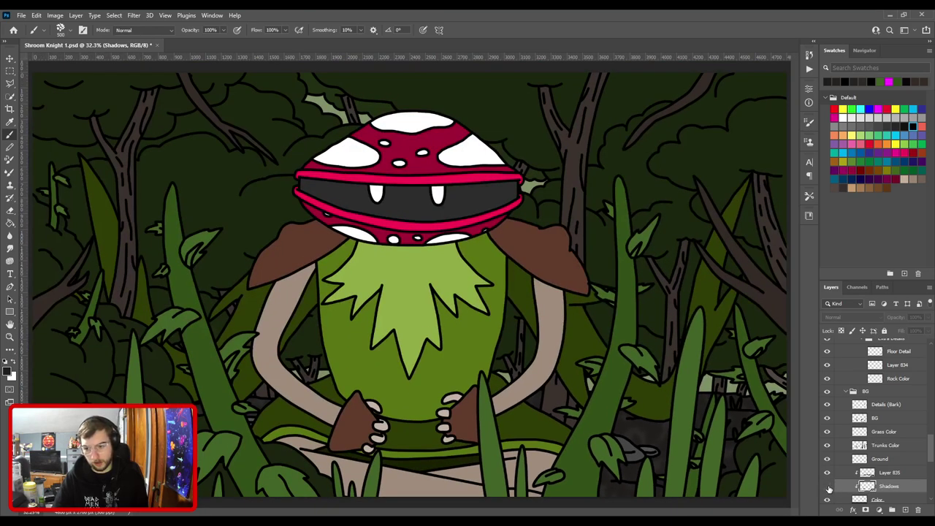
click(827, 486)
Try the Shadows layer above the texture layer again and inspect the ground around the rocks.
drag(887, 486, 887, 471)
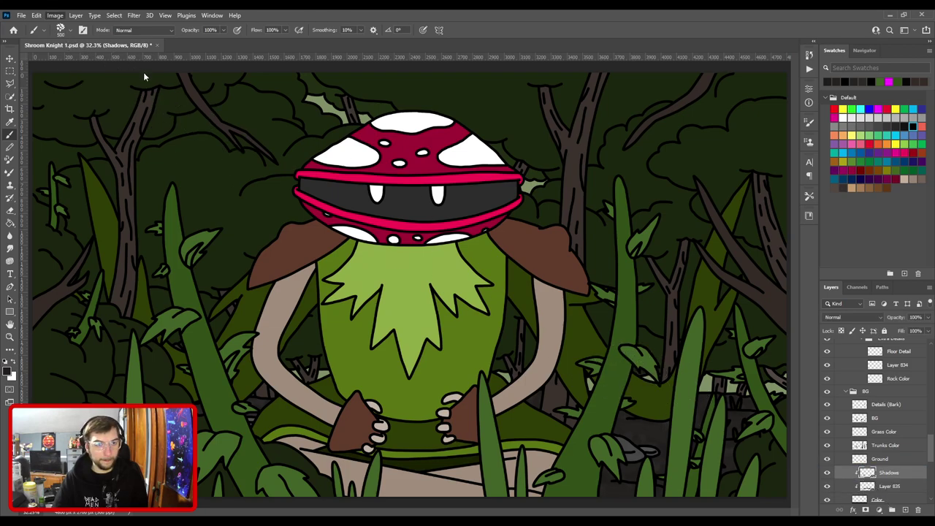
key(i)
key(ctrl+plus)
key(ctrl+plus)
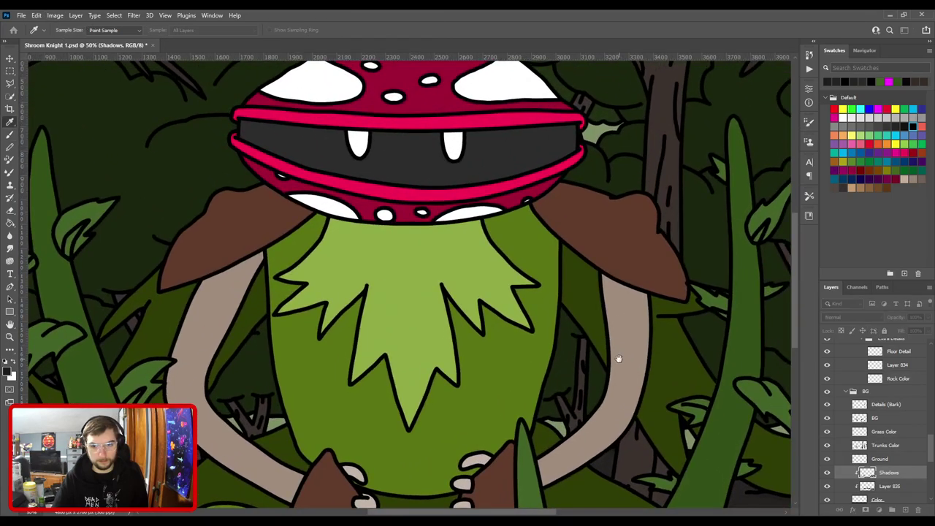
drag(620, 359, 249, 168)
scroll(443, 308, up, 2)
drag(443, 309, 443, 230)
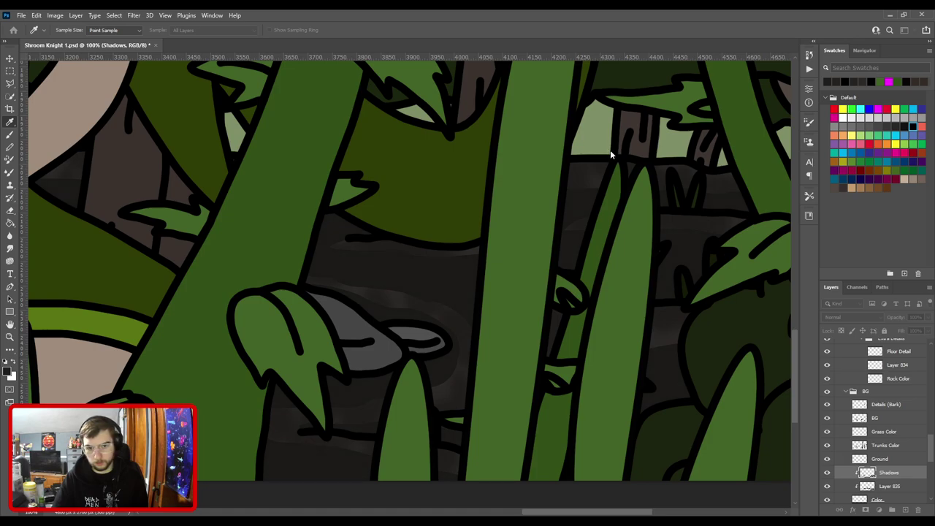
key(b)
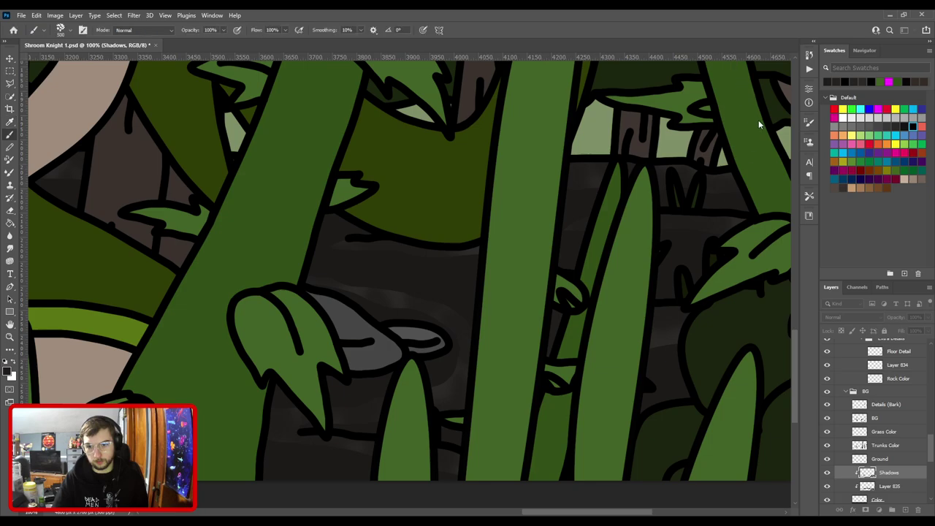
scroll(759, 126, up, 5)
key(ctrl+0)
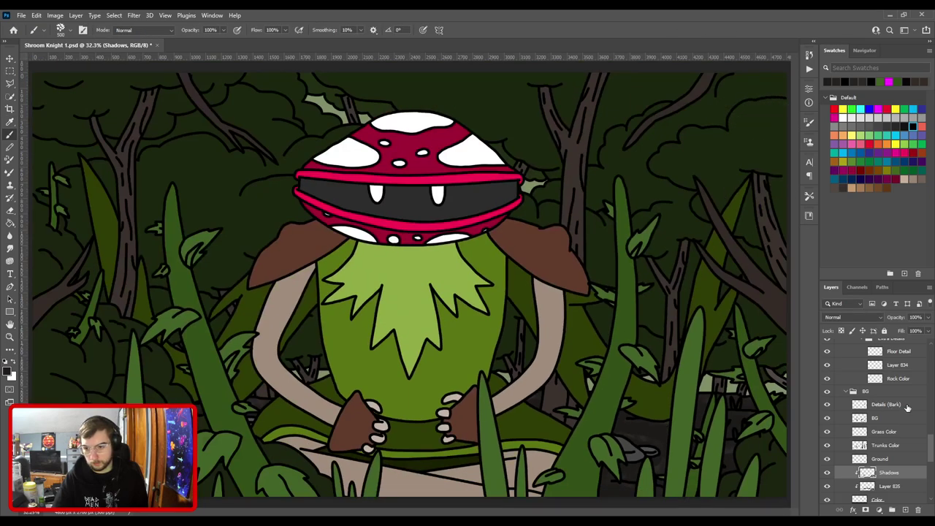
Try lowering the Shadows layer's opacity to 52% and inspect the ground between the grass blades.
click(928, 317)
drag(927, 330, 920, 330)
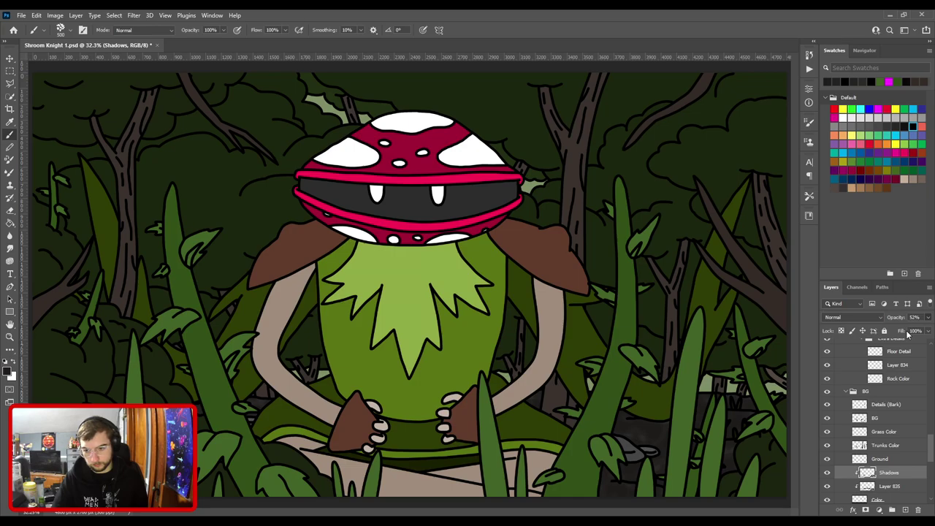
key(ctrl+plus)
drag(691, 430, 376, 287)
key(ctrl+plus)
key(ctrl+plus)
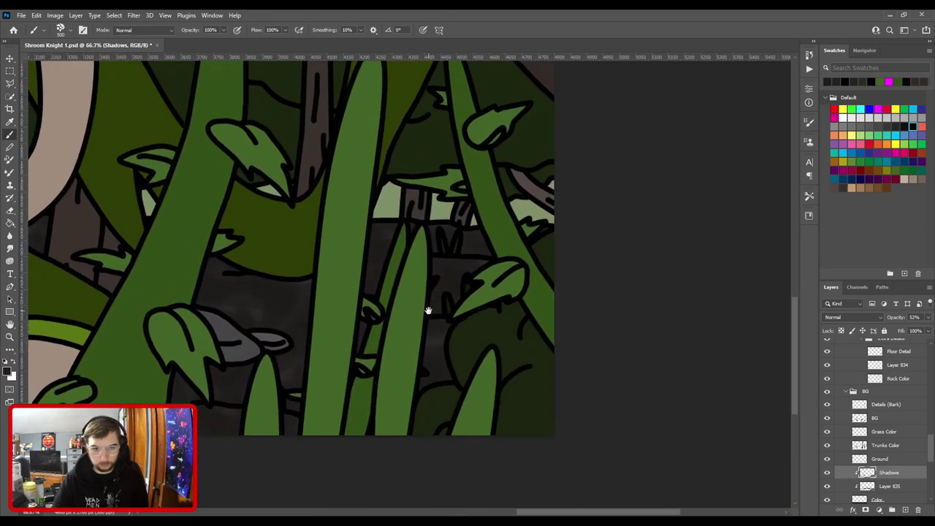
Move the Shadows layer back below the texture layer and hide it.
key(ctrl+0)
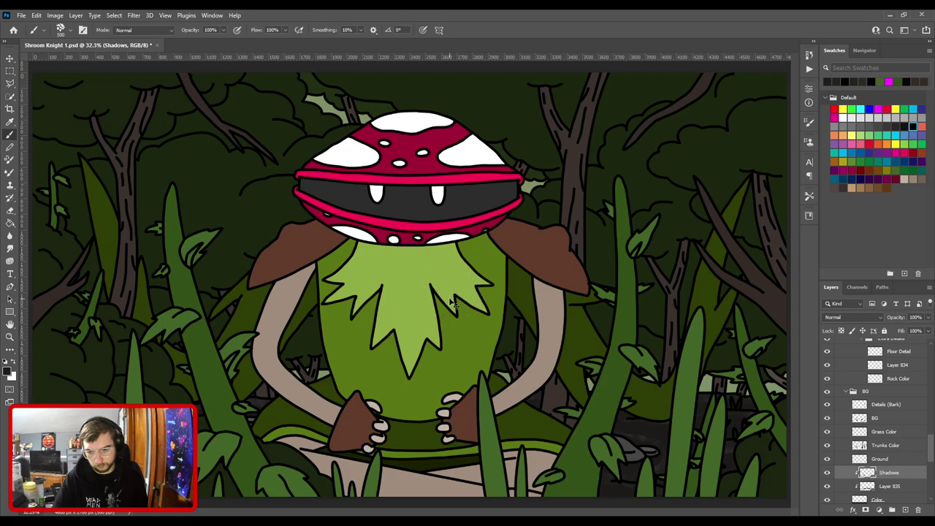
key(ctrl+bracketleft)
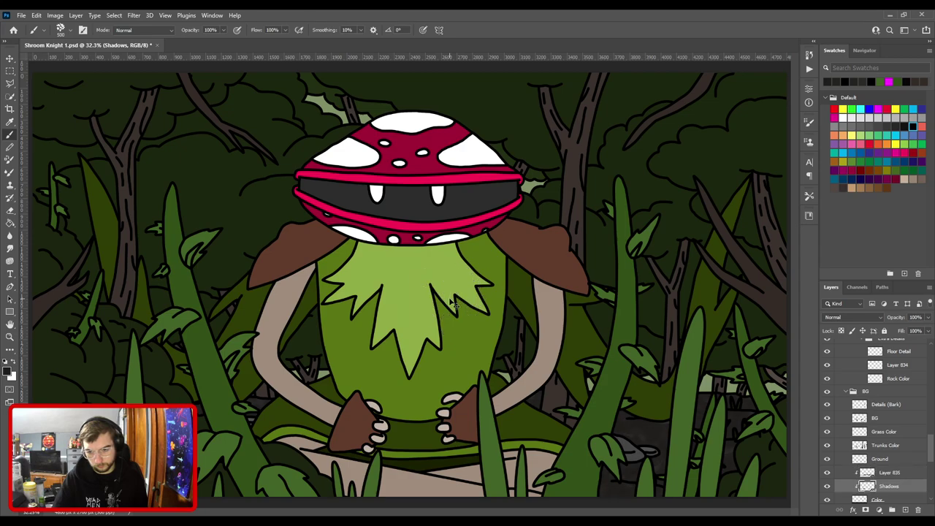
click(827, 486)
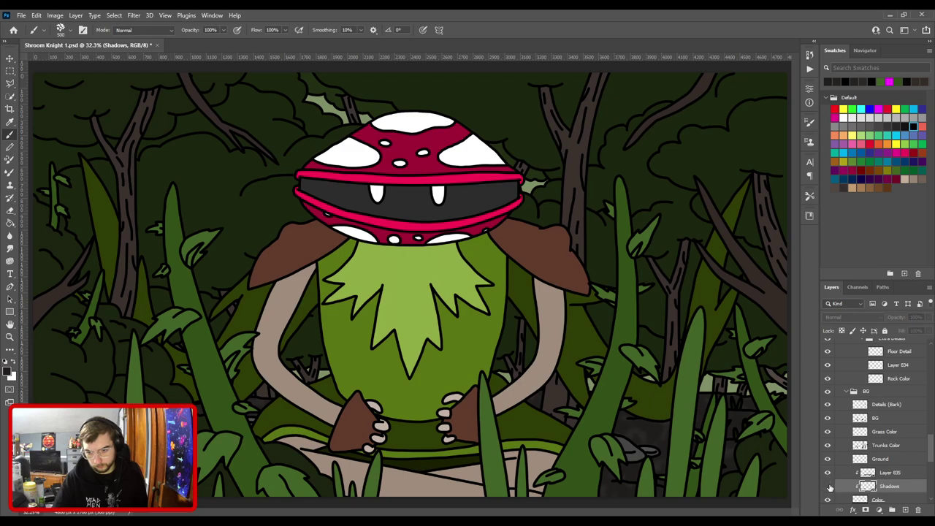
Add a new layer above the texture layer and name it Highlights.
click(878, 473)
click(909, 512)
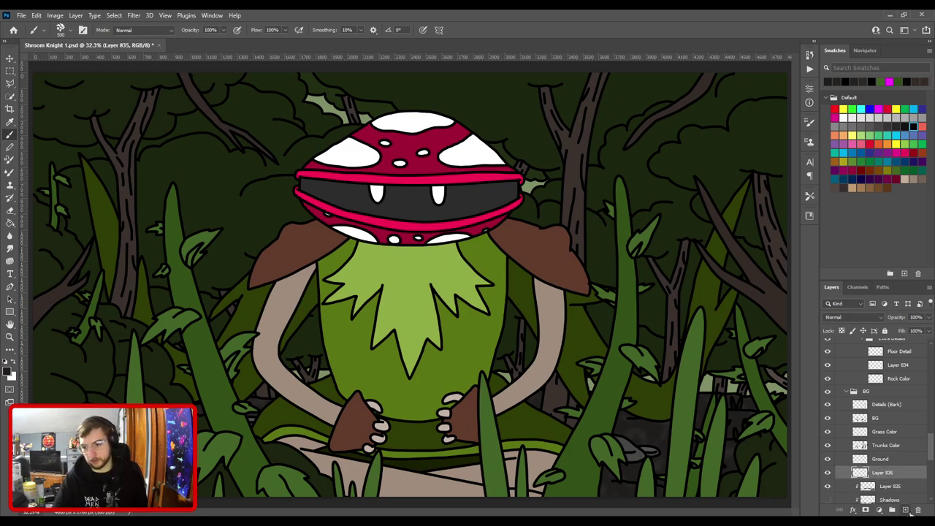
double_click(881, 473)
text(Highlights)
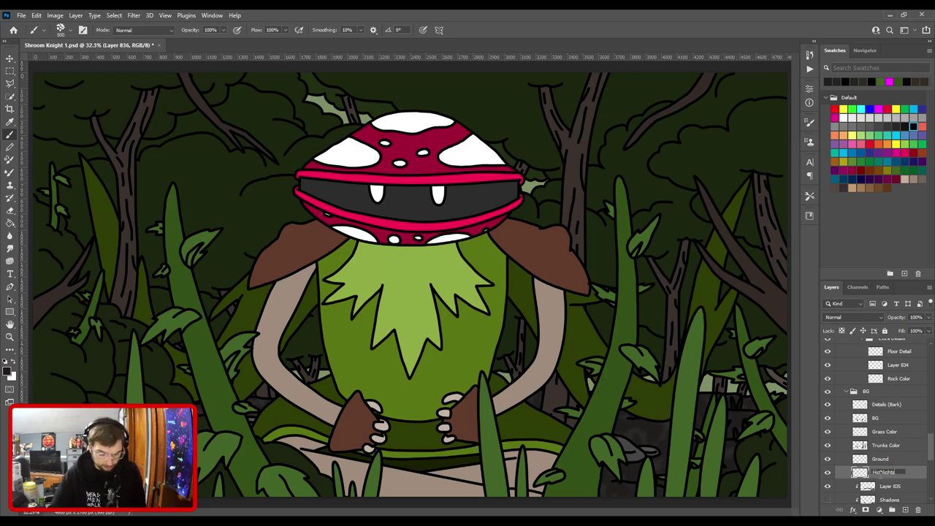
key(Return)
Sample the plain ground colour with the texture layer hidden, show that layer again and clip the Highlights layer to the ground.
key(i)
drag(563, 338, 337, 213)
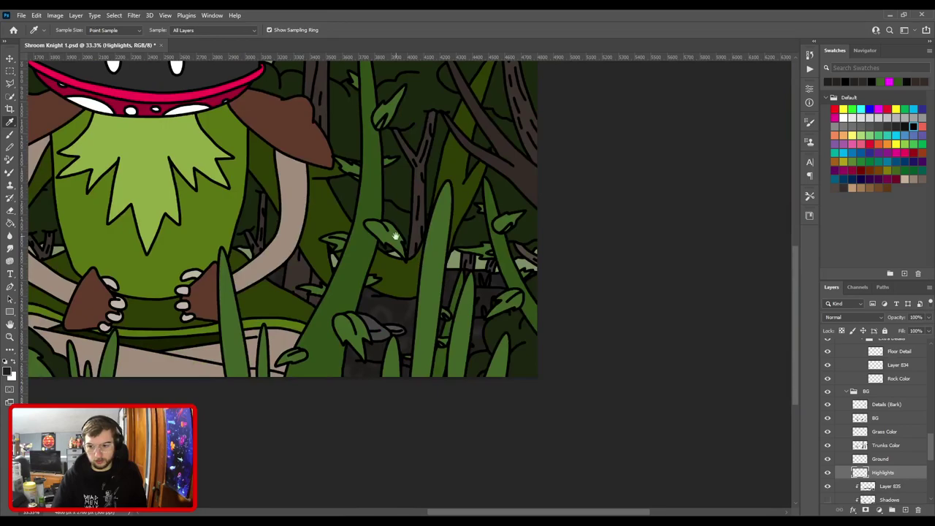
scroll(408, 344, up, 3)
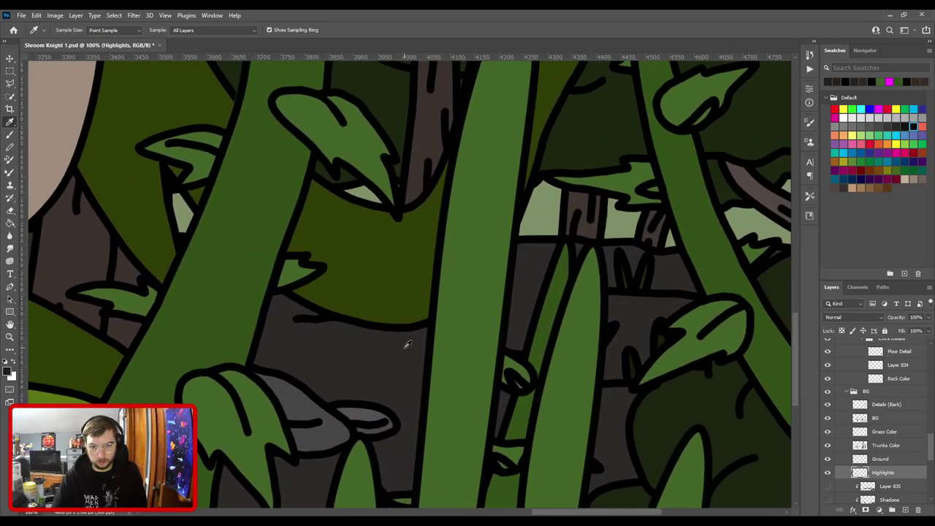
scroll(399, 355, down, 1)
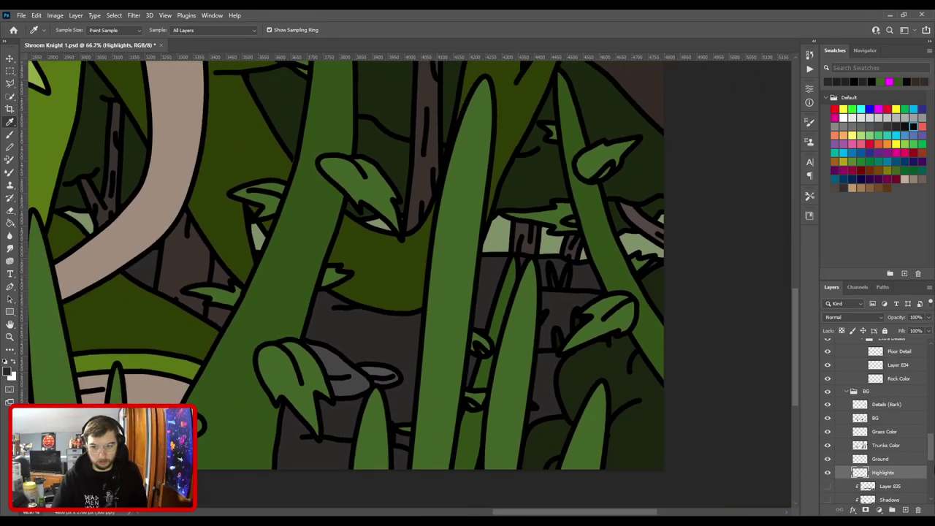
click(827, 486)
mouse_move(883, 474)
mouse_down()
mouse_move(886, 494)
mouse_move(888, 464)
mouse_up()
Rename the ground texture layer Shadow Blur and switch the brush to a plain round tip.
double_click(890, 485)
text(Shado)
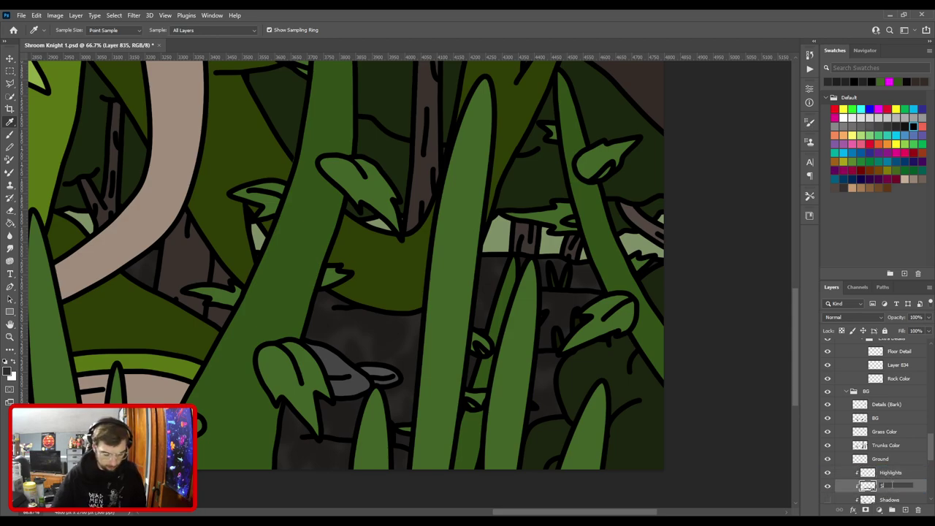
text(w Blur)
key(Return)
key(b)
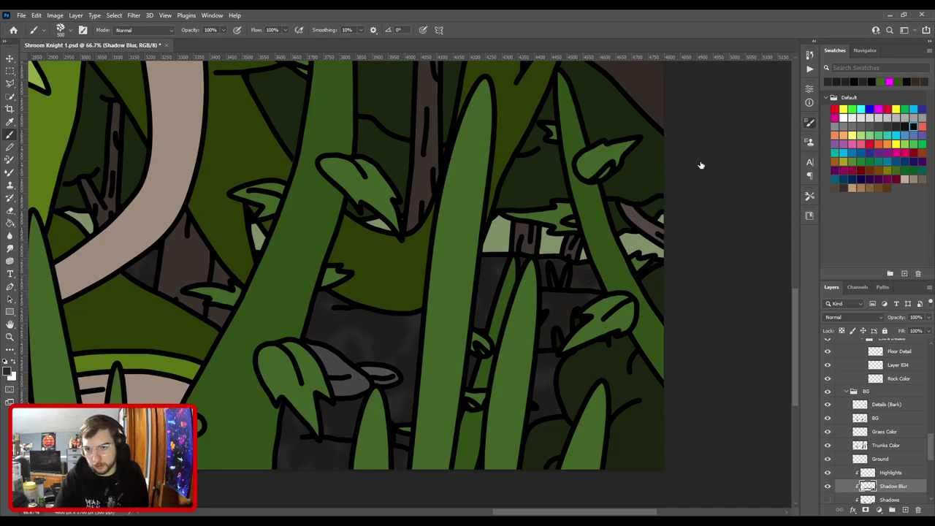
click(715, 140)
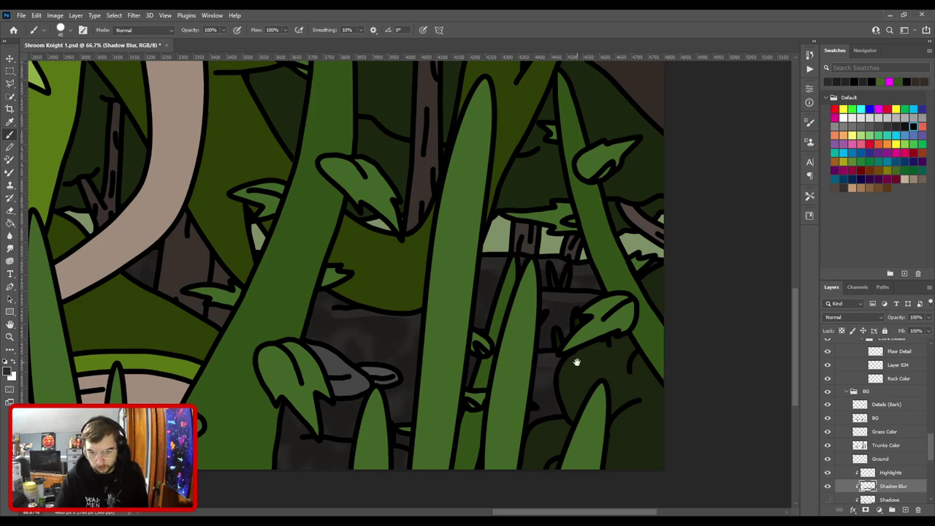
Try painting highlights along the ground's edges on the Shadow Blur layer, enlarging the round brush up to 100 px.
scroll(584, 362, down, 3)
scroll(584, 362, left, 3)
drag(490, 319, 520, 322)
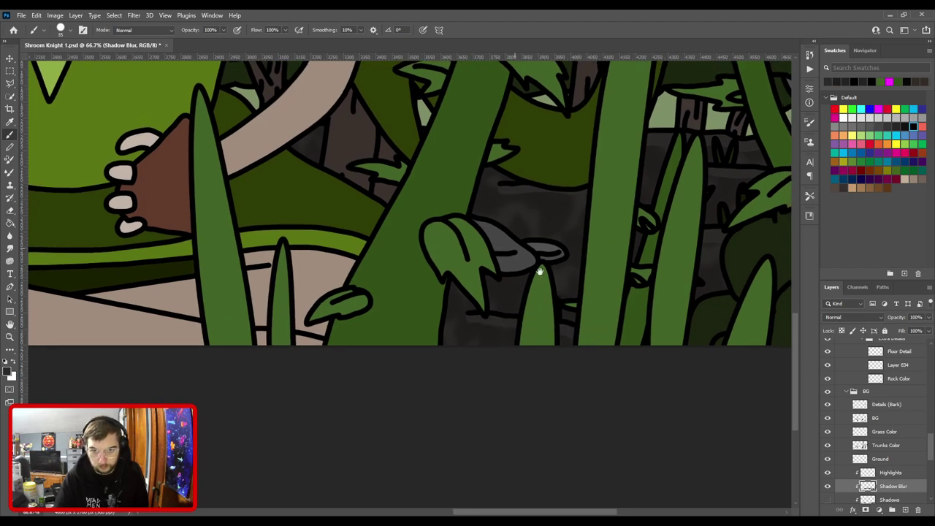
drag(522, 255, 596, 310)
key(])
key(])
key(])
key(])
key(])
key(])
key(])
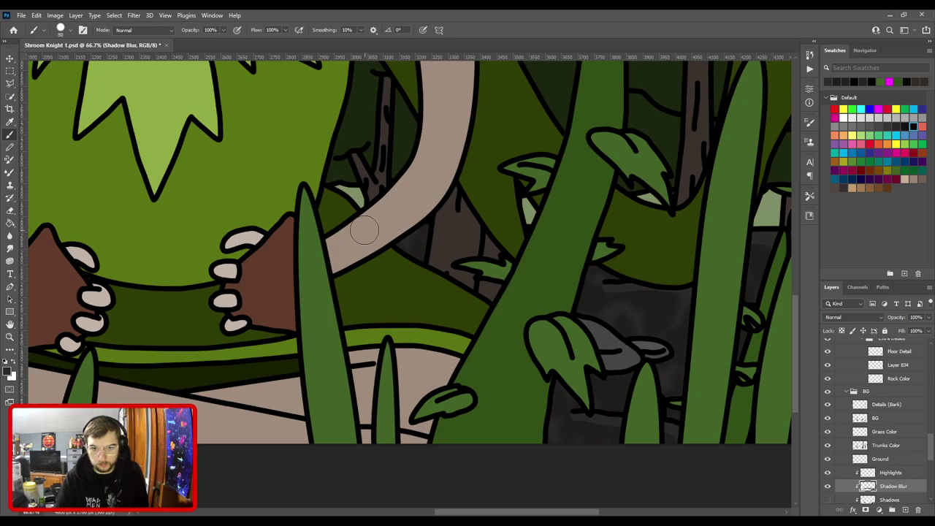
key(ctrl+minus)
drag(333, 290, 860, 277)
key(ctrl+plus)
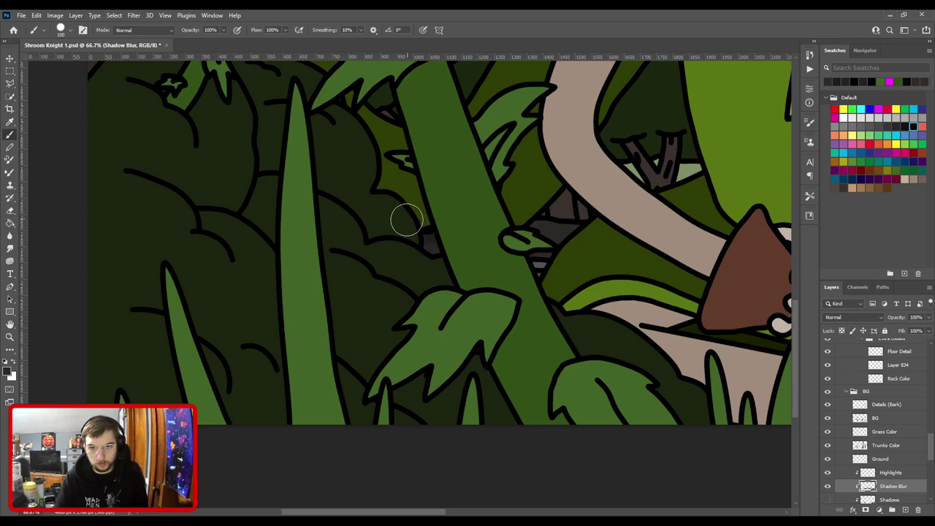
key(ctrl+0)
scroll(584, 255, down, 3)
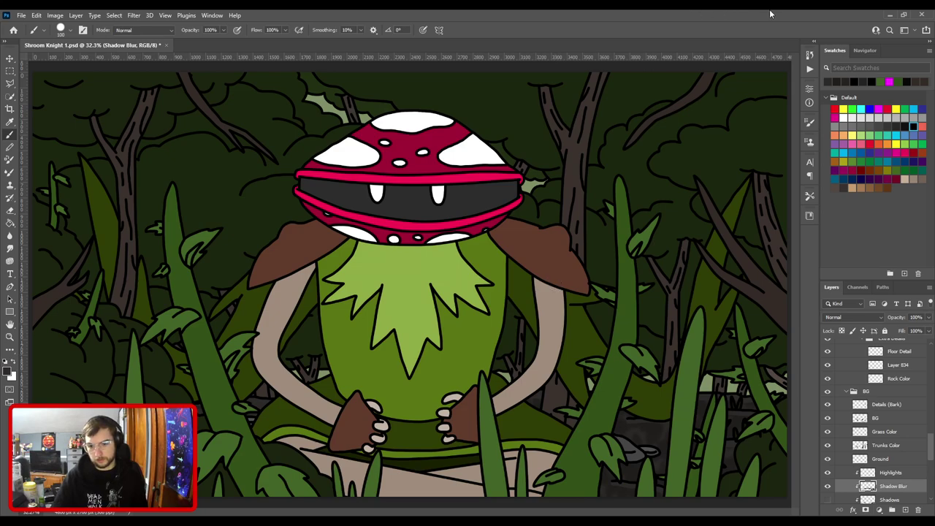
Select the Highlights layer and compare the ground with the Shadow Blur and Highlights layers hidden and shown.
click(899, 474)
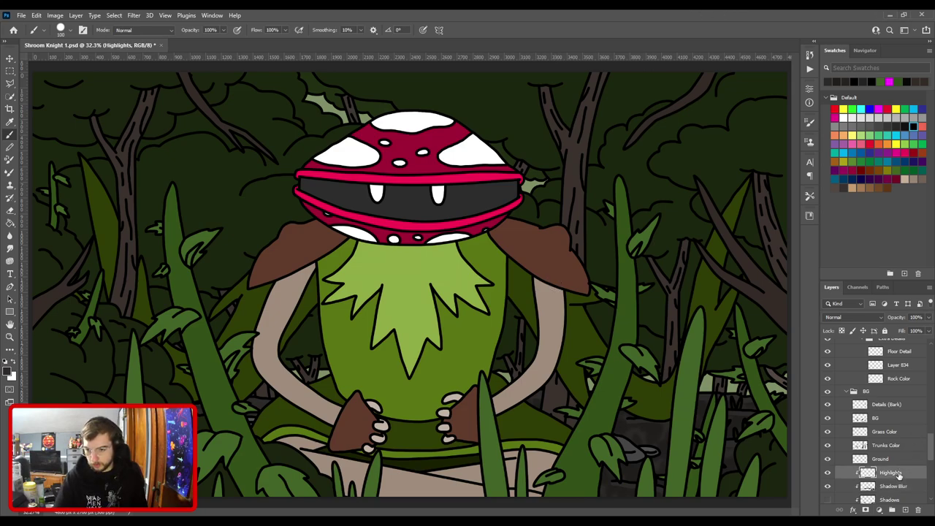
click(825, 489)
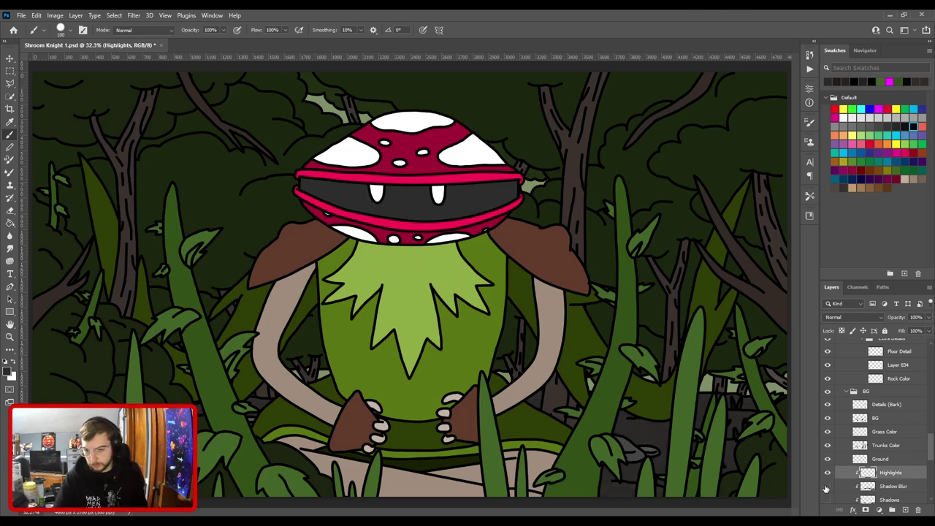
click(827, 486)
click(827, 486)
click(826, 487)
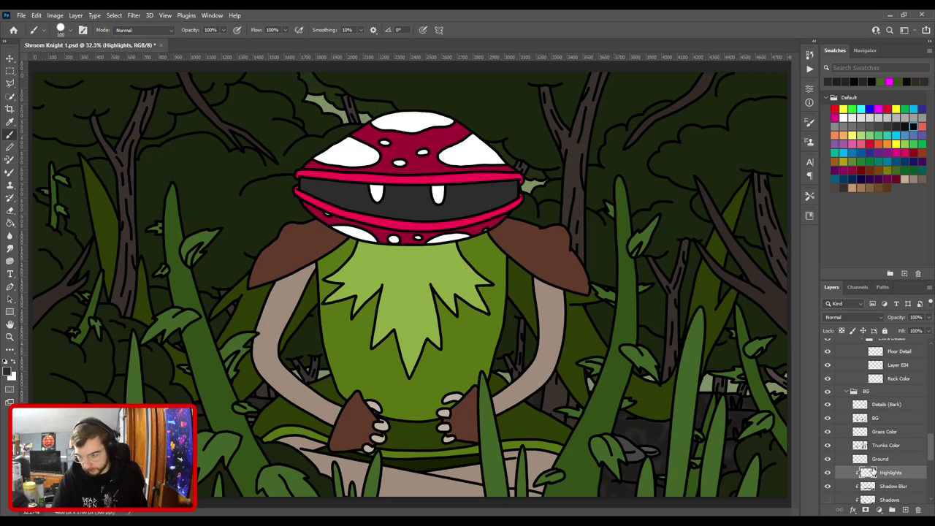
click(828, 474)
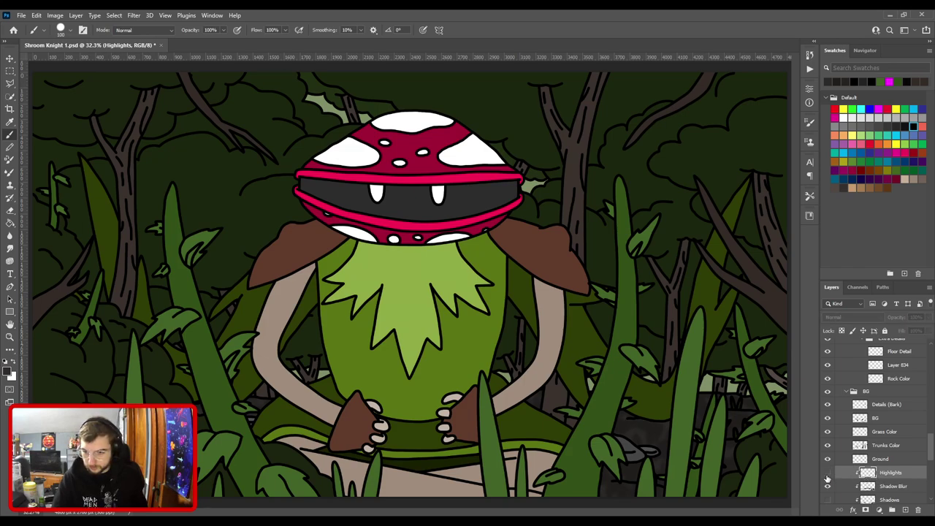
click(828, 473)
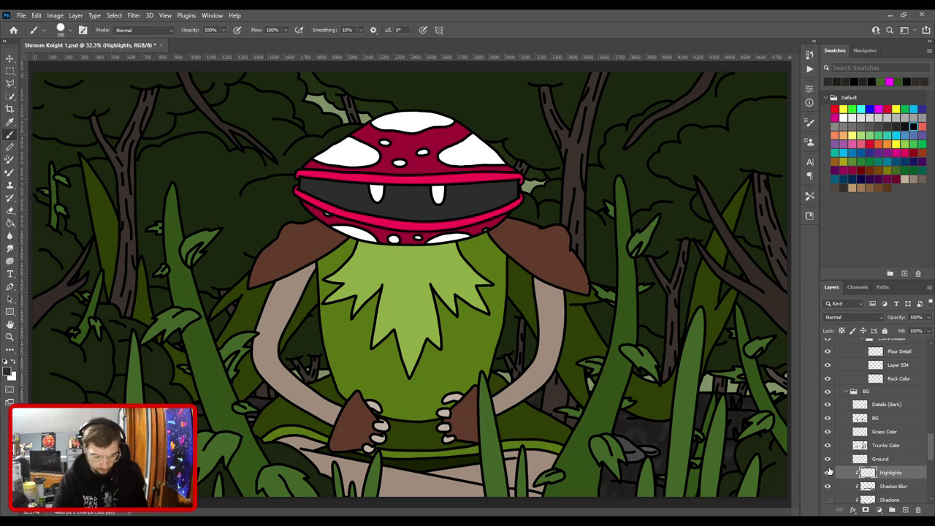
Paint a highlight on the Highlights layer with a 25 px brush, just under the ground line below the small rocks.
key(ctrl+plus)
drag(596, 441, 387, 286)
key(ctrl+plus)
key(ctrl+plus)
key(ctrl+plus)
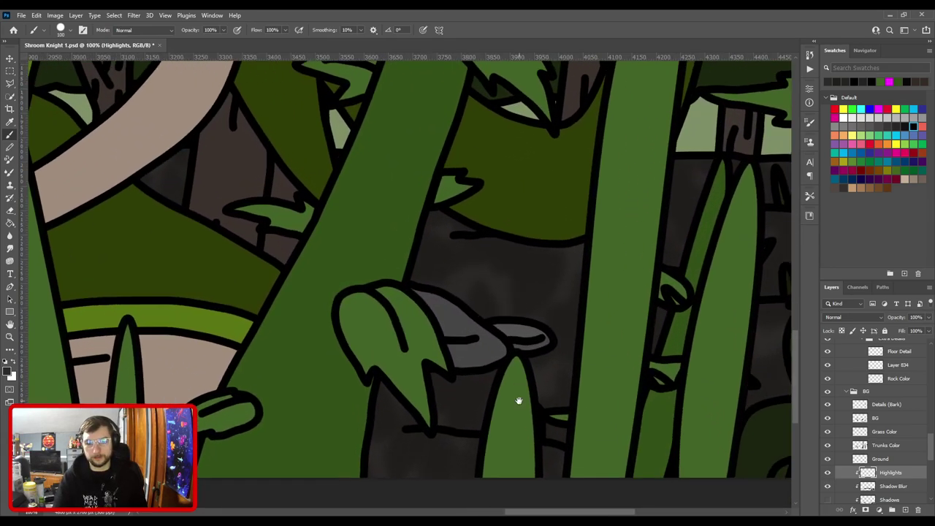
drag(519, 400, 487, 255)
key([)
key([)
drag(379, 285, 494, 296)
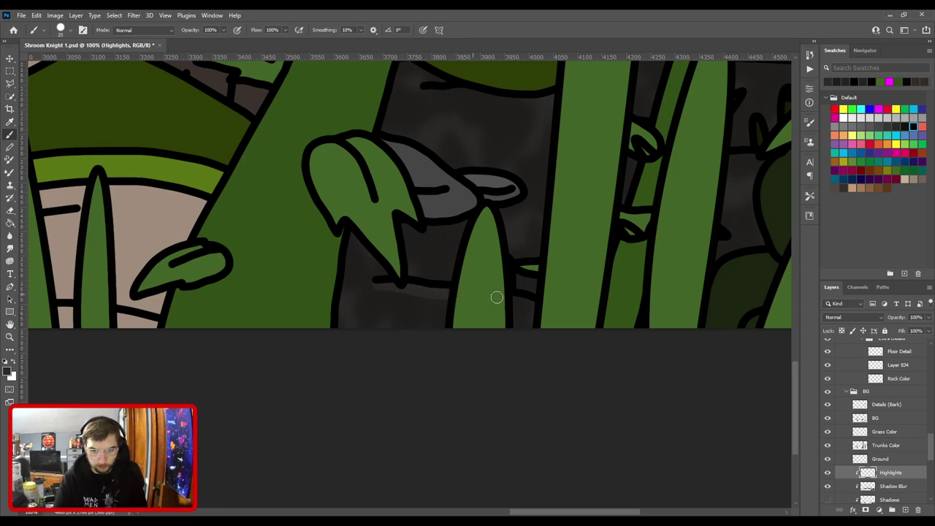
Paint highlights along the ground ridges between the grass blades right of the rocks, enlarging the brush from 30 to 50 px.
mouse_move(605, 236)
mouse_down()
mouse_move(534, 277)
mouse_move(375, 320)
mouse_move(299, 365)
mouse_up()
key(])
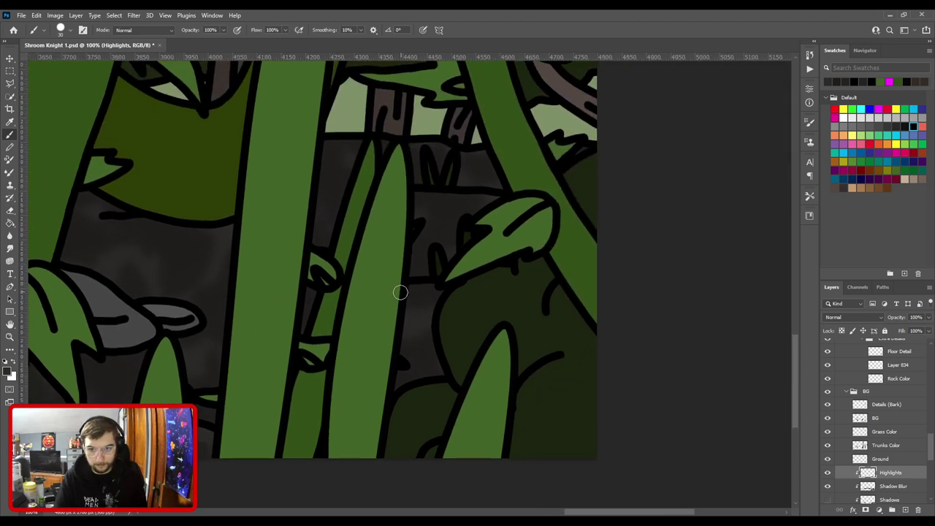
scroll(436, 326, up, 3)
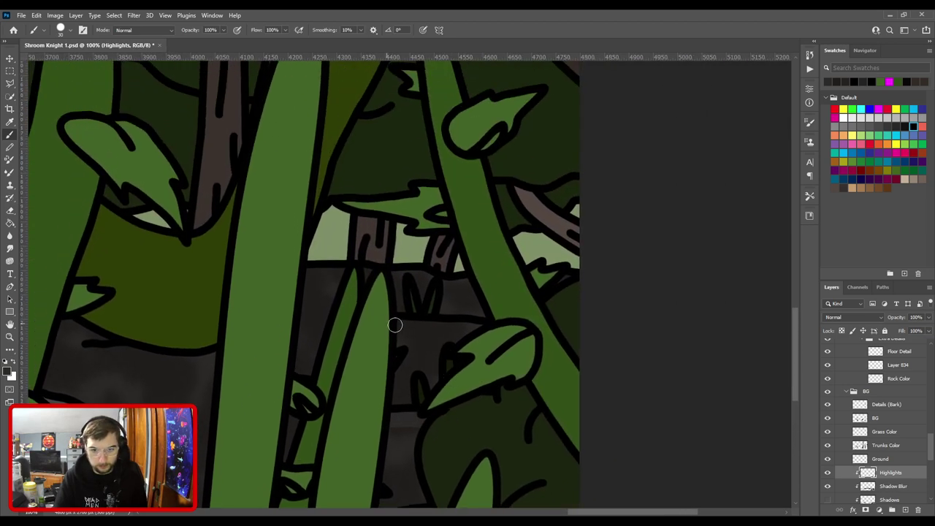
key(bracketright)
key(bracketright)
key(bracketright)
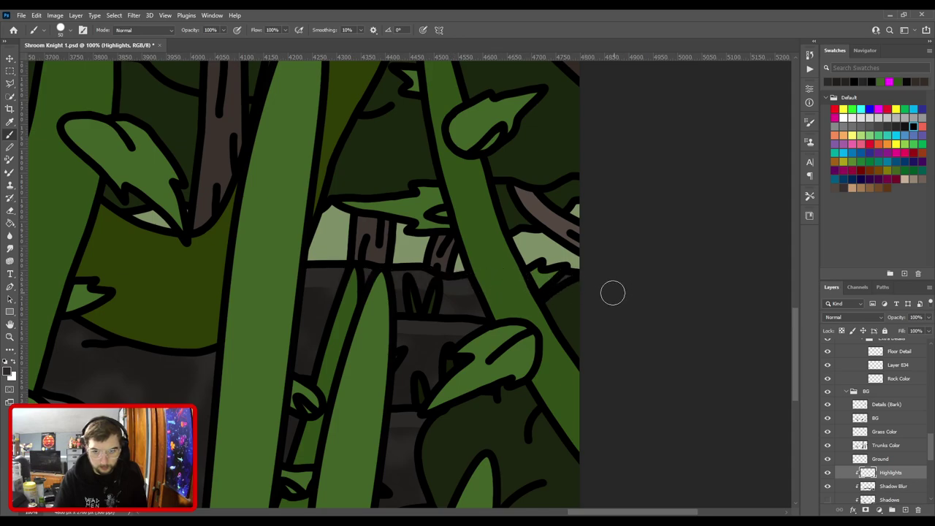
Paint a 25 px highlight along the ground's upper edge beneath the olive leaf behind the rocks.
scroll(319, 281, left, 5)
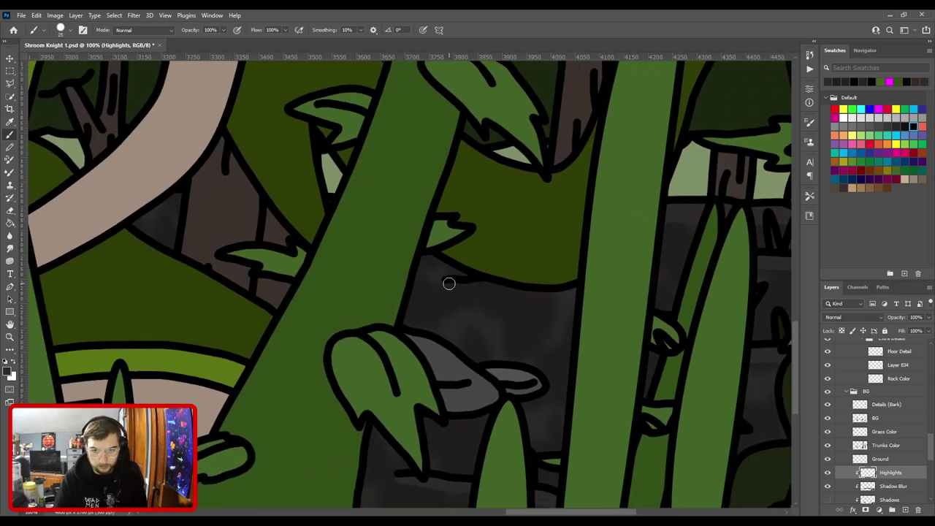
drag(456, 244, 581, 270)
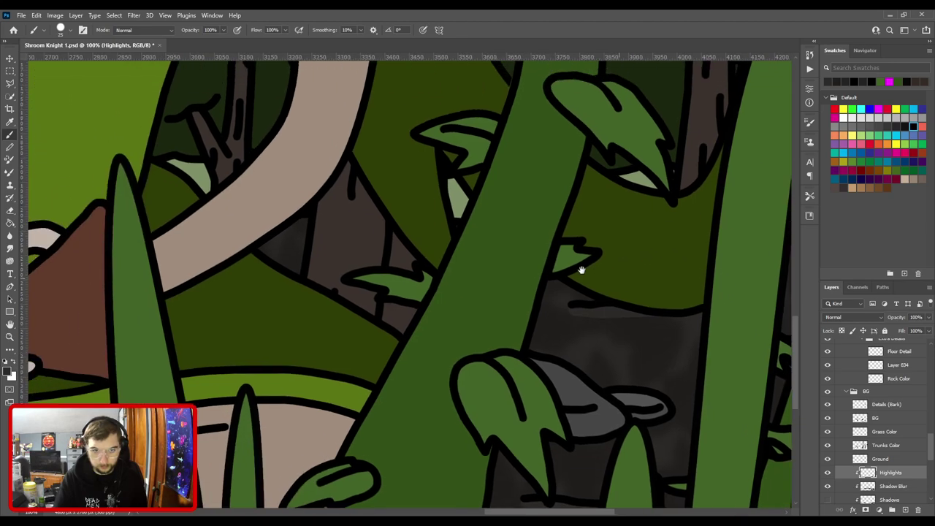
drag(402, 232, 584, 251)
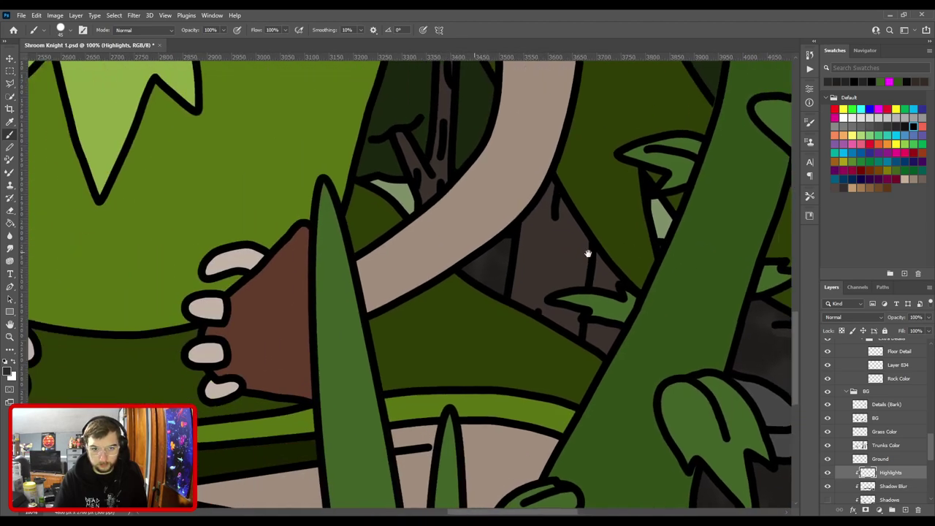
Paint highlights on the small ground patches on the far side of the knight, enlarging the brush to 90 px.
mouse_move(371, 234)
mouse_down()
mouse_move(679, 242)
mouse_move(690, 270)
mouse_up()
scroll(690, 270, down, 1)
drag(268, 266, 454, 270)
key(bracketright)
key(bracketright)
key(bracketright)
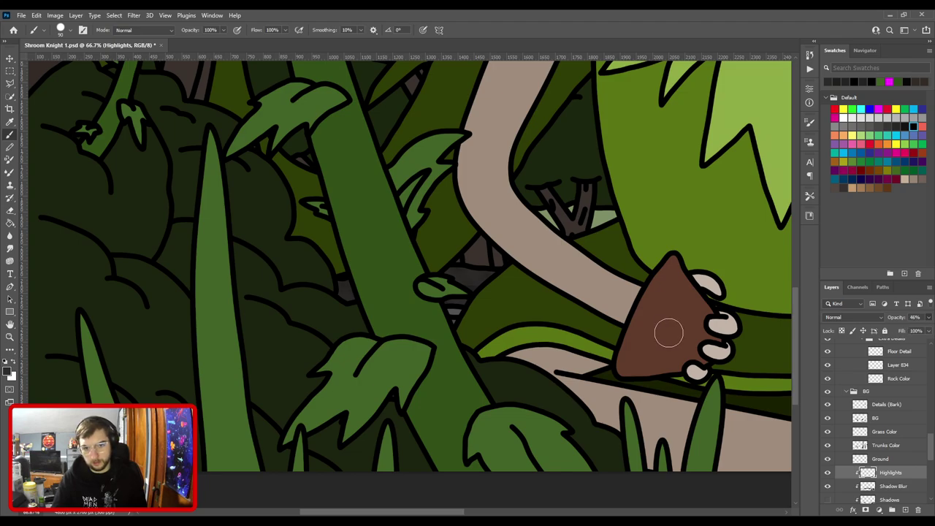
Lower the Highlights layer's opacity to 34% and save the document.
scroll(617, 327, down, 1)
scroll(475, 325, right, 5)
key(ctrl+plus)
drag(534, 314, 305, 304)
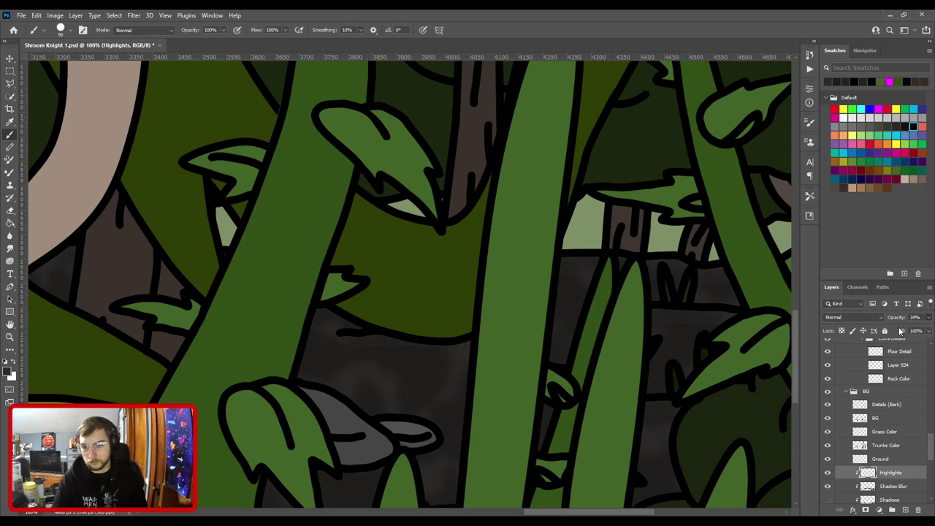
key(ctrl+minus)
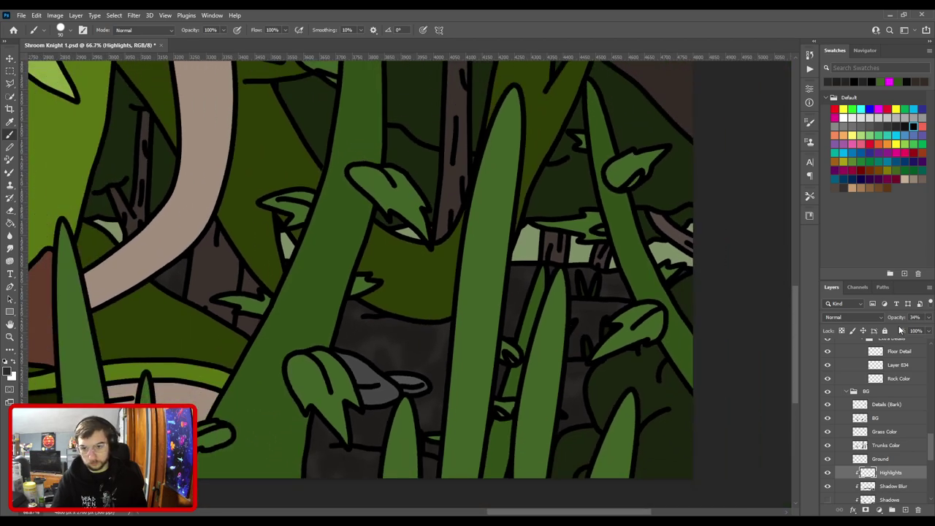
key(ctrl+0)
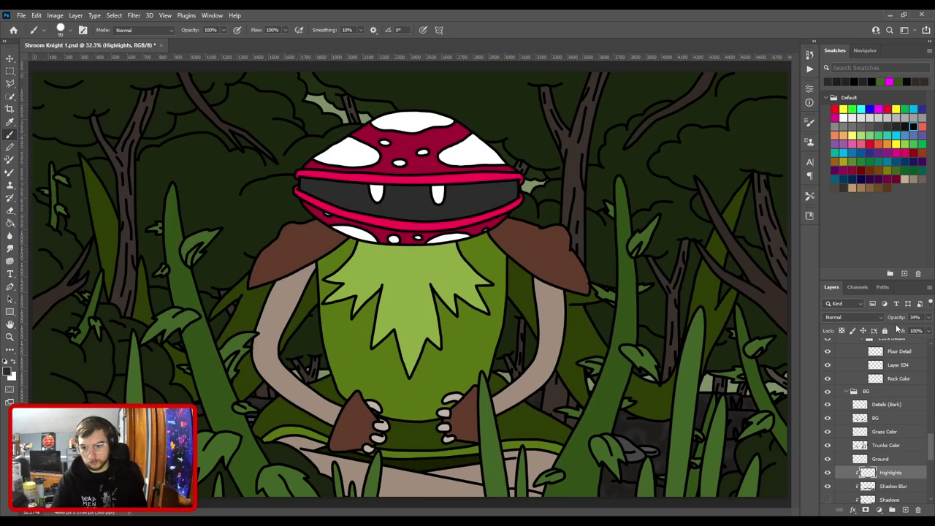
key(ctrl+s)
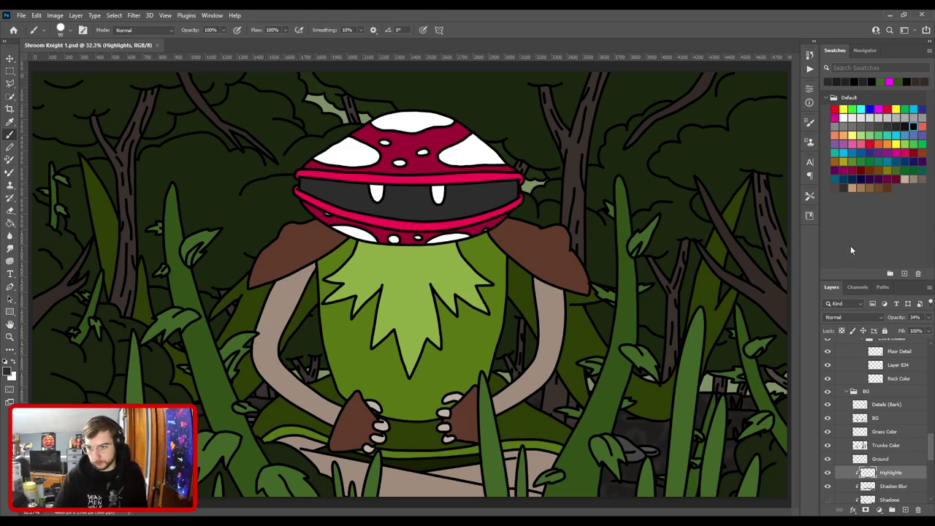
Add a layer above Highlights, draw a dark gradient fading upward from the bottom of the ground, and clip it to the layer below.
click(904, 509)
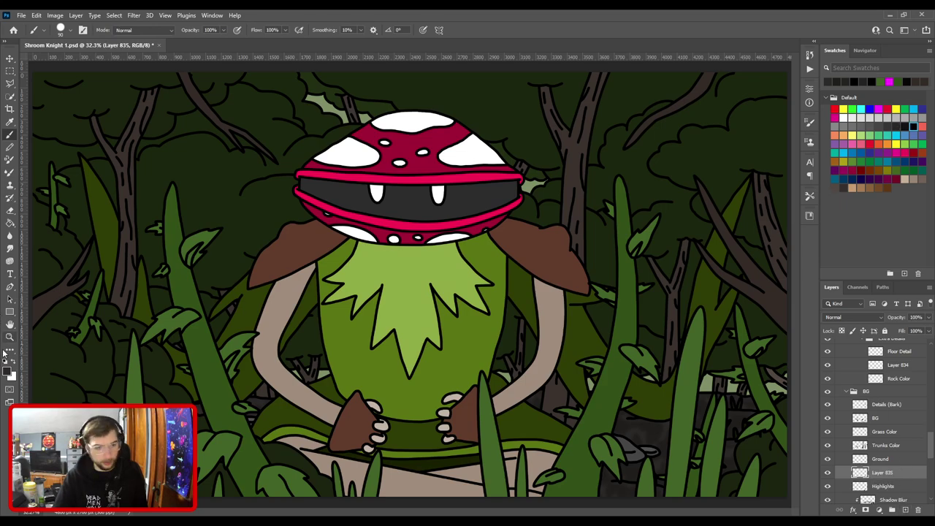
click(9, 312)
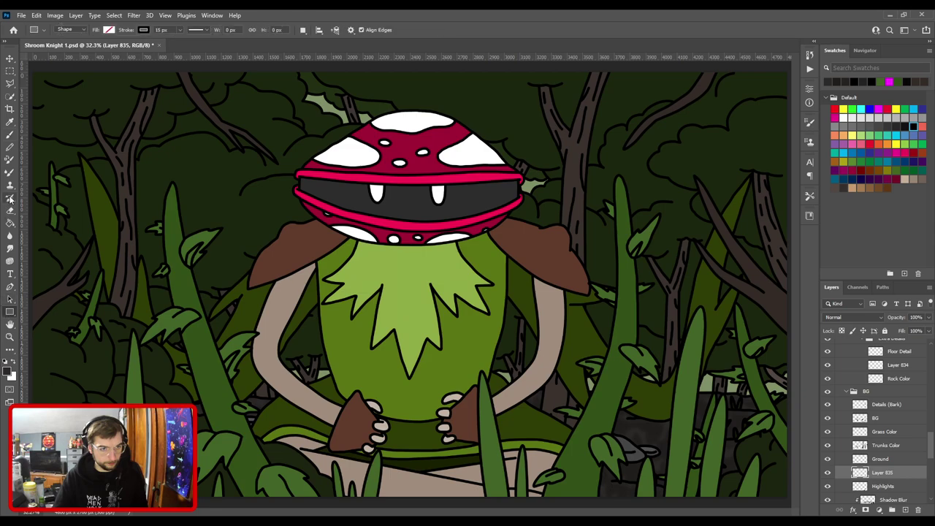
click(11, 223)
key(shift+g)
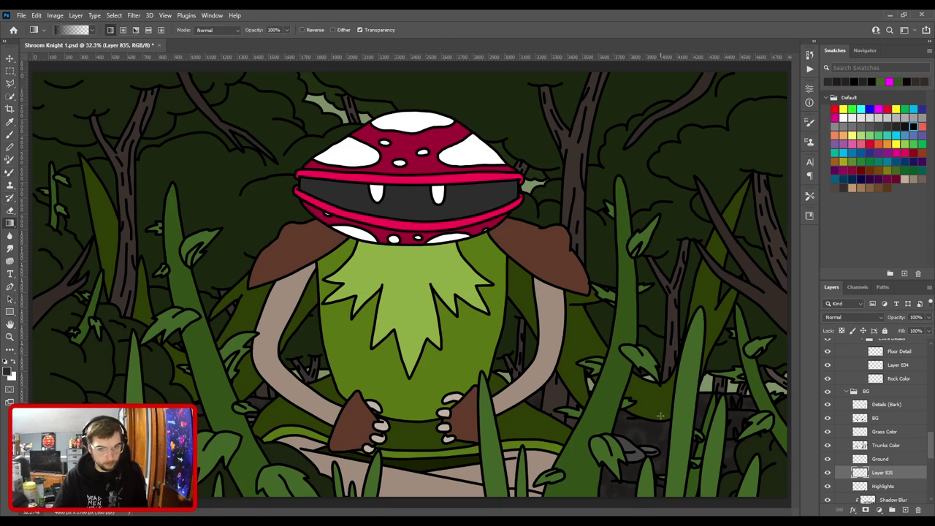
drag(636, 484, 636, 313)
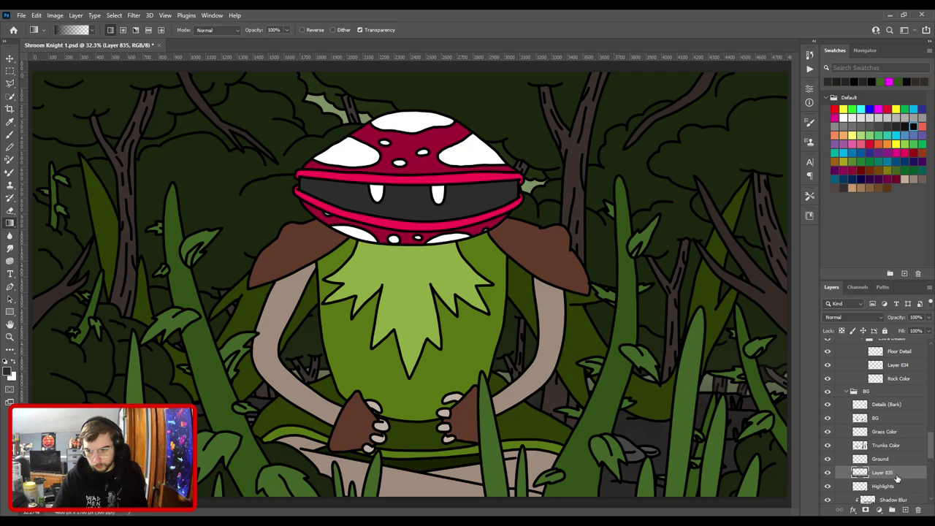
key(ctrl+alt+g)
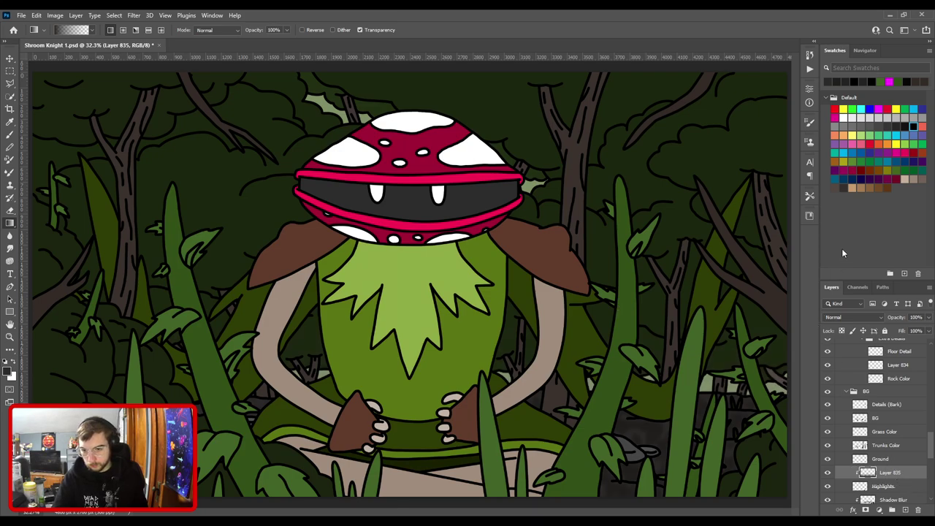
Try to reposition the dark ground gradient with Free Transform and remove its layer above Highlights.
key(ctrl+t)
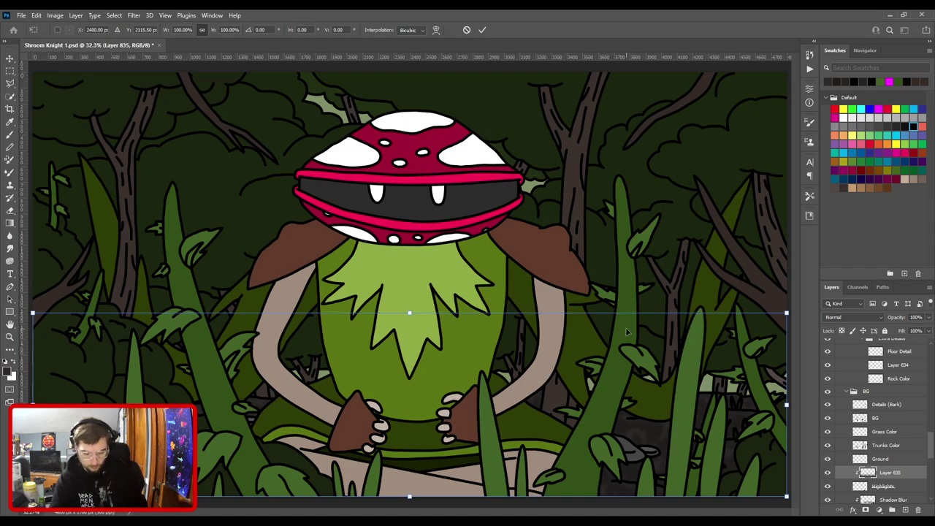
key(ctrl+plus)
drag(607, 403, 340, 116)
key(ctrl+plus)
key(ctrl+plus)
drag(376, 144, 386, 340)
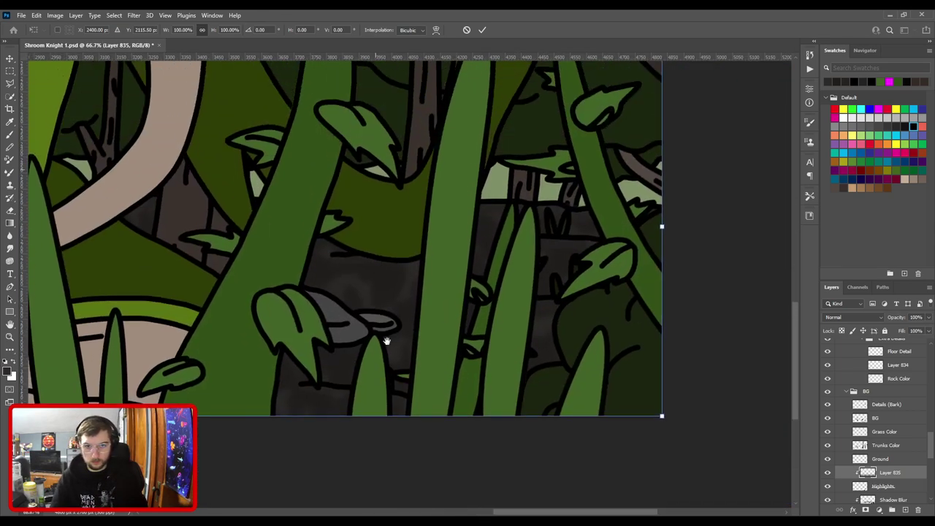
drag(398, 261, 501, 349)
key(Return)
key(g)
key(ctrl+e)
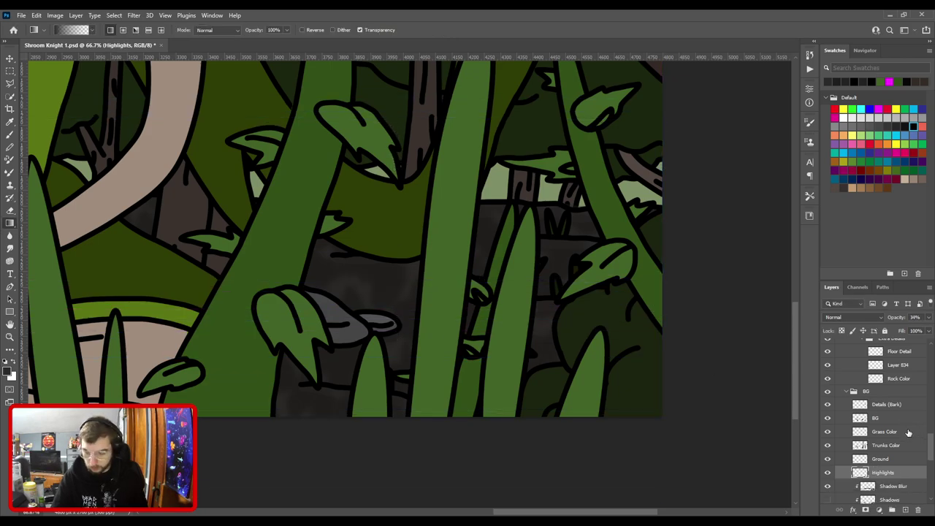
Try a black gradient fading upward directly on the Highlights layer, clip it to the layer below, and undo both.
click(913, 125)
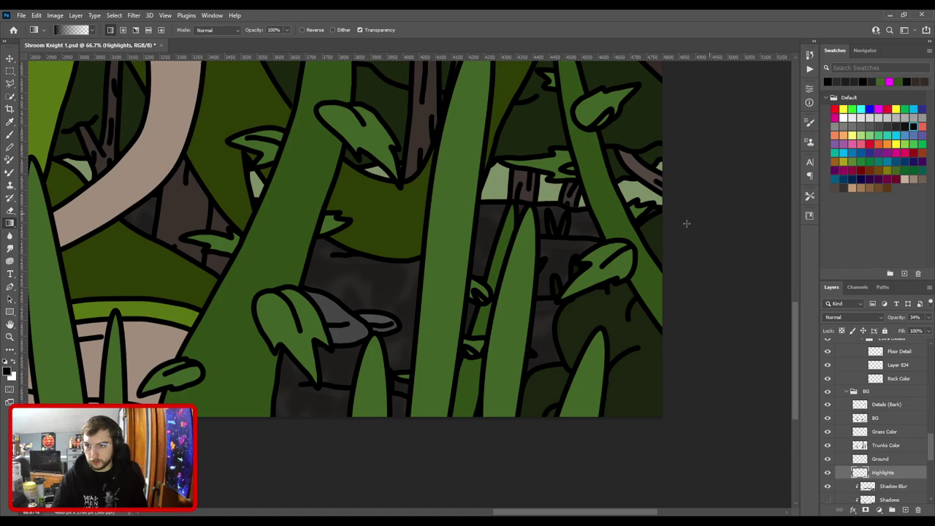
key(ctrl+minus)
key(ctrl+minus)
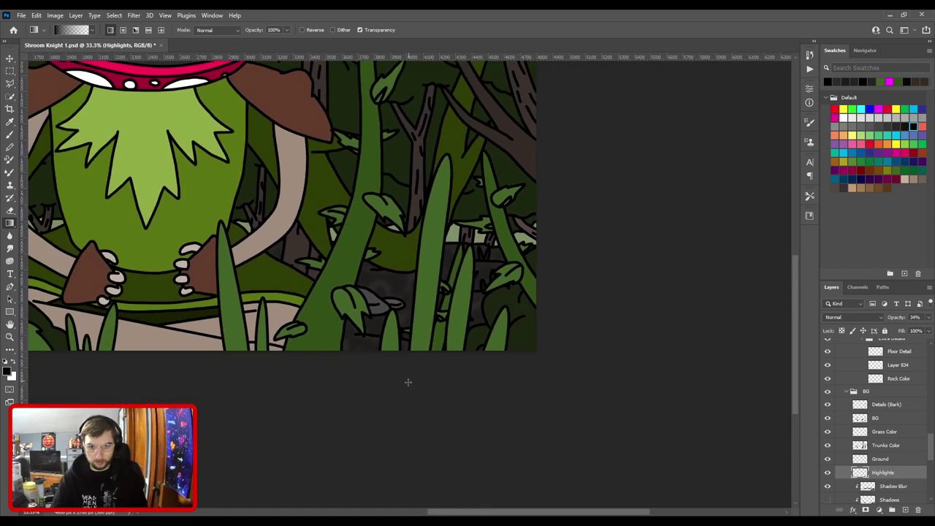
scroll(382, 382, up, 10)
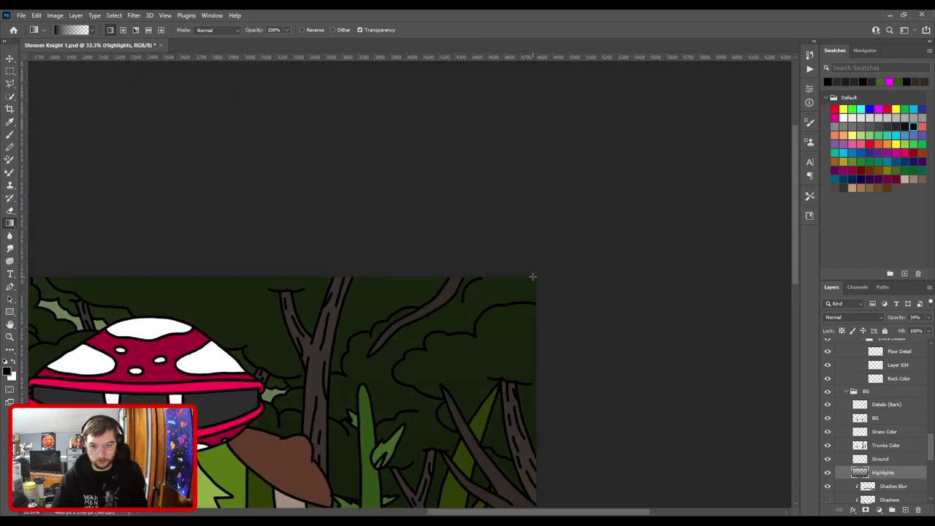
scroll(532, 276, down, 15)
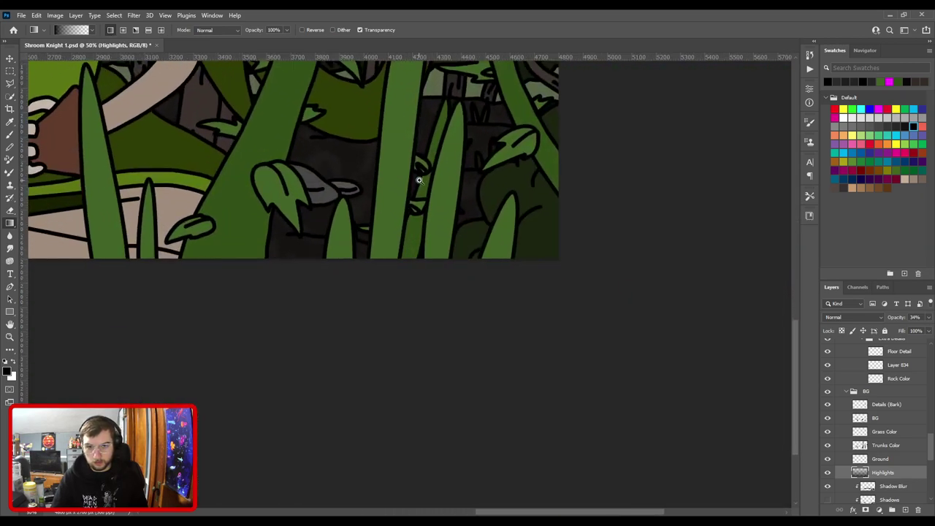
key(ctrl+plus)
key(ctrl+plus)
key(ctrl+alt+g)
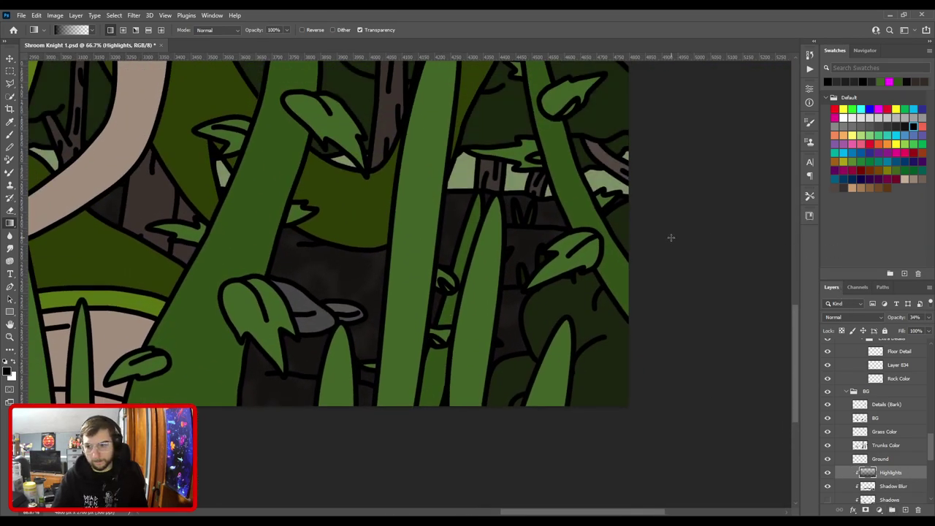
key(ctrl+minus)
key(ctrl+minus)
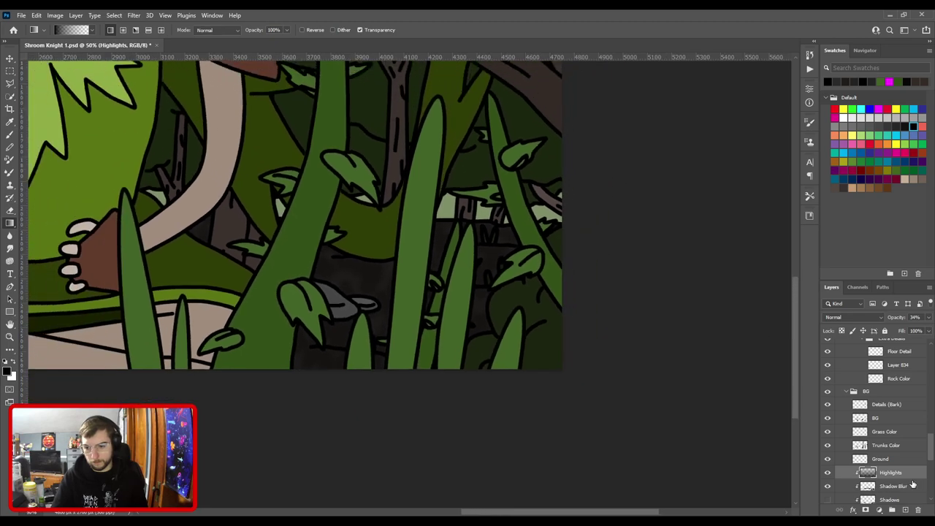
key(ctrl+alt+g)
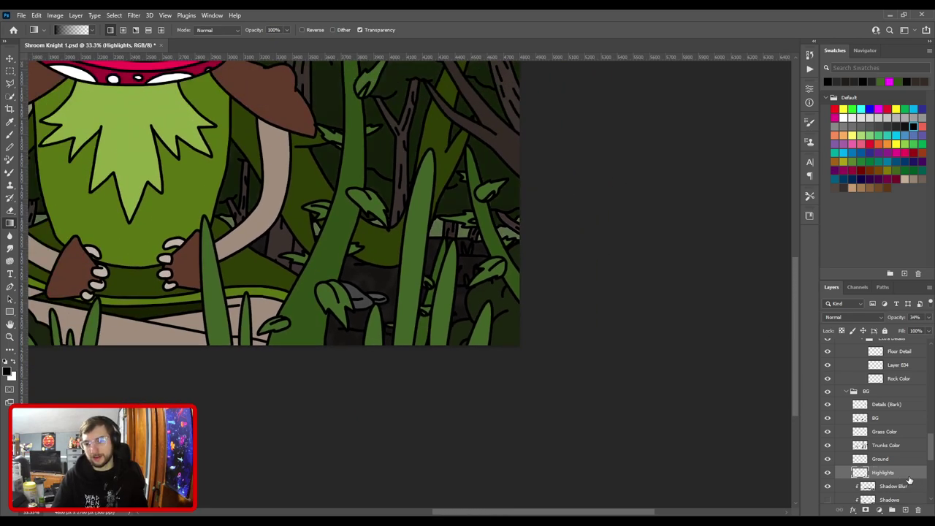
Add a layer above Highlights, draw a black gradient fading upward, clip it to Highlights and reposition it with Free Transform.
click(904, 510)
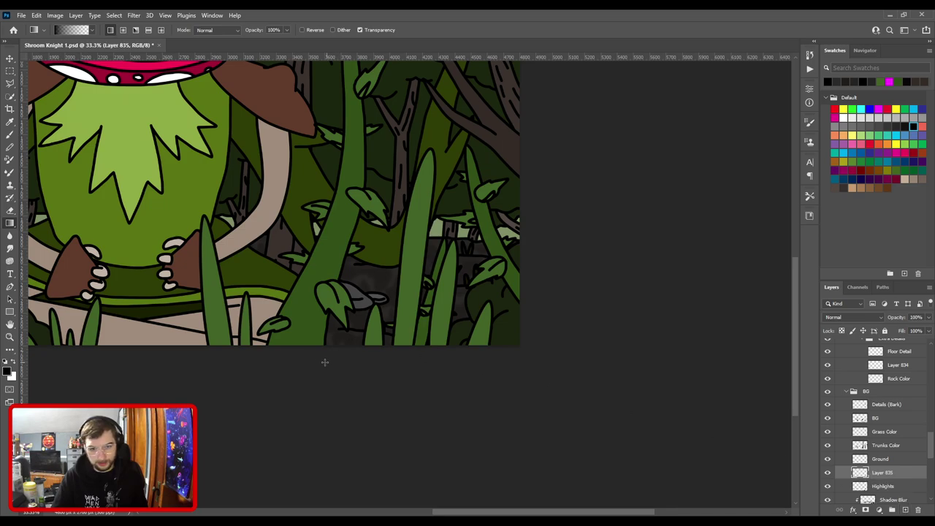
scroll(267, 394, up, 3)
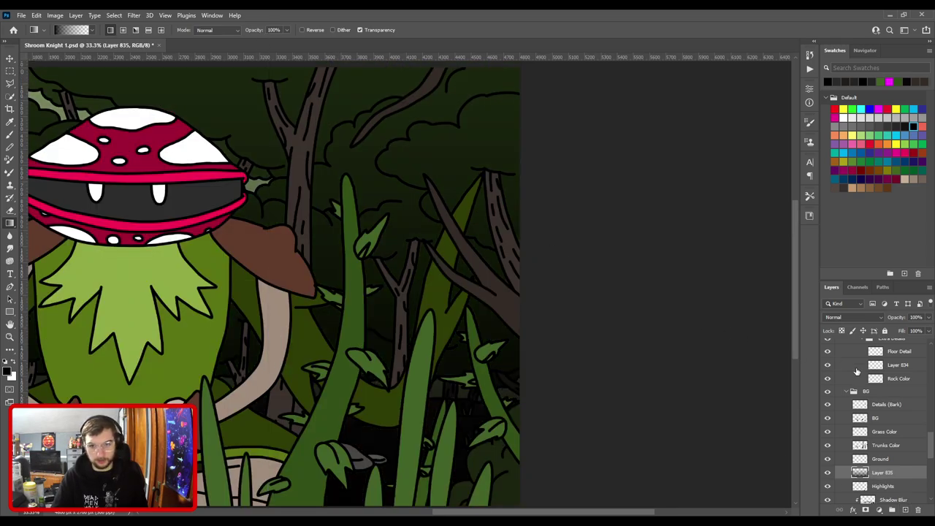
key(ctrl+alt+g)
key(ctrl+plus)
drag(507, 353, 442, 99)
scroll(559, 270, up, 1)
key(ctrl+t)
drag(415, 235, 395, 313)
drag(394, 163, 388, 449)
drag(371, 124, 335, 302)
key(Return)
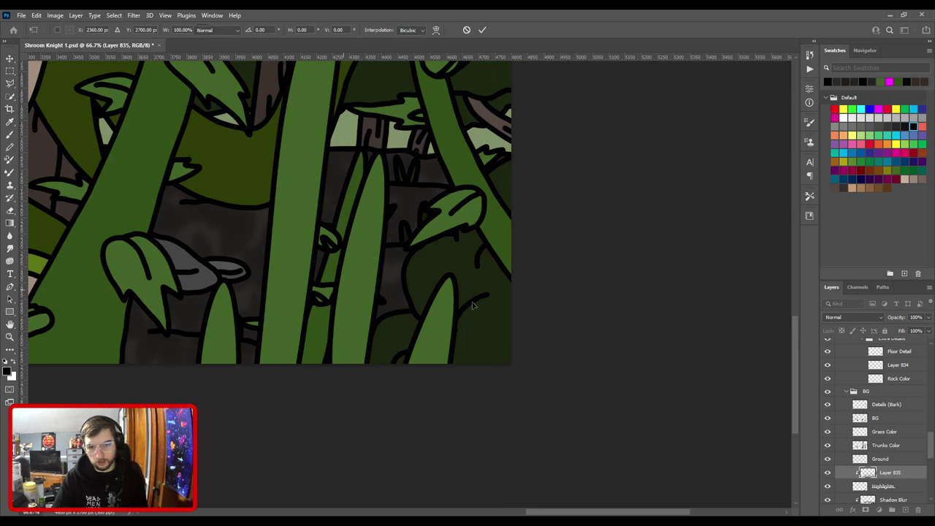
Try the Lighten blend mode on the gradient layer, compare the ground with and without it, and delete the layer.
click(882, 319)
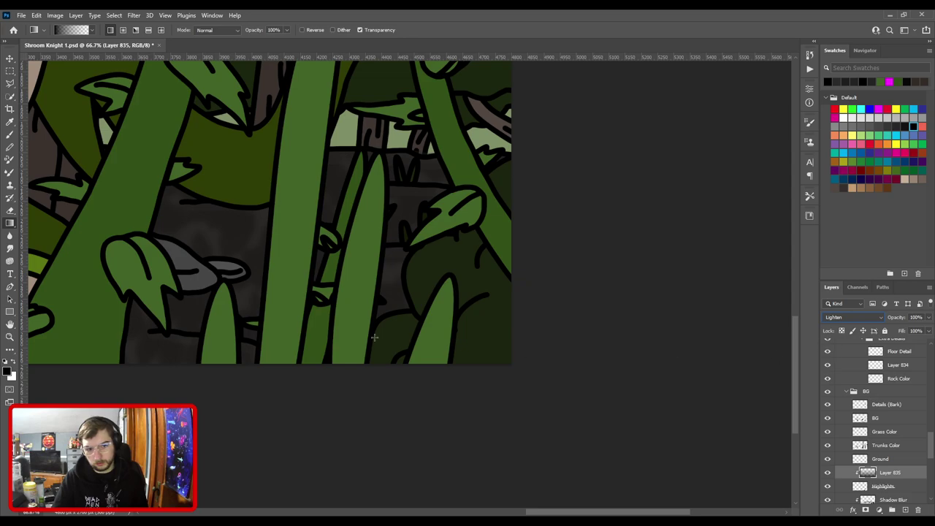
drag(344, 275, 301, 388)
click(828, 472)
click(827, 473)
click(827, 473)
click(826, 474)
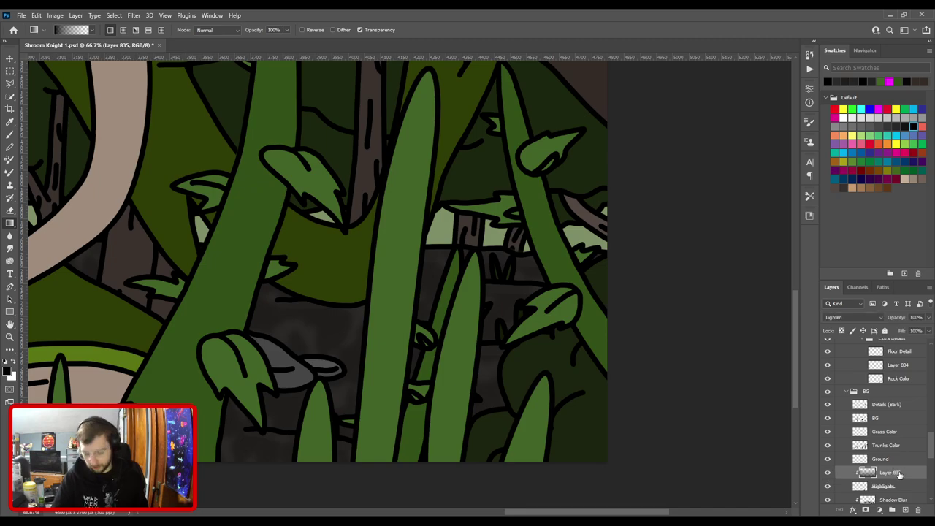
key(Delete)
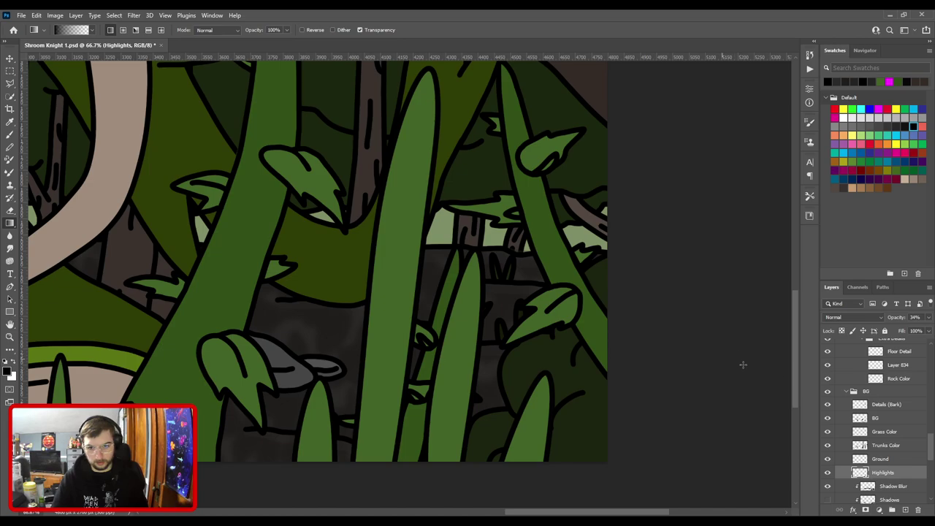
Clip the Highlights layer to the ground layers below it and save the document.
mouse_move(892, 478)
mouse_down()
mouse_move(898, 491)
mouse_move(893, 465)
mouse_up()
scroll(471, 241, up, 2)
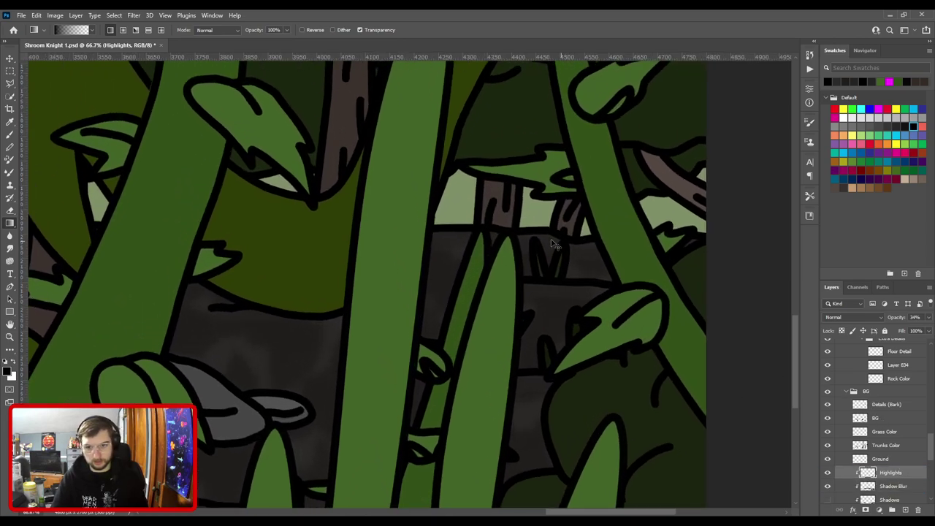
scroll(709, 161, down, 5)
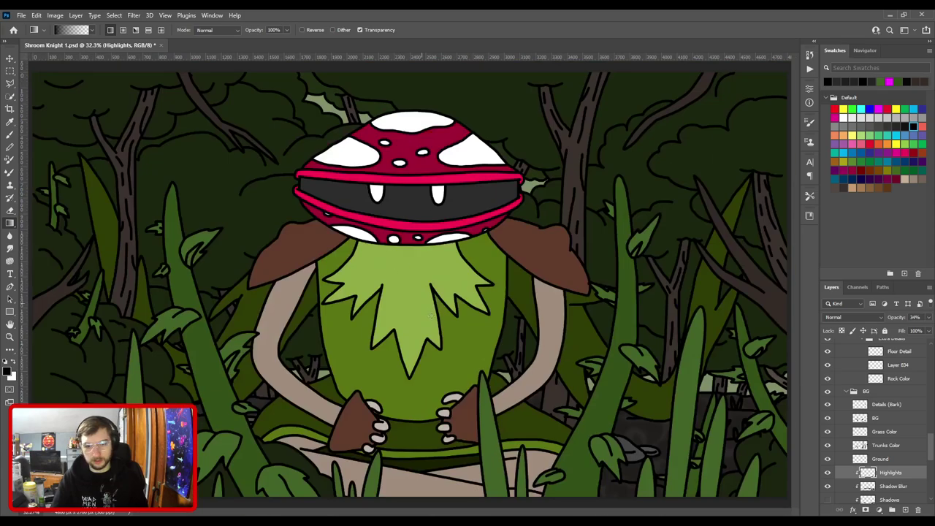
key(ctrl+s)
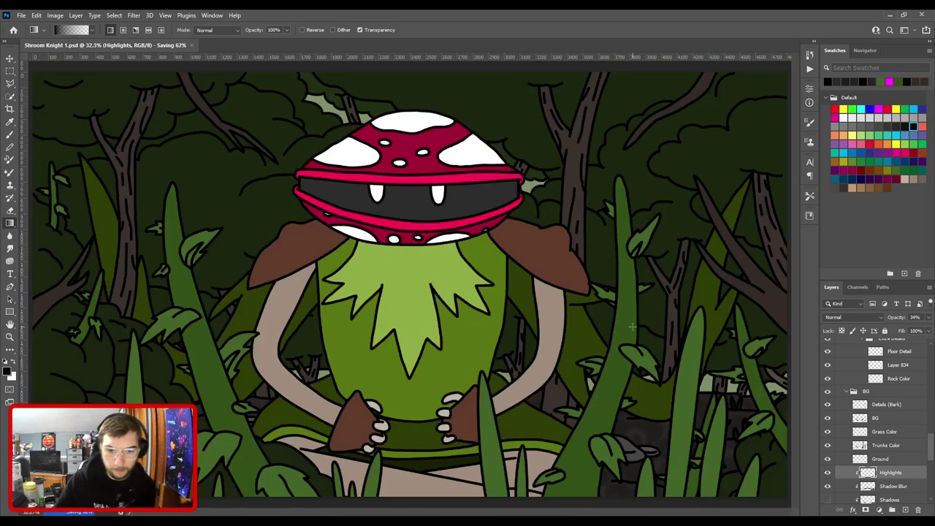
Choose the scattered leaf texture brush at 306 px and sample the grey of the small rocks beside the foreground leaf.
scroll(887, 468, up, 4)
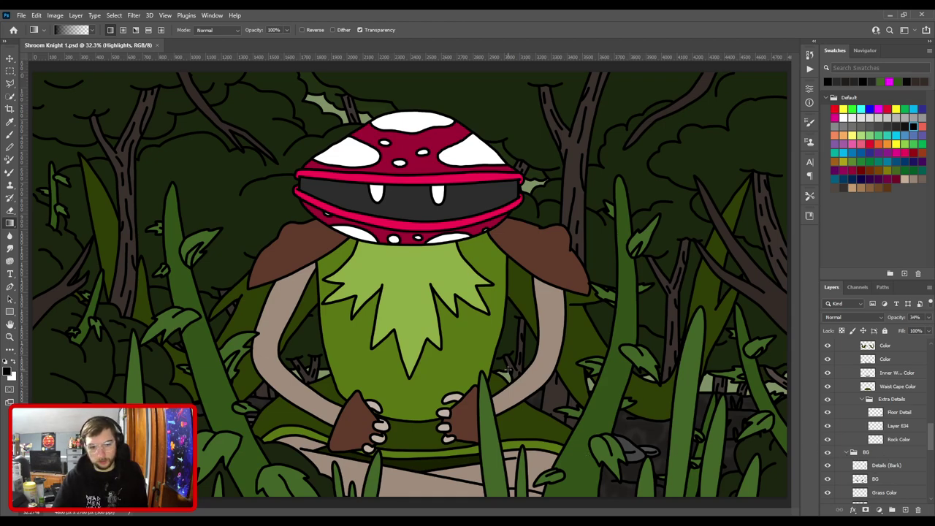
key(v)
key(ctrl+plus)
drag(588, 374, 312, 233)
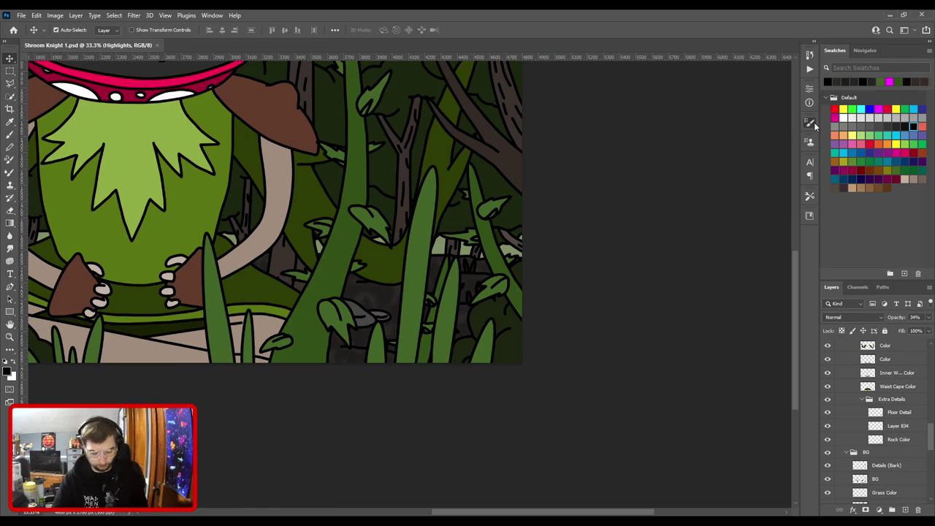
key(b)
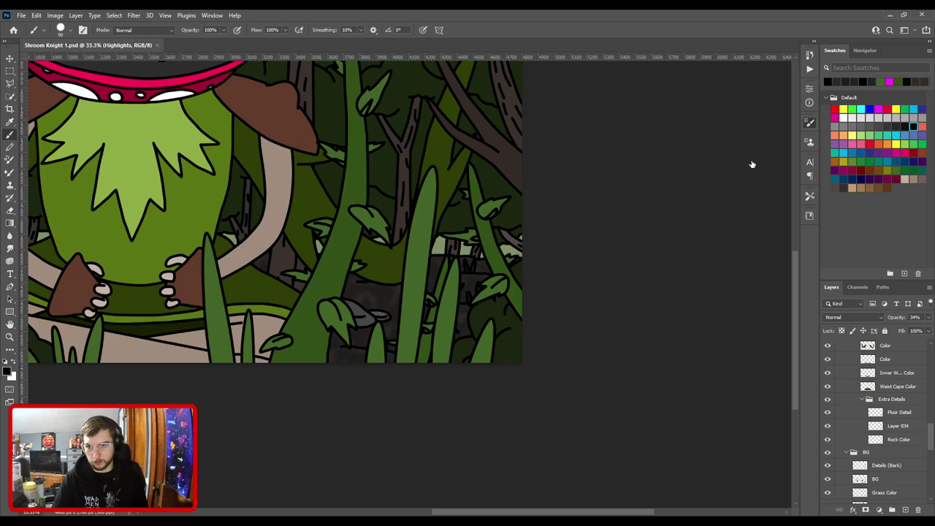
click(701, 159)
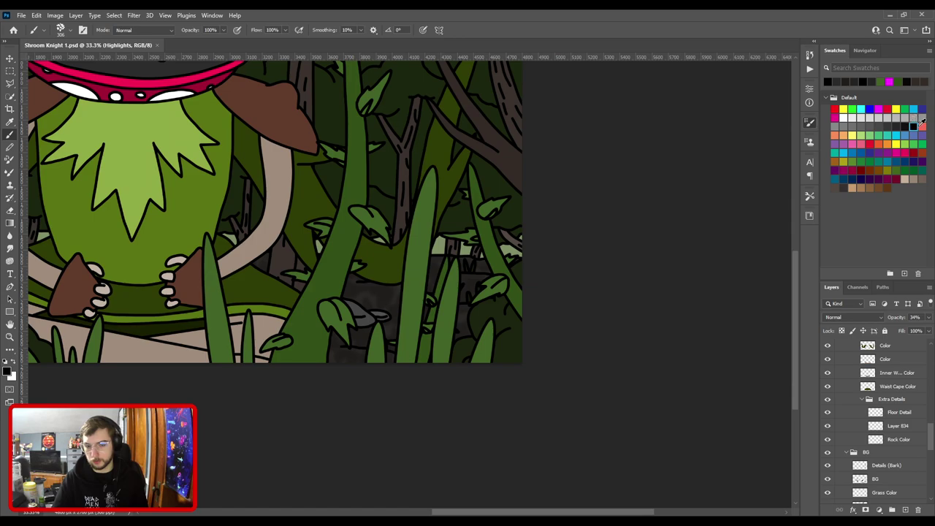
key(ctrl+plus)
key(ctrl+plus)
key(ctrl+plus)
drag(356, 370, 501, 323)
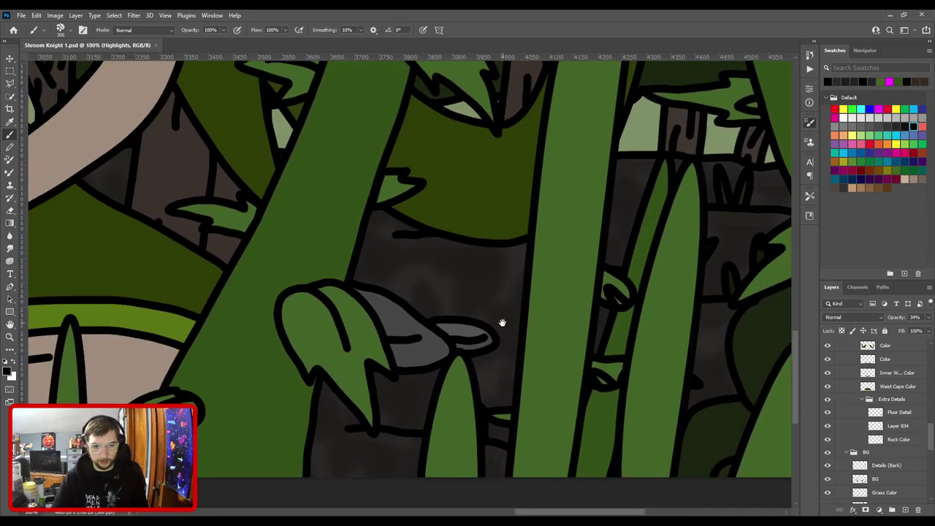
key(i)
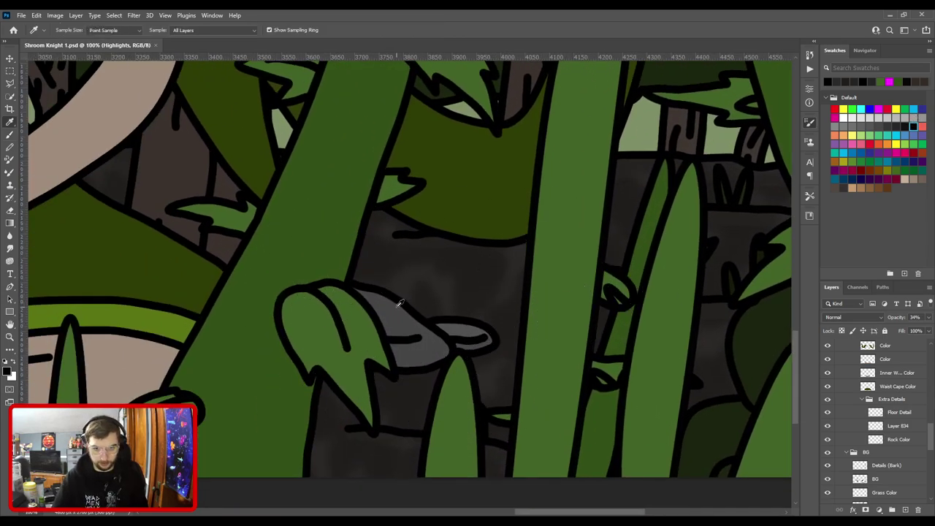
click(394, 313)
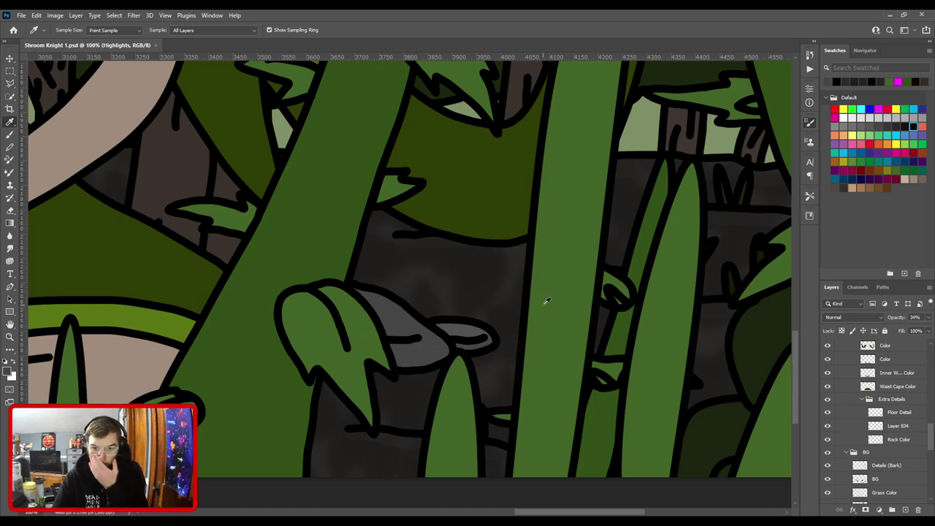
Add a layer named Shadow Blur directly above the Rock Color layer and clip it to Rock Color.
scroll(877, 409, up, 2)
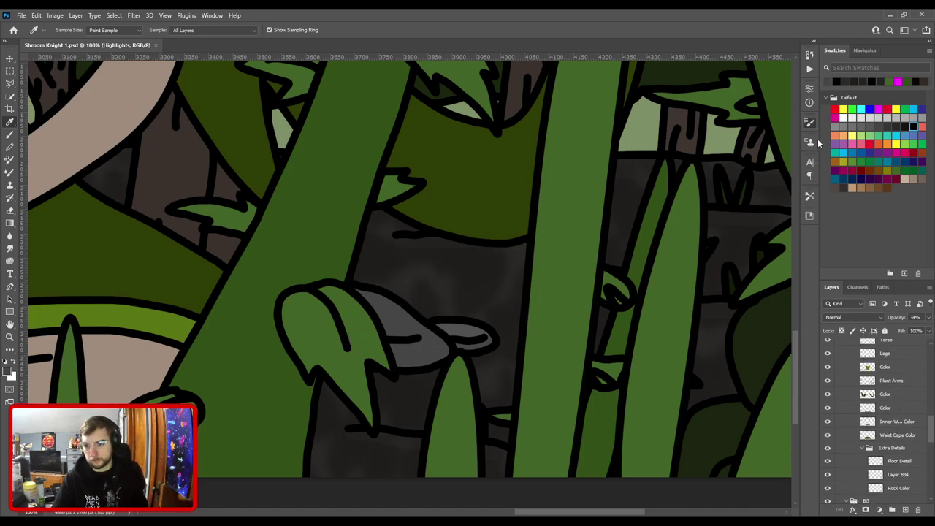
scroll(928, 428, up, 7)
drag(929, 401, 921, 450)
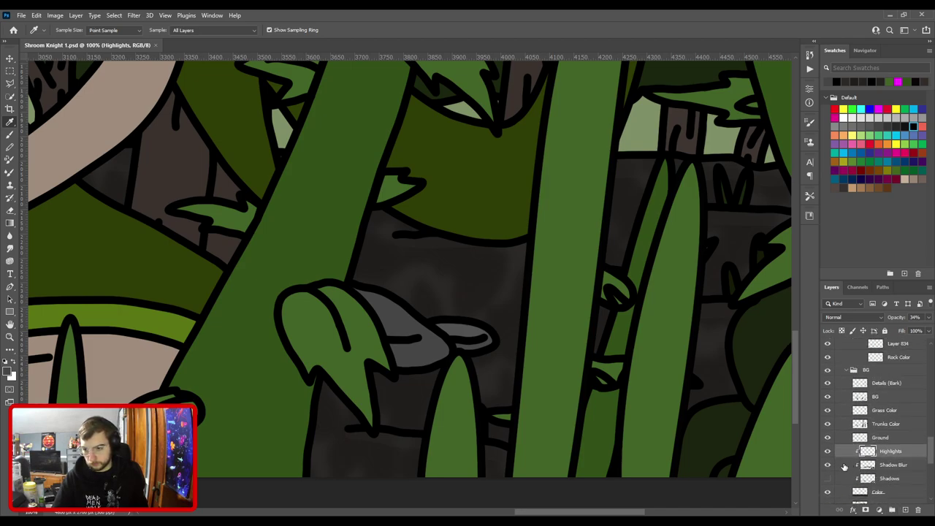
key(v)
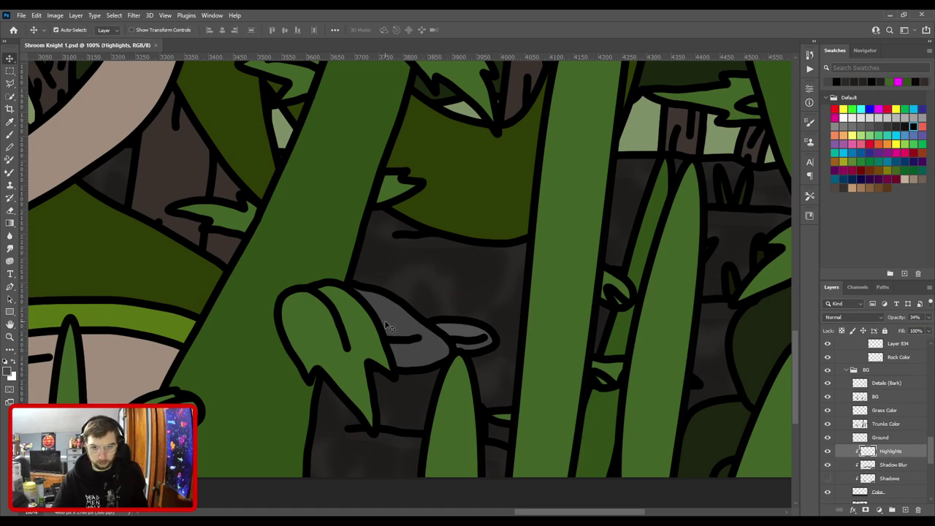
click(389, 327)
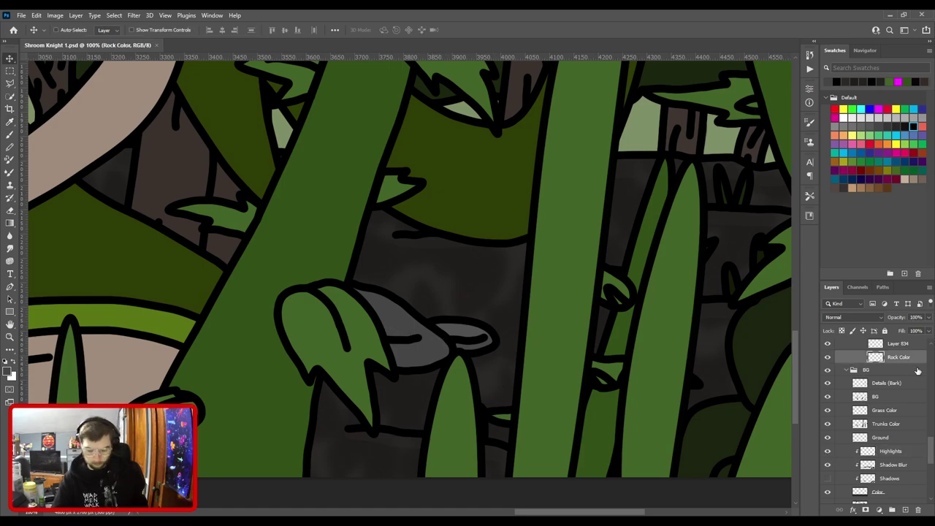
click(904, 510)
double_click(898, 356)
text(Shadow Bl)
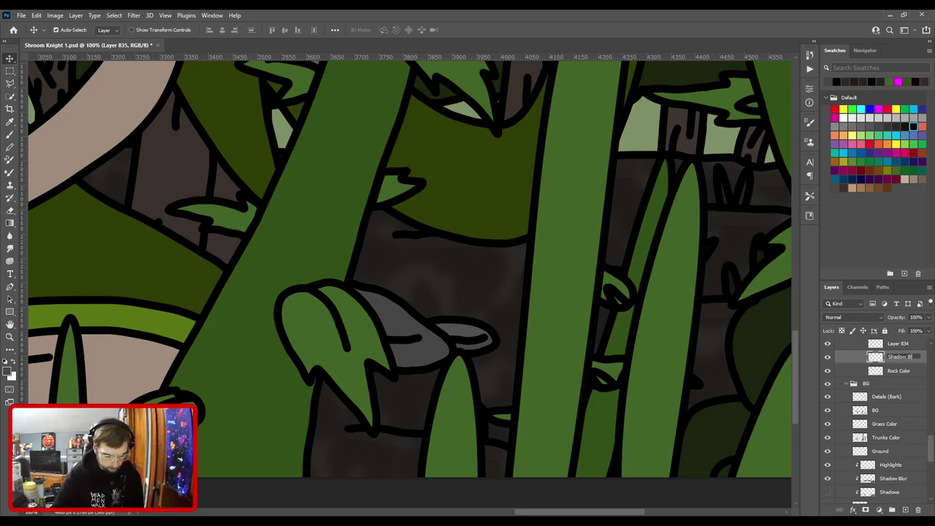
text(ur)
key(Return)
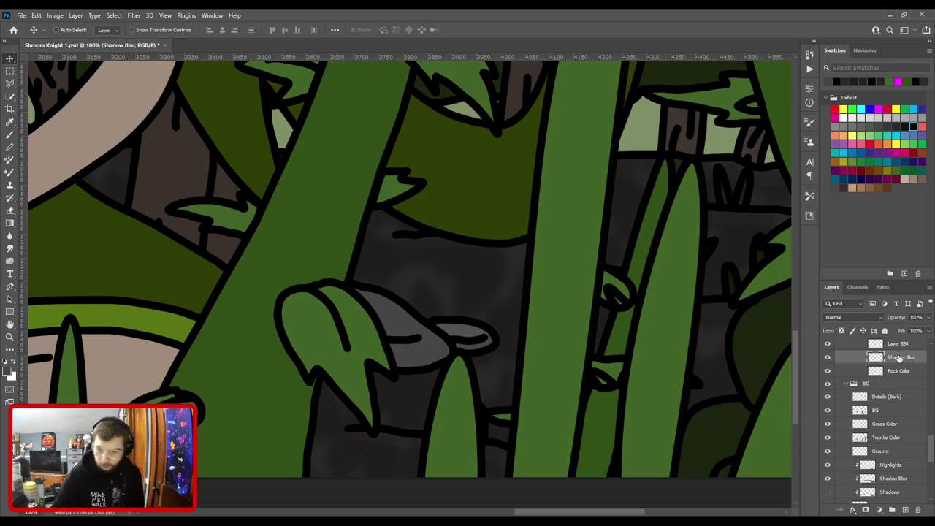
key(ctrl+alt+g)
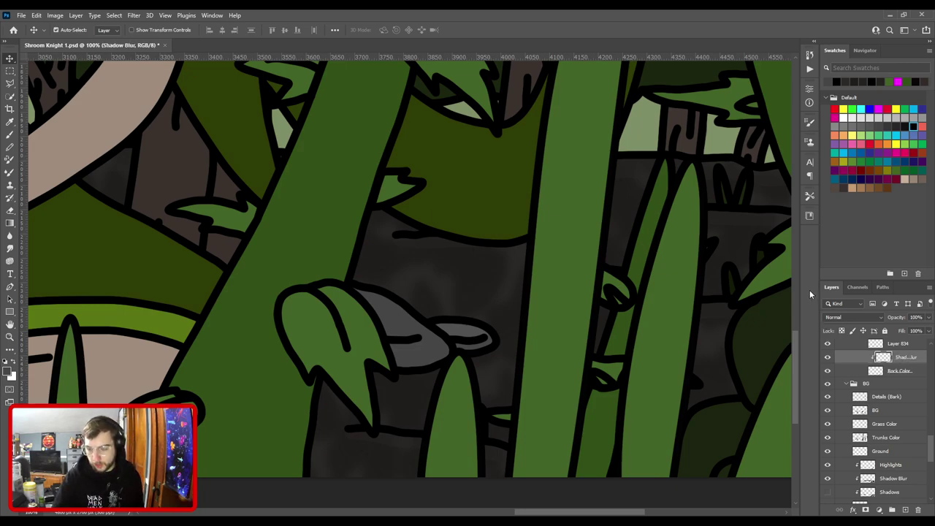
Try a dark grey leaf texture over the small rocks beside the foreground leaf and erase it with an enlarged eraser.
key(i)
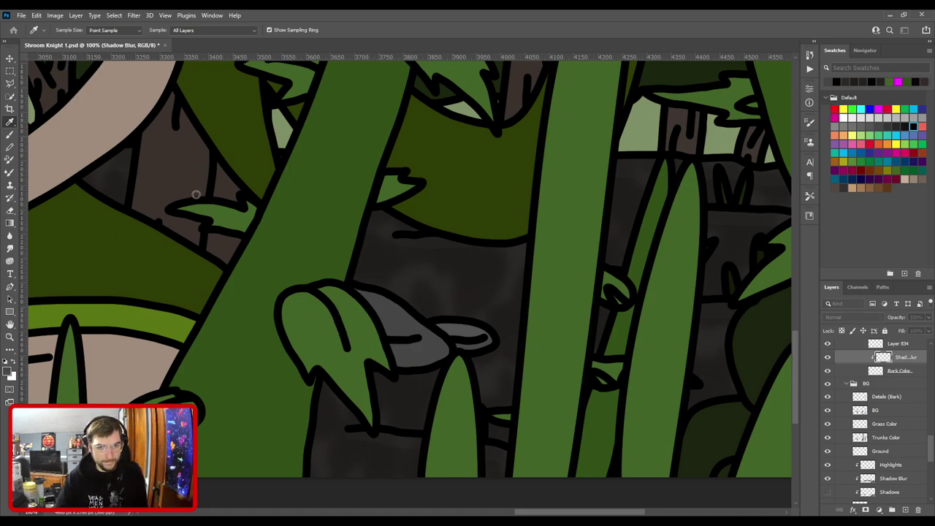
key(b)
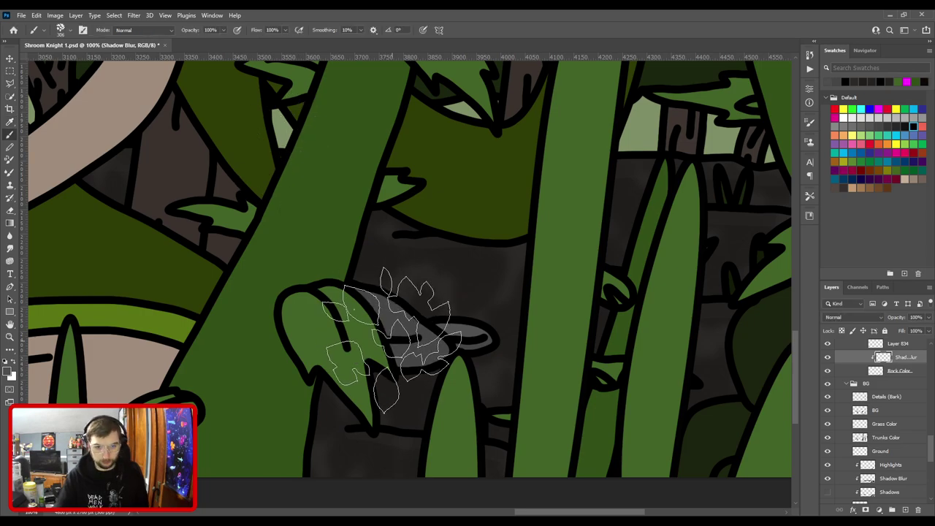
scroll(475, 365, down, 1)
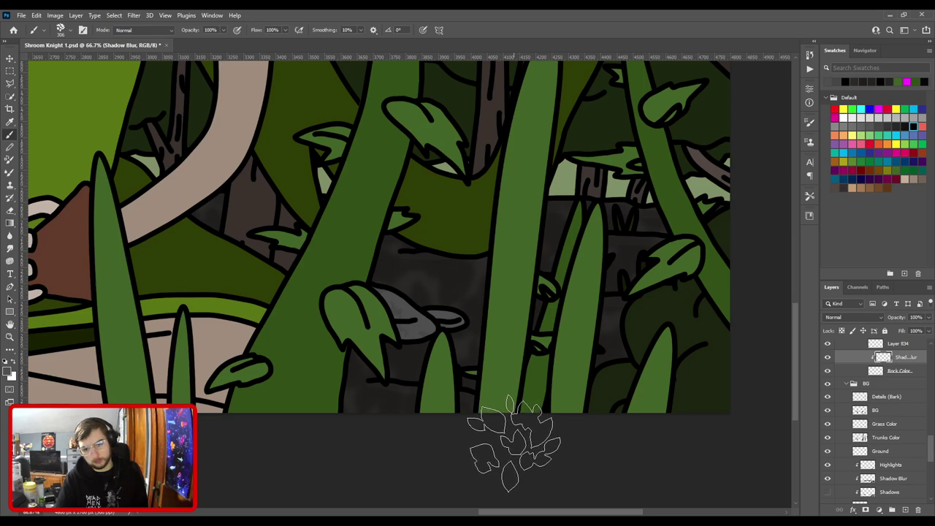
key(e)
key(bracketright)
key(bracketright)
key(bracketright)
key(bracketright)
key(bracketright)
key(bracketright)
key(bracketright)
key(bracketright)
key(bracketright)
key(bracketright)
key(bracketright)
key(bracketright)
key(bracketright)
key(bracketright)
key(bracketright)
click(431, 353)
Adjust the brush's grey and stamp the leaf texture over the small rocks on the clipped Shadow Blur layer.
key(i)
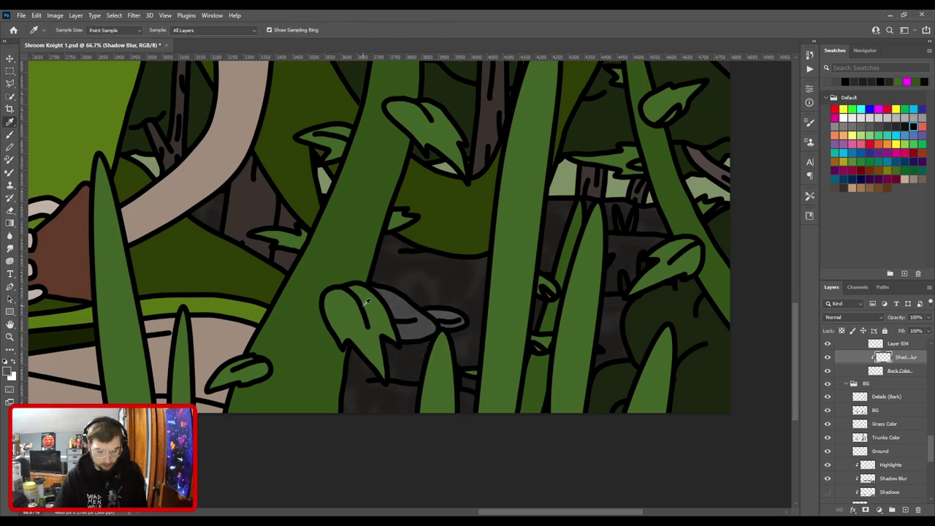
click(7, 371)
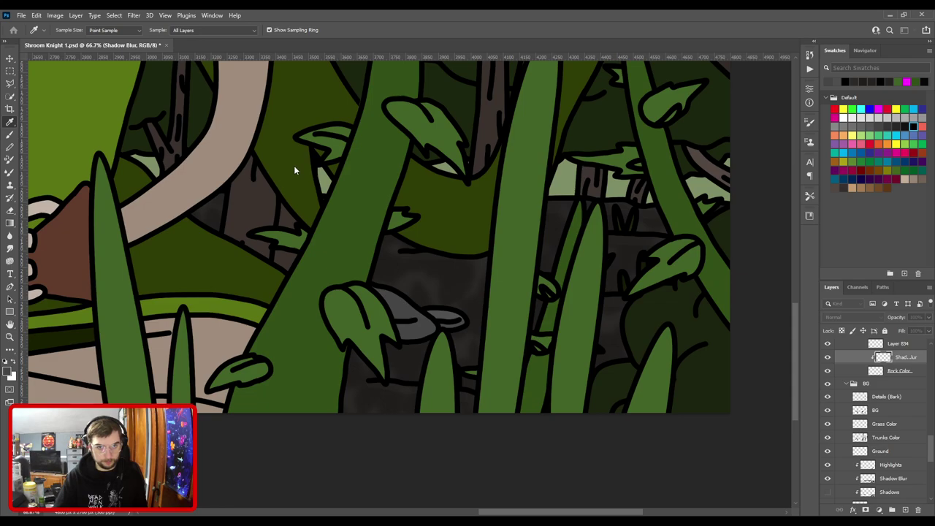
key(b)
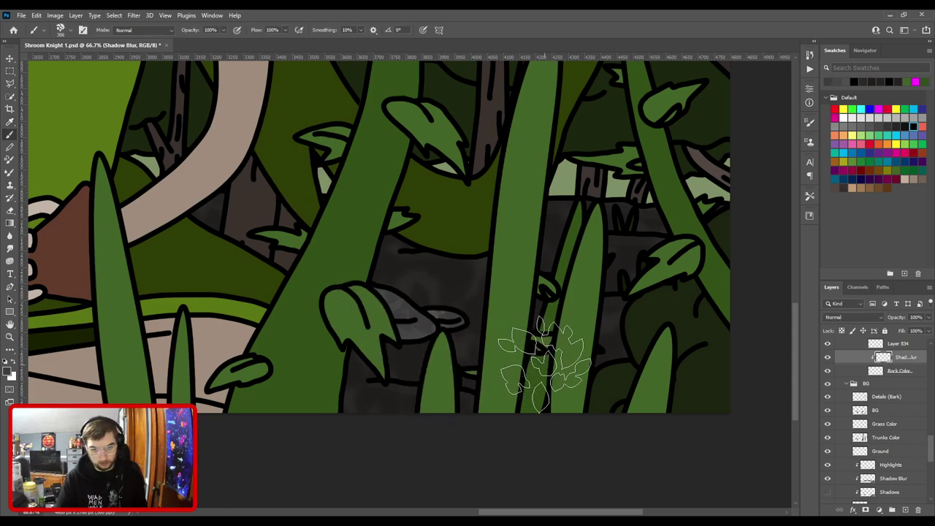
key(ctrl+minus)
key(ctrl+minus)
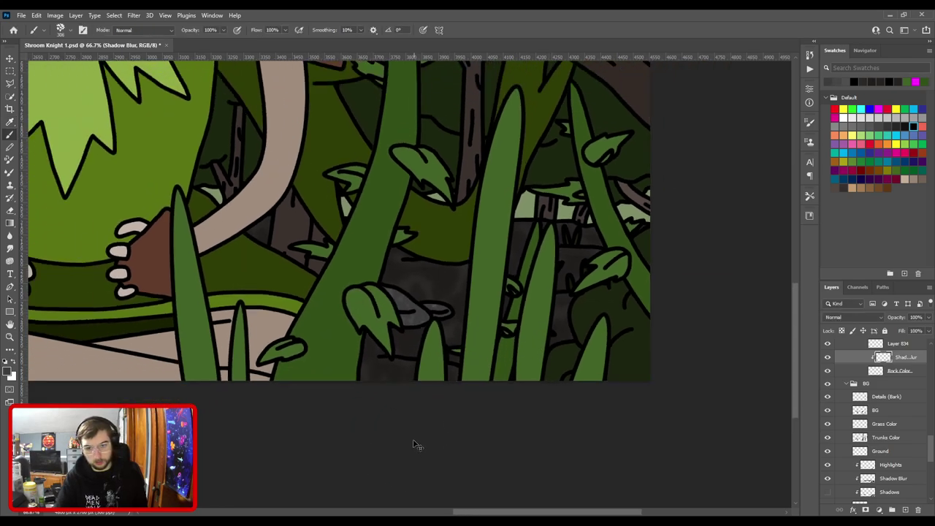
Examine the lower part of the scene on both sides of the character for rocks and ground still lacking texture.
drag(343, 358, 466, 374)
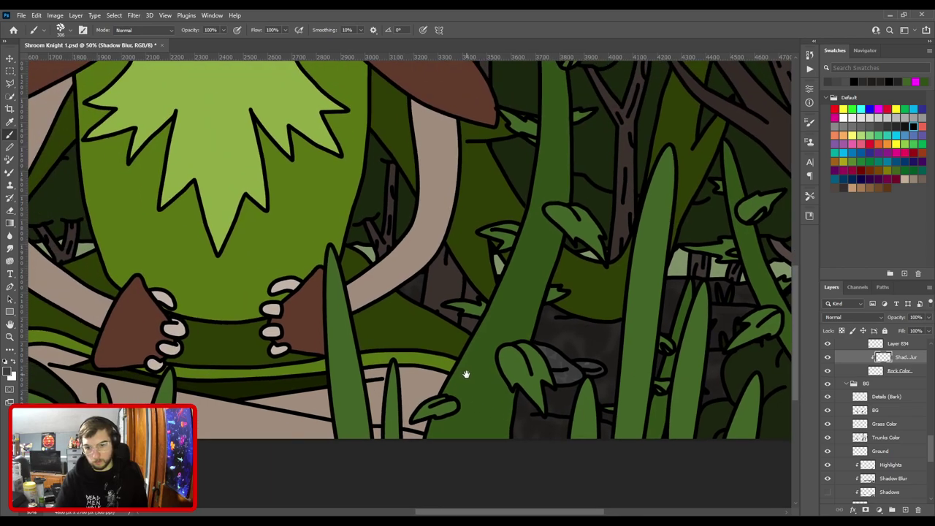
mouse_move(312, 348)
mouse_down()
mouse_move(476, 355)
mouse_move(173, 332)
mouse_move(103, 343)
mouse_up()
key(ctrl+plus)
drag(216, 346, 647, 329)
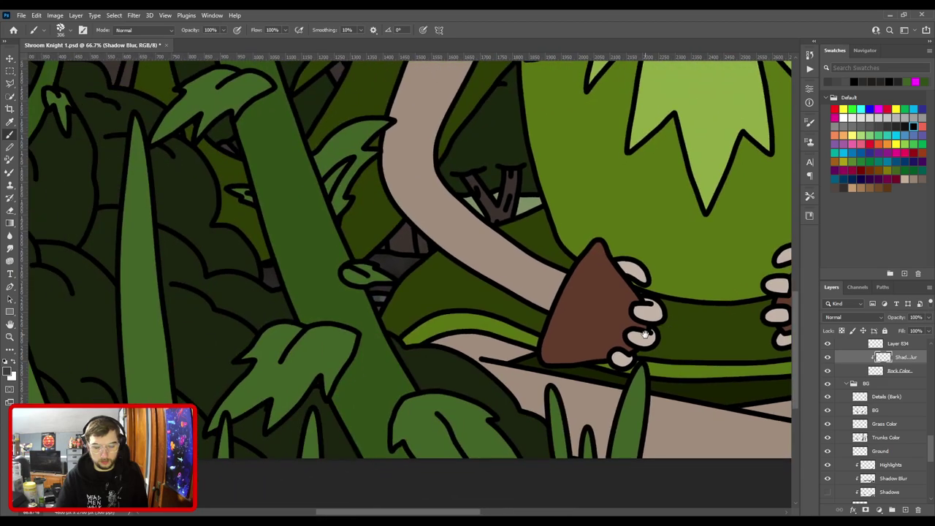
key(bracketleft)
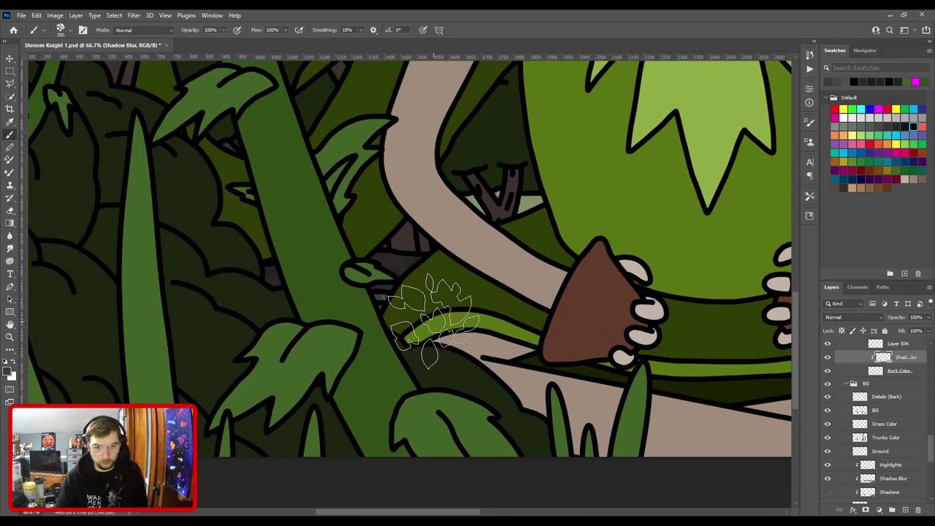
key(ctrl+minus)
drag(552, 348, 177, 330)
mouse_move(566, 324)
mouse_down()
mouse_move(207, 297)
mouse_move(657, 321)
mouse_up()
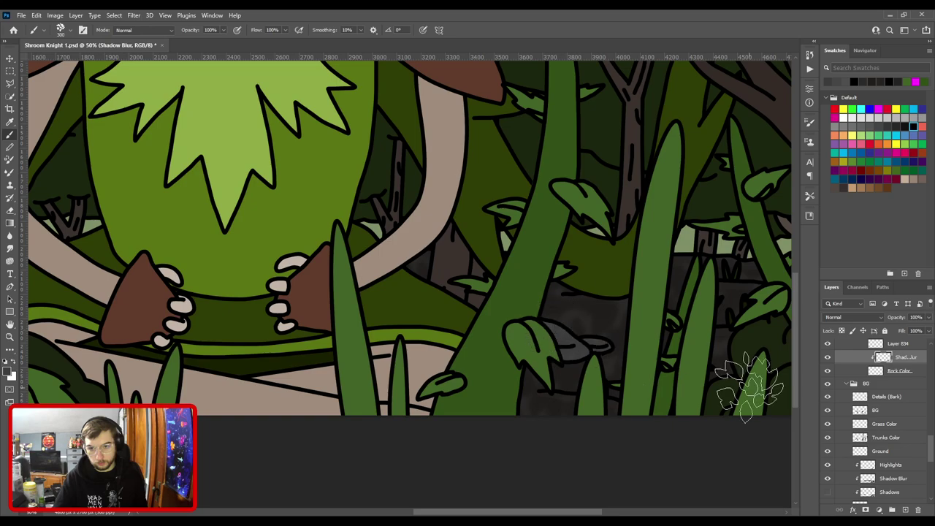
key(ctrl+minus)
drag(284, 296, 221, 278)
key(ctrl+plus)
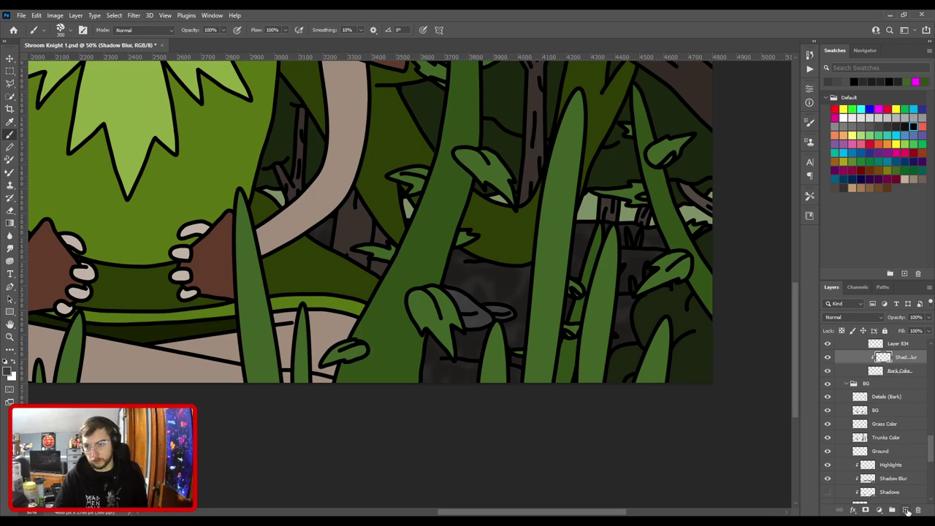
click(906, 510)
double_click(898, 356)
click(922, 358)
key(Delete)
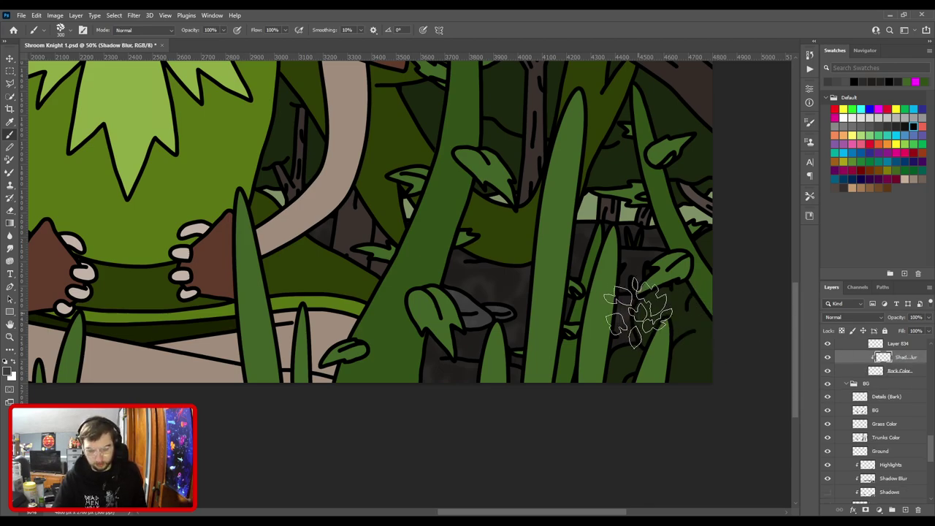
Select the green fill of the V-shaped grass tuft on the background ground and rename its layer Grass Color.
scroll(626, 302, down, 1)
drag(385, 292, 691, 424)
drag(583, 379, 279, 259)
drag(425, 281, 219, 260)
mouse_move(313, 274)
mouse_down()
mouse_move(357, 290)
mouse_move(447, 422)
mouse_up()
key(ctrl+plus)
key(ctrl+plus)
key(ctrl+plus)
key(v)
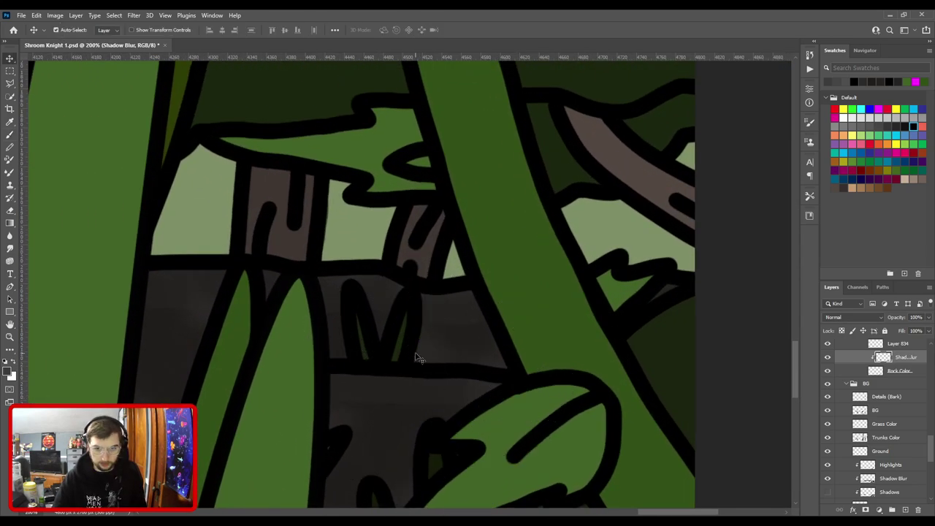
click(400, 350)
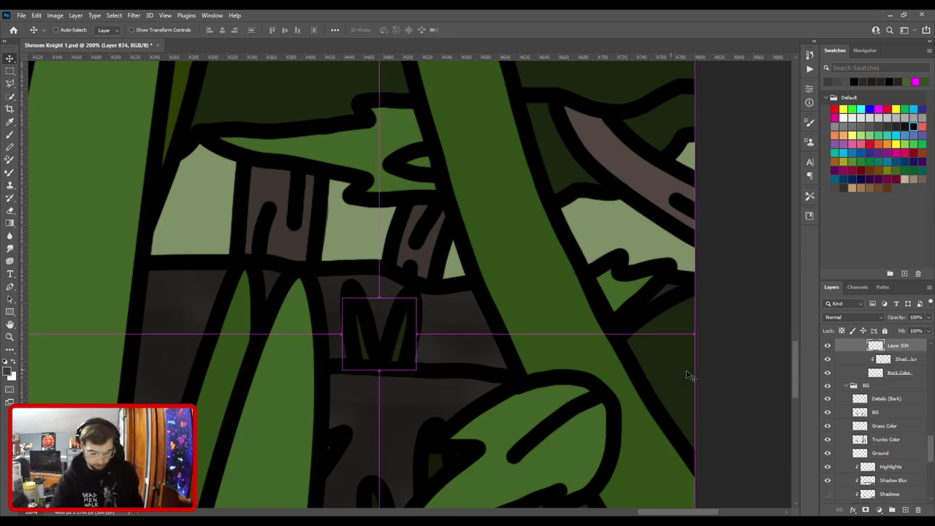
key(ctrl+u)
key(v)
double_click(900, 346)
text(Grass Color)
key(Return)
Add a Shadow Blur layer above Grass Color in the Extra Details group and clip it to Grass Color.
scroll(903, 358, up, 3)
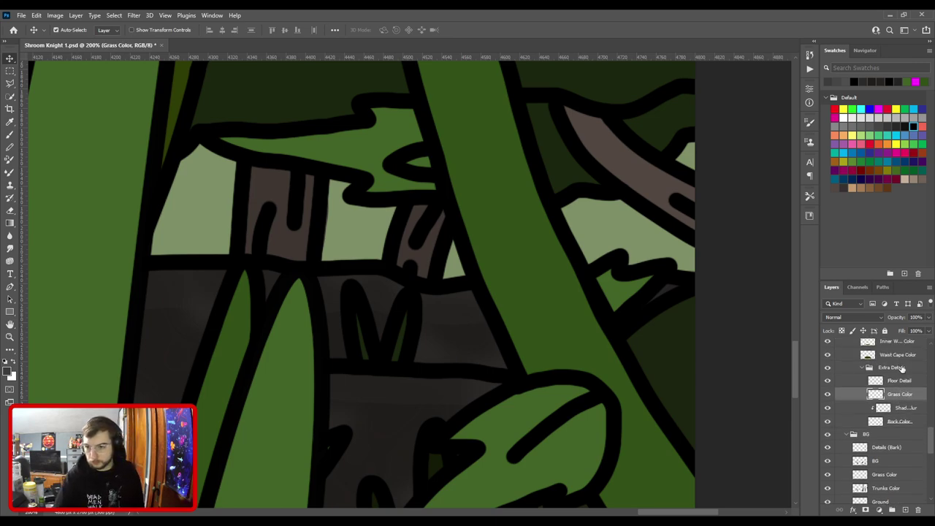
key(ctrl+v)
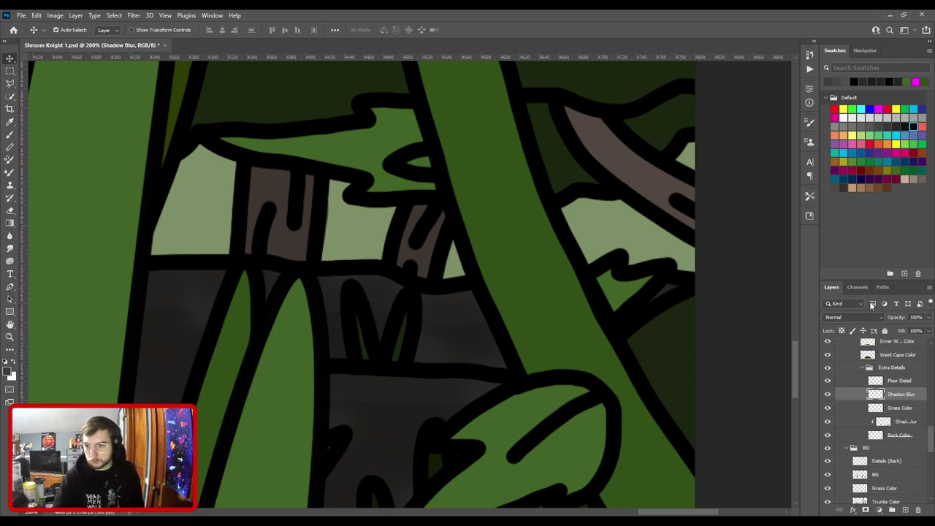
key(ctrl+alt+g)
Sample the dark green of the V-shaped grass tuft and adjust it as the brush colour.
key(i)
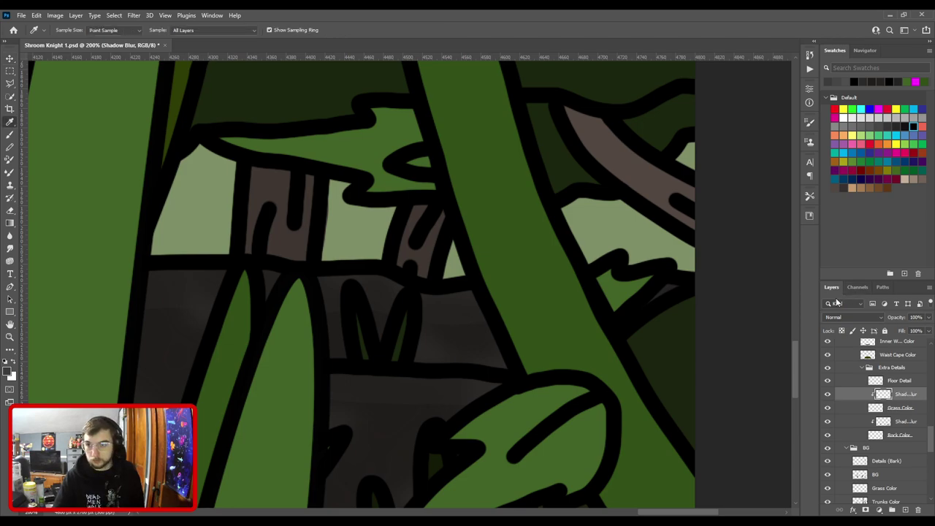
click(404, 336)
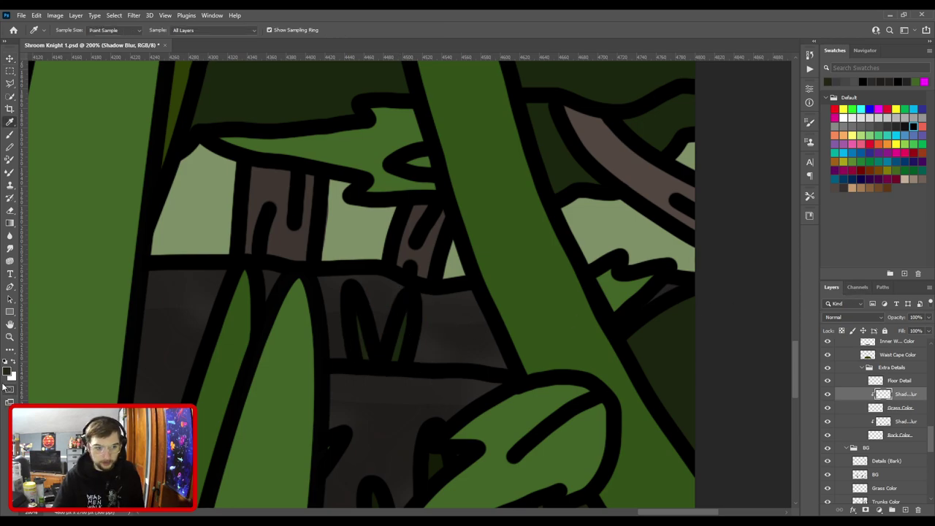
key(b)
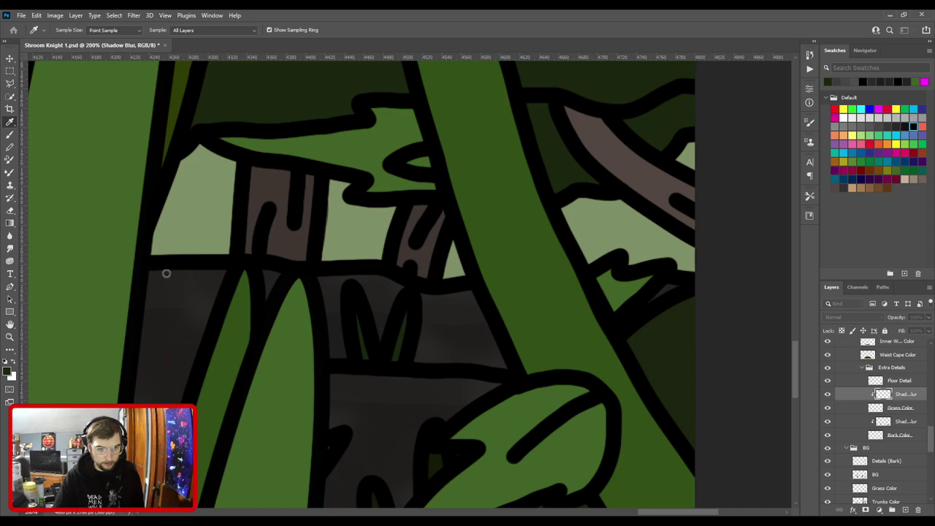
key(b)
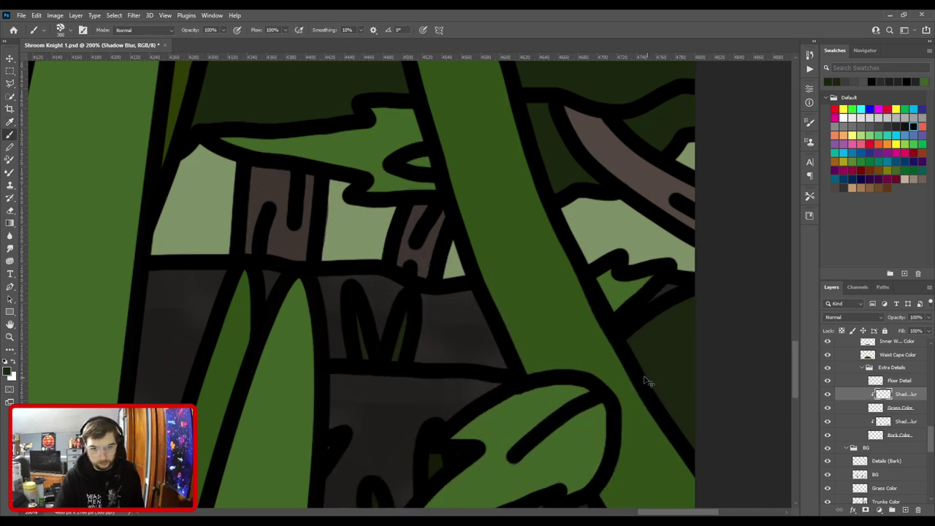
Stamp the leaf texture brush at 90 px over the V-shaped grass tuft and check which grass the Grass Color layer covers.
key([)
key([)
key([)
key([)
key([)
key([)
key([)
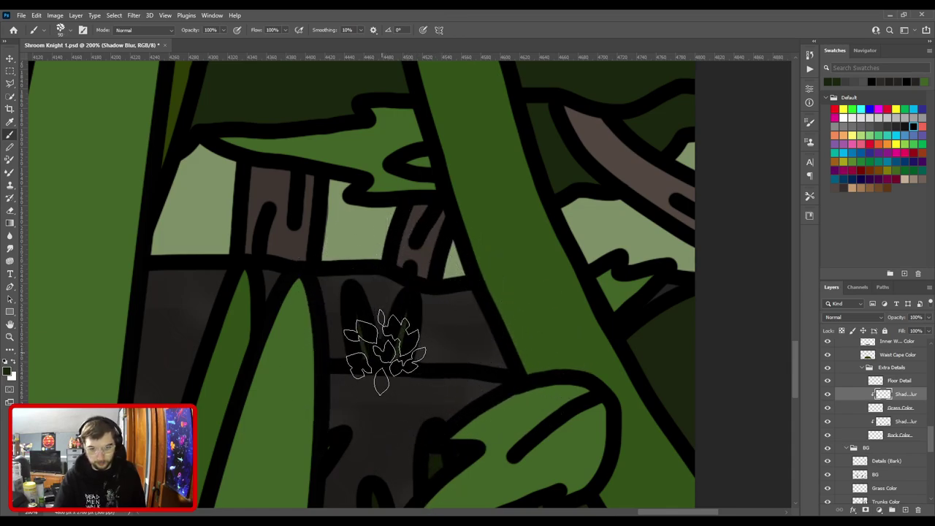
drag(431, 418, 548, 255)
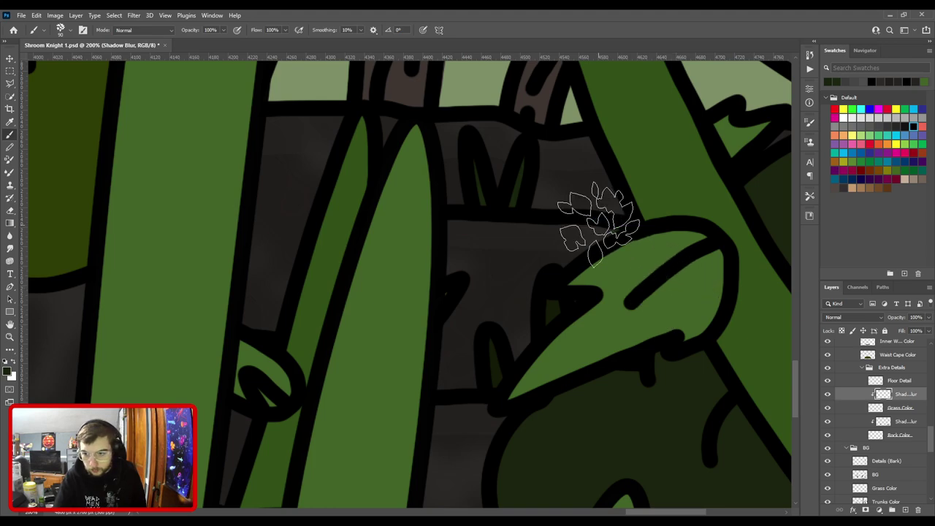
click(828, 408)
click(828, 409)
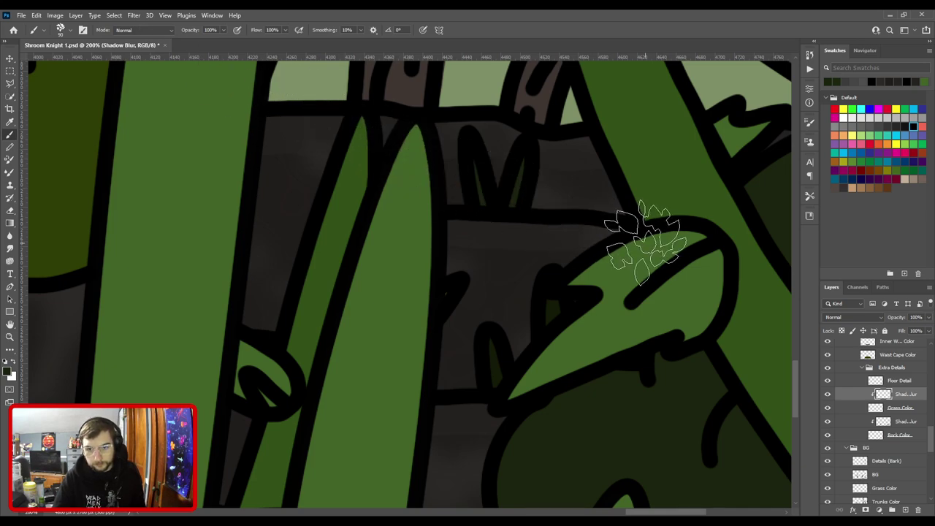
Add a Shadow Blur layer above the BG group's Grass Color layer and clip it to that layer.
scroll(584, 248, down, 4)
key(v)
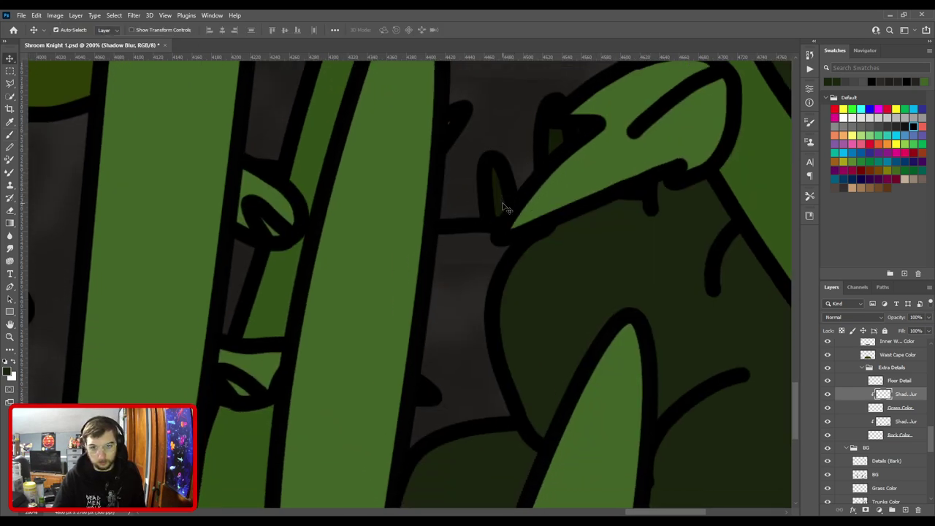
click(502, 209)
scroll(891, 483, down, 2)
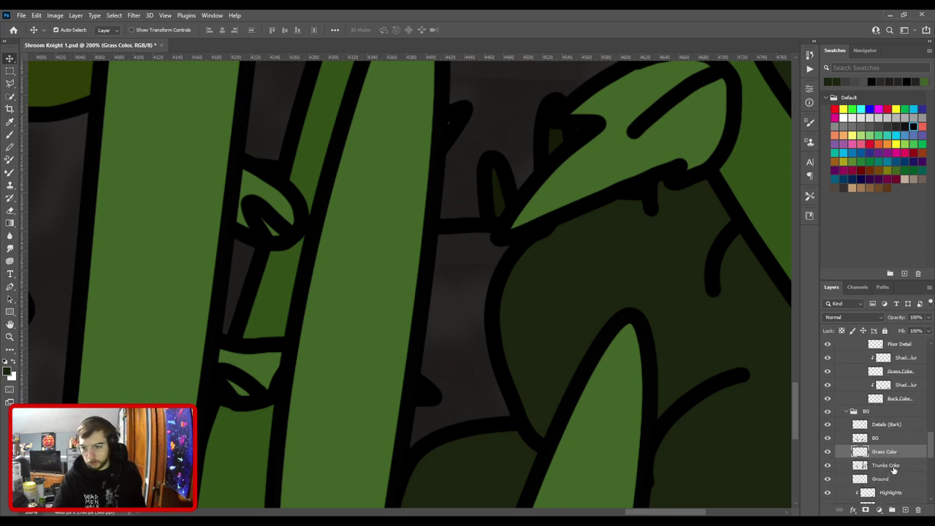
key(ctrl+v)
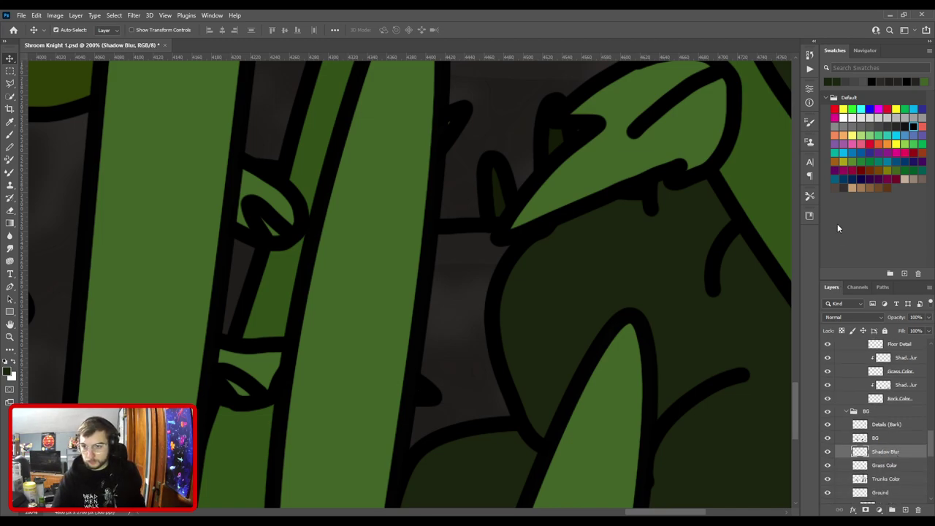
key(ctrl+alt+g)
Stamp leaf texture over the small background grass blades beside the foreground leaf, using an adjusted shade sampled from their green.
key(b)
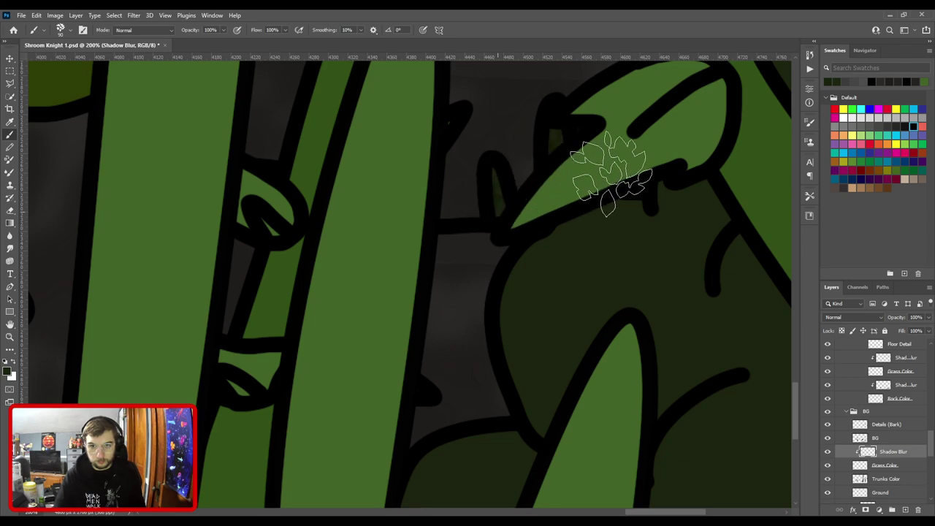
drag(527, 231, 540, 376)
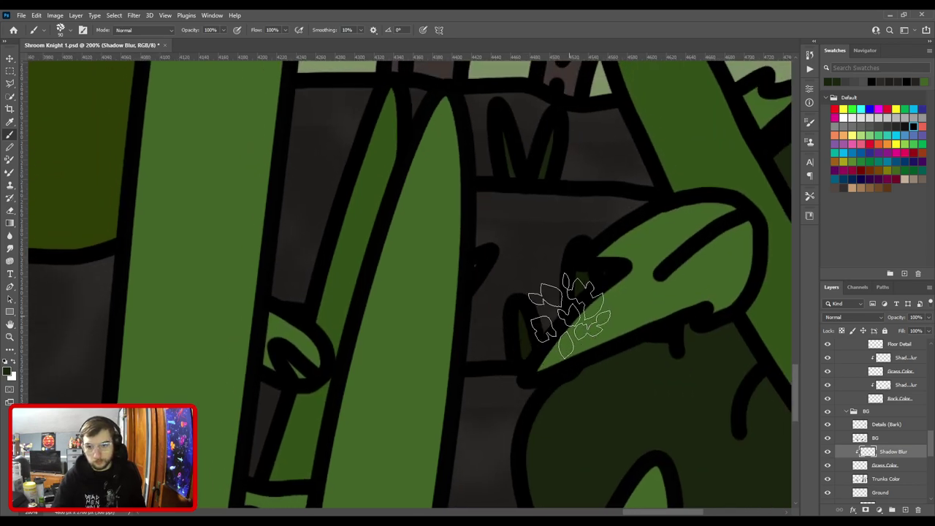
key(v)
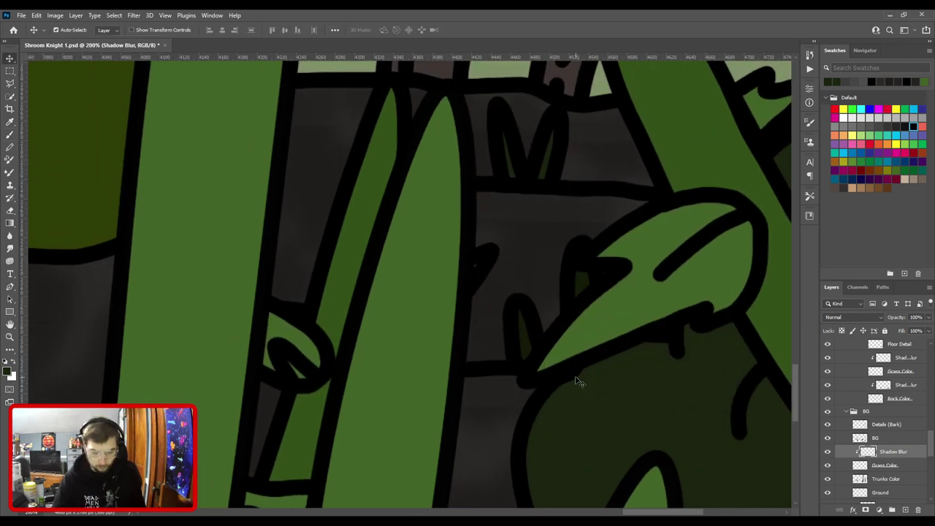
click(529, 349)
key(i)
click(527, 349)
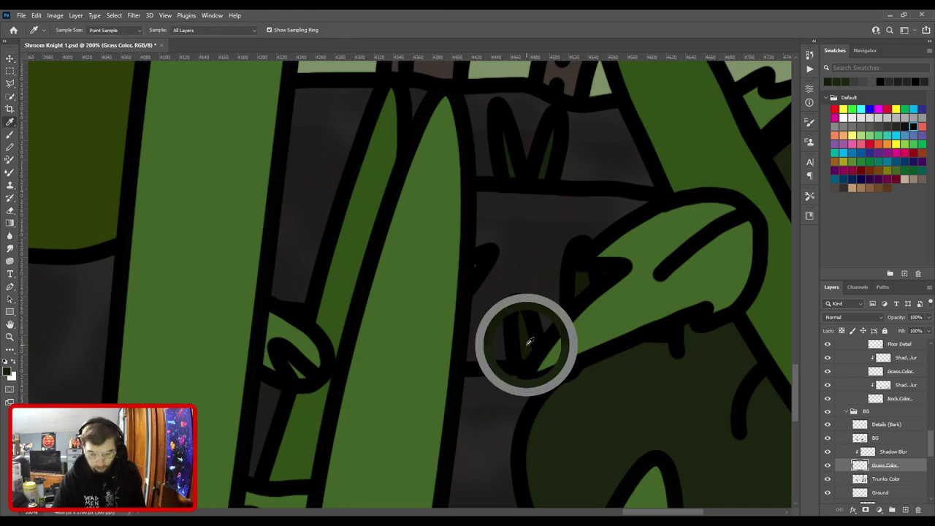
click(893, 451)
click(7, 370)
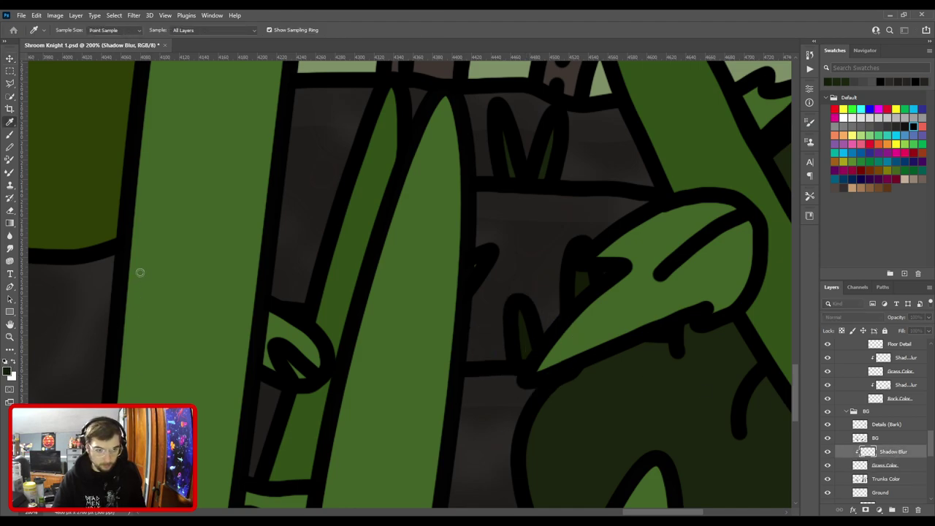
click(311, 164)
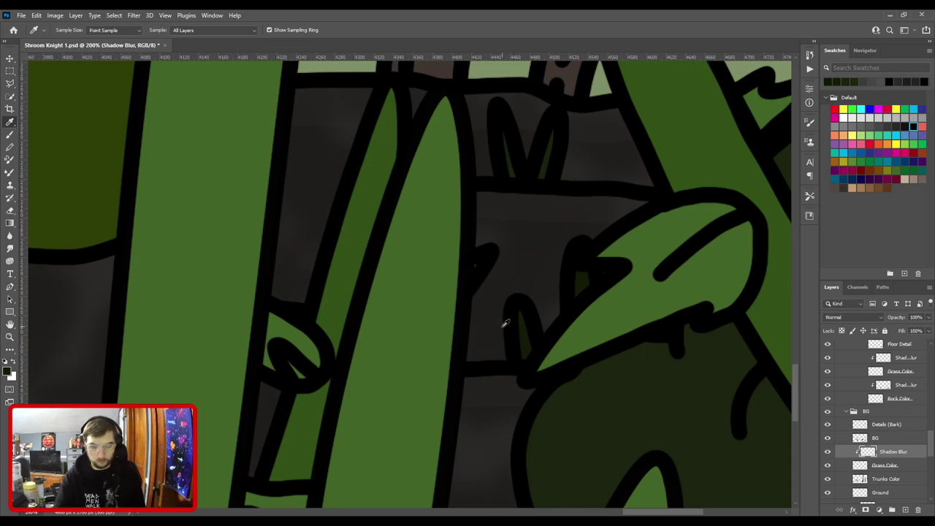
key(b)
Examine the grass across the width of the scene and close up around the small blades beside the foreground leaf.
scroll(473, 318, down, 1)
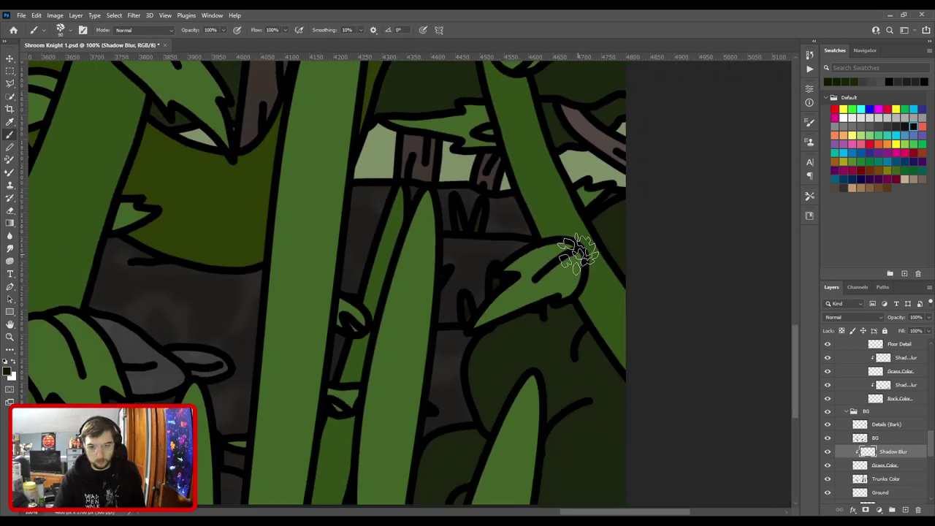
drag(359, 381, 552, 234)
alt+click(415, 268)
drag(351, 268, 718, 335)
drag(371, 304, 722, 293)
drag(438, 288, 556, 291)
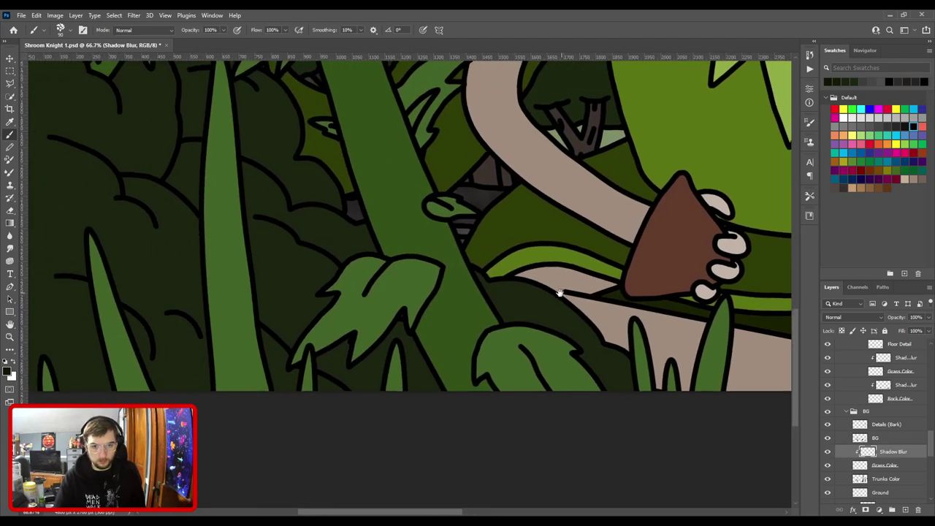
scroll(556, 291, right, 10)
scroll(556, 290, up, 2)
scroll(194, 246, up, 3)
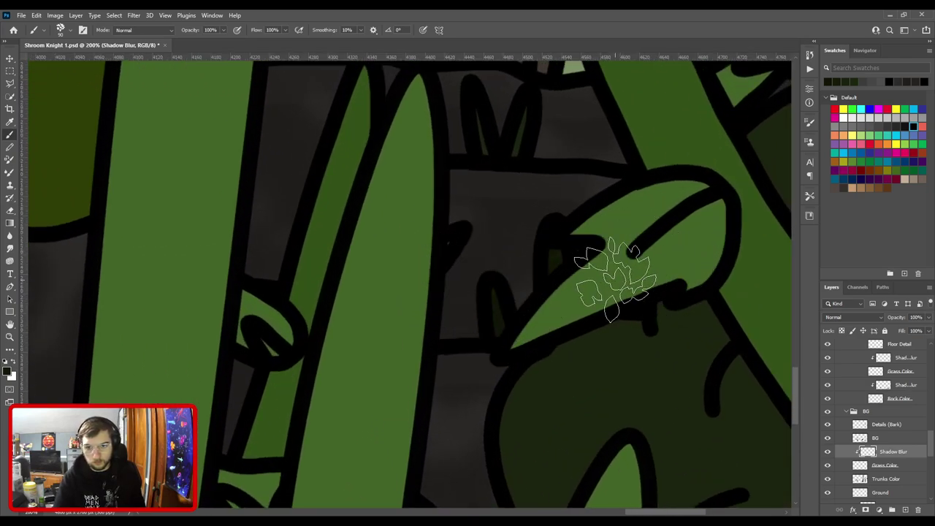
Blur the leaf texture on the small background grass blades and check the result in the full scene.
scroll(608, 282, down, 3)
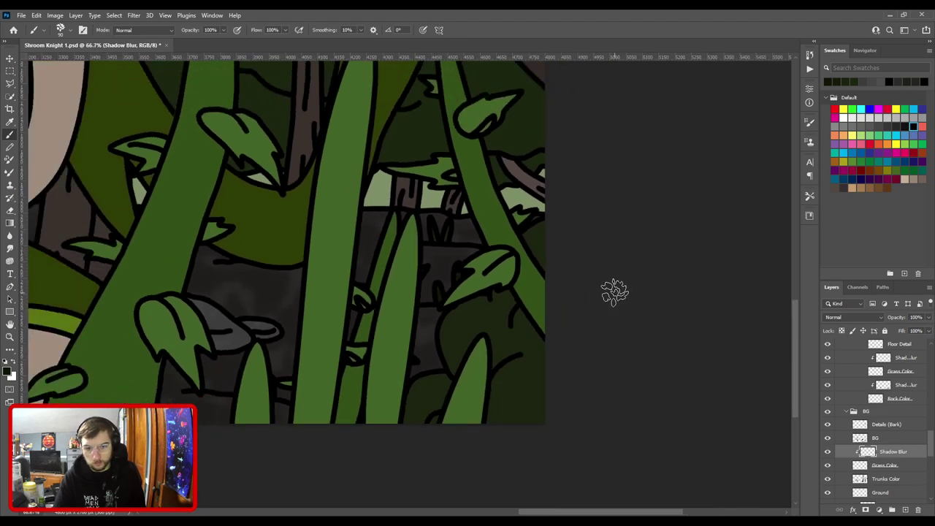
scroll(533, 199, up, 3)
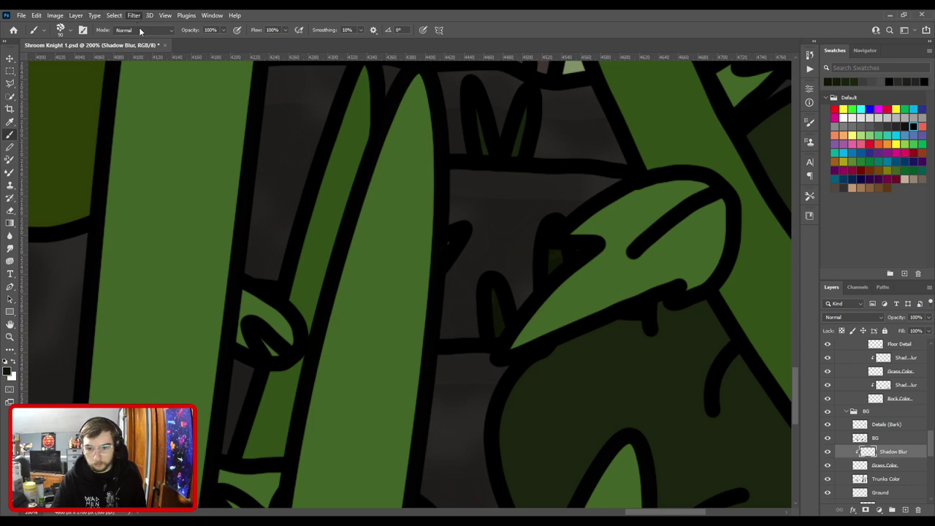
key(ctrl+minus)
key(ctrl+minus)
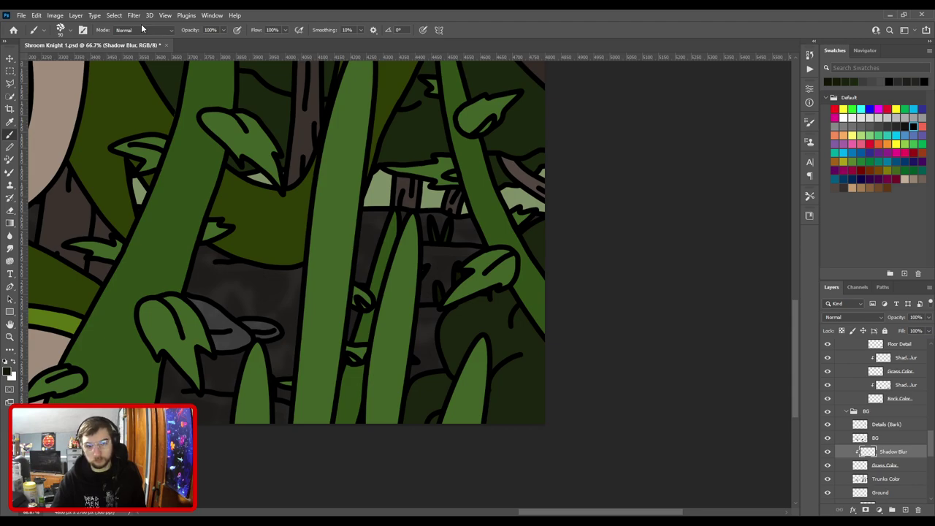
key(ctrl+minus)
key(ctrl+minus)
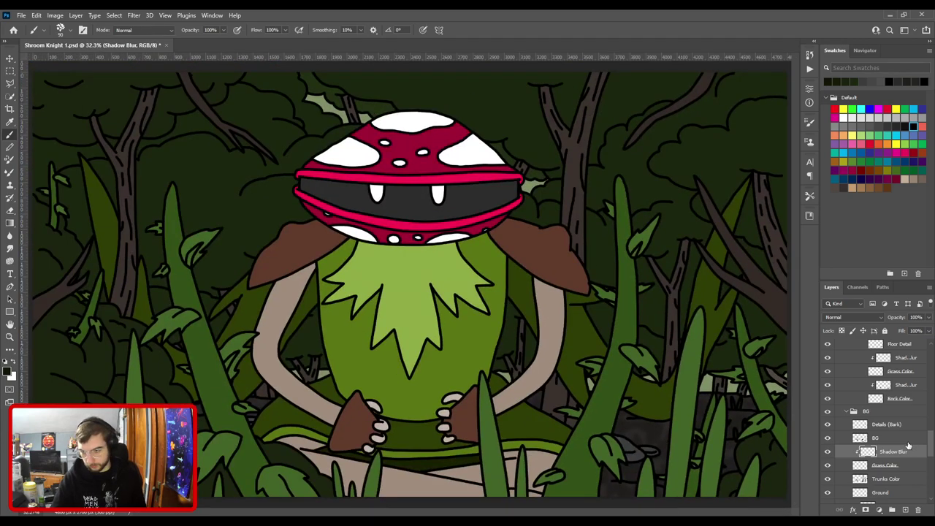
Examine the textured background grass at up to 400% beside the foreground leaf and review the BG group's layers.
scroll(905, 446, up, 1)
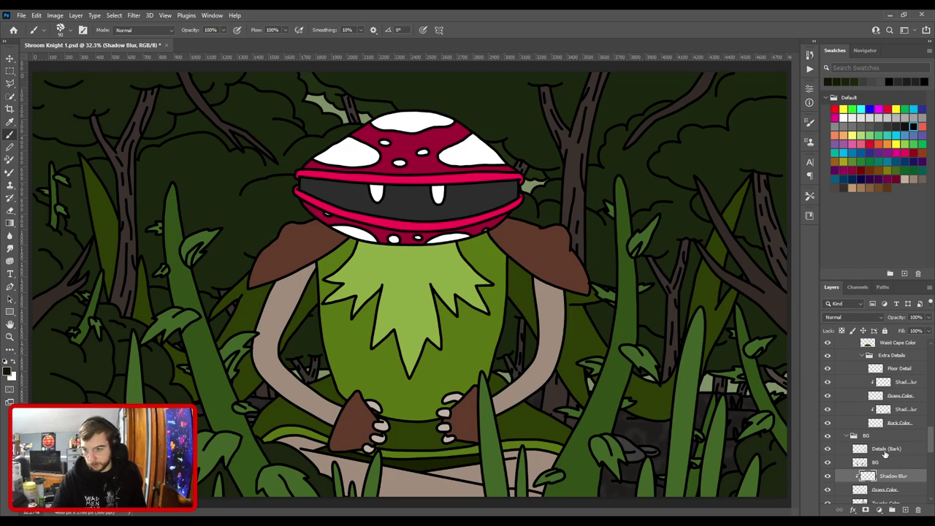
scroll(854, 446, down, 3)
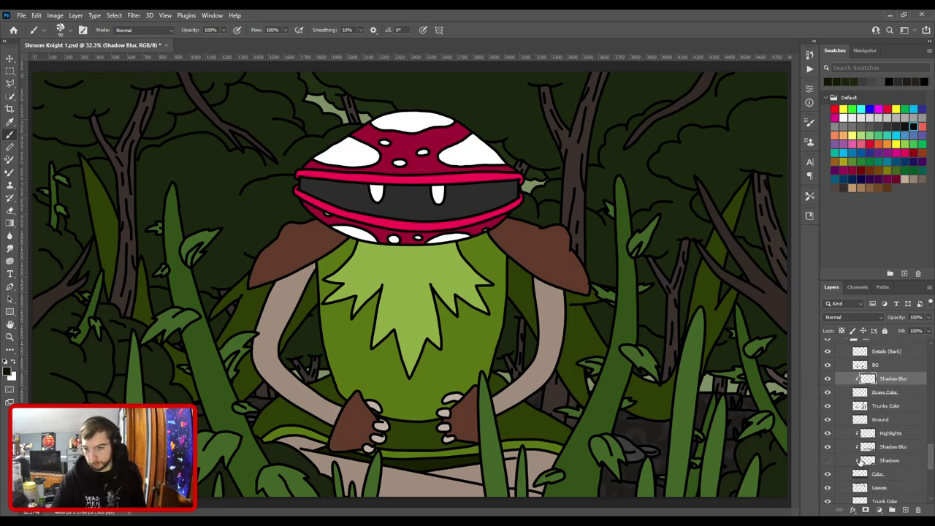
key(ctrl+plus)
drag(644, 403, 327, 289)
key(ctrl+plus)
key(ctrl+plus)
key(ctrl+plus)
key(ctrl+plus)
key(ctrl+plus)
drag(518, 402, 486, 256)
scroll(485, 256, down, 1)
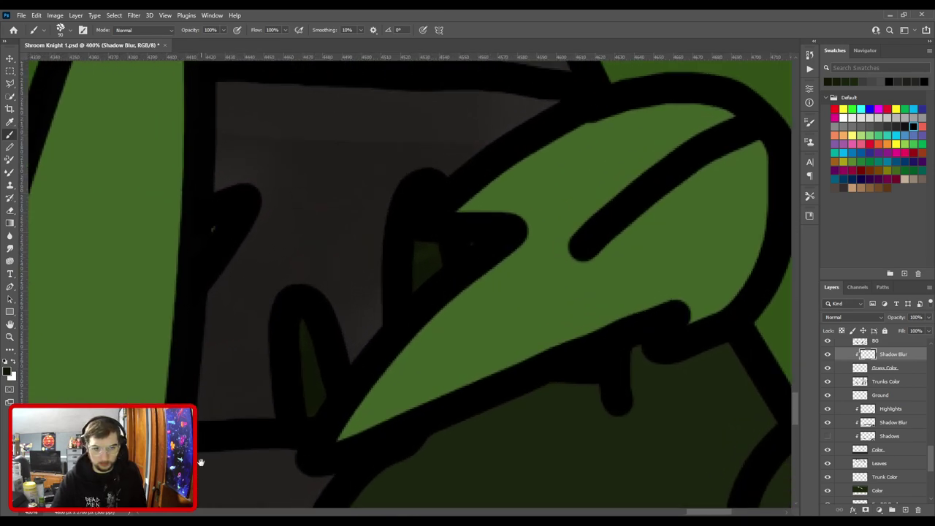
scroll(488, 328, down, 2)
key(ctrl+0)
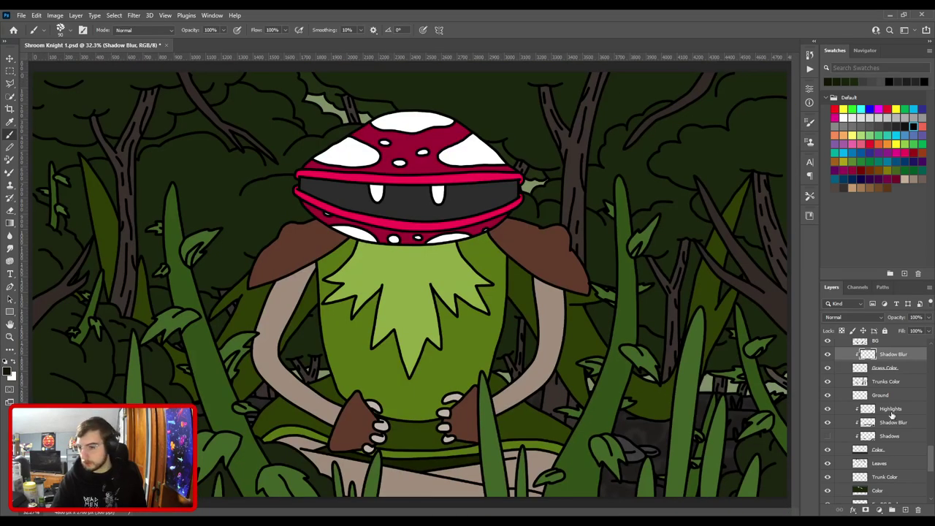
Check what the lower Trunk Color layer covers, and add a Shadow Blur layer clipped to the Trunk Color layer beneath Leaves.
scroll(873, 431, down, 5)
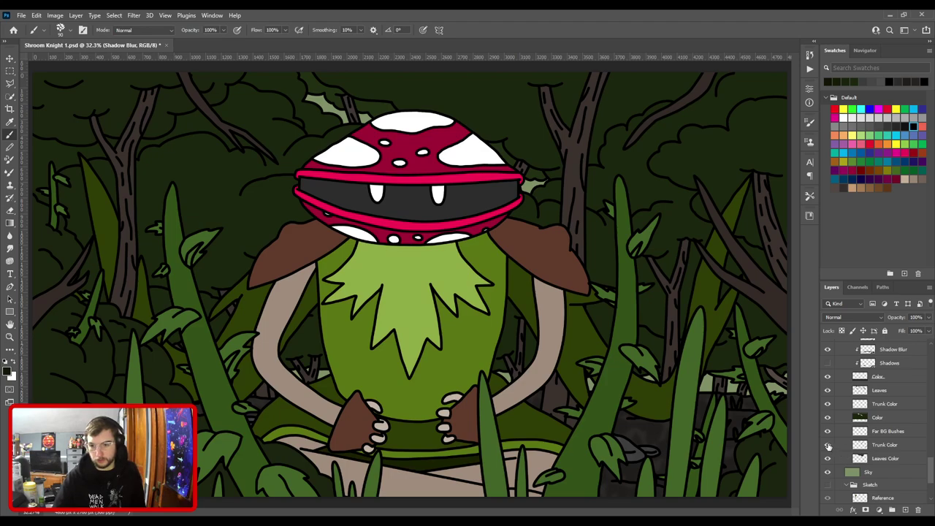
click(827, 446)
click(827, 445)
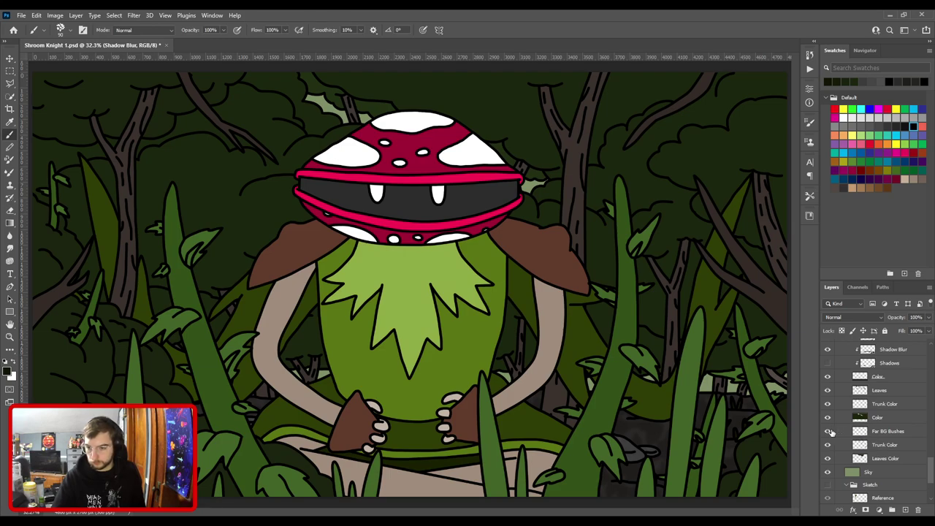
scroll(832, 427, up, 1)
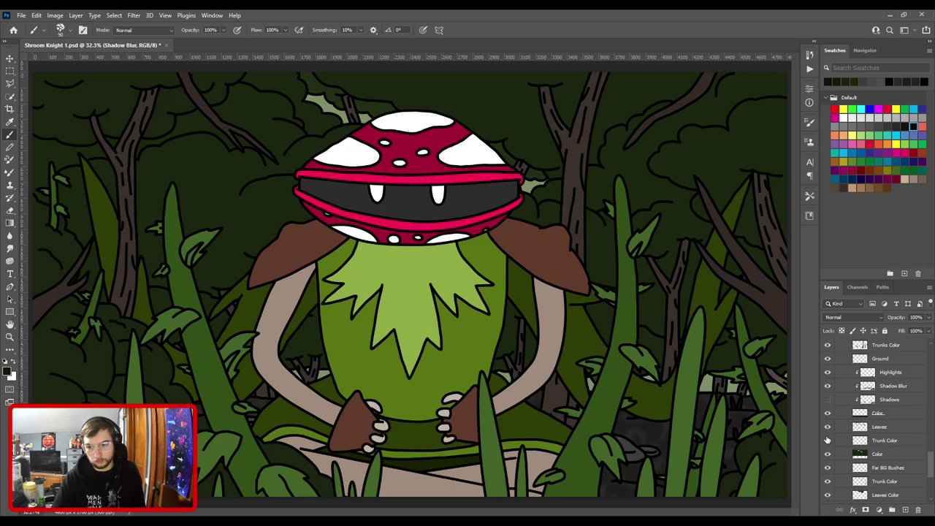
click(880, 443)
key(ctrl+v)
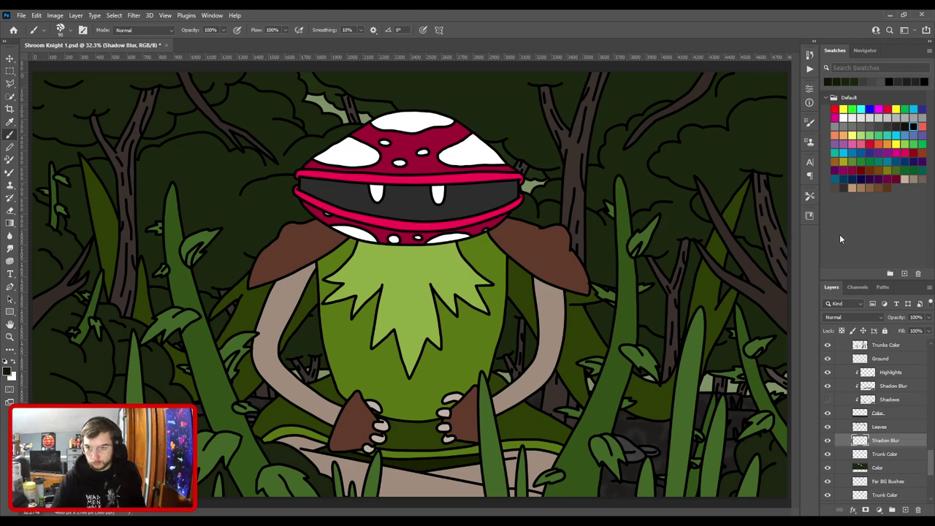
key(ctrl+alt+g)
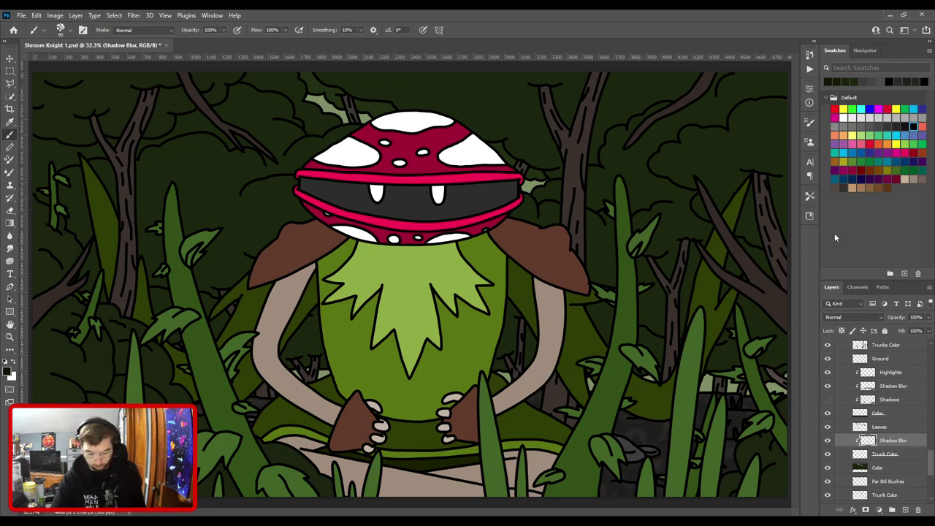
Sample the brown of the distant branch at the canvas's right edge and adjust it as the brush colour.
key(i)
click(780, 373)
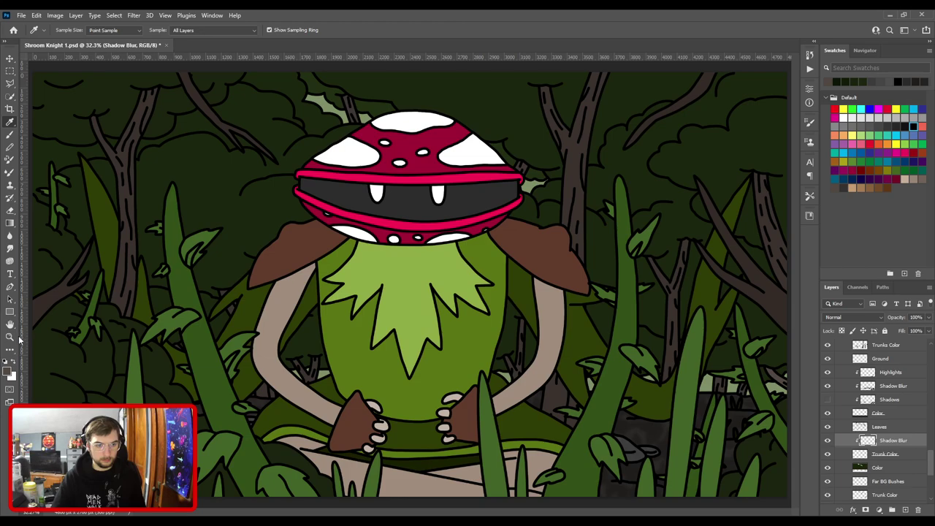
click(9, 373)
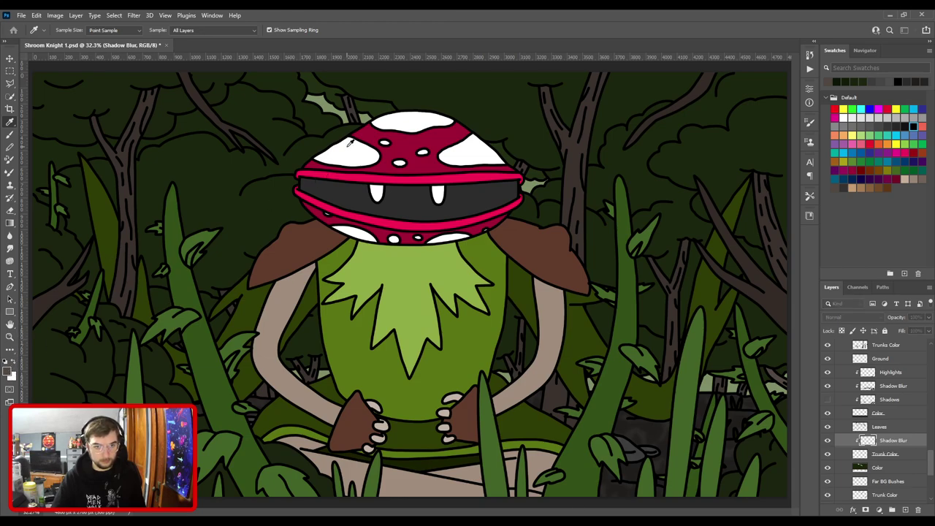
click(316, 160)
Stamp leaf texture at 175 px over the distant branch at the canvas's right edge and blur it.
key(b)
key(ctrl+plus)
drag(568, 359, 216, 251)
scroll(467, 292, up, 2)
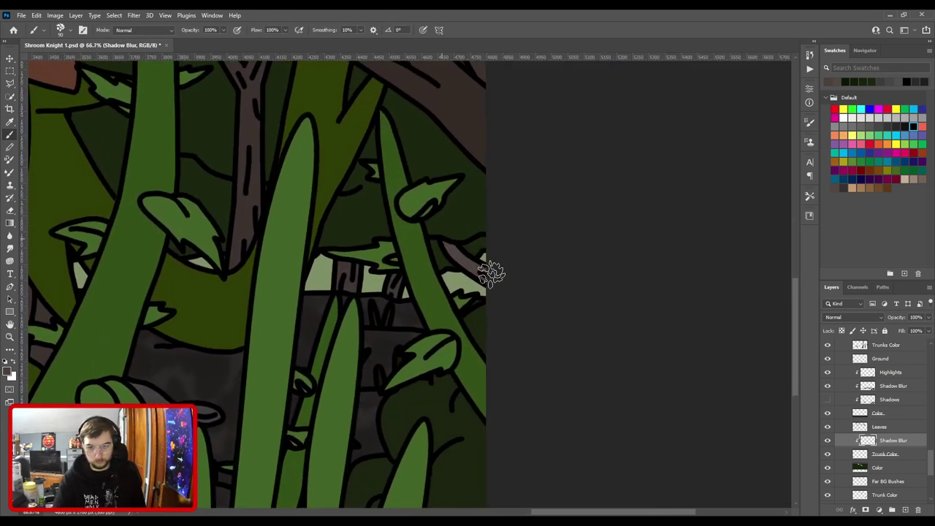
scroll(548, 333, up, 2)
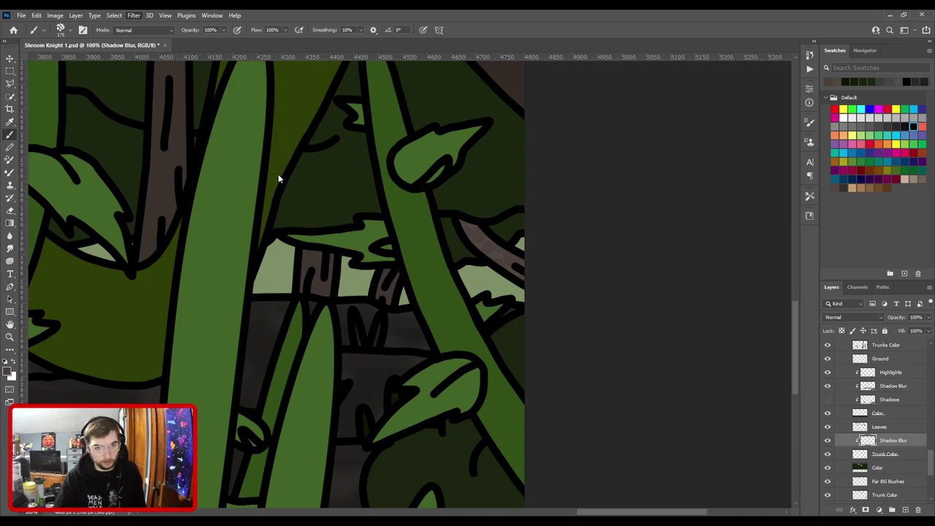
key(space)
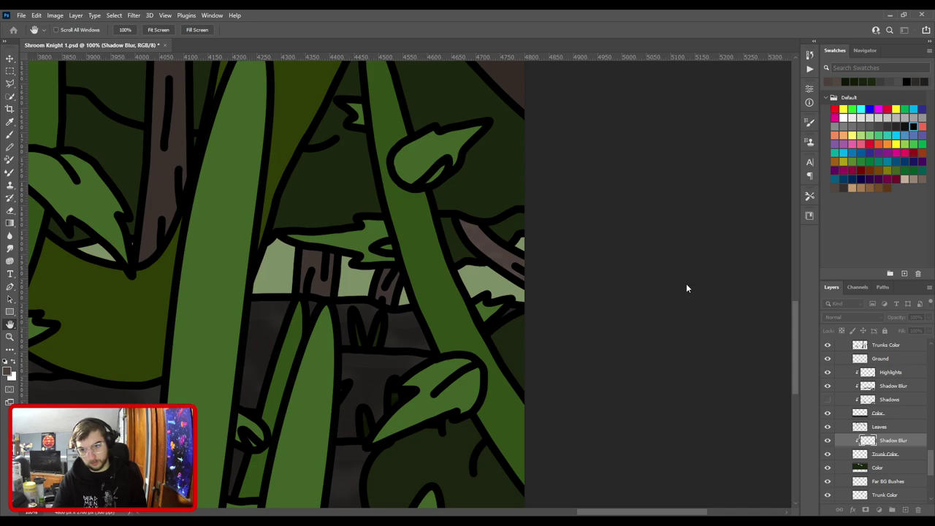
key(b)
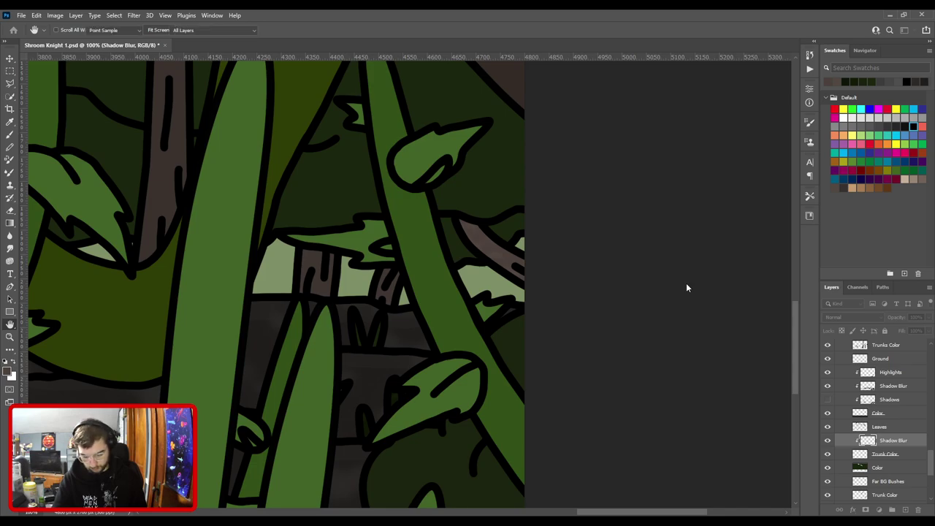
Select the background bushes' Color layer and add a Shadow Blur layer clipped to it.
key(ctrl+minus)
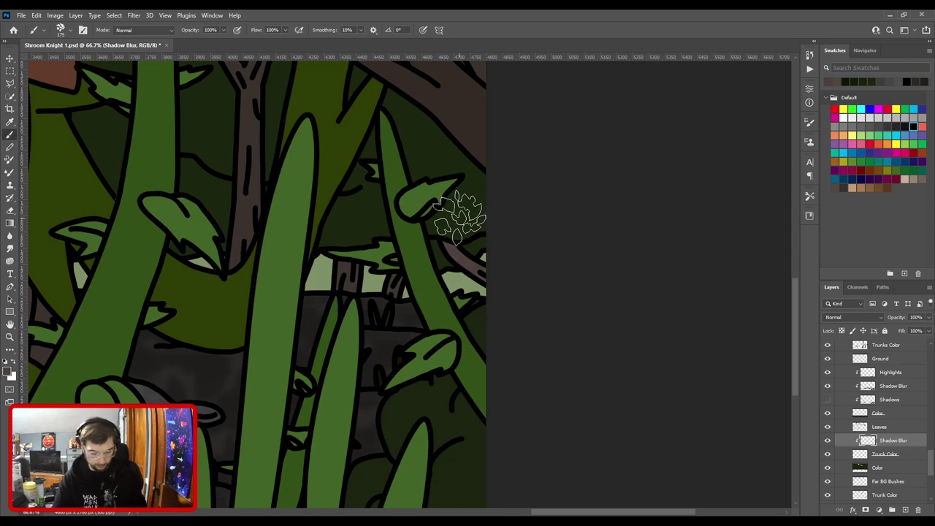
key(v)
click(460, 221)
key(ctrl+minus)
key(ctrl+minus)
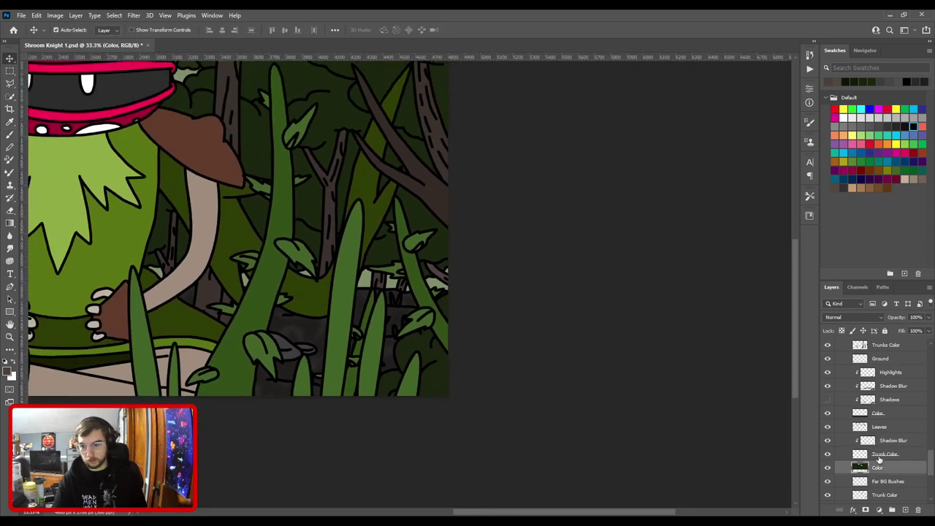
key(ctrl+v)
key(ctrl+alt+g)
Stamp leaf texture at 900 px over the background bushes, using an adjusted shade sampled from their dark green.
key(i)
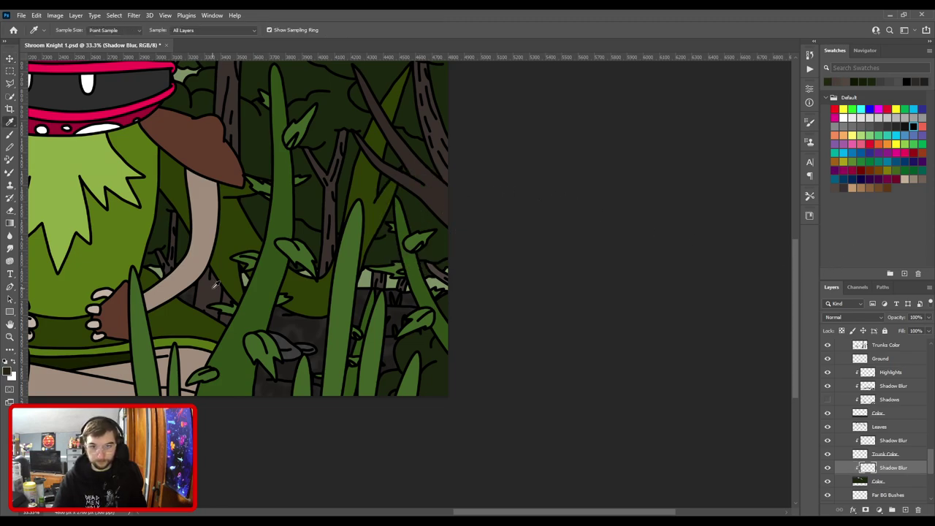
key(b)
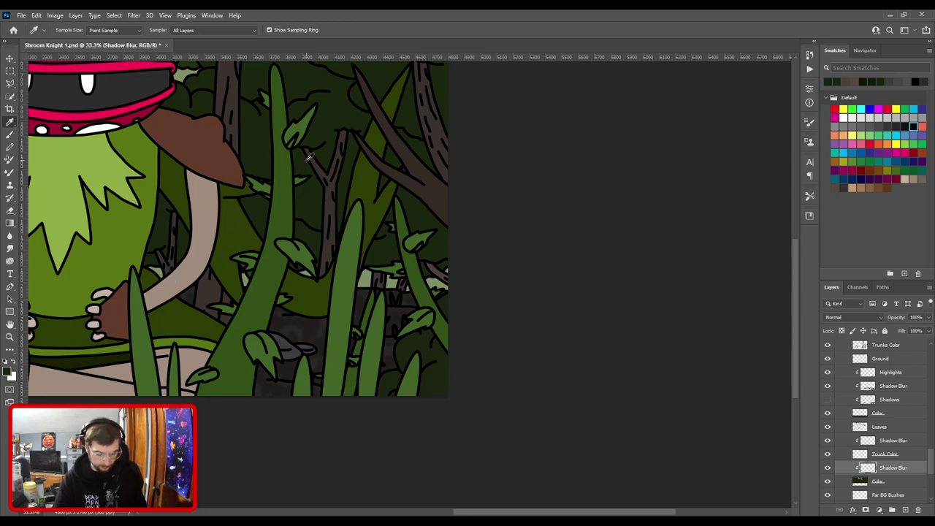
key(b)
key(ctrl+0)
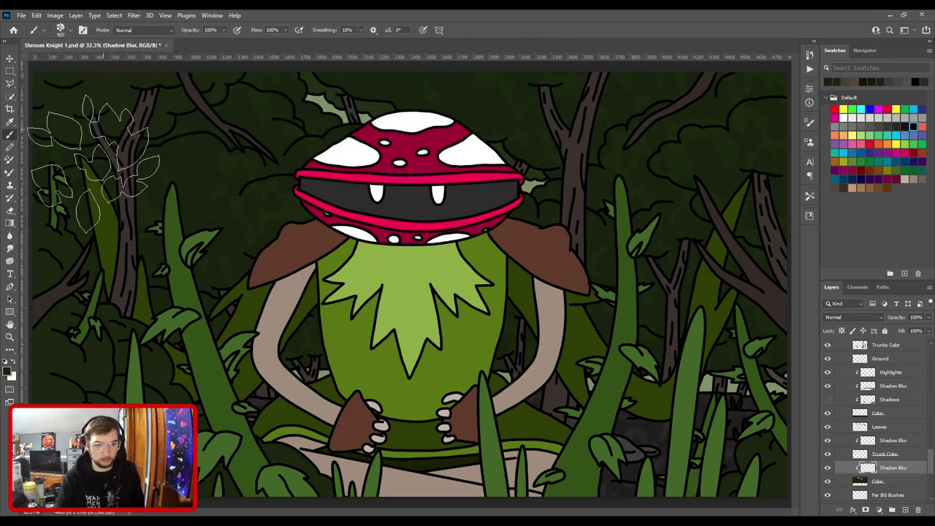
key(ctrl+minus)
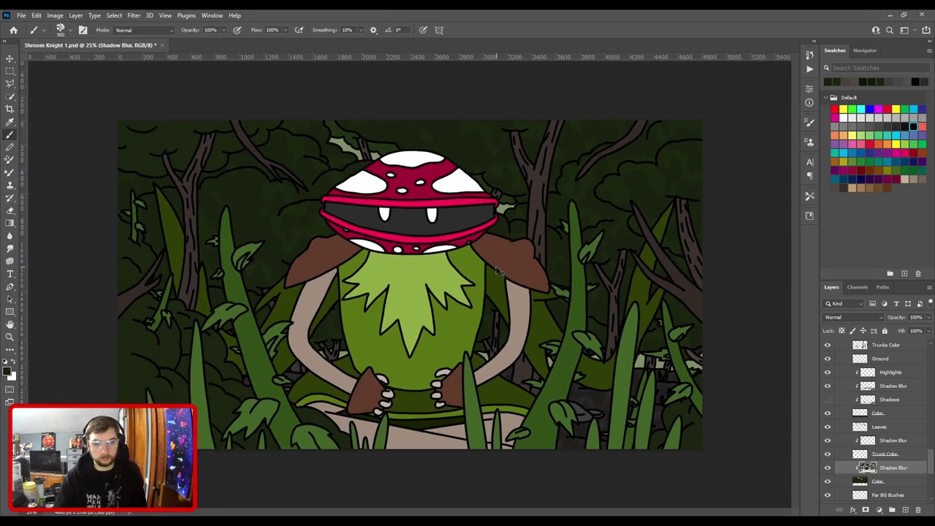
key(ctrl+plus)
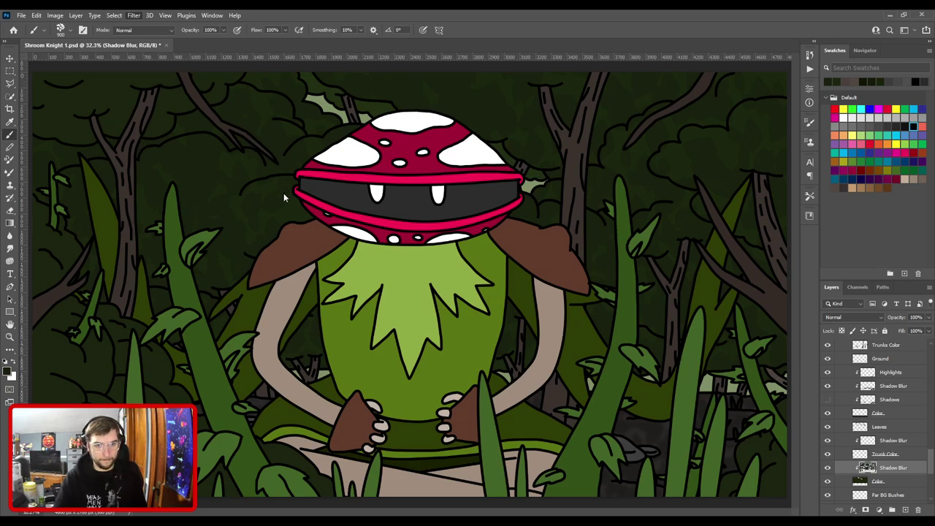
Blur the leaf texture on the background bushes and save the document.
key(h)
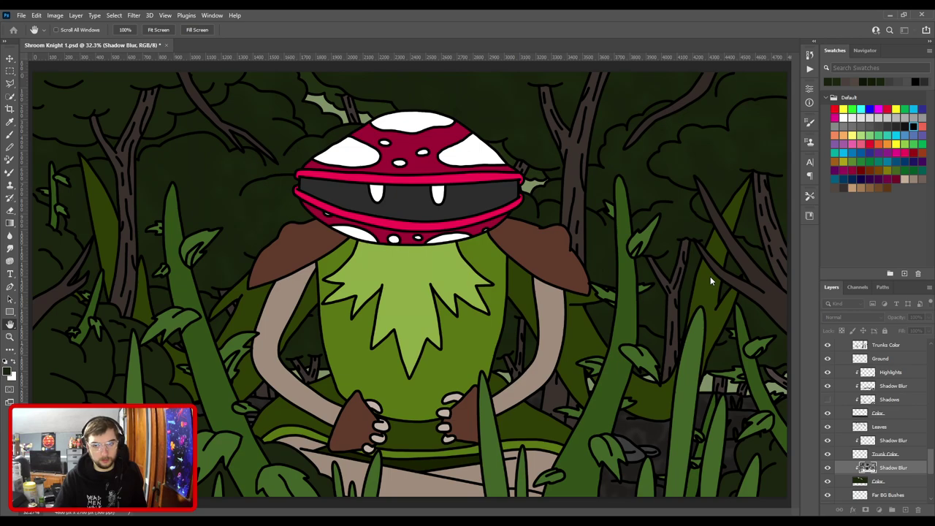
key(b)
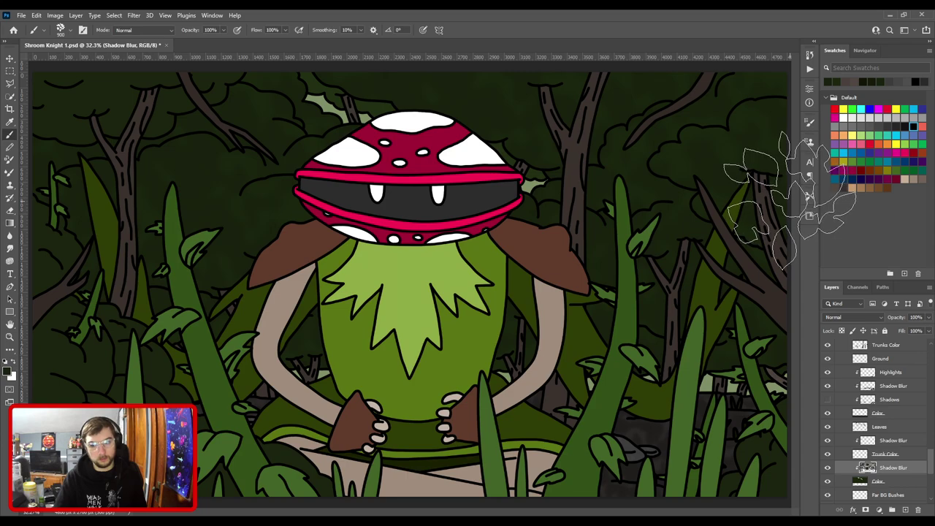
key(ctrl+s)
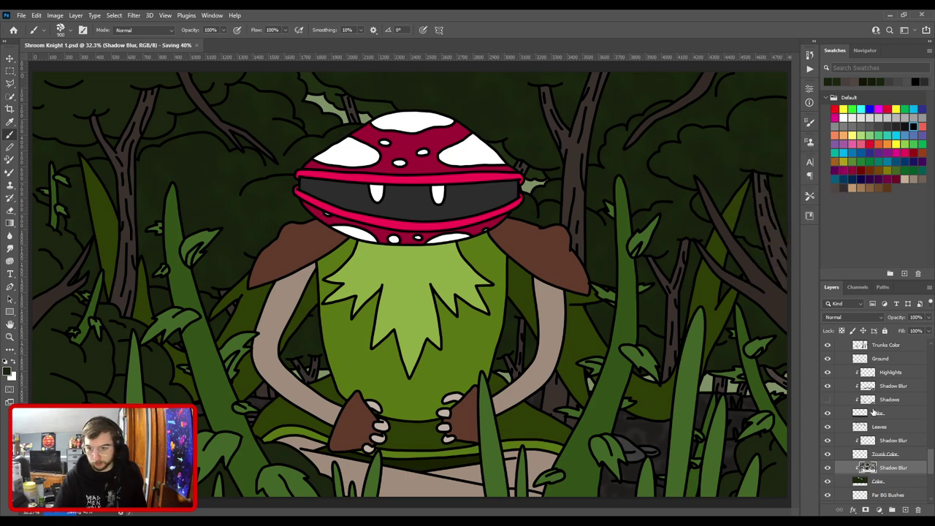
Toggle the visibility of the Leaves and Trunks Color layers to check which parts of the background they cover.
scroll(883, 454, up, 1)
click(883, 452)
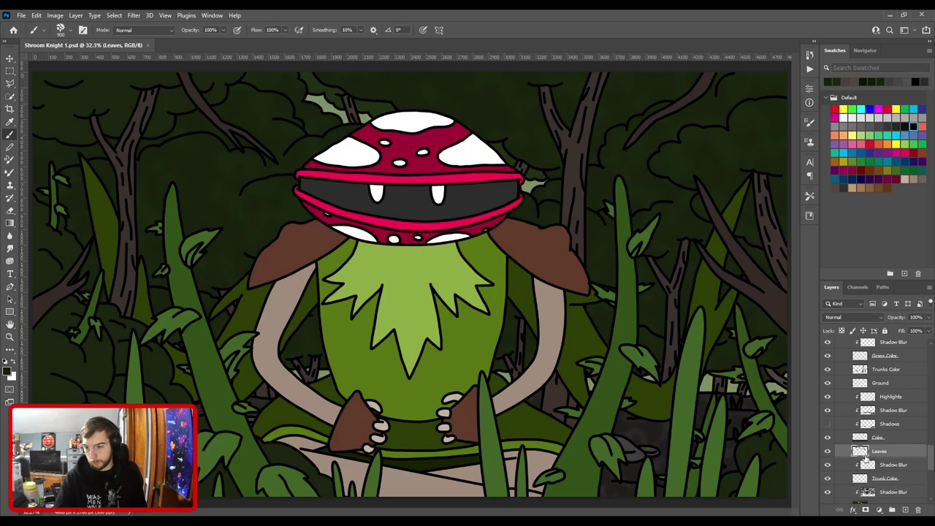
click(827, 451)
scroll(874, 466, up, 4)
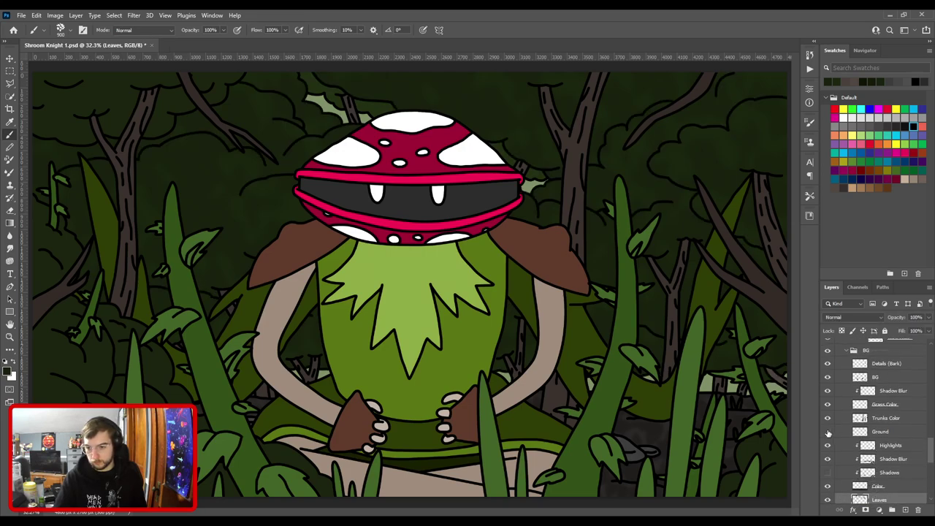
scroll(827, 432, up, 3)
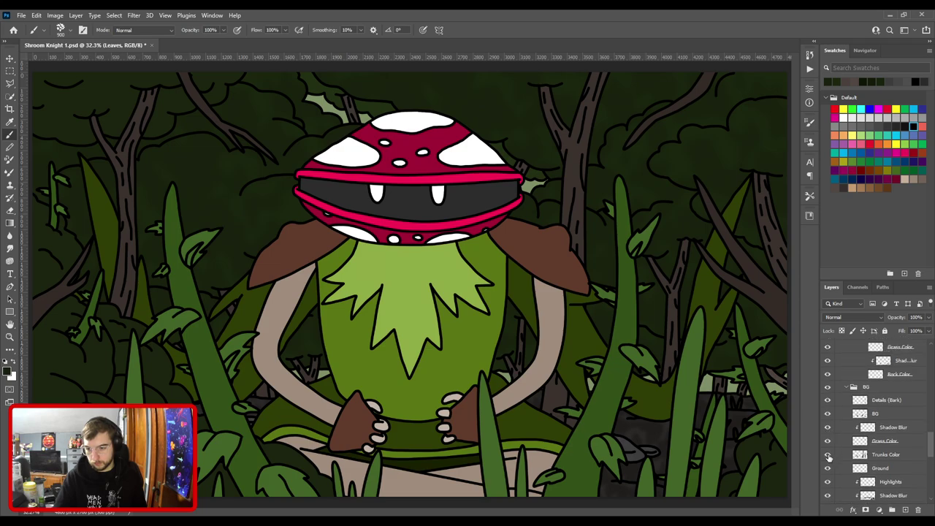
click(827, 454)
click(827, 456)
Add a Shadow Blur layer above the Trunks Color layer and clip it to that layer.
click(869, 455)
key(F2)
key(ctrl+alt+g)
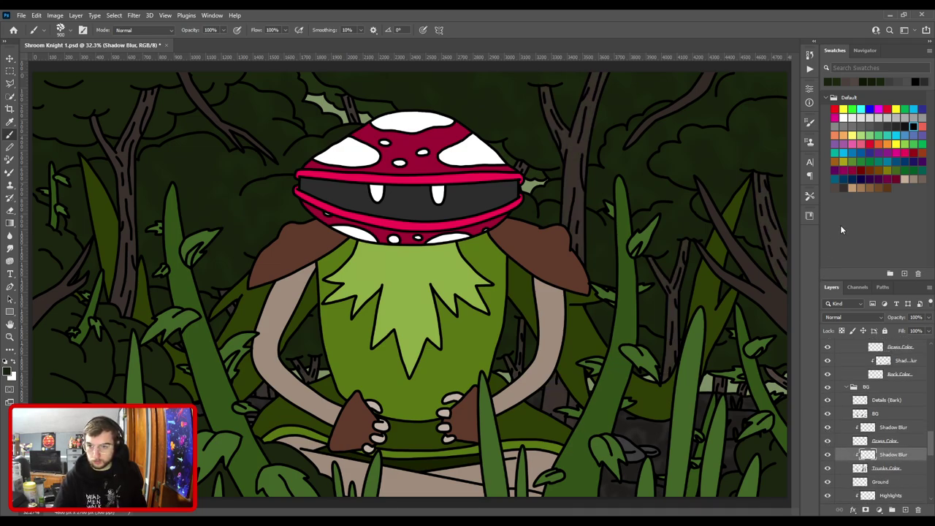
Sample the dark brown of the background tree trunks and open the brush colour for adjustment.
key(i)
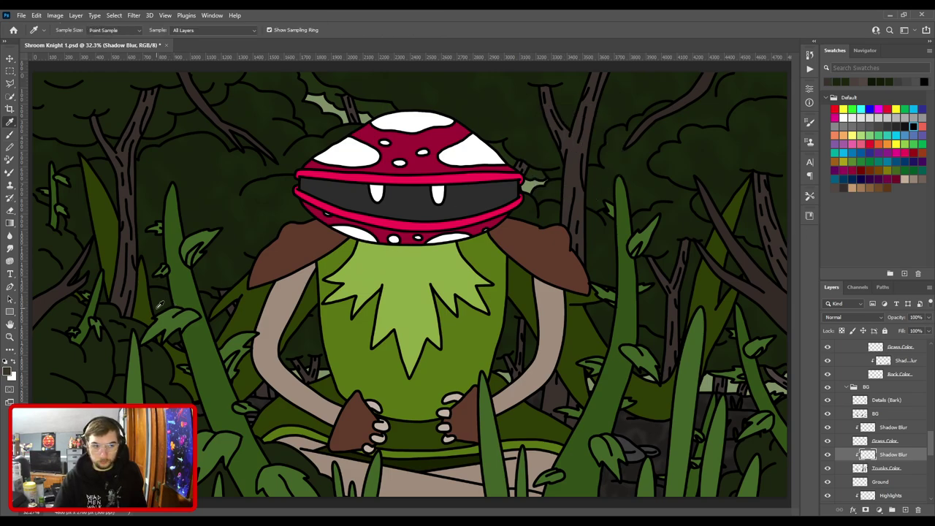
click(8, 372)
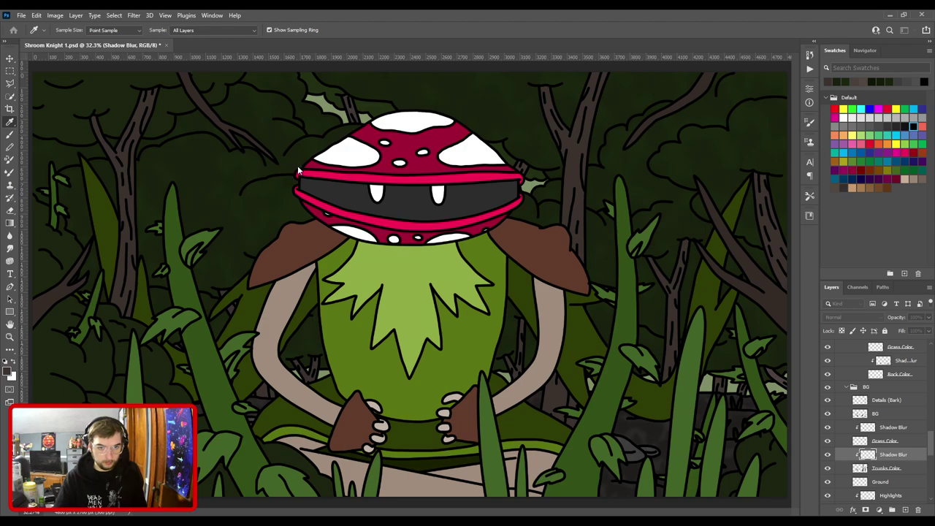
Set the leaf-shaped brush to size 400 and paint dark brown shading over the tree trunks on the Shadow Blur layer above Trunks Color.
key(b)
key(ctrl+minus)
key(ctrl+minus)
key(bracketleft)
key(bracketleft)
key(bracketleft)
key(bracketleft)
key(bracketleft)
key(bracketleft)
key(bracketleft)
key(bracketleft)
key(bracketleft)
key(bracketleft)
key(bracketleft)
key(bracketleft)
key(bracketleft)
key(bracketleft)
key(bracketleft)
key(bracketleft)
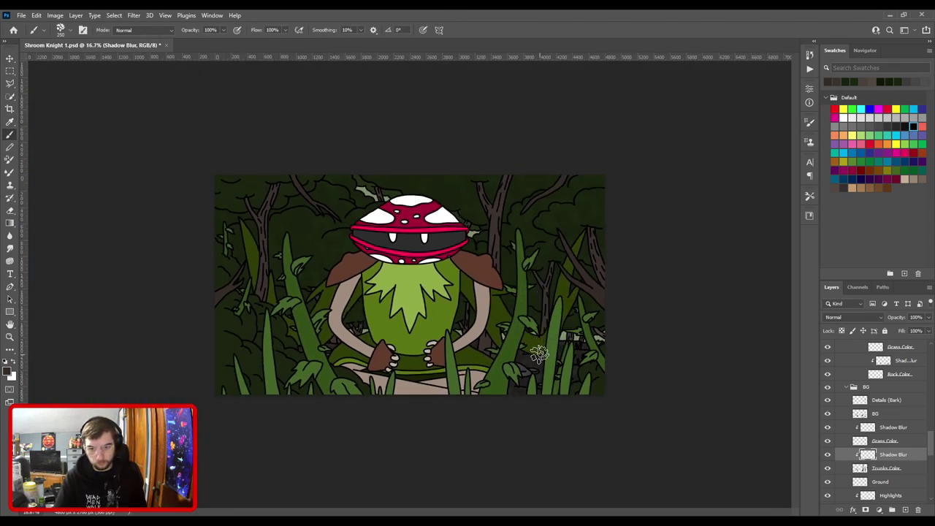
key(bracketright)
key(bracketright)
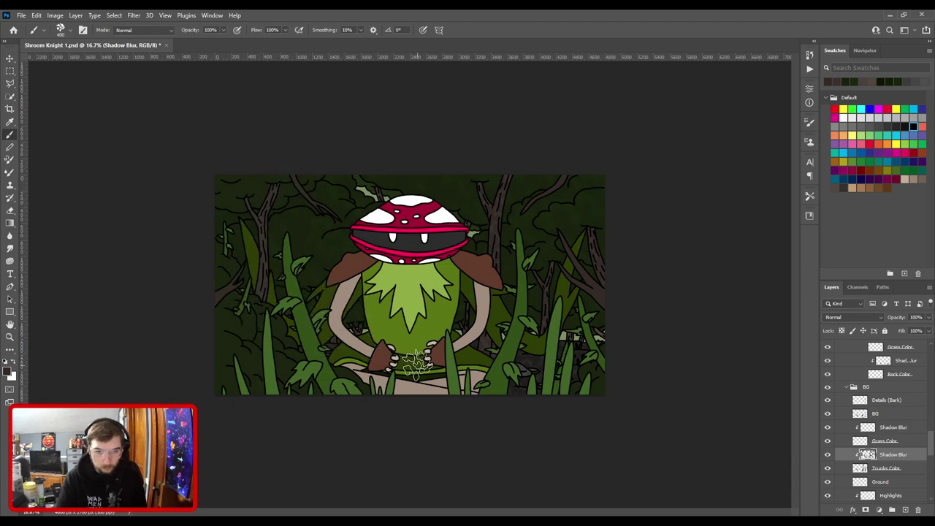
Finish the shading on the background tree trunks, soften it with a blur filter, and save the document.
key(ctrl+plus)
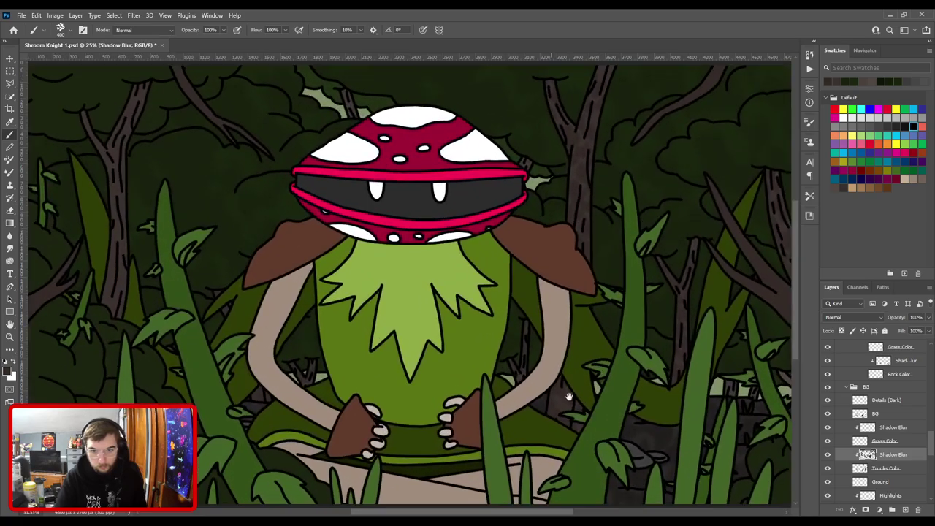
drag(561, 382, 521, 258)
key(ctrl+plus)
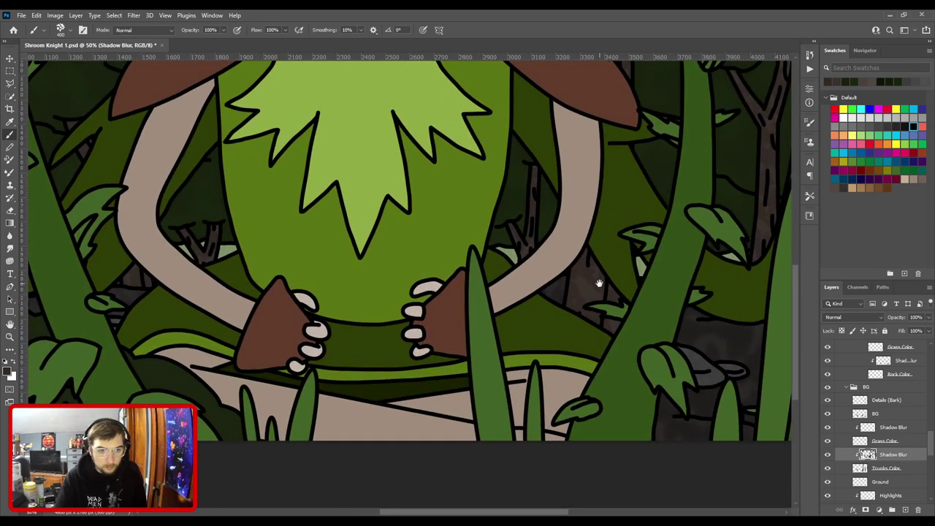
drag(599, 283, 219, 324)
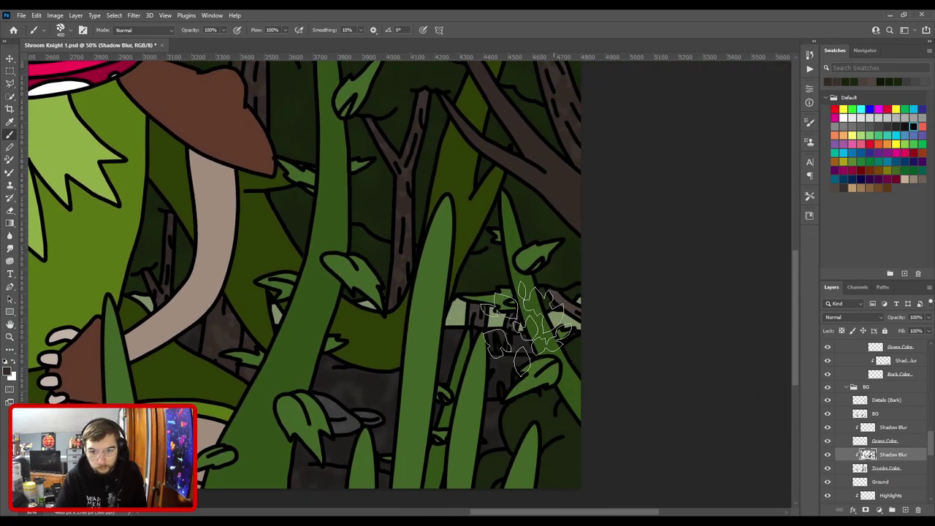
key(ctrl+minus)
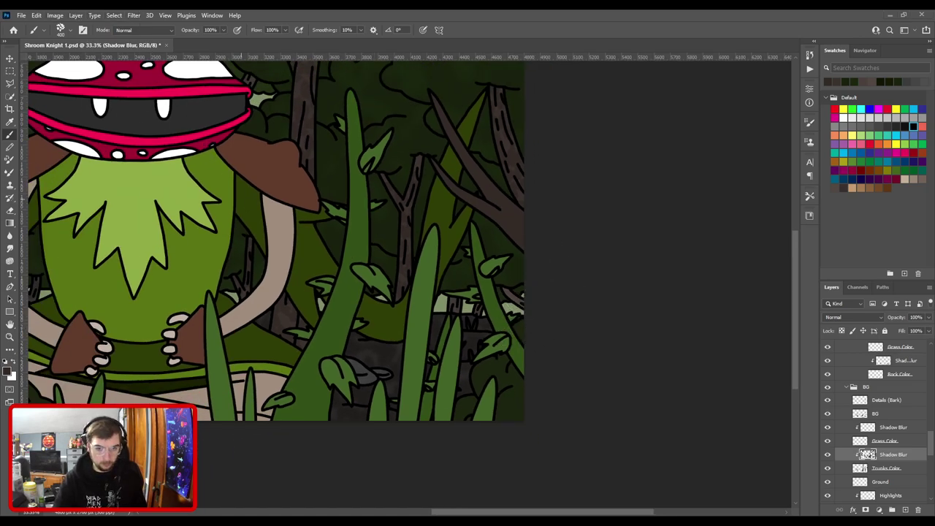
drag(408, 243, 488, 409)
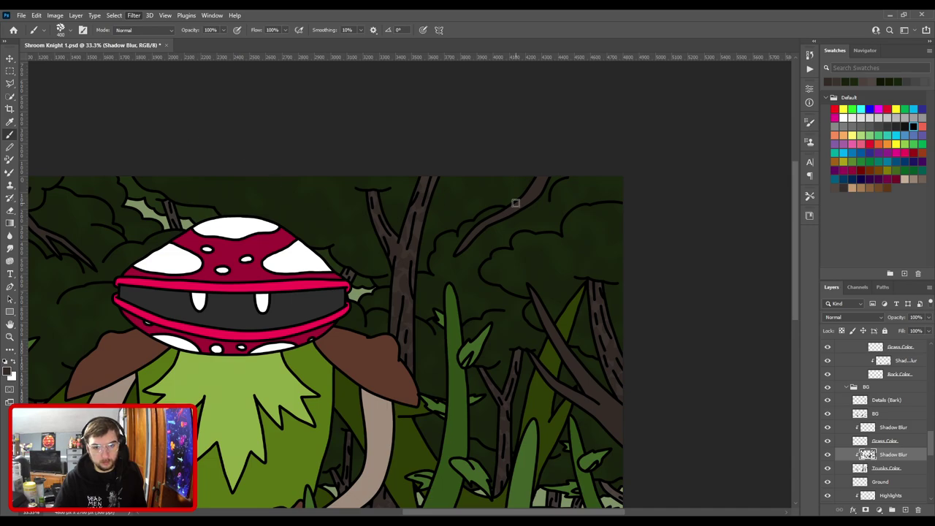
key(space)
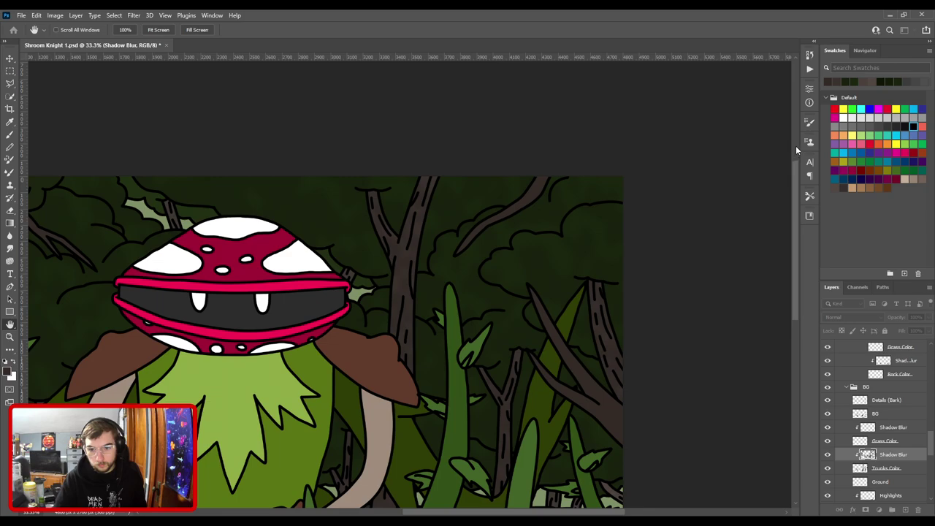
key(b)
key(ctrl+0)
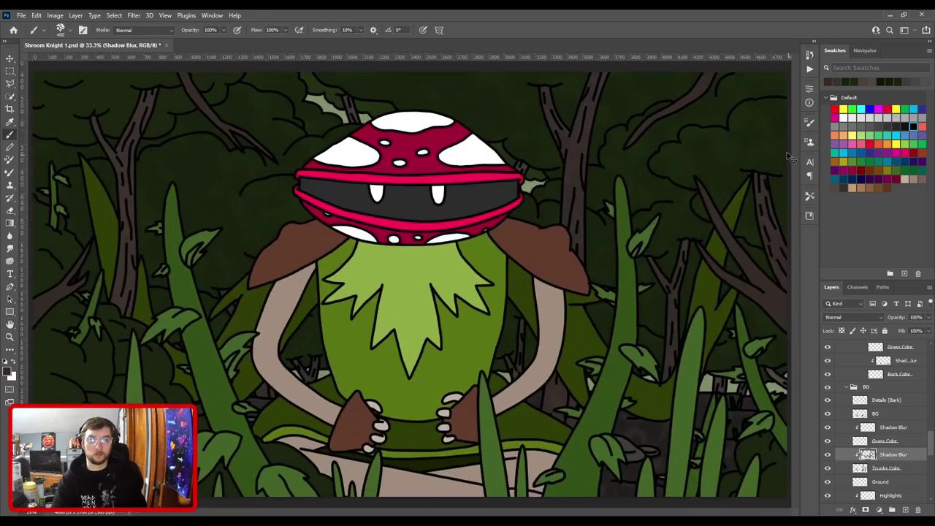
key(ctrl+s)
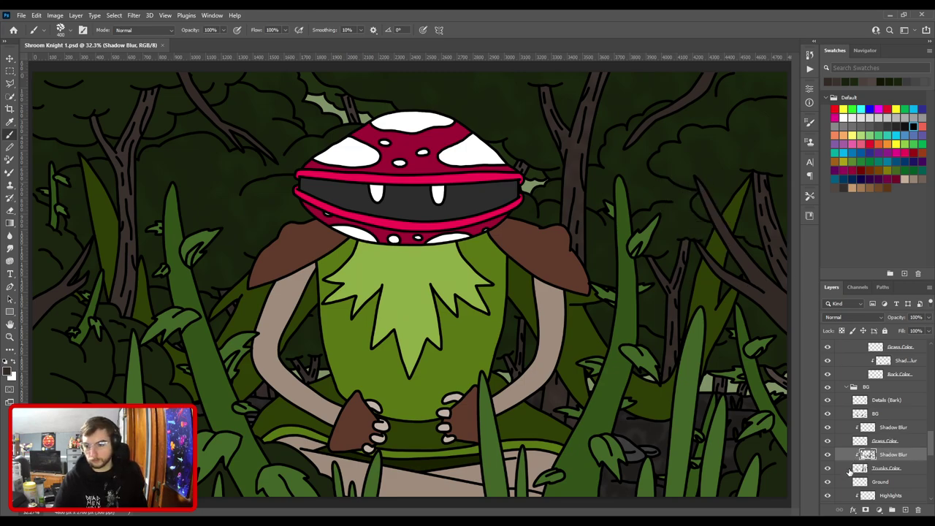
Hide and reshow the BG layer group to compare the artwork with and without it.
scroll(889, 441, up, 1)
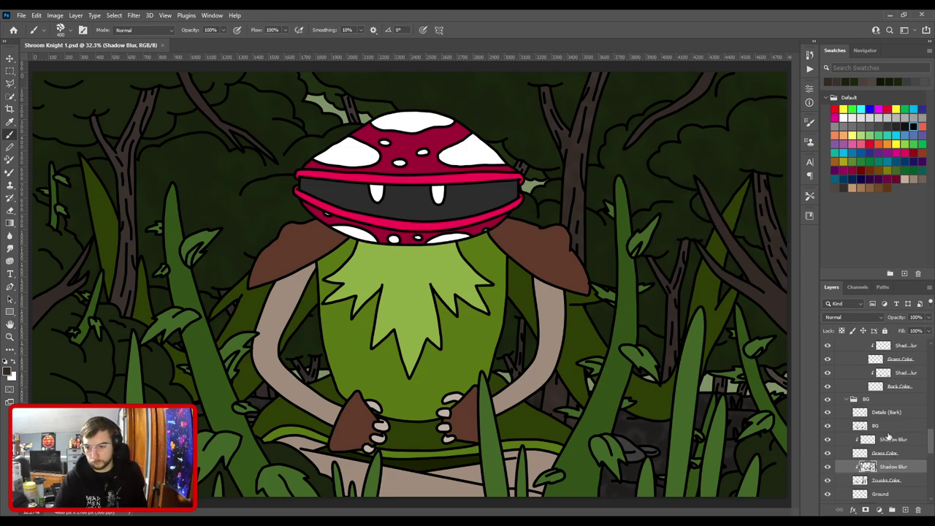
click(885, 426)
click(886, 413)
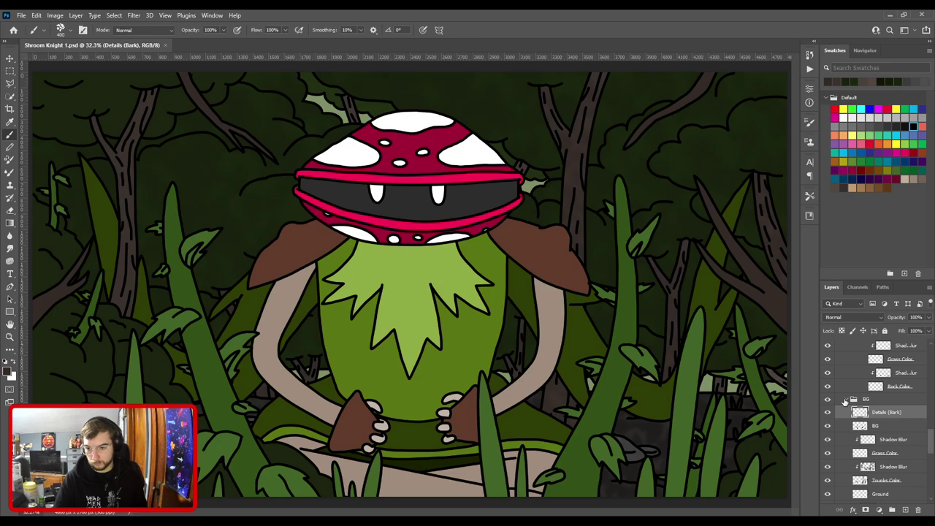
click(850, 399)
click(827, 401)
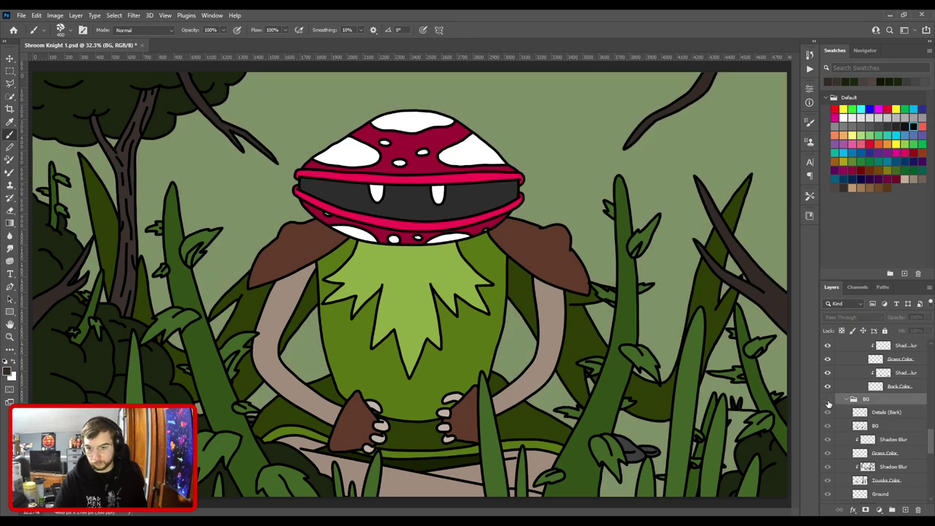
click(828, 400)
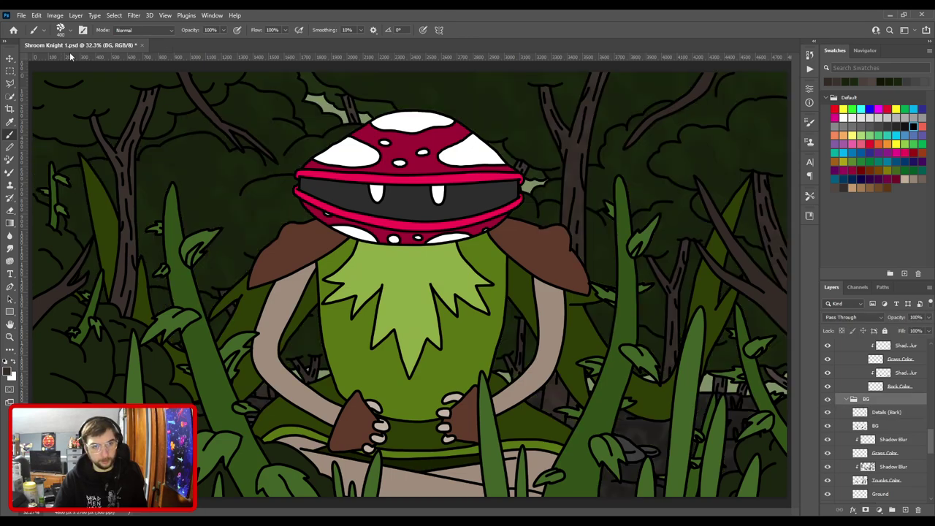
Paste a Shadow Blur layer directly above the Leaves Color layer and clip it to that layer.
key(v)
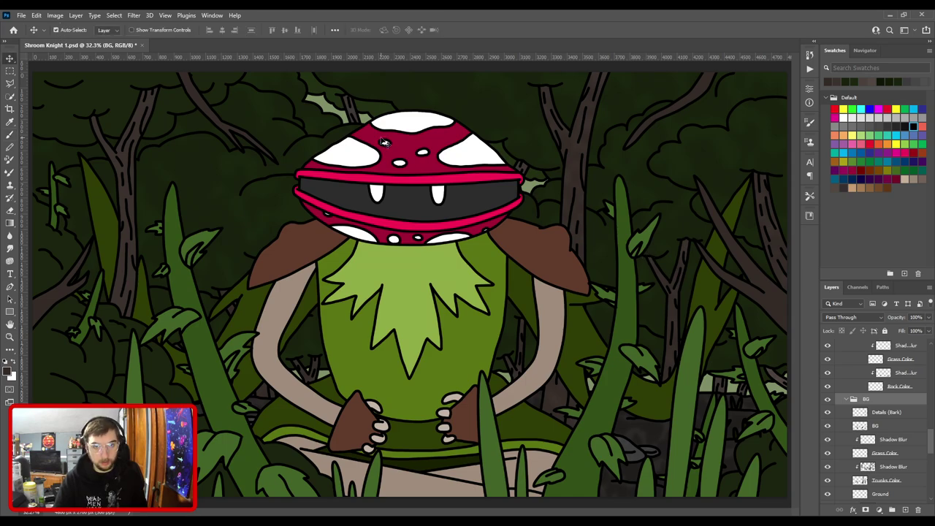
click(316, 91)
scroll(884, 456, up, 5)
scroll(884, 458, down, 5)
click(886, 460)
key(ctrl)
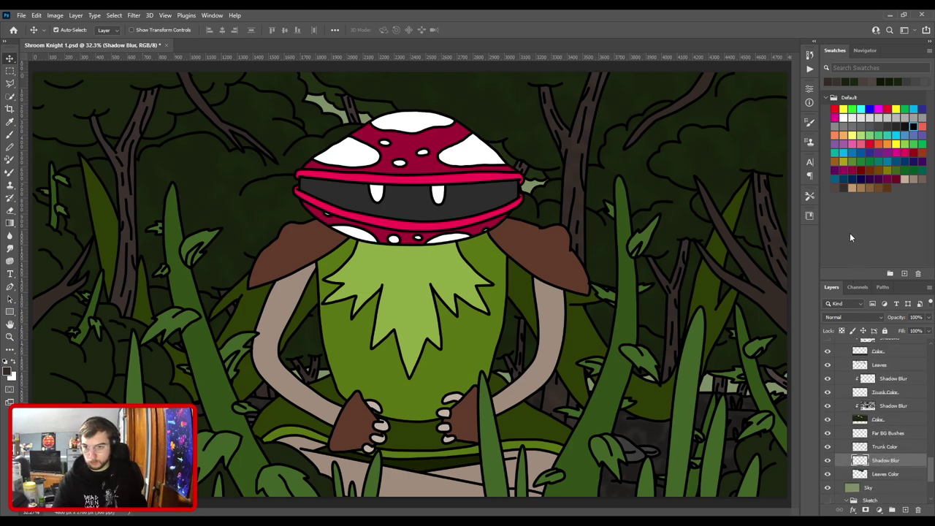
Sample a dark green, paint shading over the far leaves on their Shadow Blur layer, and blur it.
key(i)
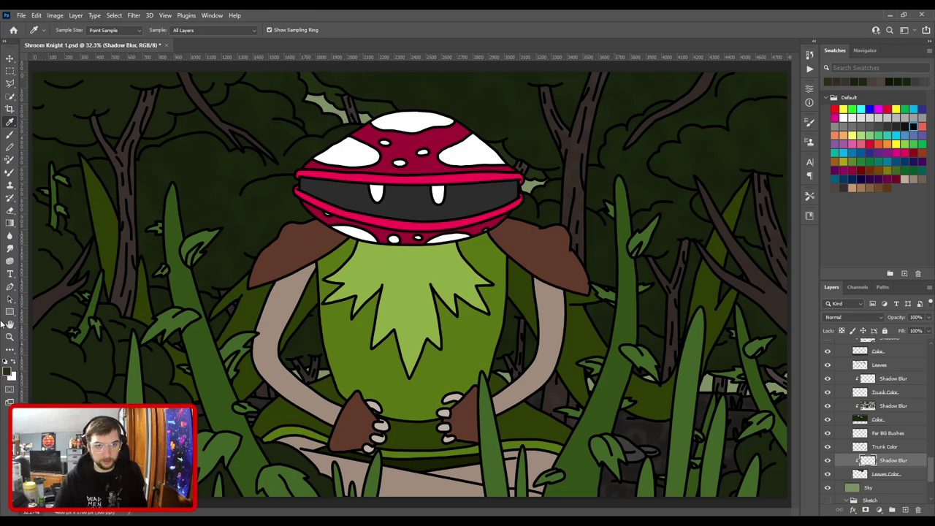
mouse_move(252, 333)
mouse_down()
mouse_move(184, 272)
mouse_move(164, 271)
mouse_up()
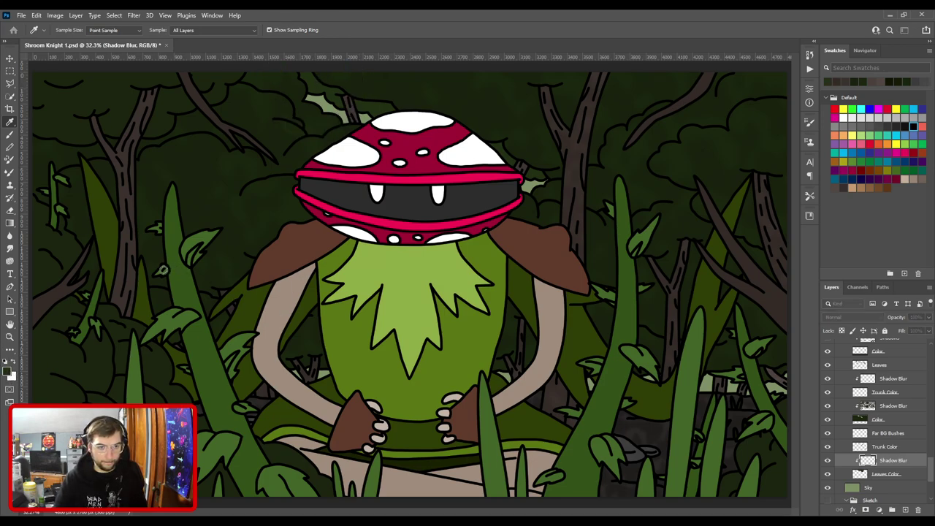
key(Return)
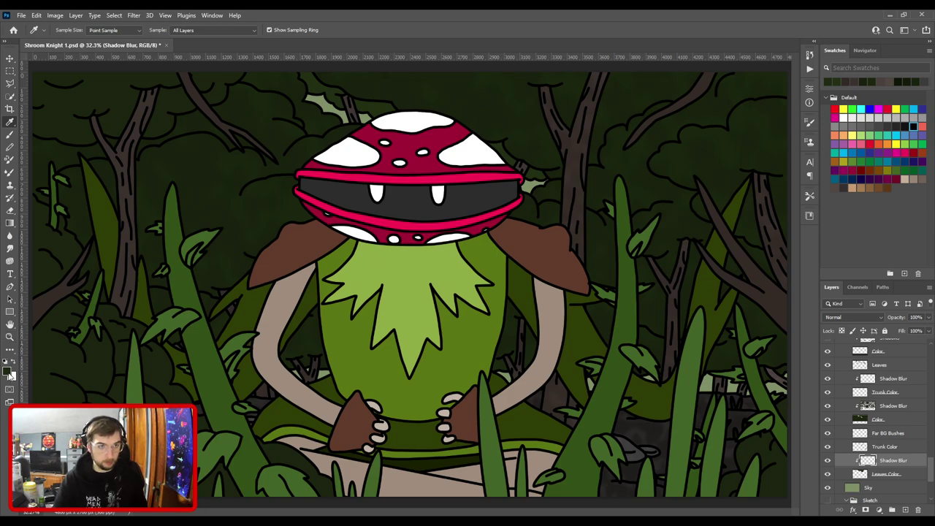
key(b)
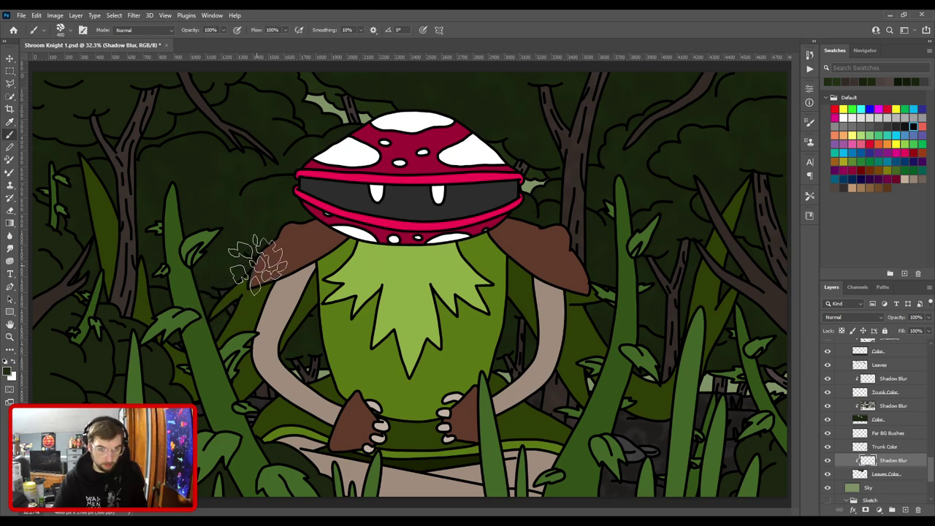
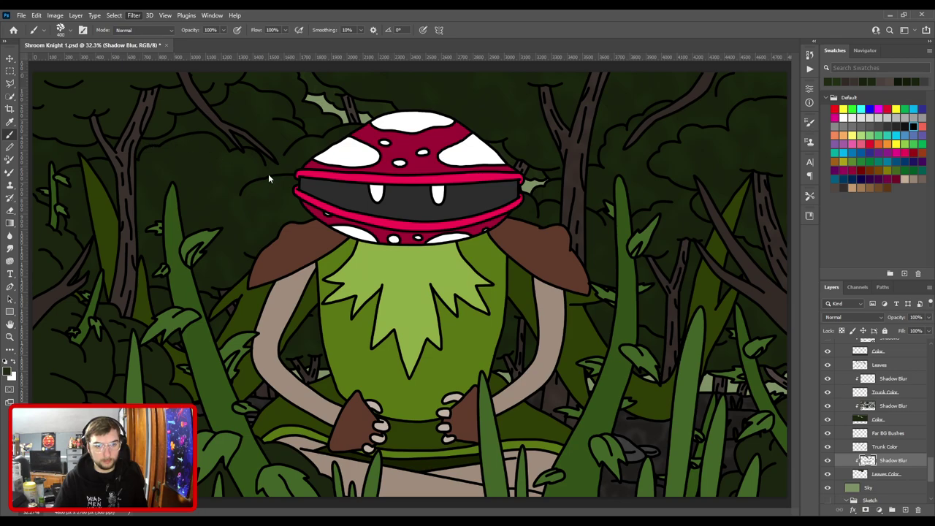
key(h)
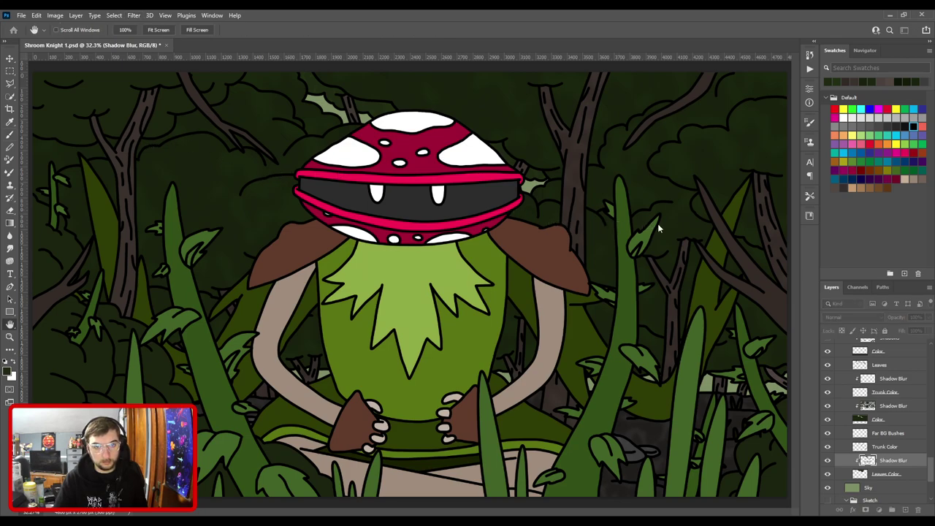
key(b)
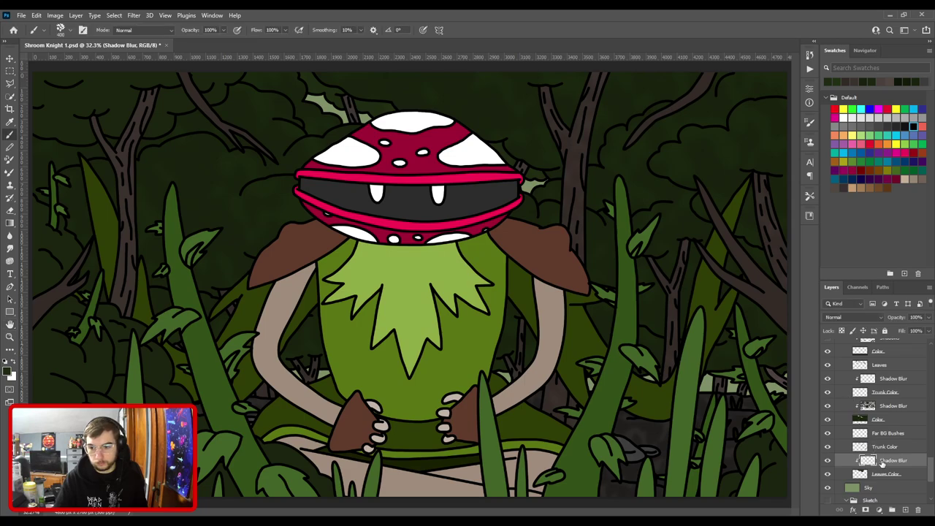
Paste another Shadow Blur layer above the Trunk Color layer and clip it to that layer.
click(882, 452)
key(ctrl+v)
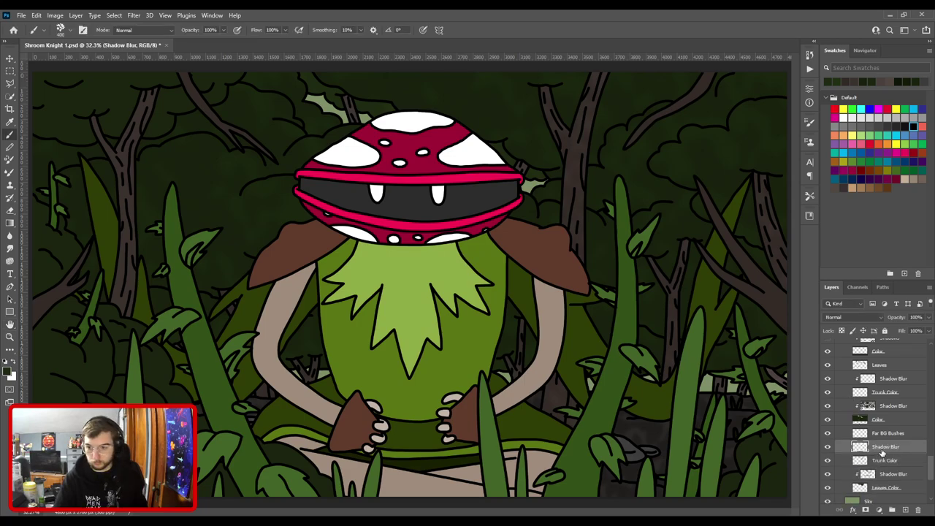
key(ctrl+alt+g)
Sample the far trunk's dark brown for the size 300 brush and toggle the Trunk Color layer's visibility to locate the far trunks.
key(i)
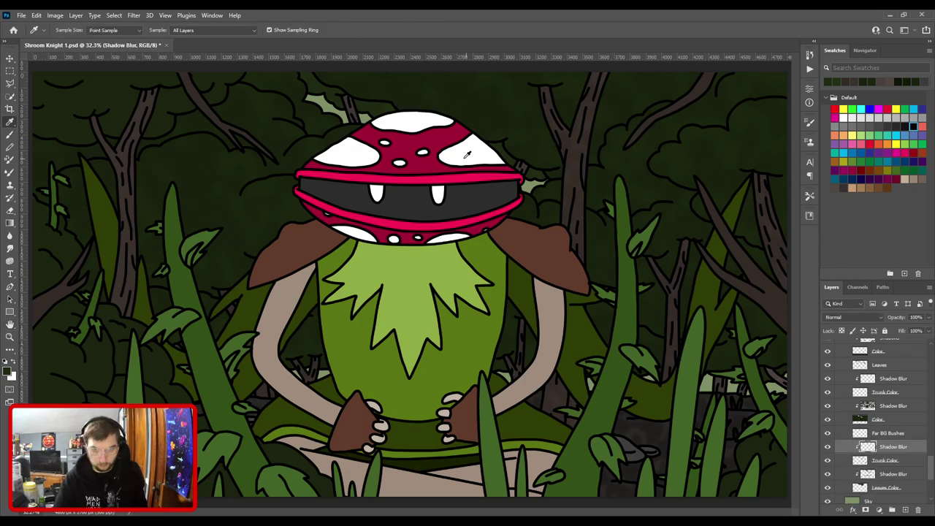
click(353, 109)
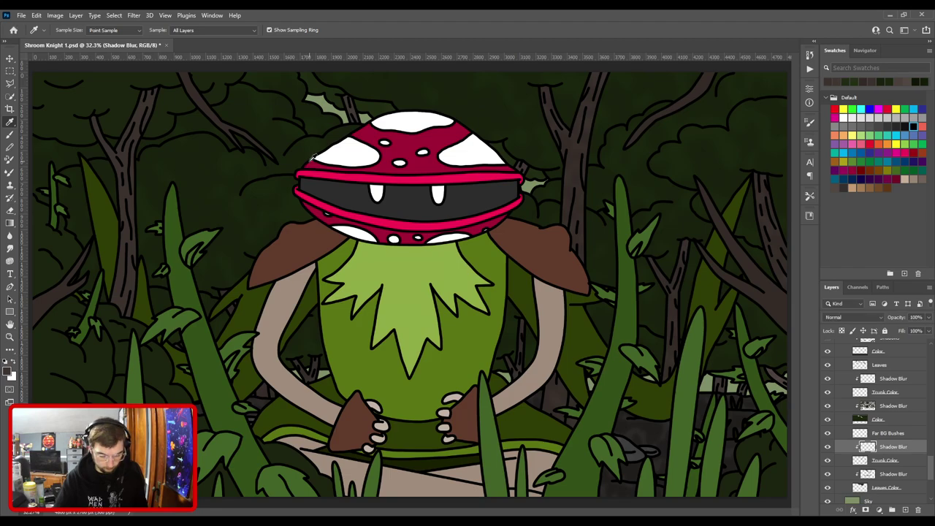
key(b)
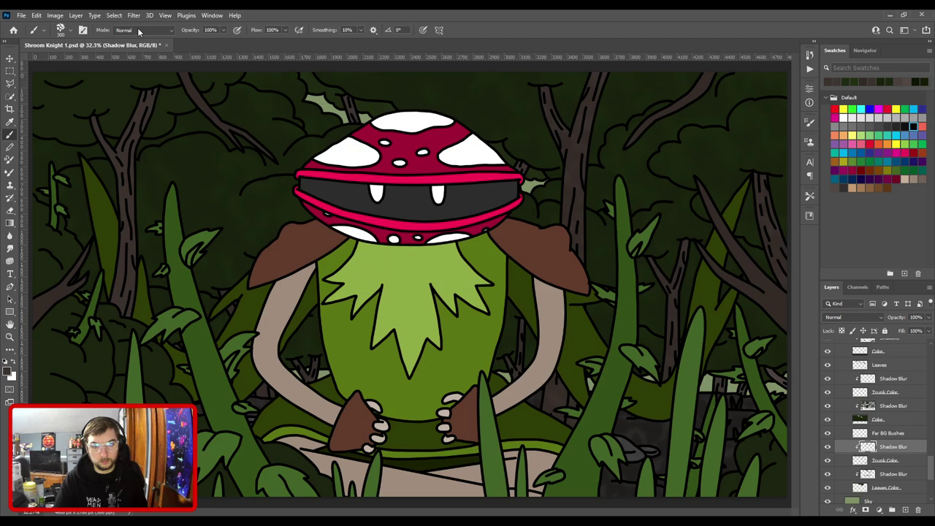
click(827, 460)
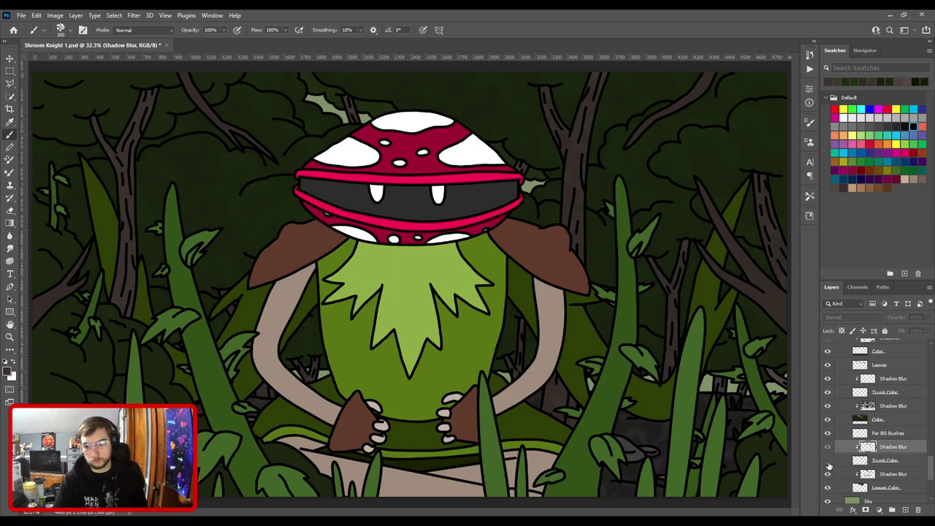
click(827, 446)
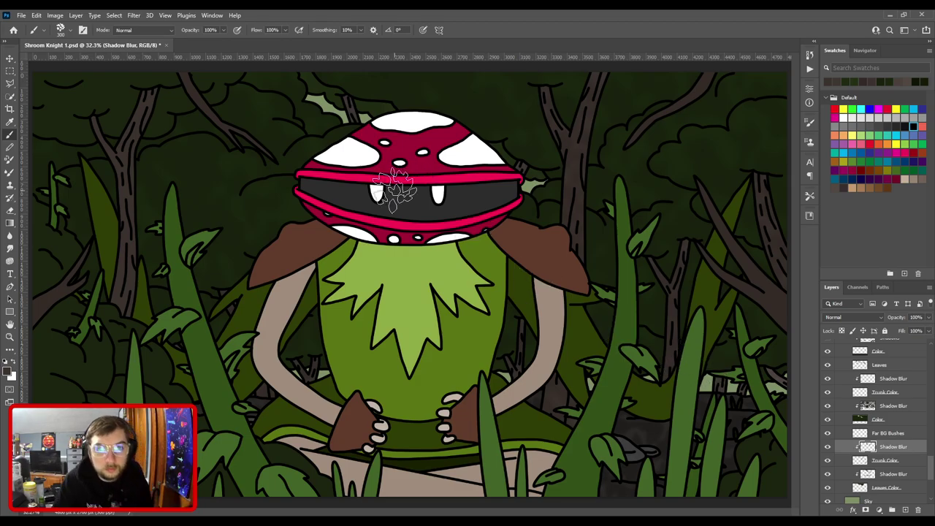
Paint mottled brown shading on the small far trunk just above the mushroom cap.
key(ctrl+plus)
key(ctrl+plus)
drag(371, 183, 433, 447)
key(ctrl+plus)
key(ctrl+plus)
key(ctrl+plus)
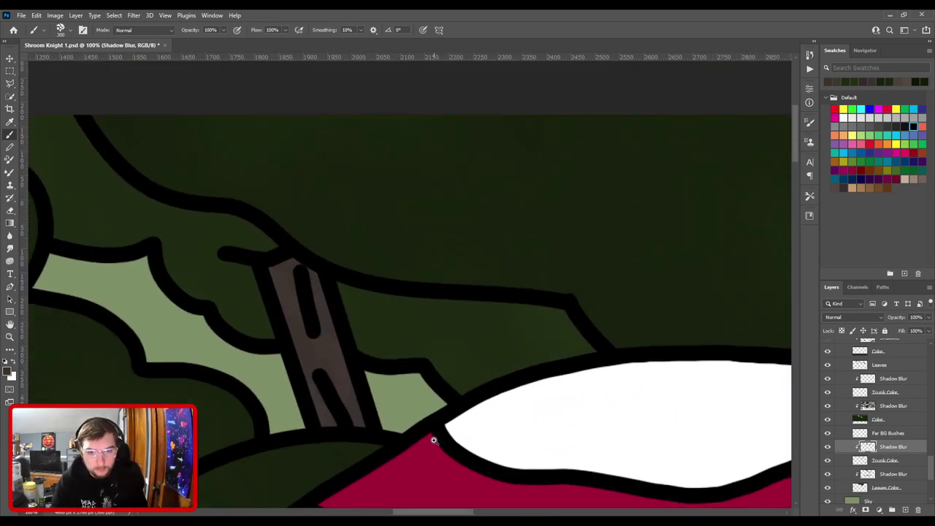
Shade the small far trunks behind the grass blades near the artwork's lower-right edge.
key(ctrl+minus)
key(ctrl+minus)
key(ctrl+minus)
drag(594, 403, 183, 109)
drag(657, 467, 508, 350)
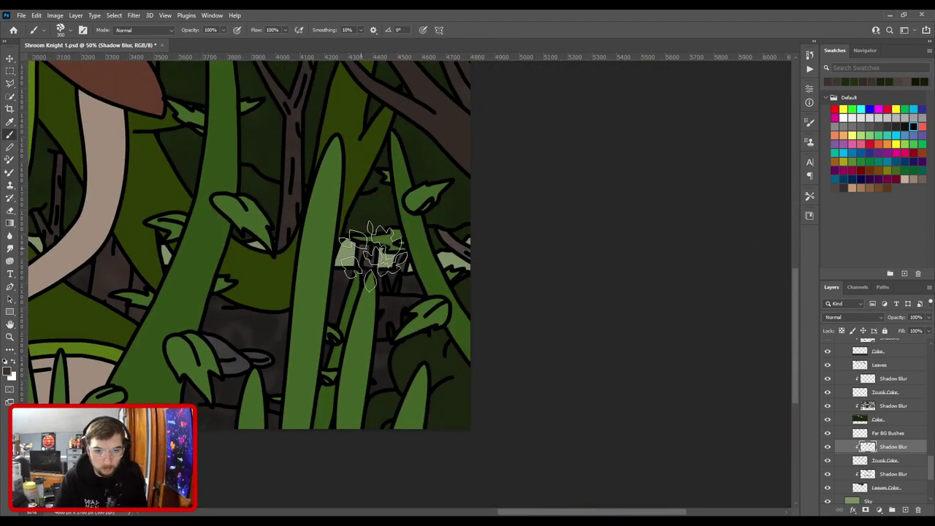
drag(341, 283, 493, 411)
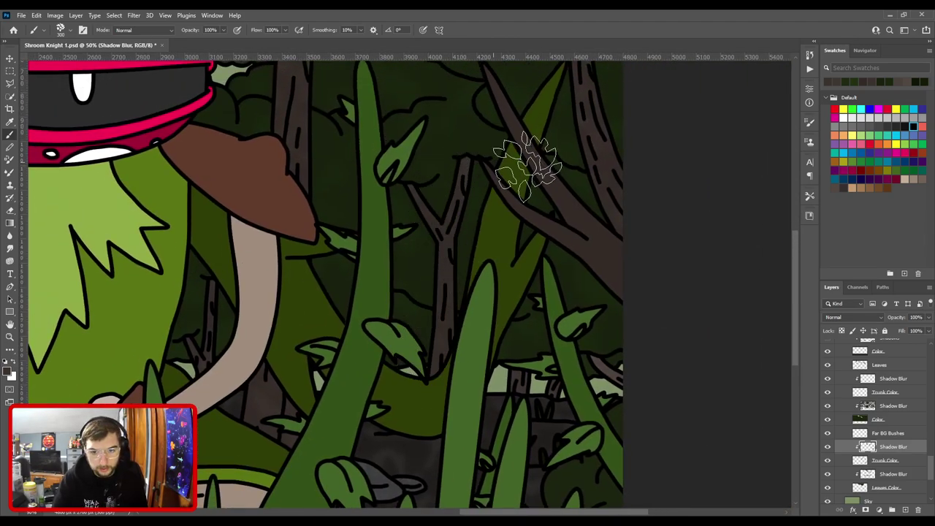
key(ctrl+minus)
drag(390, 333, 511, 270)
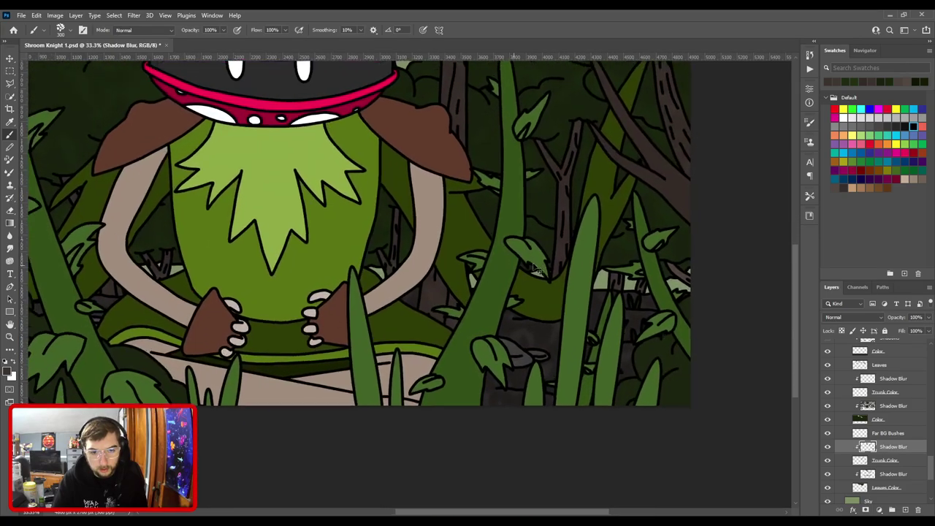
Inspect the far trunks around the character's legs and behind the grass for areas that still need shading.
key(ctrl+plus)
key(ctrl+plus)
drag(160, 281, 544, 296)
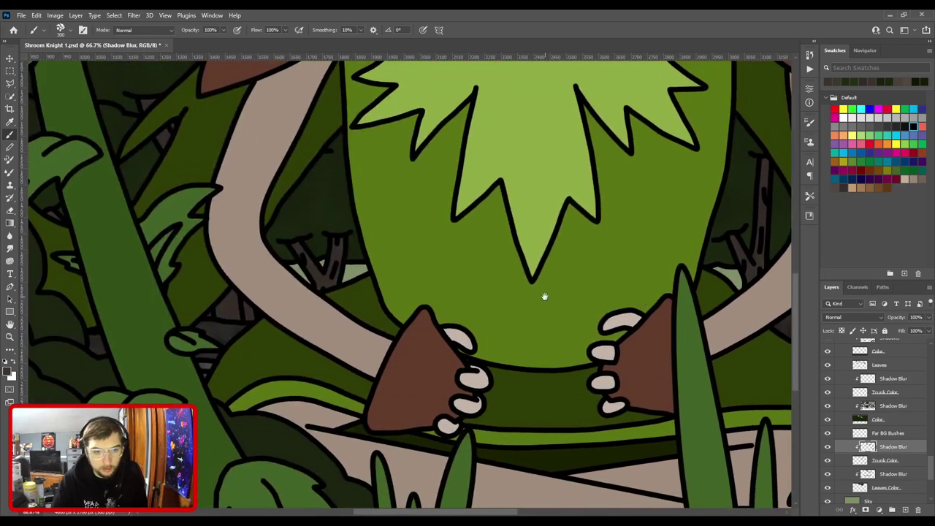
mouse_move(327, 315)
mouse_down()
mouse_move(230, 323)
mouse_move(618, 261)
mouse_up()
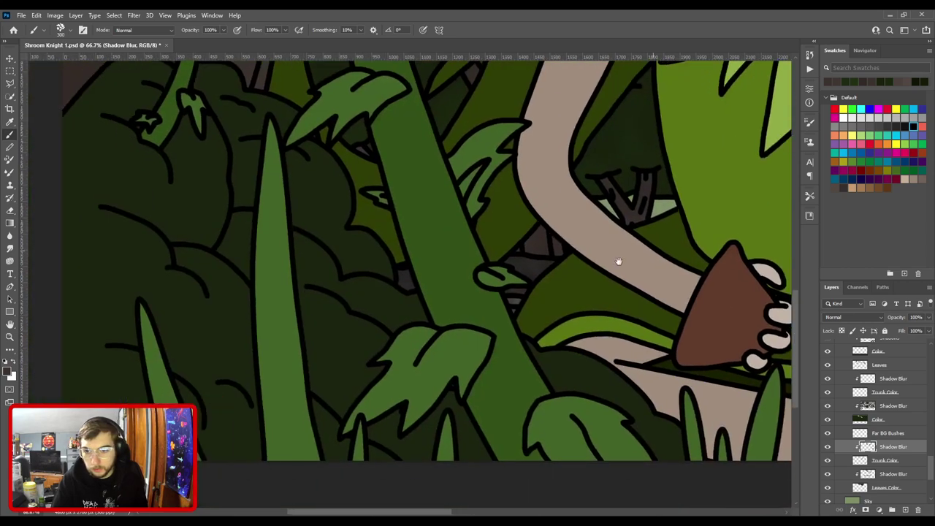
scroll(482, 412, down, 2)
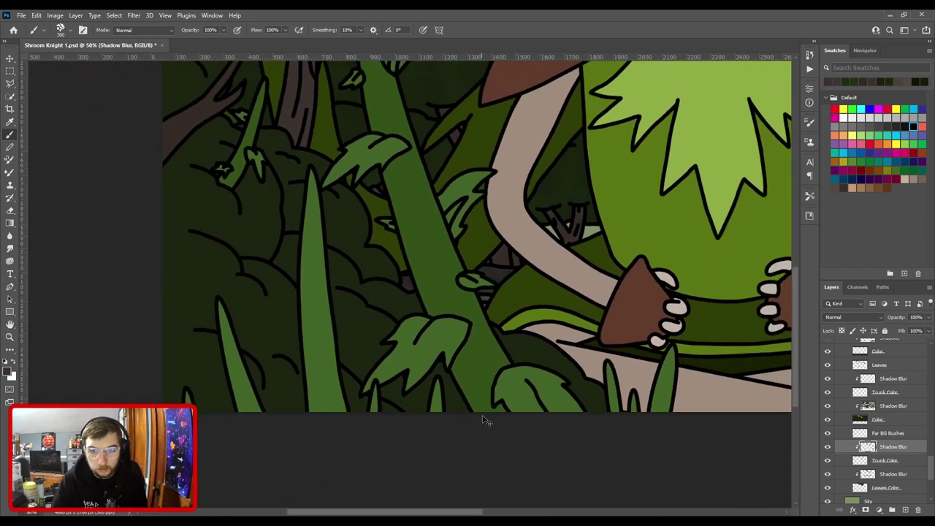
drag(426, 312, 511, 444)
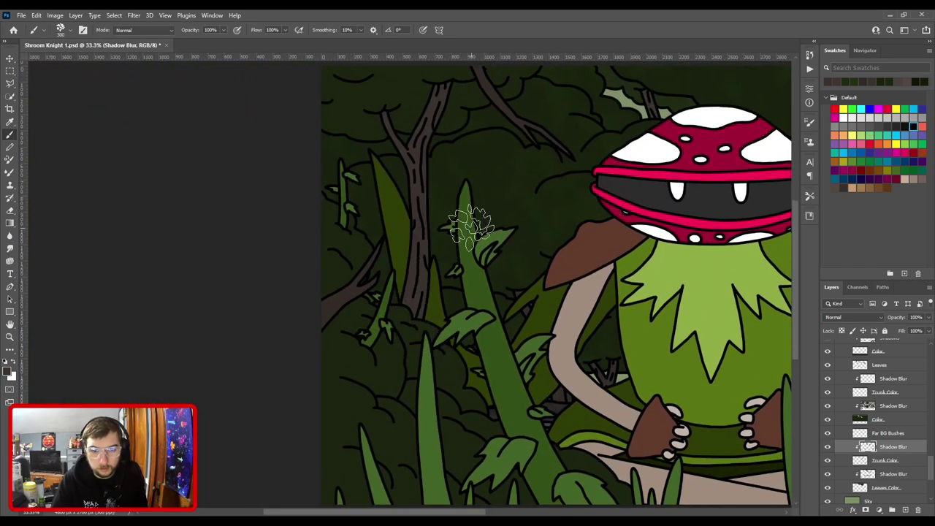
scroll(554, 329, right, 2)
key(ctrl+0)
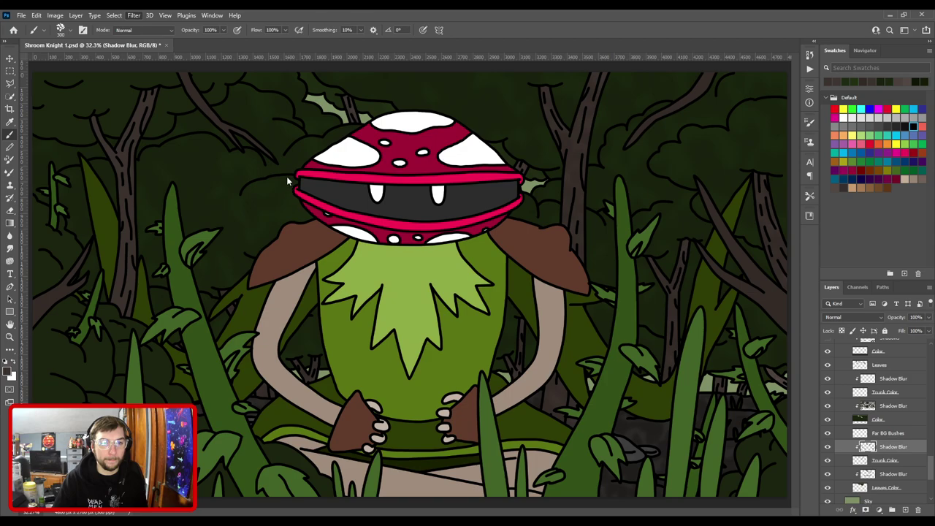
Blur the far trunks' Shadow Blur layer while checking the small trunk above the mushroom cap, and save the illustration.
key(space)
key(ctrl+plus)
key(ctrl+plus)
drag(321, 152, 425, 428)
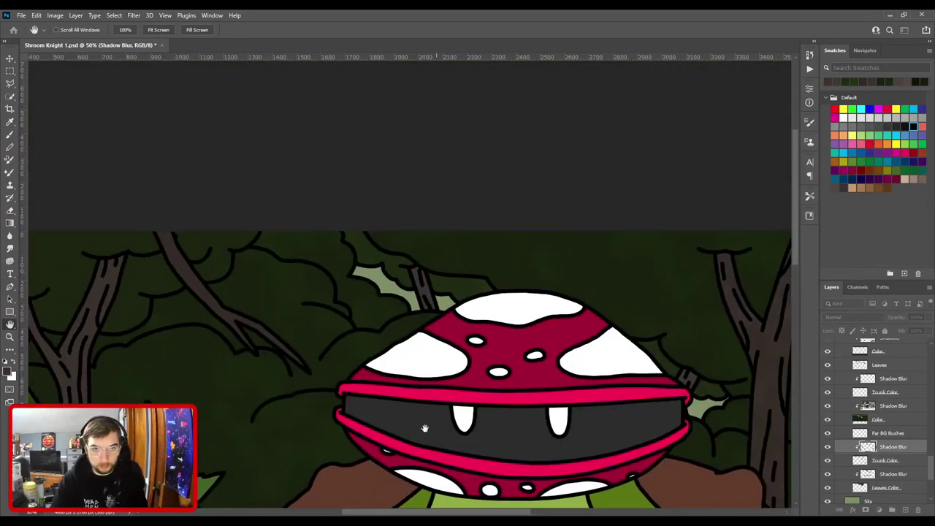
scroll(424, 428, up, 2)
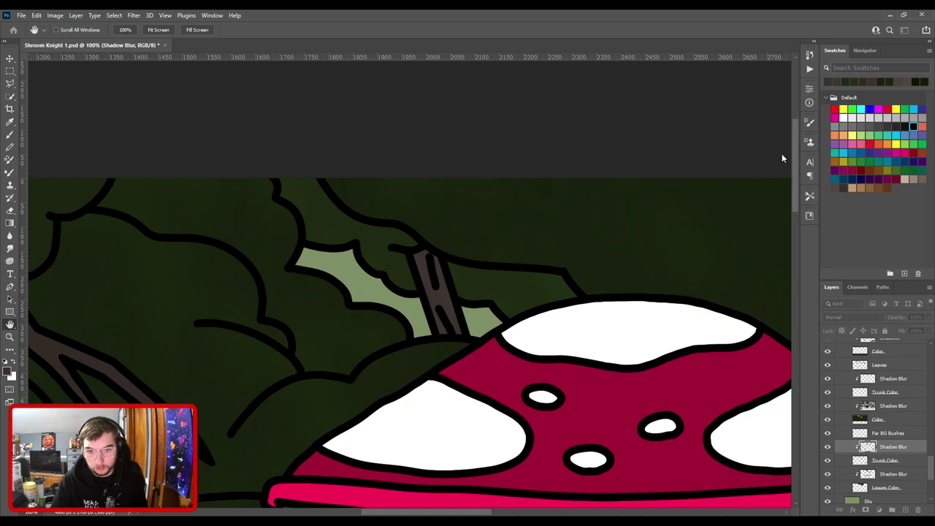
key(b)
key(ctrl+0)
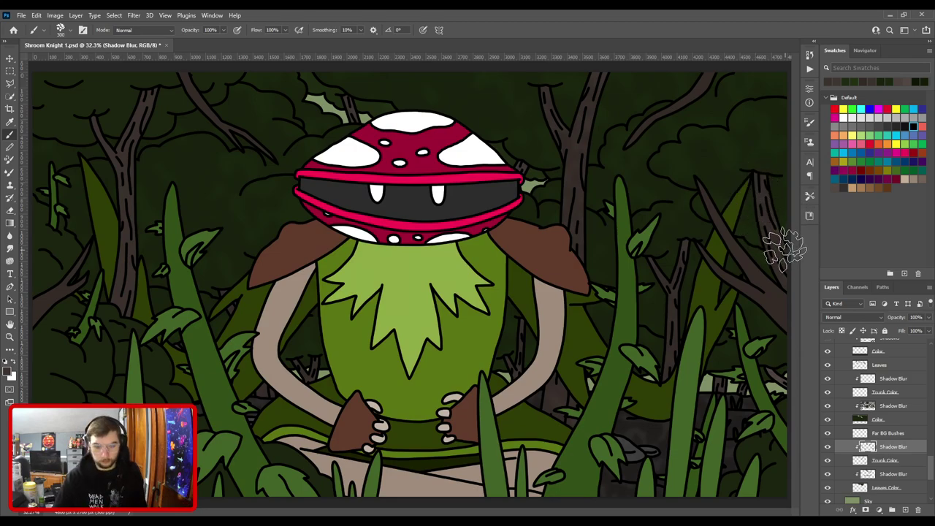
key(ctrl+s)
Collapse the BG layer group and toggle its visibility off and back on.
scroll(887, 418, down, 1)
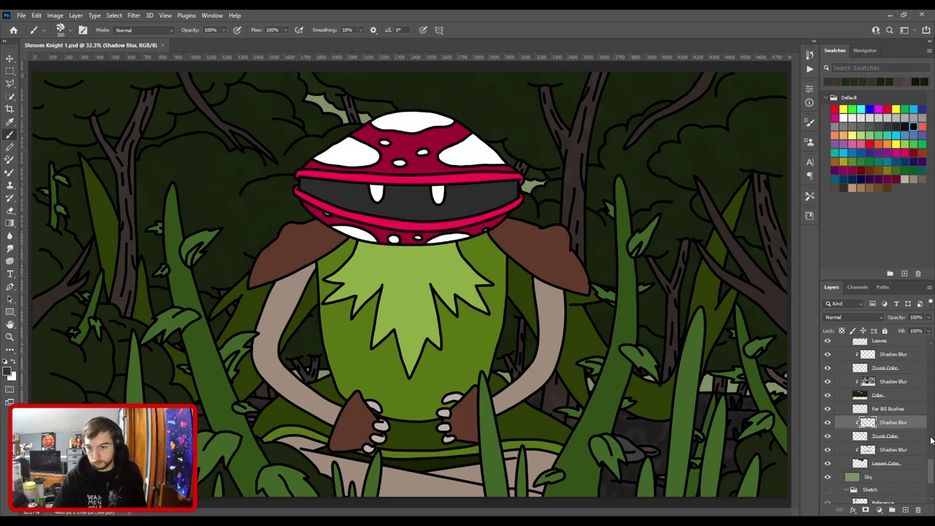
scroll(921, 443, up, 3)
scroll(911, 443, up, 5)
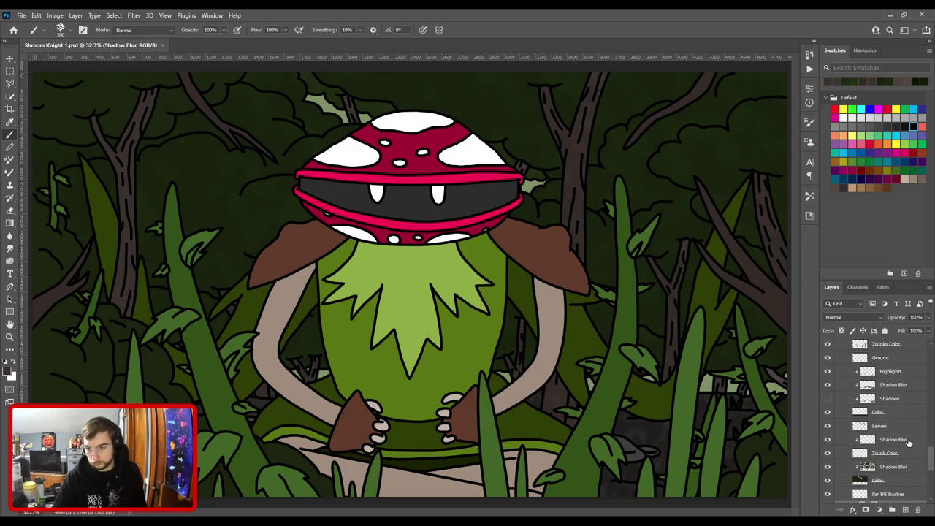
scroll(904, 442, up, 3)
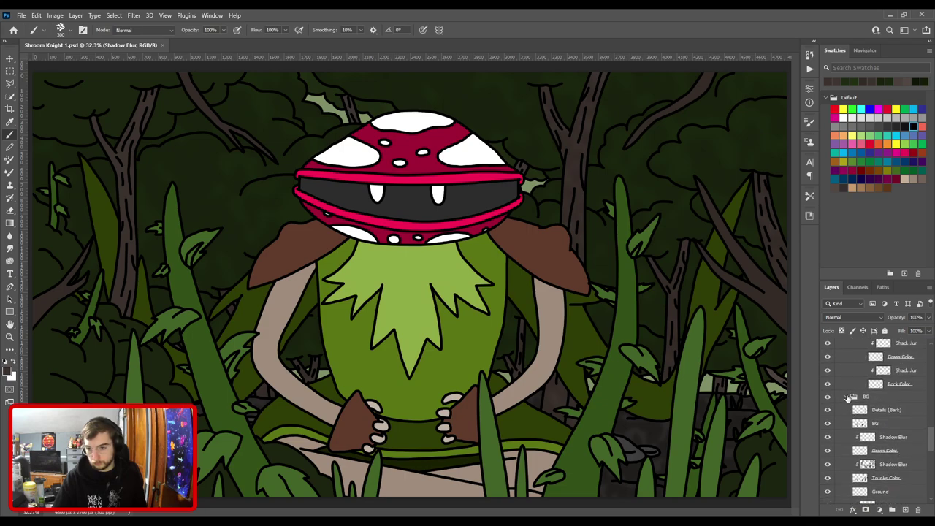
click(847, 398)
click(827, 397)
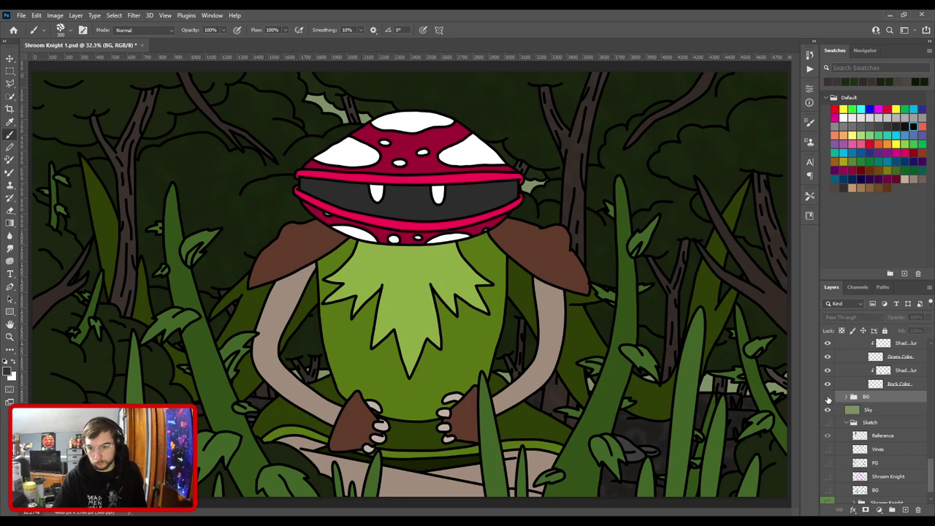
click(827, 397)
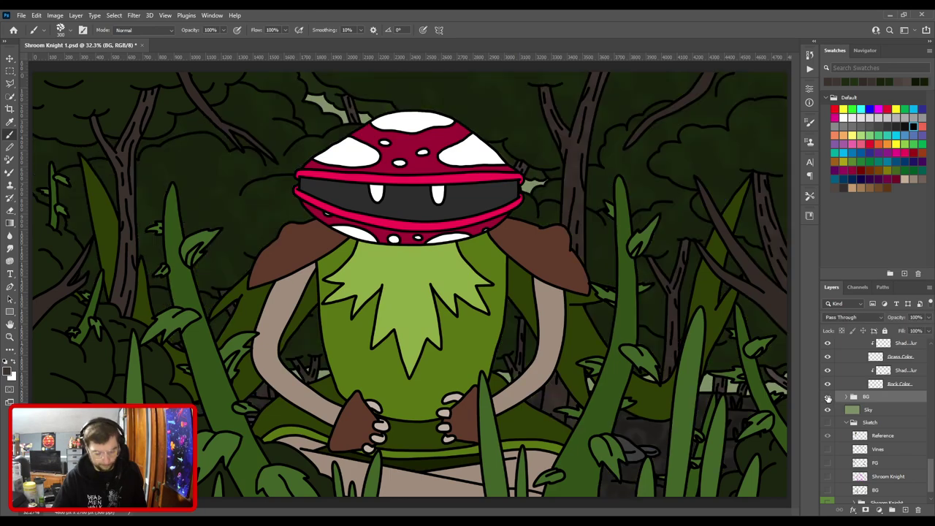
Collapse the Extra Details group, and hide and collapse the Shroom Knight group to expose the whole forest scene.
key(v)
scroll(886, 436, up, 2)
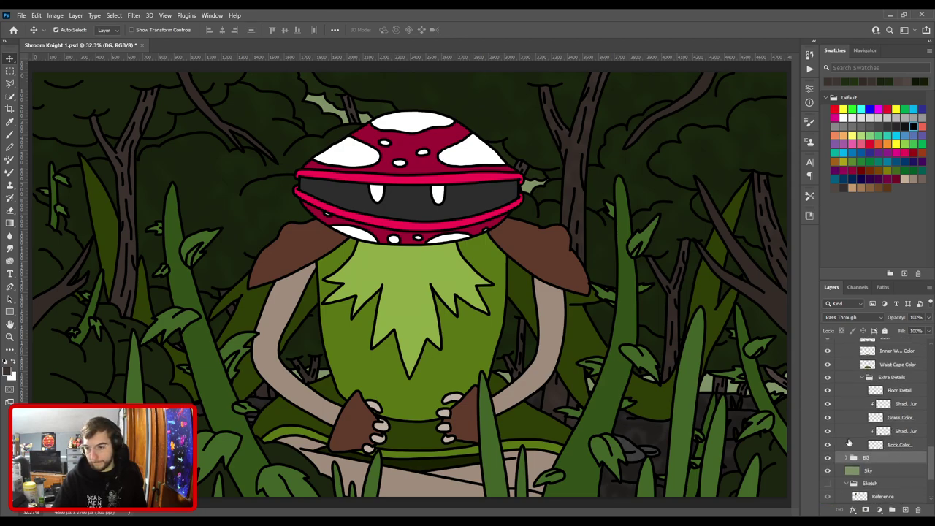
scroll(847, 443, up, 1)
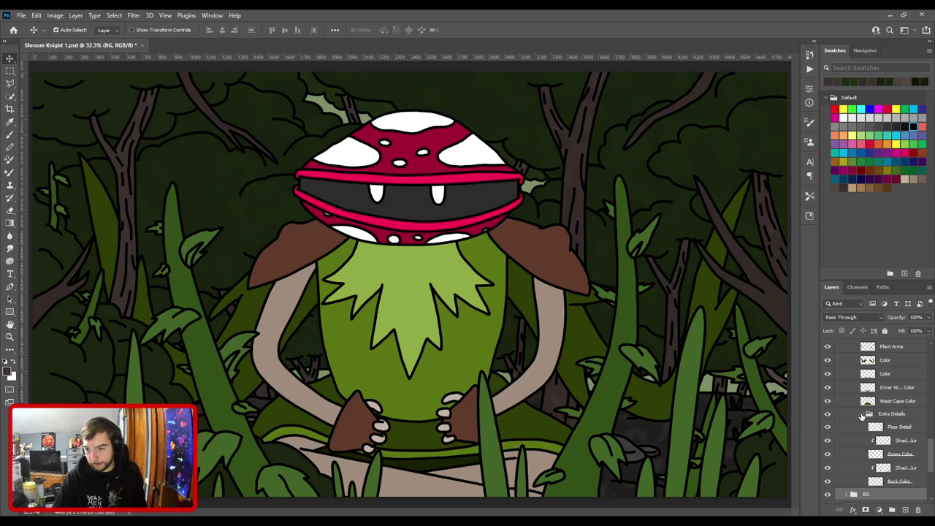
click(862, 414)
scroll(887, 443, up, 5)
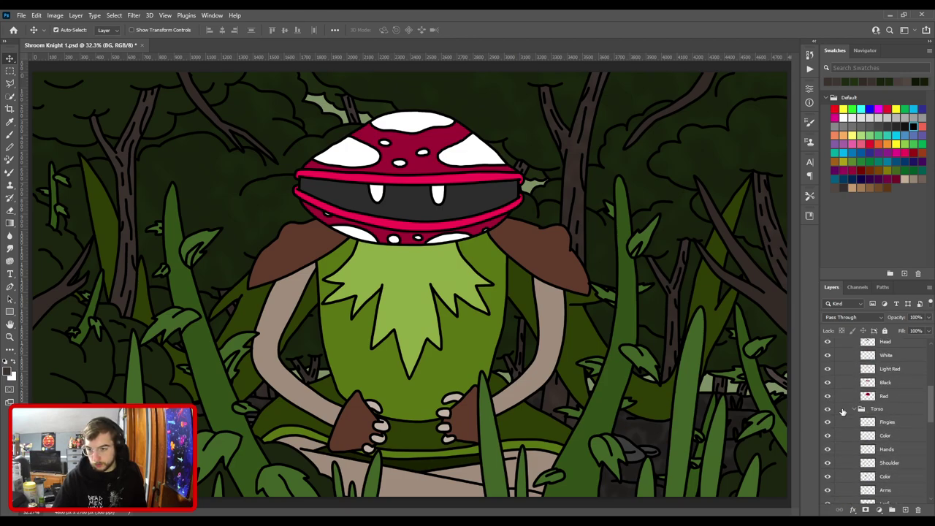
scroll(840, 409, up, 3)
click(827, 422)
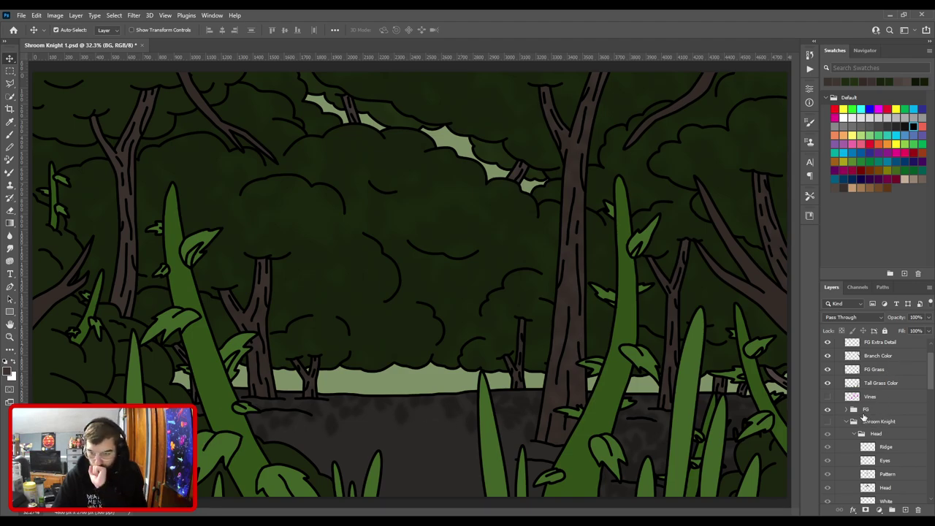
scroll(853, 414, down, 3)
scroll(857, 414, up, 2)
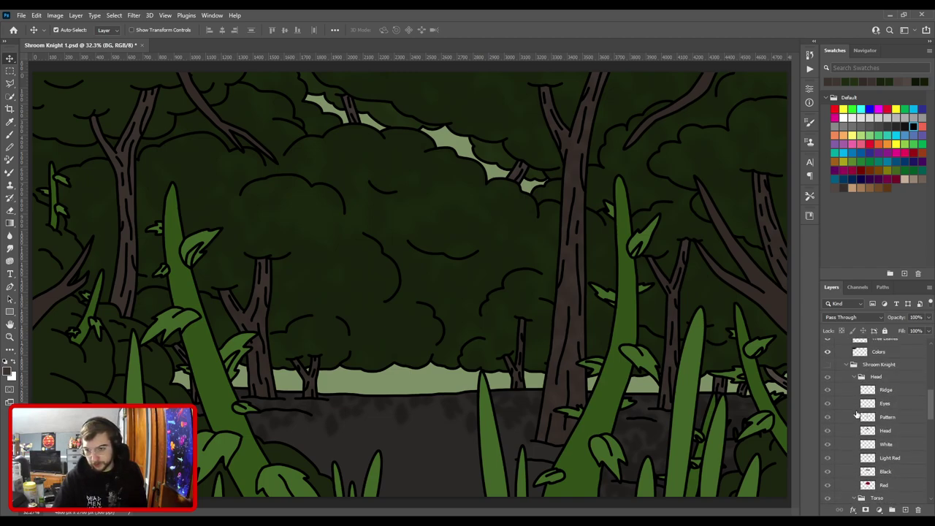
click(846, 365)
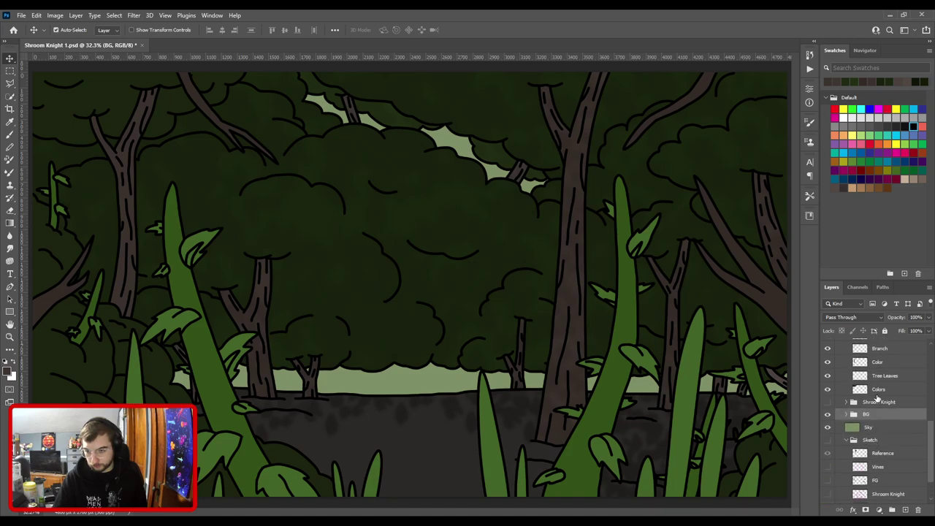
Paste a Shadow Blur layer above the Colors layer, clip it to that layer, and sample the tree leaves' dark green.
click(876, 390)
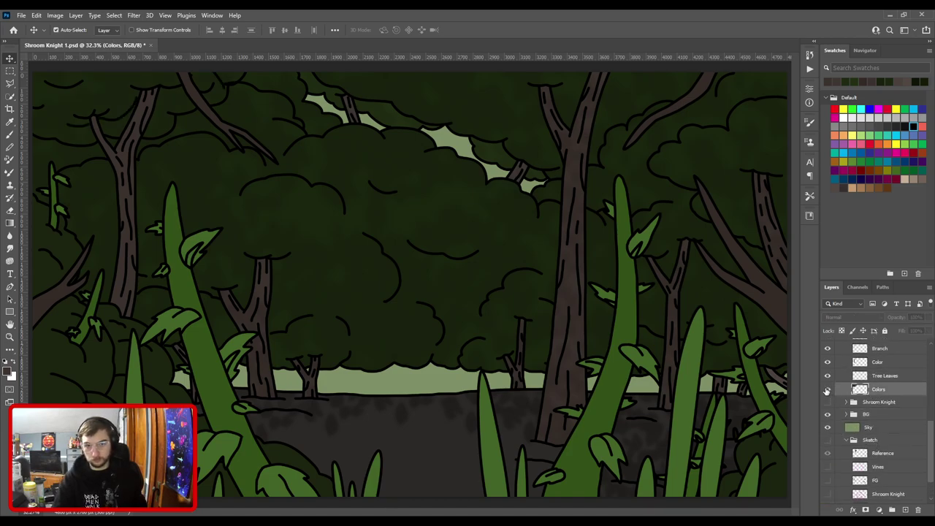
key(ctrl+z)
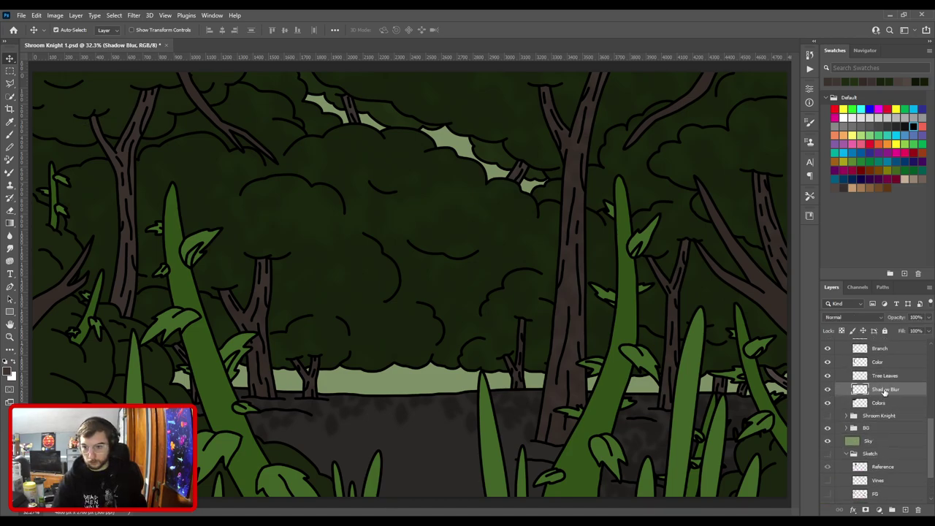
key(i)
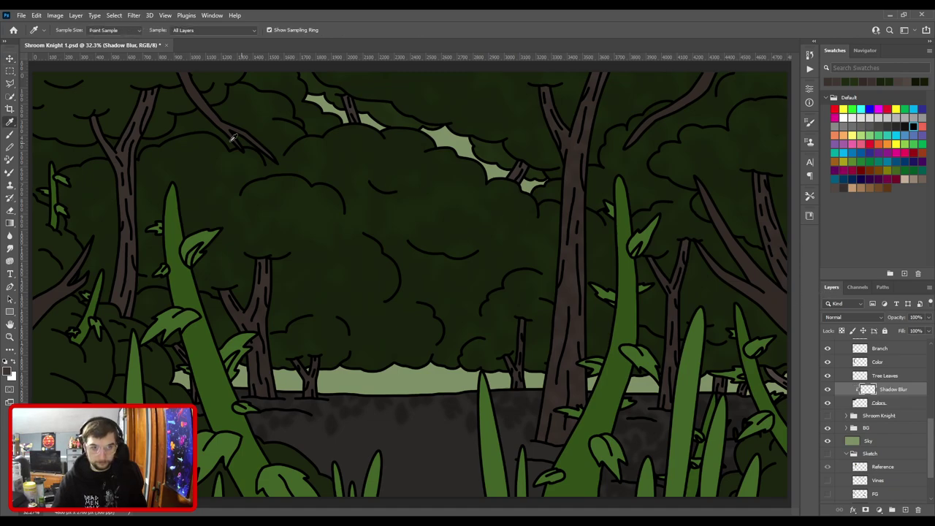
click(109, 102)
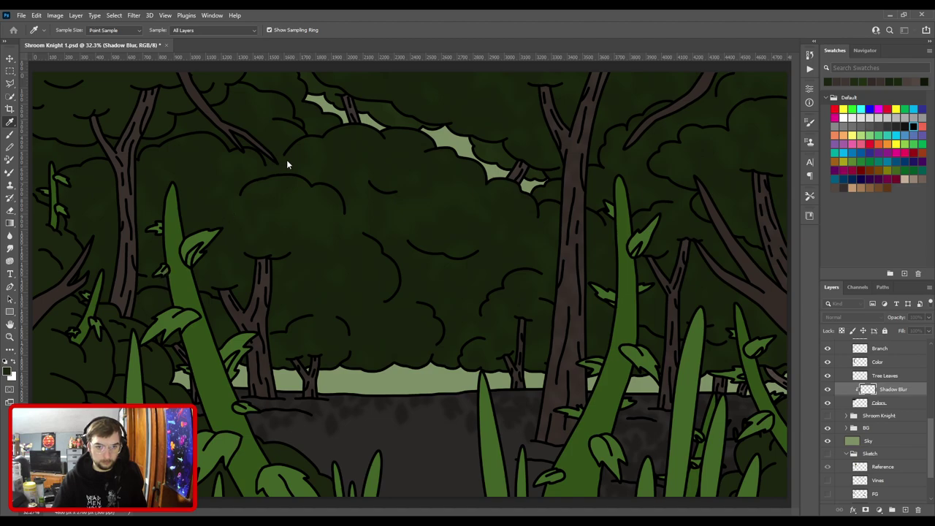
Paint and blur dark green texture shading on the foreground tree leaves, using brush sizes from 600 down to 400.
key(b)
key(bracketleft)
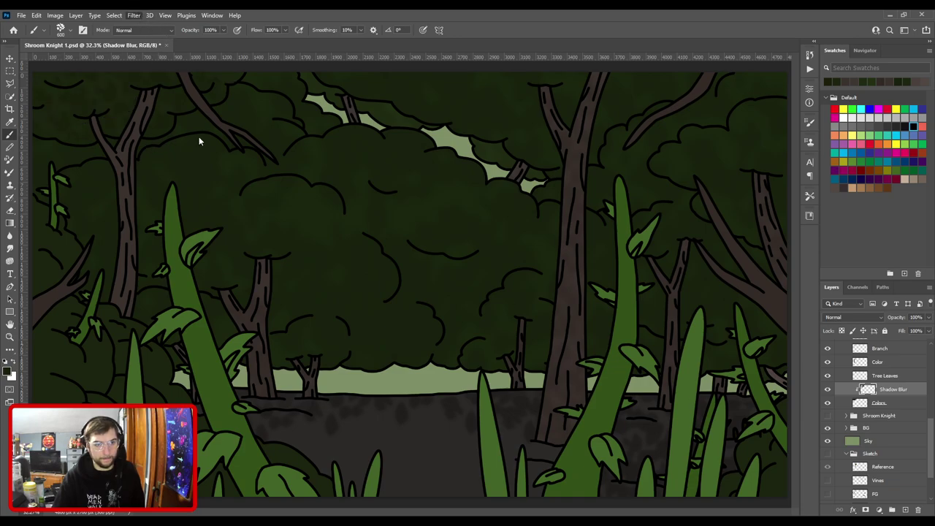
key(space)
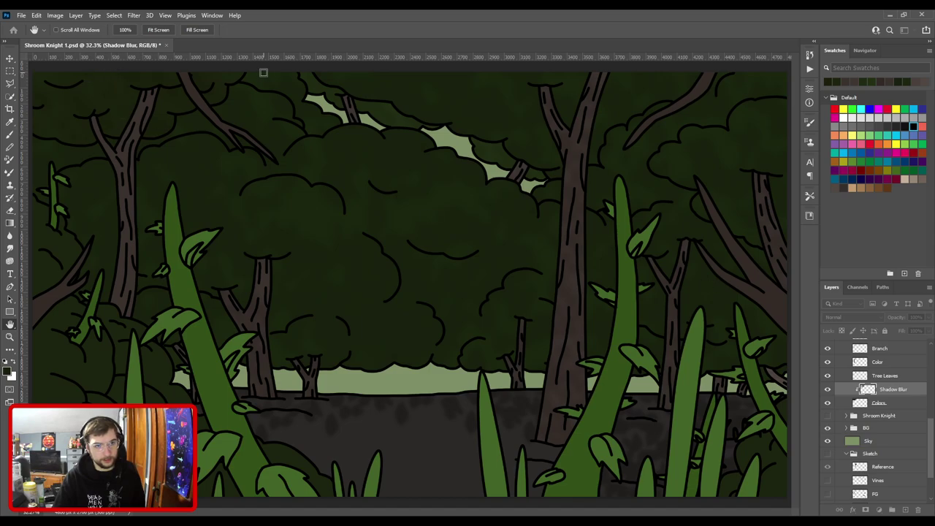
key(b)
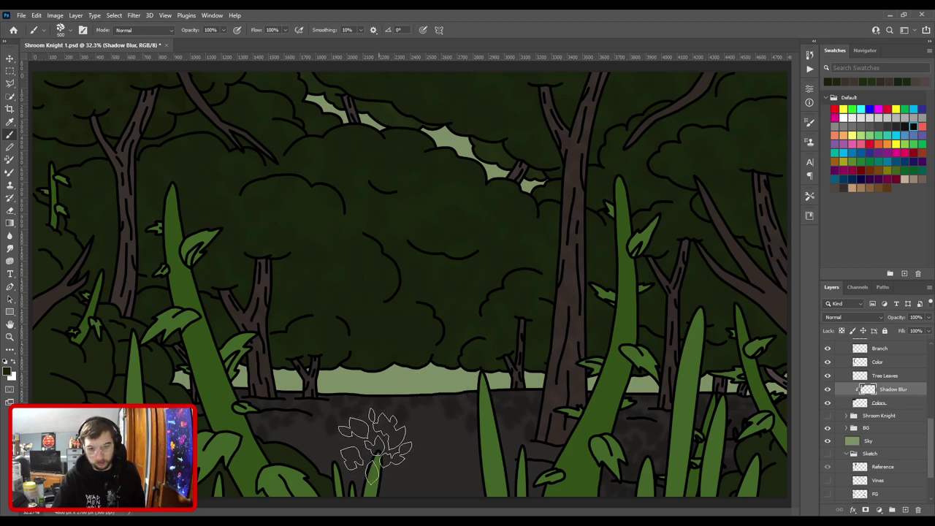
key(bracketright)
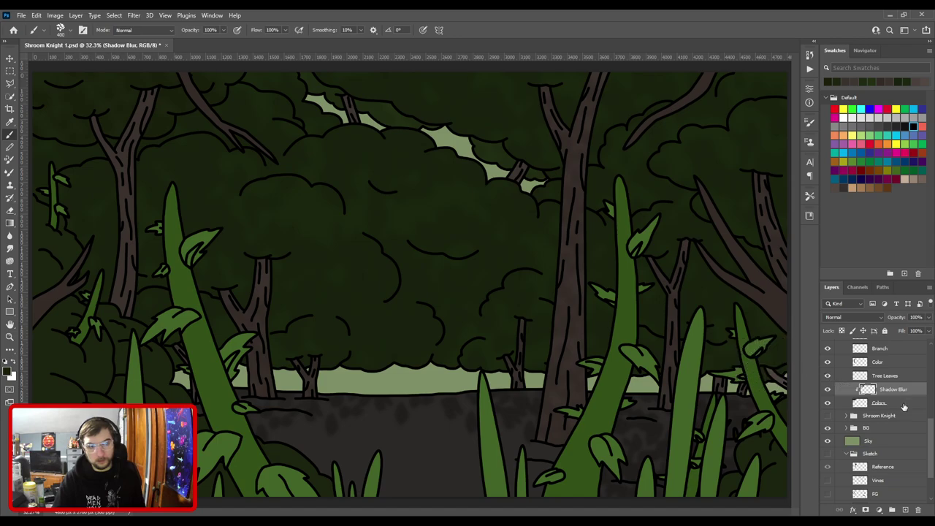
Toggle the Color layer above Tree Leaves to check its contents, and paste a clipped Shadow Blur layer above it.
scroll(906, 416, up, 2)
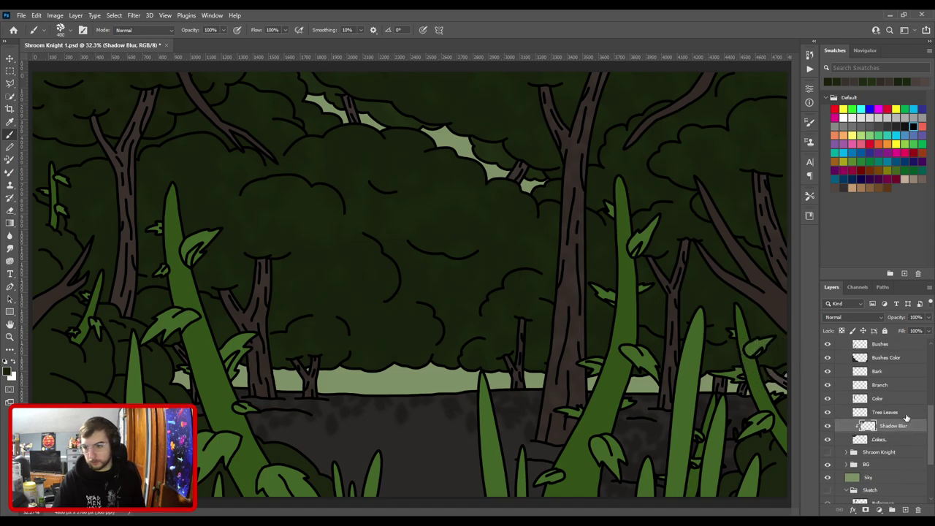
scroll(840, 420, up, 2)
click(852, 427)
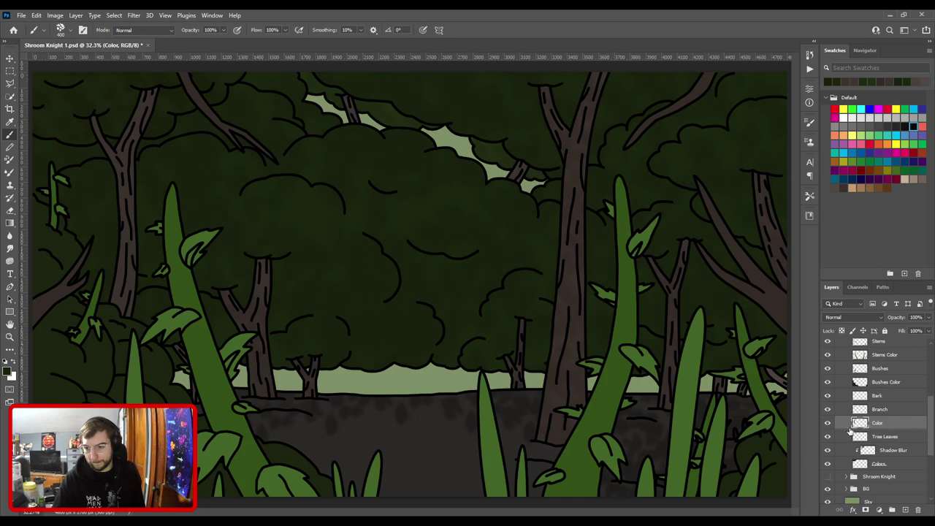
click(827, 425)
click(827, 425)
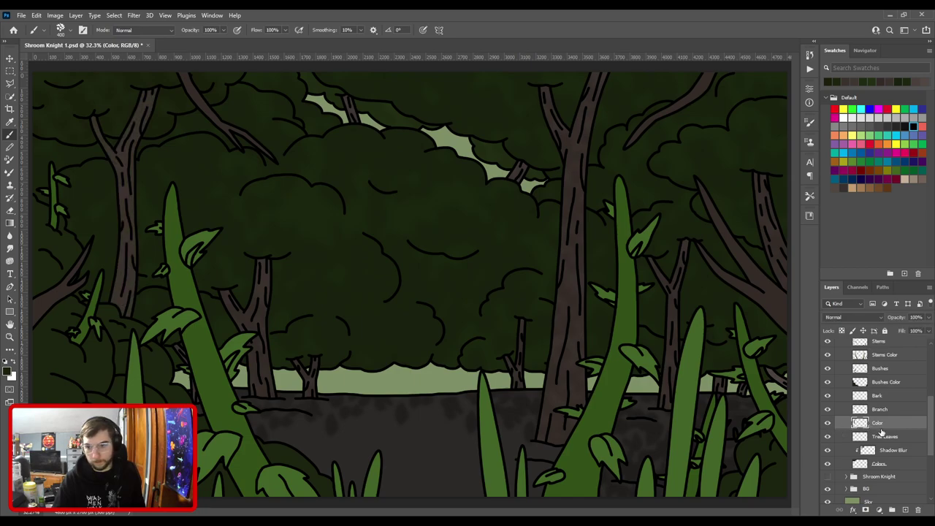
key(ctrl+z)
key(ctrl+alt+g)
Sample the dark brown bark color and add blurred shading to the foreground branches with the size 400 brush.
key(i)
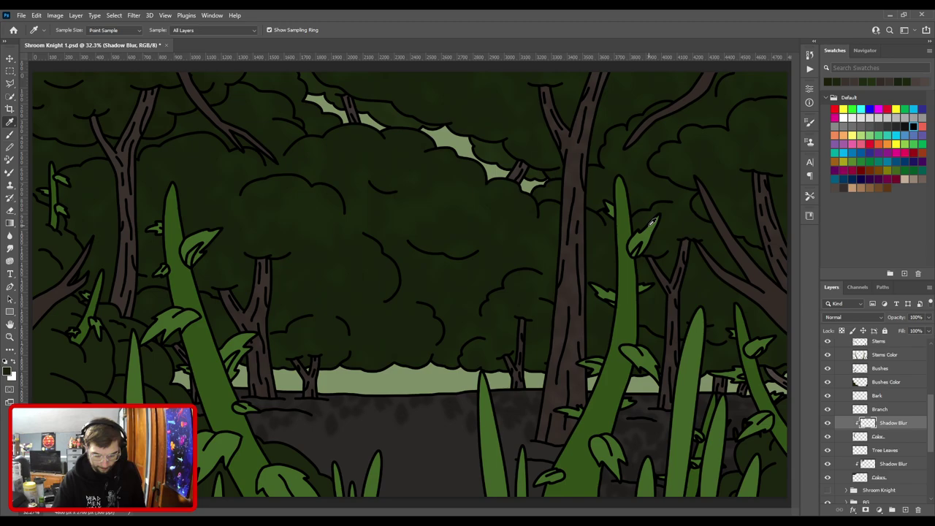
click(127, 150)
key(b)
click(297, 161)
key(b)
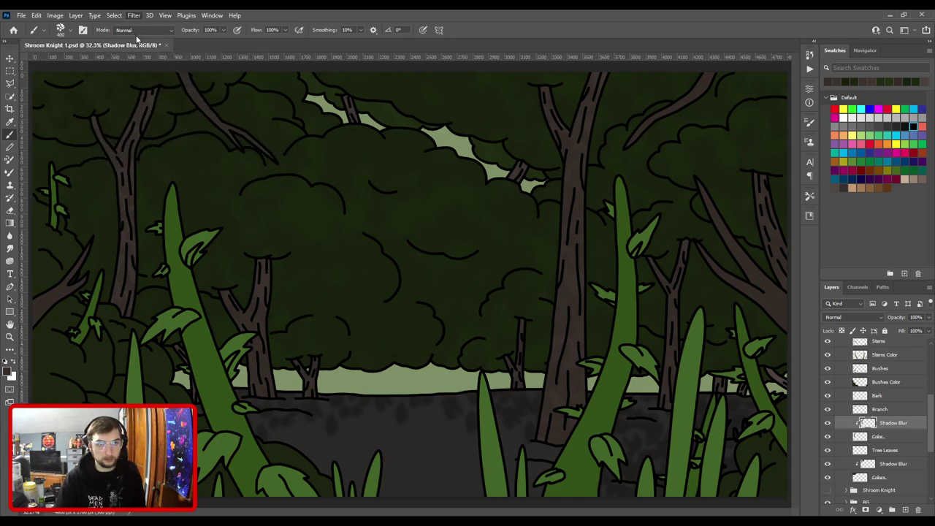
click(288, 178)
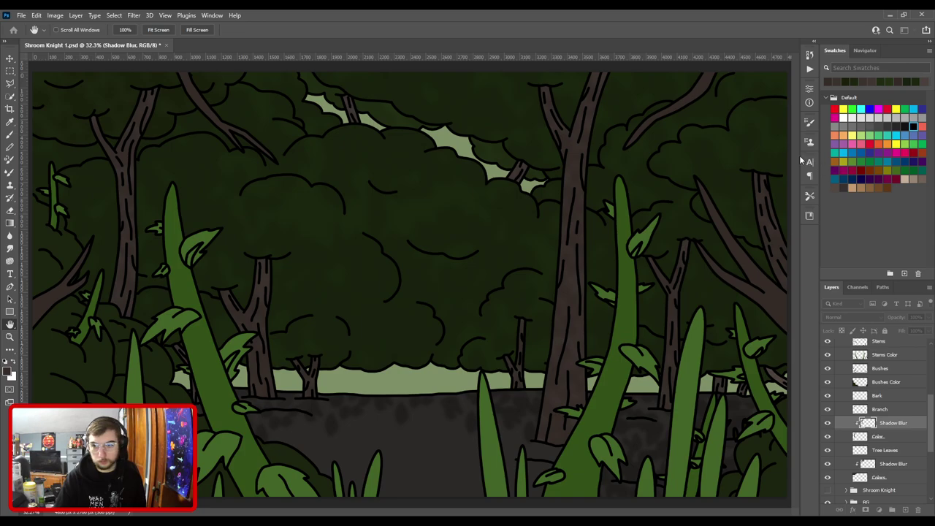
Check the Branch and Bushes Color layers by toggling their visibility, and paste a Shadow Blur layer clipped to Bushes Color.
click(844, 397)
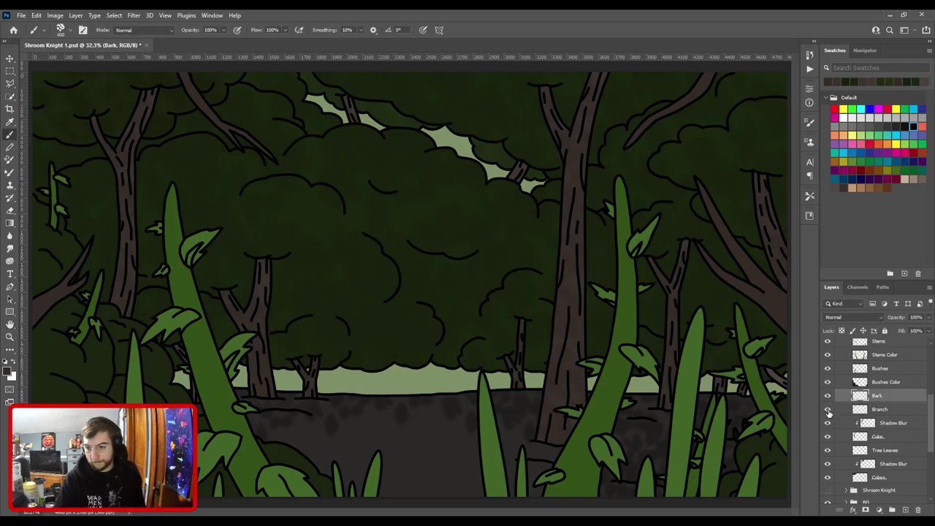
click(828, 410)
click(828, 410)
scroll(904, 418, up, 2)
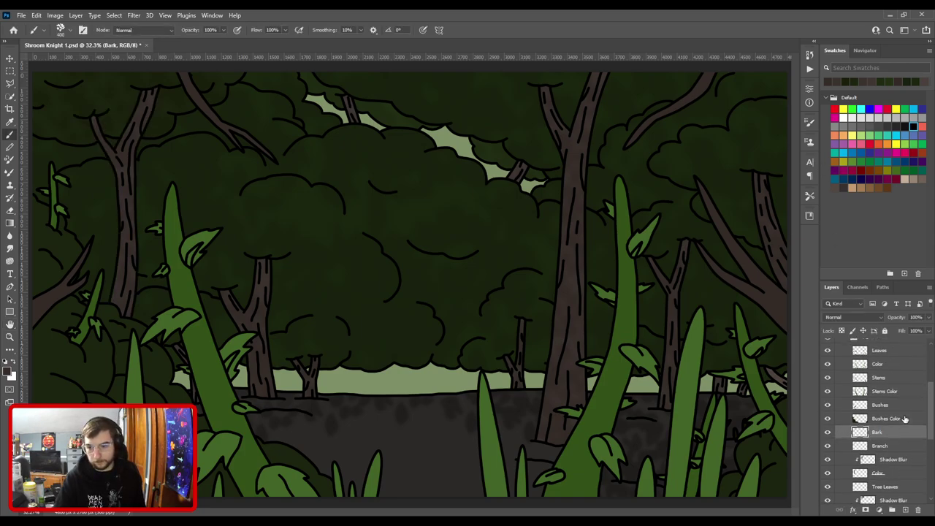
click(888, 421)
click(830, 419)
click(831, 419)
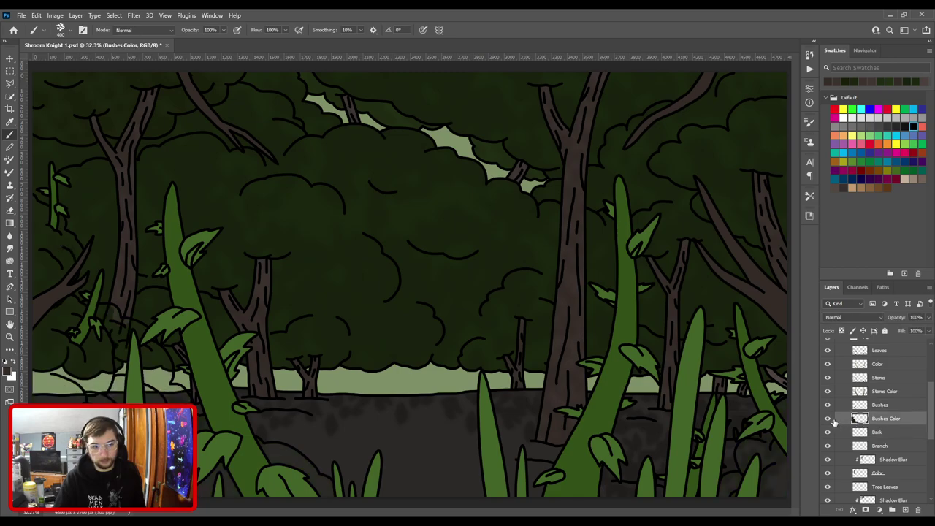
key(ctrl+v)
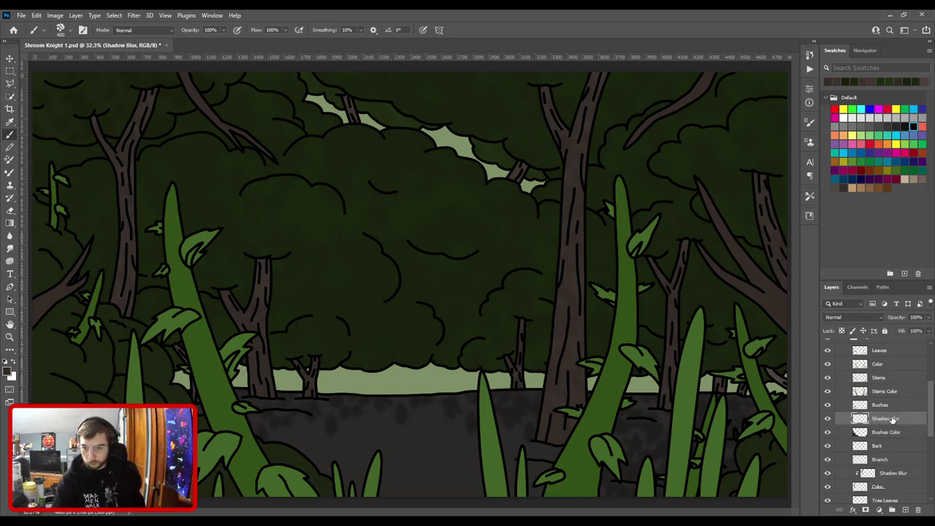
key(ctrl+alt+g)
Sample the bushes' dark green, then paint and blur texture shading over the foreground bushes with the size 800 brush.
key(i)
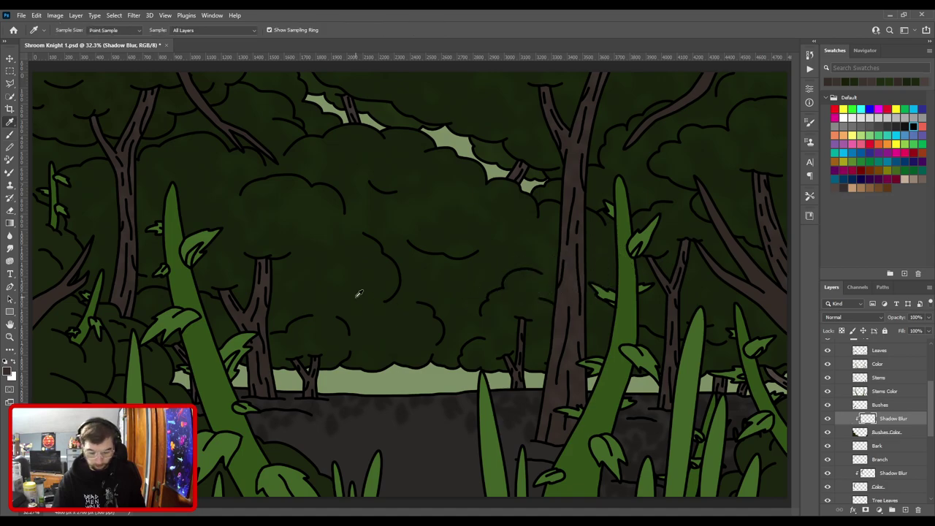
key(ctrl+minus)
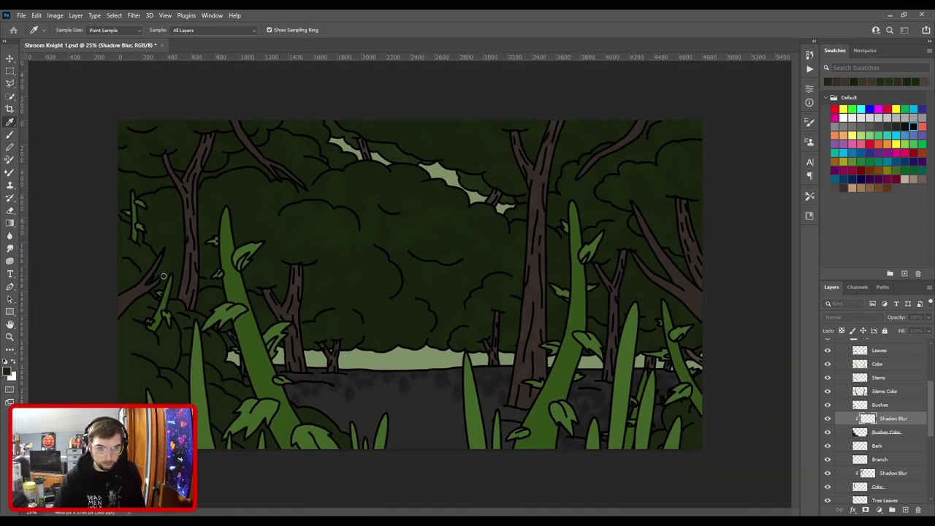
key(b)
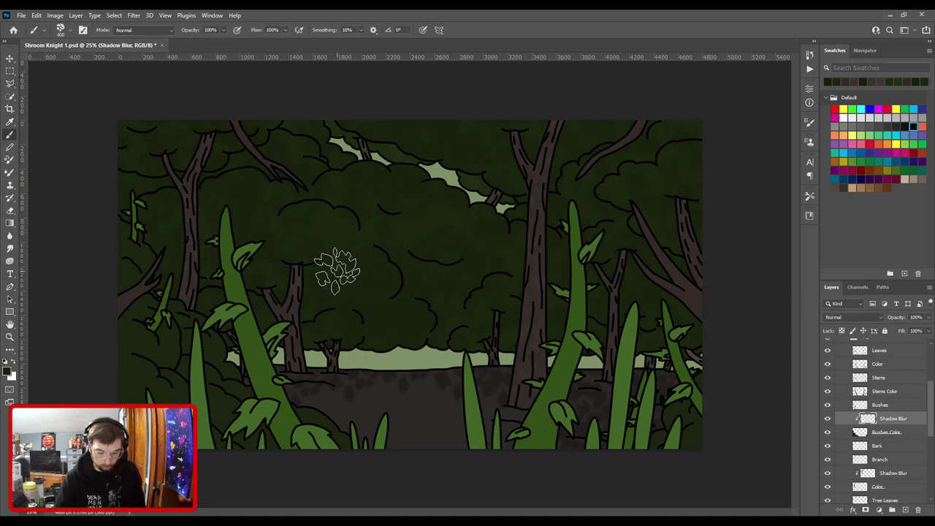
key(])
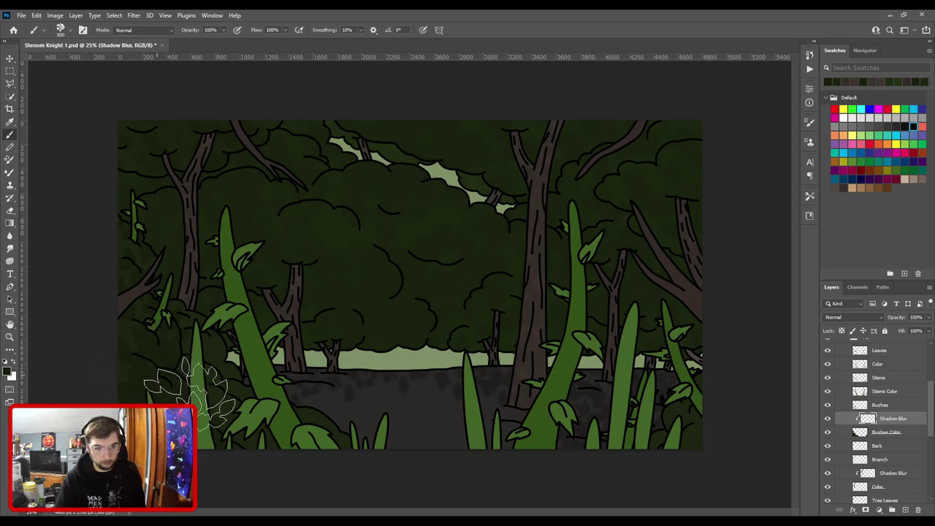
click(330, 433)
mouse_move(213, 374)
mouse_down()
mouse_move(133, 345)
mouse_move(160, 241)
mouse_up()
mouse_move(196, 367)
mouse_down()
mouse_move(122, 266)
mouse_move(205, 263)
mouse_up()
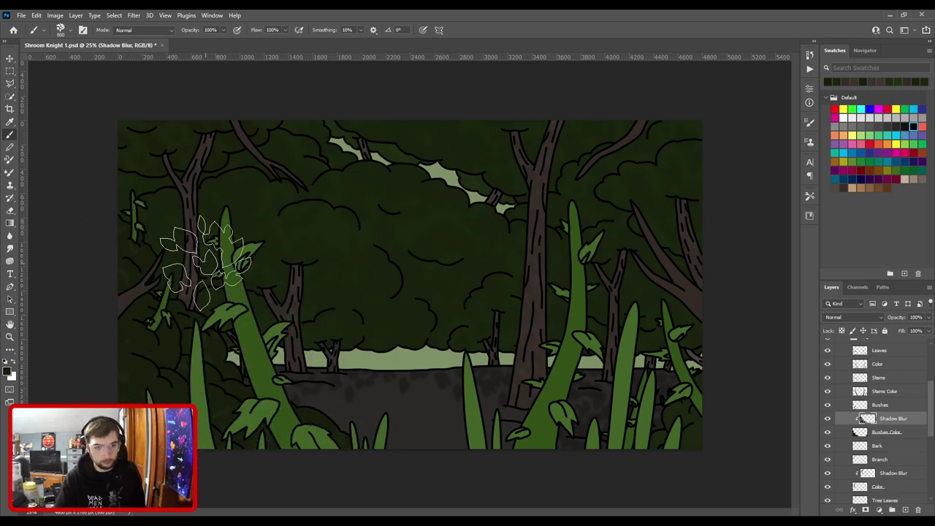
drag(735, 395, 696, 407)
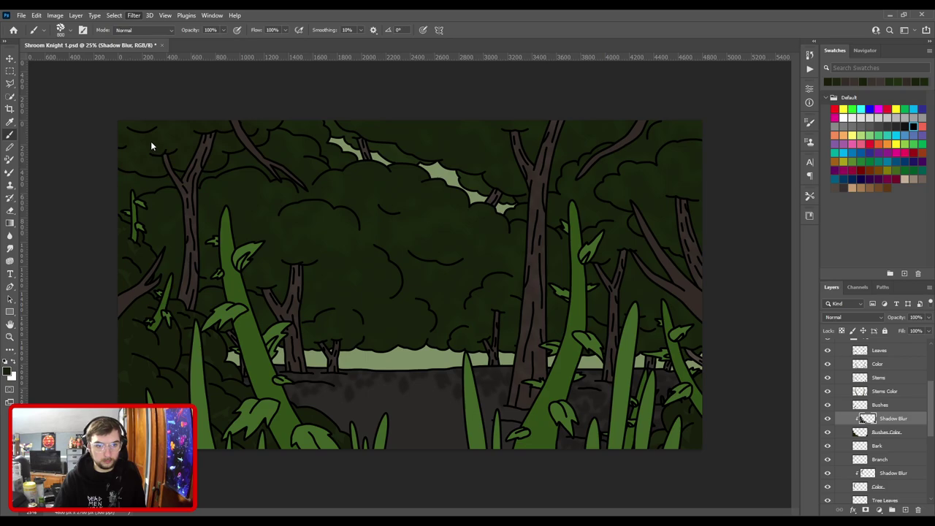
key(h)
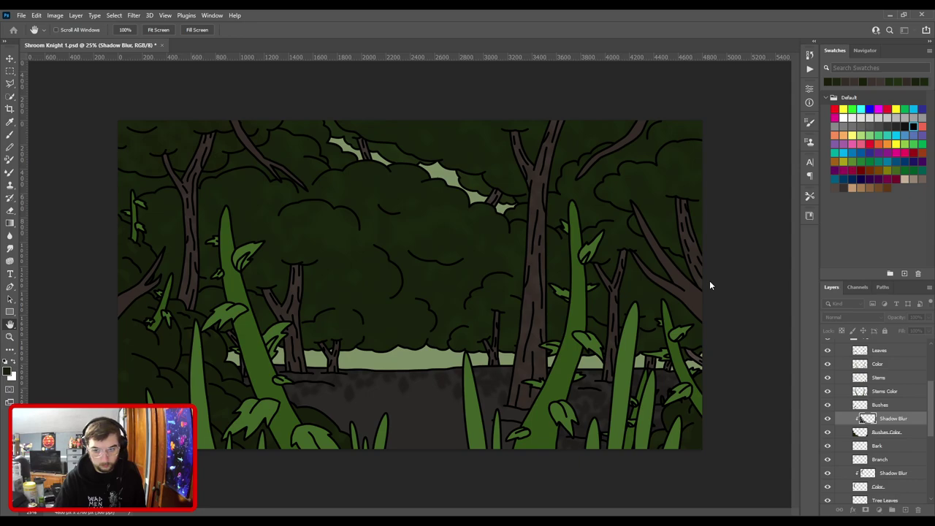
Paste a Shadow Blur layer above Stems Color and clip it to that layer.
key(b)
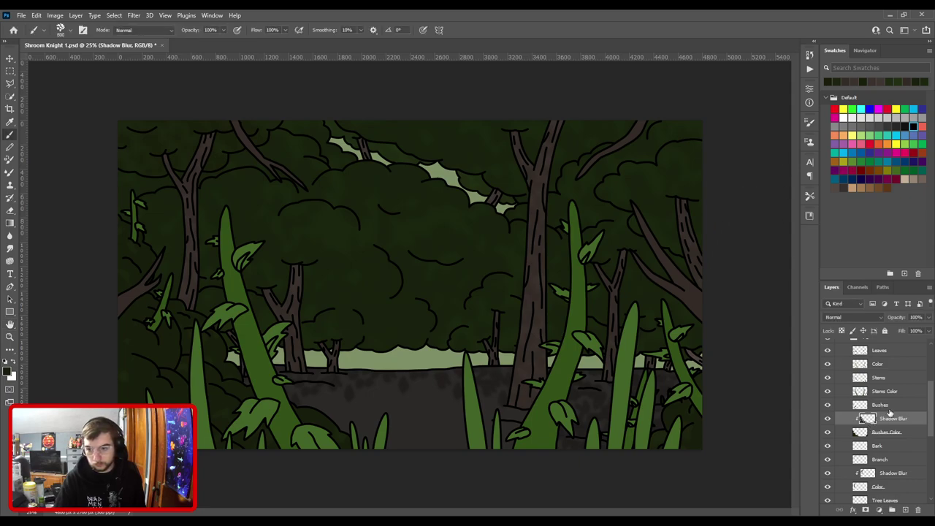
scroll(887, 415, up, 2)
drag(887, 418, 888, 418)
alt+click(878, 408)
Sample the stem green, then paint and blur texture shading along the foreground stems with the size 700 brush.
key(i)
click(265, 361)
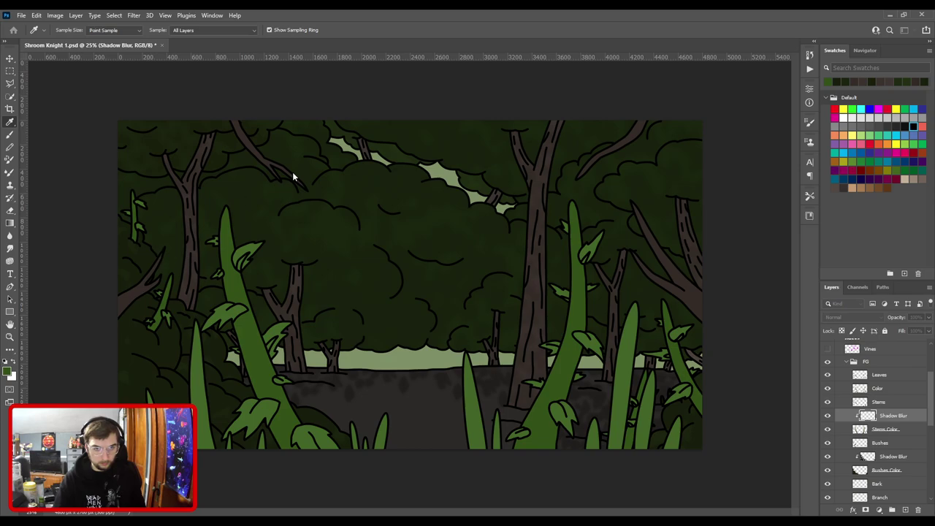
key(b)
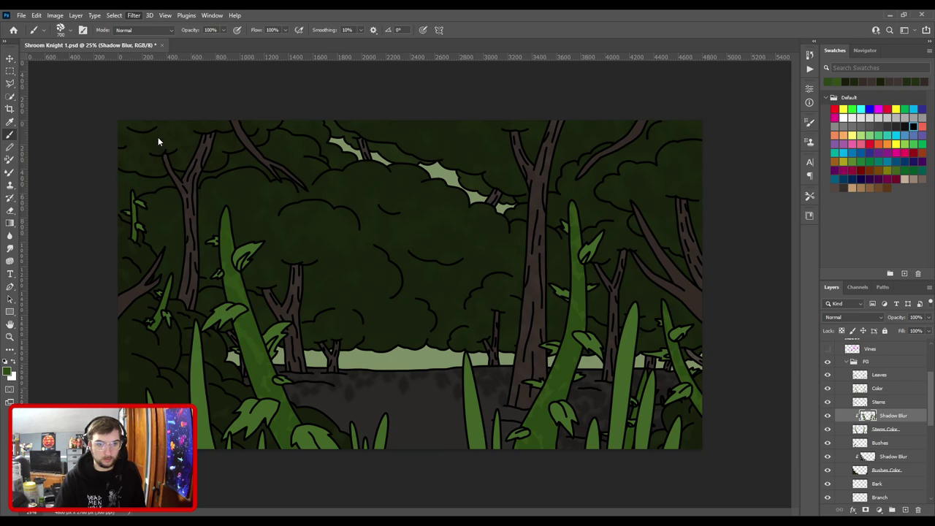
key(space)
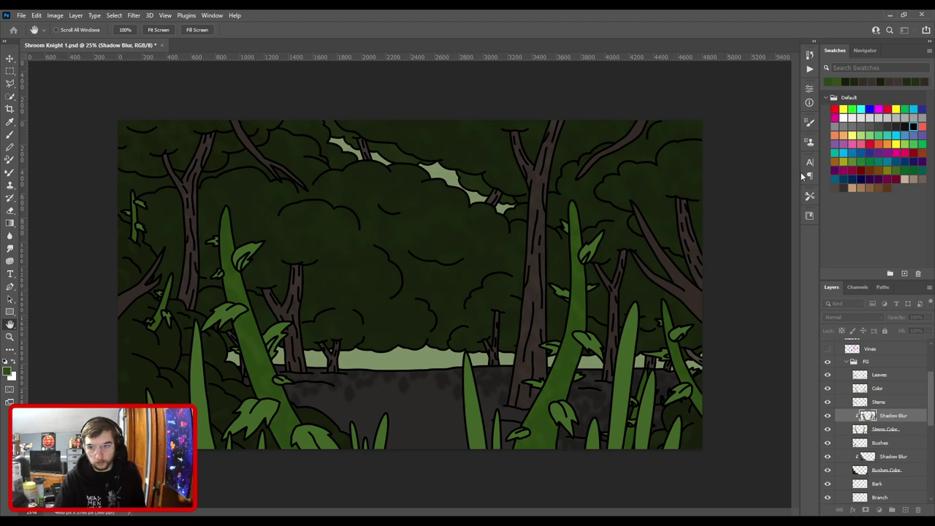
Create a layer above the leaves' Color layer in the FG group and name it Color.
key(ctrl+plus)
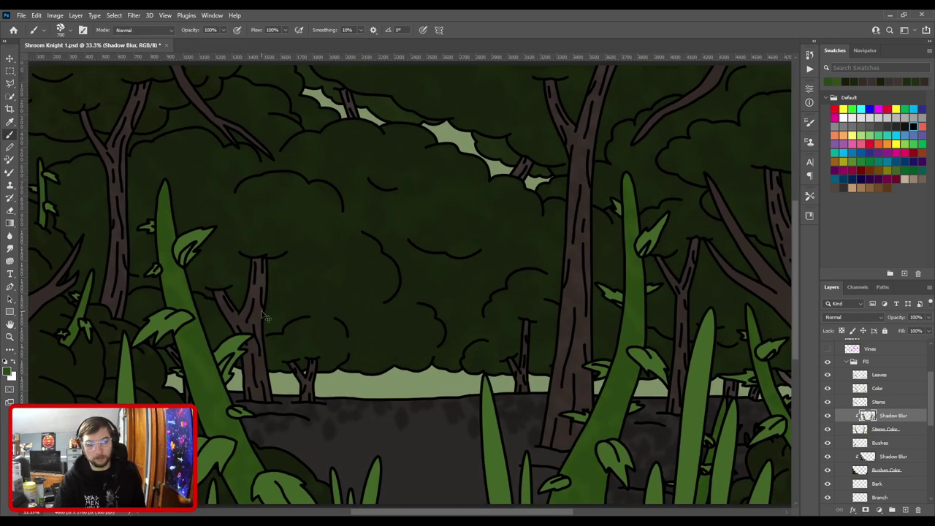
key(space)
drag(266, 317, 557, 218)
key(ctrl+plus)
key(ctrl+plus)
key(space)
mouse_move(552, 273)
mouse_down()
mouse_move(488, 294)
mouse_move(398, 349)
mouse_up()
key(ctrl+plus)
key(v)
click(476, 295)
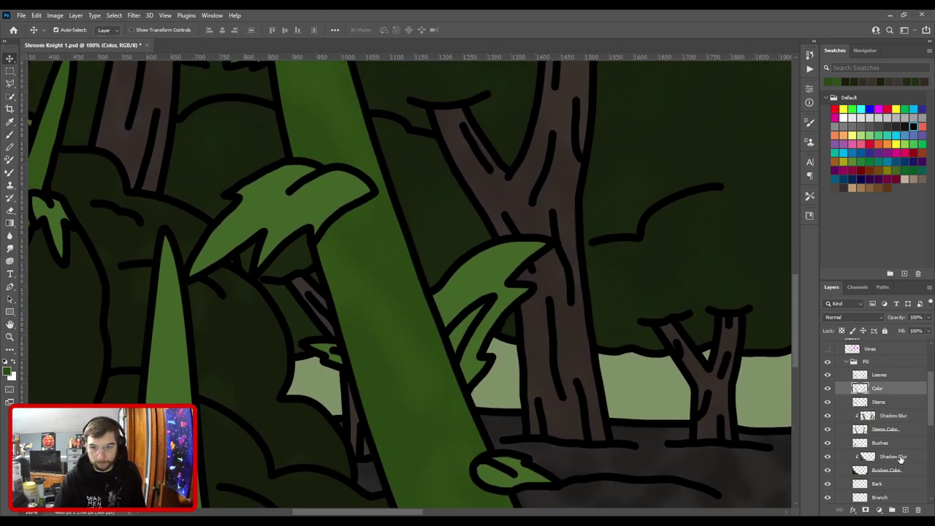
click(905, 509)
double_click(885, 389)
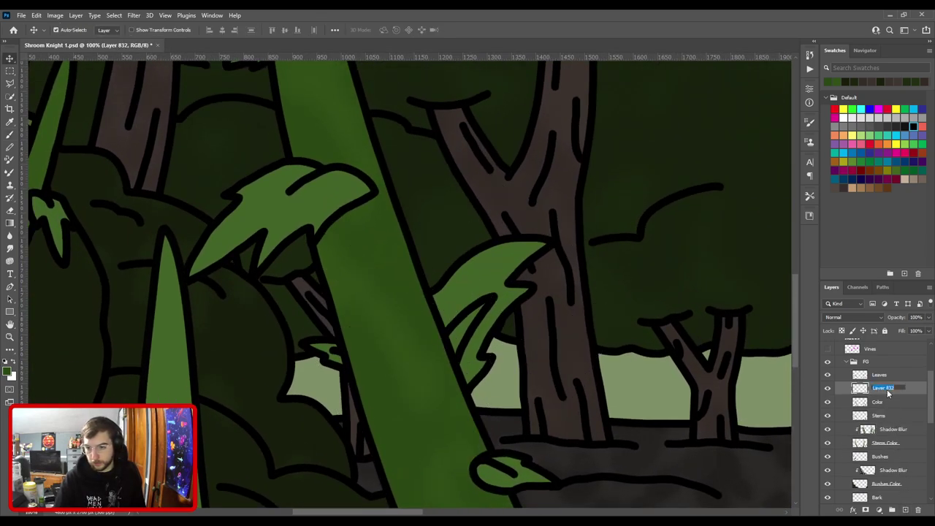
text(Color)
key(Return)
Sample the leaf green, choose a lighter shade of it, and switch to a small hard round brush.
key(i)
click(468, 298)
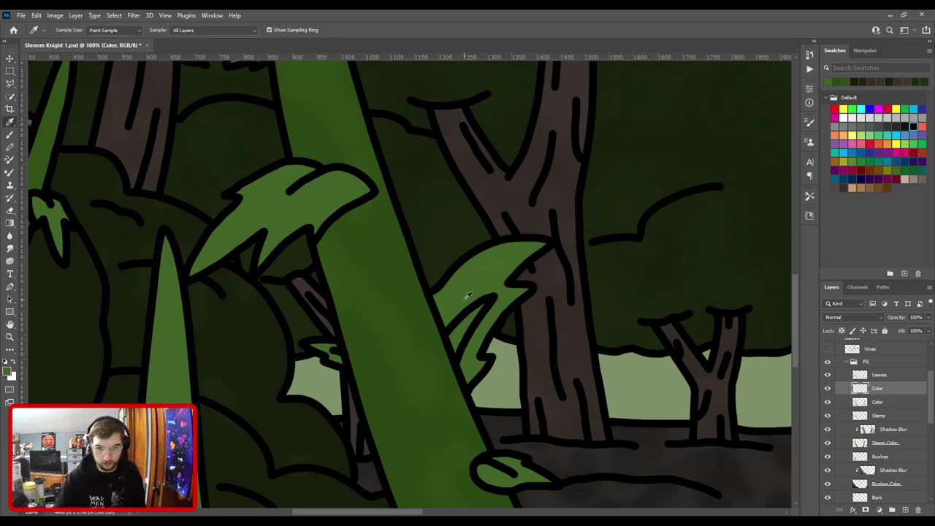
click(10, 372)
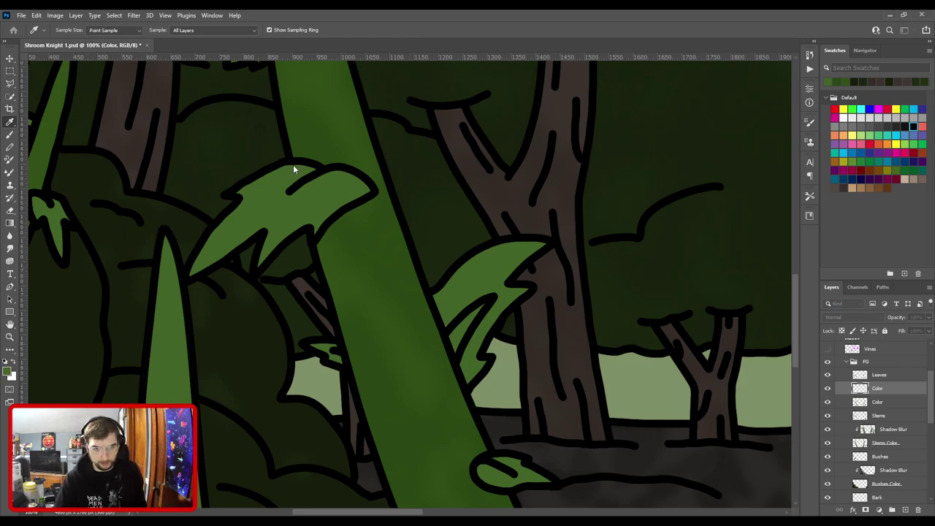
key(b)
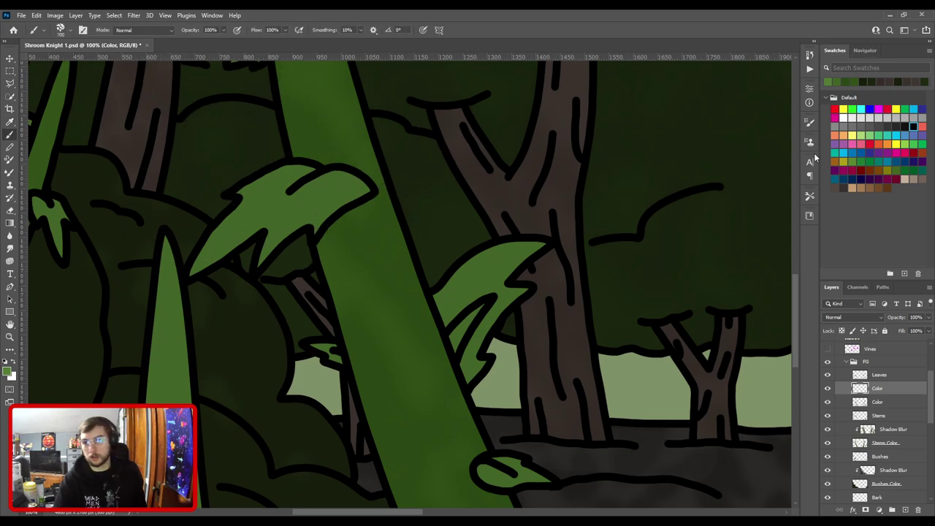
click(714, 177)
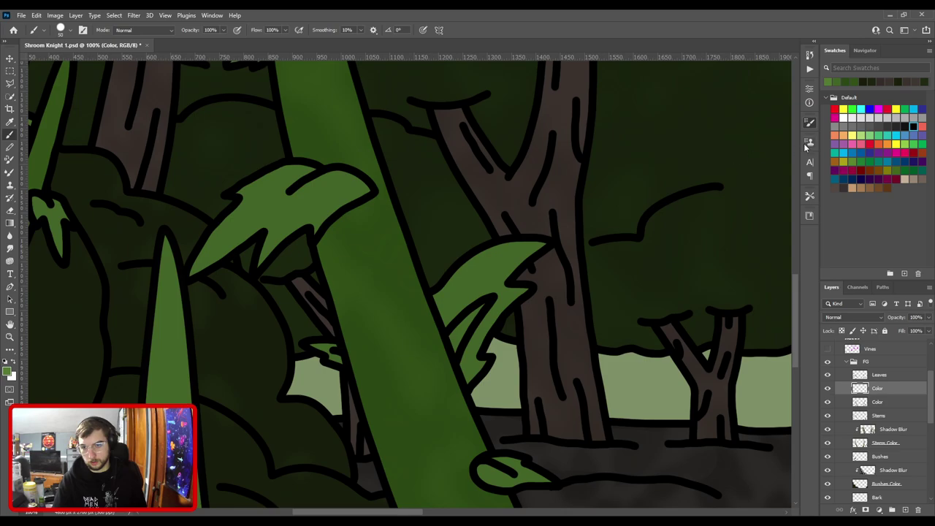
key(bracketleft)
key(bracketleft)
key(bracketleft)
key(bracketleft)
key(bracketleft)
Paint the lighter green into the folded sections of the leaves on the large left stem.
mouse_move(460, 330)
mouse_down()
mouse_move(470, 315)
mouse_move(455, 352)
mouse_up()
key(ctrl+minus)
mouse_move(425, 392)
mouse_down()
mouse_move(519, 175)
mouse_move(523, 386)
mouse_move(507, 365)
mouse_move(514, 372)
mouse_up()
drag(504, 285, 417, 362)
key(ctrl+plus)
key(ctrl+plus)
key(bracketright)
mouse_move(548, 338)
mouse_down()
mouse_move(567, 269)
mouse_move(564, 280)
mouse_move(607, 227)
mouse_up()
key(bracketleft)
Paint the lighter green into the folds of the leaves along the middle of the large right stem, using the size 25 brush.
key(ctrl+minus)
key(ctrl+minus)
key(ctrl+minus)
key(ctrl+minus)
drag(584, 358, 306, 224)
key(ctrl+plus)
drag(384, 153, 515, 161)
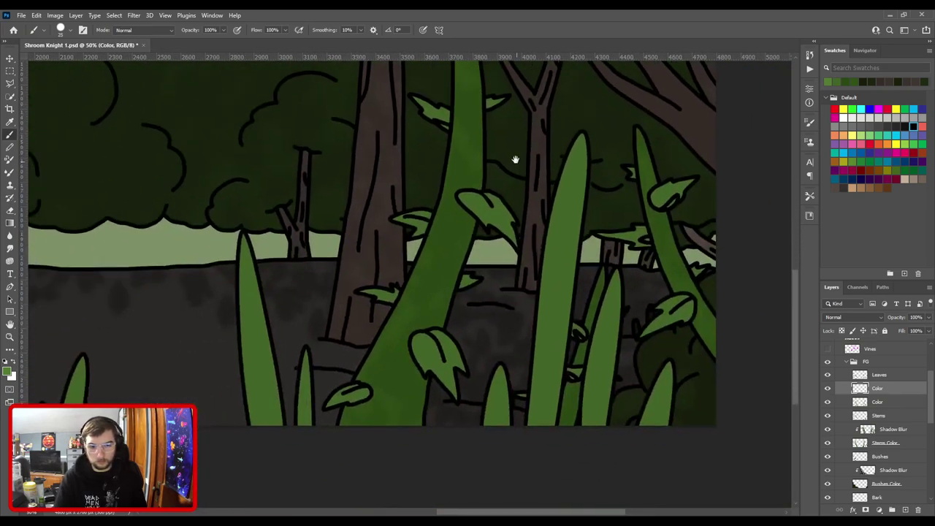
drag(480, 192, 448, 366)
key(ctrl+plus)
key(ctrl+plus)
scroll(500, 139, up, 1)
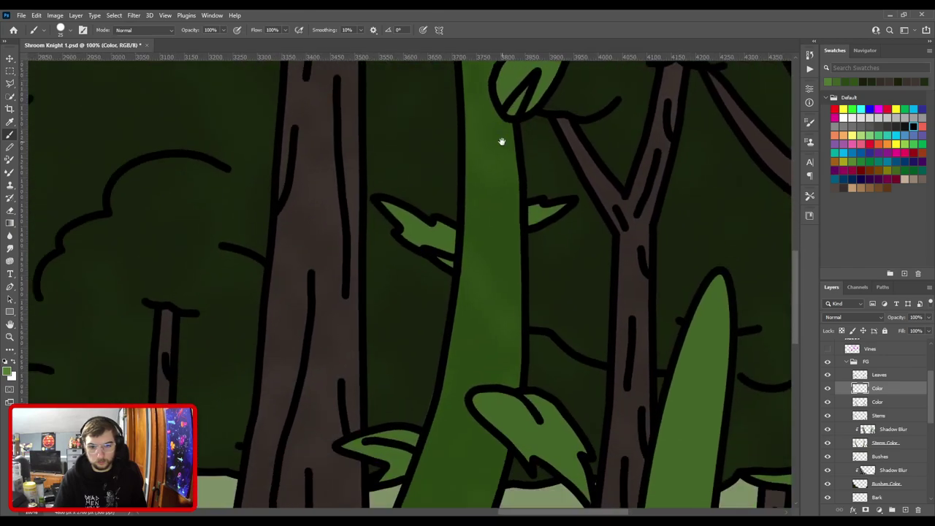
scroll(486, 240, up, 1)
scroll(432, 412, up, 2)
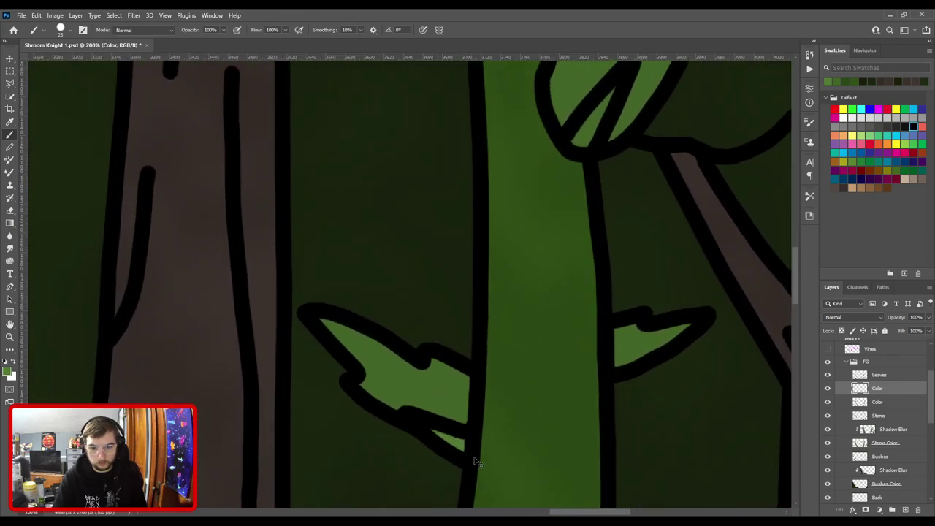
key(ctrl+minus)
drag(461, 462, 495, 214)
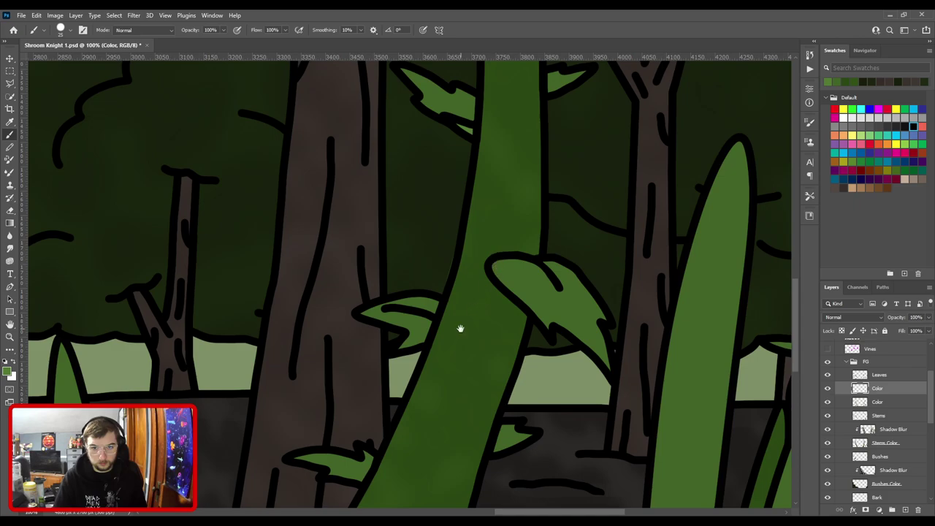
scroll(466, 317, up, 1)
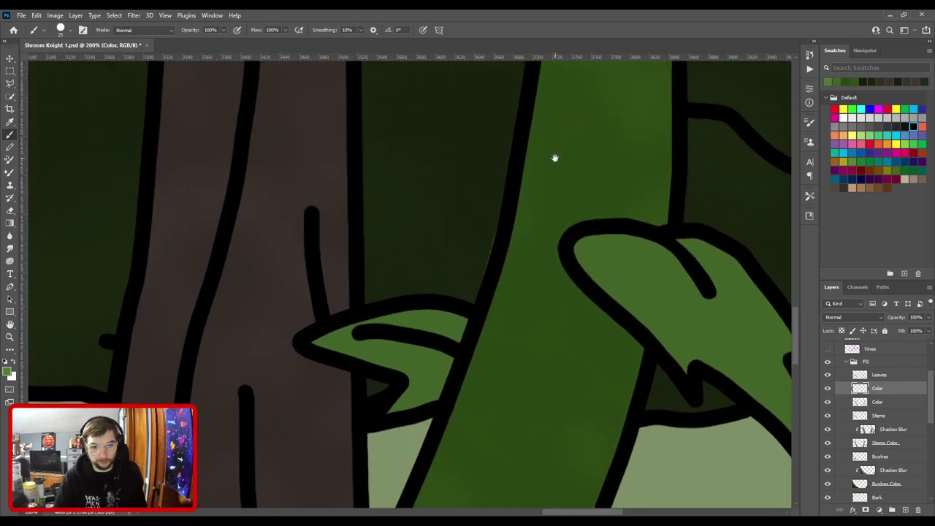
Fill the fold of the upper leaf on the large right stem with the lighter green.
key(ctrl+minus)
drag(558, 166, 458, 419)
key(ctrl+plus)
mouse_move(482, 215)
mouse_down()
mouse_move(440, 376)
mouse_move(490, 294)
mouse_up()
key(ctrl+plus)
key(ctrl+minus)
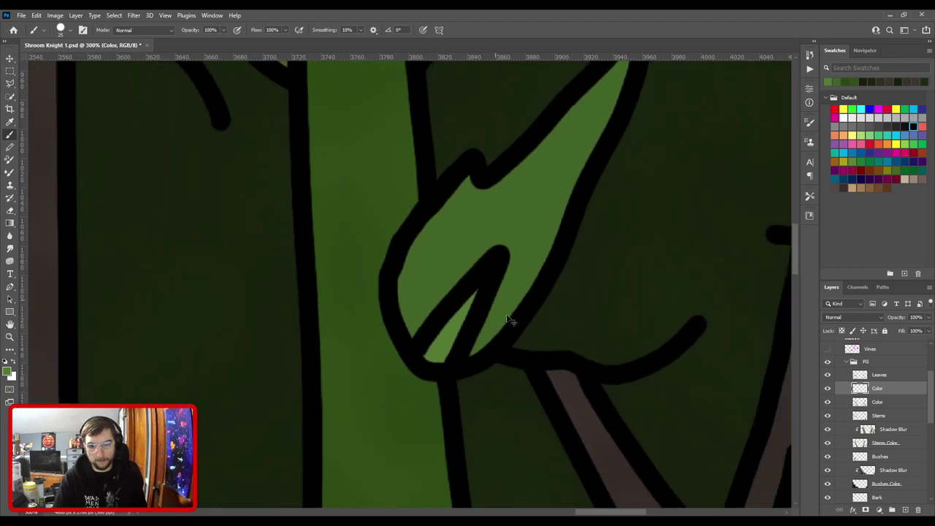
Paint the lighter green into the folds of the small leaves between the right grass blades, using the size 20 brush.
scroll(510, 343, down, 1)
drag(507, 386, 409, 188)
drag(495, 330, 522, 207)
scroll(514, 284, up, 2)
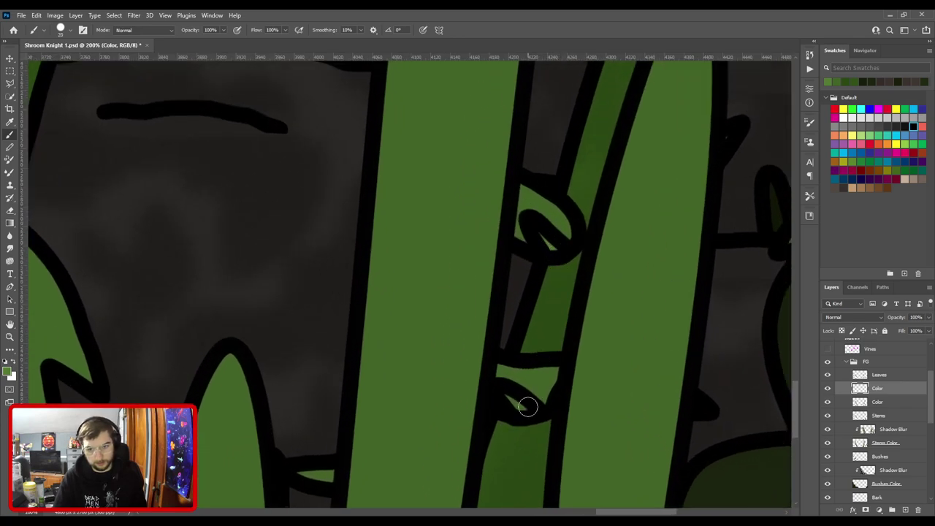
Paint the lighter green into the leaf folds on the far right stem with the size 20 brush.
scroll(511, 397, down, 1)
drag(613, 270, 426, 399)
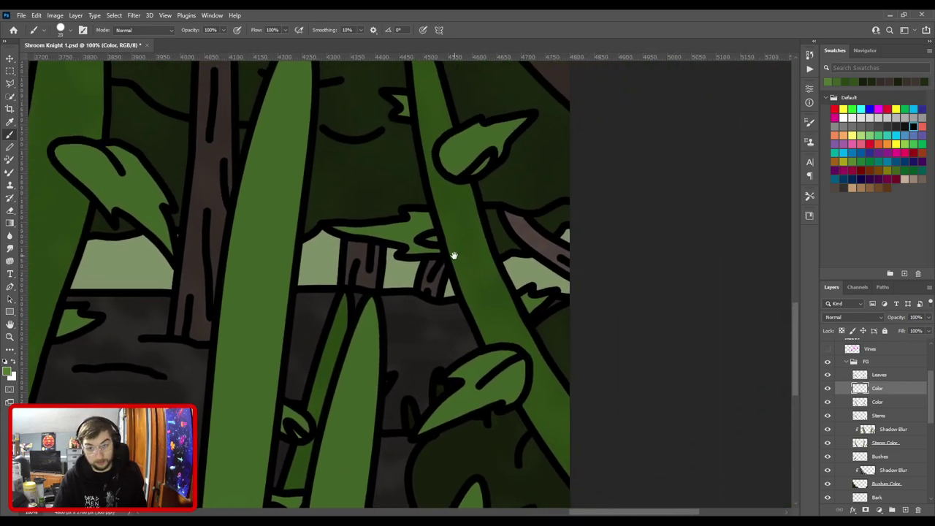
scroll(464, 252, up, 1)
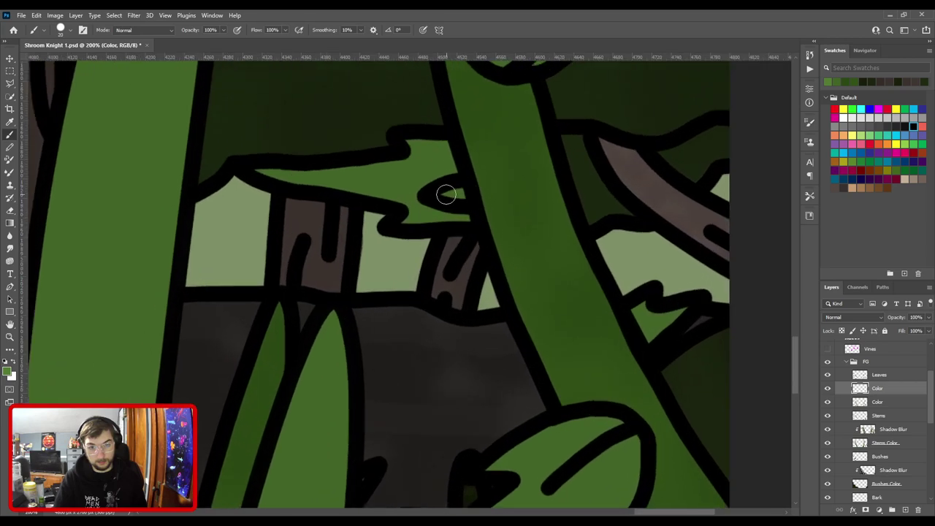
drag(469, 194, 469, 392)
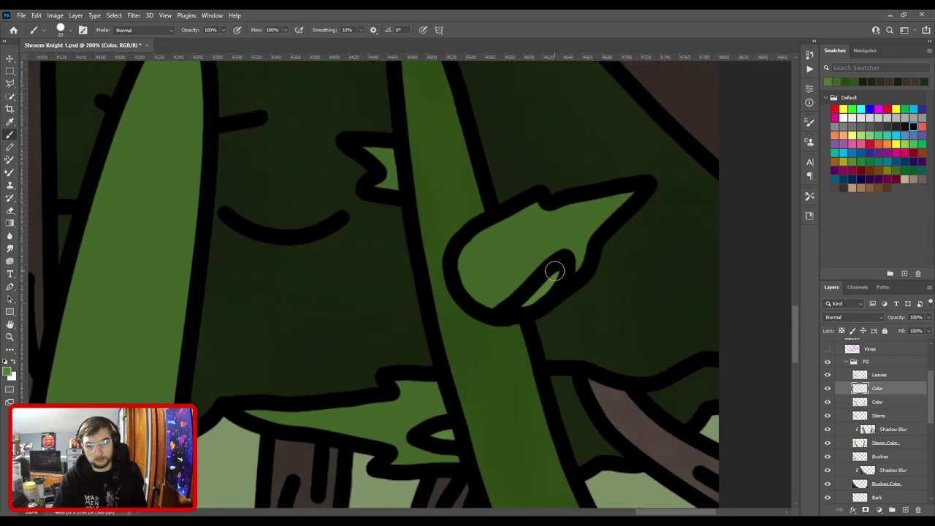
Paste a Shadow Blur layer above the new Color layer that holds the lighter leaf folds.
key(ctrl+0)
scroll(574, 331, up, 1)
drag(592, 365, 522, 353)
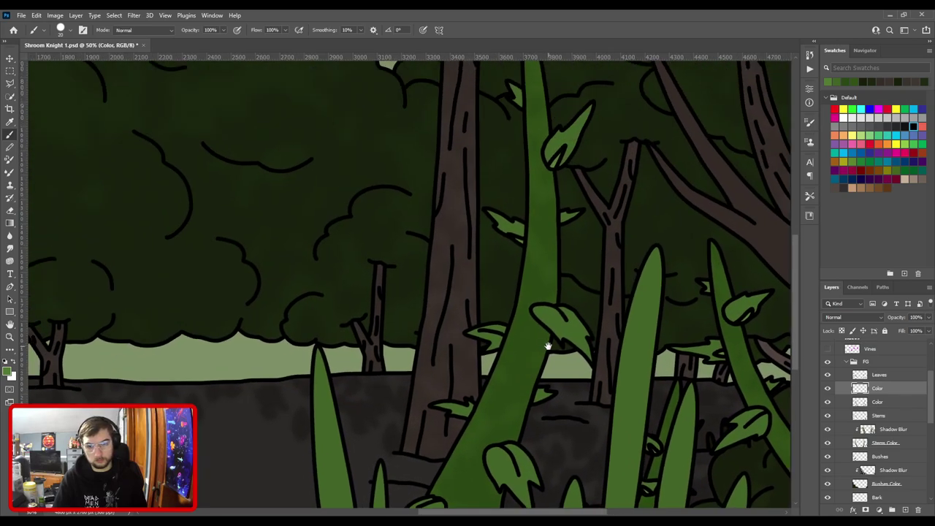
key(ctrl+0)
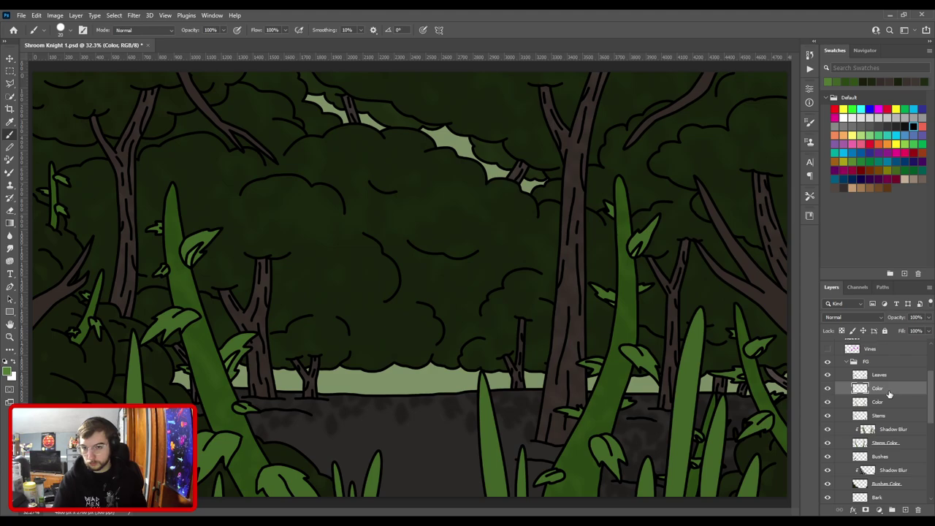
key(ctrl+z)
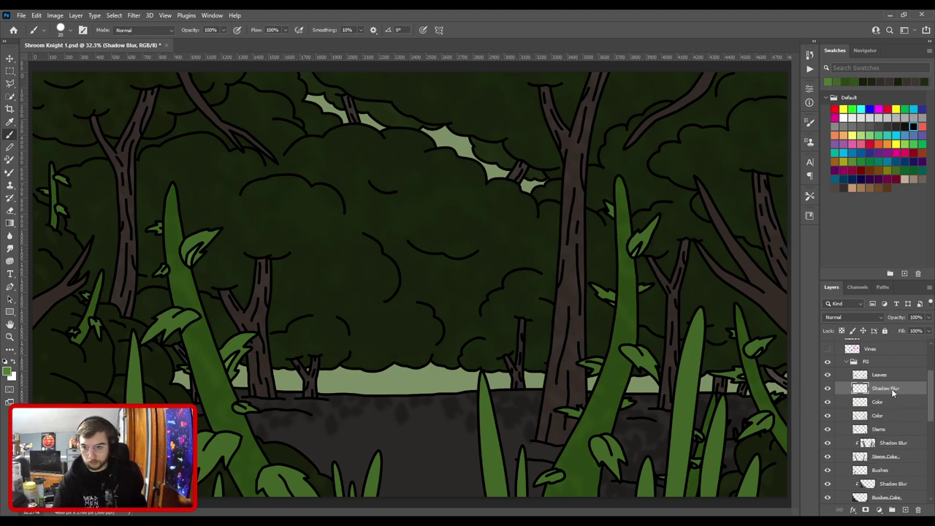
Clip the Shadow Blur layer to the leaf-fold Color layer and sample a leaf green for the leaf-texture brush.
key(ctrl+alt+g)
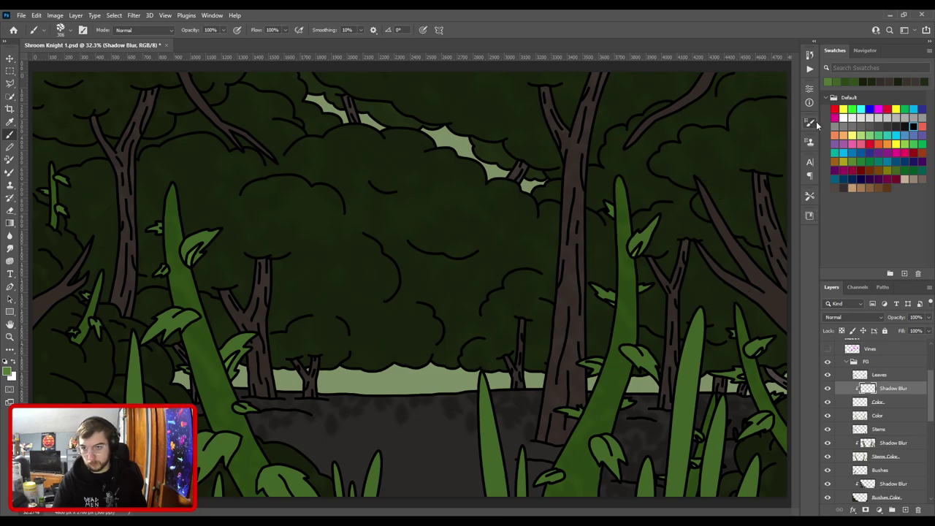
key(i)
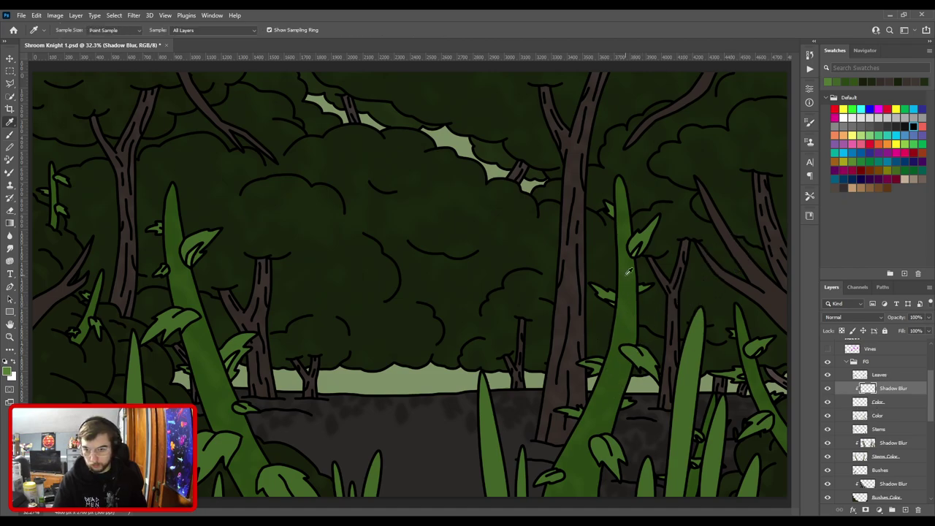
key(ctrl+plus)
drag(173, 267, 519, 304)
key(ctrl+plus)
key(ctrl+plus)
drag(611, 304, 471, 329)
key(ctrl+plus)
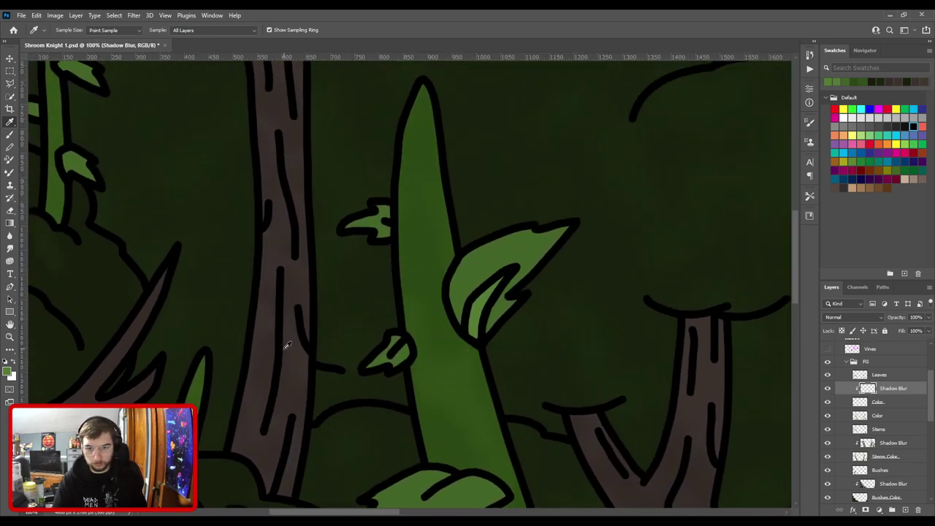
key(b)
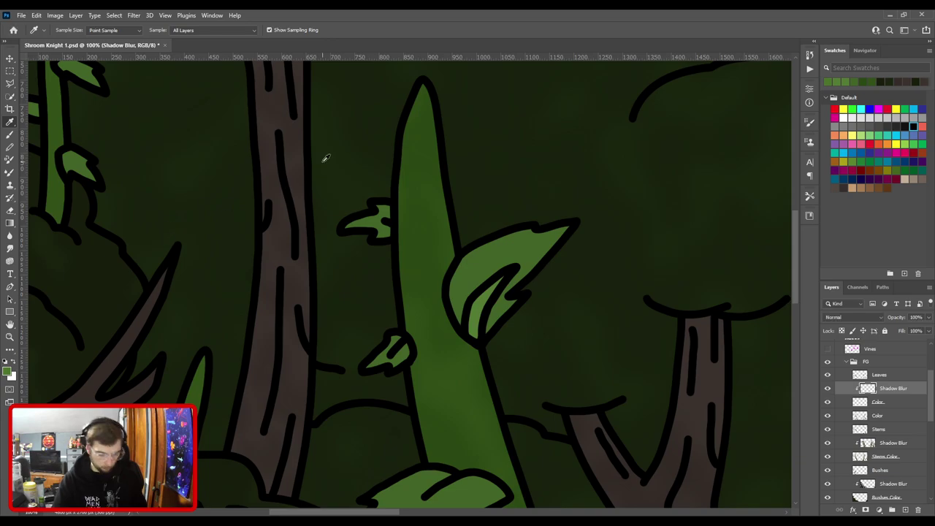
key(b)
Stamp the leaf-texture brush at size 306 over the lighter folds of the leaves on the large left stem.
key(ctrl+minus)
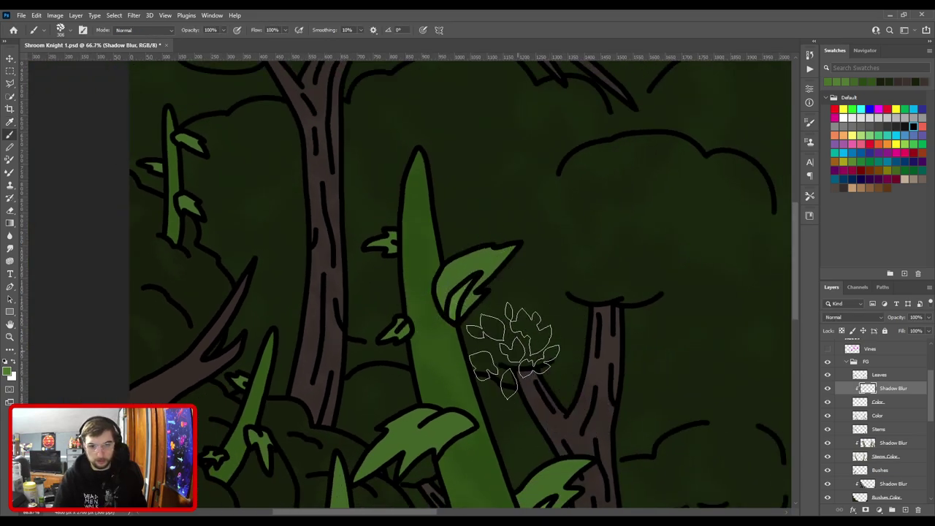
key(ctrl+minus)
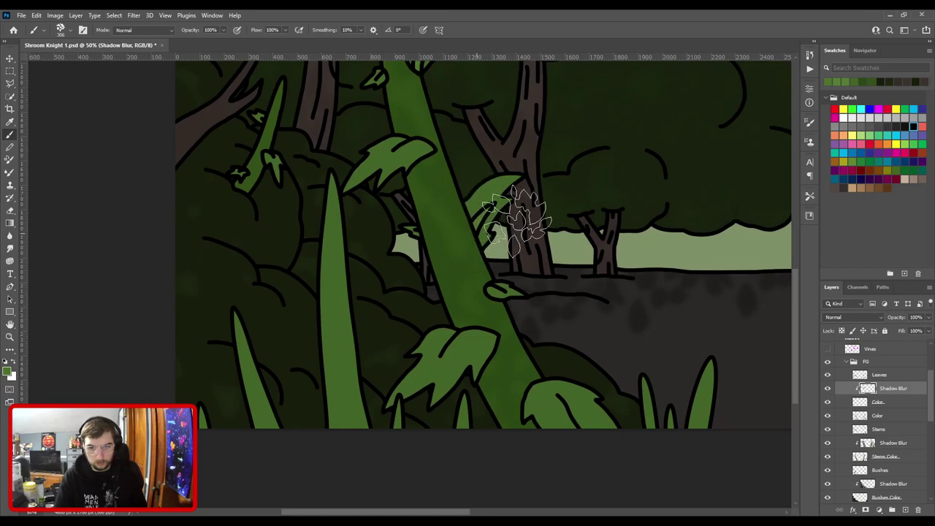
key(ctrl+minus)
Stamp the size 306 leaf texture over the lighter leaf folds along the large right stem.
drag(580, 269, 256, 279)
drag(502, 249, 460, 256)
scroll(459, 255, up, 2)
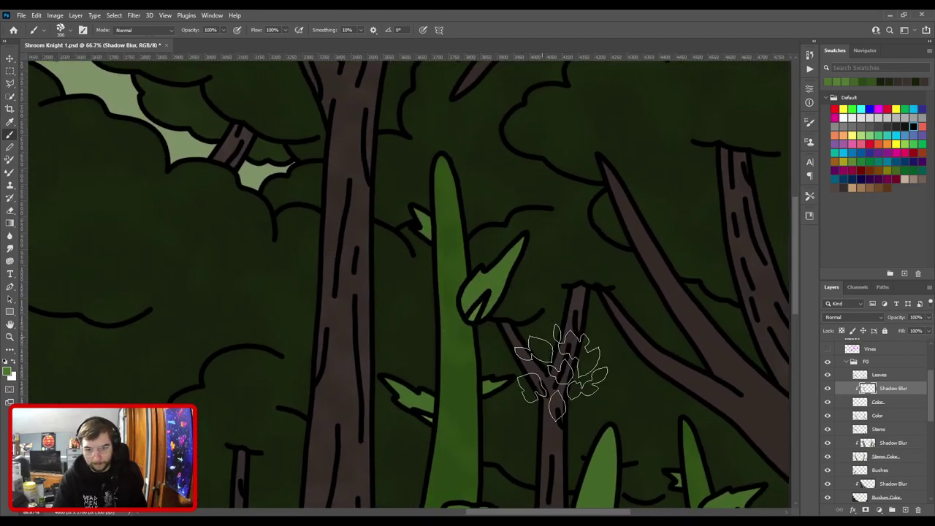
key(ctrl+plus)
key(ctrl+minus)
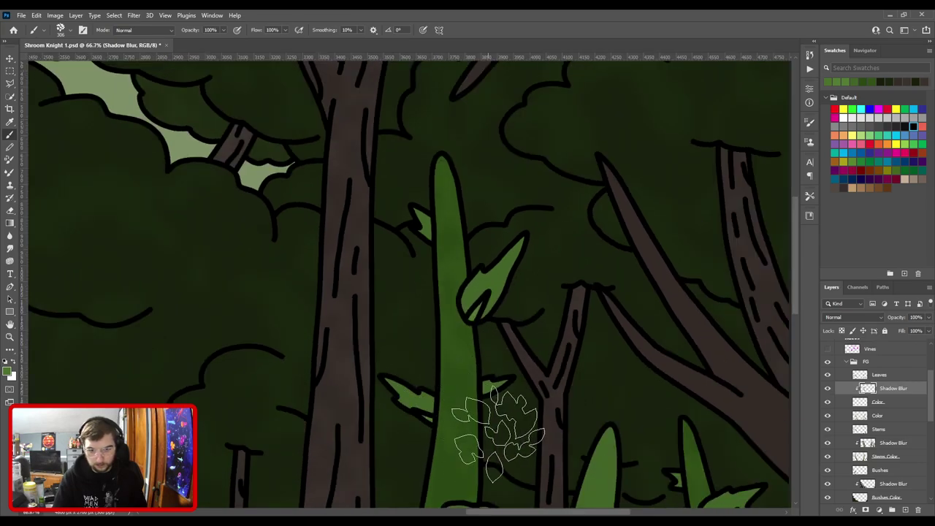
drag(494, 417, 494, 180)
Stamp the size 306 leaf texture over the lighter leaf folds on the far right stem and between the grass blades.
key(ctrl+minus)
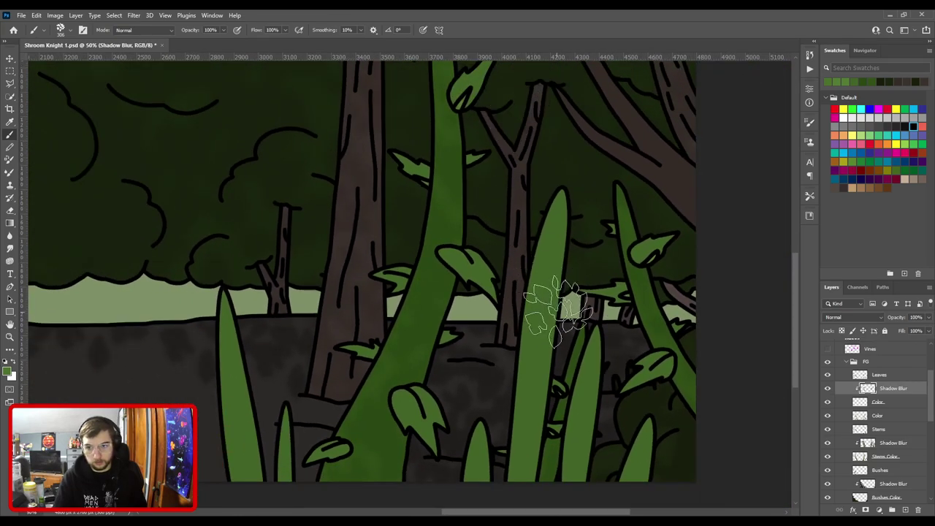
drag(681, 279, 428, 283)
scroll(516, 305, up, 5)
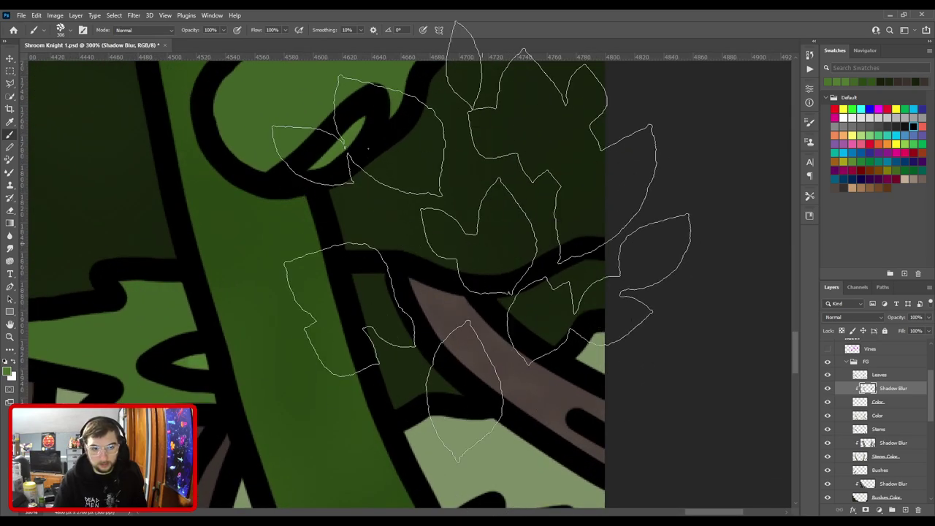
key(ctrl+0)
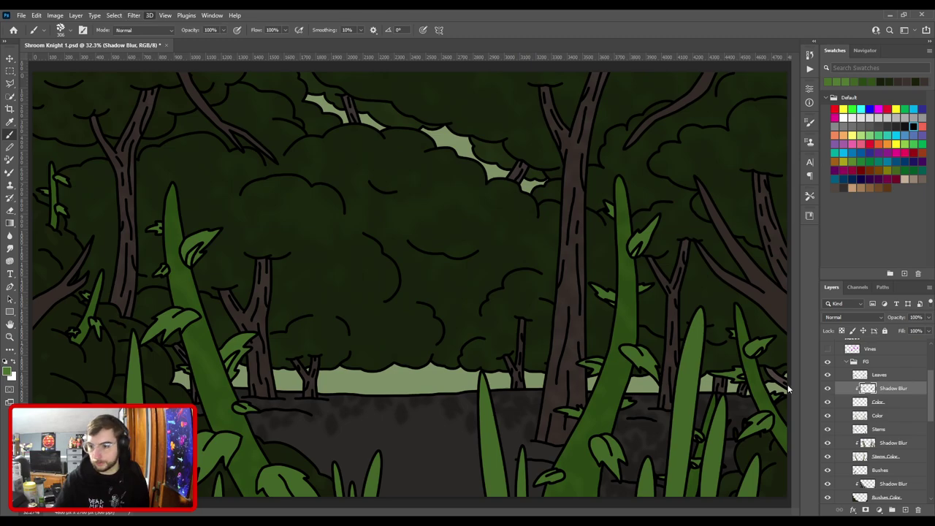
Paste a Shadow Blur layer above the lower Color layer, clip it to that layer, and sample a green from the foreground leaves.
click(885, 415)
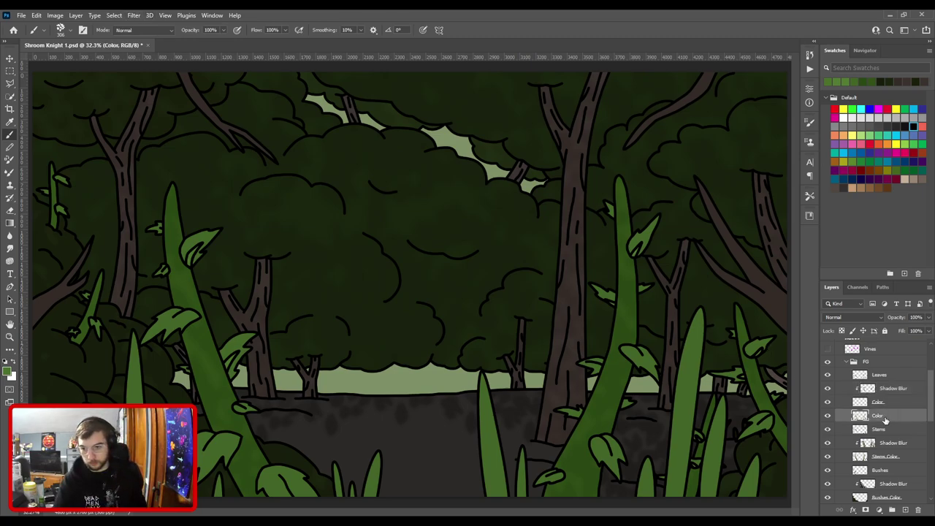
key(ctrl+v)
key(ctrl+alt+g)
key(i)
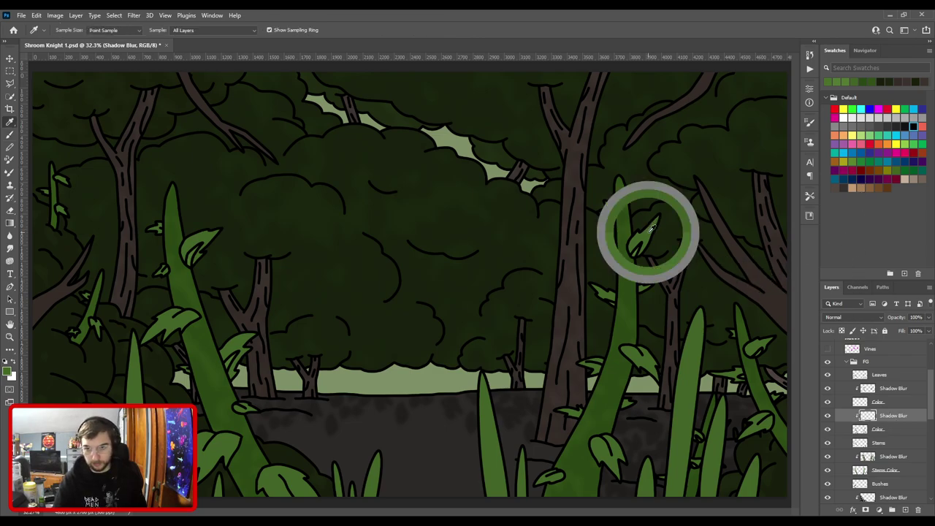
drag(155, 244, 166, 245)
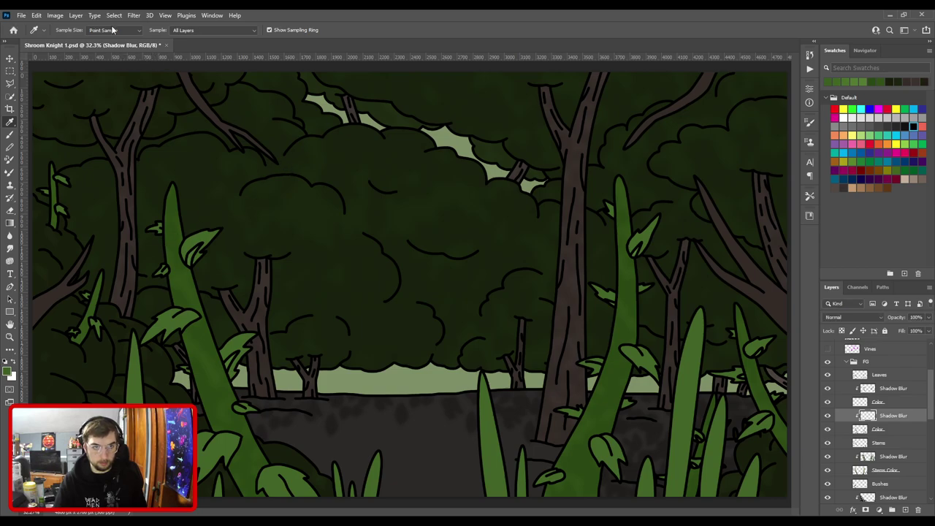
Stamp the leaf-texture brush at size 500 over the main leaf surfaces on the large and small left stems.
key(b)
key(ctrl+plus)
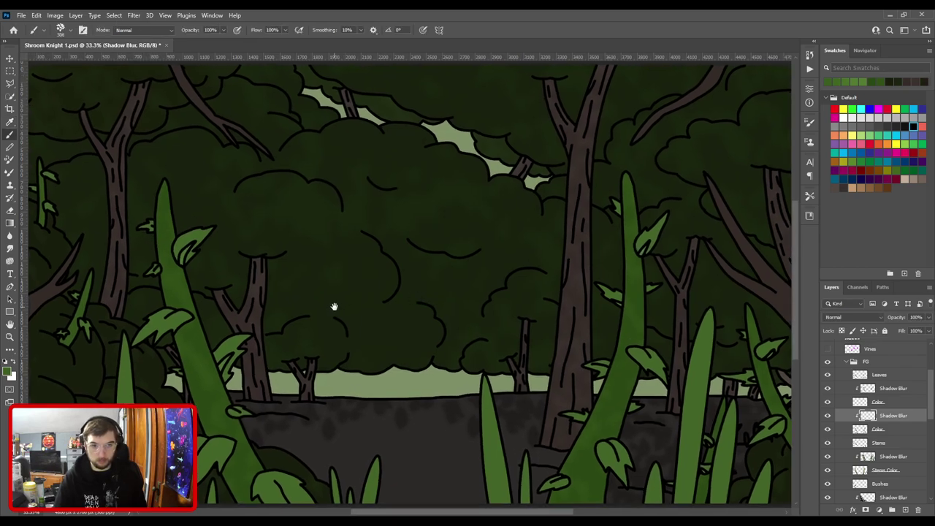
drag(333, 307, 509, 259)
key(ctrl+plus)
drag(421, 327, 463, 133)
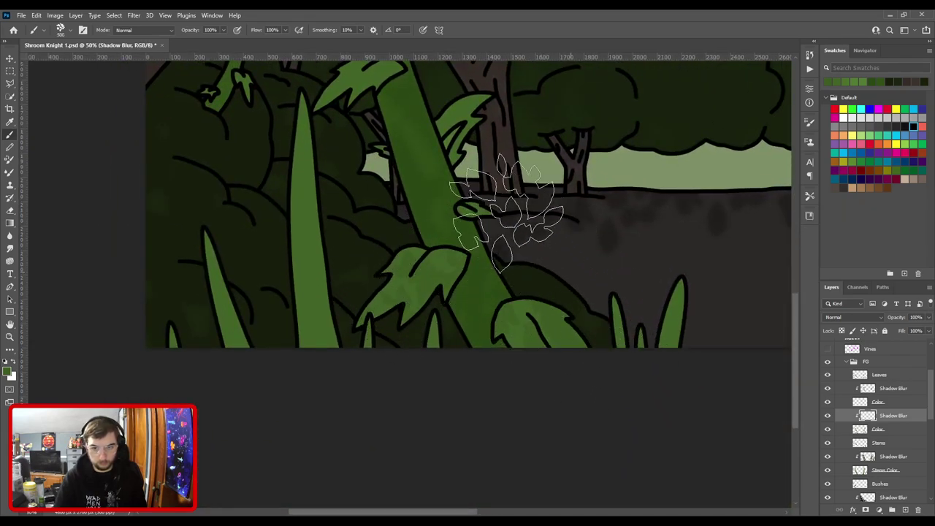
drag(407, 94, 455, 320)
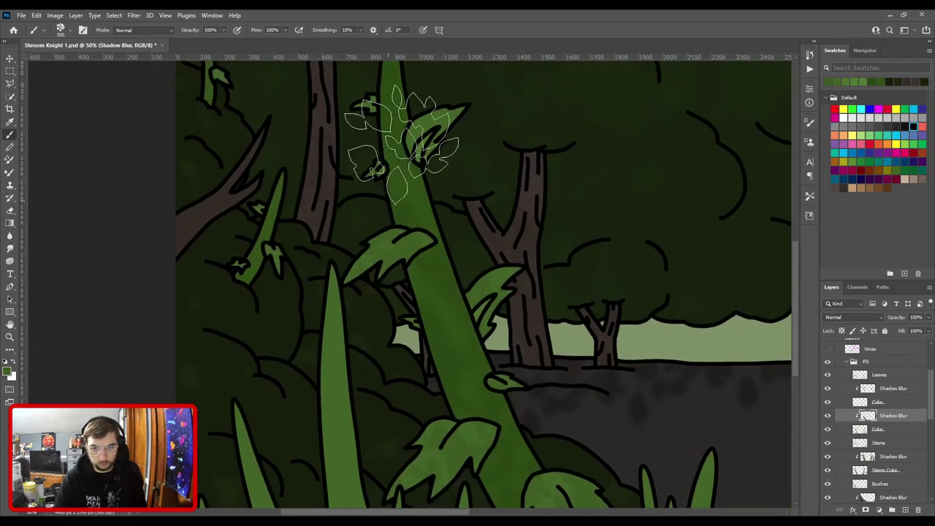
key(ctrl+minus)
drag(376, 218, 492, 318)
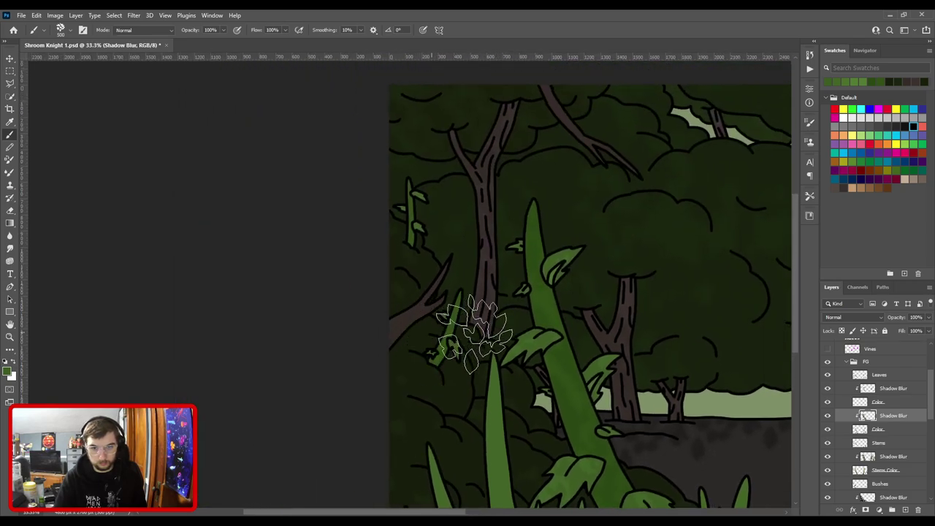
Stamp the size 500 leaf texture over the main leaf surfaces on the large right and far right stems.
drag(512, 219, 185, 105)
drag(590, 296, 328, 248)
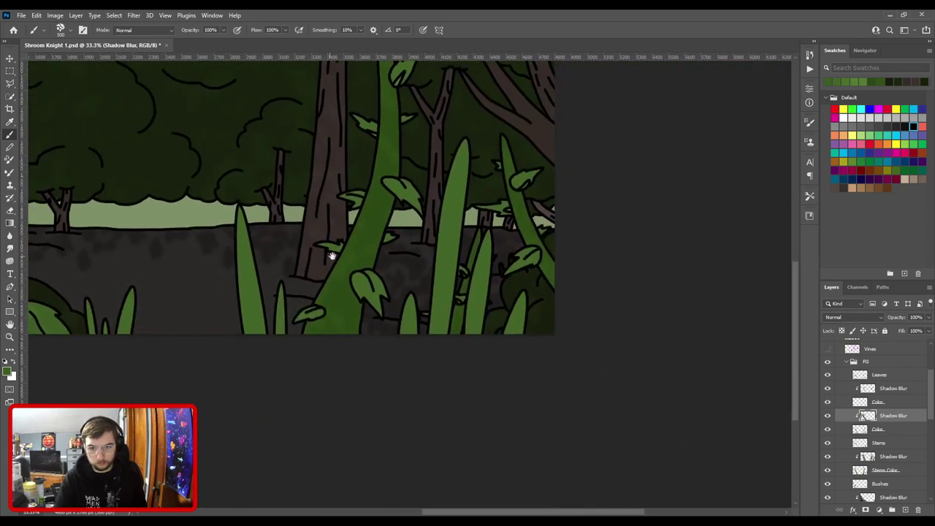
drag(468, 196, 452, 326)
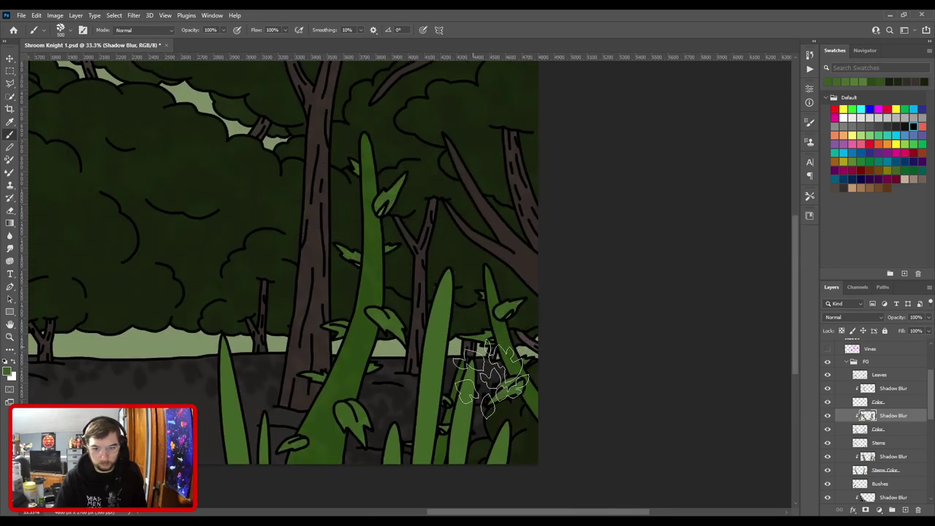
key(ctrl+plus)
key(ctrl+plus)
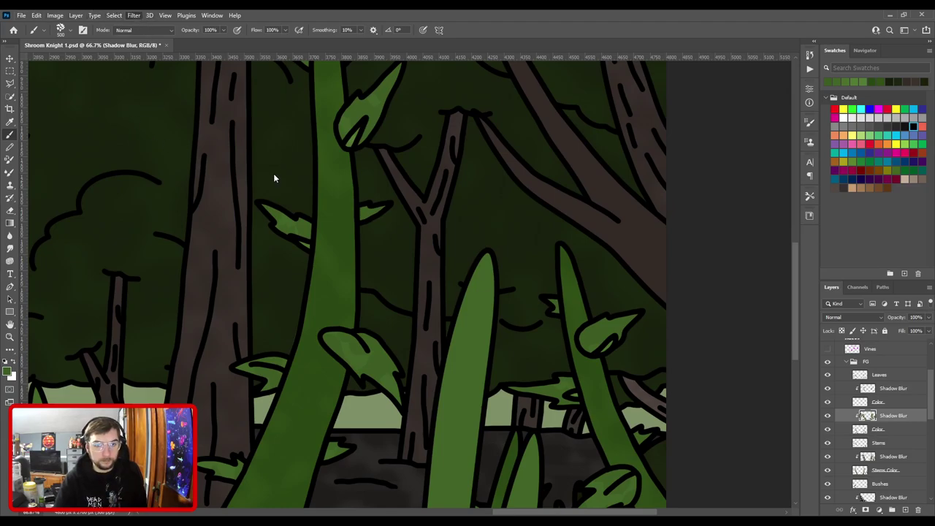
Examine the texture shading on the foreground leaves on both sides of the scene.
key(h)
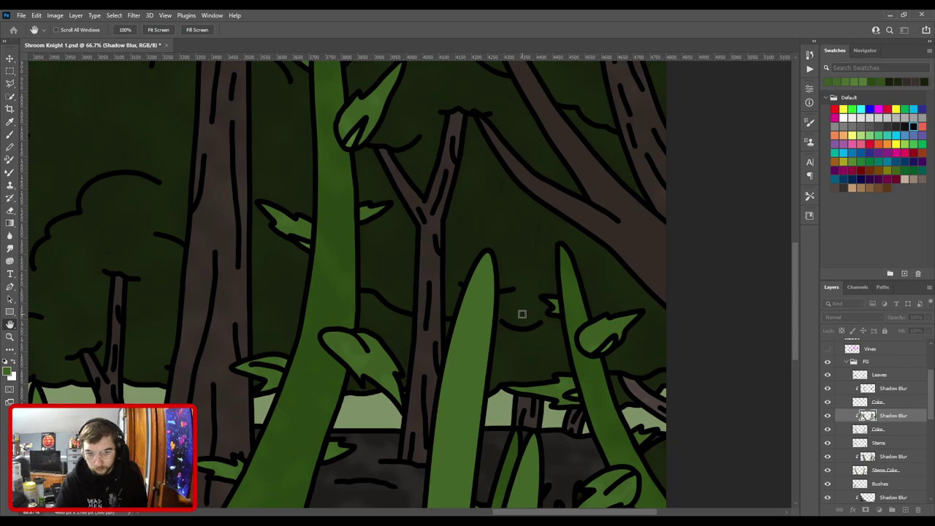
drag(471, 321, 707, 117)
drag(329, 80, 570, 231)
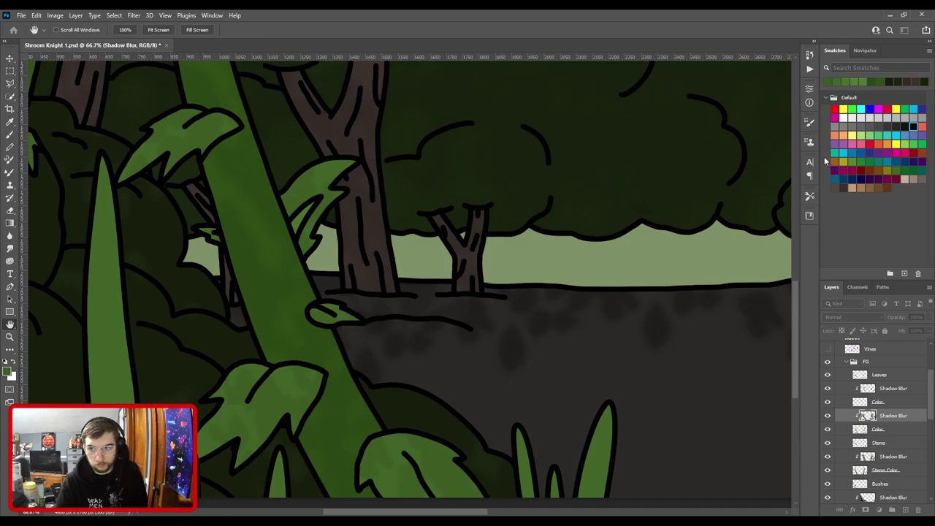
key(b)
scroll(693, 175, down, 5)
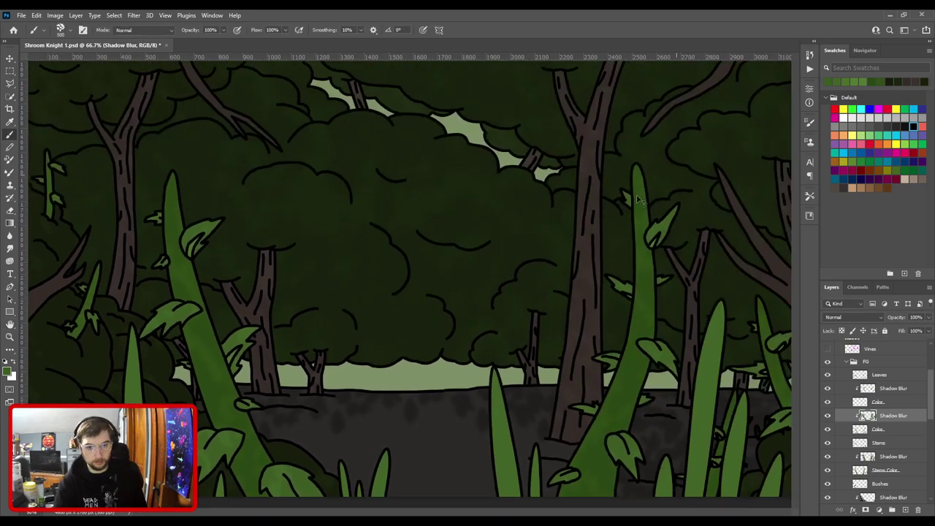
scroll(634, 309, up, 5)
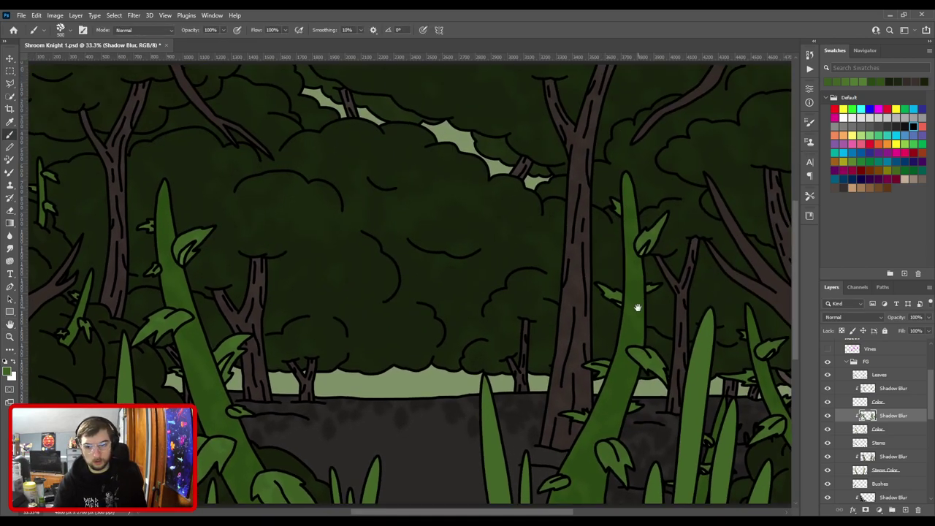
Erase the stray green outside the large right stem's outline on the Stems Color layer with a size 100 eraser.
scroll(509, 350, up, 10)
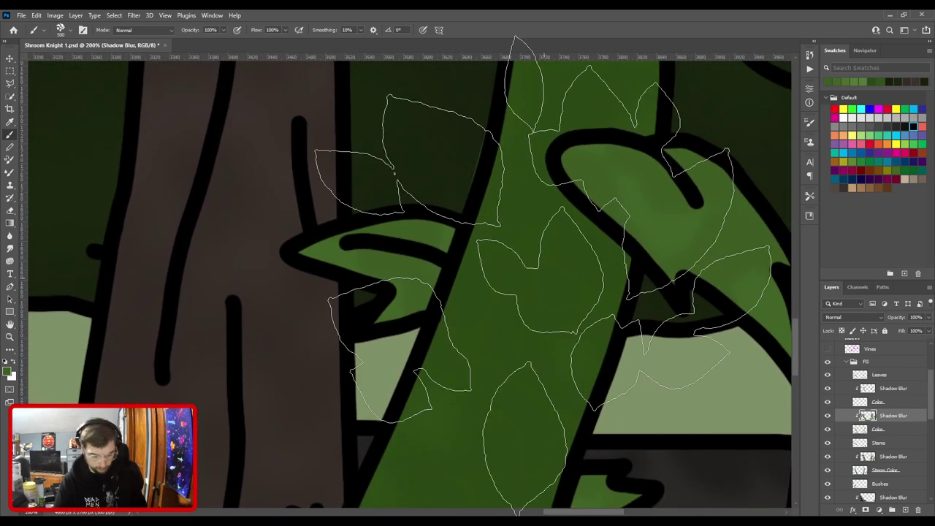
key(v)
click(544, 283)
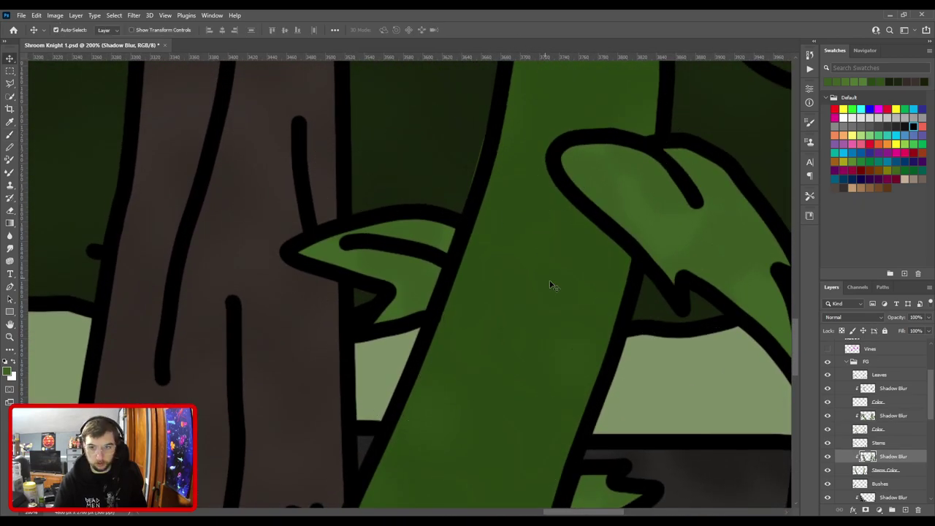
click(884, 471)
key(e)
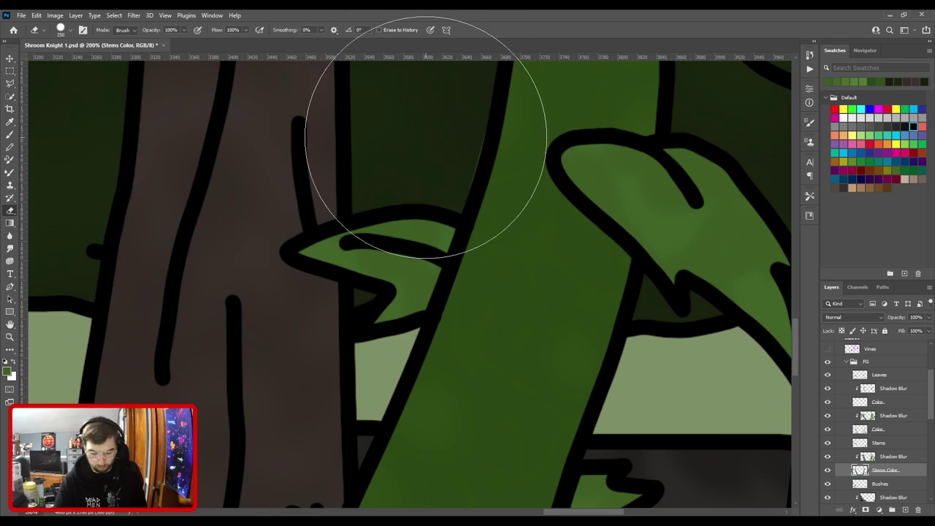
key(bracketleft)
key(bracketleft)
key(bracketleft)
key(bracketleft)
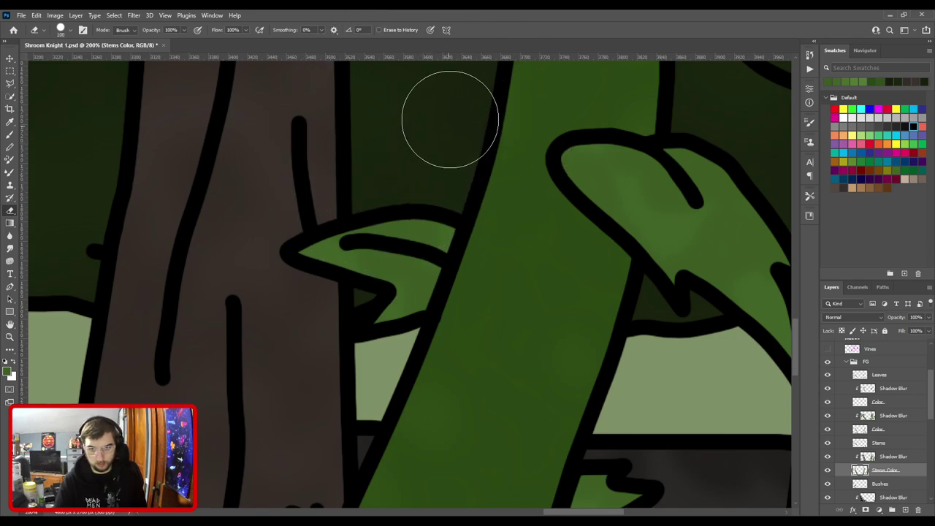
key(ctrl+minus)
key(ctrl+minus)
key(ctrl+0)
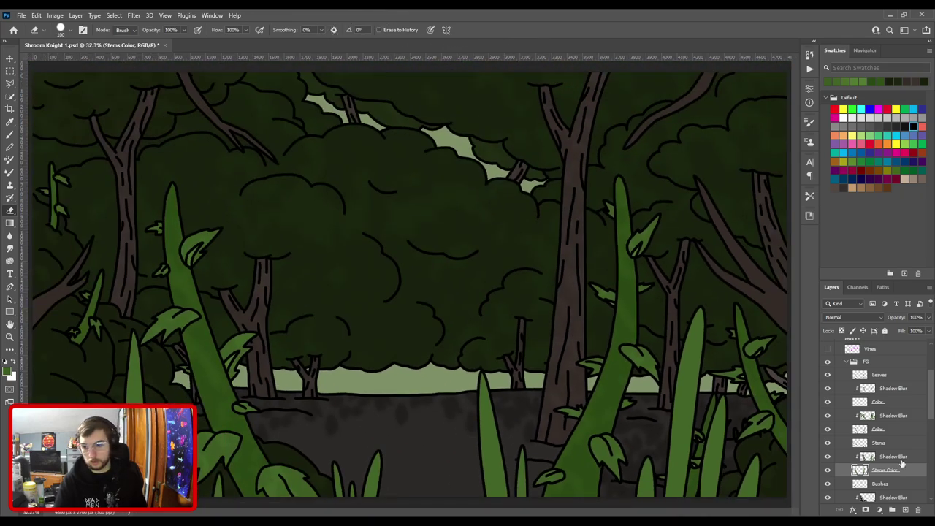
Examine the foreground by toggling the visibility of the Stems layer and of the whole FG group.
click(876, 446)
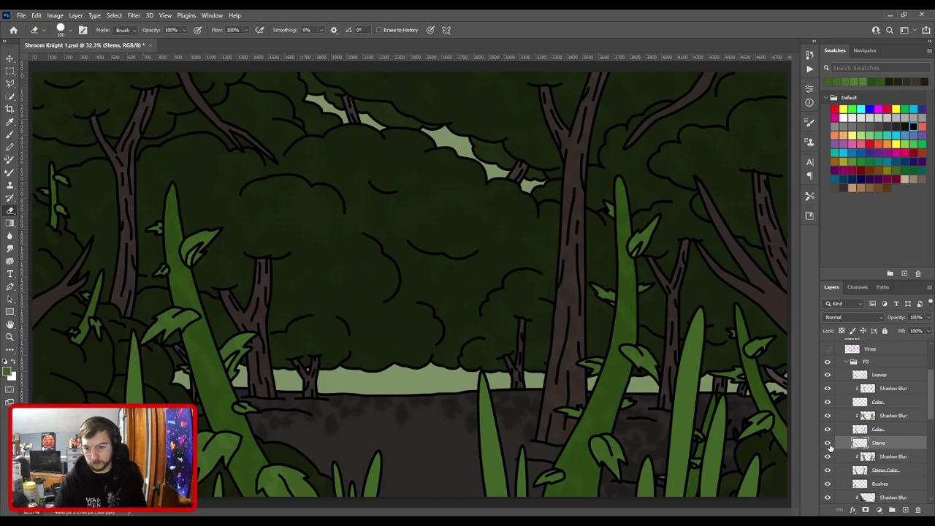
click(827, 443)
click(827, 444)
click(867, 430)
scroll(841, 439, up, 4)
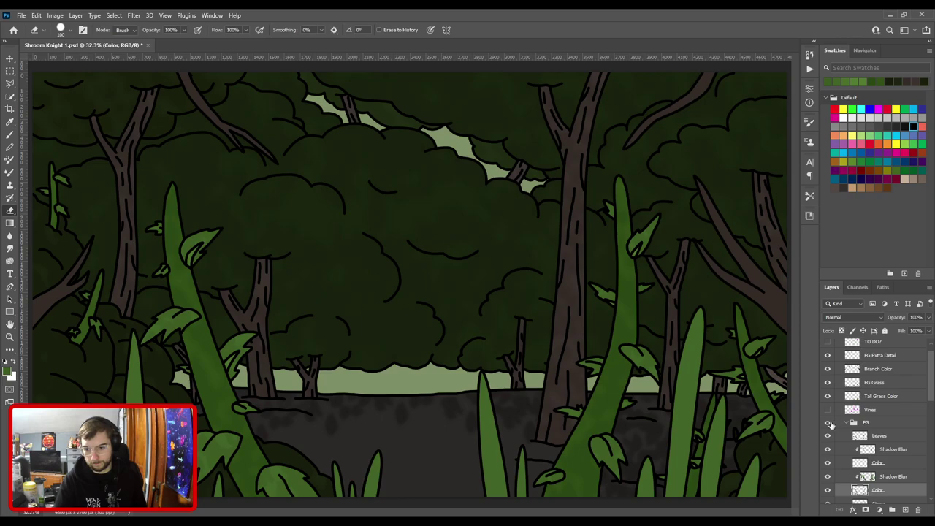
click(828, 423)
click(828, 423)
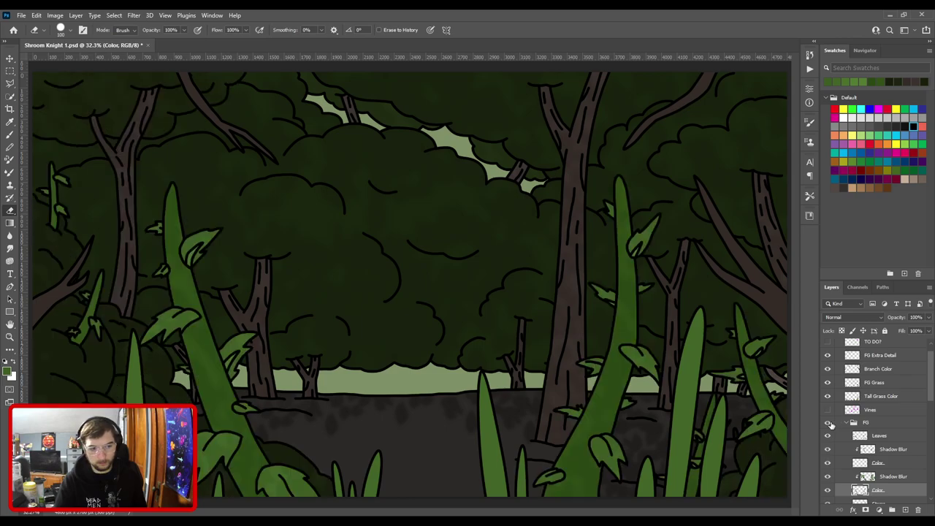
click(828, 422)
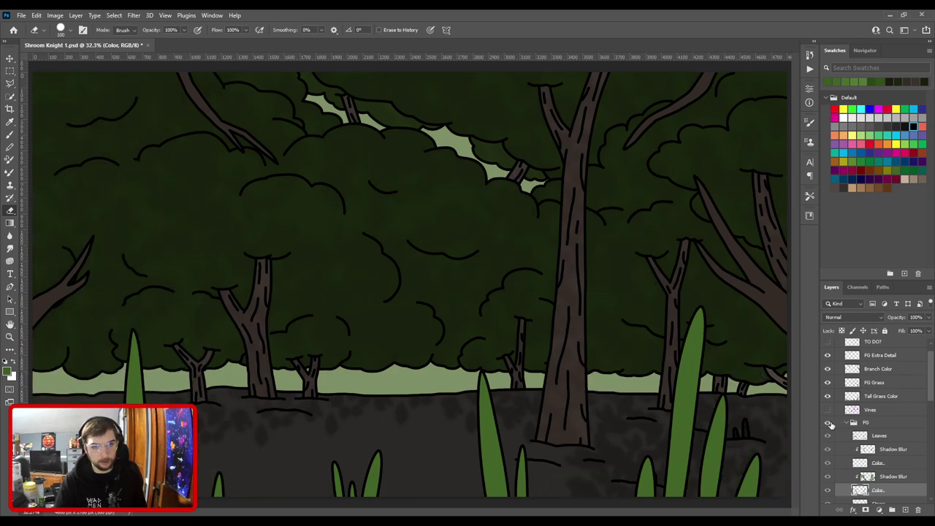
click(828, 423)
click(828, 423)
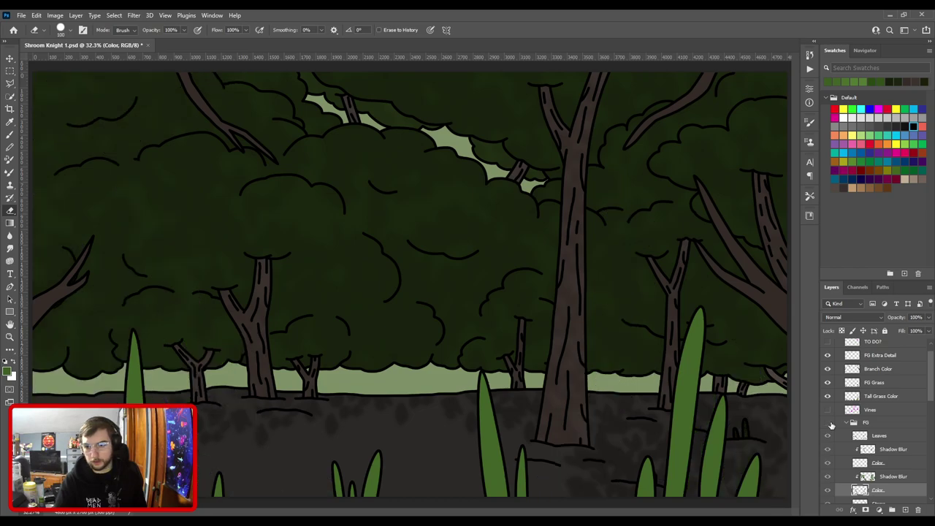
click(828, 423)
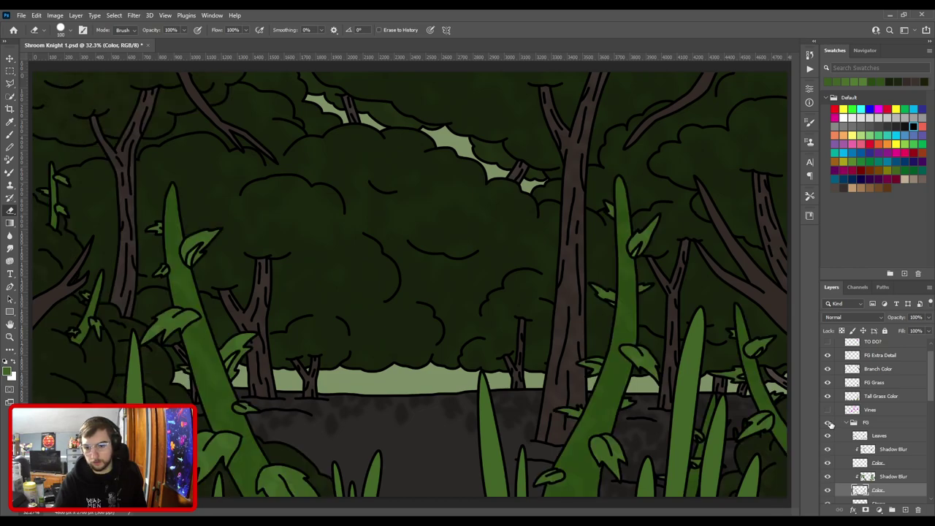
scroll(878, 439, up, 1)
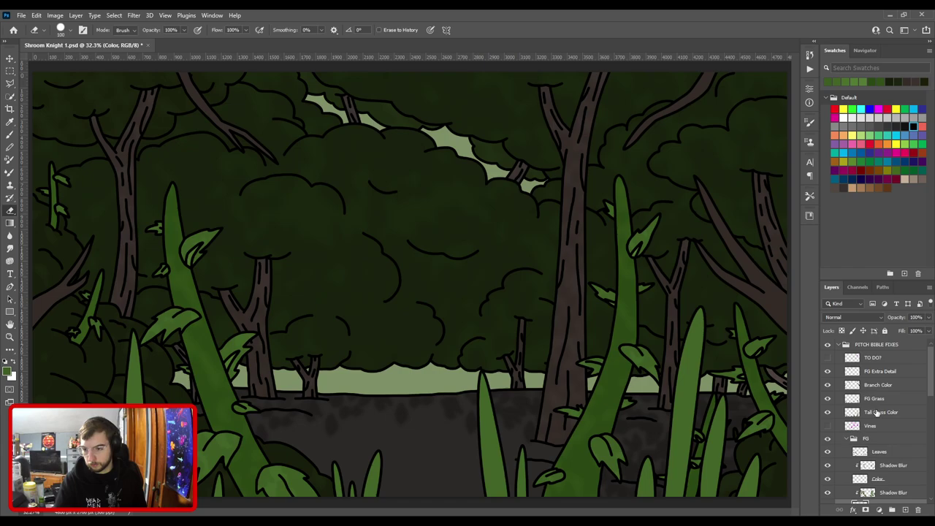
Move the FG Extra Detail, Branch Color, FG Grass and Tall Grass Color layers into the FG group above Leaves.
click(880, 413)
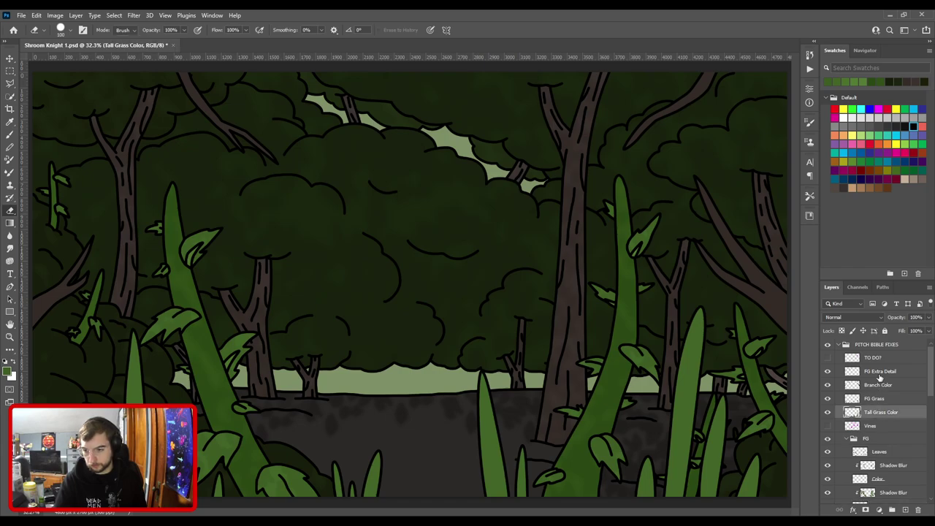
shift+click(879, 374)
drag(880, 415, 885, 449)
click(887, 437)
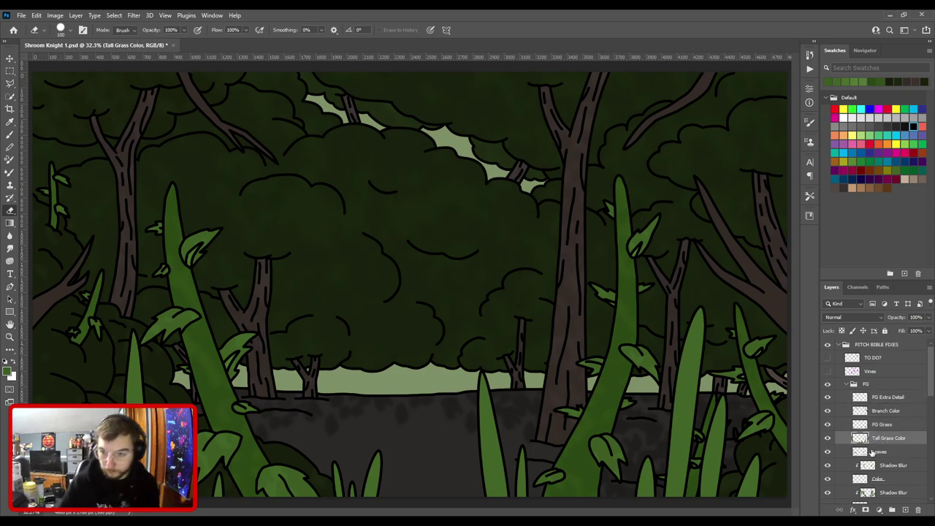
Add a Shadow Blur layer above Tall Grass Color, clip it to that layer, and check which areas the grass color covers.
key(ctrl+v)
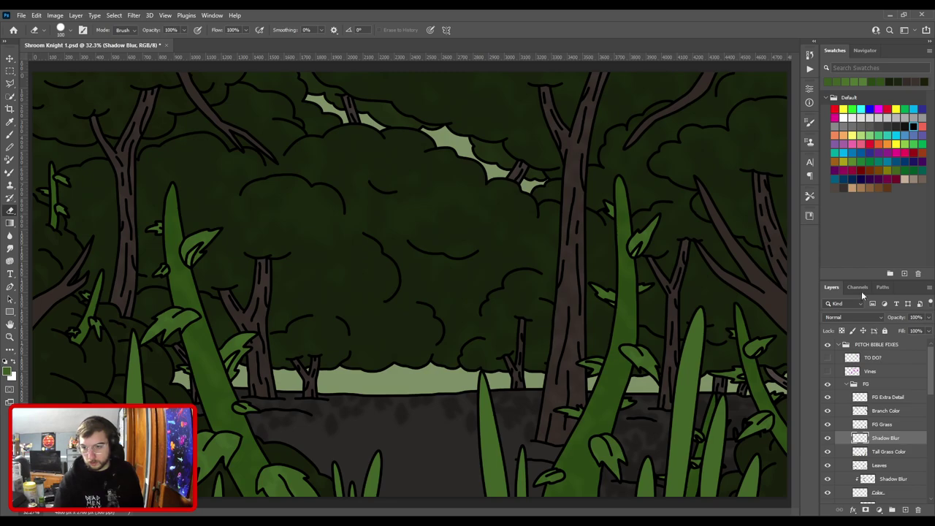
alt+click(870, 444)
click(827, 451)
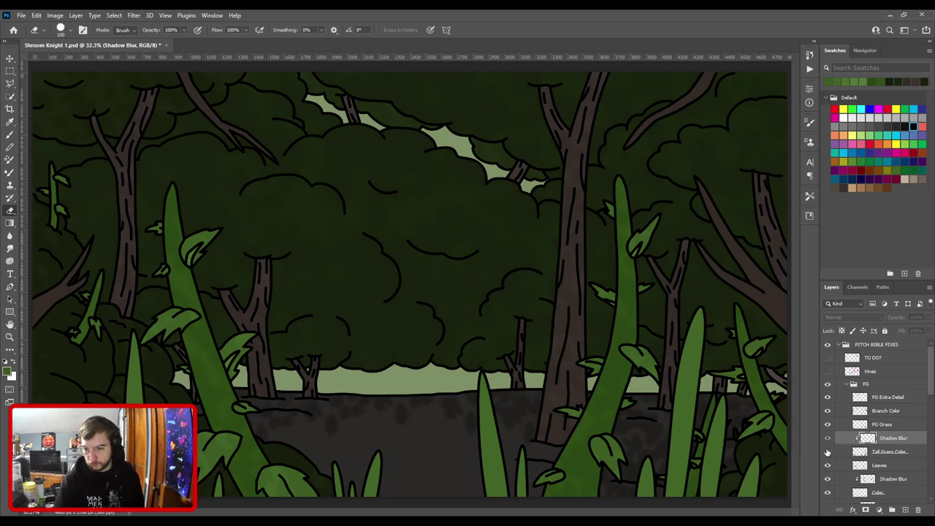
click(828, 451)
Stamp the leaf-texture brush at size 500 over the tall grass blades and blur the result.
key(i)
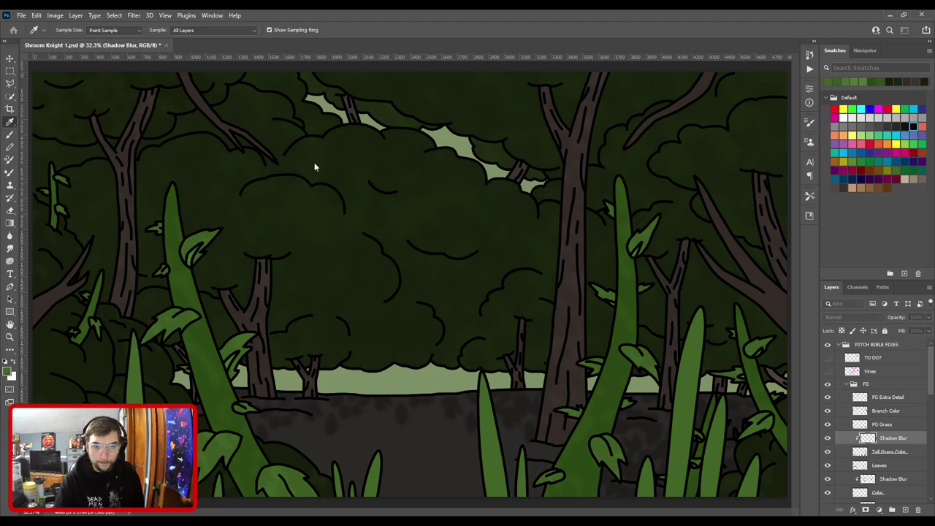
key(b)
key(ctrl+minus)
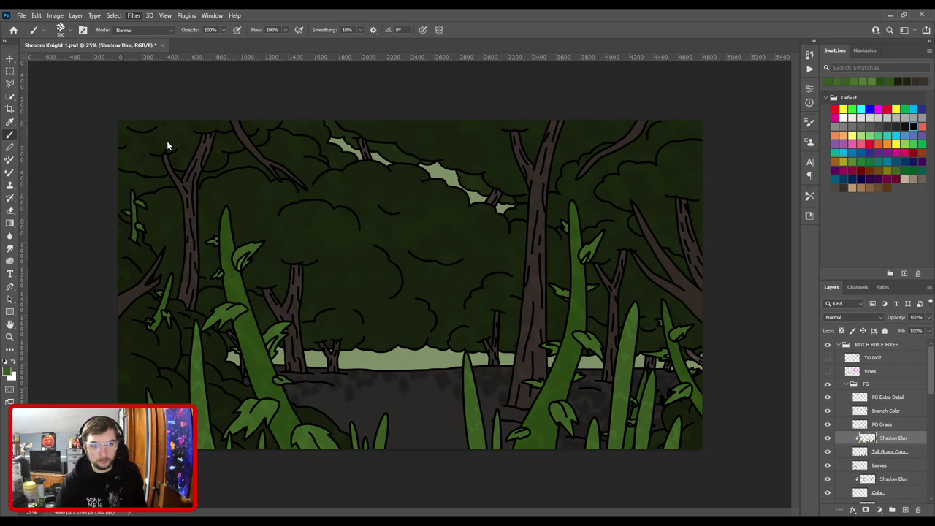
key(space)
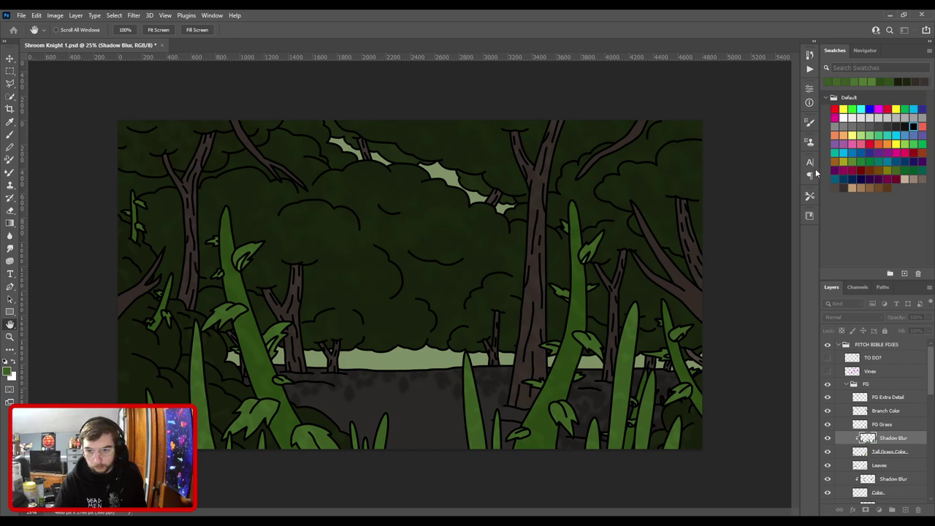
key(b)
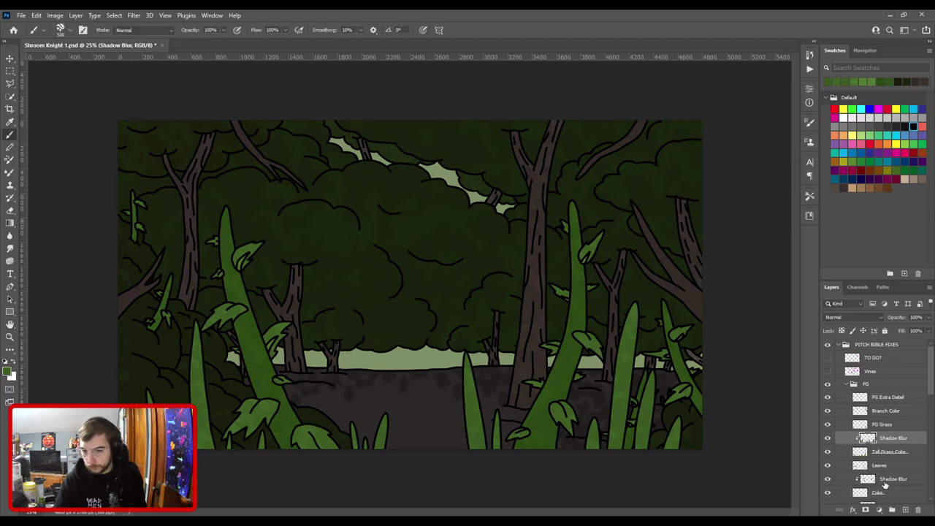
Examine the blurred texture on the tall grass blades across the foreground.
key(ctrl+plus)
key(ctrl+plus)
mouse_move(595, 471)
mouse_down()
mouse_move(463, 167)
mouse_move(472, 225)
mouse_move(694, 261)
mouse_up()
key(ctrl+plus)
key(ctrl+minus)
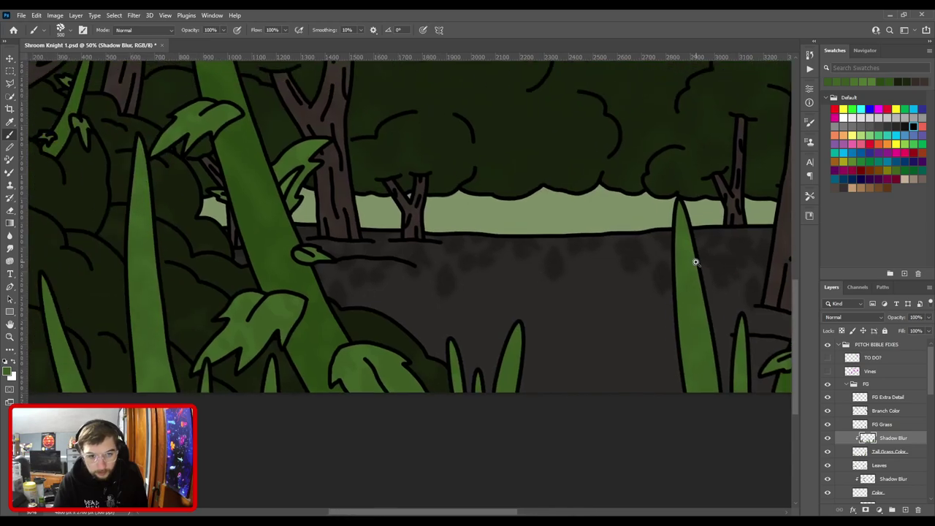
scroll(696, 261, down, 1)
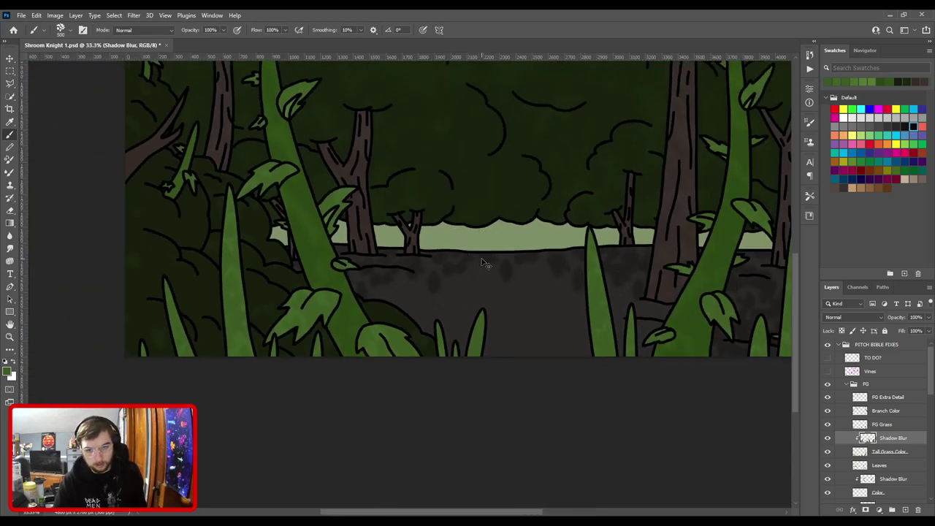
mouse_move(547, 282)
mouse_down()
mouse_move(336, 260)
mouse_move(409, 304)
mouse_up()
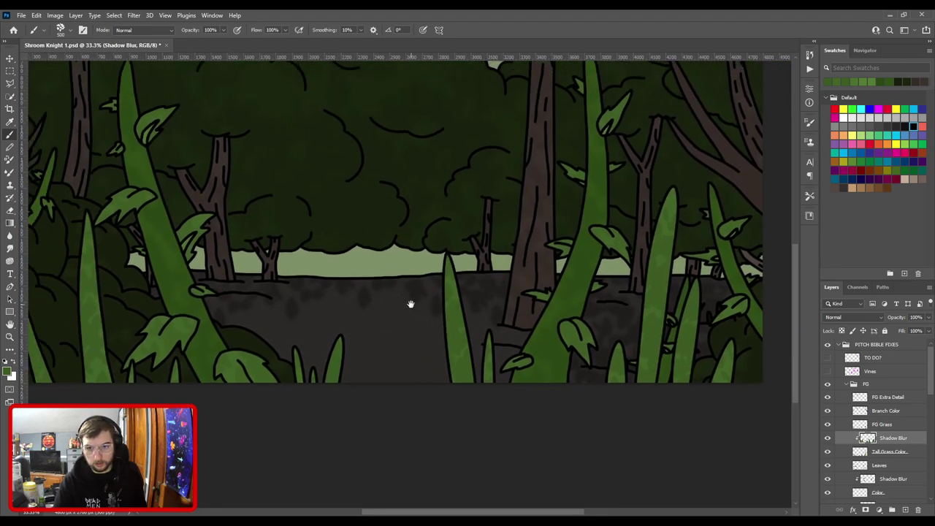
Erase the blurred texture from all the tall grass blades with a size 800 eraser.
key(e)
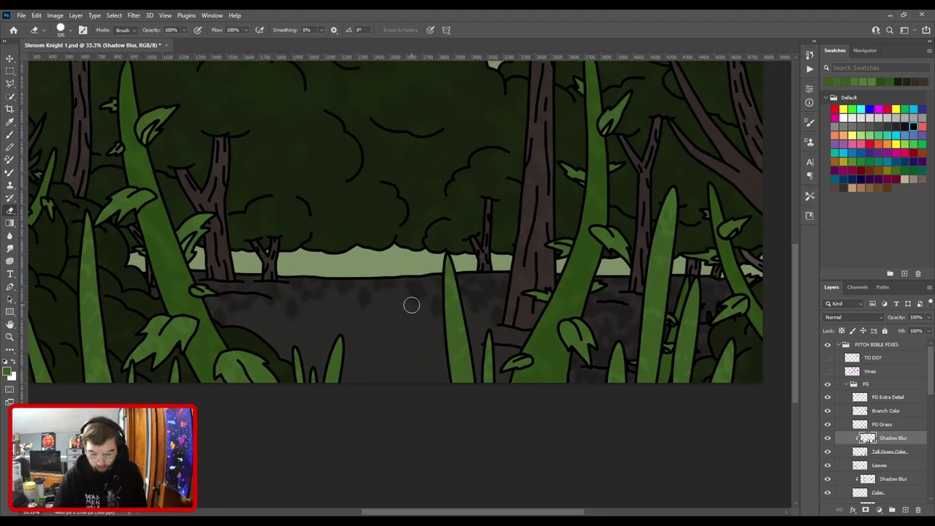
key(ctrl+minus)
key(bracketright)
key(bracketright)
key(bracketright)
key(bracketright)
key(bracketright)
key(bracketright)
key(bracketright)
key(bracketright)
key(bracketright)
key(bracketright)
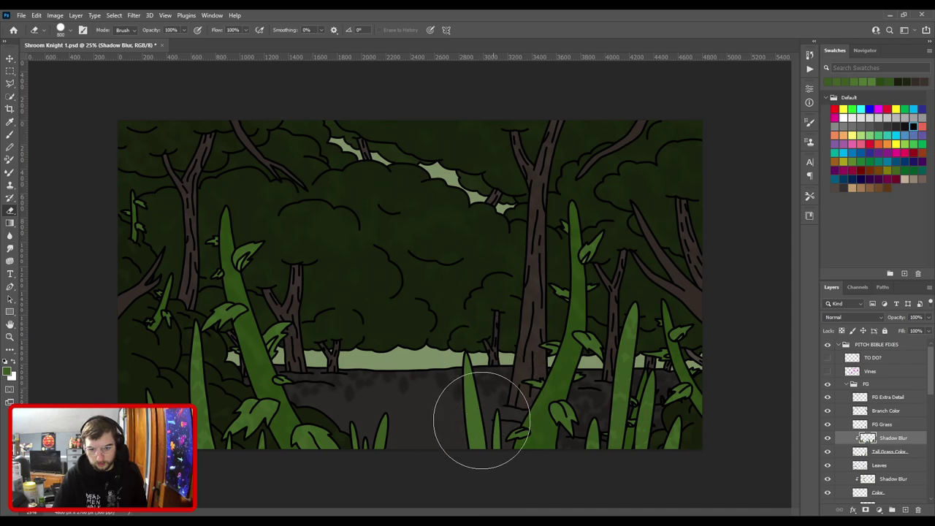
key(ctrl+plus)
drag(399, 273, 615, 271)
key(ctrl+plus)
drag(575, 297, 182, 281)
drag(476, 299, 497, 290)
Stamp the leaf-texture brush at size 300 over all the tall grass blades on the clipped Shadow Blur layer.
key(b)
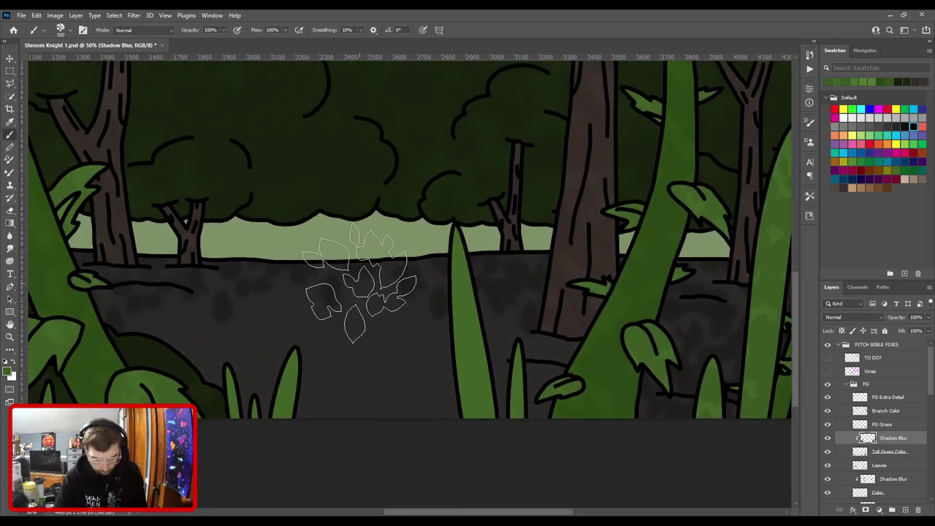
mouse_move(468, 398)
mouse_down()
mouse_move(463, 324)
mouse_move(533, 310)
mouse_up()
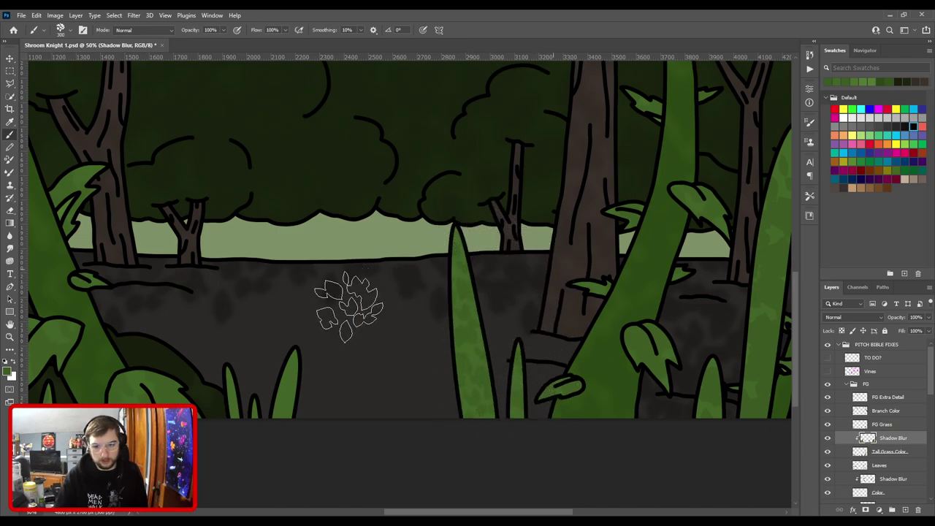
drag(359, 298, 503, 276)
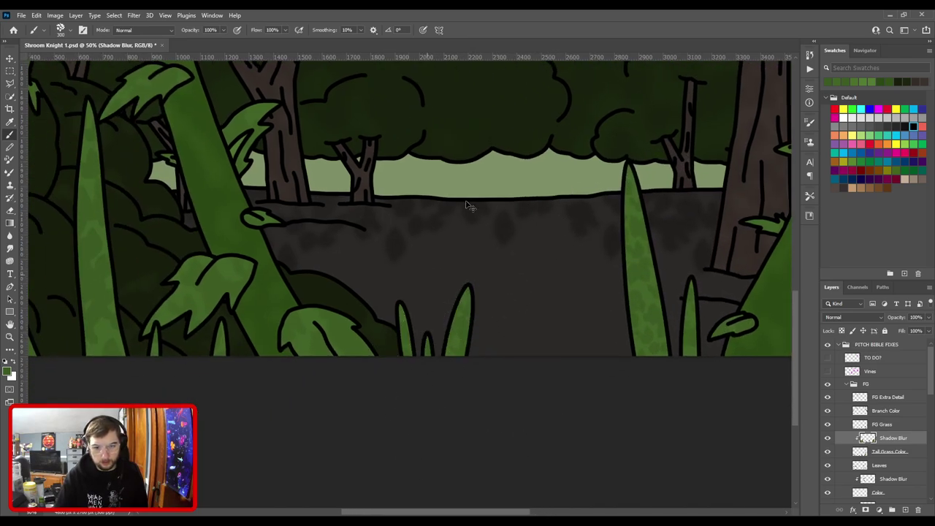
key(ctrl+minus)
key(ctrl+minus)
key(ctrl+plus)
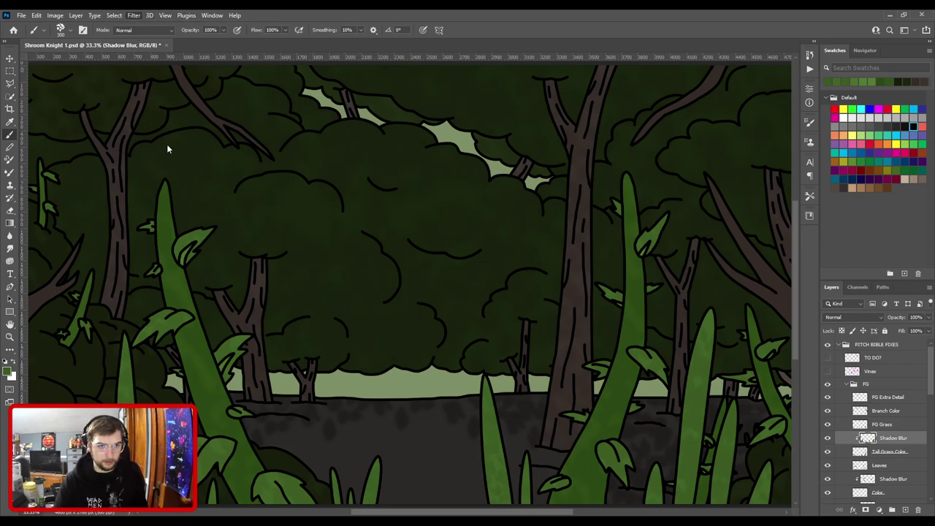
Blur the size 300 leaf texture on the tall grass and save the illustration.
key(h)
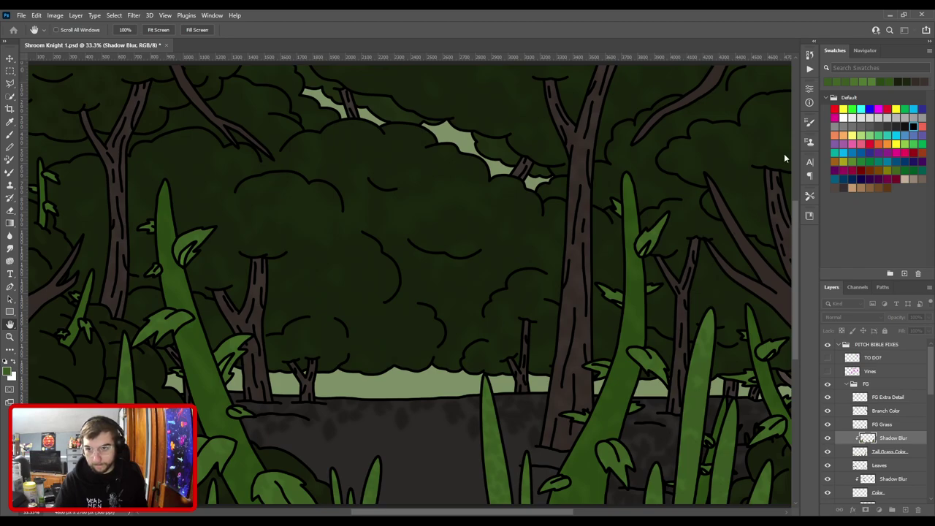
key(b)
key(ctrl+s)
key(ctrl+minus)
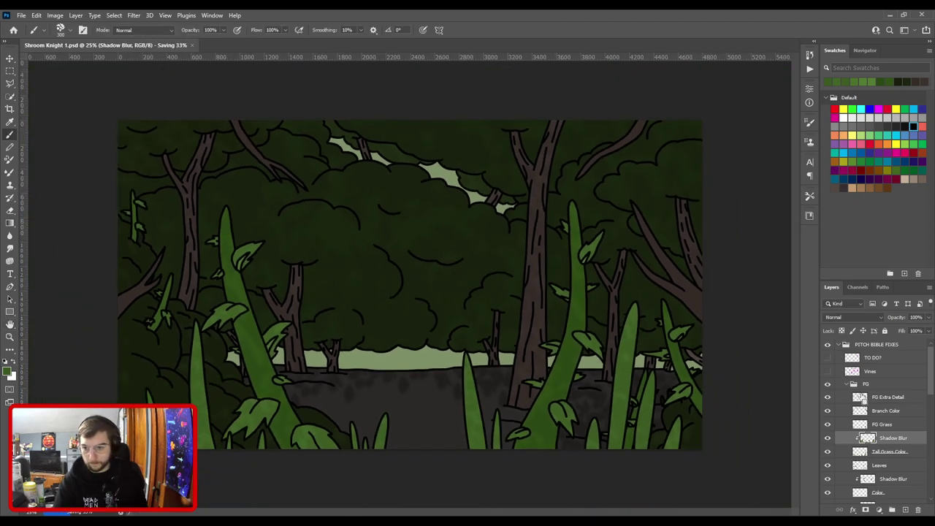
Add a Shadow Blur layer clipped to Branch Color and sample the dark brown of the far left branch.
drag(886, 417, 886, 414)
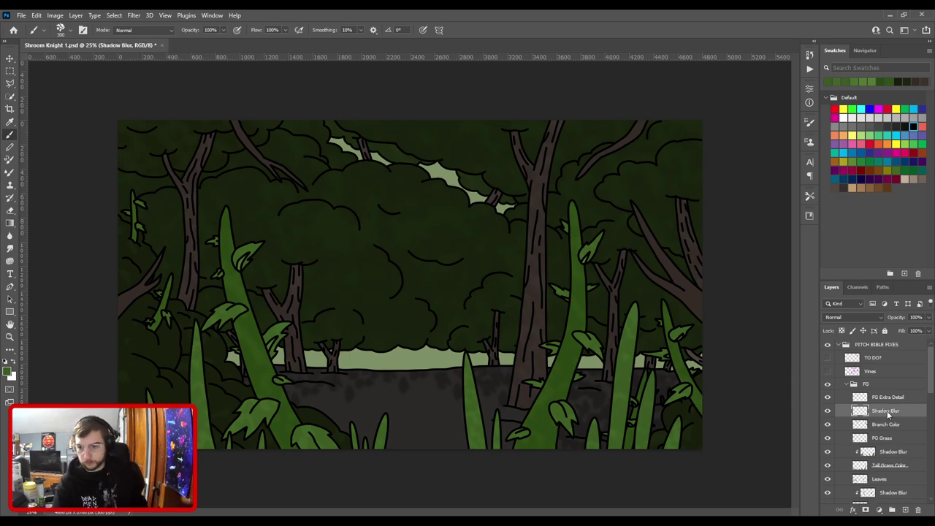
key(ctrl+alt+g)
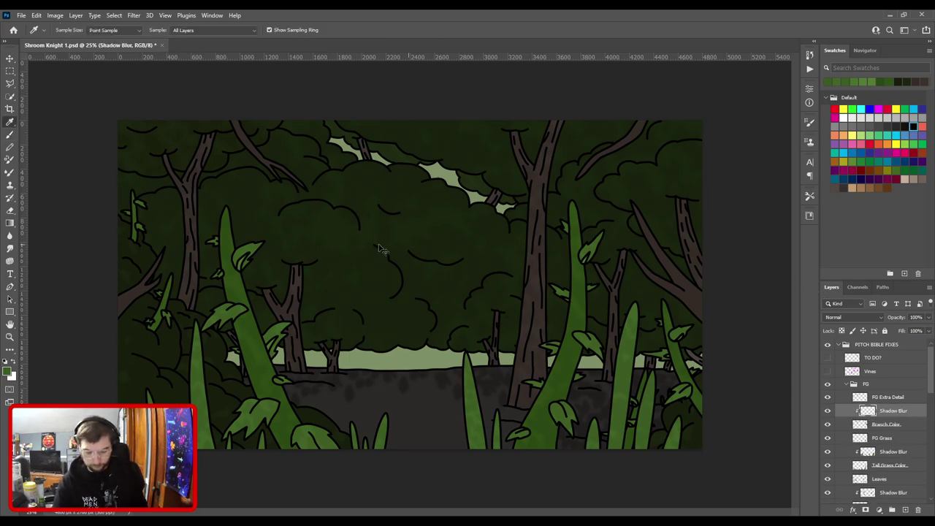
key(ctrl+plus)
drag(272, 251, 676, 336)
key(ctrl+plus)
click(482, 428)
scroll(484, 423, down, 1)
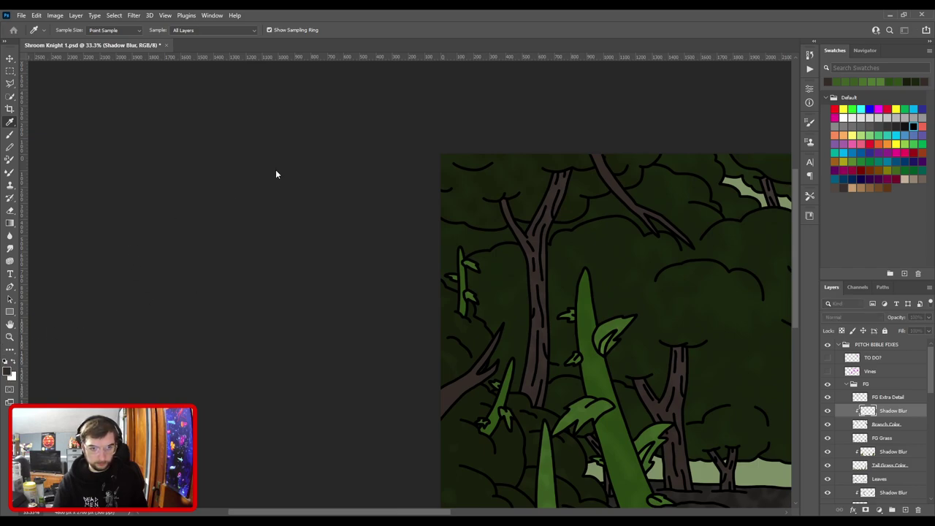
Stamp the leaf-texture brush at size 500 over the foreground branches and blur the result.
key(b)
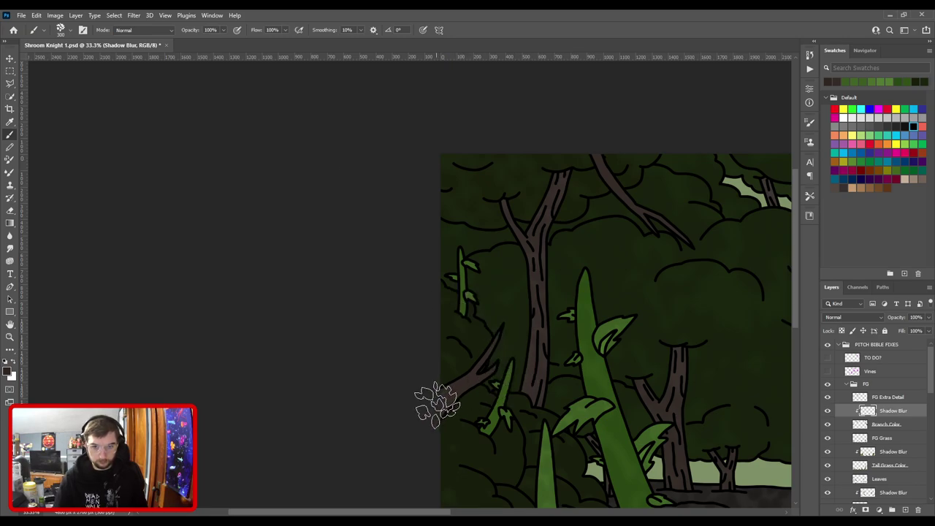
scroll(588, 287, down, 1)
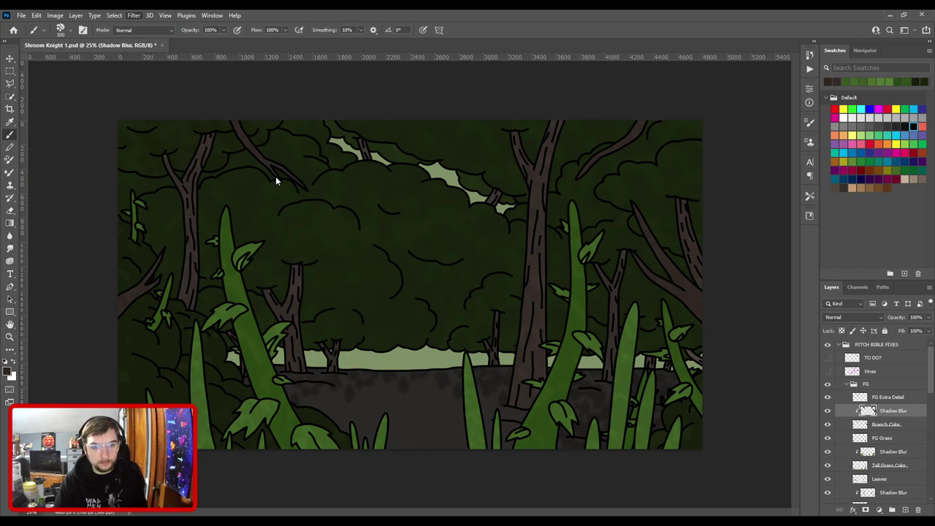
key(space)
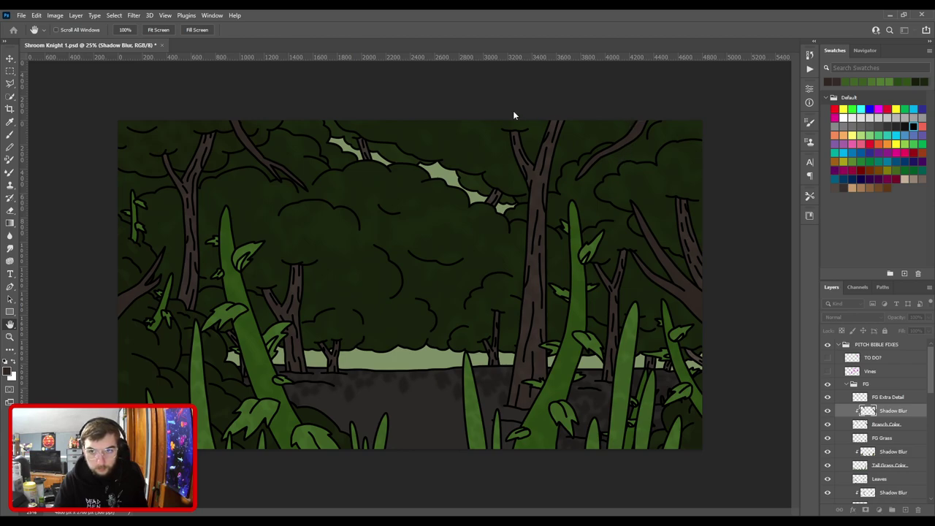
key(b)
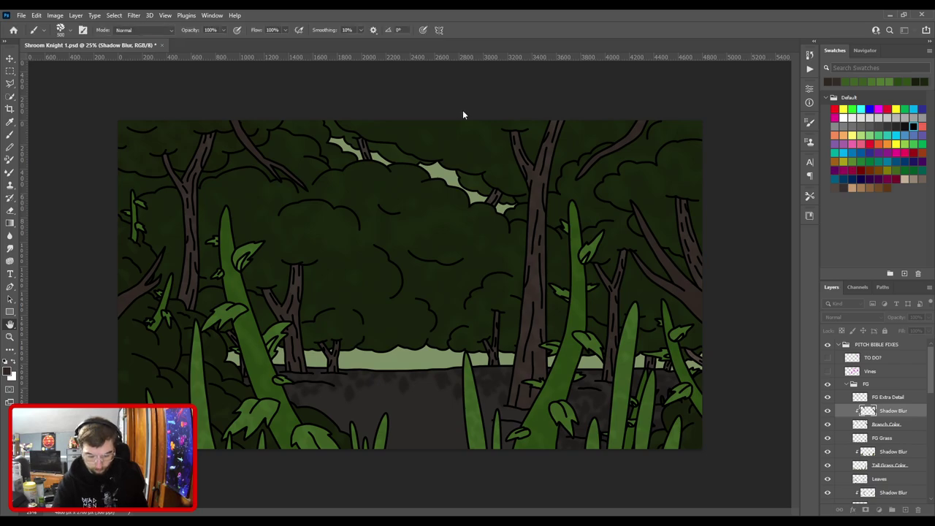
Collapse the FG group and hide it to inspect the background artwork.
key(ctrl+0)
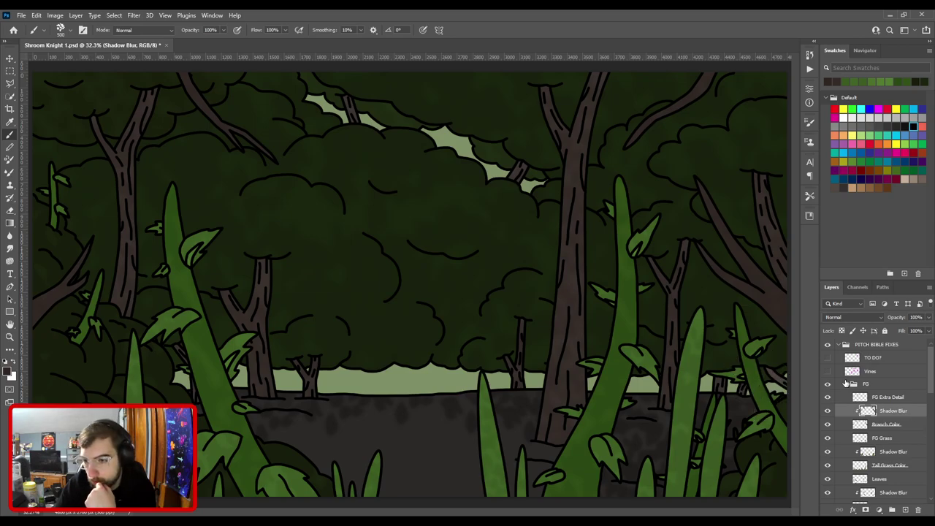
click(849, 384)
click(827, 384)
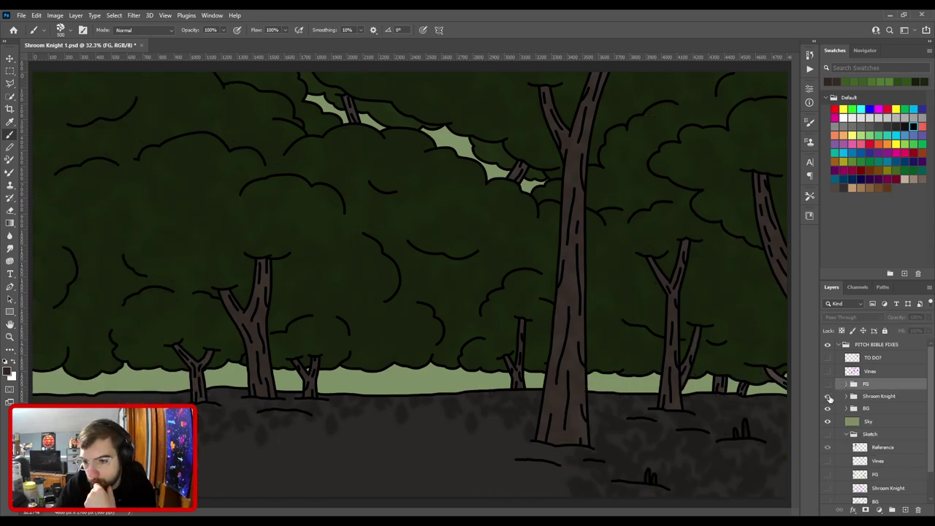
Show the Shroom Knight group and select the White layer of the mushroom head.
click(828, 396)
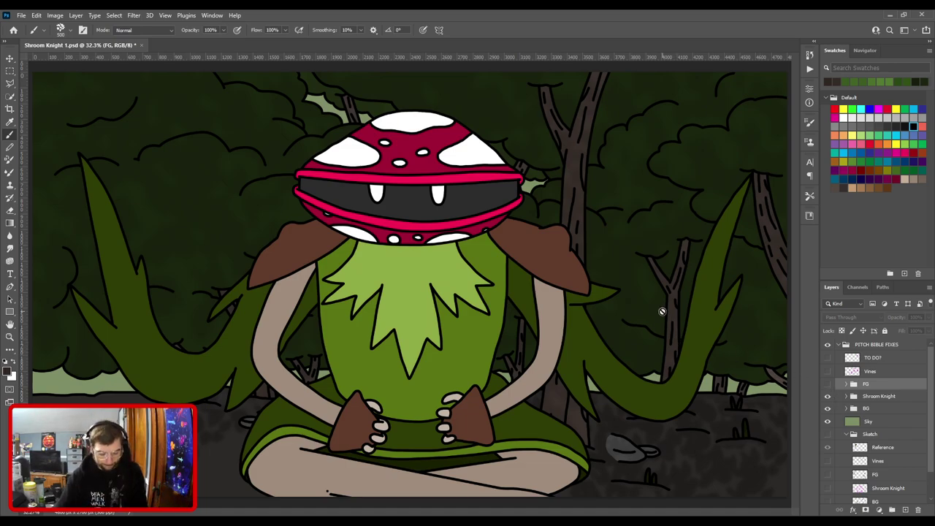
key(v)
click(417, 117)
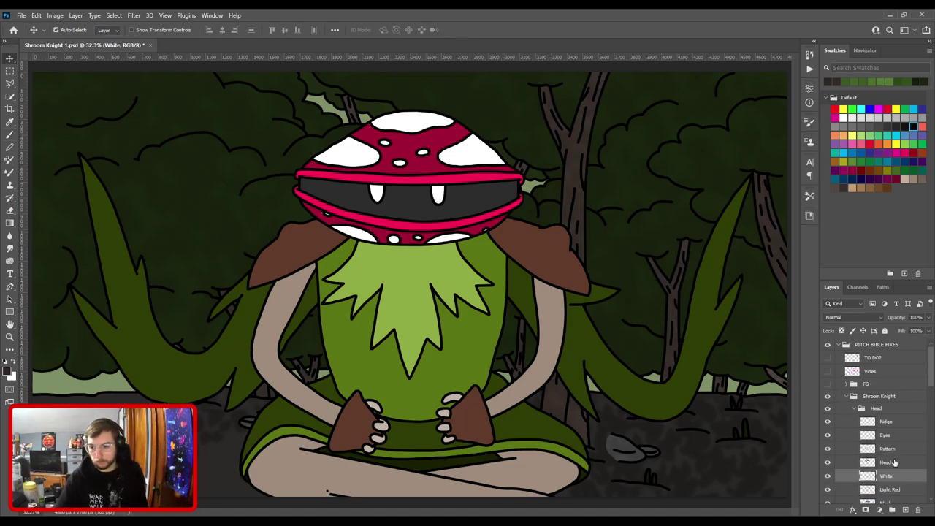
Toggle the visibility of the head's Ridge, Eyes, Pattern and Head layers to examine what each one contains.
scroll(891, 443, down, 3)
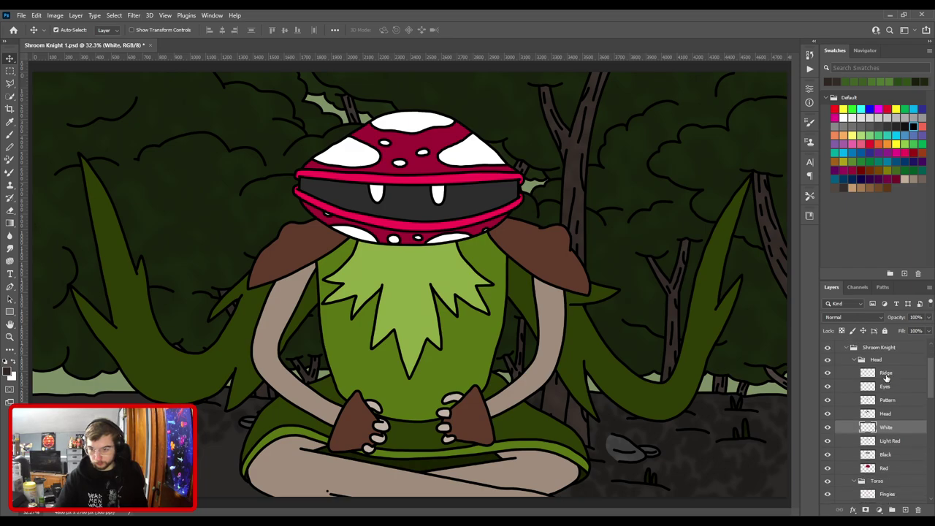
click(886, 373)
click(828, 373)
click(828, 373)
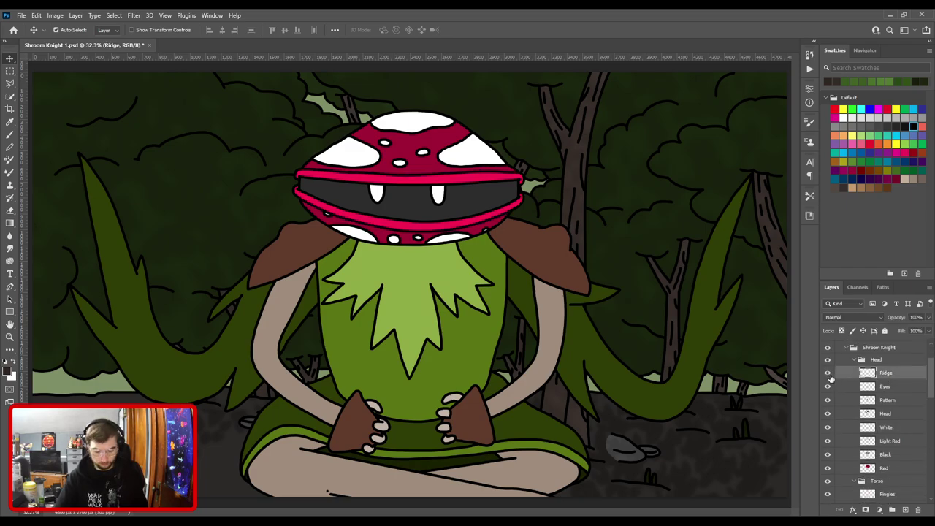
click(828, 386)
click(828, 386)
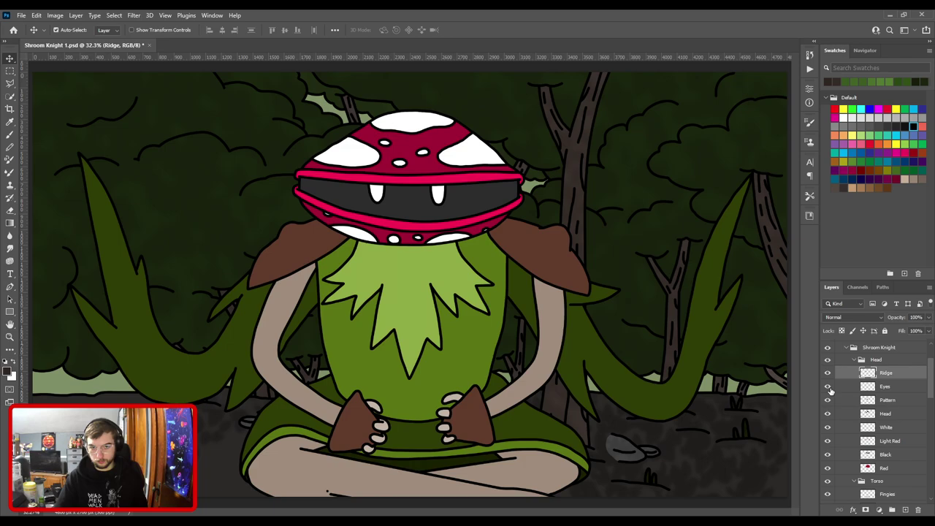
click(877, 406)
click(828, 400)
click(828, 400)
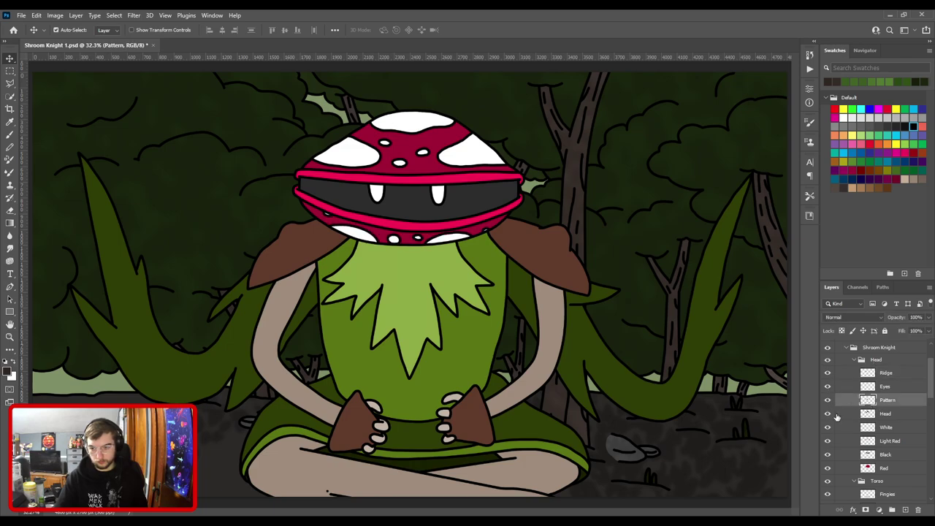
click(828, 413)
click(828, 413)
Add a Shadow Blur layer clipped to the head's White layer and sample the white of the top spot.
scroll(828, 414, down, 1)
click(885, 407)
key(ctrl+v)
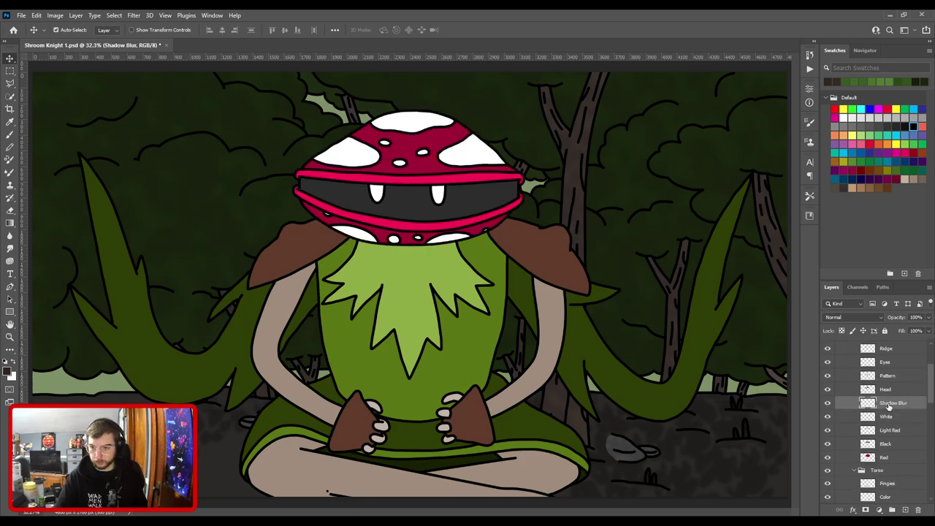
key(ctrl+alt+g)
key(i)
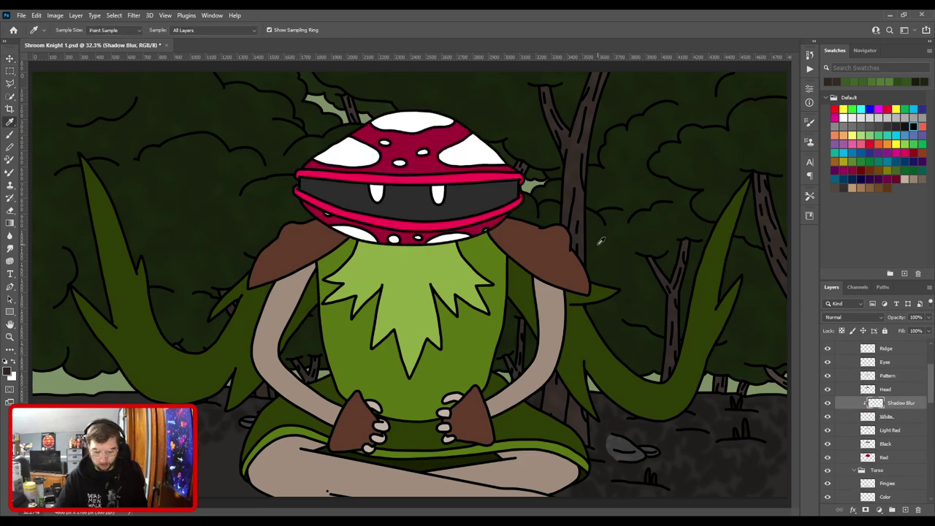
click(422, 123)
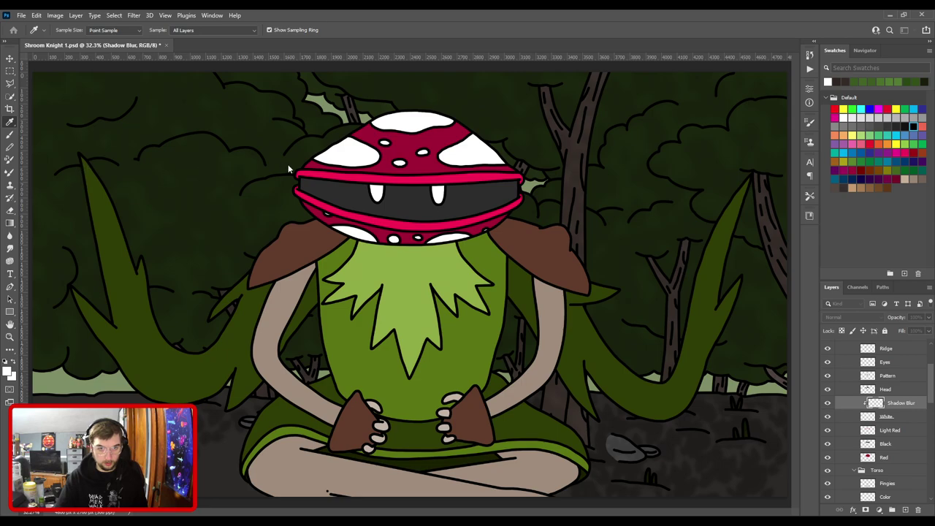
Stamp the leaf-texture brush at size 400 in light grey over the mushroom cap's white spots and blur the result.
key(b)
mouse_move(340, 151)
mouse_down()
mouse_move(329, 157)
mouse_move(365, 139)
mouse_move(474, 143)
mouse_up()
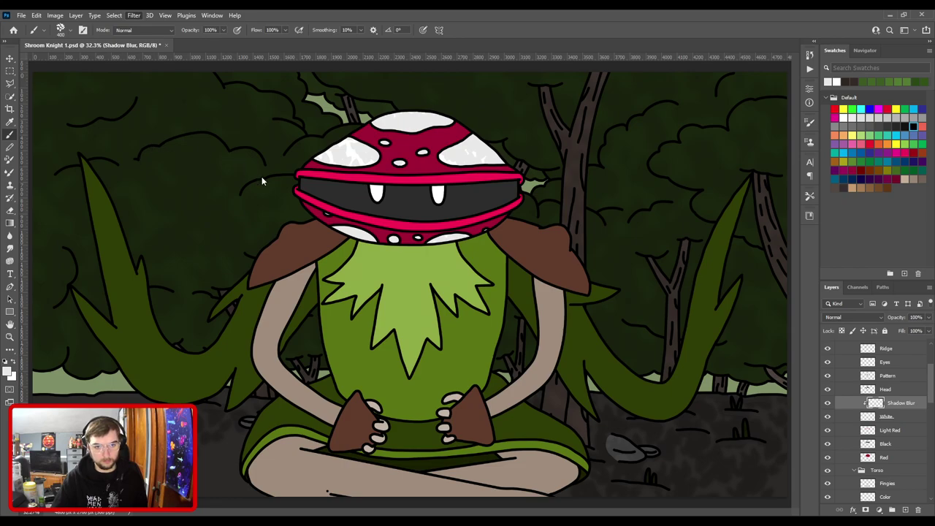
key(space)
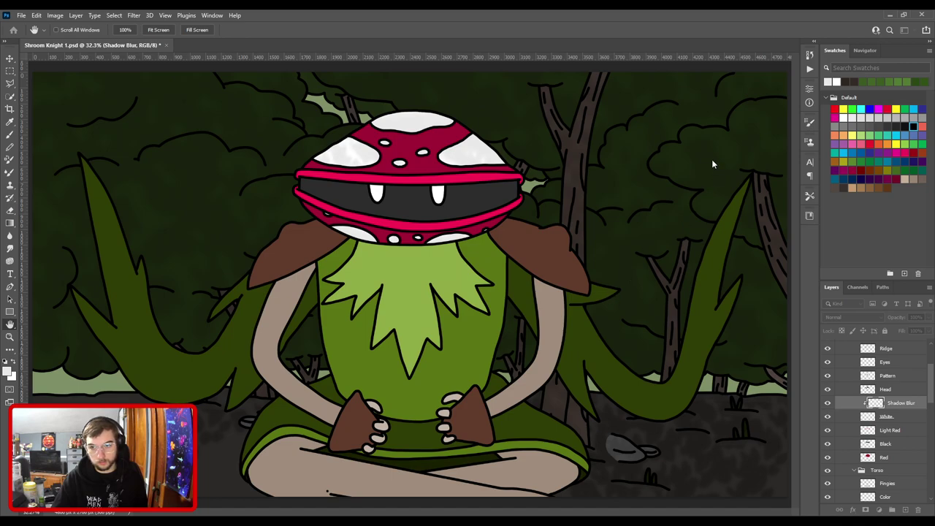
key(b)
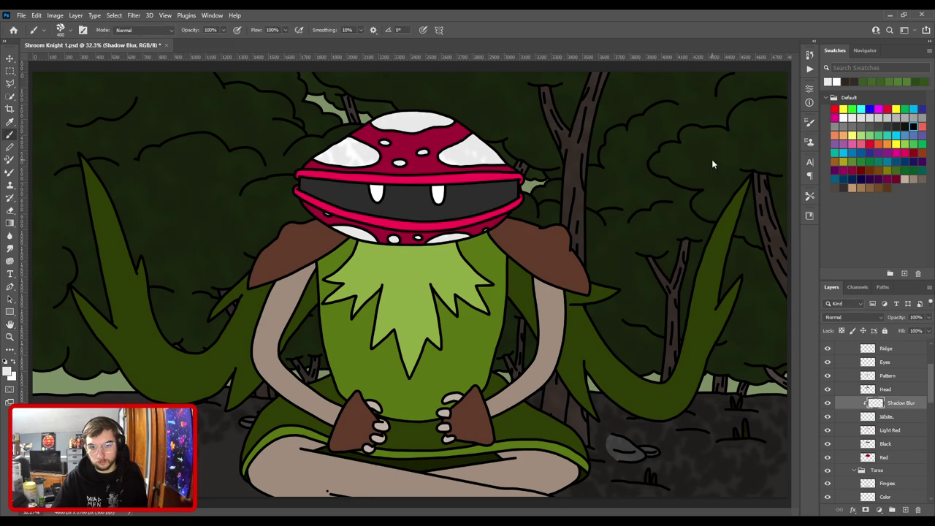
Add a Shadow Blur layer clipped to Light Red, sample the mouth band's bright red and open the foreground colour for editing.
click(889, 432)
key(ctrl+v)
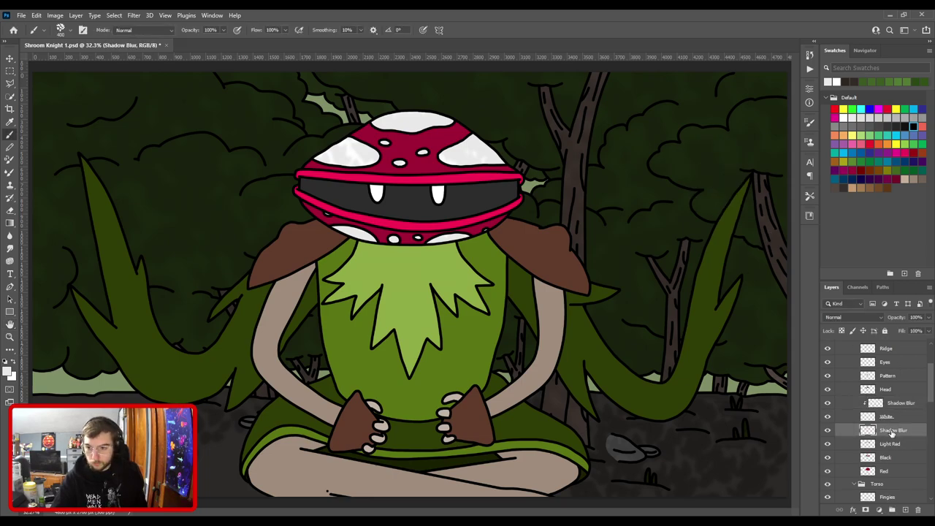
key(ctrl+alt+g)
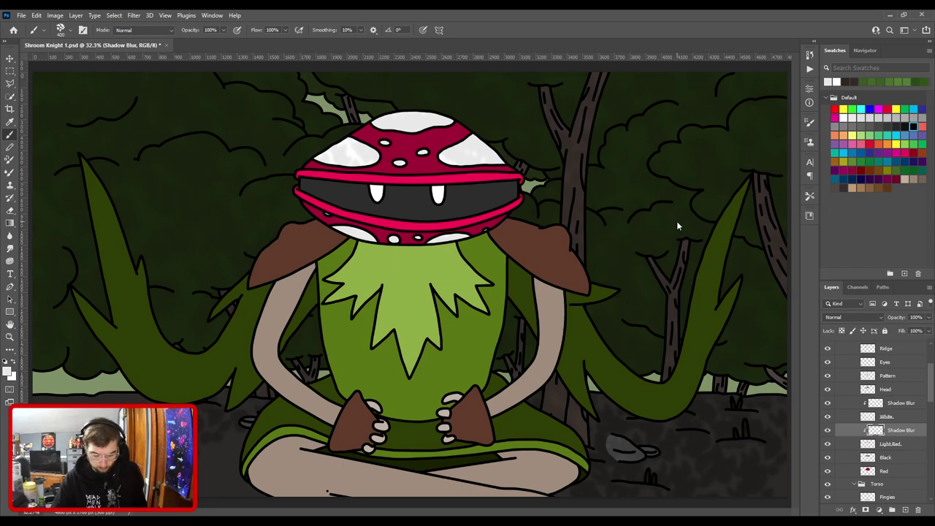
key(i)
click(466, 222)
click(7, 371)
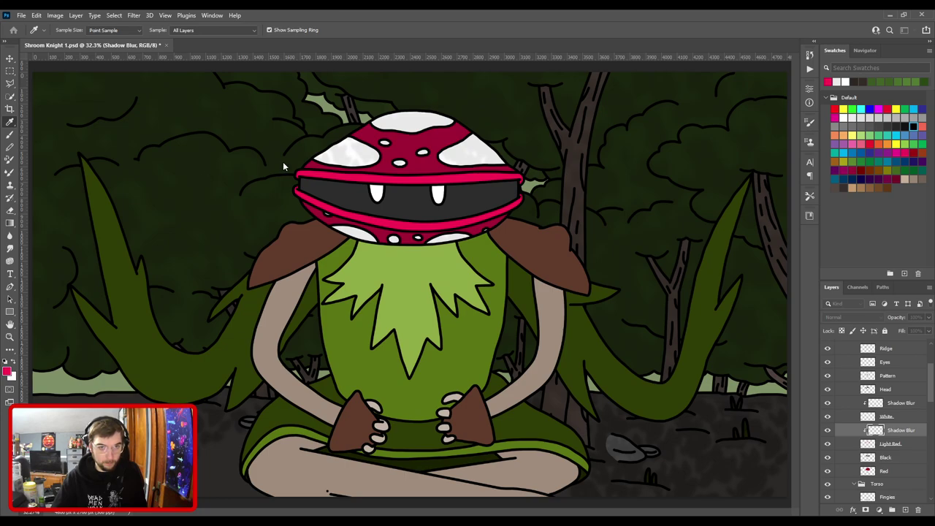
Stamp the leaf-texture brush at size 700 in a darker pinkish red over the mouth bands and blur the result.
key(b)
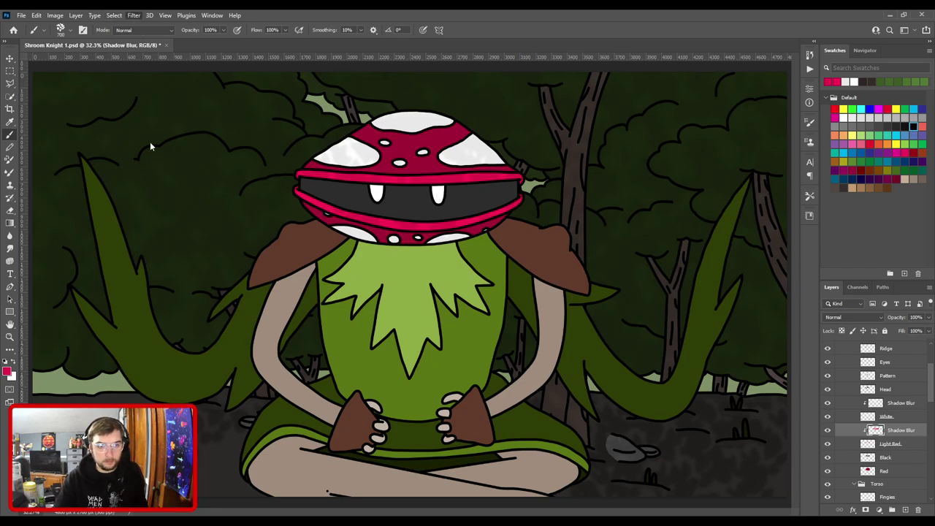
key(h)
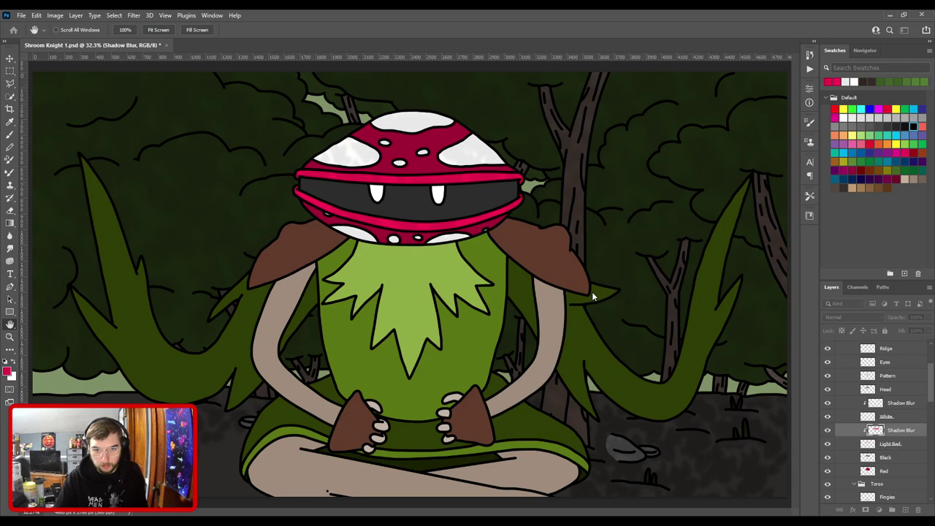
key(b)
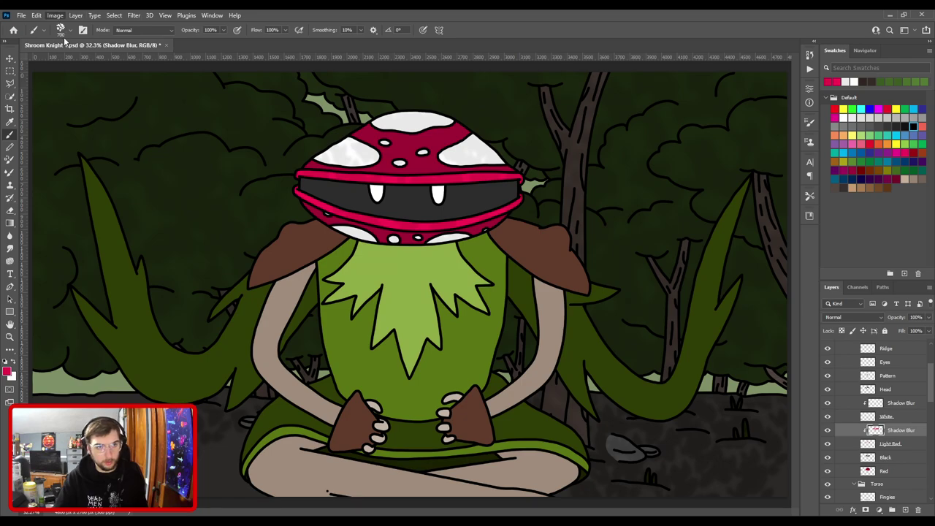
Darken the blurred shading on the light red mouth bands and the white spots with an image adjustment on each Shadow Blur layer.
key(i)
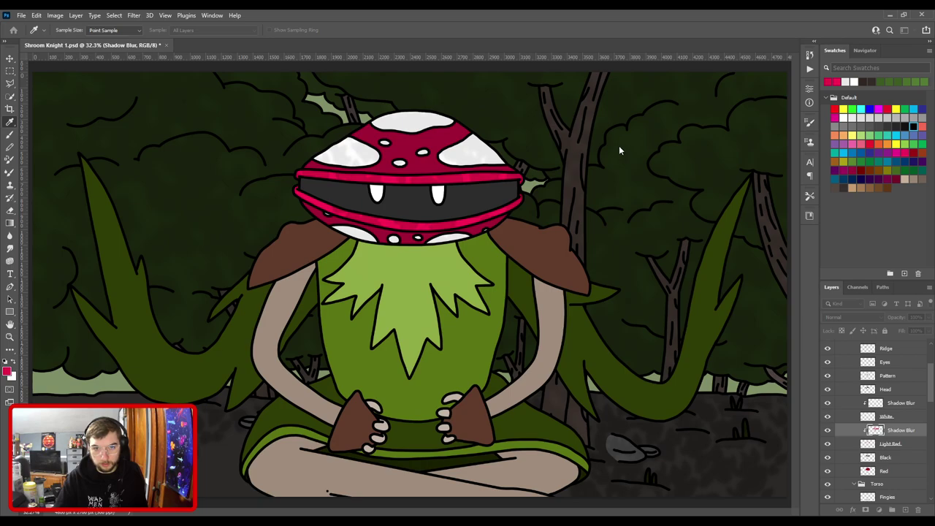
key(v)
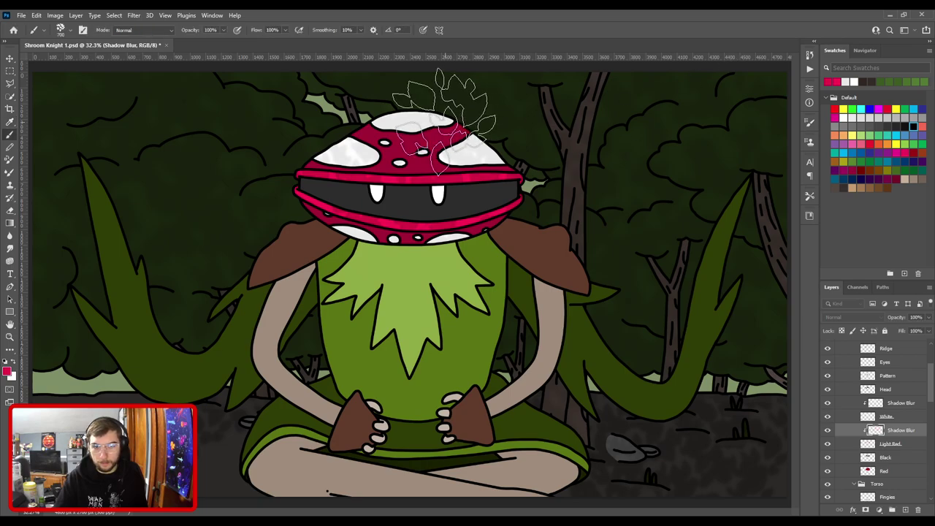
click(526, 169)
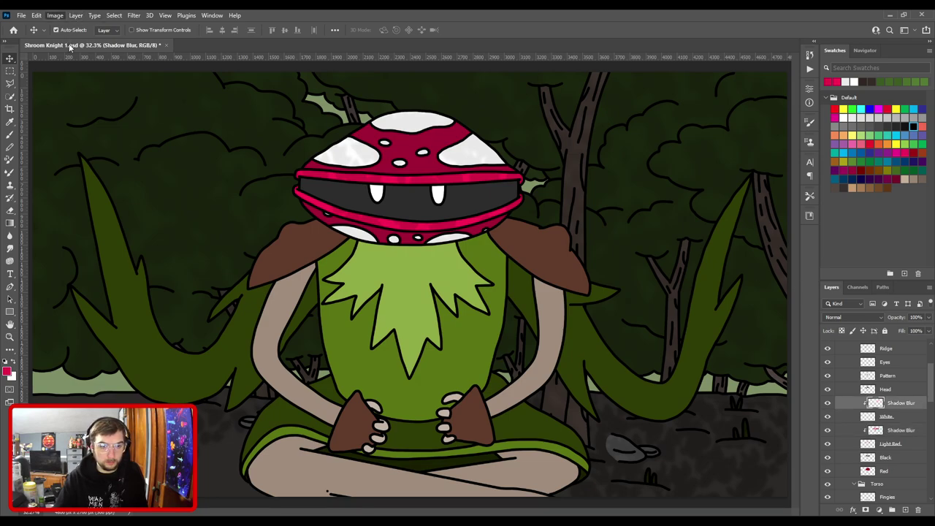
key(i)
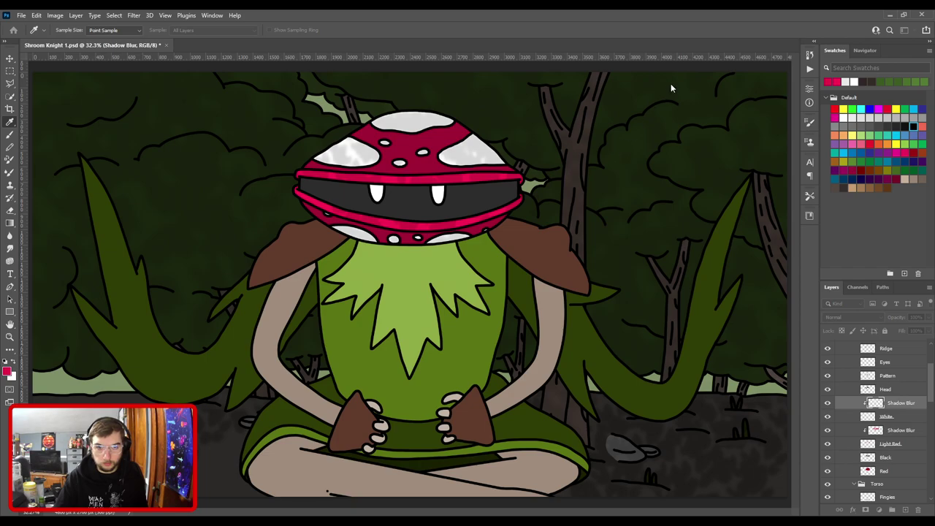
key(v)
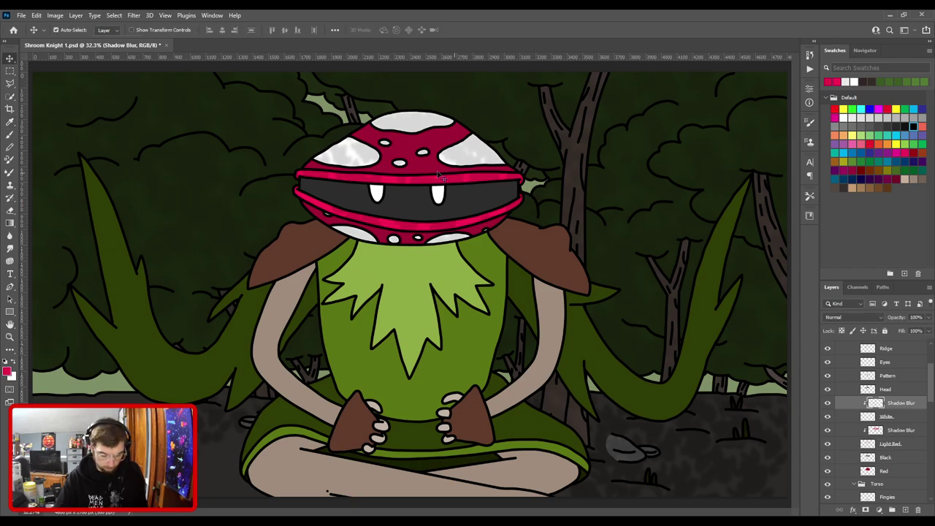
Add a Shadow Blur layer clipped to the head's Red layer and sample the cap's dark red.
click(407, 146)
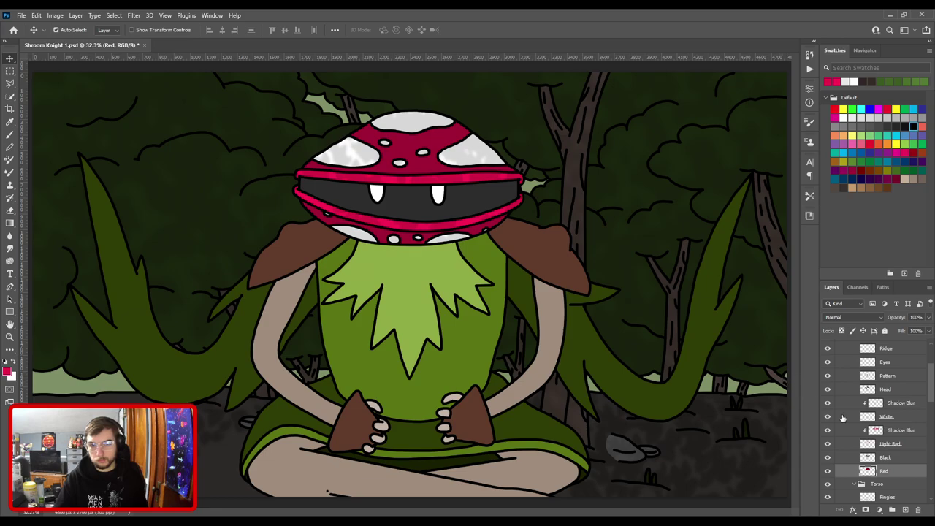
key(ctrl+v)
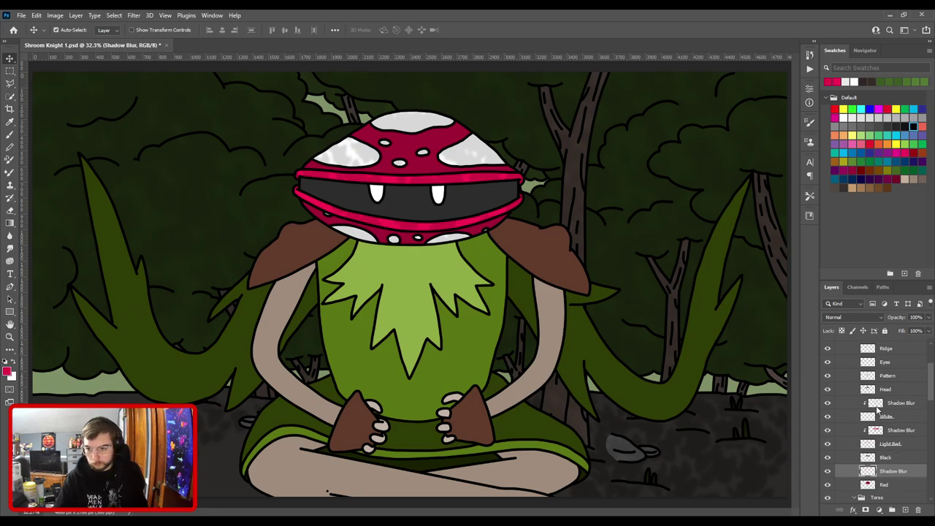
key(ctrl+alt+g)
key(i)
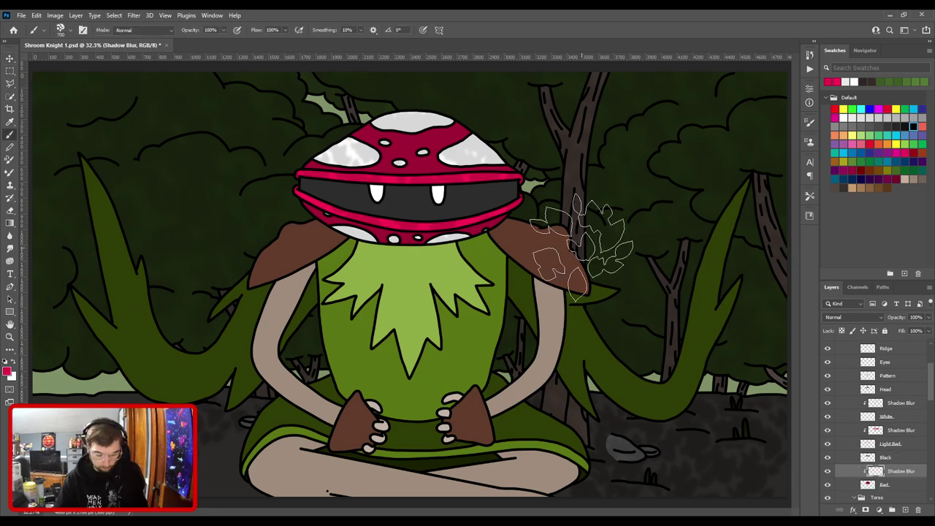
click(444, 137)
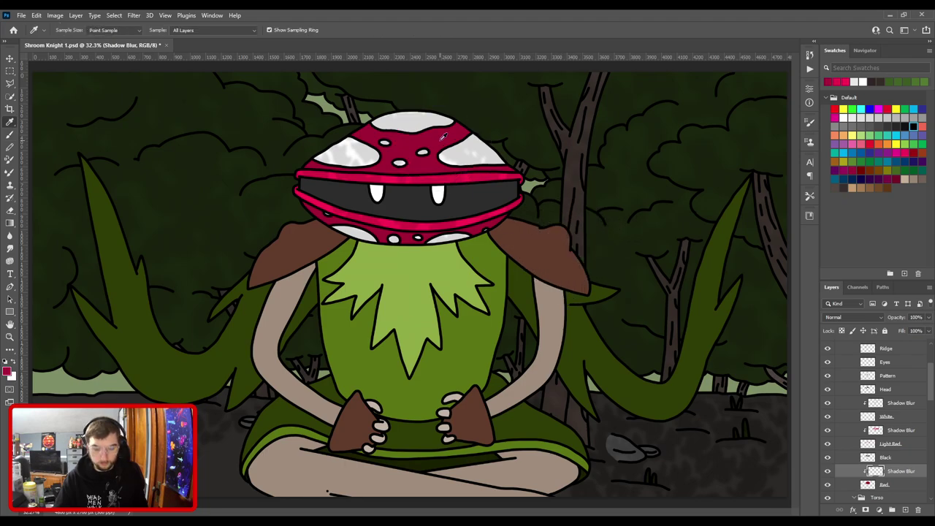
Pick a darker red, stamp the leaf-texture brush at size 700 over the red cap and blur the result.
key(b)
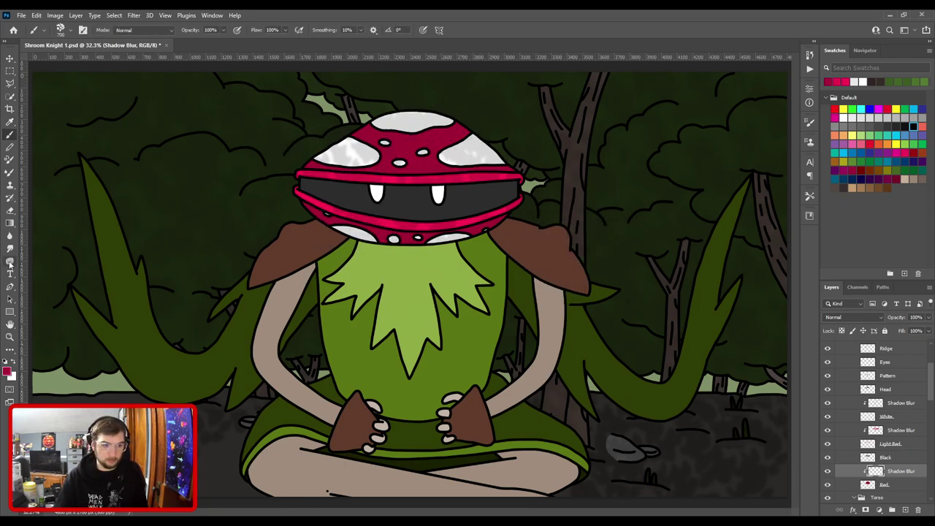
key(i)
key(i)
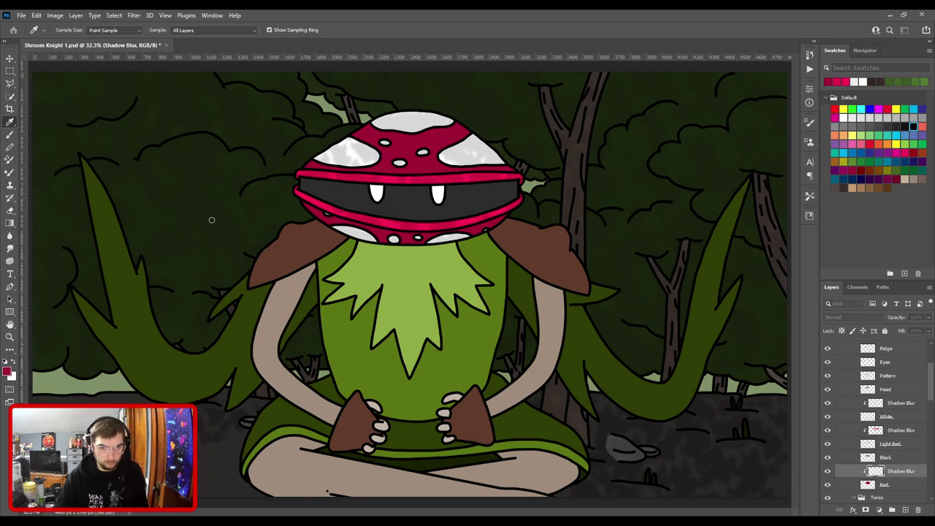
key(b)
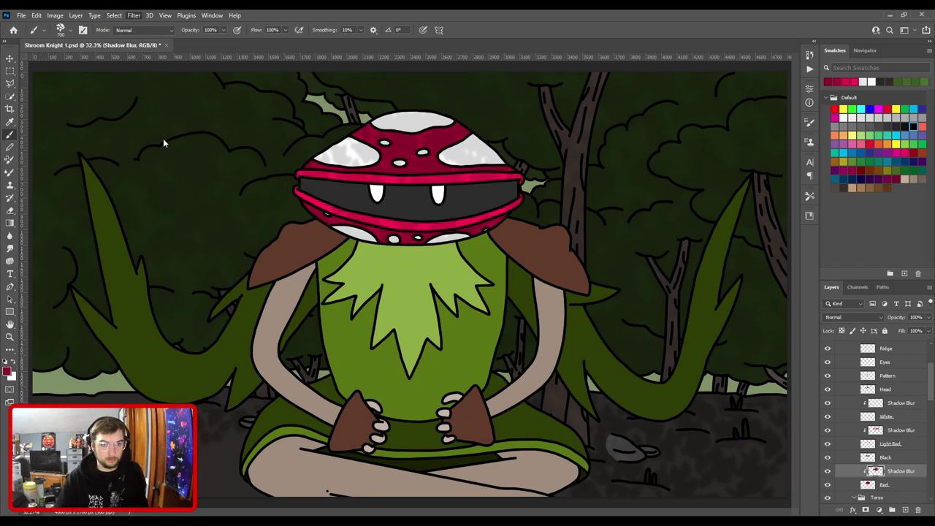
key(h)
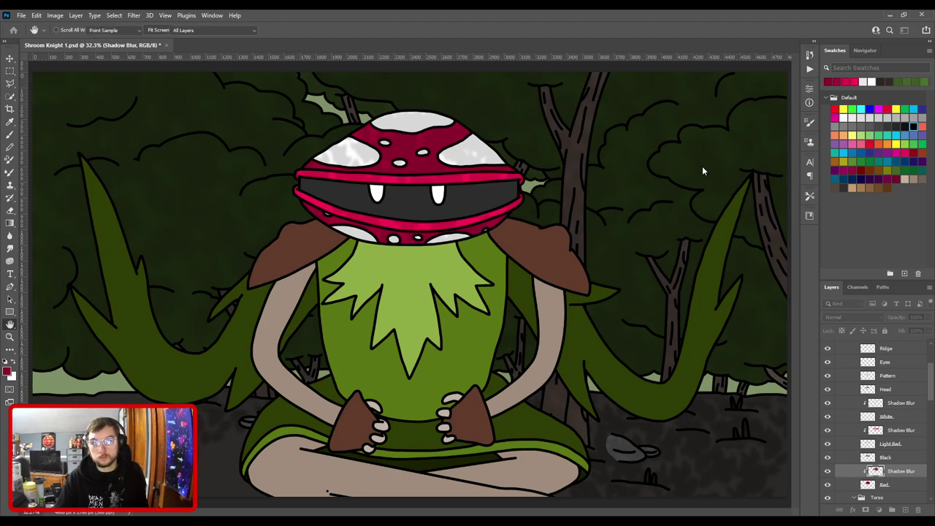
Select the Shadow Blur layer clipped to Light Red and blur the mouth bands' shading again.
key(v)
click(414, 184)
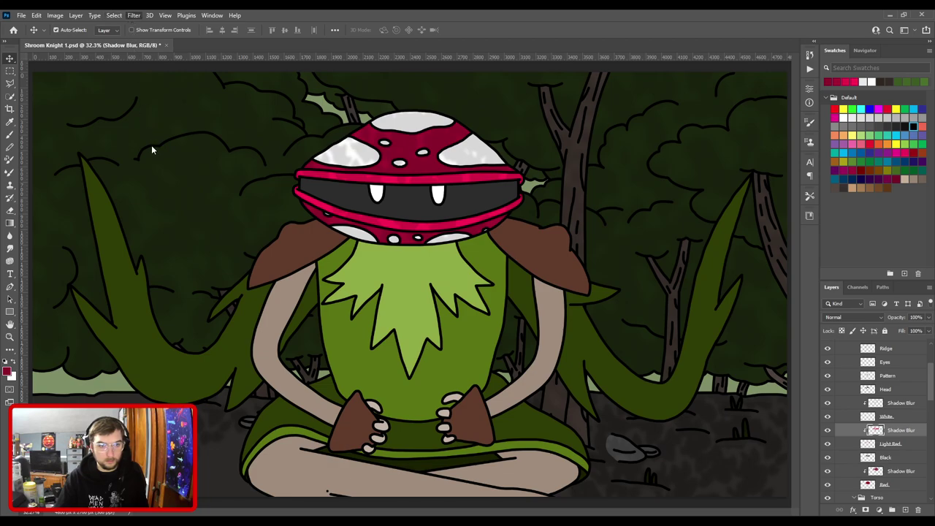
key(h)
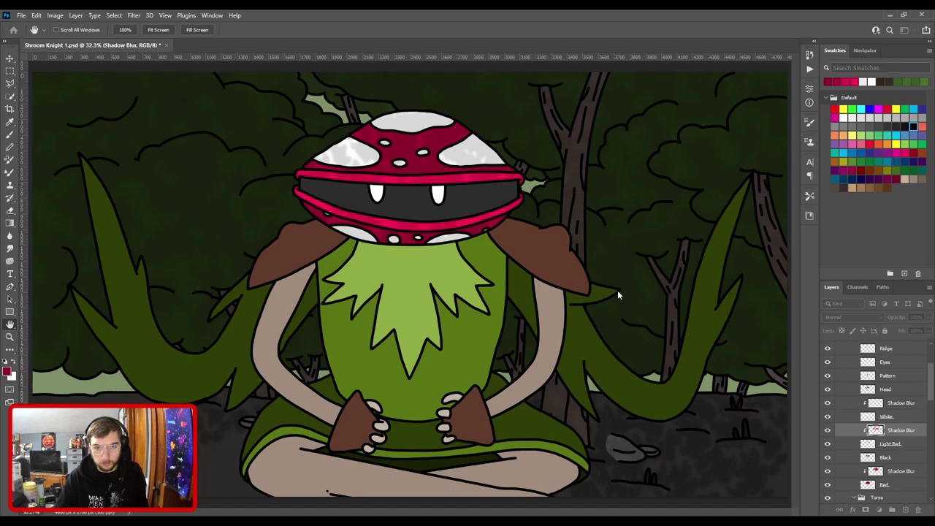
Add a Shadow Blur layer clipped to the head's Black layer and sample the mouth interior's dark grey.
key(v)
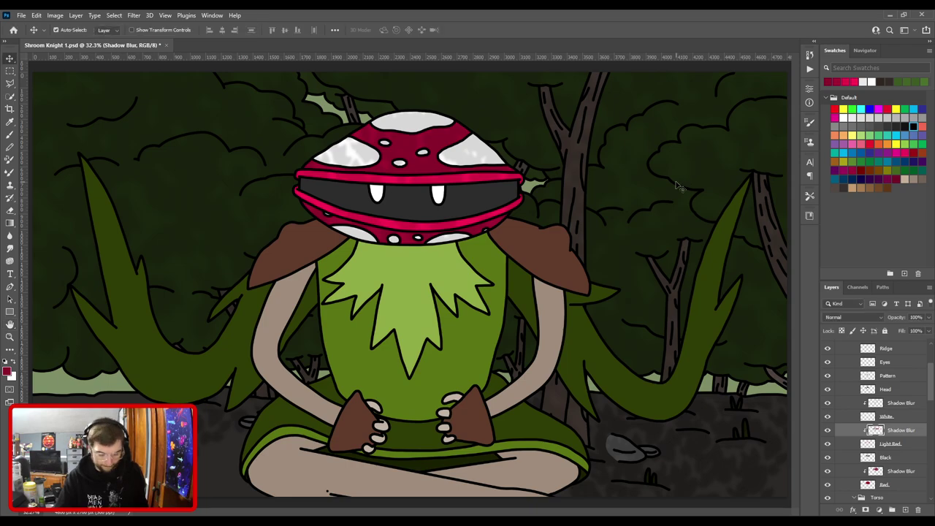
drag(908, 440, 897, 461)
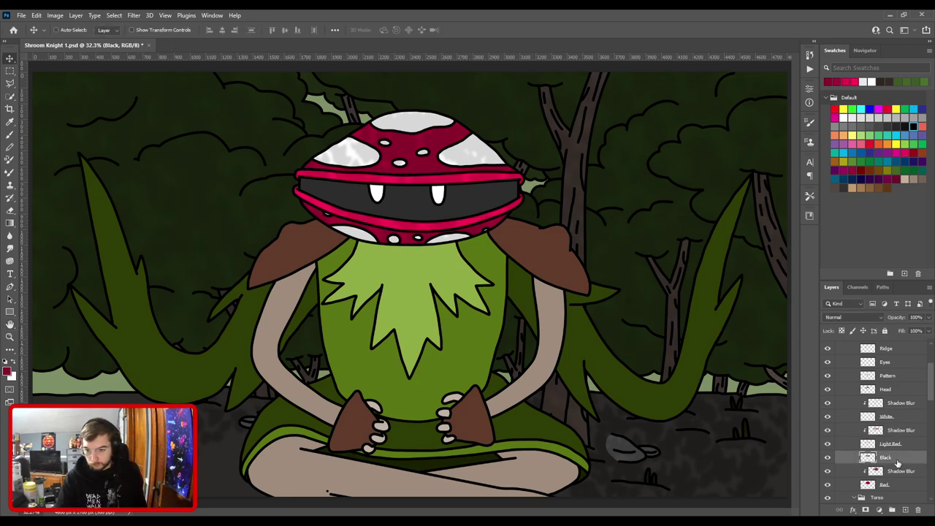
key(ctrl+alt+g)
key(i)
click(411, 197)
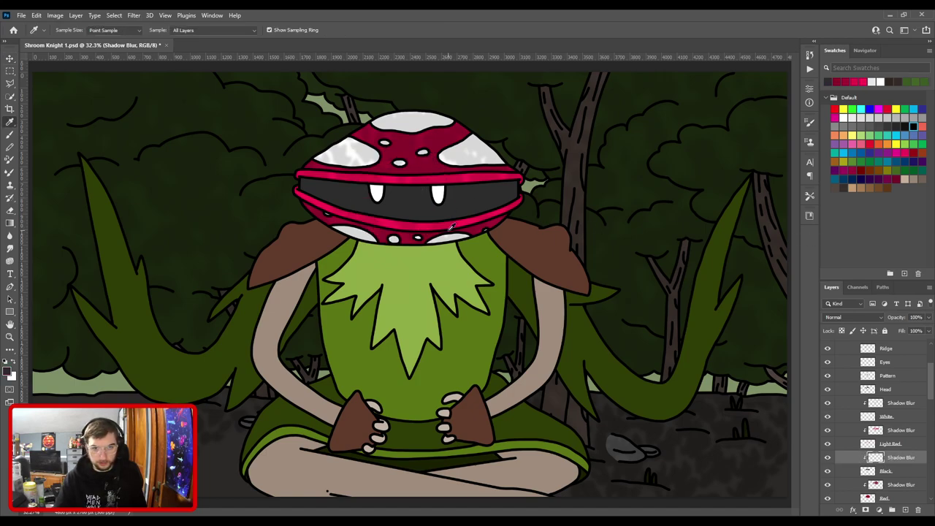
Texture the mouth interior with blurred leaf-brush stamps in a darker grey at size 700 and save the document.
click(8, 373)
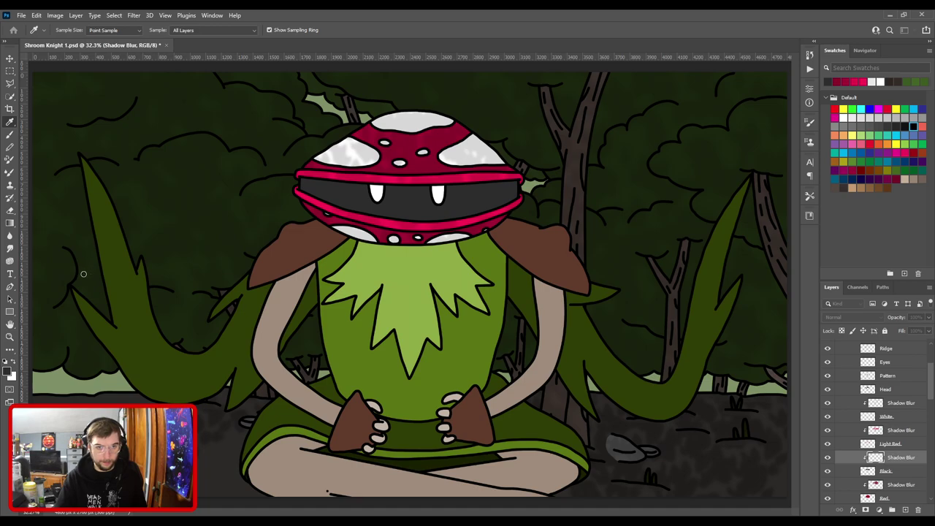
key(b)
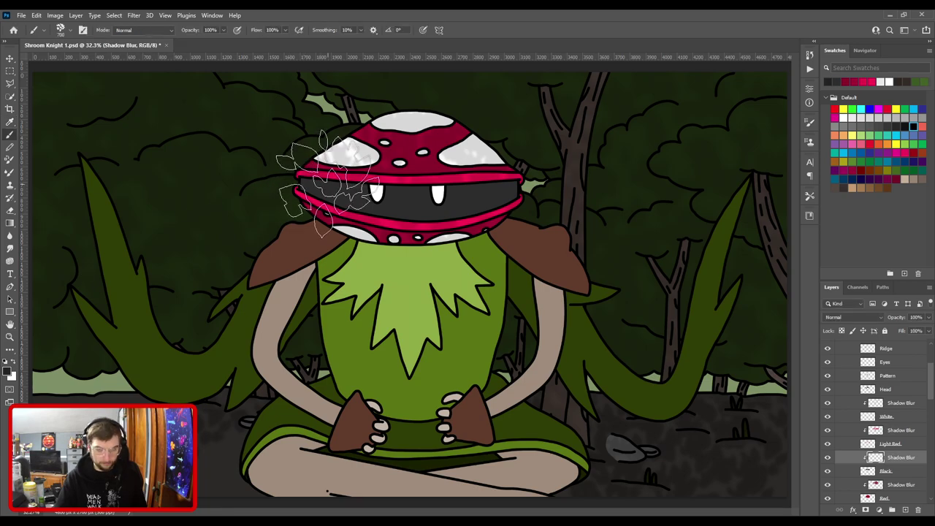
mouse_move(330, 197)
mouse_down()
mouse_move(504, 200)
mouse_move(258, 192)
mouse_up()
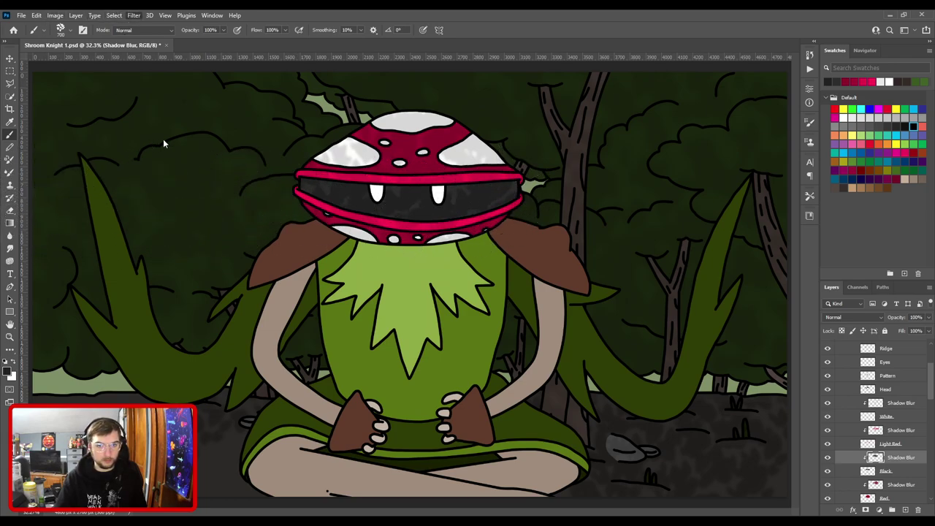
key(h)
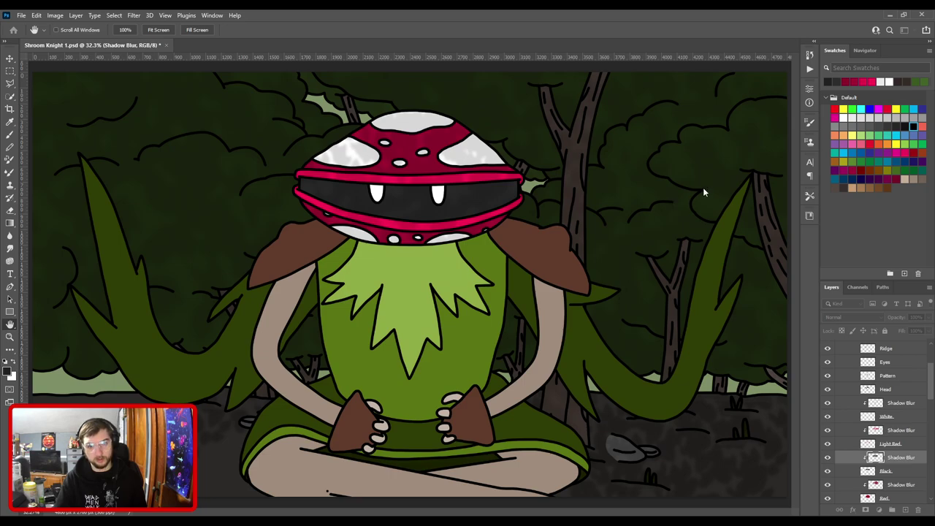
key(b)
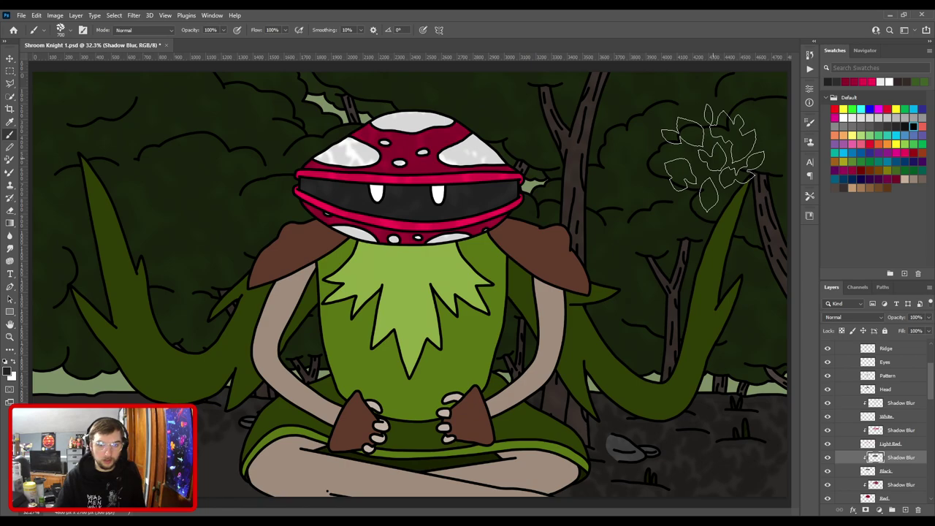
key(ctrl+s)
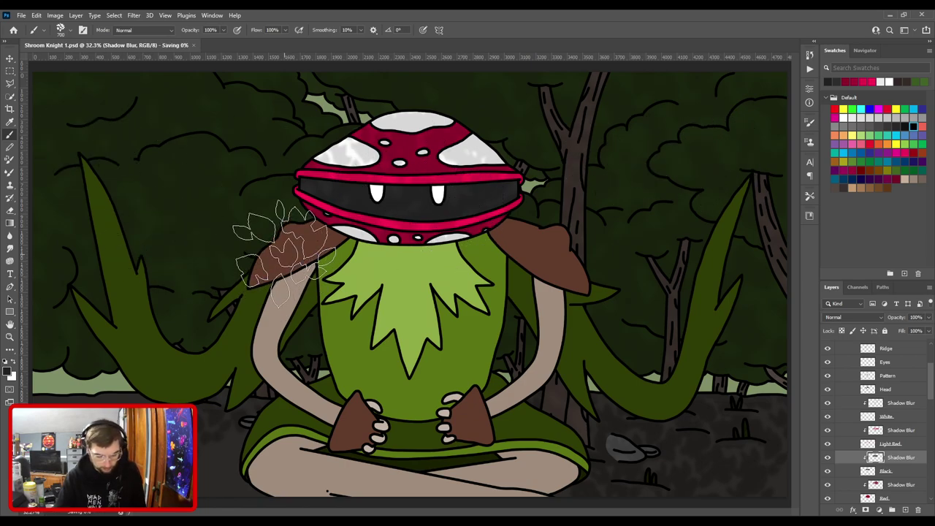
Add a Shadow Blur layer clipped to the Shoulders layer and sample the shoulder pad's brown.
scroll(281, 248, up, 1)
scroll(283, 252, down, 2)
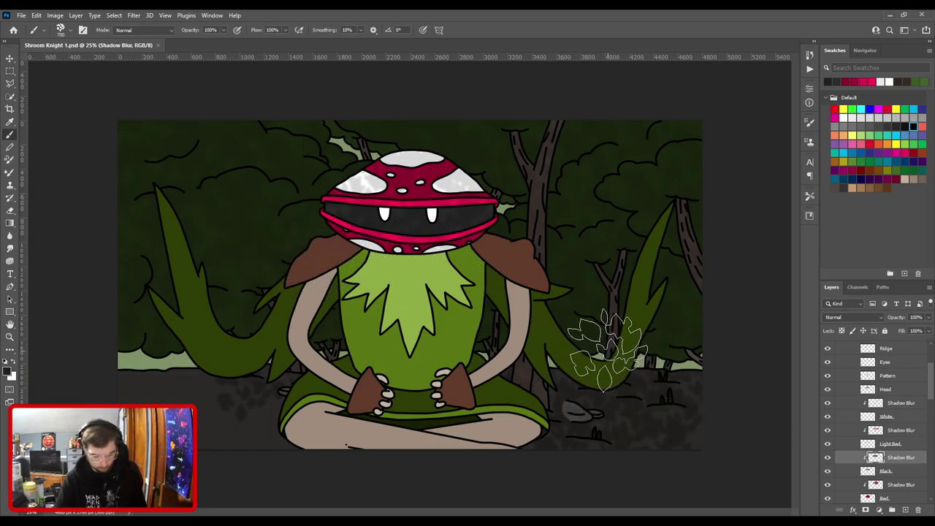
key(v)
click(511, 264)
scroll(852, 447, down, 2)
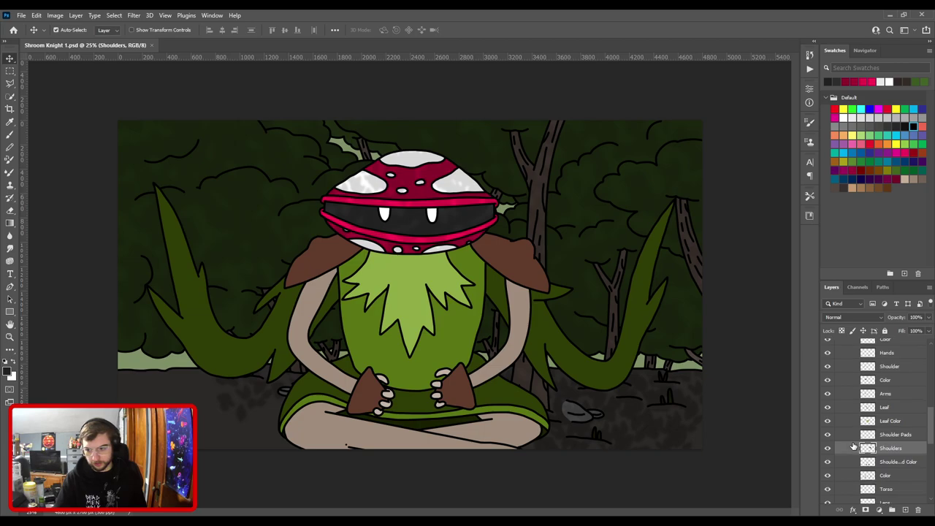
key(ctrl+v)
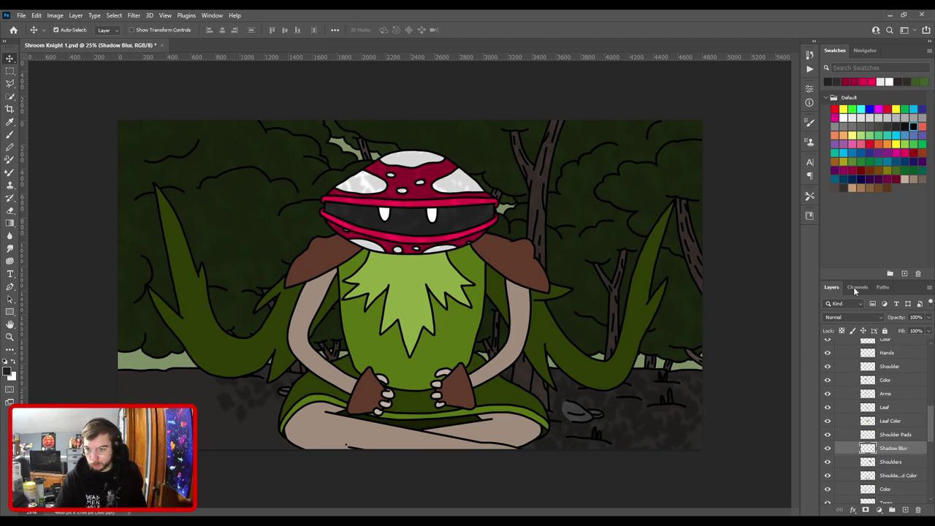
key(ctrl+alt+g)
key(i)
click(512, 254)
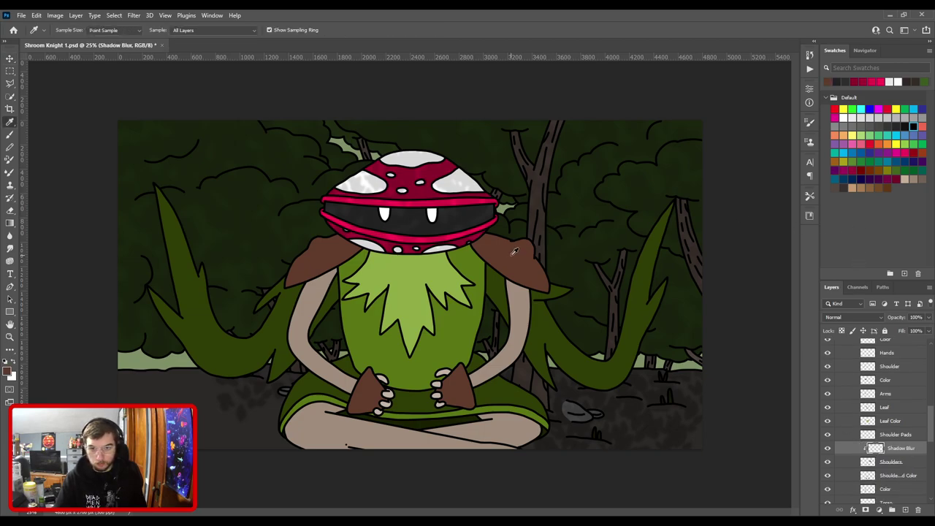
Pick a different brown, stamp the leaf-texture brush over the character's left shoulder pad and blur the result.
click(8, 372)
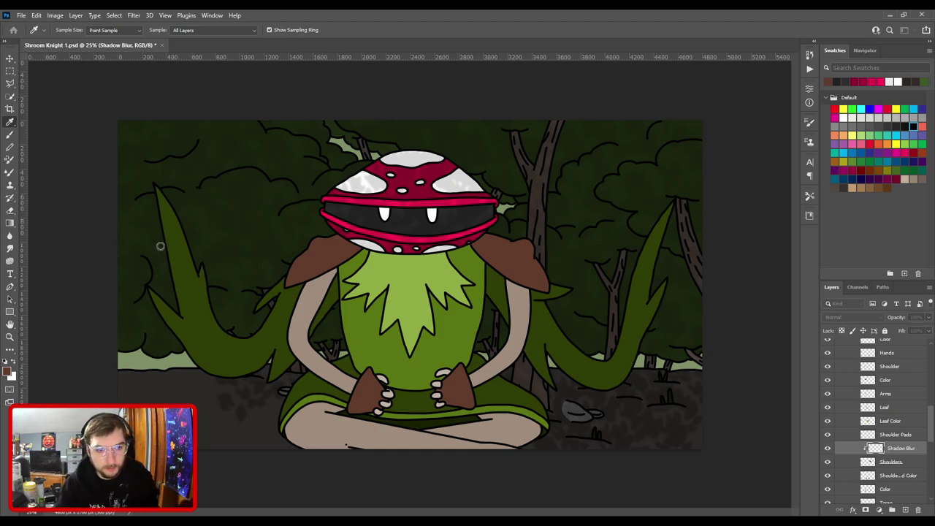
key(h)
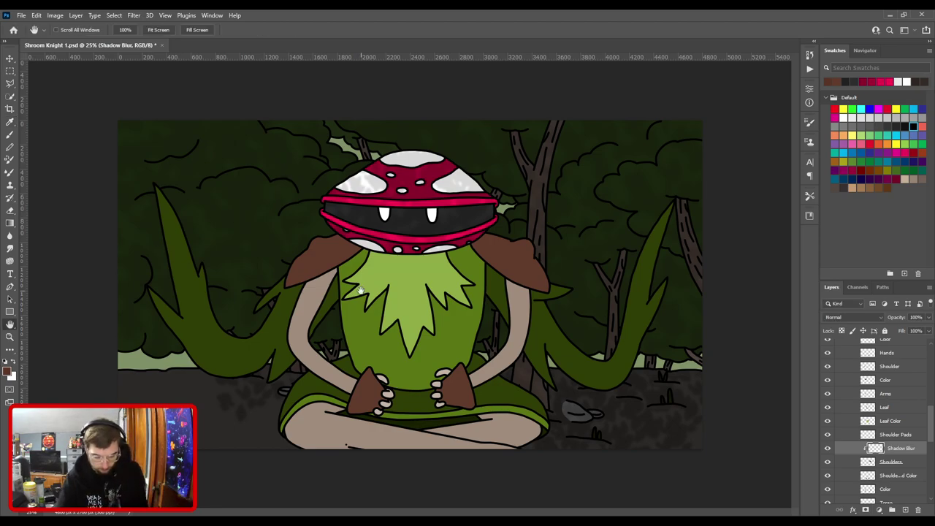
key(b)
key(])
mouse_move(476, 237)
mouse_down()
mouse_move(586, 279)
mouse_move(525, 247)
mouse_up()
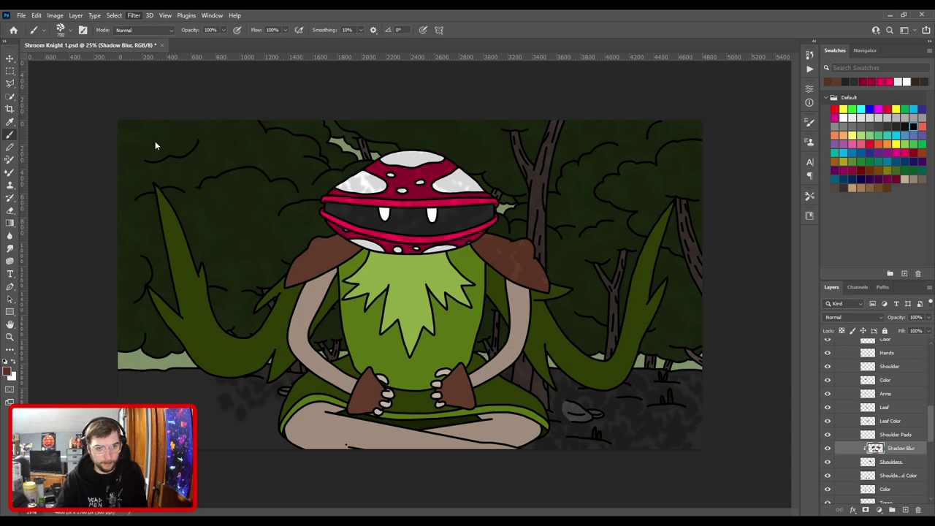
key(h)
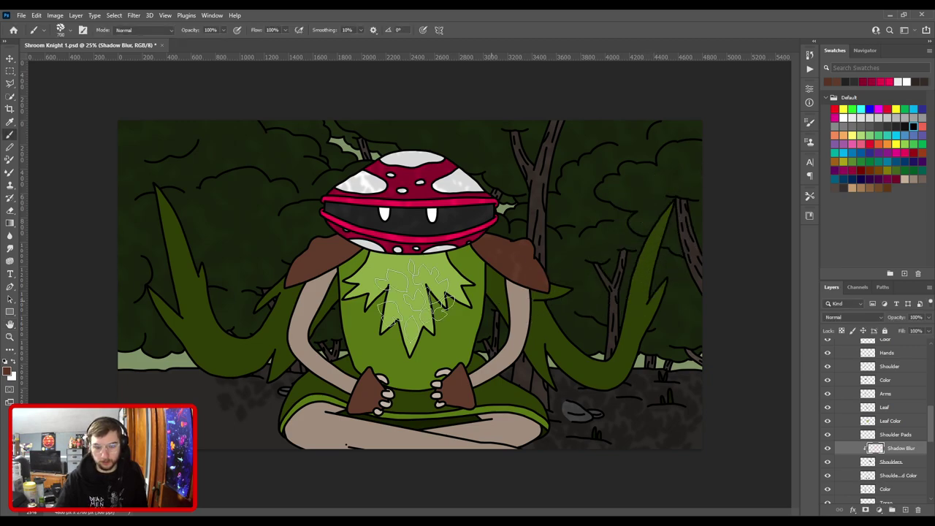
Clip a Shadow Blur layer to the other shoulder pad's Color layer and fill it with blurred leaf-brush stamps in the same brown.
key(v)
click(326, 249)
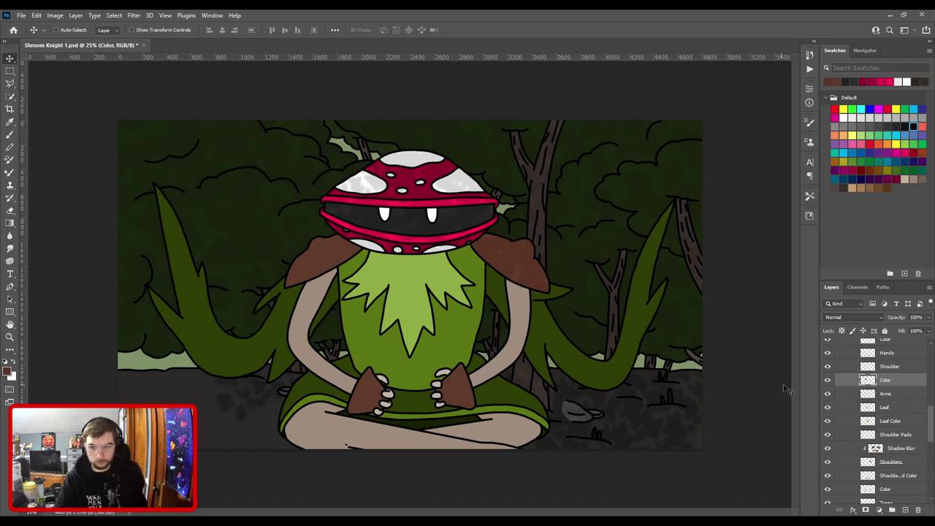
key(ctrl+v)
alt+click(895, 386)
key(b)
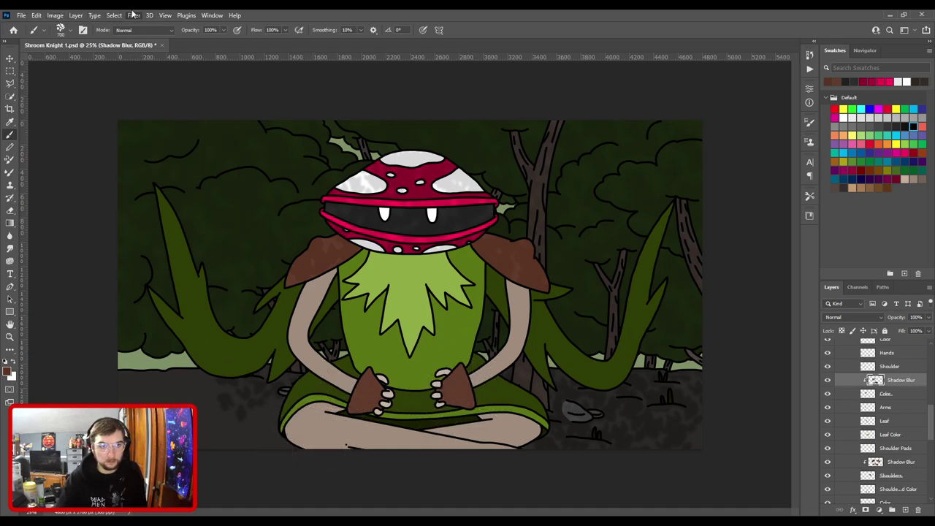
Clip a Shadow Blur layer to Shoulder and Hand Color and shade the brown hands with blurred leaf-brush stamps.
key(v)
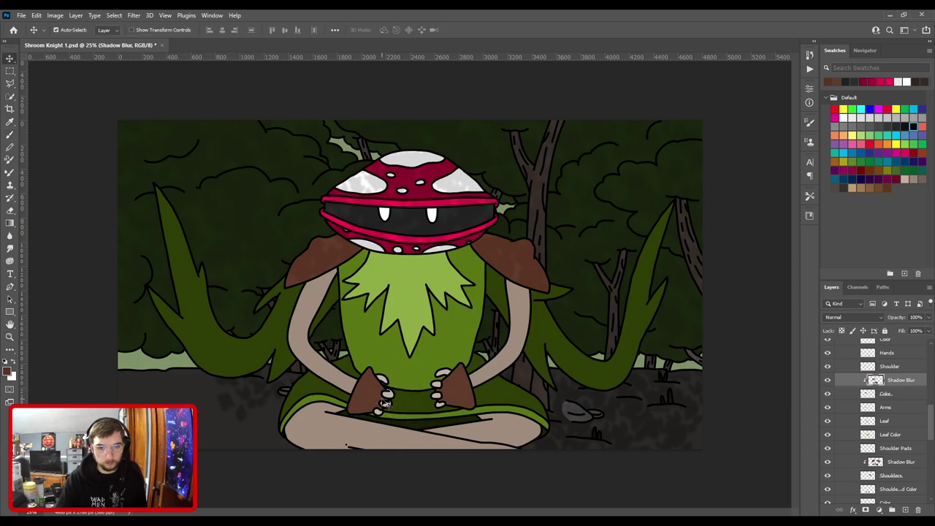
ctrl+click(379, 401)
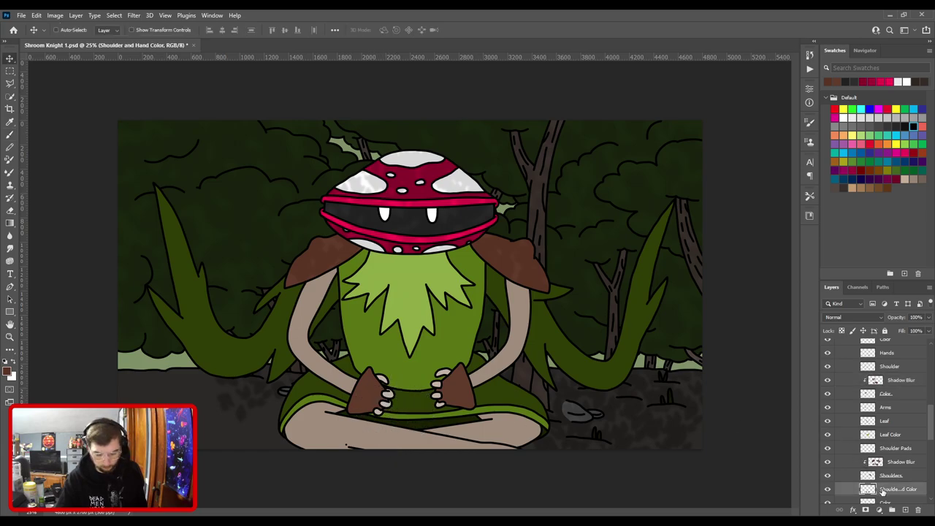
key(ctrl+v)
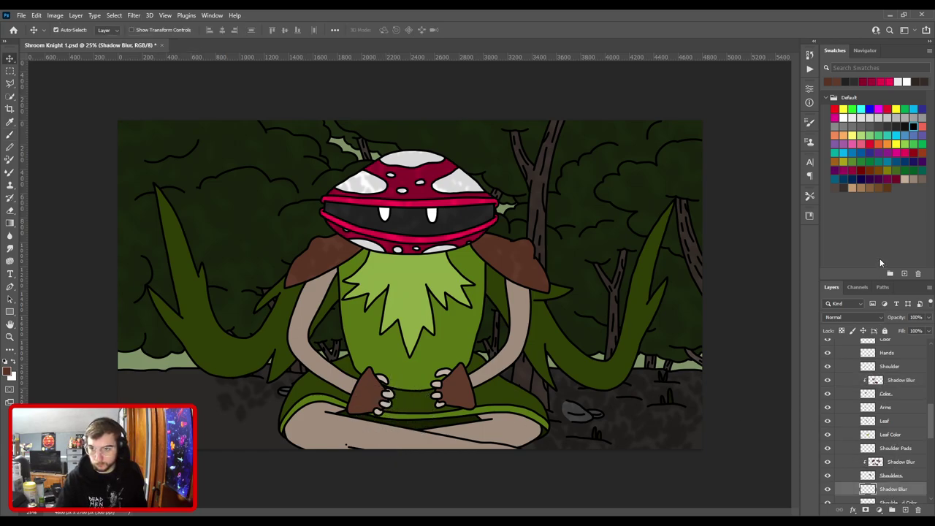
key(ctrl+alt+g)
key(b)
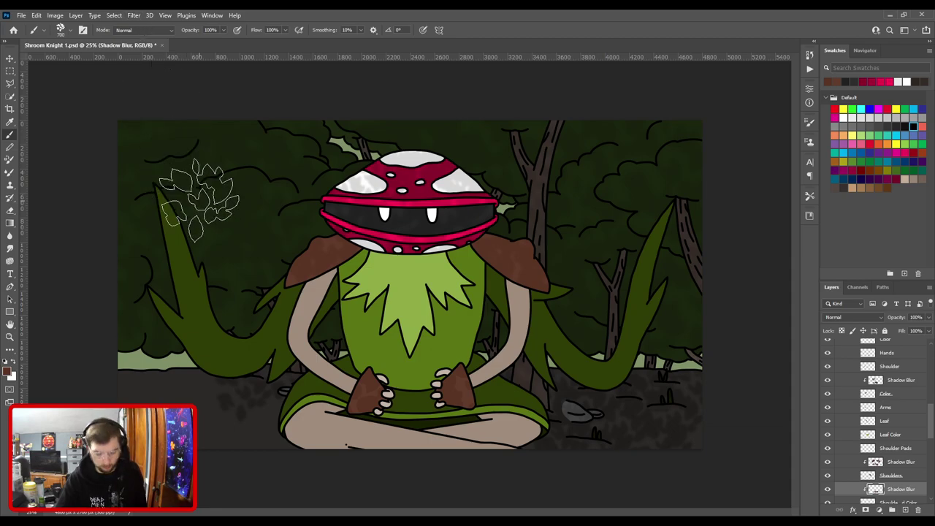
Check which body parts the Torso group's layers hold by toggling the visibility of the shoulder, Color and Arms layers.
scroll(905, 431, up, 1)
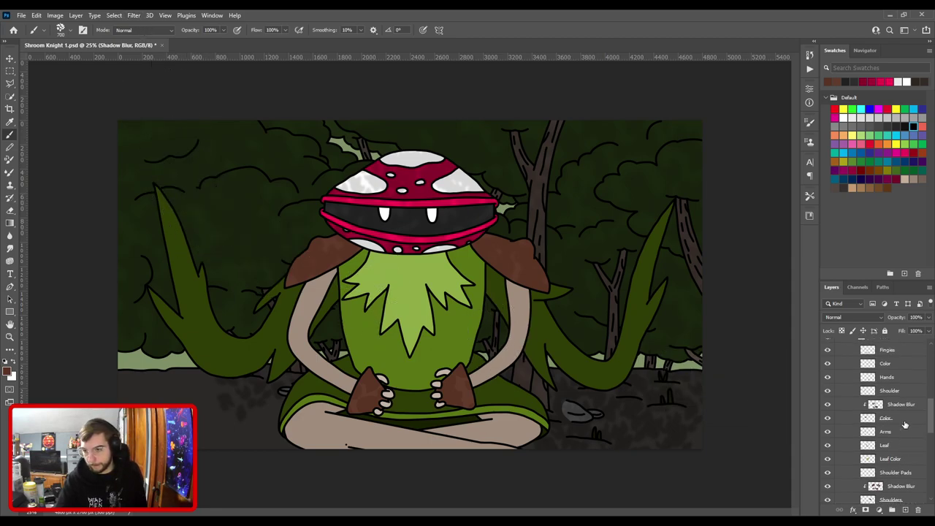
scroll(903, 420, up, 2)
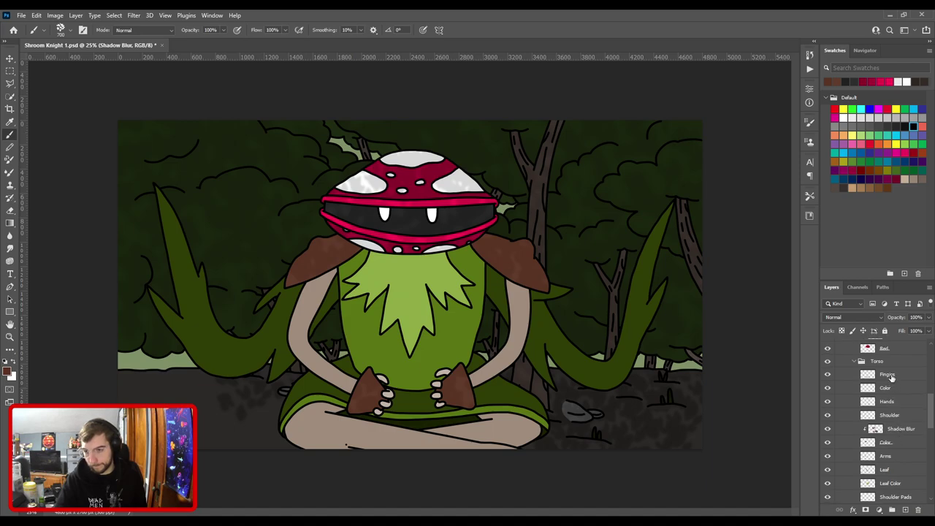
click(889, 374)
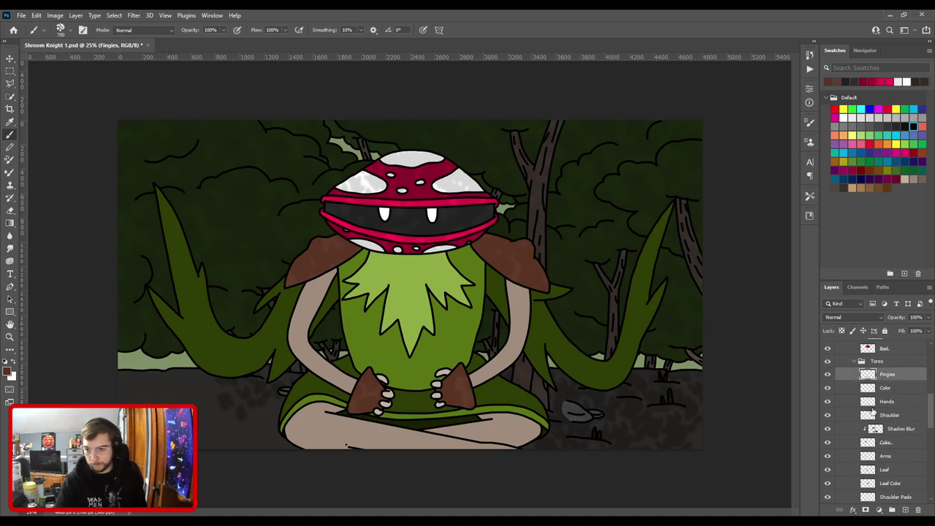
scroll(872, 409, down, 1)
click(826, 392)
click(826, 392)
click(827, 417)
click(827, 418)
click(828, 432)
click(827, 431)
Add a Shadow Blur layer clipped to Leaf Color and sample the chest leaf's light green.
click(845, 451)
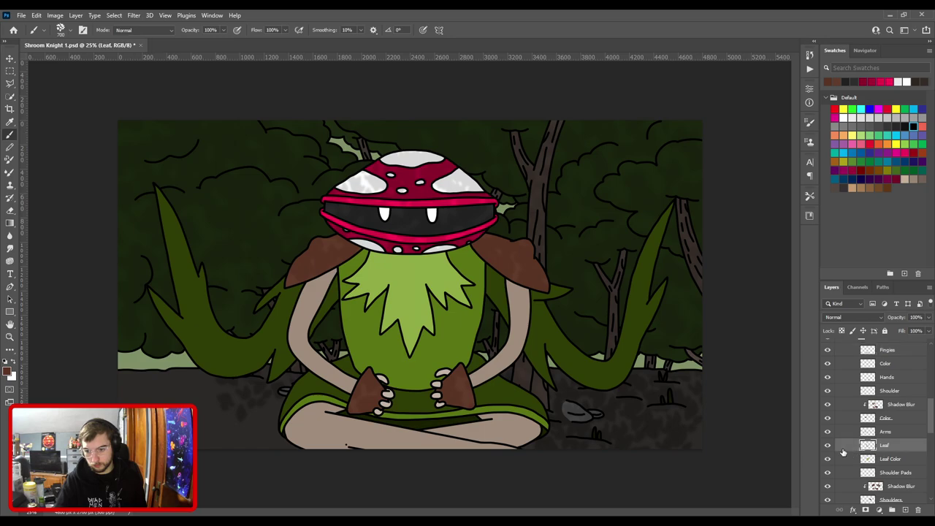
click(895, 458)
key(ctrl+v)
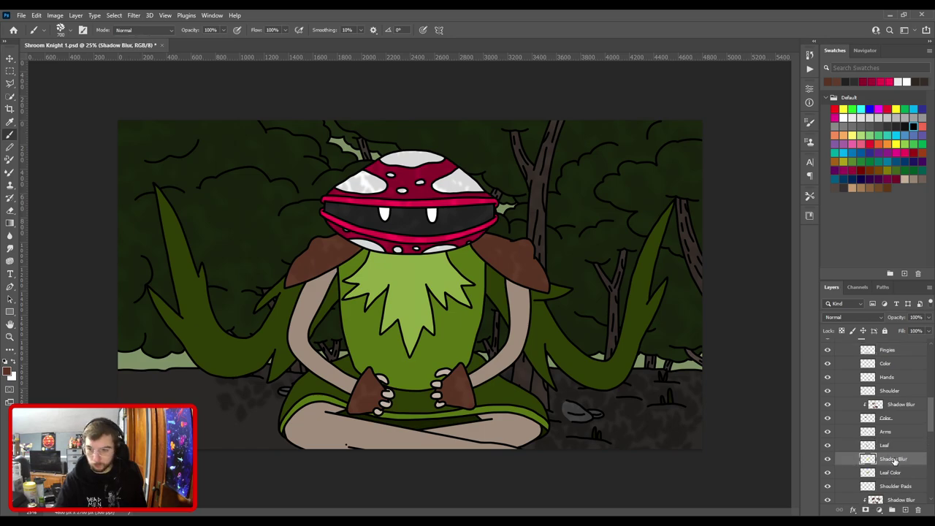
key(ctrl+alt+g)
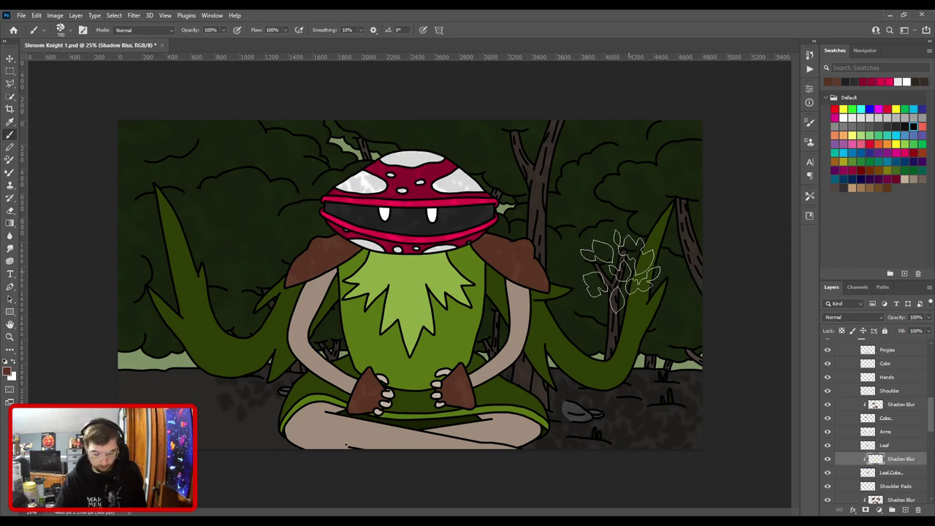
key(i)
click(398, 280)
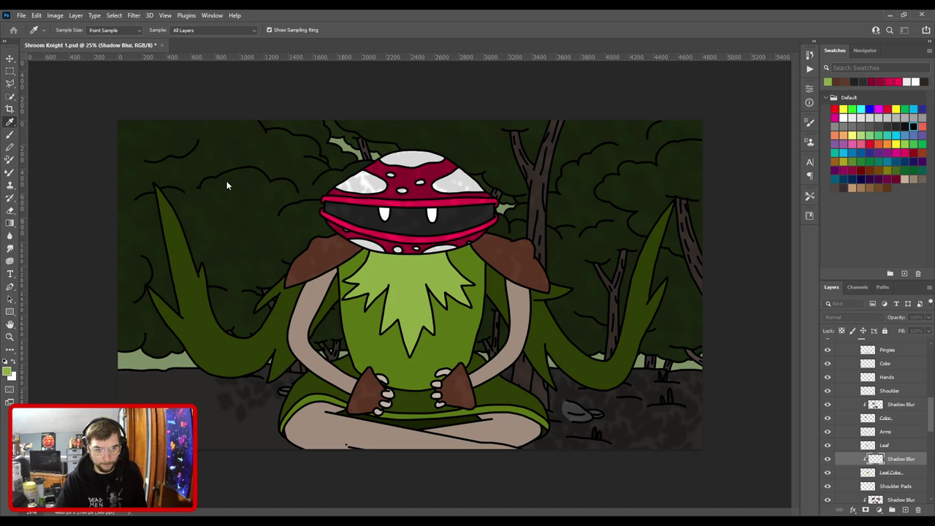
Pick a darker green, stamp the leaf-texture brush over the chest leaf, enlarging it to size 800, and blur the shading.
click(286, 163)
key(b)
mouse_move(431, 282)
mouse_down()
mouse_move(446, 315)
mouse_move(370, 290)
mouse_move(376, 326)
mouse_move(453, 357)
mouse_up()
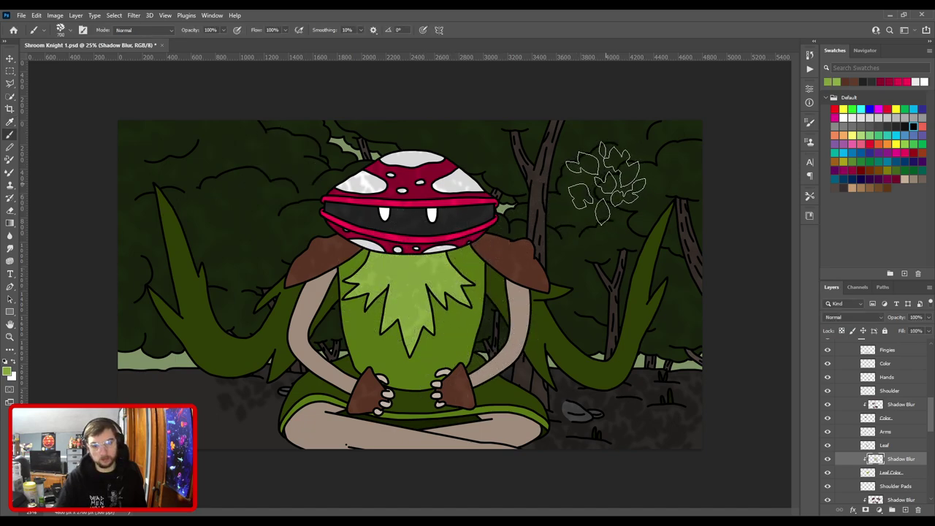
key(])
mouse_move(422, 298)
mouse_down()
mouse_move(375, 311)
mouse_move(432, 289)
mouse_up()
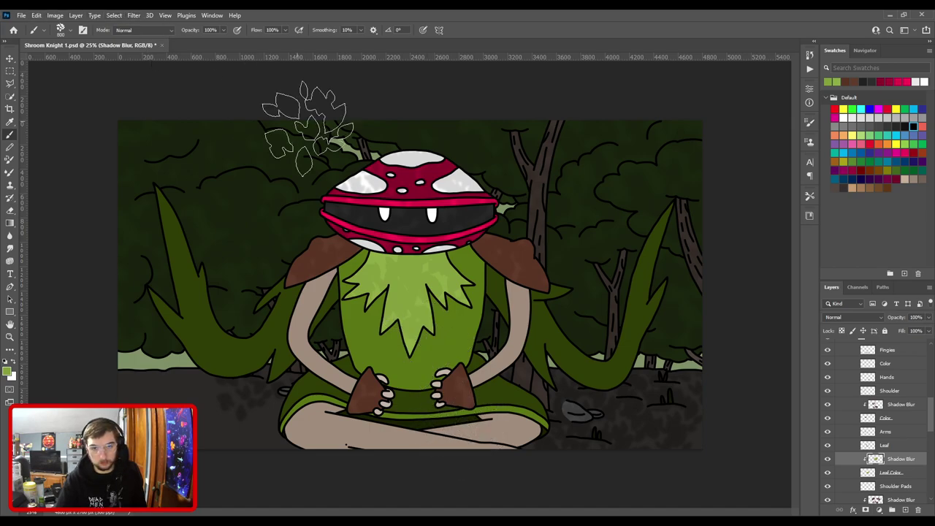
Add a Shadow Blur layer clipped to the arms' Color layer.
key(v)
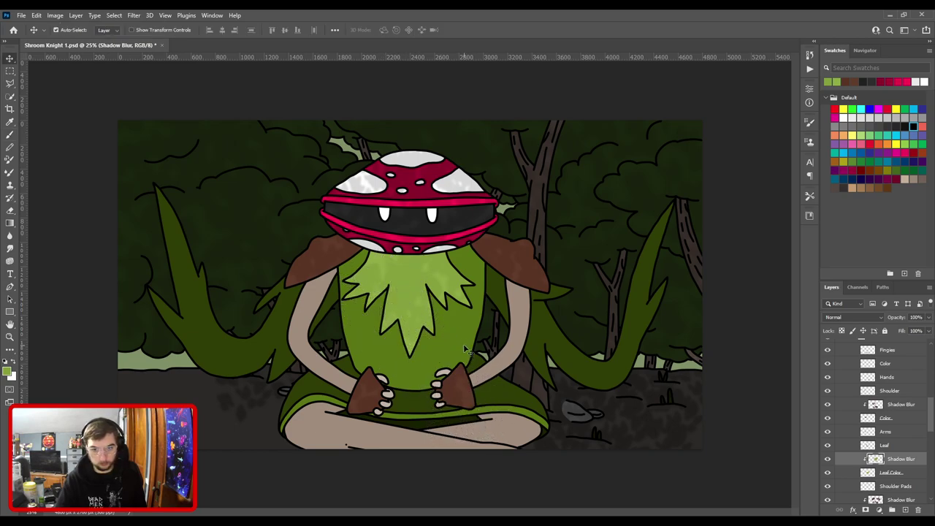
scroll(909, 441, down, 3)
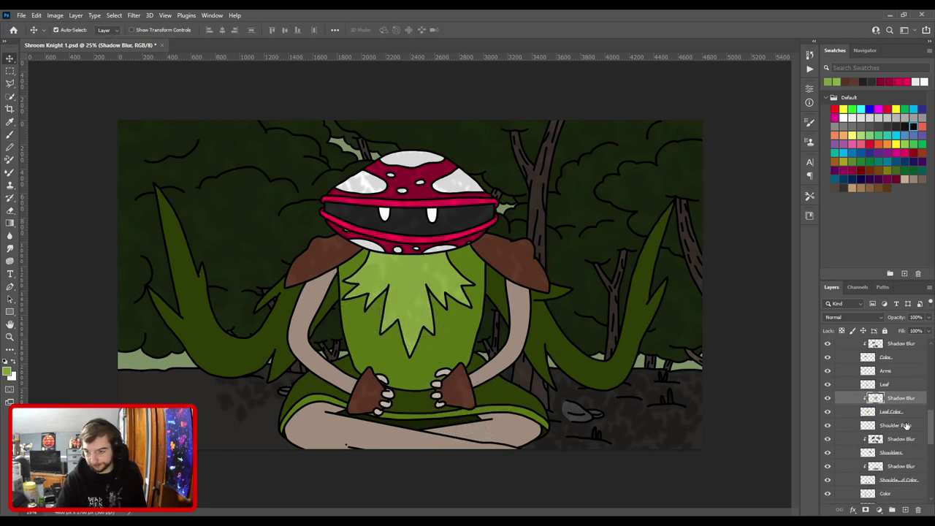
scroll(906, 436, down, 3)
drag(902, 436, 898, 447)
key(ctrl+alt+g)
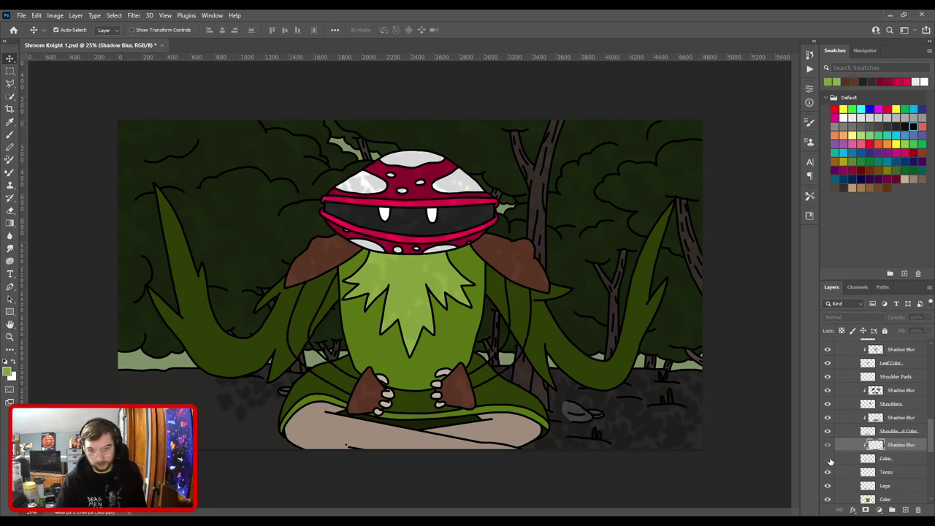
Sample the arms' tan, pick a darker shade, stamp the leaf-texture brush over both arms and blur the shading.
key(i)
click(517, 329)
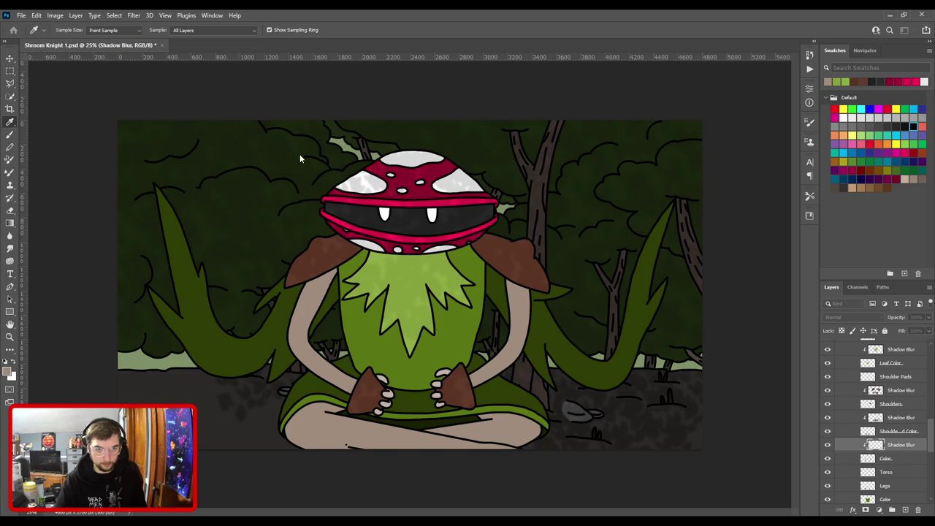
key(b)
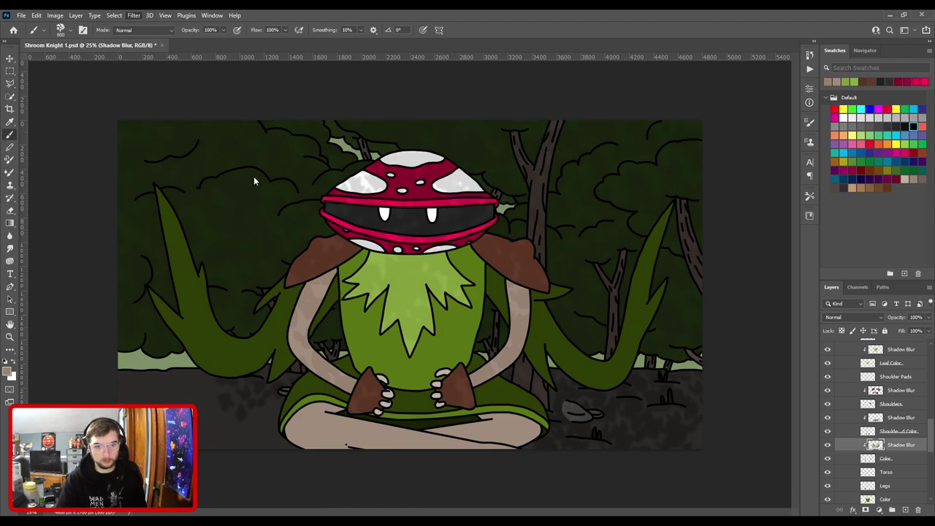
key(h)
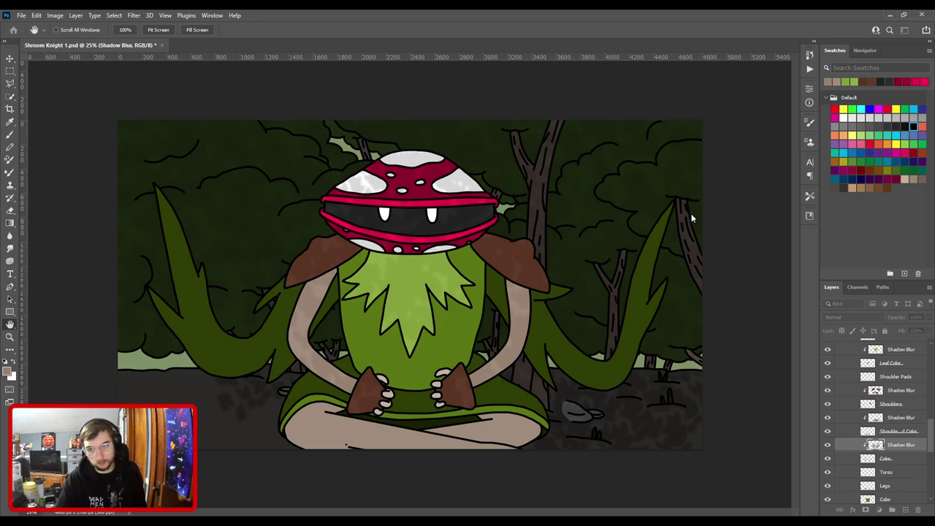
key(b)
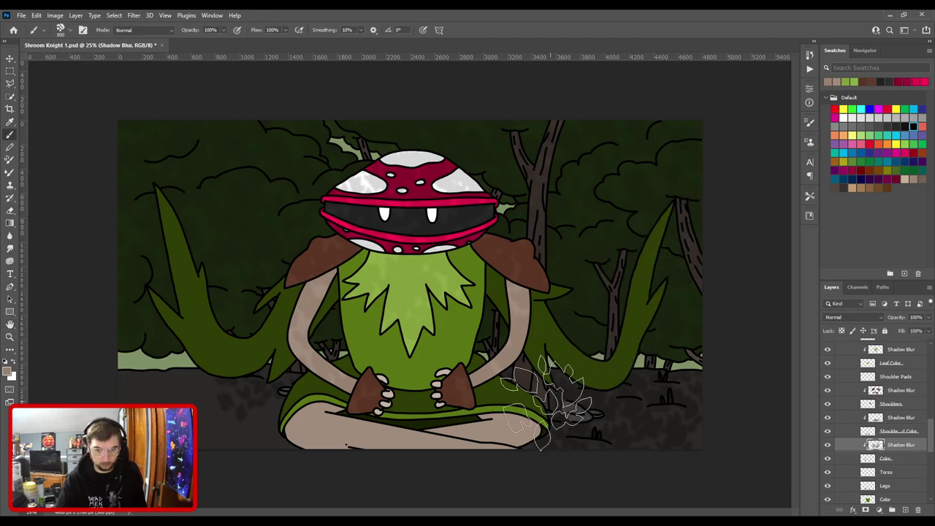
Add a Shadow Blur layer clipped to the legs' Color layer.
key(v)
click(511, 430)
scroll(905, 476, down, 1)
key(F2)
key(ctrl+alt+g)
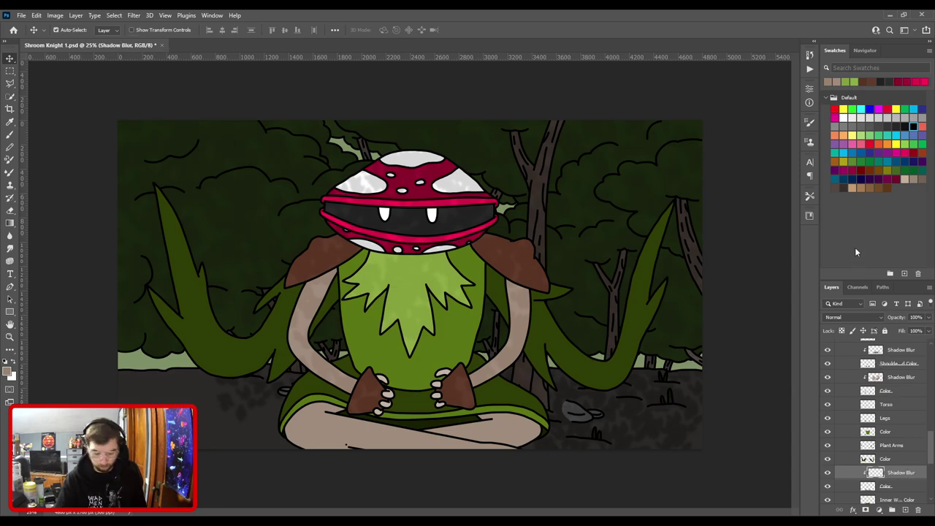
Stamp the leaf-texture brush in the darker tan over the crossed legs and blur the shading.
key(b)
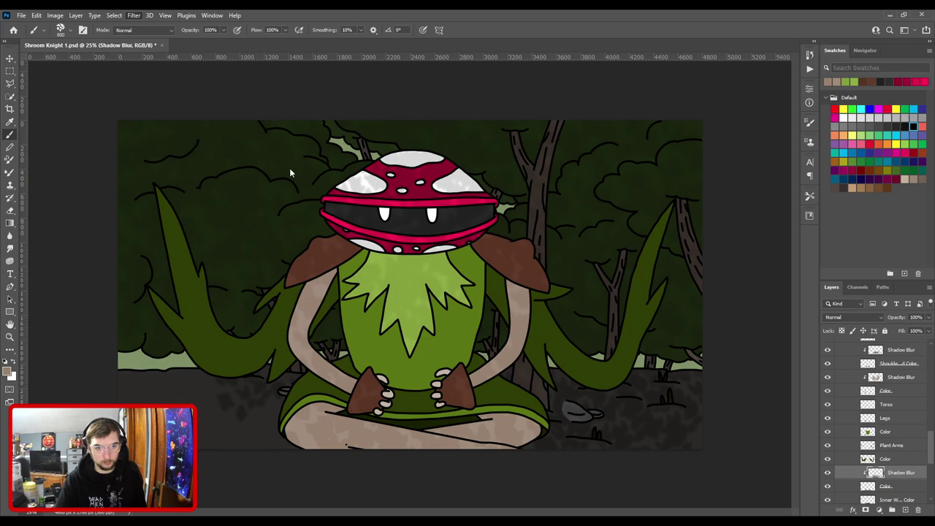
key(h)
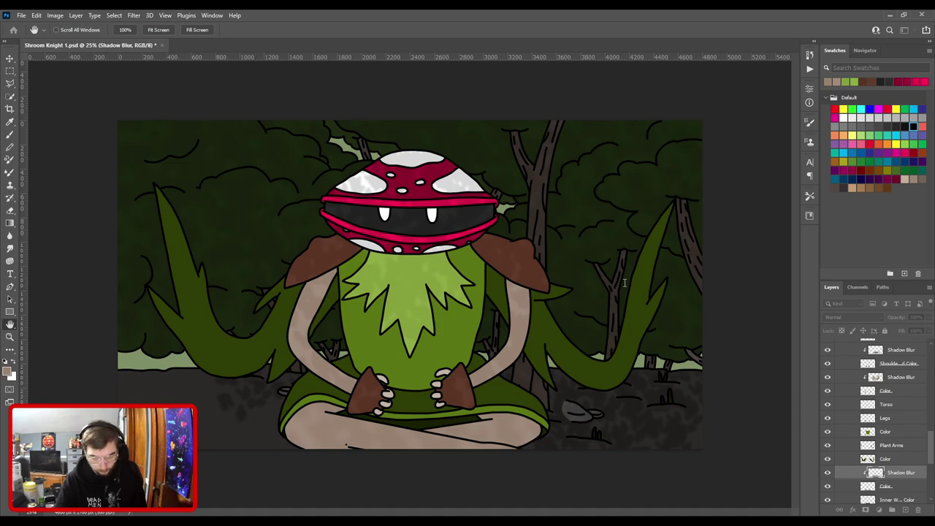
key(b)
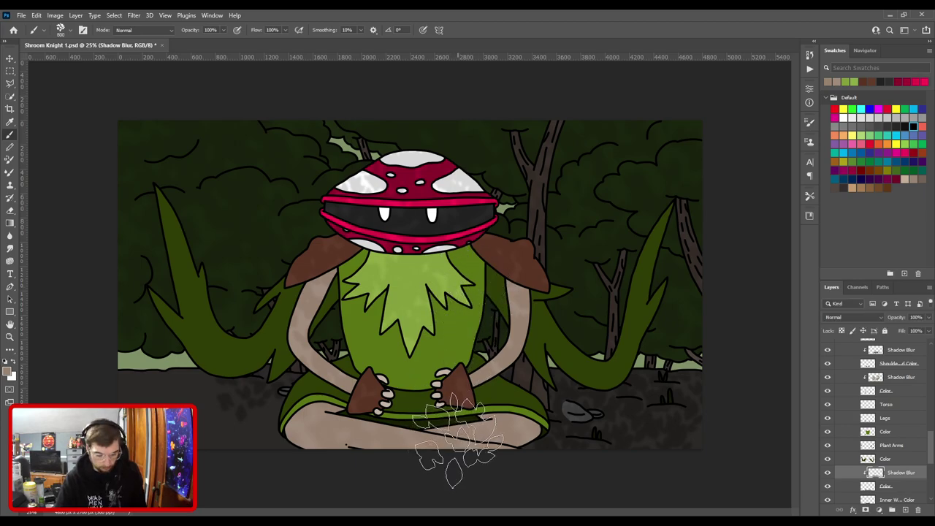
Erase the stray black dot beside the lower leg outline on the Legs layer with a size 60 eraser.
key(v)
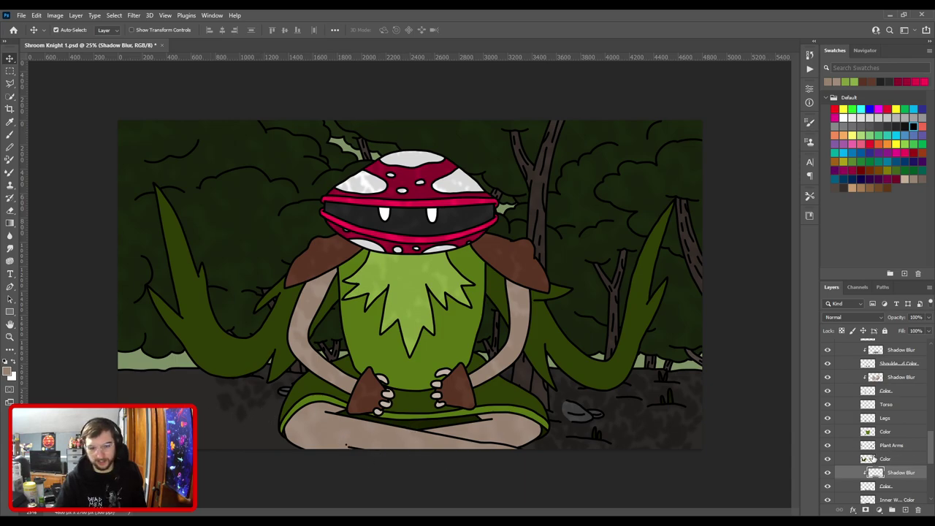
key(ctrl+plus)
scroll(475, 273, up, 5)
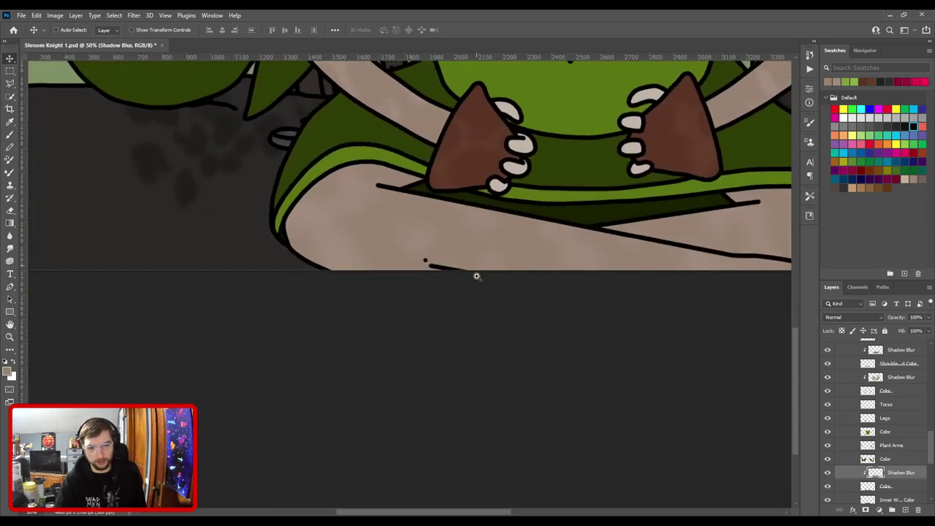
click(489, 263)
key(e)
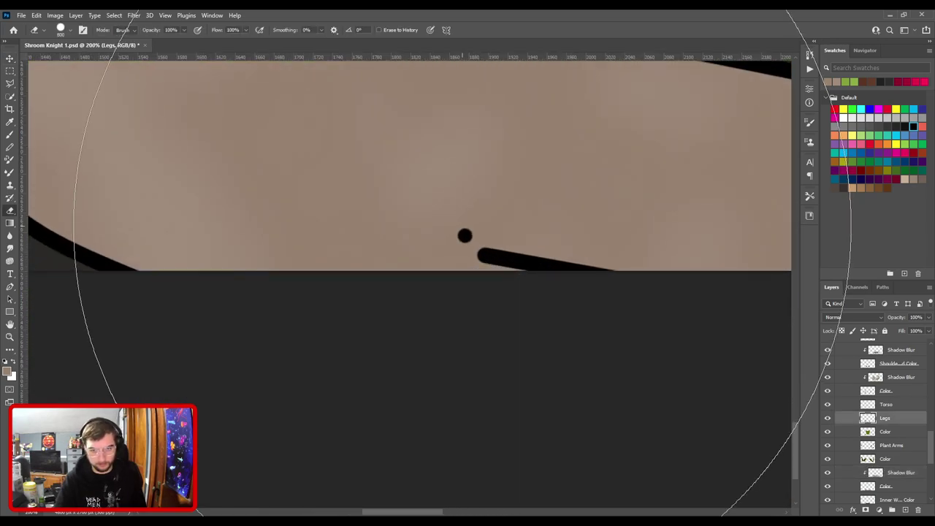
key(bracketleft)
key(bracketleft)
key(bracketleft)
key(bracketleft)
key(bracketleft)
key(bracketleft)
key(bracketleft)
key(bracketleft)
key(bracketleft)
key(bracketleft)
key(bracketleft)
key(bracketleft)
key(bracketleft)
key(bracketleft)
key(bracketleft)
key(bracketleft)
key(bracketleft)
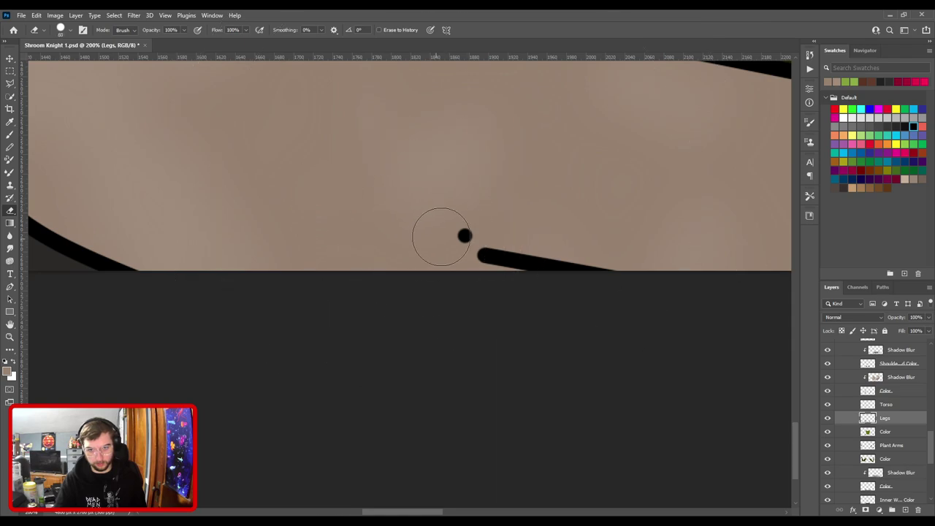
click(452, 224)
key(ctrl+0)
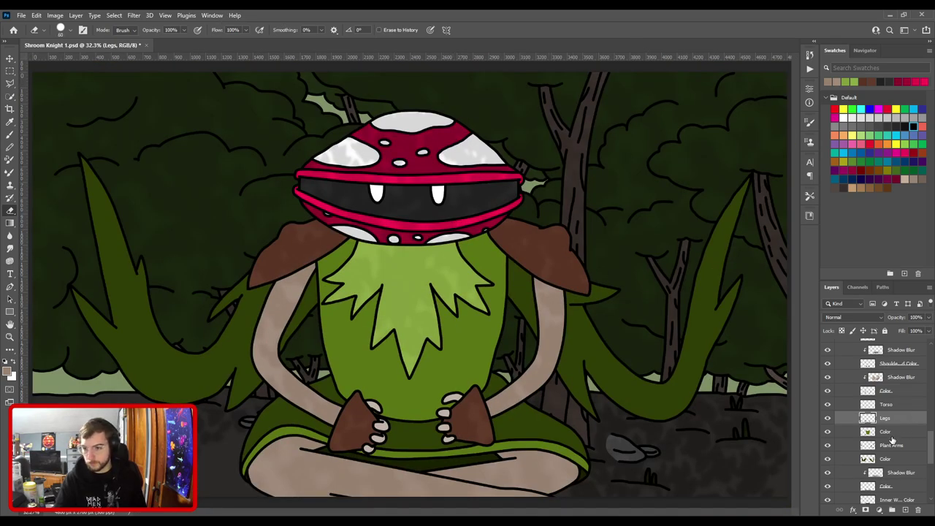
Add a Shadow Blur layer clipped to the torso's Color layer below Legs.
scroll(892, 434, down, 3)
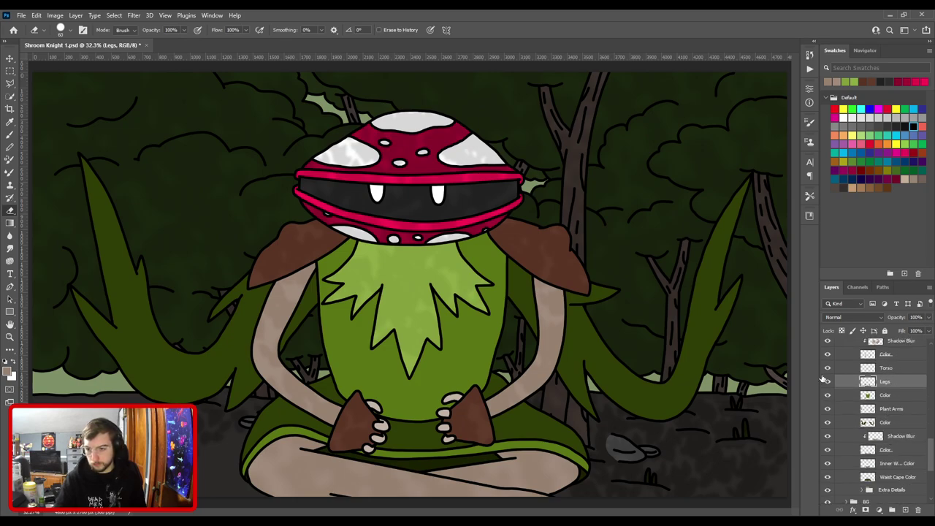
click(884, 395)
key(F2)
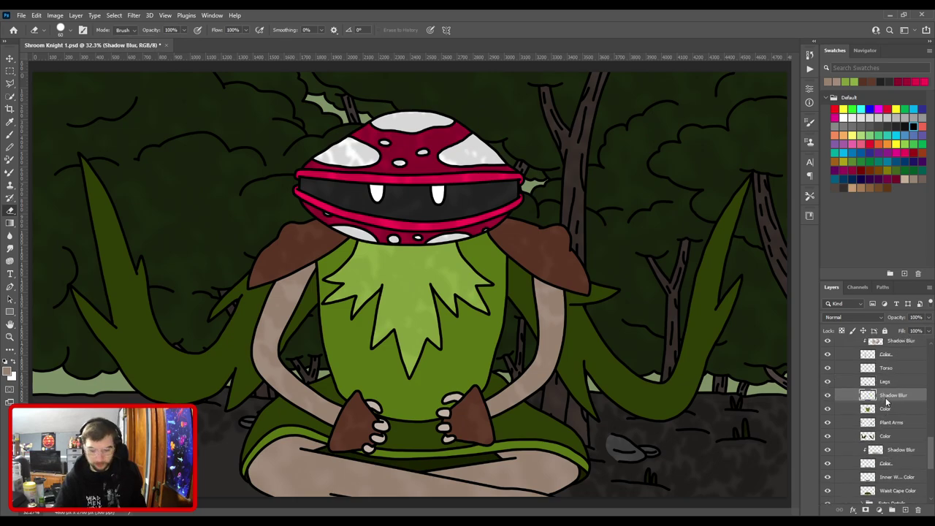
key(ctrl+alt+g)
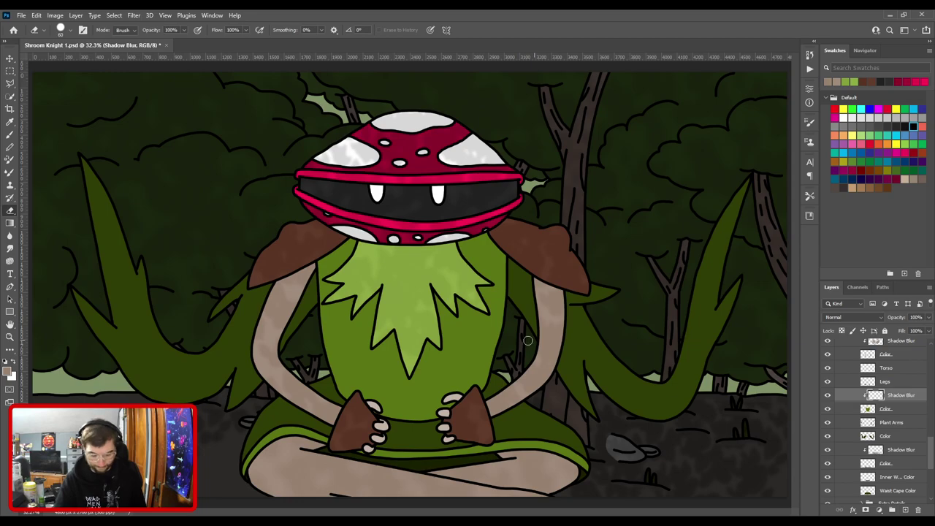
Sample the torso's green, pick a darker shade, stamp the leaf-texture brush over the torso and blur the shading.
key(i)
click(437, 352)
key(b)
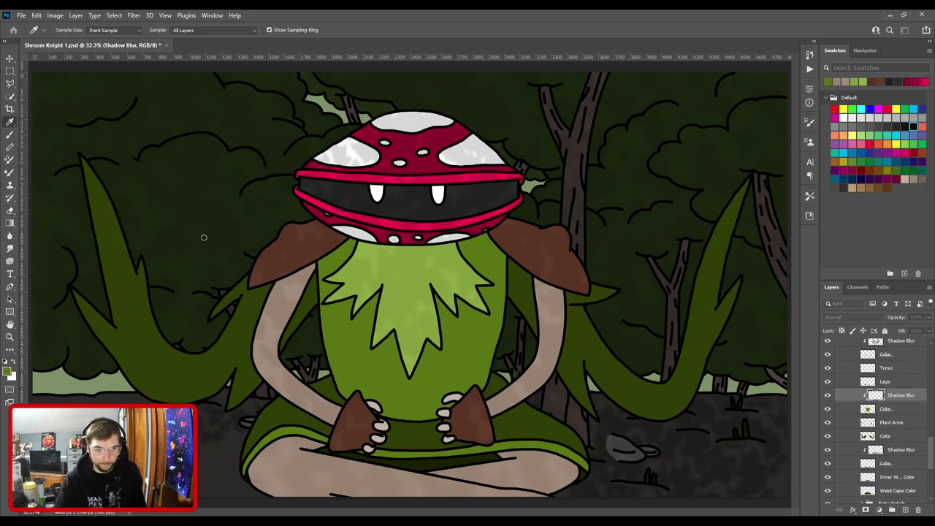
key(b)
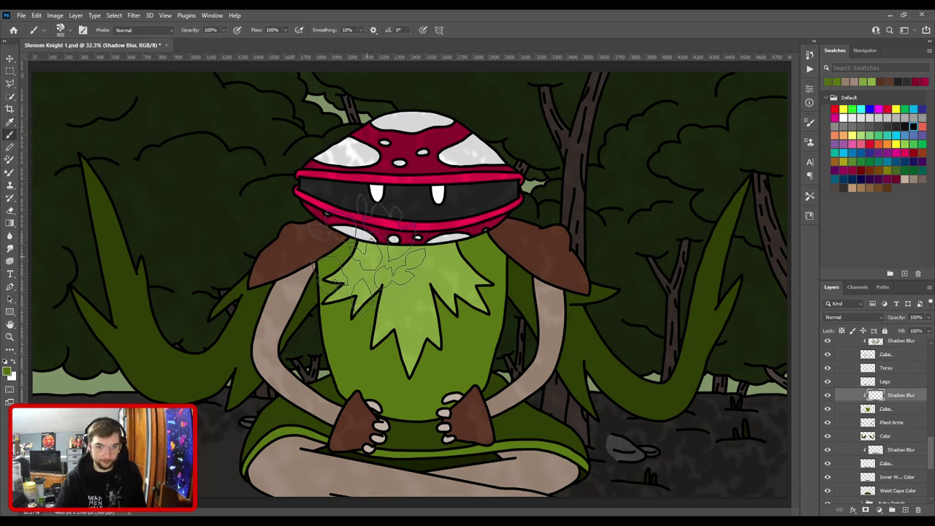
mouse_move(343, 239)
mouse_down()
mouse_move(394, 271)
mouse_move(386, 333)
mouse_move(430, 392)
mouse_move(510, 377)
mouse_move(518, 253)
mouse_move(463, 312)
mouse_move(413, 350)
mouse_up()
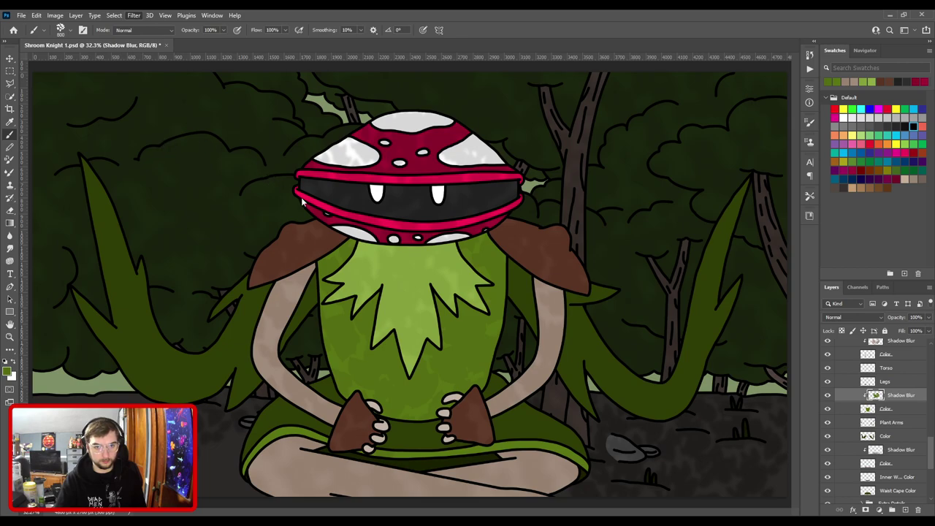
key(space)
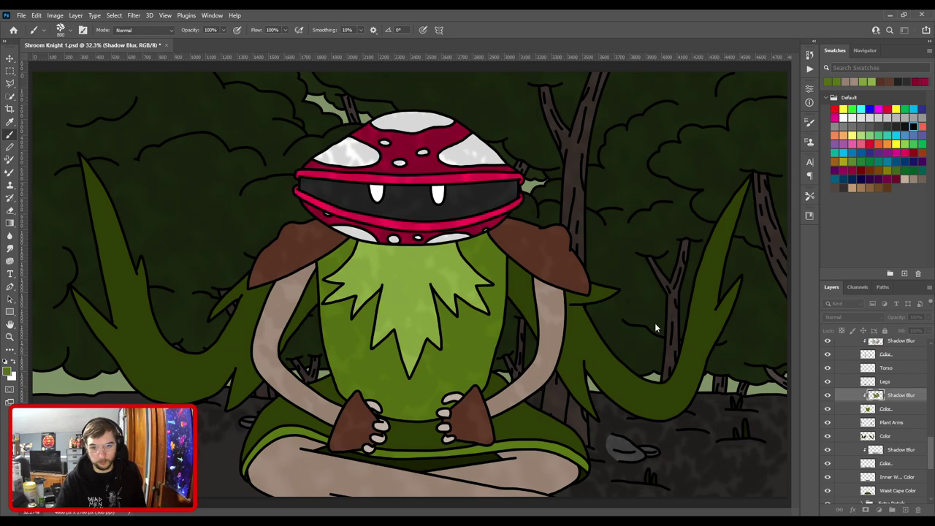
Add a Shadow Blur layer clipped to the Color layer below Plant Arms.
scroll(886, 418, down, 1)
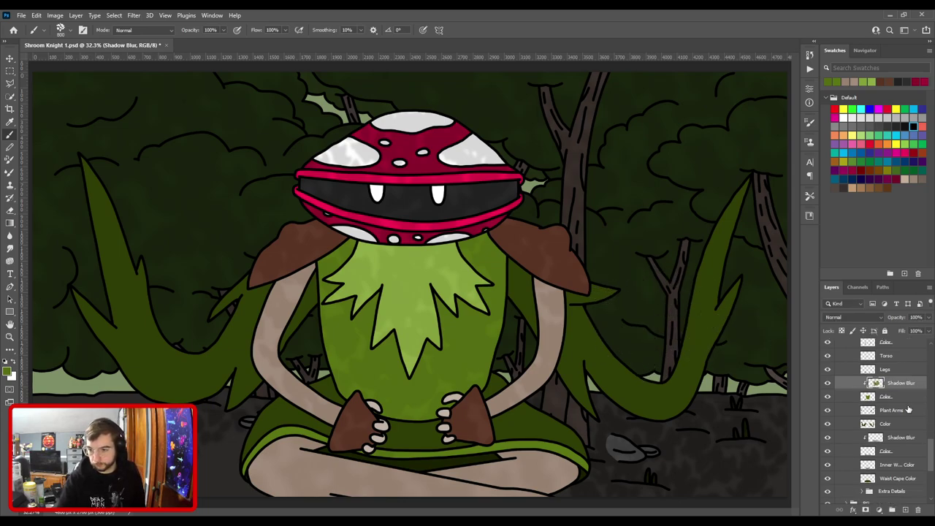
click(885, 423)
key(F2)
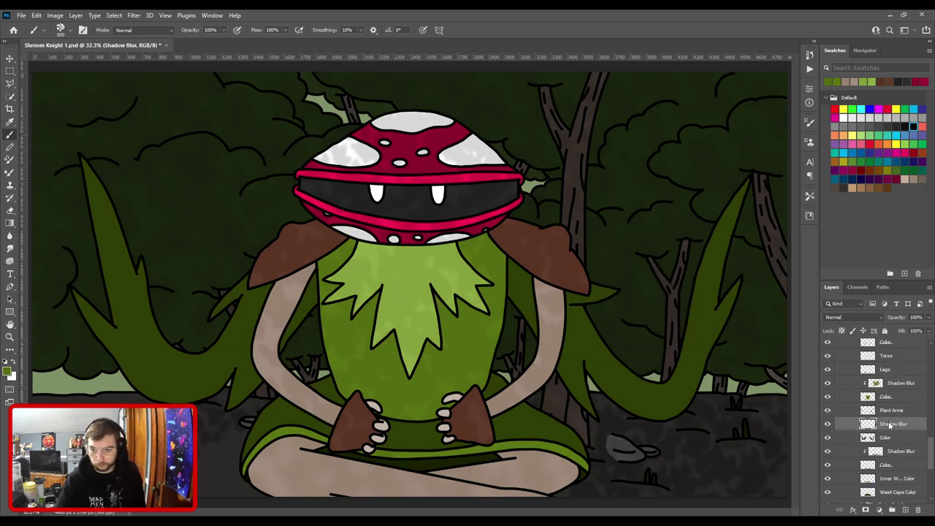
key(ctrl+alt+g)
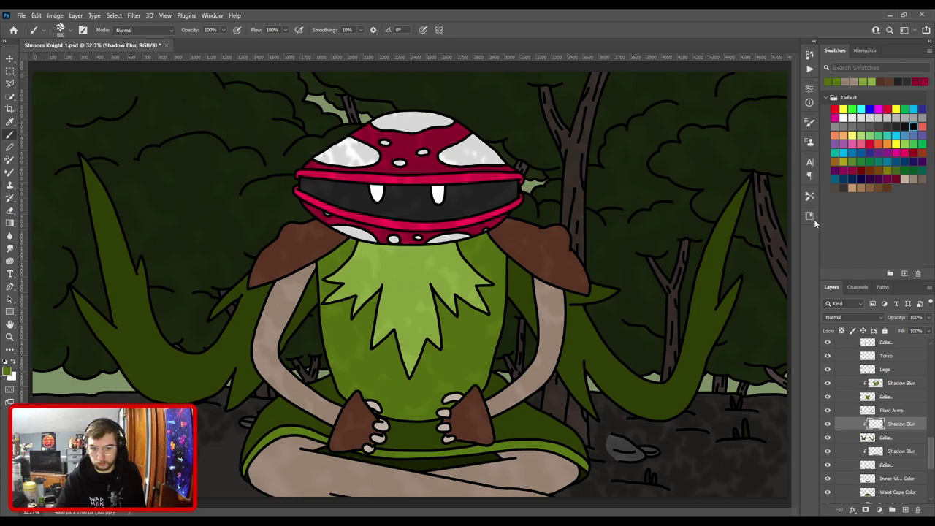
Sample the plant arms' dark green, pick a darker shade, stamp the leaf-texture brush over both plant arms and blur the shading.
key(i)
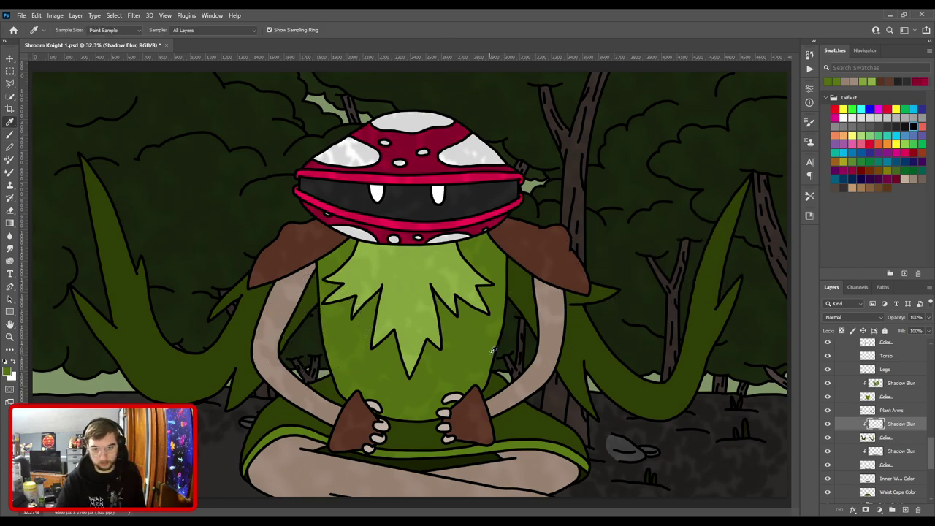
click(531, 292)
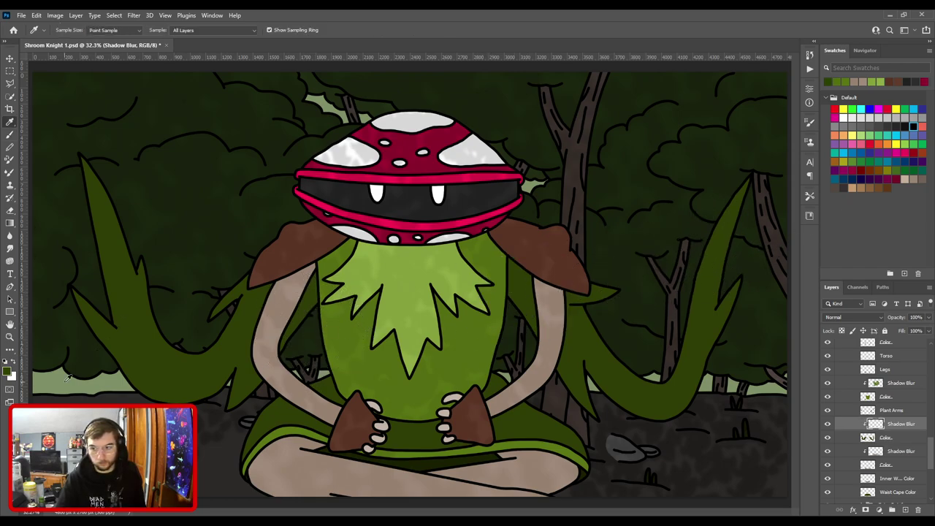
click(207, 264)
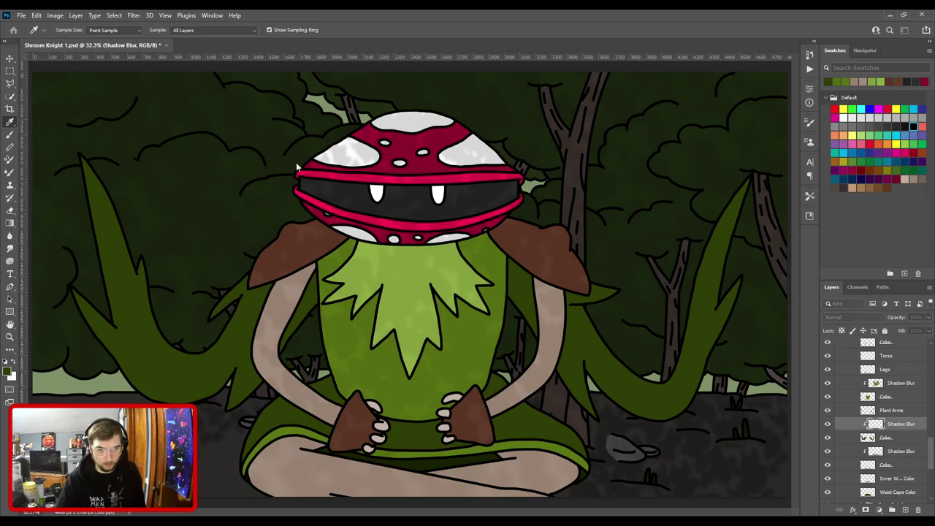
key(b)
key(ctrl+minus)
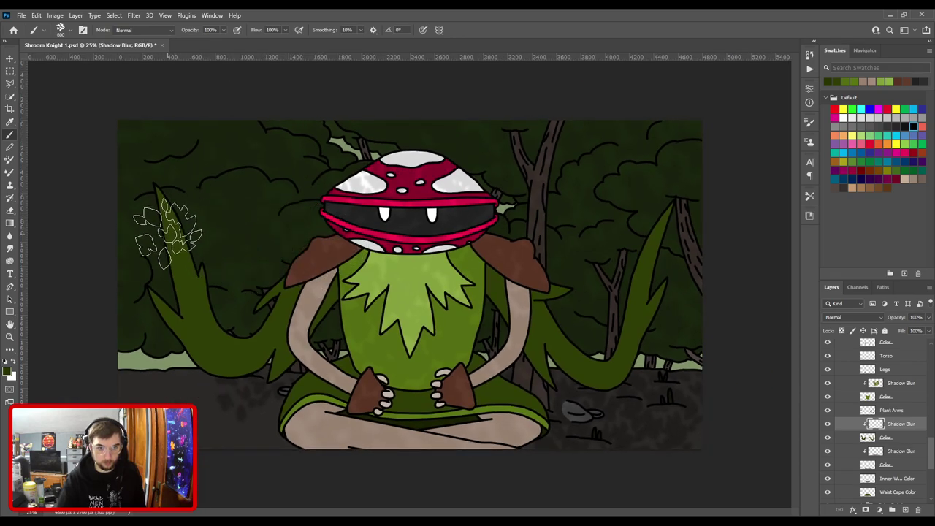
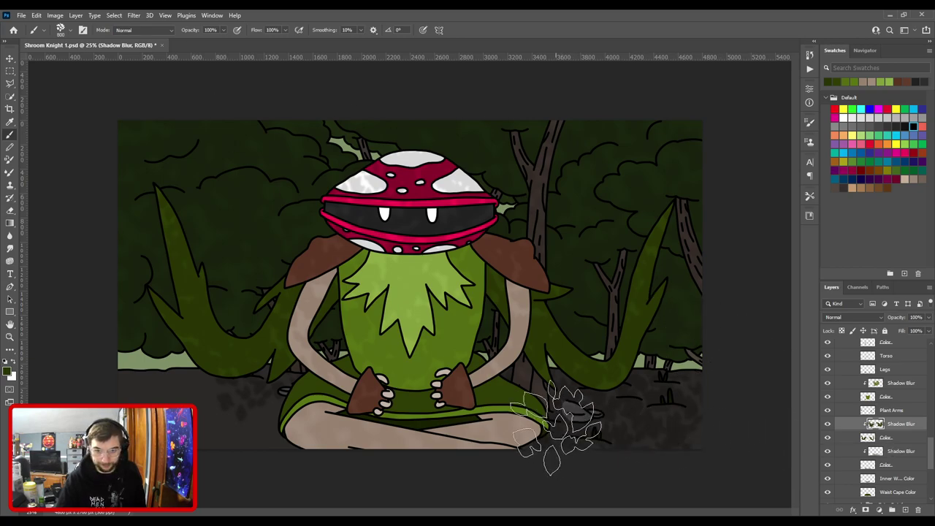
Add a Shadow Blur layer clipped to the fingers' Color layer below Fingies.
key(v)
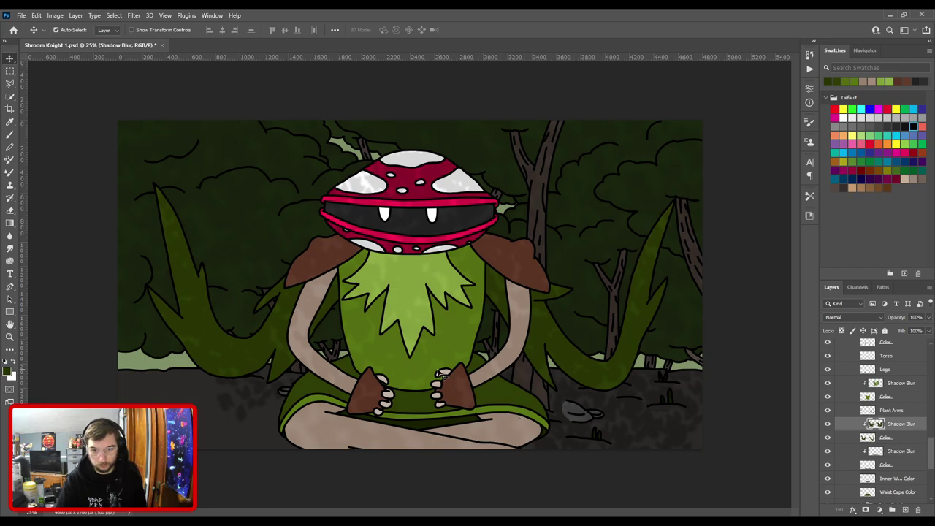
click(448, 377)
scroll(880, 427, up, 1)
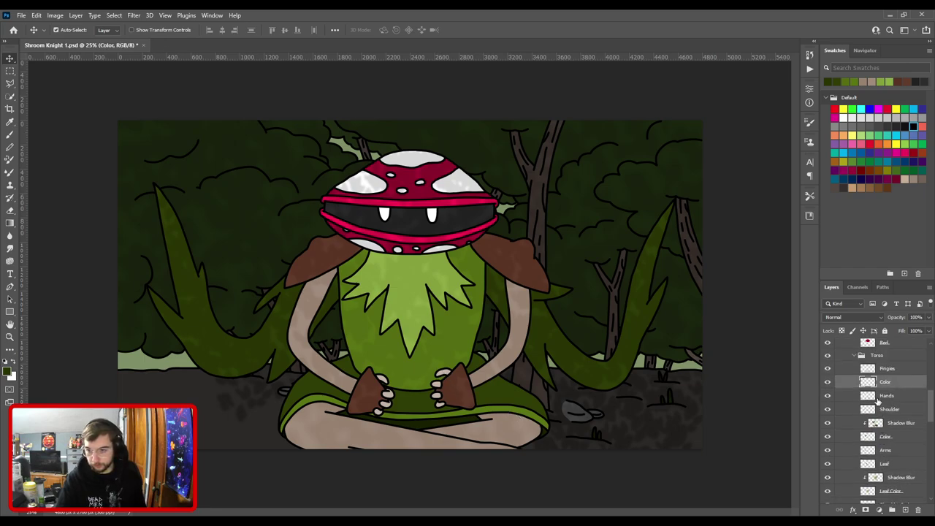
key(F2)
key(ctrl+alt+g)
Sample the fingers' pale beige, pick a darker shade, stamp the leaf-texture brush at size 250 over the fingers and blur the shading.
key(i)
key(ctrl+plus)
drag(500, 409, 452, 287)
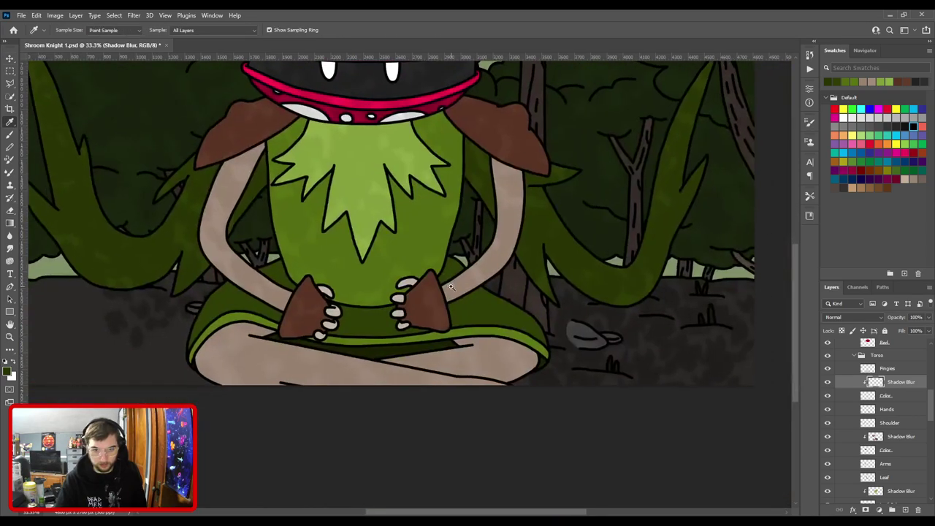
key(ctrl+plus)
key(ctrl+plus)
click(410, 278)
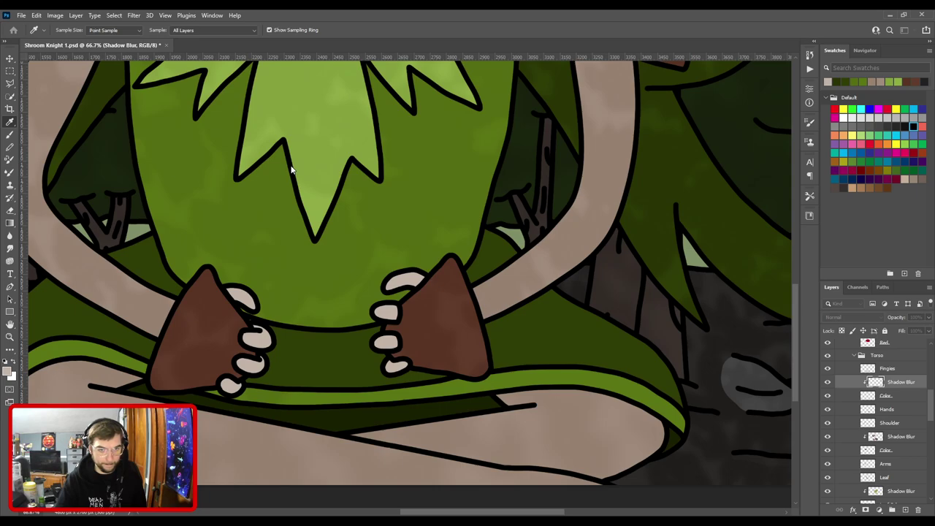
key(b)
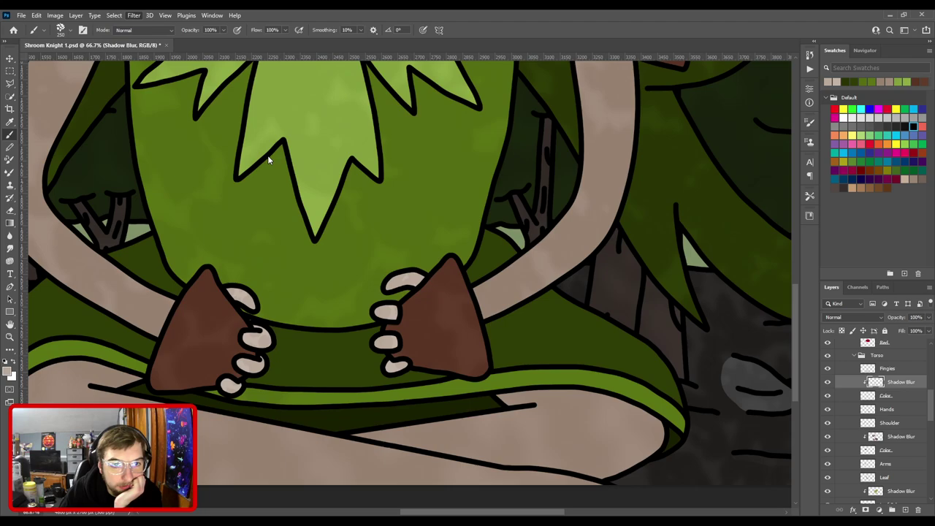
key(h)
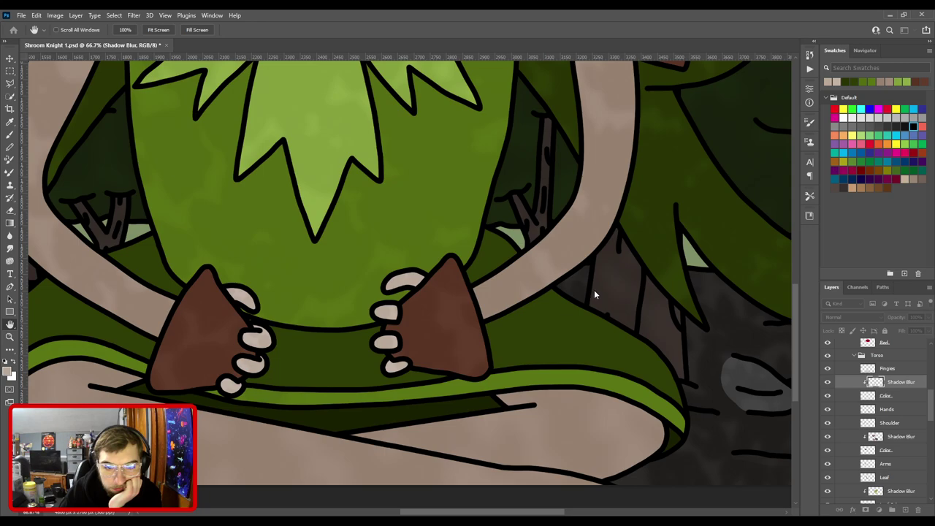
key(b)
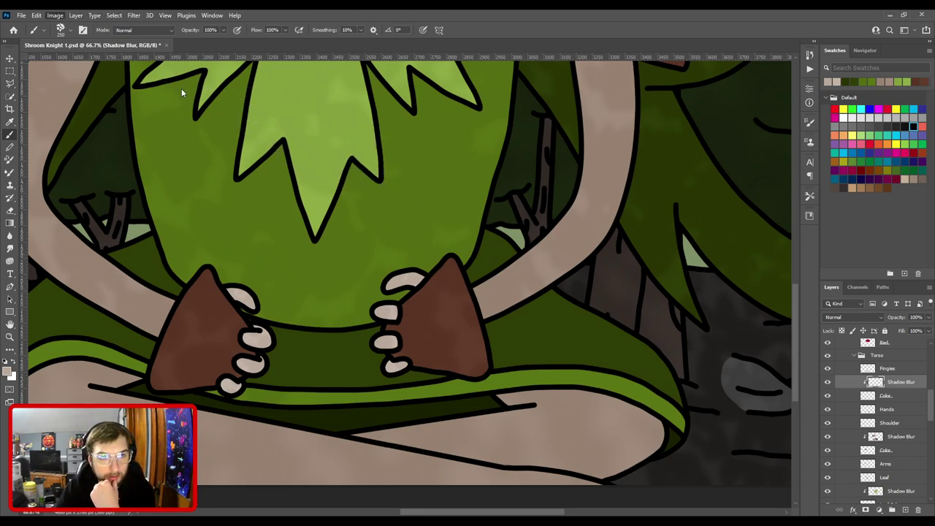
Inspect the whole illustration and its layers, checking the leaf collar, torso, hands, legs and waist cape up close for missing shading.
key(i)
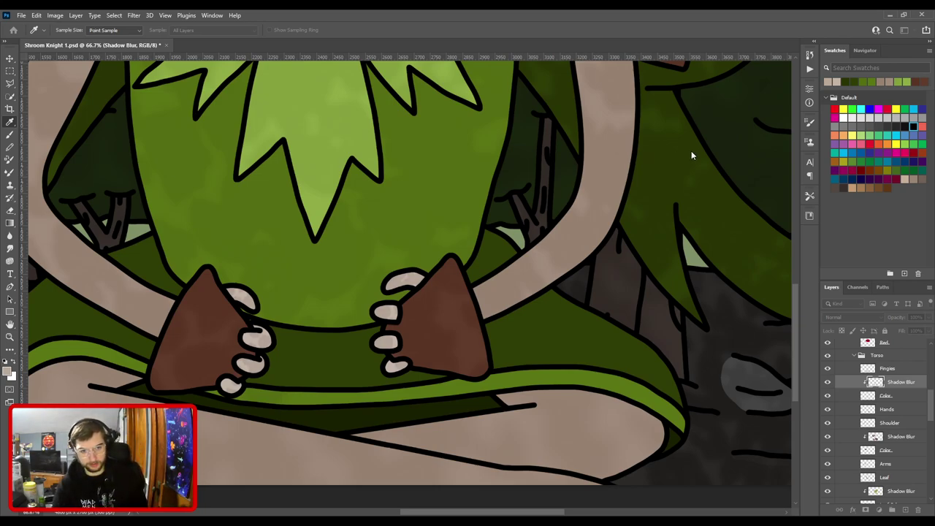
key(b)
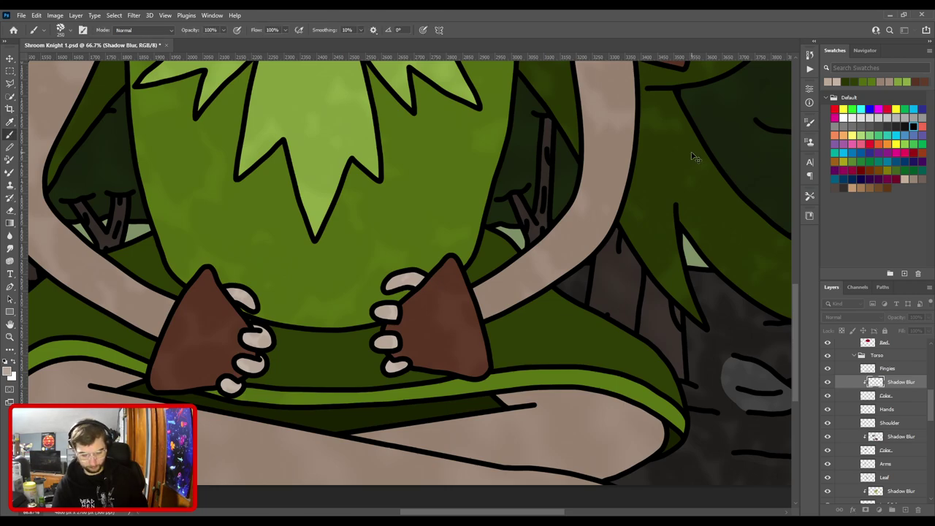
key(ctrl+0)
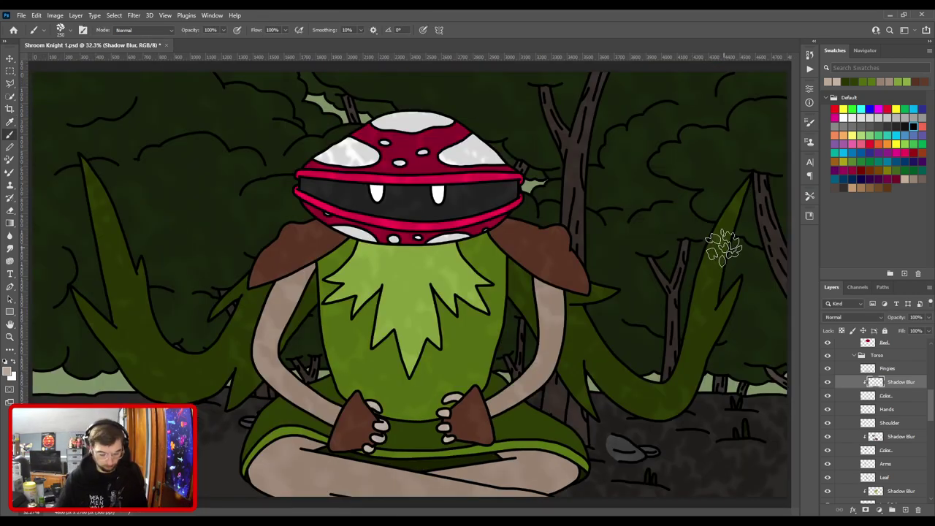
key(v)
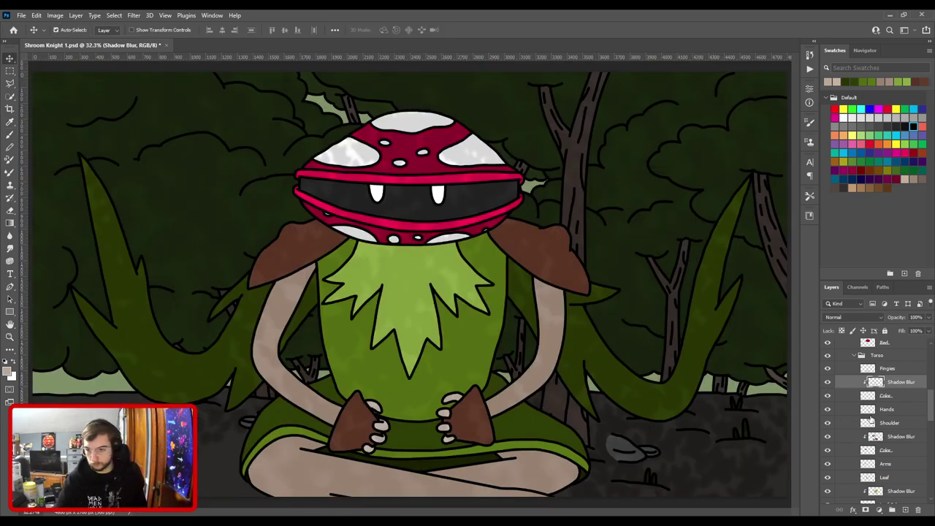
scroll(871, 419, down, 1)
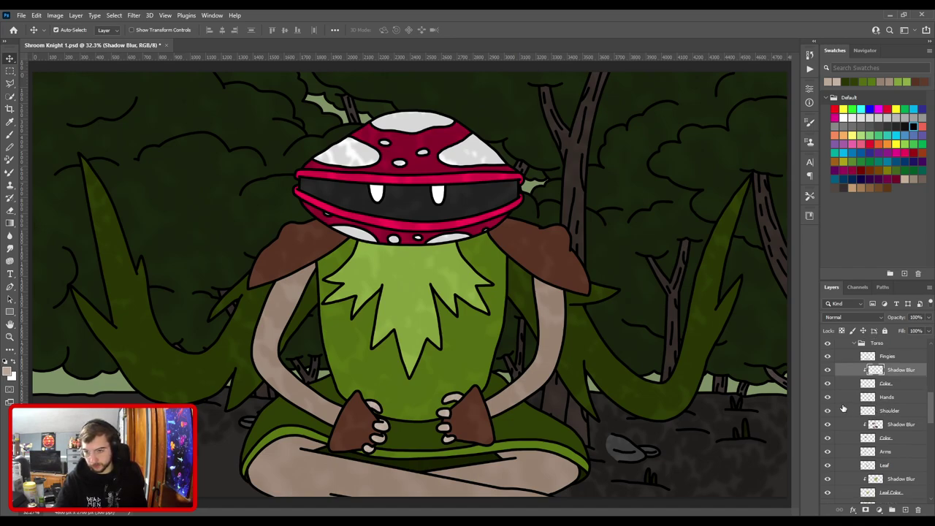
scroll(840, 396, down, 5)
scroll(842, 394, up, 3)
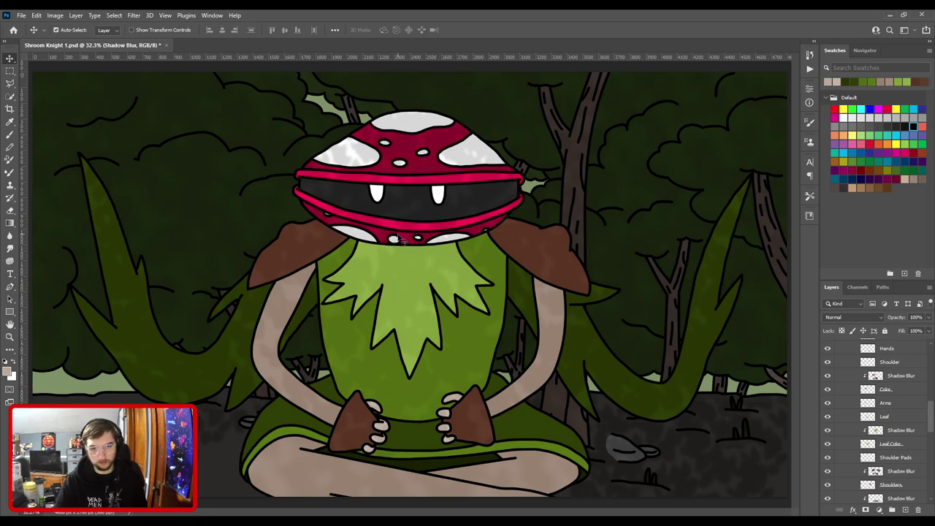
key(ctrl+plus)
key(ctrl+plus)
drag(376, 174, 399, 370)
key(ctrl+plus)
key(ctrl+plus)
key(ctrl+minus)
drag(385, 334, 483, 234)
drag(488, 381, 482, 321)
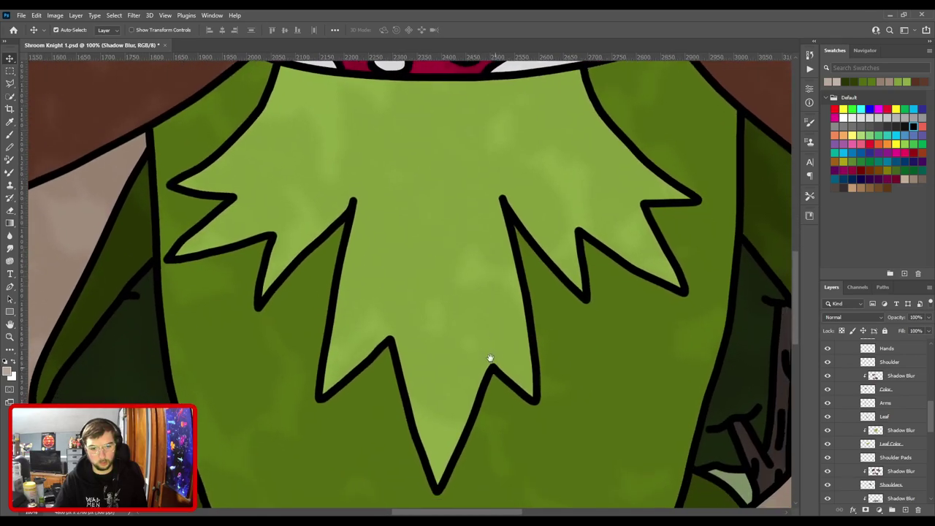
drag(492, 361, 365, 168)
drag(352, 229, 199, 283)
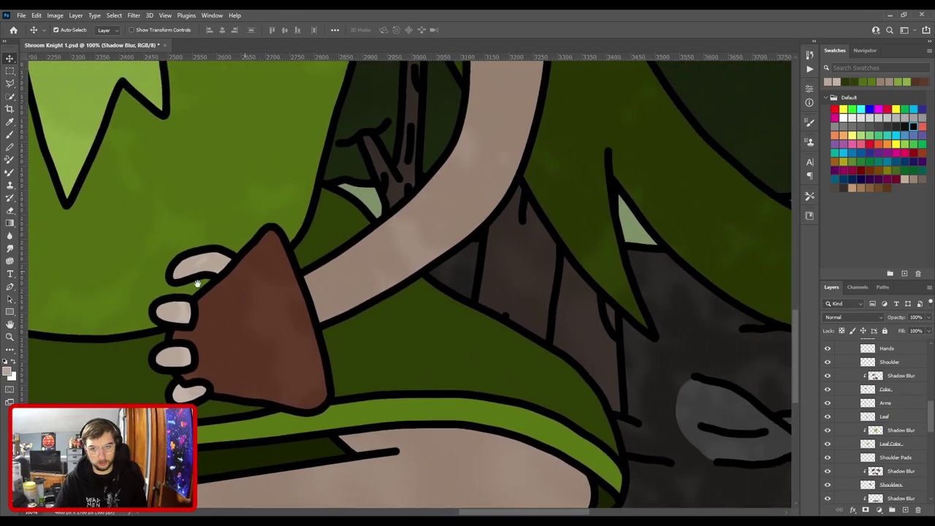
drag(275, 280, 676, 173)
scroll(420, 257, down, 1)
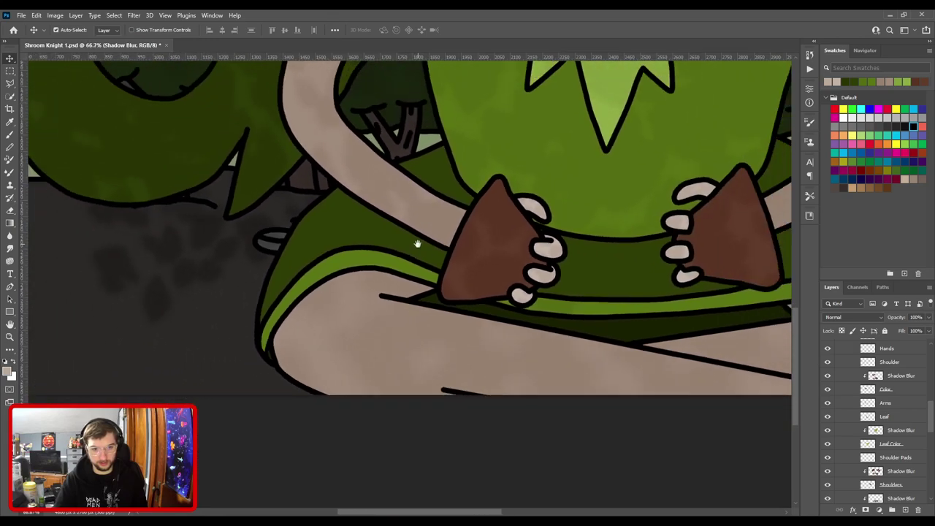
key(ctrl+minus)
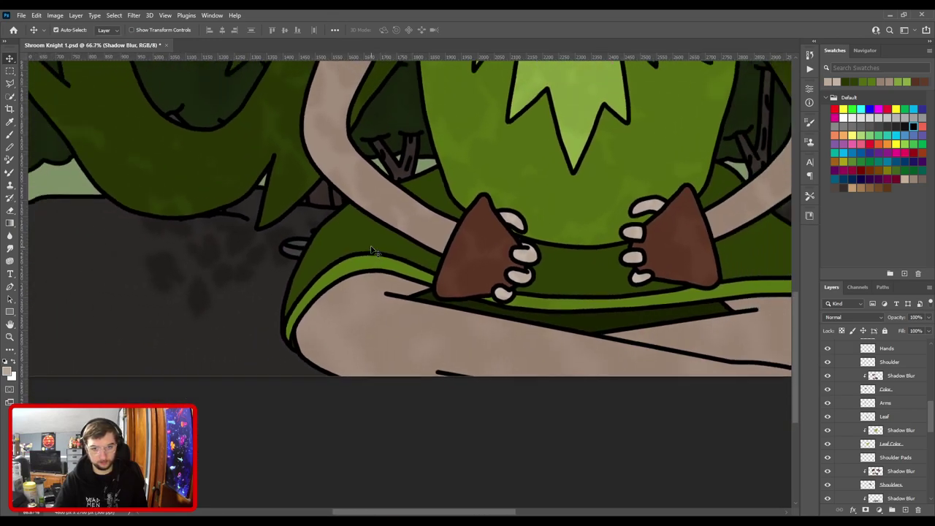
Add a Shadow Blur layer clipped to the Waist Cape Color layer.
ctrl+click(369, 249)
scroll(886, 485, down, 1)
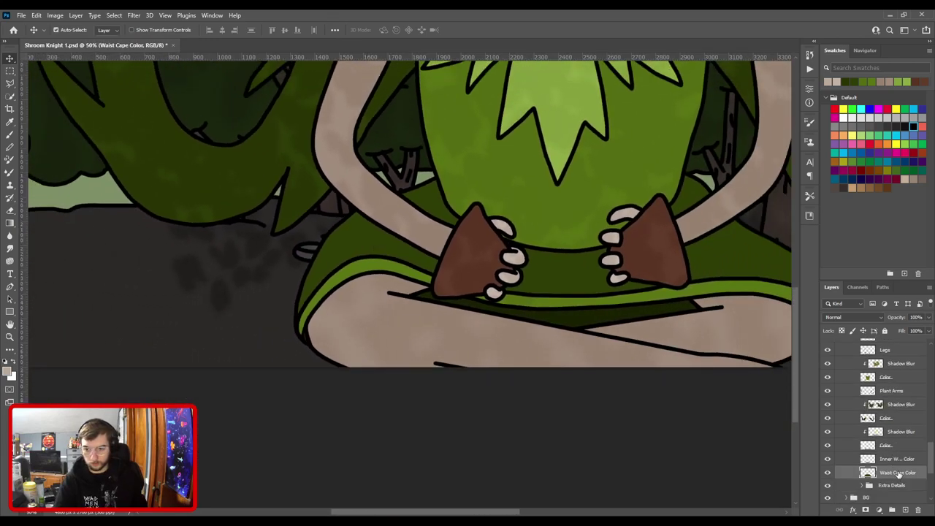
key(F2)
key(ctrl+alt+g)
key(ctrl+minus)
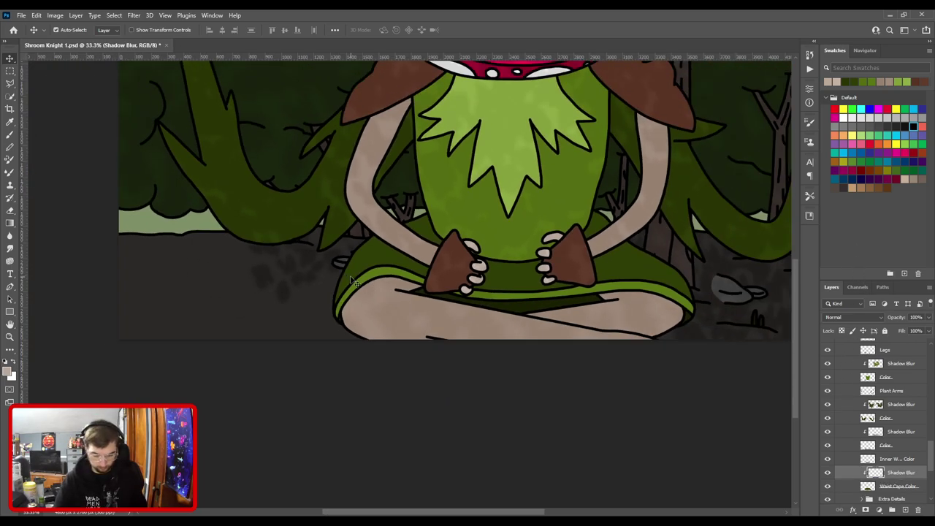
Sample the waist cape's dark green, pick a darker shade, stamp the leaf-texture brush at size 500 over the cape and blur the shading.
key(o)
key(i)
click(373, 251)
click(8, 372)
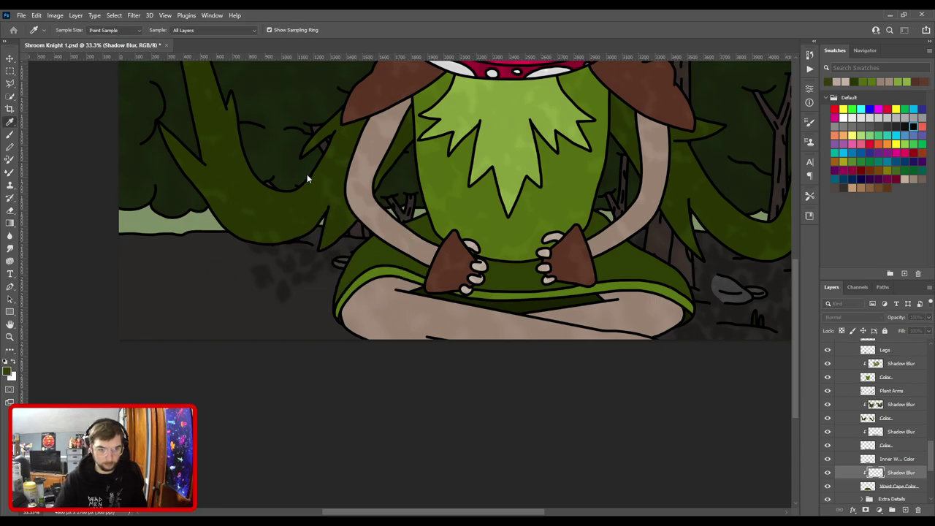
key(b)
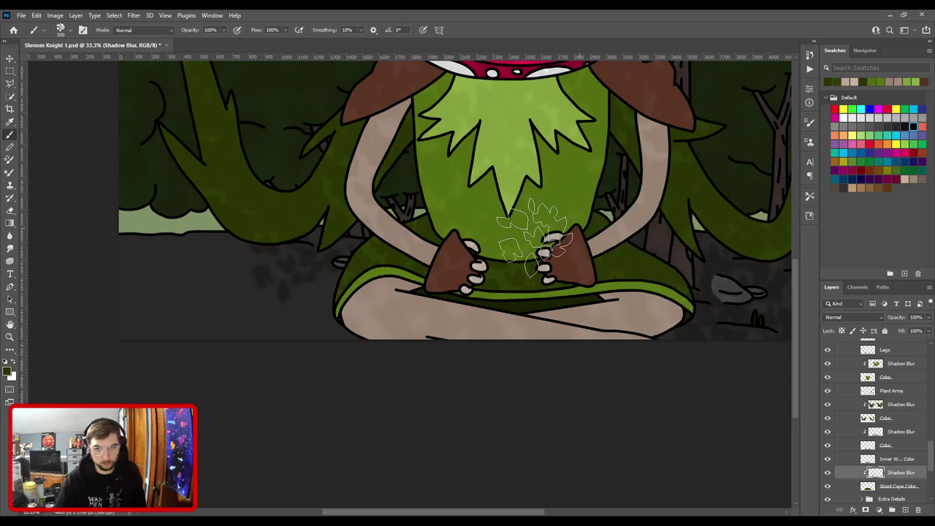
key(ctrl+minus)
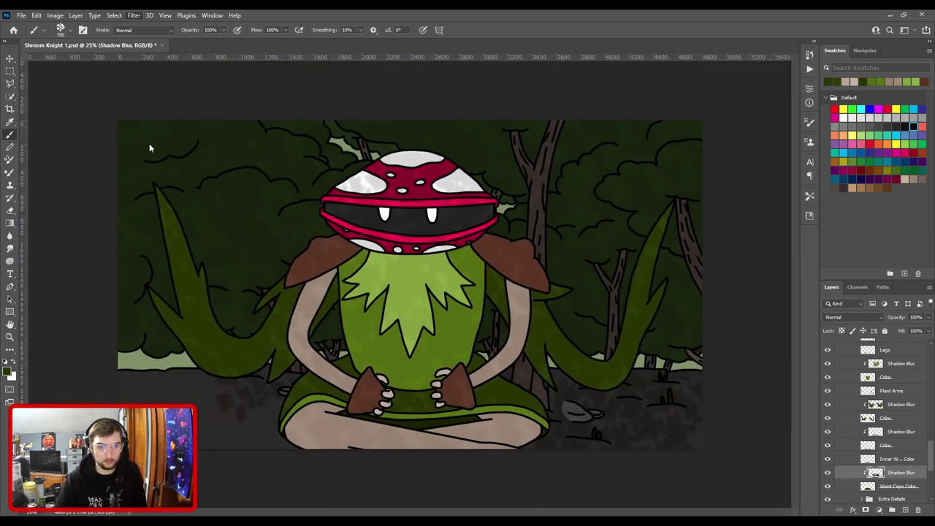
key(h)
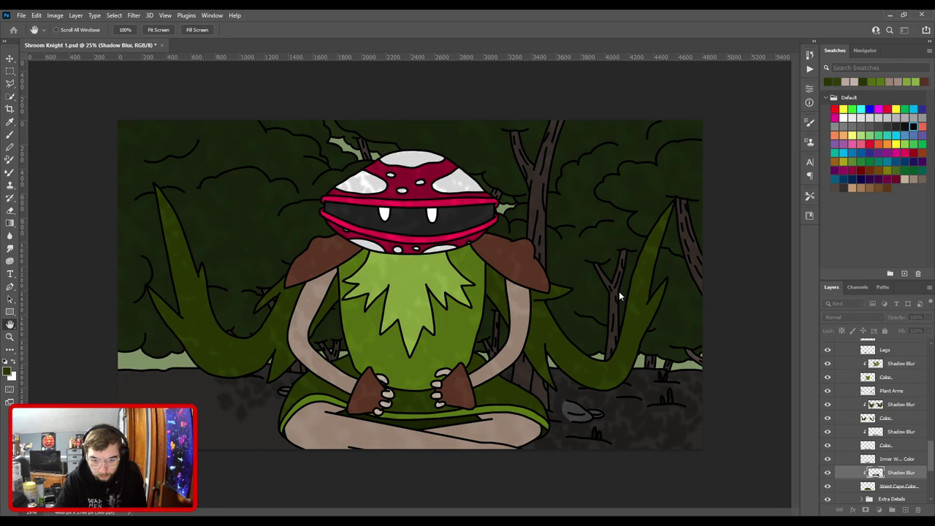
key(b)
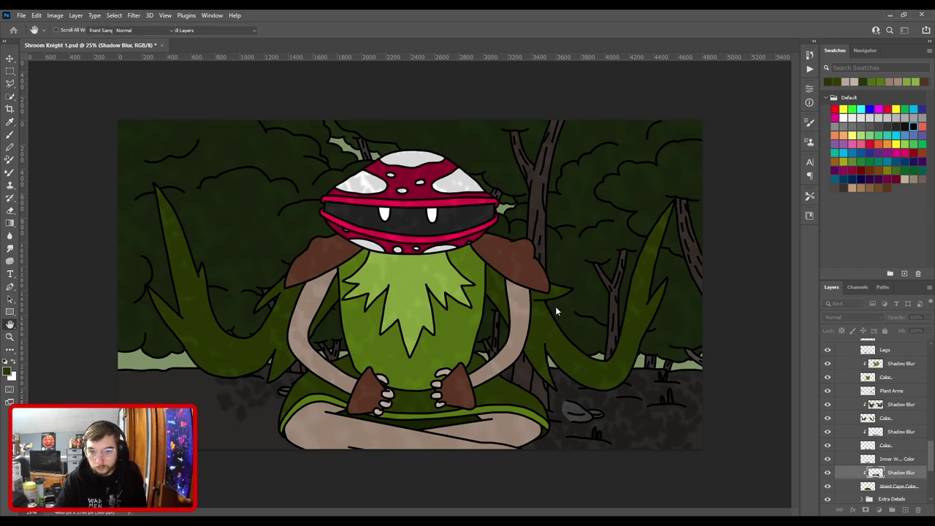
key(v)
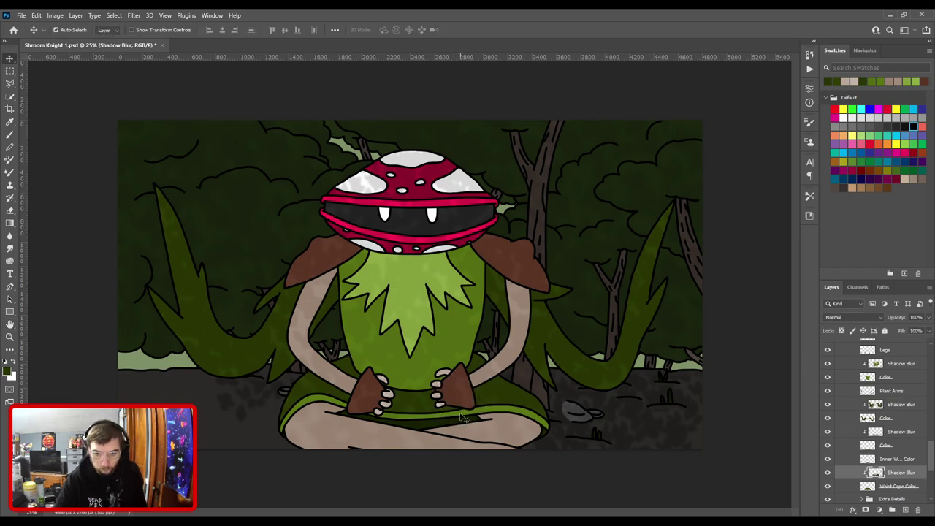
click(461, 418)
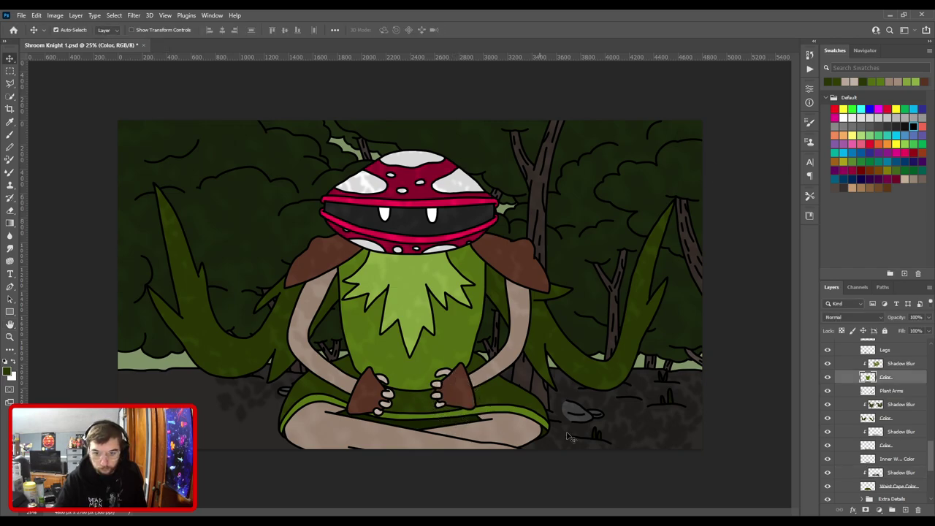
click(900, 367)
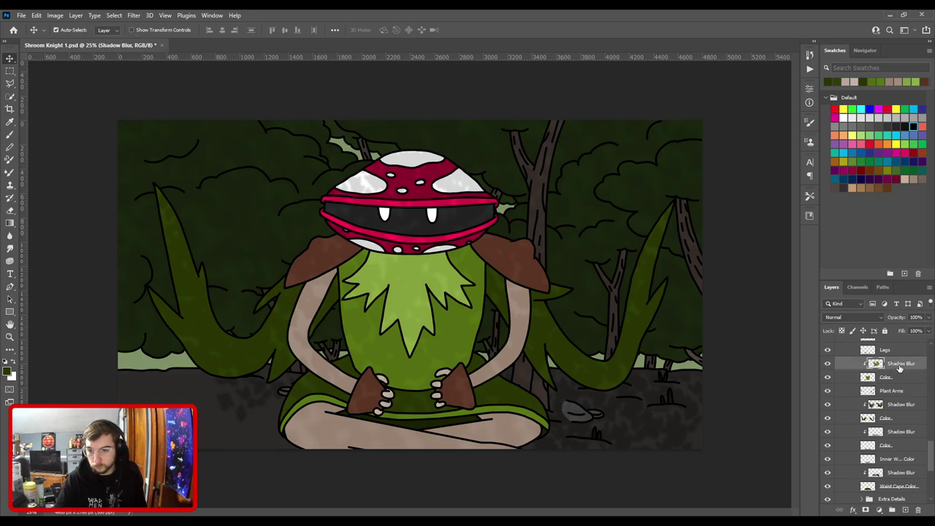
drag(530, 417, 561, 428)
key(ctrl+z)
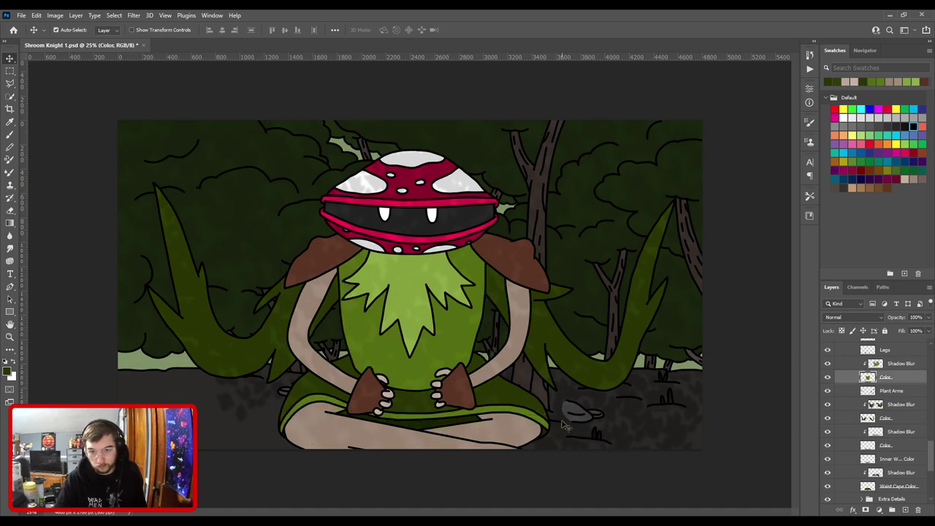
Pick a darker green for the waist cape's trim, stamp the leaf-texture brush at size 500 along it on the torso's Shadow Blur layer and blur it.
key(ctrl+plus)
key(ctrl+plus)
drag(544, 311, 519, 165)
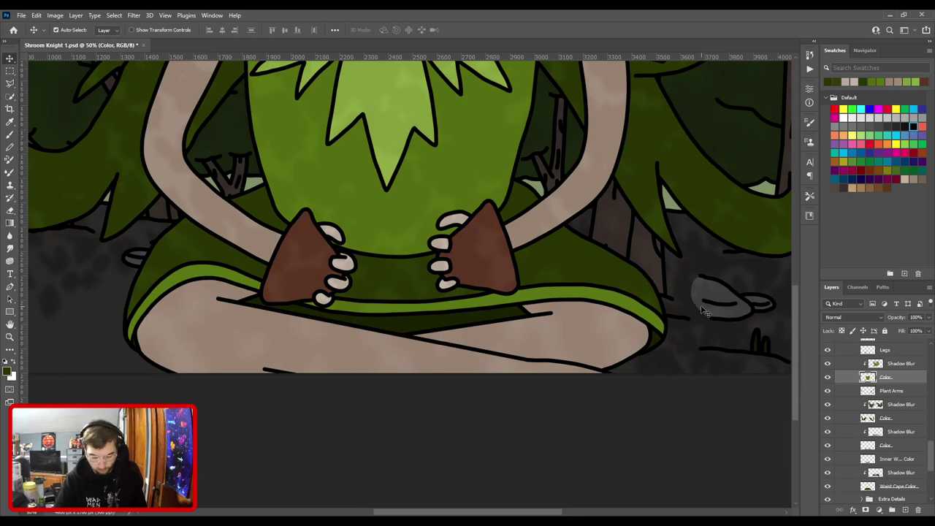
key(l)
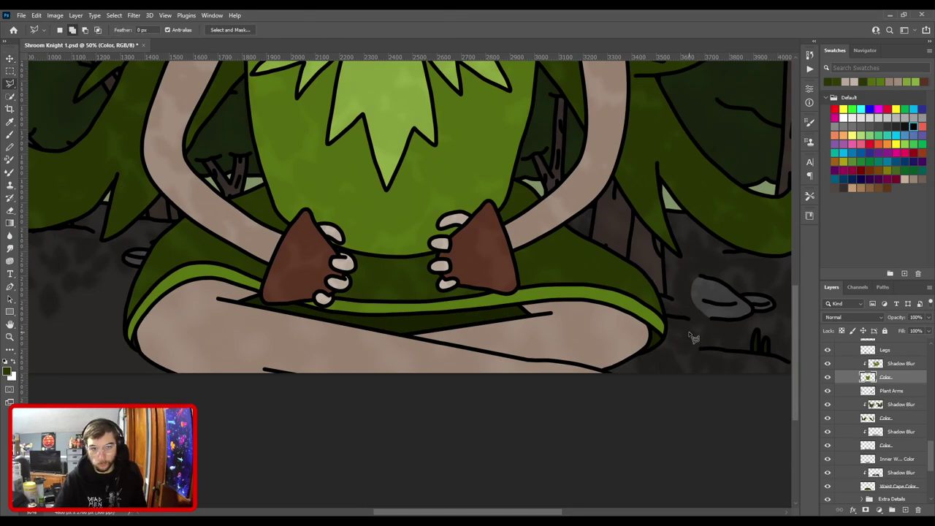
click(873, 79)
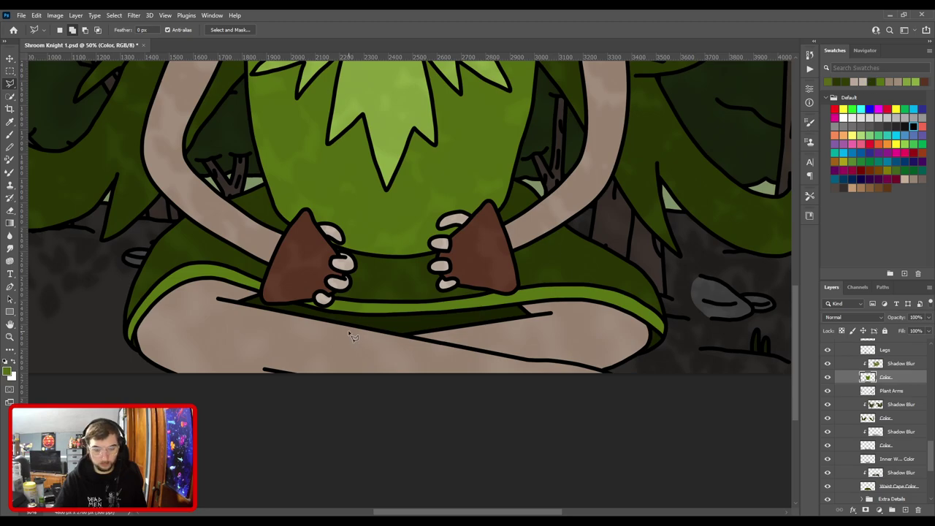
key(b)
mouse_move(186, 322)
mouse_down()
mouse_move(189, 292)
mouse_move(307, 321)
mouse_move(537, 325)
mouse_up()
key(ctrl+z)
click(894, 363)
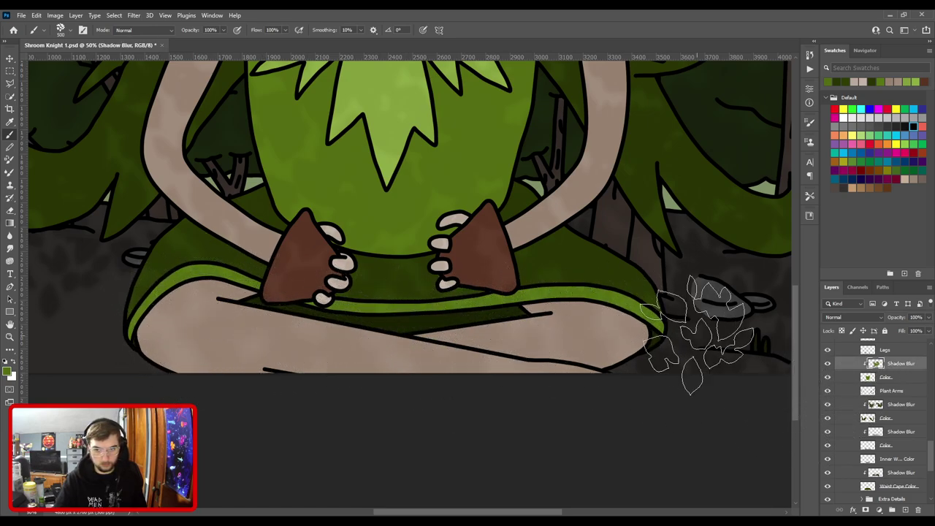
scroll(458, 381, down, 1)
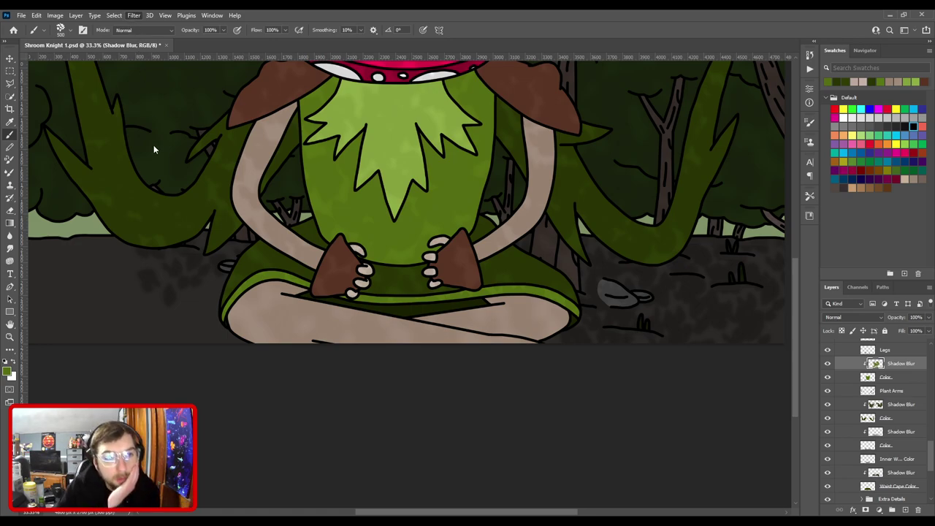
key(h)
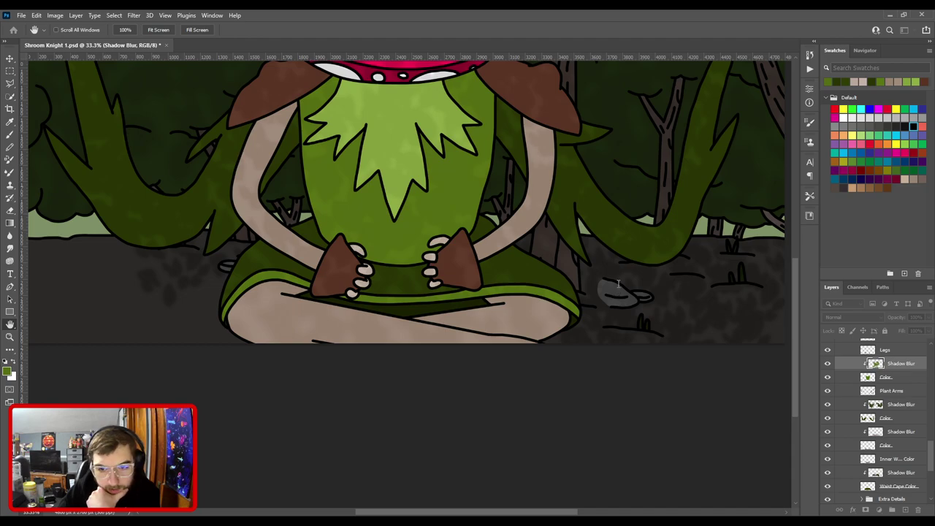
key(b)
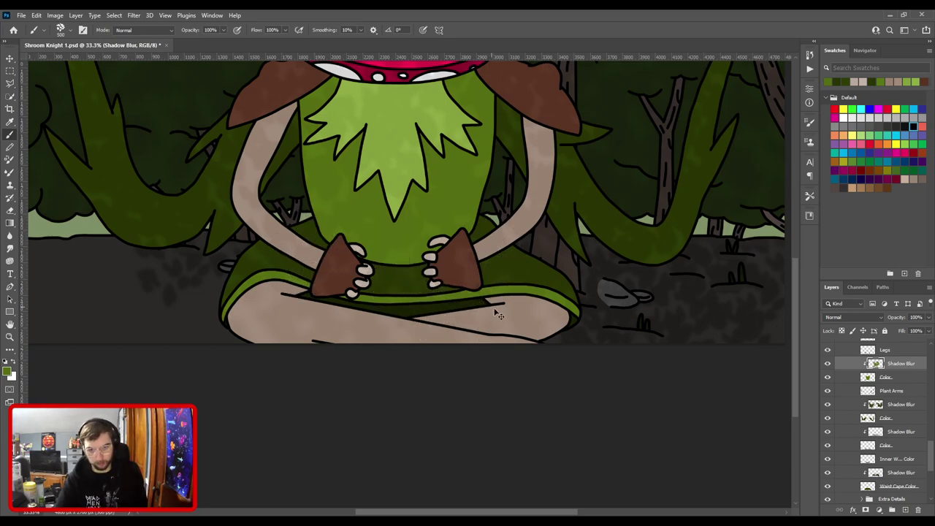
Pick a beige shade and stamp the leaf-texture brush at size 700 over the crossed legs on the Shadow Blur layer below Plant Arms.
key(ctrl+minus)
key(ctrl+plus)
scroll(506, 394, down, 3)
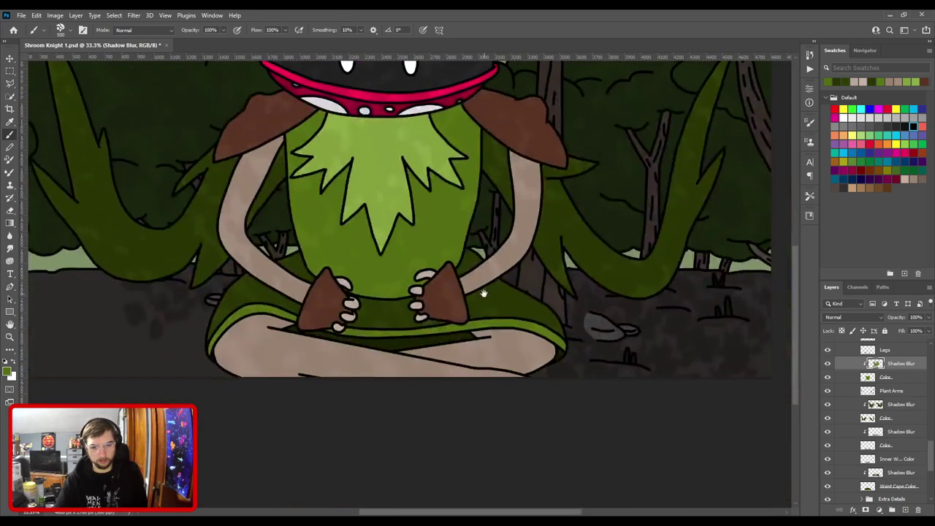
key(v)
click(900, 430)
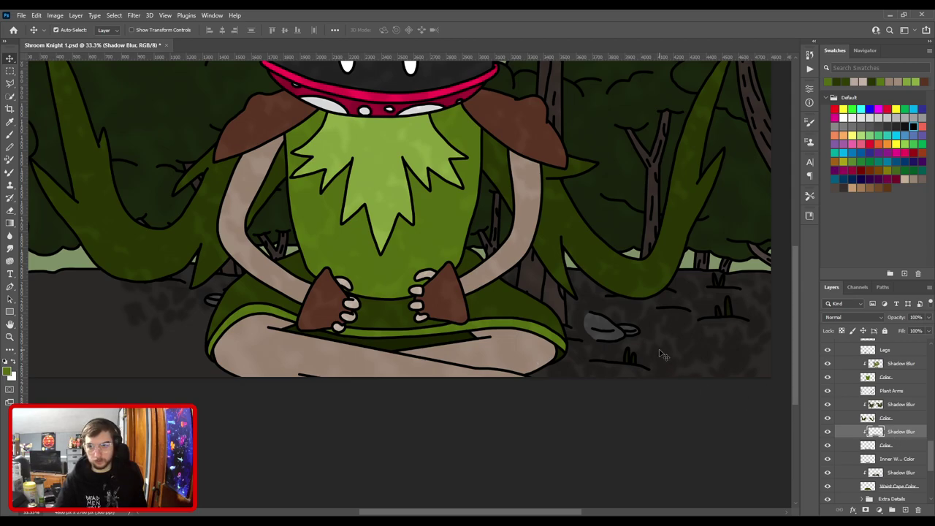
click(854, 82)
key(b)
mouse_move(241, 365)
mouse_down()
mouse_move(299, 353)
mouse_move(310, 364)
mouse_move(403, 358)
mouse_up()
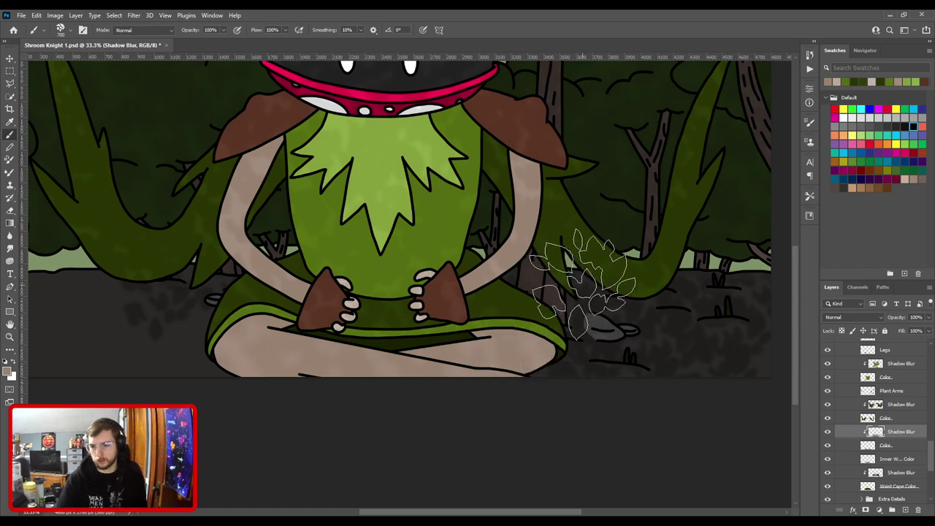
Adjust the colour tone of the crossed legs' shading on the Shadow Blur layer below Plant Arms with an image adjustment.
key(v)
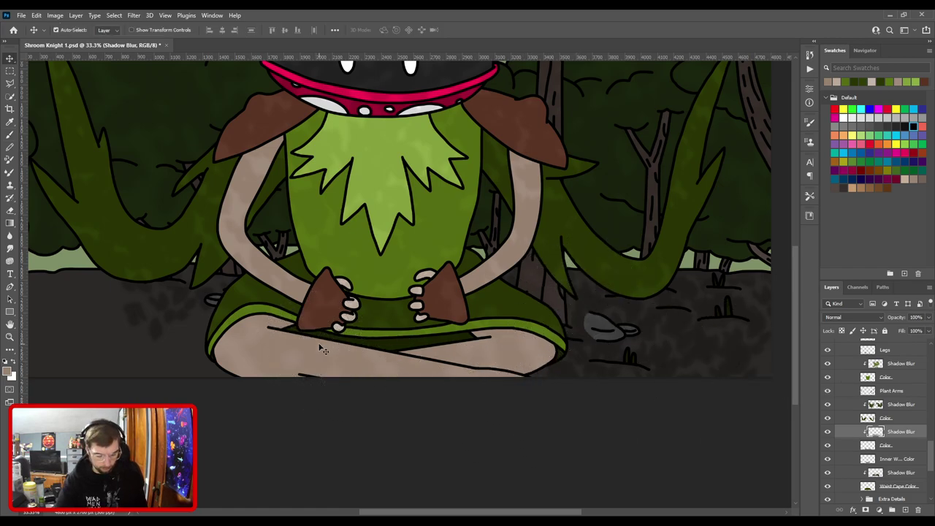
key(ctrl+equal)
key(ctrl+equal)
click(367, 406)
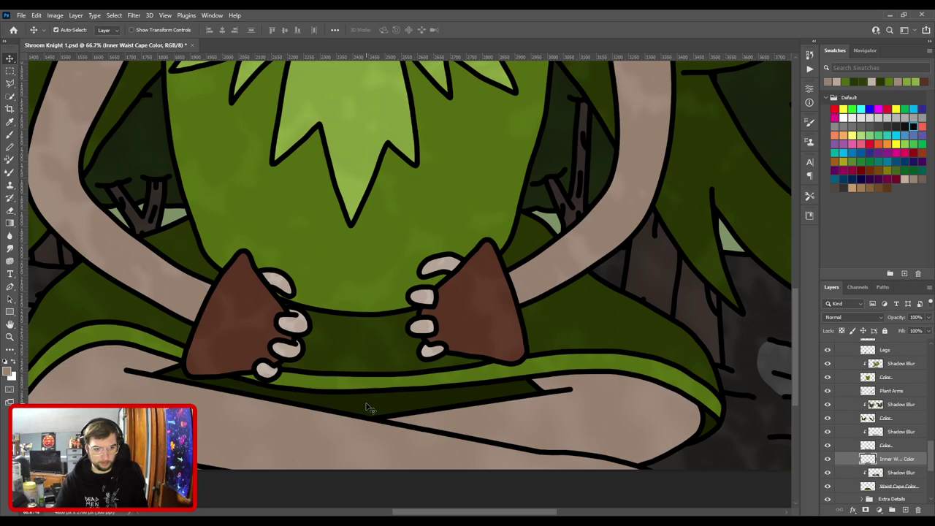
key(ctrl+minus)
key(ctrl+minus)
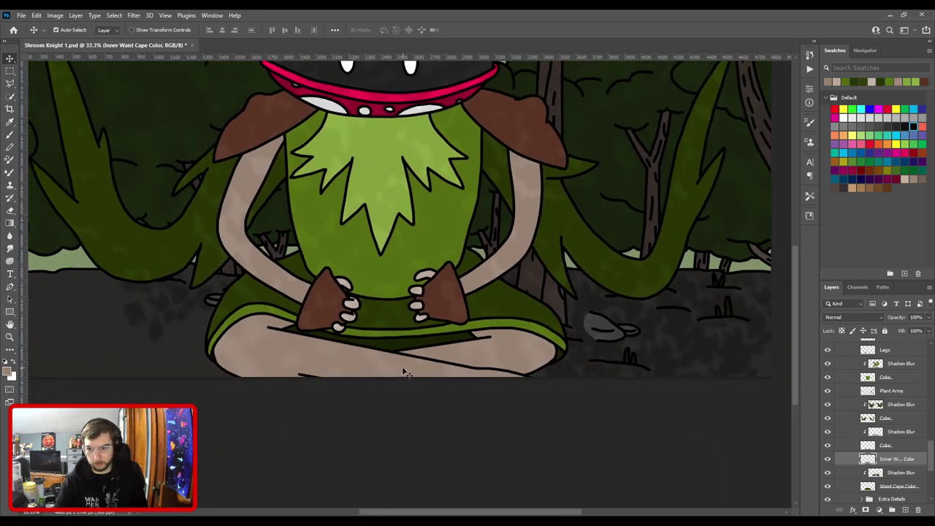
click(913, 431)
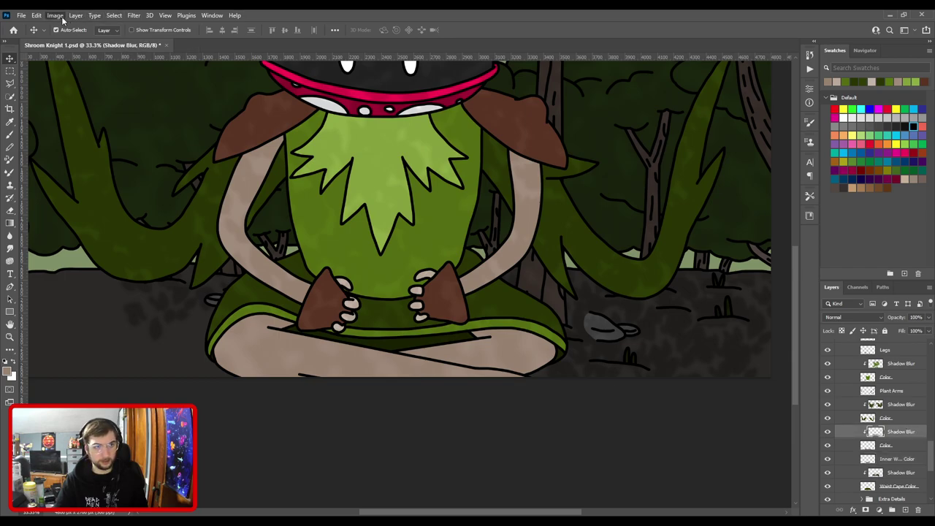
key(i)
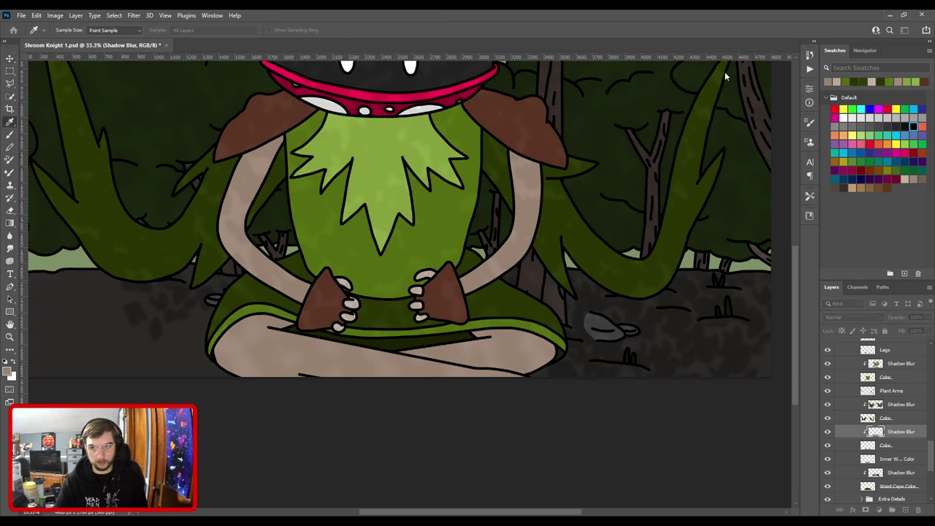
key(v)
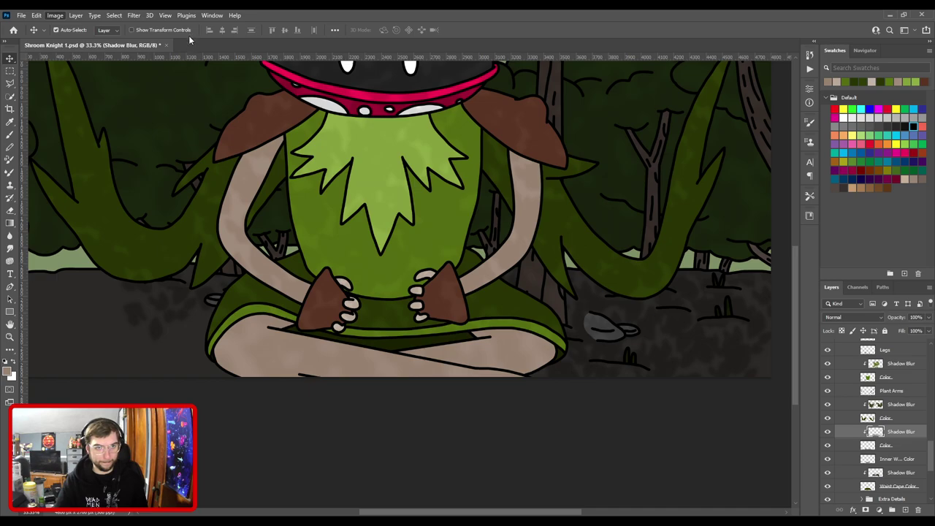
key(i)
key(ctrl+s)
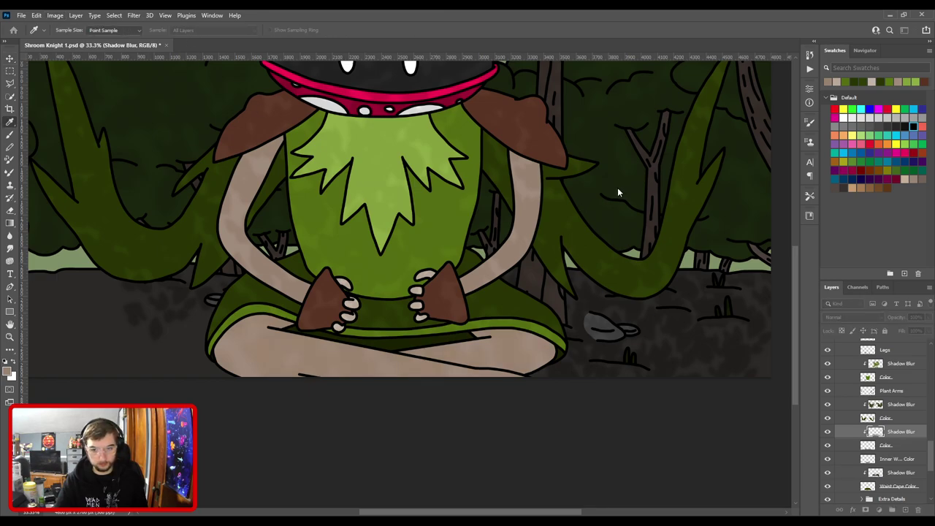
key(v)
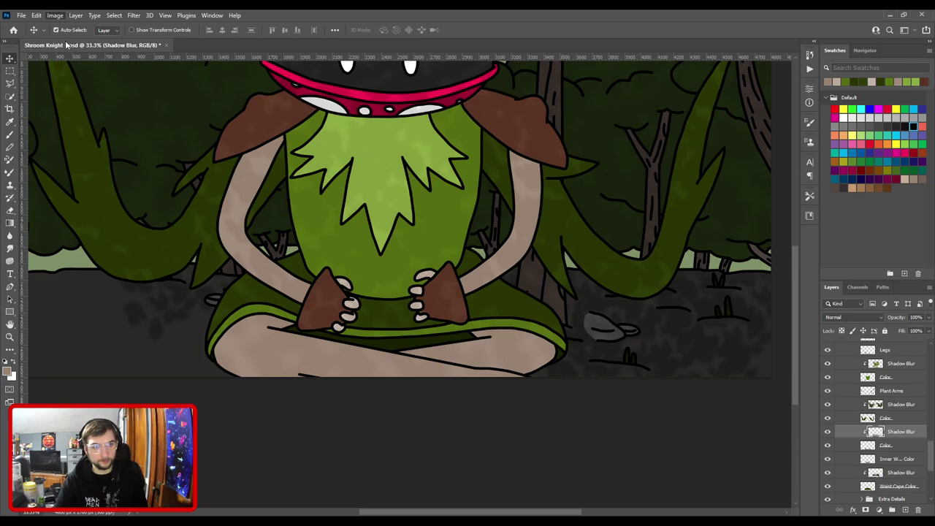
key(i)
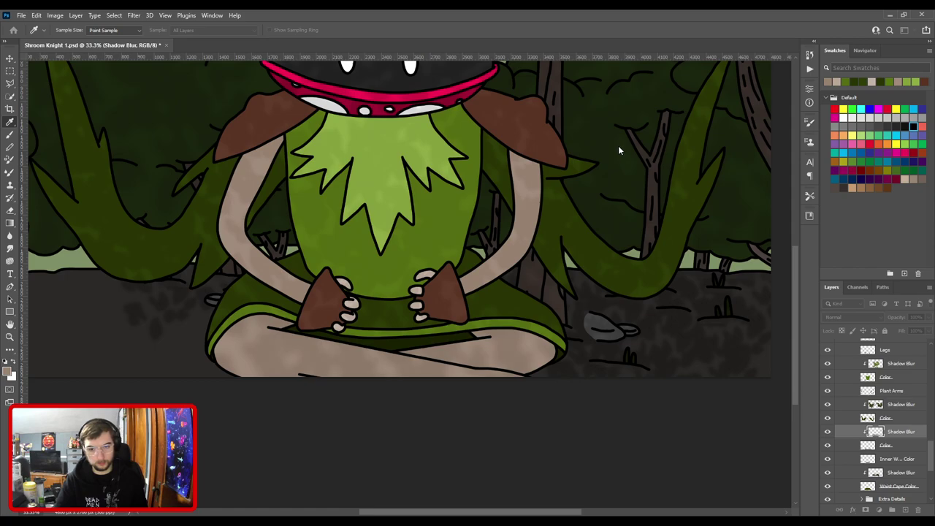
key(v)
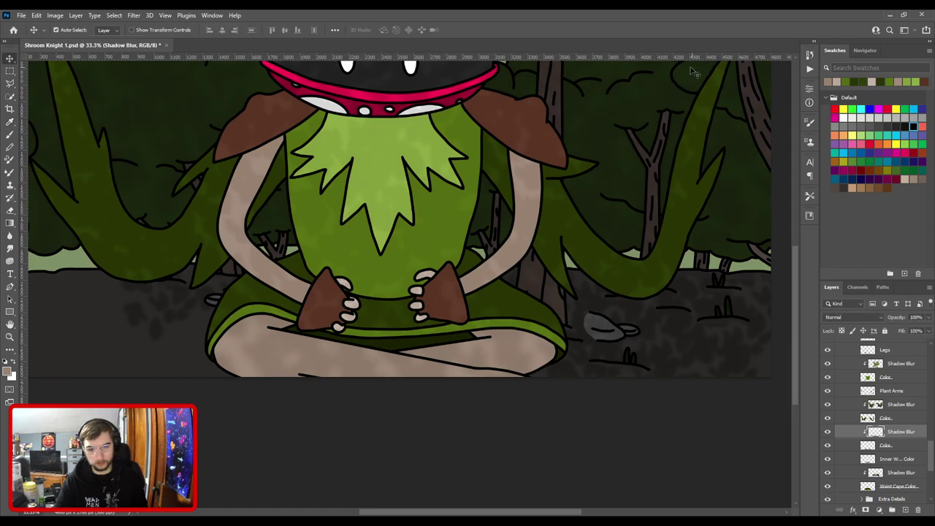
Add a Shadow Blur layer above Inner Waist Cape Color and clip it to that layer.
key(ctrl+minus)
key(ctrl+plus)
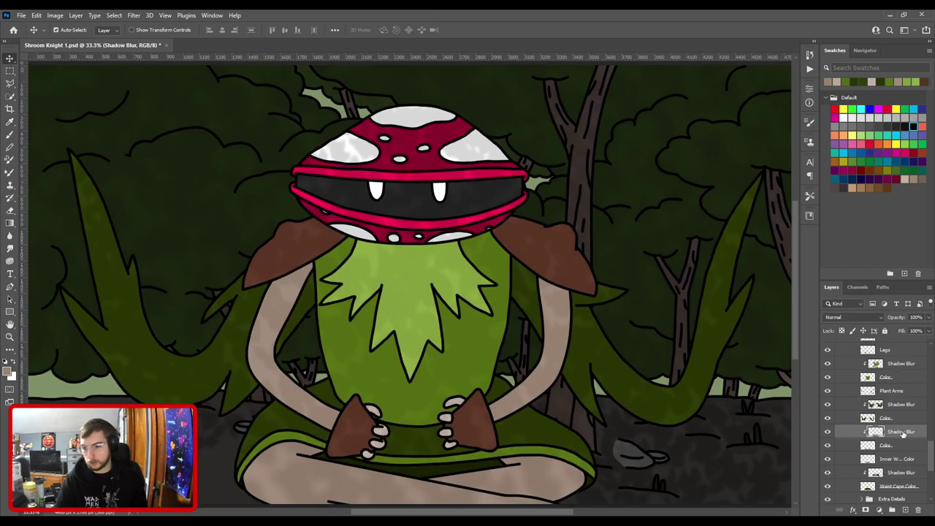
click(444, 474)
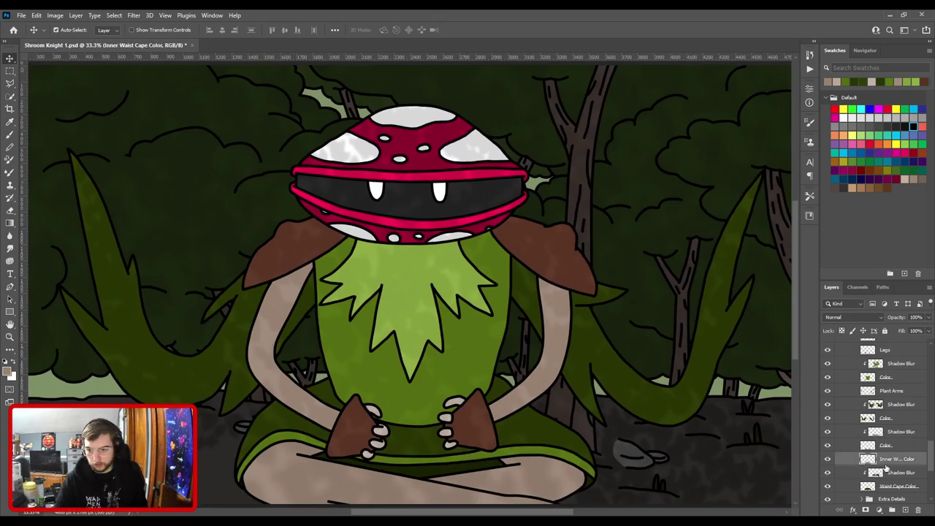
drag(888, 468, 892, 460)
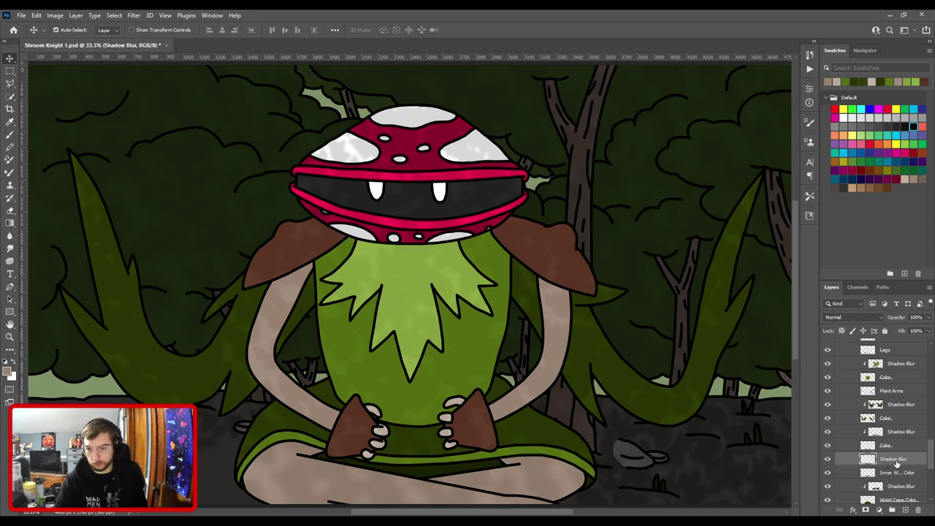
key(ctrl+alt+g)
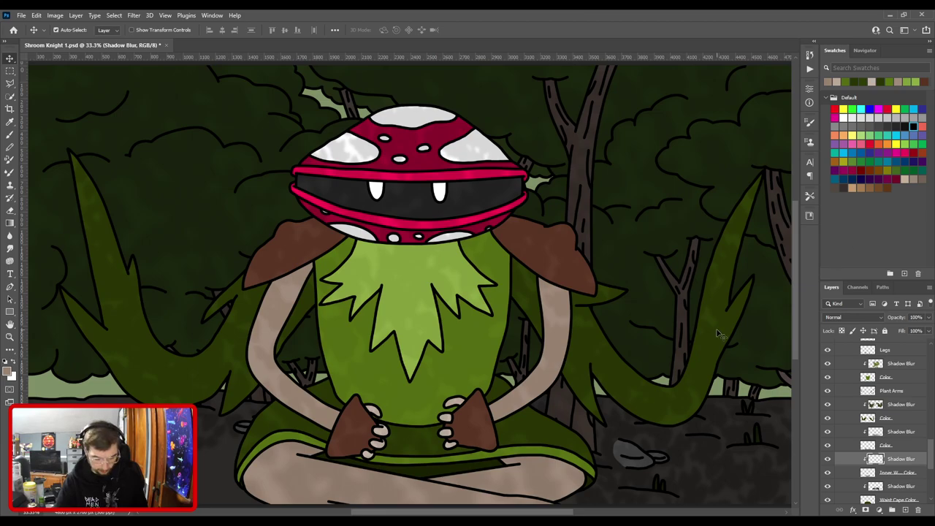
Sample the inner waist cape's dark green, pick a darker shade, stamp the leaf-texture brush at size 500 over it and blur the shading.
key(i)
click(420, 466)
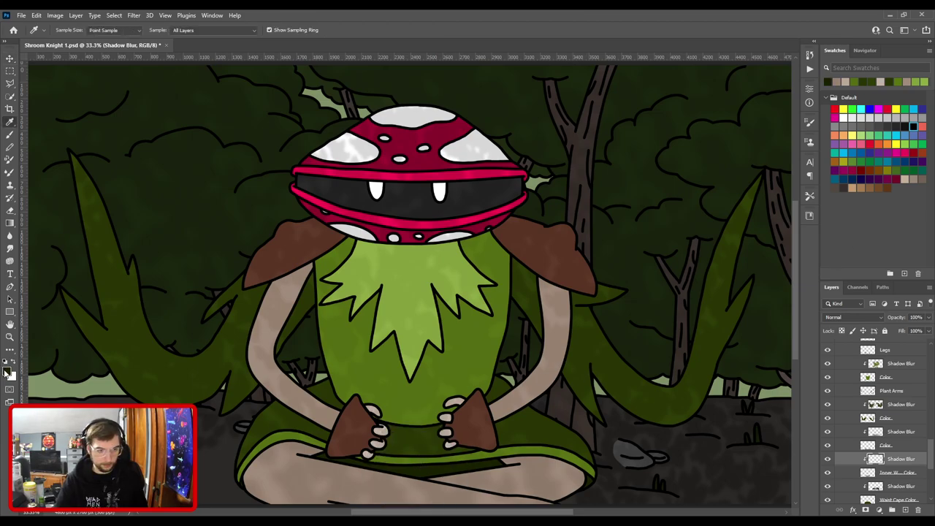
key(b)
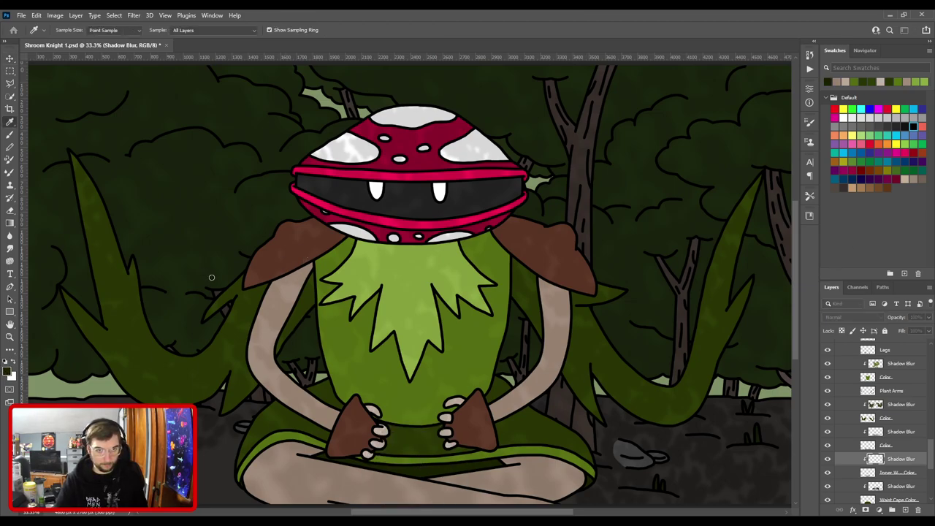
key(b)
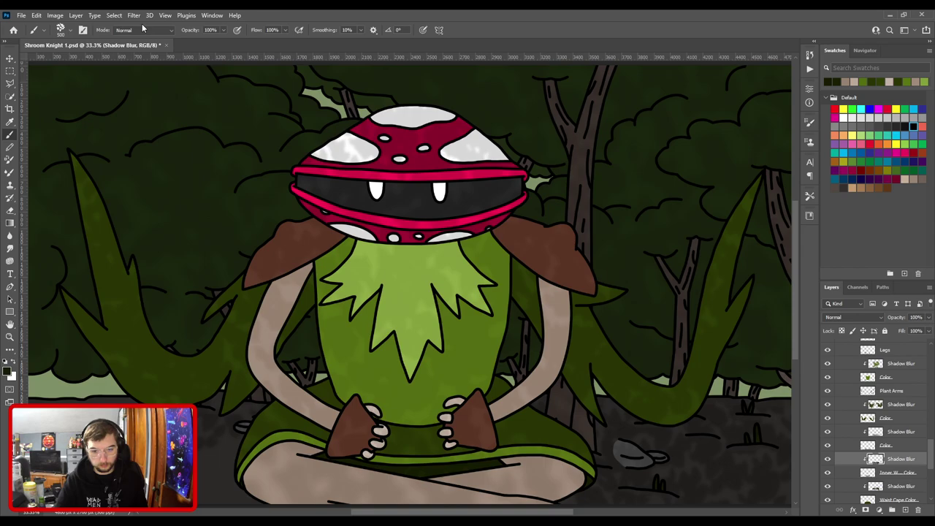
Show the FG group of foreground plants and save the document.
key(ctrl+0)
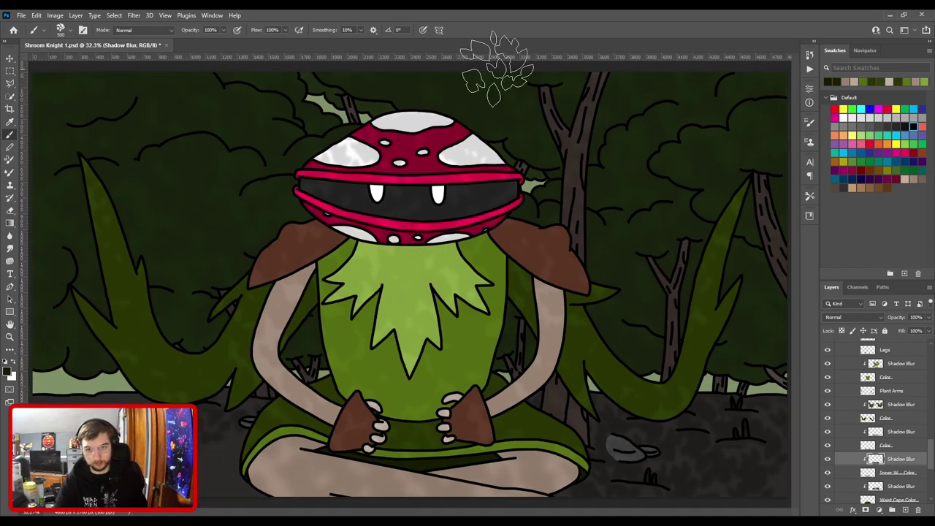
key(ctrl+s)
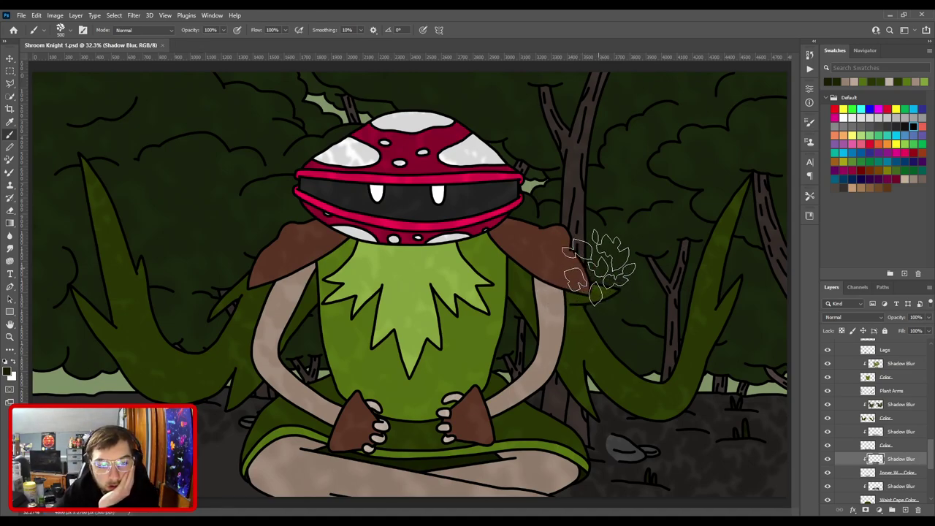
scroll(917, 441, up, 4)
scroll(918, 441, up, 8)
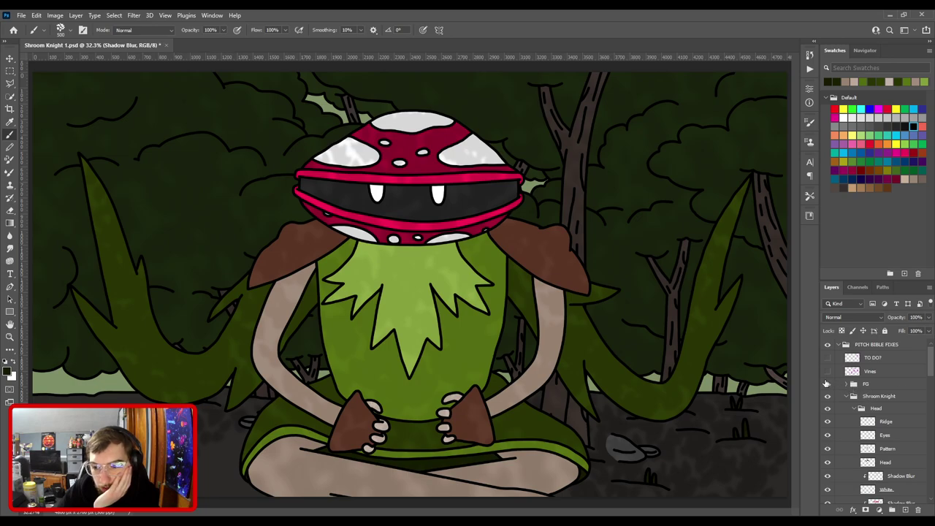
click(827, 384)
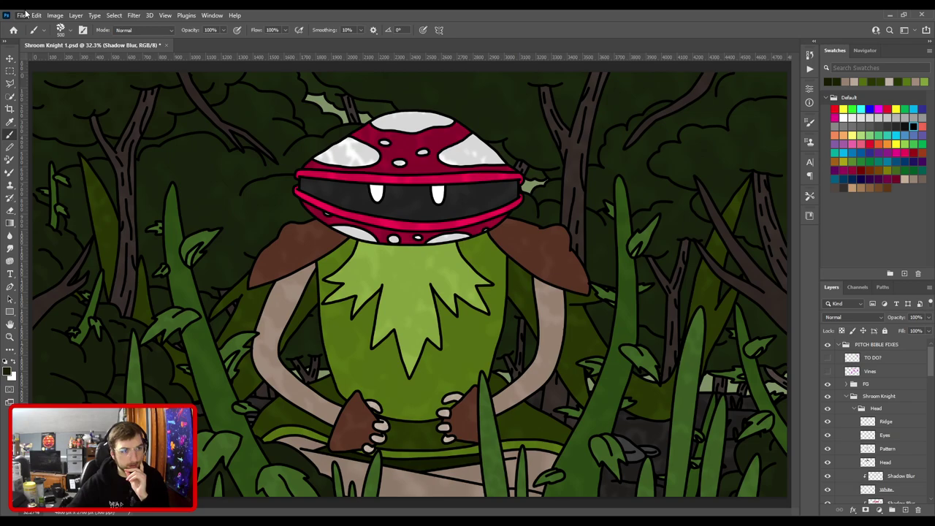
key(ctrl+s)
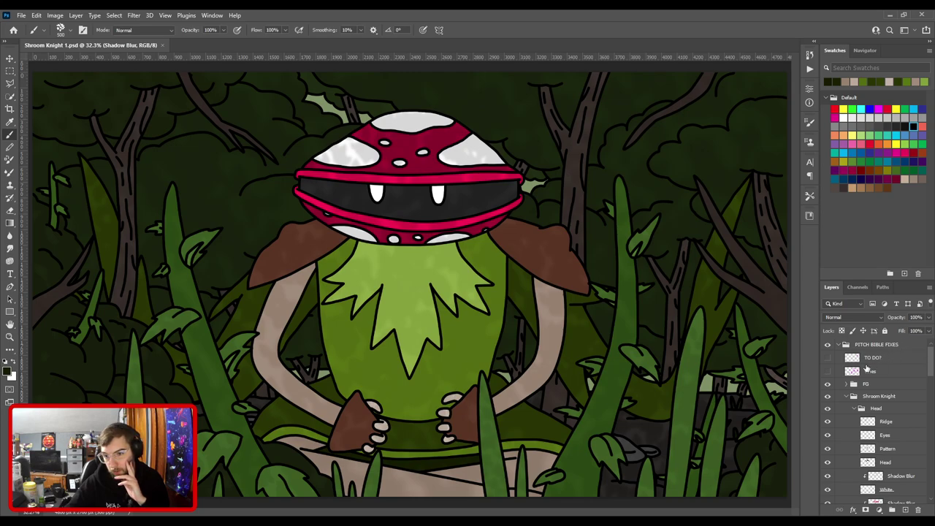
Show the TO DO? and Vines sketch layers, and delete the Vines layer.
click(828, 358)
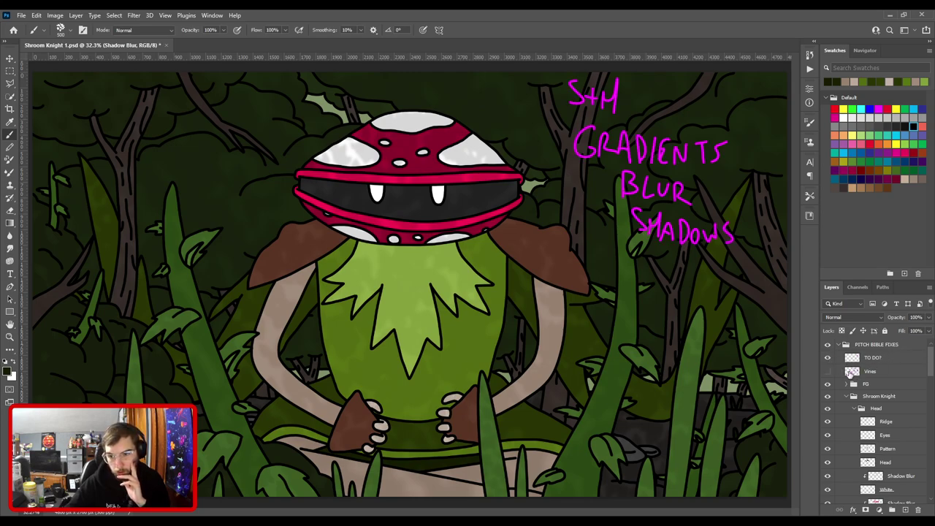
click(828, 371)
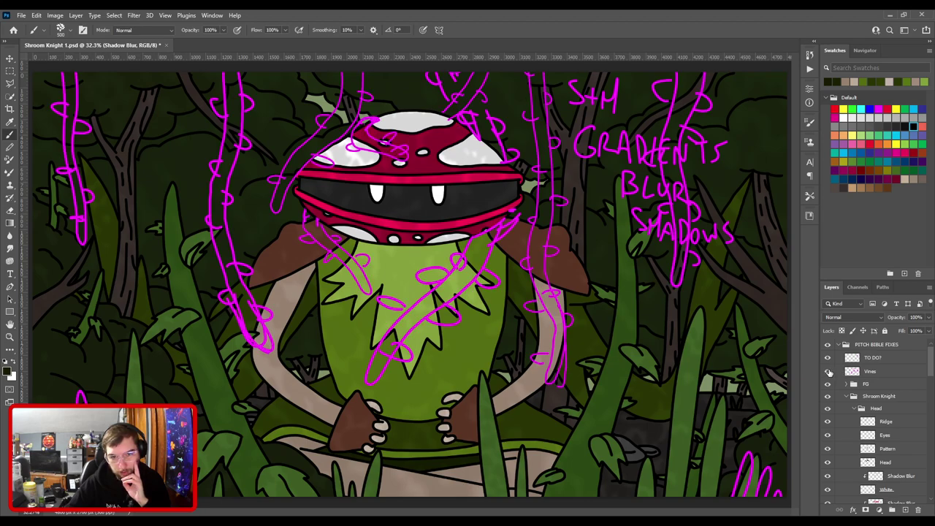
click(869, 371)
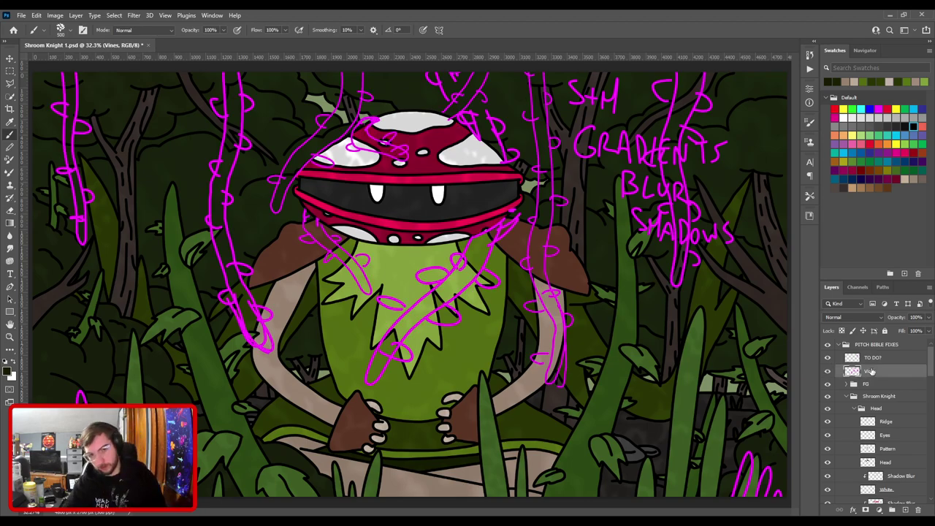
key(Delete)
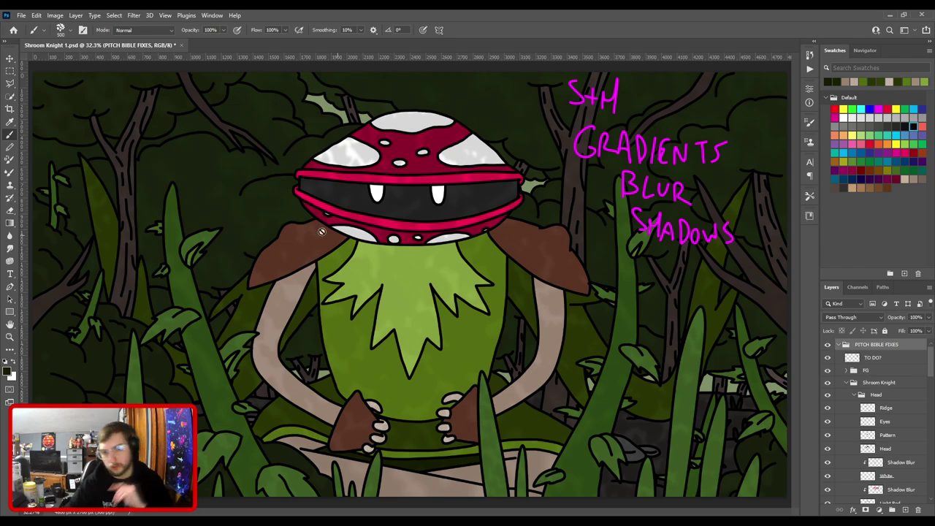
Erase the handwritten "BLUR SHADOWS" note from the TO DO? layer with the Eraser at size 200.
click(880, 360)
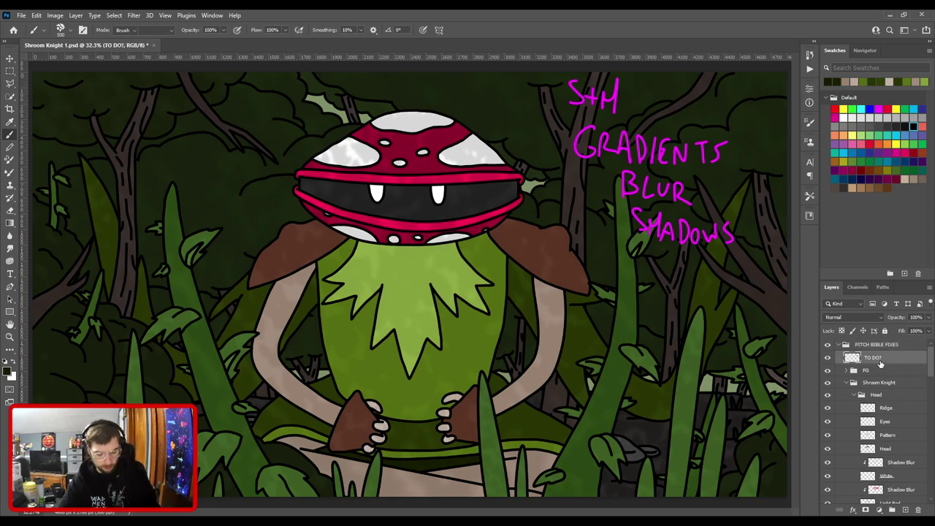
key(e)
mouse_move(631, 203)
mouse_down()
mouse_move(619, 182)
mouse_move(690, 201)
mouse_move(645, 201)
mouse_move(673, 257)
mouse_move(720, 251)
mouse_move(738, 271)
mouse_up()
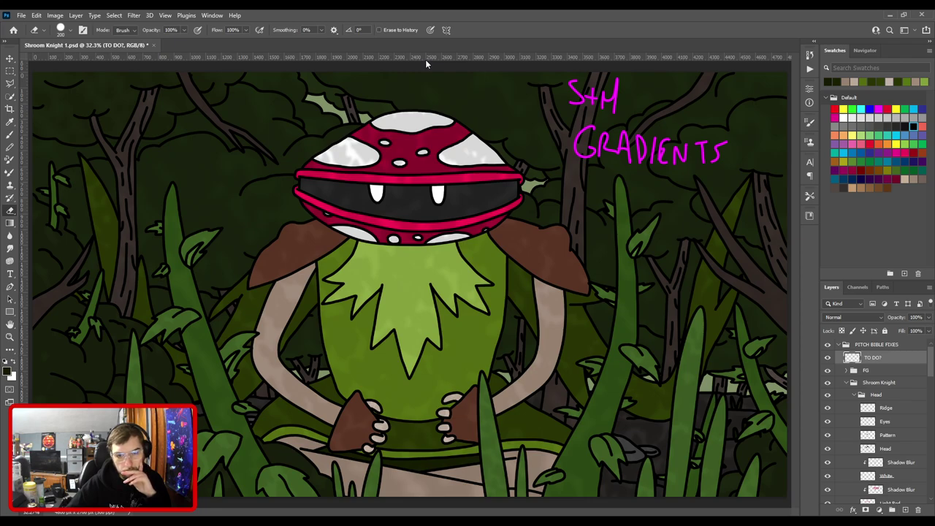
Add a new layer clipped to the ground's Color layer.
key(v)
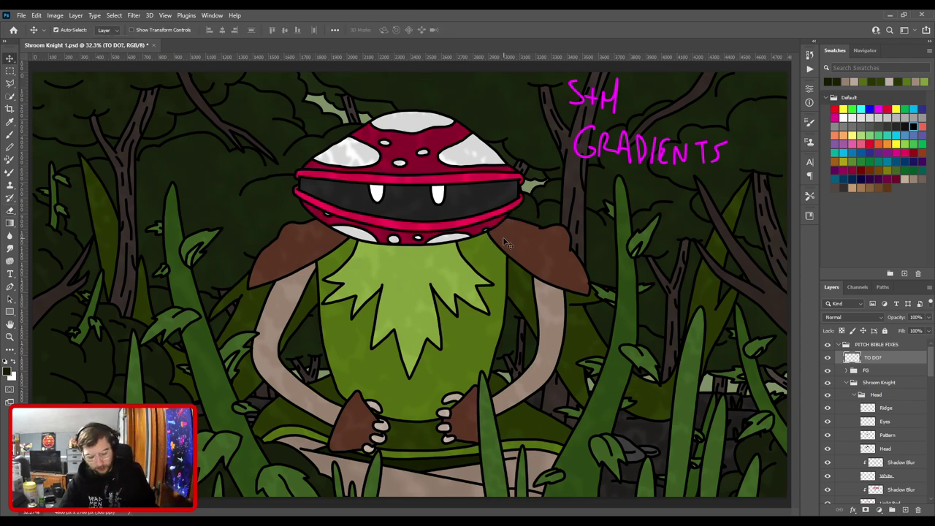
click(642, 442)
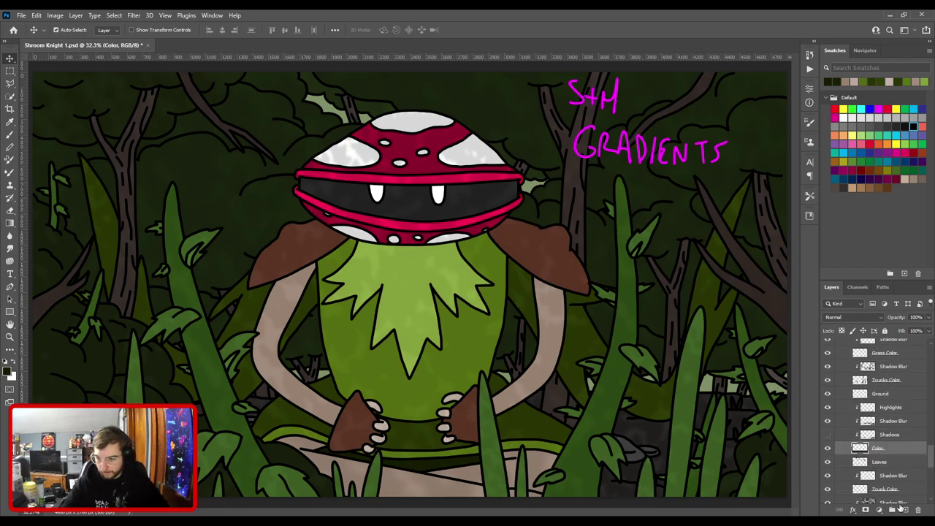
click(901, 508)
Apply a black-to-transparent linear gradient to the ground on the new clipped layer and move that layer above Highlights.
click(914, 126)
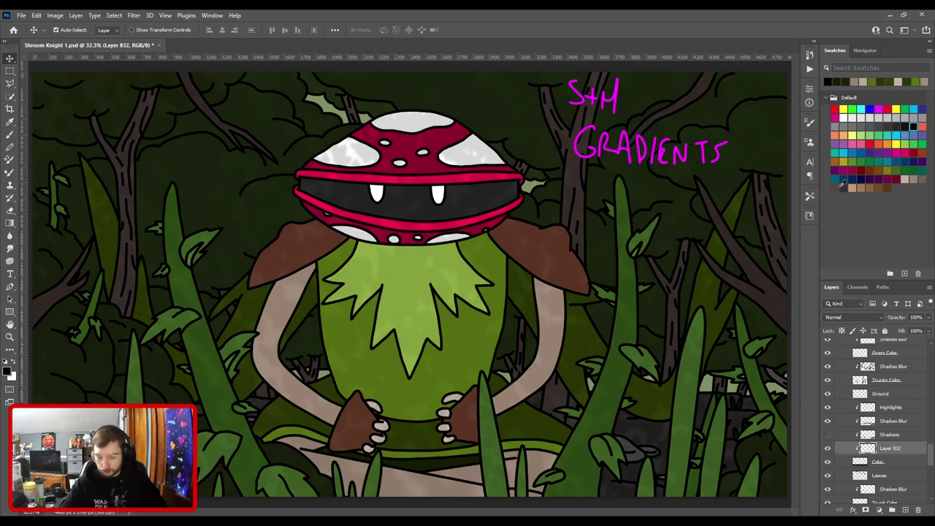
key(g)
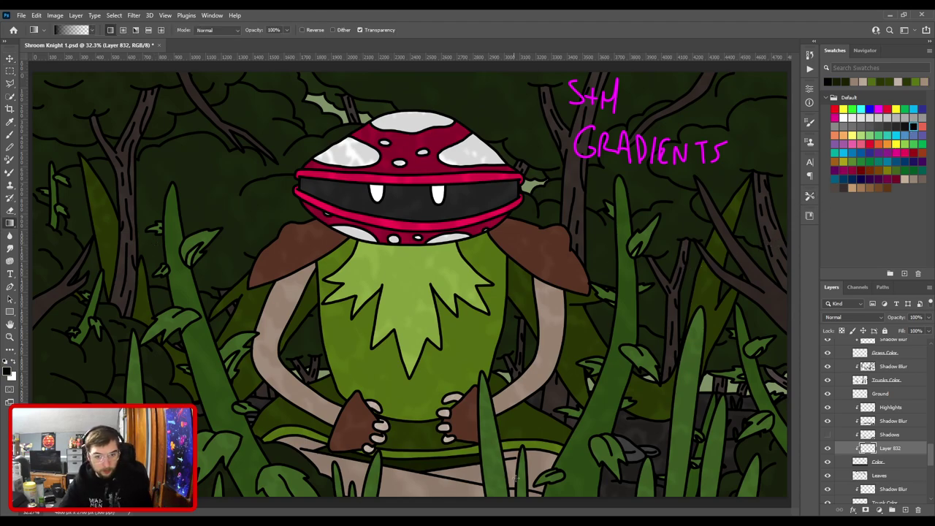
key(ctrl+minus)
scroll(576, 454, down, 3)
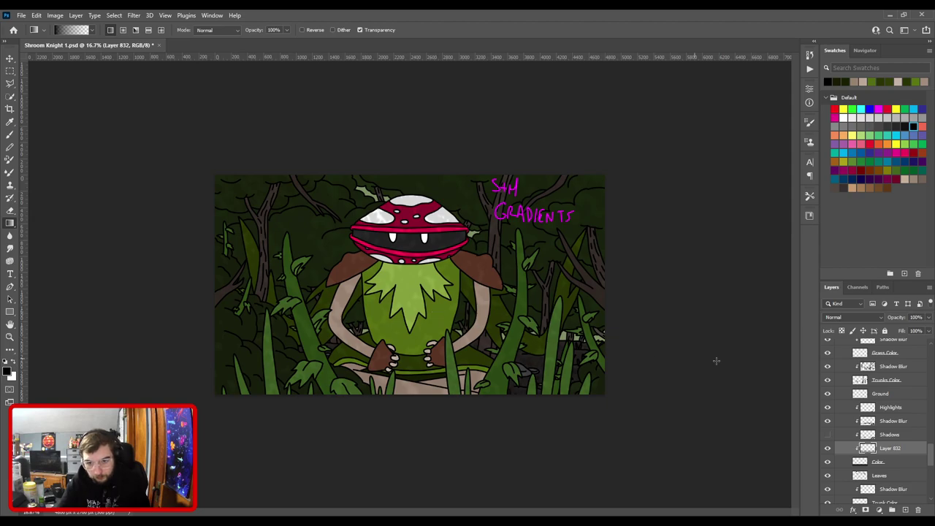
drag(889, 448, 889, 404)
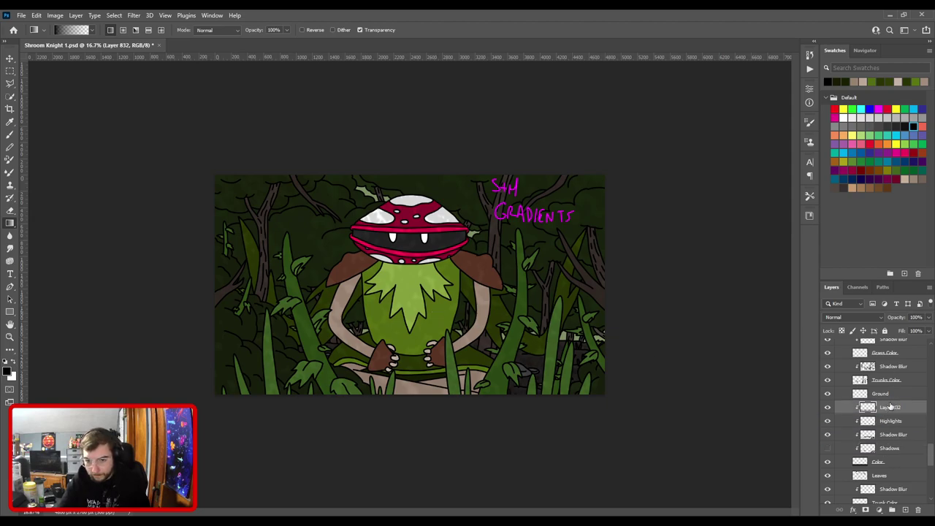
key(ctrl+plus)
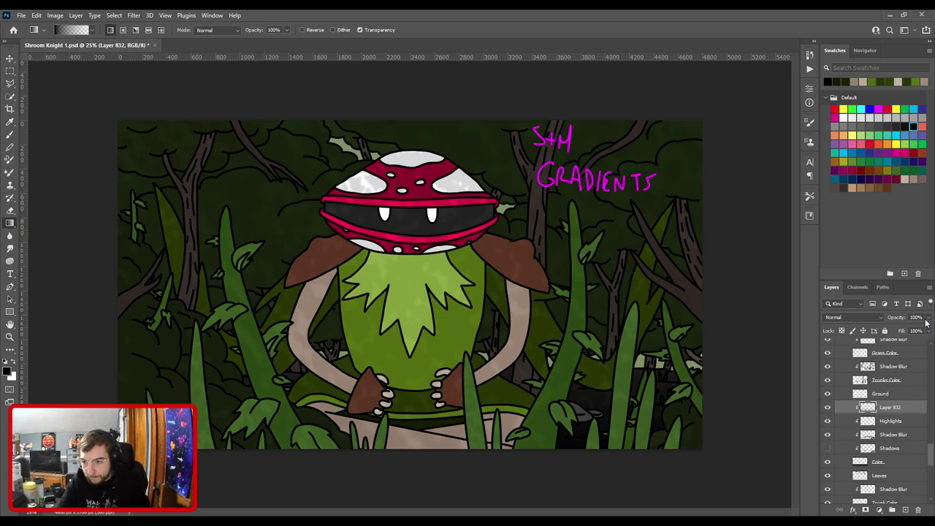
Set the ground gradient layer's opacity to 55% and compare the ground with and without it.
drag(927, 317, 909, 333)
click(828, 408)
click(828, 408)
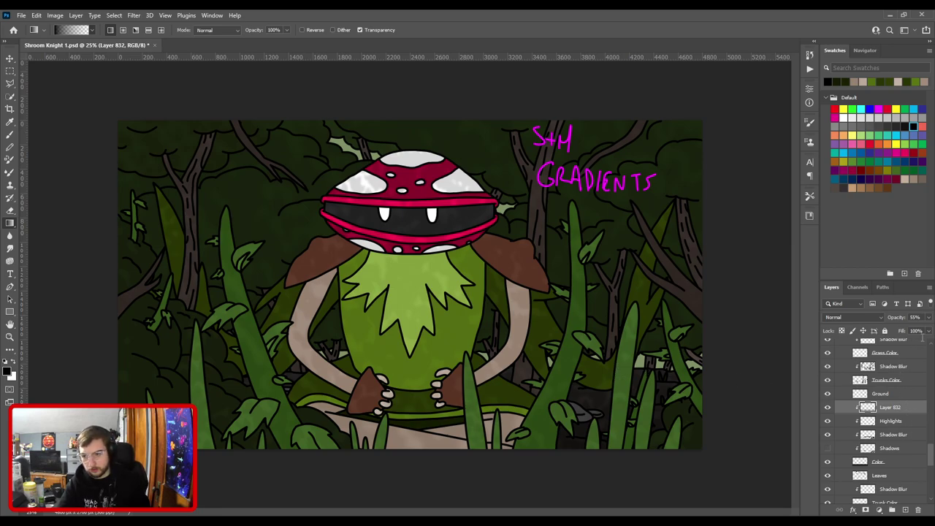
Rename the ground's clipped gradient layer above Highlights as Gradient.
click(910, 448)
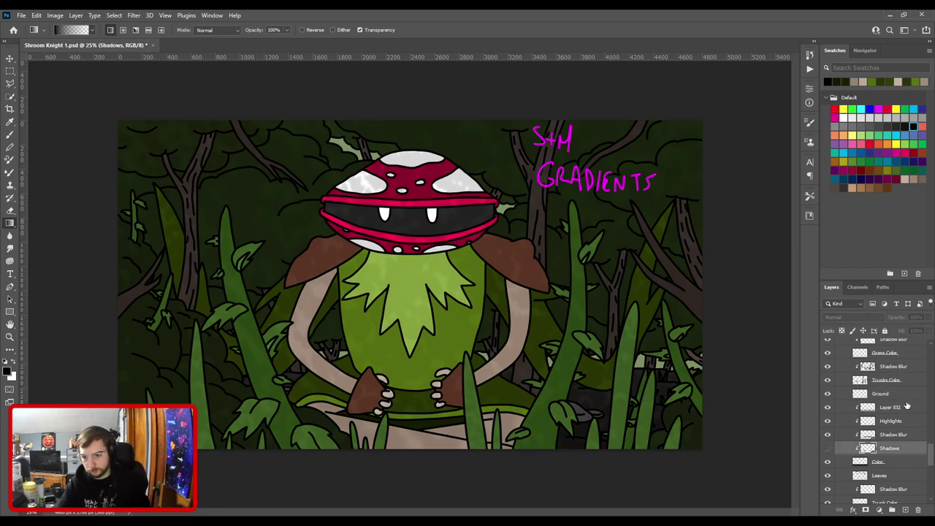
click(903, 407)
key(ctrl+0)
double_click(895, 408)
text(Gradie)
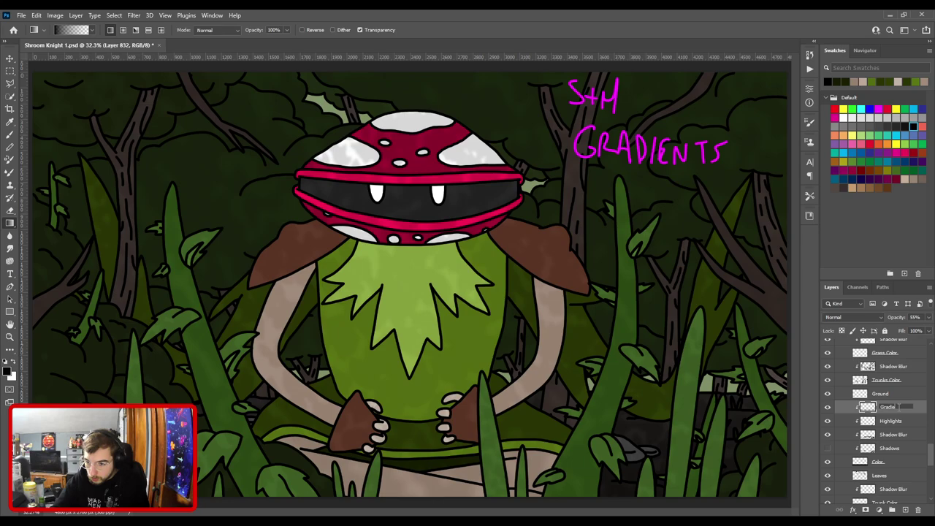
text(nt)
key(Return)
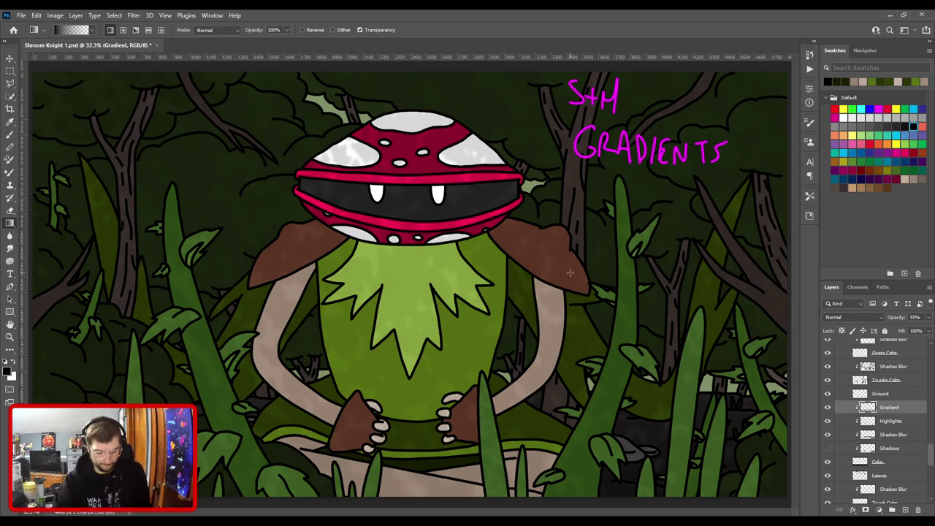
Erase the handwritten "GRADIENTS" note from the TO DO? layer with the Eraser at size 500.
key(v)
click(588, 102)
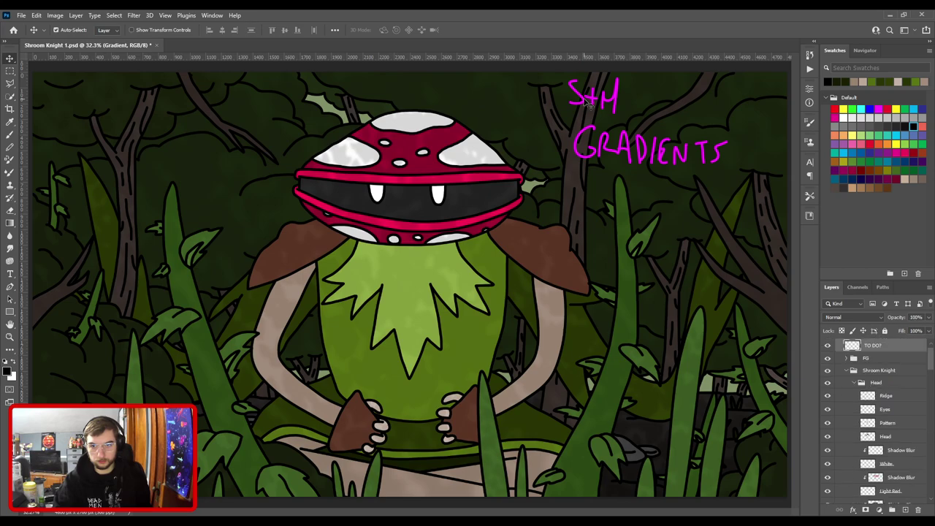
key(e)
mouse_move(577, 149)
mouse_down()
mouse_move(639, 168)
mouse_move(761, 157)
mouse_up()
key(ctrl+minus)
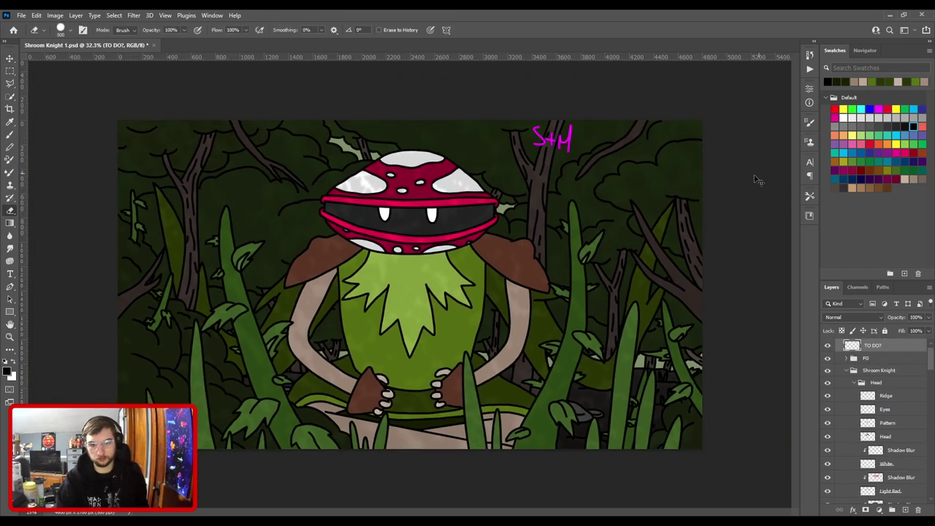
key(ctrl+plus)
key(ctrl+0)
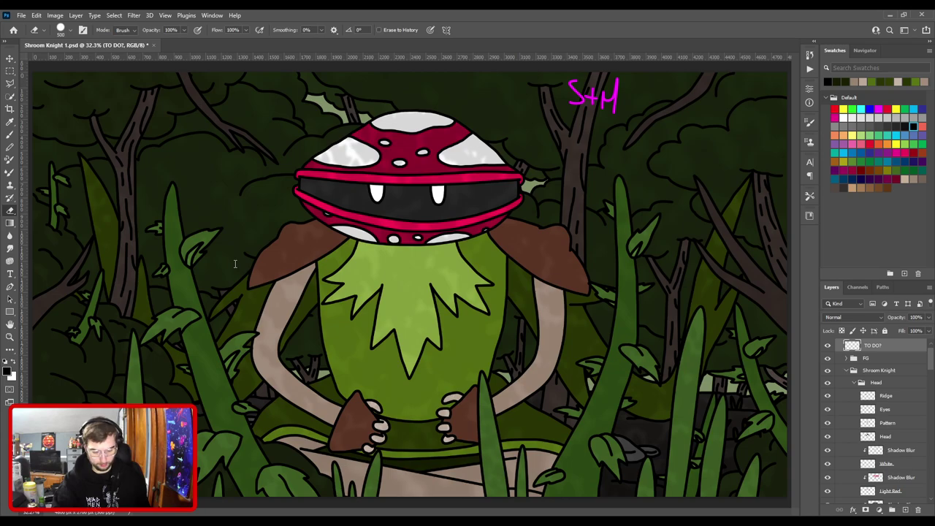
Hide the TO DO? layer and export a copy of the illustration without the handwritten note.
key(Return)
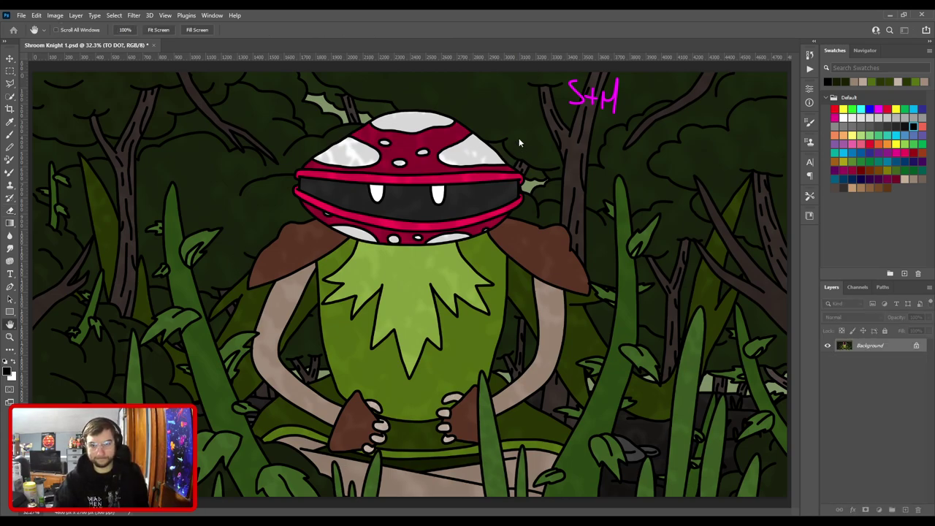
key(e)
key(ctrl+z)
click(827, 357)
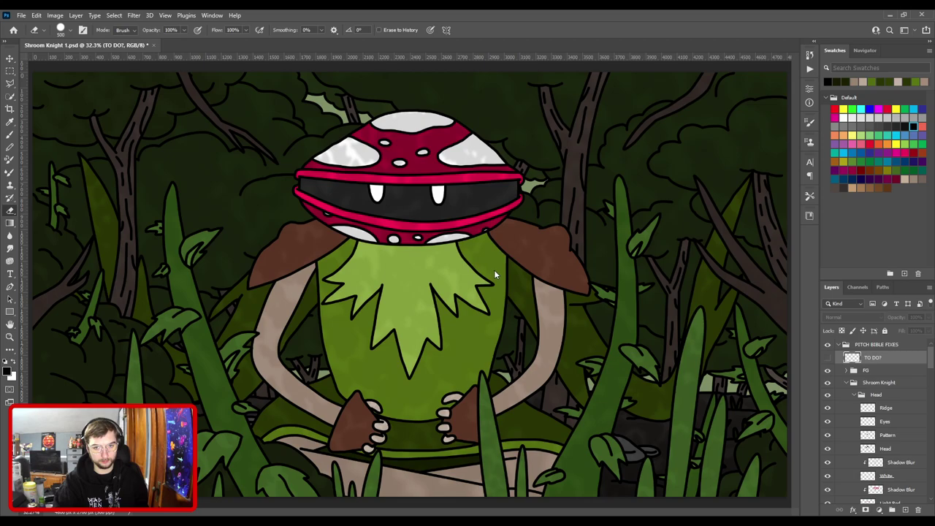
key(ctrl+alt+shift+s)
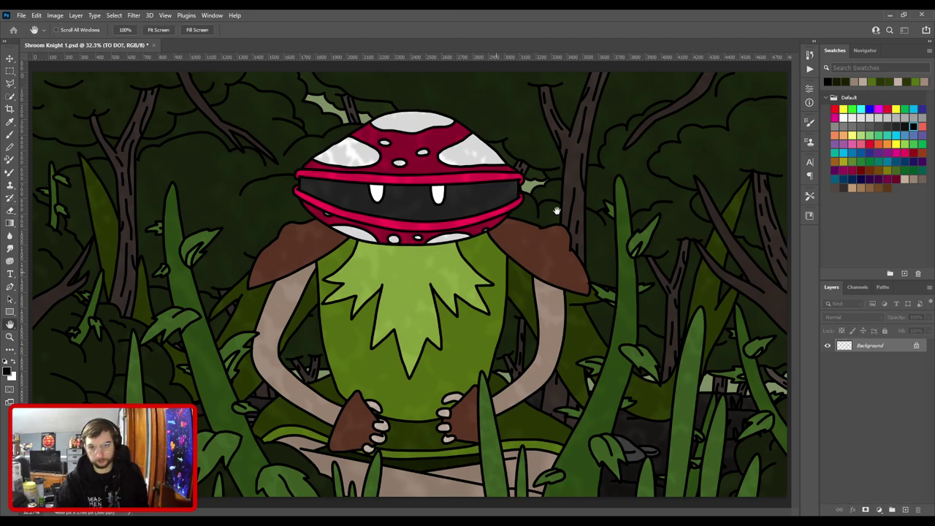
key(e)
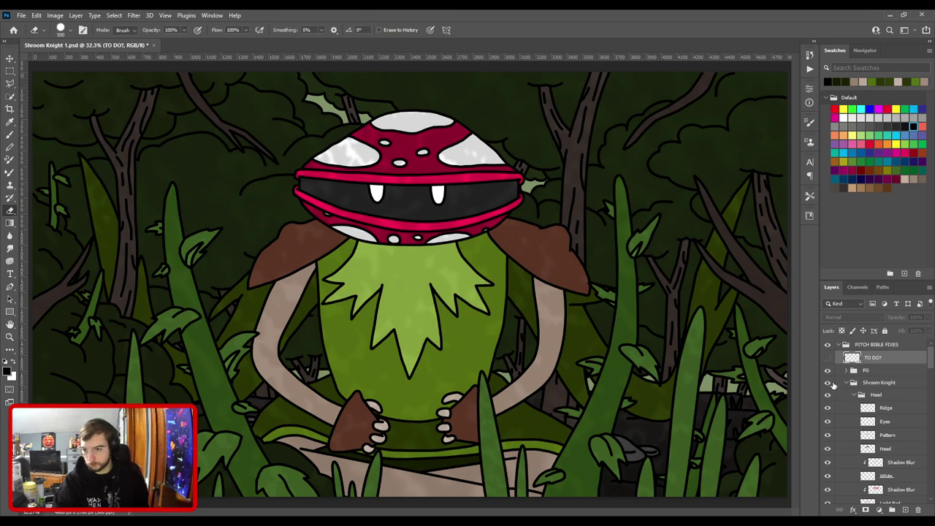
Hide and collapse the Shroom Knight and BG groups, leaving the foreground over the sky.
click(827, 382)
click(846, 382)
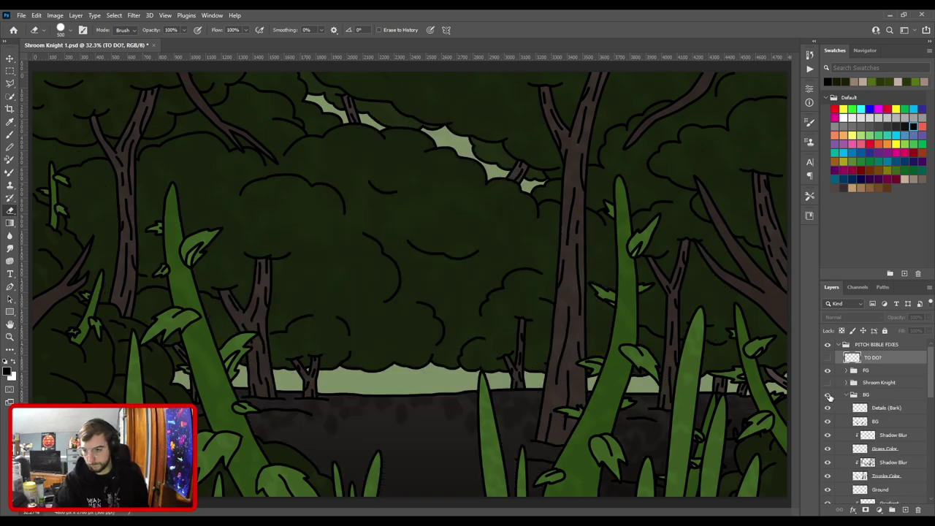
click(828, 395)
click(846, 395)
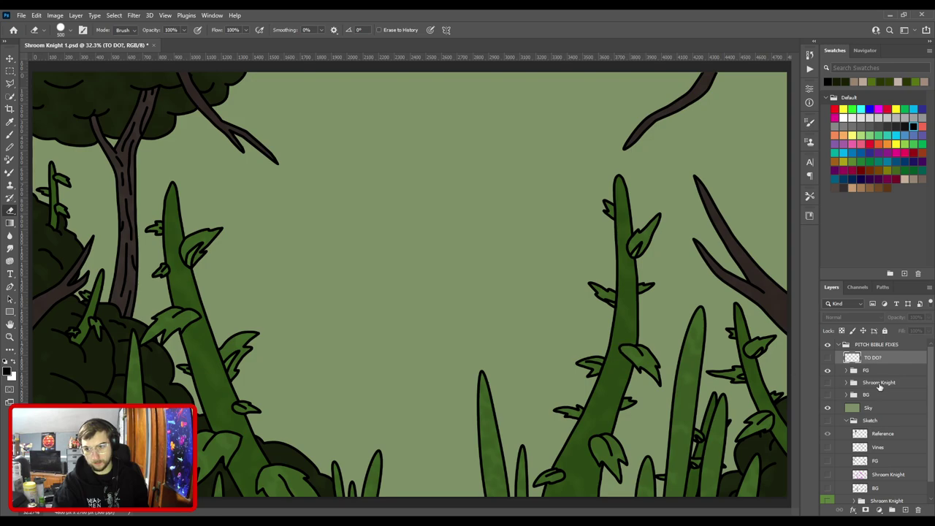
Handwrite a magenta "FOG" note below "S+M" on the TO DO? layer with the Brush at size 15, and hide the layer again.
click(827, 358)
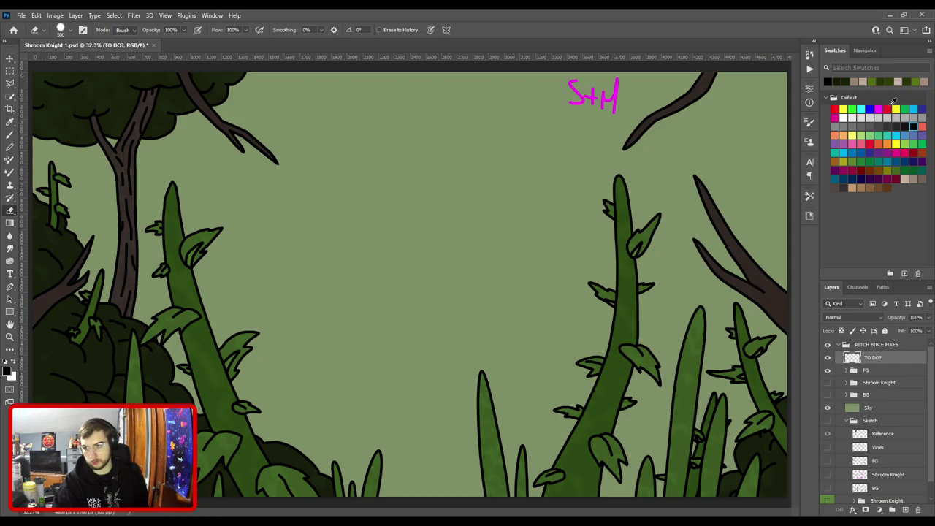
click(878, 109)
key(b)
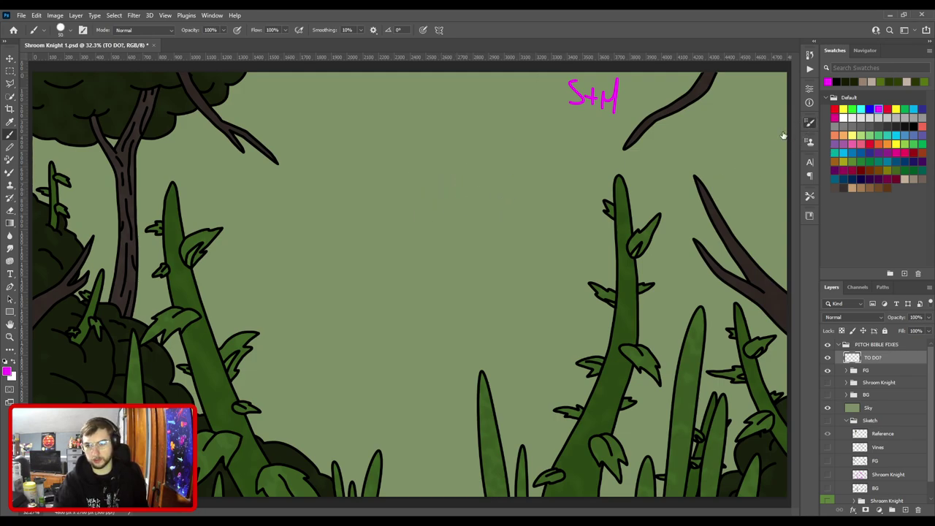
key(bracketleft)
key(bracketleft)
key(bracketleft)
key(bracketleft)
key(bracketleft)
key(bracketleft)
key(bracketleft)
key(bracketleft)
key(bracketleft)
key(bracketleft)
key(bracketleft)
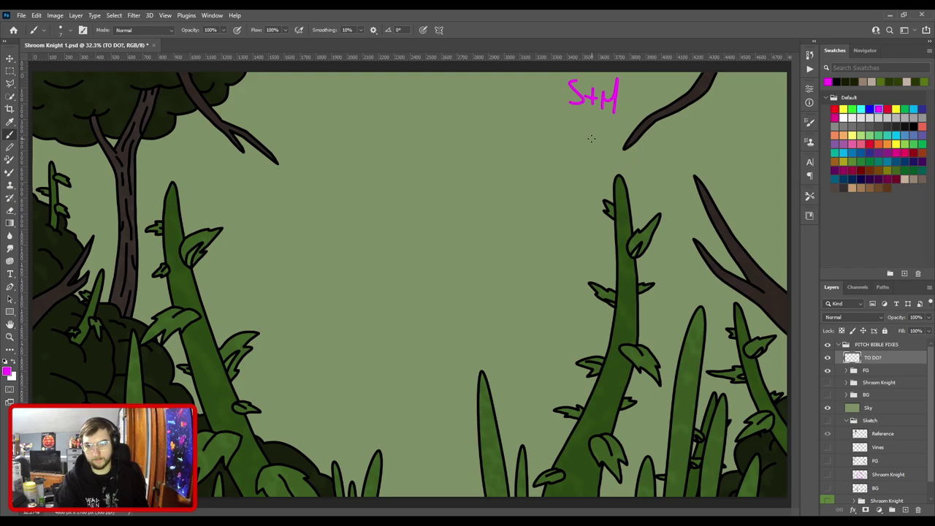
drag(569, 121, 569, 133)
mouse_move(569, 121)
mouse_down()
mouse_move(579, 113)
mouse_move(577, 122)
mouse_up()
drag(584, 126, 589, 132)
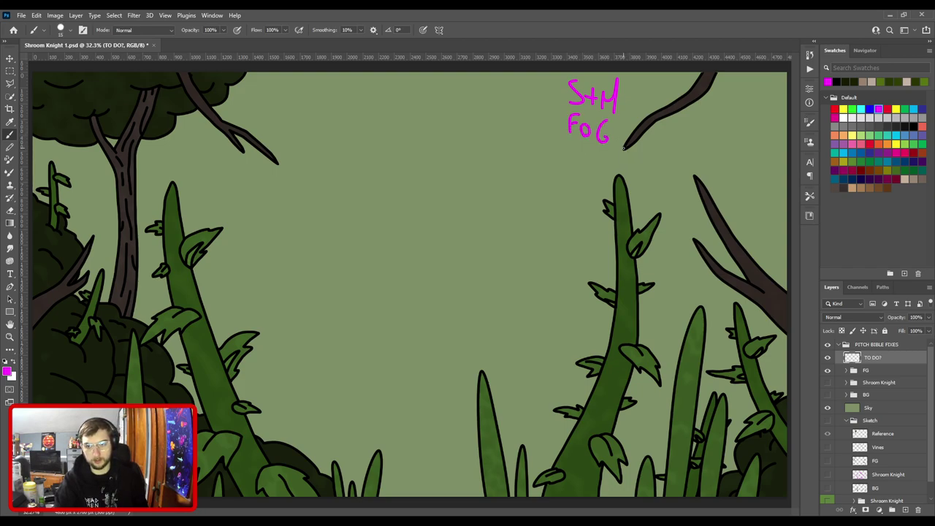
click(828, 357)
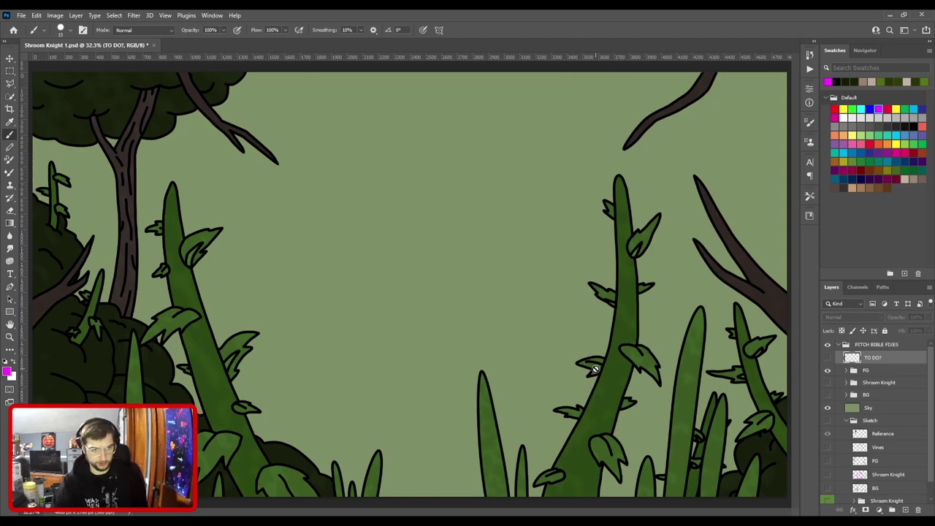
Add a new layer named Highlights in the FG group, clipped to Branch Color and placed beneath its Shadow Blur layer.
key(v)
click(848, 420)
click(849, 419)
click(846, 370)
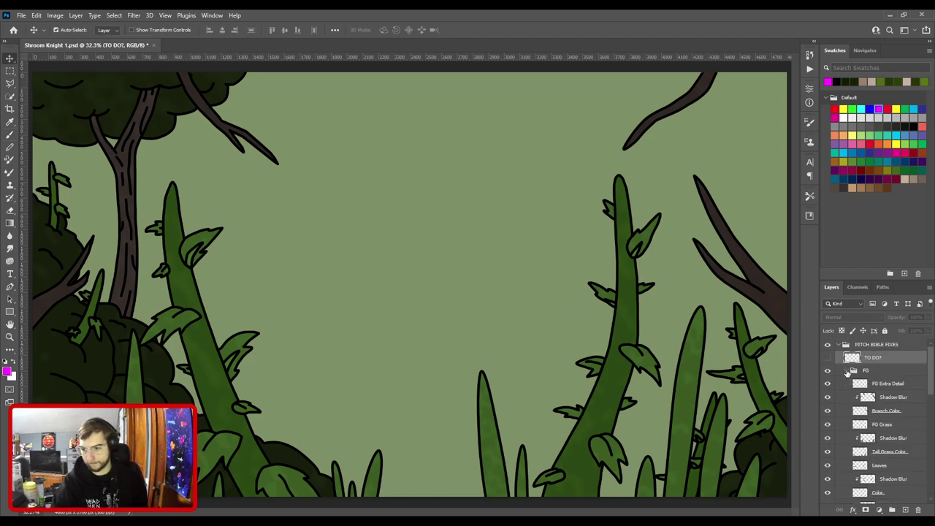
click(889, 399)
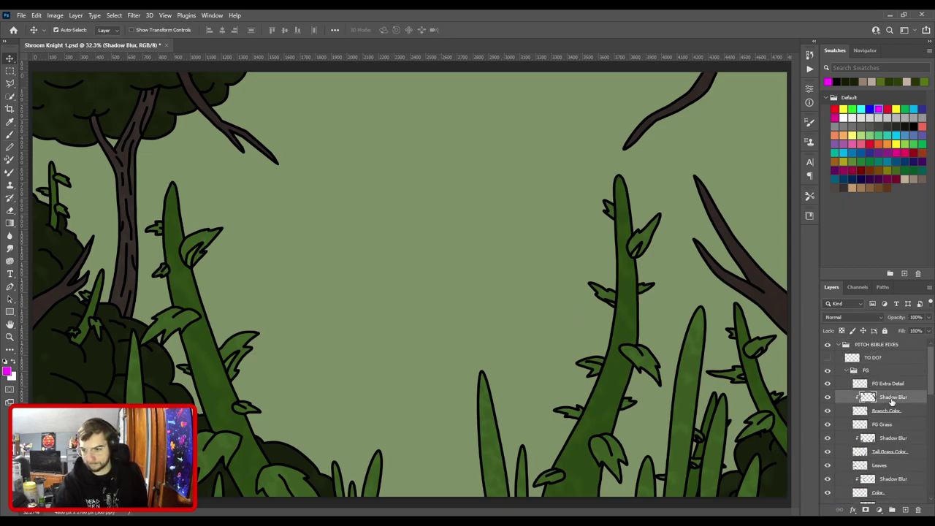
click(904, 509)
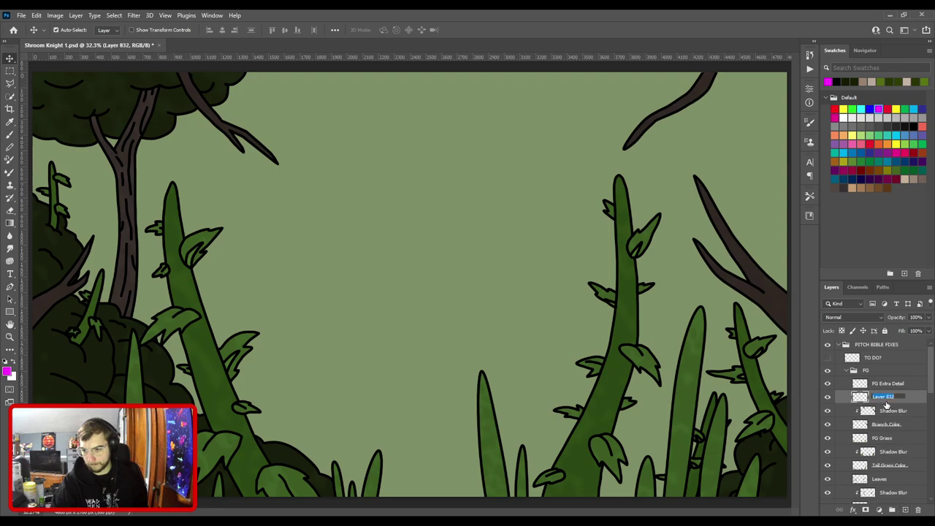
text(F)
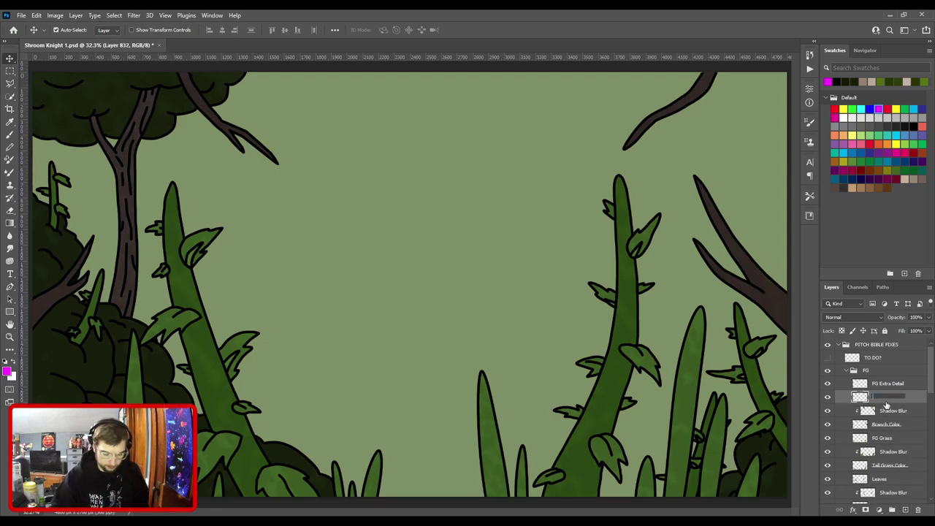
text(Highlights)
key(Return)
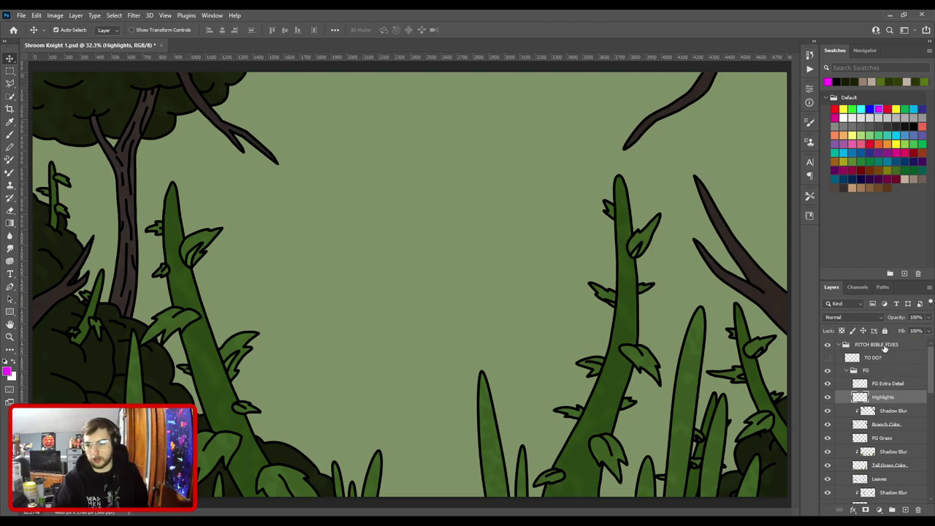
drag(886, 406, 870, 412)
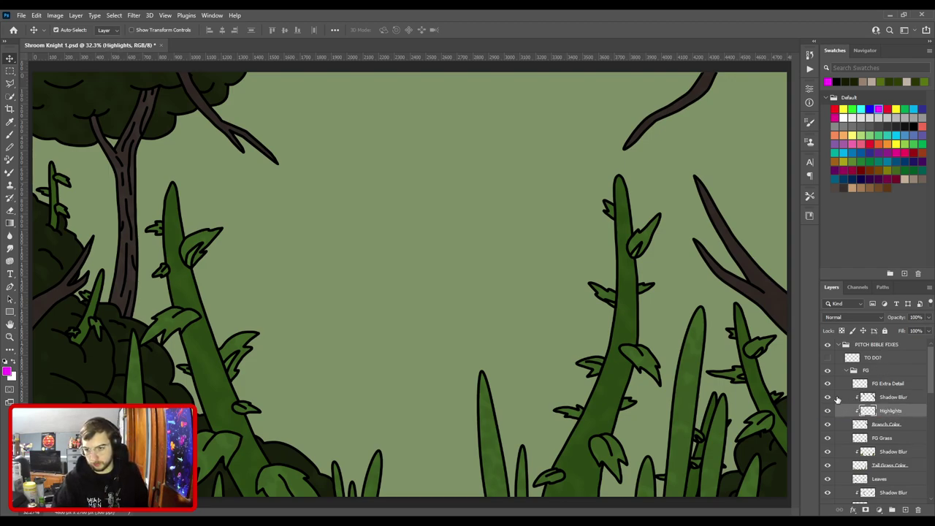
Sample the foreground branch's brown as the painting colour, set the Brush to size 35, and select the Branch Color layer.
key(i)
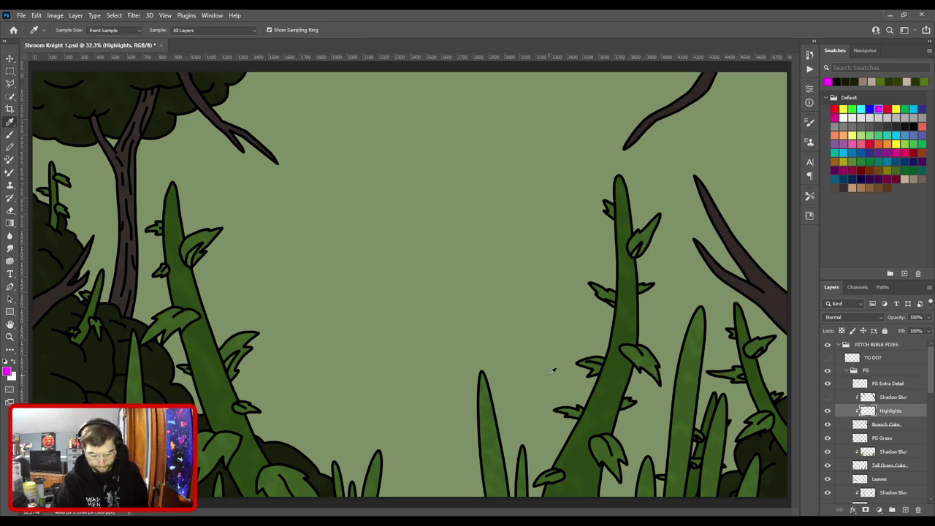
click(64, 296)
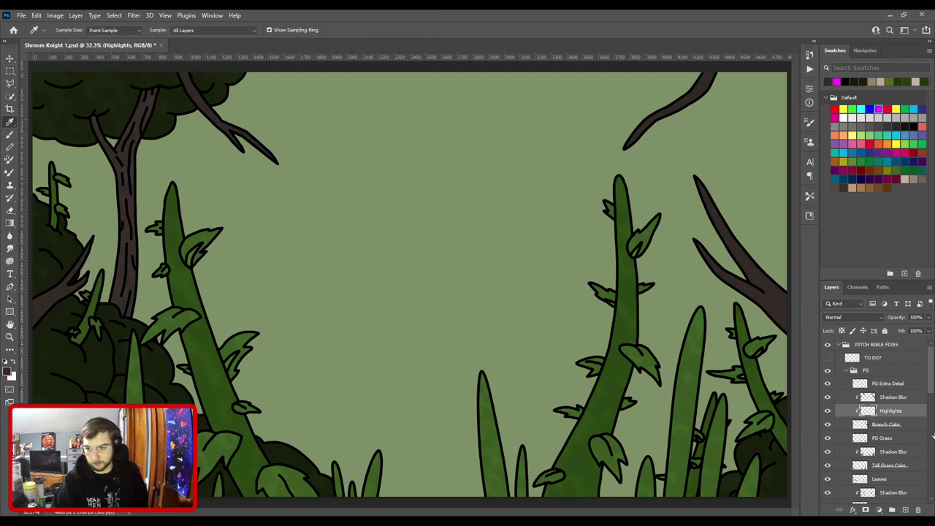
key(ctrl+plus)
drag(201, 353, 501, 253)
key(ctrl+plus)
key(ctrl+plus)
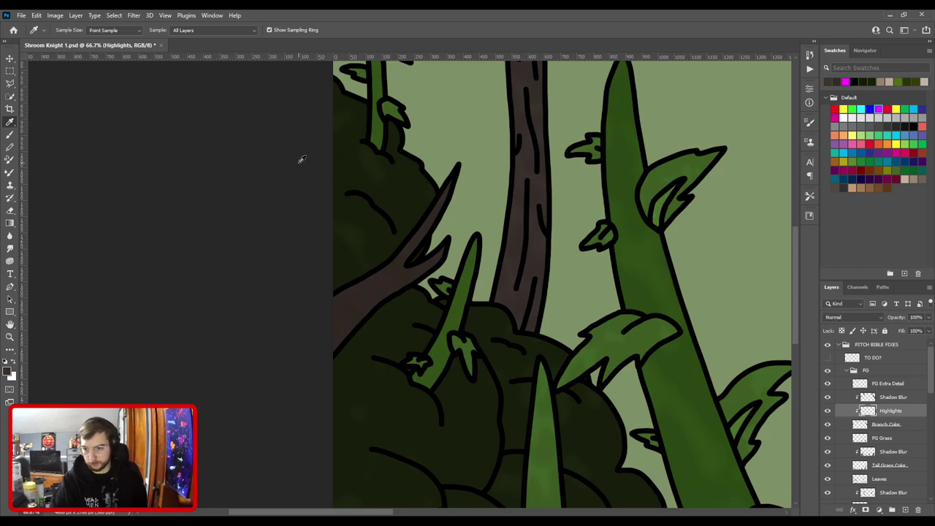
key(b)
key(ctrl+plus)
drag(413, 296, 427, 344)
key(])
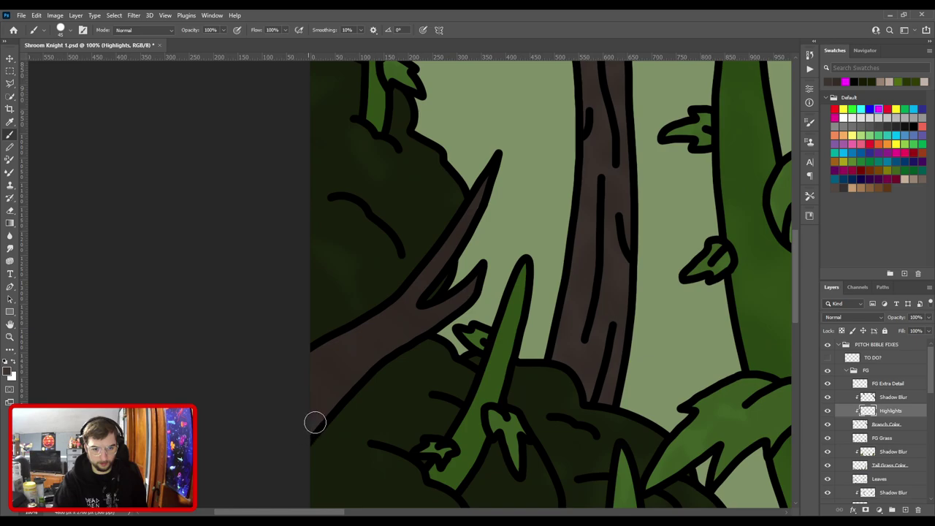
key([)
key([)
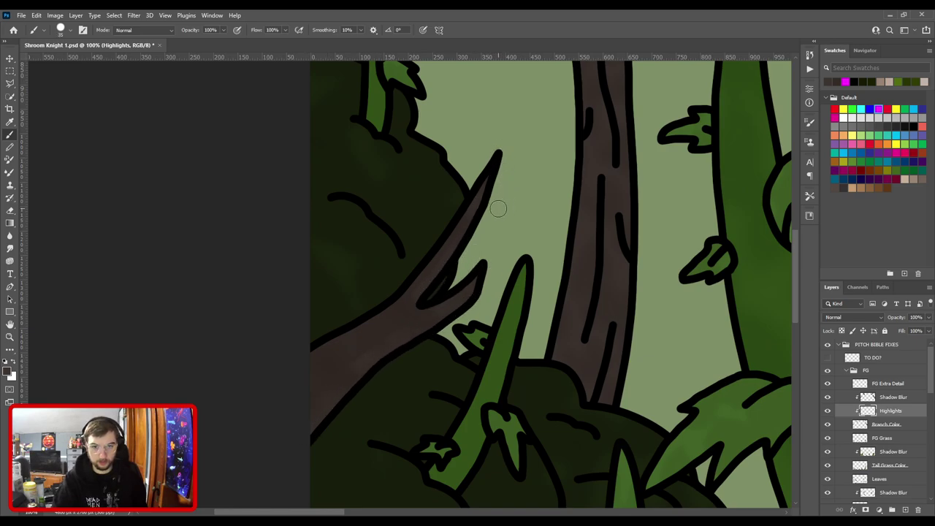
click(866, 425)
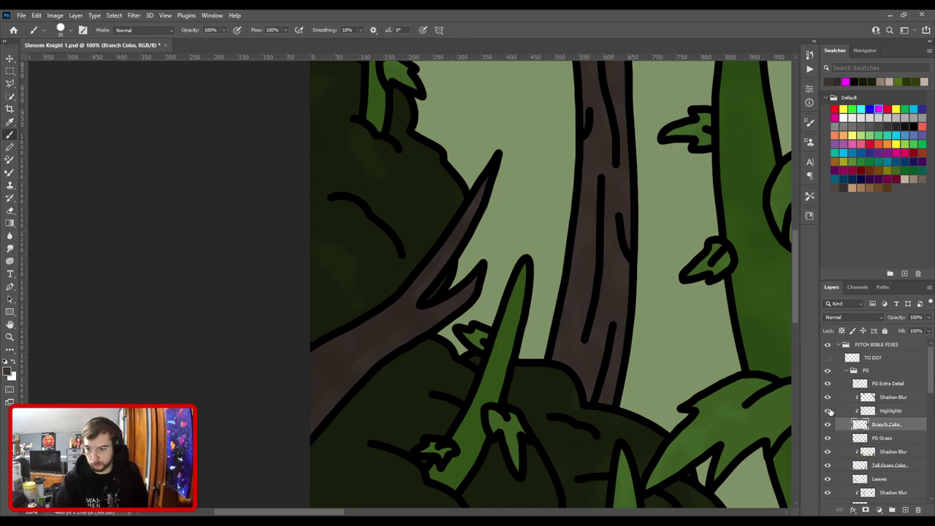
Sample the lower-left branch's base brown with the Eyedropper and switch back to the Brush.
key(i)
click(344, 357)
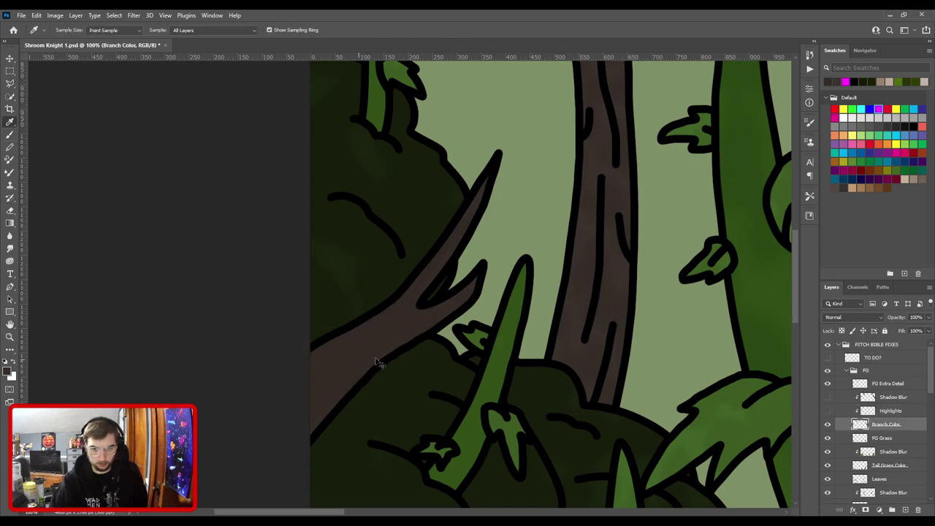
key(ctrl+plus)
drag(395, 337, 387, 347)
key(ctrl+plus)
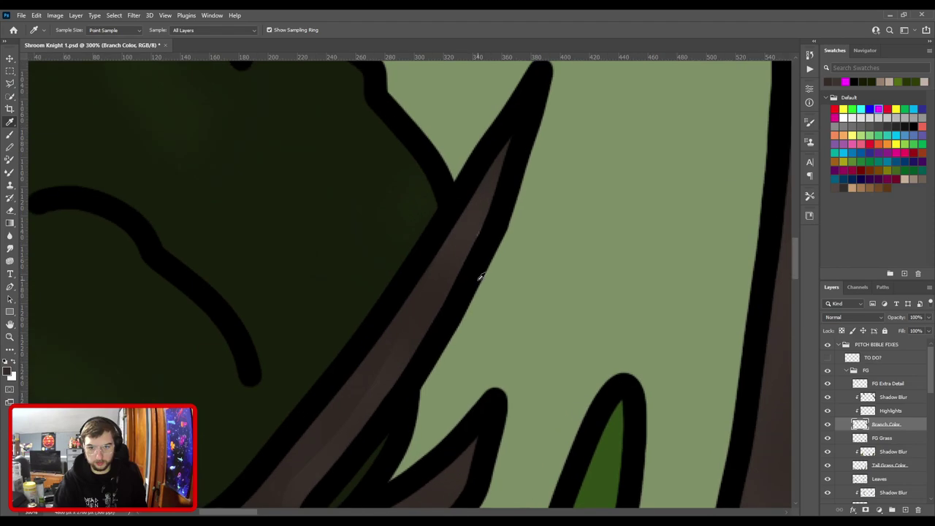
key(b)
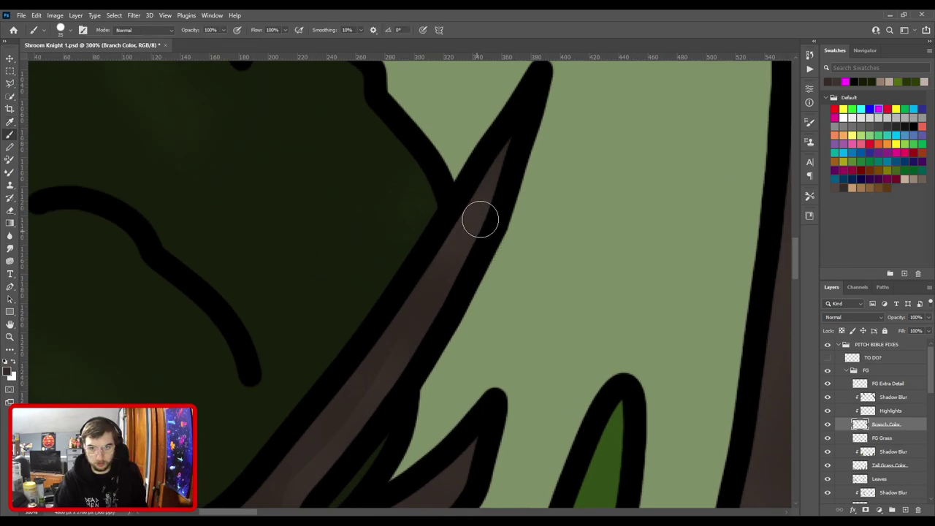
Select the branches' Highlights layer and paint a brown highlight along the upper-left branch with a 50 px brush.
alt+scroll(474, 349, down, 8)
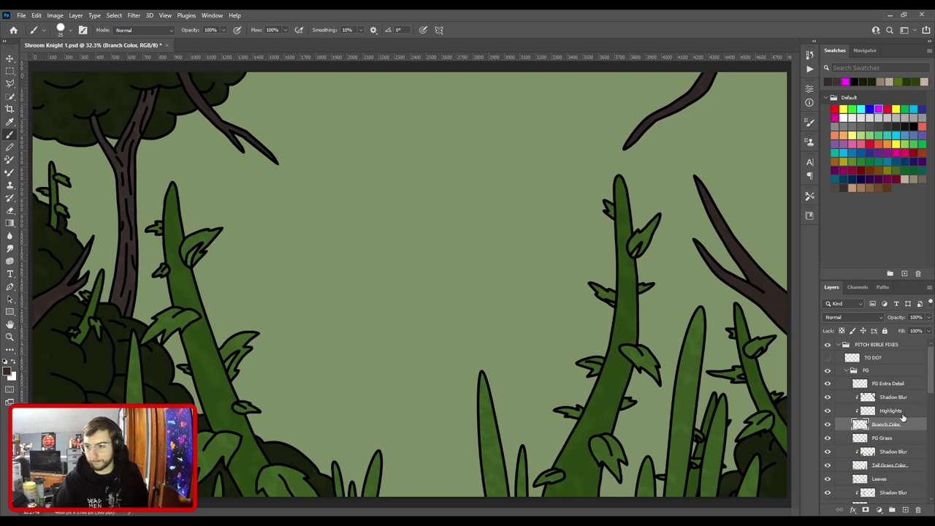
click(902, 412)
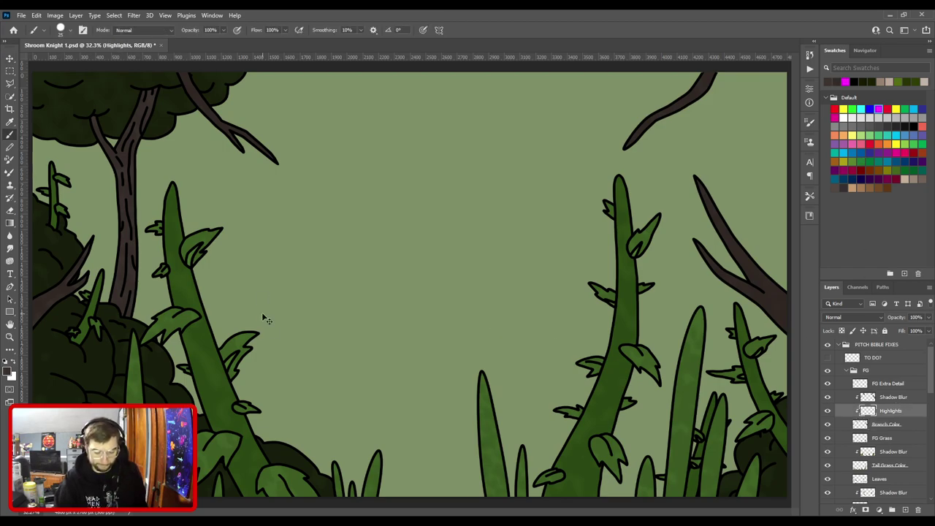
alt+scroll(262, 314, up, 1)
drag(167, 306, 473, 395)
alt+scroll(472, 396, up, 1)
drag(455, 306, 281, 441)
alt+scroll(402, 261, up, 1)
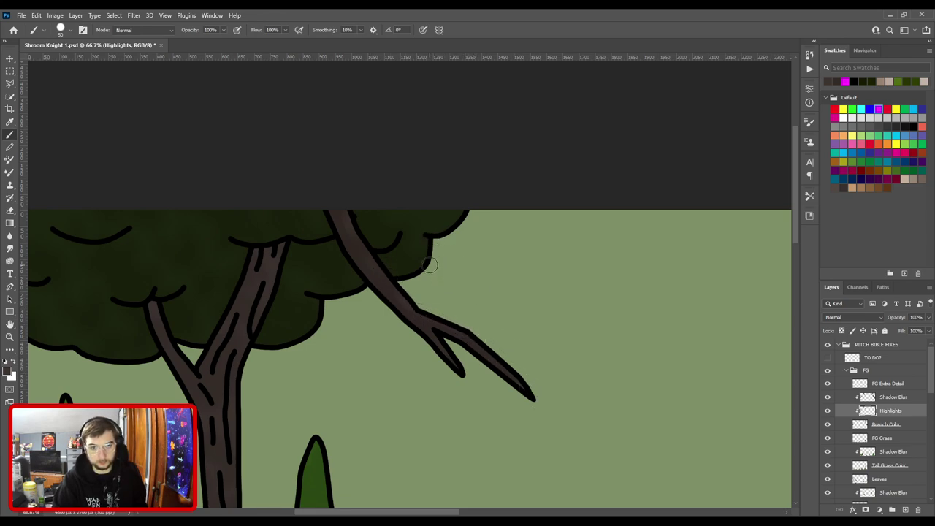
Paint a brown highlight along the upper edge of the branch hanging in the canvas's upper-right area.
key(ctrl+minus)
key(ctrl+minus)
drag(504, 289, 127, 238)
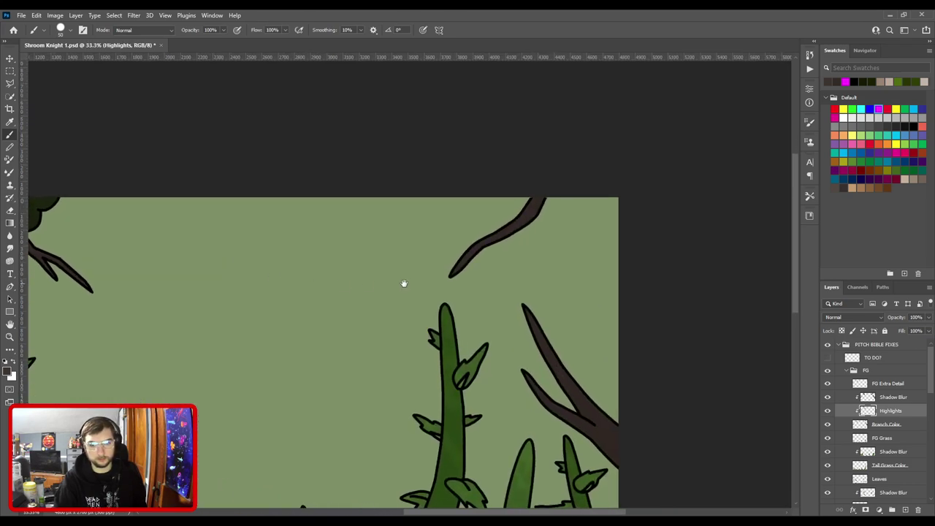
drag(493, 259, 384, 335)
alt+scroll(383, 335, up, 2)
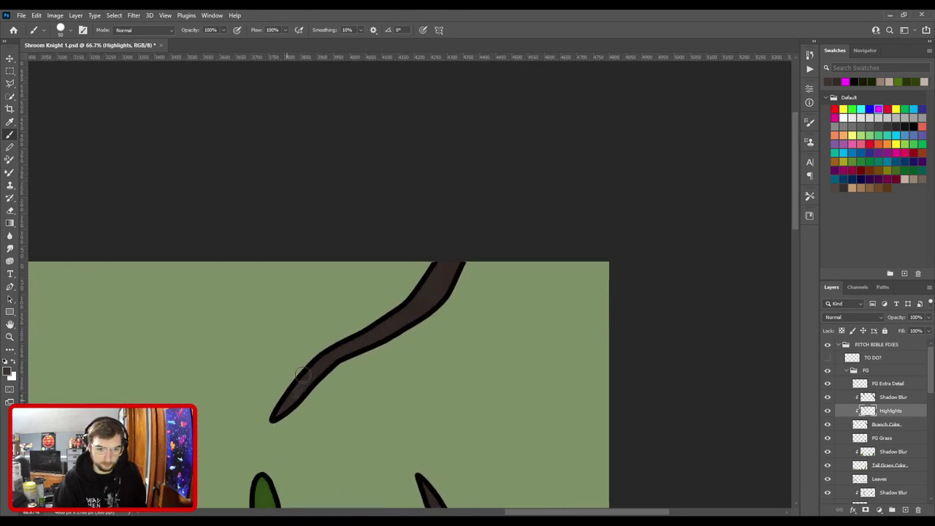
Paint highlights along the upper edges of the forked right branch, using a 20 px brush for the narrow parts.
drag(453, 426, 404, 176)
mouse_move(365, 303)
mouse_down()
mouse_move(322, 233)
mouse_move(392, 304)
mouse_up()
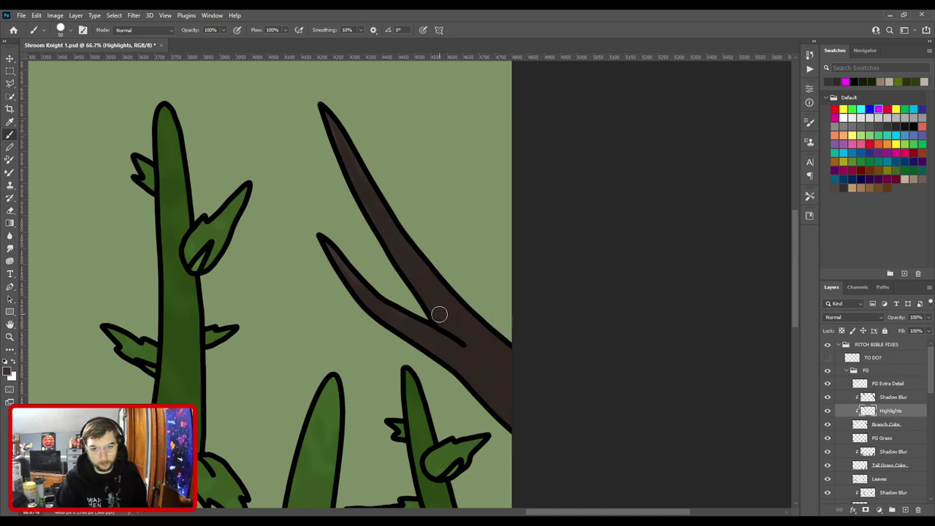
key(ctrl+plus)
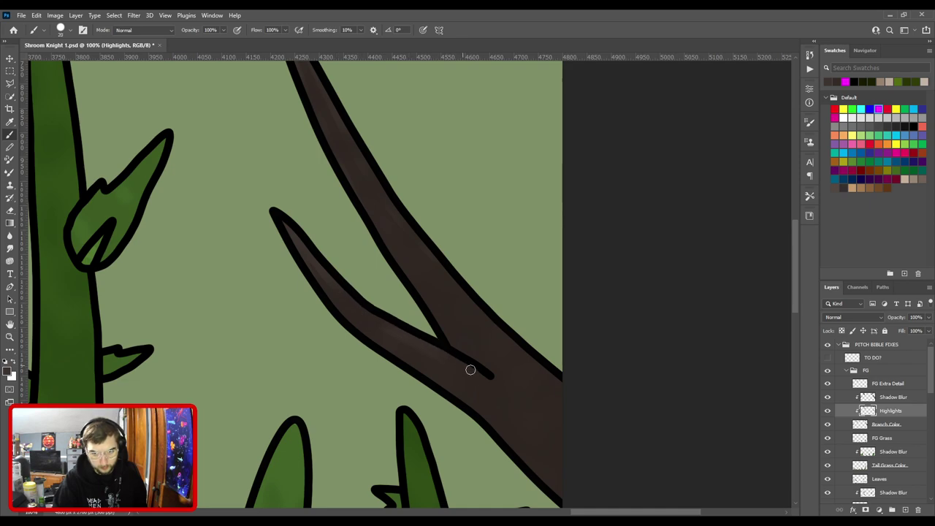
Move the branches' Highlights layer above their Shadow Blur layer.
scroll(489, 378, down, 2)
drag(890, 413, 890, 398)
scroll(730, 392, up, 2)
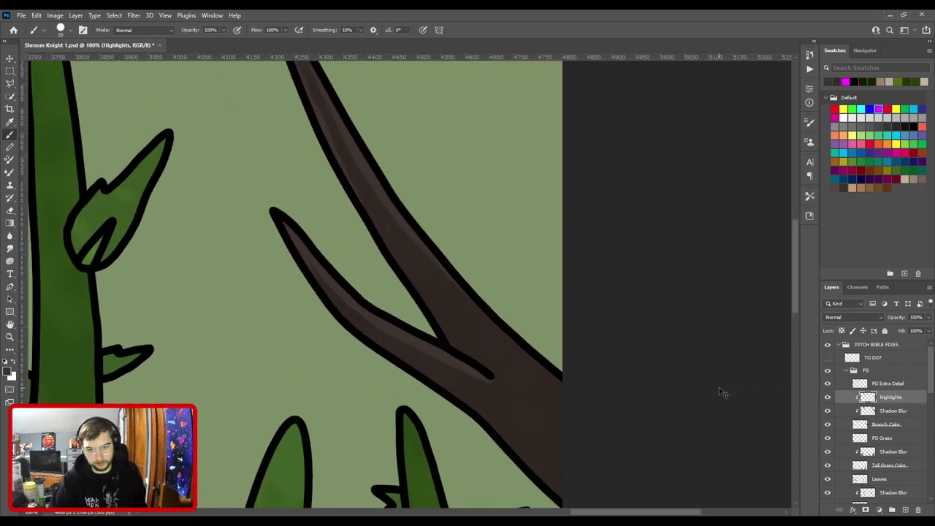
Smooth and taper the lower edge of the highlight on the forked branch's lower limb with a 40 px eraser.
scroll(719, 392, up, 1)
scroll(445, 382, up, 1)
key(e)
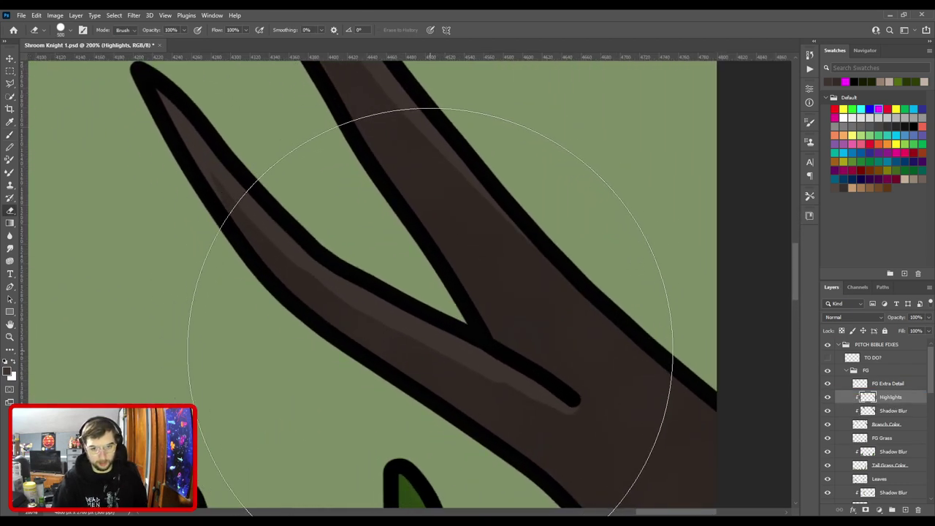
key(bracketleft)
key(bracketleft)
key(bracketleft)
key(bracketleft)
key(bracketleft)
key(bracketleft)
key(bracketleft)
key(bracketleft)
mouse_move(279, 277)
mouse_down()
mouse_move(499, 410)
mouse_move(587, 439)
mouse_up()
mouse_move(474, 389)
mouse_down()
mouse_move(524, 414)
mouse_move(597, 424)
mouse_up()
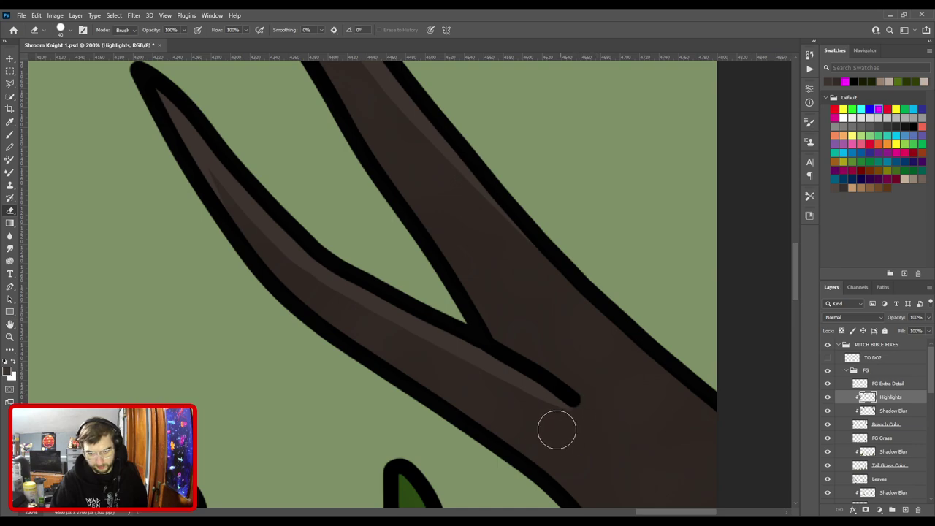
Touch up the highlight at the tip of the forked right branch's upper limb with the 20 px brush.
key(ctrl+minus)
drag(487, 359, 492, 400)
key(ctrl+minus)
key(ctrl+minus)
key(ctrl+plus)
key(ctrl+plus)
drag(468, 355, 518, 393)
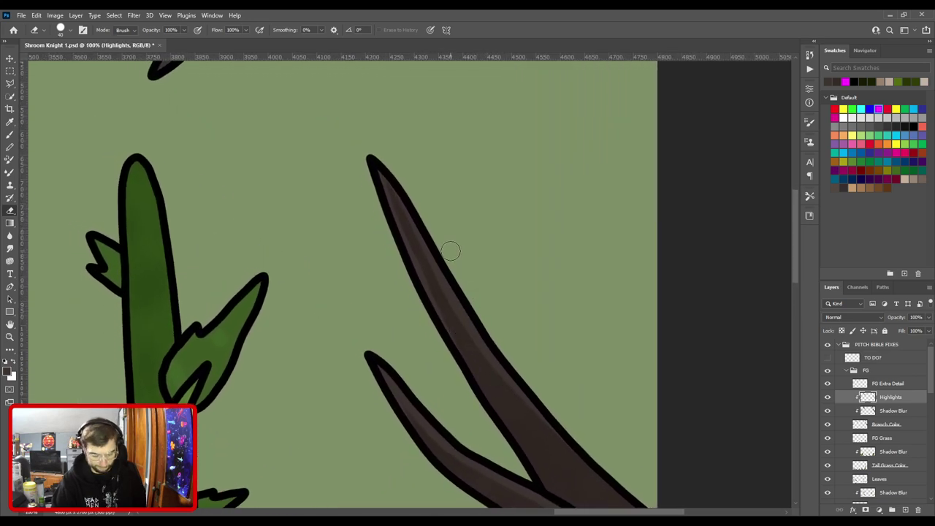
key(b)
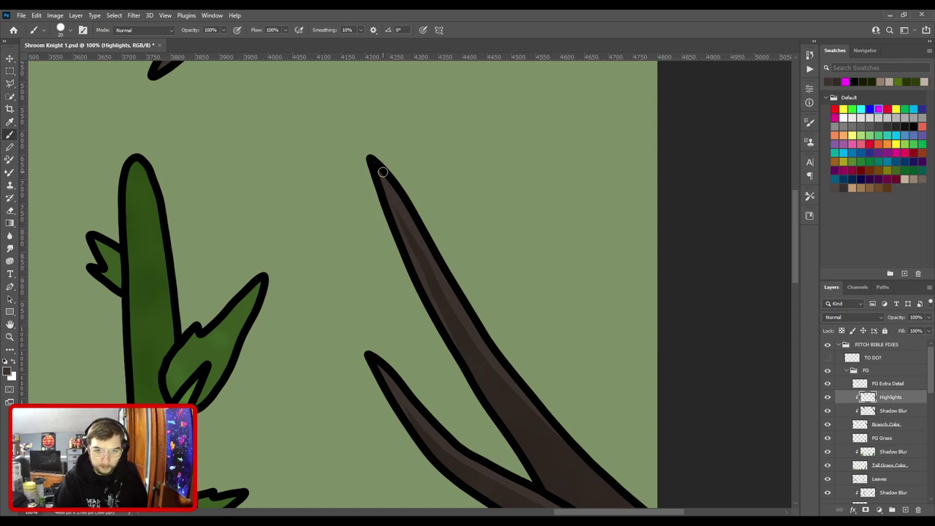
On the FG Extra Detail layer, fill the outline gaps of the upper-right branch at the canvas's top edge with a black 15 px brush.
key(ctrl+minus)
drag(396, 237, 492, 352)
drag(441, 290, 508, 359)
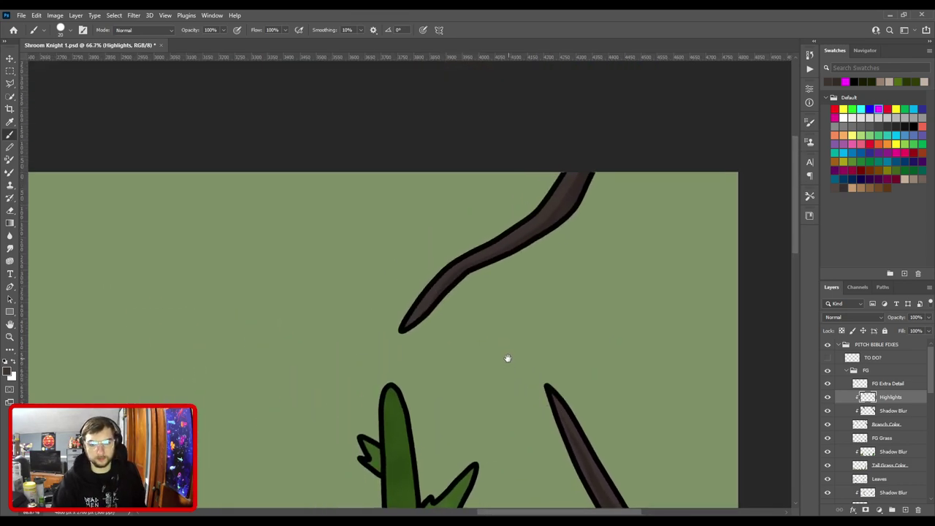
key(ctrl+plus)
drag(466, 260, 151, 334)
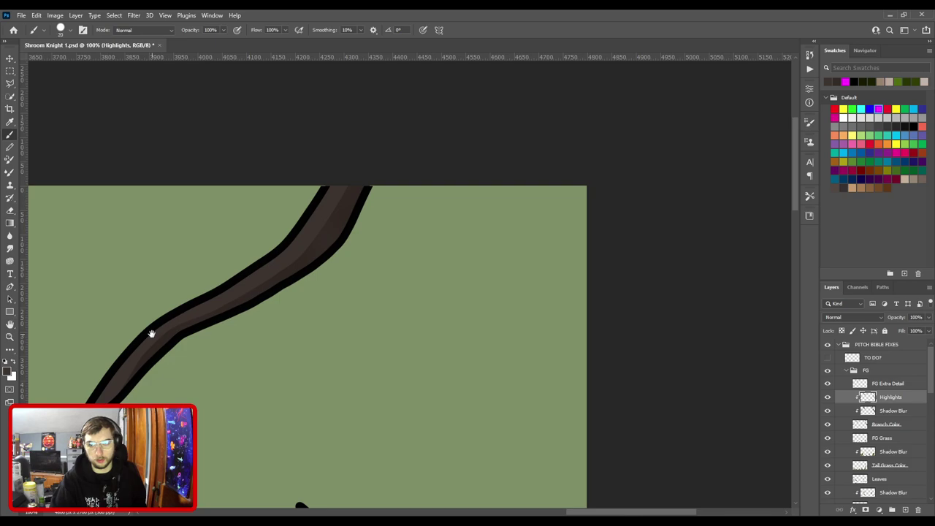
key(ctrl+plus)
key(ctrl+plus)
drag(259, 279, 398, 510)
key(v)
click(400, 302)
key(b)
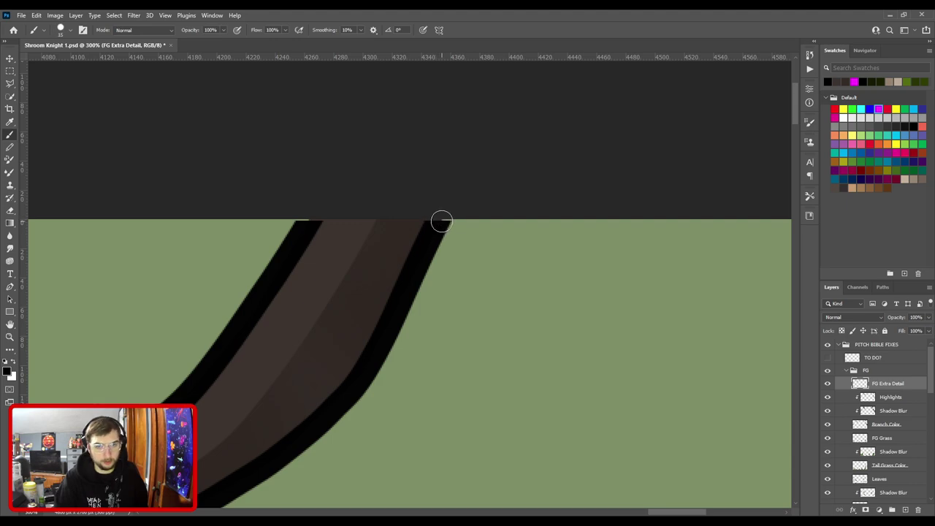
click(305, 227)
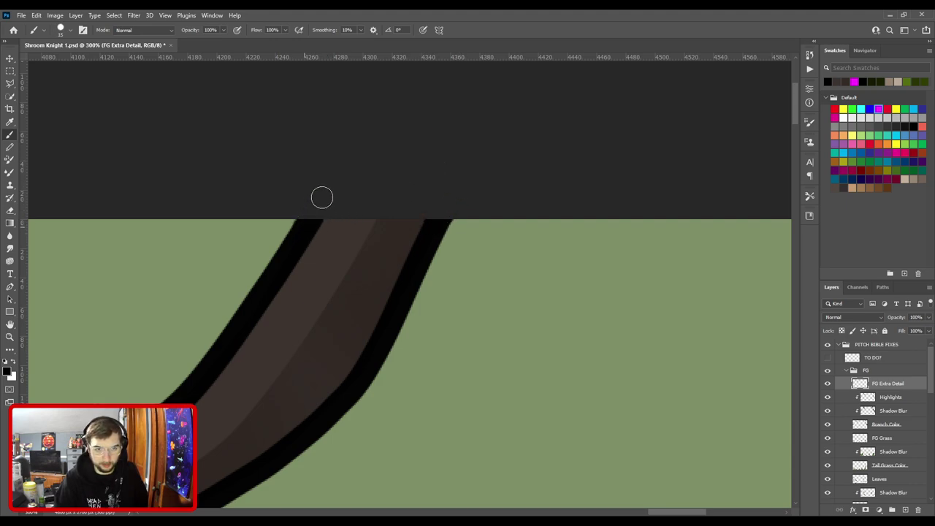
Examine the outlines and highlights of the upper-right, upper-left and lower-left branches for remaining gaps.
key(ctrl+minus)
mouse_move(339, 319)
mouse_down()
mouse_move(497, 176)
mouse_move(586, 123)
mouse_up()
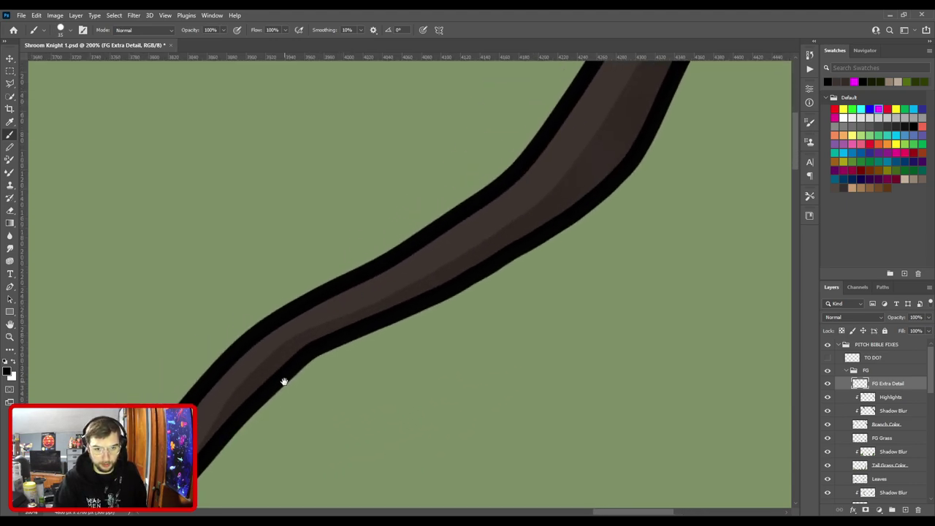
drag(296, 369, 471, 214)
key(ctrl+minus)
key(ctrl+minus)
key(ctrl+0)
drag(358, 236, 561, 404)
key(ctrl+plus)
key(ctrl+plus)
drag(405, 232, 446, 320)
scroll(439, 305, up, 4)
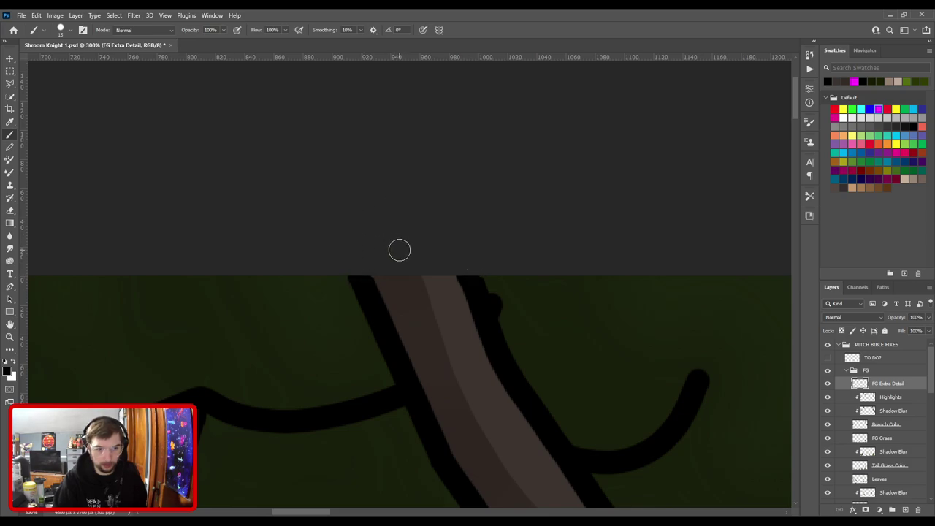
key(ctrl+0)
scroll(566, 288, up, 4)
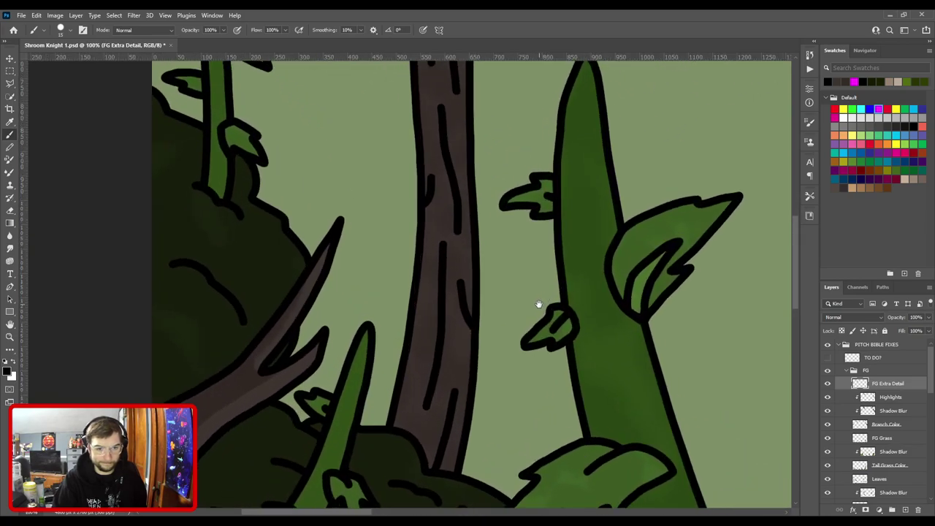
key(ctrl+0)
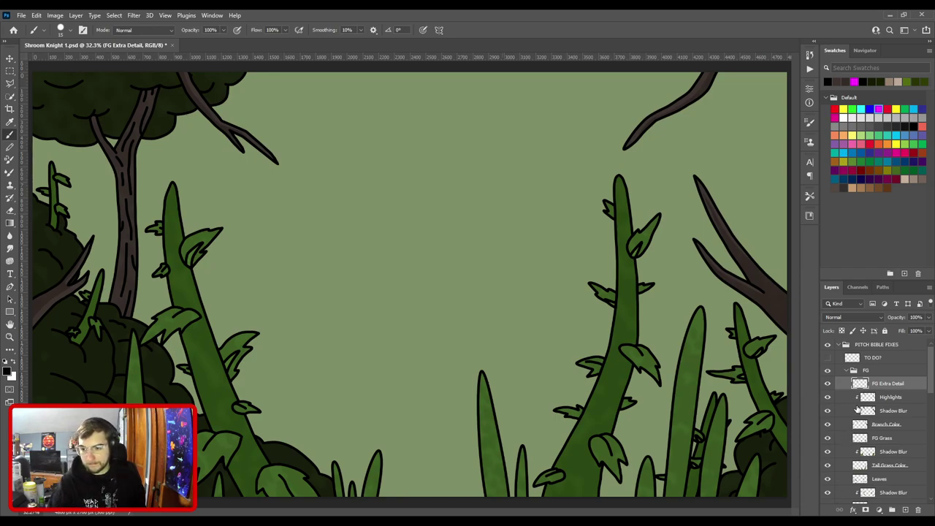
Set the branches' Highlights layer opacity to 28%.
click(872, 410)
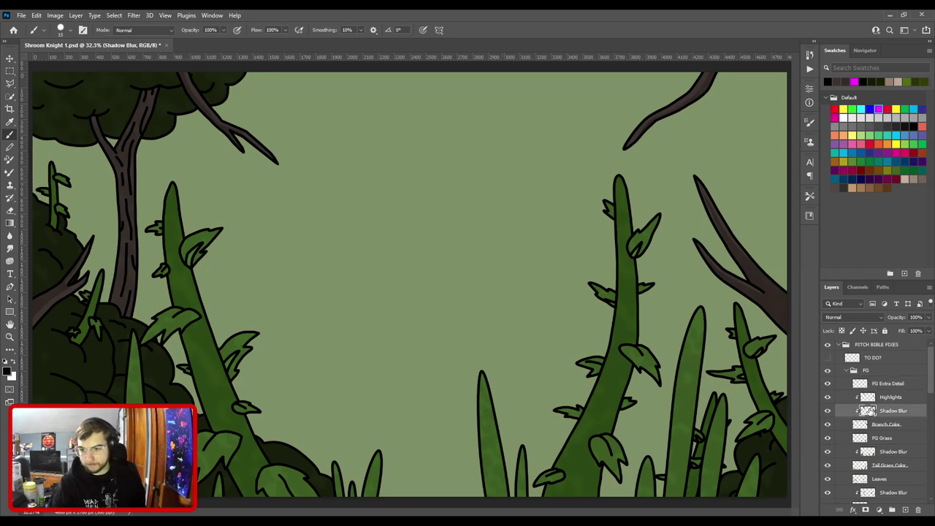
mouse_move(891, 401)
mouse_down()
mouse_move(892, 416)
mouse_move(892, 395)
mouse_up()
click(891, 412)
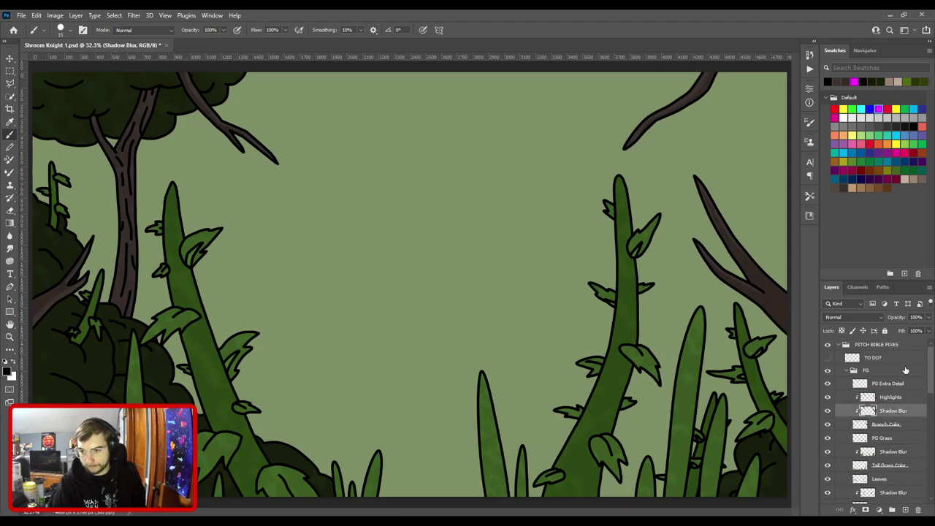
click(892, 399)
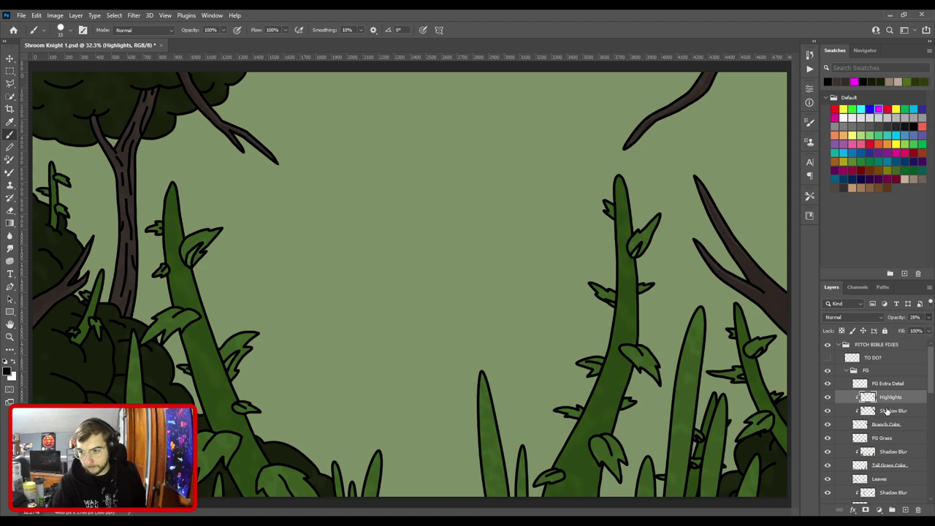
Add a new clipped layer directly above the branches' Shadow Blur layer.
click(887, 413)
key(ctrl+plus)
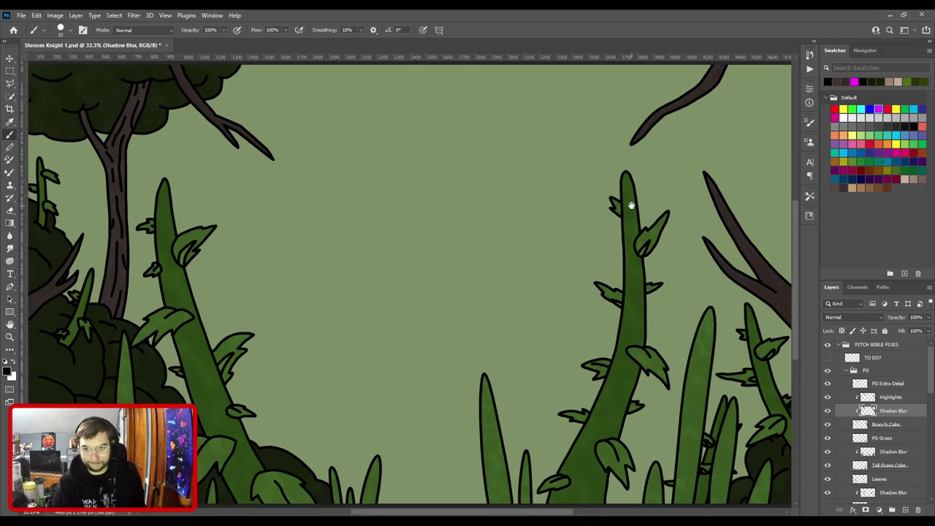
drag(633, 205, 299, 284)
key(ctrl+plus)
key(ctrl+plus)
scroll(501, 292, down, 2)
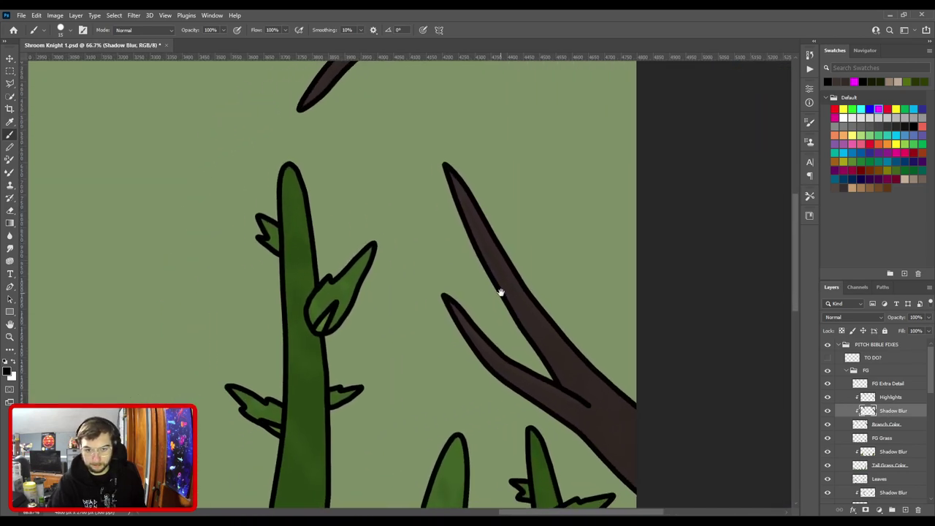
scroll(501, 293, down, 2)
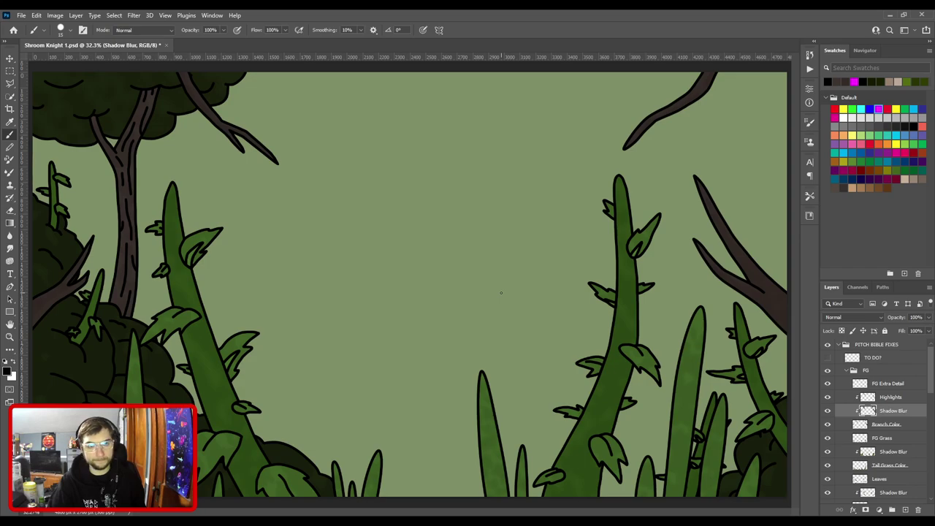
click(905, 510)
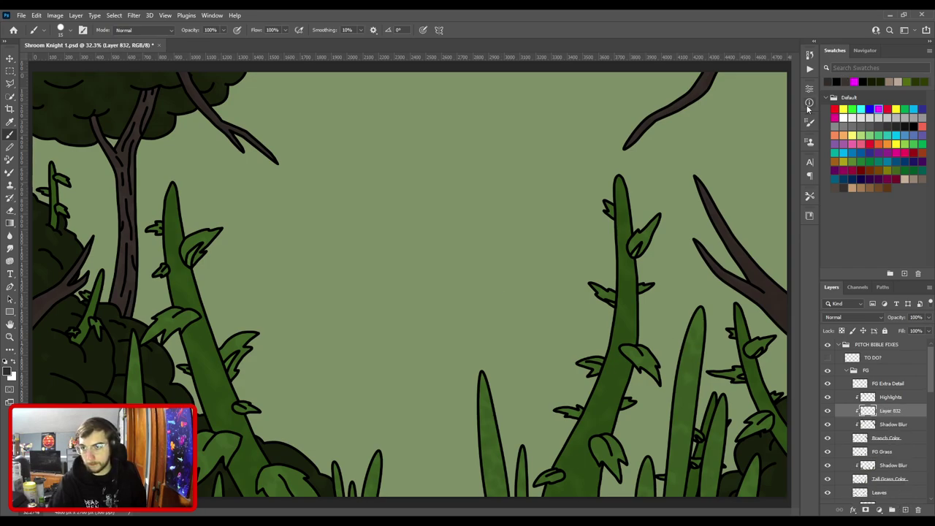
Sample a dark brown from the artwork as the brush colour.
key(i)
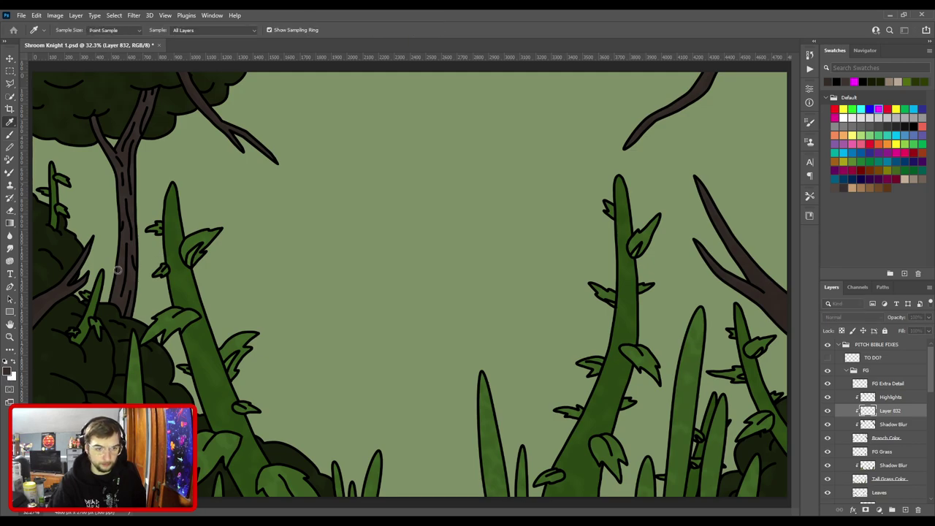
click(291, 163)
key(b)
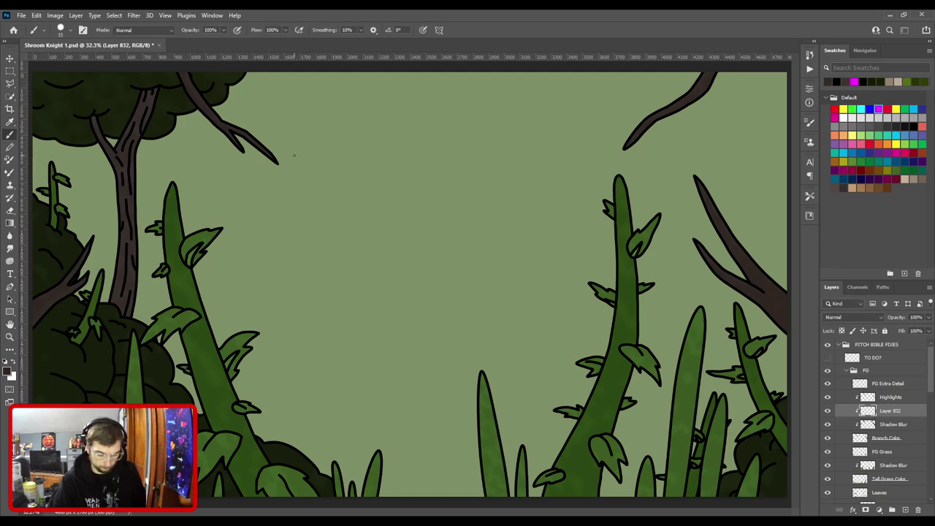
Paint dark brown shading over the tree and branches on the new layer with a 500 px brush, and hide that layer.
key(ctrl+minus)
key(bracketright)
key(bracketright)
key(bracketright)
key(bracketright)
key(bracketright)
key(bracketright)
key(bracketright)
key(bracketright)
key(bracketright)
key(bracketright)
key(bracketright)
key(bracketright)
key(bracketright)
key(bracketright)
key(bracketright)
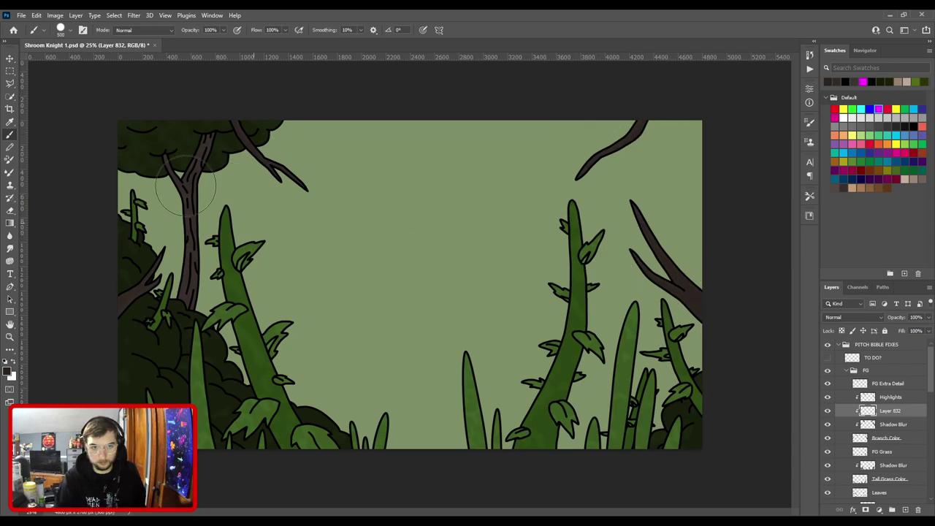
key(ctrl+0)
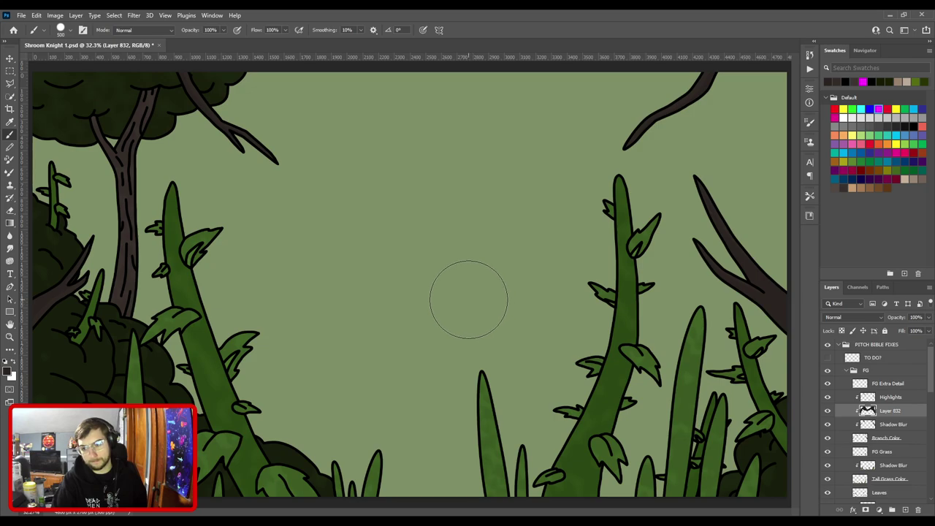
click(828, 412)
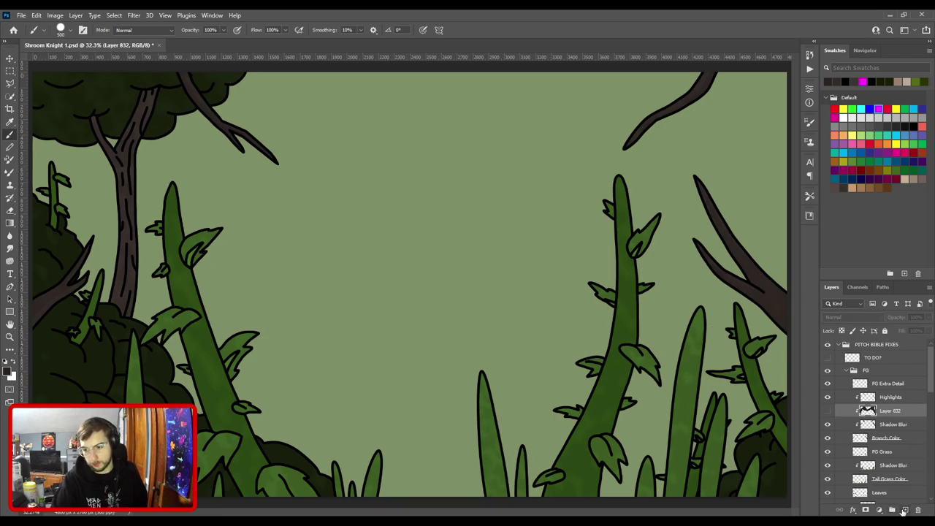
Add a new clipped layer above the hidden shading layer and begin shading the forked branch at the artwork's right edge with a 90 px brush.
click(904, 509)
key(ctrl+plus)
drag(530, 207, 166, 245)
key(ctrl+plus)
key(ctrl+plus)
mouse_move(373, 307)
mouse_down()
mouse_move(368, 259)
mouse_move(390, 175)
mouse_up()
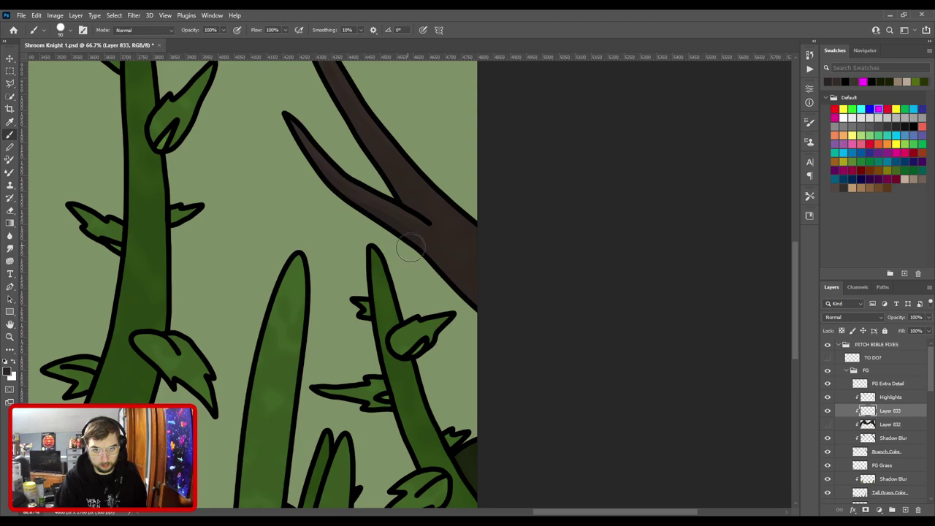
Shade along both arms of the right-edge forked branch with a 70 px brush, toggling the new layer's visibility to compare.
key(ctrl+minus)
key(ctrl+minus)
key(ctrl+equal)
key(ctrl+equal)
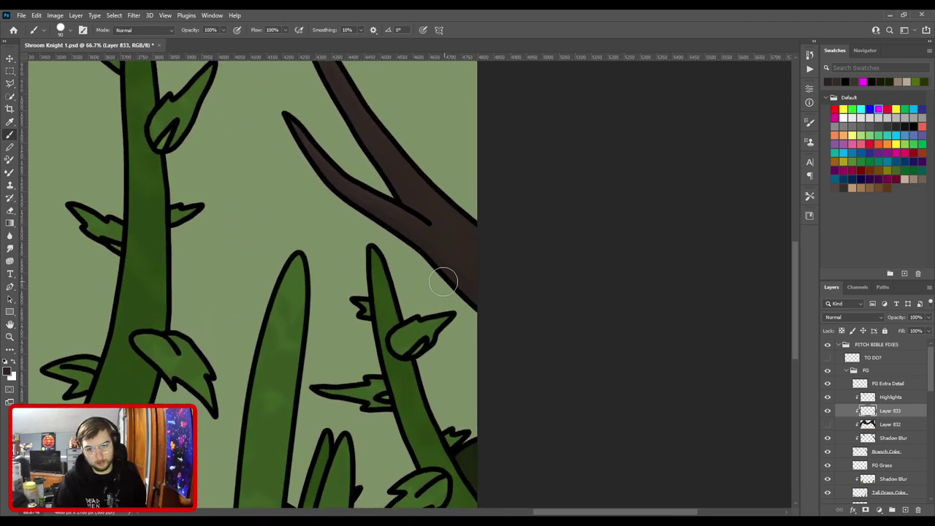
scroll(444, 271, up, 1)
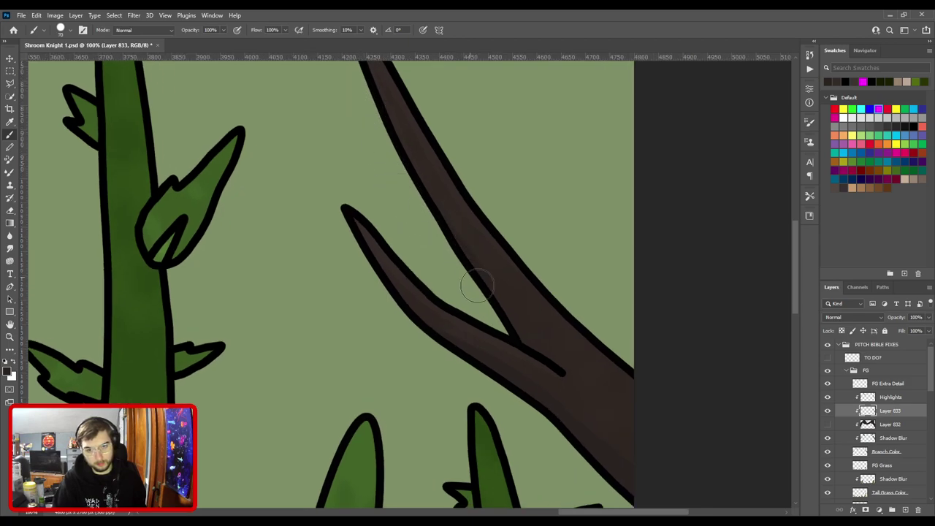
key(ctrl+minus)
scroll(603, 482, down, 1)
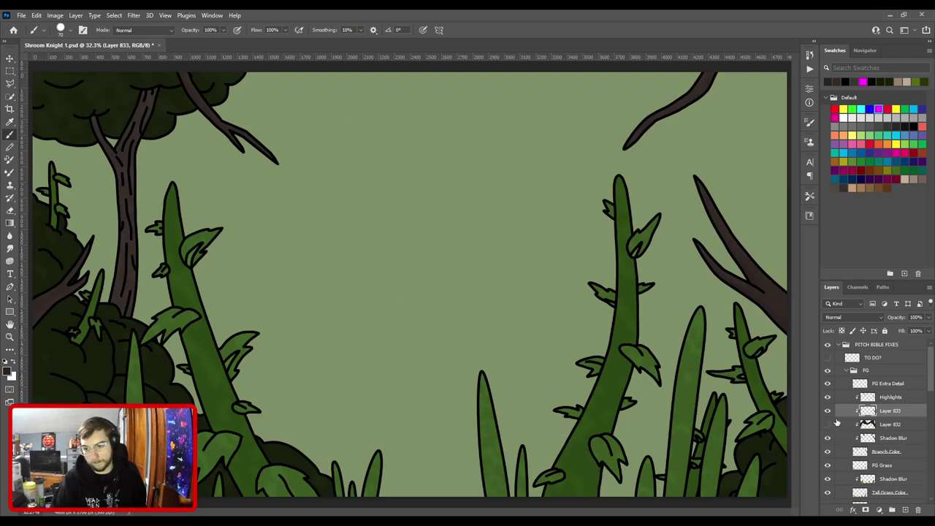
click(827, 411)
click(827, 411)
Refine the shading on the forked branch's lower arm with a 40 px eraser and a 50 px brush.
scroll(344, 355, up, 4)
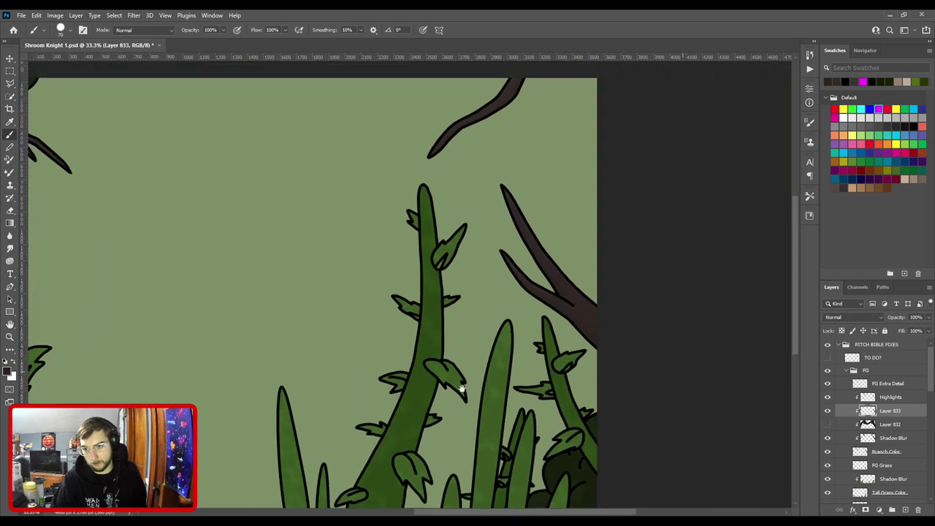
key(ctrl+plus)
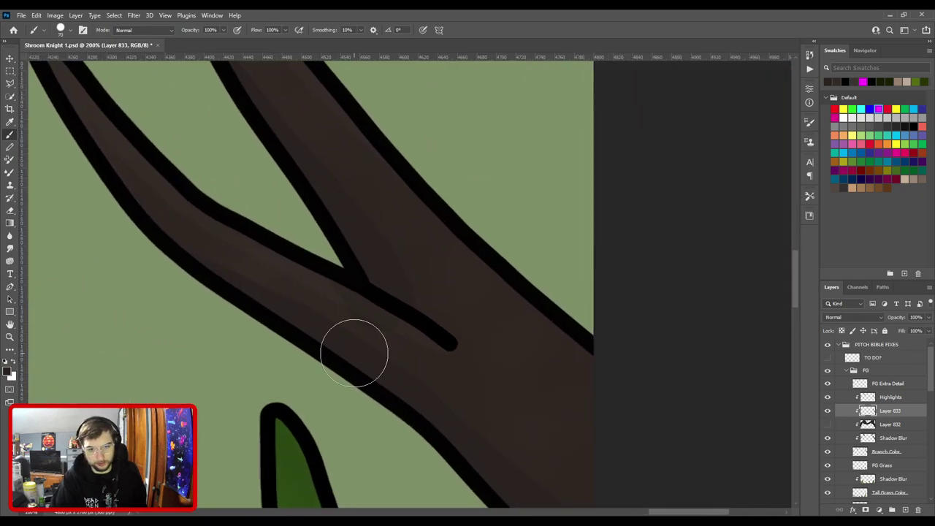
key(e)
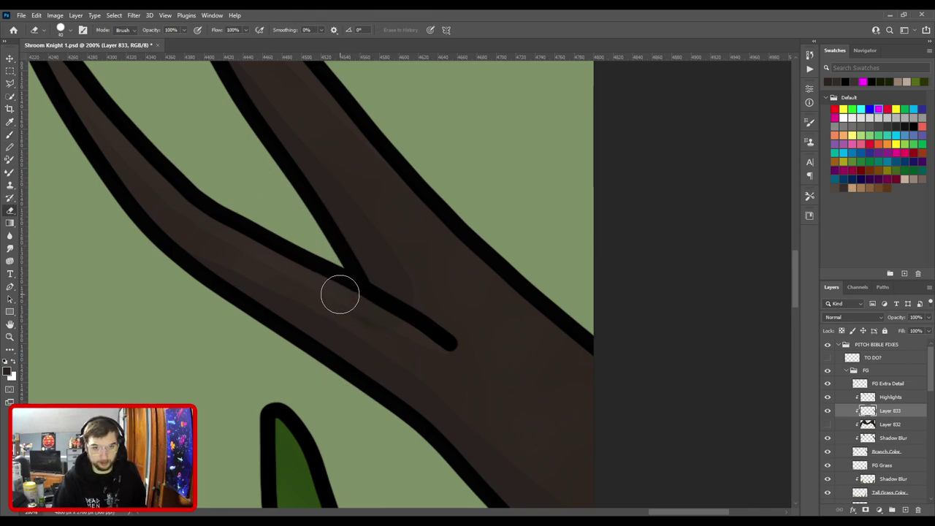
drag(351, 292, 528, 395)
key(b)
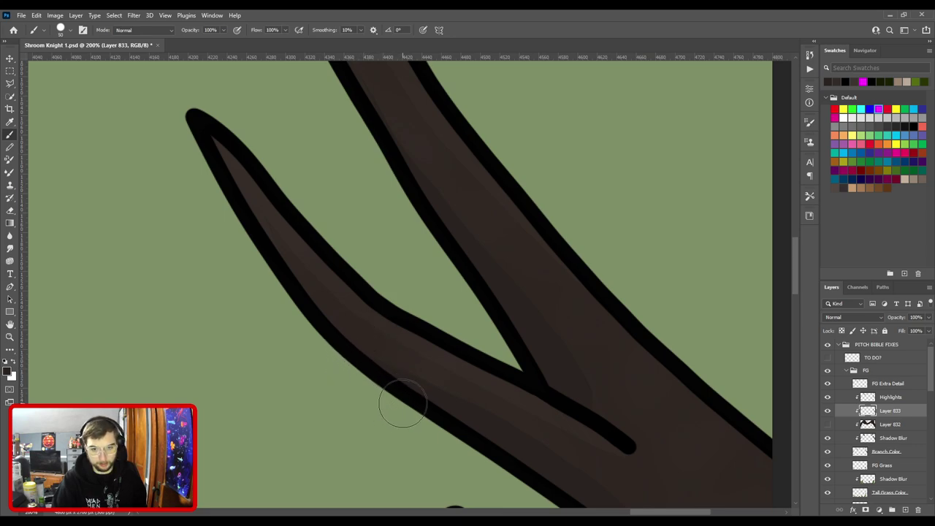
drag(373, 235, 317, 275)
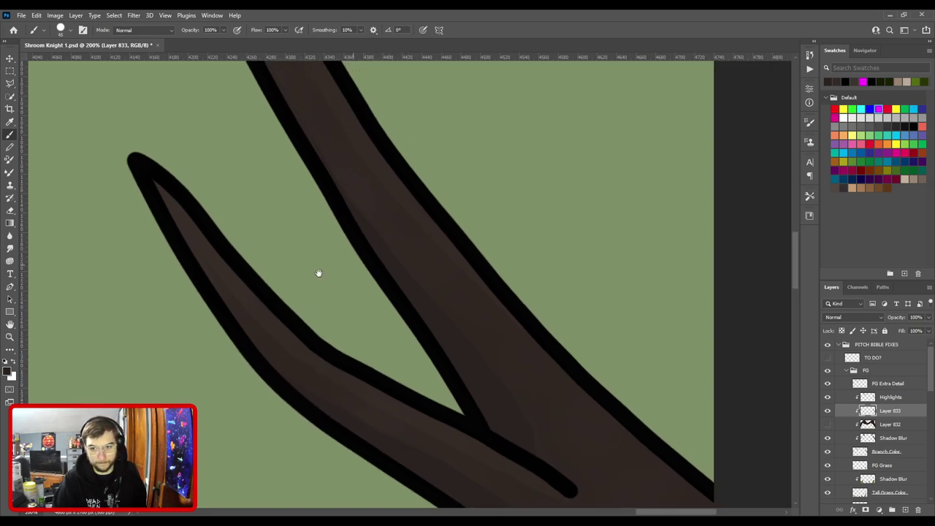
Clean up the shading around the fork notch and upper arm of the branch with a 15 px brush and a 40 px eraser.
drag(508, 393, 444, 233)
key(bracketleft)
key(bracketleft)
key(bracketleft)
key(bracketleft)
key(bracketleft)
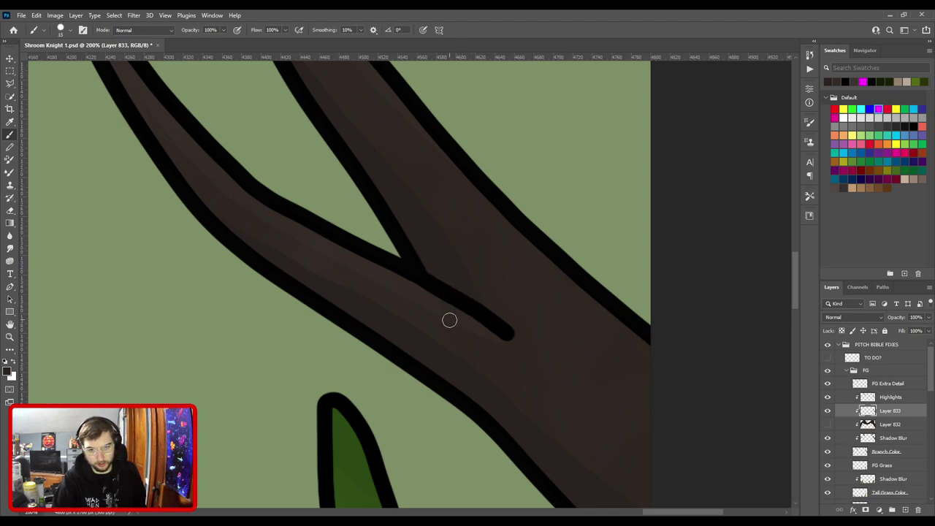
key(e)
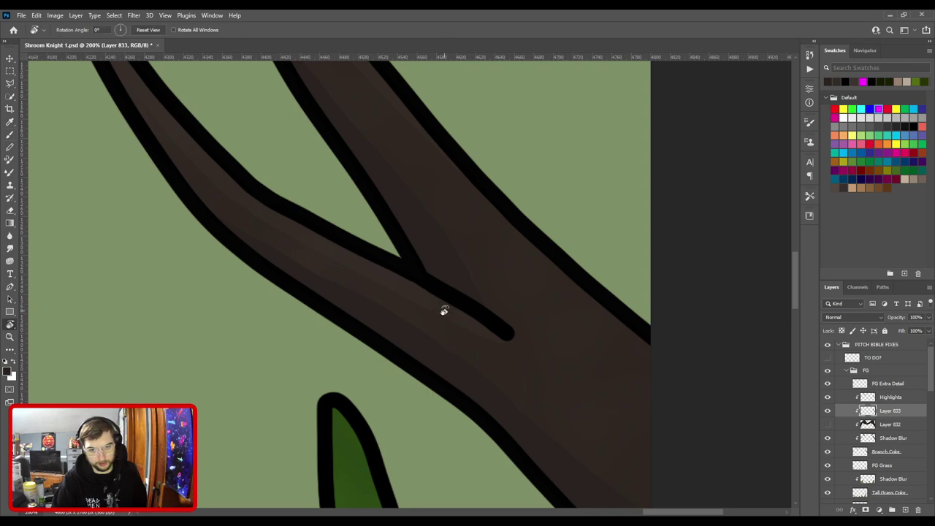
drag(391, 214, 417, 284)
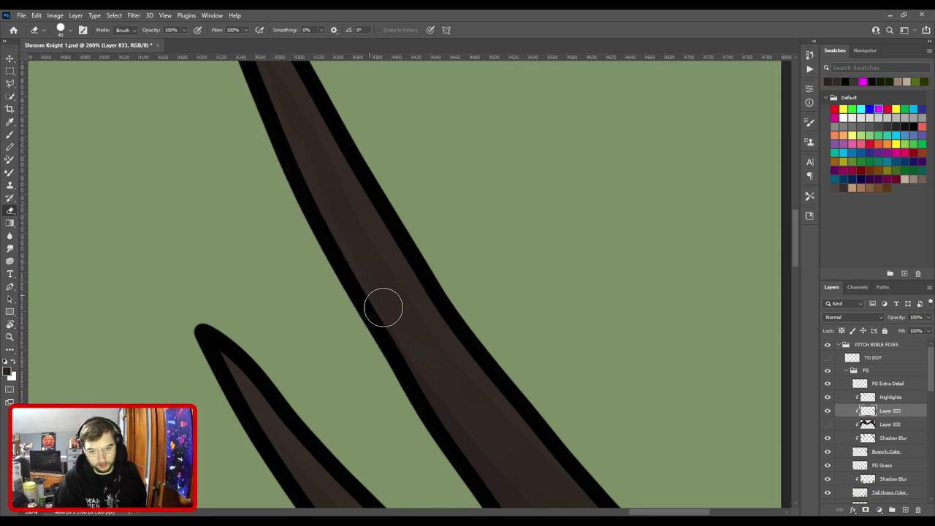
Delete the hidden Layer 832 that holds the broad dark brown shading.
key(ctrl+minus)
key(ctrl+minus)
drag(292, 348, 440, 451)
drag(425, 217, 409, 358)
key(ctrl+plus)
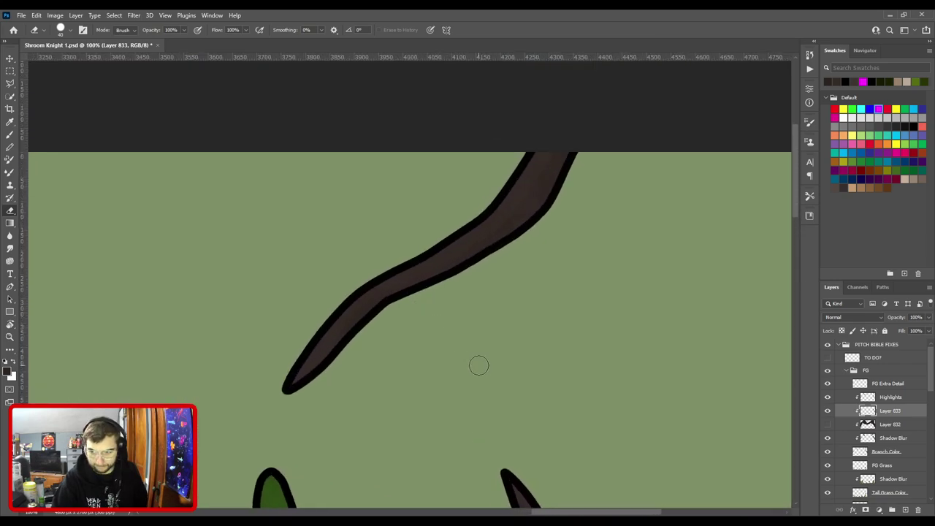
click(890, 424)
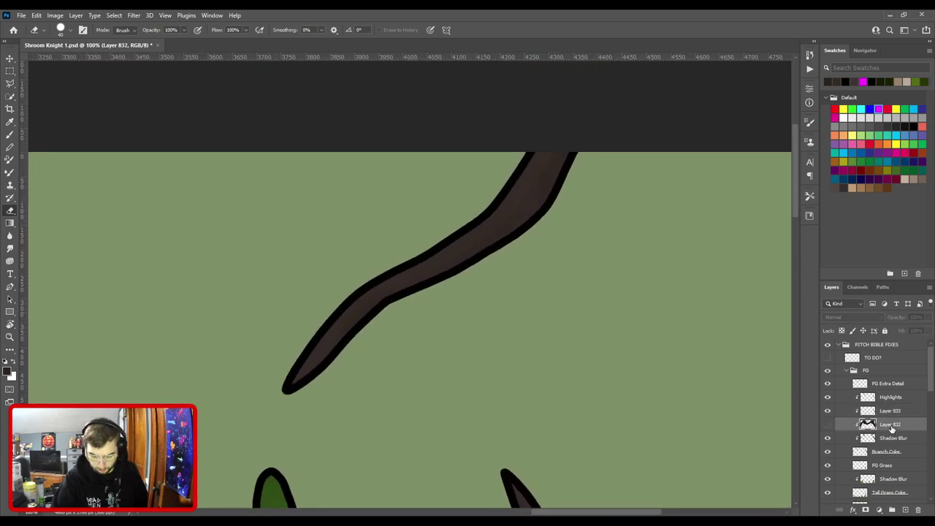
key(Delete)
Shade the two branches hanging from the artwork's upper edge on the branches' Shadow Blur layer, using 15 px and 20 px brushes.
key(b)
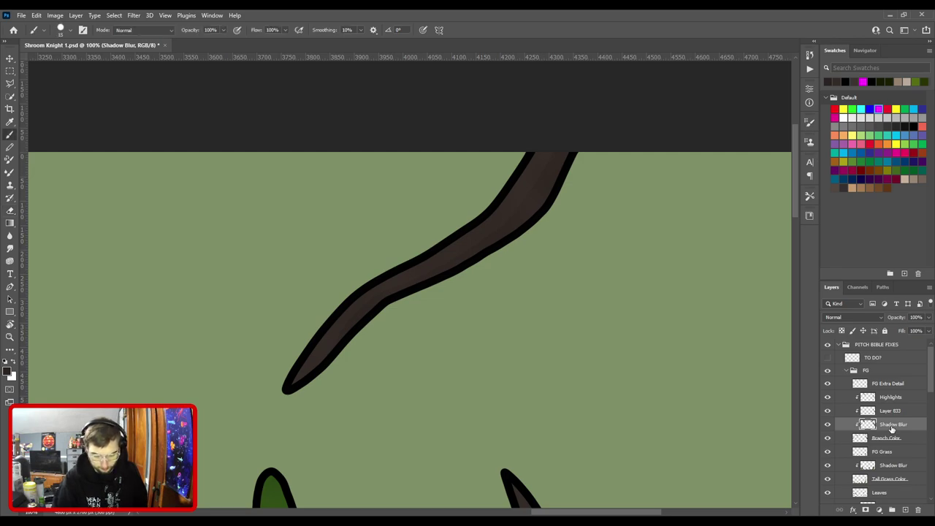
drag(388, 339, 323, 379)
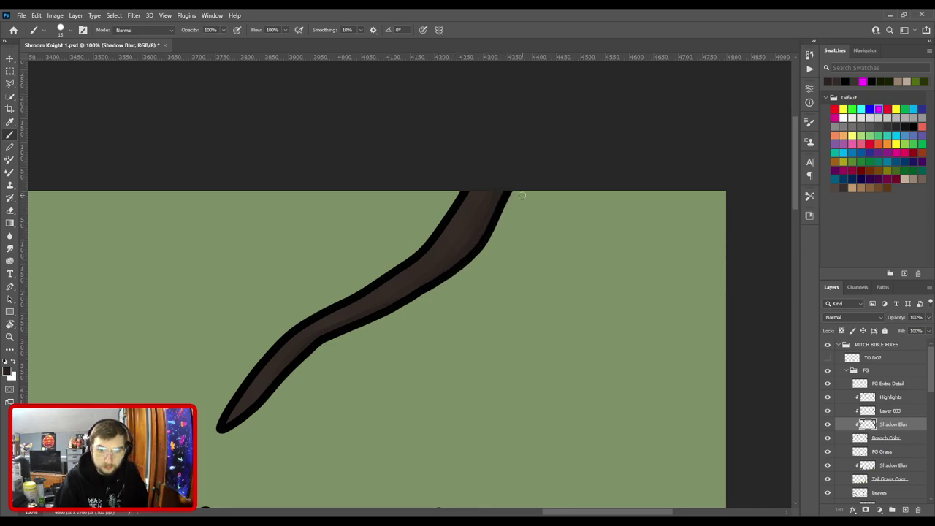
key(ctrl+minus)
key(ctrl+minus)
key(ctrl+minus)
drag(270, 302, 659, 194)
drag(346, 259, 471, 372)
key(ctrl+plus)
key(ctrl+plus)
key(ctrl+plus)
drag(465, 324, 352, 279)
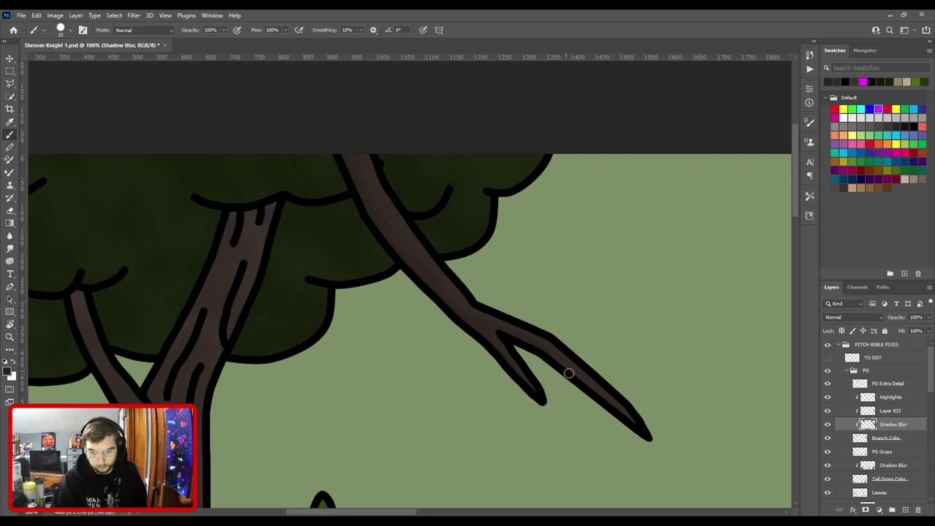
Shade the forked branch at the artwork's left edge on the Shadow Blur layer with a 35 px brush.
key(ctrl+minus)
drag(398, 377, 582, 209)
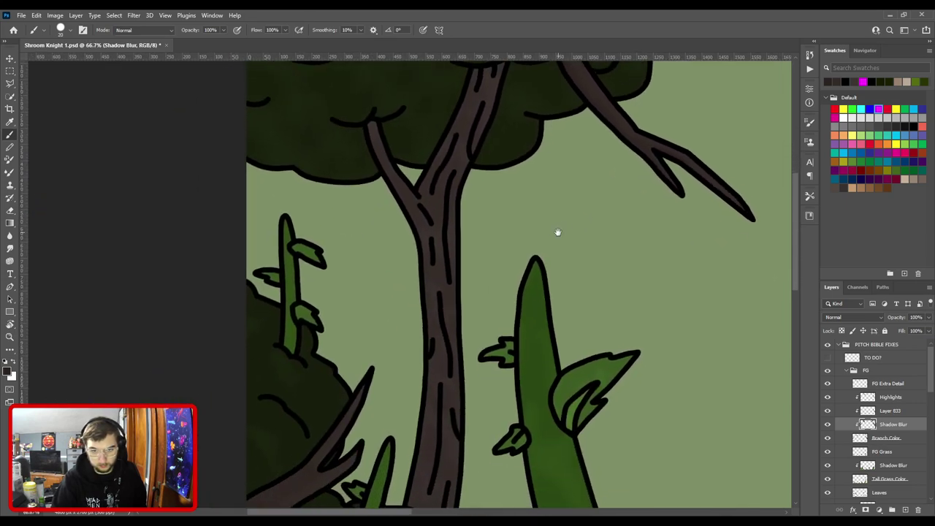
drag(472, 206, 523, 285)
key(ctrl+minus)
drag(459, 371, 541, 209)
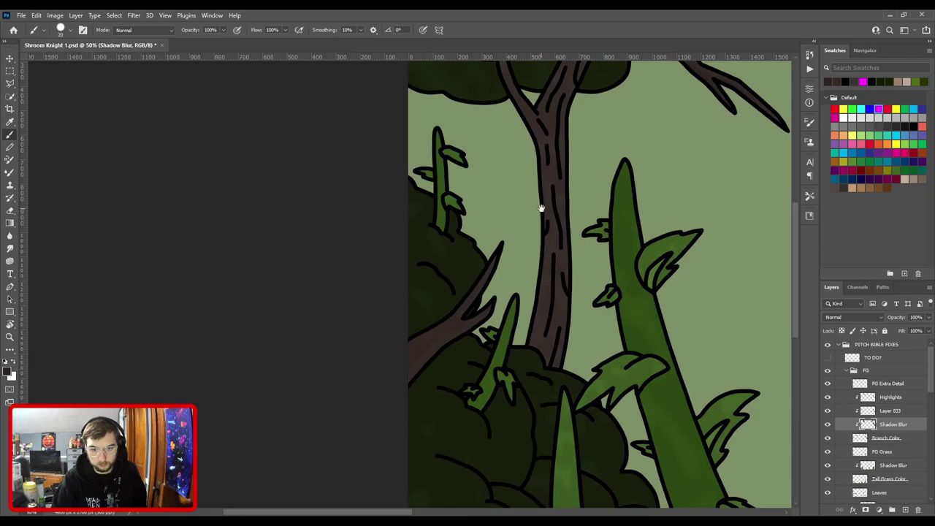
key(ctrl+plus)
key(ctrl+plus)
scroll(498, 338, up, 2)
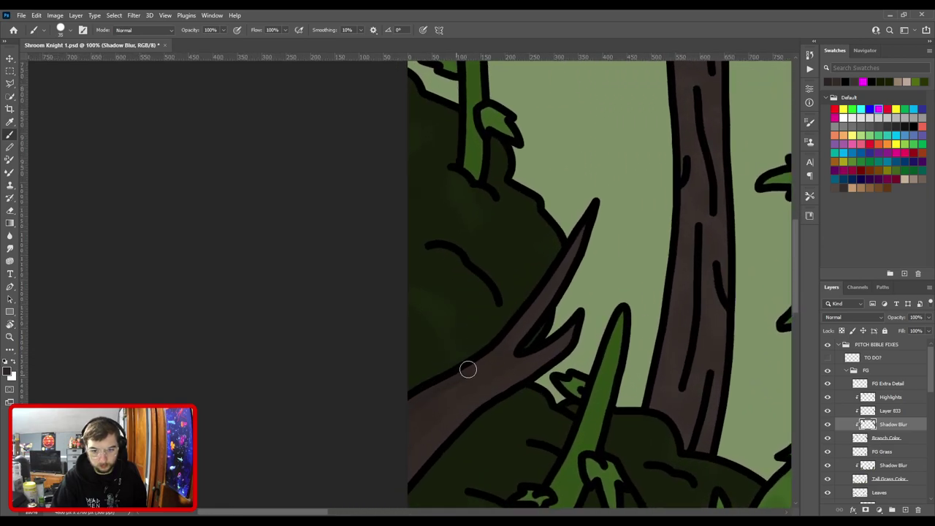
key(ctrl+minus)
key(ctrl+0)
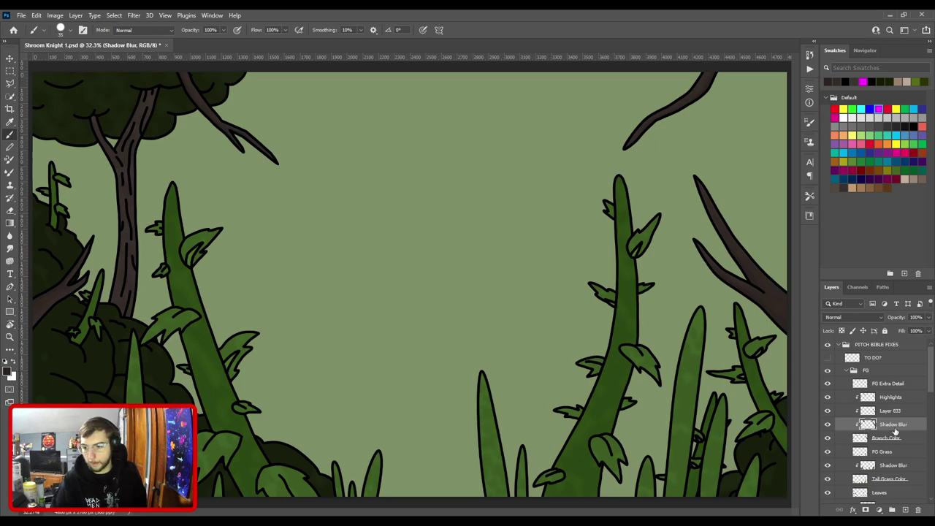
Add a layer named Highlights above the tall grass Shadow Blur layer and clip it to the tall grass colour.
scroll(891, 436, down, 1)
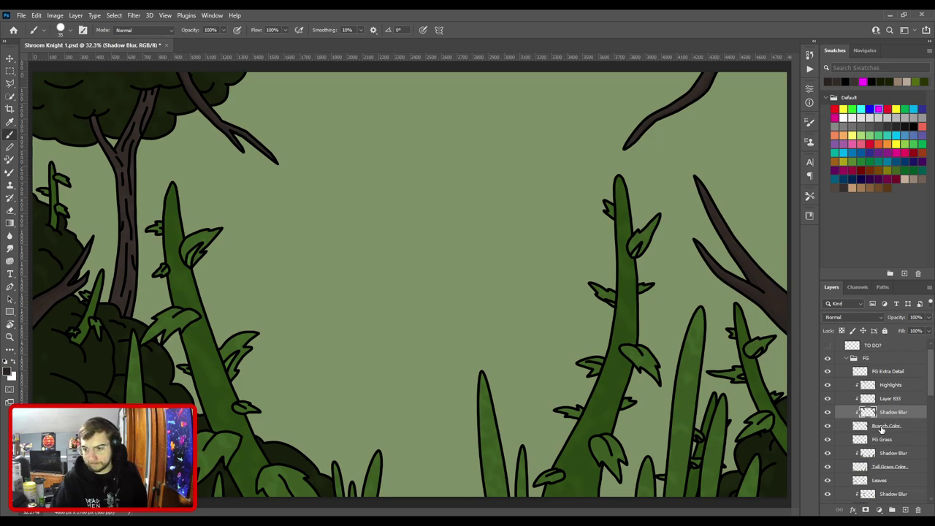
scroll(892, 439, down, 1)
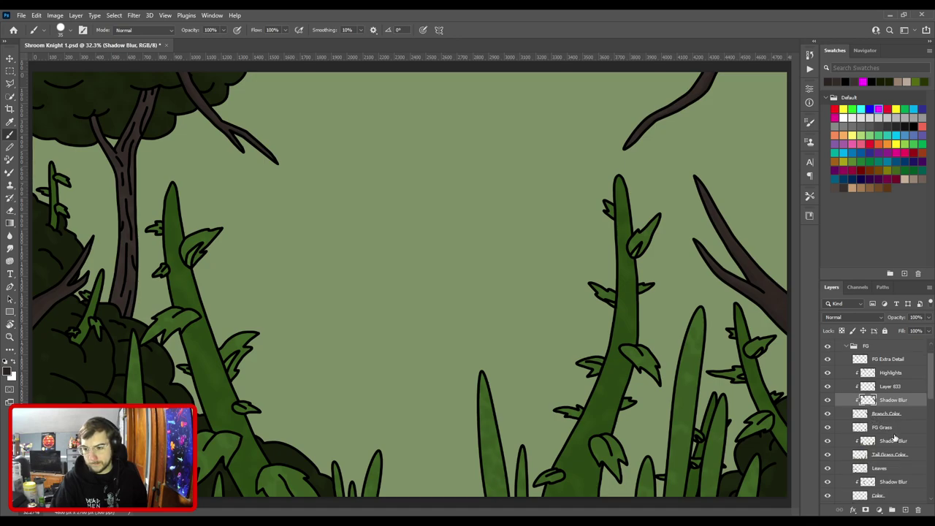
click(895, 442)
key(F2)
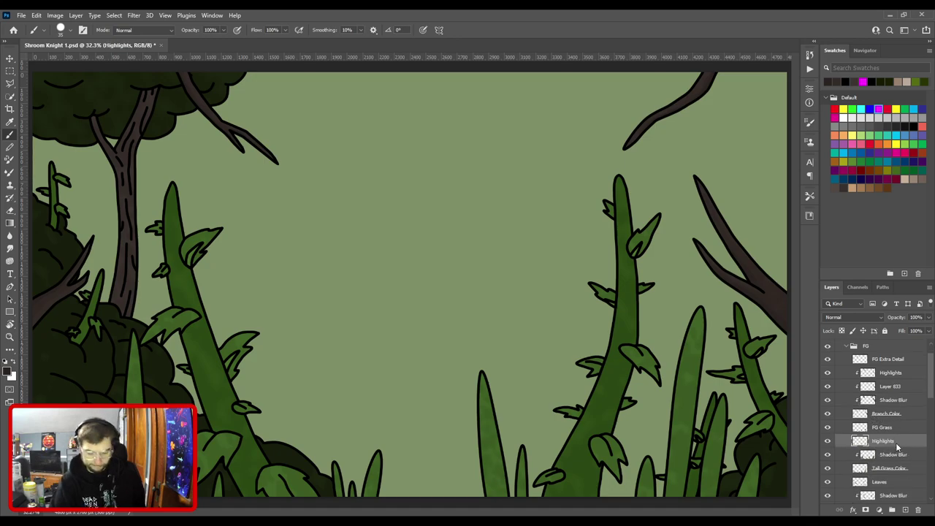
mouse_move(896, 447)
mouse_down()
mouse_move(898, 458)
mouse_move(901, 435)
mouse_up()
Sample the tall grass green and adjust it to a lighter green as the brush colour.
key(i)
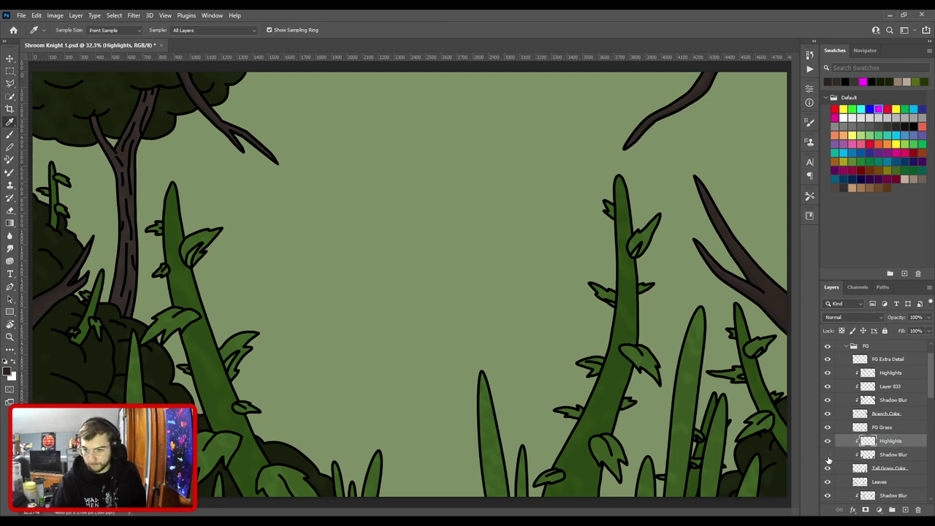
click(694, 395)
click(7, 373)
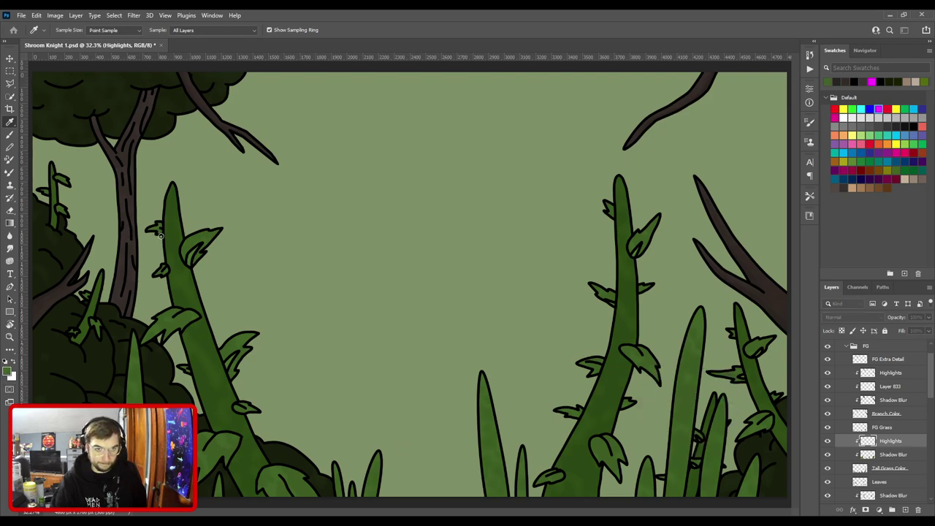
key(Return)
key(b)
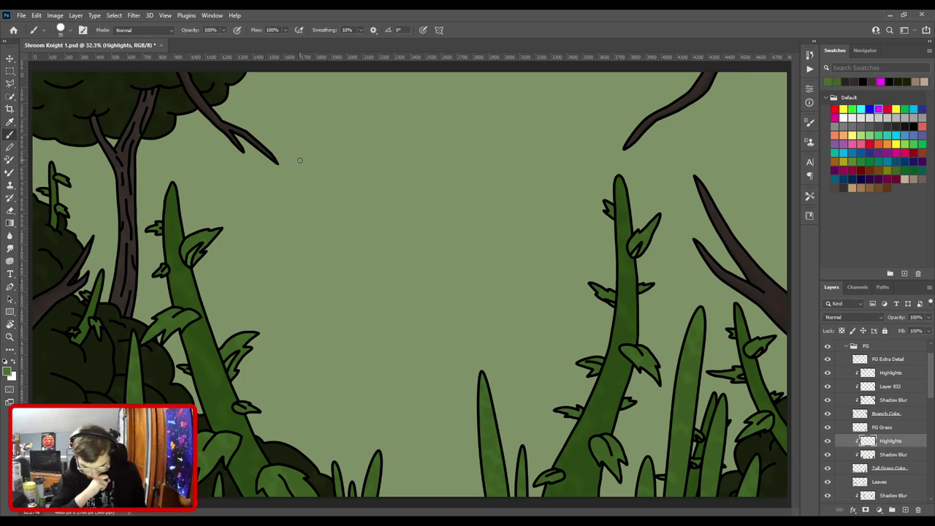
Paint a light green highlight down the left side of the tallest grass blade with a 70 px brush, redoing the first stroke.
ctrl+click(300, 160)
drag(497, 367, 233, 226)
ctrl+click(405, 293)
scroll(433, 402, up, 1)
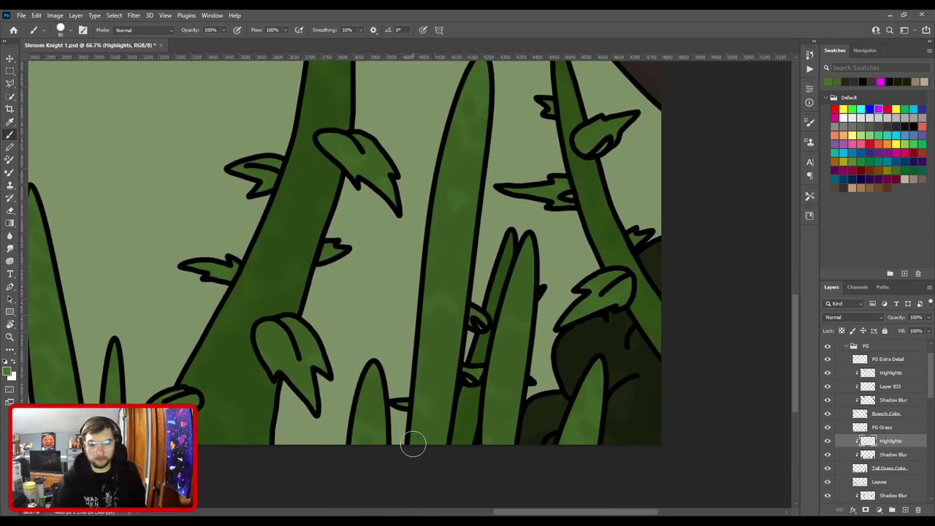
drag(412, 443, 435, 199)
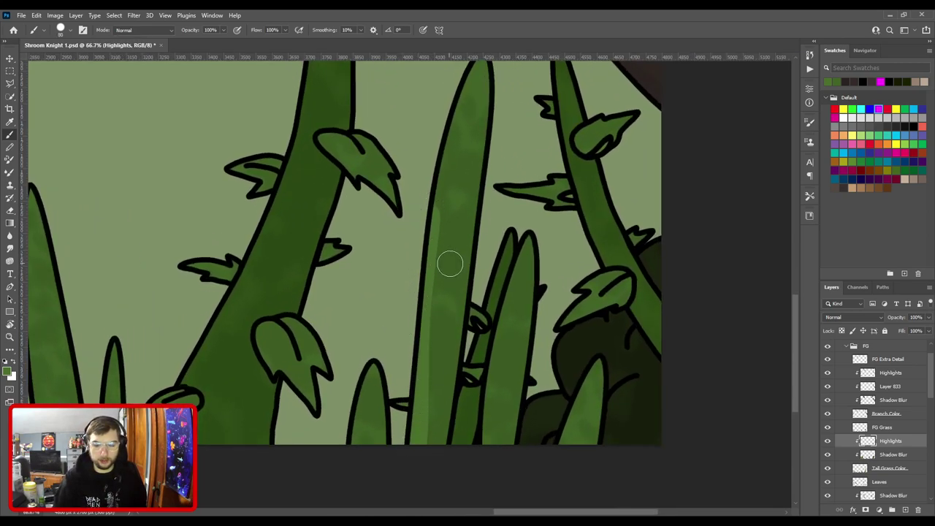
key(ctrl+z)
key(ctrl+minus)
drag(455, 287, 489, 343)
drag(442, 464, 470, 221)
drag(497, 174, 459, 322)
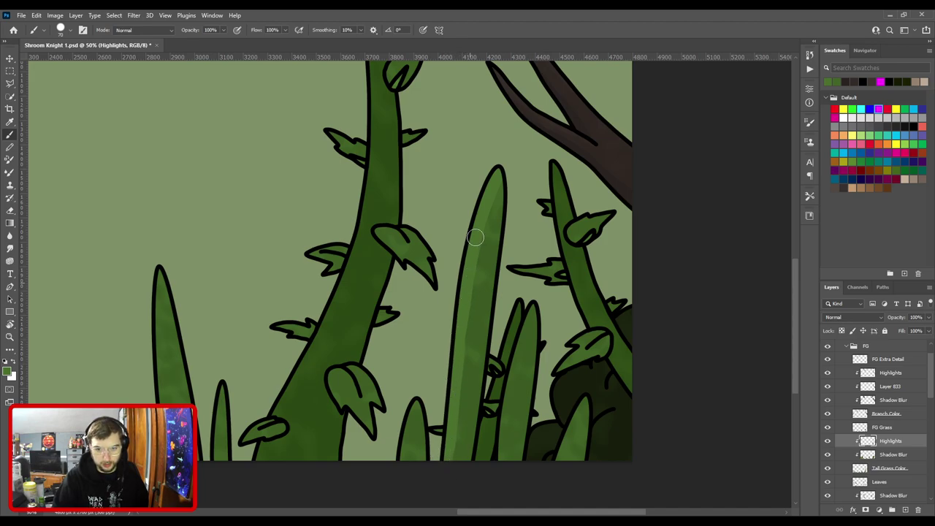
key(ctrl+plus)
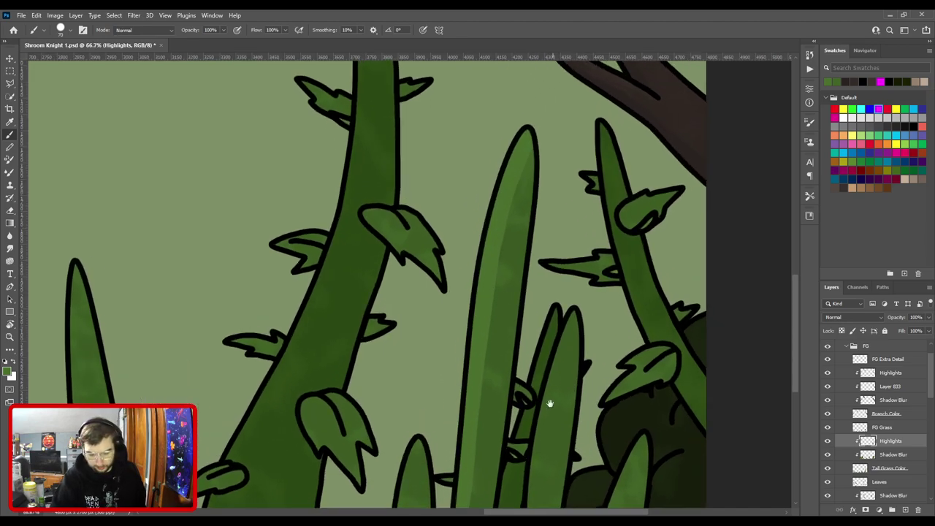
Paint a light green highlight along the left side of the medium grass blade beside the tallest one with a 50 px brush.
drag(555, 402, 465, 262)
key(bracketleft)
key(bracketleft)
drag(438, 373, 449, 302)
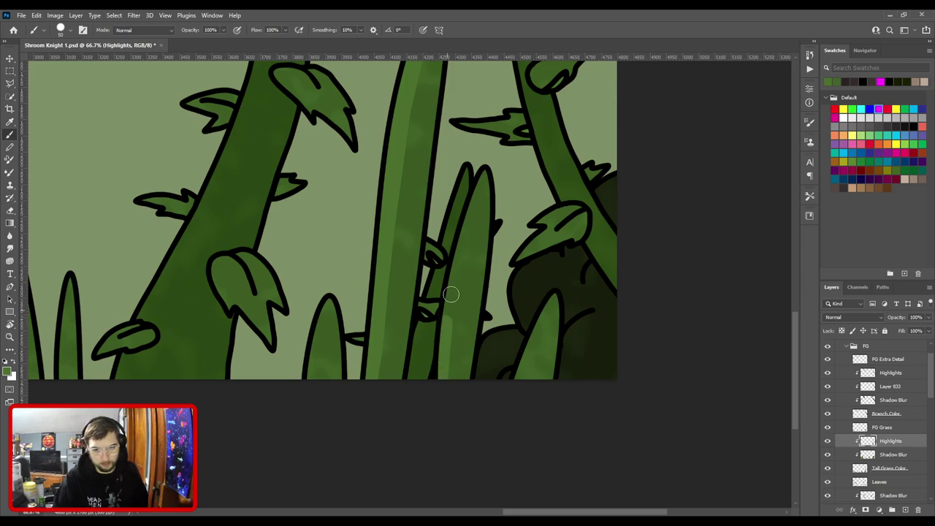
drag(453, 255, 462, 240)
drag(447, 306, 483, 154)
key(ctrl+z)
drag(451, 275, 470, 207)
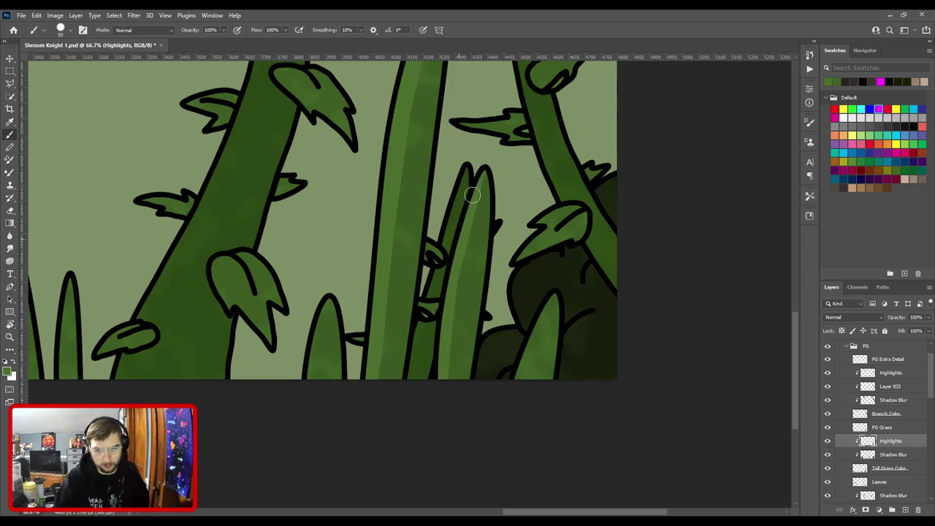
Paint light green highlights on the left sides of the two short grass blades flanking the tall ones.
drag(517, 383, 569, 286)
key(ctrl+z)
drag(518, 387, 558, 266)
drag(384, 336, 582, 299)
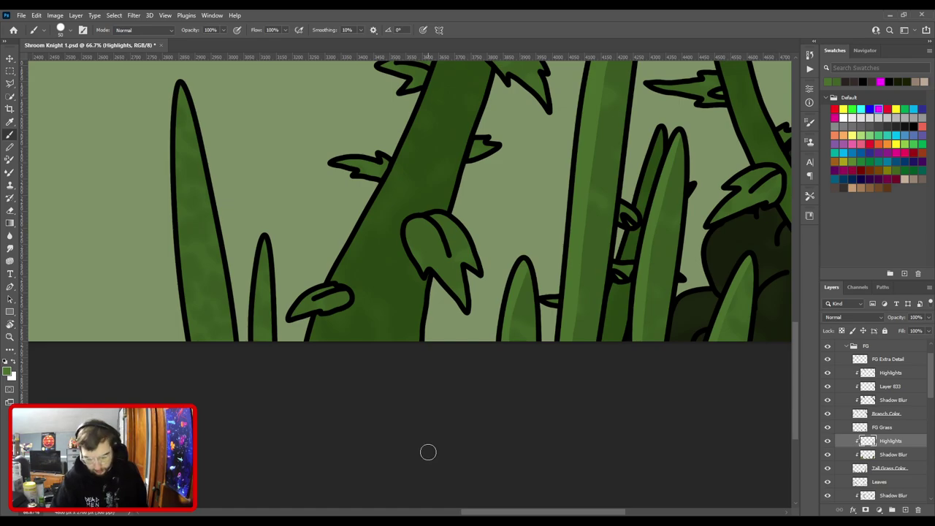
key(ctrl+minus)
drag(421, 282, 343, 287)
key(ctrl+plus)
key(ctrl+plus)
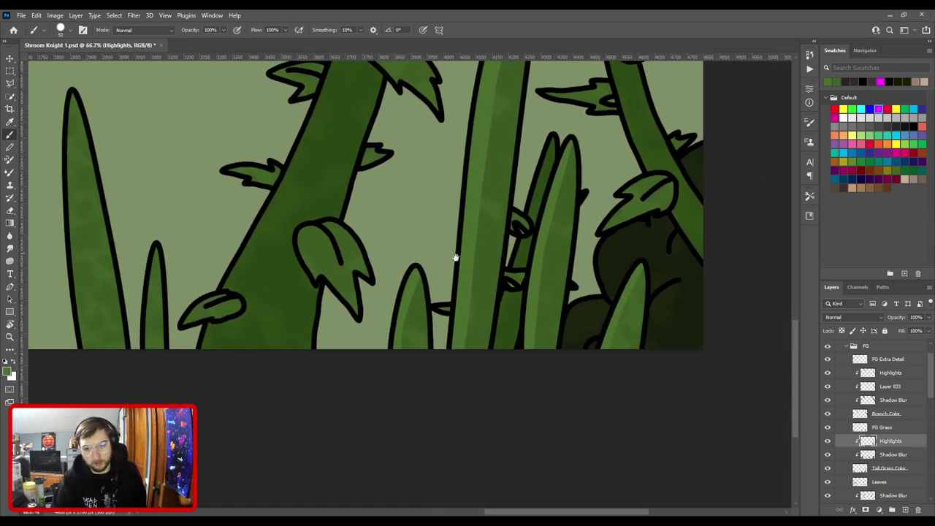
Repaint the light green highlight along the left side of the short grass blade left of the tallest one.
drag(486, 324, 472, 476)
key(ctrl+z)
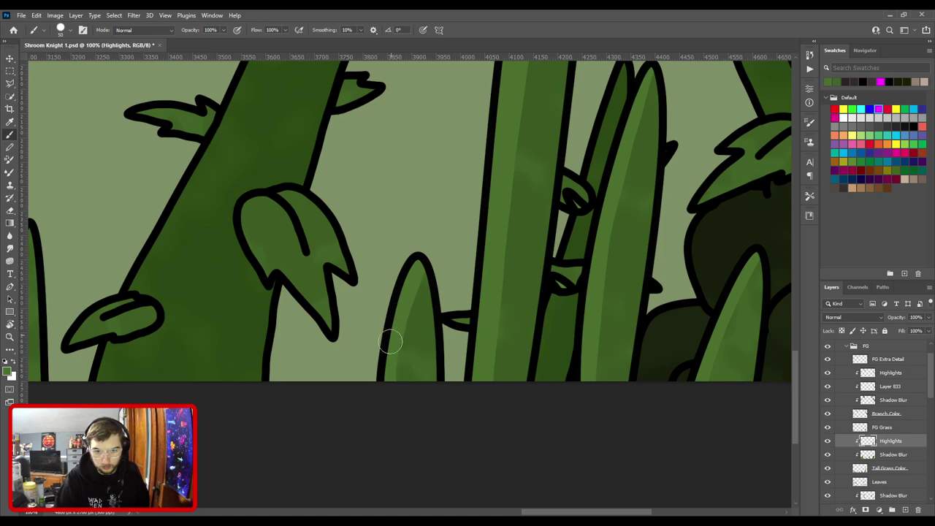
drag(390, 387, 421, 272)
key(ctrl+z)
drag(389, 390, 420, 261)
Paint a light green highlight along the left side of the small grass blade beside the large right stem's base, using a smaller brush.
key(ctrl+minus)
drag(507, 217, 578, 160)
key(ctrl+plus)
key(bracketleft)
key(bracketleft)
mouse_move(337, 403)
mouse_down()
mouse_move(350, 267)
mouse_move(362, 243)
mouse_up()
Paint a light green highlight up the left side of the tall isolated grass blade with a 60 px brush, redoing the stroke.
drag(358, 292, 532, 320)
key(ctrl+minus)
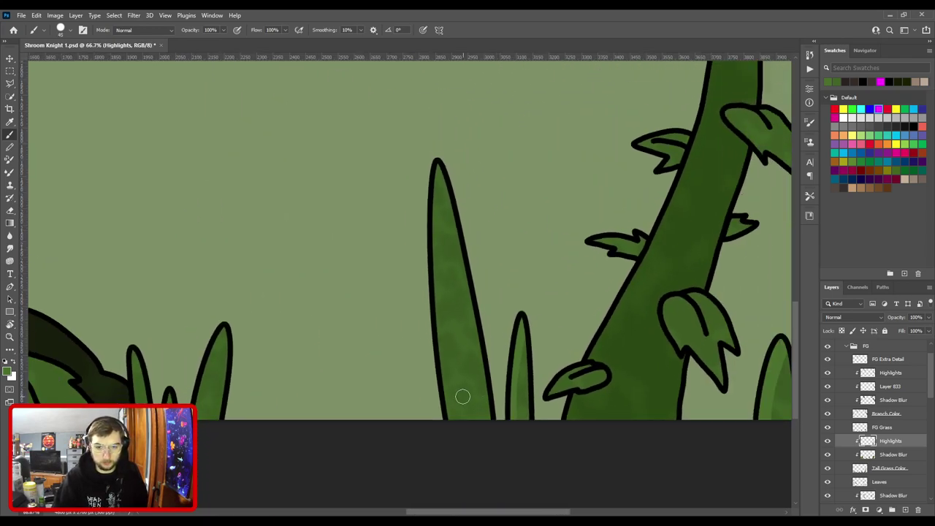
mouse_move(450, 425)
mouse_down()
mouse_move(439, 356)
mouse_move(437, 166)
mouse_up()
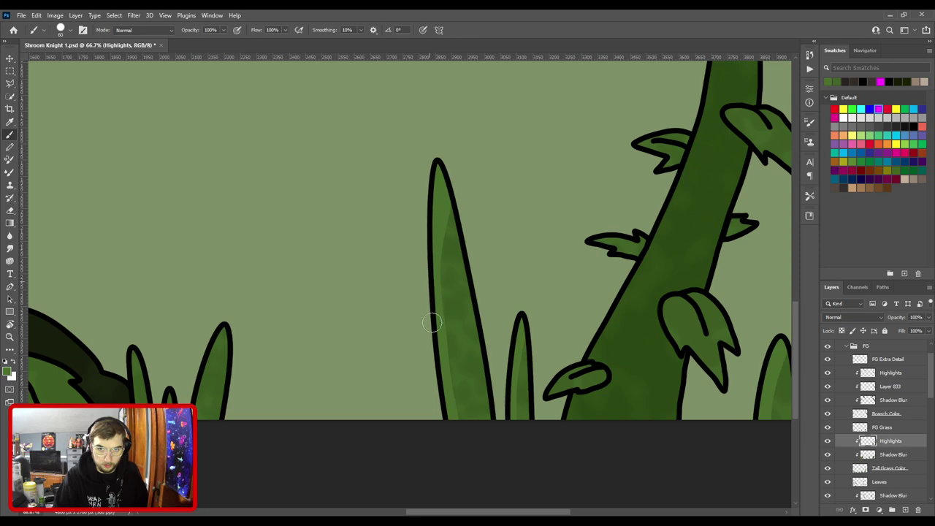
drag(454, 431, 439, 189)
key(ctrl+z)
mouse_move(453, 426)
mouse_down()
mouse_move(432, 246)
mouse_move(437, 223)
mouse_up()
Widen the highlight toward the tip of the tall isolated grass blade, redoing strokes to smooth its inner edge.
drag(433, 282, 452, 176)
drag(438, 296, 450, 192)
key(ctrl+z)
drag(438, 303, 449, 193)
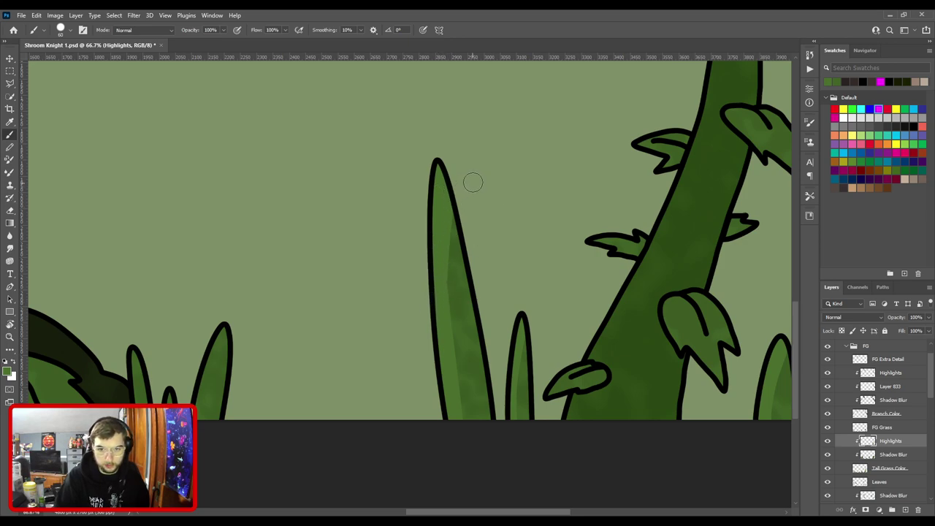
key(ctrl+minus)
key(ctrl+plus)
key(ctrl+z)
drag(440, 317, 442, 188)
Paint light green highlights on the right sides of the three small grass blades beside the left bush, using 40 and 35 px brushes.
drag(256, 316, 565, 229)
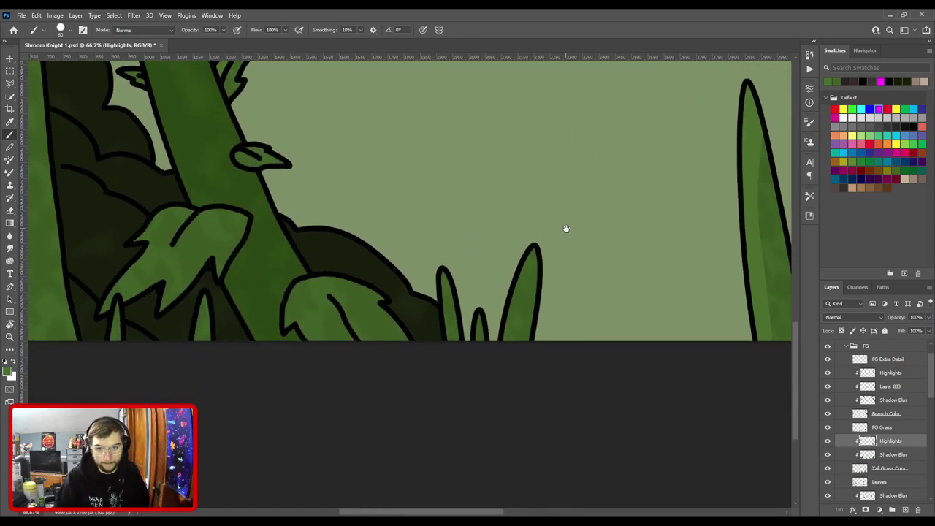
scroll(572, 253, down, 3)
scroll(521, 424, up, 3)
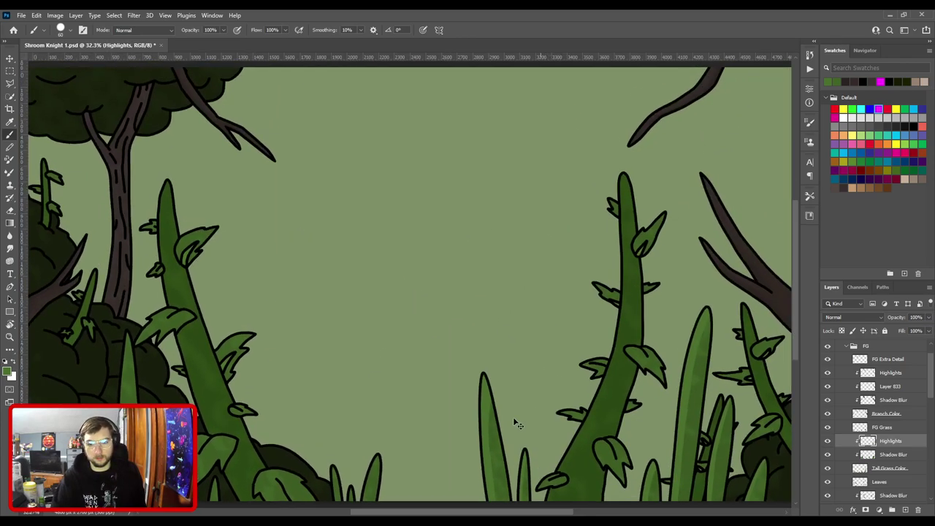
scroll(520, 238, up, 1)
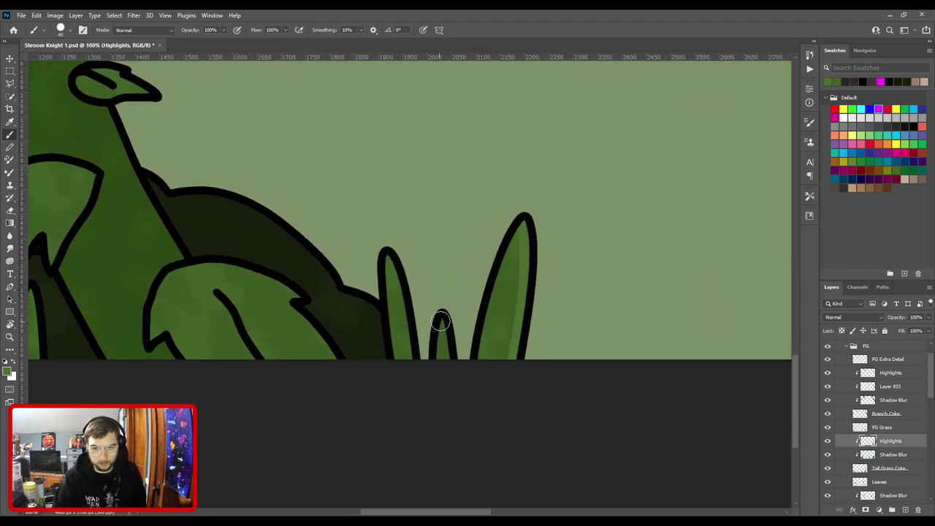
mouse_move(444, 313)
mouse_down()
mouse_move(453, 370)
mouse_move(482, 352)
mouse_move(488, 365)
mouse_up()
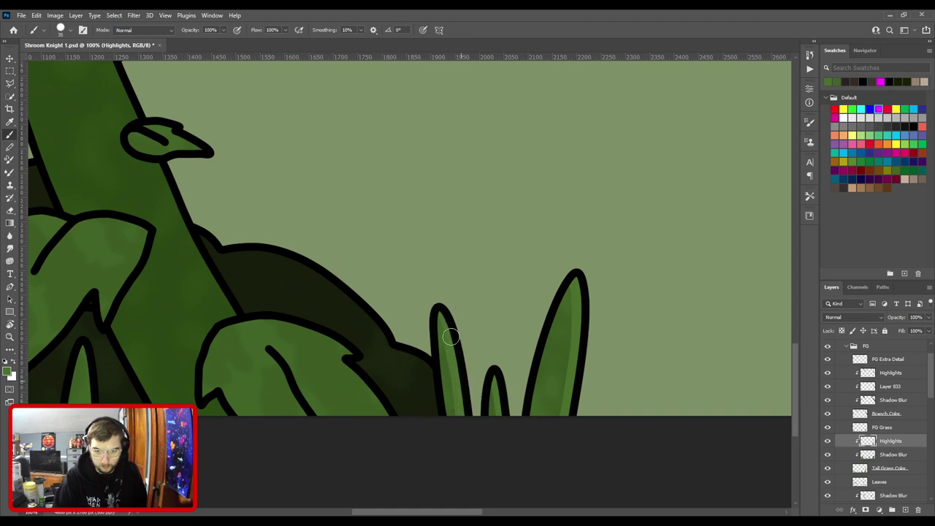
key(ctrl+minus)
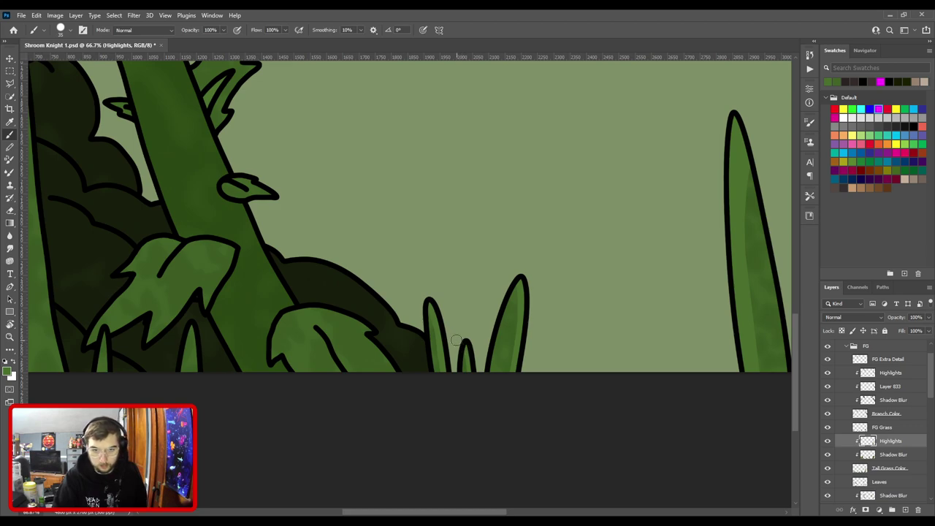
Paint light green highlights on the right sides of the two small grass blades beneath the large leaf with a 35 px brush.
key(ctrl+minus)
drag(319, 346, 503, 344)
key(ctrl+plus)
key(ctrl+plus)
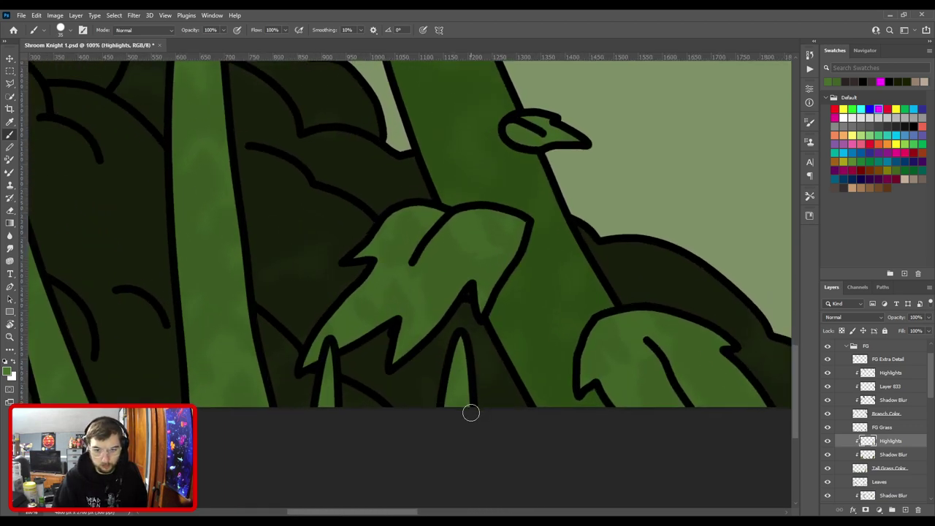
scroll(493, 332, left, 5)
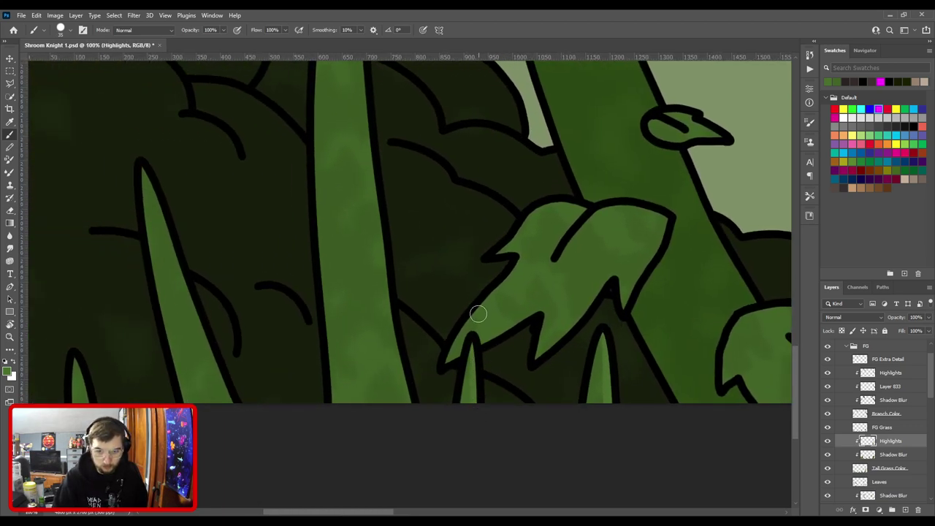
Paint a light green highlight up the right side of the tallest grass blade before the left bushes, and trim it with the Eraser.
key(ctrl+minus)
key(ctrl+minus)
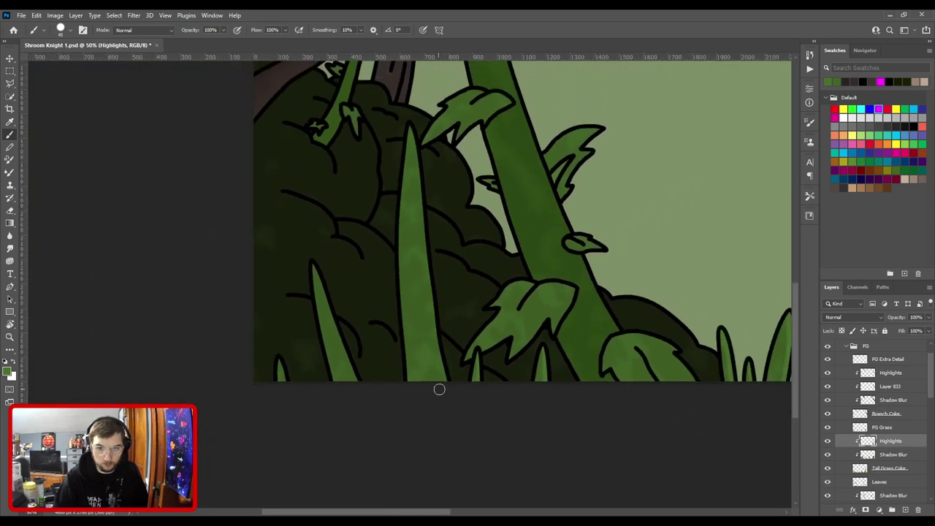
drag(448, 387, 411, 109)
drag(448, 396, 407, 125)
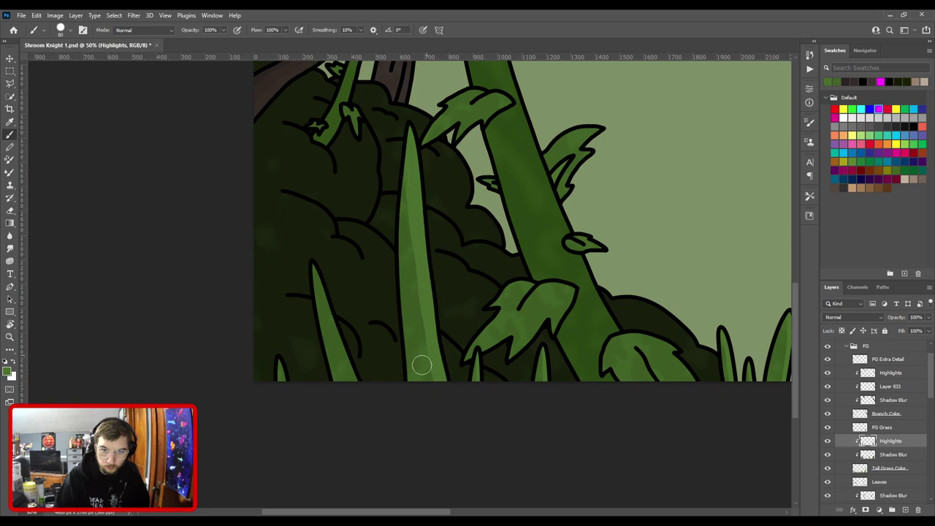
key(e)
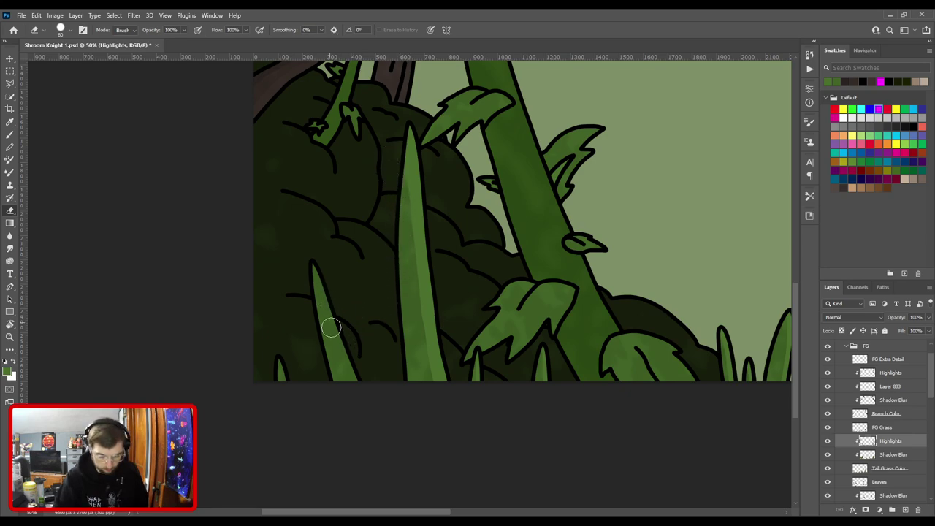
Paint a light green highlight along the right side of the medium grass blade near the left edge with an 80 px brush.
key(b)
key(ctrl+z)
drag(362, 395, 320, 244)
drag(347, 345, 315, 259)
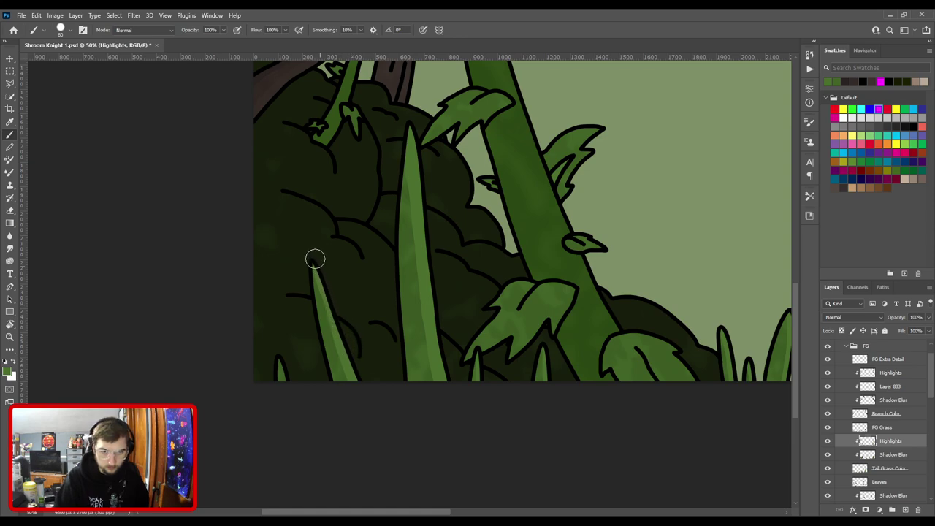
drag(344, 338, 309, 260)
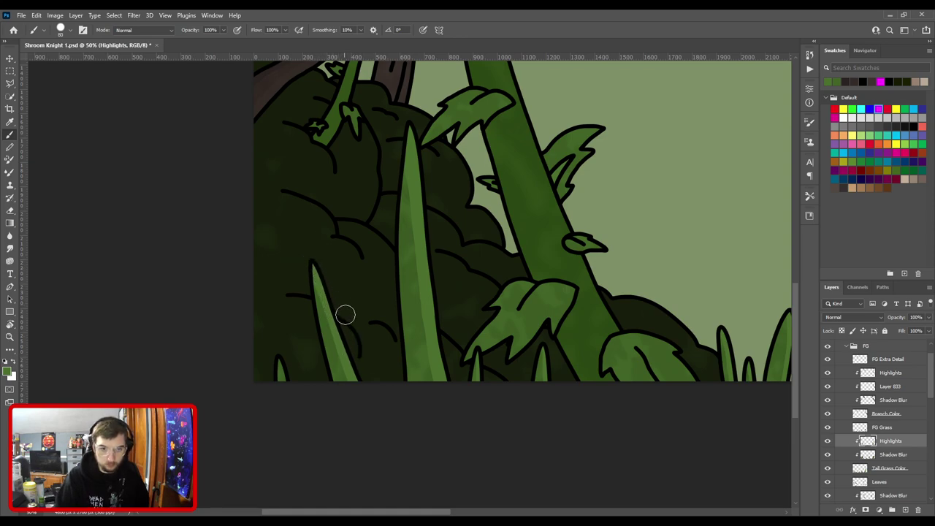
Highlight the right side of the small grass blade in the lower-left corner, and set the tall grass Highlights layer's opacity to 65%.
key(ctrl+plus)
drag(302, 368, 478, 294)
key(ctrl+plus)
drag(422, 311, 439, 357)
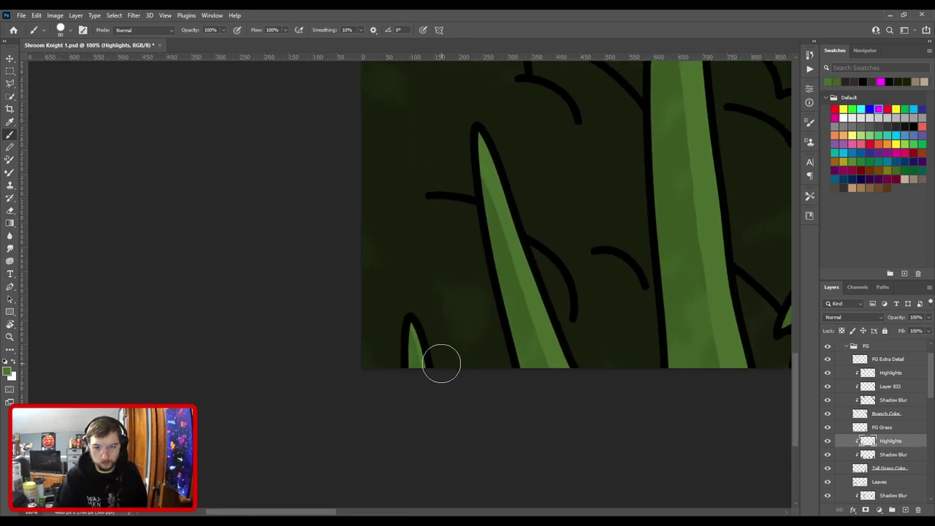
scroll(461, 398, down, 1)
scroll(461, 403, down, 3)
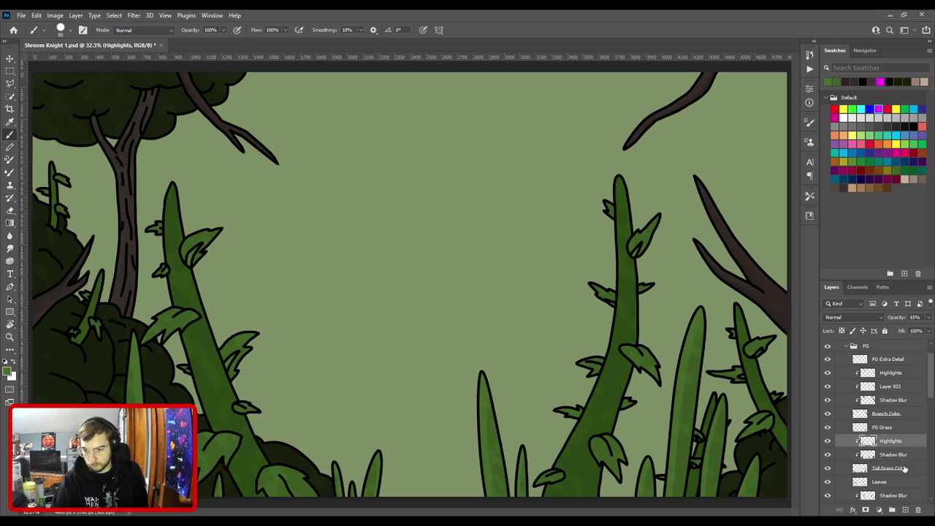
scroll(904, 468, down, 4)
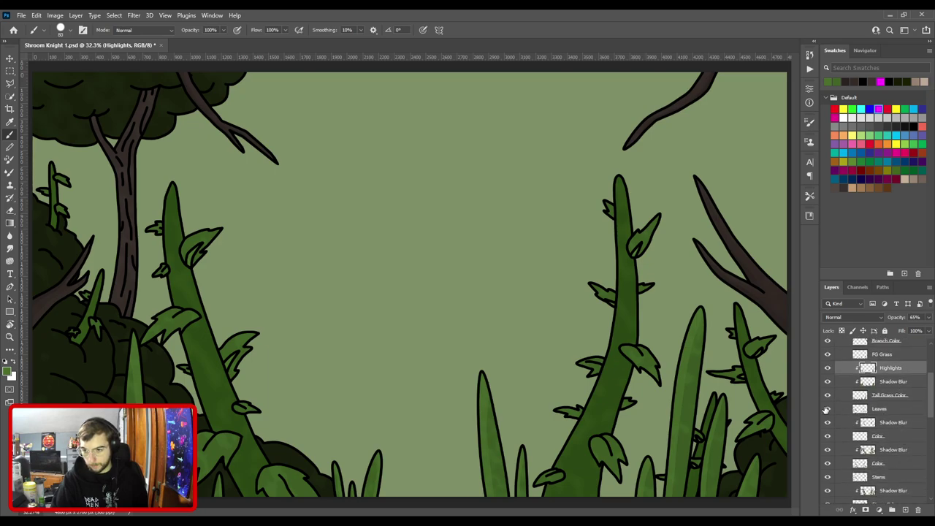
click(884, 422)
key(ctrl+v)
drag(886, 423, 890, 439)
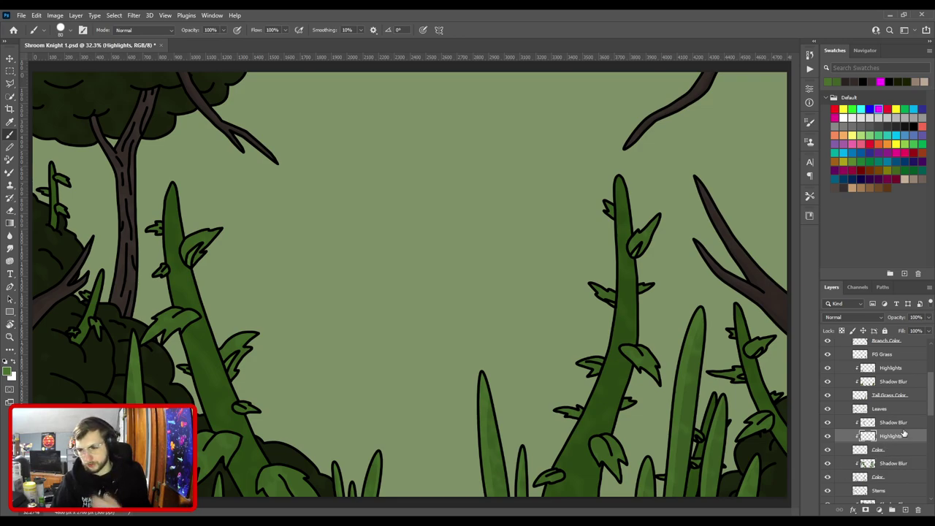
key(Delete)
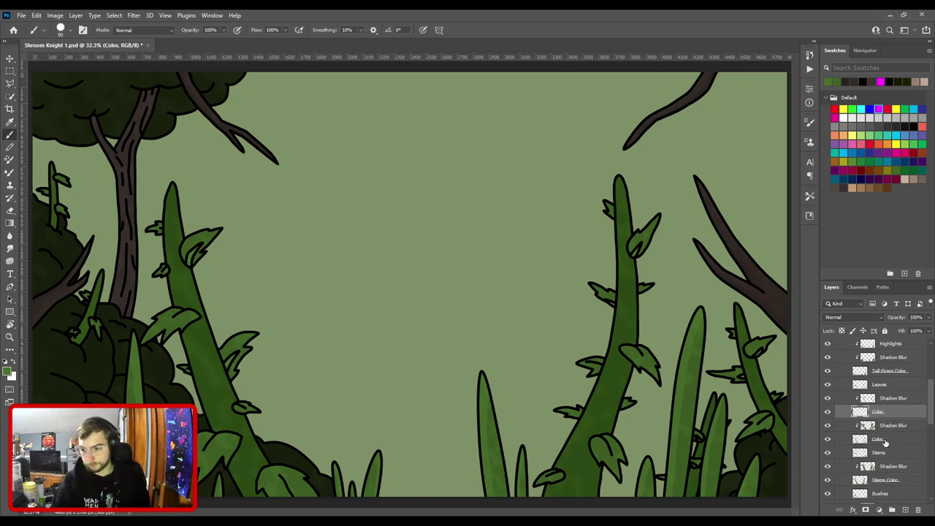
Add a layer named Highlights clipped to the lower leaf Color layer and place it above that group's Shadow Blur layer.
scroll(884, 441, down, 1)
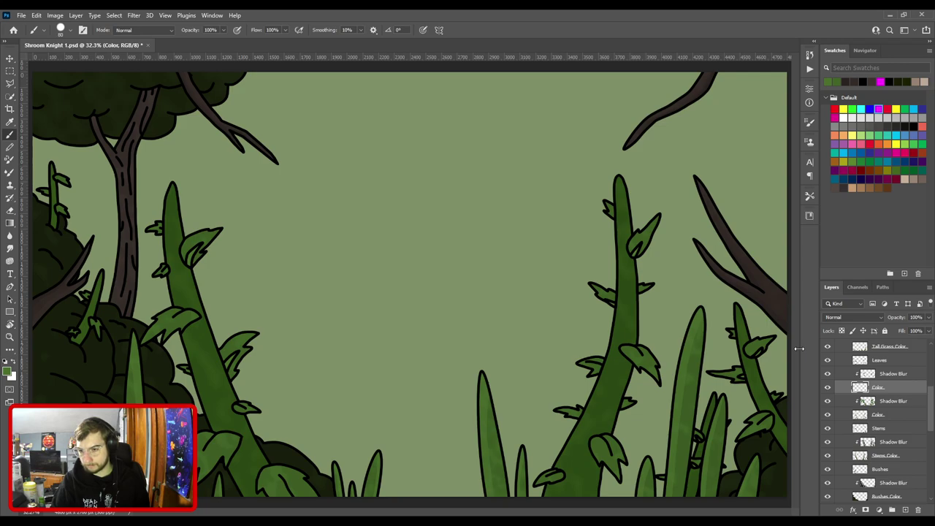
scroll(913, 394, down, 2)
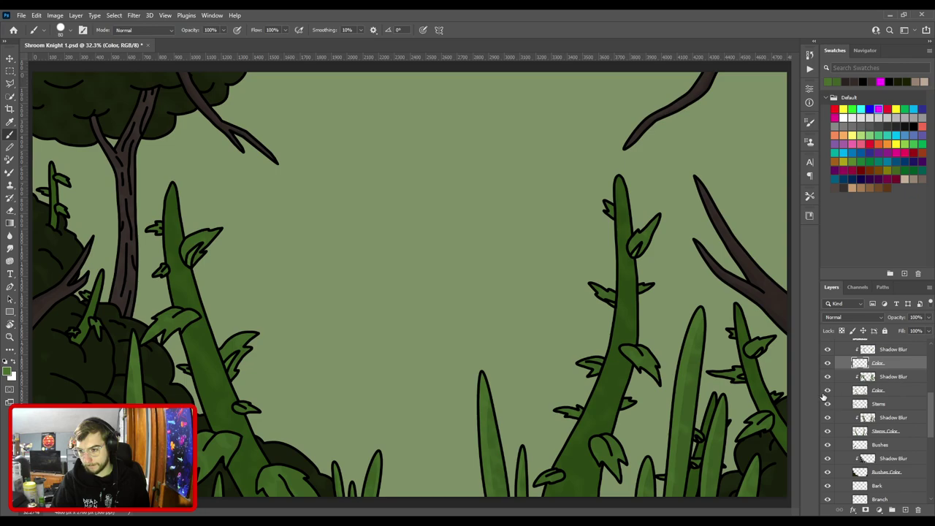
click(877, 379)
key(F2)
drag(882, 379, 884, 398)
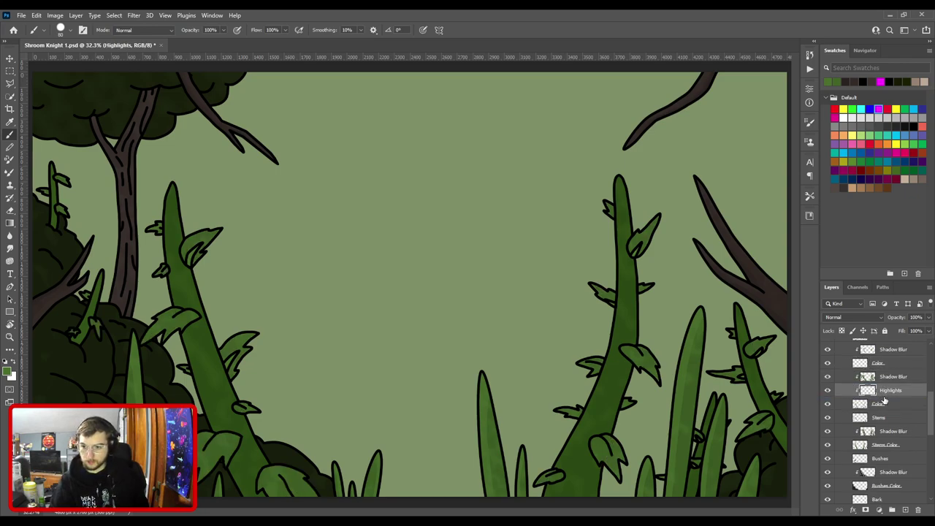
key(i)
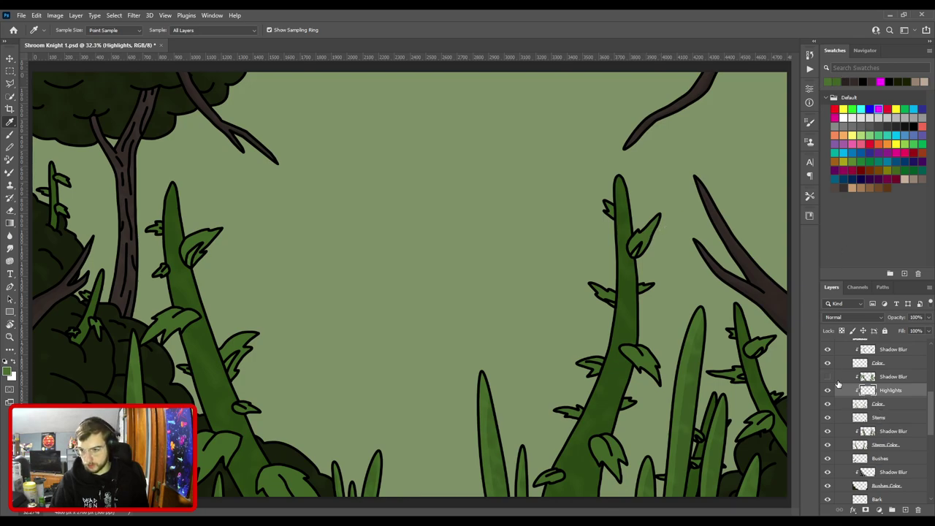
key(b)
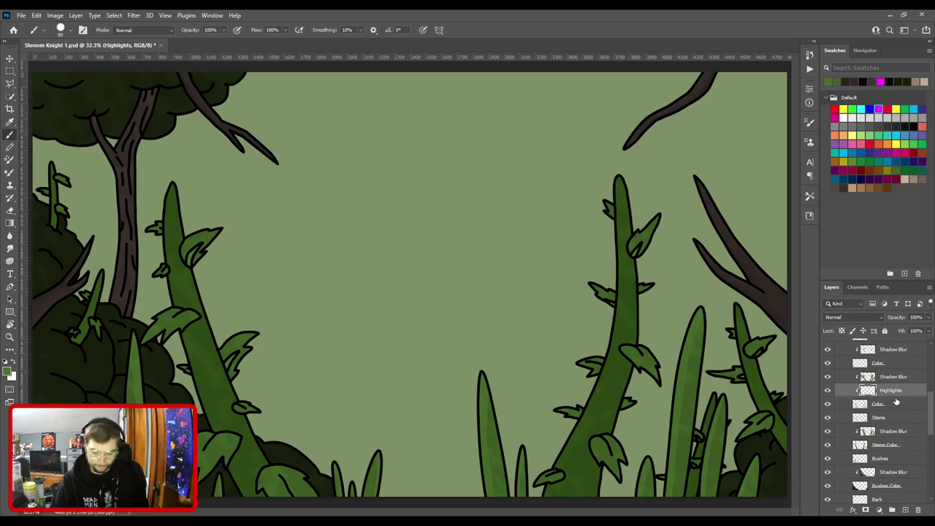
drag(901, 390, 899, 376)
Paint light green highlights on the leaves of the stem at the canvas's right edge, using a 40 px brush.
key(ctrl+=)
key(ctrl+=)
drag(565, 363, 315, 257)
mouse_move(580, 264)
mouse_down()
mouse_move(465, 257)
mouse_move(425, 275)
mouse_up()
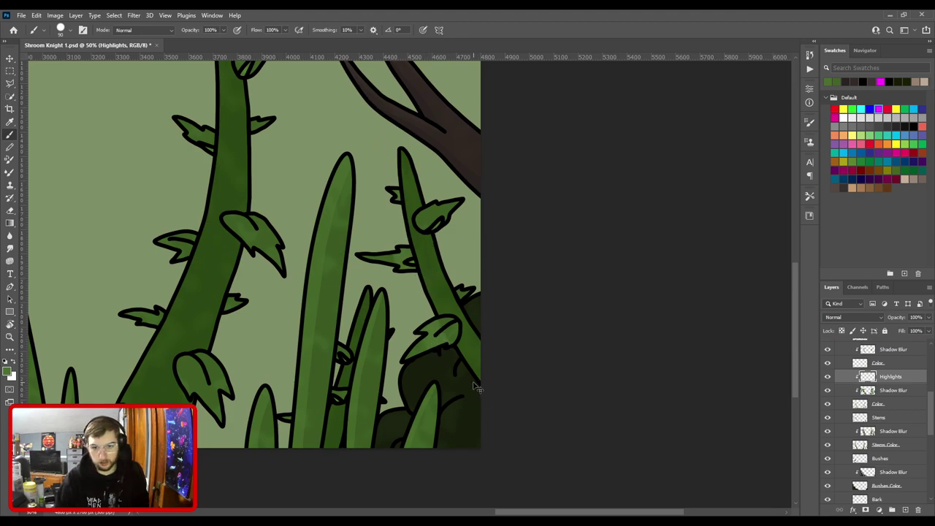
key(ctrl+plus)
key(ctrl+plus)
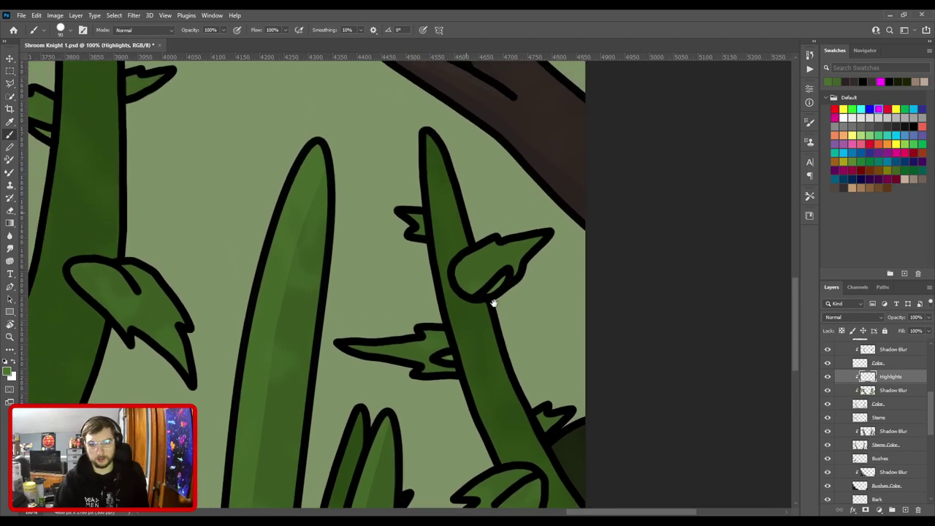
mouse_move(452, 278)
mouse_down()
mouse_move(493, 241)
mouse_move(609, 265)
mouse_move(600, 164)
mouse_up()
scroll(558, 197, down, 3)
scroll(557, 197, right, 1)
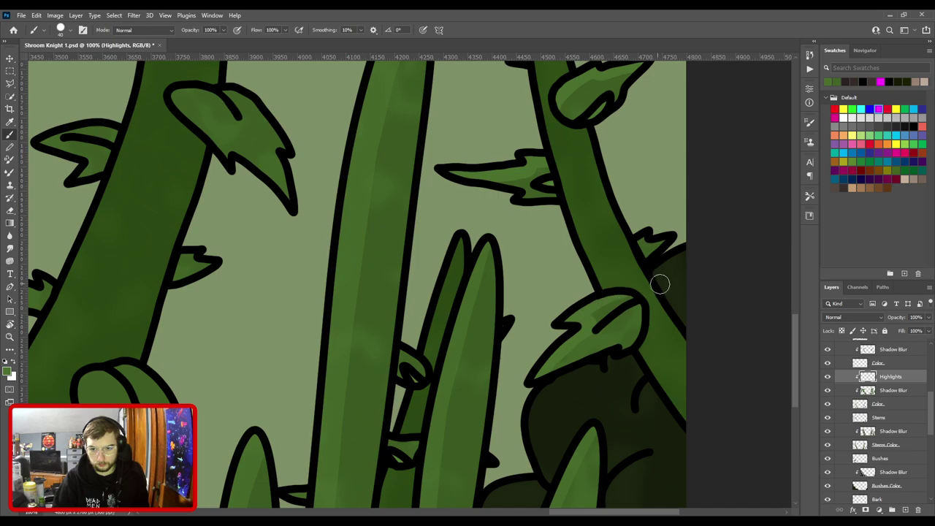
Clean up the black outline of the large lower leaf on the right-edge stem with a small Eraser on the Leaves layer.
key(ctrl+plus)
key(ctrl+plus)
drag(644, 282, 470, 273)
drag(585, 269, 270, 240)
key(v)
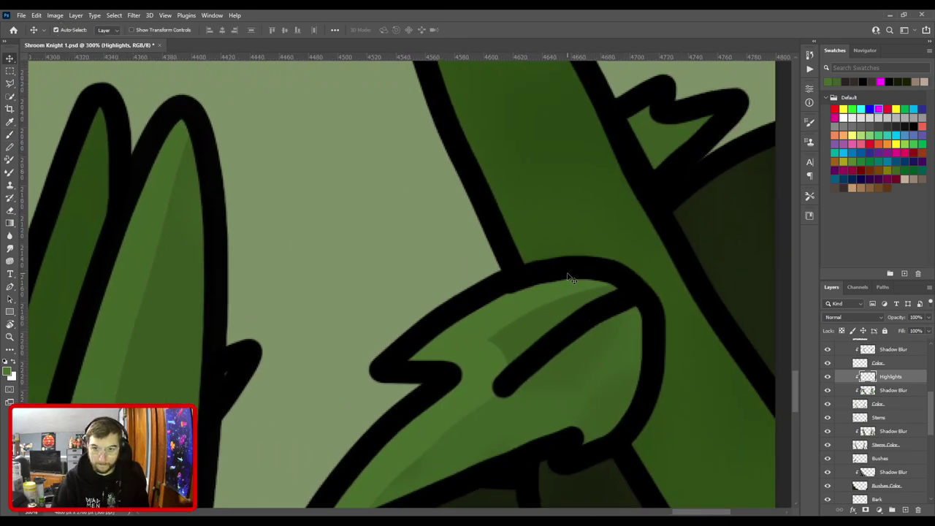
click(570, 278)
key(e)
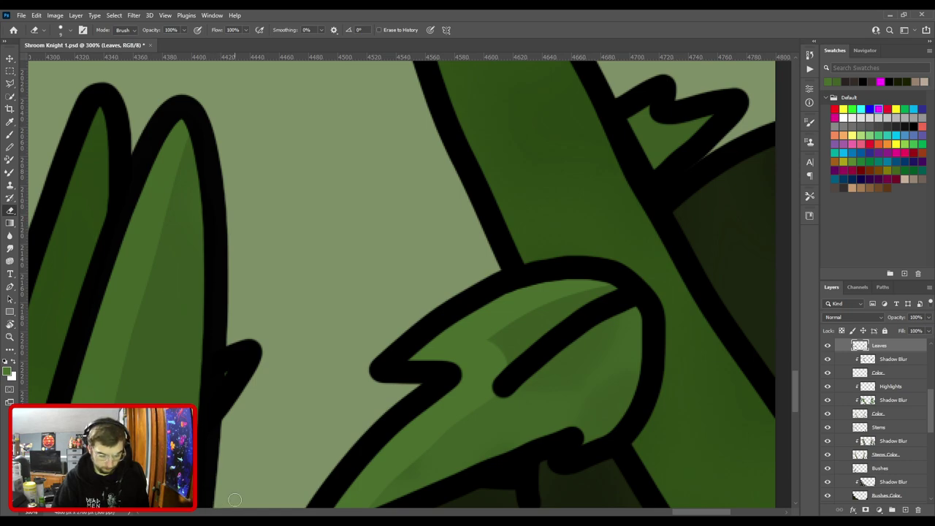
Return to the leaf Highlights layer and paint a highlight beneath the lower leaf's centre vein with 20 and 15 px brushes.
key(v)
click(447, 422)
key(b)
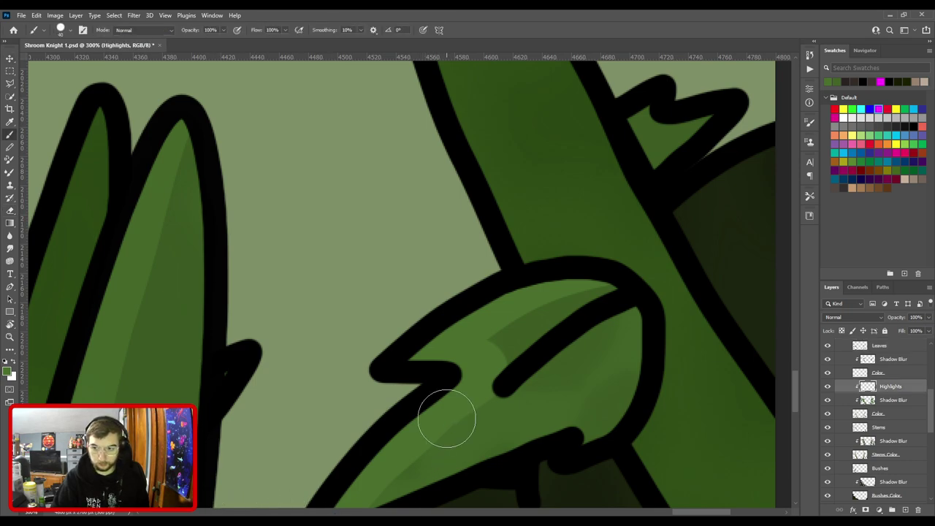
key(bracketleft)
key(bracketleft)
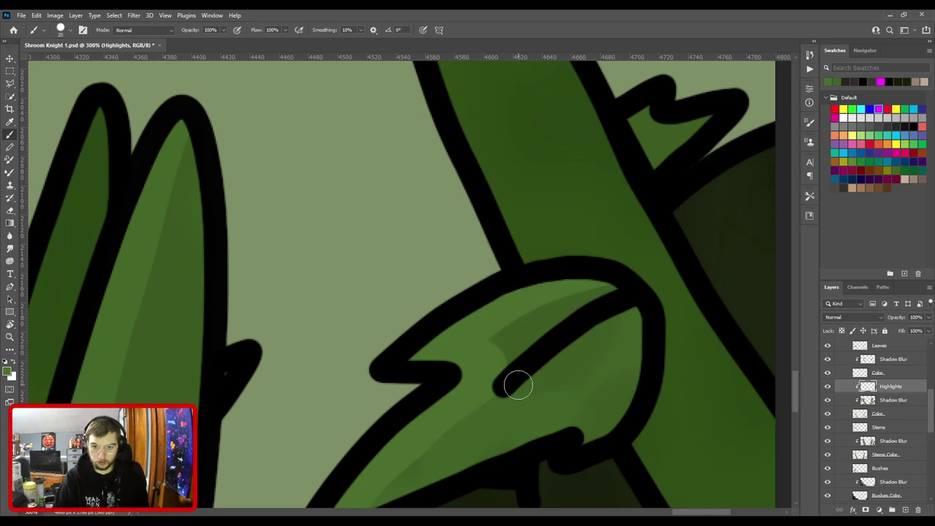
mouse_move(512, 387)
mouse_down()
mouse_move(573, 349)
mouse_move(649, 321)
mouse_up()
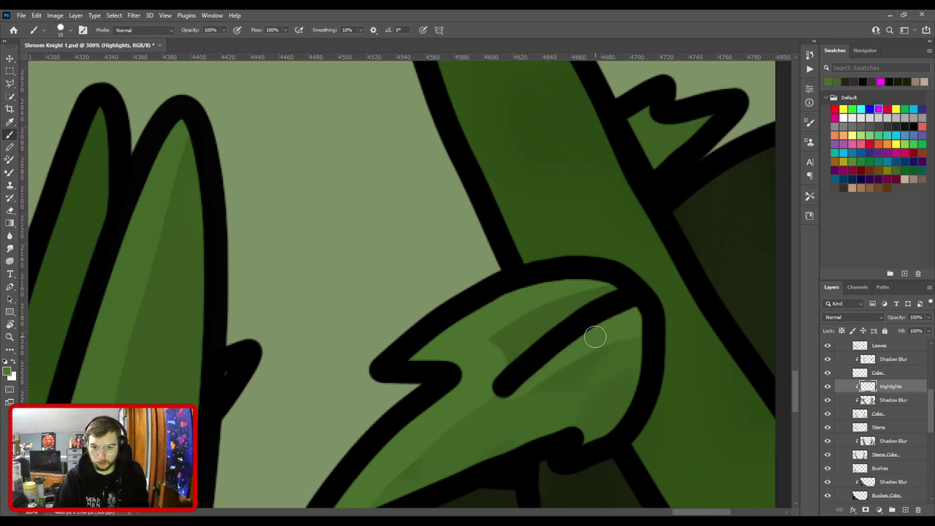
scroll(594, 337, down, 1)
scroll(558, 336, down, 2)
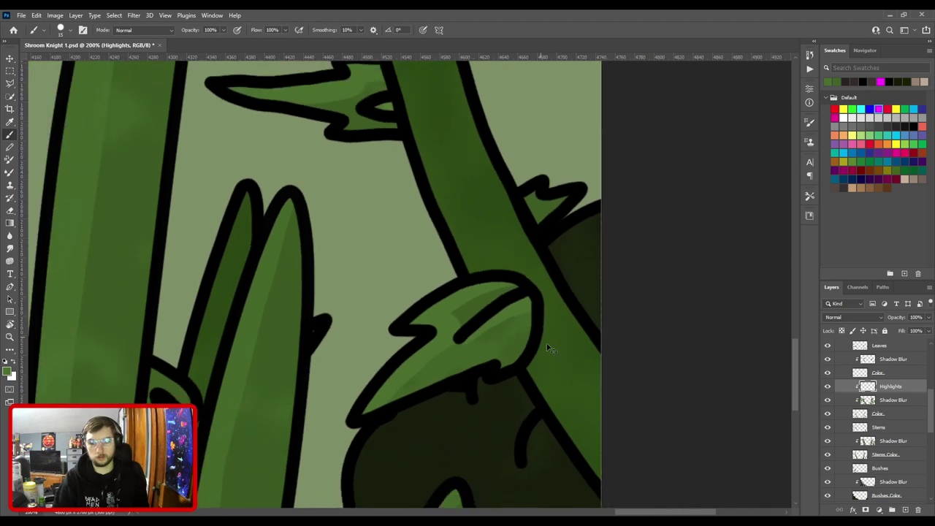
Extend the light green highlight below the lower right-edge leaf's centre vein with a 30 px brush, and ready a 25 px Eraser.
scroll(558, 353, up, 2)
drag(467, 337, 546, 292)
scroll(584, 340, down, 2)
scroll(522, 326, up, 2)
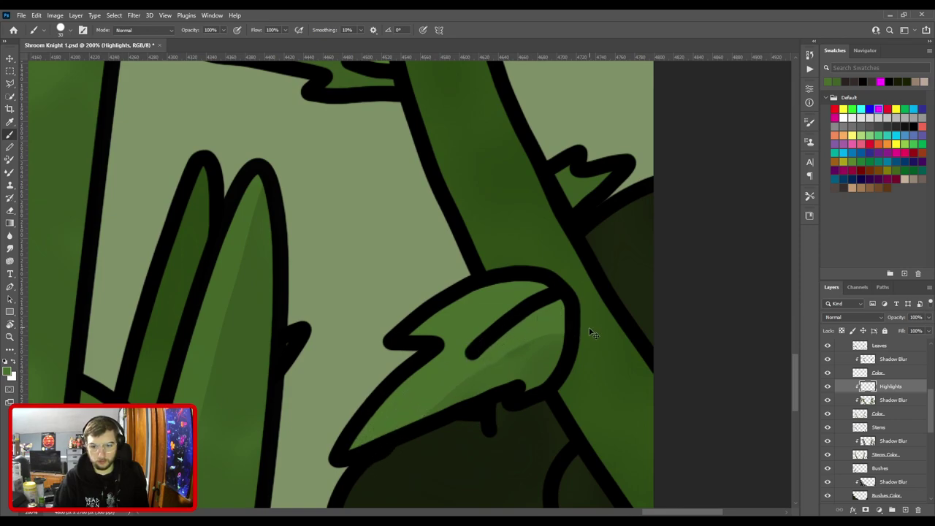
scroll(563, 328, down, 2)
scroll(563, 328, up, 2)
key(e)
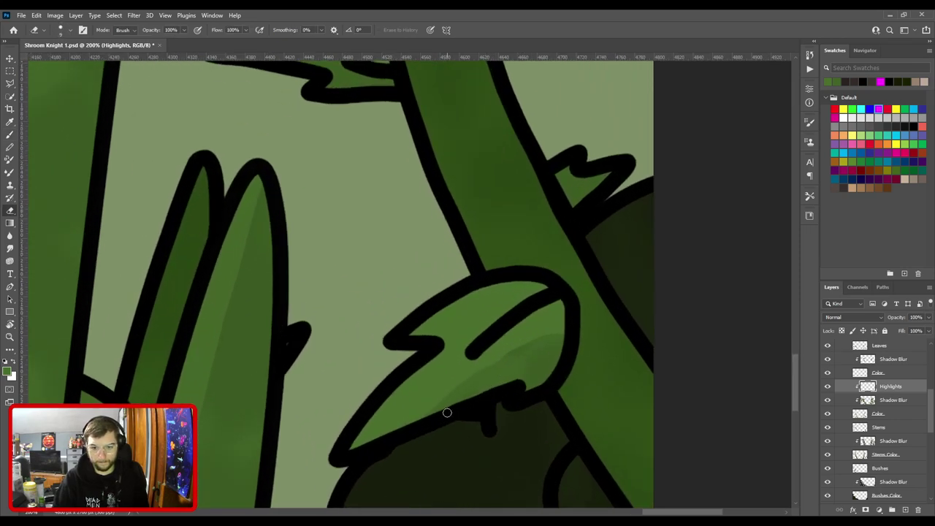
key(])
key(])
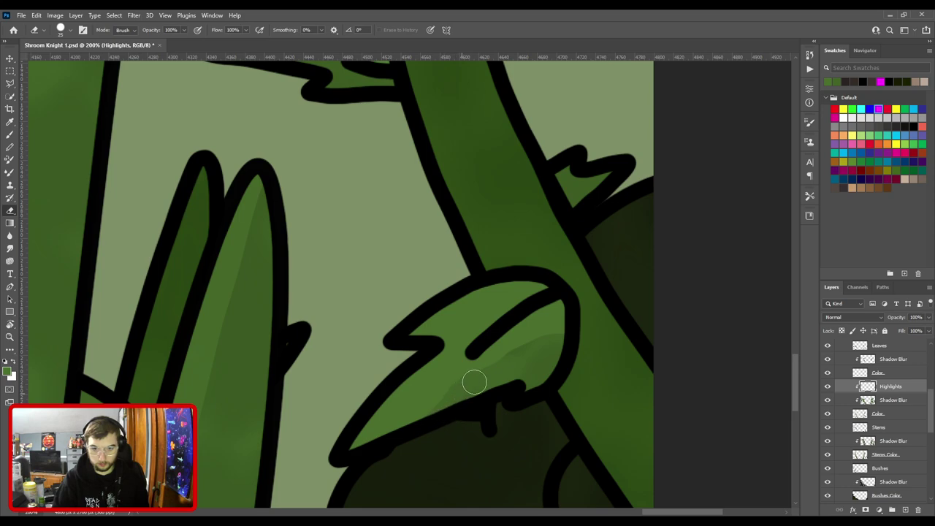
scroll(594, 343, down, 1)
drag(628, 350, 540, 308)
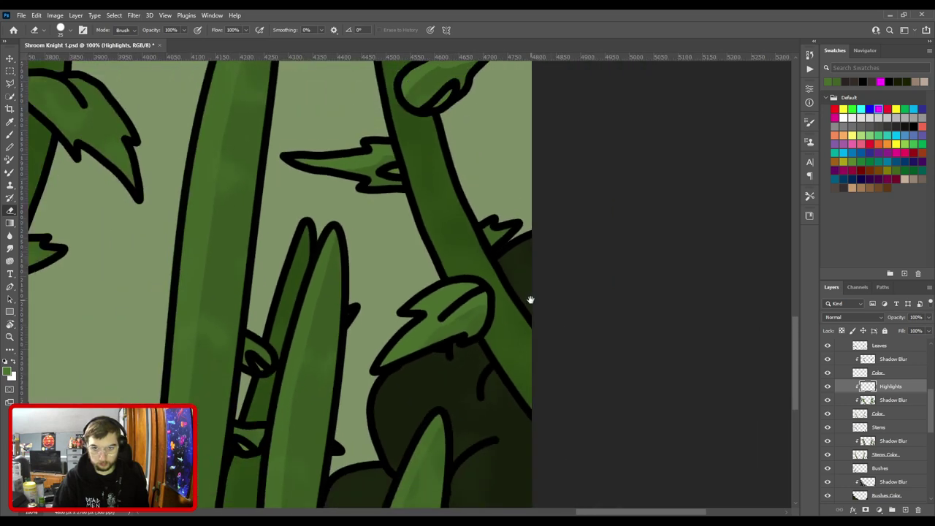
Refine the rounded outline of the right-edge stem's upper leaf on the Leaves layer, using a 25 px Eraser and a 15 px black brush.
drag(495, 261, 504, 365)
key(b)
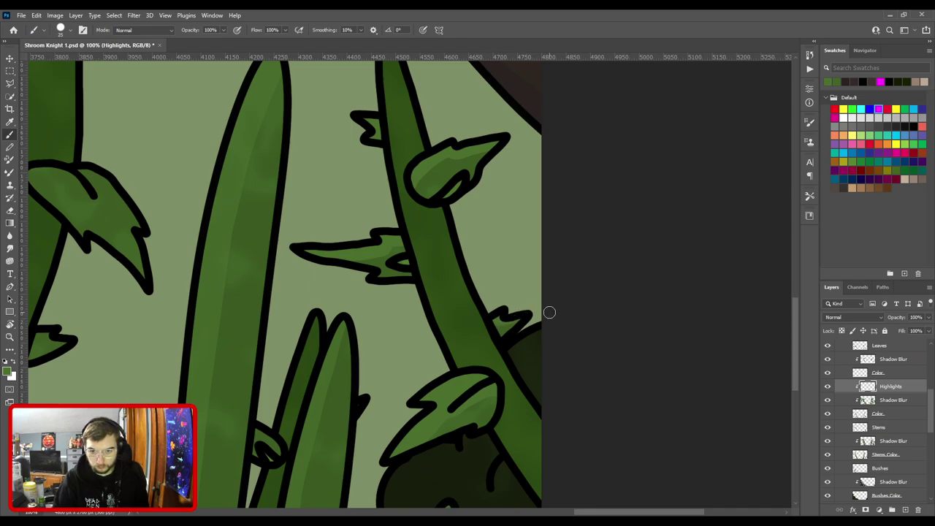
drag(464, 232, 509, 299)
key(ctrl+plus)
key(ctrl+minus)
key(ctrl+plus)
key(ctrl+plus)
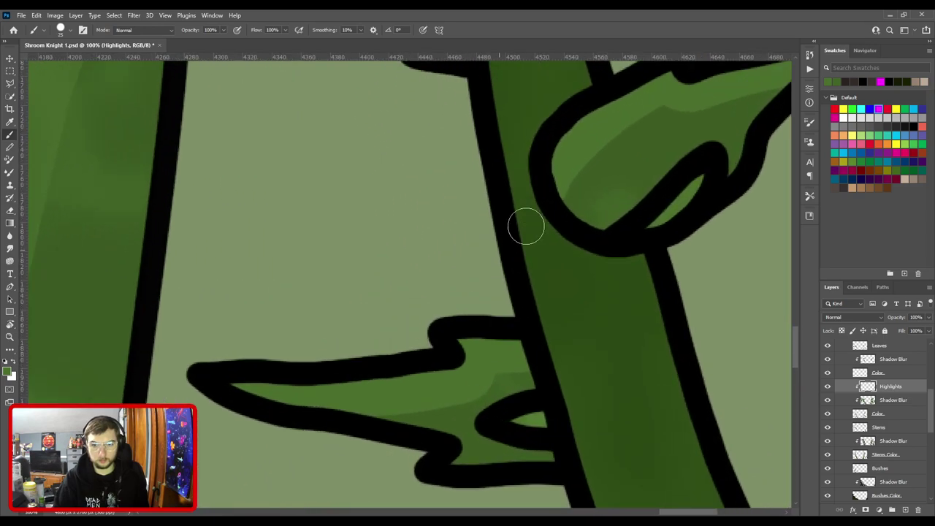
drag(519, 188, 434, 328)
key(v)
ctrl+click(473, 286)
key(e)
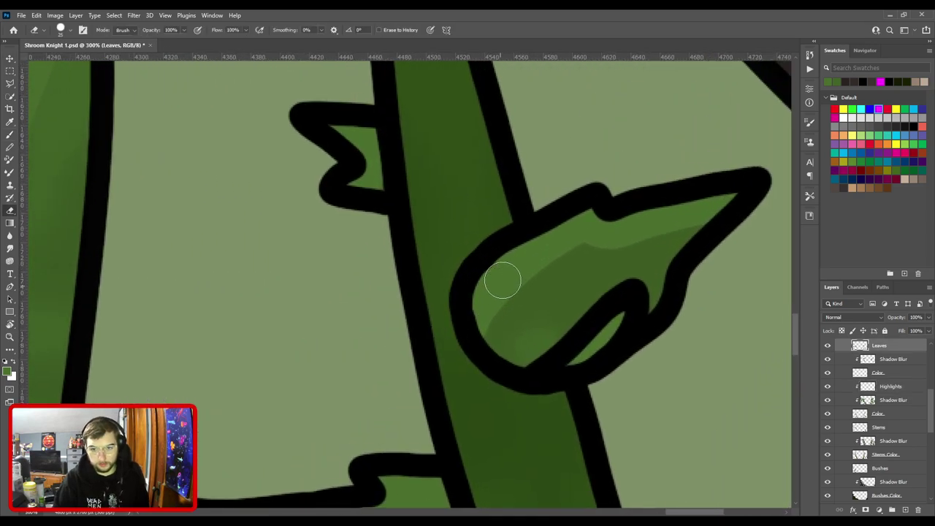
key(v)
key(b)
alt+click(471, 269)
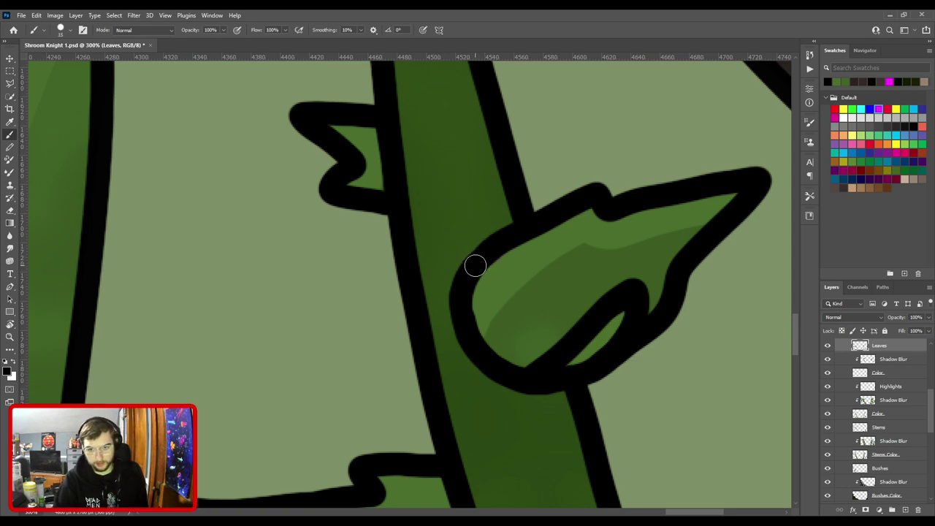
key(v)
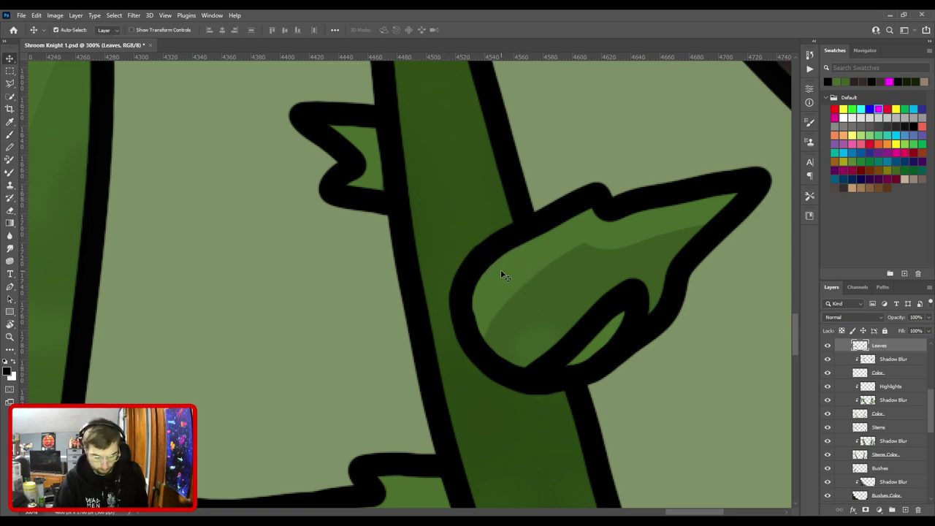
Return to the leaf Highlights layer and sample the upper leaf's light green for the 15 px brush.
click(510, 278)
key(b)
alt+click(511, 274)
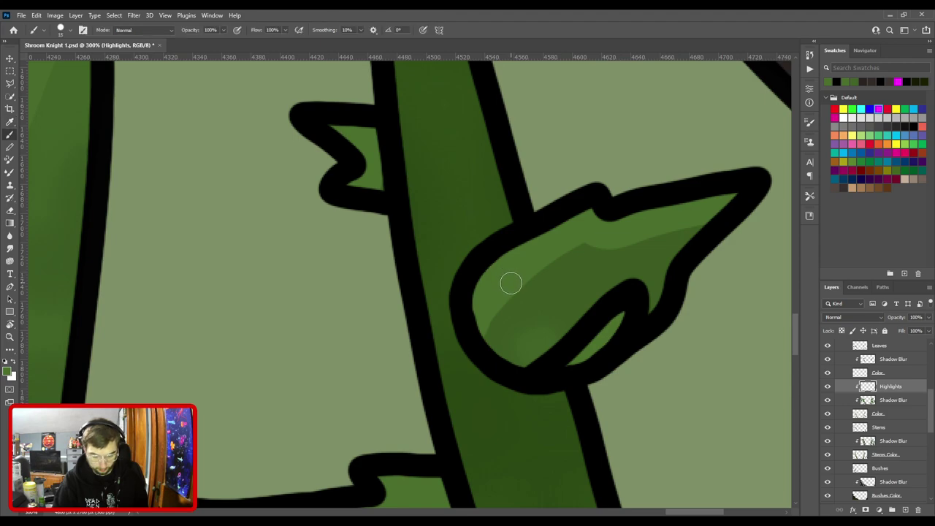
Even out the rounded end of the upper leaf's outline on the Leaves layer with the Eraser and a 15 px black brush.
key(v)
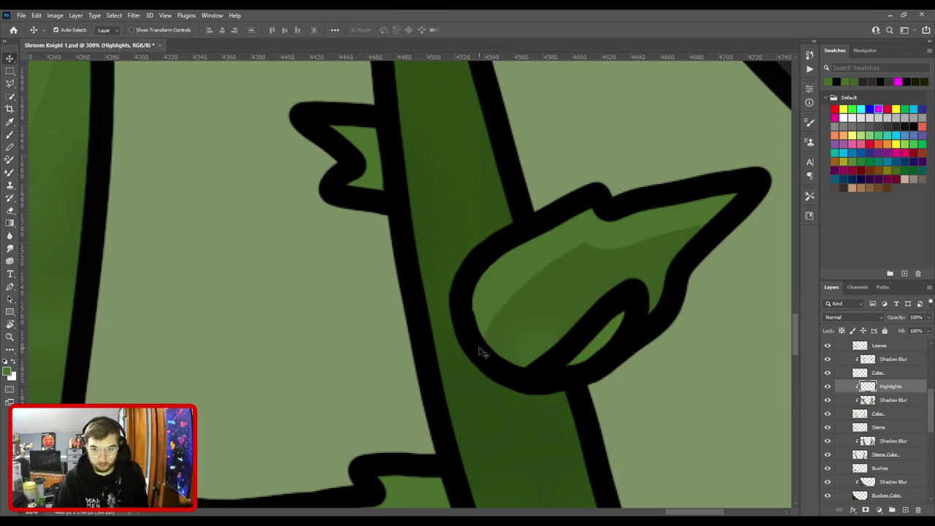
click(480, 352)
key(e)
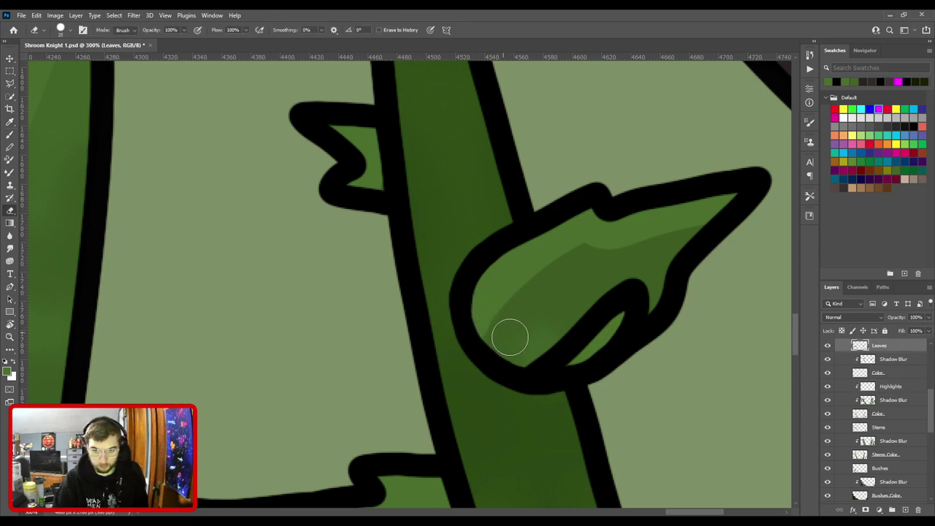
key(v)
key(b)
key(d)
key(bracketleft)
key(bracketleft)
key(bracketleft)
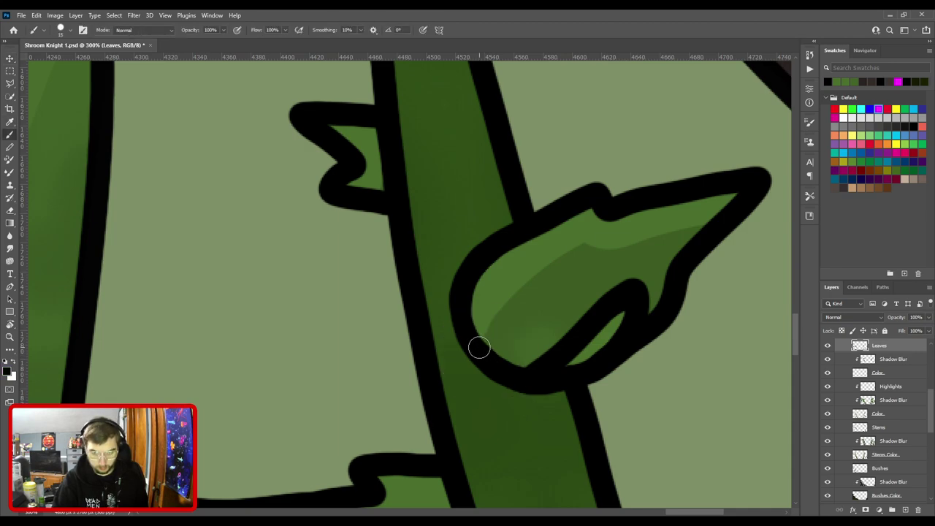
mouse_move(480, 352)
mouse_down()
mouse_move(460, 290)
mouse_move(506, 277)
mouse_move(473, 290)
mouse_move(464, 281)
mouse_move(490, 261)
mouse_up()
Reselect the leaf Highlights layer, resample the upper leaf's light green and set the brush size to 20 px.
key(v)
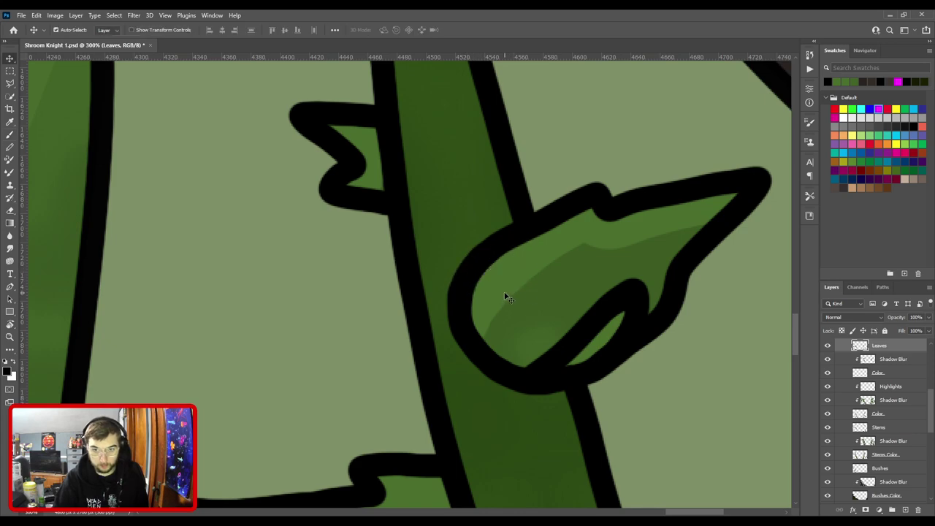
click(501, 288)
key(i)
click(501, 280)
key(b)
key(ctrl+minus)
key(ctrl+minus)
key(ctrl+minus)
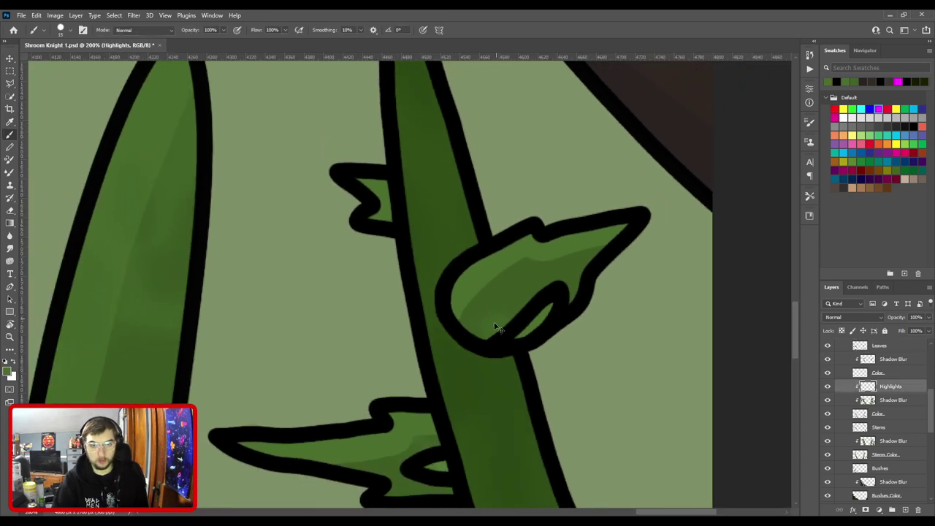
drag(469, 384, 512, 230)
key(ctrl+plus)
key(ctrl+plus)
drag(411, 253, 484, 305)
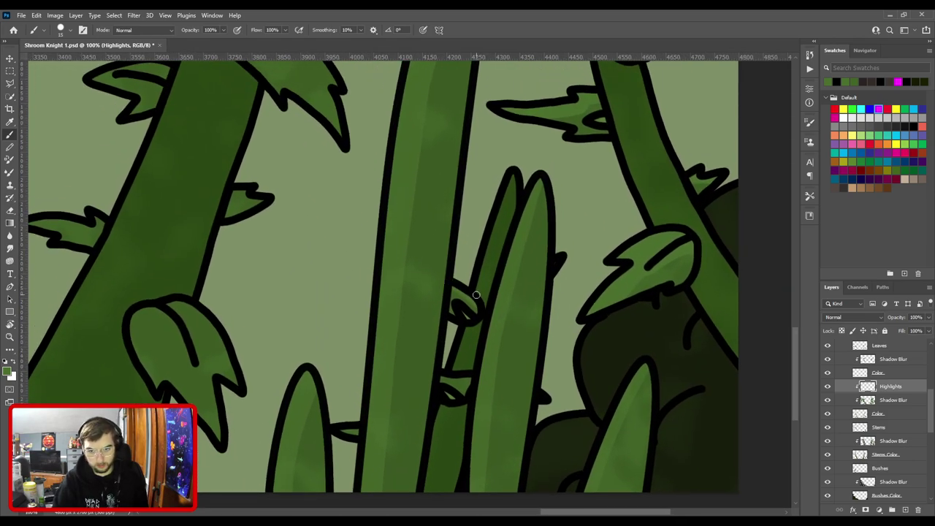
key(bracketright)
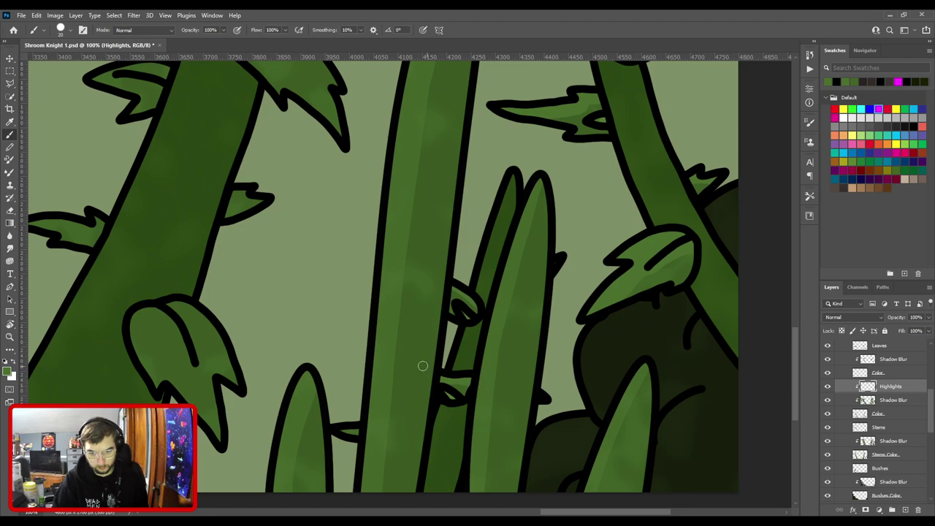
Paint a light green highlight across the top of the thick stem's upper drooping leaf, using 30 and 25 px brushes.
drag(503, 334, 426, 355)
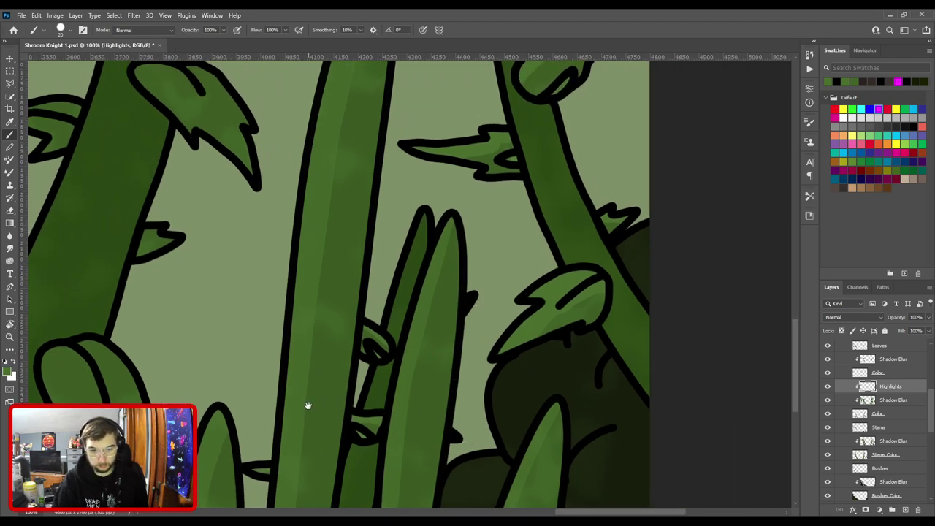
drag(310, 408, 461, 321)
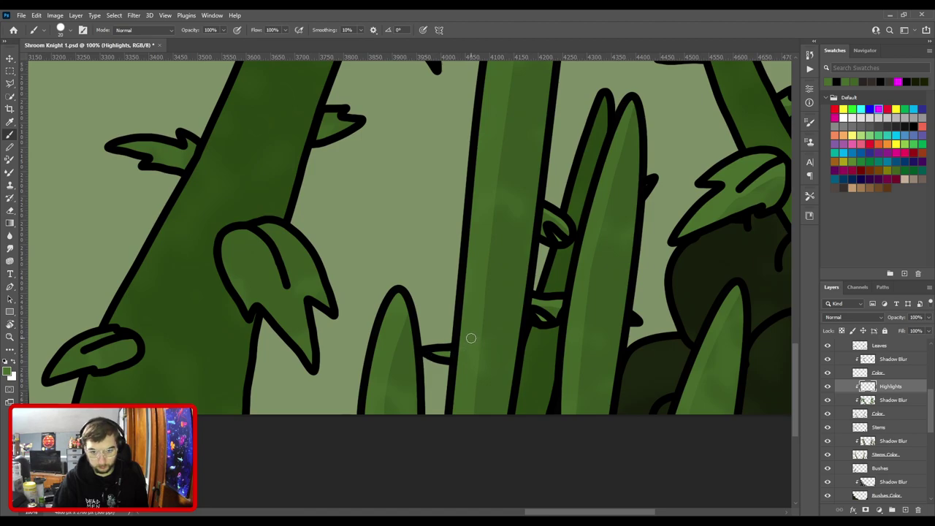
drag(392, 178, 485, 333)
drag(482, 201, 463, 304)
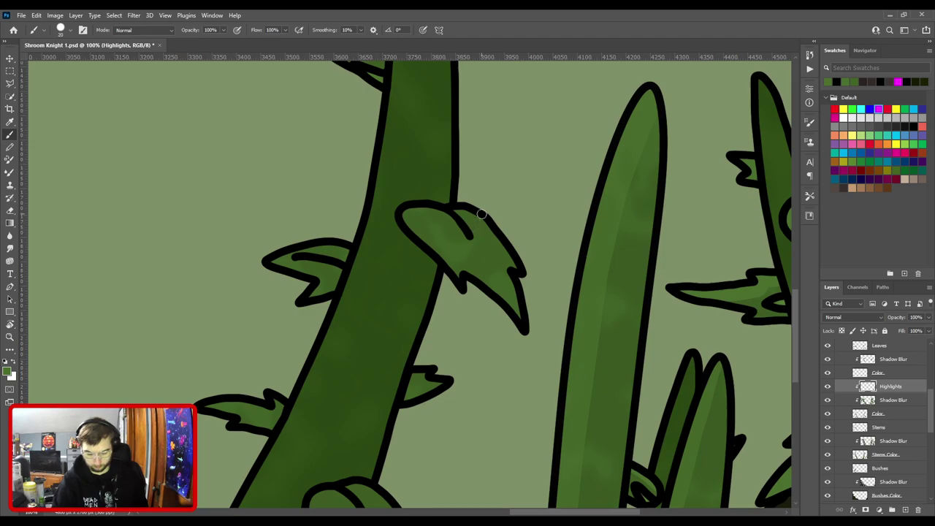
mouse_move(428, 209)
mouse_down()
mouse_move(527, 228)
mouse_move(399, 213)
mouse_move(389, 229)
mouse_move(422, 231)
mouse_move(440, 210)
mouse_move(414, 215)
mouse_move(404, 231)
mouse_move(413, 219)
mouse_move(512, 229)
mouse_move(409, 222)
mouse_move(419, 218)
mouse_move(512, 232)
mouse_up()
key(bracketleft)
key(bracketleft)
key(bracketleft)
key(bracketleft)
key(ctrl+plus)
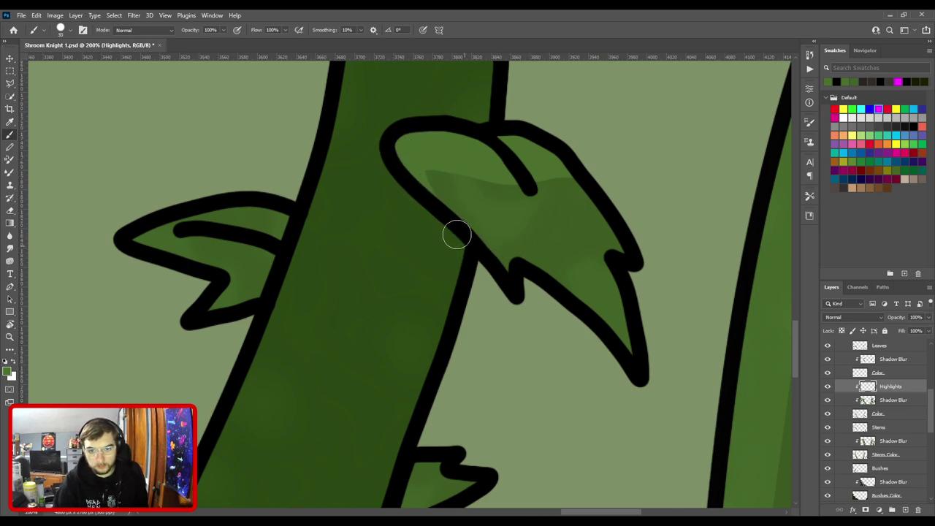
scroll(488, 265, down, 4)
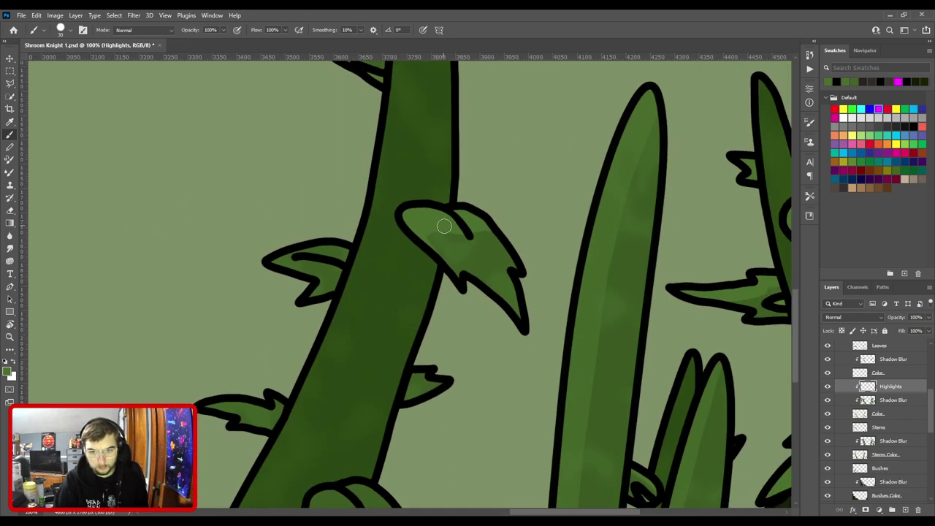
scroll(481, 223, up, 1)
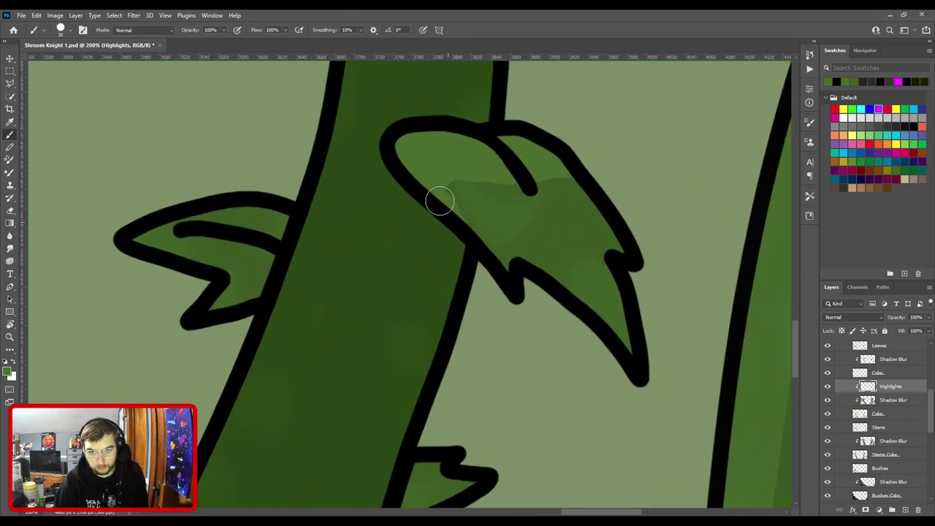
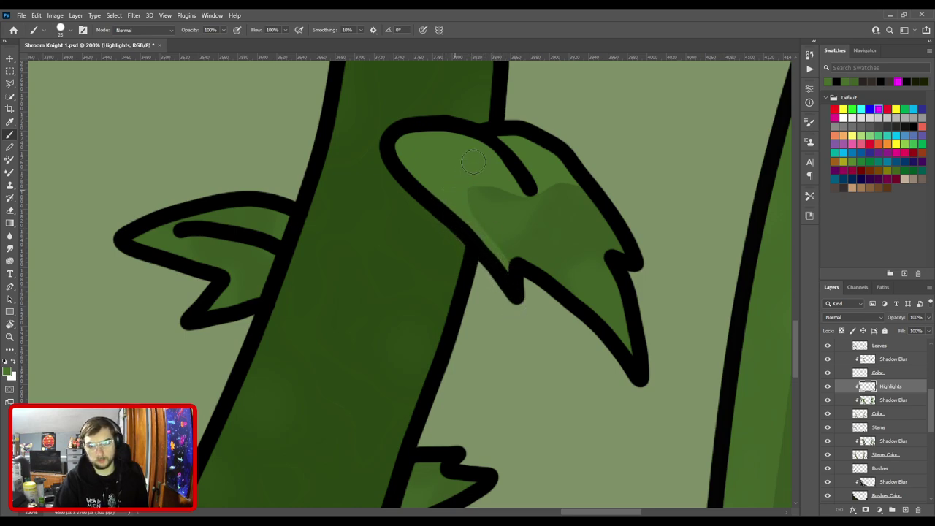
drag(410, 168, 602, 213)
Paint highlights above and below the centre vein of the small leaf opposite the upper drooping leaf, using a 20 px brush.
key(])
mouse_move(318, 290)
mouse_down()
mouse_move(411, 253)
mouse_move(499, 251)
mouse_up()
key([)
key([)
key([)
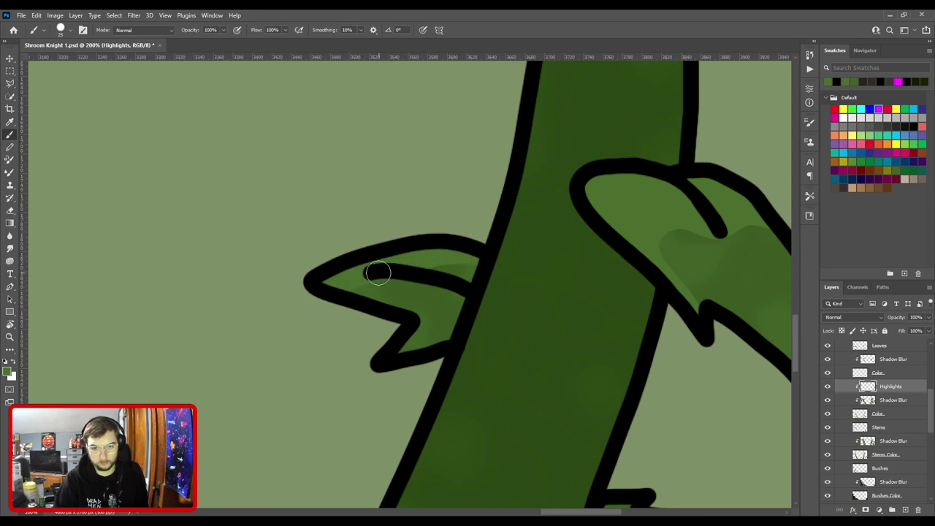
drag(411, 272, 478, 298)
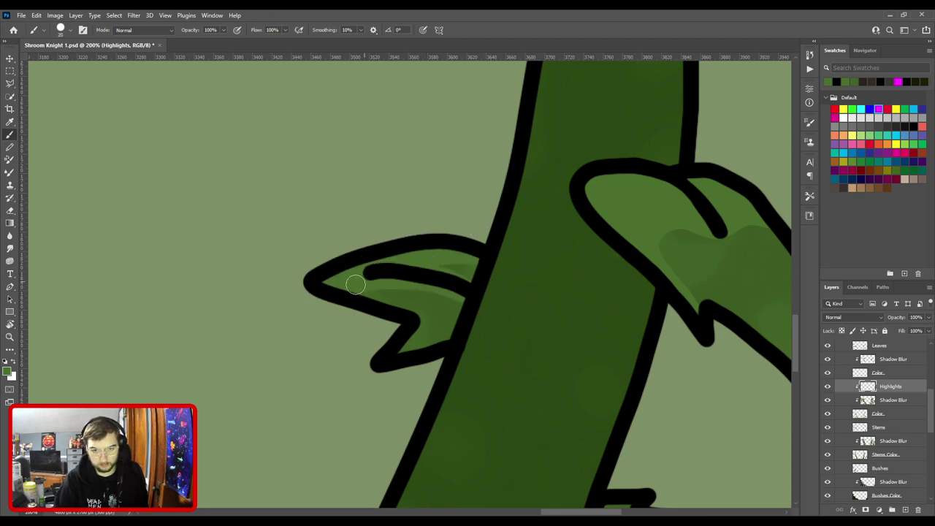
Paint highlights on the small spiky leaf and the long upright leaf near the thick stem's tip, starting with a 25 px brush.
key(ctrl+minus)
key(ctrl+minus)
drag(456, 358, 470, 422)
drag(474, 213, 422, 364)
scroll(442, 223, up, 1)
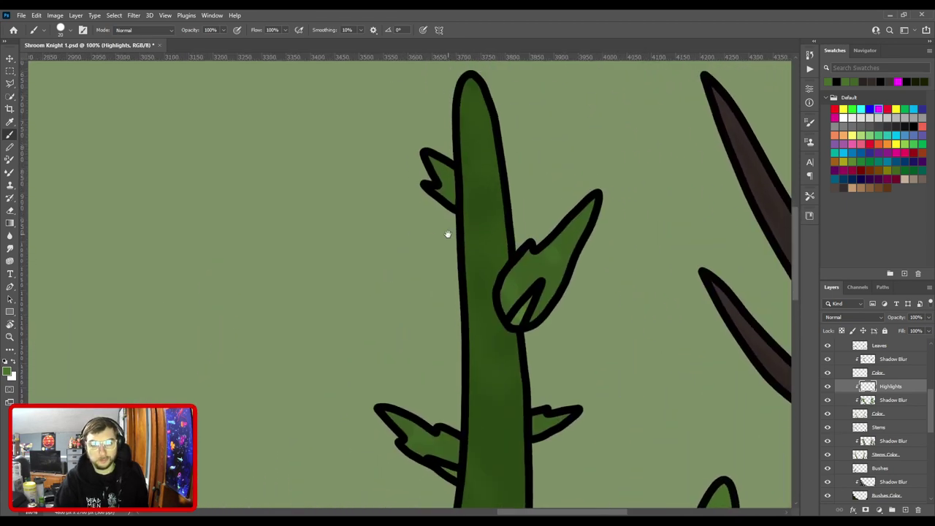
mouse_move(435, 191)
mouse_down()
mouse_move(437, 163)
mouse_move(471, 182)
mouse_up()
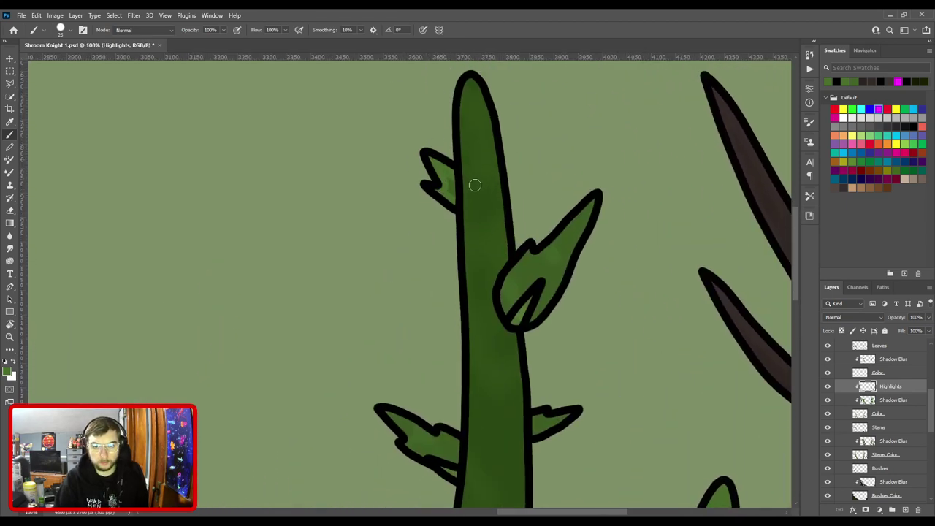
mouse_move(497, 314)
mouse_down()
mouse_move(522, 259)
mouse_move(589, 223)
mouse_up()
Paint highlights on the pair of small leaves midway up the thick stem, starting at 35 px, and undo the last stroke.
drag(498, 335, 527, 192)
key(bracketleft)
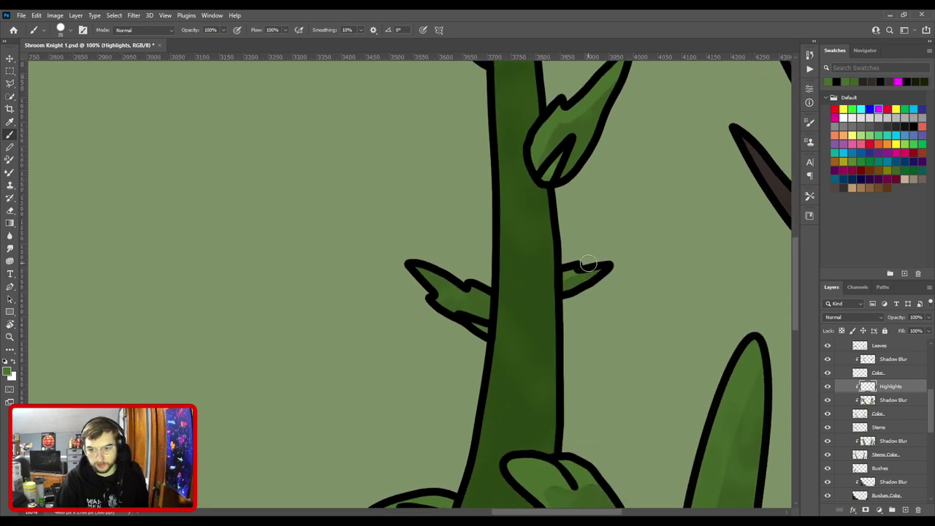
drag(572, 273, 616, 263)
mouse_move(432, 303)
mouse_down()
mouse_move(409, 259)
mouse_move(436, 281)
mouse_move(480, 292)
mouse_up()
key(ctrl+z)
Highlight the thick stem's lower spiky leaf with a 30 px brush and its lower drooping leaf with 45 and 40 px brushes.
drag(496, 341, 498, 109)
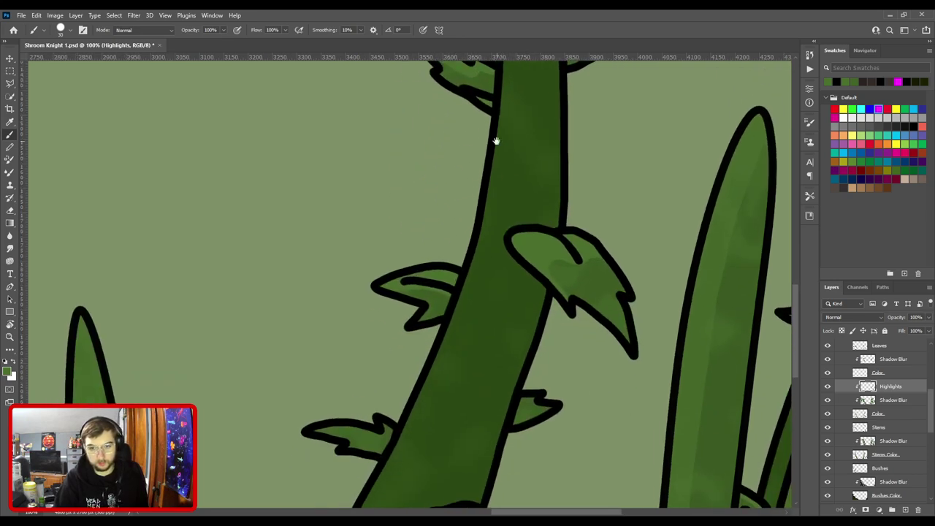
drag(452, 316, 509, 163)
drag(373, 275, 440, 280)
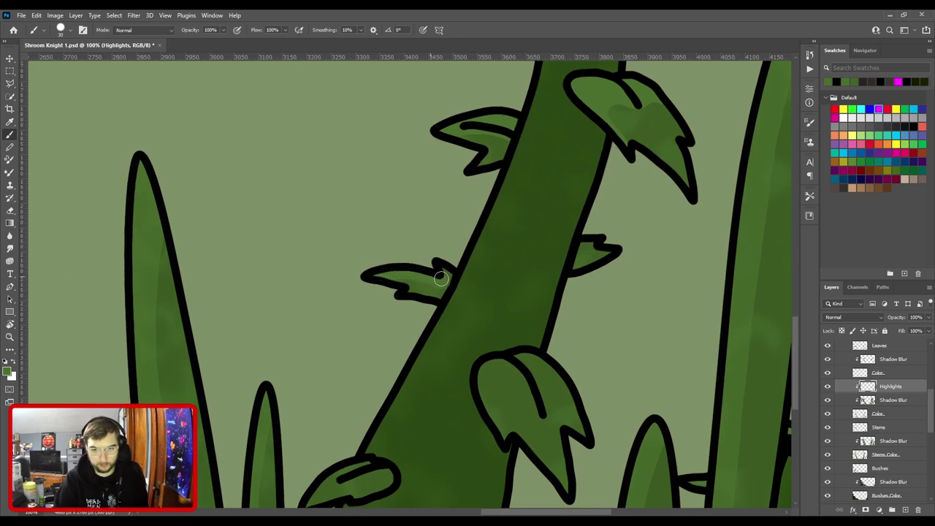
drag(473, 324, 463, 209)
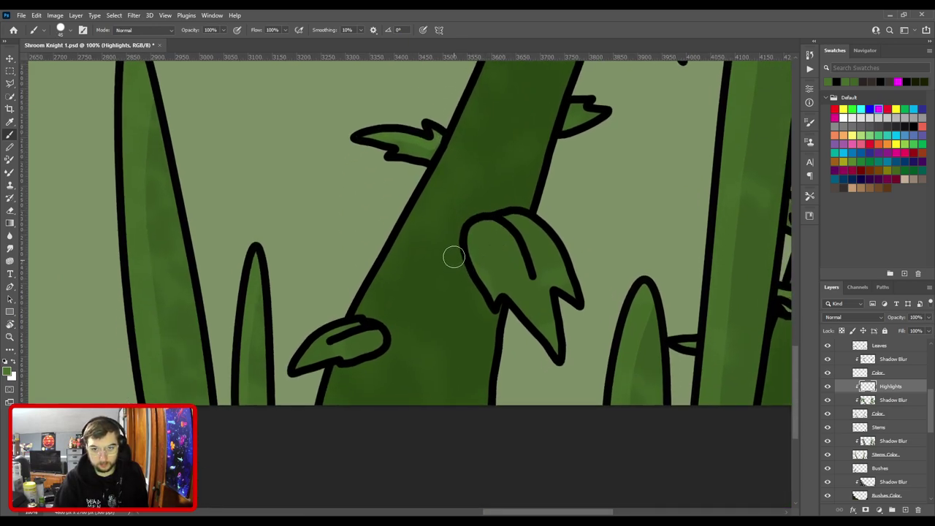
mouse_move(469, 243)
mouse_down()
mouse_move(504, 223)
mouse_move(532, 223)
mouse_up()
mouse_move(471, 233)
mouse_down()
mouse_move(537, 230)
mouse_move(584, 255)
mouse_up()
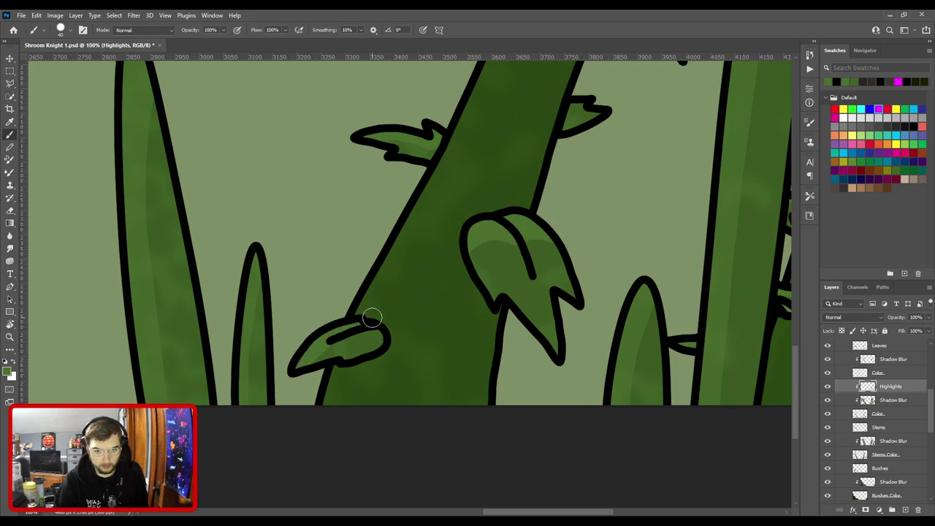
Paint a light green highlight along the upper edge and pointed end of the thick stem's lowest leaf.
scroll(434, 311, up, 3)
ctrl+click(489, 270)
mouse_move(433, 292)
mouse_down()
mouse_move(511, 239)
mouse_move(501, 284)
mouse_move(520, 278)
mouse_up()
Erase the rough outline where the vein meets the upper edge of the thick stem's lowest leaf on the Leaves layer.
ctrl+click(528, 324)
key(e)
key([)
key([)
key([)
key([)
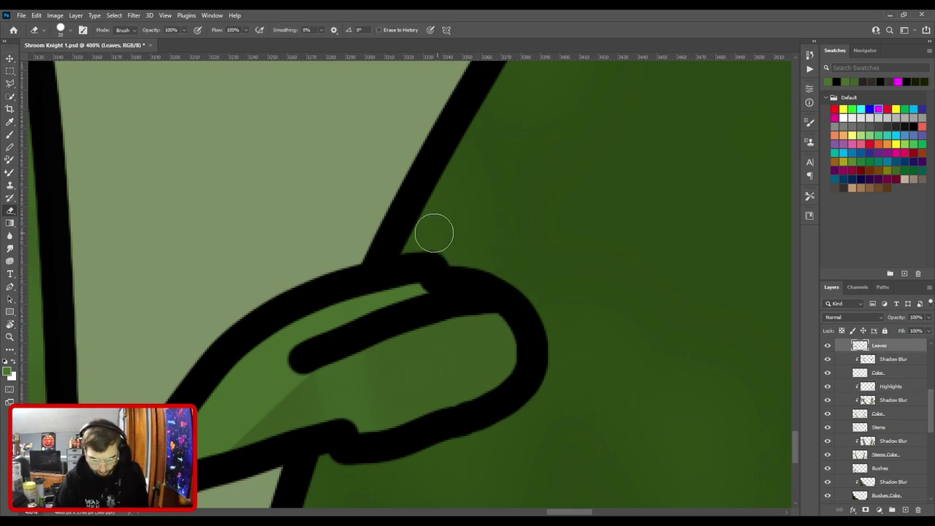
mouse_move(415, 290)
mouse_down()
mouse_move(434, 275)
mouse_move(450, 279)
mouse_up()
Sample the black outline colour and repaint the lowest leaf's upper outline as one smooth curve.
key(v)
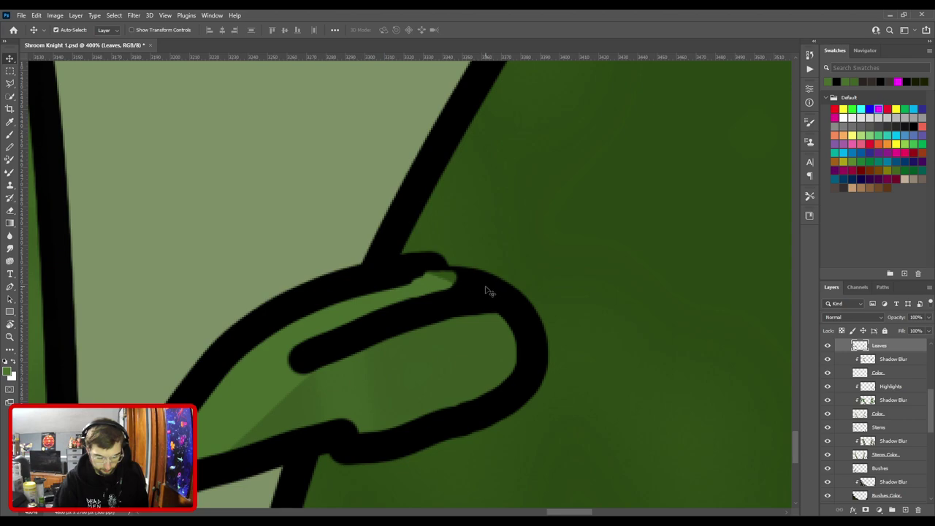
key(i)
click(499, 292)
key(b)
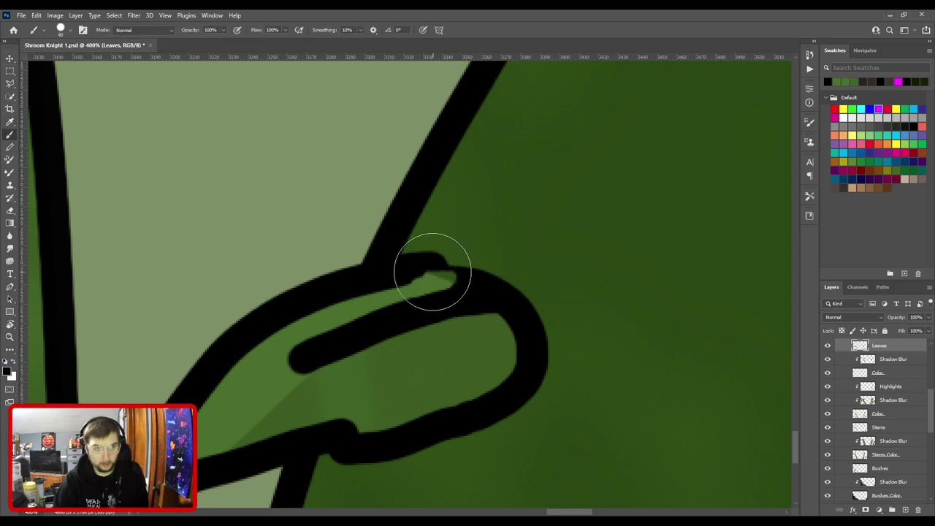
mouse_move(439, 275)
mouse_down()
mouse_move(442, 292)
mouse_move(407, 269)
mouse_move(442, 267)
mouse_move(471, 280)
mouse_up()
key(ctrl+z)
drag(405, 270, 473, 284)
scroll(488, 302, down, 2)
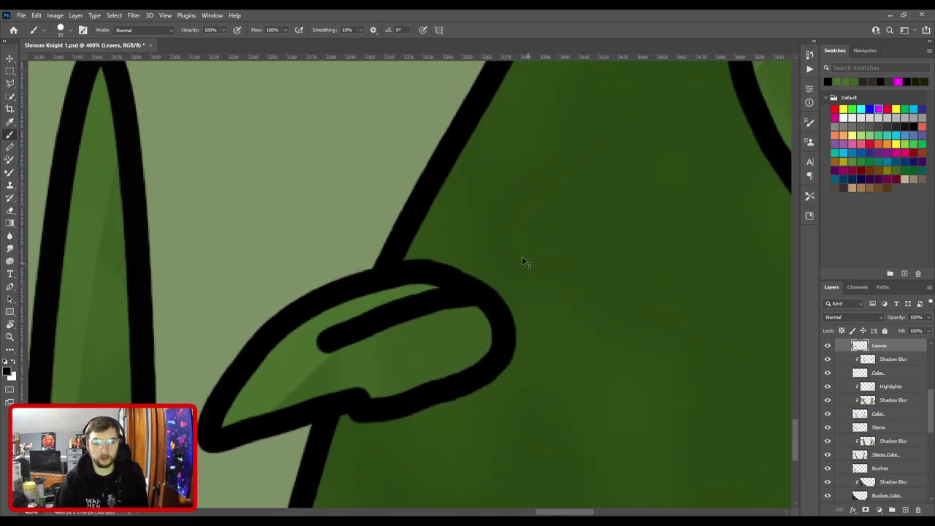
Inspect the leaf outlines up the thick stem for rough joins.
drag(447, 237, 370, 441)
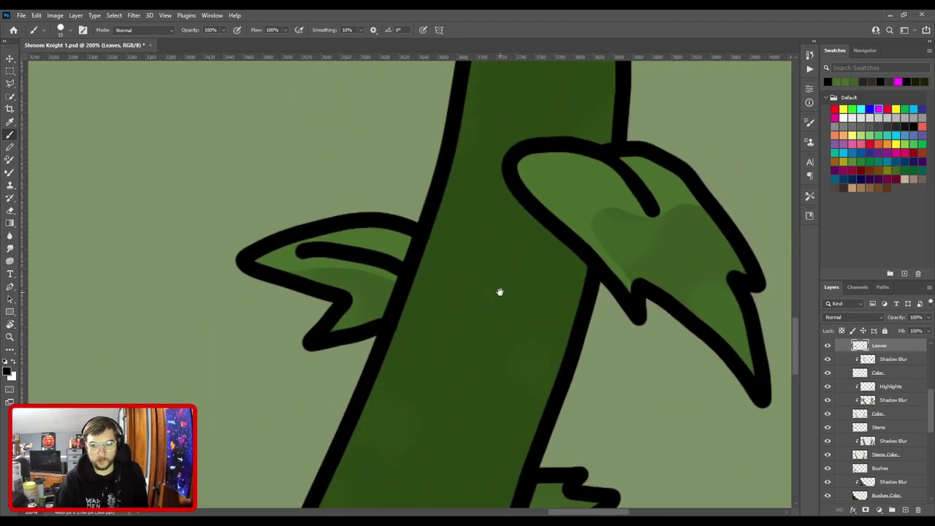
scroll(431, 317, down, 4)
scroll(431, 317, up, 5)
key(e)
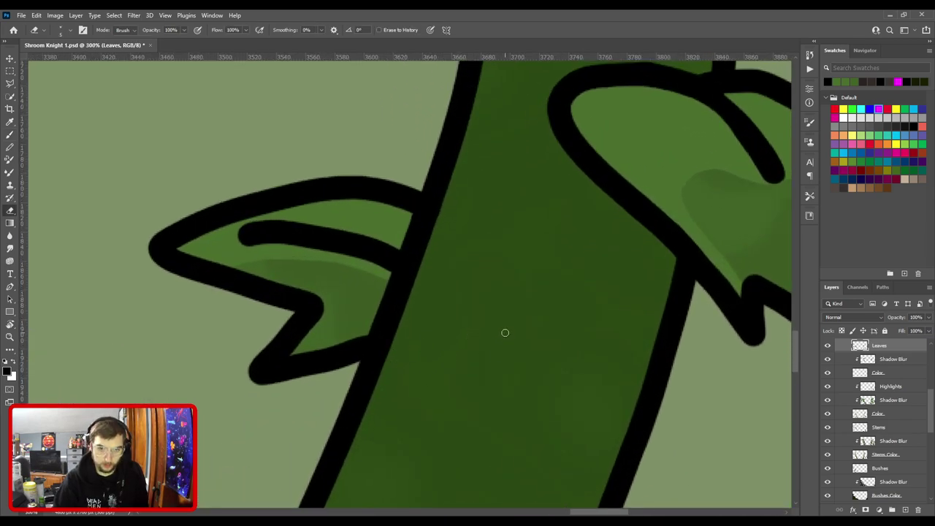
key(ctrl+minus)
drag(496, 193, 434, 417)
drag(481, 168, 471, 349)
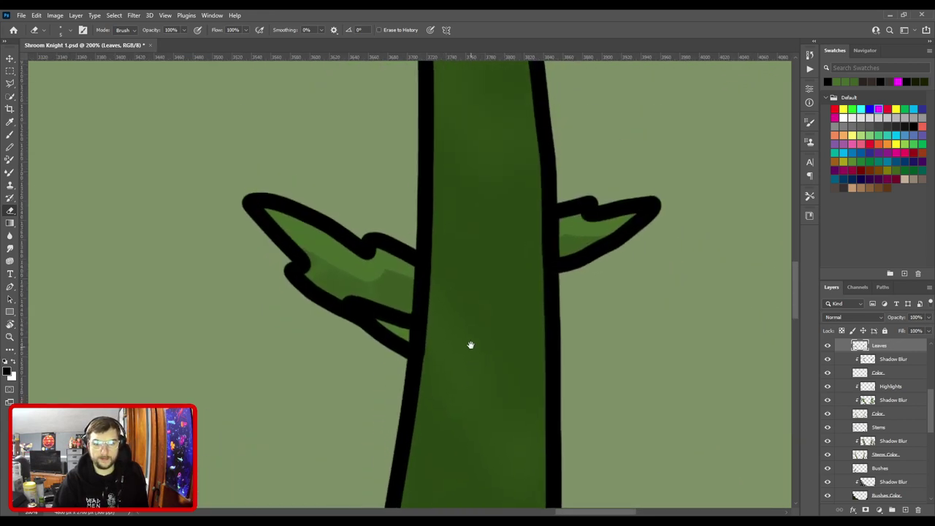
key(ctrl+plus)
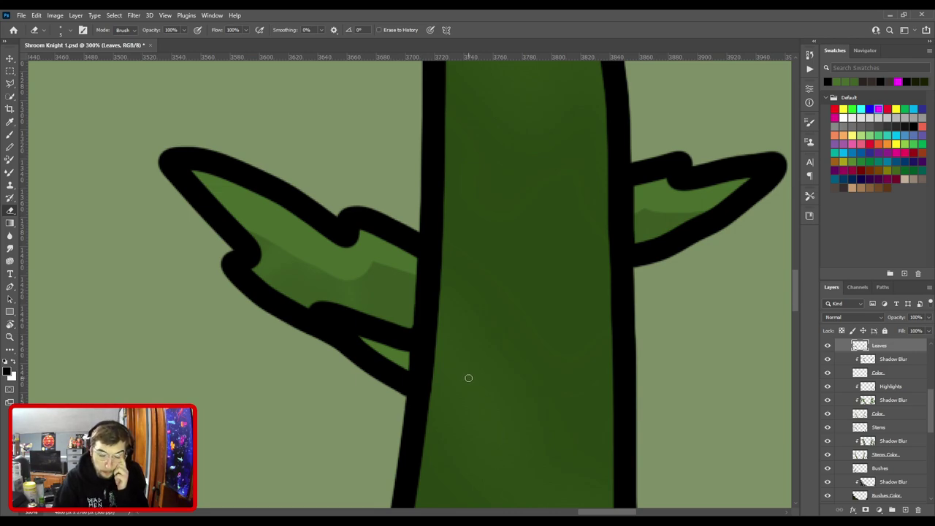
scroll(469, 375, down, 4)
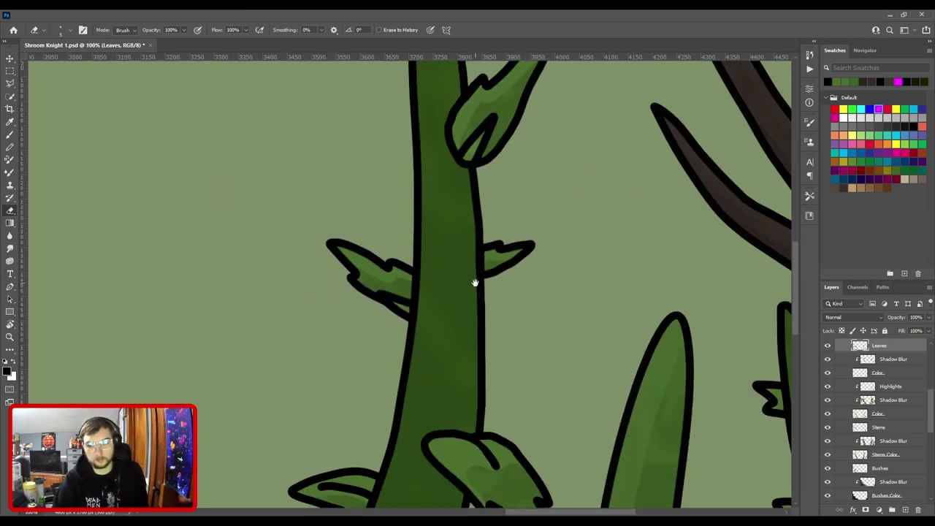
scroll(475, 295, up, 3)
scroll(489, 349, up, 3)
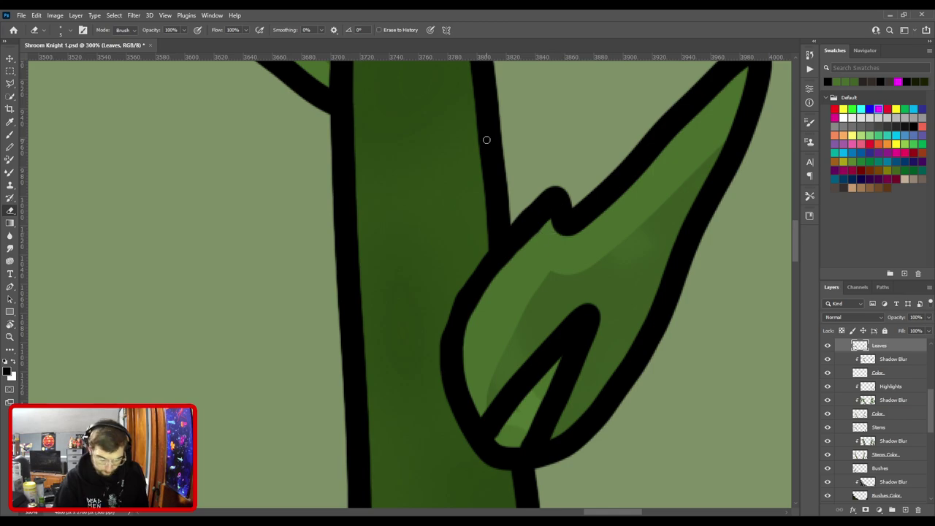
Touch up the black outline of the long upright leaf where it meets the thick stem, using a 15 px brush.
key(b)
mouse_move(503, 250)
mouse_down()
mouse_move(452, 329)
mouse_move(465, 407)
mouse_move(496, 382)
mouse_move(488, 305)
mouse_up()
key(ctrl+minus)
key(ctrl+plus)
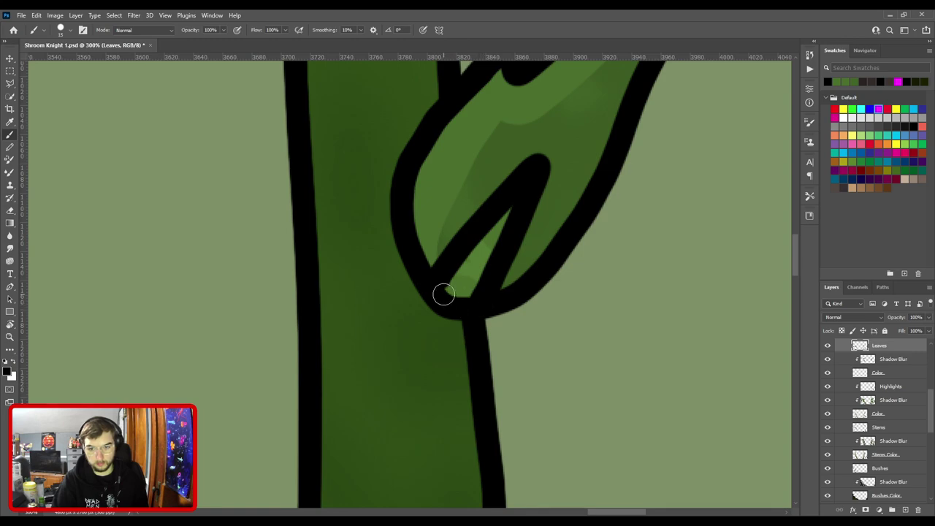
key(ctrl+minus)
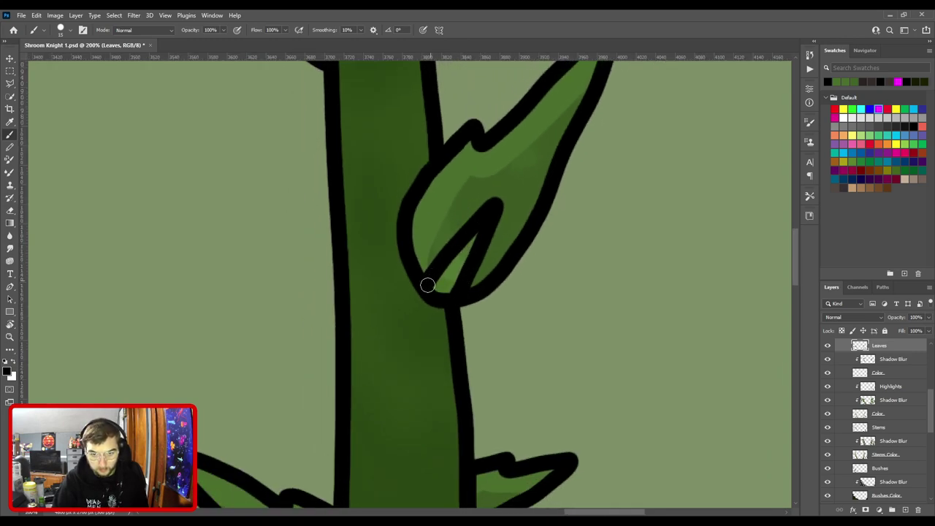
drag(427, 241, 498, 415)
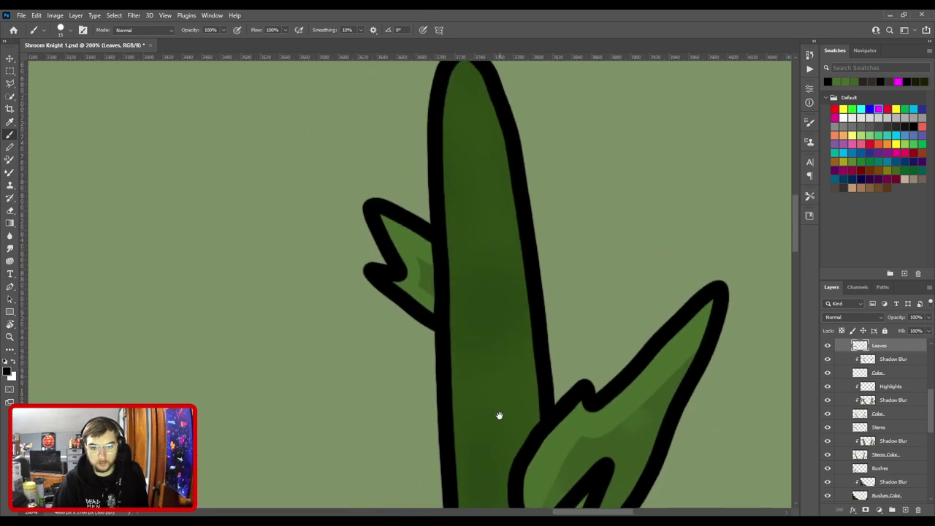
Make the Highlights layer active and sample the light green from the drooping leaf on the thick stem.
key(ctrl+0)
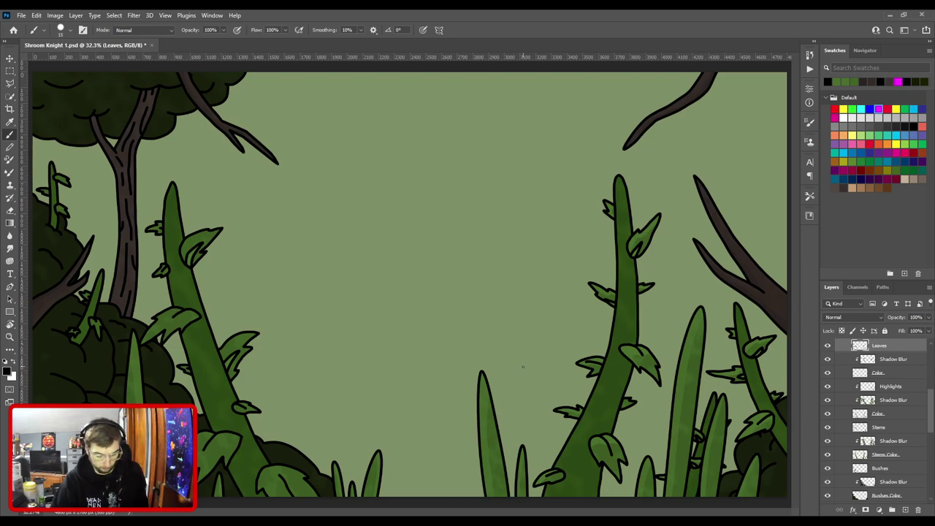
key(v)
ctrl+click(574, 375)
drag(561, 385, 338, 347)
ctrl+click(423, 334)
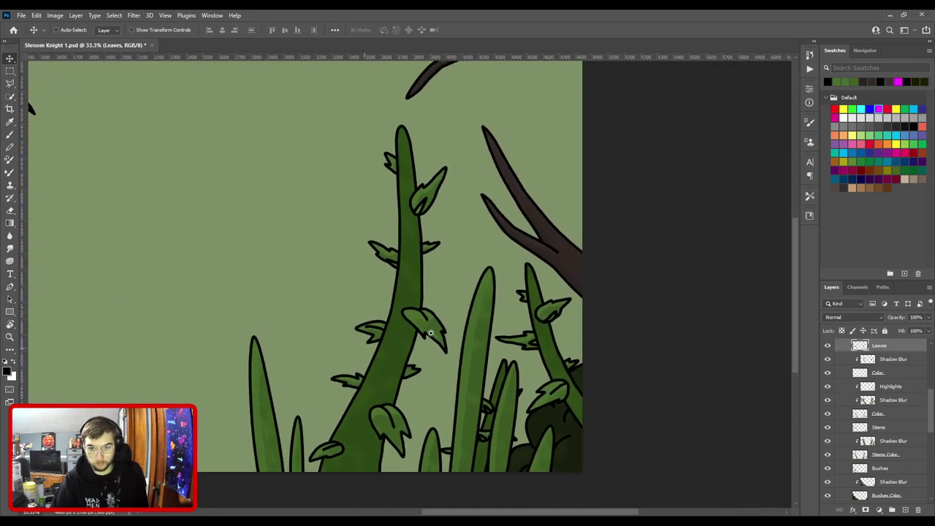
alt+scroll(423, 335, up, 2)
ctrl+click(418, 347)
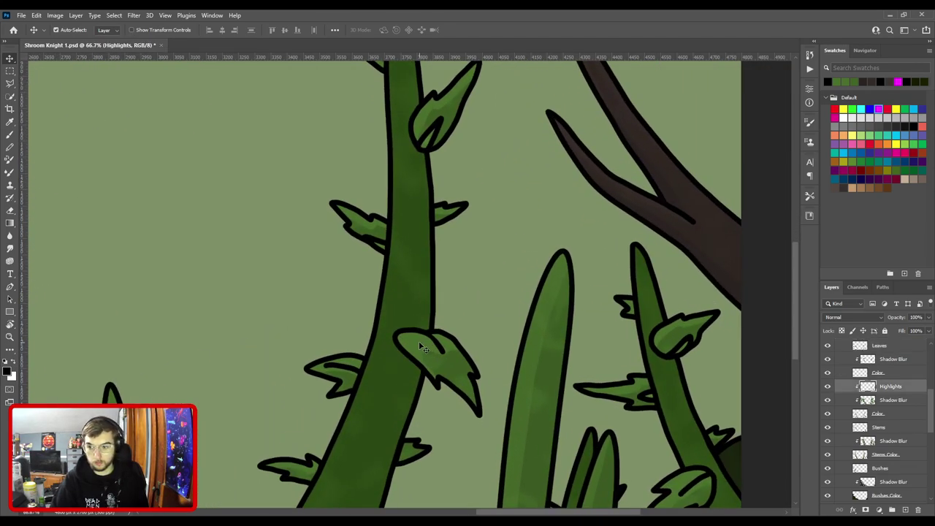
key(b)
alt+click(419, 341)
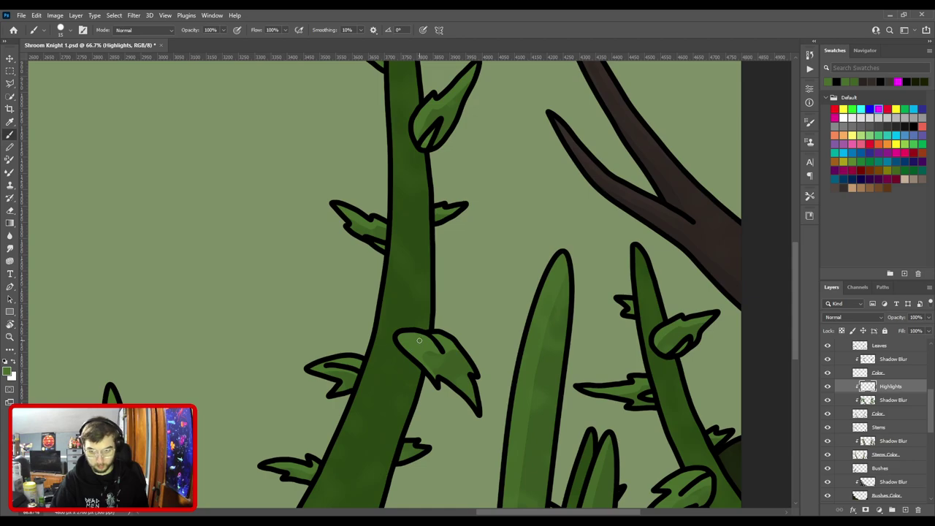
Paint a light green highlight along the upper edge of the bottom leaf on the opposite thick stem with an 80 px brush.
alt+scroll(418, 341, down, 1)
alt+scroll(420, 343, down, 2)
alt+scroll(364, 299, up, 1)
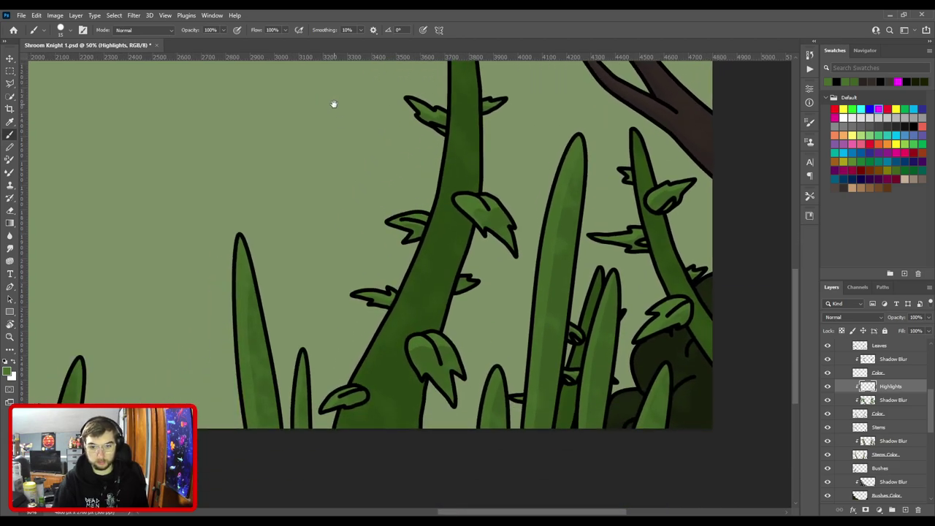
drag(356, 190, 366, 328)
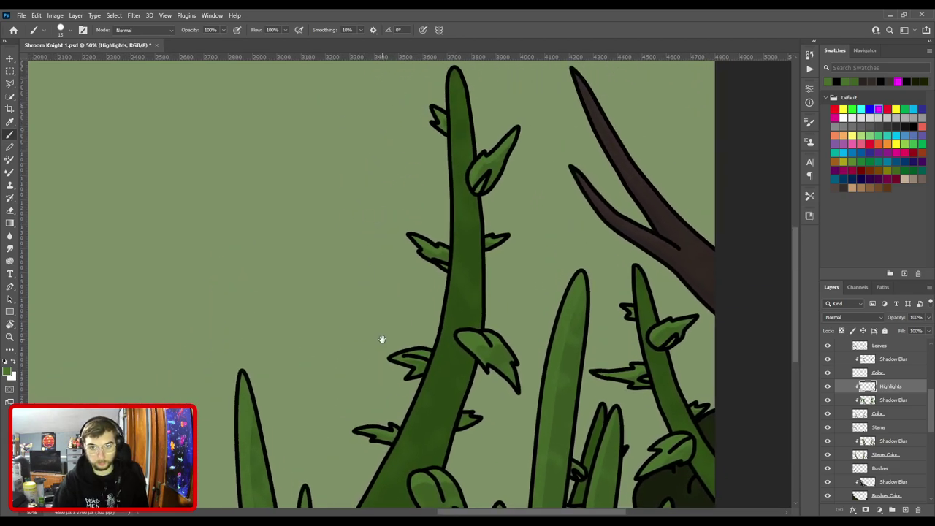
key(ctrl+minus)
drag(271, 334, 543, 248)
key(ctrl+plus)
key(ctrl+plus)
drag(383, 358, 484, 223)
key(bracketright)
mouse_move(378, 293)
mouse_down()
mouse_move(462, 314)
mouse_move(474, 323)
mouse_move(433, 297)
mouse_move(495, 357)
mouse_up()
key(ctrl+plus)
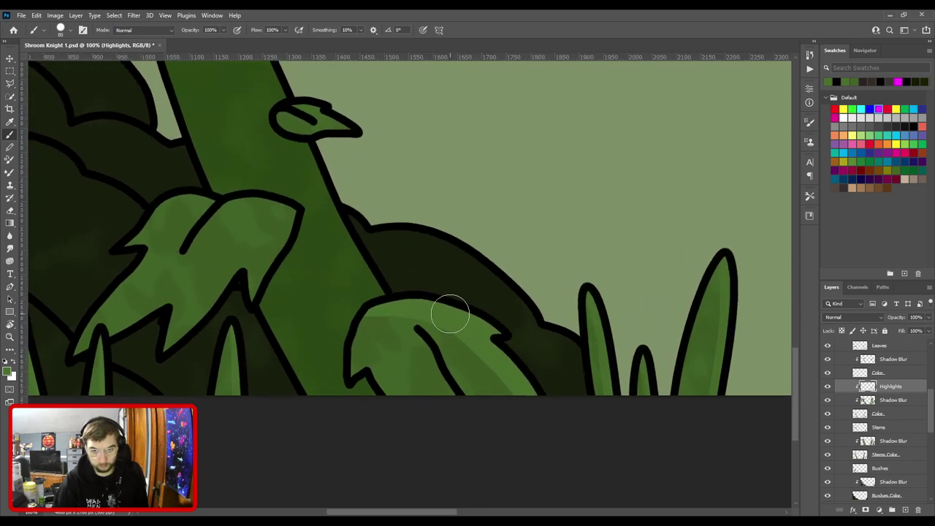
Reduce the brush to 20 px and extend the bottom leaf's highlight beside its central vein.
key(bracketleft)
key(bracketleft)
key(bracketleft)
key(bracketleft)
key(bracketleft)
key(bracketleft)
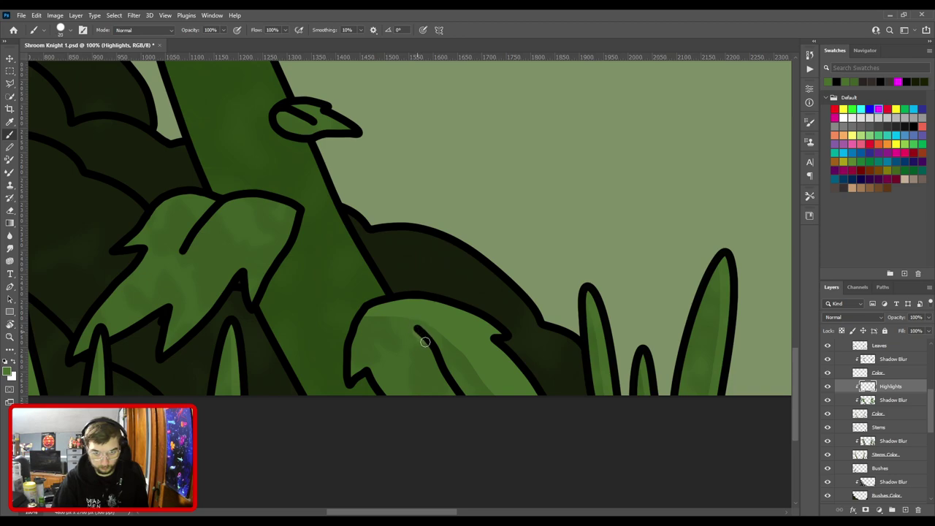
Highlight the large lower drooping leaf with a 40 px brush and the small pointed leaf above it with 35 and 20 px brushes.
mouse_move(415, 266)
mouse_down()
mouse_move(475, 322)
mouse_move(585, 328)
mouse_up()
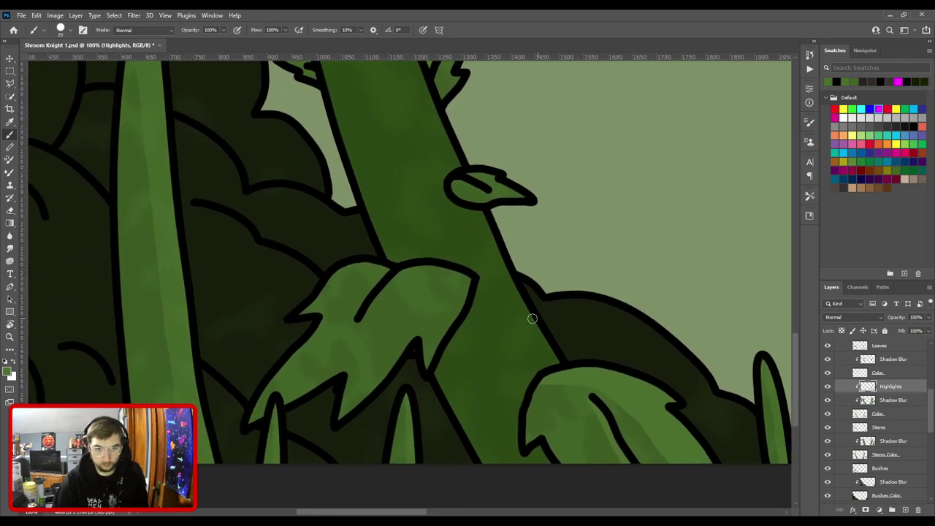
mouse_move(422, 375)
mouse_down()
mouse_move(454, 300)
mouse_move(456, 264)
mouse_up()
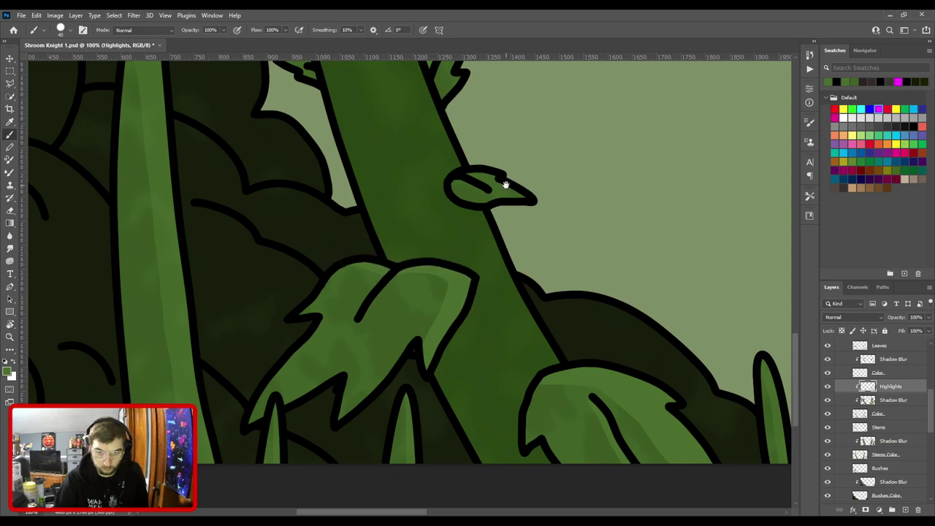
drag(507, 181, 416, 290)
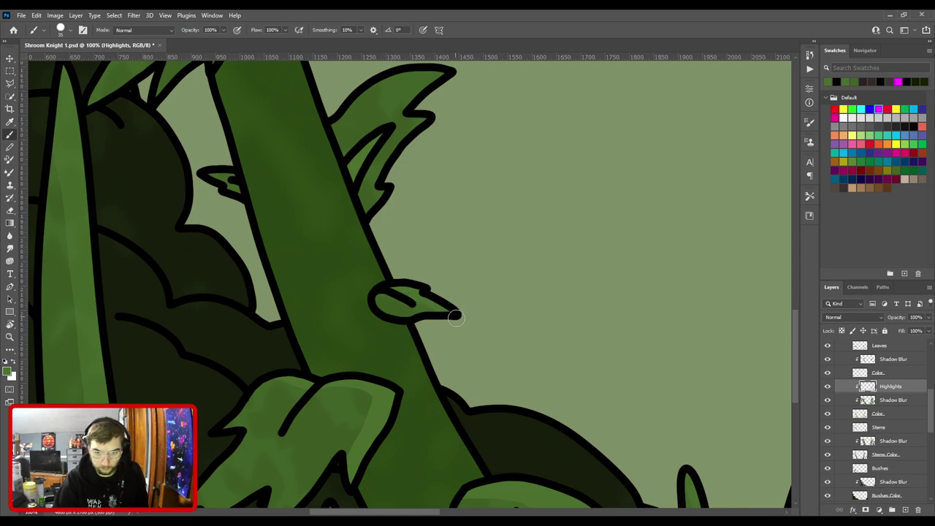
drag(387, 202, 478, 289)
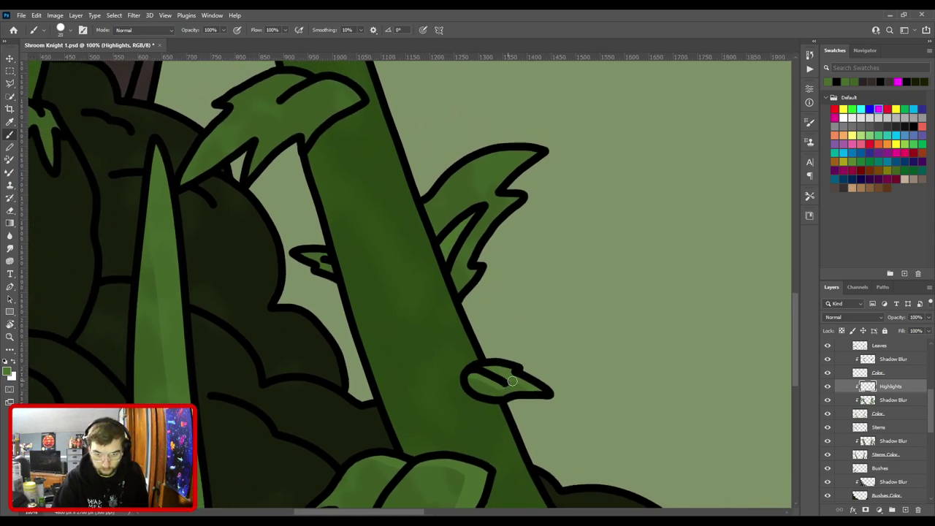
Paint highlights on the jagged upward-pointing leaf midway up the stem, including its lower points with a 15 px brush.
drag(459, 137, 475, 268)
mouse_move(438, 344)
mouse_down()
mouse_move(498, 295)
mouse_move(542, 287)
mouse_up()
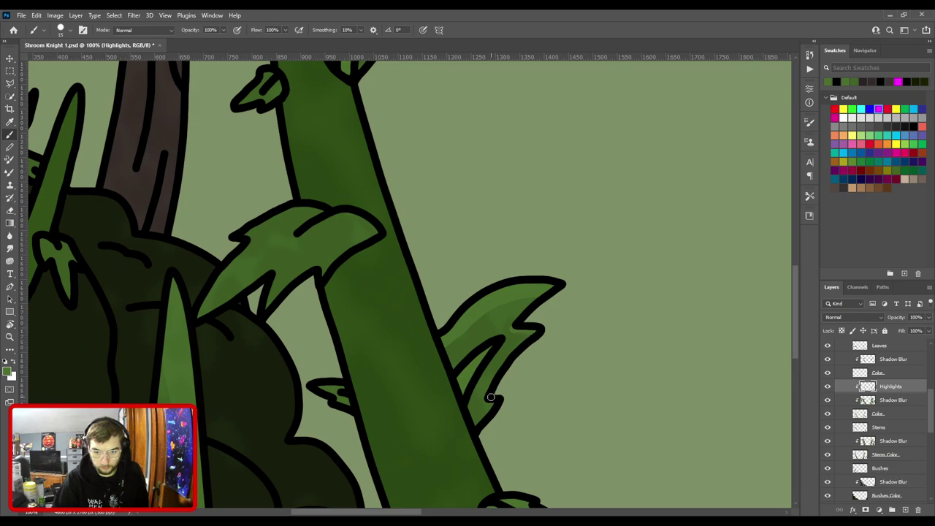
drag(406, 360, 557, 332)
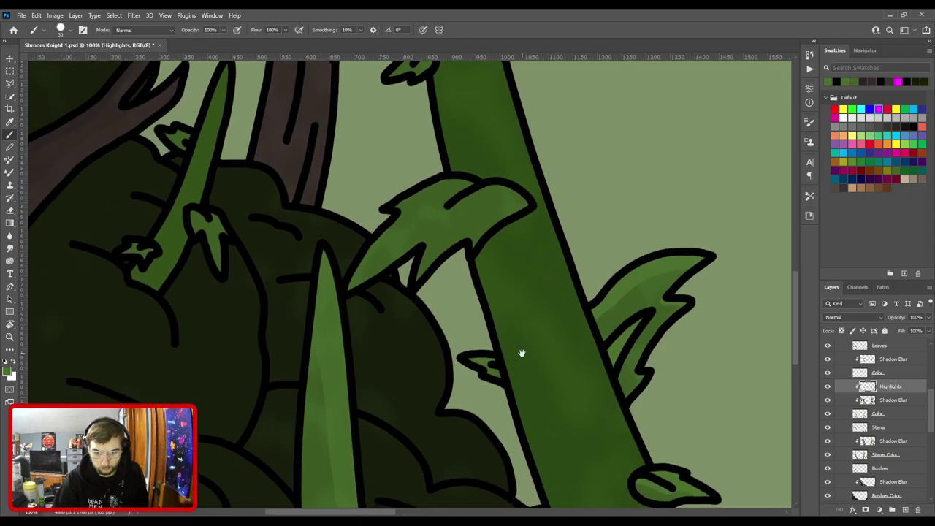
Highlight the drooping leaf midway up the stem with a 40 px brush and the broad upper leaf with a 25 px brush.
drag(520, 356, 551, 460)
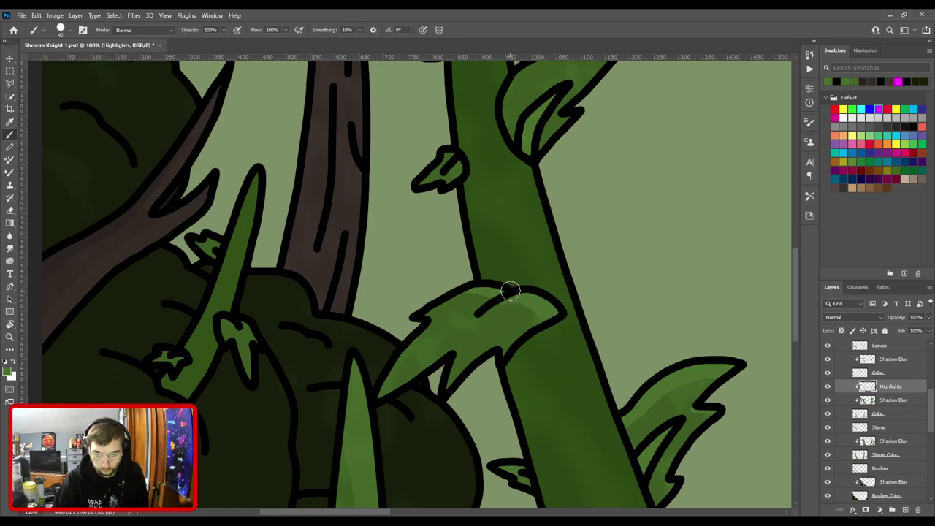
mouse_move(495, 244)
mouse_down()
mouse_move(478, 277)
mouse_move(462, 378)
mouse_up()
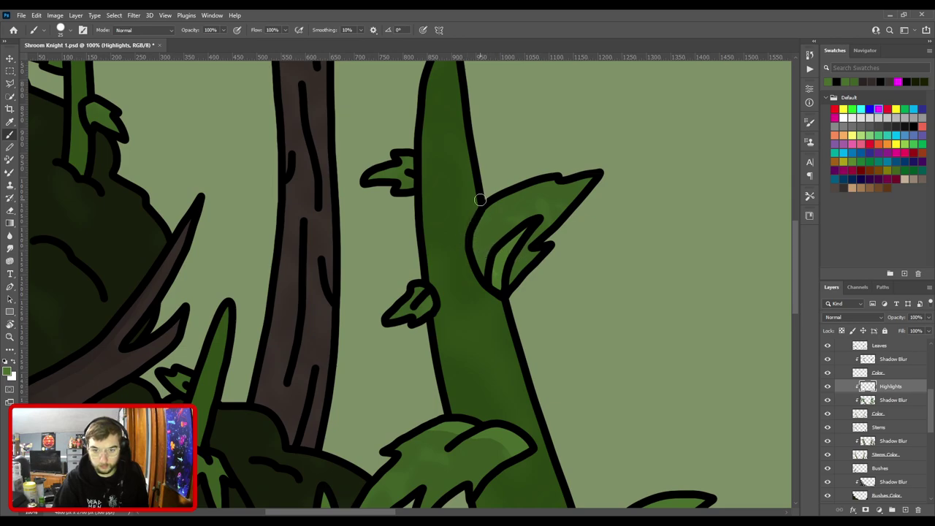
drag(476, 203, 609, 178)
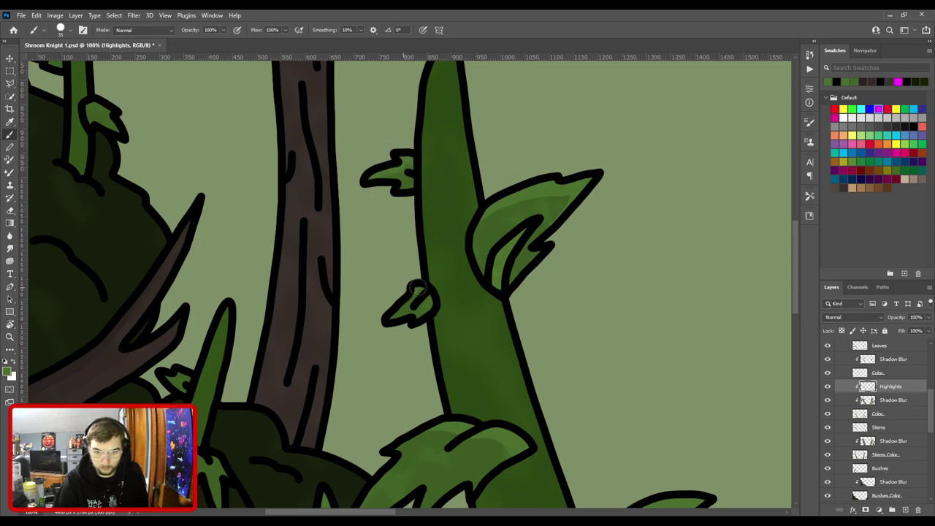
Paint a highlight on the forked leaf of the small stem by the bushes with a 35 px brush and refine its edge with the Eraser.
key(ctrl+minus)
key(ctrl+minus)
drag(475, 314, 580, 202)
scroll(449, 234, up, 10)
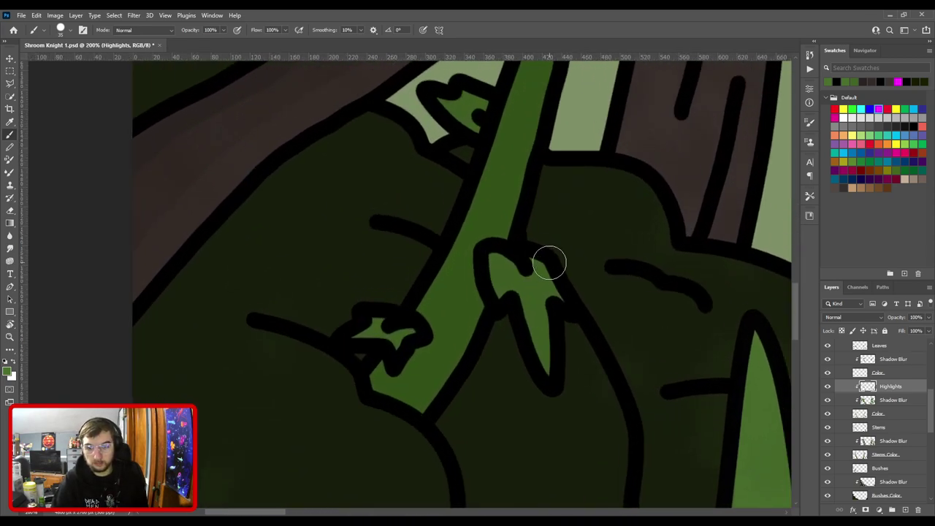
mouse_move(549, 263)
mouse_down()
mouse_move(580, 343)
mouse_move(555, 379)
mouse_move(543, 255)
mouse_move(557, 276)
mouse_move(547, 287)
mouse_move(532, 250)
mouse_move(536, 271)
mouse_move(488, 236)
mouse_move(518, 232)
mouse_move(527, 268)
mouse_up()
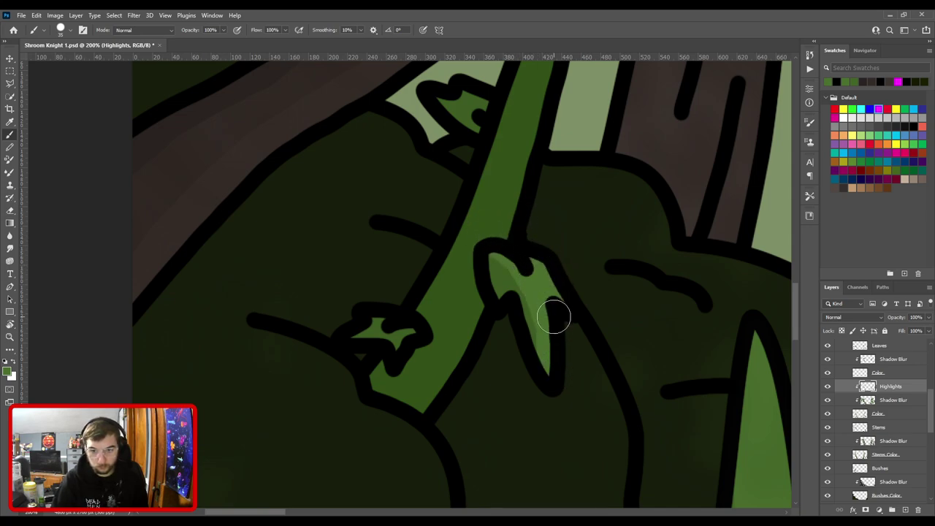
key(e)
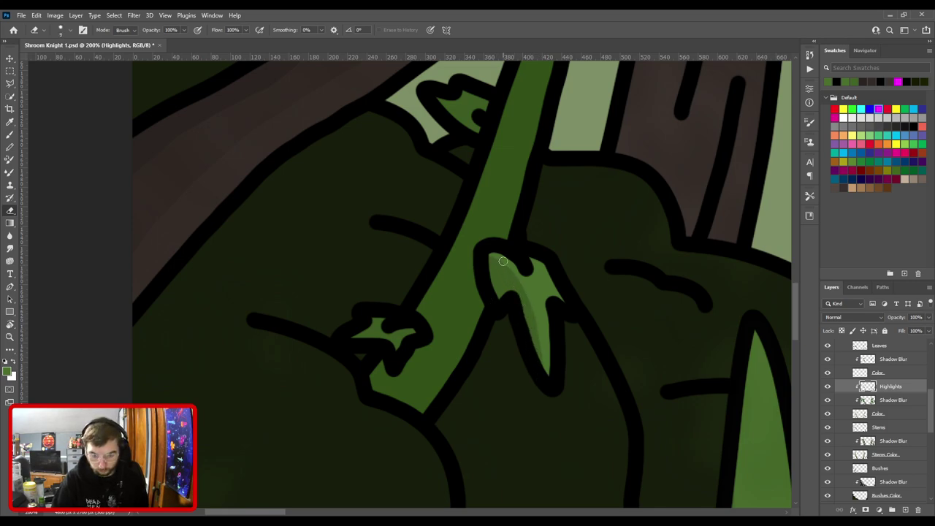
key(b)
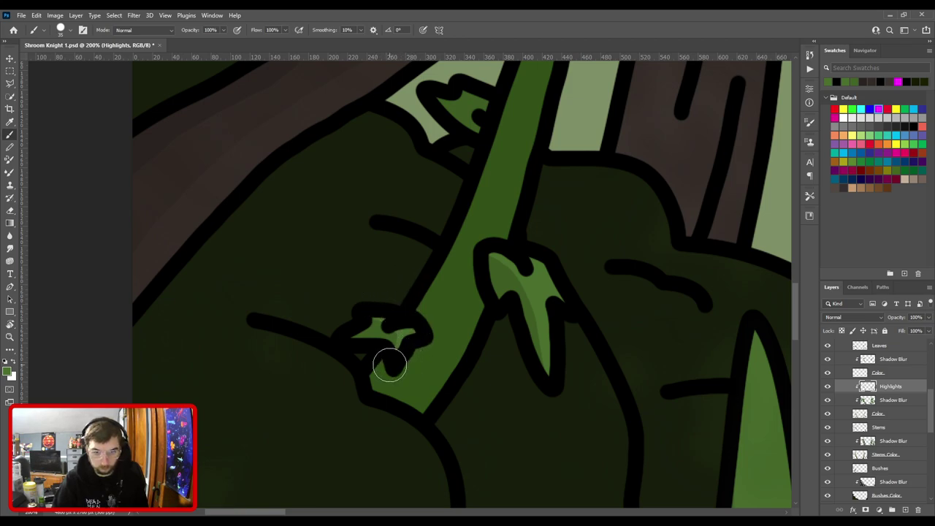
scroll(448, 323, up, 5)
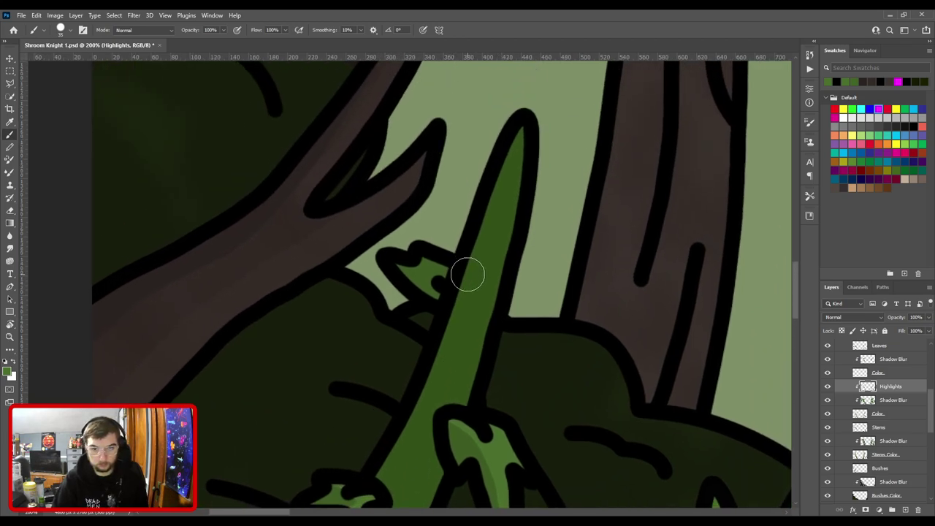
Paint highlights on the three small leaves of the thin stem near the canvas edge with a 35 px brush.
key(ctrl+minus)
key(ctrl+minus)
key(ctrl+plus)
drag(454, 246, 471, 488)
drag(408, 267, 459, 317)
key(ctrl+plus)
mouse_move(399, 292)
mouse_down()
mouse_move(459, 337)
mouse_move(407, 292)
mouse_move(477, 378)
mouse_up()
drag(426, 319, 399, 292)
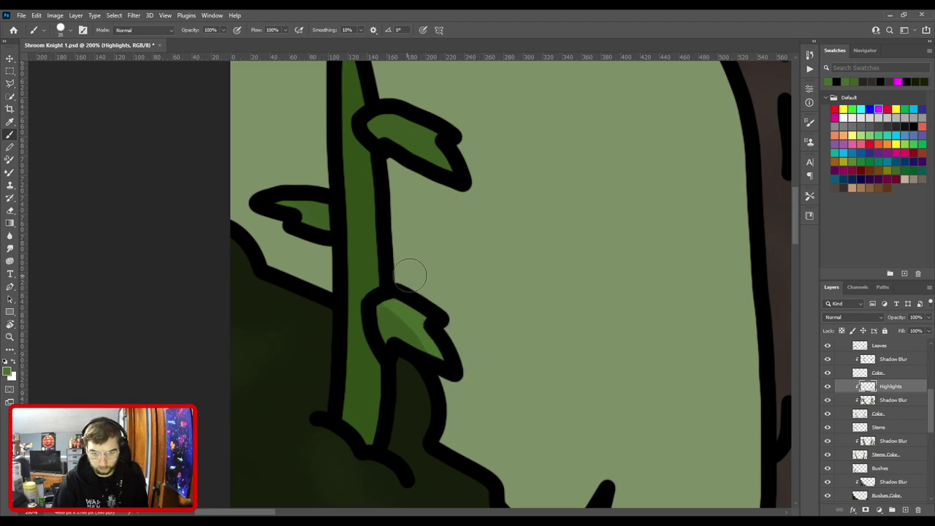
mouse_move(387, 96)
mouse_down()
mouse_move(449, 133)
mouse_move(438, 138)
mouse_move(456, 164)
mouse_up()
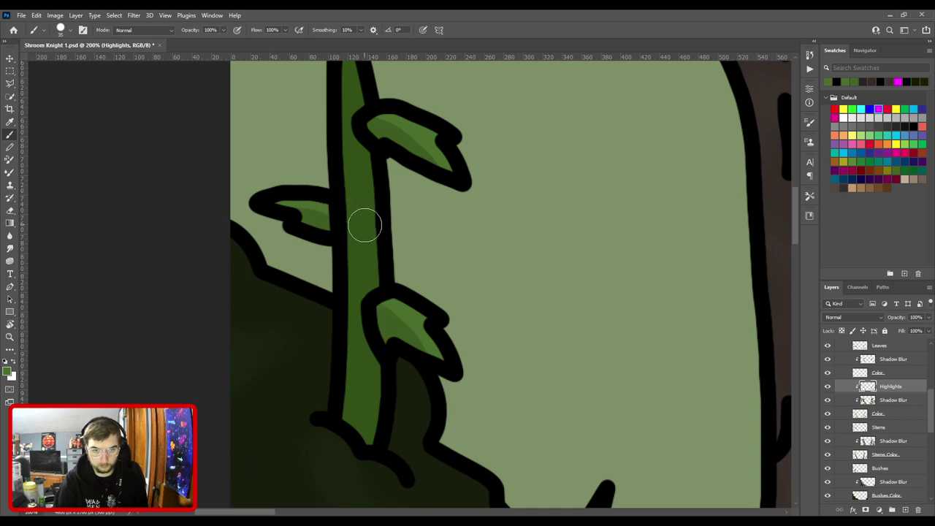
Set the Highlights layer's opacity to 60% and check the softened leaf highlights across the plants.
scroll(361, 219, down, 5)
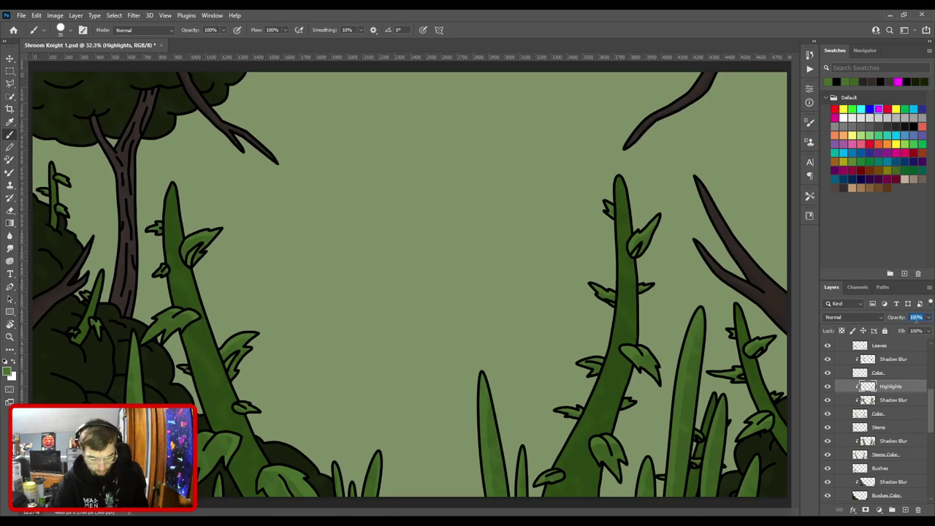
text(0)
key(Return)
key(ctrl+plus)
key(ctrl+plus)
drag(573, 350, 392, 150)
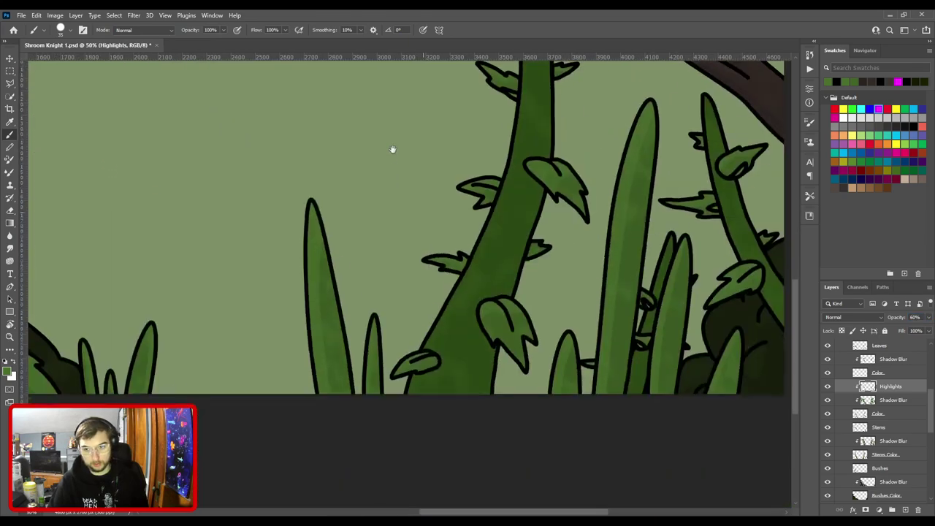
drag(430, 224, 592, 206)
Make the Leaves layer active and set the brush to default black at 15 px for repairing leaf outlines.
scroll(592, 207, up, 6)
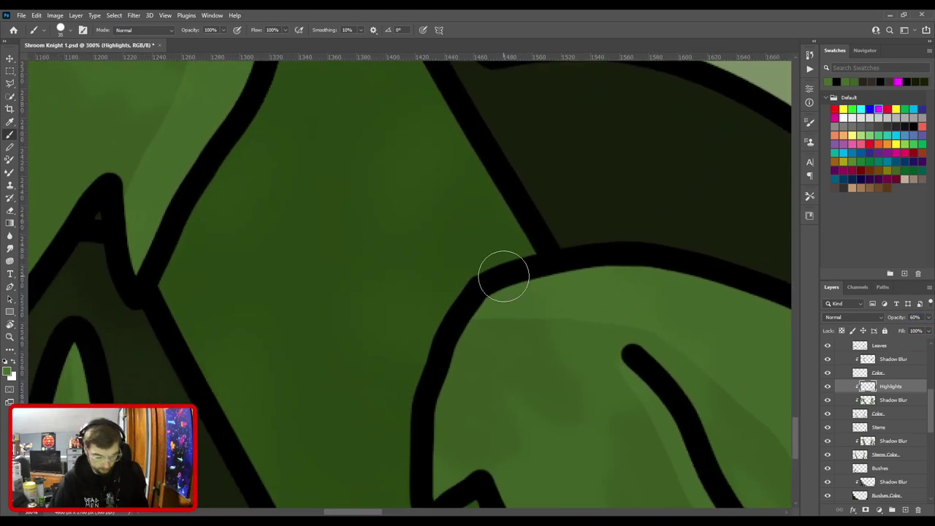
ctrl+click(503, 276)
key(e)
scroll(467, 252, down, 3)
mouse_move(423, 331)
mouse_down()
mouse_move(451, 250)
mouse_move(467, 232)
mouse_up()
key(v)
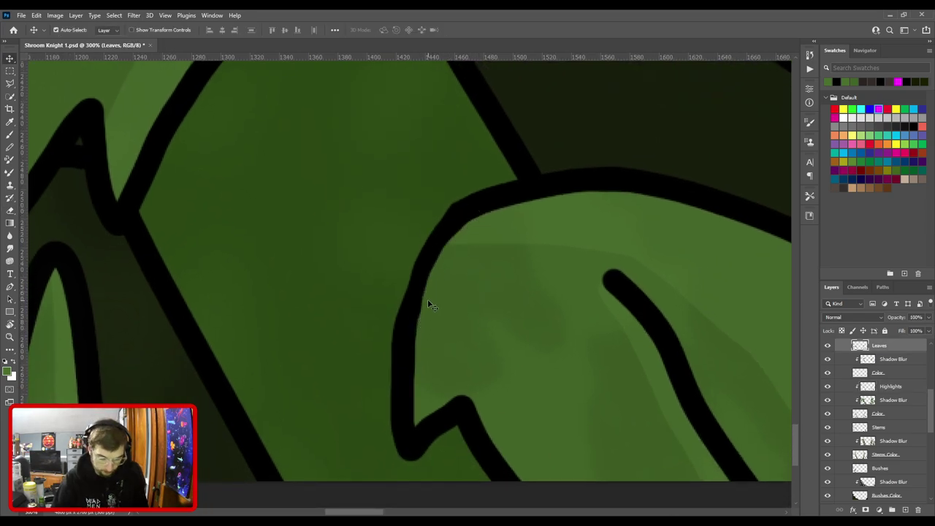
key(d)
key(b)
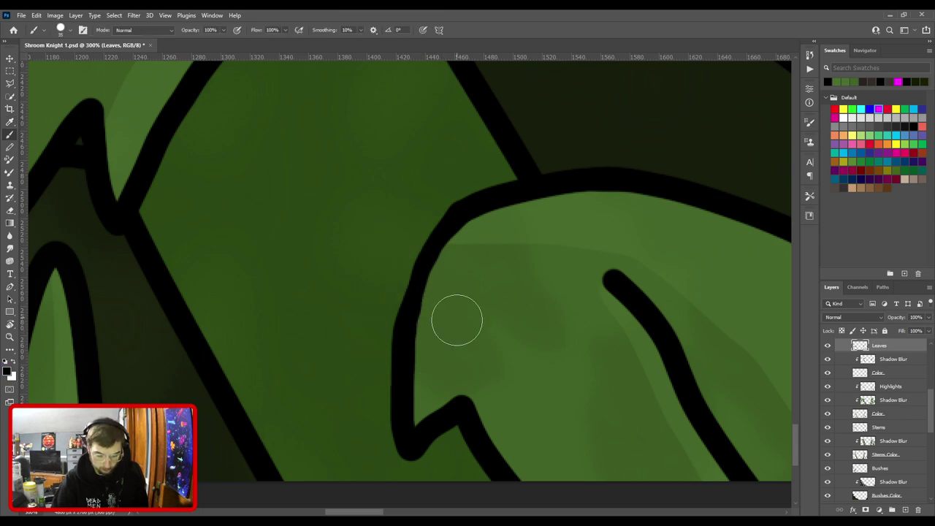
key(bracketleft)
key(bracketleft)
key(bracketleft)
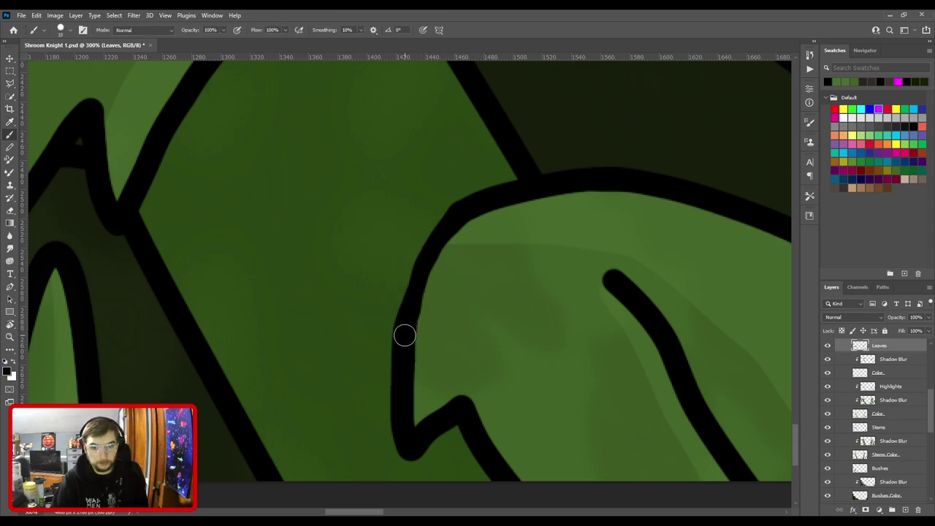
Redraw the thin side outline of the large drooping leaf at the stem's base as an even black curve.
mouse_move(407, 310)
mouse_down()
mouse_move(447, 224)
mouse_move(523, 199)
mouse_up()
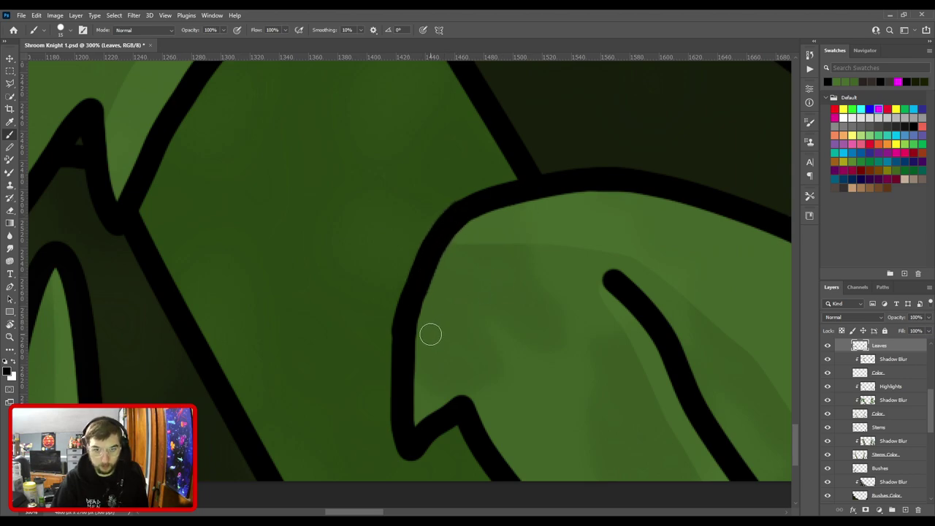
drag(394, 321, 460, 309)
key(ctrl+z)
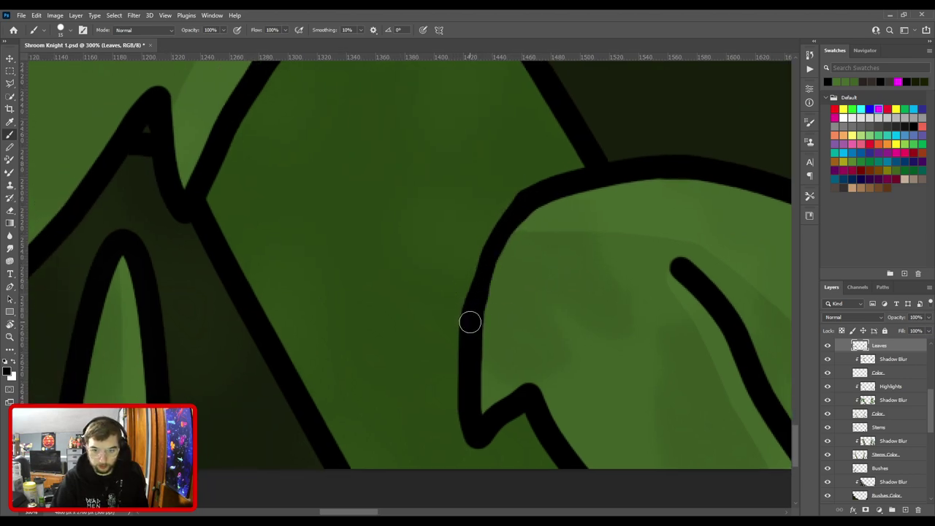
key(e)
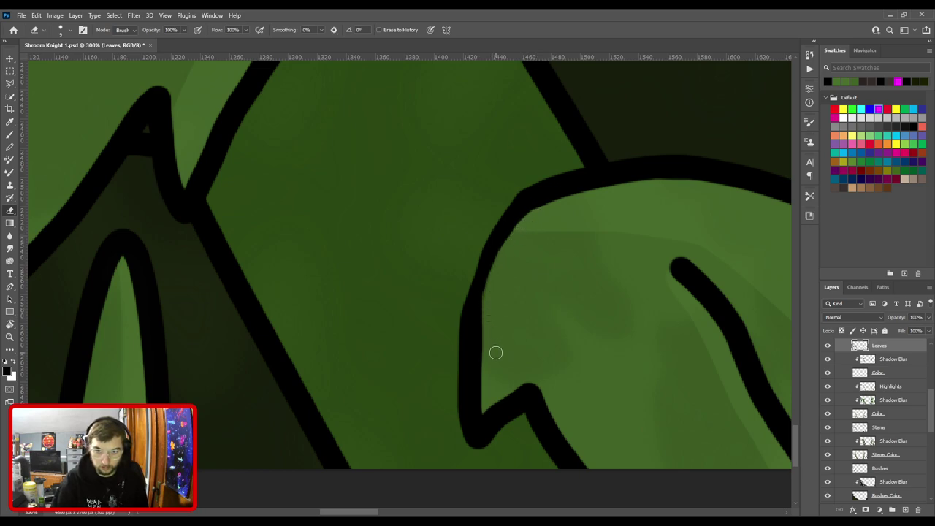
key(b)
mouse_move(470, 329)
mouse_down()
mouse_move(481, 264)
mouse_move(506, 221)
mouse_move(542, 193)
mouse_move(597, 190)
mouse_up()
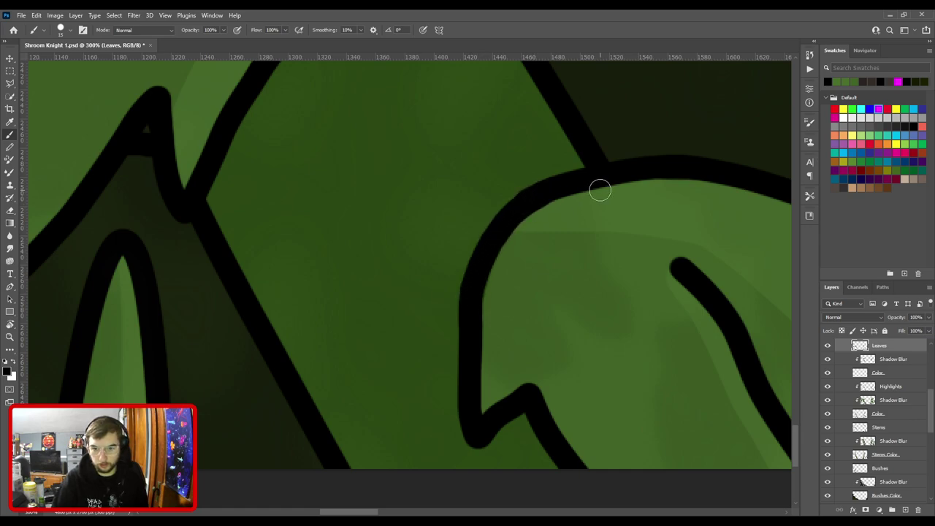
key(e)
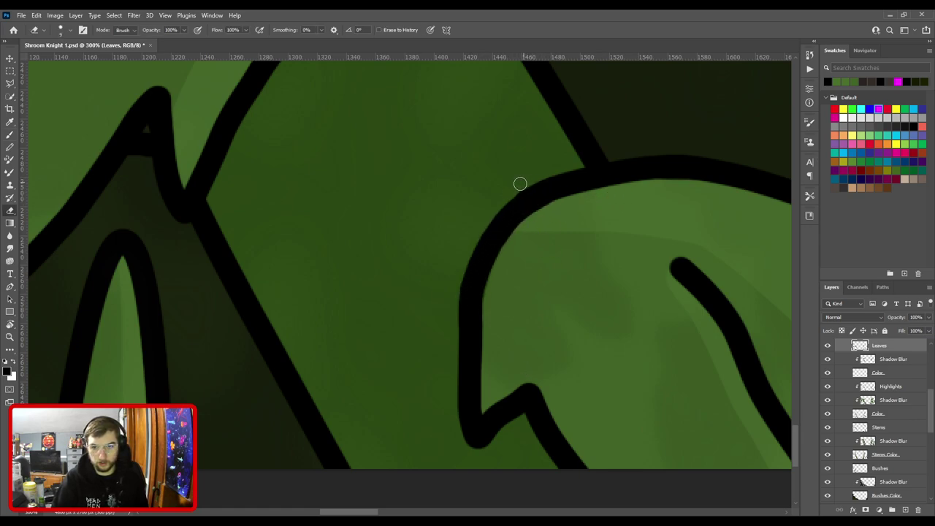
Round off the sharp corner in the outline of the neighbouring drooping leaf with a 25 px Eraser and a 15 px black brush.
drag(403, 263, 559, 340)
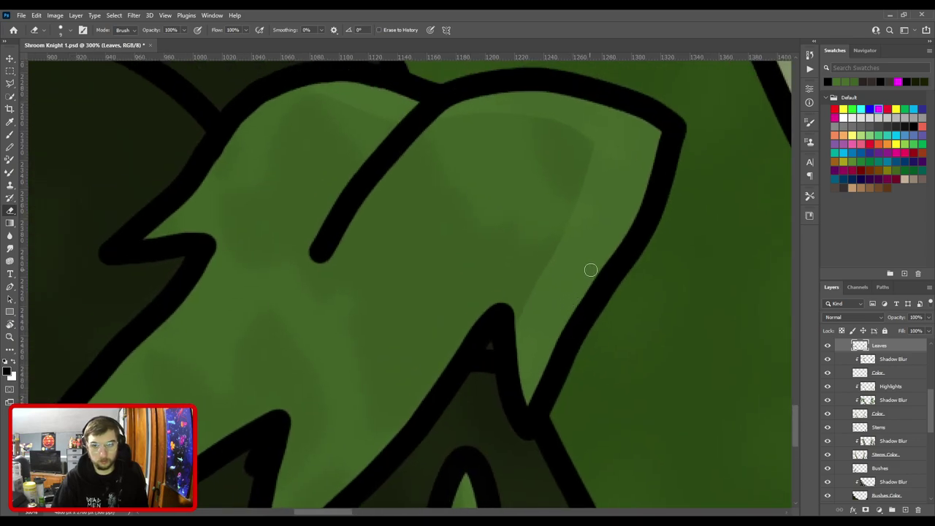
mouse_move(581, 208)
mouse_down()
mouse_move(492, 273)
mouse_move(513, 233)
mouse_up()
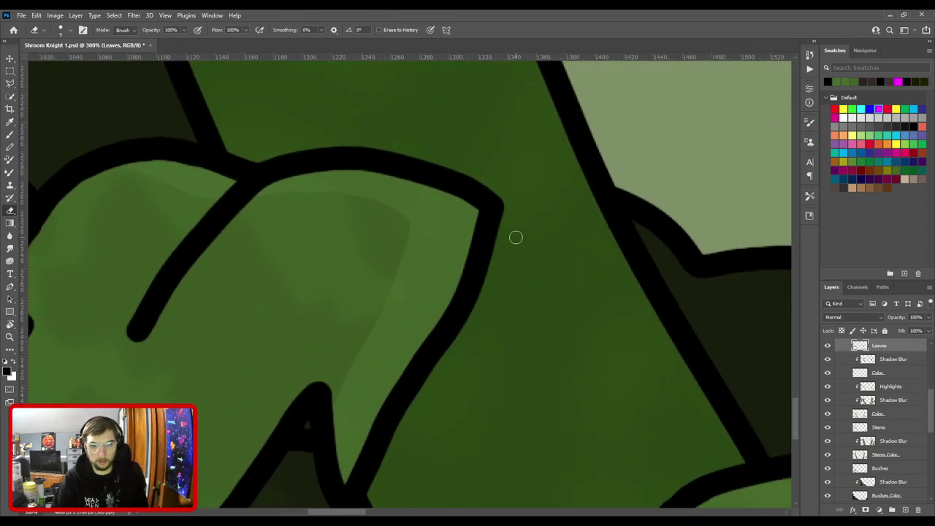
key(bracketright)
key(bracketright)
key(bracketright)
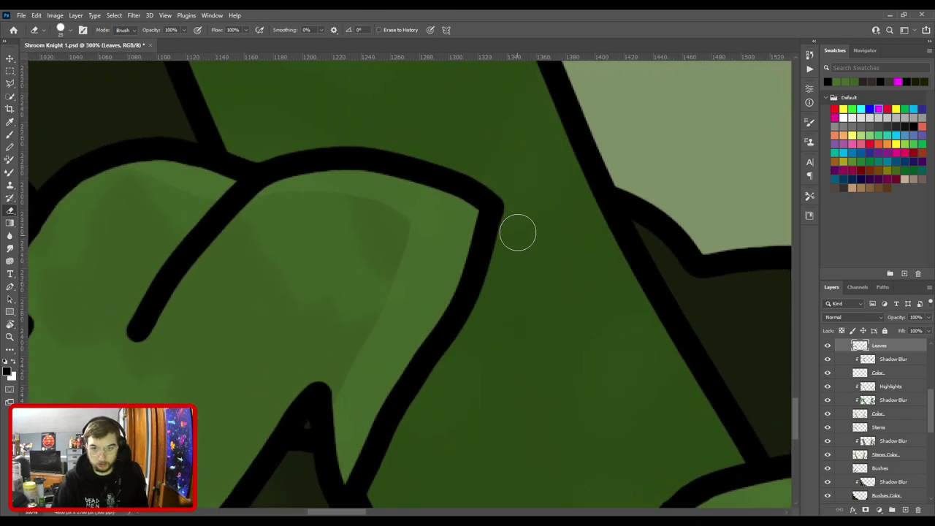
key(b)
drag(486, 228, 474, 194)
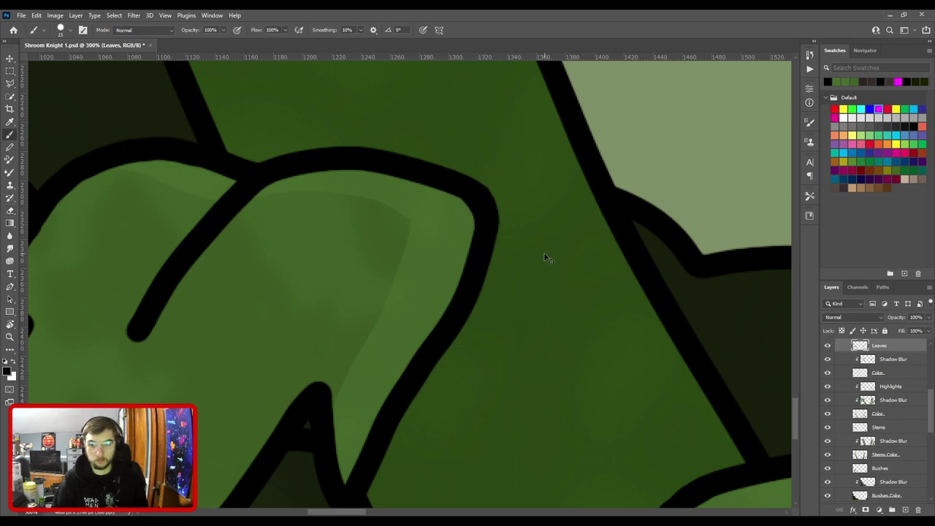
key(ctrl+minus)
key(ctrl+minus)
key(ctrl+plus)
key(ctrl+plus)
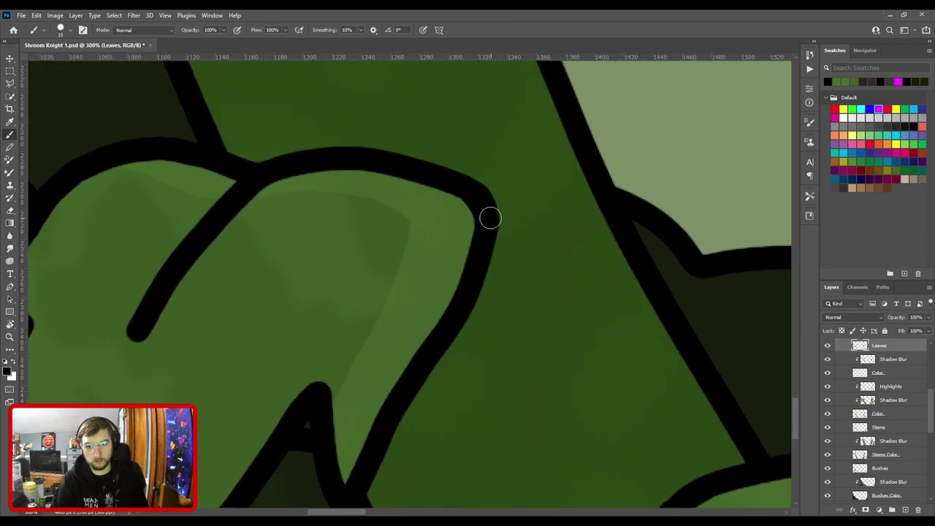
mouse_move(488, 221)
mouse_down()
mouse_move(477, 197)
mouse_move(470, 293)
mouse_up()
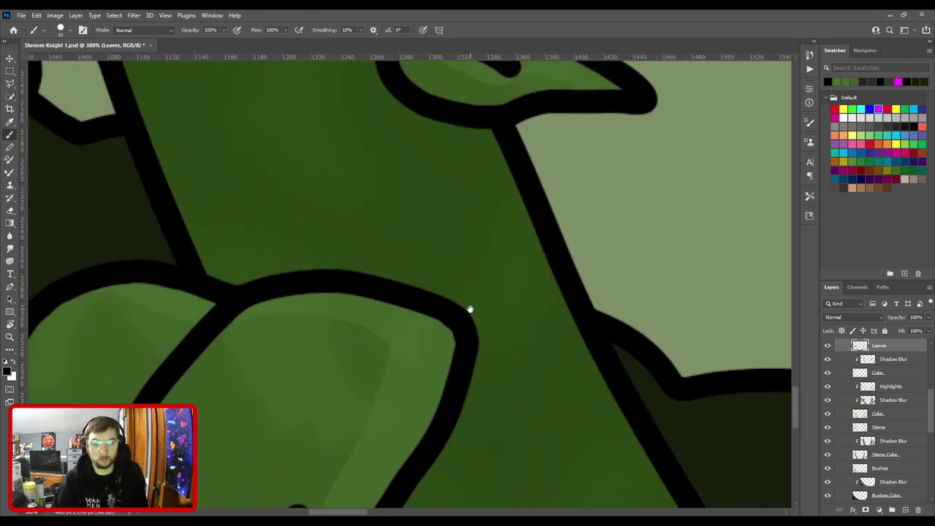
Even out the upper outline of the drooping leaf midway up the large stem, from its side point to the stem, in 15 px black.
scroll(466, 333, up, 4)
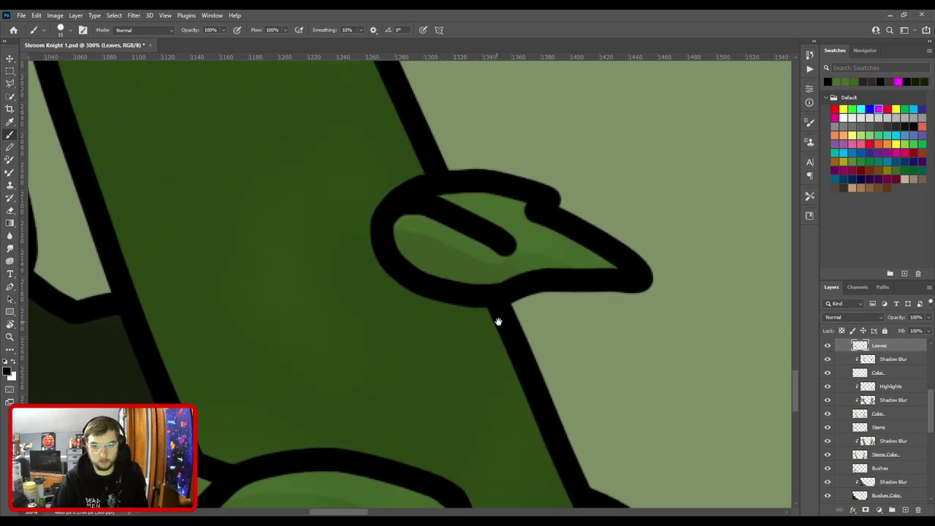
drag(539, 241, 634, 403)
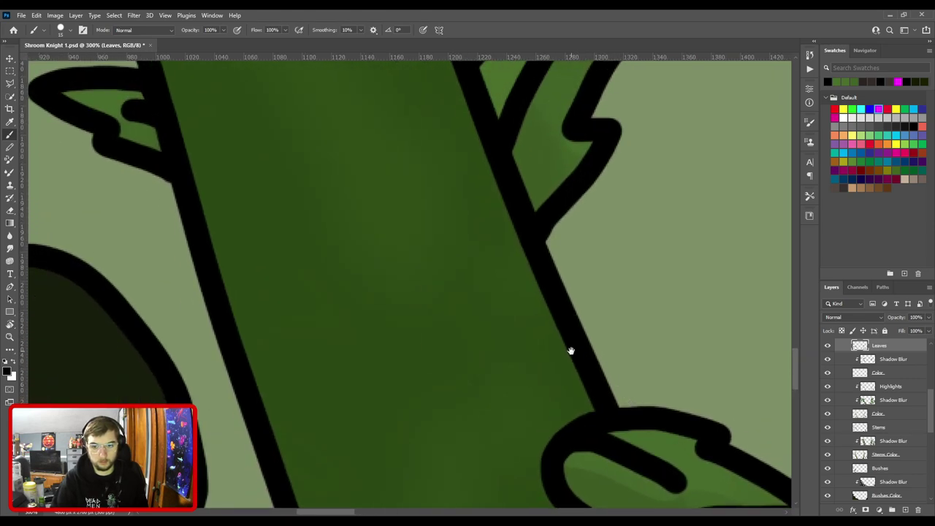
scroll(570, 350, up, 5)
scroll(562, 356, left, 1)
scroll(267, 347, left, 3)
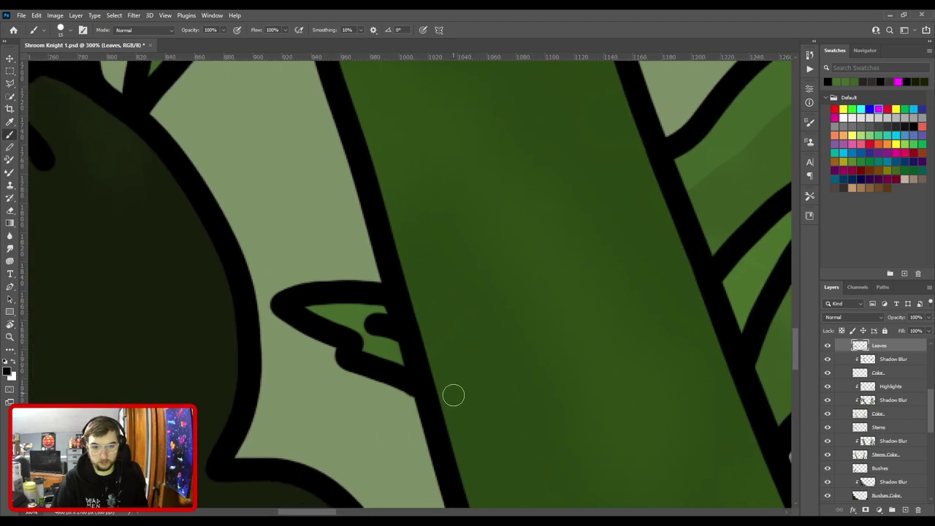
scroll(486, 346, right, 4)
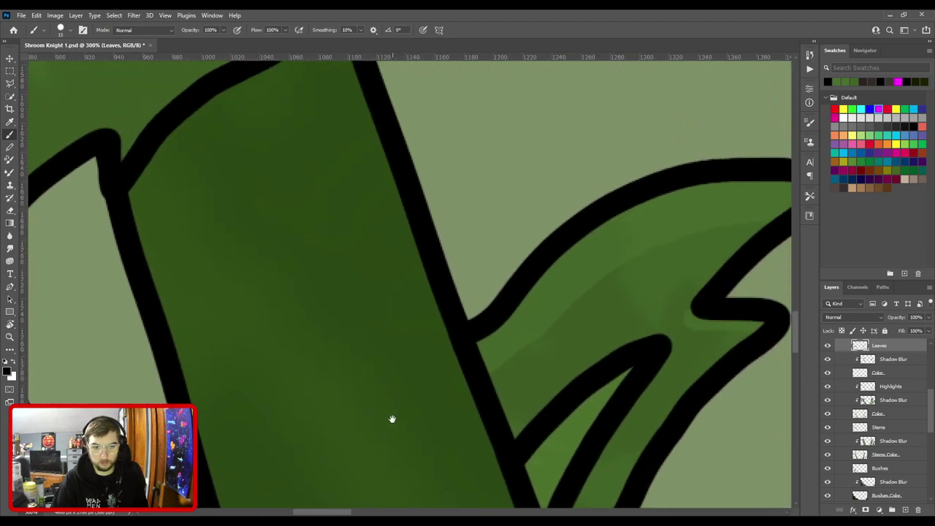
scroll(452, 334, down, 2)
drag(437, 192, 530, 229)
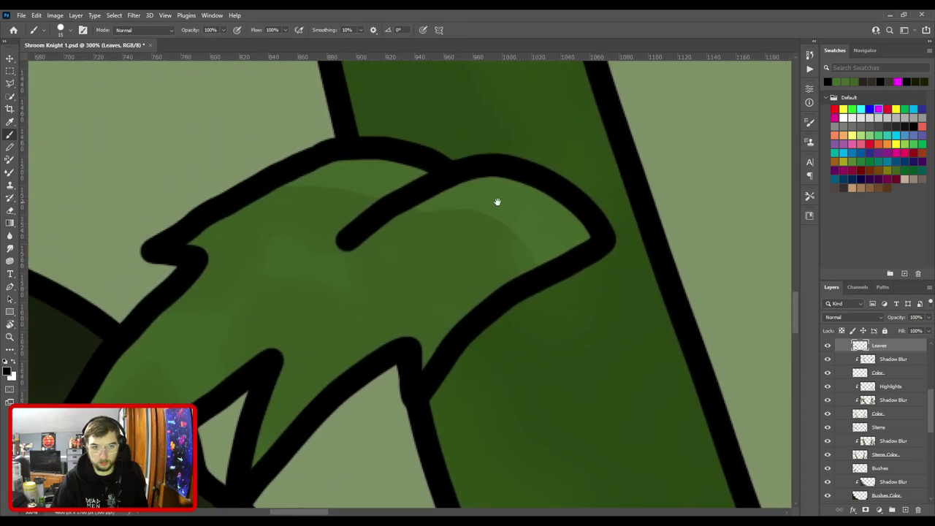
mouse_move(451, 229)
mouse_down()
mouse_move(625, 233)
mouse_move(574, 261)
mouse_move(570, 226)
mouse_up()
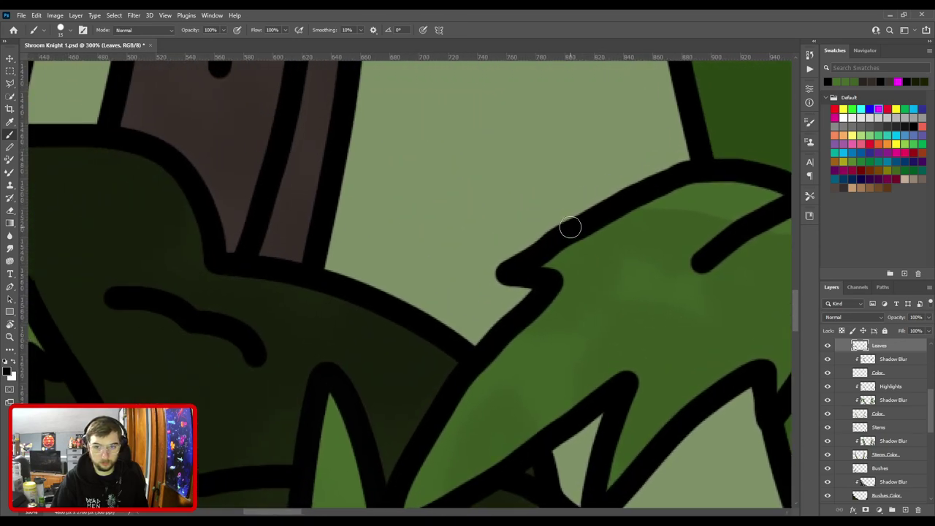
key(e)
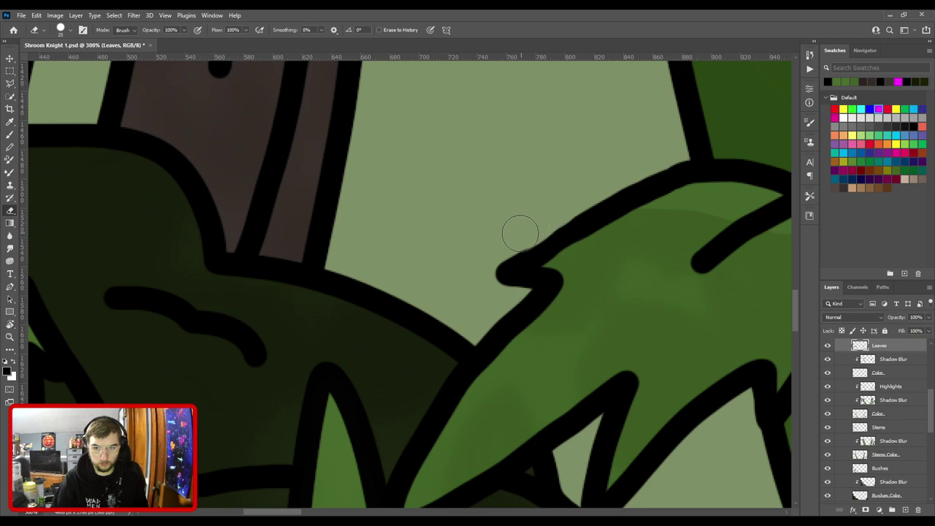
key(b)
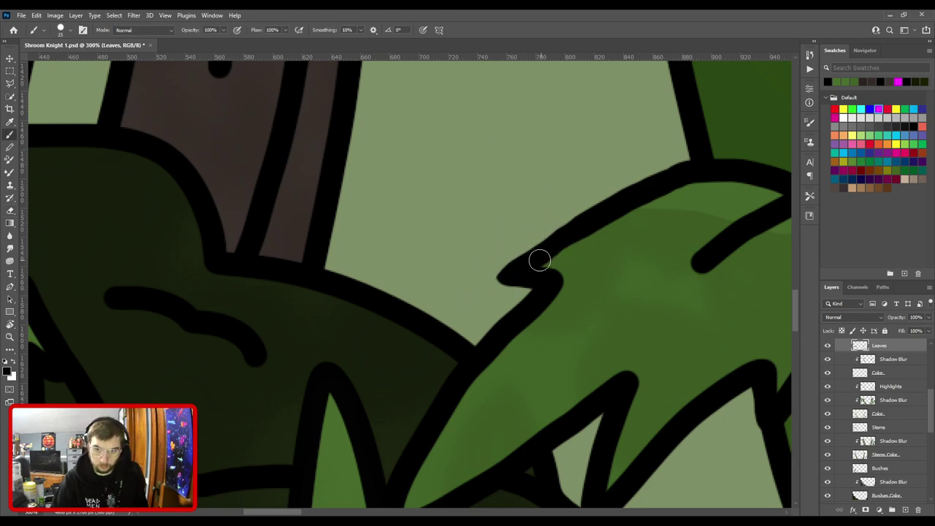
drag(507, 276, 584, 224)
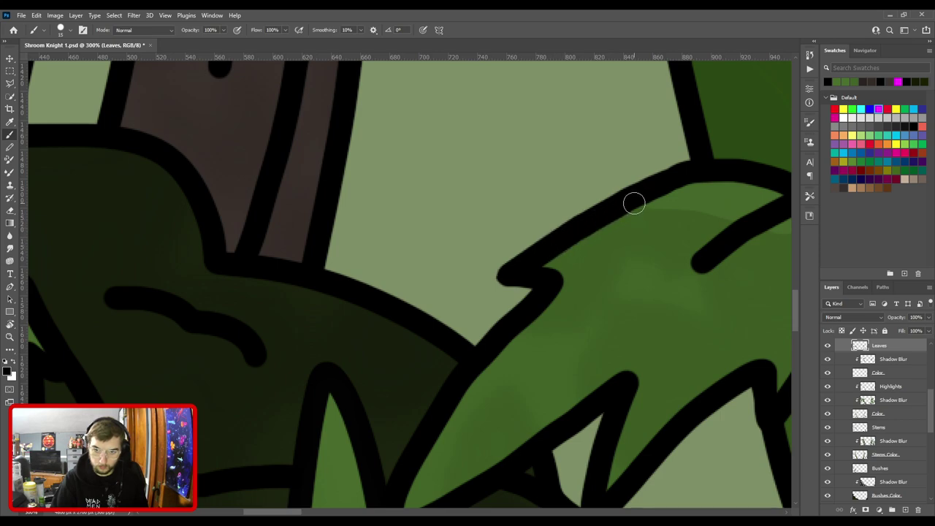
drag(632, 196, 692, 167)
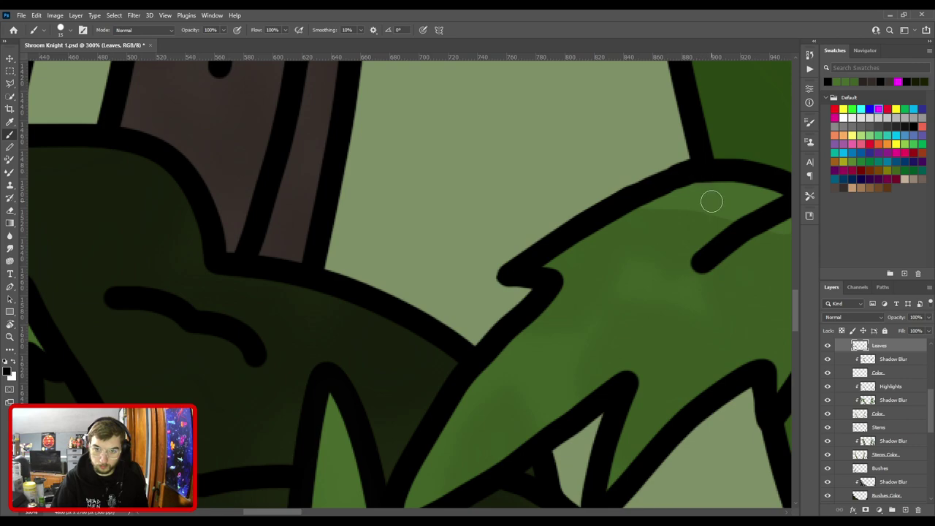
Refine the outline around the small side point of the same drooping leaf with the 15 px brush and 25 px Eraser.
scroll(710, 197, down, 2)
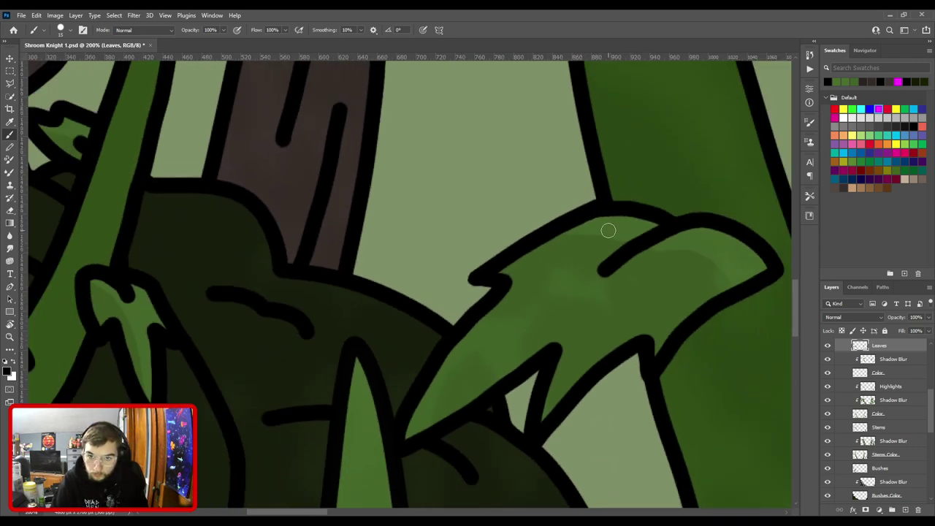
key(e)
key(b)
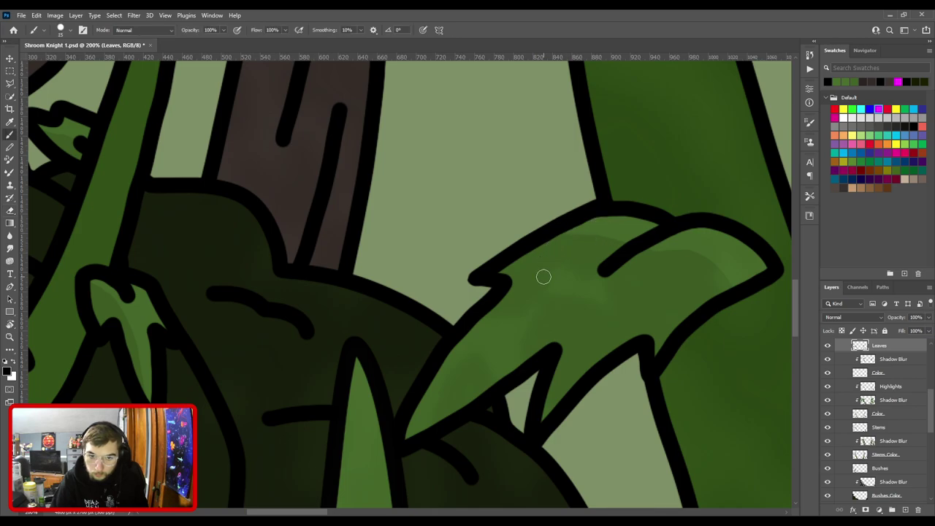
scroll(546, 270, up, 2)
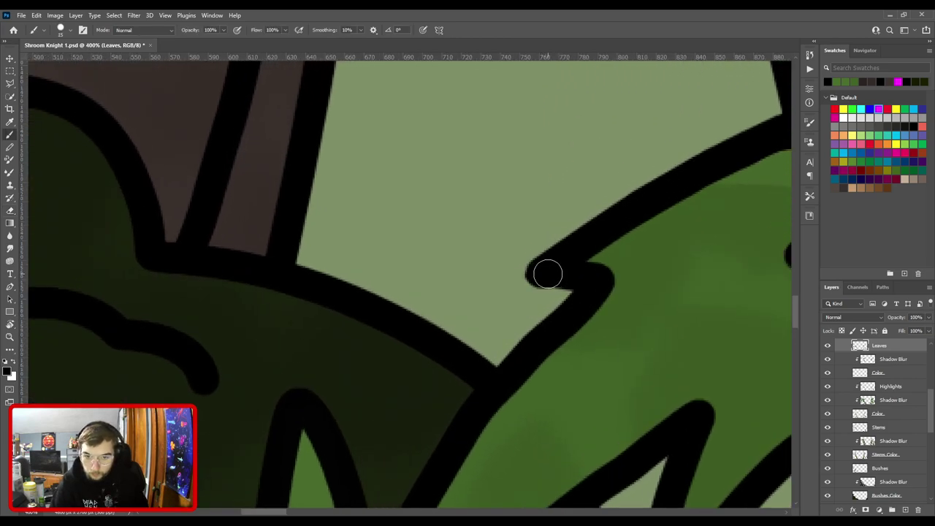
key(ctrl+minus)
scroll(617, 276, down, 2)
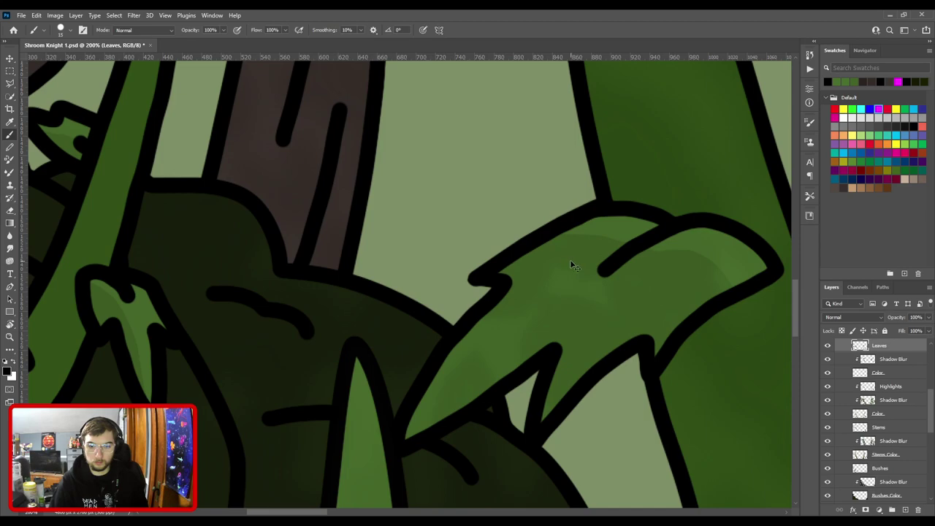
scroll(572, 267, up, 2)
key(e)
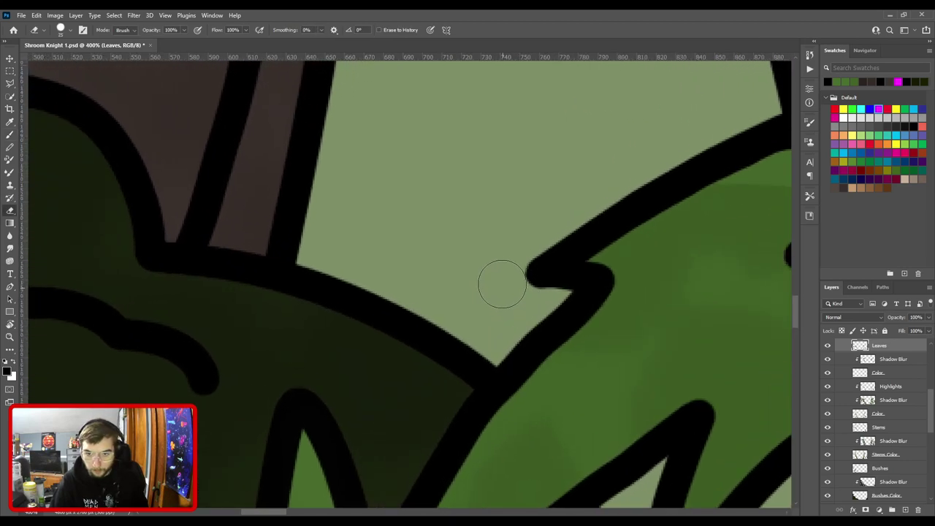
key(v)
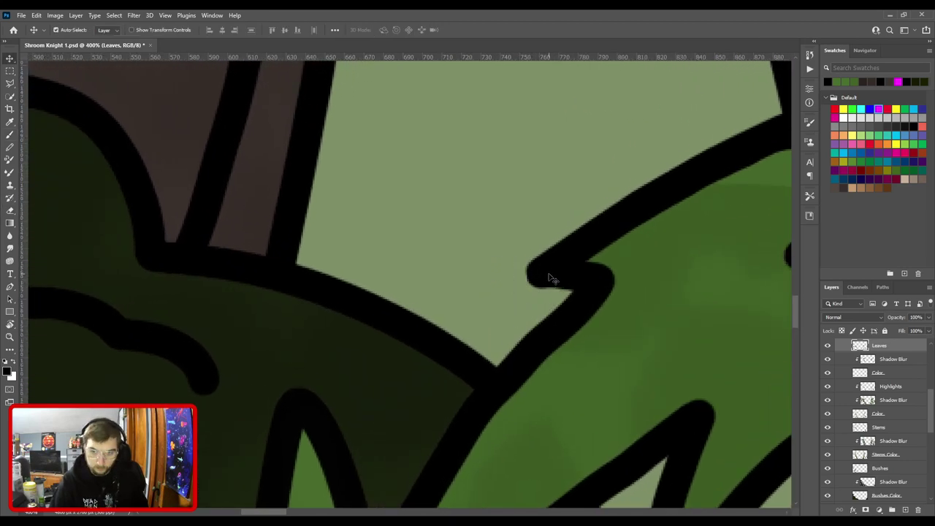
Examine the leaf outlines along the large stem and the neighbouring plants for remaining uneven spots.
key(b)
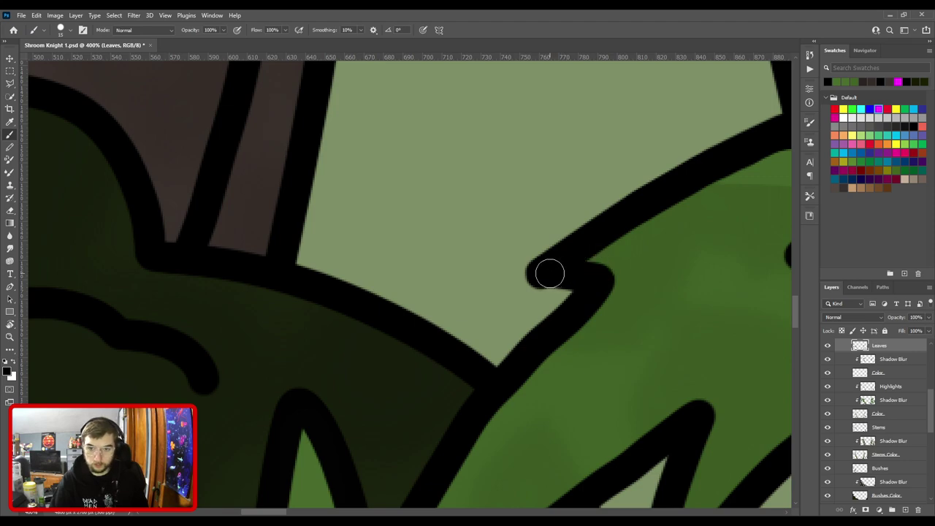
scroll(573, 276, down, 1)
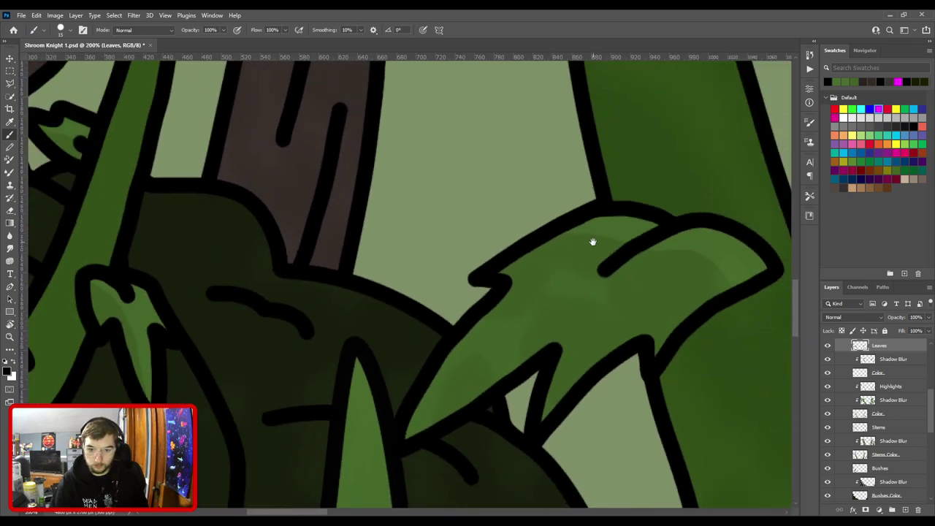
mouse_move(593, 226)
mouse_down()
mouse_move(424, 365)
mouse_move(457, 162)
mouse_move(470, 329)
mouse_move(460, 359)
mouse_move(468, 276)
mouse_move(509, 276)
mouse_up()
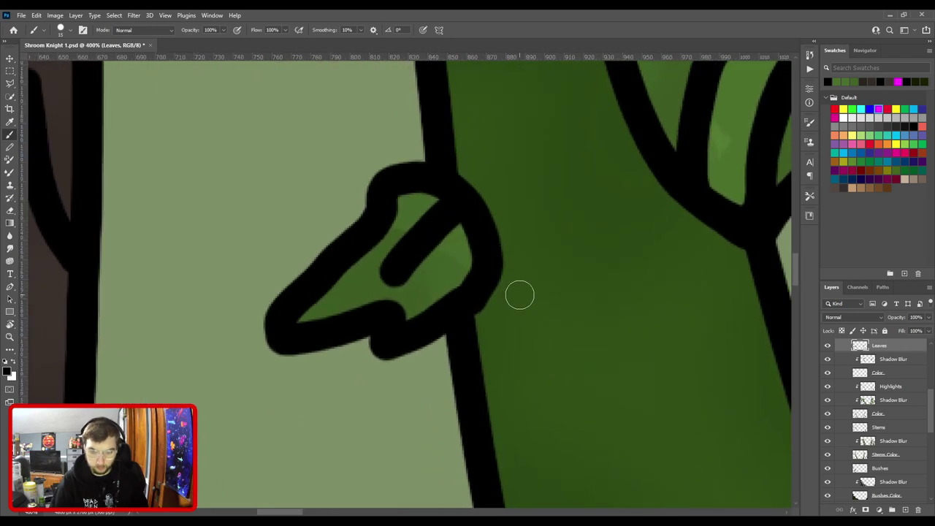
key(e)
key(bracketleft)
key(bracketleft)
key(bracketleft)
key(bracketleft)
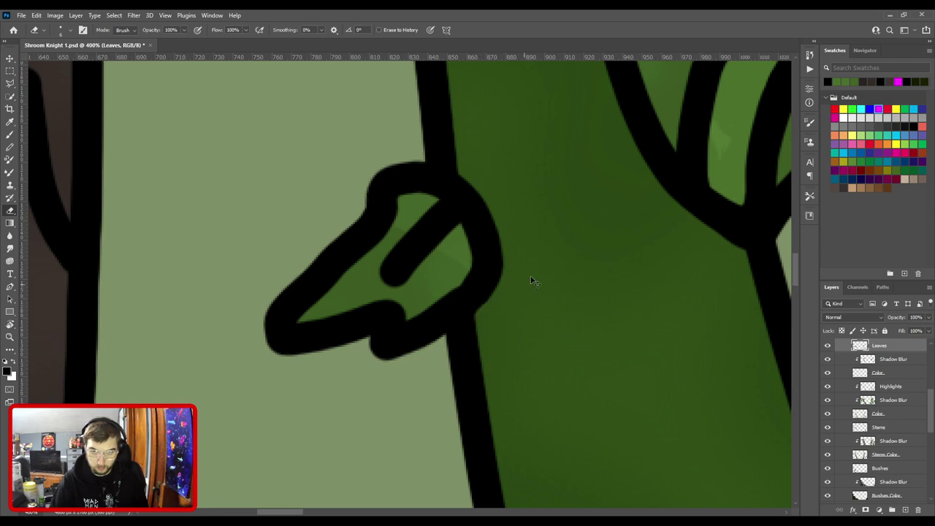
key(ctrl+minus)
key(b)
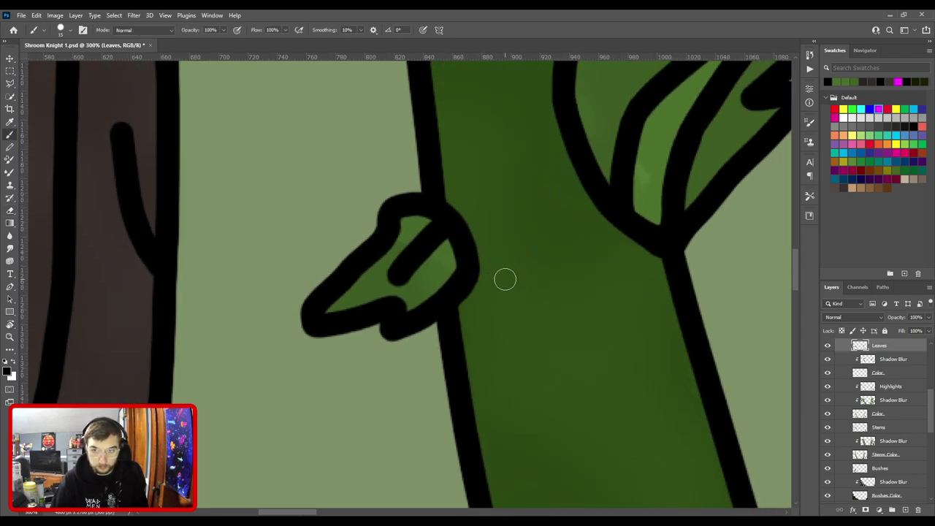
key(ctrl+minus)
drag(565, 229, 415, 367)
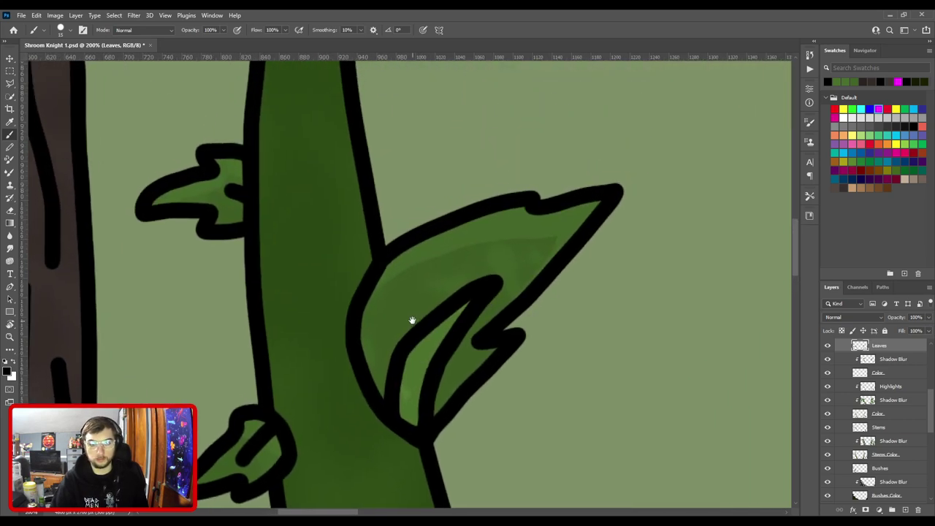
key(ctrl+plus)
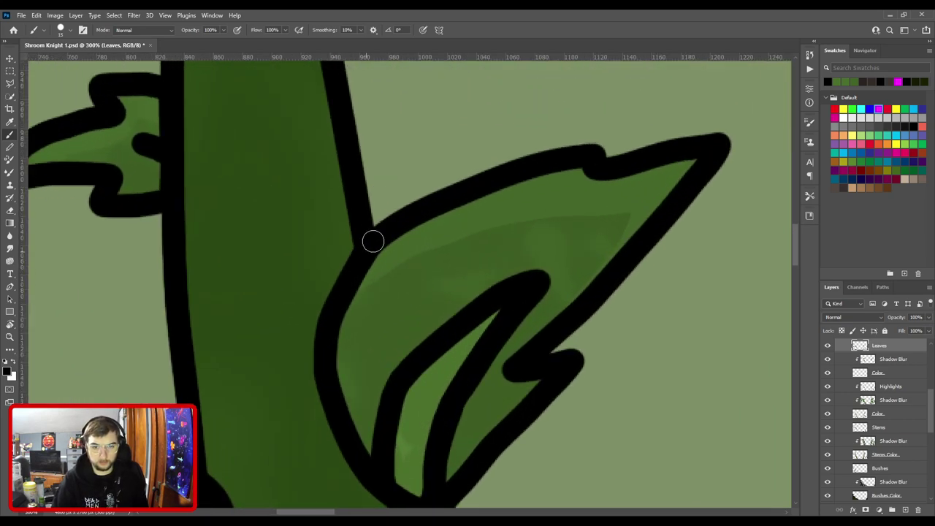
scroll(373, 244, down, 10)
scroll(400, 277, up, 4)
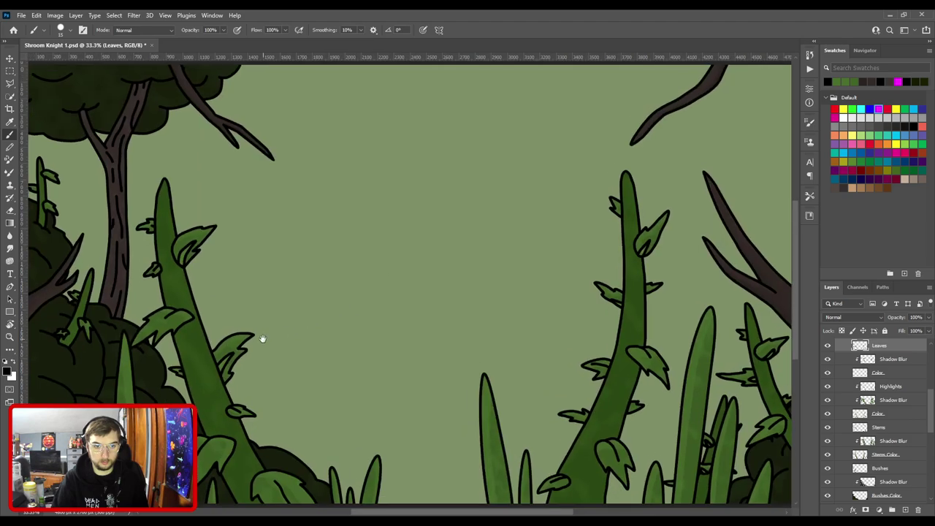
scroll(507, 254, up, 4)
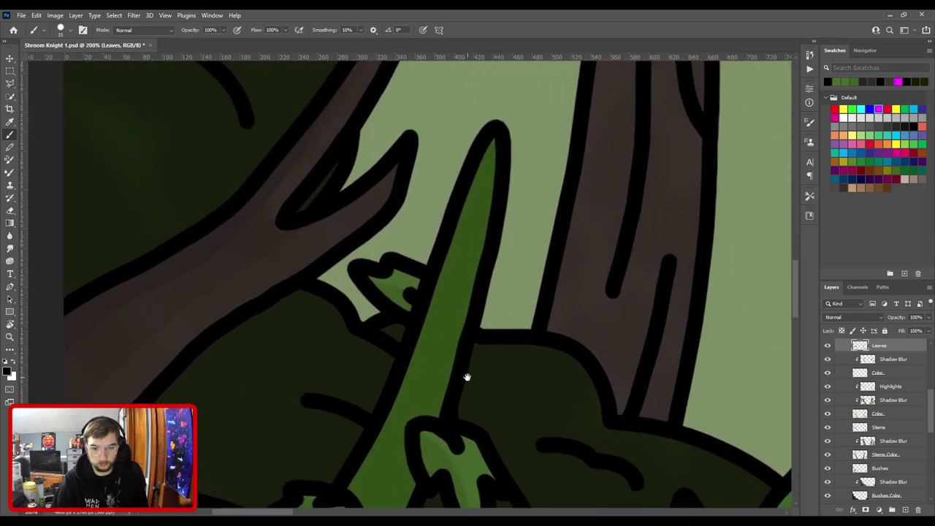
drag(467, 377, 455, 215)
scroll(414, 251, down, 2)
drag(467, 333, 482, 404)
drag(427, 181, 444, 384)
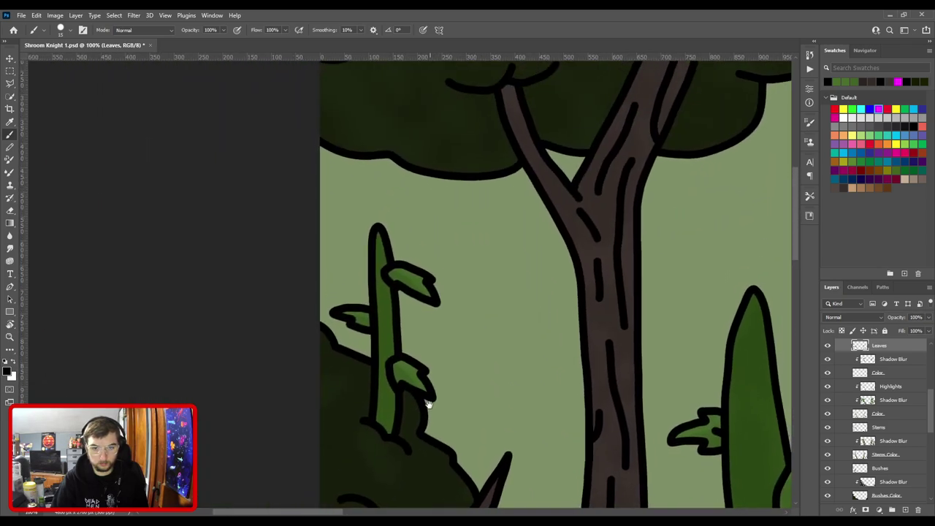
scroll(469, 388, down, 2)
scroll(468, 388, down, 2)
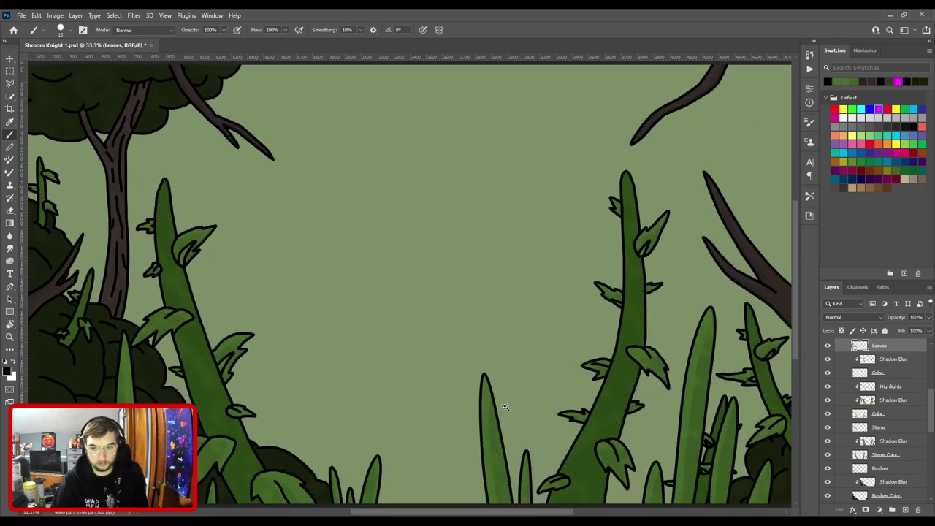
drag(507, 409, 597, 225)
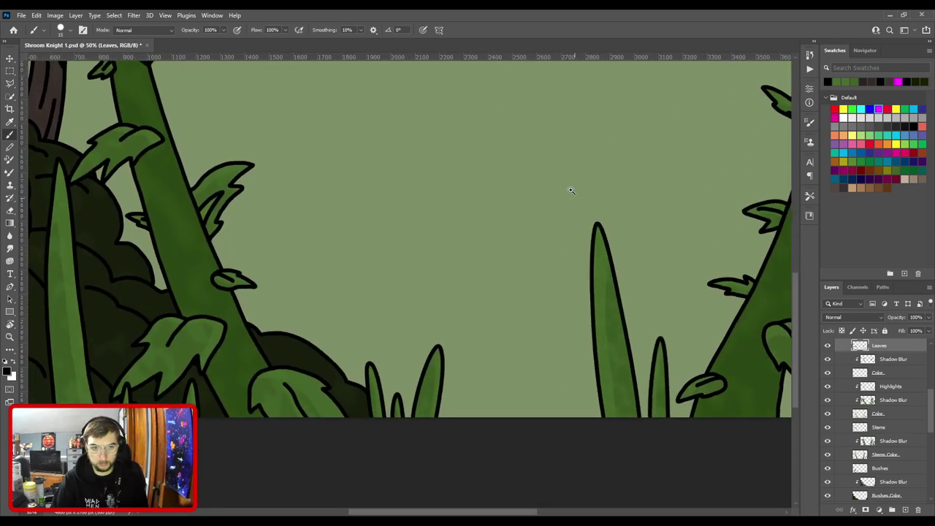
scroll(571, 191, down, 2)
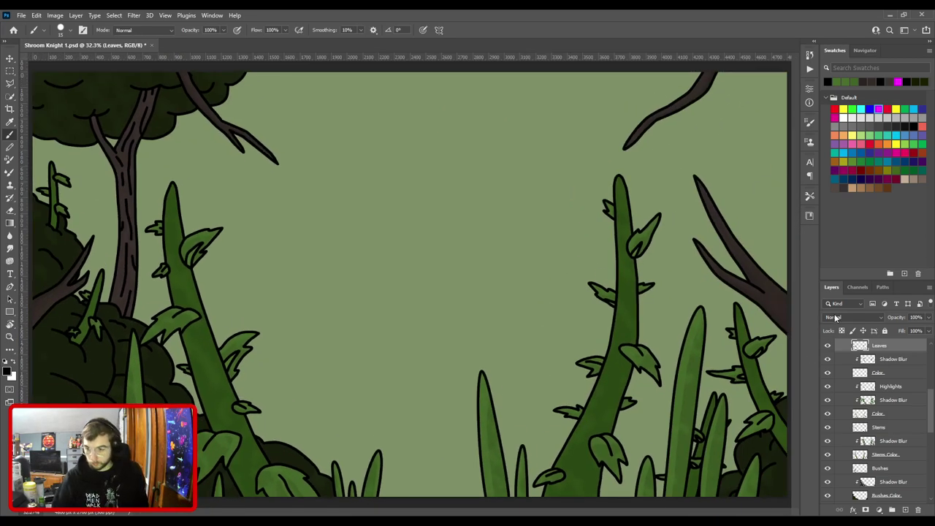
Select the stems' Shadow Blur layer and set a slightly lighter green than the sampled stem colour as the foreground for the brush.
scroll(889, 427, down, 1)
click(892, 429)
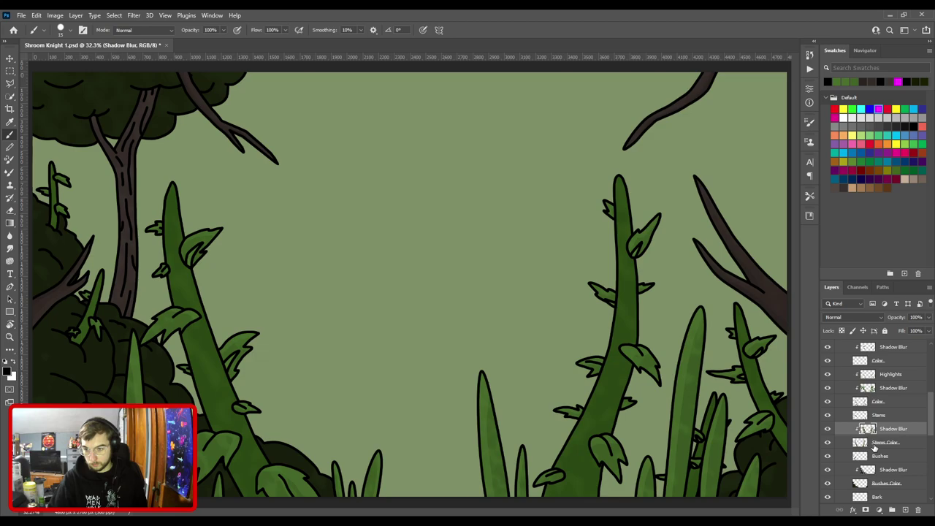
click(827, 429)
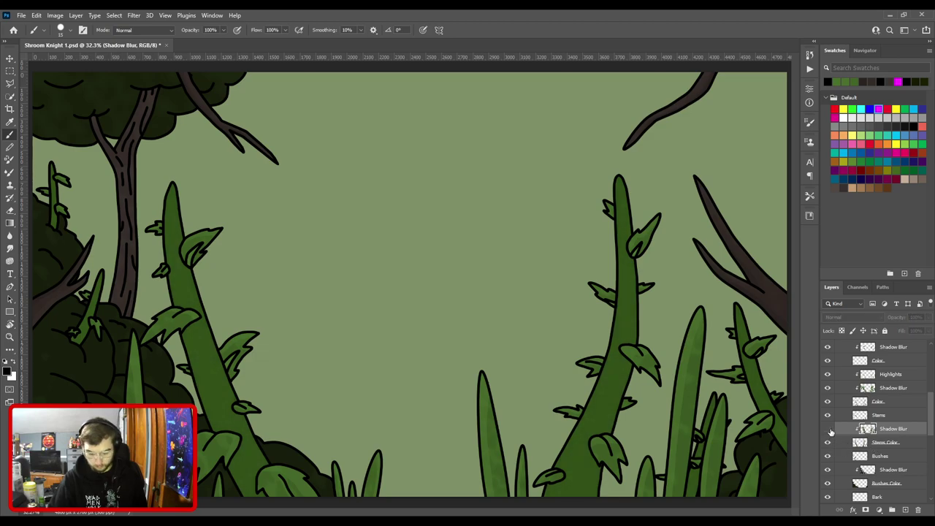
key(i)
click(600, 407)
key(ctrl+)
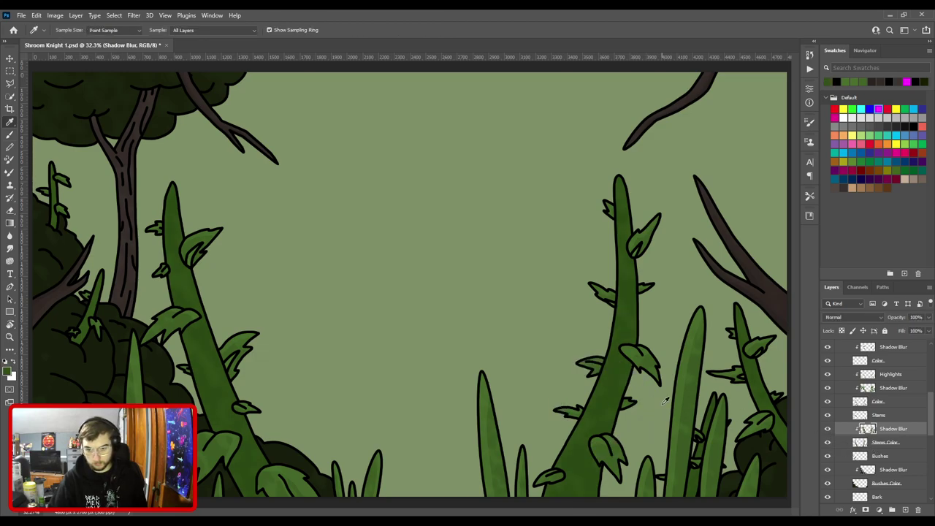
click(6, 373)
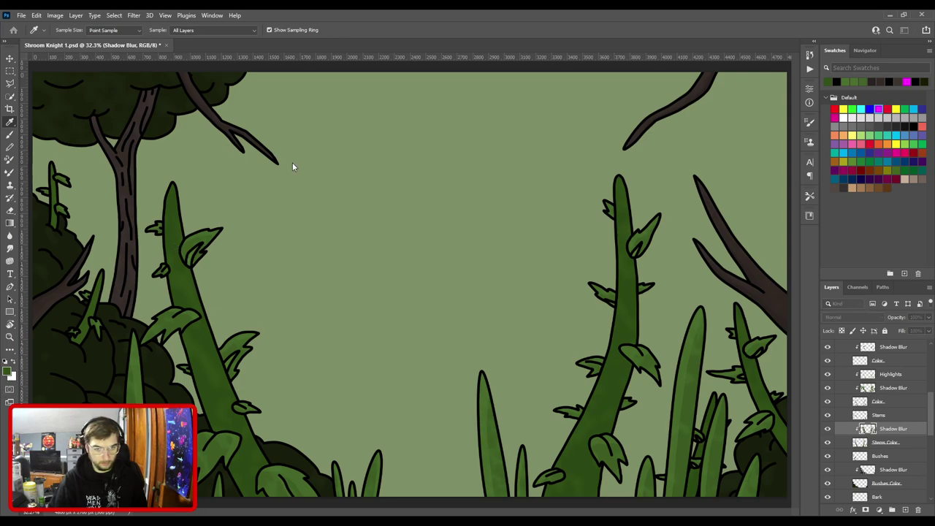
key(b)
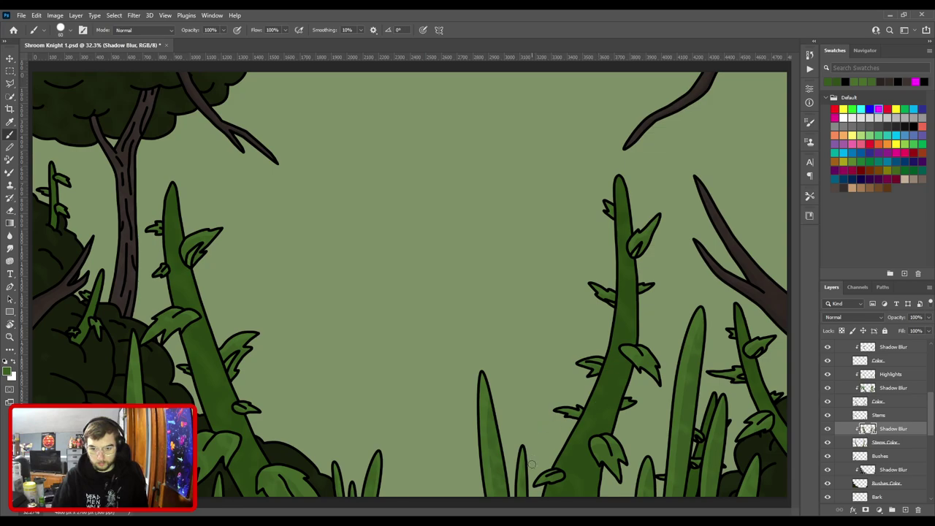
Try painting a lighter green highlight along the side of the large right-hand stem with a 200 px brush.
key(bracketleft)
key(bracketleft)
mouse_move(547, 495)
mouse_down()
mouse_move(610, 344)
mouse_move(607, 203)
mouse_move(618, 181)
mouse_up()
key(ctrl+minus)
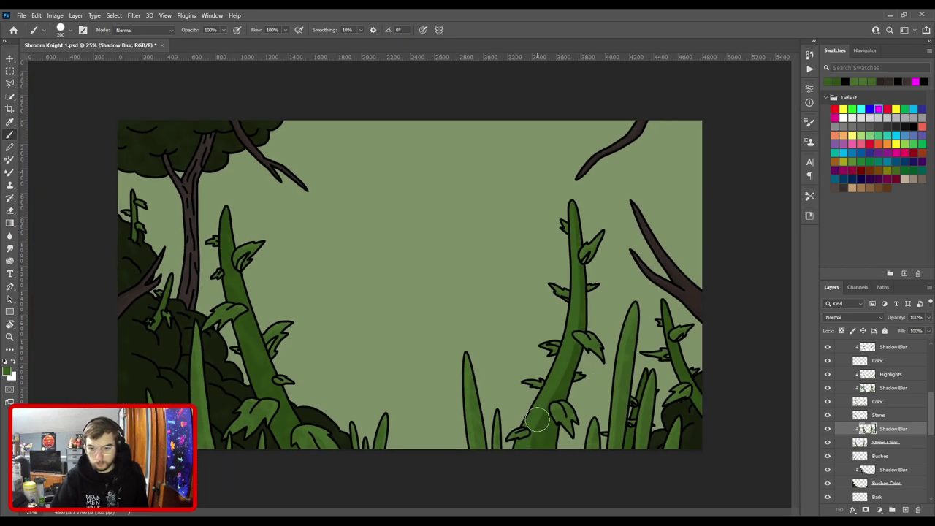
mouse_move(520, 458)
mouse_down()
mouse_move(568, 317)
mouse_move(569, 231)
mouse_up()
key(ctrl+z)
drag(525, 448, 546, 389)
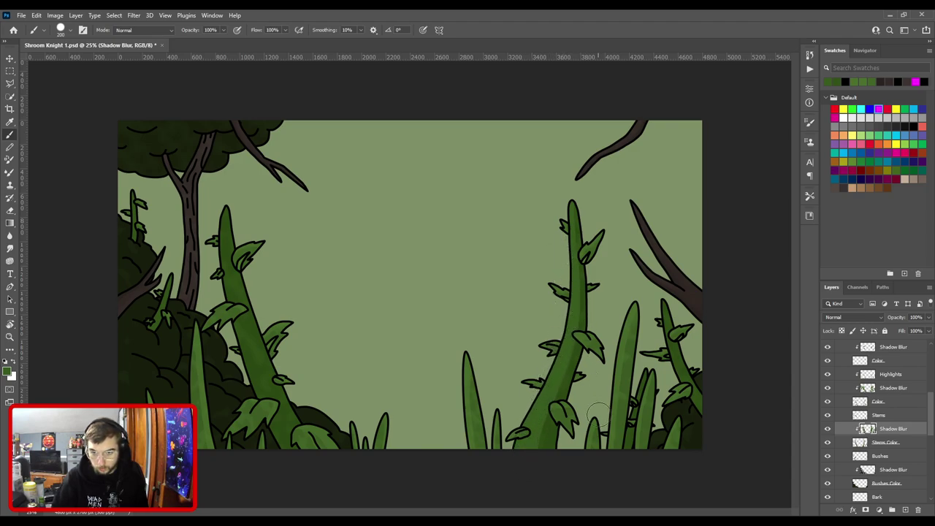
drag(607, 441, 612, 391)
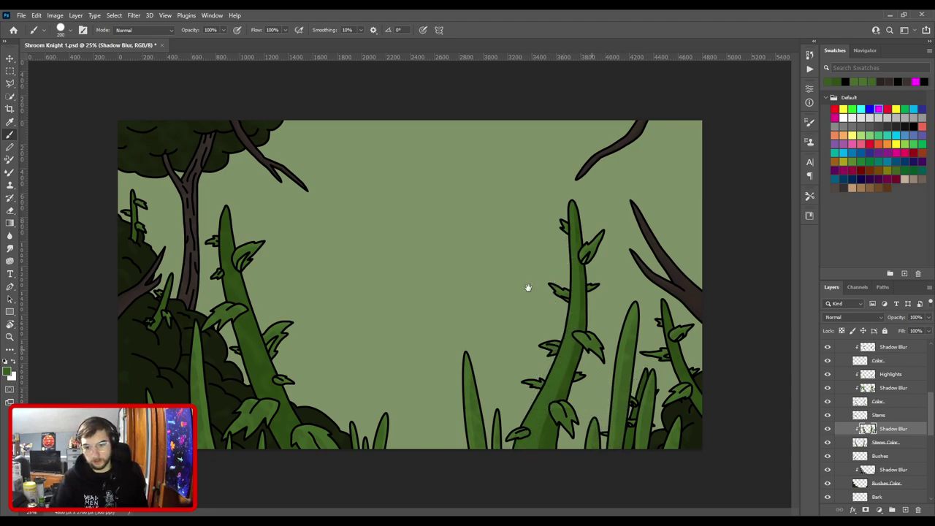
Try painting the same light green highlight along the small thorny stem at the image's right edge, reducing the brush to 90 px.
key(ctrl+plus)
key(ctrl+plus)
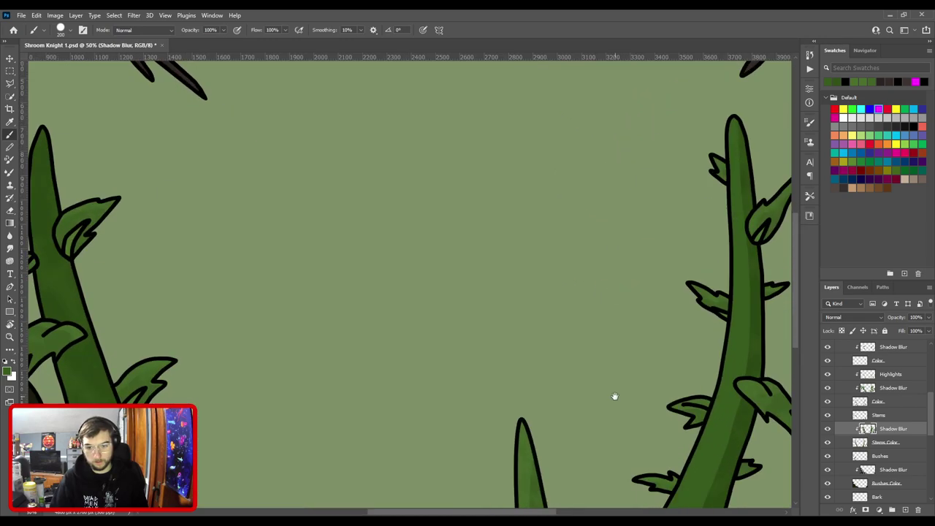
drag(611, 394, 351, 182)
drag(528, 311, 418, 314)
key(bracketleft)
key(bracketleft)
key(bracketleft)
mouse_move(418, 392)
mouse_down()
mouse_move(458, 280)
mouse_move(493, 220)
mouse_up()
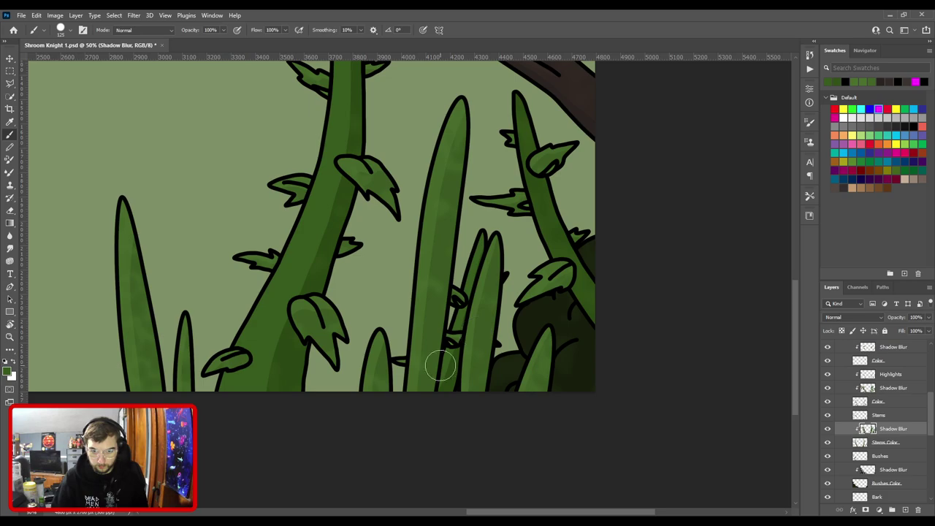
drag(523, 272, 457, 367)
key(bracketleft)
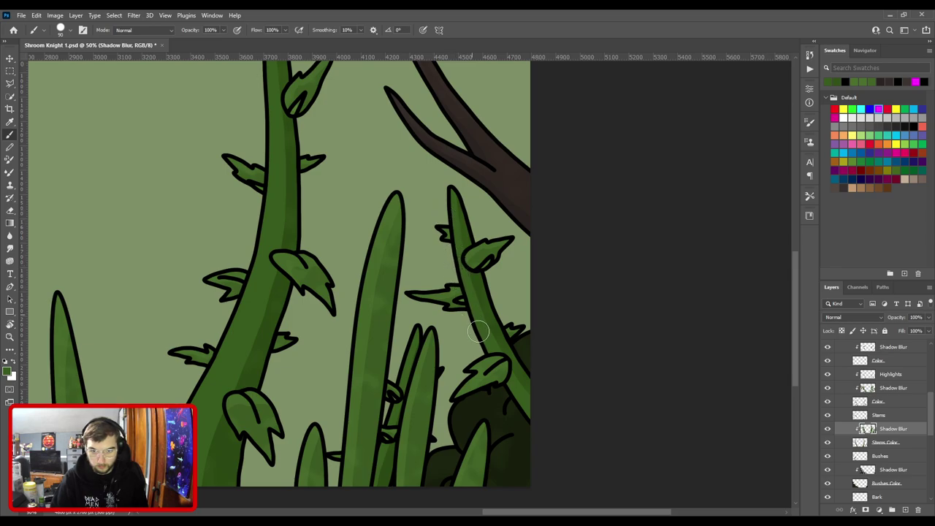
Try painting a light green highlight along the inner side of the large left-hand stem with a 250 px brush.
key(ctrl+minus)
key(ctrl+minus)
key(ctrl+plus)
drag(344, 327, 211, 298)
drag(512, 341, 649, 291)
drag(370, 292, 530, 357)
drag(533, 338, 516, 338)
scroll(515, 339, down, 1)
key([)
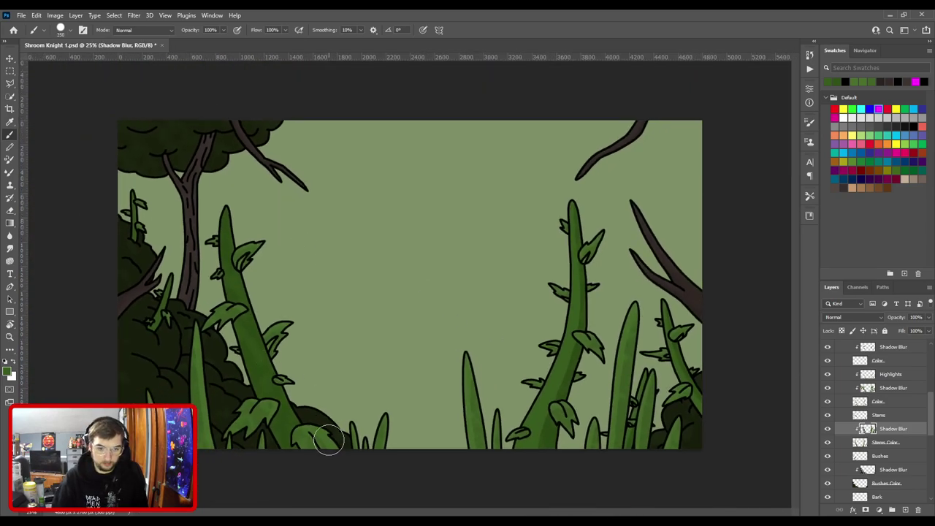
mouse_move(314, 442)
mouse_down()
mouse_move(269, 358)
mouse_move(254, 232)
mouse_up()
mouse_move(237, 201)
mouse_down()
mouse_move(275, 363)
mouse_move(236, 209)
mouse_move(270, 346)
mouse_move(336, 463)
mouse_up()
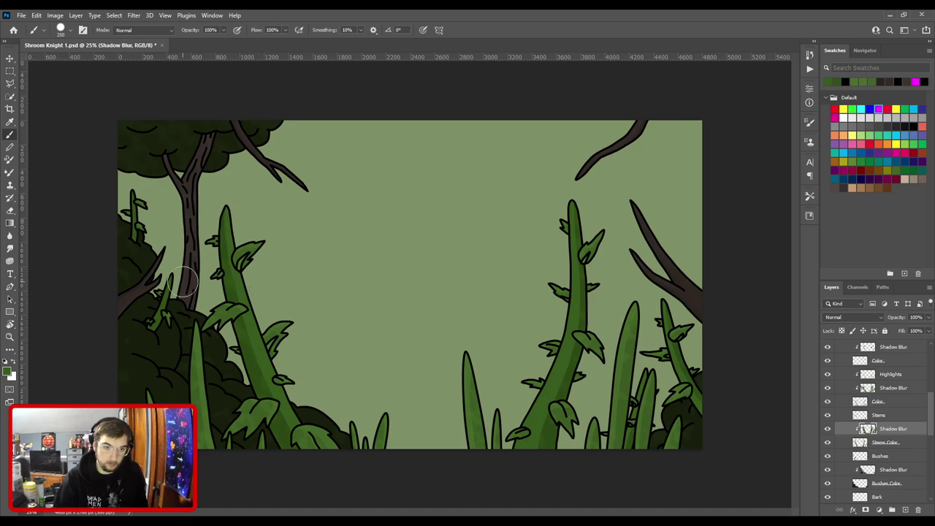
Reduce the brush size to 90 px for the small stem growing on the left-hand bushes.
key(ctrl+plus)
drag(256, 318, 517, 315)
key(ctrl+plus)
key(ctrl+plus)
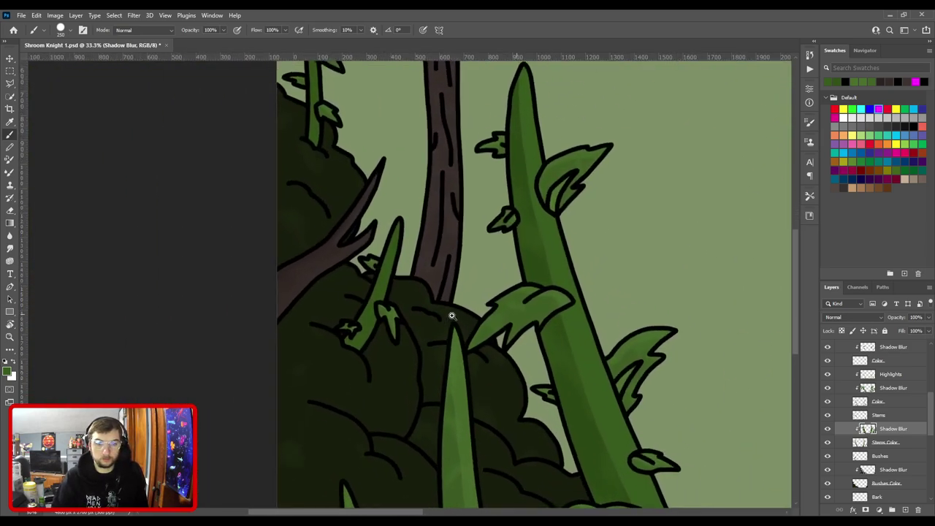
key(ctrl+plus)
key(bracketleft)
key(bracketleft)
key(bracketleft)
key(bracketleft)
key(bracketleft)
key(bracketleft)
key(bracketleft)
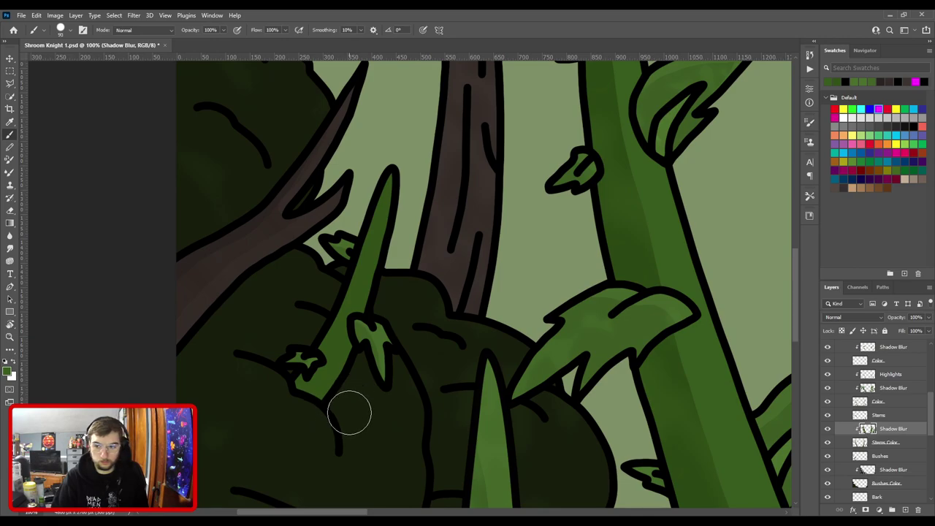
key(ctrl+0)
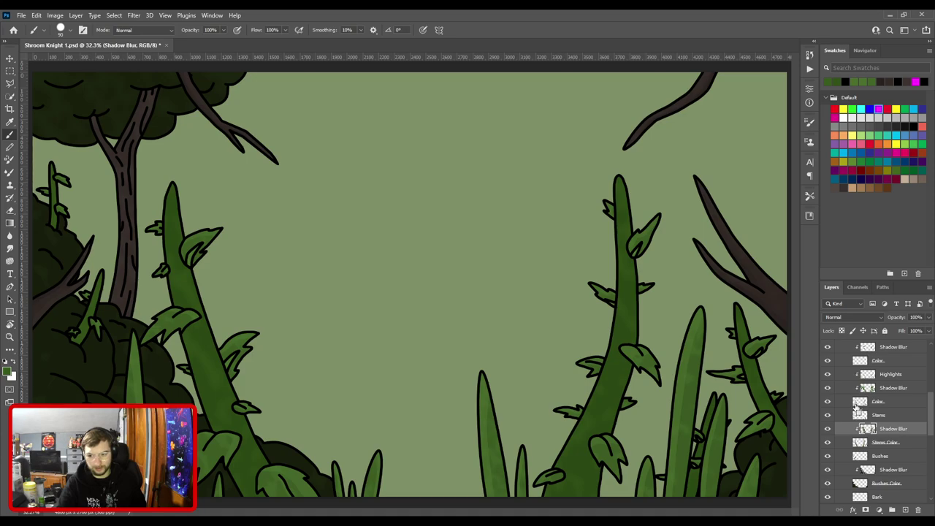
Add a new layer named Highlights above the stems' Shadow Blur layer and clip it to the stem colour.
click(879, 417)
click(881, 433)
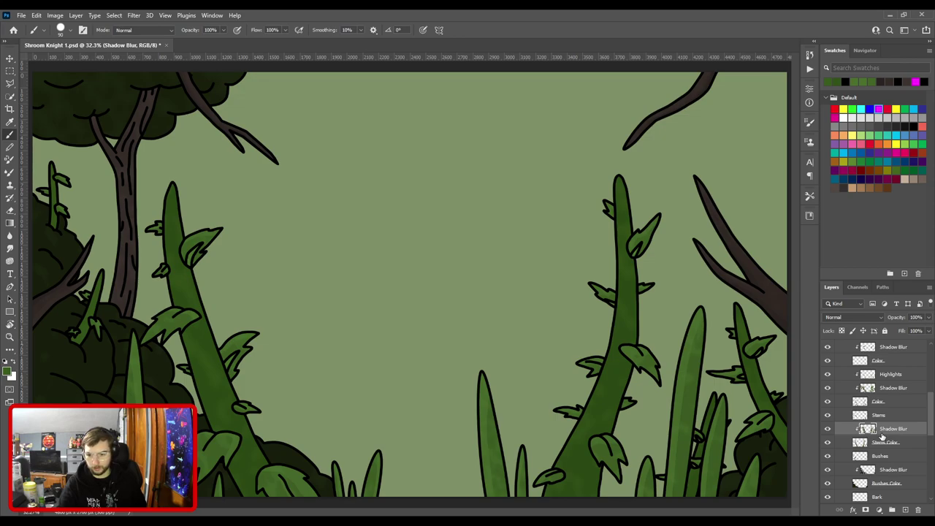
click(904, 509)
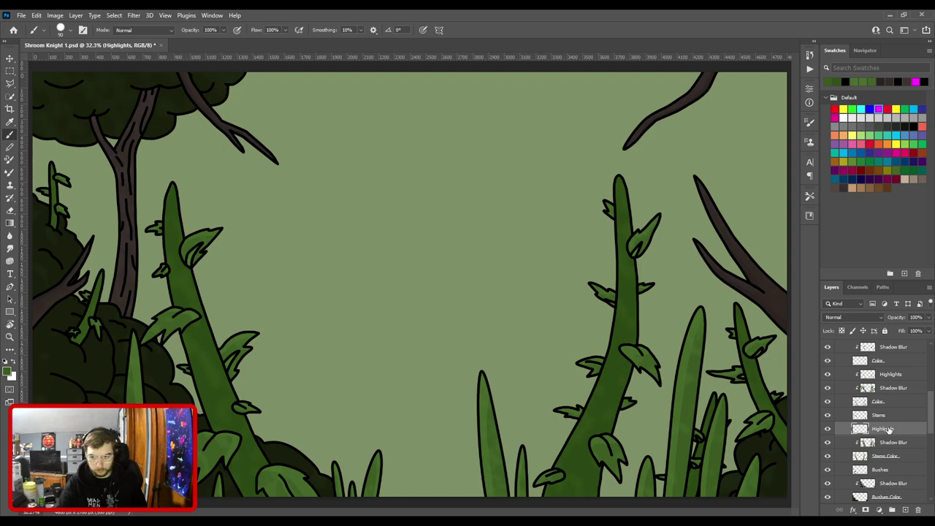
key(ctrl+alt+g)
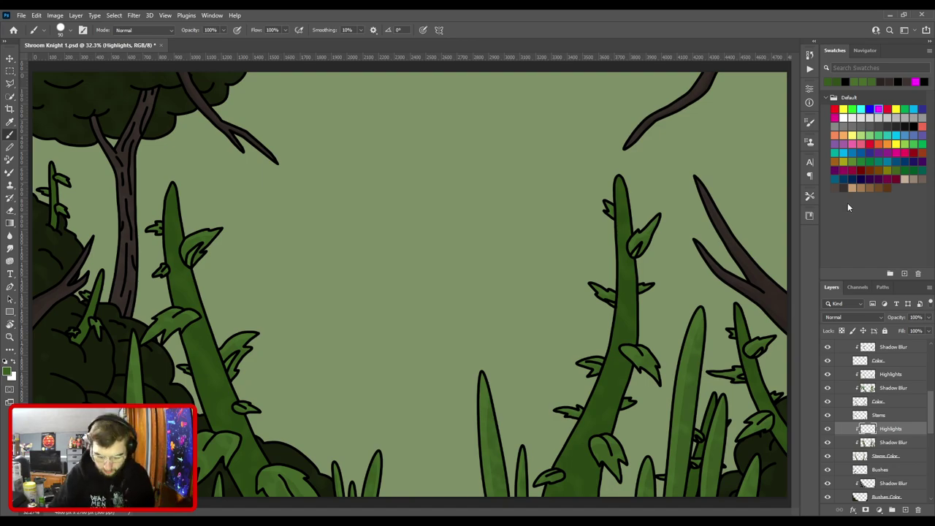
Inspect the shading of the large left-hand stem around its drooping leaf up close.
key(ctrl+plus)
drag(505, 286, 721, 251)
key(ctrl+plus)
key(ctrl+plus)
key(ctrl+plus)
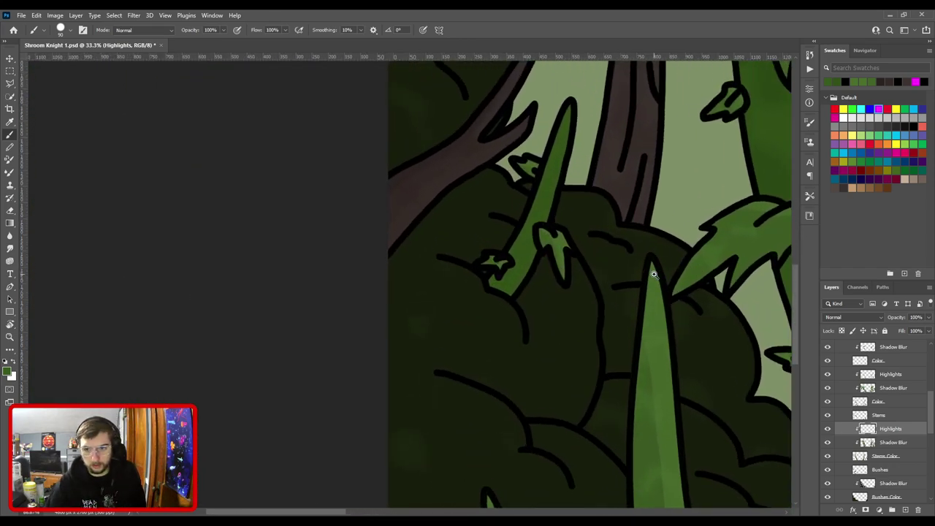
key(ctrl+plus)
drag(654, 274, 190, 317)
key(ctrl+plus)
key(ctrl+minus)
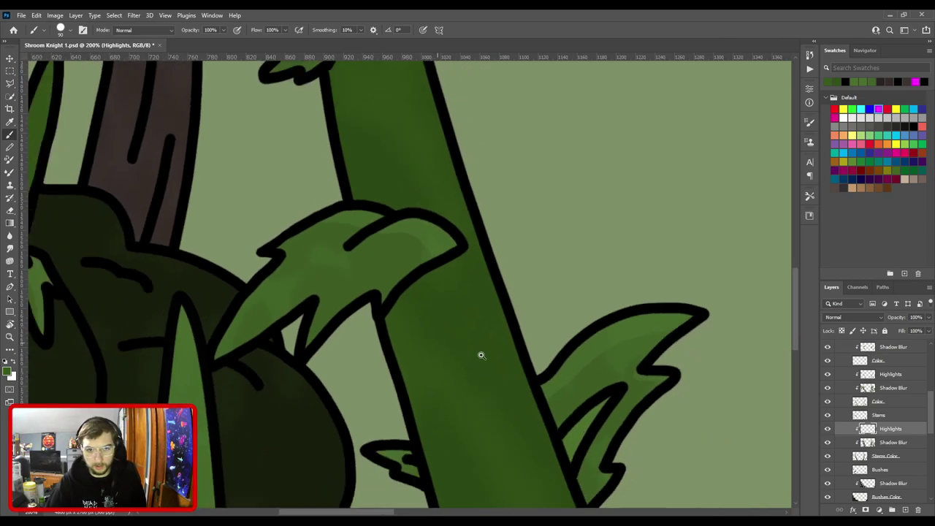
key(ctrl+plus)
scroll(480, 354, down, 3)
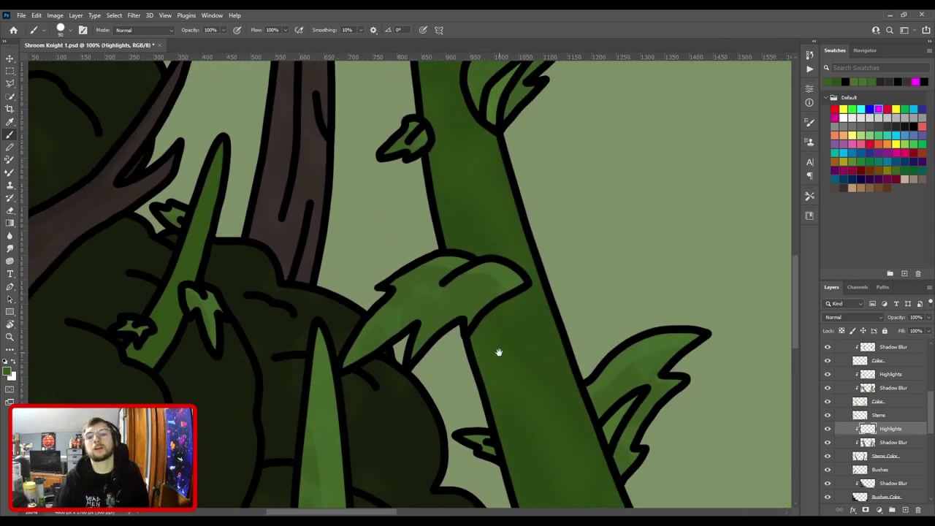
Examine the outlines of the leaves along the large left-hand stem up close for uneven spots.
scroll(549, 311, up, 3)
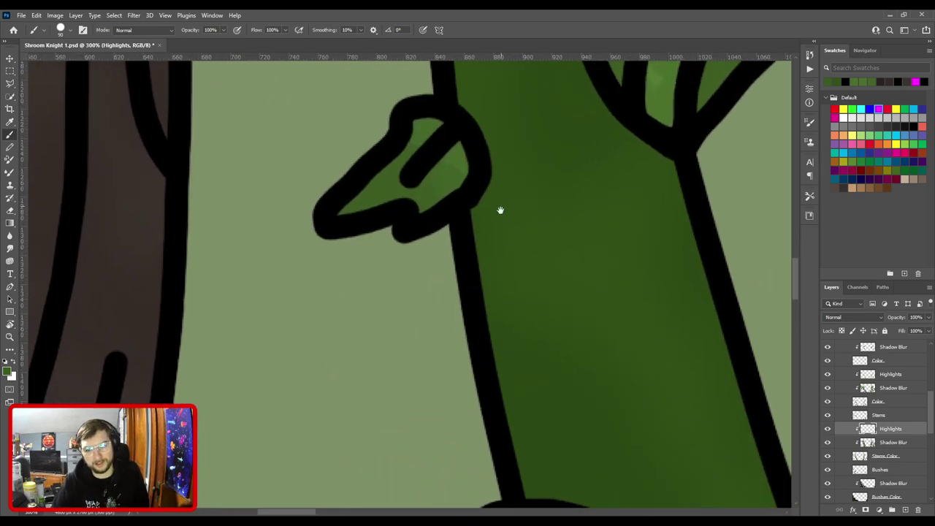
drag(503, 204, 470, 304)
key(ctrl+minus)
key(ctrl+minus)
drag(723, 482, 330, 93)
drag(650, 434, 729, 184)
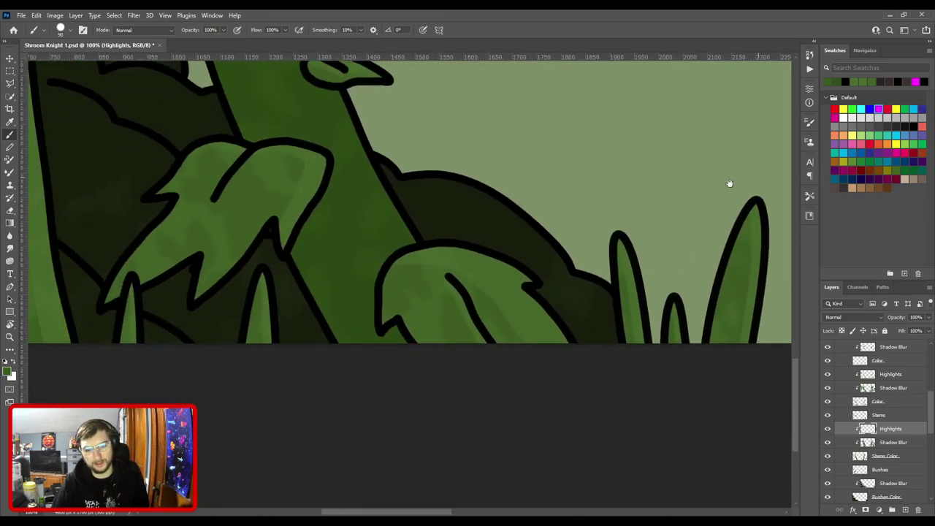
scroll(486, 252, up, 2)
drag(487, 252, 793, 277)
drag(613, 193, 598, 231)
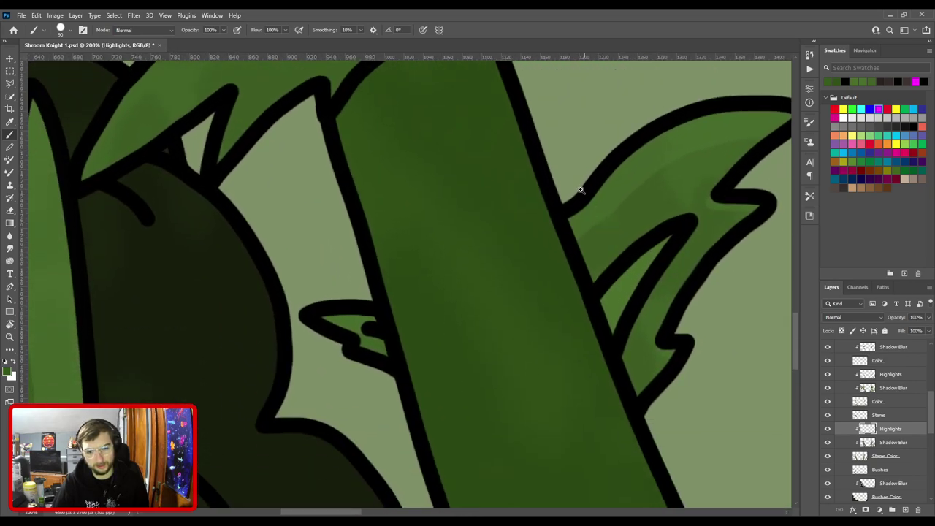
key(ctrl+minus)
key(ctrl+plus)
key(ctrl+plus)
mouse_move(511, 190)
mouse_down()
mouse_move(590, 327)
mouse_move(650, 278)
mouse_up()
drag(382, 265, 521, 287)
Redraw the upper outline of the left-hand stem's large drooping leaf in black on the Leaves layer with a 15 px brush.
key(v)
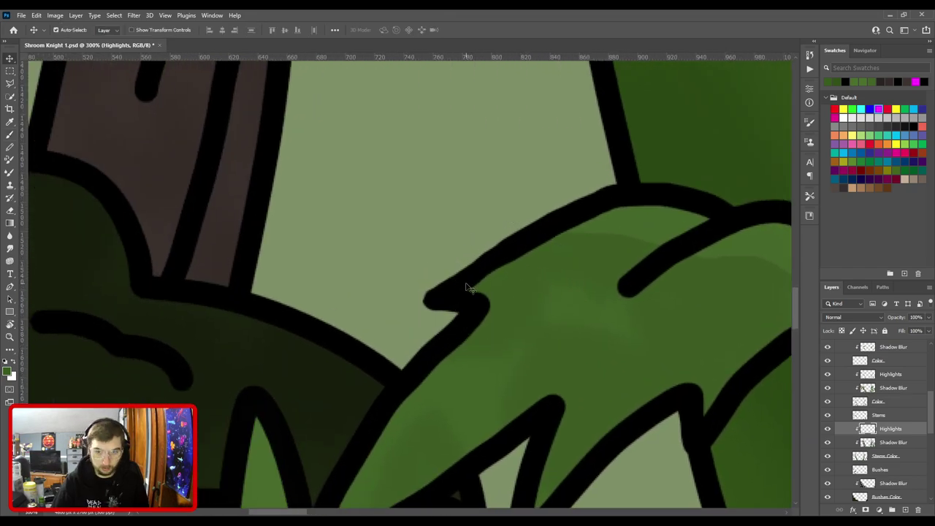
click(470, 301)
key(e)
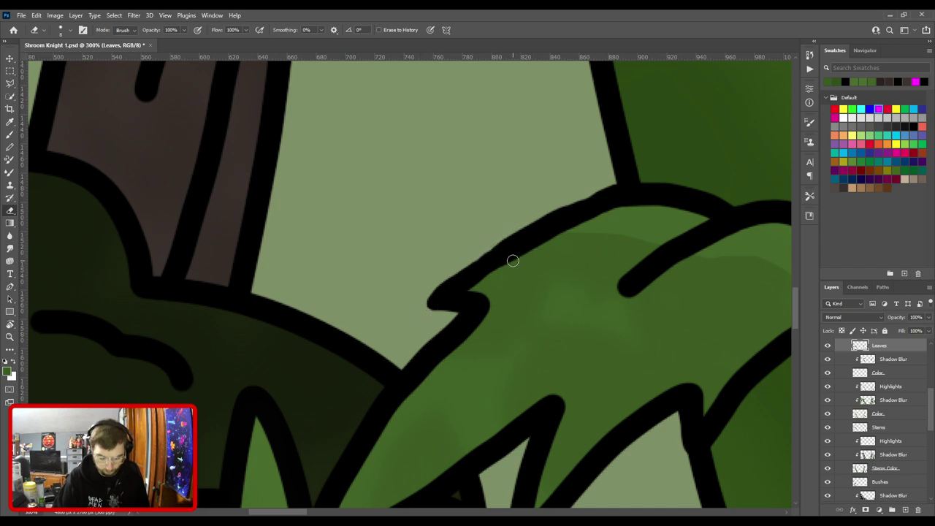
key(v)
key(b)
key(d)
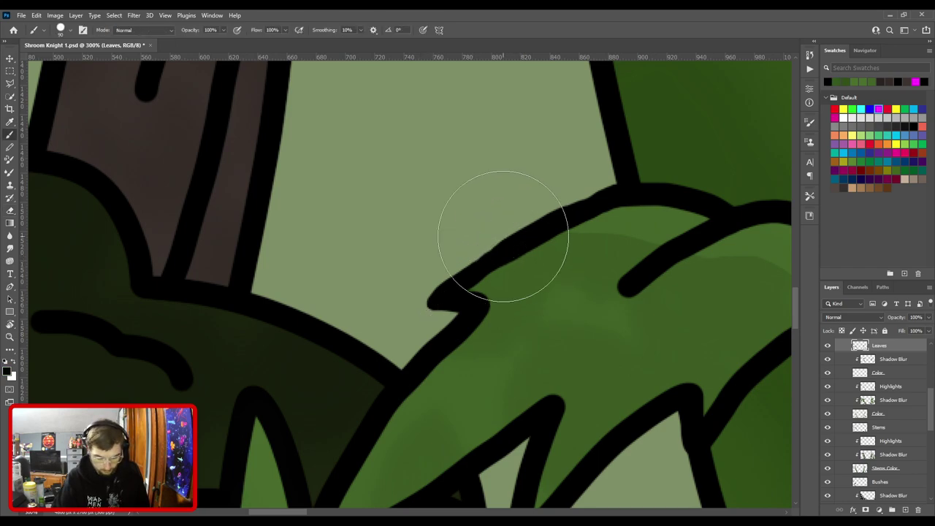
key(bracketleft)
key(bracketleft)
key(bracketleft)
key(bracketleft)
key(bracketleft)
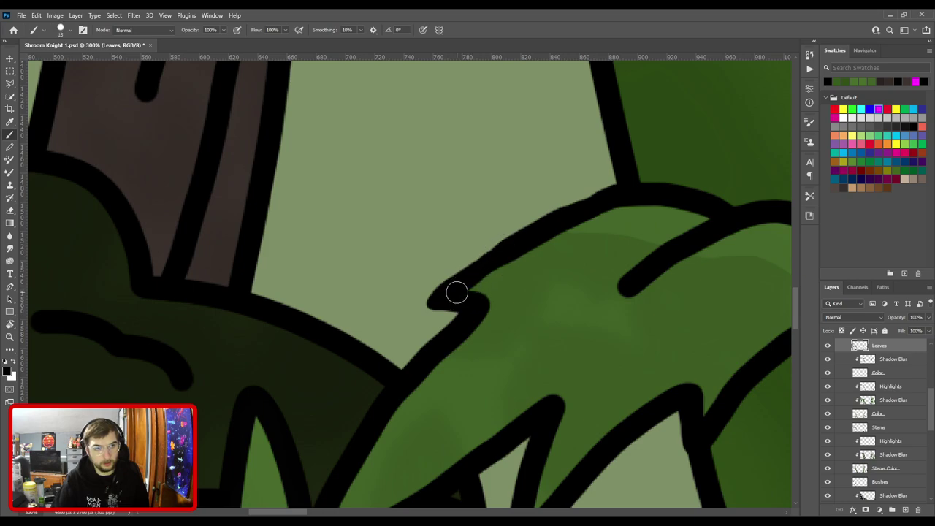
mouse_move(445, 298)
mouse_down()
mouse_move(484, 277)
mouse_move(468, 275)
mouse_move(499, 253)
mouse_move(615, 196)
mouse_up()
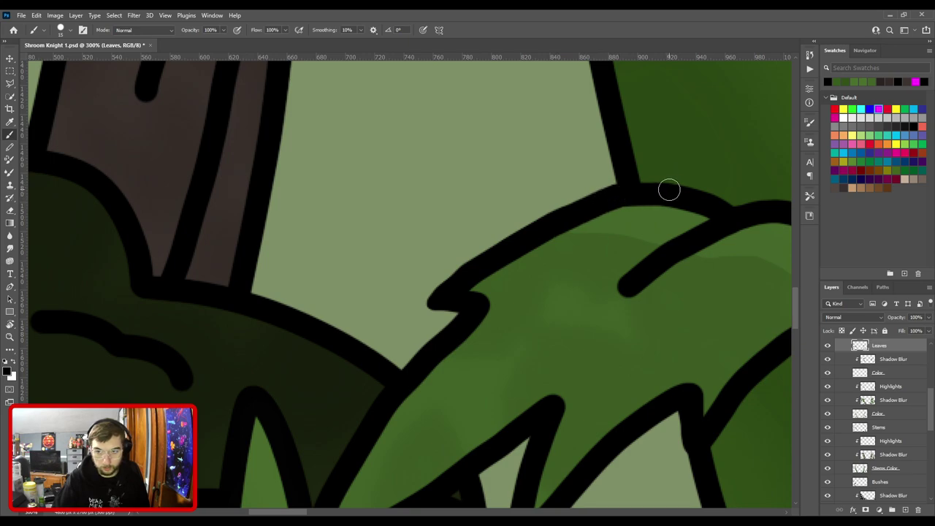
Smooth the black outline around the pointed side tip of the same drooping leaf.
key(ctrl+minus)
key(ctrl+plus)
key(ctrl+plus)
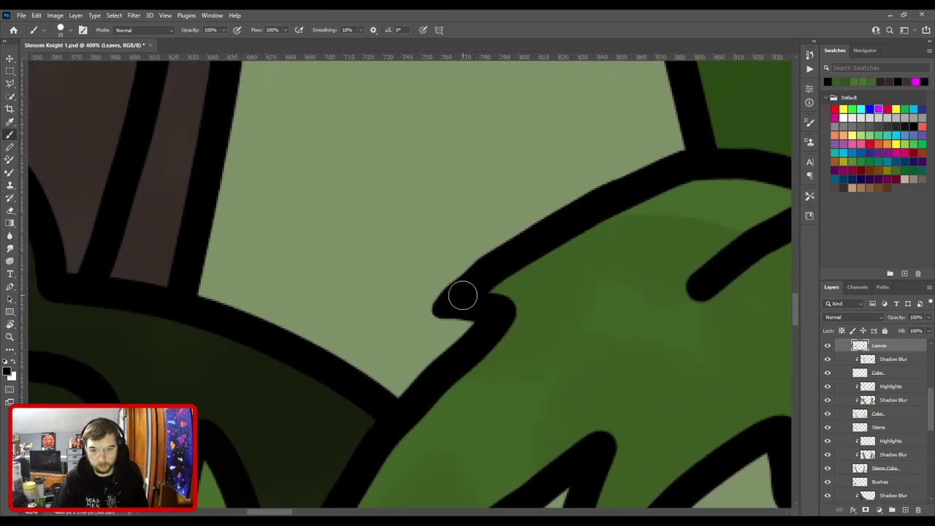
scroll(478, 281, down, 1)
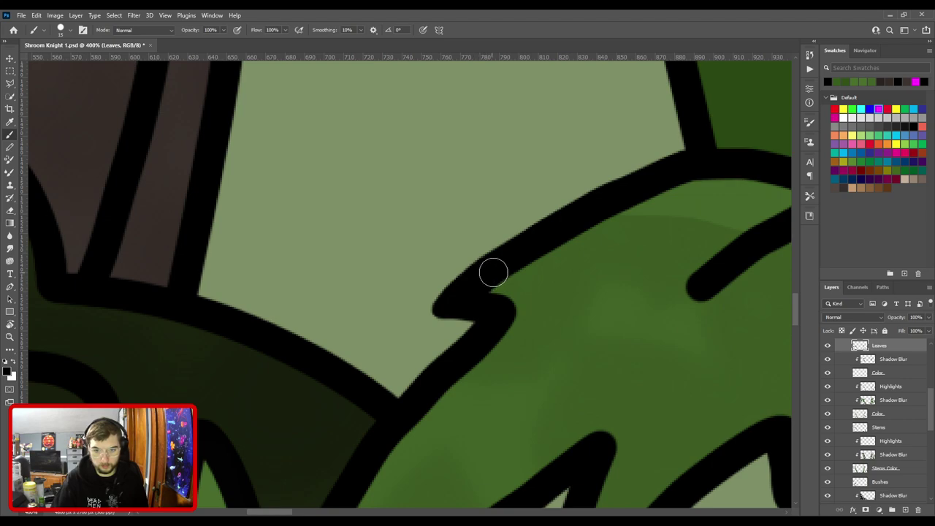
Clean up the outline of the small leaf above it where its lower edge meets the large left-hand stem.
drag(625, 157, 400, 400)
key(ctrl+minus)
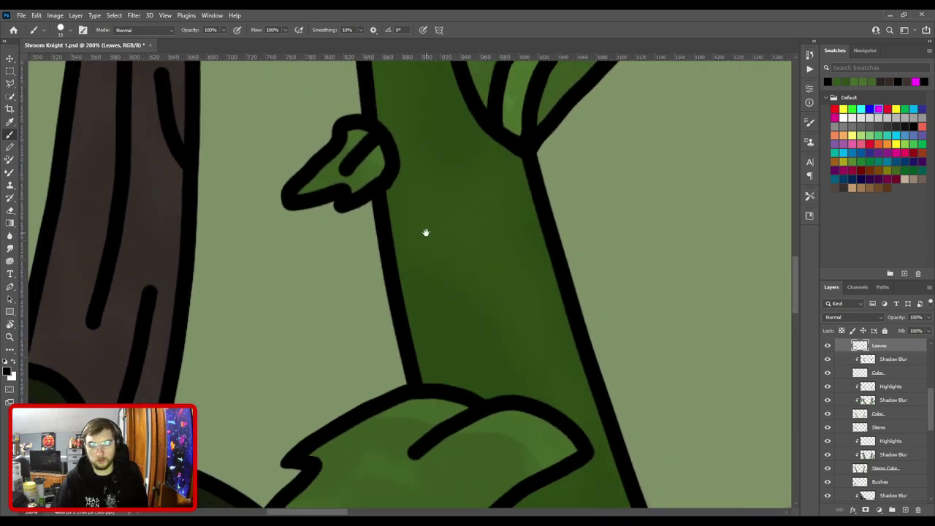
drag(425, 234, 455, 342)
key(ctrl+plus)
key(ctrl+plus)
key(e)
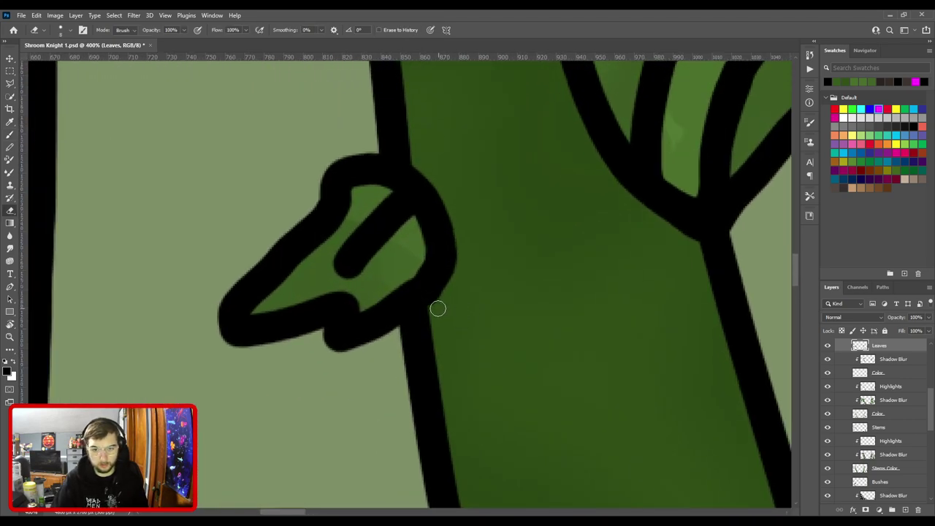
key(b)
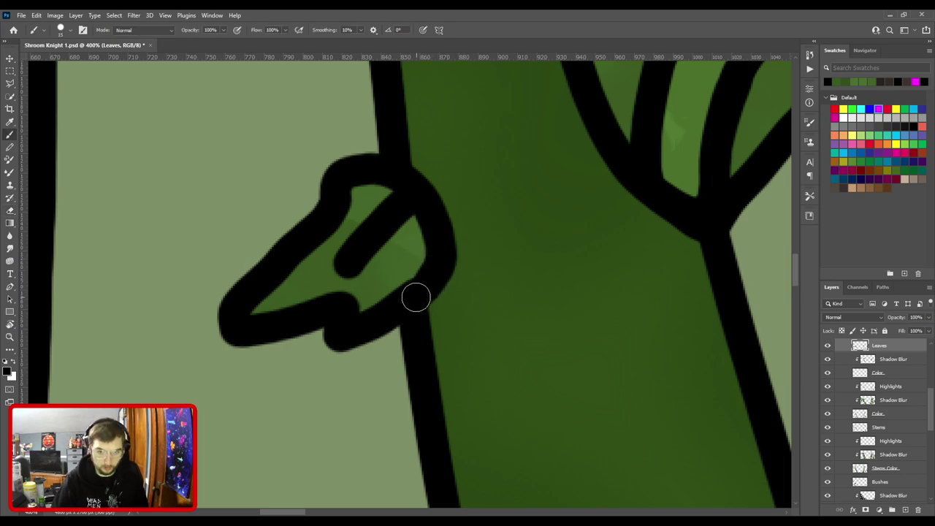
scroll(458, 259, down, 1)
Check the remaining leaf outlines on the left-hand stems and bushes, including how they look in the whole image.
drag(691, 396, 428, 278)
scroll(426, 287, down, 3)
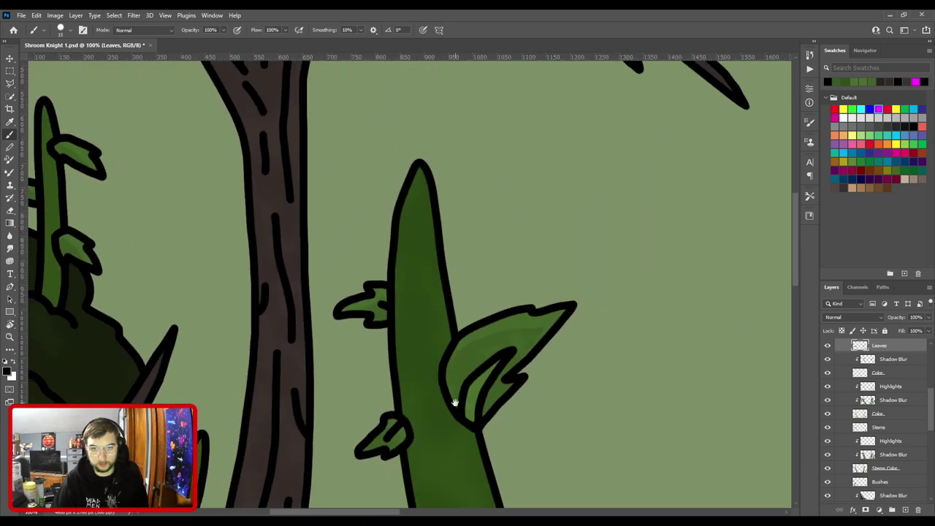
drag(479, 438, 453, 369)
key(ctrl+minus)
drag(308, 369, 426, 189)
key(ctrl+plus)
key(ctrl+plus)
scroll(530, 305, down, 2)
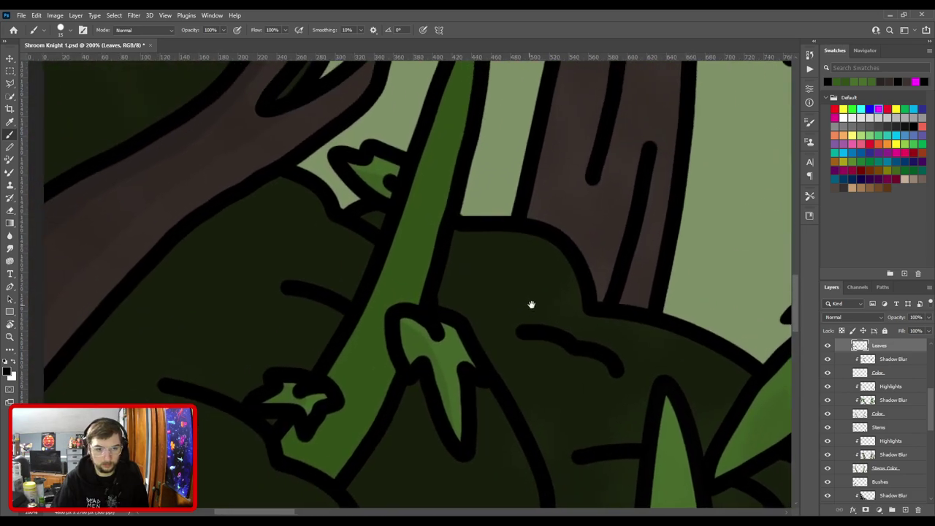
scroll(538, 328, down, 1)
drag(581, 373, 389, 231)
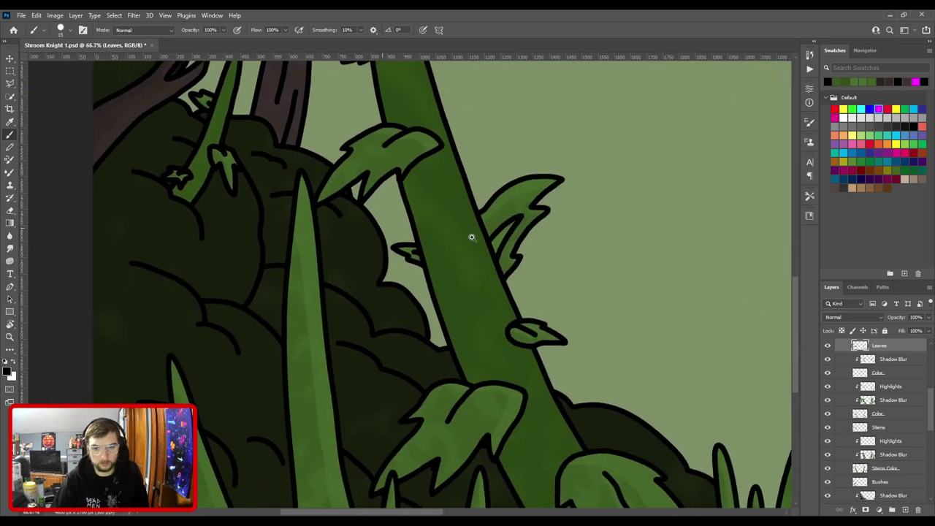
key(ctrl+plus)
key(ctrl+minus)
drag(572, 378, 528, 357)
key(ctrl+plus)
key(ctrl+plus)
key(ctrl+minus)
key(ctrl+0)
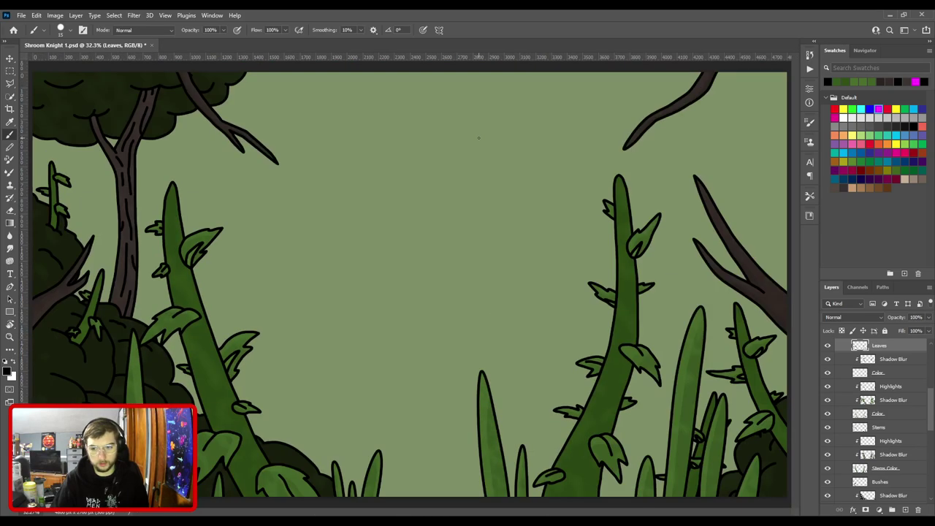
Paint lighter green highlights on the thin right-hand stems with a 70 px brush on the stems' Highlights layer.
scroll(904, 402, up, 2)
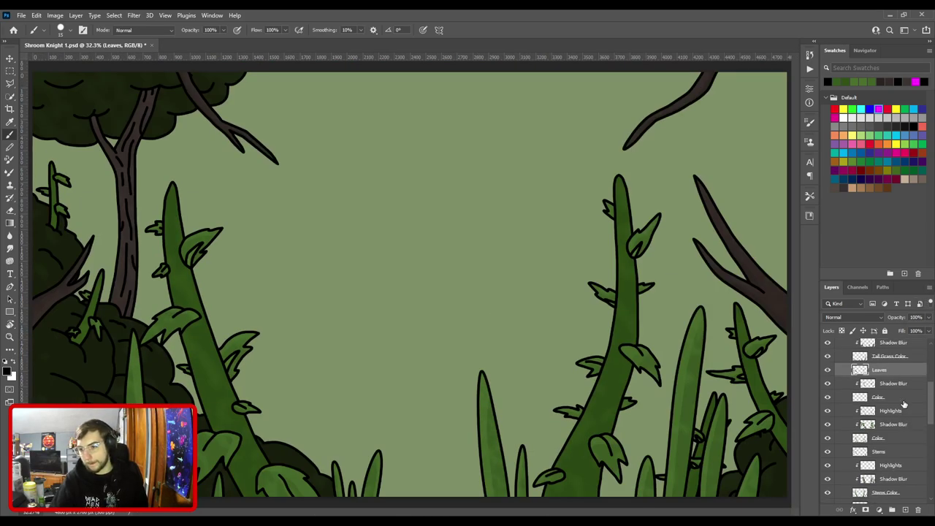
key(v)
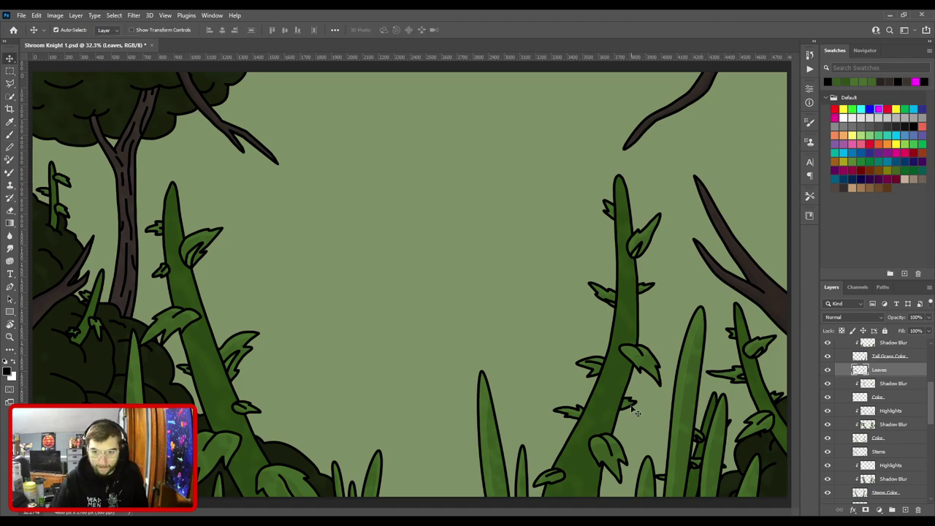
click(597, 412)
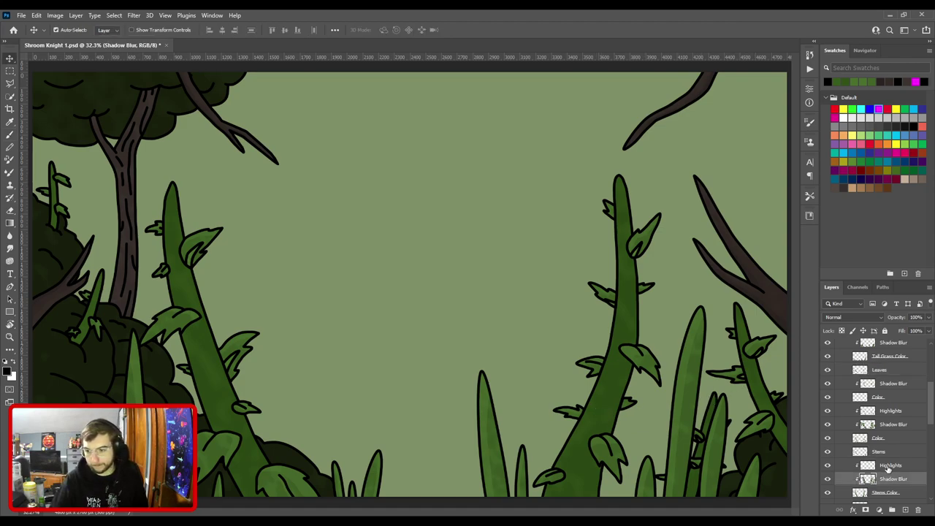
click(888, 467)
key(i)
click(838, 80)
key(b)
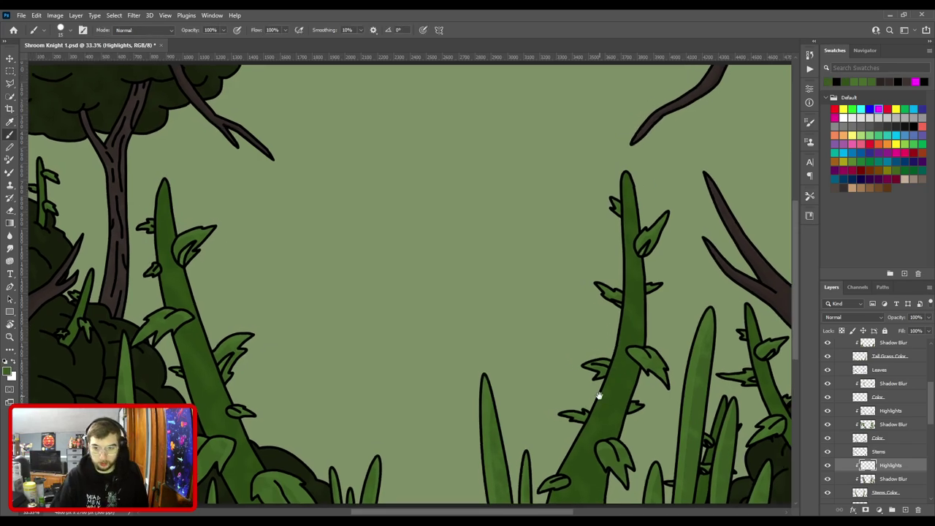
scroll(459, 249, up, 2)
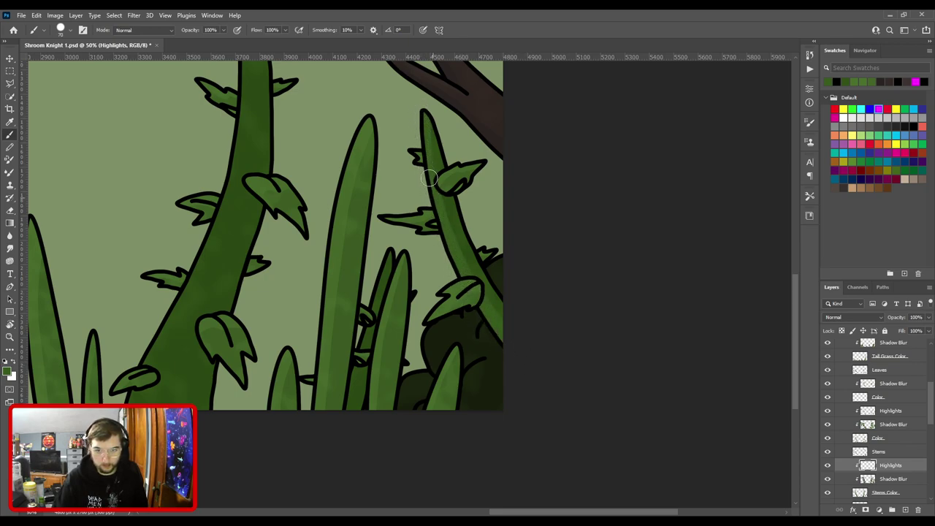
drag(395, 297, 543, 277)
drag(485, 391, 523, 253)
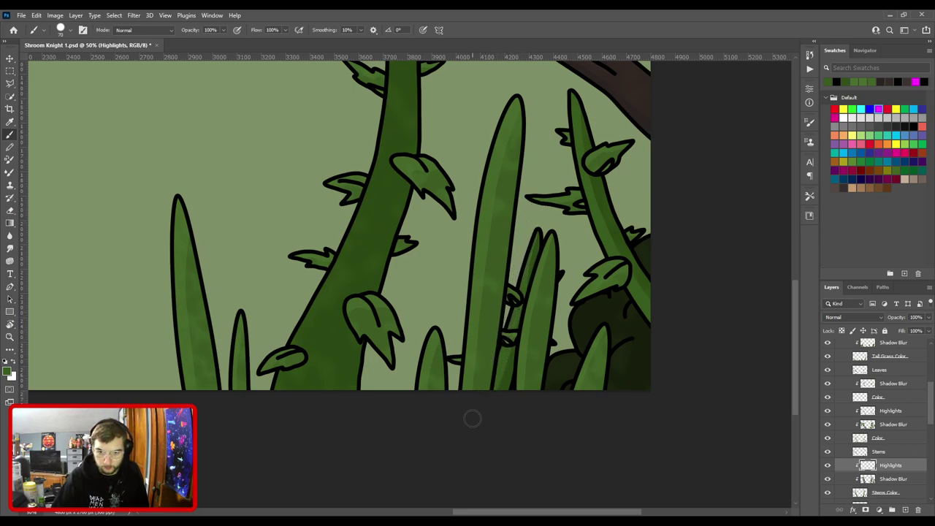
Paint a lighter green highlight along the inner side of the large right-hand stem with a 250 px brush.
drag(462, 380, 542, 379)
key(e)
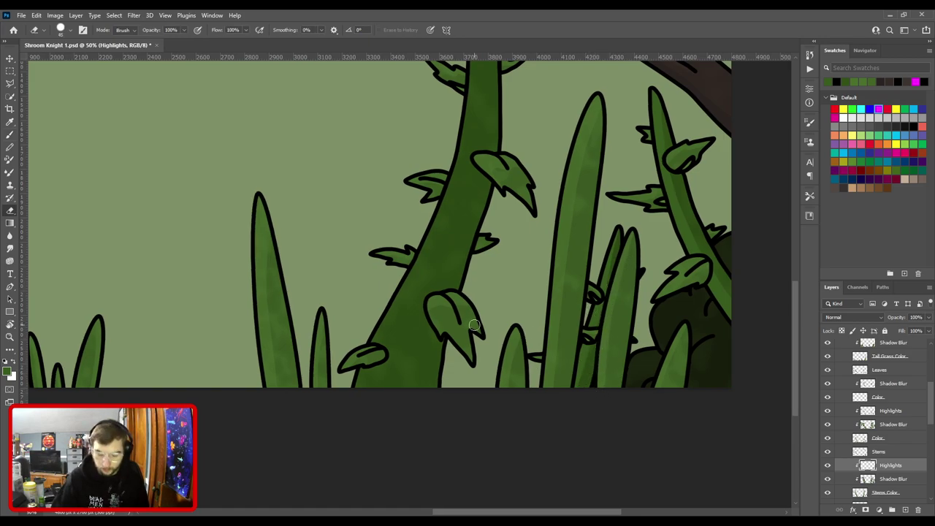
key(b)
scroll(481, 335, down, 2)
key(ctrl+minus)
mouse_move(519, 428)
mouse_down()
mouse_move(560, 299)
mouse_move(553, 194)
mouse_up()
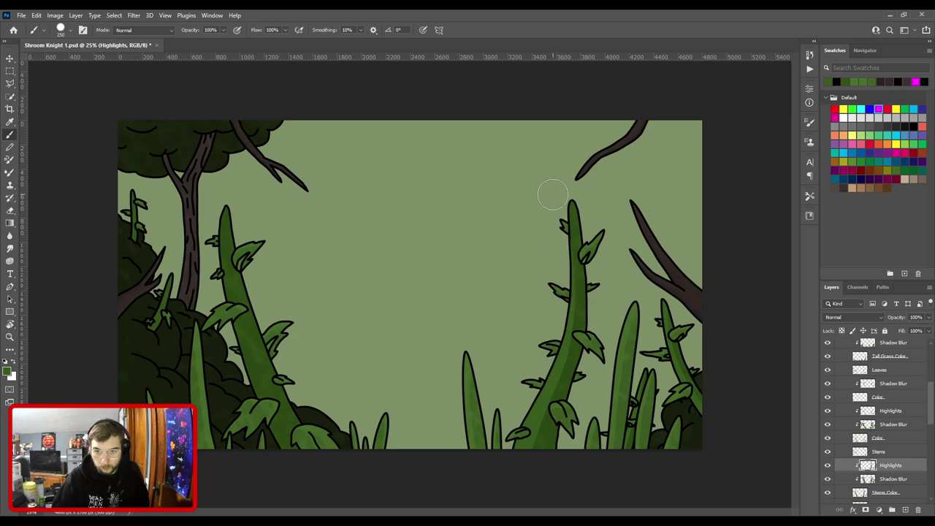
mouse_move(556, 234)
mouse_down()
mouse_move(556, 296)
mouse_move(552, 197)
mouse_move(558, 221)
mouse_up()
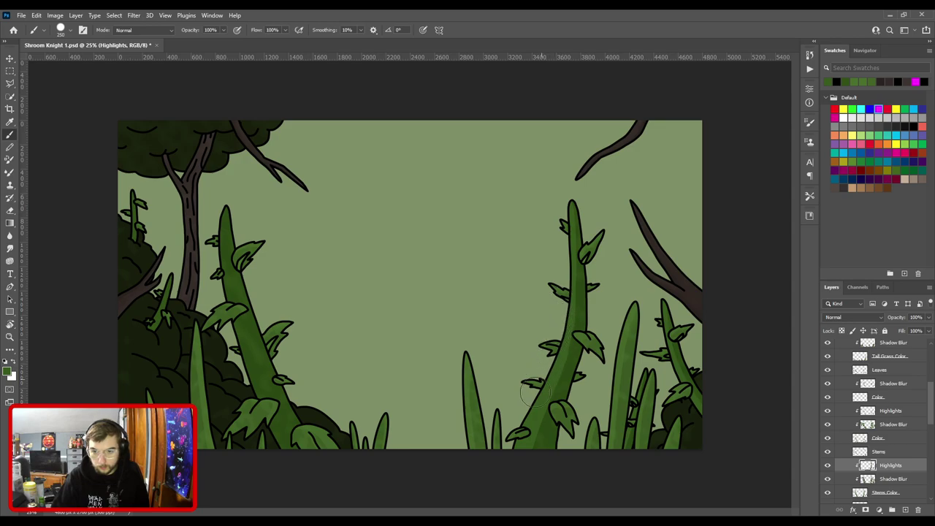
mouse_move(539, 385)
mouse_down()
mouse_move(560, 338)
mouse_move(560, 218)
mouse_up()
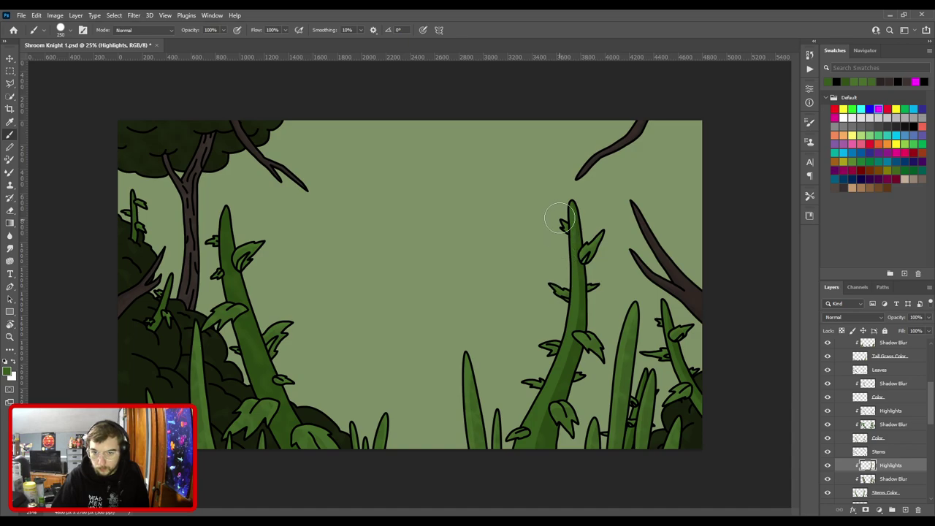
key(ctrl+plus)
key(ctrl+minus)
Paint a lighter green highlight along the inner side of the large left-hand stem with a 300 px brush.
mouse_move(337, 452)
mouse_down()
mouse_move(294, 385)
mouse_move(306, 415)
mouse_move(260, 313)
mouse_move(241, 189)
mouse_up()
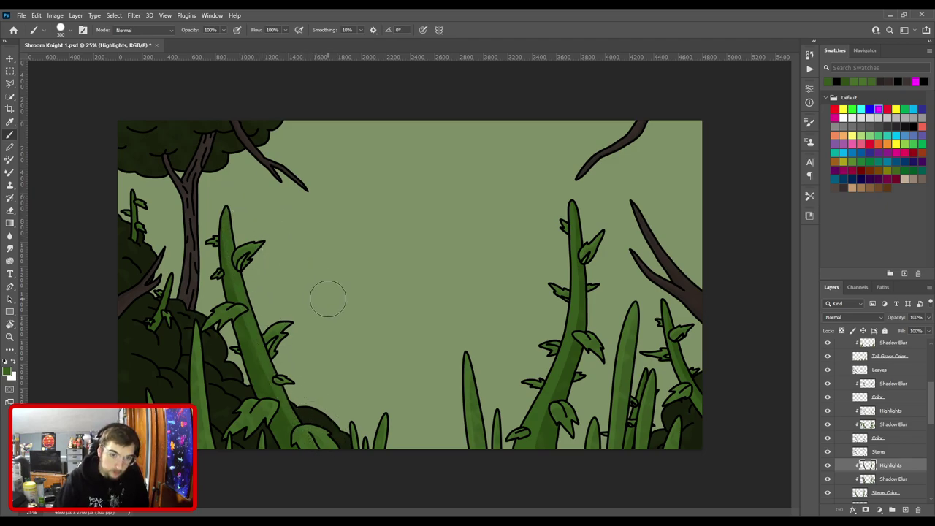
key(e)
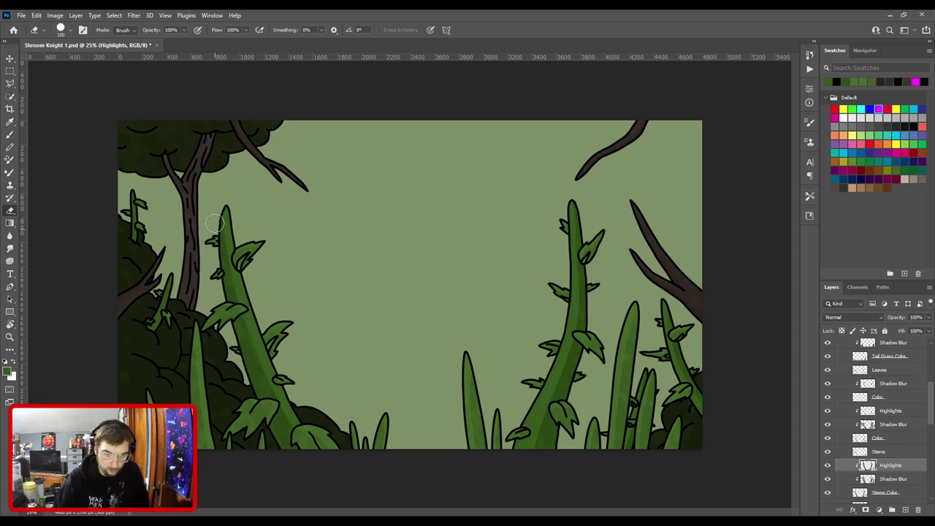
key(ctrl+plus)
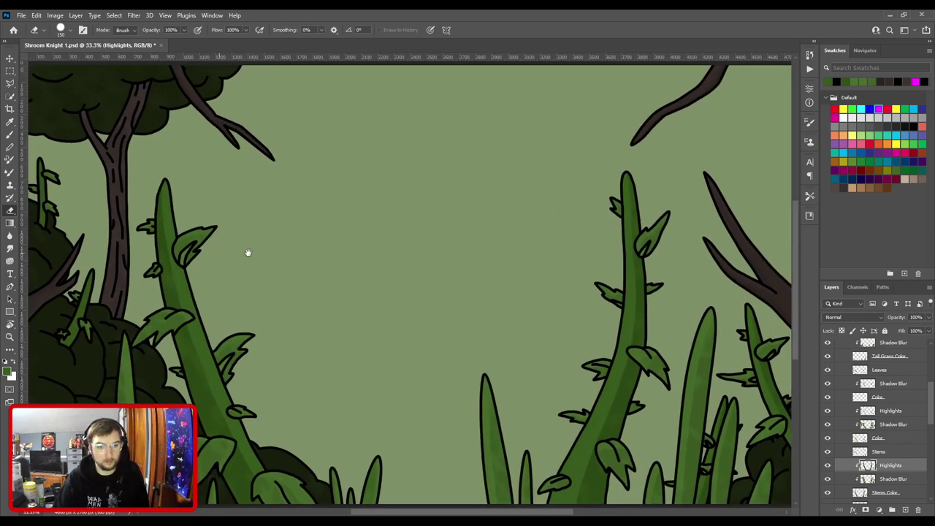
drag(232, 253, 419, 168)
key(b)
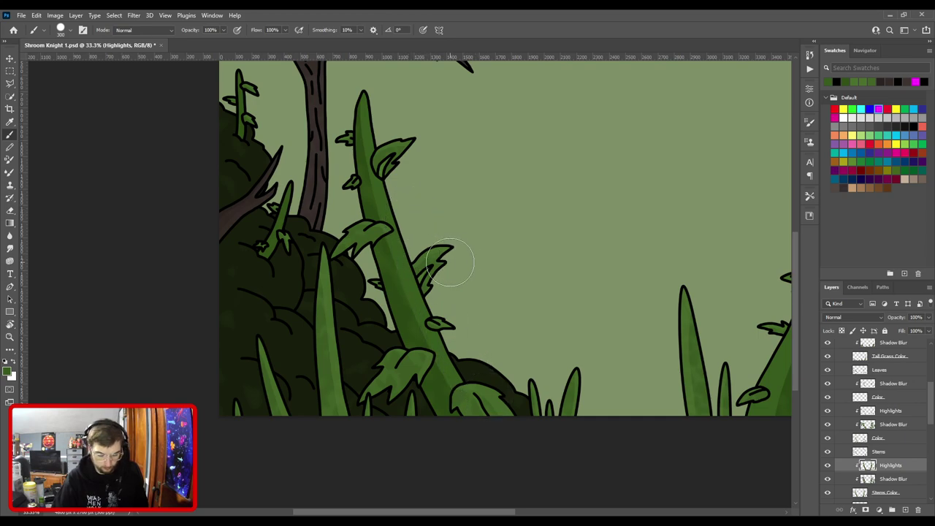
Paint lighter green highlights on the two small stems growing from the left-hand bushes with a 70 px brush.
scroll(442, 339, up, 2)
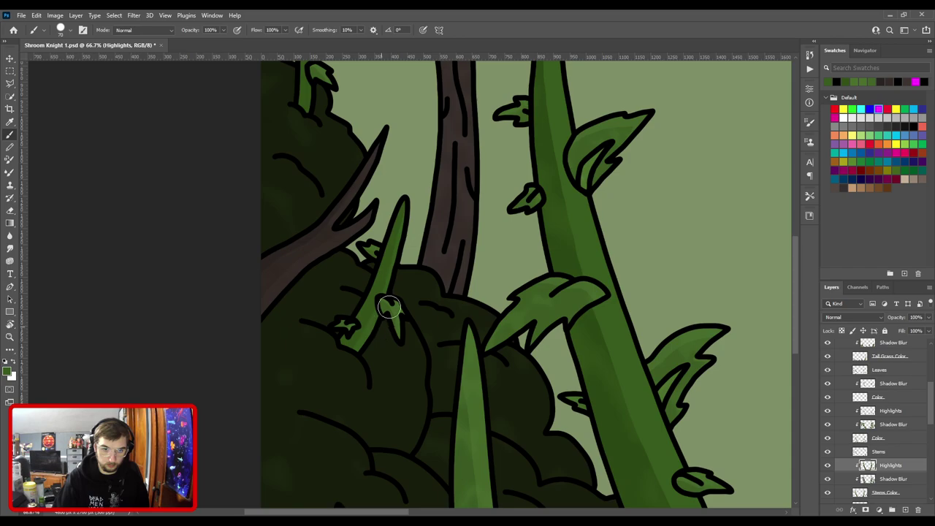
drag(375, 199, 411, 404)
key(ctrl+plus)
drag(347, 271, 428, 362)
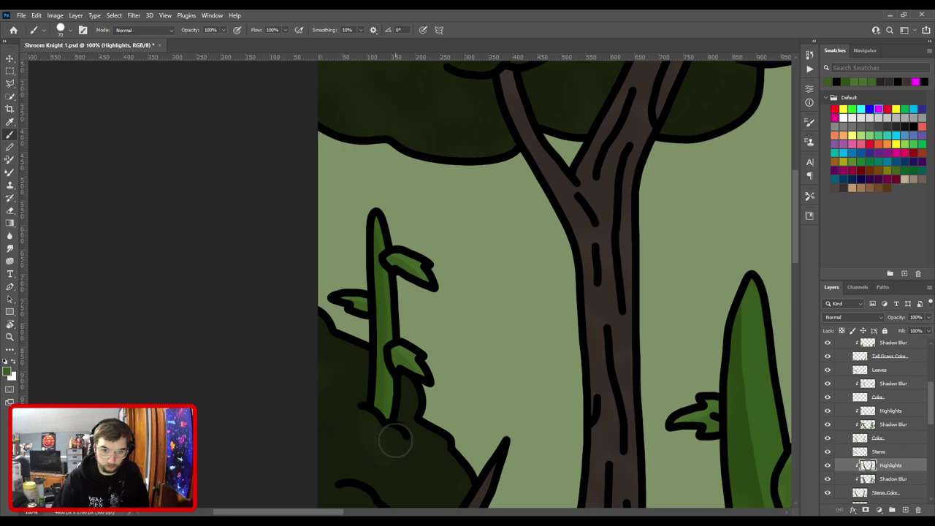
Lower the opacity of the stems' Highlights layer.
scroll(413, 442, down, 5)
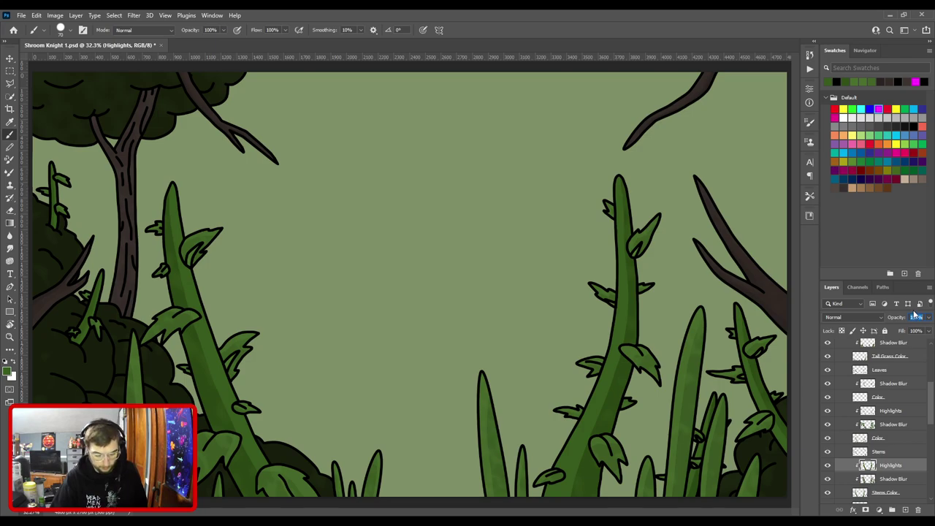
text(50)
key(Return)
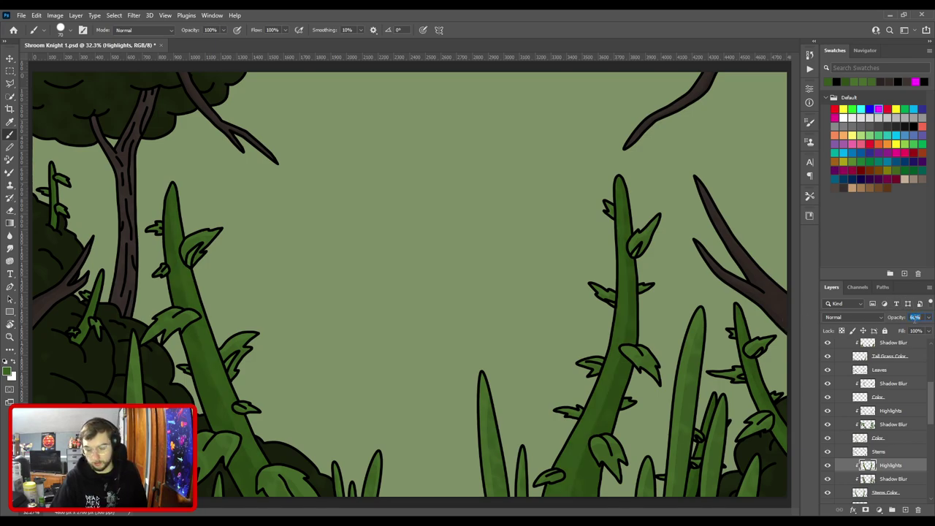
Set the opacity of the stems' Highlights layer to 40% and of their Shadow Blur layer to 72%.
text(40)
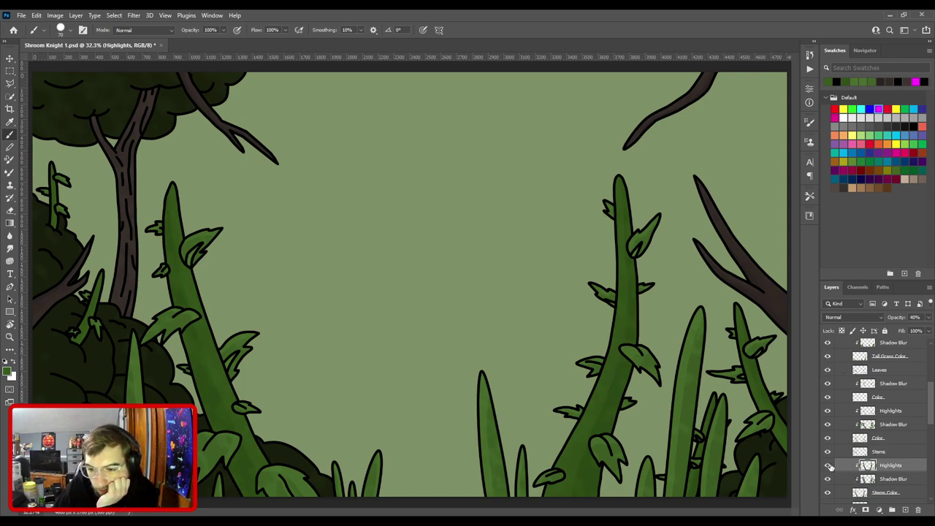
click(891, 480)
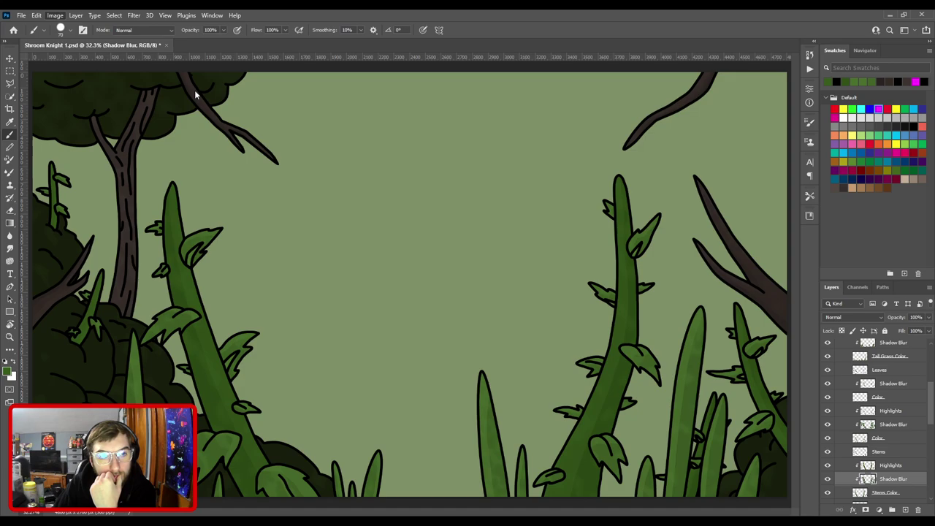
key(i)
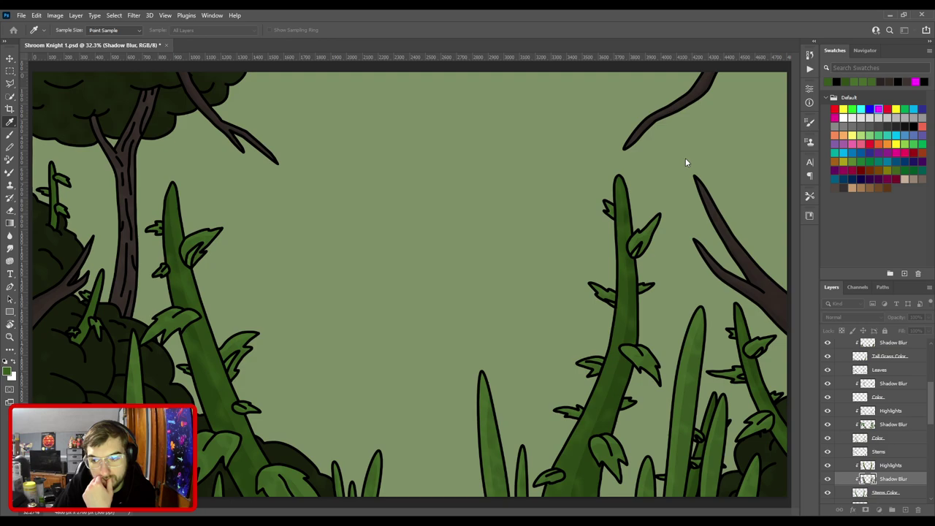
key(b)
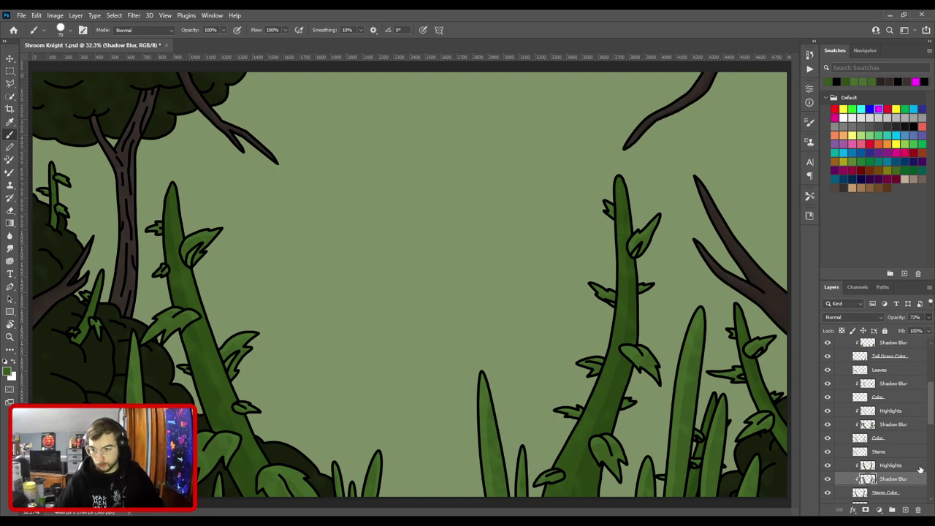
click(918, 465)
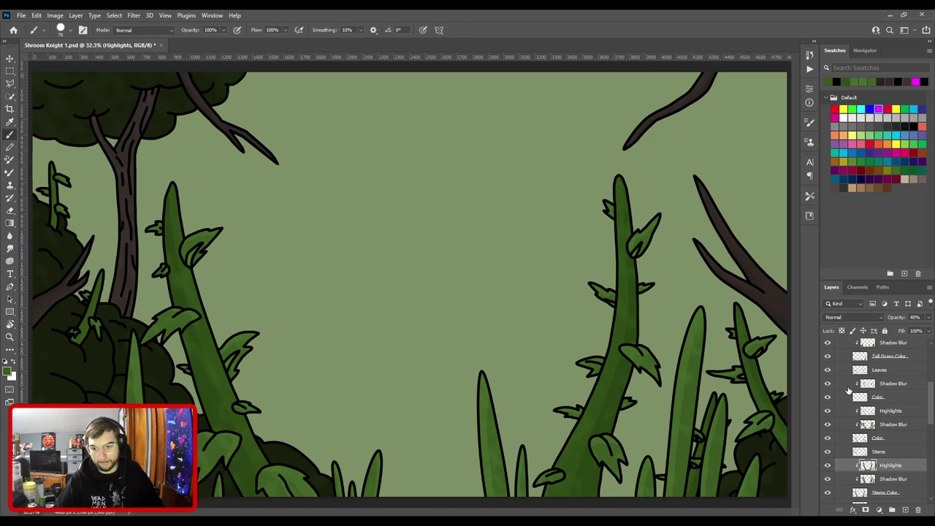
Add a clipped layer named Highlights above the bushes' Shadow Blur layer and sample the bushes' unshaded dark green.
scroll(860, 414, down, 2)
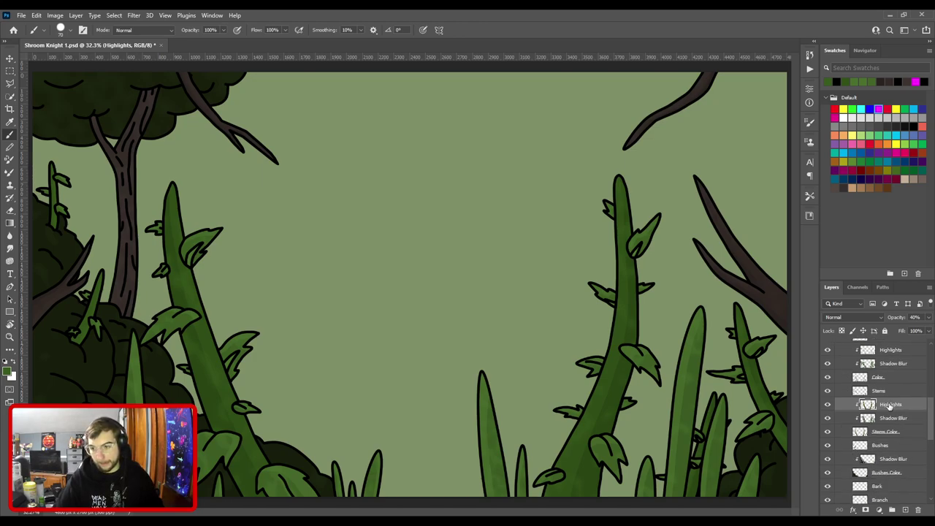
click(827, 392)
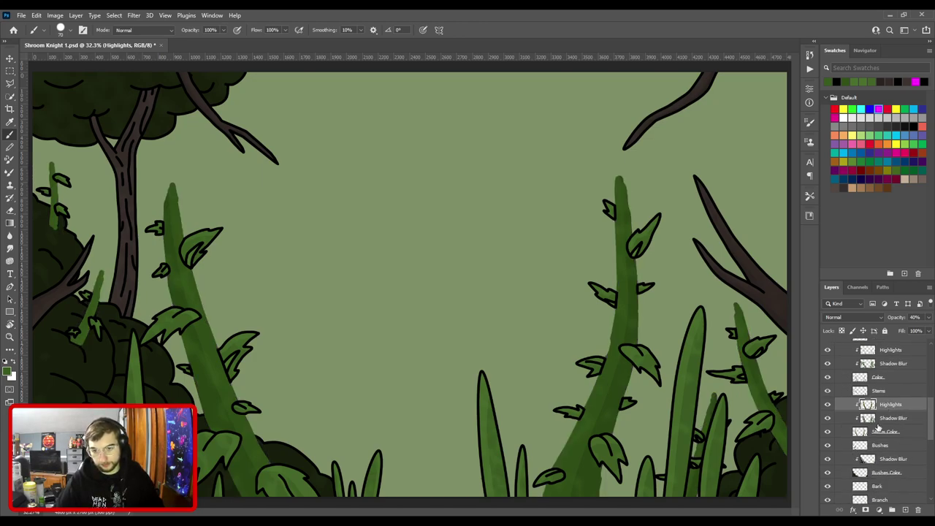
scroll(869, 420, down, 1)
scroll(879, 433, down, 1)
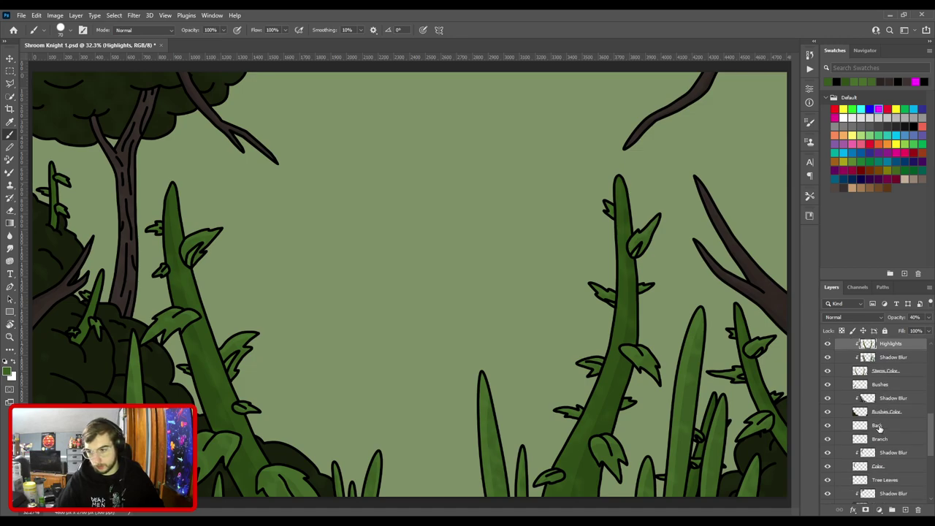
click(880, 414)
click(828, 411)
click(827, 411)
click(882, 401)
key(ctrl+shift+n)
text(Highlights)
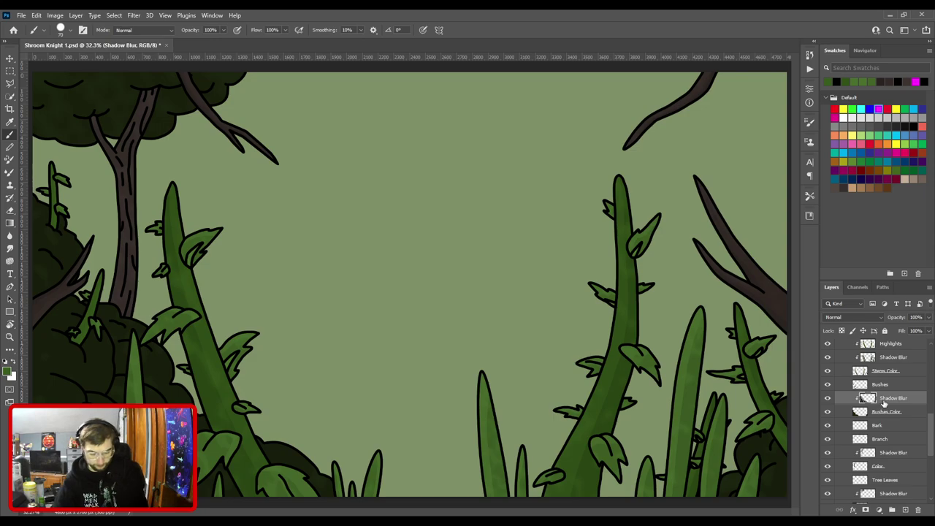
key(Return)
key(ctrl+alt+g)
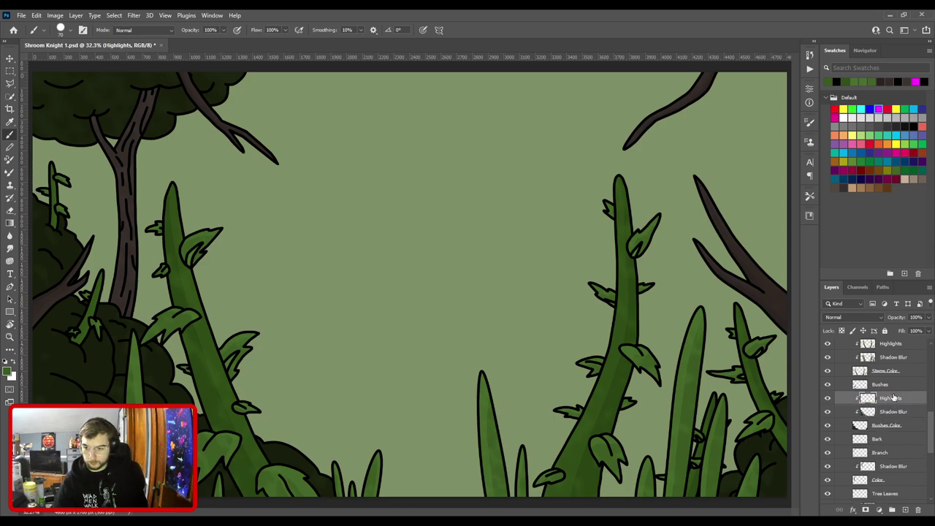
key(i)
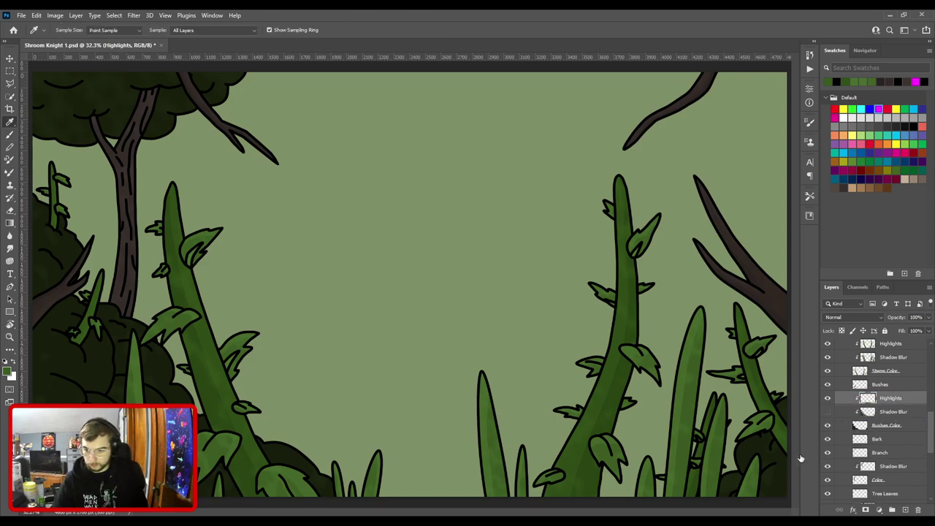
click(785, 476)
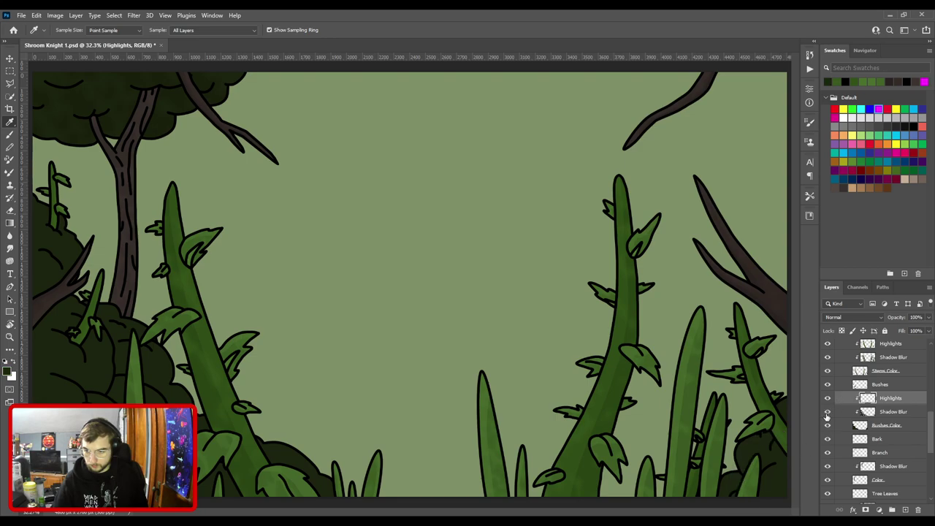
Group all FG layers above Bushes, from Stems Color up to FG Extra Detail, and hide the group.
scroll(827, 415, up, 2)
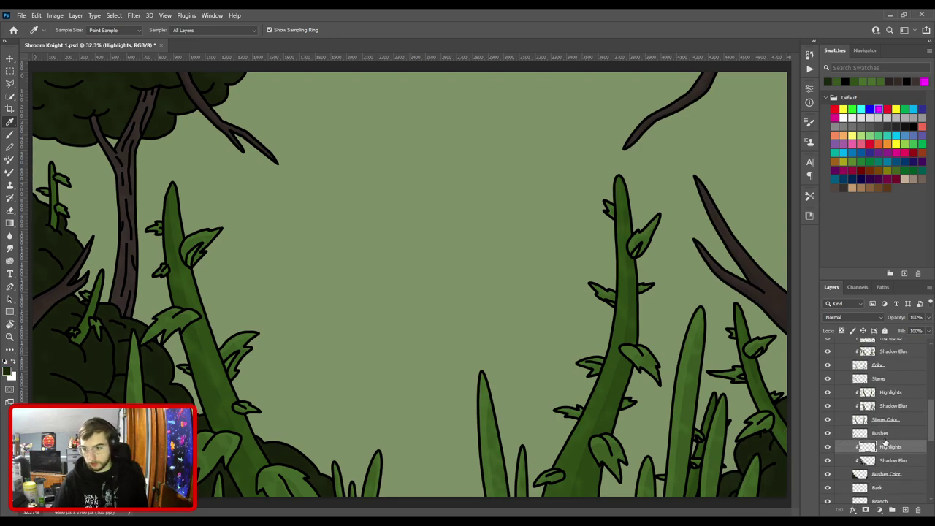
click(887, 433)
click(889, 420)
scroll(889, 424, up, 8)
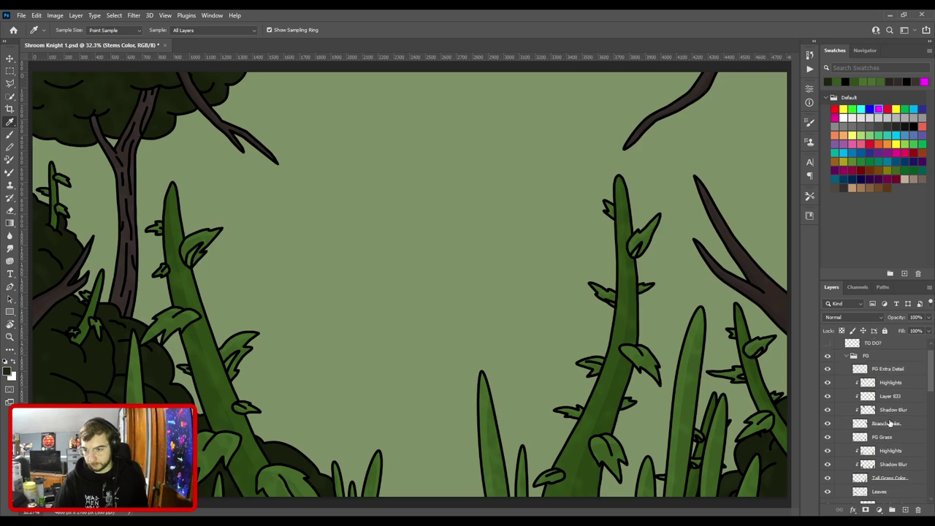
shift+click(875, 384)
click(891, 509)
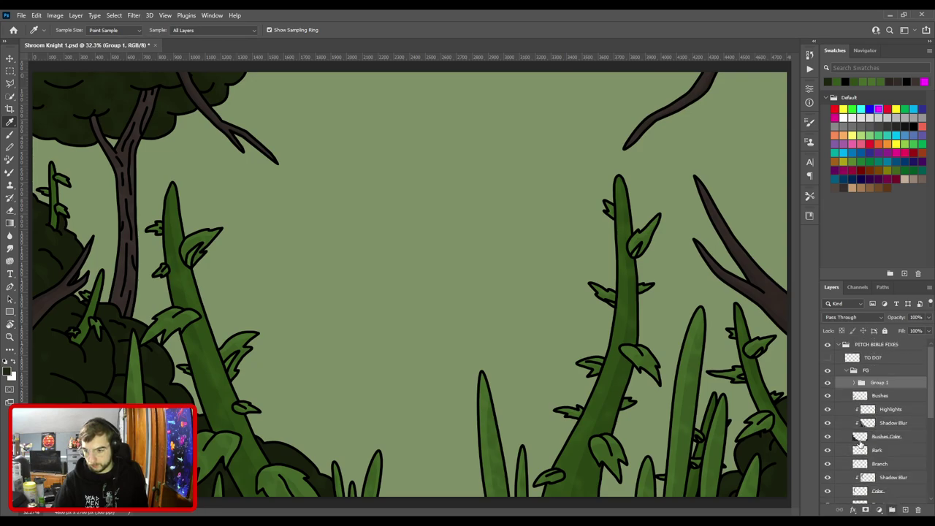
click(828, 382)
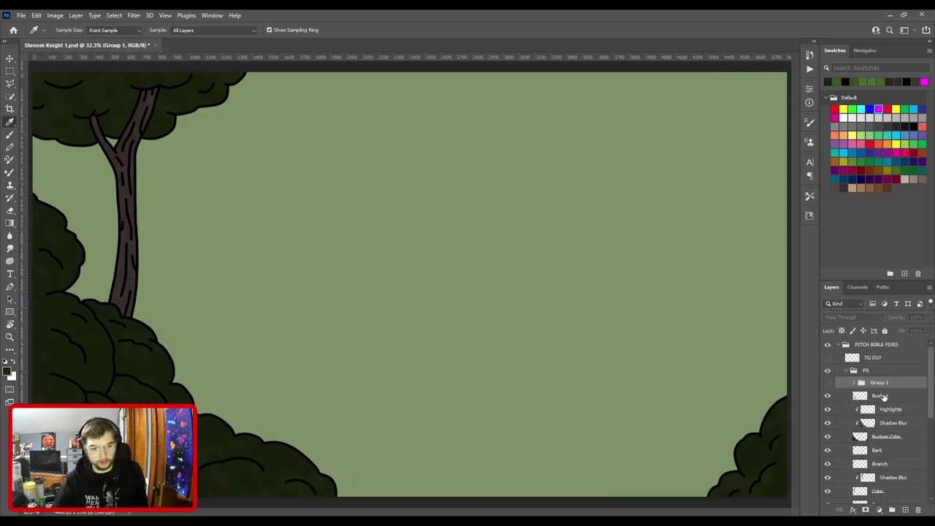
Select the bushes' Highlights layer and choose a slightly lighter dark green as the brush color.
click(881, 398)
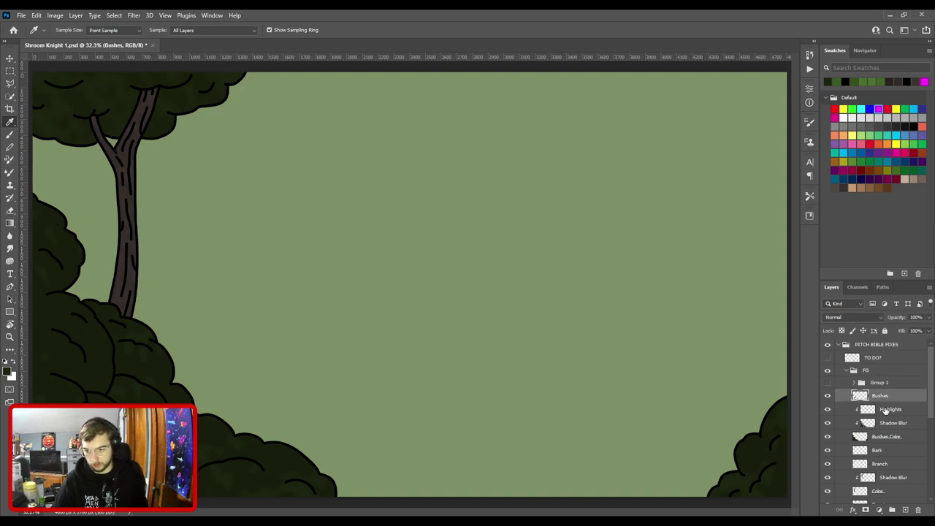
click(886, 410)
key(b)
key(i)
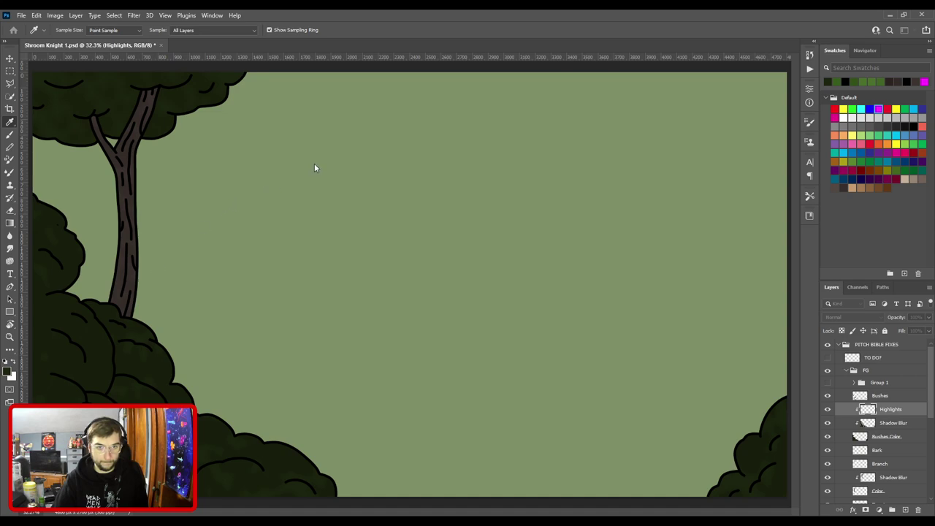
key(b)
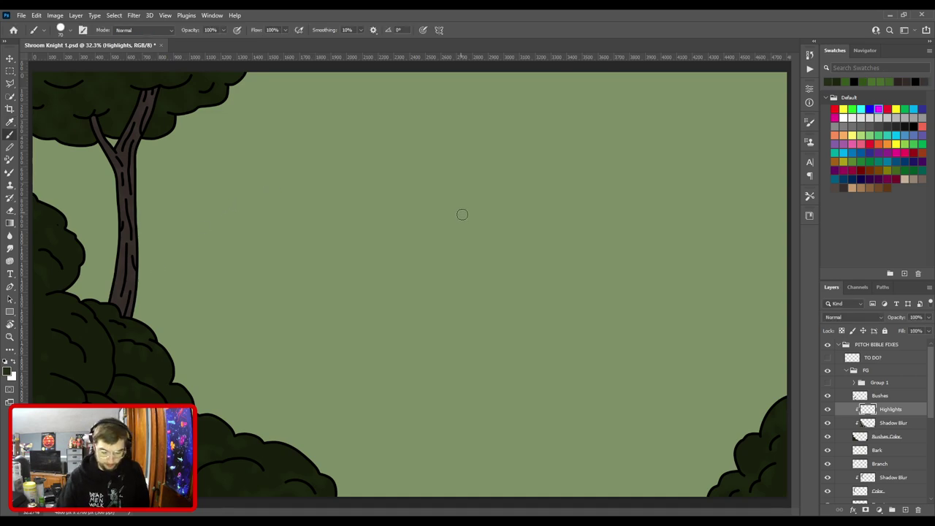
Paint lighter green highlights inside the outer outline of the right-hand bush, along its lower, middle and upper lobes.
key(ctrl+plus)
drag(568, 337, 297, 238)
key(ctrl+plus)
key(ctrl+plus)
key(ctrl+plus)
drag(563, 396, 448, 290)
key(bracketleft)
key(bracketleft)
mouse_move(393, 404)
mouse_down()
mouse_move(441, 343)
mouse_move(519, 308)
mouse_move(496, 324)
mouse_move(486, 309)
mouse_move(478, 259)
mouse_move(502, 221)
mouse_up()
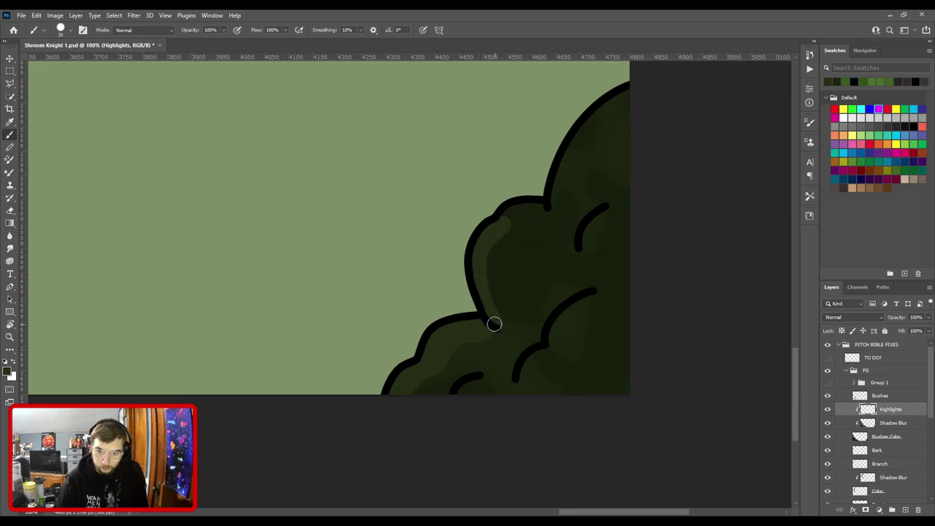
drag(494, 311, 491, 237)
key(bracketright)
key(bracketright)
mouse_move(496, 321)
mouse_down()
mouse_move(485, 291)
mouse_move(488, 240)
mouse_move(520, 211)
mouse_move(546, 203)
mouse_move(463, 298)
mouse_up()
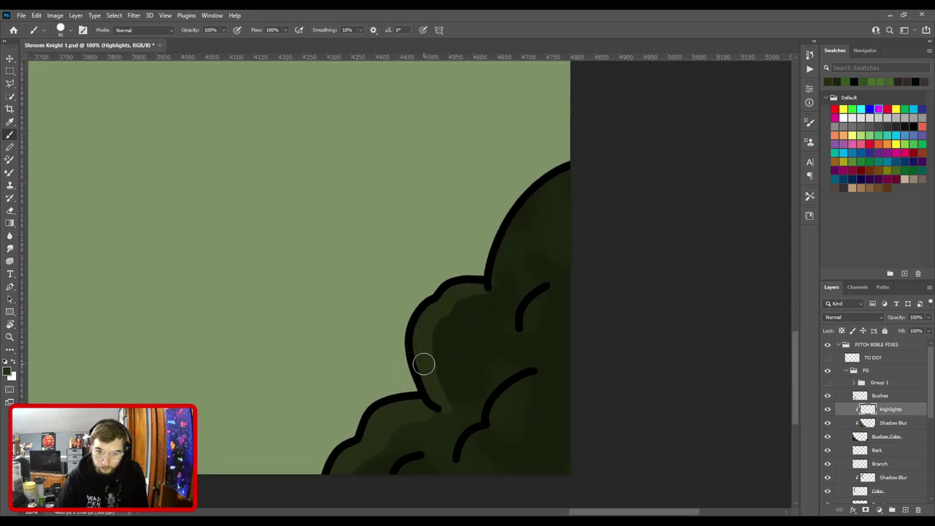
mouse_move(490, 282)
mouse_down()
mouse_move(537, 196)
mouse_move(595, 161)
mouse_move(596, 180)
mouse_move(542, 198)
mouse_move(492, 277)
mouse_up()
Paint thin highlights beside the inner fold lines of the right-hand bush with a 20 to 25 px brush.
key(bracketleft)
key(bracketleft)
key(bracketleft)
key(bracketleft)
key(bracketleft)
key(bracketleft)
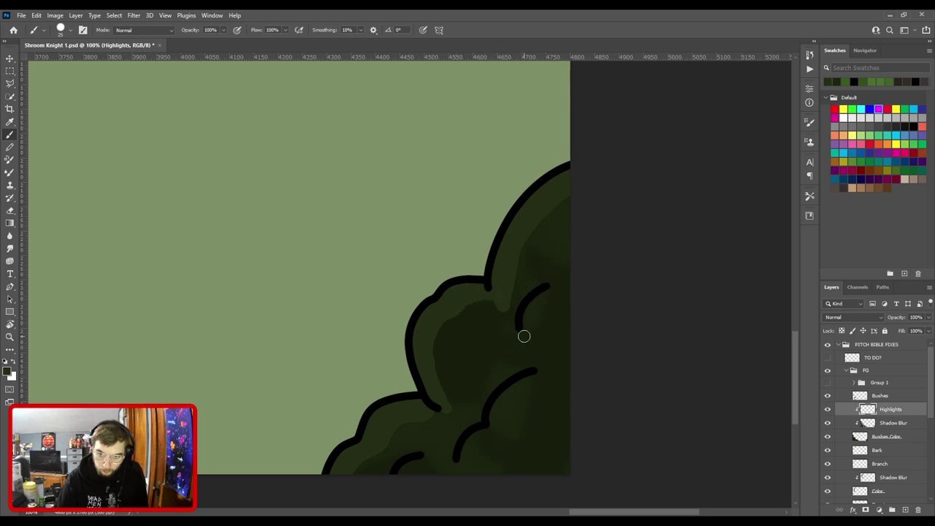
drag(528, 309, 545, 289)
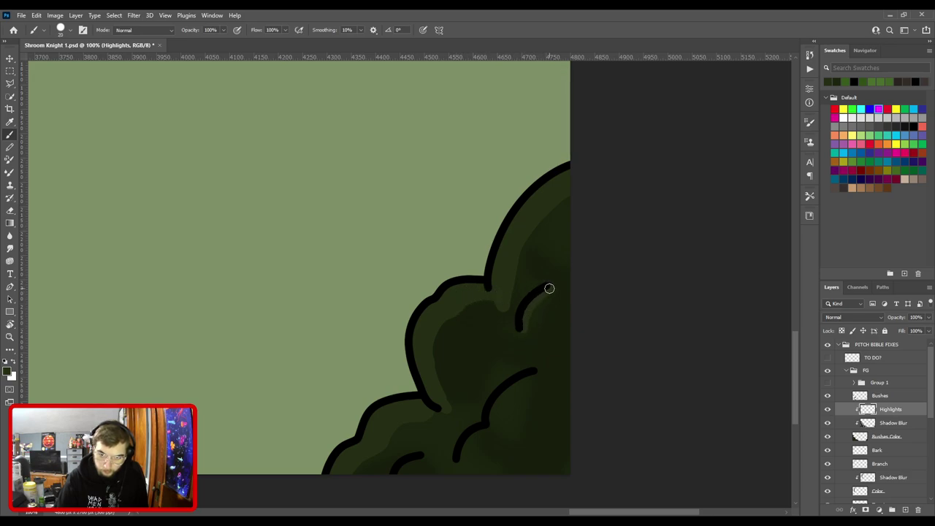
drag(525, 370, 544, 293)
key(])
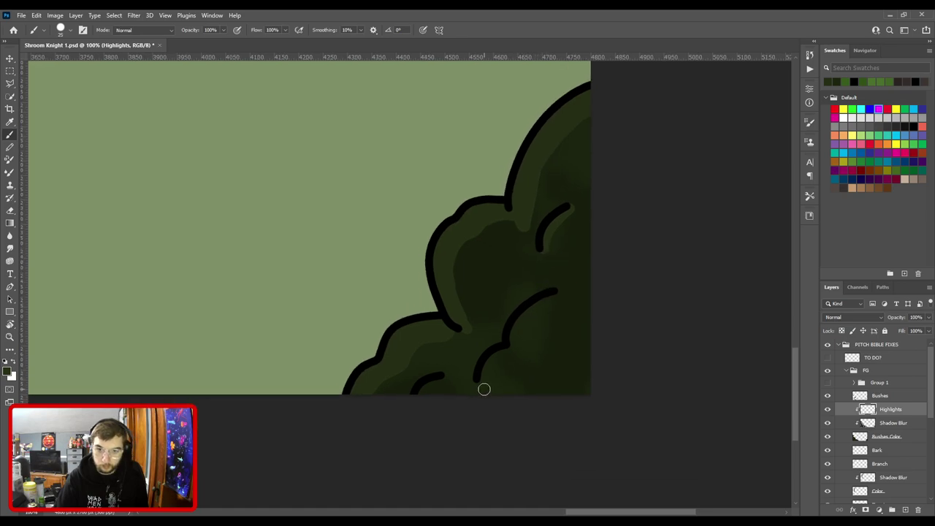
mouse_move(482, 377)
mouse_down()
mouse_move(512, 350)
mouse_move(544, 301)
mouse_up()
drag(510, 363, 553, 316)
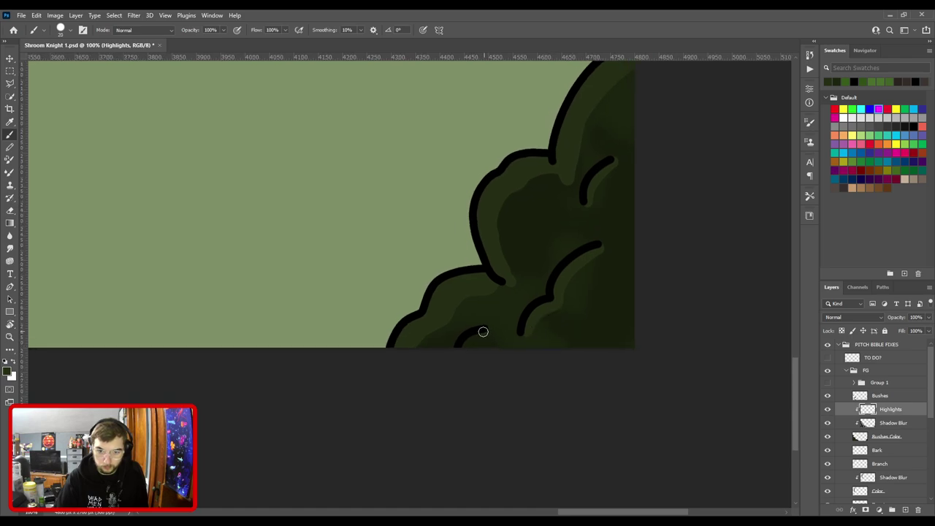
Touch up the inner edge of the highlight on the right-hand bush's rounded middle lobe with a small brush.
key(ctrl+minus)
key(ctrl+minus)
key(ctrl+plus)
key(ctrl+plus)
key(ctrl+plus)
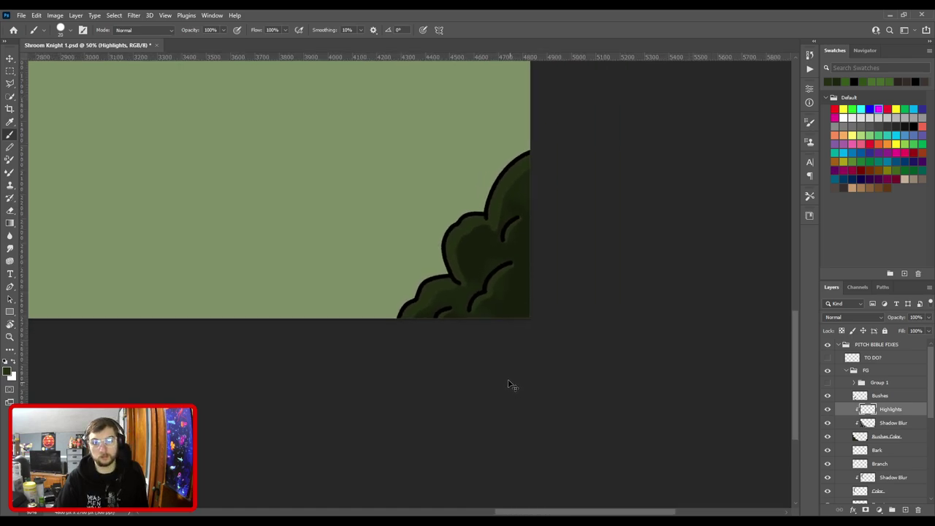
key([)
mouse_move(594, 266)
mouse_down()
mouse_move(630, 293)
mouse_move(596, 241)
mouse_move(577, 175)
mouse_move(605, 239)
mouse_move(597, 254)
mouse_move(584, 172)
mouse_move(598, 111)
mouse_up()
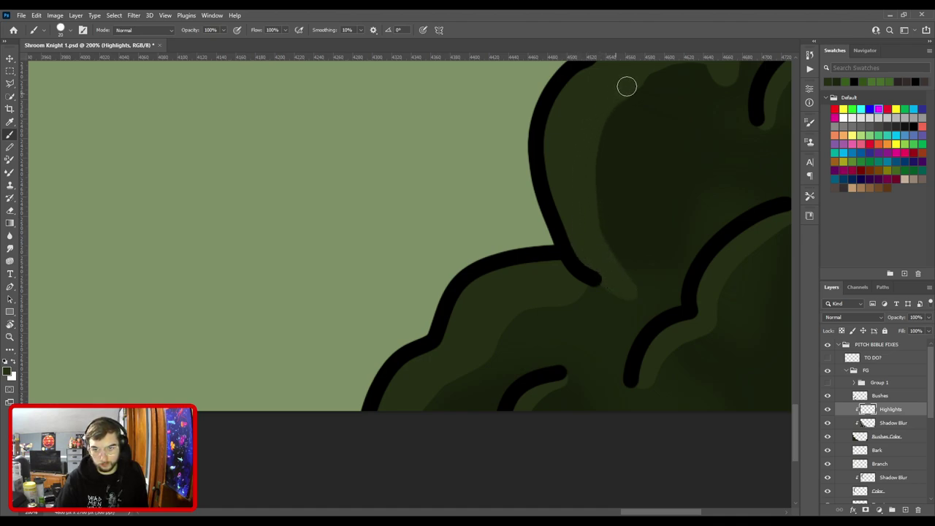
key(ctrl+minus)
key(ctrl+minus)
key(ctrl+plus)
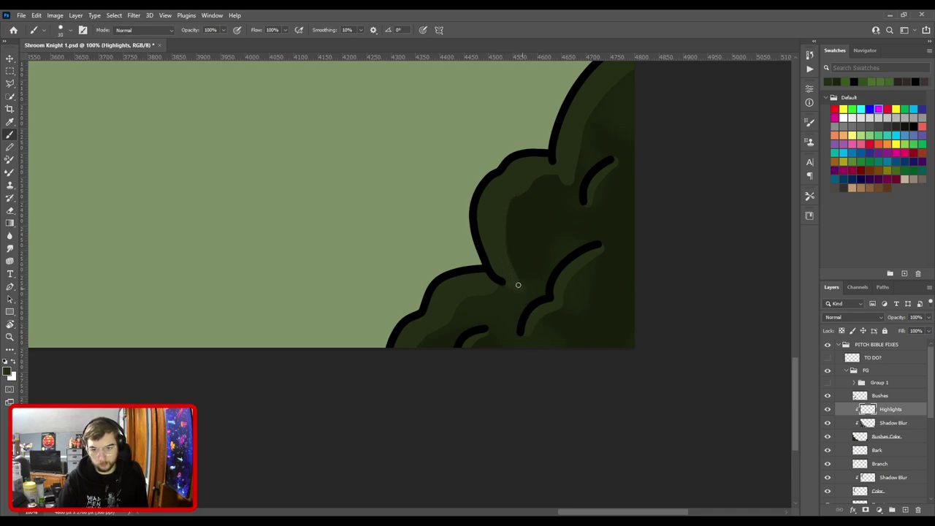
Paint lighter green highlights along the outer edge of the left-hand bushes by the tree's base with a brush of about 100 px.
key(ctrl+minus)
key(ctrl+minus)
key(ctrl+minus)
drag(459, 295, 680, 292)
drag(329, 281, 500, 338)
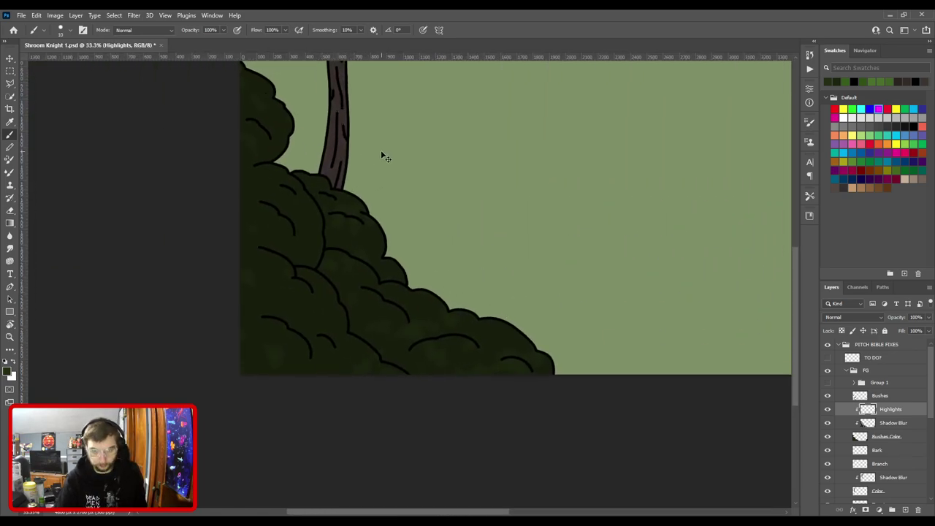
drag(323, 192, 399, 277)
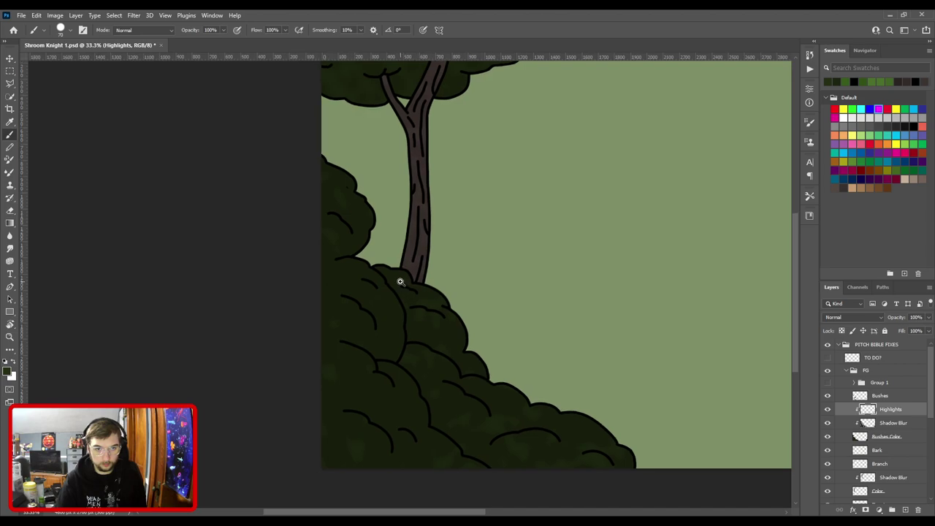
scroll(387, 270, up, 1)
key(ctrl+minus)
key(ctrl+minus)
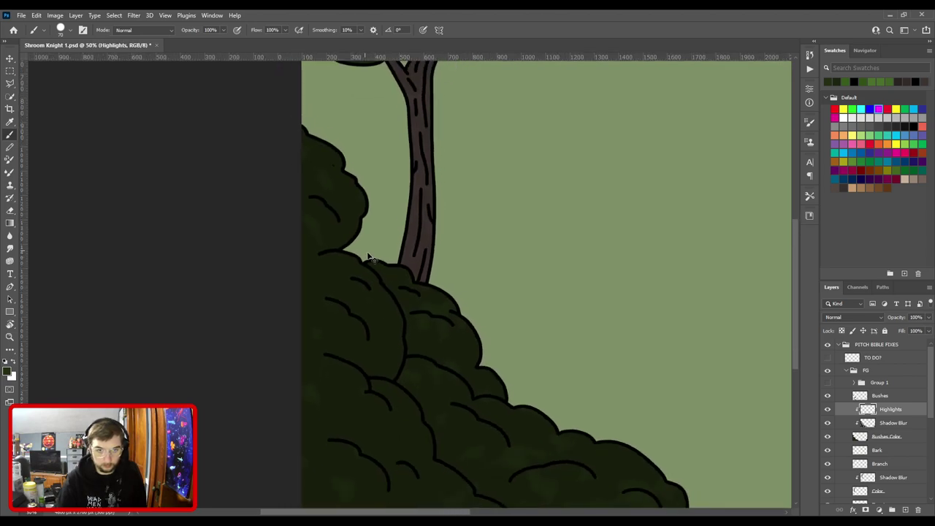
key(ctrl+plus)
drag(300, 305, 569, 238)
key(bracketright)
key(bracketright)
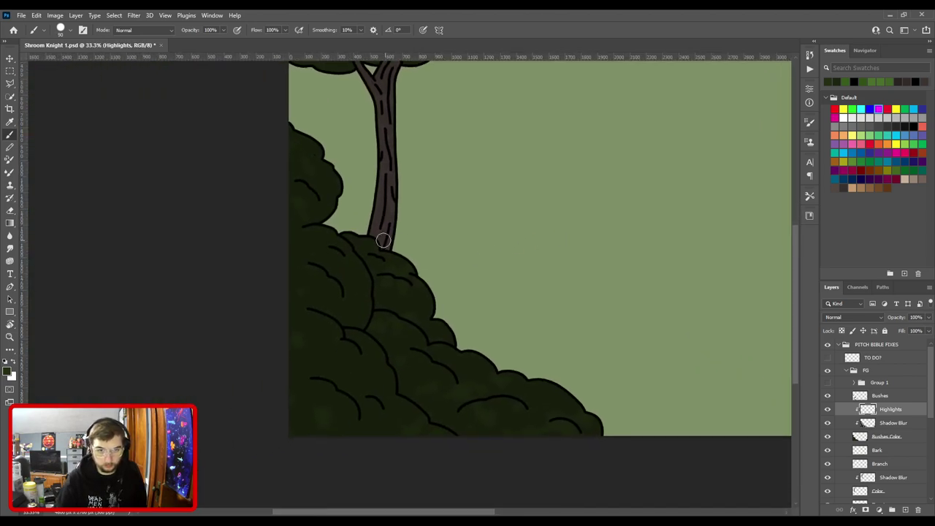
mouse_move(348, 234)
mouse_down()
mouse_move(404, 266)
mouse_move(427, 296)
mouse_move(426, 318)
mouse_move(454, 339)
mouse_up()
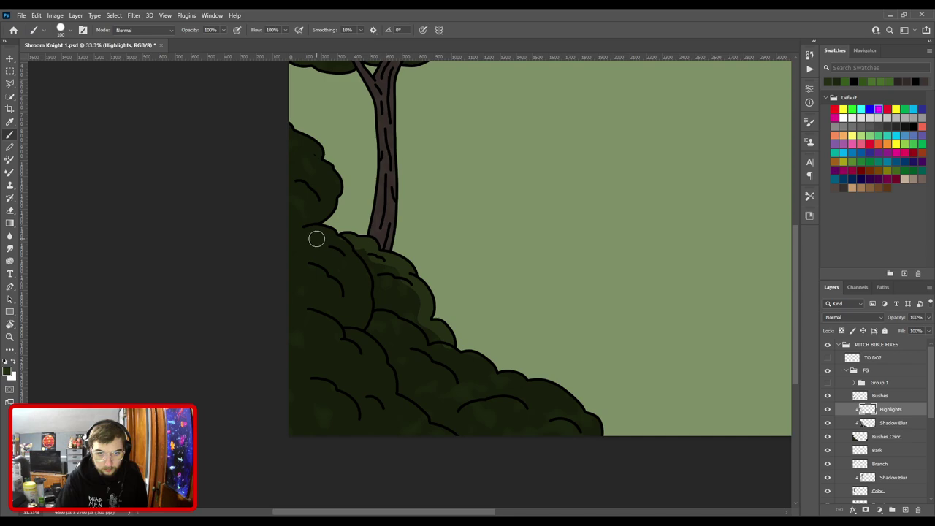
Highlight the upper edge of the topmost left-hand bush and erase the stray black mark inside it from the Bushes layer.
mouse_move(292, 133)
mouse_down()
mouse_move(322, 159)
mouse_move(457, 392)
mouse_up()
key(ctrl+plus)
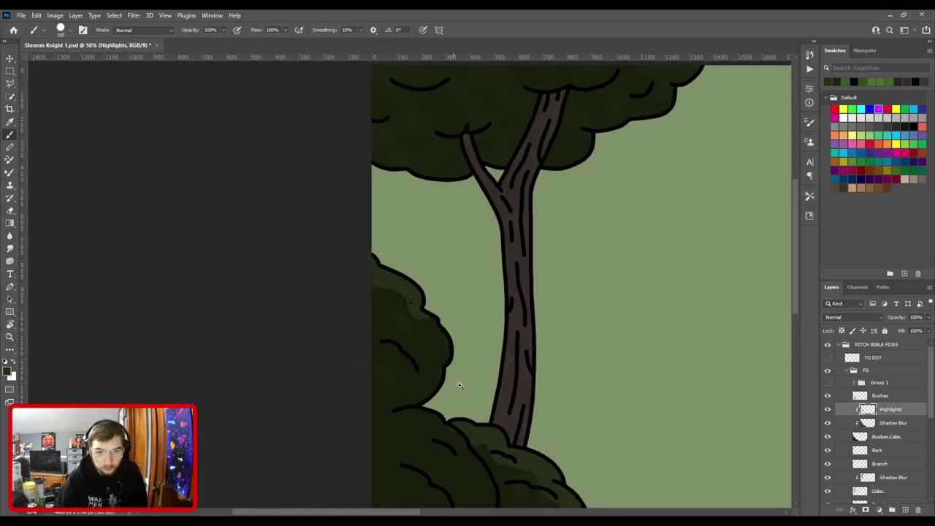
key(ctrl+plus)
key(ctrl+plus)
key(ctrl+plus)
key(ctrl+plus)
scroll(488, 401, up, 2)
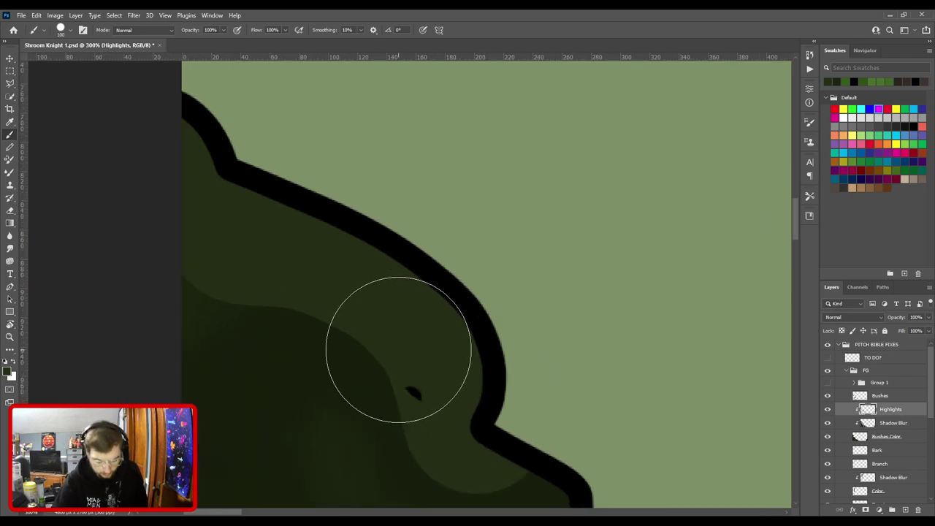
key(v)
click(413, 397)
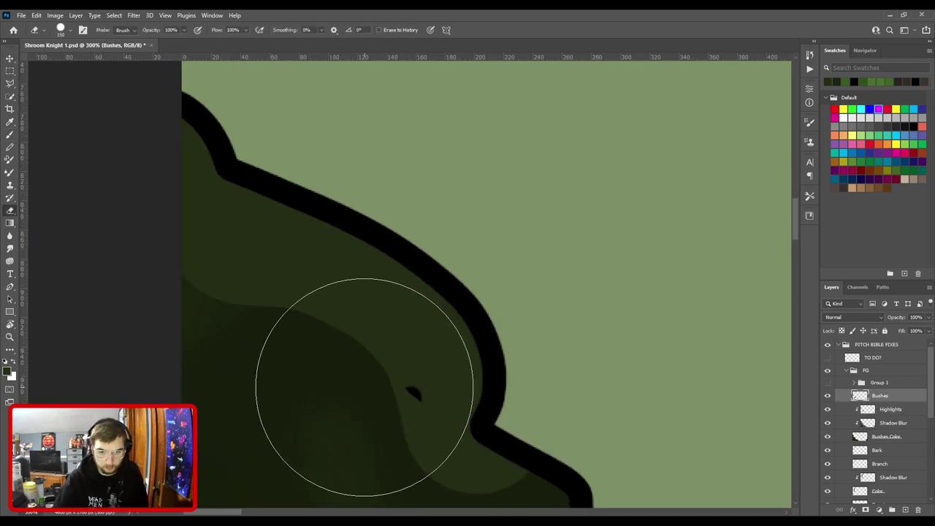
click(437, 388)
key(b)
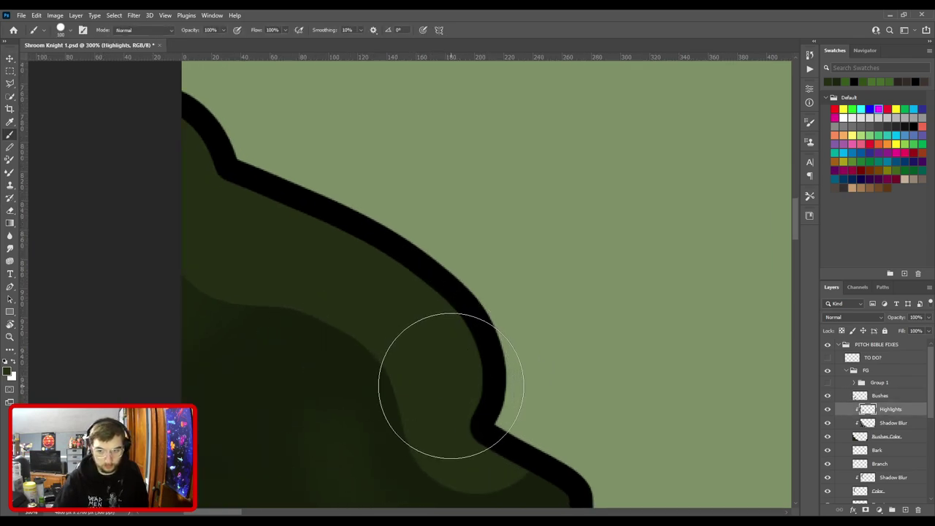
On the Highlights layer, paint the highlight down the topmost left-hand bush and onto the top of the rounded bush below, using a 70 px brush.
key(ctrl+minus)
drag(459, 407, 446, 233)
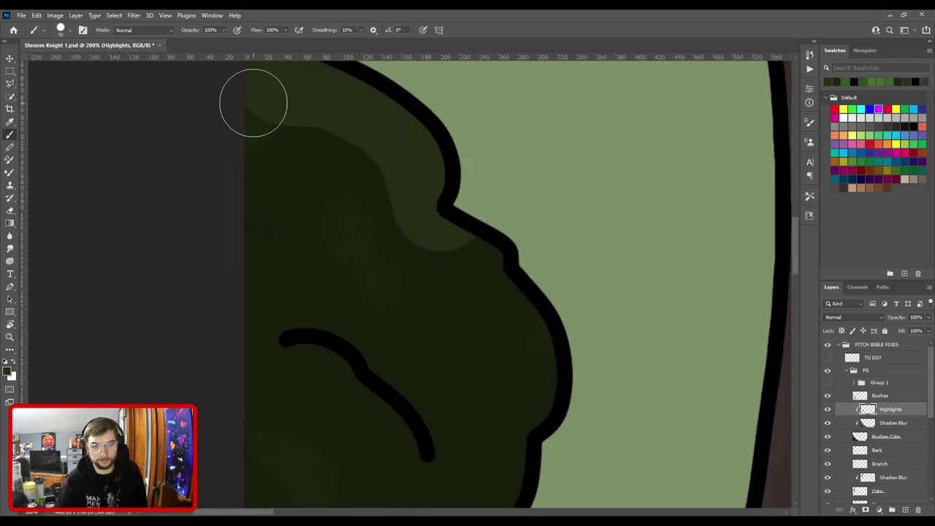
scroll(335, 186, down, 1)
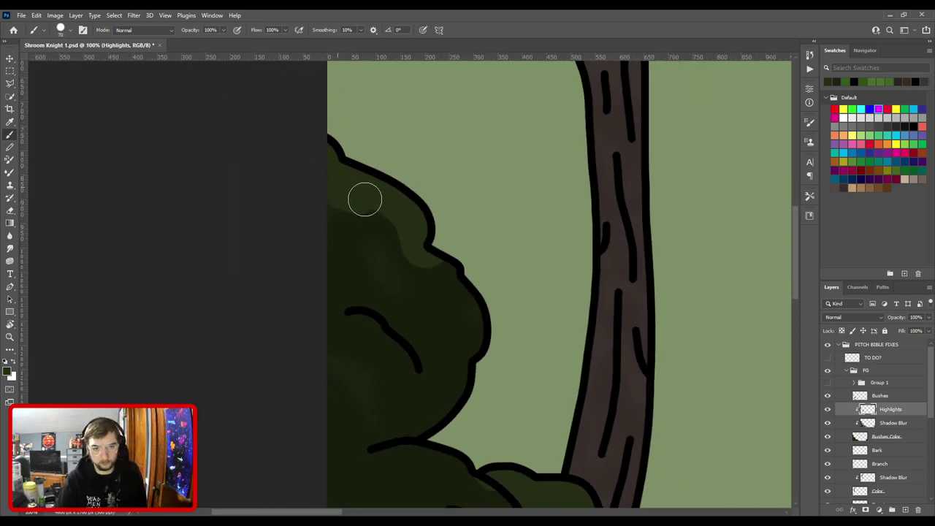
mouse_move(431, 272)
mouse_down()
mouse_move(474, 334)
mouse_move(486, 359)
mouse_up()
mouse_move(477, 306)
mouse_down()
mouse_move(526, 211)
mouse_move(482, 314)
mouse_move(436, 338)
mouse_move(547, 411)
mouse_move(425, 194)
mouse_up()
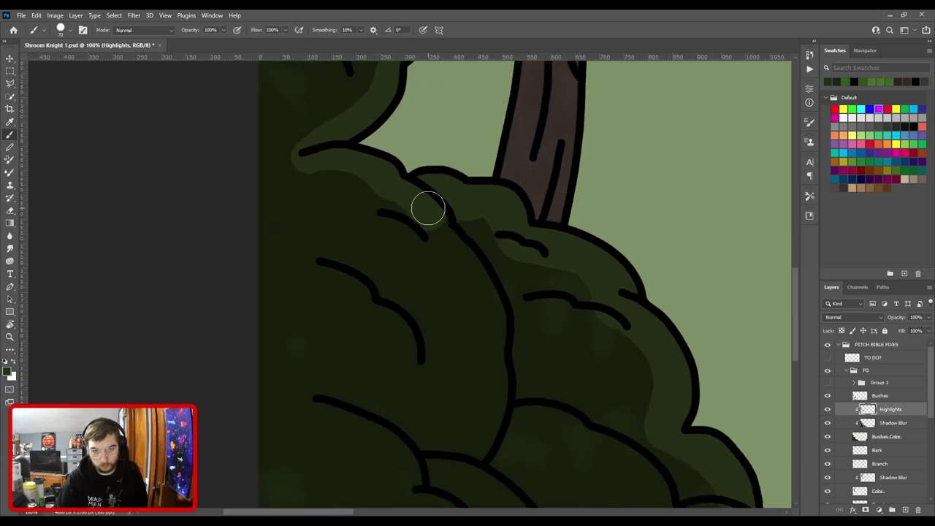
Paint highlights inside the rounded bush's inner outline and along the first upper lobes of the long bush beside it with the 70 px brush.
mouse_move(452, 250)
mouse_down()
mouse_move(490, 312)
mouse_move(498, 396)
mouse_move(468, 451)
mouse_move(493, 417)
mouse_move(466, 281)
mouse_move(335, 321)
mouse_up()
mouse_move(314, 282)
mouse_down()
mouse_move(344, 287)
mouse_move(435, 329)
mouse_move(469, 395)
mouse_move(468, 379)
mouse_move(365, 362)
mouse_move(328, 345)
mouse_move(385, 348)
mouse_move(437, 394)
mouse_up()
scroll(438, 394, up, 2)
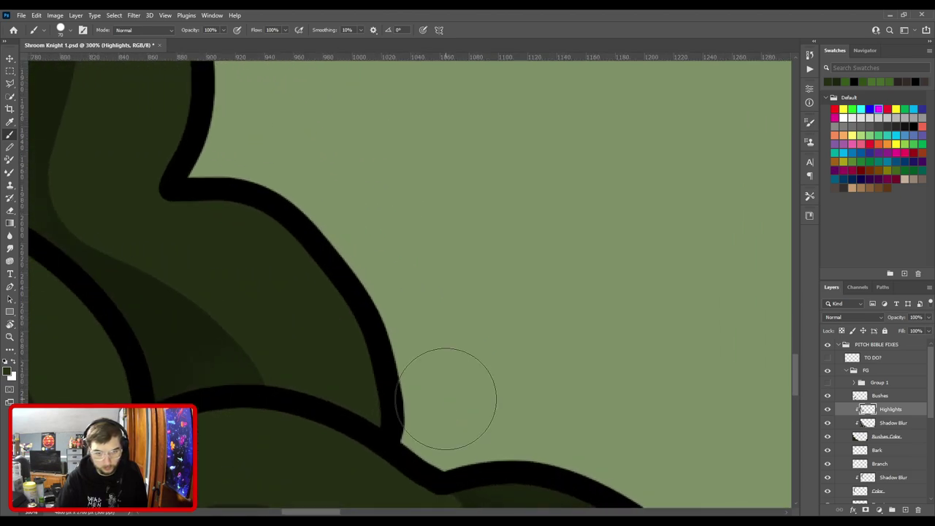
scroll(445, 398, down, 2)
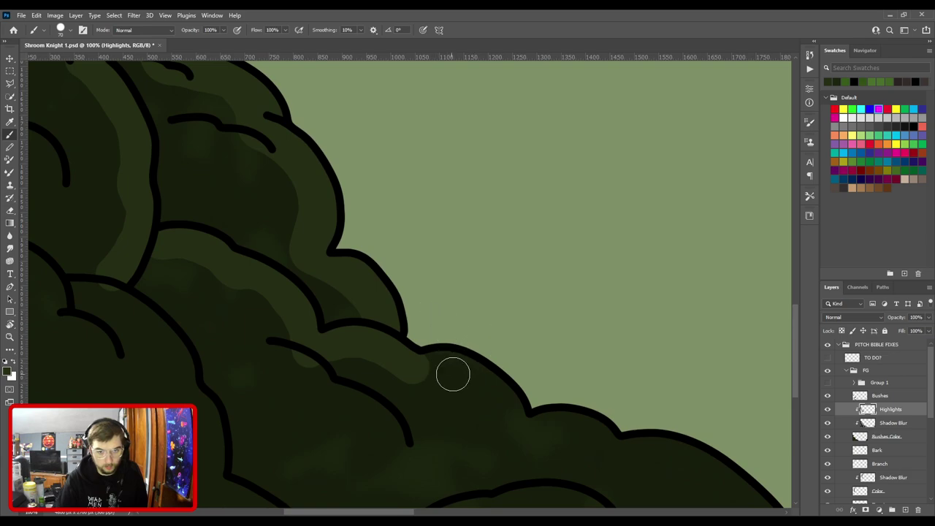
mouse_move(429, 368)
mouse_down()
mouse_move(466, 373)
mouse_move(514, 431)
mouse_up()
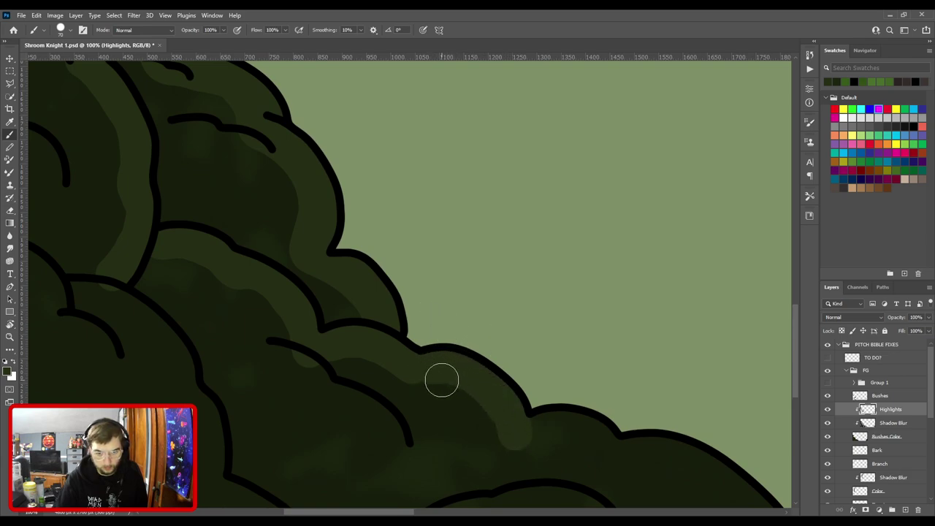
Continue the highlight along the long bush's outer lobes to the canvas's lower edge and add one under its last short fold line.
key(ctrl+minus)
key(ctrl+minus)
key(ctrl+plus)
mouse_move(503, 382)
mouse_down()
mouse_move(385, 307)
mouse_move(403, 305)
mouse_move(423, 324)
mouse_move(470, 326)
mouse_move(524, 374)
mouse_up()
key(])
mouse_move(474, 321)
mouse_down()
mouse_move(525, 379)
mouse_move(510, 338)
mouse_move(535, 380)
mouse_move(574, 411)
mouse_move(576, 435)
mouse_move(554, 432)
mouse_move(441, 321)
mouse_up()
key(])
key([)
key([)
key([)
key([)
key([)
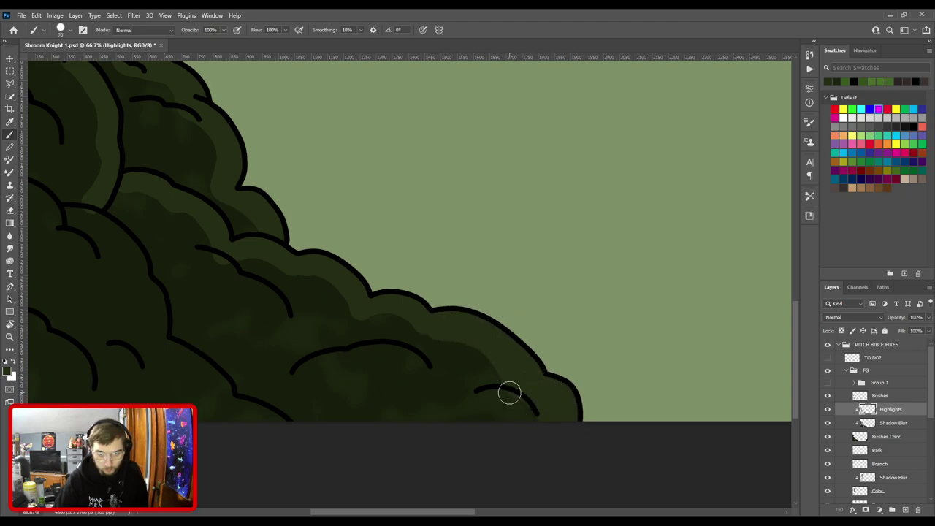
key(bracketleft)
key(bracketleft)
key(bracketleft)
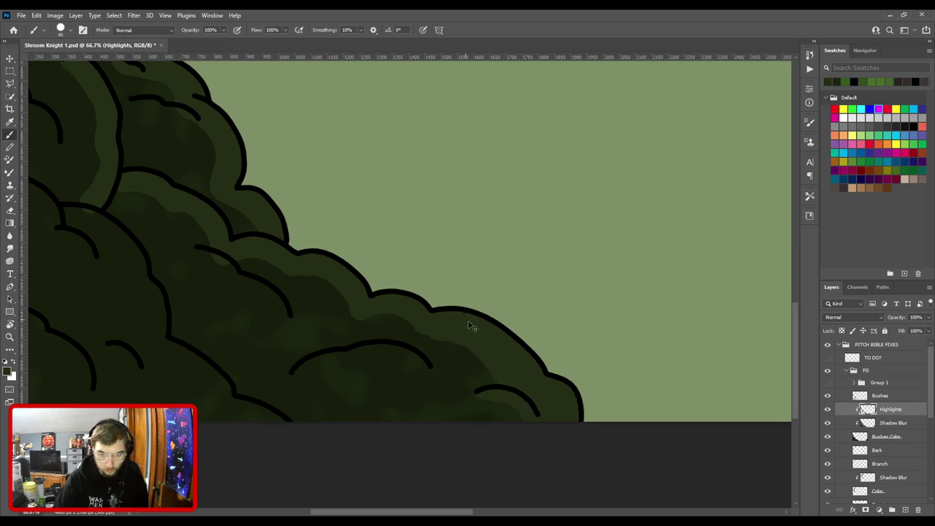
Smooth the inner edge of the highlight along the long bush's upper lobes with a 45 to 35 px brush.
scroll(471, 325, up, 3)
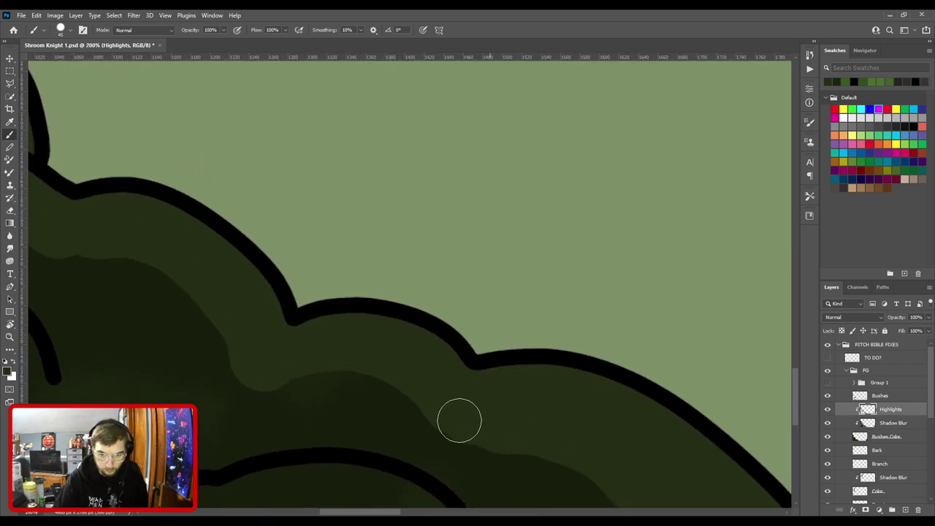
drag(547, 431, 529, 350)
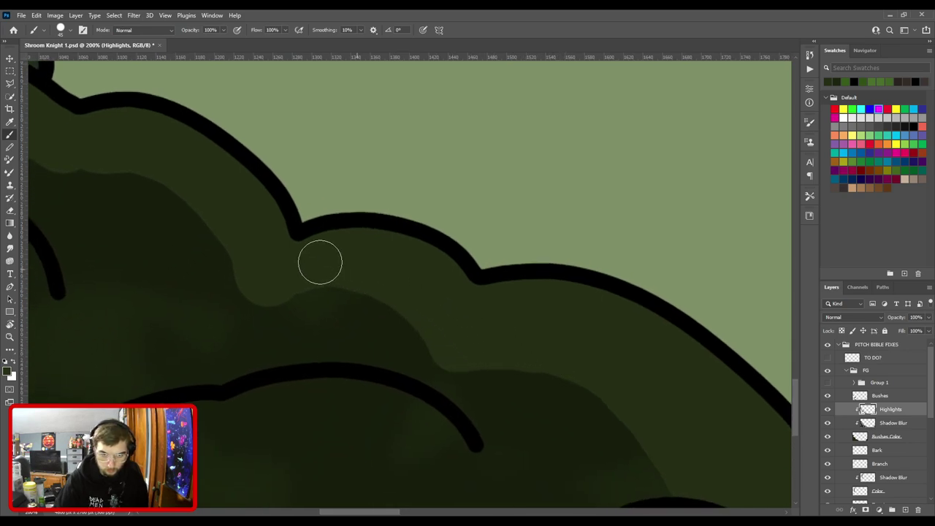
drag(319, 261, 507, 307)
key(bracketleft)
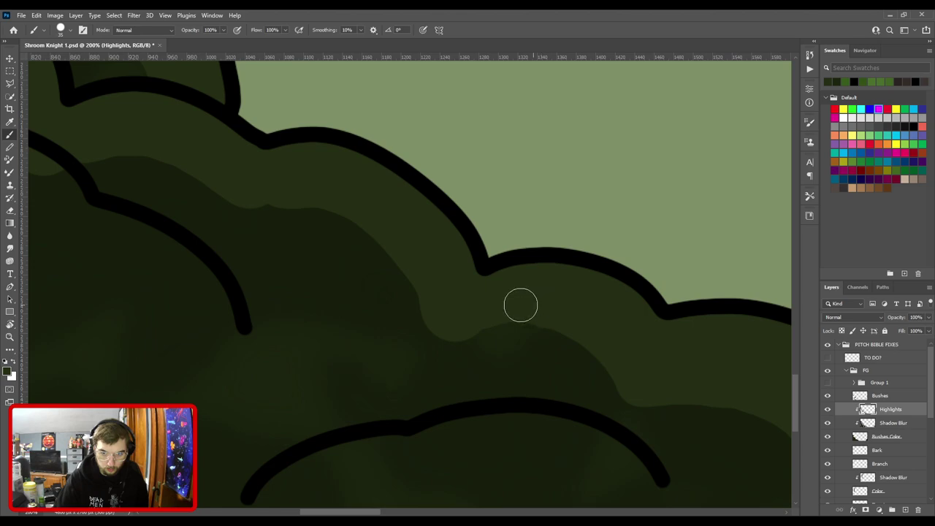
mouse_move(571, 317)
mouse_down()
mouse_move(500, 311)
mouse_move(447, 326)
mouse_move(433, 320)
mouse_move(412, 262)
mouse_up()
mouse_move(348, 198)
mouse_down()
mouse_move(547, 281)
mouse_move(496, 273)
mouse_move(449, 284)
mouse_move(365, 230)
mouse_move(558, 279)
mouse_up()
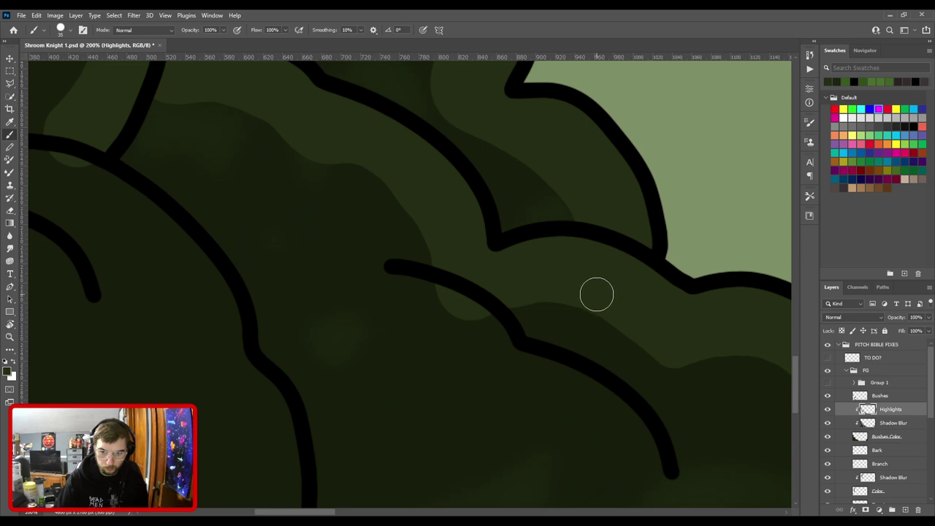
mouse_move(574, 295)
mouse_down()
mouse_move(517, 294)
mouse_move(486, 309)
mouse_up()
key(ctrl+z)
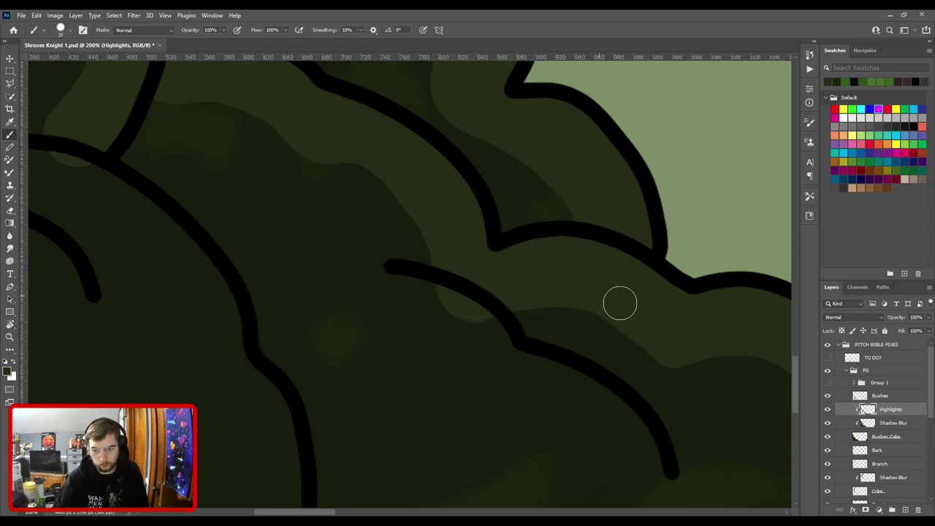
Paint a thin tapered highlight beneath the long bush's upper fold line with a 20 px brush.
scroll(487, 311, down, 2)
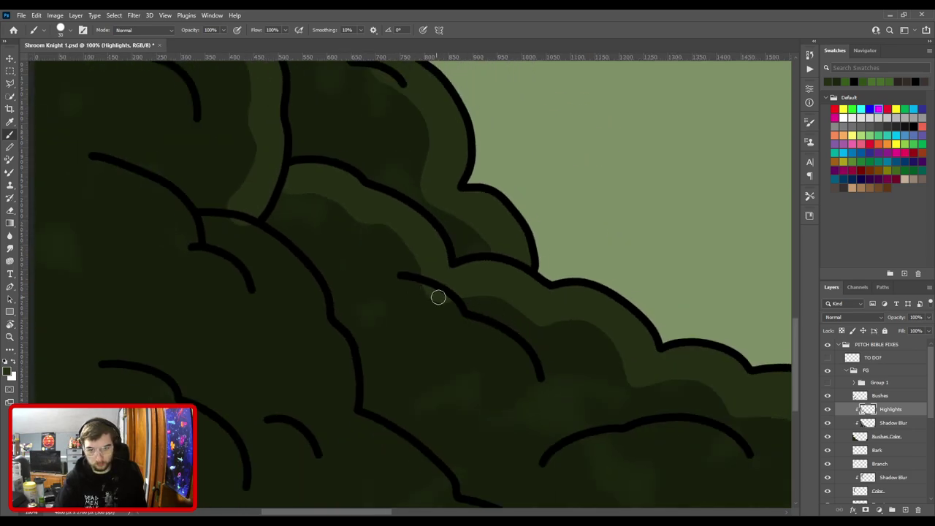
scroll(433, 295, up, 2)
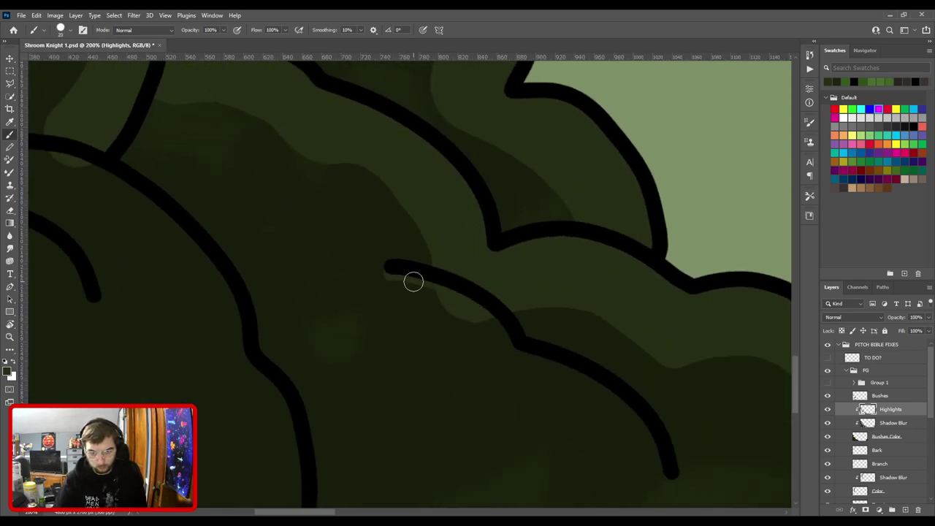
mouse_move(395, 275)
mouse_down()
mouse_move(440, 297)
mouse_move(466, 325)
mouse_move(401, 278)
mouse_move(434, 292)
mouse_move(471, 334)
mouse_move(443, 289)
mouse_move(484, 328)
mouse_move(505, 333)
mouse_move(512, 356)
mouse_move(403, 296)
mouse_up()
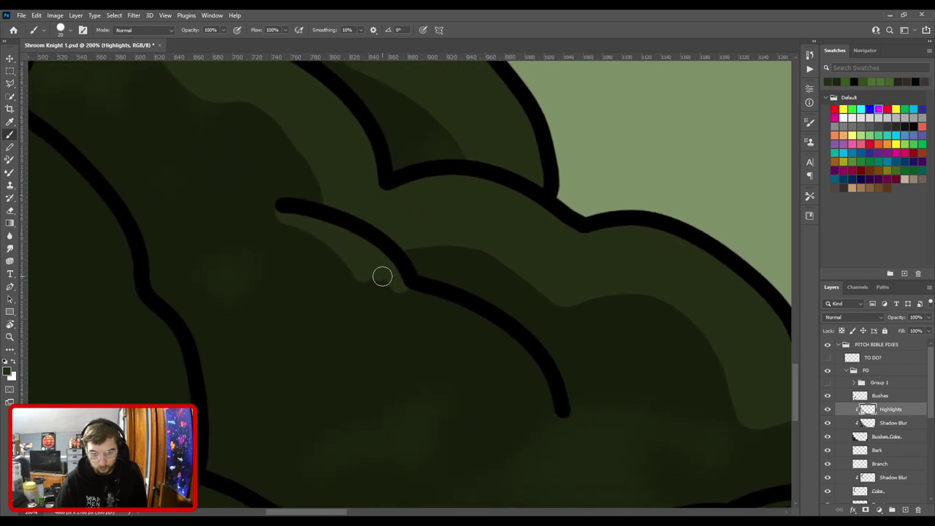
mouse_move(366, 264)
mouse_down()
mouse_move(382, 285)
mouse_move(498, 342)
mouse_move(544, 388)
mouse_up()
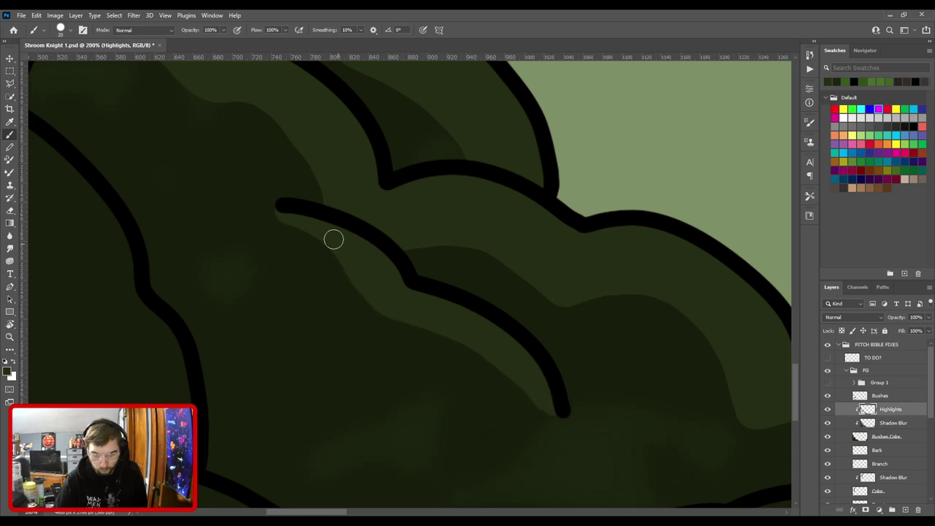
Paint a thin highlight beneath the wide arched fold line in the middle of the long bush.
key(ctrl+minus)
key(ctrl+minus)
drag(487, 347, 510, 298)
scroll(440, 255, up, 3)
mouse_move(357, 275)
mouse_down()
mouse_move(442, 263)
mouse_move(358, 273)
mouse_move(451, 273)
mouse_move(557, 245)
mouse_move(635, 263)
mouse_move(690, 316)
mouse_move(687, 296)
mouse_move(696, 302)
mouse_move(599, 258)
mouse_move(561, 253)
mouse_move(447, 282)
mouse_move(618, 295)
mouse_move(598, 307)
mouse_move(530, 301)
mouse_move(471, 314)
mouse_up()
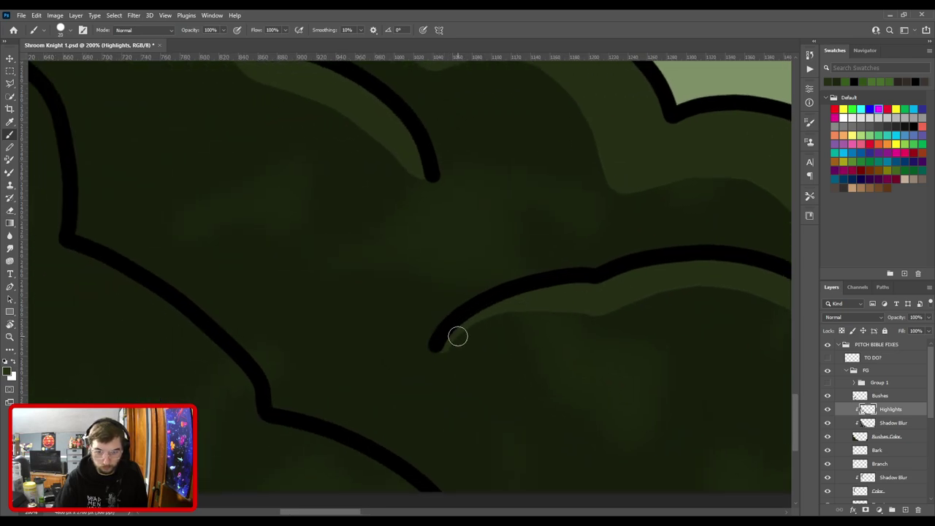
Trim the highlight under the arched fold line with a 50 px eraser, tapering both ends into the line.
key(ctrl+minus)
key(ctrl+plus)
drag(555, 327, 439, 318)
key(e)
key(bracketleft)
key(bracketleft)
key(bracketleft)
key(bracketleft)
key(bracketleft)
key(bracketleft)
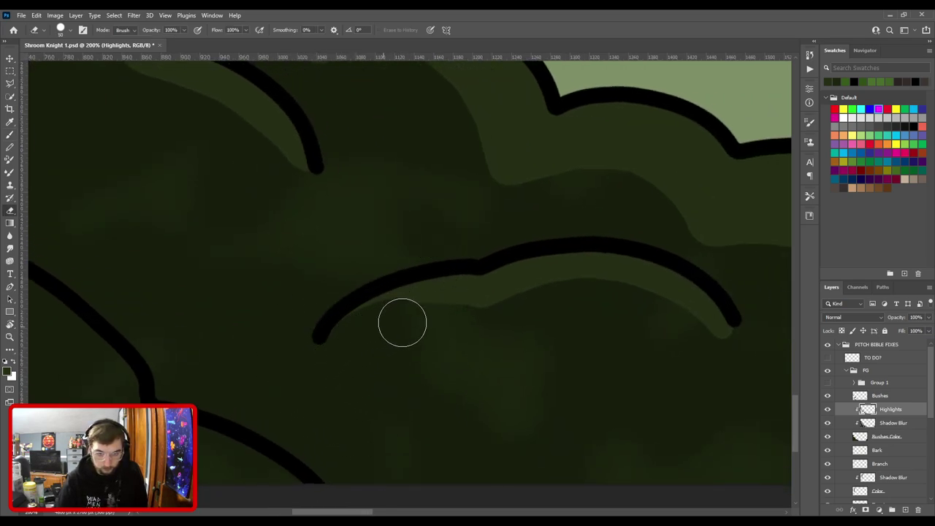
key(ctrl+minus)
key(ctrl+plus)
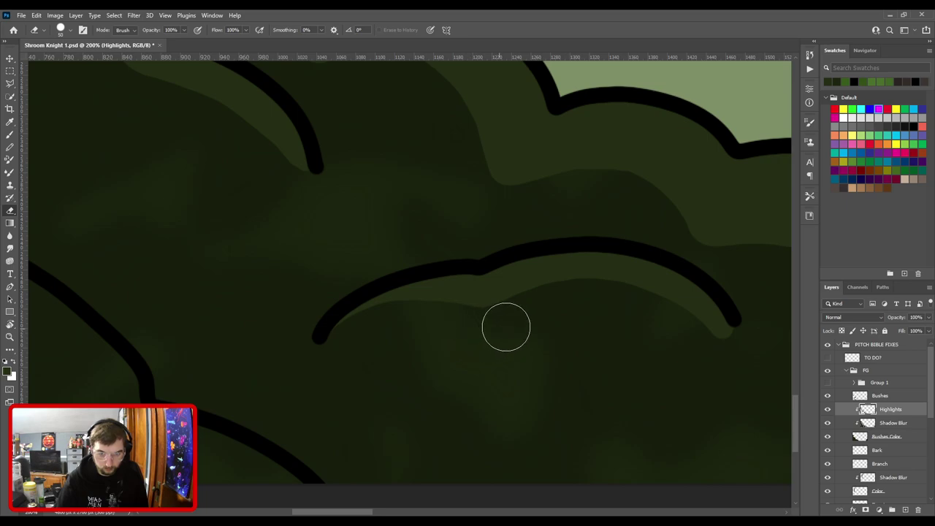
drag(634, 338, 426, 285)
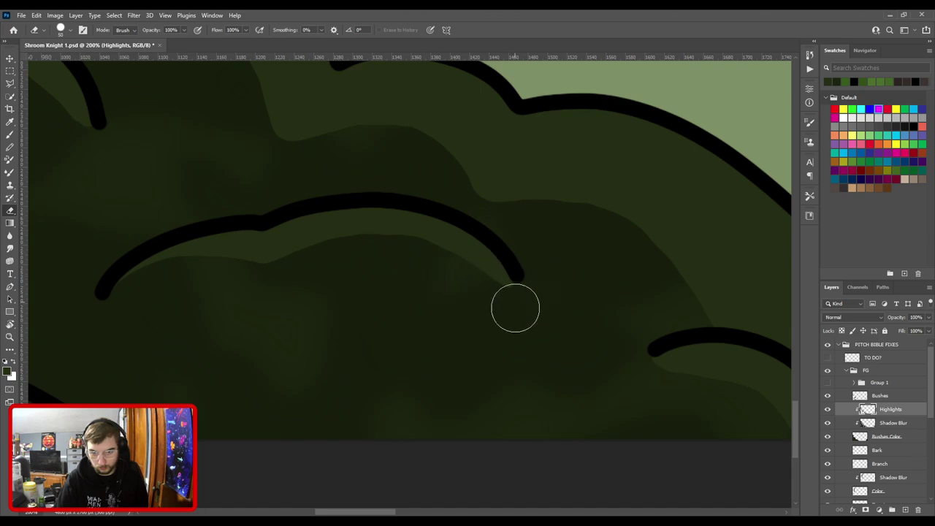
Paint a highlight inside the outer outline of the lowest left-hand bush down to the canvas's edge with a 60 px brush.
scroll(493, 305, down, 5)
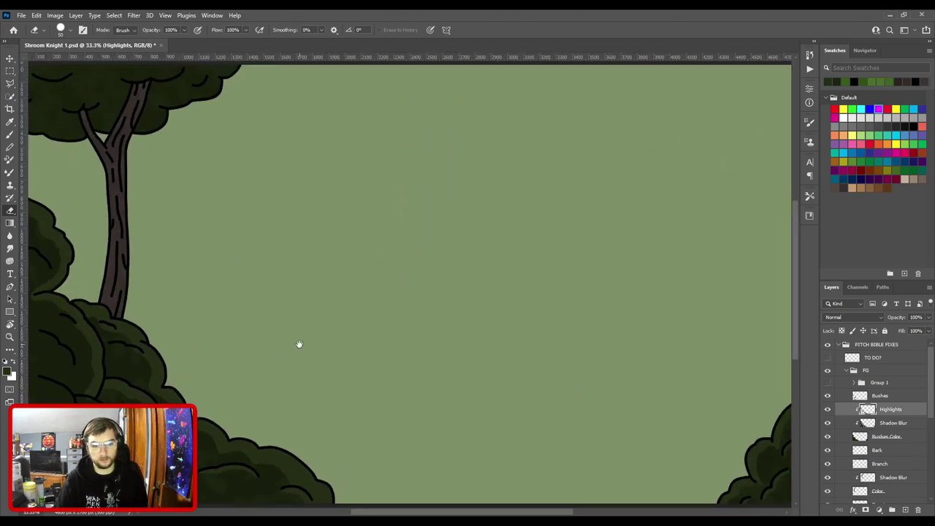
drag(276, 356, 584, 175)
key(ctrl+plus)
key(ctrl+plus)
drag(488, 207, 508, 287)
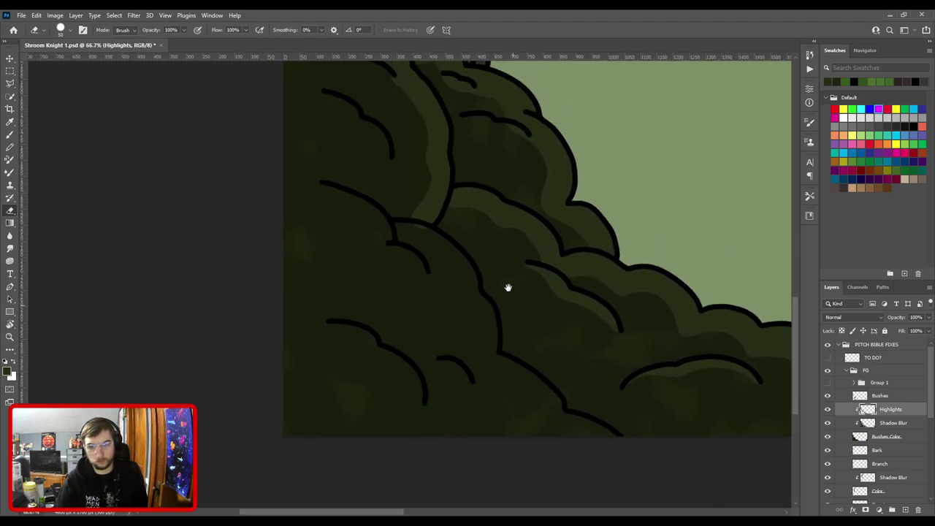
key(b)
scroll(501, 360, down, 1)
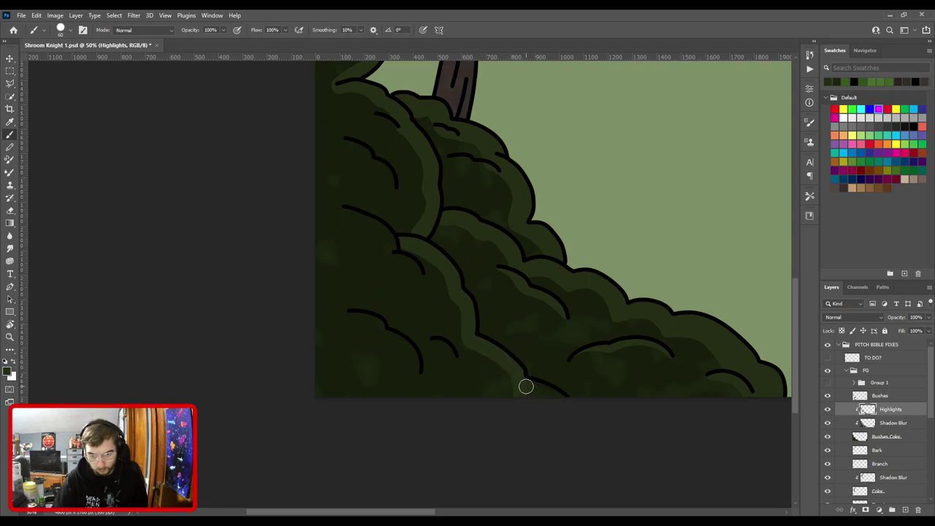
Erase the inner edge of the lowest left-hand bush's highlight near the canvas's lower edge with a 60 px eraser to form a smooth curve.
key(ctrl+plus)
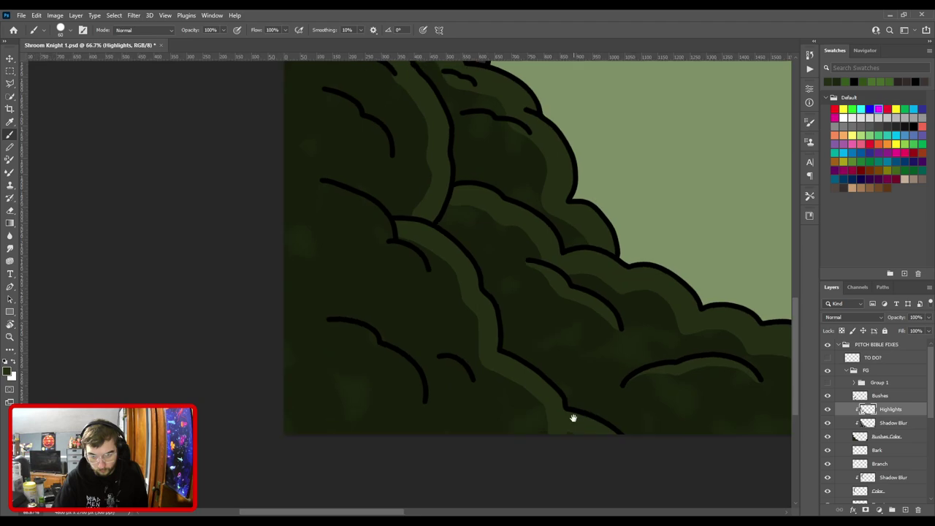
drag(573, 417, 420, 315)
key(ctrl+plus)
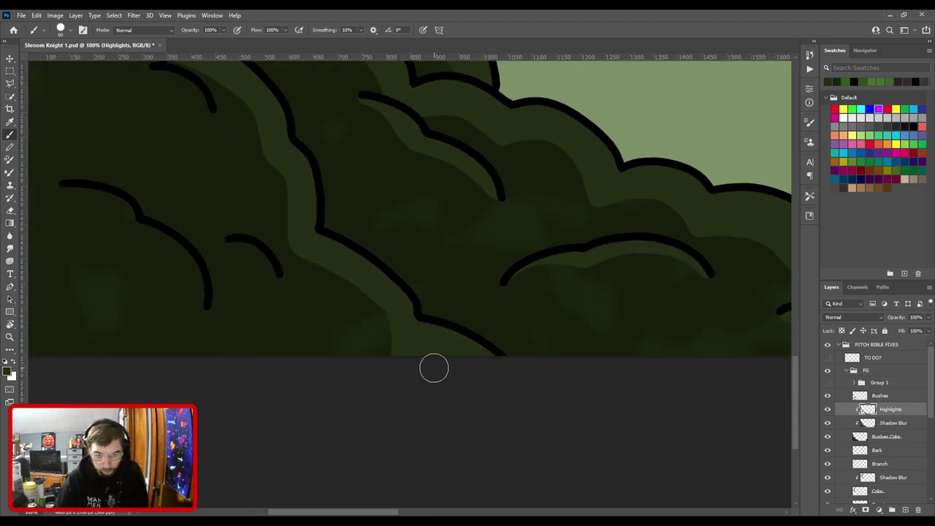
drag(398, 295, 528, 314)
key(e)
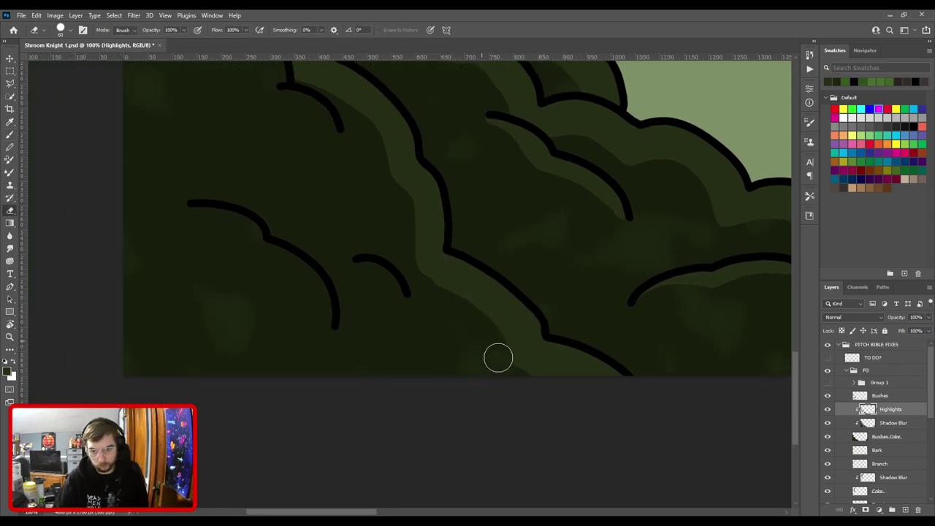
drag(498, 343, 552, 428)
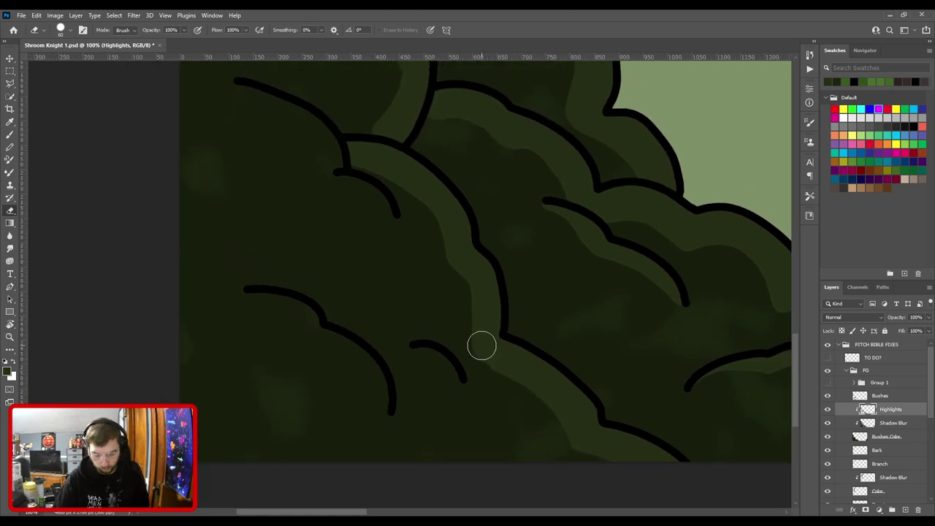
Widen and smooth the highlight around the middle bend of the lowest left-hand bush with the 60 px brush.
key(b)
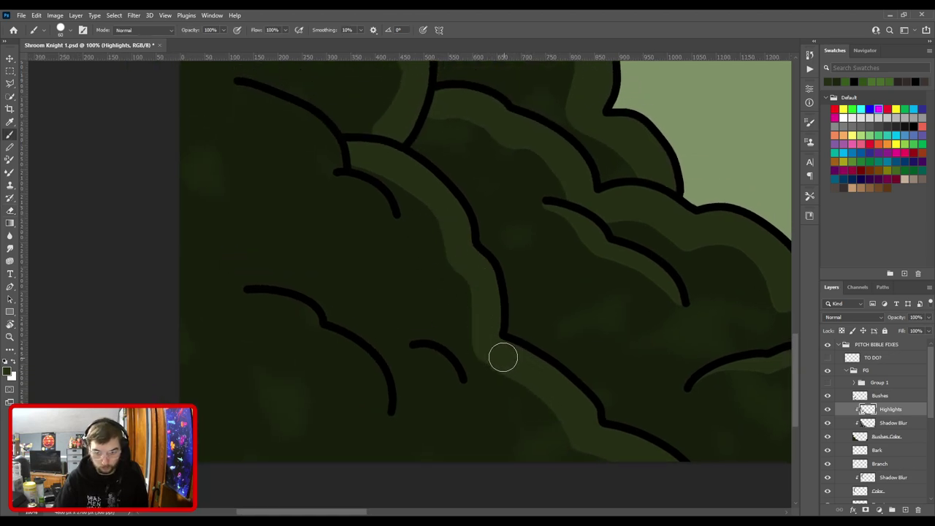
mouse_move(517, 364)
mouse_down()
mouse_move(480, 343)
mouse_move(483, 292)
mouse_move(461, 259)
mouse_up()
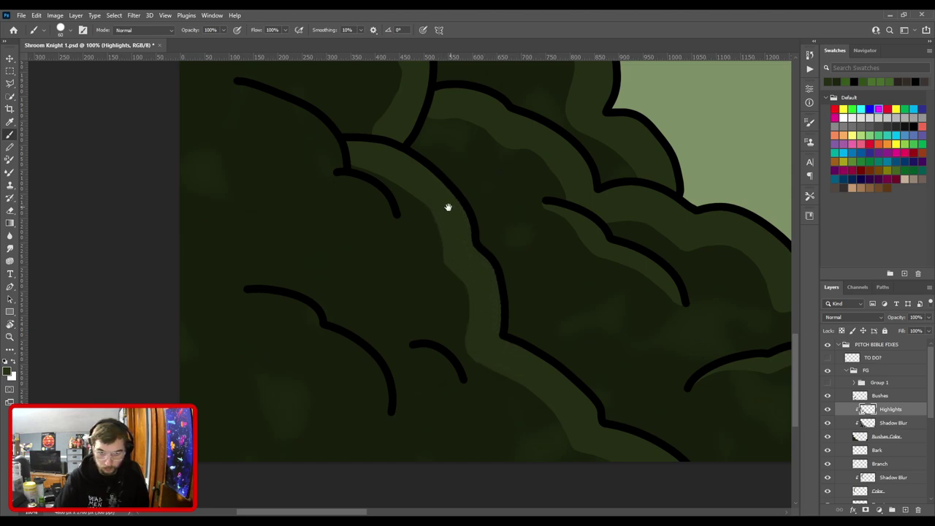
drag(450, 207, 513, 313)
mouse_move(527, 351)
mouse_down()
mouse_move(513, 314)
mouse_move(474, 275)
mouse_move(424, 257)
mouse_move(489, 390)
mouse_move(501, 296)
mouse_move(497, 227)
mouse_move(482, 191)
mouse_up()
mouse_move(481, 184)
mouse_down()
mouse_move(540, 324)
mouse_move(481, 265)
mouse_move(423, 231)
mouse_move(375, 223)
mouse_move(460, 299)
mouse_move(533, 405)
mouse_up()
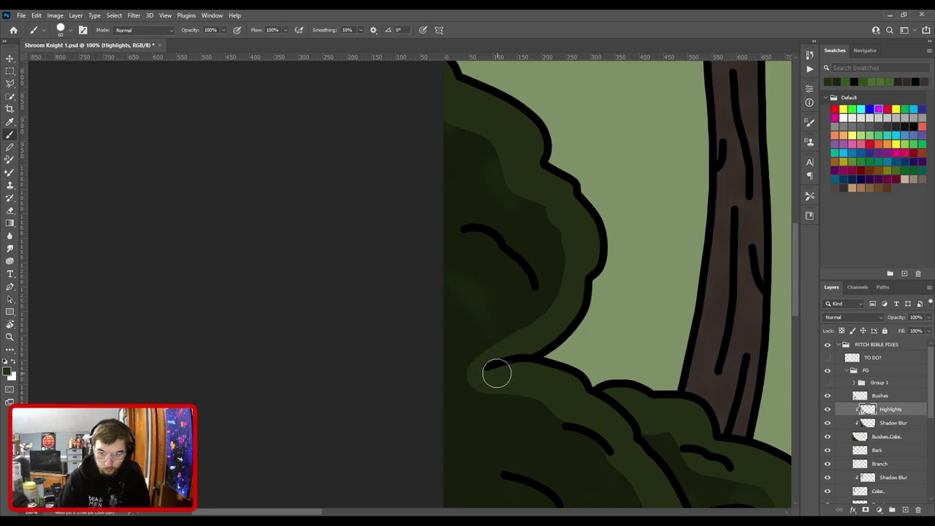
Widen the upper left-hand bush's highlight inward and extend it around the junction with the bush below, using a 60 px brush.
mouse_move(496, 376)
mouse_down()
mouse_move(546, 322)
mouse_move(564, 290)
mouse_move(566, 230)
mouse_move(553, 208)
mouse_move(519, 187)
mouse_move(482, 118)
mouse_move(461, 109)
mouse_move(430, 116)
mouse_up()
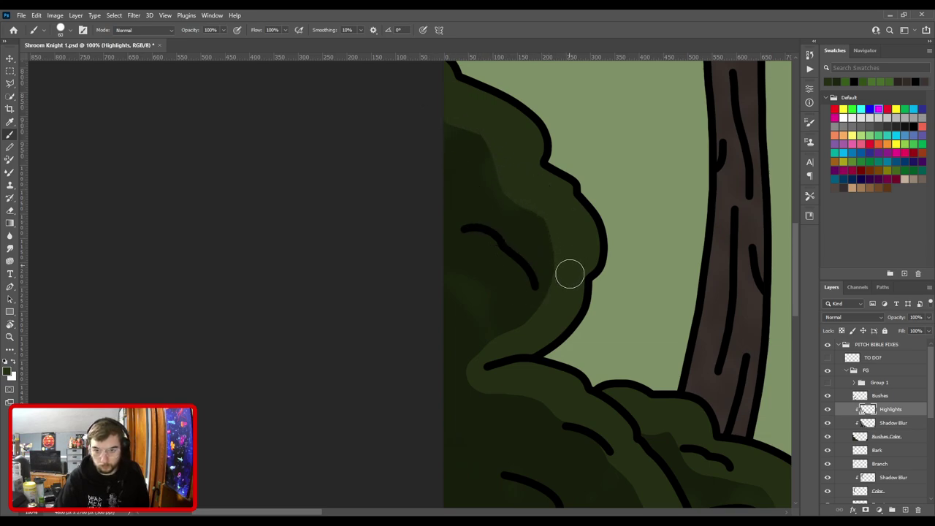
drag(497, 360, 473, 271)
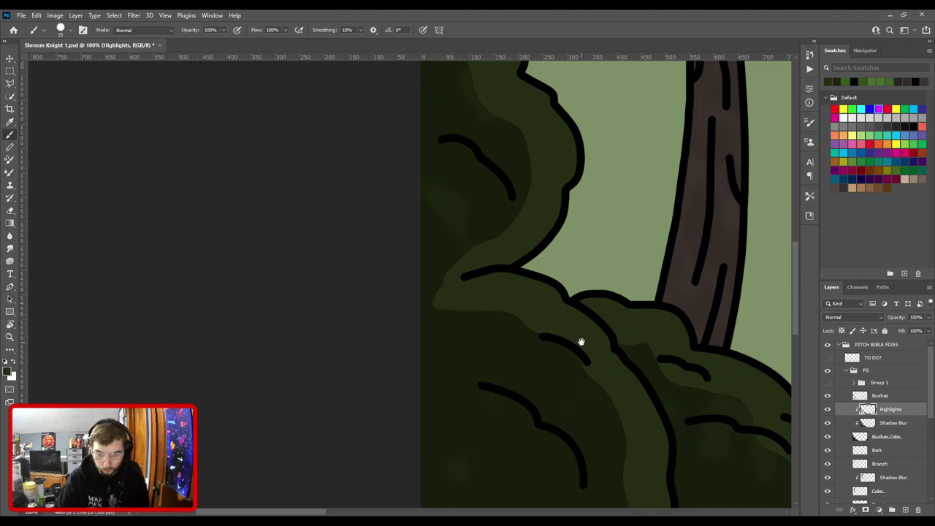
Paint highlights under the left-hand bush's short upper fold line and the two fold lines below the trunk with a 25 px brush.
drag(580, 342, 481, 311)
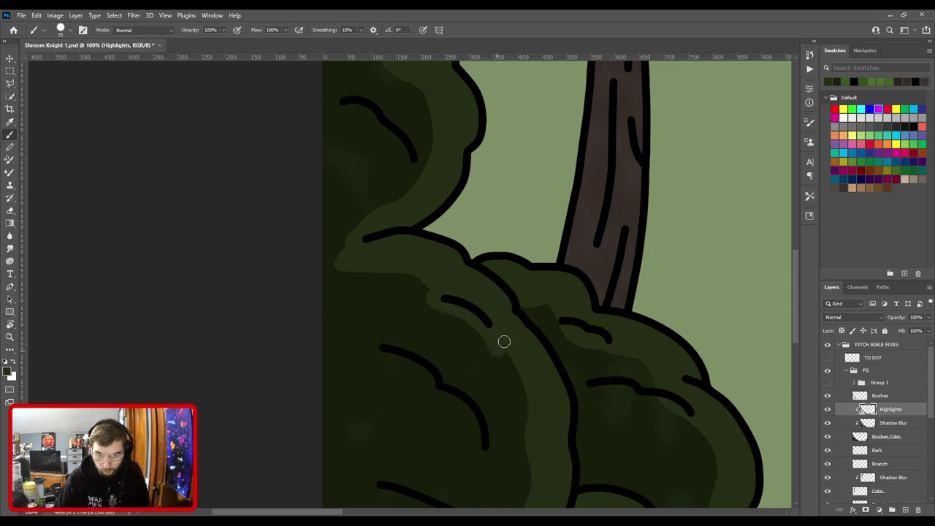
drag(532, 325, 440, 266)
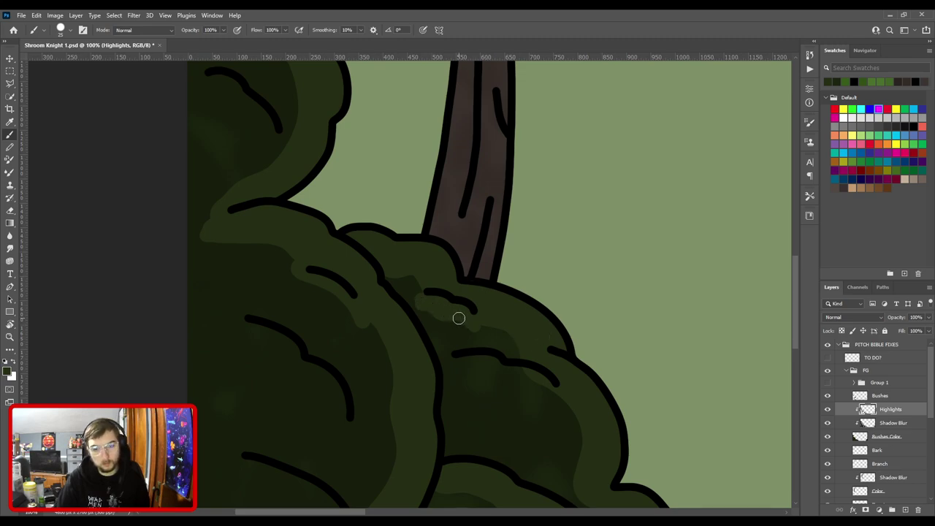
key(e)
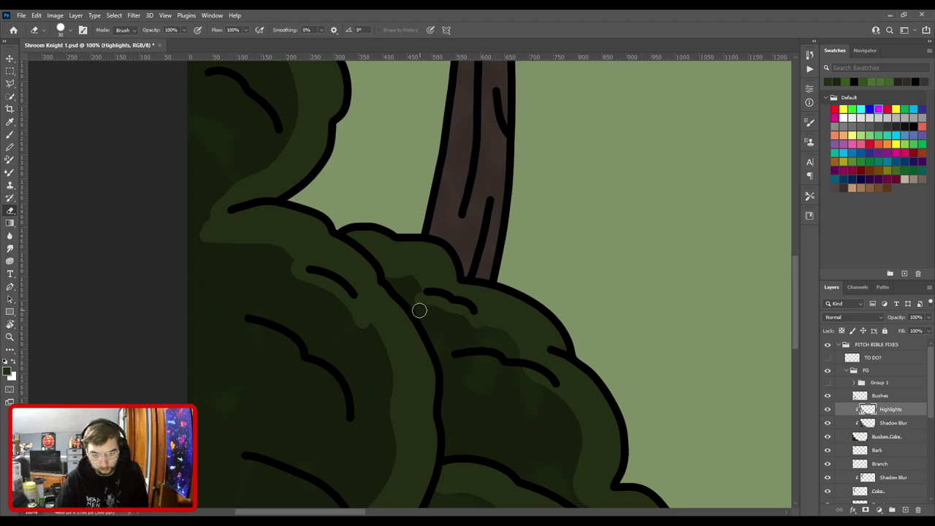
key(b)
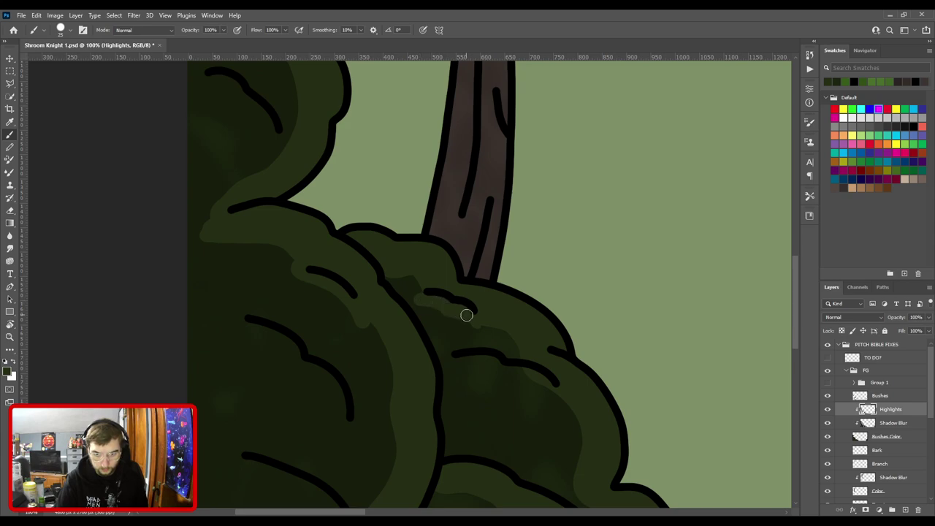
drag(558, 380, 489, 320)
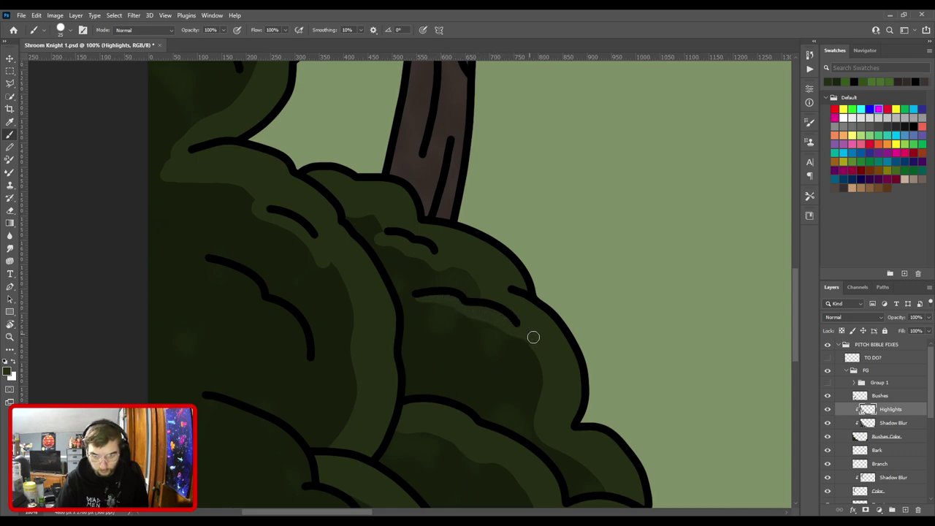
Inspect the highlights on the lower bushes down to the canvas's lower edge and back up to the trunk's base.
key(ctrl+minus)
drag(457, 343, 413, 200)
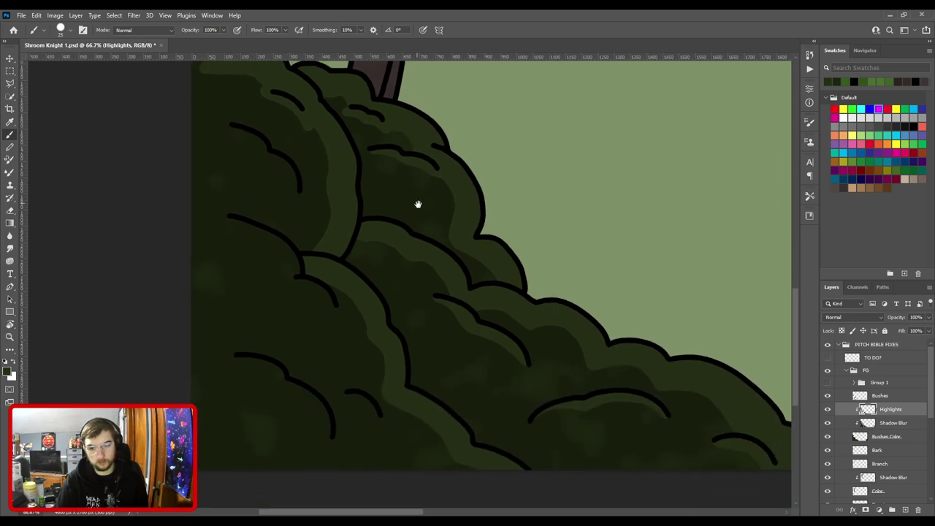
drag(480, 316, 342, 242)
key(ctrl+plus)
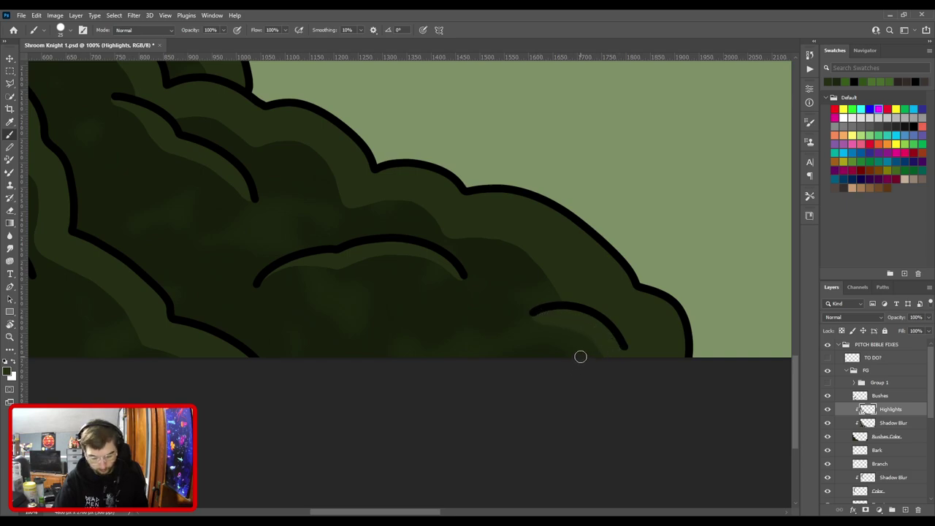
key(e)
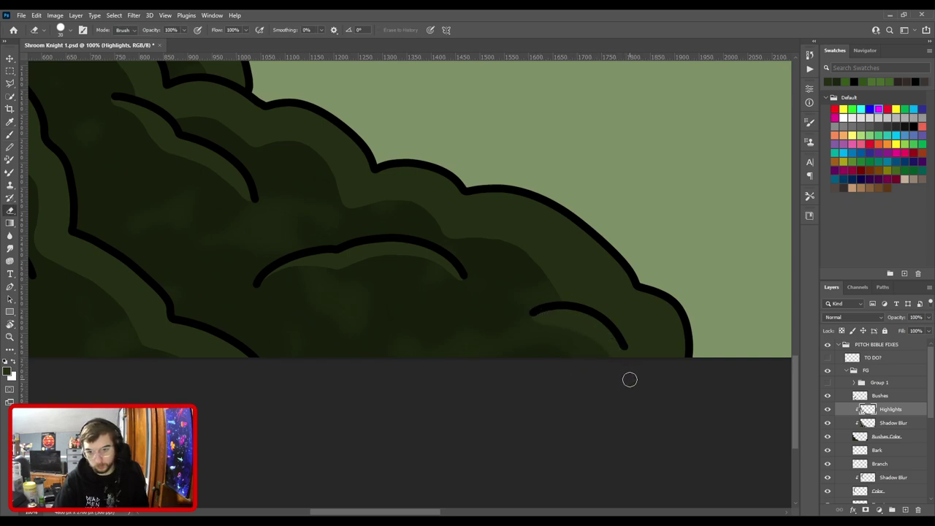
key(ctrl+minus)
drag(334, 344, 501, 419)
mouse_move(362, 311)
mouse_down()
mouse_move(472, 399)
mouse_move(501, 444)
mouse_up()
drag(451, 304, 471, 365)
key(ctrl+plus)
drag(503, 294, 411, 261)
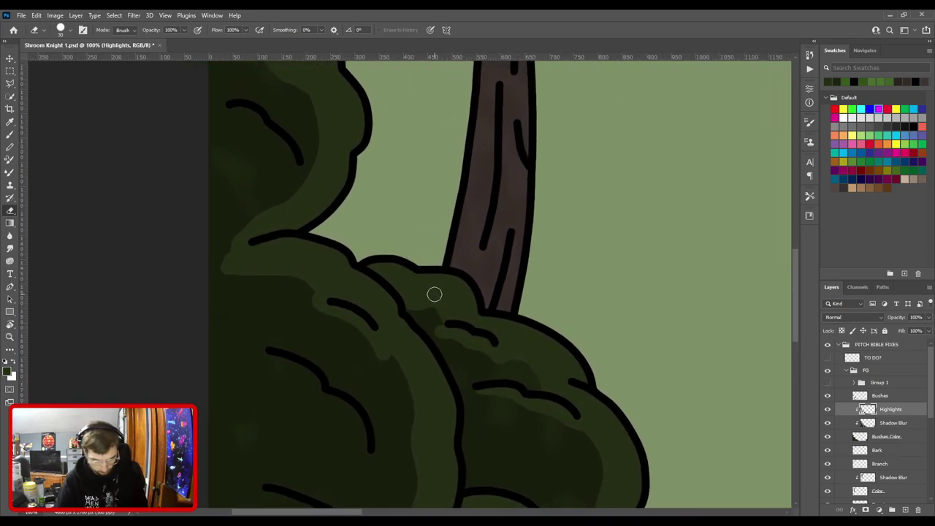
Smooth the highlight edges on the small bush below the trunk and at the junction of the two left-hand bushes.
key(b)
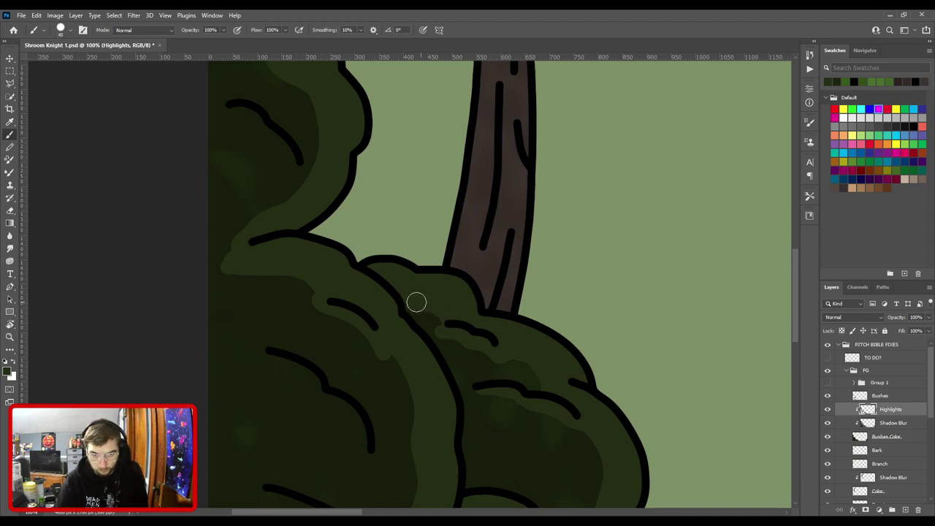
drag(486, 305, 561, 425)
key(ctrl+minus)
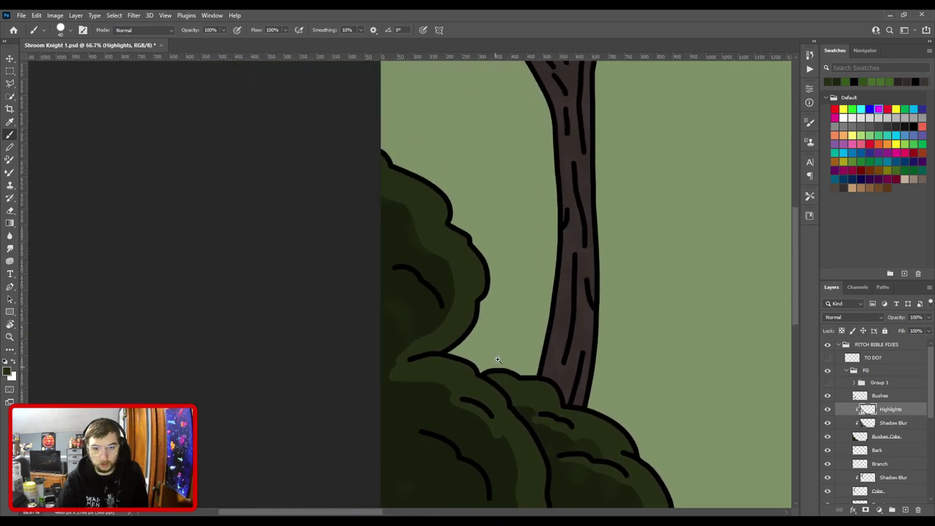
key(ctrl+plus)
drag(432, 407, 473, 291)
key(ctrl+plus)
key(bracketleft)
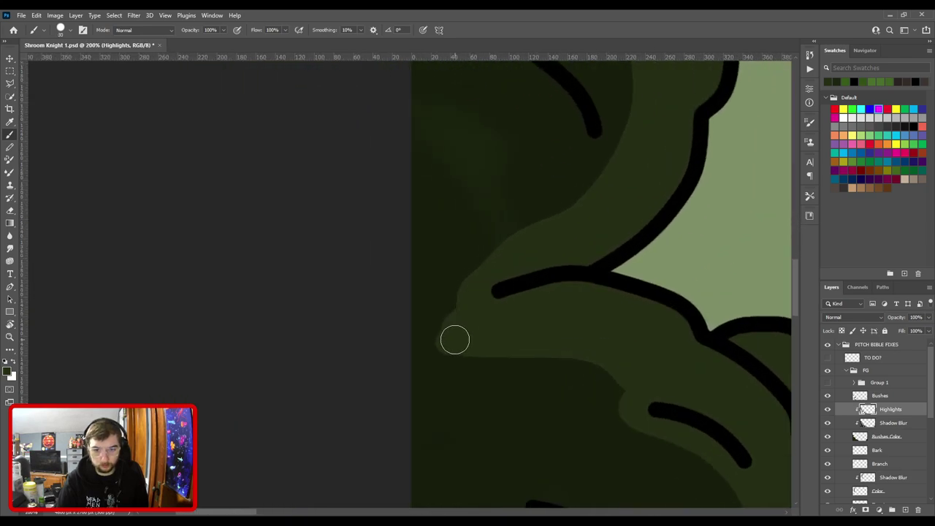
Paint a thin highlight along the underside of the upper left-hand bush's curved fold line with a 20 px brush.
key(ctrl+minus)
drag(547, 221, 528, 323)
key(ctrl+plus)
key(bracketleft)
mouse_move(416, 224)
mouse_down()
mouse_move(445, 229)
mouse_move(475, 256)
mouse_up()
drag(462, 243, 552, 334)
key(ctrl+minus)
key(ctrl+minus)
key(ctrl+minus)
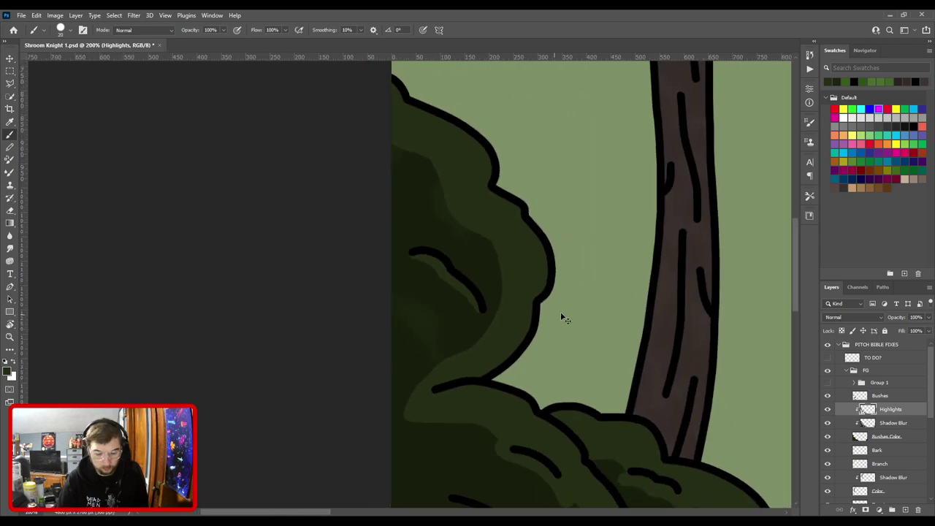
Paint a highlight under the long two-bump fold line in the middle of the large left-hand bush with a 25 px brush.
drag(547, 411, 518, 253)
drag(471, 242, 489, 242)
scroll(489, 243, up, 3)
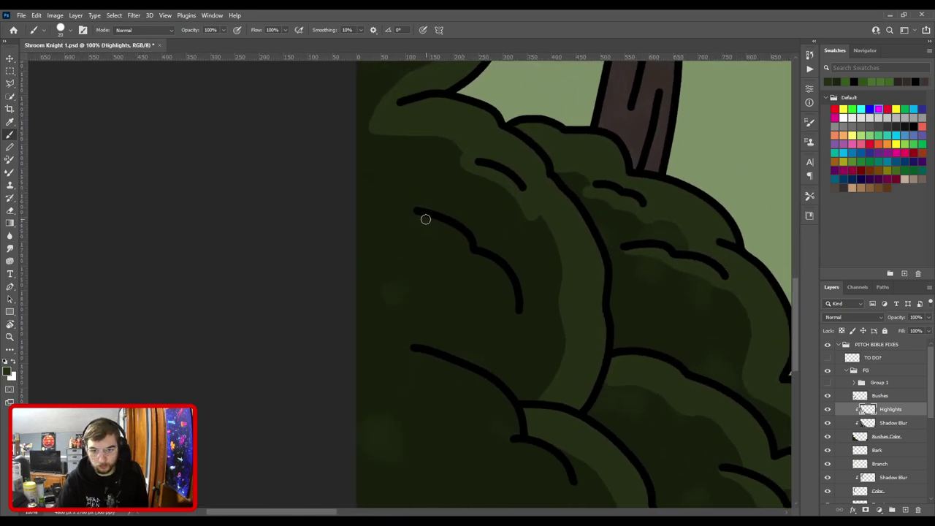
mouse_move(418, 215)
mouse_down()
mouse_move(461, 238)
mouse_move(513, 298)
mouse_up()
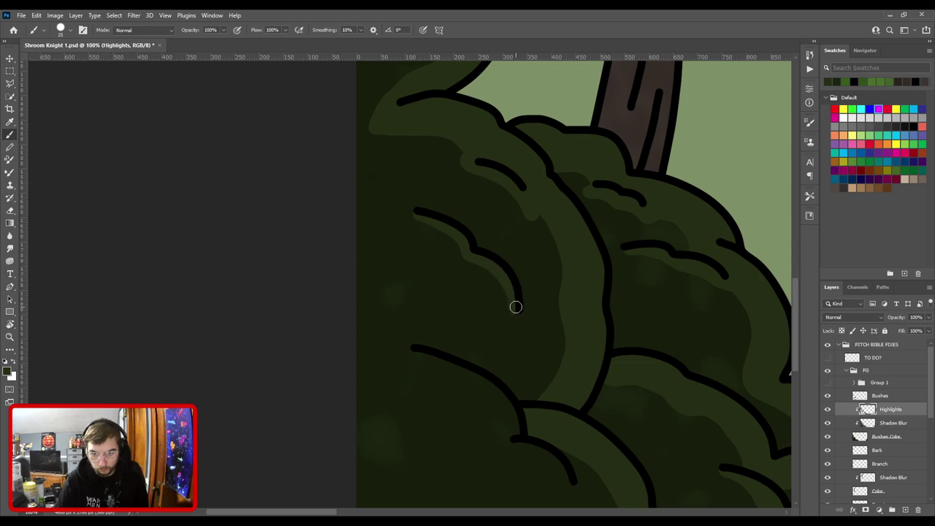
Highlight the underside of the long fold line at the large left-hand bush's base and the short fold line adjoining it.
drag(480, 259, 475, 96)
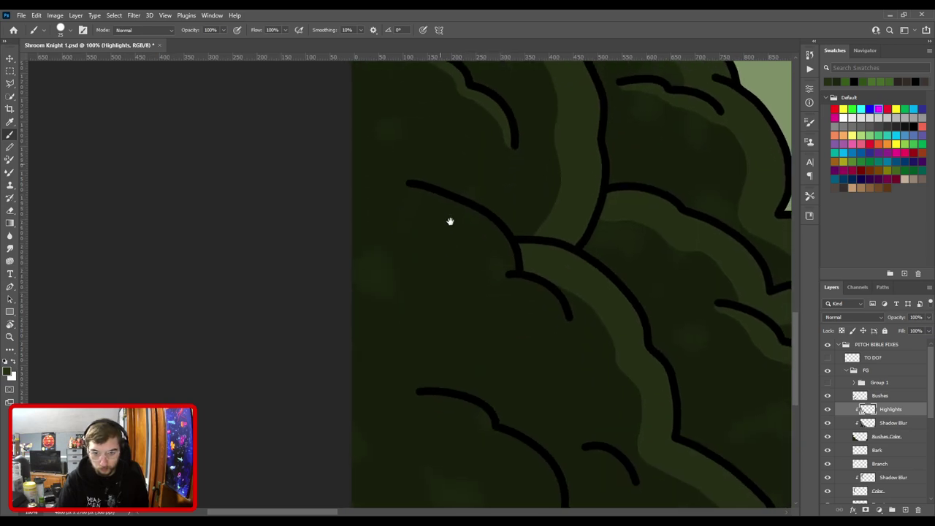
mouse_move(407, 184)
mouse_down()
mouse_move(468, 213)
mouse_move(509, 265)
mouse_up()
mouse_move(475, 226)
mouse_down()
mouse_move(502, 279)
mouse_move(534, 265)
mouse_move(503, 282)
mouse_move(547, 295)
mouse_move(563, 318)
mouse_up()
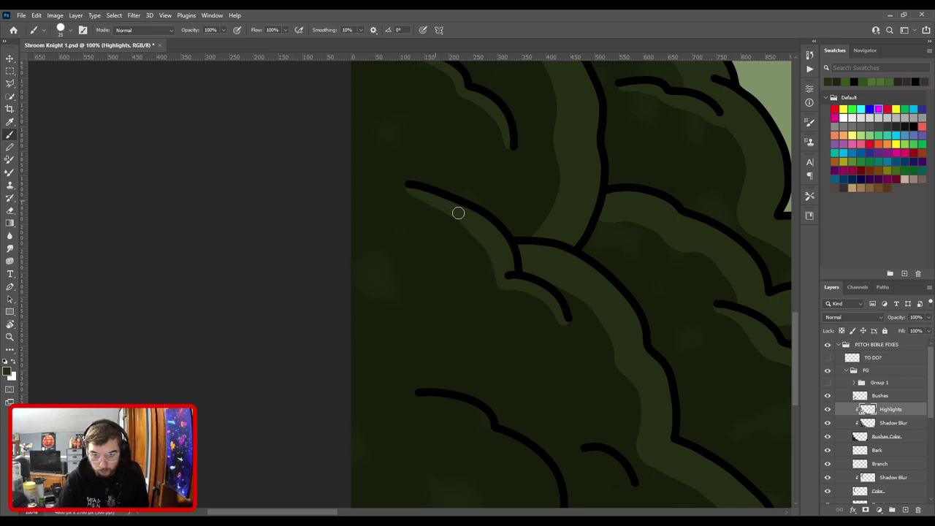
Paint dark green highlight strokes beneath the short inner contour lines of the lower-left bush on the Highlights layer.
drag(516, 258, 392, 175)
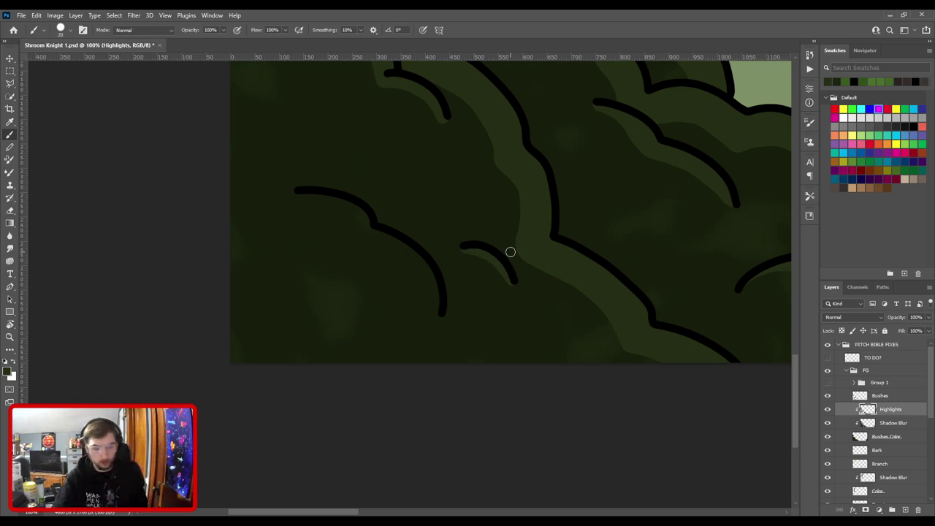
drag(303, 197, 354, 206)
mouse_move(300, 194)
mouse_down()
mouse_move(344, 206)
mouse_move(408, 252)
mouse_move(435, 308)
mouse_move(419, 262)
mouse_move(435, 295)
mouse_move(398, 249)
mouse_move(366, 235)
mouse_move(338, 203)
mouse_up()
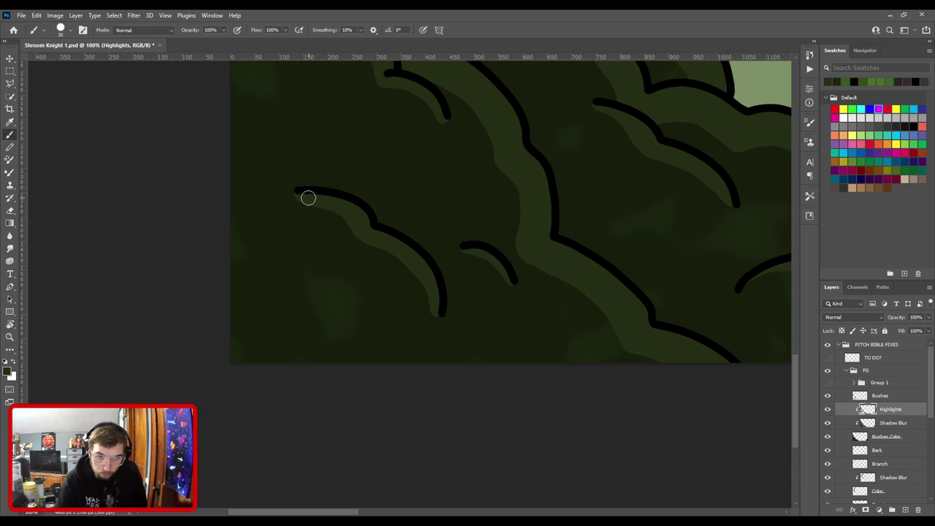
Set the bushes' Highlights layer to 50% opacity with the whole scene in view.
key(ctrl+minus)
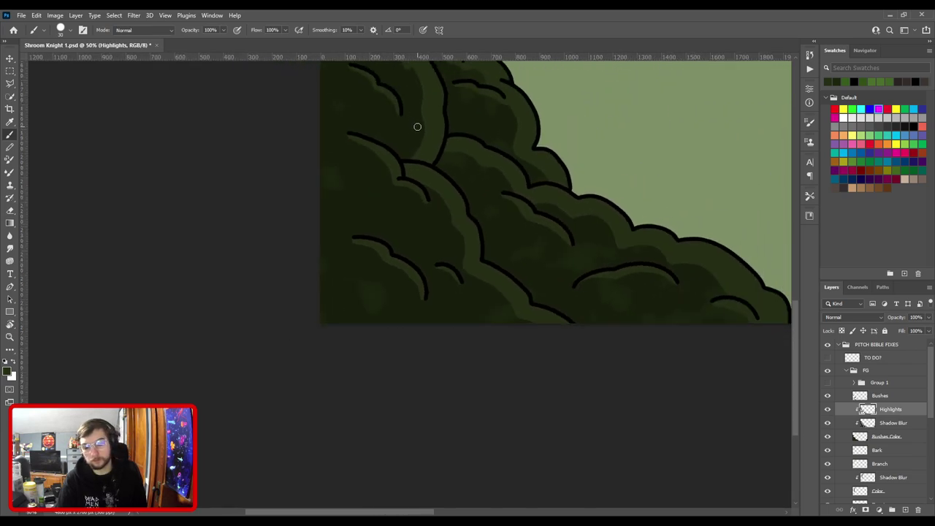
key(ctrl+0)
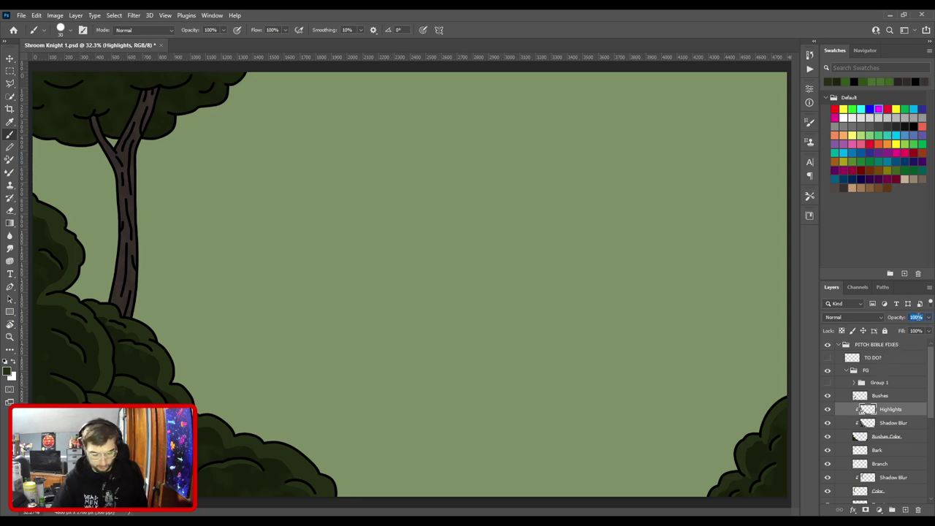
text(50)
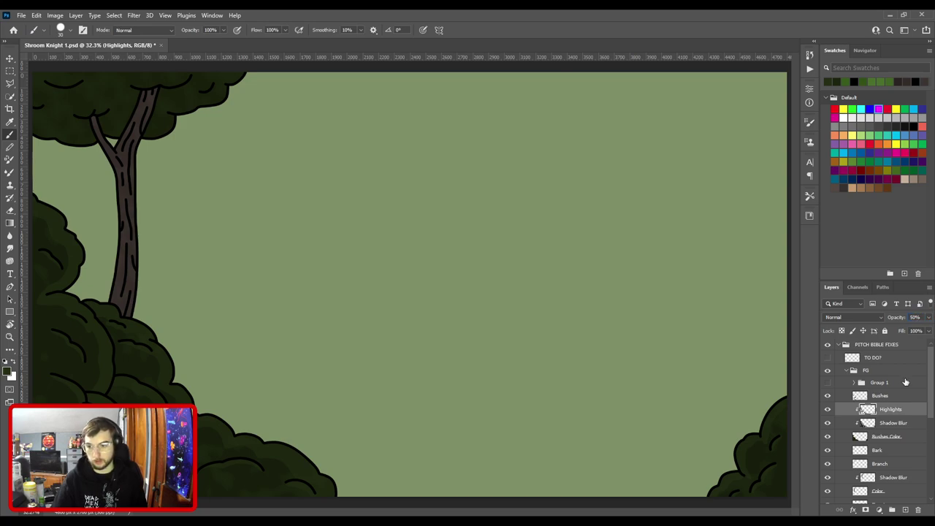
Add a clipped Highlights layer directly above the trunk's Color layer and hide the trunk's Shadow Blur layer.
scroll(900, 454, down, 1)
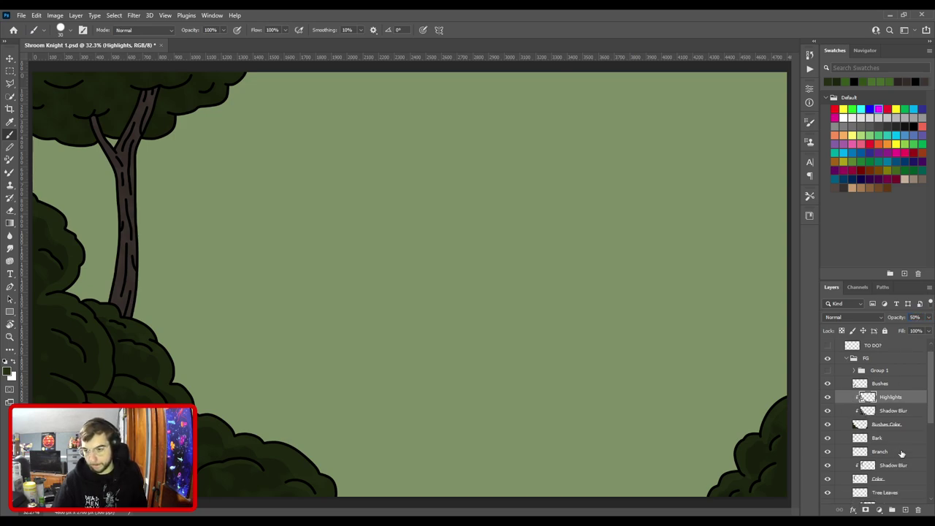
click(826, 452)
click(826, 452)
scroll(854, 451, down, 2)
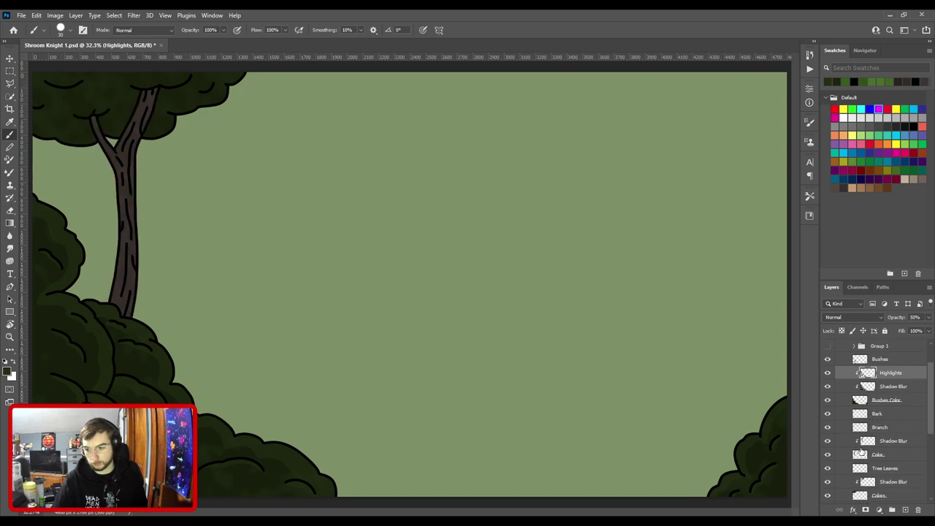
drag(877, 443, 881, 447)
click(827, 441)
Sample the trunk's base brown, show its Shadow Blur layer again, and move the trunk's Highlights layer above it.
key(i)
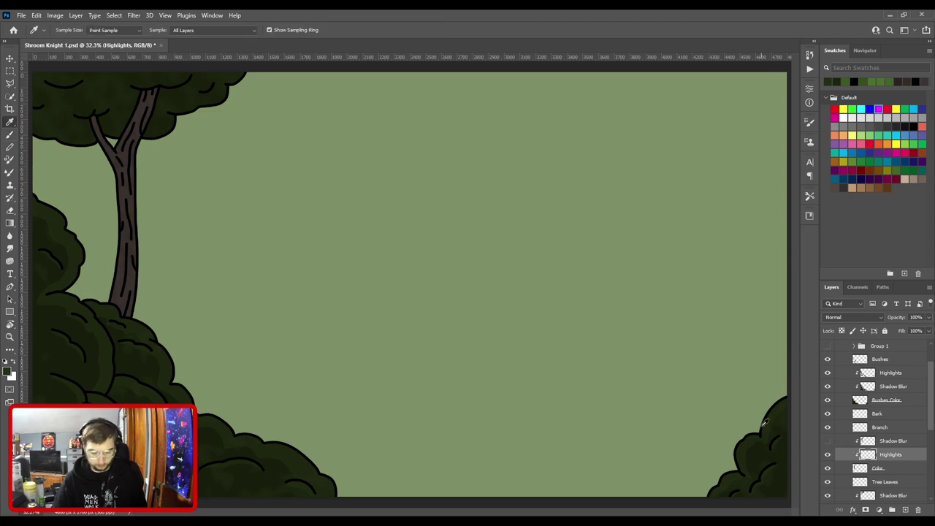
click(113, 148)
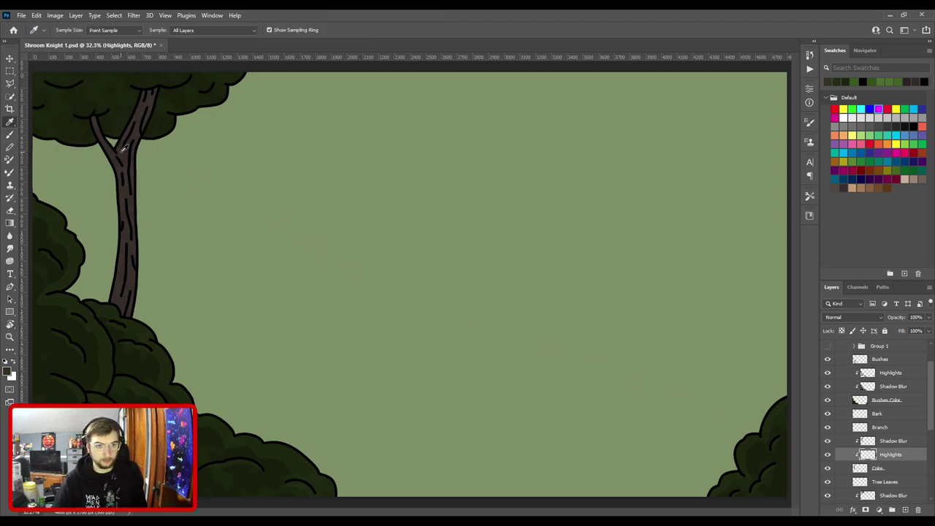
click(889, 440)
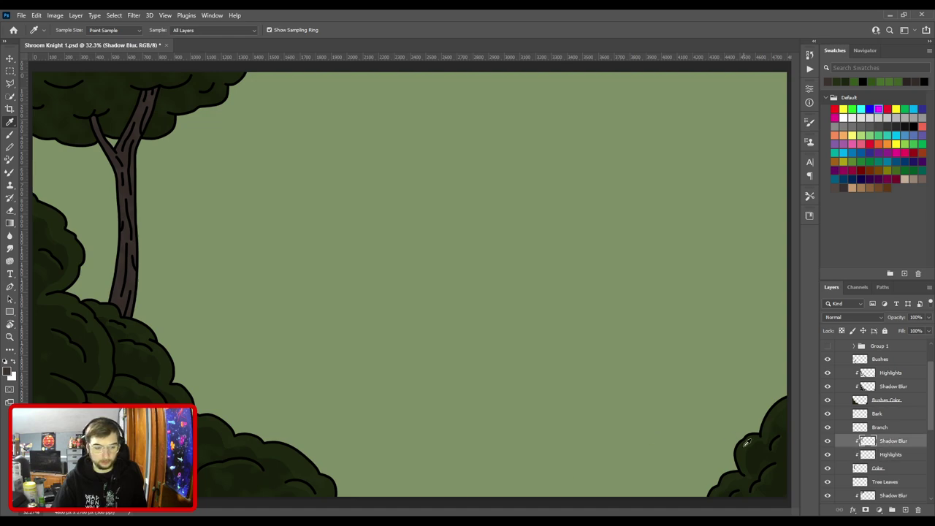
click(901, 455)
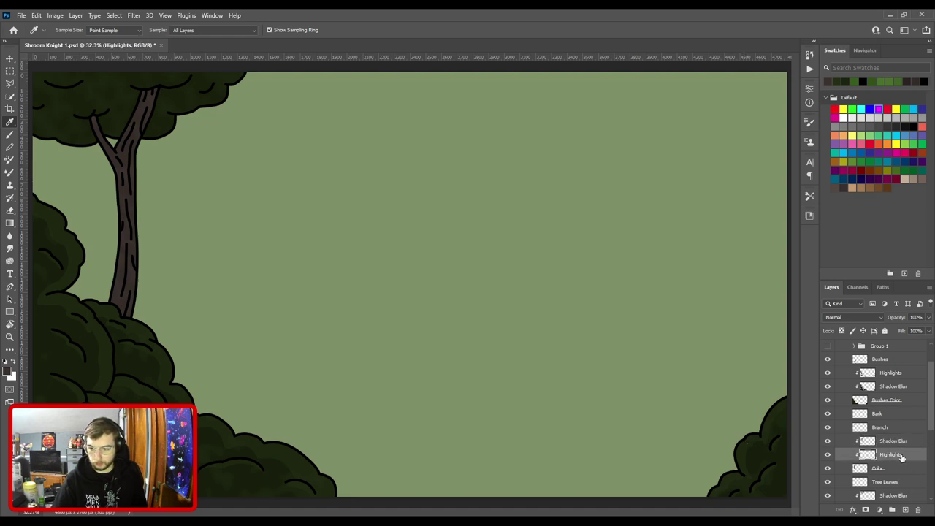
drag(901, 453, 898, 434)
Choose a lighter brown and paint a highlight along the right side of the main trunk with a large brush.
click(123, 232)
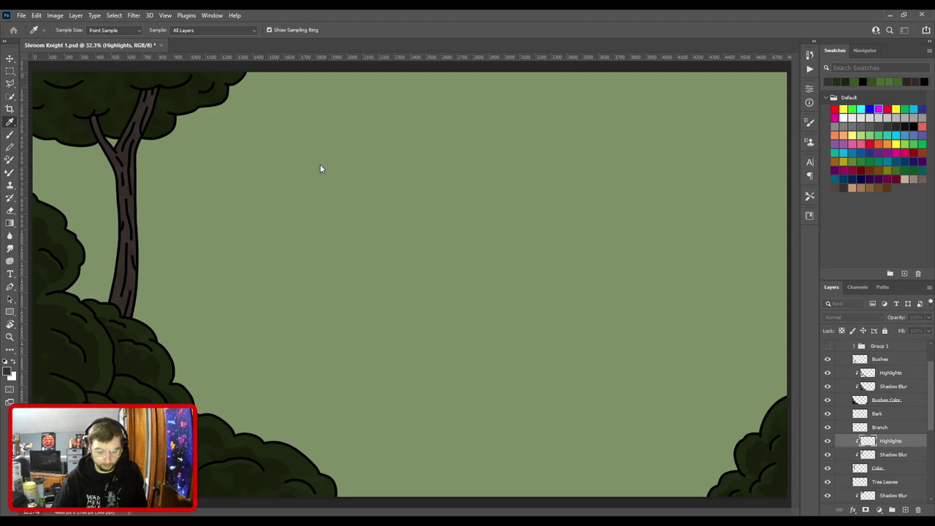
key(b)
mouse_move(320, 162)
mouse_down()
mouse_move(502, 317)
mouse_move(562, 318)
mouse_up()
key(ctrl+plus)
key(bracketright)
drag(416, 376, 428, 175)
drag(450, 224, 441, 306)
key(ctrl+z)
drag(405, 463, 423, 337)
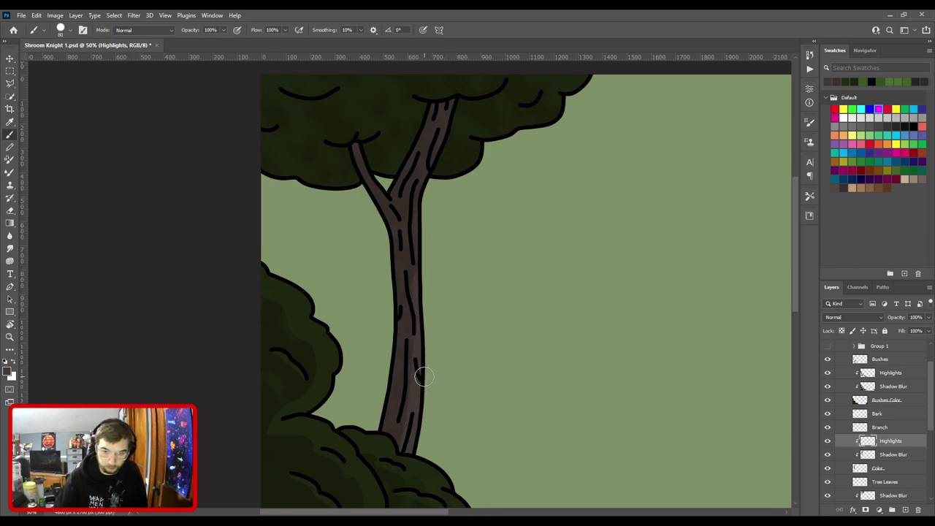
Extend the brown highlight up the upper trunk and paint the right edge of the small left branch.
drag(449, 305, 436, 379)
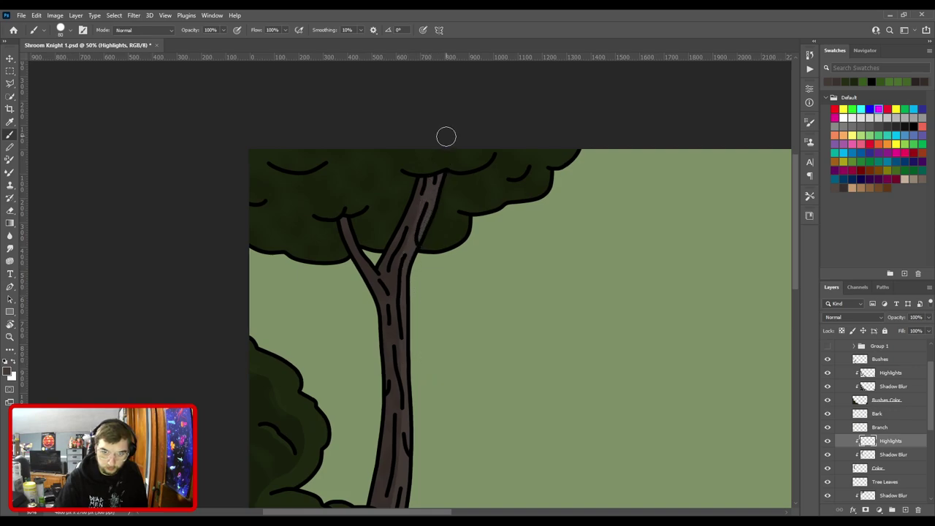
scroll(467, 249, up, 4)
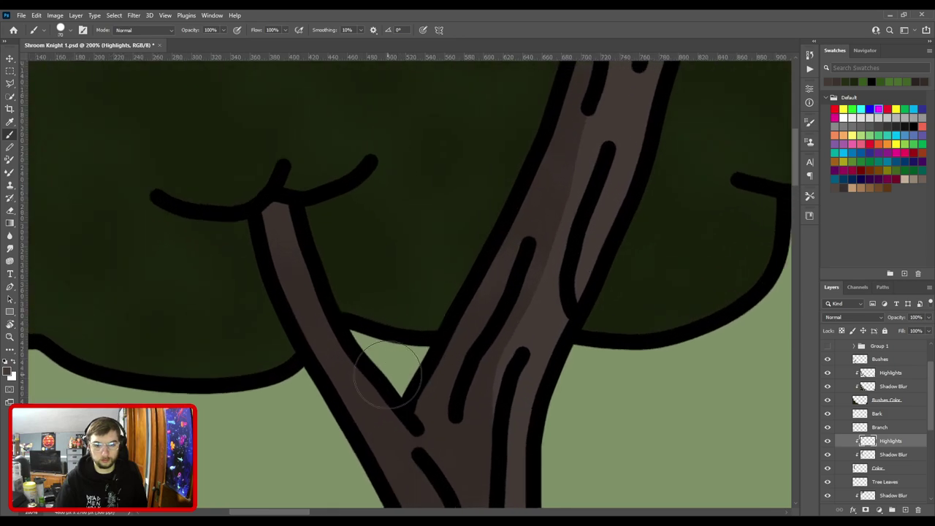
mouse_move(409, 427)
mouse_down()
mouse_move(328, 318)
mouse_move(286, 181)
mouse_up()
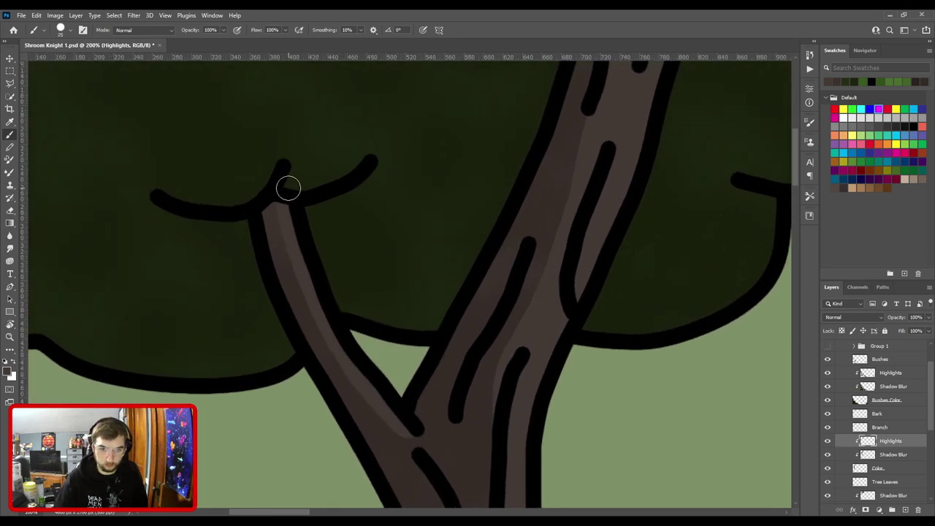
Examine the new highlights along the trunk and branch at several zoom levels.
scroll(411, 394, down, 3)
drag(411, 395, 342, 158)
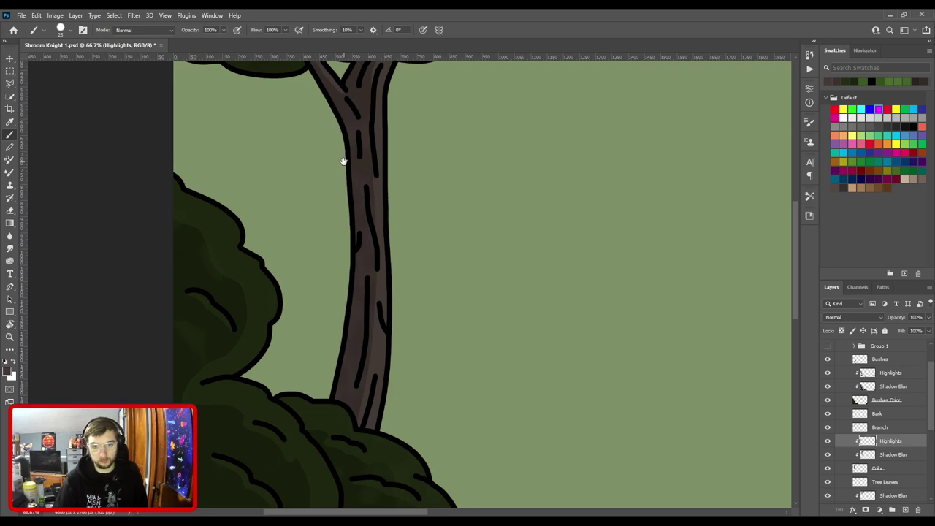
scroll(343, 161, down, 1)
scroll(405, 270, up, 3)
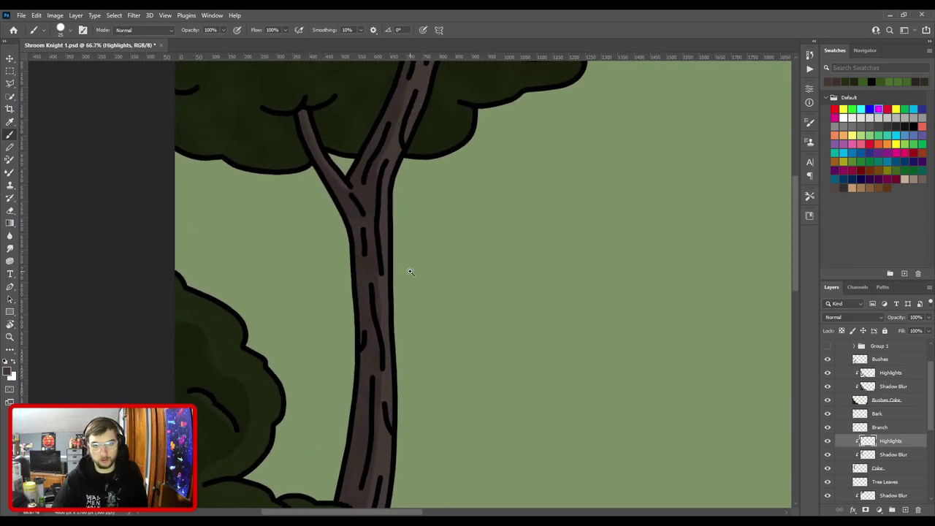
scroll(371, 271, up, 1)
mouse_move(380, 271)
mouse_down()
mouse_move(393, 352)
mouse_move(369, 328)
mouse_move(373, 213)
mouse_up()
scroll(444, 340, down, 5)
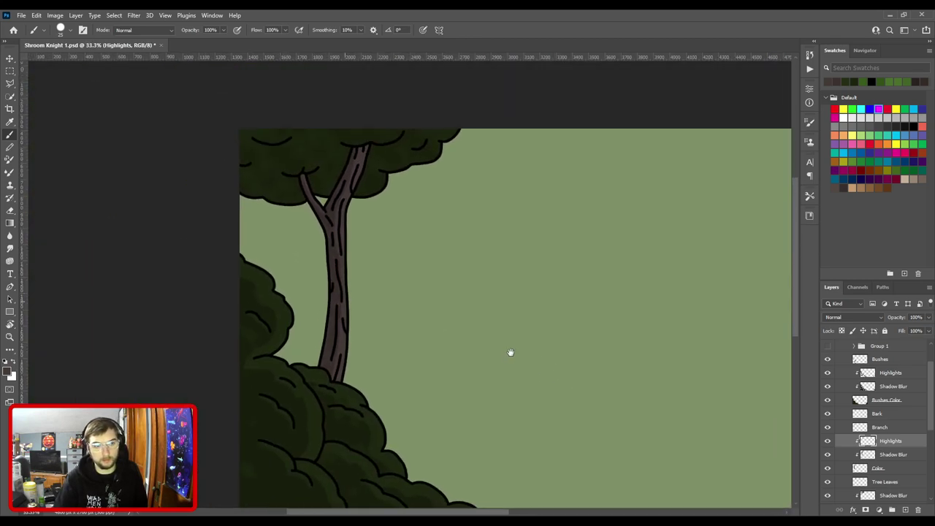
drag(510, 352, 553, 374)
scroll(482, 328, up, 2)
drag(395, 344, 441, 271)
Set the trunk's Highlights layer to 70% opacity.
key(ctrl+0)
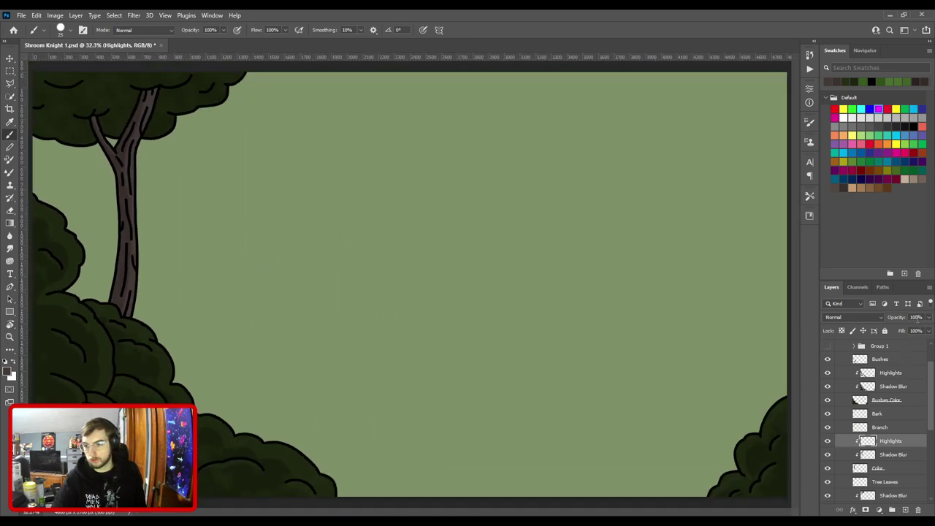
text(60)
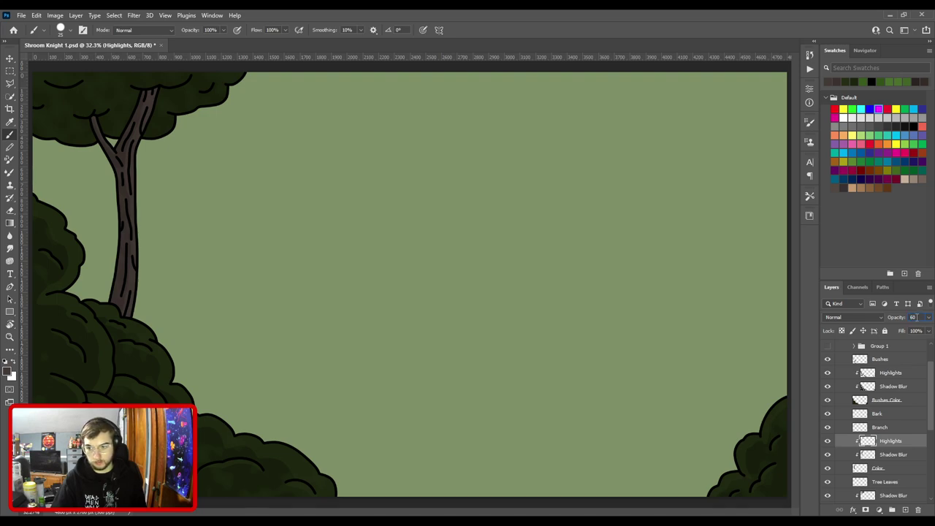
text(70)
key(Return)
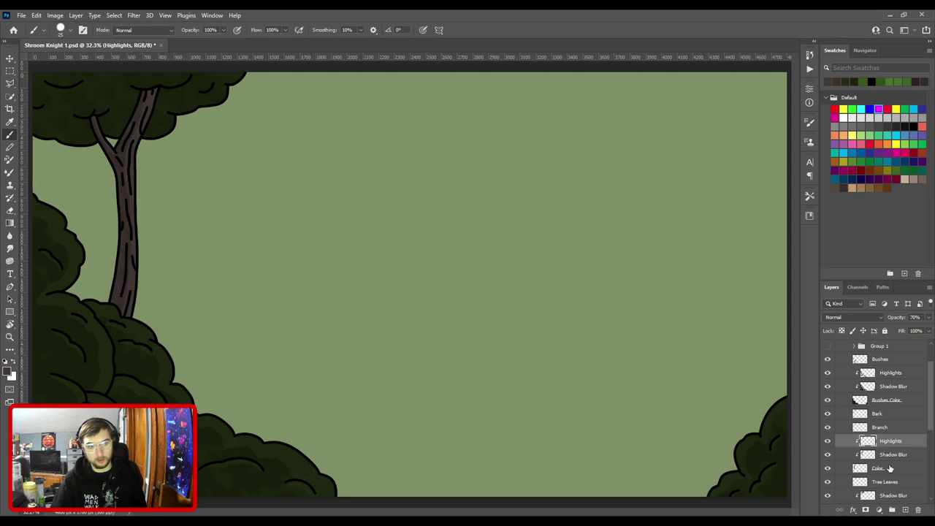
Add a Highlights layer for the tree leaves, clip it above their Colors layer, and hide their Shadow Blur layer.
scroll(892, 447, up, 1)
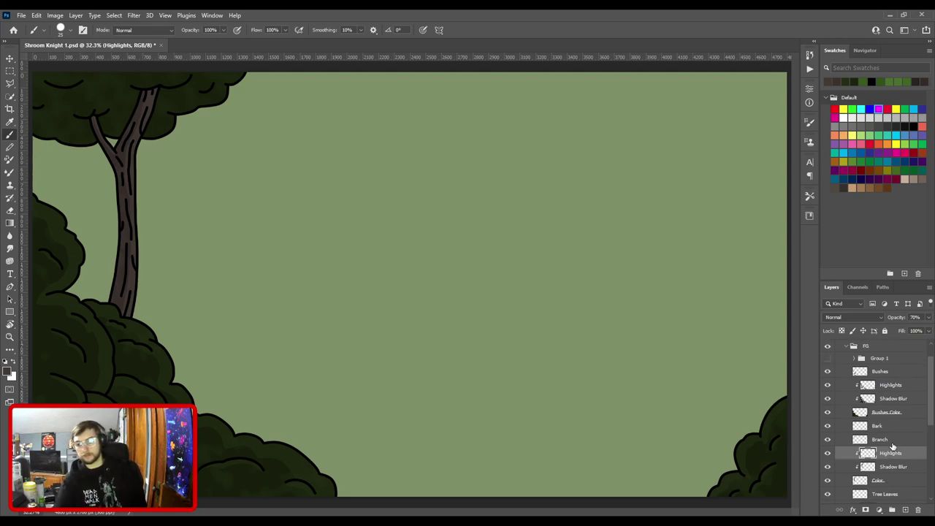
scroll(889, 444, down, 3)
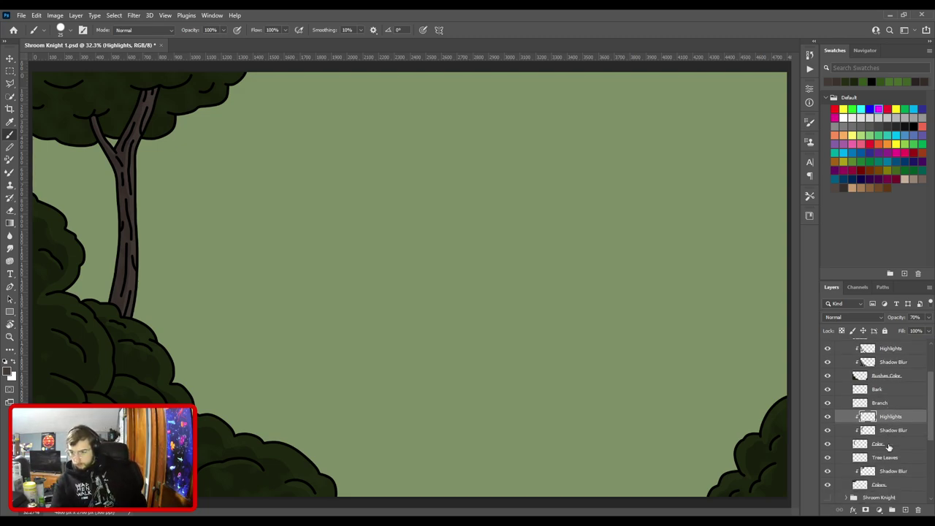
scroll(889, 463, down, 1)
click(890, 460)
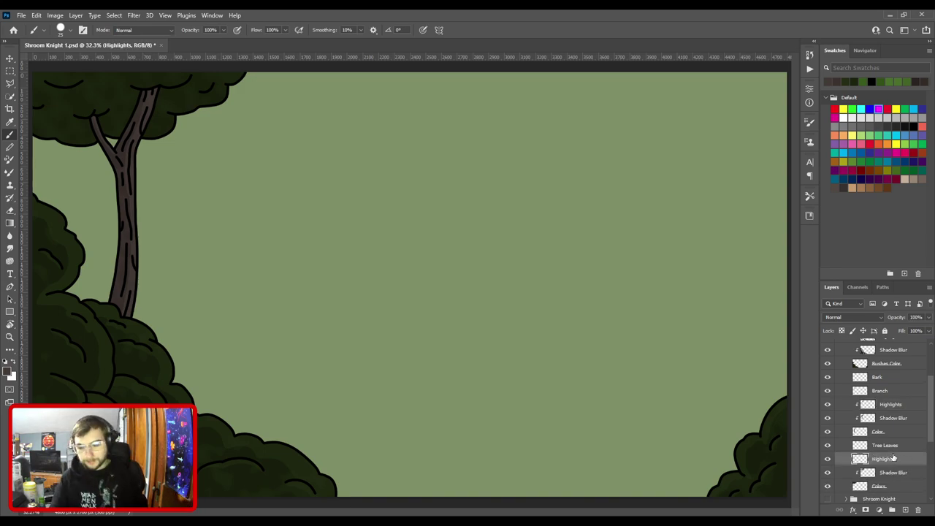
drag(893, 458, 891, 480)
click(828, 459)
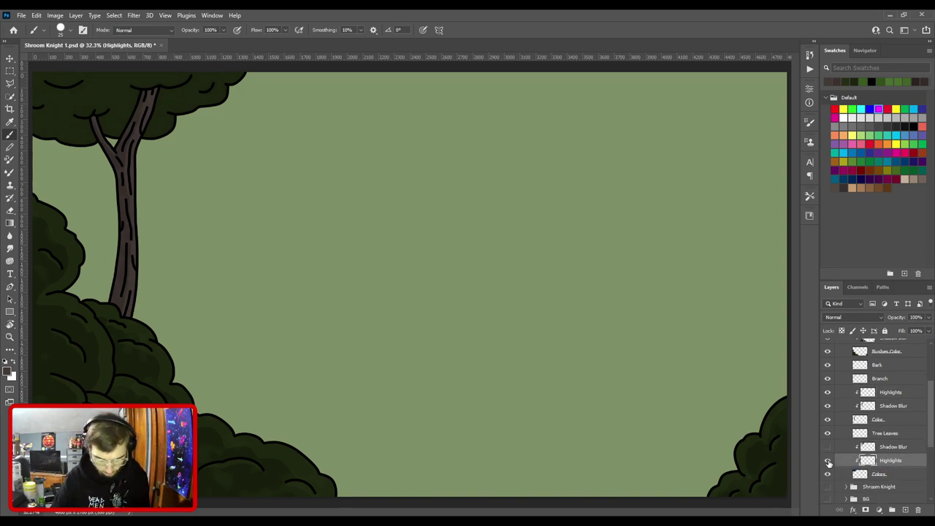
Sample the foliage's base green and choose a lighter green for the leaf highlights, ready for the Brush tool.
key(i)
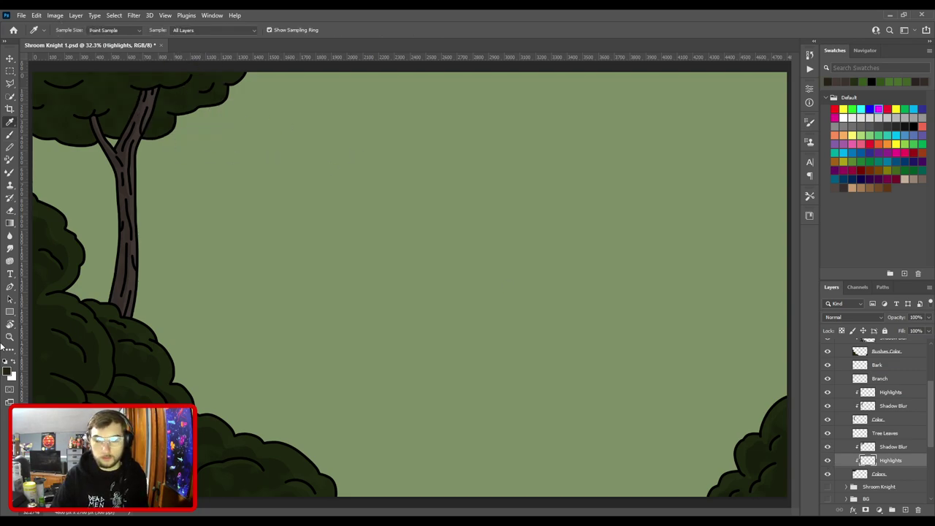
click(155, 265)
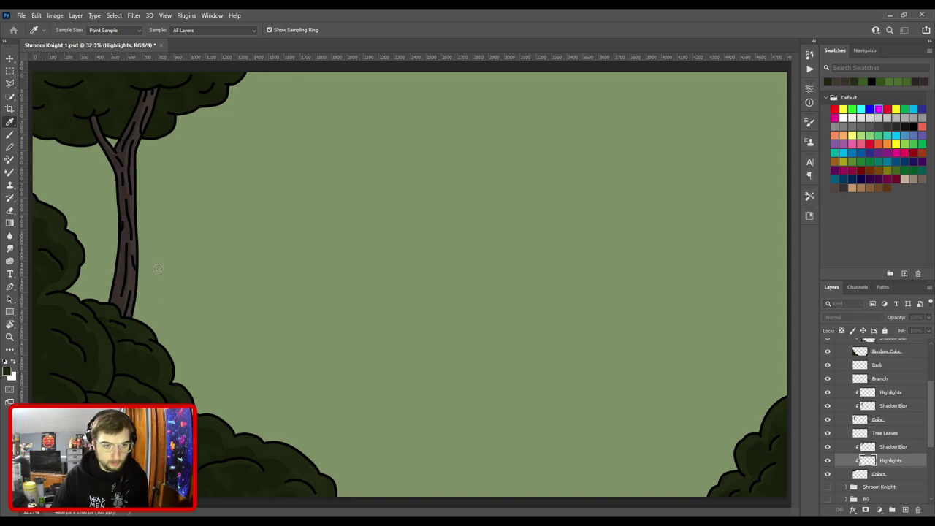
key(b)
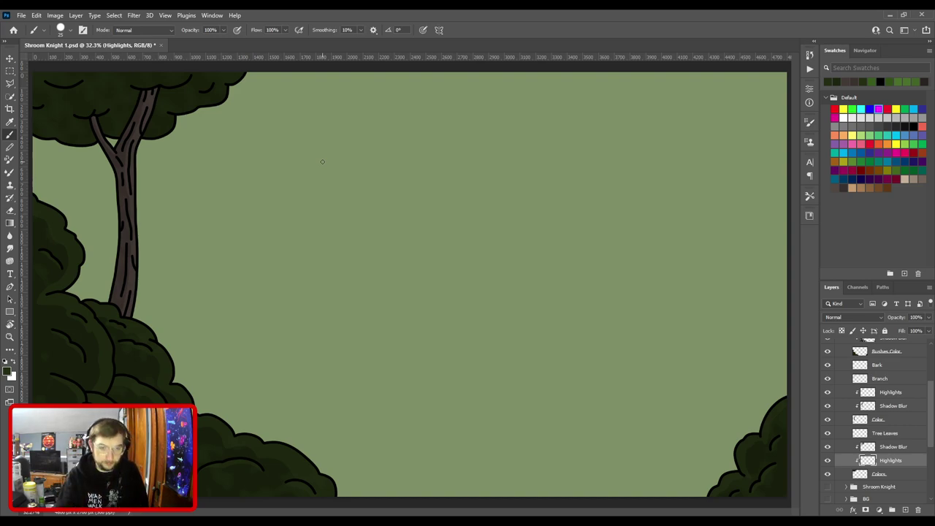
Paint highlights along the canopy's lower edge around the trunk with a size 70 brush and move Highlights above Shadow Blur.
key(ctrl+plus)
drag(236, 283, 467, 414)
key(ctrl+plus)
key(ctrl+plus)
drag(368, 271, 494, 348)
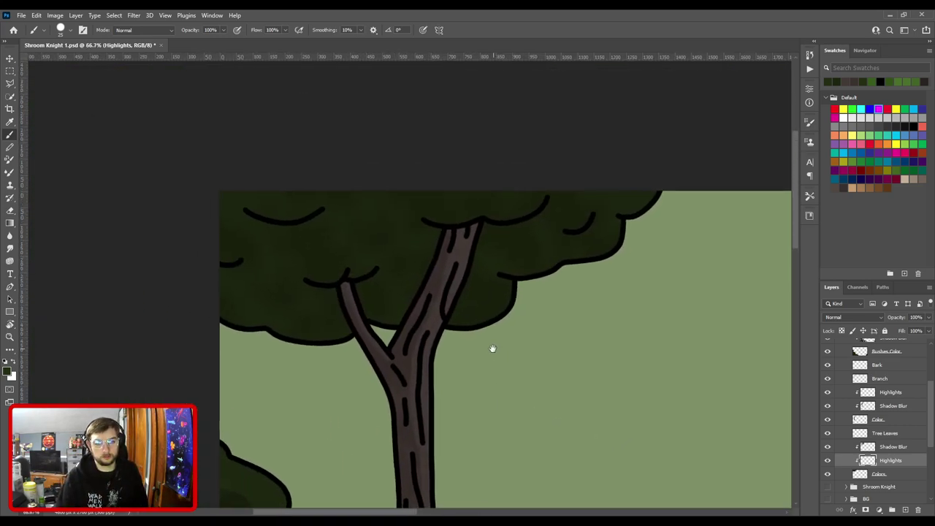
key(bracketright)
key(bracketright)
key(bracketright)
key(bracketright)
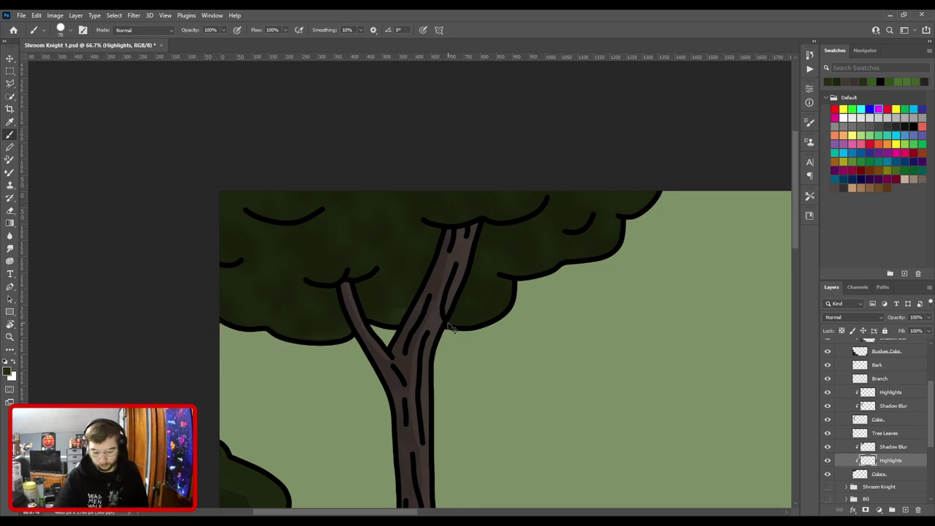
key(ctrl+bracketright)
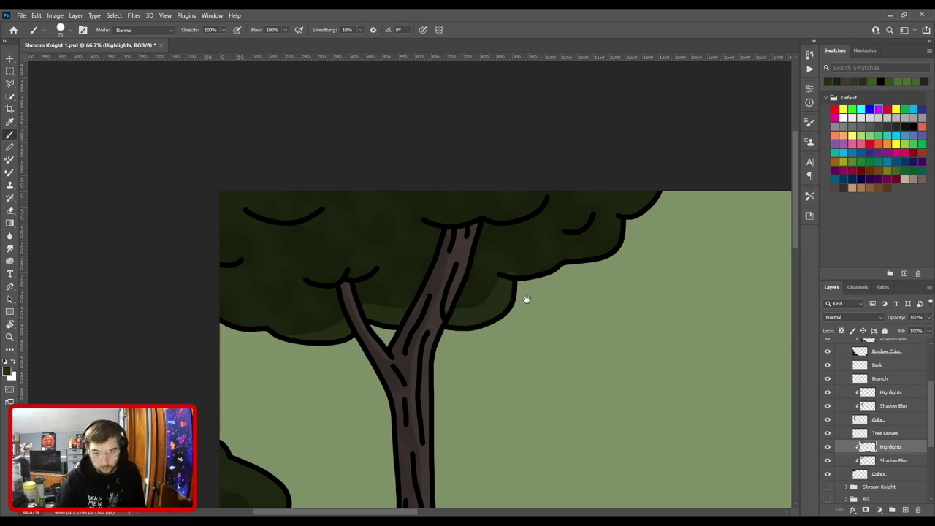
Paint leaf highlights along the right part of the canopy's lower edge on the Highlights layer with a size 70 brush.
drag(525, 302, 377, 390)
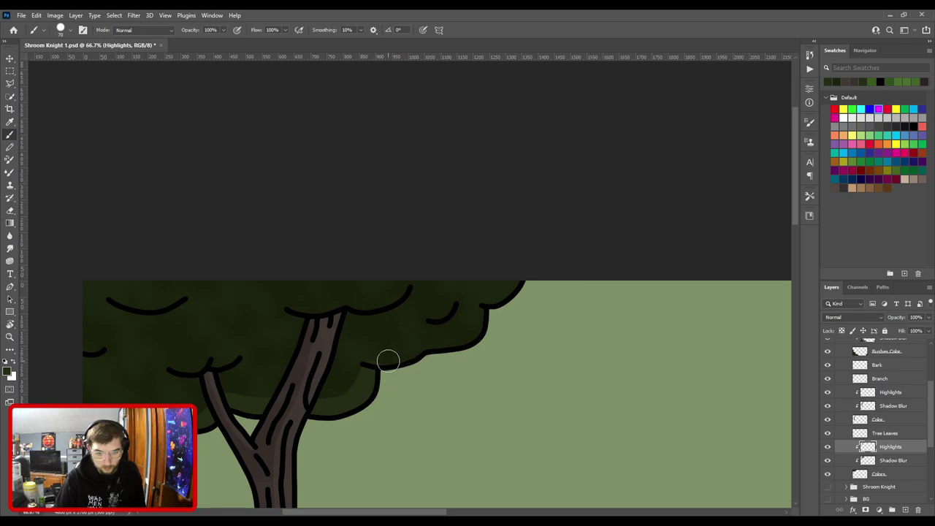
mouse_move(403, 360)
mouse_down()
mouse_move(467, 335)
mouse_move(472, 294)
mouse_move(518, 270)
mouse_move(484, 300)
mouse_move(519, 233)
mouse_move(524, 275)
mouse_move(483, 277)
mouse_move(527, 252)
mouse_move(478, 269)
mouse_move(449, 332)
mouse_move(364, 362)
mouse_up()
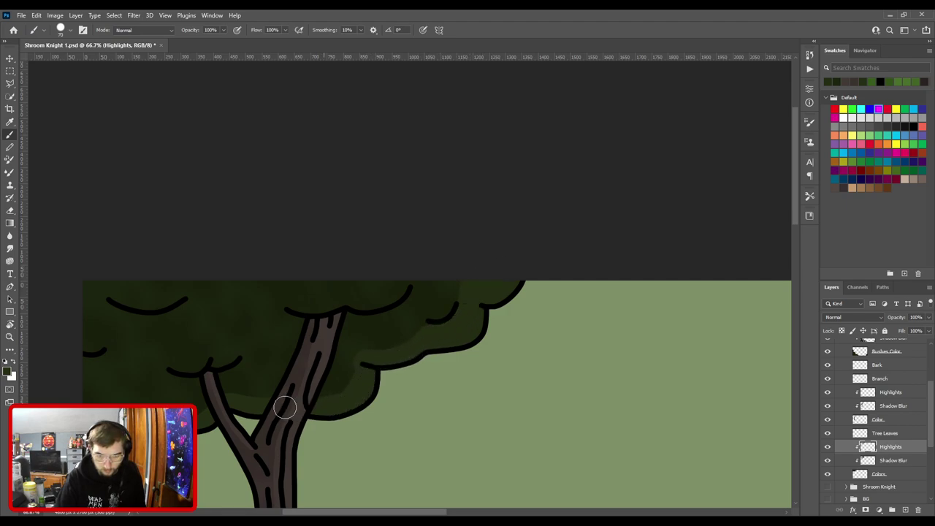
mouse_move(305, 355)
mouse_down()
mouse_move(450, 373)
mouse_move(440, 371)
mouse_up()
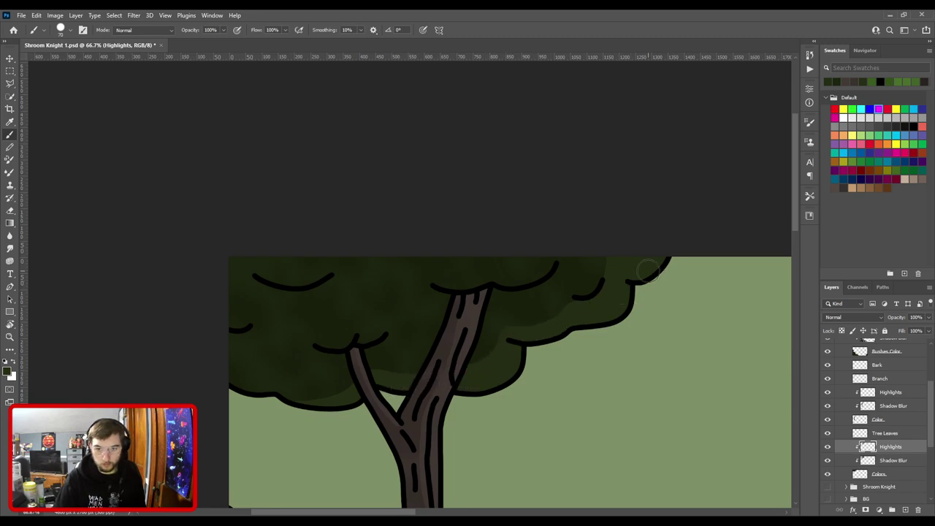
Refine the inner edge of the highlight right of the trunk with a size 25 brush.
key(ctrl+plus)
key(ctrl+minus)
key(ctrl+plus)
drag(550, 315, 406, 268)
key([)
key([)
key([)
key([)
key([)
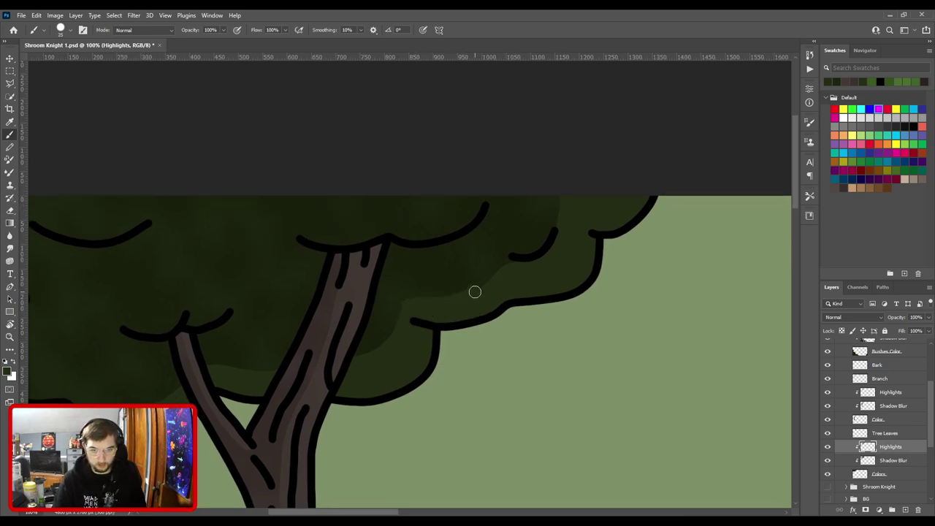
drag(399, 304, 430, 306)
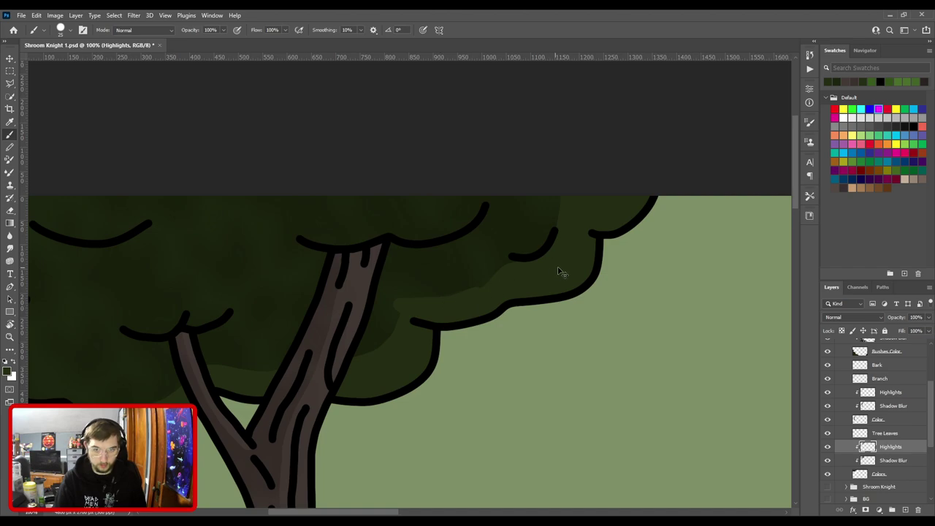
Paint a thin highlight along the short curved leaf line near the canopy's right end with a size 15 brush.
key(ctrl+minus)
key(ctrl+plus)
key(ctrl+plus)
drag(503, 323, 361, 356)
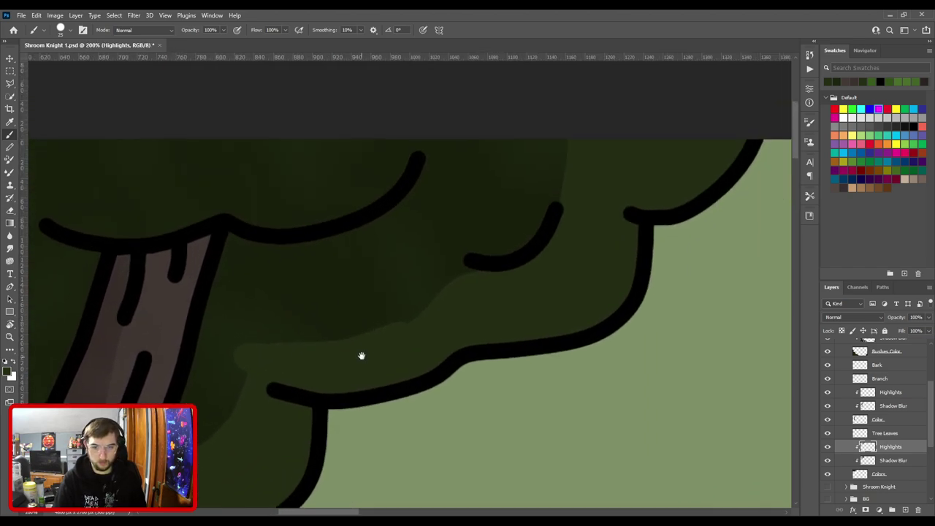
mouse_move(501, 288)
mouse_down()
mouse_move(462, 319)
mouse_move(404, 396)
mouse_up()
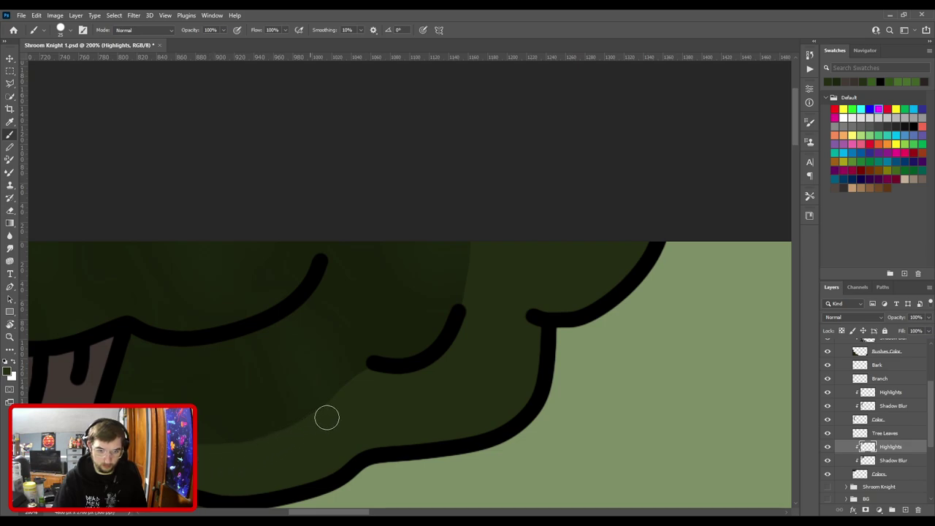
mouse_move(372, 357)
mouse_down()
mouse_move(434, 339)
mouse_move(461, 287)
mouse_up()
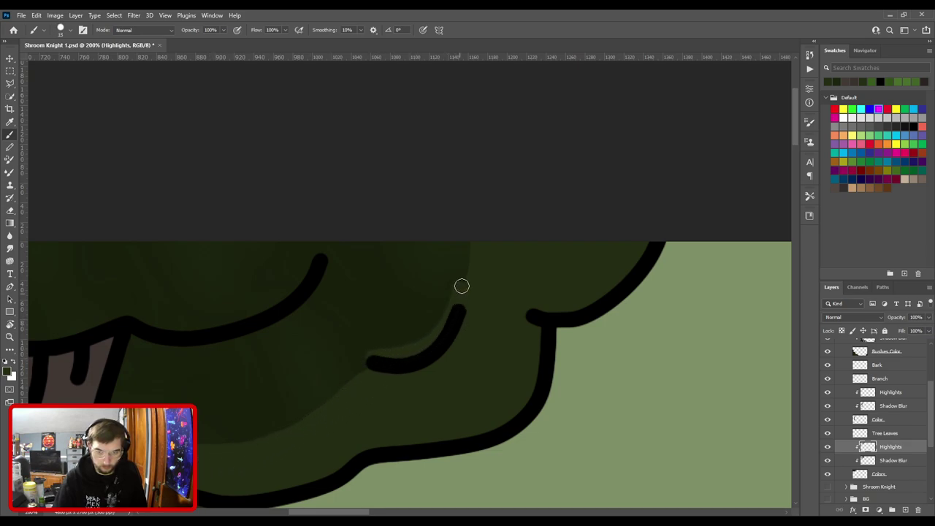
mouse_move(390, 362)
mouse_down()
mouse_move(424, 341)
mouse_move(450, 283)
mouse_move(490, 233)
mouse_up()
drag(409, 351, 553, 248)
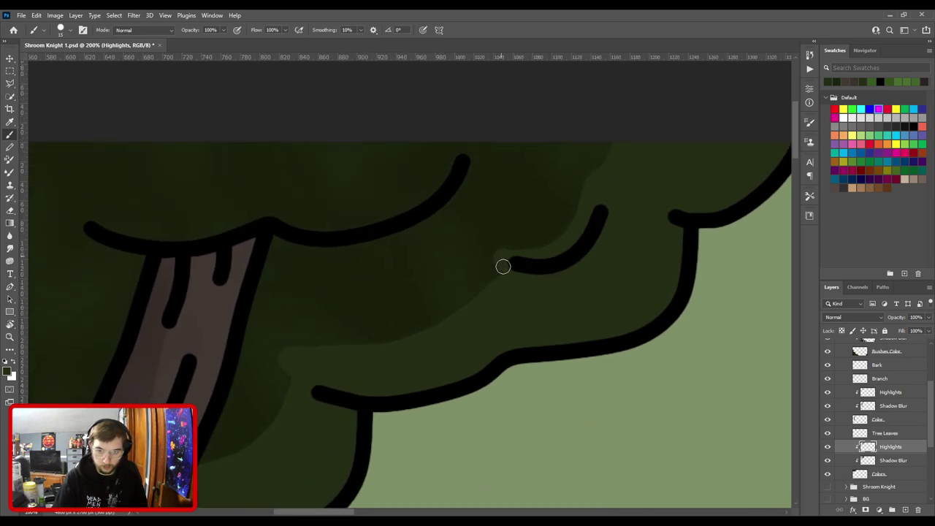
key(ctrl+minus)
key(ctrl+minus)
key(ctrl+plus)
key(ctrl+plus)
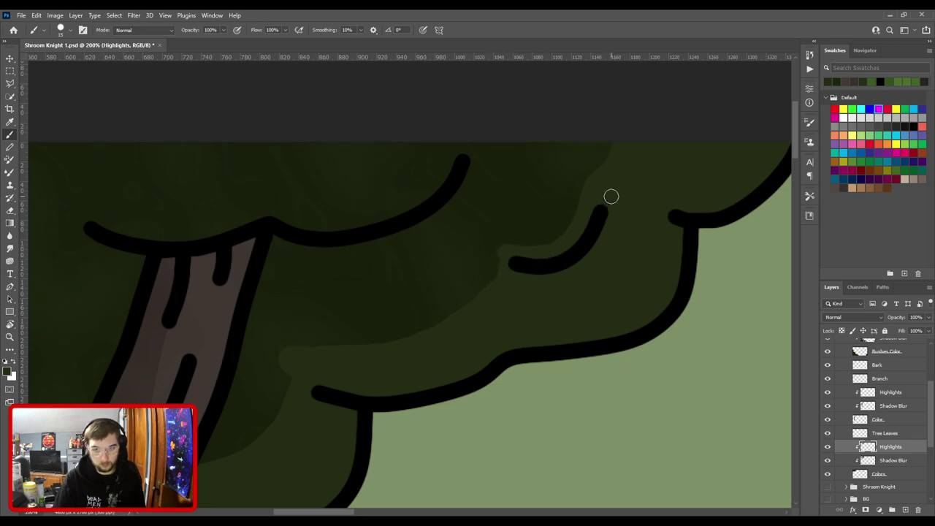
Paint highlights above the curved leaf line over the top of the trunk using brush sizes 25 and 20.
key(ctrl+minus)
key(ctrl+minus)
key(ctrl+plus)
drag(340, 259, 500, 305)
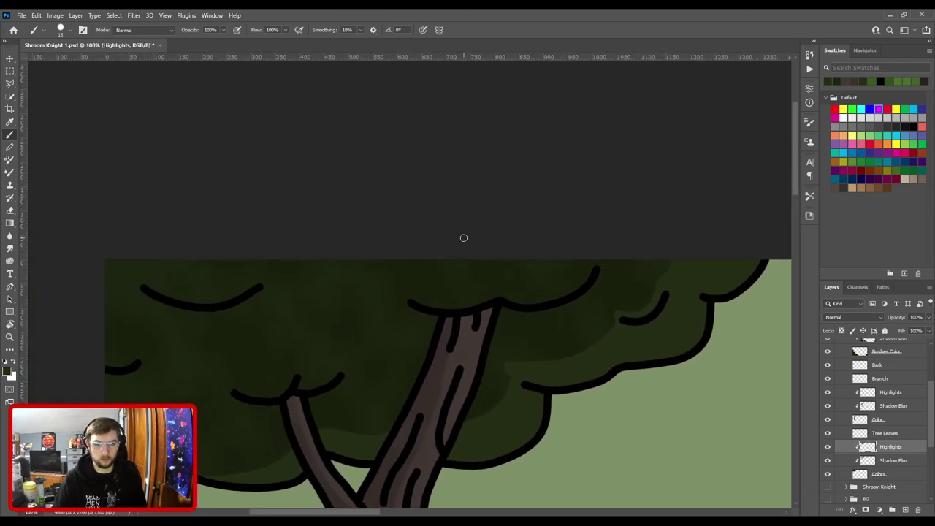
mouse_move(429, 308)
mouse_down()
mouse_move(492, 294)
mouse_move(551, 296)
mouse_move(592, 263)
mouse_move(585, 275)
mouse_move(498, 294)
mouse_up()
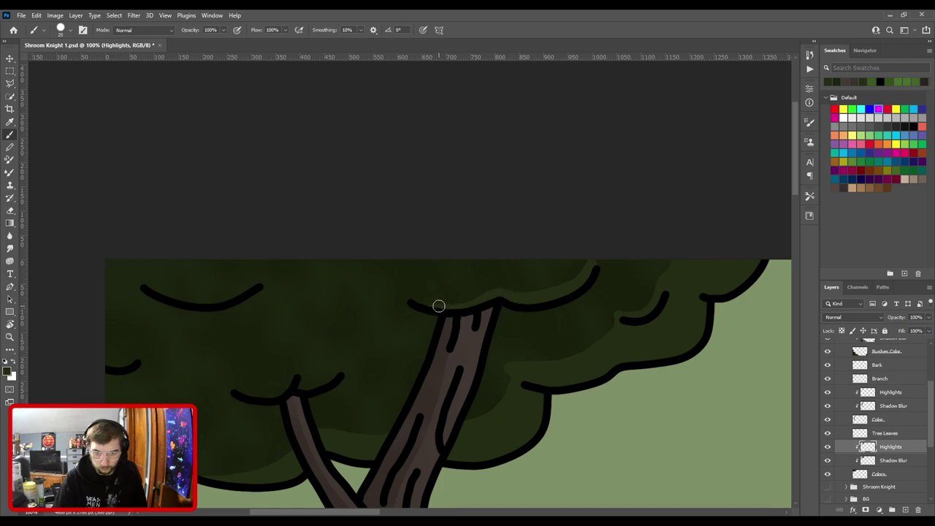
mouse_move(442, 306)
mouse_down()
mouse_move(491, 287)
mouse_move(547, 290)
mouse_move(589, 262)
mouse_up()
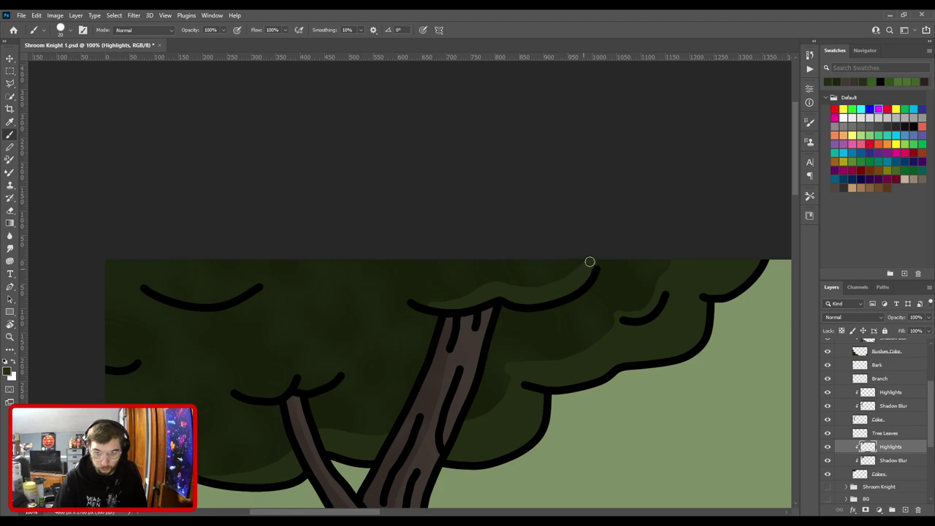
Paint highlights above the curved leaf lines at the tip of the thin branch using brush sizes 15 and 20.
drag(351, 344, 498, 288)
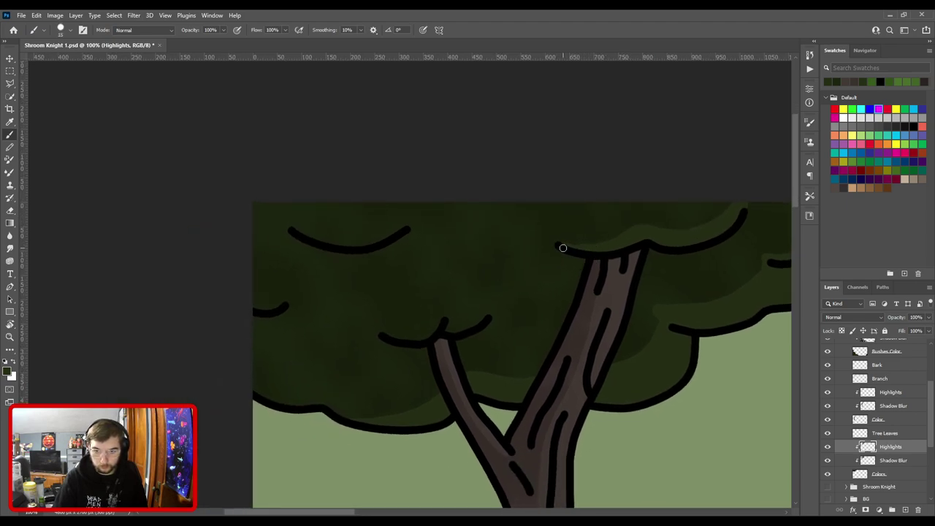
mouse_move(476, 291)
mouse_down()
mouse_move(482, 250)
mouse_move(504, 228)
mouse_up()
mouse_move(476, 267)
mouse_down()
mouse_move(519, 247)
mouse_move(474, 268)
mouse_move(470, 256)
mouse_move(437, 276)
mouse_up()
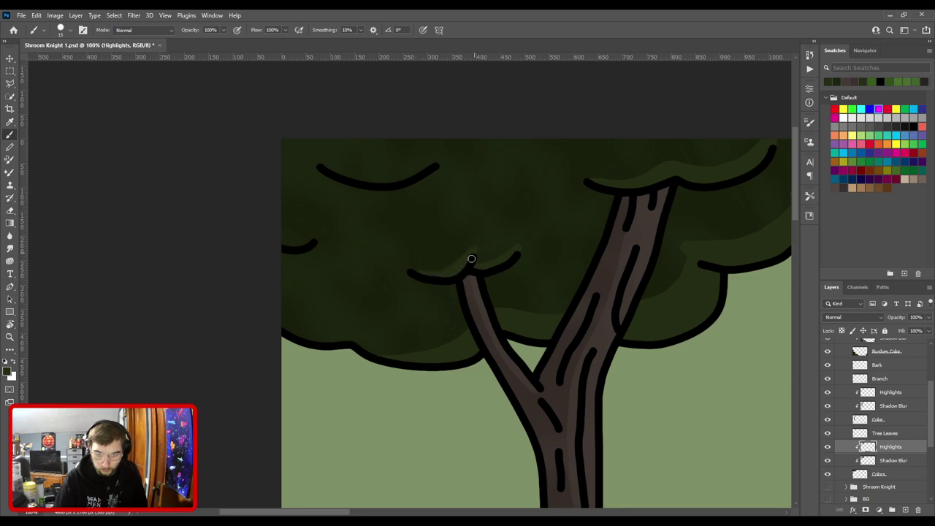
key(bracketright)
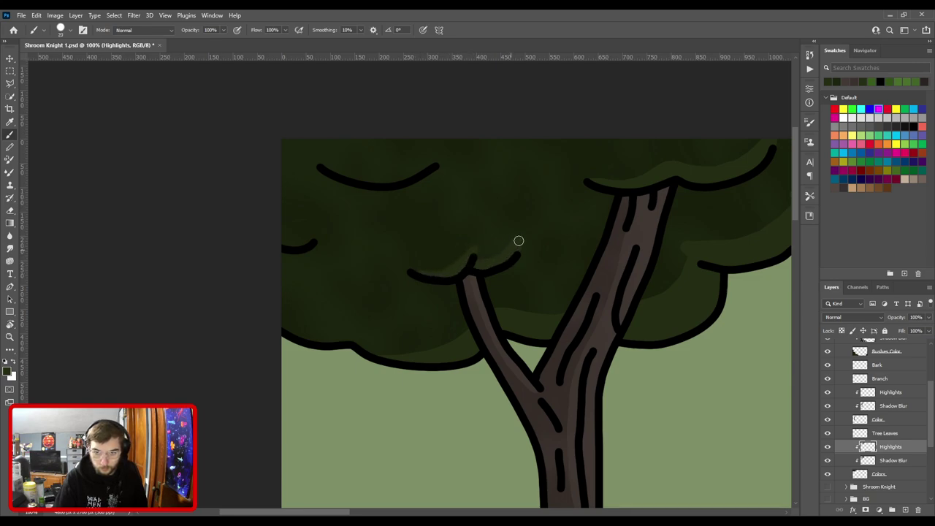
Highlight the upper-left curved leaf line and the short one at the canvas's left edge with a size 15 brush.
drag(411, 212, 558, 285)
key(bracketleft)
drag(533, 254, 572, 236)
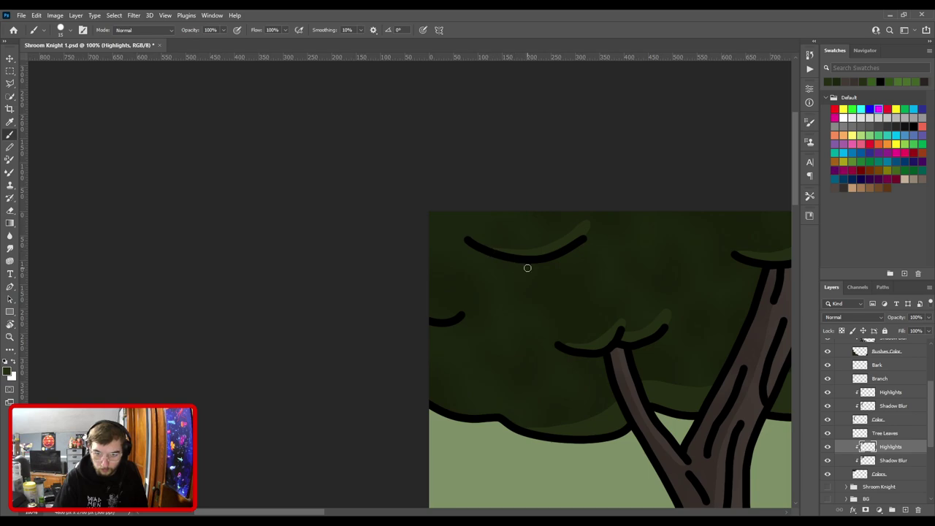
mouse_move(457, 311)
mouse_down()
mouse_move(436, 320)
mouse_move(460, 312)
mouse_up()
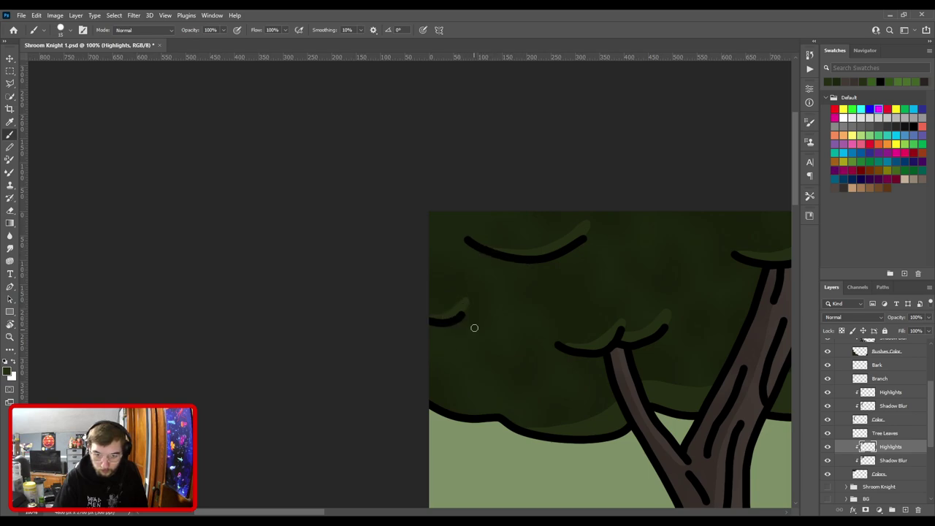
Paint highlights along the canopy's lower-left edge with a size 20 brush and trim them with a size 30 eraser.
scroll(500, 336, down, 5)
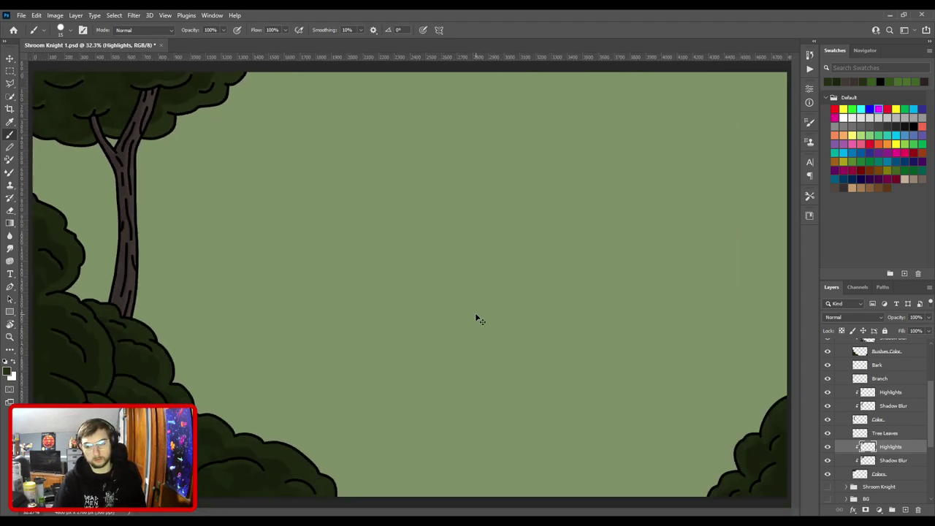
drag(457, 274, 580, 290)
drag(482, 253, 599, 300)
scroll(467, 256, up, 5)
drag(406, 183, 494, 321)
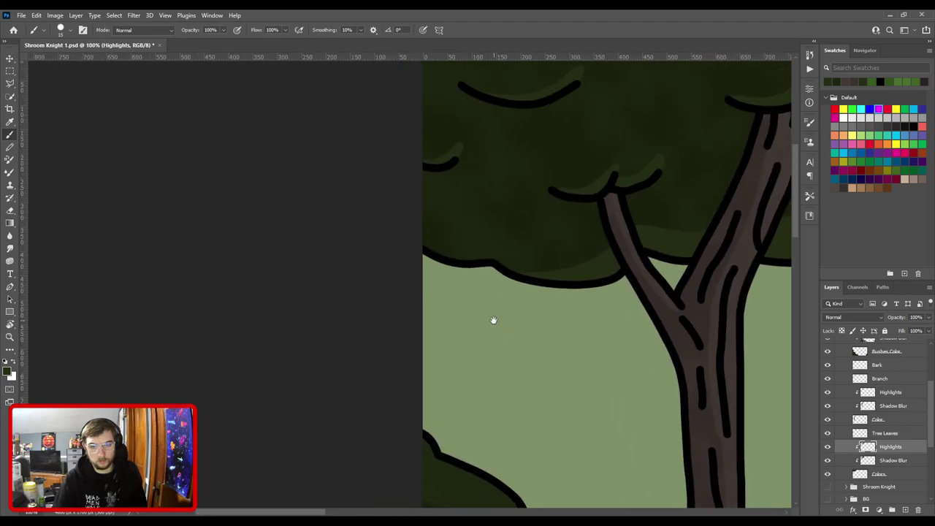
scroll(493, 320, up, 2)
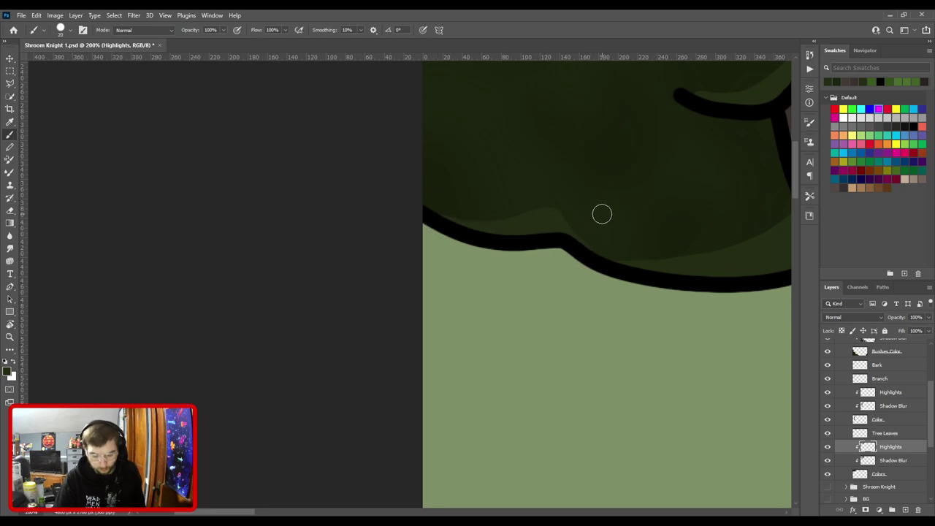
key(e)
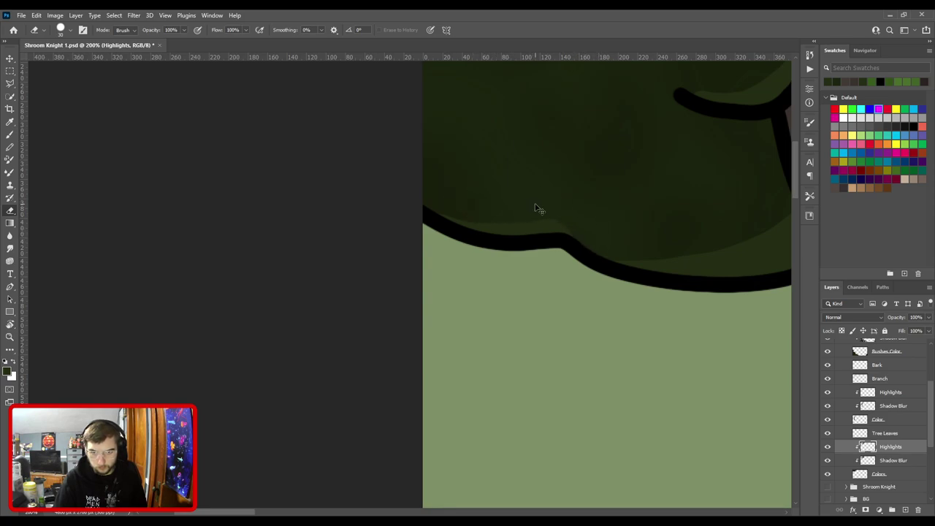
Set the leaves' Highlights layer to 80% opacity and collapse the FG group.
key(ctrl+0)
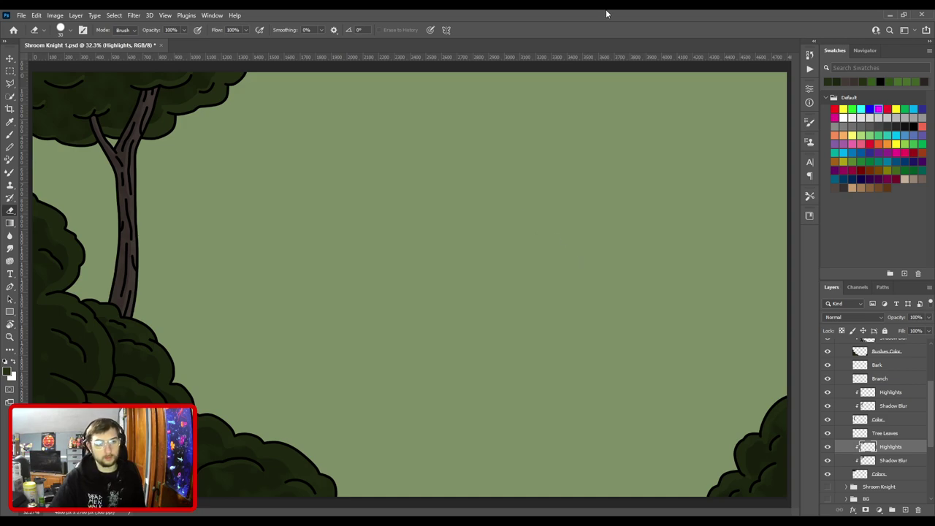
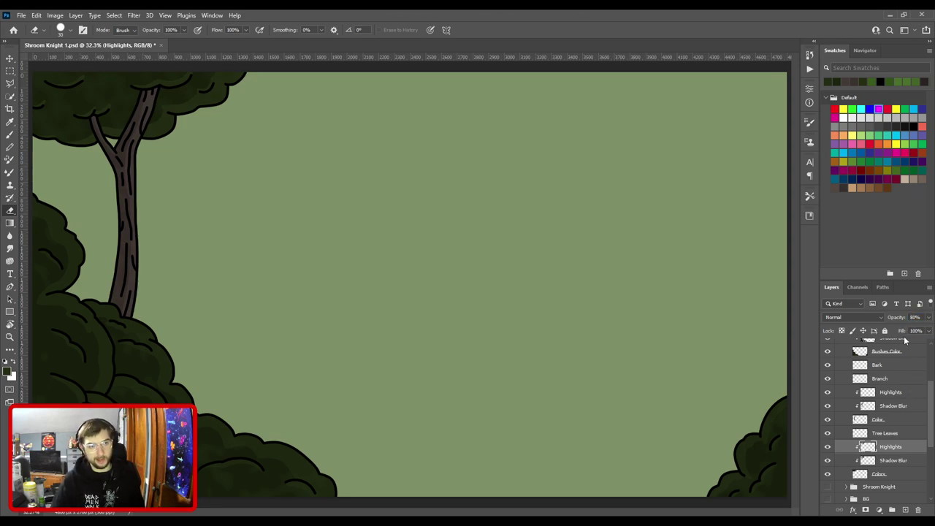
scroll(881, 447, up, 4)
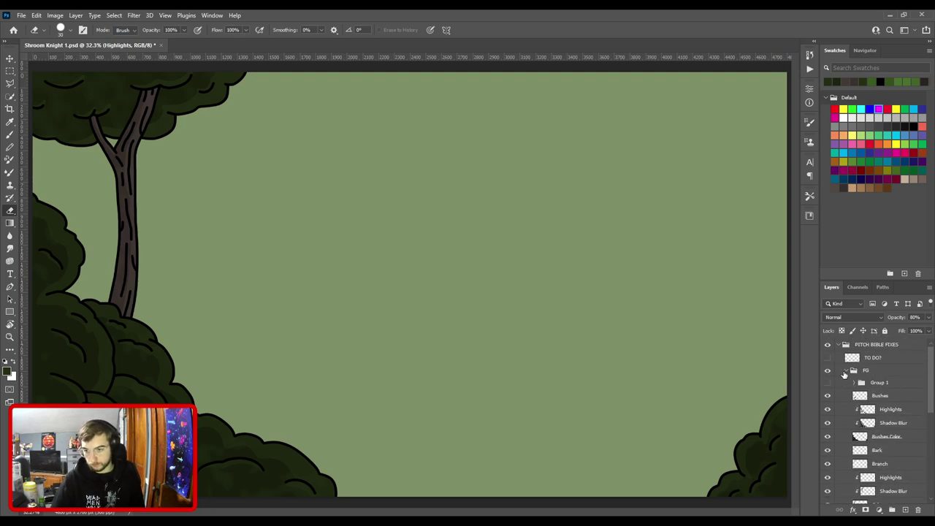
click(848, 371)
click(845, 370)
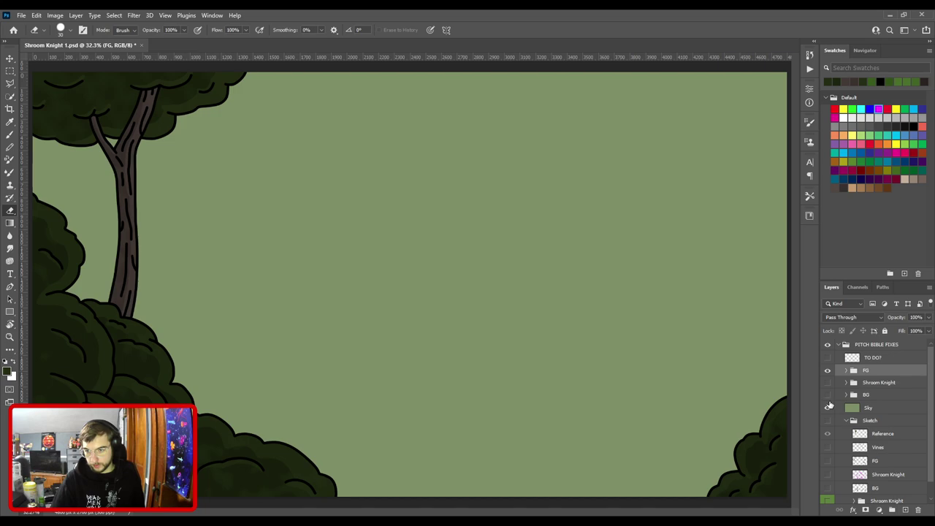
Show the BG group, Group 1 inside FG and the Shroom Knight group to review the complete scene.
click(828, 395)
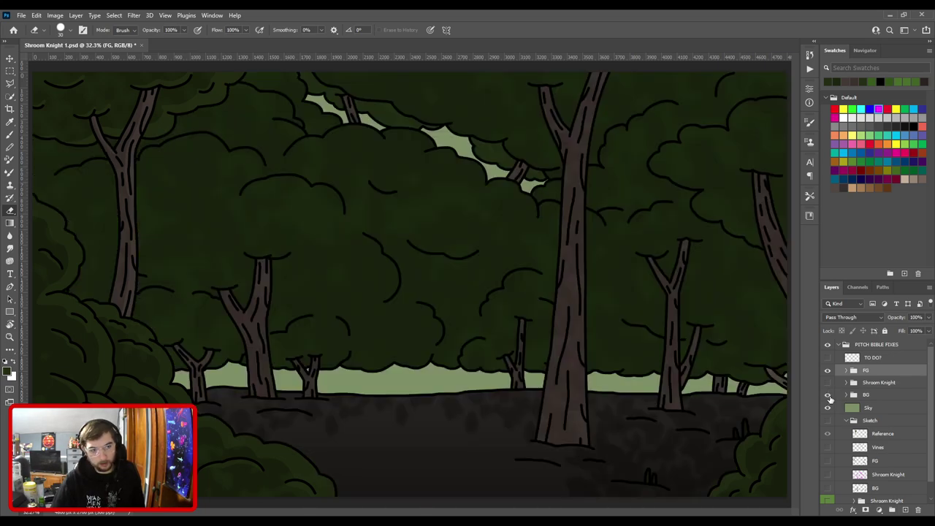
click(846, 371)
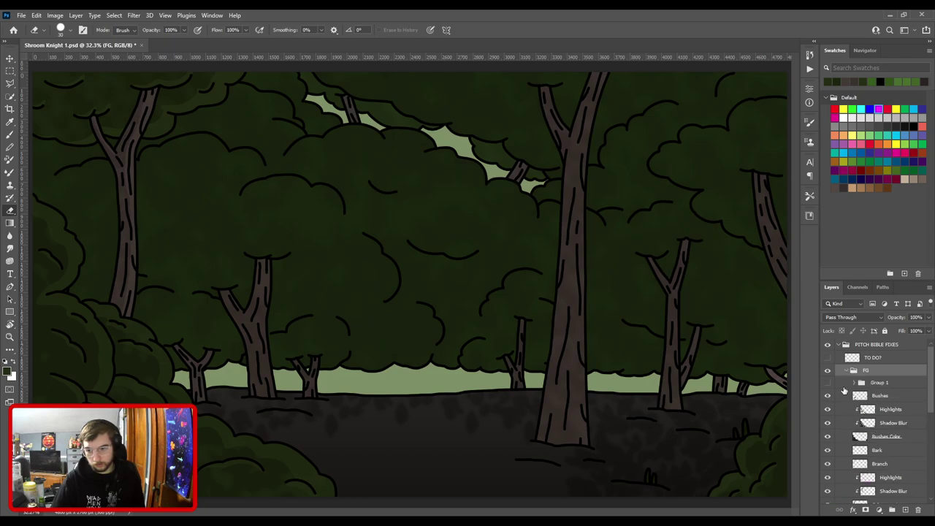
click(844, 372)
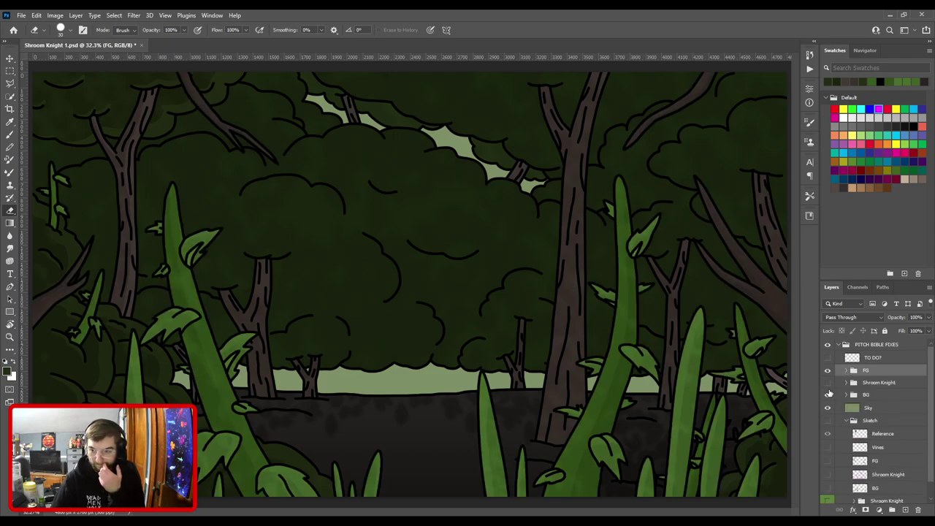
click(828, 392)
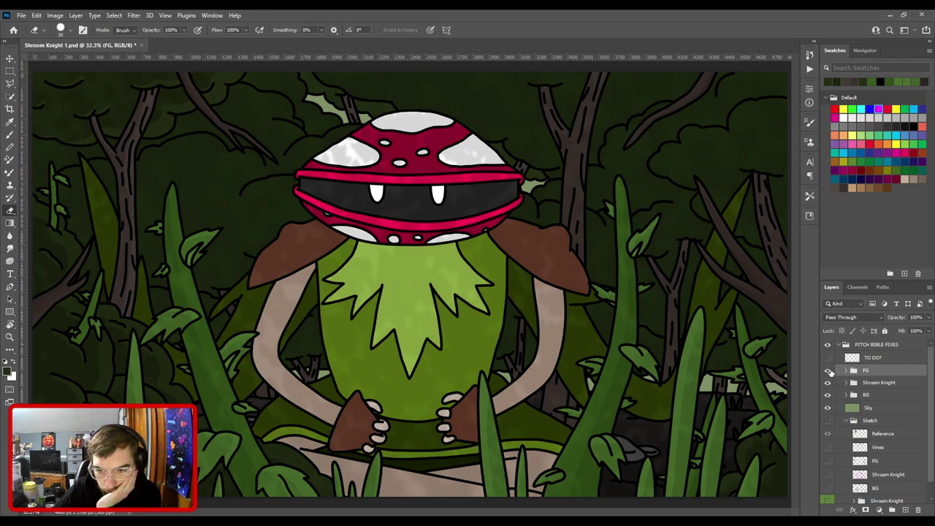
Hide the FG and Shroom Knight groups, then select and expand the BG group.
click(828, 370)
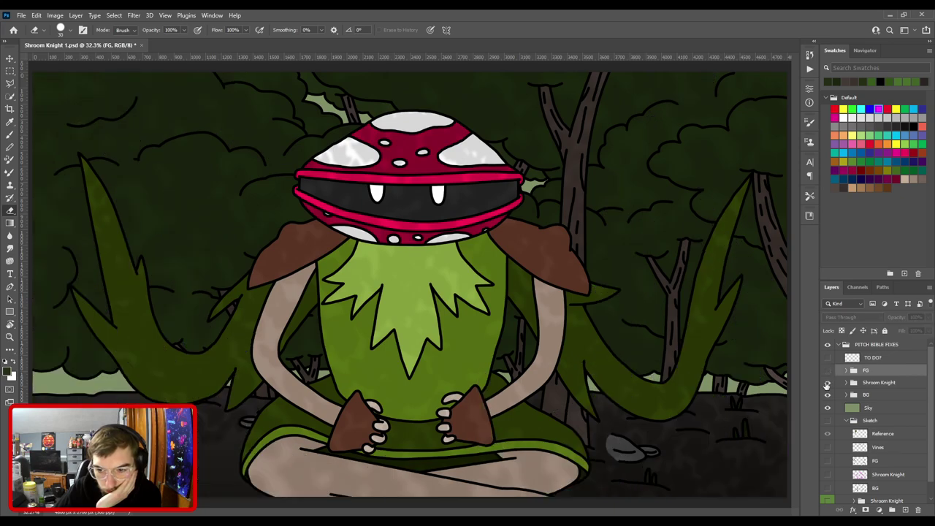
click(828, 383)
click(866, 396)
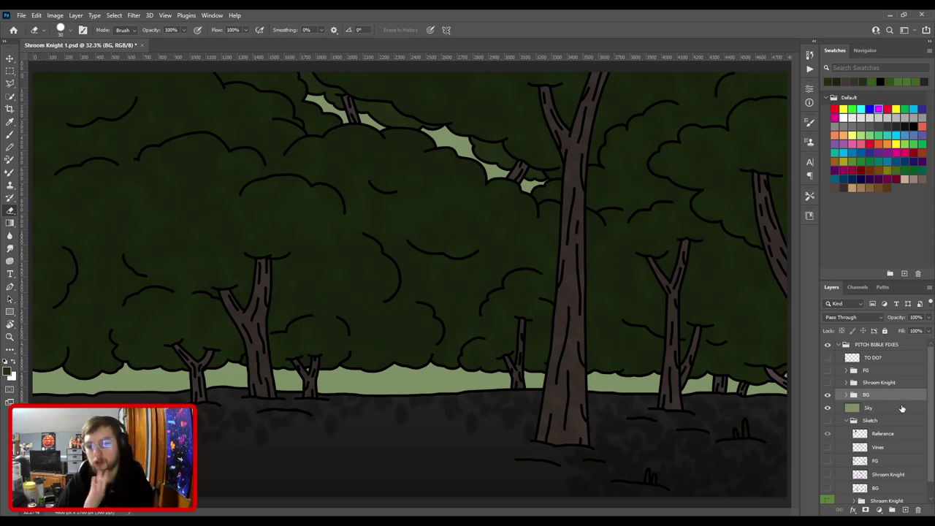
click(846, 395)
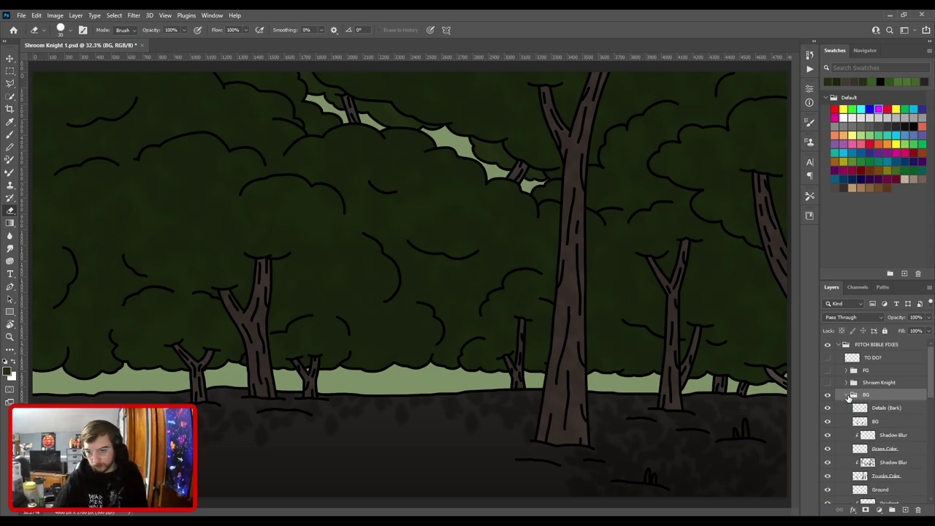
Check what the Leaves Color layer under Far BG Bushes covers by hiding it and showing it again.
scroll(866, 460, down, 5)
scroll(866, 466, down, 3)
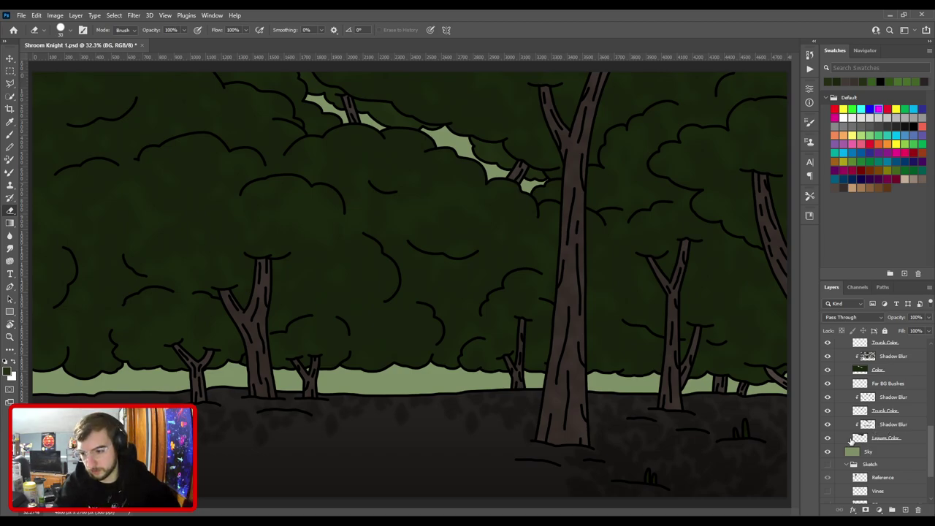
click(828, 439)
click(827, 439)
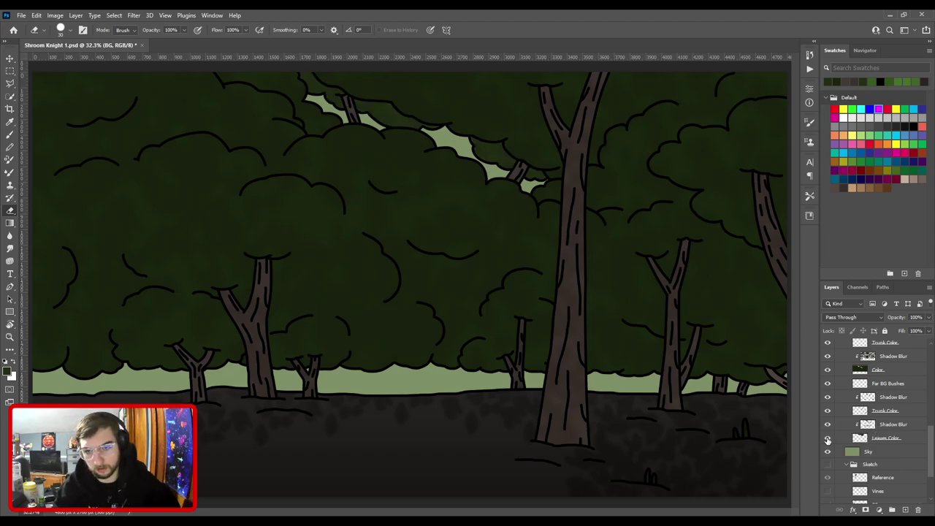
Add a Highlights layer clipped to the far bushes' Leaves Color layer and pick a lighter green for painting.
click(896, 424)
key(F3)
drag(904, 424, 900, 442)
key(i)
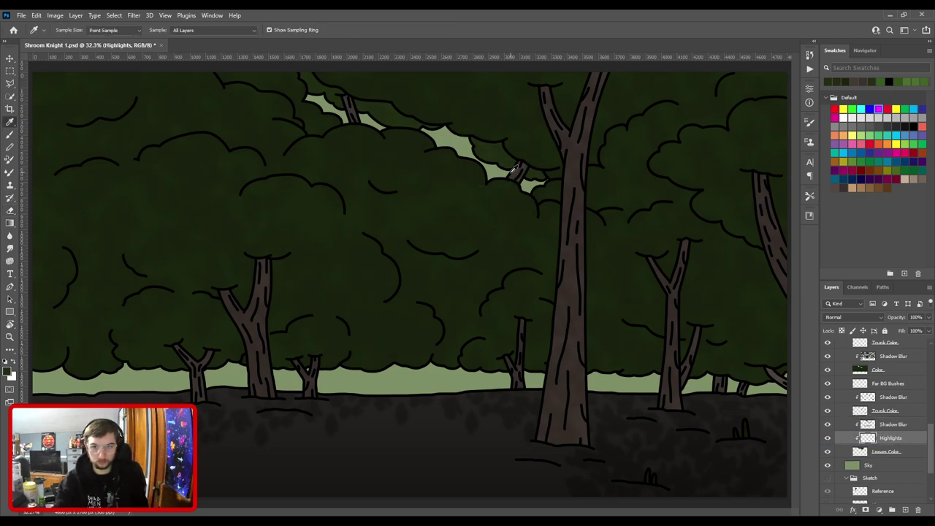
click(157, 269)
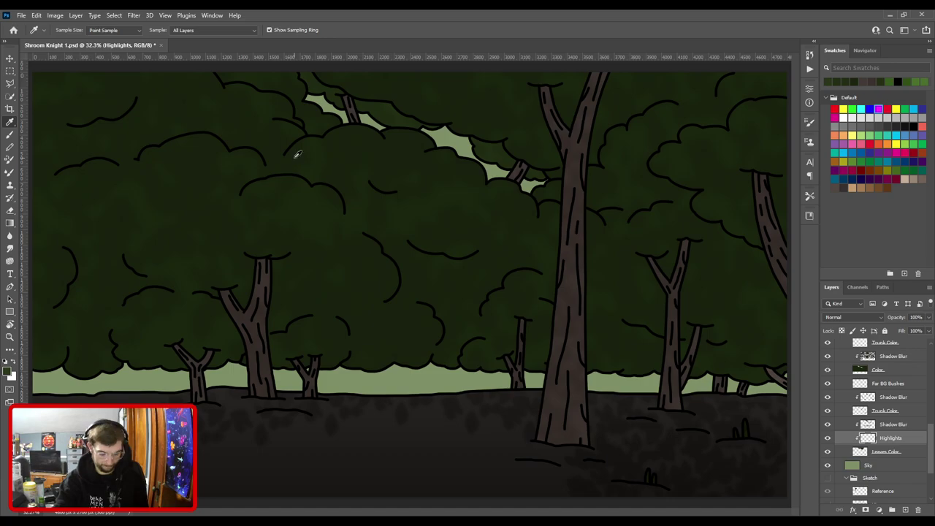
Move the Highlights layer above Shadow Blur and paint lighter green on the far leaves around the small trunk left of the sky opening.
key(b)
scroll(365, 157, up, 1)
drag(459, 167, 402, 340)
key(ctrl+plus)
key(ctrl+plus)
drag(346, 321, 531, 331)
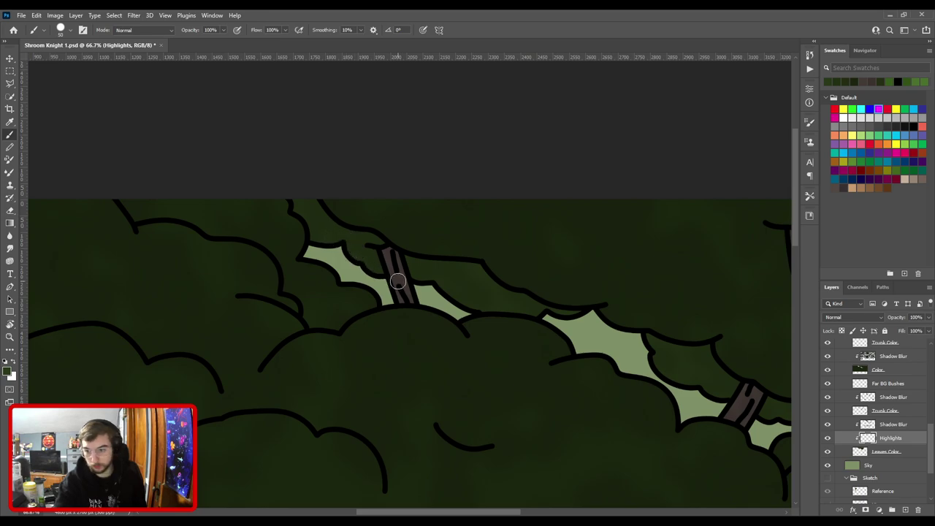
key(ctrl+])
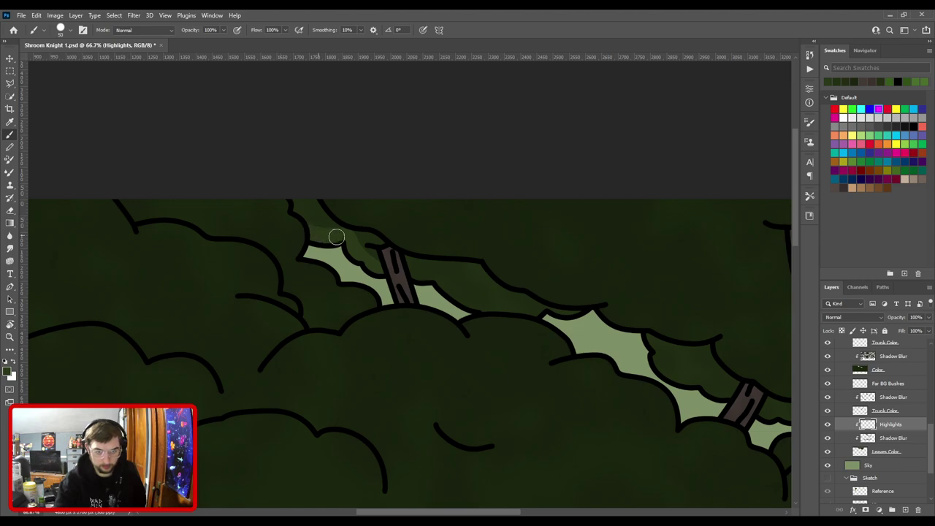
mouse_move(407, 273)
mouse_down()
mouse_move(433, 273)
mouse_move(505, 319)
mouse_up()
drag(429, 323, 352, 302)
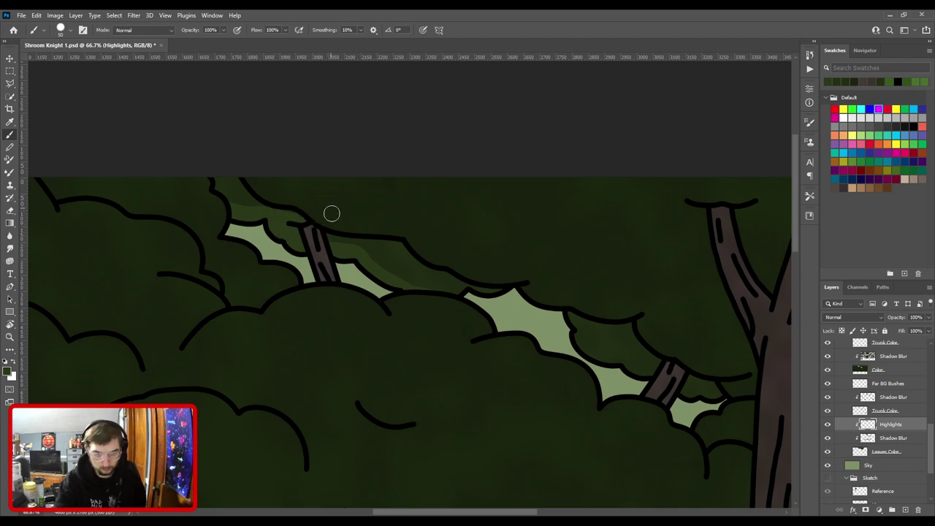
Extend the far-leaf highlights rightwards along the sky opening to the leaves around the second small trunk.
mouse_move(390, 269)
mouse_down()
mouse_move(439, 288)
mouse_move(516, 280)
mouse_up()
drag(422, 289, 336, 278)
mouse_move(279, 236)
mouse_down()
mouse_move(332, 261)
mouse_move(363, 268)
mouse_move(388, 258)
mouse_move(375, 251)
mouse_move(335, 264)
mouse_move(347, 270)
mouse_move(280, 220)
mouse_up()
drag(379, 262, 288, 244)
mouse_move(402, 230)
mouse_down()
mouse_move(276, 189)
mouse_move(272, 249)
mouse_move(283, 255)
mouse_move(248, 222)
mouse_move(321, 266)
mouse_move(373, 272)
mouse_move(324, 271)
mouse_move(396, 287)
mouse_up()
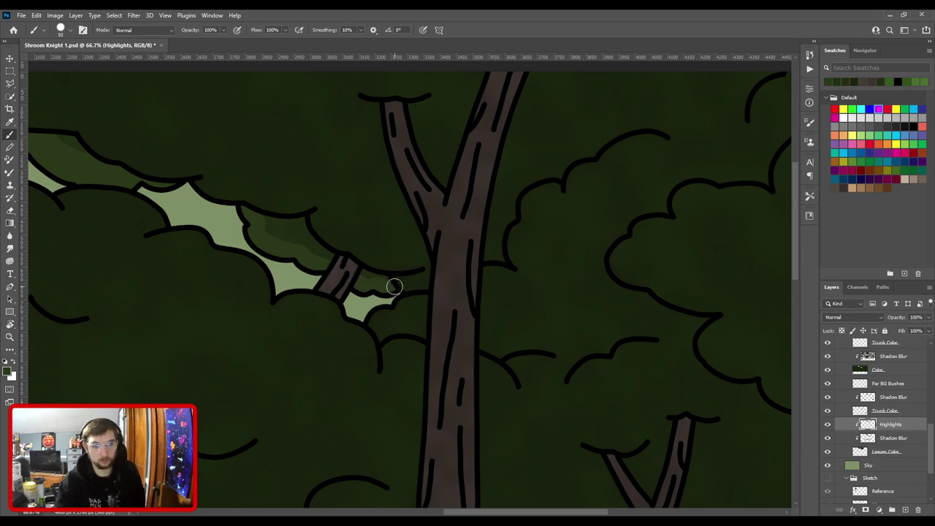
mouse_move(250, 206)
mouse_down()
mouse_move(270, 236)
mouse_move(340, 263)
mouse_up()
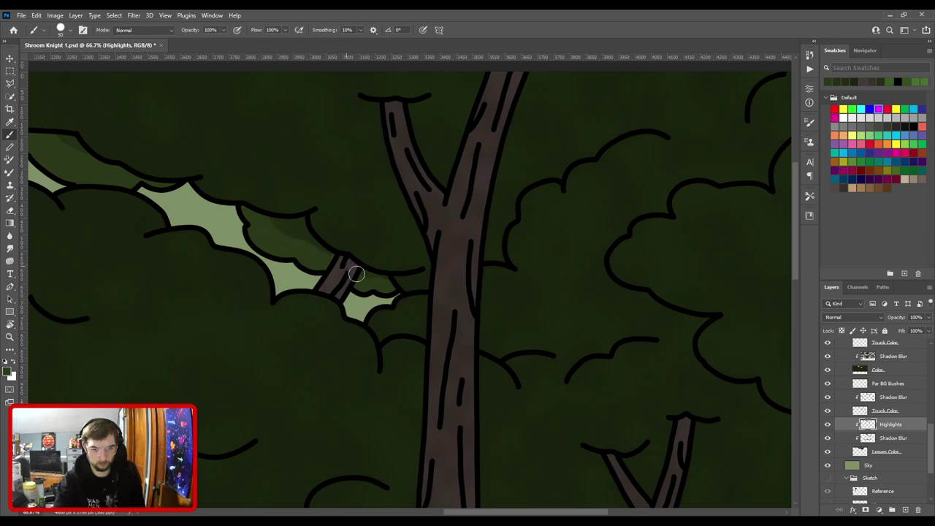
key(ctrl+minus)
key(ctrl+minus)
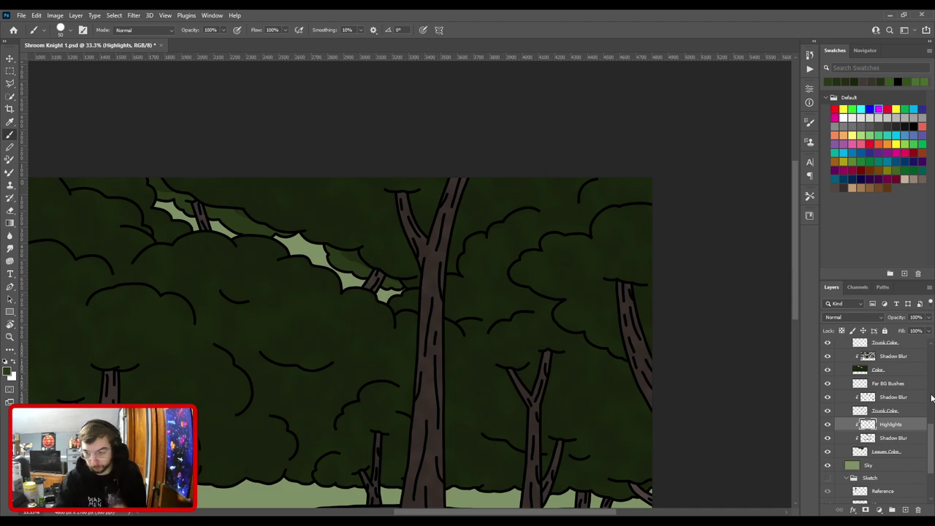
Add a Highlights layer clipped to the far bushes' Trunk Color layer and hide the Shadow Blur layer above it.
click(904, 401)
key(ctrl+v)
drag(904, 399, 899, 417)
key(i)
click(827, 398)
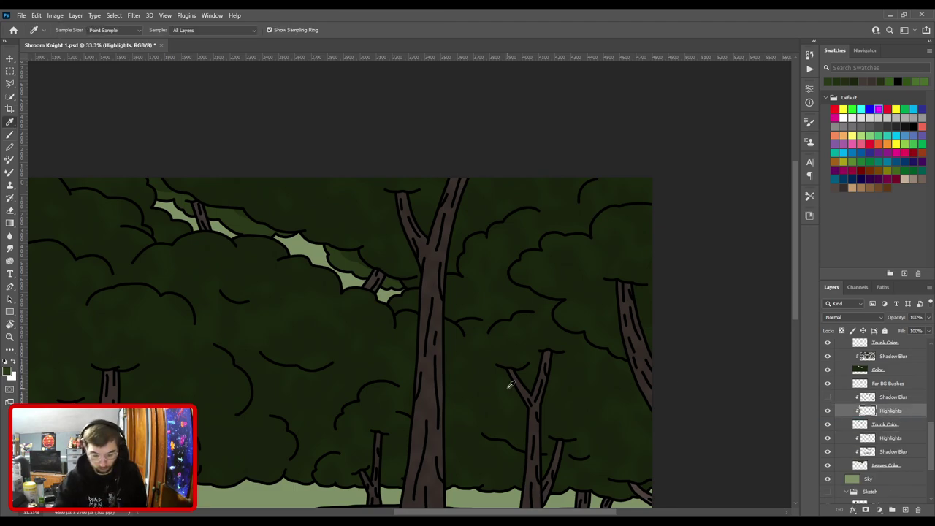
Sample the far trunk's brown, show Shadow Blur again and move the trunk Highlights layer above it.
key(ctrl+plus)
drag(361, 360, 427, 376)
click(415, 324)
click(827, 396)
drag(852, 411, 884, 398)
key(b)
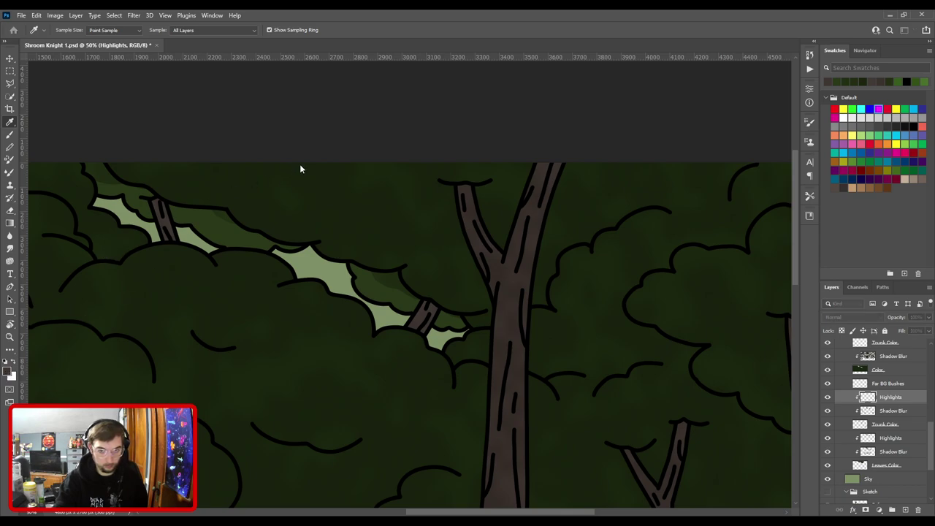
key(b)
Paint highlights on the small far trunks in the sky opening and set their Highlights layer to 50% opacity.
scroll(299, 163, down, 2)
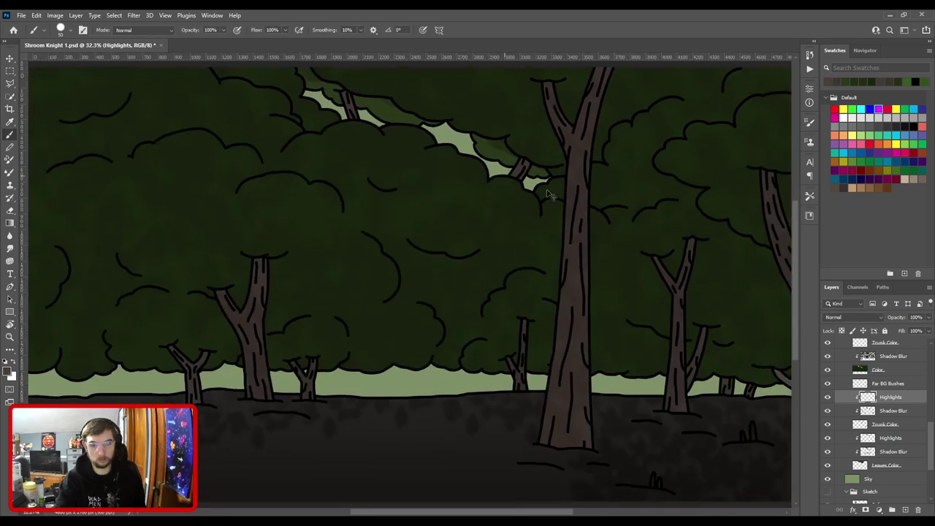
scroll(546, 190, up, 4)
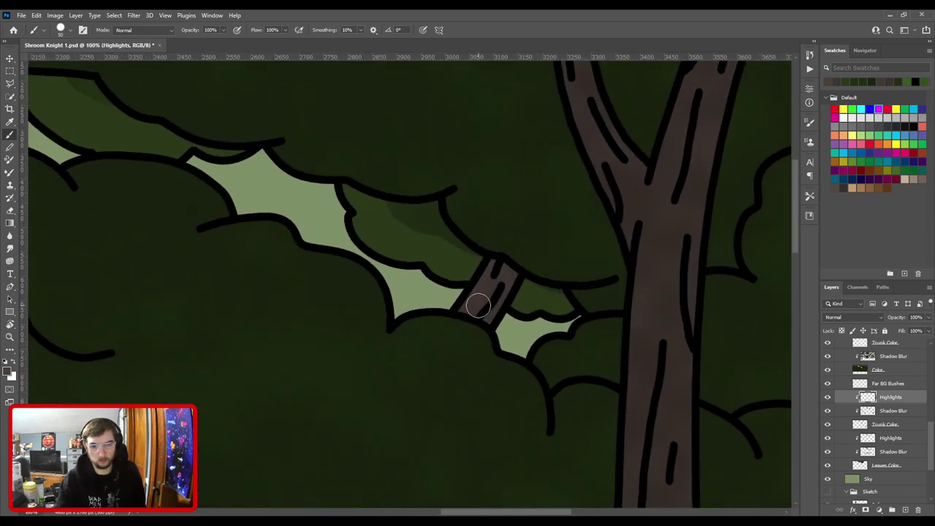
drag(232, 265, 572, 354)
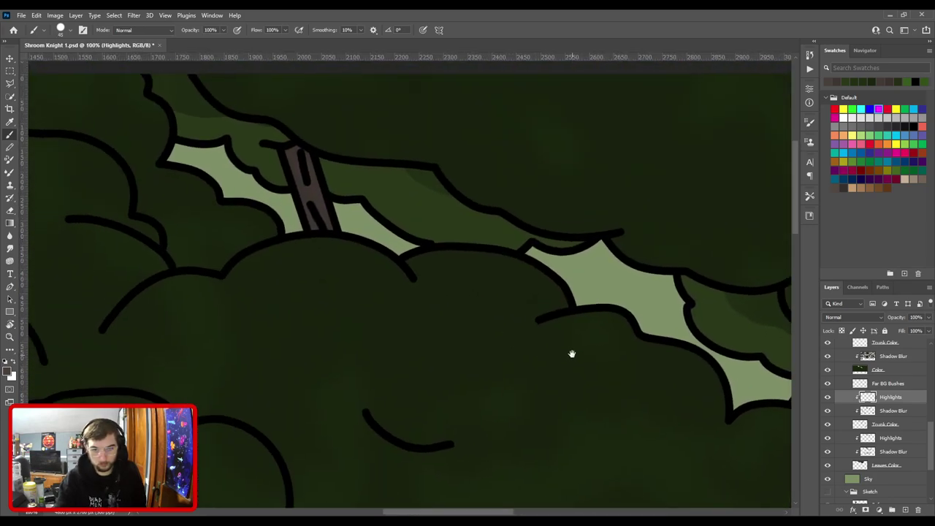
drag(339, 234, 311, 141)
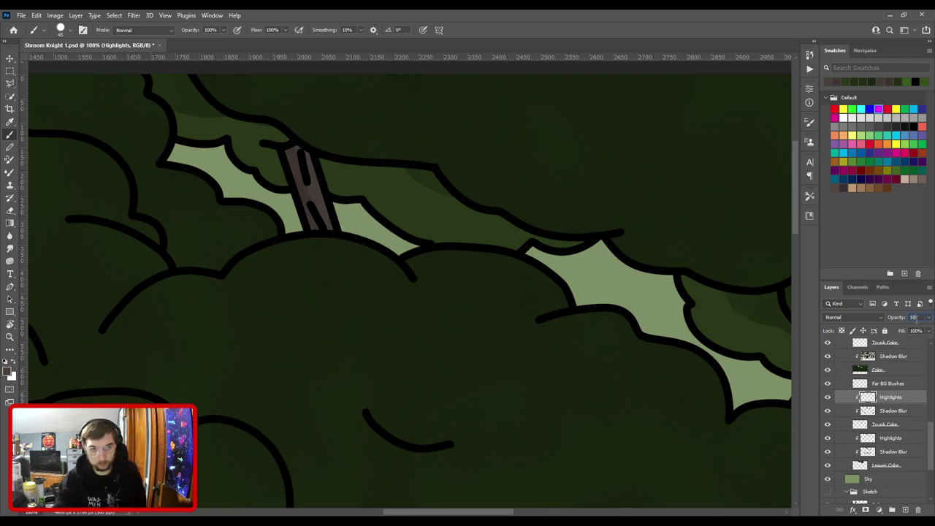
key(ctrl+minus)
key(ctrl+minus)
key(ctrl+minus)
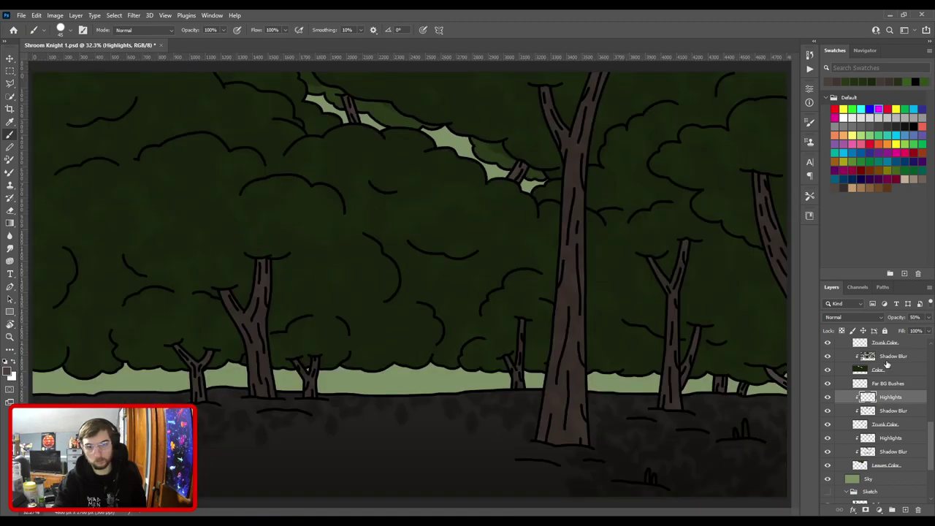
Add a Highlights layer clipped to the Color layer above Far BG Bushes and pick a lighter green for the brush.
scroll(900, 430, up, 2)
click(899, 406)
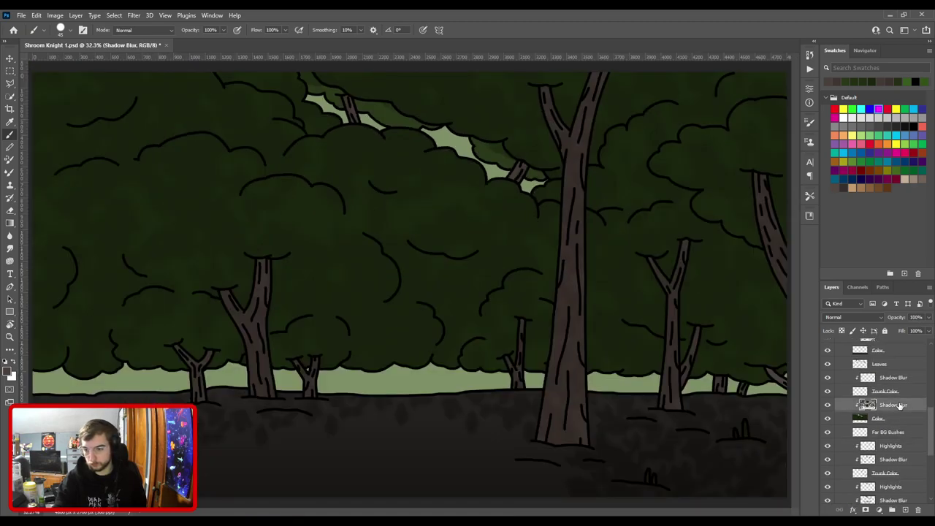
key(ctrl+v)
drag(899, 406, 901, 422)
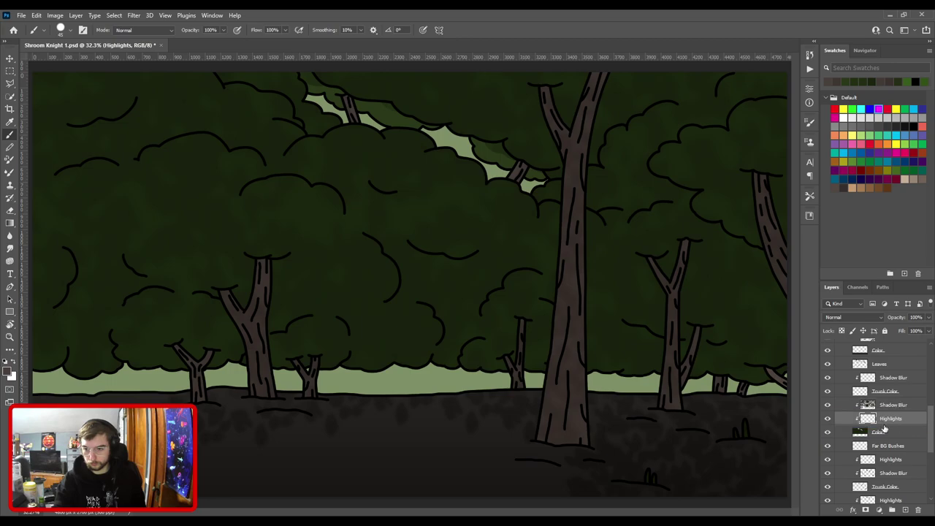
click(827, 406)
key(i)
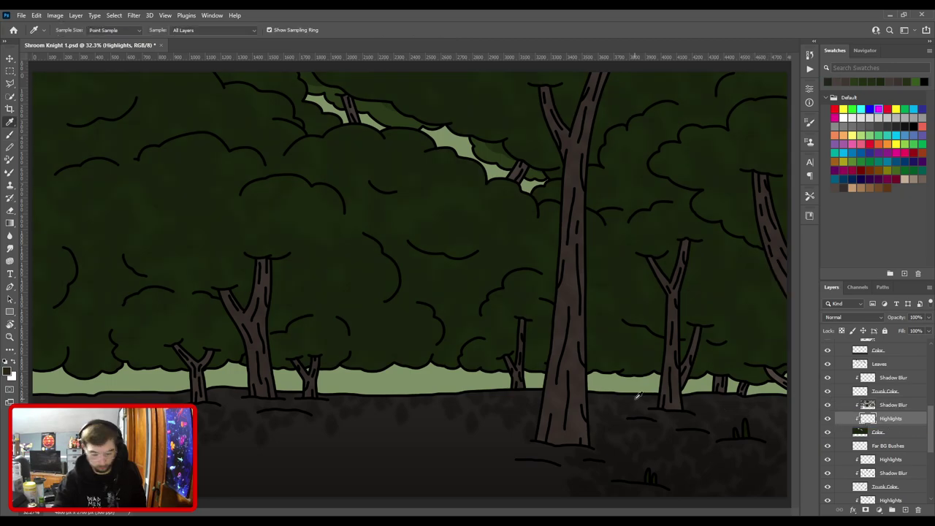
drag(156, 284, 173, 264)
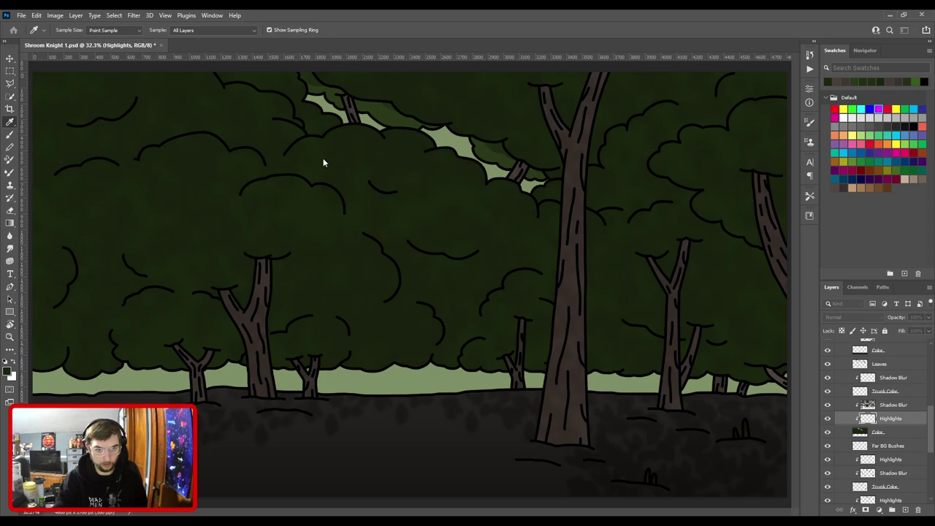
key(b)
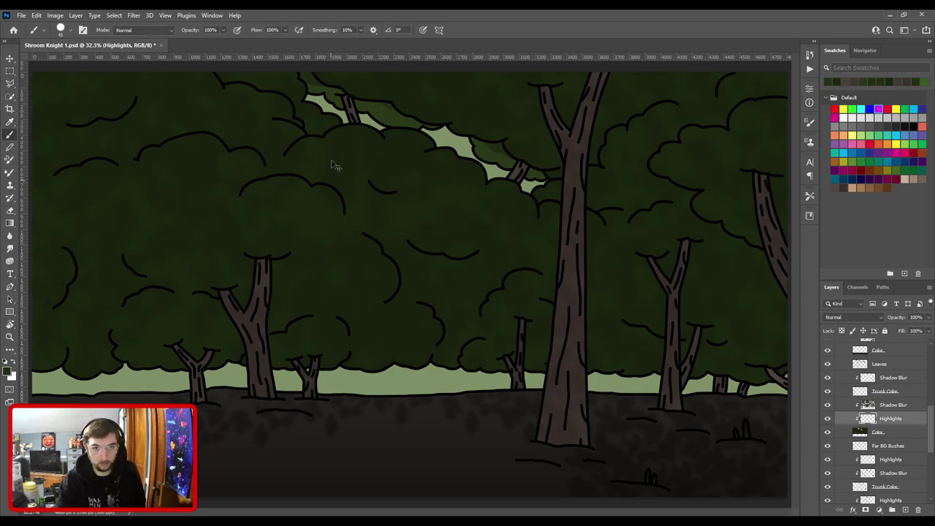
Move this Highlights layer above Shadow Blur and paint the canopy edges left of and below the sky opening with an 80 px brush.
scroll(330, 173, up, 5)
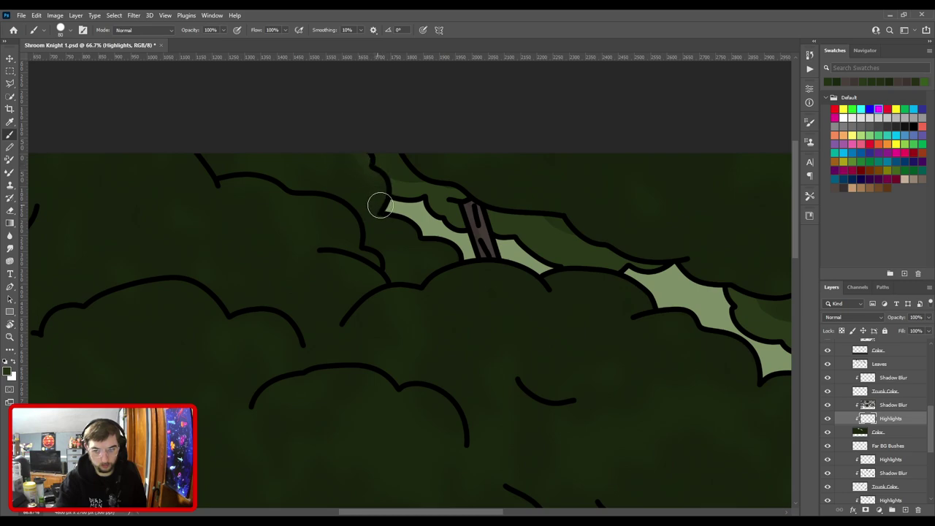
key(ctrl+bracketright)
mouse_move(340, 142)
mouse_down()
mouse_move(368, 186)
mouse_move(369, 213)
mouse_move(414, 244)
mouse_move(457, 259)
mouse_up()
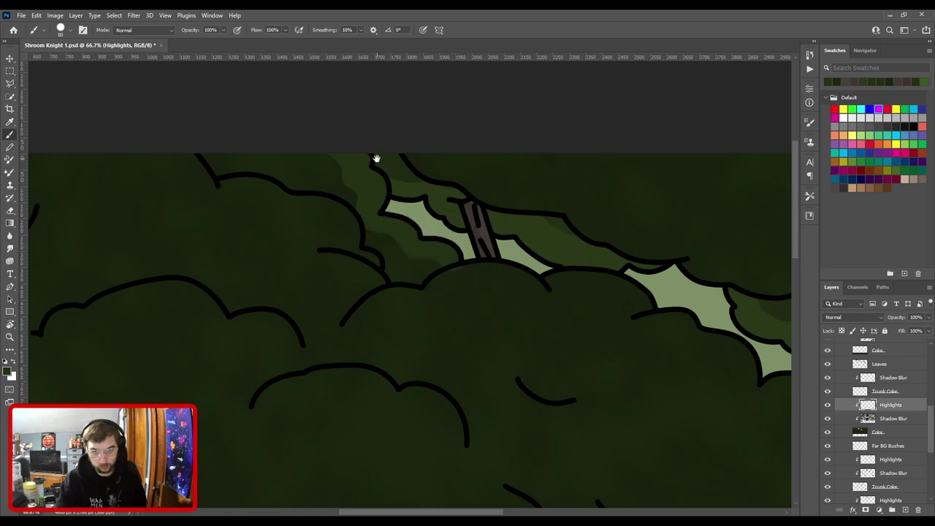
drag(339, 208, 485, 260)
mouse_move(320, 204)
mouse_down()
mouse_move(357, 247)
mouse_move(401, 242)
mouse_move(473, 263)
mouse_move(497, 290)
mouse_move(394, 253)
mouse_up()
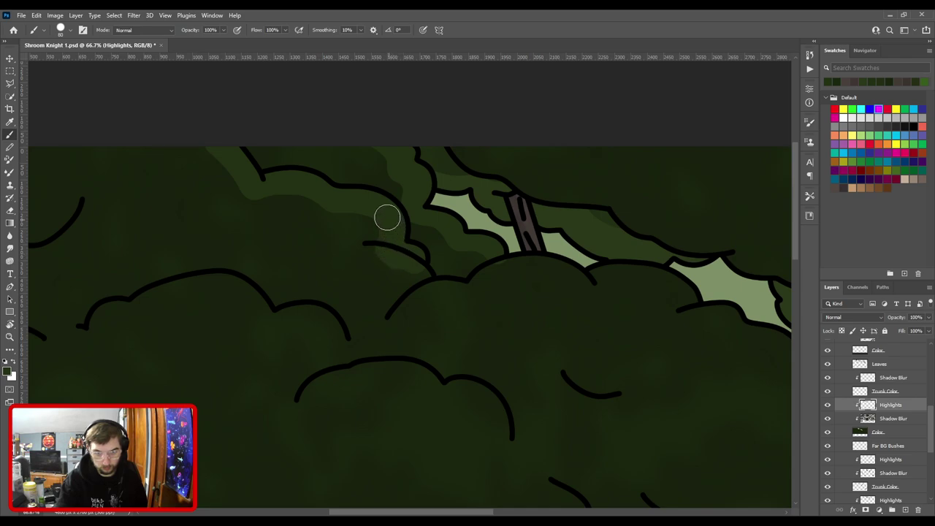
drag(417, 265, 309, 223)
mouse_move(343, 261)
mouse_down()
mouse_move(307, 272)
mouse_move(340, 246)
mouse_move(373, 248)
mouse_move(407, 226)
mouse_move(498, 198)
mouse_move(401, 227)
mouse_move(455, 224)
mouse_move(490, 246)
mouse_move(526, 225)
mouse_move(496, 234)
mouse_move(543, 230)
mouse_move(584, 248)
mouse_move(592, 263)
mouse_move(403, 235)
mouse_move(449, 230)
mouse_move(406, 235)
mouse_move(446, 236)
mouse_move(498, 262)
mouse_move(512, 274)
mouse_move(520, 306)
mouse_move(552, 299)
mouse_move(590, 320)
mouse_move(381, 274)
mouse_up()
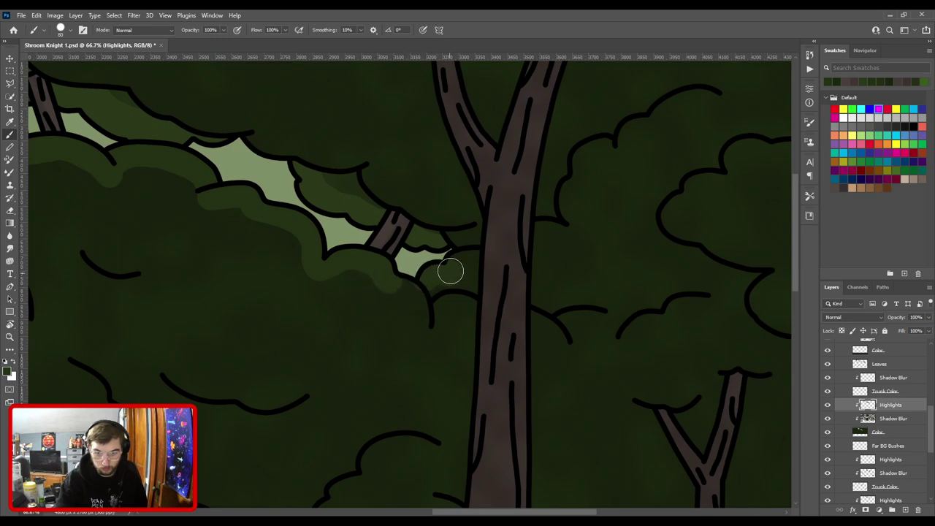
Paint a wavy green highlight band along the canopy edge above the sky opening, towards the large trunk.
mouse_move(455, 246)
mouse_down()
mouse_move(526, 339)
mouse_move(554, 349)
mouse_move(535, 346)
mouse_move(514, 315)
mouse_move(451, 286)
mouse_move(433, 260)
mouse_up()
drag(376, 229, 513, 280)
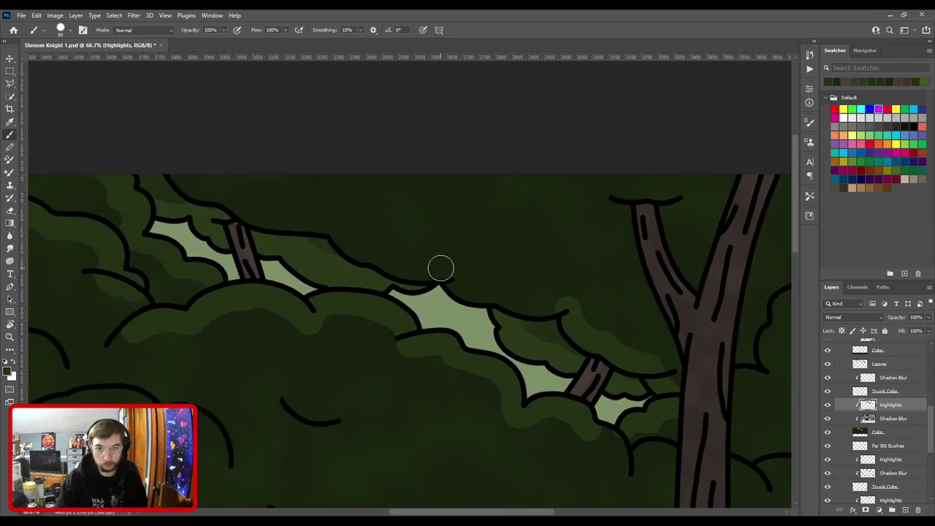
mouse_move(257, 217)
mouse_down()
mouse_move(329, 223)
mouse_move(380, 256)
mouse_move(395, 227)
mouse_move(348, 254)
mouse_move(350, 244)
mouse_move(412, 274)
mouse_move(484, 277)
mouse_move(450, 278)
mouse_move(548, 308)
mouse_up()
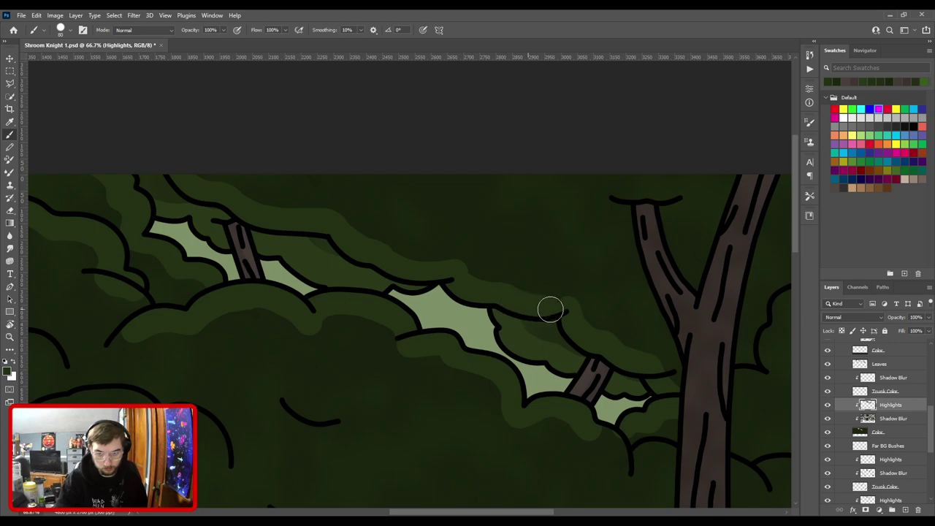
key(ctrl+minus)
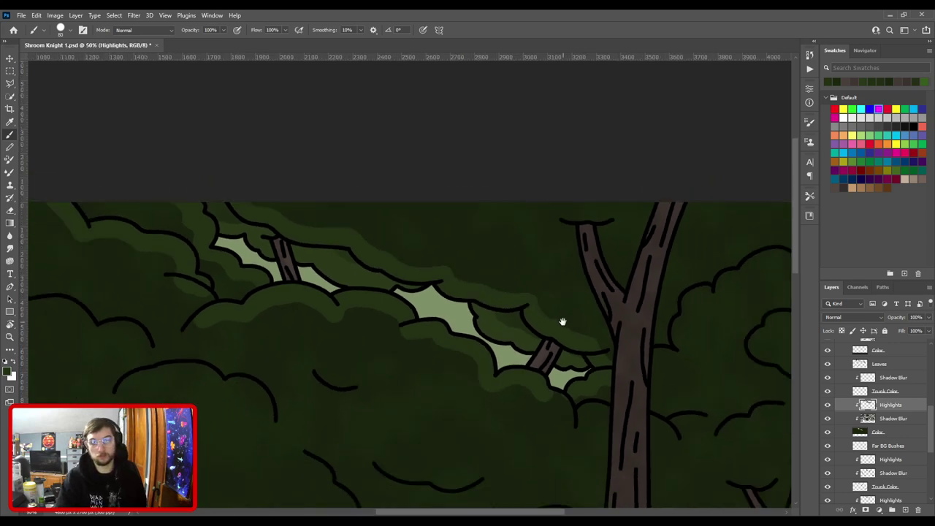
drag(474, 284, 338, 247)
key(ctrl+plus)
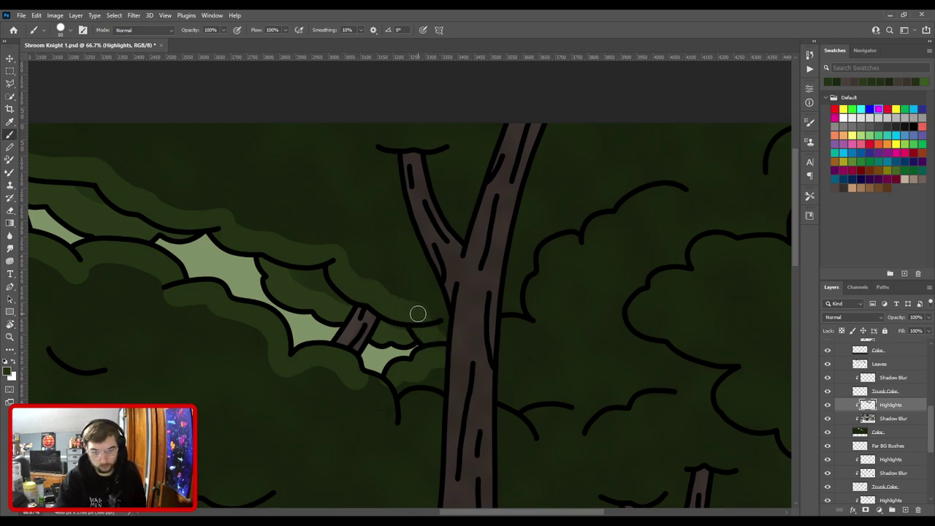
Extend the leaf highlights below the opening with a 60 px brush and continue them onto the leaves just right of the large trunk.
key(ctrl+plus)
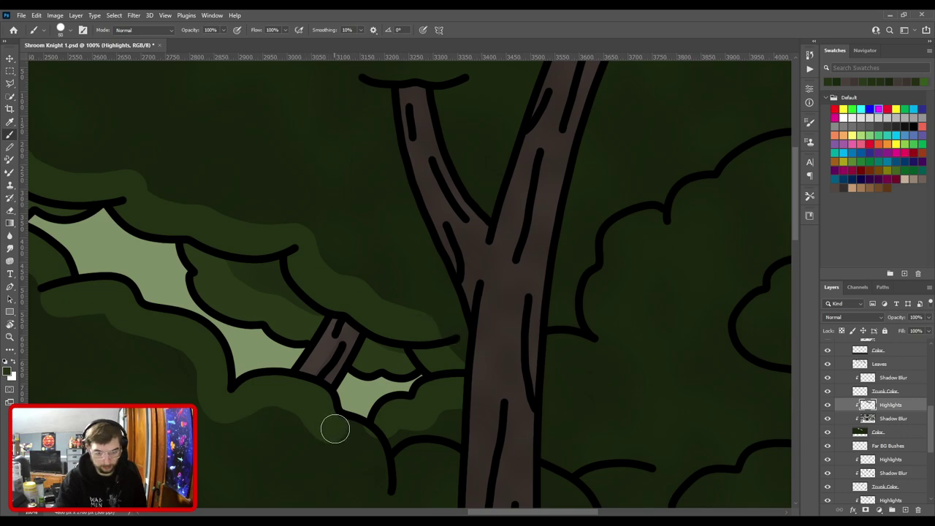
drag(376, 445, 392, 319)
mouse_move(343, 291)
mouse_down()
mouse_move(374, 319)
mouse_move(390, 360)
mouse_move(412, 331)
mouse_move(463, 328)
mouse_up()
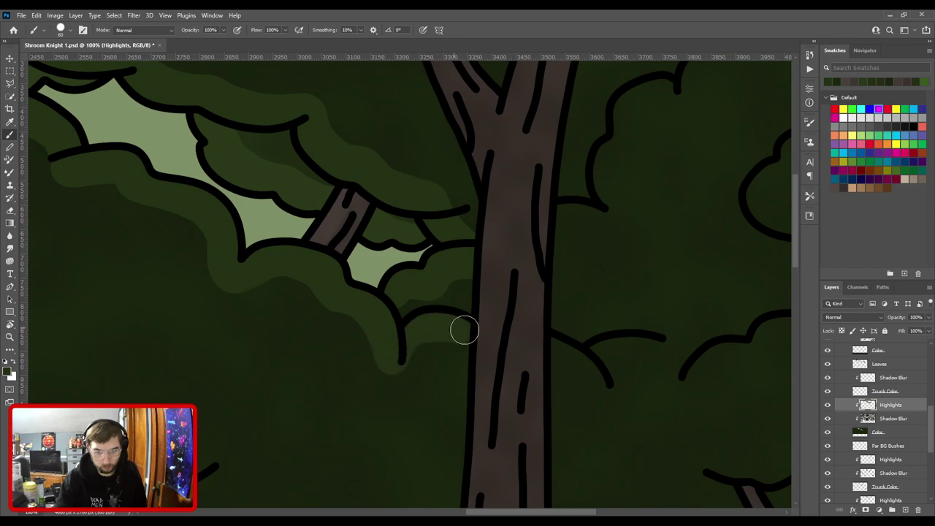
drag(525, 353, 417, 314)
mouse_move(501, 319)
mouse_down()
mouse_move(492, 317)
mouse_move(535, 308)
mouse_up()
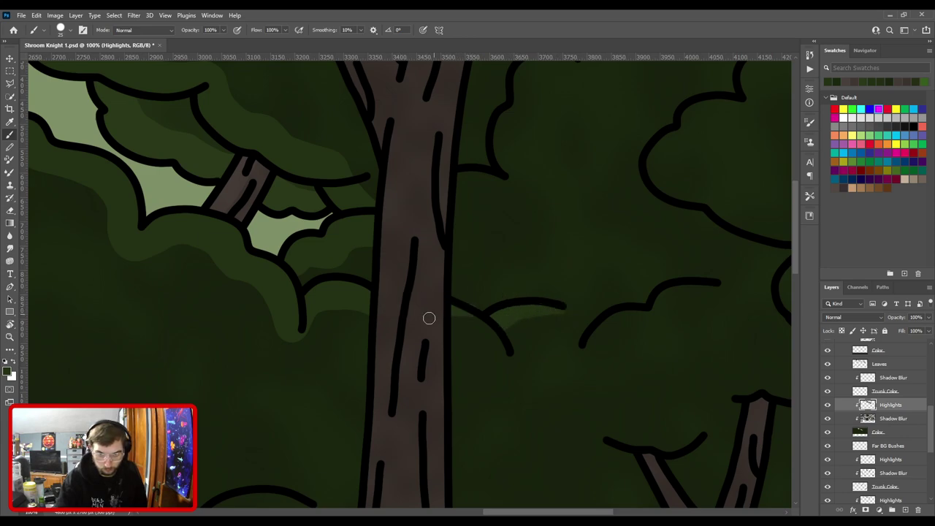
Refine the small leaf highlight right of the large trunk with the Eraser and a finer brush.
key(e)
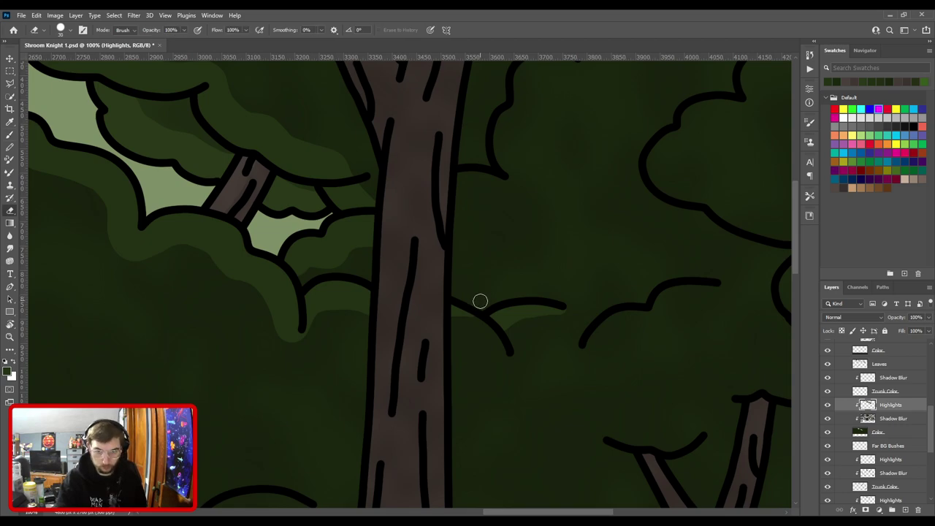
key(b)
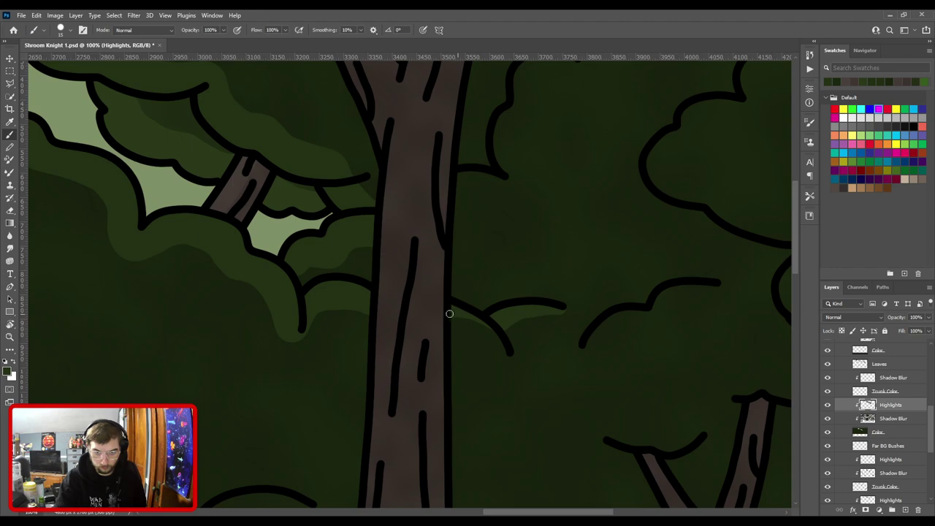
drag(458, 303, 503, 321)
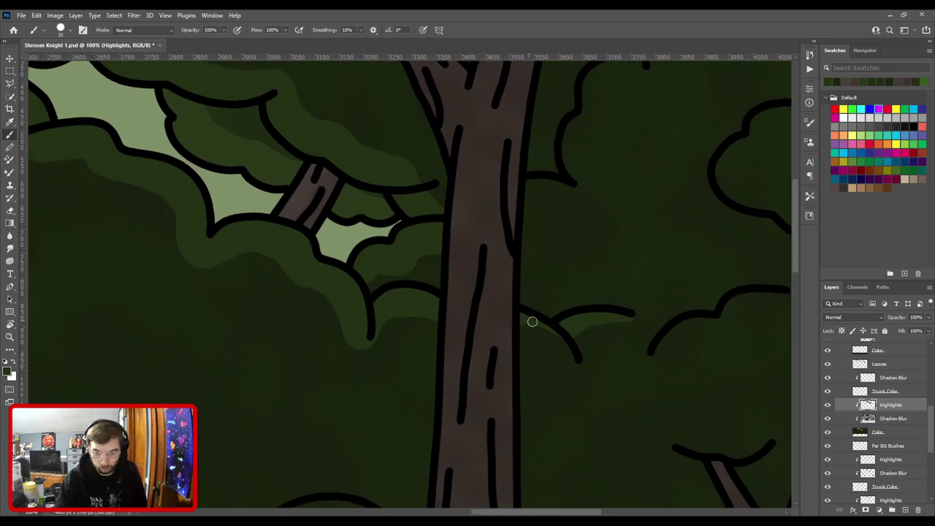
scroll(525, 314, left, 3)
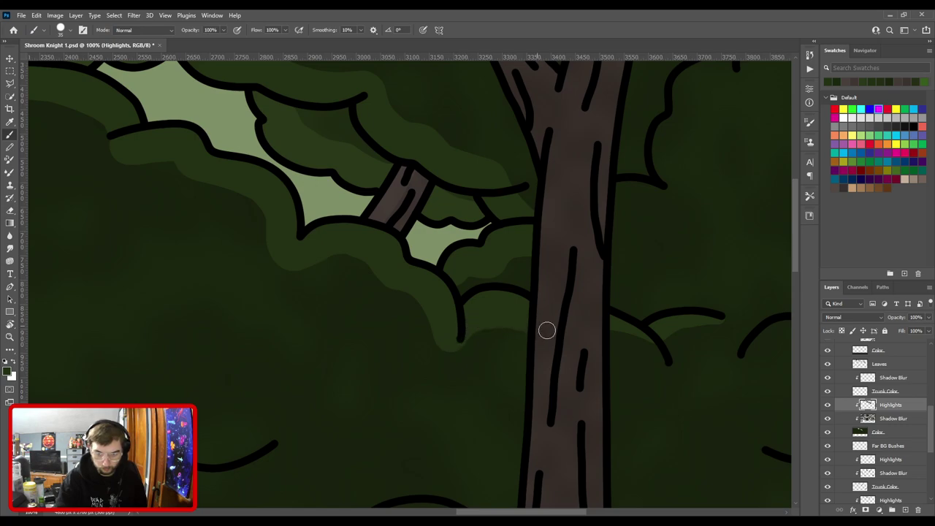
Trim the lower end of the canopy highlight just left of the large trunk with a 30 px Eraser.
key(e)
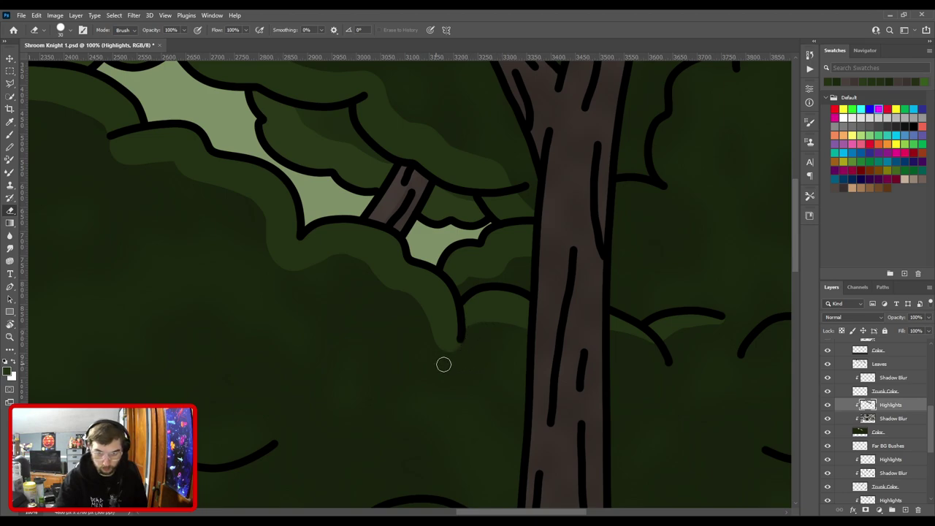
drag(455, 355, 419, 306)
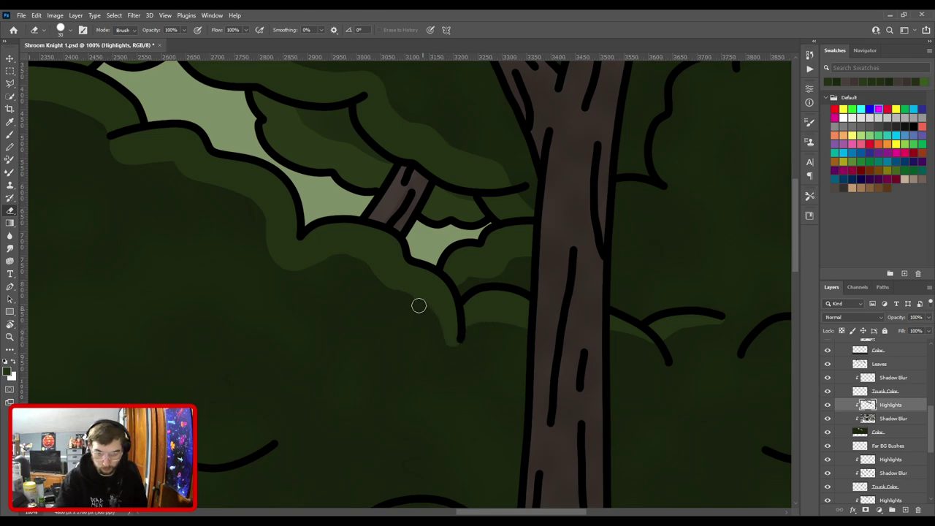
drag(318, 288, 447, 319)
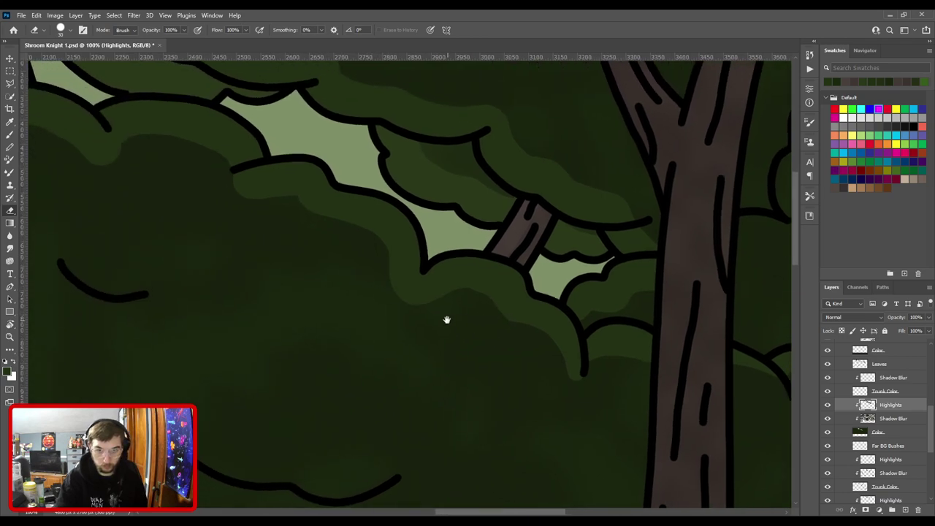
Touch up the highlight band along the canopy edge below the sky opening with the Brush, working away from the large trunk.
key(b)
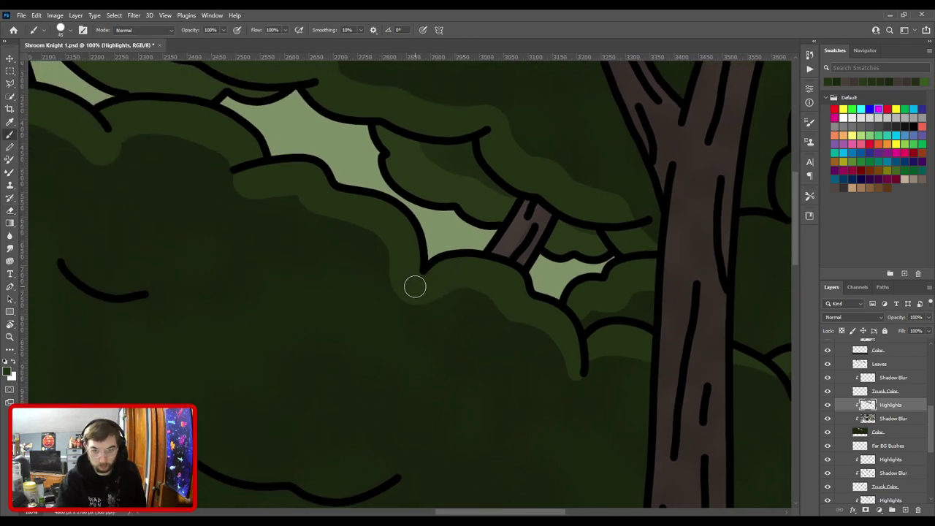
mouse_move(418, 288)
mouse_down()
mouse_move(455, 276)
mouse_move(490, 284)
mouse_move(521, 311)
mouse_up()
drag(433, 240, 566, 344)
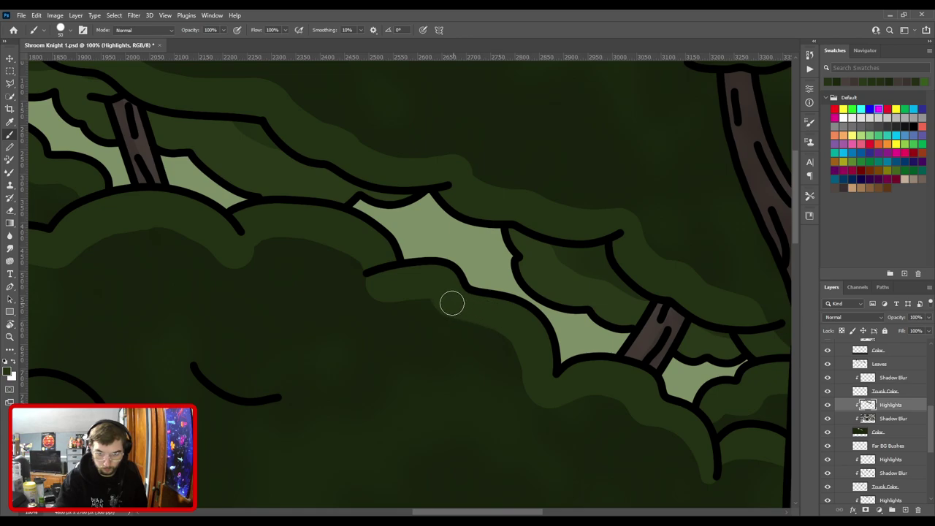
drag(415, 267, 507, 280)
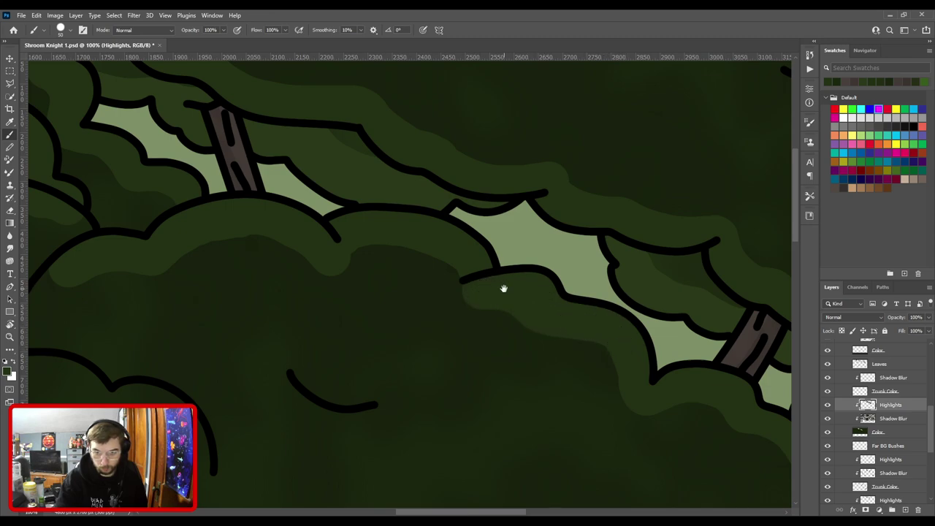
drag(500, 286, 577, 317)
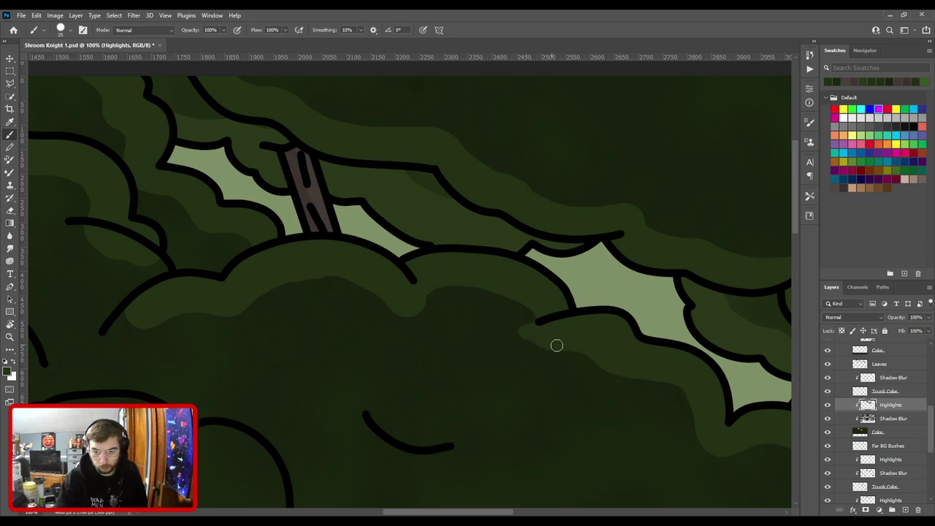
Taper the highlight's starting tip below the middle of the sky opening, alternating a 40 px Eraser and a 25 px brush.
key(e)
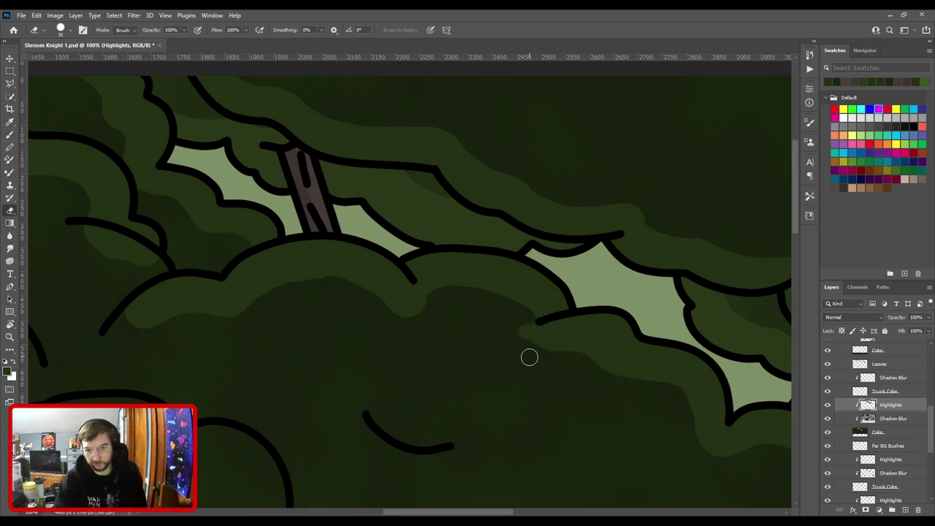
drag(530, 349, 569, 354)
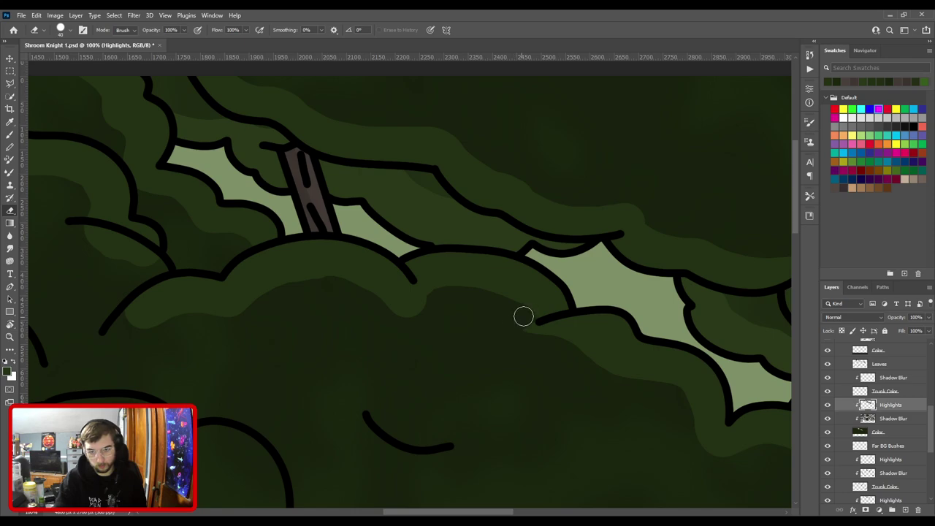
key(b)
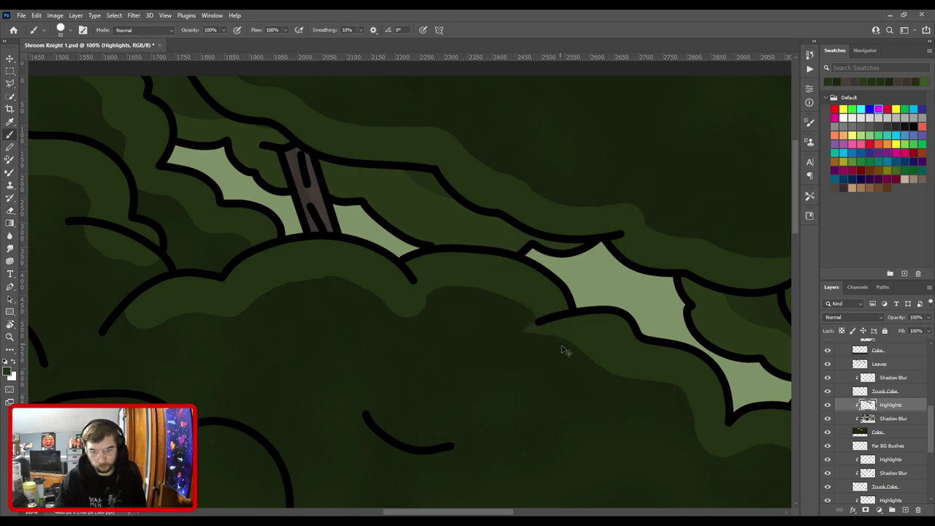
key(e)
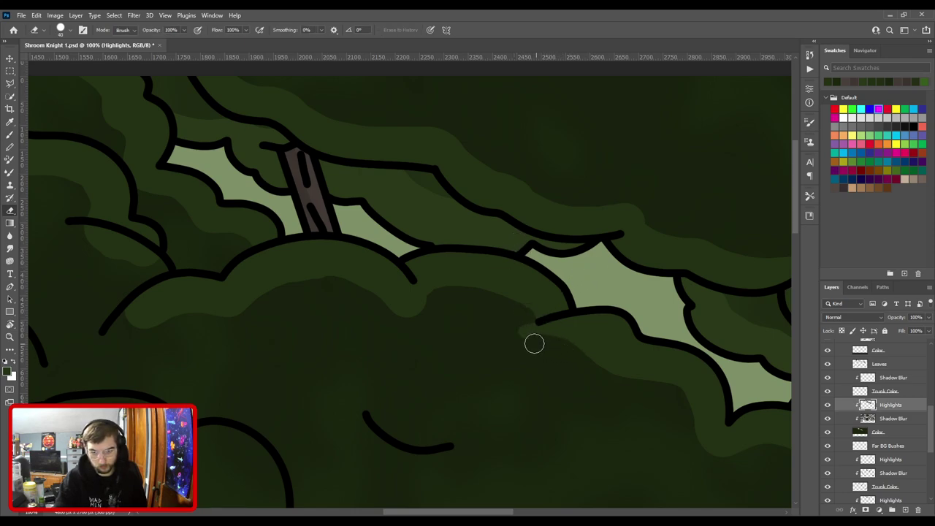
key(b)
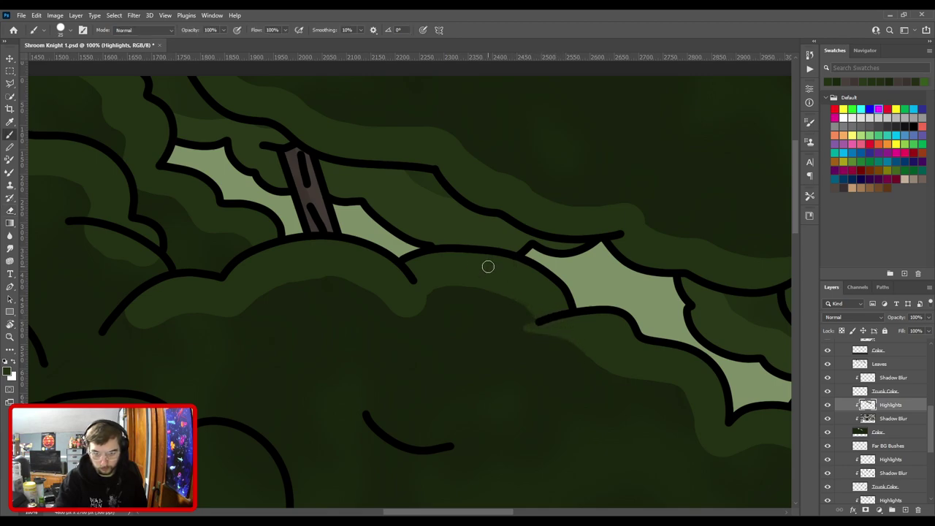
Sharpen the highlight's pointed notch below the thin trunk, between the two large leaf lobes, with the 40 px Eraser and 25 px brush.
drag(480, 311, 562, 296)
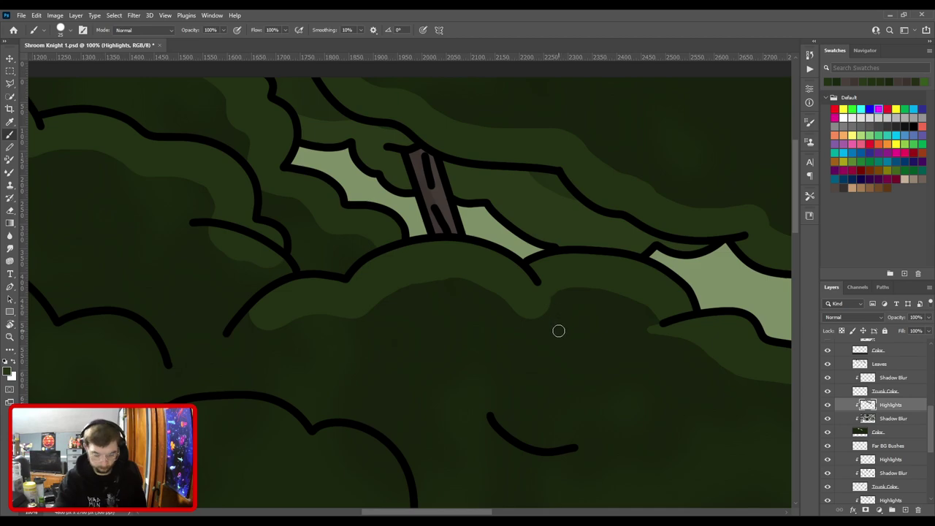
key(e)
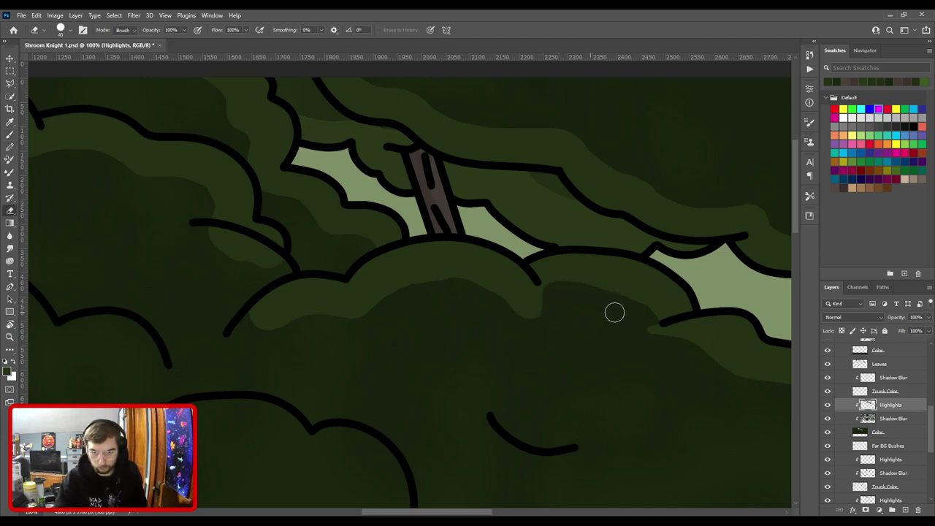
key(b)
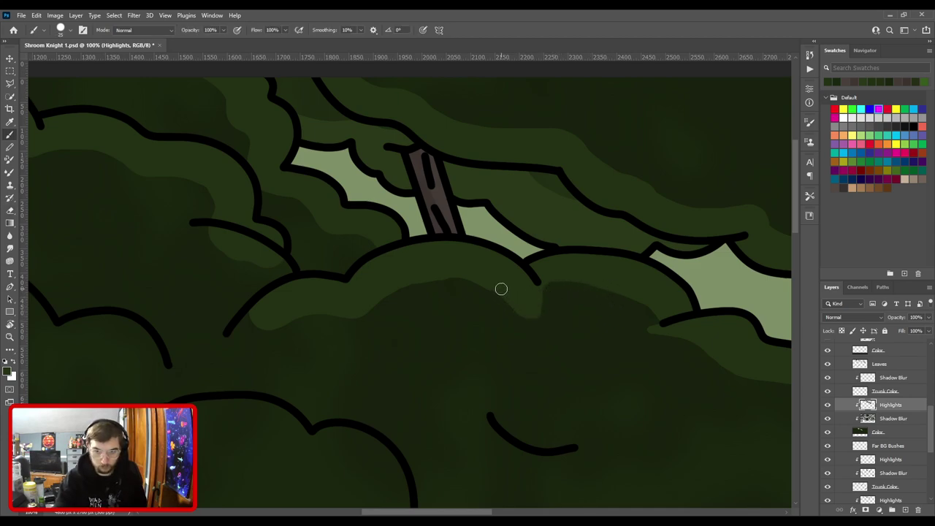
key(e)
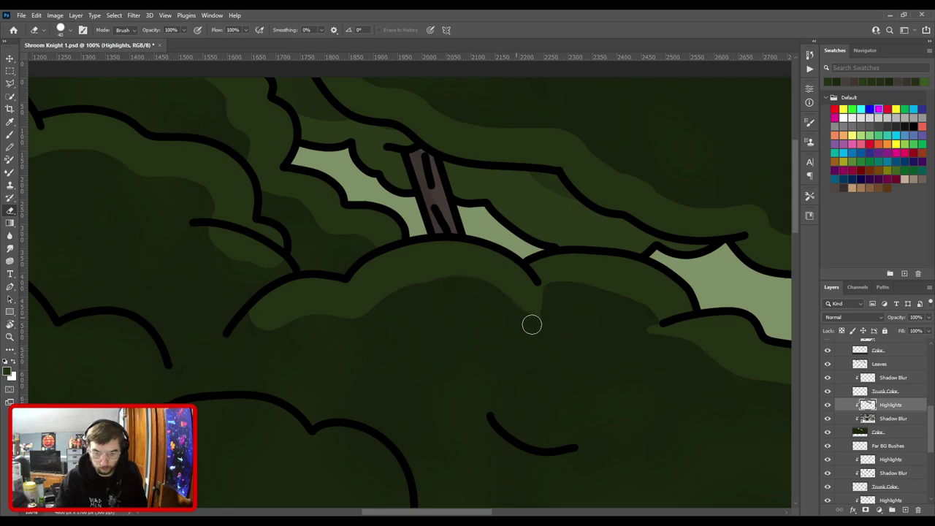
key(b)
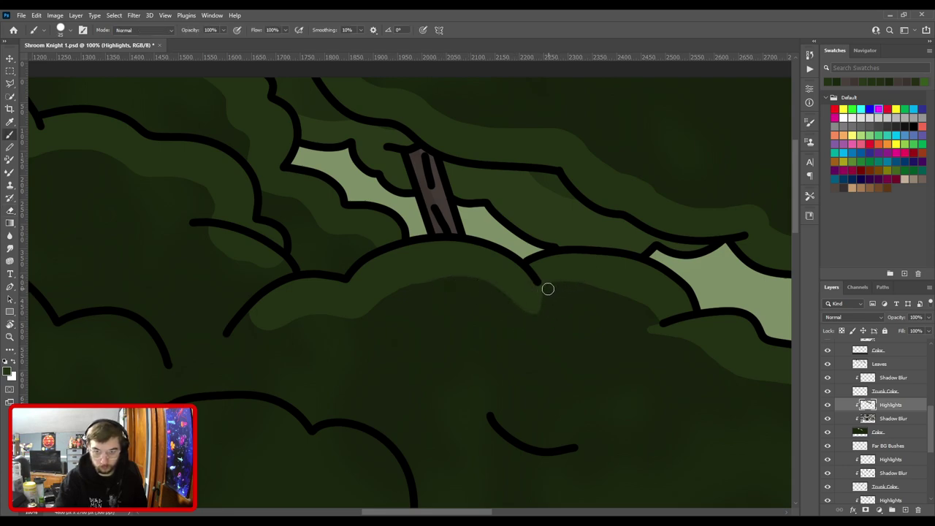
Thicken the highlight on the leaf lobe right of the thin trunk's notch with a 70 px brush.
key(bracketright)
key(bracketright)
key(bracketright)
mouse_move(533, 282)
mouse_down()
mouse_move(548, 273)
mouse_move(616, 275)
mouse_move(670, 298)
mouse_up()
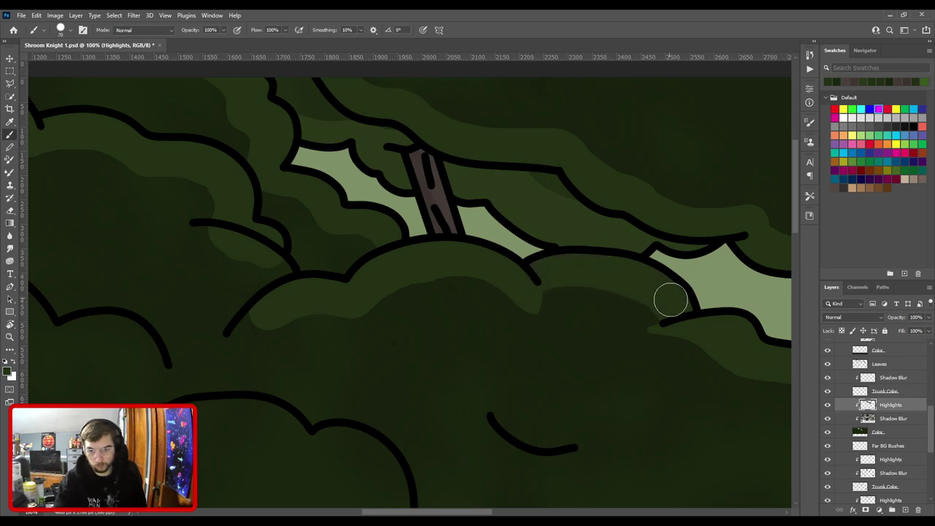
mouse_move(525, 282)
mouse_down()
mouse_move(562, 278)
mouse_move(665, 306)
mouse_up()
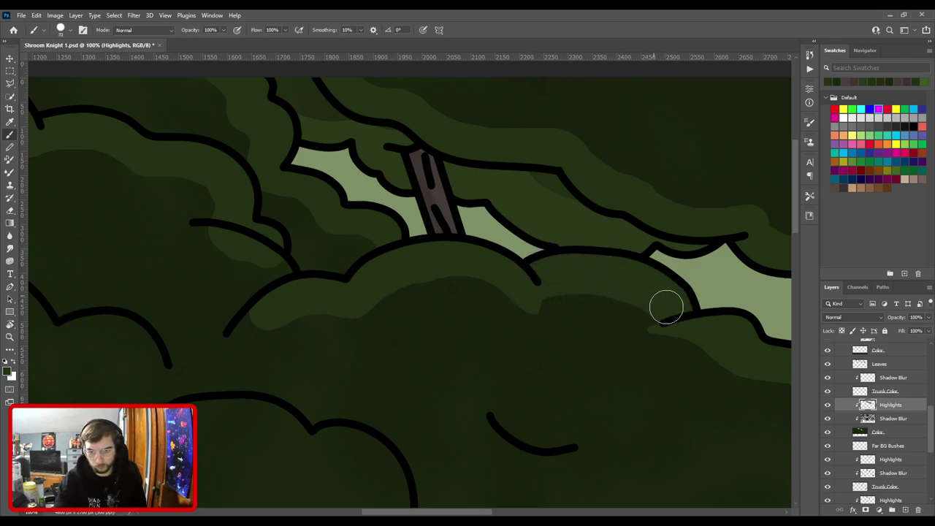
drag(527, 279, 630, 302)
Refine the highlight on the leaf lobes beneath the thin trunk, tapering its far end and notch tip with smaller brushes and the Eraser.
key(bracketleft)
key(bracketleft)
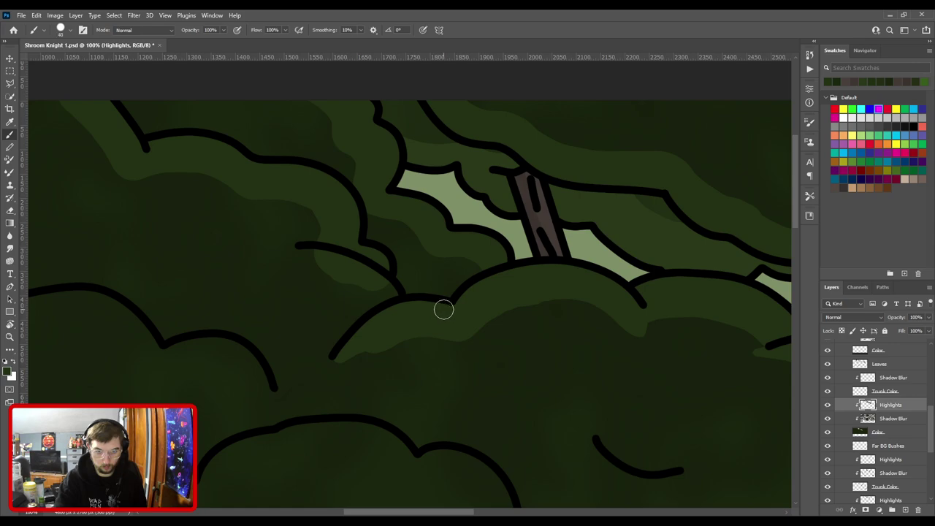
drag(571, 273, 318, 337)
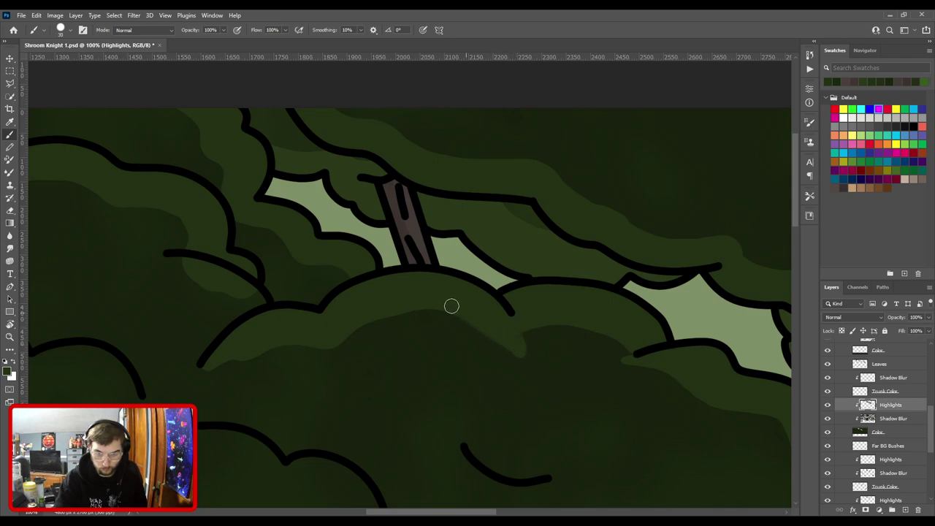
drag(391, 300, 536, 271)
key(e)
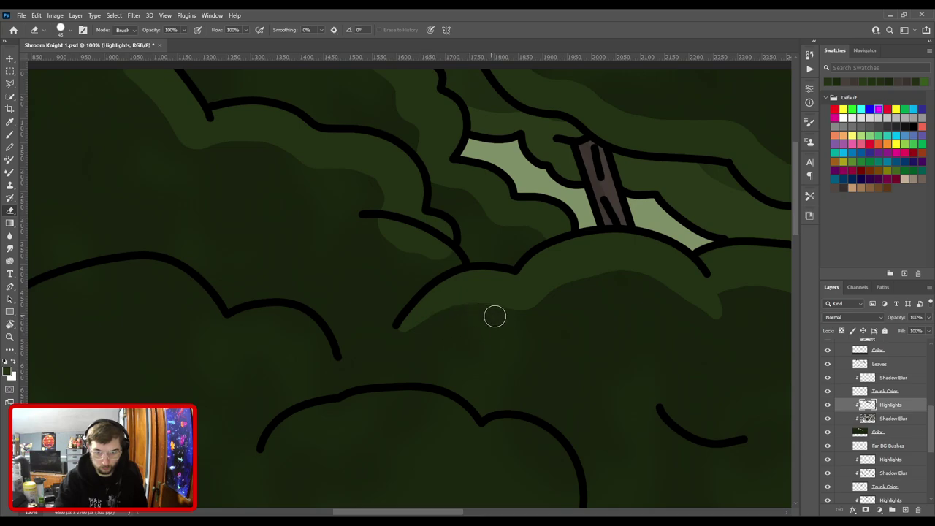
Reshape the highlight under the short curved leaf outline left of the thin trunk with a 30 px brush.
scroll(576, 332, down, 6)
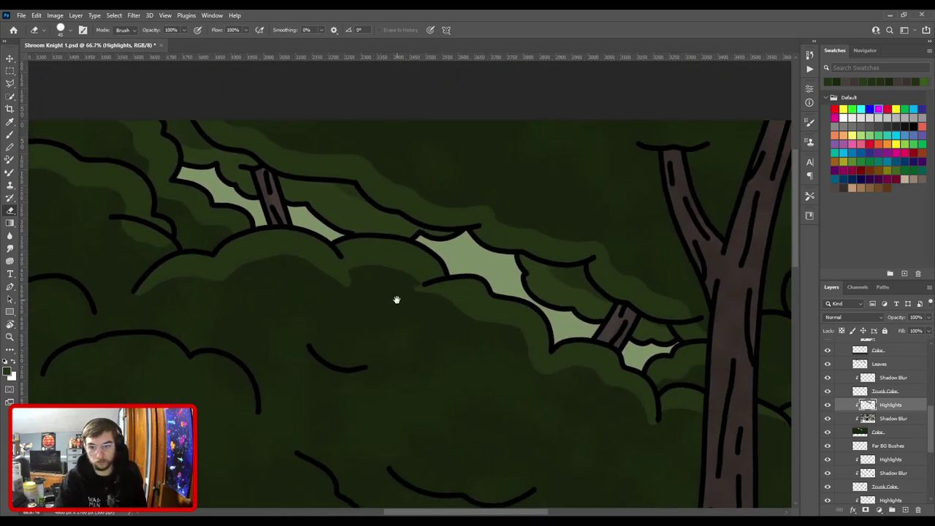
ctrl+click(431, 339)
drag(365, 196, 442, 306)
ctrl+click(424, 292)
ctrl+click(351, 245)
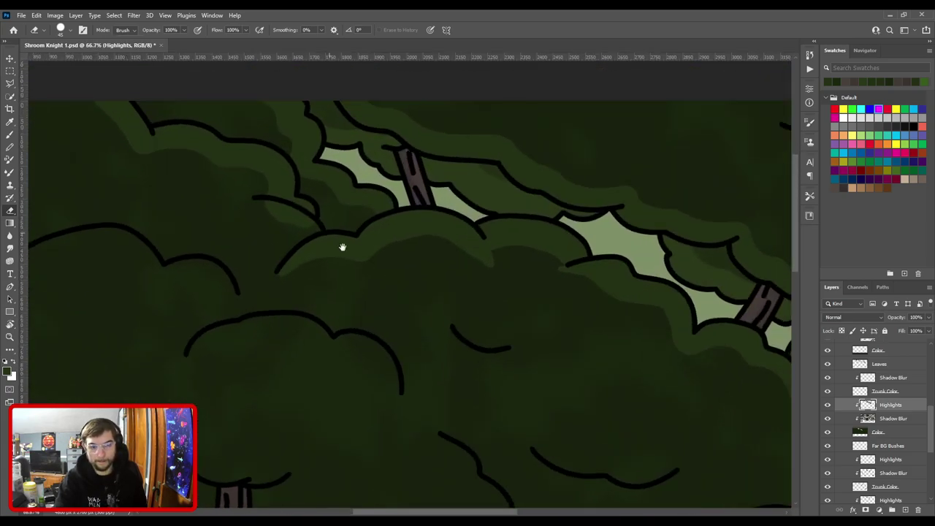
drag(321, 223, 468, 329)
scroll(468, 329, up, 1)
key(b)
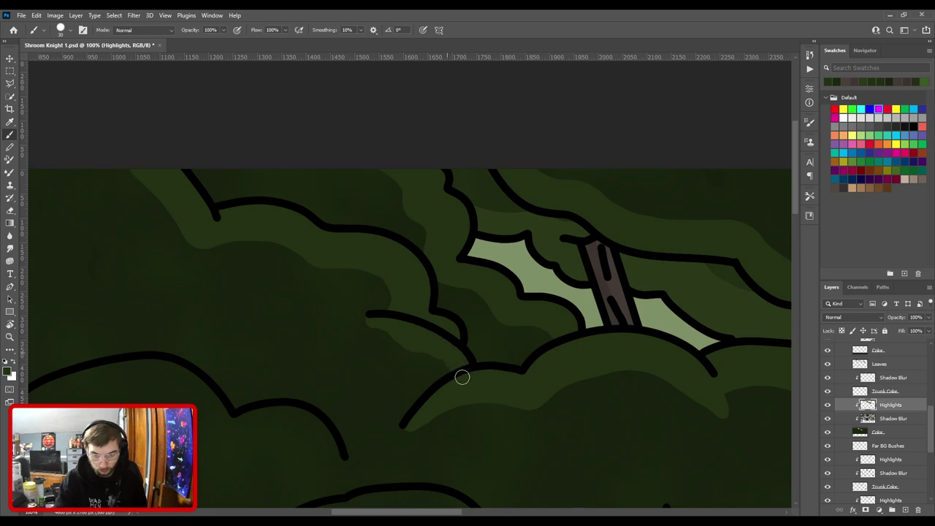
key(])
drag(451, 390, 416, 342)
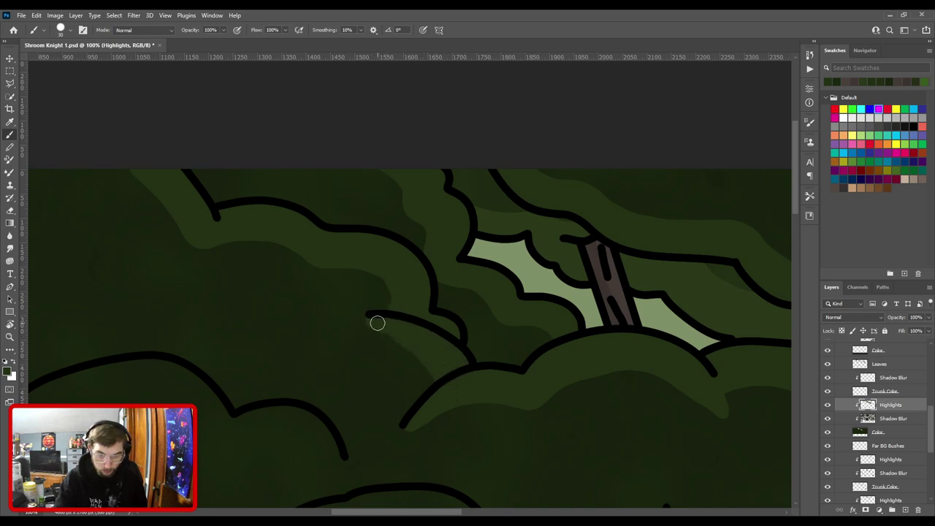
Trim the lower edge of the short curved leaf's highlight with the Eraser reduced to 30 px.
key(e)
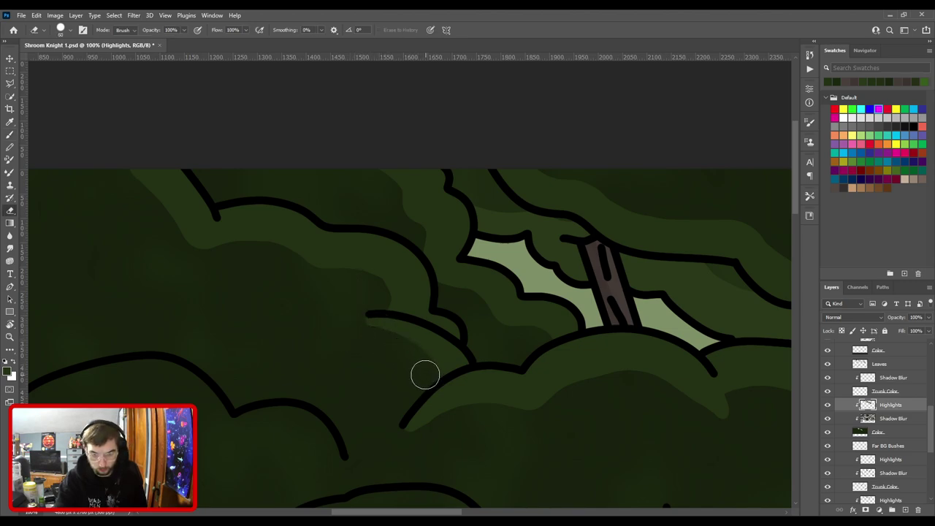
key(bracketleft)
key(bracketleft)
key(bracketleft)
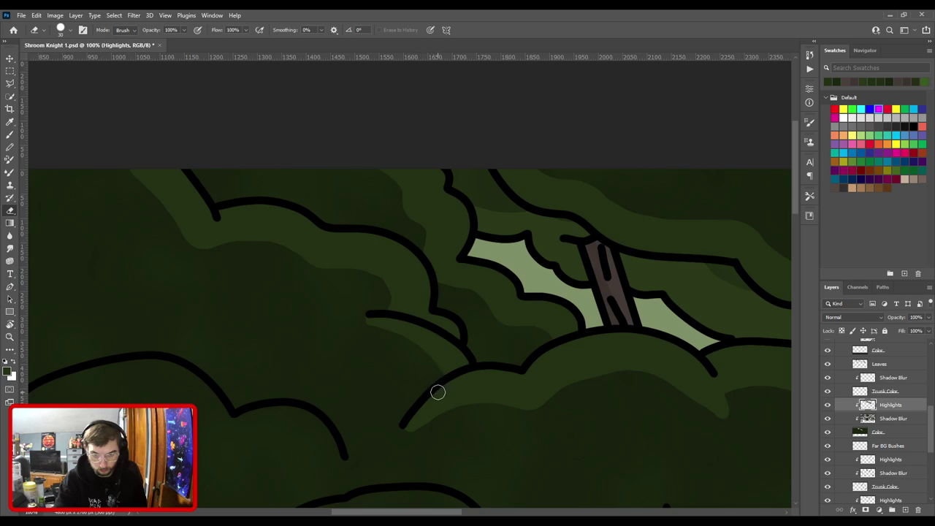
drag(384, 340, 453, 396)
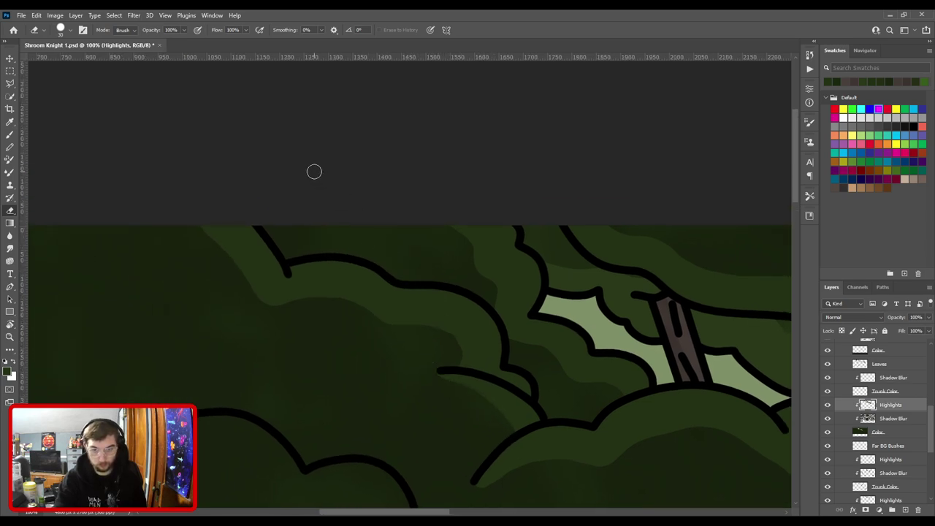
Extend the highlight's corner below the leaf notch at the canopy's far left into a downward point with the Brush.
key(b)
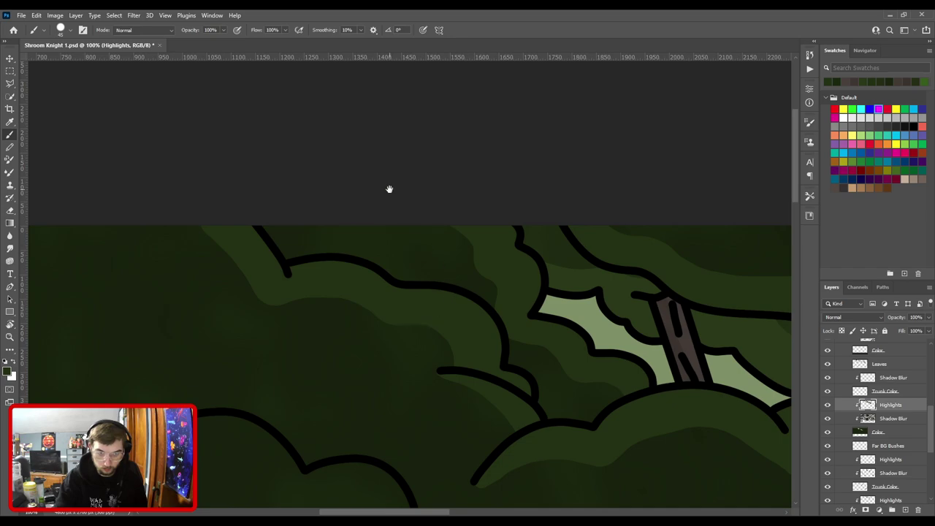
drag(396, 190, 505, 208)
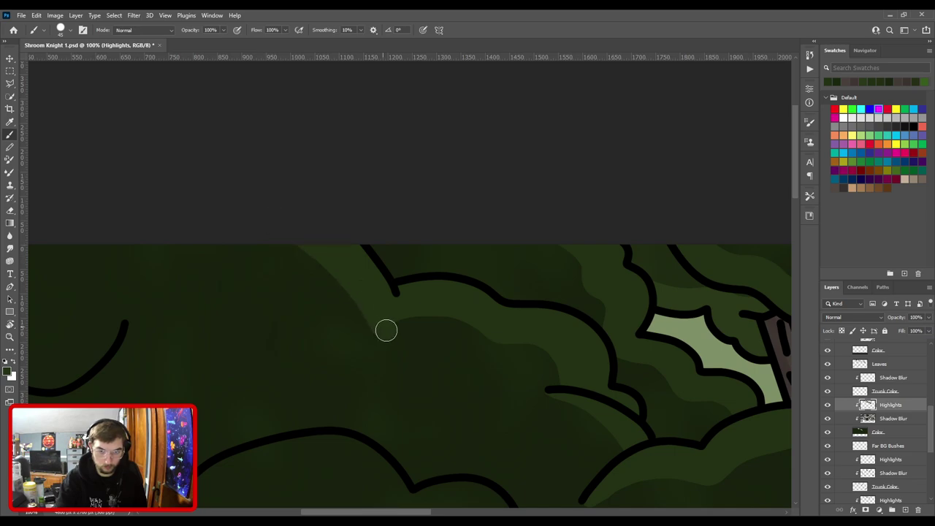
drag(381, 332, 393, 332)
Paint a thin highlight along the scalloped leaf outline just right of the large trunk with a fine brush of about 20 px.
key(ctrl+minus)
key(ctrl+minus)
key(ctrl+minus)
key(ctrl+minus)
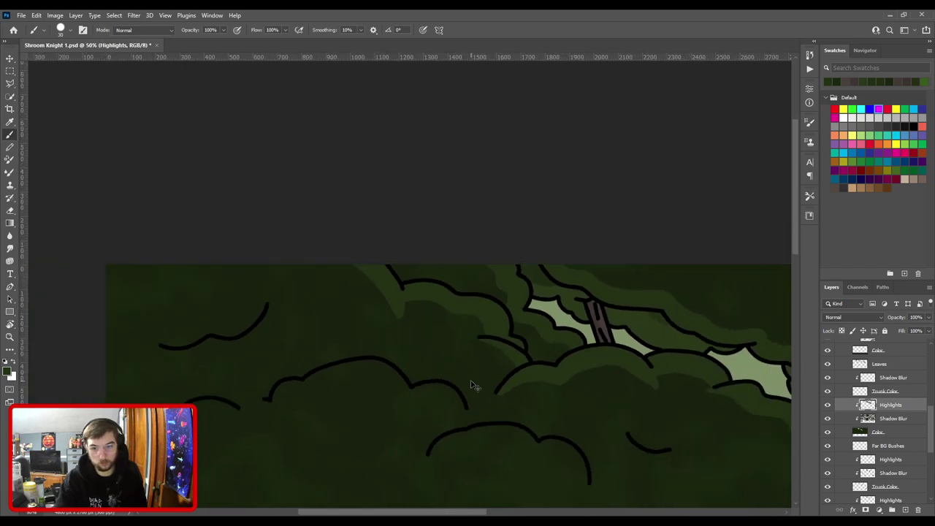
key(ctrl+plus)
scroll(478, 275, up, 3)
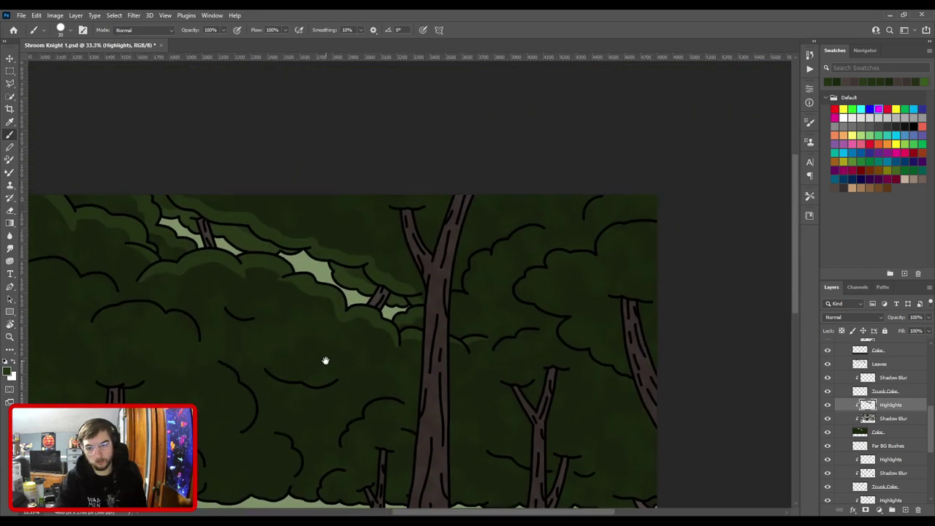
scroll(382, 346, up, 1)
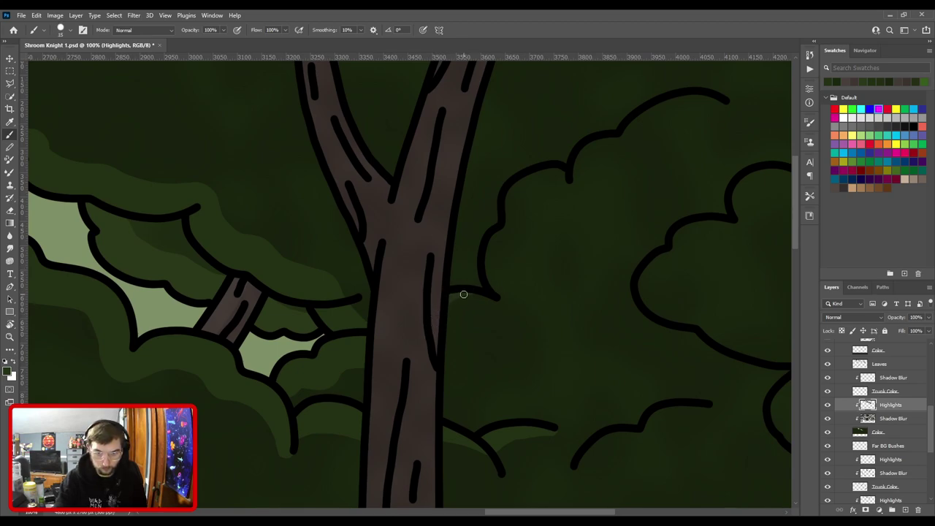
mouse_move(498, 295)
mouse_down()
mouse_move(489, 246)
mouse_move(493, 238)
mouse_move(490, 262)
mouse_move(533, 181)
mouse_up()
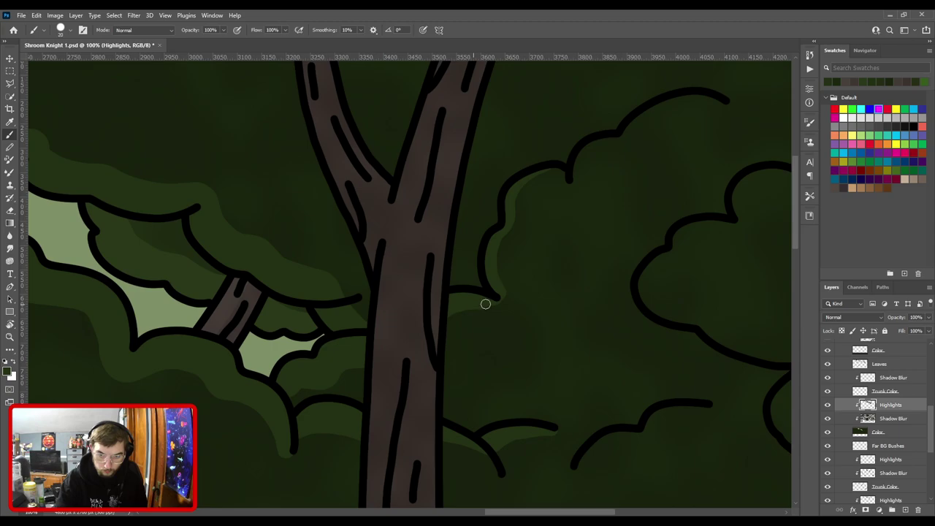
Extend the highlight around the end of the long curved leaf outline to the large trunk's left edge with a 25 px brush.
key(ctrl+minus)
key(ctrl+minus)
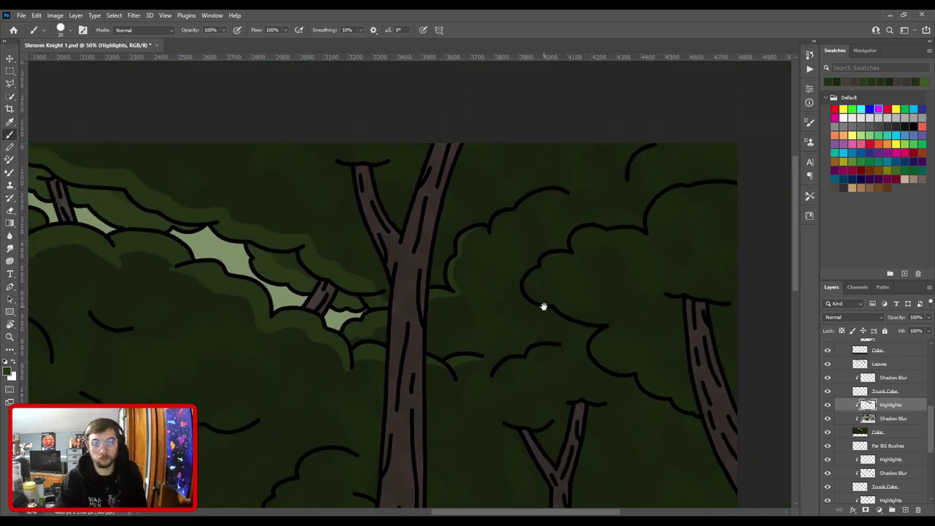
drag(438, 275, 585, 255)
key(ctrl+plus)
scroll(503, 319, up, 5)
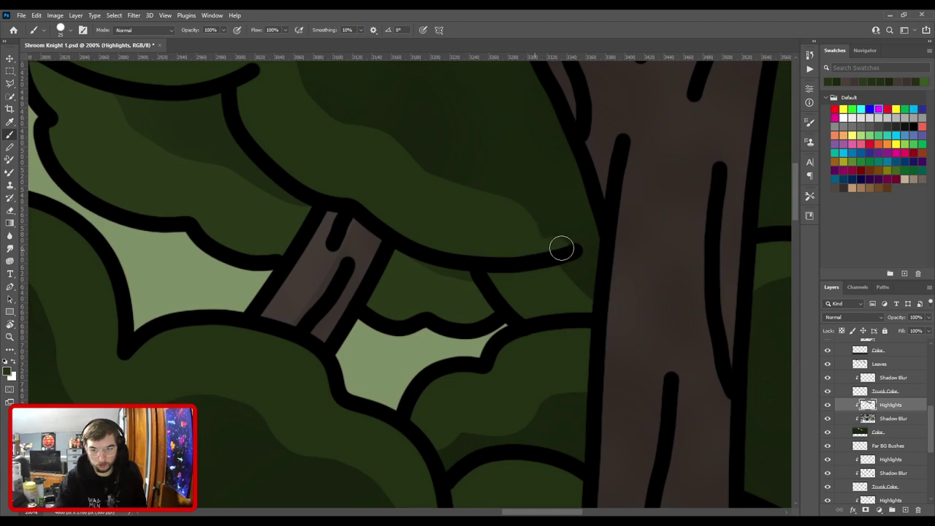
key(bracketleft)
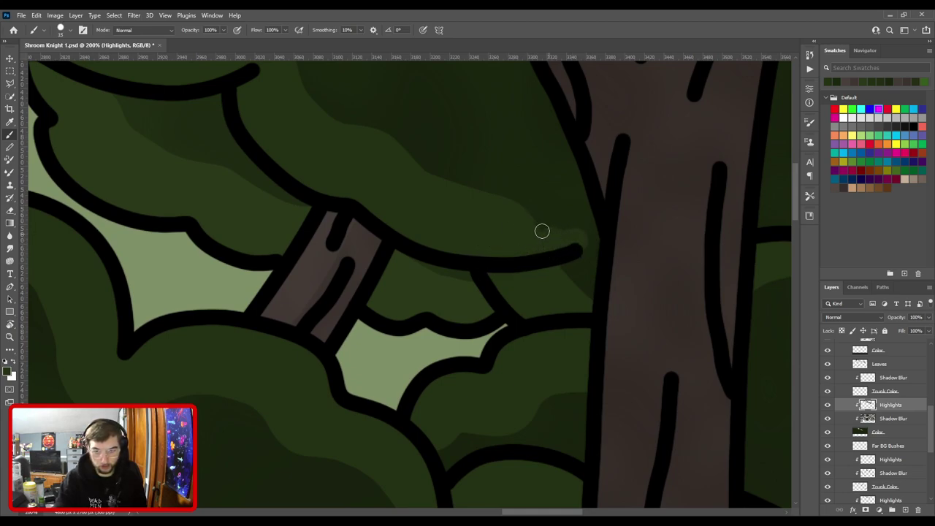
key(bracketright)
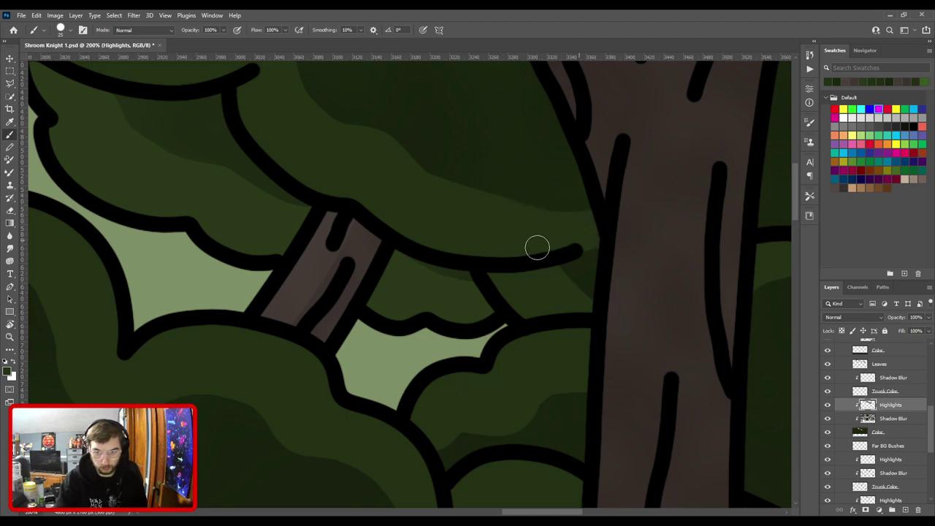
key(ctrl+minus)
key(ctrl+plus)
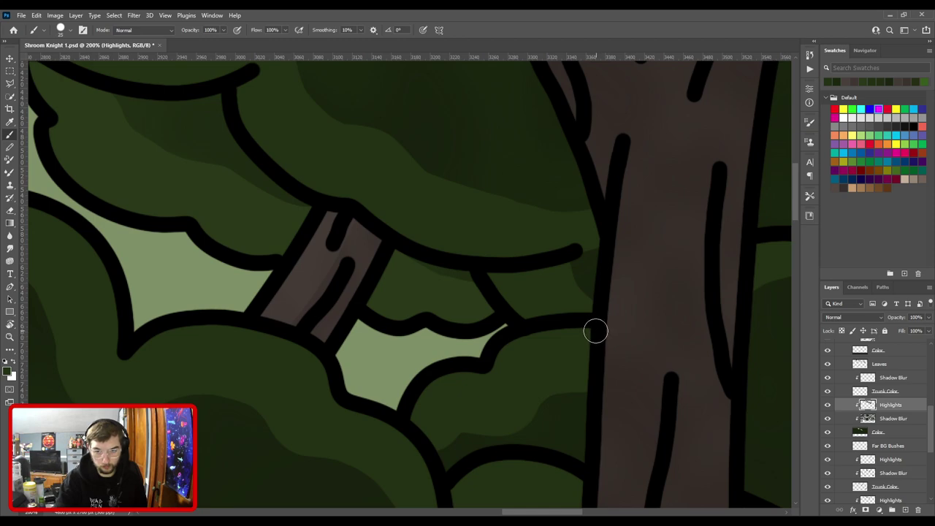
key(ctrl+minus)
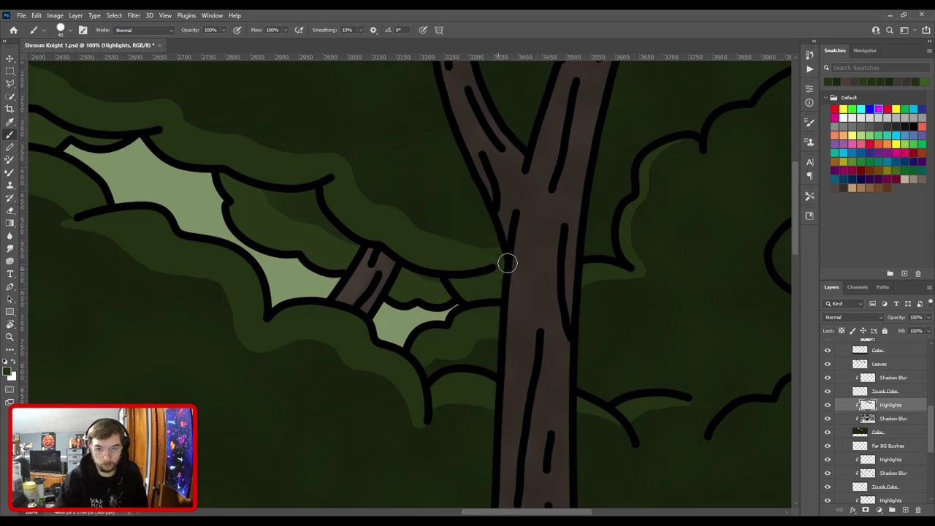
Examine the leaf highlights along the sky opening and across the whole canopy for edges that still need work.
drag(419, 256, 562, 329)
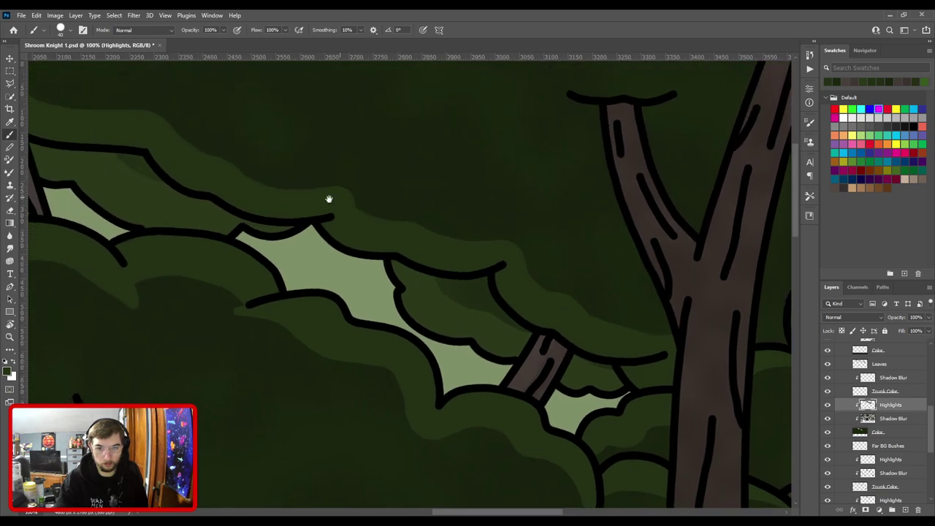
drag(350, 212, 562, 309)
key(e)
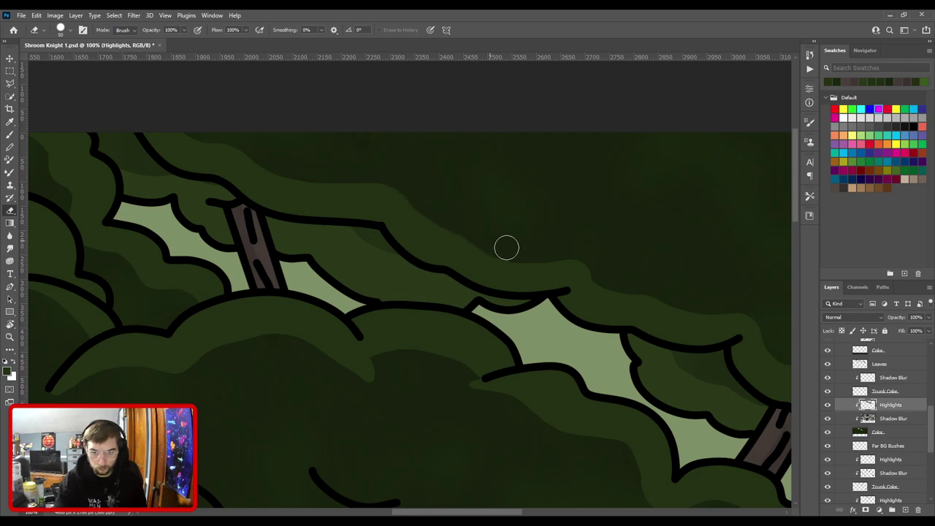
mouse_move(486, 211)
mouse_down()
mouse_move(517, 234)
mouse_move(328, 202)
mouse_move(571, 287)
mouse_up()
key(b)
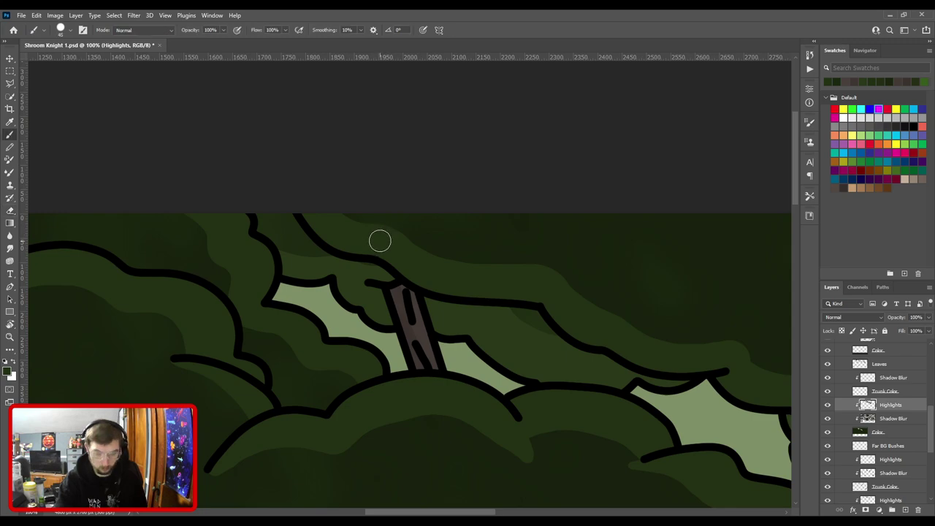
scroll(392, 243, down, 2)
scroll(400, 247, down, 6)
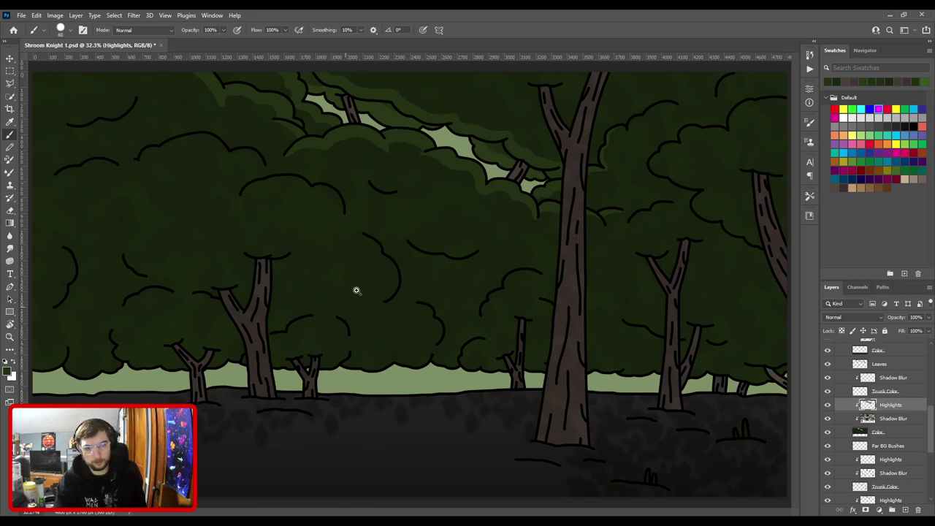
ctrl+click(348, 299)
drag(460, 194, 360, 328)
ctrl+click(388, 275)
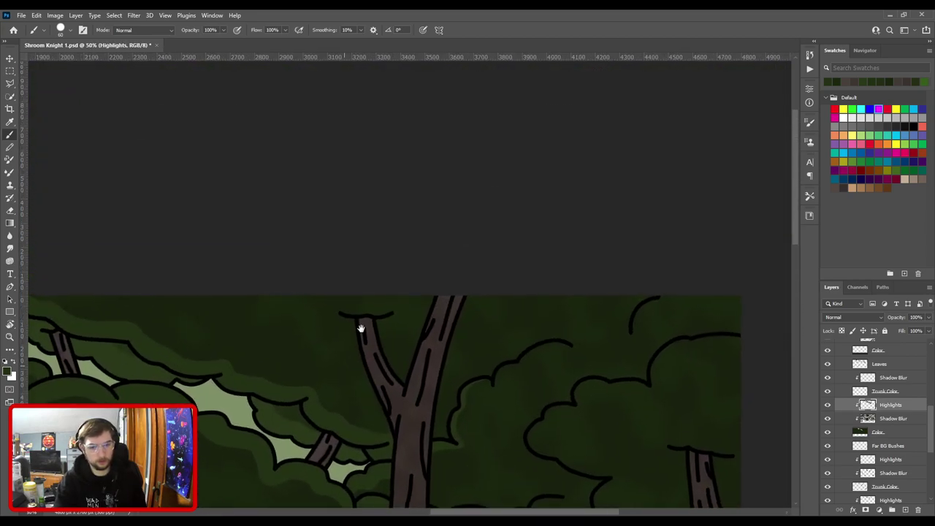
scroll(360, 329, up, 4)
key(bracketleft)
key(bracketleft)
key(bracketleft)
mouse_move(341, 314)
mouse_down()
mouse_move(477, 322)
mouse_move(540, 311)
mouse_up()
key(ctrl+0)
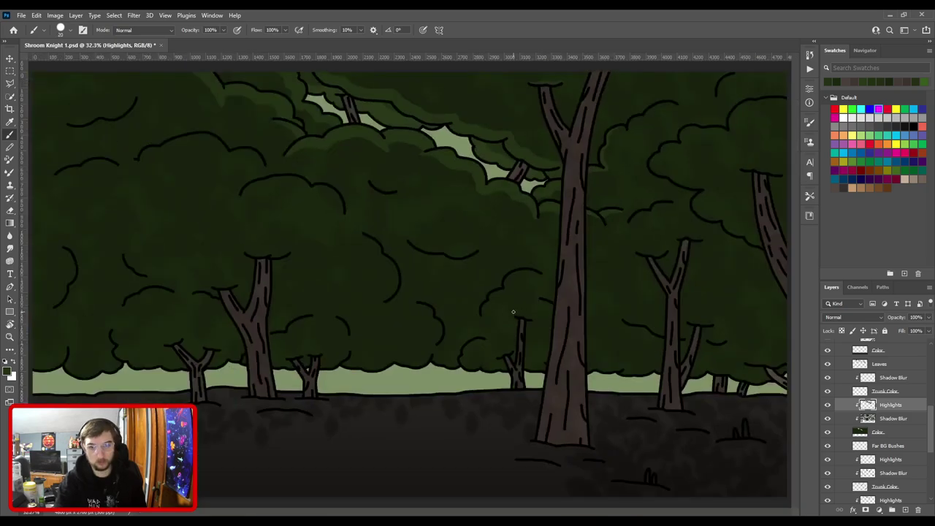
Paint a thin highlight beneath the right half of the scalloped leaf outline left of the sky opening with a 15 to 25 px brush.
drag(319, 200, 494, 252)
key(ctrl+plus)
key(ctrl+plus)
key(ctrl+plus)
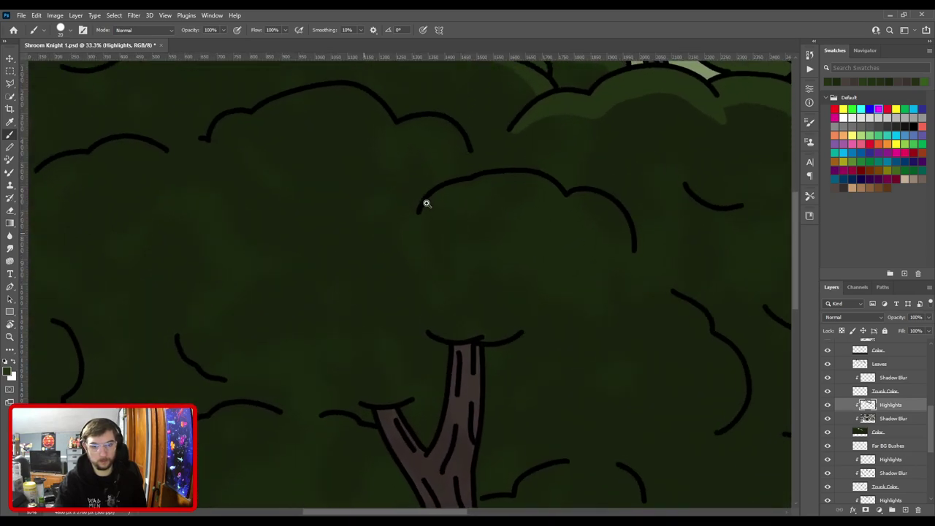
drag(378, 155, 430, 283)
scroll(429, 283, up, 2)
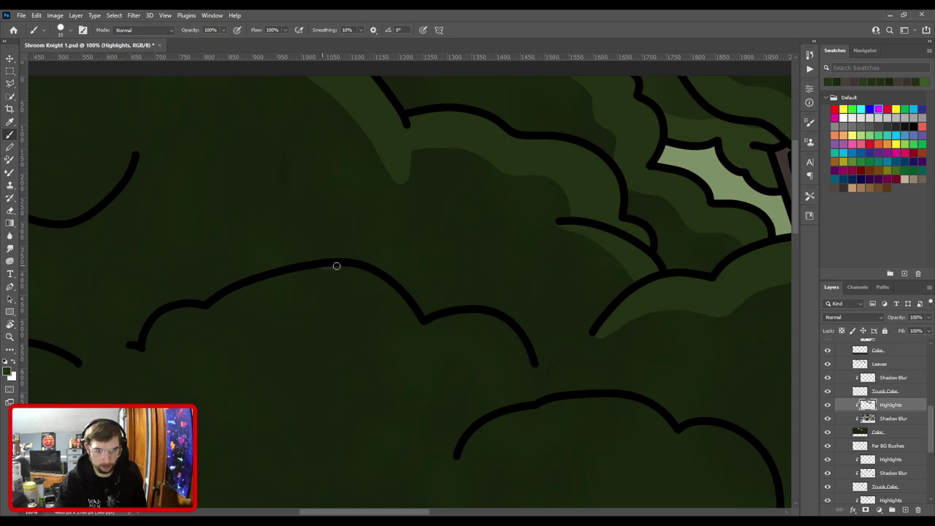
drag(317, 268, 357, 273)
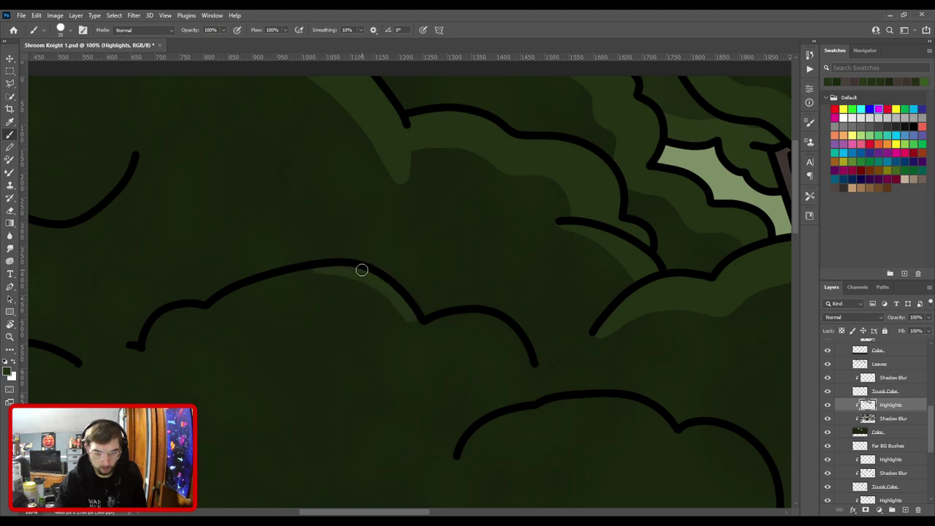
mouse_move(431, 325)
mouse_down()
mouse_move(474, 317)
mouse_move(511, 329)
mouse_move(526, 348)
mouse_move(452, 297)
mouse_up()
key(space)
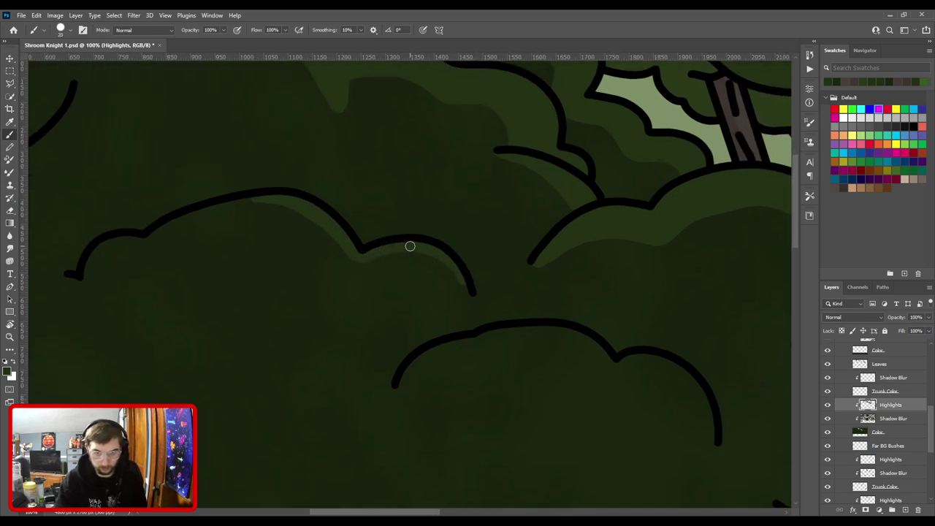
Lengthen that scalloped outline's highlight to the left into a thin taper with a 15 px brush.
scroll(470, 289, down, 3)
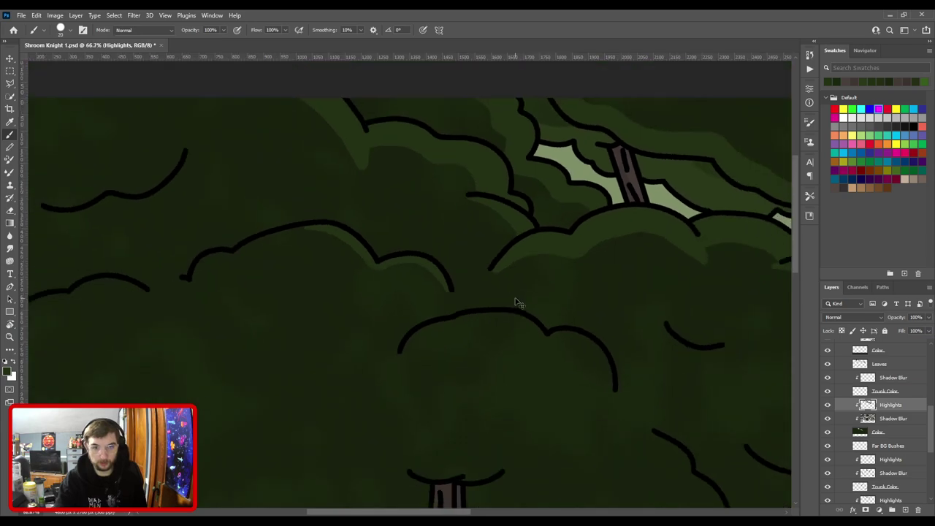
scroll(369, 145, up, 4)
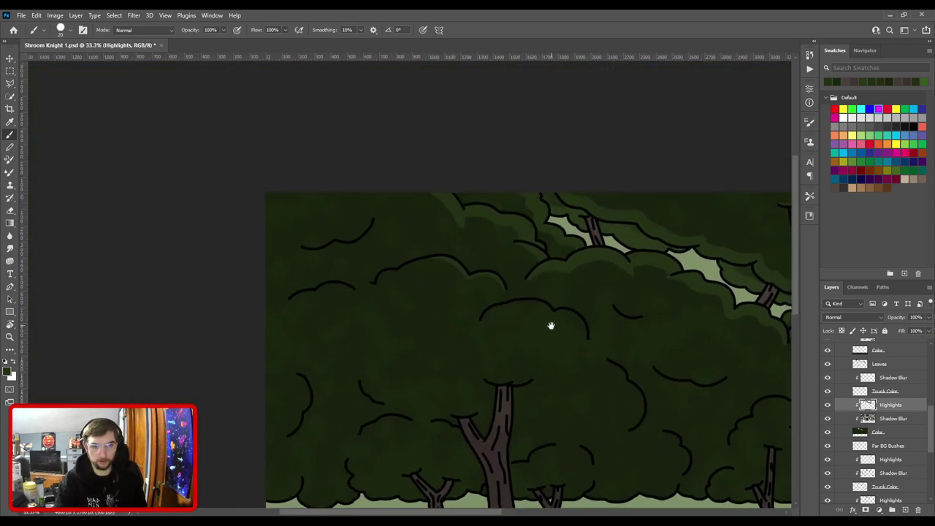
scroll(458, 293, up, 1)
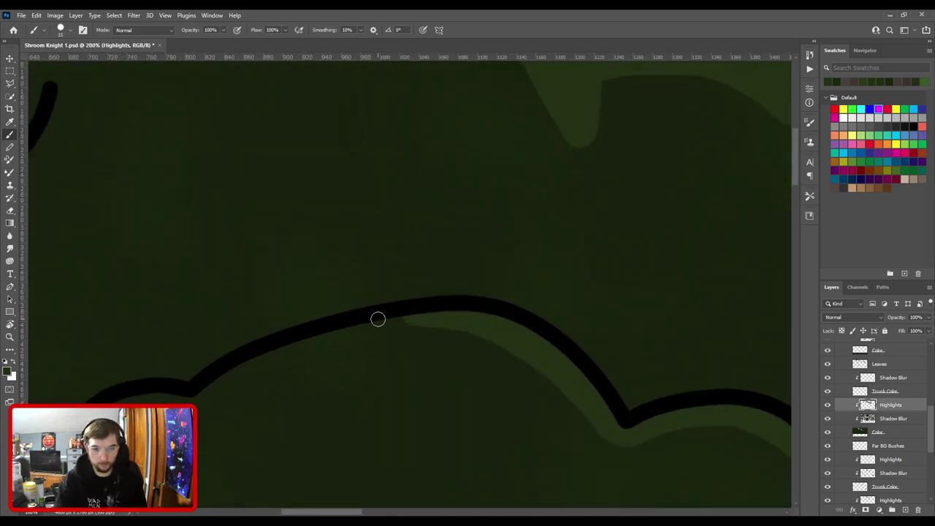
drag(347, 324, 443, 322)
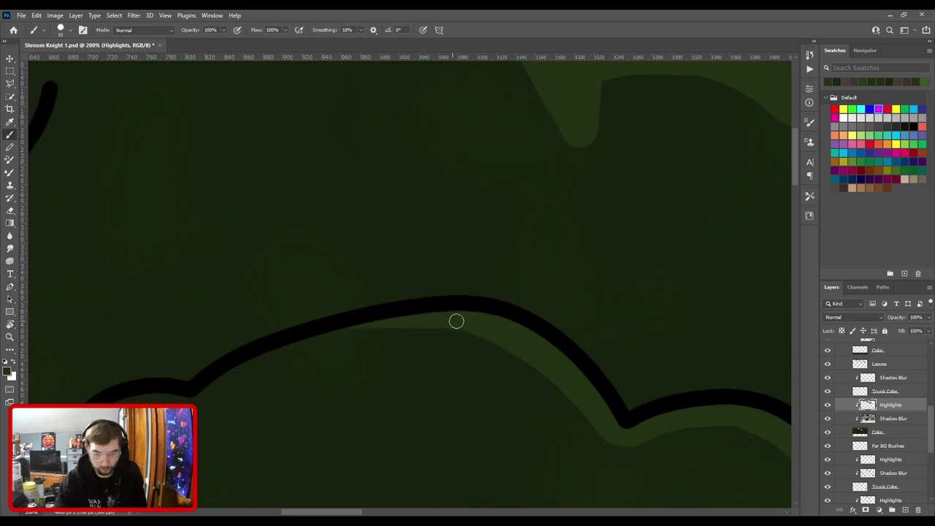
Paint a highlight beneath the domed leaf outline above the left forked trunk, varying the brush from 15 to 25 px.
scroll(453, 322, down, 3)
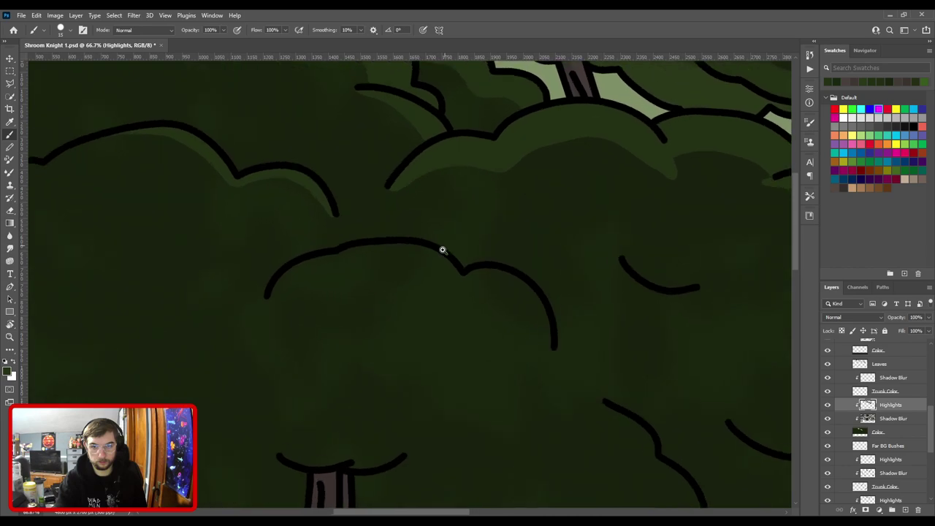
scroll(442, 250, up, 1)
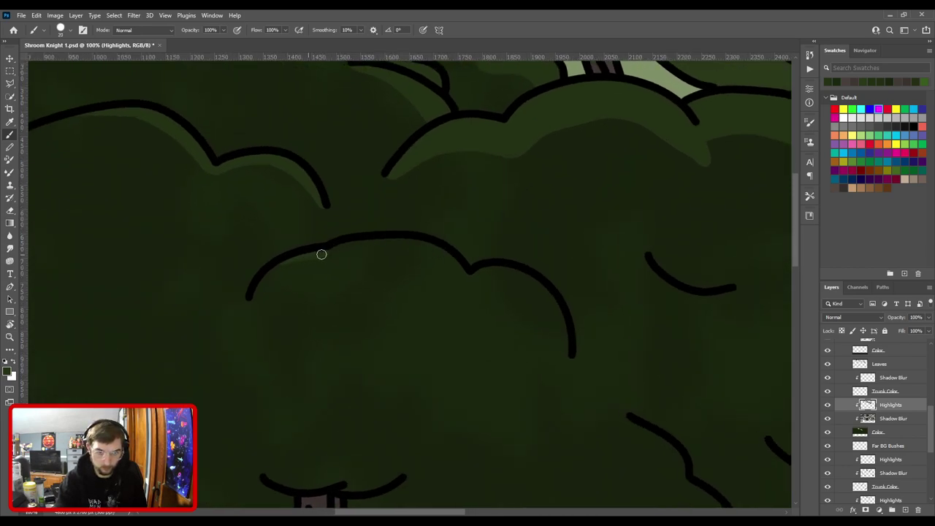
drag(349, 246, 445, 252)
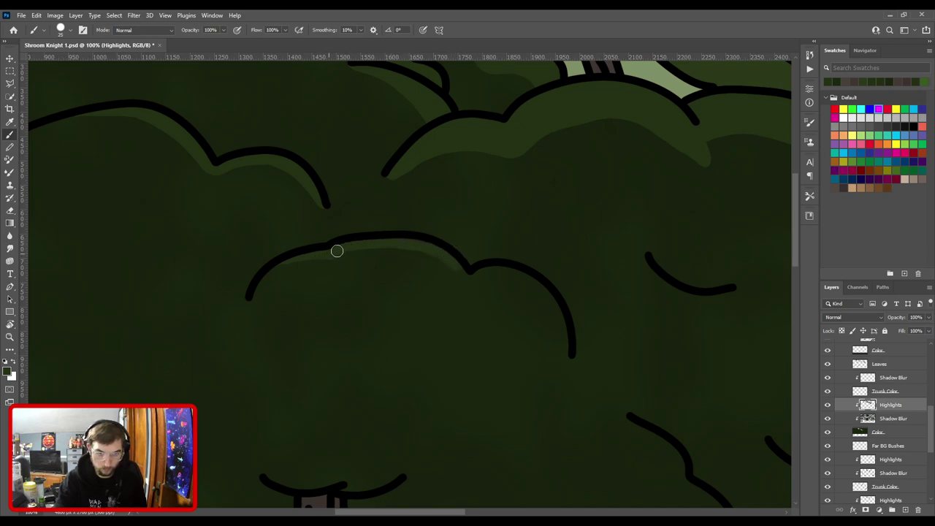
mouse_move(462, 273)
mouse_down()
mouse_move(541, 276)
mouse_move(512, 285)
mouse_move(484, 271)
mouse_move(557, 306)
mouse_up()
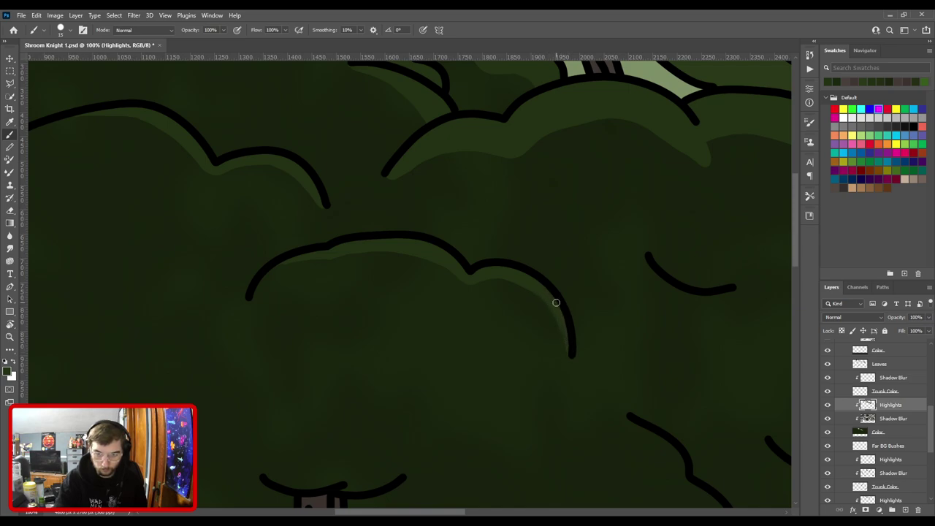
drag(318, 238, 492, 259)
key(ctrl+plus)
drag(482, 293, 592, 276)
scroll(676, 253, down, 3)
Paint a highlight inside the curved leaf outline right of the left forked trunk with a 20 px brush and clean its edge with the Eraser.
drag(588, 211, 319, 108)
key(ctrl+minus)
key(ctrl+plus)
key(ctrl+plus)
drag(365, 214, 477, 296)
drag(384, 225, 432, 263)
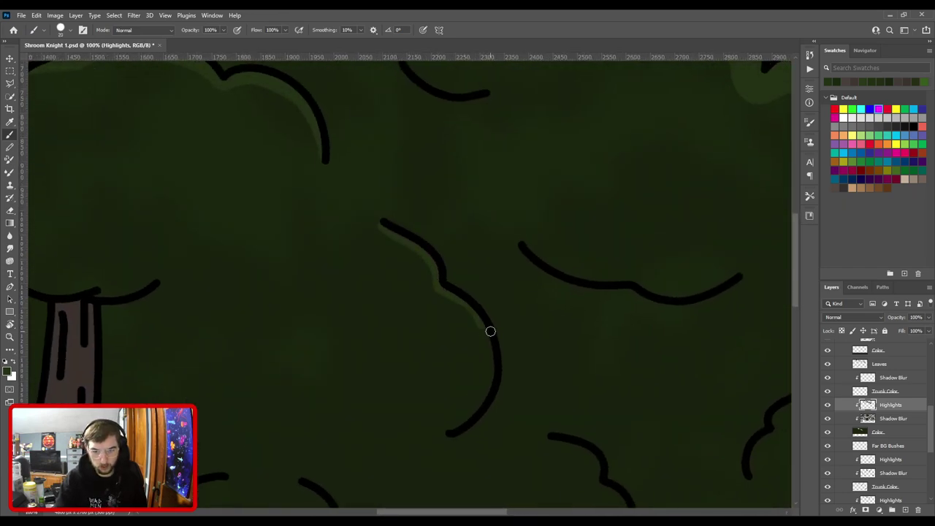
drag(457, 303, 485, 336)
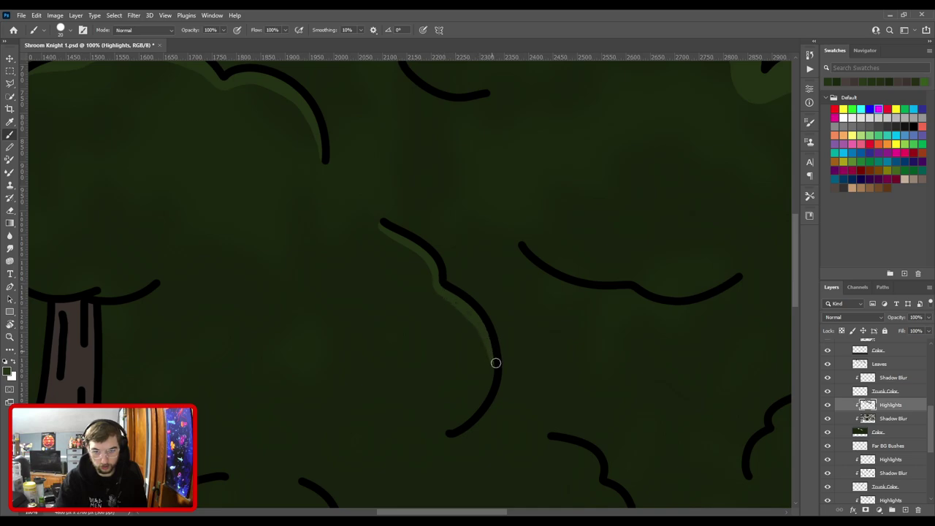
key(e)
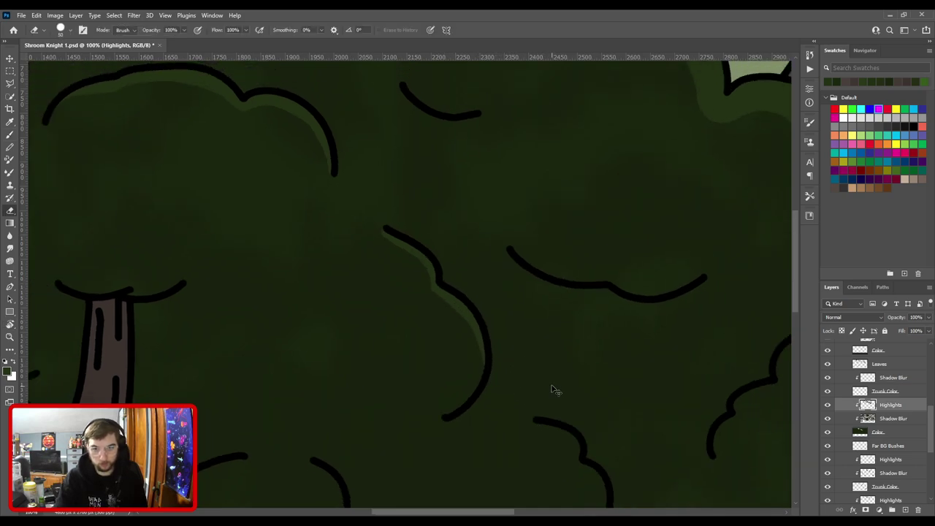
Paint a thin highlight beneath the short scalloped leaf outline between the large trunk and the right forked trunk with a 20 px brush.
scroll(551, 389, down, 4)
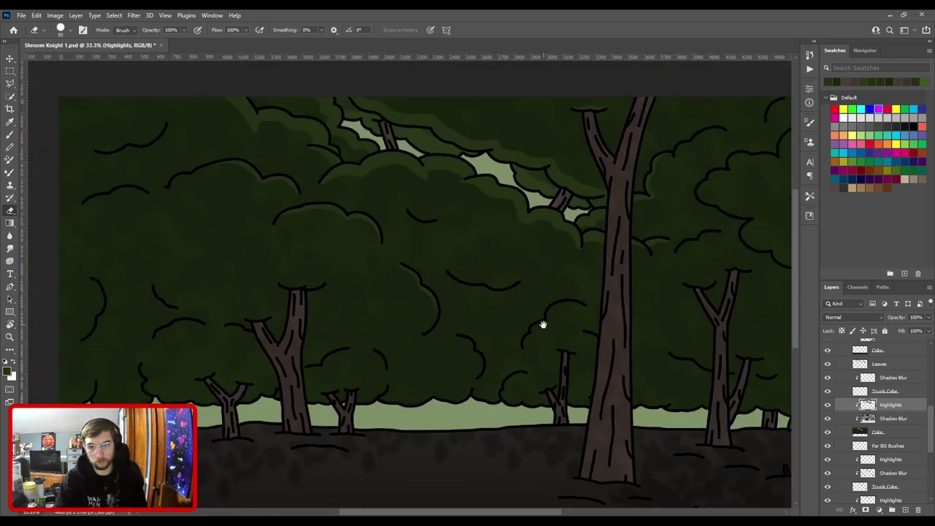
drag(538, 328, 341, 289)
scroll(394, 264, up, 3)
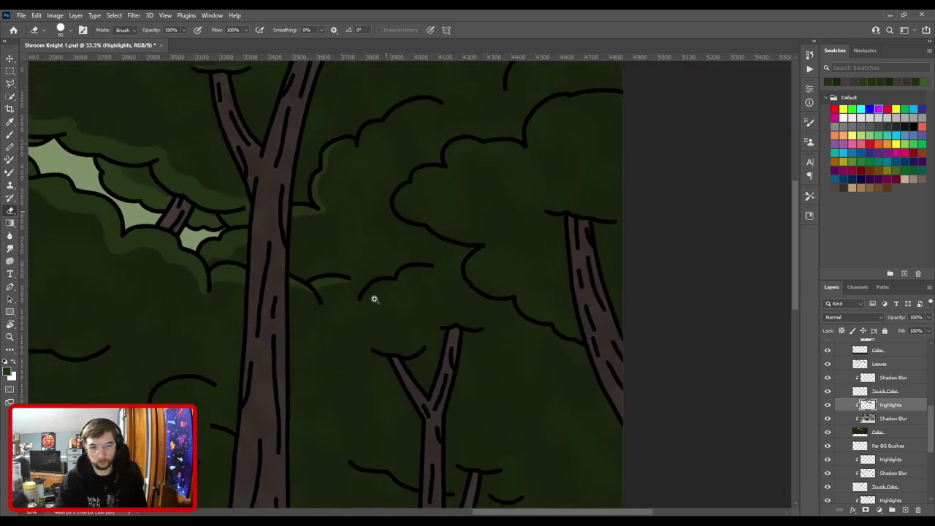
key(b)
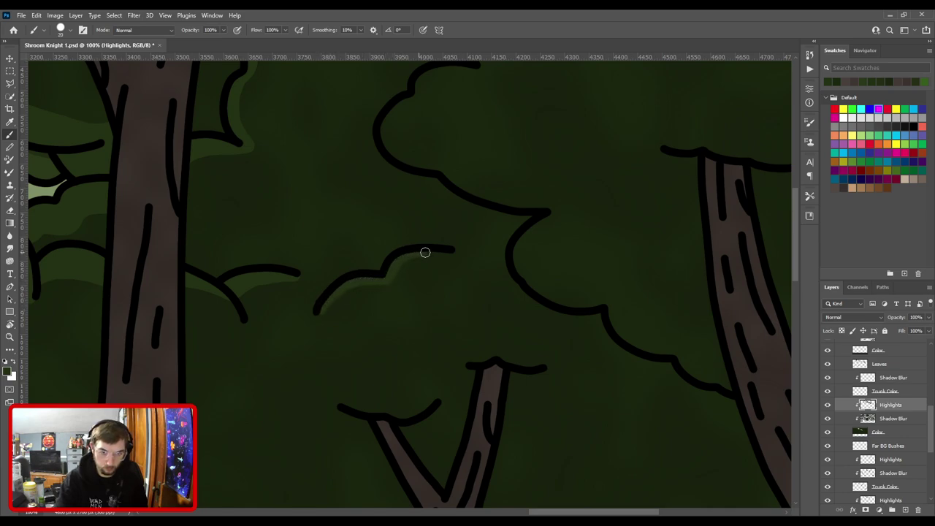
Paint a highlight inside the large scalloped leaf outline at the canopy's far right, thinning it toward the canvas edge with a 20 px brush.
scroll(473, 226, down, 2)
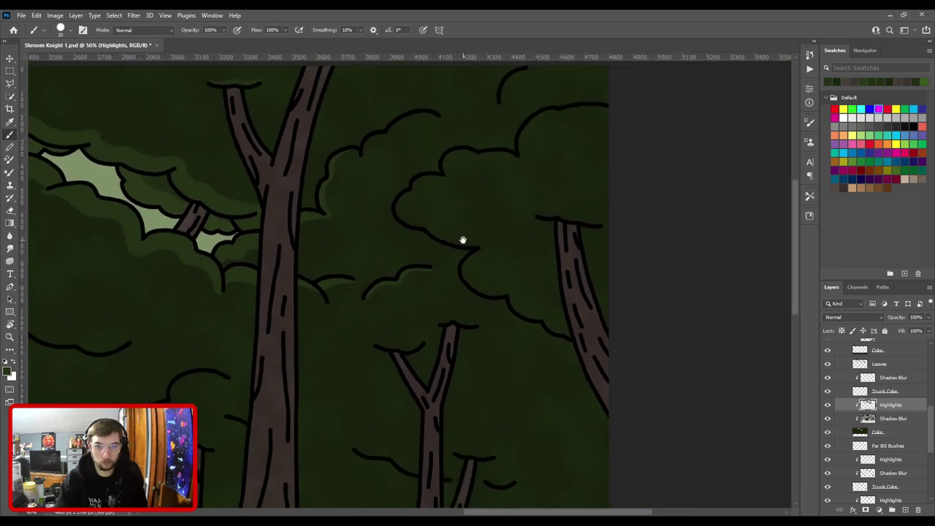
scroll(414, 212, down, 3)
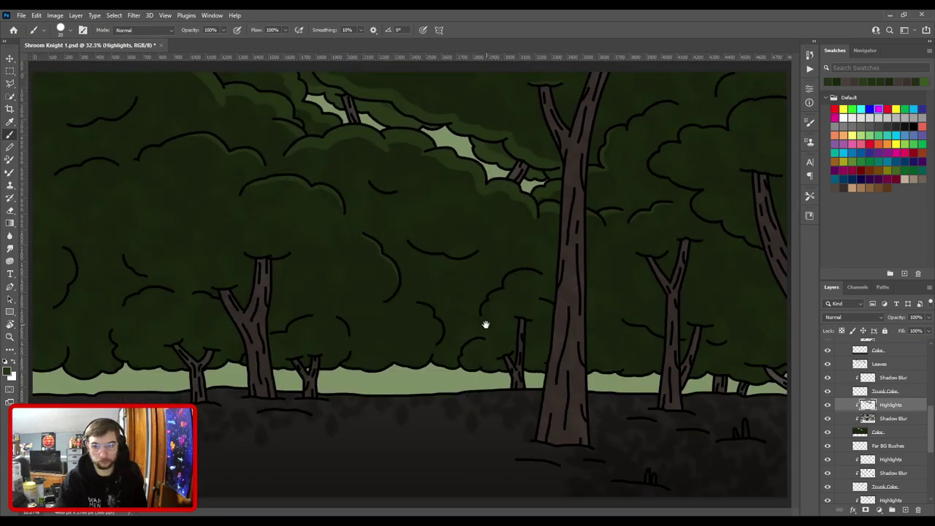
scroll(515, 236, up, 4)
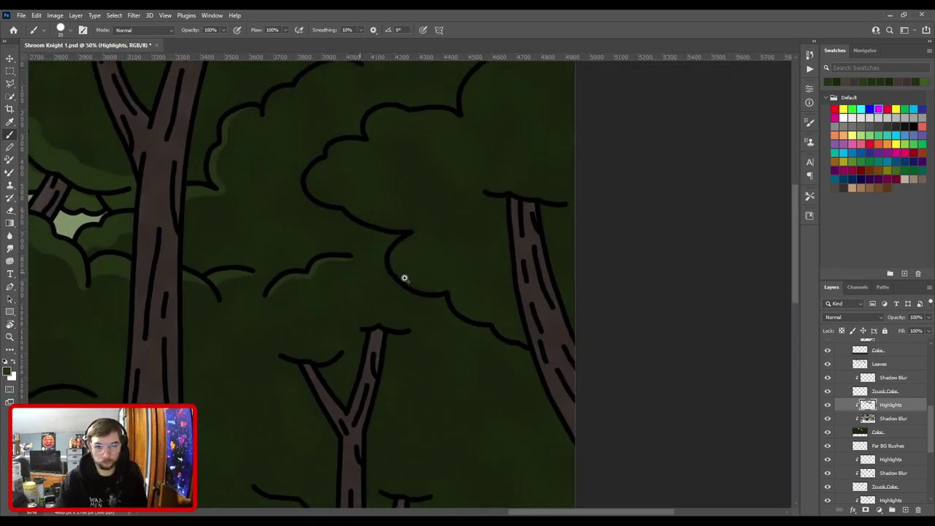
drag(416, 333, 445, 390)
key(])
mouse_move(427, 360)
mouse_down()
mouse_move(468, 296)
mouse_move(440, 295)
mouse_move(462, 287)
mouse_move(463, 302)
mouse_move(400, 287)
mouse_move(317, 247)
mouse_move(297, 220)
mouse_move(334, 174)
mouse_move(398, 158)
mouse_move(399, 118)
mouse_move(453, 108)
mouse_up()
drag(439, 154, 455, 292)
mouse_move(453, 249)
mouse_down()
mouse_move(551, 260)
mouse_move(562, 244)
mouse_move(563, 261)
mouse_move(553, 258)
mouse_move(568, 202)
mouse_move(628, 163)
mouse_up()
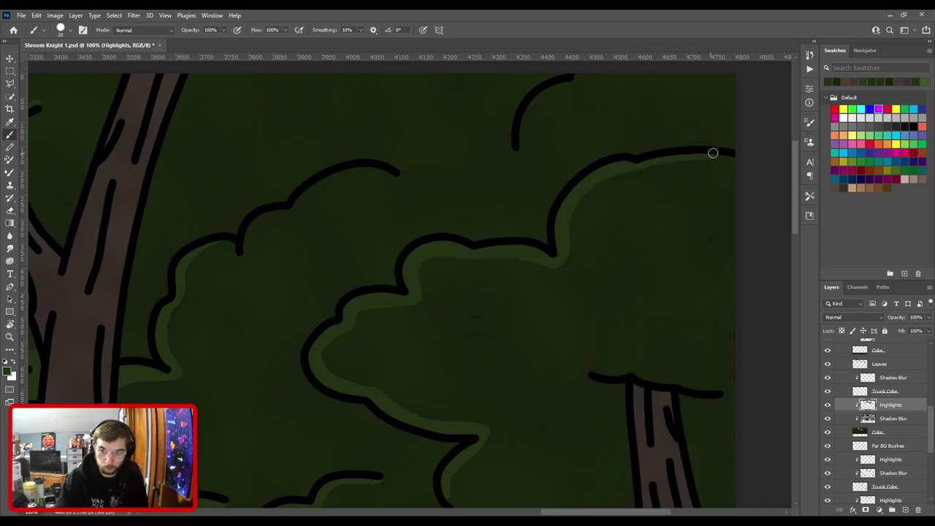
drag(652, 199, 475, 231)
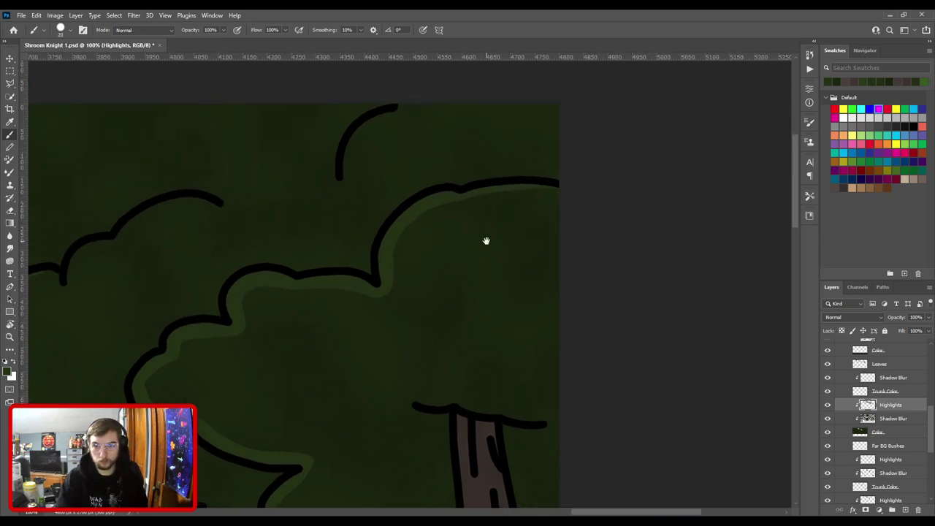
Extend the highlight around the lower curve of the far-right canopy outline with a 20 px brush and taper it with a 50 px Eraser.
drag(351, 333, 526, 219)
drag(489, 344, 480, 243)
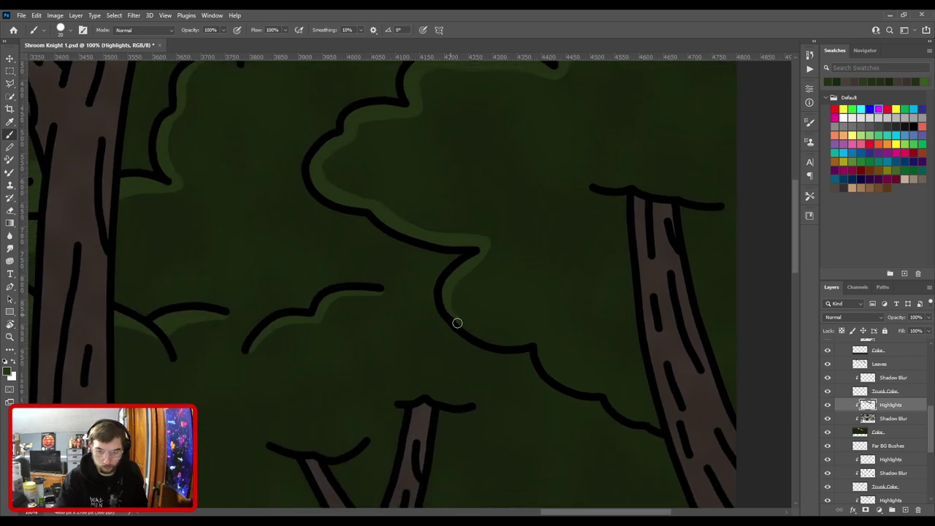
key(e)
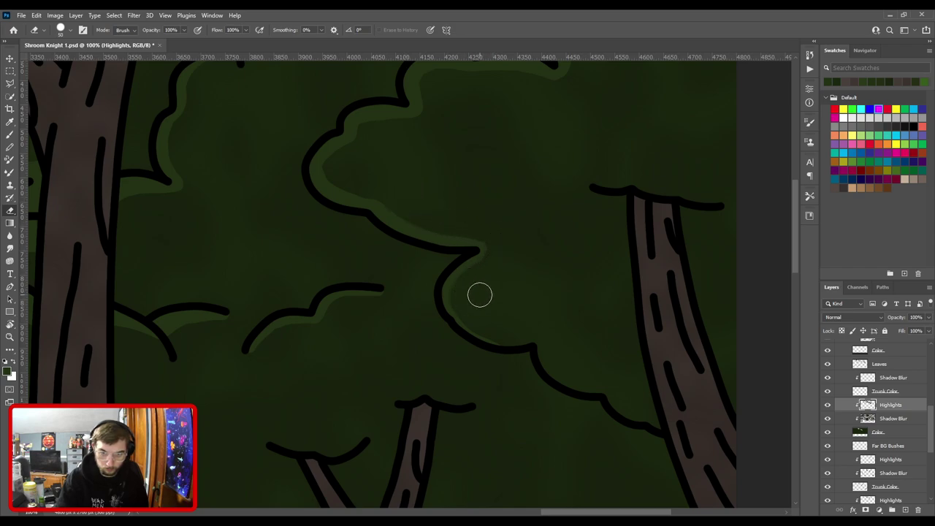
key(b)
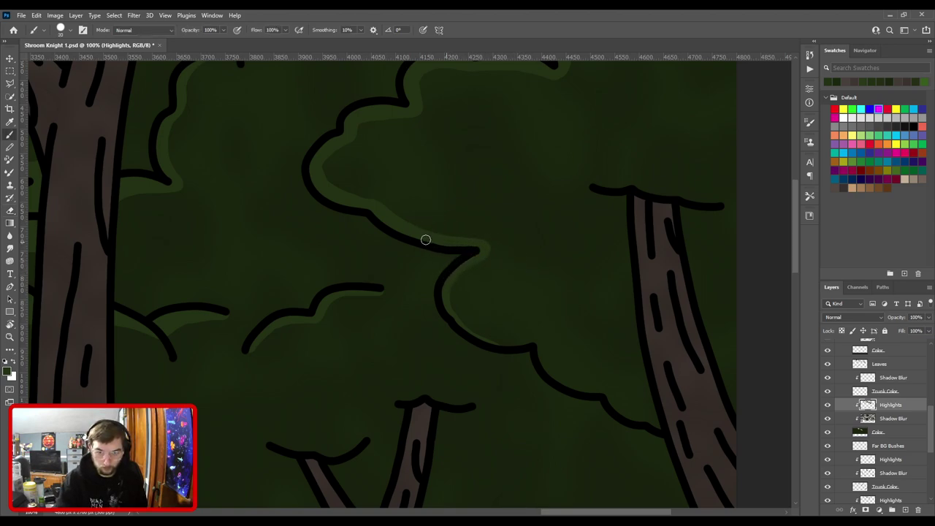
scroll(470, 249, down, 5)
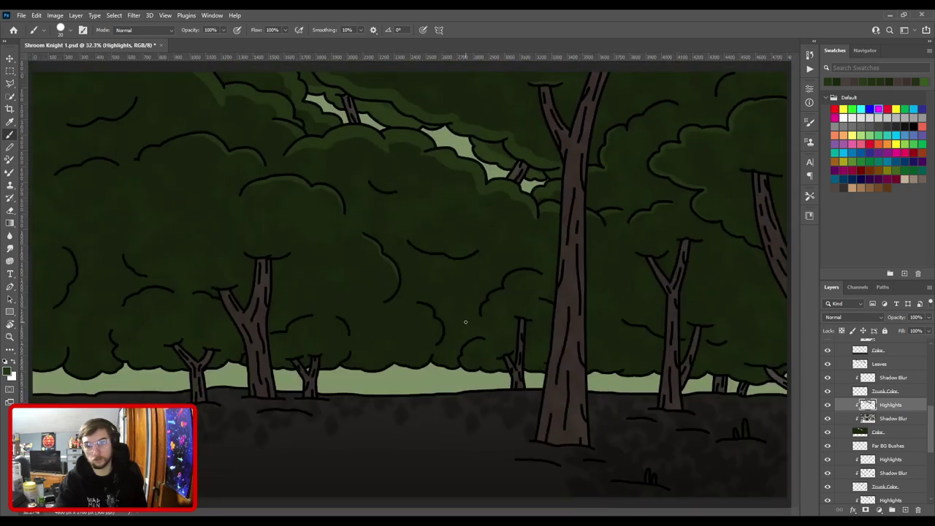
Erase the highlight beneath the upper outline of the far-right canopy and trim the remaining end, reducing the Eraser from 90 px.
scroll(465, 322, up, 1)
drag(572, 234, 422, 302)
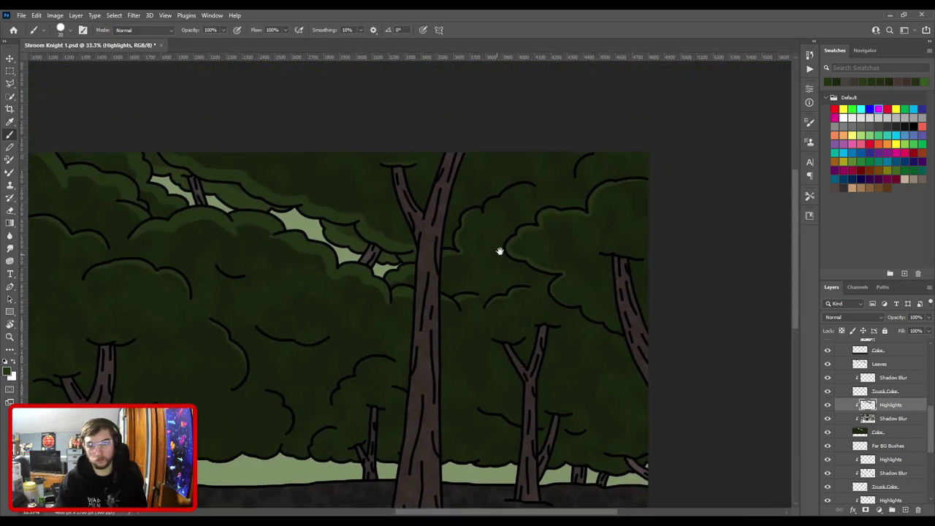
drag(494, 256, 405, 307)
key(ctrl+plus)
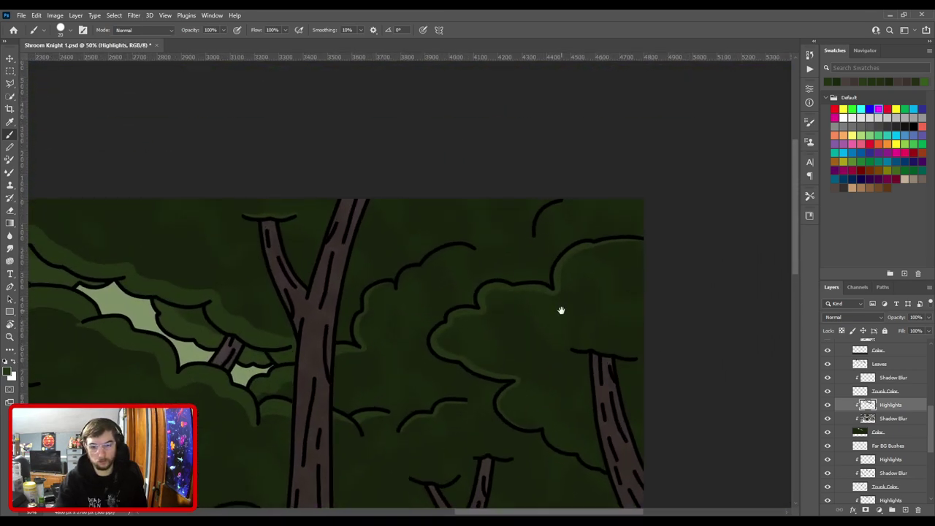
key(e)
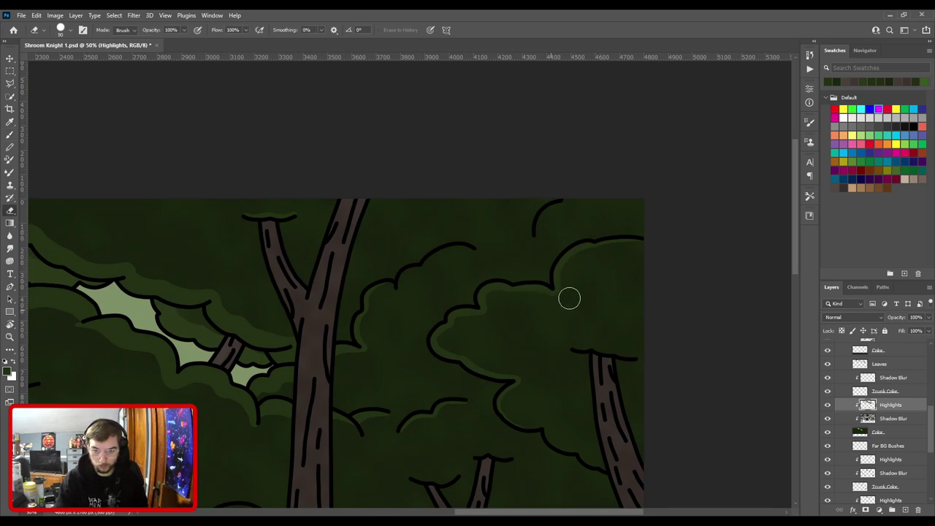
scroll(635, 285, up, 3)
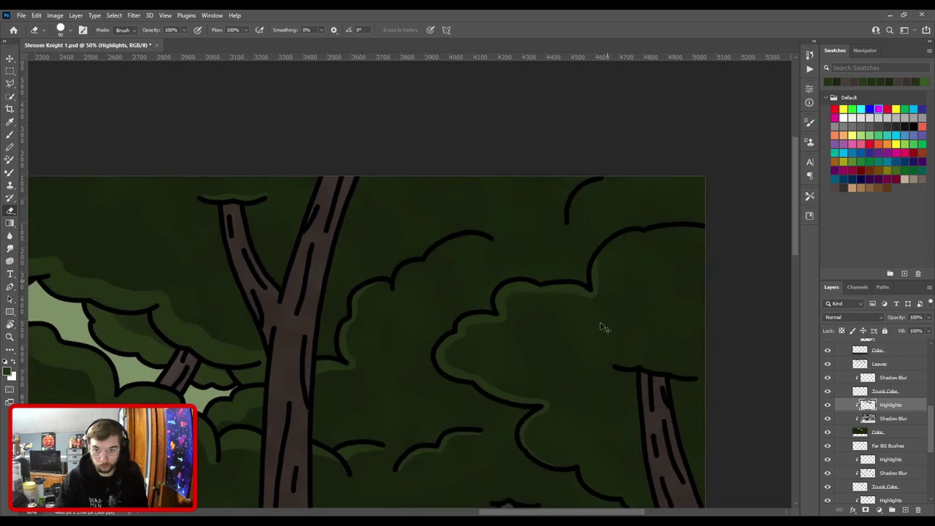
mouse_move(424, 333)
mouse_down()
mouse_move(455, 325)
mouse_move(472, 302)
mouse_move(550, 311)
mouse_move(547, 277)
mouse_up()
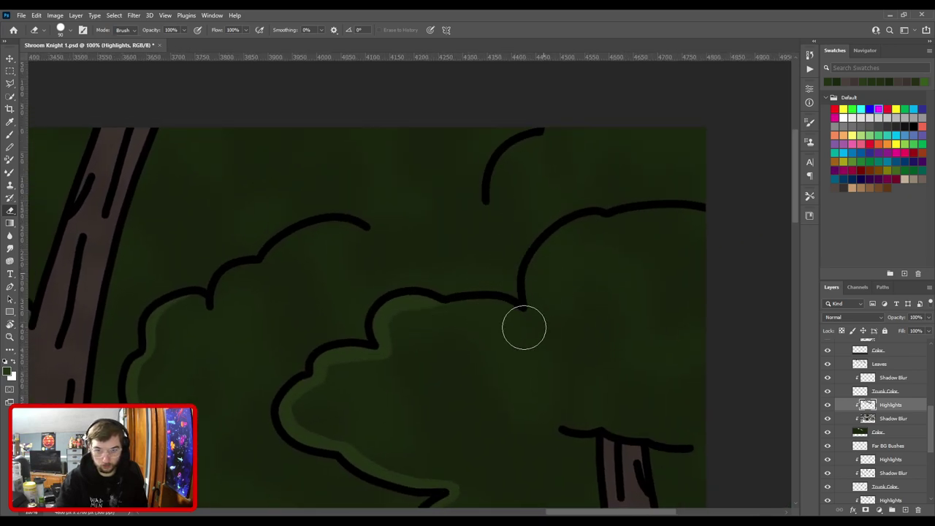
key(bracketleft)
key(bracketleft)
key(bracketleft)
key(bracketleft)
key(bracketleft)
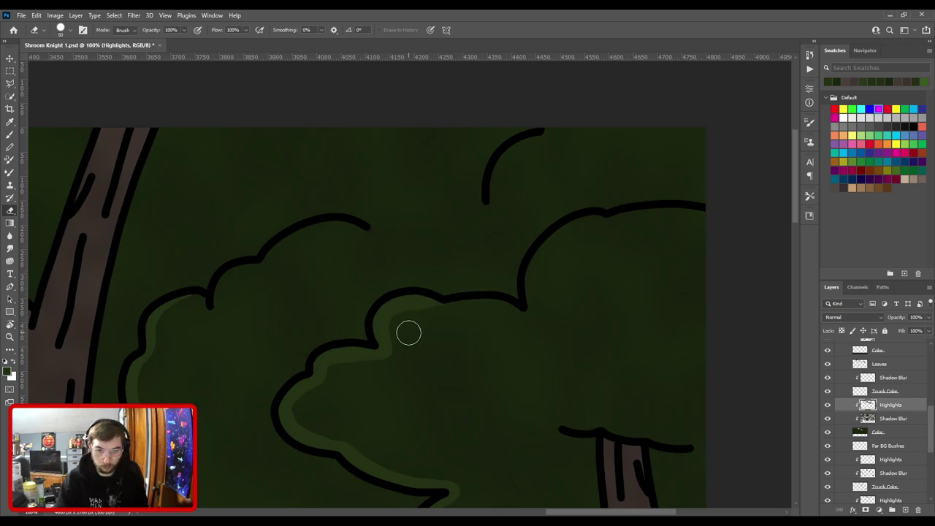
drag(406, 316, 468, 298)
Fit the whole scene in view, save the document, and try a different opacity for the Highlights layer.
scroll(489, 358, down, 3)
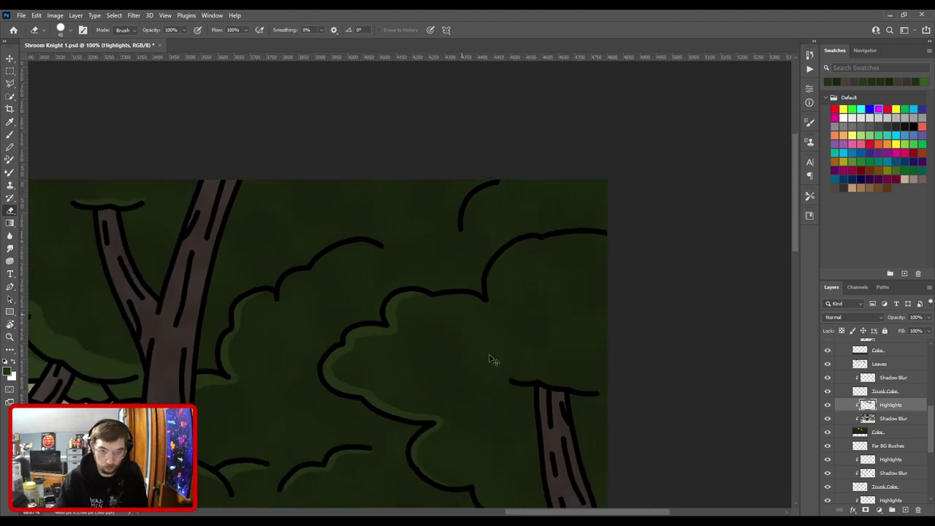
scroll(443, 285, down, 2)
key(ctrl+0)
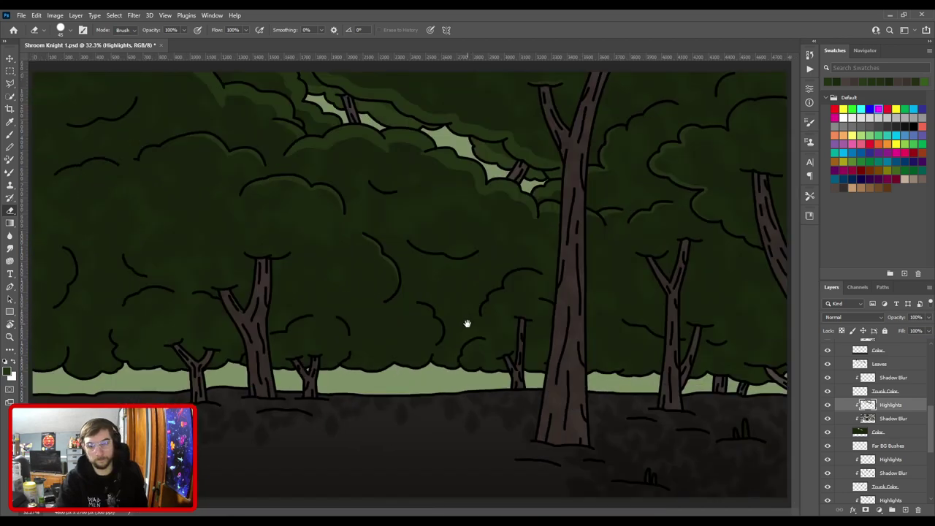
key(ctrl+s)
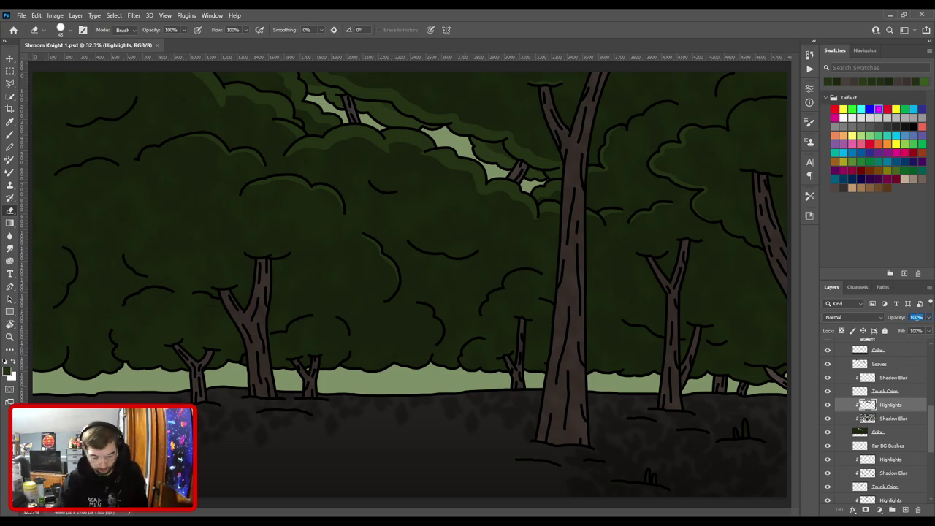
text(5)
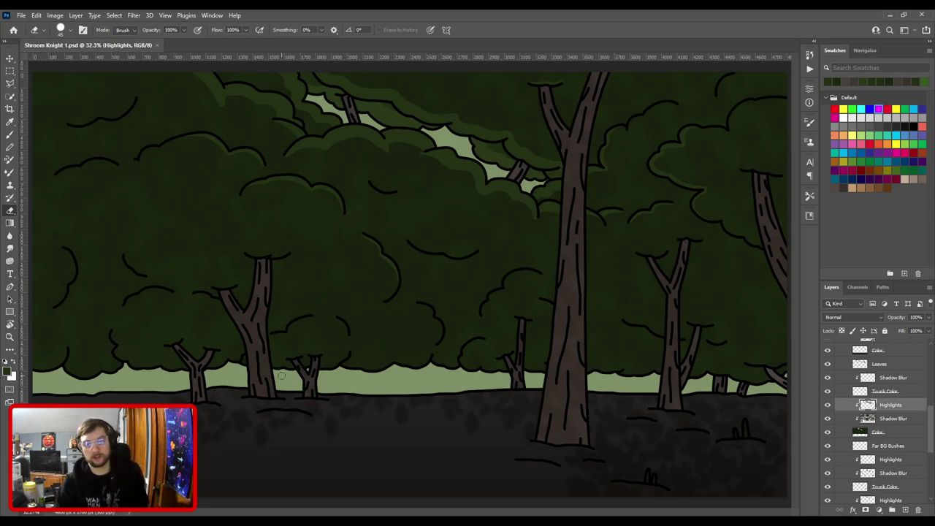
Rotate the canvas view to -90° and paint a wide highlight along the canopy's lower edge from the left canvas border toward the large trunk at 70 px.
key(r)
drag(534, 432, 439, 211)
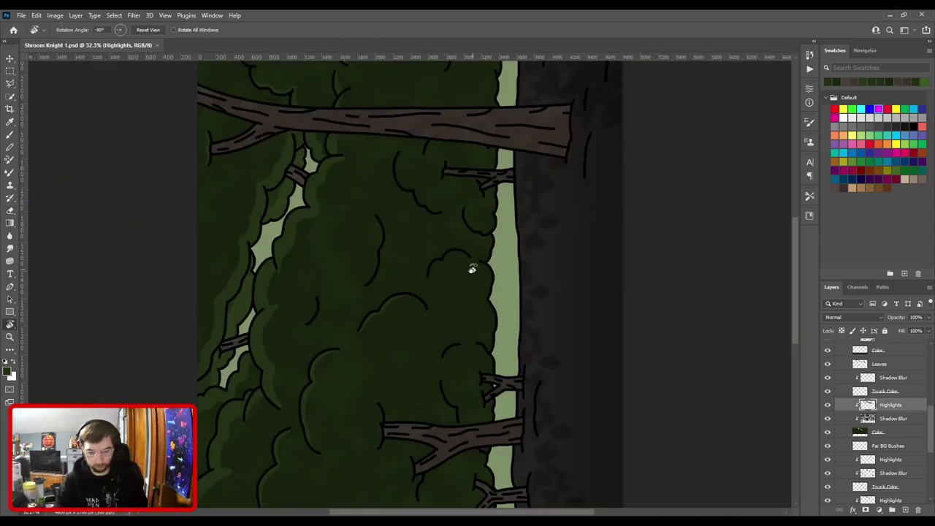
key(ctrl+minus)
drag(467, 312, 459, 90)
key(ctrl+plus)
key(ctrl+plus)
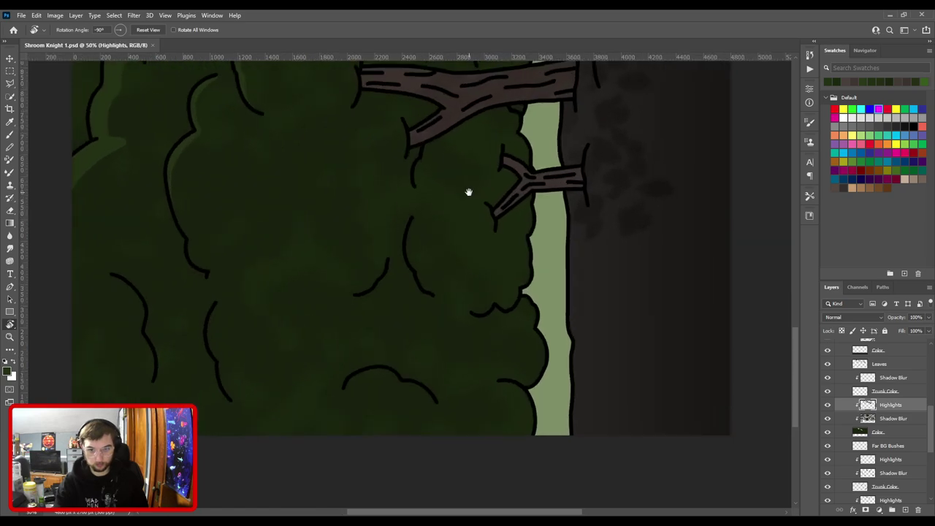
key(b)
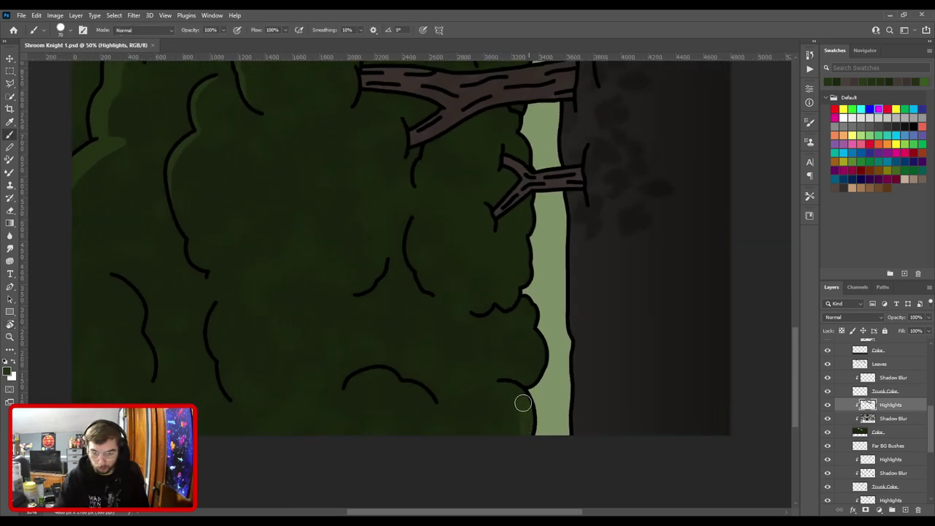
mouse_move(515, 383)
mouse_down()
mouse_move(537, 330)
mouse_move(560, 335)
mouse_move(544, 363)
mouse_move(517, 298)
mouse_move(536, 279)
mouse_move(548, 290)
mouse_move(518, 290)
mouse_move(529, 215)
mouse_up()
mouse_move(524, 162)
mouse_down()
mouse_move(517, 117)
mouse_move(537, 135)
mouse_move(550, 212)
mouse_move(531, 363)
mouse_move(531, 199)
mouse_move(557, 281)
mouse_up()
mouse_move(514, 330)
mouse_down()
mouse_move(503, 276)
mouse_move(512, 275)
mouse_move(521, 237)
mouse_move(514, 279)
mouse_move(518, 228)
mouse_move(523, 299)
mouse_up()
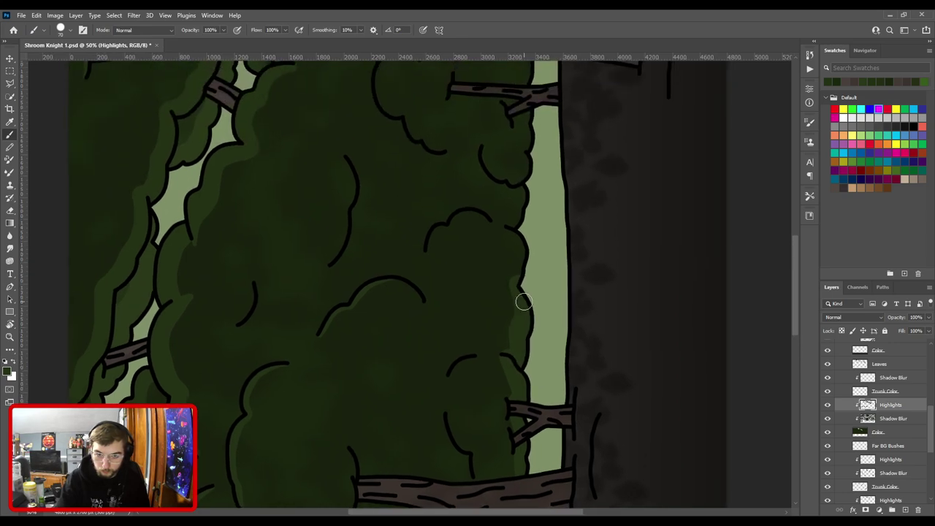
mouse_move(508, 357)
mouse_down()
mouse_move(515, 192)
mouse_move(536, 196)
mouse_move(534, 307)
mouse_move(511, 291)
mouse_move(529, 155)
mouse_up()
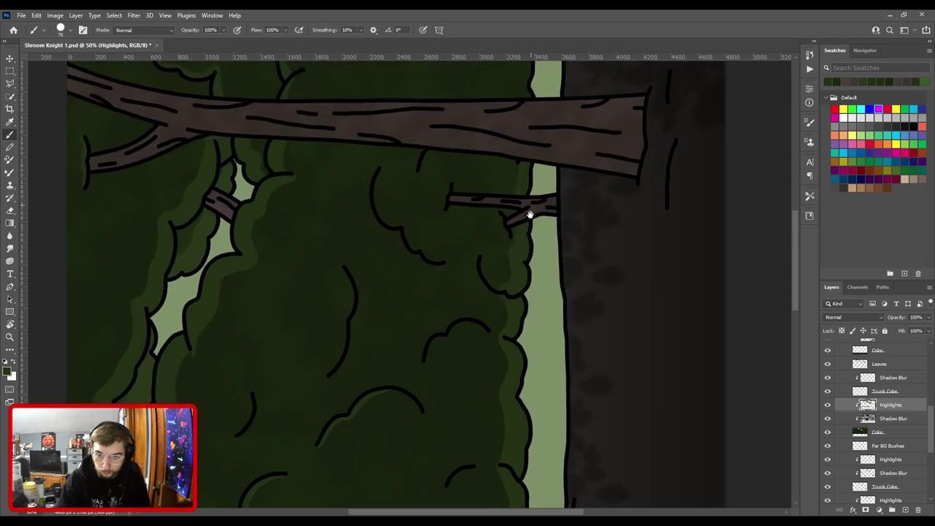
Continue the lower-edge canopy highlight past the large trunk to the right canvas border, enlarging the brush to 100 px.
drag(529, 203, 521, 306)
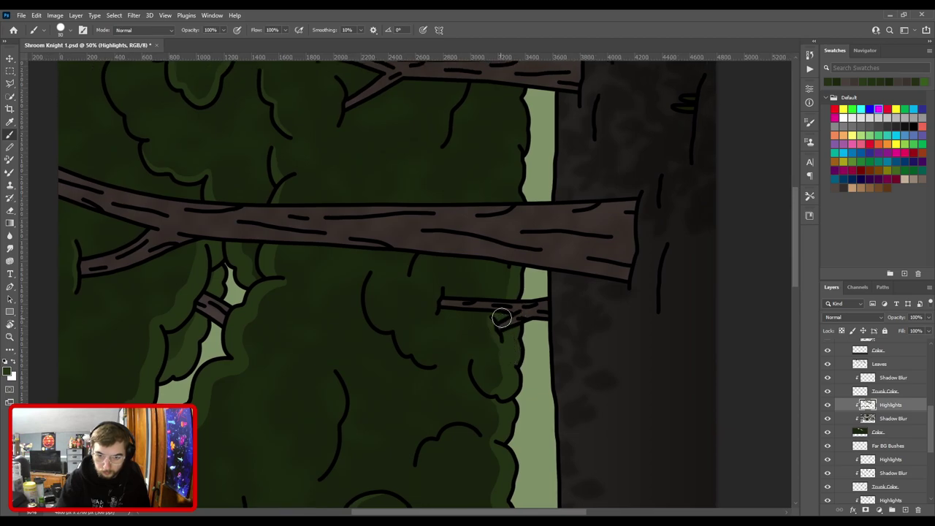
drag(532, 277, 541, 360)
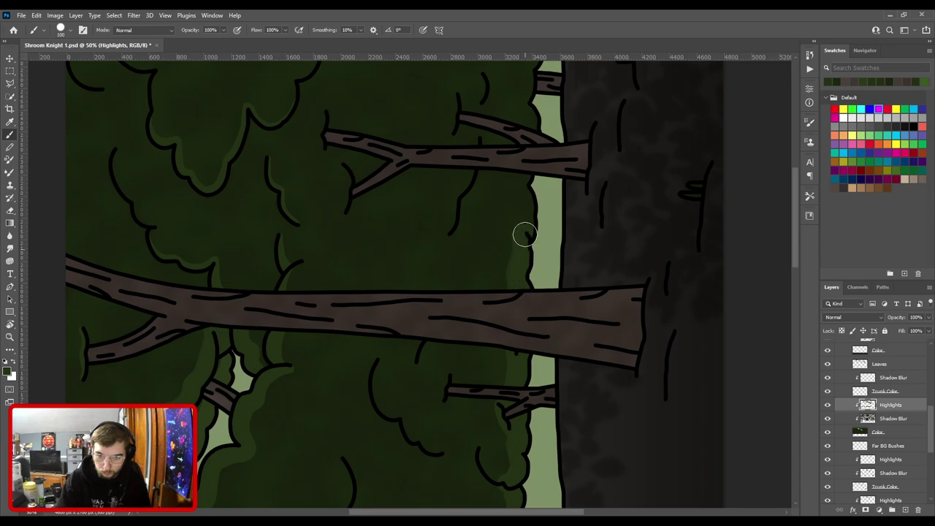
mouse_move(528, 160)
mouse_down()
mouse_move(532, 291)
mouse_move(519, 270)
mouse_move(519, 238)
mouse_move(535, 157)
mouse_up()
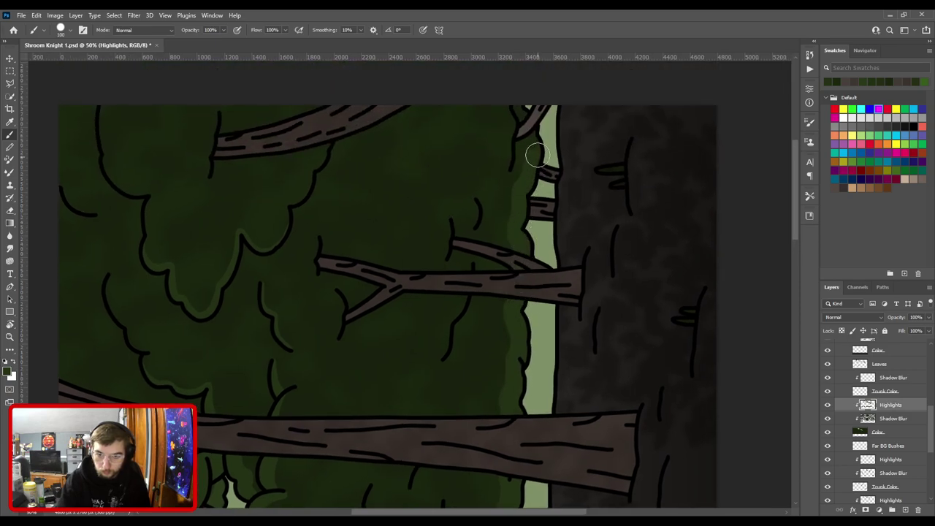
drag(532, 125, 532, 305)
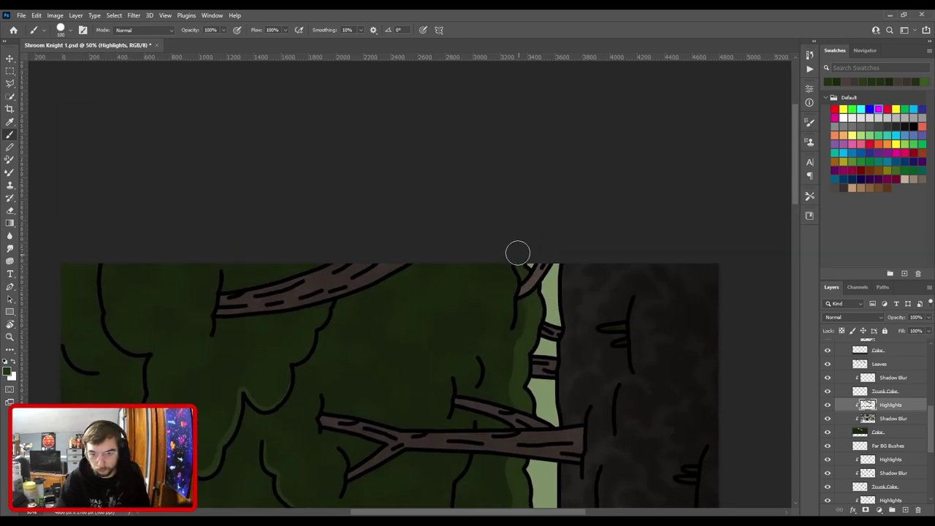
Refine the lower-edge highlight near the left canvas border into scalloped shapes following the leaf outline, using 45 px and 25 px brushes.
scroll(544, 255, down, 5)
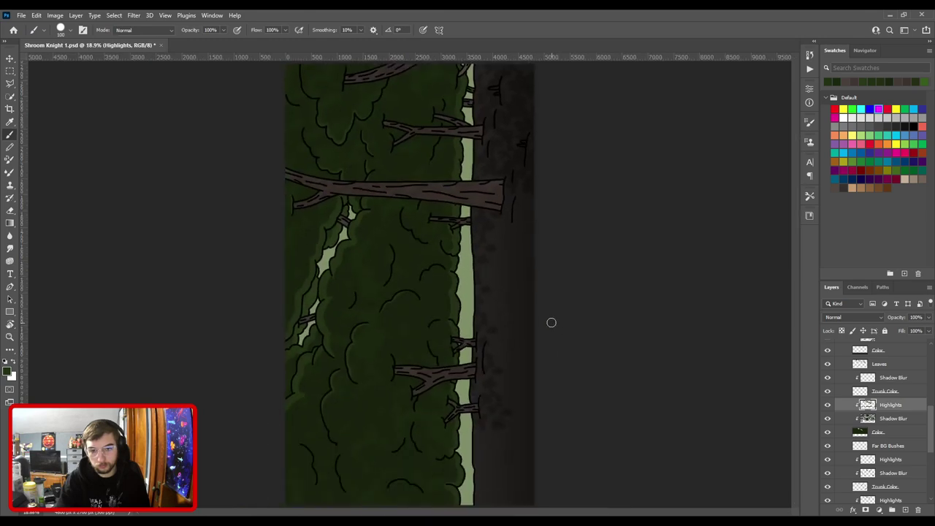
scroll(553, 323, up, 5)
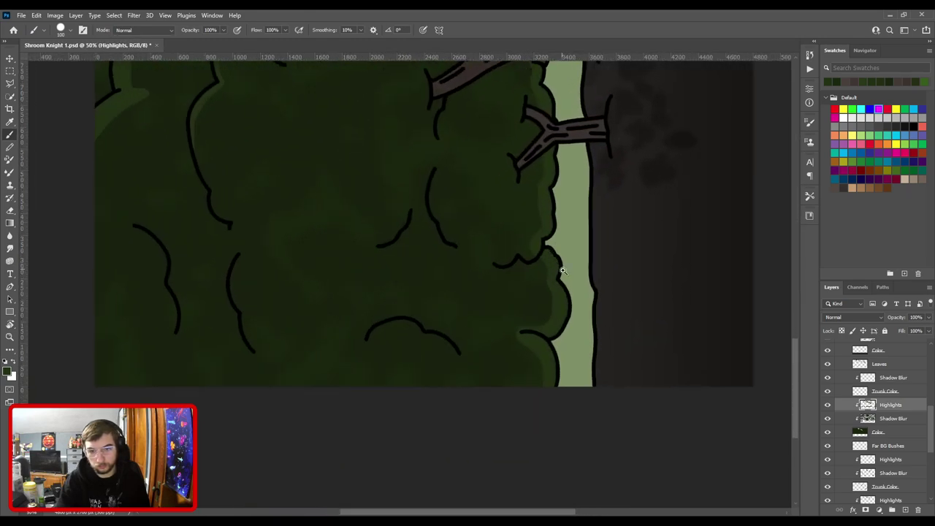
scroll(444, 265, up, 1)
mouse_move(429, 288)
mouse_down()
mouse_move(443, 313)
mouse_move(446, 371)
mouse_up()
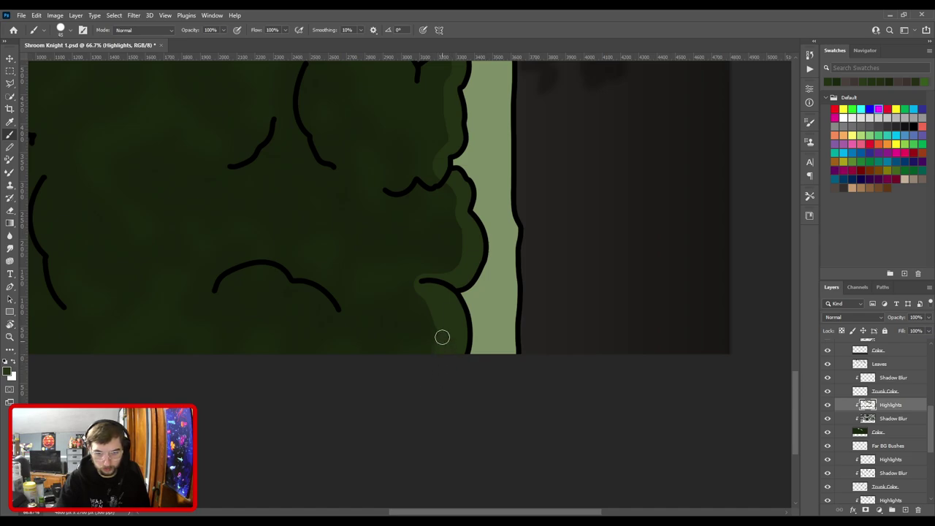
mouse_move(428, 276)
mouse_down()
mouse_move(460, 240)
mouse_move(455, 200)
mouse_up()
scroll(443, 271, up, 1)
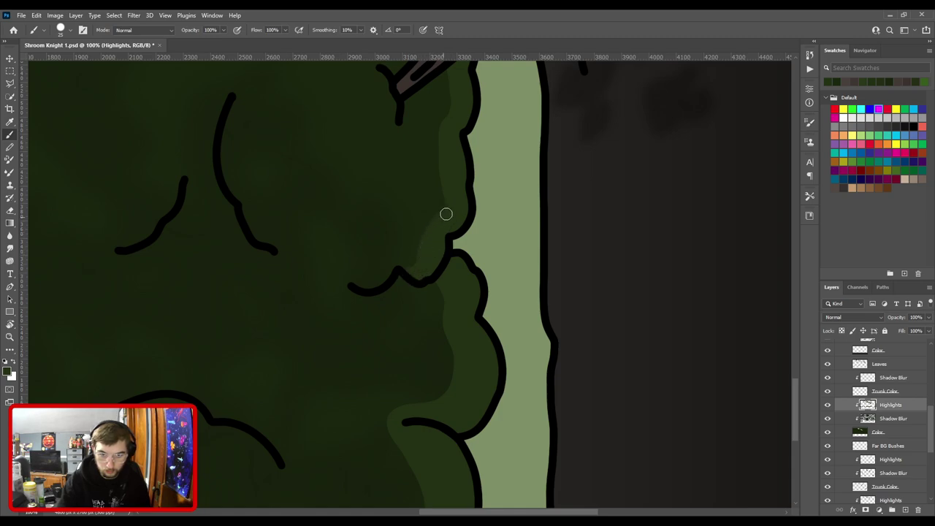
drag(448, 185, 442, 289)
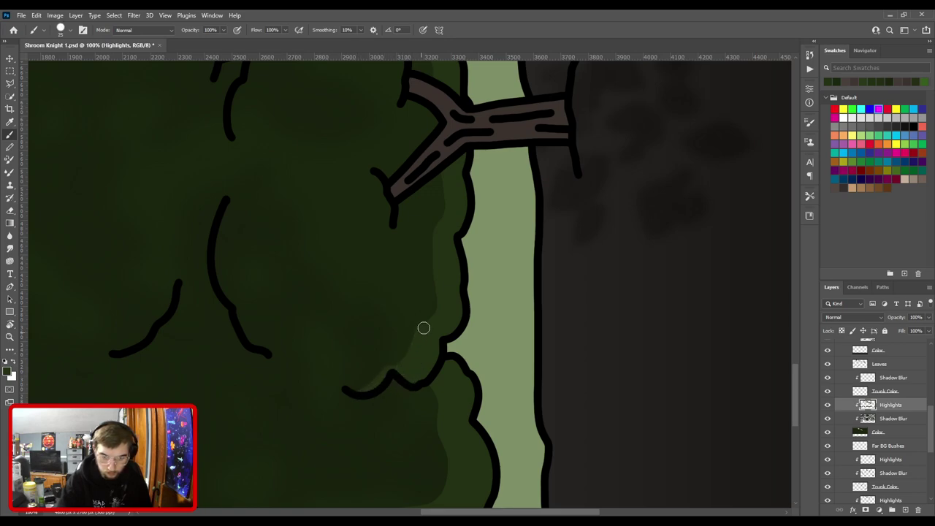
Paint highlights around the leftmost small forked trunk's branch tips and the adjoining lower leaf edge with 35 px and 30 px brushes.
drag(441, 257, 399, 302)
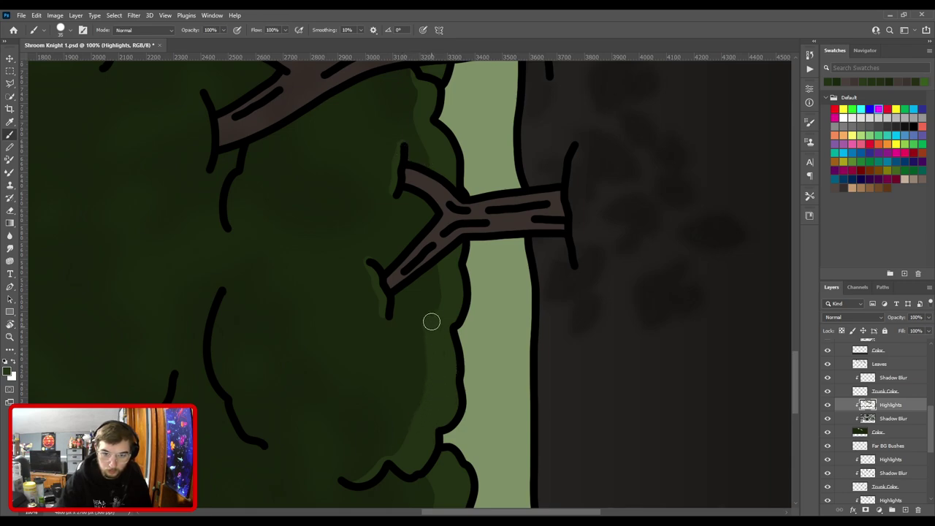
drag(442, 218, 497, 355)
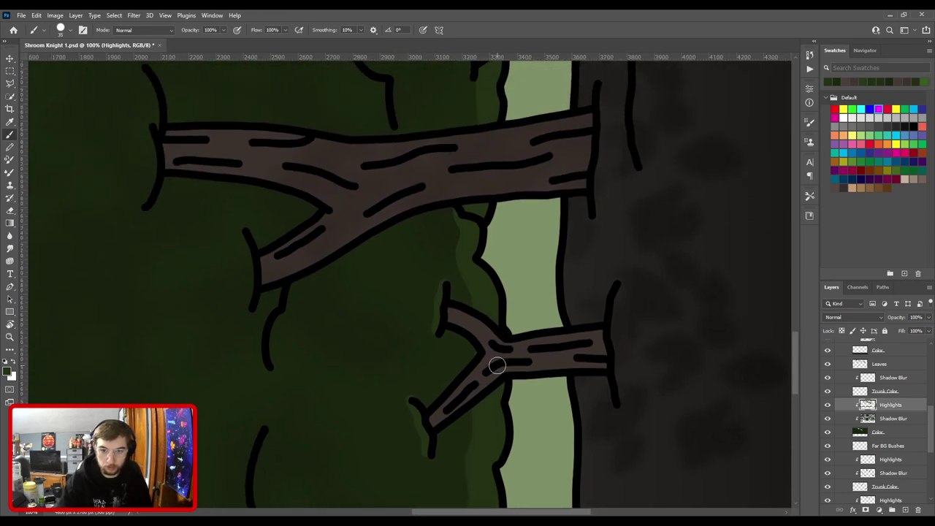
drag(487, 251, 480, 387)
key([)
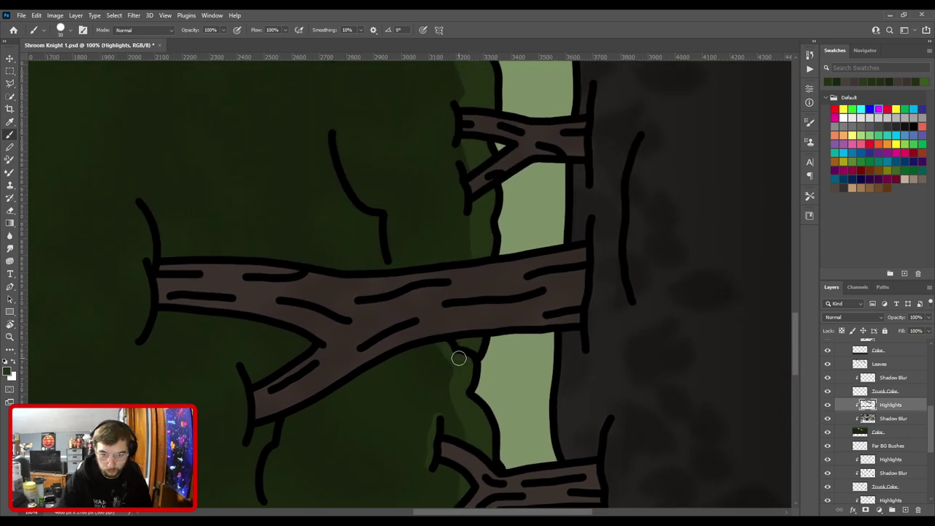
Refine the scalloped lower-edge highlight between the left forked trunk and the large trunk, varying the brush from 25 to 40 px.
scroll(459, 395, up, 3)
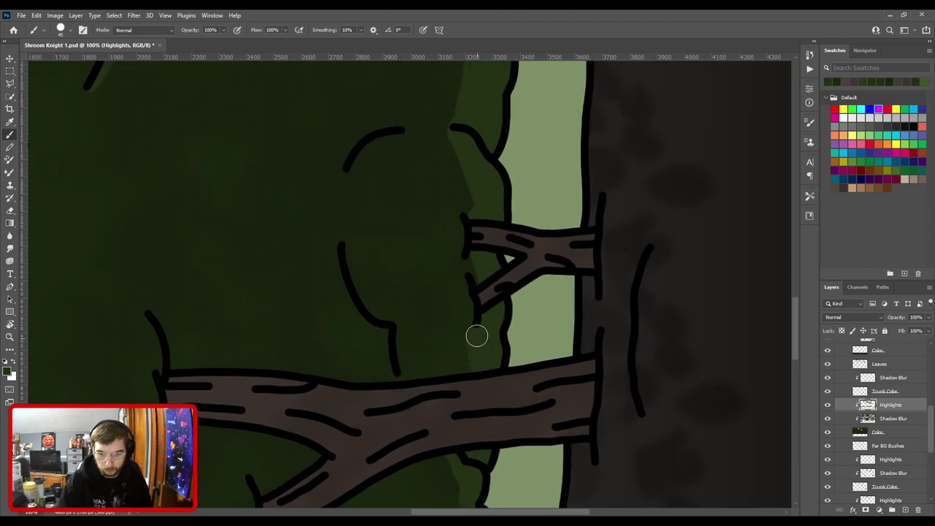
mouse_move(468, 271)
mouse_down()
mouse_move(466, 142)
mouse_move(479, 298)
mouse_up()
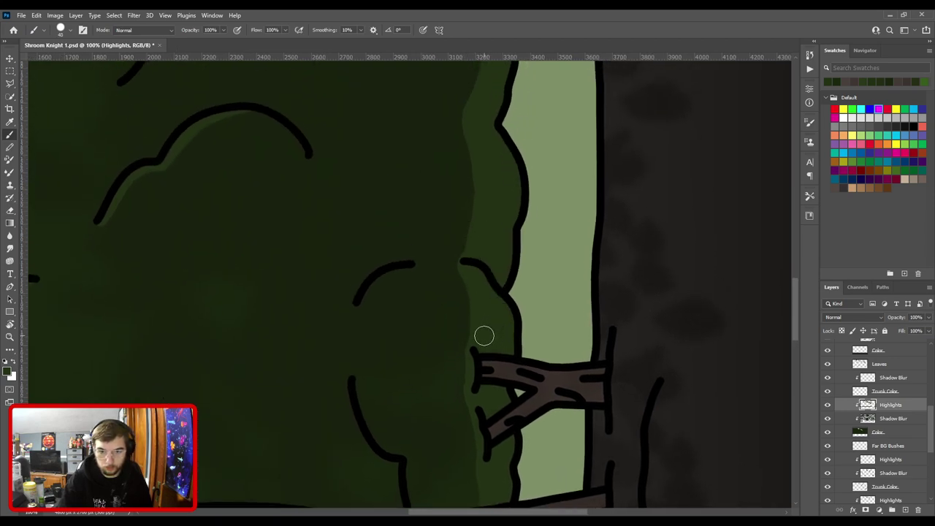
drag(480, 284, 472, 382)
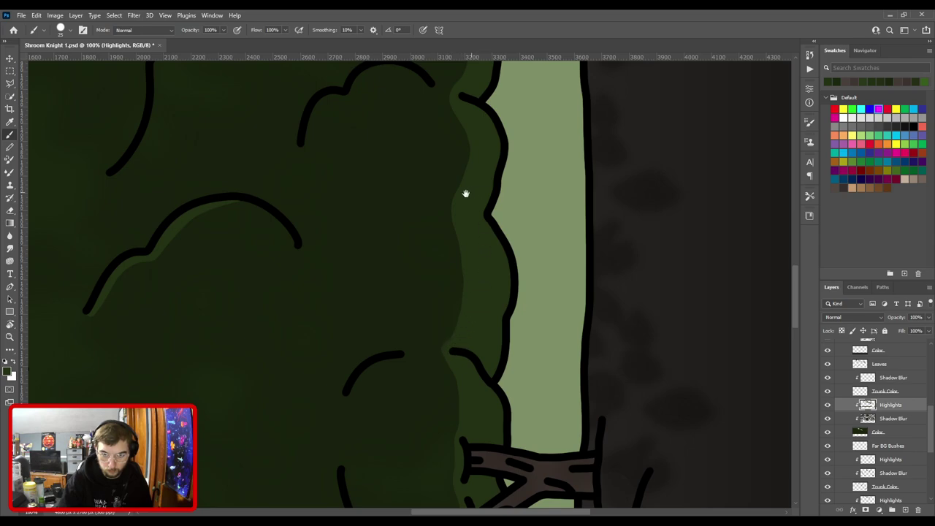
drag(469, 192, 464, 371)
drag(467, 225, 469, 359)
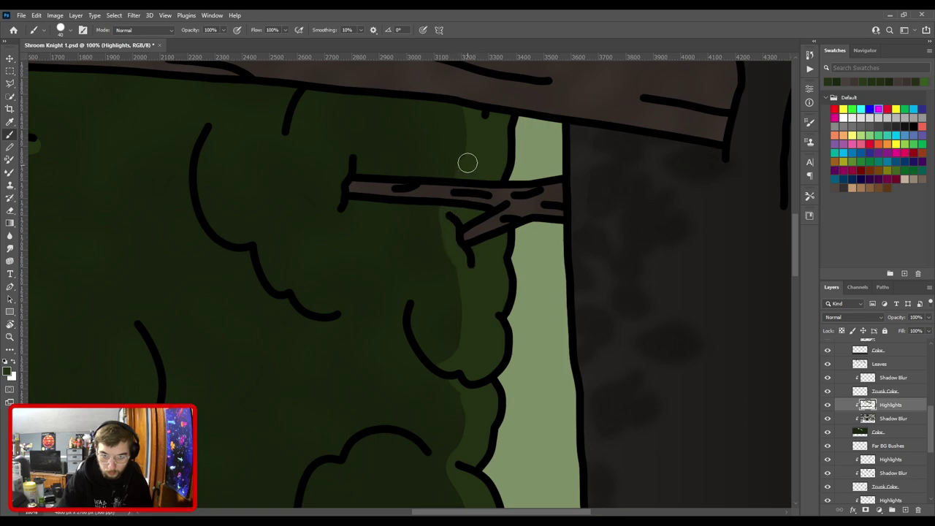
Paint a highlight above the leaf outline at the small slanted trunk on the scene's right border with a 25 px brush.
scroll(428, 277, down, 2)
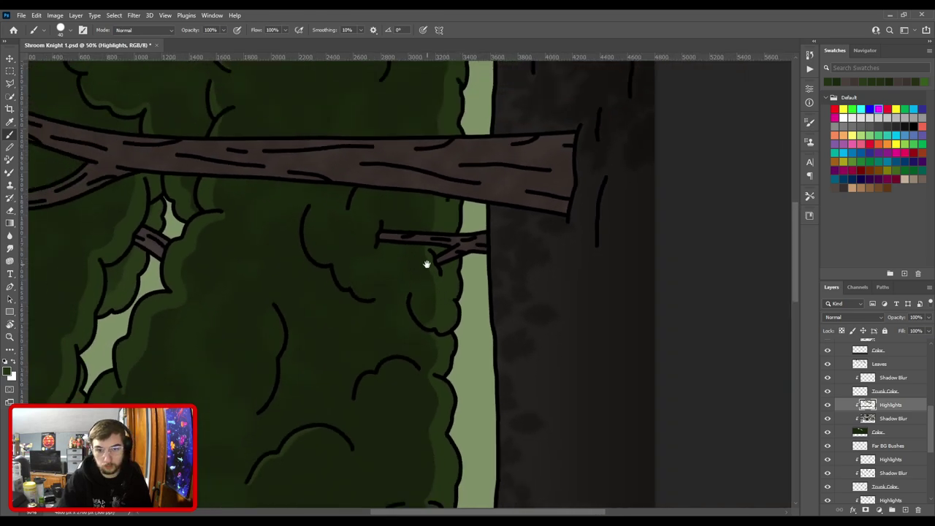
scroll(429, 277, down, 2)
drag(455, 259, 449, 209)
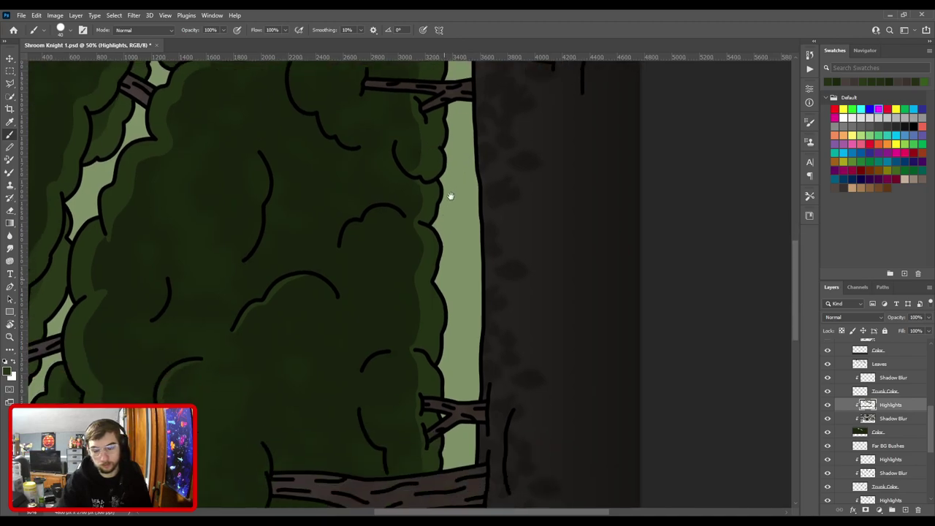
drag(439, 329, 452, 252)
drag(454, 193, 443, 327)
scroll(442, 327, up, 8)
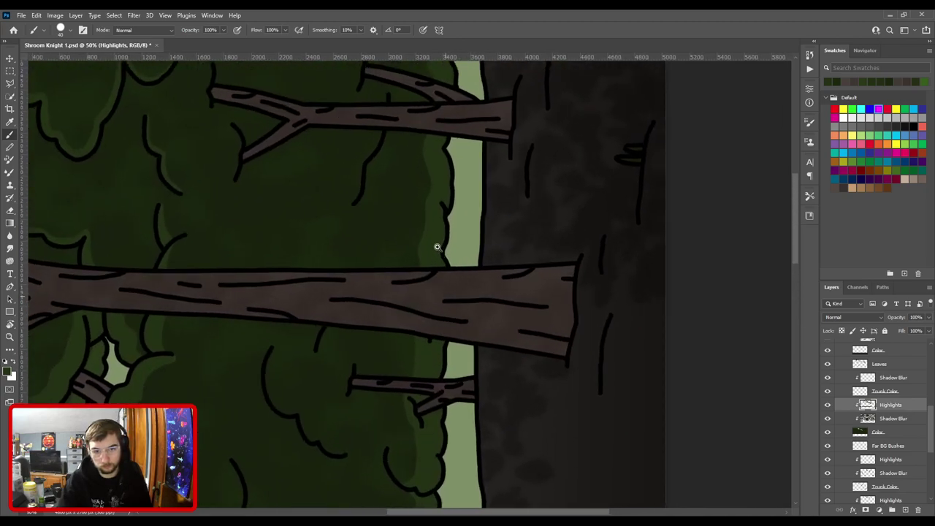
scroll(438, 400, up, 2)
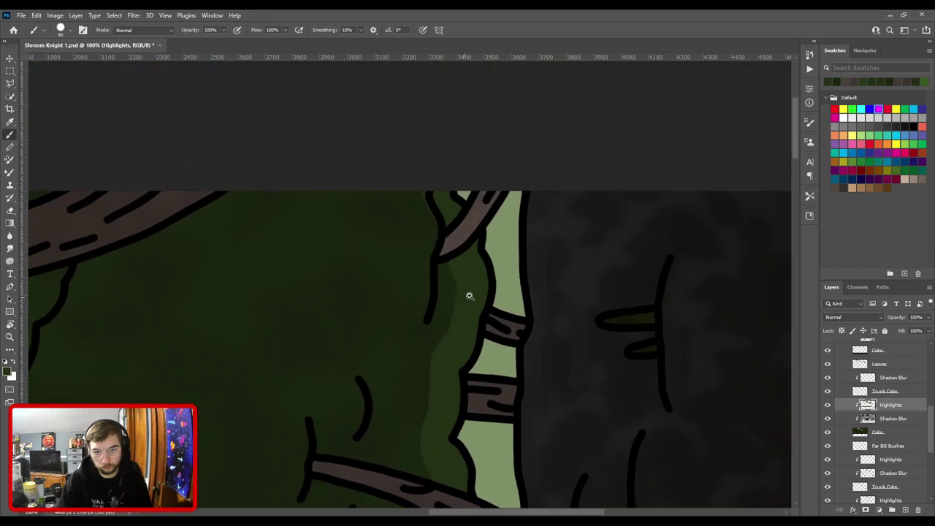
scroll(455, 319, up, 1)
mouse_move(444, 305)
mouse_down()
mouse_move(457, 180)
mouse_move(442, 121)
mouse_move(460, 108)
mouse_up()
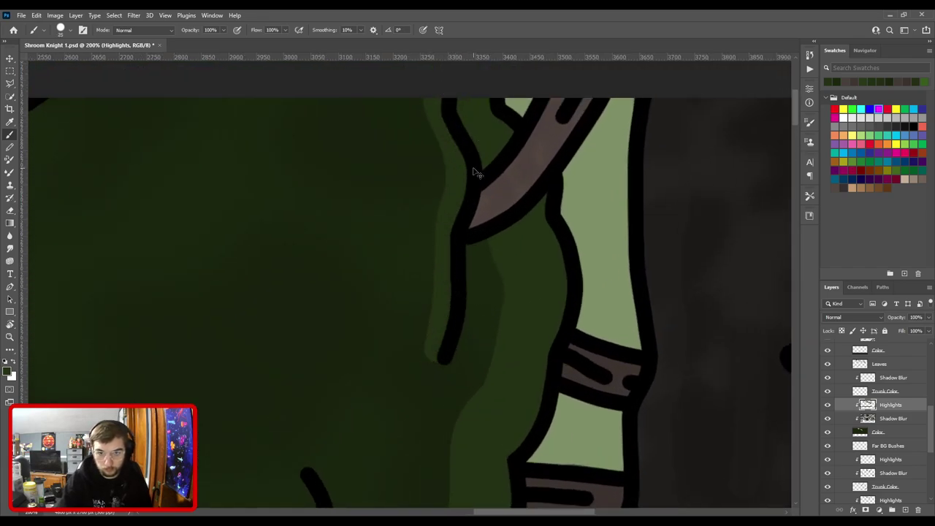
key(ctrl+0)
key(r)
drag(443, 188, 501, 314)
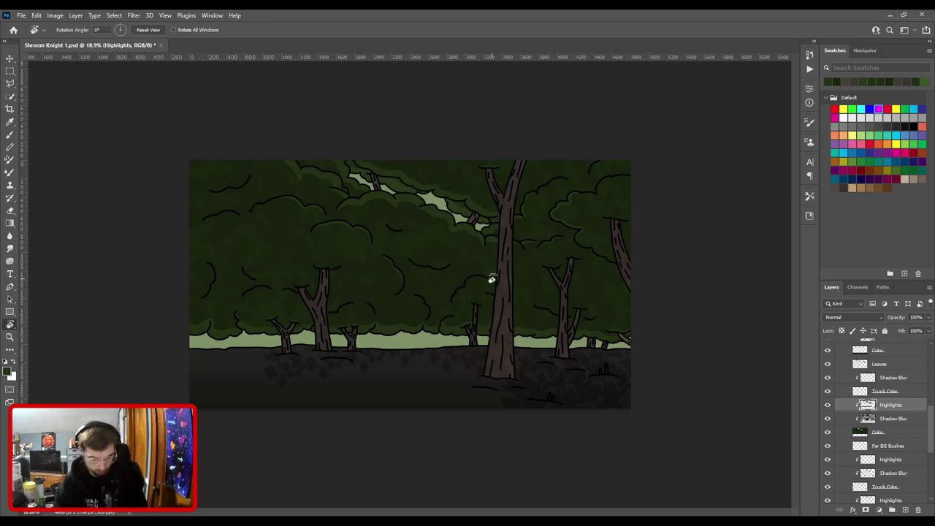
Paint a thin highlight above the curved leaf outline adjoining the right forked trunk's left side with a 20 px brush.
key(b)
key(ctrl+plus)
drag(491, 351, 423, 276)
key(ctrl+plus)
key(ctrl+plus)
scroll(424, 276, up, 3)
mouse_move(313, 278)
mouse_down()
mouse_move(366, 281)
mouse_move(424, 304)
mouse_up()
key(ctrl+minus)
drag(484, 323, 168, 281)
ctrl+click(372, 211)
key(bracketright)
drag(407, 296, 328, 238)
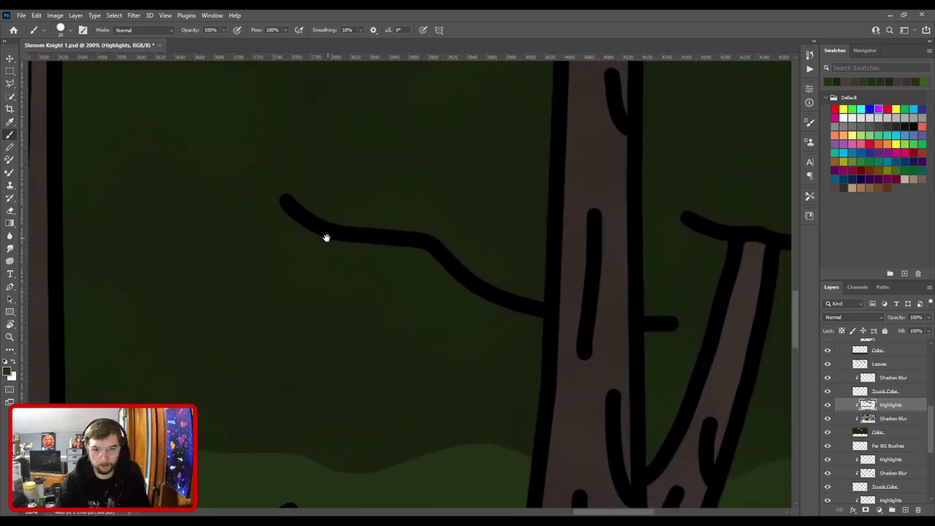
mouse_move(293, 199)
mouse_down()
mouse_move(330, 218)
mouse_move(401, 216)
mouse_up()
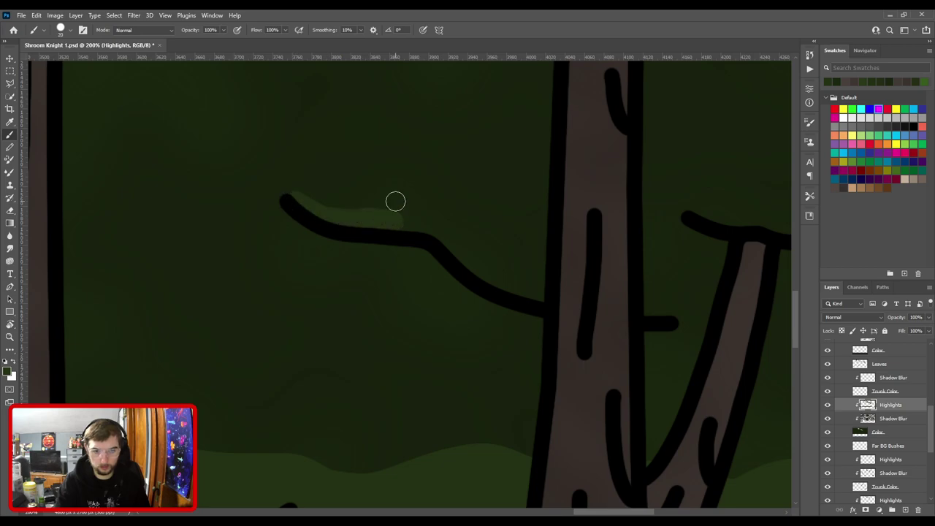
key(ctrl+minus)
key(ctrl+z)
mouse_move(353, 242)
mouse_down()
mouse_move(424, 258)
mouse_move(473, 289)
mouse_up()
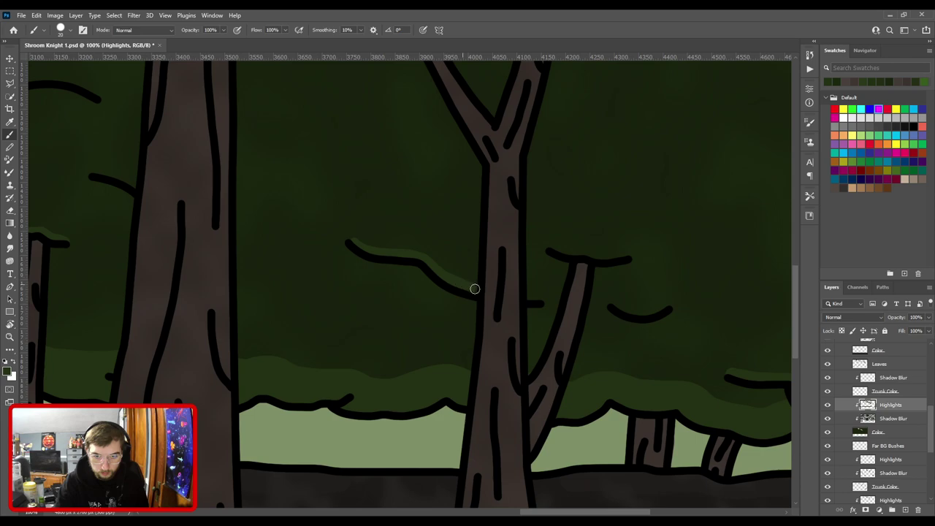
Paint 20 px highlights above the short leaf curves to the right of the right forked trunk.
mouse_move(539, 244)
mouse_down()
mouse_move(417, 271)
mouse_move(378, 225)
mouse_move(452, 233)
mouse_up()
drag(441, 284, 489, 286)
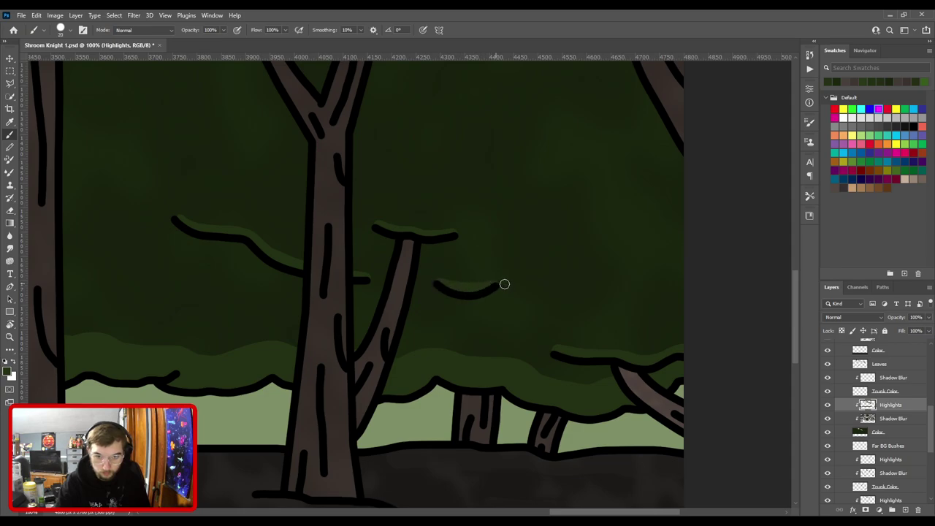
scroll(503, 285, down, 1)
scroll(499, 284, up, 1)
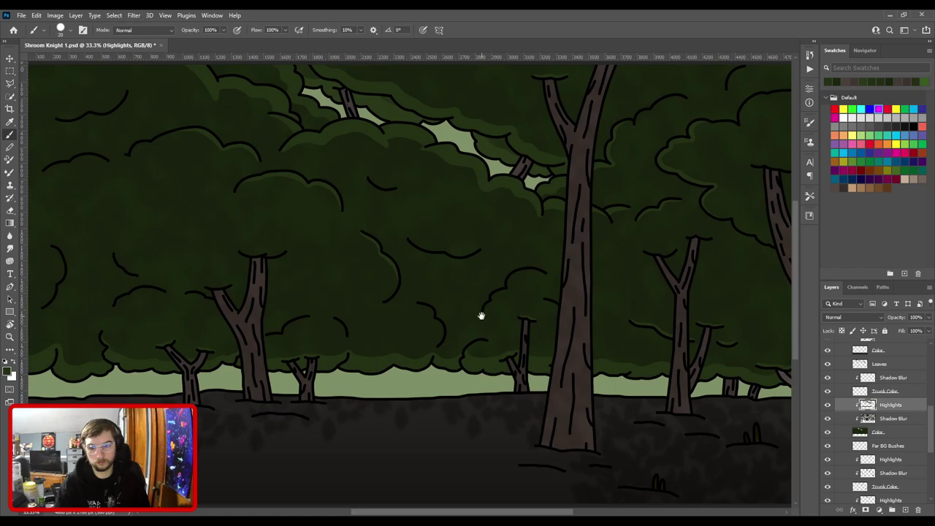
drag(467, 330, 406, 233)
scroll(468, 232, down, 1)
scroll(474, 234, up, 2)
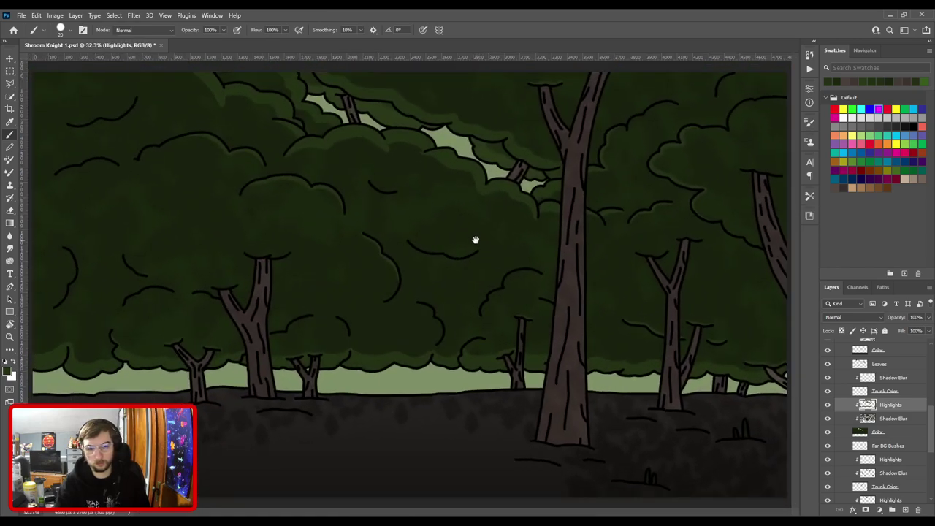
Raise the lower-edge highlight into rounded mounds around the small trunks and foliage on both sides of the large trunk, enlarging the brush to 90 px.
ctrl+click(498, 295)
drag(490, 353, 451, 314)
drag(411, 281, 533, 280)
ctrl+click(533, 279)
drag(500, 331, 417, 295)
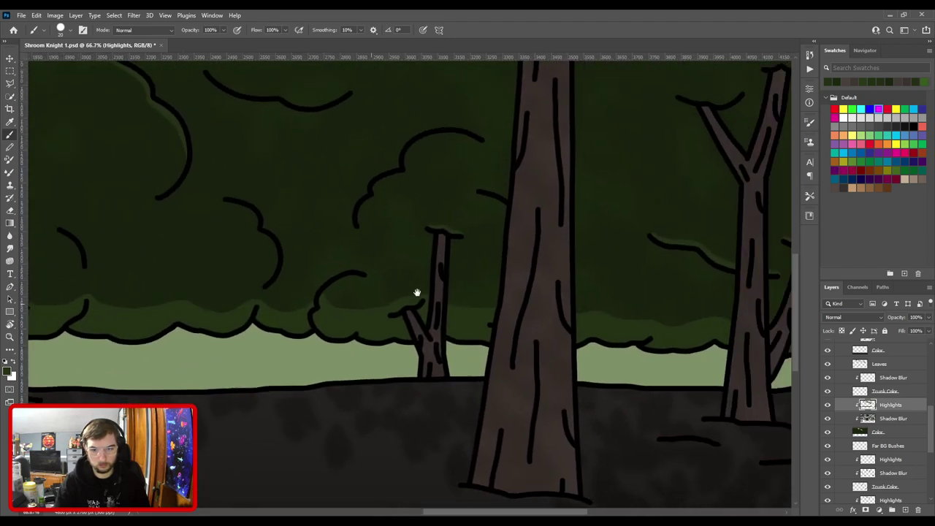
mouse_move(362, 324)
mouse_down()
mouse_move(346, 323)
mouse_move(412, 298)
mouse_move(427, 272)
mouse_move(428, 306)
mouse_move(461, 293)
mouse_move(455, 317)
mouse_move(459, 292)
mouse_move(543, 325)
mouse_move(434, 297)
mouse_move(455, 282)
mouse_move(527, 309)
mouse_move(315, 303)
mouse_move(395, 292)
mouse_move(442, 303)
mouse_up()
key(ctrl+minus)
key(bracketright)
key(bracketright)
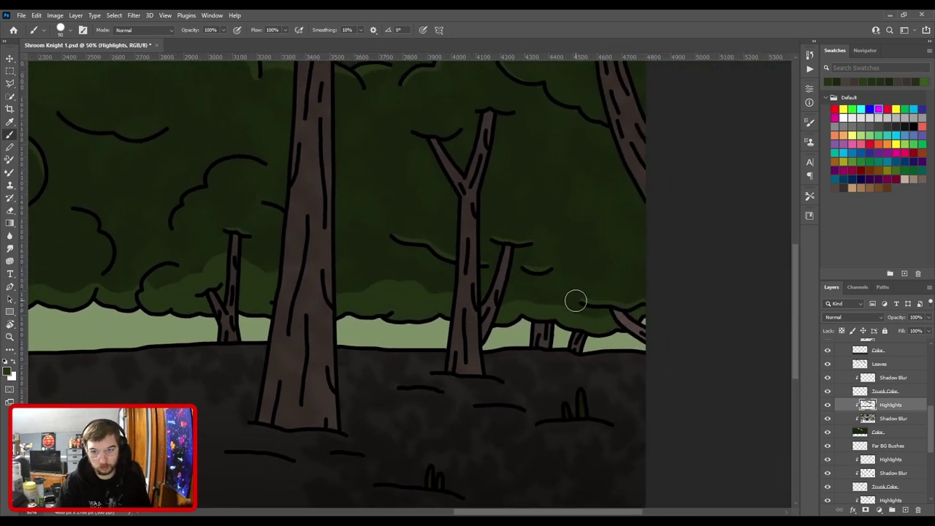
Paint a rounded highlight mound behind the small forked trunk just right of the large left forked trunk with the 90 px brush.
scroll(572, 301, left, 10)
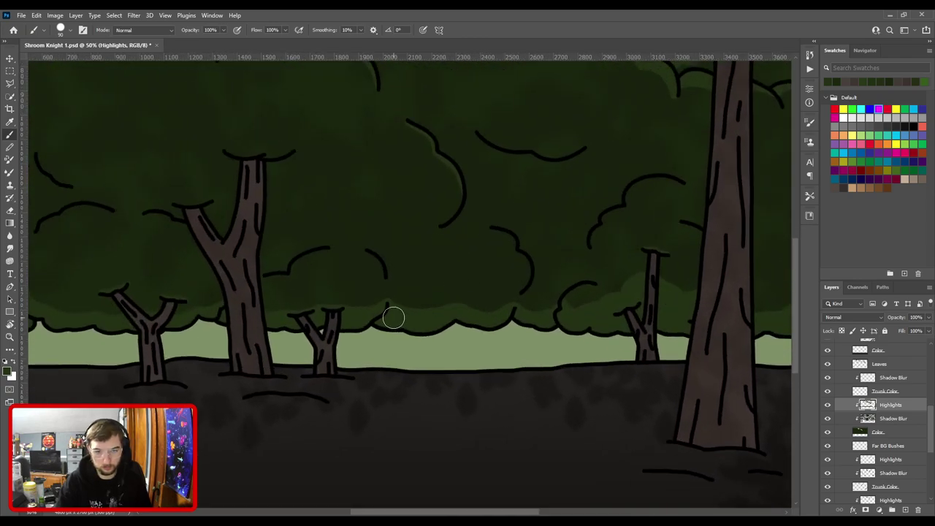
scroll(409, 295, left, 2)
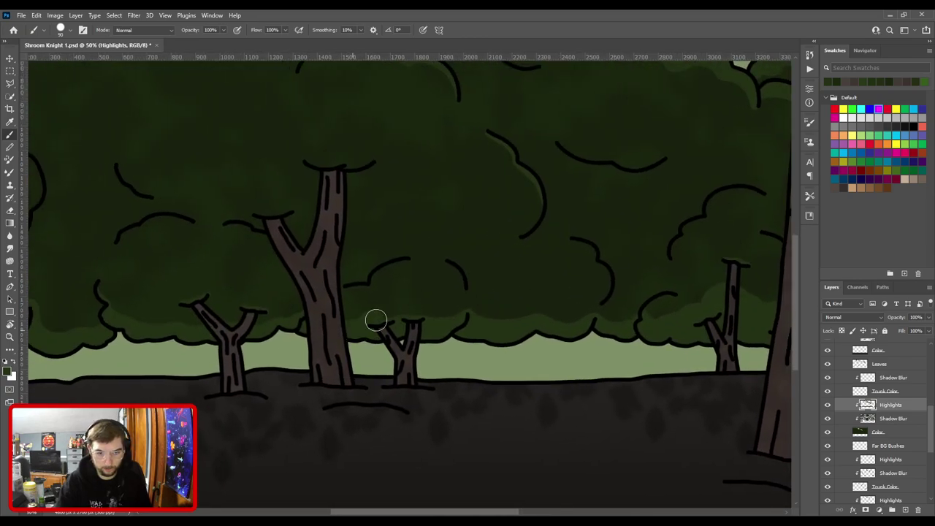
key(ctrl+minus)
key(ctrl+plus)
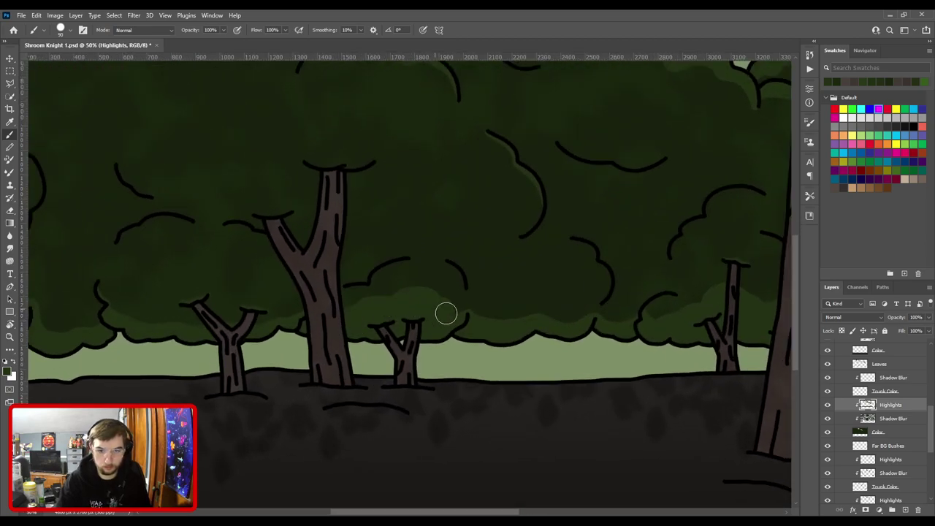
Try a tall rounded highlight mound behind the leftmost small forked trunk with a 100 px brush, and undo it.
scroll(445, 314, left, 6)
mouse_move(419, 321)
mouse_down()
mouse_move(362, 337)
mouse_move(437, 305)
mouse_move(456, 328)
mouse_move(418, 313)
mouse_move(393, 322)
mouse_move(425, 310)
mouse_move(473, 329)
mouse_move(517, 332)
mouse_up()
mouse_move(444, 314)
mouse_down()
mouse_move(464, 304)
mouse_move(506, 322)
mouse_move(442, 294)
mouse_move(409, 300)
mouse_move(372, 329)
mouse_move(362, 319)
mouse_move(385, 292)
mouse_move(433, 284)
mouse_up()
key(ctrl+minus)
scroll(351, 360, down, 2)
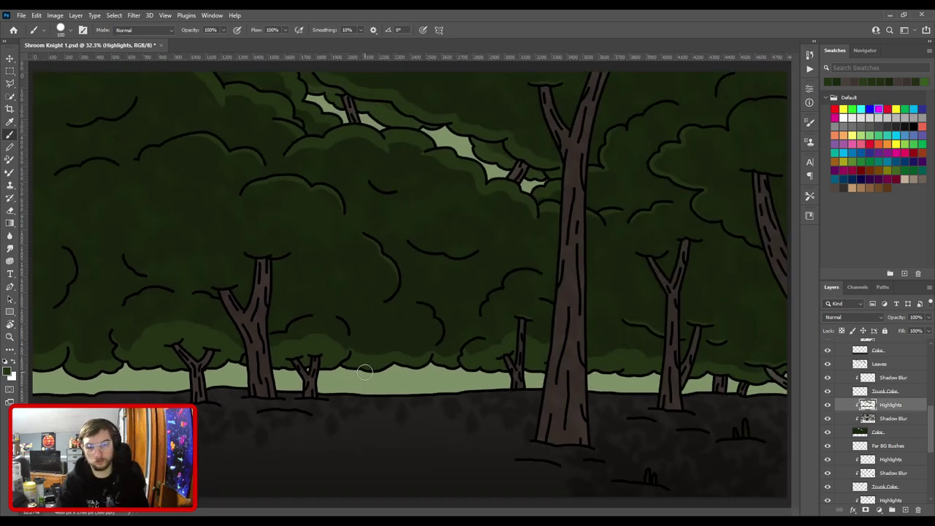
key(ctrl+z)
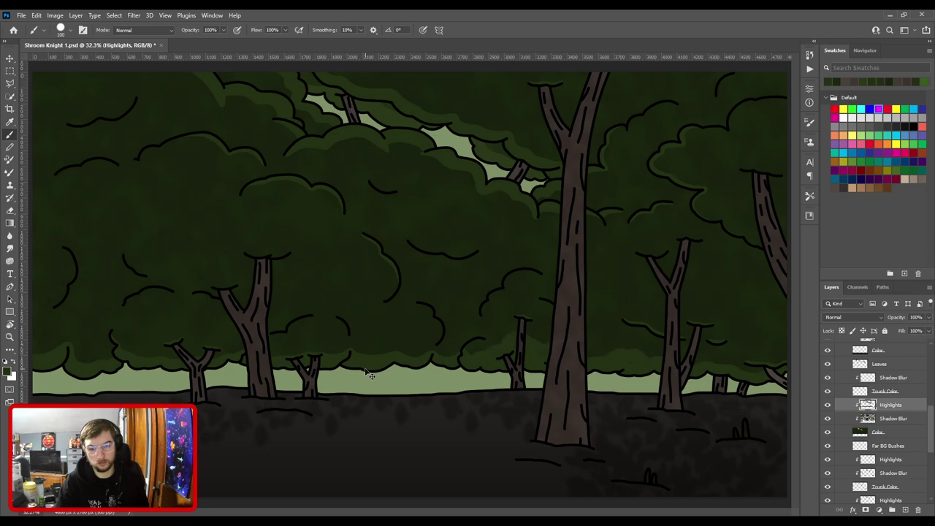
Save the document and add a clipped Highlights layer between the Shadow Blur and Trunk Color layers beneath Leaves.
key(ctrl+s)
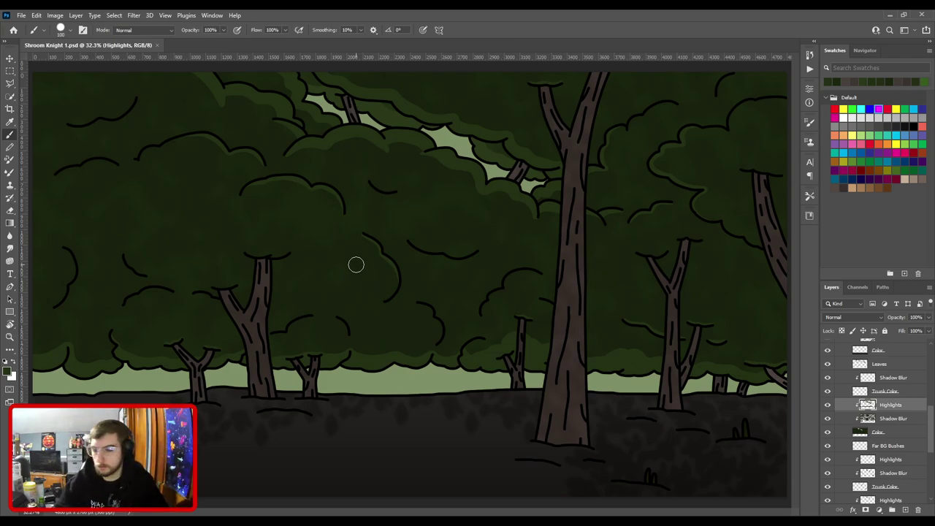
click(889, 381)
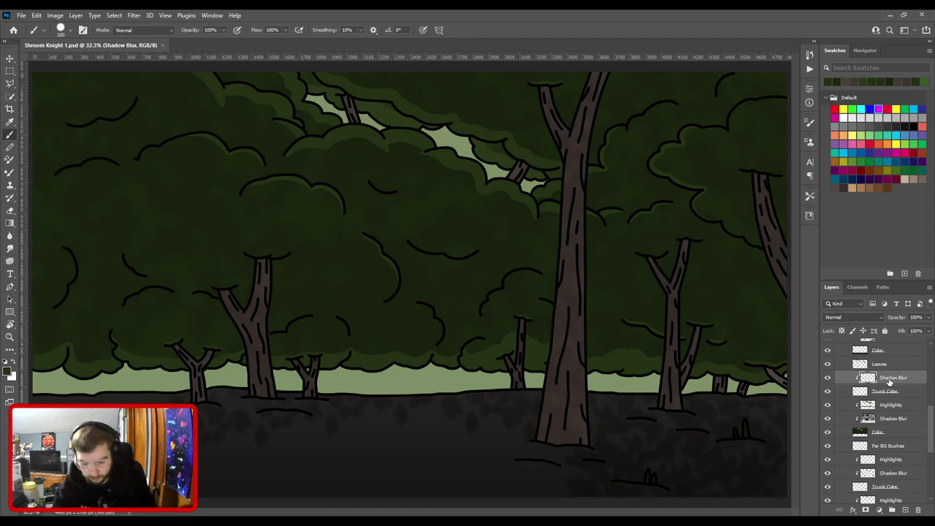
key(ctrl+shift+alt+n)
drag(890, 380, 887, 395)
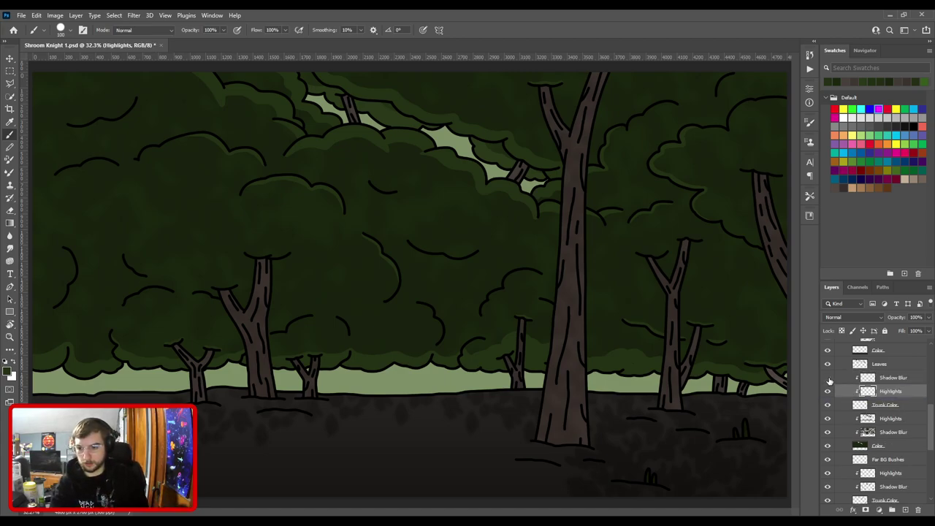
Locate the artwork belonging to the Trunk Color layer beneath the new Highlights layer by checking its transform bounds.
click(827, 377)
key(v)
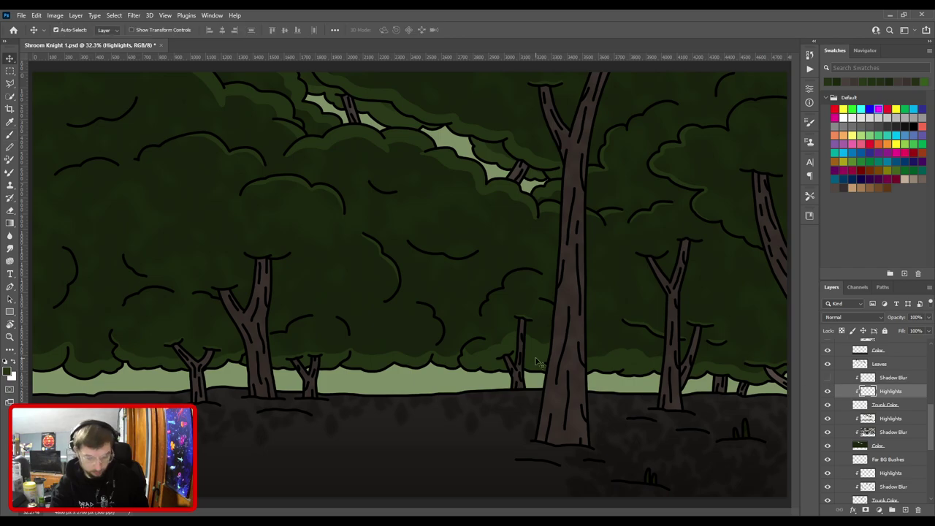
click(573, 308)
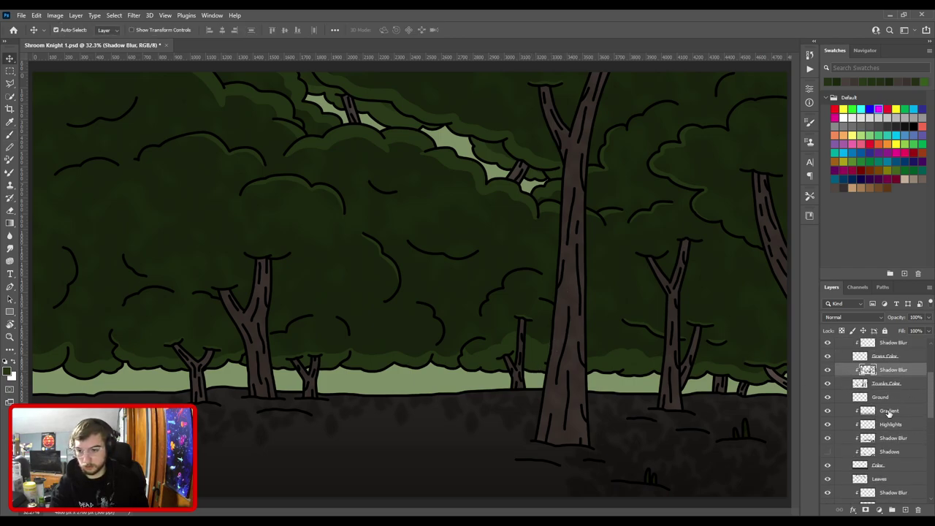
scroll(888, 412, down, 3)
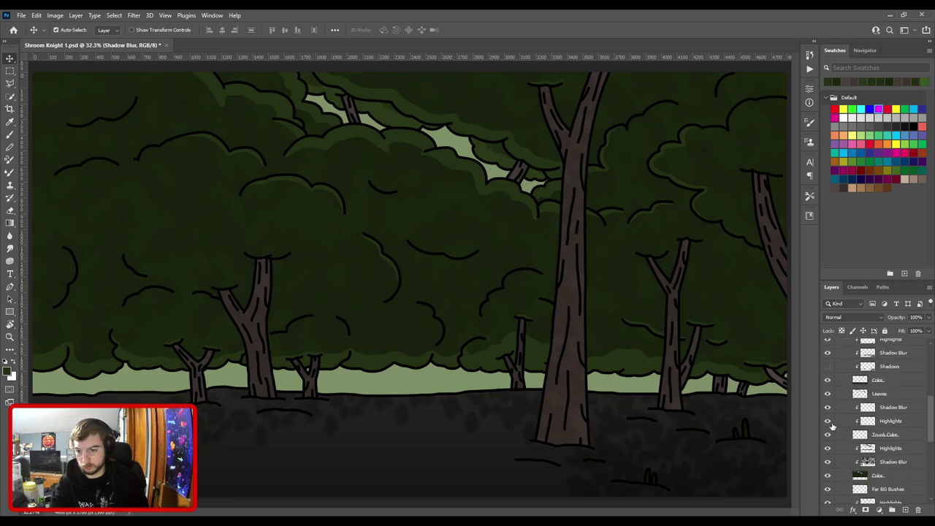
click(884, 426)
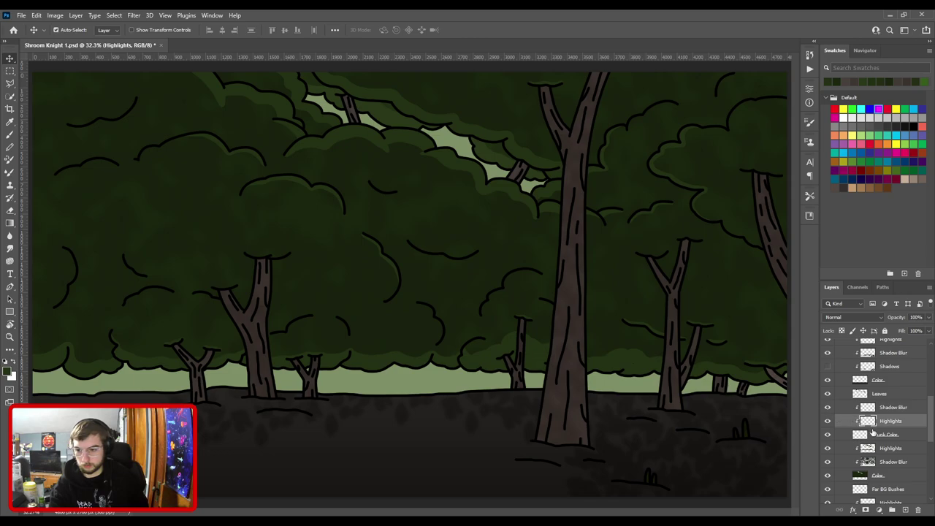
click(883, 436)
key(ctrl+t)
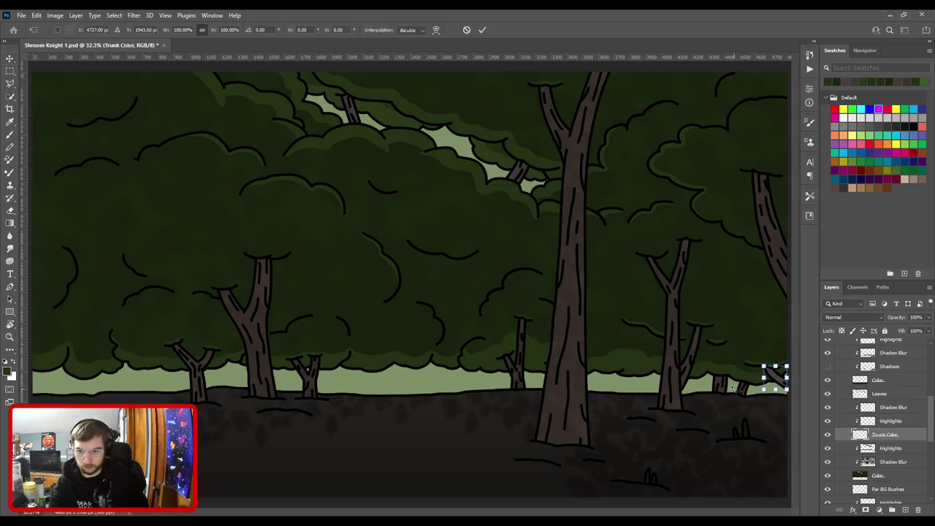
key(Return)
Sample the base brown of the small trunk at the right canvas border with its Shadow Blur layer temporarily hidden.
key(ctrl+plus)
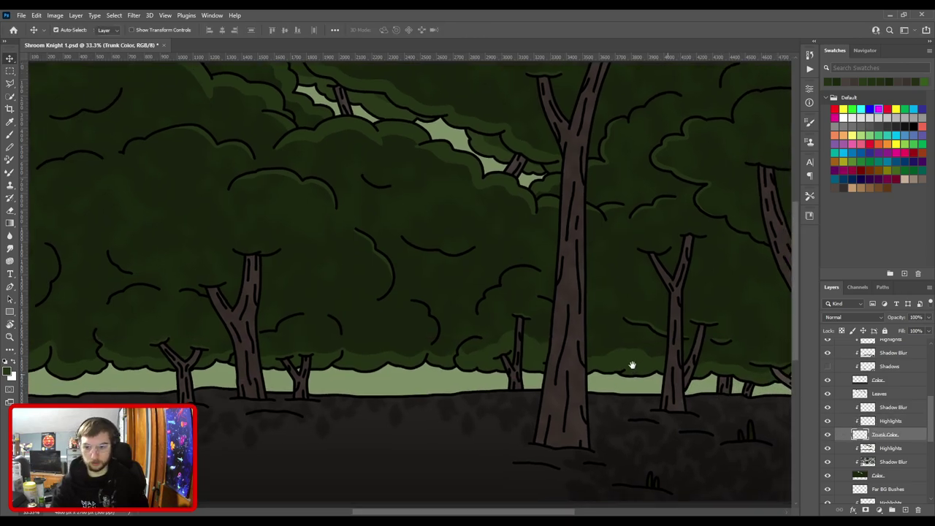
drag(651, 369, 369, 330)
key(ctrl+plus)
key(ctrl+plus)
drag(560, 371, 419, 317)
scroll(420, 317, up, 3)
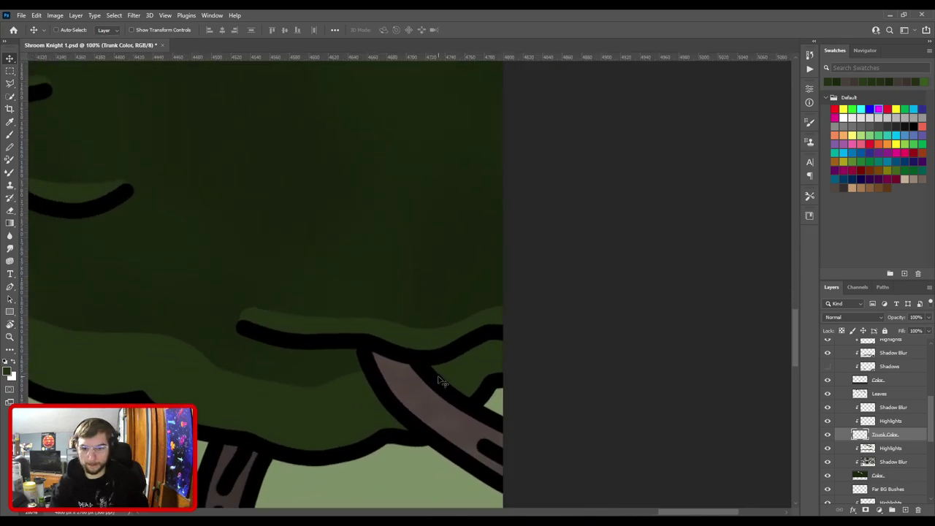
click(439, 409)
click(828, 408)
key(i)
click(452, 415)
click(828, 407)
Move the trunk's Highlights layer above its Shadow Blur layer and choose a lighter brown as the foreground colour.
drag(893, 425, 896, 409)
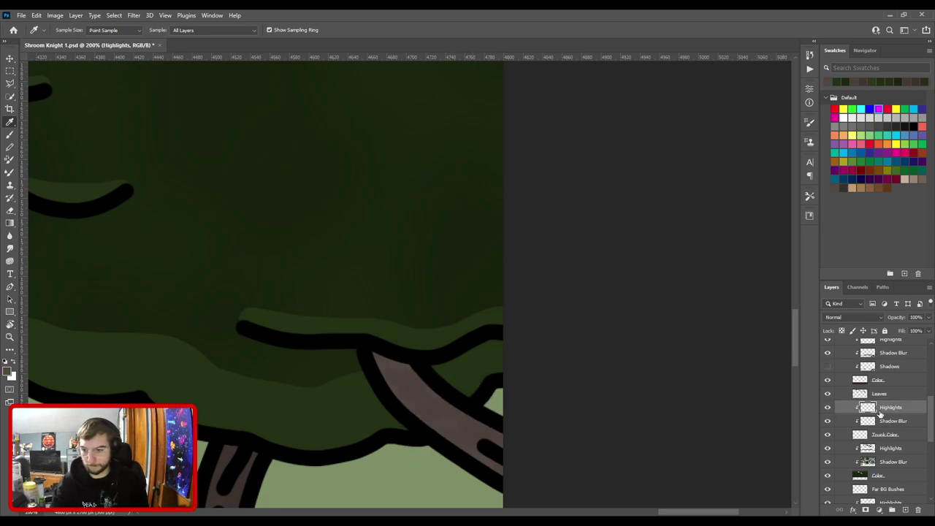
click(11, 372)
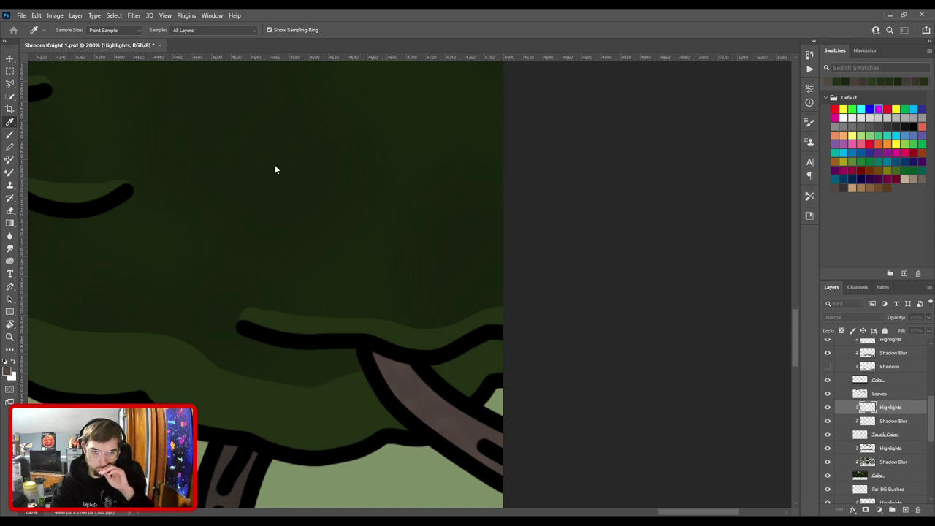
click(292, 163)
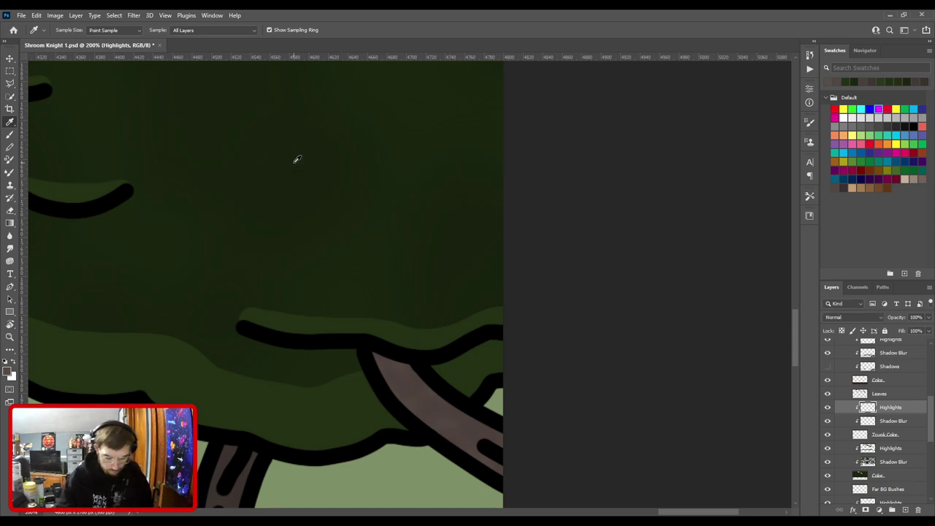
Paint a highlight along the small right-border trunk with a 35 px brush and set the Highlights layer's opacity to 60%.
key(b)
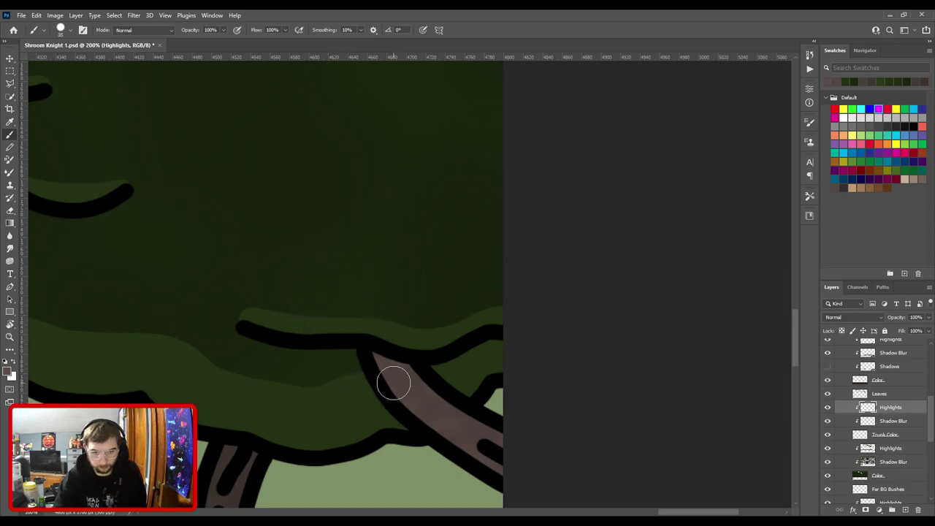
mouse_move(362, 351)
mouse_down()
mouse_move(401, 409)
mouse_move(446, 445)
mouse_move(538, 493)
mouse_up()
key(ctrl+minus)
scroll(473, 455, down, 2)
click(916, 317)
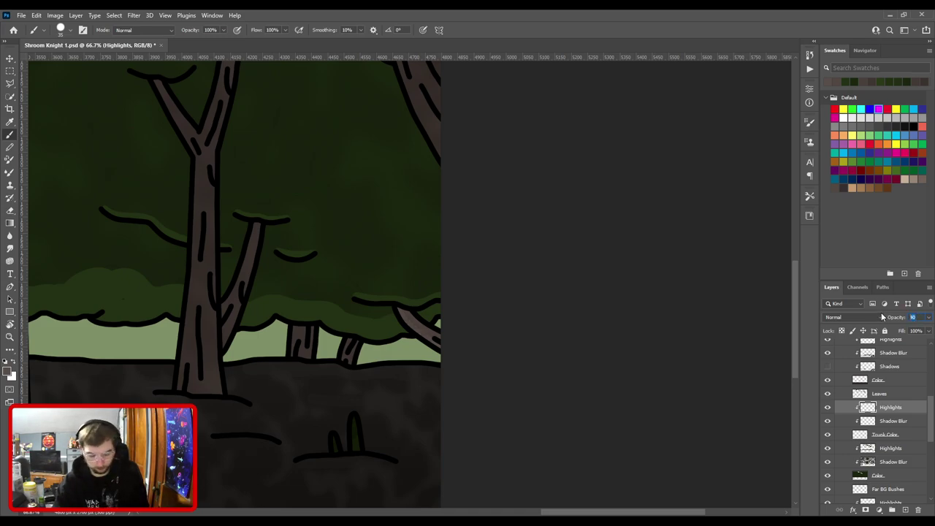
text(60)
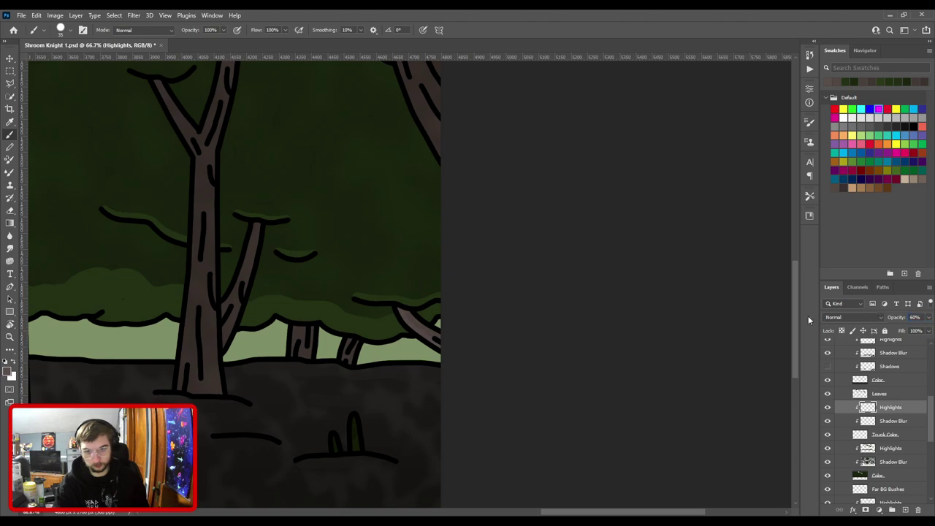
Identify the layer holding the larger tree trunks by toggling the visibility of the Color and Trunks Color layers.
scroll(636, 319, down, 3)
scroll(886, 418, up, 1)
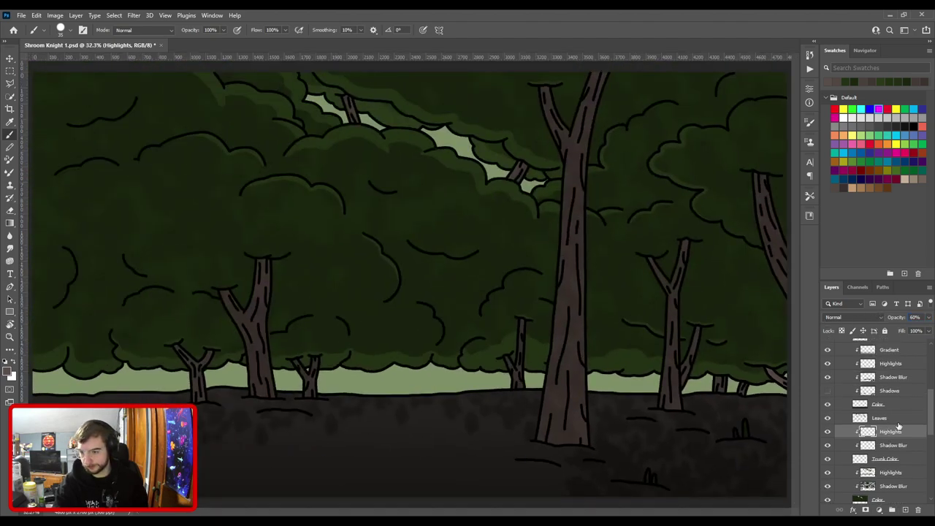
scroll(895, 434, down, 3)
scroll(898, 445, up, 7)
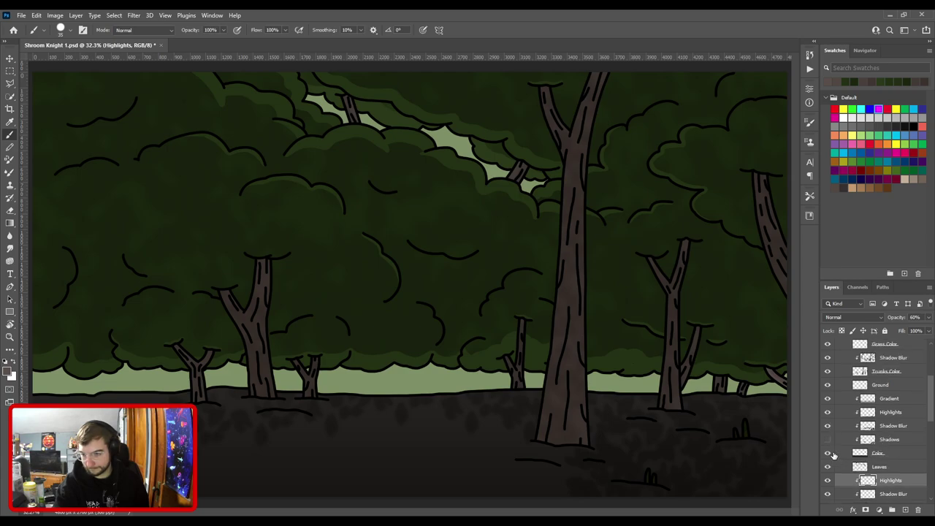
click(828, 453)
click(828, 454)
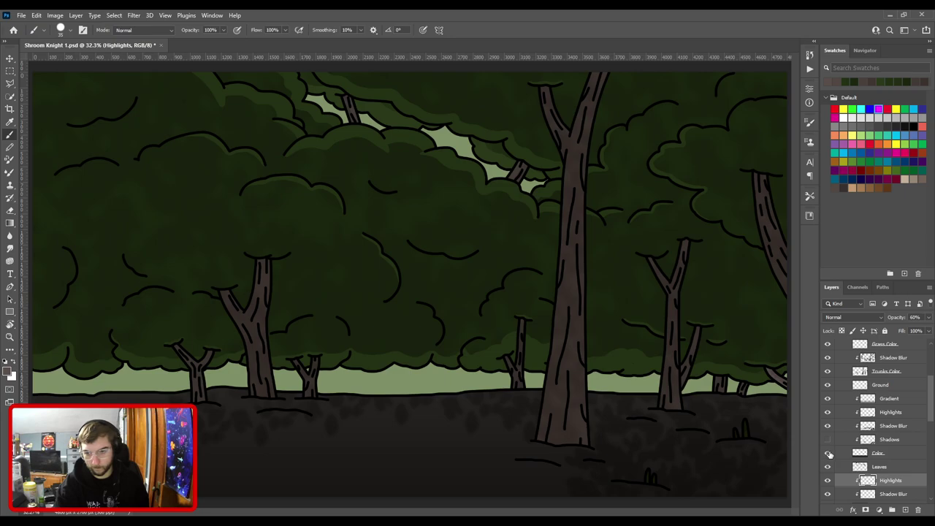
scroll(840, 444, up, 2)
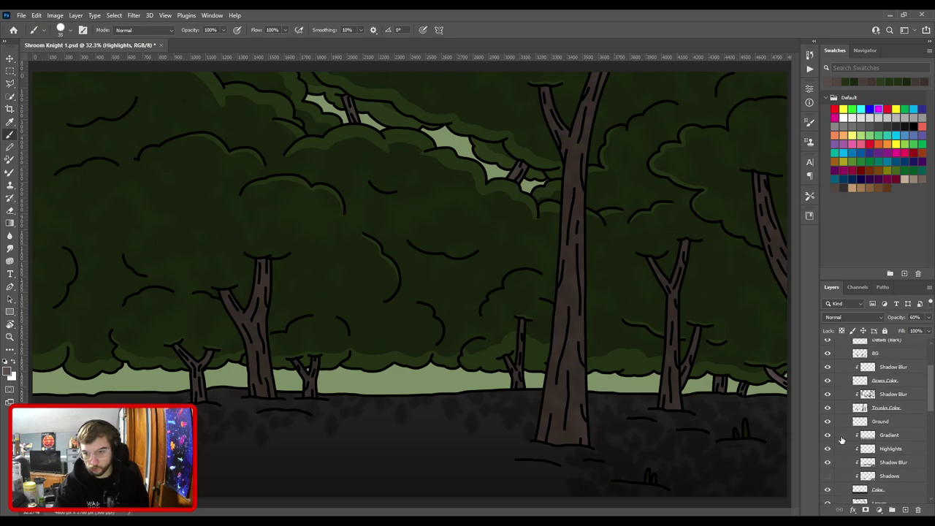
click(887, 395)
click(827, 408)
click(827, 408)
Sample the large trunk's base brown with its Shadow Blur layer temporarily hidden and set the foreground colour for the highlight.
click(828, 394)
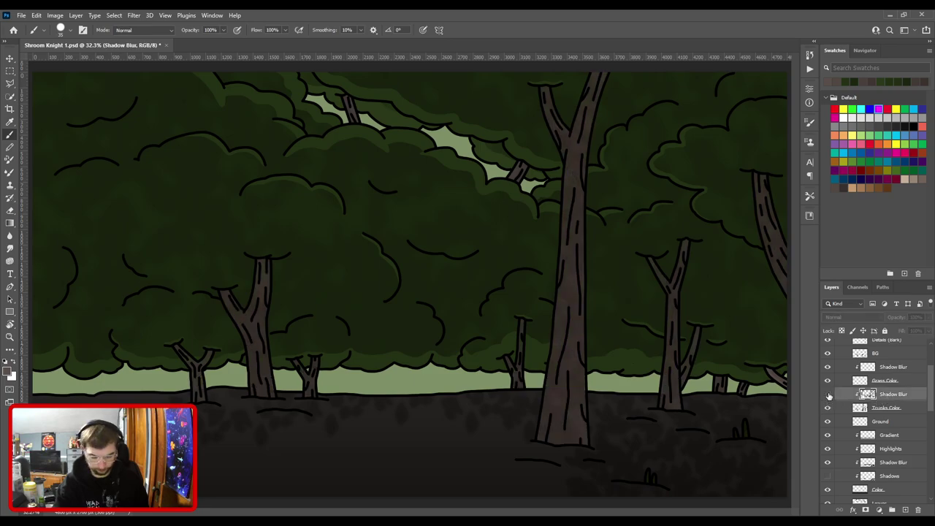
key(i)
click(582, 327)
key(ctrl+z)
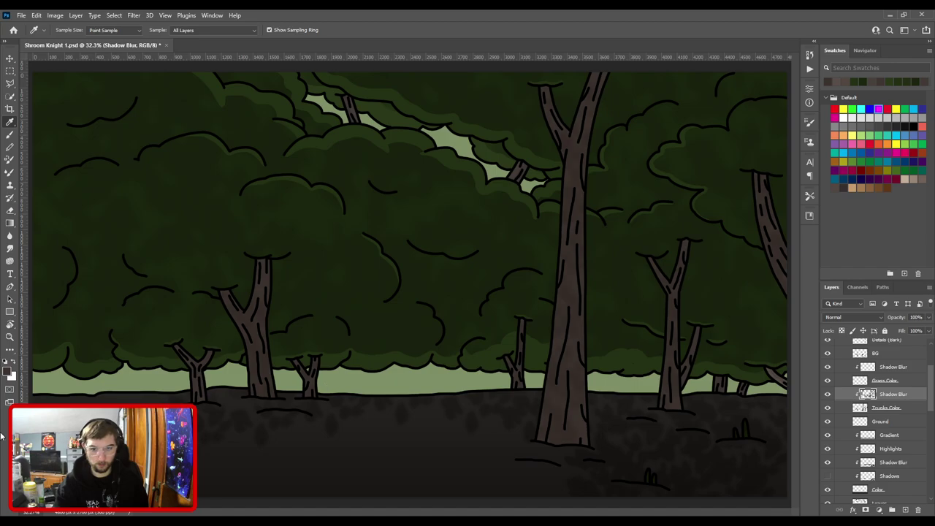
click(180, 246)
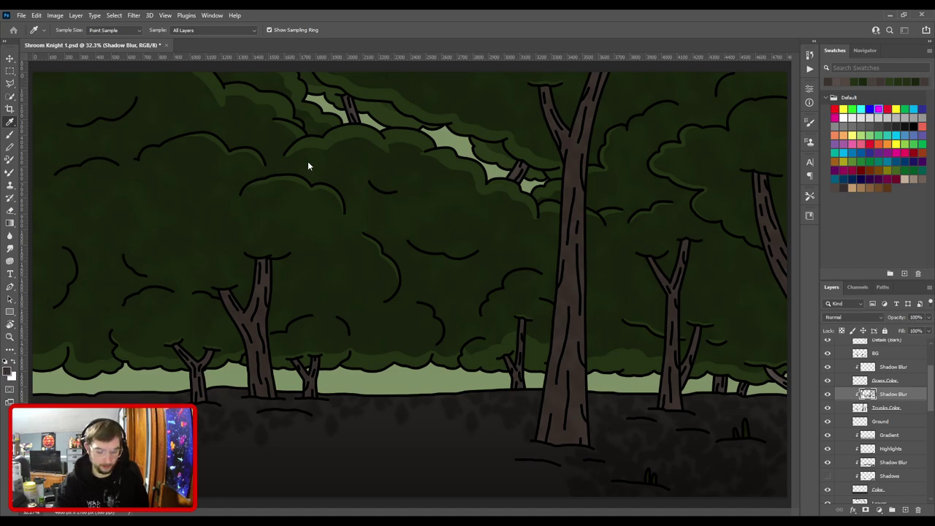
Try to paint a highlight along the forked tree's trunk and left branch on the Shadow Blur layer with an 80 px brush.
key(b)
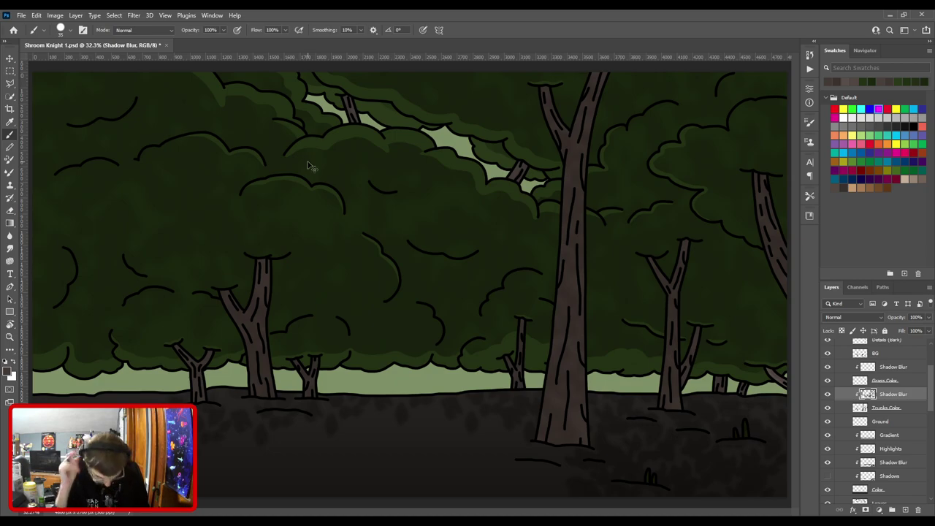
key(ctrl+plus)
drag(436, 399, 132, 326)
key(ctrl+plus)
click(447, 241)
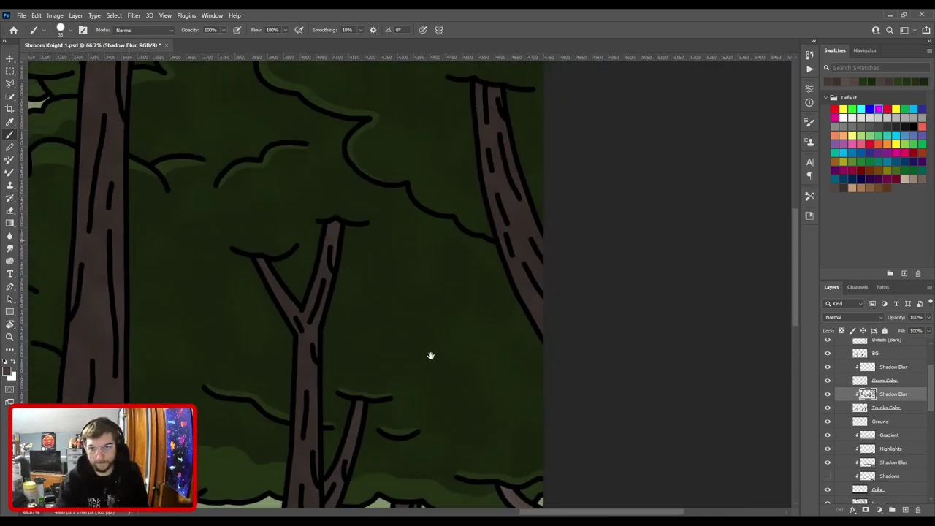
mouse_move(457, 151)
mouse_down()
mouse_move(461, 139)
mouse_move(476, 253)
mouse_move(534, 386)
mouse_move(603, 258)
mouse_move(673, 199)
mouse_up()
drag(527, 364, 485, 174)
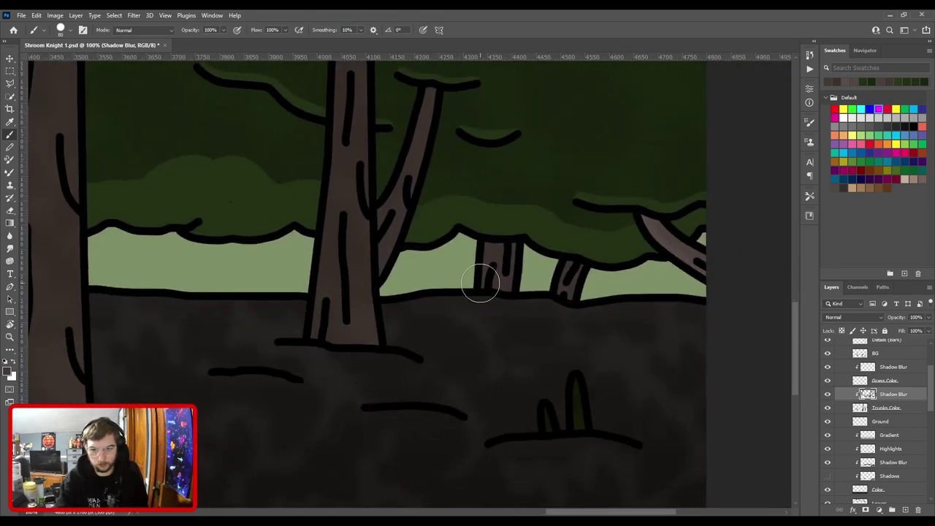
drag(416, 171, 593, 309)
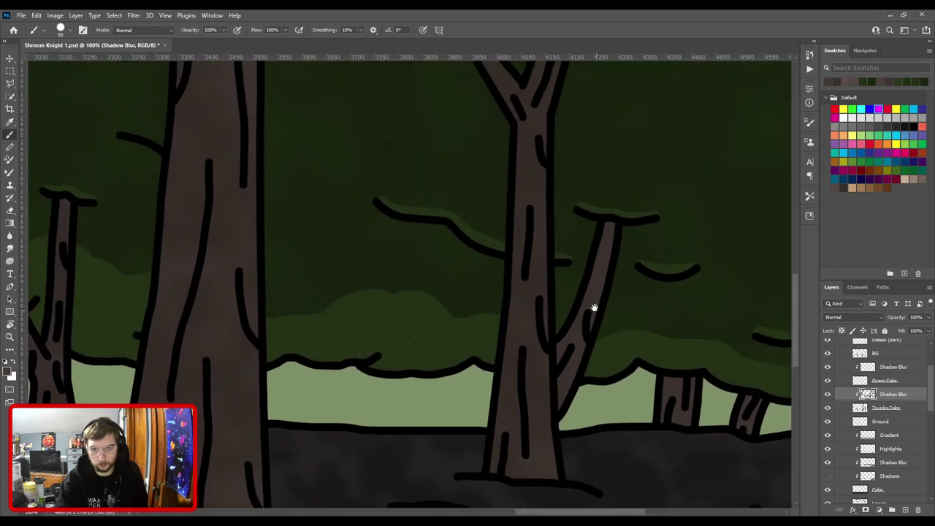
key(ctrl+minus)
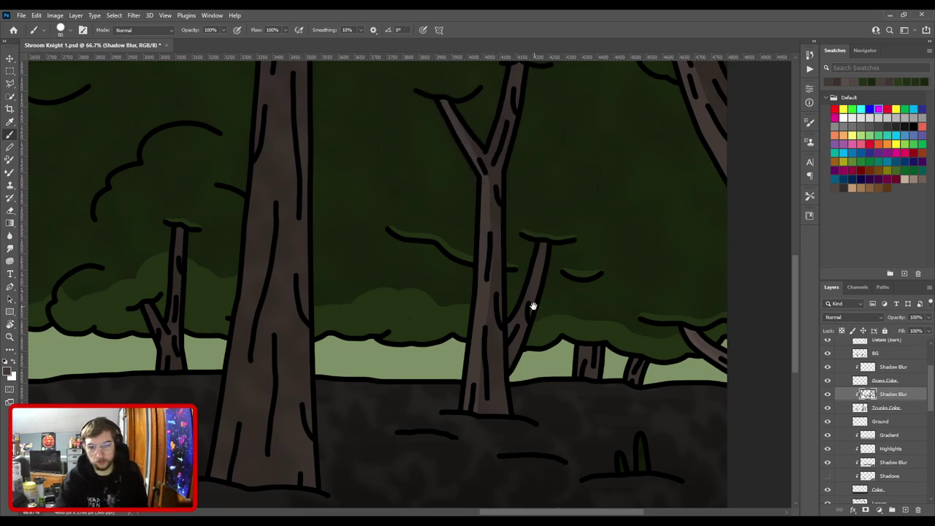
drag(491, 246, 465, 278)
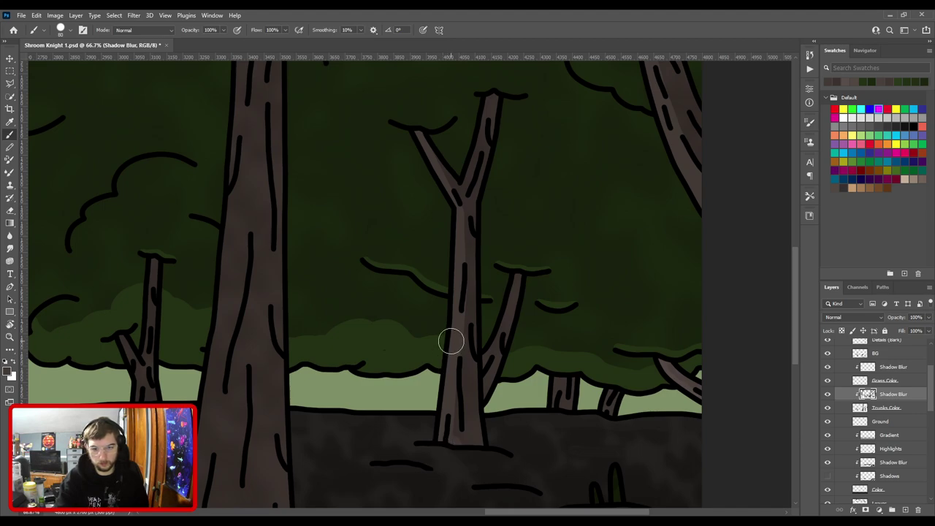
key(e)
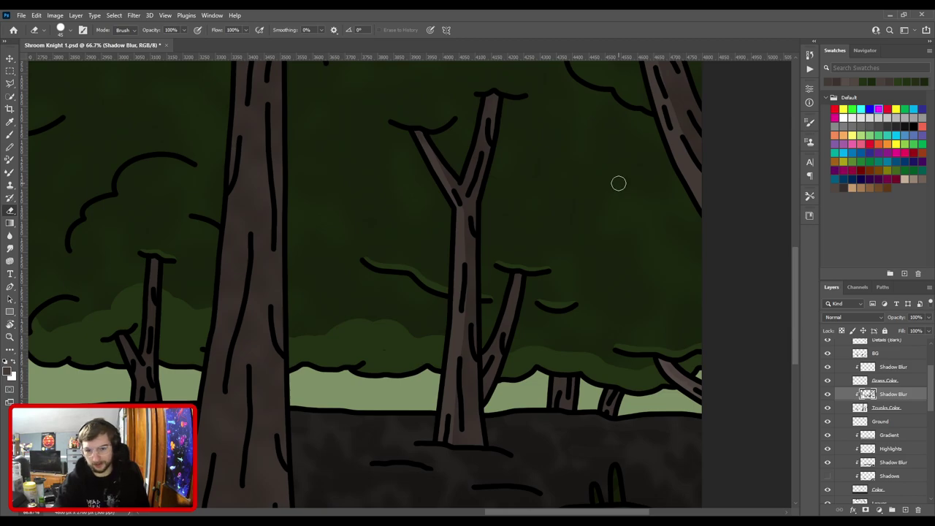
Undo the highlight strokes made on the Shadow Blur layer.
key(ctrl+minus)
key(ctrl+minus)
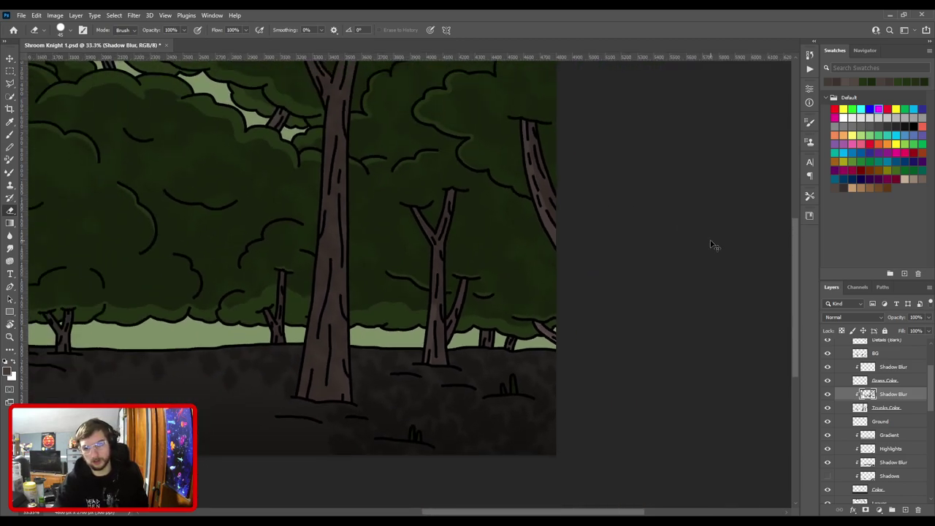
key(ctrl+z)
key(ctrl+z)
key(ctrl+z)
key(ctrl+z)
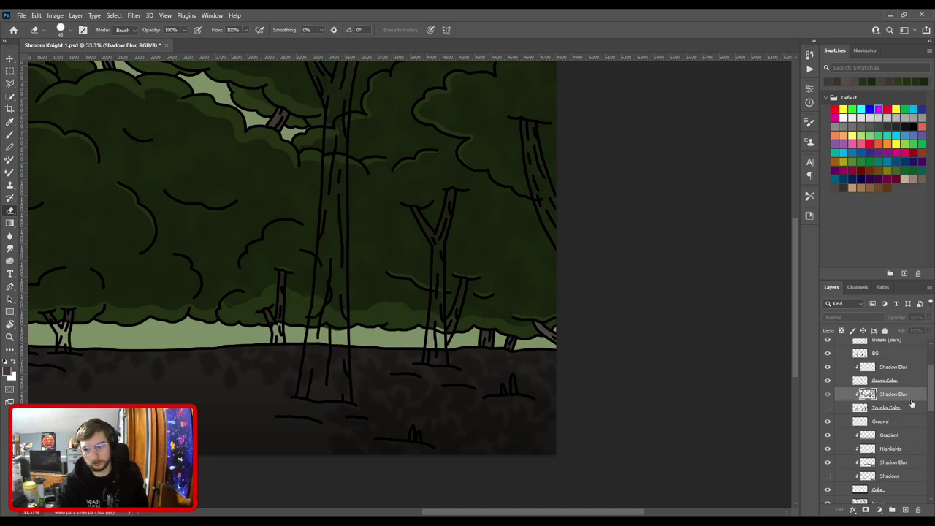
Add a clipped Highlights layer above the trunks' Shadow Blur layer and make the Trunks Color layer visible again.
key(ctrl+shift+z)
drag(903, 395, 907, 414)
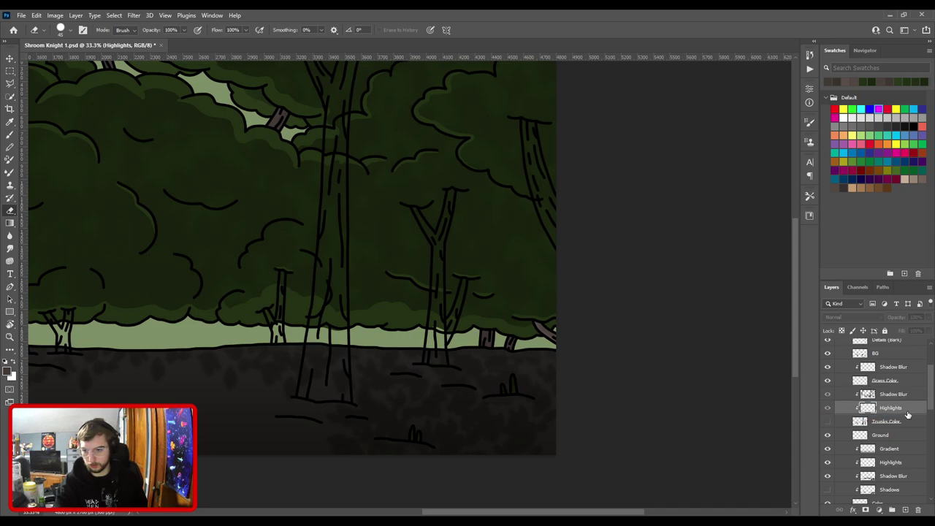
key(ctrl+z)
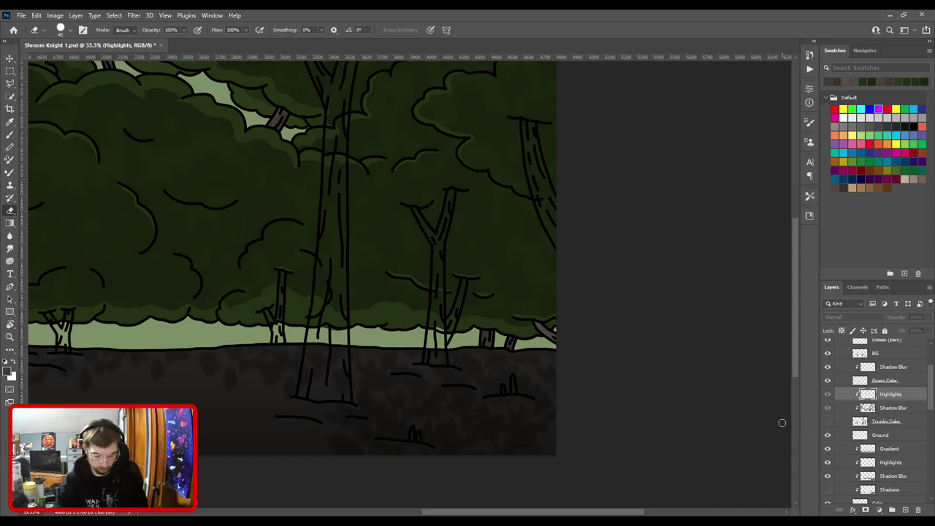
click(826, 422)
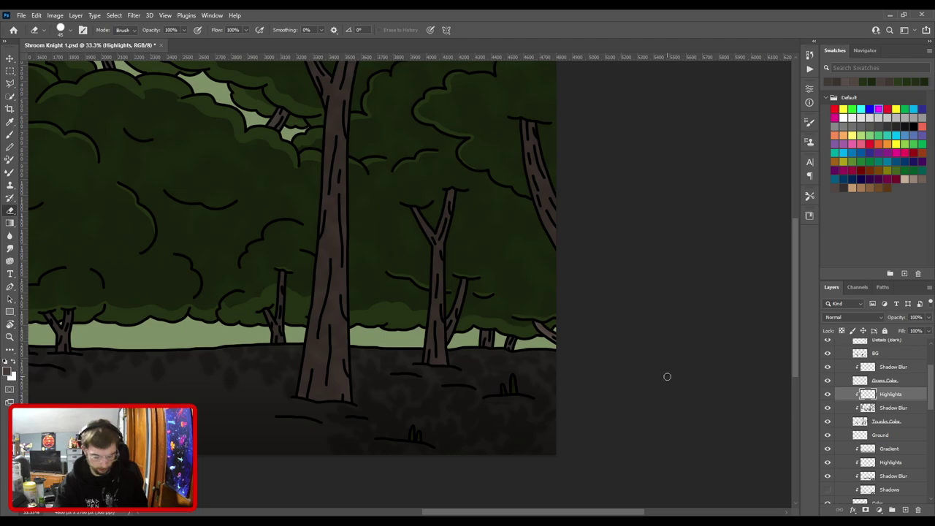
key(v)
key(ctrl+plus)
key(ctrl+plus)
key(ctrl+plus)
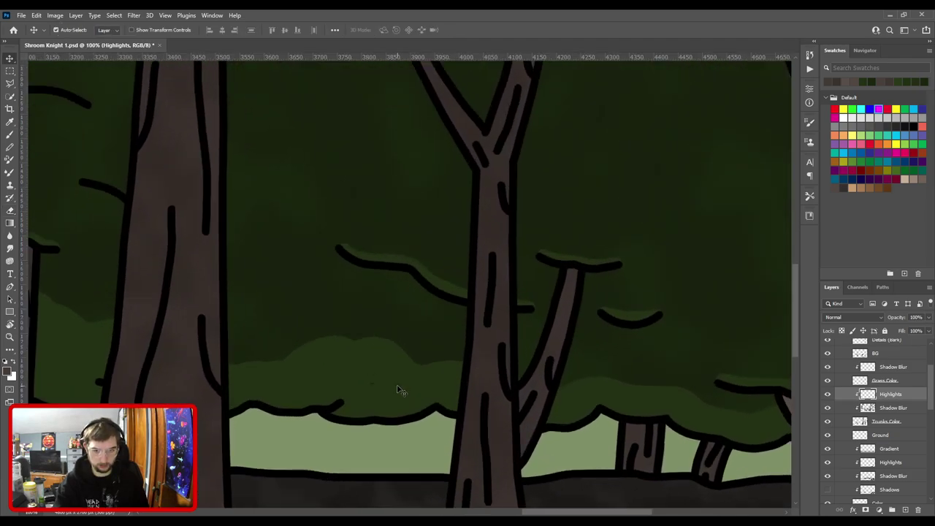
click(396, 391)
key(b)
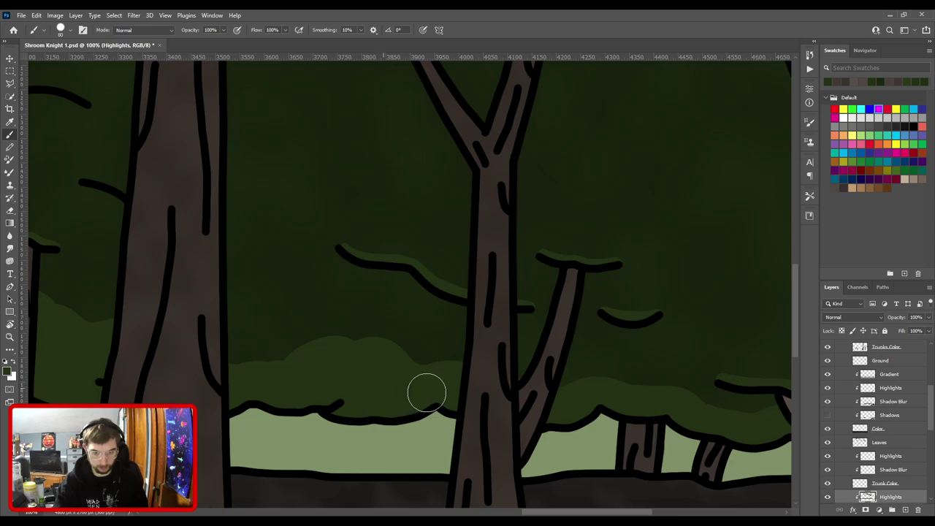
Select the Highlights layer above the trunks' Shadow Blur layer and restore the recent brown as the foreground colour for the brush.
key(ctrl+minus)
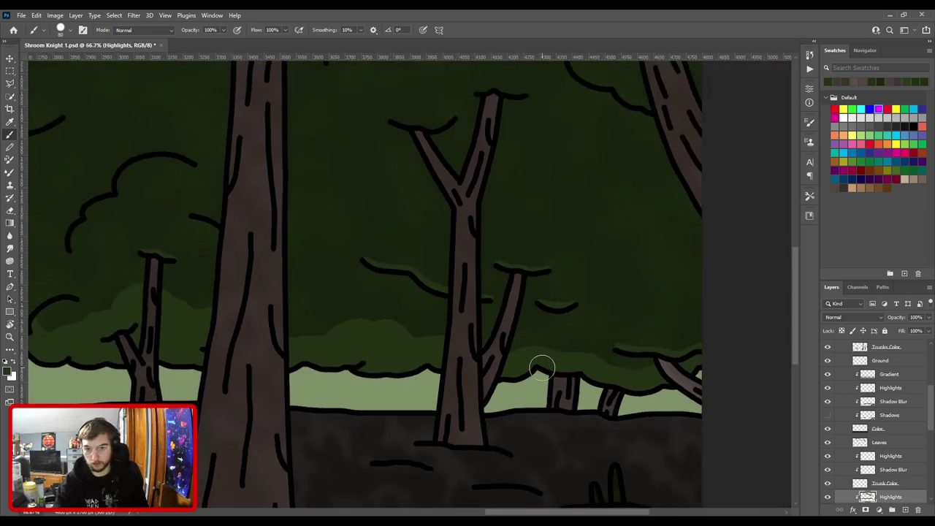
key(v)
click(453, 343)
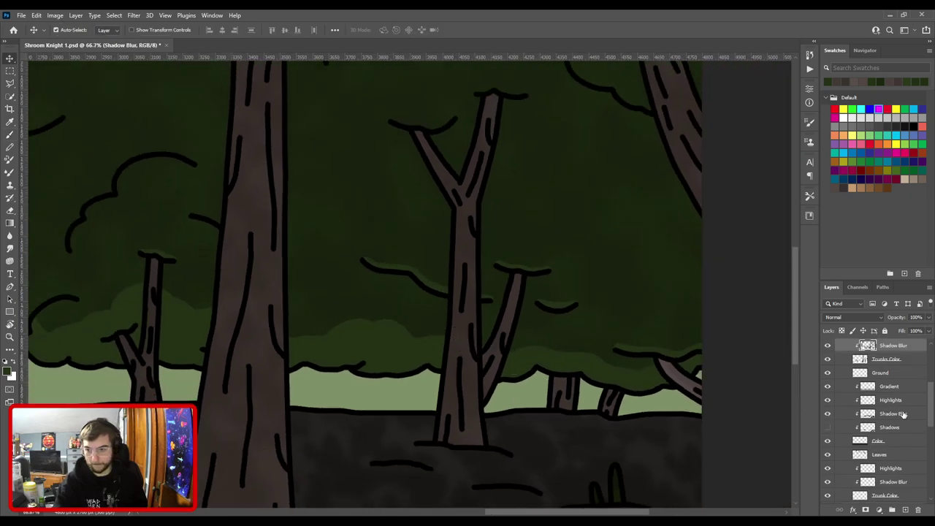
scroll(903, 414, up, 1)
click(888, 356)
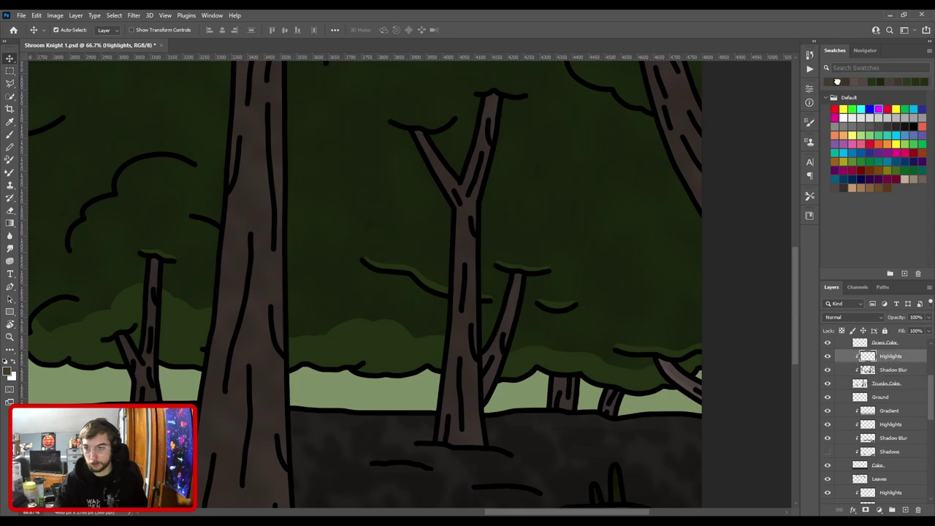
key(b)
key(ctrl+minus)
key(ctrl+minus)
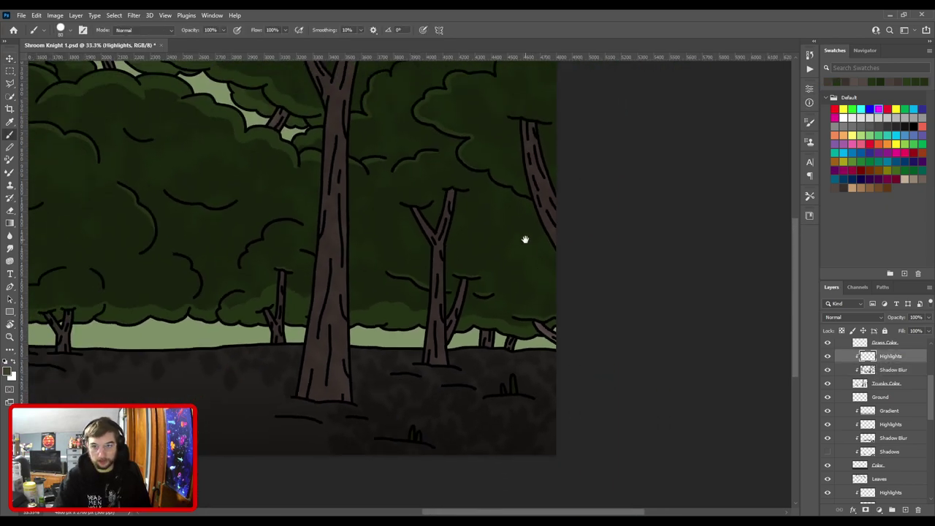
Paint a highlight down the left side of the forked tree's trunk and left branch with a 100 px brush, trimming it with the eraser.
drag(520, 239, 380, 255)
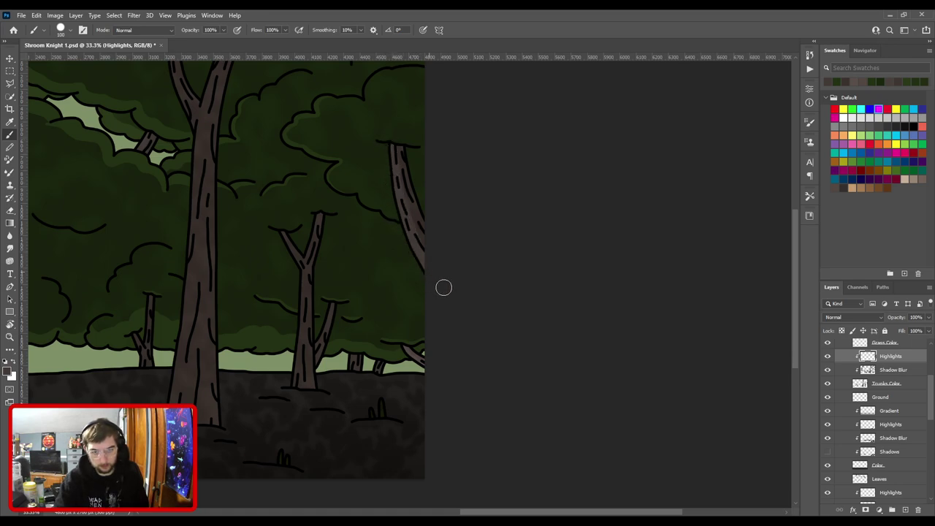
key(ctrl+plus)
drag(337, 301, 534, 238)
click(439, 375)
shift+click(449, 281)
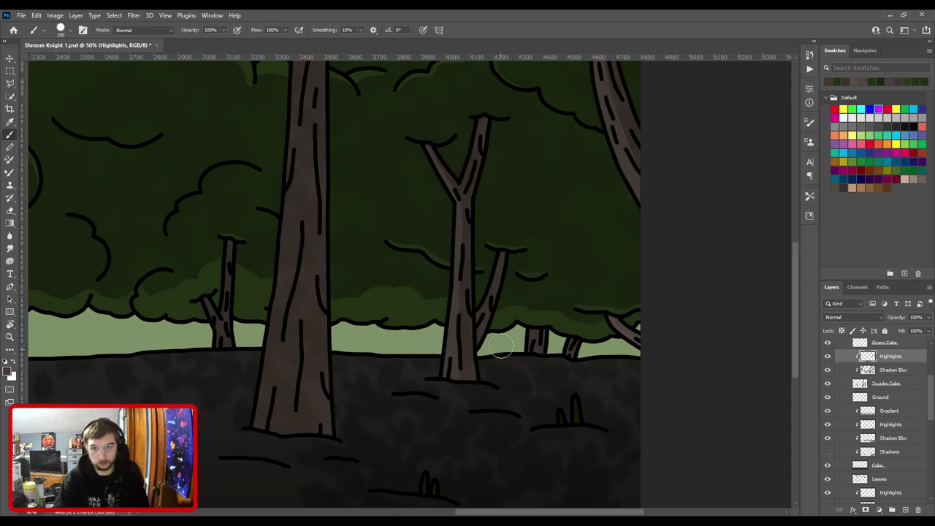
key(ctrl+equal)
key(ctrl+equal)
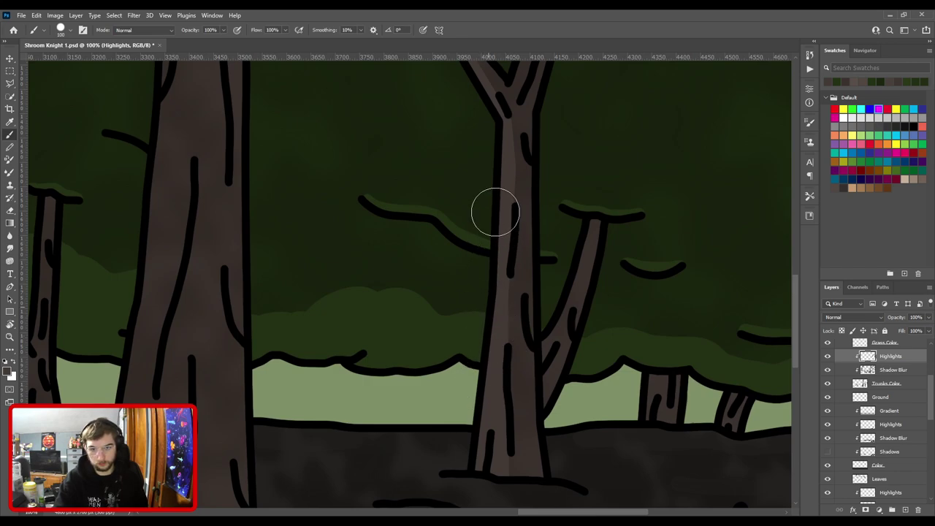
drag(513, 157, 528, 326)
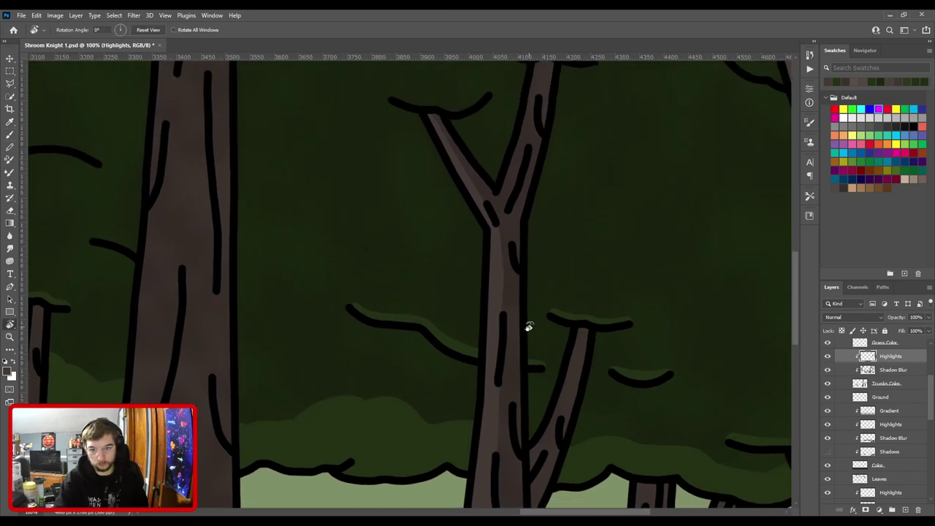
key(e)
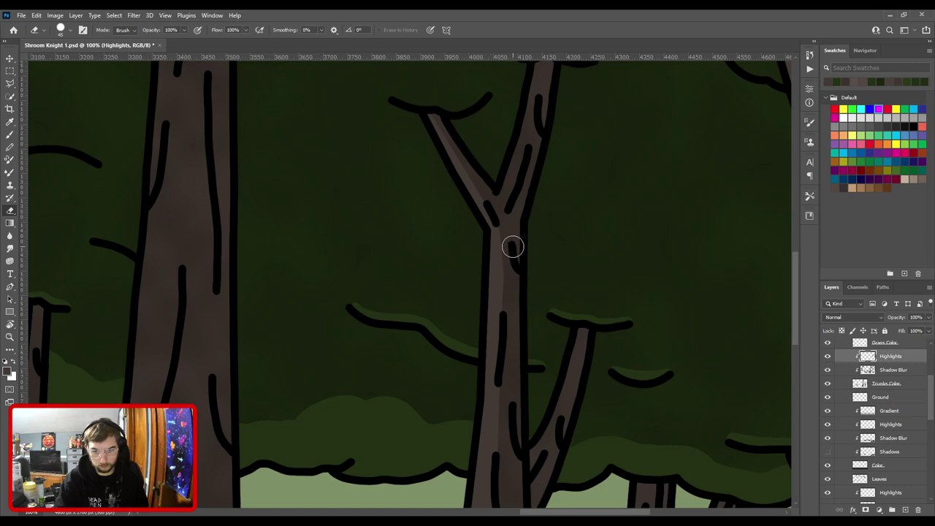
drag(494, 307, 475, 238)
Reduce the brush to 25 px and paint a highlight along the forked tree's lower side branch.
key(b)
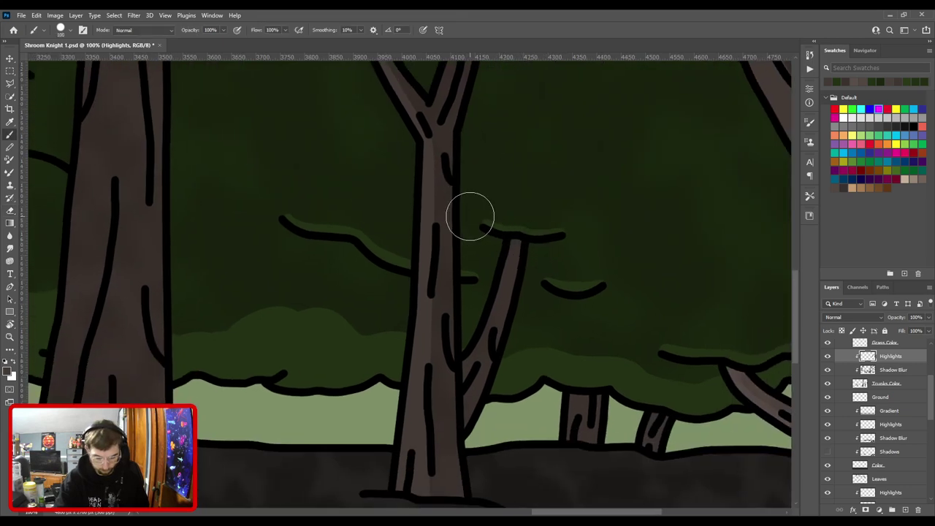
key([)
key([)
key([)
key([)
key([)
key([)
key([)
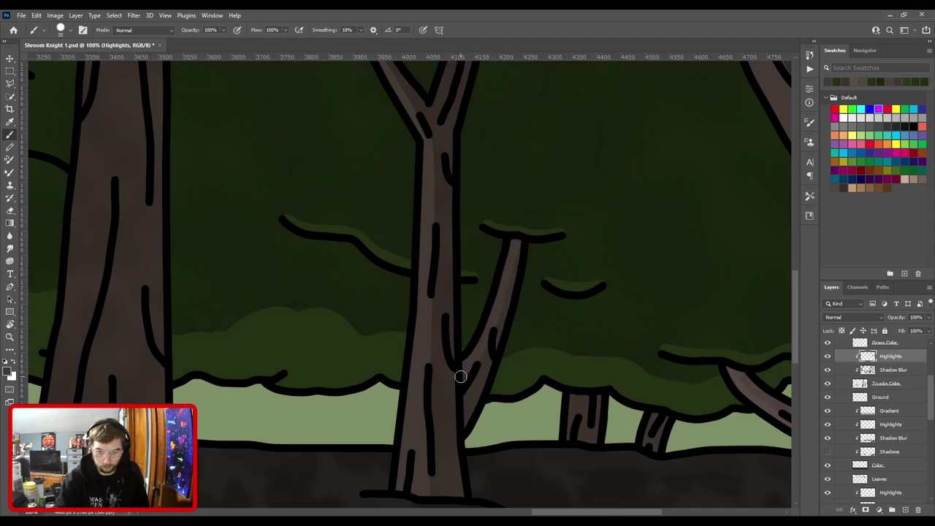
Paint a highlight along the upper right branch of the forked tree with the 25 px brush.
drag(490, 224, 487, 394)
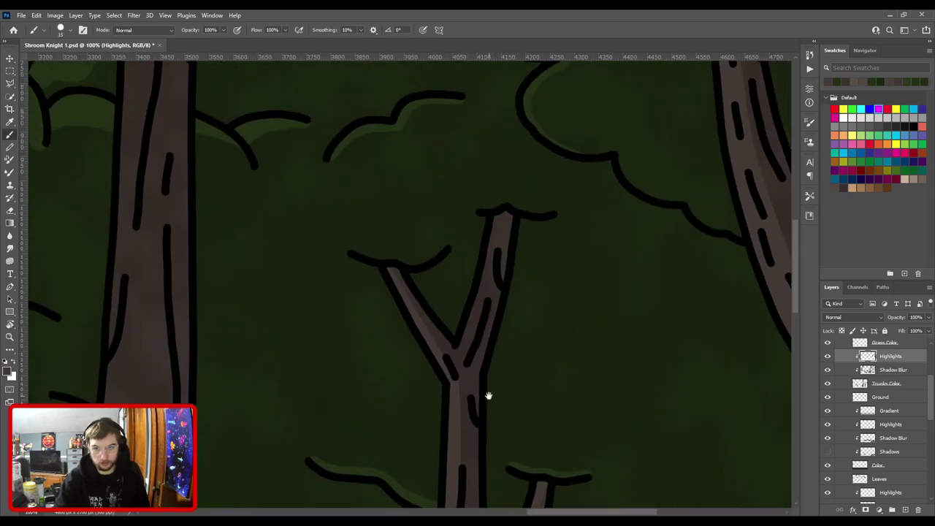
mouse_move(461, 343)
mouse_down()
mouse_move(496, 236)
mouse_move(498, 245)
mouse_up()
key(ctrl+minus)
key(ctrl+minus)
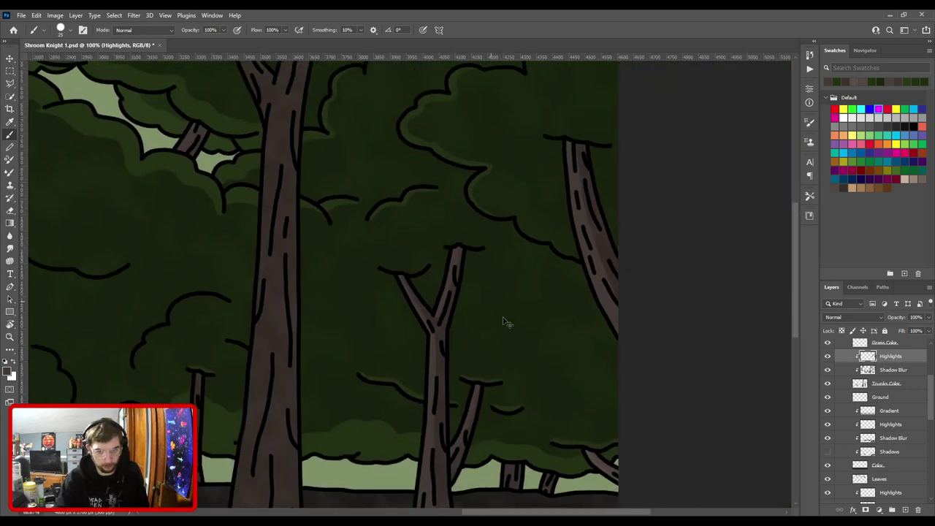
key(ctrl+plus)
key(ctrl+plus)
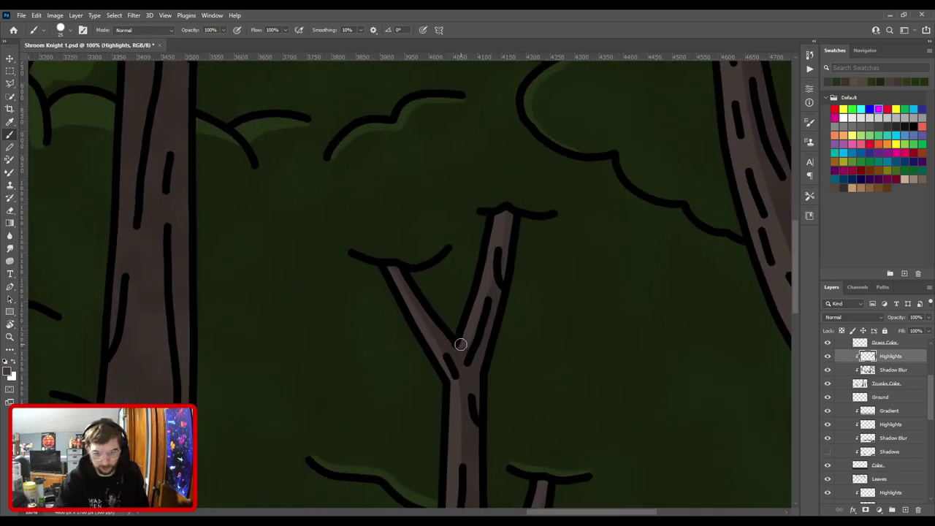
Trim the highlight edges on the forked tree's two upper branches with the eraser, reducing it to 10 px for the fork.
key(e)
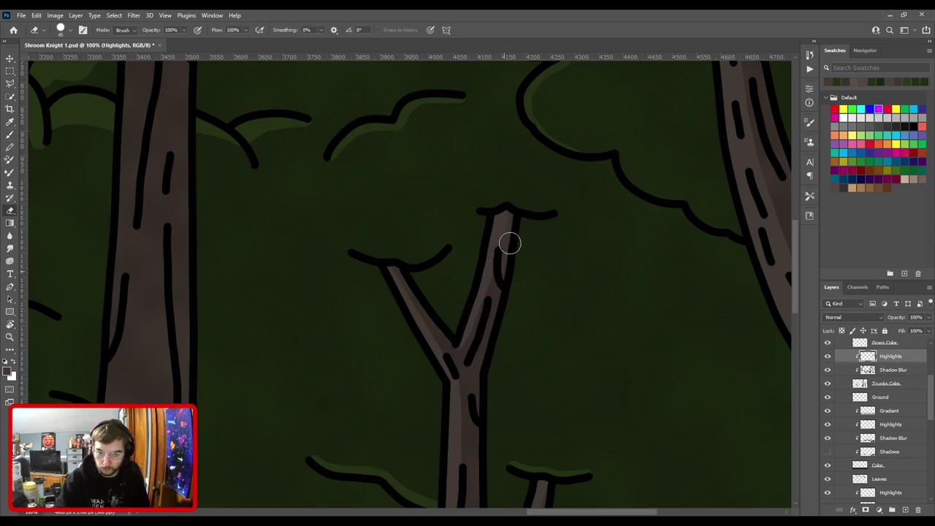
scroll(537, 295, up, 1)
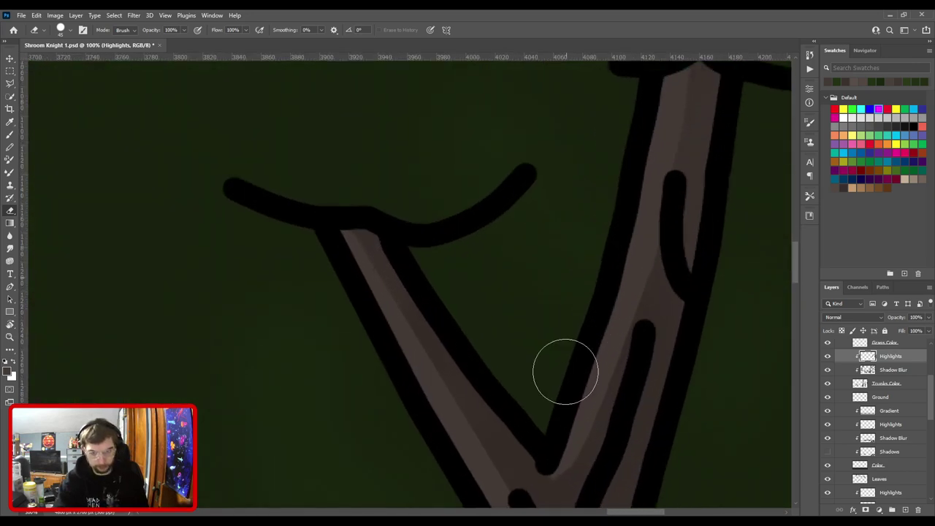
scroll(563, 423, up, 1)
key(bracketleft)
key(bracketleft)
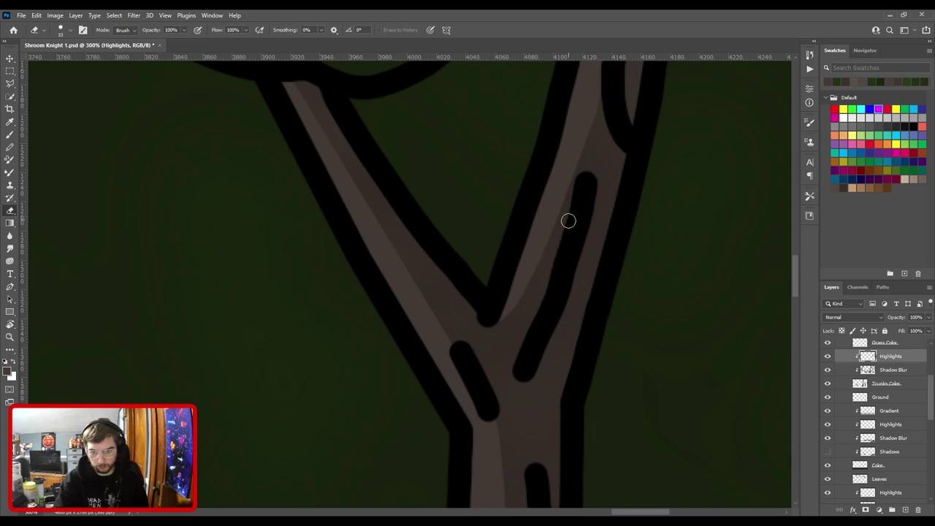
scroll(569, 220, down, 6)
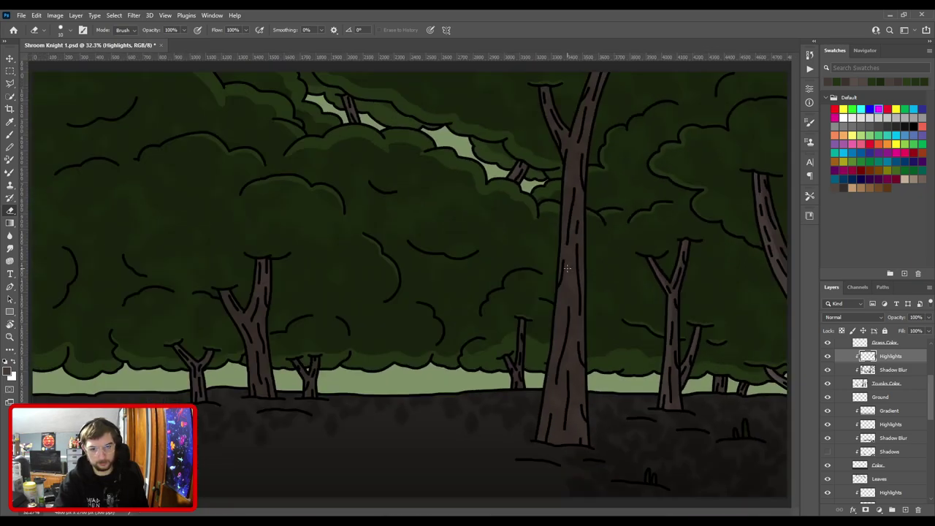
Paint a highlight down the left side of the large central tree's trunk with a 150 px brush.
key(b)
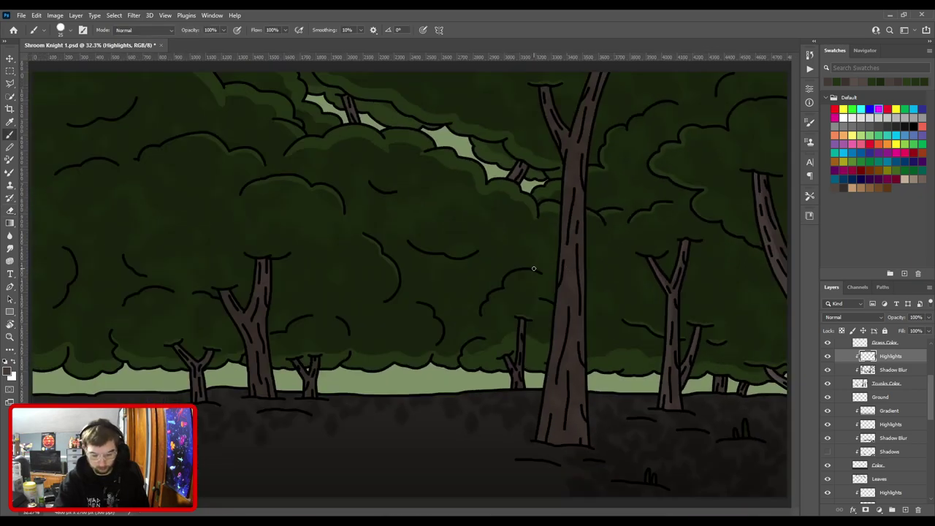
scroll(534, 268, up, 1)
drag(558, 321, 382, 261)
scroll(446, 330, down, 1)
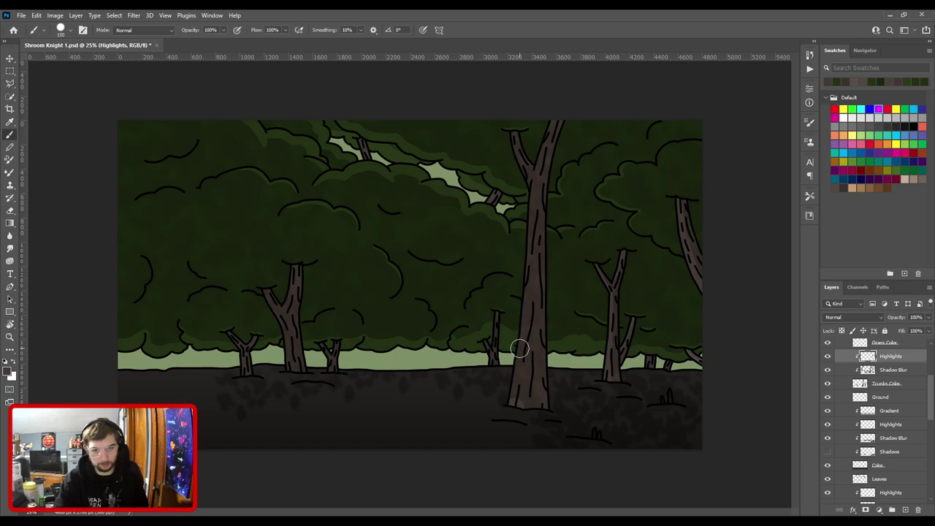
drag(526, 307, 527, 193)
key(ctrl+=)
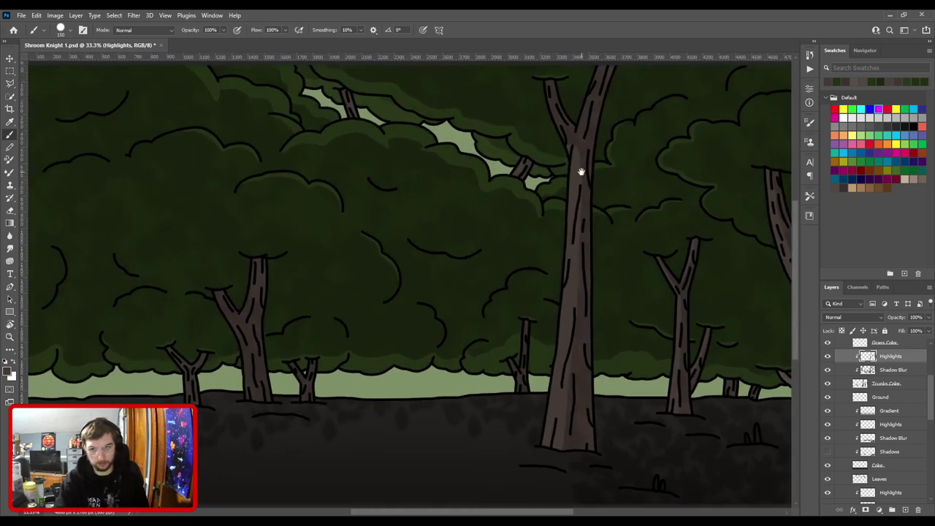
Paint highlights along the left edges of the large tree's two upper branches, using 90 px and 40 px brushes.
drag(580, 175, 462, 333)
key(ctrl+=)
key(ctrl+=)
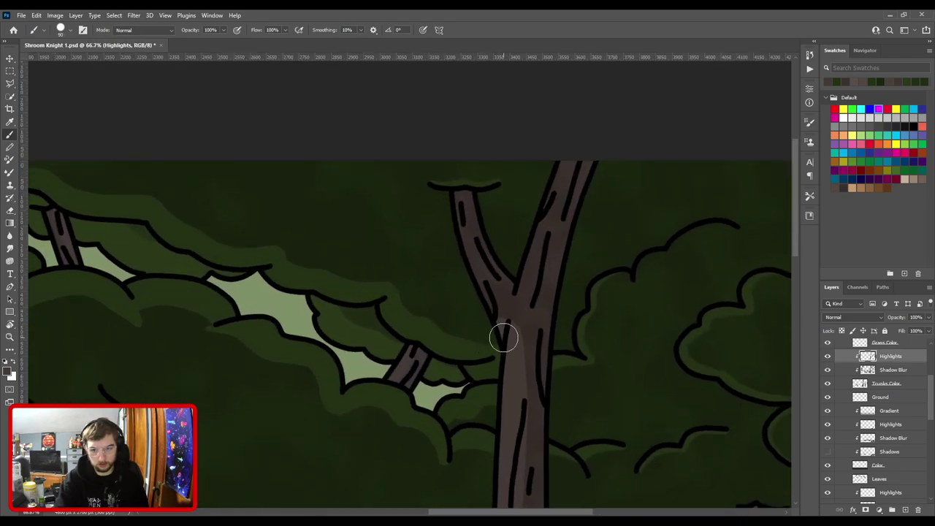
mouse_move(484, 303)
mouse_down()
mouse_move(448, 209)
mouse_move(452, 189)
mouse_up()
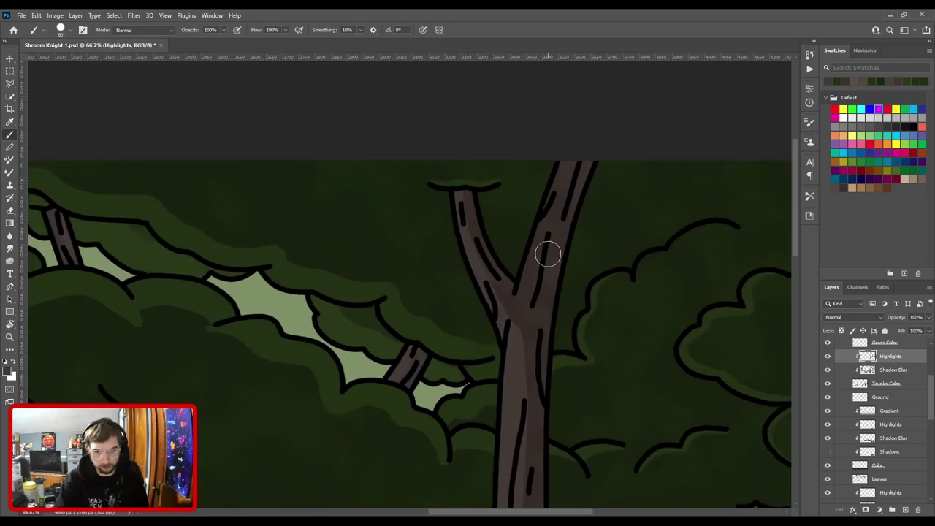
drag(520, 285, 563, 167)
drag(529, 277, 567, 170)
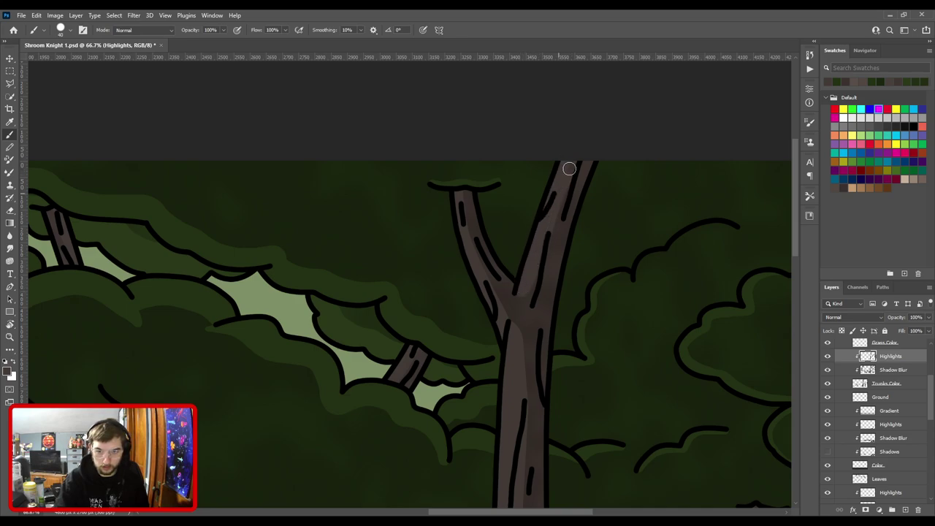
Trim the inner edge of the highlight along the large tree's trunk down to its base with a 90 px eraser.
scroll(574, 201, down, 5)
scroll(514, 206, down, 1)
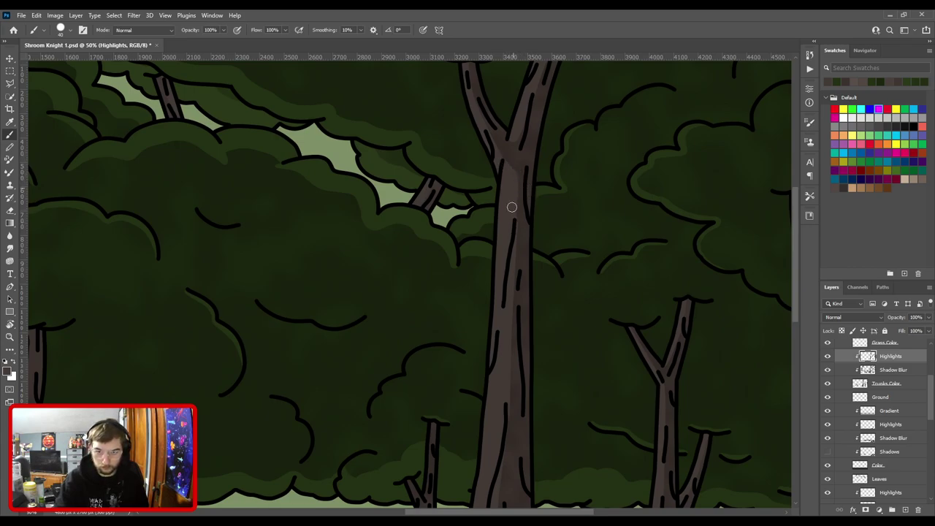
key(e)
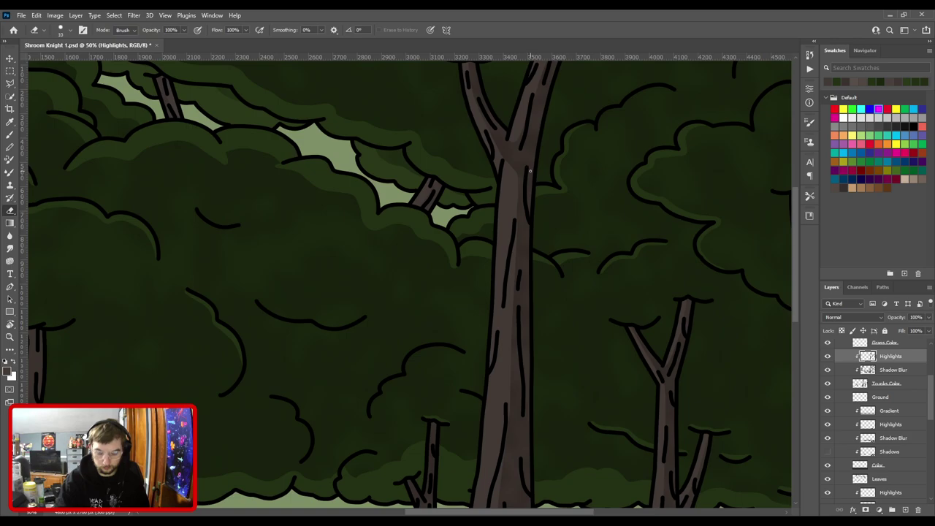
key(bracketright)
key(bracketright)
key(bracketright)
key(bracketright)
key(bracketright)
key(bracketright)
key(bracketright)
key(bracketright)
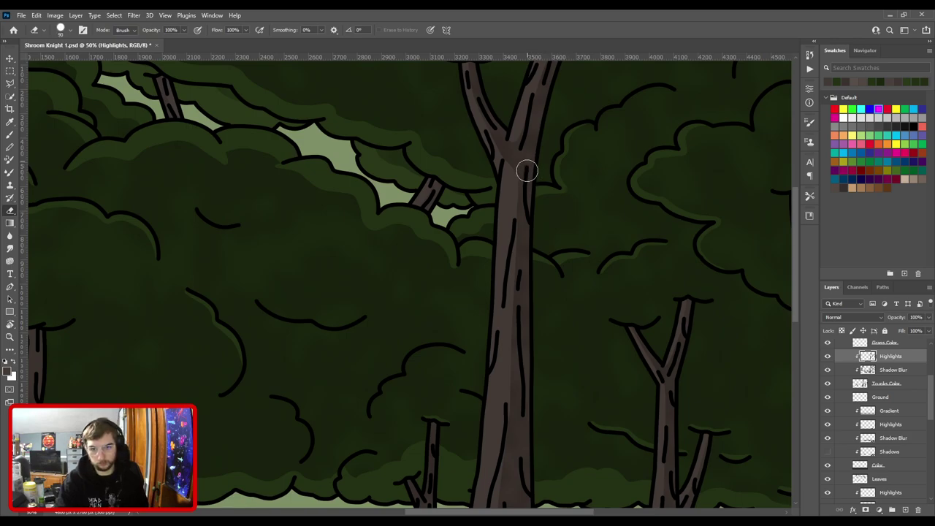
scroll(521, 271, down, 3)
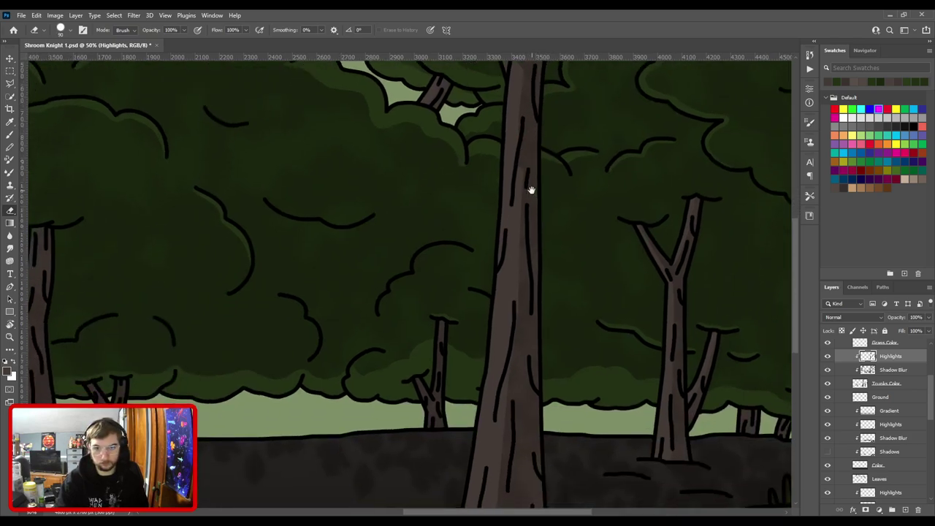
scroll(521, 369, down, 3)
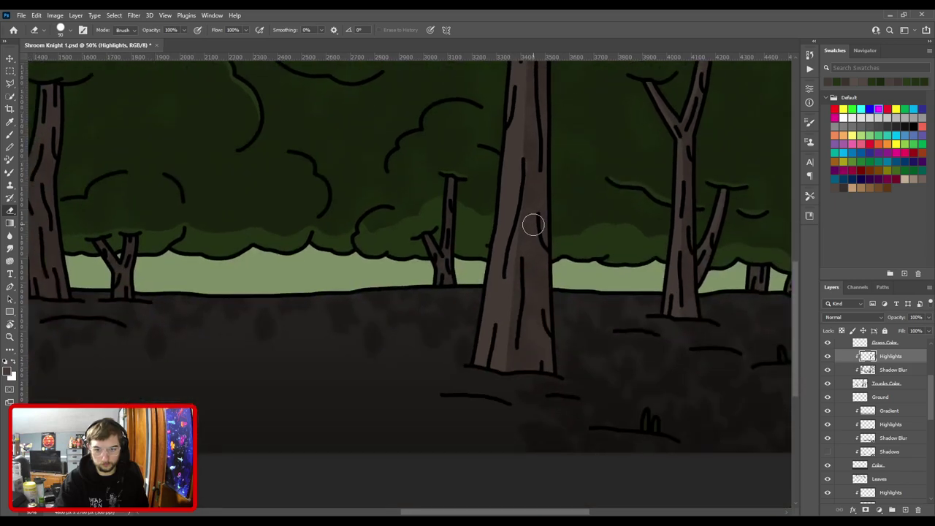
drag(534, 155, 515, 382)
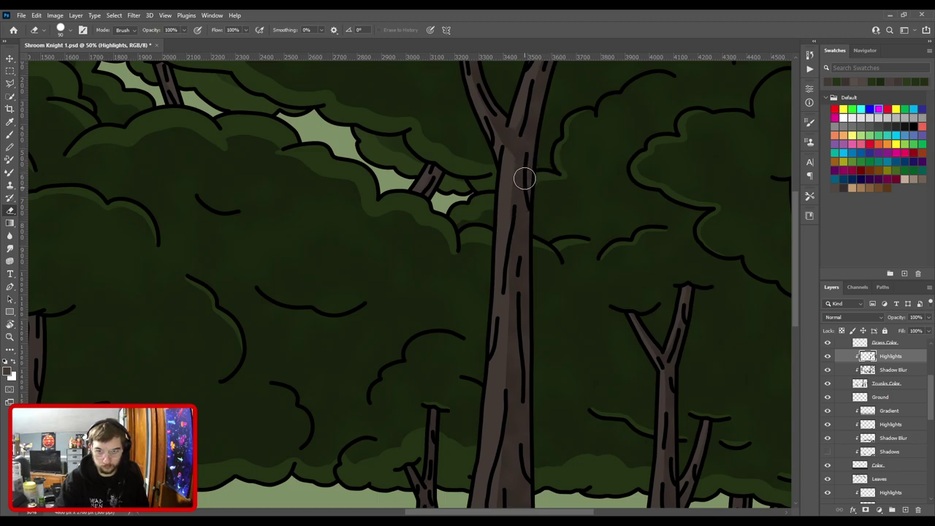
Clean up the highlight on the large tree's upper right branch with a 50 px eraser.
scroll(545, 178, up, 1)
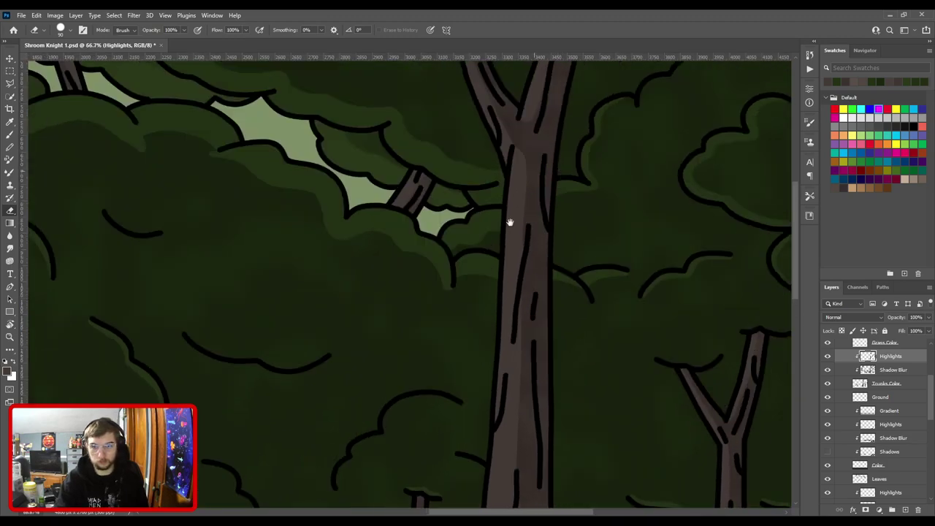
drag(521, 194, 459, 342)
key(bracketleft)
key(bracketleft)
drag(452, 301, 515, 148)
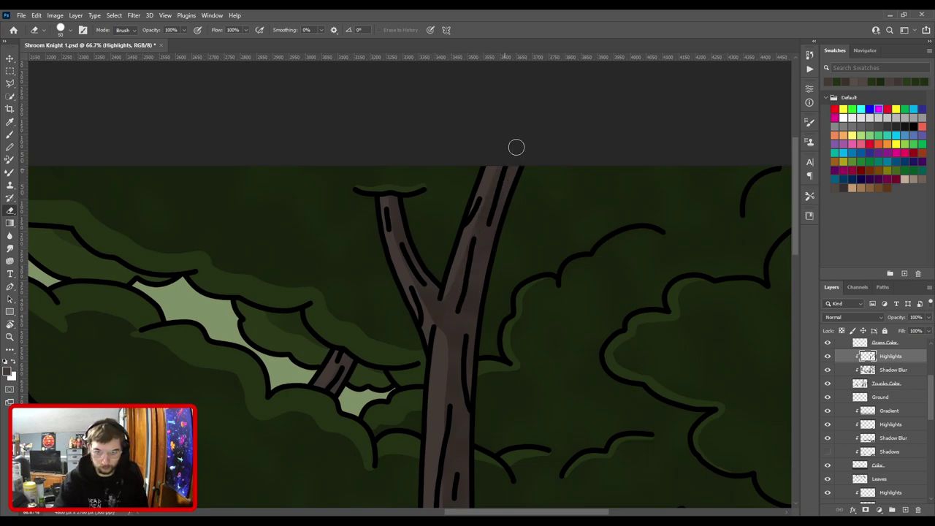
key(ctrl+plus)
key(ctrl+0)
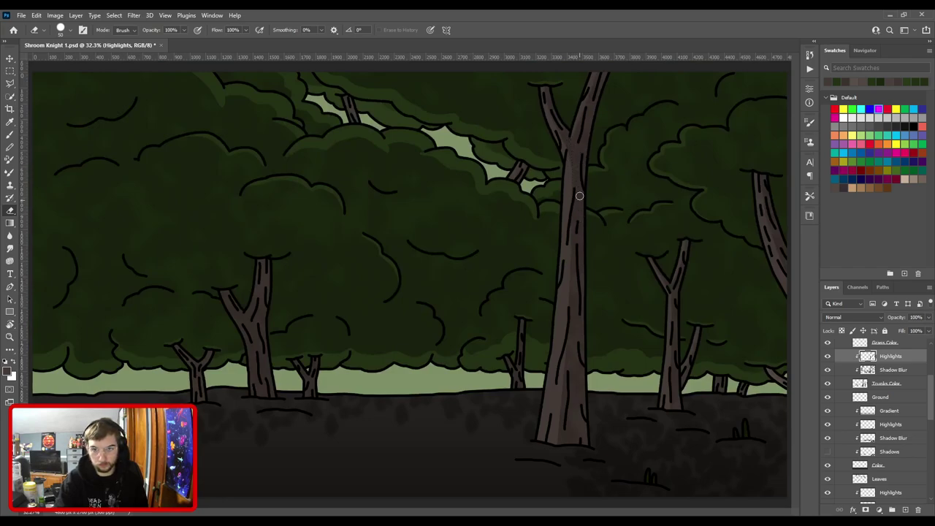
Extend the trunk highlight into the large tree's fork with a 20 px brush and tidy its edge with a 30 px eraser.
scroll(597, 171, up, 4)
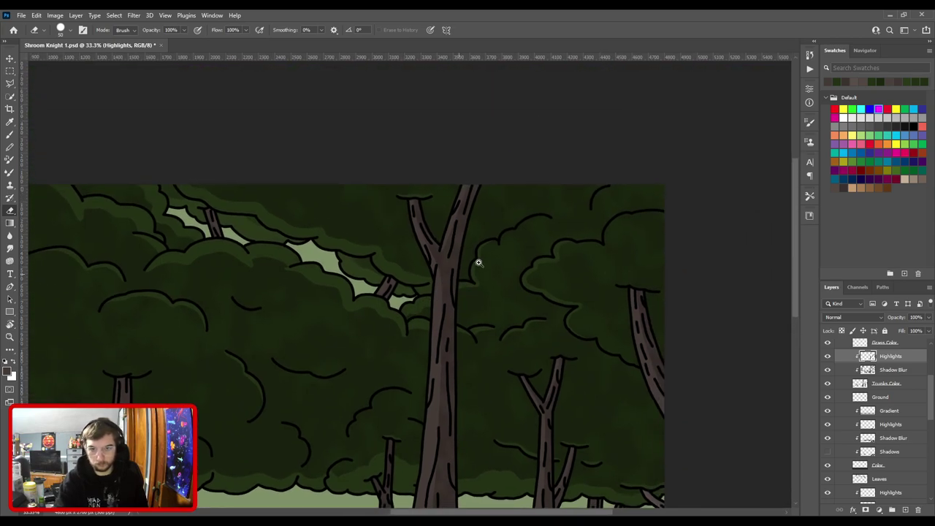
key(b)
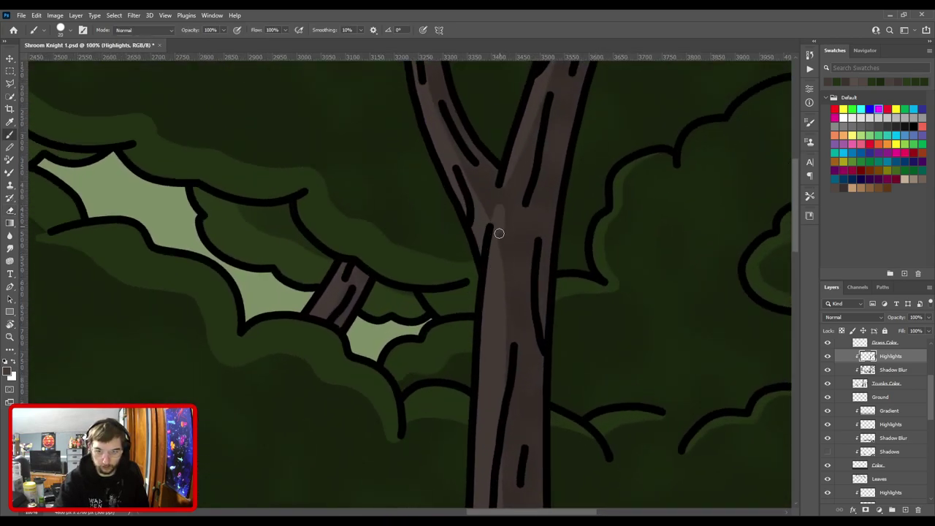
scroll(495, 367, down, 2)
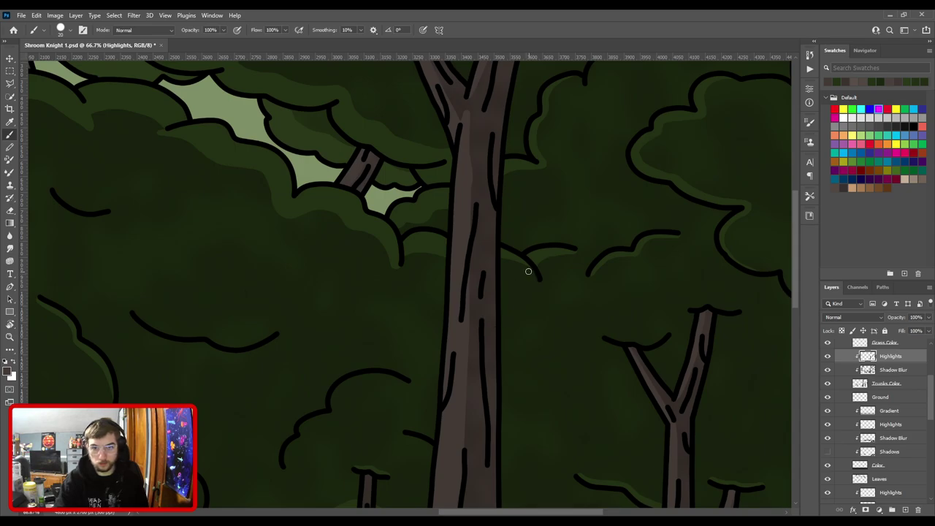
key(e)
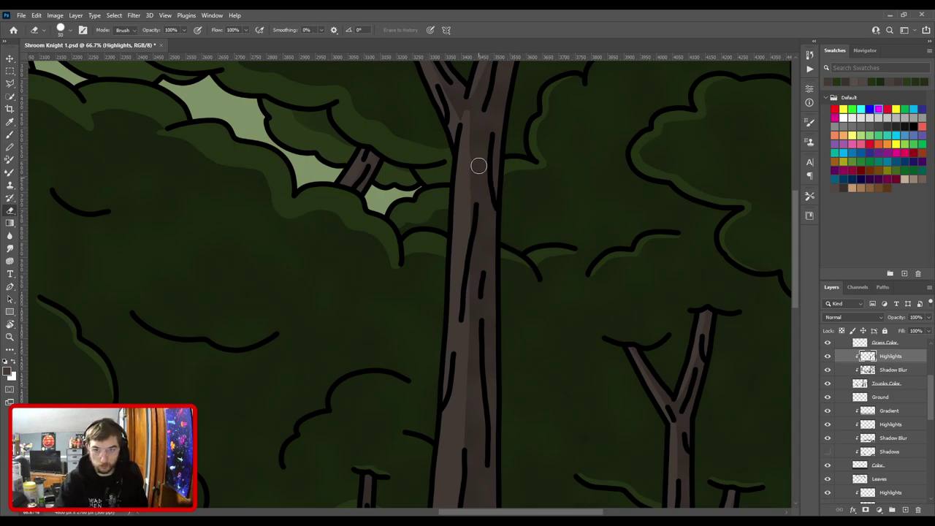
scroll(511, 166, down, 3)
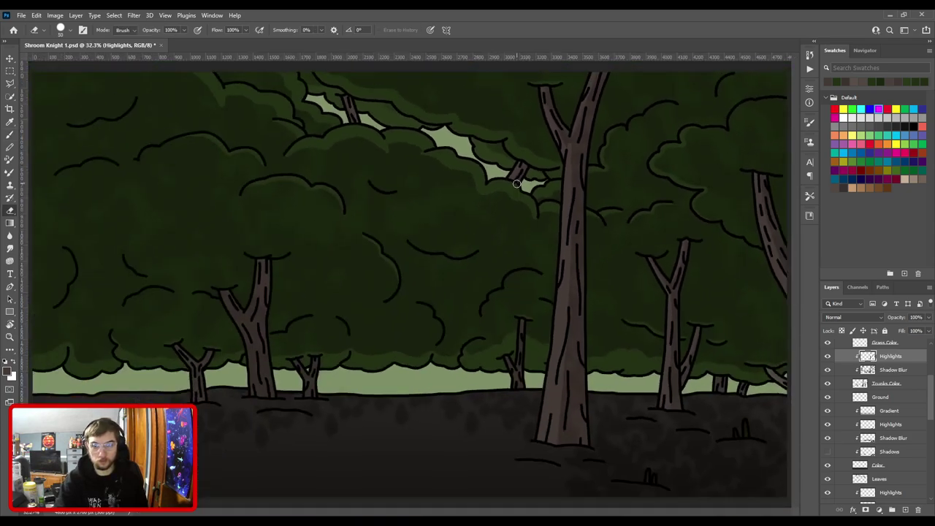
Extend the highlight around the bark lines on the large tree's lower trunk with a 35 px brush.
scroll(514, 205, up, 1)
drag(490, 311, 395, 195)
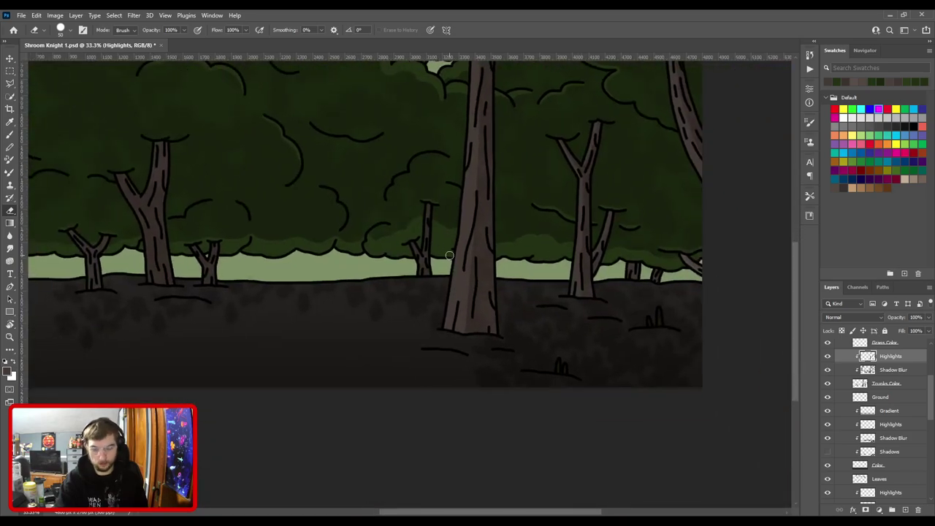
key(b)
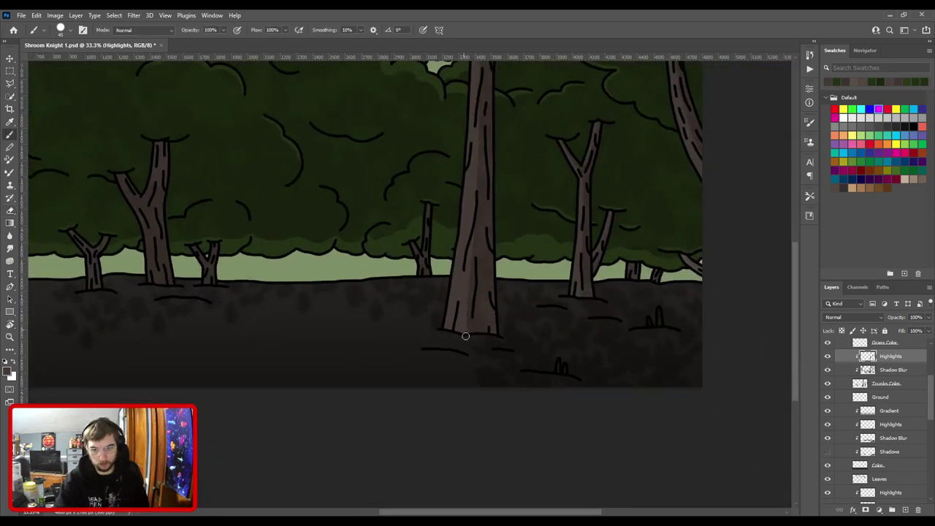
key(ctrl+minus)
key(ctrl+plus)
drag(509, 329, 361, 273)
drag(402, 282, 495, 297)
scroll(494, 297, up, 2)
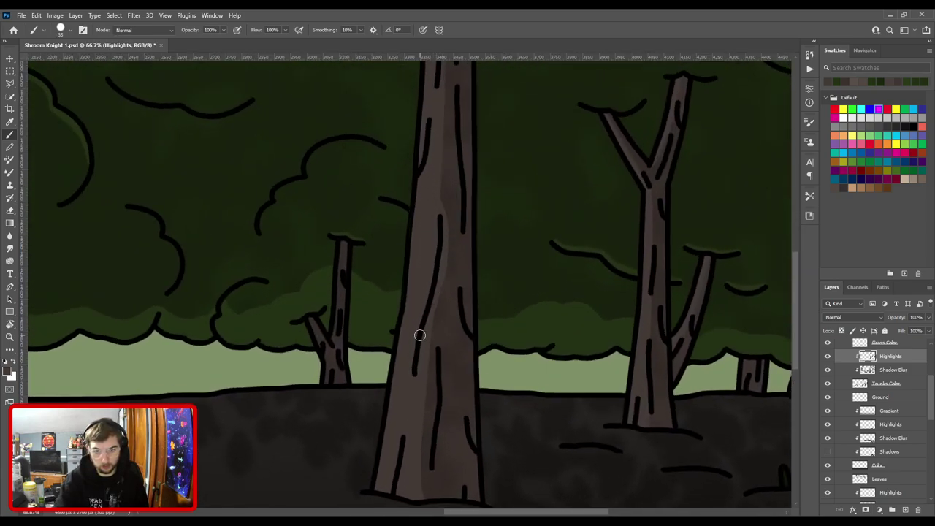
Refine the highlight's inner edge along the middle of the large tree's trunk with a small brush.
key(ctrl+minus)
key(ctrl+plus)
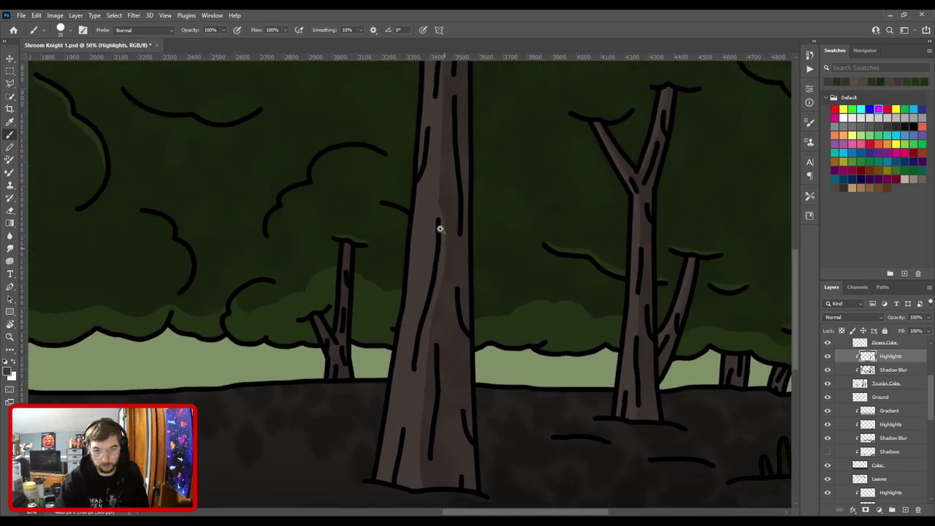
drag(442, 176, 456, 341)
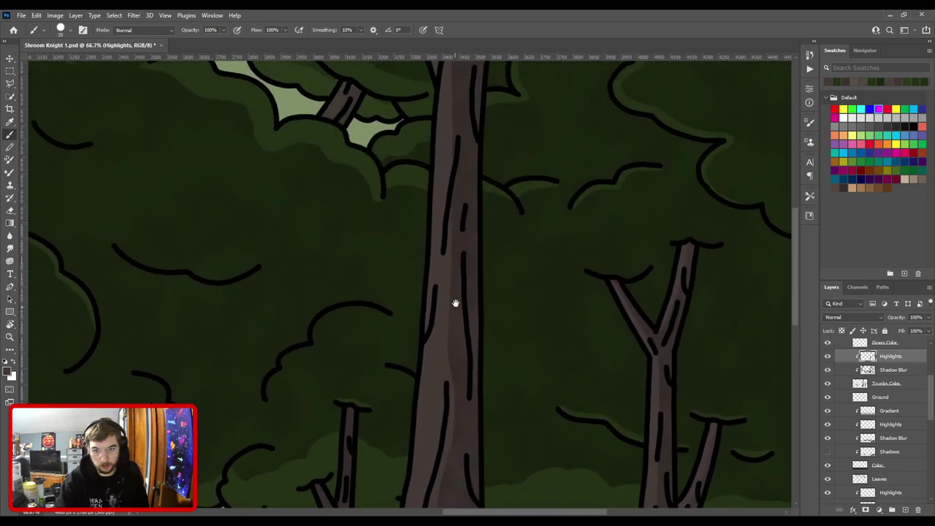
key(ctrl+minus)
key(ctrl+plus)
drag(457, 244, 459, 292)
key(ctrl+minus)
key(ctrl+minus)
key(ctrl+0)
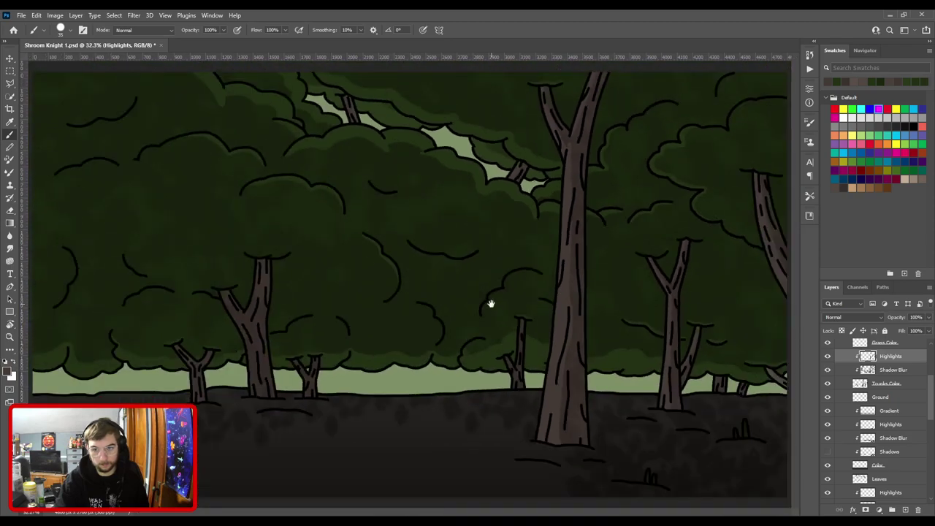
Paint highlights on the trunk and side branch of the small tree left of the large trunk with a 20–25 px brush.
scroll(491, 310, up, 1)
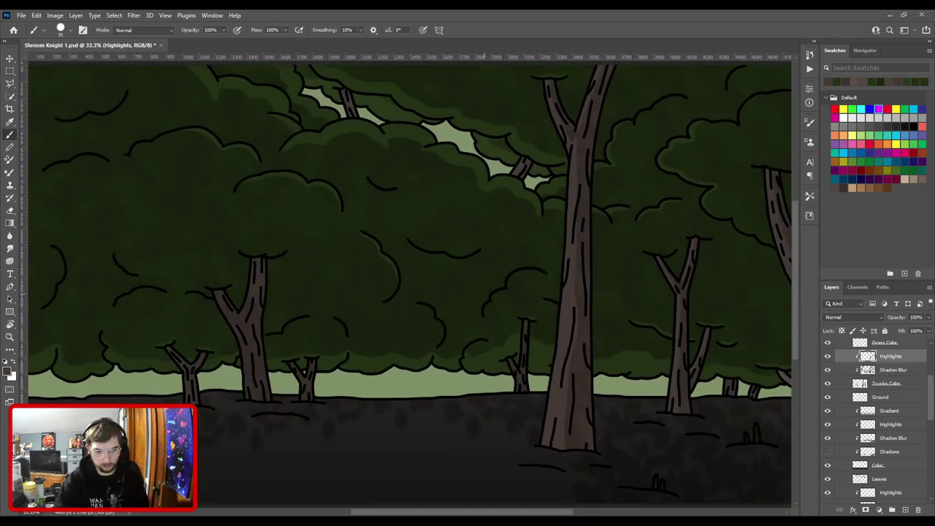
scroll(417, 295, up, 3)
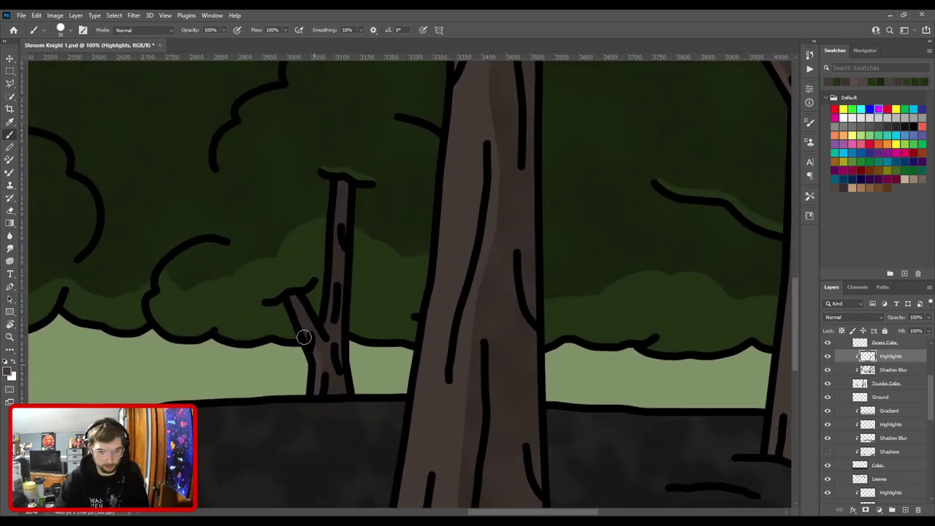
key(ctrl+0)
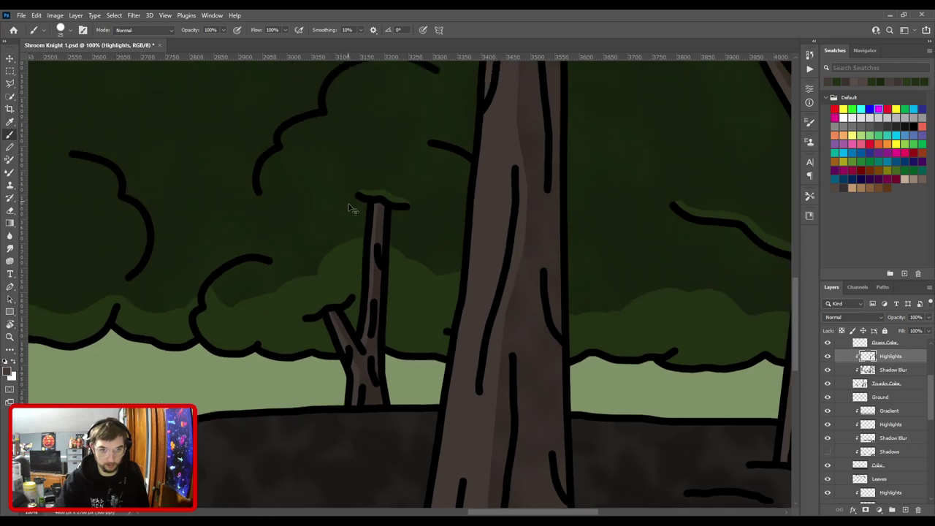
Paint highlights on the upright branch and angled branch of the small forked tree right of the large forked tree with a 25 px brush.
scroll(157, 385, up, 2)
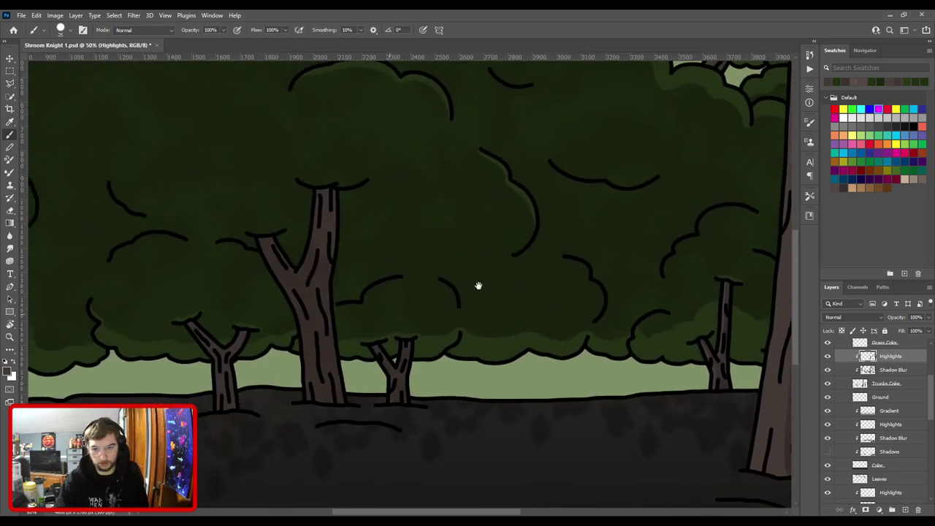
drag(477, 284, 424, 319)
drag(574, 172, 283, 442)
key(ctrl+plus)
key(ctrl+plus)
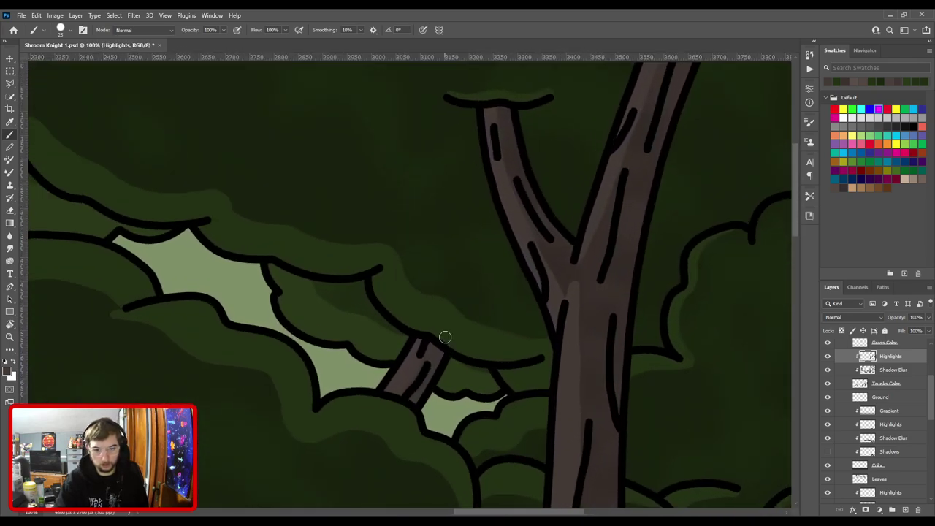
key(ctrl+0)
key(ctrl+plus)
scroll(297, 400, up, 3)
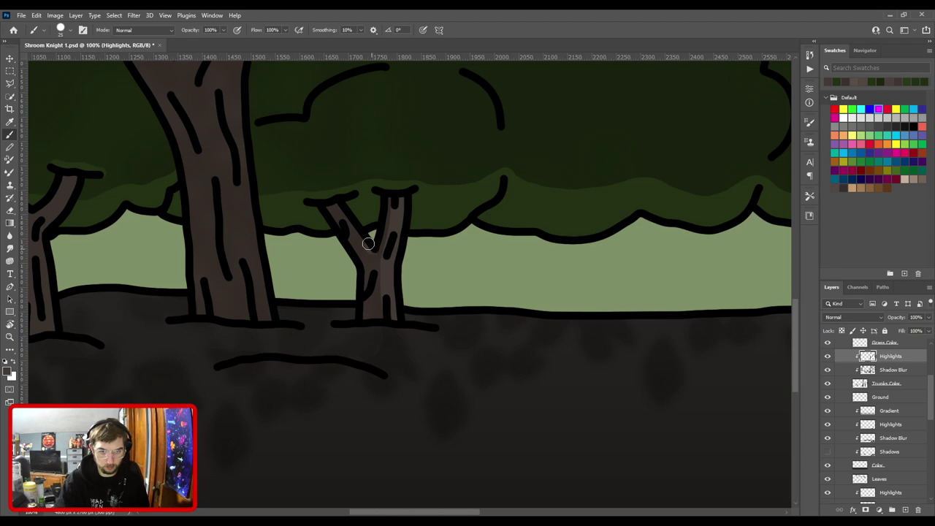
drag(369, 246, 330, 198)
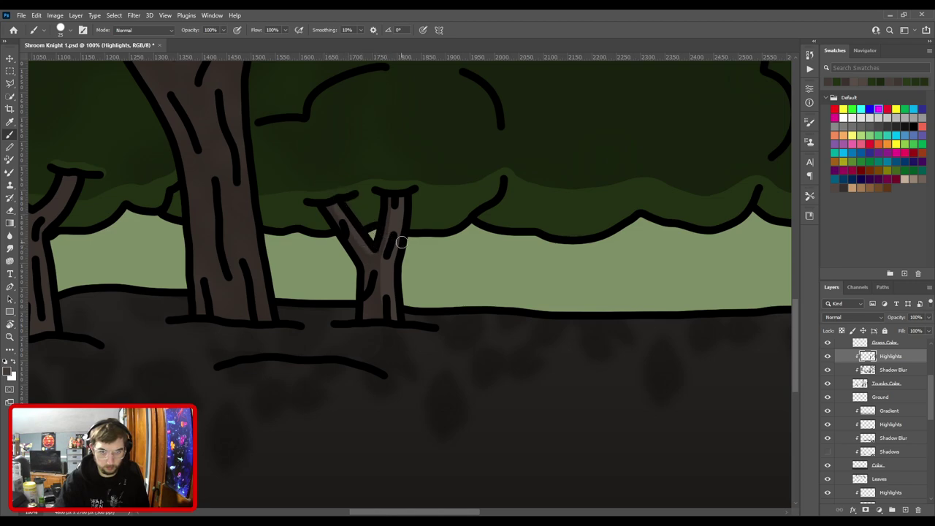
Trim the highlight along the small forked tree's trunk and upright branch with the Eraser.
key(e)
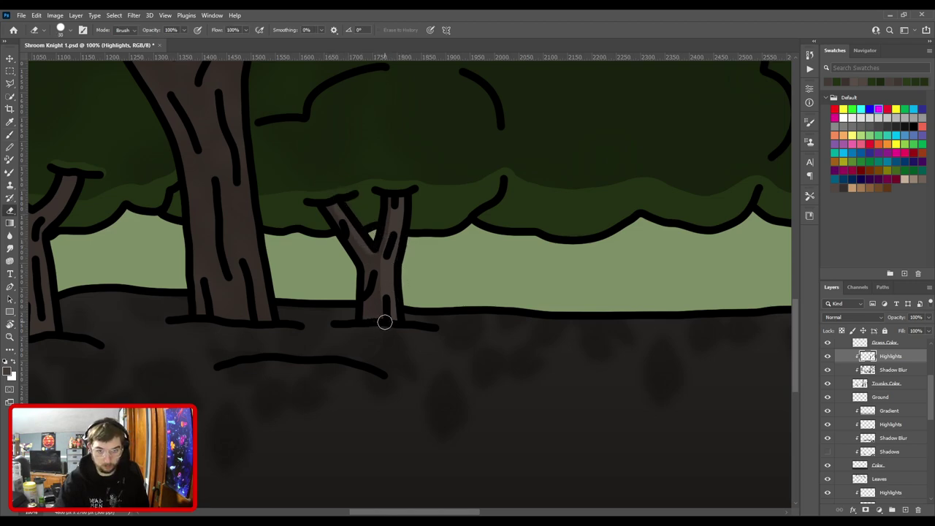
drag(380, 271, 384, 254)
drag(395, 216, 394, 182)
Paint a highlight up the right side of the large forked tree's trunk with 45 and 60 px brushes.
key(ctrl+minus)
drag(367, 315, 455, 451)
key(b)
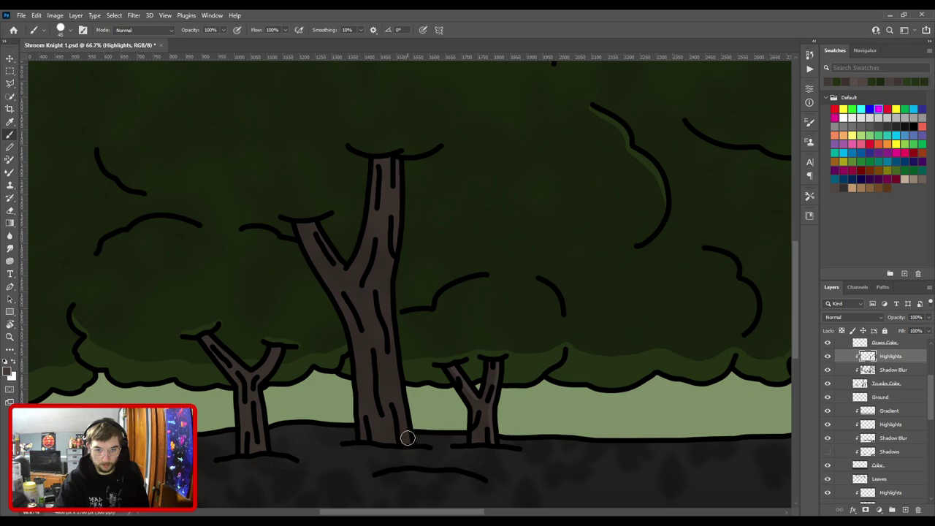
mouse_move(403, 437)
mouse_down()
mouse_move(391, 280)
mouse_move(401, 144)
mouse_up()
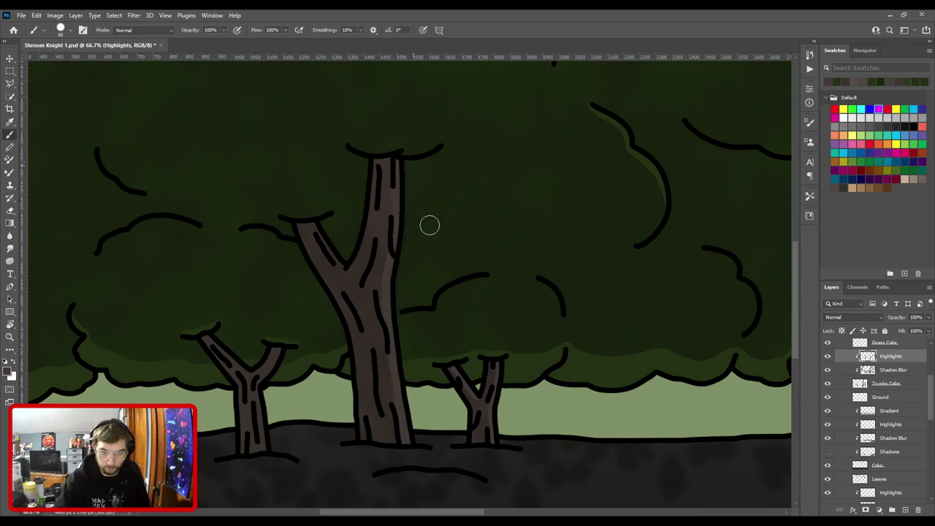
mouse_move(407, 449)
mouse_down()
mouse_move(385, 287)
mouse_move(398, 233)
mouse_move(400, 127)
mouse_up()
Add a highlight along the large forked tree's left branch with a 35 px brush.
key(ctrl+plus)
drag(314, 237, 436, 321)
key(bracketleft)
key(bracketleft)
key(bracketleft)
key(bracketleft)
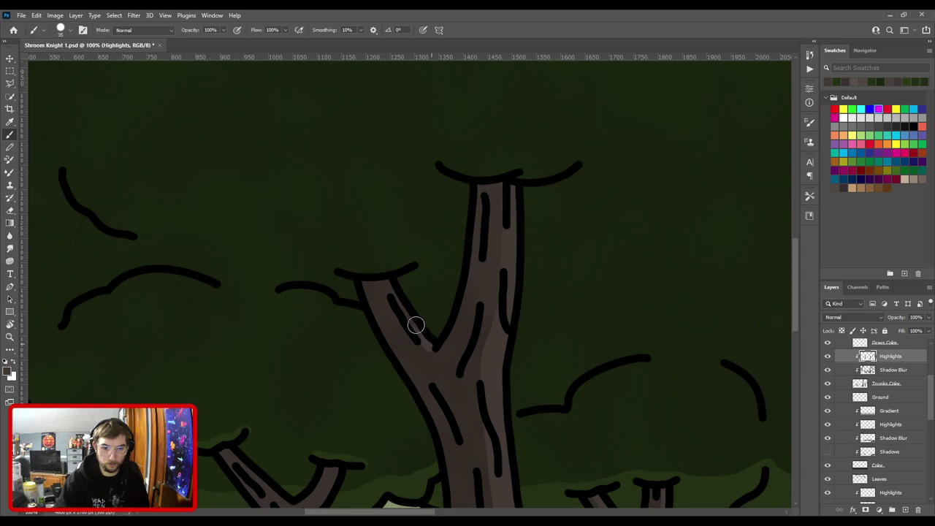
Paint highlights on the trunk of the small forked tree left of the large forked tree with a 35 px brush.
key(ctrl+minus)
key(ctrl+minus)
scroll(397, 362, up, 2)
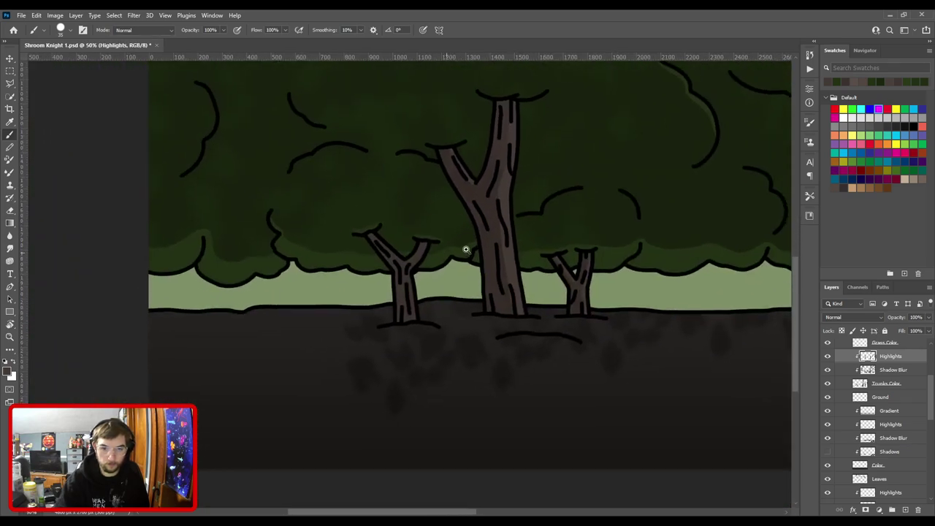
drag(432, 231, 409, 253)
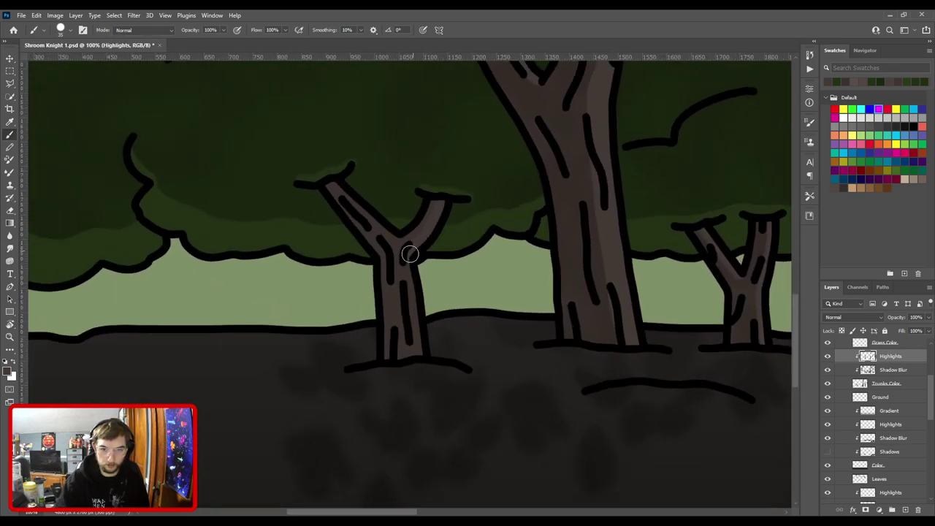
drag(424, 360, 419, 302)
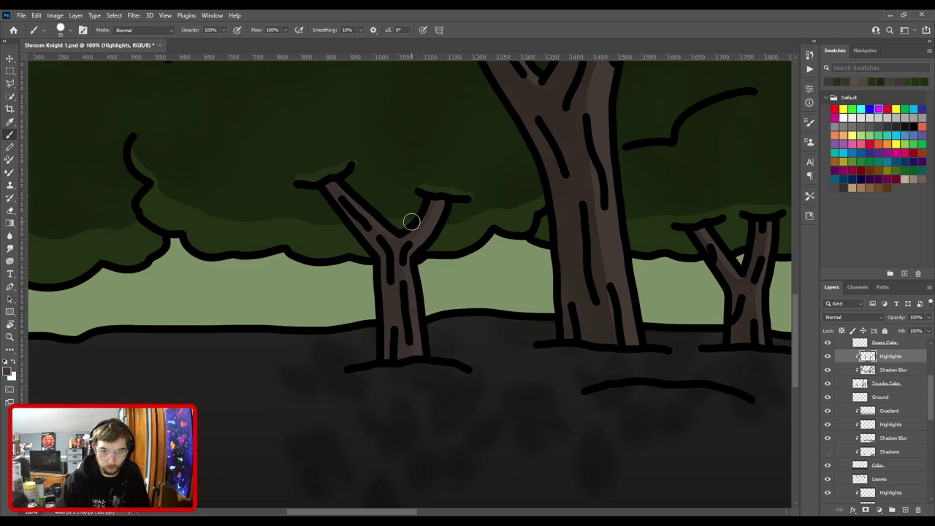
Lower the trunk Highlights layer's opacity to 69% and check the whole scene with the Trunks Color layer toggled off and on.
key(ctrl+0)
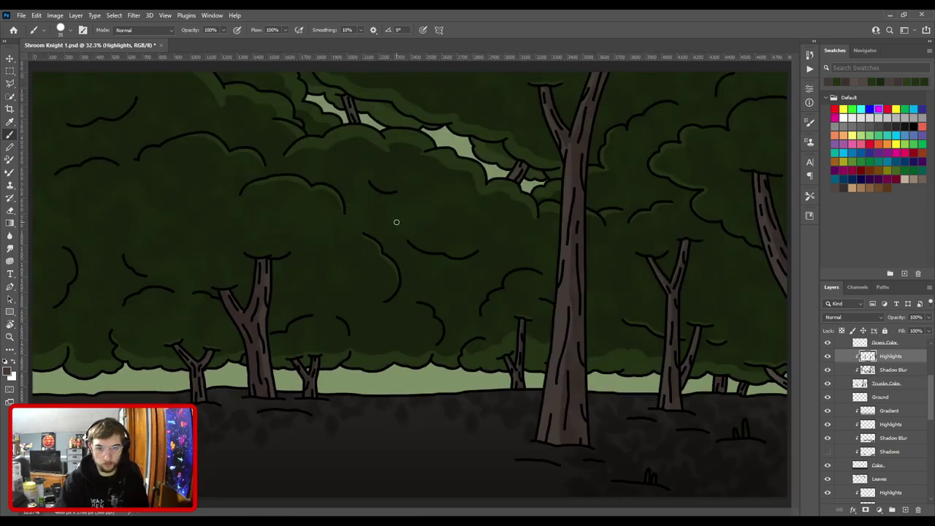
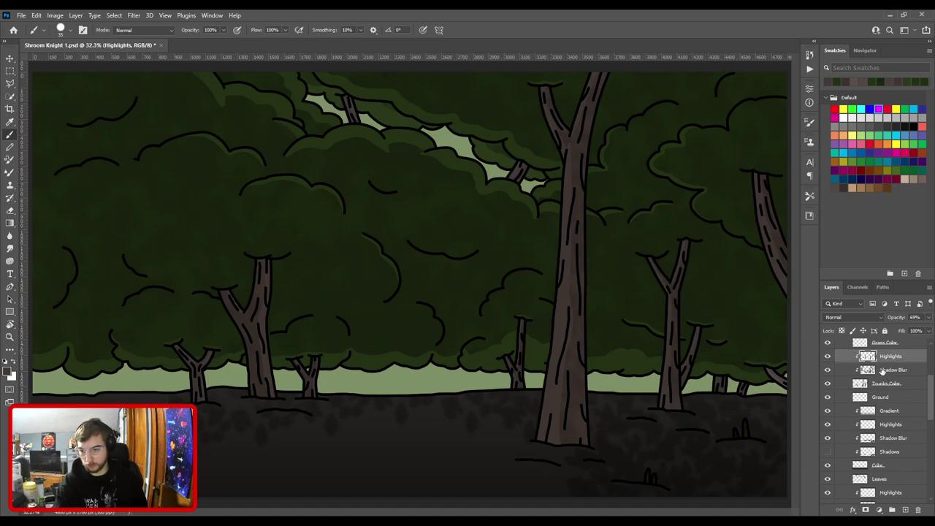
click(827, 384)
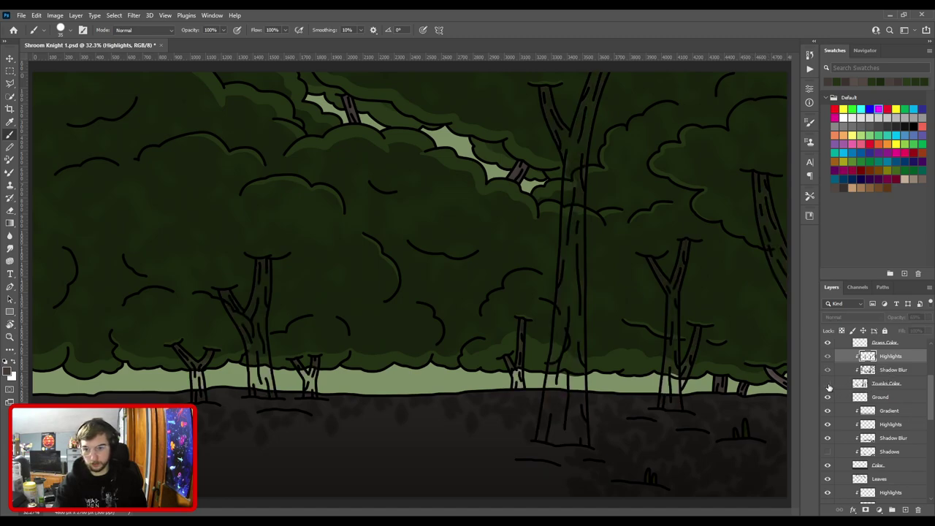
click(827, 384)
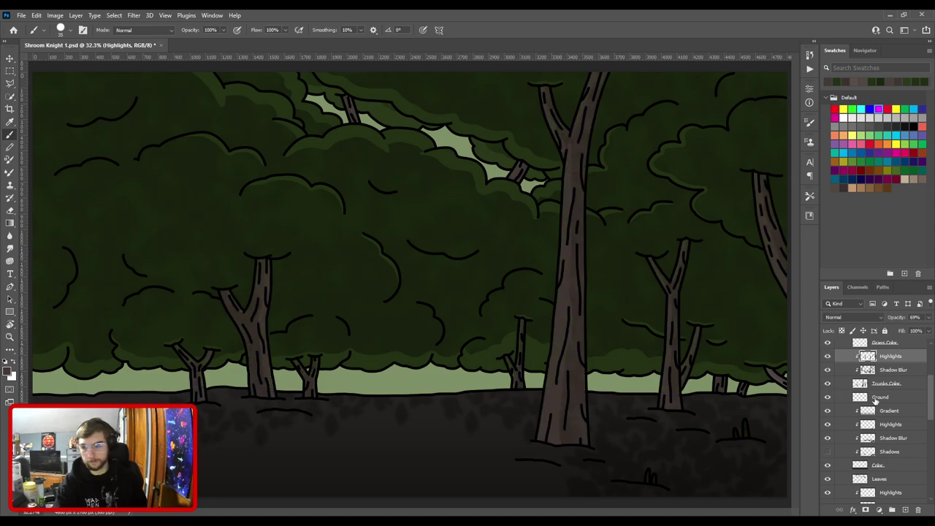
Move the unclipped Highlights layer below the grass Shadow Blur so it clips to Grass Color.
scroll(890, 408, up, 4)
click(890, 403)
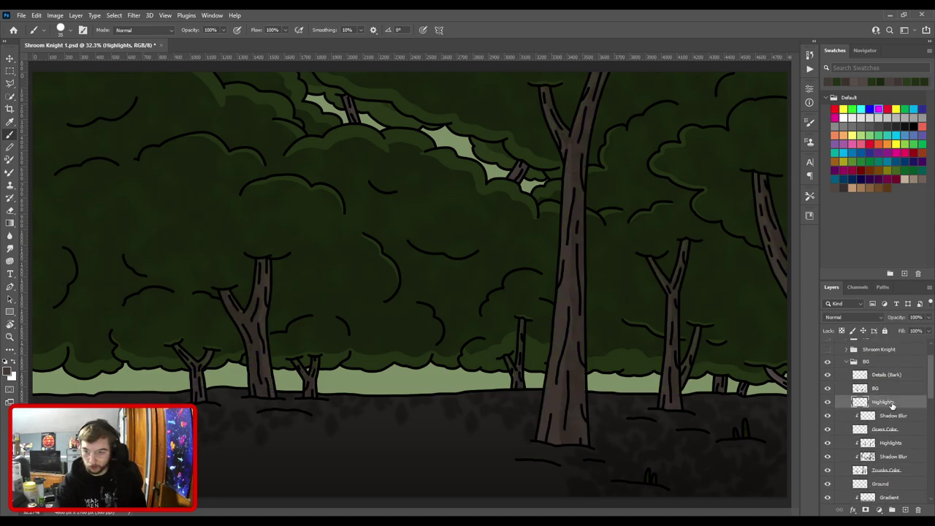
drag(890, 403, 890, 416)
Sample the green of the tall grass blade near the scene's right edge and open the foreground colour for editing.
key(ctrl+plus)
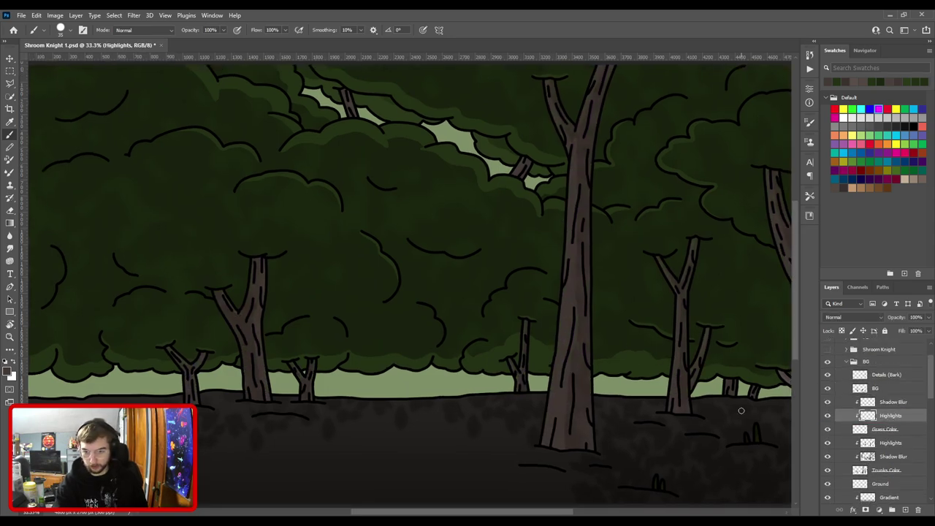
drag(720, 403, 497, 294)
key(ctrl+plus)
key(ctrl+plus)
key(ctrl+plus)
drag(678, 343, 369, 211)
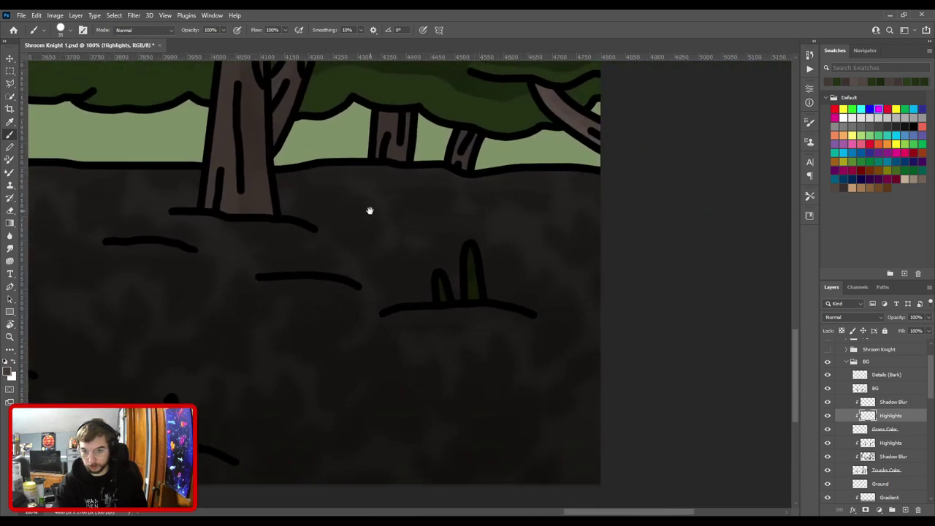
key(ctrl+minus)
key(ctrl+minus)
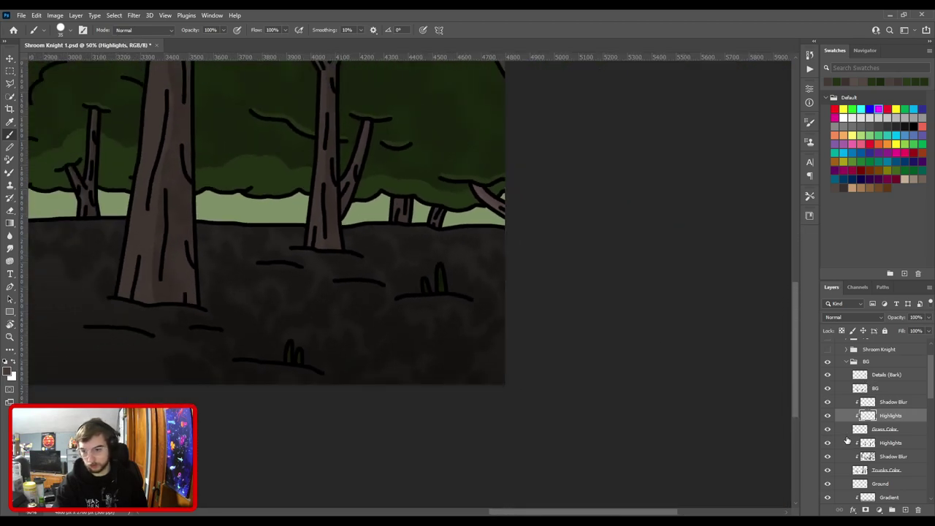
key(ctrl+plus)
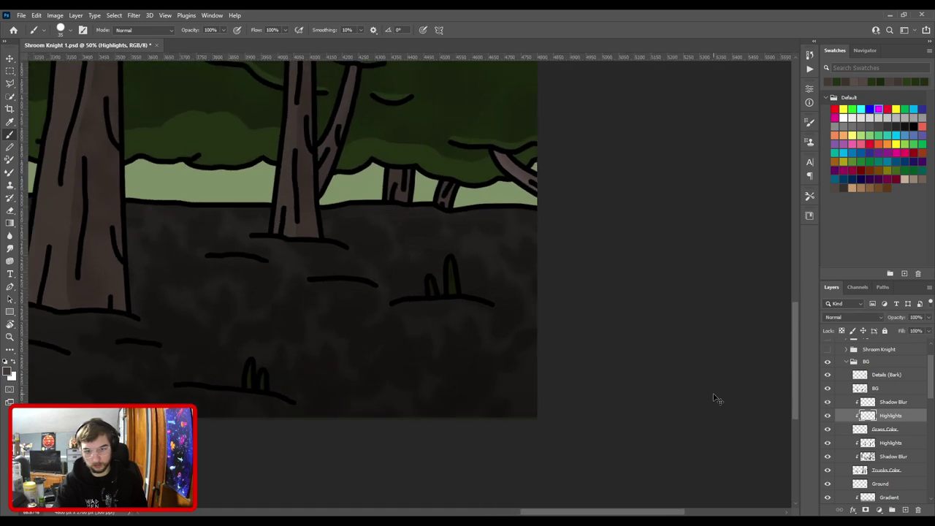
key(ctrl+plus)
key(ctrl+plus)
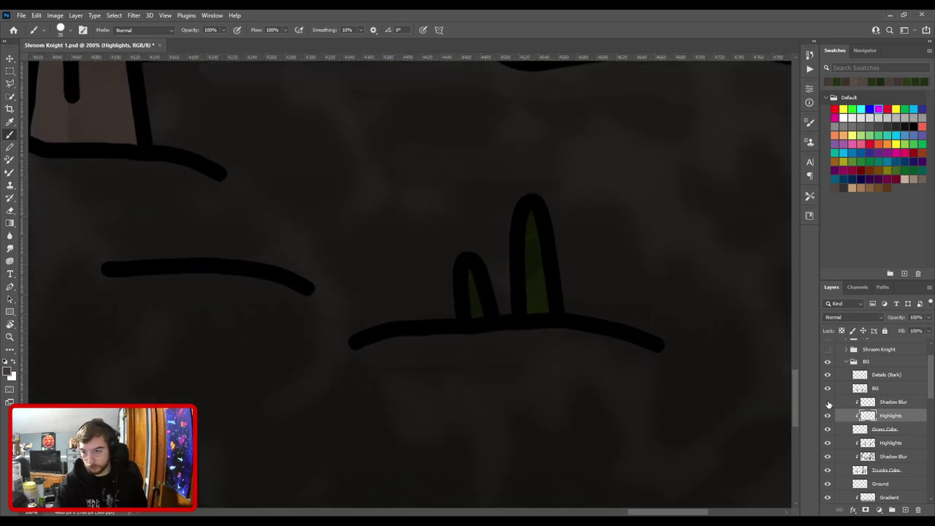
key(i)
click(525, 307)
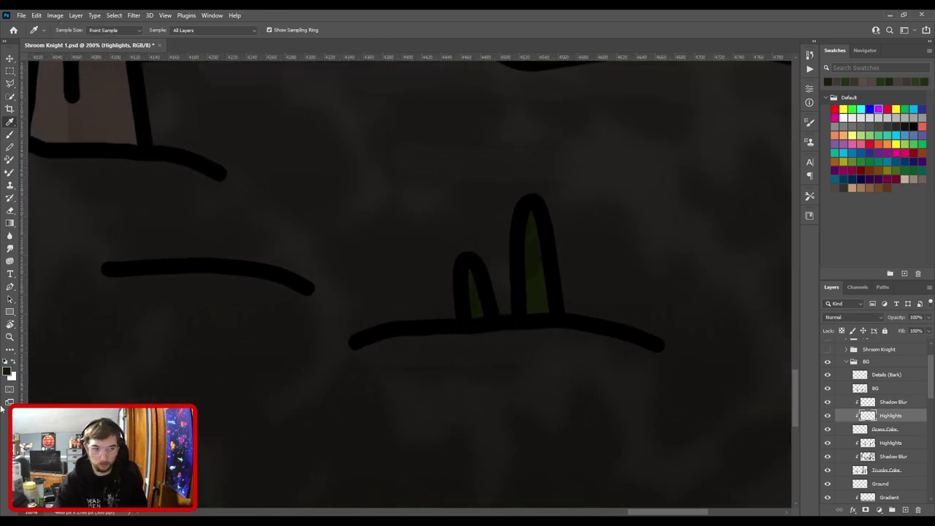
click(6, 373)
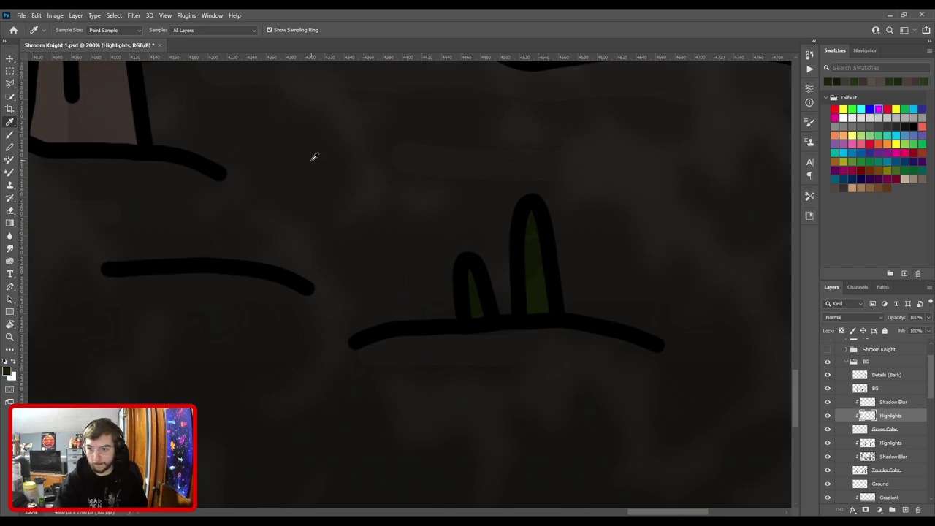
Move the grass Highlights layer above Shadow Blur and paint lighter green on both right-hand grass blades with a 20 px brush.
key(ctrl+bracketright)
key(b)
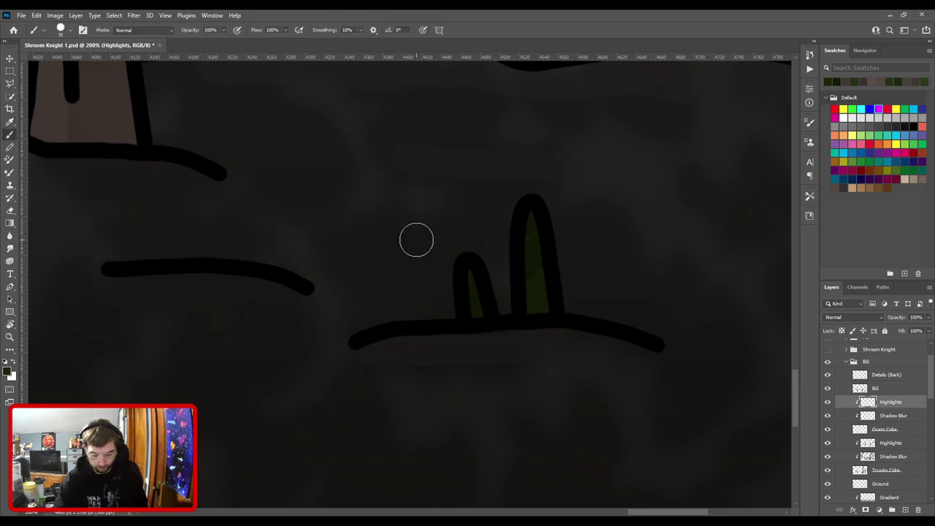
mouse_move(526, 310)
mouse_down()
mouse_move(519, 200)
mouse_move(523, 320)
mouse_move(523, 208)
mouse_move(527, 309)
mouse_move(527, 214)
mouse_up()
drag(466, 315, 464, 257)
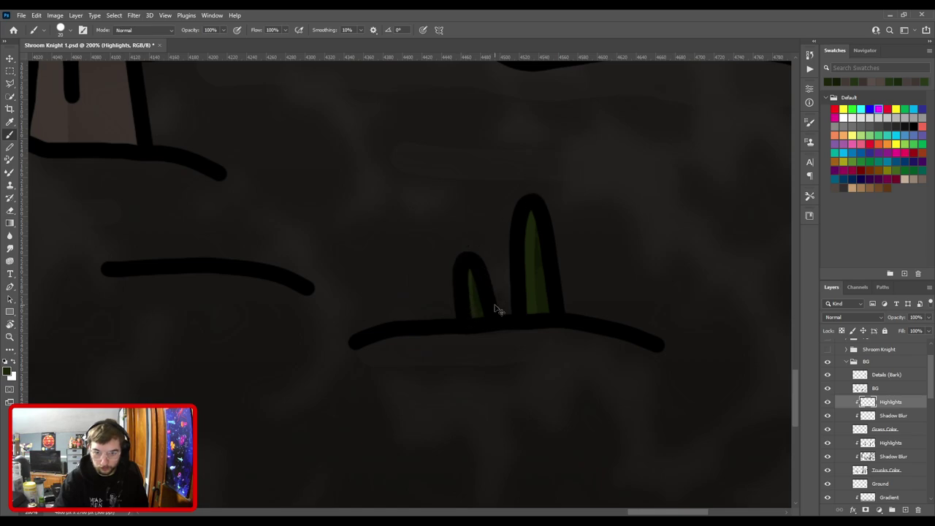
Paint highlights on the two grass blades near the ground's lower edge with a 10 px brush.
key(ctrl+minus)
key(ctrl+minus)
drag(357, 269, 557, 152)
key(ctrl+plus)
scroll(550, 219, up, 4)
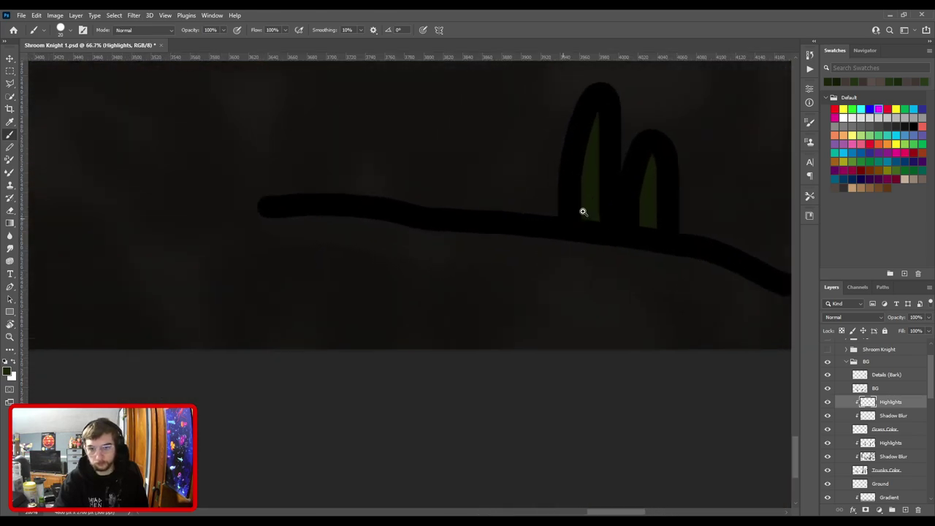
key(bracketleft)
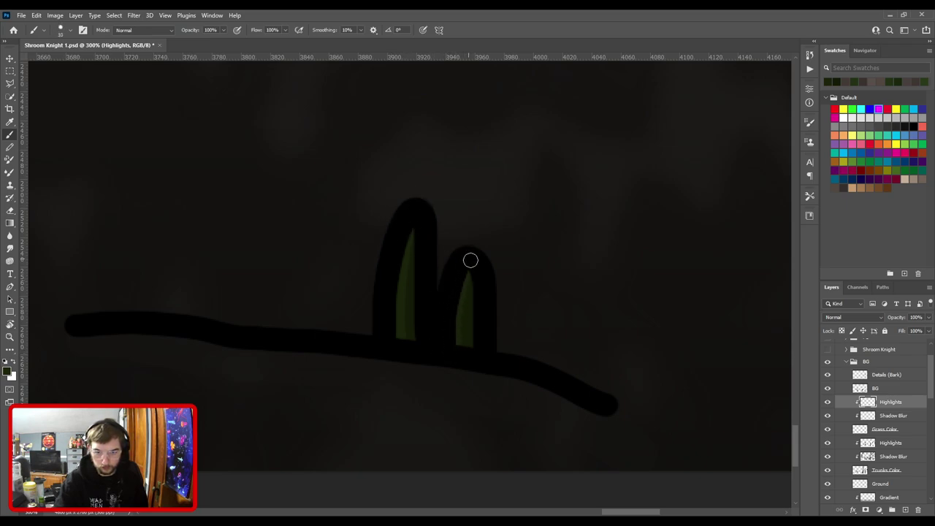
Set the grass Highlights layer's opacity back to 100%.
scroll(469, 259, down, 4)
drag(404, 175, 661, 258)
scroll(430, 192, down, 2)
drag(387, 139, 428, 235)
scroll(431, 230, down, 1)
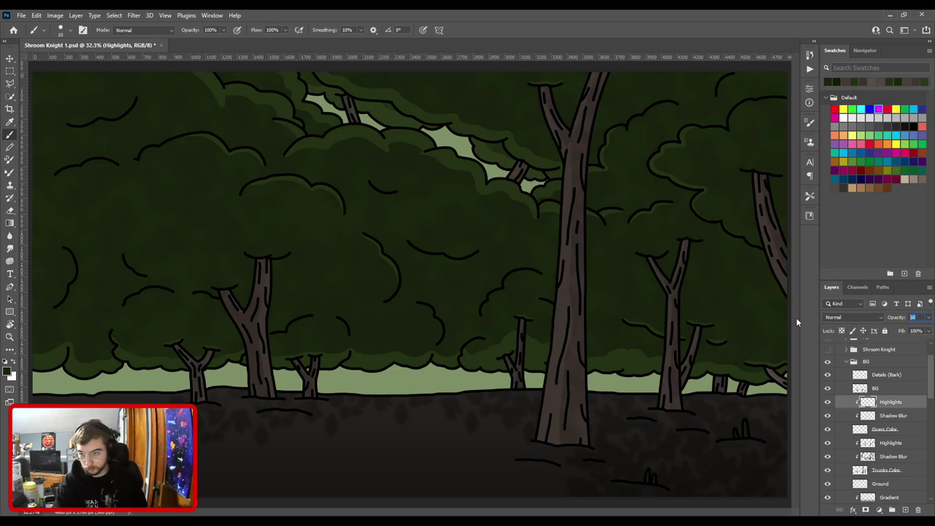
text(100)
key(Return)
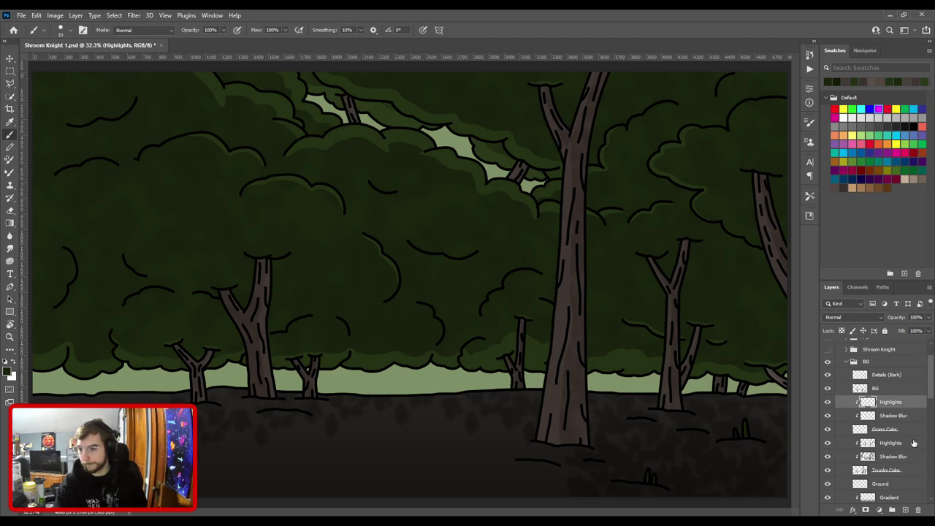
Pick the short background trunk on the canvas and select the Highlights layer clipped to its Trunk Color under Far BG Bushes.
scroll(907, 442, up, 1)
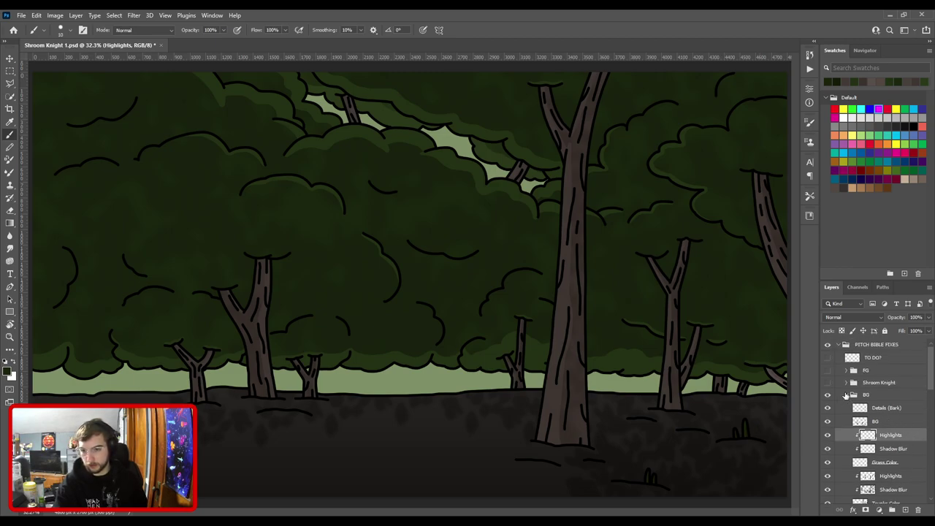
key(v)
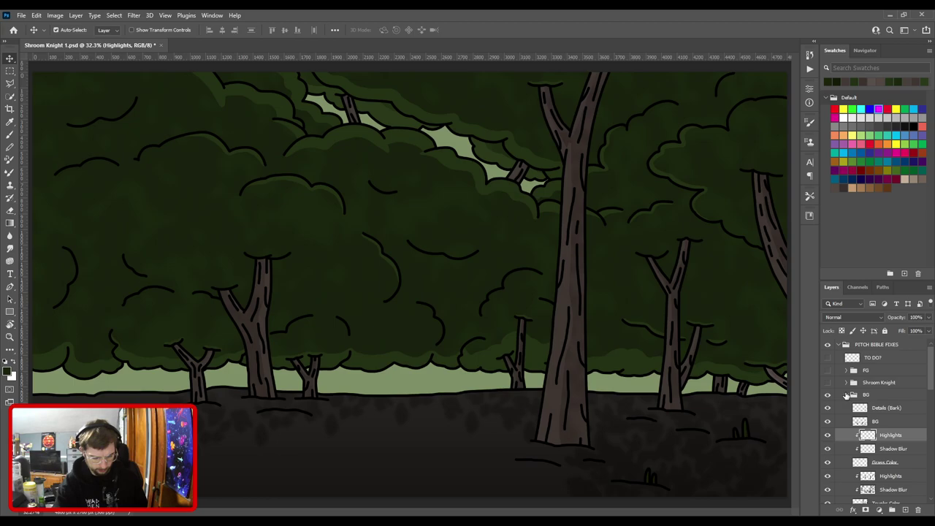
drag(617, 350, 271, 280)
ctrl+click(315, 296)
ctrl+click(315, 296)
ctrl+click(316, 298)
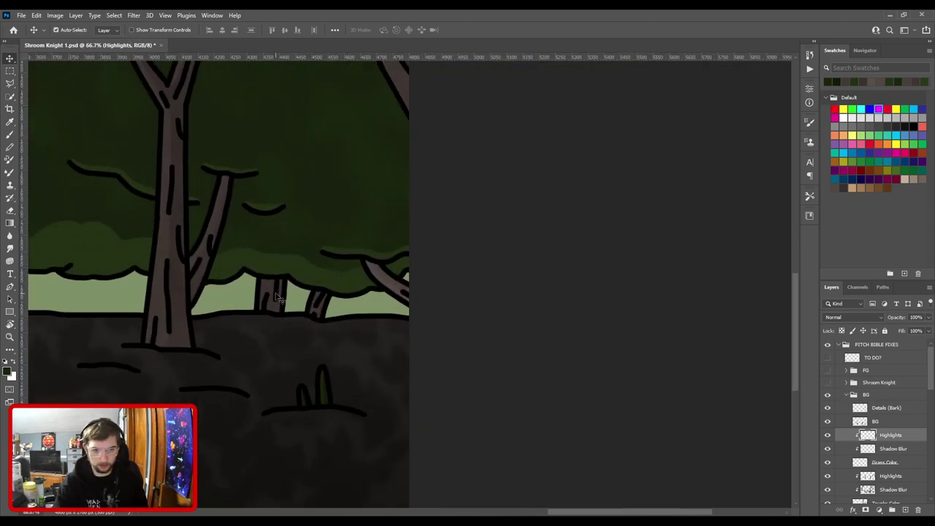
ctrl+click(274, 292)
scroll(888, 445, down, 2)
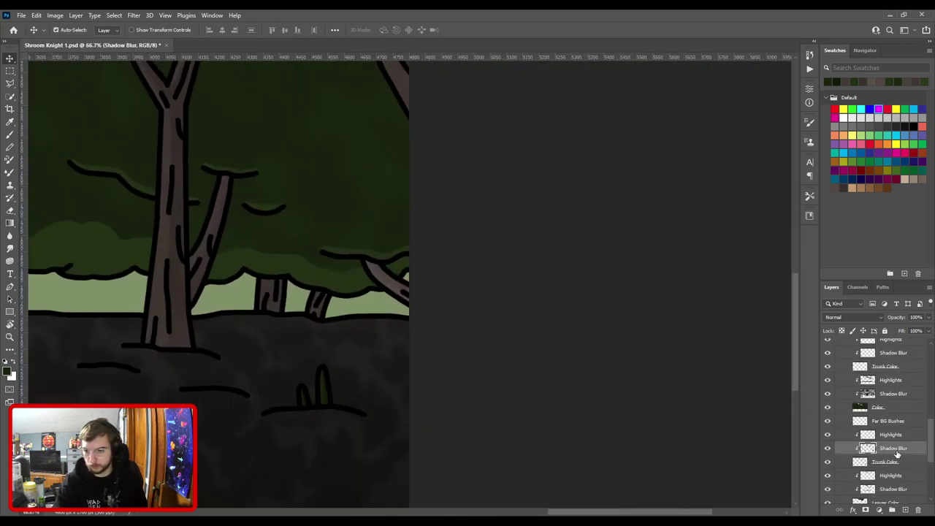
click(891, 436)
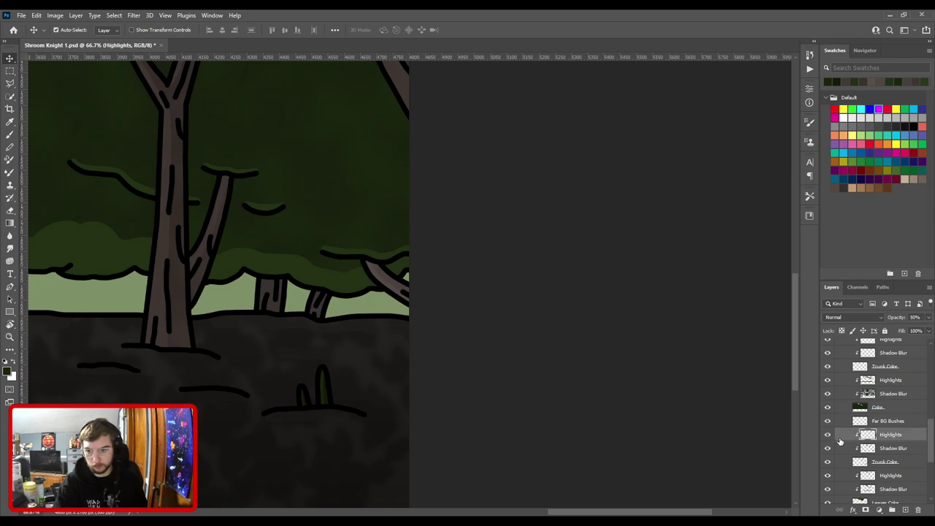
key(ctrl+0)
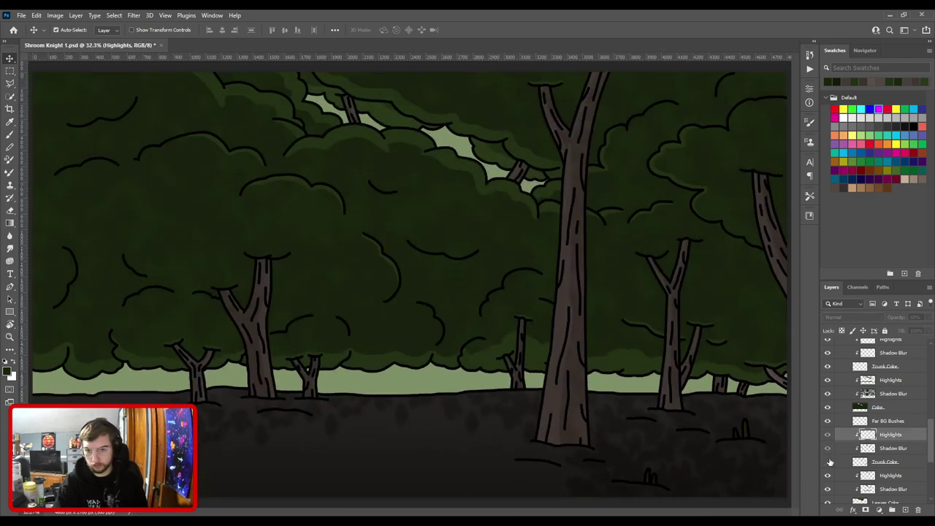
Toggle the far trunks' Trunk Color and Shadow Blur layers to examine the short trunk between the upper bushes.
click(829, 462)
drag(484, 186, 427, 318)
ctrl+click(452, 311)
scroll(452, 311, up, 1)
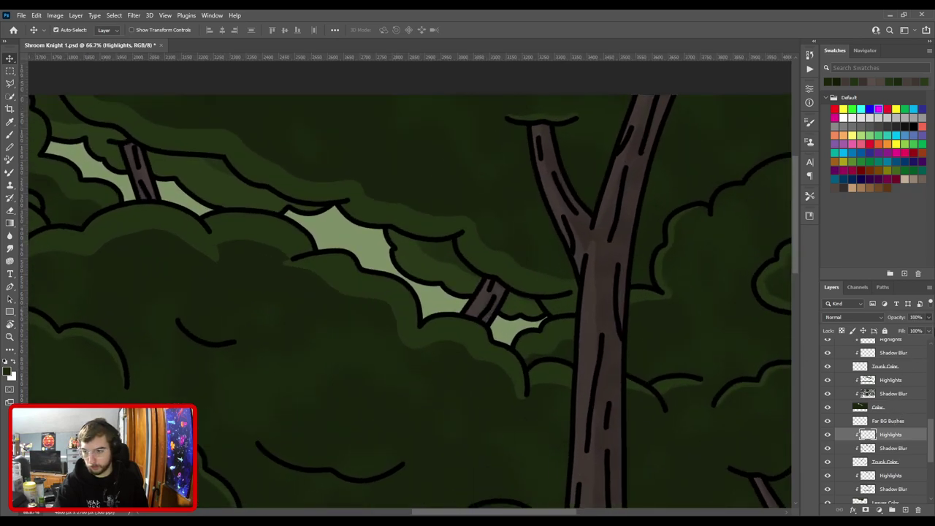
click(869, 449)
click(827, 448)
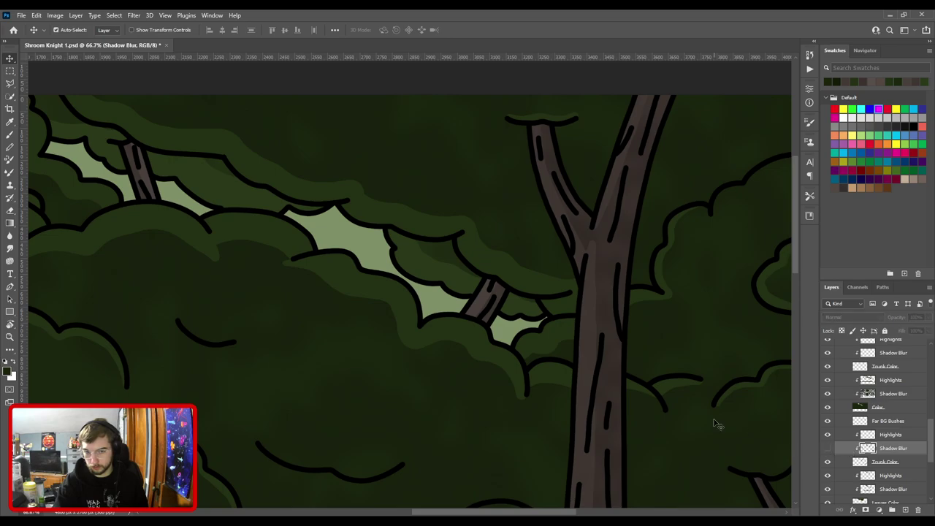
Sample the brown of the short trunk in the upper bush gap as the foreground color and restore the Shadow Blur layer's visibility.
key(i)
click(478, 307)
key(ctrl+z)
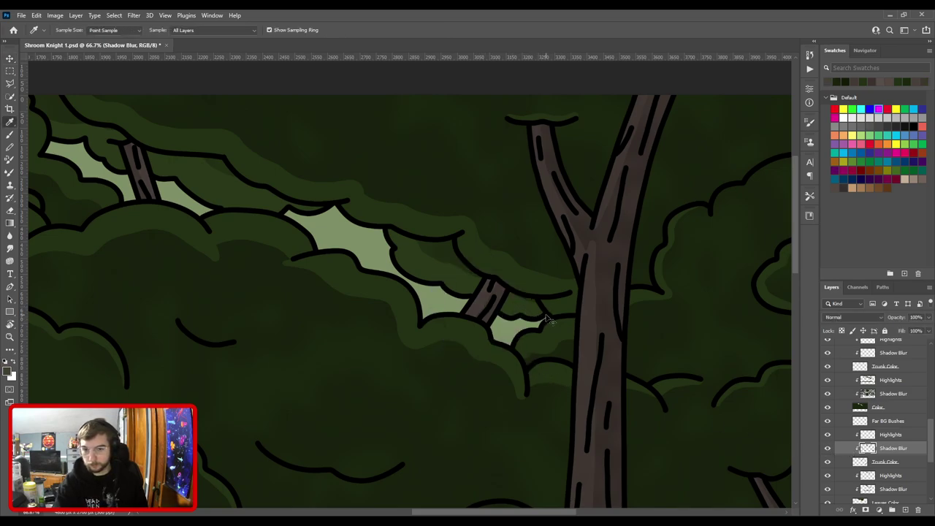
scroll(544, 322, down, 3)
key(ctrl+comma)
key(ctrl+comma)
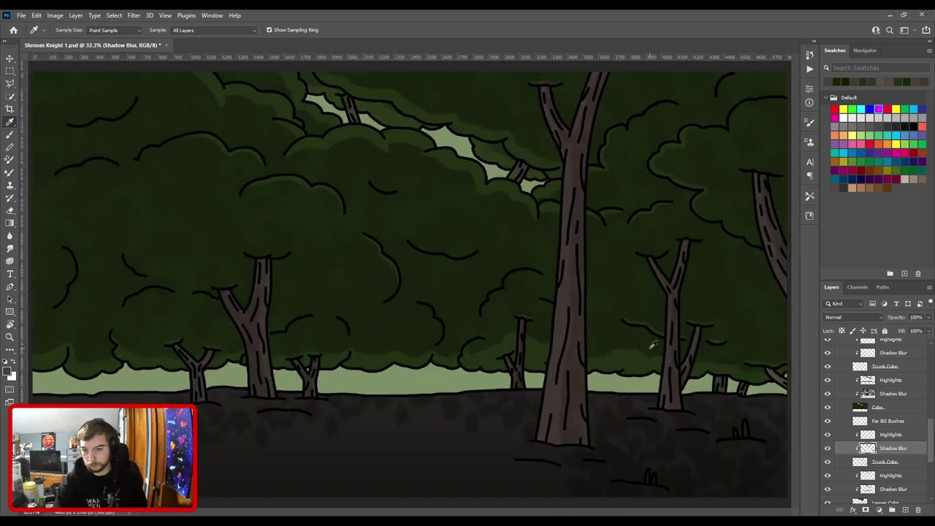
Select the Highlights layer above the far trunks' Shadow Blur and enlarge the brush to 45 px for the short trunks near the ground.
click(900, 435)
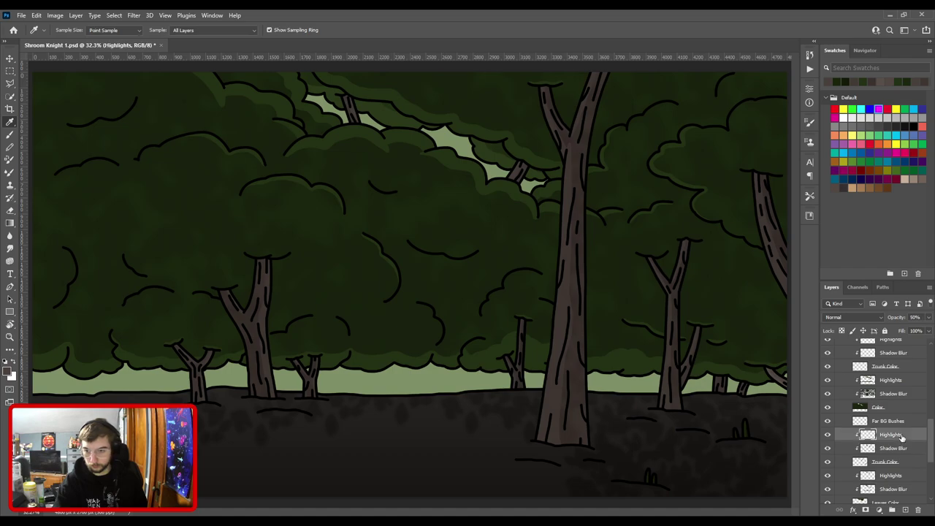
key(b)
drag(677, 371, 336, 317)
key(ctrl+plus)
key(ctrl+plus)
key(ctrl+plus)
scroll(337, 319, up, 3)
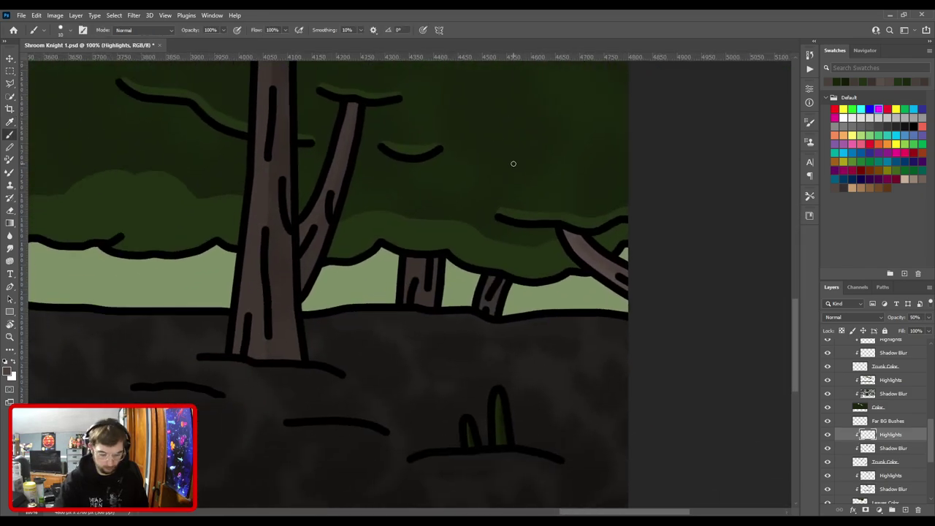
key(bracketright)
key(bracketright)
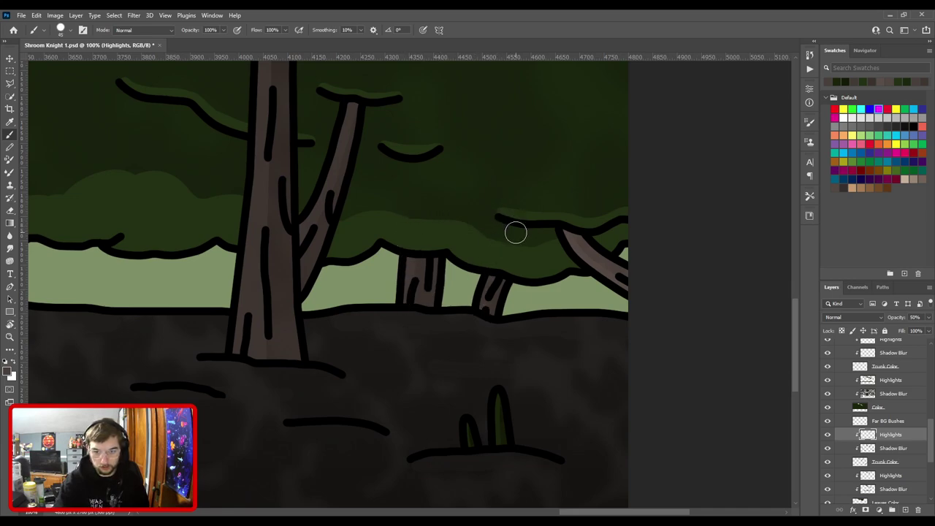
key(ctrl+plus)
key(ctrl+plus)
key(ctrl+plus)
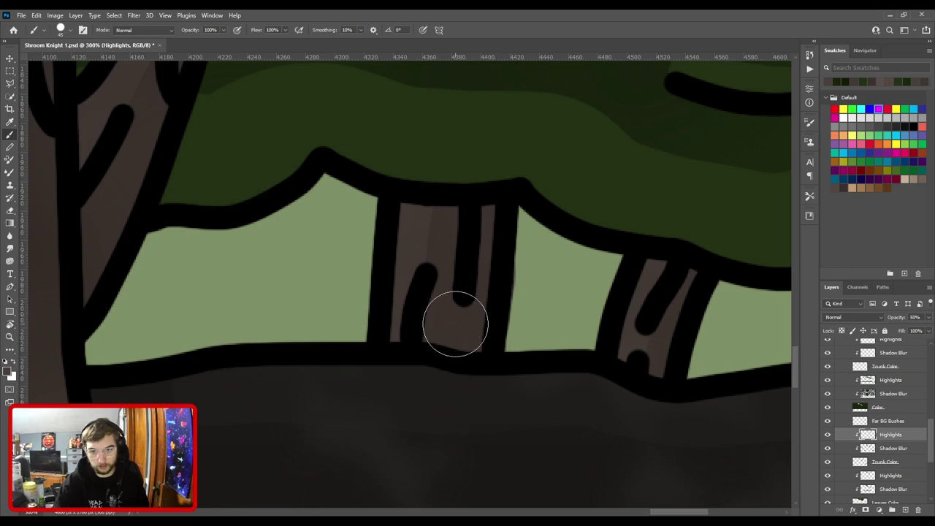
Pick the short trunk at the ground line to select its Shadow Blur layer and examine the shading on the neighbouring trunks.
ctrl+click(455, 327)
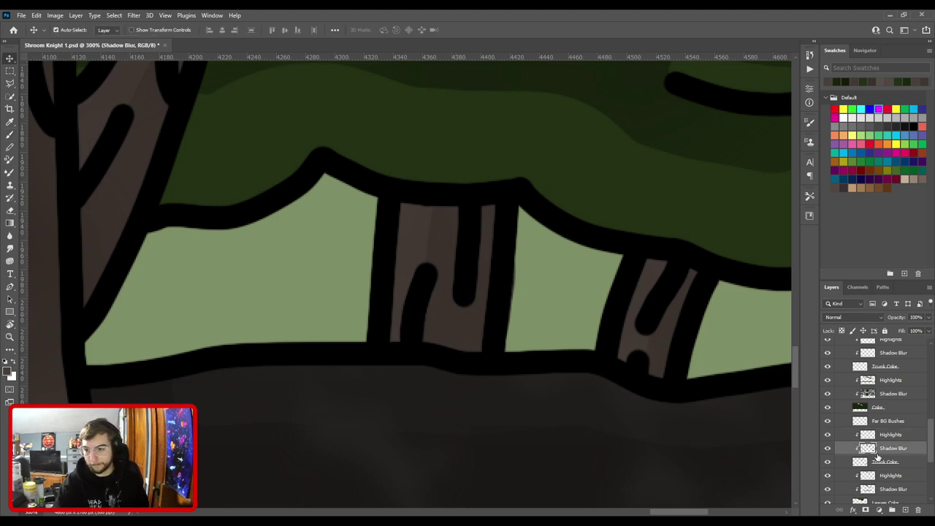
key(ctrl+minus)
key(ctrl+minus)
drag(273, 201, 249, 258)
drag(544, 339, 296, 88)
key(ctrl+plus)
drag(284, 213, 568, 387)
scroll(395, 336, down, 3)
scroll(371, 335, up, 3)
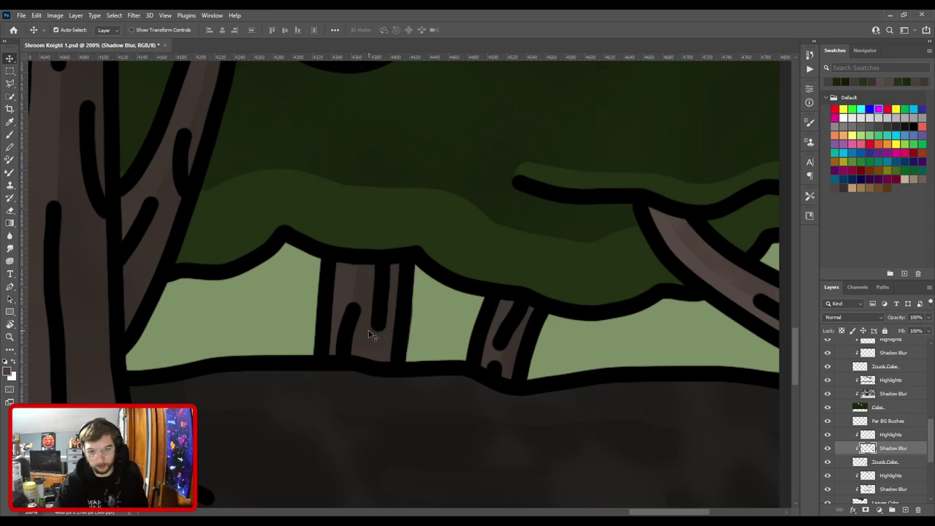
scroll(393, 321, down, 1)
key(ctrl+0)
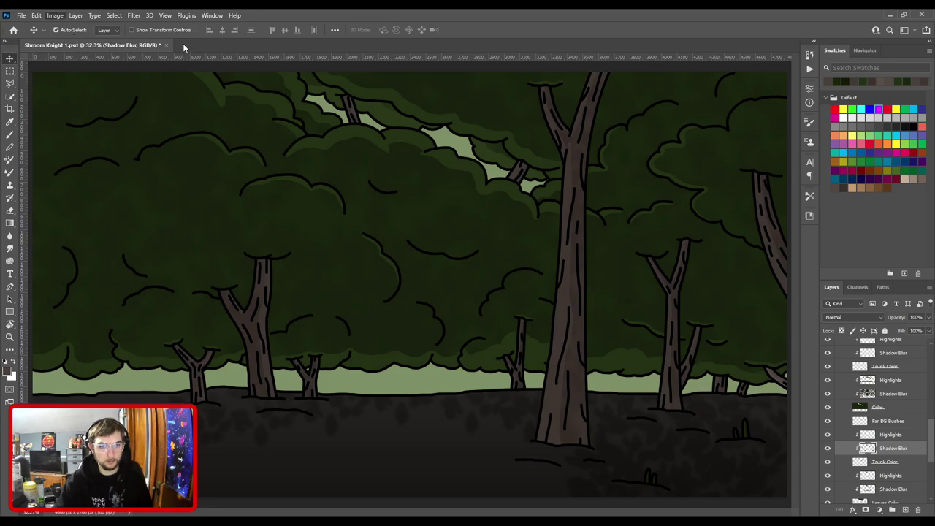
key(i)
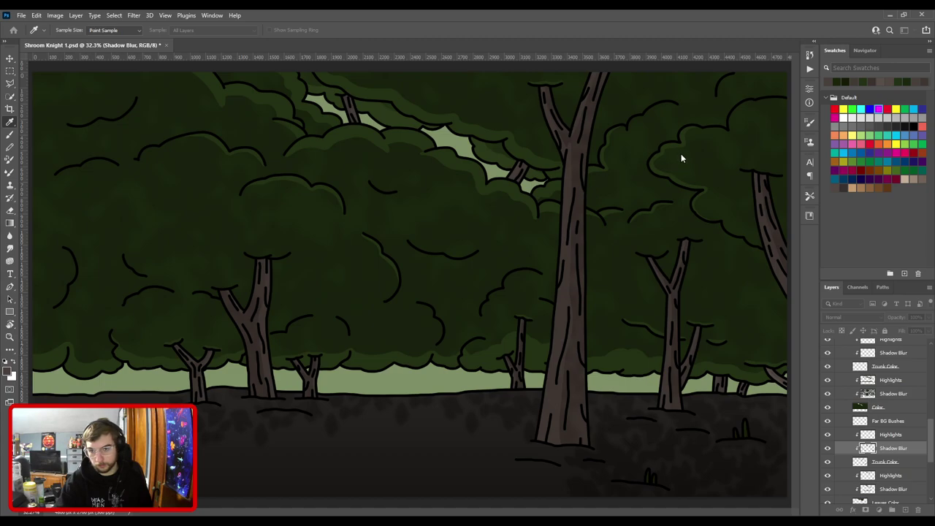
key(v)
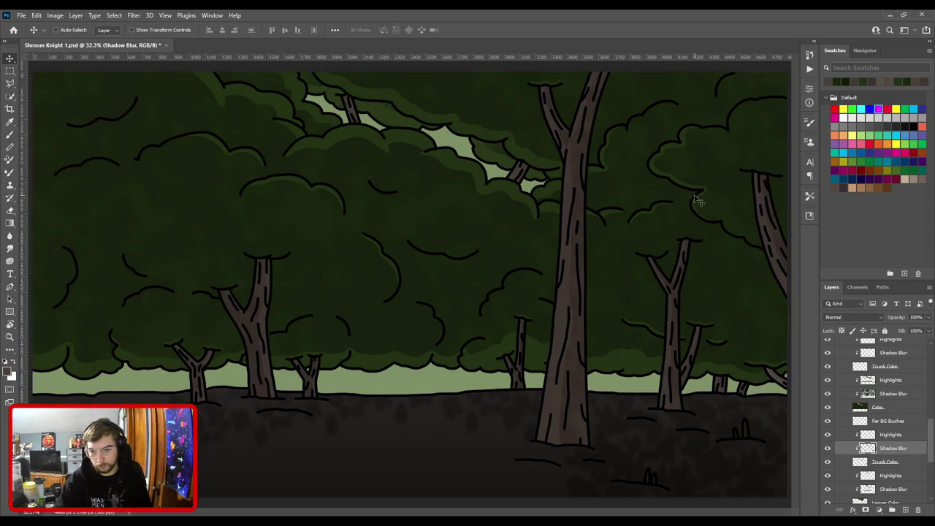
key(ctrl)
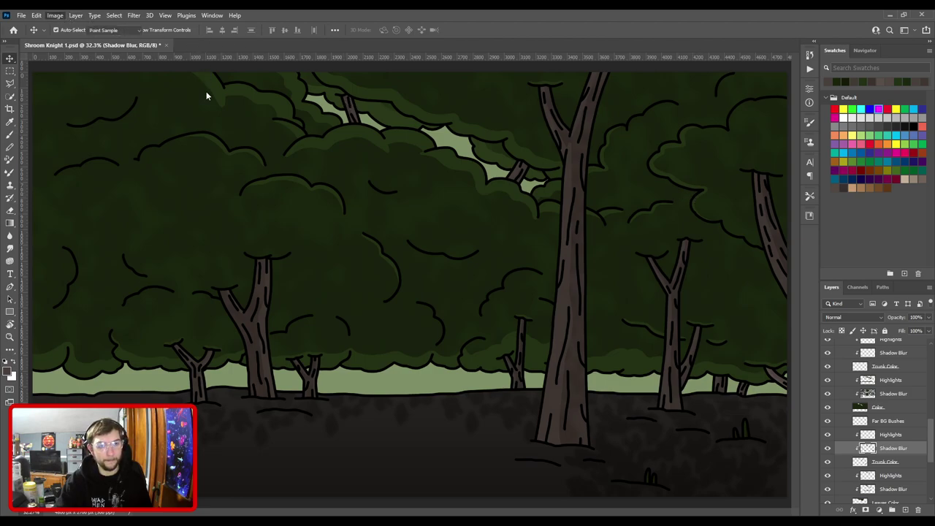
key(i)
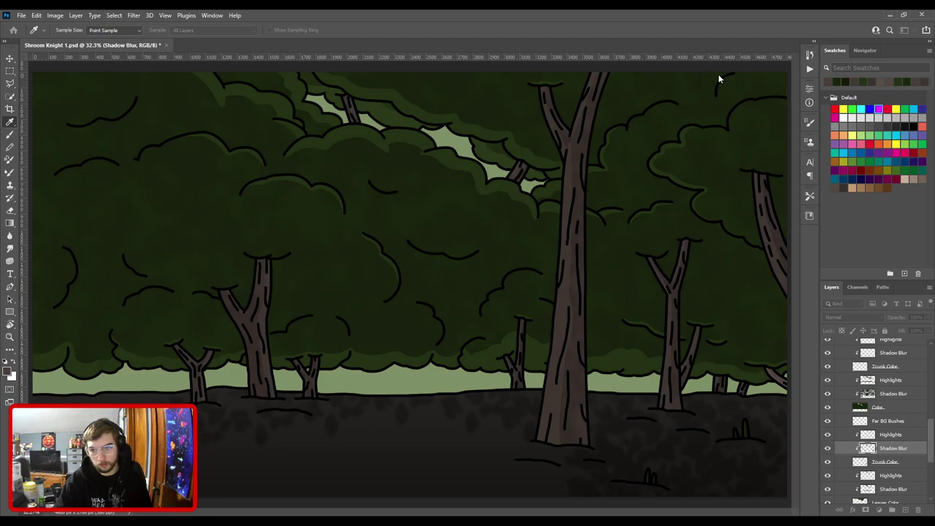
key(v)
Save the document and set the opacity of the Highlights layer clipped to the far bushes' Color layer to 60%.
key(ctrl+s)
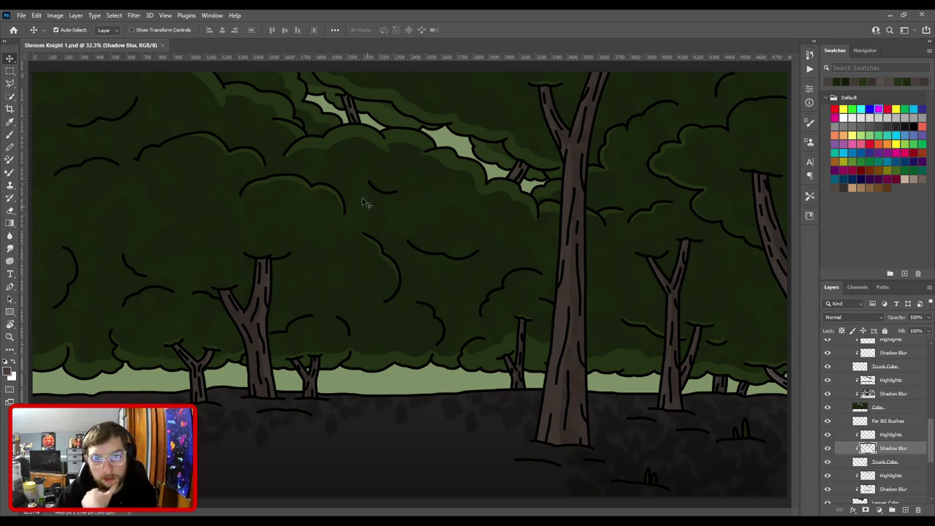
click(350, 139)
click(917, 318)
text(80)
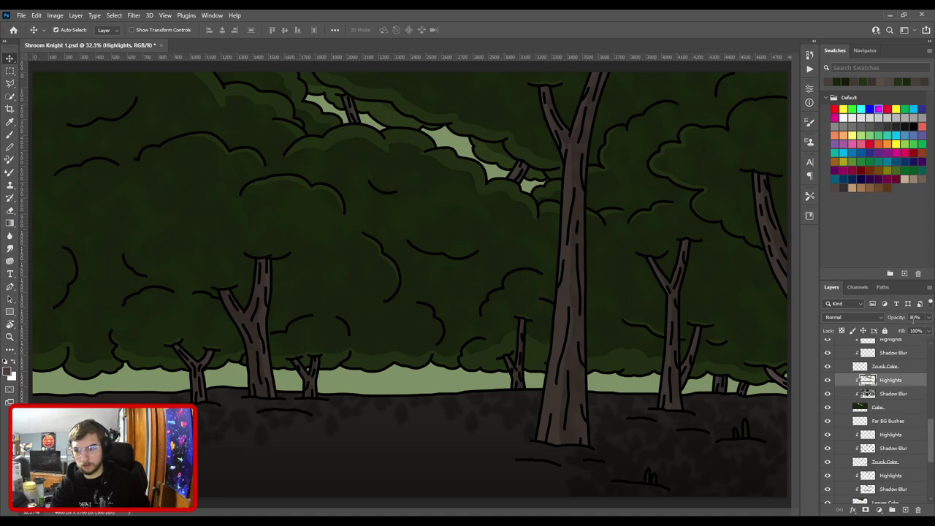
text(70)
text(60)
key(Return)
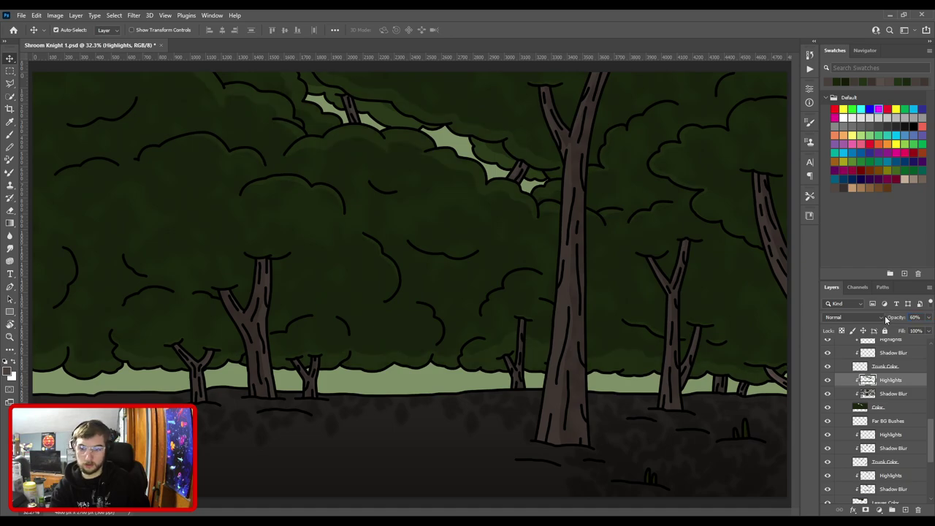
Pick the leaves behind the upper gap and set their Highlights layer, clipped to Leaves Color, to 60% opacity.
key(ctrl+minus)
key(ctrl+plus)
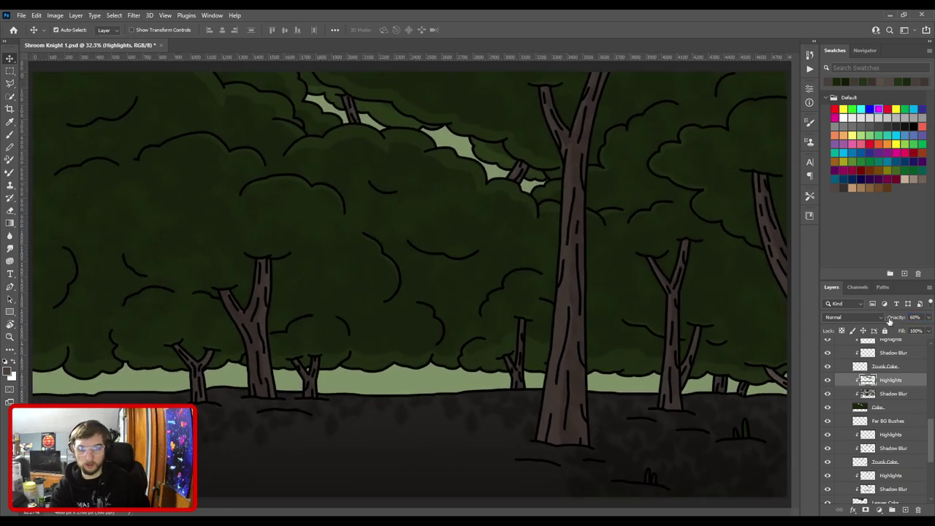
click(381, 117)
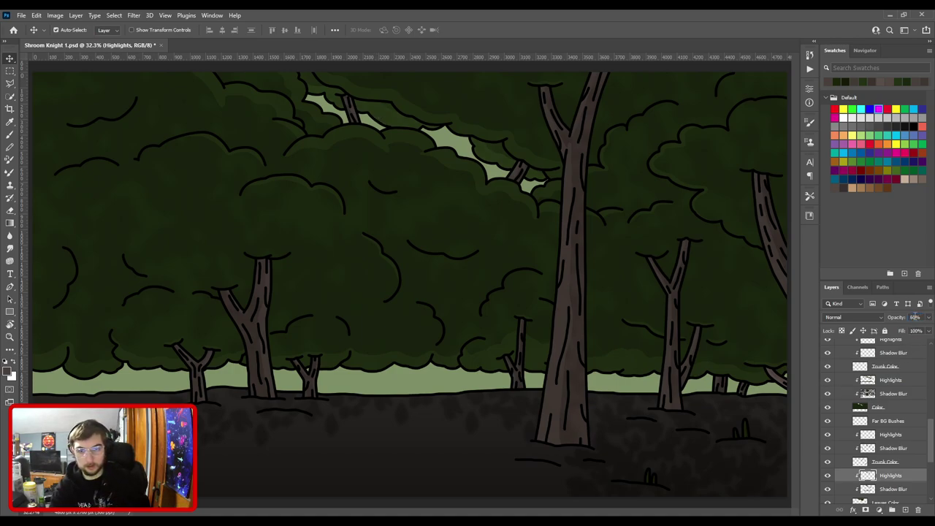
scroll(896, 471, up, 10)
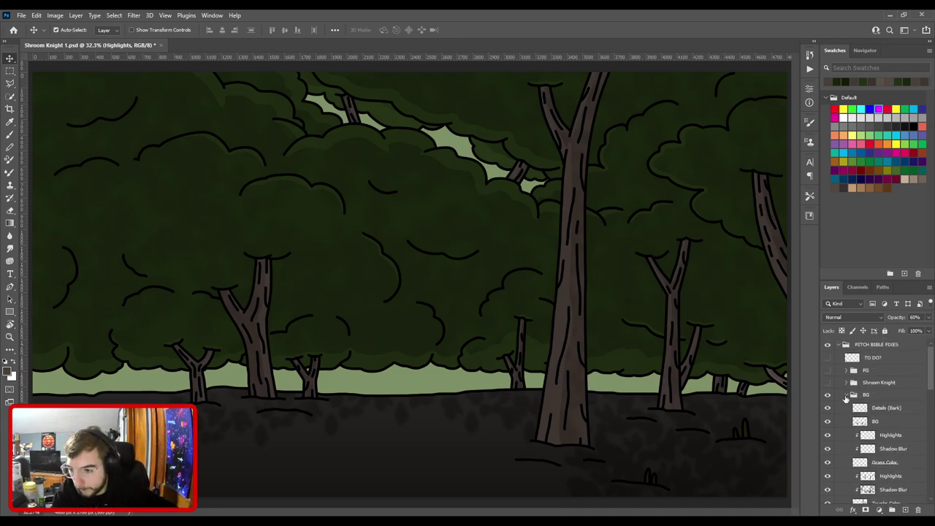
Collapse the BG group, show the Shroom Knight group and expand it down to its Head layers.
click(845, 395)
click(827, 382)
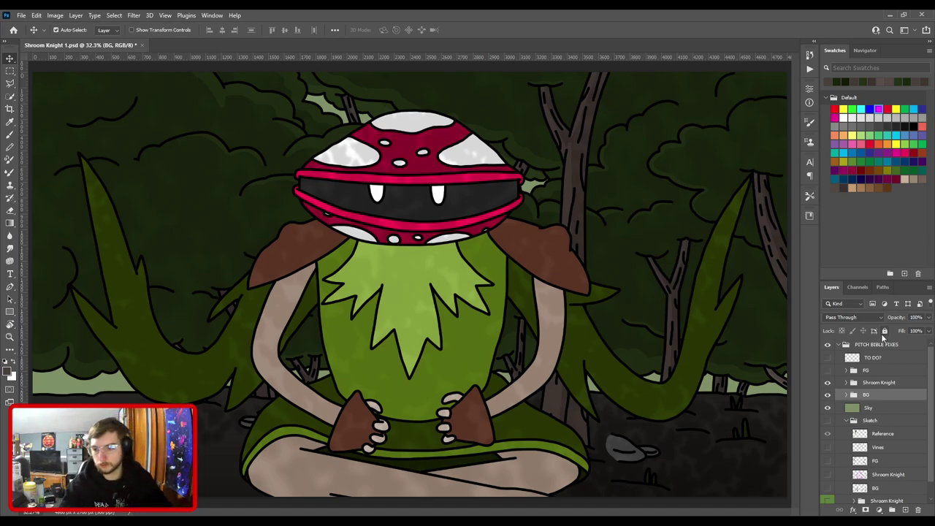
click(847, 382)
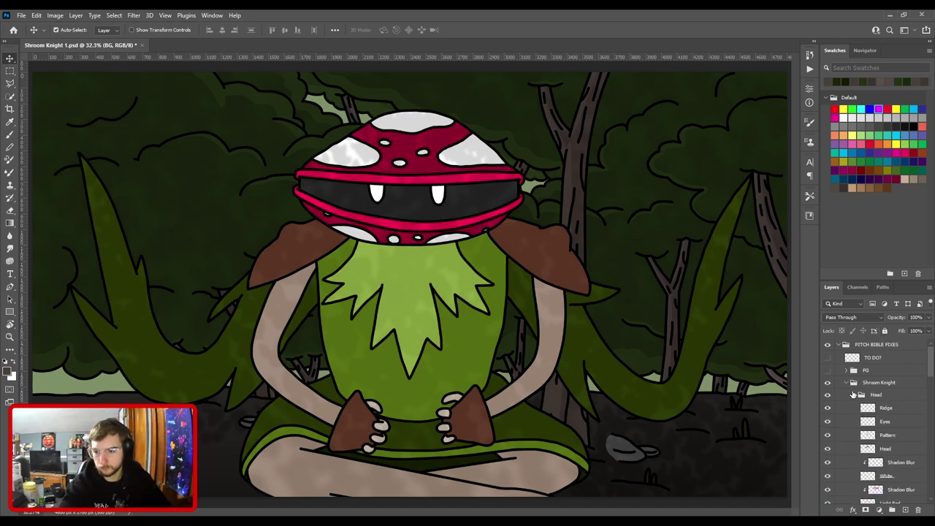
scroll(878, 411, down, 2)
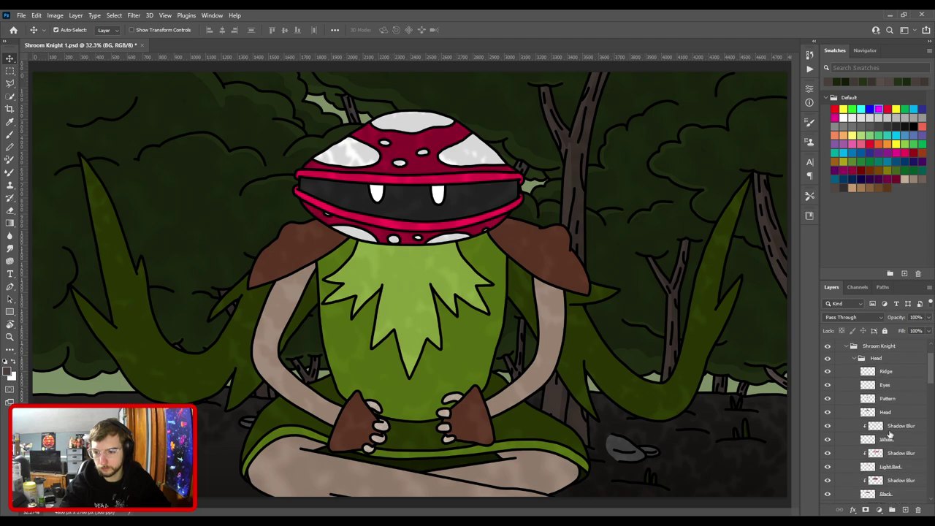
Add a clipped Highlights layer above the Shadow Blur layer of the head's White layer and choose white as the paint color.
click(889, 428)
key(F2)
drag(890, 427, 895, 446)
click(842, 116)
key(ctrl+])
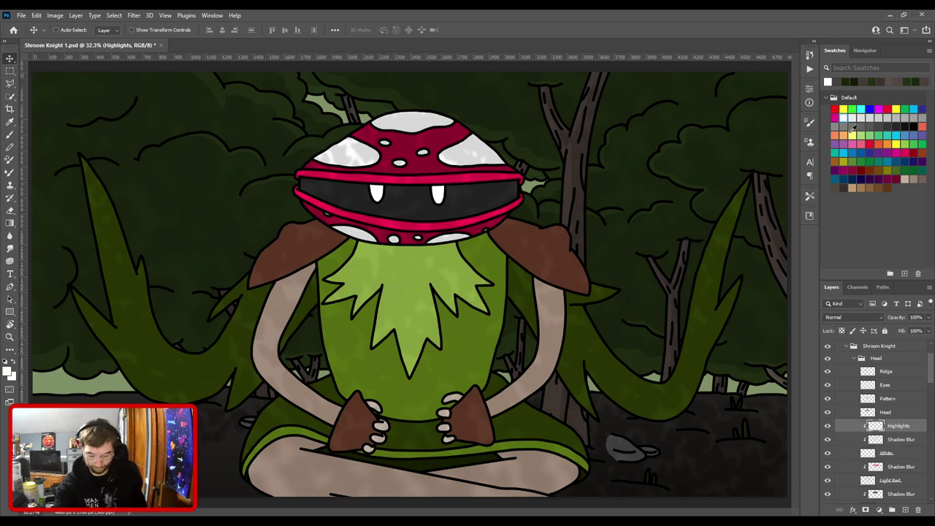
Paint a white highlight along the upper edge of the cap's top white patch with a 70 px brush.
key(b)
key(ctrl+plus)
drag(359, 190, 354, 348)
key(ctrl+plus)
key(ctrl+plus)
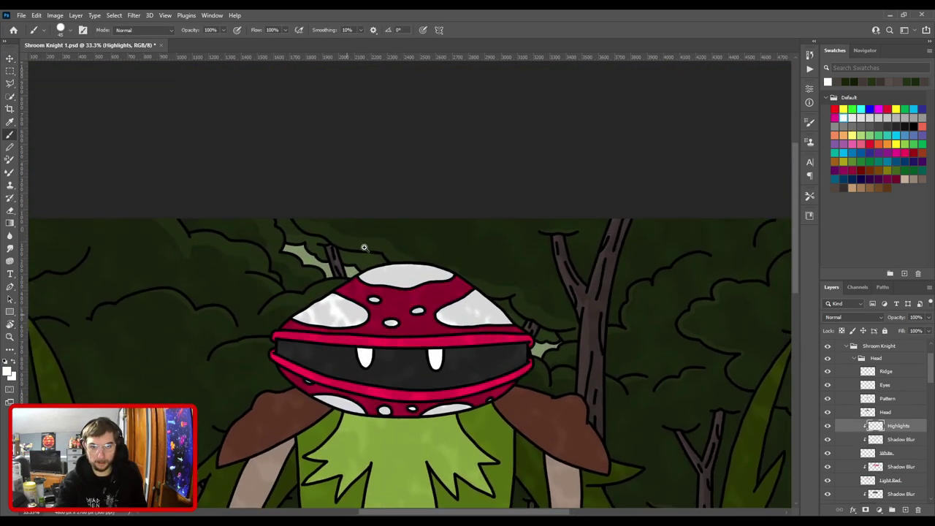
key(bracketright)
key(bracketright)
key(bracketright)
mouse_move(320, 271)
mouse_down()
mouse_move(403, 245)
mouse_move(435, 247)
mouse_move(490, 272)
mouse_move(420, 198)
mouse_up()
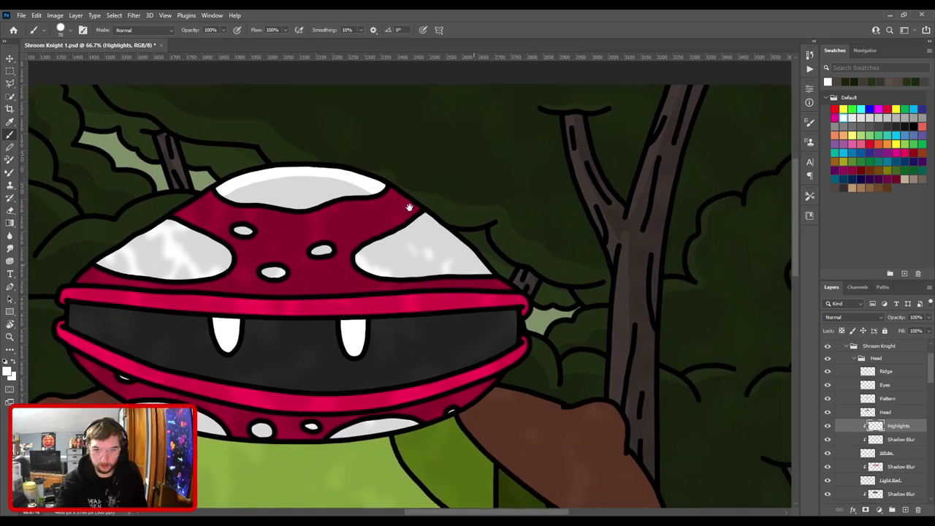
Paint matching white highlights along the outer edges of the cap's remaining white patches.
drag(332, 217, 581, 232)
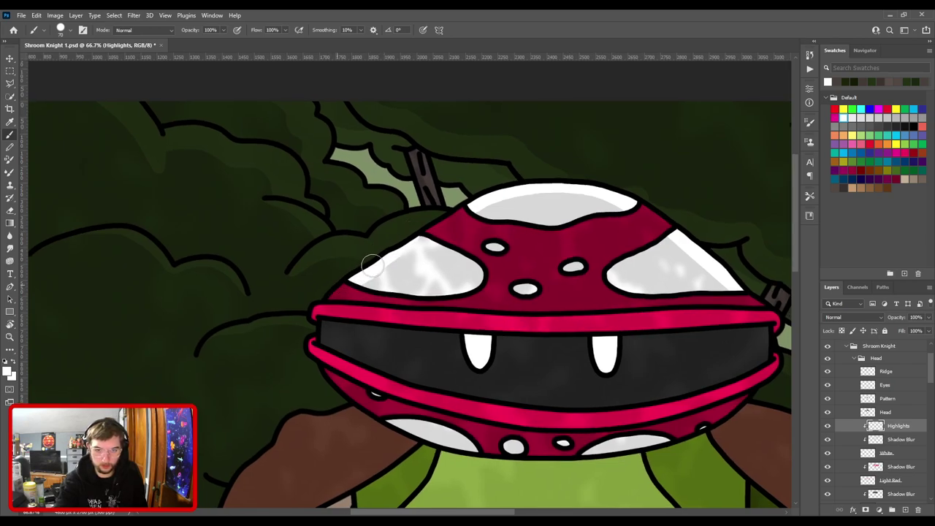
drag(478, 331, 415, 169)
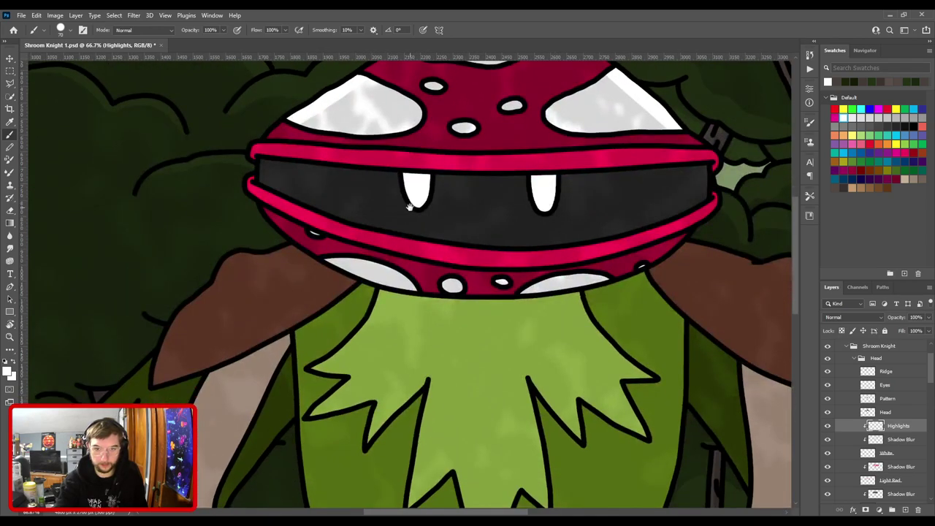
scroll(413, 212, down, 3)
scroll(409, 243, up, 1)
drag(409, 243, 401, 326)
mouse_move(319, 250)
mouse_down()
mouse_move(418, 188)
mouse_move(455, 179)
mouse_move(524, 193)
mouse_move(589, 234)
mouse_move(588, 217)
mouse_move(516, 186)
mouse_move(610, 245)
mouse_up()
key(ctrl+minus)
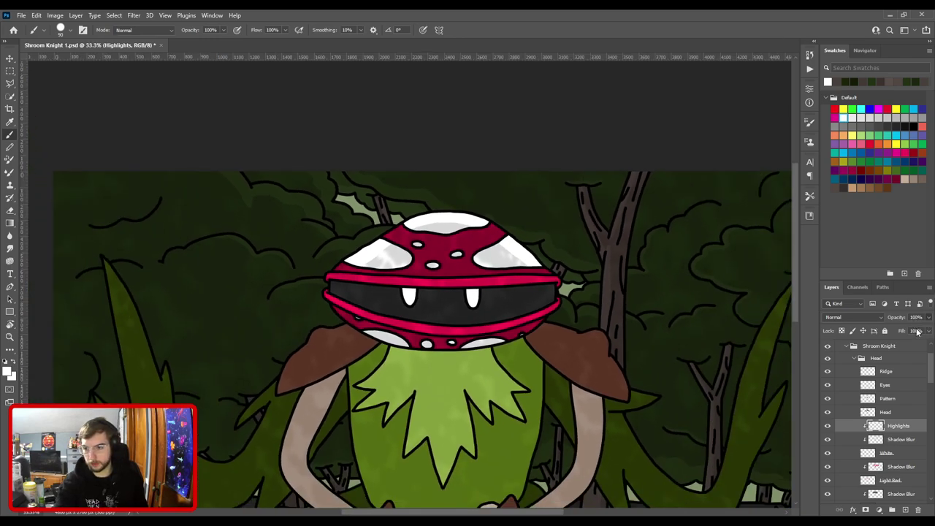
Set the opacity of the white patches' Highlights layer to 50%.
text(60)
key(Return)
drag(912, 331, 901, 331)
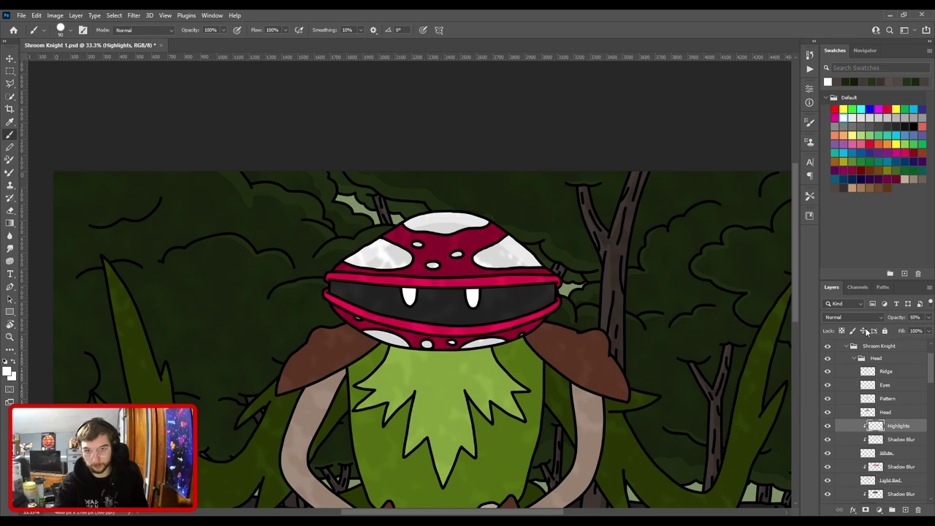
key(ctrl+0)
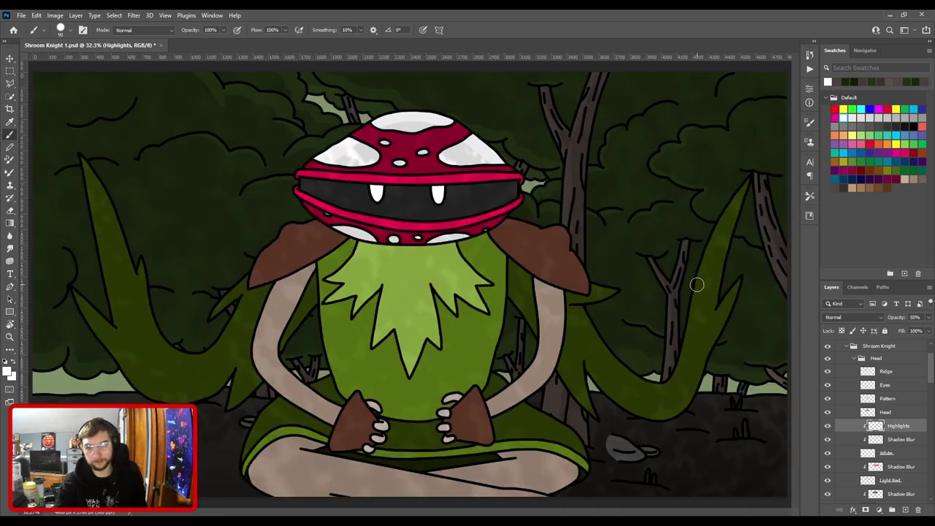
Add a clipped Highlights layer for the head's Light Red layer.
scroll(907, 427, down, 1)
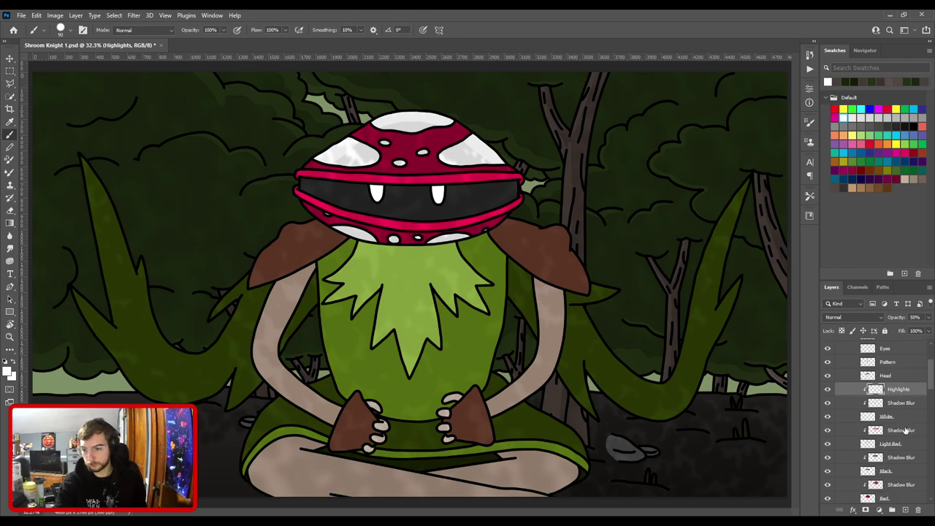
click(905, 431)
key(ctrl+v)
drag(906, 433, 906, 449)
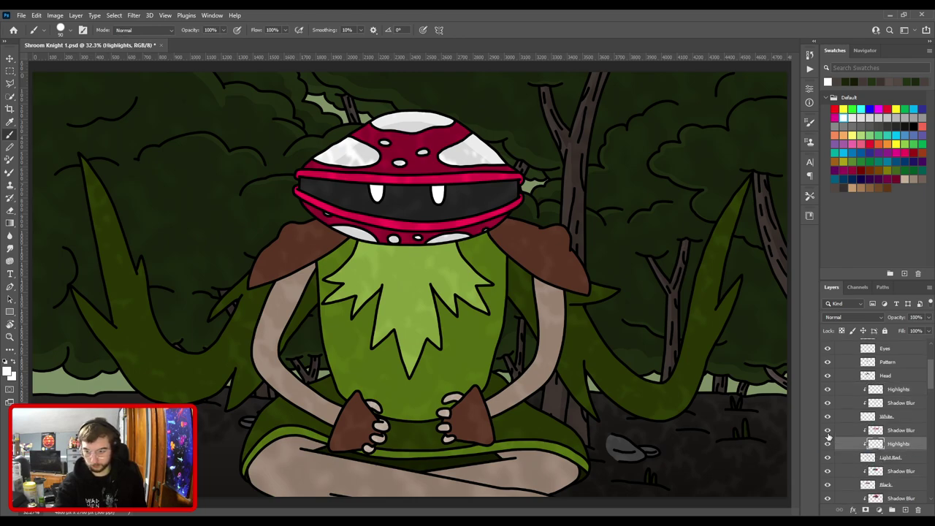
Place the Highlights layer above the Light Red Shadow Blur and mix a brighter pink from the lip's sampled base color.
key(i)
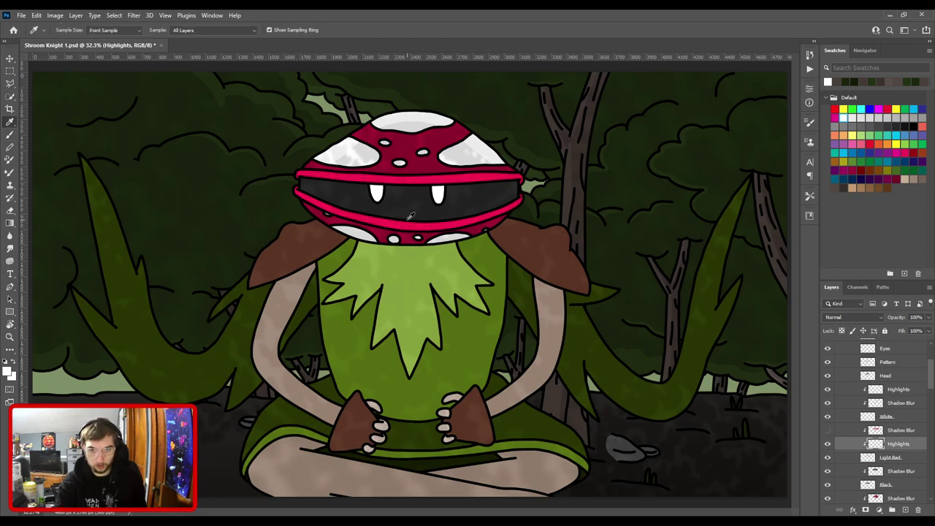
click(408, 217)
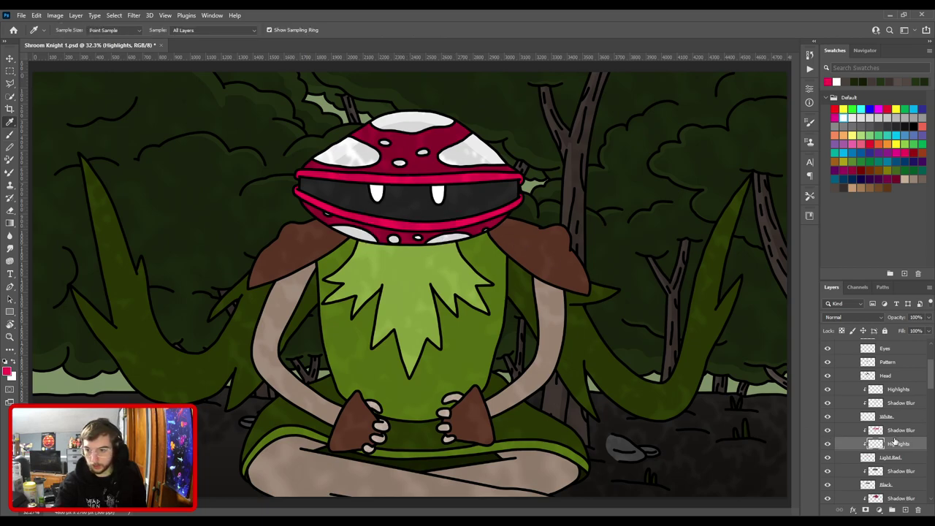
drag(893, 430, 889, 429)
key(b)
click(7, 371)
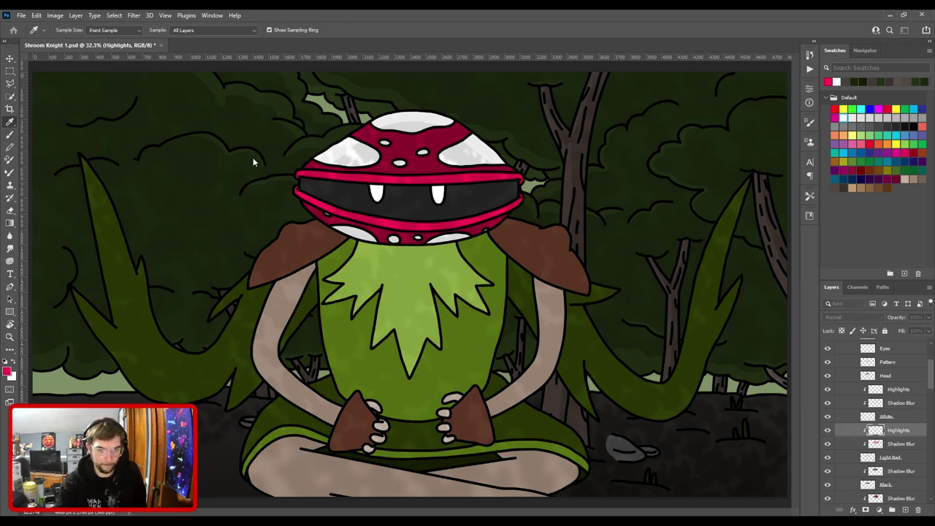
Rotate the canvas to about -105° and paint a bright pink highlight along the outer edge of the upper lip with a 90 px brush.
key(b)
key(ctrl+plus)
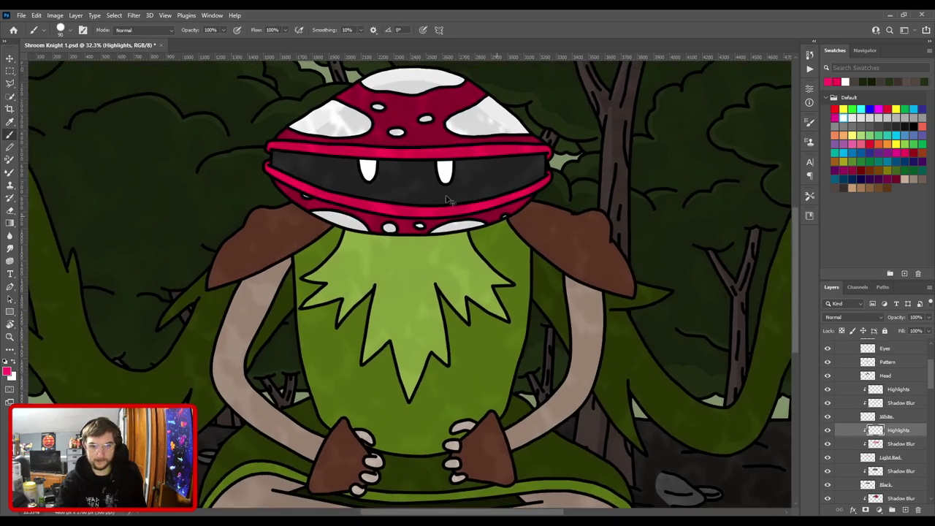
scroll(455, 202, up, 6)
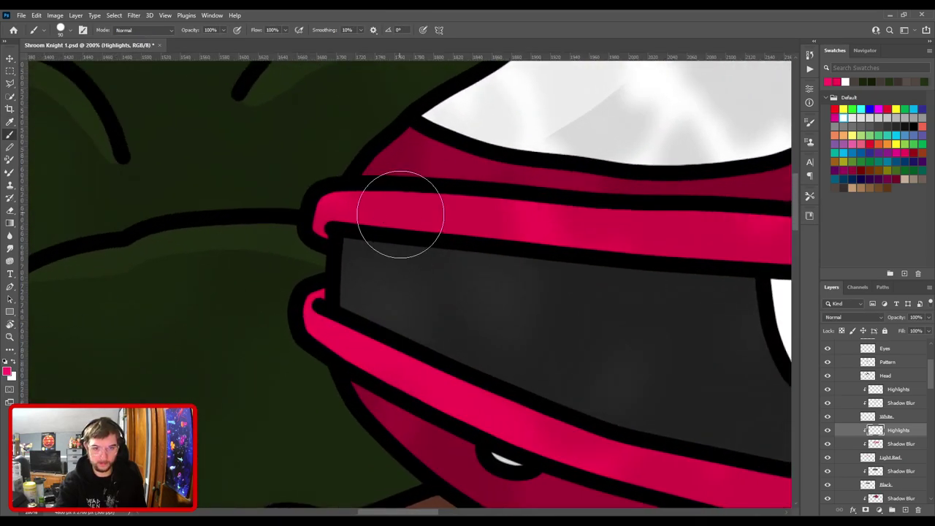
key(r)
drag(504, 219, 341, 228)
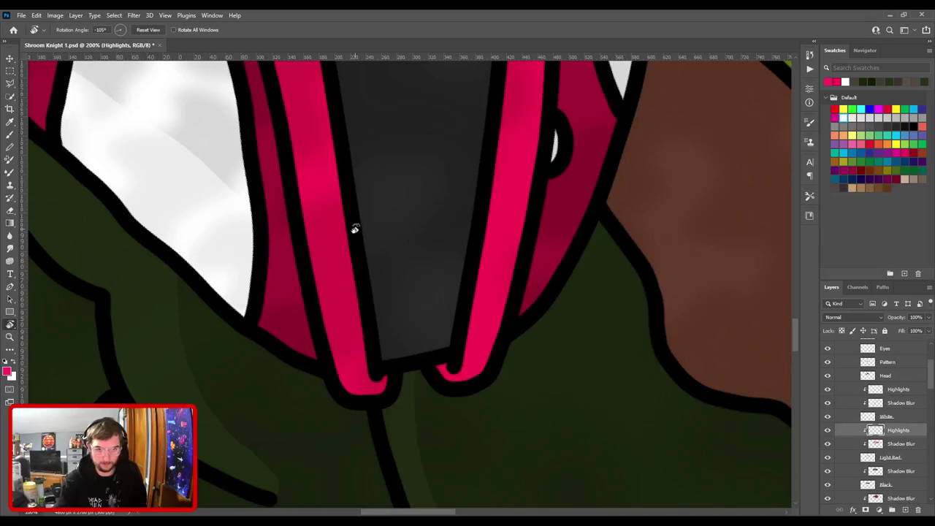
key(b)
scroll(351, 409, down, 3)
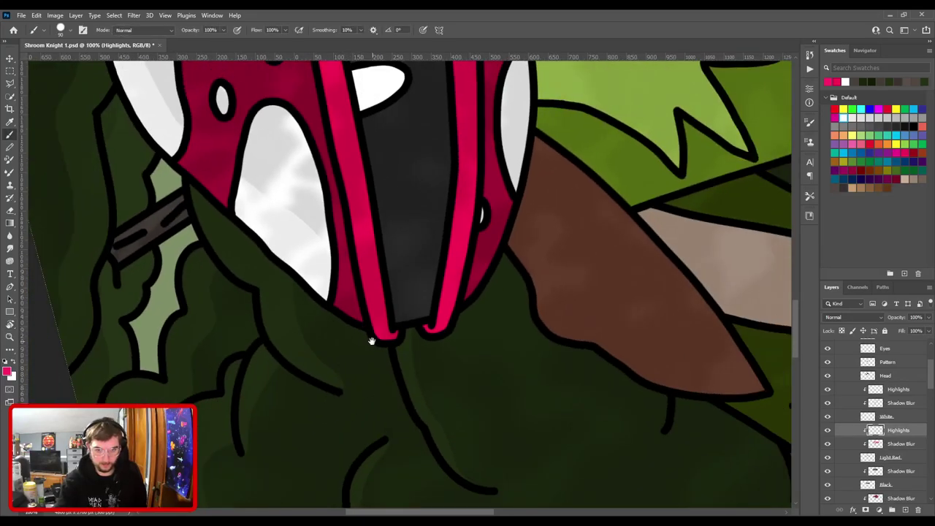
drag(373, 343, 427, 399)
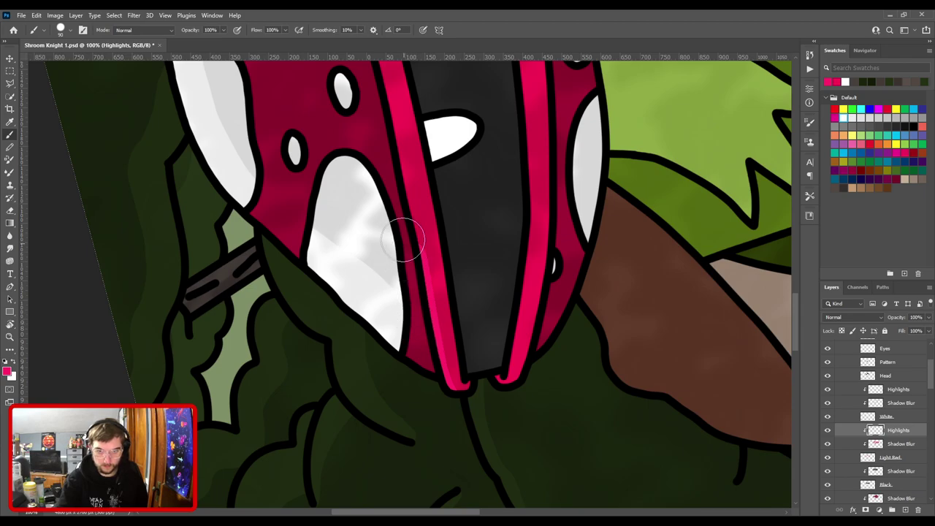
drag(380, 152, 396, 299)
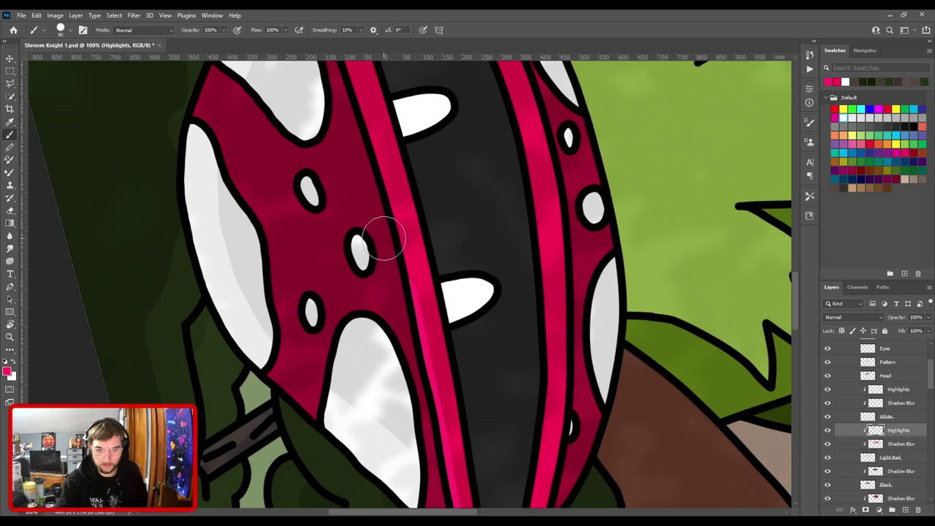
drag(365, 184, 390, 308)
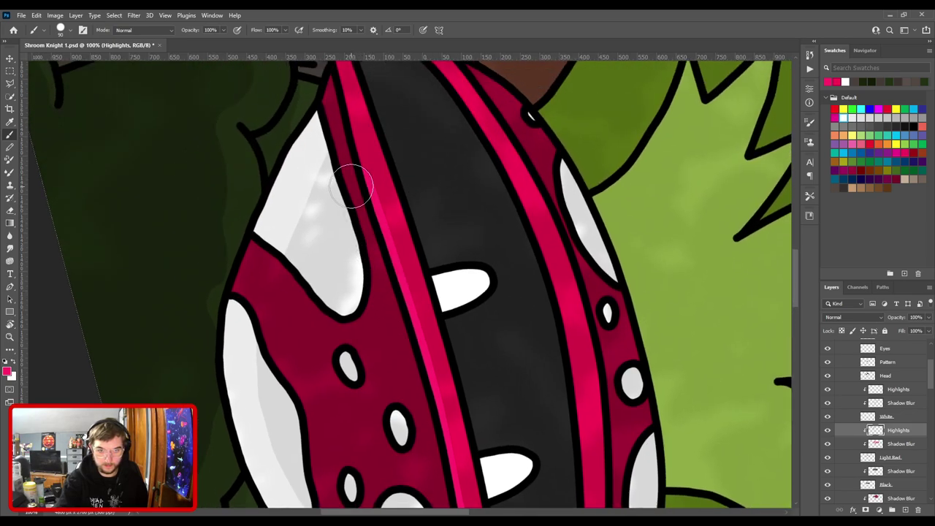
drag(359, 188, 384, 286)
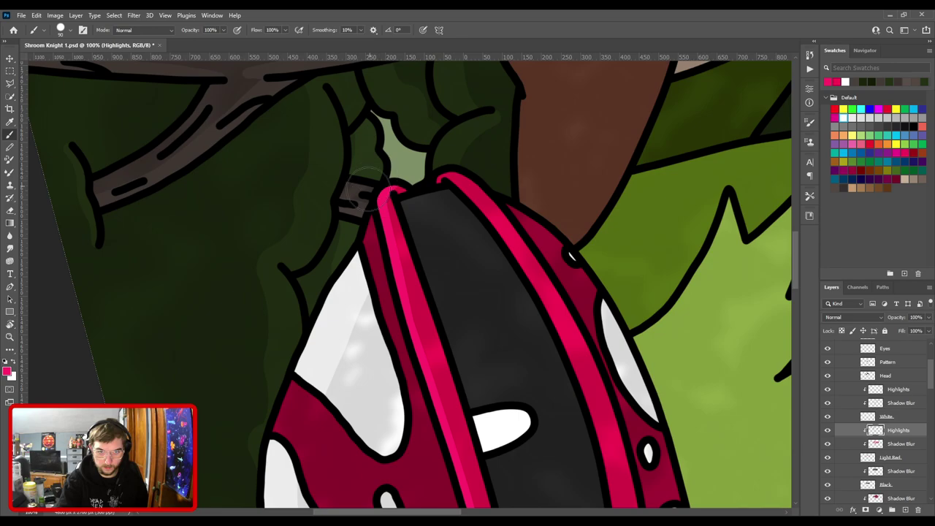
scroll(355, 273, down, 3)
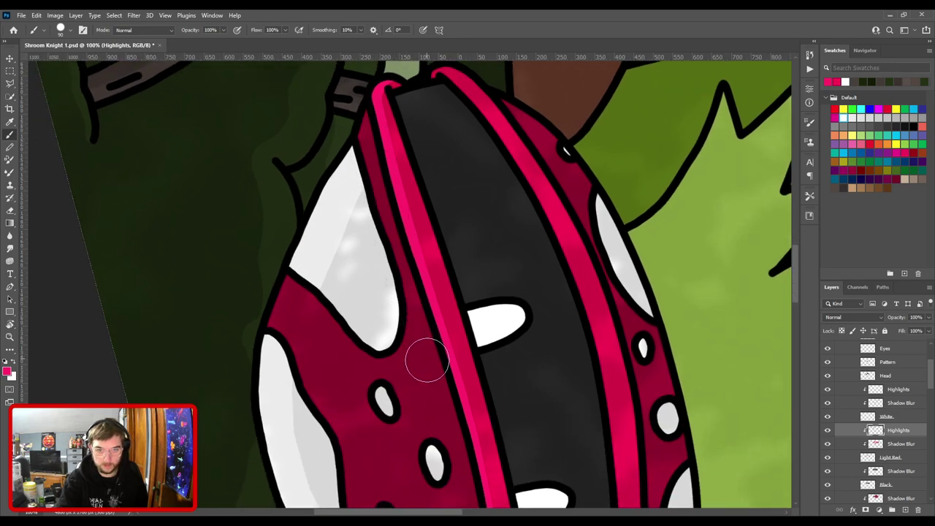
Start the pink highlight at the character's left-hand end of the lower lip in the picture, using a 30 px brush.
drag(429, 371, 371, 221)
drag(415, 352, 371, 180)
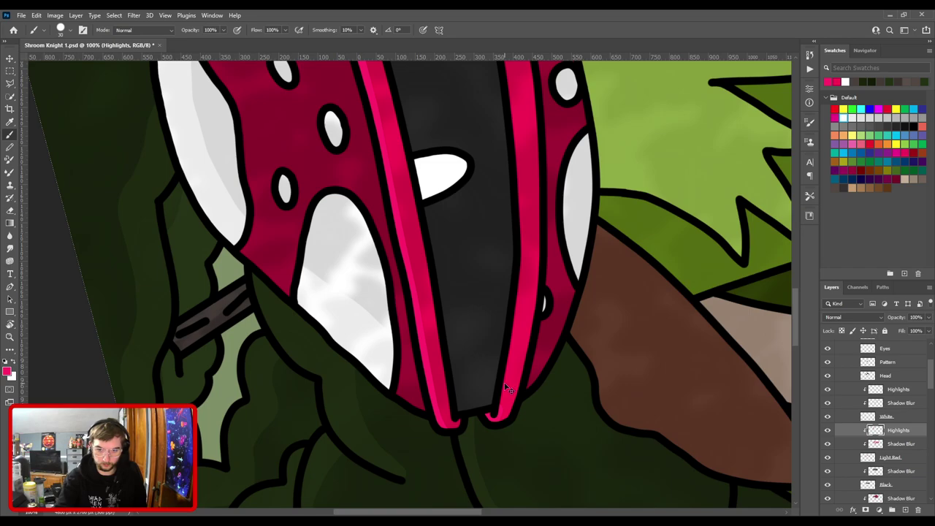
drag(505, 384, 511, 340)
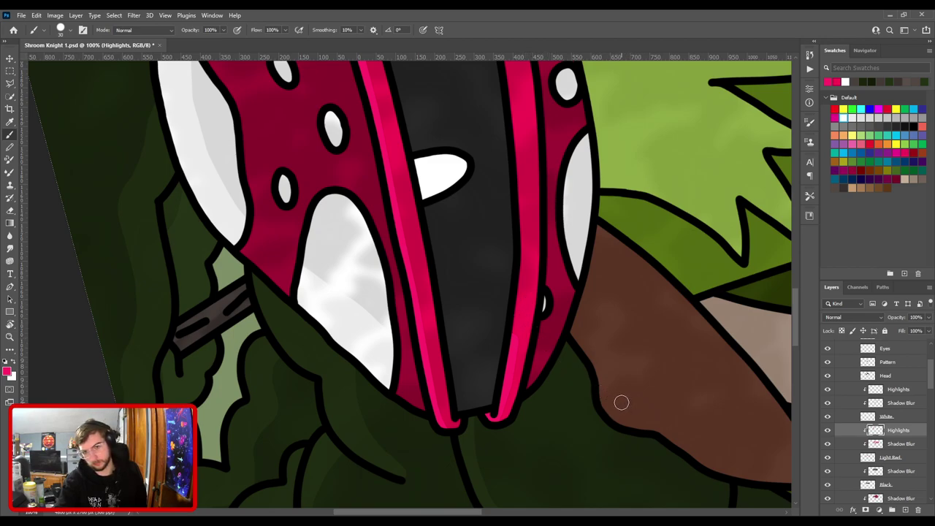
drag(573, 292, 528, 457)
drag(519, 248, 572, 149)
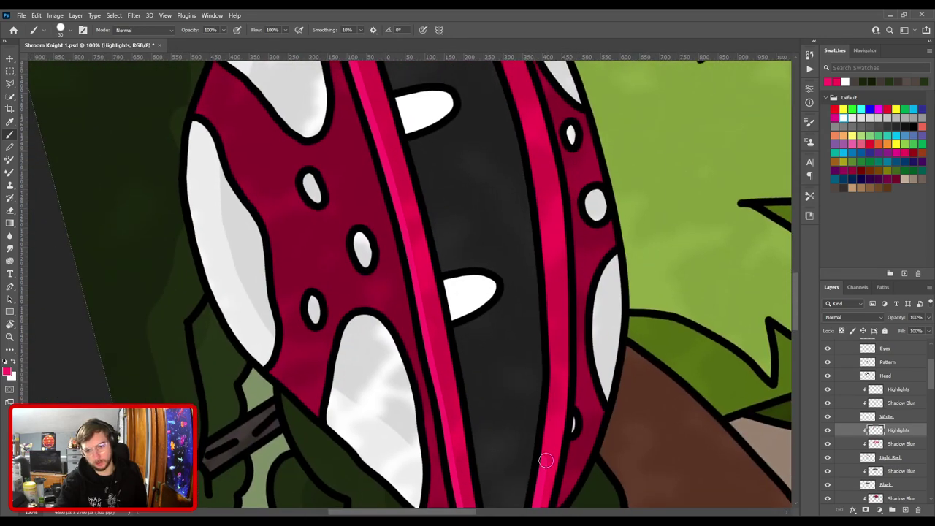
drag(547, 400, 544, 434)
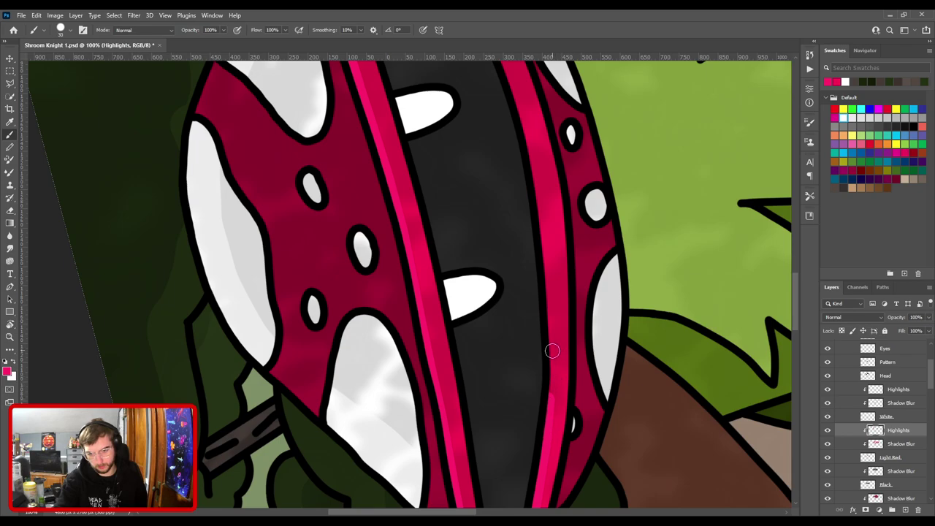
drag(551, 355, 547, 390)
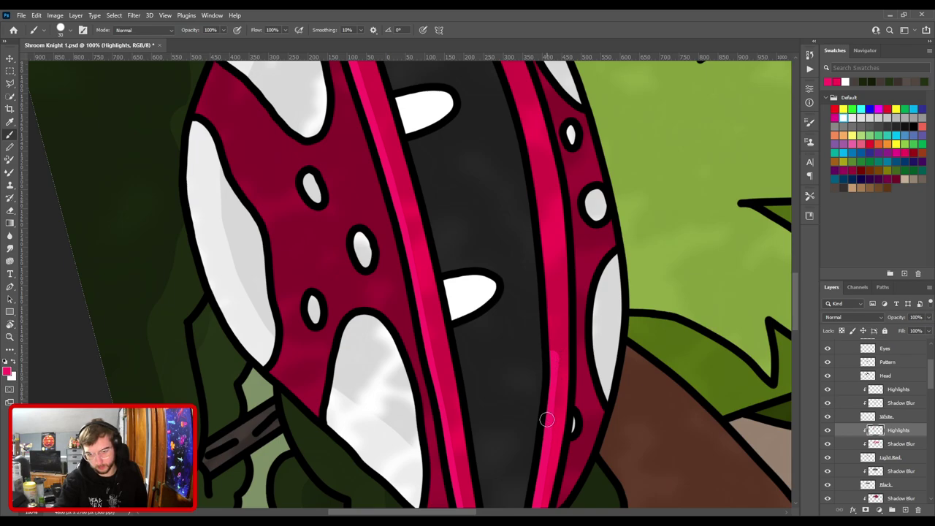
Continue the pink highlight along the middle of the lower lip and around its far tip.
drag(561, 297, 444, 313)
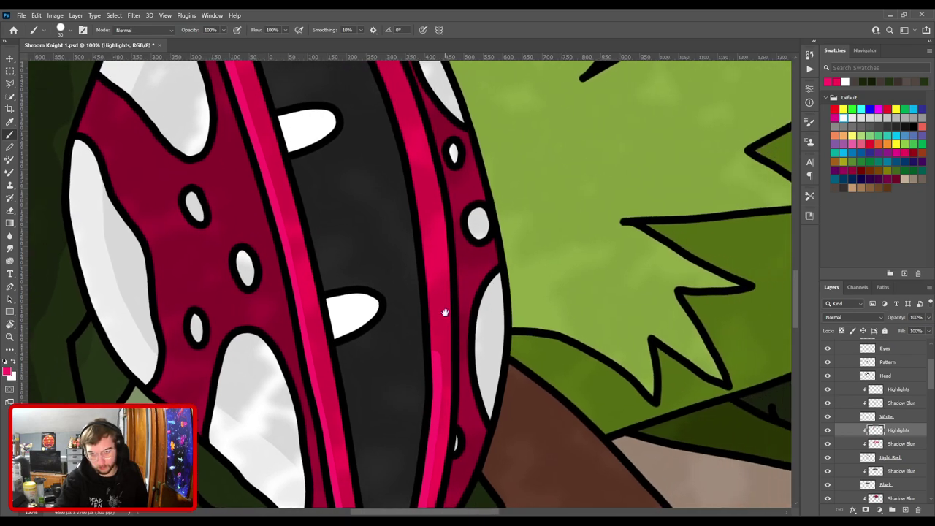
drag(436, 352, 431, 289)
mouse_move(431, 234)
mouse_down()
mouse_move(440, 348)
mouse_move(423, 235)
mouse_up()
drag(460, 352, 453, 305)
mouse_move(444, 354)
mouse_down()
mouse_move(438, 235)
mouse_move(425, 187)
mouse_up()
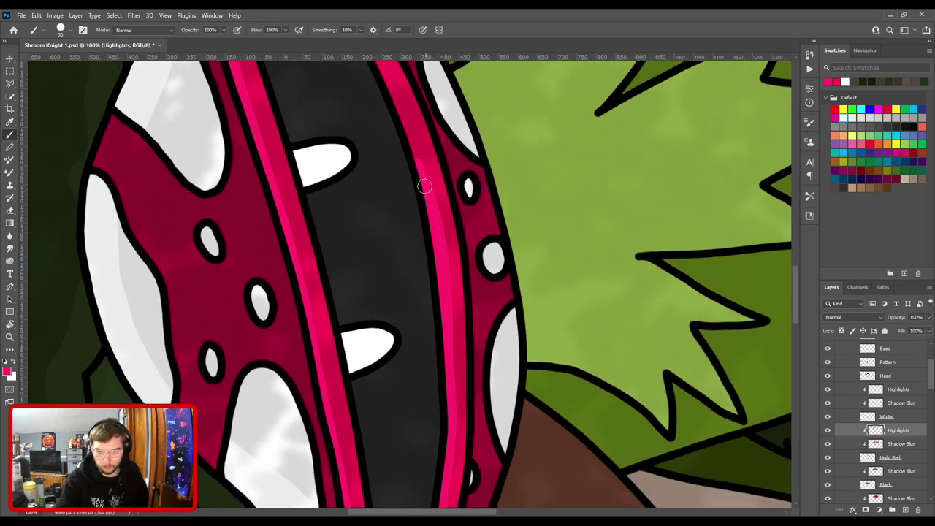
mouse_move(411, 150)
mouse_down()
mouse_move(437, 281)
mouse_move(417, 229)
mouse_move(441, 313)
mouse_move(425, 241)
mouse_move(390, 172)
mouse_up()
mouse_move(395, 175)
mouse_down()
mouse_move(439, 301)
mouse_move(396, 236)
mouse_move(449, 305)
mouse_move(371, 225)
mouse_up()
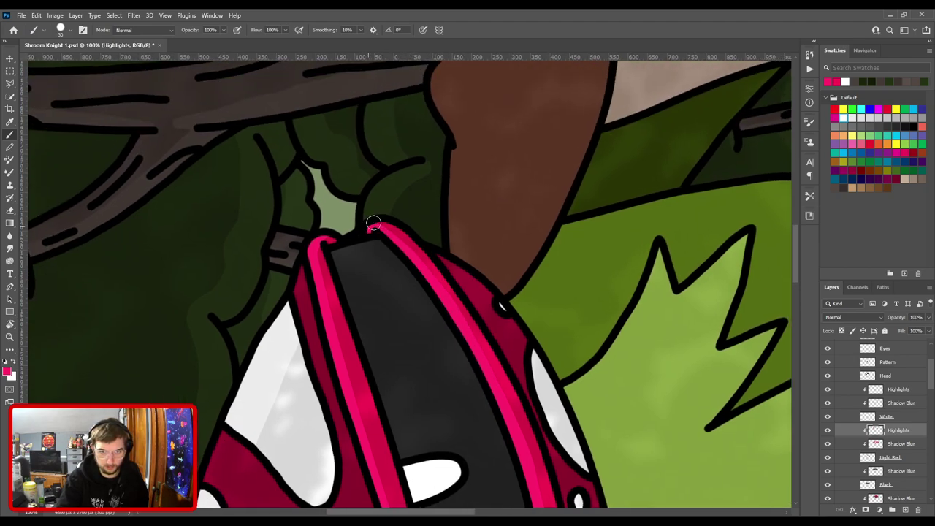
Finish the pink highlight around the lower lip's far tip and clean up its edge with a 25 px eraser.
drag(428, 234, 397, 209)
key(e)
drag(456, 285, 417, 201)
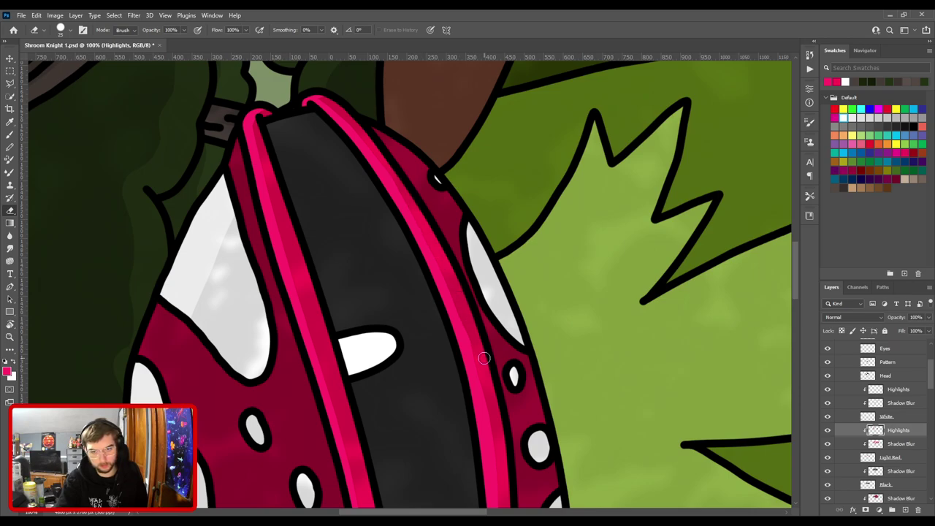
key(ctrl+minus)
key(ctrl+minus)
drag(473, 386, 475, 222)
key(ctrl+plus)
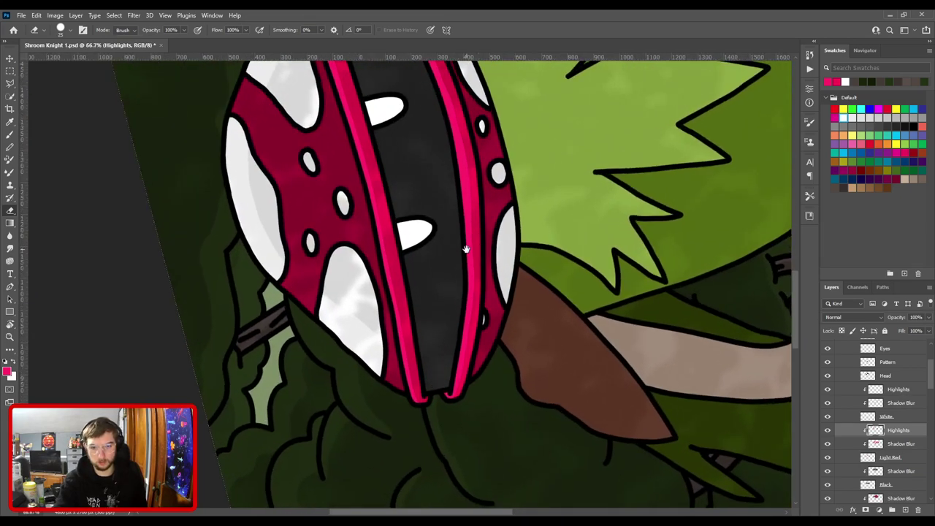
scroll(465, 248, down, 3)
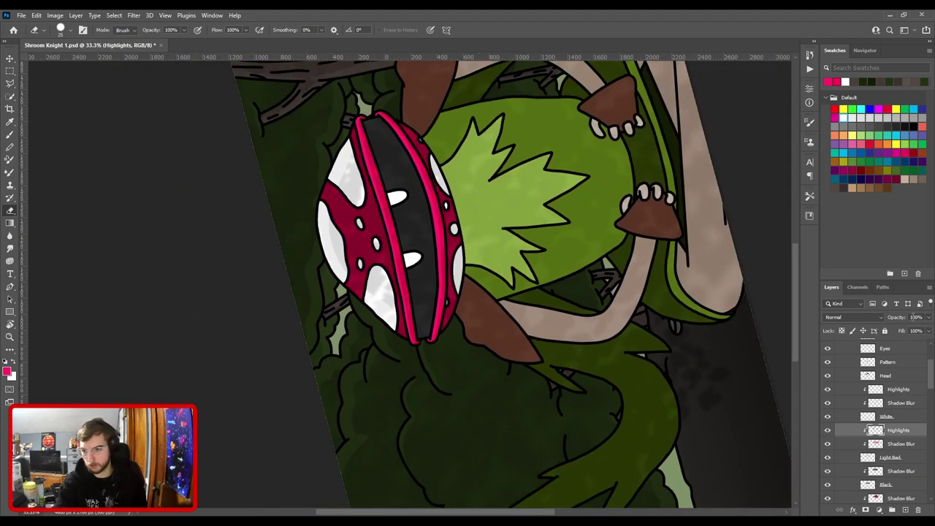
Set the Light Red Highlights layer's opacity to 80% and return the canvas rotation to 0°.
text(80)
scroll(698, 318, up, 2)
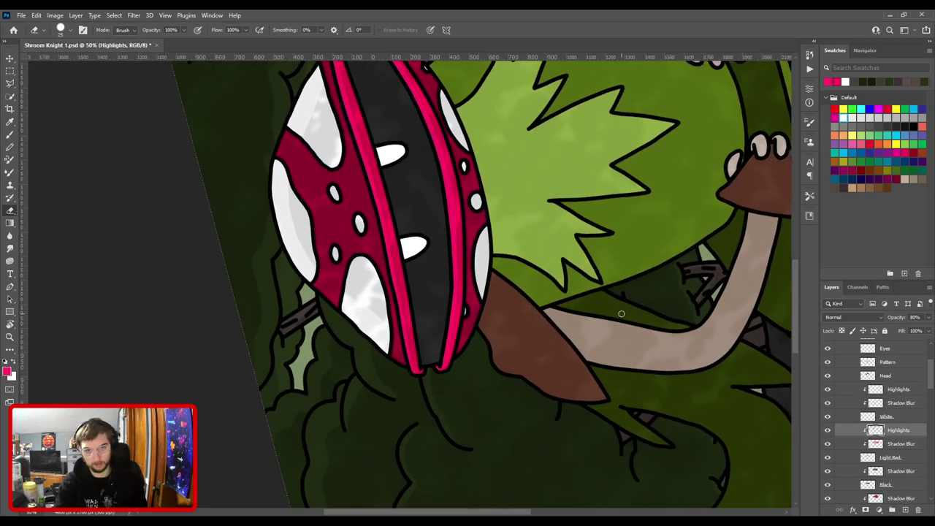
key(r)
drag(562, 261, 414, 434)
key(space)
drag(599, 400, 469, 334)
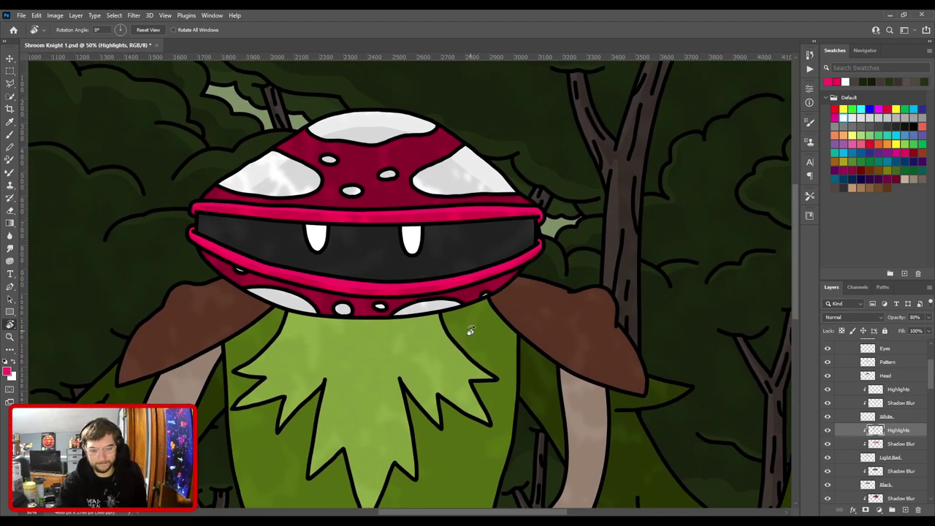
key(v)
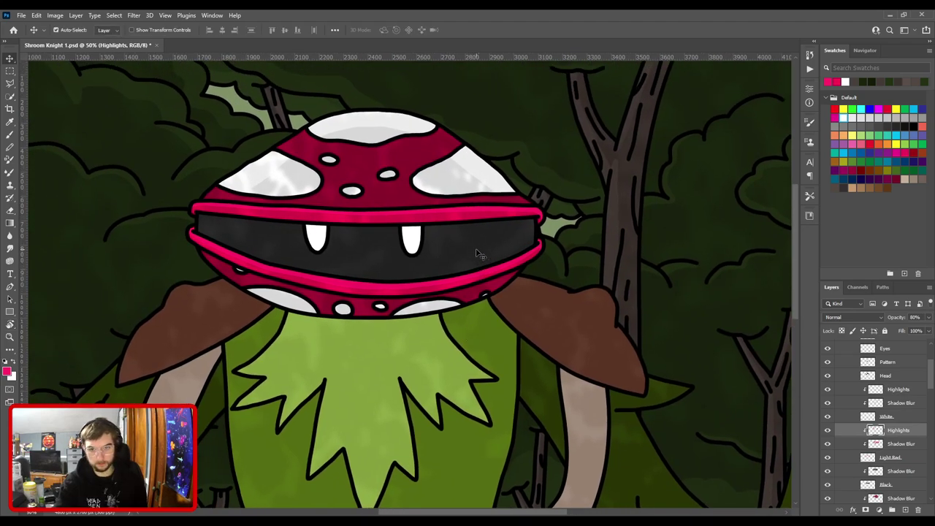
scroll(915, 436, down, 2)
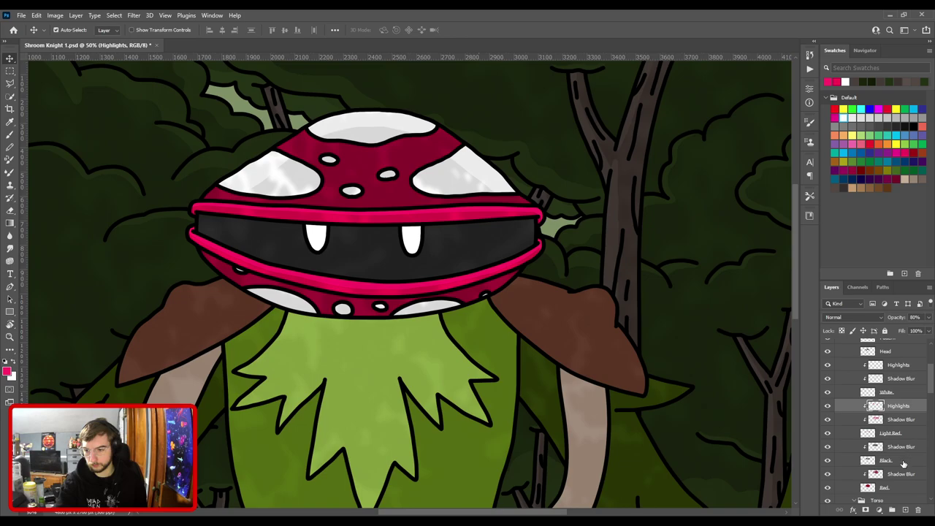
Add a clipped Highlights layer directly above the Black layer, beneath its Shadow Blur.
click(903, 462)
key(ctrl+minus)
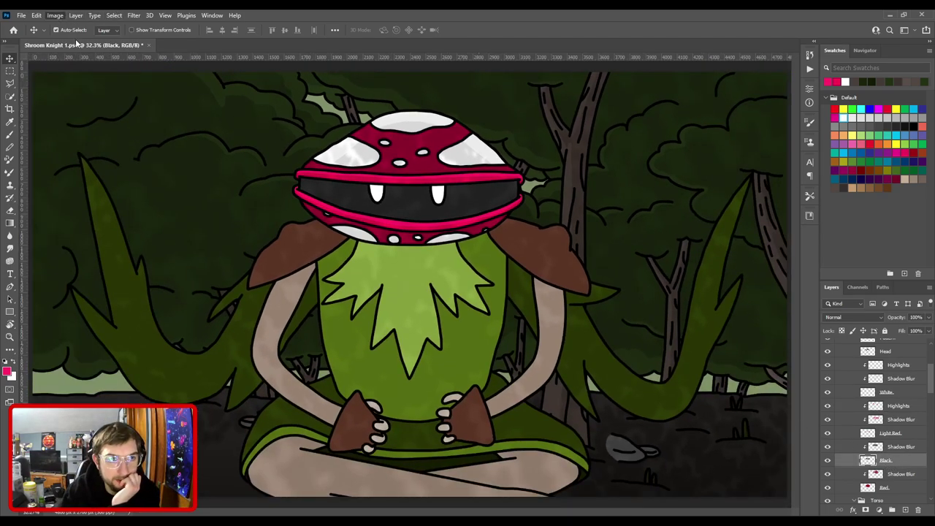
key(i)
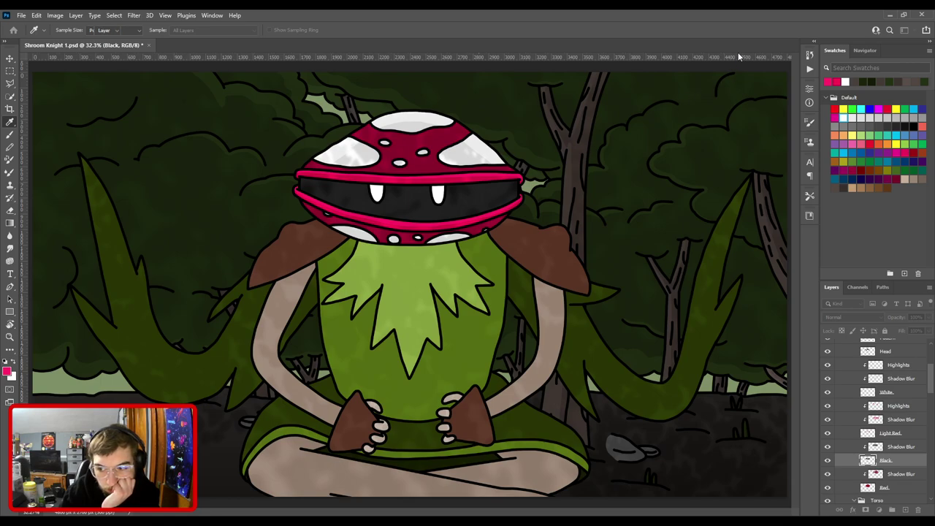
key(v)
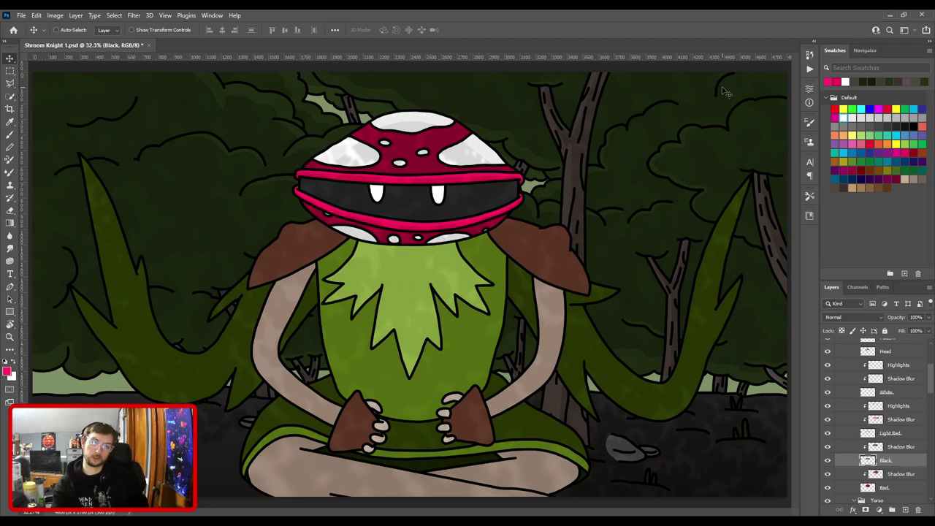
key(ctrl)
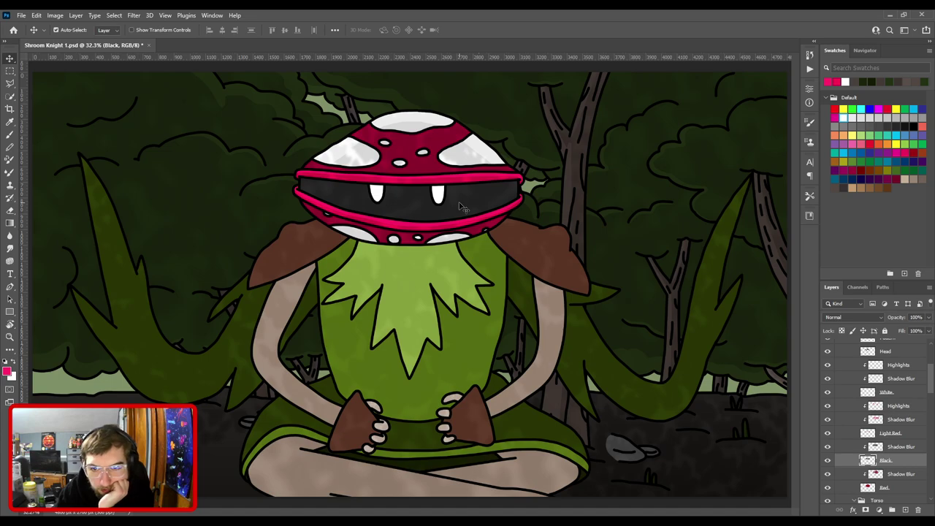
click(901, 447)
key(ctrl+v)
drag(899, 451, 899, 467)
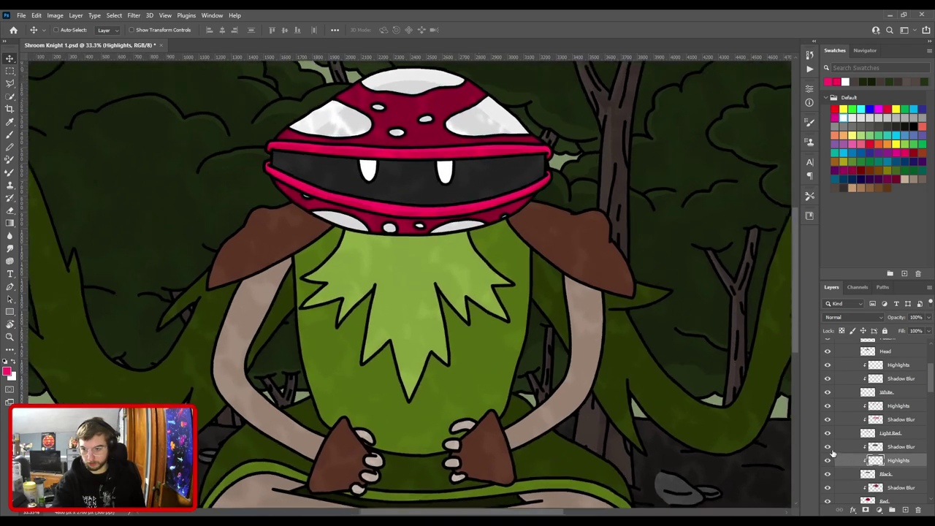
Sample the mouth's dark gray base color with the Black Shadow Blur hidden, and mix a gray highlight color from it.
click(829, 447)
drag(484, 210, 469, 309)
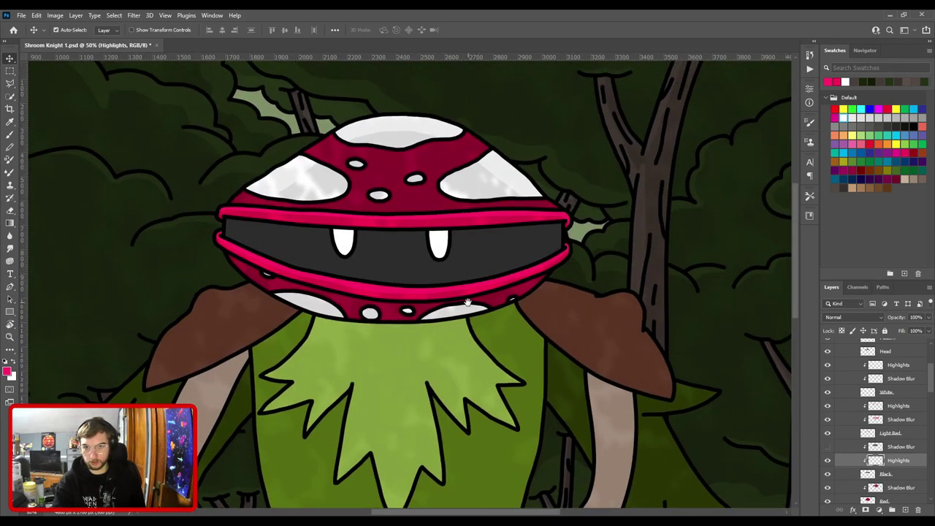
key(ctrl+plus)
key(i)
click(528, 238)
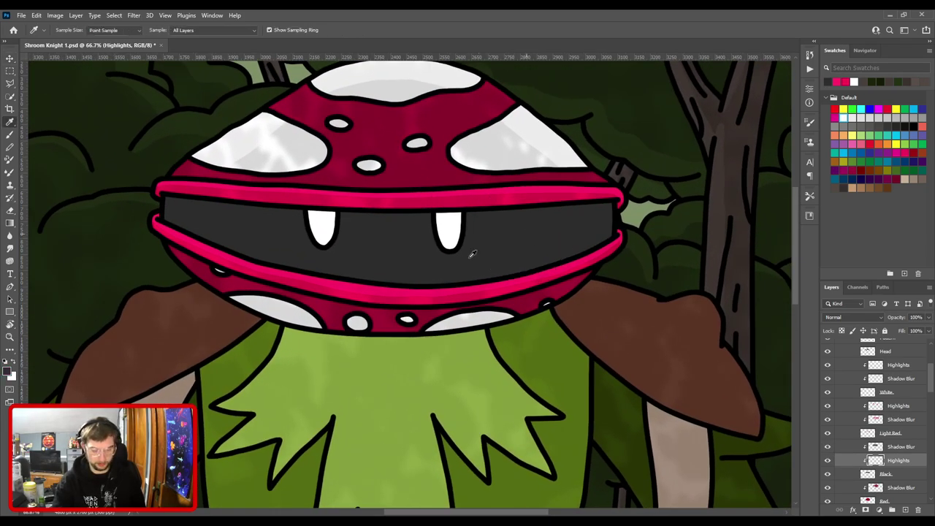
click(8, 373)
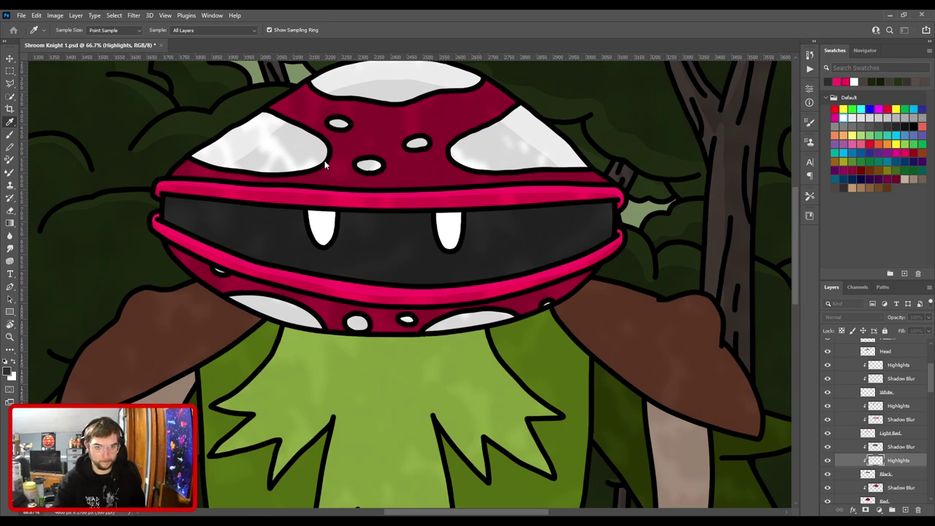
key(b)
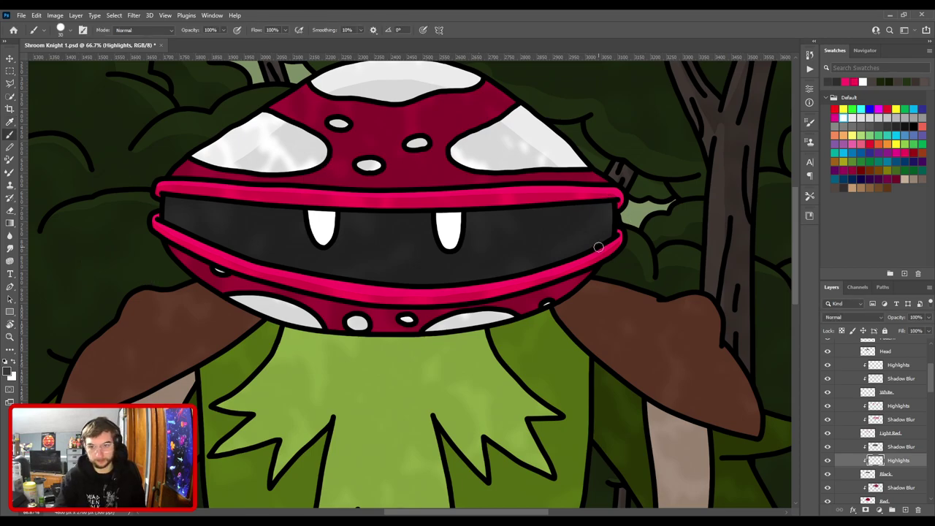
Enlarge the brush to 100 px.
key(bracketright)
key(bracketright)
key(bracketright)
key(bracketright)
key(bracketright)
key(bracketright)
key(bracketright)
key(bracketright)
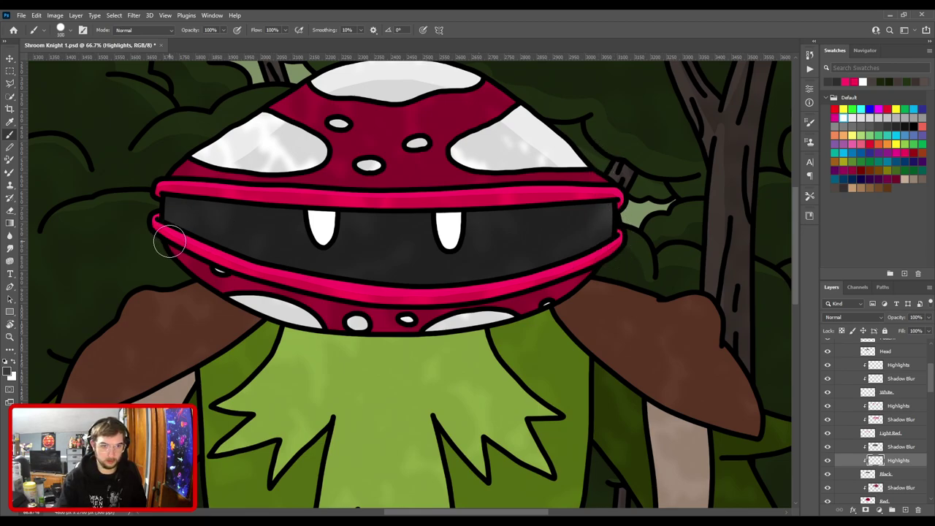
key(ctrl+0)
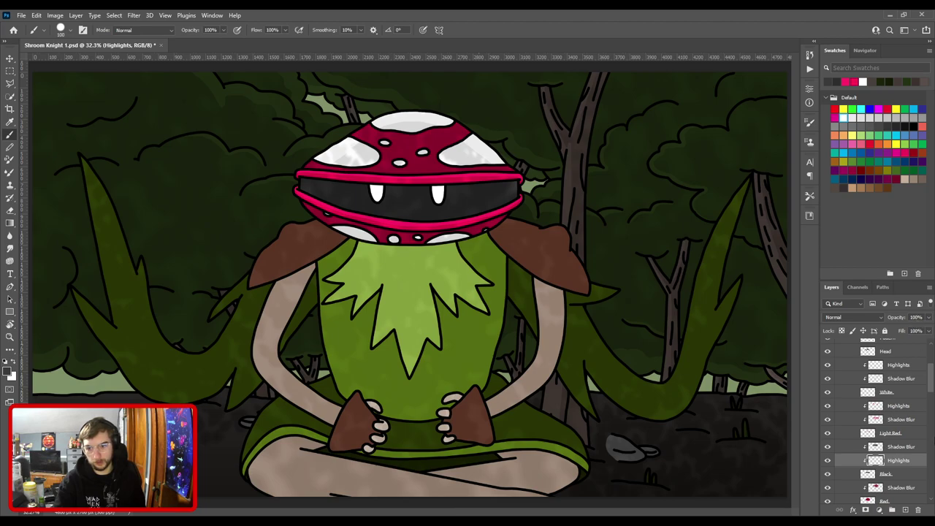
Add a clipped layer with a black radial gradient from the mouth's center to its edge, placed above the Black Shadow Blur.
click(904, 510)
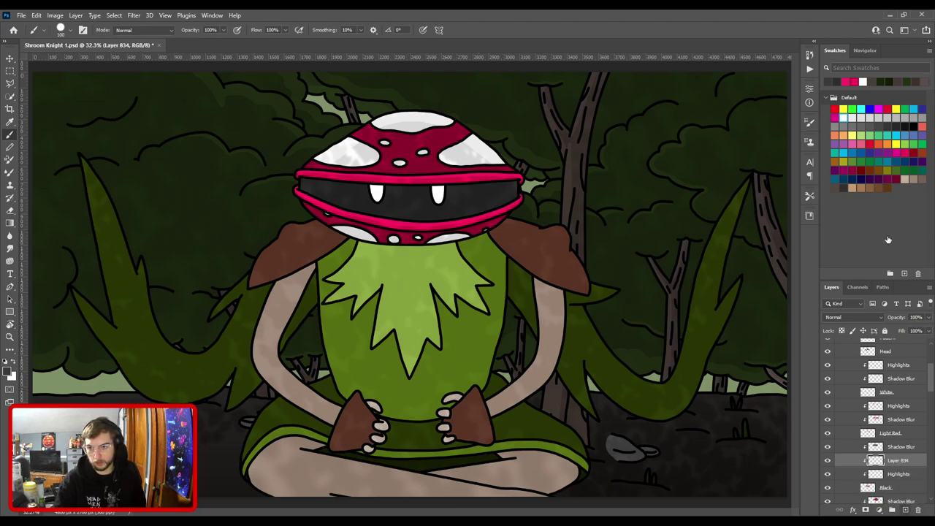
click(914, 125)
key(g)
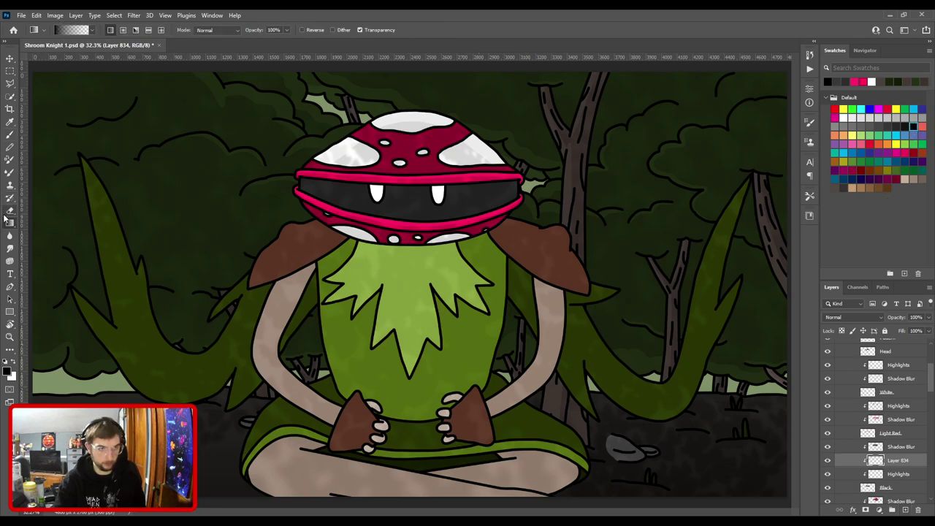
click(123, 30)
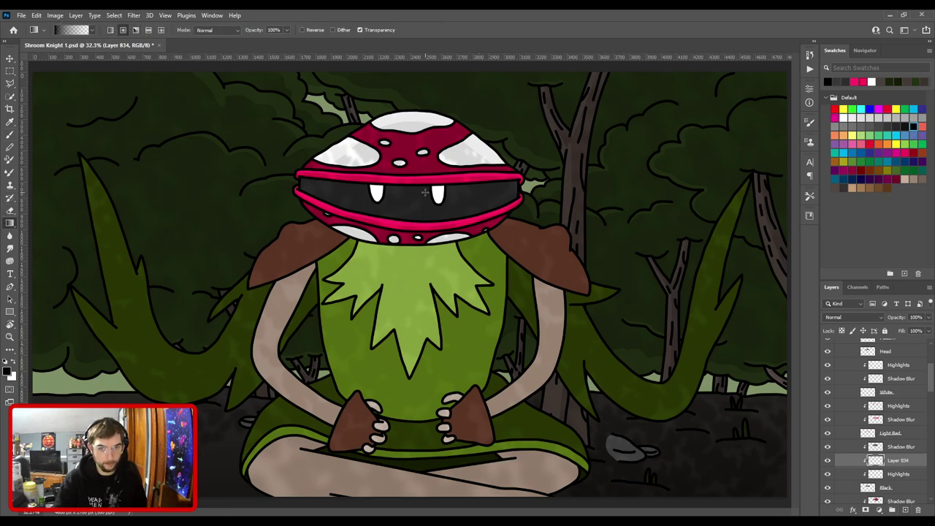
drag(412, 201, 514, 200)
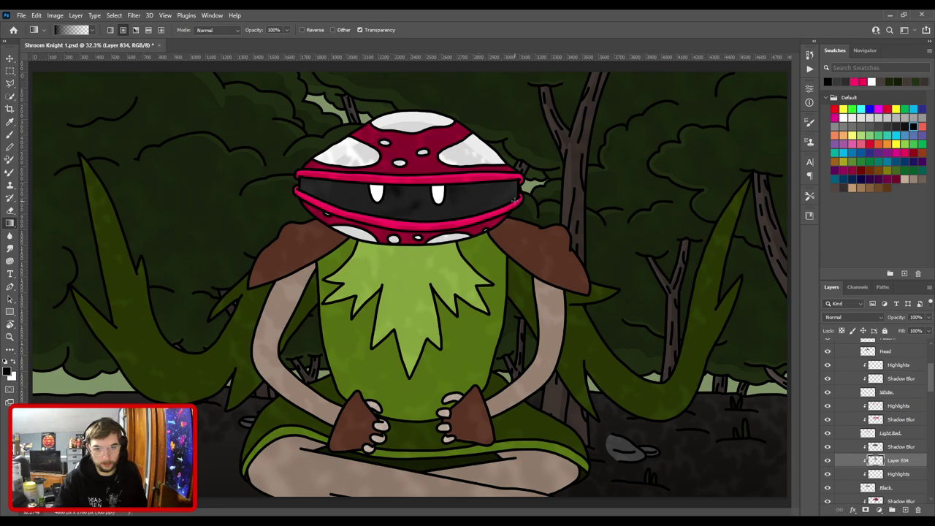
drag(874, 459, 875, 445)
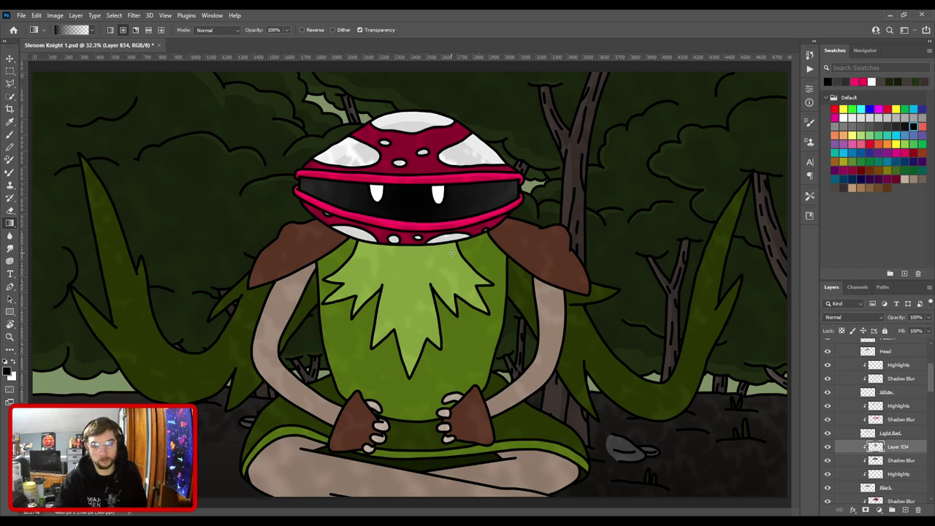
Set the black gradient layer's opacity to 30% and check its placement over the mouth with Free Transform.
drag(929, 319, 903, 333)
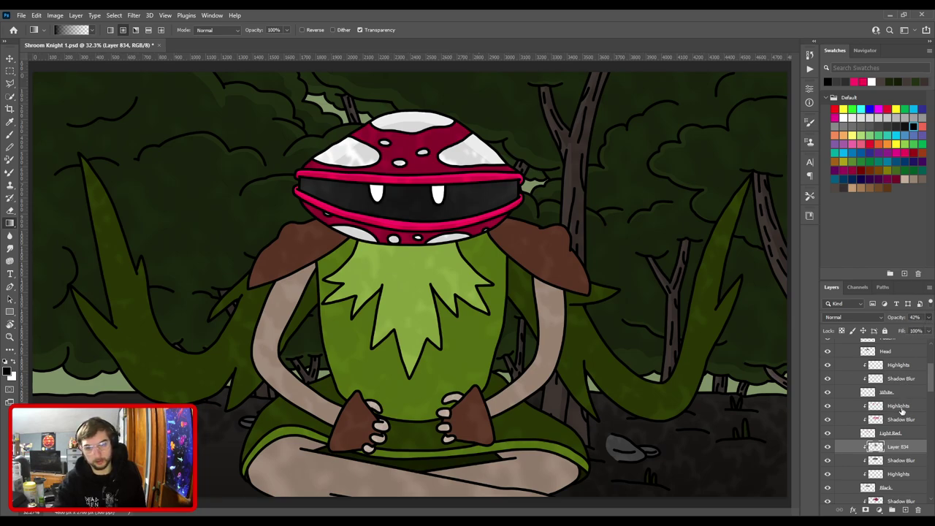
click(913, 318)
text(30)
key(Return)
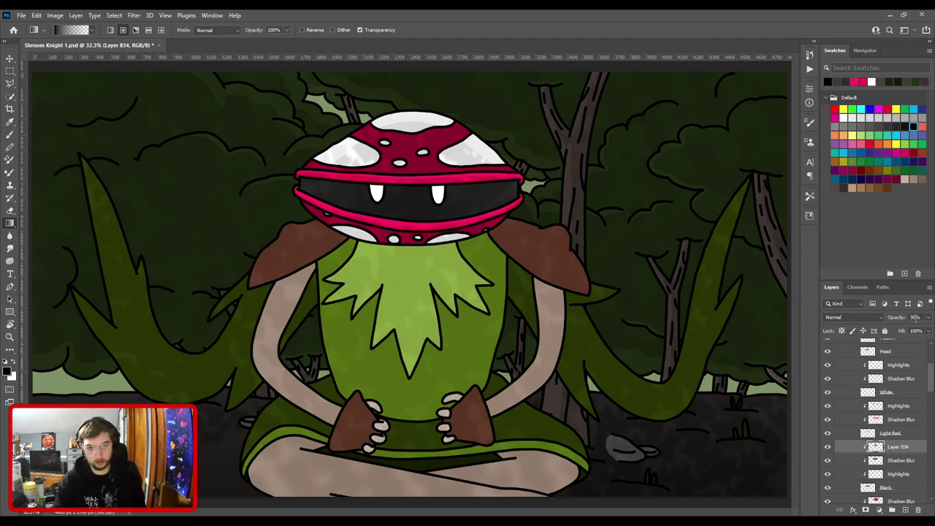
click(828, 447)
click(828, 448)
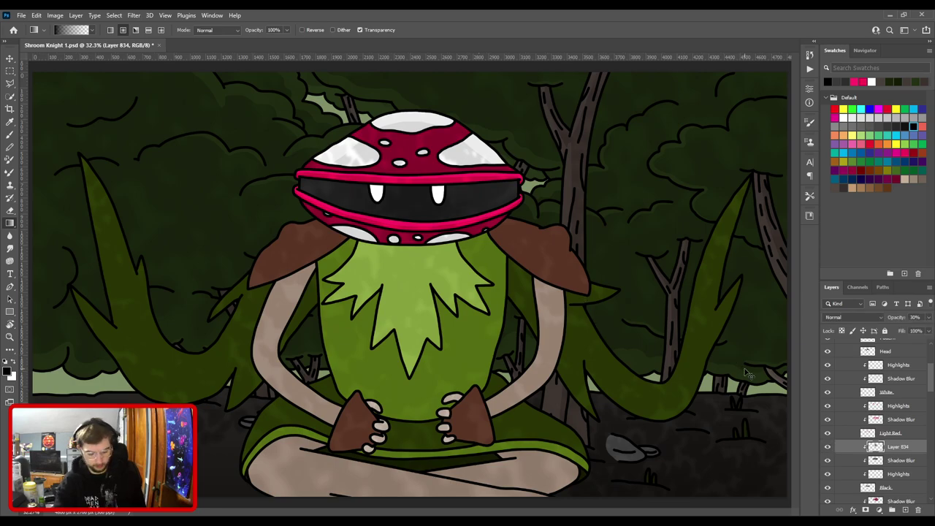
key(ctrl+t)
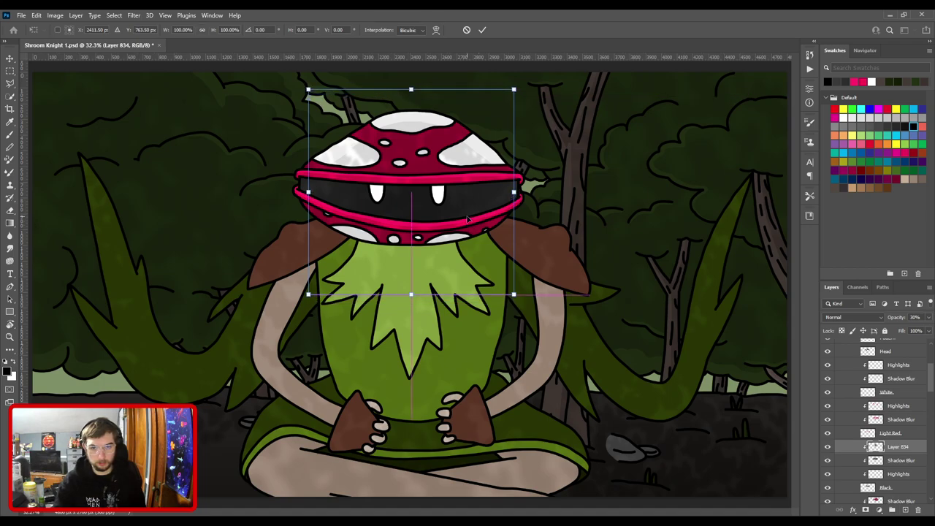
key(g)
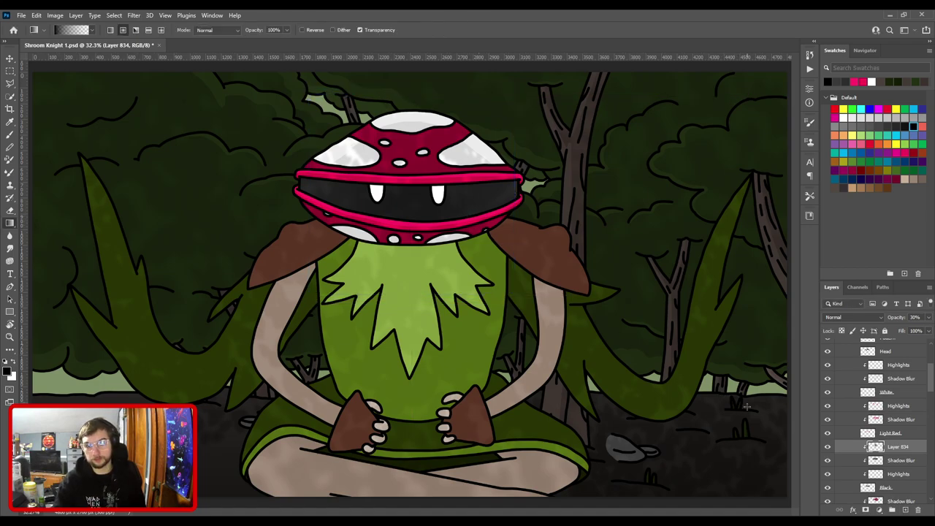
Add a clipped Highlights layer directly above the head's Red layer, beneath its Shadow Blur.
scroll(890, 451, down, 2)
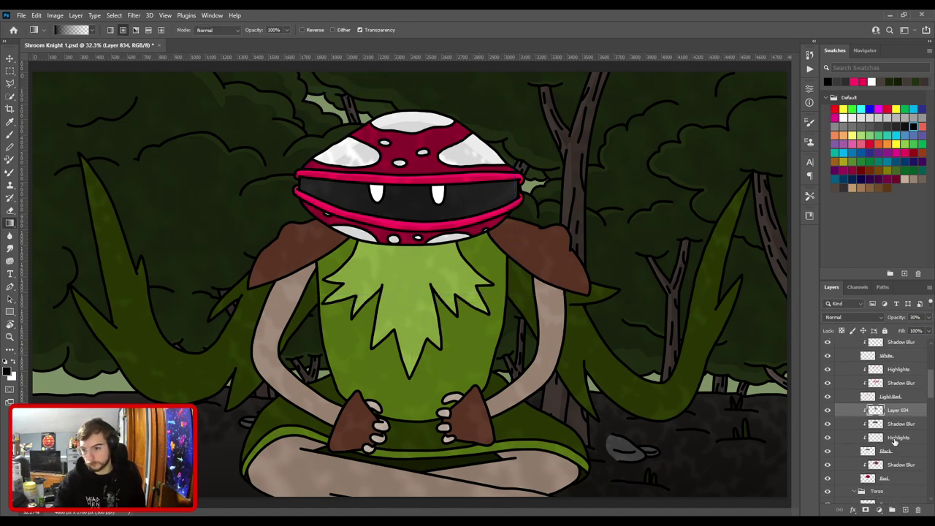
scroll(899, 389, down, 2)
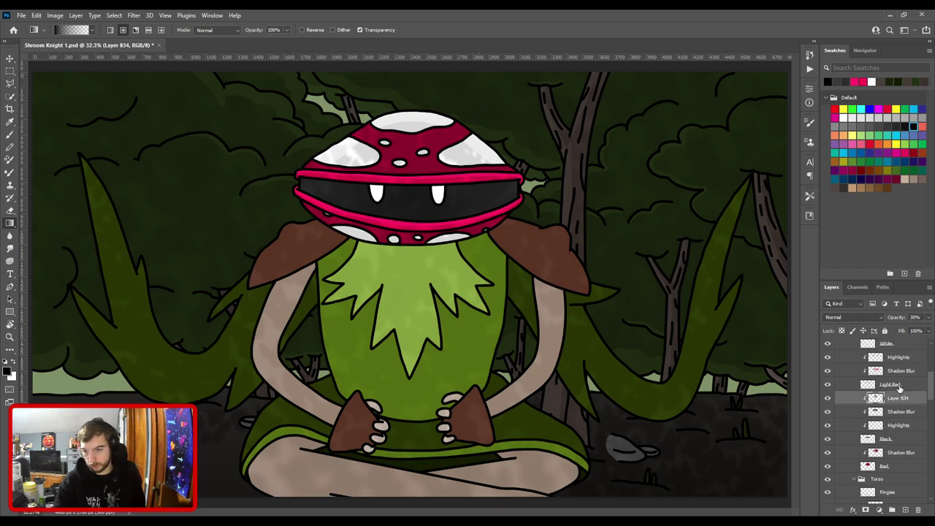
click(894, 430)
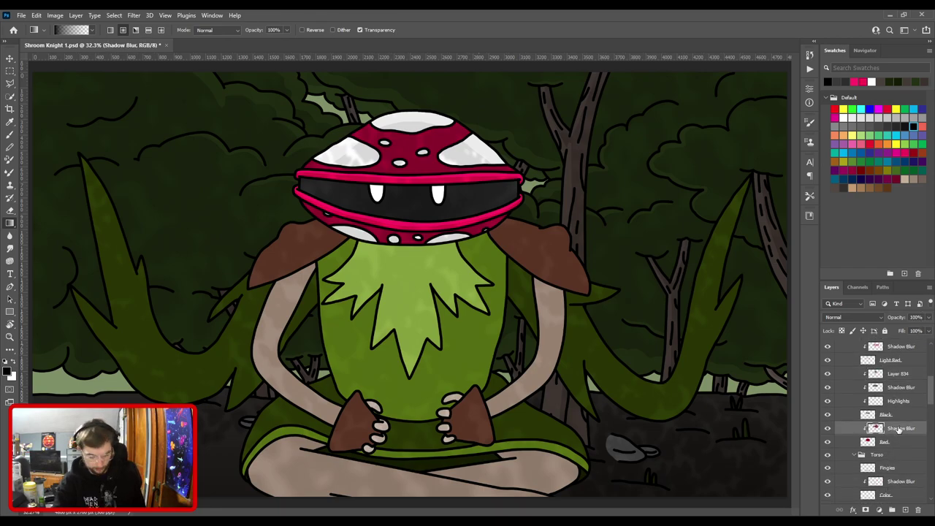
key(ctrl+shift+n)
drag(901, 428, 904, 446)
Sample the cap's dark red base color, mix a red highlight tone from it, and set the brush to 125 px.
key(i)
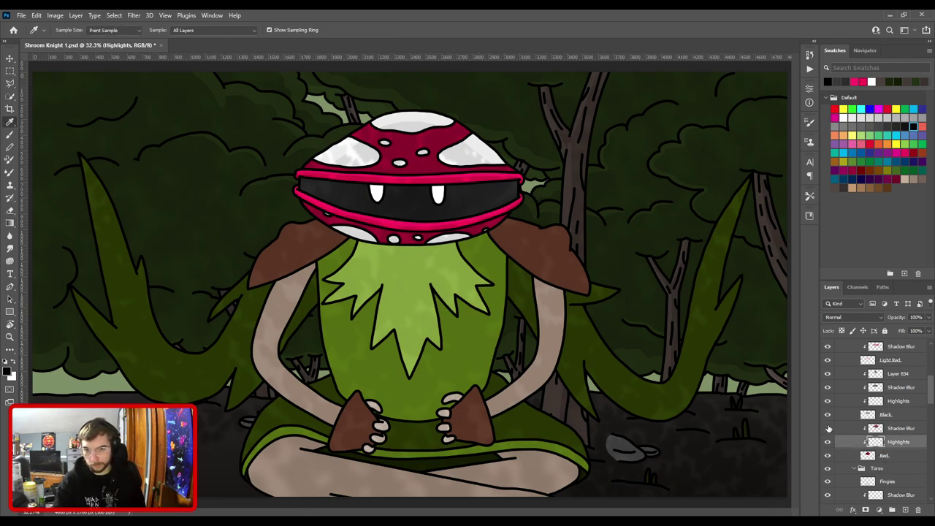
click(442, 143)
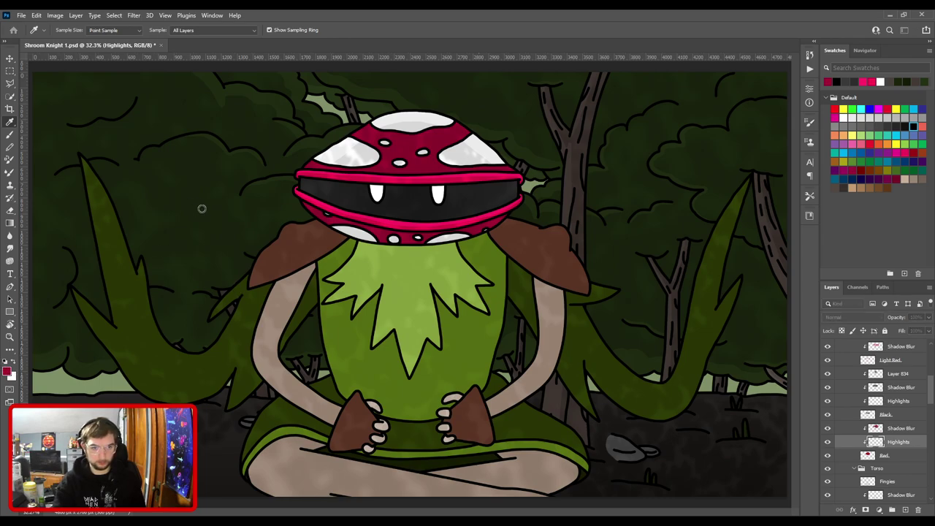
click(301, 164)
drag(511, 175, 525, 233)
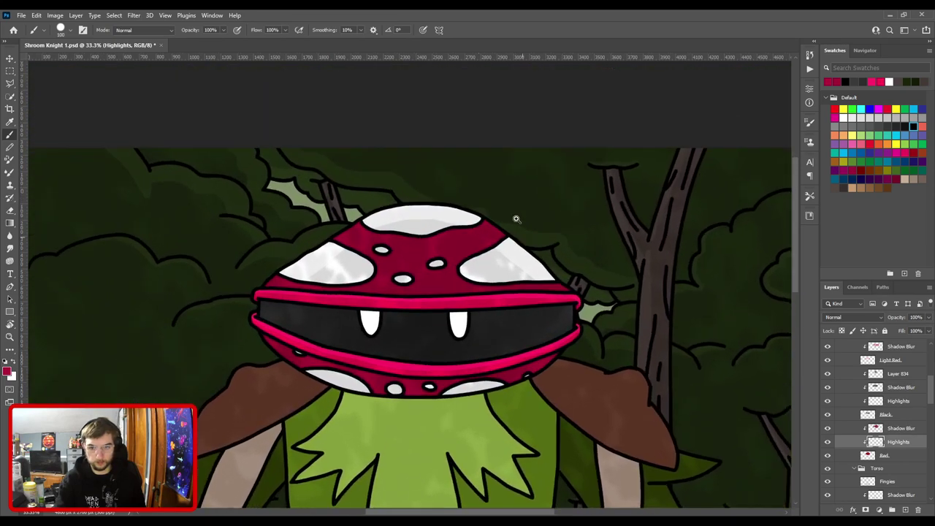
scroll(525, 232, up, 2)
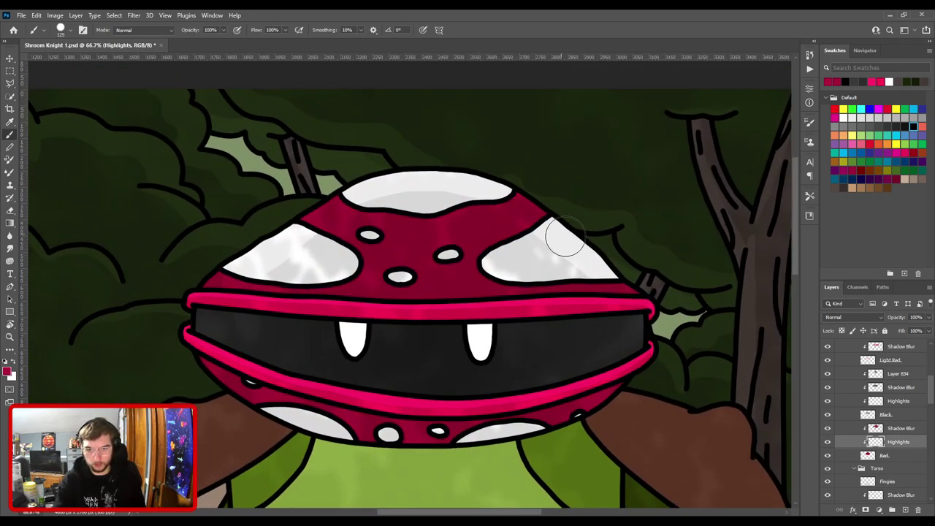
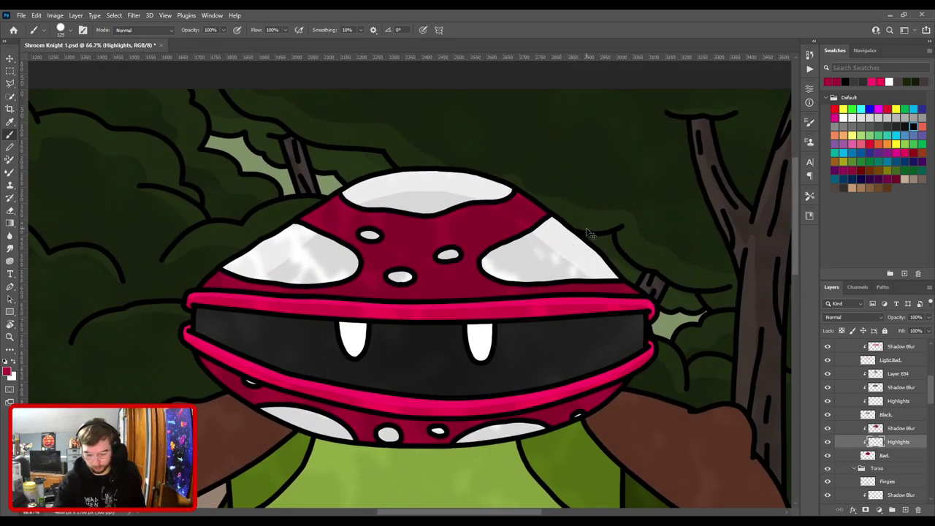
Paint red highlights over the cap's upper slopes and lower jaw on the Highlights layer, placed above Shadow Blur, and clean them with the Eraser.
drag(527, 192, 374, 130)
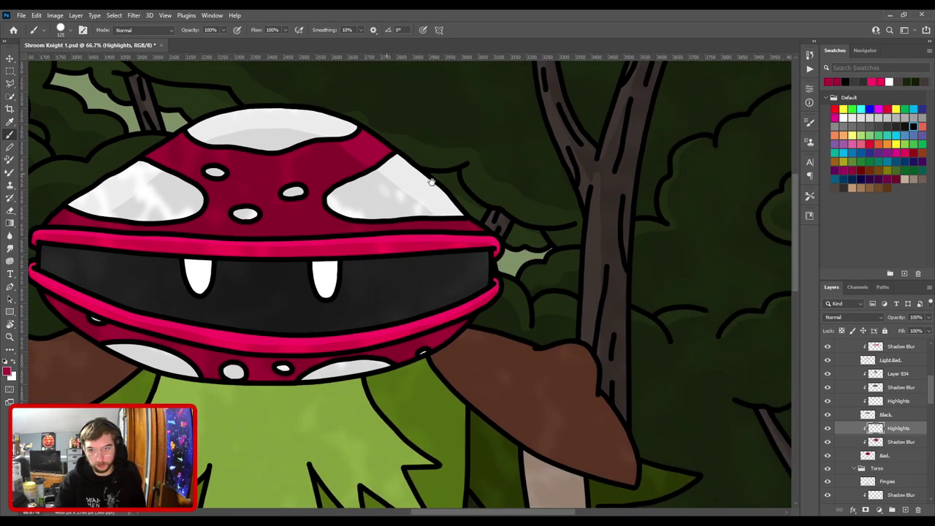
key(e)
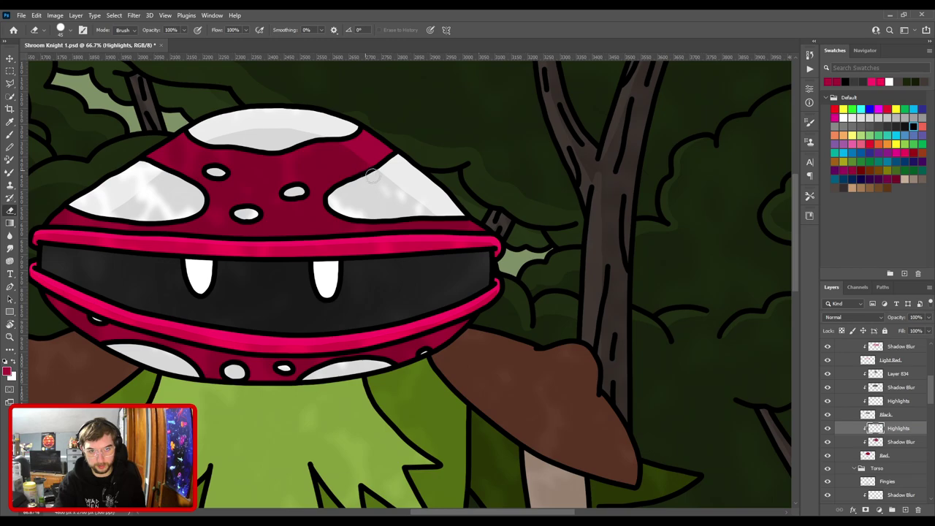
drag(455, 244, 416, 198)
key(b)
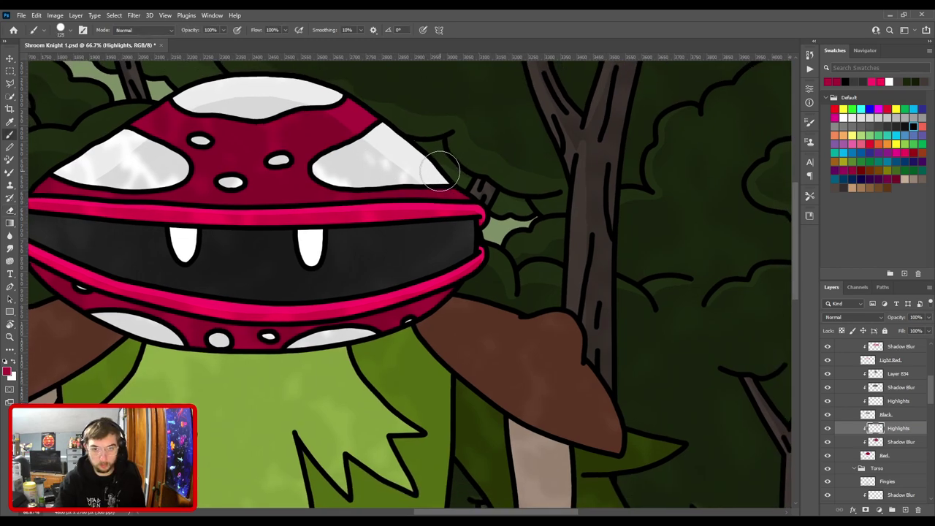
drag(346, 177, 643, 235)
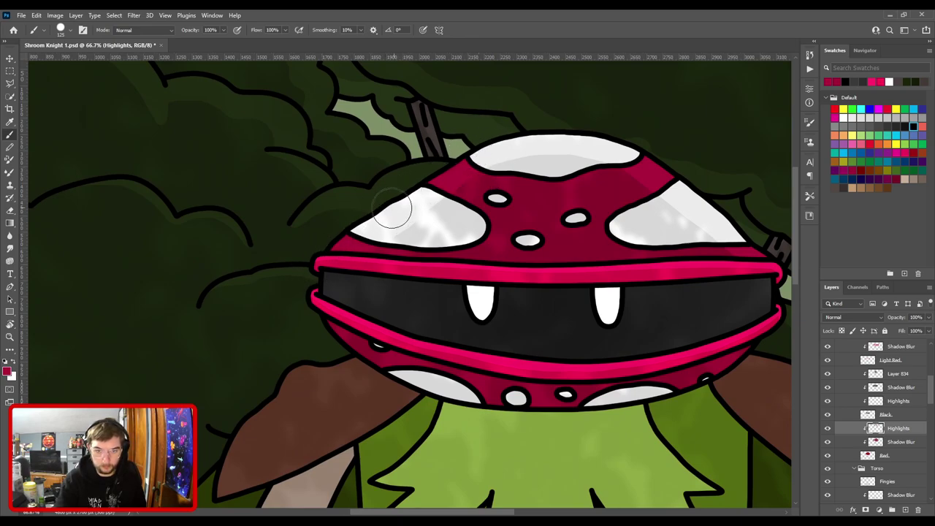
drag(369, 295, 346, 180)
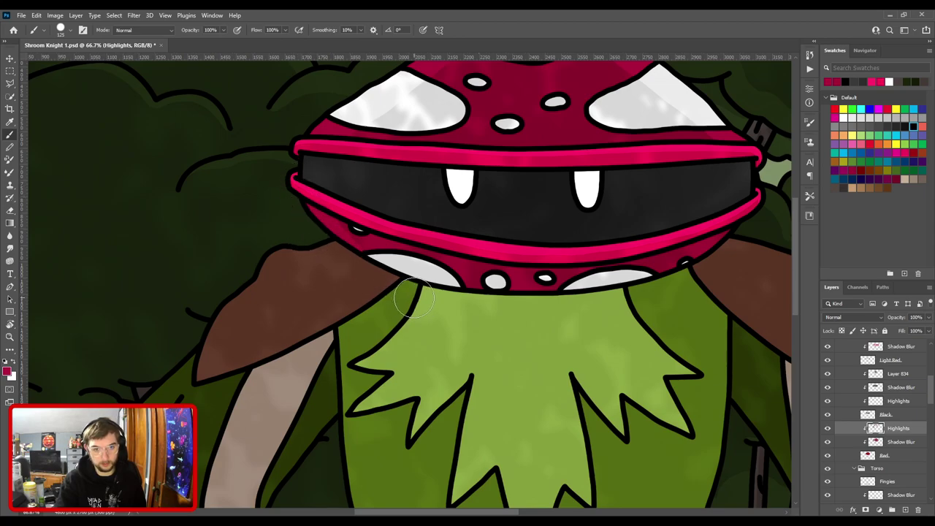
drag(382, 233, 113, 245)
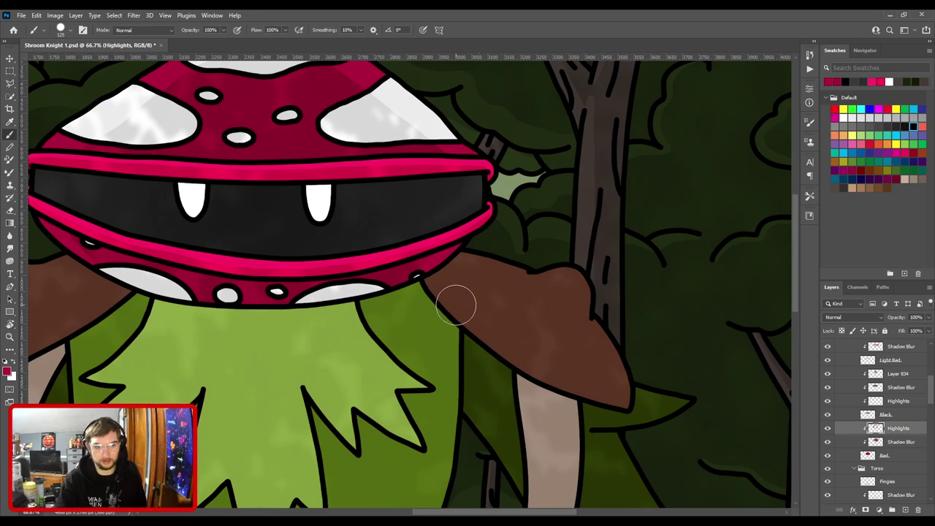
Add a clipped Highlights layer for the fingers in the Torso group, between the fingers' Color and Shadow Blur layers.
scroll(457, 305, down, 4)
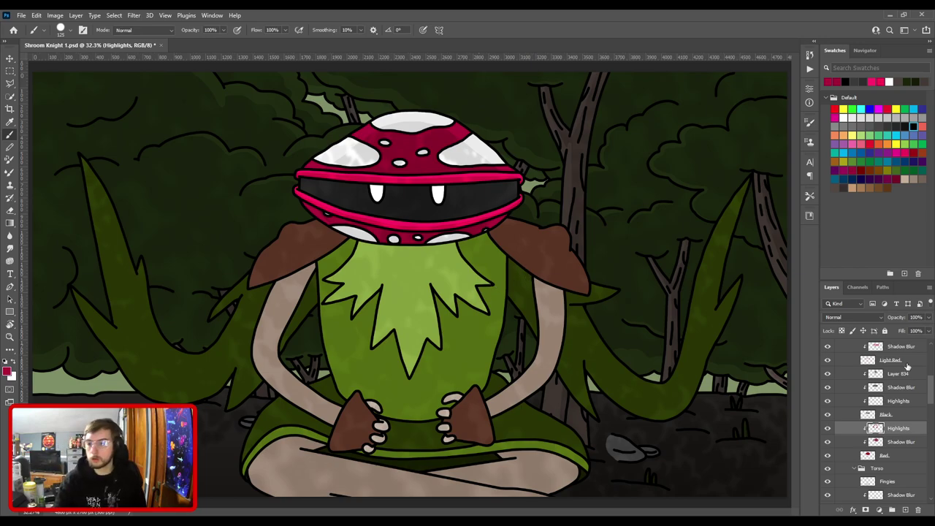
scroll(880, 447, down, 3)
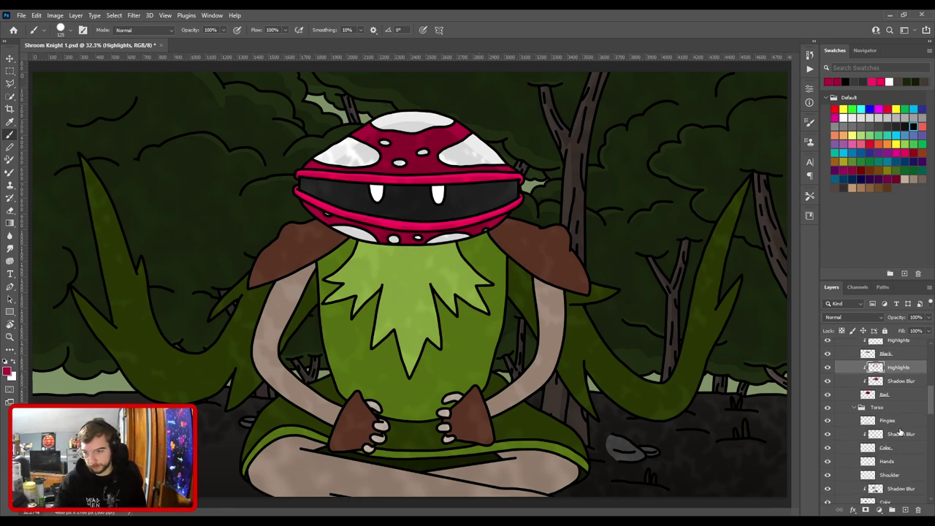
click(899, 435)
key(ctrl+z)
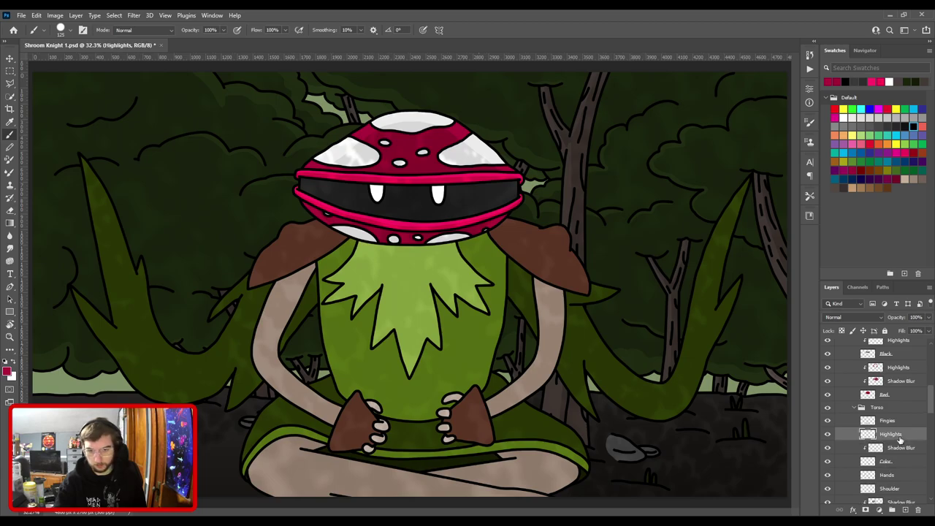
drag(899, 442, 898, 453)
Sample the fingers' base color with their Shadow Blur hidden, show it again, and place the Highlights layer above it.
click(827, 434)
key(ctrl+plus)
key(ctrl+plus)
key(ctrl+plus)
drag(563, 450, 524, 139)
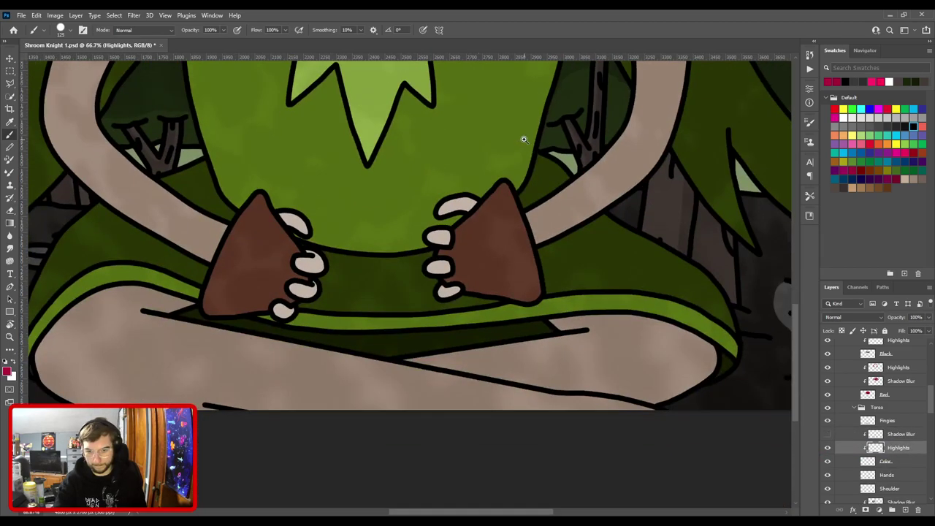
scroll(524, 139, up, 4)
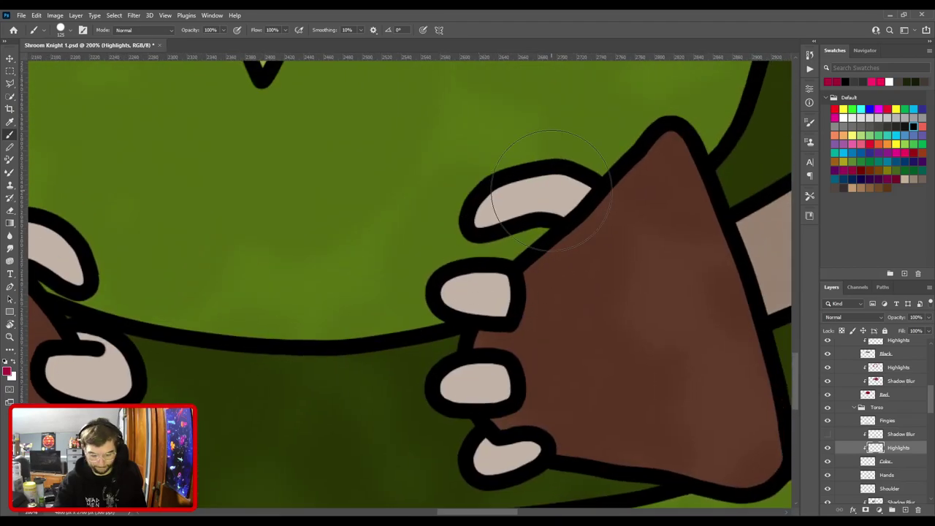
key(i)
click(554, 188)
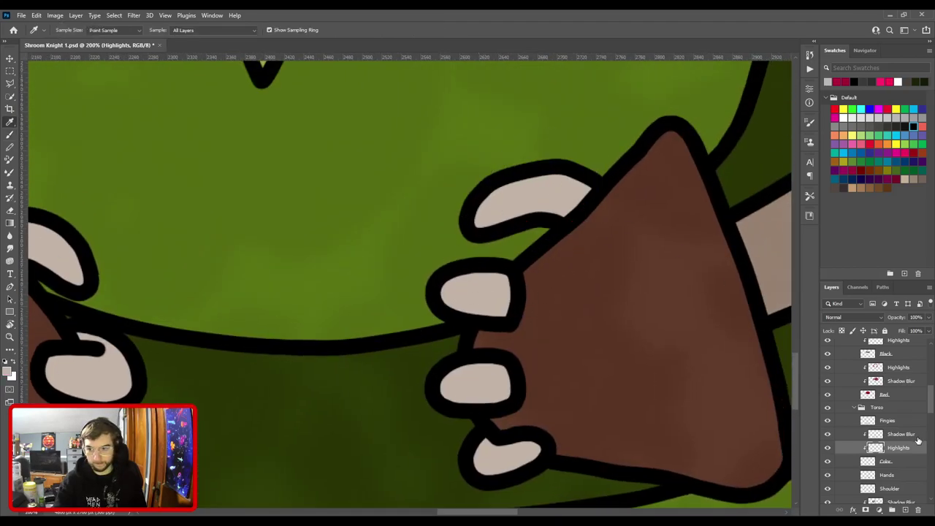
drag(907, 445, 892, 435)
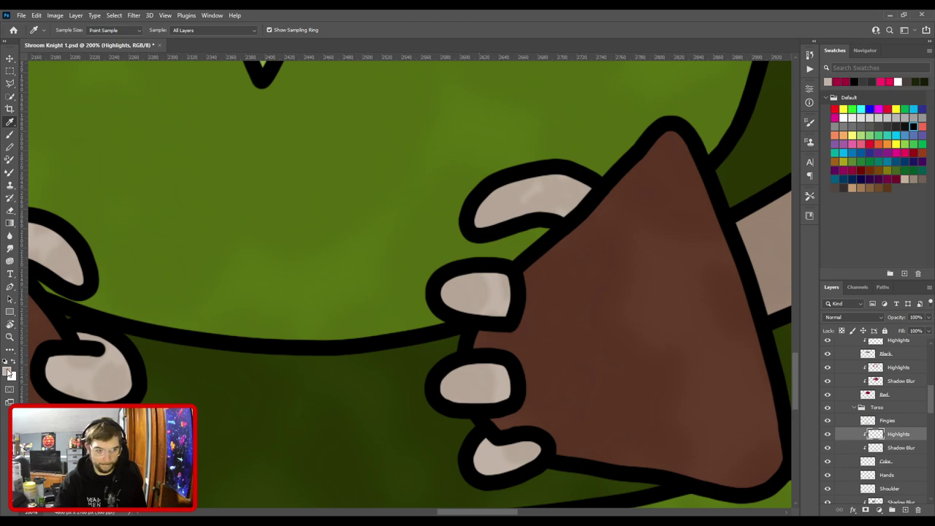
Mix a lighter beige highlight tone from the sampled finger color and set the brush to 30 px.
key(b)
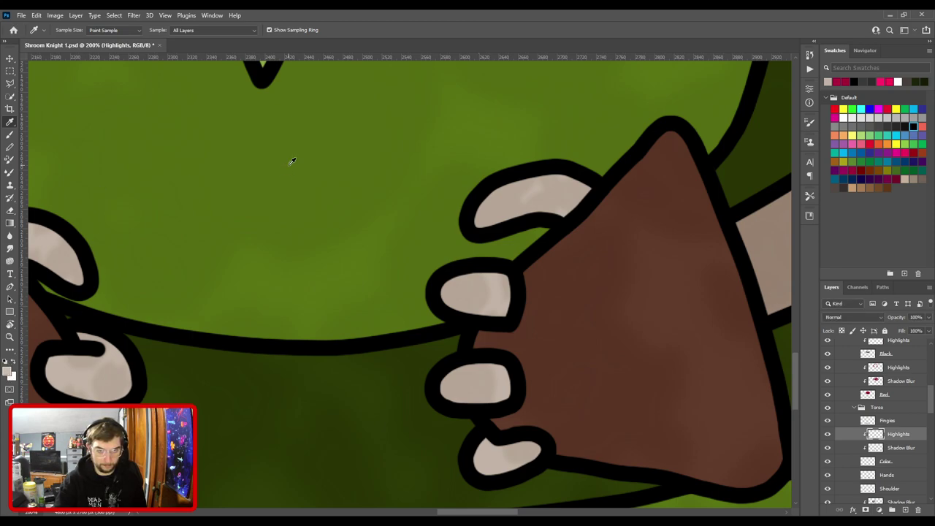
key(b)
key(bracketleft)
key(bracketleft)
key(bracketleft)
key(bracketleft)
key(bracketleft)
key(bracketleft)
key(bracketleft)
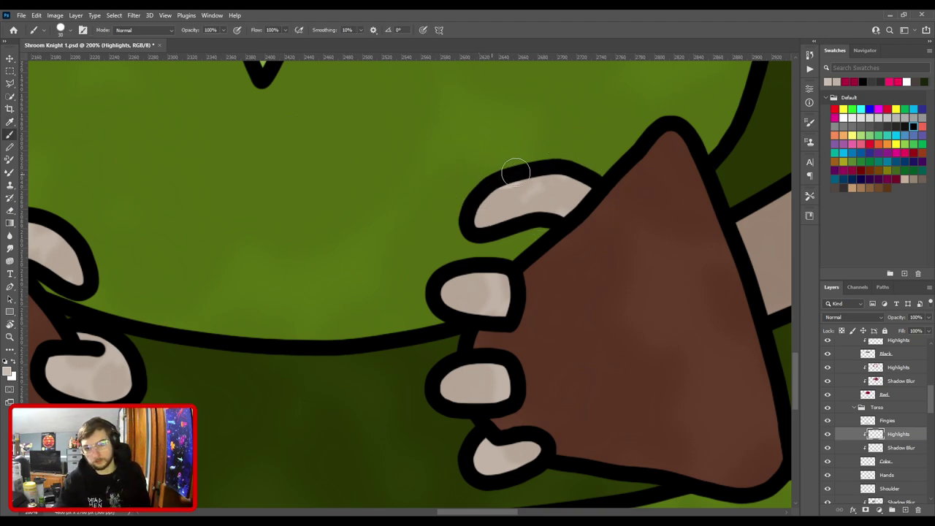
mouse_move(513, 173)
mouse_down()
mouse_move(562, 178)
mouse_move(611, 207)
mouse_up()
key(ctrl+z)
mouse_move(495, 176)
mouse_down()
mouse_move(554, 173)
mouse_move(606, 197)
mouse_up()
key(ctrl+z)
Set the brush to 20 px and paint highlights along the upper edges of the fingers on the picture's right-hand side.
key(bracketleft)
key(bracketleft)
mouse_move(497, 176)
mouse_down()
mouse_move(540, 175)
mouse_move(610, 204)
mouse_up()
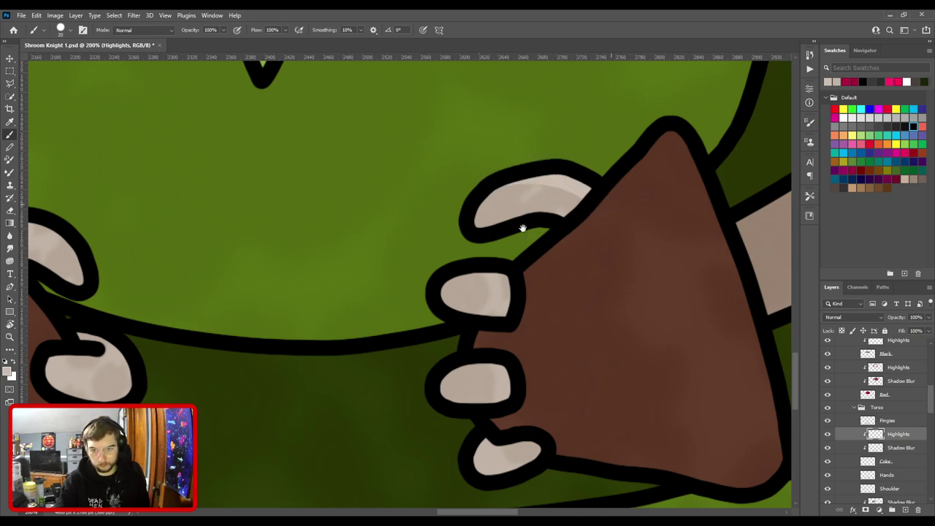
drag(523, 238, 552, 169)
drag(480, 196, 555, 222)
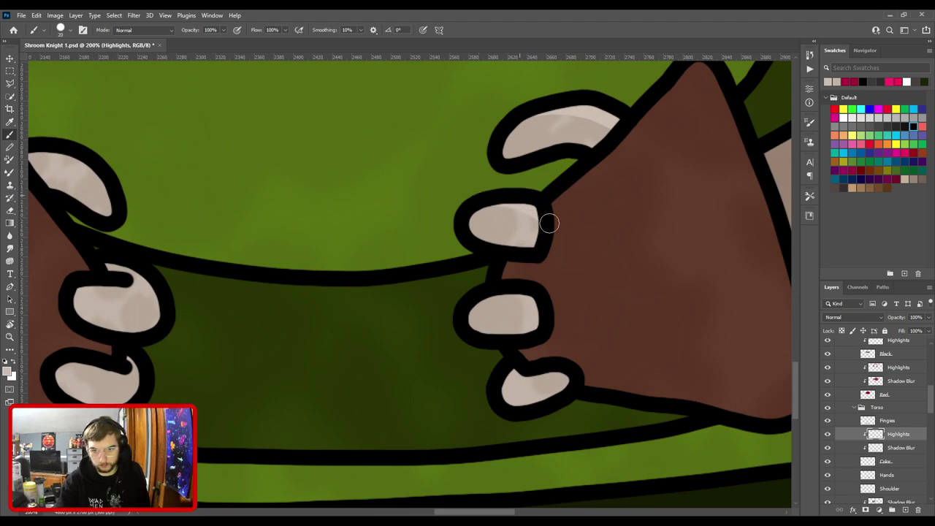
drag(459, 205, 493, 135)
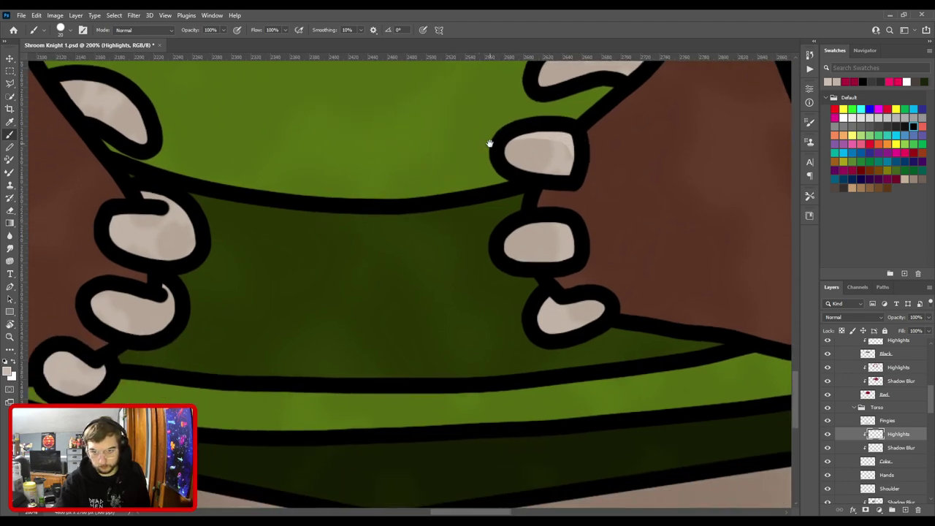
drag(578, 245, 543, 187)
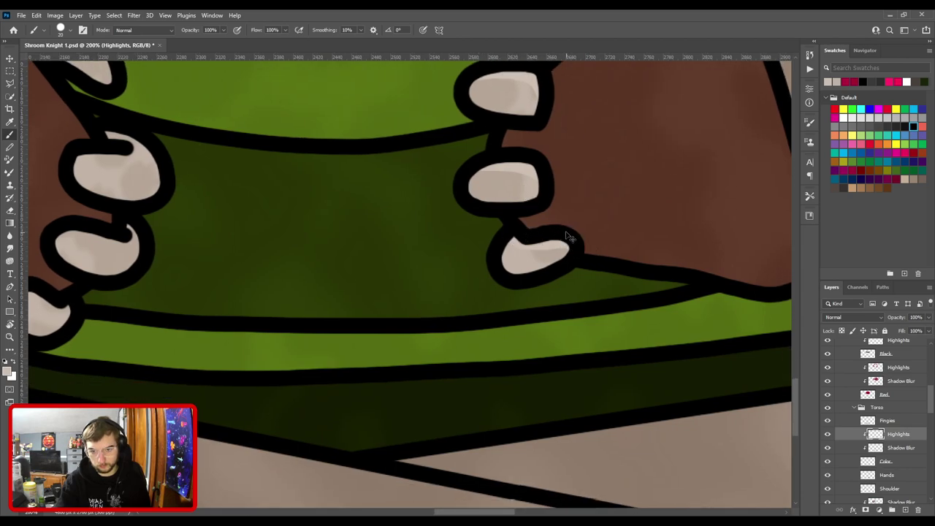
Paint highlights along the upper edges of the two uppermost fingers on the picture's left-hand side.
key(ctrl+minus)
drag(459, 205, 595, 229)
key(ctrl+plus)
scroll(398, 167, up, 1)
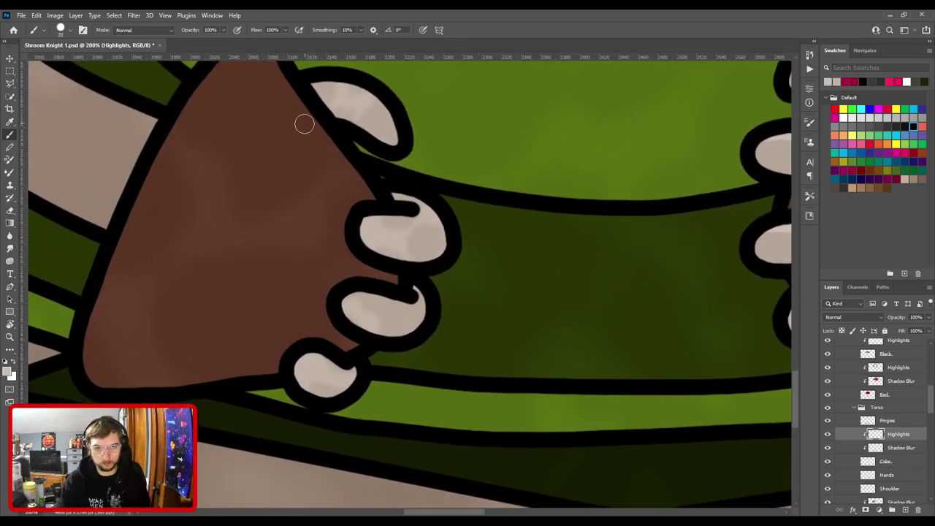
scroll(380, 246, up, 1)
drag(379, 195, 462, 202)
drag(479, 263, 444, 195)
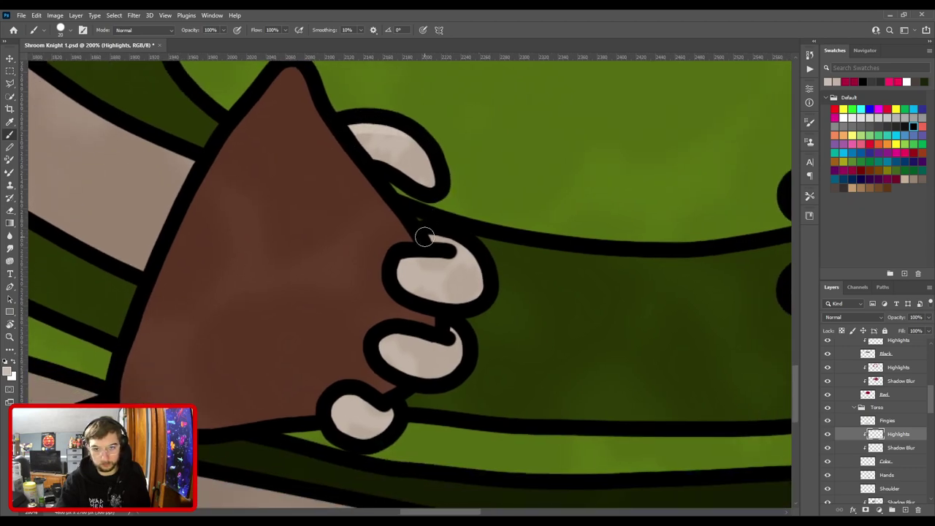
drag(400, 252, 447, 248)
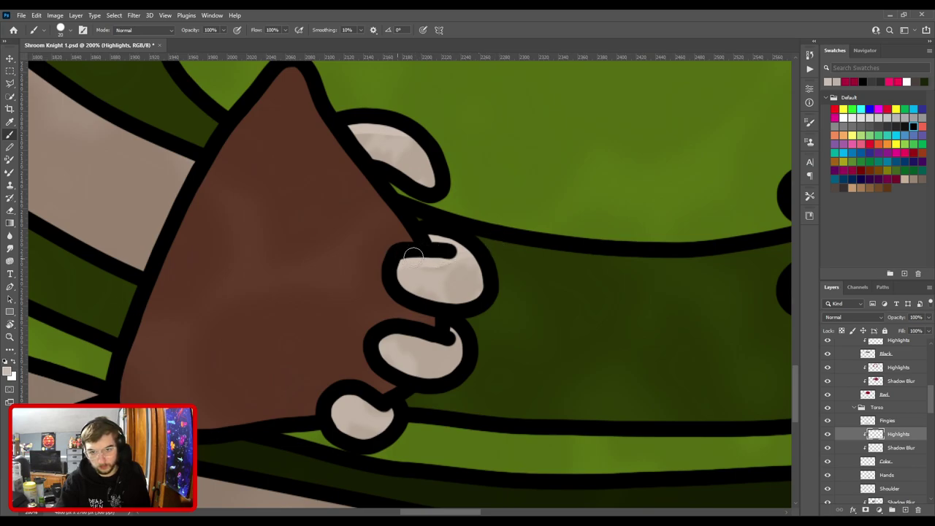
drag(405, 261, 498, 276)
Paint highlights along the upper edges of the two lower fingers on the picture's left-hand side.
key(ctrl+minus)
drag(428, 293, 411, 237)
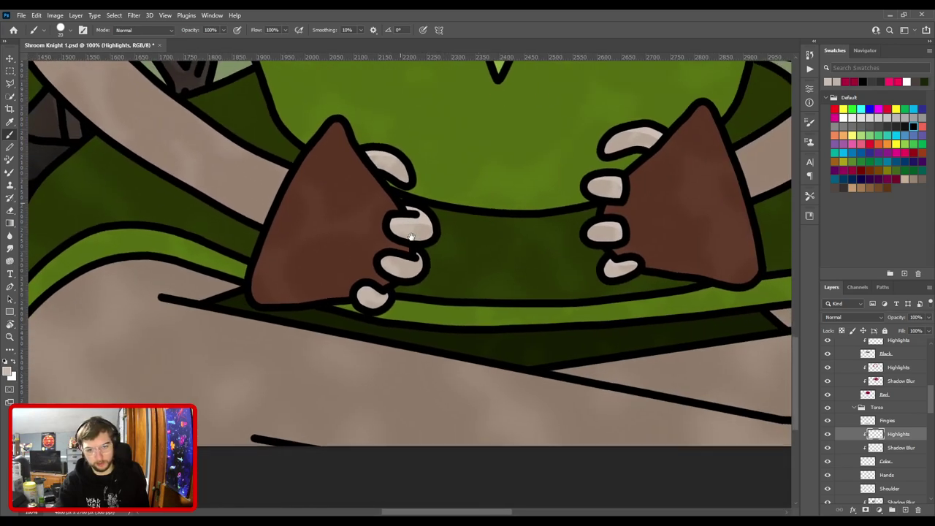
scroll(411, 235, up, 3)
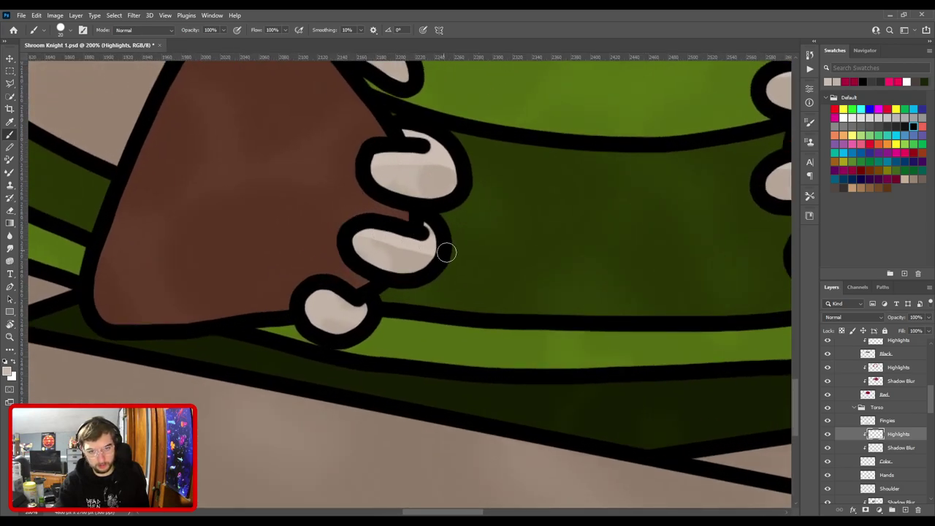
drag(401, 262, 453, 184)
mouse_move(376, 211)
mouse_down()
mouse_move(470, 250)
mouse_move(394, 263)
mouse_move(422, 229)
mouse_move(401, 239)
mouse_move(475, 280)
mouse_up()
key(ctrl+minus)
key(ctrl+minus)
key(ctrl+plus)
key(ctrl+plus)
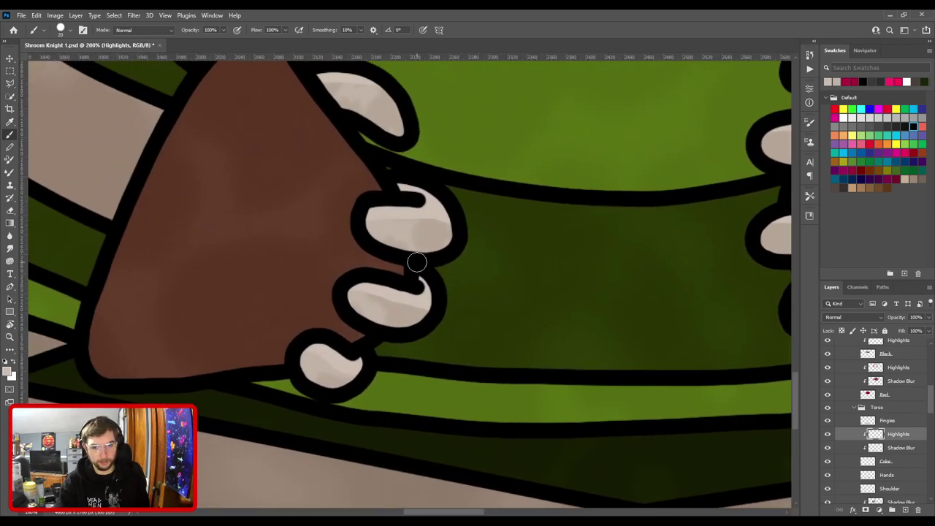
Trim the finger highlights with the Eraser and set their Highlights layer to 70% opacity.
key(e)
mouse_move(361, 312)
mouse_down()
mouse_move(427, 334)
mouse_move(399, 298)
mouse_move(418, 263)
mouse_move(429, 285)
mouse_move(403, 320)
mouse_move(388, 321)
mouse_move(419, 327)
mouse_move(448, 316)
mouse_move(421, 336)
mouse_up()
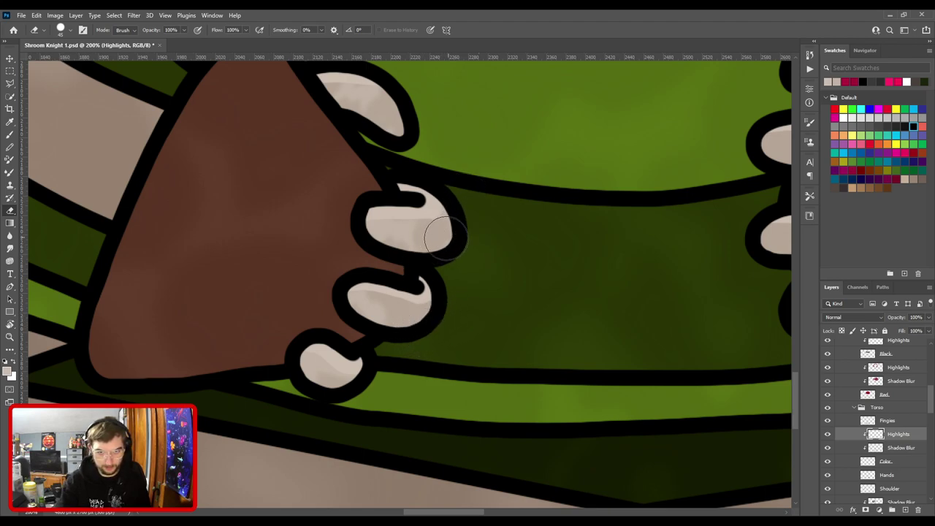
key(ctrl+minus)
key(ctrl+minus)
drag(513, 190, 363, 323)
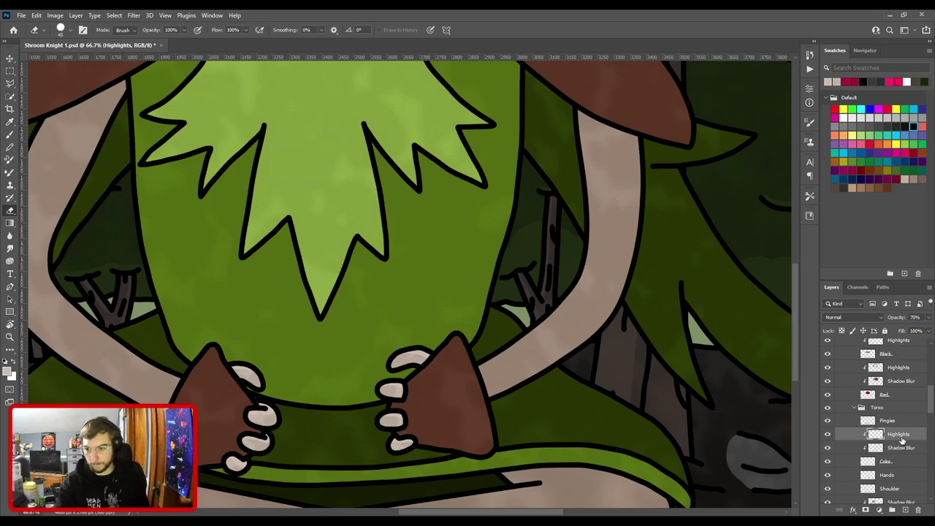
key(ctrl+minus)
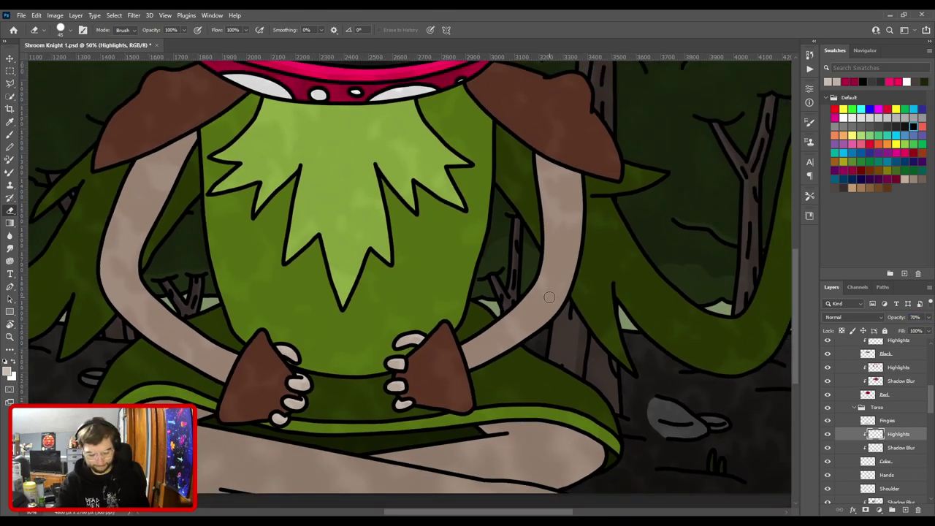
key(v)
key(ctrl+minus)
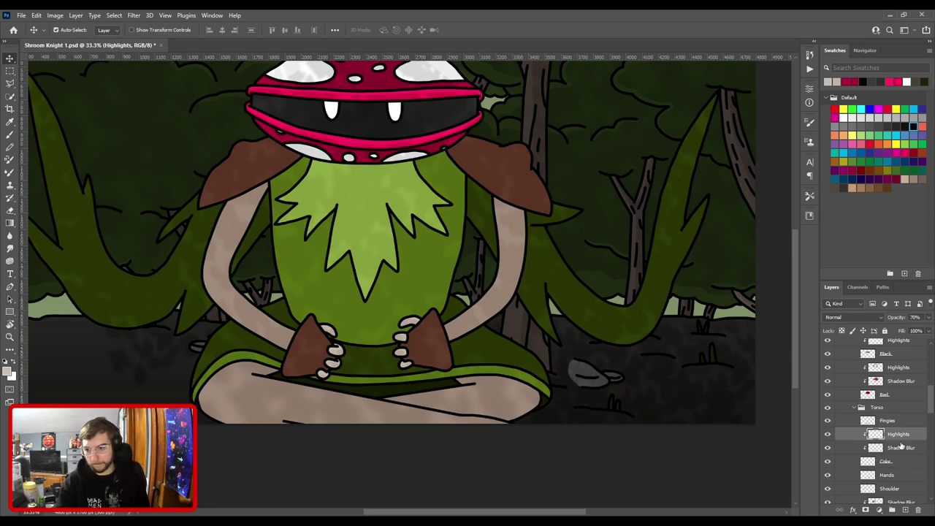
Add a clipped Highlights layer below the Shoulder layer's Shadow Blur, directly above its Color layer in the Torso group.
scroll(901, 442, down, 1)
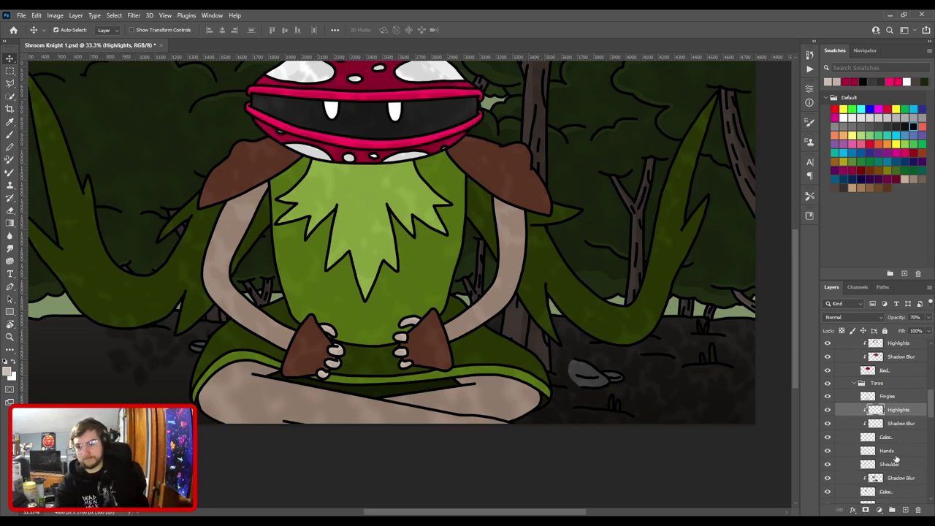
scroll(896, 457, down, 2)
click(897, 443)
key(F2)
drag(896, 442, 887, 461)
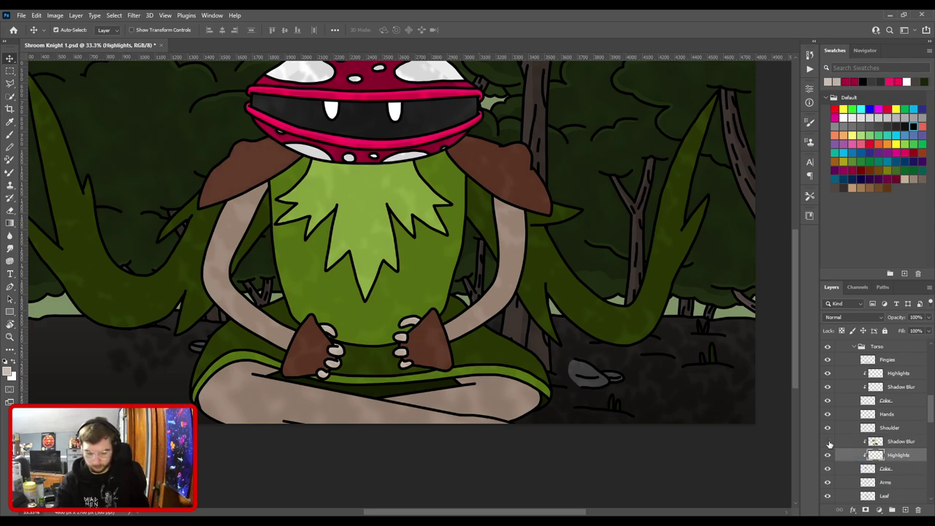
Sample the shoulder's brown base color with Shadow Blur hidden, show it again, and mix a brown highlight tone for the brush.
click(827, 441)
key(i)
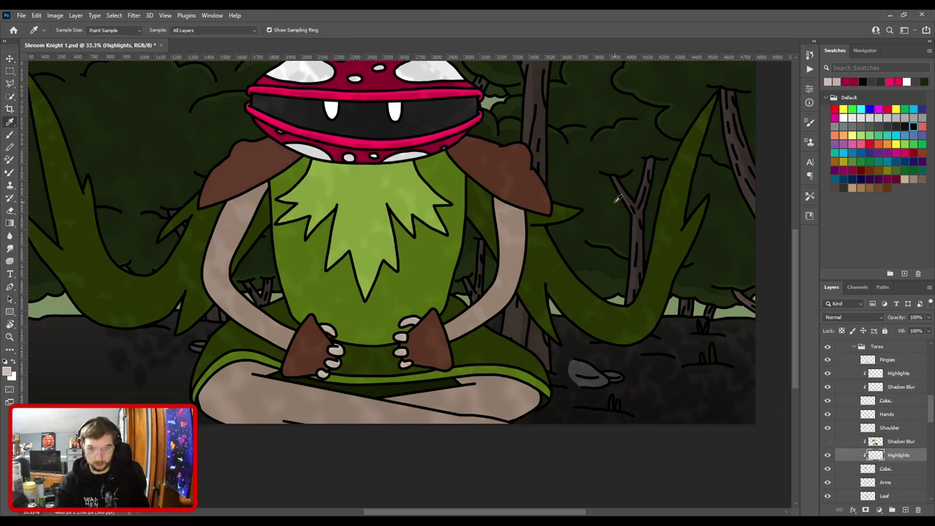
click(211, 165)
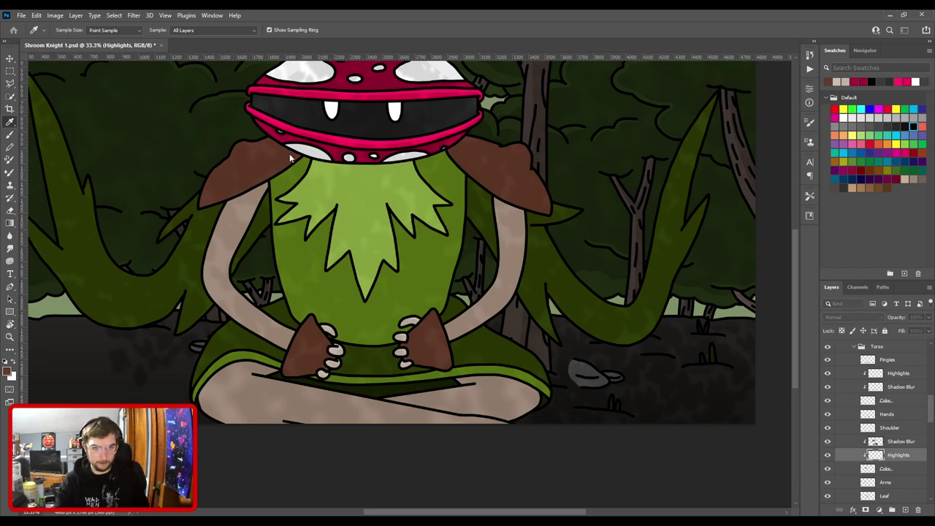
key(b)
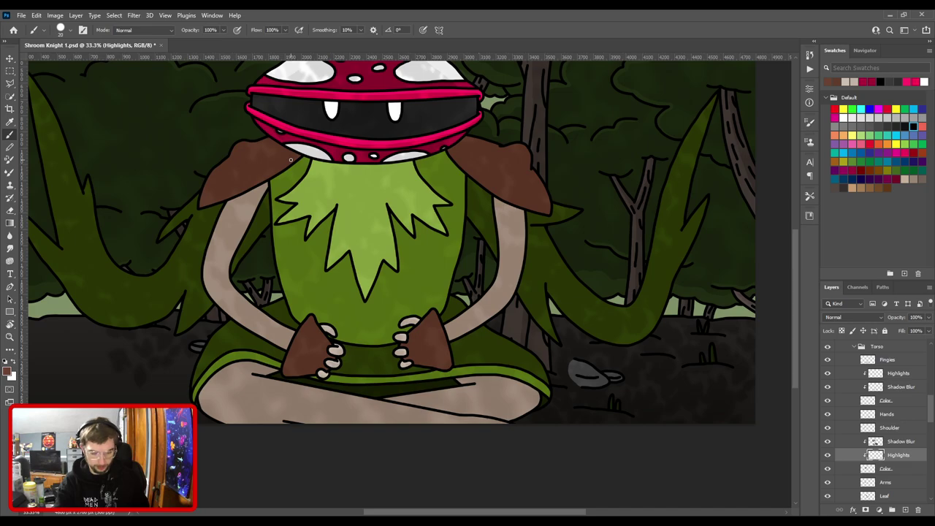
Move the shoulder's clipped Highlights layer above its Shadow Blur layer in the Torso group.
drag(421, 239, 571, 344)
key(ctrl+=)
key(ctrl+=)
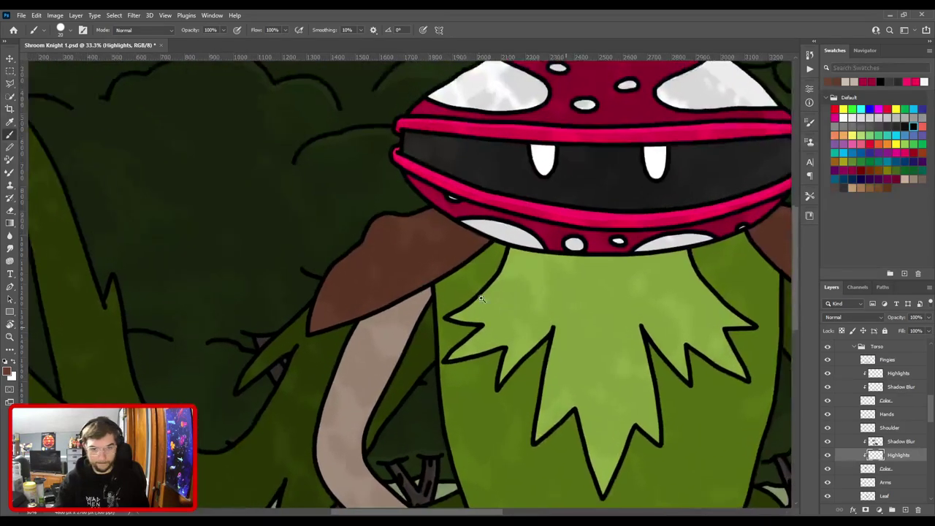
key(ctrl+])
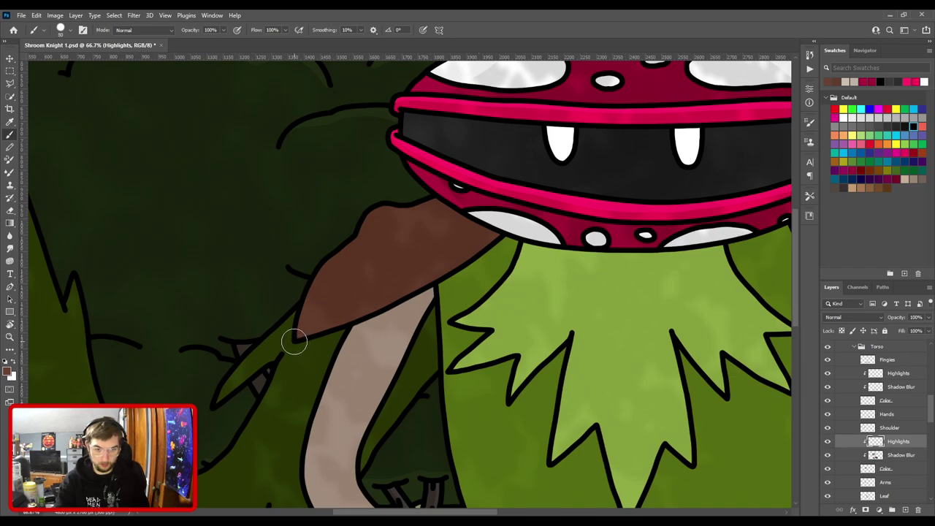
Replace the broad highlight with a narrower one along the upper edge of the shoulder pad on the picture's left-hand side.
mouse_move(314, 287)
mouse_down()
mouse_move(381, 216)
mouse_move(457, 210)
mouse_up()
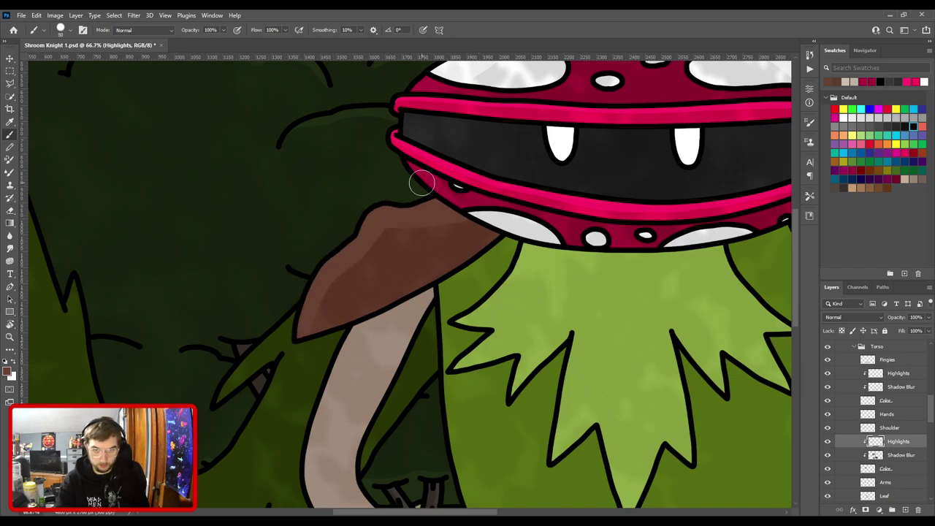
key(ctrl+z)
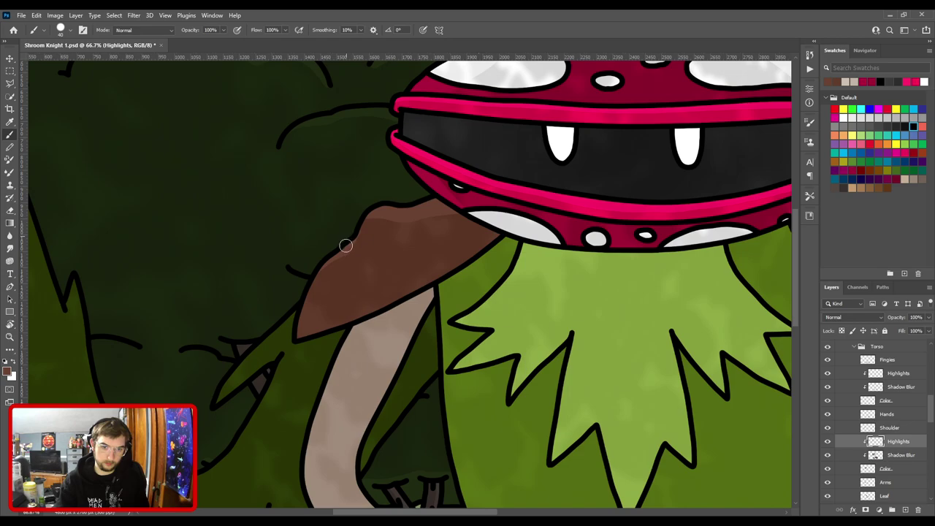
key(e)
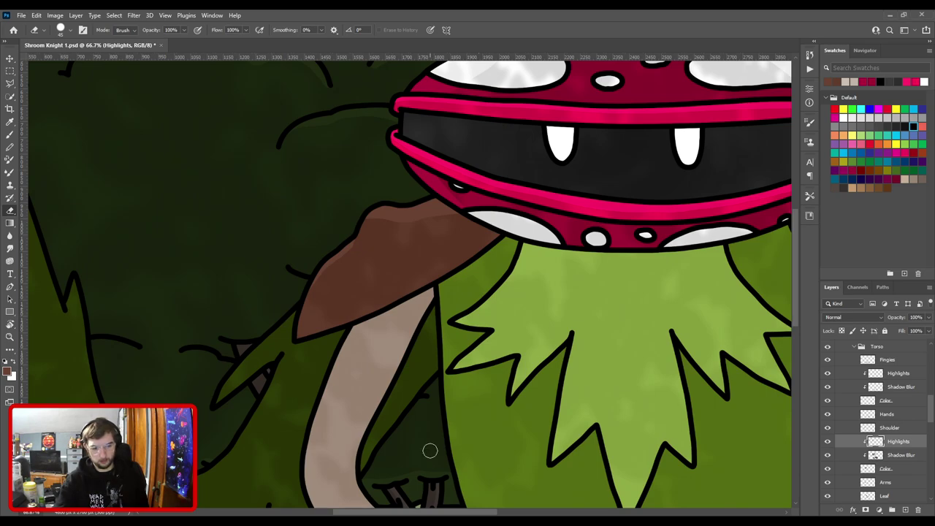
scroll(349, 300, up, 3)
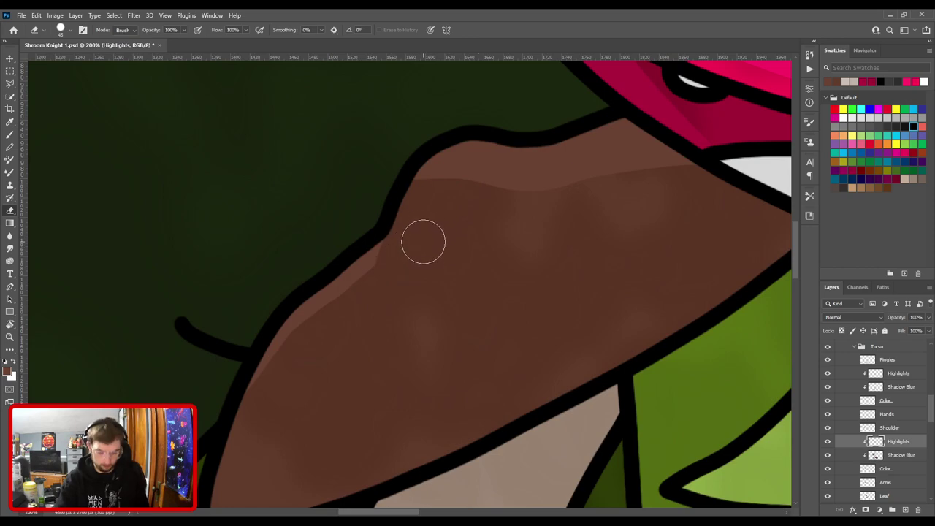
key(b)
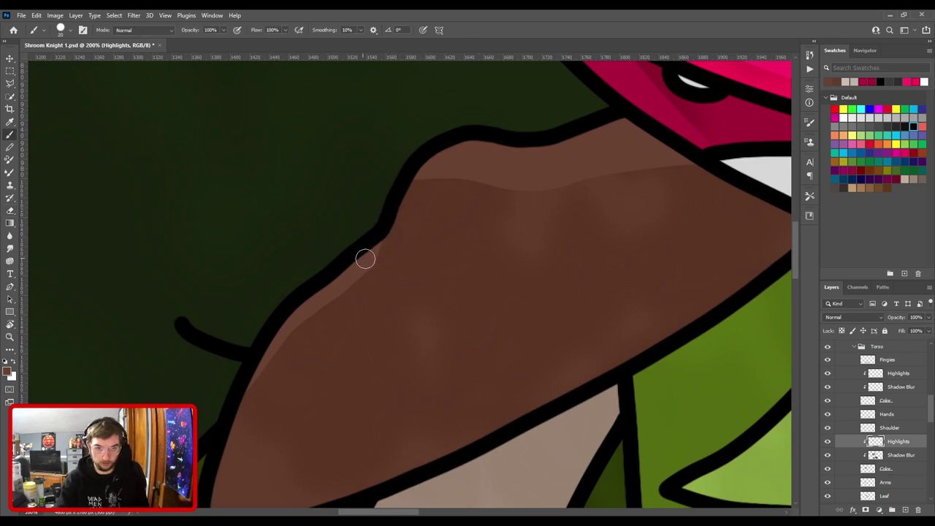
Set the left-hand shoulder pad's Highlights layer to 50% opacity.
key(ctrl+minus)
key(ctrl+minus)
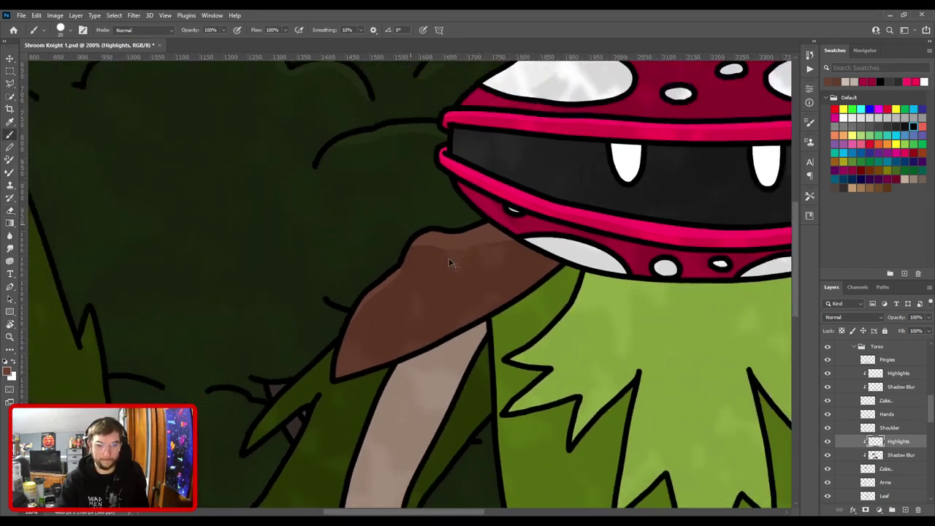
drag(555, 246, 285, 238)
key(ctrl+minus)
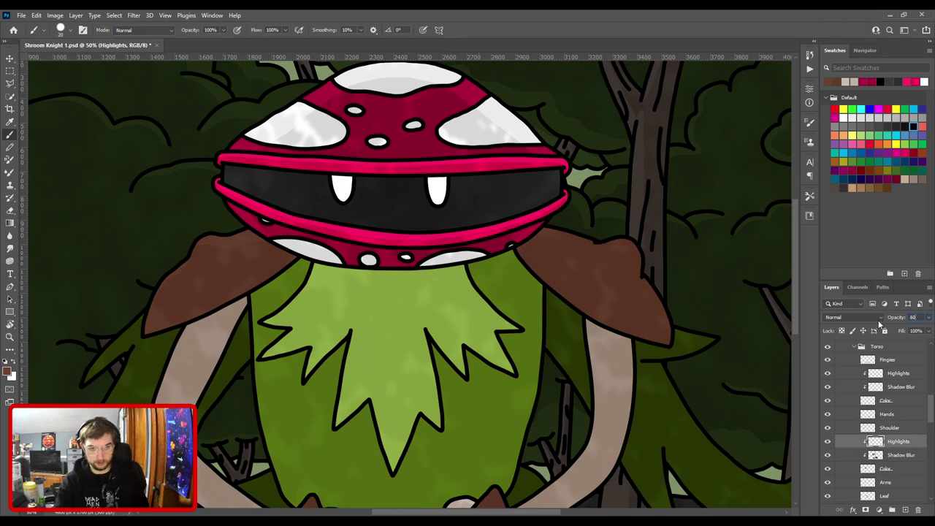
key(ctrl+minus)
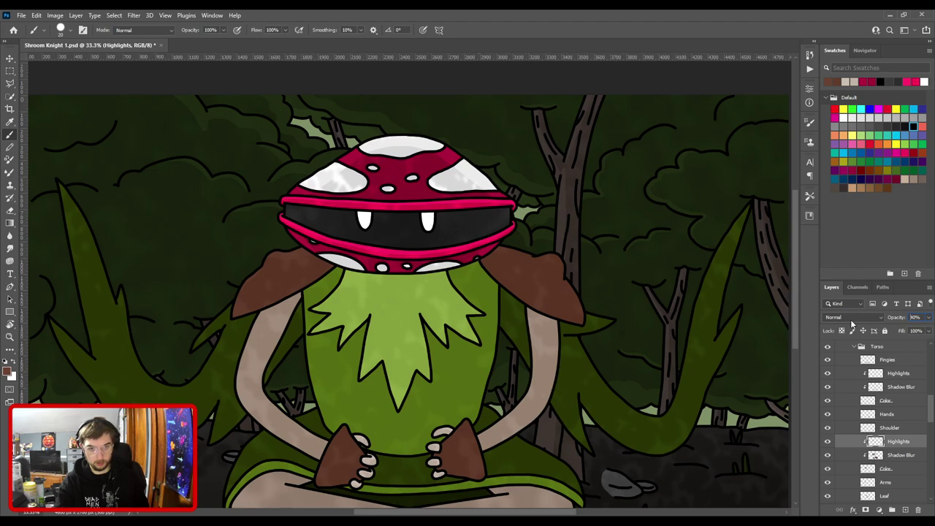
text(40)
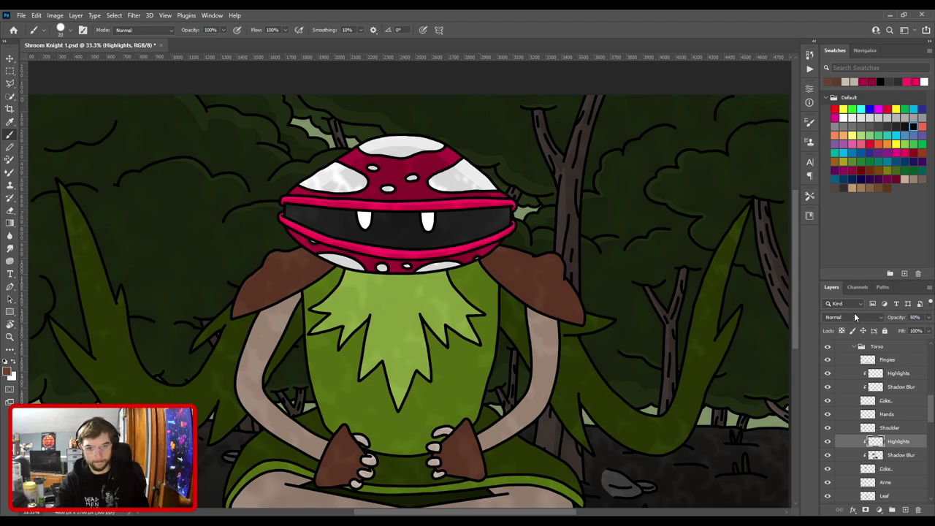
Add a clipped Highlights layer for the other shoulder pad, between the Shoulders layer and its Shadow Blur.
text(v)
click(552, 298)
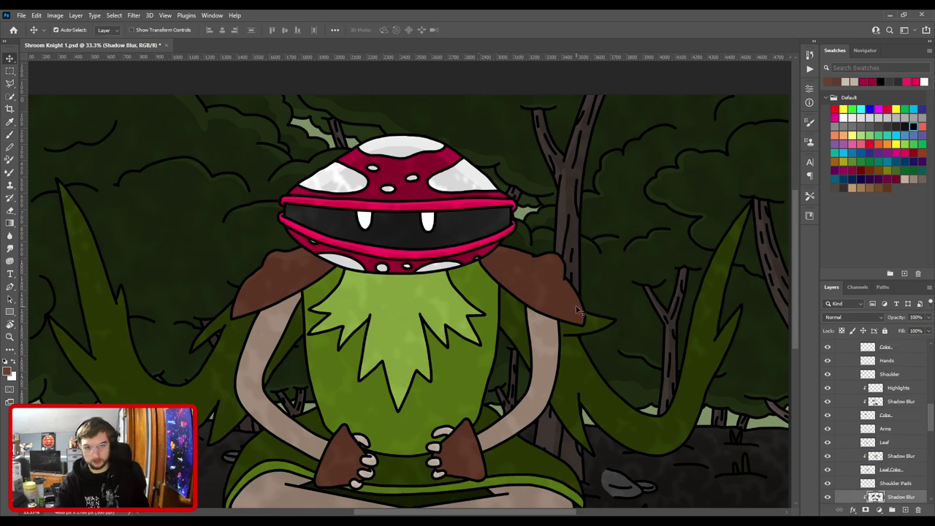
scroll(909, 488, down, 1)
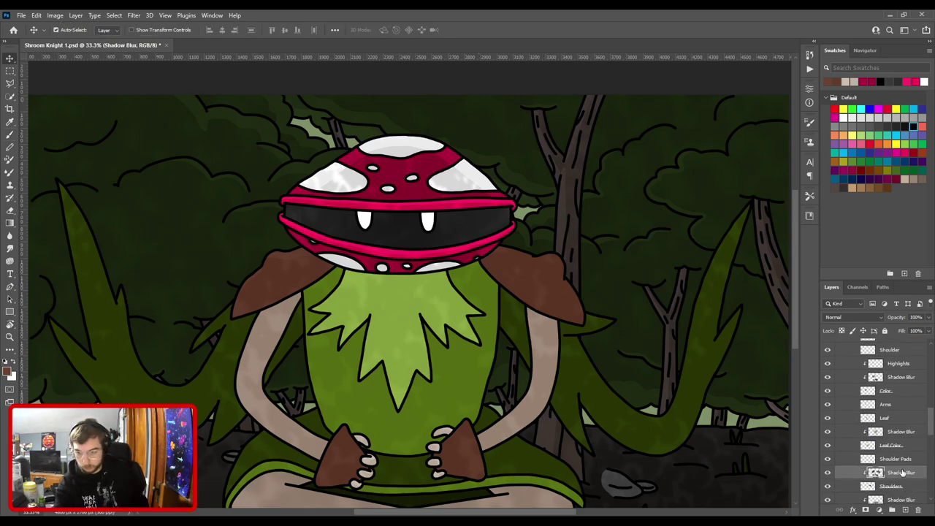
key(ctrl+v)
drag(904, 478, 907, 493)
key(b)
Raise the new Highlights layer above Shadow Blur and highlight the right-hand shoulder pad's upper edge at 50% layer opacity.
key(ctrl+plus)
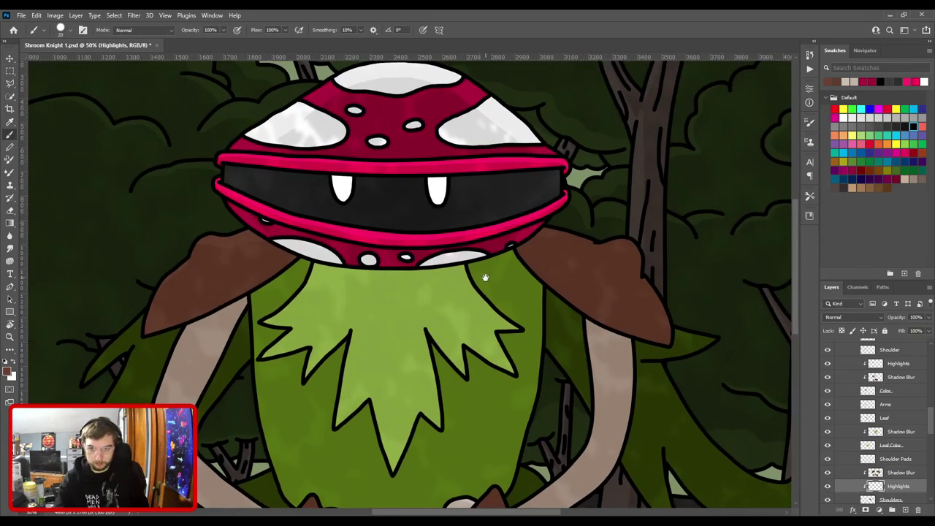
drag(482, 281, 340, 283)
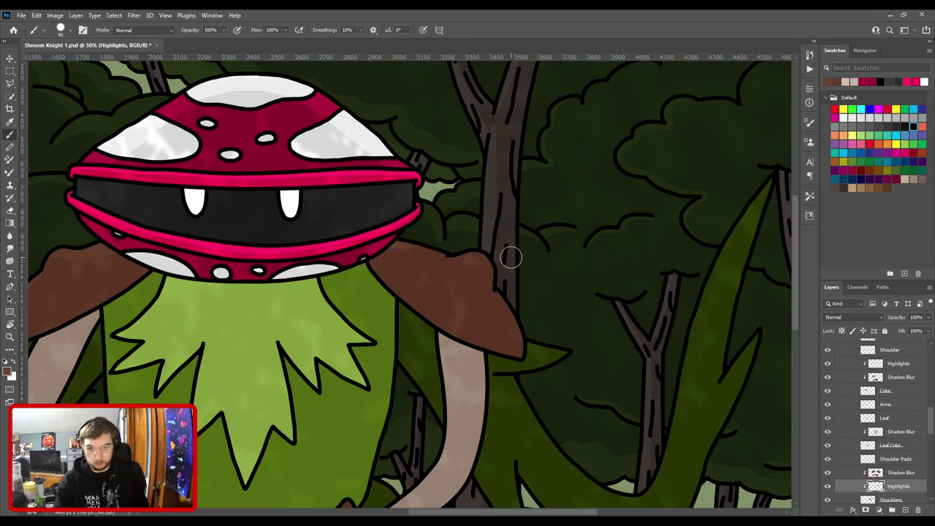
key(ctrl+bracketright)
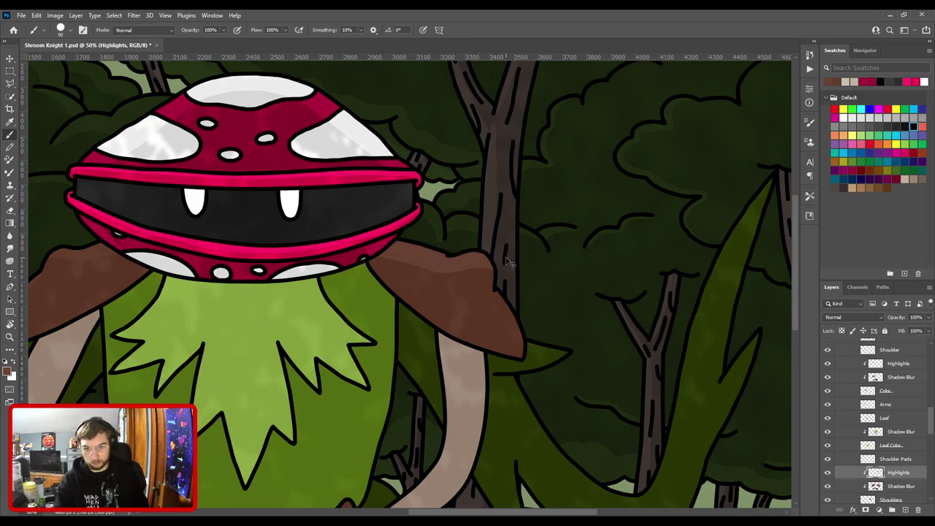
scroll(509, 257, up, 5)
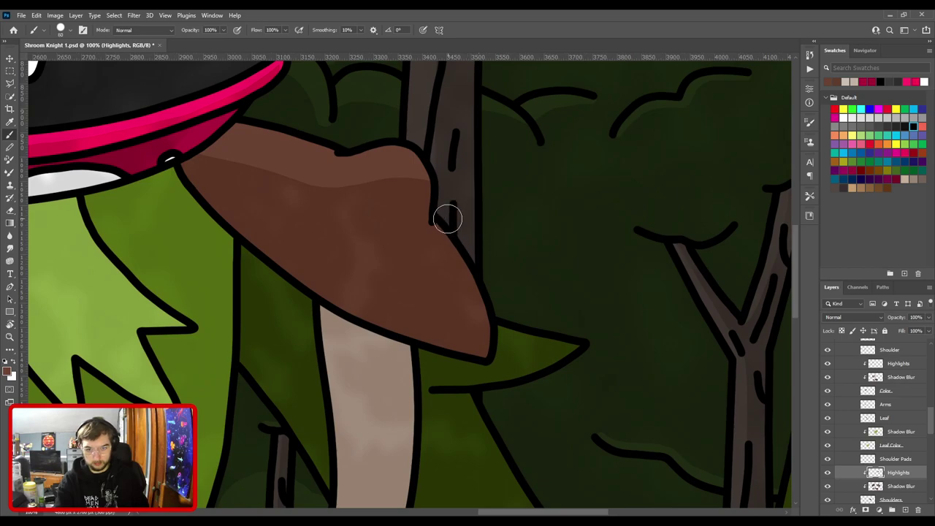
scroll(445, 217, down, 8)
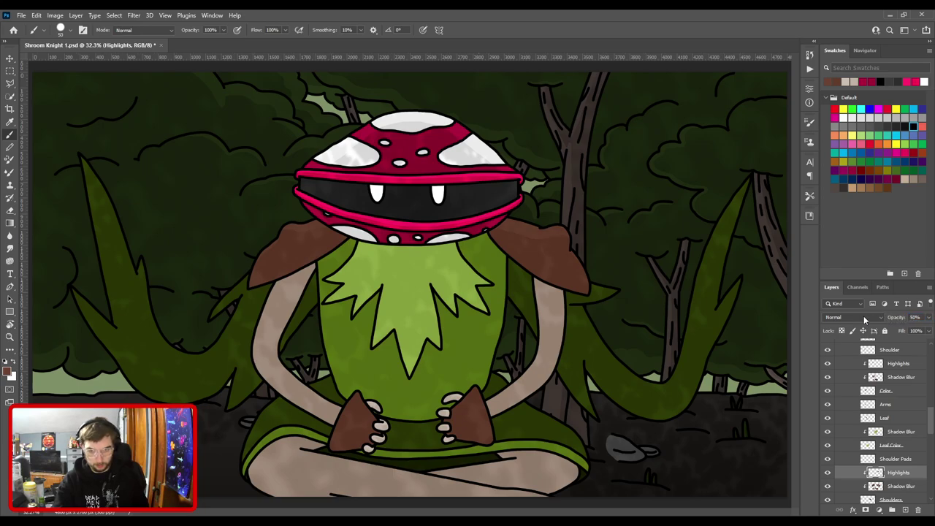
Add a clipped Highlights layer for the brown hand coverings, directly above their Shadow Blur and below the Shoulders layer.
scroll(412, 351, up, 6)
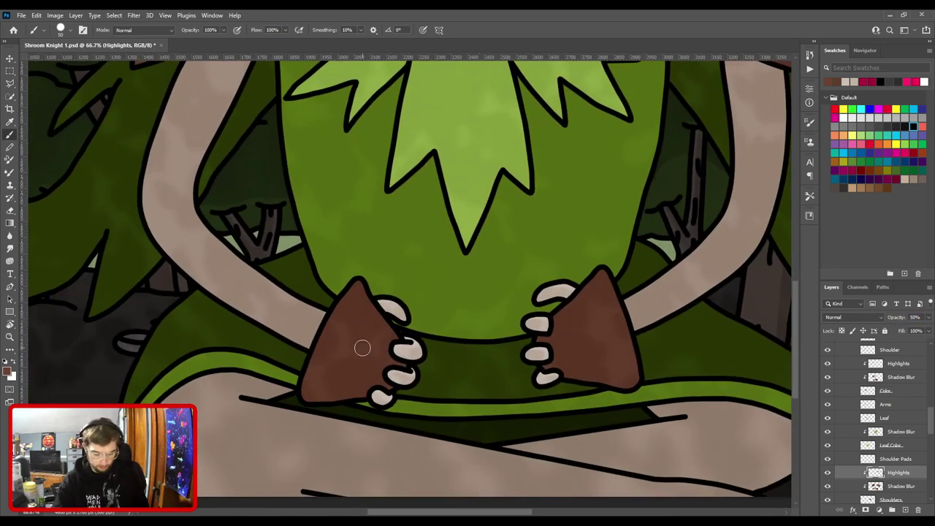
key(v)
click(362, 352)
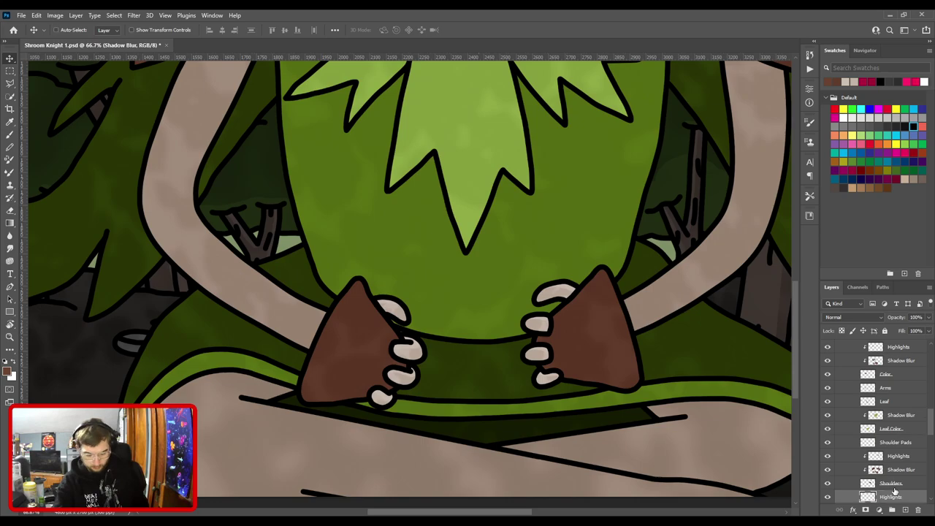
key(ctrl+v)
scroll(894, 489, down, 1)
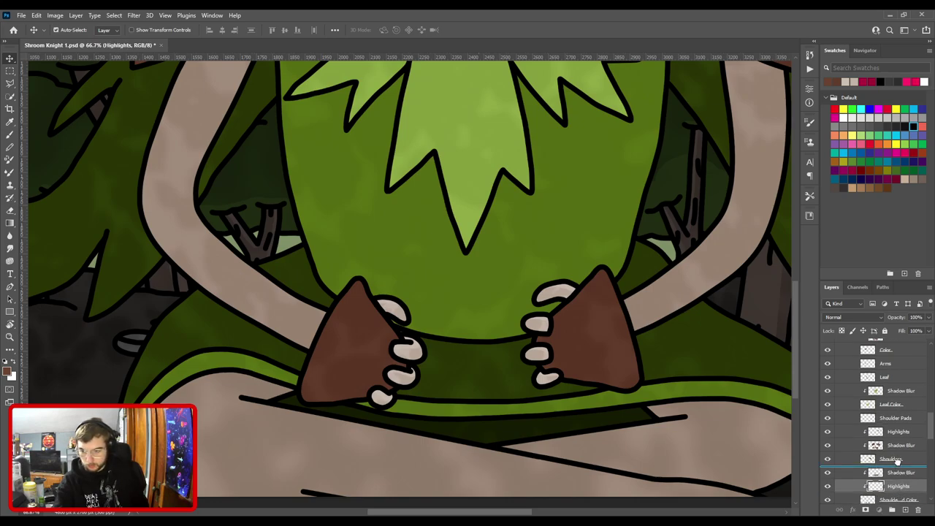
alt+click(896, 465)
Paint brown highlights along the upper edges of both hand coverings.
key(b)
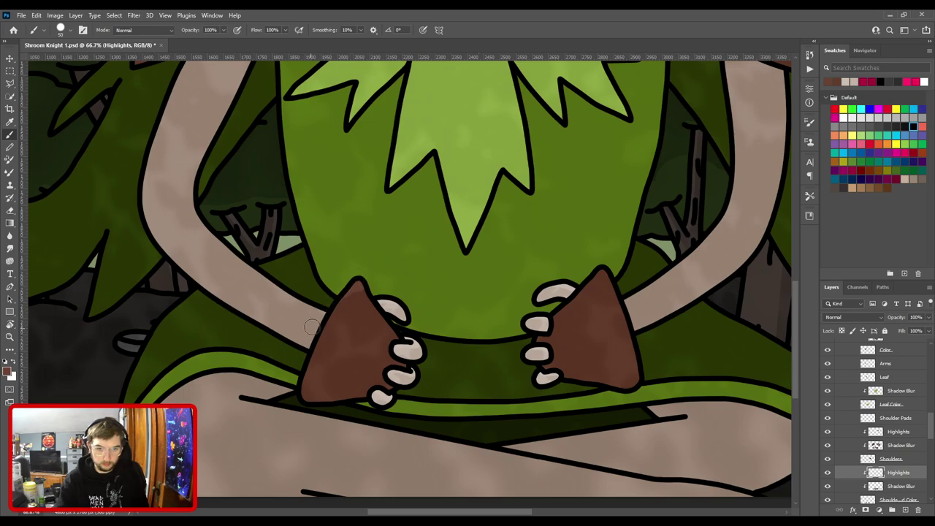
drag(364, 298, 412, 356)
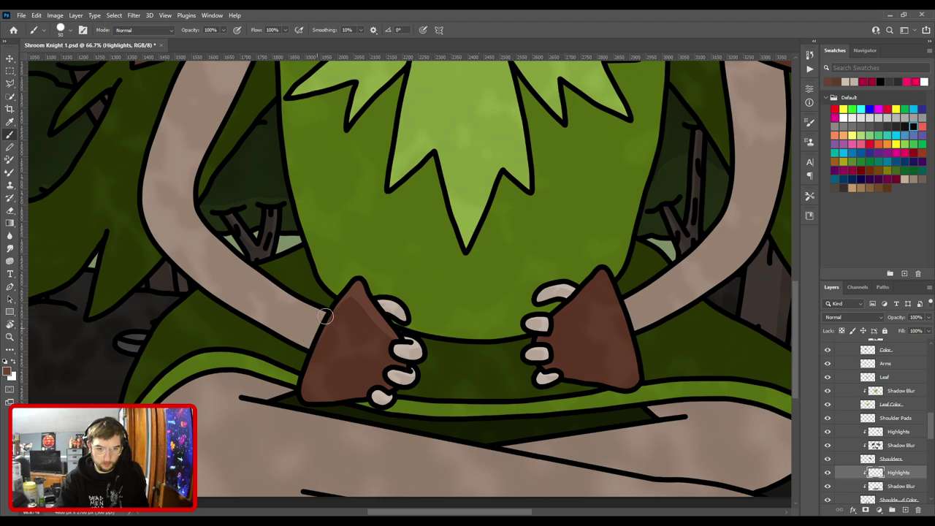
drag(497, 330, 366, 329)
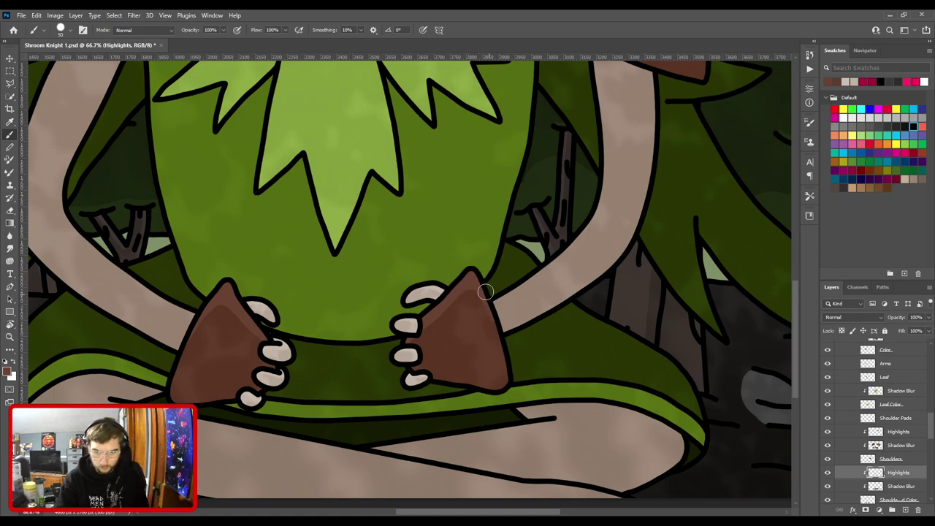
key(ctrl+minus)
key(ctrl+plus)
key(ctrl+minus)
key(ctrl+plus)
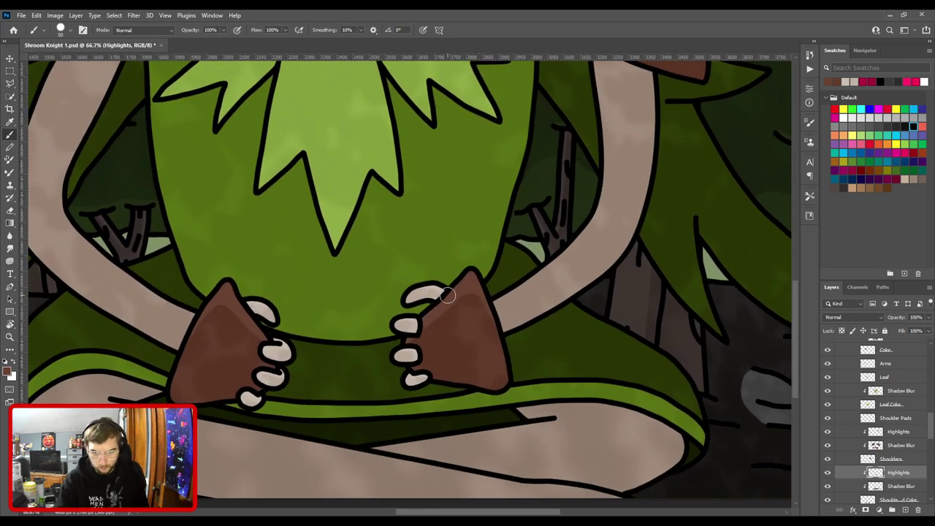
Extend the highlight of the hand covering on the picture's right-hand side down along its outer edge.
key(ctrl+minus)
key(ctrl+plus)
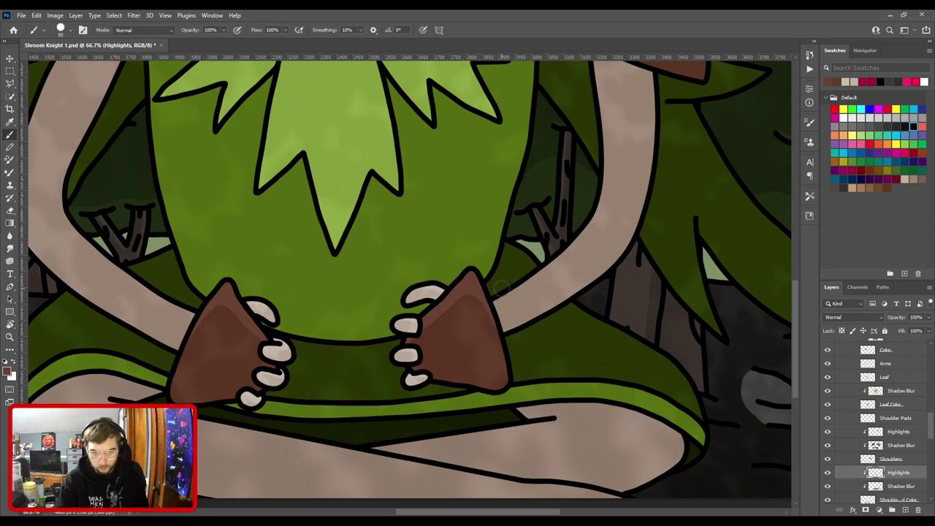
key(ctrl+minus)
key(ctrl+plus)
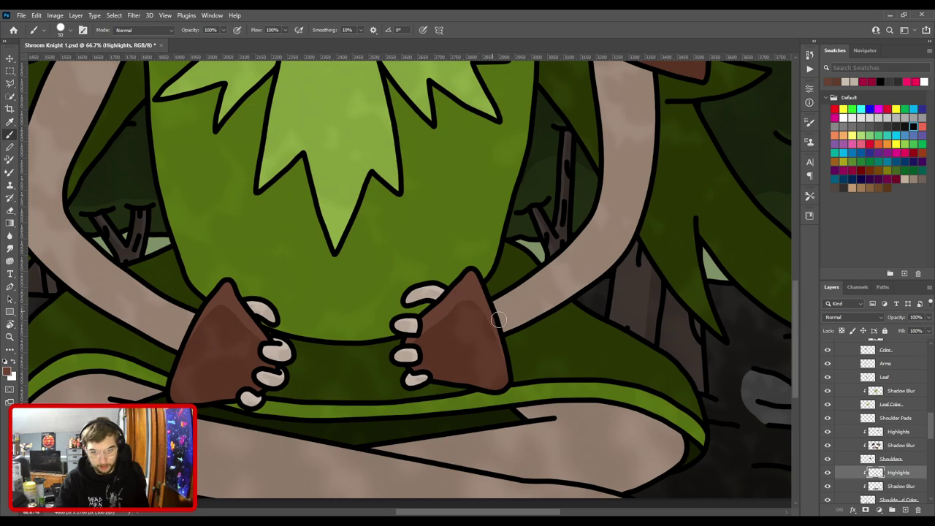
key(ctrl+minus)
key(ctrl+plus)
key(ctrl+plus)
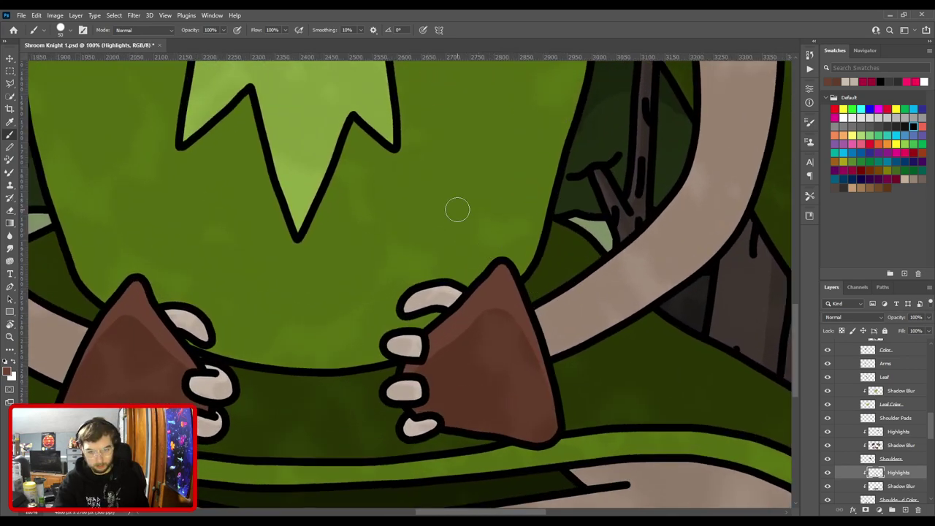
Trim the right-hand hand covering's highlight with the Eraser so its outer edge stays thin, and return to the Brush.
key(e)
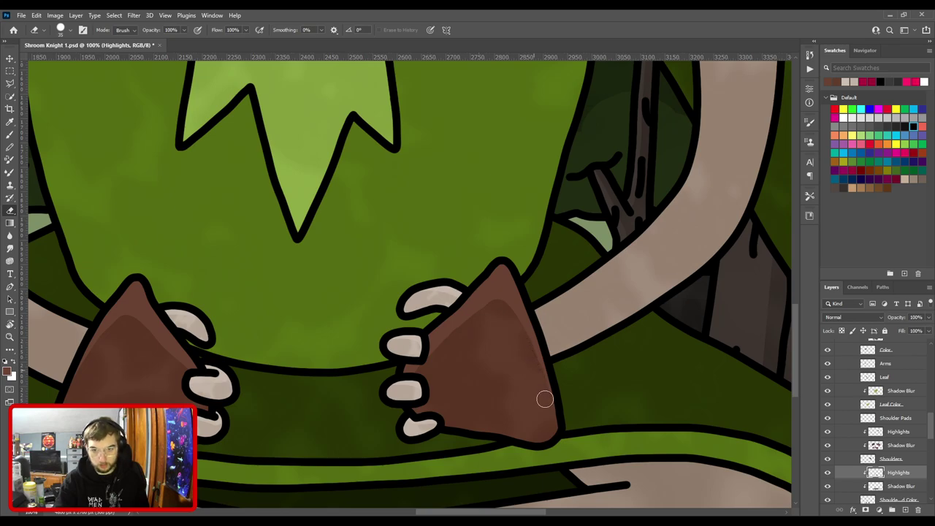
key(ctrl+minus)
key(ctrl+minus)
key(ctrl+plus)
key(ctrl+plus)
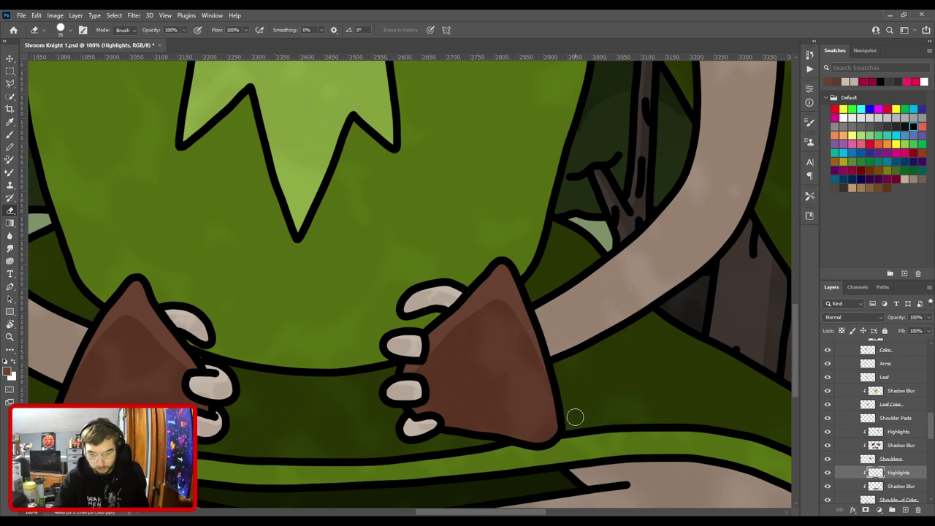
drag(450, 360, 555, 394)
key(ctrl+minus)
key(ctrl+plus)
key(b)
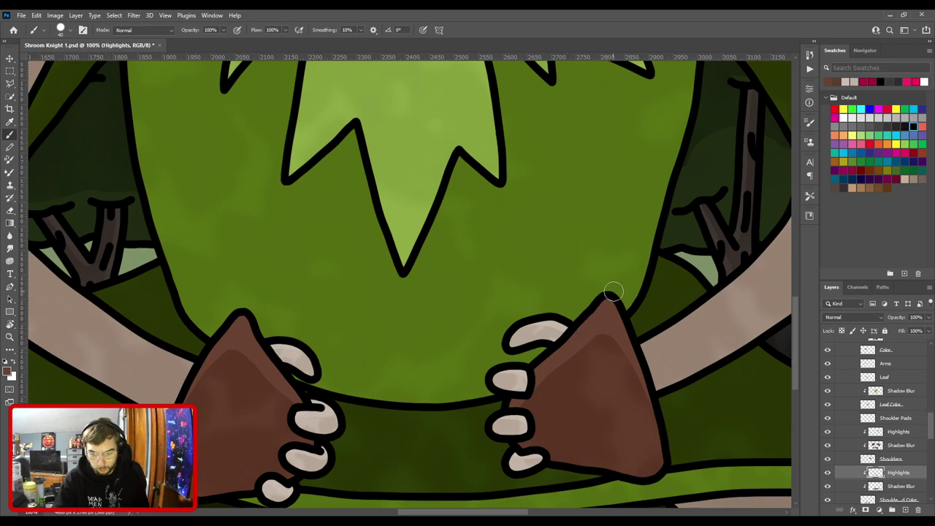
key(ctrl+minus)
scroll(619, 310, down, 3)
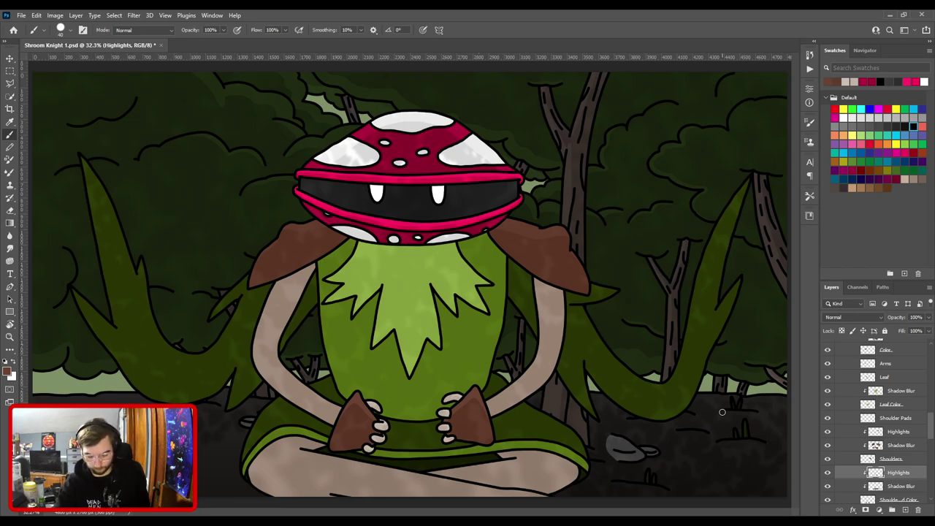
scroll(447, 418, up, 4)
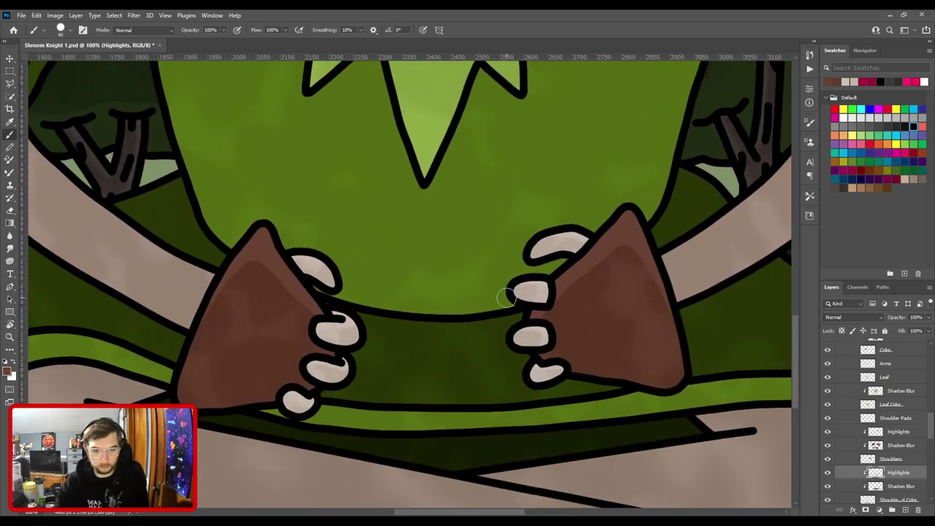
scroll(350, 361, down, 4)
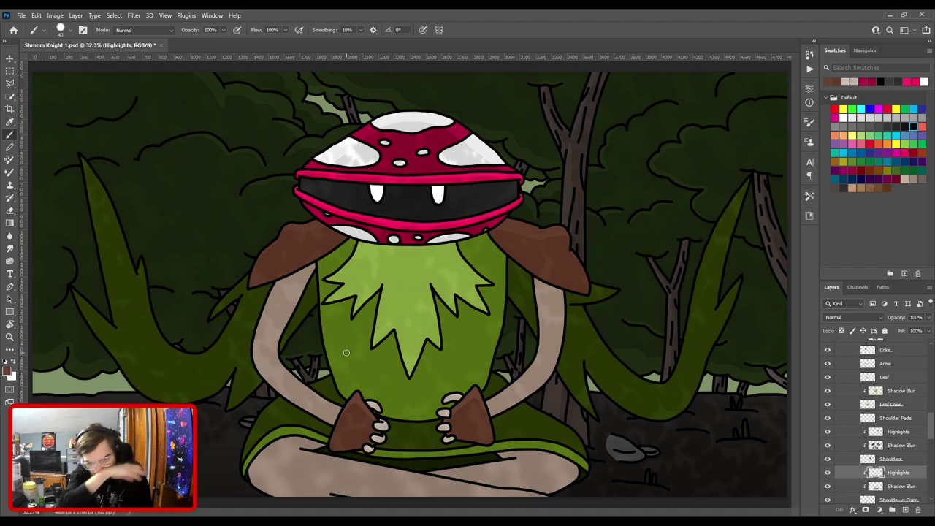
scroll(905, 435, down, 3)
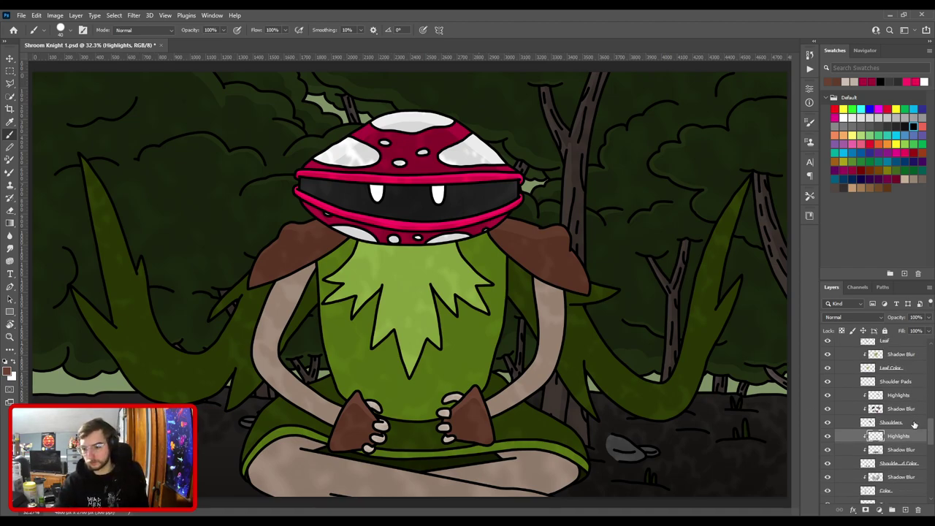
Add a clipped Highlights layer for the bare arms, directly above the Shadow Blur of their Color layer.
click(899, 453)
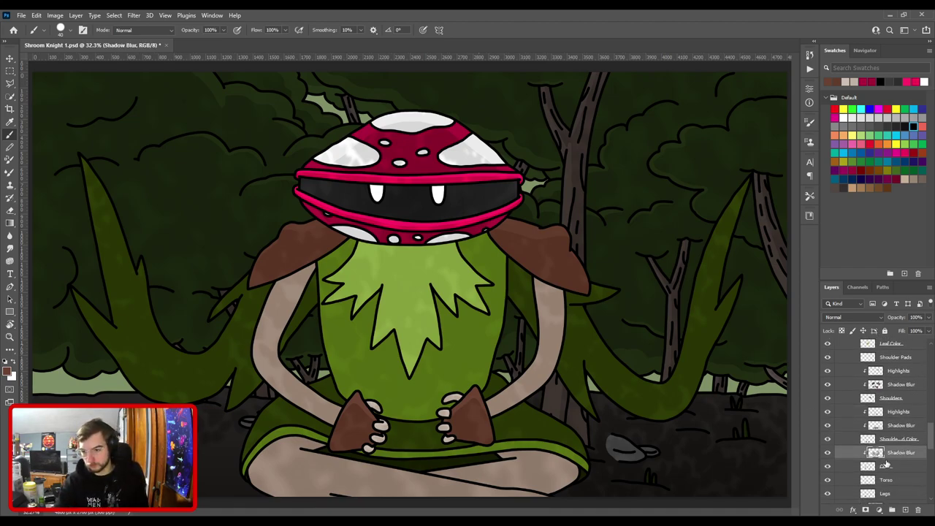
click(827, 468)
click(827, 468)
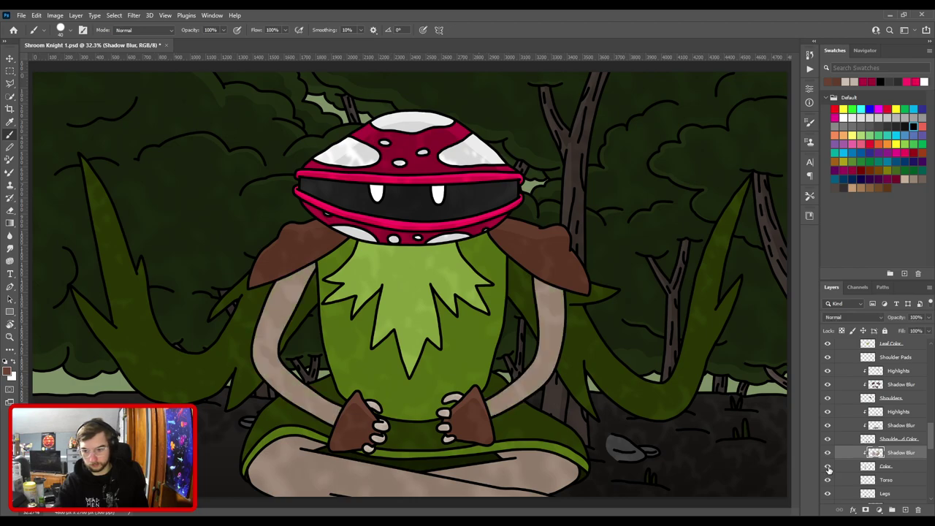
key(ctrl+v)
mouse_move(888, 454)
mouse_down()
mouse_move(893, 470)
mouse_move(892, 450)
mouse_up()
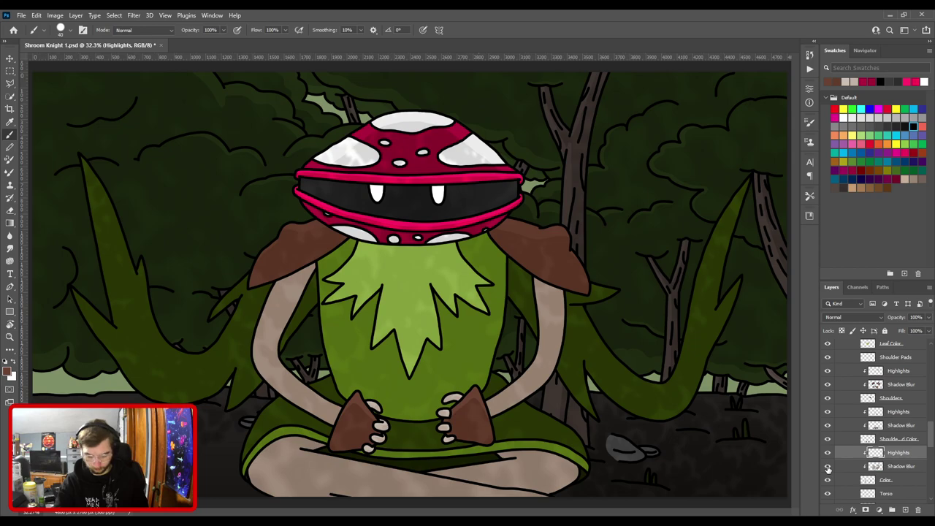
Sample the arm's beige skin colour and choose a lighter tone of it as the foreground colour.
key(i)
click(554, 337)
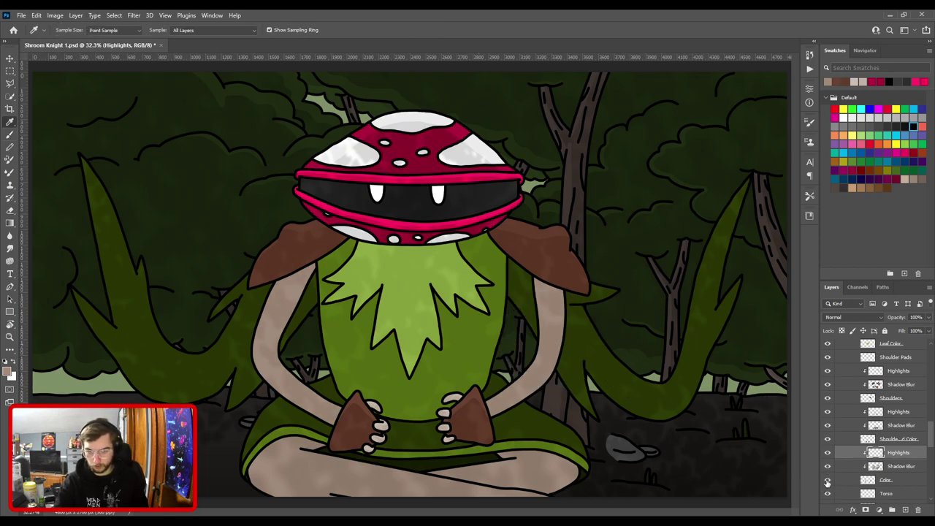
click(6, 372)
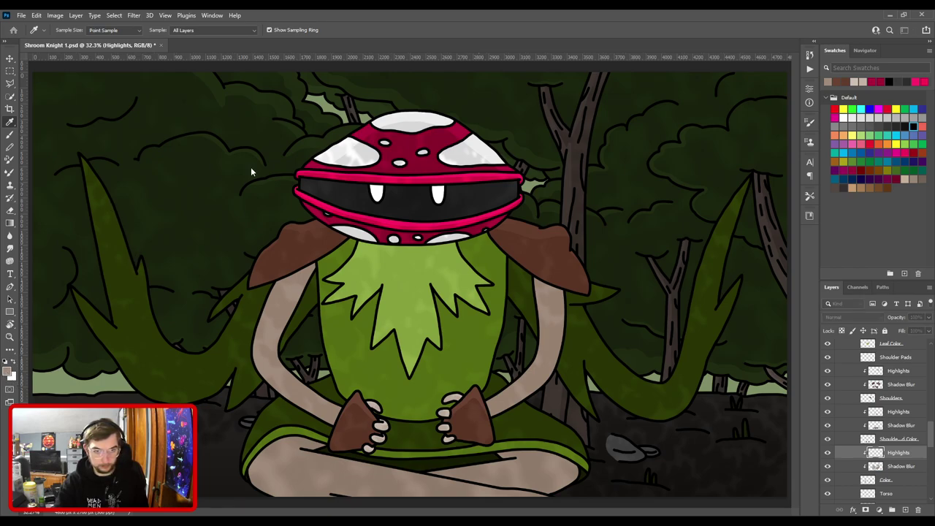
click(307, 164)
Paint a light beige highlight with the Brush along the inner side of the arm on the picture's left-hand side.
key(b)
key(ctrl+plus)
mouse_move(326, 383)
mouse_down()
mouse_move(436, 382)
mouse_move(412, 391)
mouse_move(402, 382)
mouse_up()
key(ctrl+z)
drag(457, 411, 428, 395)
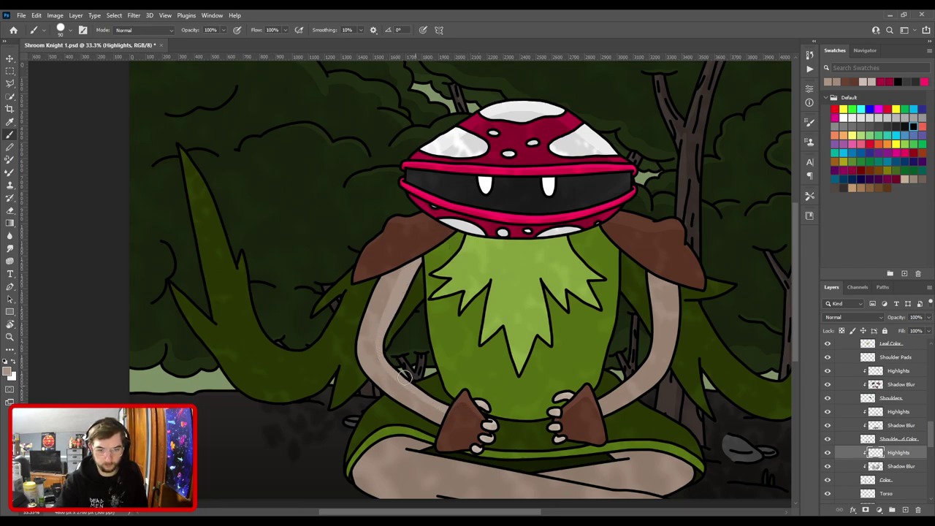
Trim the left-hand arm's highlight with the Eraser along the upper arm and elbow so it follows the inner side.
key(e)
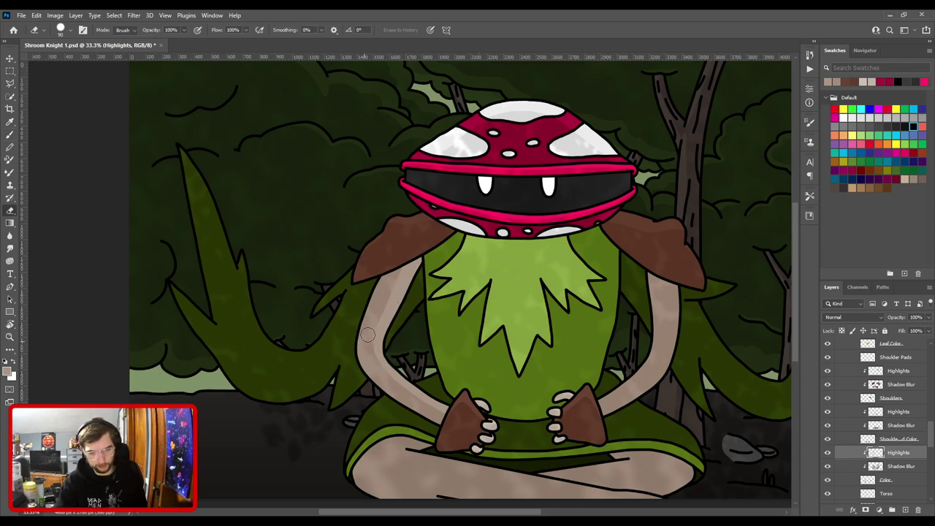
drag(409, 266, 346, 380)
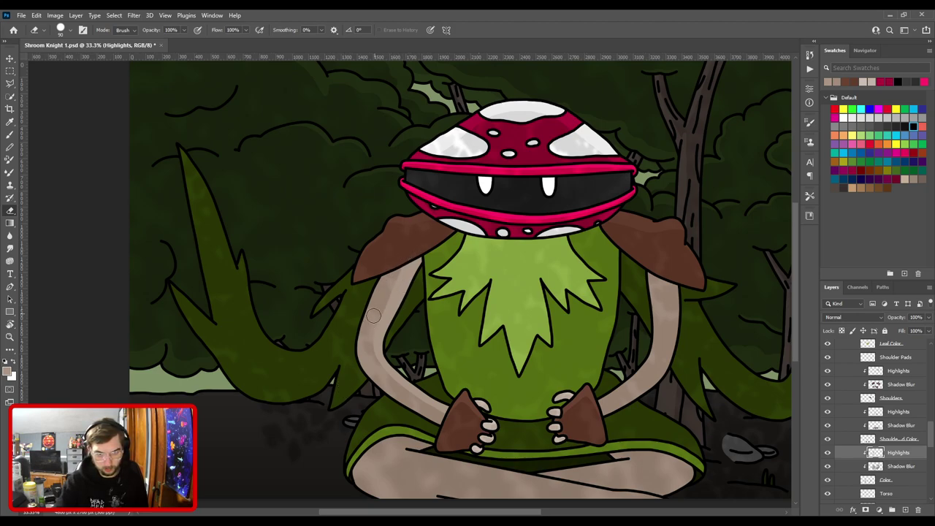
drag(406, 270, 376, 322)
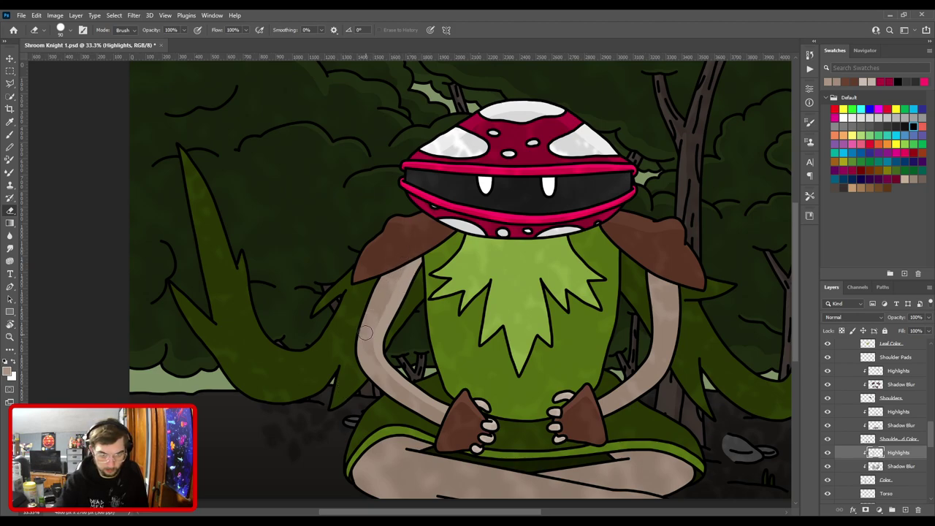
drag(383, 363, 259, 330)
Paint a beige highlight along the inner side of the picture's right-hand arm and erase its excess around the elbow.
key(b)
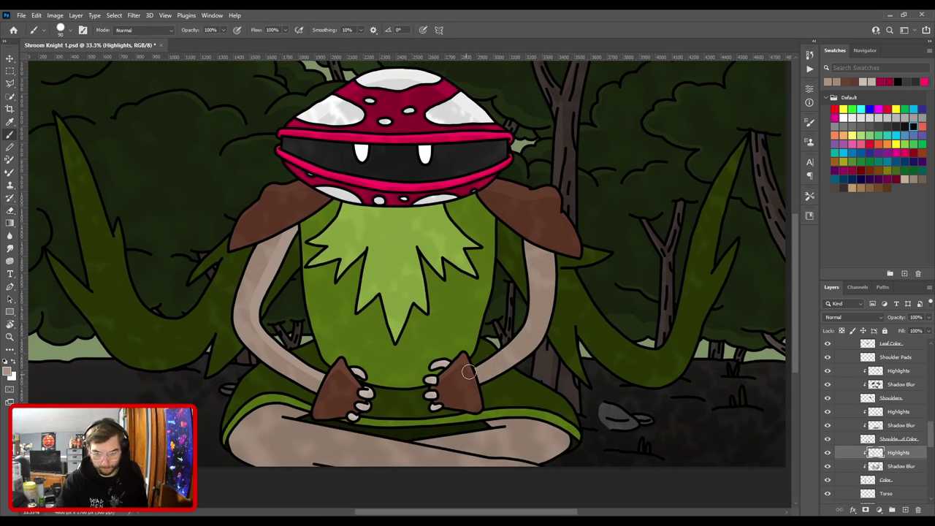
mouse_move(465, 372)
mouse_down()
mouse_move(517, 339)
mouse_move(533, 301)
mouse_move(531, 219)
mouse_up()
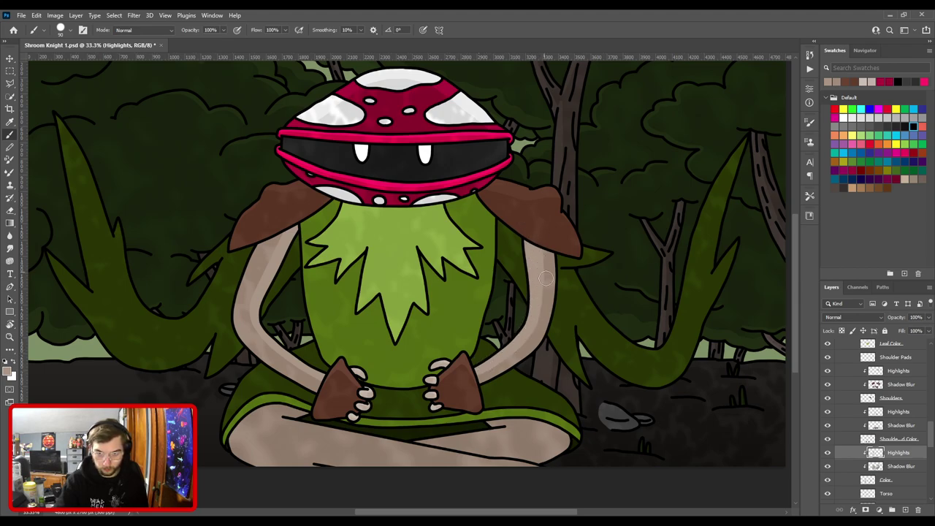
key(e)
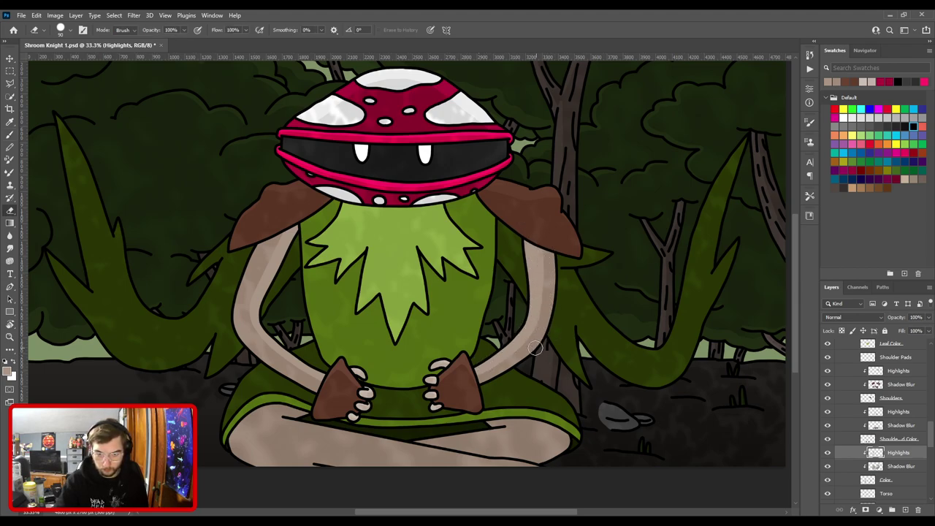
drag(545, 312, 528, 356)
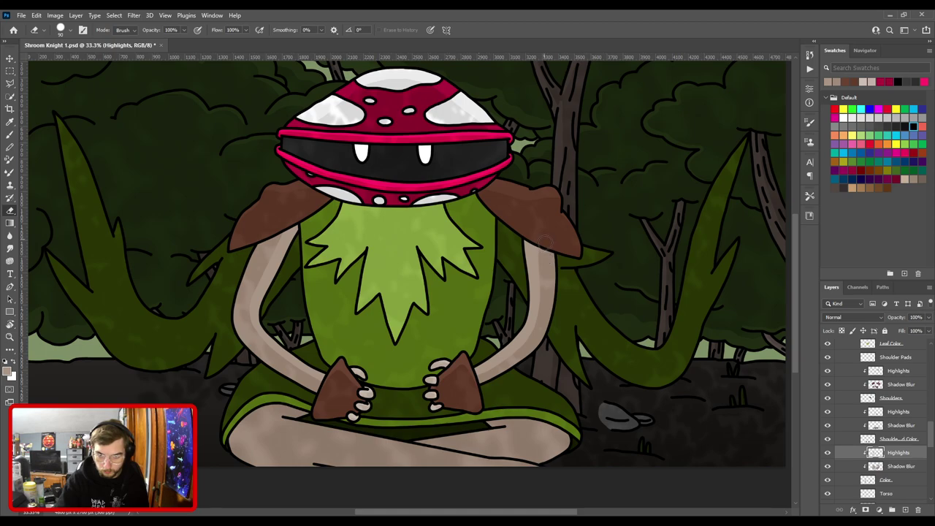
Undo the last erasing and re-trim the right-hand arm's highlight with the Eraser from the hand covering up to the shoulder.
scroll(561, 275, up, 1)
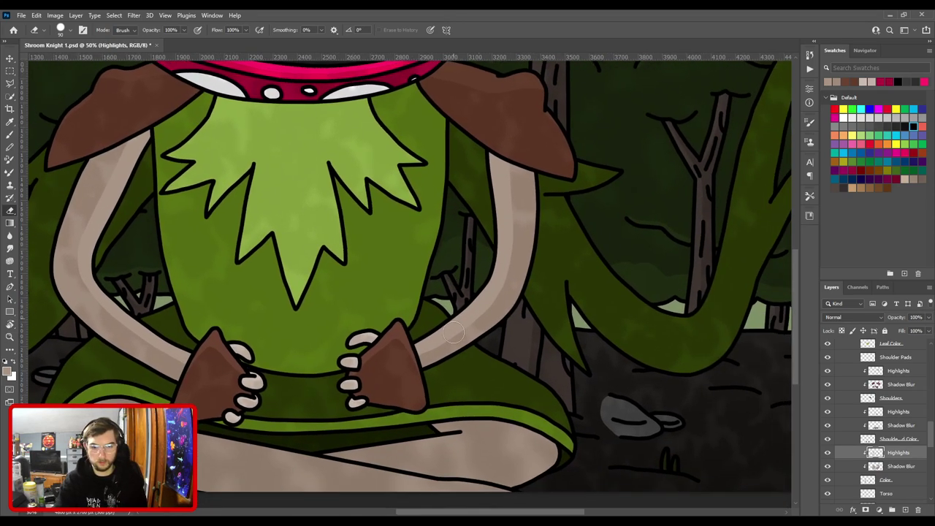
mouse_move(417, 366)
mouse_down()
mouse_move(496, 309)
mouse_move(457, 341)
mouse_move(505, 294)
mouse_move(504, 274)
mouse_up()
key(ctrl+z)
key(ctrl+z)
mouse_move(412, 368)
mouse_down()
mouse_move(471, 338)
mouse_move(414, 370)
mouse_move(481, 318)
mouse_move(413, 368)
mouse_move(504, 286)
mouse_move(544, 166)
mouse_up()
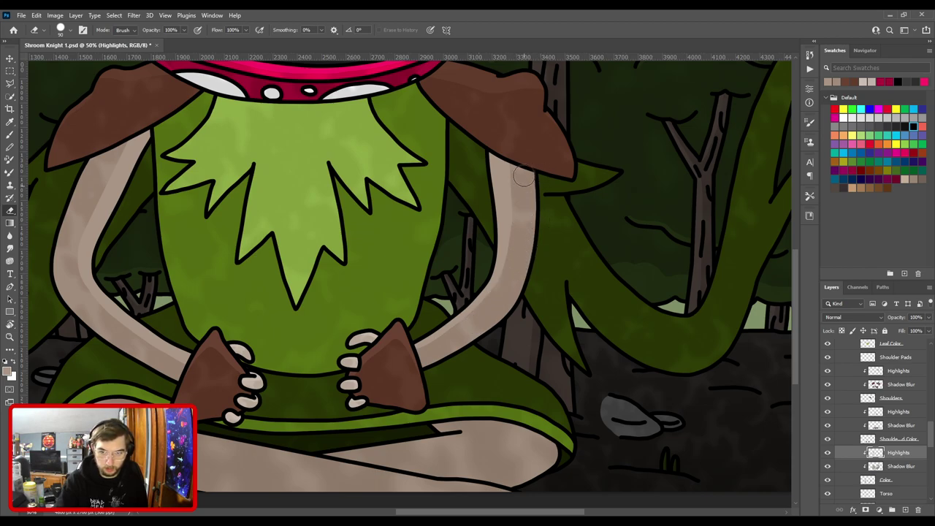
drag(510, 278, 519, 187)
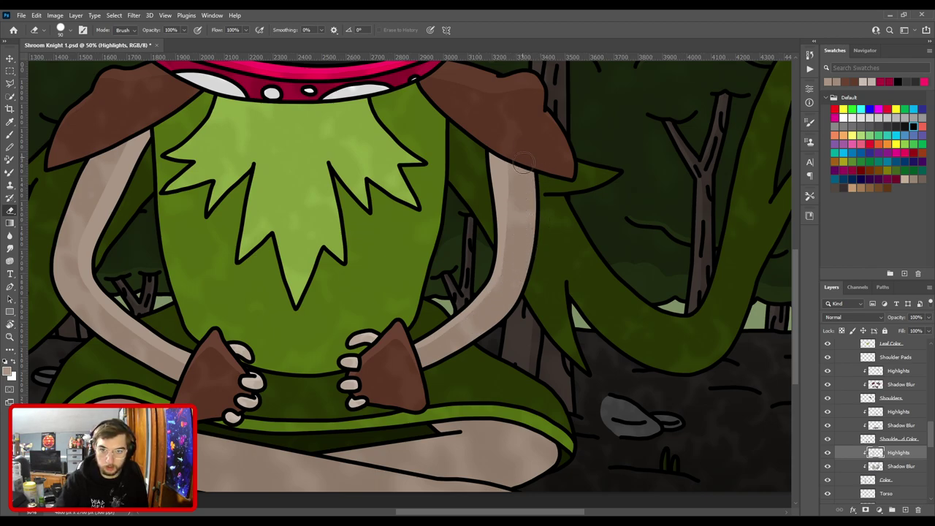
Repaint the highlight along the inner edge of the right-hand upper arm with the Brush, using a rotated canvas for the strokes.
key(b)
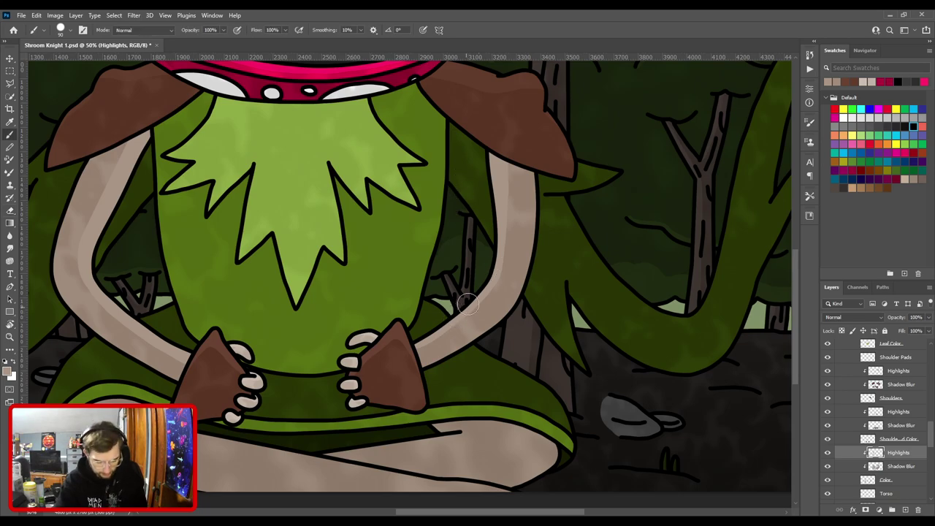
key(r)
drag(485, 255, 342, 175)
key(b)
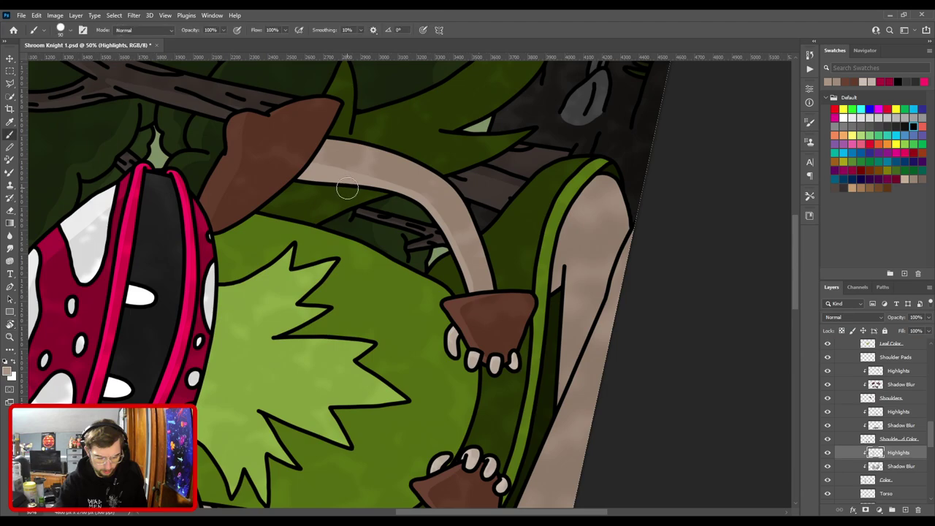
drag(347, 178, 391, 188)
key(ctrl+z)
mouse_move(321, 178)
mouse_down()
mouse_move(415, 204)
mouse_move(449, 295)
mouse_move(469, 300)
mouse_move(434, 219)
mouse_move(406, 193)
mouse_up()
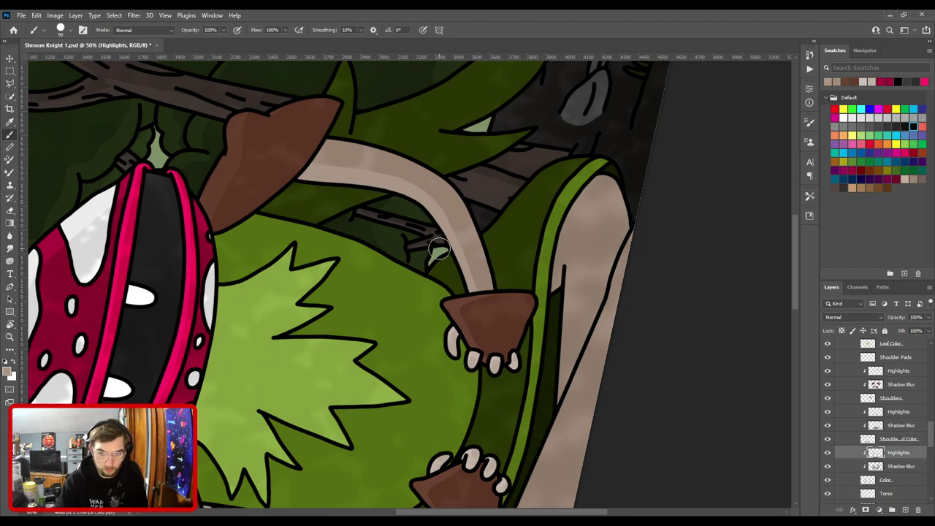
scroll(438, 247, down, 6)
key(r)
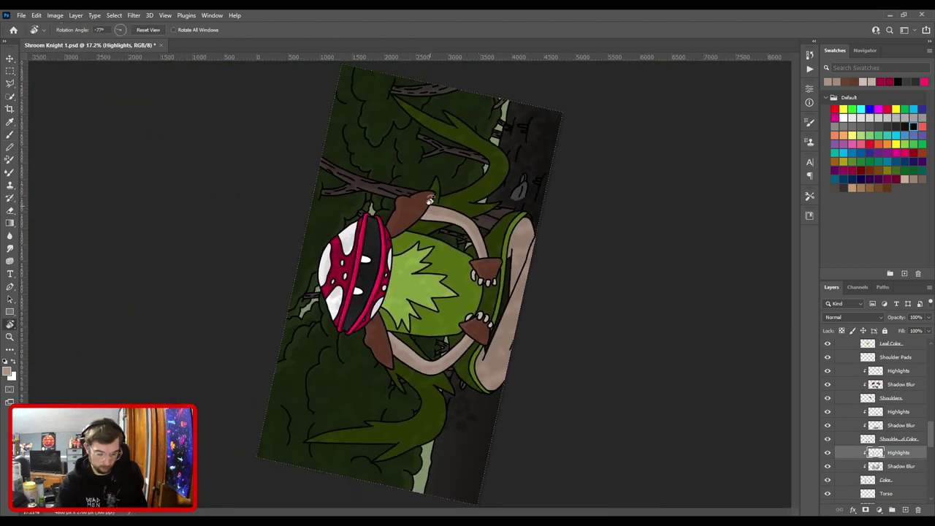
drag(431, 205, 505, 268)
key(b)
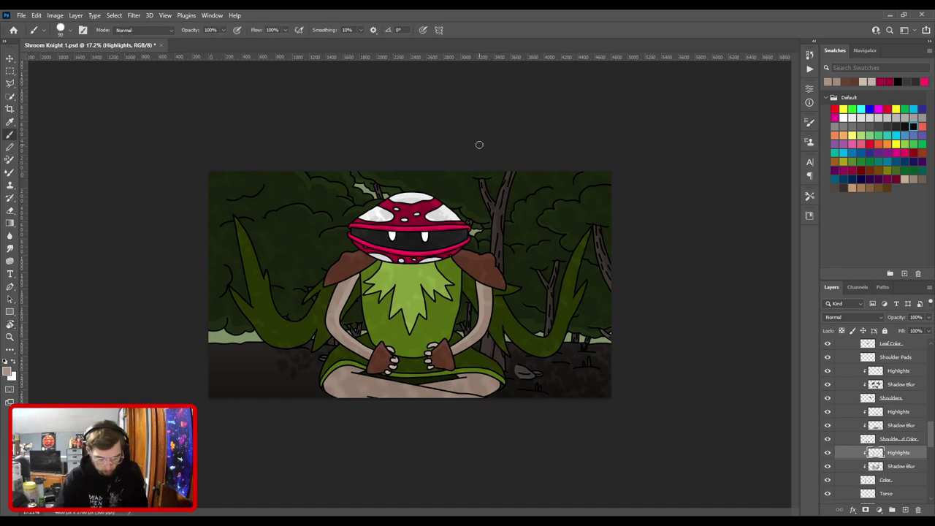
Reduce the brush size and touch up the right-hand arm's highlight along the forearm and upper arm.
scroll(410, 285, up, 6)
drag(457, 350, 257, 330)
drag(342, 332, 451, 248)
key(ctrl+plus)
key(bracketleft)
key(bracketleft)
key(bracketleft)
key(bracketleft)
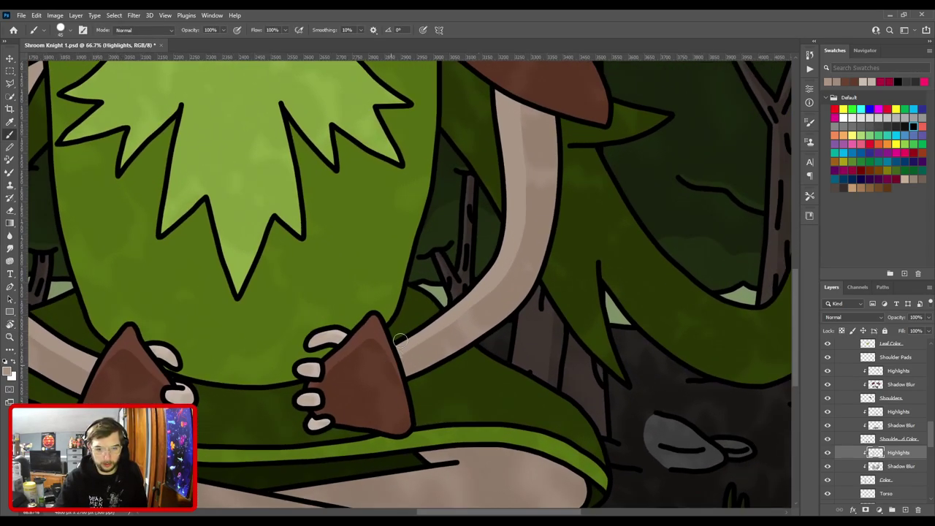
drag(449, 292, 489, 322)
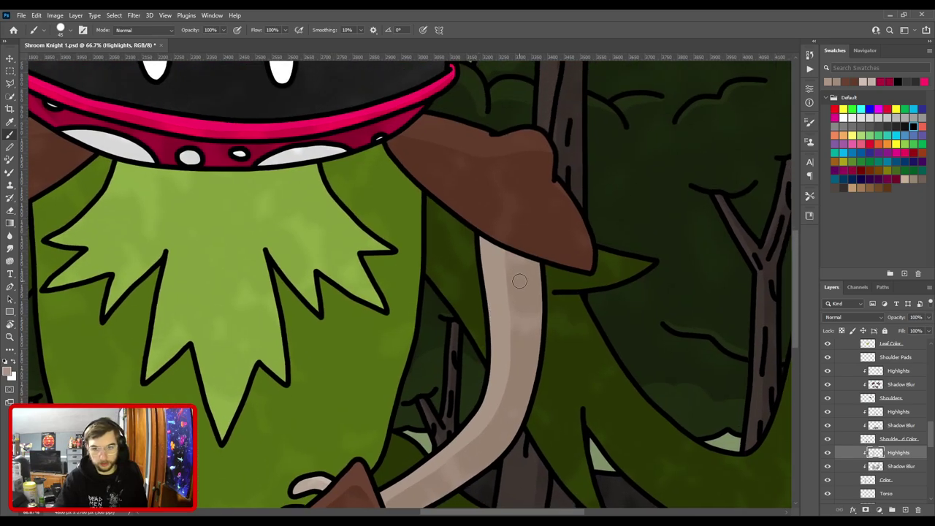
scroll(518, 279, down, 1)
drag(268, 323, 523, 311)
scroll(458, 429, down, 3)
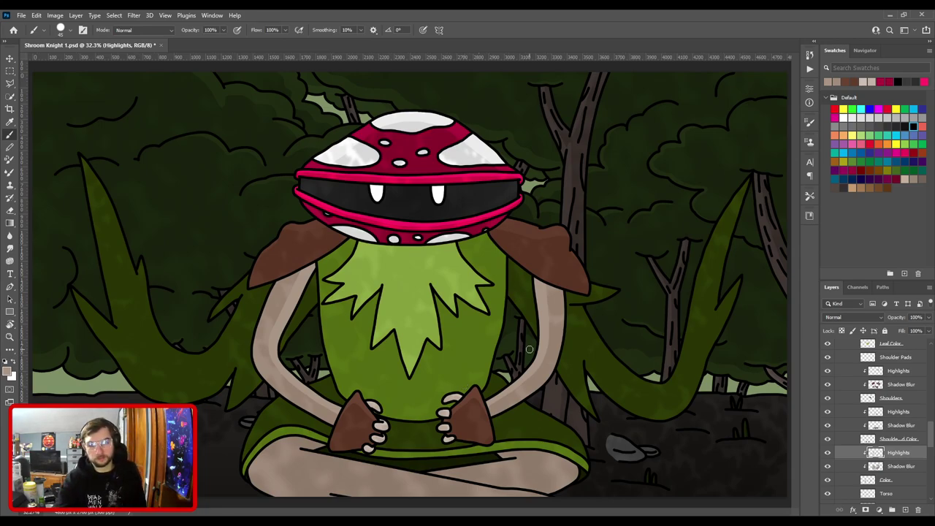
Add a clipped Highlights layer for the crossed legs, directly above the legs' Shadow Blur layer.
key(v)
click(360, 477)
scroll(885, 480, down, 1)
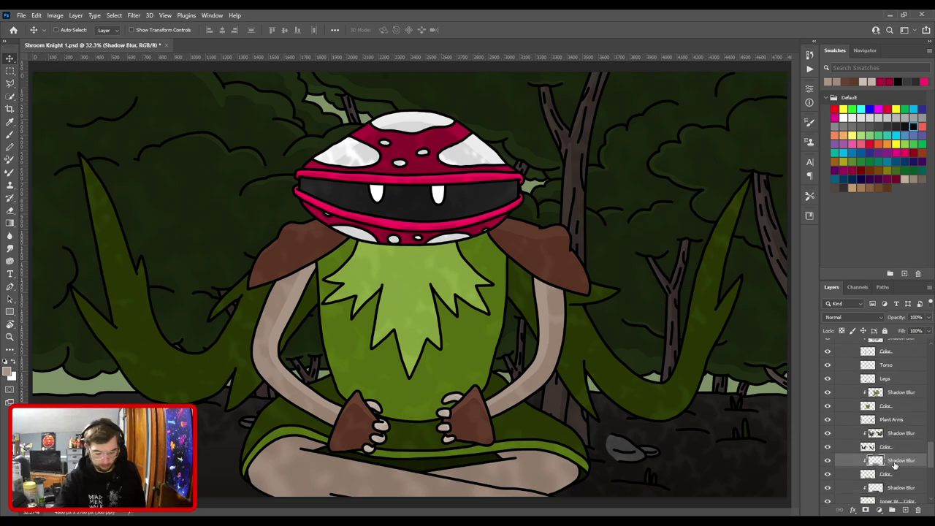
key(ctrl+v)
mouse_move(895, 464)
mouse_down()
mouse_move(898, 478)
mouse_move(896, 457)
mouse_up()
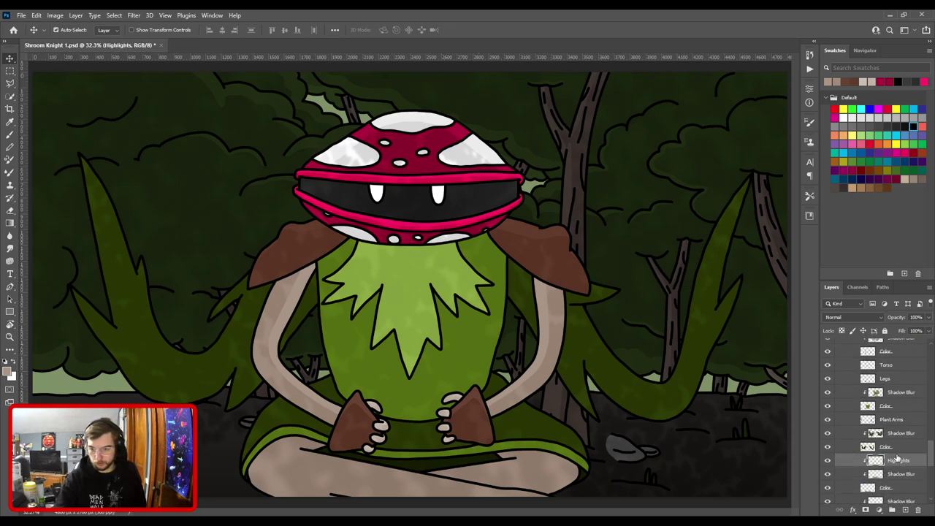
Paint a thin straight highlight with a size 20 brush along the front leg's upper outline, continuing to the picture's bottom edge.
key(b)
key(ctrl+plus)
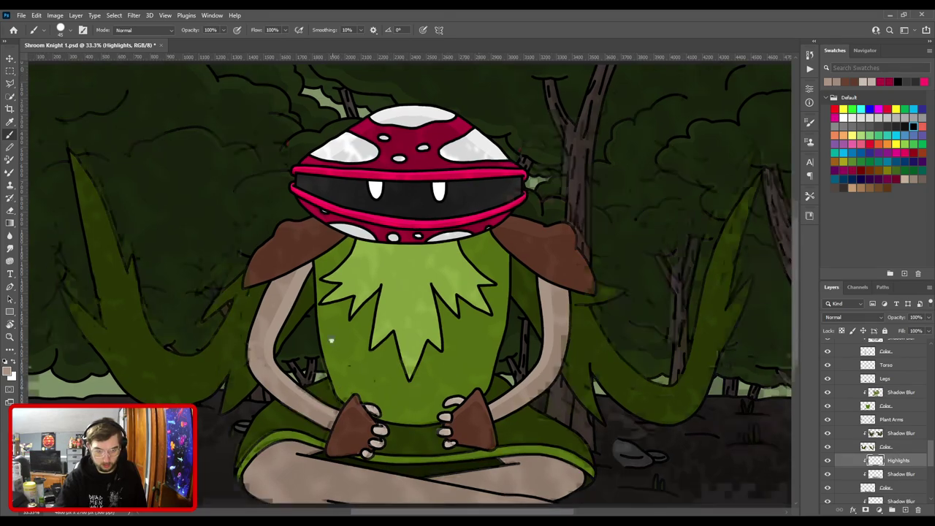
scroll(331, 355, down, 3)
scroll(300, 316, up, 2)
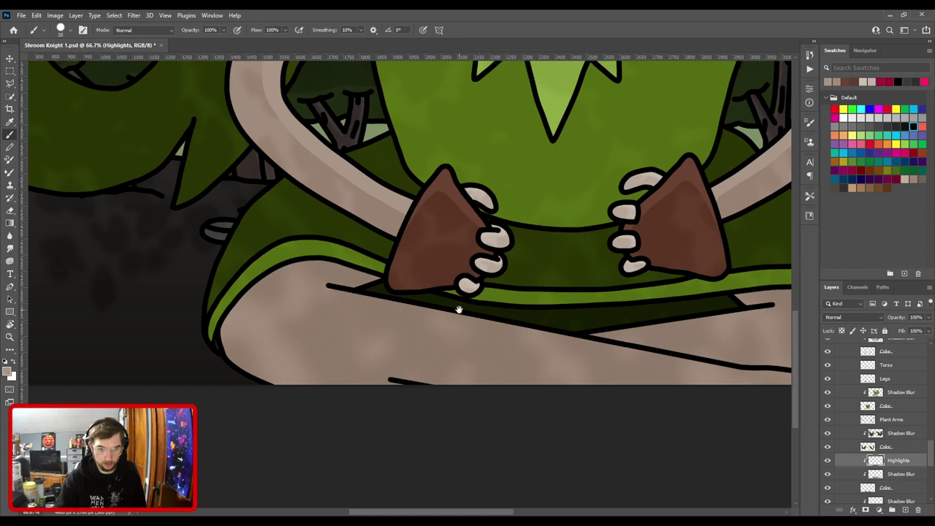
drag(473, 312, 315, 322)
shift+click(509, 348)
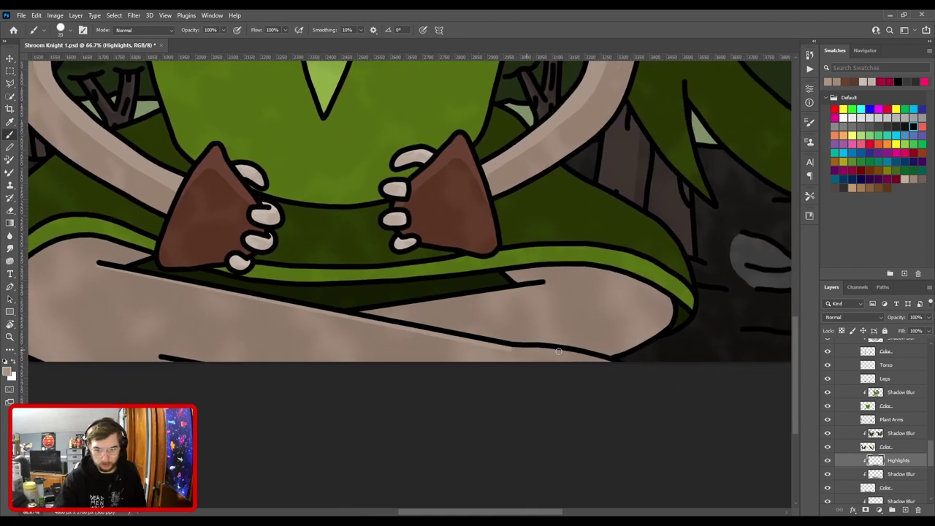
drag(561, 349, 621, 366)
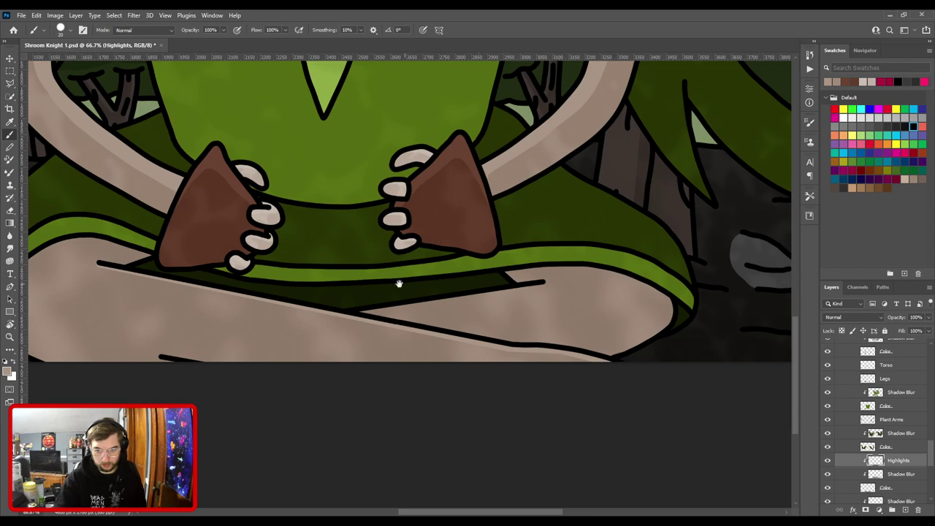
Widen the front leg's highlight along its upper outline with slightly larger brush strokes and fill its lower end evenly.
drag(410, 282, 592, 312)
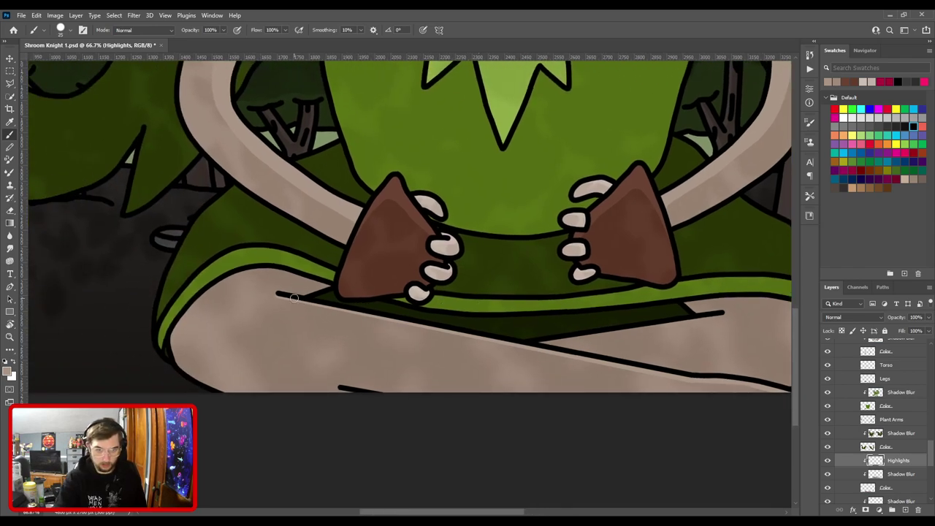
shift+click(499, 343)
drag(508, 343, 358, 317)
shift+click(538, 358)
drag(574, 361, 617, 370)
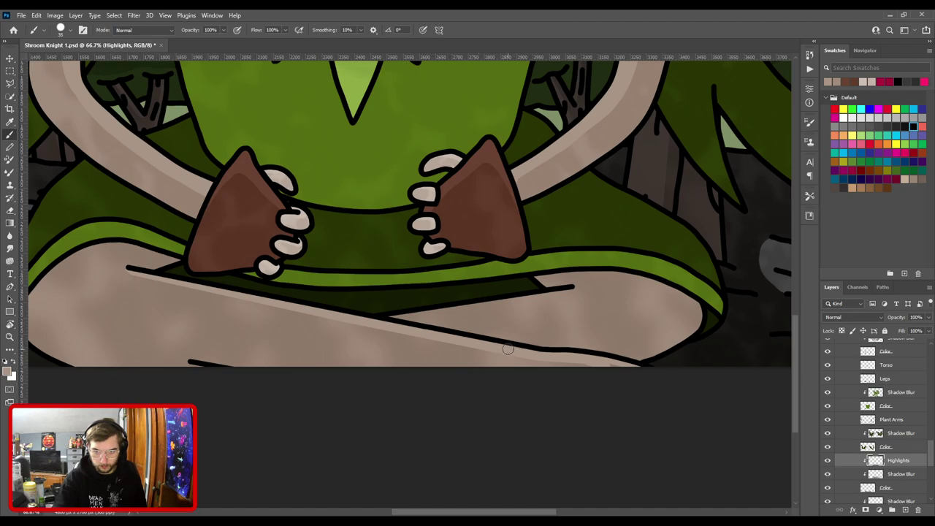
drag(538, 356, 597, 365)
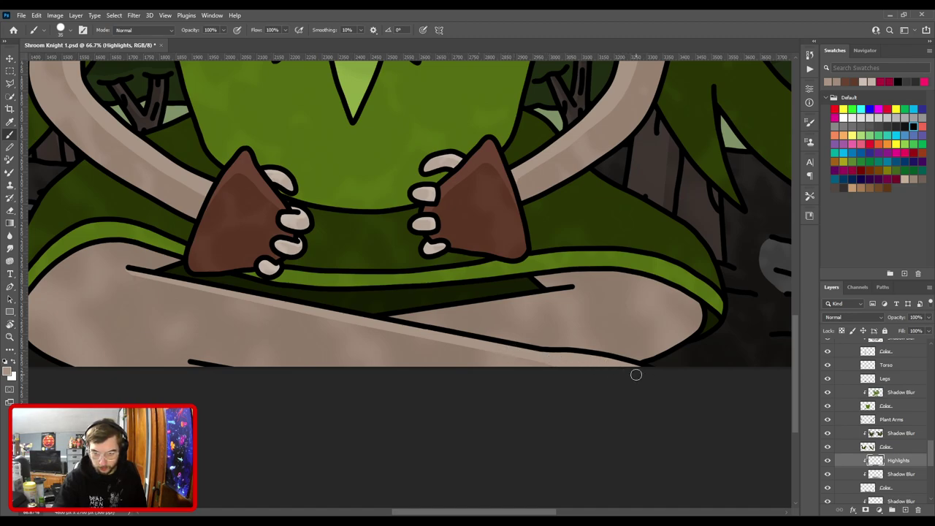
drag(513, 353, 573, 382)
drag(273, 285, 447, 321)
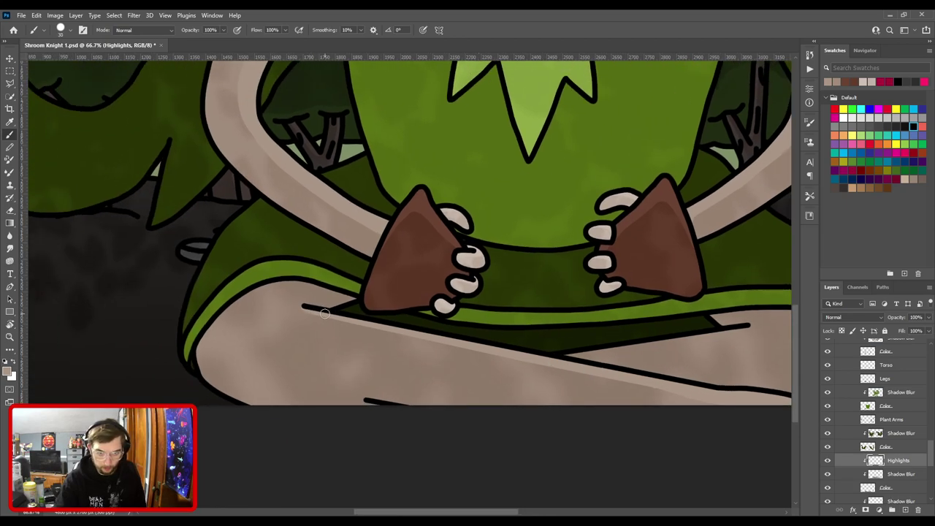
drag(582, 374, 663, 386)
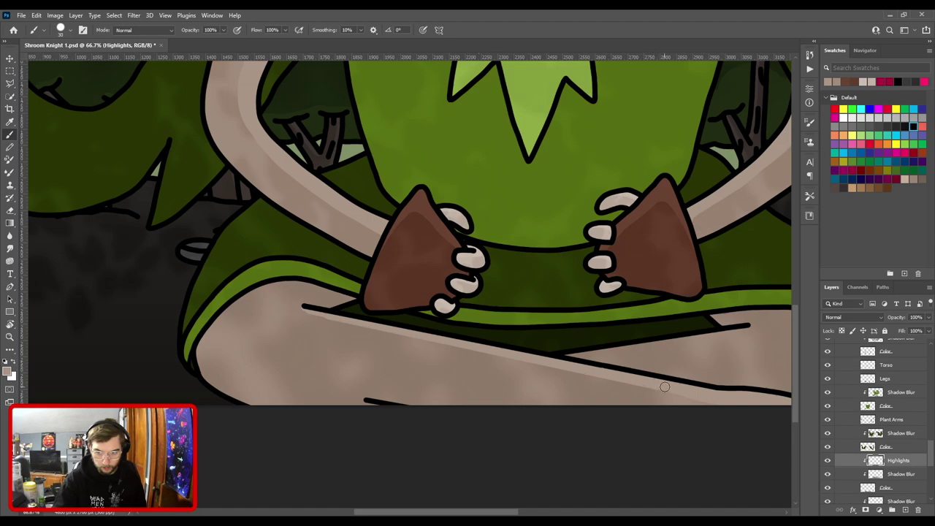
Taper the starting end of the front leg's highlight along the upper outline with a size 20 eraser.
scroll(321, 300, up, 5)
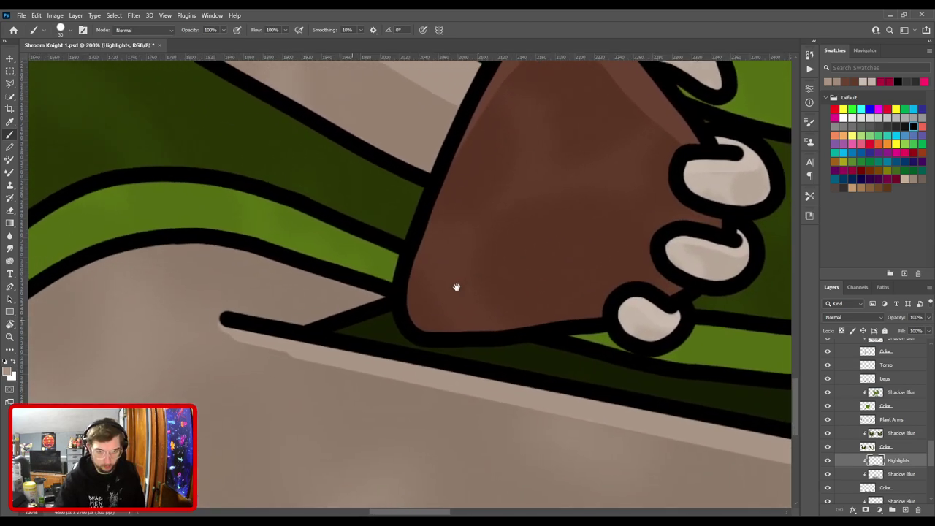
key(e)
key(bracketleft)
key(bracketleft)
key(bracketleft)
key(bracketleft)
key(bracketleft)
mouse_move(225, 309)
mouse_down()
mouse_move(236, 334)
mouse_move(333, 369)
mouse_up()
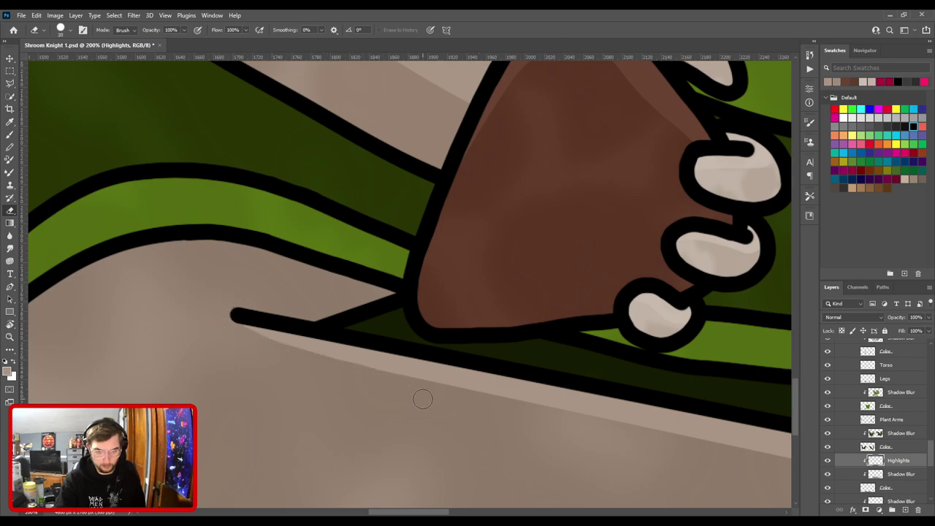
scroll(422, 398, down, 3)
drag(404, 330, 442, 268)
Paint a thin straight highlight along the rear leg's upper outline with a size 20 brush, from the line's tip to where the legs cross.
key(b)
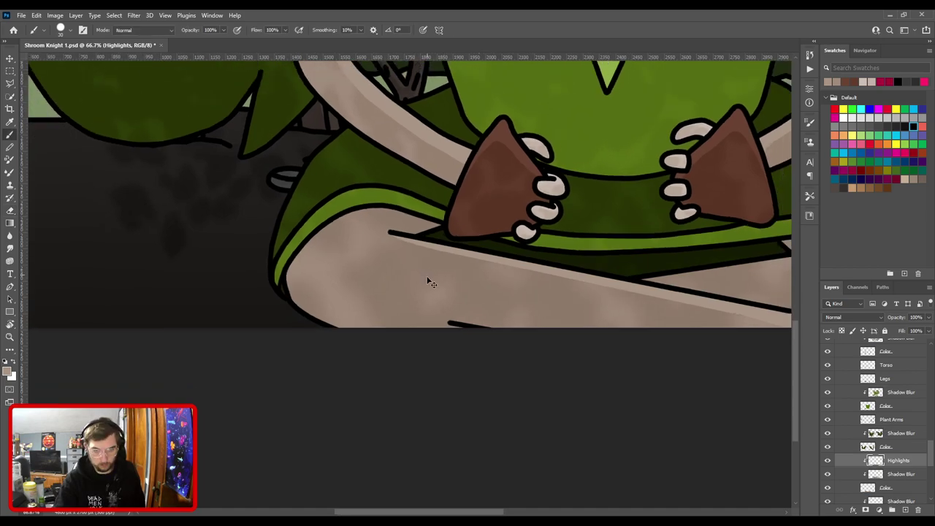
scroll(420, 278, down, 1)
drag(534, 259, 156, 246)
scroll(394, 270, up, 1)
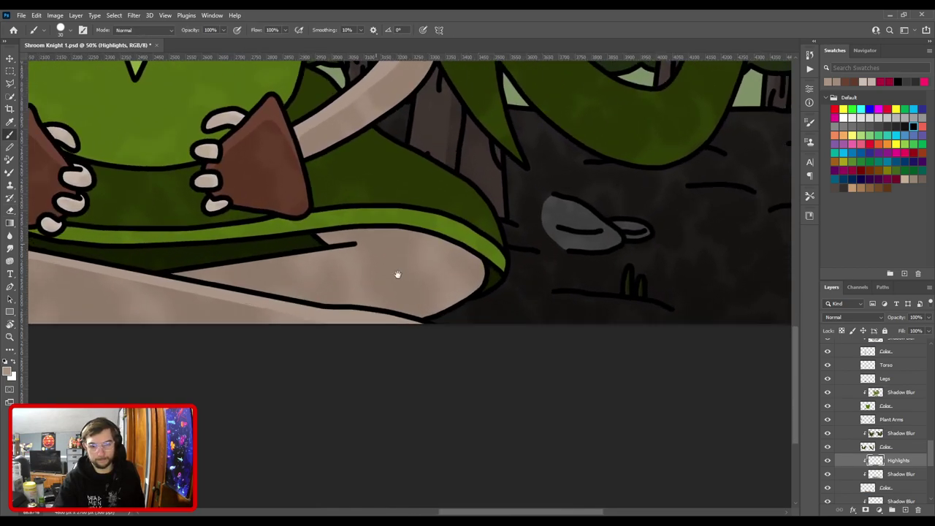
drag(223, 255, 453, 268)
scroll(453, 269, up, 1)
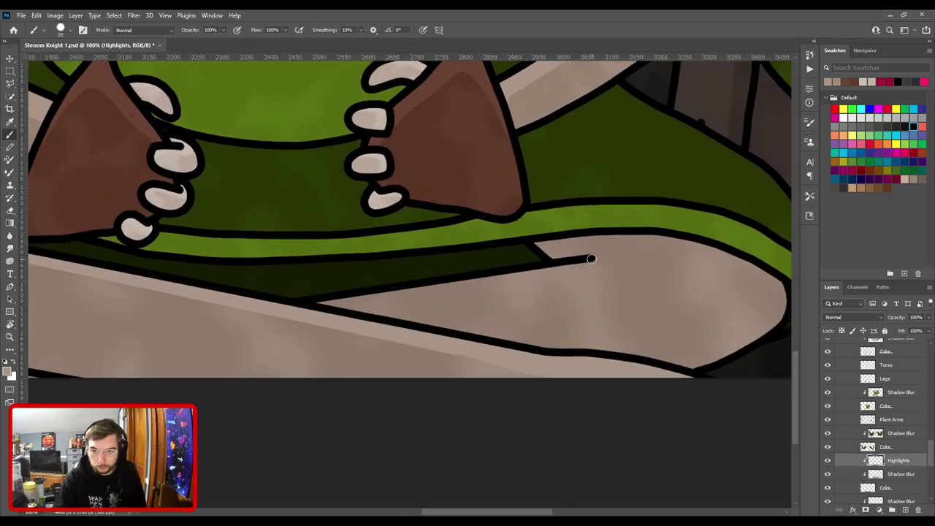
shift+click(305, 308)
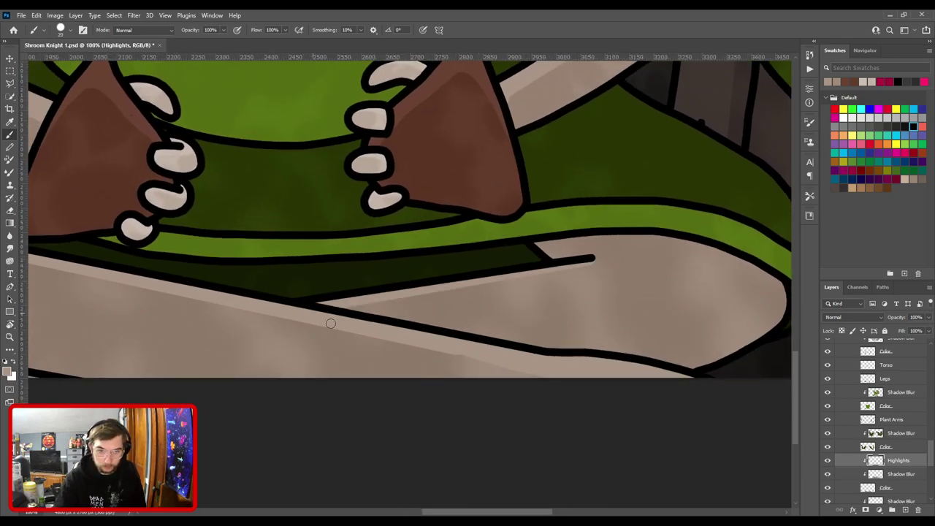
shift+click(337, 310)
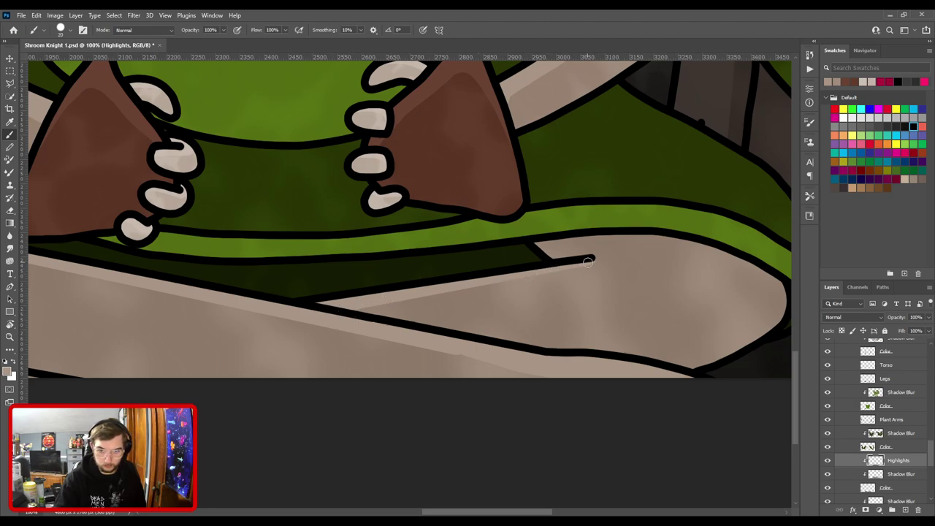
key(ctrl+minus)
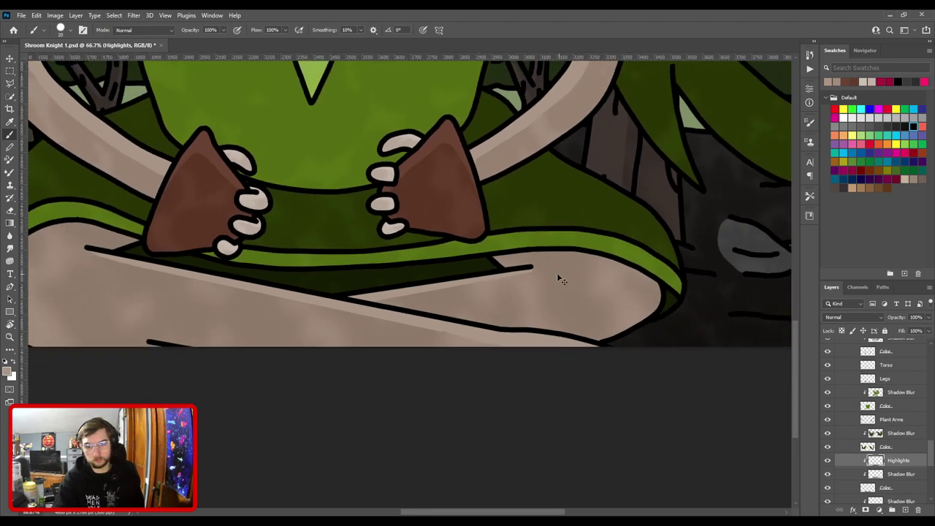
key(ctrl+plus)
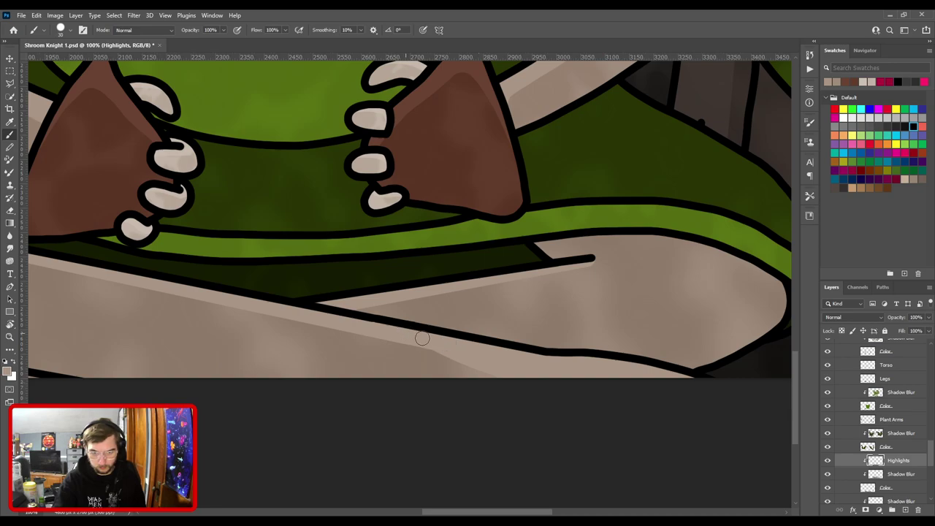
Touch up the outline where the legs cross on the Legs line layer, using a size 5 brush in the sampled black.
scroll(422, 314, up, 3)
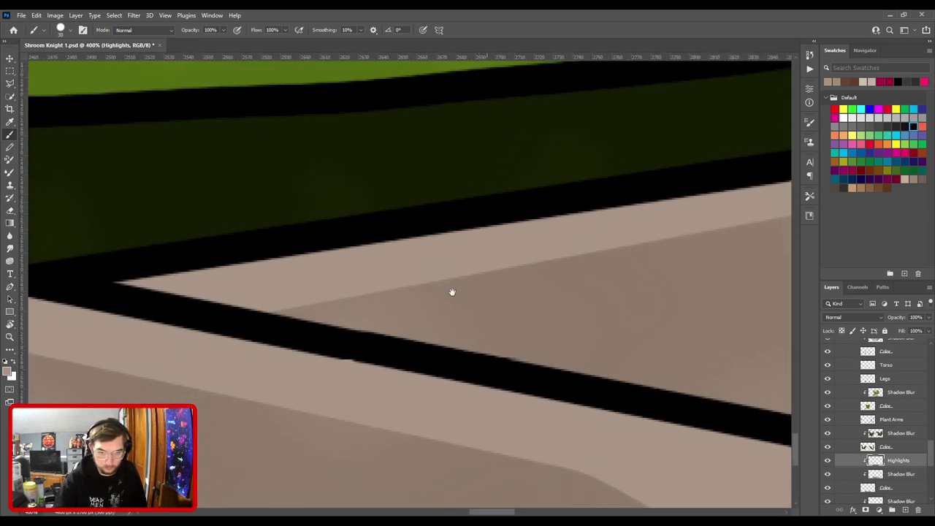
key(v)
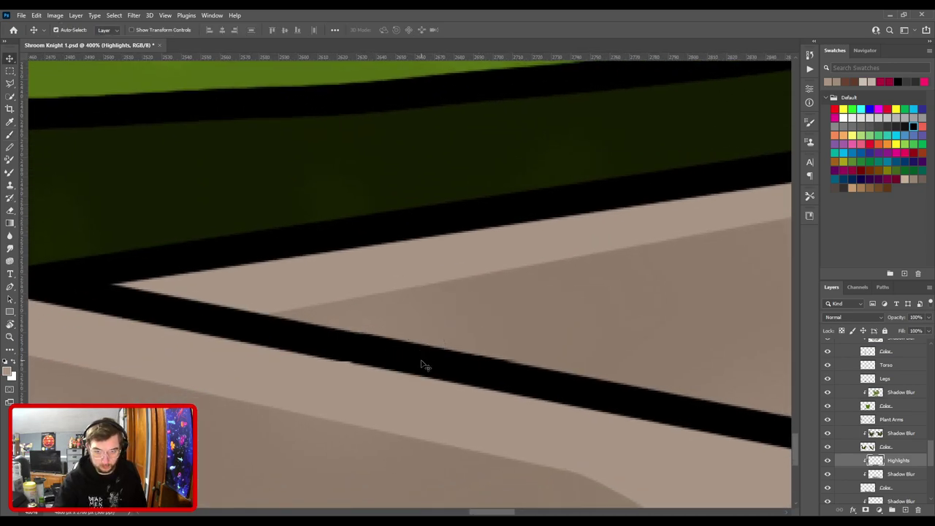
click(422, 365)
key(i)
click(421, 359)
key(b)
key(bracketleft)
key(bracketleft)
key(bracketleft)
key(bracketleft)
key(ctrl+0)
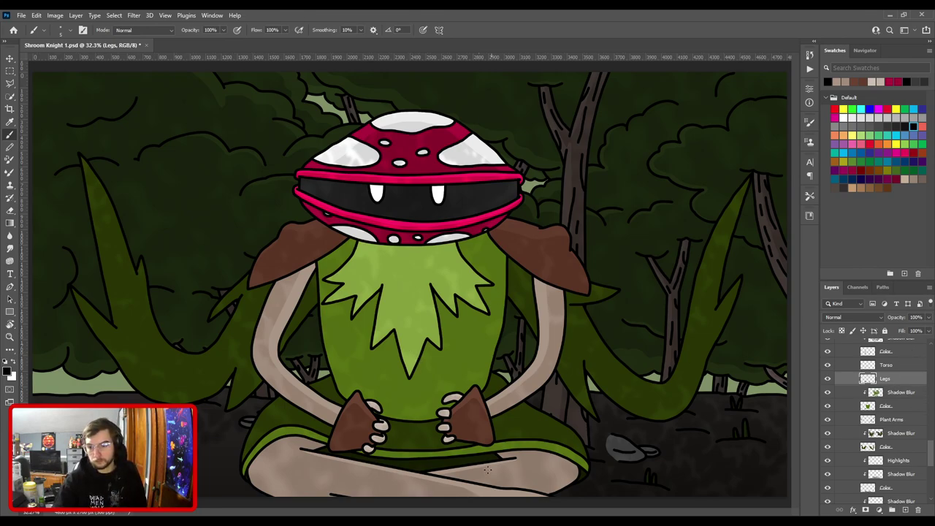
Set the opacity of the arms' and the crossed legs' Highlights layers to 70%.
key(v)
click(482, 492)
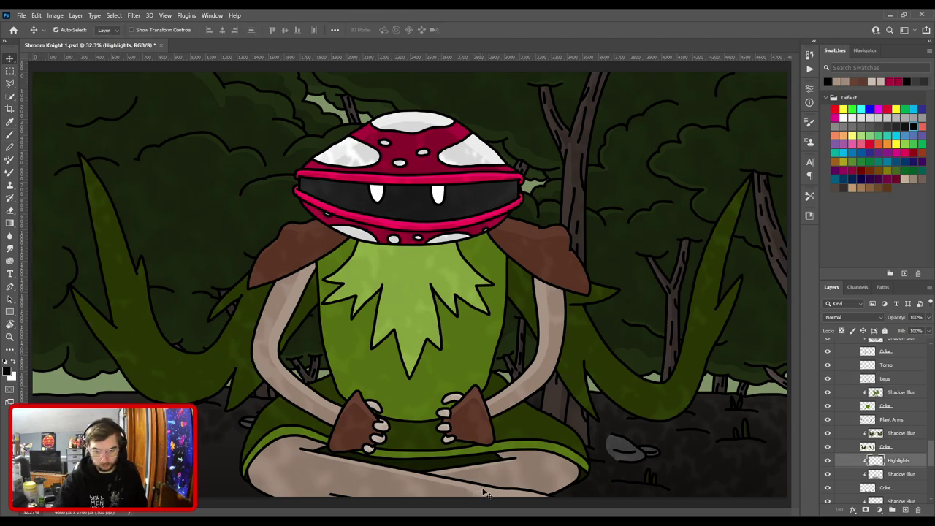
click(544, 350)
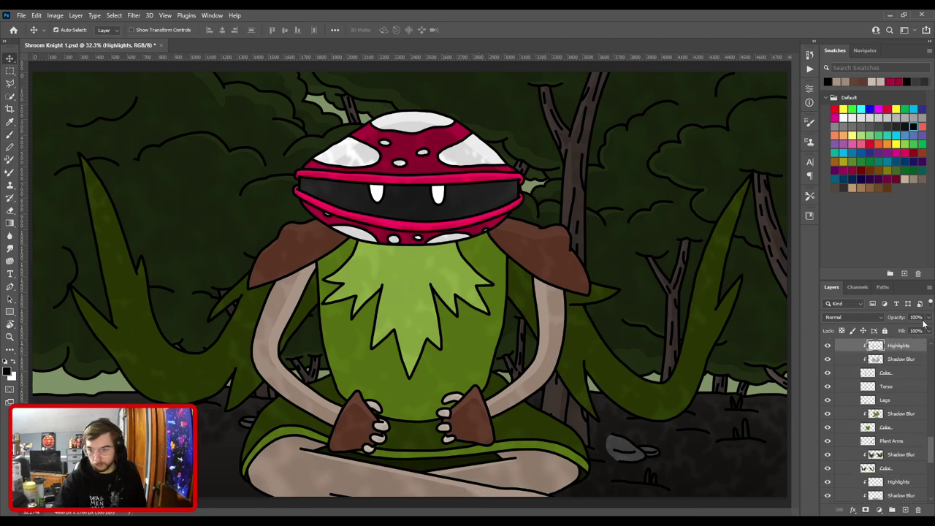
click(918, 317)
text(70)
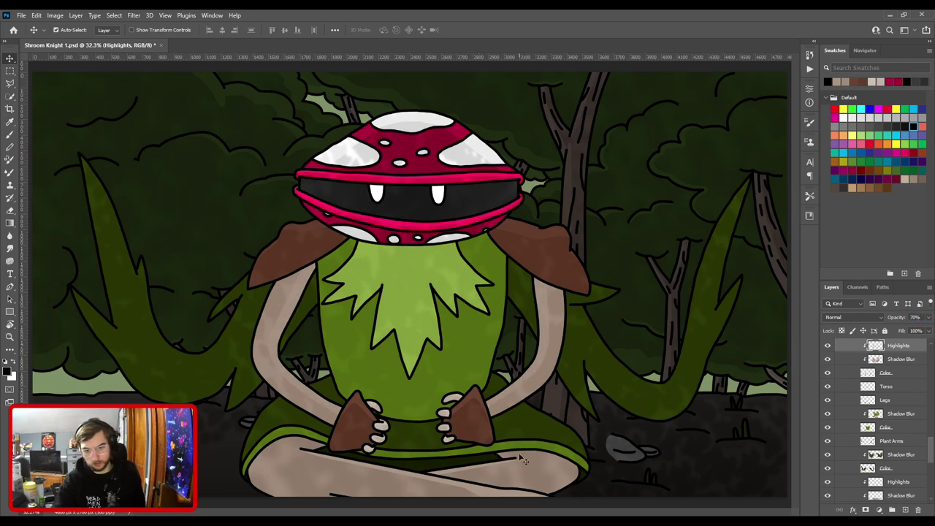
click(480, 498)
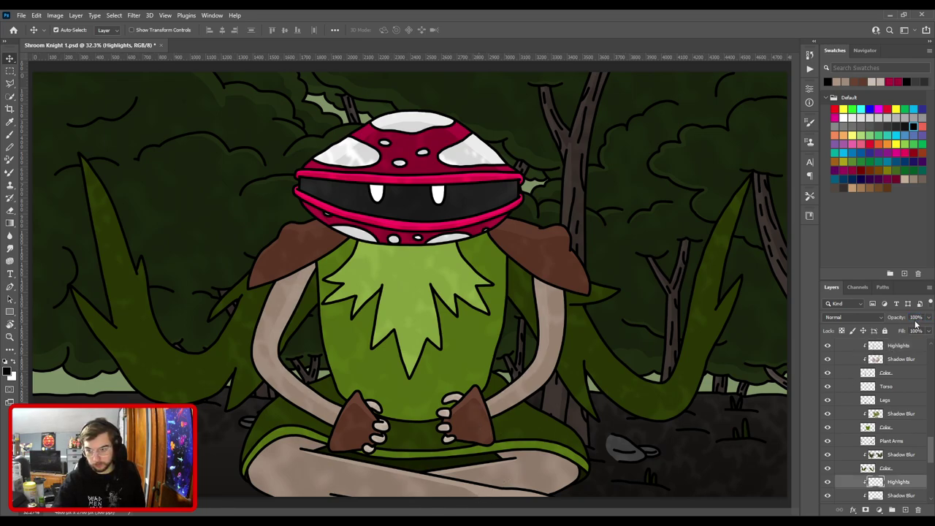
text(70)
key(Return)
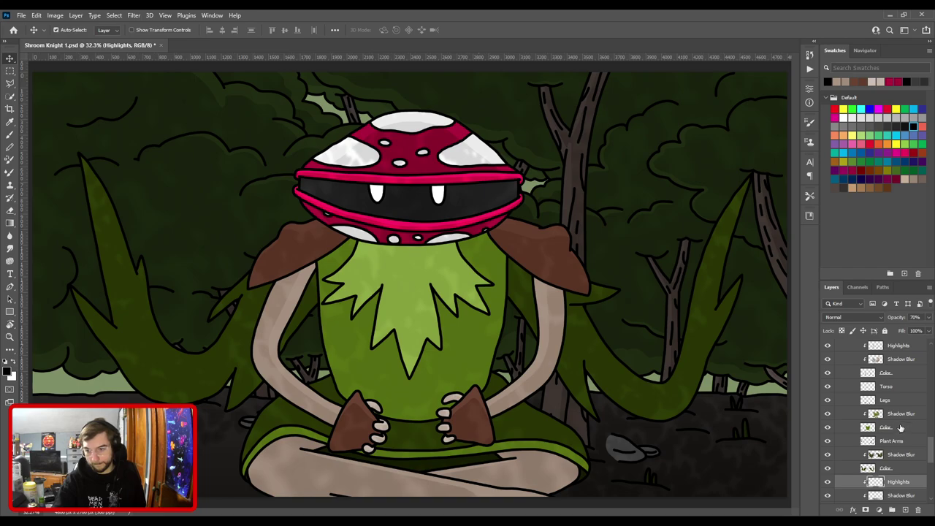
Add a clipped Highlights layer for the torso, directly above the Shadow Blur layer beneath the Legs line layer.
scroll(895, 433, up, 2)
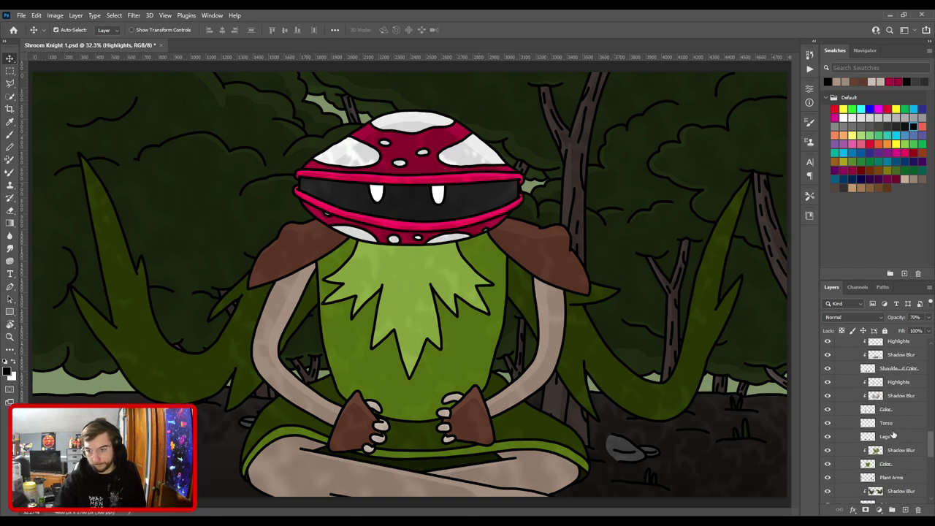
scroll(892, 434, down, 1)
scroll(892, 430, down, 1)
click(895, 414)
click(827, 427)
click(827, 428)
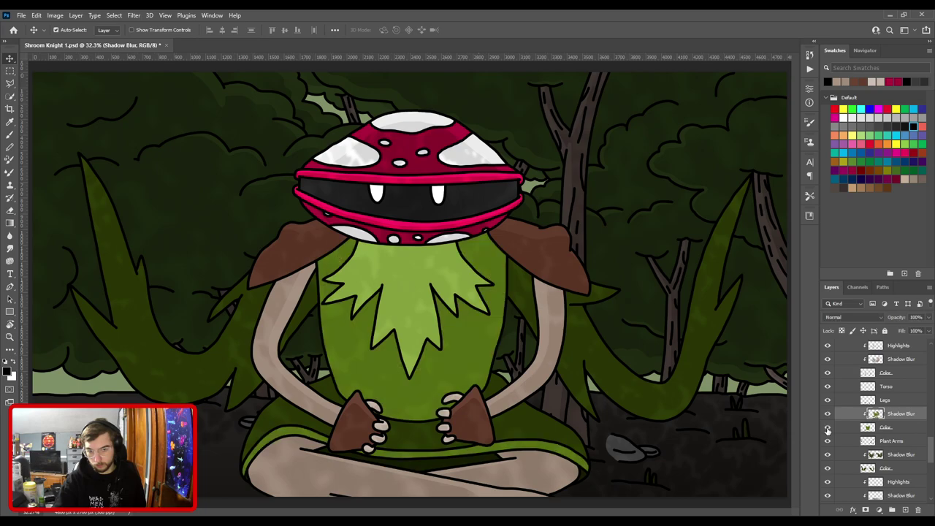
key(ctrl+v)
mouse_move(900, 417)
mouse_down()
mouse_move(902, 437)
mouse_move(901, 415)
mouse_up()
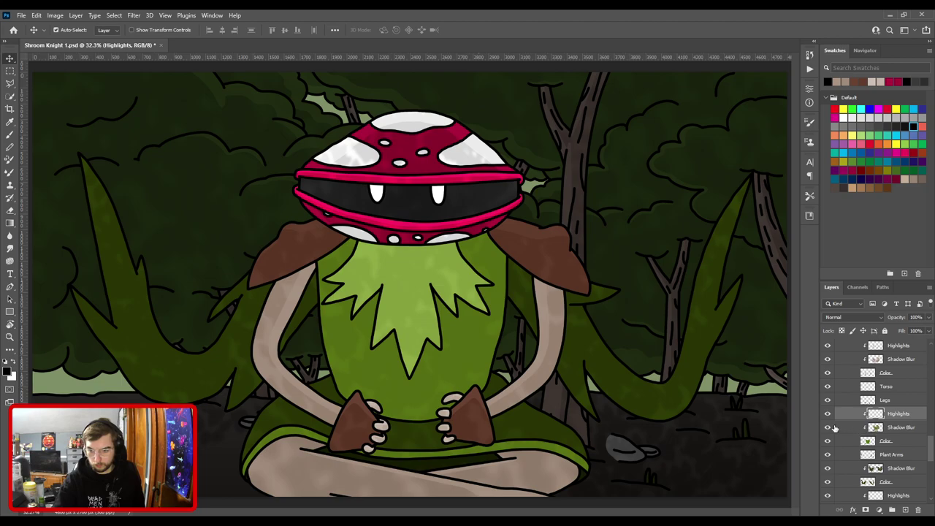
Sample the torso's base green with its Shadow Blur layer hidden and pick a lighter green as the paint colour.
key(i)
click(477, 353)
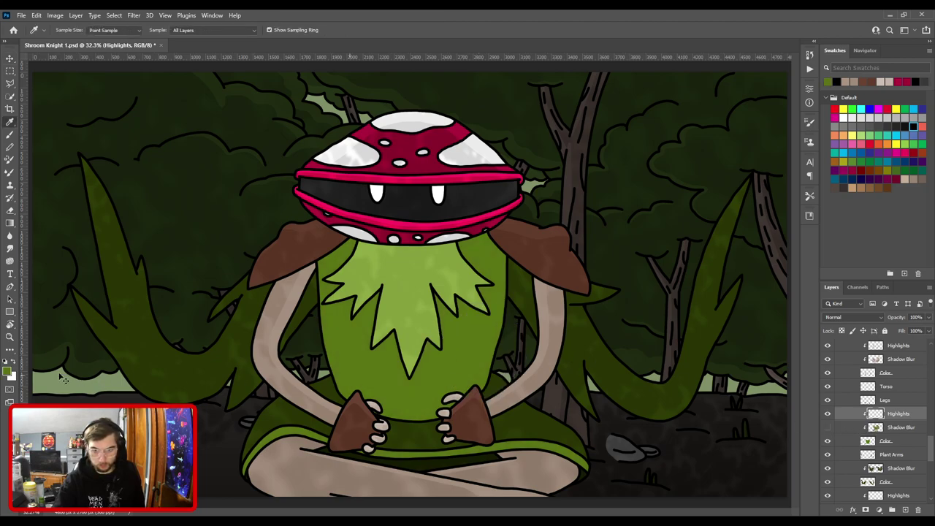
key(b)
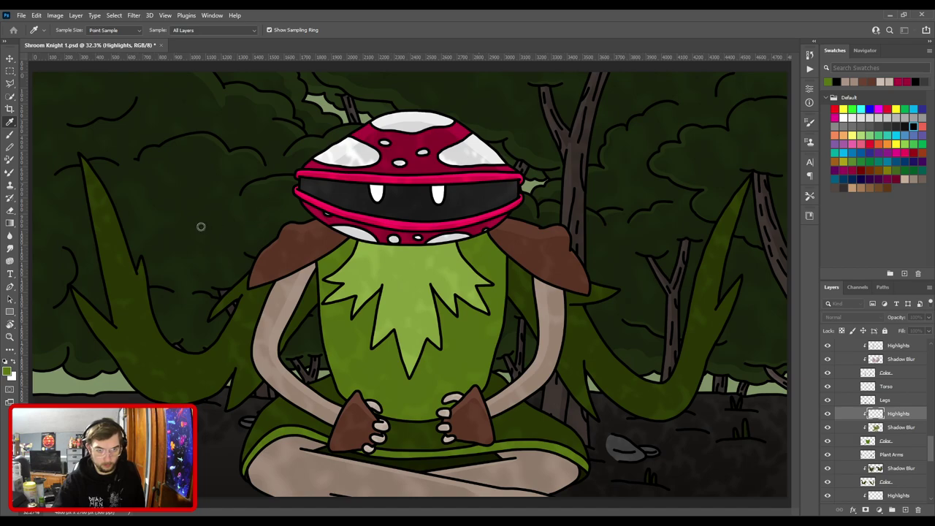
click(296, 168)
Paint light green highlights down both side edges of the torso, from the hands up to the shoulders, with a size 150 brush.
key(ctrl+plus)
drag(391, 324, 474, 268)
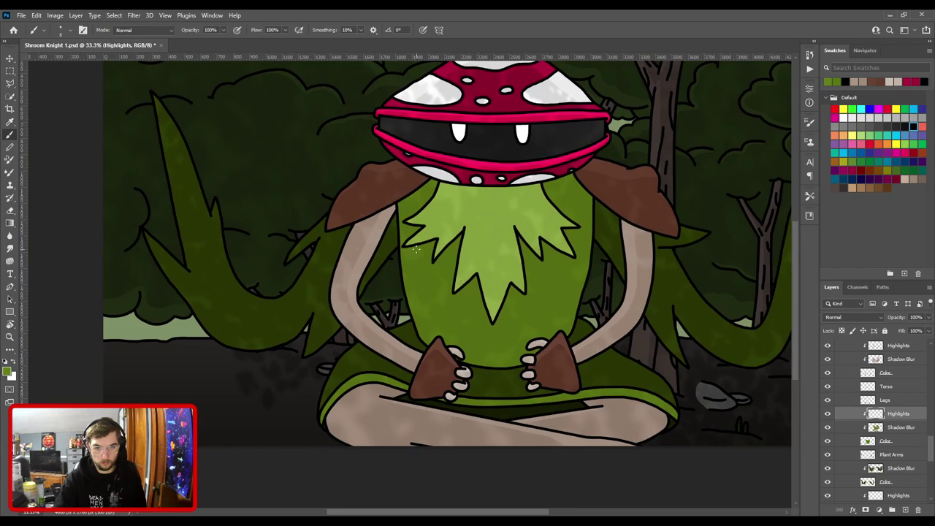
key(bracketright)
key(bracketright)
key(bracketright)
key(bracketright)
key(bracketright)
key(bracketright)
key(bracketright)
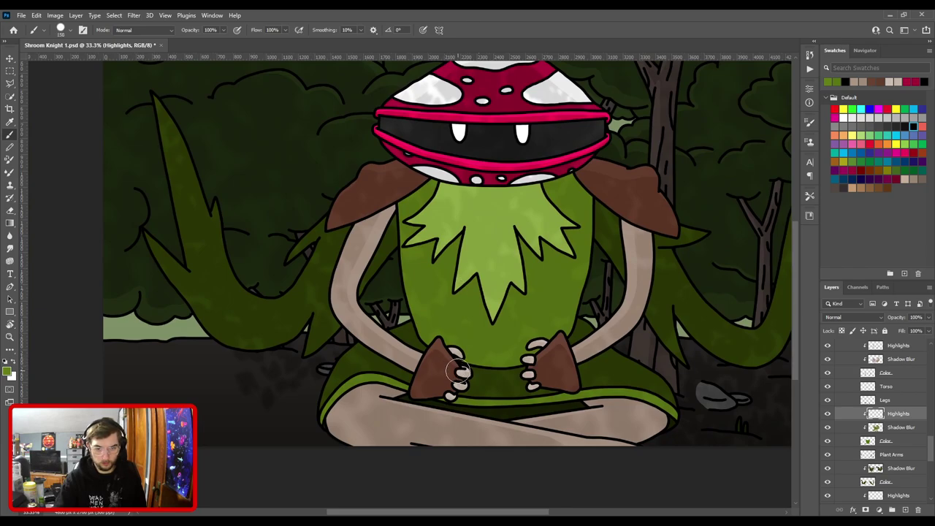
mouse_move(448, 358)
mouse_down()
mouse_move(409, 271)
mouse_move(406, 198)
mouse_up()
mouse_move(451, 367)
mouse_down()
mouse_move(415, 280)
mouse_move(412, 165)
mouse_up()
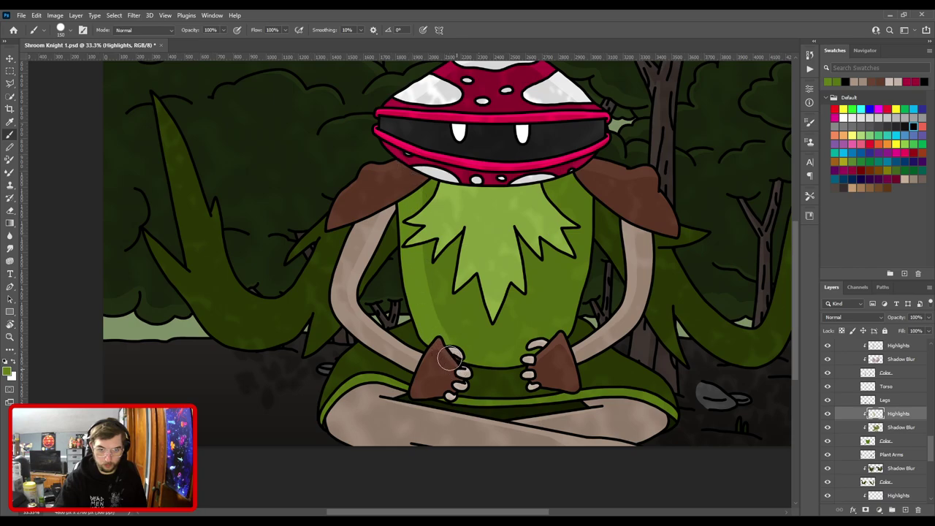
mouse_move(554, 351)
mouse_down()
mouse_move(581, 233)
mouse_move(584, 164)
mouse_up()
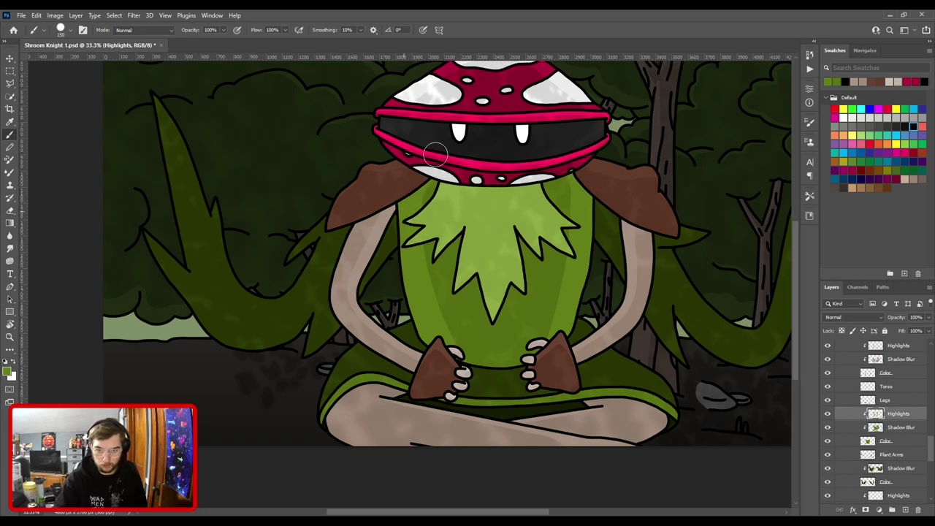
Trim the inner edge of the torso's left-hand highlight into a smoother, slimmer shape with a size 200 eraser.
scroll(514, 226, down, 3)
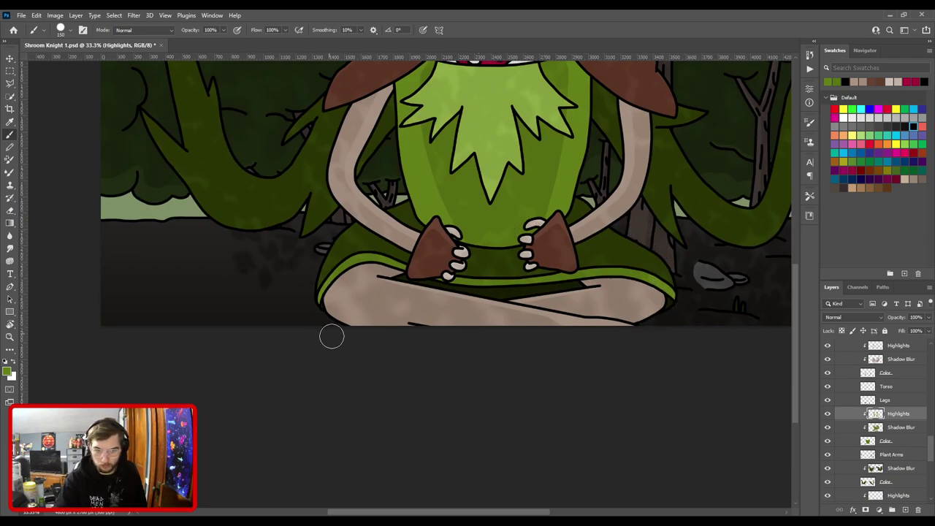
drag(415, 212, 400, 343)
key(ctrl+plus)
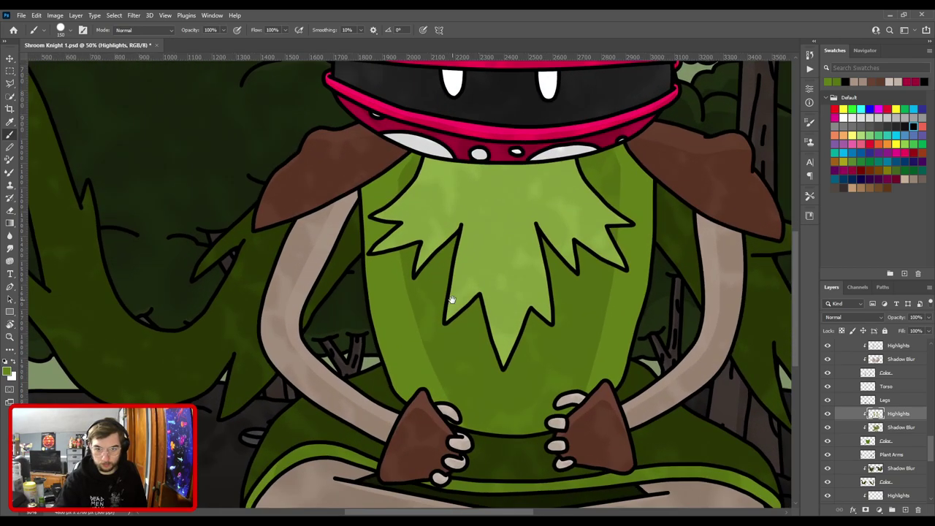
key(e)
key(ctrl+minus)
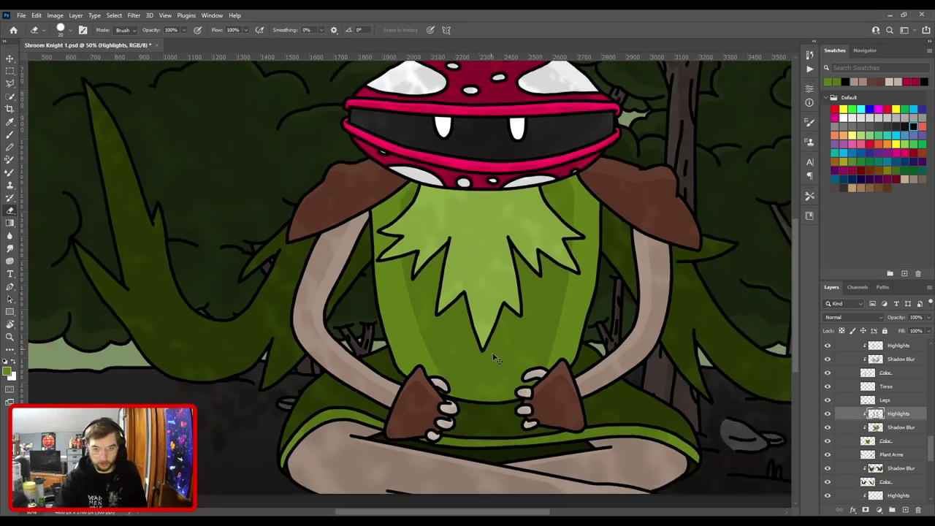
key(])
key(])
key(])
key(])
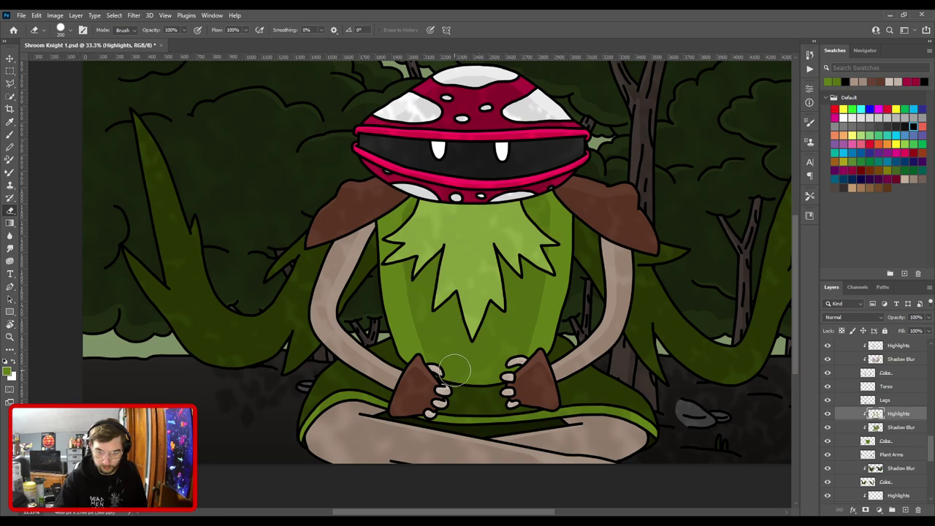
scroll(420, 212, up, 2)
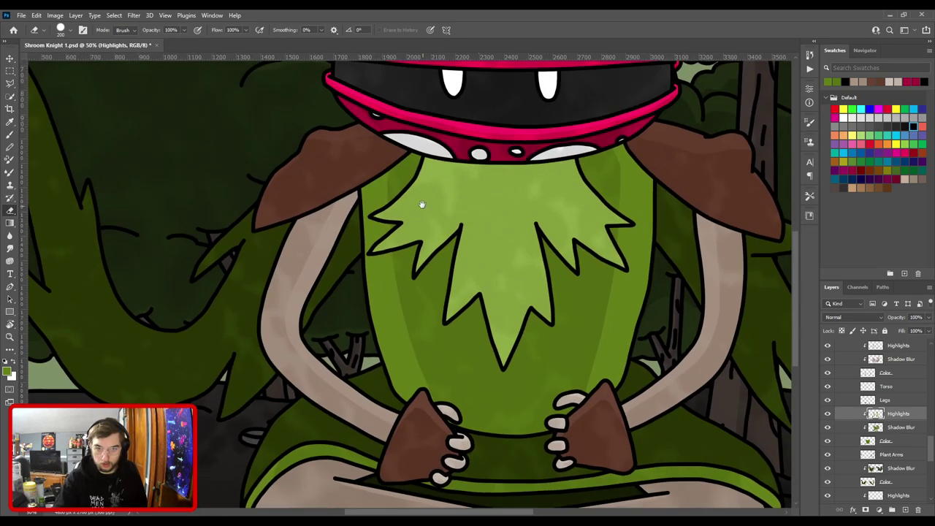
Trim the upper ends of the torso's side highlights below both shoulder caps with a size 125 eraser.
key([)
key([)
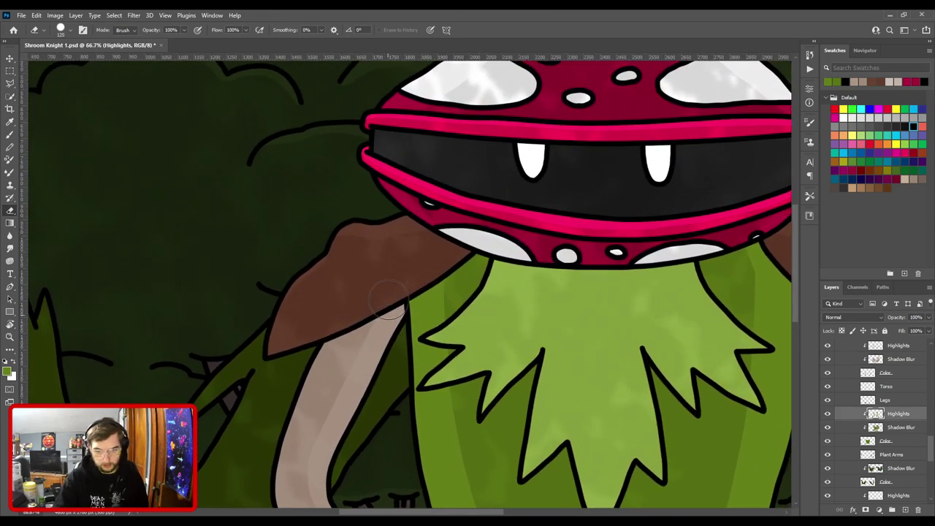
mouse_move(442, 286)
mouse_down()
mouse_move(407, 310)
mouse_move(401, 281)
mouse_move(456, 212)
mouse_up()
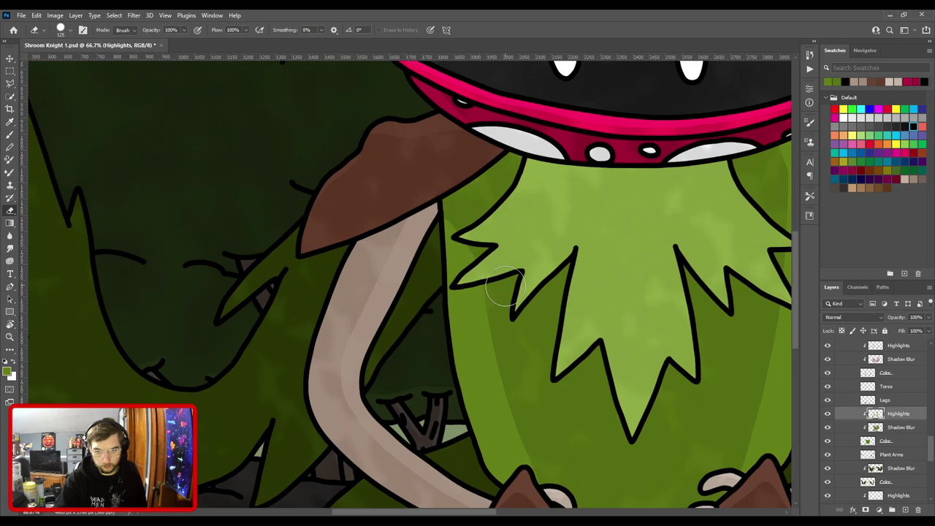
key(ctrl+minus)
key(ctrl+minus)
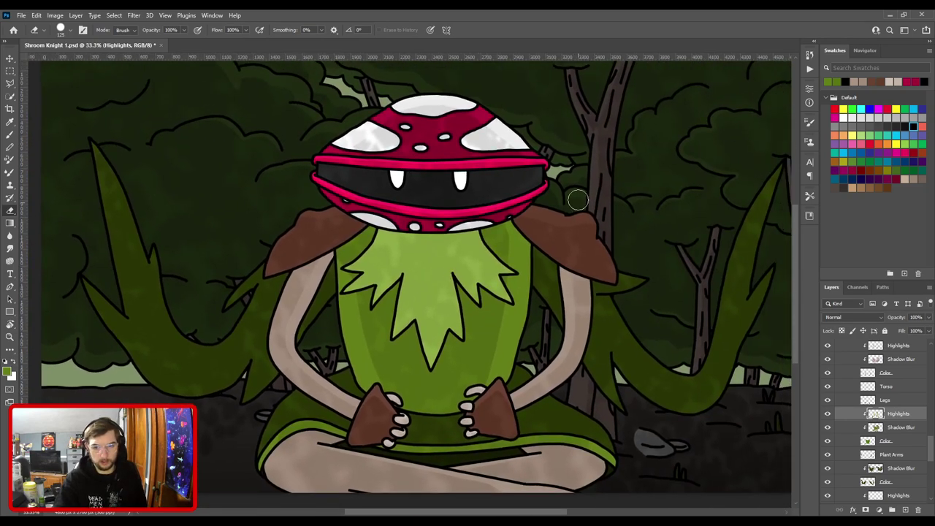
key(ctrl+plus)
drag(580, 217, 411, 283)
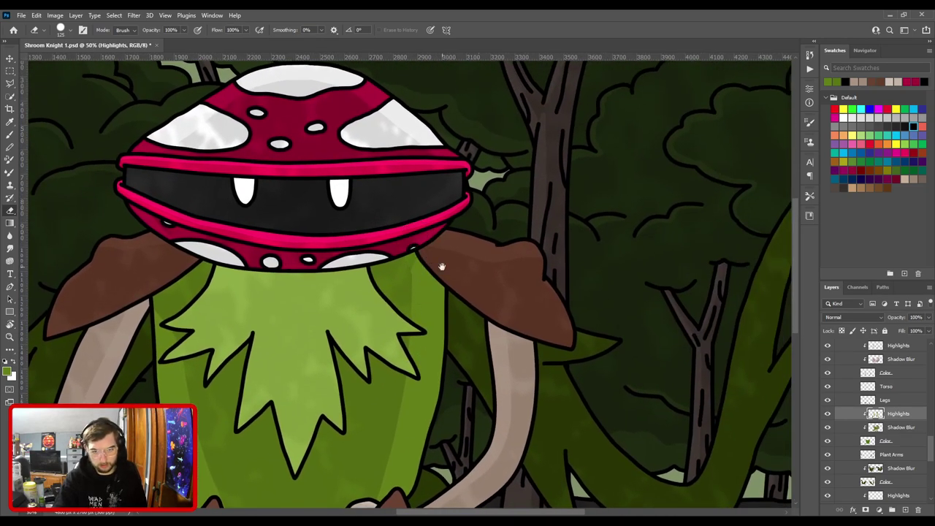
drag(383, 337, 414, 260)
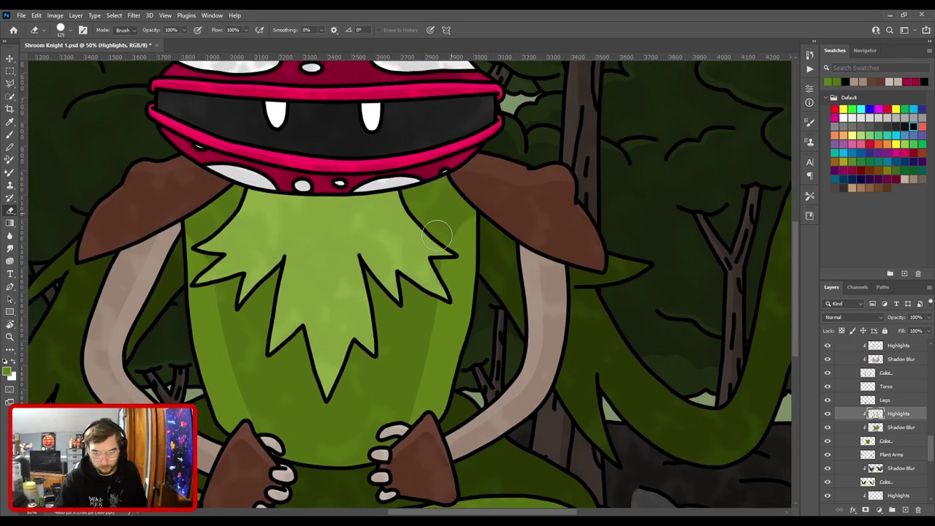
drag(396, 388, 455, 285)
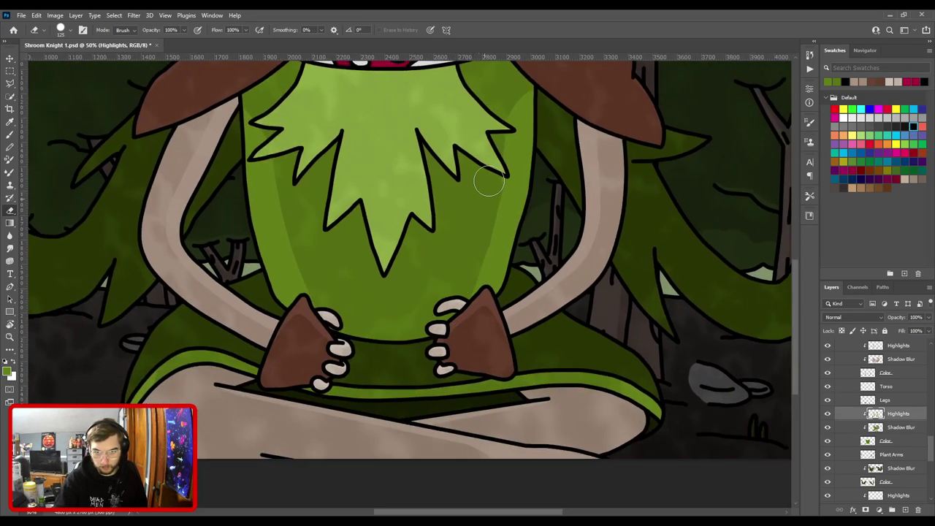
scroll(509, 75, down, 2)
scroll(499, 333, up, 2)
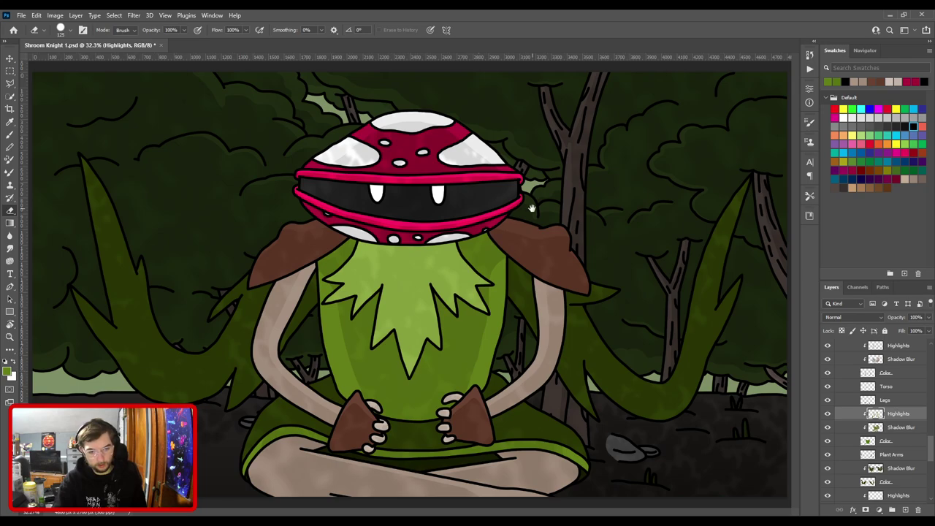
Check the skirt's trim on both sides and lower the torso Highlights layer's opacity to 80%.
key(ctrl+plus)
drag(367, 355, 562, 236)
key(ctrl+plus)
key(ctrl+plus)
drag(511, 344, 400, 280)
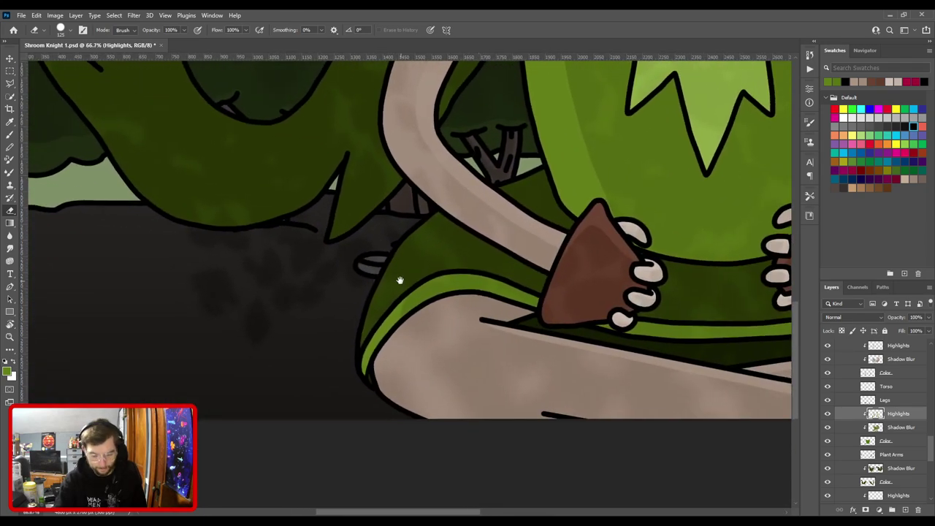
key(b)
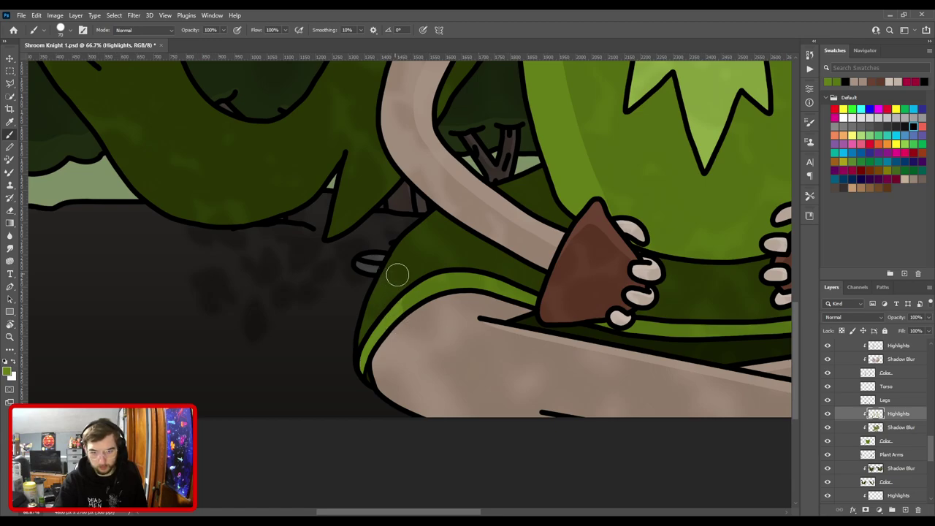
scroll(395, 274, right, 6)
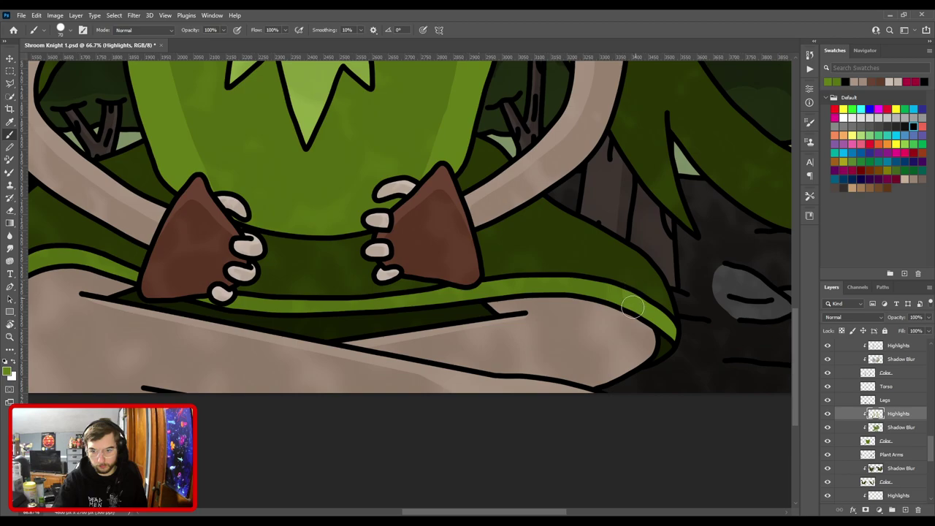
scroll(629, 313, down, 5)
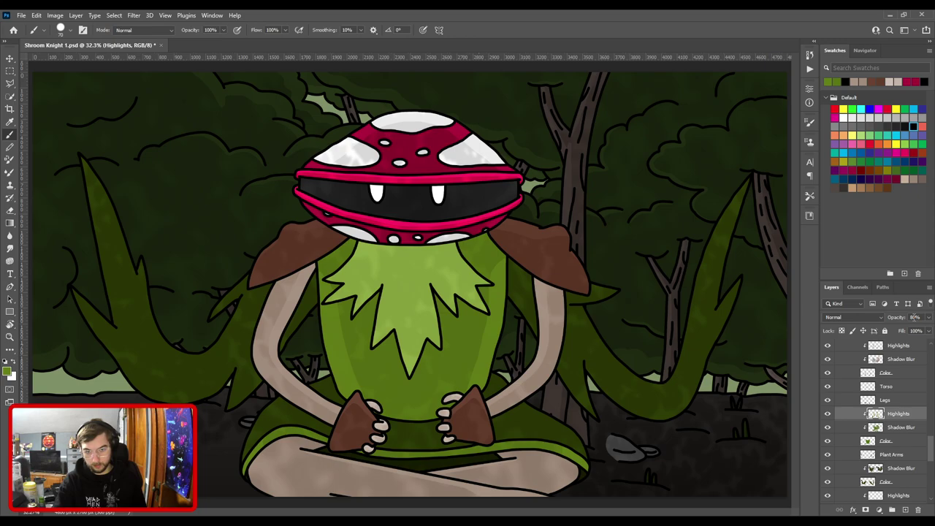
Add a clipped Highlights layer directly above the plant arms' Shadow Blur layer and sample the arms' base green.
scroll(905, 414, down, 1)
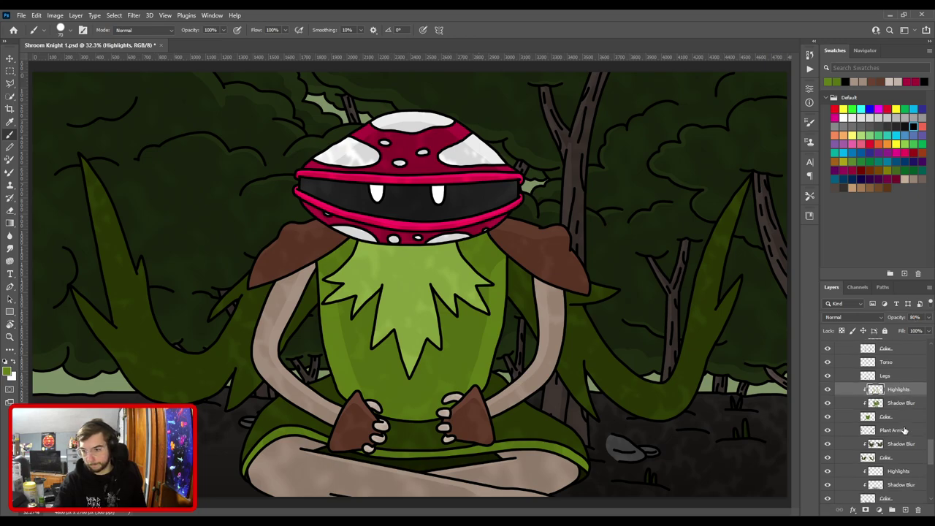
click(903, 445)
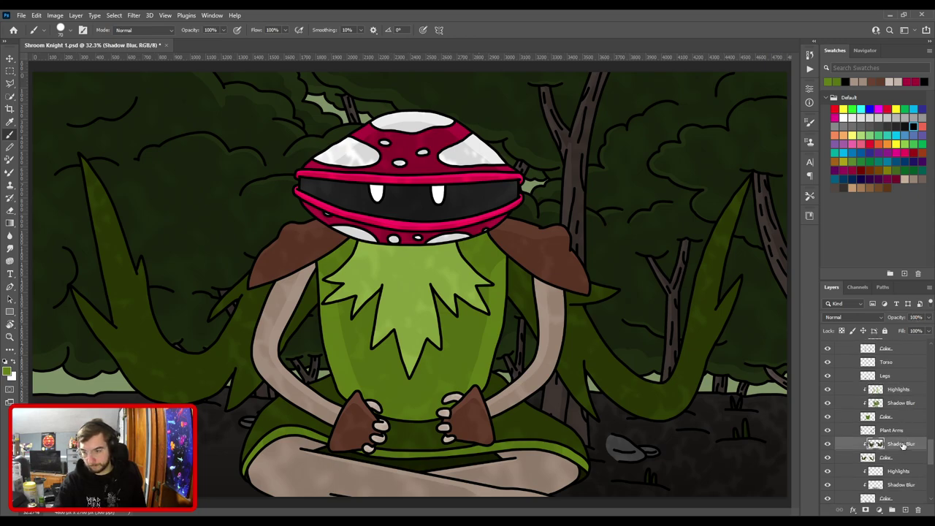
key(ctrl+v)
drag(902, 444, 904, 465)
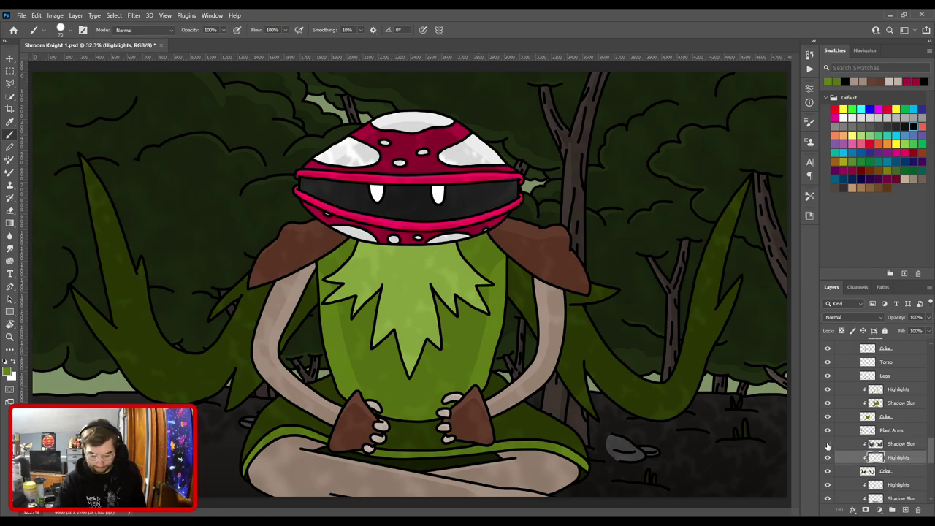
key(i)
click(630, 382)
drag(882, 459, 883, 446)
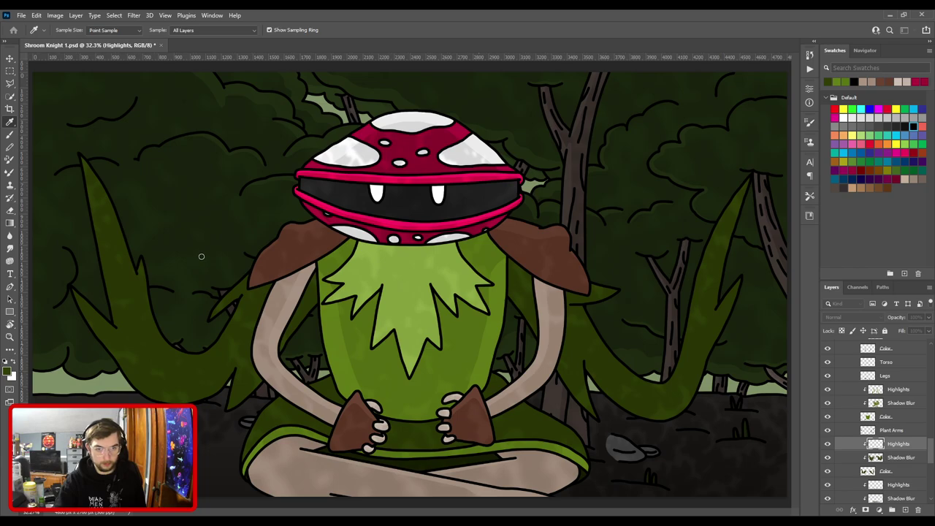
Pick a lighter green and paint a highlight along the left-hand plant arm's inner curve, from its tip to the shoulder, with size 100 to 125 brushes.
click(315, 161)
key(b)
mouse_move(295, 291)
mouse_down()
mouse_move(445, 314)
mouse_move(507, 352)
mouse_up()
ctrl+click(385, 287)
scroll(385, 287, down, 3)
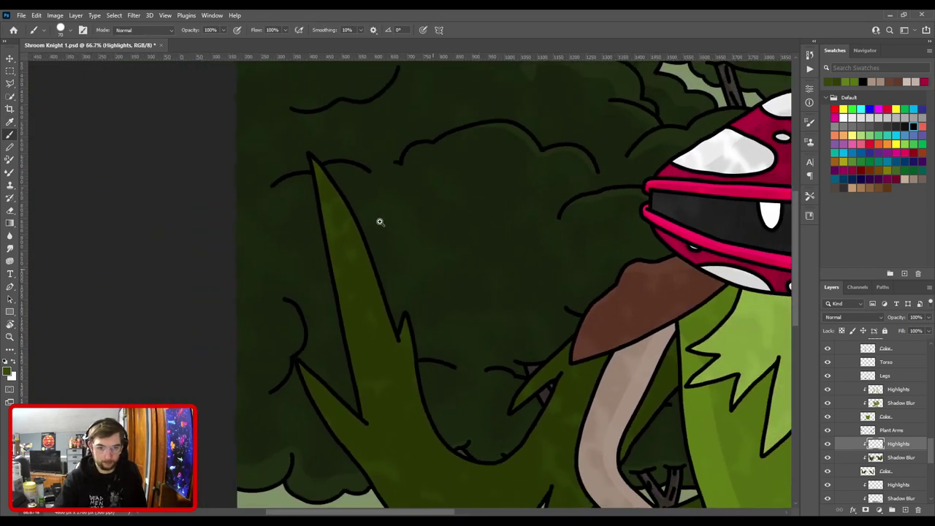
key(])
mouse_move(346, 199)
mouse_down()
mouse_move(399, 328)
mouse_move(410, 293)
mouse_up()
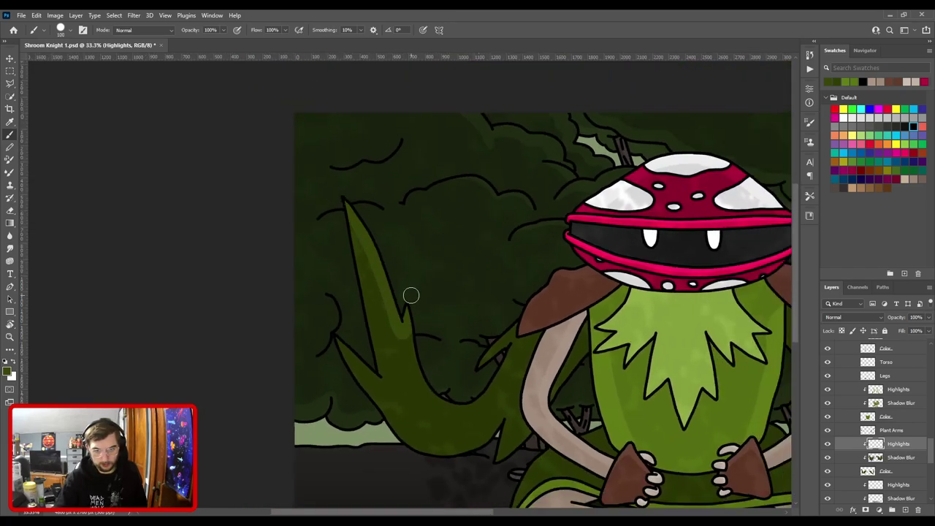
mouse_move(433, 343)
mouse_down()
mouse_move(456, 270)
mouse_move(454, 312)
mouse_up()
mouse_move(420, 243)
mouse_down()
mouse_move(459, 323)
mouse_move(487, 329)
mouse_move(519, 301)
mouse_move(463, 291)
mouse_up()
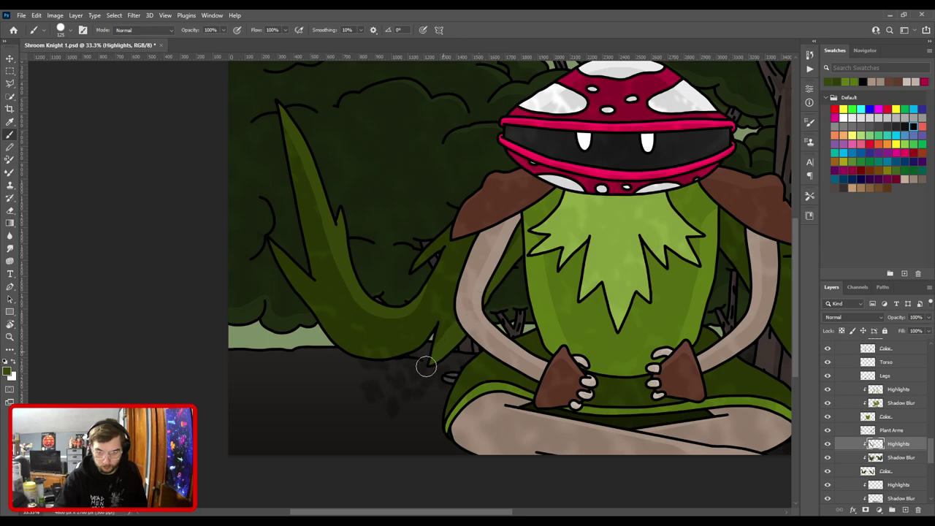
scroll(430, 245, up, 2)
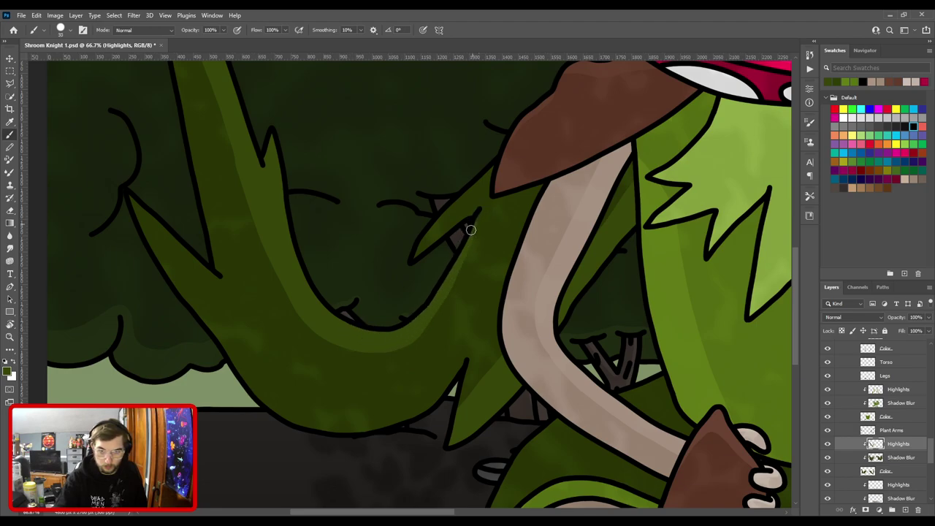
Paint a highlight along the upper edge of the left-hand plant arm's outer spike with a size 25 brush.
key(ctrl+minus)
drag(299, 291, 482, 330)
key(ctrl+plus)
key(ctrl+plus)
mouse_move(350, 227)
mouse_down()
mouse_move(448, 323)
mouse_move(467, 323)
mouse_move(443, 317)
mouse_move(477, 347)
mouse_up()
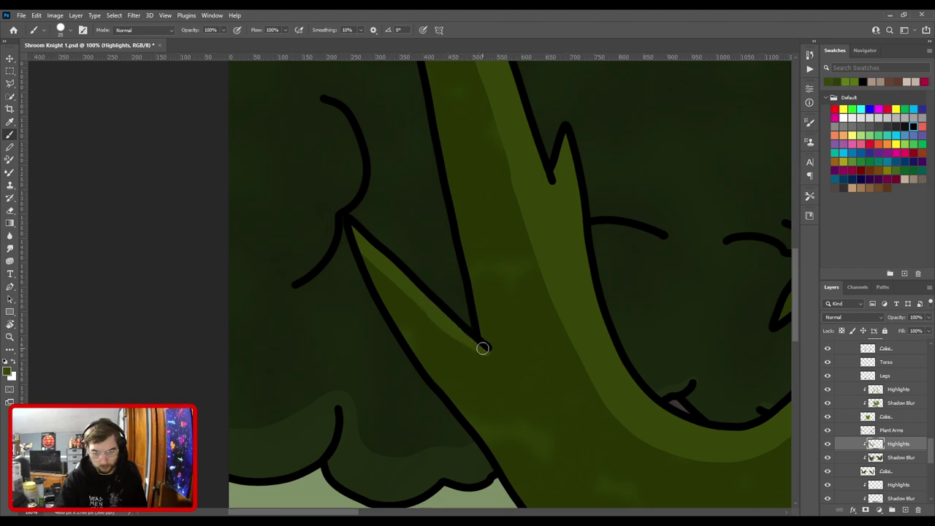
drag(430, 311, 375, 262)
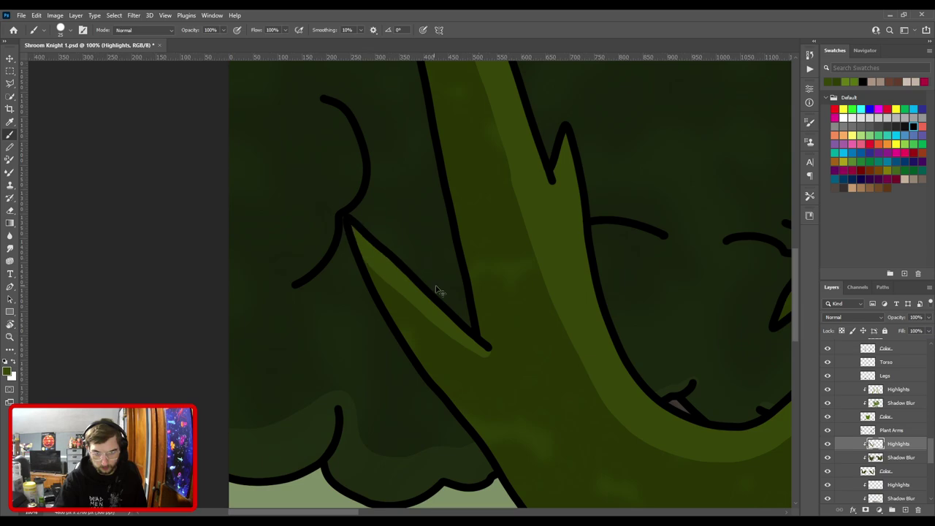
Paint a thin highlight along the underside of the left-hand plant arm's curve, starting at the notch beside the lower spike.
scroll(432, 289, down, 3)
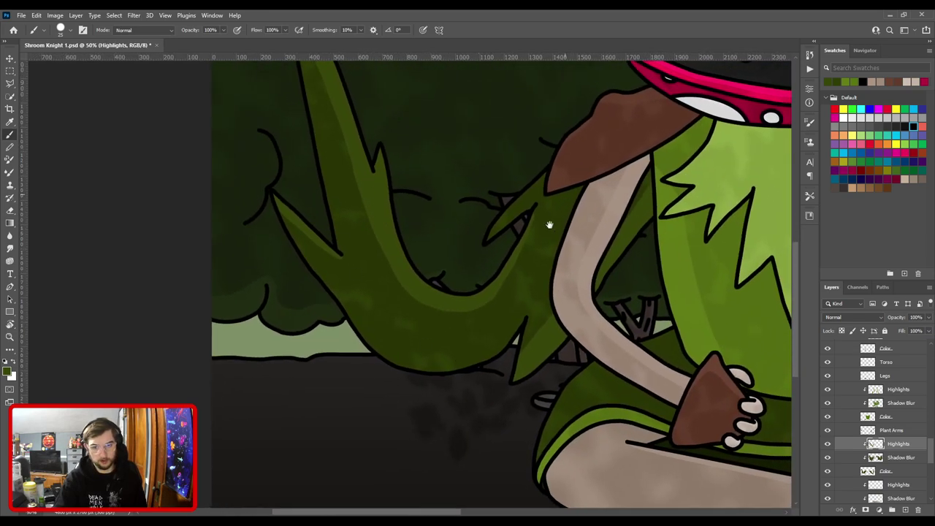
drag(553, 211, 549, 302)
key(ctrl+minus)
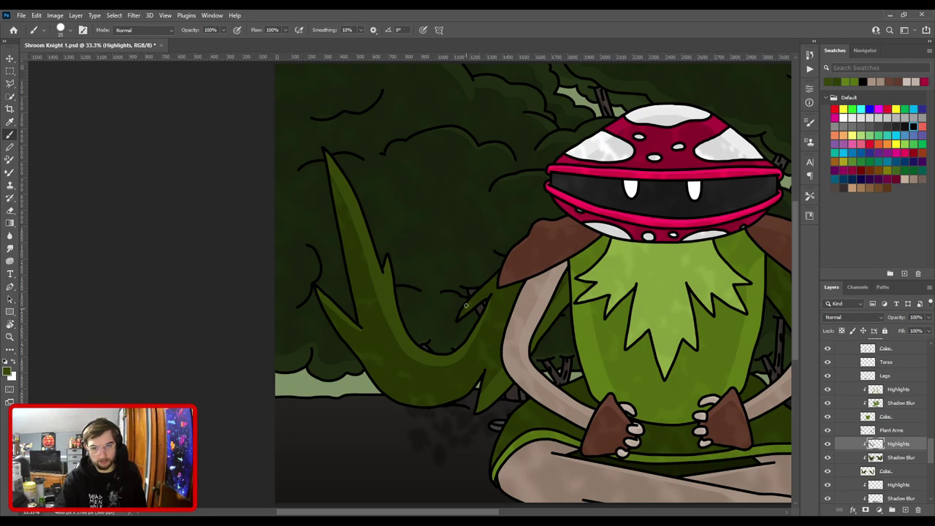
drag(489, 326, 463, 263)
scroll(515, 268, up, 2)
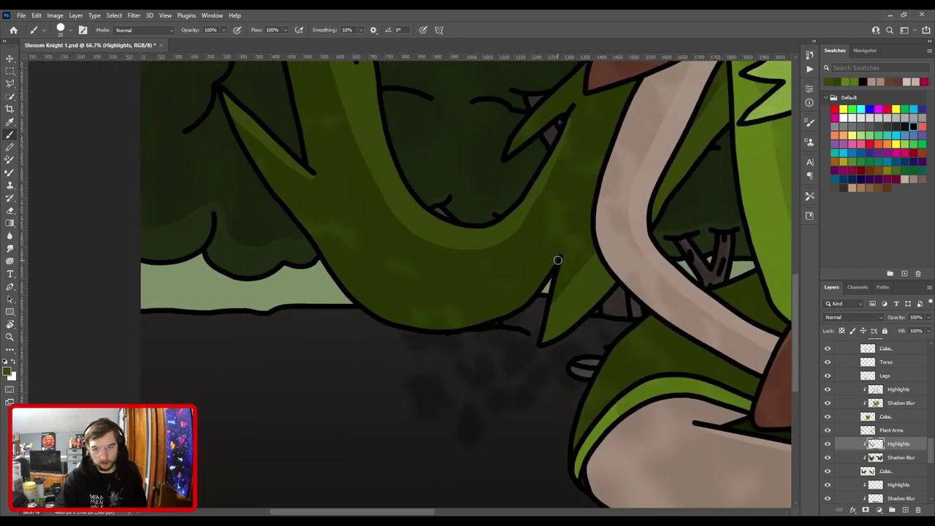
mouse_move(557, 260)
mouse_down()
mouse_move(526, 296)
mouse_move(436, 317)
mouse_up()
mouse_move(542, 280)
mouse_down()
mouse_move(455, 324)
mouse_move(373, 323)
mouse_up()
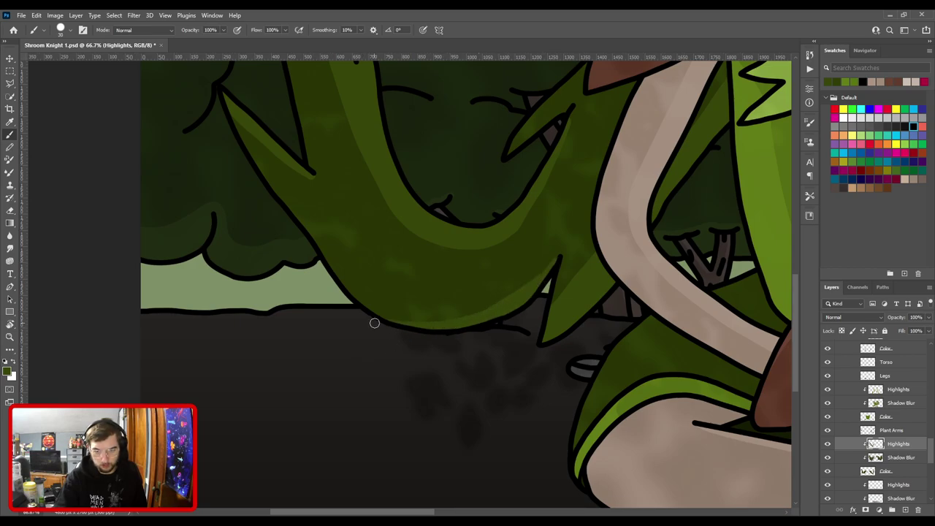
Rotate the canvas onto its side and widen the plant arm's underside highlight with size 30 and 40 brushes.
key(r)
mouse_move(522, 257)
mouse_down()
mouse_move(409, 182)
mouse_move(372, 183)
mouse_up()
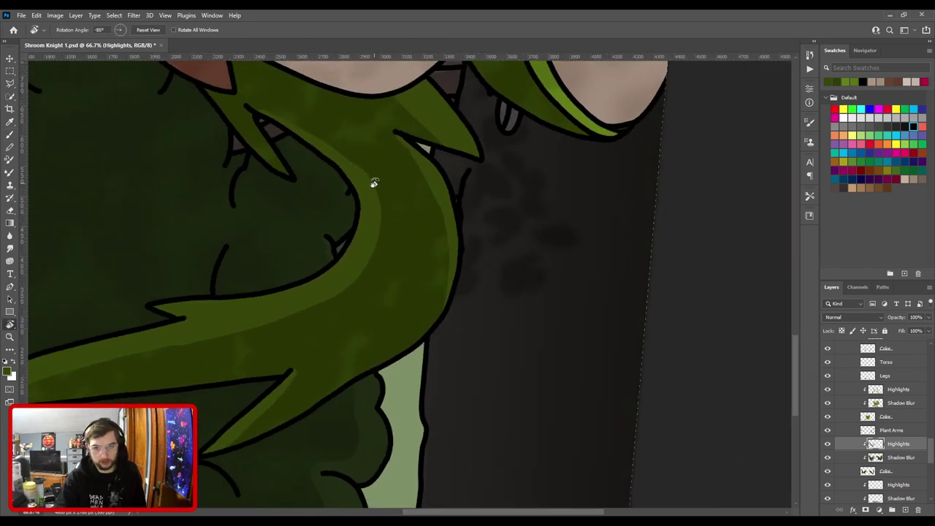
key(b)
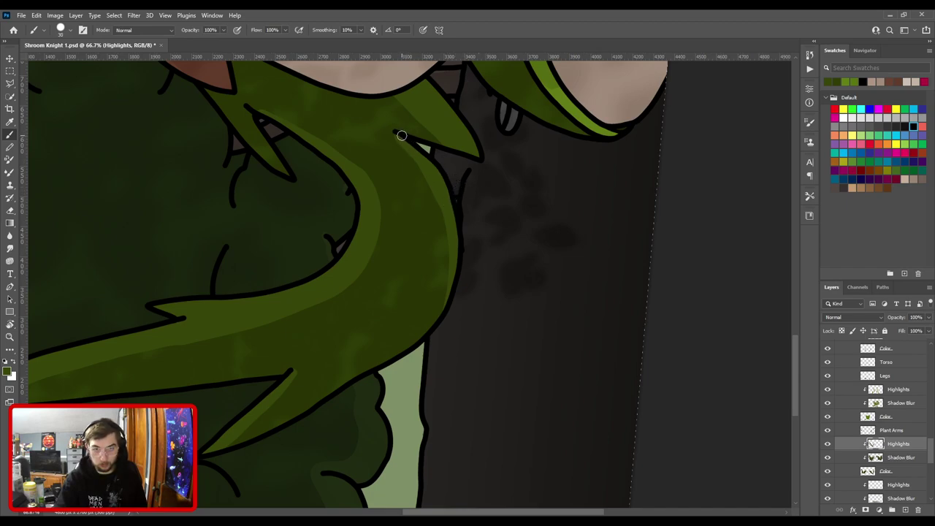
mouse_move(396, 135)
mouse_down()
mouse_move(444, 203)
mouse_move(462, 255)
mouse_move(429, 165)
mouse_move(413, 153)
mouse_move(448, 218)
mouse_move(454, 257)
mouse_move(439, 327)
mouse_up()
key(ctrl+minus)
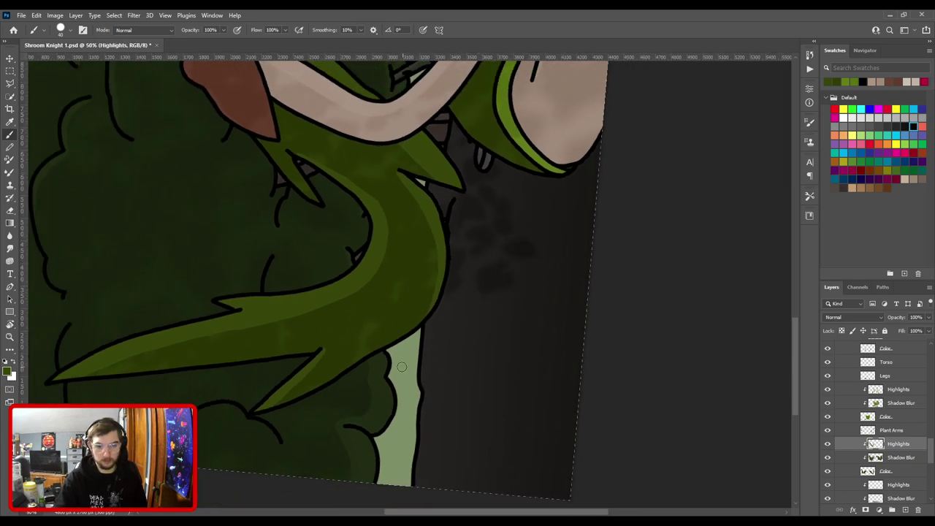
drag(403, 177, 406, 424)
key(ctrl+minus)
key(ctrl+minus)
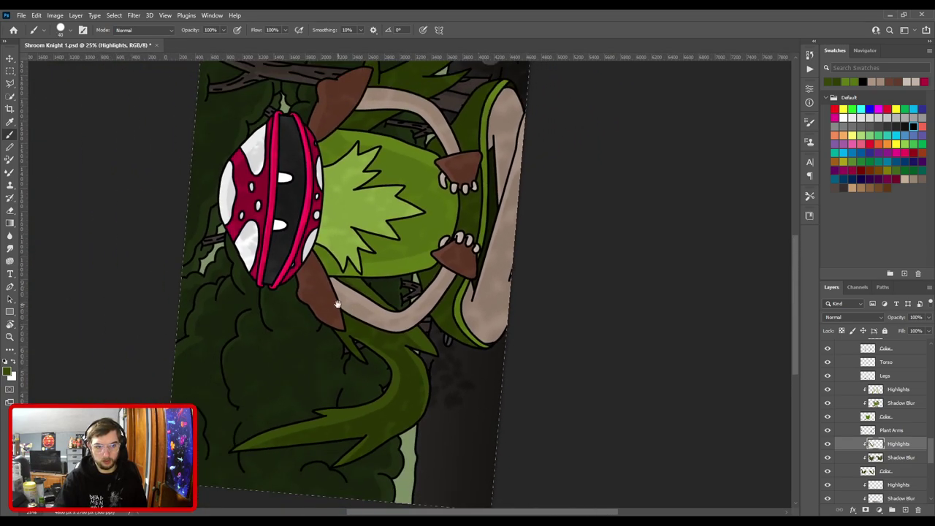
Thicken the underside highlight with a size 45 brush and refine its taper into the notch with a size 30 brush.
key(ctrl+plus)
mouse_move(390, 390)
mouse_down()
mouse_move(391, 219)
mouse_move(365, 361)
mouse_move(446, 242)
mouse_up()
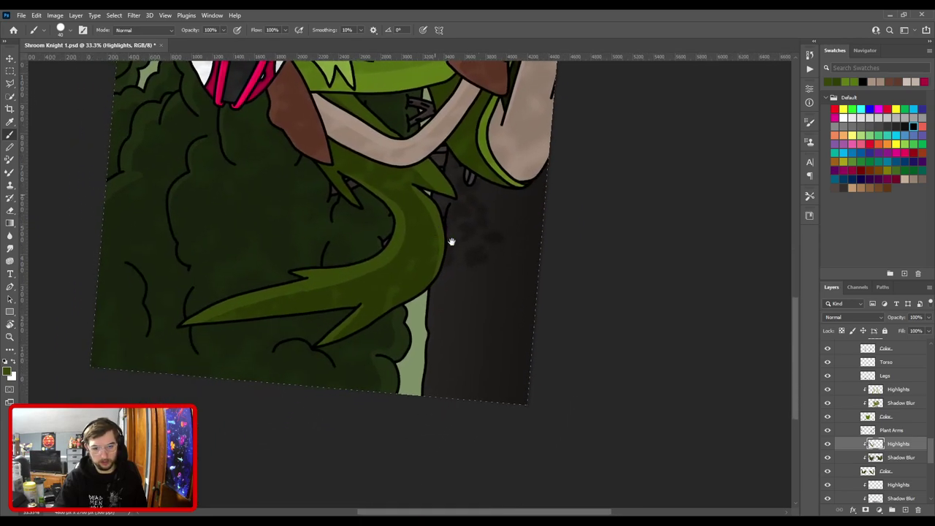
key(ctrl+plus)
key(ctrl+plus)
key(])
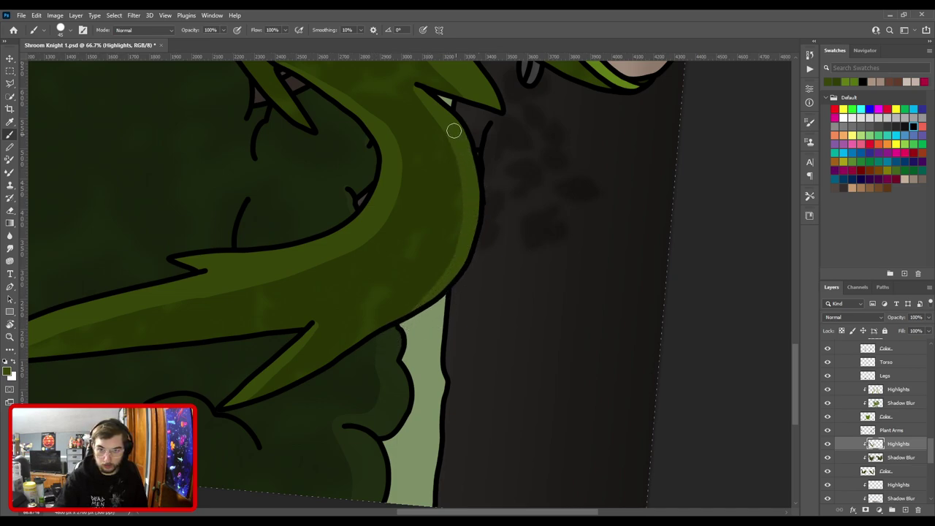
drag(463, 137, 477, 273)
key(ctrl+plus)
key(bracketleft)
key(bracketleft)
key(bracketleft)
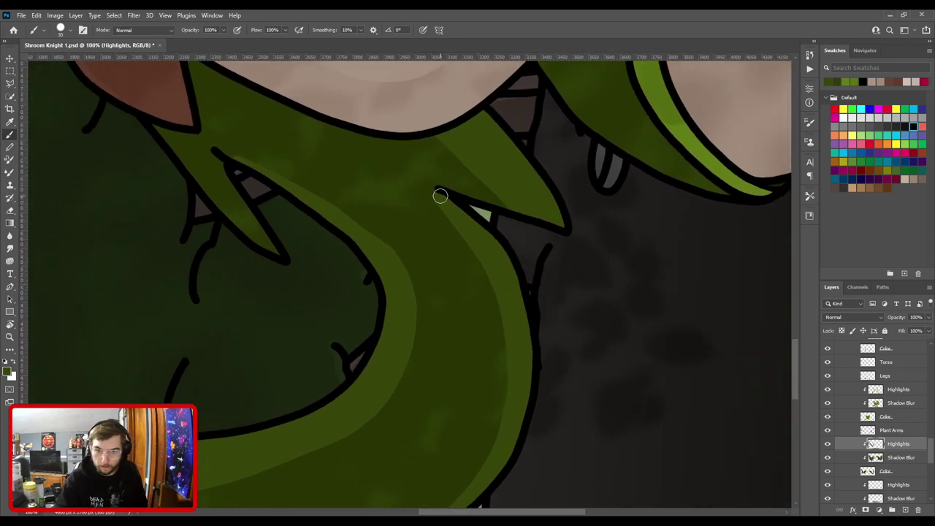
scroll(510, 270, down, 2)
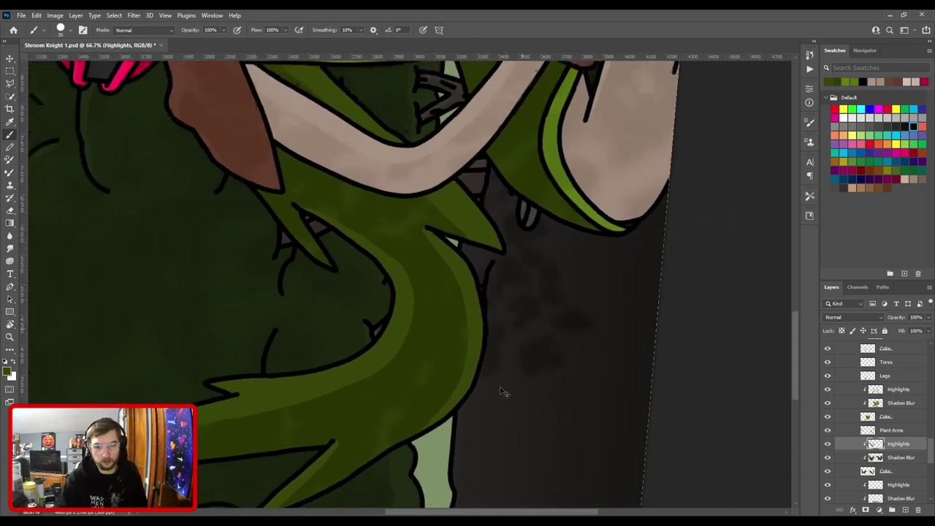
Undo the last stroke on the plant arm's underside highlight and rotate the canvas back to 0°.
mouse_move(387, 434)
mouse_down()
mouse_move(445, 379)
mouse_move(462, 322)
mouse_up()
key(ctrl+z)
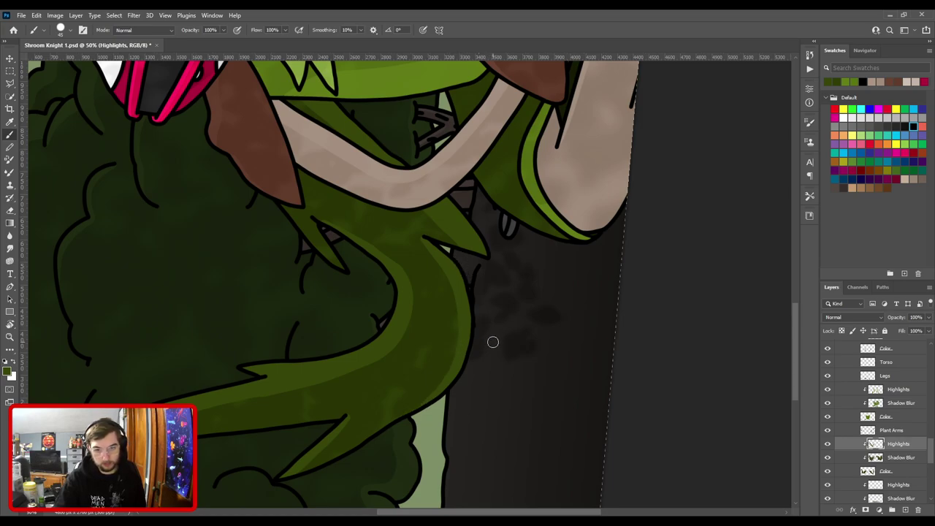
key(r)
drag(472, 367, 527, 353)
key(ctrl+minus)
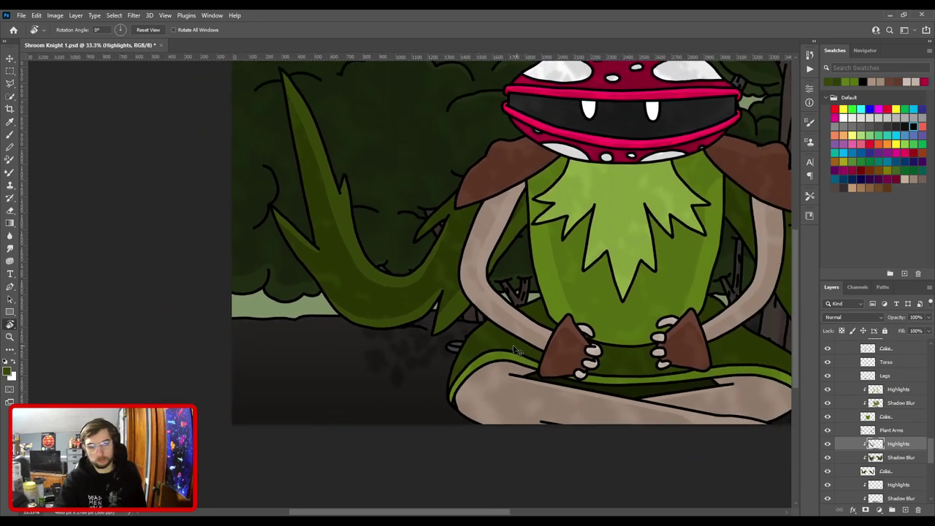
Adjust the left-hand plant arm's underside highlight, trimming it with a size 70 eraser and touching it up with a size 45 brush.
key(ctrl+plus)
drag(393, 335, 431, 341)
key(e)
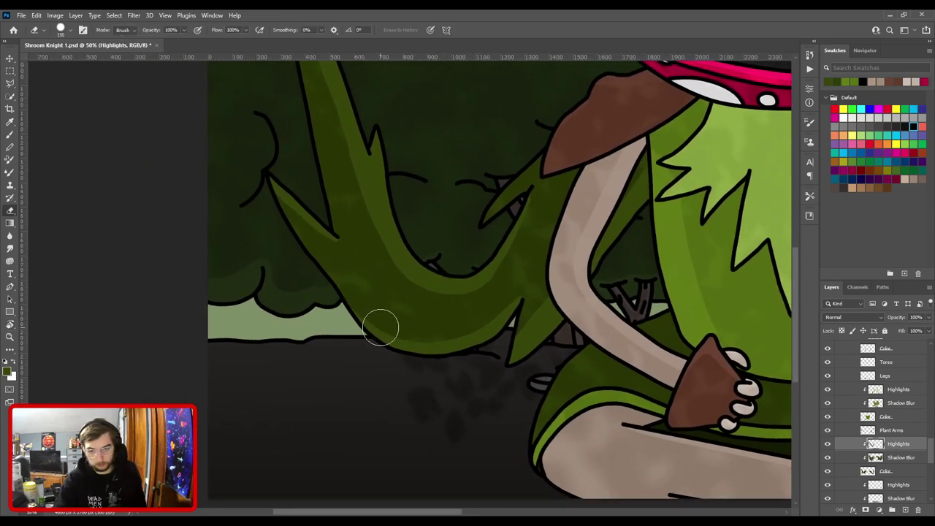
scroll(438, 292, down, 3)
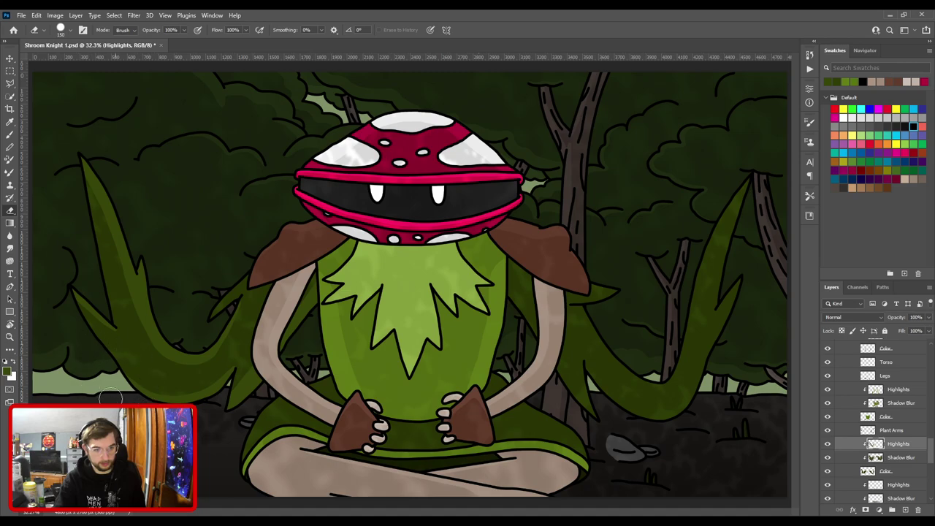
scroll(343, 175, up, 4)
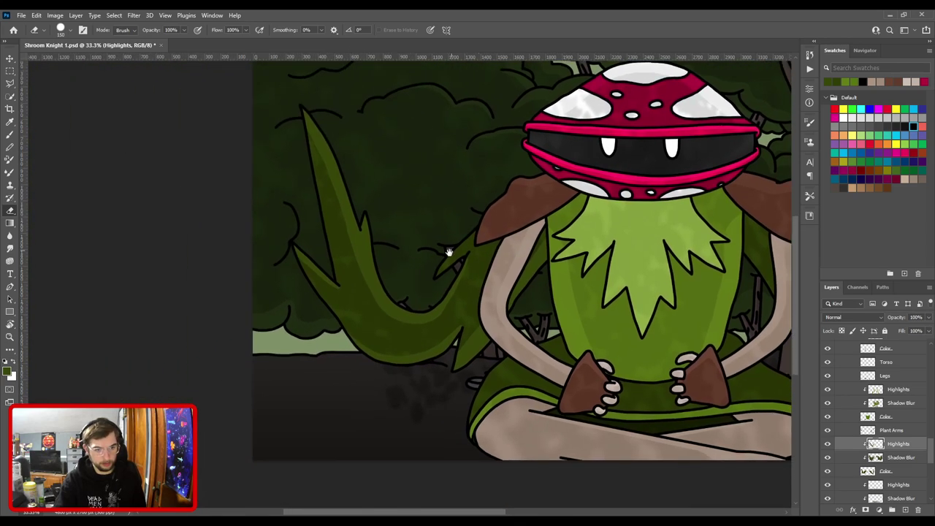
scroll(344, 251, up, 2)
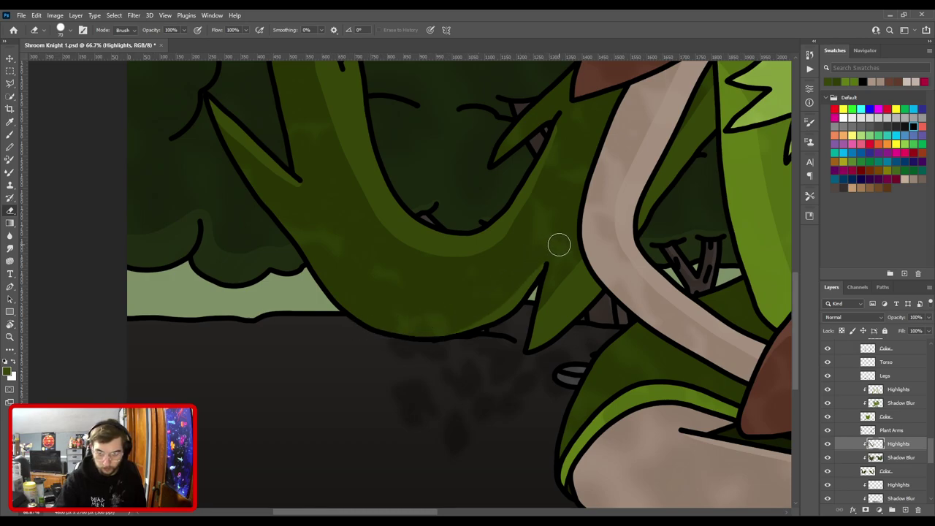
key(b)
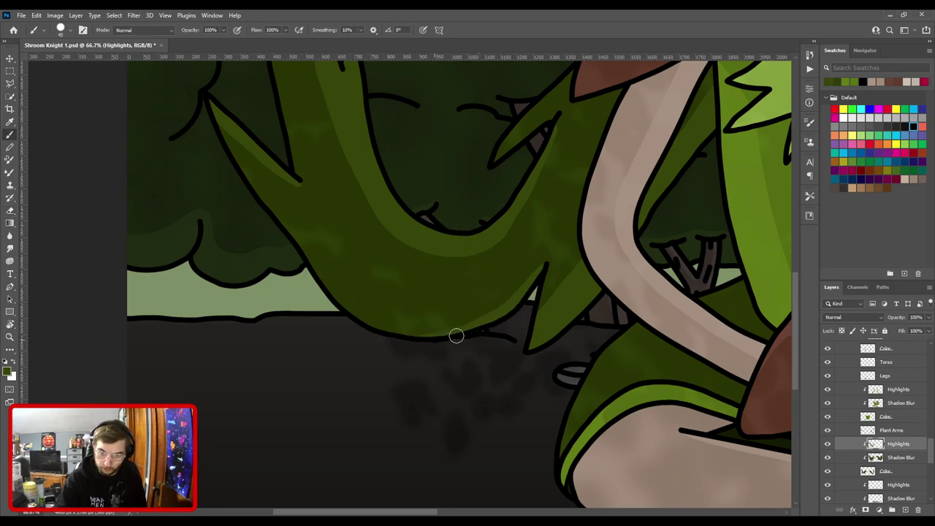
key(e)
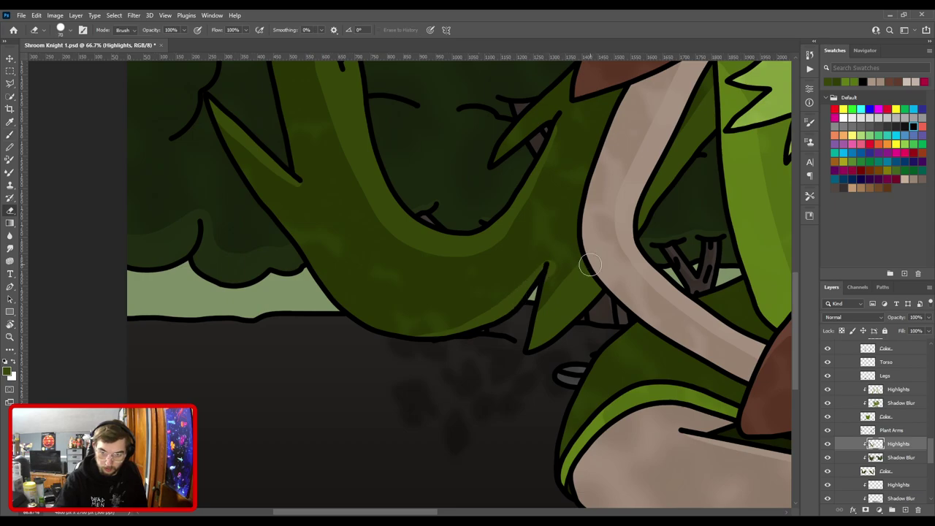
Refine the inner edge of the underside highlight near the lower spike's notch with a size 40 eraser.
key(ctrl+plus)
drag(555, 271, 432, 304)
key(bracketleft)
key(bracketleft)
key(bracketleft)
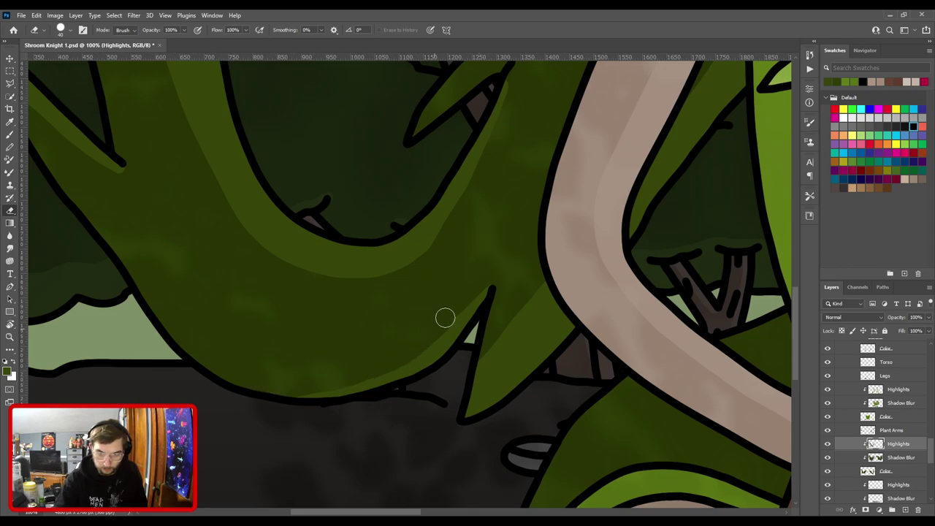
key(ctrl+minus)
key(ctrl+plus)
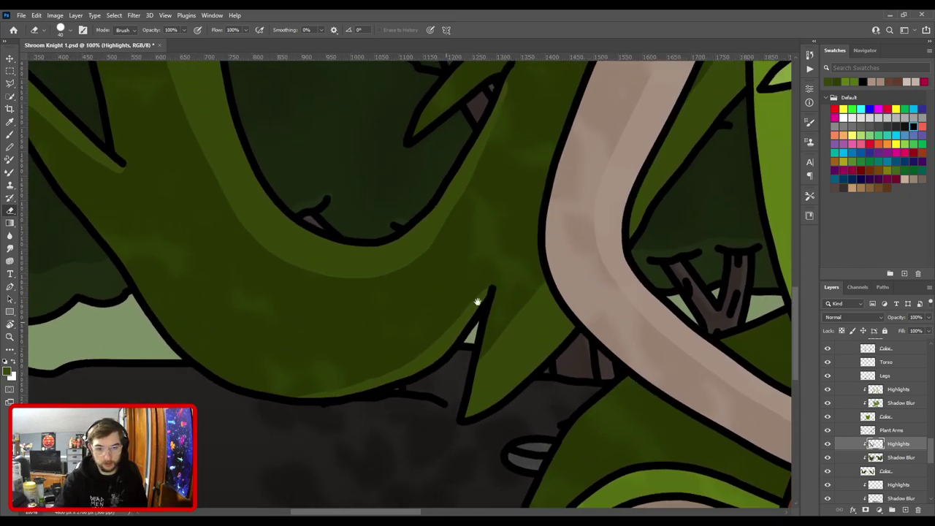
drag(465, 311, 513, 273)
key(ctrl+plus)
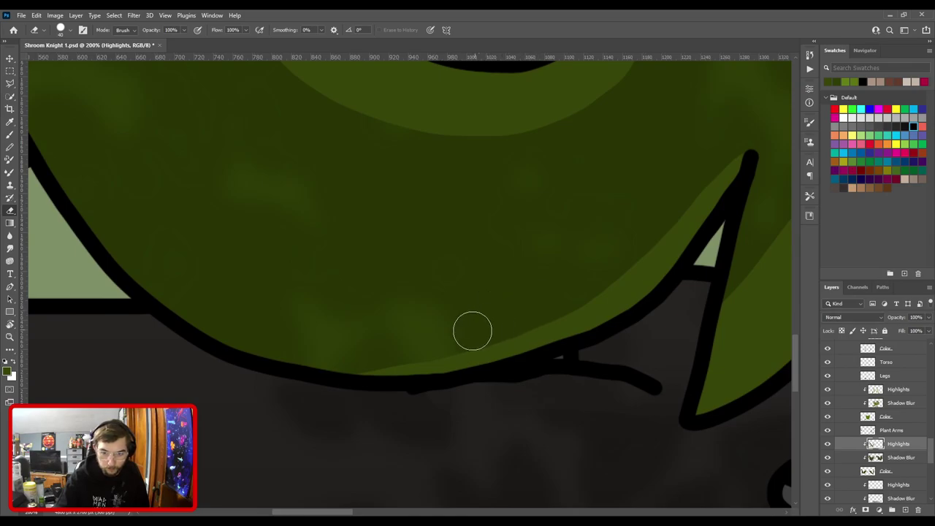
Paint a highlight on the small spike near the shoulder and widen the inner curve's highlight below it with a size 20 brush.
scroll(350, 385, down, 5)
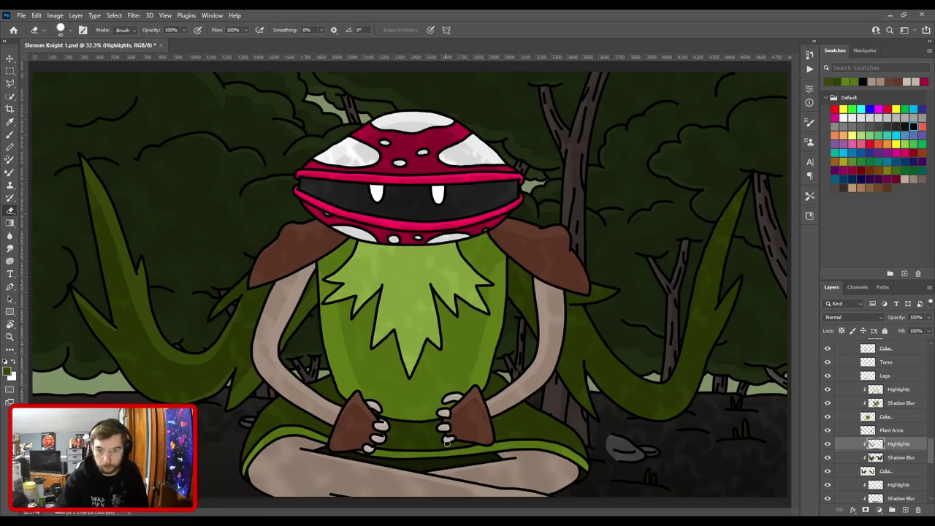
scroll(447, 408, up, 4)
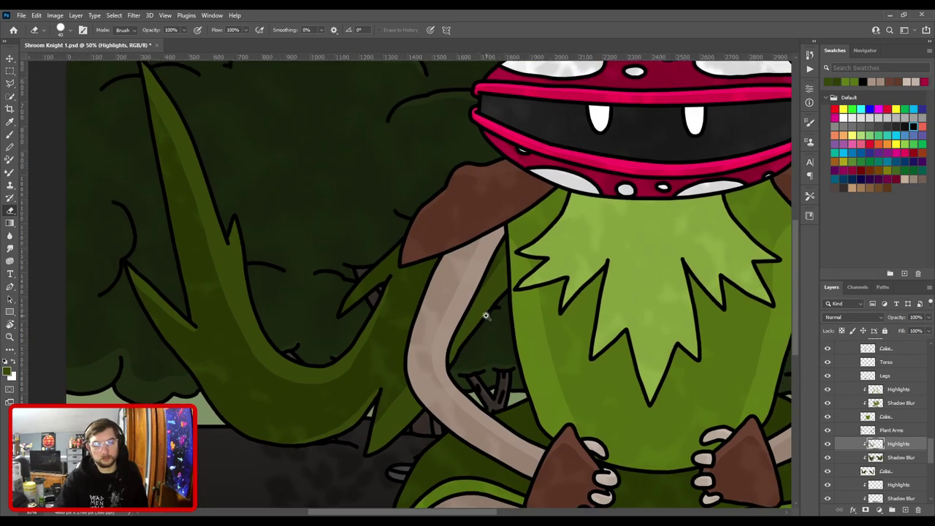
scroll(486, 315, up, 3)
key(b)
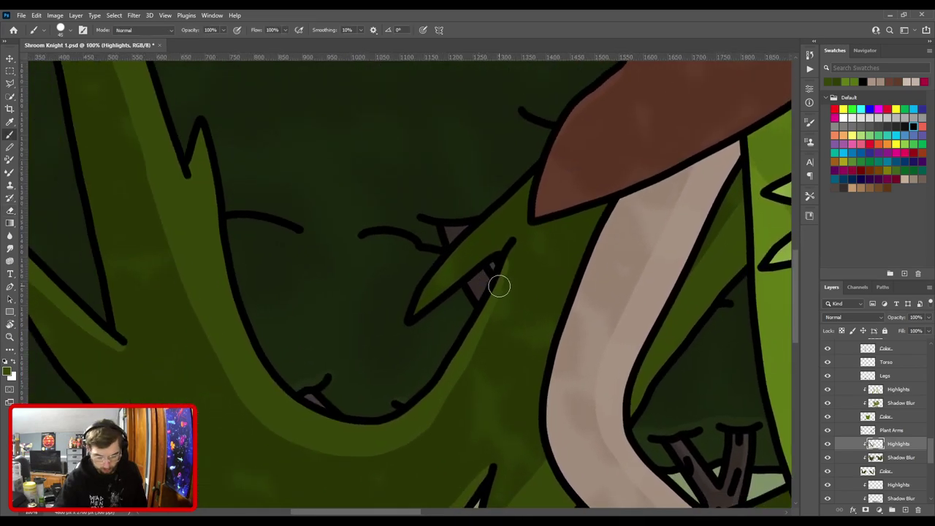
mouse_move(419, 319)
mouse_down()
mouse_move(440, 286)
mouse_move(500, 244)
mouse_up()
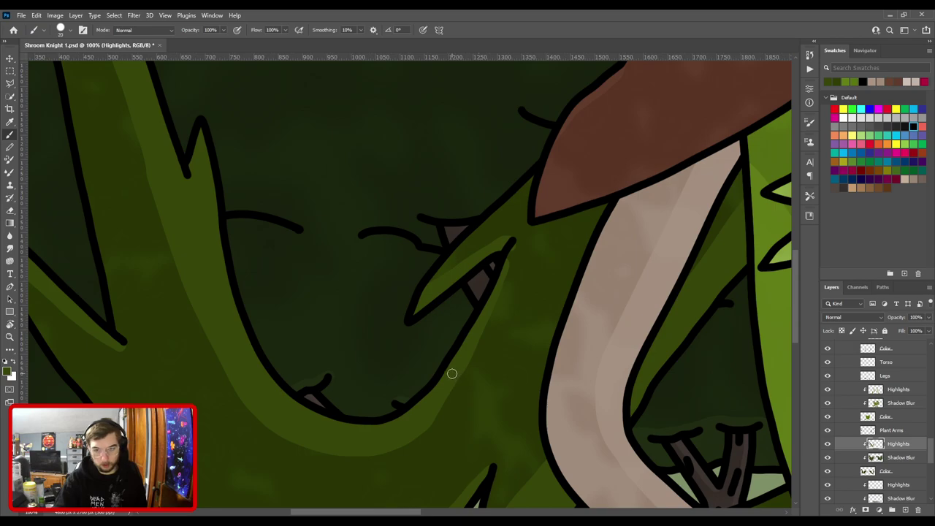
drag(423, 424, 478, 338)
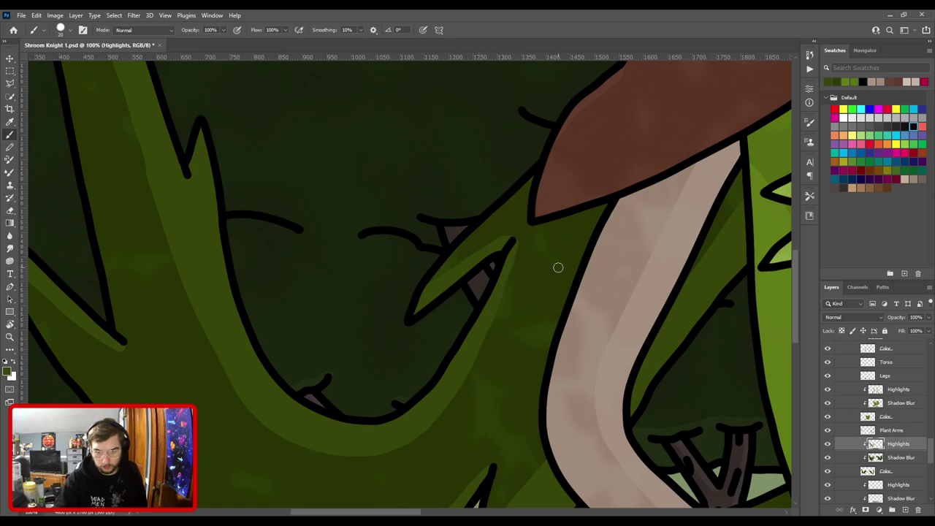
Trim the edge of the highlight along the left-hand plant arm's long upright tip with a size 90 eraser.
key(ctrl+minus)
drag(399, 256, 592, 357)
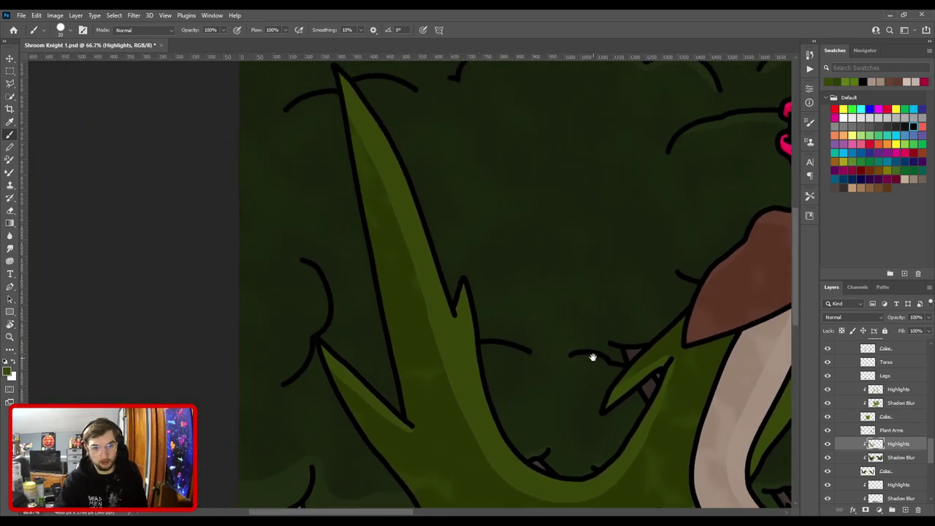
key(e)
key(bracketright)
key(bracketright)
key(bracketright)
key(bracketright)
drag(429, 369, 408, 297)
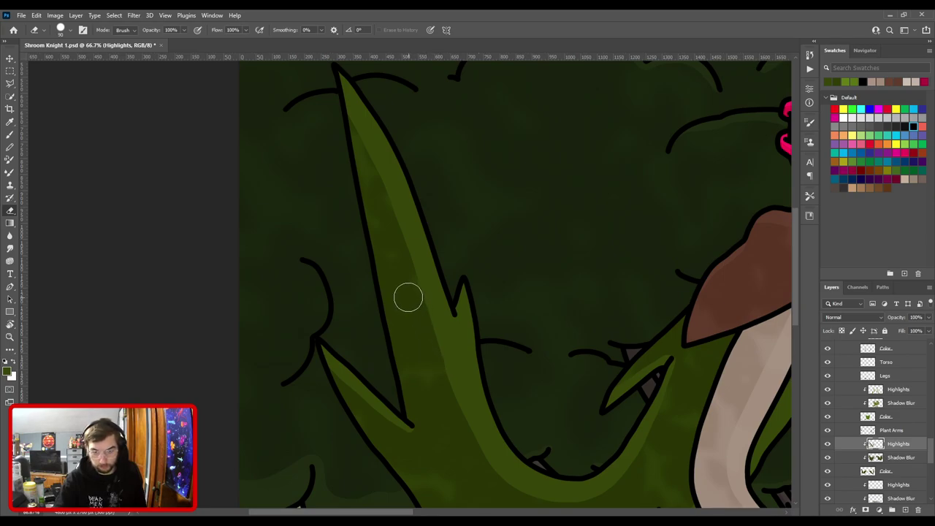
Review the left-hand plant arm's highlights up close and against the whole character.
scroll(417, 296, down, 3)
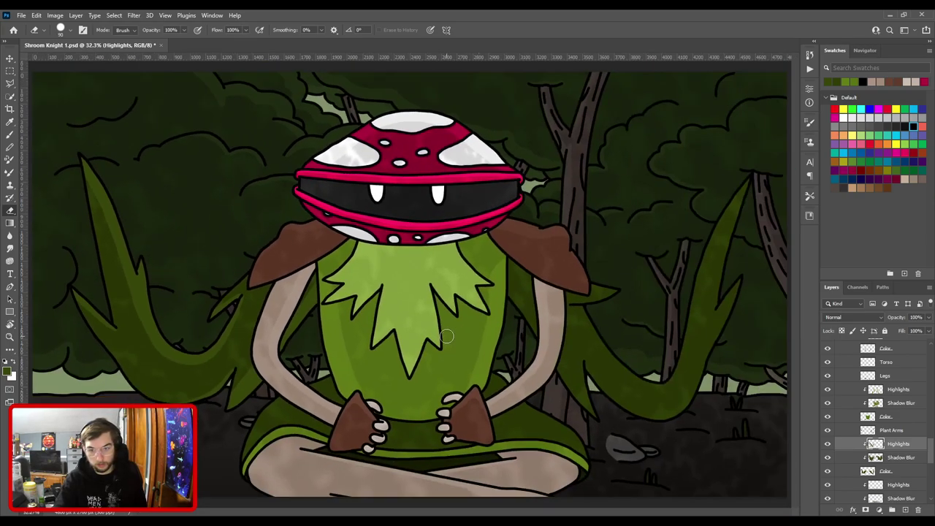
scroll(476, 296, up, 1)
drag(385, 314, 499, 315)
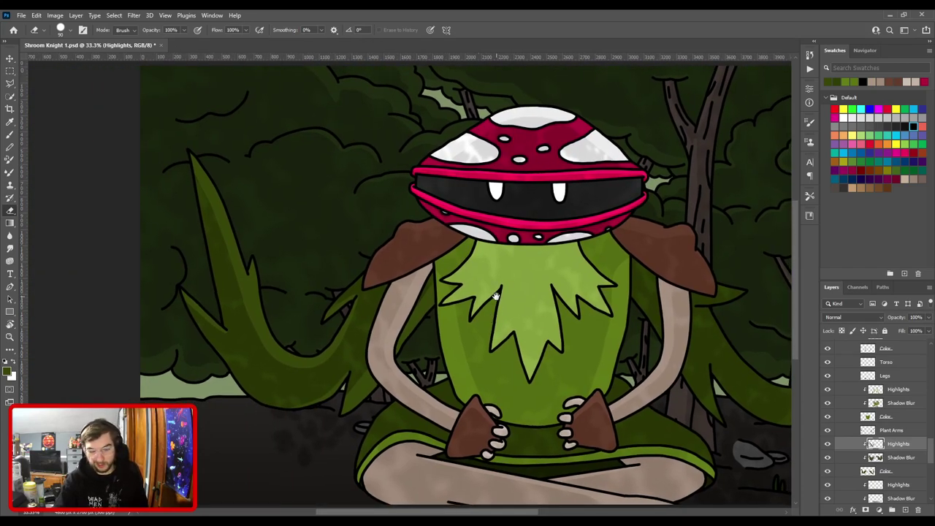
drag(402, 343, 511, 282)
key(ctrl+plus)
key(ctrl+plus)
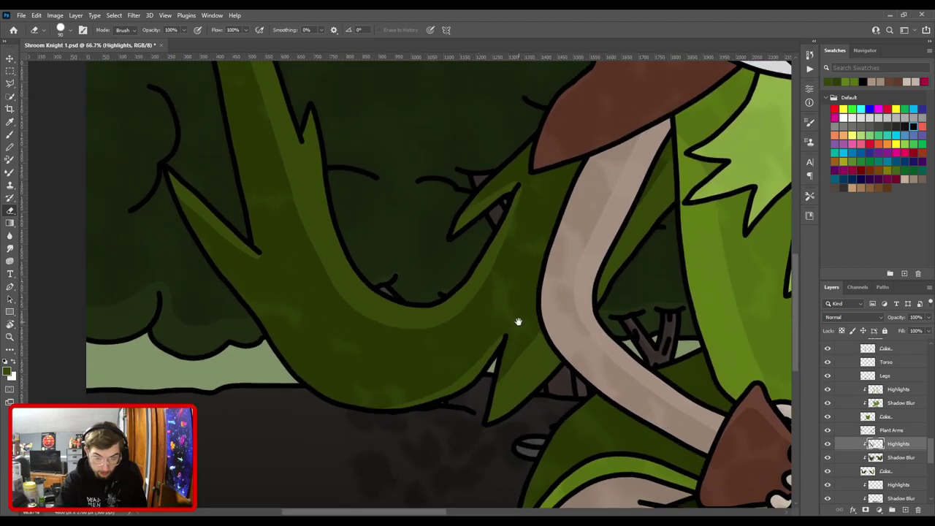
scroll(518, 321, up, 1)
key(ctrl+0)
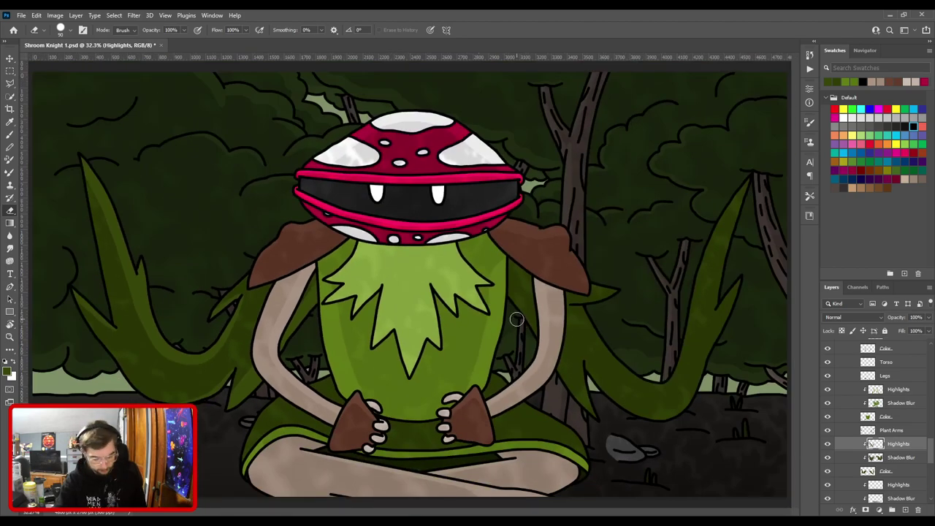
key(b)
scroll(516, 320, down, 2)
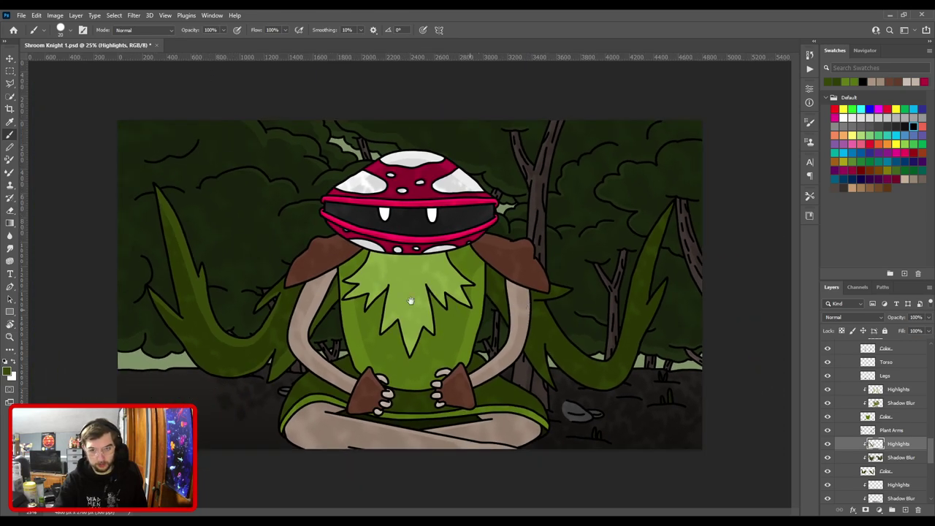
scroll(451, 297, up, 2)
drag(450, 297, 469, 277)
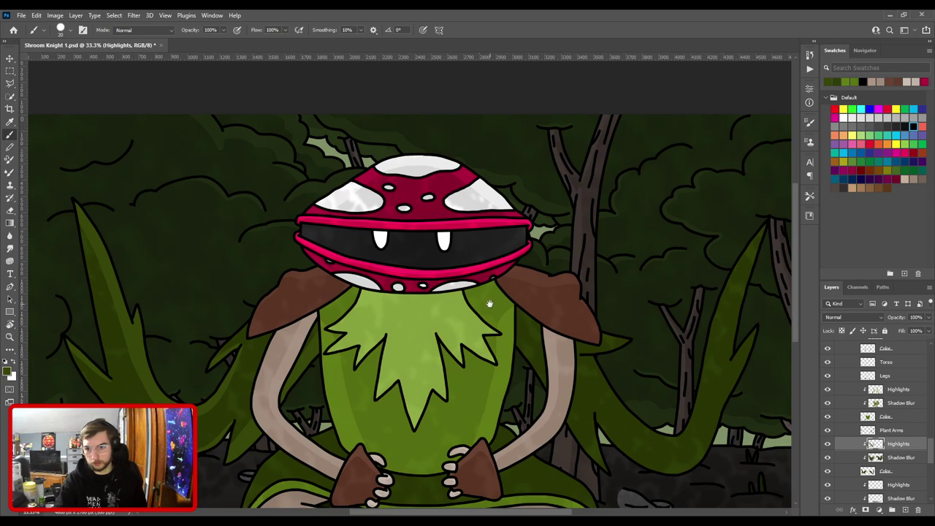
Paint a wide highlight along the right-hand plant arm's inner edge, from the bottom of its curve to the tip, with a size 100 brush.
key(ctrl+plus)
drag(529, 361, 338, 259)
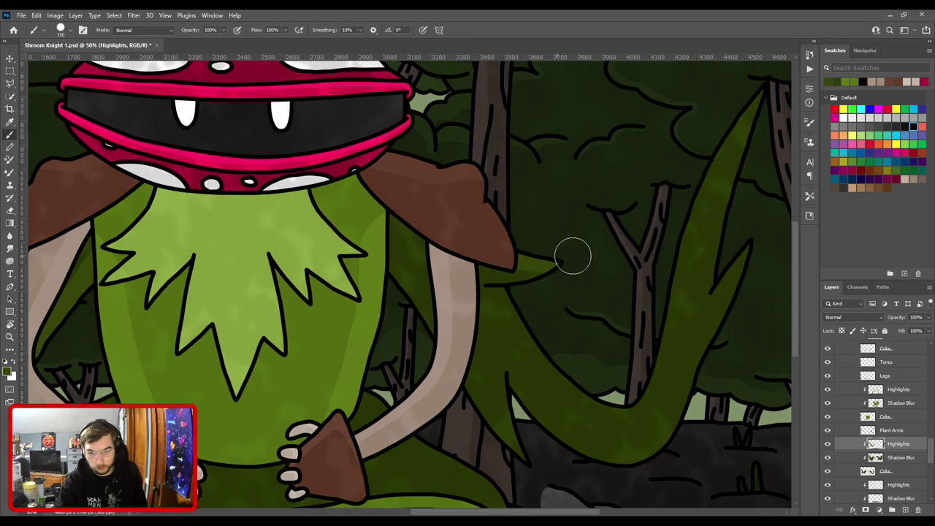
scroll(486, 271, down, 1)
drag(402, 212, 550, 293)
drag(468, 282, 417, 209)
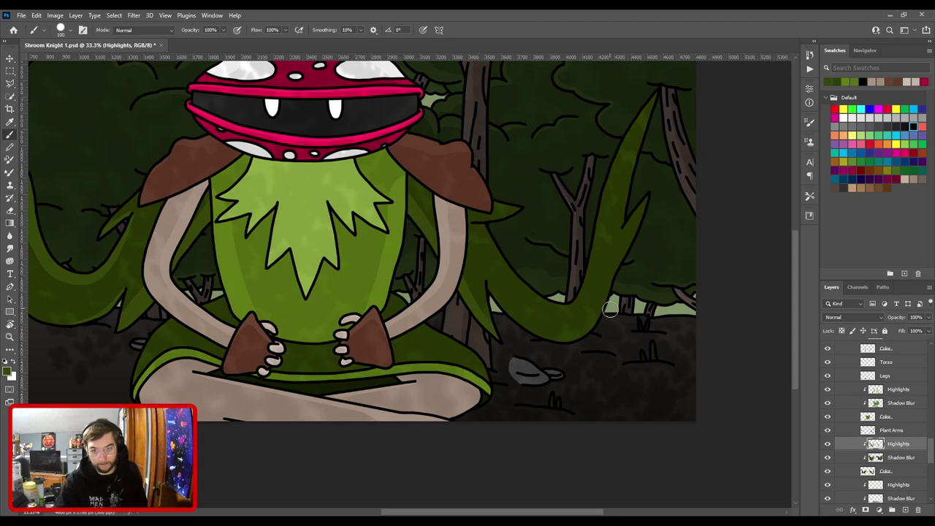
key(ctrl+plus)
drag(601, 261, 440, 319)
key(ctrl+minus)
scroll(549, 293, down, 1)
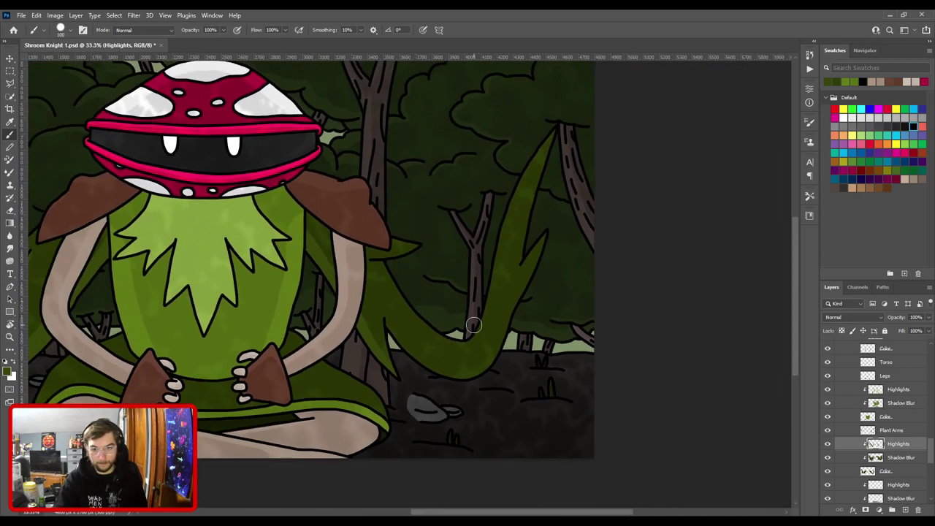
mouse_move(464, 334)
mouse_down()
mouse_move(519, 194)
mouse_move(562, 120)
mouse_up()
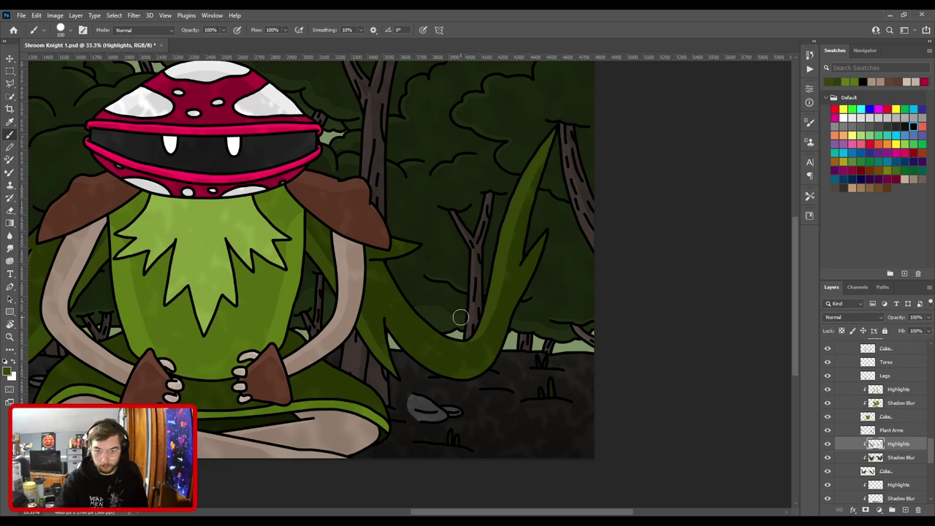
Paint a highlight along the upper edge of the right-hand plant arm's side spike with size 40 and 20 brushes.
scroll(480, 307, up, 3)
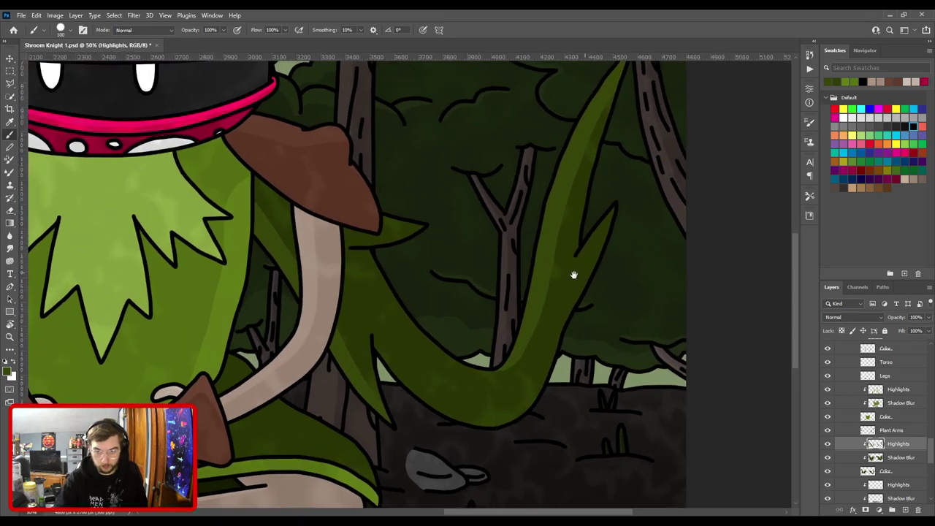
key(bracketleft)
key(bracketleft)
key(bracketleft)
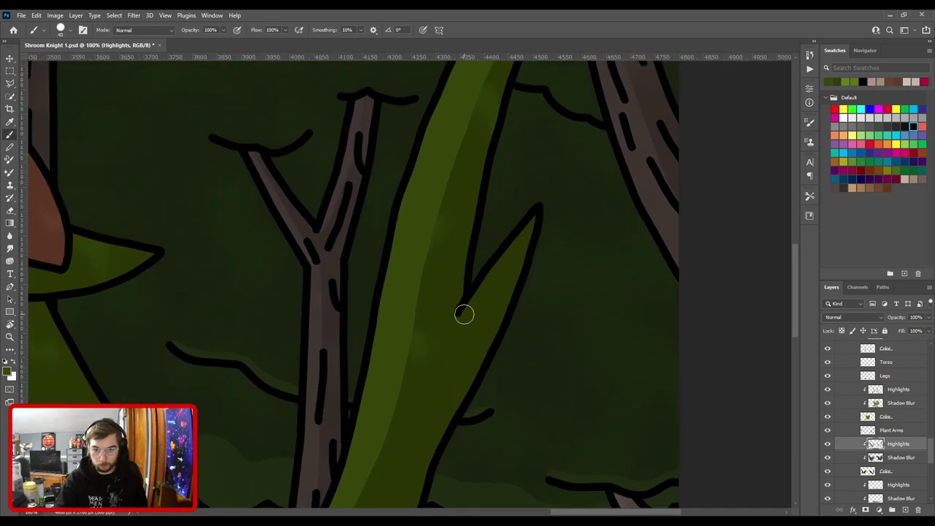
drag(466, 308, 522, 239)
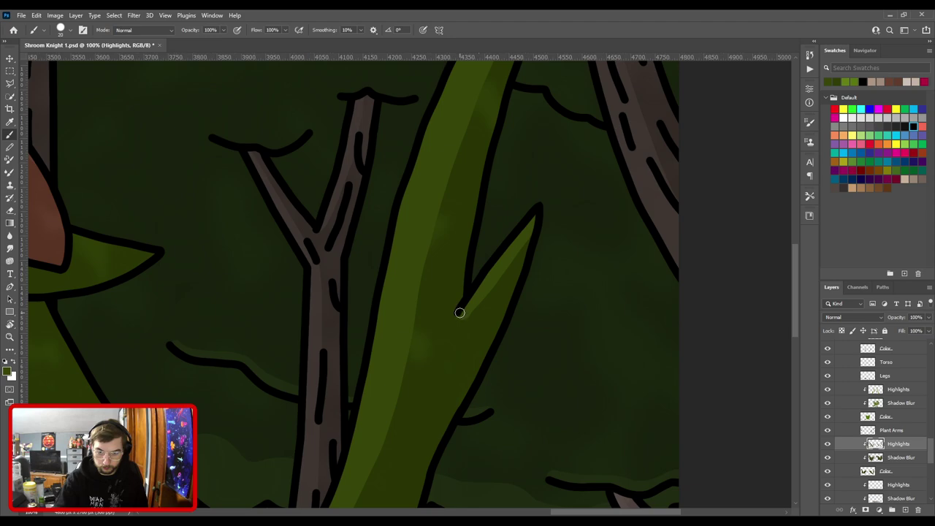
drag(476, 304, 523, 241)
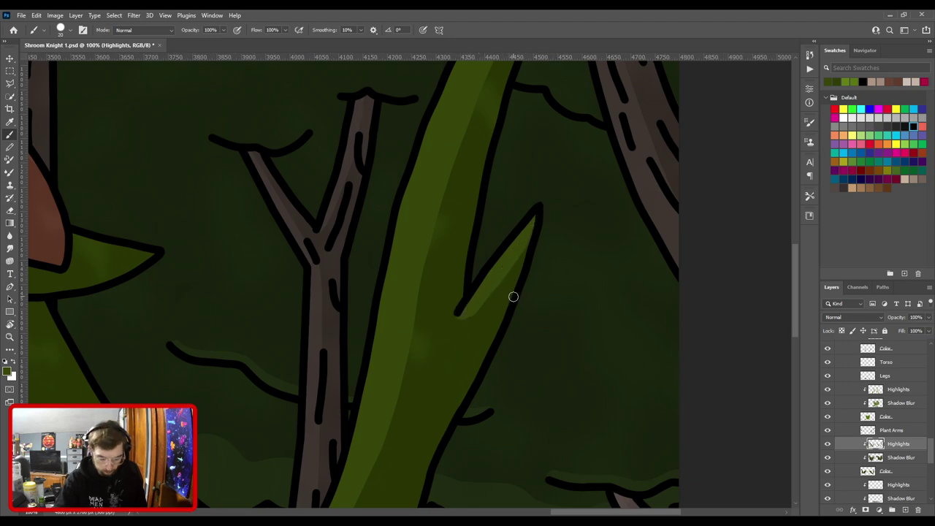
Trim the side spike's highlight into a clean taper at the notch with a size 50 eraser.
key(e)
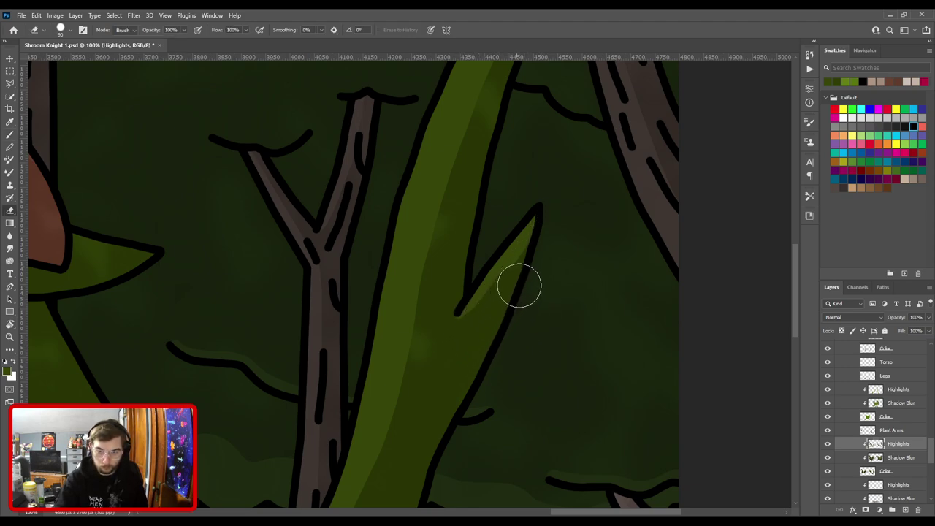
key(bracketleft)
key(bracketleft)
key(bracketleft)
key(bracketleft)
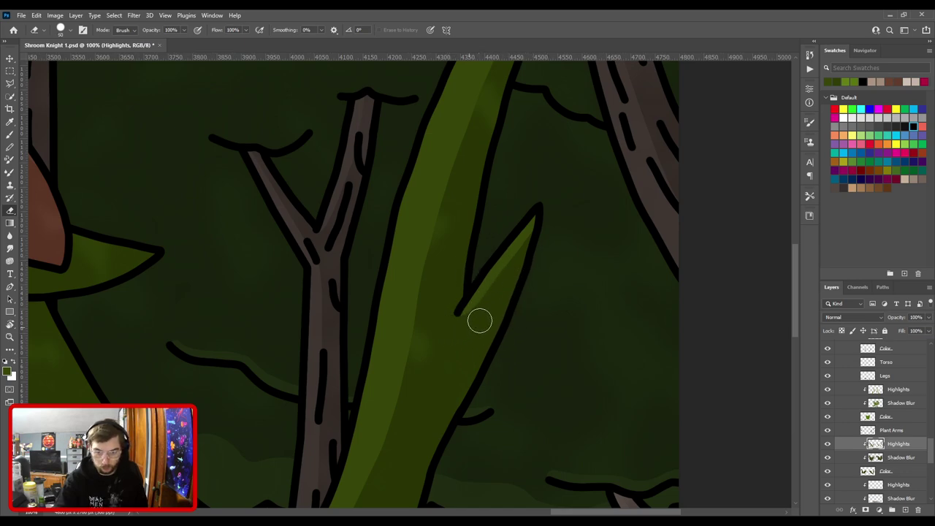
Paint a highlight along the underside of the right-hand plant arm's curve, starting at the notch beside the lower spike.
key(ctrl+minus)
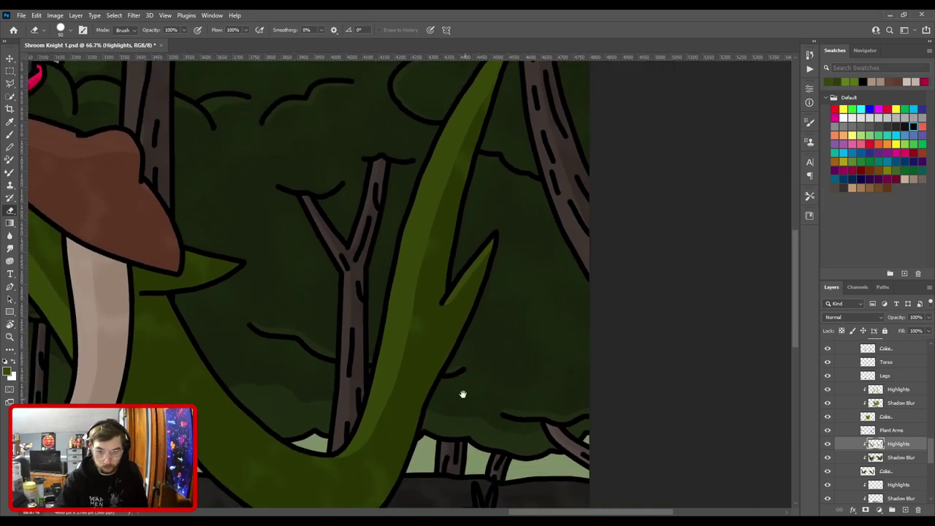
drag(463, 398, 565, 238)
key(b)
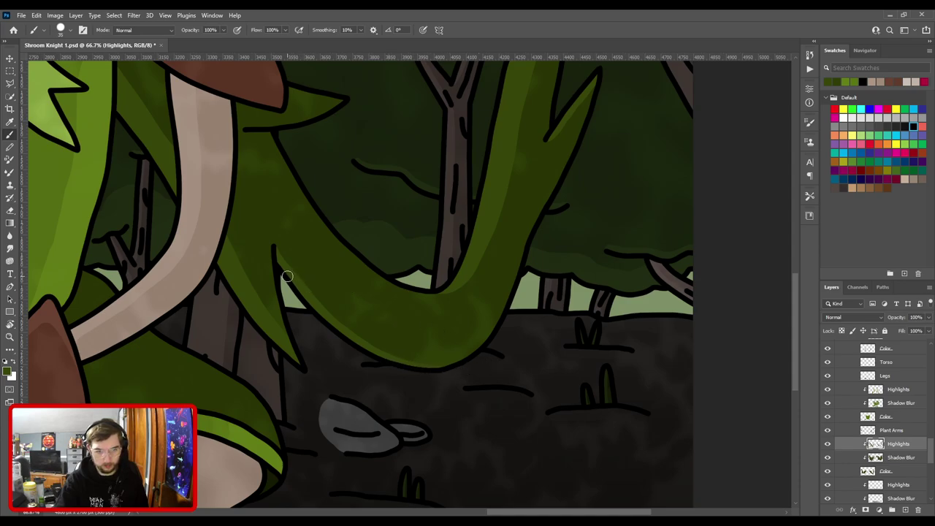
mouse_move(288, 275)
mouse_down()
mouse_move(382, 353)
mouse_move(450, 367)
mouse_up()
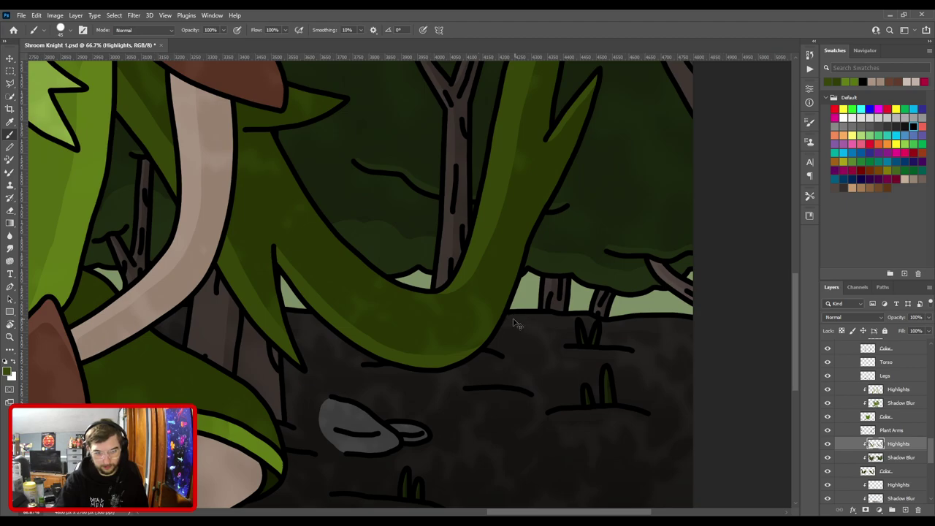
Paint a highlight along the lower edge of the leaf spike beneath the right-hand shoulder cap with a size 20 brush.
scroll(388, 244, down, 1)
drag(388, 244, 495, 345)
scroll(444, 231, up, 2)
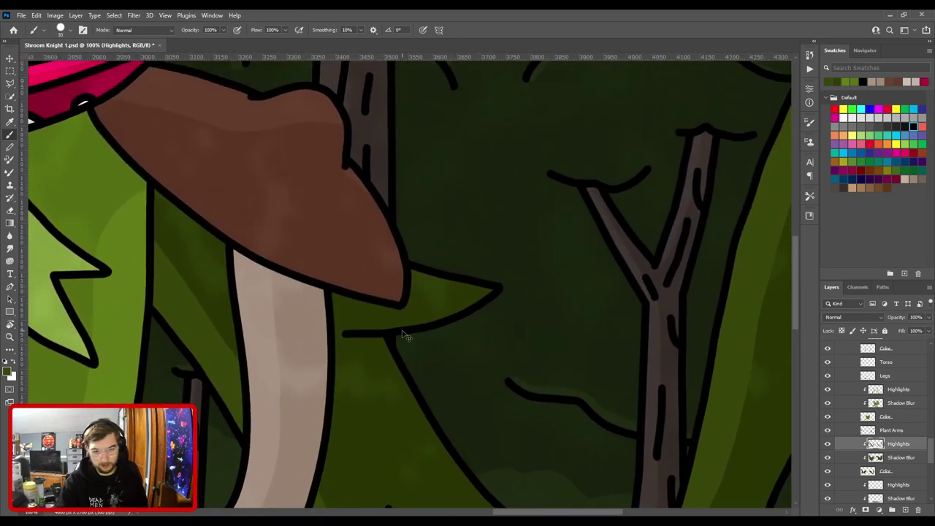
scroll(464, 276, down, 3)
scroll(450, 271, up, 1)
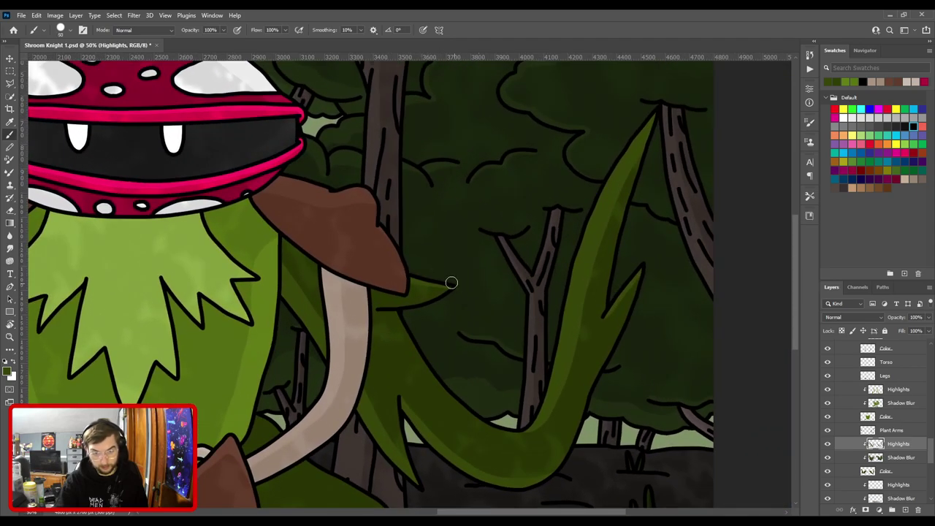
scroll(439, 307, down, 3)
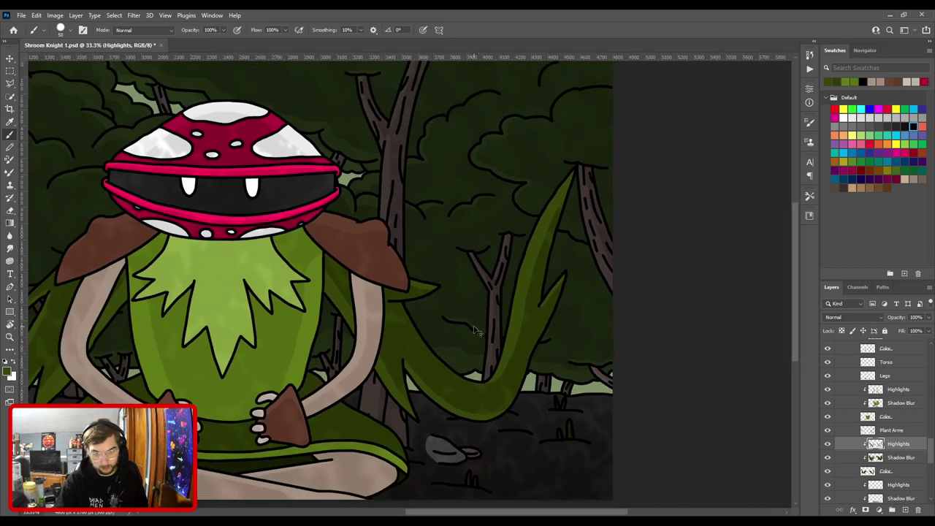
scroll(447, 324, up, 1)
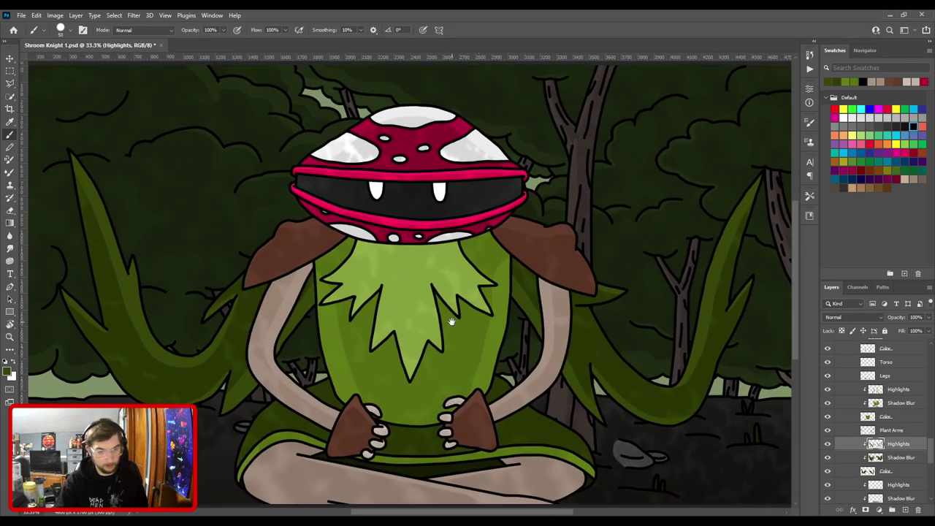
drag(515, 294, 343, 282)
scroll(476, 236, up, 2)
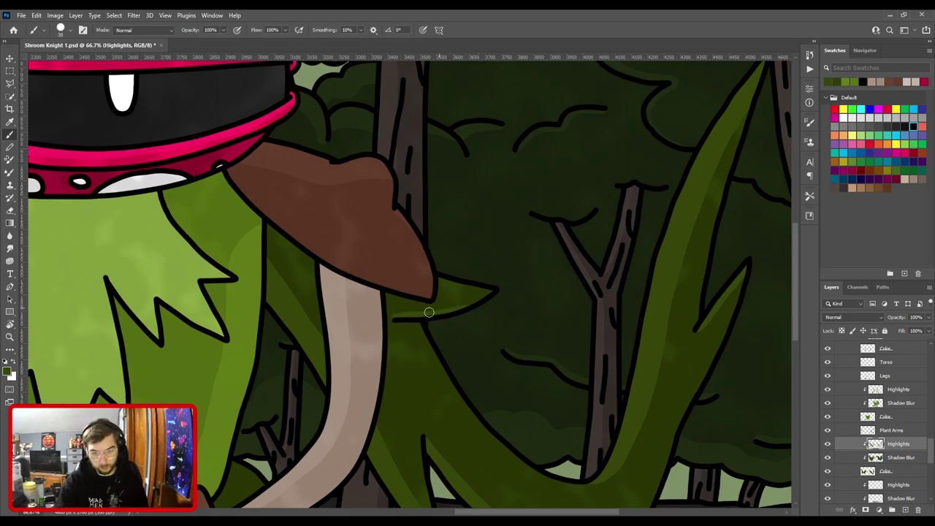
drag(398, 316, 500, 286)
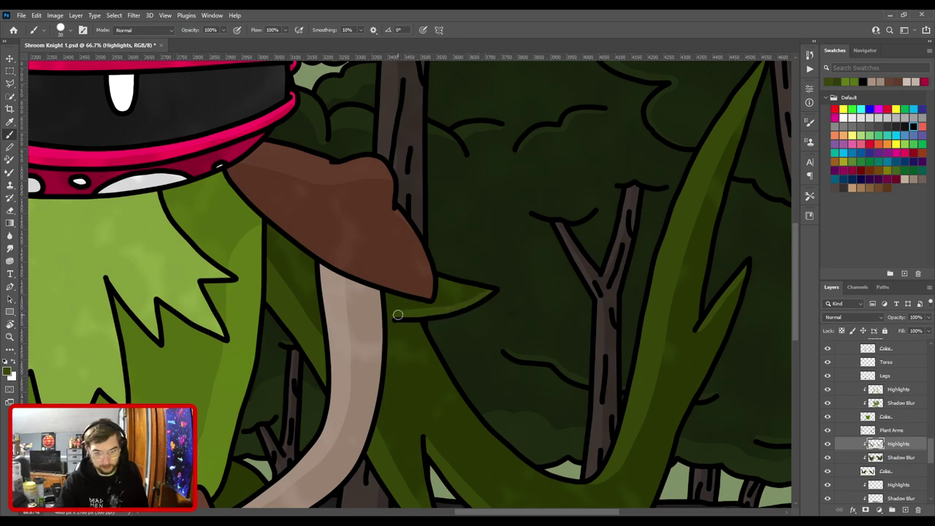
drag(424, 312, 491, 288)
drag(437, 308, 475, 294)
key(ctrl+plus)
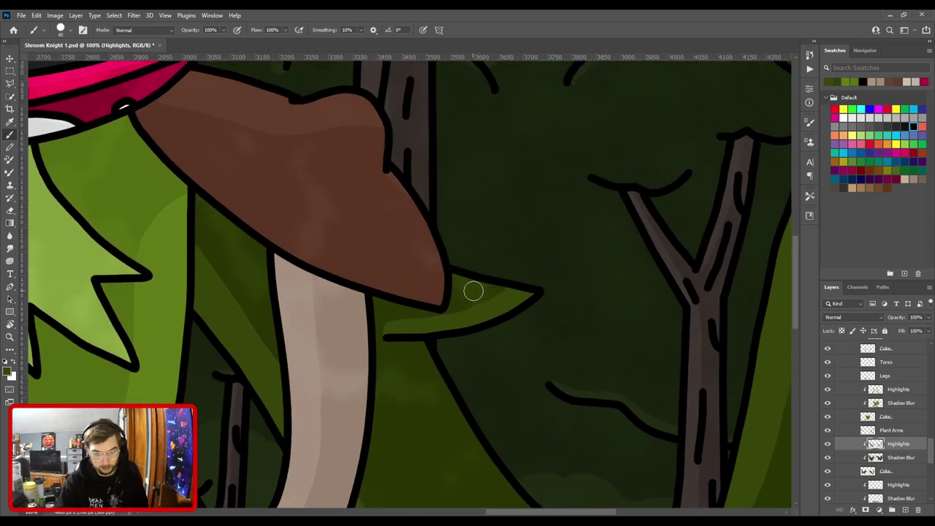
Trim the upper side of the shoulder-cap spike's highlight into a thin, smooth taper with a size 35 eraser.
key(e)
key(bracketleft)
key(bracketleft)
key(bracketleft)
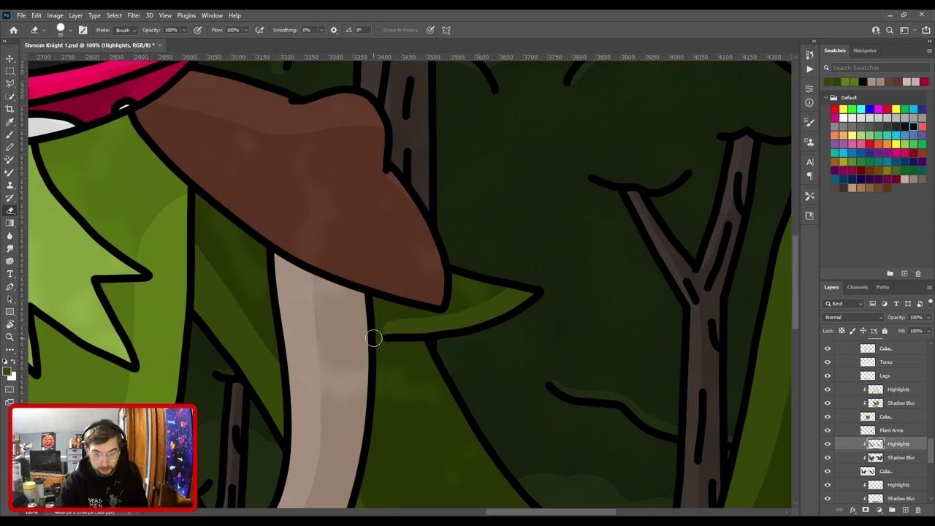
drag(372, 332, 486, 289)
drag(446, 313, 509, 273)
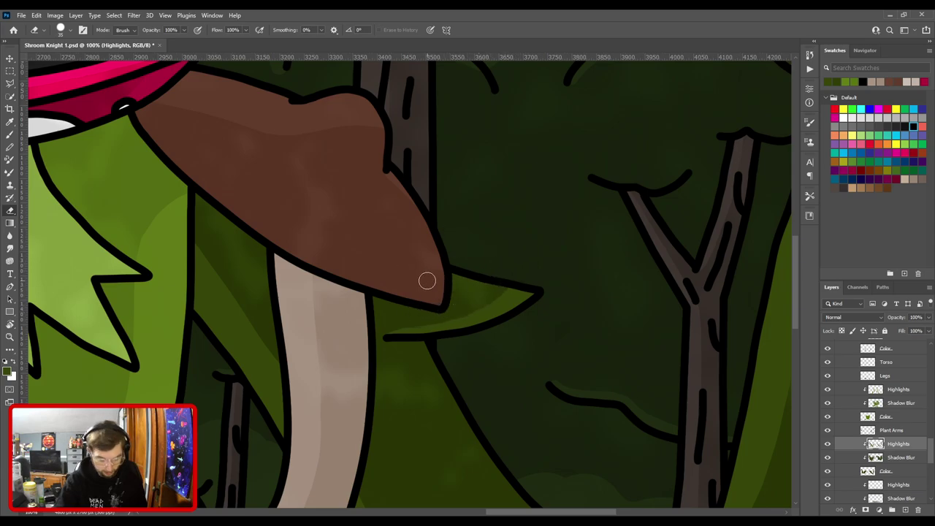
key(b)
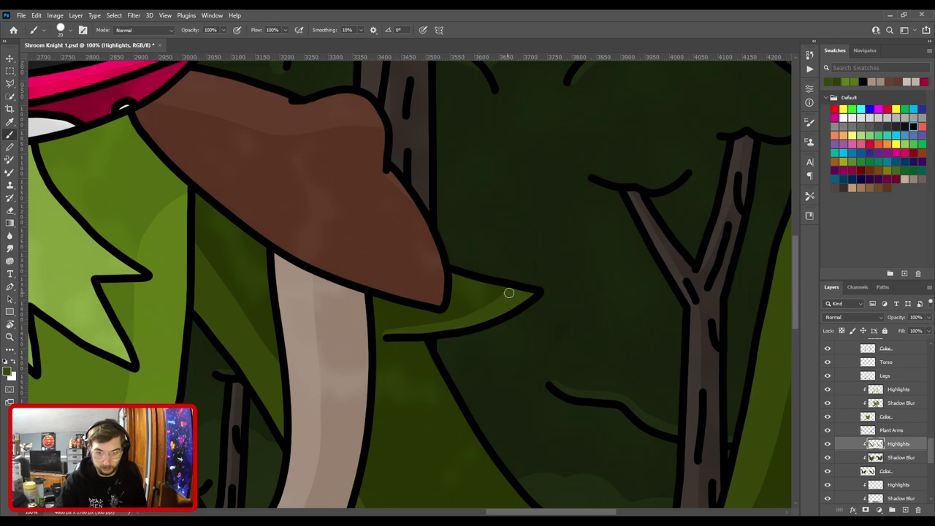
scroll(531, 282, down, 5)
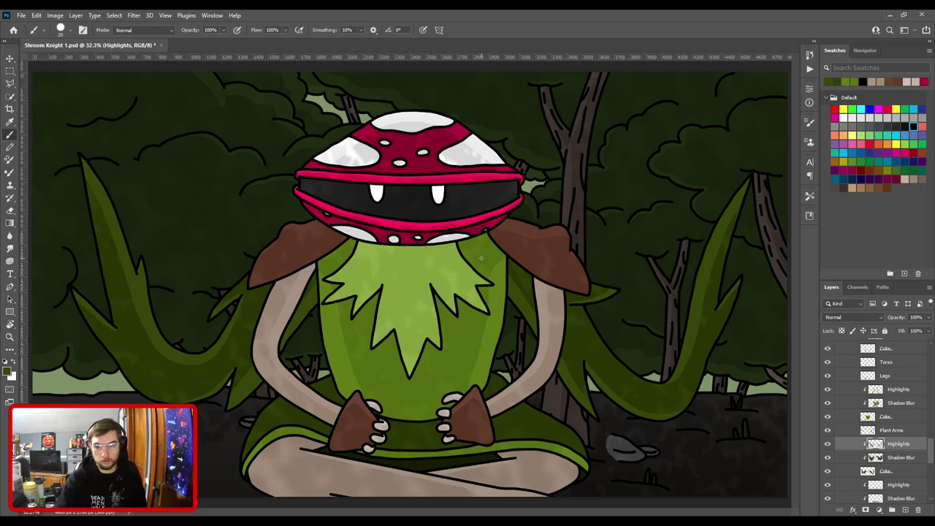
Trim the left-hand plant arm's highlight in the gap between the mushroom arm and the torso with a size 70 eraser.
key(v)
key(ctrl+plus)
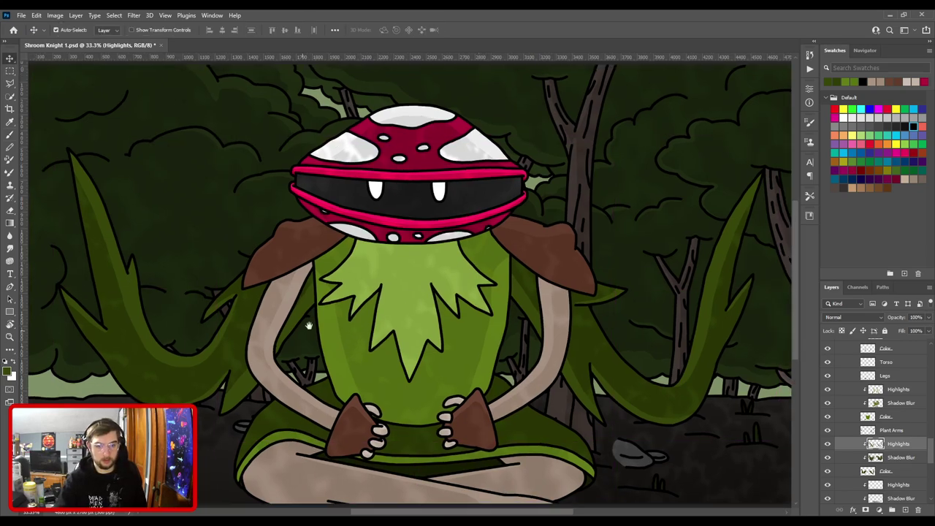
drag(300, 328, 488, 286)
key(ctrl+plus)
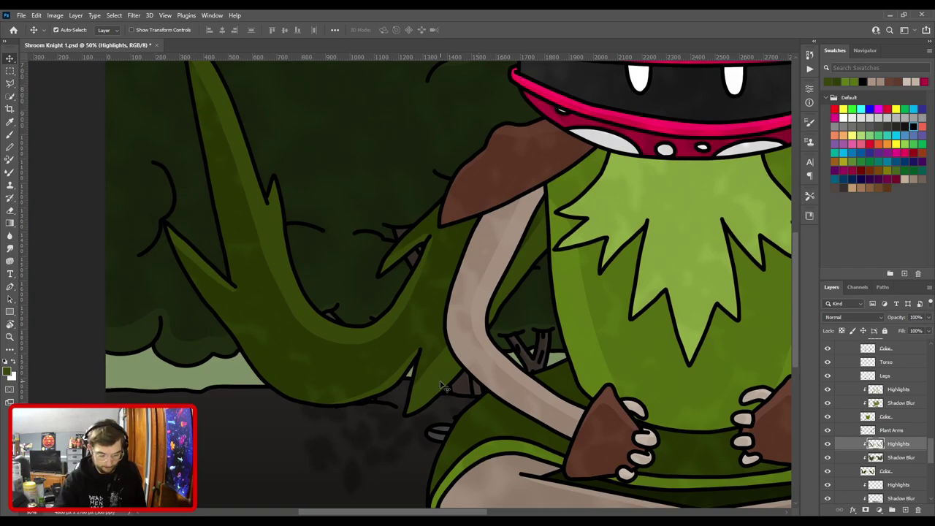
key(e)
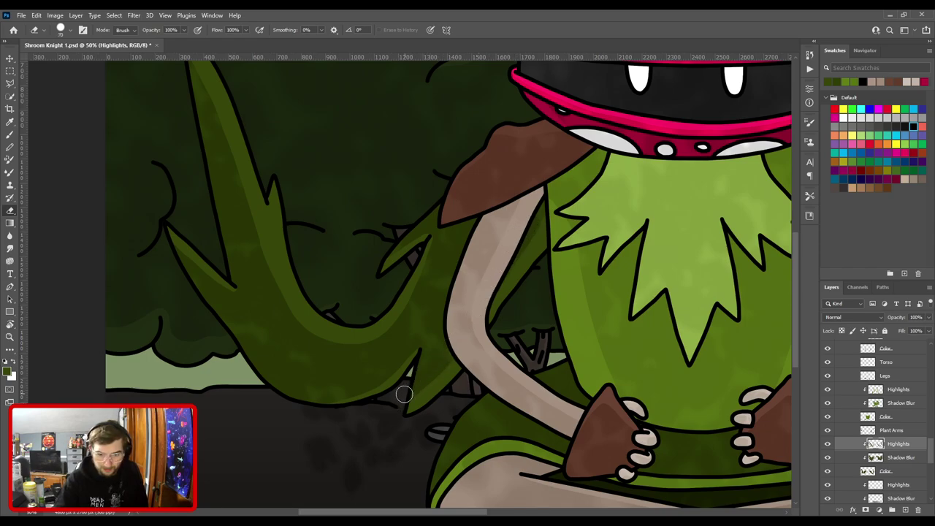
drag(477, 313, 551, 208)
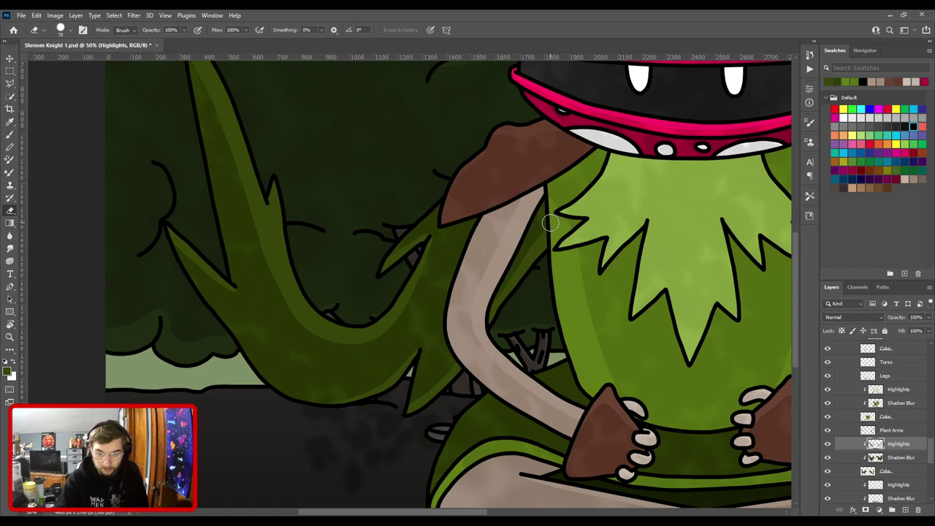
Examine the left-hand plant arm's highlights up close along the small spike, inner curve and upper tip.
key(ctrl+minus)
key(ctrl+plus)
key(ctrl+plus)
key(ctrl+plus)
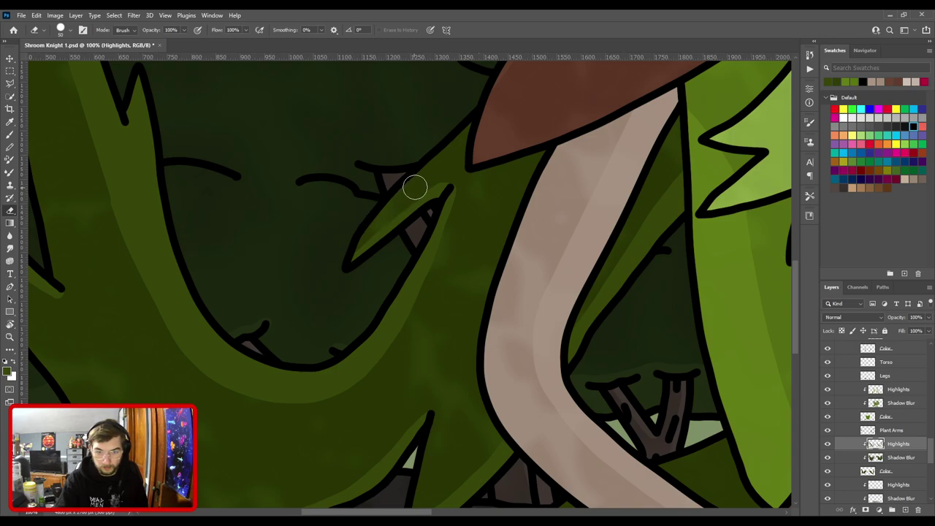
key(ctrl+minus)
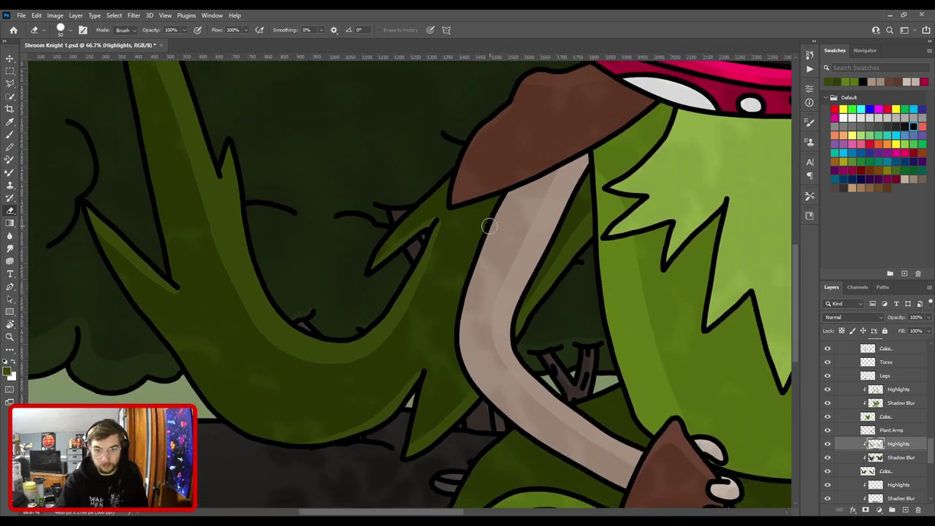
key(ctrl+plus)
key(b)
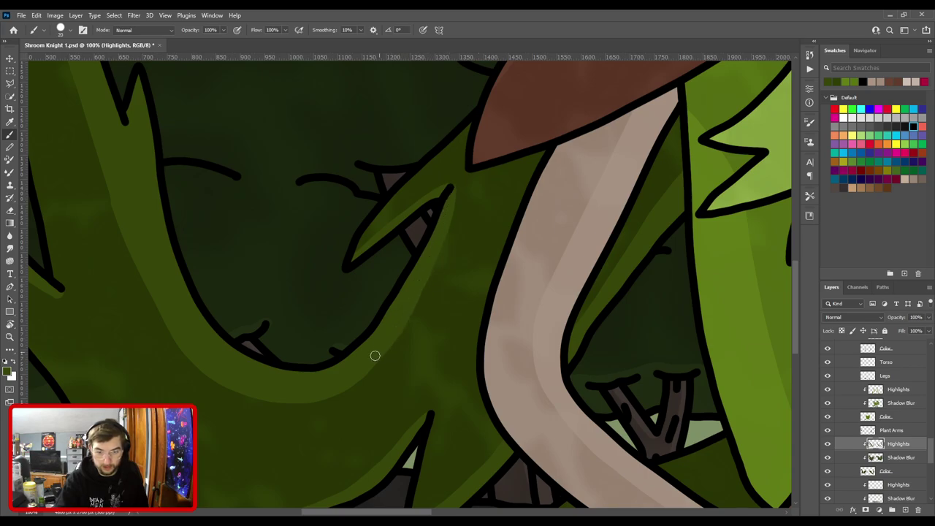
key(ctrl+minus)
drag(353, 285, 499, 309)
key(ctrl+minus)
drag(392, 304, 448, 379)
key(e)
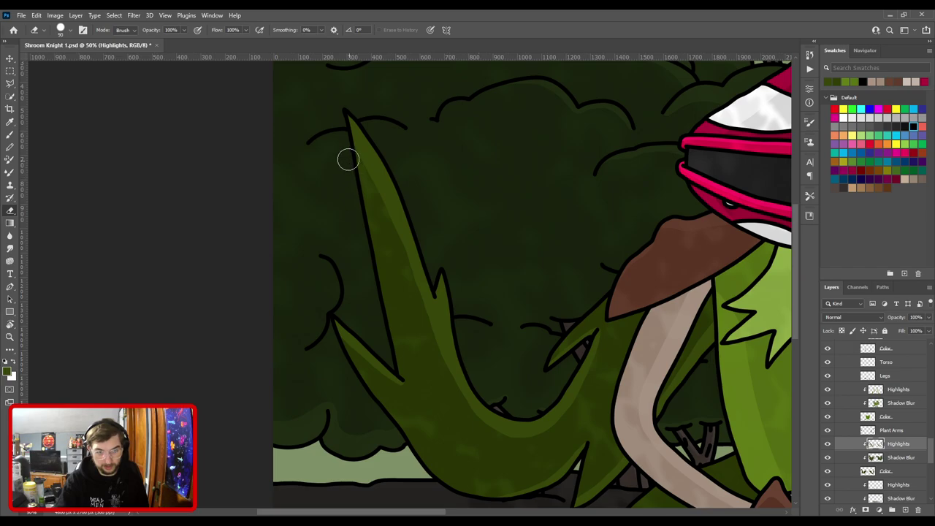
drag(407, 295, 372, 216)
key(b)
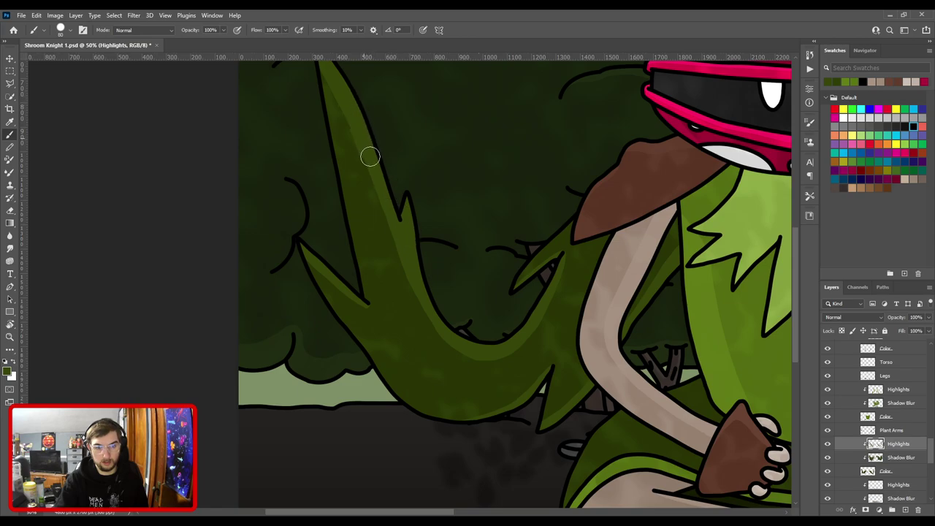
drag(441, 289, 435, 241)
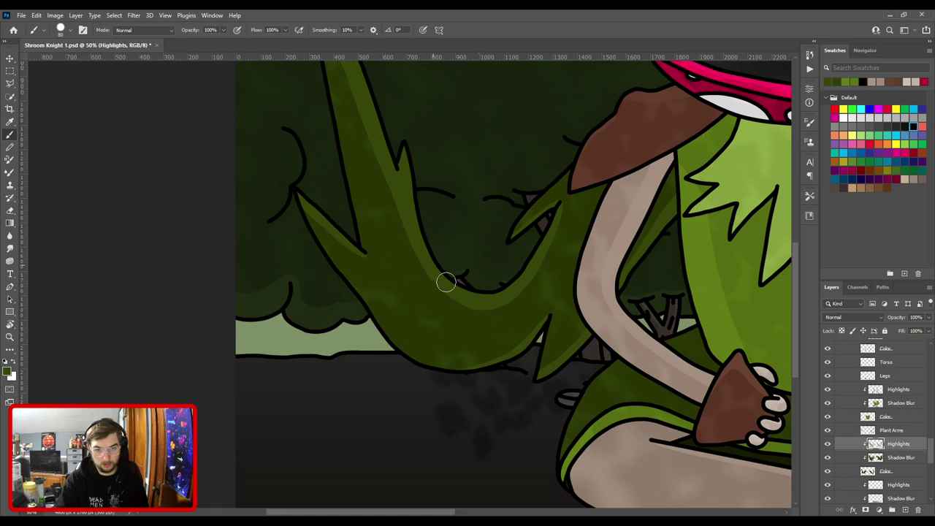
key(ctrl+minus)
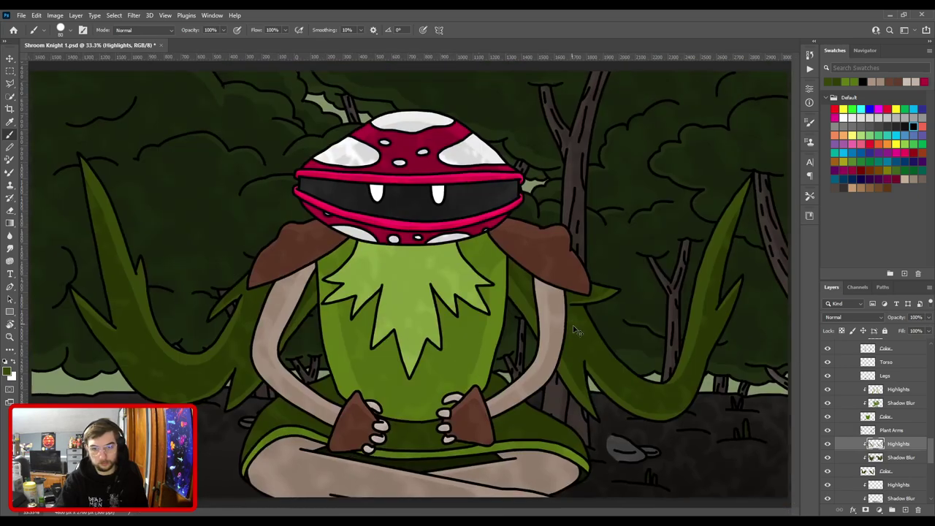
Check the left-hand plant arm's lower curve and spikes once more, and compare the highlights across the whole figure.
mouse_move(381, 293)
mouse_down()
mouse_move(519, 277)
mouse_move(399, 295)
mouse_up()
key(ctrl+0)
key(ctrl+plus)
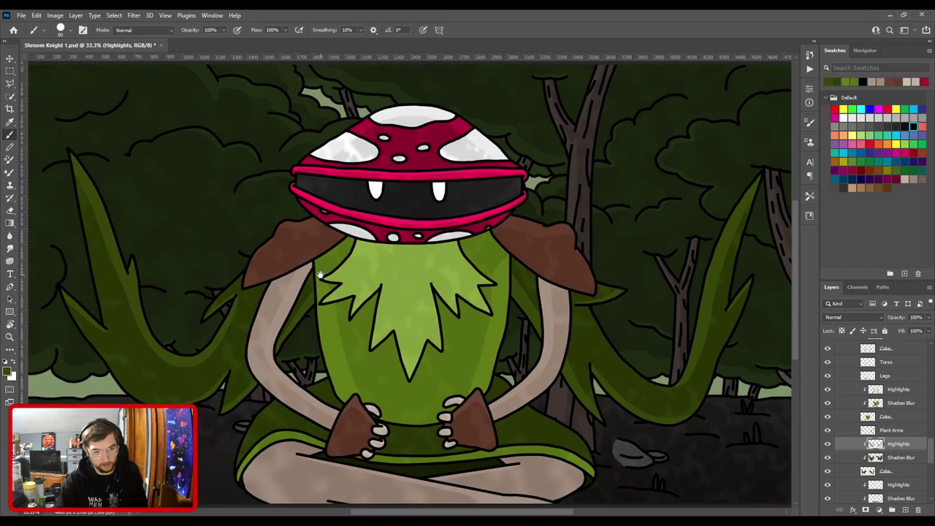
drag(307, 317, 513, 305)
key(ctrl+plus)
key(ctrl+plus)
scroll(498, 326, up, 3)
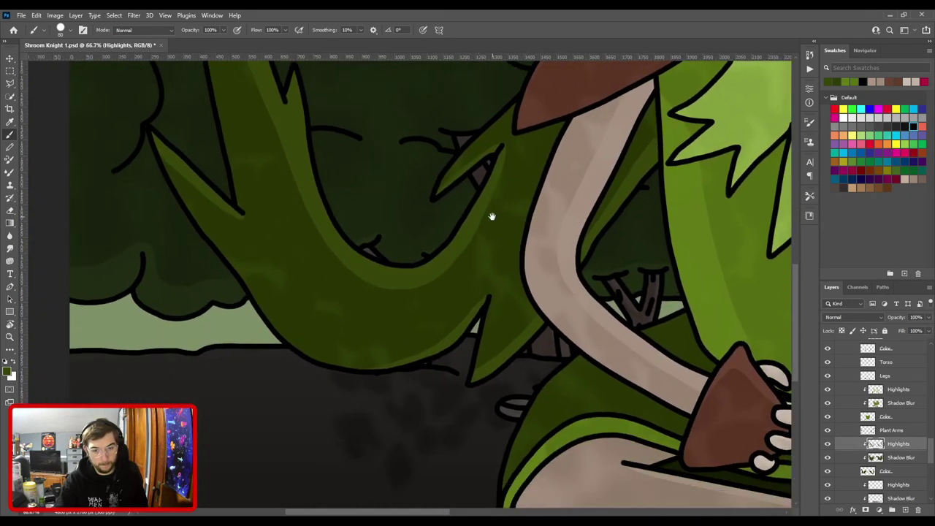
scroll(555, 301, down, 3)
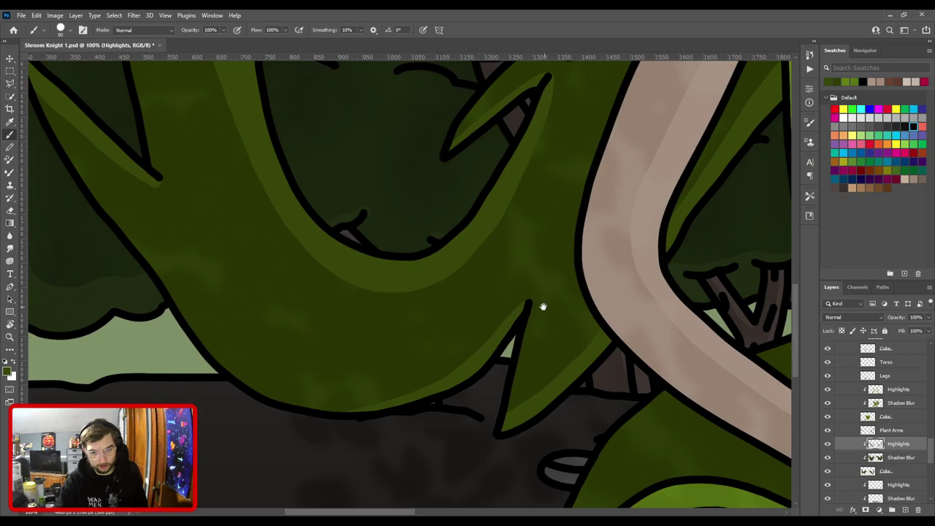
key(ctrl+0)
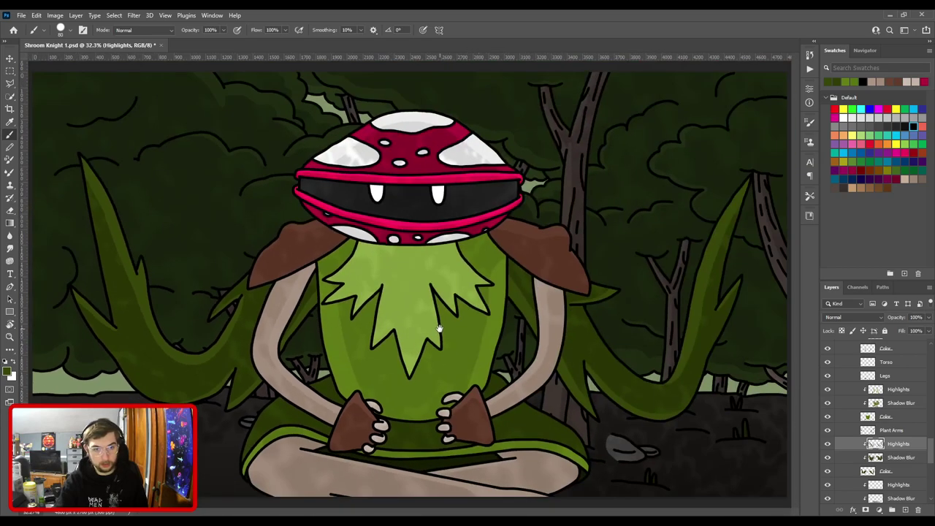
Save the drawing and set the plant arms' Highlights layer opacity to 50%.
key(ctrl+s)
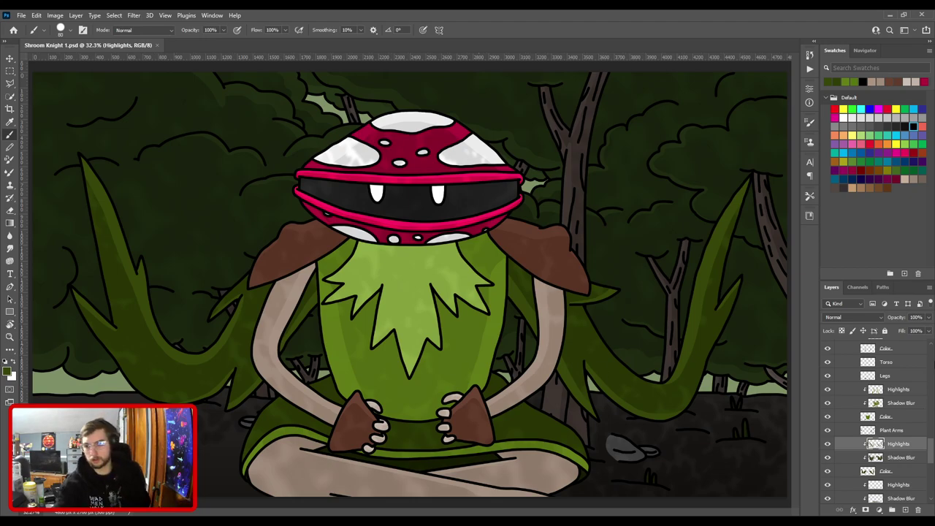
text(70)
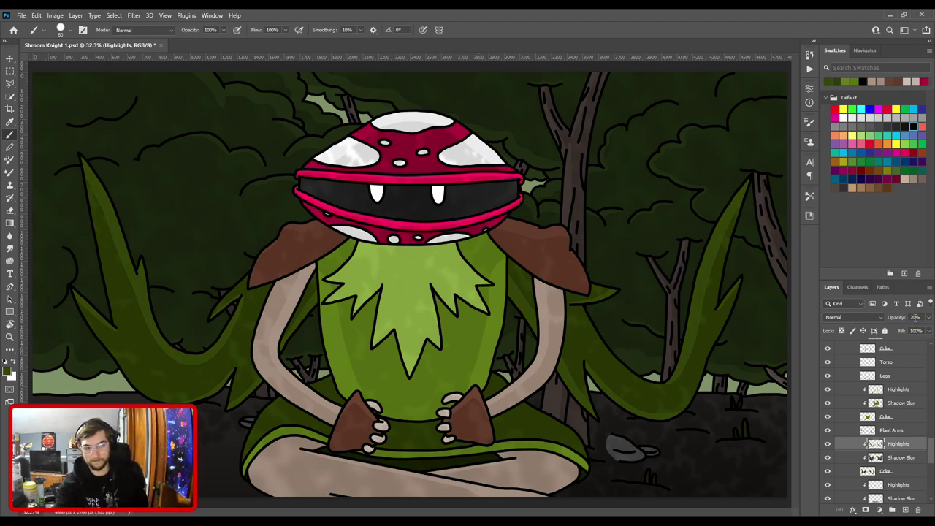
text(0)
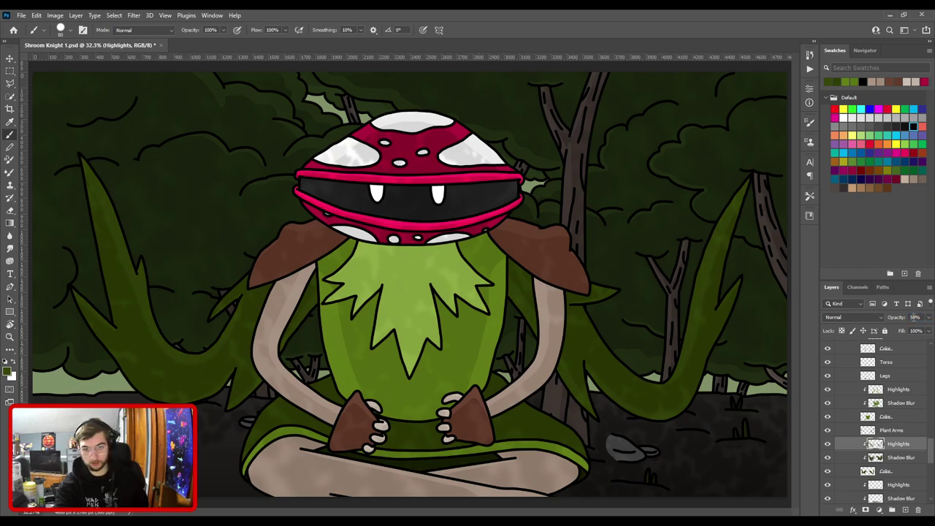
Add an empty Highlights layer clipped to the waist cape's color layer, below its Shadow Blur layer.
text(v)
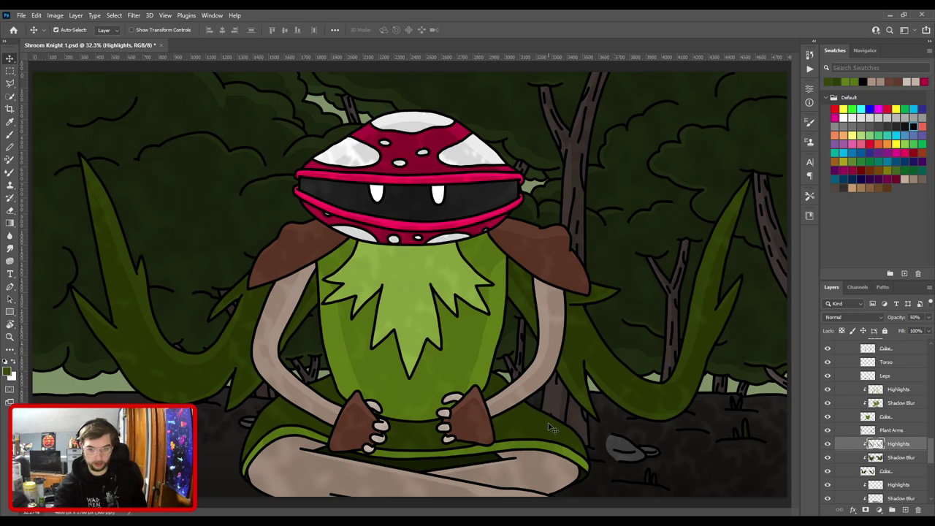
click(562, 430)
scroll(916, 482, down, 2)
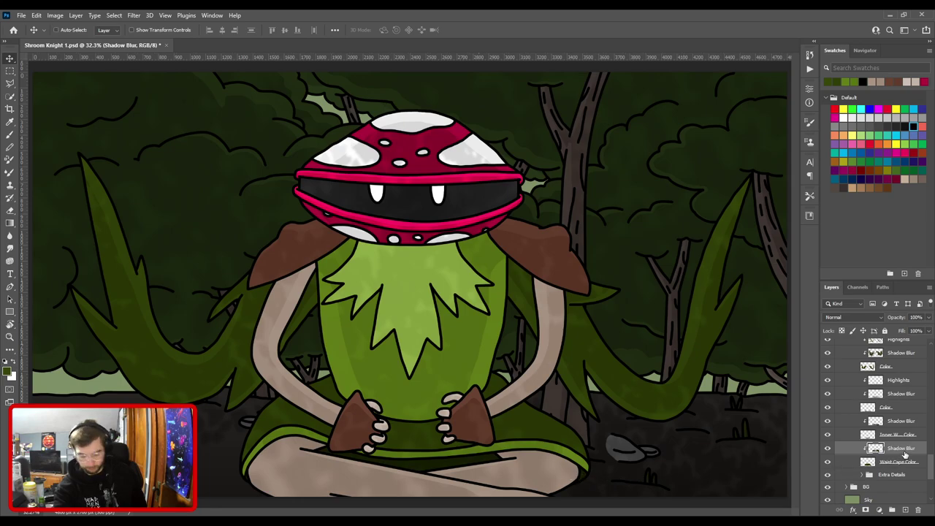
key(ctrl+v)
drag(904, 453, 903, 466)
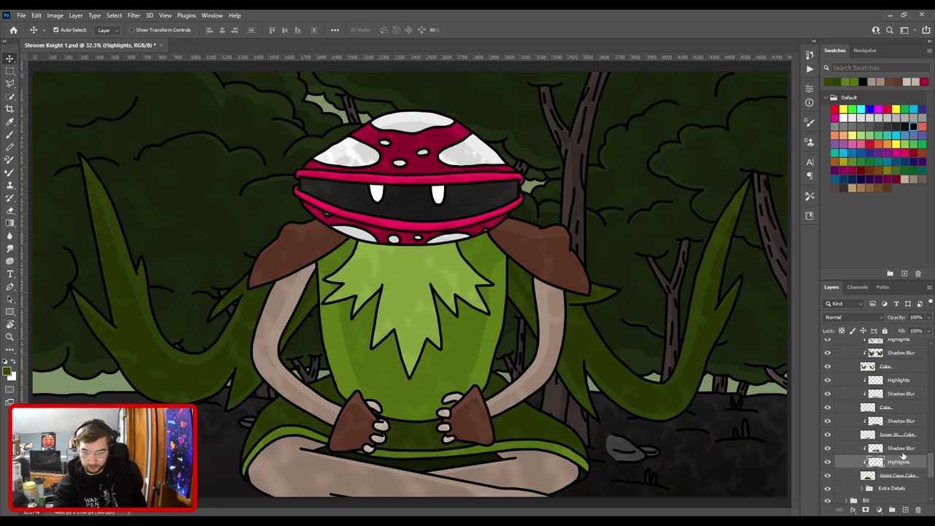
Set the brush size to 175 and move the waist cape's Highlights layer above its Shadow Blur layer.
key(i)
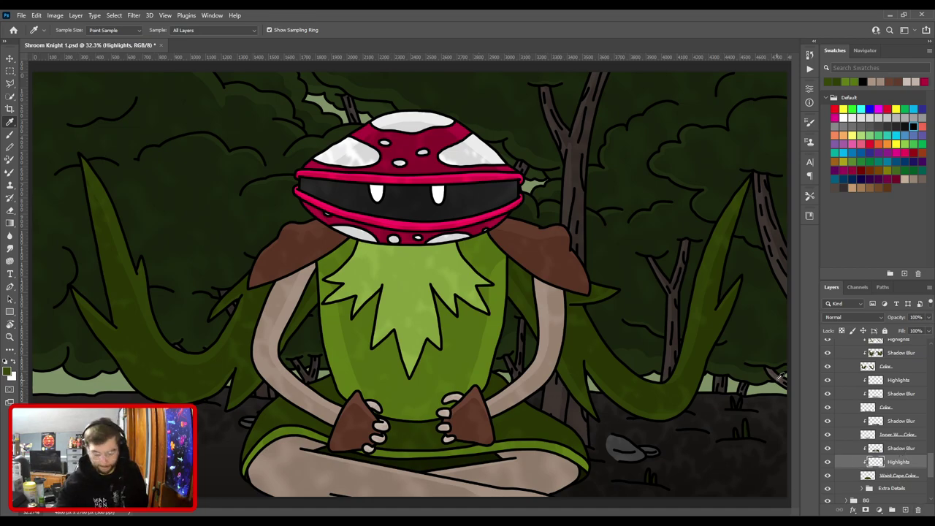
key(b)
key(bracketright)
key(bracketright)
key(bracketright)
key(bracketright)
key(bracketright)
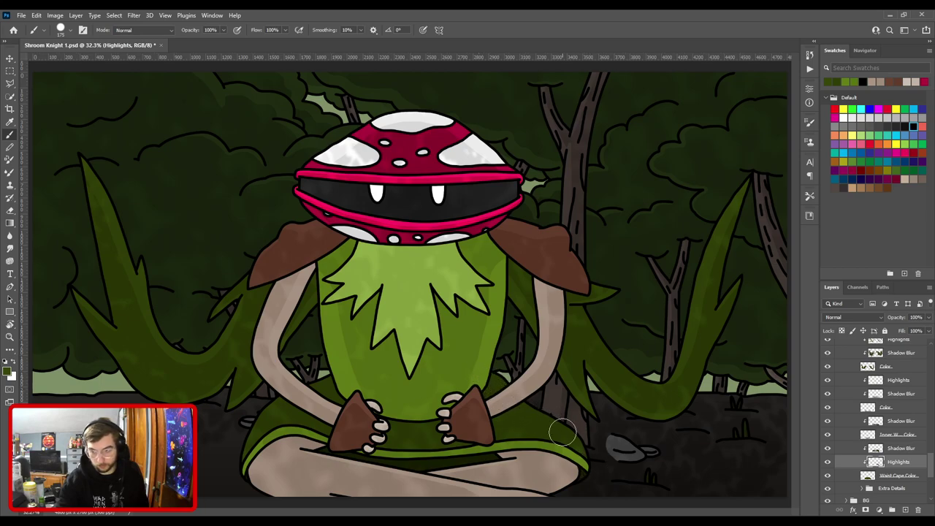
key(ctrl+plus)
key(ctrl+bracketright)
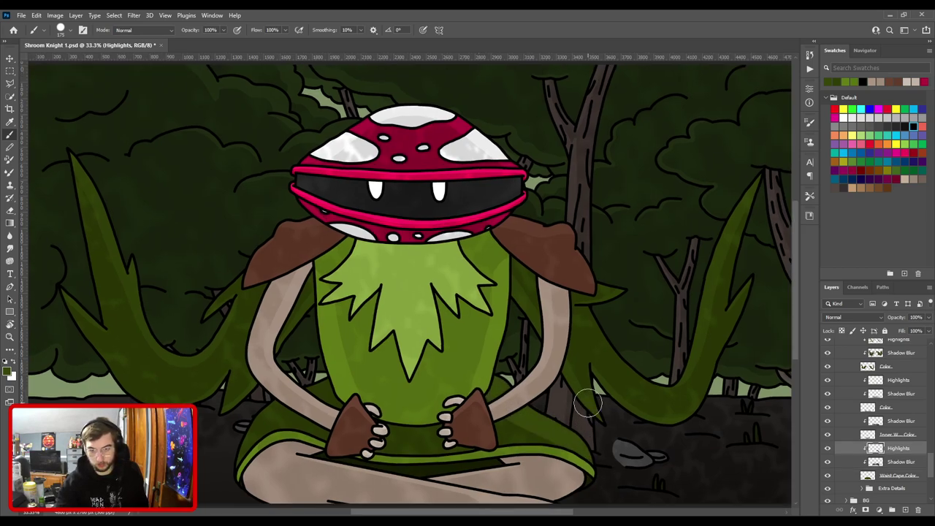
Trim the waist cape's highlight with the Eraser around the right-hand hand and forearm.
key(ctrl+minus)
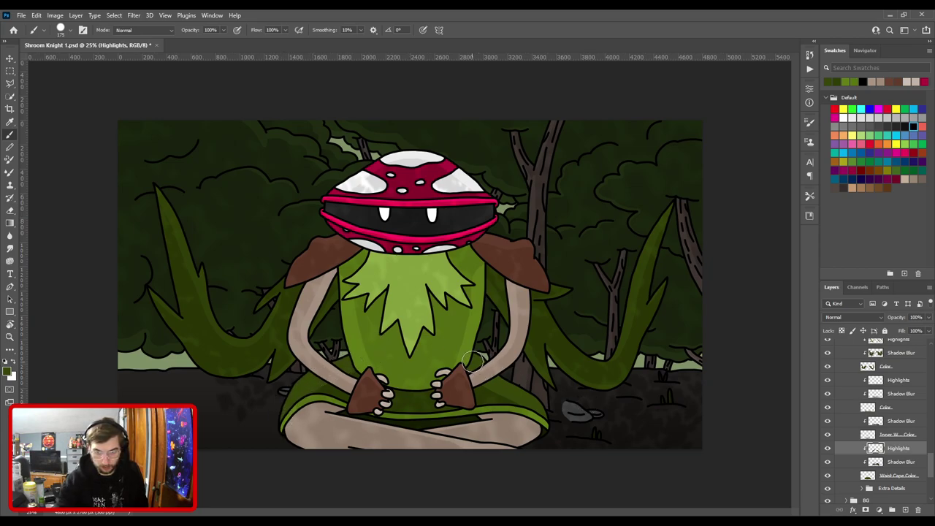
key(ctrl+plus)
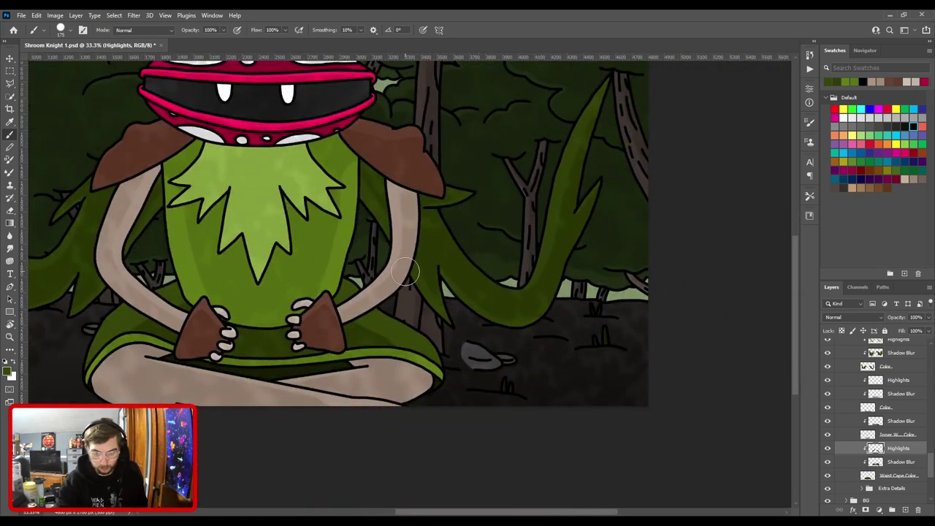
key(e)
key(ctrl+plus)
mouse_move(603, 281)
mouse_down()
mouse_move(658, 265)
mouse_move(286, 284)
mouse_up()
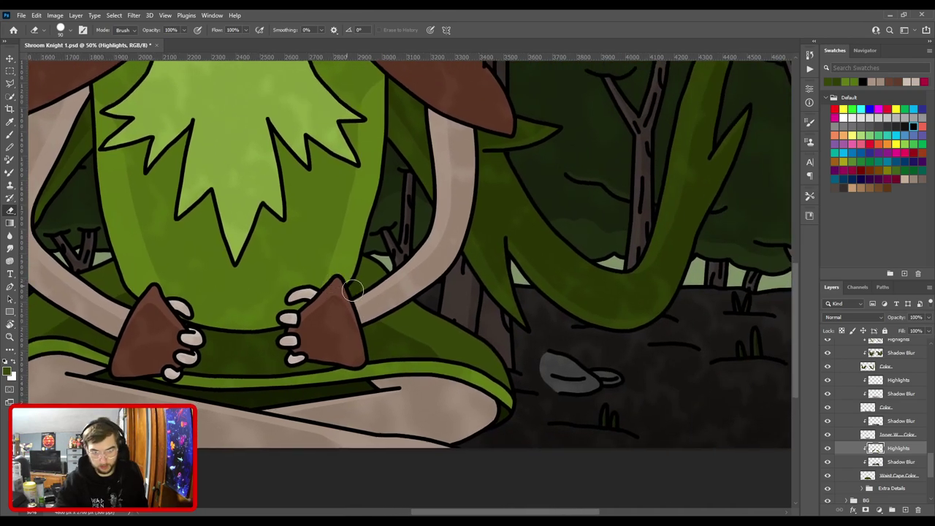
mouse_move(372, 309)
mouse_down()
mouse_move(456, 364)
mouse_move(464, 407)
mouse_up()
Check the waist cape's highlight edges around the left-hand forearm, hand and knee.
drag(324, 367, 714, 328)
key(ctrl+plus)
drag(429, 316, 566, 234)
key(ctrl+minus)
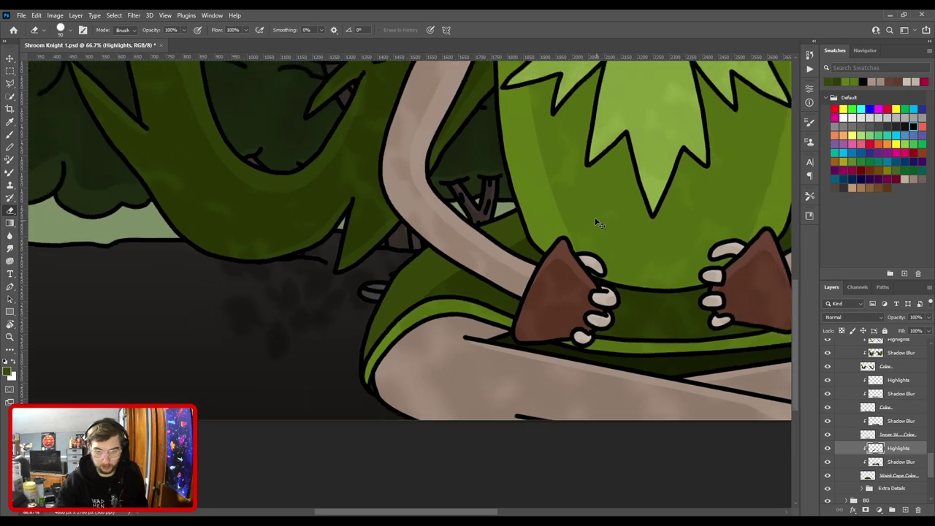
key(ctrl+0)
key(ctrl+plus)
drag(371, 358, 535, 246)
key(ctrl+plus)
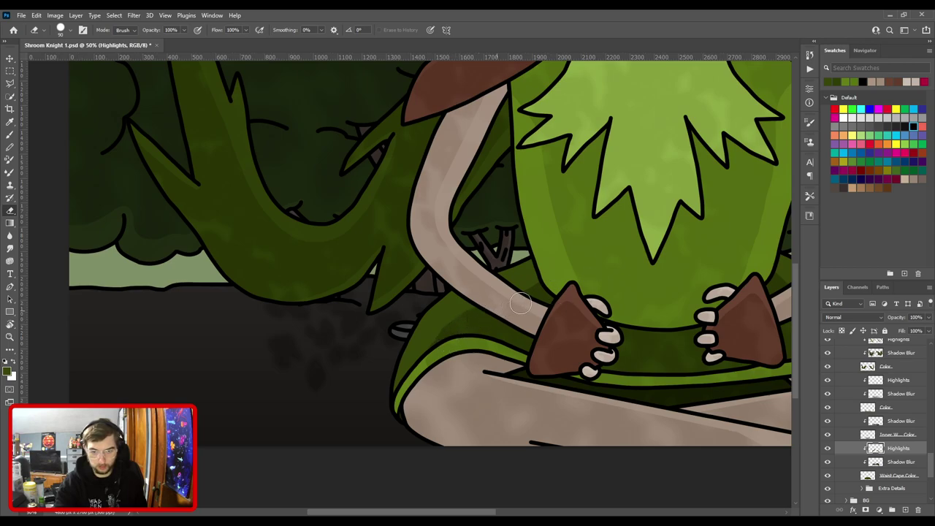
Set the waist cape's Highlights layer opacity to 50%.
key(ctrl+0)
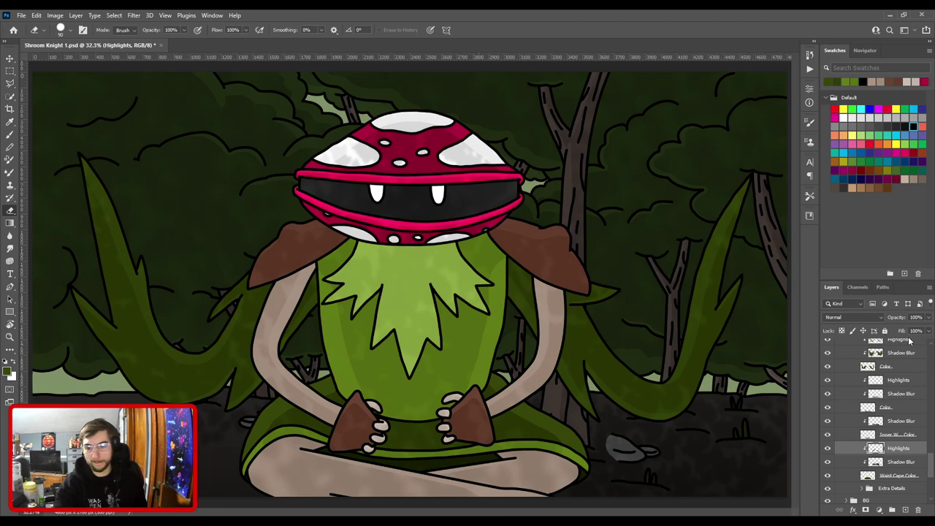
text(1)
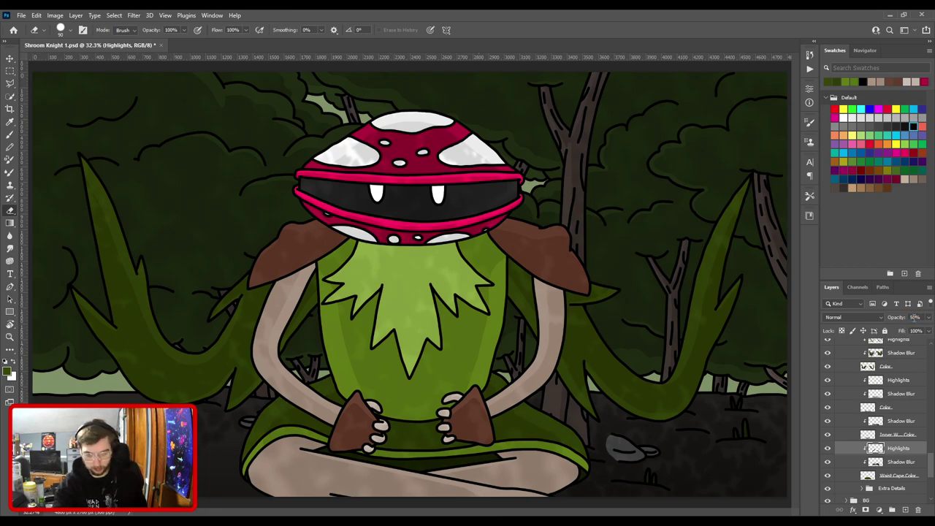
text(0)
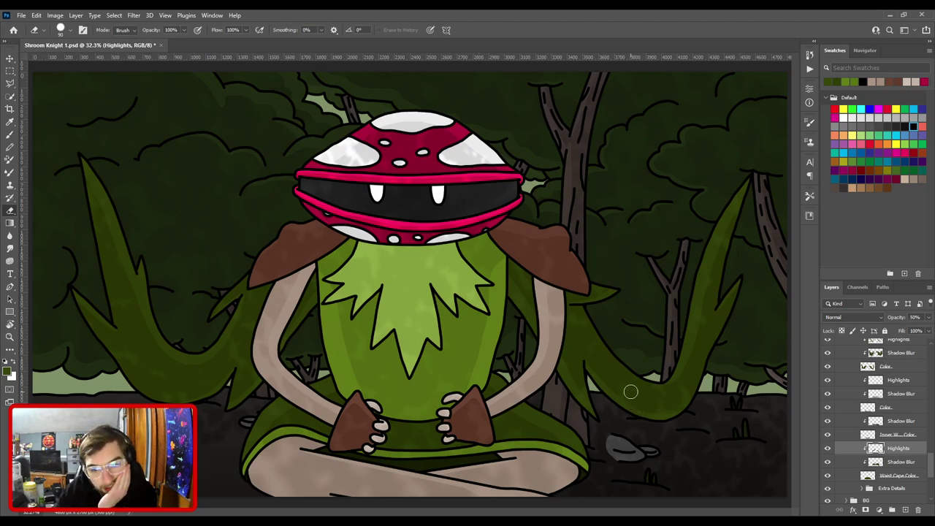
Add an empty Highlights layer clipped to the chest leaf's color layer, above its Shadow Blur layer.
click(10, 57)
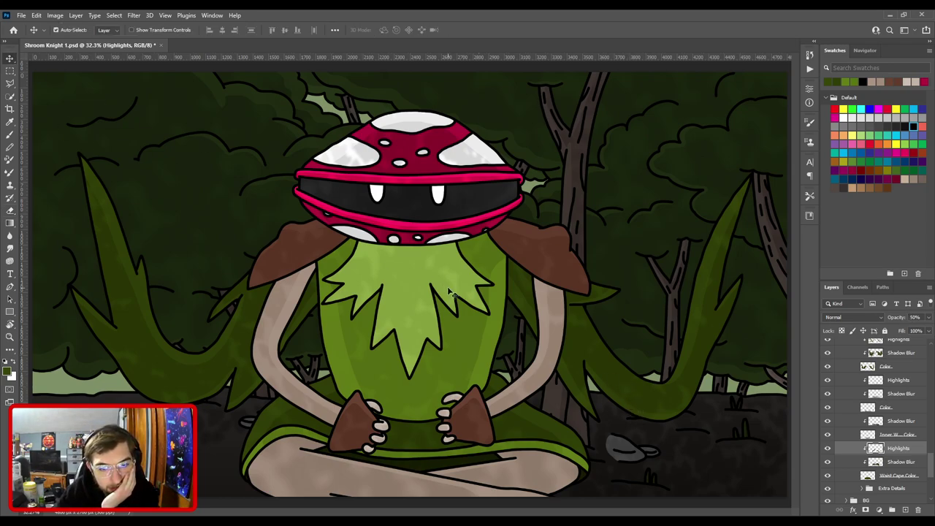
click(425, 263)
scroll(910, 392, up, 3)
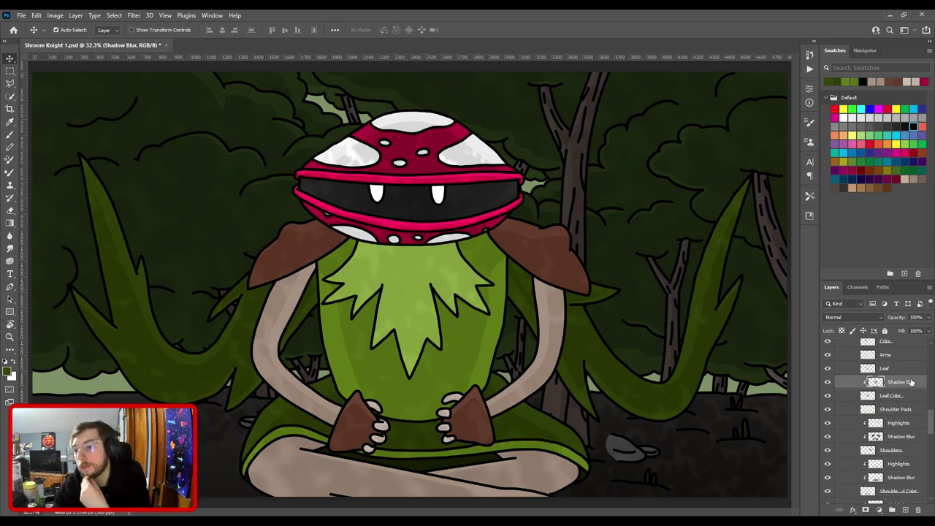
key(ctrl+v)
mouse_move(911, 383)
mouse_down()
mouse_move(910, 406)
mouse_move(906, 380)
mouse_up()
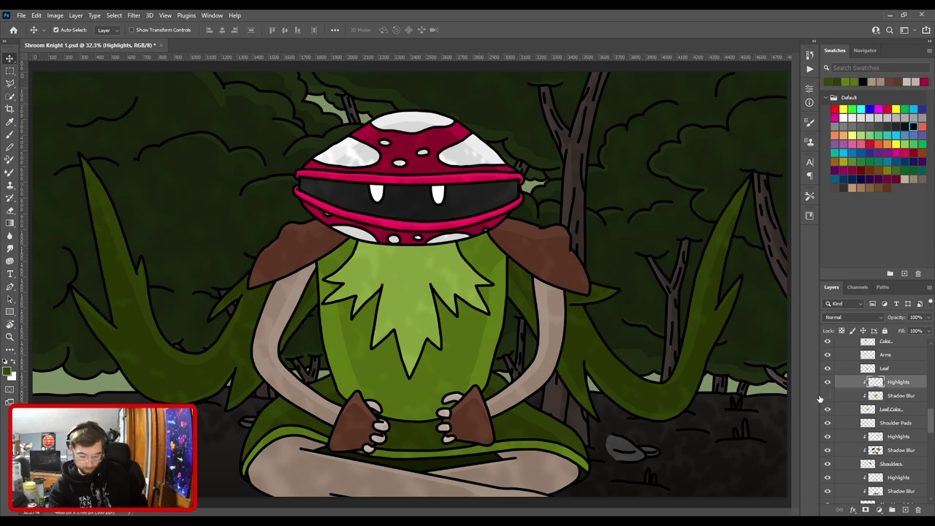
Sample the chest leaf's base green with its Shadow Blur layer temporarily hidden, and make the foreground color a slightly brighter green.
click(827, 395)
key(i)
click(419, 299)
click(827, 395)
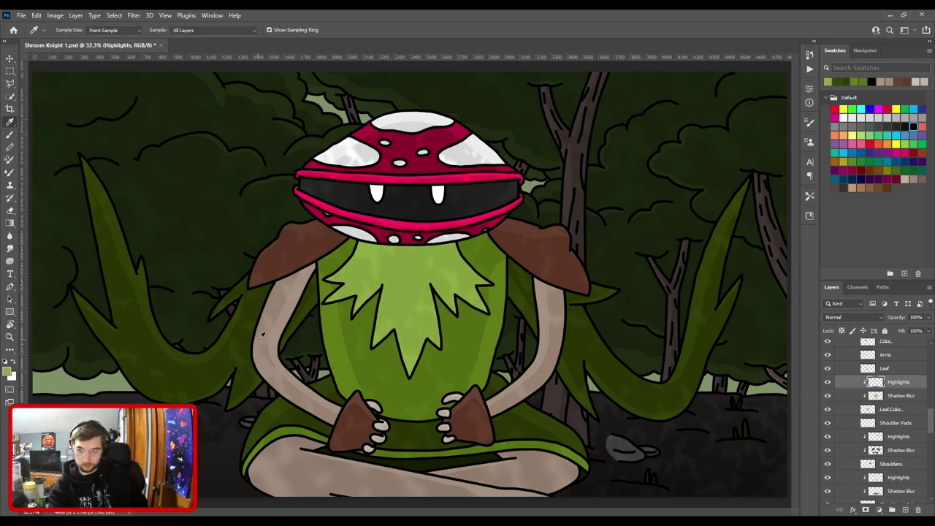
click(8, 372)
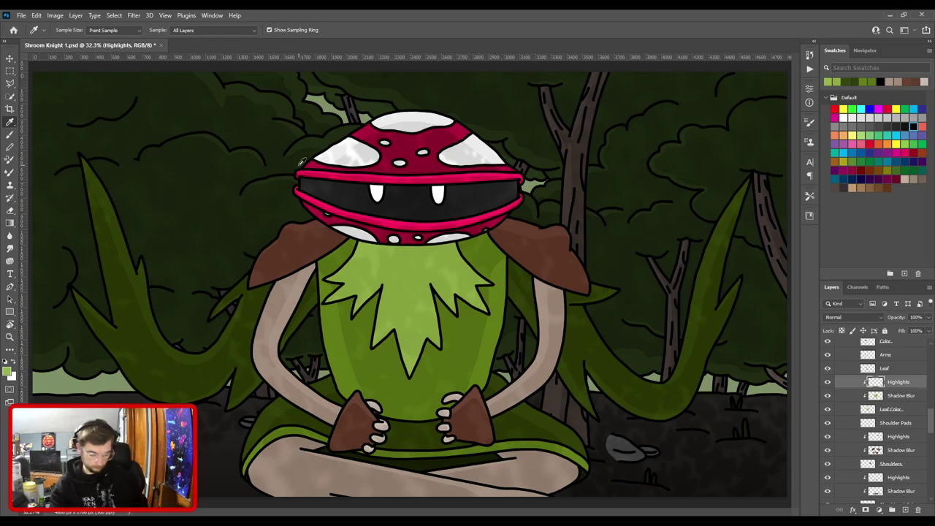
Paint a highlight along the chest leaf's upper right-hand edge with the Brush, reducing its size to 40 and then 35.
key(b)
key(ctrl+plus)
key(ctrl+plus)
drag(541, 237, 463, 268)
key(bracketleft)
key(bracketleft)
key(bracketleft)
key(bracketleft)
key(bracketleft)
key(bracketleft)
key(bracketleft)
key(bracketleft)
key(bracketleft)
key(bracketleft)
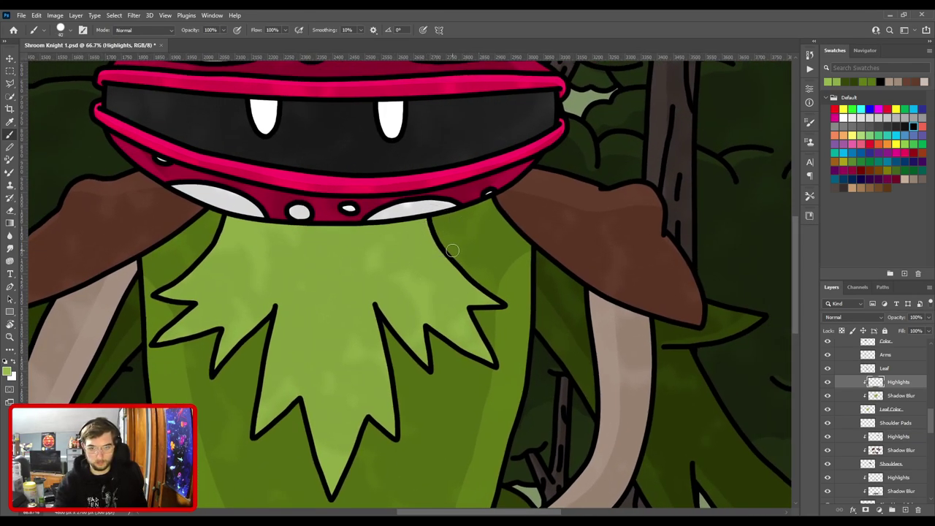
mouse_move(422, 212)
mouse_down()
mouse_move(455, 273)
mouse_move(501, 304)
mouse_move(529, 267)
mouse_move(550, 308)
mouse_up()
key(bracketleft)
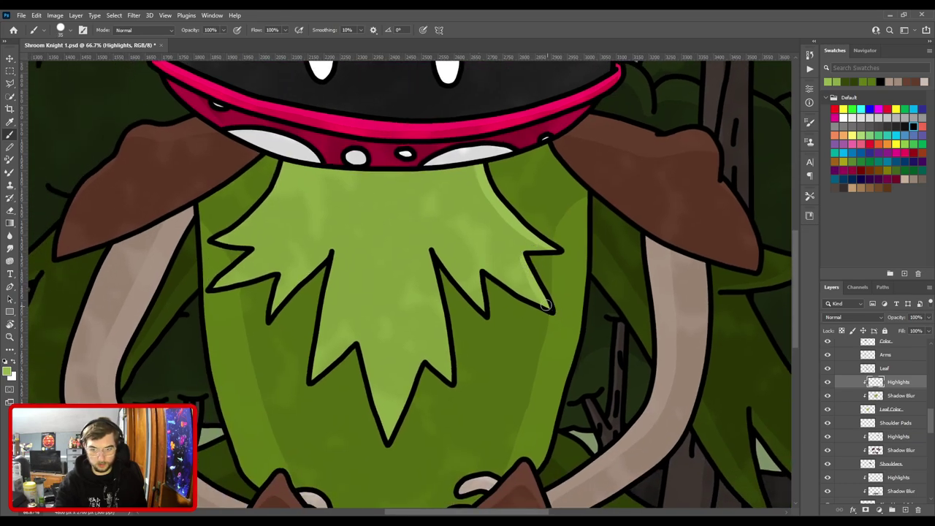
Highlight the leaf's right-hand spikes and the right-hand edge of its long middle section with a size 30 brush.
drag(481, 274, 490, 320)
mouse_move(482, 273)
mouse_down()
mouse_move(490, 342)
mouse_move(505, 285)
mouse_move(549, 257)
mouse_up()
drag(503, 179, 522, 320)
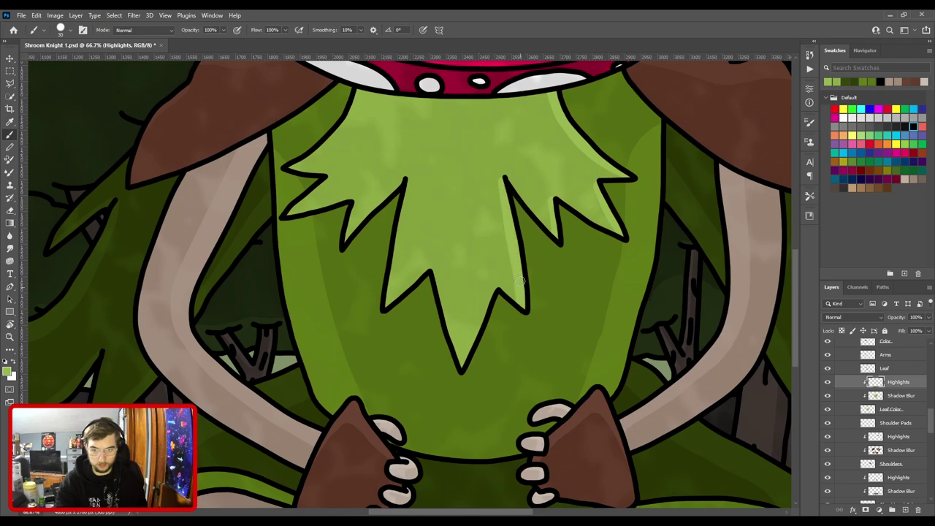
Highlight the left-hand edge of the leaf's middle section and both edges of its lowest point, undoing one misplaced stroke.
drag(514, 255, 570, 208)
drag(552, 239, 520, 295)
key(ctrl+z)
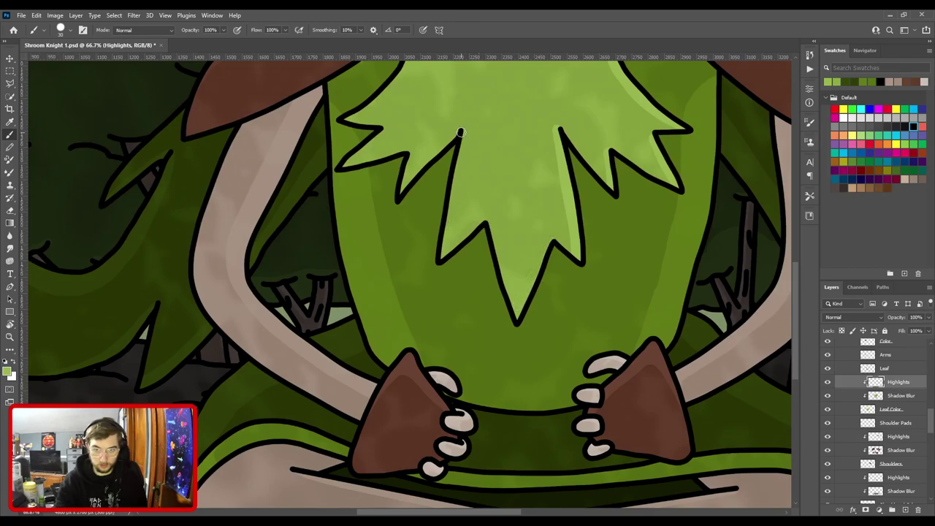
drag(460, 138, 442, 263)
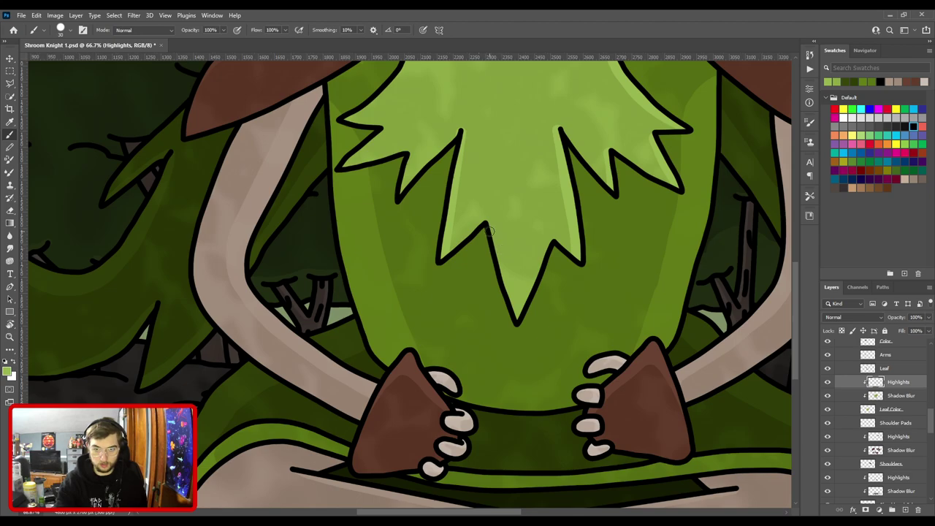
drag(494, 226, 518, 322)
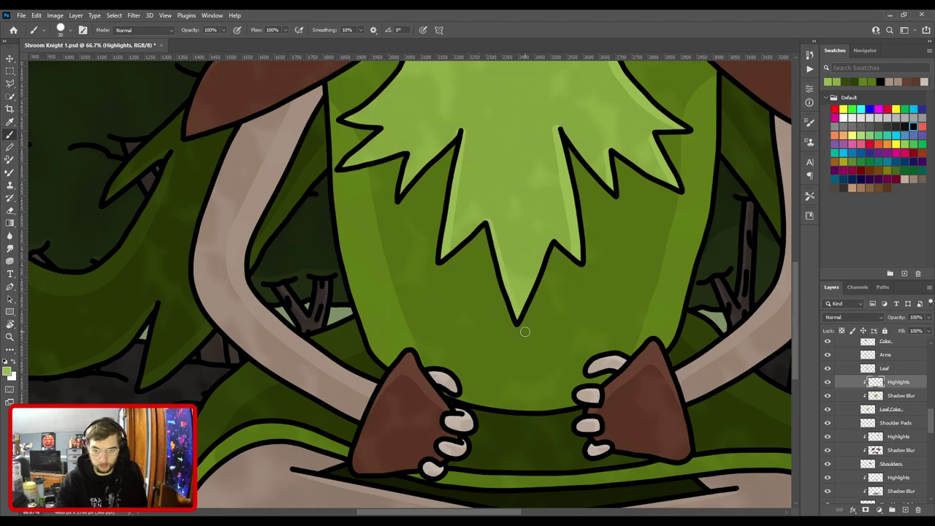
drag(551, 245, 520, 315)
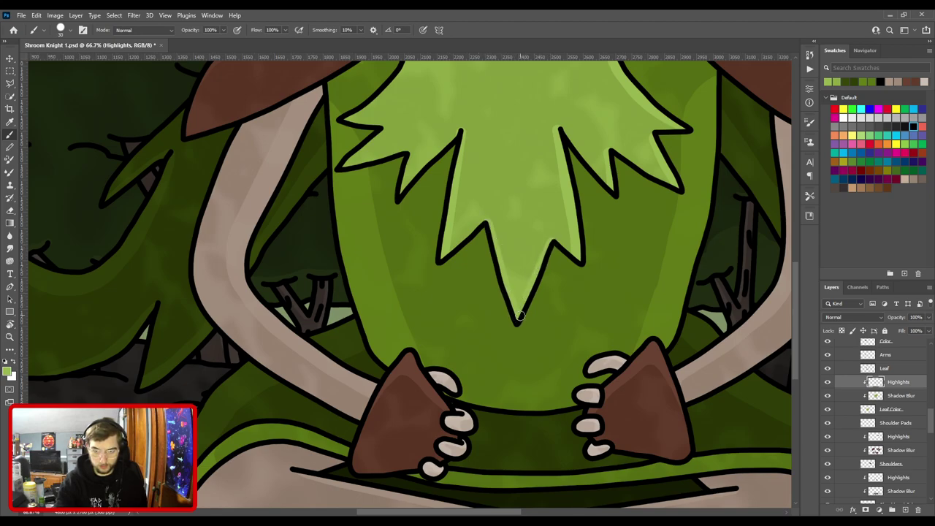
Paint highlights along the leaf's upper left-hand edge and its left-hand spikes.
drag(495, 201, 538, 275)
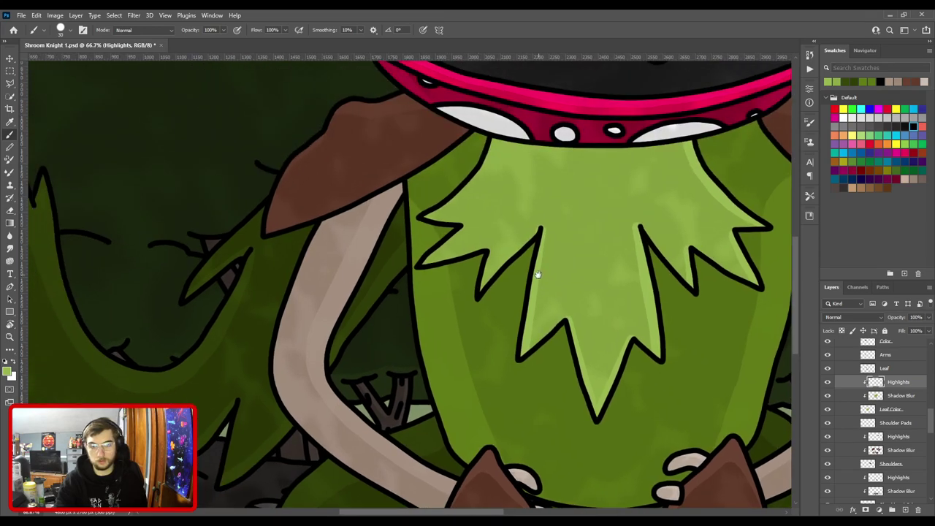
mouse_move(495, 141)
mouse_down()
mouse_move(472, 186)
mouse_move(418, 217)
mouse_move(449, 210)
mouse_up()
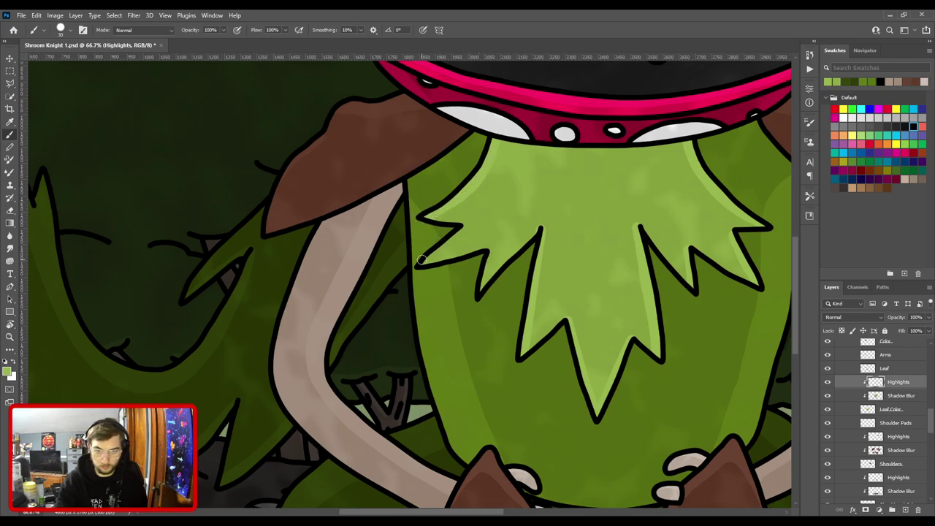
drag(426, 260, 455, 234)
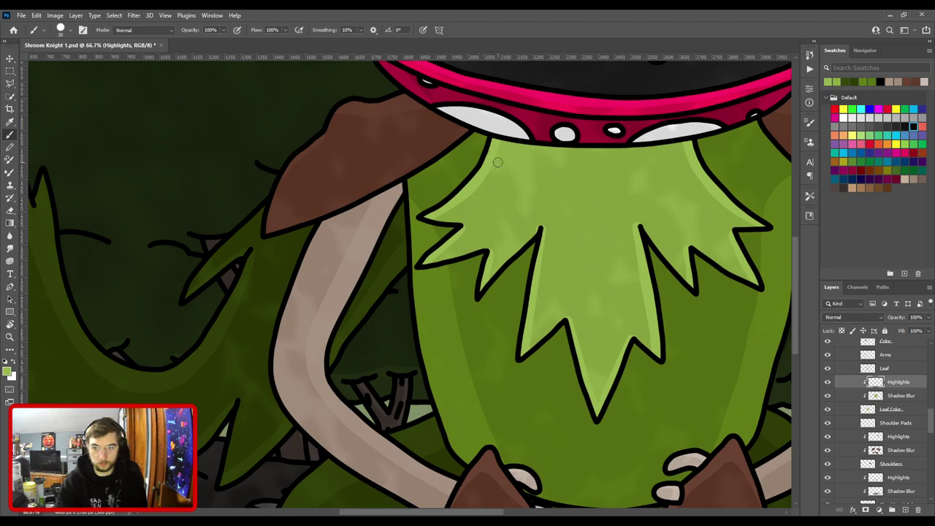
Trim the highlights on the leaf's left-hand spikes and the notch beside the middle section with a size 40 Eraser.
key(ctrl+plus)
drag(583, 235, 494, 207)
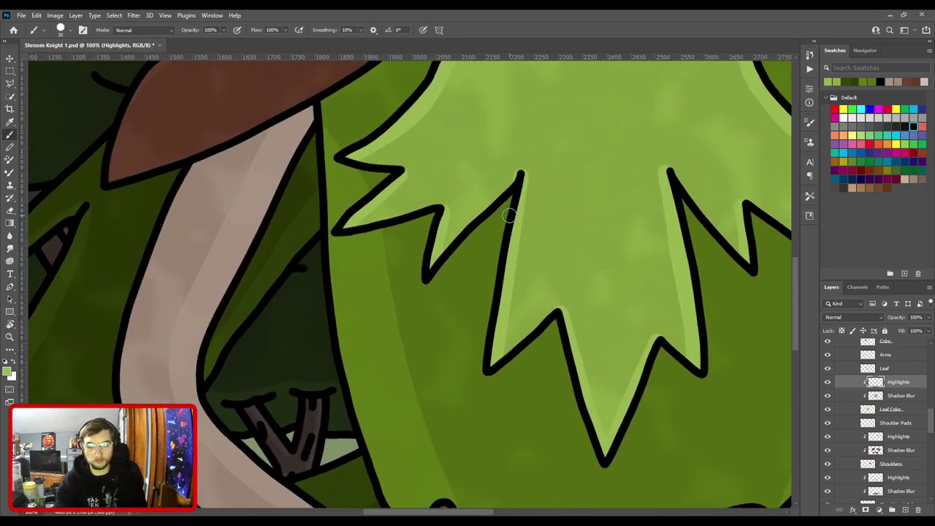
key(e)
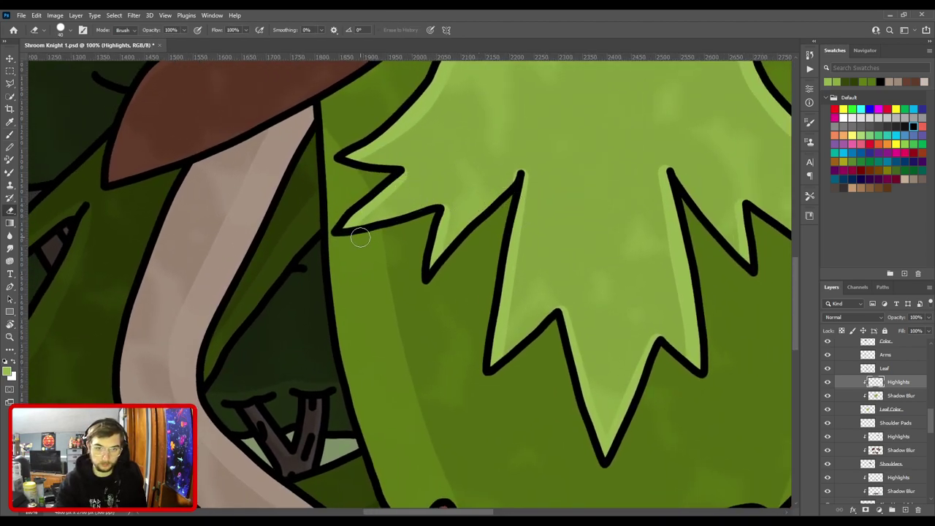
mouse_move(458, 217)
mouse_down()
mouse_move(441, 172)
mouse_move(431, 222)
mouse_up()
drag(494, 192, 440, 195)
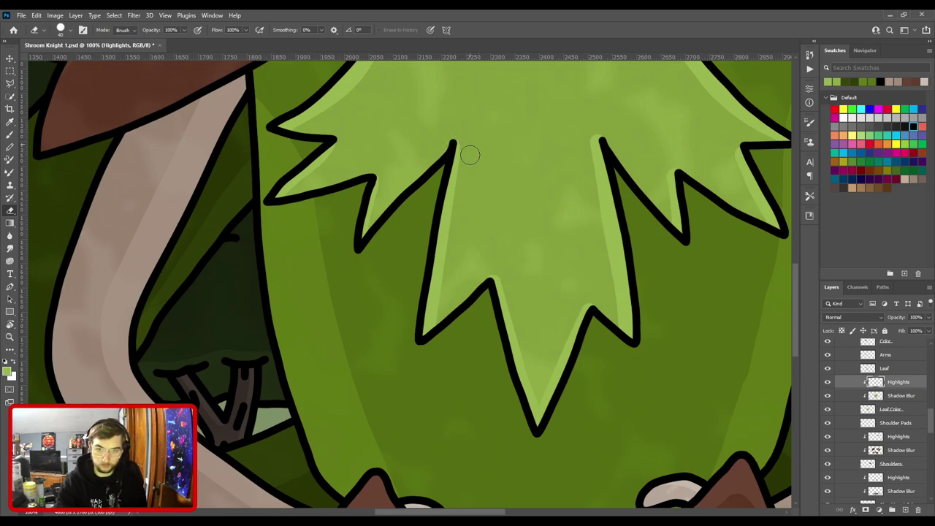
Clean up the highlights around the leaf's lowest point and the middle section's right-hand edge, reducing the Eraser size to 25.
drag(453, 244, 346, 159)
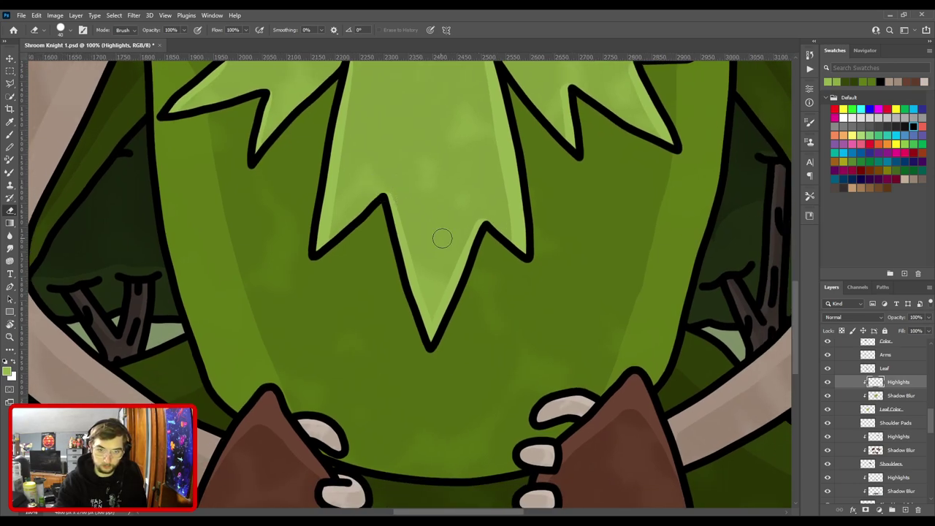
drag(525, 219, 441, 252)
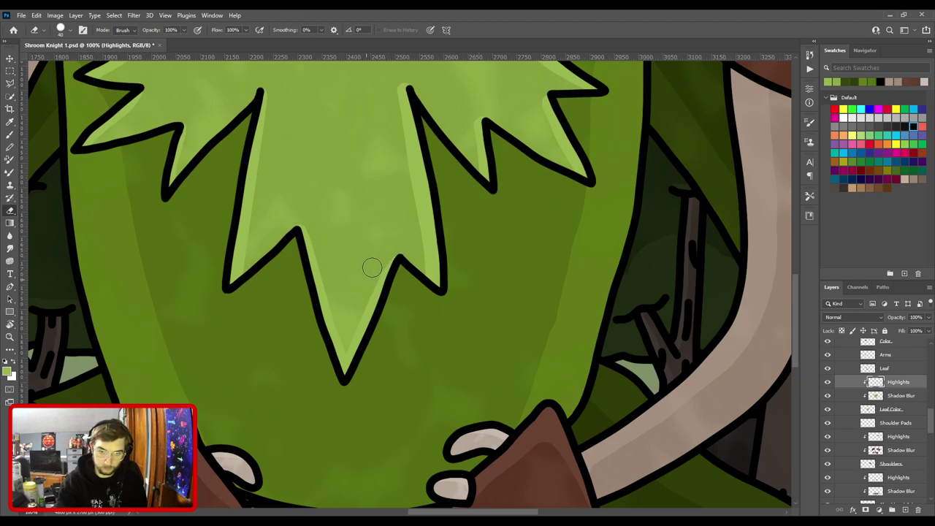
drag(387, 188, 386, 251)
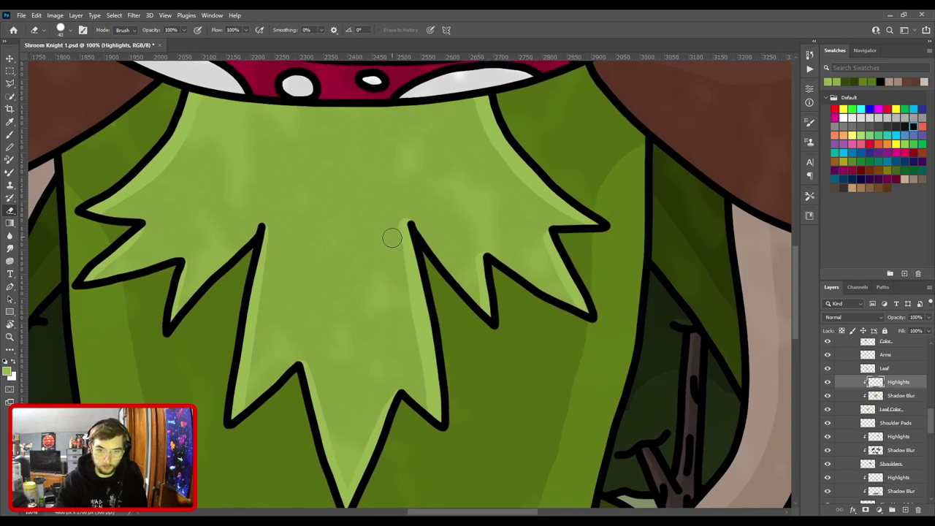
drag(411, 362, 391, 229)
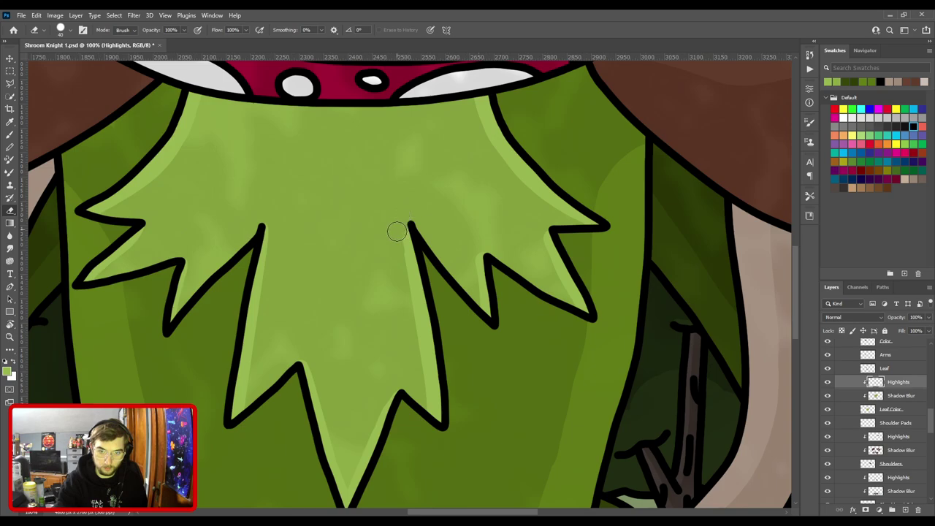
shift+click(415, 367)
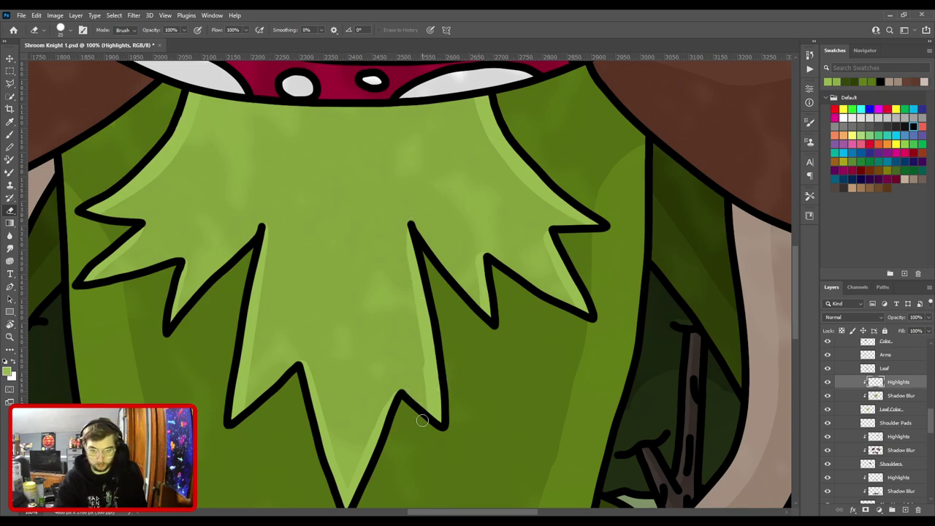
shift+click(419, 365)
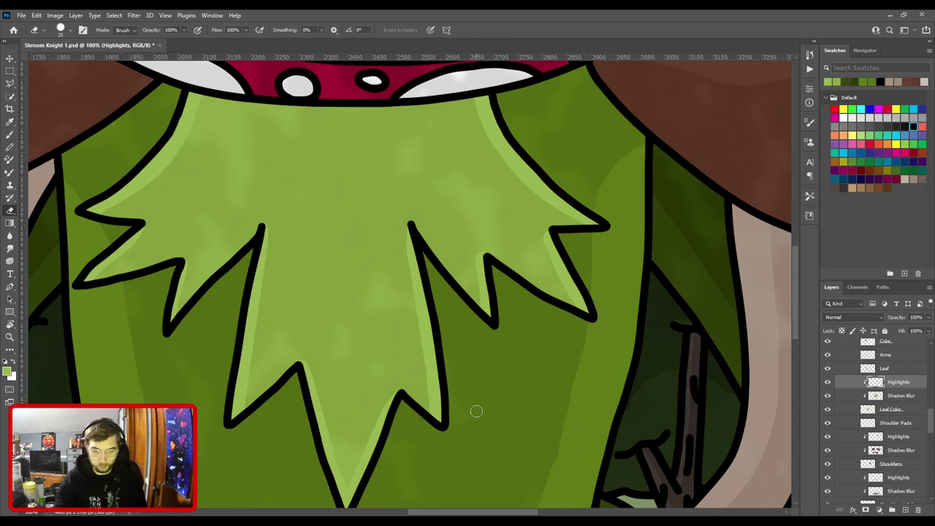
Trim the highlights on the leaf's right-hand spikes with the Eraser and save the drawing.
drag(464, 246, 387, 239)
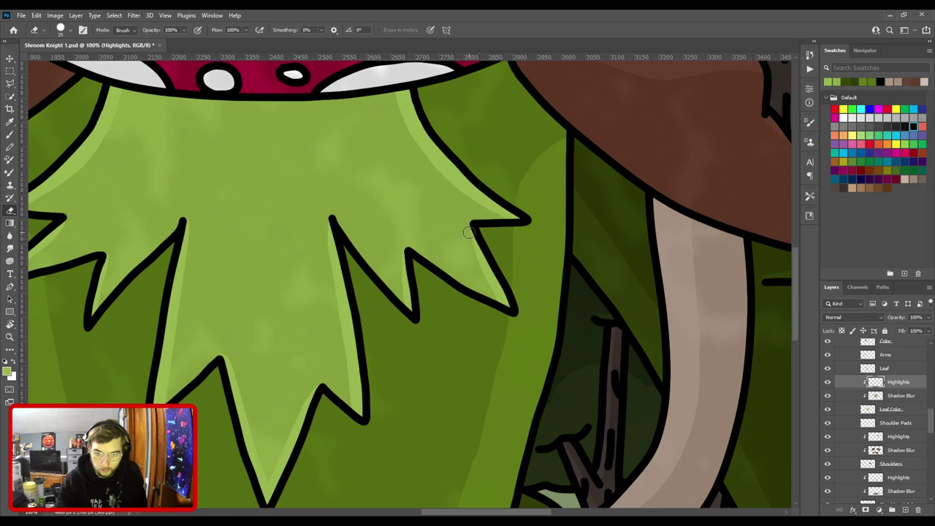
scroll(479, 236, down, 5)
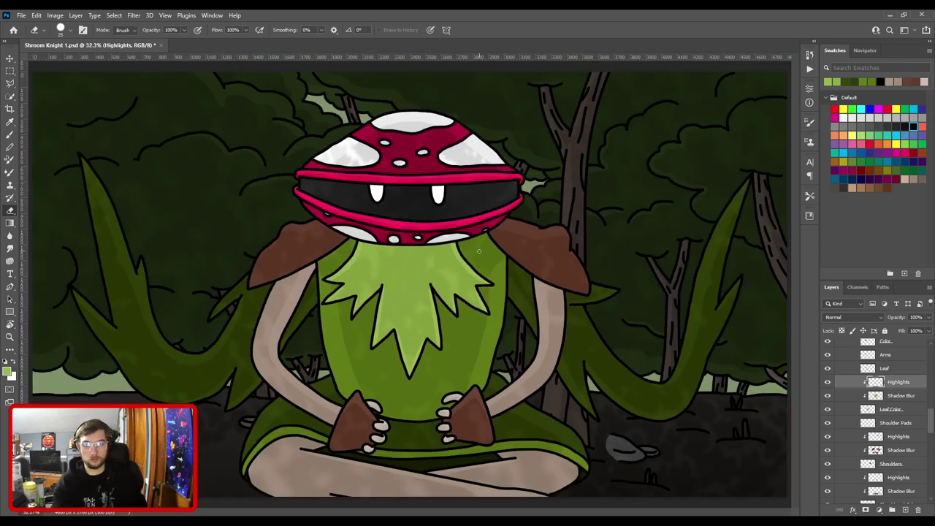
key(ctrl+s)
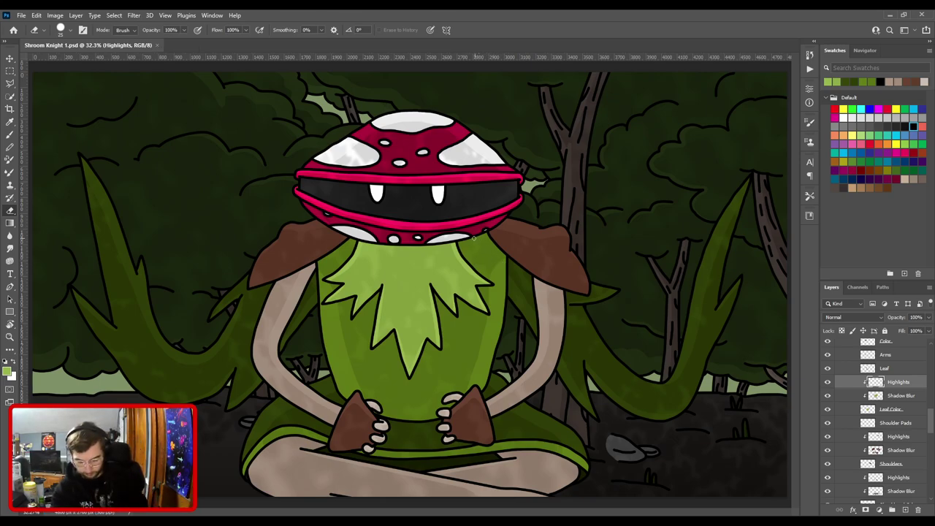
Touch up the highlights on the head's white spots with a white brush on their Highlights layer and save the drawing.
key(ctrl+plus)
key(ctrl+plus)
drag(335, 190, 436, 390)
key(ctrl+plus)
scroll(411, 319, up, 1)
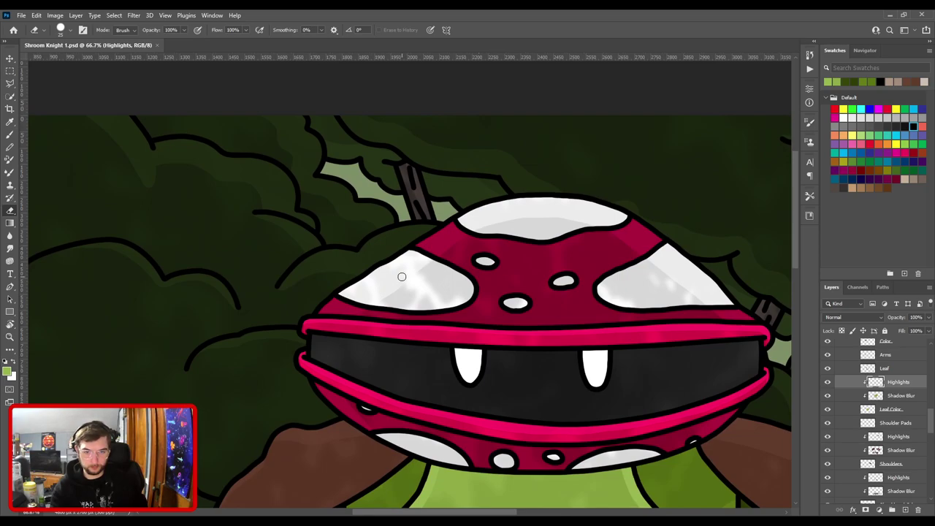
key(v)
click(401, 275)
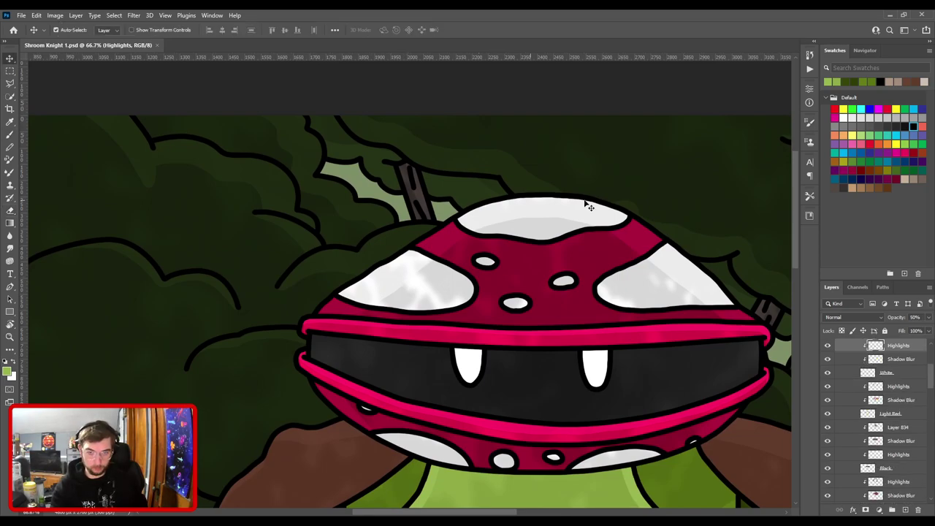
click(843, 118)
drag(550, 337, 553, 221)
key(b)
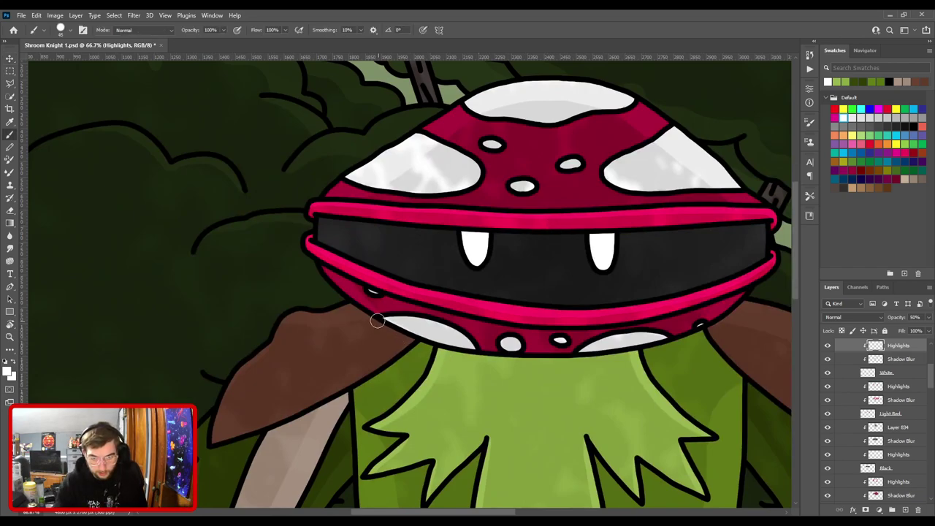
scroll(525, 331, right, 5)
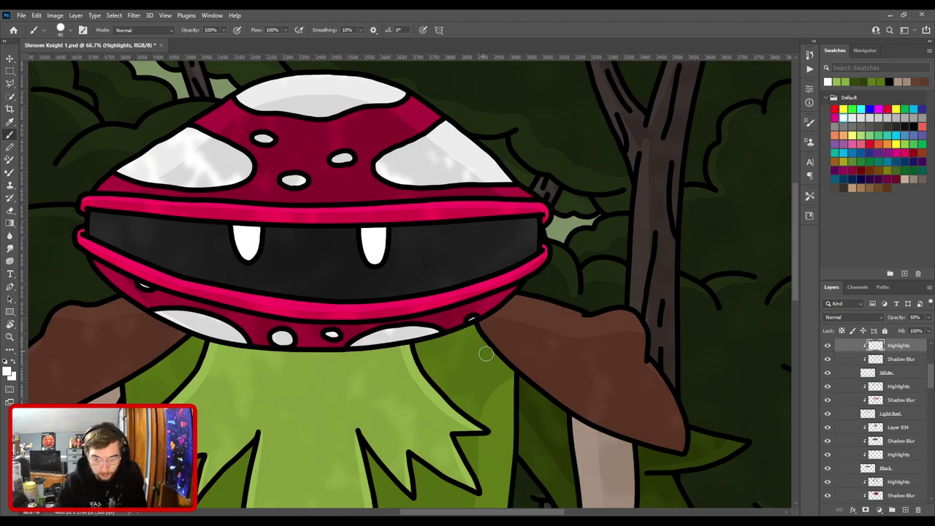
key(ctrl+0)
key(ctrl+s)
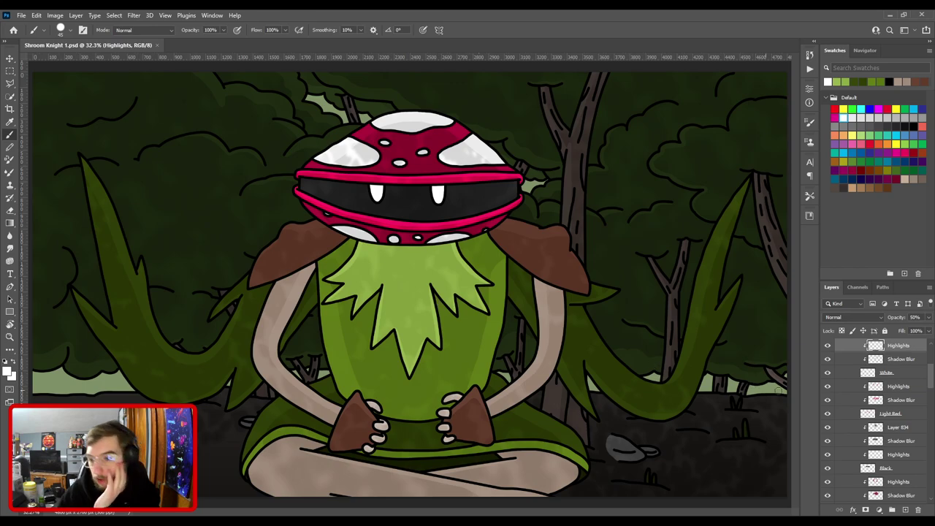
Show the FG group, collapse the Shroom Knight group and save the drawing.
scroll(905, 405, up, 4)
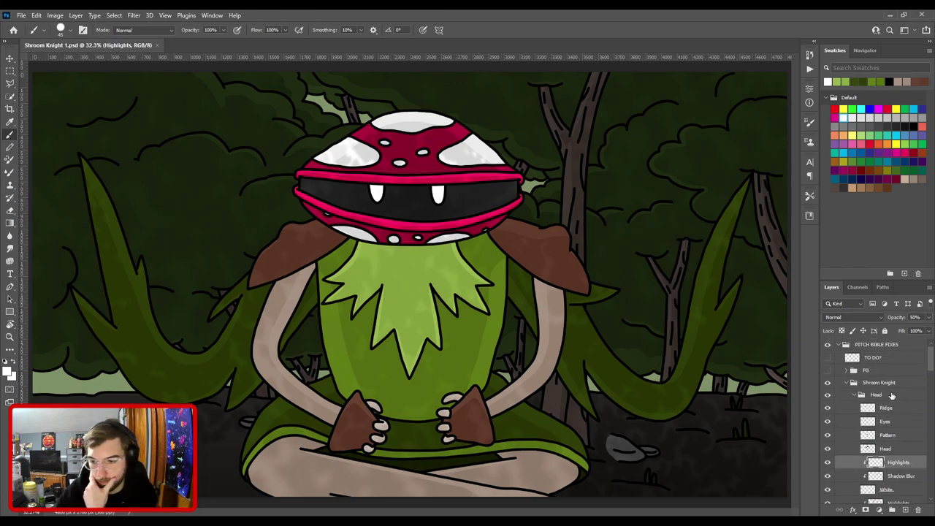
click(827, 371)
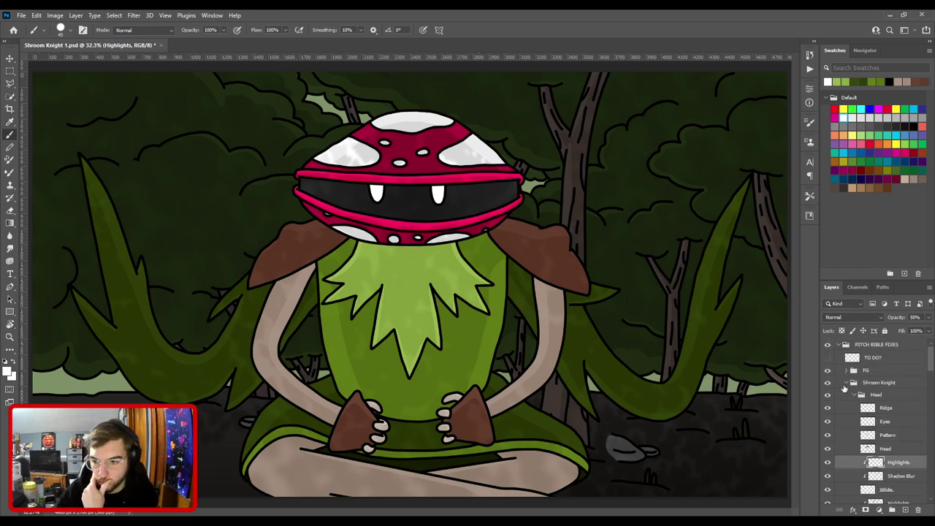
click(846, 383)
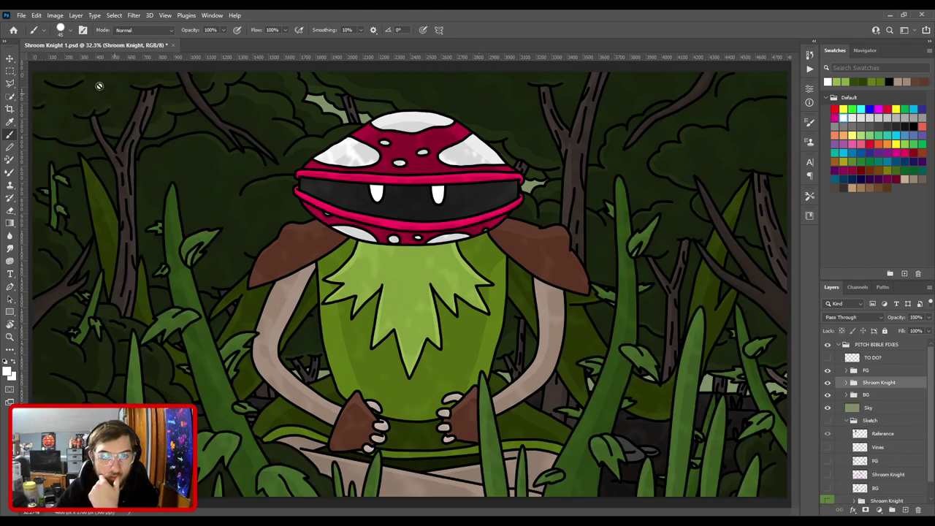
key(ctrl+s)
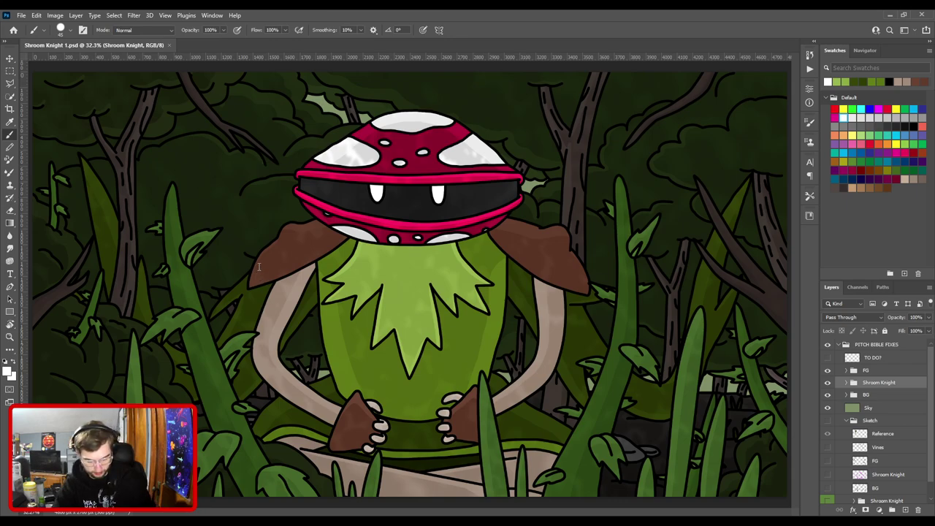
Export the complete scene with Save for Web.
key(ctrl+shift+alt+s)
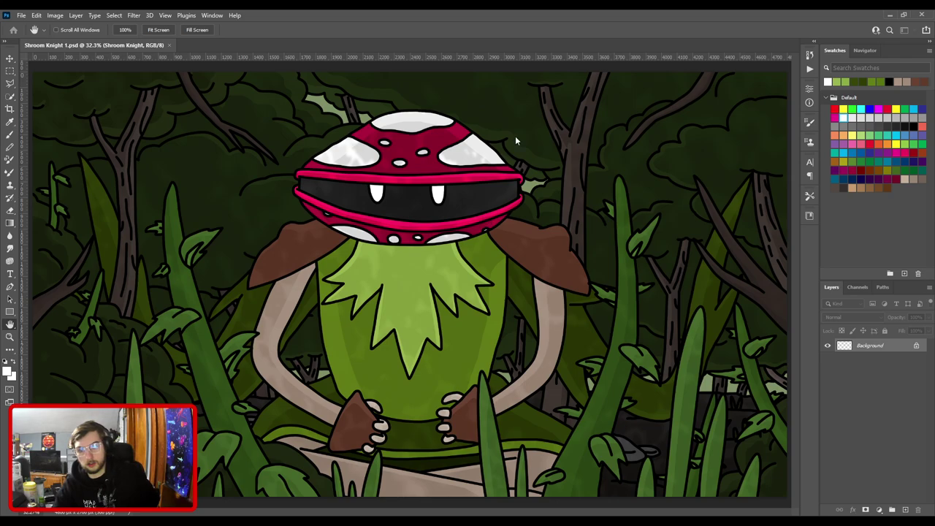
key(b)
key(ctrl+z)
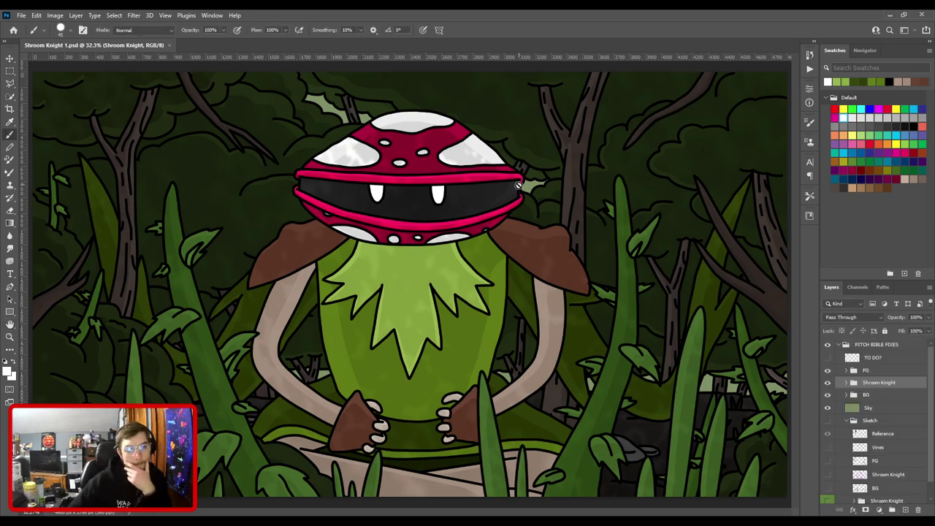
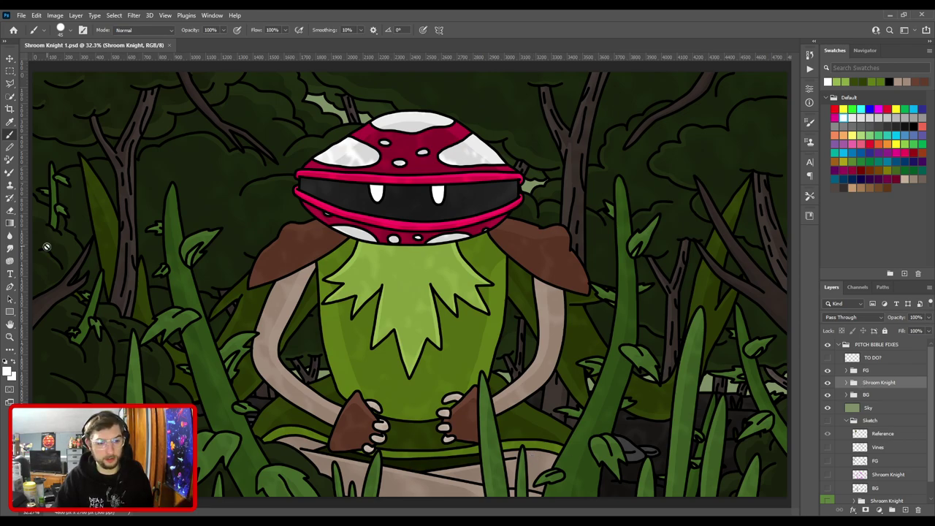
Collapse the Sketch group and add a new layer directly above the Sky layer.
click(10, 58)
scroll(851, 416, down, 1)
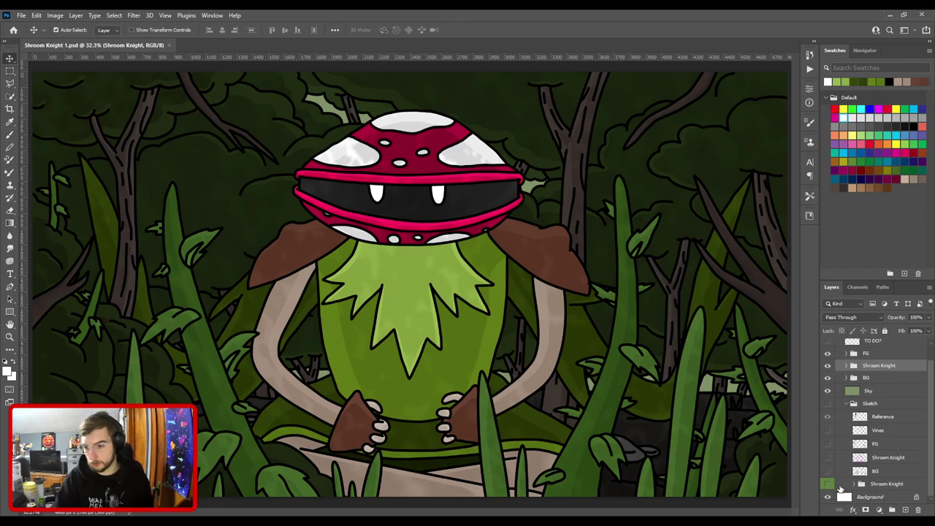
click(846, 403)
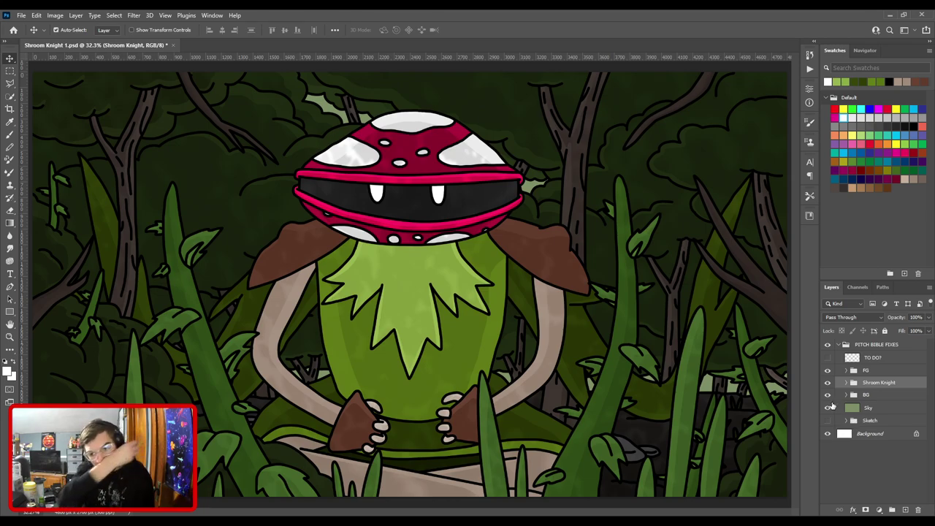
click(836, 407)
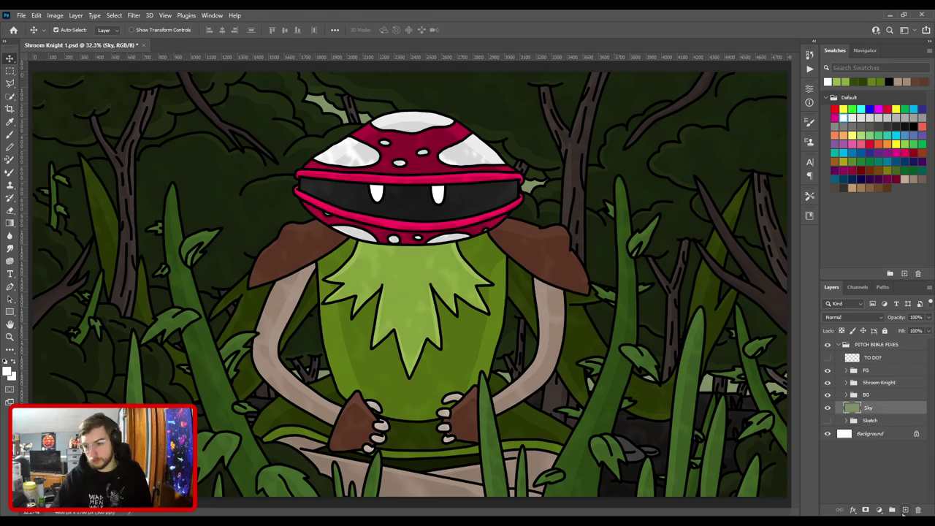
click(904, 508)
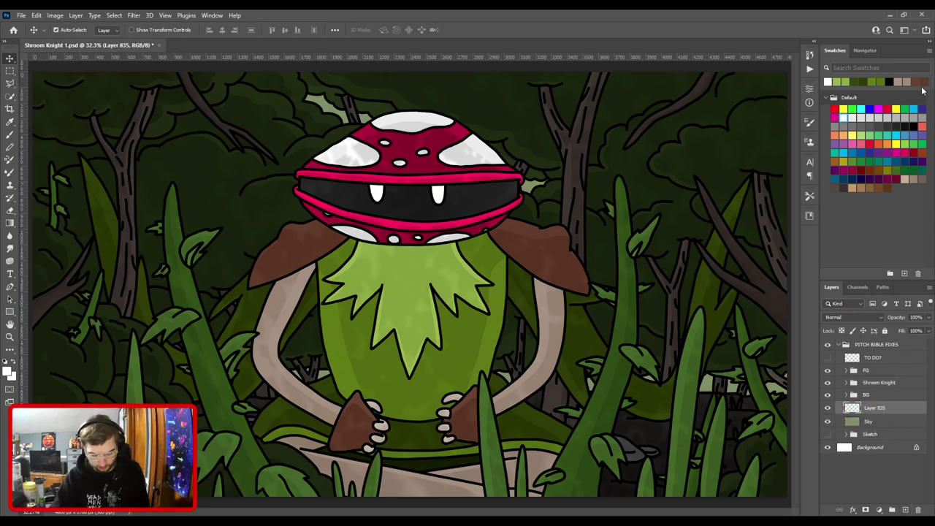
Draw a black-to-transparent radial gradient from the lower middle of the scene up beyond its upper edge and set the layer's opacity to 42%.
click(915, 126)
key(g)
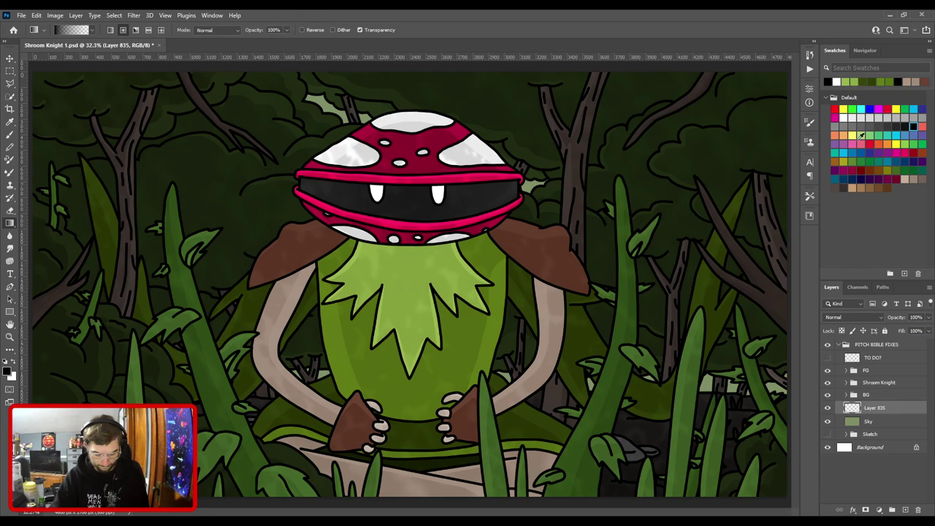
drag(424, 462, 390, 14)
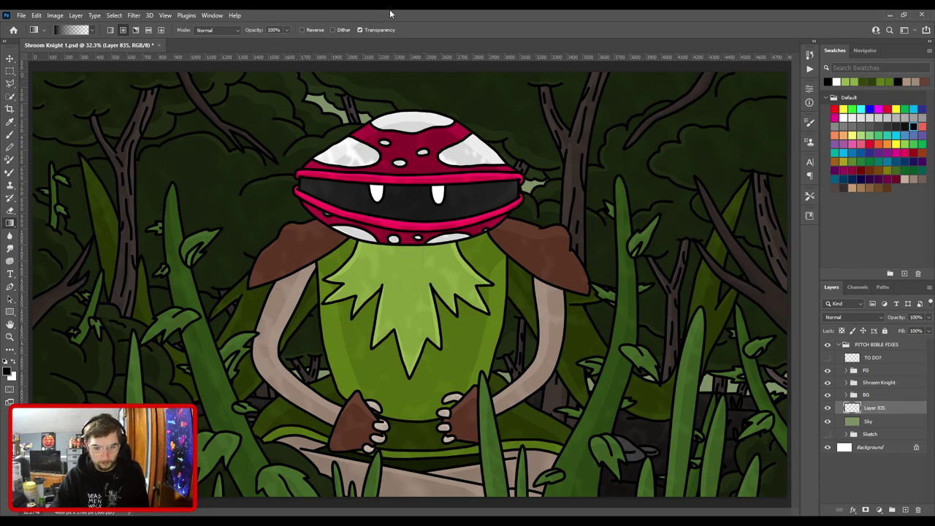
key(ctrl+minus)
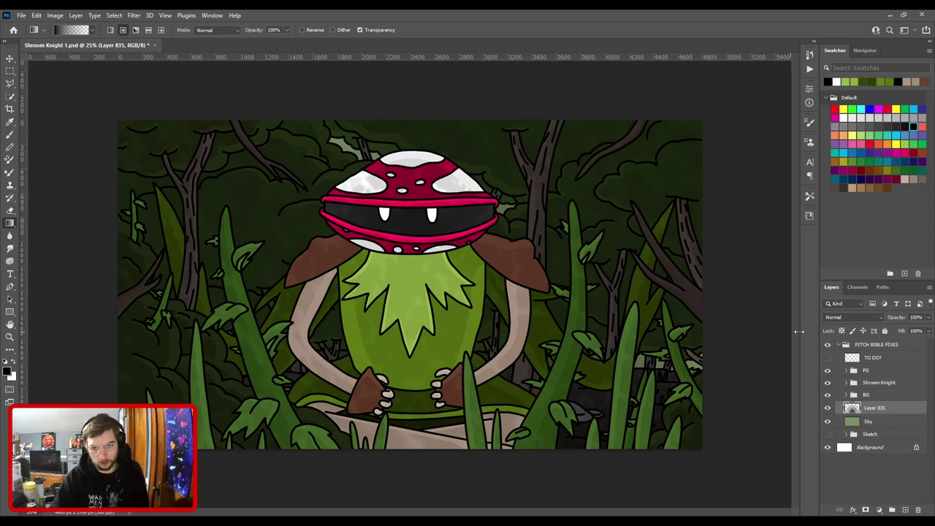
key(3)
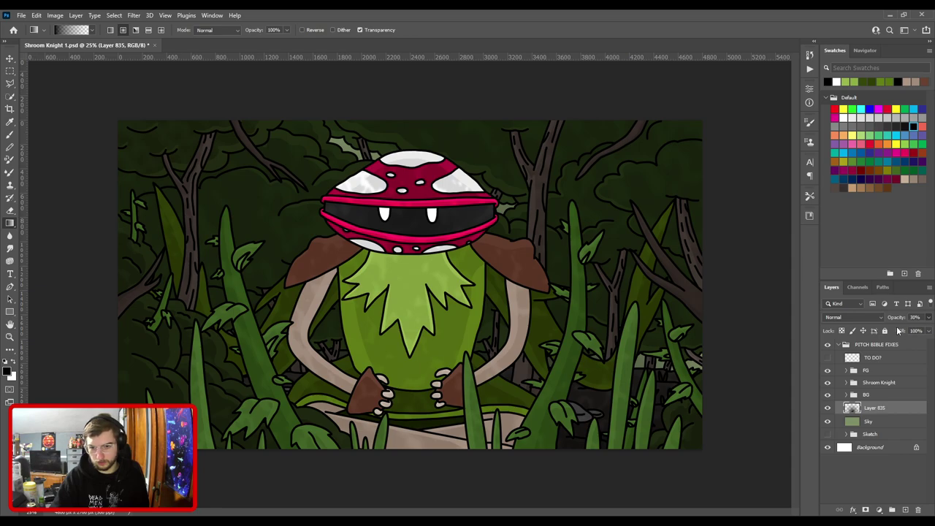
key(4)
key(2)
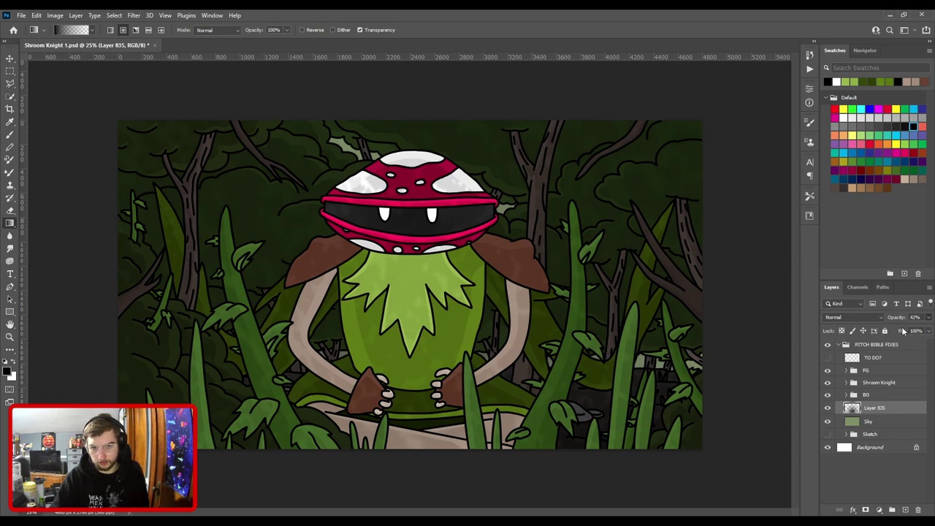
Clip Layer 835 to the Sky layer and hide the Shroom Knight and BG groups to isolate the foreground artwork.
key(ctrl+plus)
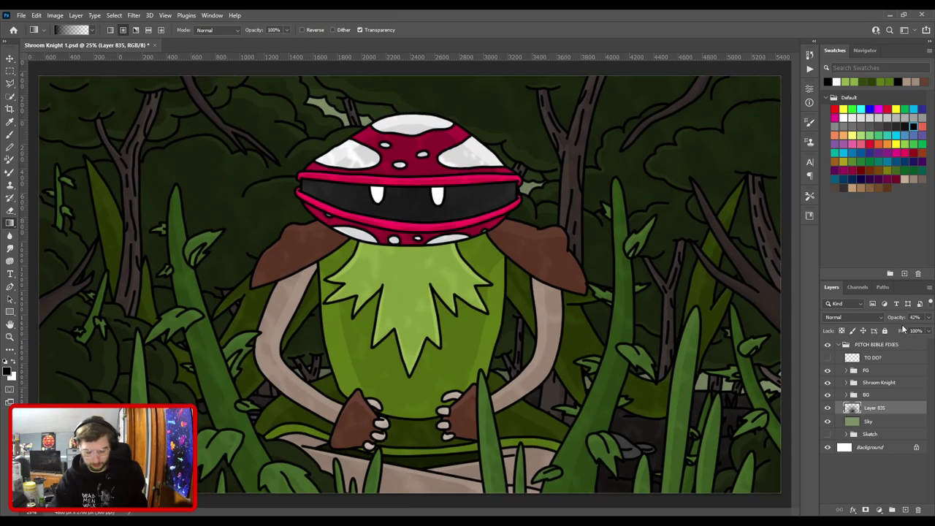
key(ctrl+plus)
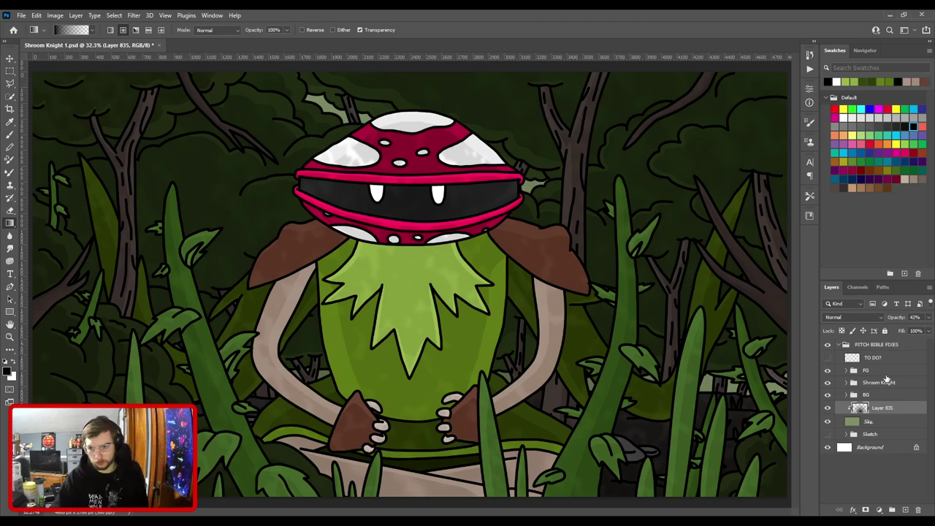
click(847, 395)
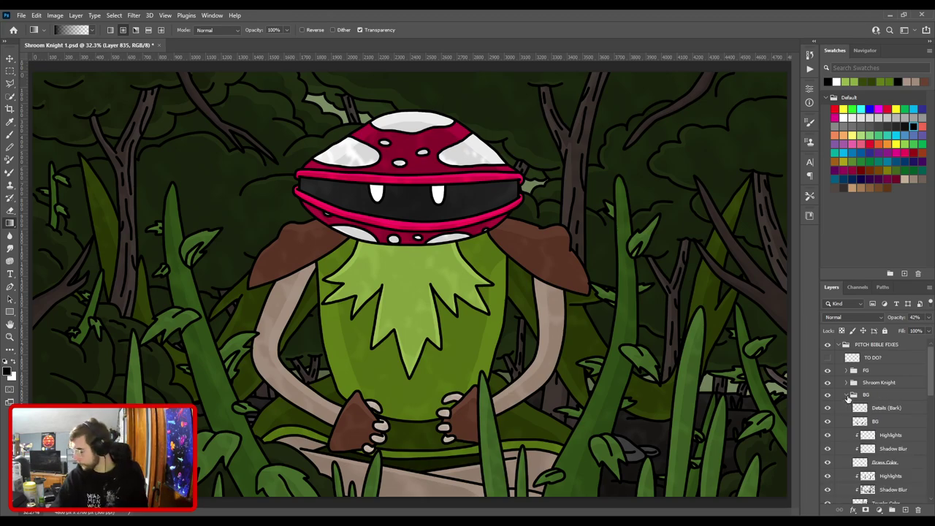
scroll(847, 396, down, 5)
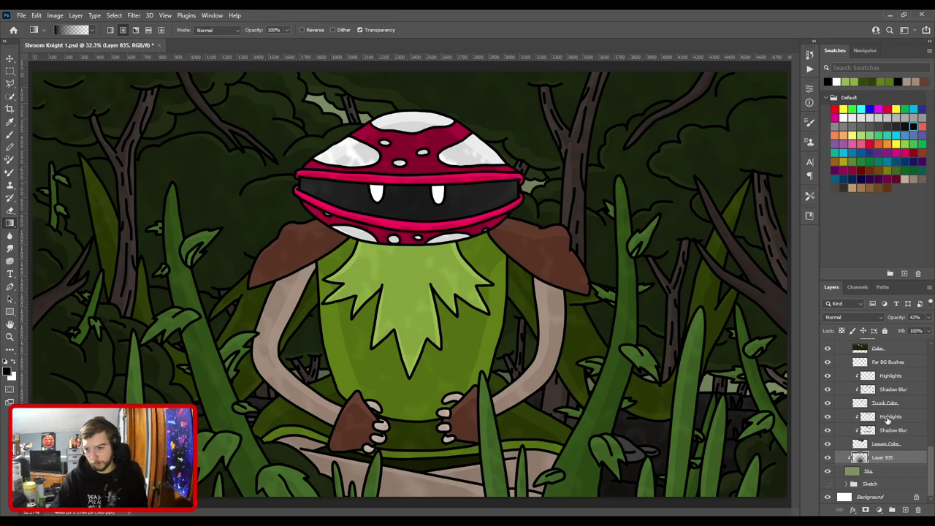
click(887, 417)
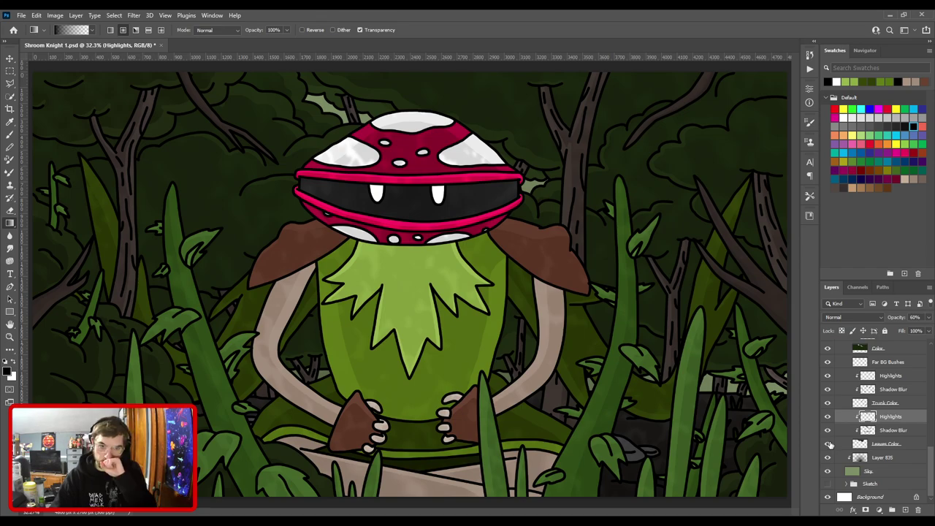
scroll(877, 420, up, 10)
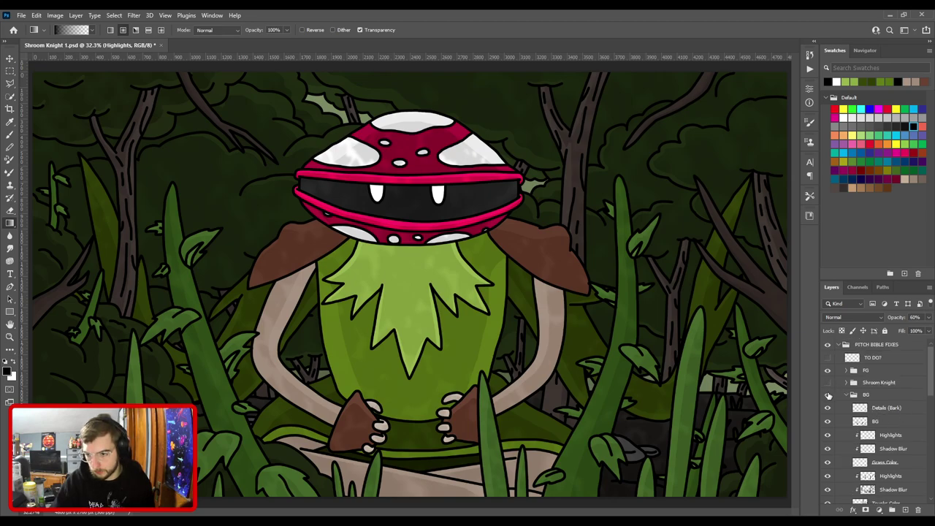
click(828, 394)
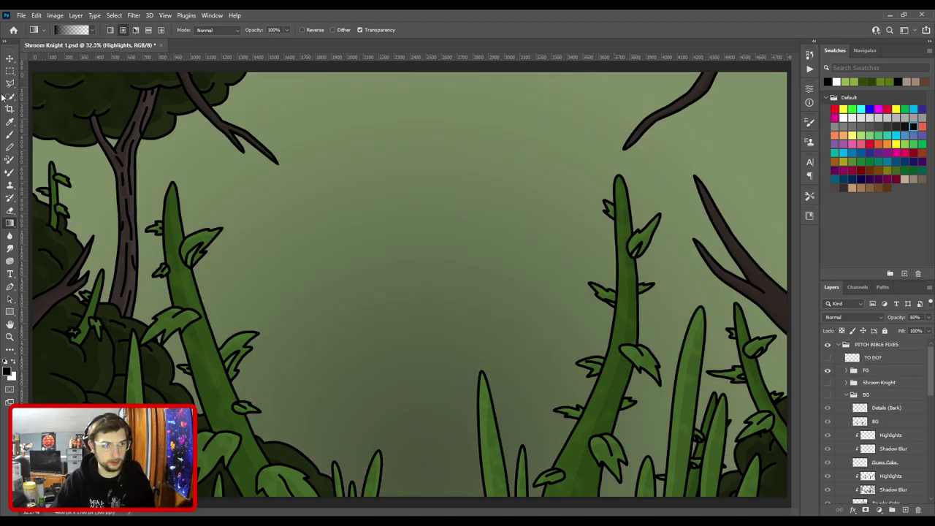
Pick the upper tree foliage with the Move tool and expand Group 1 within the FG group to reach its layers.
click(9, 58)
click(93, 80)
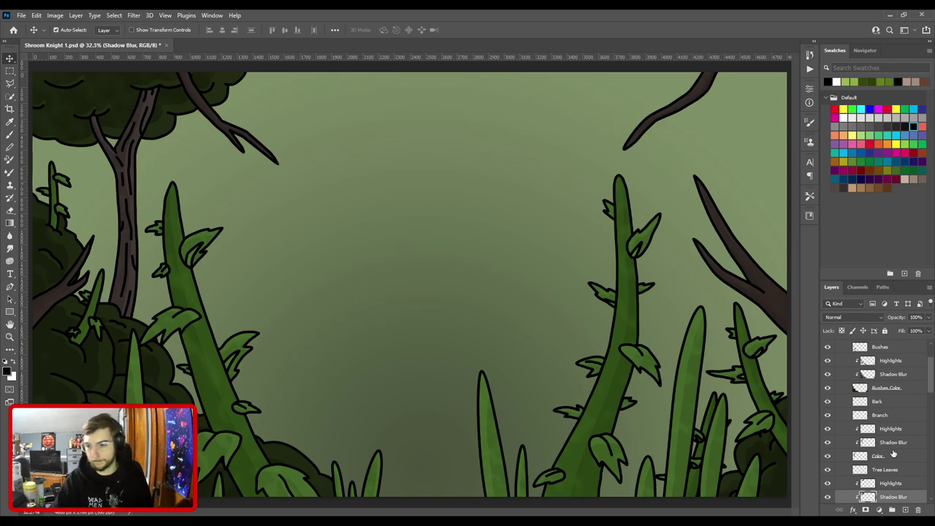
scroll(890, 439, up, 3)
click(884, 385)
click(882, 396)
click(852, 386)
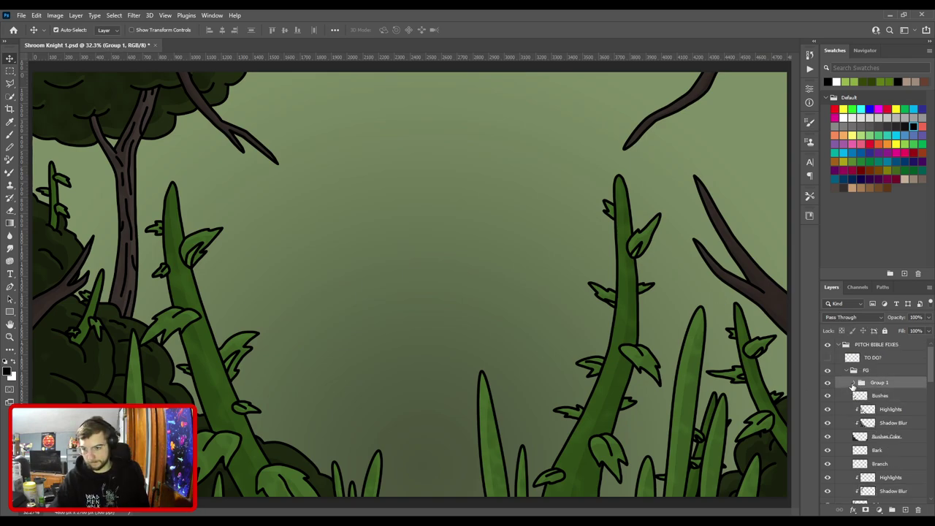
click(854, 382)
scroll(892, 405, down, 1)
click(896, 375)
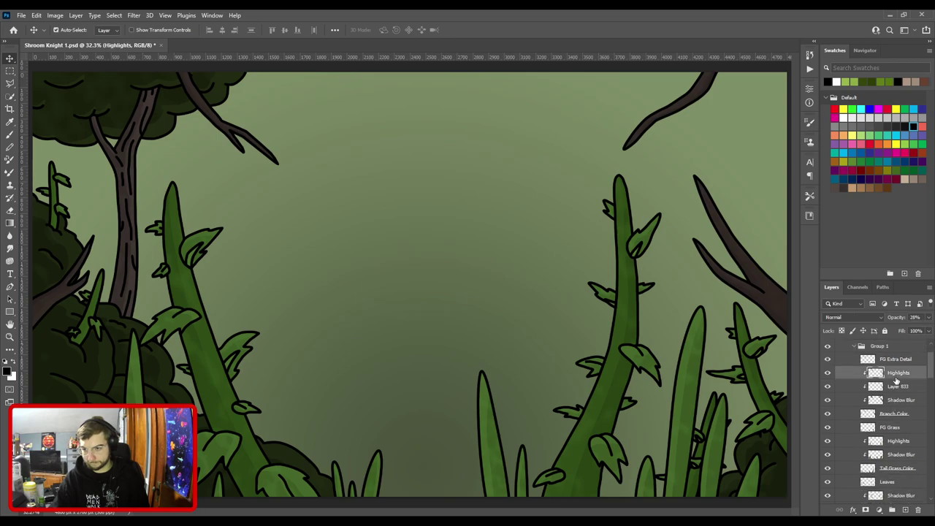
Check the extents of Layer 833 above the branch Shadow Blur layer and rename it Shadows.
click(894, 385)
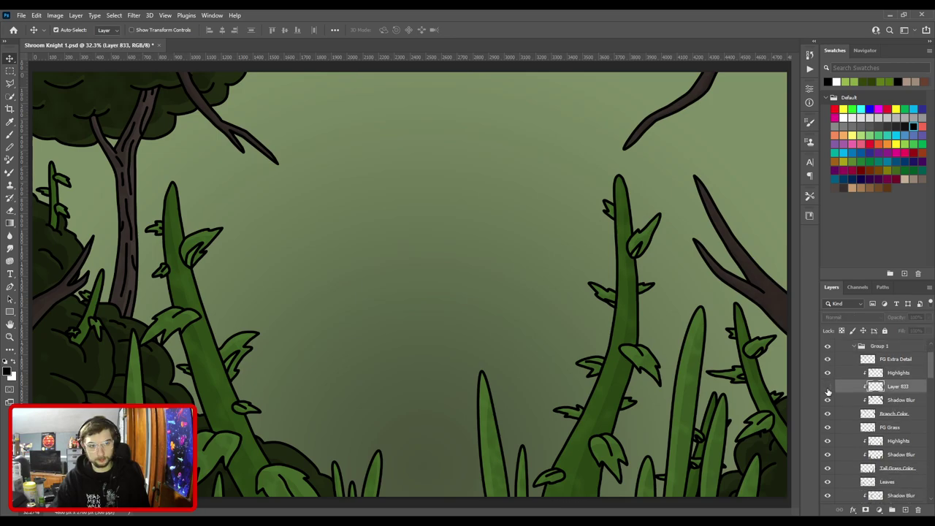
key(ctrl+t)
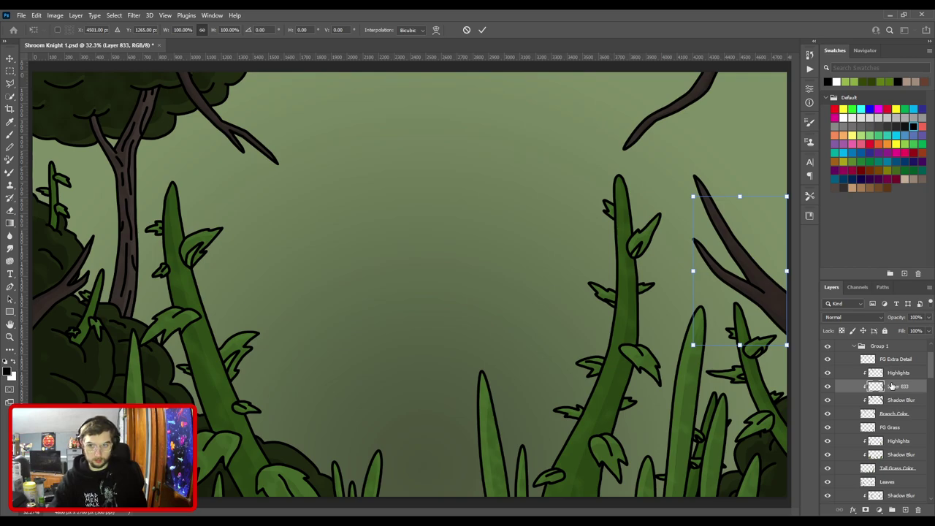
key(Return)
double_click(899, 386)
text(Shadows)
key(Return)
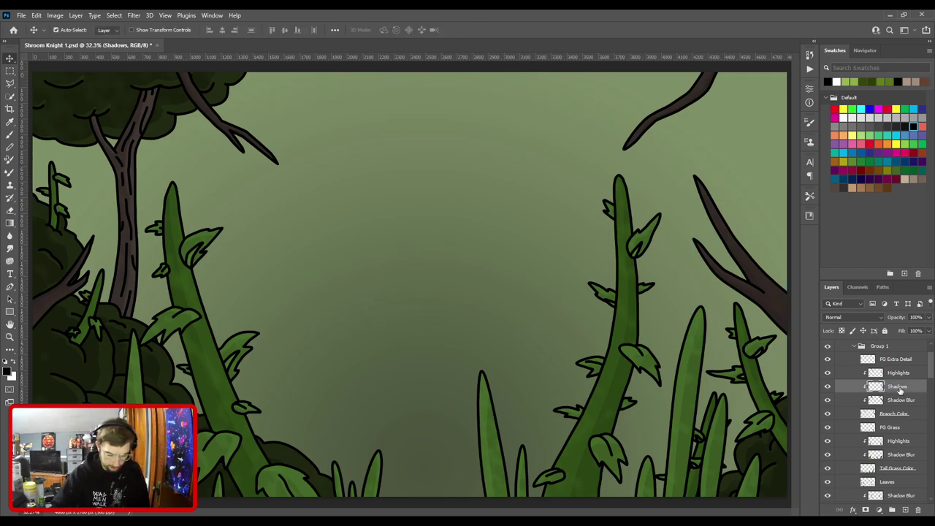
Add a layer named Shadows to the FG grass, clipped between its Highlights and Shadow Blur layers.
key(i)
scroll(874, 391, down, 2)
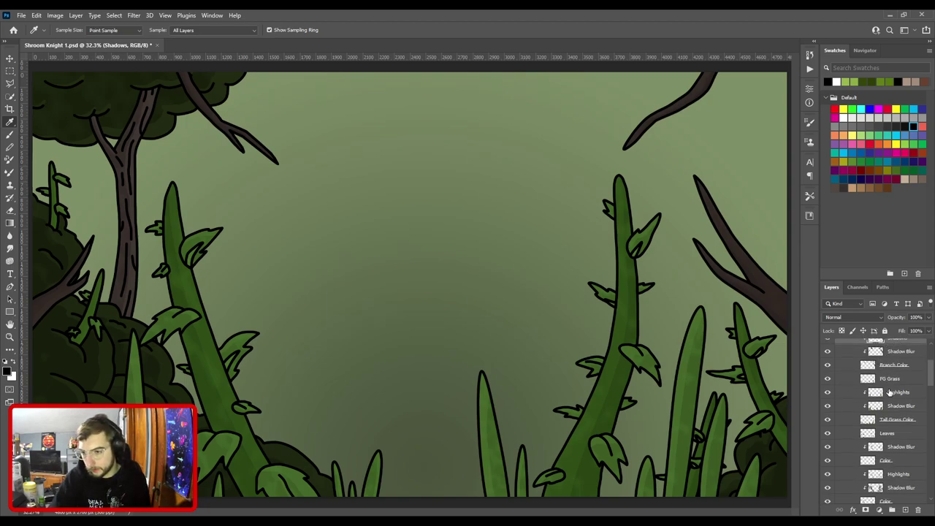
click(906, 394)
click(905, 509)
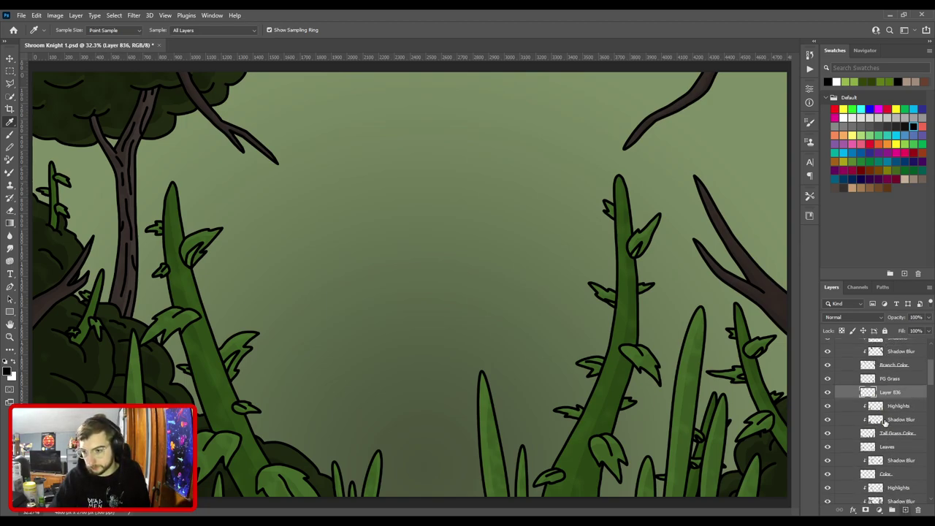
double_click(890, 392)
text(Shad)
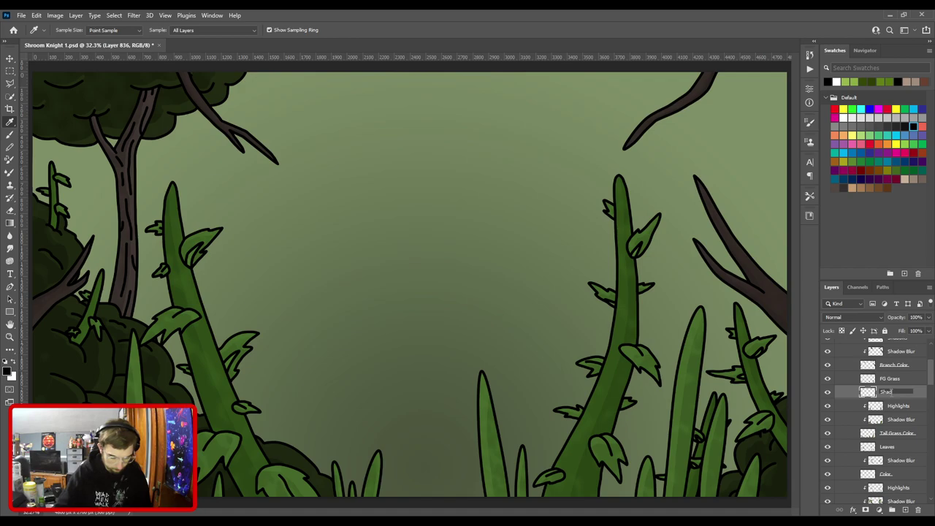
text(ows)
key(Return)
drag(890, 395, 886, 410)
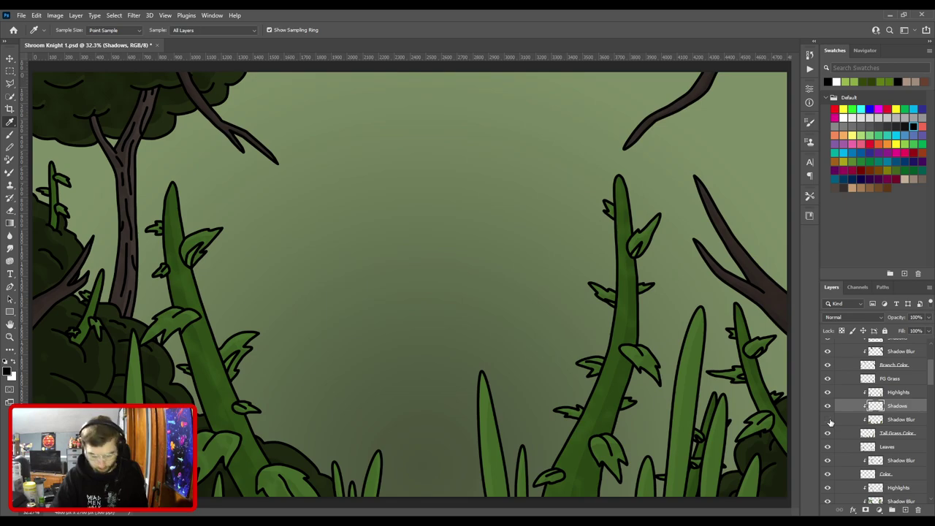
Sample a green from the tall grass, adjust it to a darker shade and activate the Brush tool.
click(698, 365)
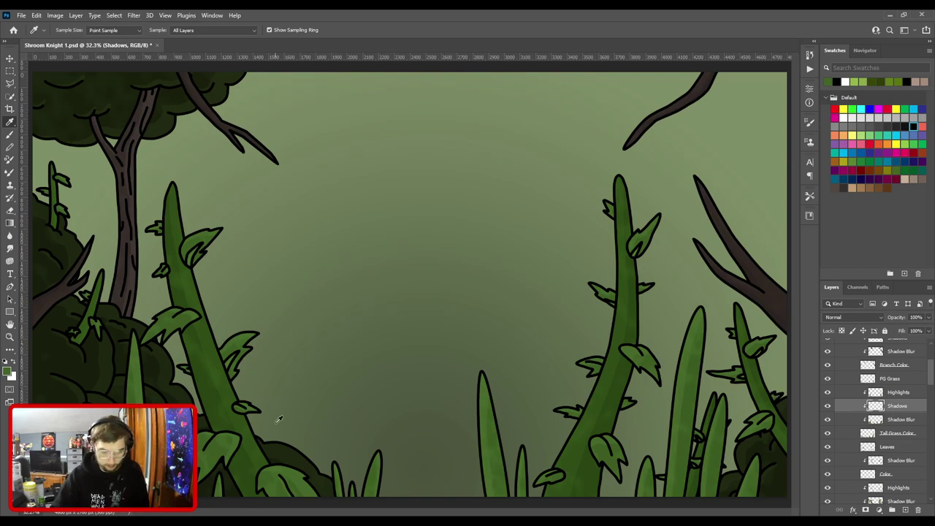
key(b)
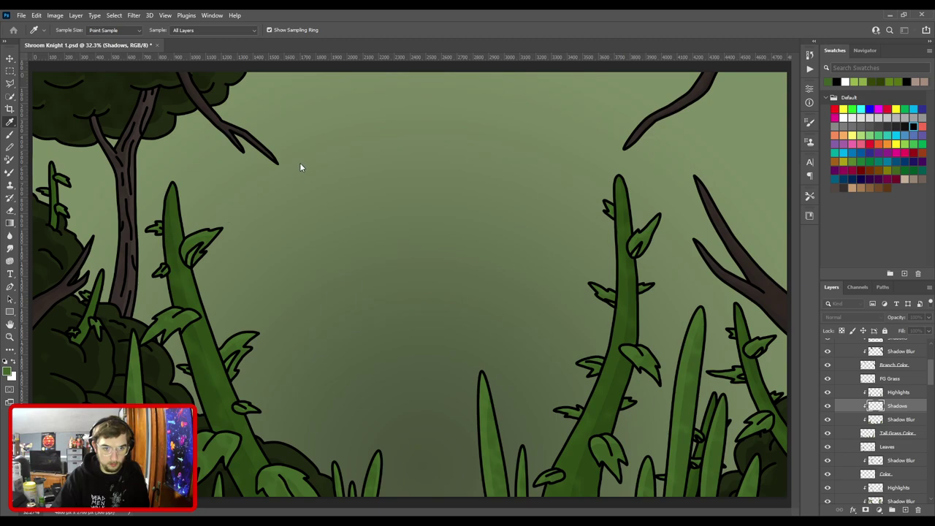
key(Return)
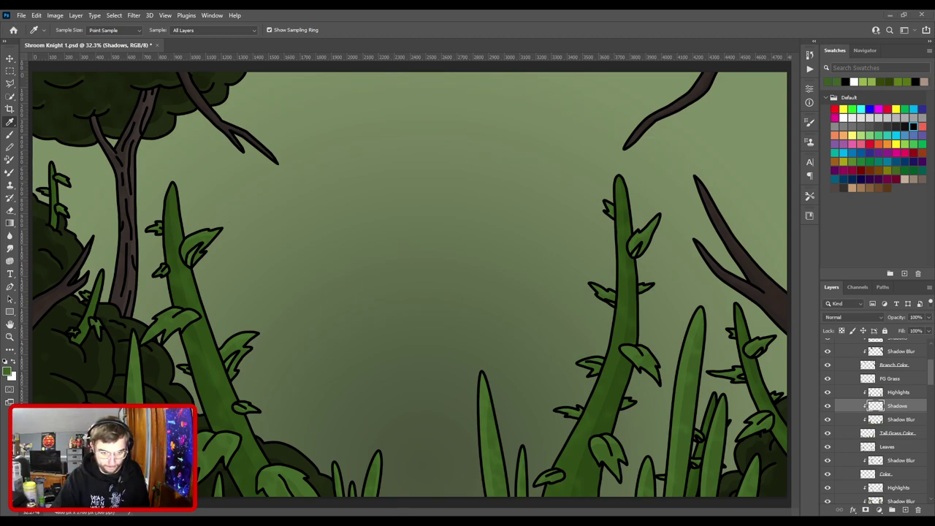
key(b)
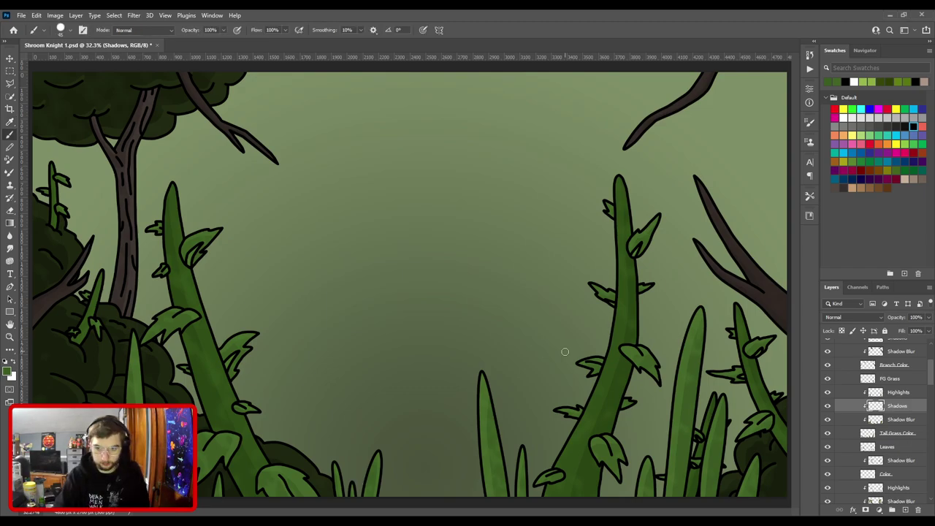
Try the grass Shadows layer above its Highlights layer and return it to its place below.
scroll(658, 439, up, 3)
drag(658, 439, 332, 279)
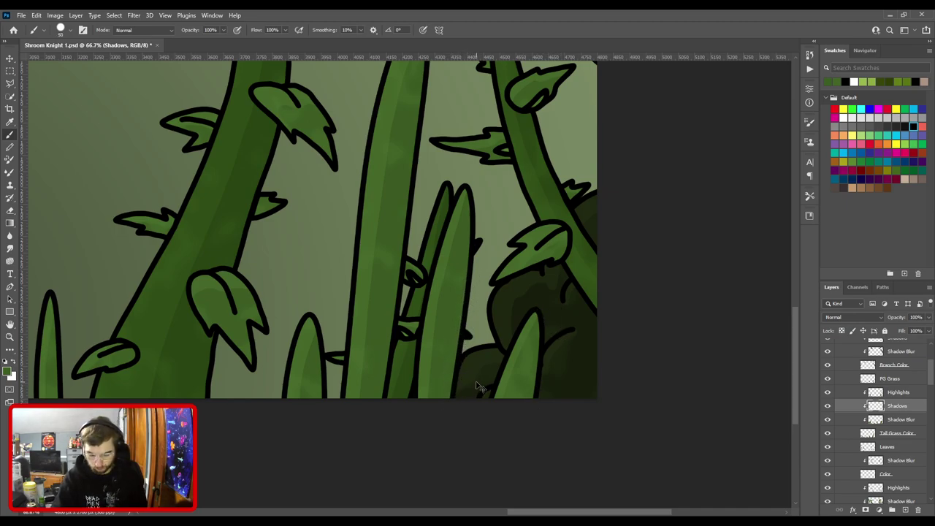
key(ctrl+bracketright)
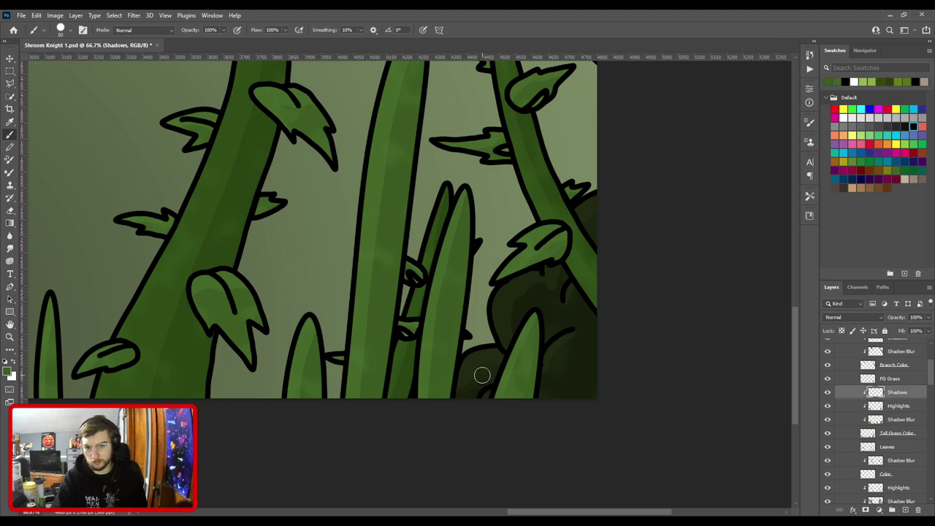
key(ctrl+bracketleft)
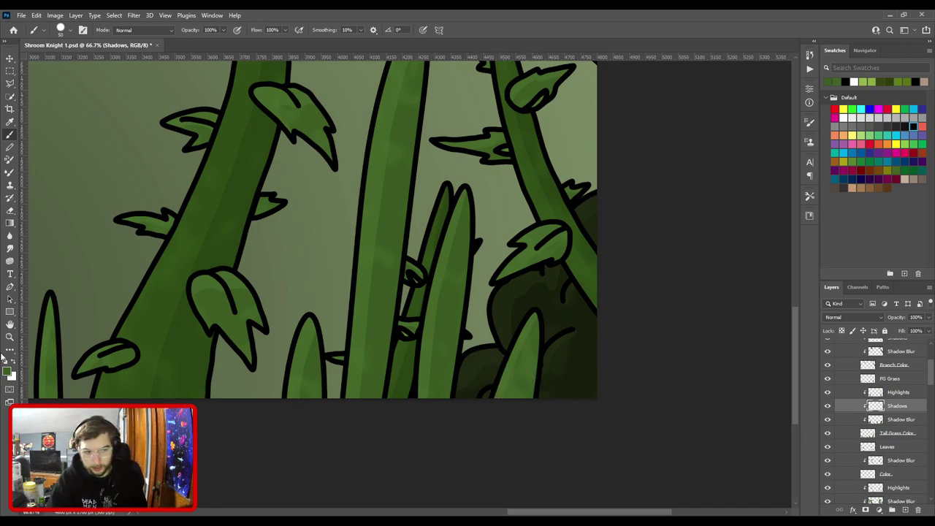
Change the brush colour to a deeper green for the grass shadows.
key(i)
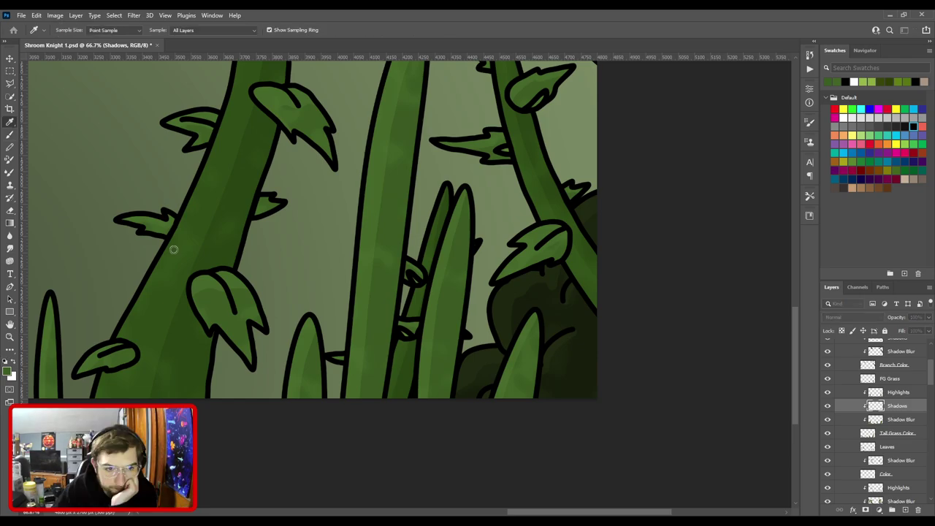
click(289, 165)
key(b)
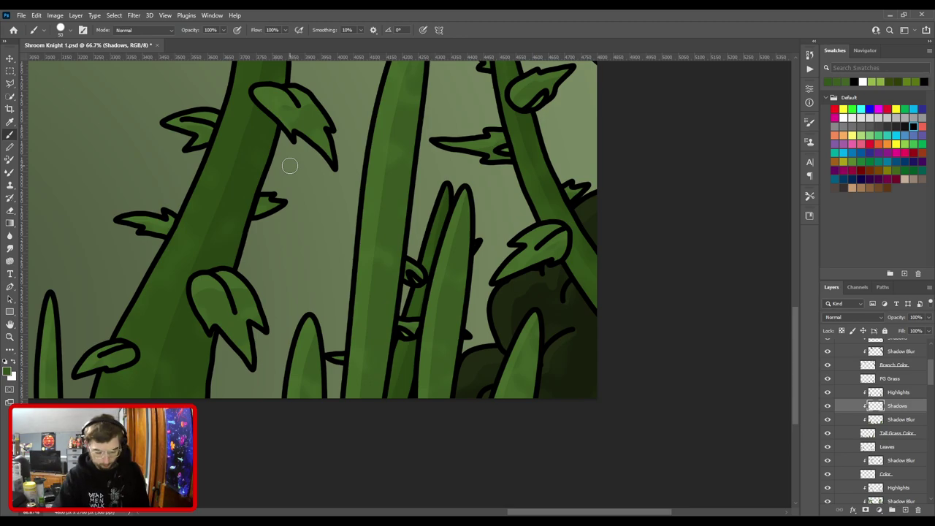
Paint dark green shadows along the tall grass blades in the lower right half of the artwork with a 50 px brush.
scroll(496, 307, down, 1)
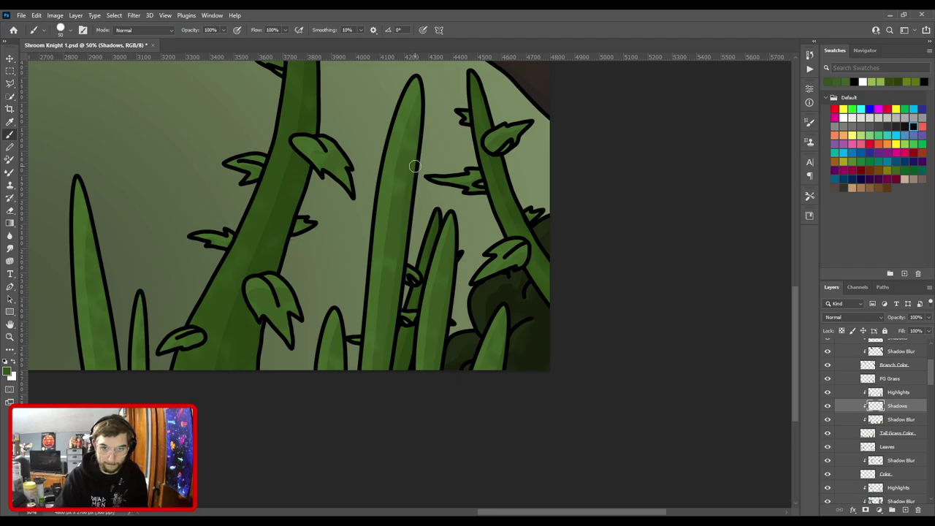
drag(404, 217, 566, 241)
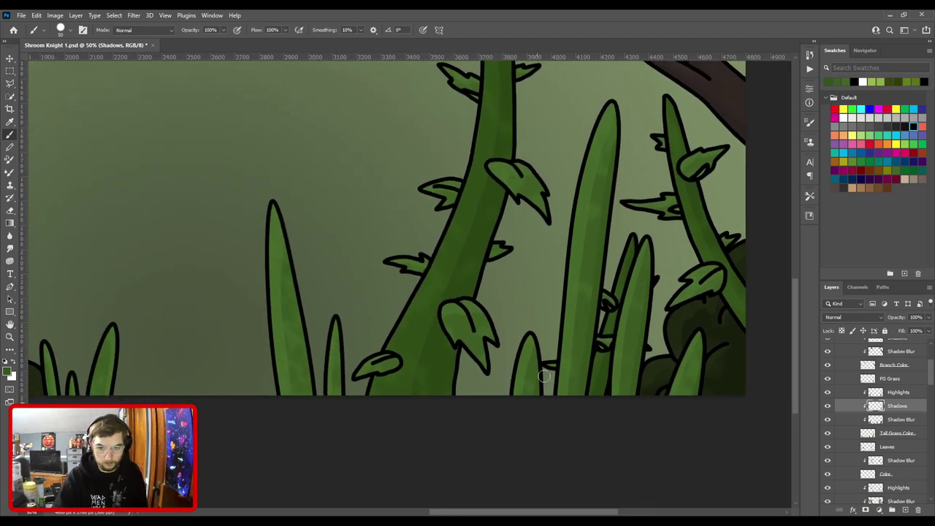
drag(464, 285, 573, 244)
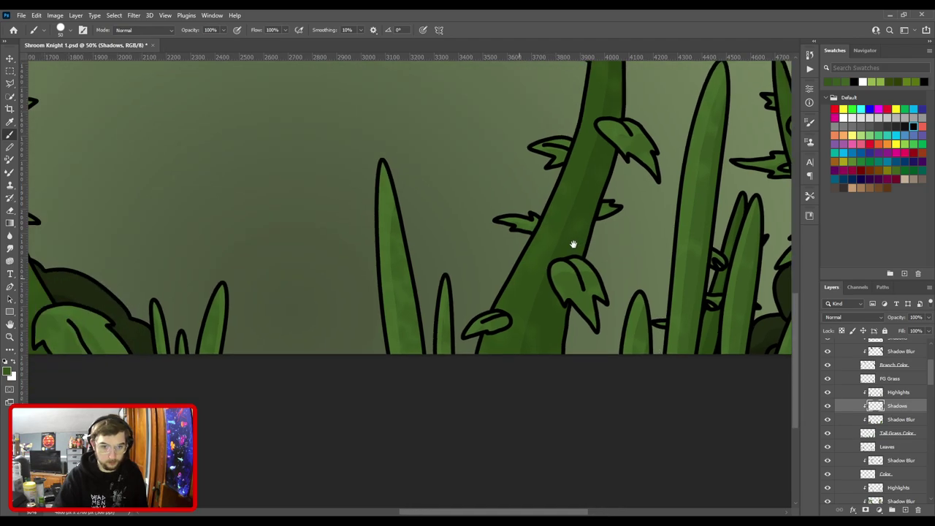
mouse_move(459, 357)
mouse_down()
mouse_move(504, 327)
mouse_move(461, 281)
mouse_move(452, 203)
mouse_up()
key(ctrl+minus)
drag(642, 232, 537, 219)
Shade the small grass blades near the artwork's lower centre, reducing the brush from 50 to 25 px for the thinner ones.
scroll(537, 219, up, 3)
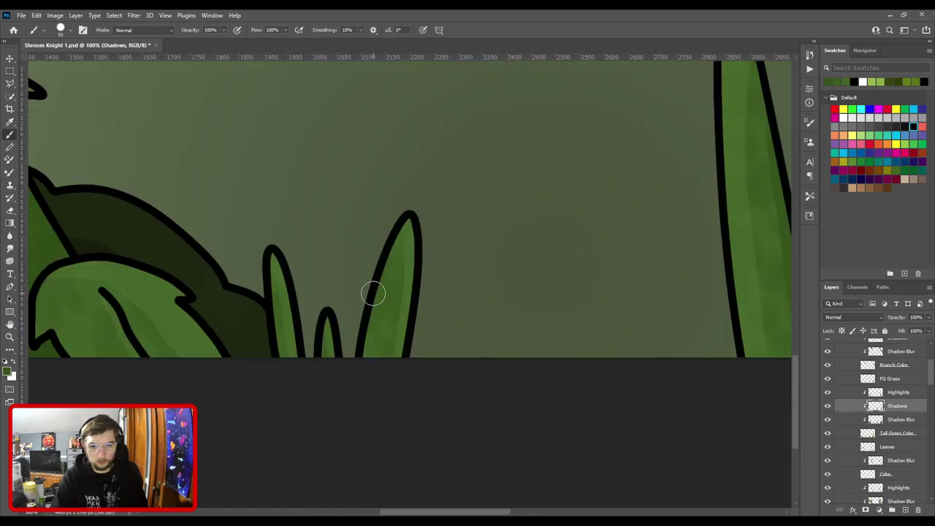
drag(372, 293, 364, 351)
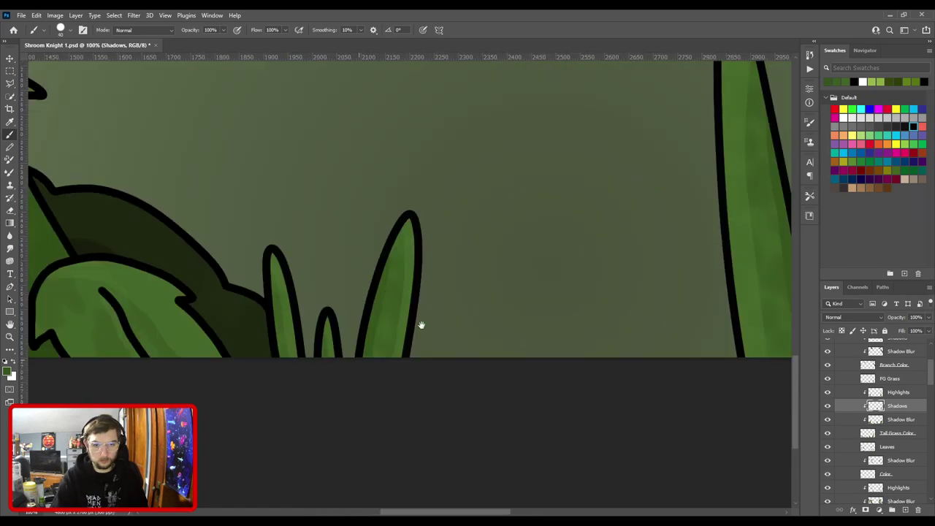
drag(406, 326, 520, 299)
key(bracketleft)
key(bracketleft)
key(bracketleft)
key(bracketleft)
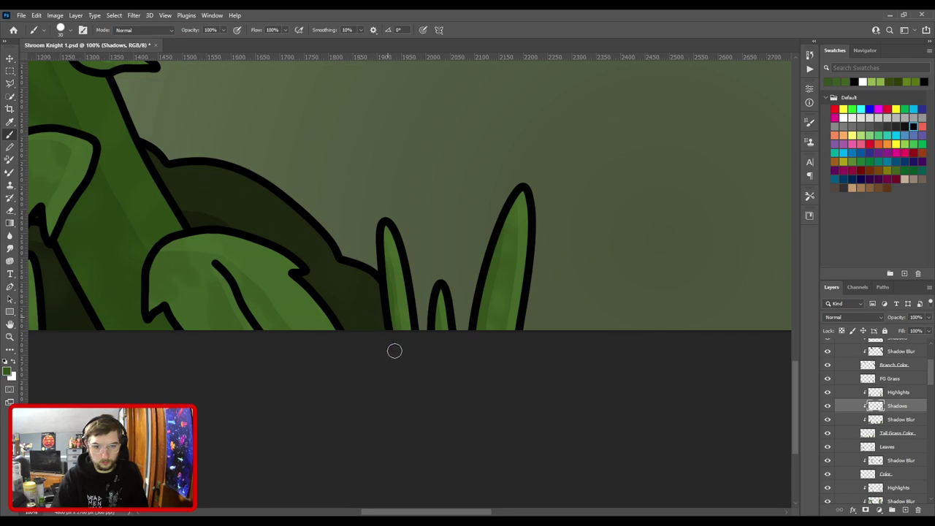
drag(401, 289, 712, 321)
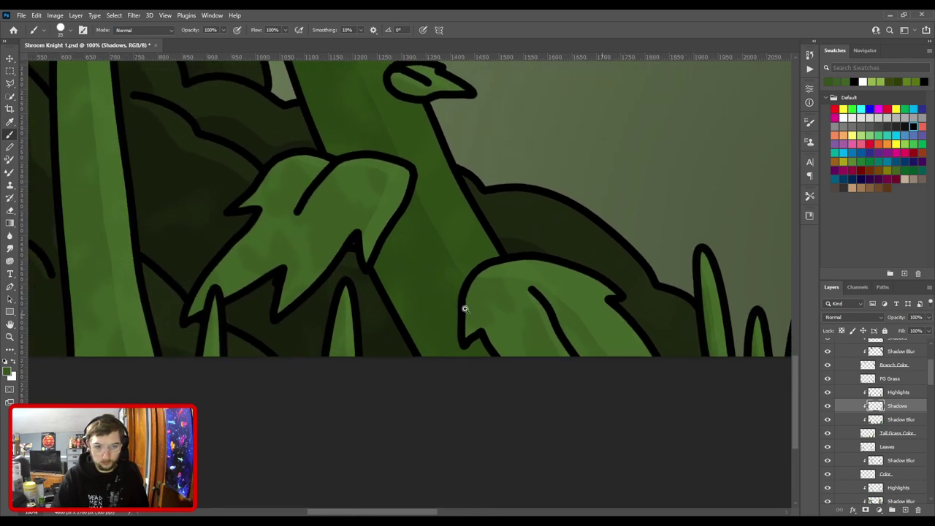
Shade the grass blades in the artwork's lower left area with dark green, enlarging the brush to 50 px for the tall ones.
key(ctrl+minus)
drag(407, 316, 498, 268)
key(ctrl+plus)
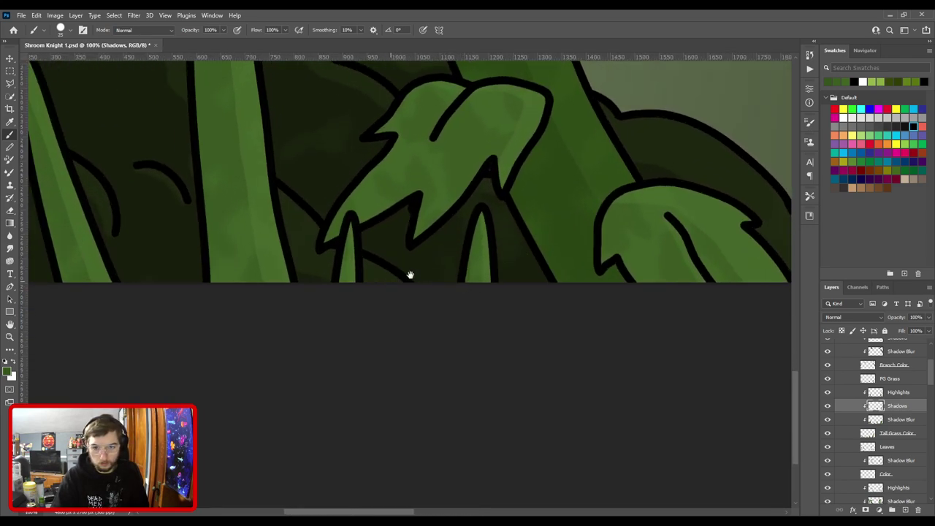
drag(395, 279, 482, 284)
drag(417, 258, 535, 332)
key(ctrl+minus)
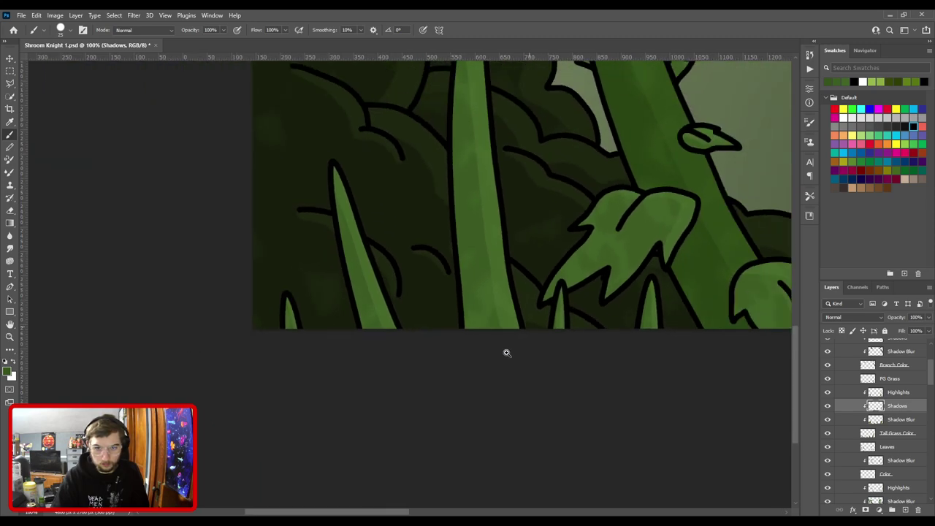
key(ctrl+minus)
key(])
key(])
key(])
key(])
key(])
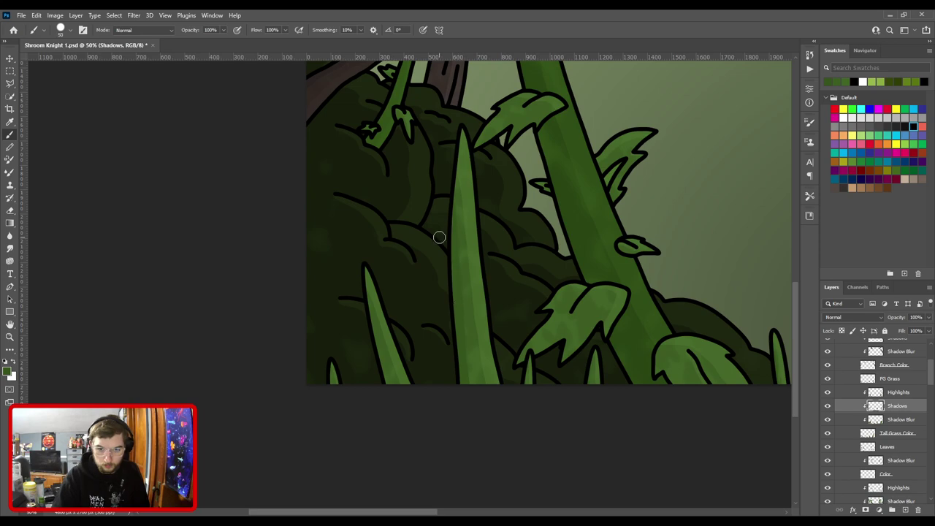
scroll(446, 241, up, 1)
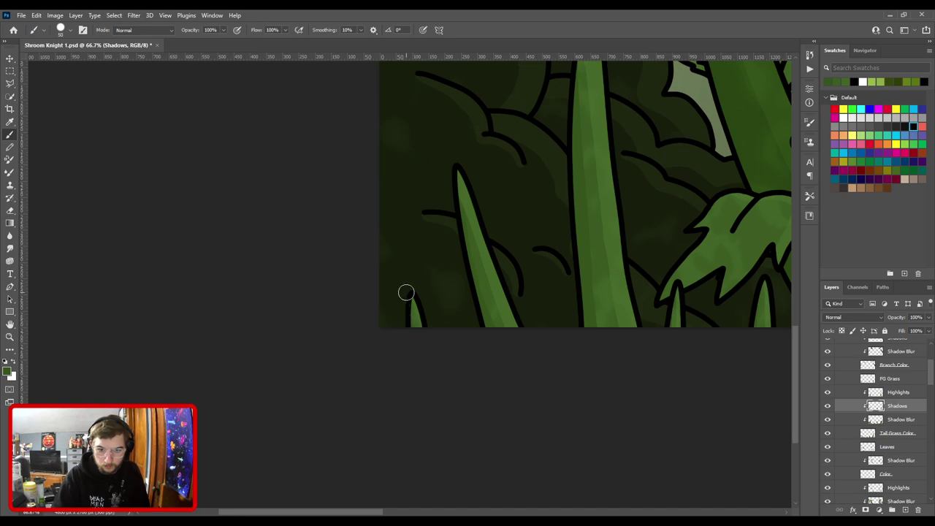
Check the shaded grass across the artwork and set the grass Shadows layer's opacity to 80%.
key(ctrl+minus)
key(ctrl+minus)
drag(574, 372, 265, 209)
key(ctrl+plus)
drag(574, 238, 236, 273)
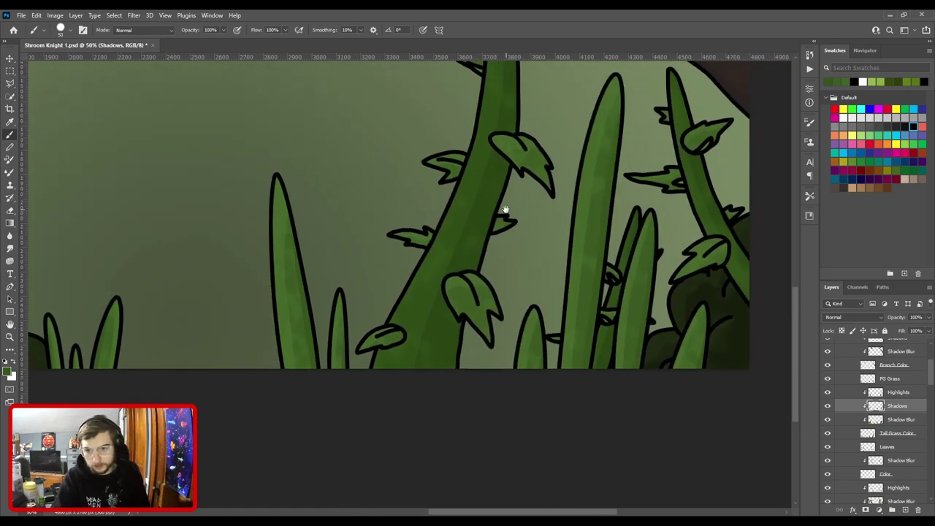
scroll(475, 195, down, 2)
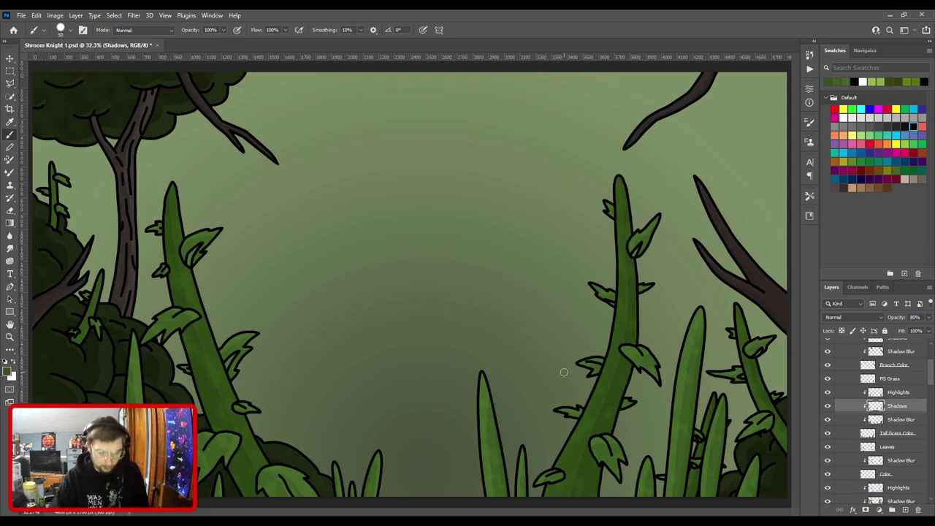
key(v)
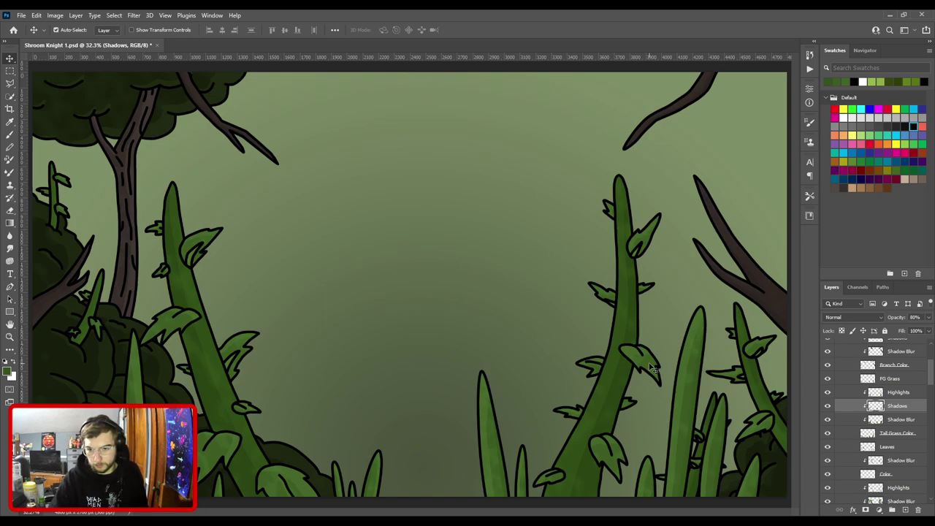
Duplicate the leaves' Highlights layer, rename the copy Shadows, and place it clipped between Highlights and Shadow Blur.
click(898, 500)
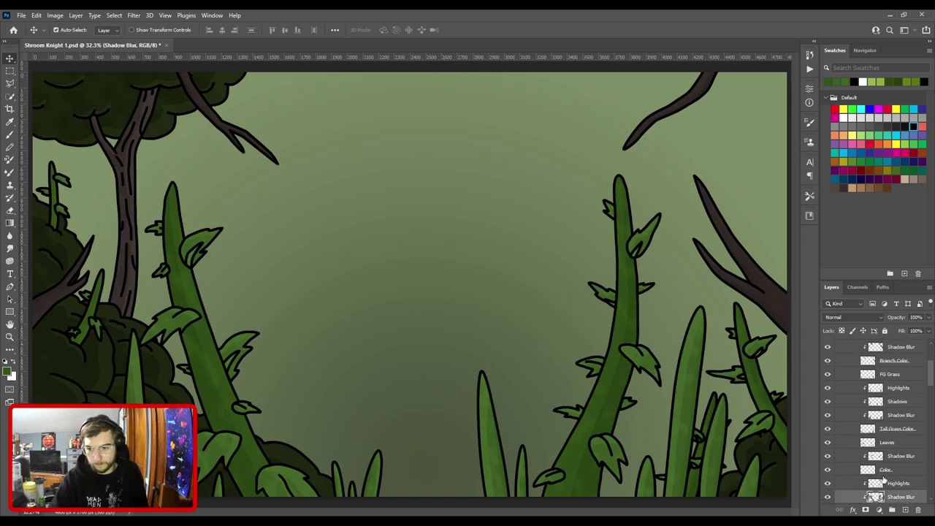
click(893, 484)
key(ctrl+j)
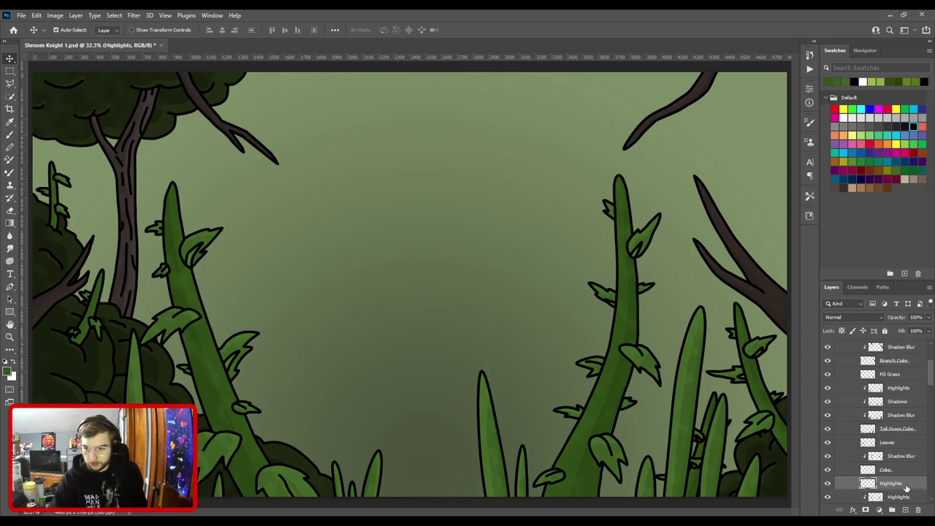
drag(910, 499, 912, 498)
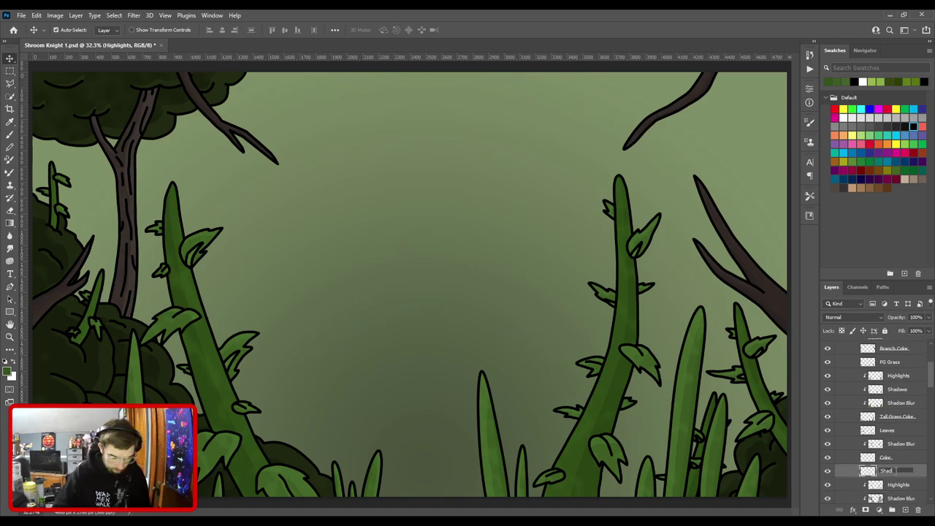
key(Return)
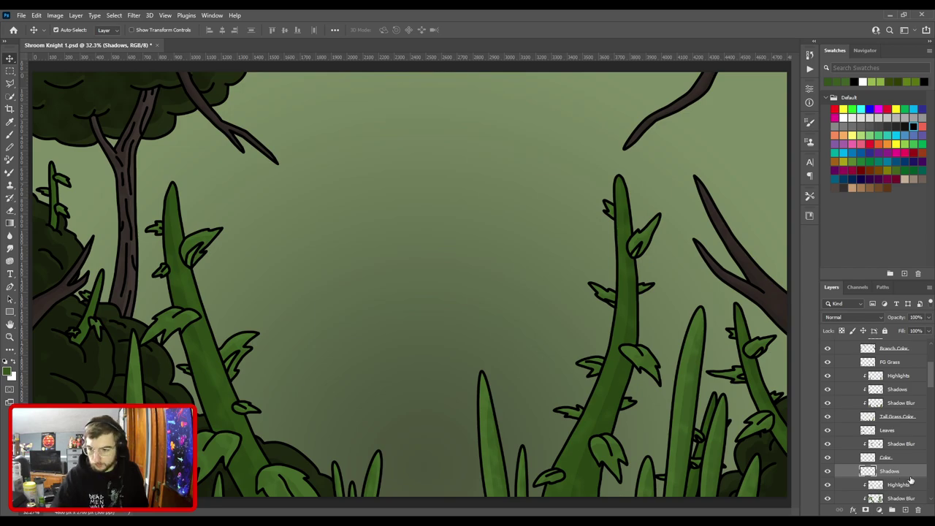
drag(904, 475, 905, 491)
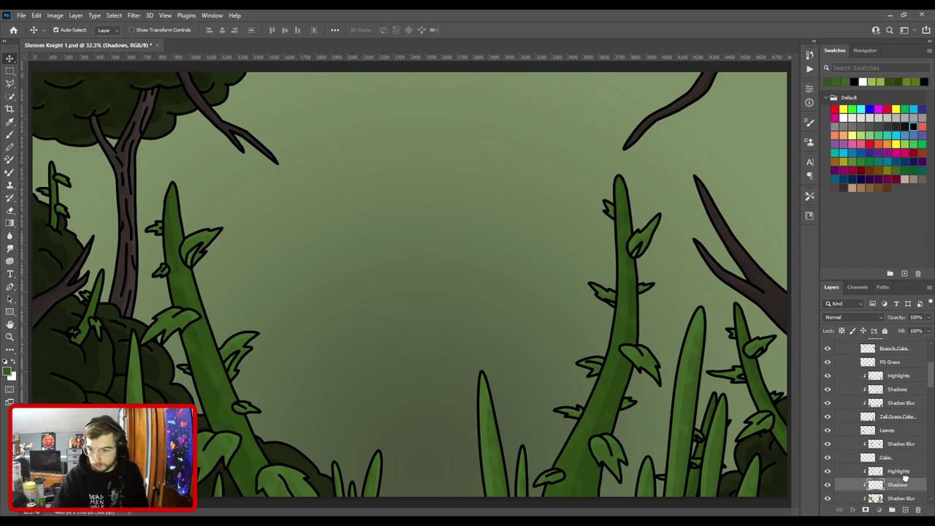
Paint dark green shadows on the upper leaves of the thin stem near the artwork's right edge with a 45 px brush.
key(b)
key(ctrl+plus)
mouse_move(582, 338)
mouse_down()
mouse_move(238, 222)
mouse_move(235, 191)
mouse_up()
drag(433, 252, 472, 201)
scroll(404, 321, up, 5)
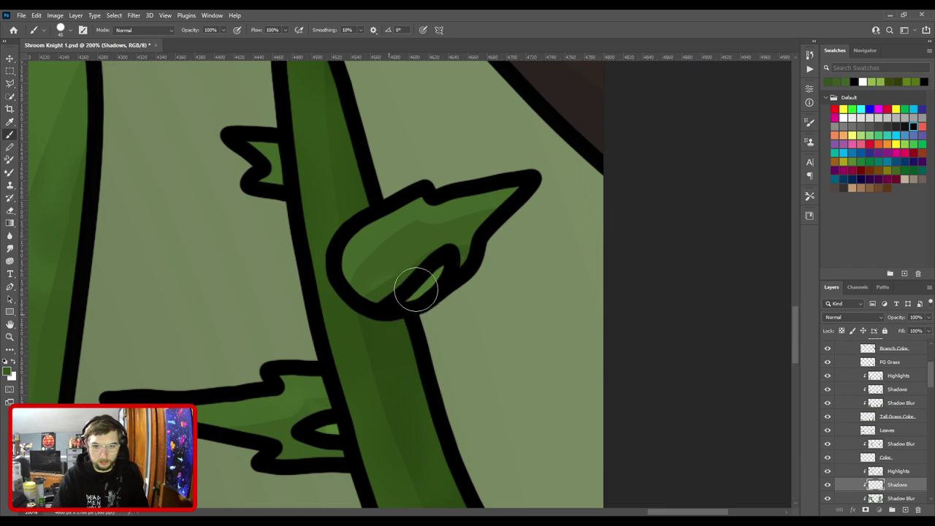
drag(386, 308, 545, 302)
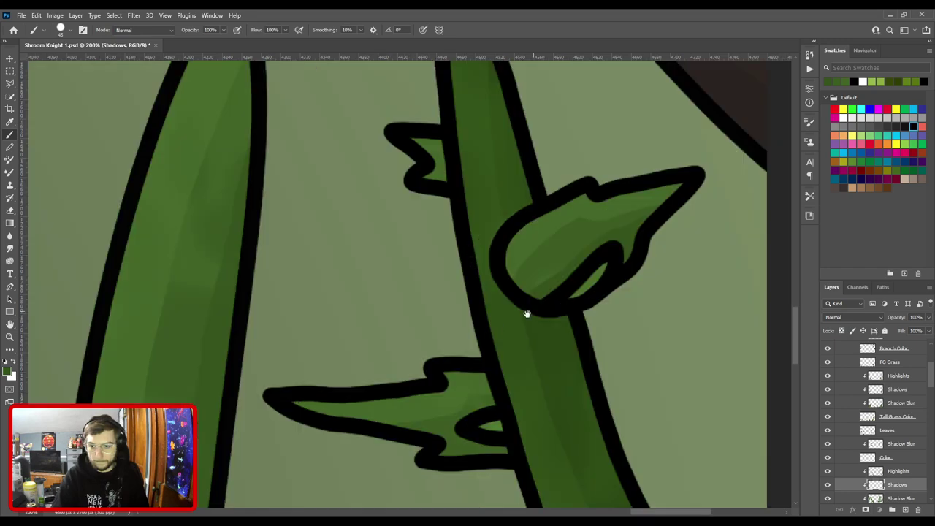
drag(465, 319, 478, 244)
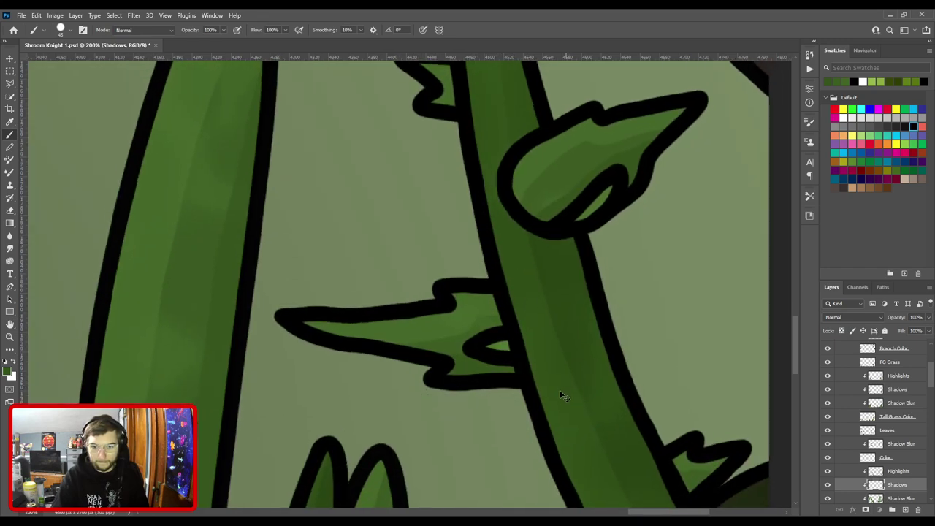
Shade the lower leaves of the thin right-edge stem, reducing the brush to 30 px.
key(ctrl+minus)
drag(569, 419, 427, 306)
key(ctrl+plus)
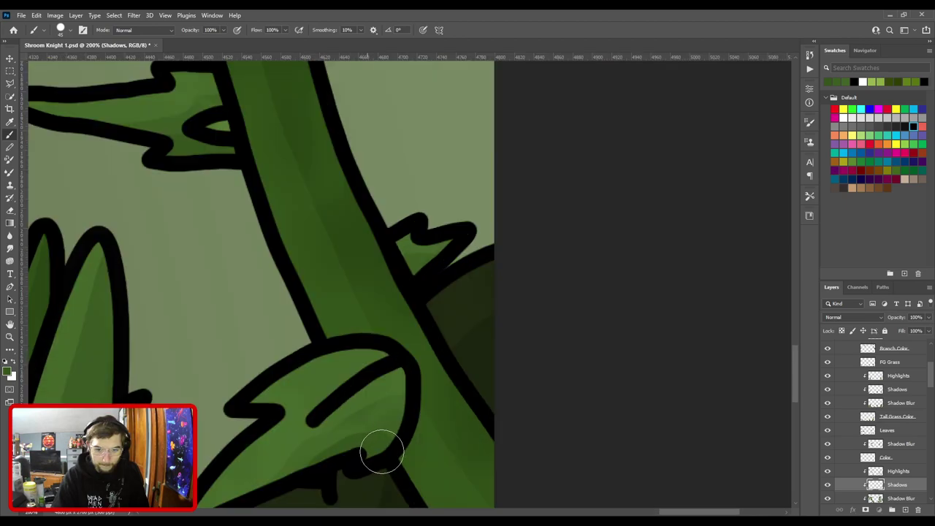
drag(430, 344, 539, 228)
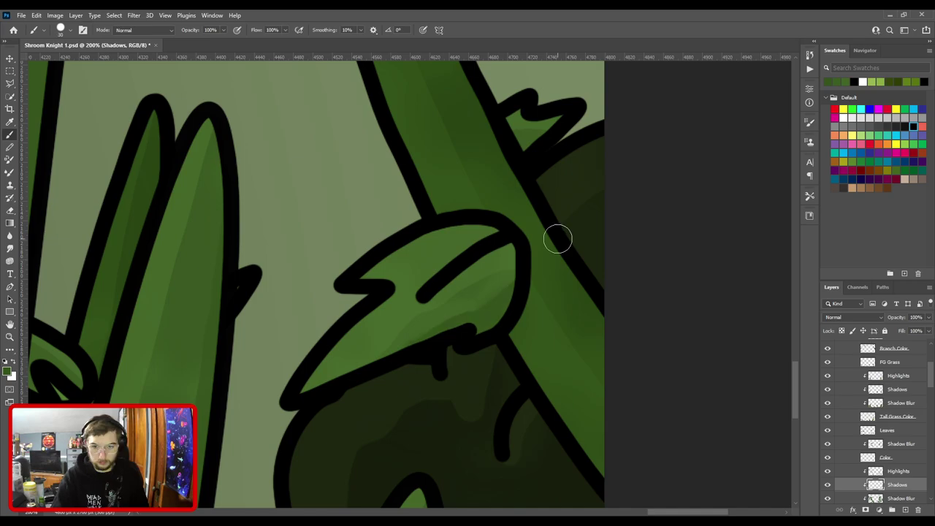
Shade the small curled leaves showing between the tall grass blades on the right with the 30 px brush.
scroll(485, 320, down, 3)
mouse_move(485, 320)
mouse_down()
mouse_move(509, 171)
mouse_move(522, 300)
mouse_up()
key(ctrl+plus)
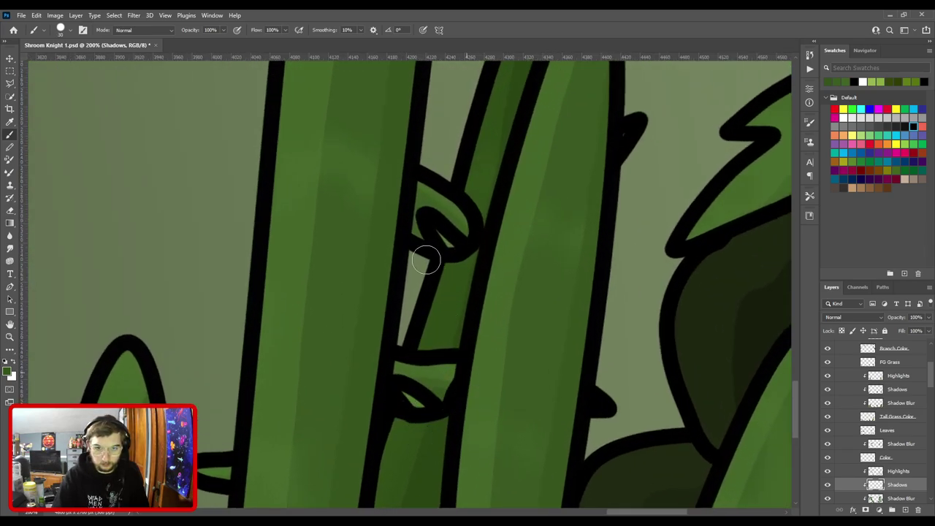
drag(554, 189, 492, 281)
drag(514, 446, 590, 218)
Paint dark green shadows on the large drooping leaf halfway up the thick right stem with the 30 px brush.
key(ctrl+minus)
drag(370, 183, 369, 422)
drag(490, 274, 412, 353)
mouse_move(309, 353)
mouse_down()
mouse_move(482, 372)
mouse_move(540, 391)
mouse_up()
key(ctrl+plus)
mouse_move(528, 465)
mouse_down()
mouse_move(494, 360)
mouse_move(481, 457)
mouse_move(508, 449)
mouse_move(510, 436)
mouse_move(449, 396)
mouse_move(486, 385)
mouse_move(504, 348)
mouse_up()
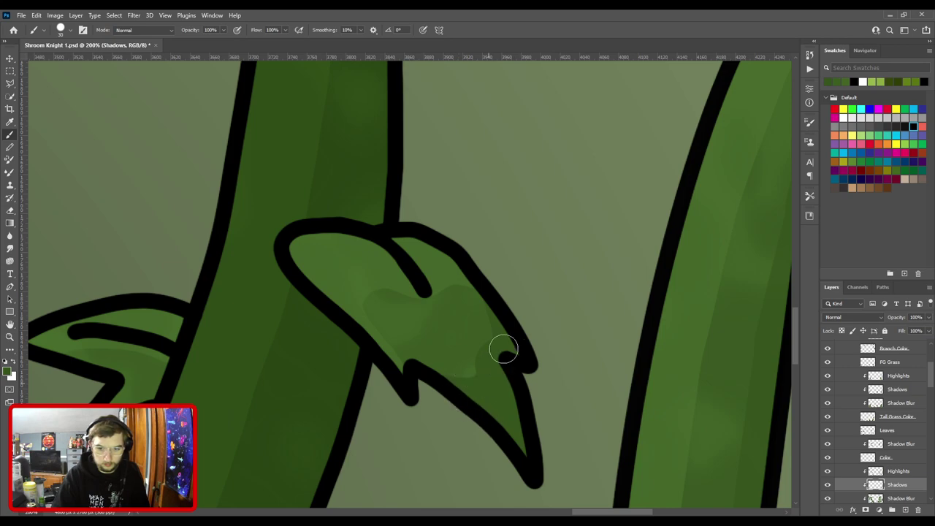
Shade the small leaves on both sides of the thick right stem just below the large drooping leaf.
key(ctrl+minus)
drag(406, 411, 527, 285)
key(ctrl+plus)
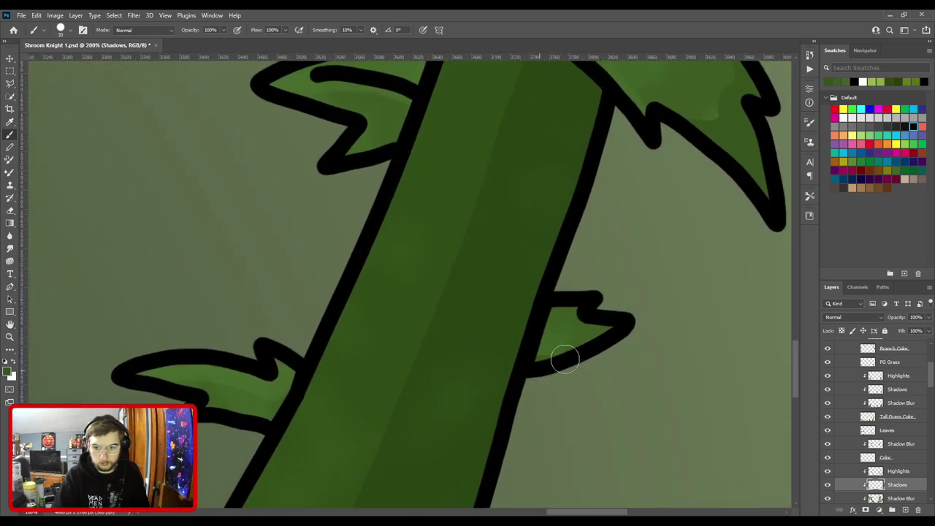
drag(542, 348, 612, 317)
drag(478, 216, 569, 343)
drag(435, 294, 512, 275)
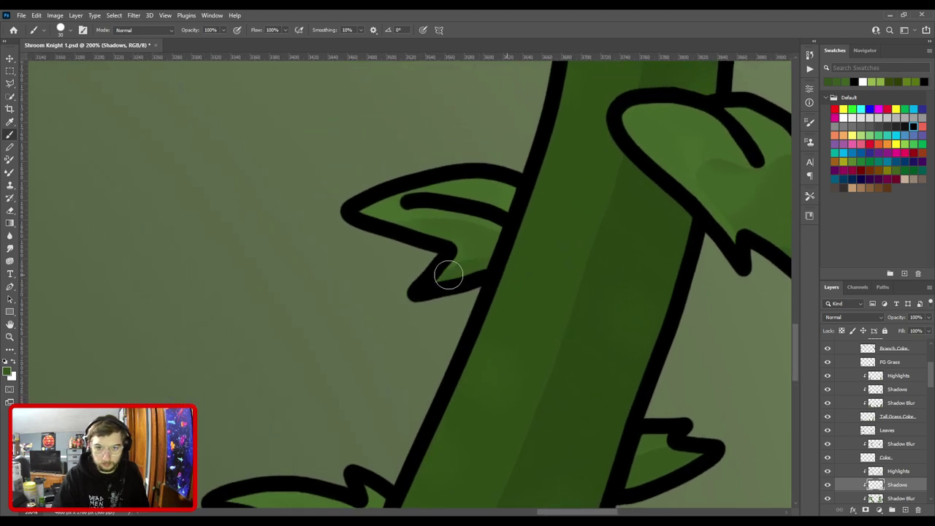
Shade the pair of opposite side leaves higher up on the thick right stem.
key(ctrl+minus)
drag(473, 208, 393, 491)
key(ctrl+plus)
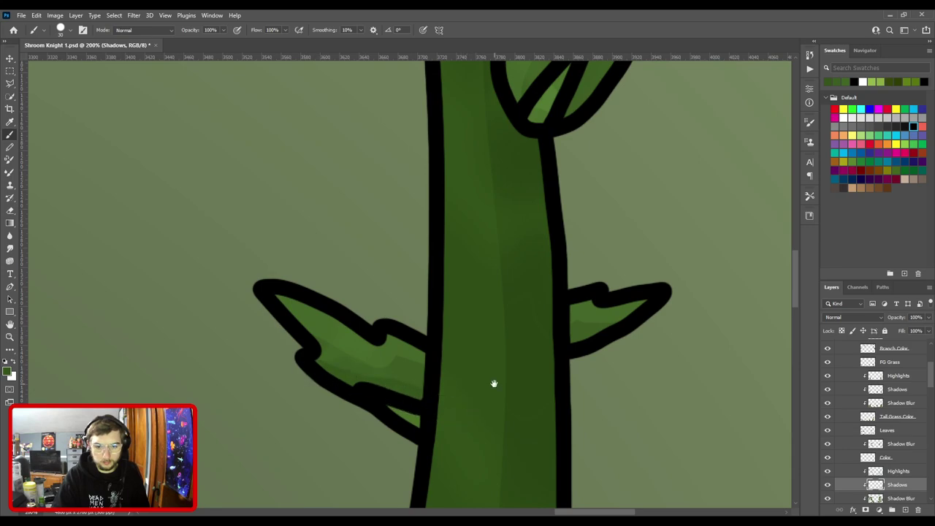
drag(476, 397, 392, 395)
Shade the long upward-pointing leaf and the small leaf near the tip of the thick right stem.
drag(448, 178, 446, 384)
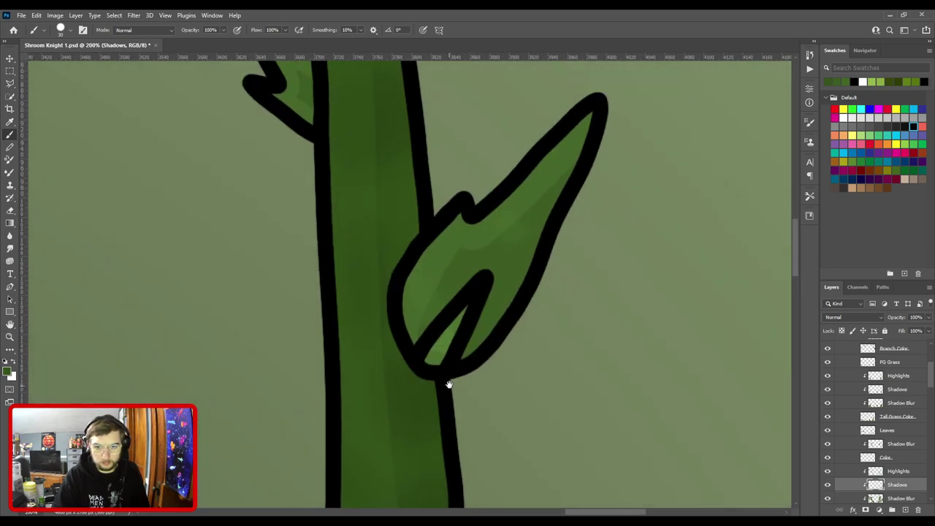
key(v)
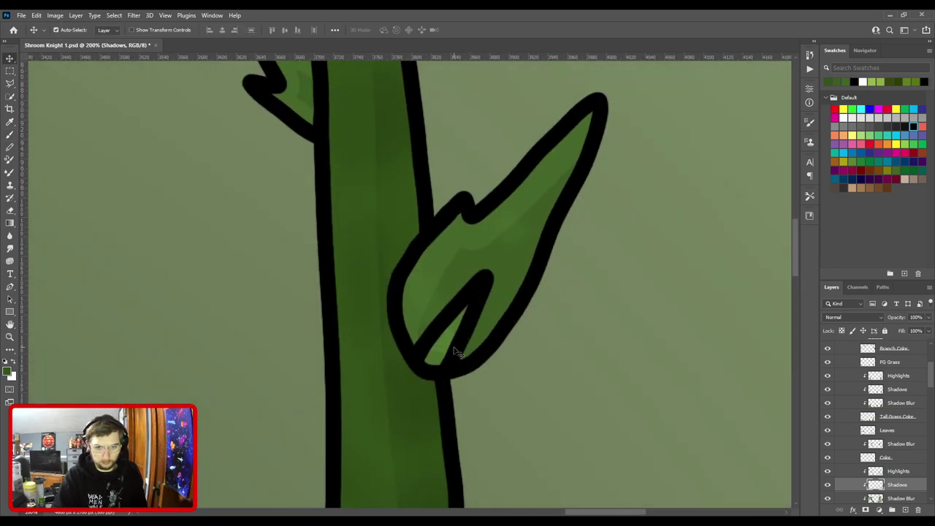
key(b)
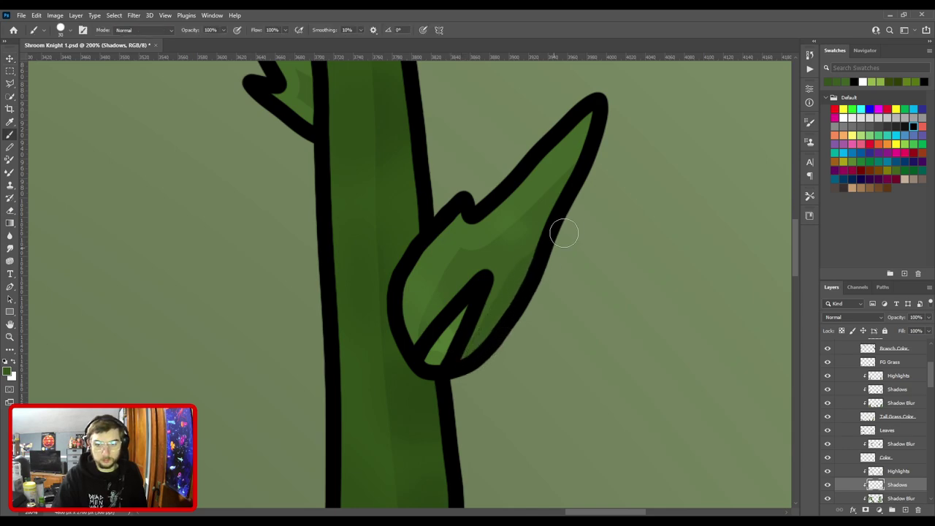
key(ctrl+minus)
drag(457, 282, 532, 400)
key(ctrl+plus)
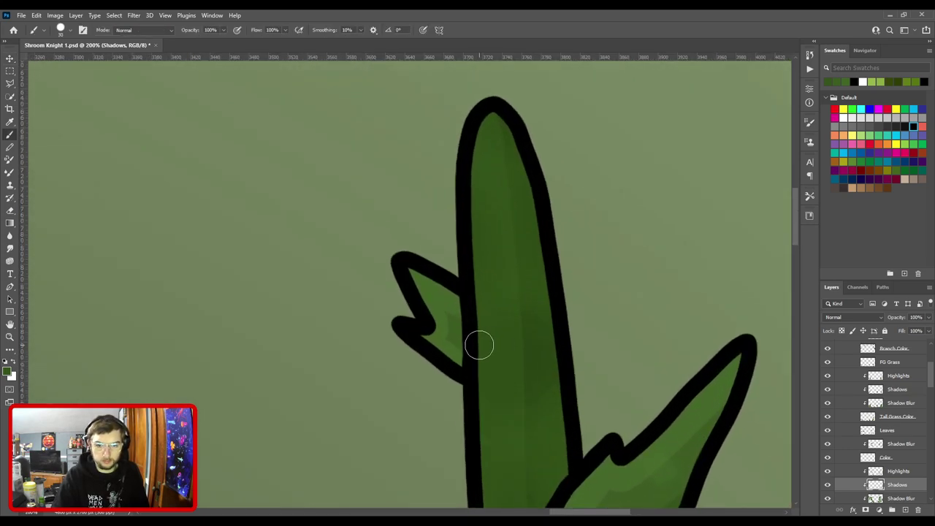
Shade the broad drooping leaf near the base of the thick right stem, reducing the brush to 25 and 20 px.
key(ctrl+minus)
key(ctrl+minus)
drag(475, 384, 452, 97)
drag(411, 358, 438, 259)
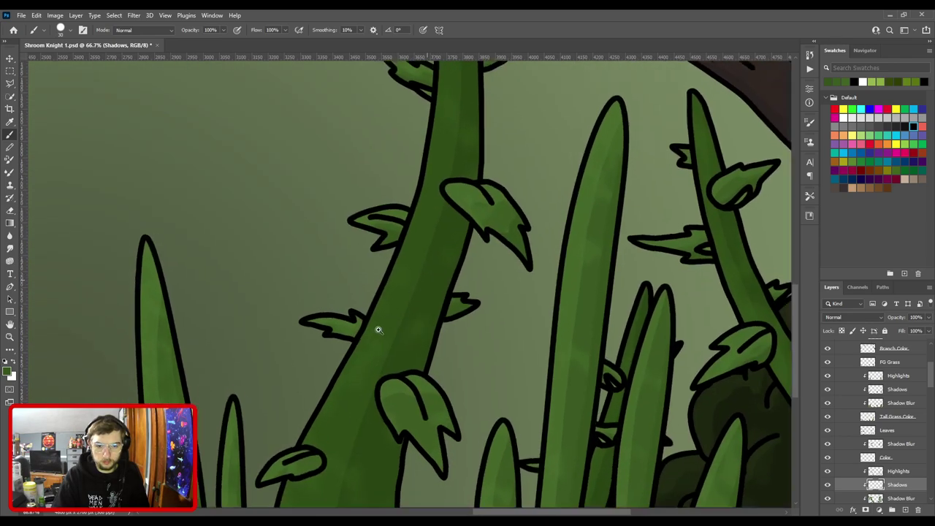
key(ctrl+plus)
drag(371, 339, 490, 252)
drag(414, 259, 467, 270)
mouse_move(504, 357)
mouse_down()
mouse_move(454, 277)
mouse_move(467, 316)
mouse_move(478, 311)
mouse_up()
key(bracketright)
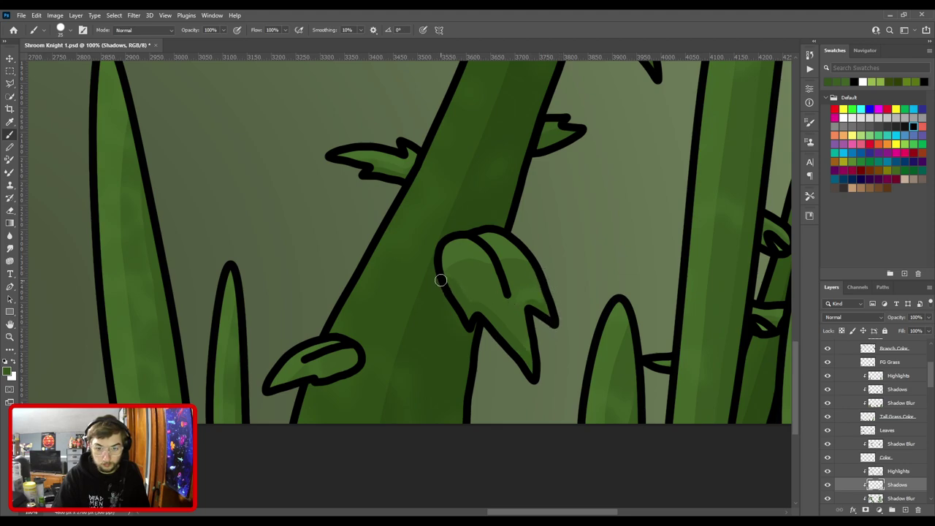
key(bracketright)
key(bracketright)
drag(460, 288, 488, 312)
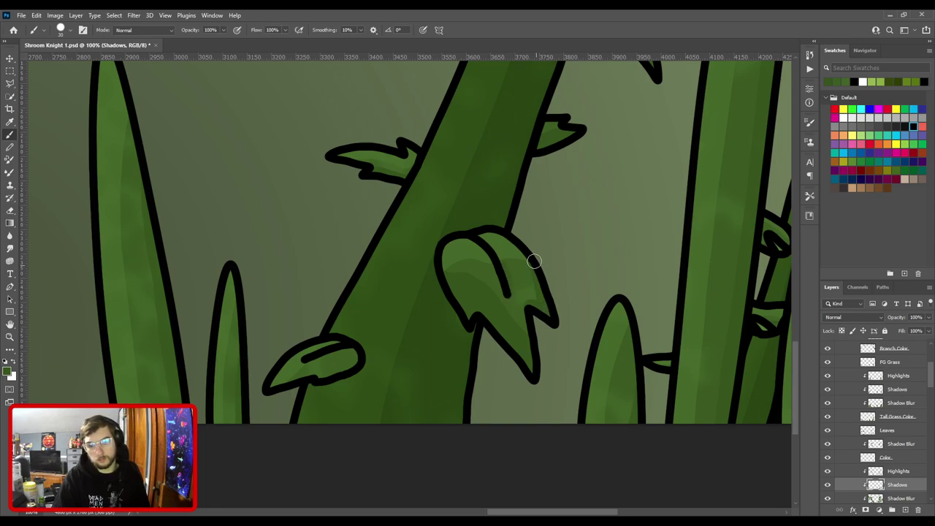
Shade the small rounded leaf at the base of the thick right stem with a 30 px brush.
key(ctrl+minus)
key(ctrl+plus)
drag(367, 348, 476, 315)
key(bracketright)
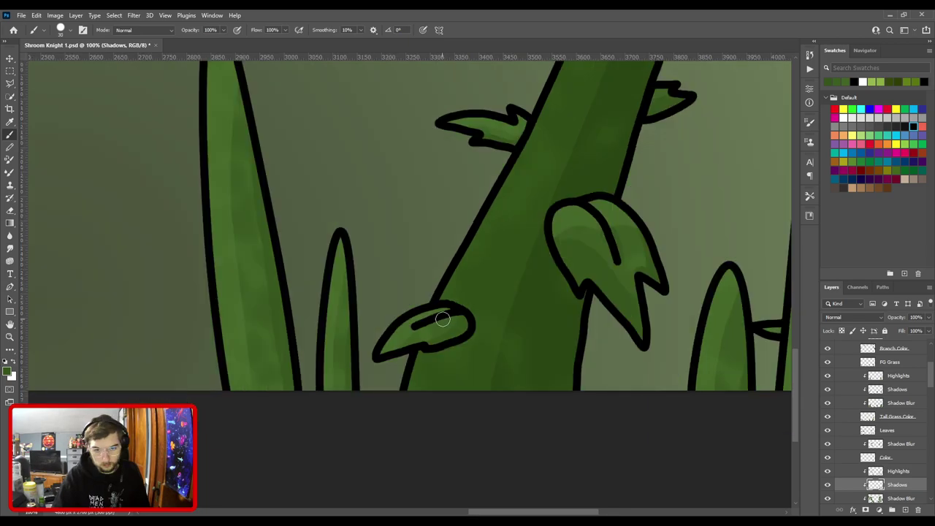
Shade the large leaf at the base of the thick left stem with a 45 px brush, using 15 px for the finer areas.
drag(482, 184, 428, 363)
key(ctrl+minus)
drag(332, 363, 555, 230)
key(ctrl+minus)
drag(433, 241, 375, 401)
drag(249, 336, 589, 254)
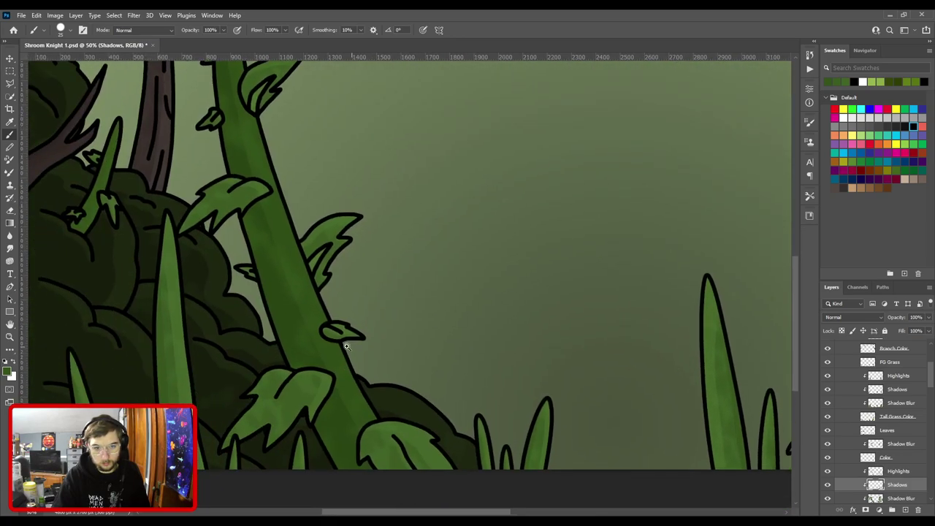
key(ctrl+plus)
drag(405, 343, 453, 189)
key(ctrl+plus)
drag(443, 343, 450, 241)
key(])
key(])
key(])
key(])
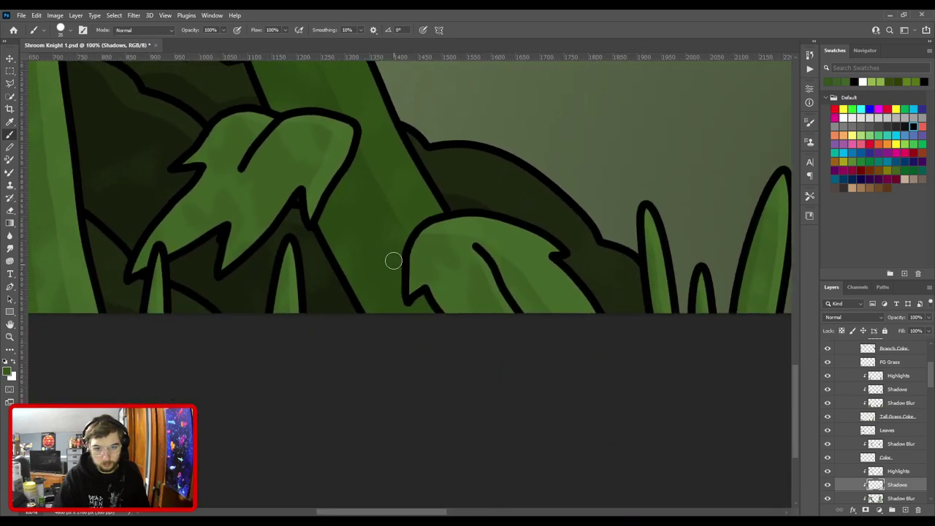
mouse_move(418, 271)
mouse_down()
mouse_move(485, 350)
mouse_move(494, 341)
mouse_move(460, 311)
mouse_move(424, 258)
mouse_up()
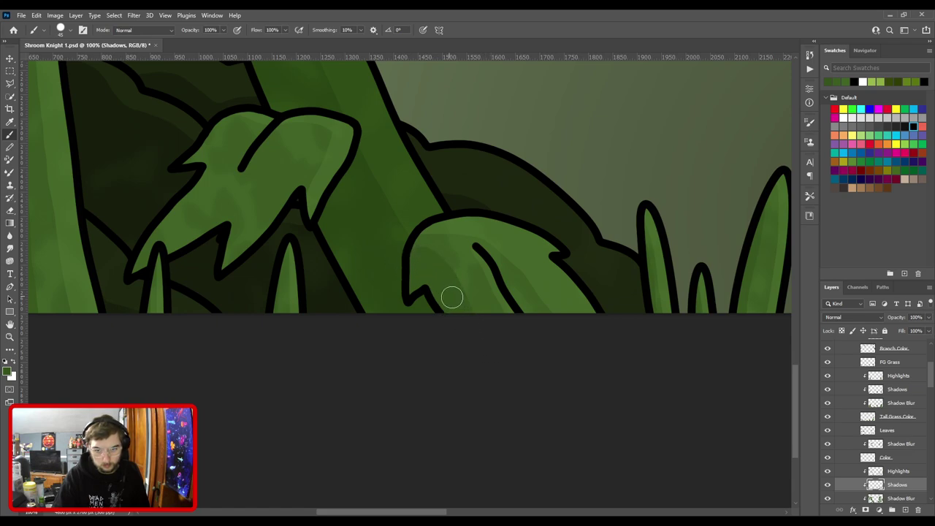
drag(515, 297, 536, 326)
Shade the broad drooping leaf near the base of the thick left stem, using 30 and 35 px brush sizes.
mouse_move(465, 252)
mouse_down()
mouse_move(548, 330)
mouse_move(532, 315)
mouse_move(579, 335)
mouse_up()
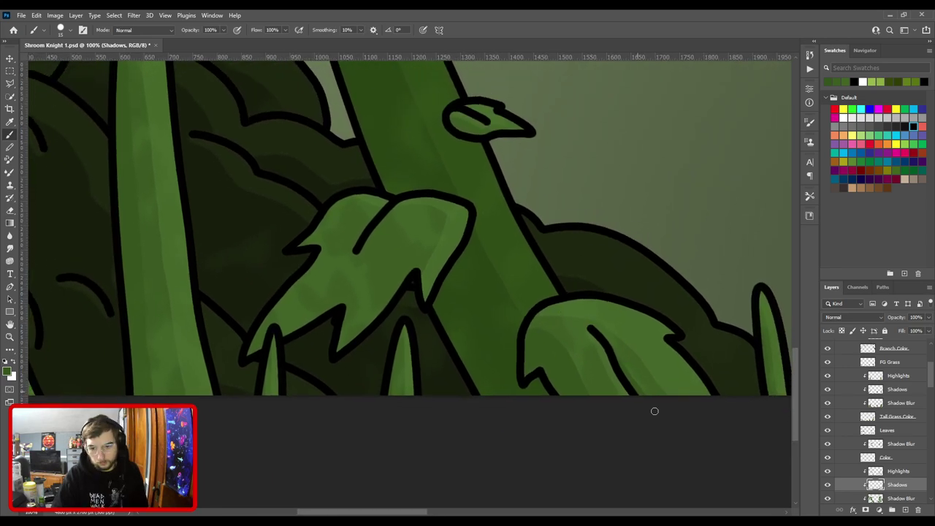
scroll(507, 294, left, 3)
scroll(506, 295, up, 1)
key(bracketright)
key(bracketright)
key(bracketright)
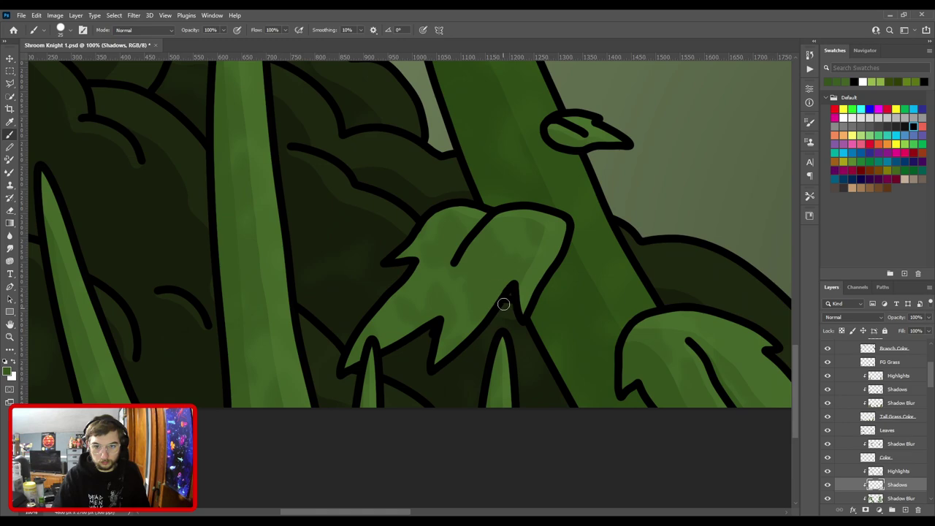
drag(438, 368, 447, 316)
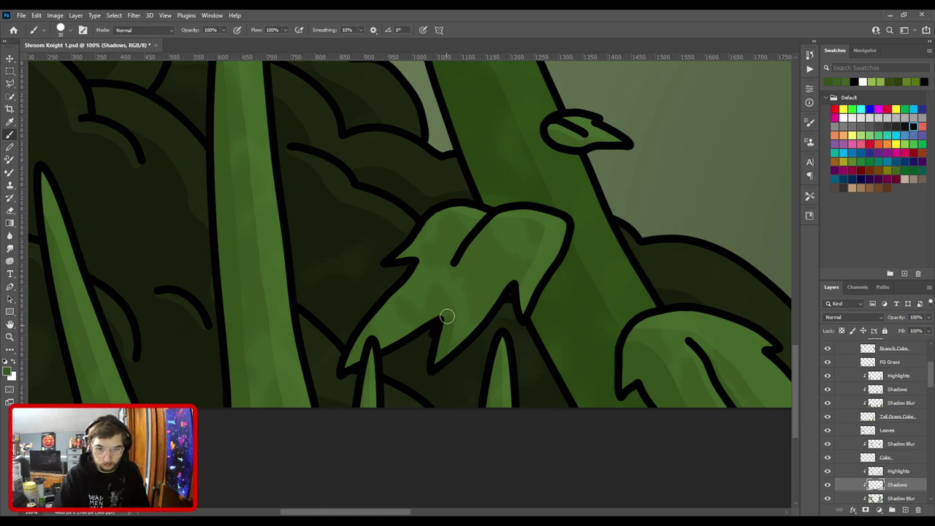
mouse_move(357, 343)
mouse_down()
mouse_move(417, 275)
mouse_move(424, 258)
mouse_move(399, 256)
mouse_move(429, 212)
mouse_up()
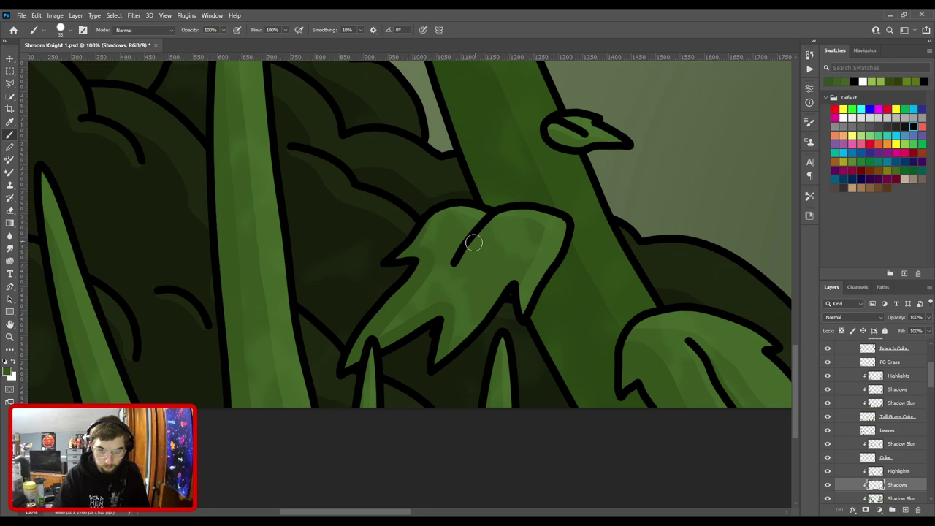
key(bracketleft)
key(bracketleft)
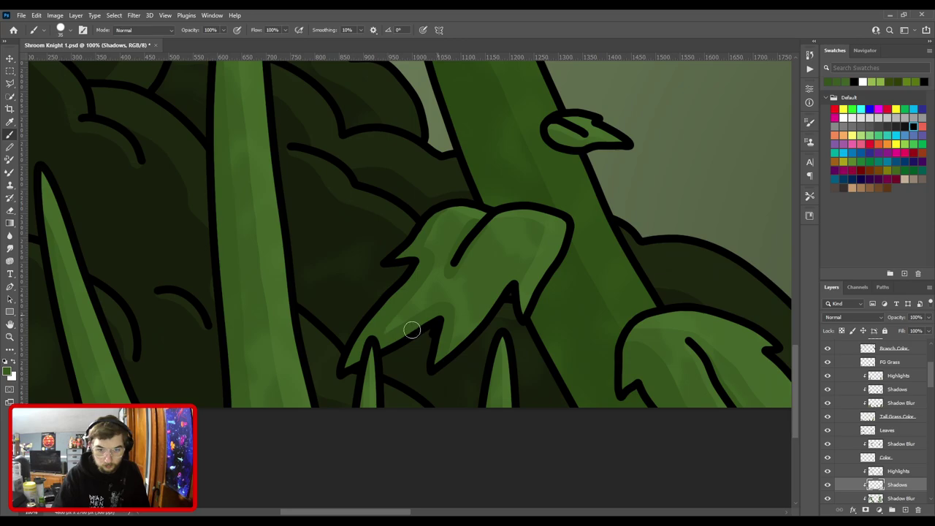
Shade the small pointed leaf and the forked leaf along the lower right side of the thick left stem, reducing the brush to 20 px.
drag(461, 260, 373, 349)
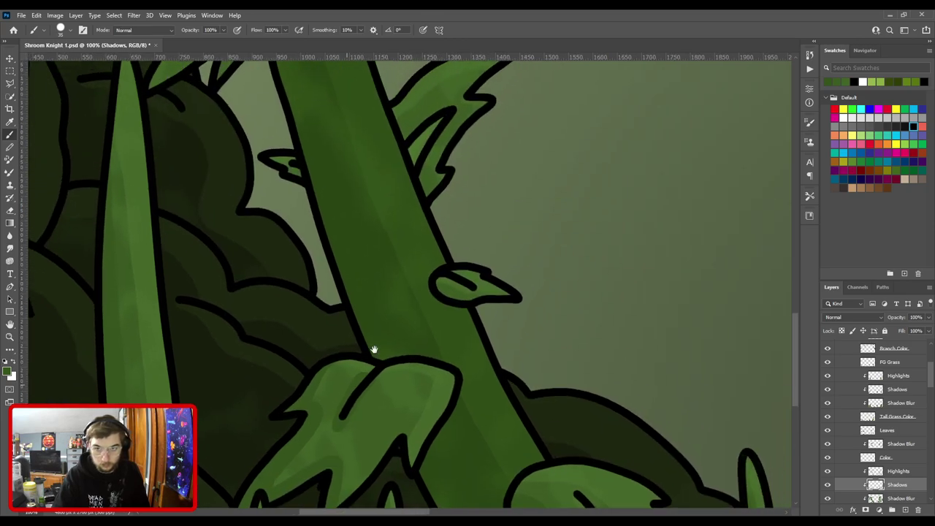
drag(473, 269, 458, 331)
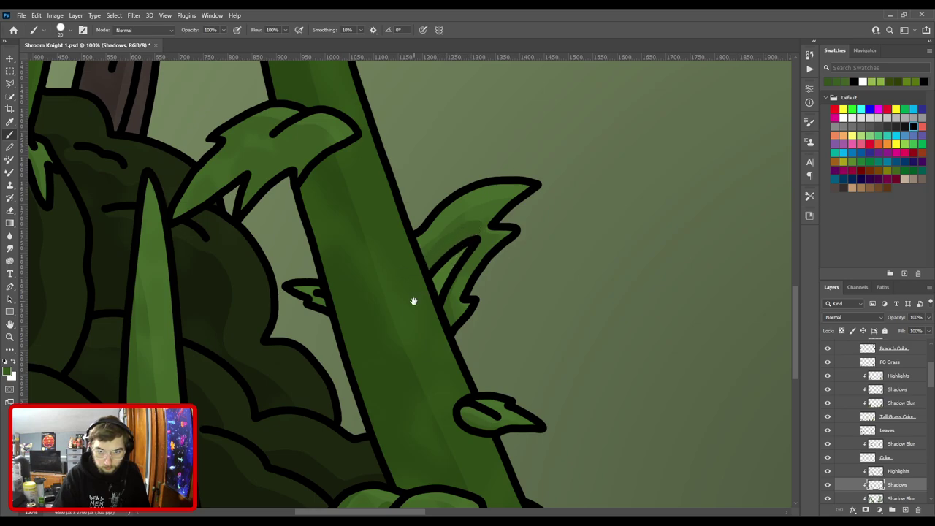
drag(419, 299, 502, 298)
drag(441, 297, 487, 364)
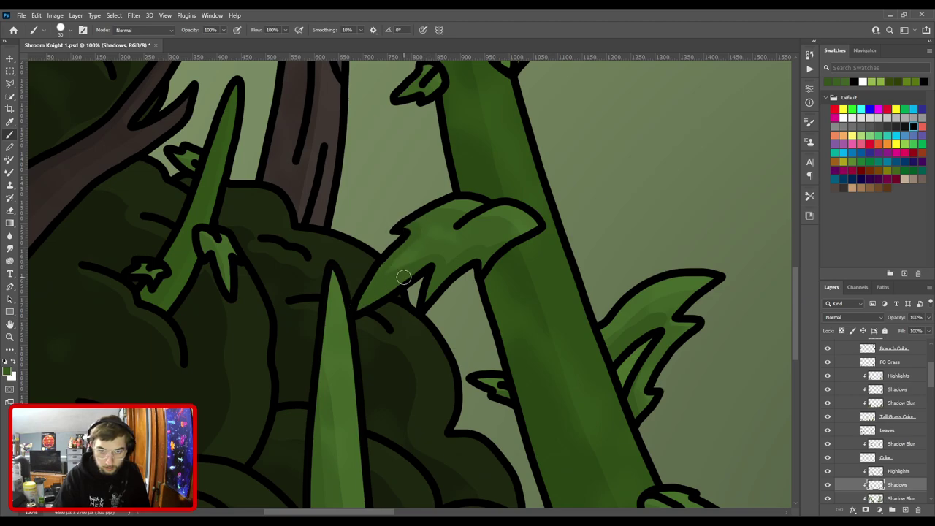
Shade the drooping leaf midway up the thick left stem with a 30 px brush and the leaves near its tip with 25 px.
drag(365, 280, 371, 371)
drag(426, 181, 426, 287)
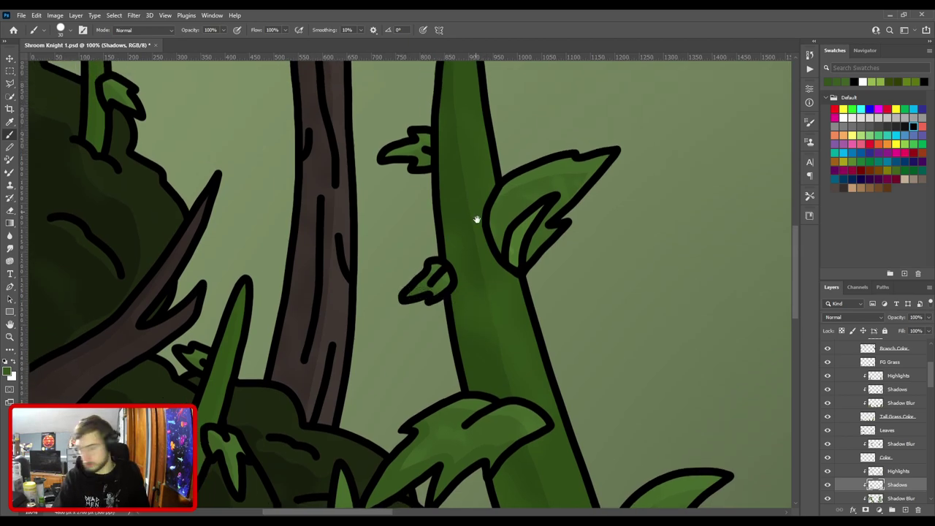
drag(476, 219, 370, 288)
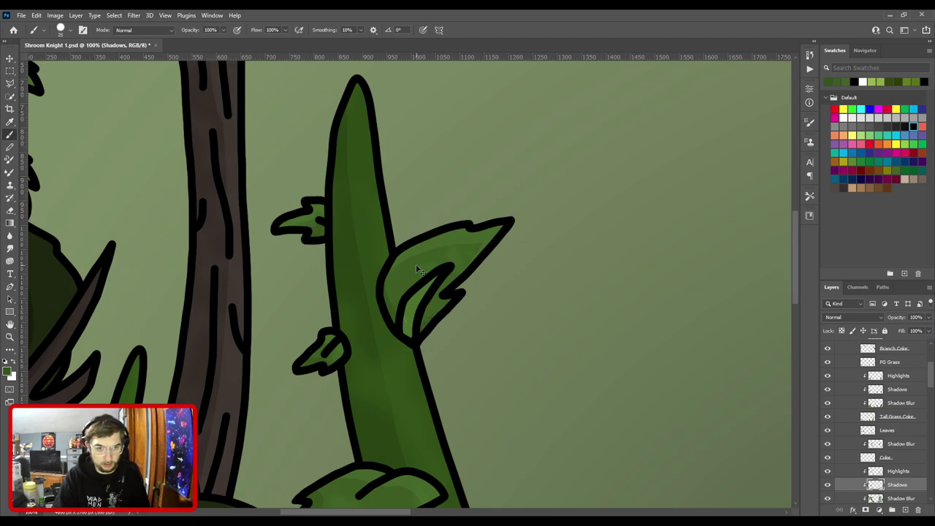
key(ctrl+0)
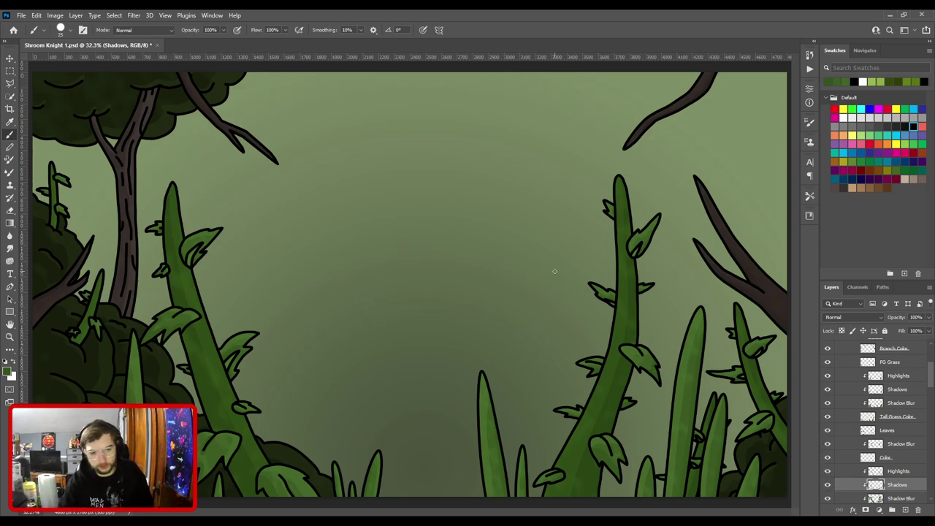
Examine the leaf shadows on the thin stems beside the bushes and on both thick stems, up close and across the whole canvas.
key(ctrl+plus)
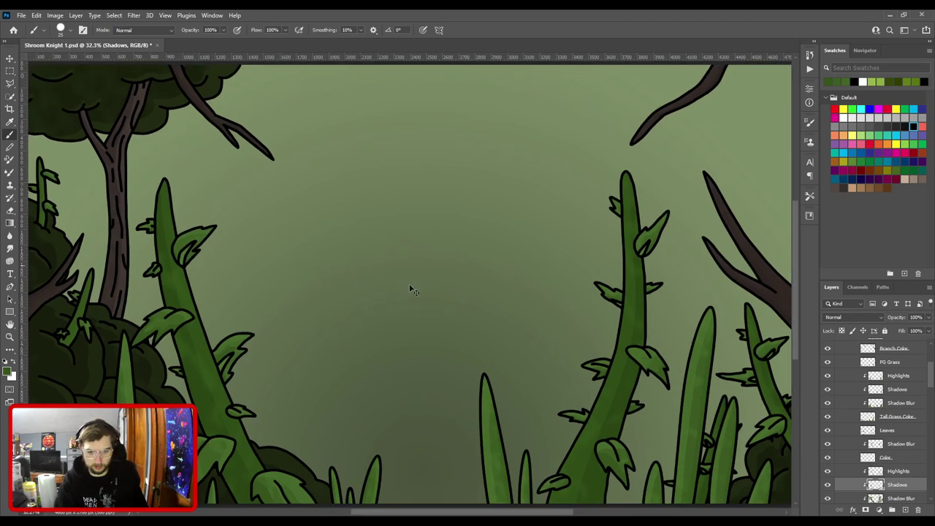
drag(193, 386, 451, 330)
key(ctrl+plus)
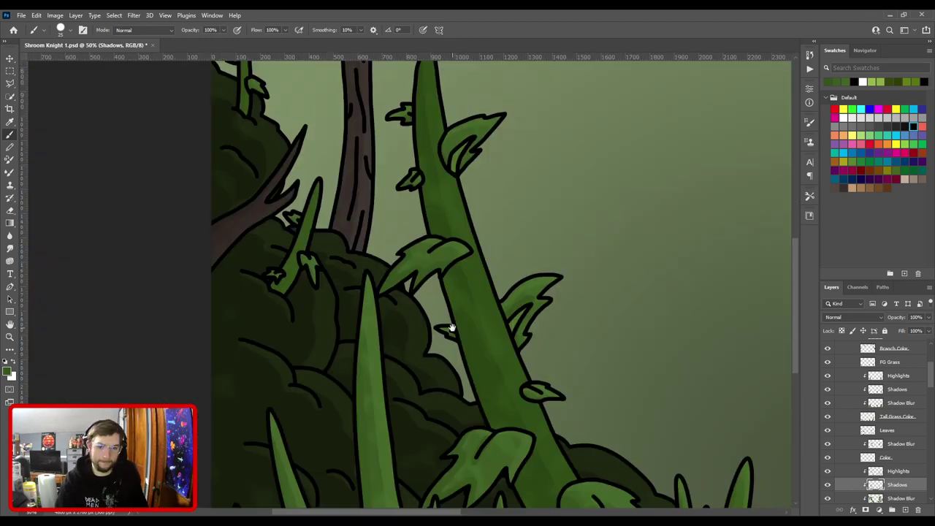
key(ctrl+plus)
drag(403, 178, 509, 302)
key(ctrl+plus)
drag(378, 379, 518, 258)
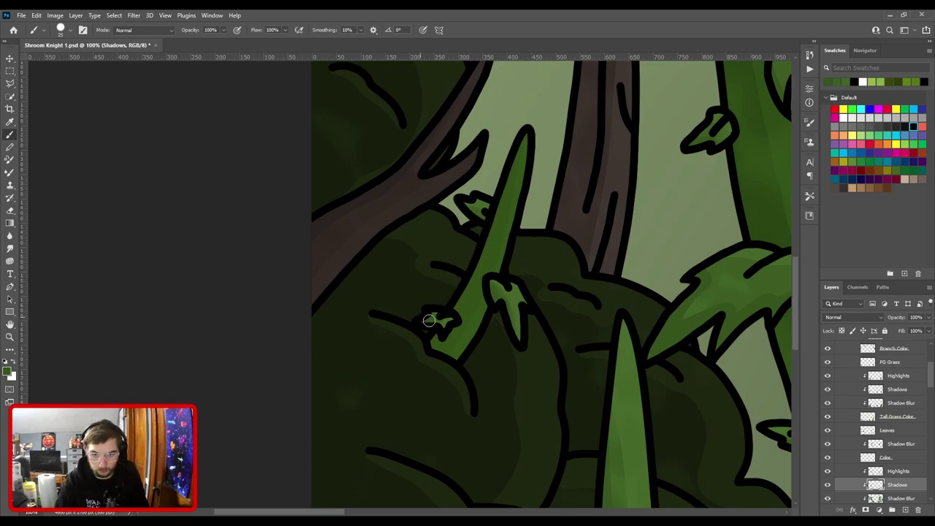
scroll(456, 304, up, 10)
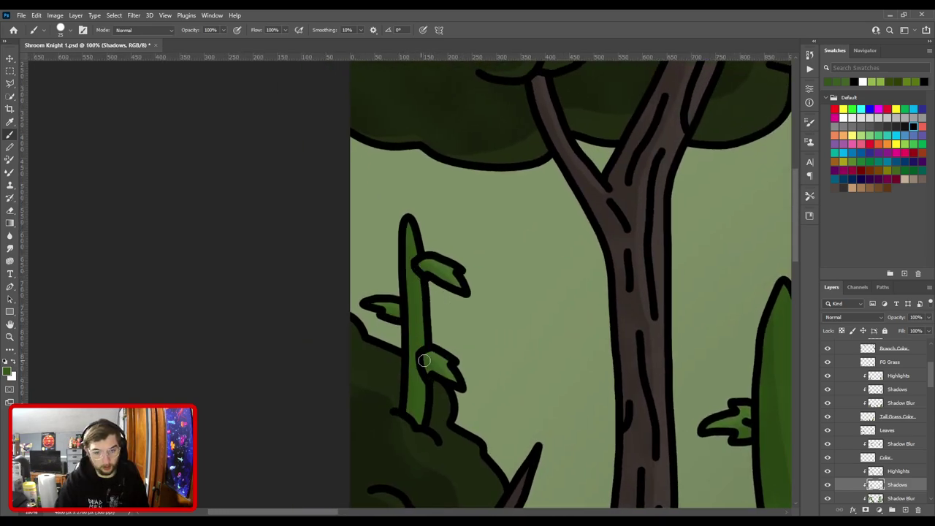
scroll(358, 350, down, 2)
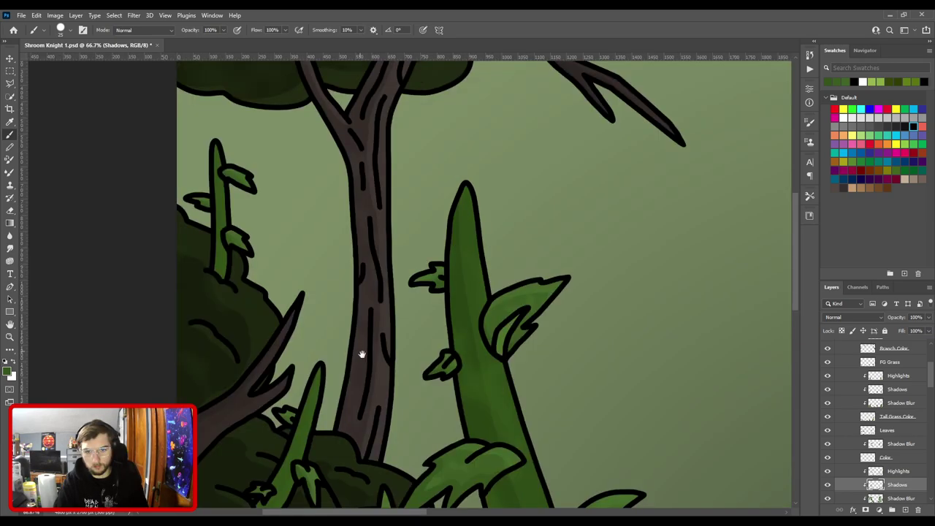
scroll(365, 358, down, 1)
scroll(365, 358, down, 1)
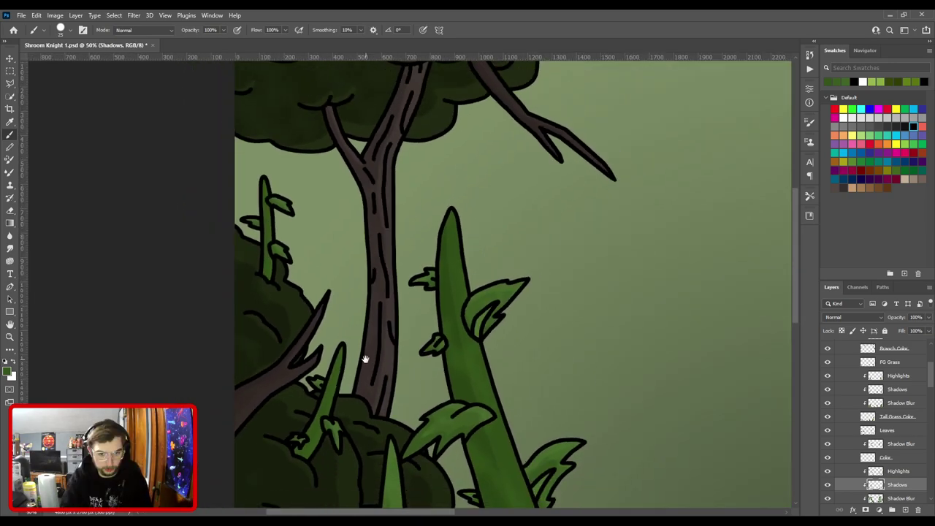
drag(365, 359, 284, 246)
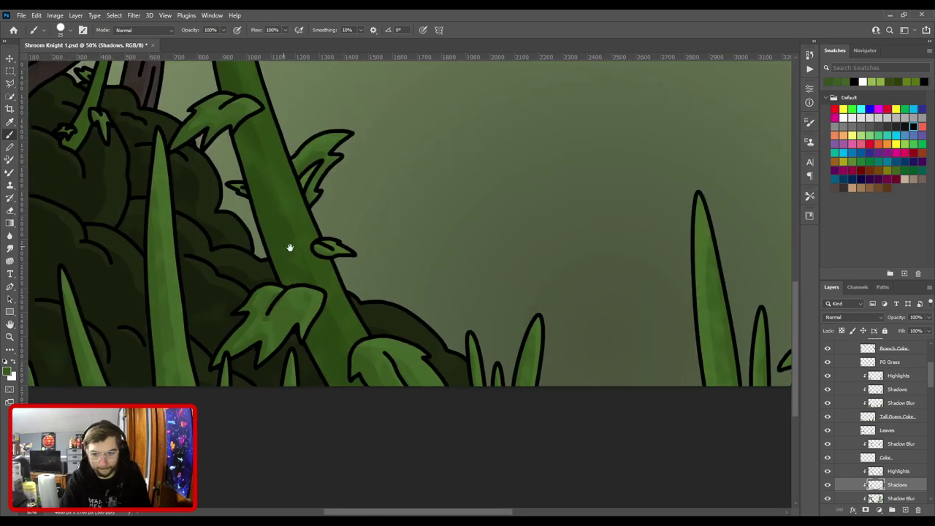
drag(491, 270, 165, 297)
drag(470, 168, 411, 299)
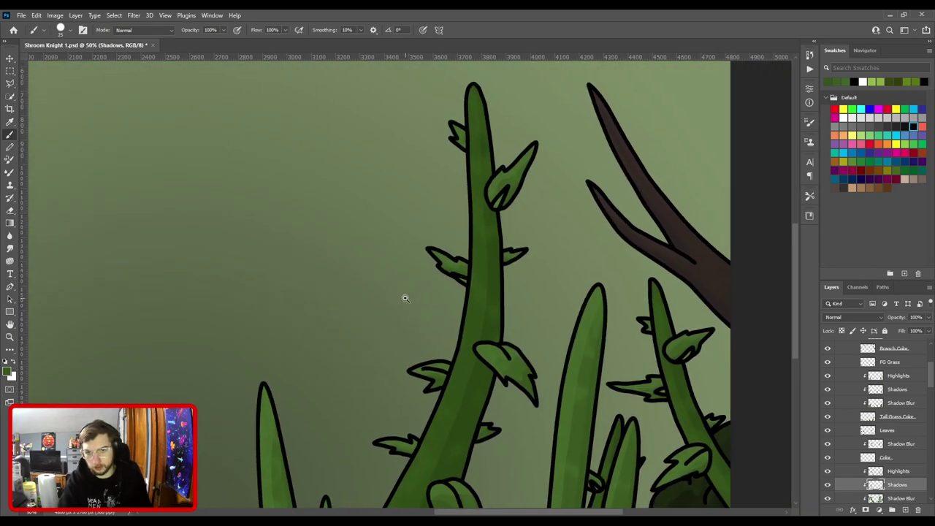
key(ctrl+0)
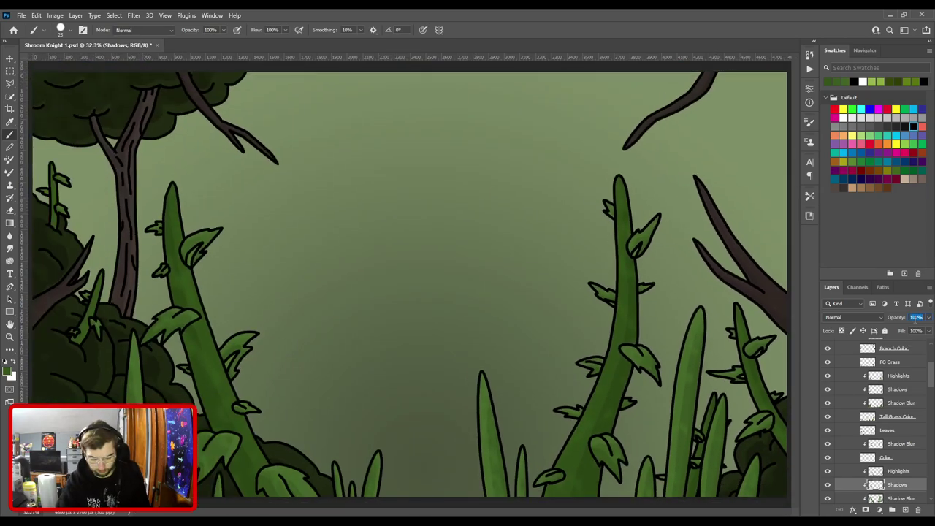
Set the stem Shadows layer's opacity to 80% and add a clipped Shadows layer between the leaves' Shadow Blur and Color layers.
text(80)
key(Return)
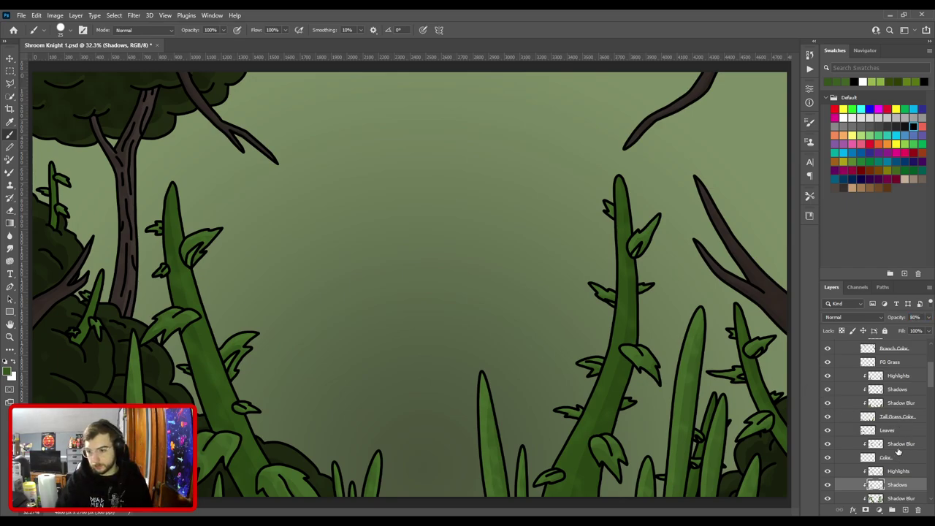
drag(898, 452, 897, 454)
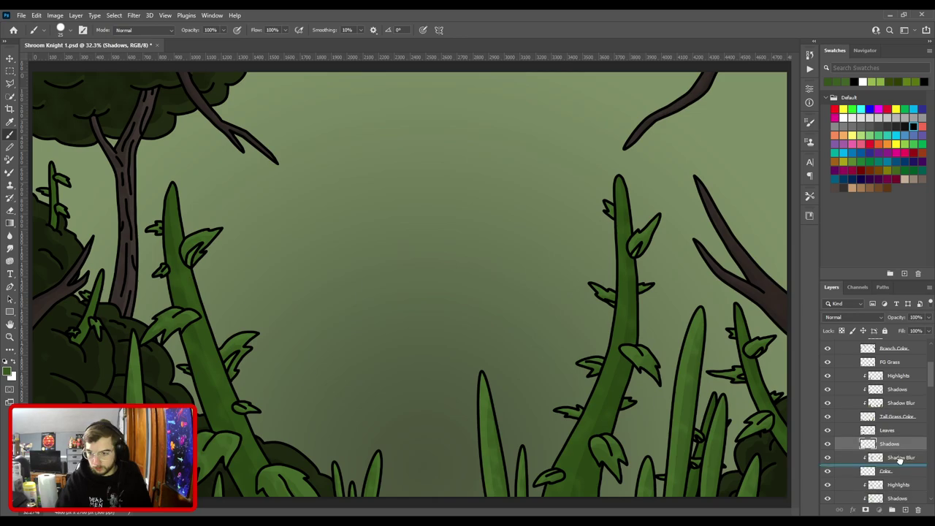
click(827, 471)
click(828, 471)
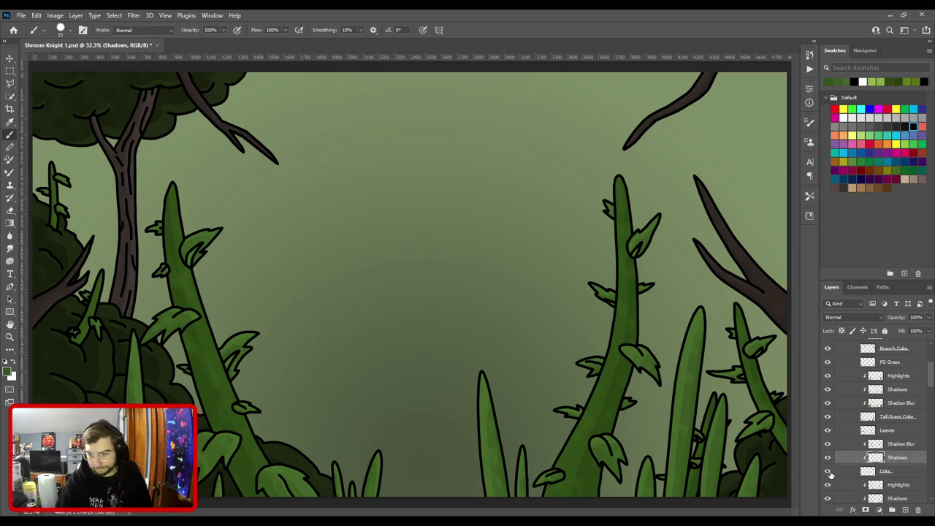
Sample a green from the upper leaf on the thin right stem, adjust the colour, and shade the leaf's inner fold with a 50 px brush.
key(i)
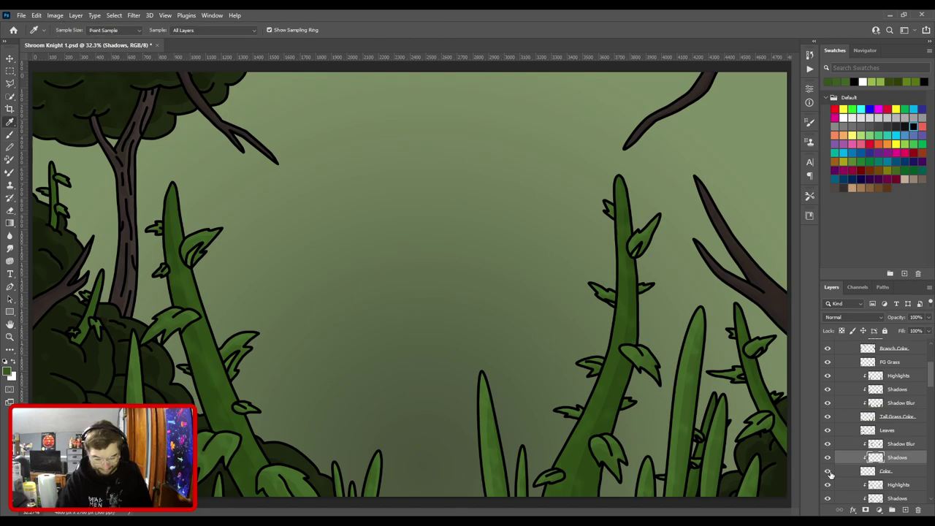
key(ctrl+plus)
drag(582, 350, 227, 311)
key(ctrl+plus)
drag(380, 330, 447, 321)
key(ctrl+plus)
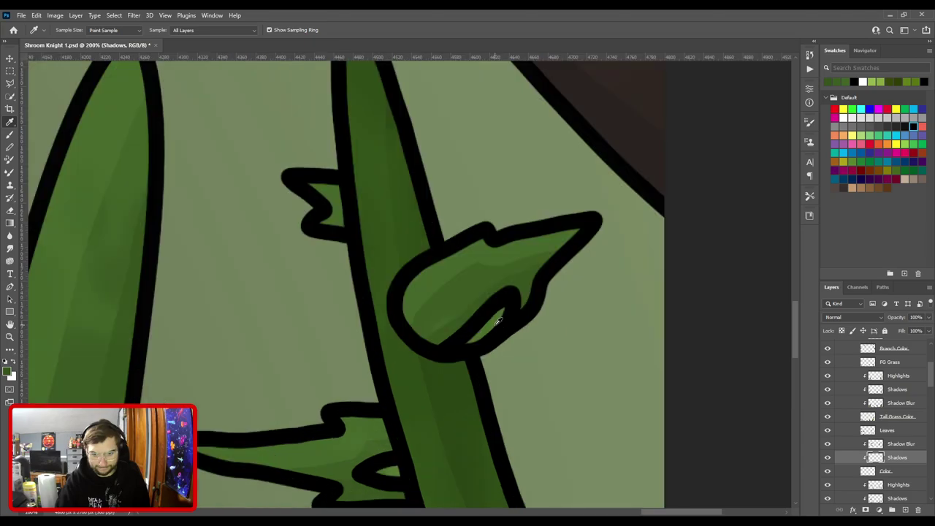
click(497, 319)
drag(163, 276, 163, 238)
click(309, 169)
key(b)
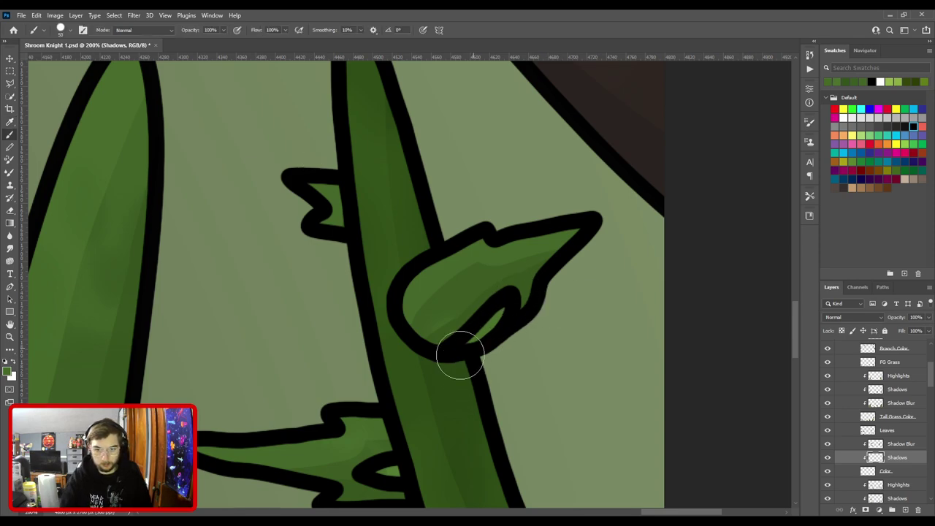
Shade the inner folds of the lower leaves on the thin right stem and the small leaves between the tall grass blades.
key(ctrl+minus)
drag(446, 300, 465, 154)
key(ctrl+plus)
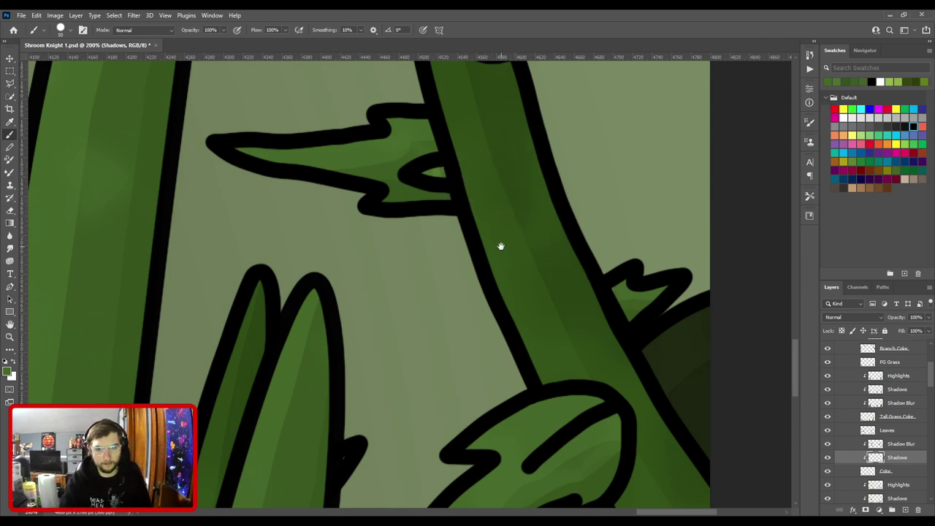
drag(478, 280, 451, 109)
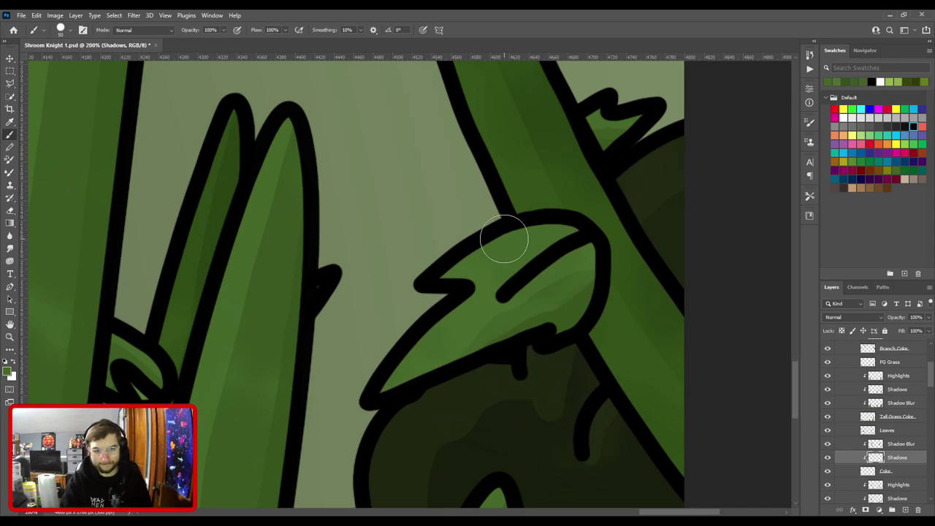
drag(420, 137, 501, 246)
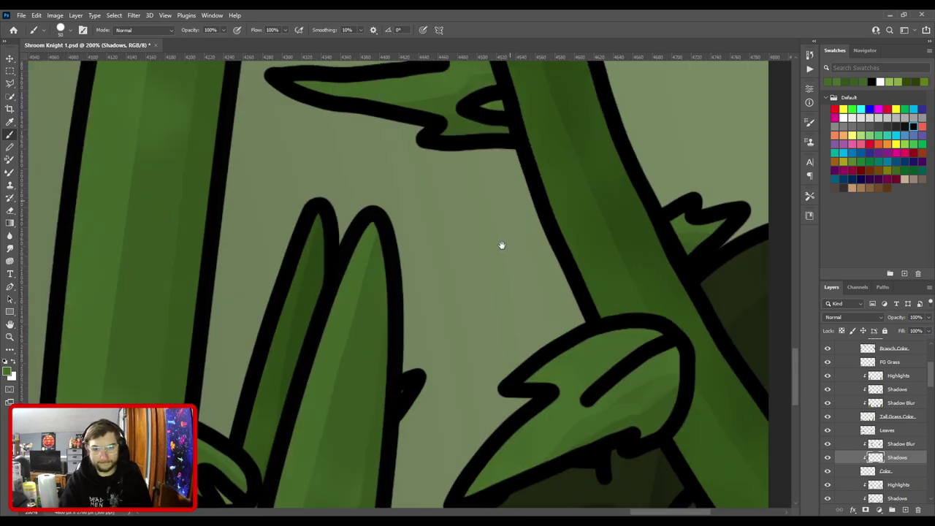
key(ctrl+minus)
drag(512, 316, 497, 136)
drag(396, 207, 521, 245)
key(ctrl+plus)
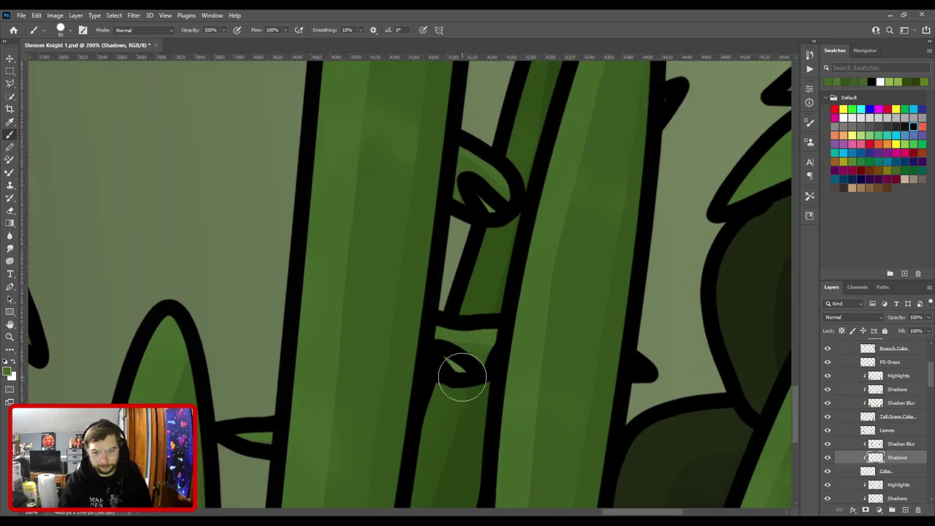
Shade the inner fold of the forked leaf on the right side of the thick left stem, reducing the brush to 30 and 25 px.
key(ctrl+minus)
drag(381, 342, 560, 258)
drag(450, 233, 549, 451)
key(ctrl+minus)
drag(387, 298, 759, 273)
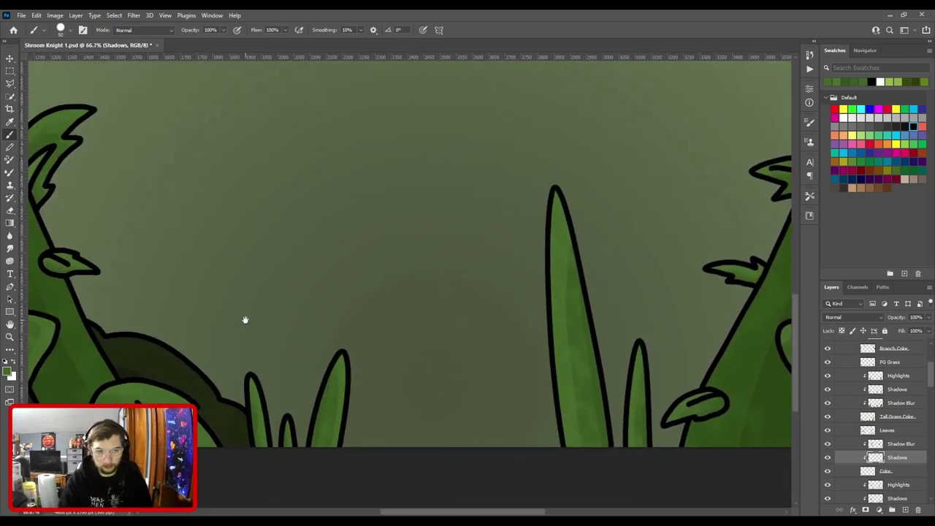
drag(260, 325, 547, 308)
drag(404, 128, 607, 271)
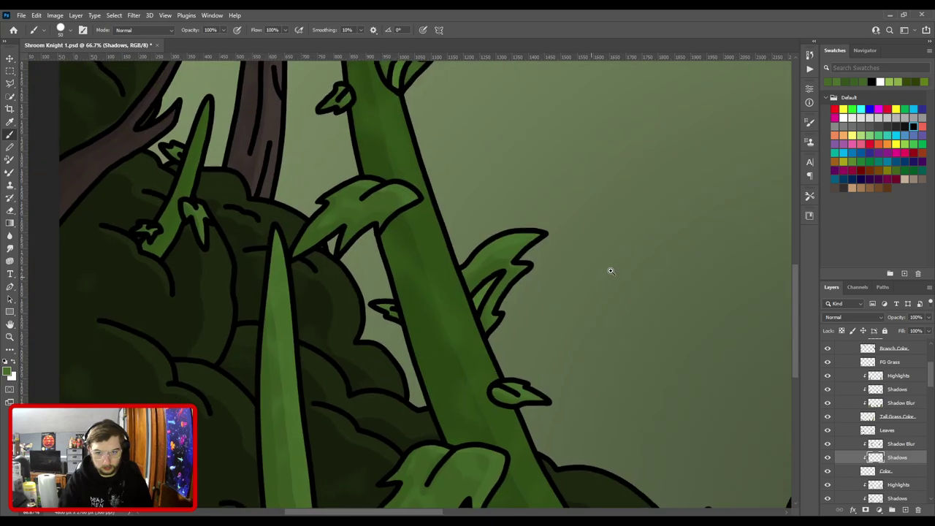
key(ctrl+plus)
drag(562, 338, 419, 329)
key(bracketleft)
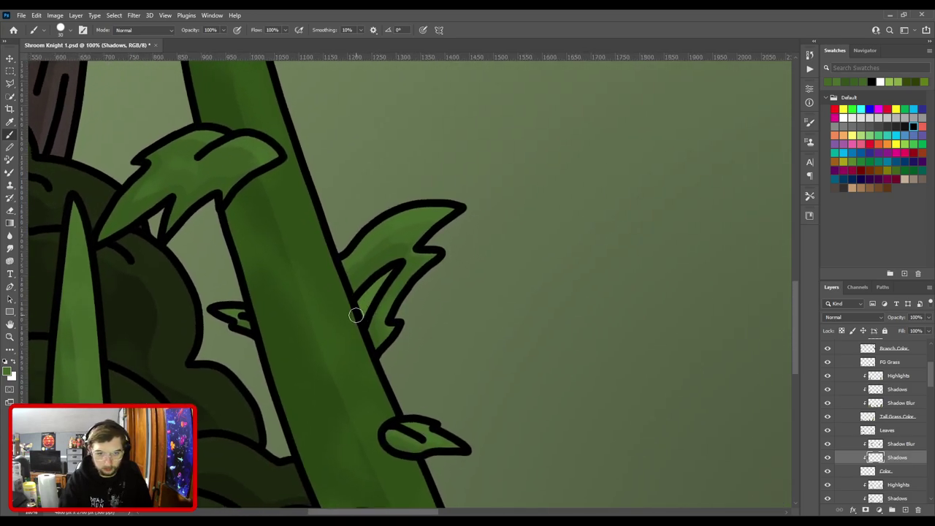
scroll(355, 315, up, 1)
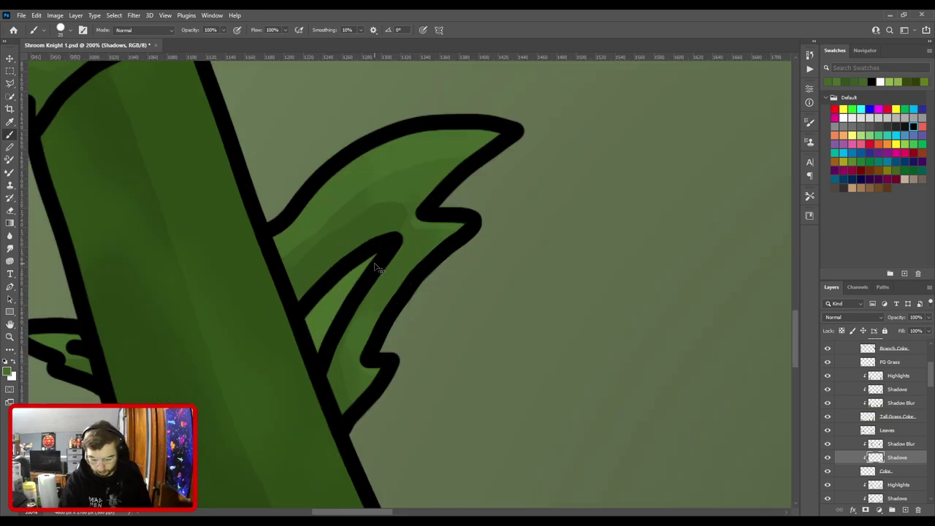
Move the leaves' Shadows layer above their Shadow Blur layer.
key(ctrl+bracketright)
scroll(376, 267, down, 1)
drag(378, 278, 384, 365)
scroll(384, 365, up, 1)
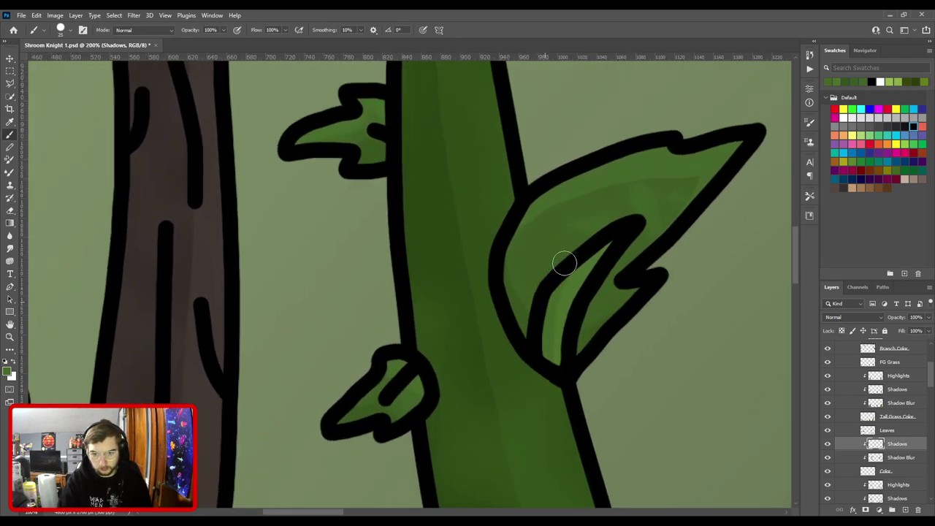
Examine the inner fold shading of the leaves on both thick stems, the thin right stem and between the tall grass blades.
scroll(605, 324, down, 1)
drag(603, 358, 611, 188)
key(ctrl+minus)
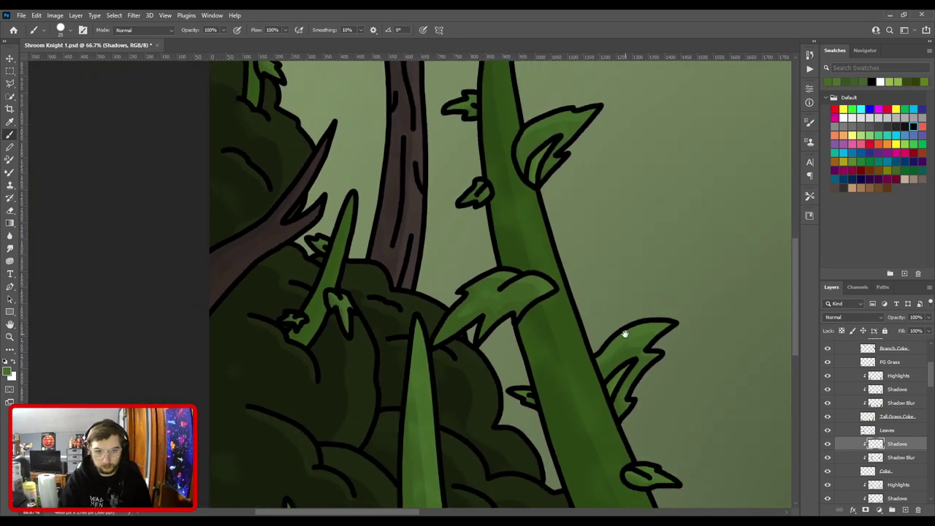
drag(624, 384, 503, 129)
drag(519, 232, 71, 306)
drag(585, 256, 176, 259)
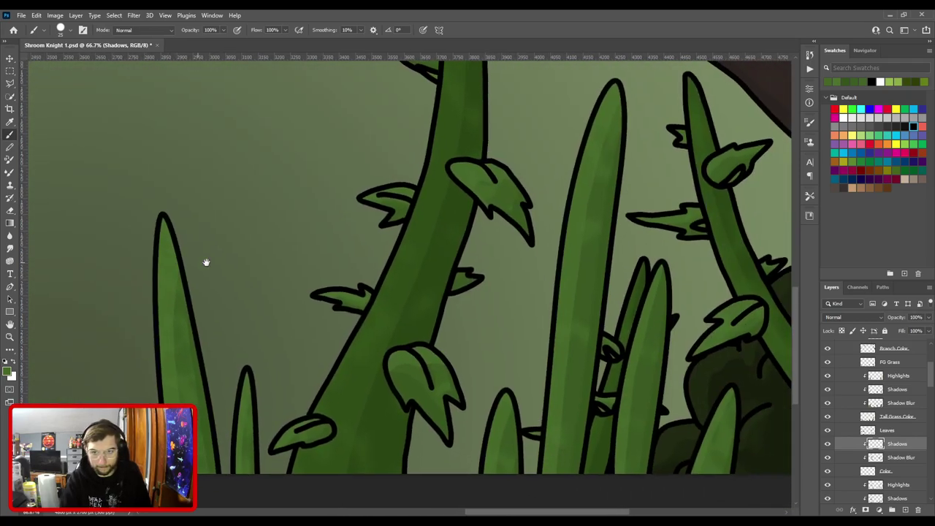
key(ctrl+plus)
drag(445, 194, 366, 475)
key(ctrl+equal)
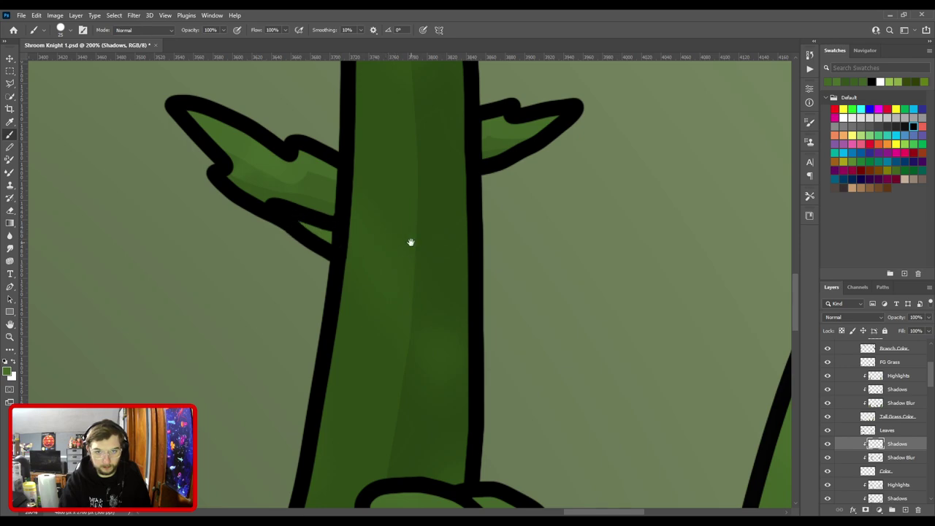
drag(396, 244, 395, 440)
drag(428, 219, 410, 369)
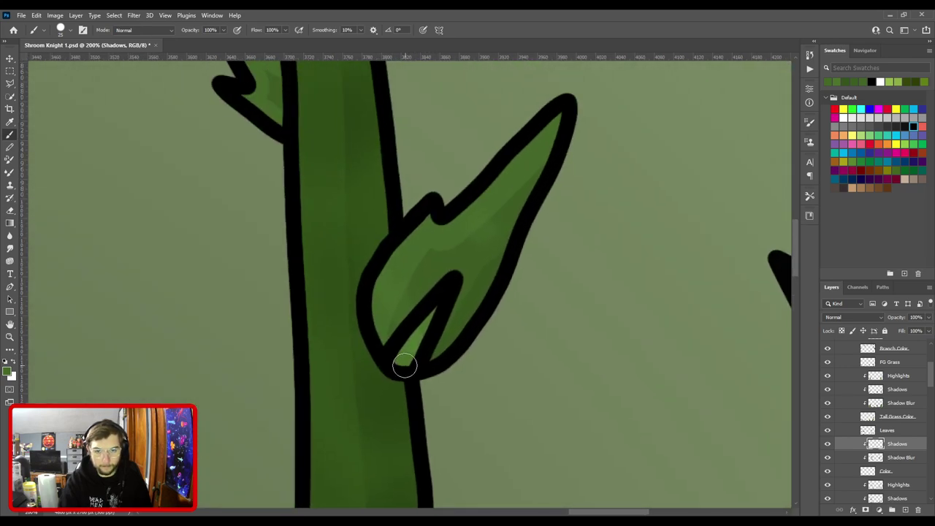
key(ctrl+minus)
drag(446, 156, 369, 97)
key(ctrl+minus)
drag(498, 389, 351, 136)
key(ctrl+equal)
key(ctrl+equal)
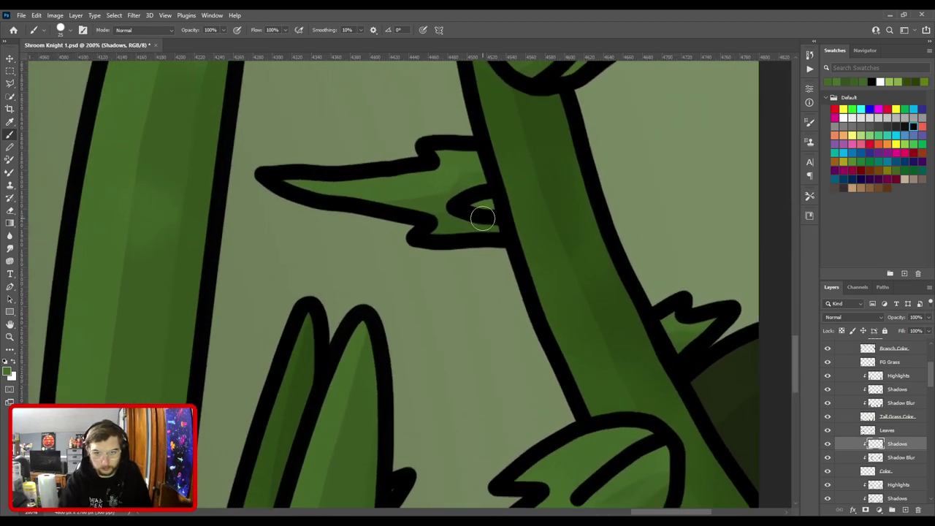
drag(566, 103, 507, 255)
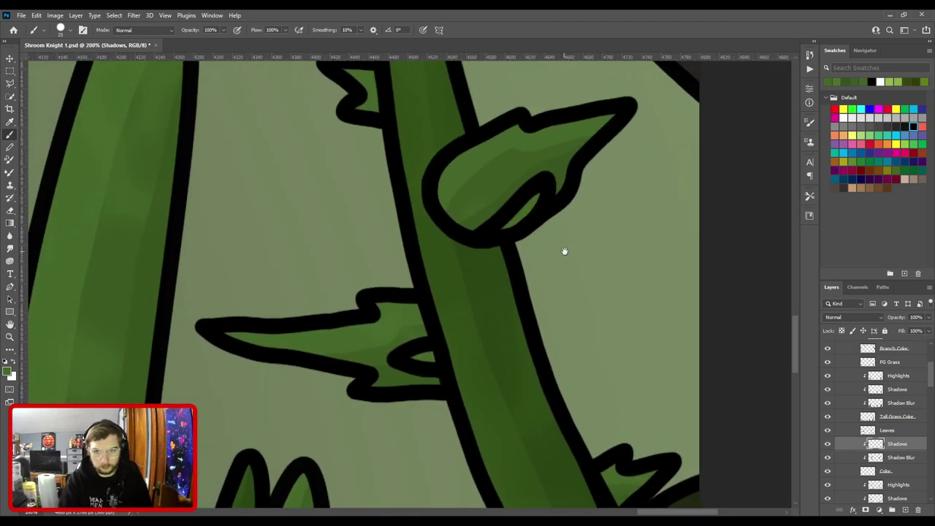
drag(552, 379, 459, 115)
drag(462, 302, 593, 165)
drag(314, 347, 572, 205)
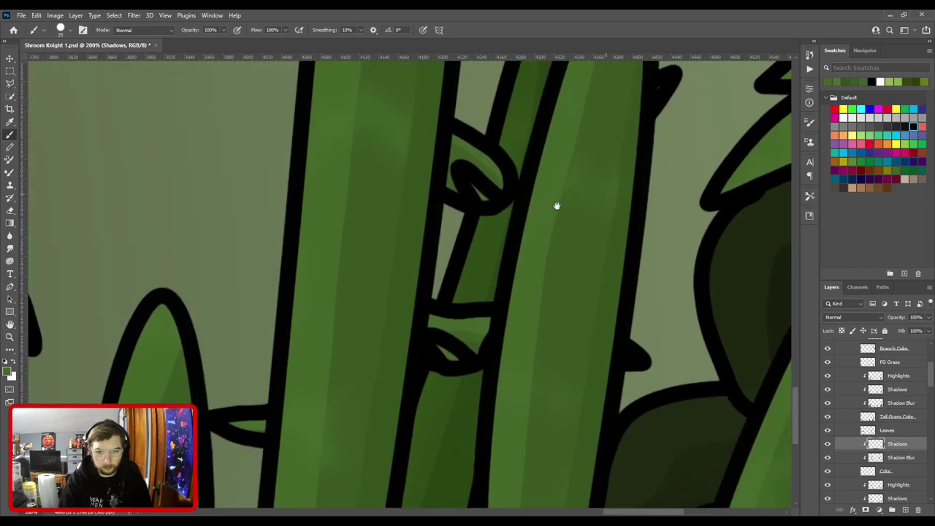
drag(445, 350, 578, 229)
key(ctrl+0)
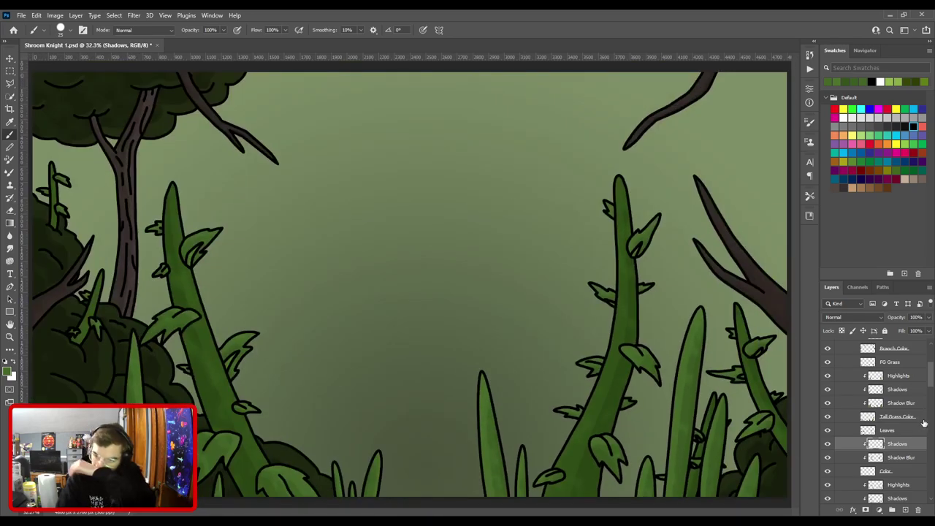
Add a clipped layer named Shadows above the Highlights layer of the stems.
scroll(919, 427, down, 1)
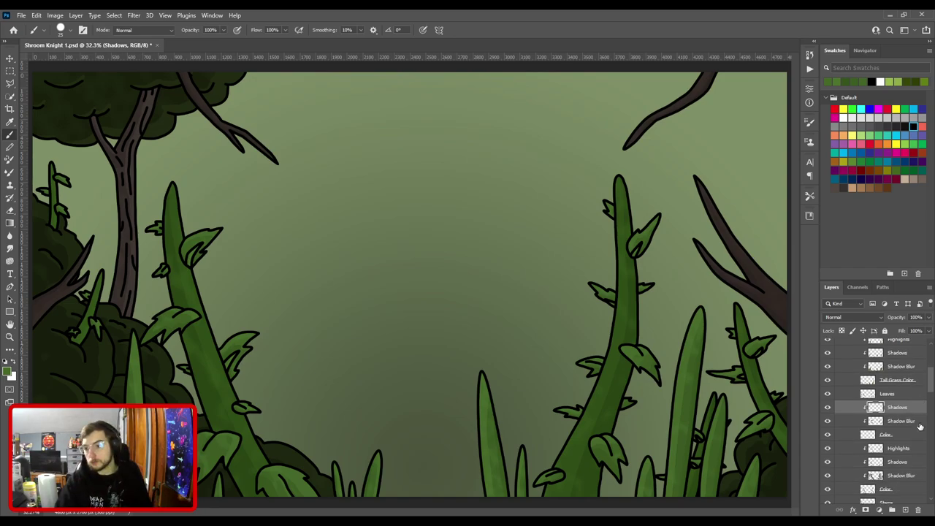
scroll(919, 427, down, 3)
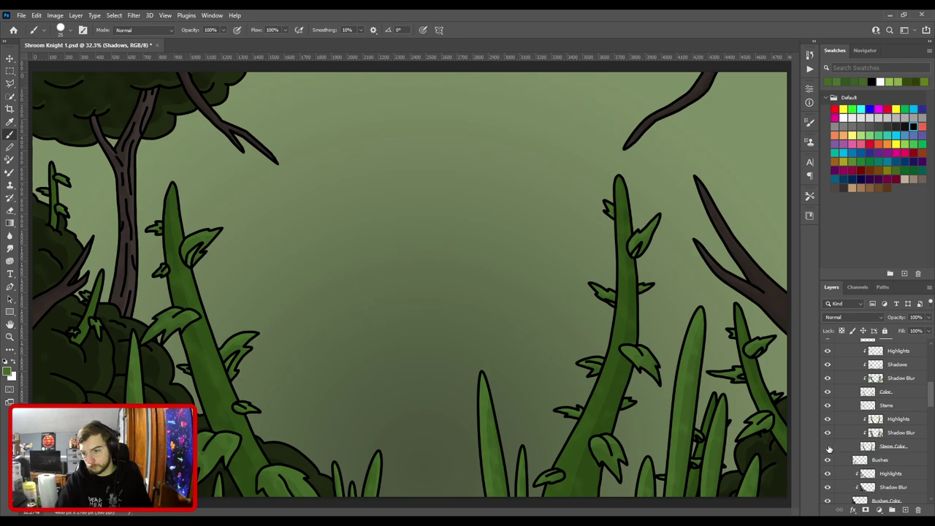
click(891, 421)
key(ctrl+v)
mouse_move(891, 420)
mouse_down()
mouse_move(897, 435)
mouse_move(895, 418)
mouse_up()
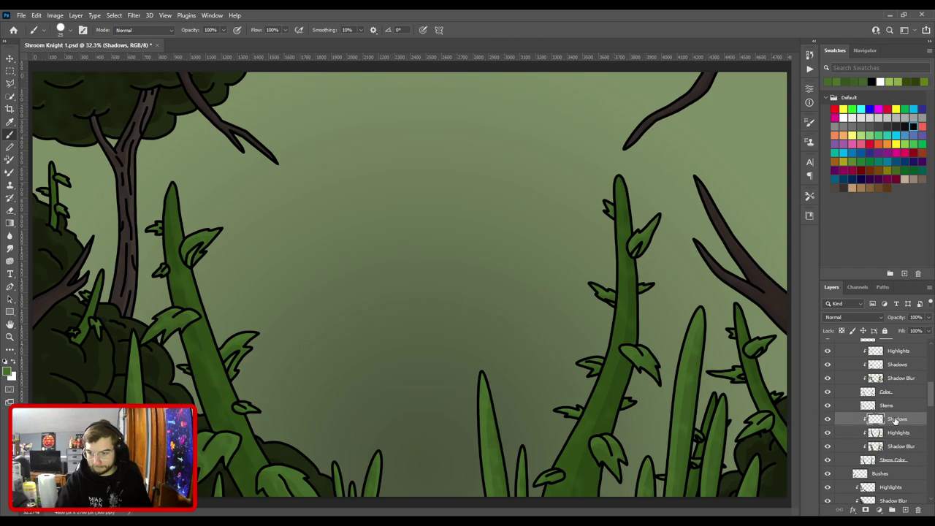
Sample a green from the thick right stem with the stems' Shadow Blur layer temporarily hidden, and return to the Brush tool.
click(827, 446)
key(i)
click(621, 387)
click(828, 446)
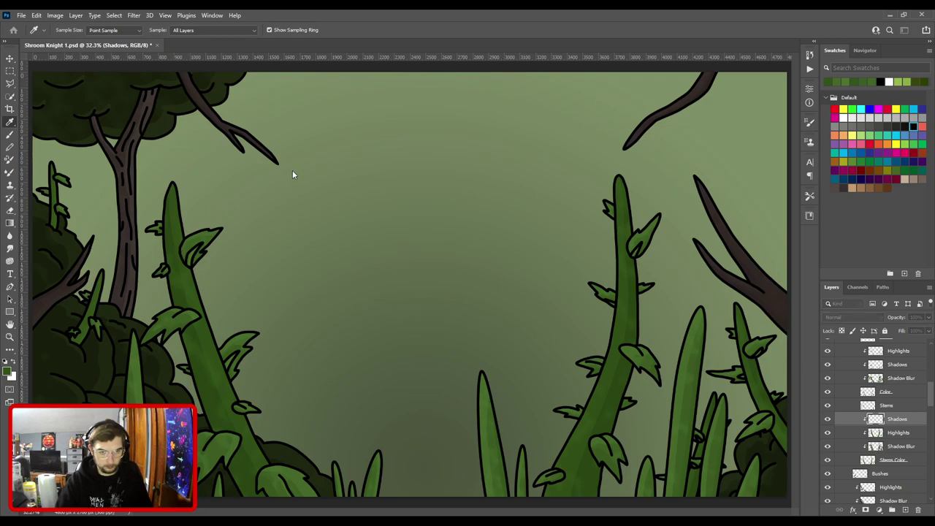
key(b)
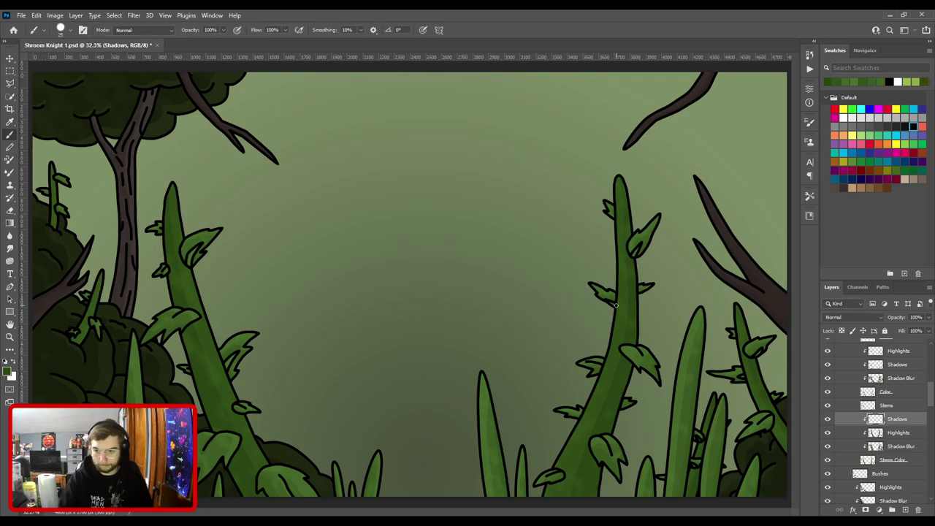
Try shading the stems on the right side of the illustration with an 80 px brush on the stem Shadows layer.
ctrl+click(636, 327)
ctrl+click(636, 327)
mouse_move(675, 376)
mouse_down()
mouse_move(380, 200)
mouse_move(452, 244)
mouse_up()
drag(538, 260, 388, 301)
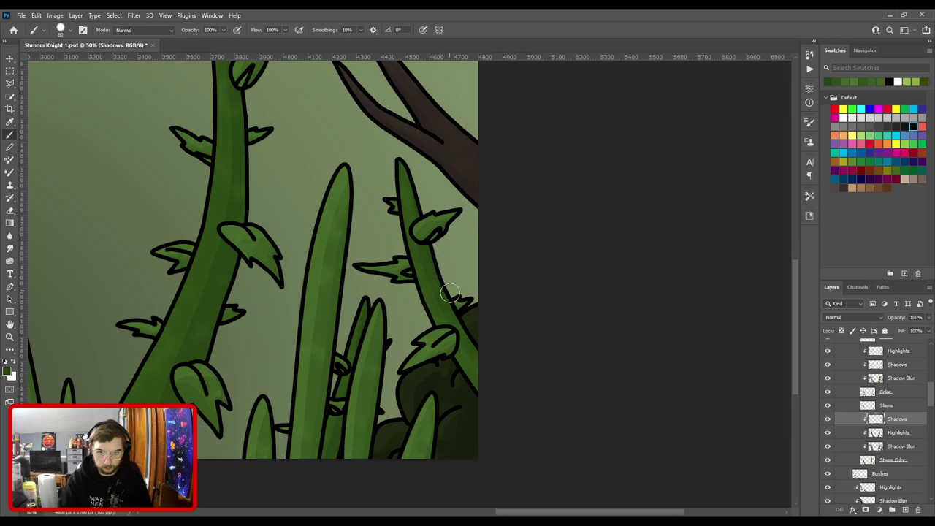
drag(488, 384, 544, 306)
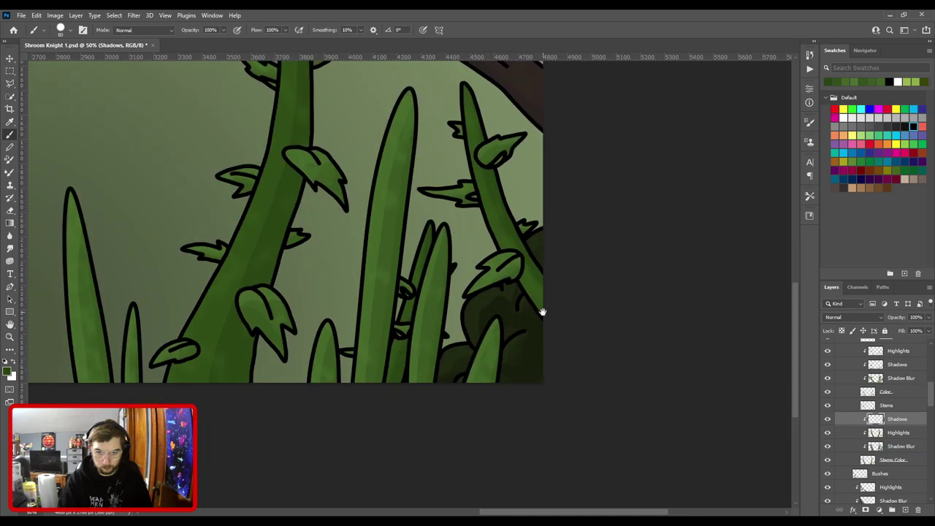
key(ctrl+plus)
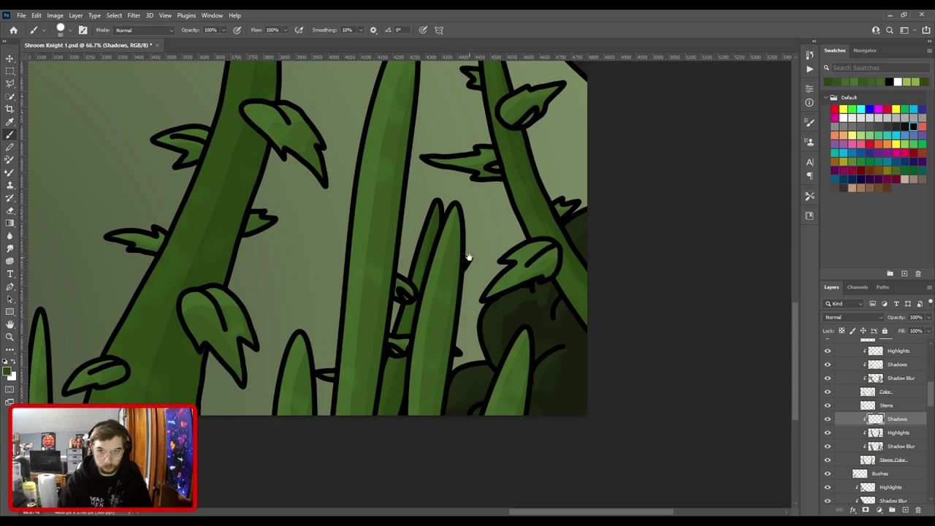
drag(495, 328, 573, 293)
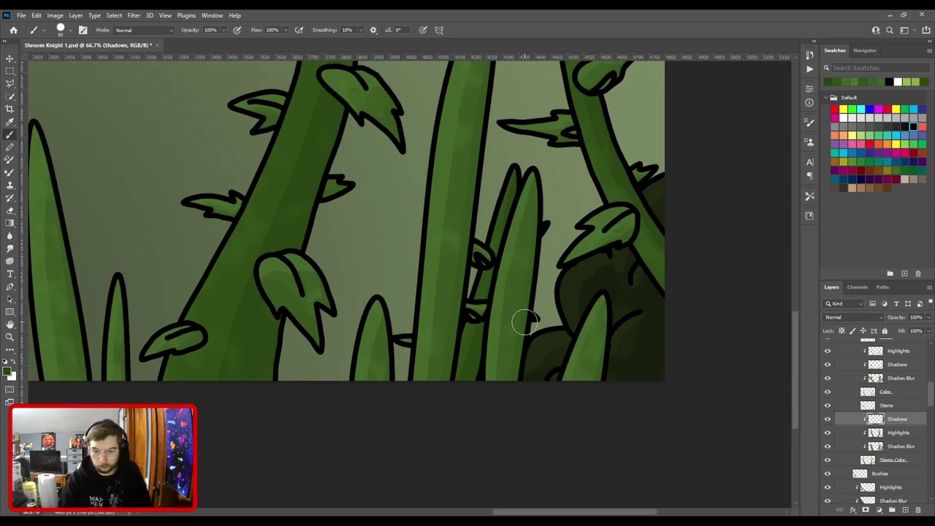
key(ctrl+plus)
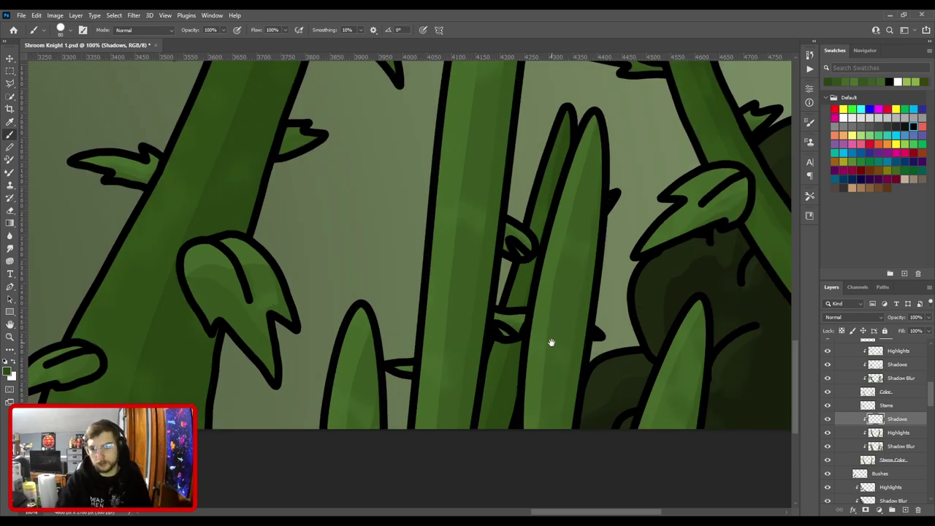
drag(551, 341, 311, 406)
drag(283, 464, 334, 391)
Identify the layer holding the colour at the base of the stem between the grass blades, and reselect the stem Shadows layer.
key(v)
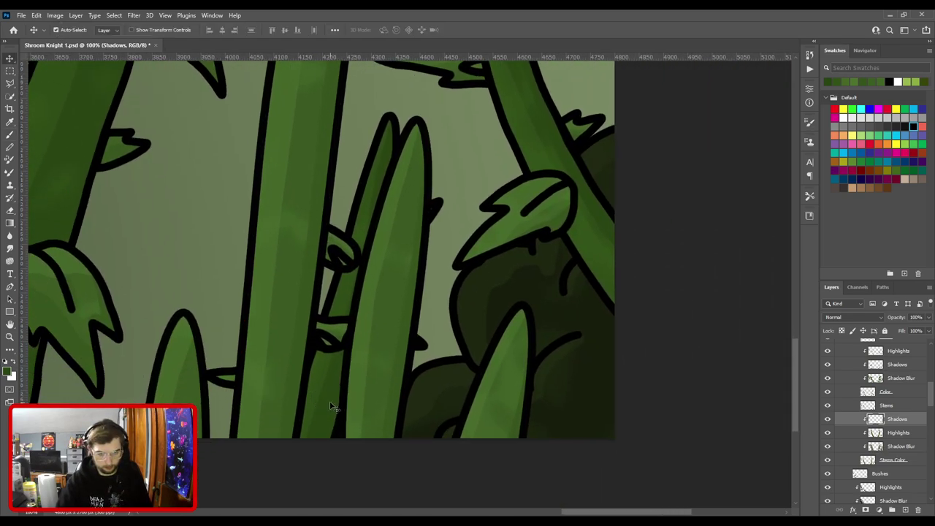
click(331, 404)
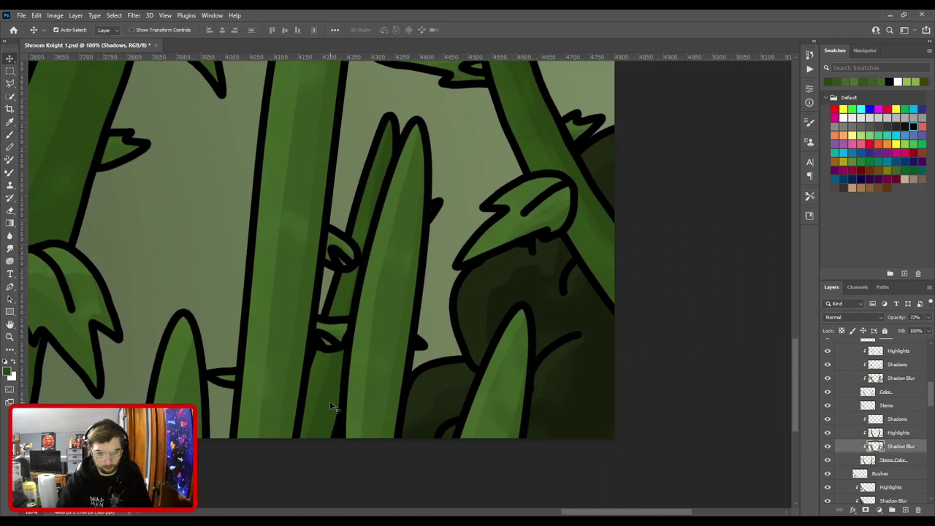
click(905, 420)
key(b)
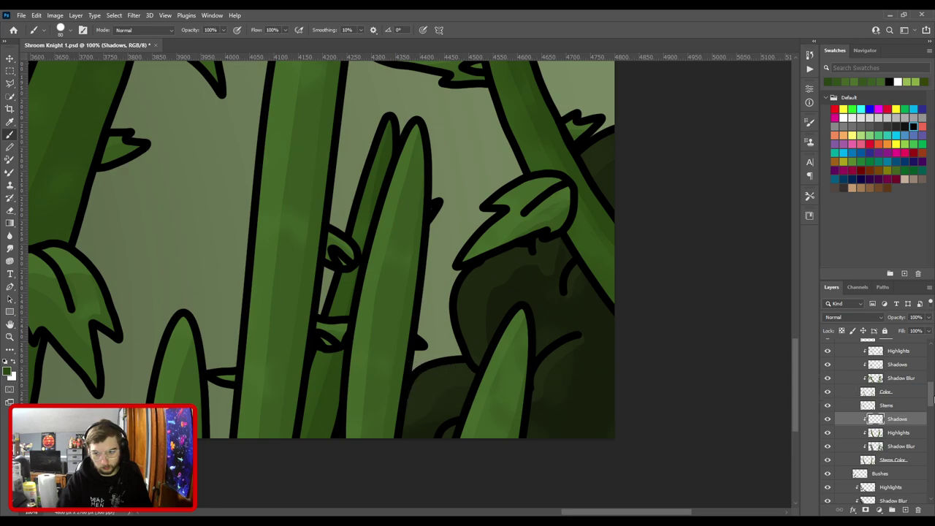
Try the stem Shadows layer beneath Highlights while checking the base of the thick right stem, and return it above Highlights.
key(ctrl+bracketleft)
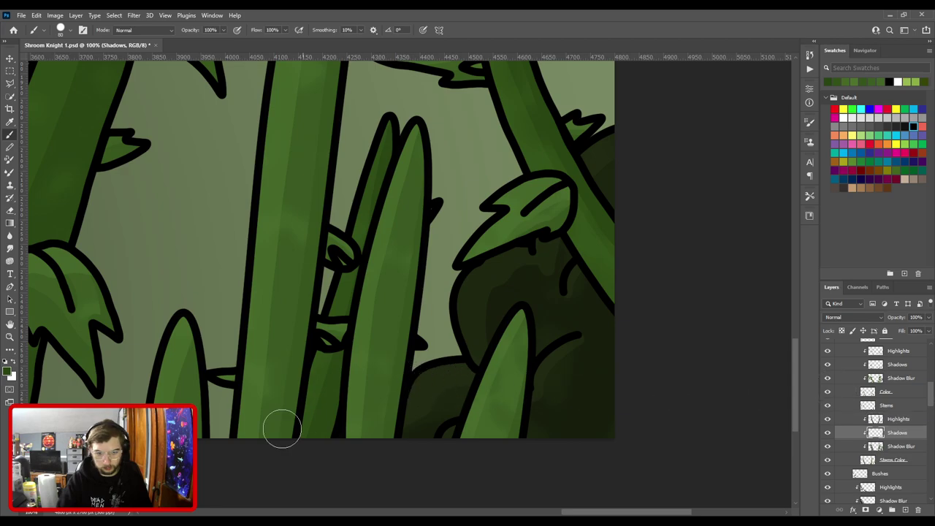
drag(365, 183, 496, 276)
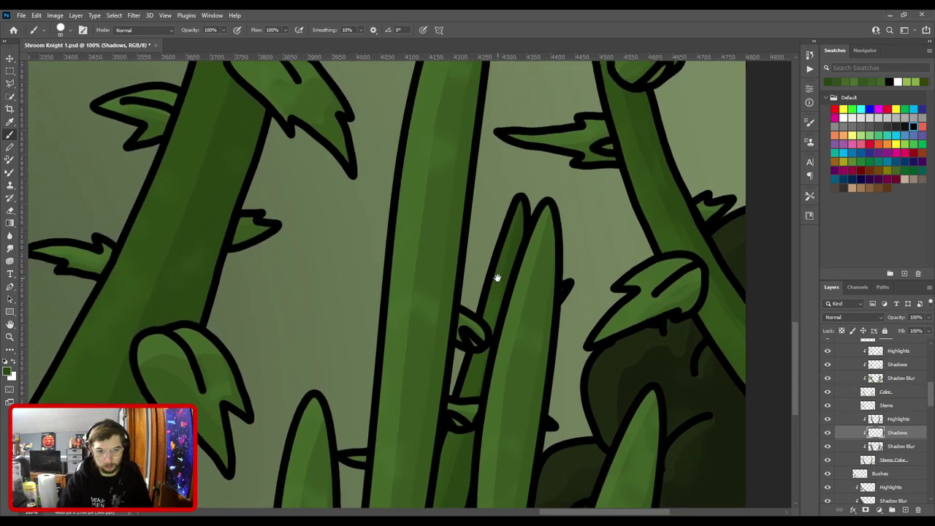
key(ctrl+minus)
drag(358, 312, 507, 248)
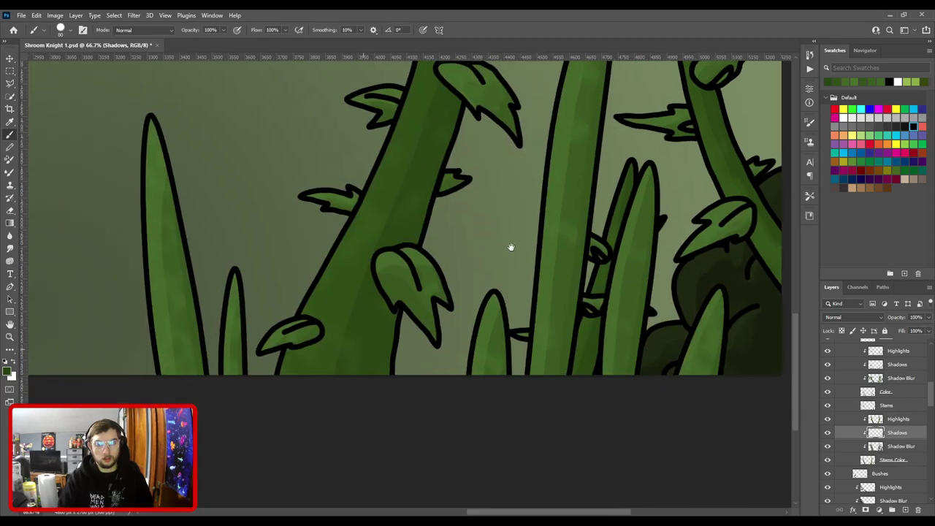
key(ctrl+plus)
drag(433, 298, 546, 296)
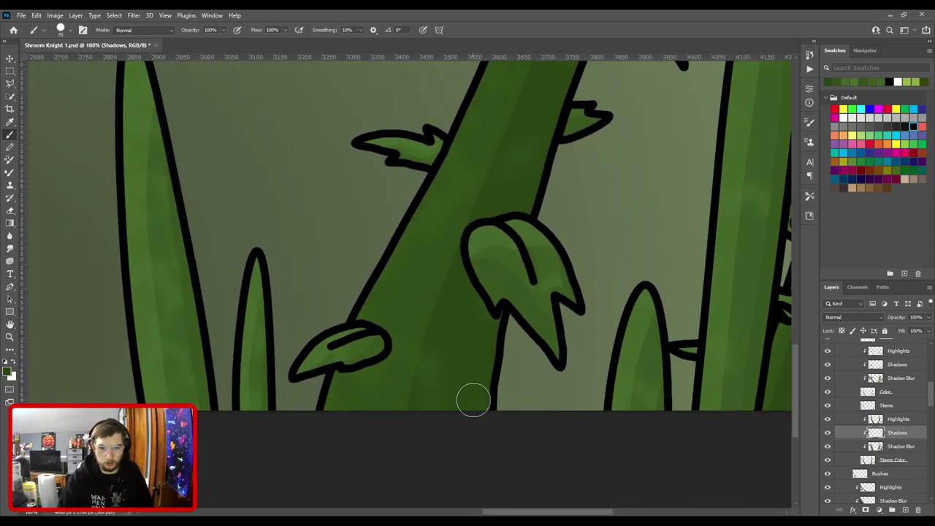
key(ctrl+bracketright)
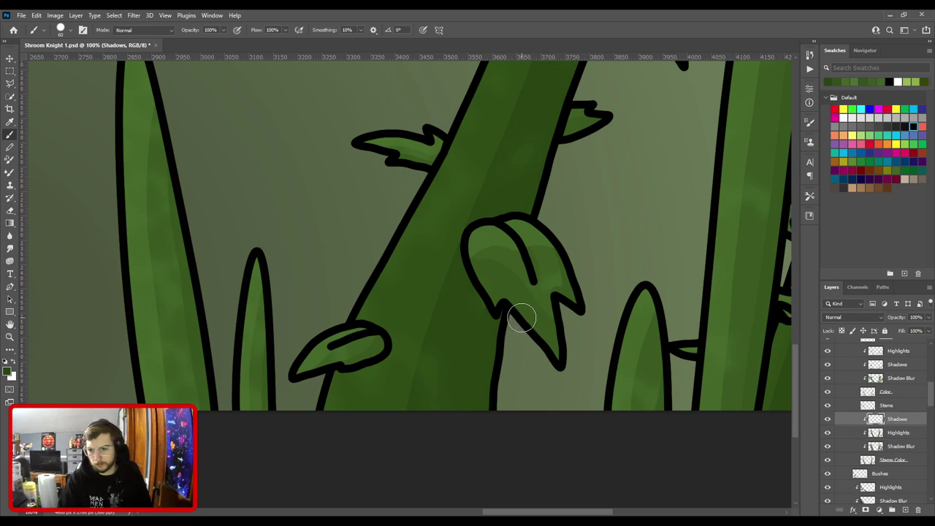
Clear the trial shading from the stem Shadows layer with the eraser enlarged to 800 px.
key(ctrl+minus)
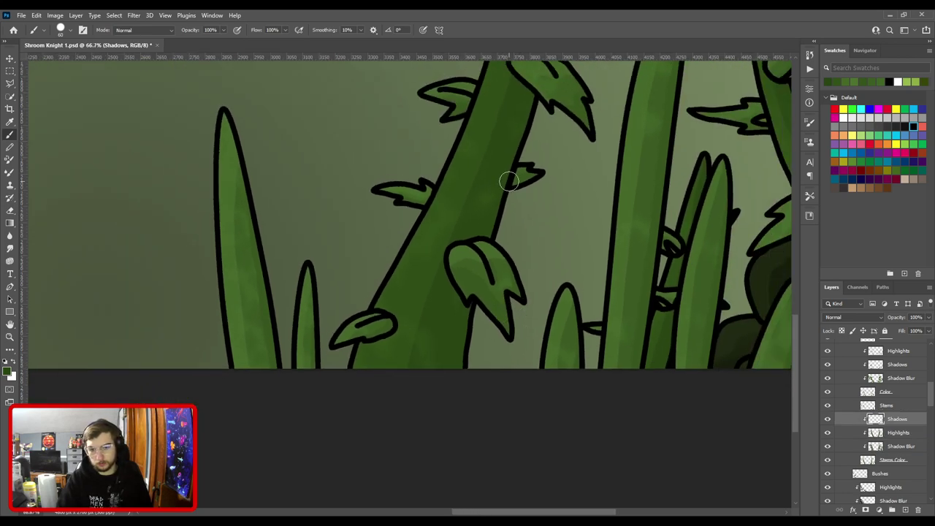
key(e)
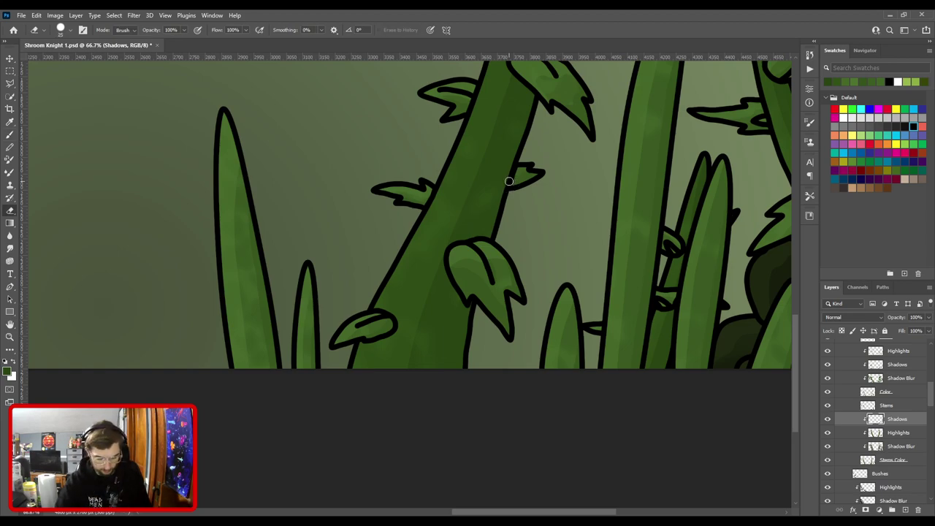
key(ctrl+minus)
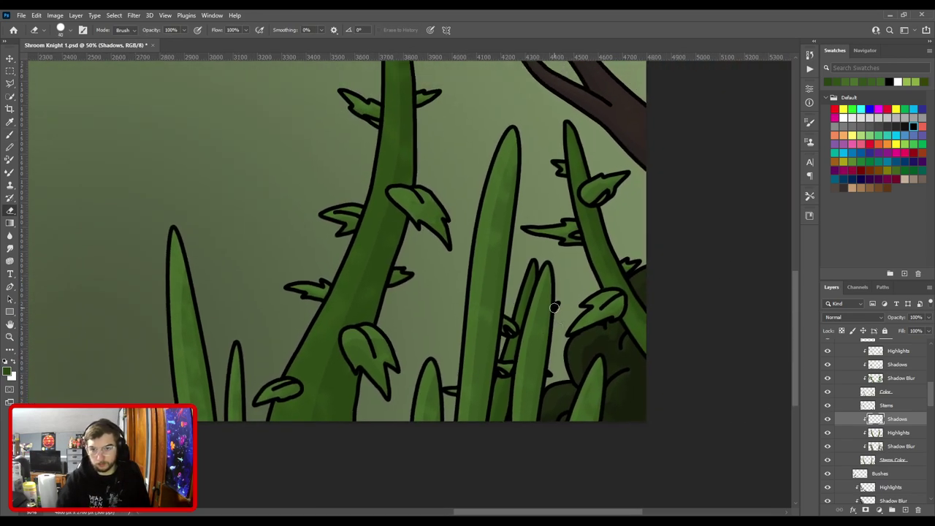
key(bracketright)
key(bracketright)
key(bracketright)
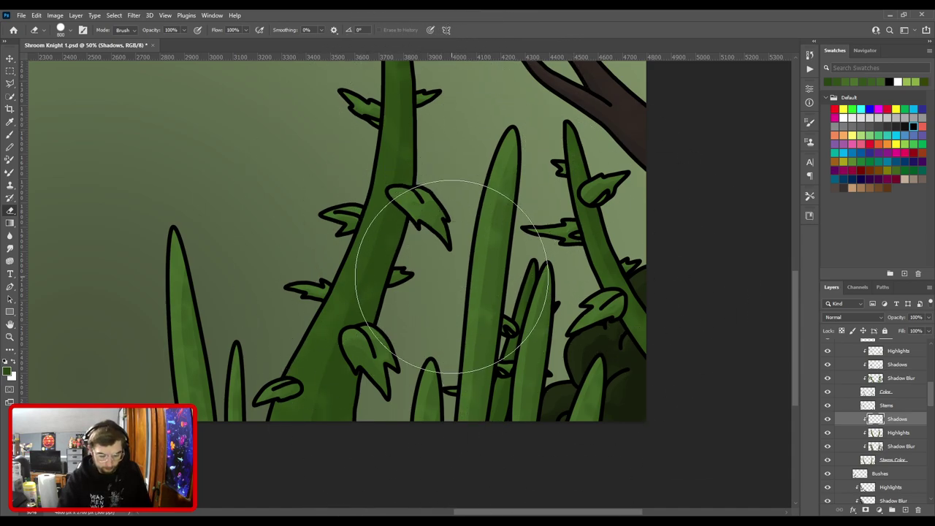
Shade the thin stem at the right edge and the small stem between the grass blades on the stem Shadows layer with a 45 px brush.
key(i)
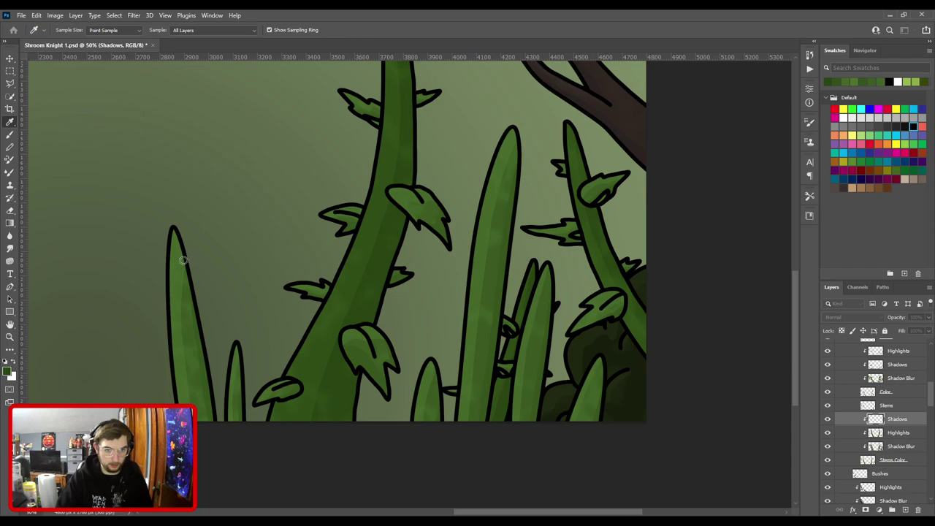
key(b)
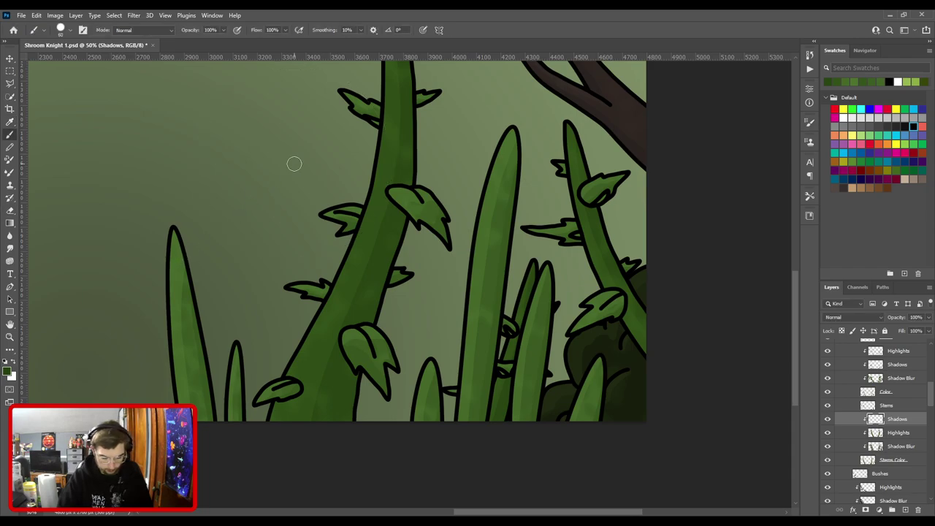
key(ctrl+plus)
drag(584, 312, 303, 357)
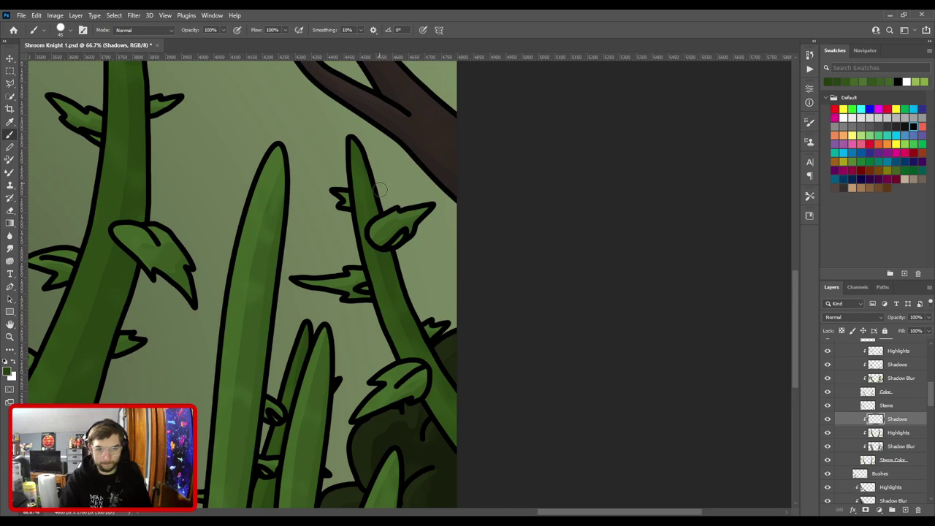
drag(393, 252, 403, 294)
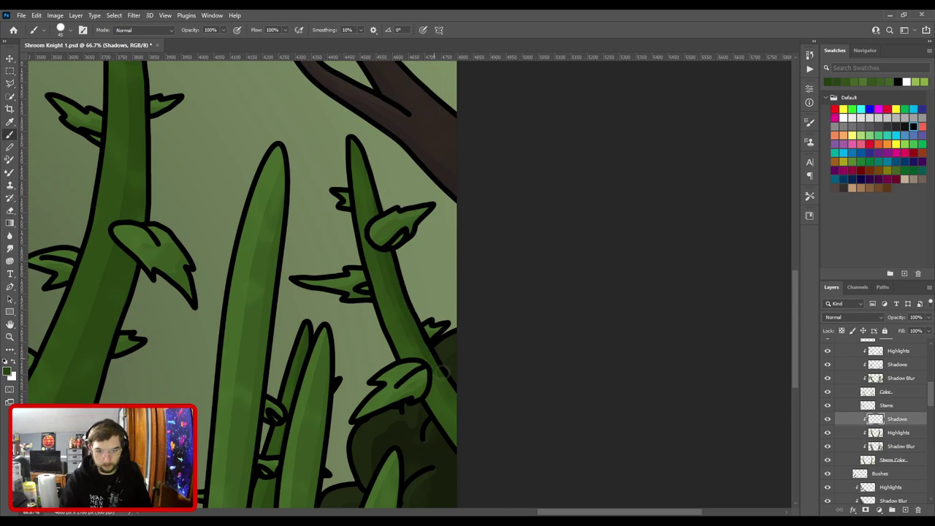
drag(444, 298, 484, 267)
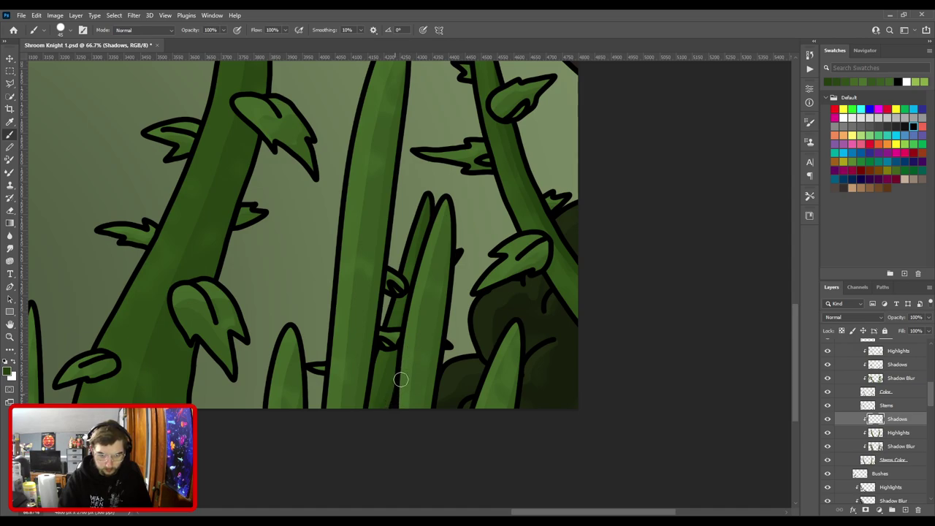
drag(333, 334, 518, 240)
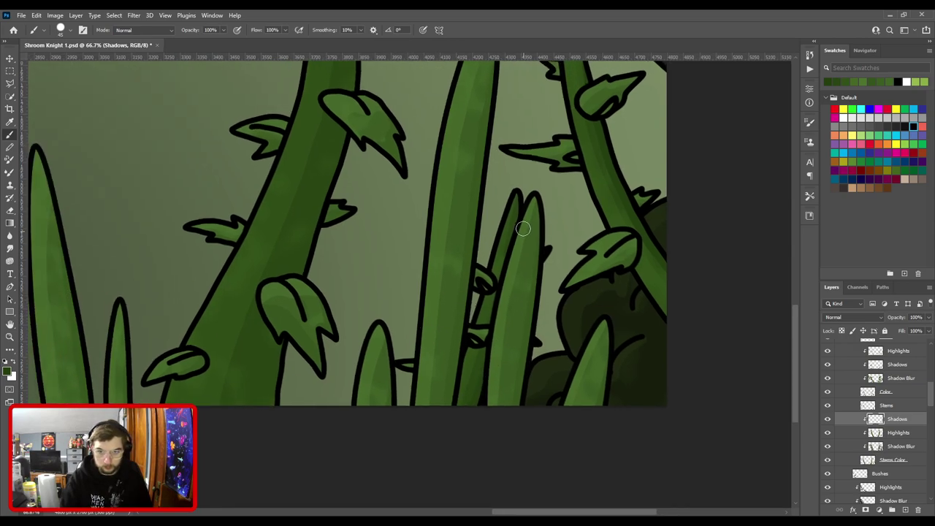
drag(438, 307, 599, 273)
key(ctrl+minus)
drag(456, 299, 426, 412)
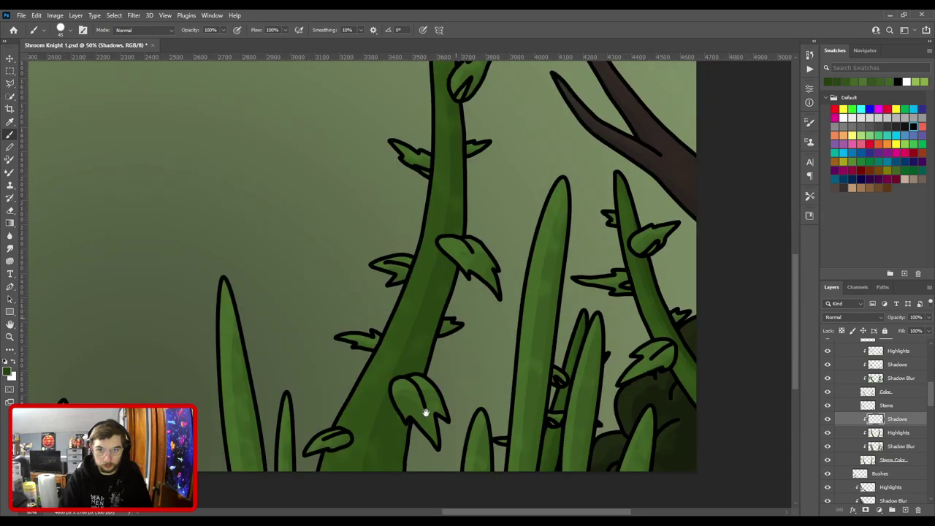
Paint shadows along the thick right stem on the stem Shadows layer with a 100 px brush.
scroll(426, 413, down, 1)
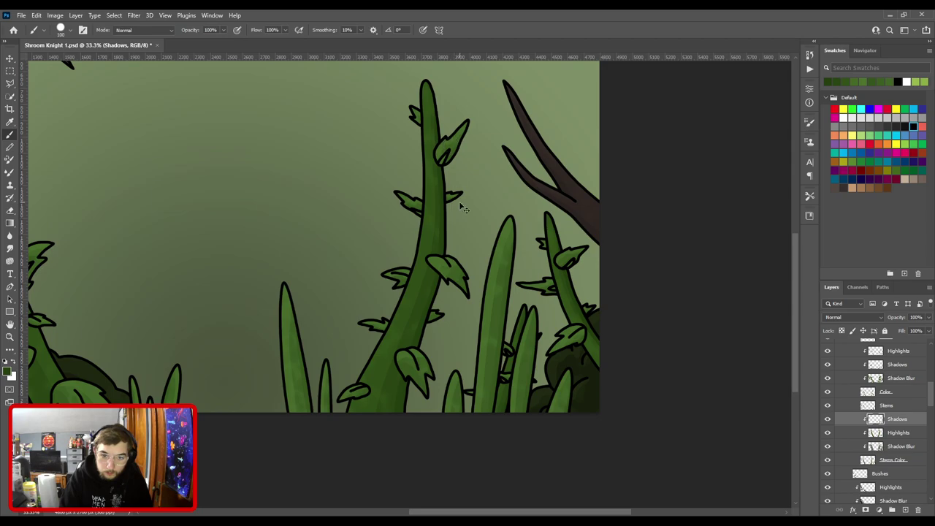
key(ctrl+plus)
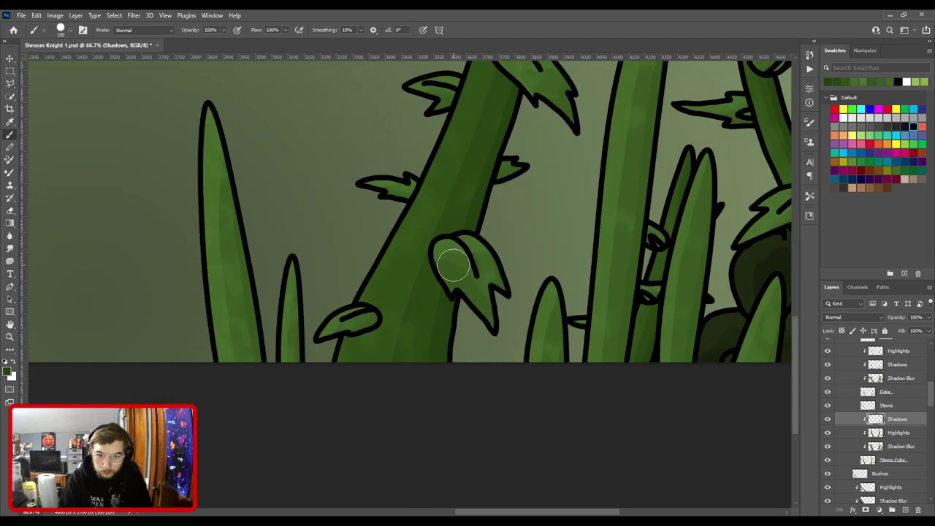
key(space)
drag(476, 264, 441, 395)
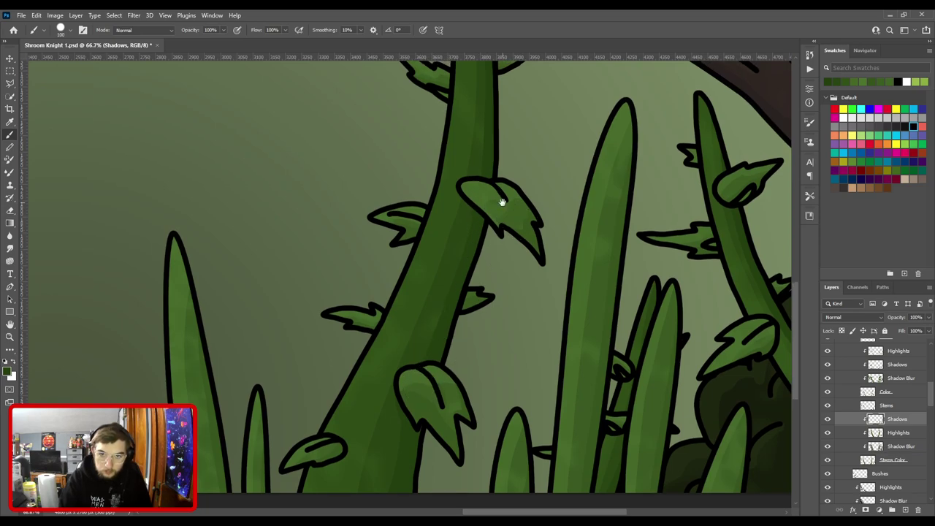
drag(505, 202, 490, 382)
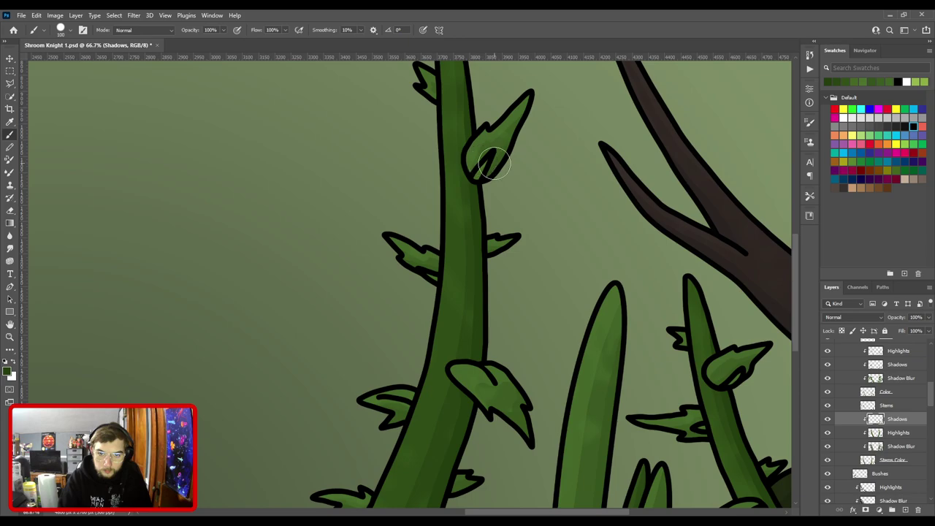
Paint shadows along the thick left stem on the stem Shadows layer with a 150 px brush.
key(ctrl+minus)
key(space)
drag(384, 346, 545, 139)
drag(281, 302, 570, 282)
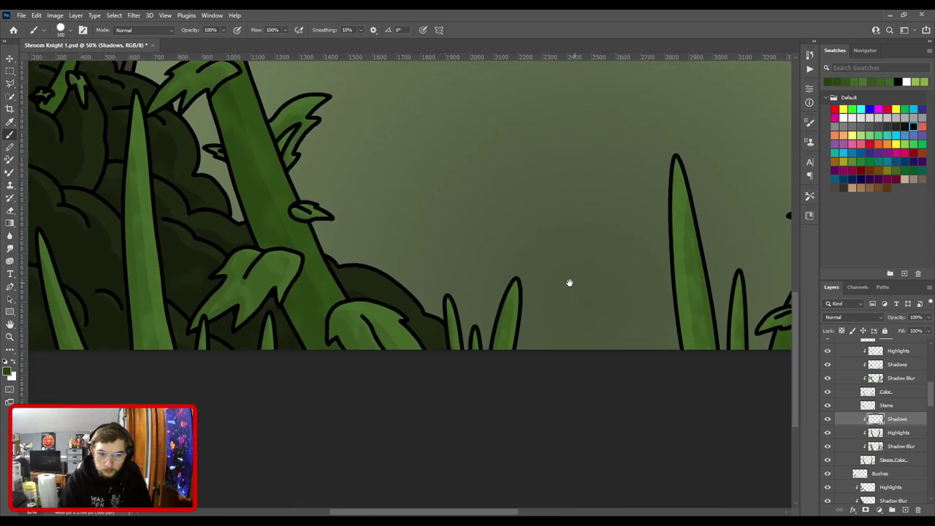
drag(361, 316, 505, 392)
key(ctrl+minus)
key(ctrl+minus)
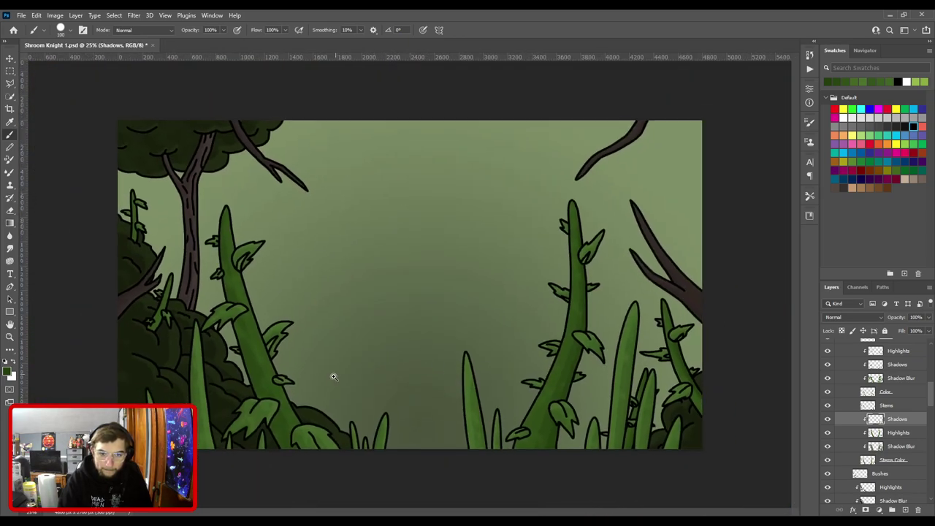
key(ctrl+plus)
drag(313, 389, 473, 324)
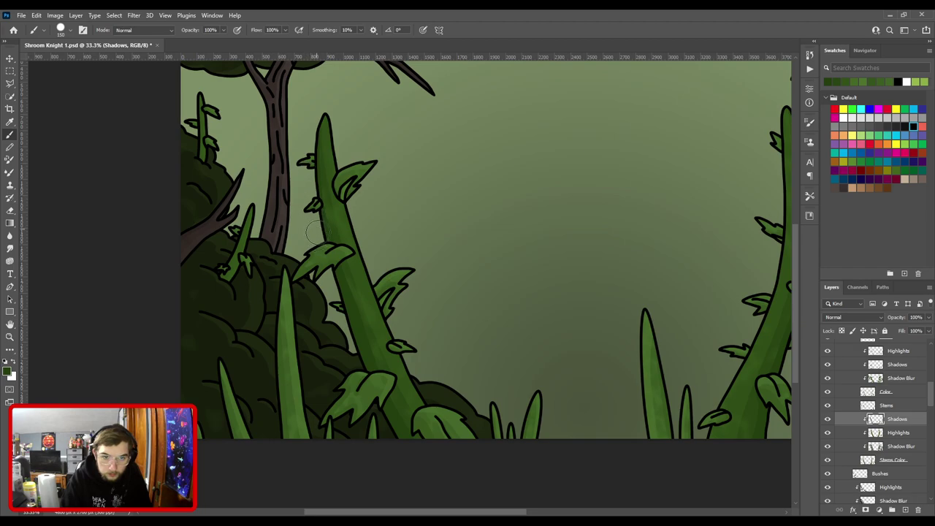
Trim the shading along the thick left stem with the eraser reduced to 250 px.
key(e)
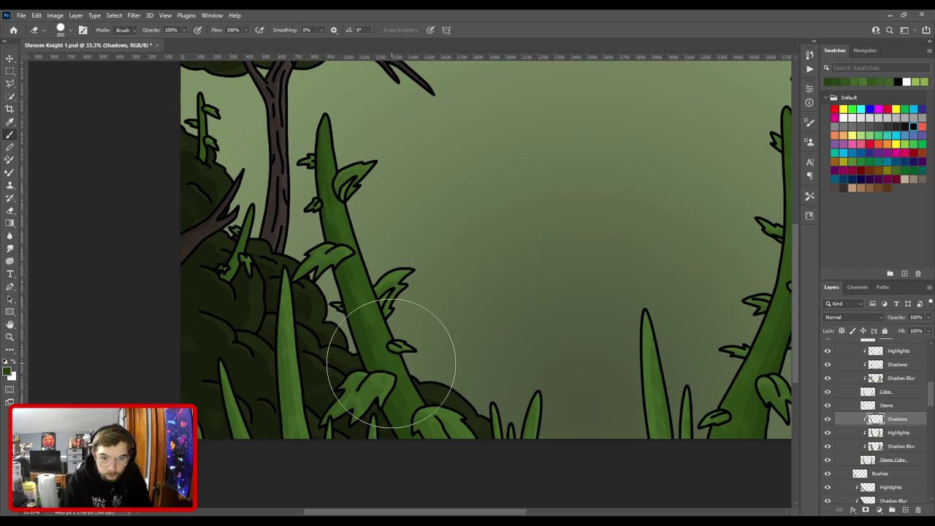
key(bracketleft)
key(bracketleft)
key(bracketleft)
key(bracketleft)
key(bracketleft)
key(bracketleft)
key(bracketleft)
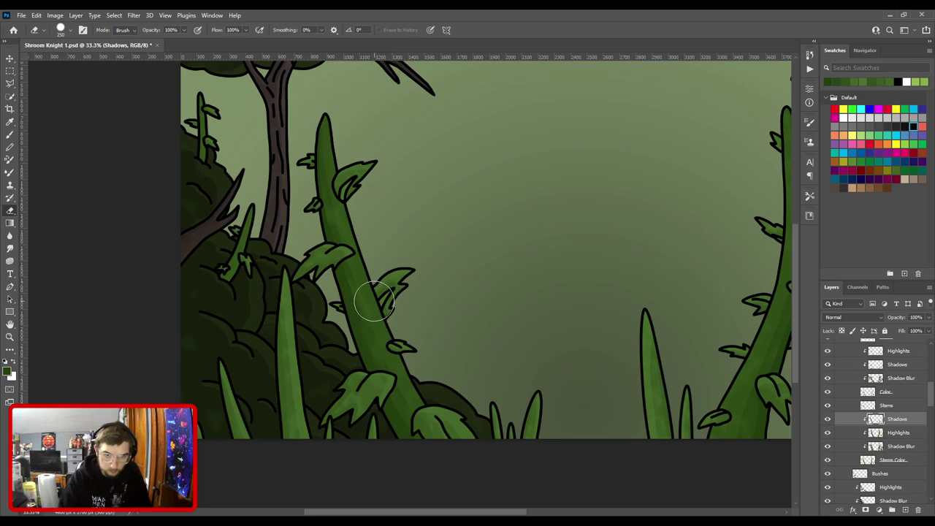
drag(357, 242, 353, 225)
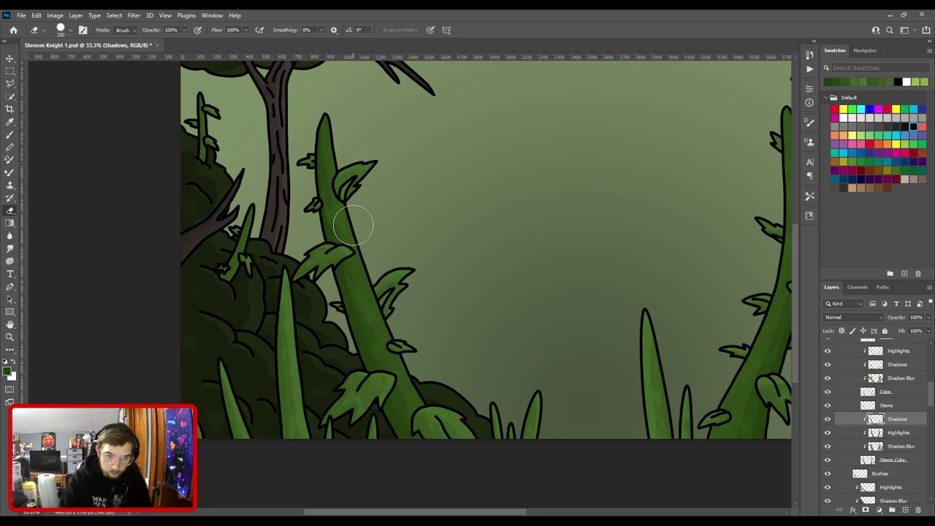
drag(377, 318, 346, 168)
Add finer shadows around the leaf joints of the thick left stem with the brush reduced to 70 px and 50 px.
key(ctrl+plus)
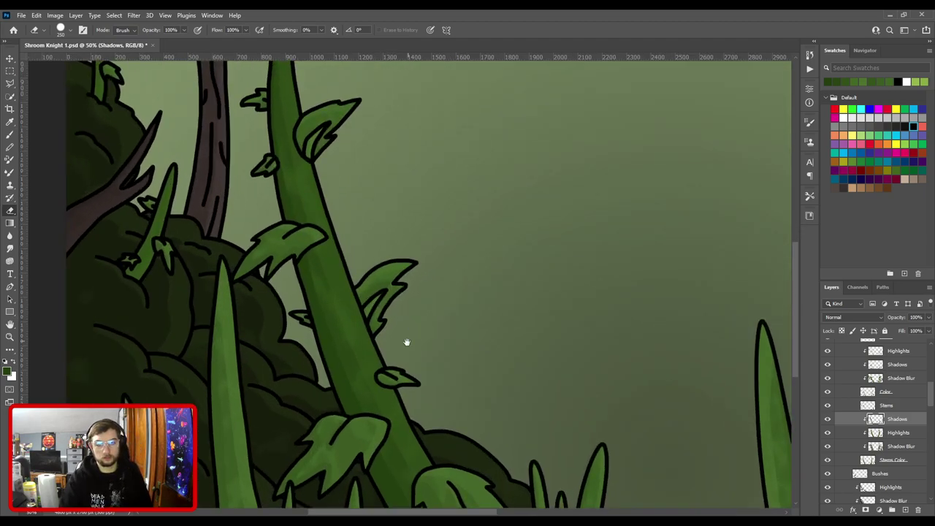
drag(401, 354, 450, 244)
key(b)
key(bracketleft)
key(bracketleft)
key(bracketleft)
key(bracketleft)
key(bracketleft)
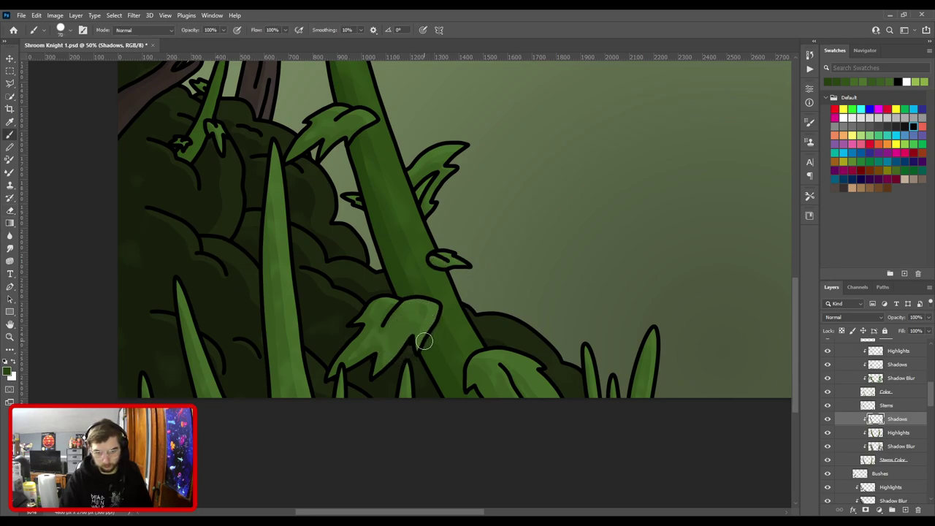
drag(405, 253, 455, 389)
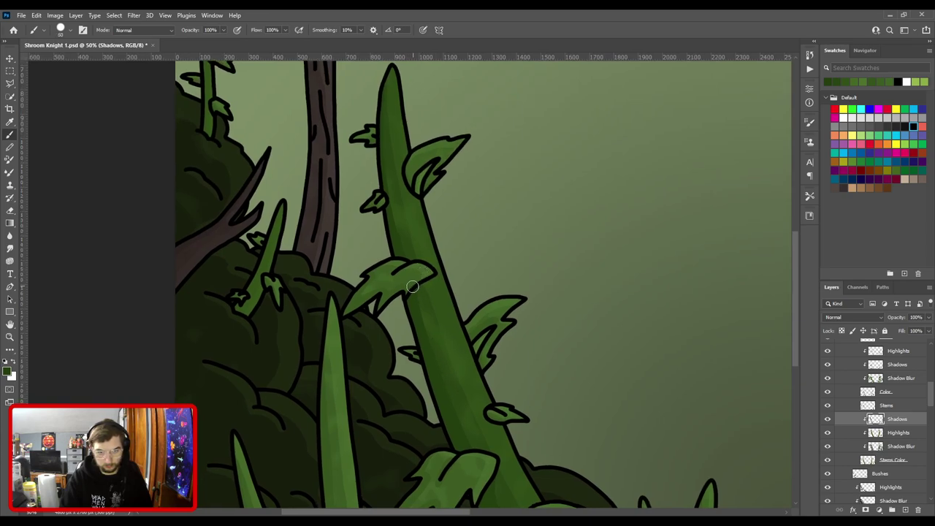
drag(401, 233, 436, 290)
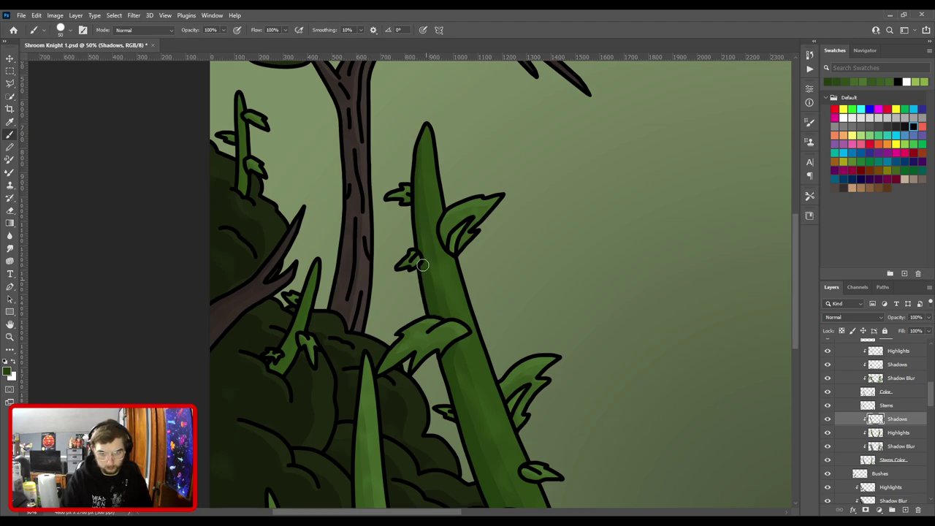
Shade the two small stems growing out of the left bushes with a 50 px brush.
drag(360, 287, 419, 71)
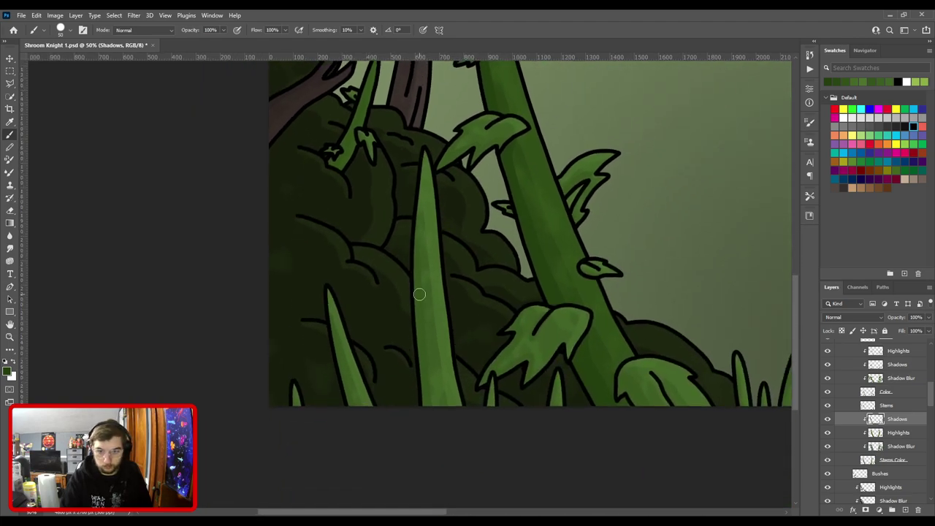
drag(407, 200, 456, 372)
key(ctrl+plus)
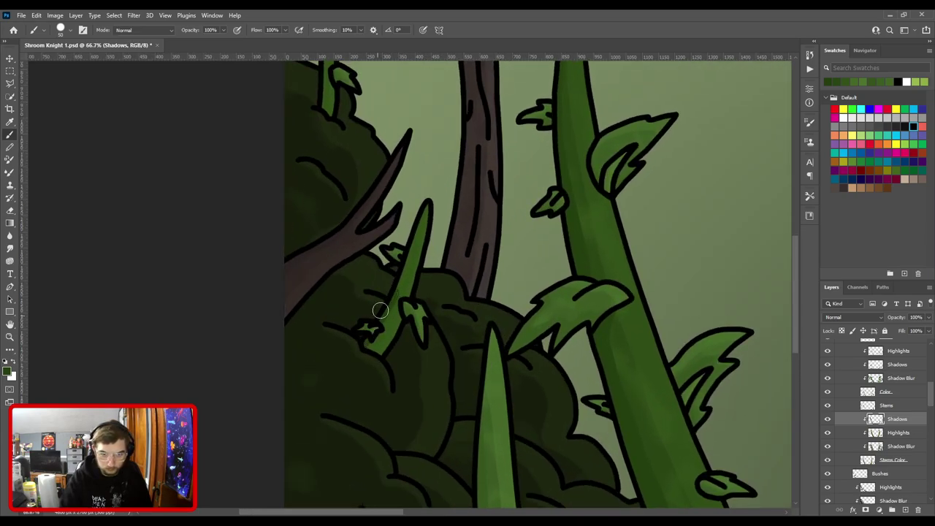
drag(385, 146, 404, 137)
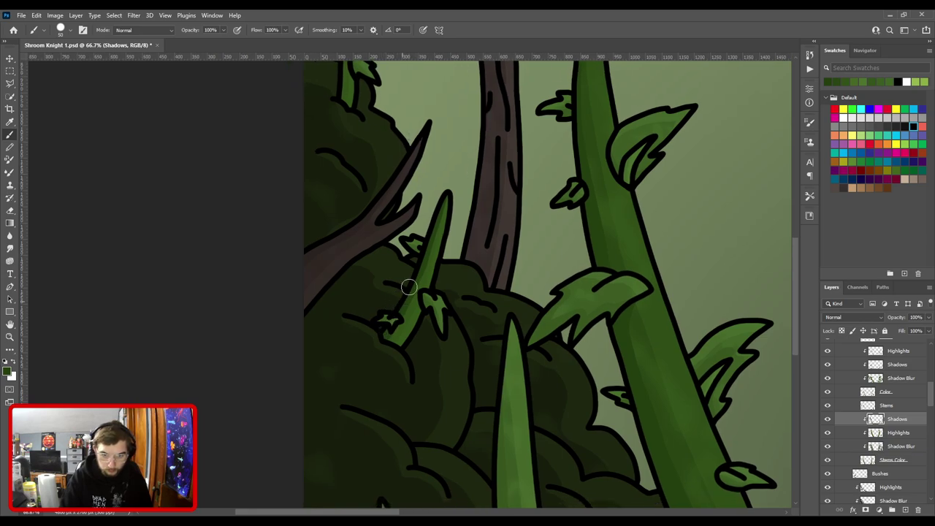
drag(408, 119, 436, 353)
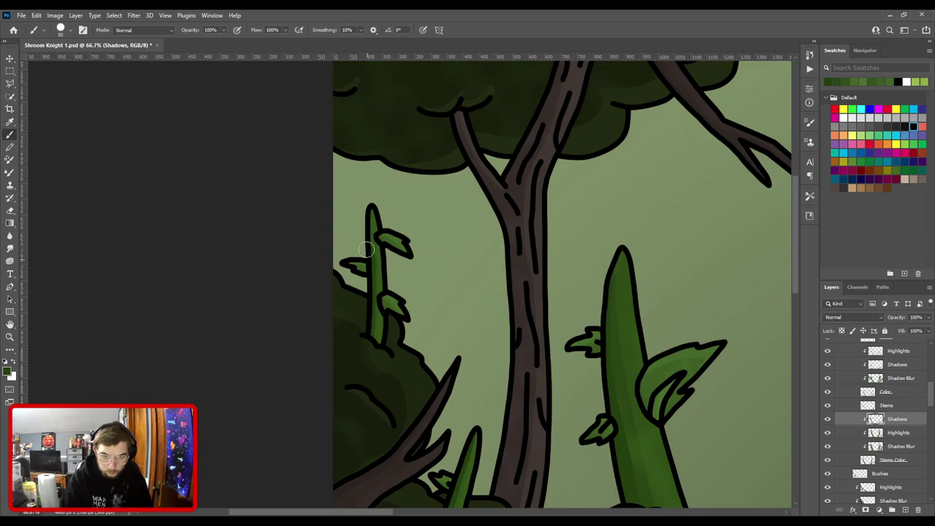
Set the stem Shadows layer's opacity to 80% and check the shading across the whole illustration.
key(ctrl+minus)
drag(515, 358, 335, 199)
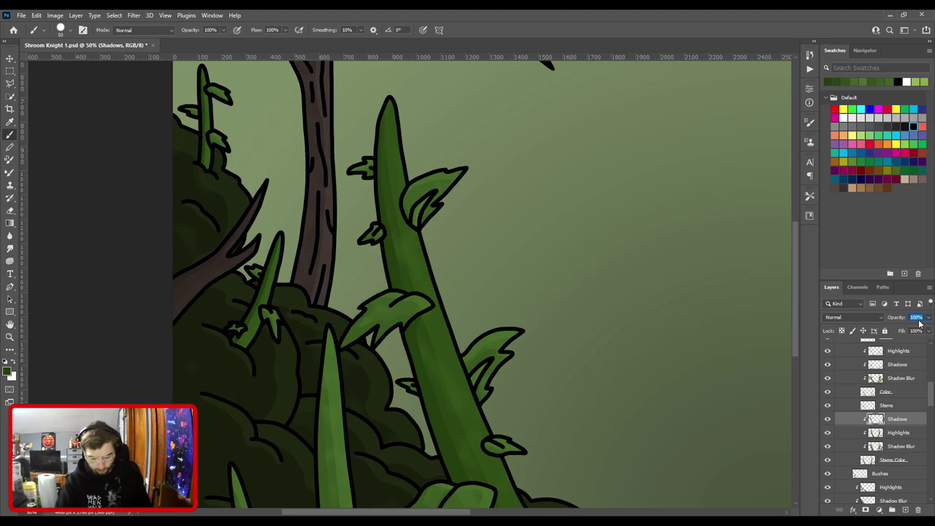
text(80)
key(Return)
scroll(309, 311, down, 1)
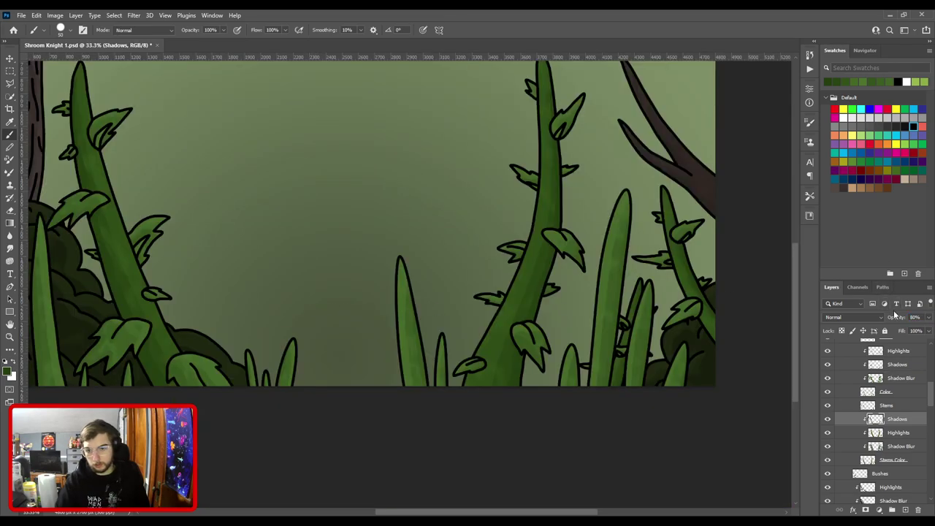
drag(134, 205, 383, 290)
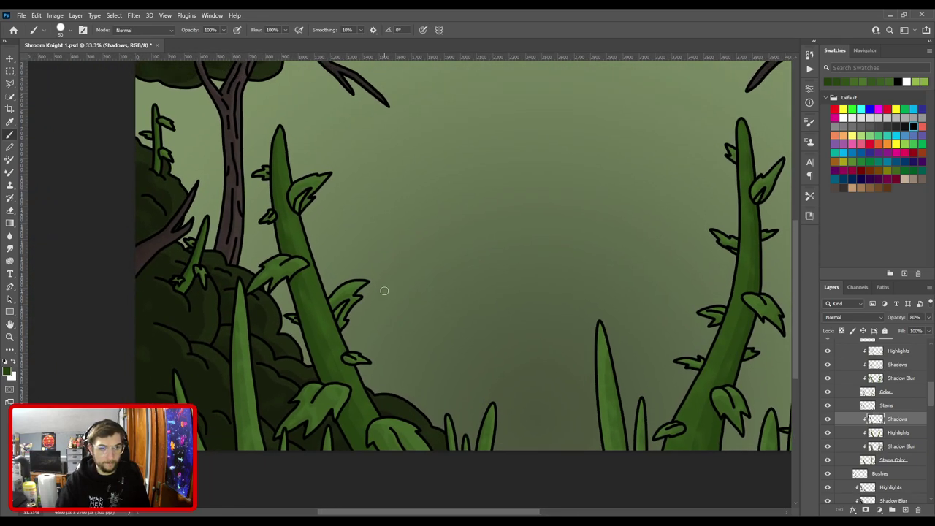
key(ctrl+0)
Add a clipped Shadows layer above the bush Highlights layer and choose a dark green as the foreground colour.
scroll(930, 445, down, 2)
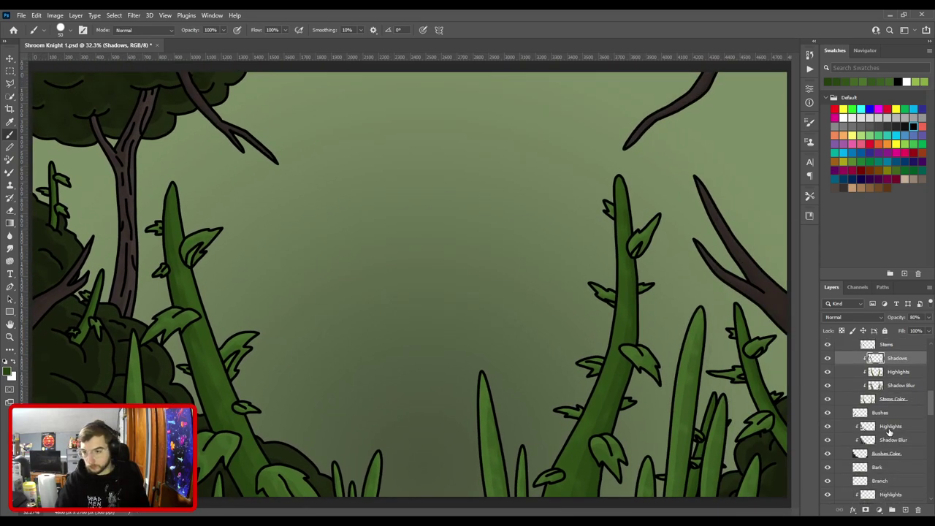
mouse_move(890, 428)
mouse_down()
mouse_move(893, 460)
mouse_move(893, 424)
mouse_up()
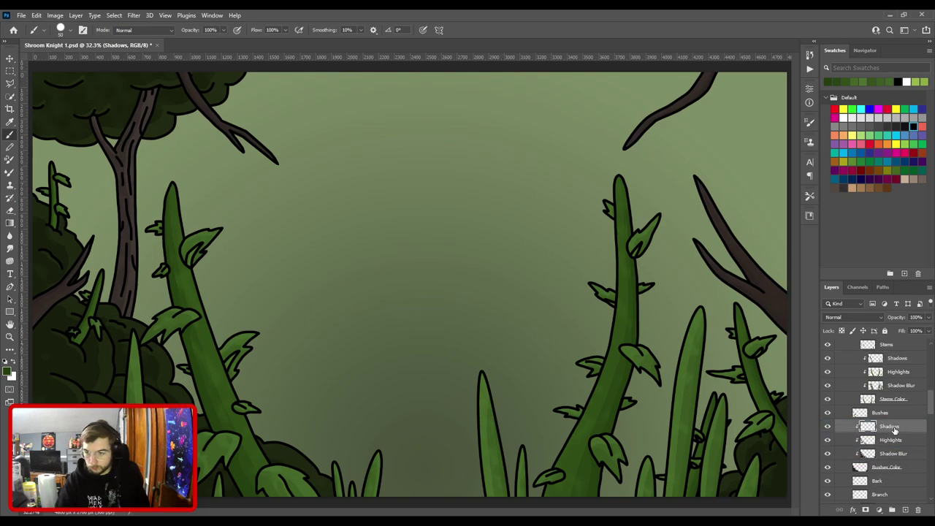
key(i)
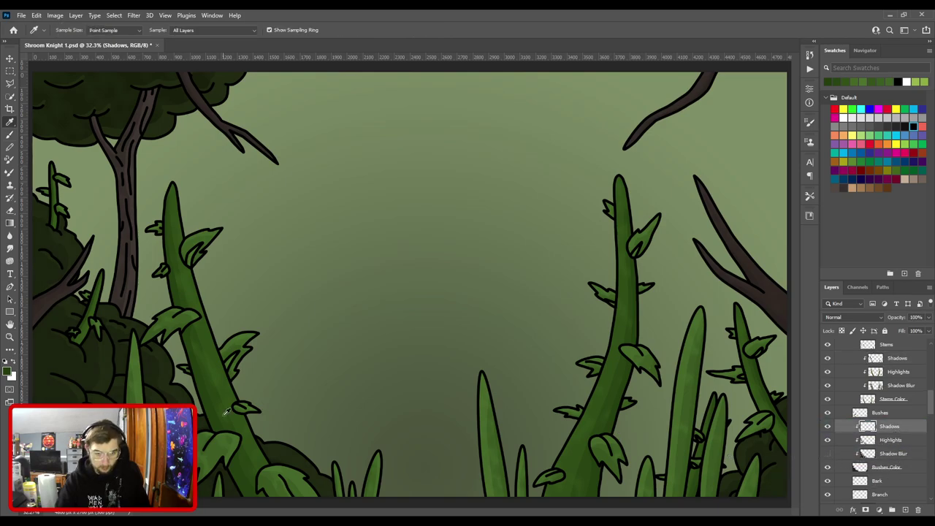
click(226, 411)
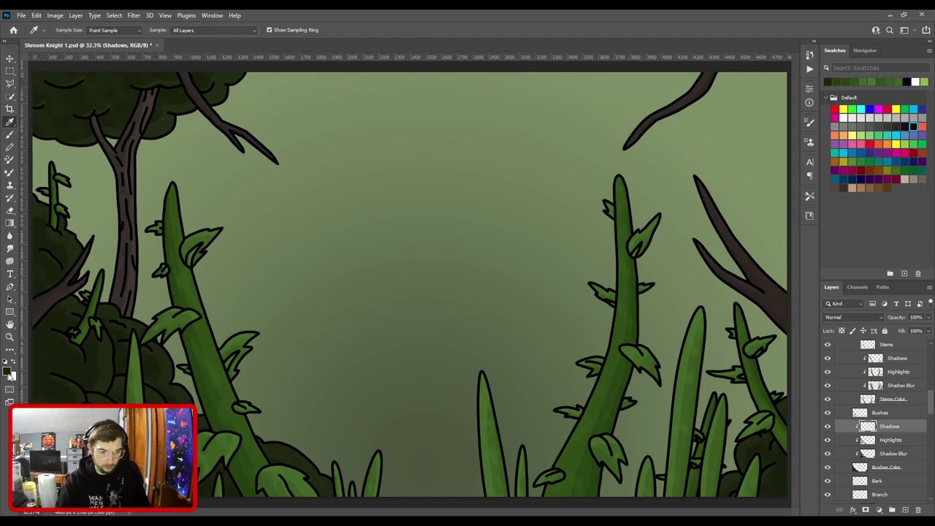
key(b)
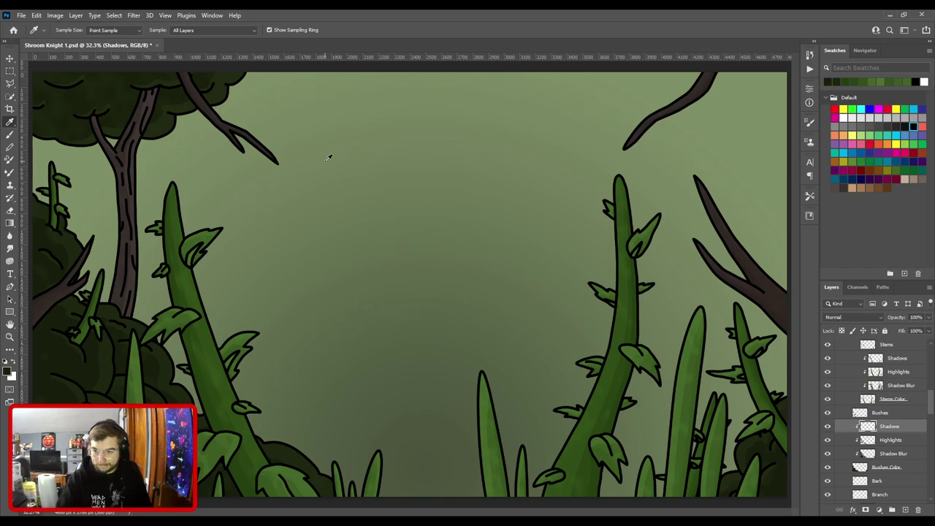
Hide Group 1 inside the FG group so only the bushes and tree remain in view.
scroll(894, 413, up, 5)
scroll(894, 414, up, 5)
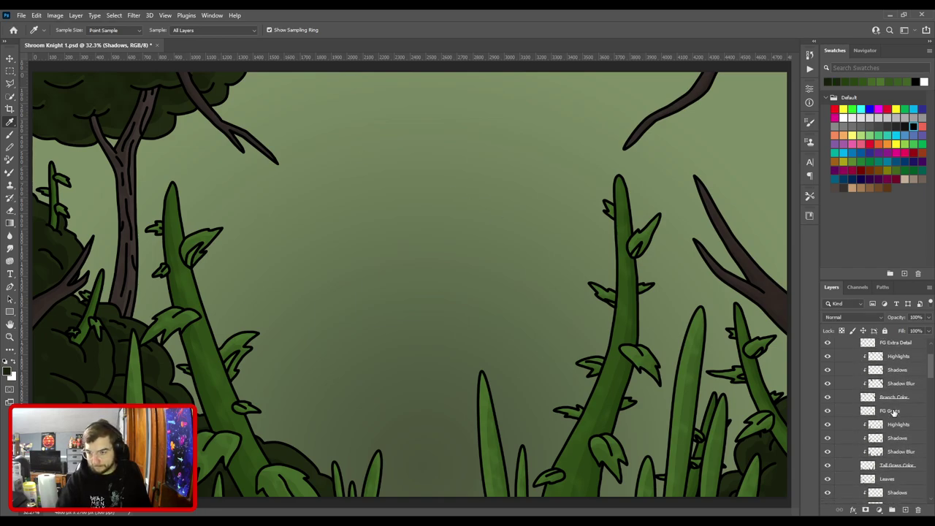
click(827, 377)
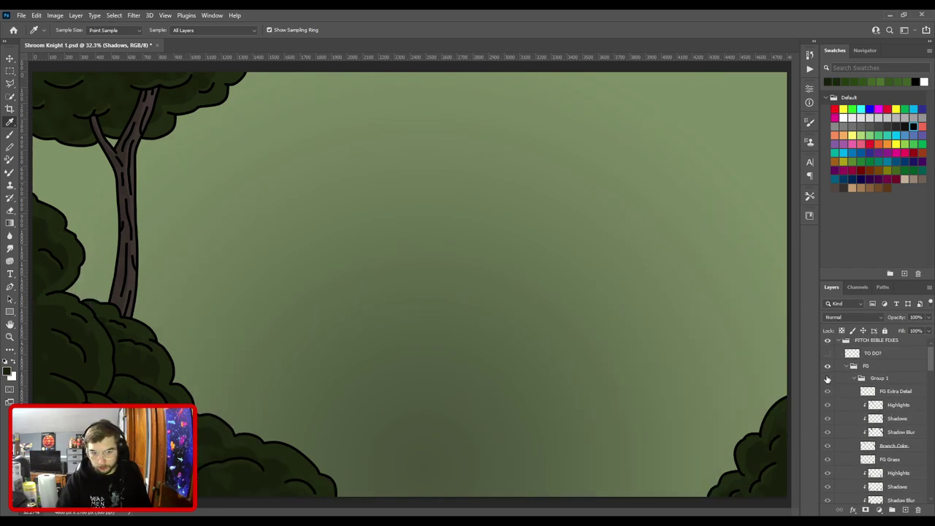
Select the bushes' Shadows layer above Highlights, pick a darker green and enlarge the brush to 250 px.
key(v)
click(767, 460)
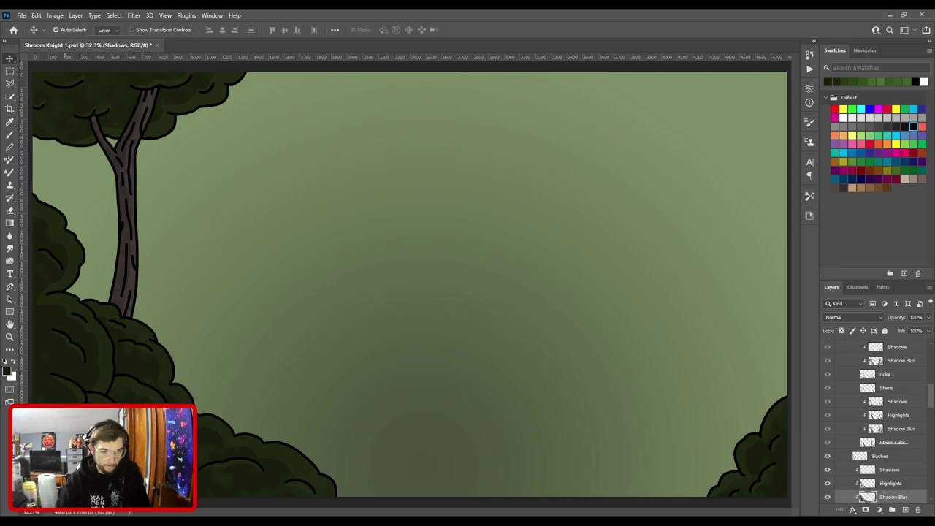
click(881, 470)
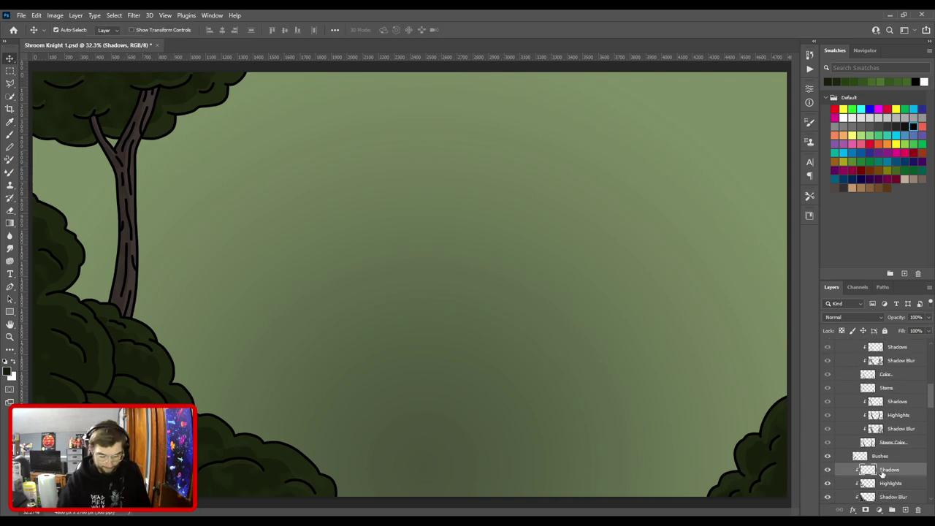
key(b)
drag(227, 356, 514, 245)
key(])
key(])
key(])
key(])
key(])
key(])
key(])
key(])
key(])
key(])
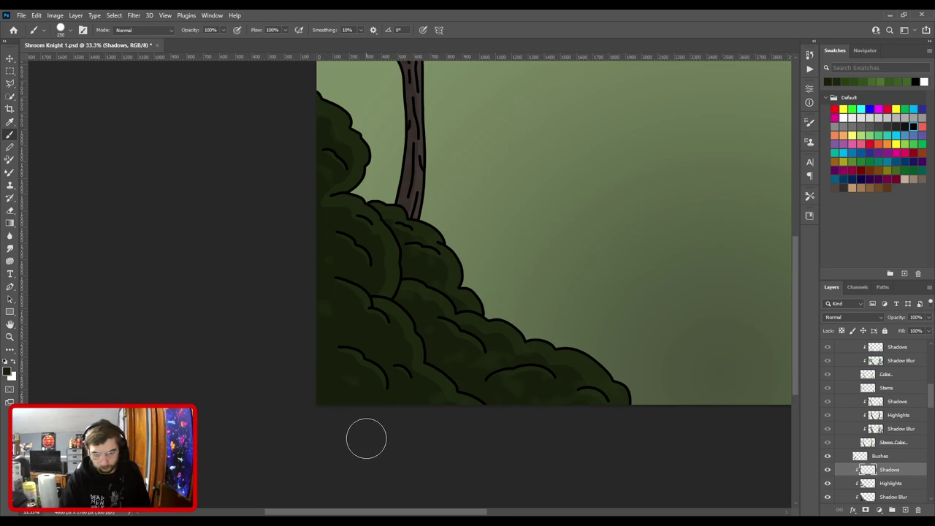
key(i)
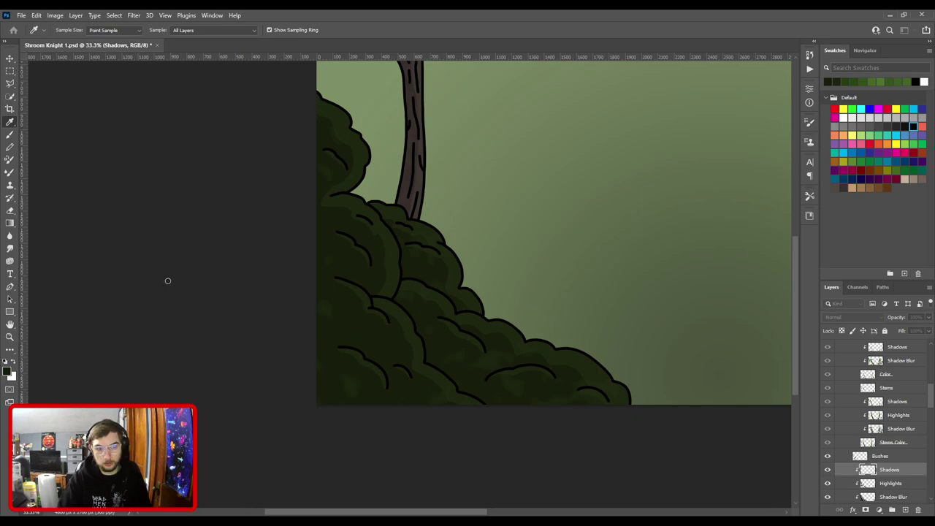
key(b)
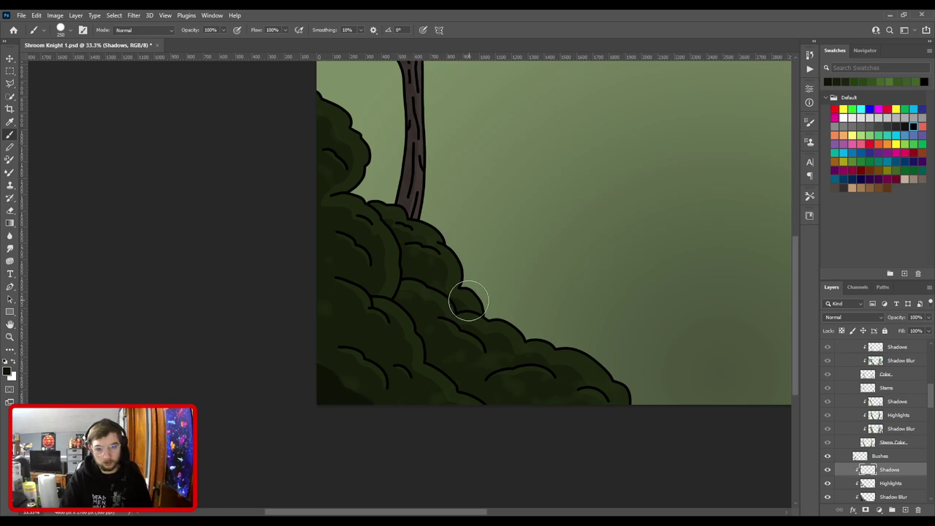
scroll(463, 298, up, 2)
mouse_move(349, 319)
mouse_down()
mouse_move(321, 313)
mouse_move(351, 322)
mouse_move(383, 357)
mouse_move(426, 376)
mouse_move(438, 403)
mouse_up()
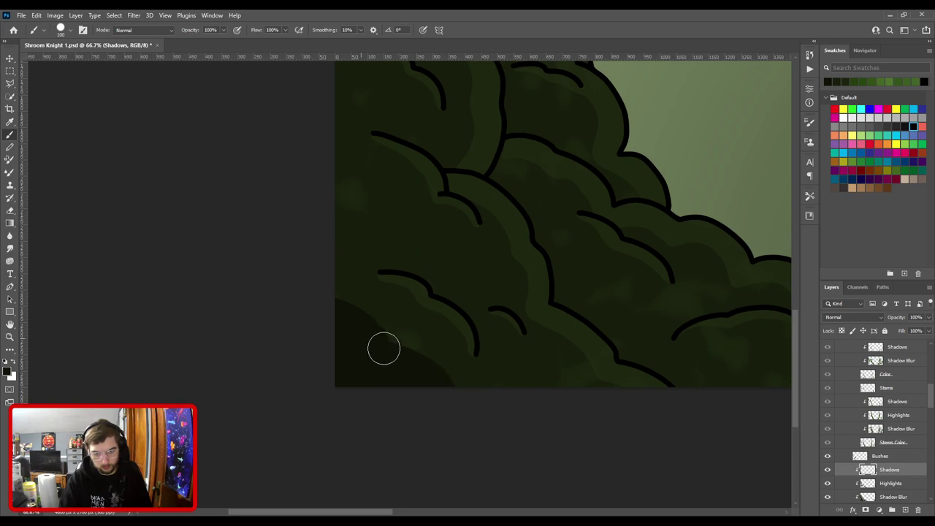
drag(355, 256, 377, 348)
key(bracketleft)
key(bracketleft)
key(bracketleft)
key(bracketleft)
key(bracketleft)
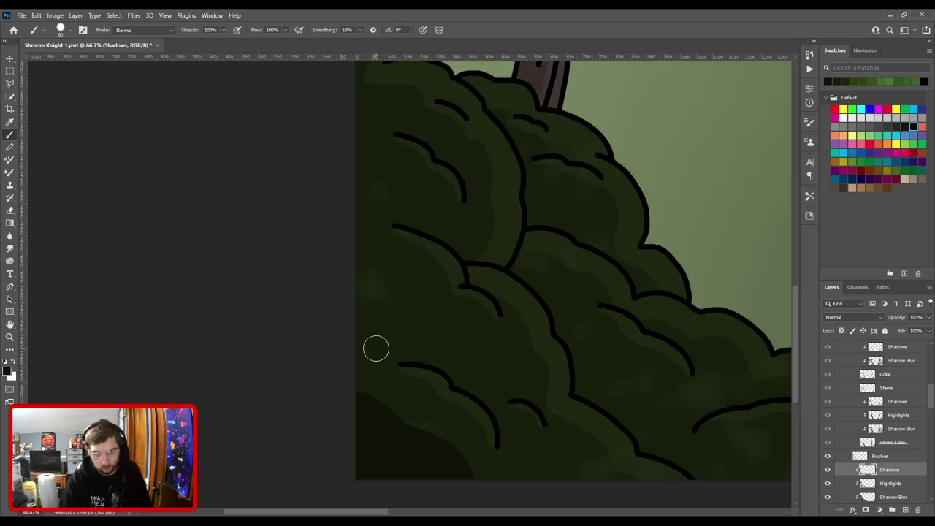
key(bracketright)
key(bracketright)
scroll(396, 285, down, 1)
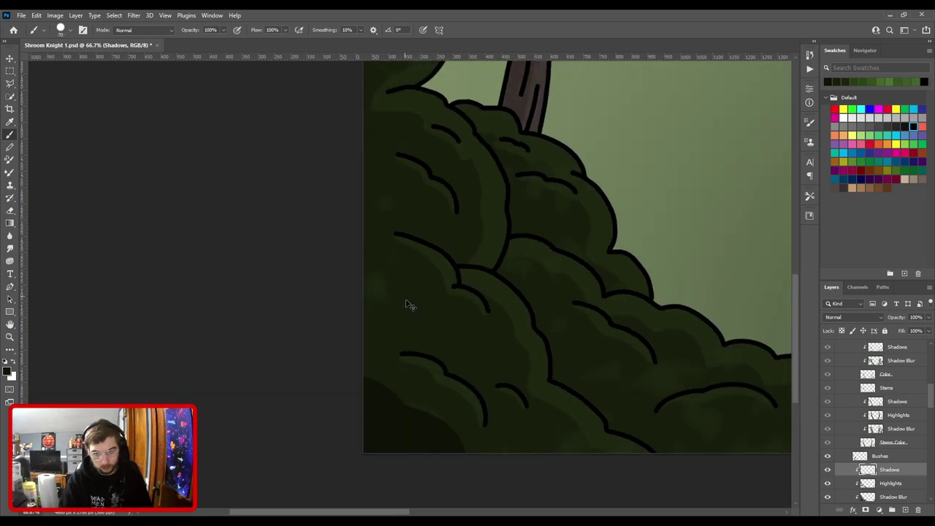
key(bracketright)
key(bracketright)
key(bracketright)
key(bracketright)
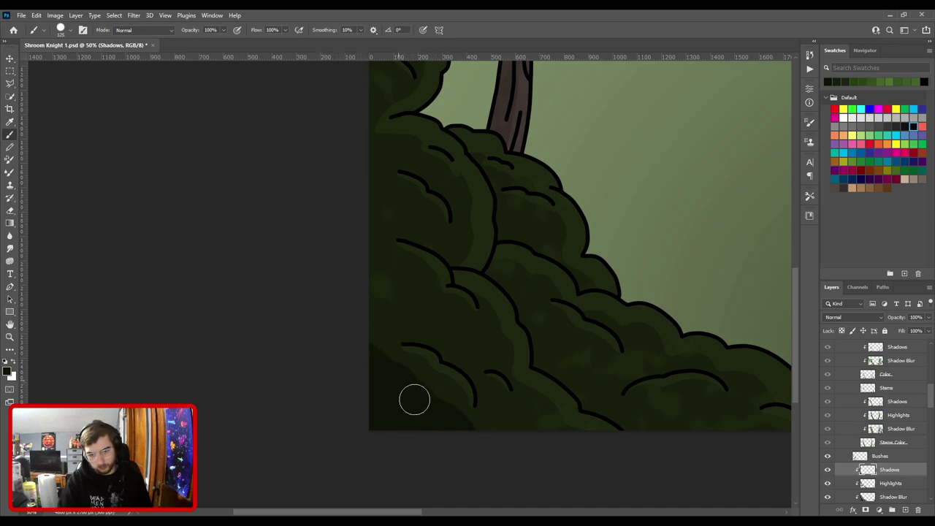
key(e)
mouse_move(444, 411)
mouse_down()
mouse_move(432, 365)
mouse_move(391, 326)
mouse_move(434, 346)
mouse_up()
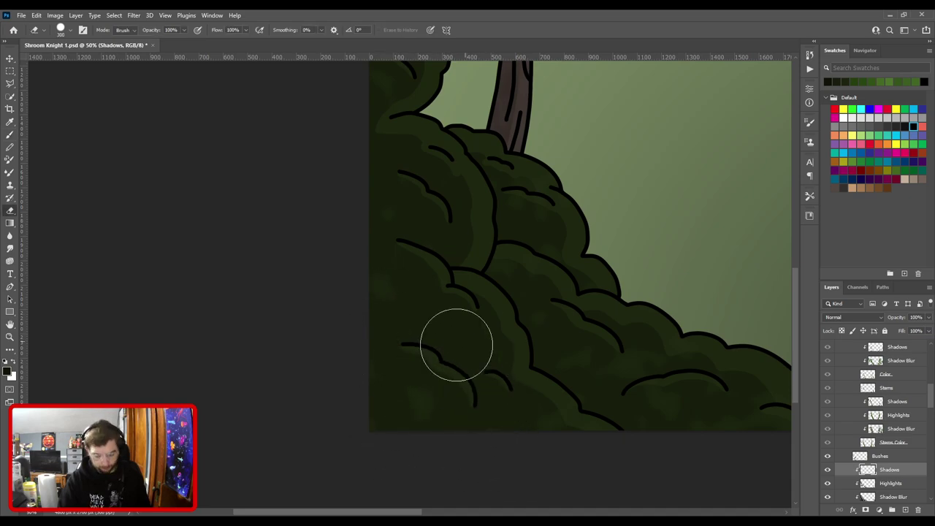
Paint a rounded shadow in the lower-left corner bush lobe and a small patch beside it along the canvas edge, finishing at 60 px.
key(b)
mouse_move(385, 388)
mouse_down()
mouse_move(420, 411)
mouse_move(436, 444)
mouse_move(368, 406)
mouse_move(409, 443)
mouse_move(376, 438)
mouse_up()
drag(455, 392, 302, 331)
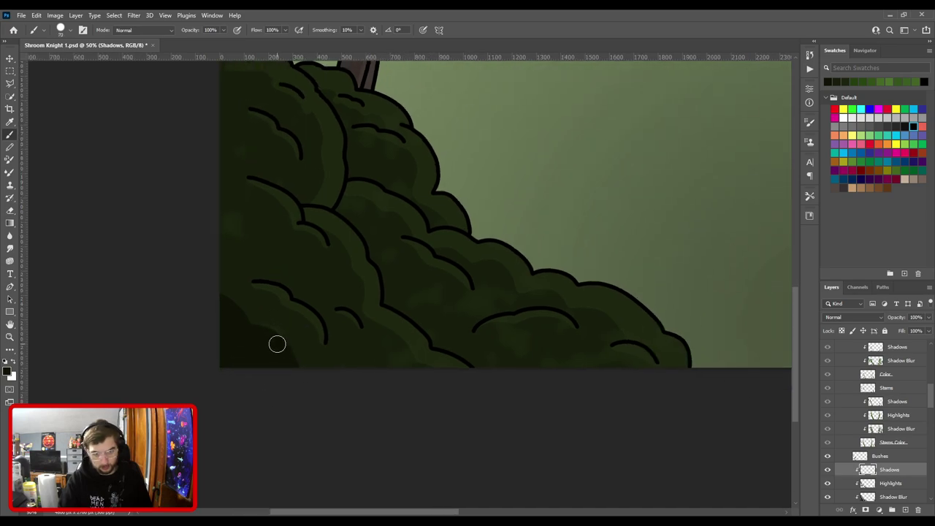
drag(346, 378, 379, 384)
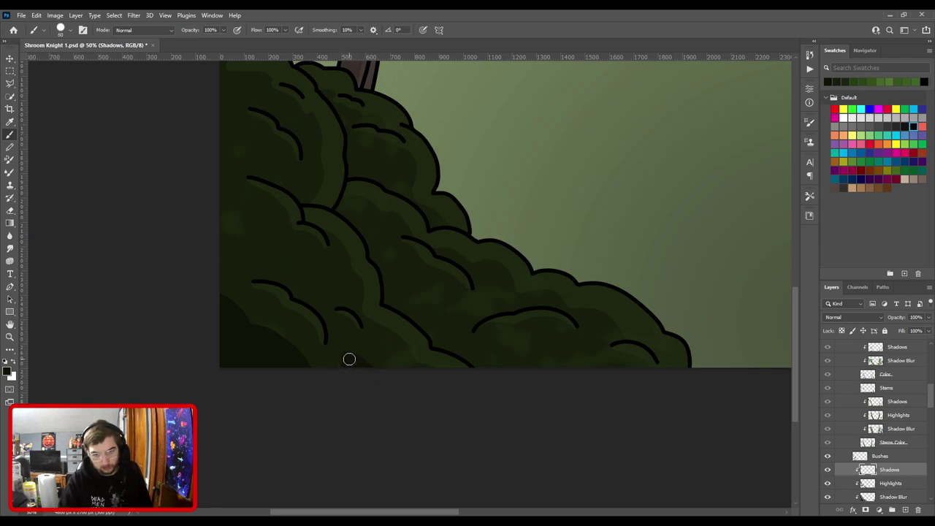
drag(417, 380, 508, 444)
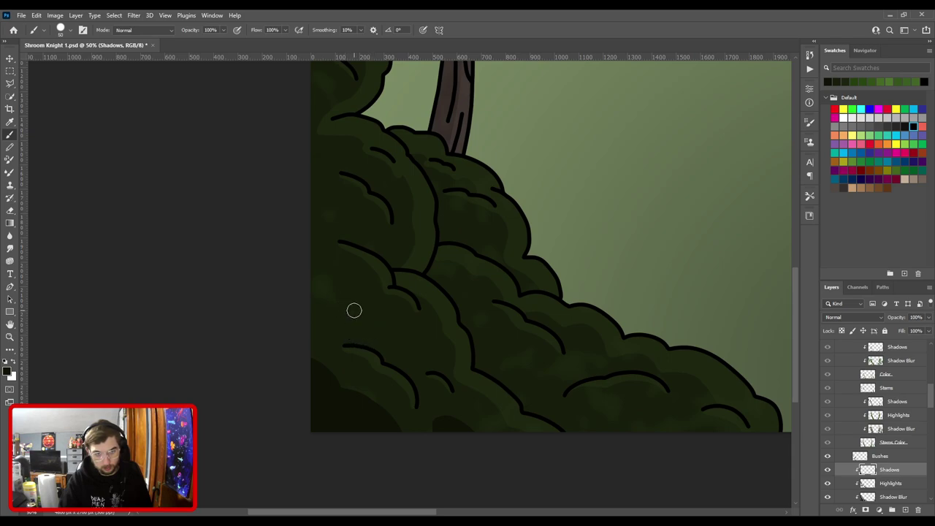
Paint rounded shadows at the left canvas edge on the two bush lobes above the corner one with a 60 px brush.
drag(307, 267, 364, 332)
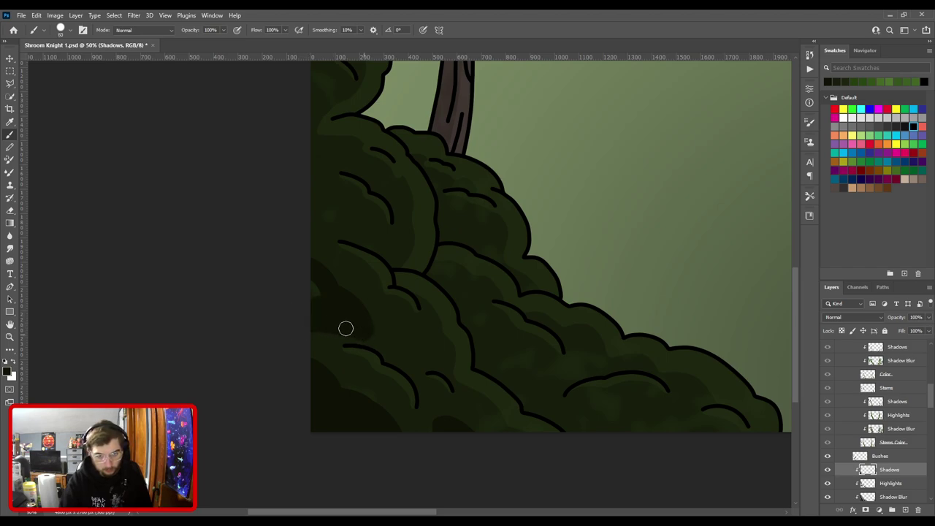
mouse_move(343, 245)
mouse_down()
mouse_move(389, 355)
mouse_move(370, 305)
mouse_move(366, 326)
mouse_up()
key(])
key(bracketleft)
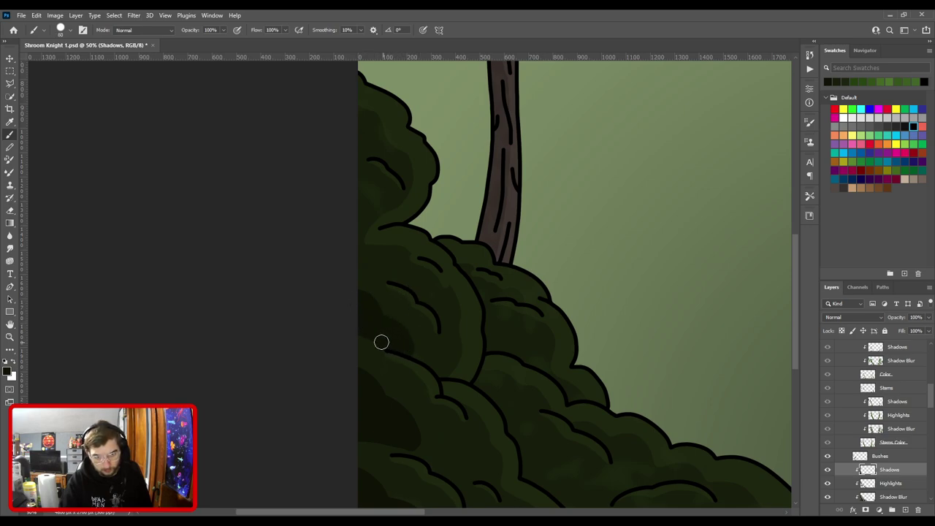
Shade the uppermost left bush with two dark patches along the canvas edge using a 60 px brush.
drag(458, 392, 411, 244)
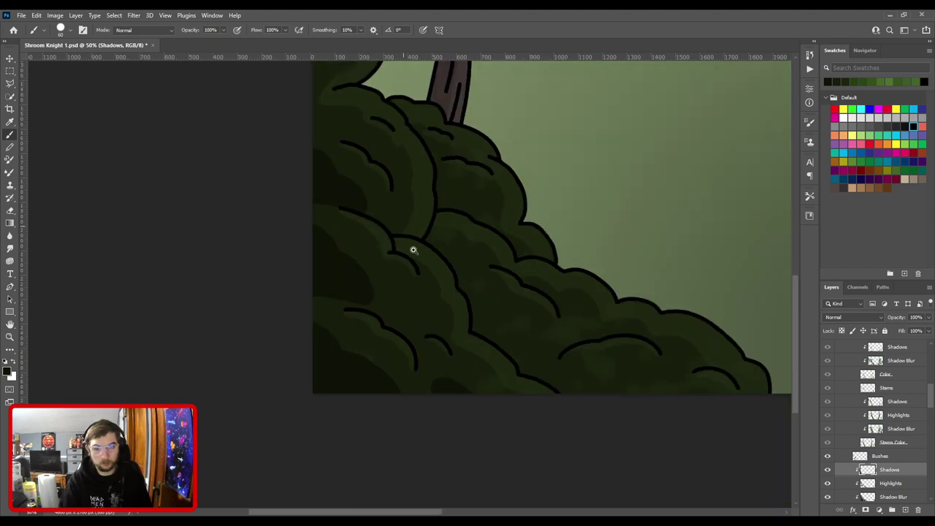
key(ctrl+minus)
drag(391, 190, 430, 334)
key(ctrl+plus)
key(ctrl+plus)
drag(387, 259, 403, 318)
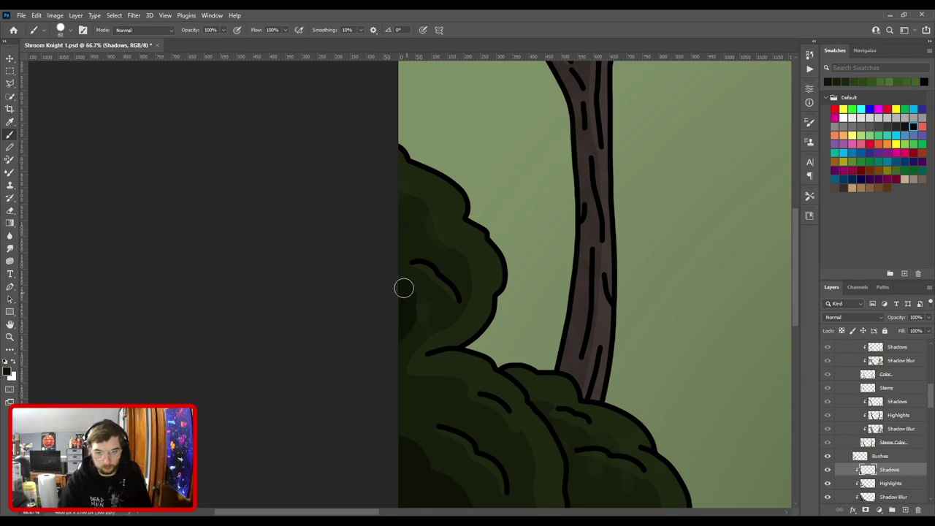
scroll(401, 334, up, 3)
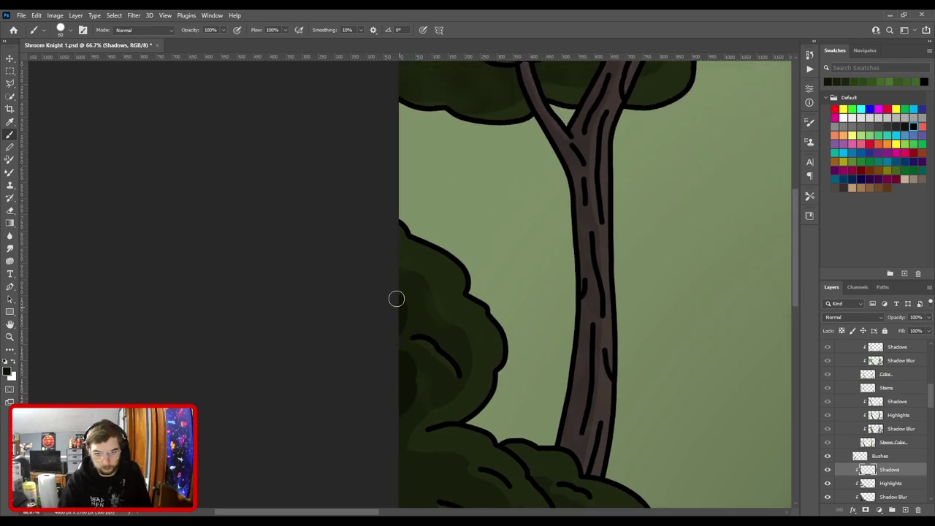
key(ctrl+plus)
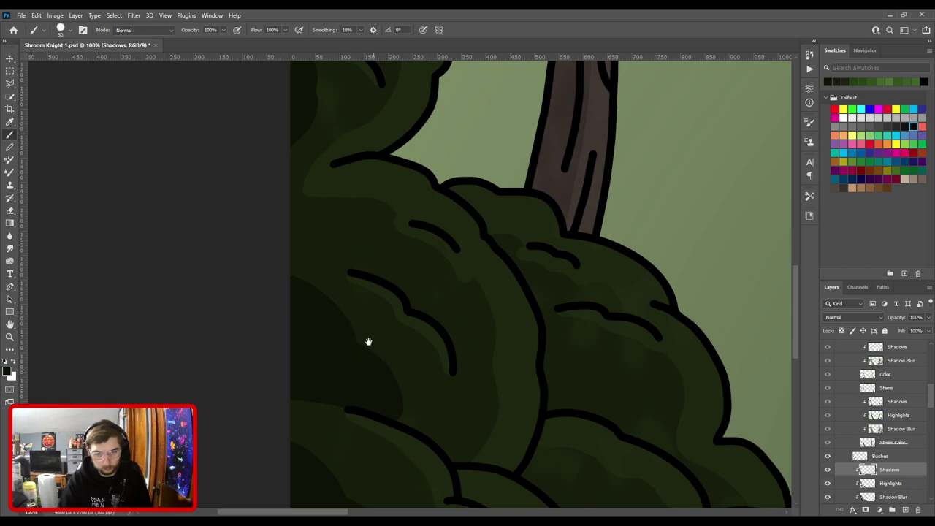
Refine the shadow edges on the two middle left bush lobes with 30 px and 45 px brushes.
scroll(370, 357, down, 3)
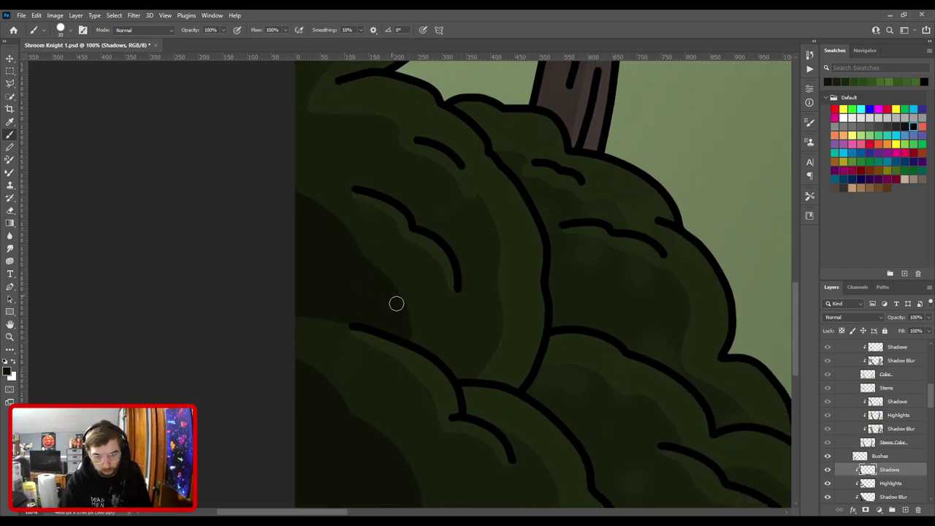
scroll(396, 303, down, 5)
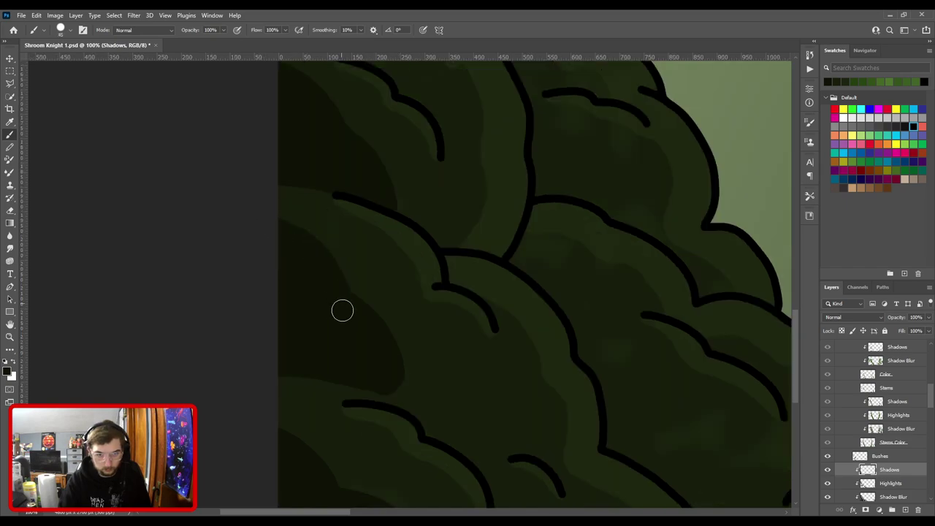
drag(368, 340, 370, 261)
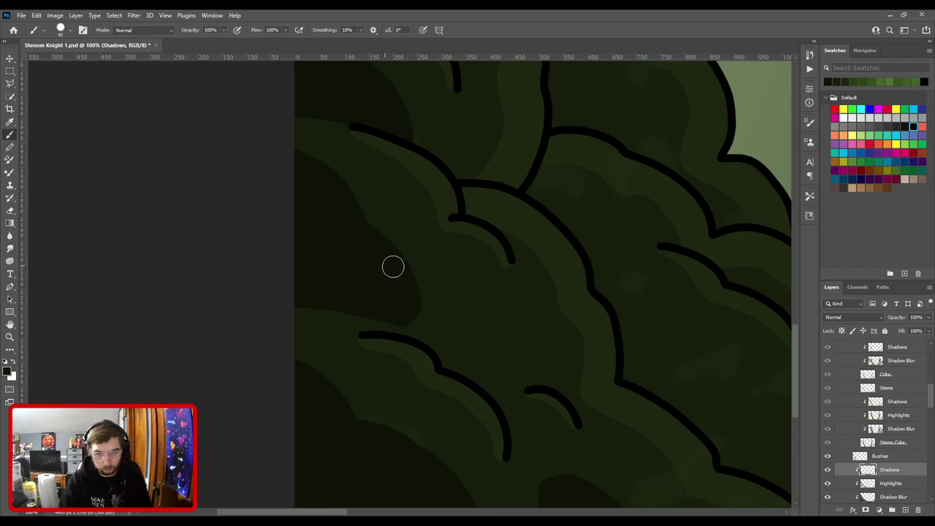
mouse_move(400, 308)
mouse_down()
mouse_move(389, 279)
mouse_move(409, 279)
mouse_move(432, 301)
mouse_move(444, 351)
mouse_move(396, 299)
mouse_move(433, 337)
mouse_move(413, 319)
mouse_move(428, 321)
mouse_move(431, 338)
mouse_move(371, 321)
mouse_move(279, 345)
mouse_move(351, 282)
mouse_move(335, 309)
mouse_move(423, 253)
mouse_up()
Extend the lower middle lobe's shadow down to the corner bush's fold line with a 70 px brush.
key(ctrl+minus)
key(bracketright)
key(bracketright)
key(bracketright)
drag(396, 274, 501, 369)
drag(419, 281, 444, 306)
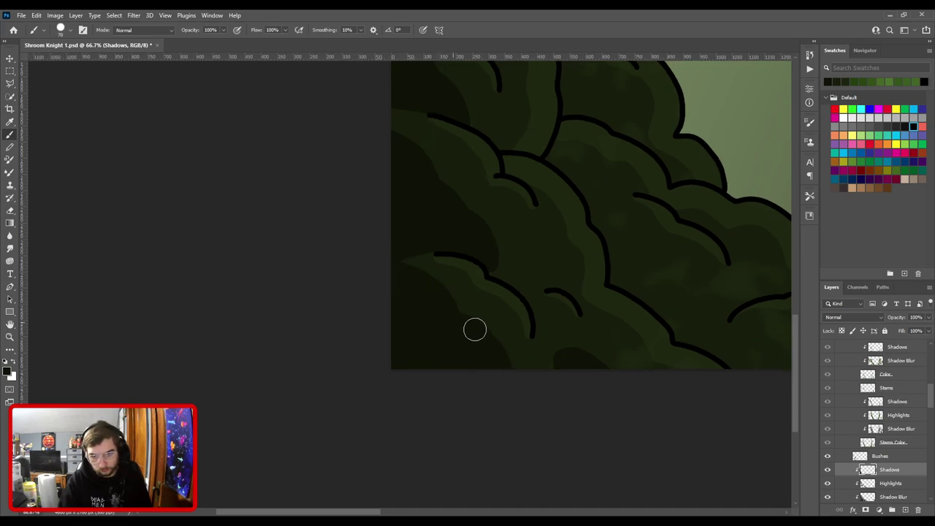
drag(503, 375, 426, 298)
Extend the small shadow patch at the canvas's lower edge up beside the corner bush's fold line, using 35 px and 20 px brushes.
key(ctrl+plus)
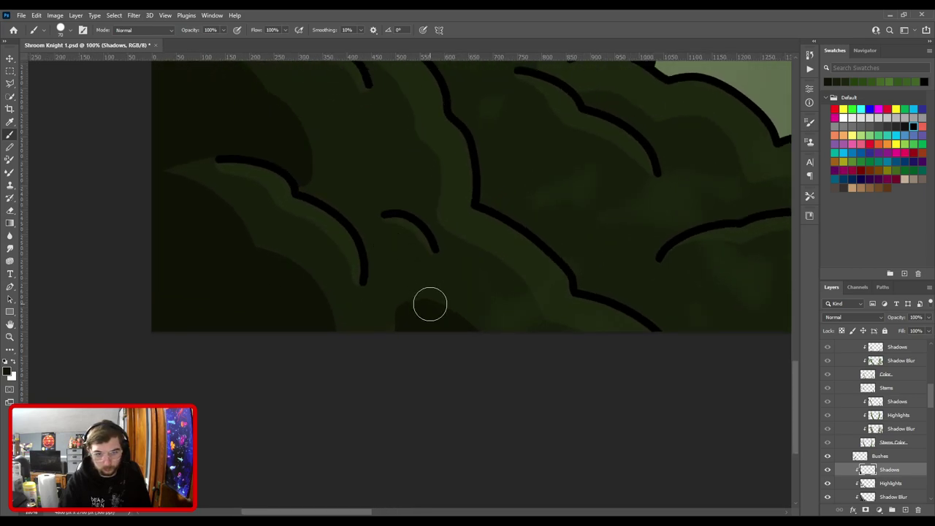
key(ctrl+minus)
key(ctrl+plus)
mouse_move(391, 284)
mouse_down()
mouse_move(425, 296)
mouse_move(441, 314)
mouse_up()
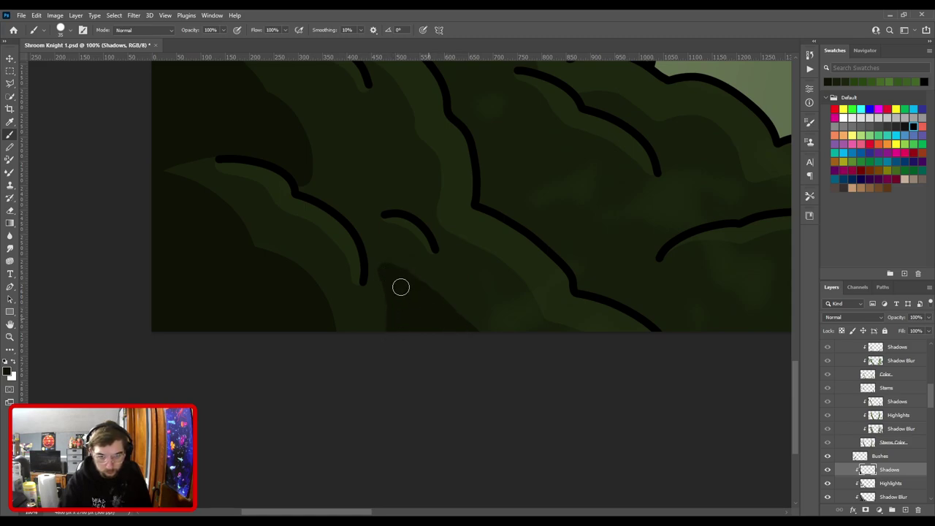
mouse_move(378, 273)
mouse_down()
mouse_move(343, 352)
mouse_move(382, 267)
mouse_move(379, 333)
mouse_up()
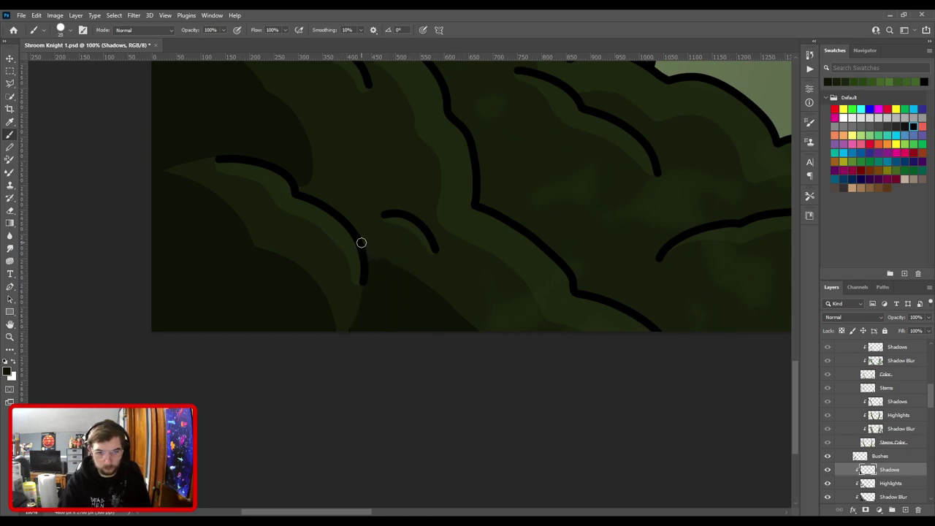
Join the middle lobe's shadow to the lower patch along the outside of the corner bush's fold line, widening the brush to 45 px.
drag(297, 170, 348, 217)
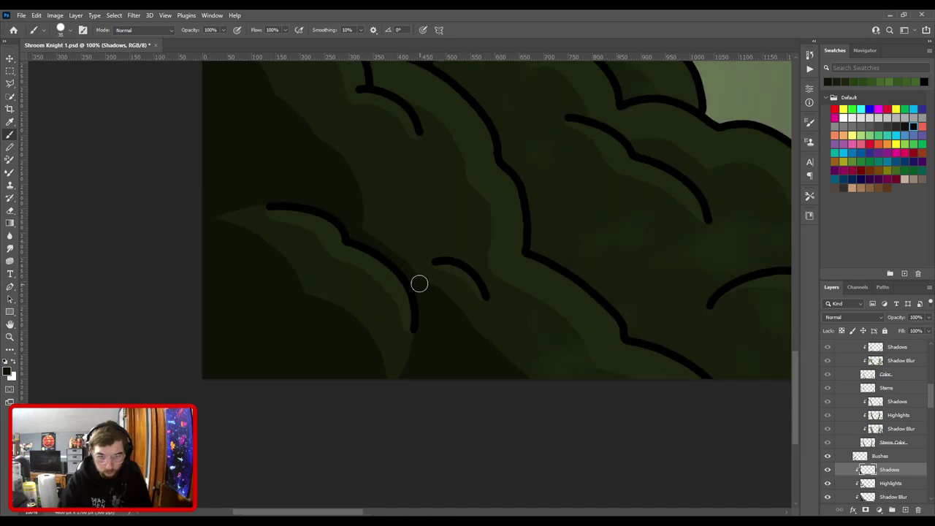
drag(375, 214, 418, 245)
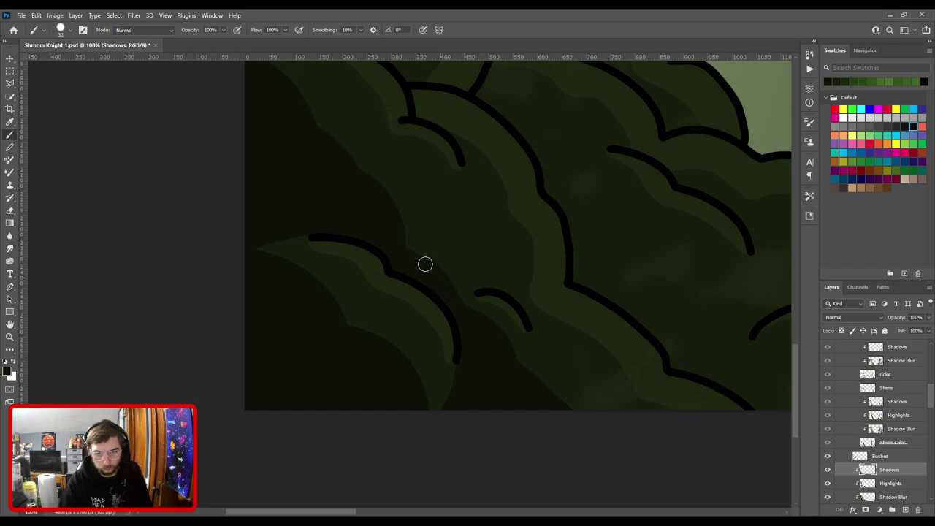
drag(391, 203, 430, 286)
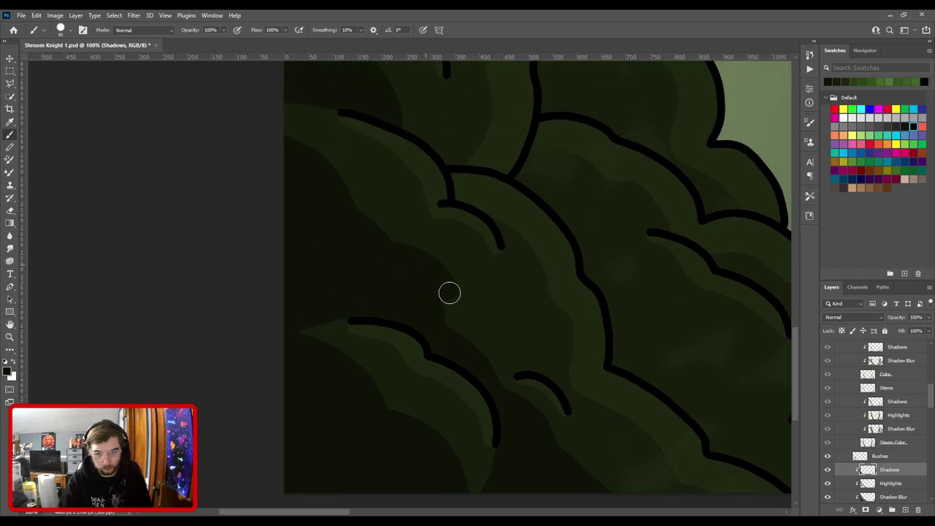
drag(377, 323, 418, 216)
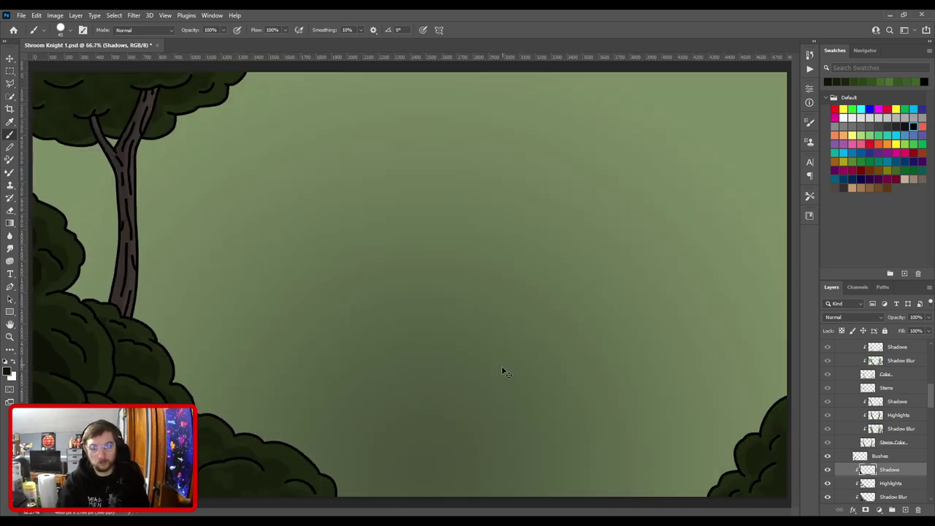
Return to the uppermost left bush and extend its shadow along the canvas edge with a 45 px brush.
key(ctrl+plus)
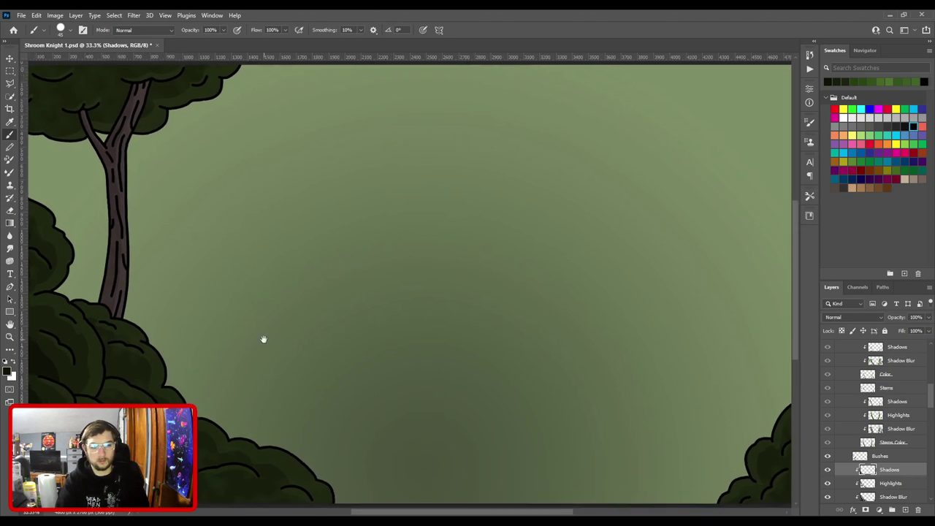
drag(242, 353, 548, 233)
key(ctrl+plus)
key(ctrl+plus)
drag(479, 242, 486, 331)
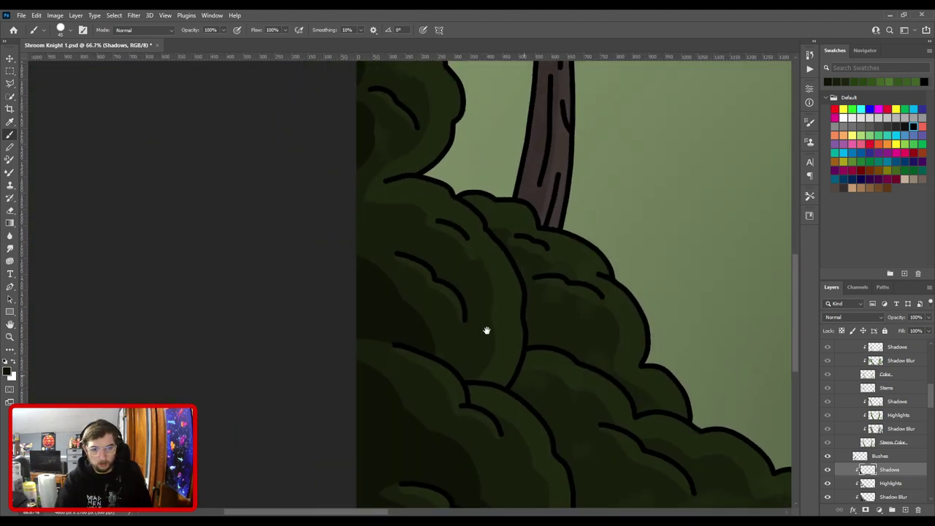
drag(364, 179, 399, 333)
key(ctrl+plus)
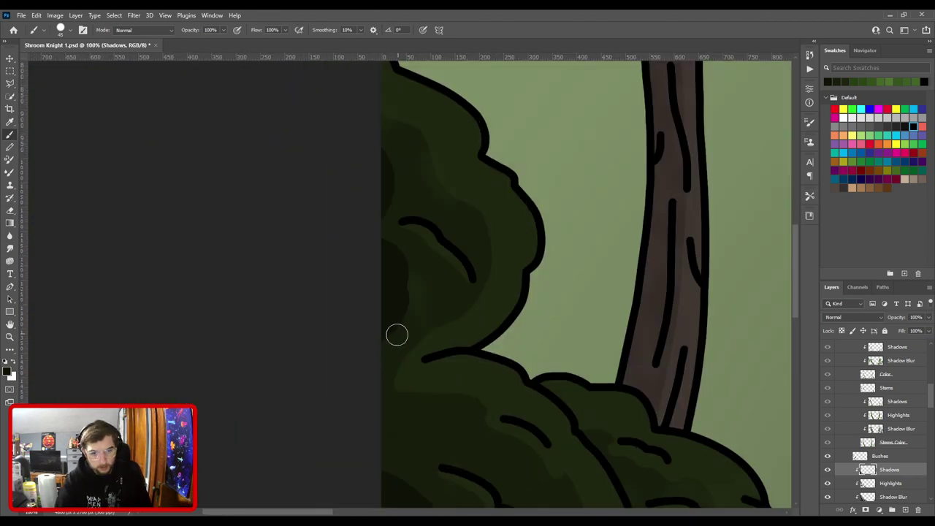
mouse_move(369, 362)
mouse_down()
mouse_move(410, 312)
mouse_move(420, 290)
mouse_move(405, 278)
mouse_move(430, 308)
mouse_move(382, 125)
mouse_up()
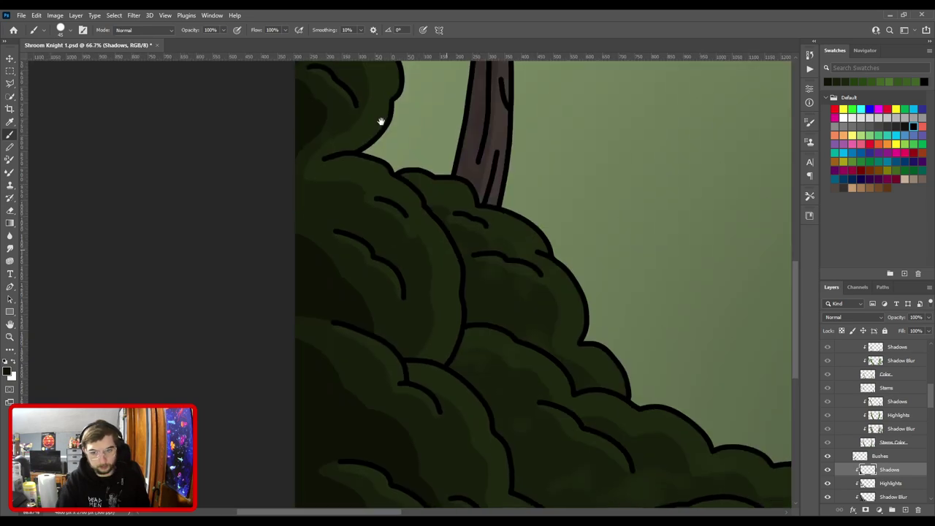
Paint a shadow on the lobe beneath the tree trunk, just above its lower fold line, using brushes from 40 px down to 20 px.
mouse_move(480, 246)
mouse_down()
mouse_move(409, 309)
mouse_move(416, 179)
mouse_up()
key([)
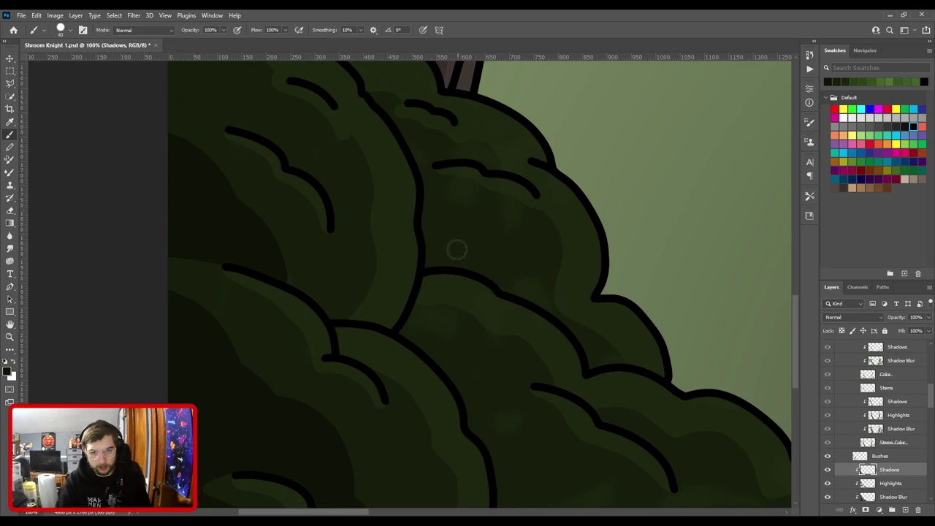
mouse_move(426, 222)
mouse_down()
mouse_move(443, 217)
mouse_move(503, 251)
mouse_move(511, 267)
mouse_up()
mouse_move(429, 234)
mouse_down()
mouse_move(452, 252)
mouse_move(426, 263)
mouse_move(493, 279)
mouse_up()
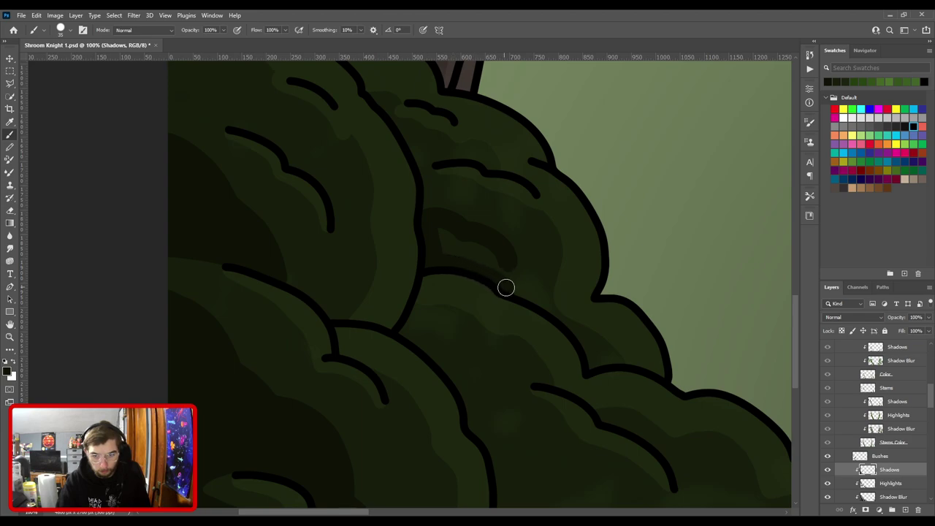
mouse_move(449, 255)
mouse_down()
mouse_move(499, 274)
mouse_move(495, 258)
mouse_move(530, 300)
mouse_move(516, 292)
mouse_move(521, 256)
mouse_up()
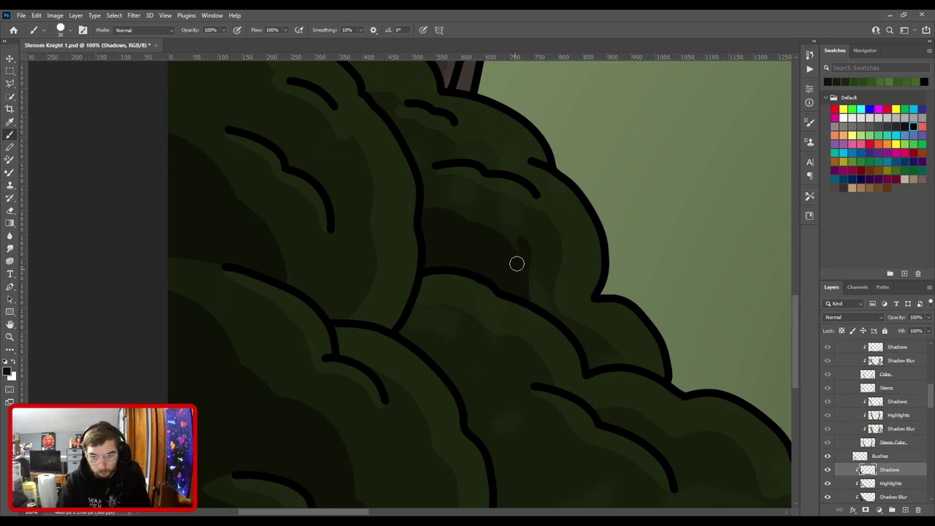
Enlarge the brush and extend that lobe's shadow up along the outline of the neighbouring large bush.
key(bracketright)
key(bracketright)
key(bracketright)
mouse_move(518, 243)
mouse_down()
mouse_move(462, 218)
mouse_move(429, 201)
mouse_up()
Erase the shadow spilling over the fold line below the lobe, reducing the eraser to 45 px.
key(e)
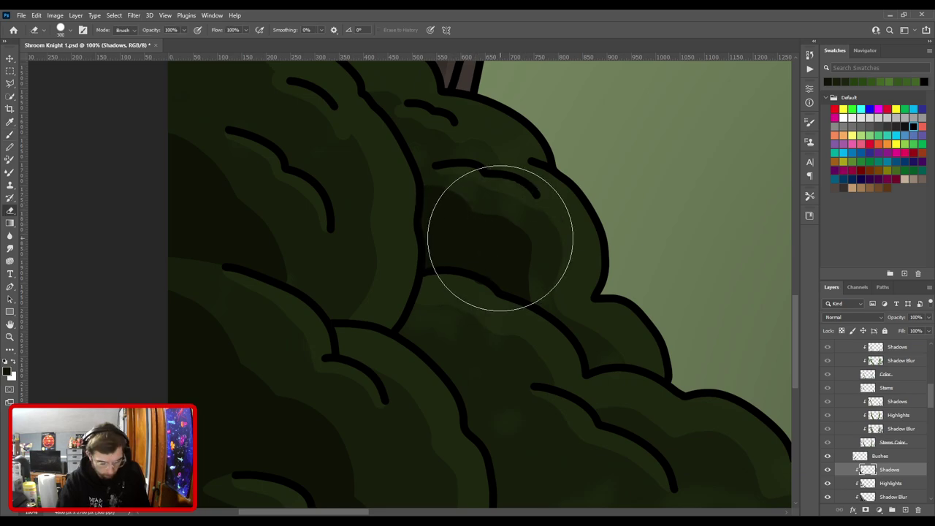
key(ctrl+plus)
key(bracketleft)
key(bracketleft)
key(bracketleft)
key(bracketleft)
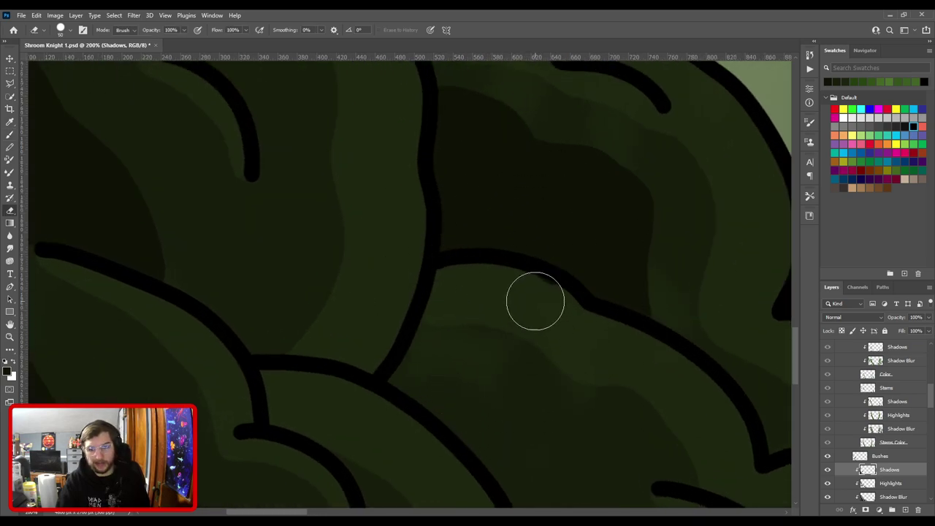
scroll(534, 302, down, 3)
key(bracketleft)
key(bracketleft)
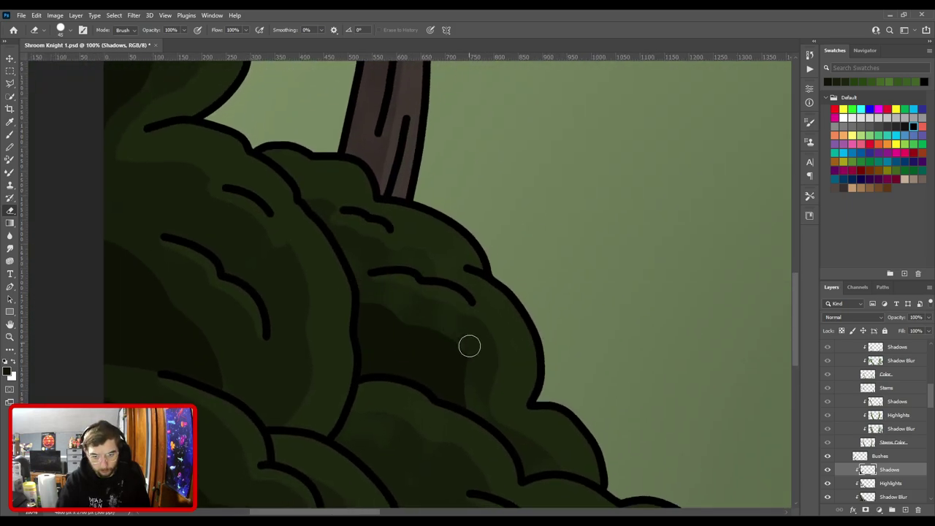
Widen the lobe's shadow on its outer side and round its upper edge with 35 px and 20 px brushes.
mouse_move(469, 346)
mouse_down()
mouse_move(429, 334)
mouse_move(448, 340)
mouse_move(473, 328)
mouse_move(501, 377)
mouse_move(402, 234)
mouse_up()
key(b)
key(ctrl+plus)
key(bracketleft)
key(bracketleft)
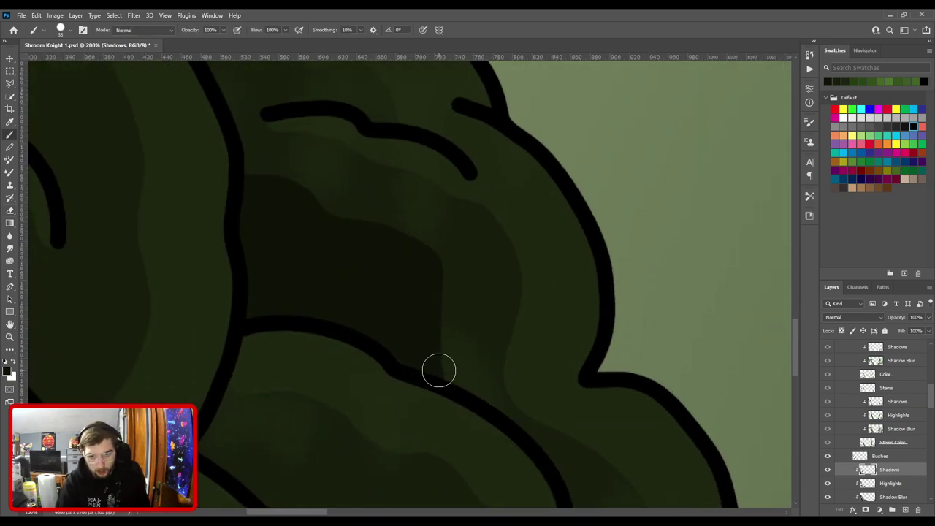
mouse_move(438, 371)
mouse_down()
mouse_move(436, 257)
mouse_move(401, 229)
mouse_move(366, 222)
mouse_up()
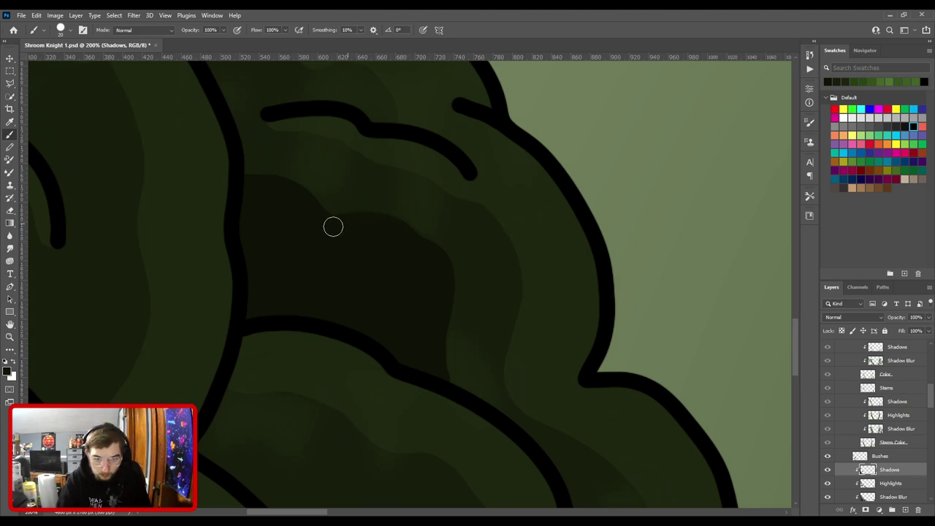
drag(264, 189, 308, 194)
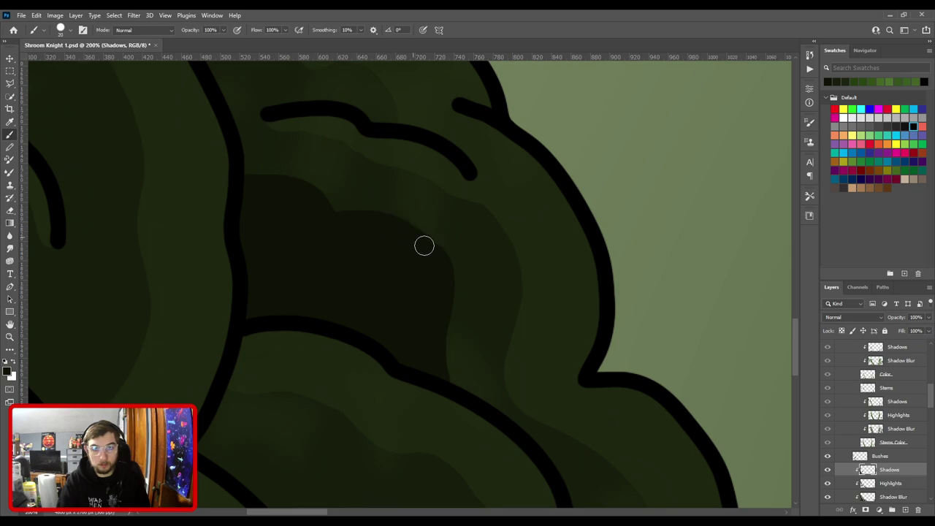
Paint a small shadow in the notch where the lobe's lower tip meets the bush below, with a 10 px brush.
drag(423, 328, 399, 240)
drag(497, 325, 445, 325)
drag(446, 314, 303, 235)
drag(350, 264, 402, 291)
scroll(402, 292, up, 3)
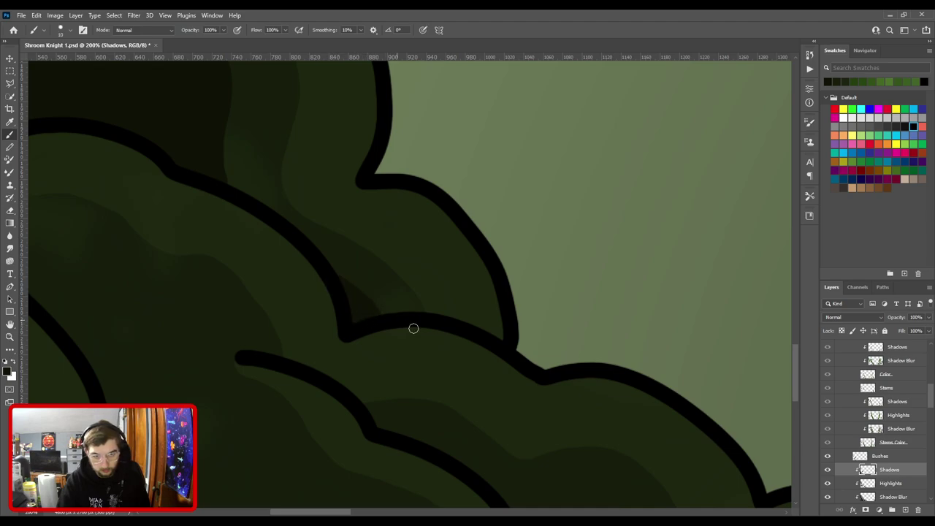
Paint a broad shadow on the long lower bush along the outside of the corner bush's outline, widening the brush from 40 px to 80 px.
scroll(413, 324, down, 3)
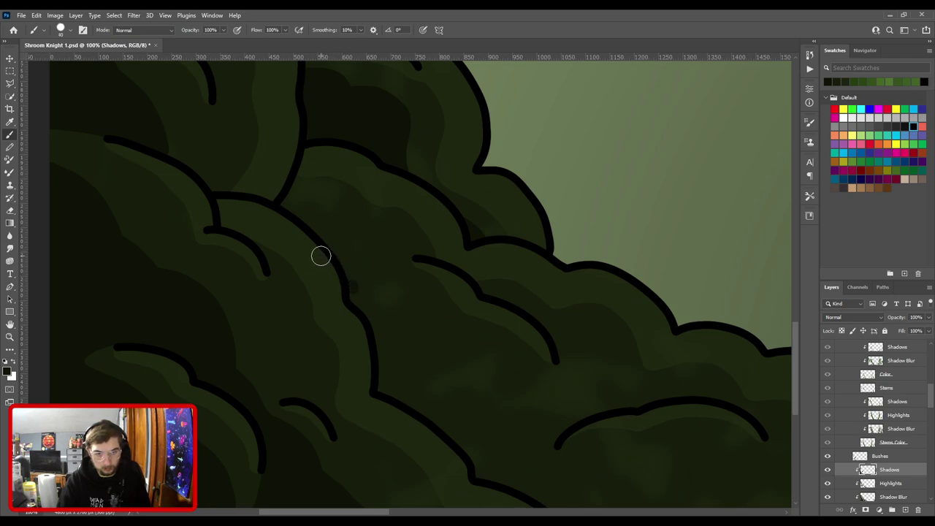
scroll(375, 267, down, 2)
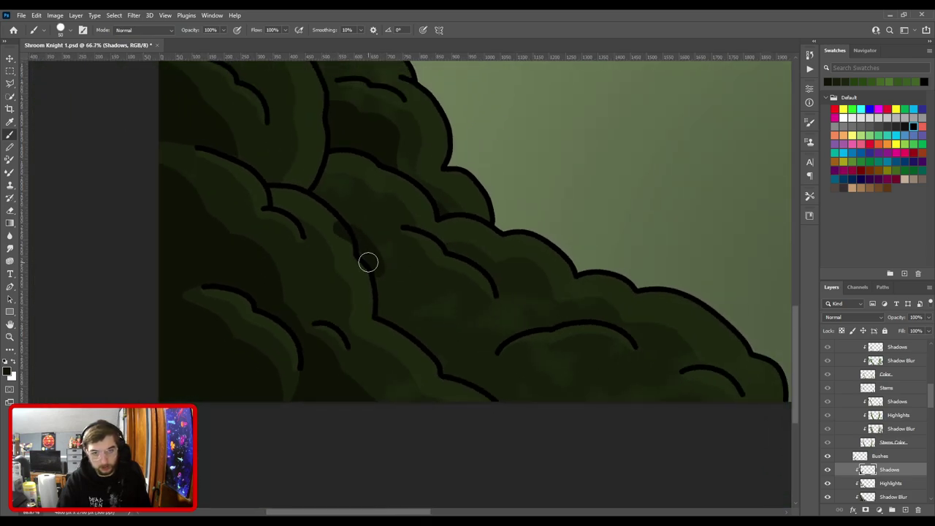
mouse_move(355, 249)
mouse_down()
mouse_move(465, 332)
mouse_move(416, 269)
mouse_move(361, 269)
mouse_move(374, 279)
mouse_move(390, 258)
mouse_move(422, 320)
mouse_move(365, 236)
mouse_up()
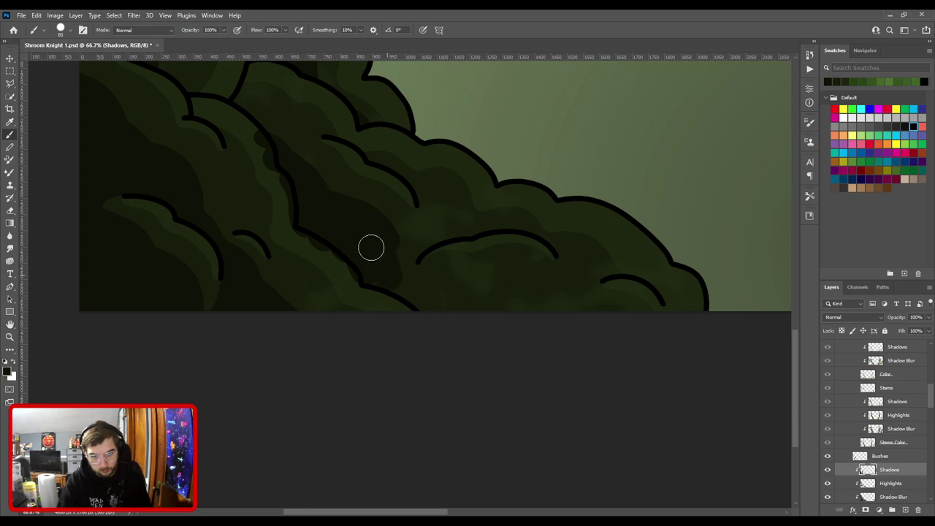
Extend the long lower bush's shadow along the canvas's bottom edge beneath its curved fold line with the 80 px brush.
mouse_move(388, 275)
mouse_down()
mouse_move(416, 294)
mouse_move(441, 291)
mouse_move(417, 299)
mouse_up()
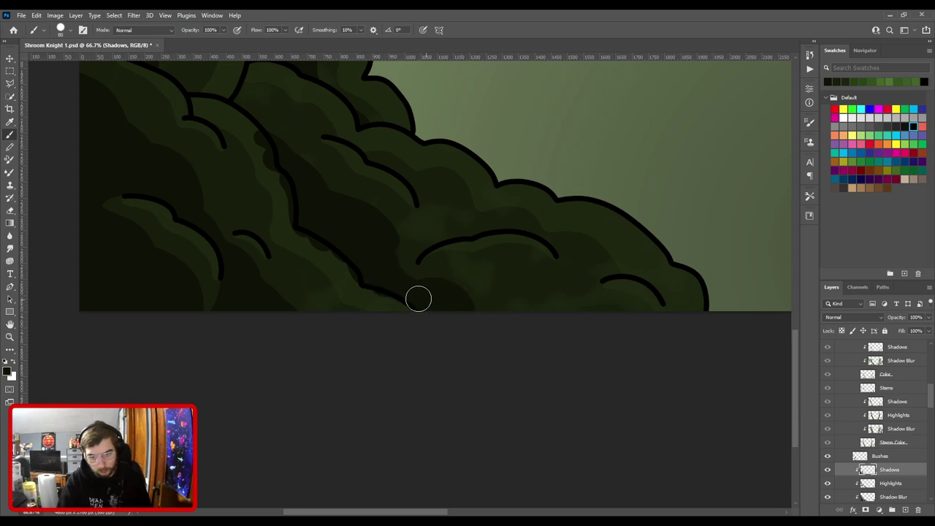
mouse_move(519, 295)
mouse_down()
mouse_move(497, 292)
mouse_move(553, 319)
mouse_move(503, 313)
mouse_move(552, 310)
mouse_up()
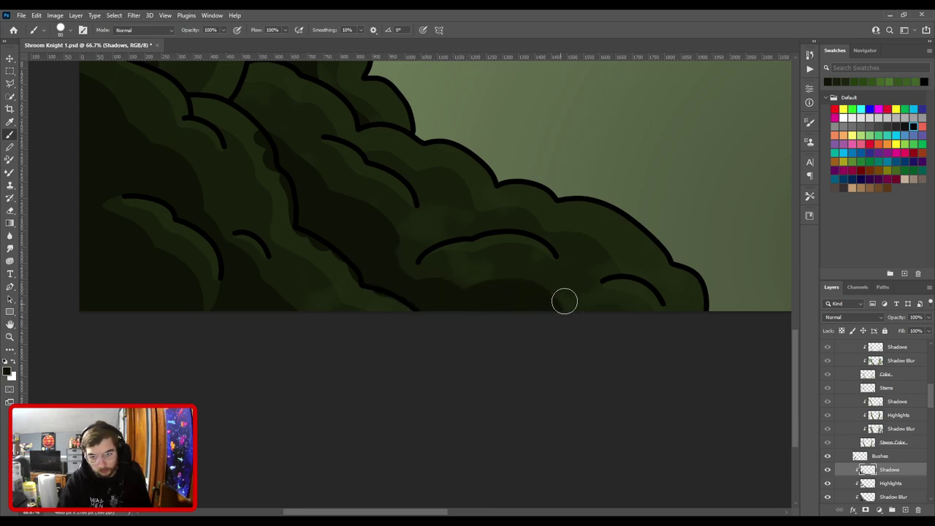
drag(470, 265, 524, 325)
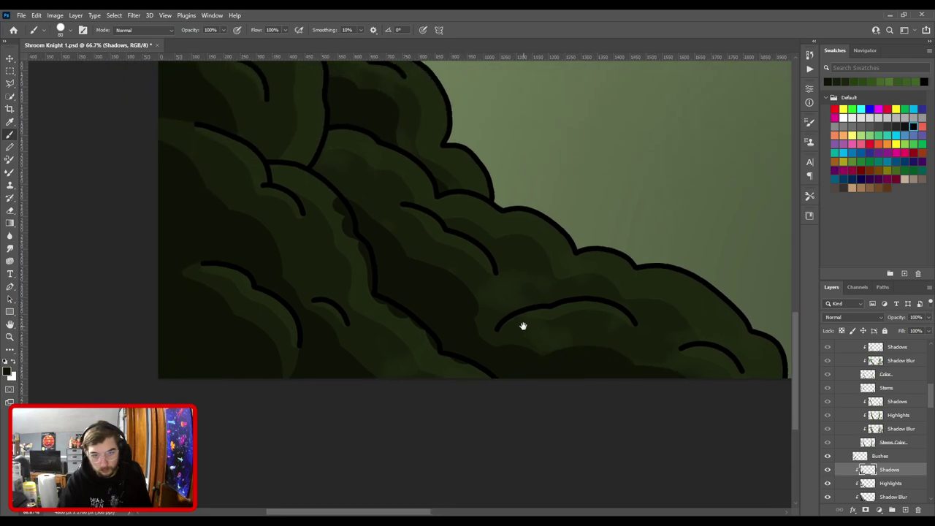
Erase the shadow that spills inside the corner bush's outline.
key(e)
key(ctrl+plus)
drag(376, 284, 456, 287)
mouse_move(374, 170)
mouse_down()
mouse_move(398, 221)
mouse_move(418, 239)
mouse_move(424, 295)
mouse_up()
mouse_move(412, 341)
mouse_down()
mouse_move(336, 295)
mouse_move(387, 285)
mouse_move(459, 367)
mouse_move(492, 374)
mouse_move(516, 400)
mouse_up()
Extend and smooth the long lower bush's shadow near the canvas's bottom edge with a 60 px brush.
key(ctrl+minus)
key(ctrl+minus)
key(ctrl+minus)
key(ctrl+minus)
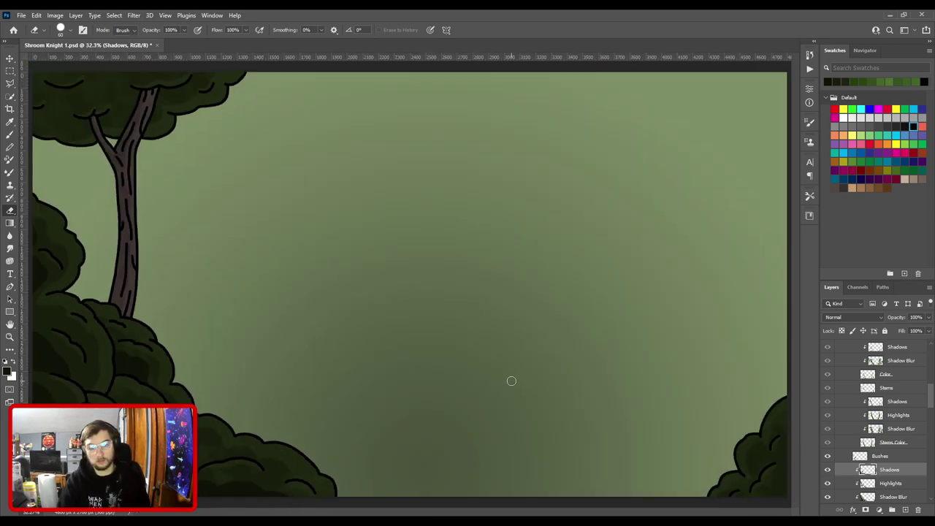
key(ctrl+plus)
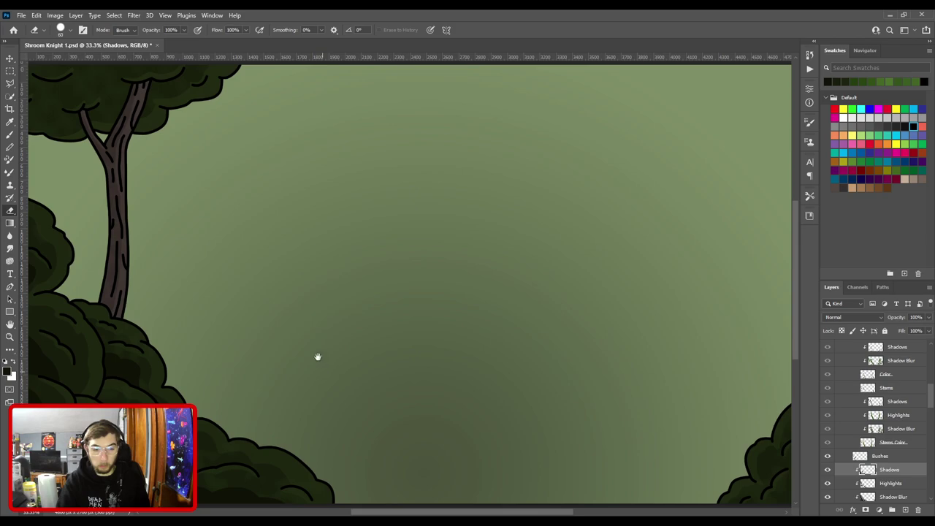
drag(322, 372, 461, 258)
key(ctrl+plus)
key(ctrl+plus)
drag(326, 349, 476, 258)
key(ctrl+plus)
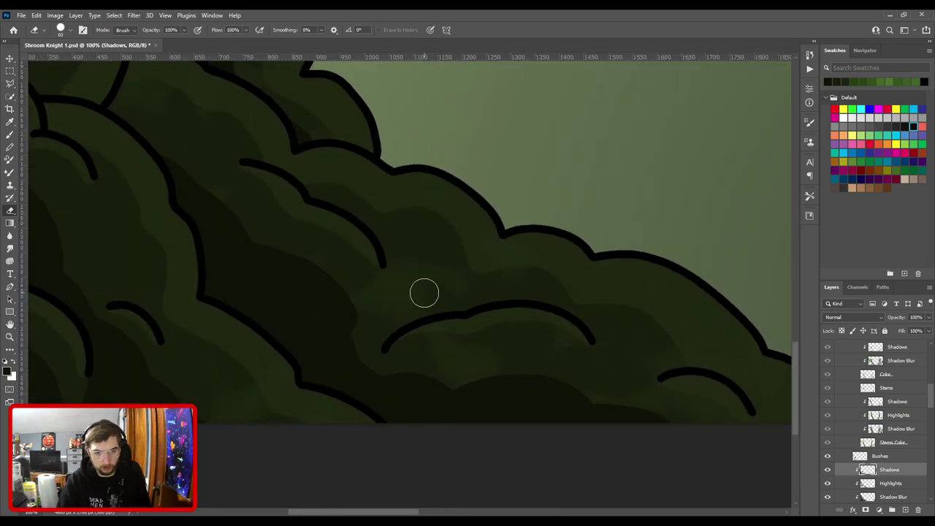
key(b)
drag(382, 278, 382, 185)
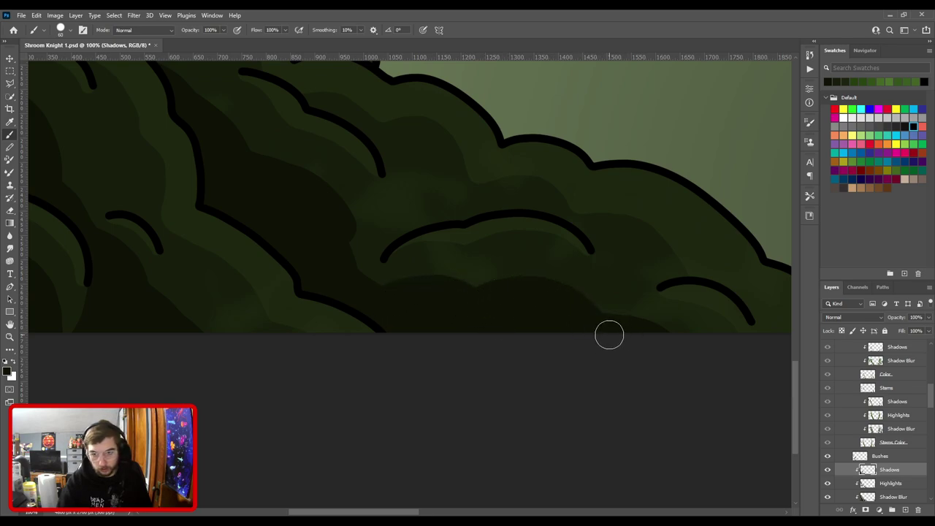
drag(495, 301, 565, 334)
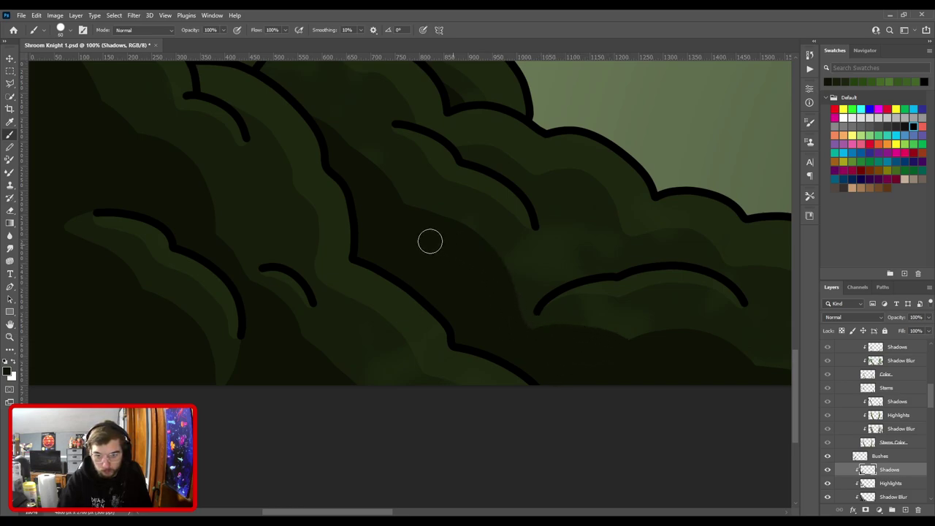
Paint a rounded shadow on the lowest lobe of the opposite corner bush, filling the canvas corner with a 50 px brush.
scroll(514, 296, down, 5)
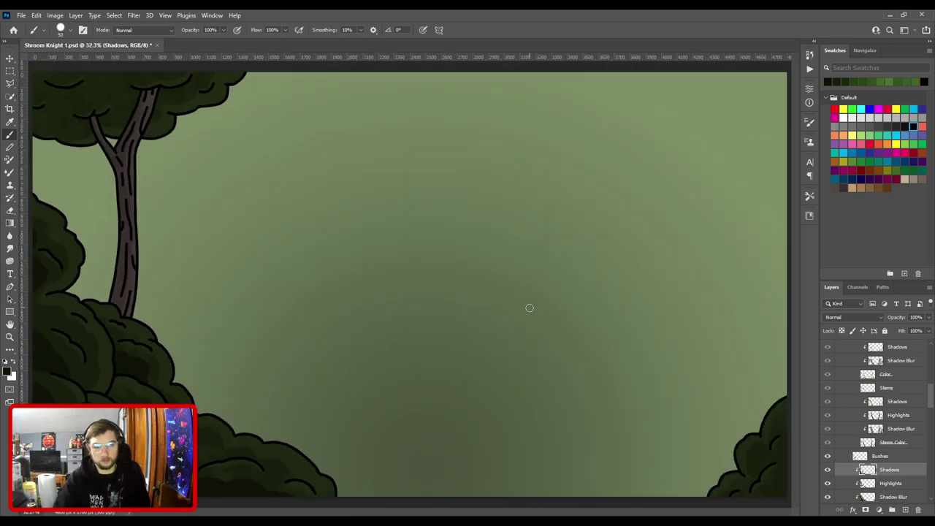
scroll(575, 286, up, 1)
drag(551, 336, 338, 229)
scroll(443, 308, up, 2)
drag(552, 363, 369, 200)
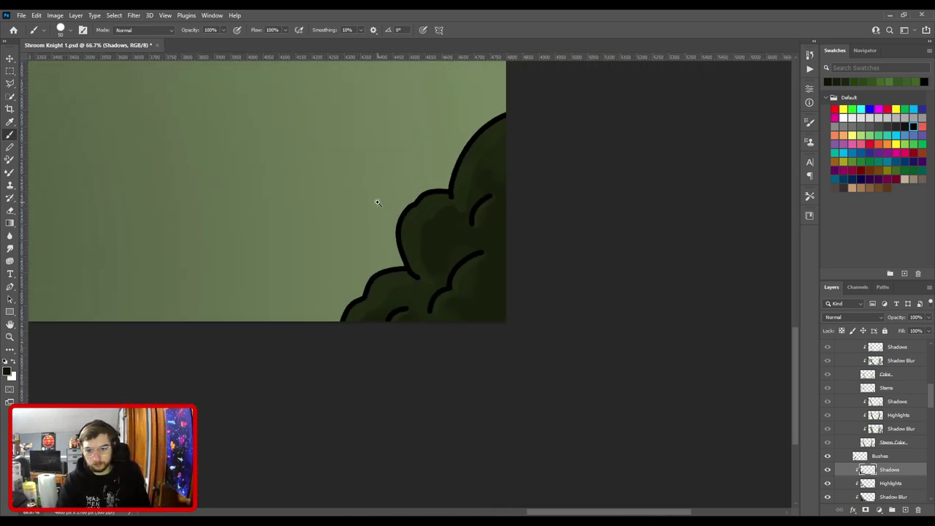
scroll(409, 286, up, 1)
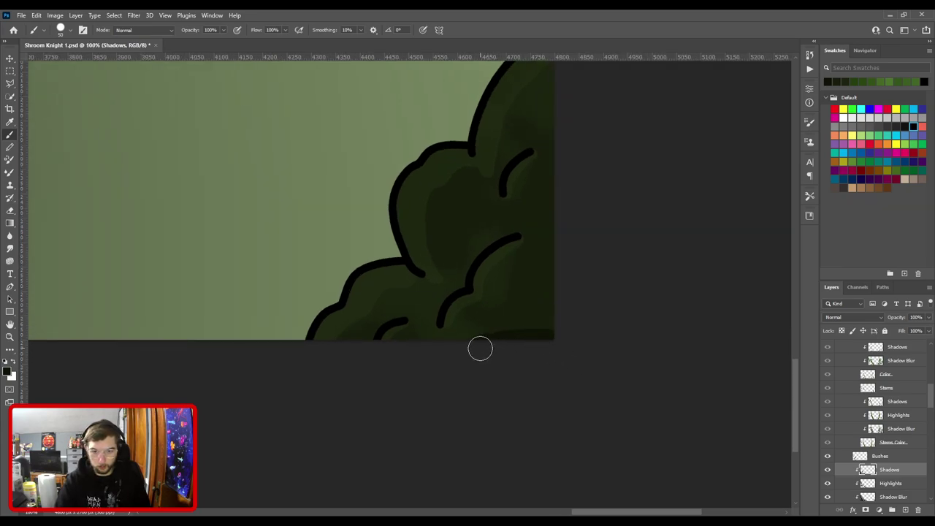
mouse_move(511, 338)
mouse_down()
mouse_move(604, 304)
mouse_move(569, 328)
mouse_move(573, 316)
mouse_move(516, 327)
mouse_move(582, 275)
mouse_up()
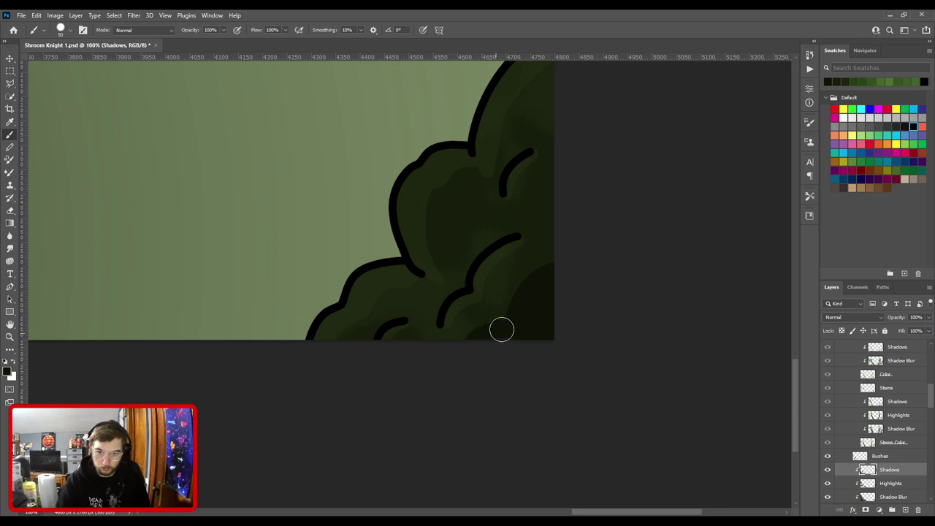
drag(547, 212, 612, 185)
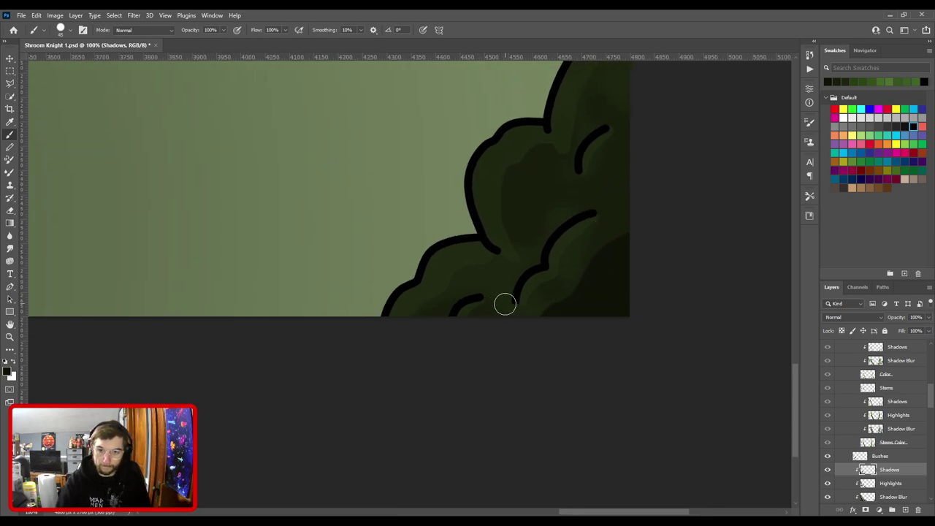
Paint a shadow on that bush's middle lobe between its two inner fold lines, reducing the brush to 30 px.
drag(543, 250, 488, 338)
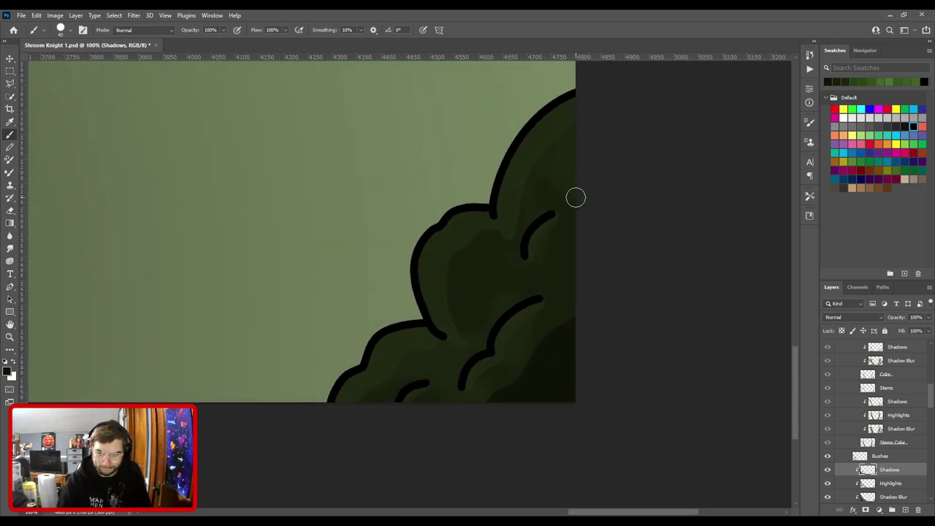
scroll(506, 295, down, 4)
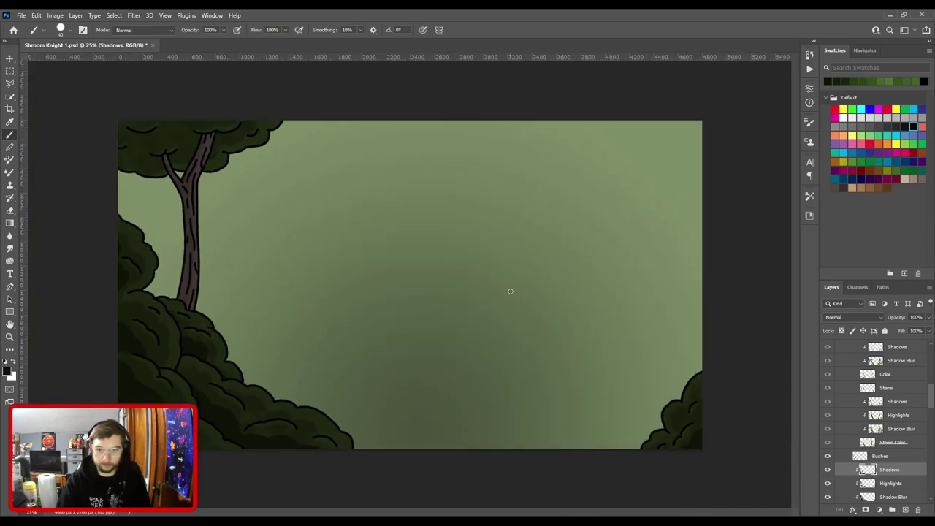
scroll(504, 288, up, 4)
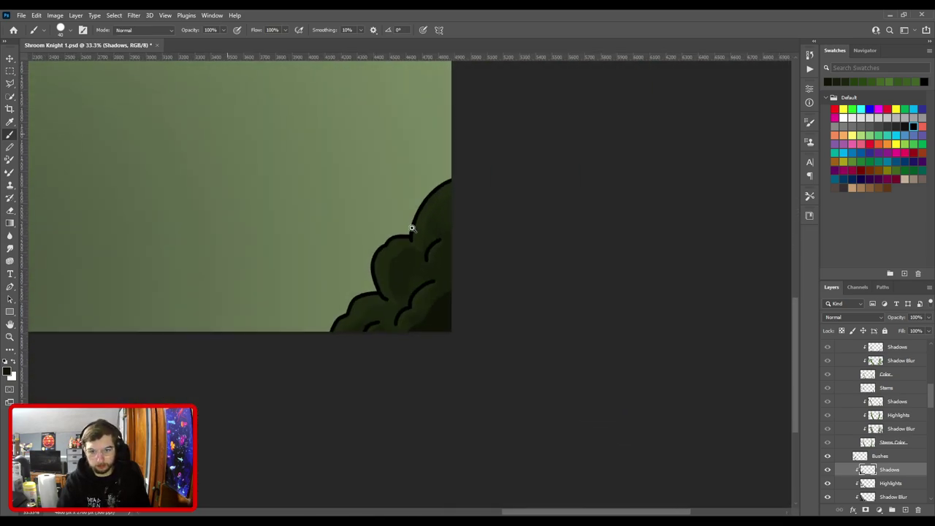
drag(404, 323, 427, 253)
mouse_move(406, 324)
mouse_down()
mouse_move(408, 255)
mouse_move(445, 267)
mouse_move(420, 285)
mouse_up()
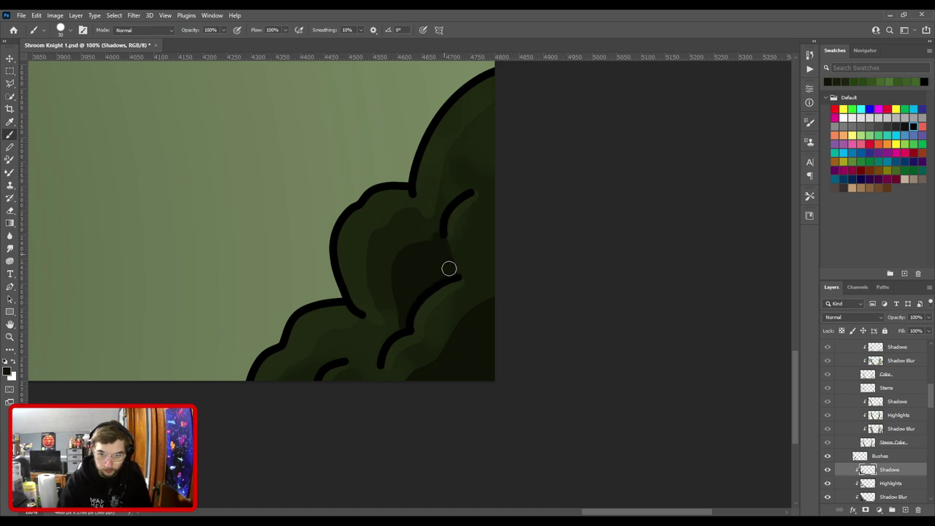
Clean up the edges of the middle lobe's shadow using a 40 px eraser and a 30 px brush.
key(ctrl+plus)
key(e)
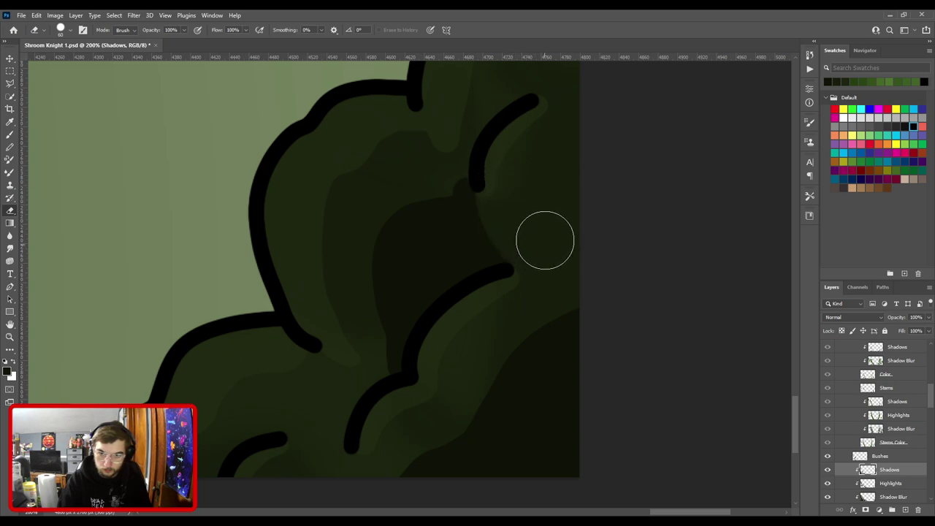
key(bracketleft)
key(bracketleft)
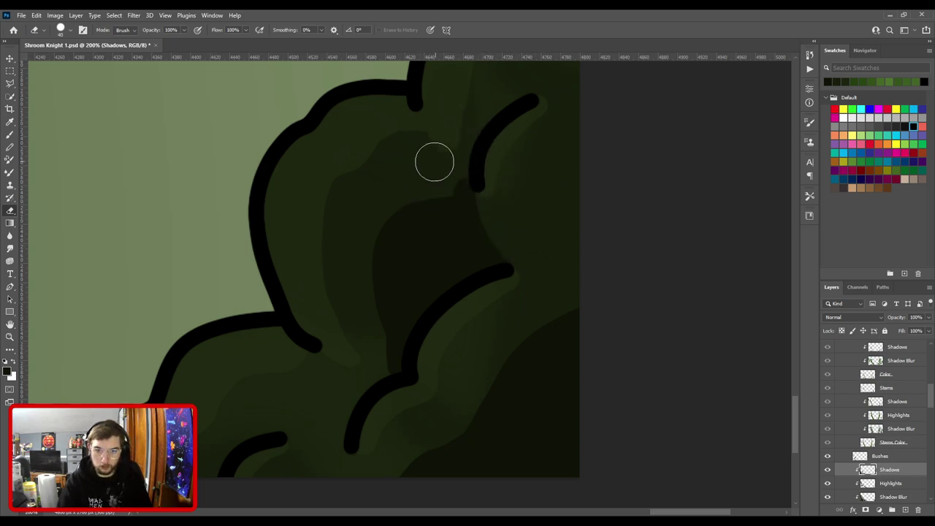
key(b)
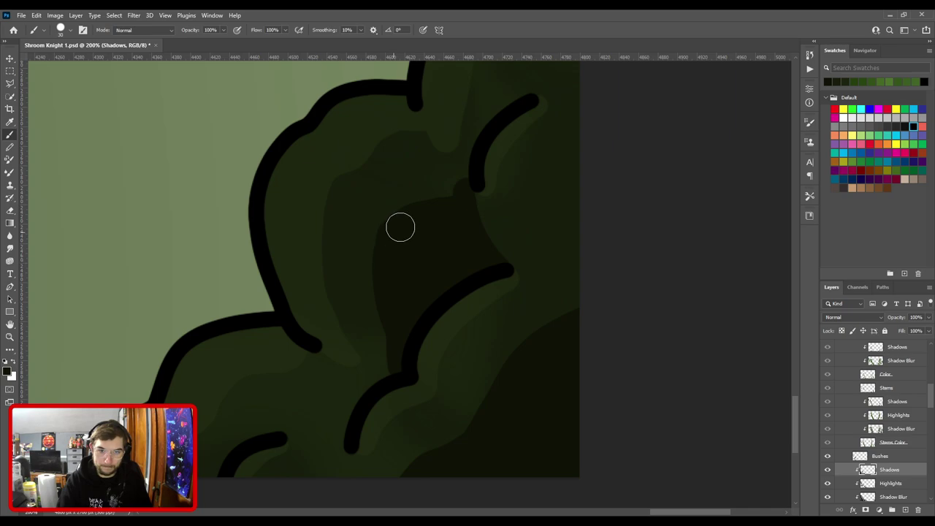
scroll(537, 203, down, 8)
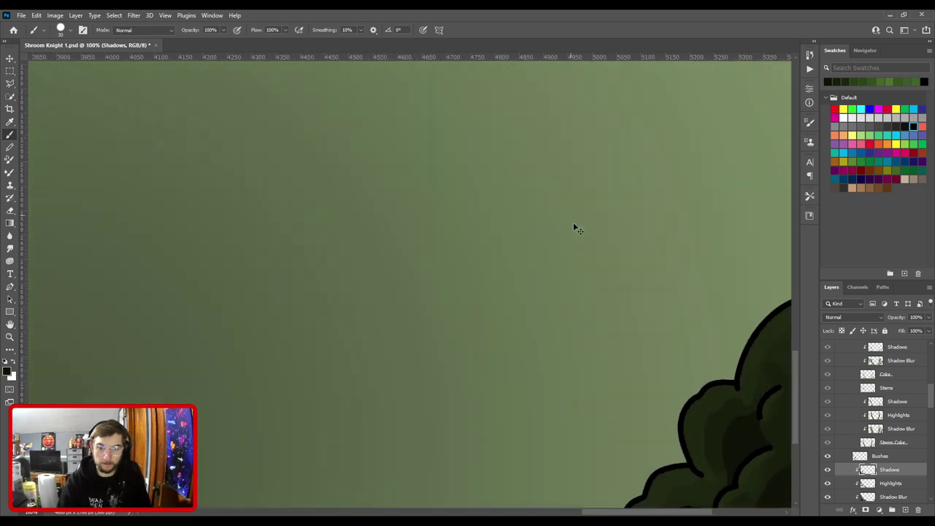
scroll(390, 333, up, 4)
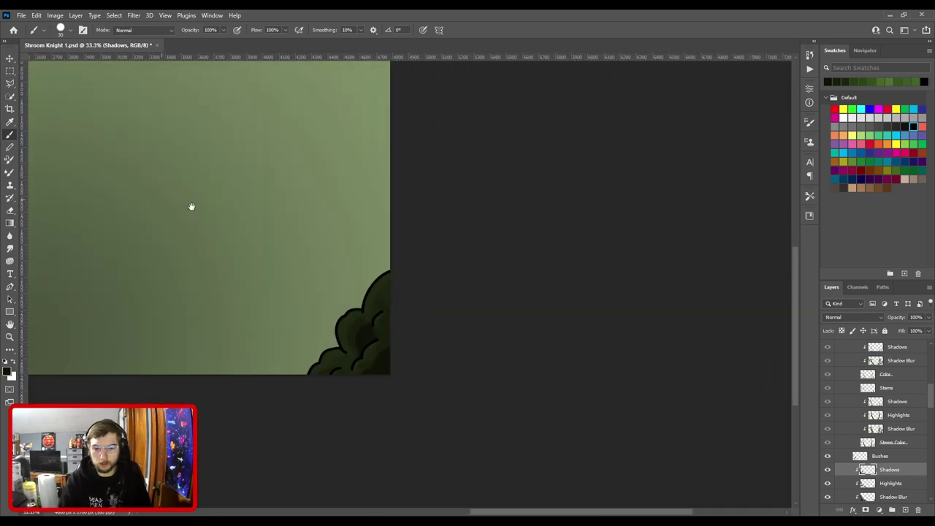
Paint a shadow on the corner bush's top lobe above its inner fold line, reducing the brush from 25 to 20 px.
scroll(391, 333, up, 2)
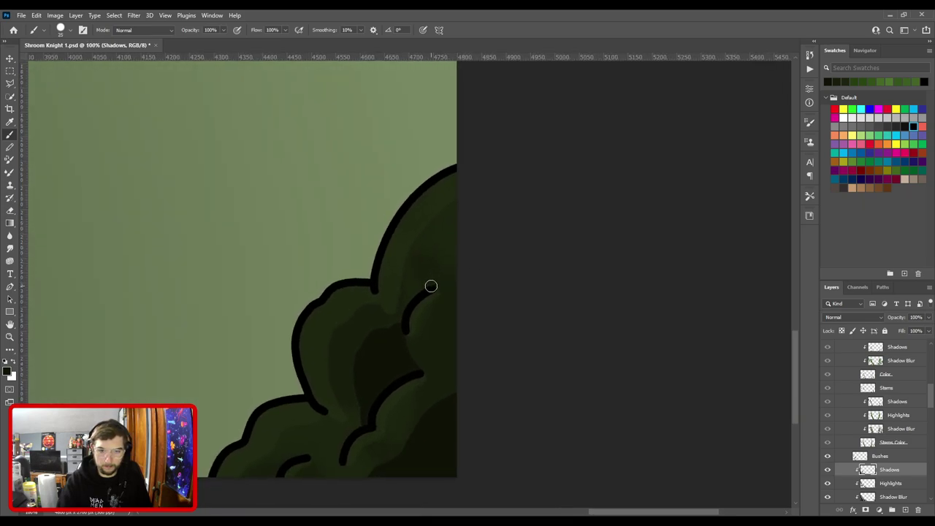
mouse_move(430, 286)
mouse_down()
mouse_move(474, 276)
mouse_move(429, 287)
mouse_move(474, 249)
mouse_up()
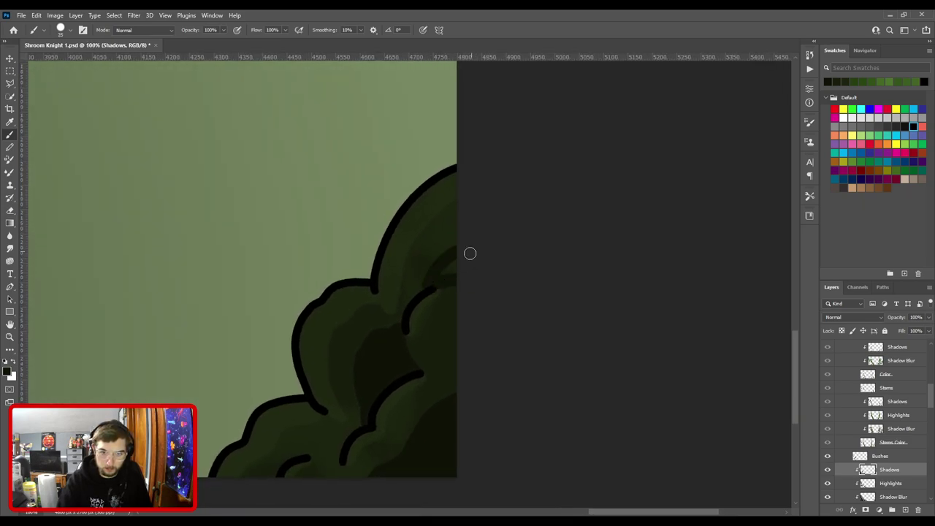
key(ctrl+plus)
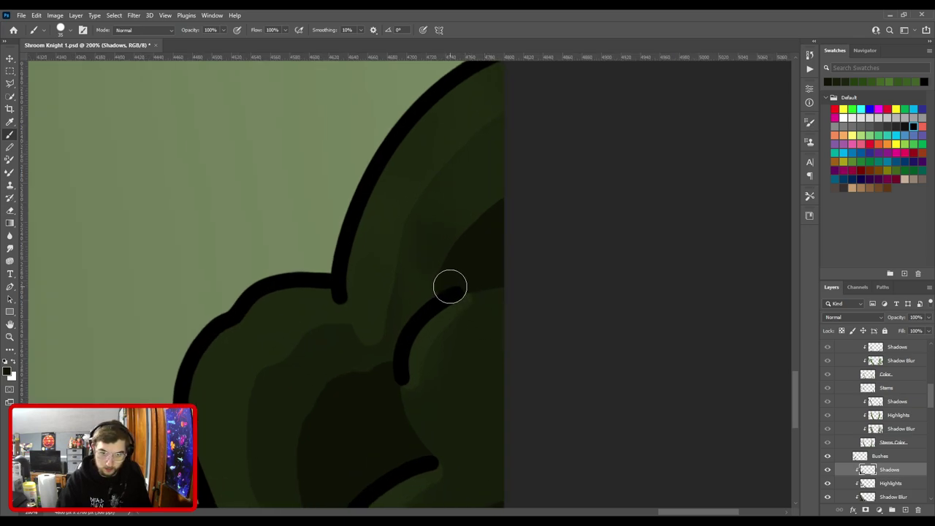
key(bracketleft)
key(bracketleft)
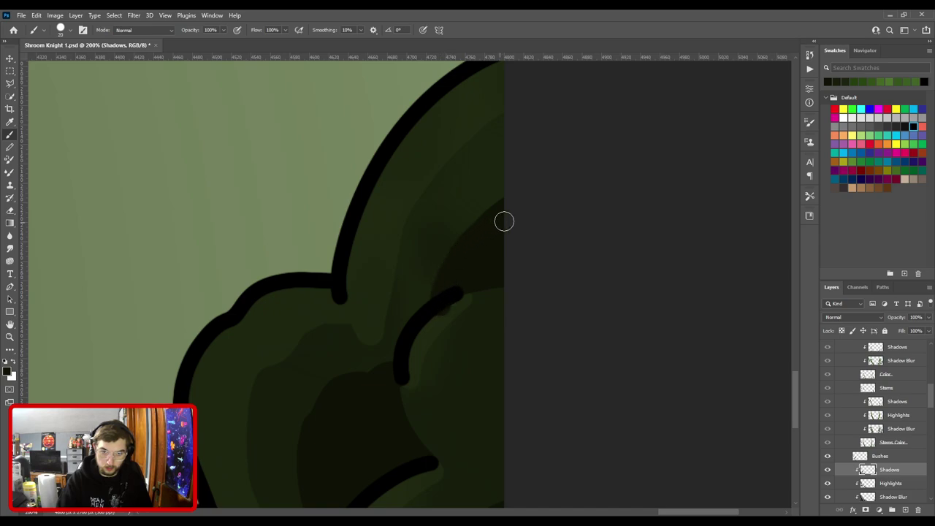
Trim the lower edge of the top lobe's shadow around the fold line with a 45 px eraser.
key(e)
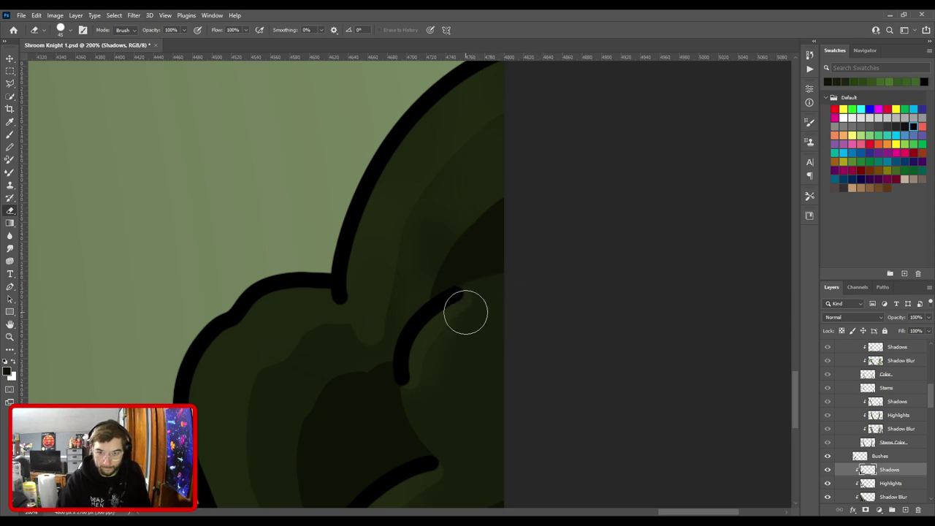
key(b)
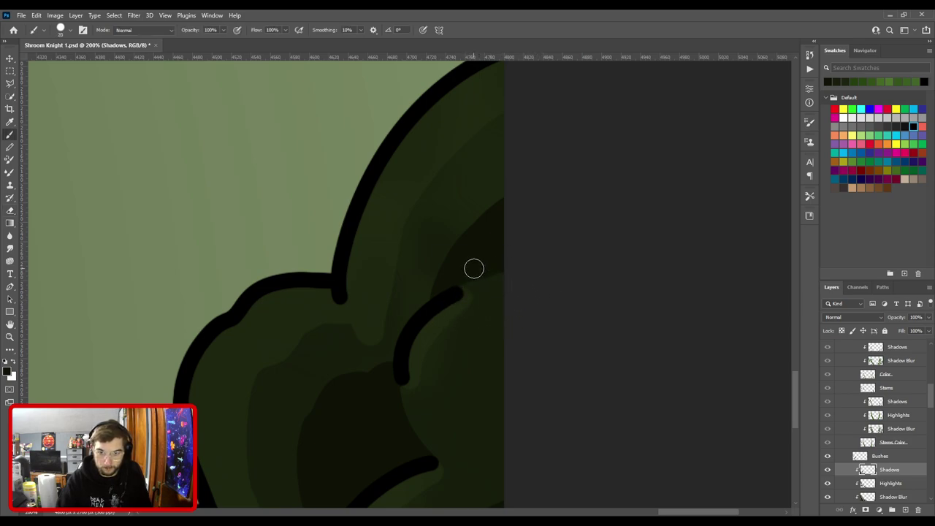
key(ctrl+minus)
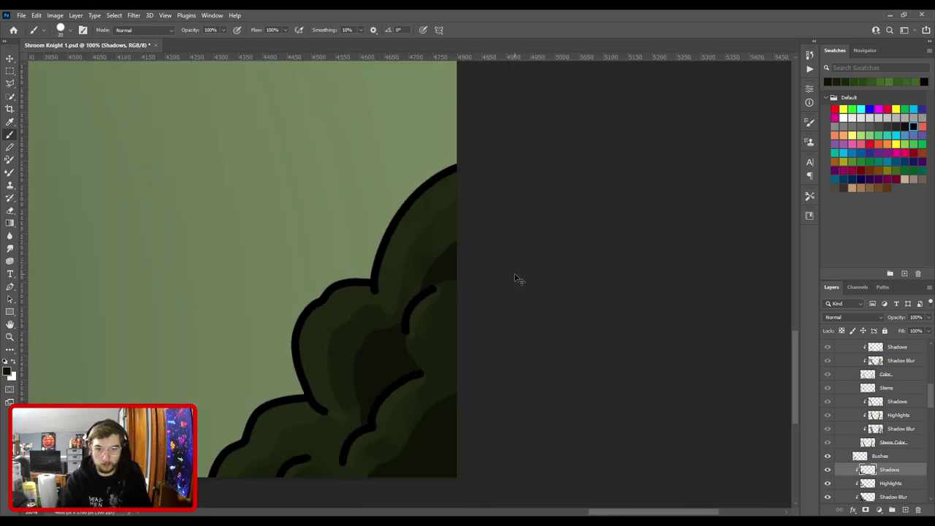
key(ctrl+plus)
drag(434, 323, 550, 219)
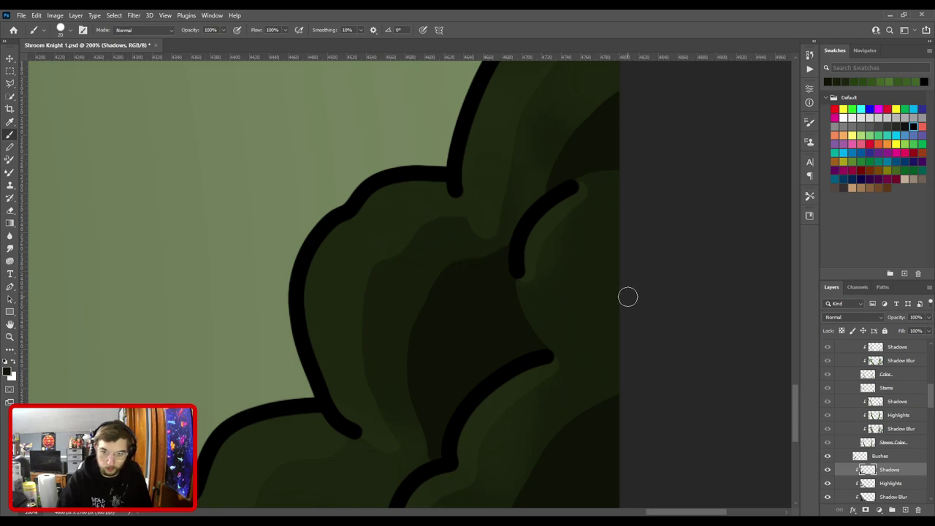
key(ctrl+0)
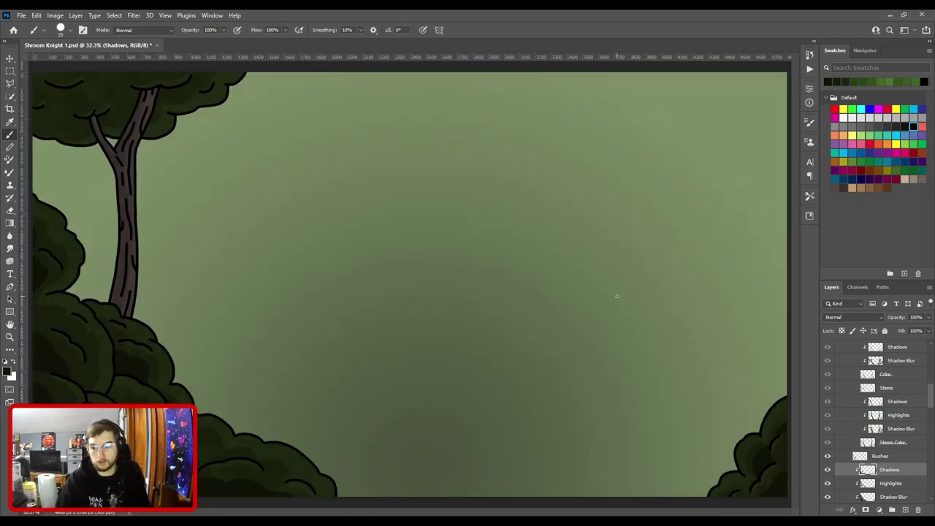
Paint a small shadow beside the short fold line at the corner bush's base with a 15 px brush.
key(ctrl+plus)
drag(551, 328, 212, 126)
key(ctrl+plus)
key(ctrl+plus)
key(ctrl+plus)
ctrl+click(440, 334)
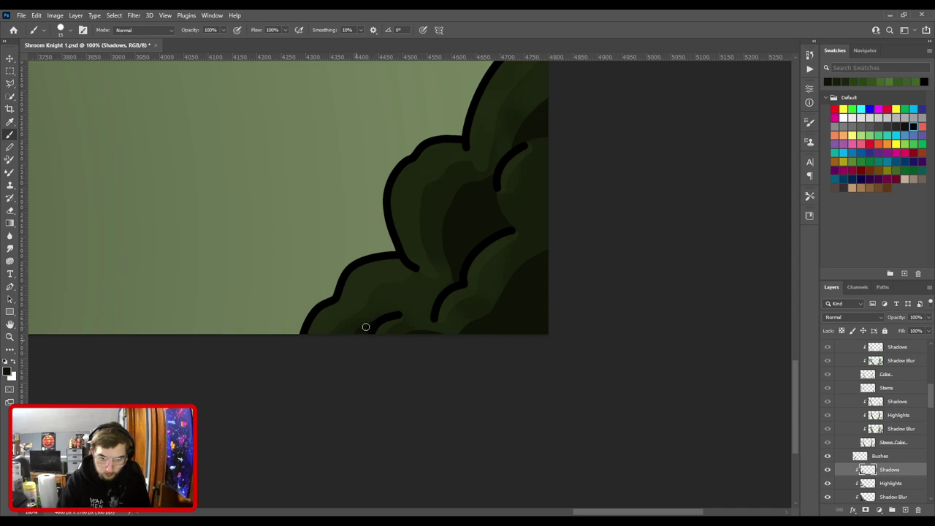
Set the bushes' Shadows layer opacity to 50%.
scroll(393, 324, down, 5)
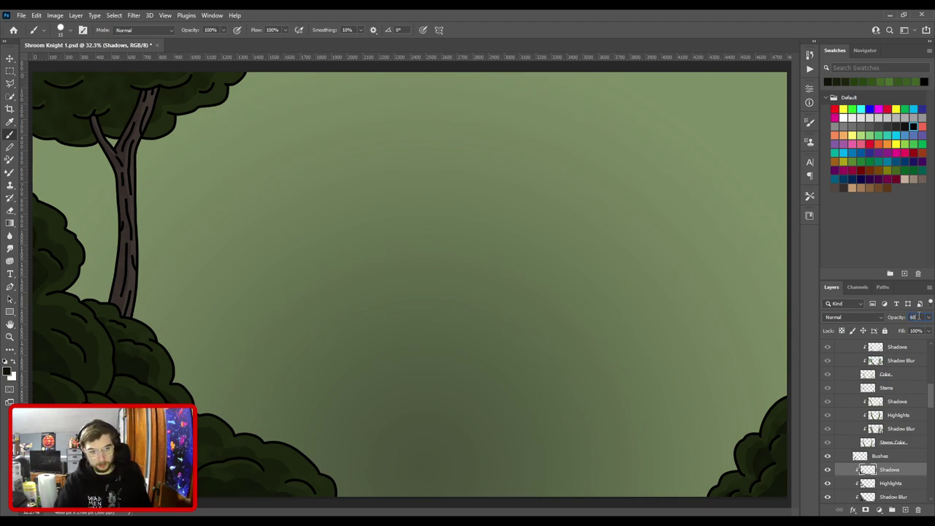
text(50)
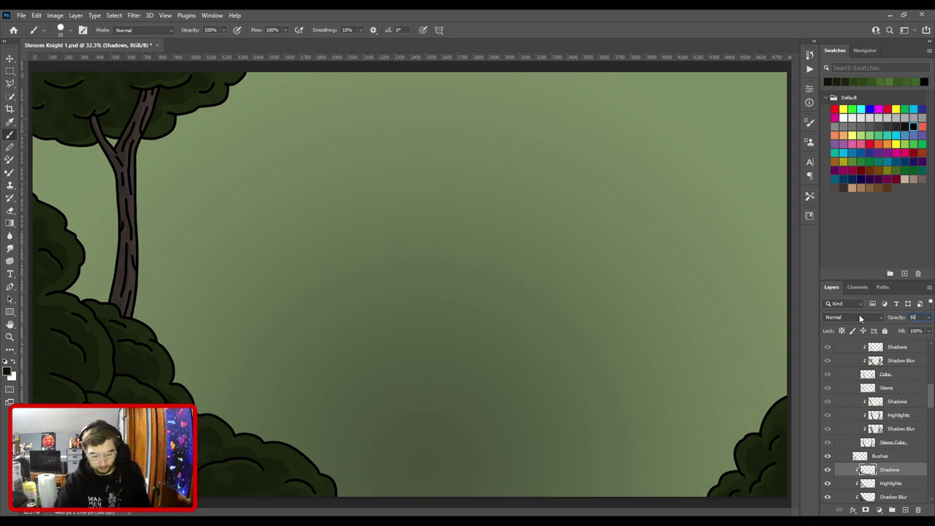
key(Return)
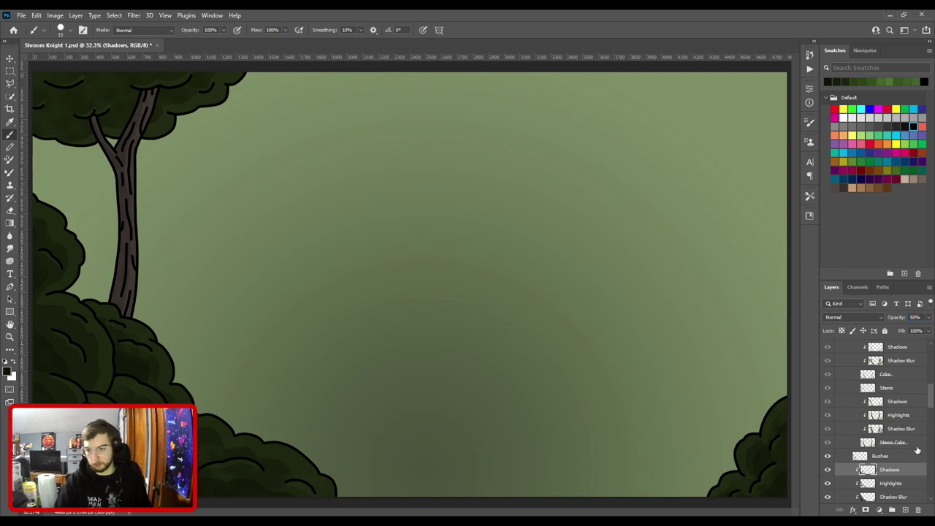
Add a clipped layer named Shadows between Highlights and Shadow Blur in the tree branch's layer stack.
scroll(913, 456, down, 2)
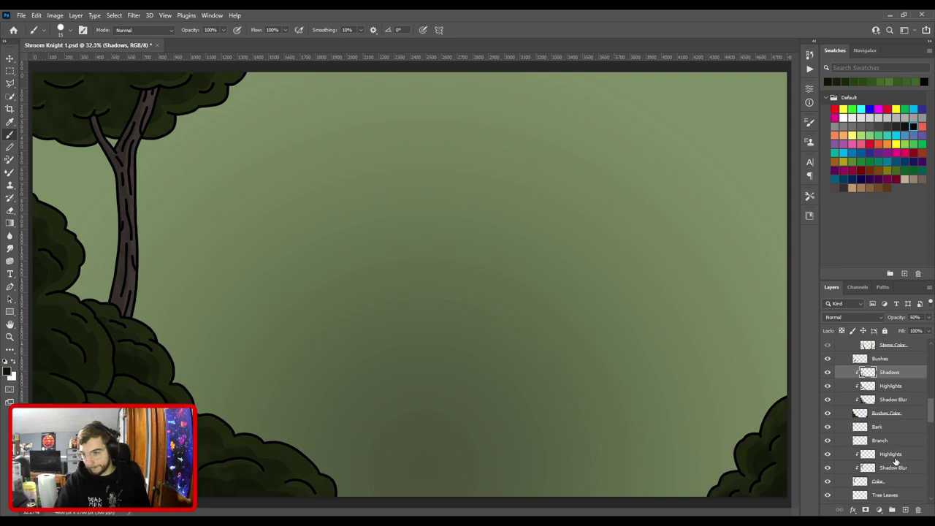
click(896, 459)
click(828, 482)
click(827, 482)
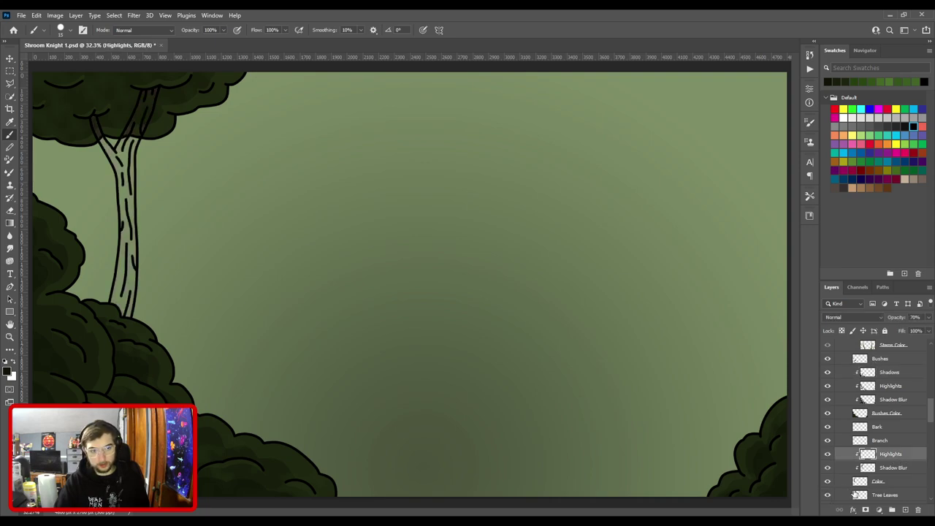
key(ctrl+z)
drag(893, 456, 893, 479)
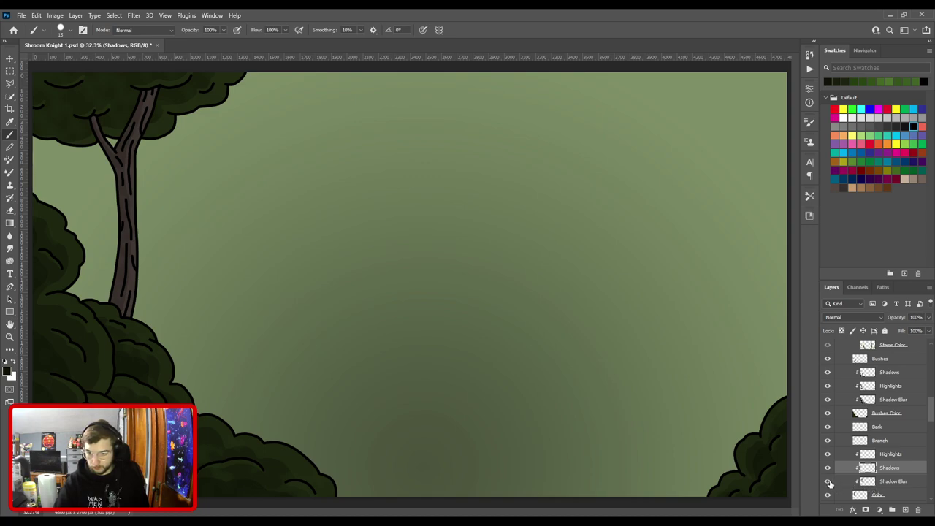
Sample the trunk's brown with Shadow Blur hidden, move the Shadows layer above Highlights, and choose a darker brown for painting.
click(828, 481)
key(i)
click(125, 273)
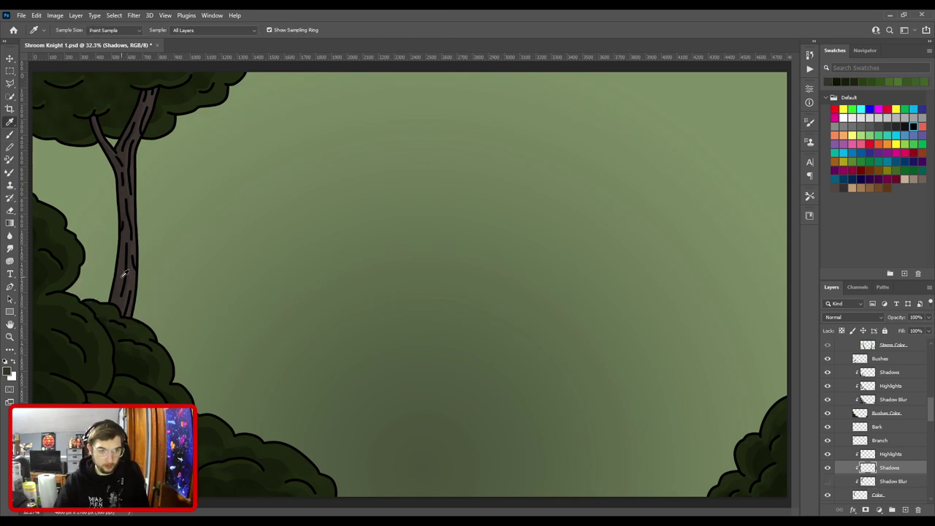
drag(892, 468, 891, 450)
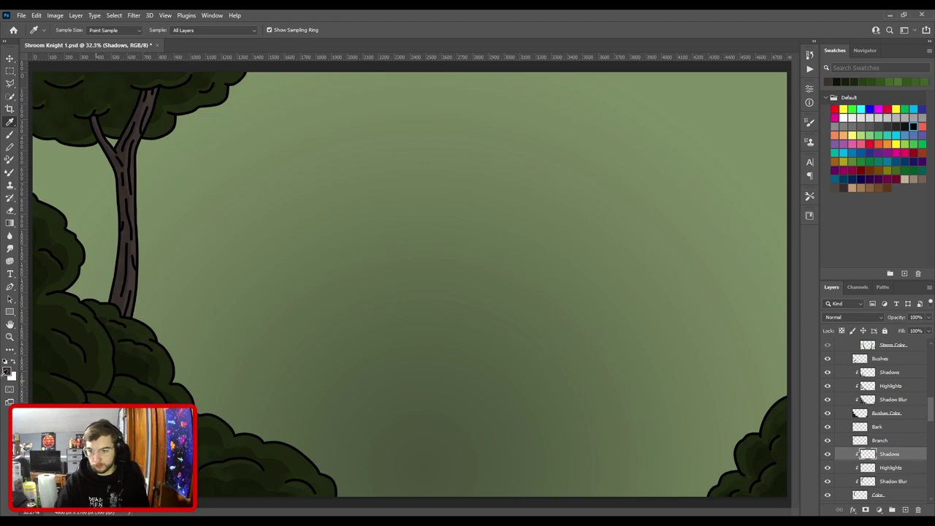
key(b)
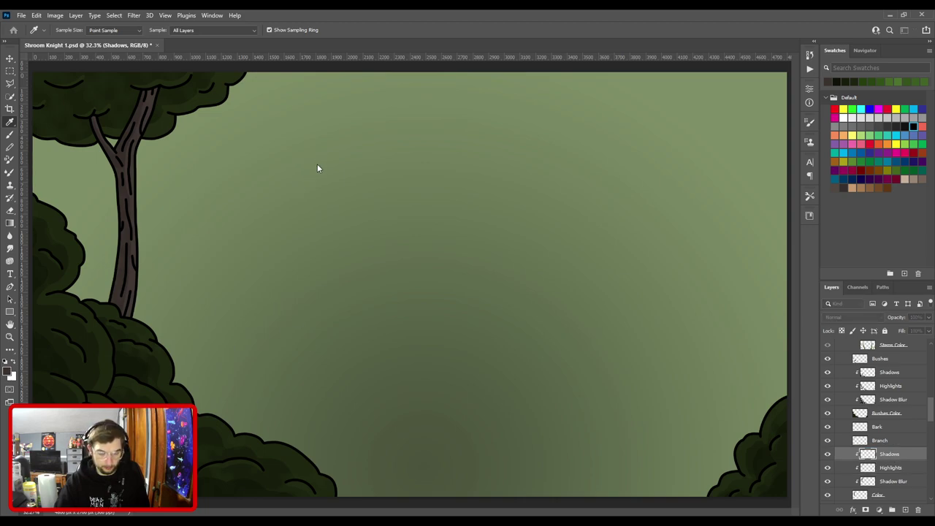
key(b)
Paint a shadow up the left side of the tree trunk from the bushes to the fork, enlarging the brush to 80 px.
drag(302, 327, 477, 323)
key(ctrl+plus)
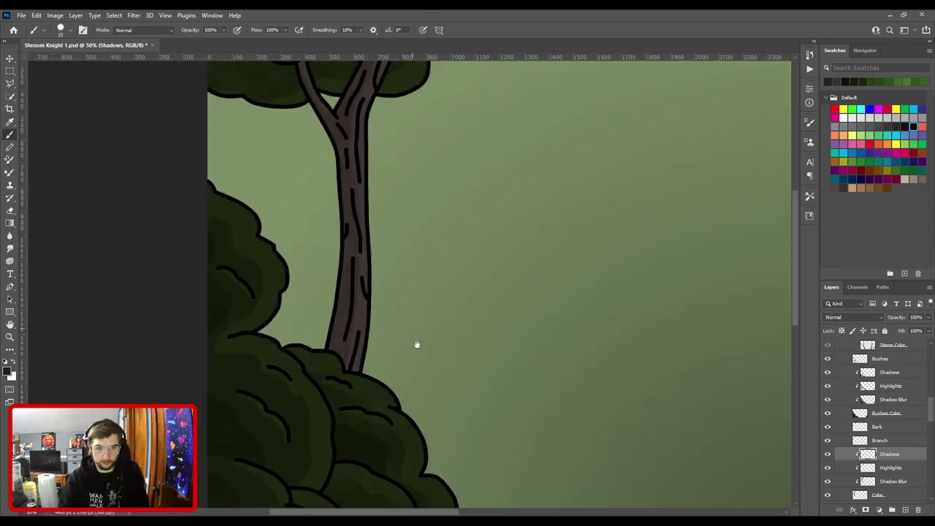
drag(404, 313, 436, 406)
key(bracketright)
key(bracketright)
key(bracketright)
key(bracketright)
key(bracketright)
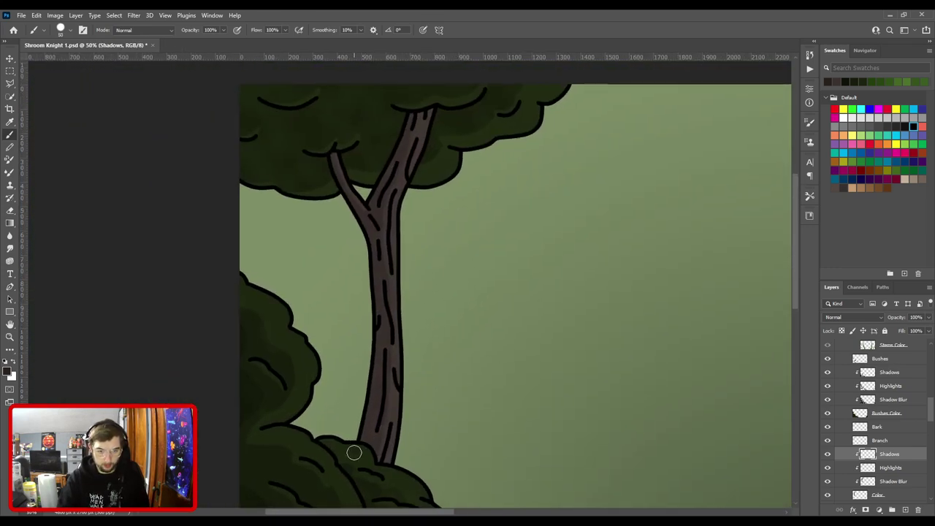
drag(356, 450, 379, 381)
key(ctrl+z)
mouse_move(358, 450)
mouse_down()
mouse_move(374, 320)
mouse_move(363, 241)
mouse_move(405, 234)
mouse_up()
mouse_move(380, 421)
mouse_down()
mouse_move(395, 330)
mouse_move(395, 227)
mouse_up()
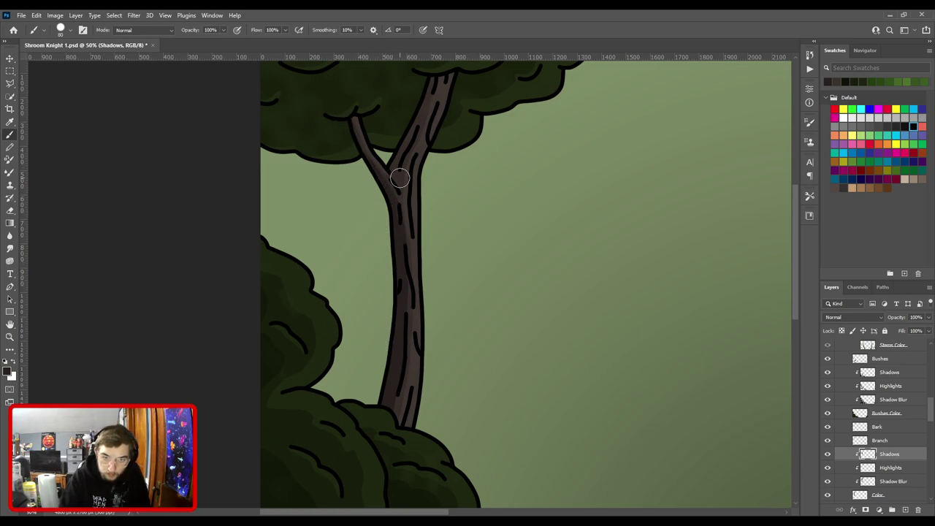
Paint shadows along the left edges of the thin branch with a 60 px brush and the thick branch with a 40 px brush.
key(ctrl+plus)
drag(392, 161, 463, 313)
key(ctrl+plus)
key(bracketleft)
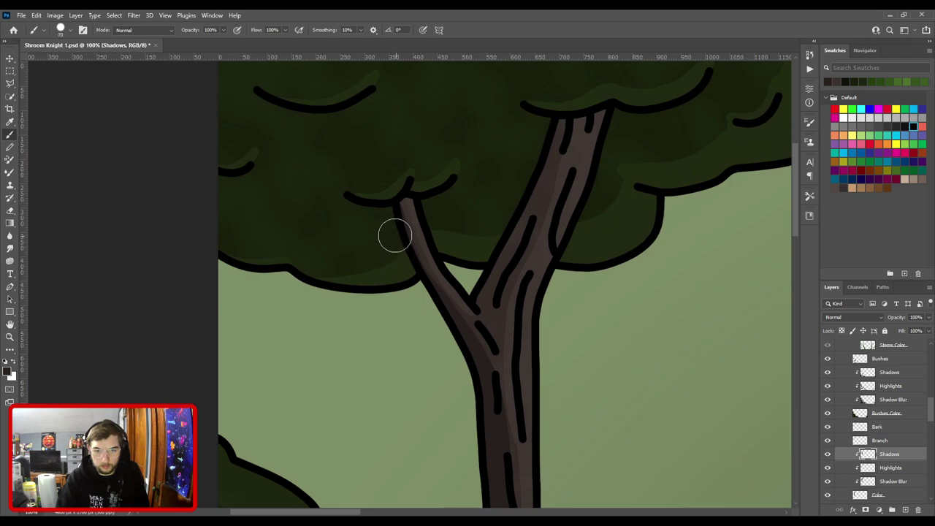
drag(388, 192, 432, 308)
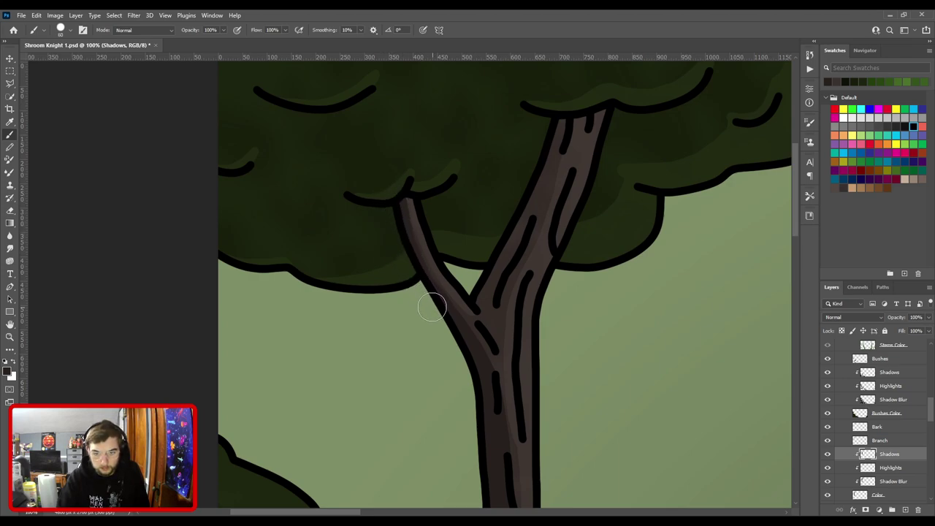
drag(389, 213, 450, 328)
key(bracketleft)
key(bracketleft)
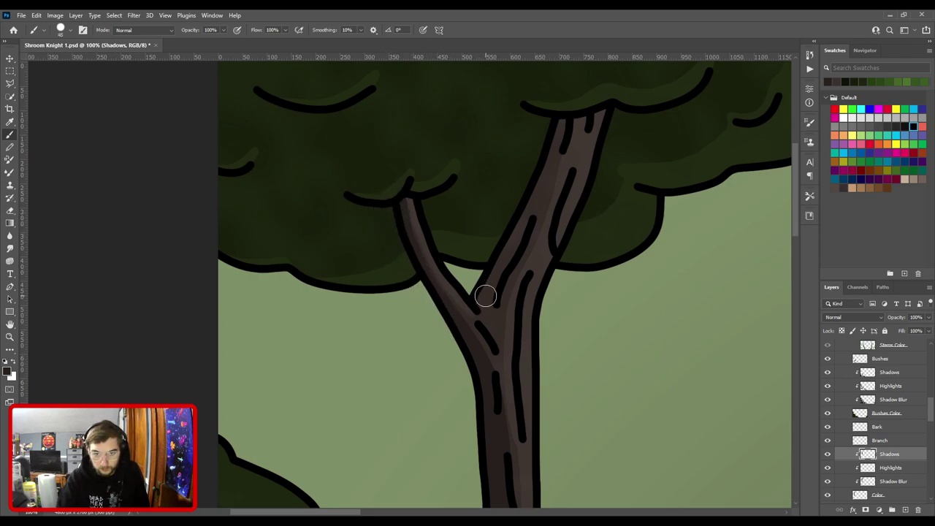
mouse_move(484, 300)
mouse_down()
mouse_move(532, 204)
mouse_move(552, 125)
mouse_move(568, 141)
mouse_up()
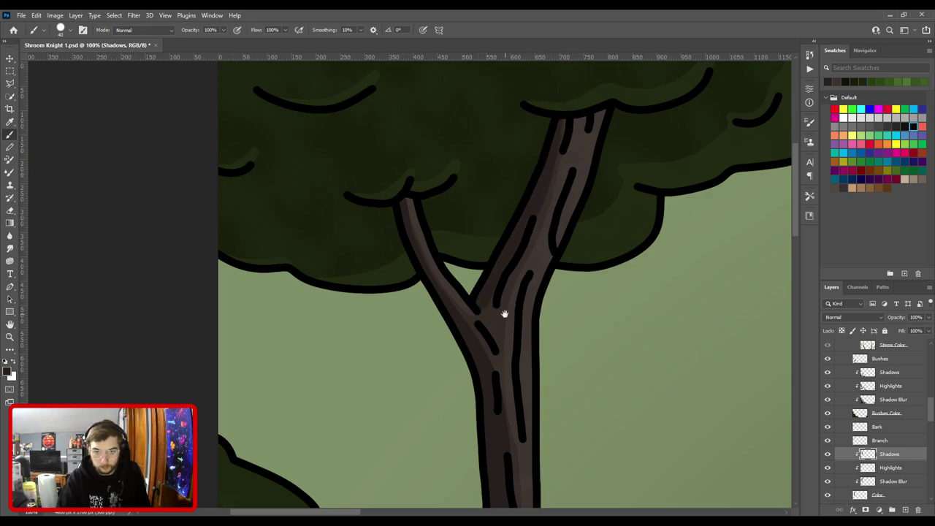
Refine the shadow edge along the thin branch and down into the fork, reducing the eraser to 20 px.
drag(505, 323, 524, 223)
key(r)
key(ctrl+plus)
drag(459, 177, 480, 319)
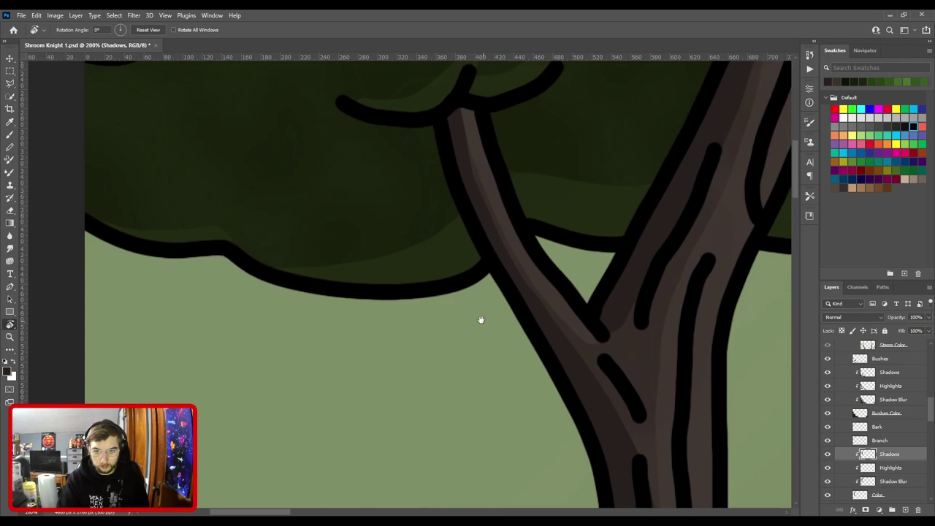
key(ctrl+minus)
key(e)
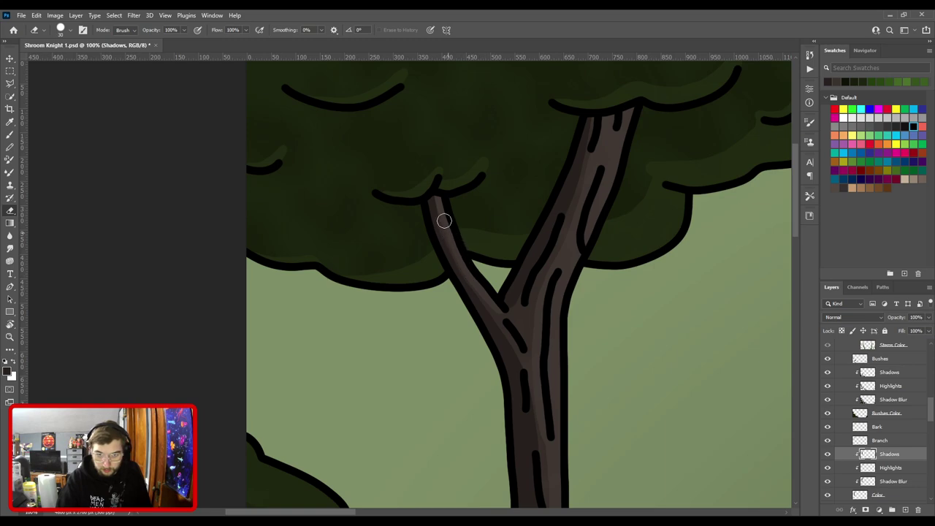
key(ctrl+plus)
drag(463, 253, 355, 232)
key(bracketleft)
key(bracketleft)
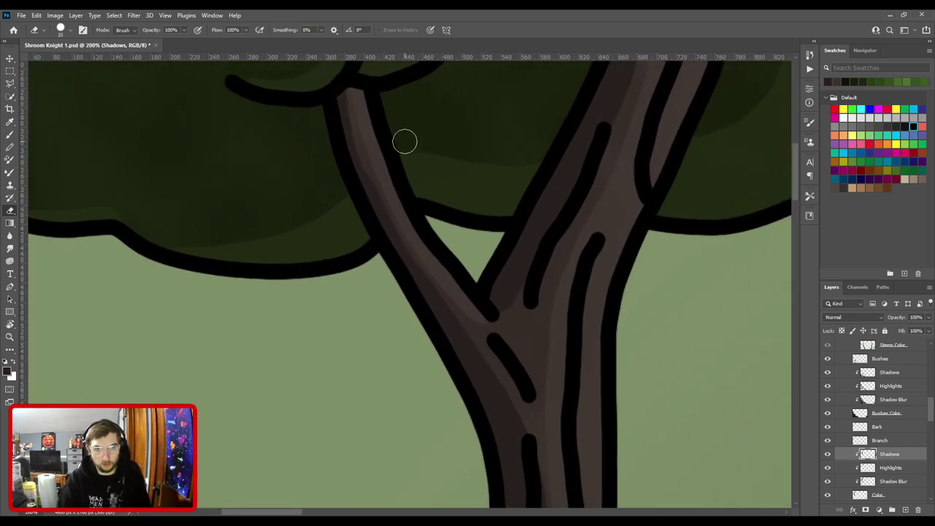
drag(390, 183, 376, 138)
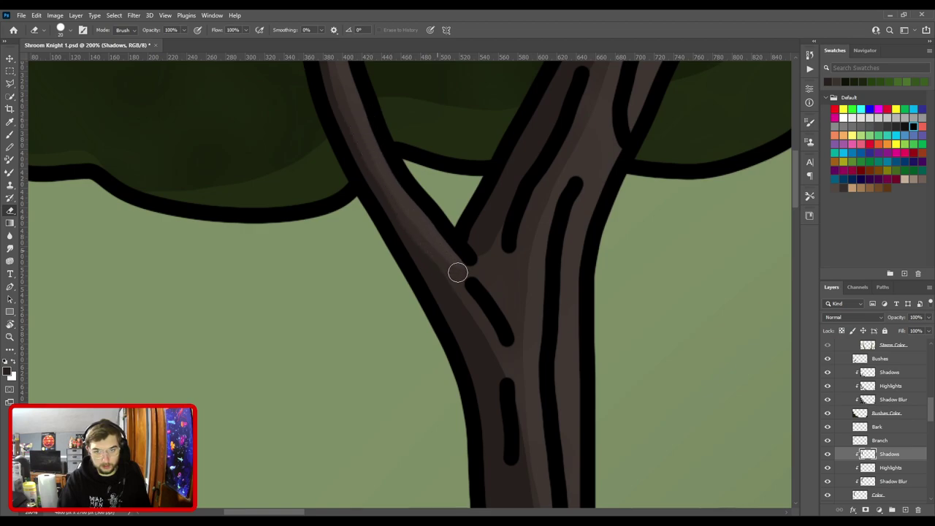
drag(473, 282, 422, 187)
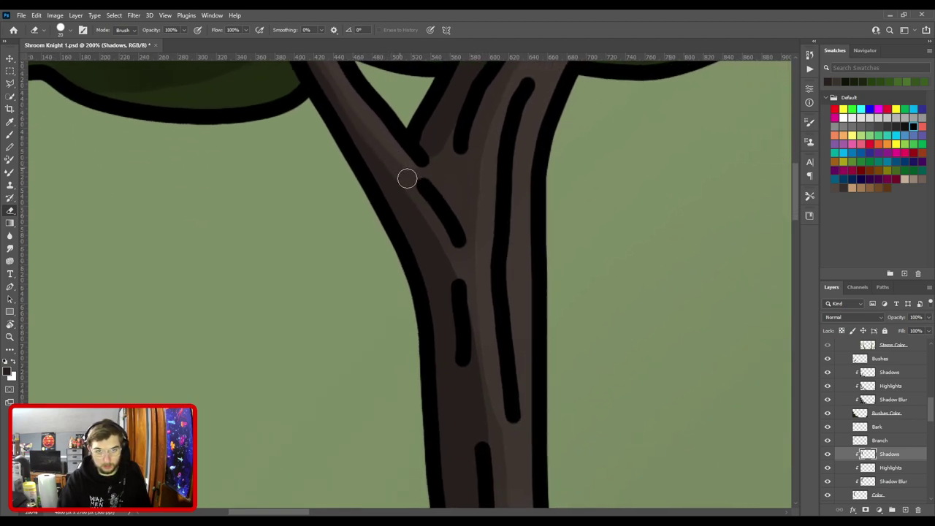
Touch up the shadow edges along the lower trunk and near the top of the thick branch with a 40 px eraser and brush.
scroll(467, 212, down, 3)
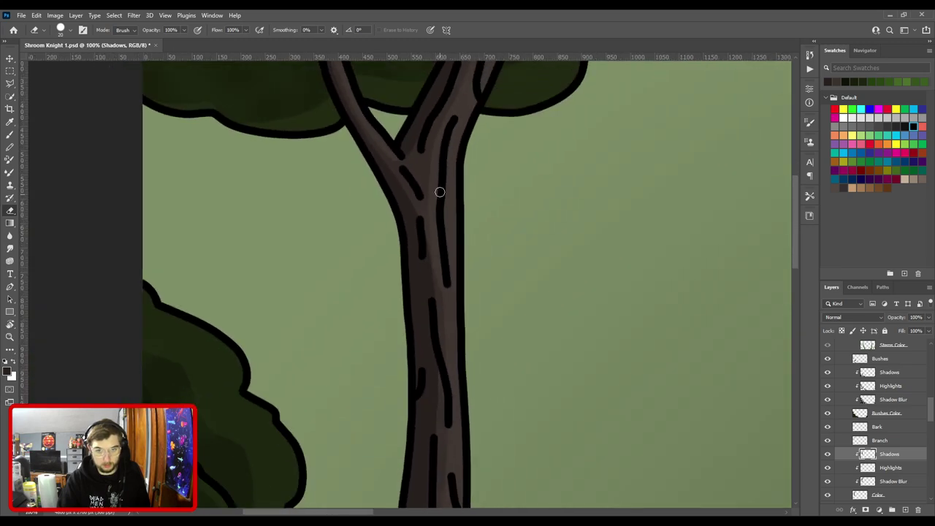
drag(444, 319, 454, 203)
drag(460, 338, 463, 244)
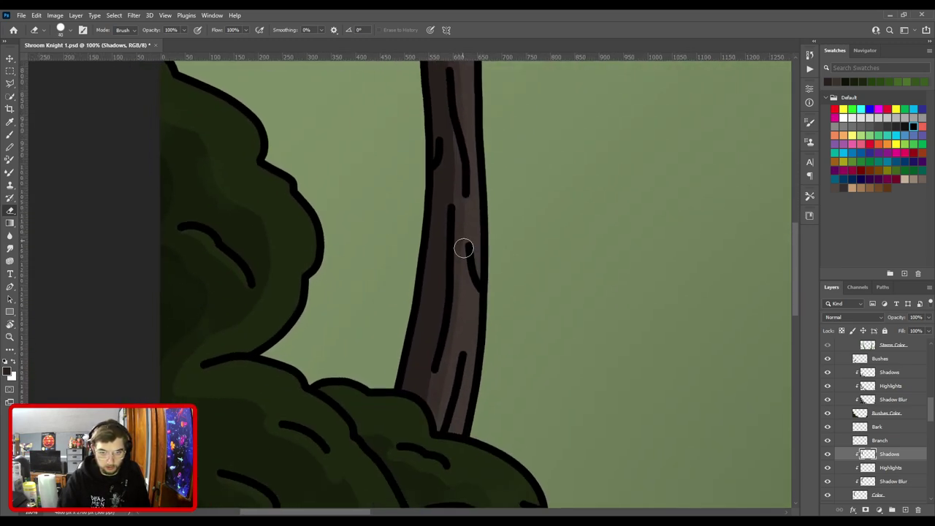
key(b)
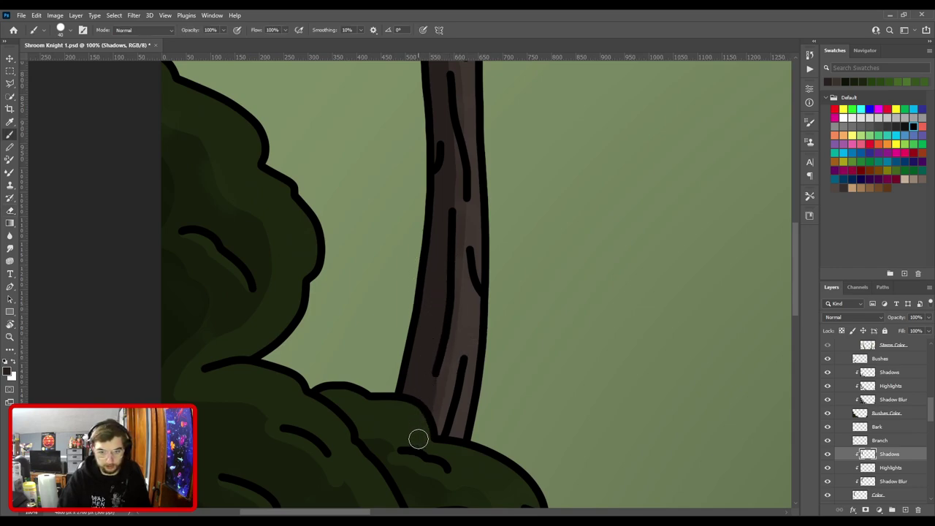
key(e)
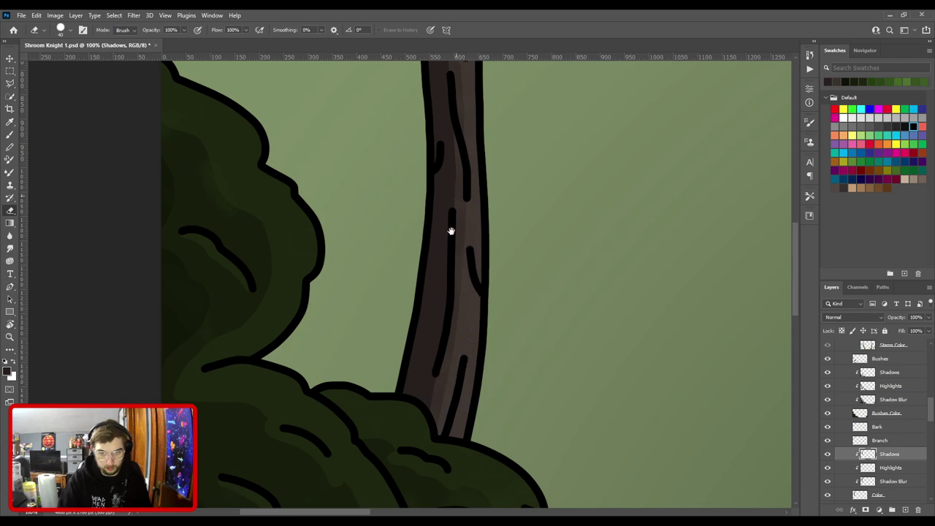
drag(455, 202, 442, 440)
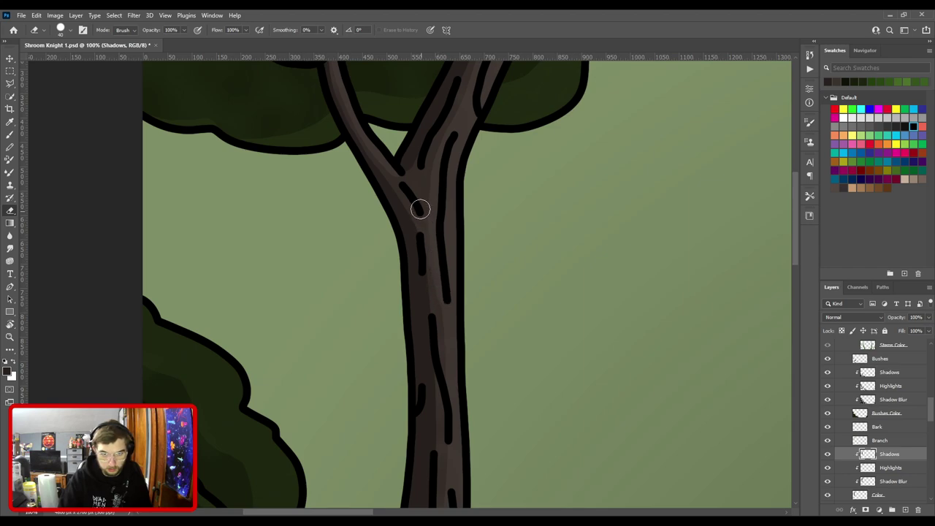
drag(432, 184, 416, 424)
key(ctrl+plus)
key(ctrl+minus)
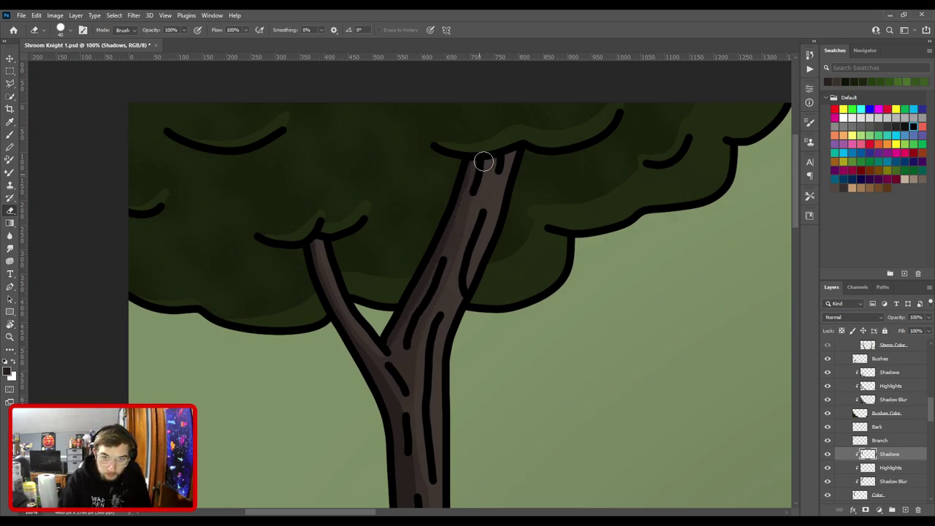
key(b)
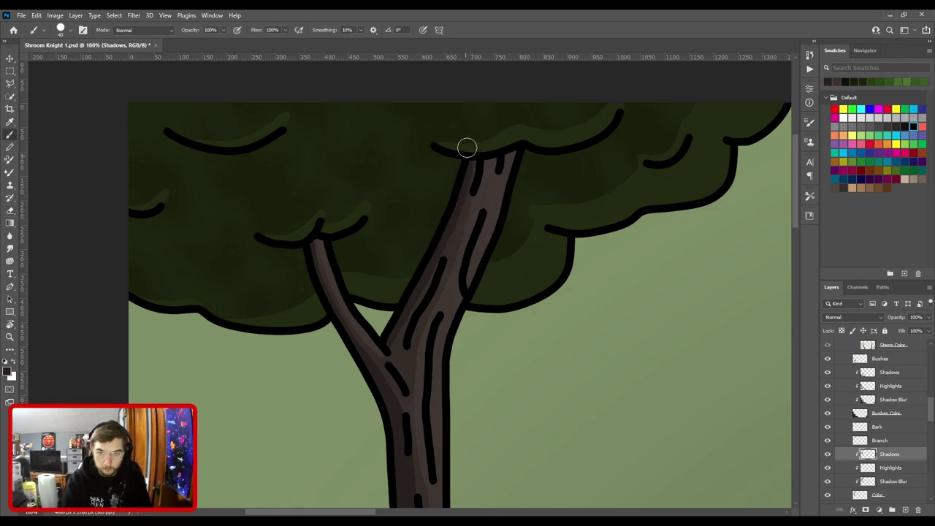
key(ctrl+plus)
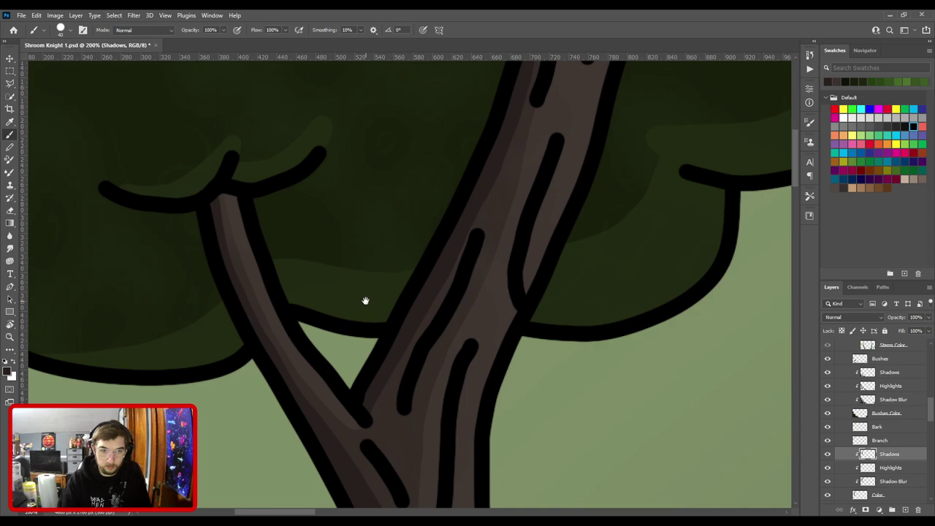
Lower the trunk's Shadows layer opacity to 90% and save the document.
key(ctrl+0)
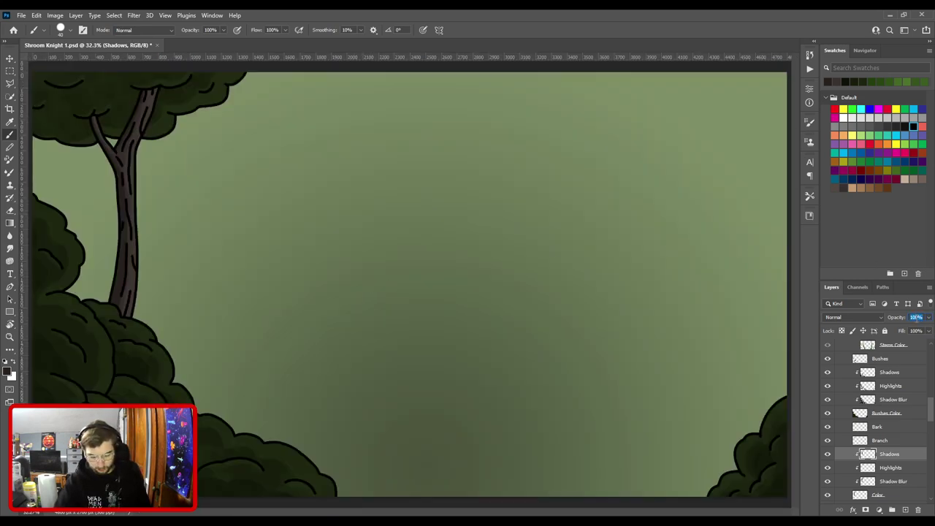
key(BackSpace)
key(Return)
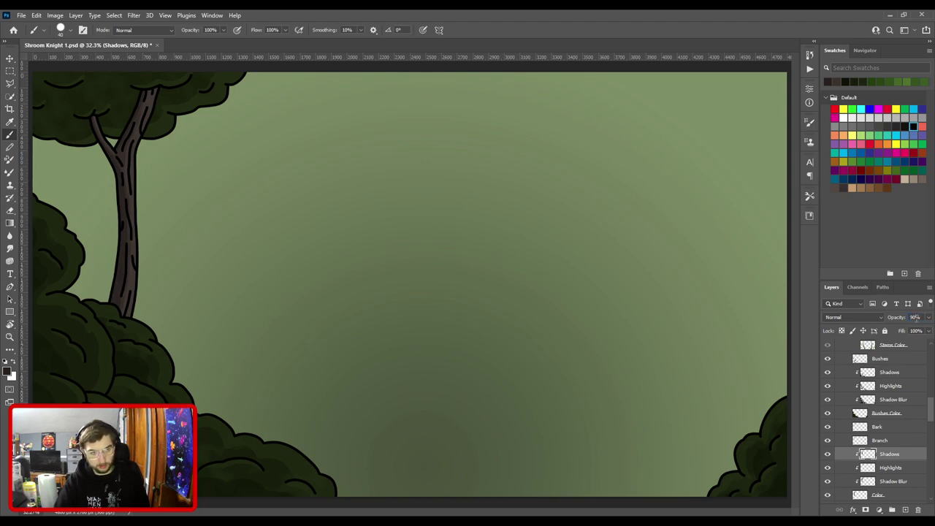
key(ctrl+s)
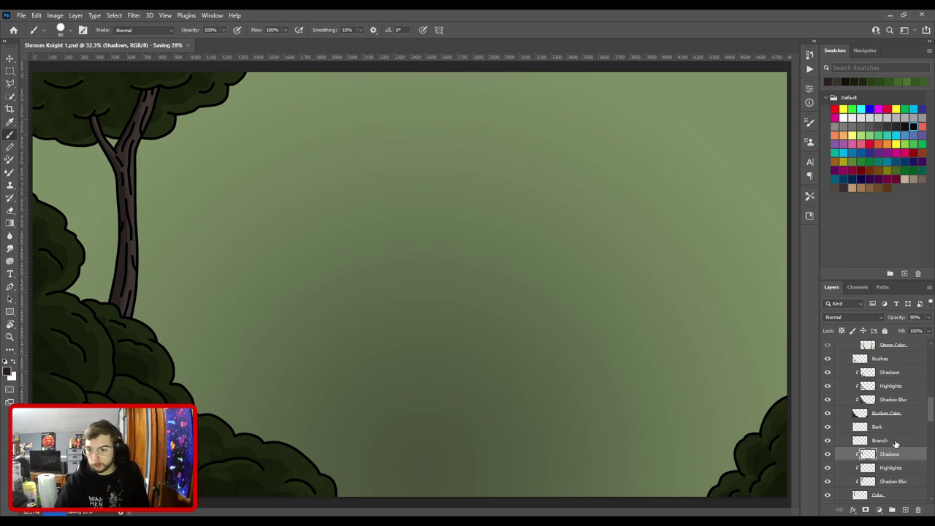
Sample the tree leaves' base green with their Shadow Blur layer temporarily hidden.
key(v)
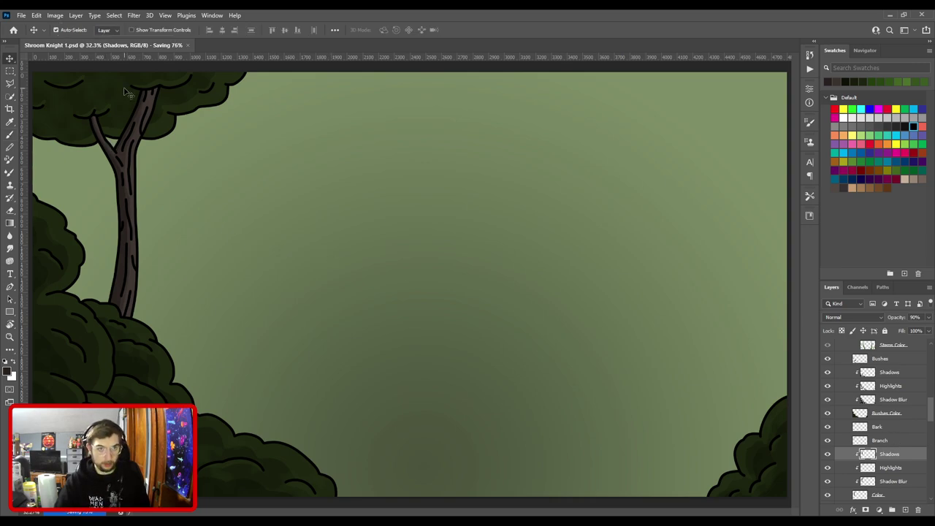
click(522, 297)
scroll(895, 479, down, 2)
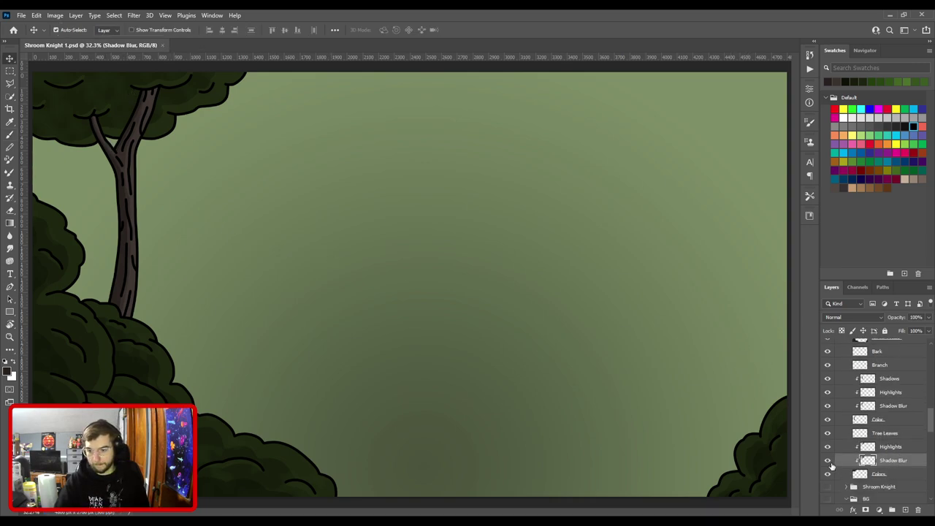
click(827, 461)
key(i)
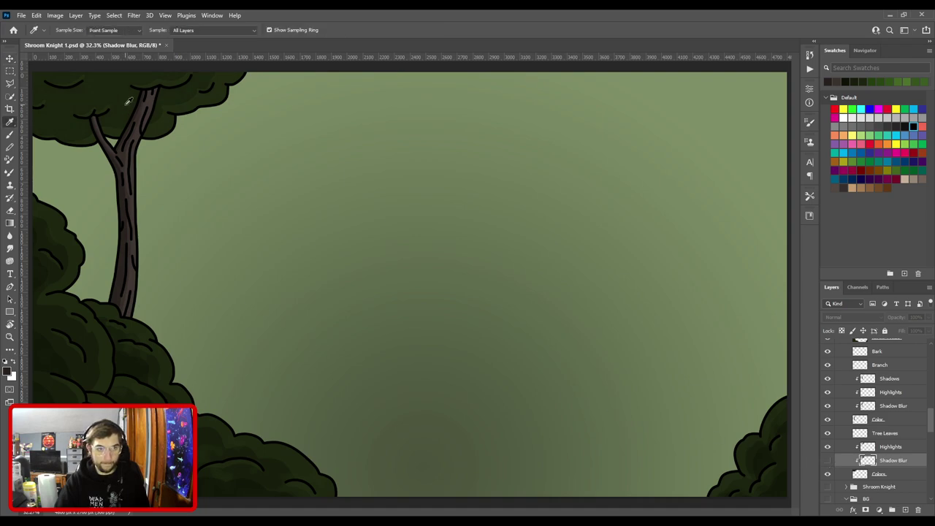
key(ctrl+z)
Add a clipped Shadows layer between the tree leaves' Highlights and Shadow Blur layers, and choose a darker green for painting.
click(902, 448)
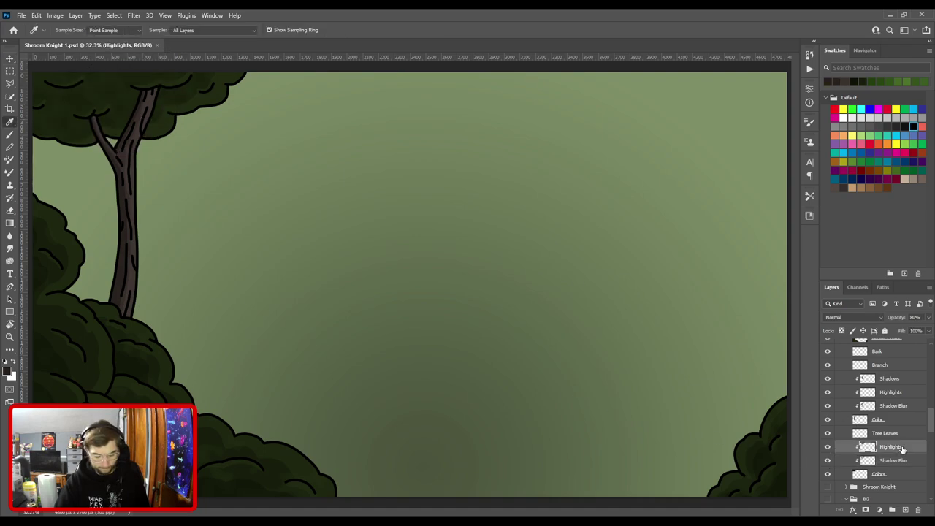
key(ctrl+v)
drag(896, 449, 890, 465)
click(746, 452)
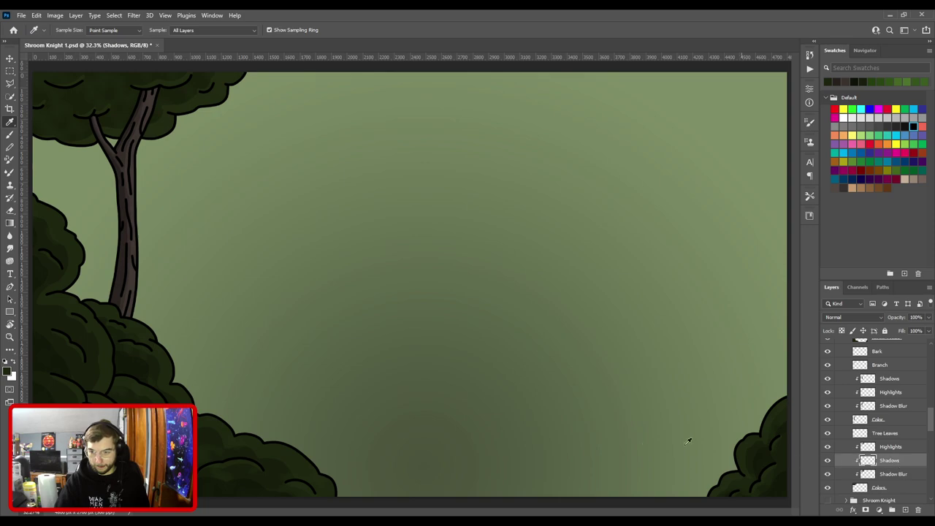
click(6, 374)
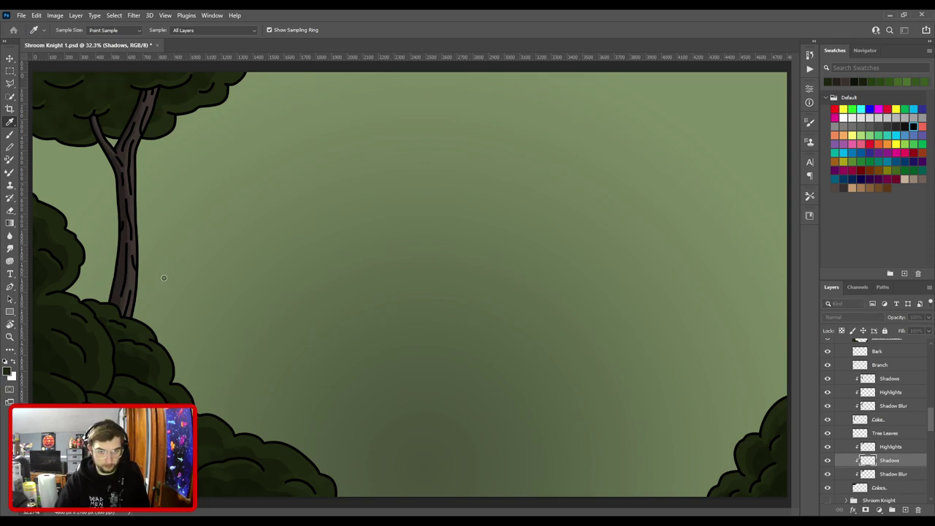
Paint shadows around the canopy's upper-left clump and across toward the thick branch, enlarging the brush to 60 px and 80 px.
key(b)
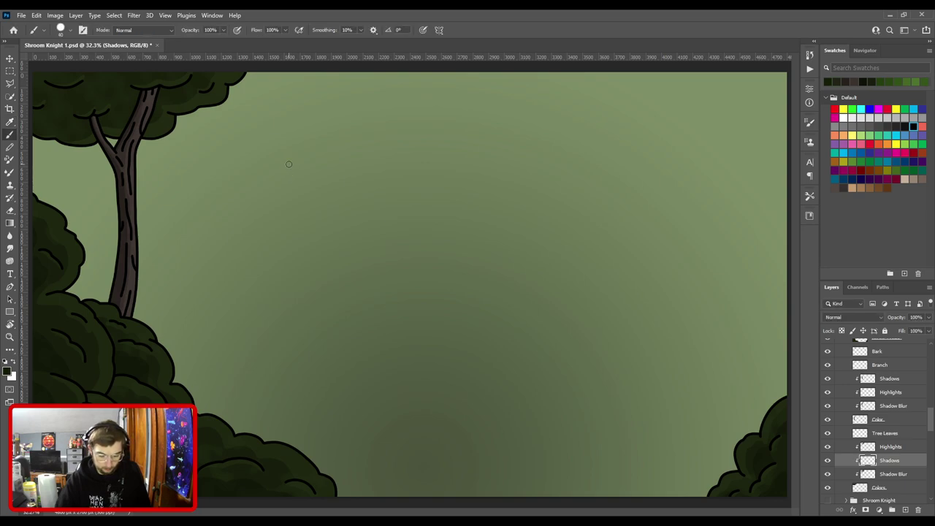
drag(277, 282, 465, 394)
key(ctrl+plus)
key(ctrl+plus)
drag(311, 294, 482, 376)
key(bracketright)
key(bracketright)
key(bracketright)
key(bracketright)
key(bracketright)
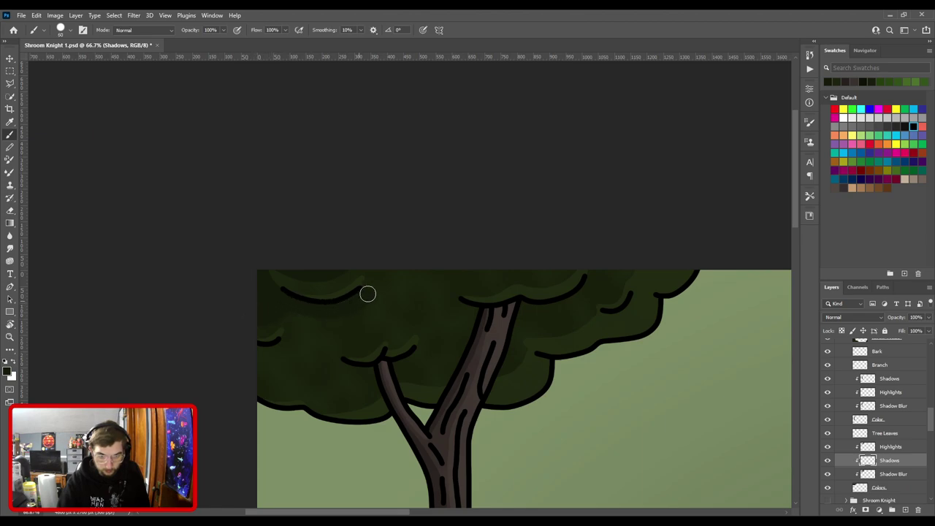
drag(388, 309, 298, 293)
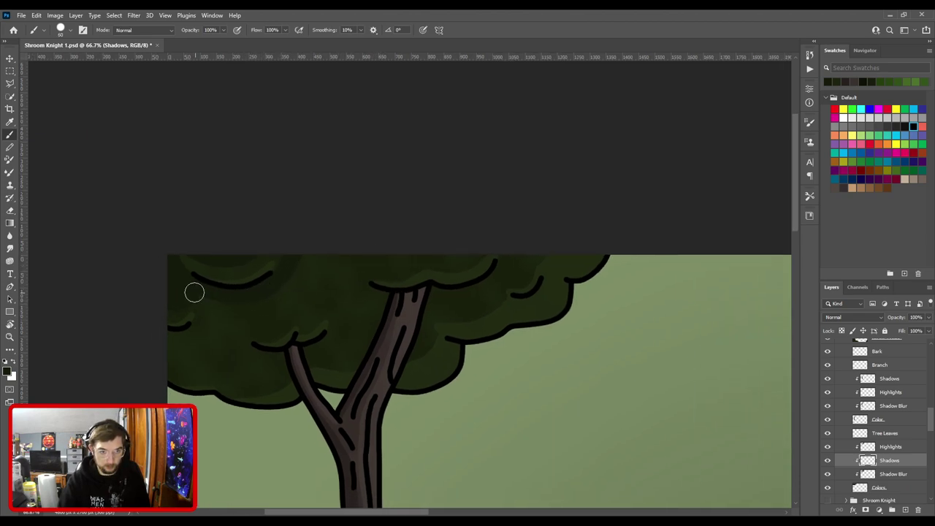
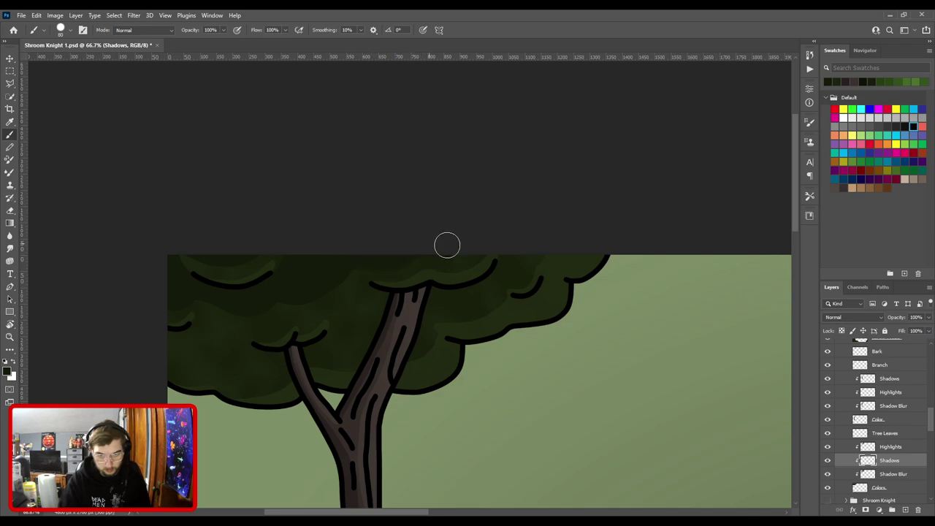
Paint leaf shadows between the two branches with a 50 px brush and beneath the clump right of the thick branch with smaller sizes.
key(ctrl+plus)
drag(351, 267, 453, 244)
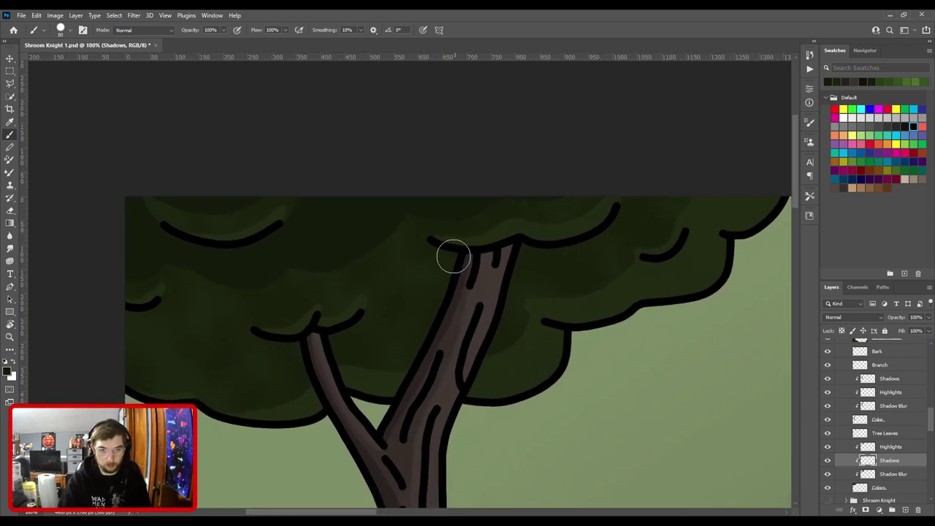
key([)
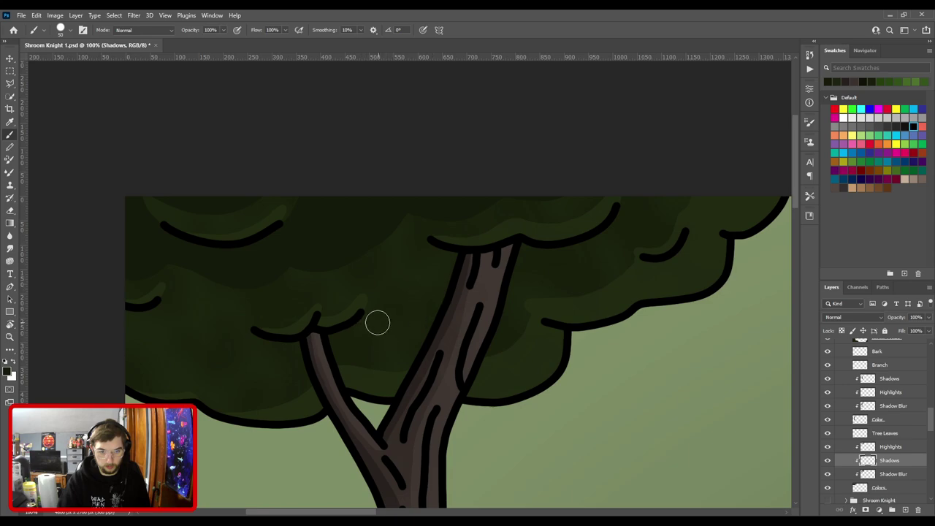
click(359, 329)
key([)
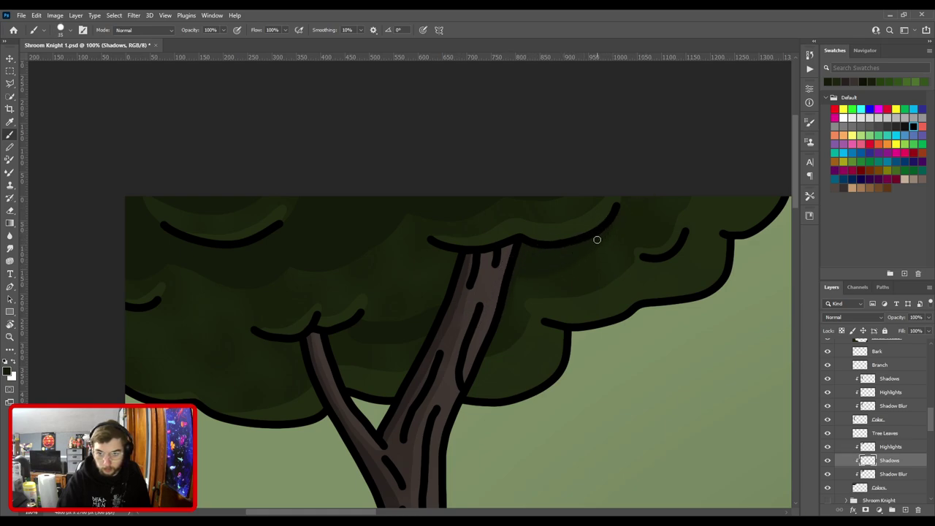
drag(419, 268, 490, 240)
key(])
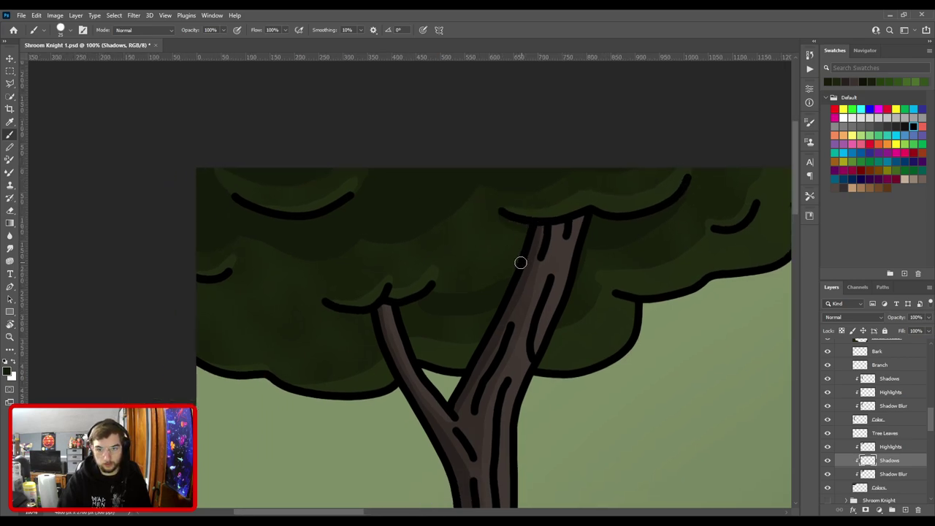
Fill the leaves between the thin and thick branches with shadow up into the canopy, using 30 px and 45 px brushes.
mouse_move(440, 290)
mouse_down()
mouse_move(457, 250)
mouse_move(452, 300)
mouse_move(468, 252)
mouse_move(466, 299)
mouse_move(521, 270)
mouse_move(473, 277)
mouse_move(529, 254)
mouse_move(479, 265)
mouse_move(516, 244)
mouse_move(462, 258)
mouse_move(462, 246)
mouse_move(498, 221)
mouse_up()
key(])
key(])
key([)
key([)
key([)
key(space)
drag(533, 249, 570, 231)
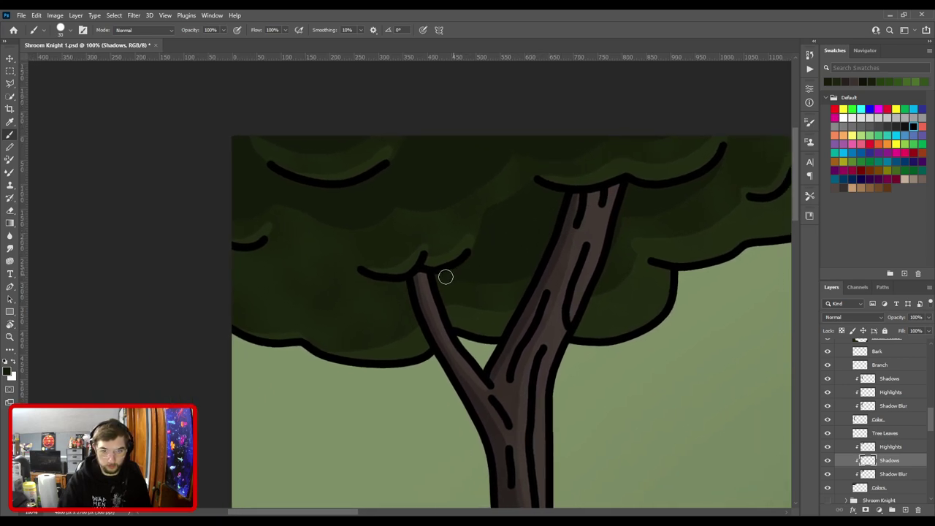
key(bracketright)
key(bracketright)
key(bracketright)
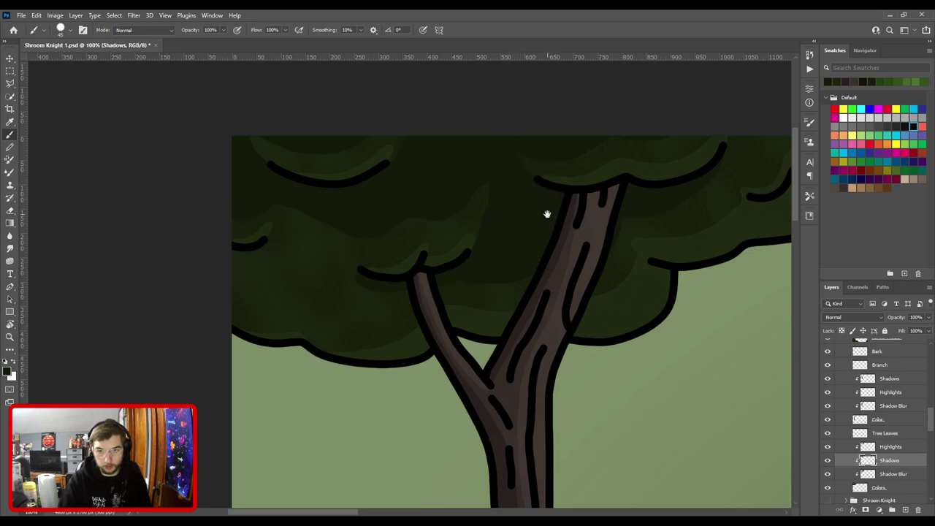
Shade the canopy's upper-right clumps and the leaves around the thin branch and left edge, reducing the brush from 45 px to 20 px.
drag(546, 214, 444, 263)
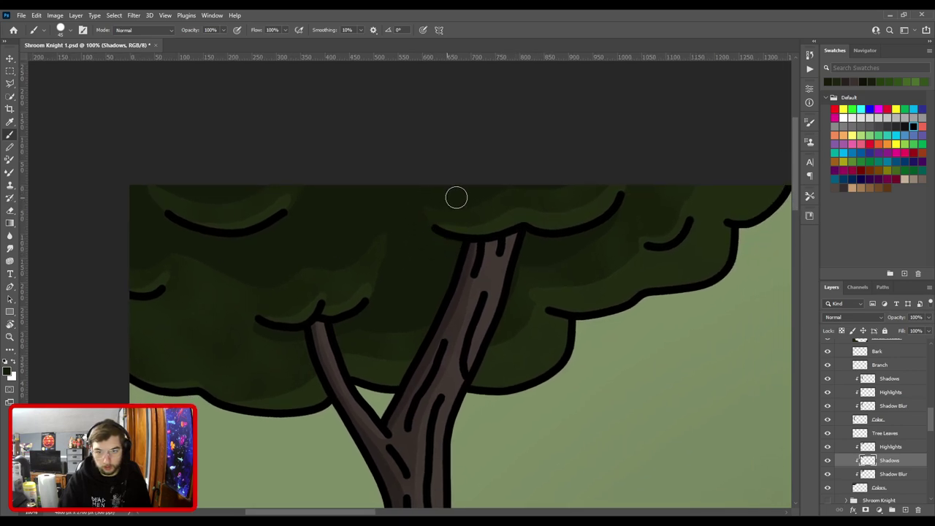
drag(592, 159, 492, 204)
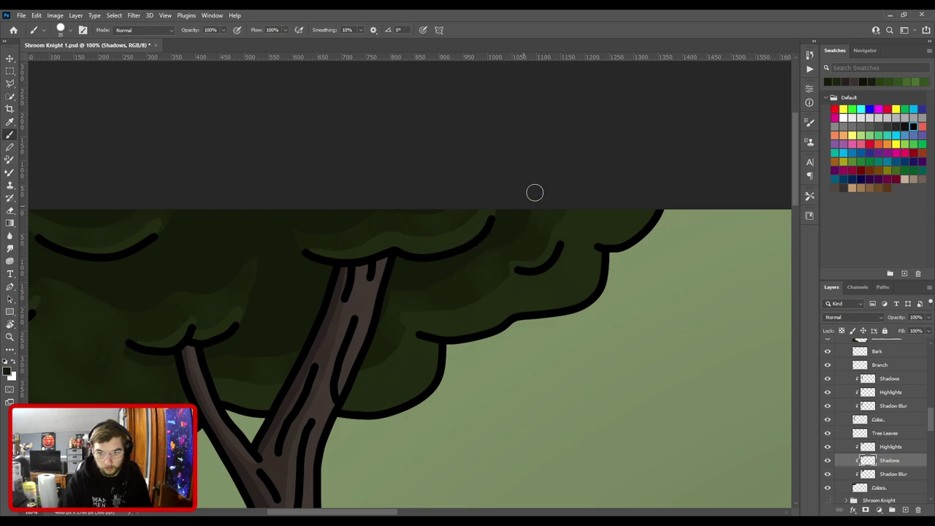
drag(448, 246, 606, 222)
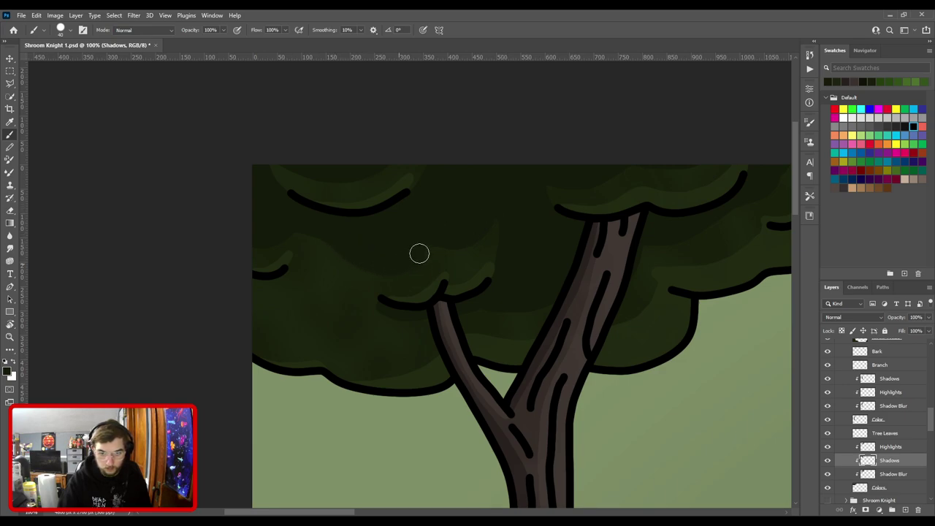
drag(364, 255, 507, 235)
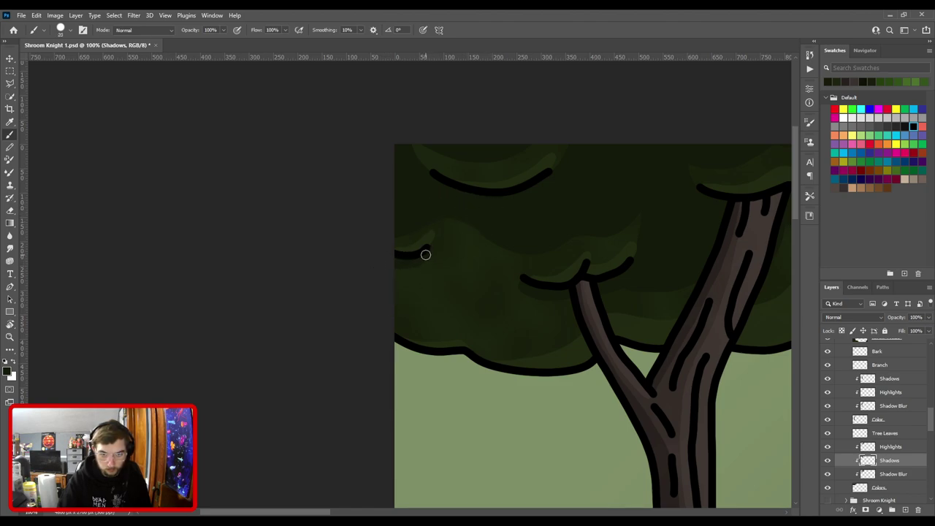
scroll(389, 294, down, 5)
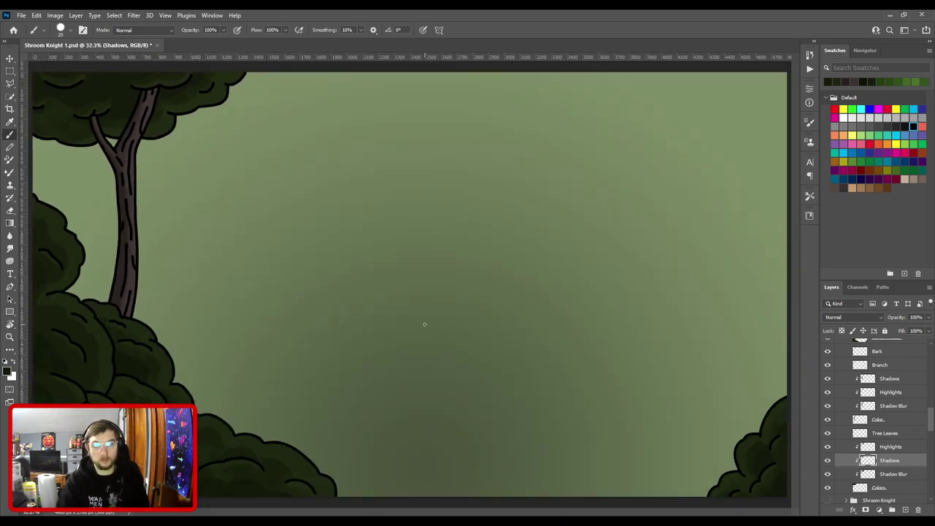
Paint a broad shadow across the canopy's lower-left leaves with a 60 px brush and fill it in at 50 px.
key(ctrl+plus)
drag(372, 262, 496, 334)
key(ctrl+plus)
key(ctrl+plus)
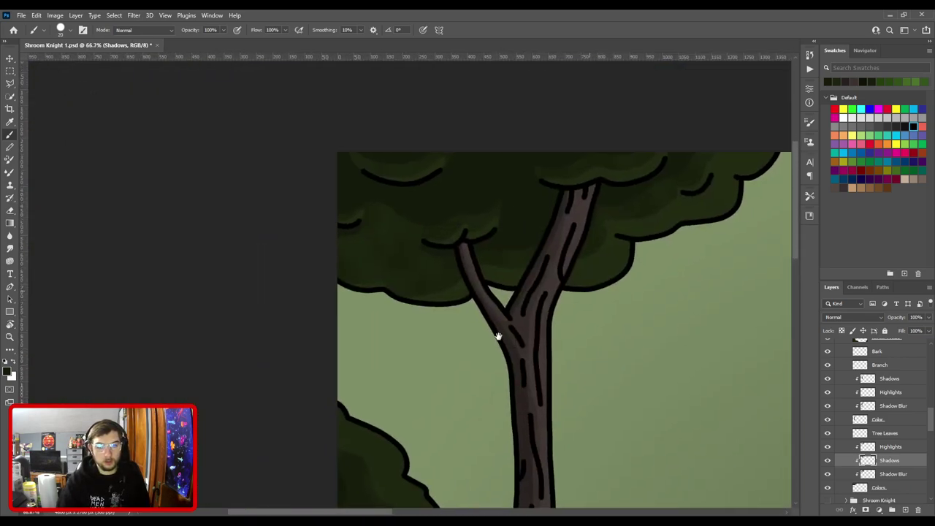
key(ctrl+plus)
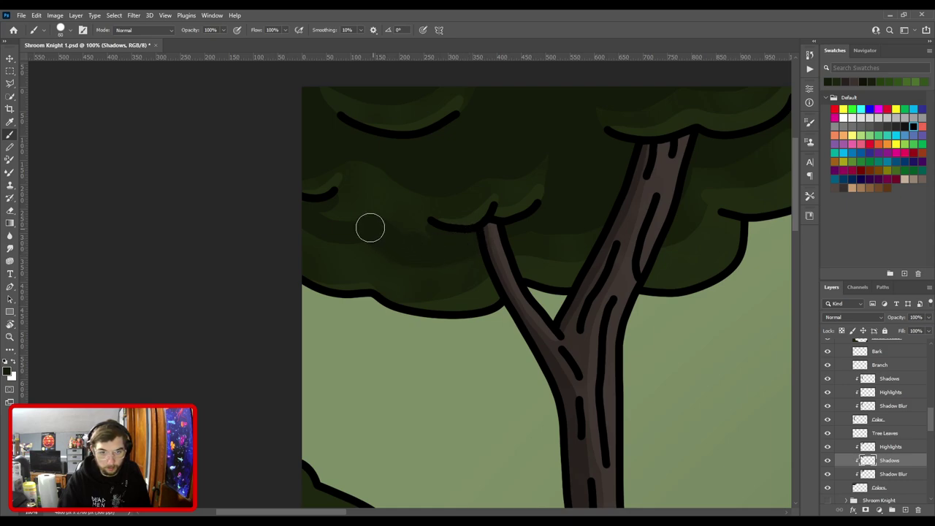
key(bracketleft)
key(bracketleft)
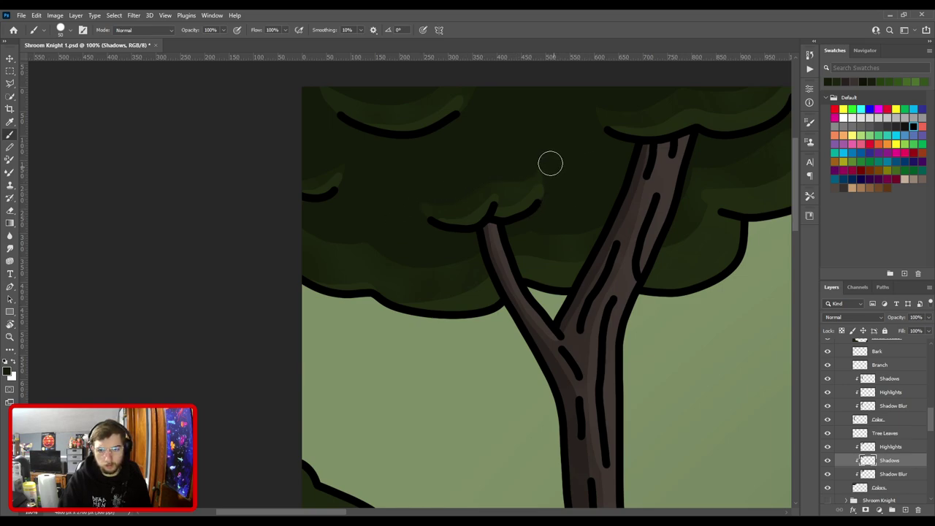
Touch up the tree canopy's leaf shadows with a 40 px brush and set the Shadows layer's opacity to 90%.
drag(558, 142, 453, 186)
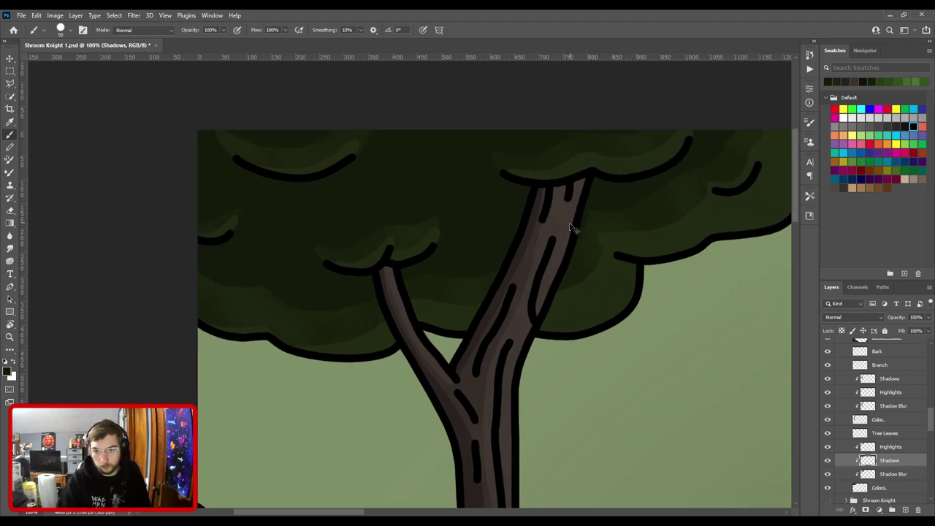
drag(565, 210, 396, 244)
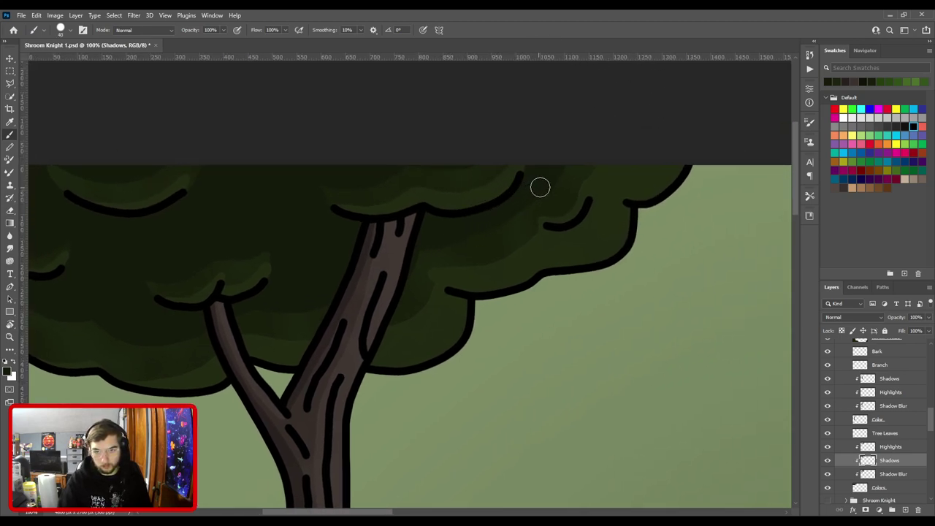
drag(405, 211, 580, 211)
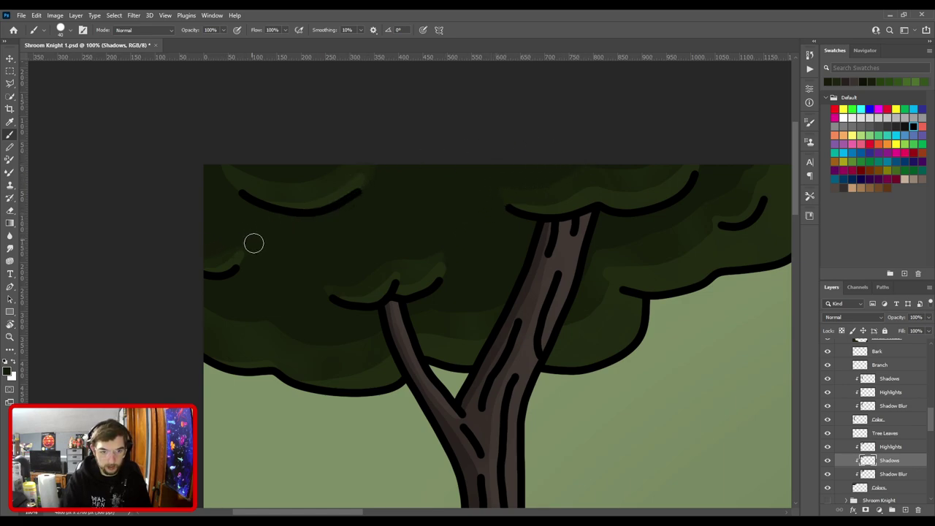
key(ctrl+0)
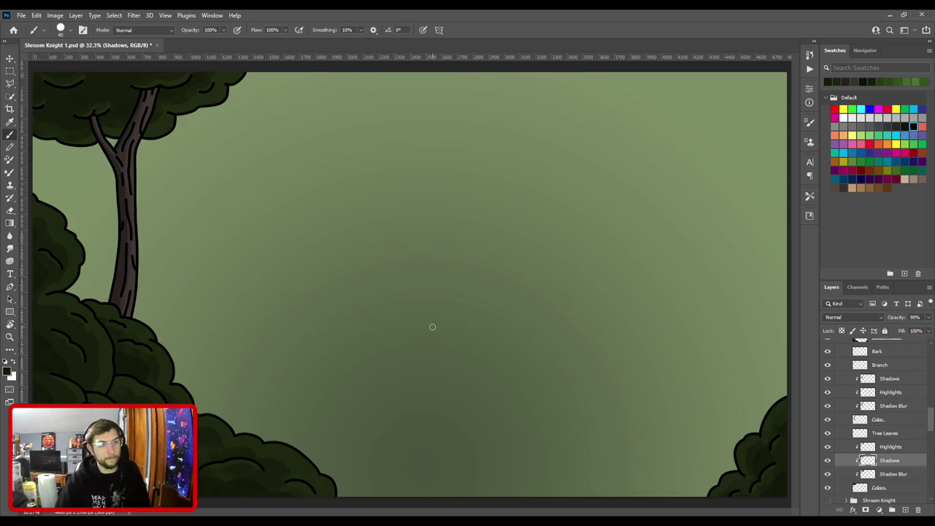
scroll(902, 434, down, 1)
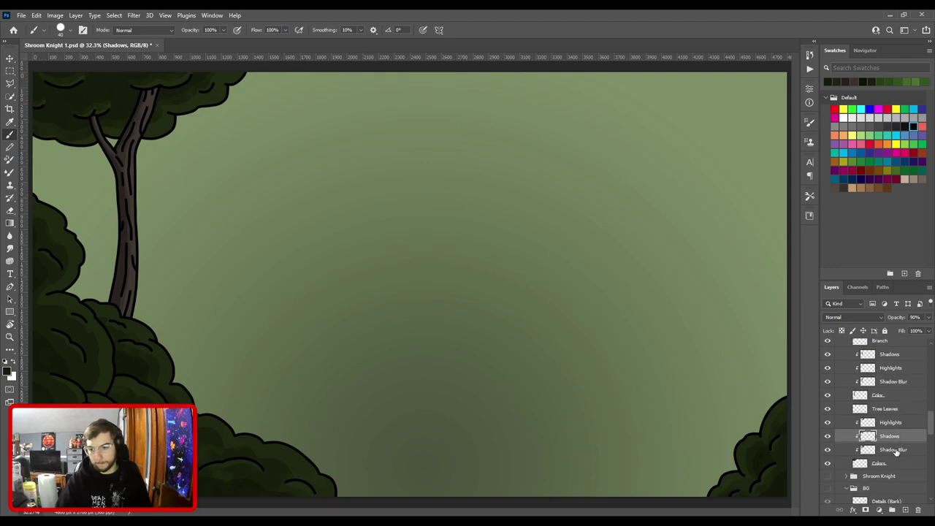
Show Group 1 in the FG group, check the vines and branches against the shaded tree, and save the file.
scroll(896, 451, down, 1)
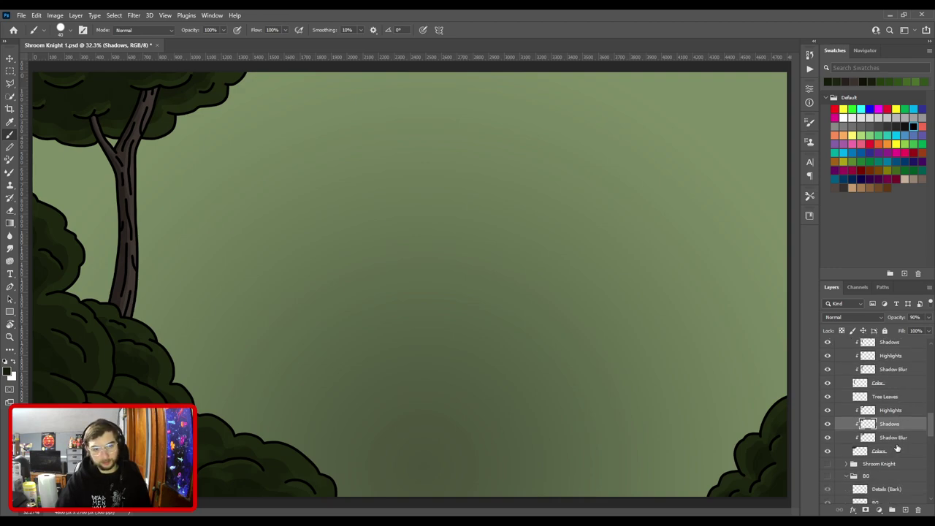
scroll(897, 448, up, 6)
scroll(898, 451, up, 5)
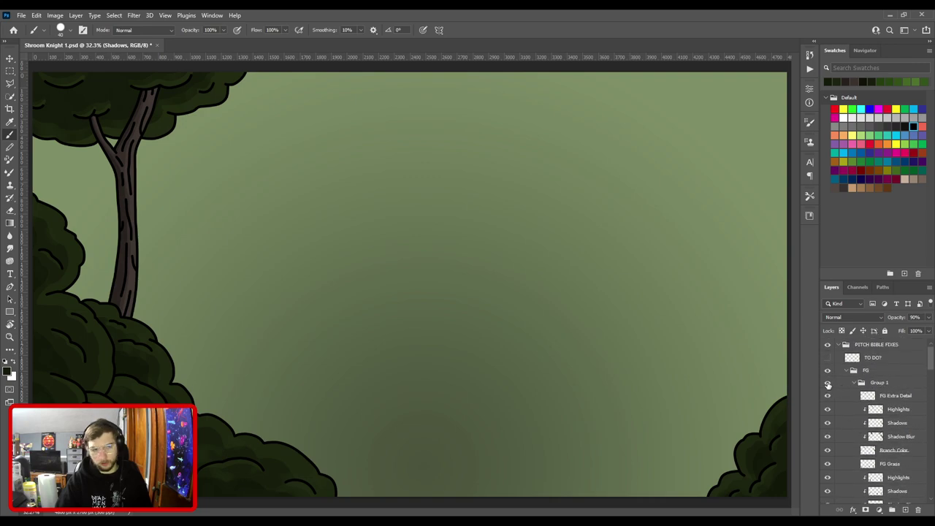
click(827, 383)
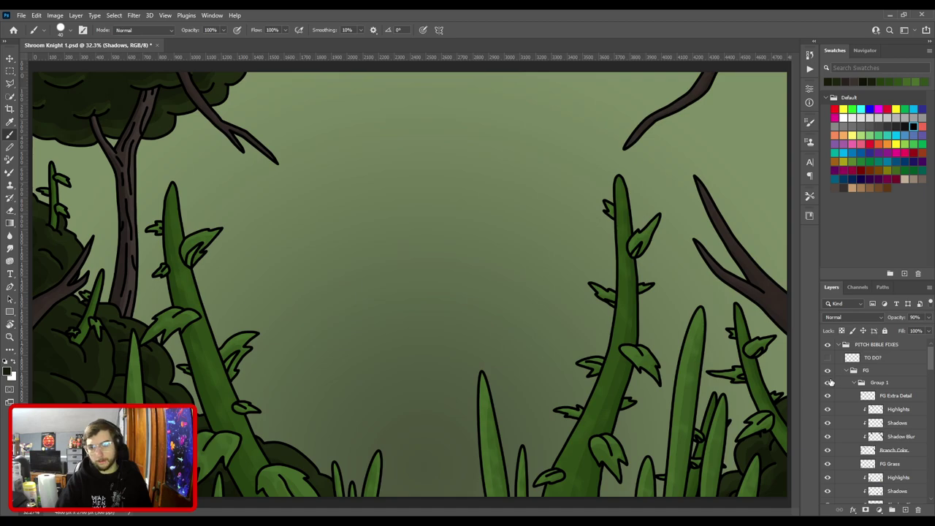
key(ctrl+plus)
drag(187, 282, 581, 320)
key(ctrl+plus)
key(ctrl+plus)
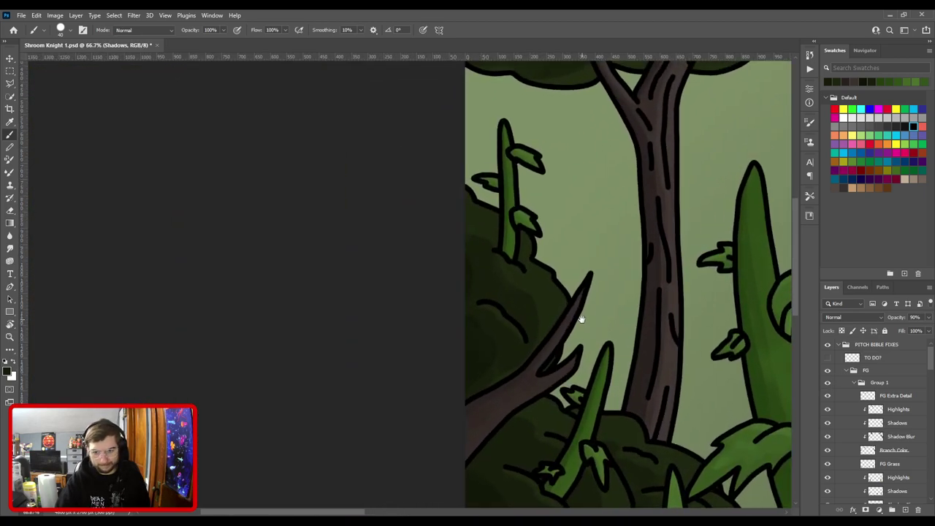
scroll(582, 318, down, 3)
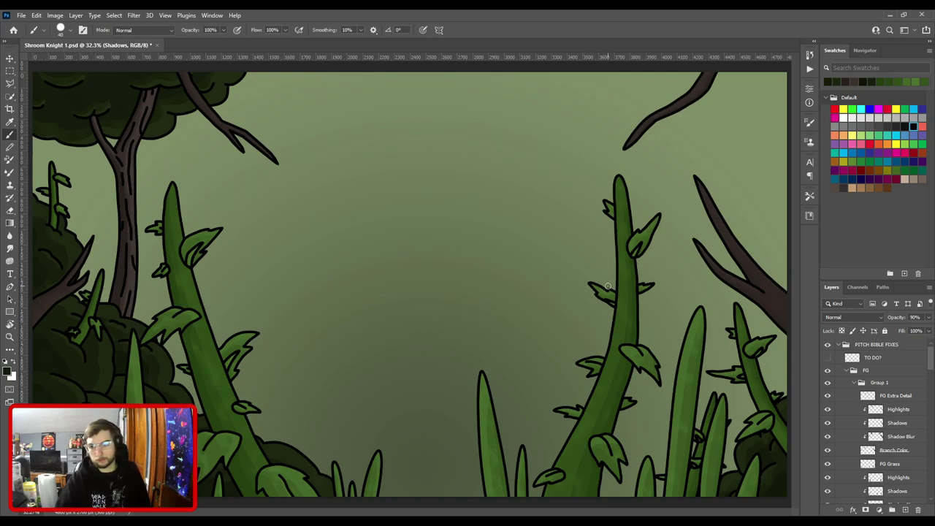
key(ctrl+s)
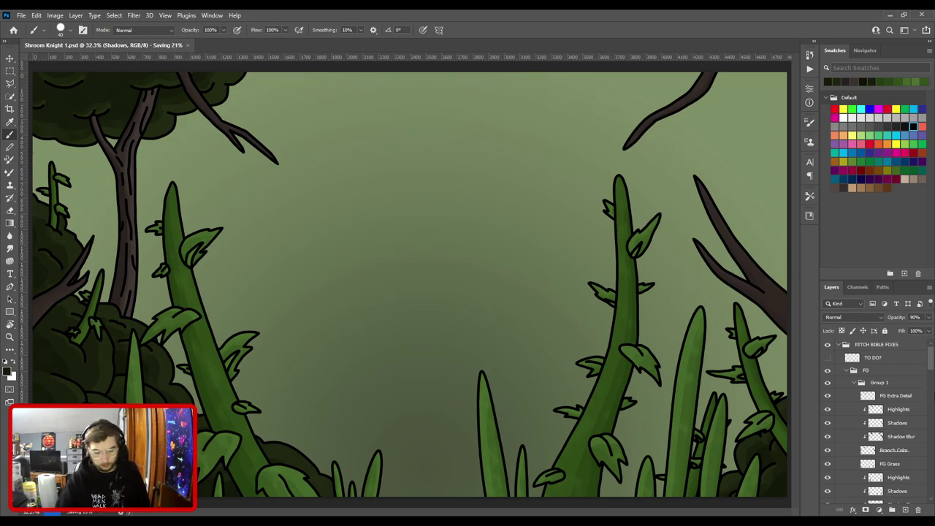
Collapse Group 1 and the FG group in the layer stack and save the document.
click(851, 384)
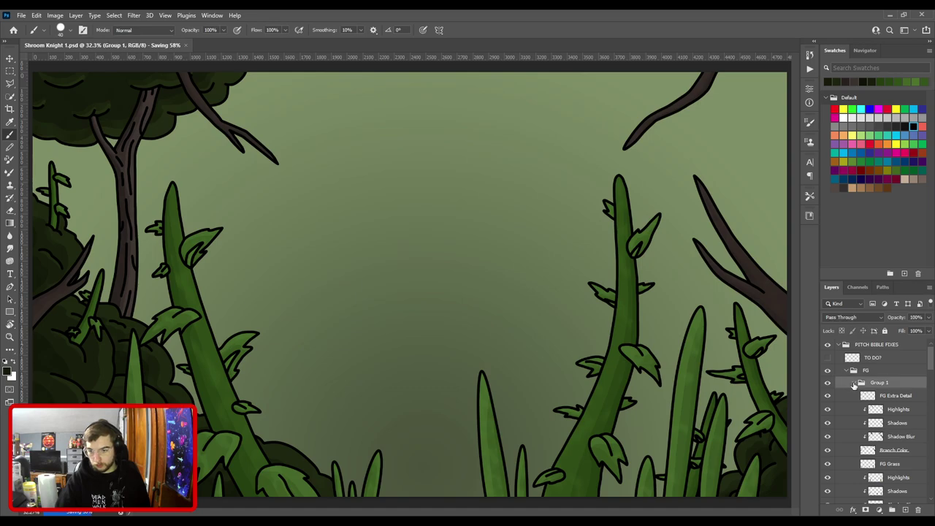
click(853, 385)
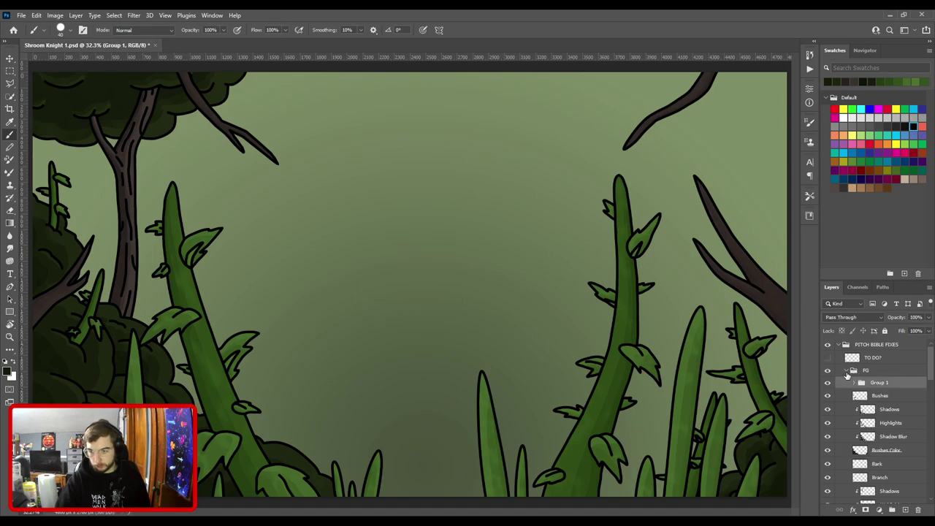
click(847, 373)
click(837, 485)
key(ctrl+s)
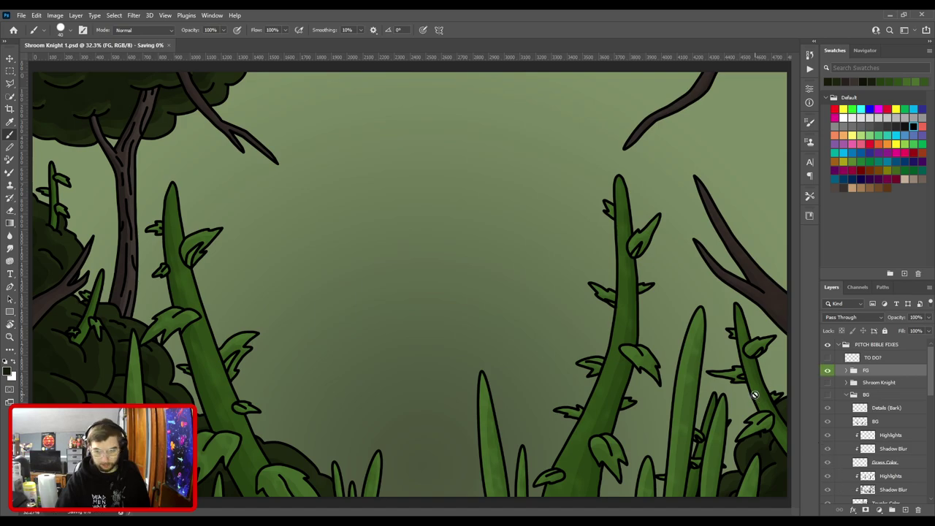
Hide the FG group, show the BG group and expand its layers.
click(847, 395)
click(828, 371)
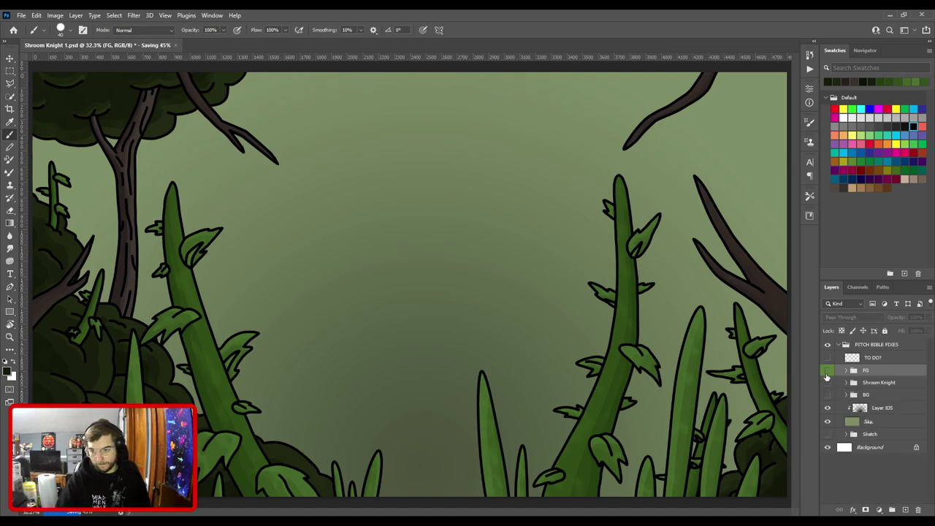
click(827, 395)
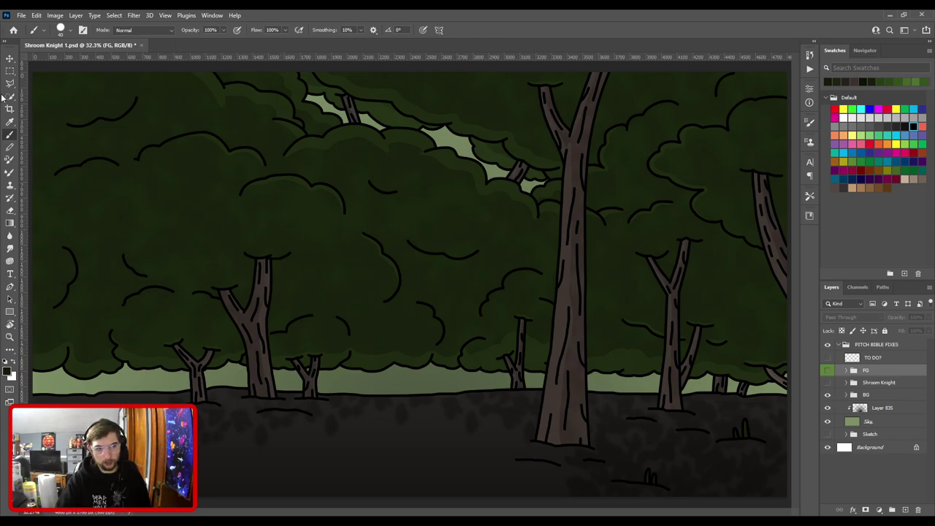
click(9, 57)
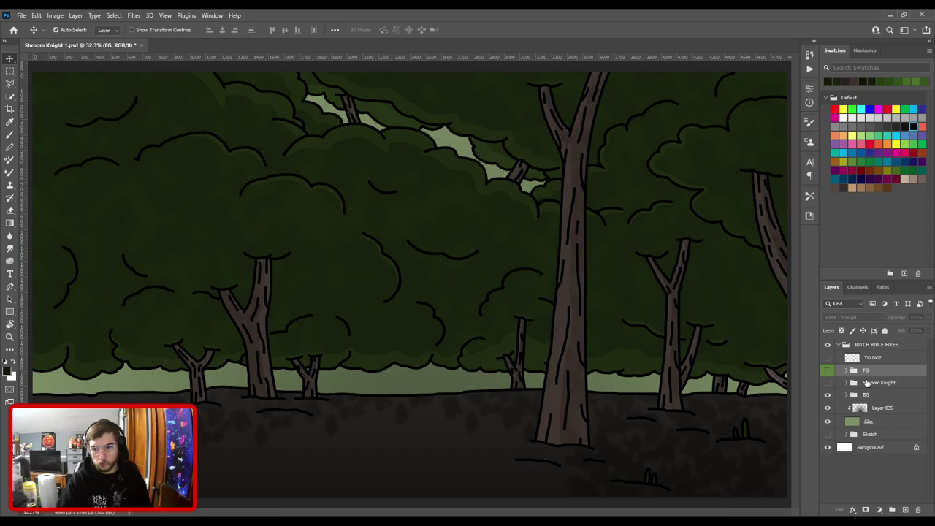
click(847, 395)
scroll(851, 396, down, 2)
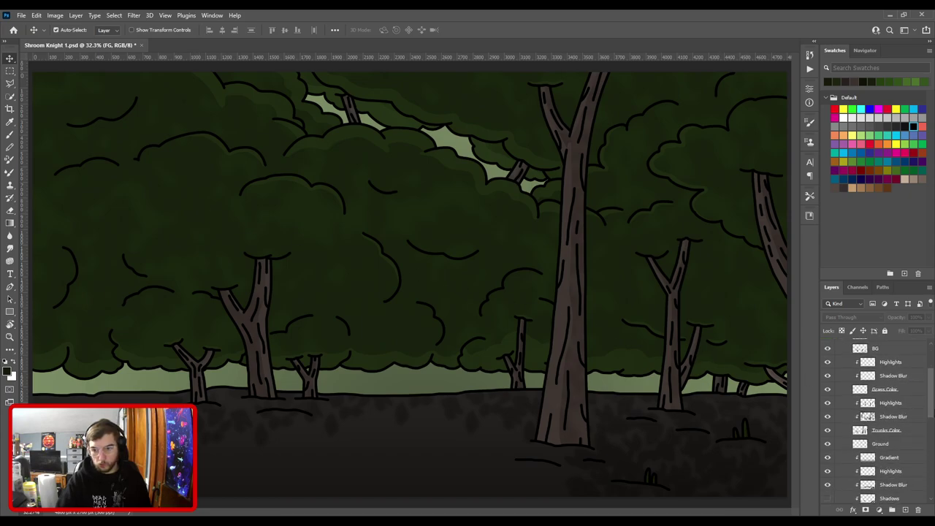
scroll(930, 409, up, 1)
Try a clipped Shadows layer above Grass Color in the BG group and delete it.
click(895, 387)
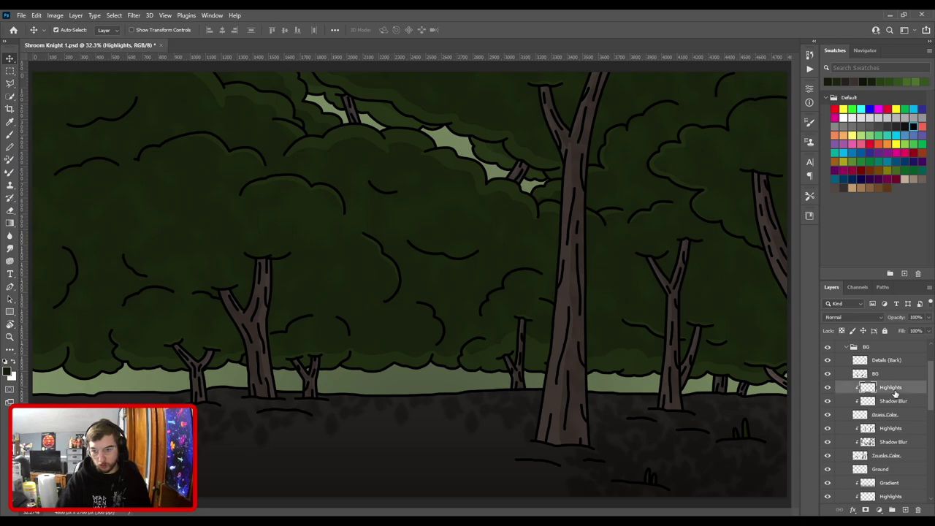
key(ctrl+v)
drag(895, 392, 895, 422)
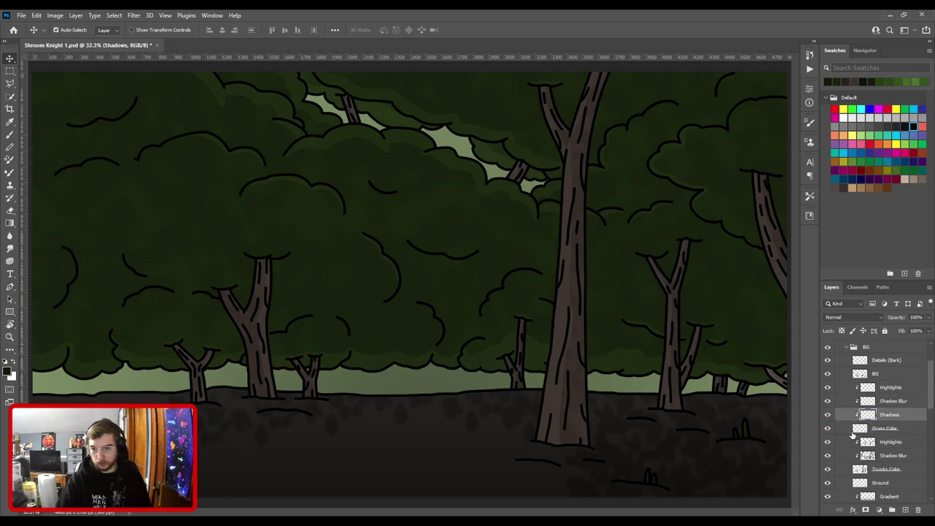
drag(745, 436, 405, 248)
scroll(405, 248, up, 3)
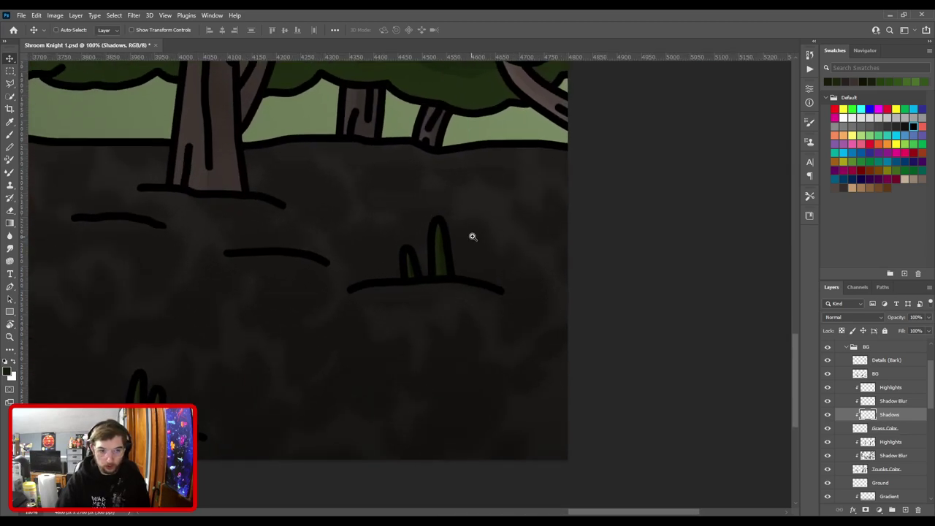
key(ctrl+0)
key(Delete)
Toggle Trunks Color to check what it holds, and add a Shadows layer clipped to it above its Shadow Blur.
scroll(900, 402, down, 1)
scroll(901, 403, down, 1)
click(827, 419)
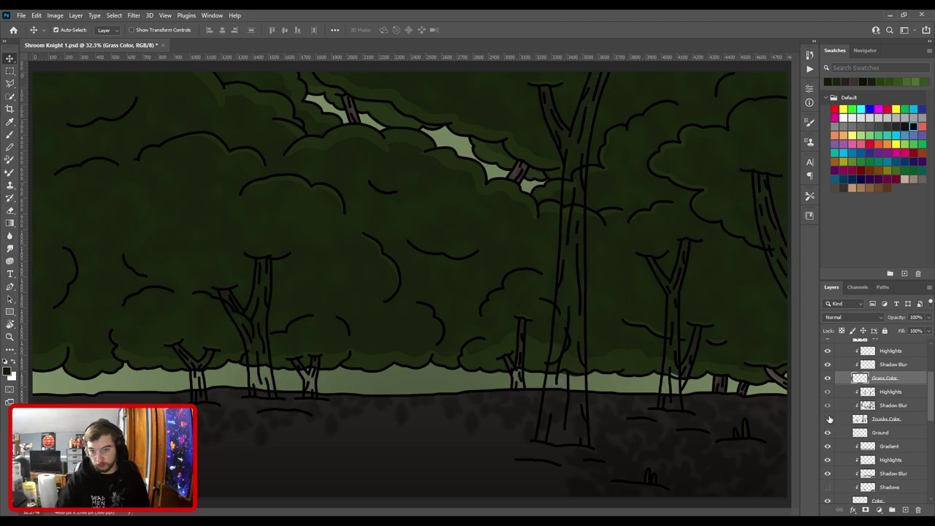
click(827, 418)
key(ctrl+z)
drag(894, 395, 898, 417)
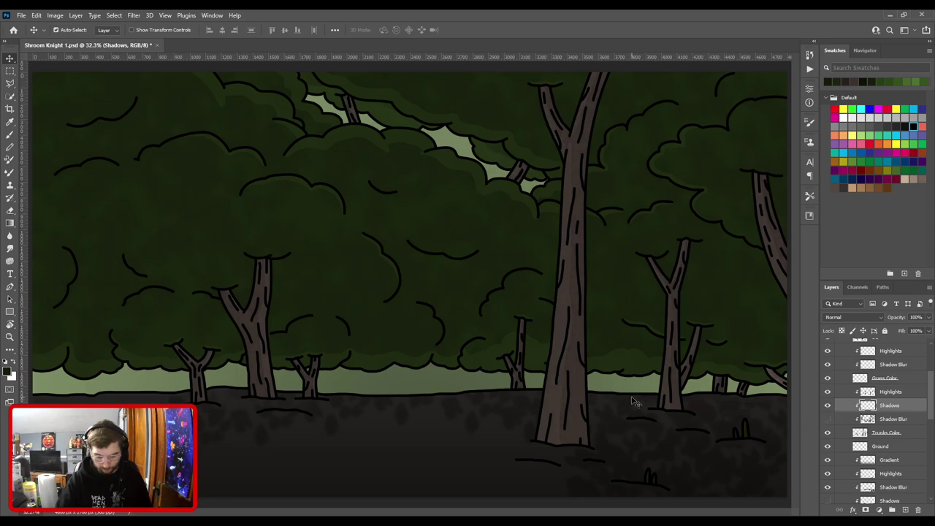
Sample a dark brown trunk colour for the brush and move the Shadows layer above the trunks' Highlights layer.
key(i)
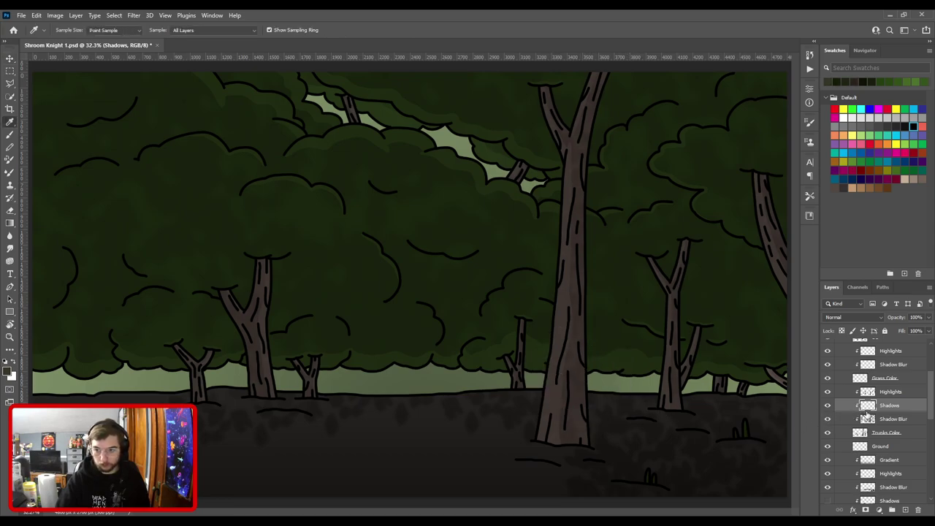
drag(881, 393, 881, 386)
key(b)
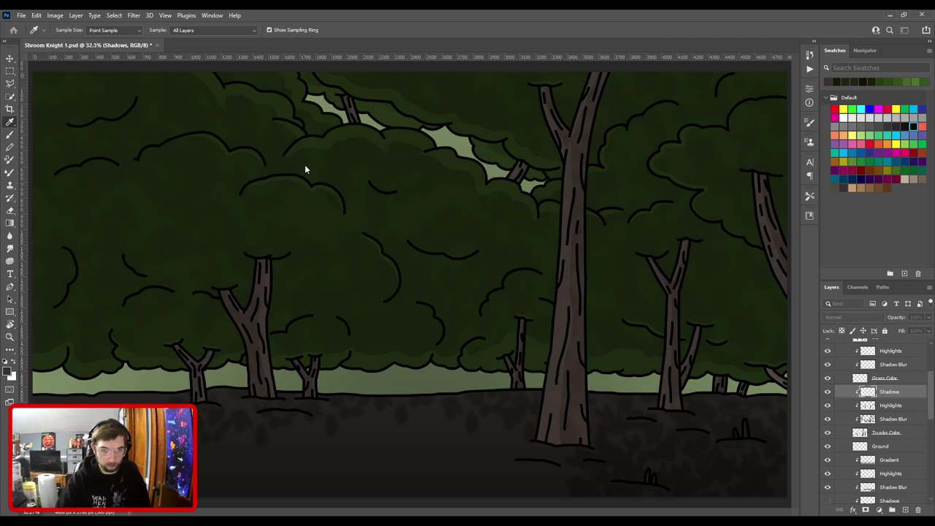
key(b)
Paint a shadow on the curved trunk at the background's right edge with a 45 px brush.
key(ctrl+minus)
key(ctrl+plus)
drag(479, 317, 136, 317)
key(ctrl+plus)
key(ctrl+plus)
drag(405, 253, 294, 380)
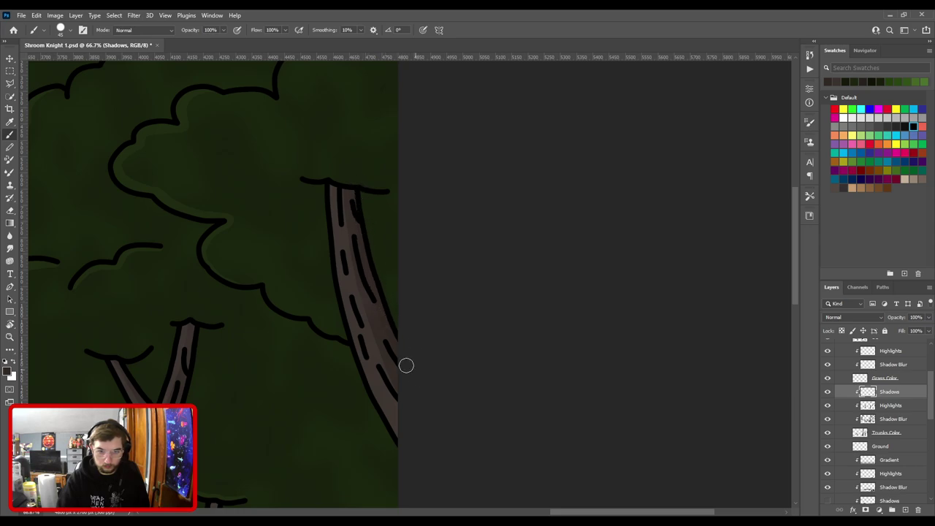
drag(408, 365, 541, 234)
Shade the forked tree right of the large trunk along its trunk and branches, using 35 px and 25 px brushes.
drag(375, 372, 517, 266)
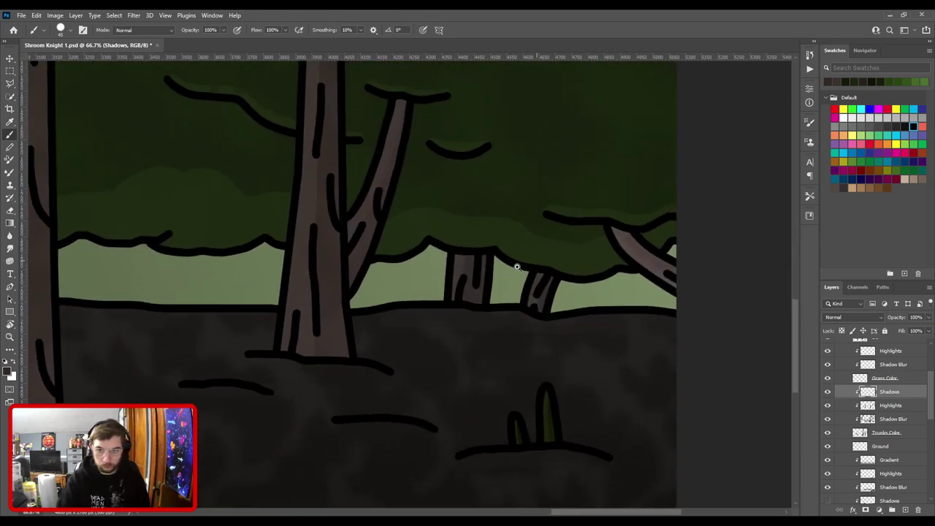
drag(368, 305, 491, 341)
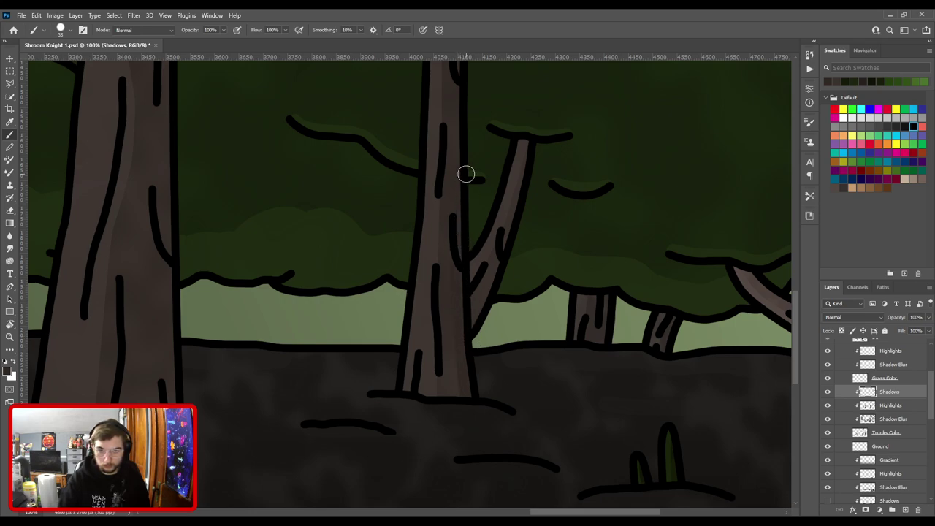
scroll(472, 105, up, 2)
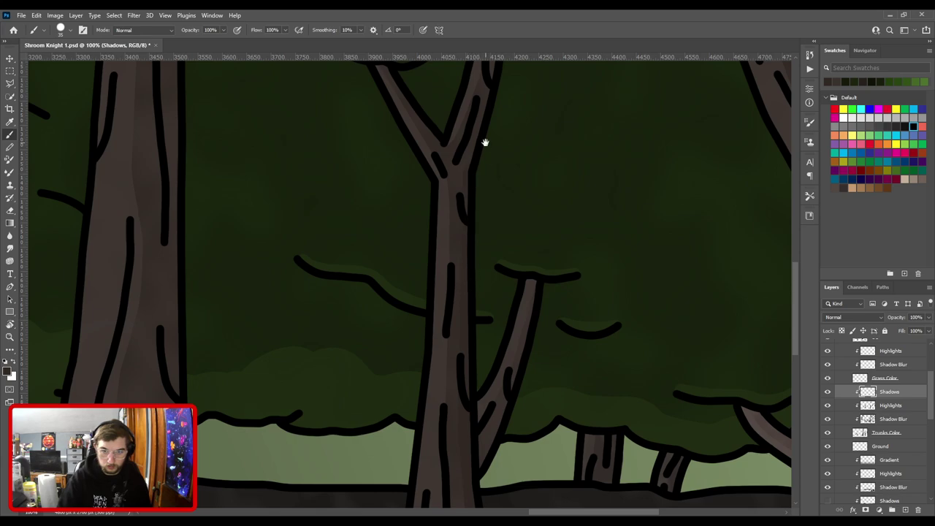
drag(484, 149, 468, 308)
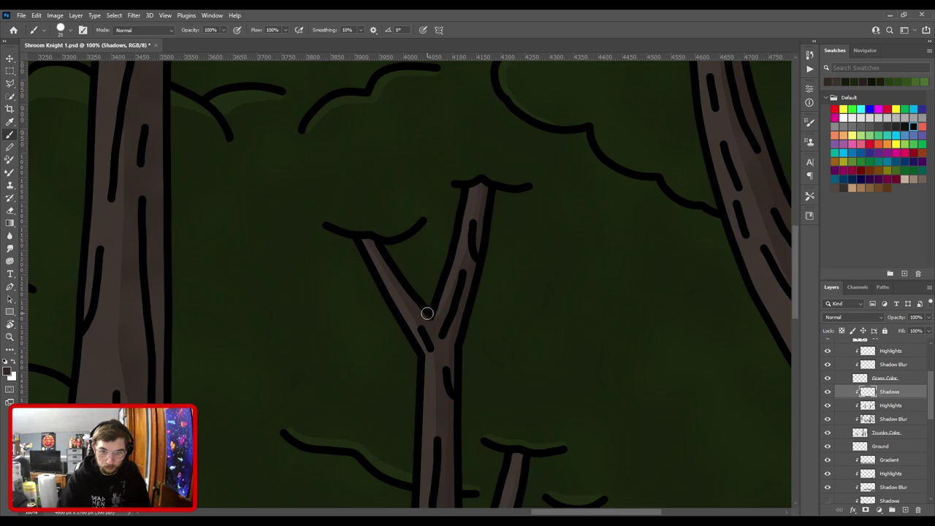
drag(412, 296, 393, 142)
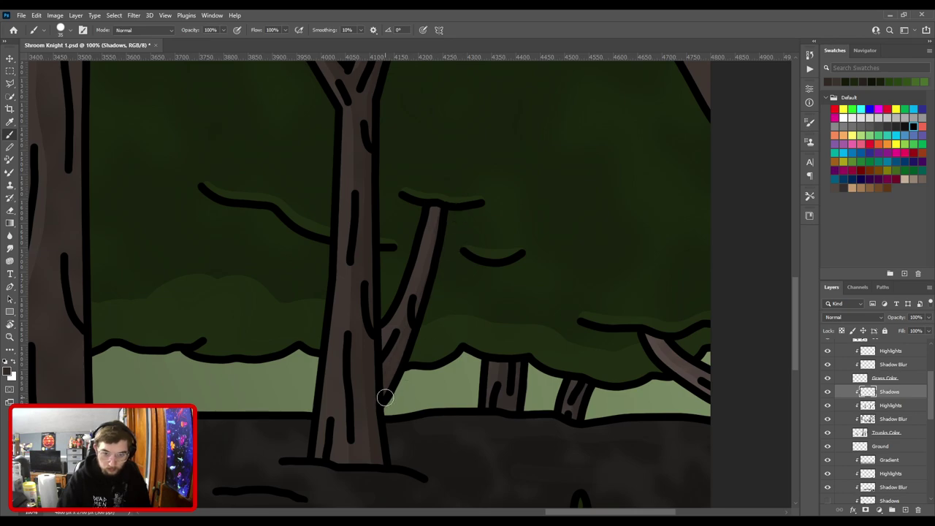
drag(514, 342, 381, 273)
Paint a shadow down the right side of the large background trunk with a 175 px brush.
key(ctrl+minus)
drag(299, 281, 547, 331)
key(ctrl+minus)
scroll(460, 270, down, 2)
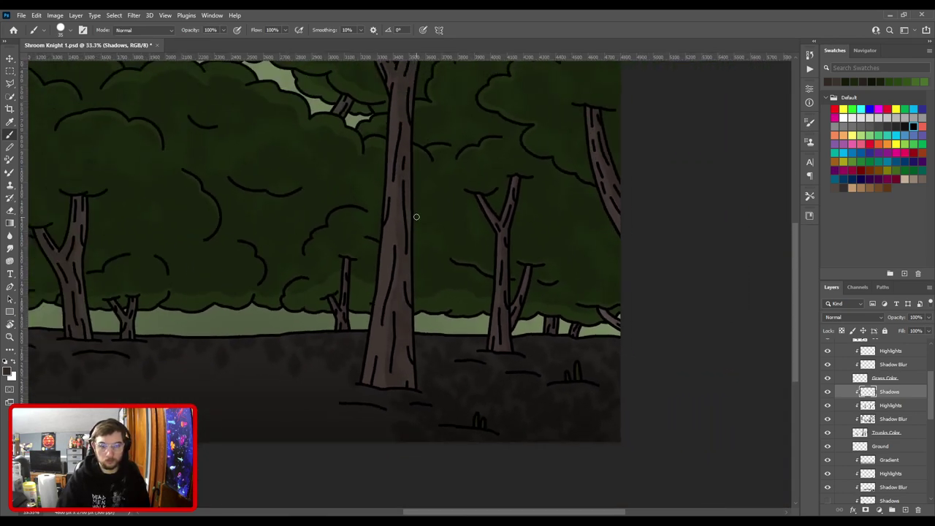
key(bracketright)
key(bracketright)
key(bracketright)
key(bracketright)
key(bracketright)
key(bracketright)
key(bracketright)
key(bracketright)
key(bracketright)
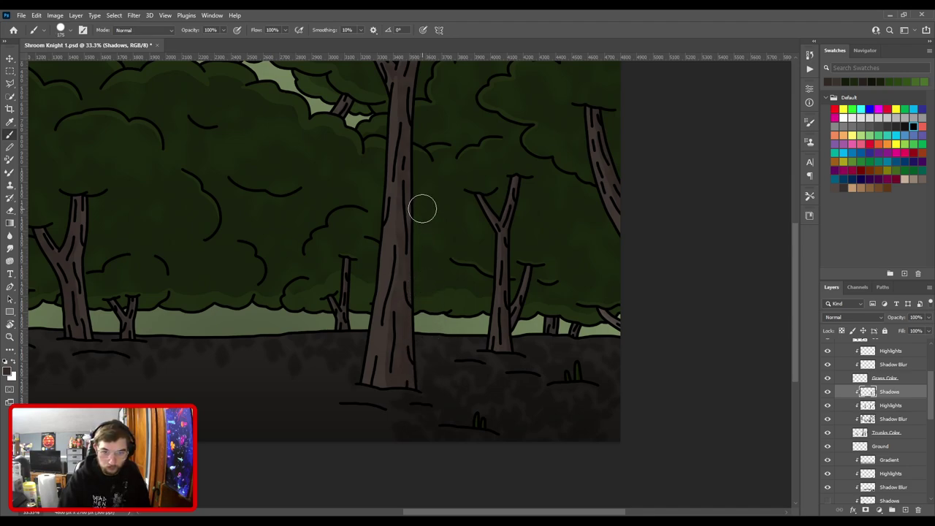
drag(427, 163, 428, 290)
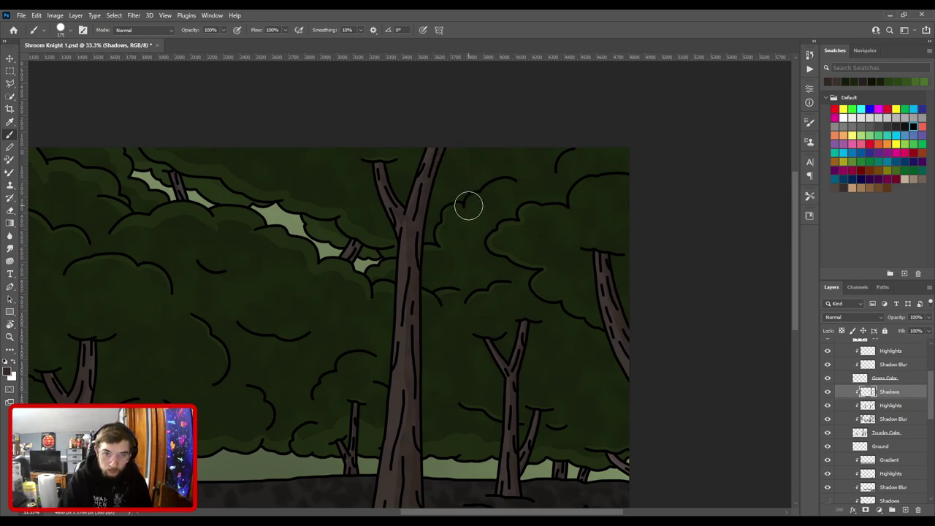
Shade the large trunk's upper fork and its two branches with a 30 px brush.
key(ctrl+plus)
scroll(466, 234, up, 3)
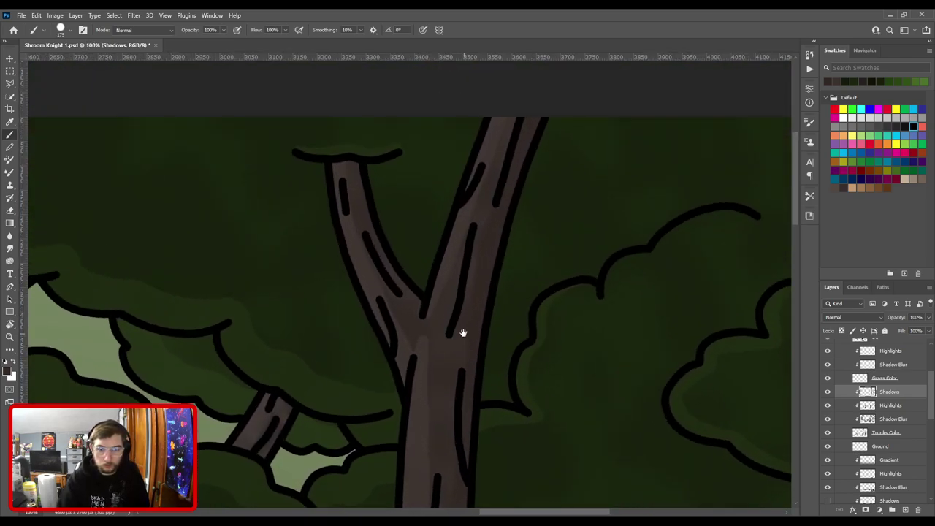
key(bracketleft)
key(bracketleft)
key(bracketleft)
key(bracketleft)
key(bracketleft)
key(bracketleft)
key(bracketleft)
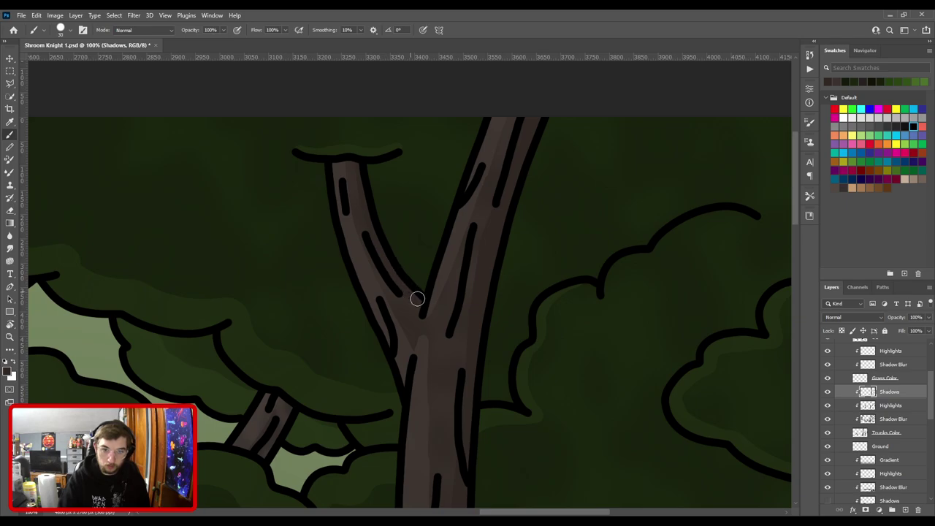
drag(506, 399, 445, 144)
Continue the large trunk's shadow down to its base, using a 70 px brush.
key(ctrl+minus)
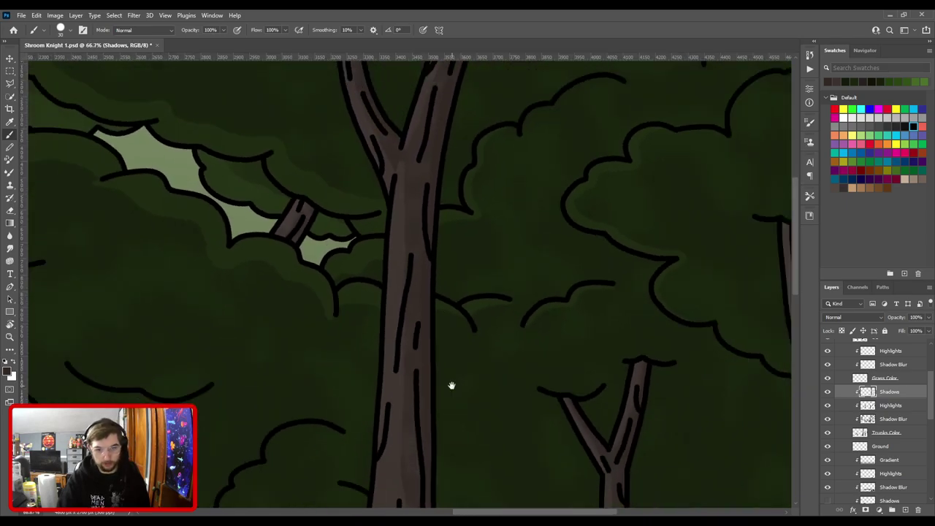
drag(452, 388, 453, 200)
drag(427, 365, 446, 185)
scroll(459, 244, up, 1)
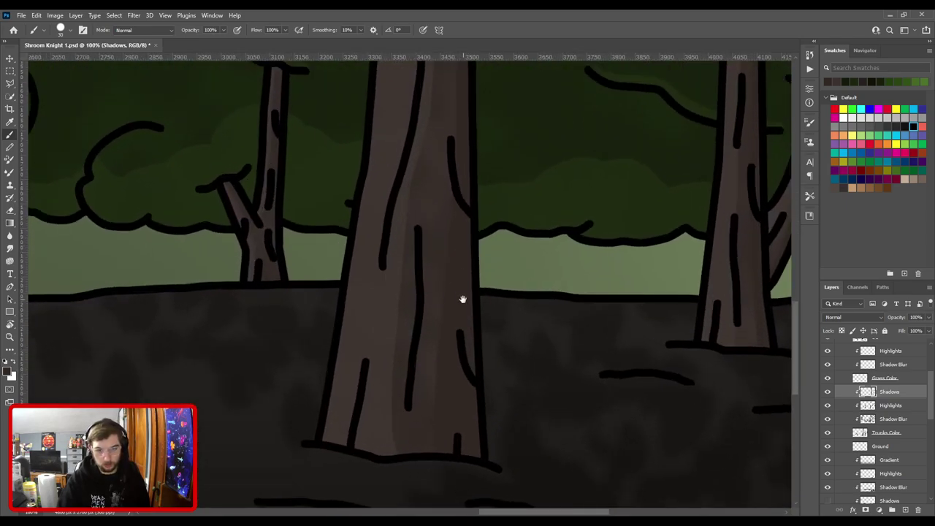
scroll(462, 300, down, 1)
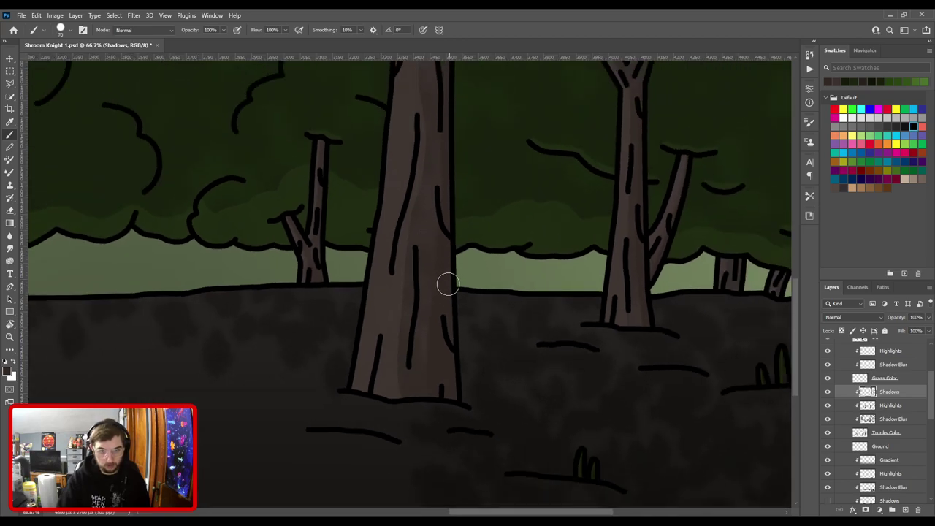
Shade the thin tree just left of the large trunk with a 60 px brush and clean up the shadow with a 35 px eraser.
key(ctrl+minus)
drag(377, 253, 475, 319)
key(ctrl+plus)
key(ctrl+plus)
mouse_move(495, 351)
mouse_down()
mouse_move(334, 229)
mouse_move(428, 402)
mouse_up()
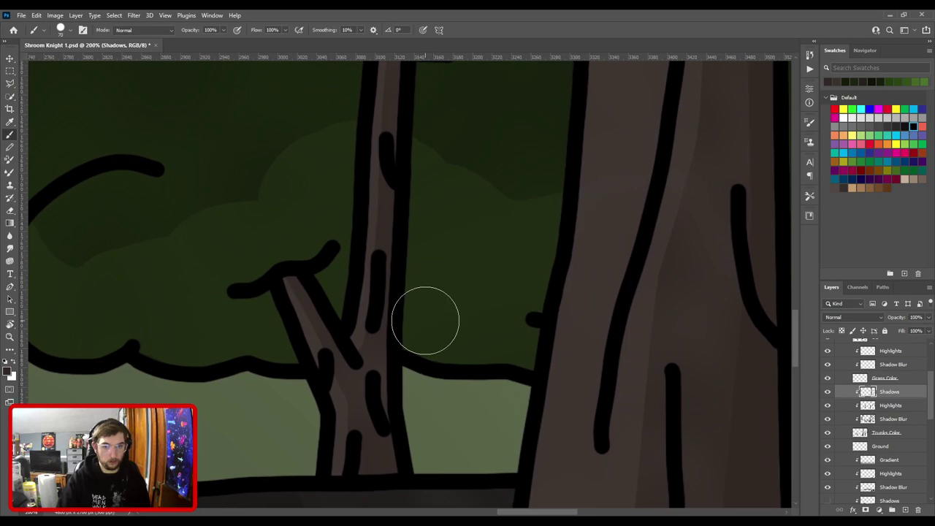
scroll(425, 322, down, 1)
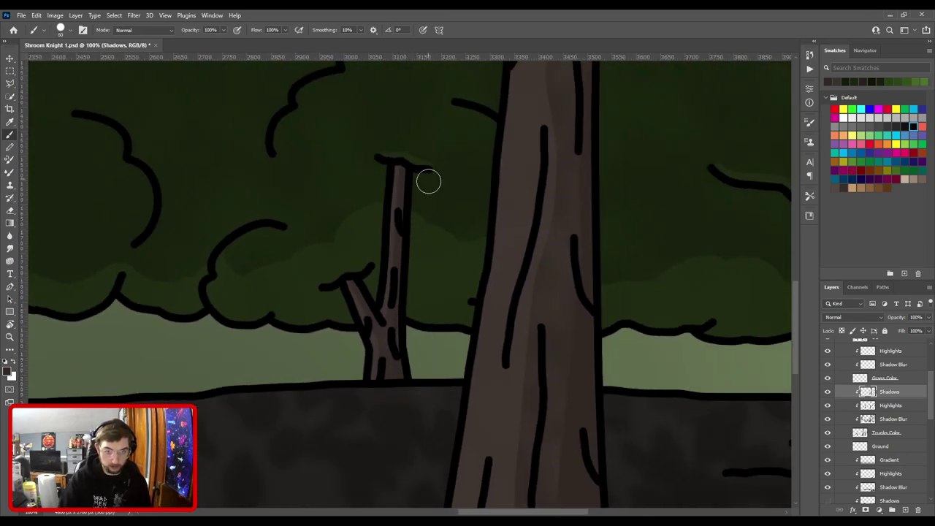
key(e)
key([)
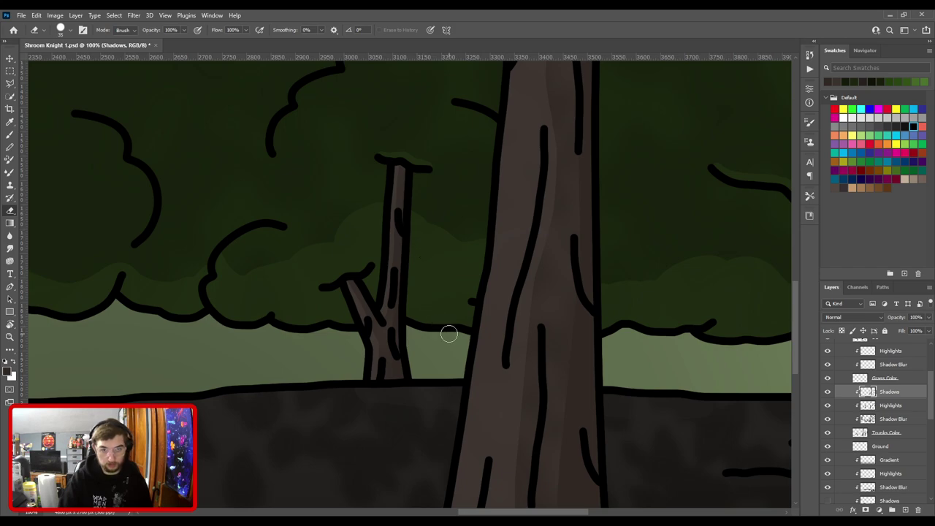
Shade the thin tree's short side branch with a 15 px brush.
key(ctrl+plus)
key(b)
key(bracketleft)
key(bracketleft)
key(bracketleft)
key(bracketleft)
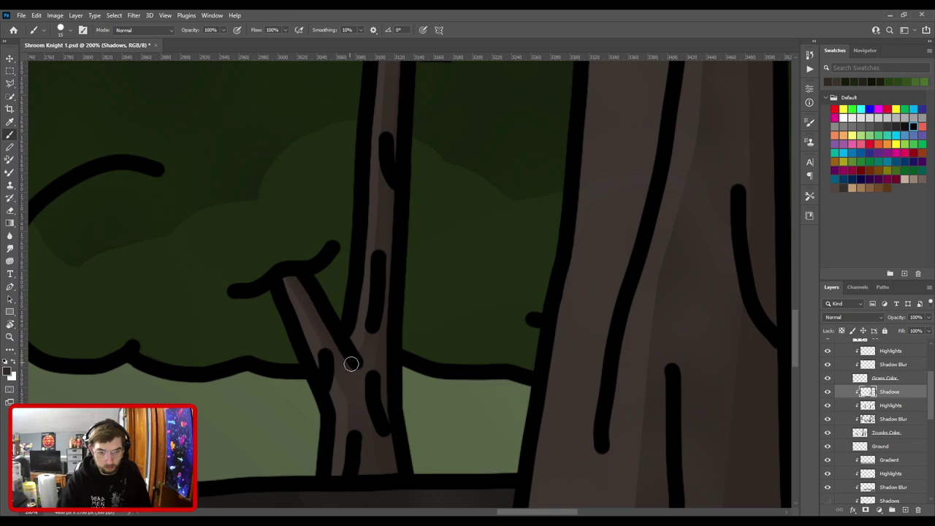
Shade the small forked tree to the right of the background's left-hand large forked trunk, starting with a 25 px brush.
key(ctrl+minus)
key(ctrl+minus)
key(space)
drag(275, 304, 534, 322)
drag(302, 333, 483, 282)
key(ctrl+plus)
key(ctrl+plus)
key(bracketright)
key(bracketright)
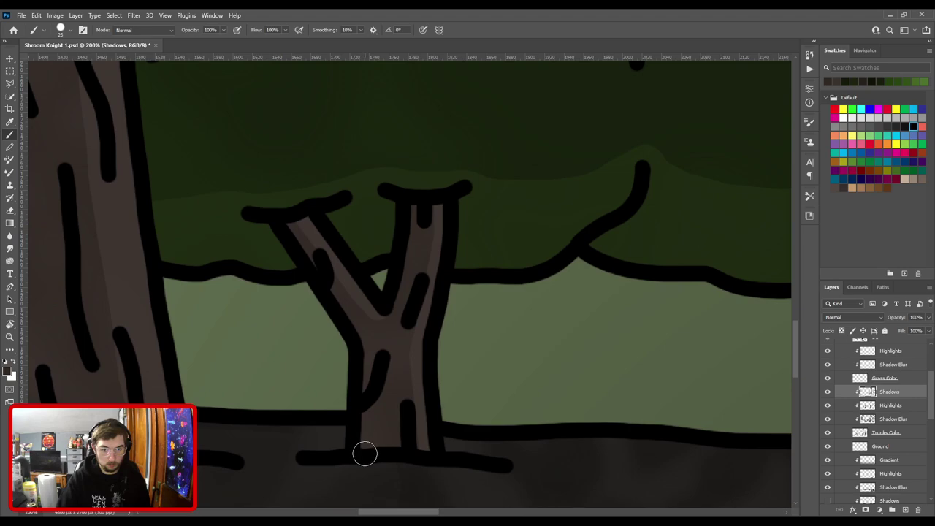
key(bracketleft)
key(bracketleft)
Shade the left-hand large forked trunk and the small forked tree to its left with a 30 px brush.
key(ctrl+minus)
scroll(407, 233, down, 3)
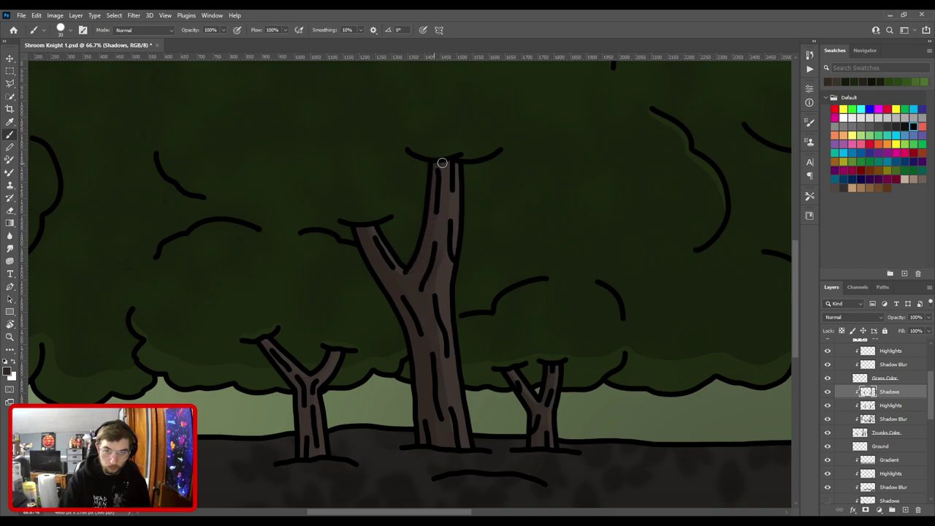
drag(341, 236, 474, 167)
key(ctrl+plus)
drag(467, 354, 403, 305)
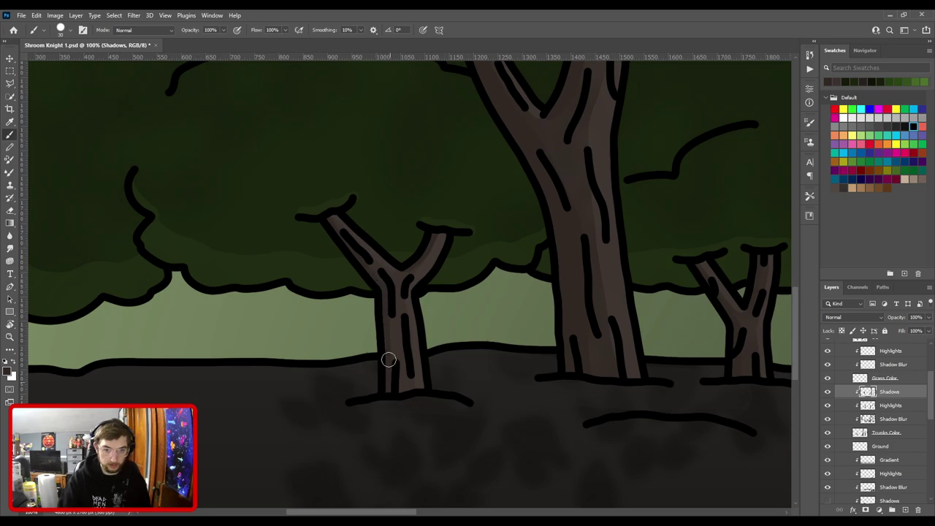
key(ctrl+minus)
key(ctrl+minus)
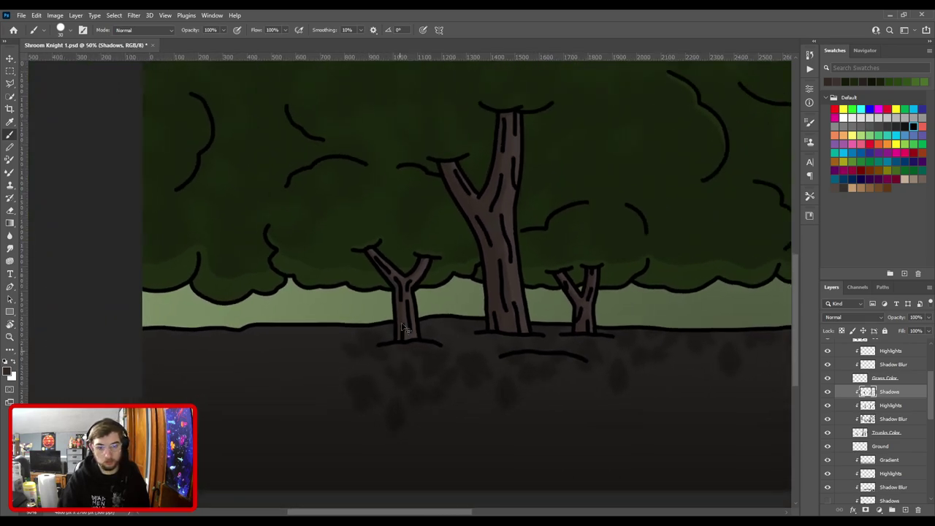
key(ctrl+plus)
key(ctrl+plus)
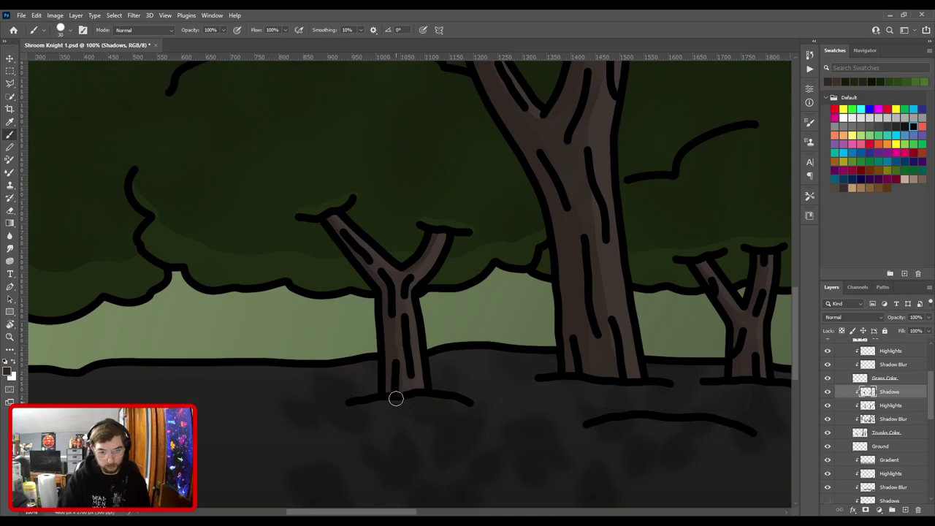
scroll(435, 292, down, 5)
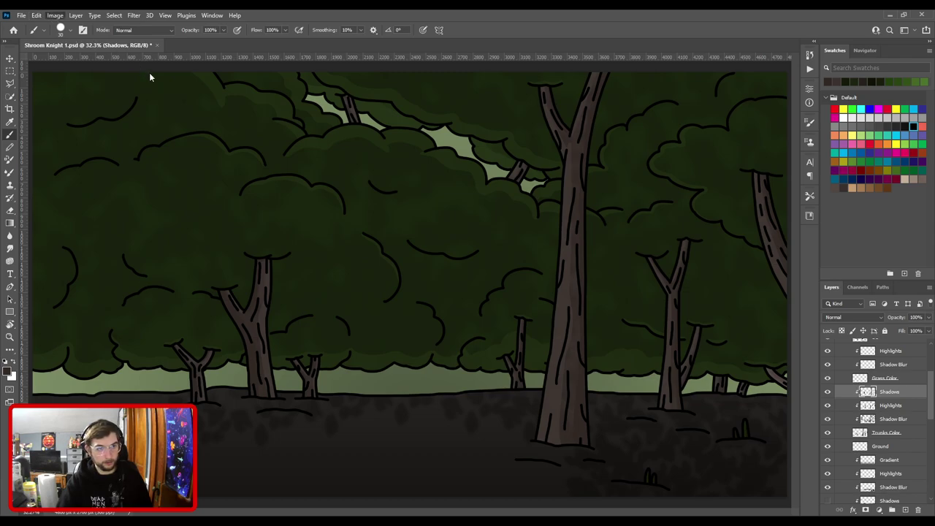
Apply an image adjustment to the trunks' Shadows layer and set the layer's opacity to 80%.
key(i)
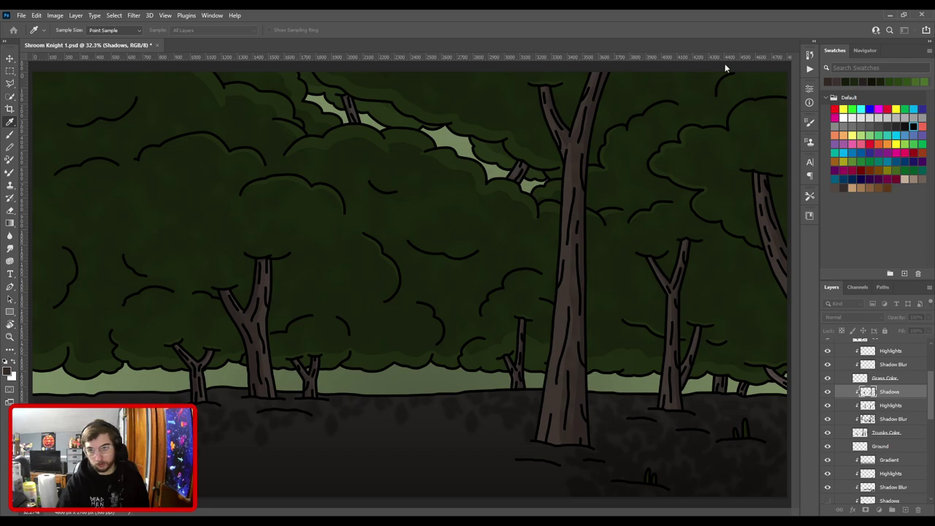
key(b)
click(916, 315)
text(80)
key(Return)
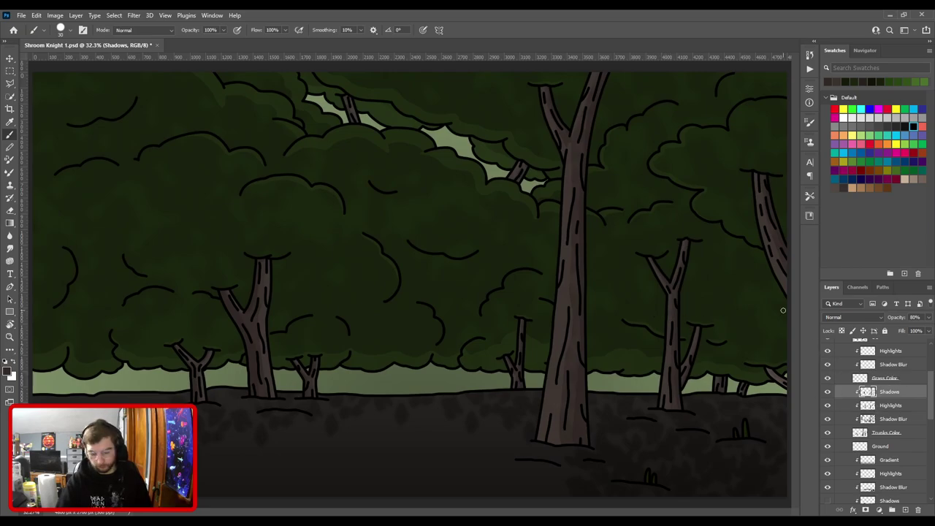
drag(523, 194, 519, 363)
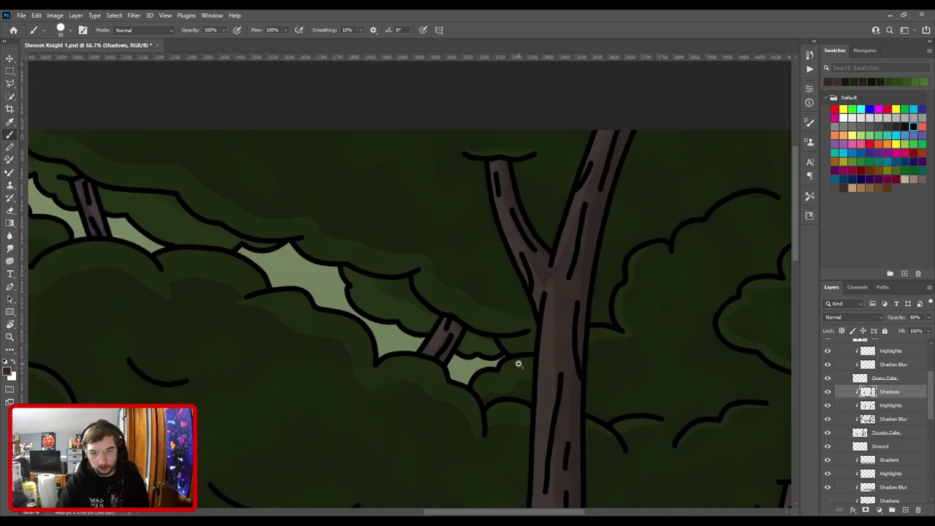
key(ctrl+plus)
key(ctrl+minus)
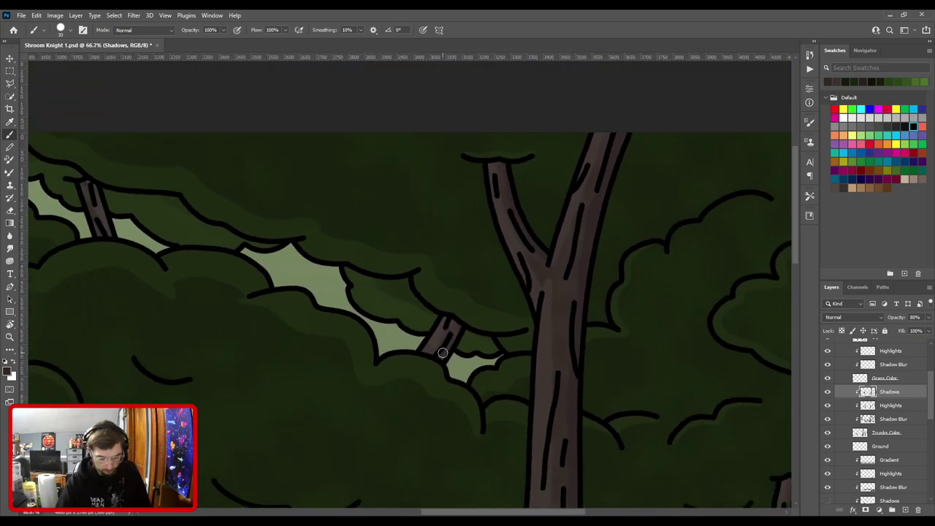
Toggle the ground's Color layer to check it, show the ground's hidden Shadows layer, and move it above Shadow Blur.
scroll(891, 438, down, 8)
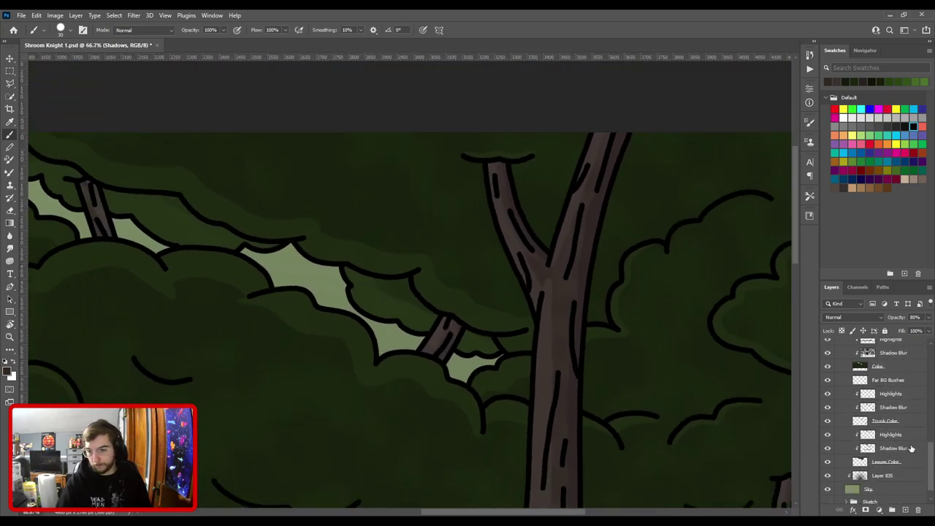
scroll(921, 449, up, 6)
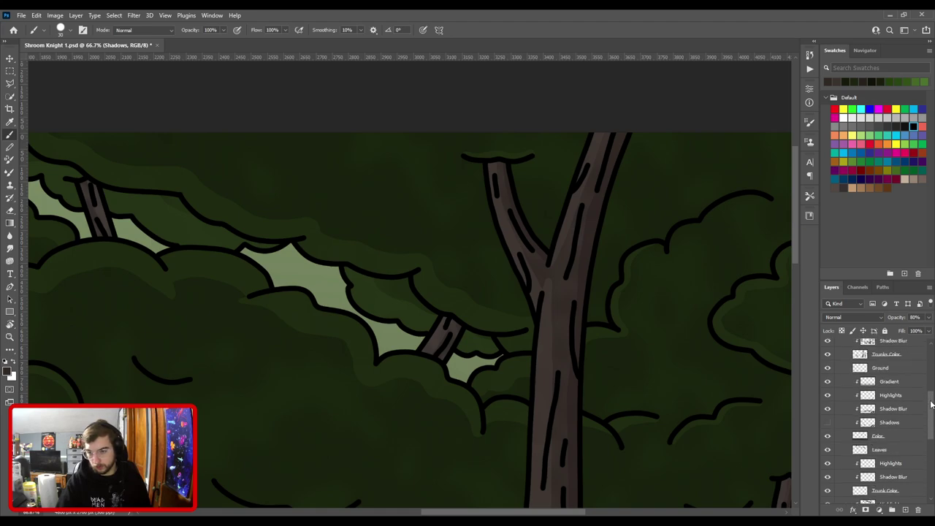
scroll(905, 438, down, 5)
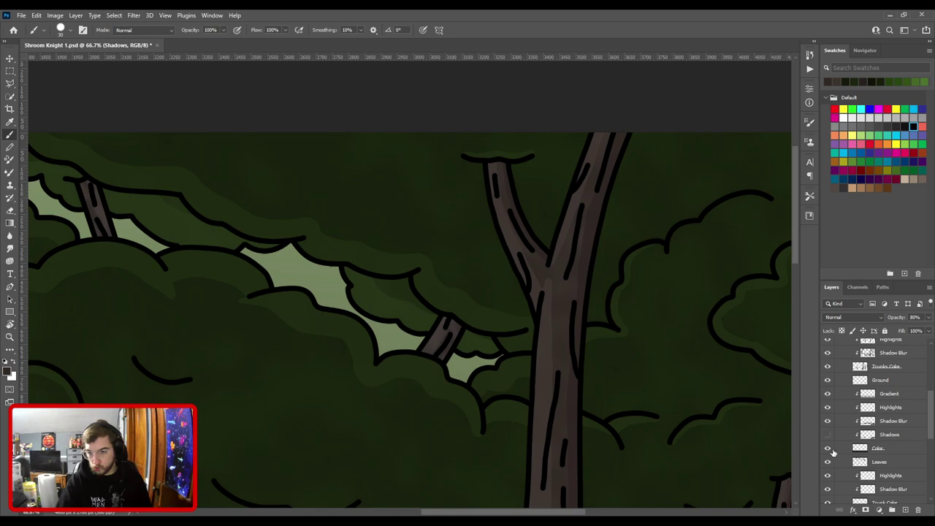
key(ctrl+0)
click(828, 449)
click(828, 449)
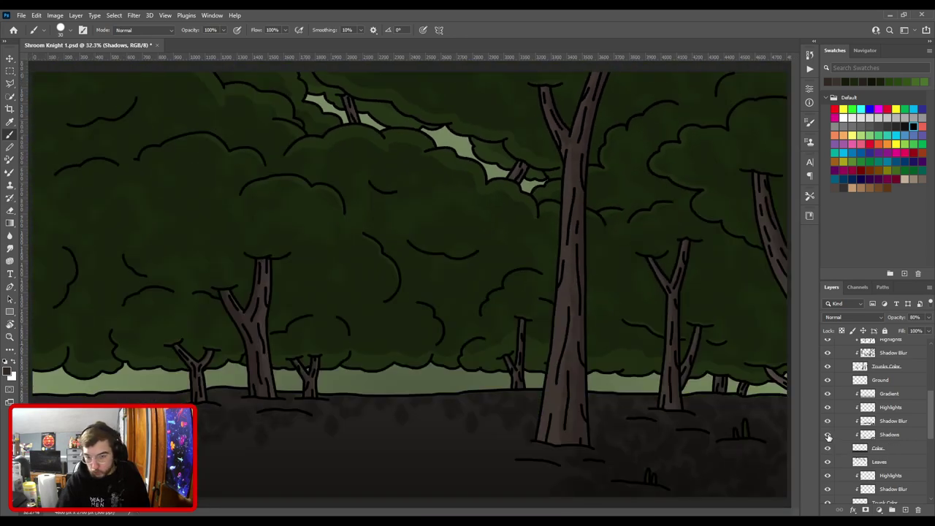
drag(882, 432, 884, 421)
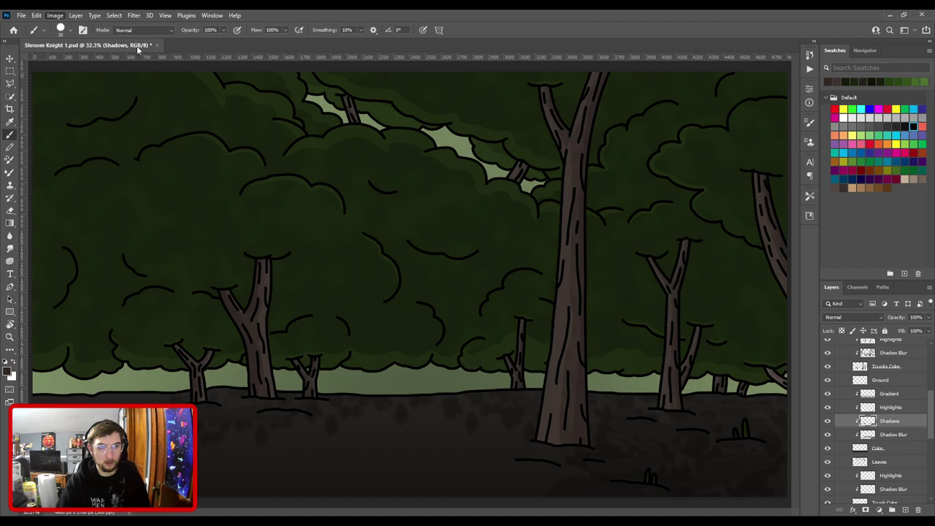
Recolour the ground's Shadows layer with image adjustments and set its opacity to 52%.
key(i)
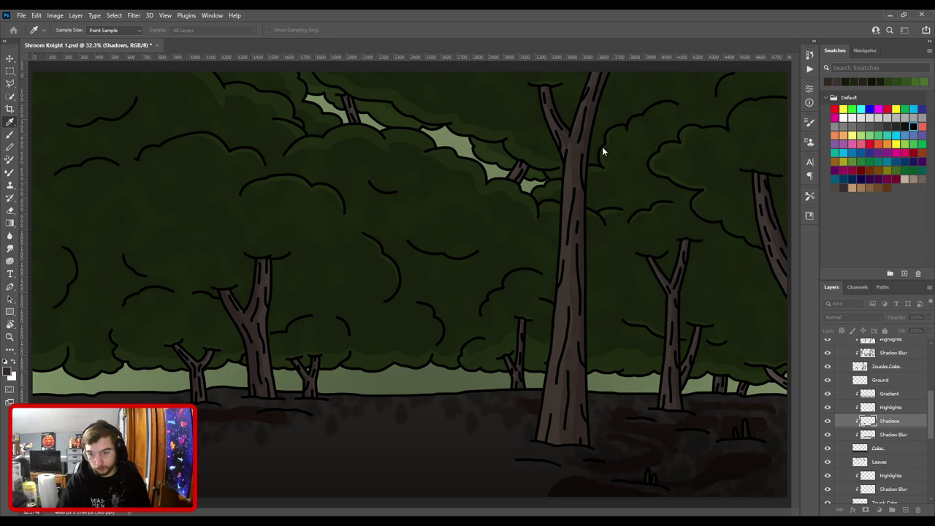
key(b)
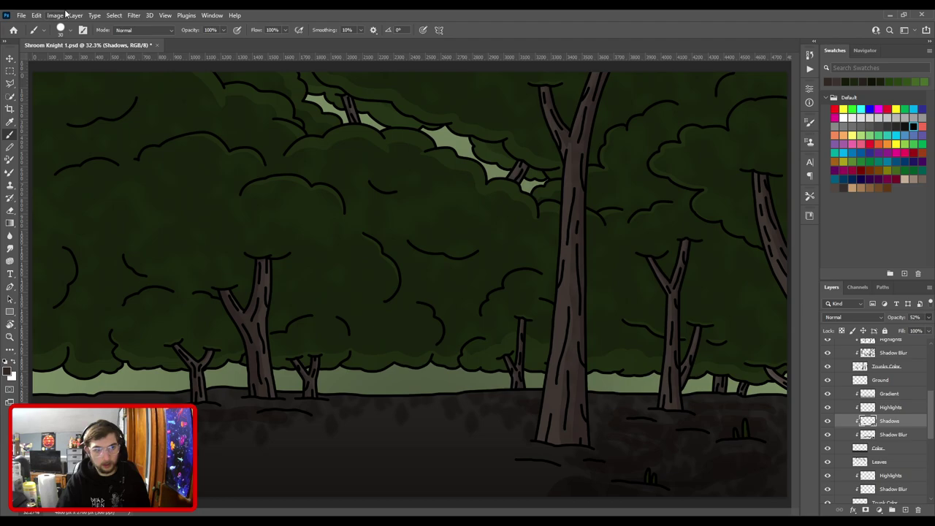
key(i)
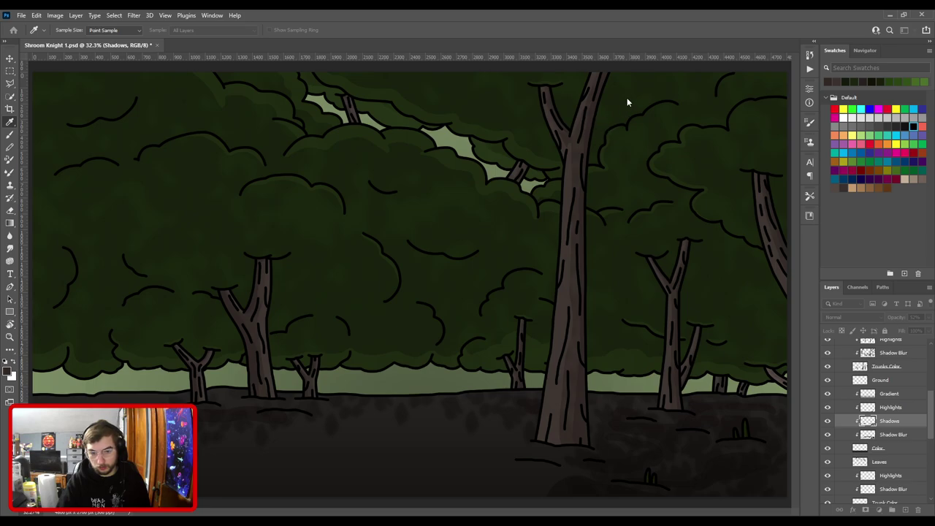
key(b)
Show the FG and Shroom Knight groups again and hide the TO DO? layer.
scroll(929, 359, up, 5)
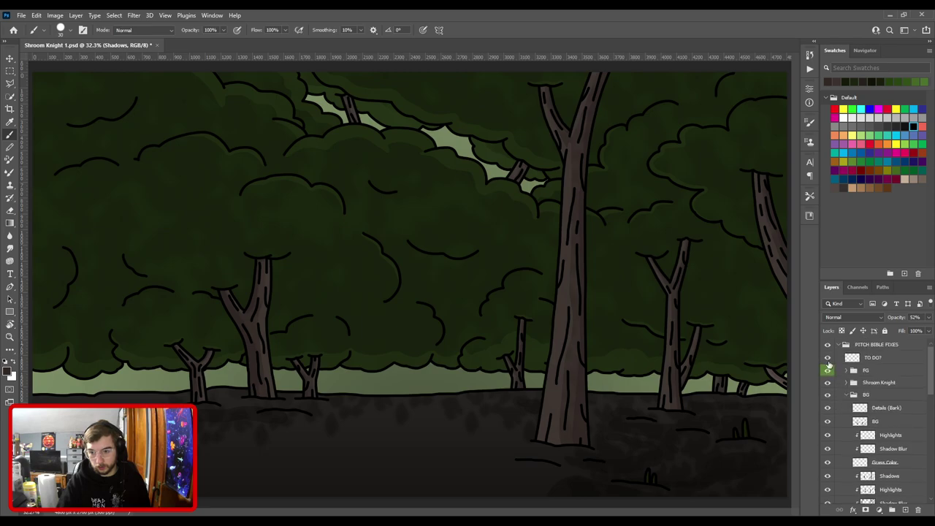
drag(827, 370, 829, 361)
click(826, 358)
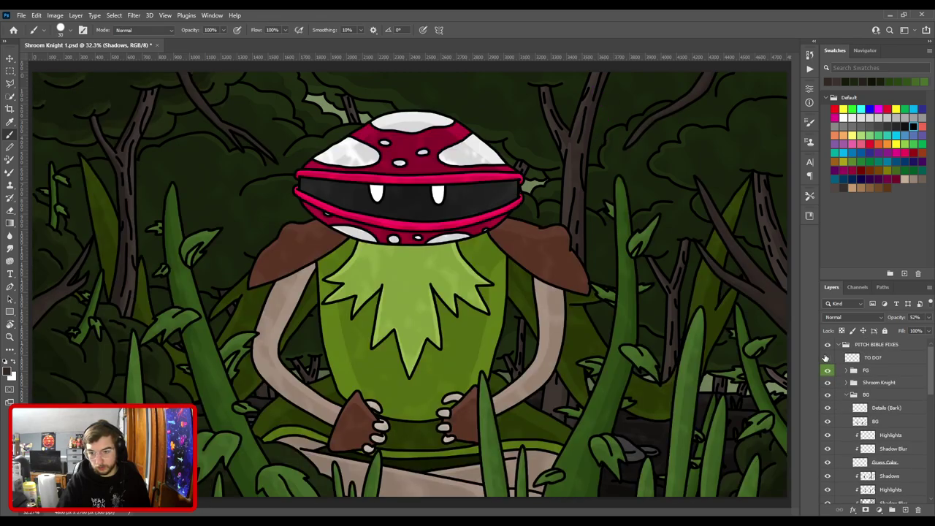
scroll(839, 411, down, 5)
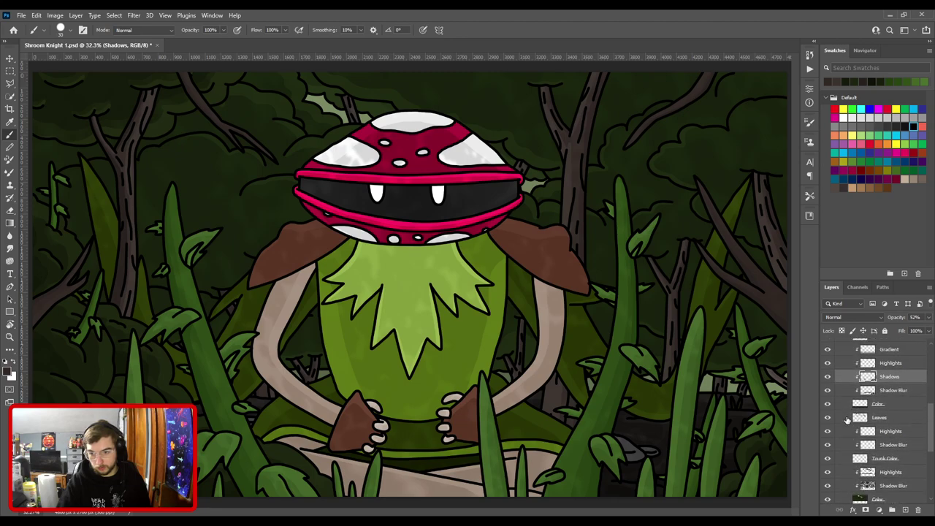
Compare the artwork with and without the grass Shadows layer, examining the foreground stalks and background ground up close.
click(827, 377)
click(827, 377)
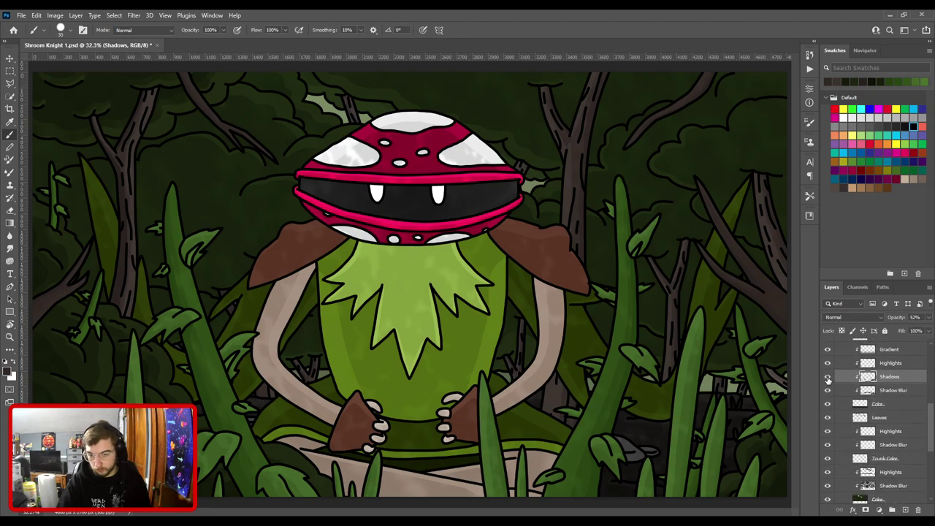
key(ctrl+plus)
drag(633, 412, 271, 307)
key(ctrl+plus)
key(ctrl+plus)
key(ctrl+plus)
drag(445, 385, 650, 245)
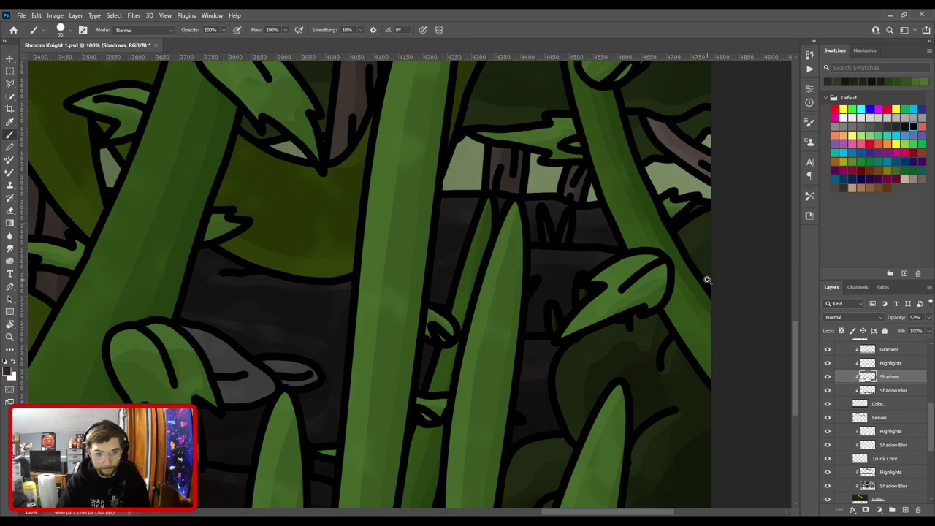
key(ctrl+minus)
click(828, 377)
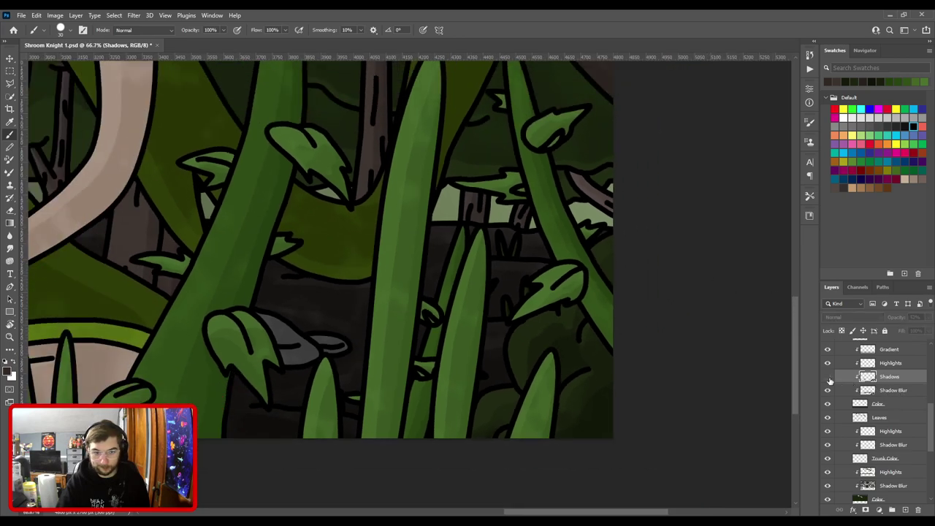
click(828, 377)
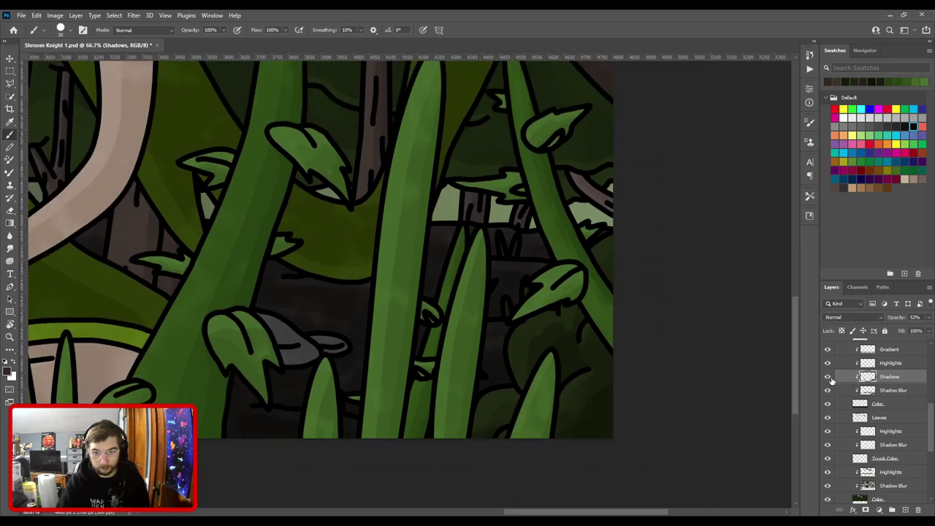
key(ctrl+0)
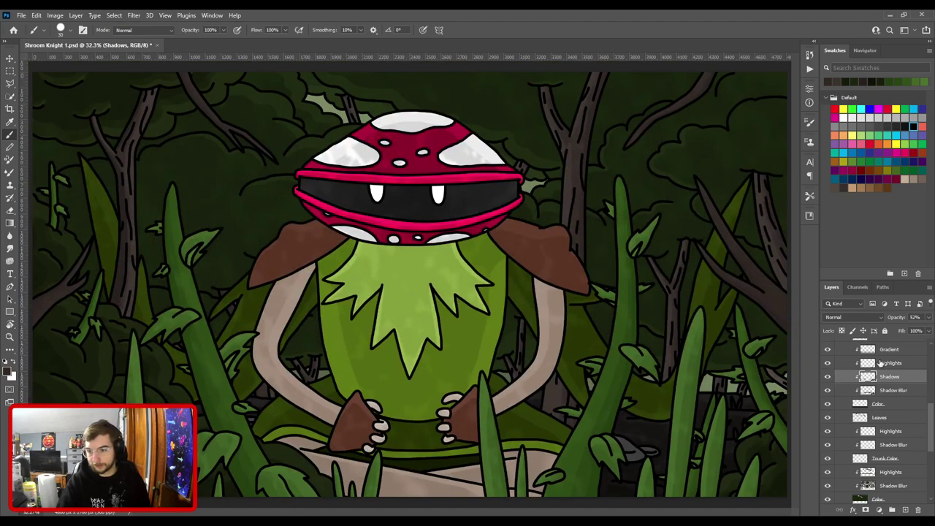
Hide the FG and Shroom Knight layer groups so only the background forest shows.
scroll(879, 369, up, 5)
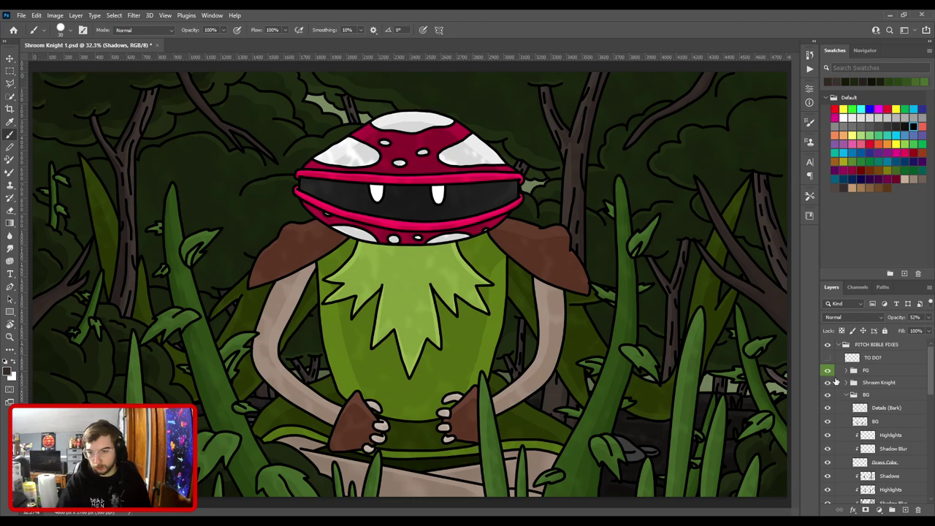
click(827, 371)
click(827, 382)
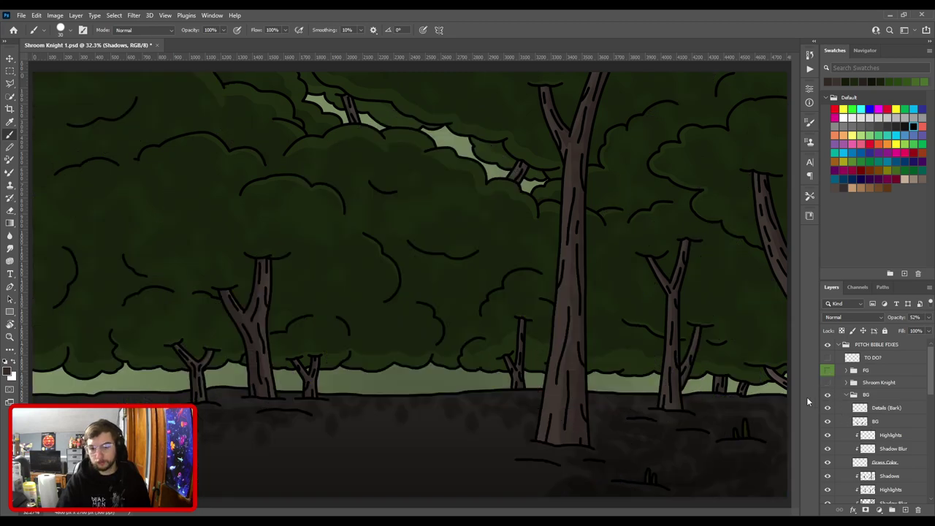
Add a Shadows layer clipped to Trunk Color, placed between its Highlights and Shadow Blur layers.
scroll(875, 455, down, 5)
scroll(879, 431, down, 2)
click(894, 396)
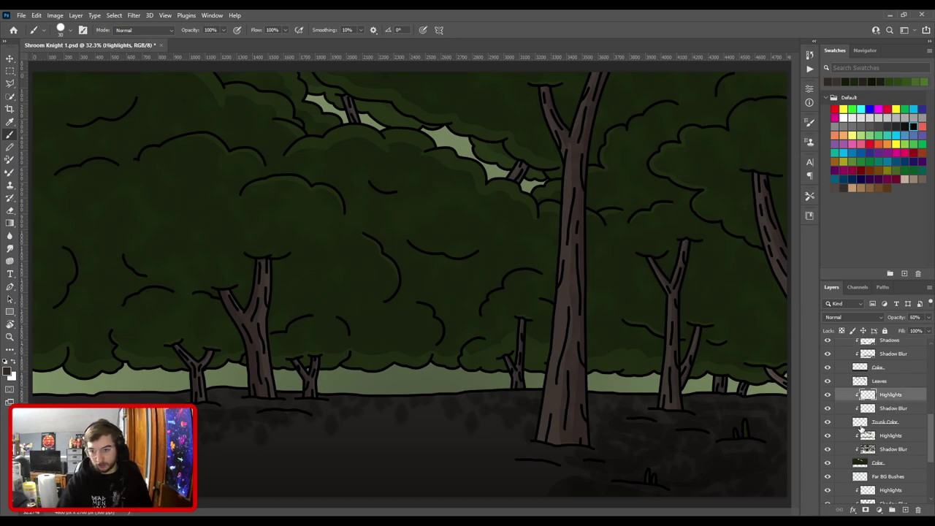
click(827, 422)
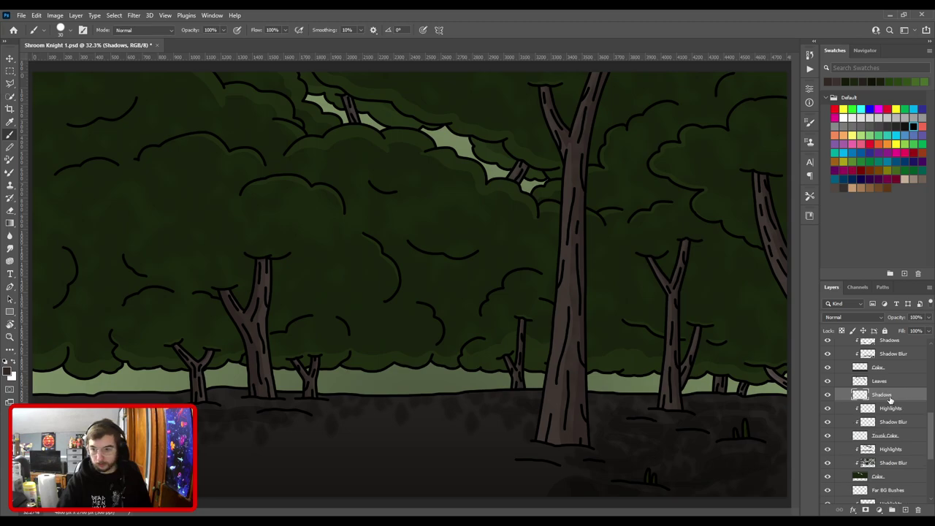
mouse_move(889, 398)
mouse_down()
mouse_move(898, 423)
mouse_move(895, 415)
mouse_up()
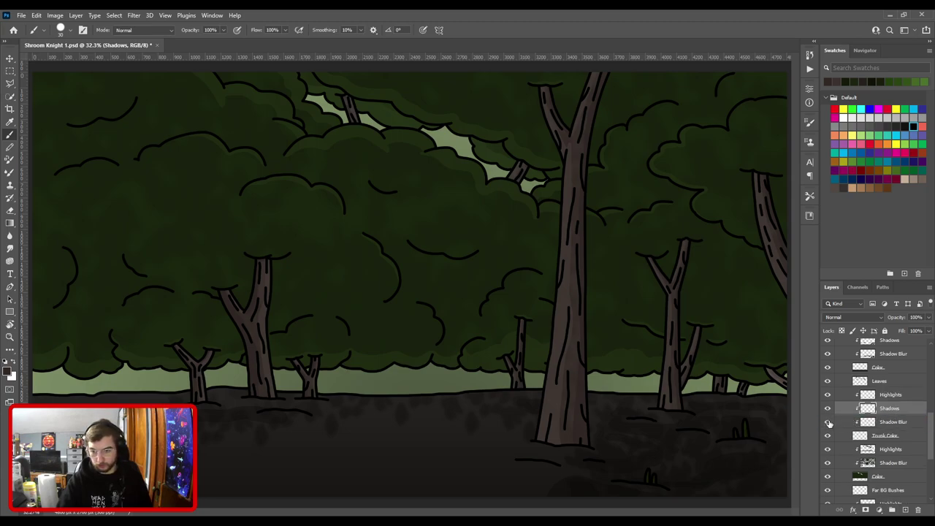
Pick a shadow colour from the small tree trunk for the brush and set the trunk Shadows layer's opacity to 80%.
key(ctrl+plus)
scroll(278, 354, up, 6)
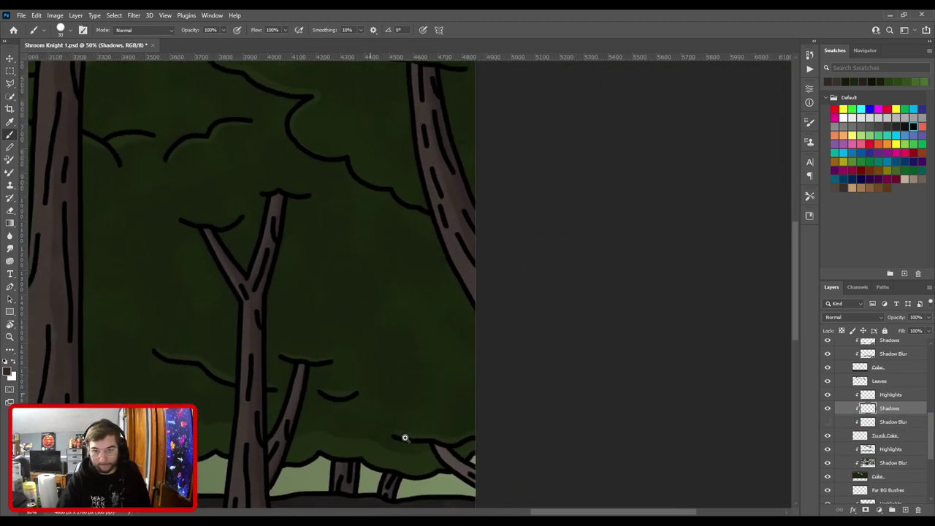
key(i)
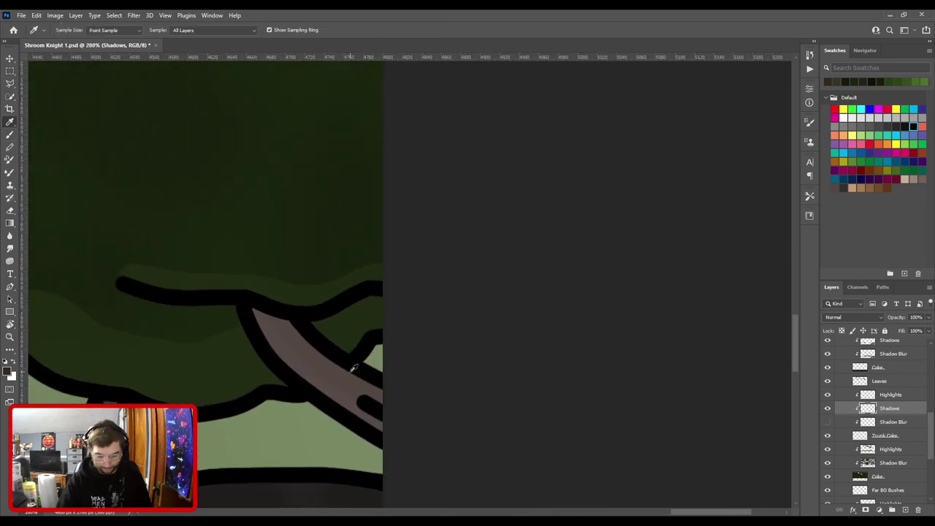
click(347, 371)
drag(114, 261, 114, 255)
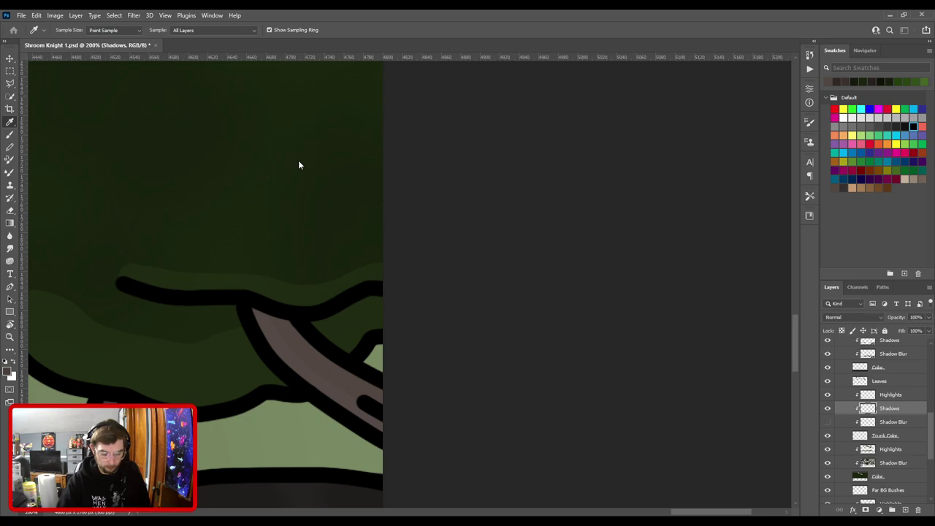
key(b)
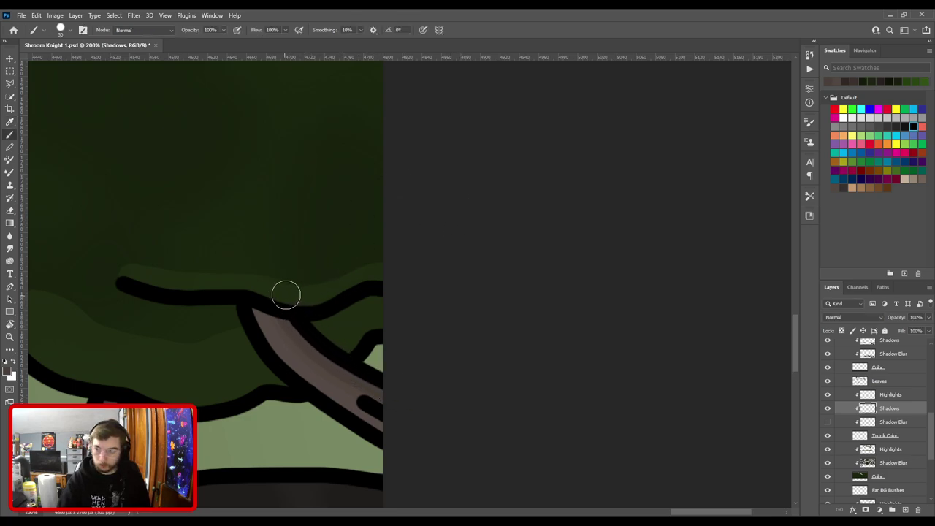
key(ctrl+minus)
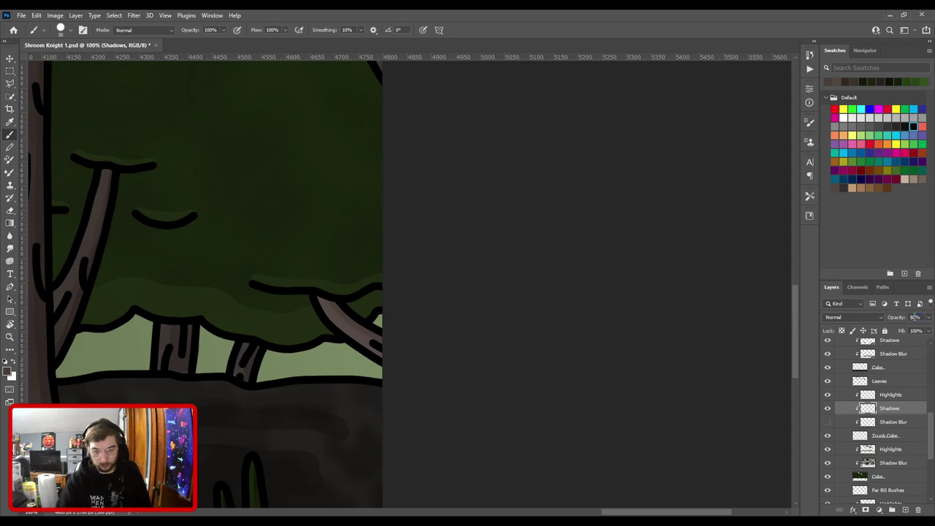
key(ctrl+0)
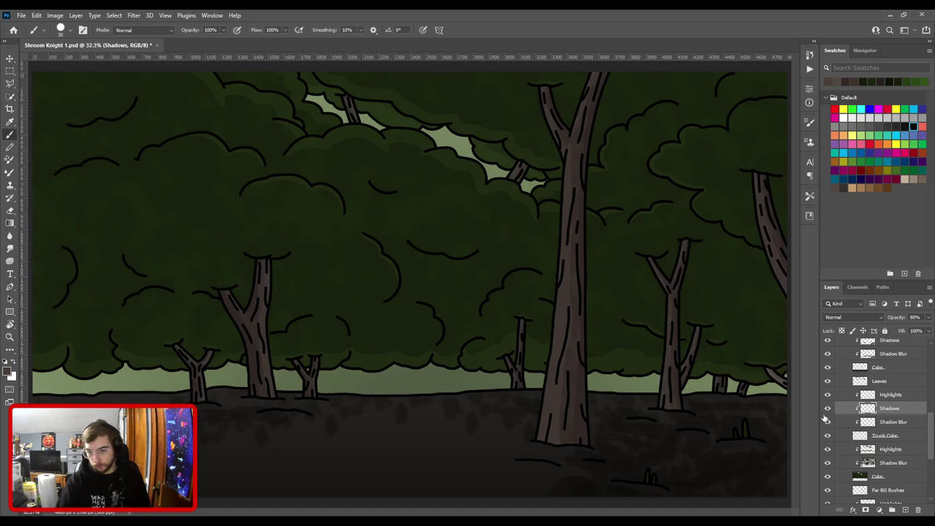
Inspect the trunk shading up close and set the trunk Shadows layer's opacity to 90%.
key(ctrl+plus)
drag(686, 406, 244, 328)
key(ctrl+plus)
key(ctrl+plus)
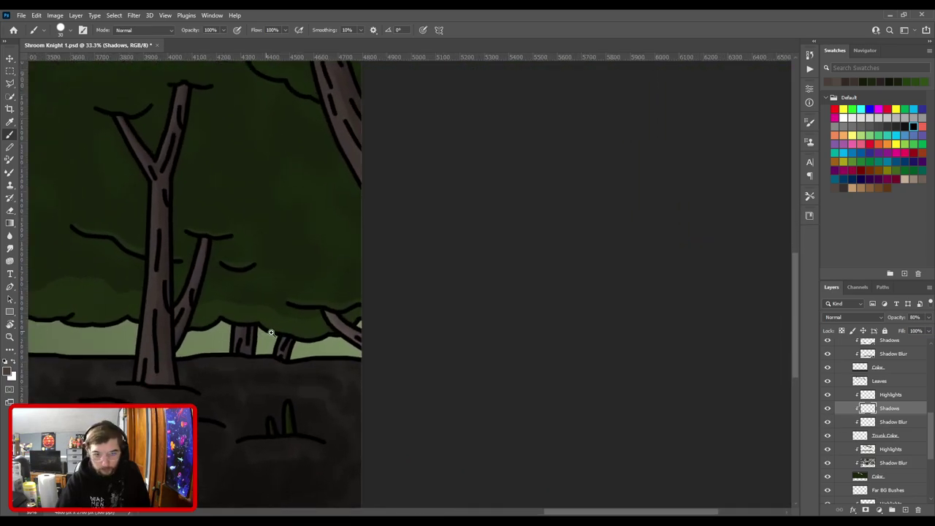
scroll(272, 333, up, 1)
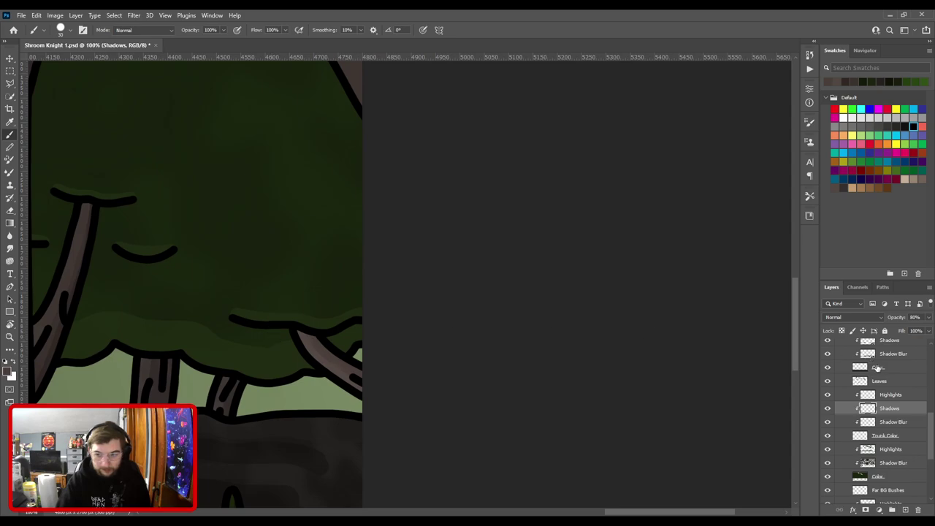
click(890, 396)
click(890, 408)
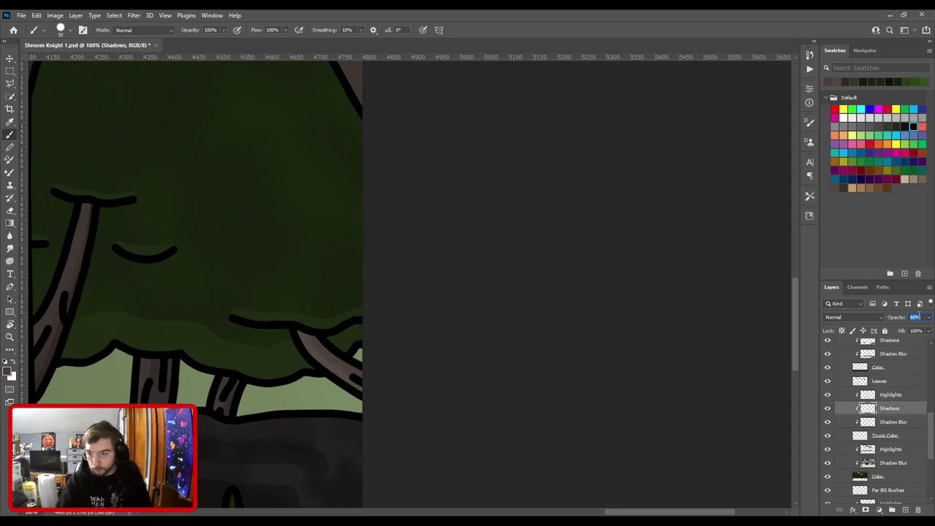
scroll(444, 313, down, 3)
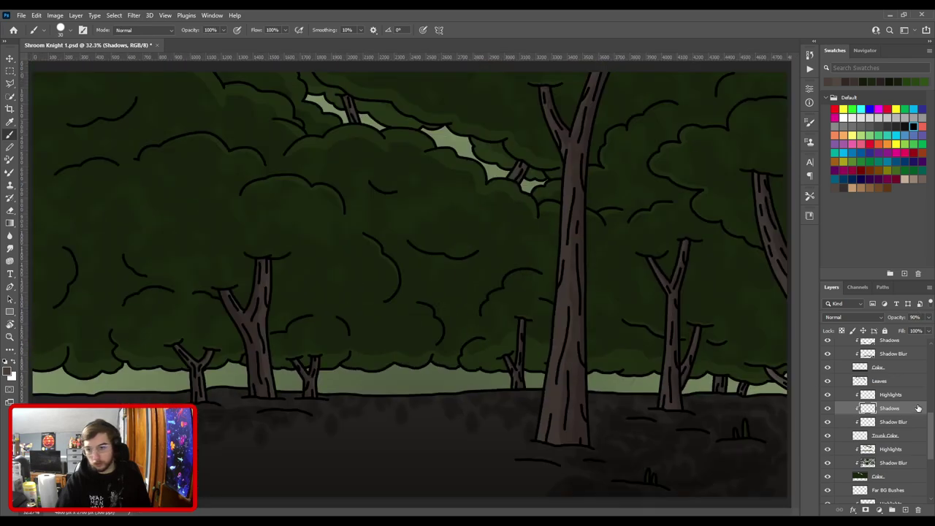
Add a Shadows layer for the bushes, clipped between the Highlights and Shadow Blur layers above the green Color layer.
scroll(892, 438, down, 1)
click(891, 425)
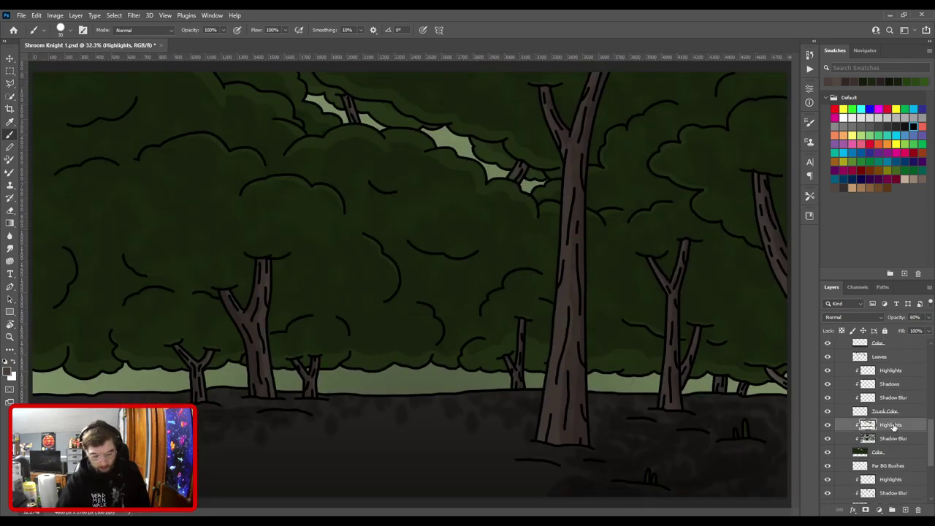
key(ctrl+v)
drag(894, 439, 889, 447)
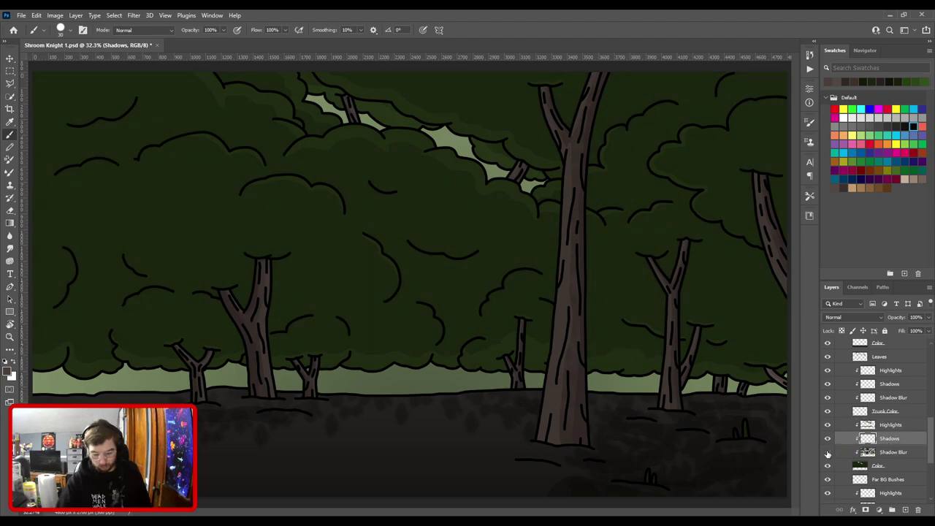
Sample the dark foliage green and adjust it as the brush colour for the bush shadows.
key(i)
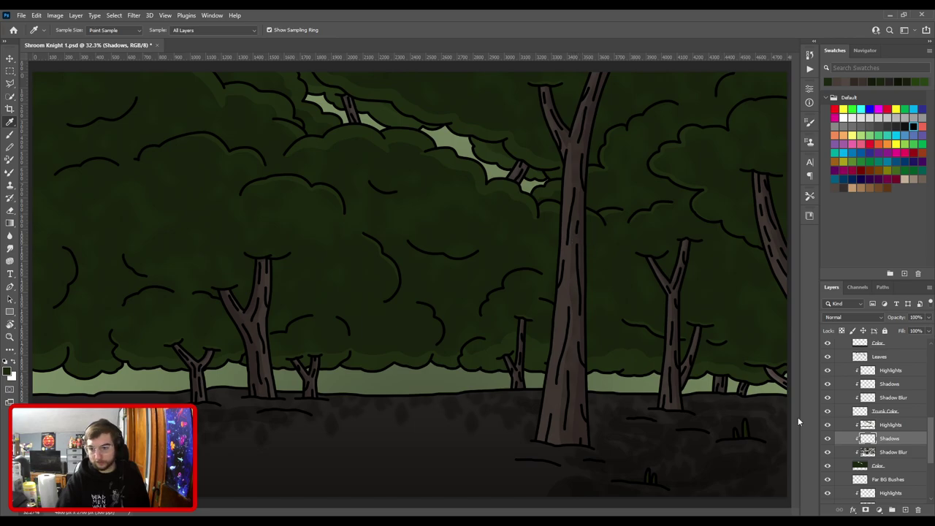
click(7, 371)
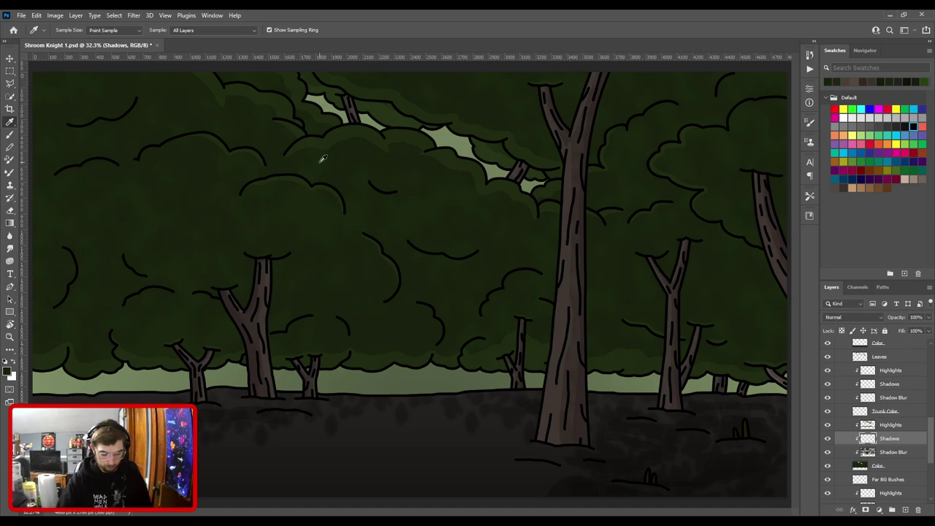
key(b)
key(ctrl+minus)
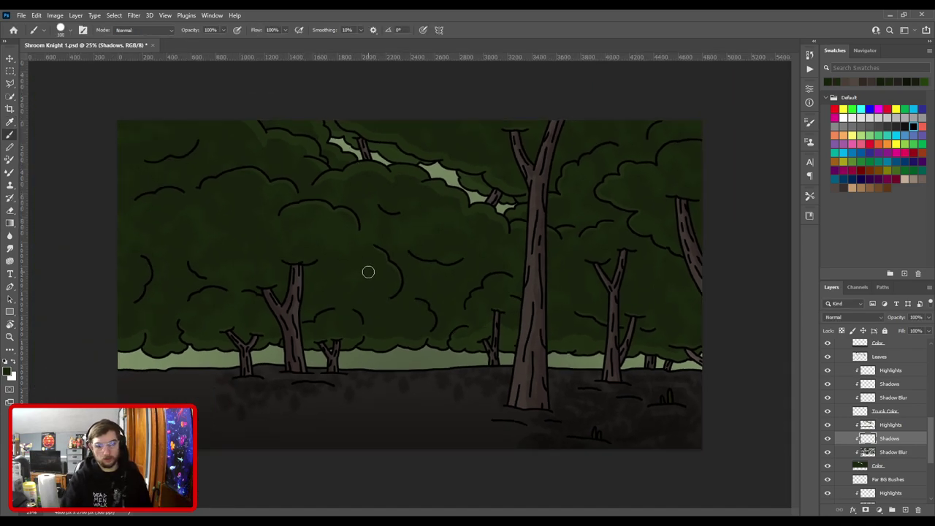
key(ctrl+plus)
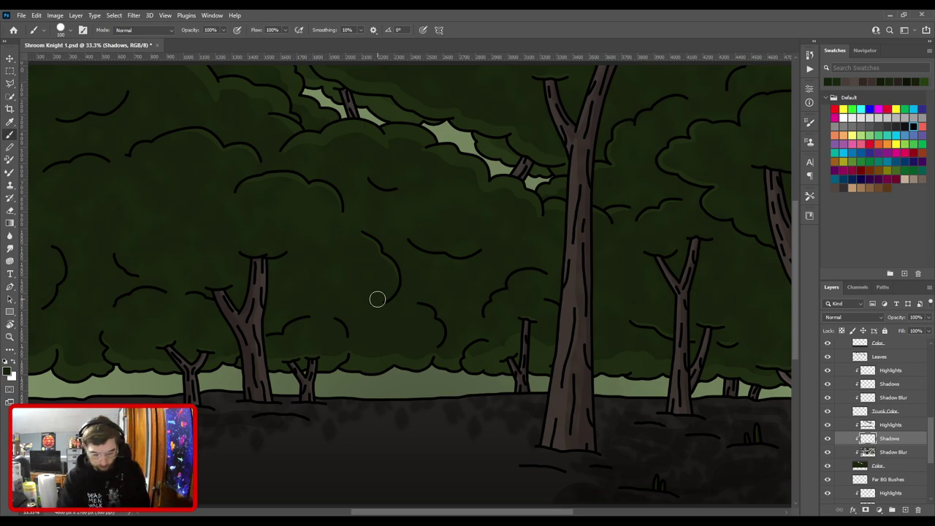
key(ctrl+plus)
key(ctrl+plus)
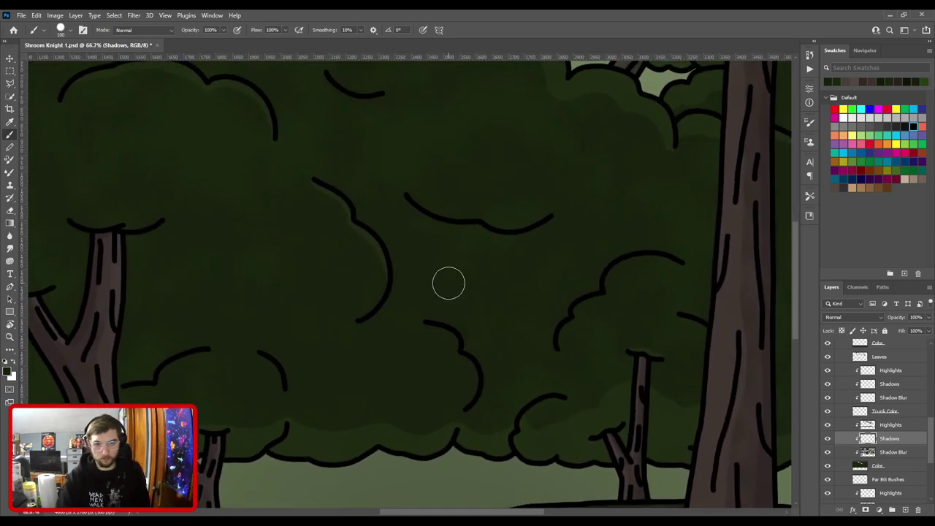
Reduce the brush size to 50 px and pick the dark green shadow colour again from the foliage.
key(bracketleft)
key(bracketleft)
key(bracketleft)
key(bracketleft)
key(bracketleft)
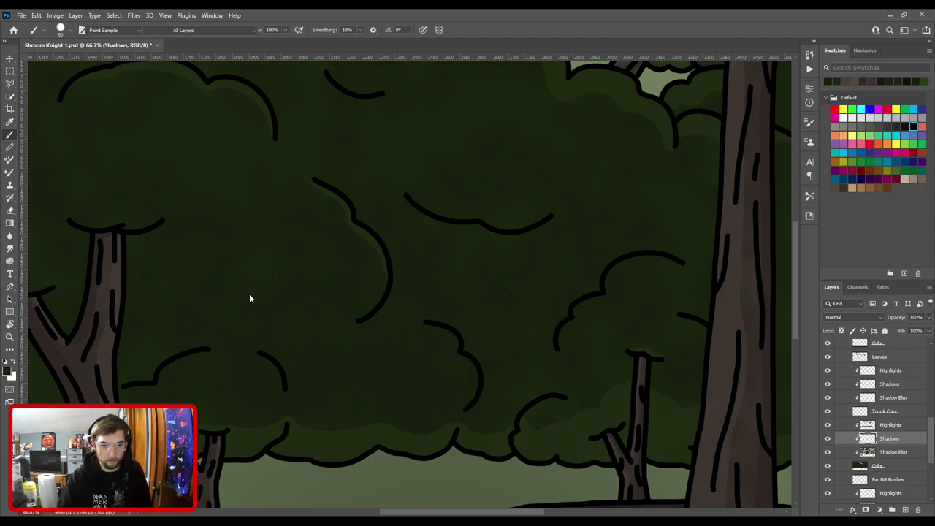
key(i)
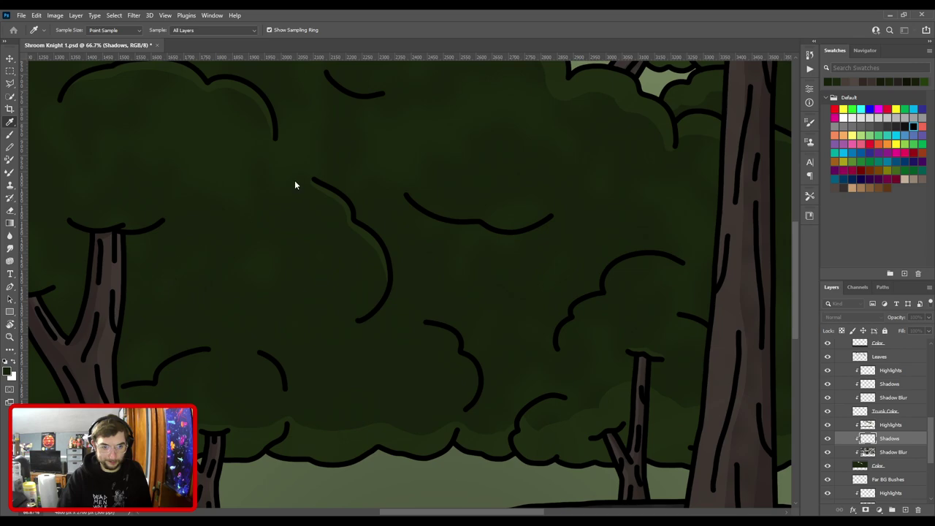
key(b)
Paint dark shadows along the curved bush outlines in the middle of the foliage, undoing the stray last stroke.
mouse_move(465, 392)
mouse_down()
mouse_move(465, 367)
mouse_move(432, 329)
mouse_up()
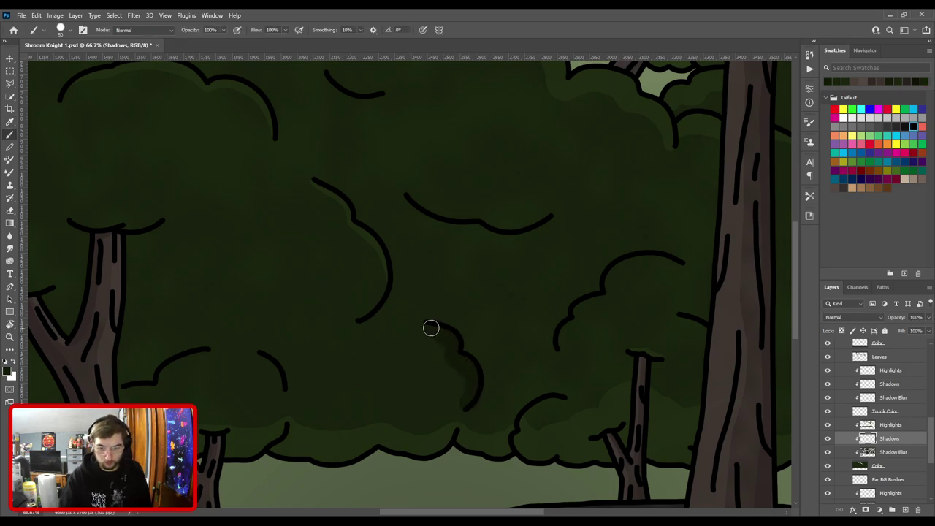
mouse_move(475, 367)
mouse_down()
mouse_move(463, 321)
mouse_move(437, 325)
mouse_move(397, 296)
mouse_move(399, 259)
mouse_move(366, 216)
mouse_move(407, 219)
mouse_move(408, 200)
mouse_move(457, 219)
mouse_move(543, 213)
mouse_up()
key(space)
mouse_move(550, 228)
mouse_down()
mouse_move(509, 227)
mouse_move(444, 211)
mouse_up()
mouse_move(562, 244)
mouse_down()
mouse_move(569, 249)
mouse_move(534, 240)
mouse_up()
key(ctrl+z)
Reduce the brush size to 35 px and shade the outer edge of the bush beside the large trunk down to the small bush.
key(bracketleft)
key(bracketleft)
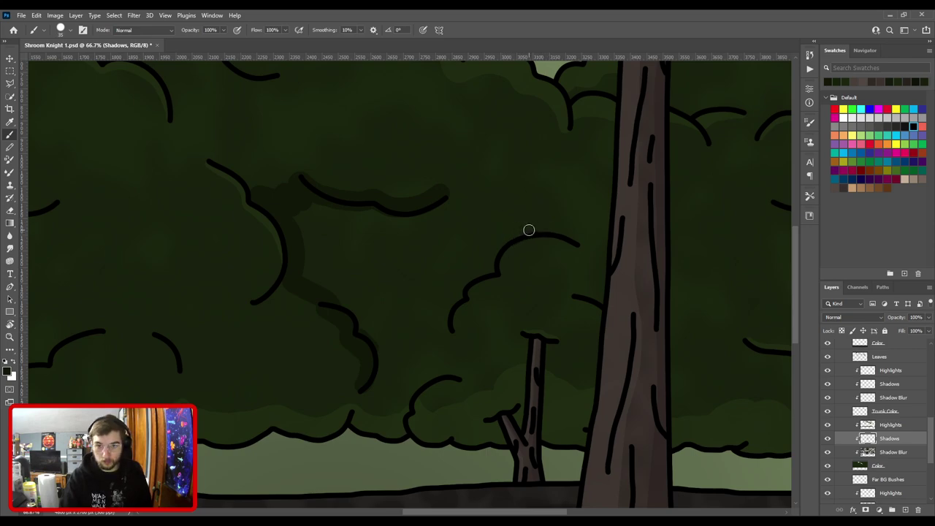
mouse_move(506, 241)
mouse_down()
mouse_move(443, 322)
mouse_move(453, 363)
mouse_move(441, 380)
mouse_up()
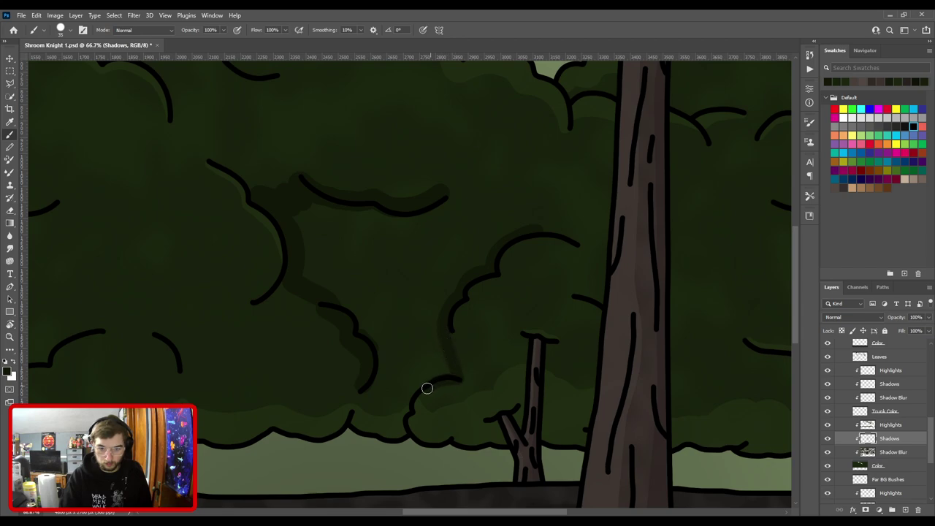
key(e)
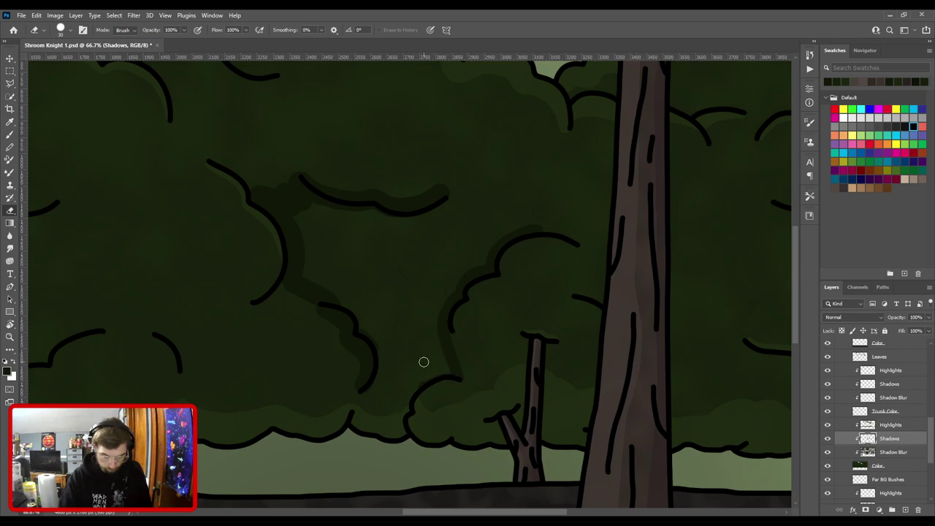
key(b)
Widen the dark shadow around the gap between the central bush outlines, adjusting the brush size to fit.
mouse_move(368, 392)
mouse_down()
mouse_move(416, 388)
mouse_move(411, 375)
mouse_move(375, 383)
mouse_move(378, 336)
mouse_move(368, 320)
mouse_move(376, 349)
mouse_move(355, 309)
mouse_move(312, 270)
mouse_move(302, 211)
mouse_move(450, 229)
mouse_move(429, 230)
mouse_move(424, 221)
mouse_move(478, 217)
mouse_move(502, 230)
mouse_move(547, 231)
mouse_up()
key(bracketright)
key(bracketright)
key(bracketright)
key(bracketright)
key(bracketright)
key(bracketright)
key(bracketright)
key(bracketleft)
key(bracketleft)
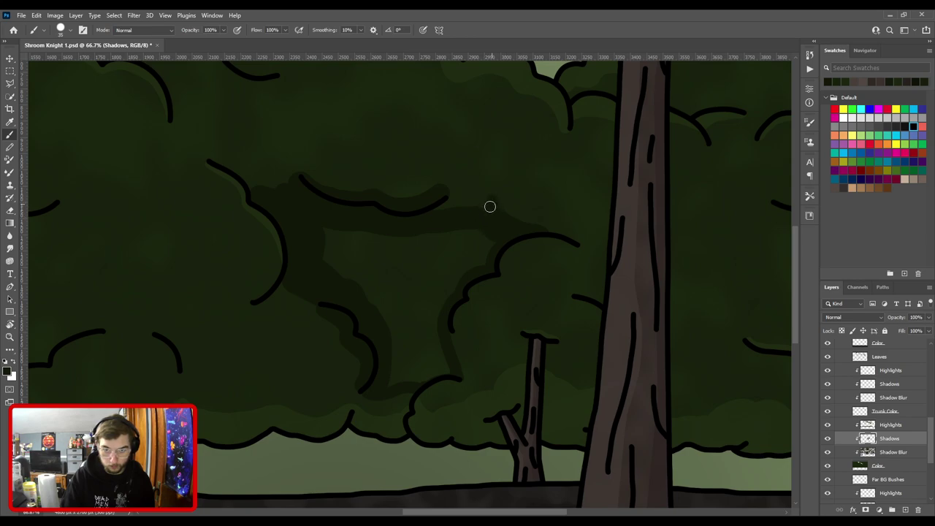
Fill the open gap between the central bush outlines with solid dark shadow, enlarging and reducing the brush to fit.
key(bracketright)
key(bracketright)
key(bracketright)
key(bracketright)
key(bracketright)
key(bracketright)
key(bracketright)
key(bracketright)
key(bracketright)
key(bracketright)
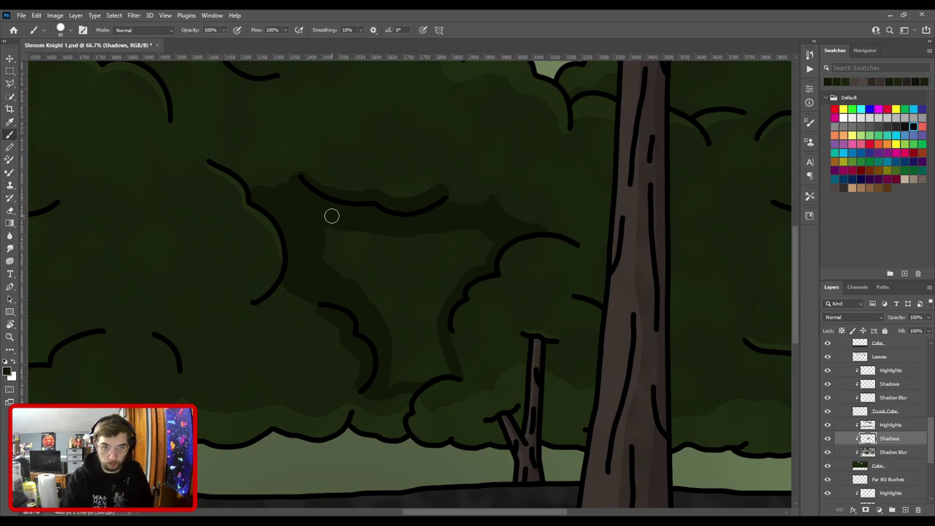
mouse_move(328, 227)
mouse_down()
mouse_move(369, 280)
mouse_move(393, 341)
mouse_move(387, 377)
mouse_move(434, 360)
mouse_move(449, 370)
mouse_move(420, 352)
mouse_move(432, 353)
mouse_move(428, 312)
mouse_move(453, 268)
mouse_move(486, 239)
mouse_move(372, 229)
mouse_move(381, 270)
mouse_move(394, 238)
mouse_move(416, 311)
mouse_move(434, 246)
mouse_up()
key(bracketleft)
key(bracketleft)
key(bracketleft)
key(bracketleft)
key(bracketleft)
key(bracketleft)
key(bracketleft)
key(bracketleft)
key(bracketleft)
key(bracketleft)
key(bracketleft)
key(bracketleft)
key(bracketright)
key(bracketright)
key(bracketright)
key(bracketright)
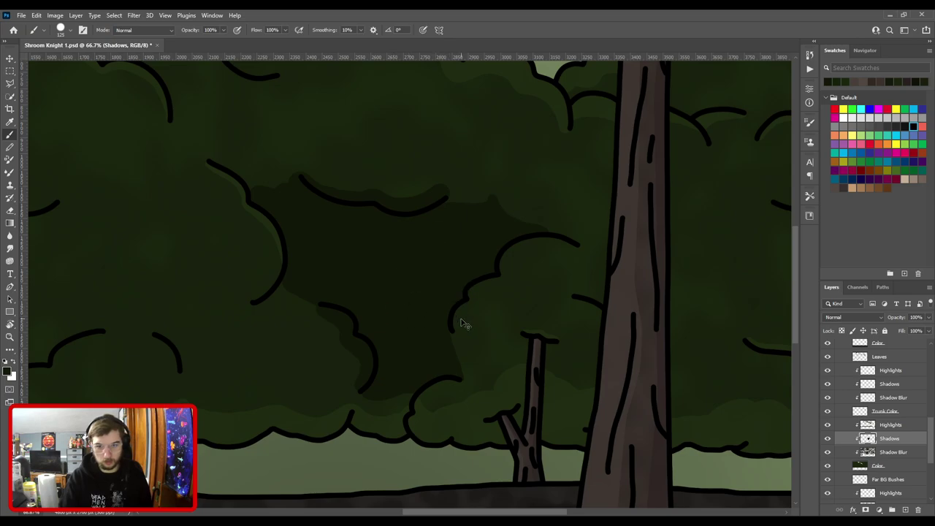
Clean up the central shadow's lower edge around the small curved bush outline with the Eraser.
key(ctrl+minus)
key(ctrl+minus)
key(ctrl+minus)
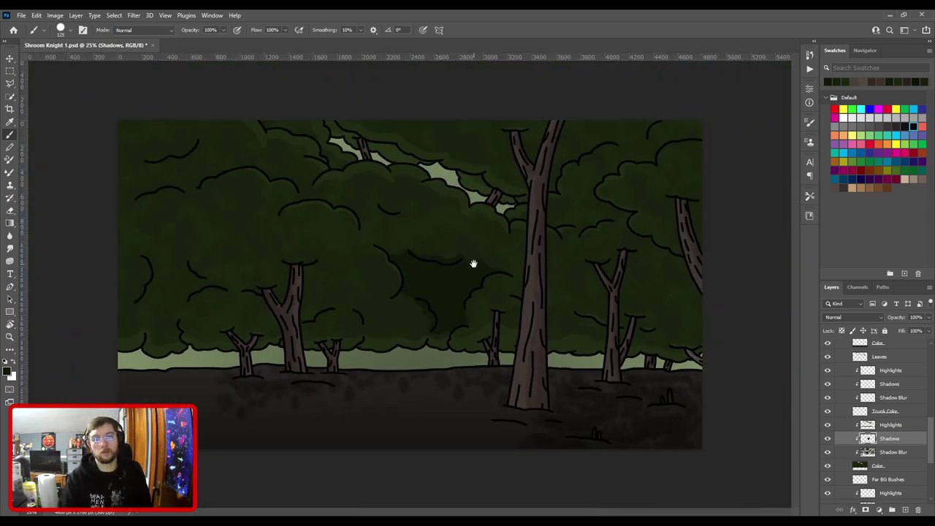
ctrl+click(490, 311)
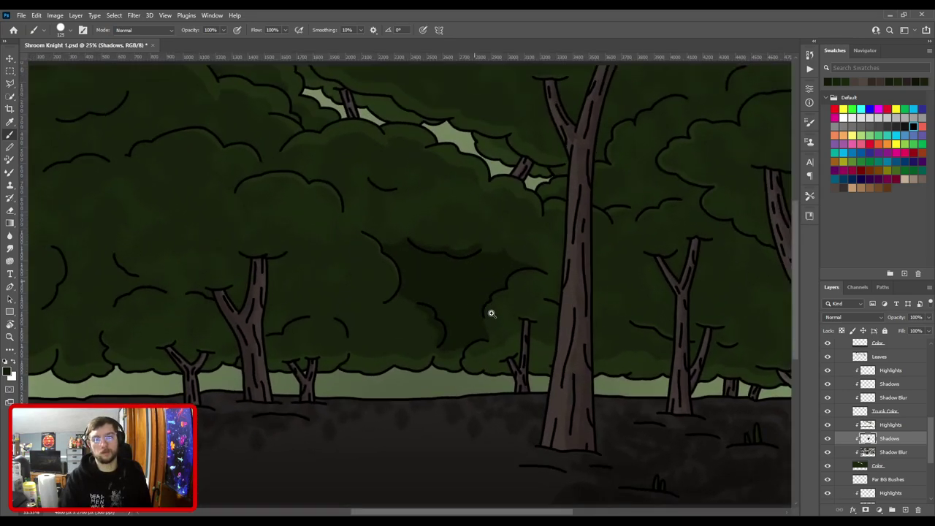
scroll(490, 312, up, 3)
key(e)
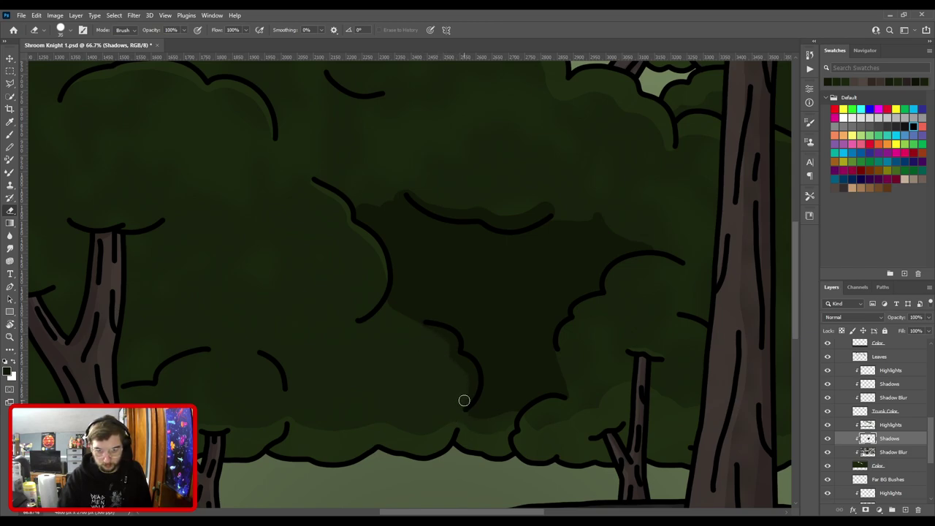
Paint thin 35 px shadows along the bush outlines on both sides of the dark central gap.
key(b)
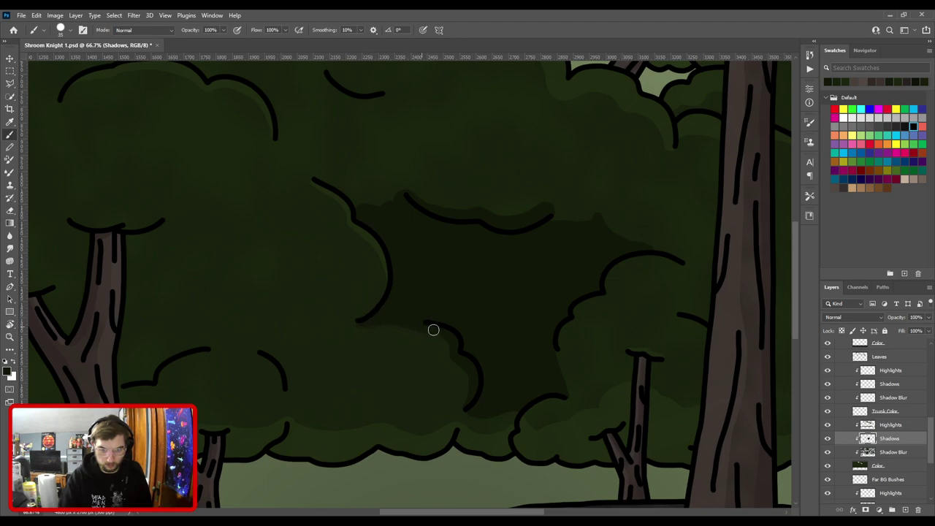
key(ctrl+minus)
key(ctrl+plus)
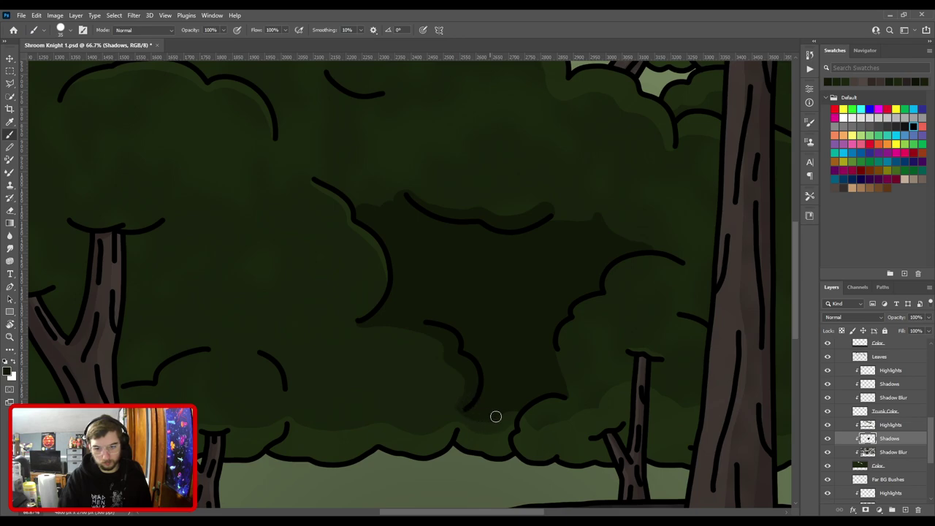
mouse_move(552, 364)
mouse_down()
mouse_move(432, 328)
mouse_move(473, 269)
mouse_move(496, 261)
mouse_move(506, 230)
mouse_move(563, 217)
mouse_move(407, 271)
mouse_move(386, 266)
mouse_up()
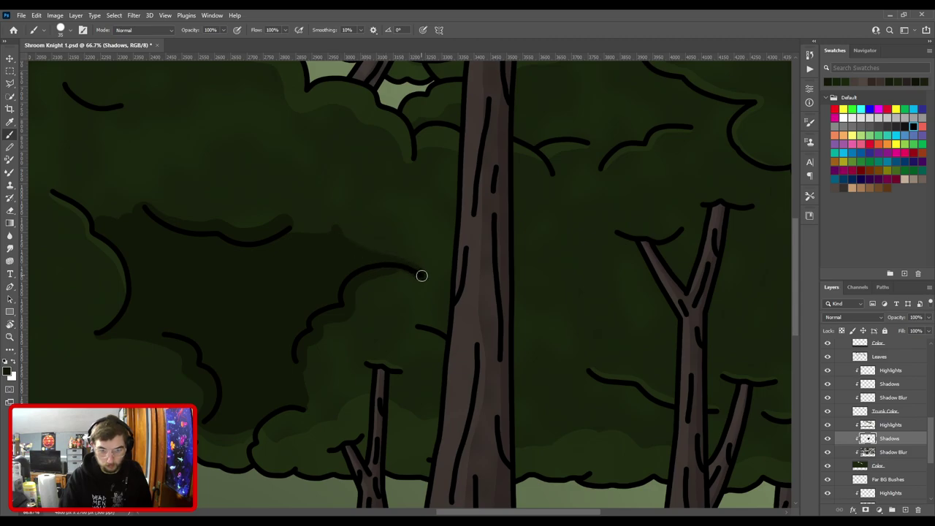
key(ctrl+0)
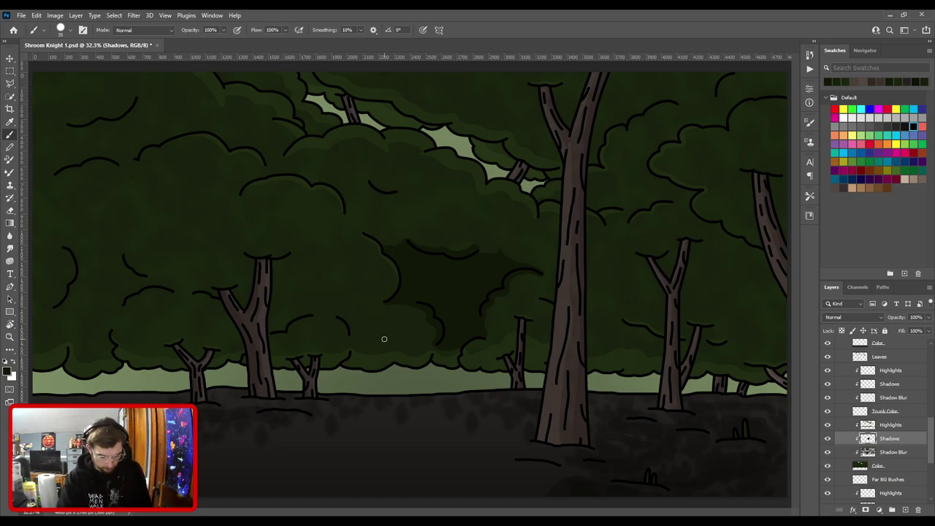
Enlarge the brush to 500 px and block in a large dark shadow over the foliage on the left side of the illustration.
mouse_move(138, 304)
mouse_down()
mouse_move(183, 300)
mouse_move(209, 313)
mouse_move(181, 293)
mouse_move(218, 289)
mouse_move(135, 276)
mouse_move(122, 204)
mouse_move(161, 197)
mouse_move(205, 220)
mouse_move(207, 268)
mouse_move(220, 255)
mouse_move(234, 274)
mouse_move(321, 262)
mouse_up()
key(ctrl+minus)
key(bracketright)
key(bracketright)
key(bracketright)
key(bracketright)
key(bracketright)
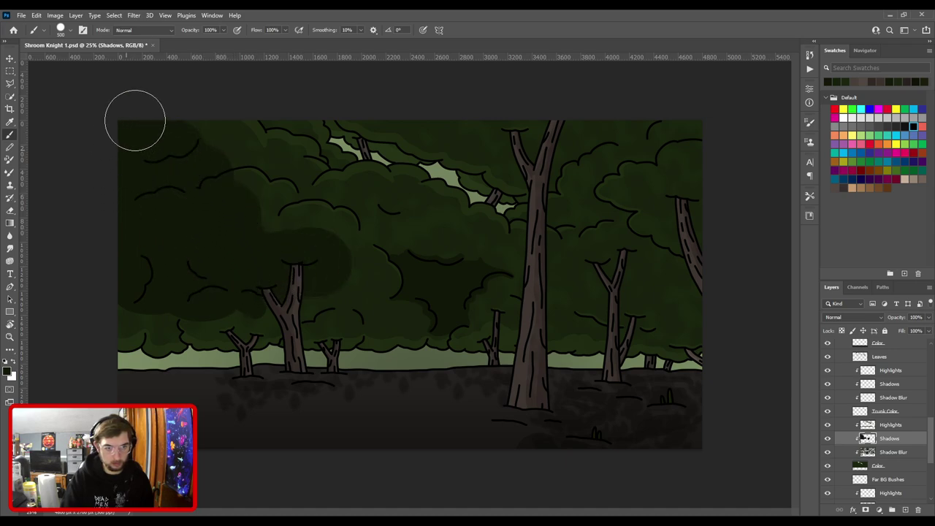
Reduce the brush to 200 px and extend the lower edge of the large shadow beside the canvas's left border.
key(ctrl+plus)
drag(169, 267, 436, 234)
key(ctrl+plus)
key(ctrl+plus)
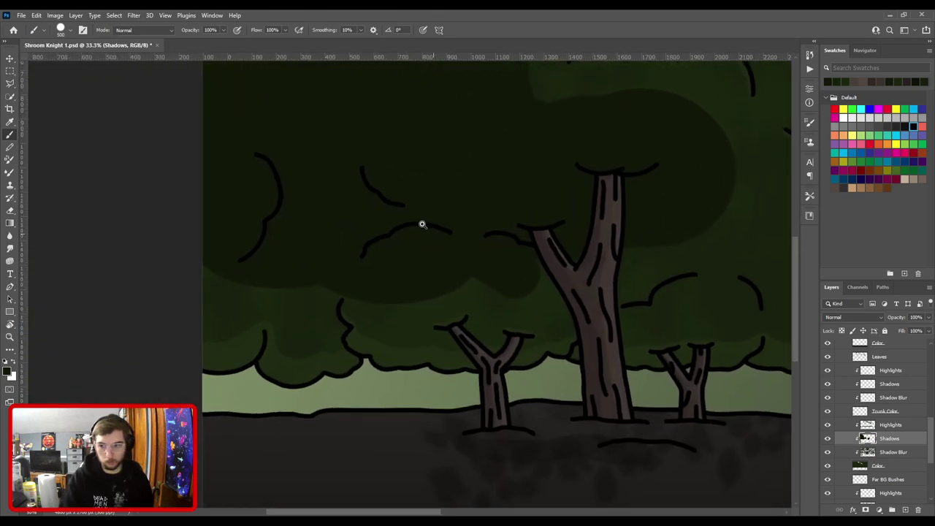
drag(327, 234, 482, 267)
key([)
key(bracketleft)
key(bracketleft)
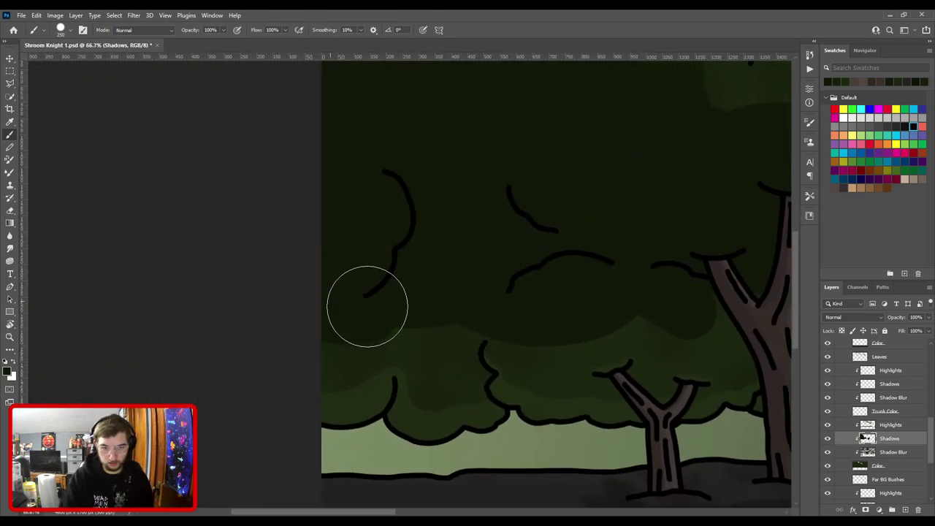
key(bracketleft)
key(bracketleft)
key(bracketleft)
key(bracketleft)
key(bracketleft)
key(bracketleft)
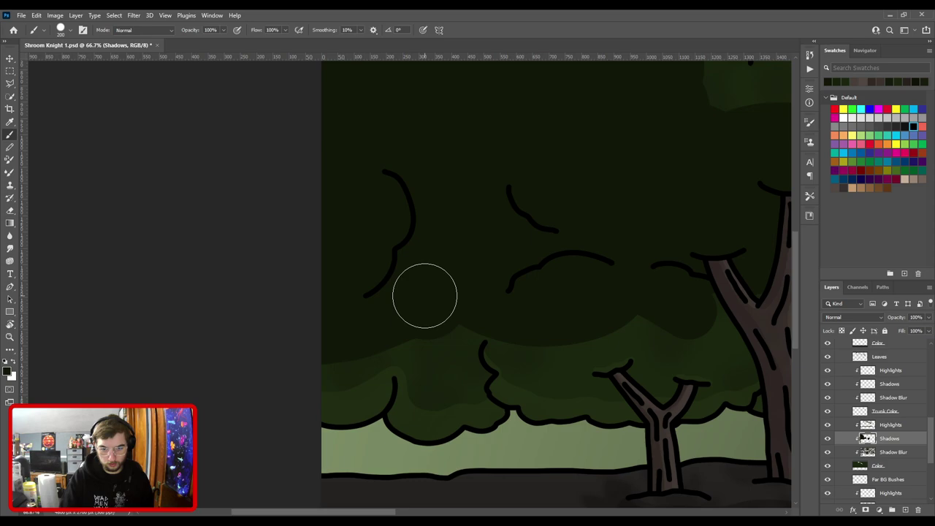
Shade down into the bush beside the wavy outline near the small forked tree, using 35 px and 70 px brushes.
mouse_move(426, 342)
mouse_down()
mouse_move(451, 326)
mouse_move(473, 322)
mouse_move(461, 349)
mouse_move(464, 365)
mouse_move(472, 333)
mouse_move(482, 376)
mouse_up()
key(bracketleft)
key(bracketleft)
key(bracketleft)
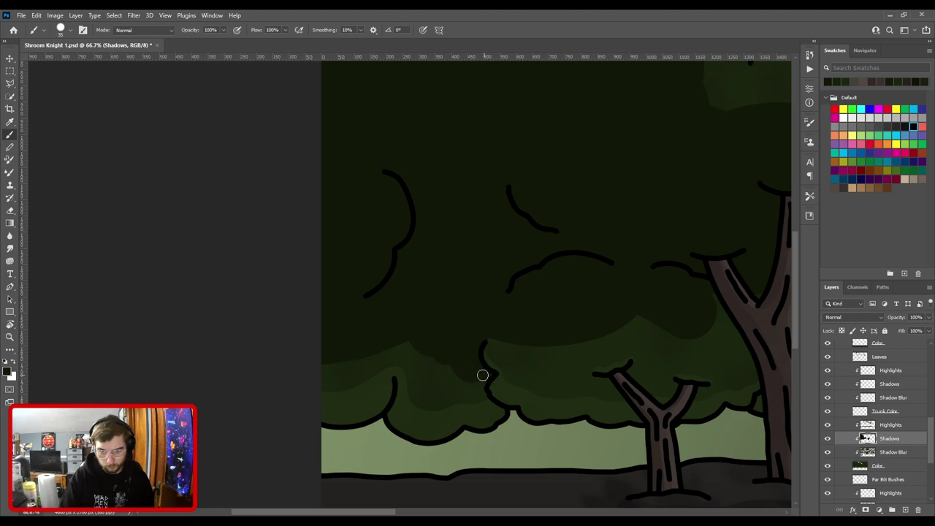
mouse_move(477, 384)
mouse_down()
mouse_move(455, 365)
mouse_move(437, 370)
mouse_up()
key(bracketright)
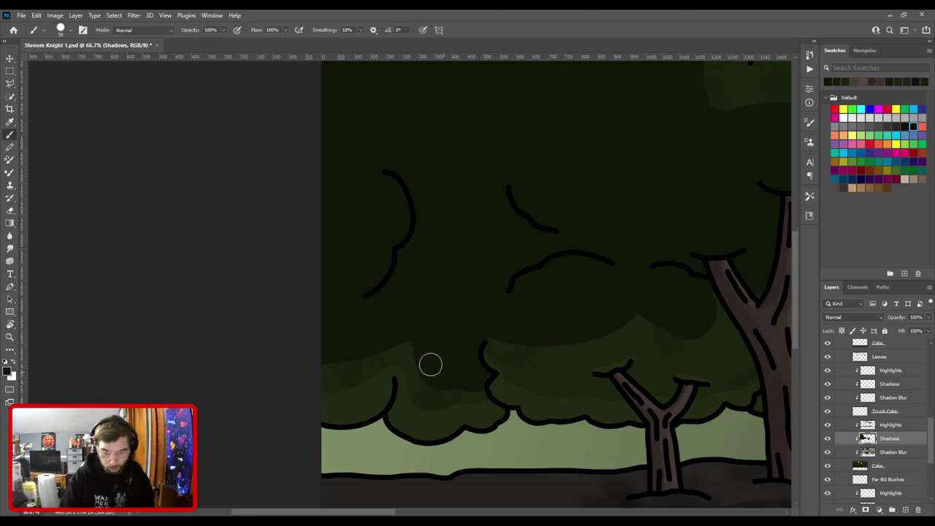
Paint shadow around the curved bush outlines beside the large forked tree, adjusting the brush size down to 60 px.
key(ctrl+minus)
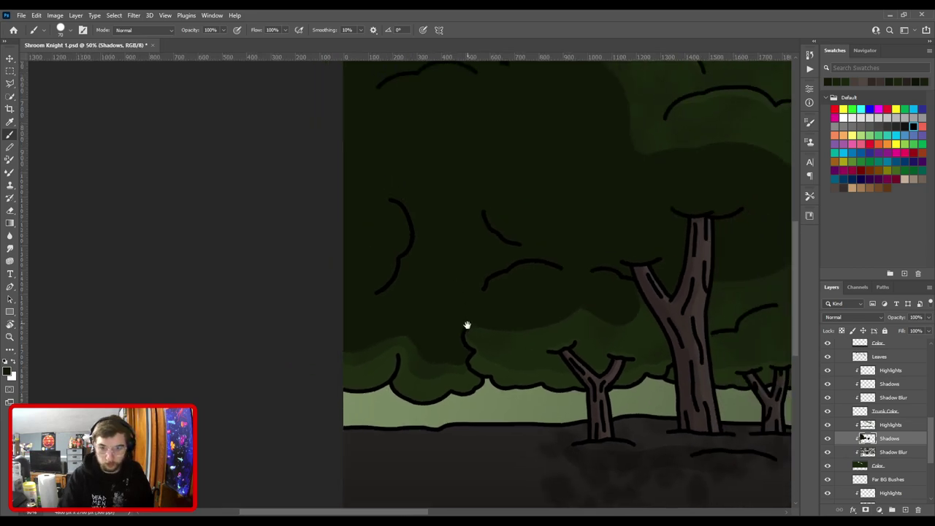
drag(465, 323, 329, 286)
key(ctrl+plus)
key(bracketright)
key(bracketright)
mouse_move(277, 260)
mouse_down()
mouse_move(346, 287)
mouse_move(406, 257)
mouse_move(459, 276)
mouse_move(477, 269)
mouse_move(423, 282)
mouse_up()
key(bracketright)
mouse_move(319, 280)
mouse_down()
mouse_move(313, 292)
mouse_move(370, 301)
mouse_move(445, 287)
mouse_move(329, 320)
mouse_up()
mouse_move(368, 341)
mouse_down()
mouse_move(386, 354)
mouse_move(428, 346)
mouse_move(377, 354)
mouse_move(411, 353)
mouse_move(472, 322)
mouse_move(409, 322)
mouse_move(393, 267)
mouse_move(346, 324)
mouse_move(309, 299)
mouse_up()
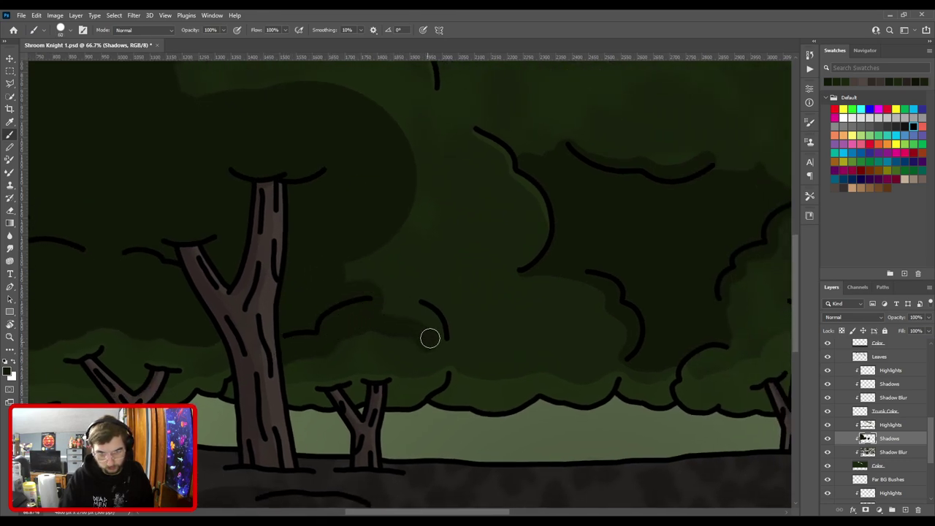
Join the large left shadow to the central bushes, filling around the forked tree and adjusting the brush to 90 px.
mouse_move(437, 322)
mouse_down()
mouse_move(377, 306)
mouse_move(372, 260)
mouse_up()
key(])
key(])
mouse_move(434, 299)
mouse_down()
mouse_move(344, 285)
mouse_move(348, 310)
mouse_move(375, 318)
mouse_move(431, 301)
mouse_move(482, 311)
mouse_move(514, 298)
mouse_move(427, 274)
mouse_move(457, 328)
mouse_move(478, 316)
mouse_move(474, 328)
mouse_move(448, 331)
mouse_move(451, 316)
mouse_move(401, 338)
mouse_move(333, 276)
mouse_move(359, 299)
mouse_move(444, 322)
mouse_move(475, 284)
mouse_move(440, 305)
mouse_move(377, 289)
mouse_move(403, 281)
mouse_move(404, 268)
mouse_move(377, 228)
mouse_move(348, 215)
mouse_move(354, 272)
mouse_up()
scroll(445, 234, down, 2)
scroll(467, 292, up, 1)
key(space)
drag(330, 223, 435, 332)
key(bracketleft)
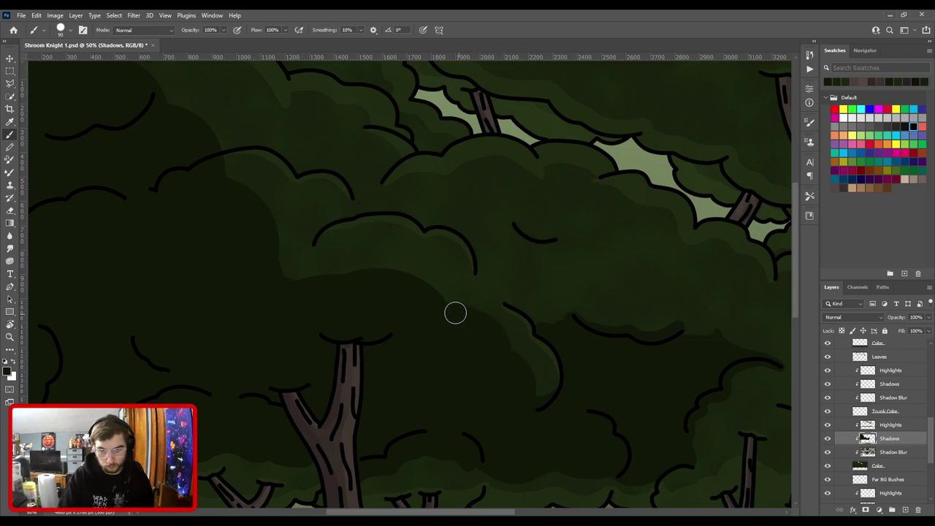
Shape scalloped shadow edges beneath the arched bush outlines above the forked tree with 90 px and 80 px brushes.
mouse_move(393, 281)
mouse_down()
mouse_move(456, 318)
mouse_move(450, 295)
mouse_up()
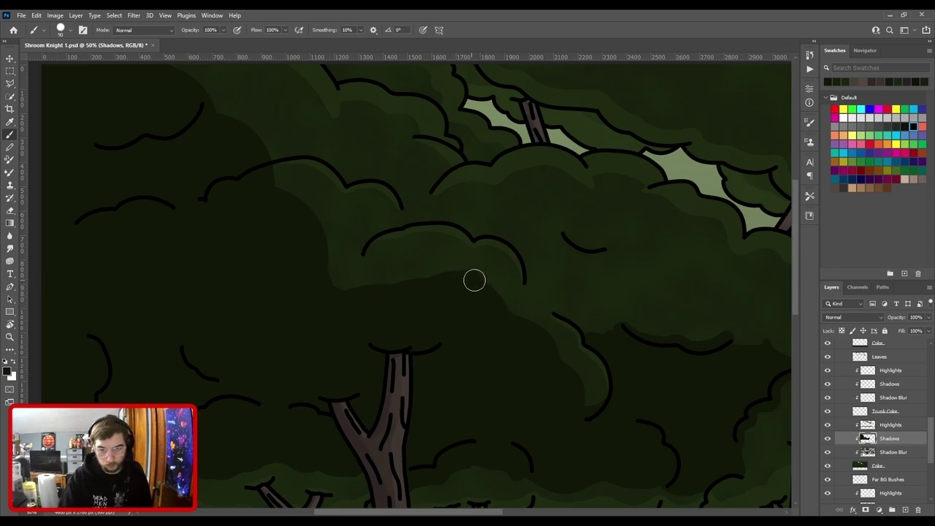
mouse_move(395, 281)
mouse_down()
mouse_move(430, 274)
mouse_move(465, 299)
mouse_up()
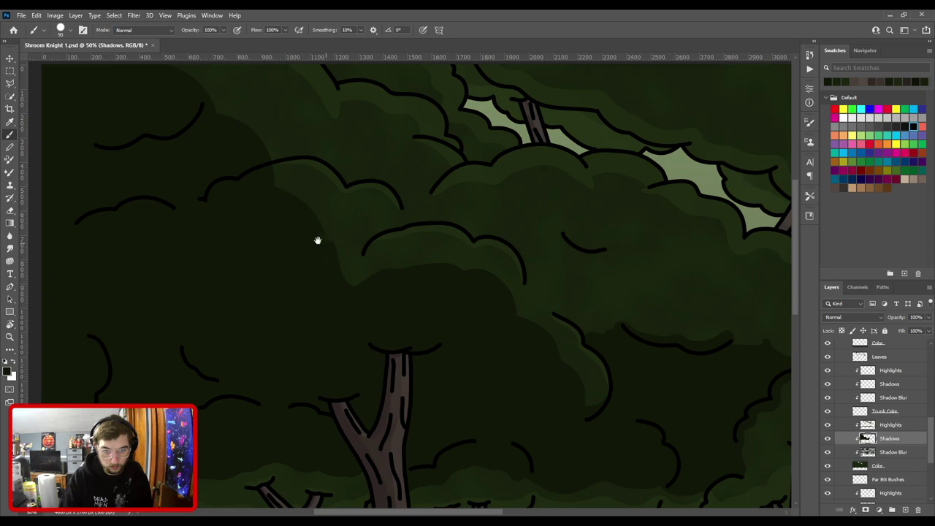
drag(322, 241, 363, 285)
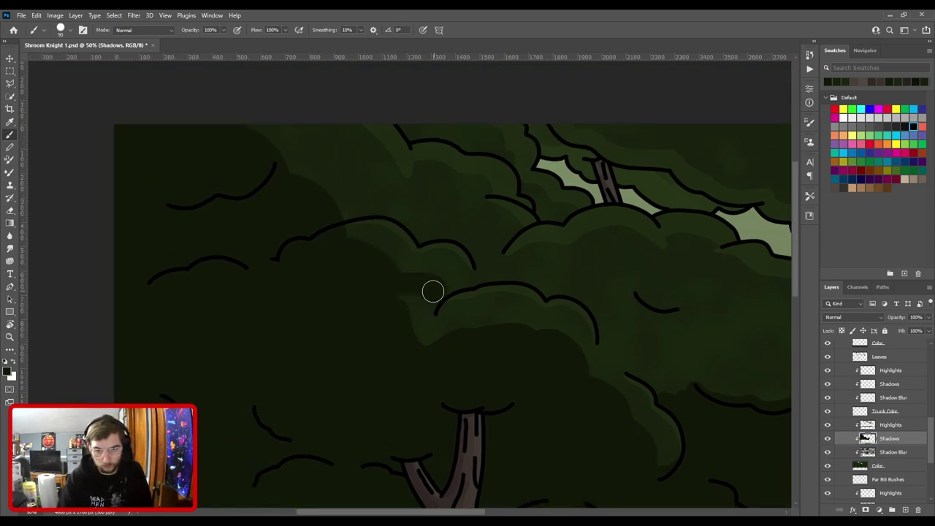
drag(429, 302, 423, 339)
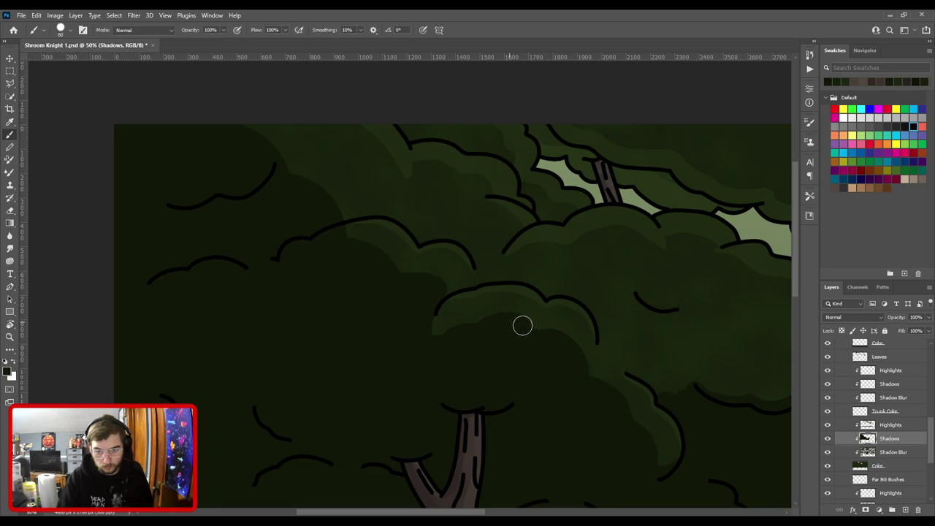
Undo the last stroke by the small bush near the tall trunk and repaint its shadow edge with a smaller brush.
drag(574, 305, 425, 320)
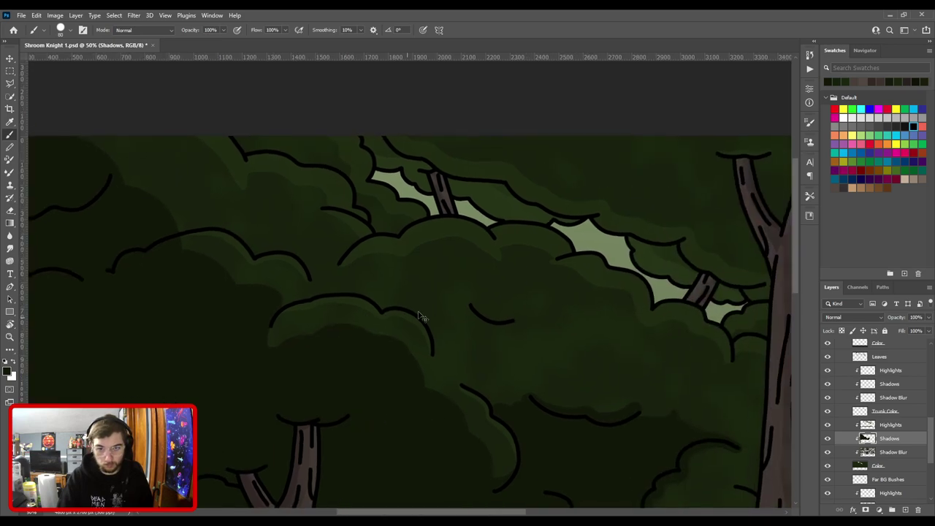
scroll(426, 319, down, 4)
drag(534, 423, 452, 290)
scroll(535, 265, up, 1)
drag(535, 265, 363, 267)
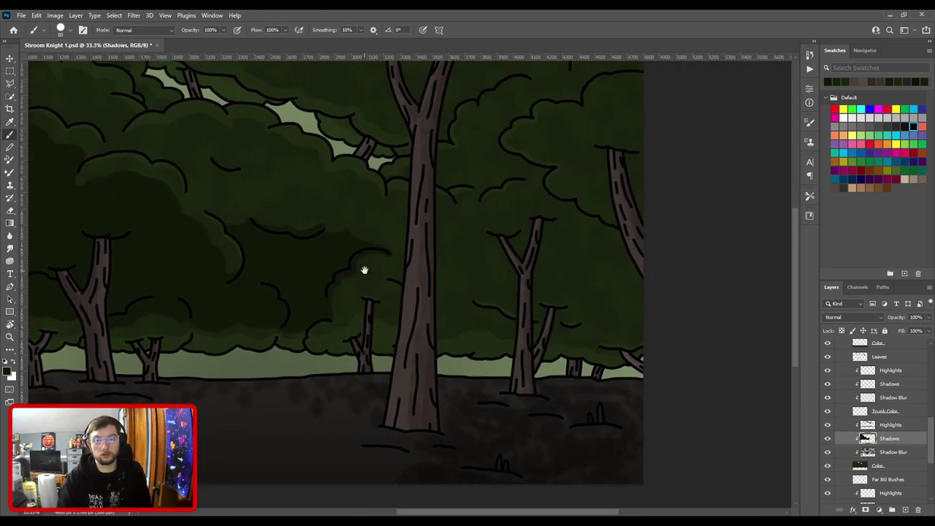
scroll(433, 246, up, 3)
key(bracketleft)
key(bracketleft)
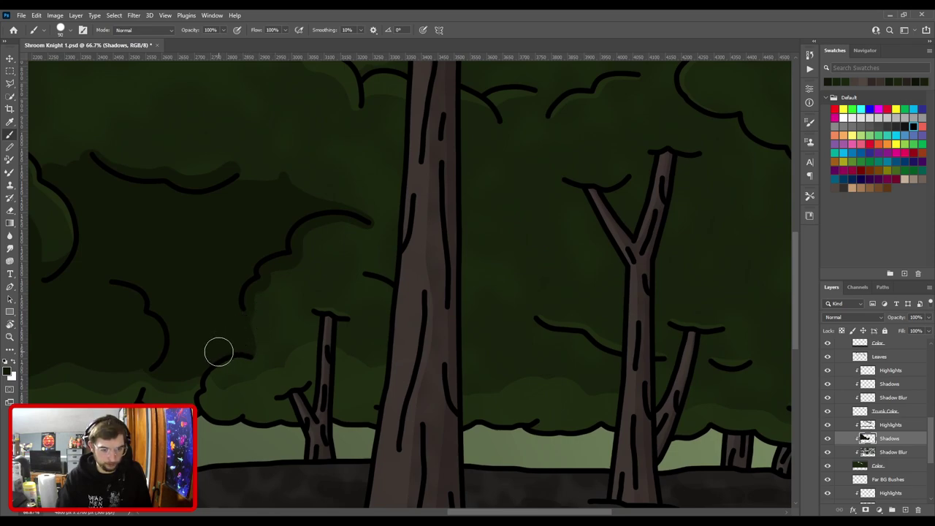
key(ctrl+z)
key(bracketleft)
key(bracketleft)
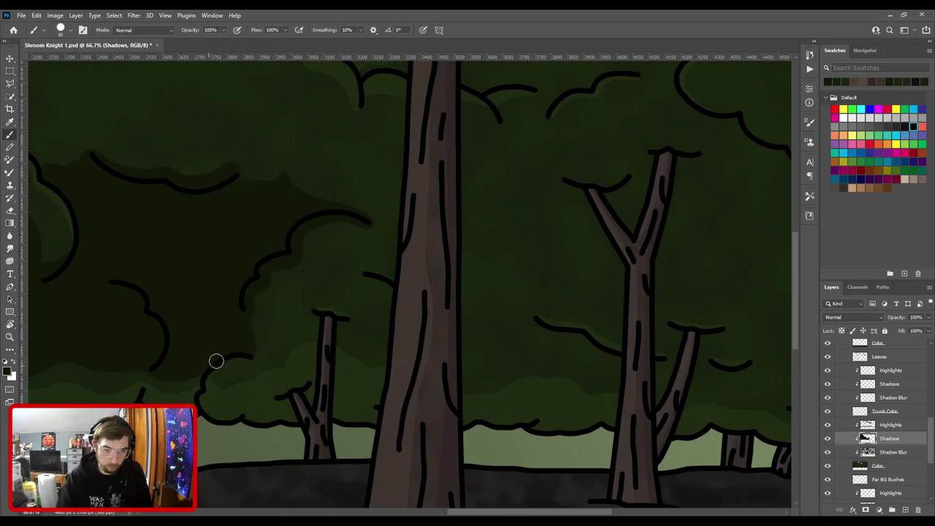
Shade the bush between the central gap and the tall trunk, enlarging the brush to 150 px.
drag(254, 305, 303, 275)
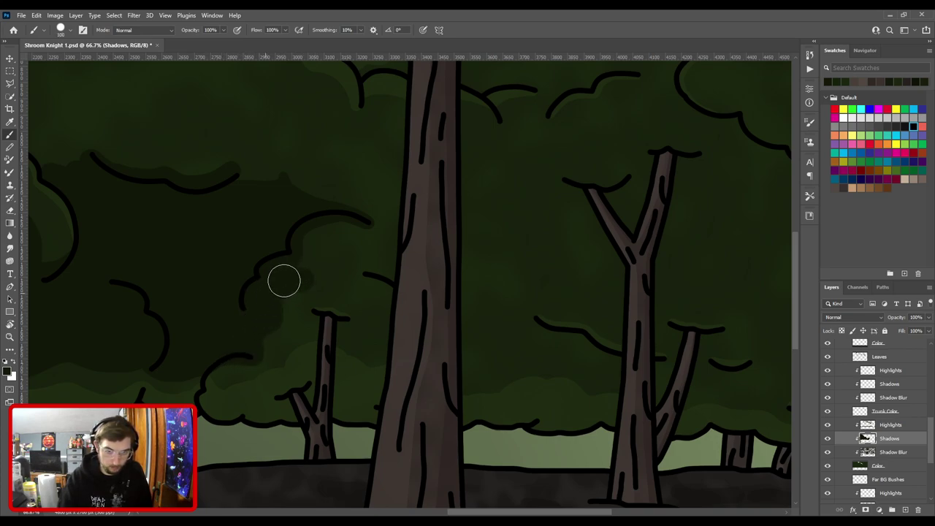
mouse_move(277, 299)
mouse_down()
mouse_move(310, 278)
mouse_move(369, 280)
mouse_move(405, 309)
mouse_up()
key(bracketright)
key(bracketright)
mouse_move(316, 262)
mouse_down()
mouse_move(347, 235)
mouse_move(419, 267)
mouse_up()
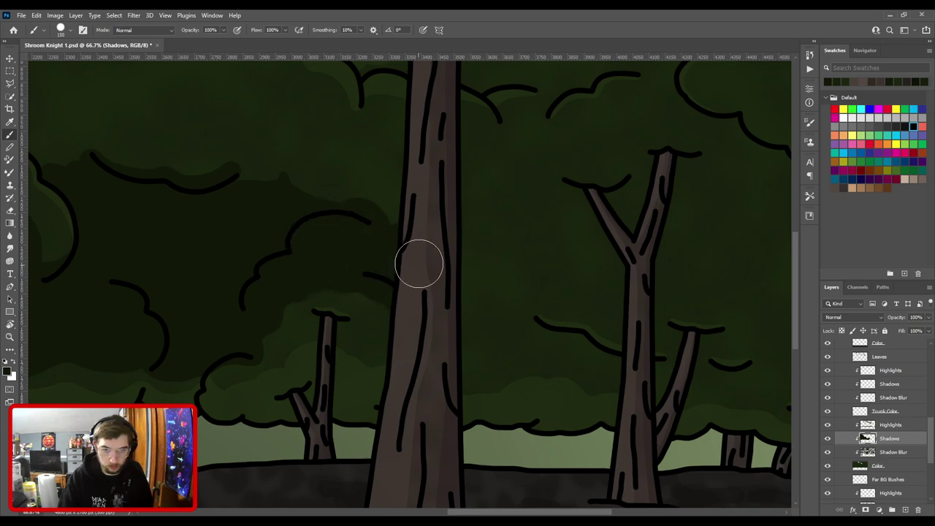
Continue the dark shadow on the far side of the tall trunk up to the next forked tree, enlarging the brush to 175 px.
mouse_move(436, 306)
mouse_down()
mouse_move(315, 278)
mouse_move(333, 293)
mouse_move(319, 267)
mouse_move(317, 213)
mouse_move(364, 252)
mouse_move(322, 273)
mouse_move(334, 225)
mouse_move(369, 215)
mouse_move(491, 218)
mouse_up()
key(bracketright)
key(bracketright)
Paint a broad scalloped shadow over the foliage above the central gap, adjusting the brush size to 200 px.
key(ctrl+minus)
drag(415, 209, 508, 319)
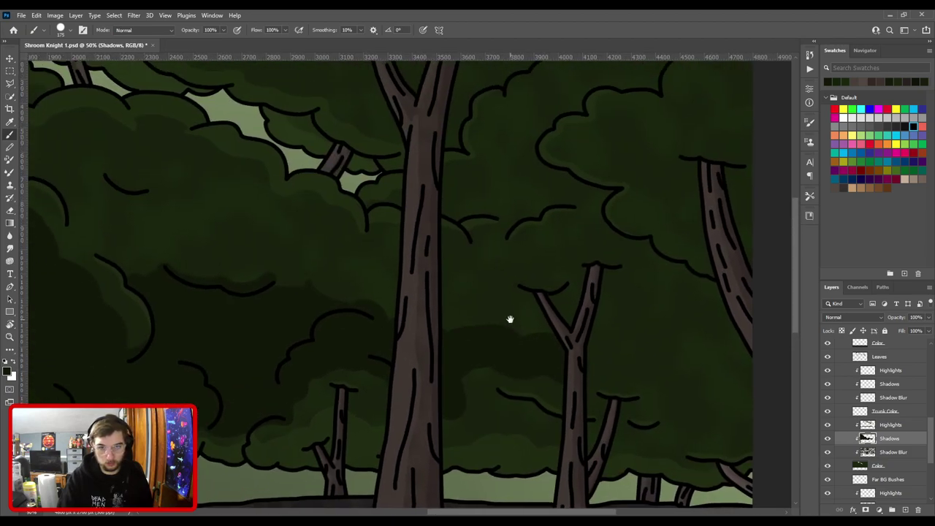
key(ctrl+minus)
key(bracketright)
drag(281, 268, 446, 271)
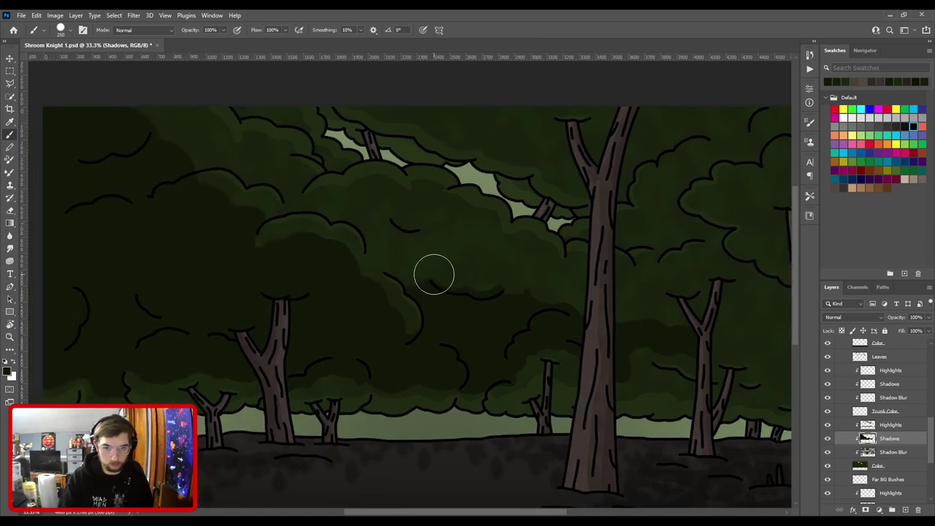
key(bracketleft)
key(bracketleft)
mouse_move(377, 229)
mouse_down()
mouse_move(442, 226)
mouse_move(490, 269)
mouse_move(525, 267)
mouse_move(553, 292)
mouse_move(540, 303)
mouse_move(525, 279)
mouse_move(417, 279)
mouse_move(438, 257)
mouse_up()
key(bracketright)
key(bracketright)
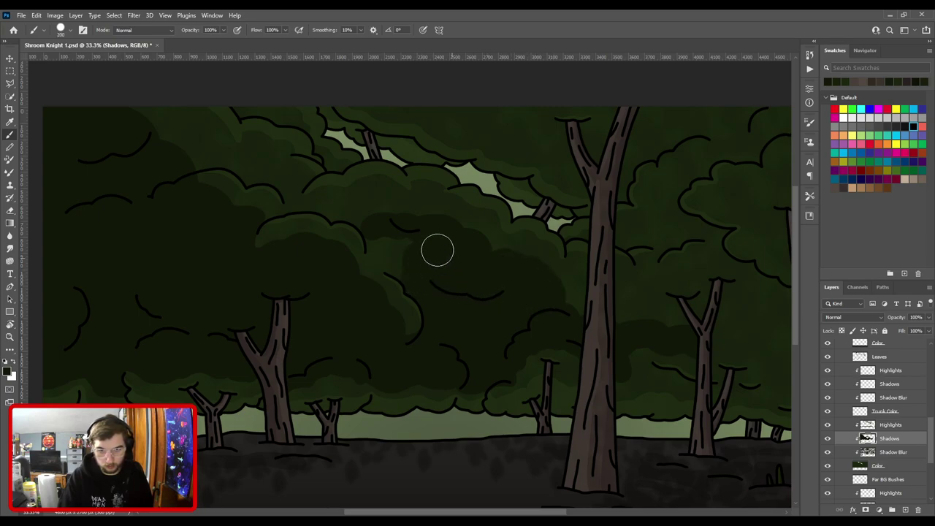
Reduce the brush to 100 px and fill the lighter patch between the upper central shadow and the curved bush outlines.
key(ctrl+plus)
key(ctrl+plus)
key(bracketleft)
key(bracketleft)
key(bracketleft)
key(bracketleft)
mouse_move(421, 207)
mouse_down()
mouse_move(388, 197)
mouse_move(387, 210)
mouse_move(338, 208)
mouse_move(333, 234)
mouse_move(406, 271)
mouse_move(396, 261)
mouse_move(401, 267)
mouse_move(408, 253)
mouse_move(382, 211)
mouse_move(374, 240)
mouse_move(405, 208)
mouse_up()
key(ctrl+plus)
drag(387, 274, 491, 187)
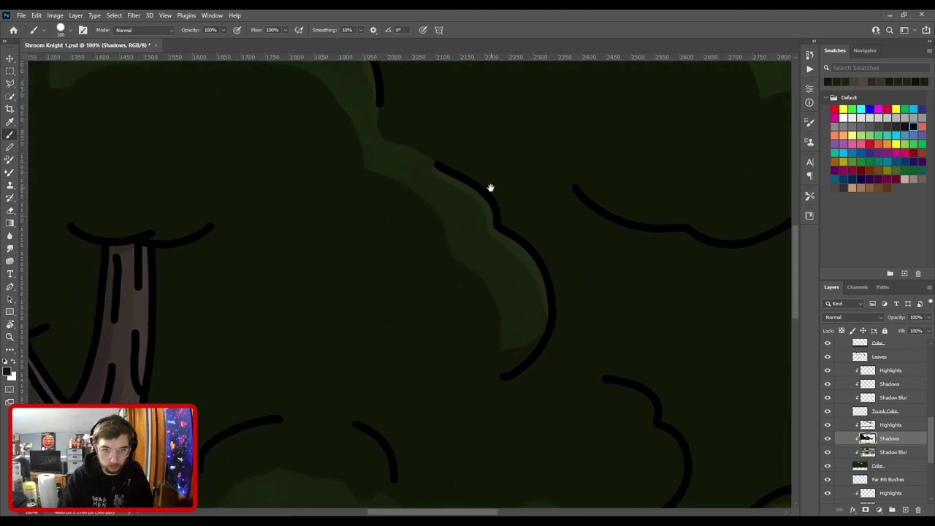
Refine the shadow edge inside the central curved bush outline with a 25 px Eraser and an 80 px brush.
key(e)
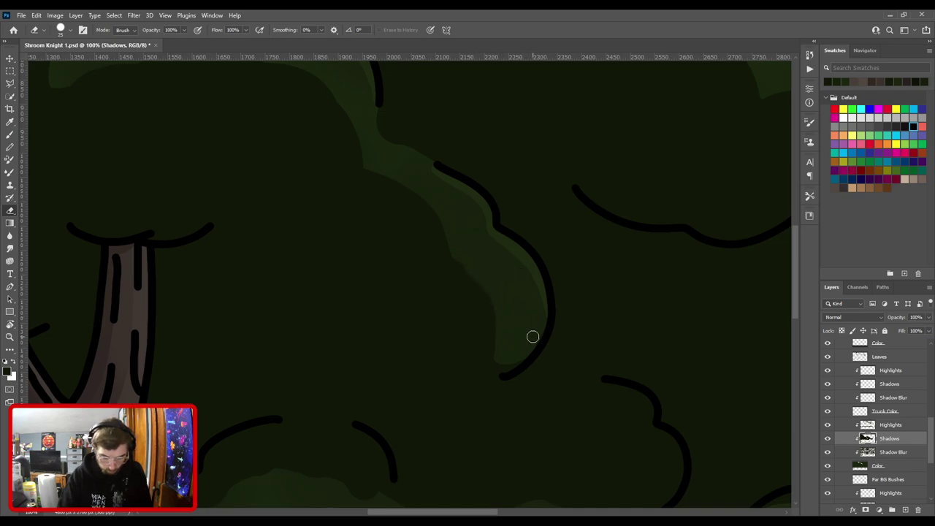
key(b)
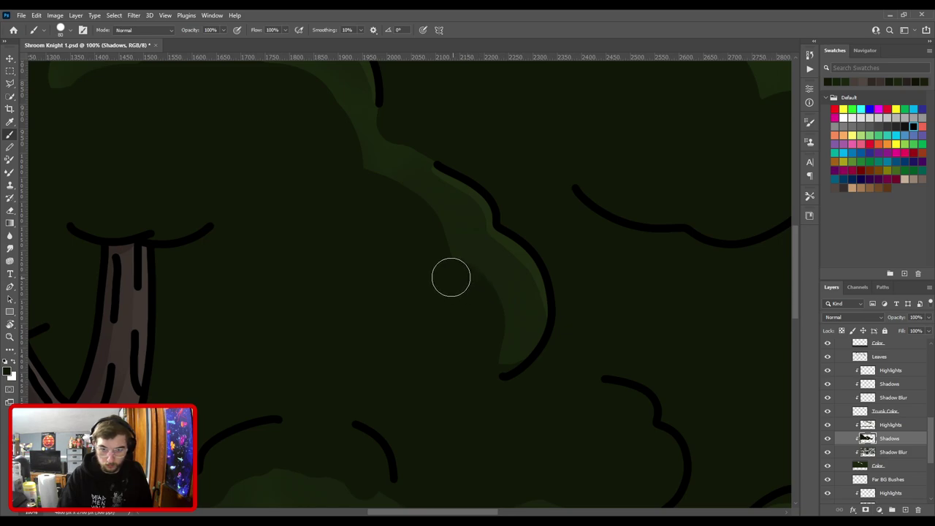
drag(399, 196, 455, 323)
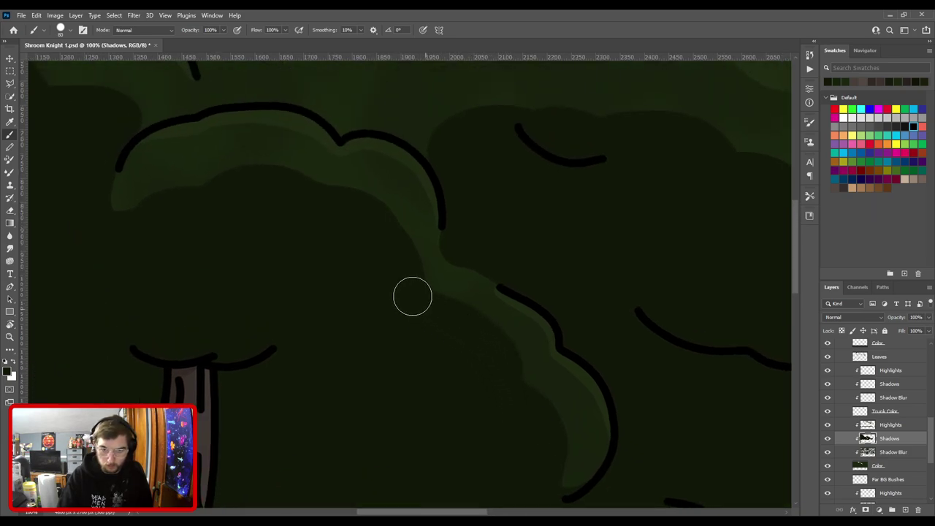
Darken the lighter gap between the central bush's curved outline and the lower curved outline, reducing the brush to 40 px.
drag(363, 217, 434, 286)
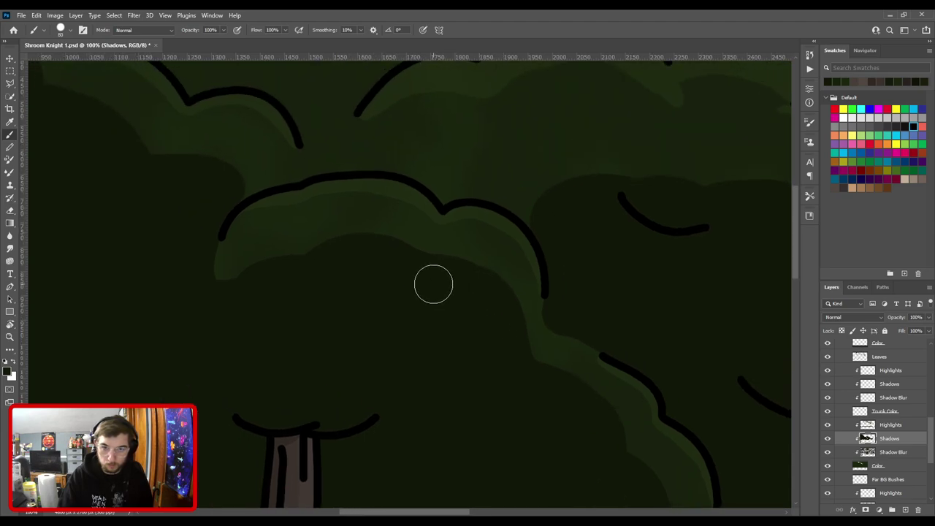
mouse_move(494, 300)
mouse_down()
mouse_move(443, 283)
mouse_move(447, 276)
mouse_move(411, 309)
mouse_move(517, 294)
mouse_move(509, 306)
mouse_move(433, 302)
mouse_up()
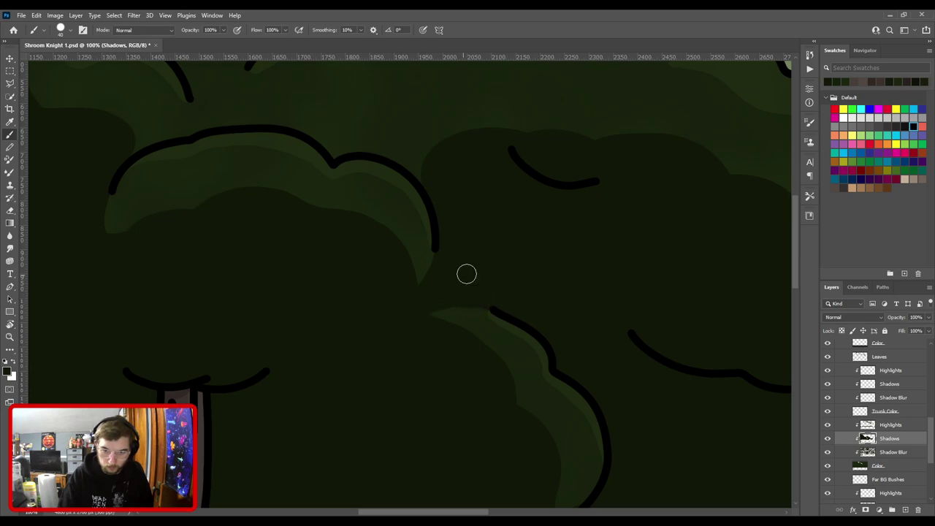
key(ctrl+minus)
key(ctrl+minus)
key(ctrl+minus)
key(ctrl+plus)
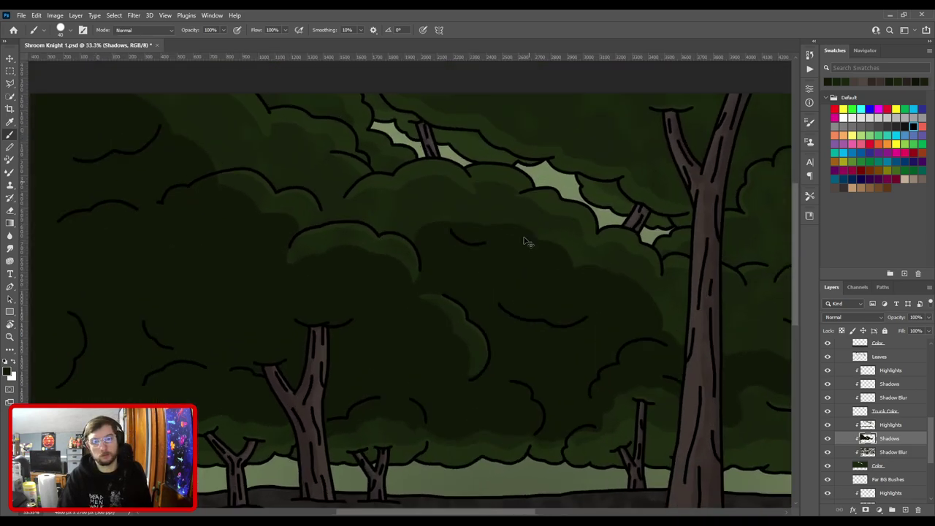
Refine the scalloped shadow edge beneath the upper-left bush outline with 30 px and 40 px brushes.
mouse_move(472, 253)
mouse_down()
mouse_move(545, 315)
mouse_move(536, 355)
mouse_up()
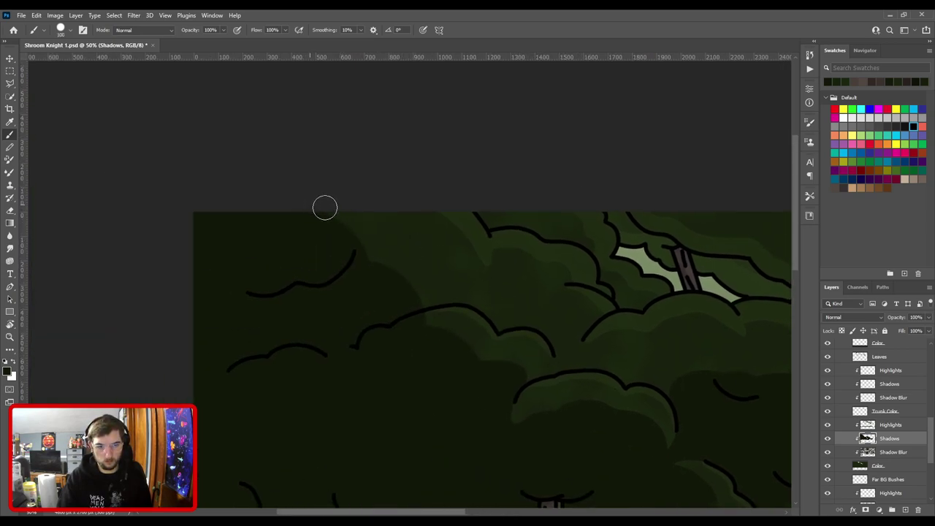
key(ctrl+plus)
key([)
key([)
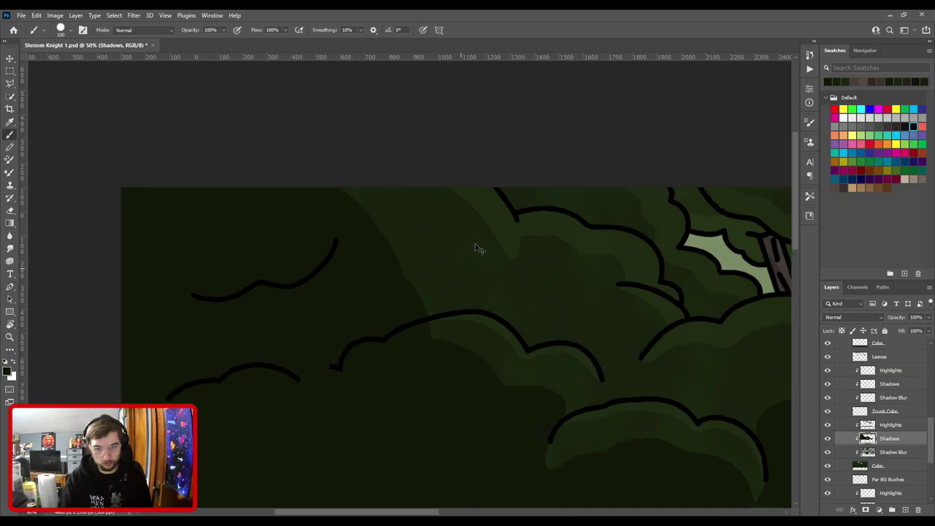
scroll(502, 386, up, 2)
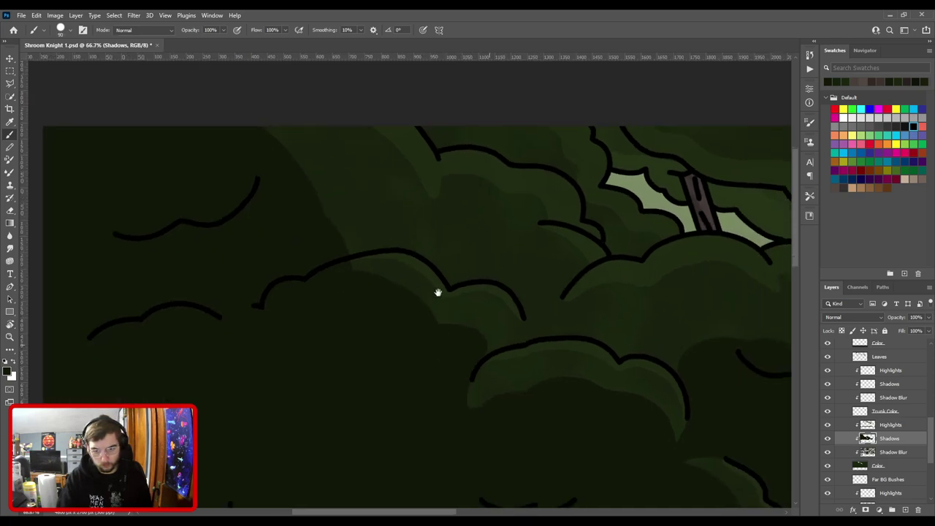
mouse_move(440, 333)
mouse_down()
mouse_move(476, 334)
mouse_move(520, 356)
mouse_up()
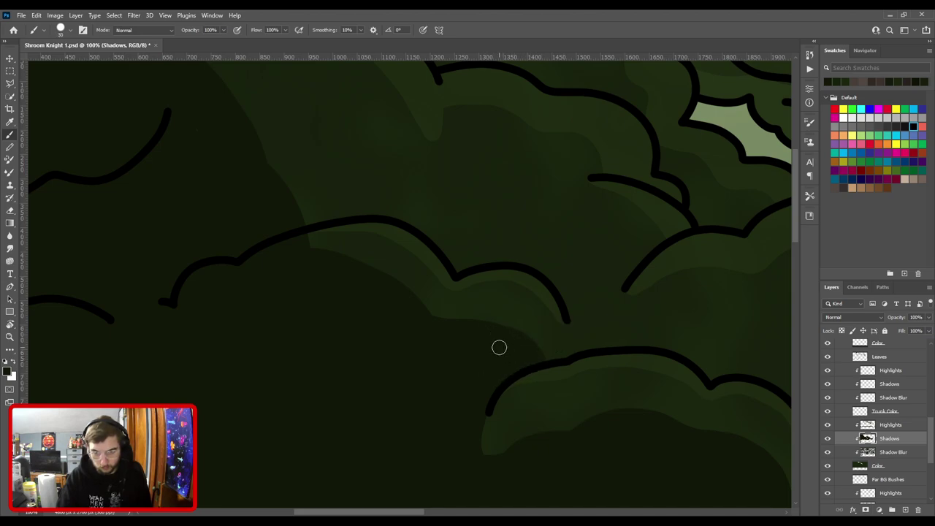
drag(436, 334, 511, 332)
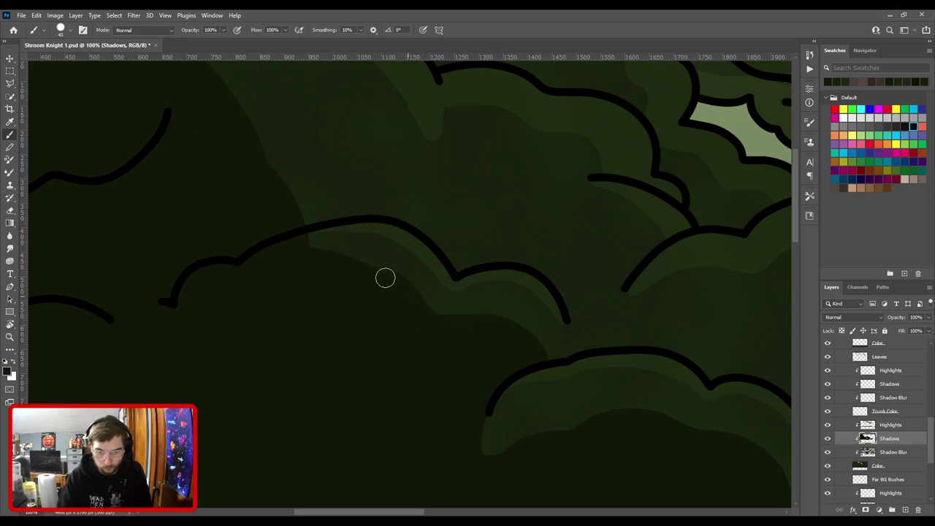
drag(305, 270, 468, 287)
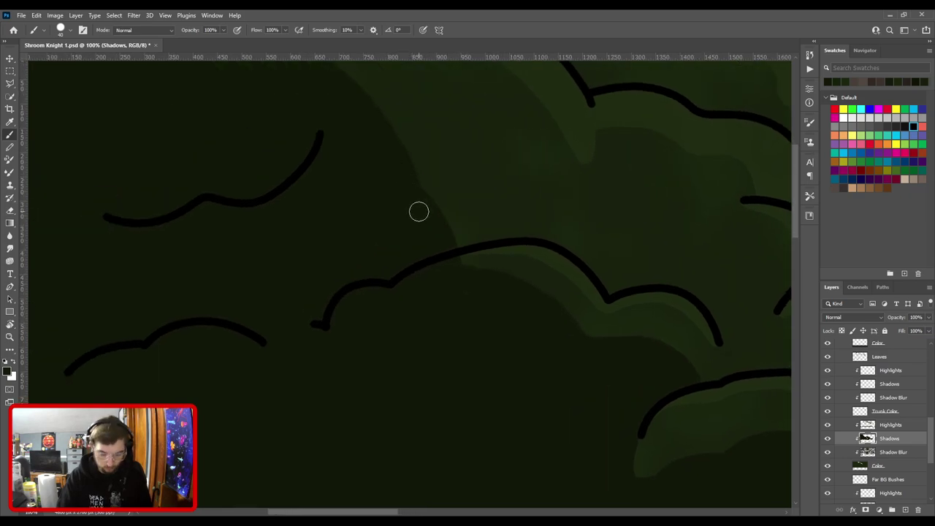
Erase a thin strip of shadow under the upper-left bush outline with a 15 px Eraser to extend its lighter rim.
key(e)
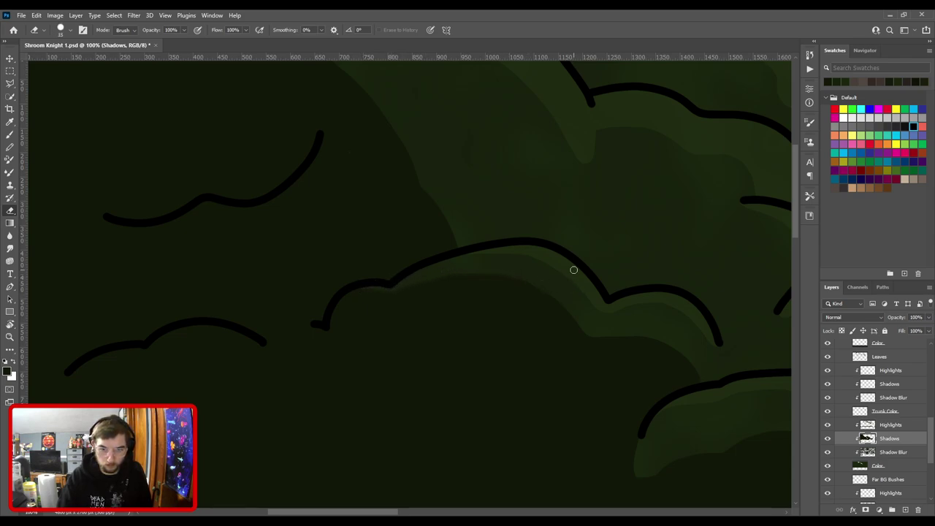
key(ctrl+minus)
drag(557, 225, 432, 256)
key(ctrl+minus)
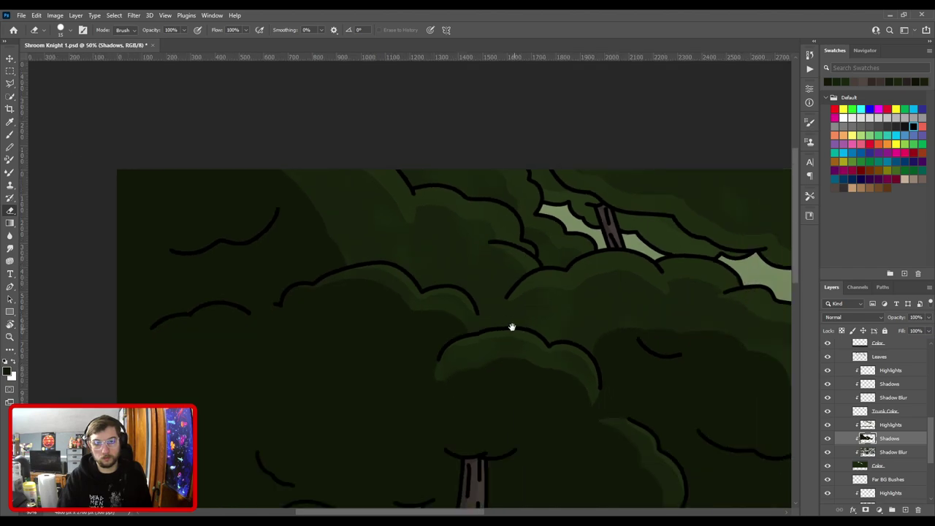
Raise the shadow edge inside the central curved bush with a 70 px brush, leaving a thinner light rim under its outline.
drag(515, 331, 388, 215)
key(ctrl+plus)
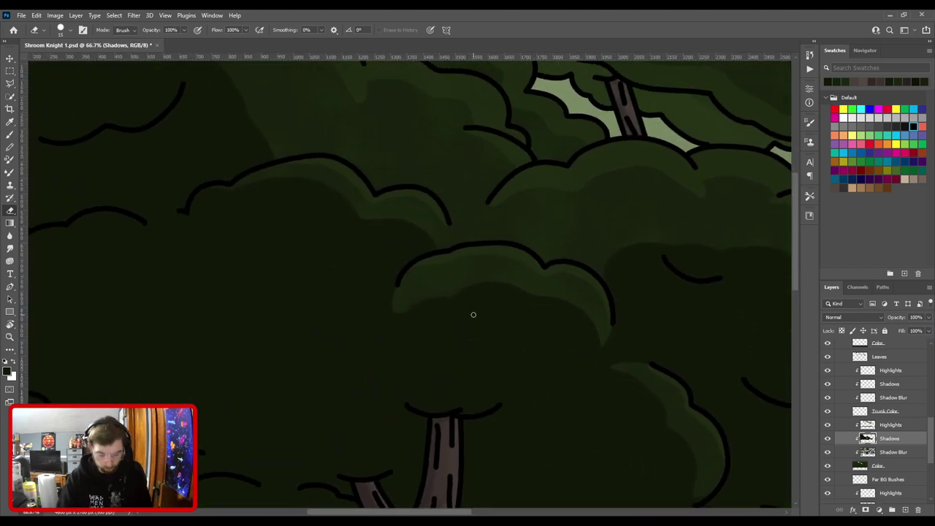
key(b)
mouse_move(399, 321)
mouse_down()
mouse_move(430, 294)
mouse_move(494, 282)
mouse_move(529, 295)
mouse_up()
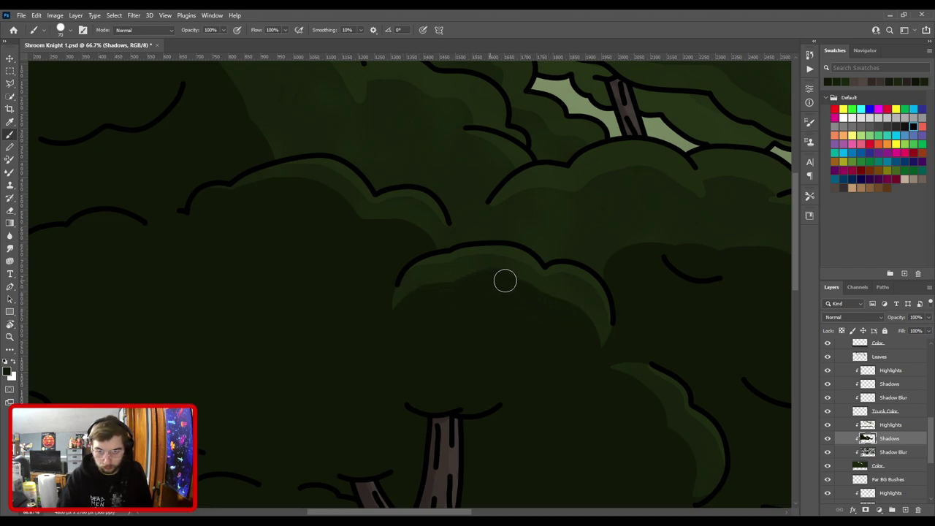
drag(535, 295, 590, 324)
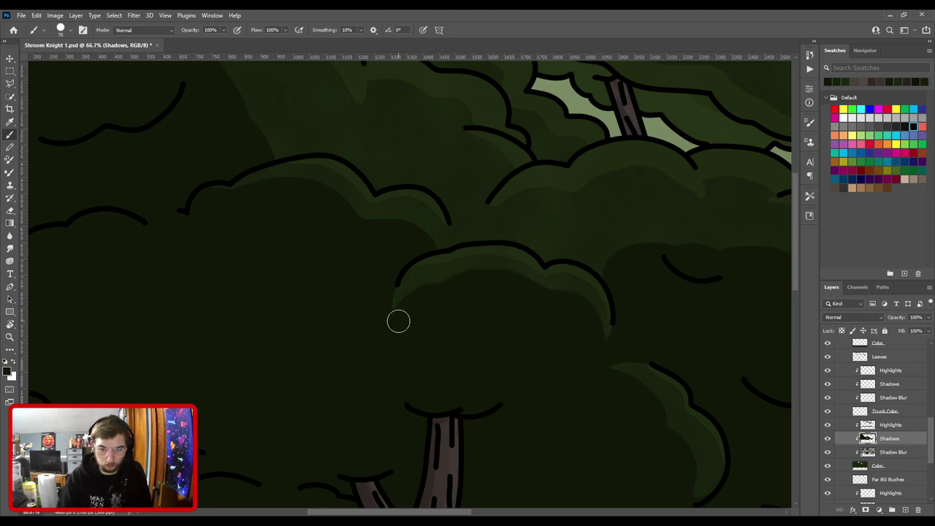
Extend the scalloped foliage shadow above the central curved bush outline with 45 px and 70 px brushes.
key(ctrl+minus)
drag(504, 306, 372, 223)
scroll(494, 287, up, 3)
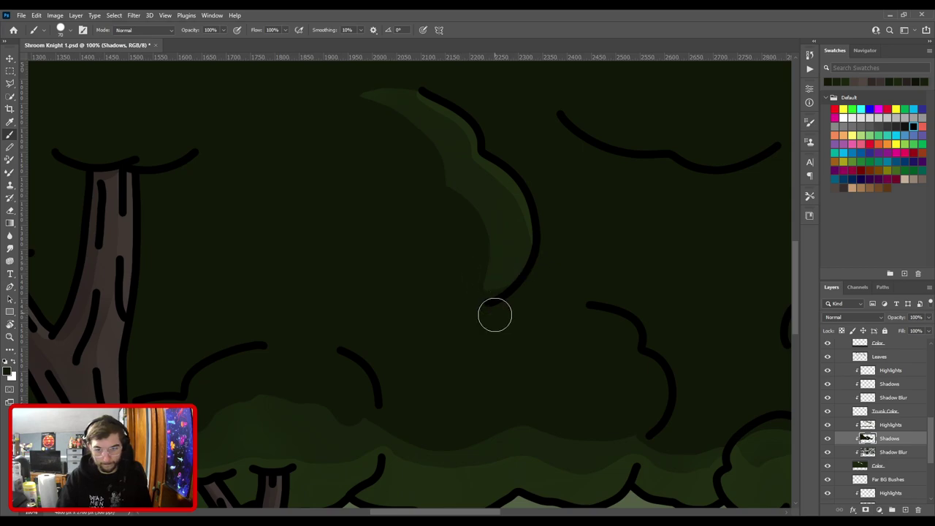
scroll(496, 321, down, 2)
drag(509, 236, 326, 369)
scroll(356, 343, down, 1)
drag(358, 292, 504, 387)
scroll(459, 300, up, 2)
drag(399, 327, 440, 284)
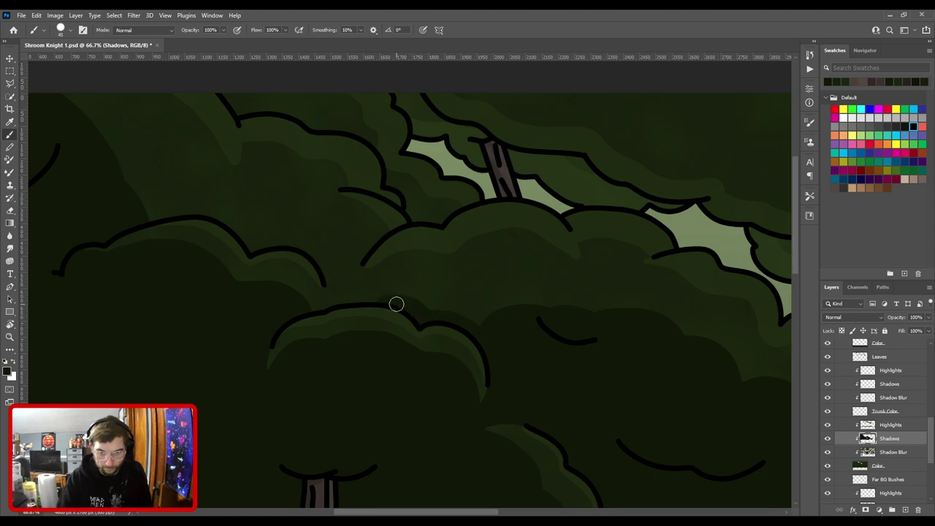
mouse_move(398, 300)
mouse_down()
mouse_move(449, 313)
mouse_move(494, 307)
mouse_move(537, 326)
mouse_up()
mouse_move(446, 310)
mouse_down()
mouse_move(538, 306)
mouse_move(429, 301)
mouse_up()
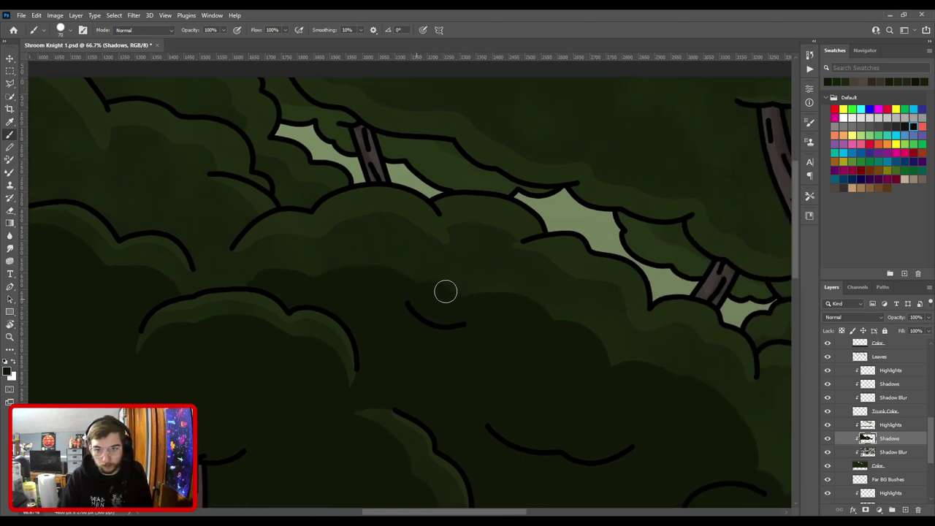
Paint the shadow up to the tall trunk and continue it on the far side, enlarging the brush to 150 px.
drag(561, 334, 451, 267)
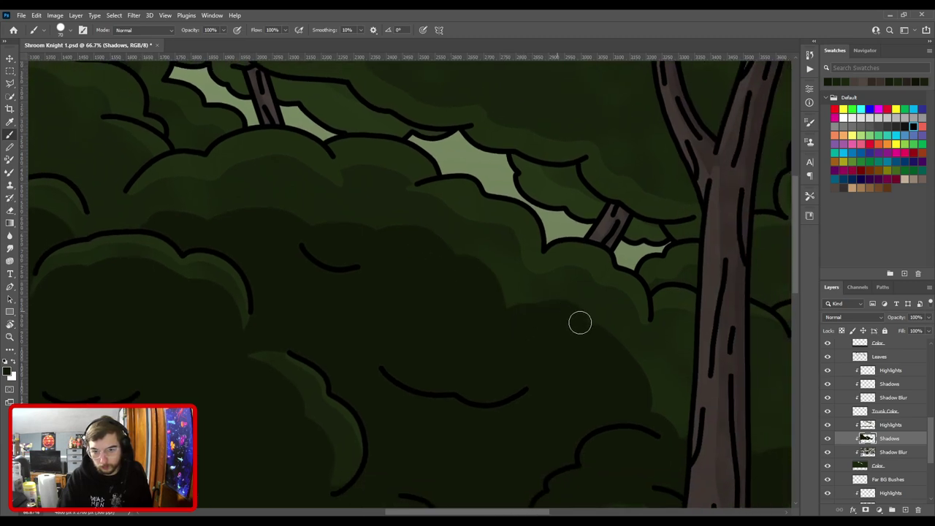
key(bracketright)
key(bracketright)
key(bracketright)
key(bracketright)
key(bracketright)
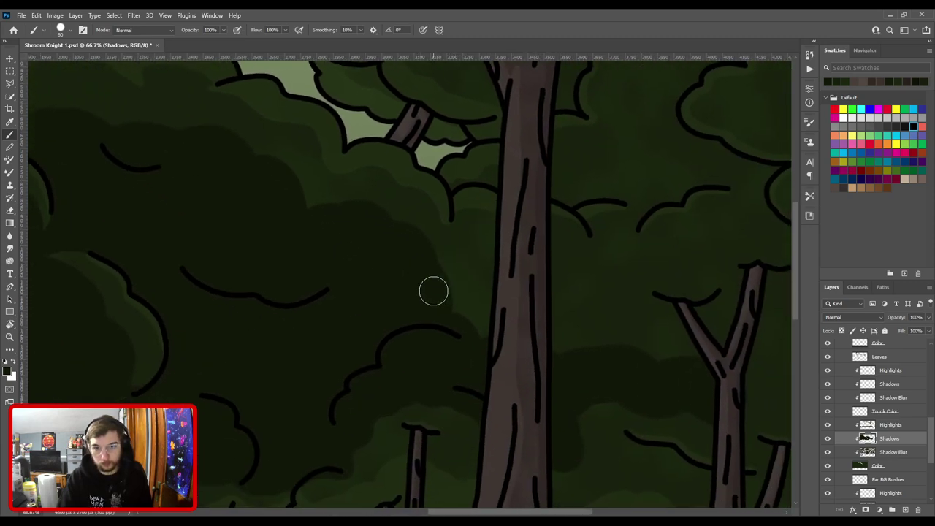
drag(447, 272, 477, 273)
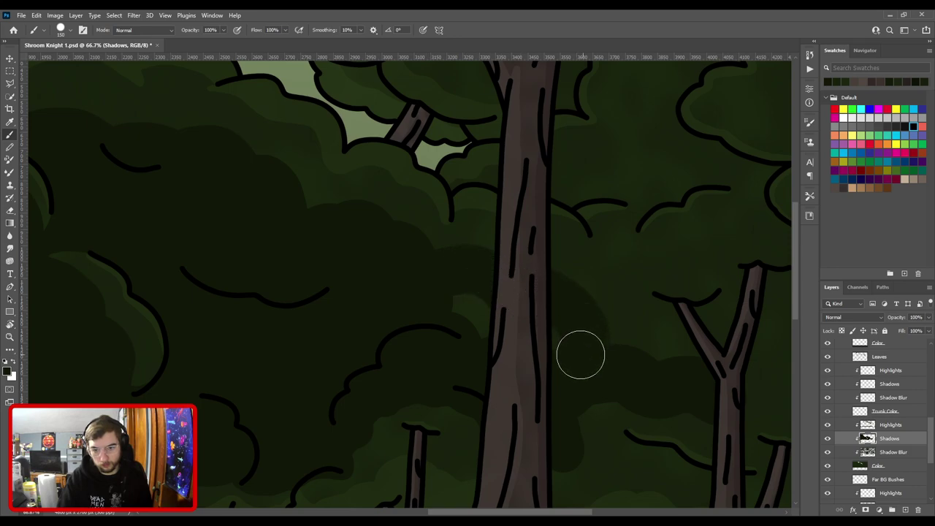
mouse_move(600, 304)
mouse_down()
mouse_move(410, 319)
mouse_move(369, 265)
mouse_move(497, 295)
mouse_move(604, 296)
mouse_up()
Reduce the brush to 90 px and fill the light patch left in the shadow beside the tall trunk.
key(bracketleft)
key(bracketleft)
key(bracketleft)
scroll(405, 290, down, 2)
ctrl+alt+click(547, 300)
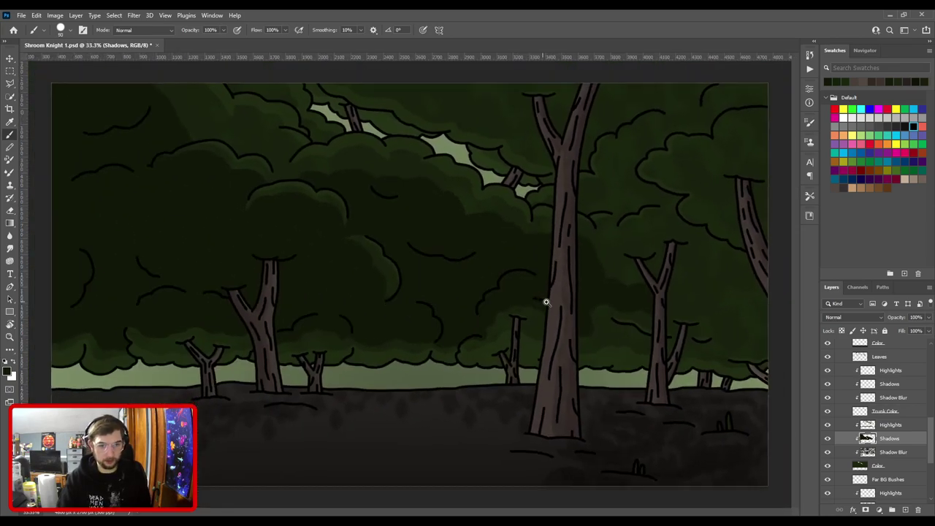
Extend the dark shadow behind the forked tree to the illustration's right edge, using brushes from 60 px up to 300 px.
ctrl+click(475, 281)
drag(475, 281, 256, 213)
ctrl+click(404, 169)
scroll(403, 168, up, 3)
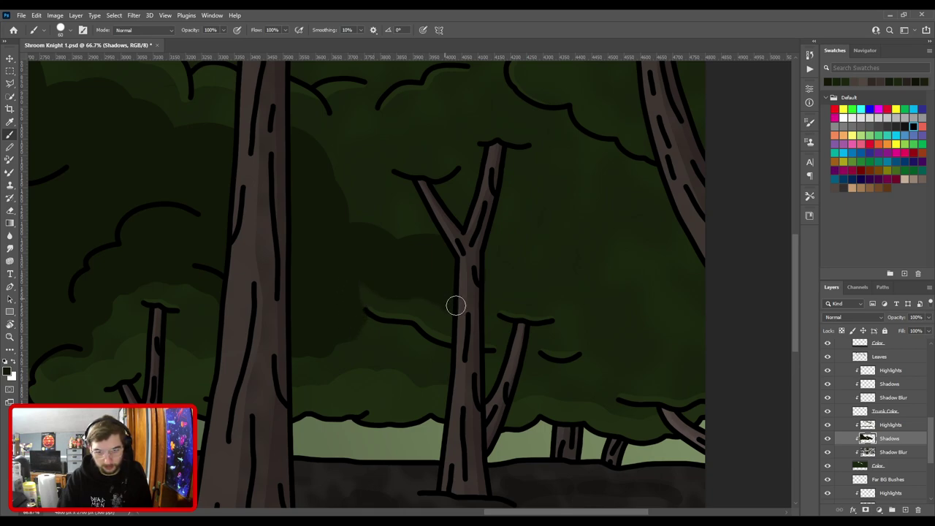
drag(495, 273, 424, 324)
key(ctrl+minus)
mouse_move(367, 287)
mouse_down()
mouse_move(469, 369)
mouse_move(475, 351)
mouse_up()
scroll(471, 343, down, 1)
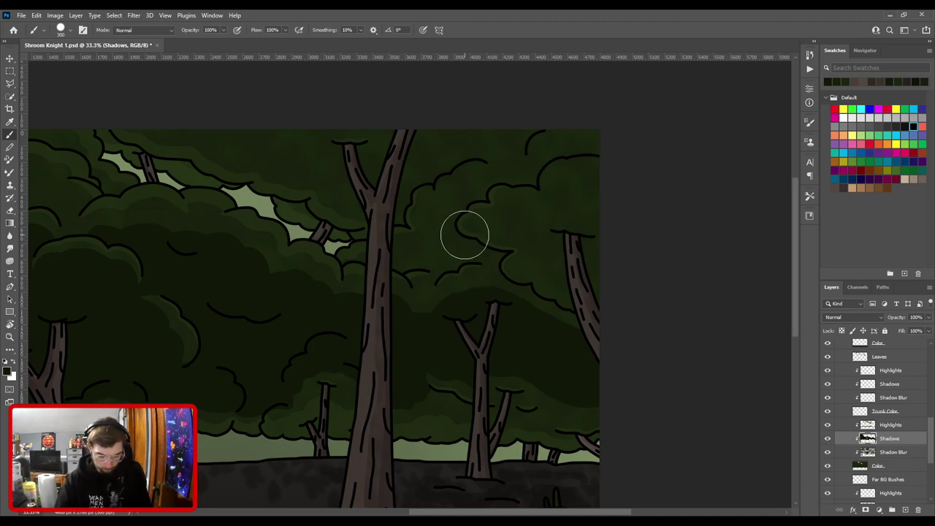
Shape the shadow edge around the foliage of the small tree beside the tall trunk, reducing the brush to 60 px.
key(ctrl+minus)
key(ctrl+plus)
drag(581, 235, 372, 170)
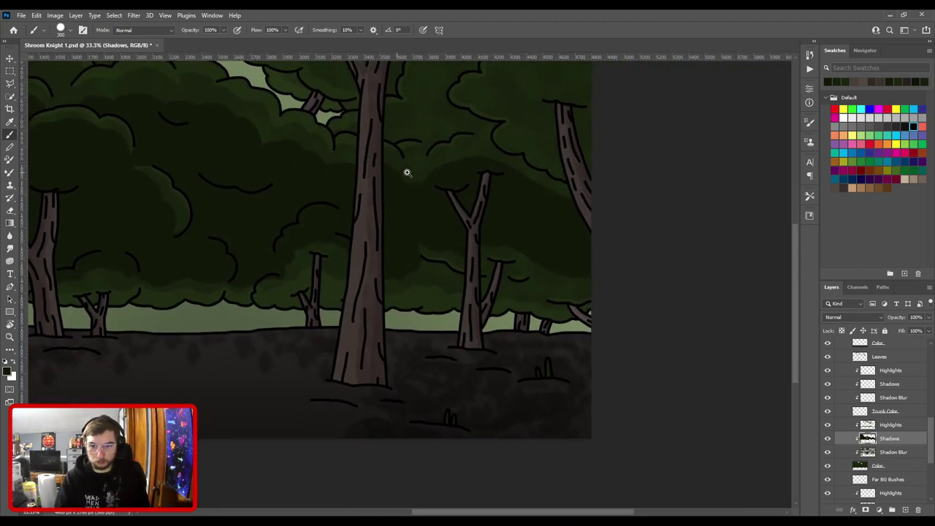
key(ctrl+plus)
key(ctrl+plus)
key([)
key(bracketleft)
key(bracketleft)
key(bracketleft)
key(bracketleft)
key(bracketleft)
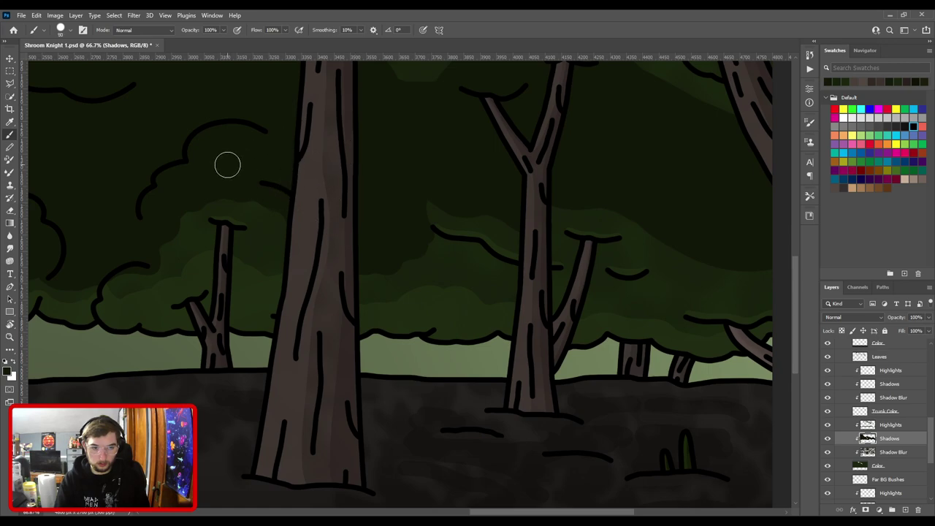
drag(230, 221, 503, 221)
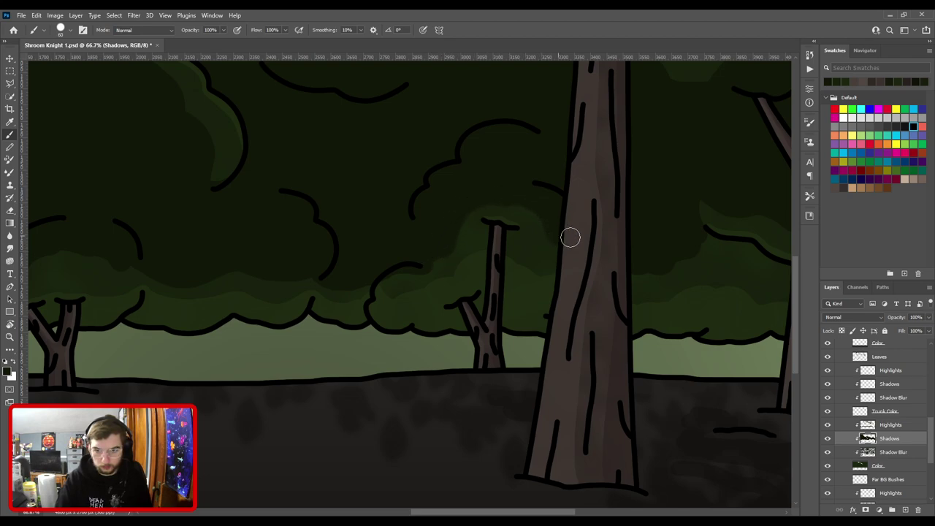
Shape the lower shadow edge around the forked tree's side branch and out to the canvas edge with 60 px and 70 px brushes.
drag(655, 248, 487, 217)
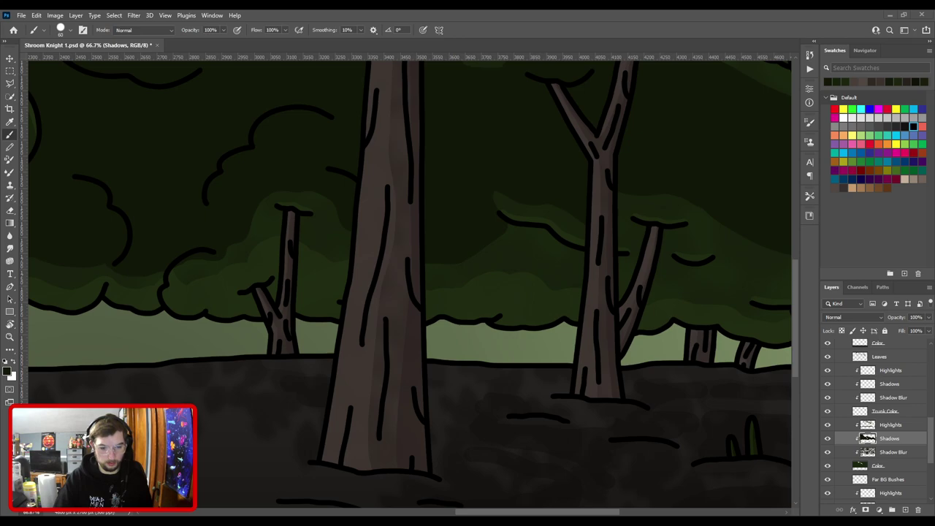
drag(482, 324, 305, 331)
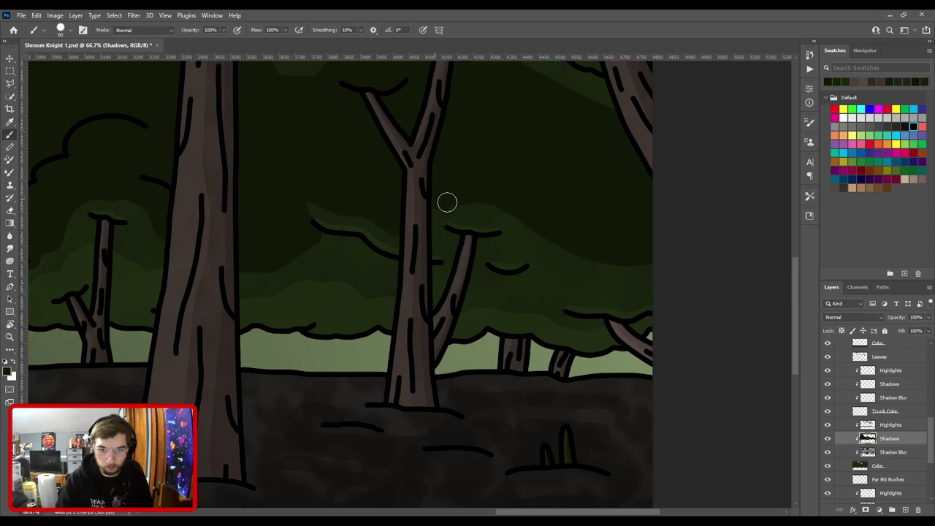
drag(605, 223, 491, 201)
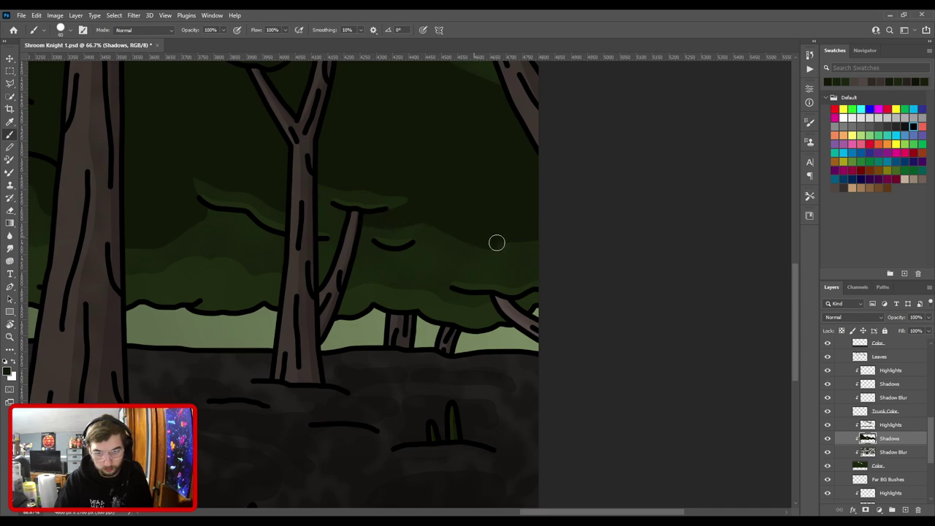
key(bracketright)
key(bracketright)
mouse_move(419, 217)
mouse_down()
mouse_move(468, 248)
mouse_move(525, 252)
mouse_up()
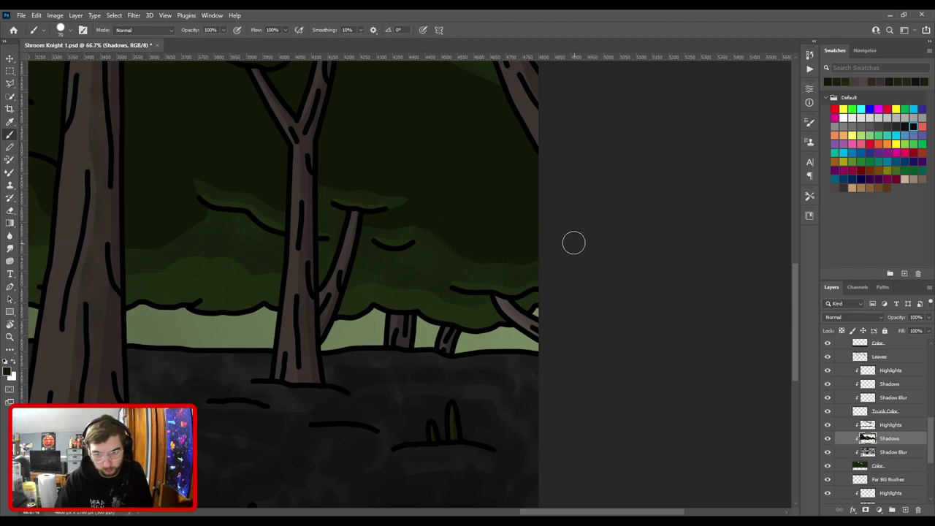
key(bracketleft)
key(bracketleft)
key(bracketleft)
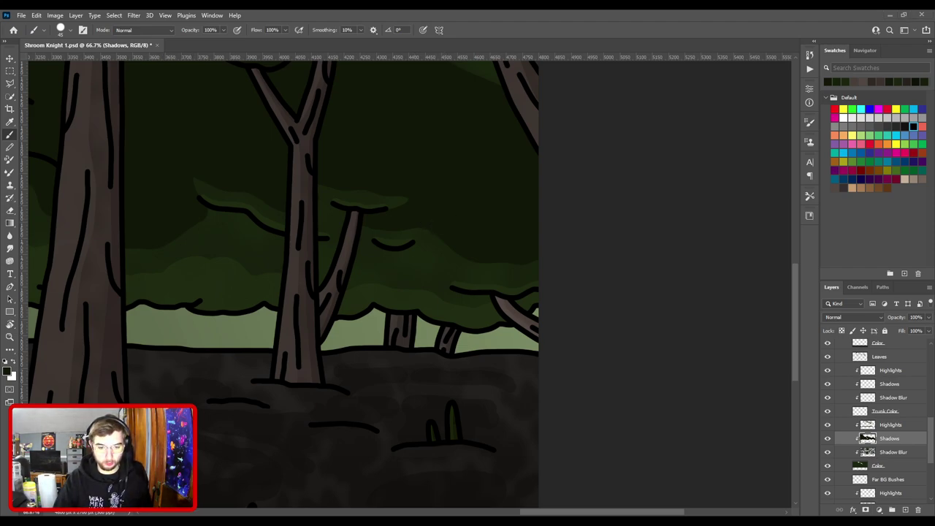
Refine the lower shadow edge between the tall trunk and the forked tree with a 50 px brush.
key(ctrl+minus)
drag(402, 281, 607, 328)
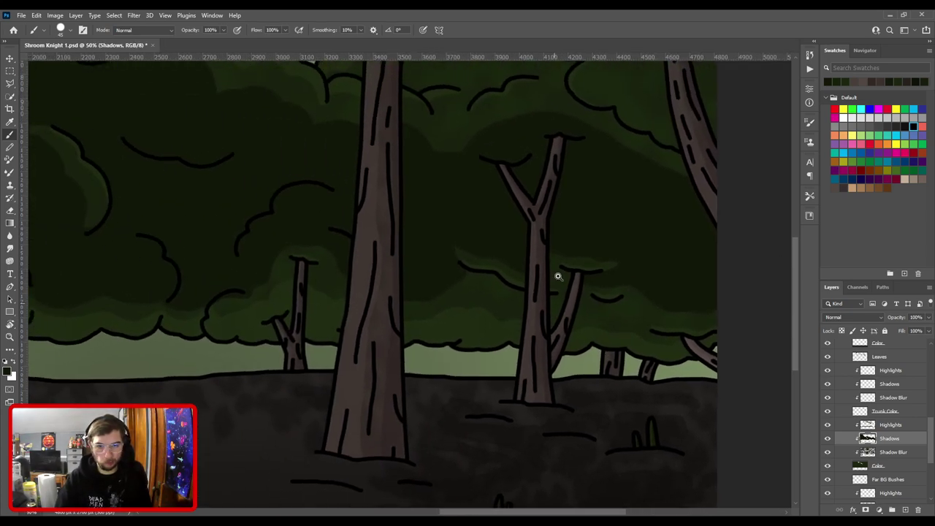
key(ctrl+plus)
key(ctrl+plus)
drag(537, 300, 420, 309)
key(bracketright)
mouse_move(325, 315)
mouse_down()
mouse_move(396, 282)
mouse_move(439, 287)
mouse_up()
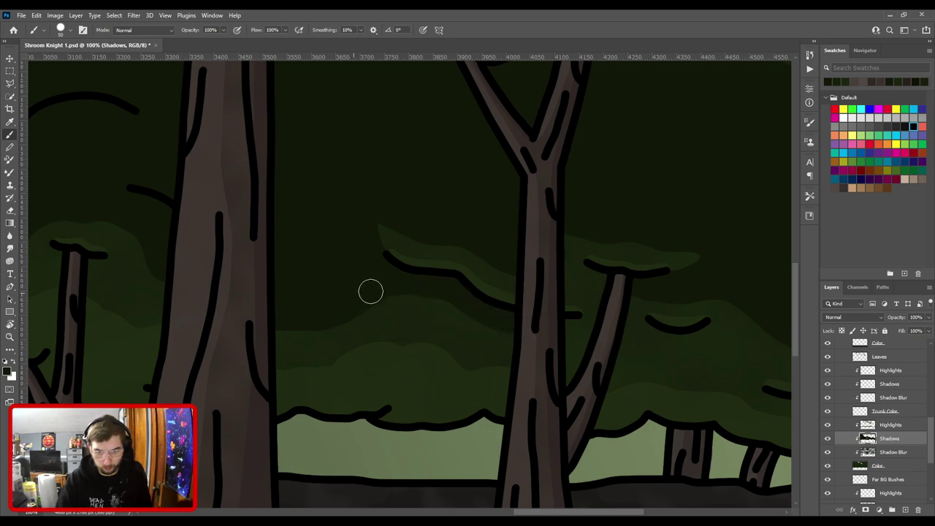
Reduce the brush to 30 px and touch up the shadow beneath the branch line crossing the forked tree.
key(bracketleft)
key(bracketleft)
key(bracketleft)
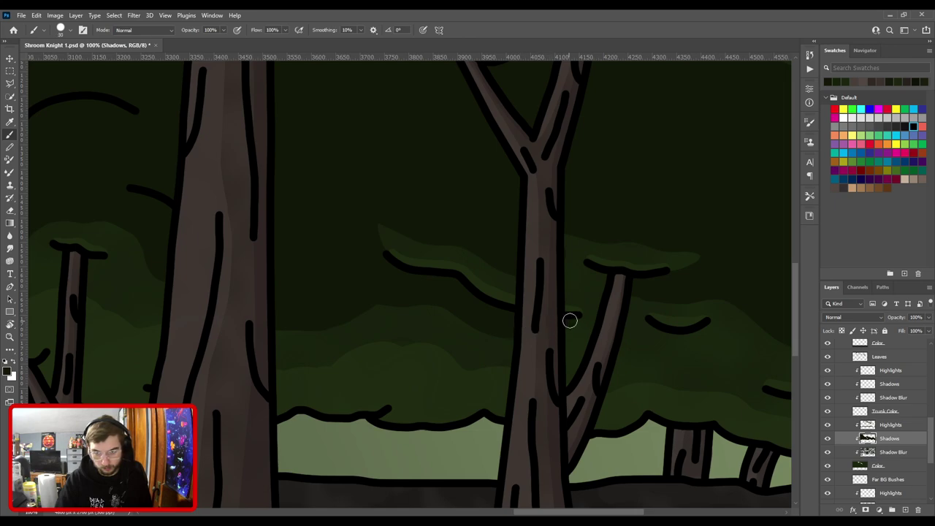
key(ctrl+minus)
key(ctrl+plus)
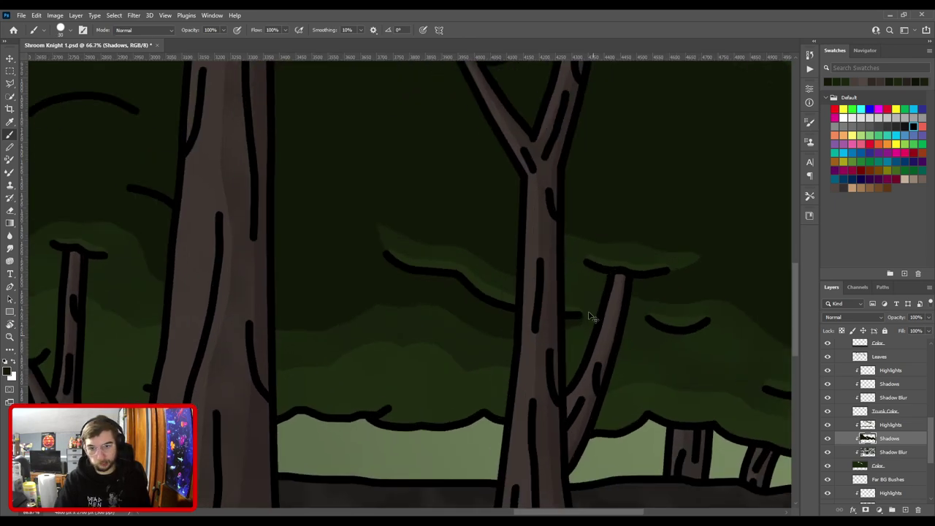
Start the shadow above the outline of the large upper-left bush at 25 px, enlarging the brush to 50 px.
key(ctrl+plus)
drag(609, 238, 363, 288)
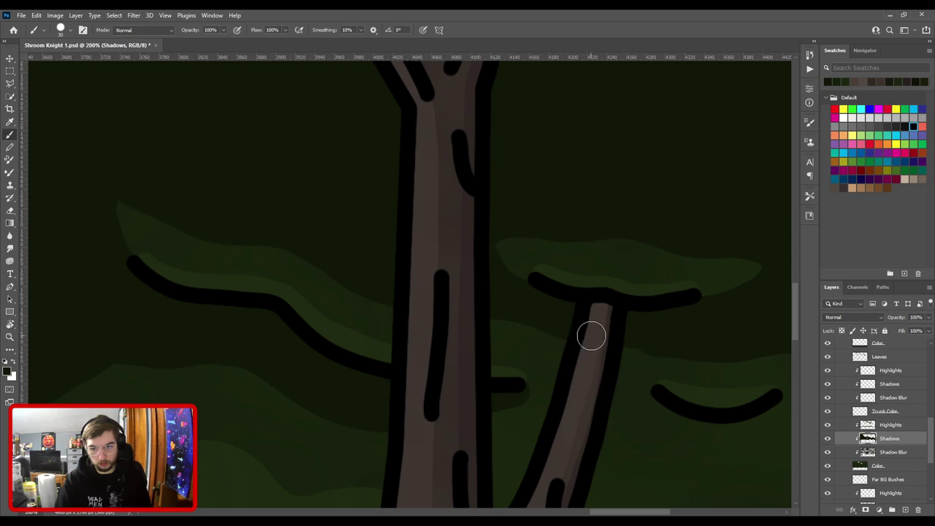
key(ctrl+minus)
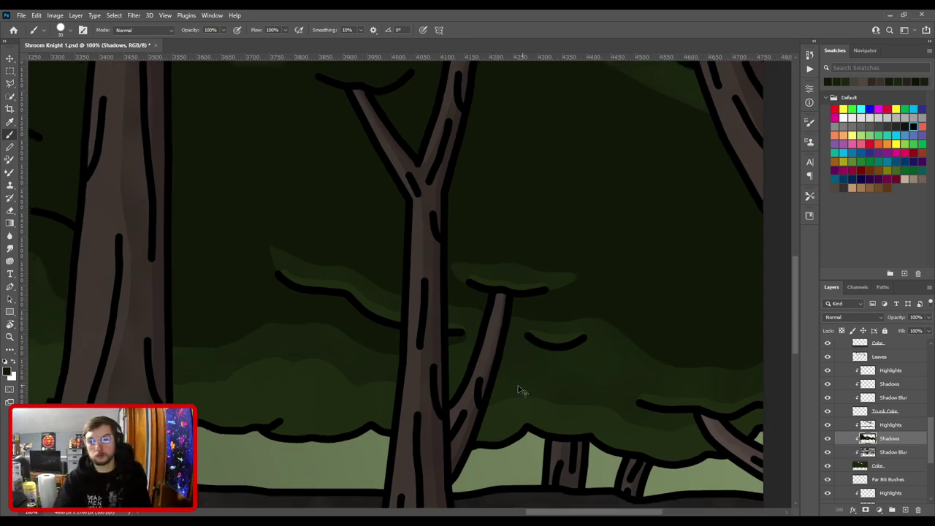
key(ctrl+minus)
drag(488, 303, 459, 395)
scroll(424, 343, down, 1)
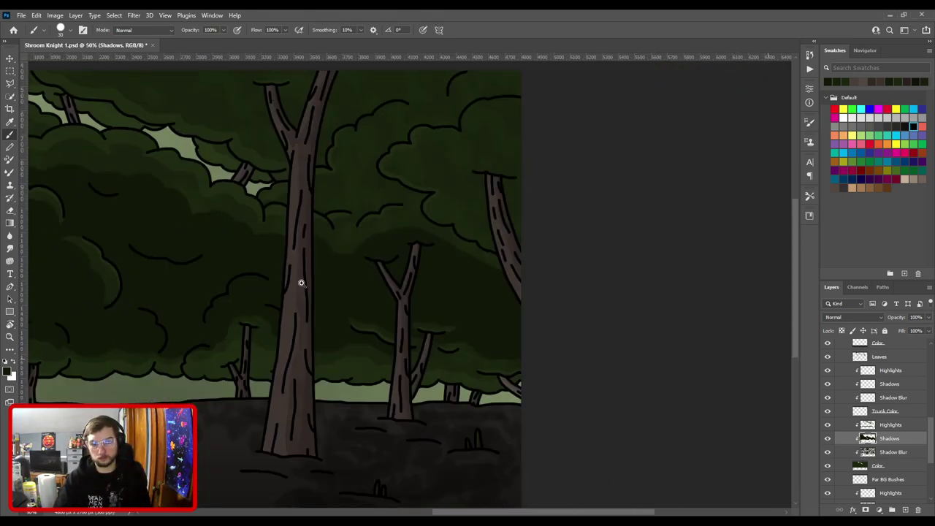
drag(79, 222, 539, 328)
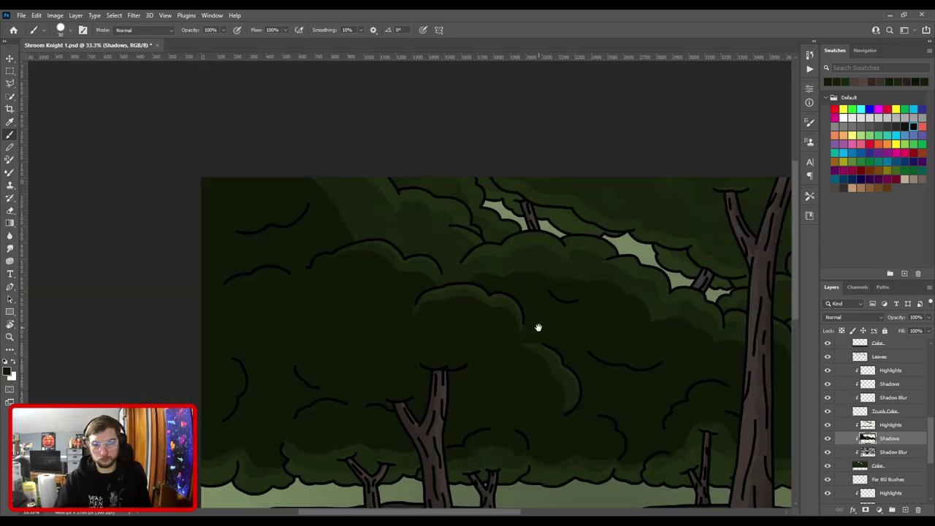
key(ctrl+plus)
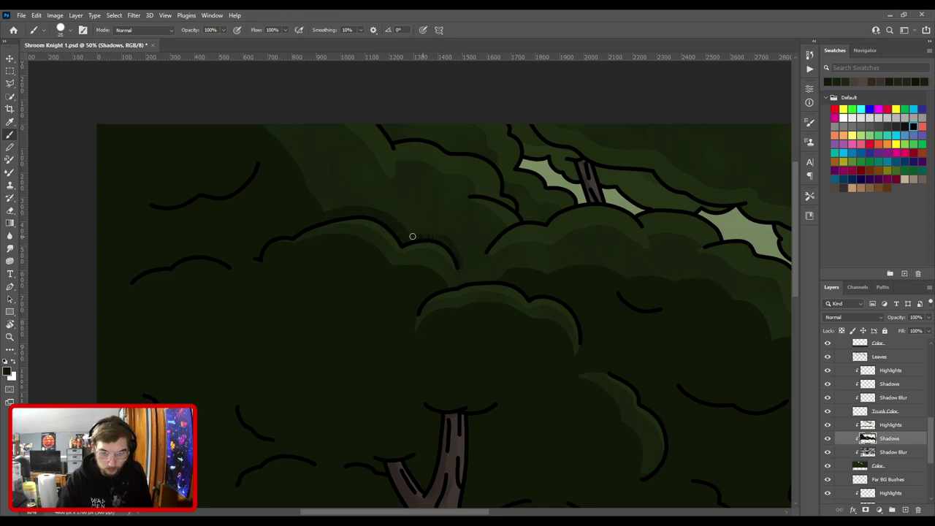
key(bracketright)
key(bracketright)
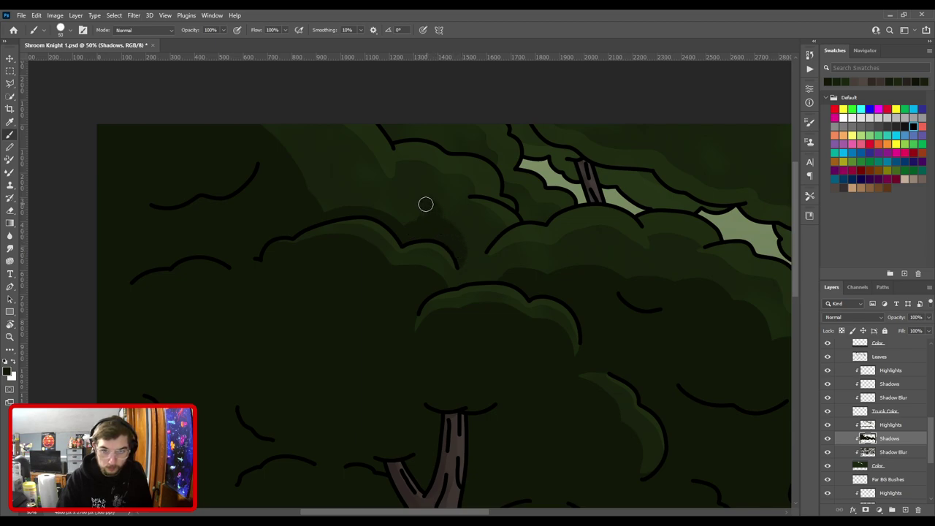
Extend the shadow above the upper-left bush outline up to the canvas's top edge, enlarging the brush to 90 px.
mouse_move(426, 203)
mouse_down()
mouse_move(398, 194)
mouse_move(431, 224)
mouse_move(407, 229)
mouse_move(426, 222)
mouse_move(407, 208)
mouse_move(401, 225)
mouse_move(397, 205)
mouse_move(370, 198)
mouse_move(326, 145)
mouse_move(296, 125)
mouse_move(253, 118)
mouse_move(308, 164)
mouse_move(324, 198)
mouse_move(337, 195)
mouse_move(316, 172)
mouse_move(328, 171)
mouse_move(347, 187)
mouse_move(344, 196)
mouse_move(387, 211)
mouse_up()
key(bracketright)
key(bracketright)
key(bracketright)
key(bracketright)
key(bracketright)
key(bracketleft)
key(bracketleft)
key(bracketleft)
key(bracketleft)
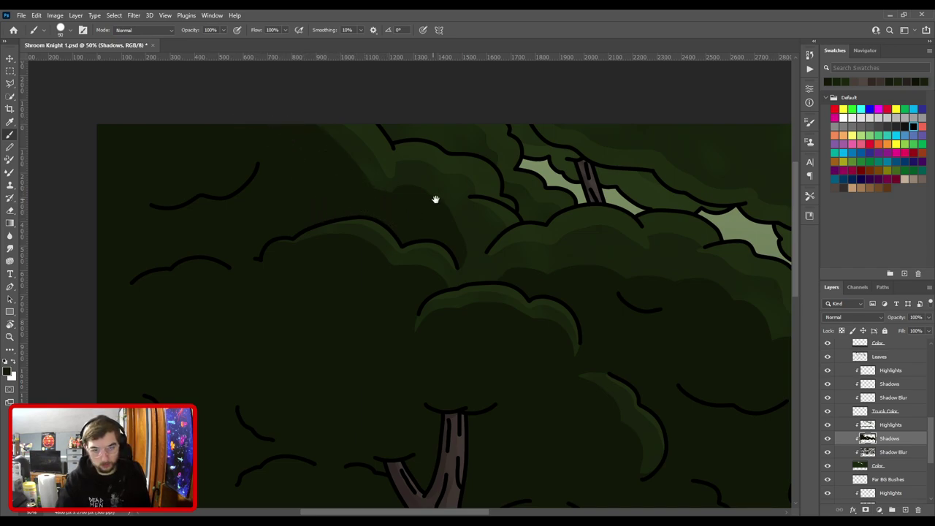
Trim the new shadow's edge above the upper-left bush outline with a 70 px eraser, down to where the neighbouring bushes meet.
key(ctrl+plus)
drag(380, 176, 407, 249)
key(e)
key(bracketright)
key(bracketright)
key(bracketright)
key(bracketright)
key(bracketright)
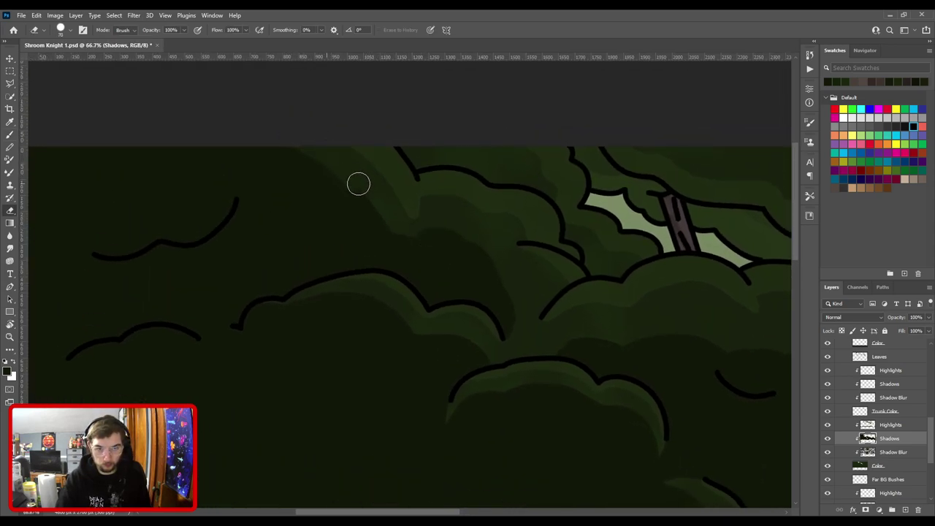
mouse_move(411, 230)
mouse_down()
mouse_move(442, 224)
mouse_move(469, 237)
mouse_move(514, 342)
mouse_up()
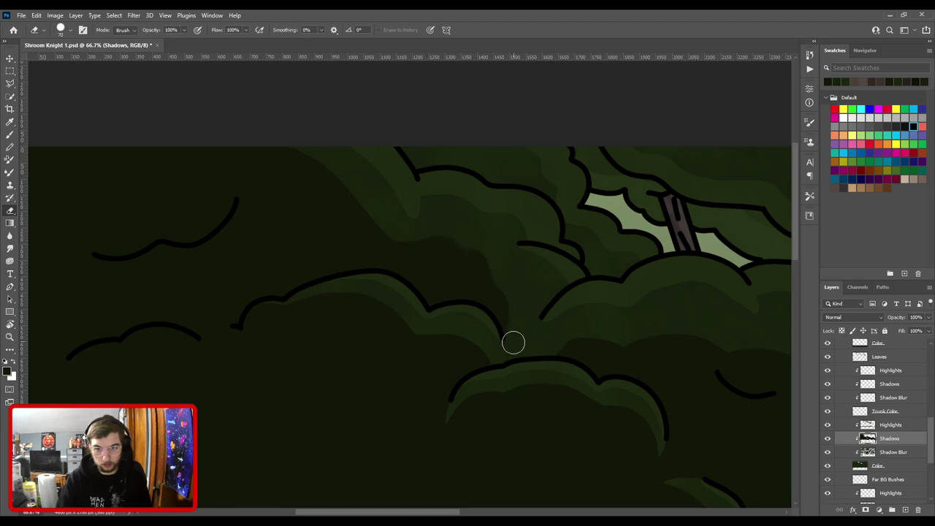
Refine the shadow edges where the upper-left bushes meet using a 15 px brush.
drag(548, 309, 401, 285)
key(b)
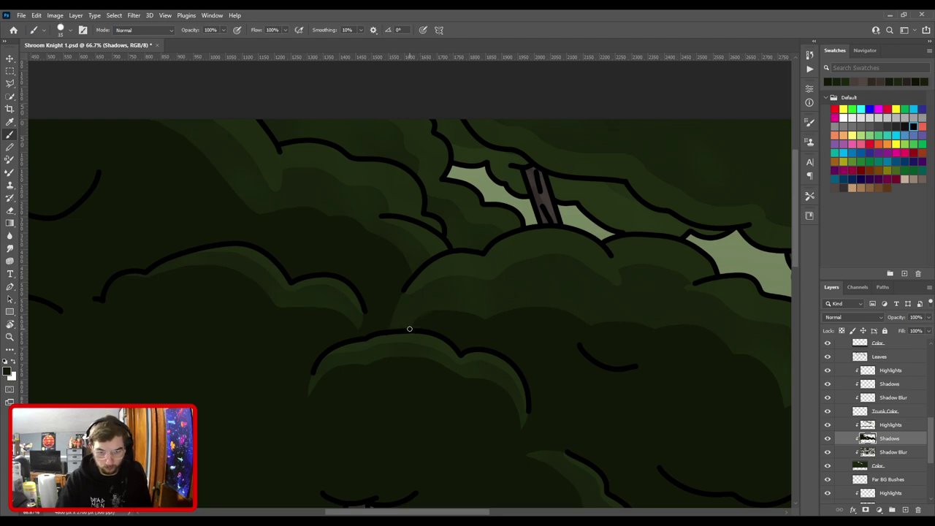
key(ctrl+minus)
key(ctrl+minus)
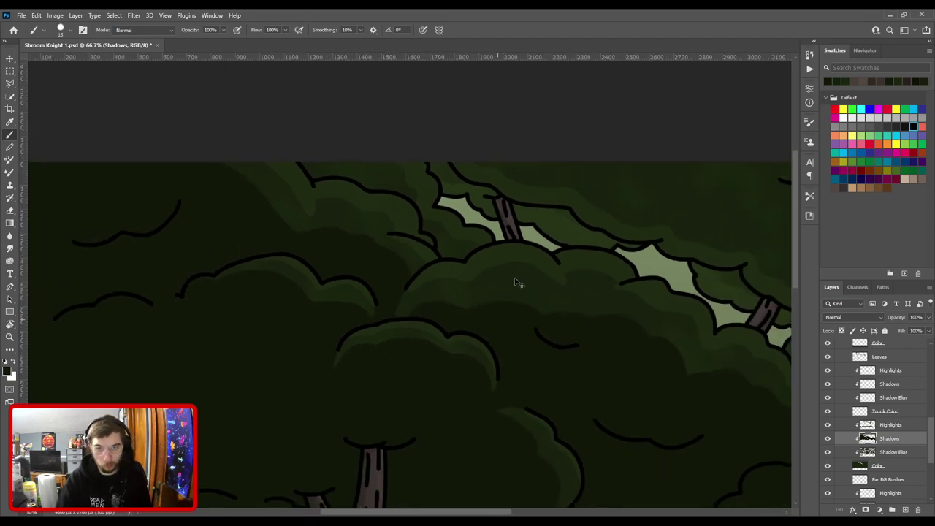
Paint a broad shadow over the foliage around the leaning trunk at the canvas's right edge with 300 px and 250 px brushes.
key(space)
drag(496, 280, 344, 204)
drag(537, 242, 332, 257)
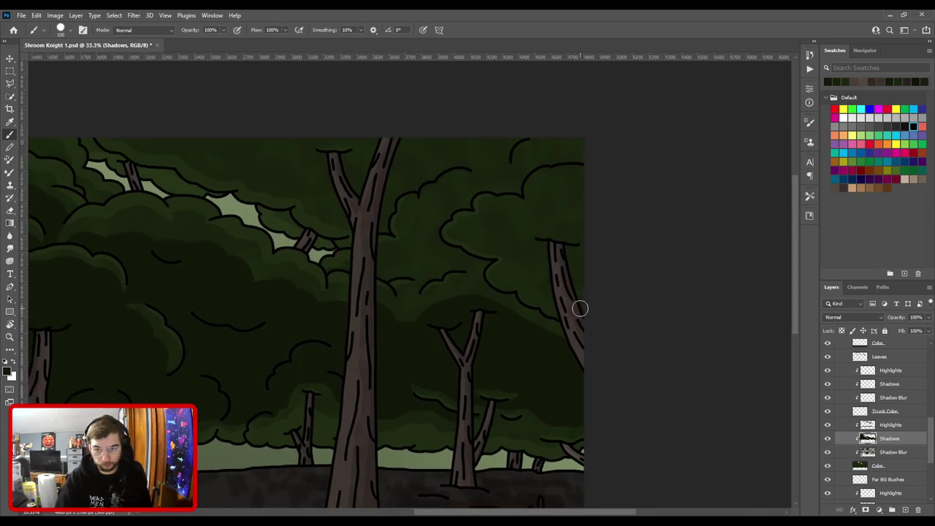
key(bracketright)
key(bracketright)
key(bracketright)
key(bracketright)
key(bracketright)
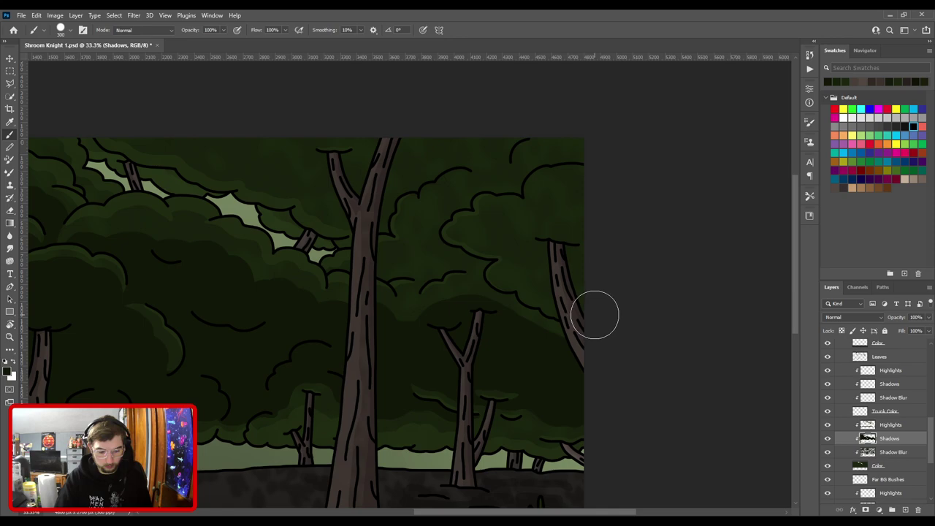
mouse_move(586, 303)
mouse_down()
mouse_move(545, 278)
mouse_move(542, 243)
mouse_move(567, 238)
mouse_move(558, 217)
mouse_move(586, 208)
mouse_up()
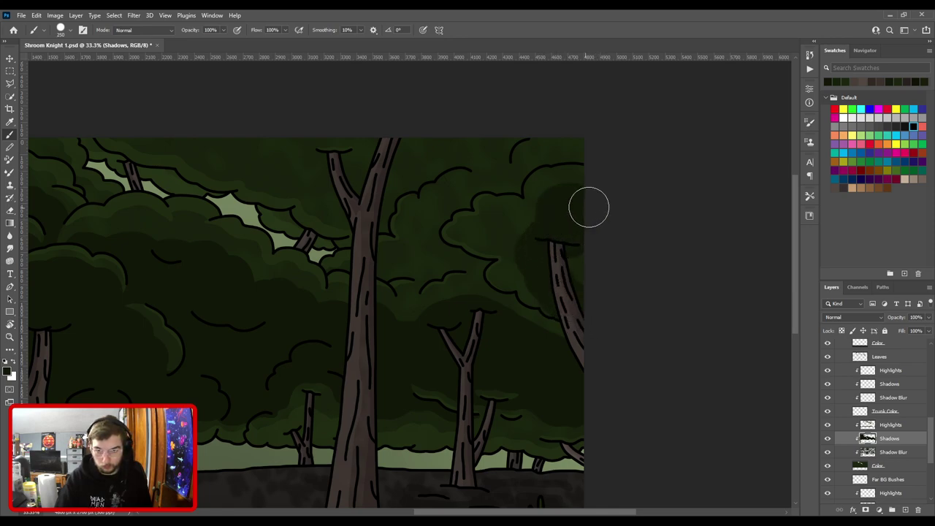
click(592, 270)
Extend and round the shadow edge inside the leaning tree's foliage, following its scalloped outline with a 125 px brush.
key(ctrl+plus)
drag(604, 280, 457, 266)
scroll(456, 268, up, 1)
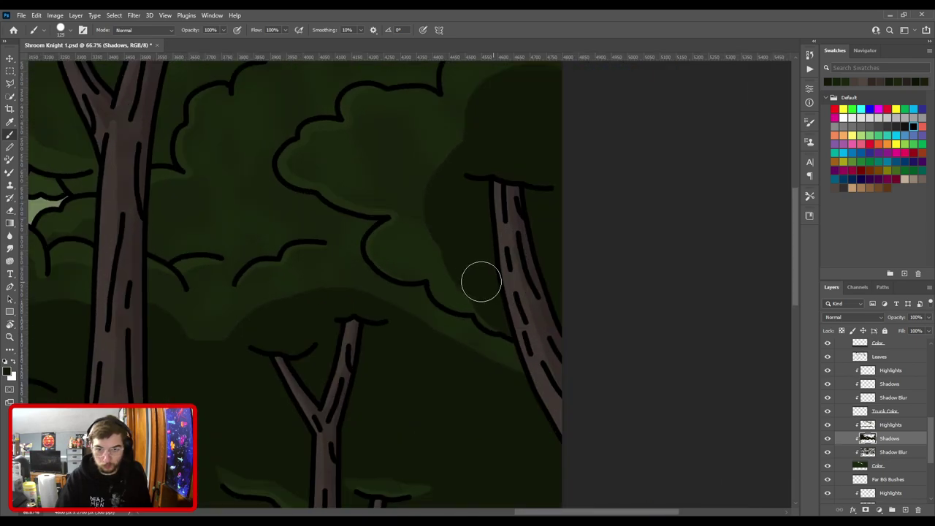
mouse_move(435, 229)
mouse_down()
mouse_move(435, 205)
mouse_move(417, 184)
mouse_move(363, 159)
mouse_move(394, 156)
mouse_move(408, 139)
mouse_move(456, 172)
mouse_up()
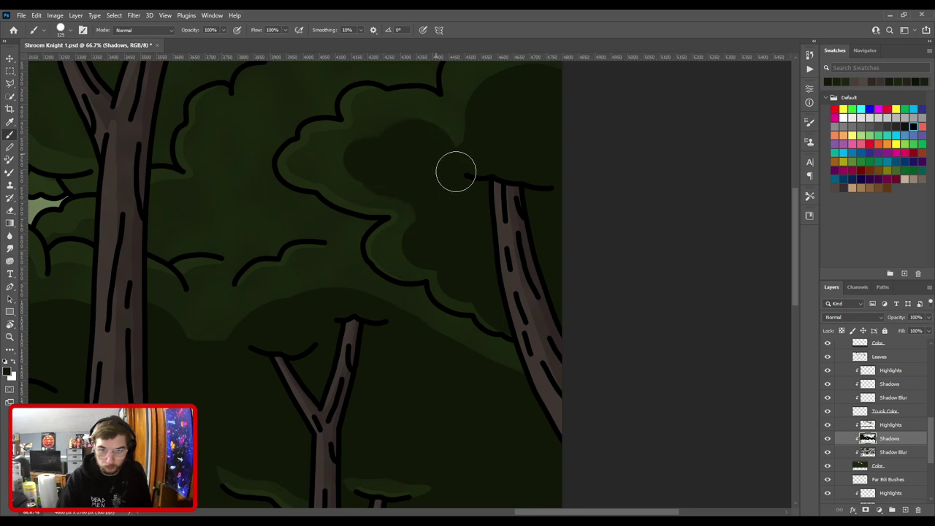
scroll(456, 172, down, 1)
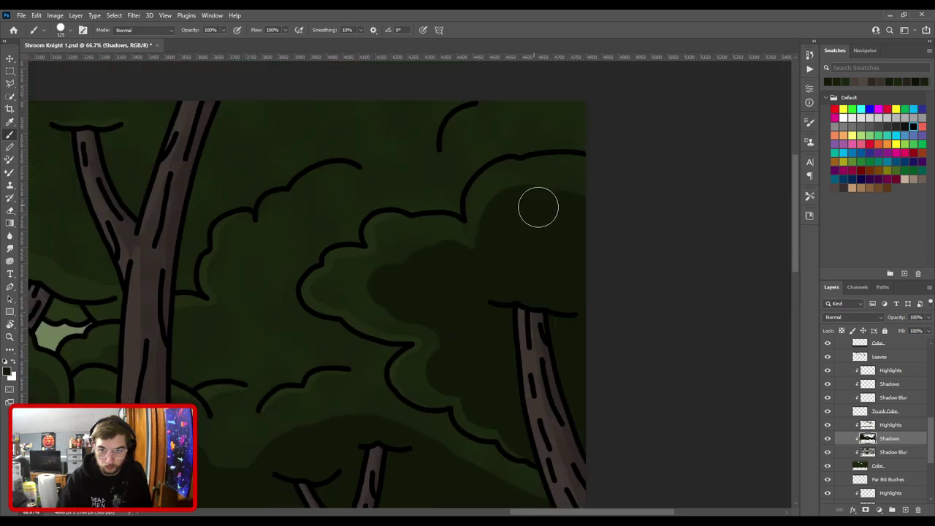
Fill the gap beneath the leaning tree's lower foliage outline with shadow, reducing the brush to 35 px.
scroll(514, 188, up, 3)
scroll(513, 188, right, 2)
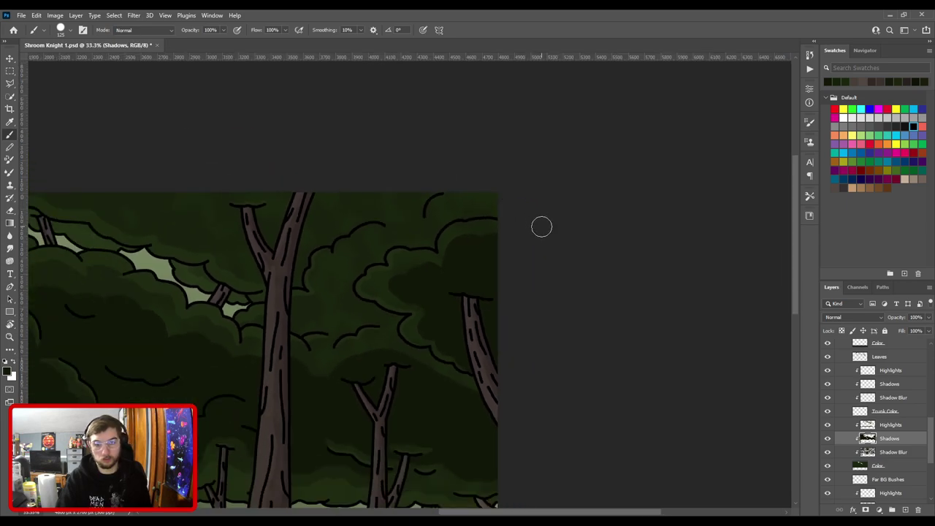
key(ctrl+0)
key(ctrl+plus)
scroll(553, 228, up, 1)
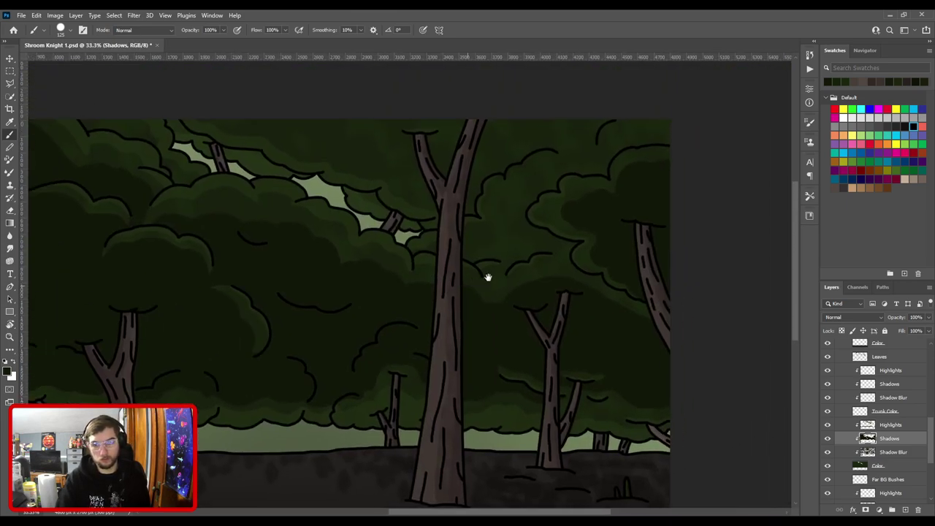
scroll(568, 252, up, 1)
scroll(457, 269, right, 2)
scroll(500, 206, up, 1)
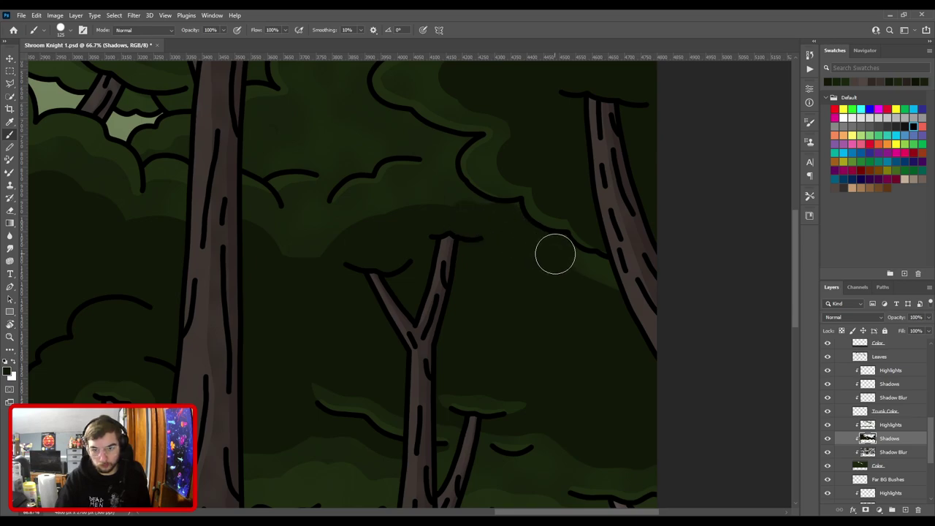
scroll(612, 239, up, 1)
scroll(612, 240, up, 1)
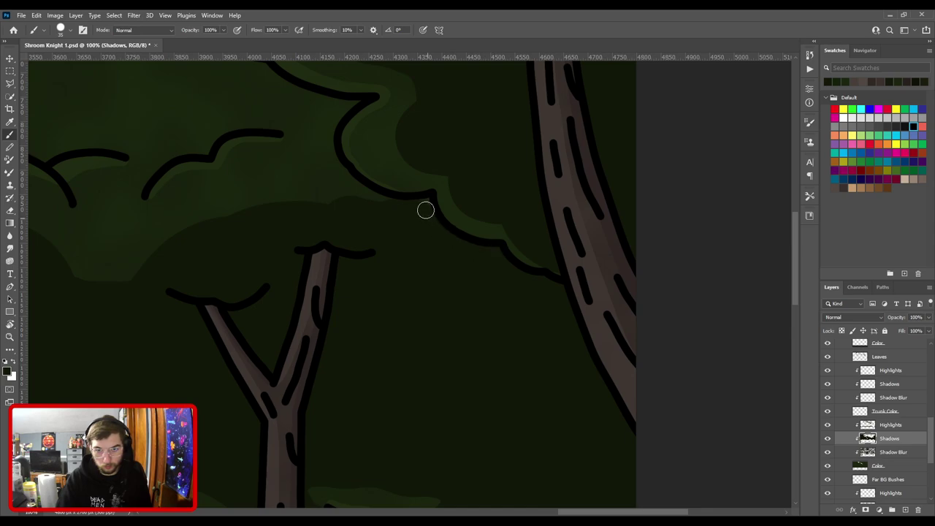
drag(420, 204, 497, 334)
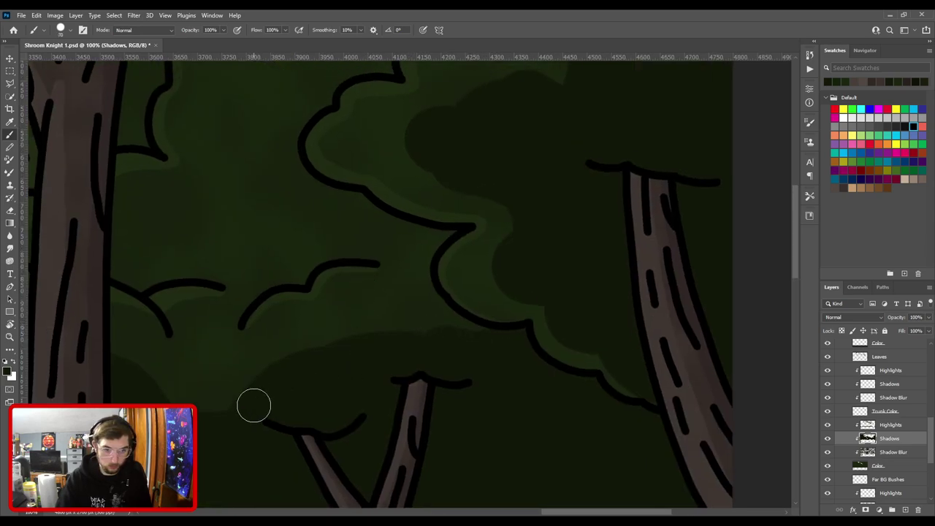
Shape the scalloped shadow edge between the tall trunk and the small forked tree with a 70 px brush.
mouse_move(272, 368)
mouse_down()
mouse_move(402, 315)
mouse_move(479, 346)
mouse_move(538, 317)
mouse_up()
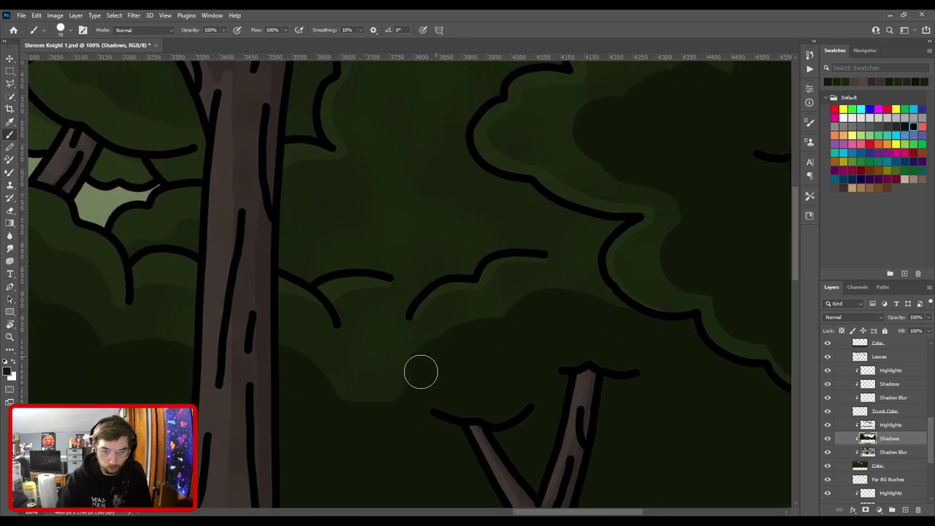
drag(267, 355, 457, 326)
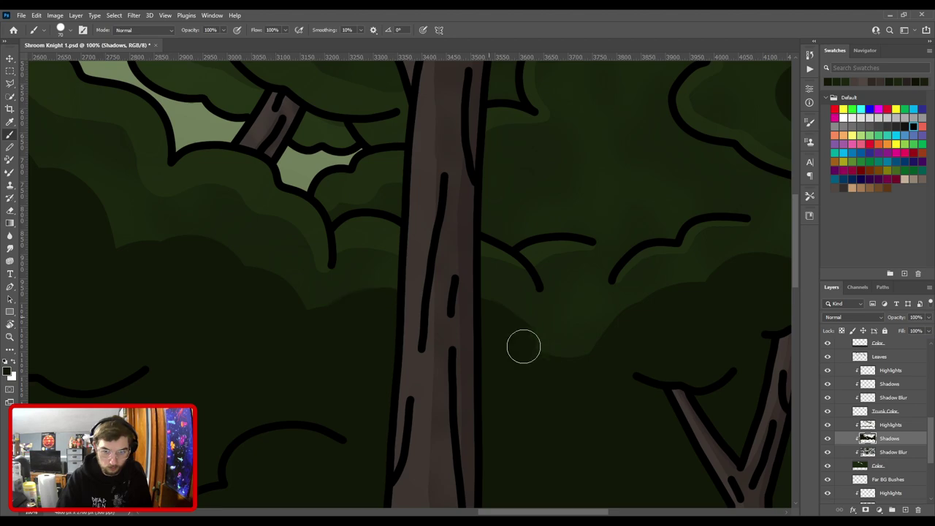
drag(573, 326, 405, 348)
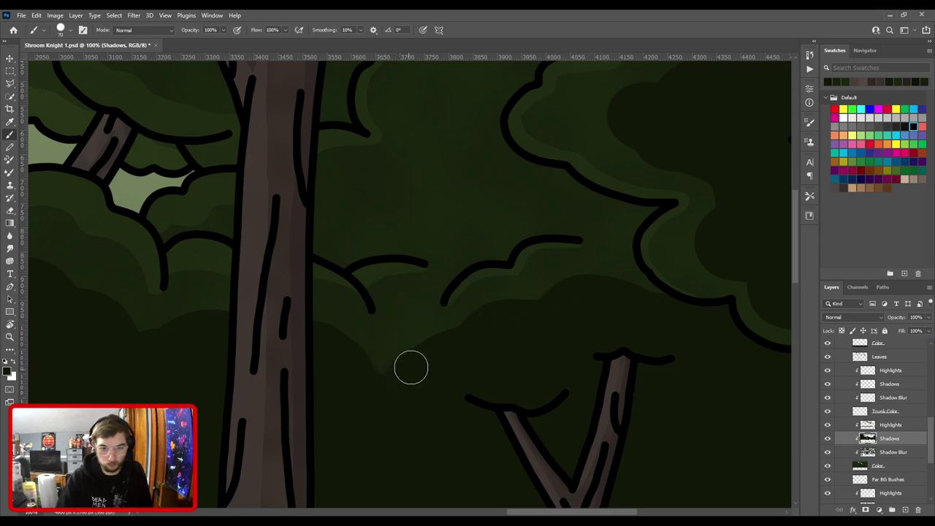
Paint a shadow above the curved bush outlines between the tall trunk and the leaning tree's foliage, reducing the brush to 30 px.
drag(485, 280, 554, 310)
key([)
mouse_move(566, 250)
mouse_down()
mouse_move(594, 314)
mouse_move(588, 307)
mouse_up()
mouse_move(423, 317)
mouse_down()
mouse_move(470, 333)
mouse_move(504, 322)
mouse_move(469, 334)
mouse_move(543, 322)
mouse_move(596, 345)
mouse_up()
drag(482, 323, 439, 328)
mouse_move(371, 328)
mouse_down()
mouse_move(419, 304)
mouse_move(527, 328)
mouse_move(432, 306)
mouse_move(530, 317)
mouse_move(576, 334)
mouse_up()
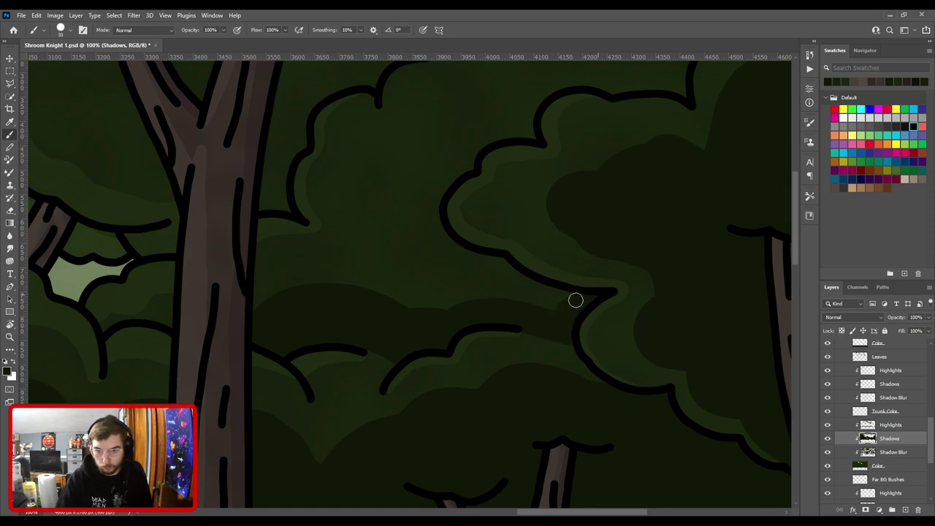
key(bracketright)
mouse_move(559, 299)
mouse_down()
mouse_move(536, 294)
mouse_move(542, 305)
mouse_move(511, 282)
mouse_up()
Extend the shadow upward through the foliage beside the tall trunk, enlarging the brush to 70 px and 90 px.
key(bracketright)
key(ctrl+minus)
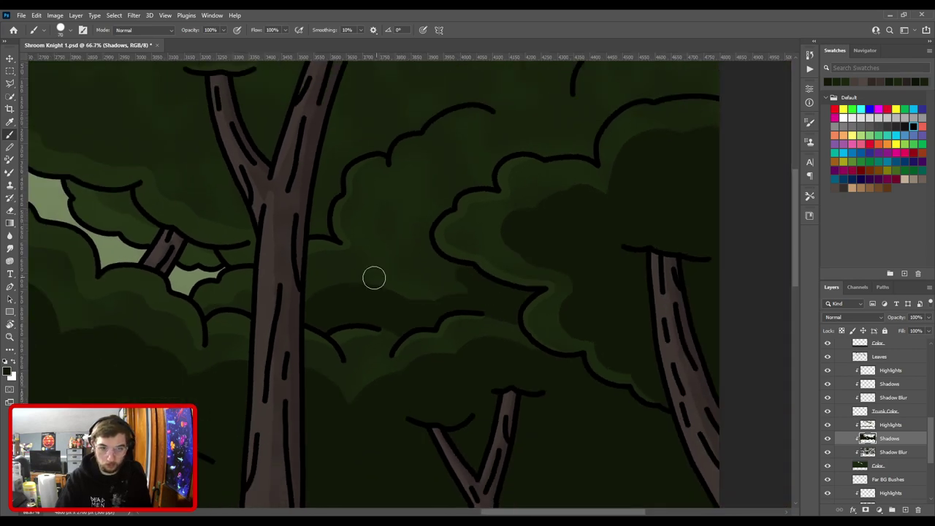
key(bracketright)
key(bracketright)
mouse_move(322, 295)
mouse_down()
mouse_move(390, 282)
mouse_move(385, 227)
mouse_up()
key(ctrl+minus)
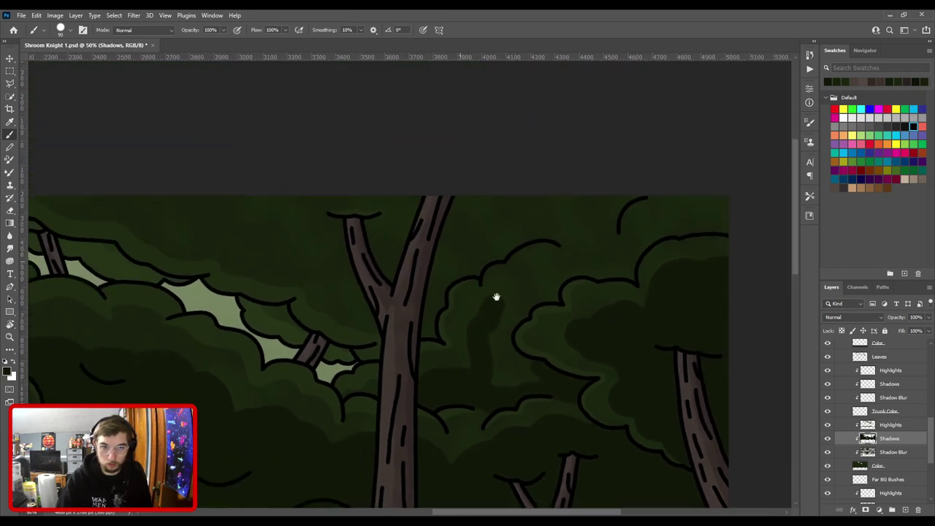
Paint shadow over the canopy along the canvas's top edge around the tall tree's fork, enlarging the brush to 200 px and 500 px.
key(ctrl+minus)
key(bracketright)
key(bracketright)
key(bracketright)
key(bracketright)
key(bracketright)
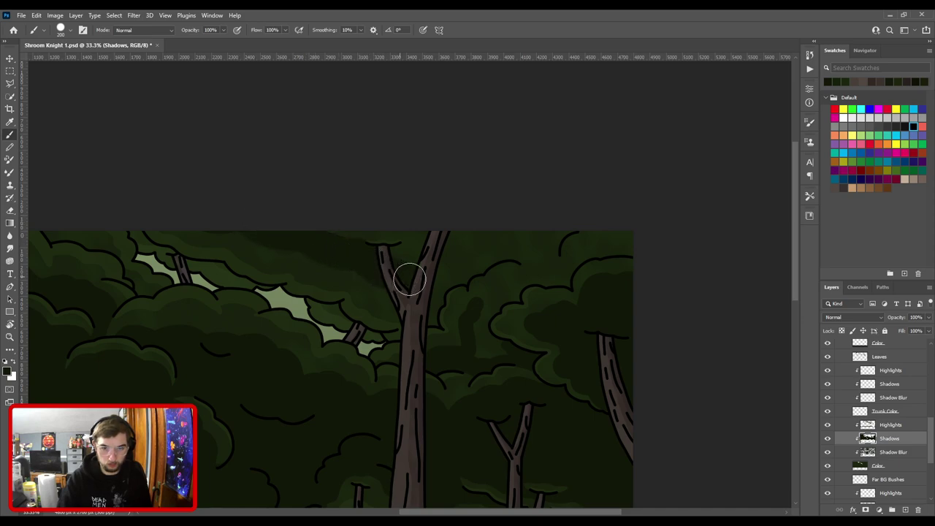
key(bracketright)
key(bracketright)
key(bracketright)
key(bracketright)
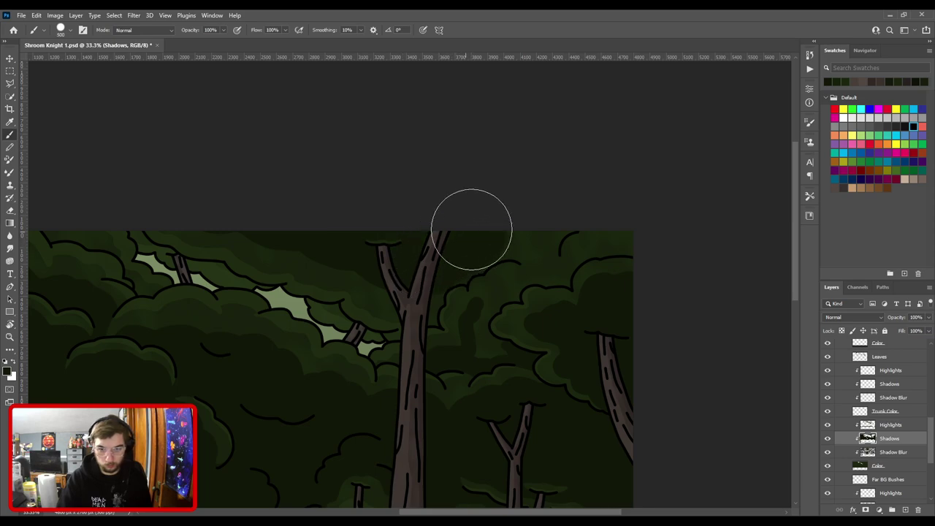
Fill the leaning tree's upper foliage with shadow up to its outline, using 200 px, 90 px and 125 px brushes.
key(ctrl+plus)
mouse_move(560, 297)
mouse_down()
mouse_move(402, 263)
mouse_move(482, 297)
mouse_move(475, 318)
mouse_up()
key(bracketleft)
key(bracketleft)
key(bracketleft)
key(bracketleft)
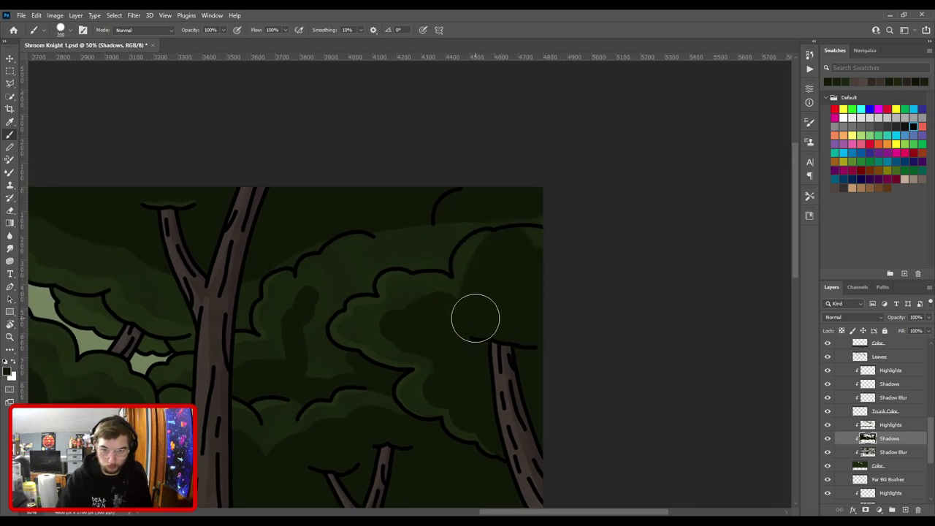
key(bracketleft)
key(bracketleft)
key(bracketleft)
key(bracketleft)
key(bracketleft)
mouse_move(407, 322)
mouse_down()
mouse_move(411, 300)
mouse_move(430, 292)
mouse_move(454, 300)
mouse_up()
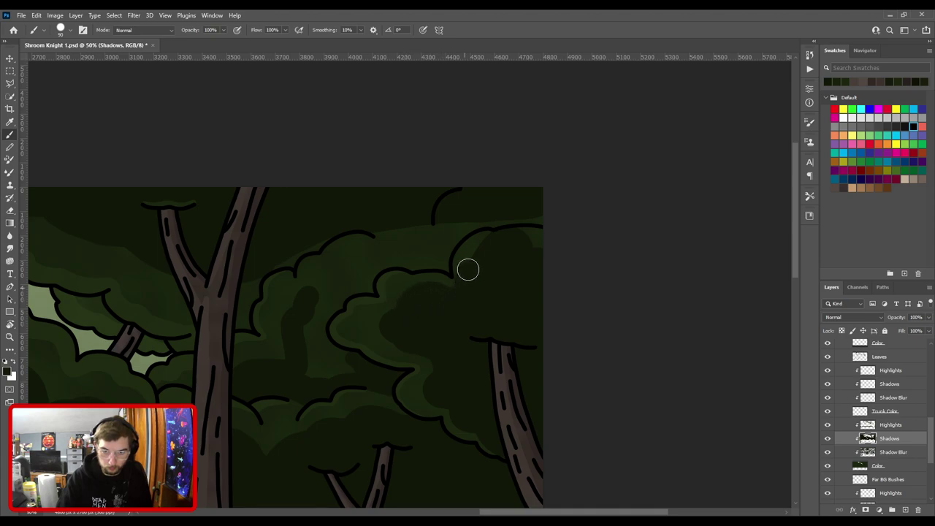
key(bracketright)
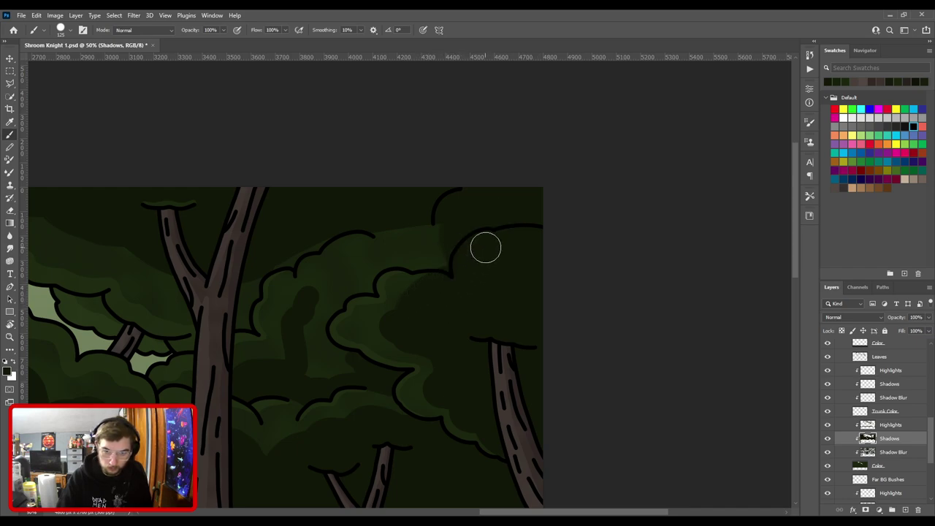
Extend the shadow over the canopy between the tall forked trunk and the leaning tree's foliage, using 125 px and 80 px brushes.
drag(411, 255, 438, 209)
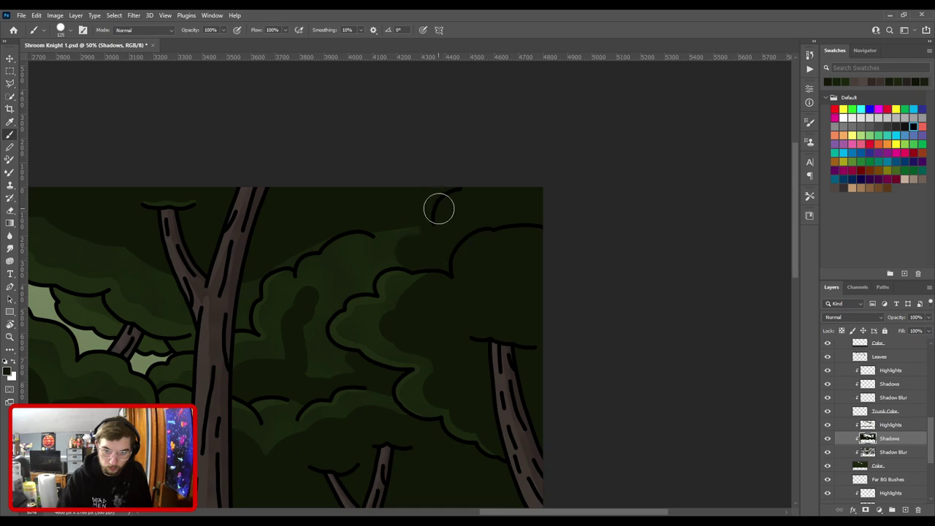
key(ctrl+plus)
drag(382, 271, 561, 244)
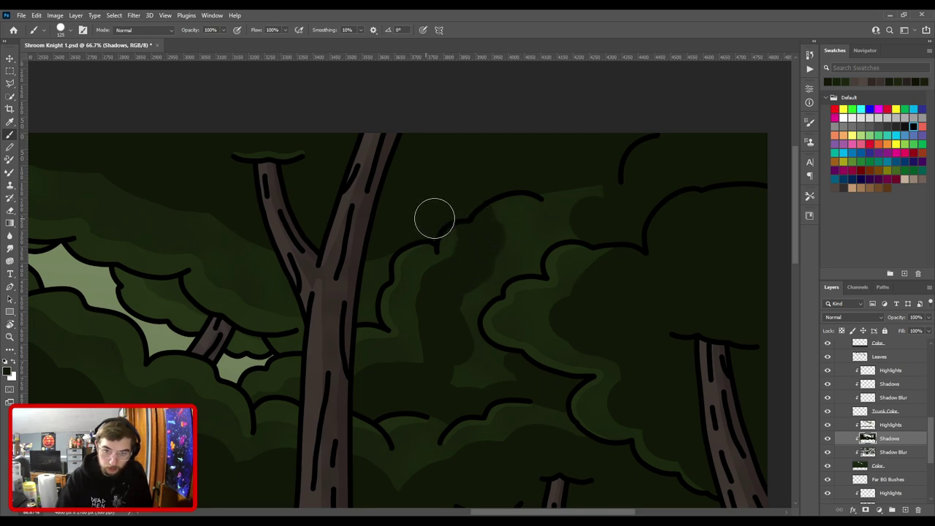
key(ctrl+plus)
drag(586, 202, 448, 217)
key(bracketleft)
mouse_move(531, 209)
mouse_down()
mouse_move(475, 166)
mouse_move(538, 175)
mouse_move(406, 202)
mouse_up()
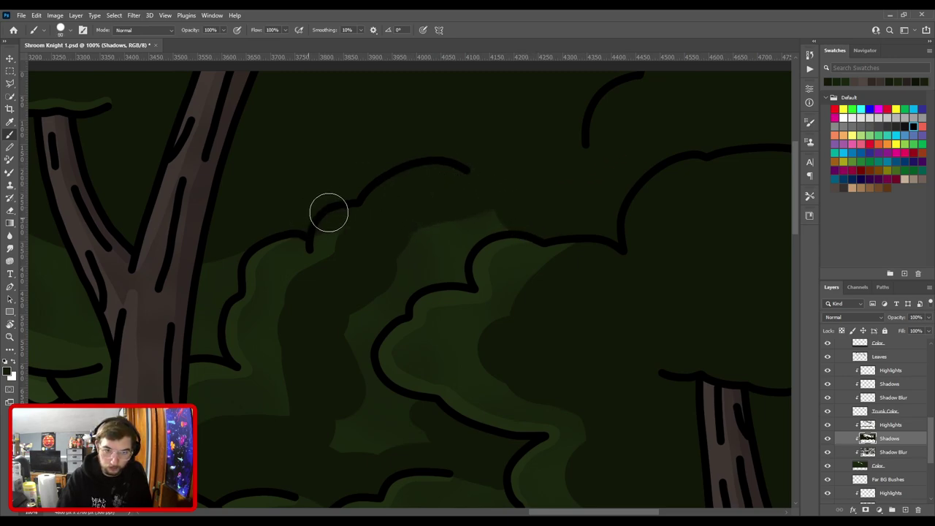
drag(330, 216, 341, 240)
Shape the shadow's edge inside the curved bush outline beside the tall trunk with a 30 px brush.
key(bracketleft)
key(bracketleft)
key(bracketleft)
key(bracketleft)
key(bracketleft)
key(bracketleft)
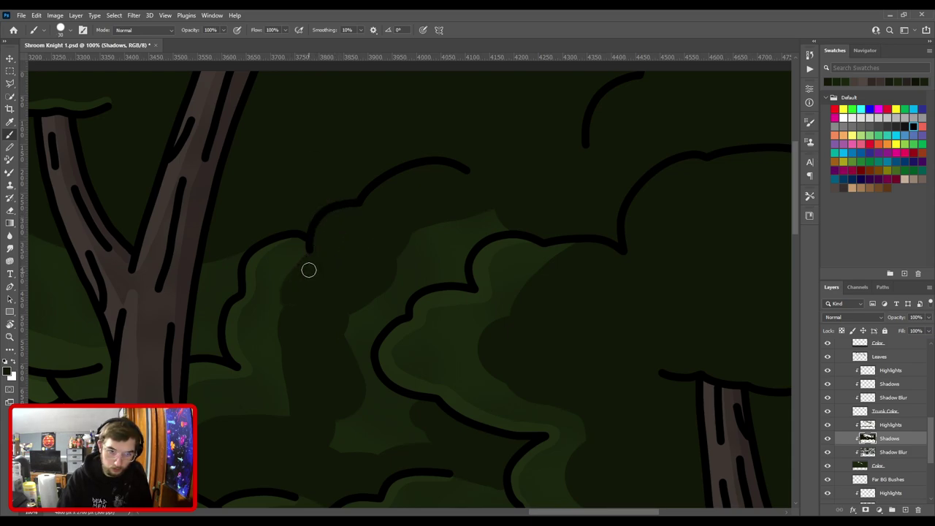
mouse_move(299, 251)
mouse_down()
mouse_move(282, 294)
mouse_move(311, 247)
mouse_move(289, 266)
mouse_move(298, 260)
mouse_move(276, 320)
mouse_move(276, 344)
mouse_move(295, 366)
mouse_up()
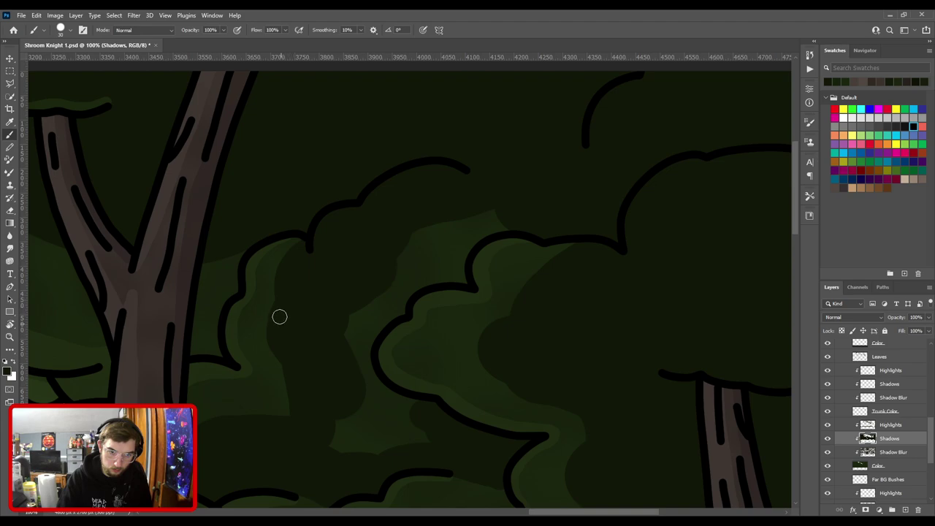
drag(280, 317, 347, 202)
Continue the bush's shadow down toward the tall trunk, enlarging the brush to 50 px.
key(])
drag(353, 256, 338, 313)
key(])
mouse_move(257, 319)
mouse_down()
mouse_move(349, 285)
mouse_move(358, 255)
mouse_move(351, 223)
mouse_move(351, 265)
mouse_up()
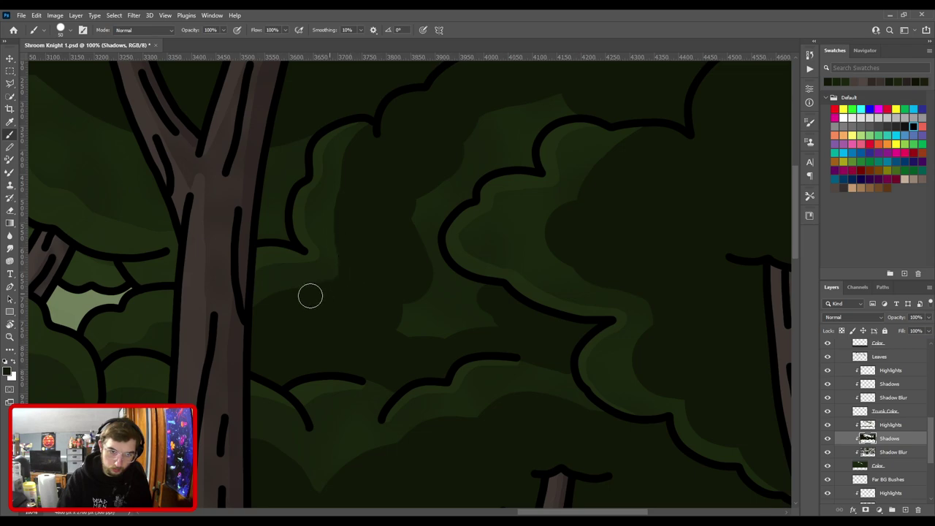
drag(400, 282, 291, 286)
Fill the remaining light foliage up to the leaning tree's scalloped outline, enlarging the brush and finishing the gap with a smaller 30 px brush.
key(])
key(])
key(])
key(])
mouse_move(282, 319)
mouse_down()
mouse_move(363, 309)
mouse_move(323, 278)
mouse_move(307, 233)
mouse_move(318, 206)
mouse_move(346, 190)
mouse_move(355, 152)
mouse_move(398, 120)
mouse_move(362, 212)
mouse_up()
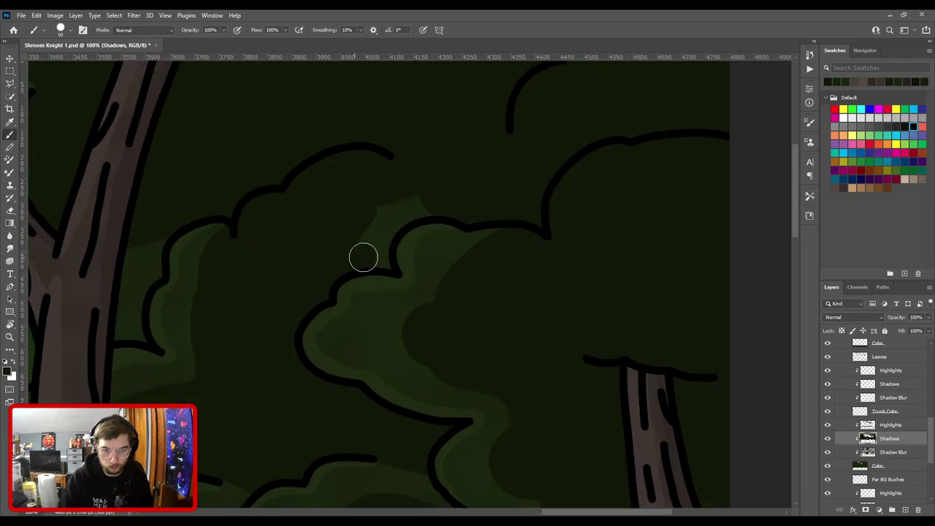
key(bracketleft)
key(bracketleft)
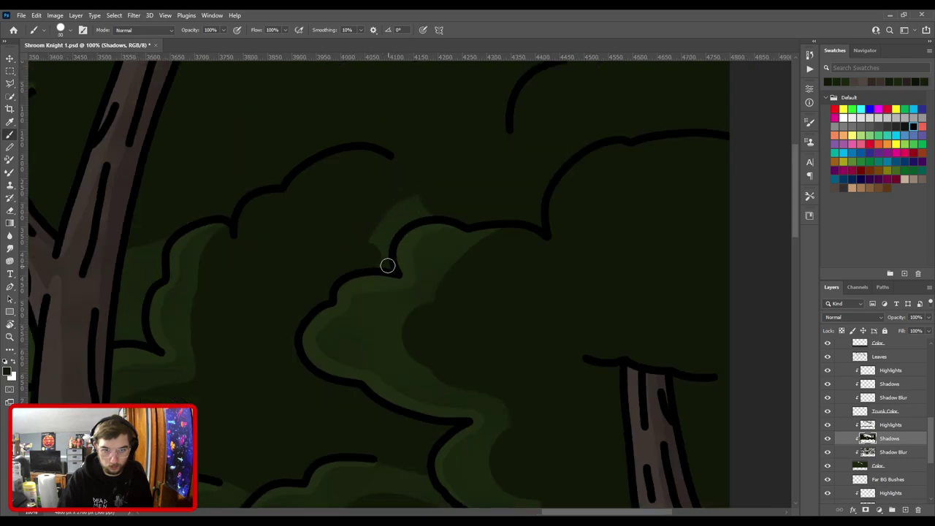
mouse_move(367, 255)
mouse_down()
mouse_move(395, 203)
mouse_move(423, 195)
mouse_move(435, 204)
mouse_move(380, 240)
mouse_move(451, 204)
mouse_up()
key(ctrl+minus)
key(ctrl+minus)
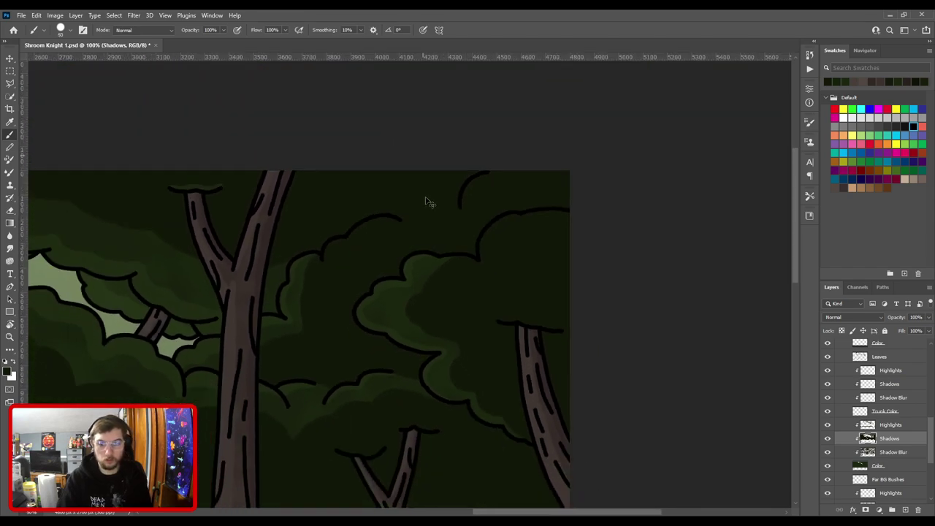
Examine the canopy shadows around the tall forked tree, the pale sky gaps and the leaning tree's foliage.
key(ctrl+0)
key(ctrl+plus)
drag(529, 143, 470, 302)
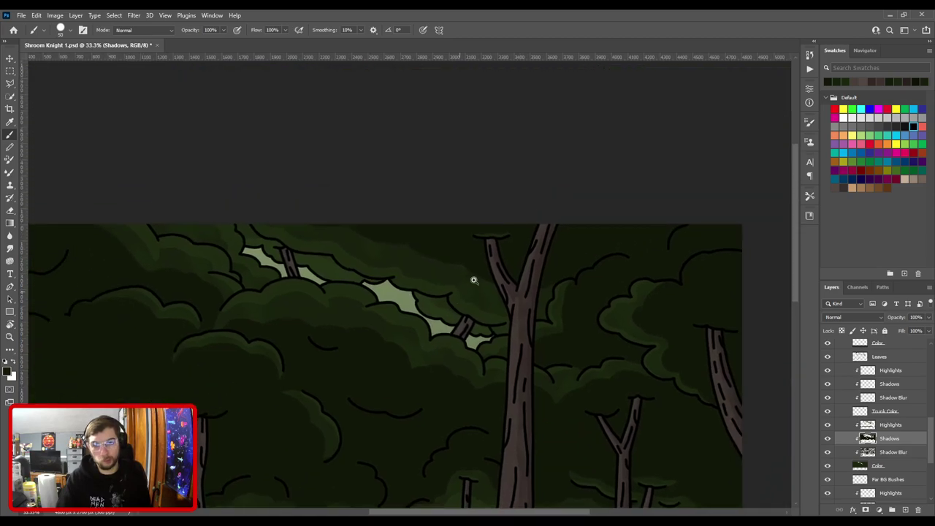
key(ctrl+plus)
scroll(563, 284, up, 1)
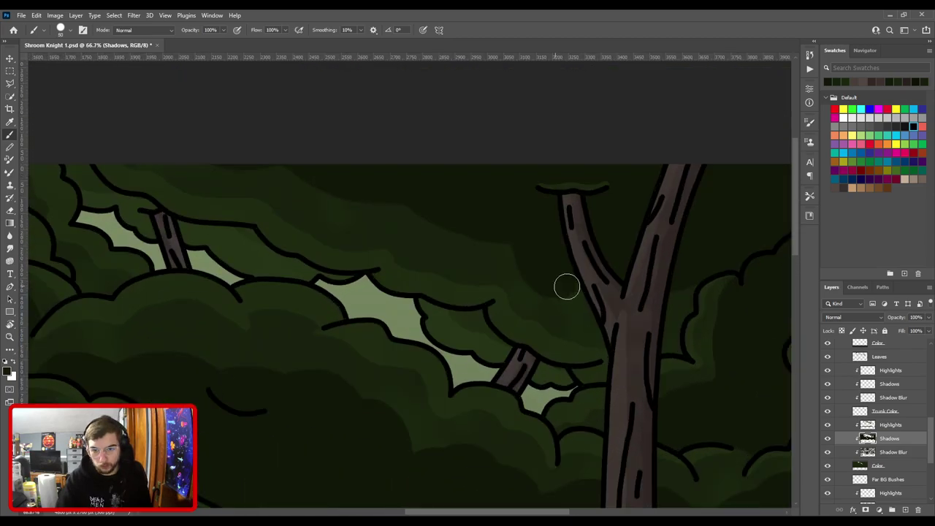
scroll(525, 271, up, 1)
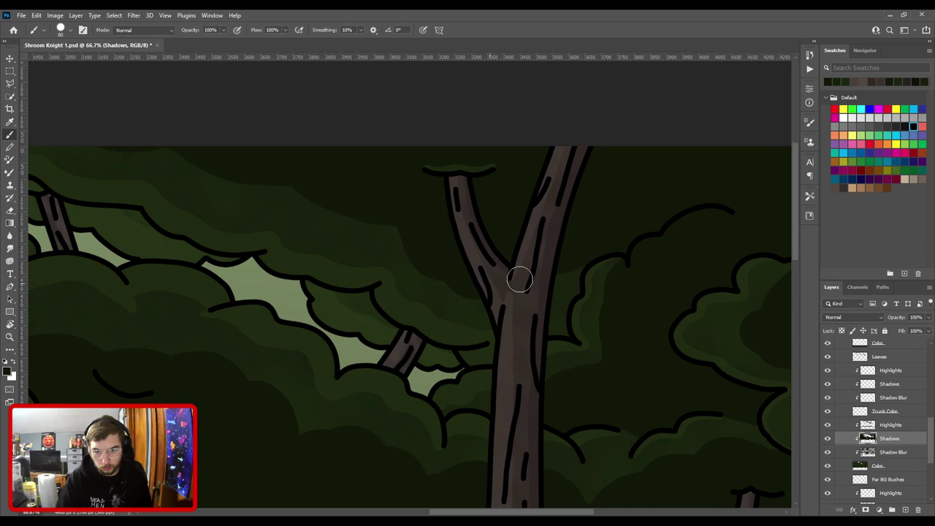
drag(510, 262, 641, 319)
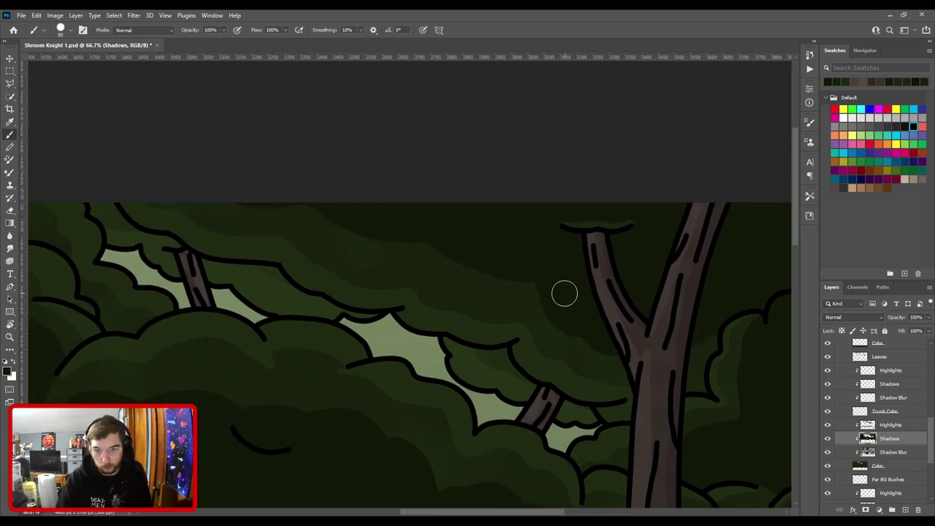
mouse_move(419, 236)
mouse_down()
mouse_move(358, 231)
mouse_move(288, 192)
mouse_up()
key(ctrl+minus)
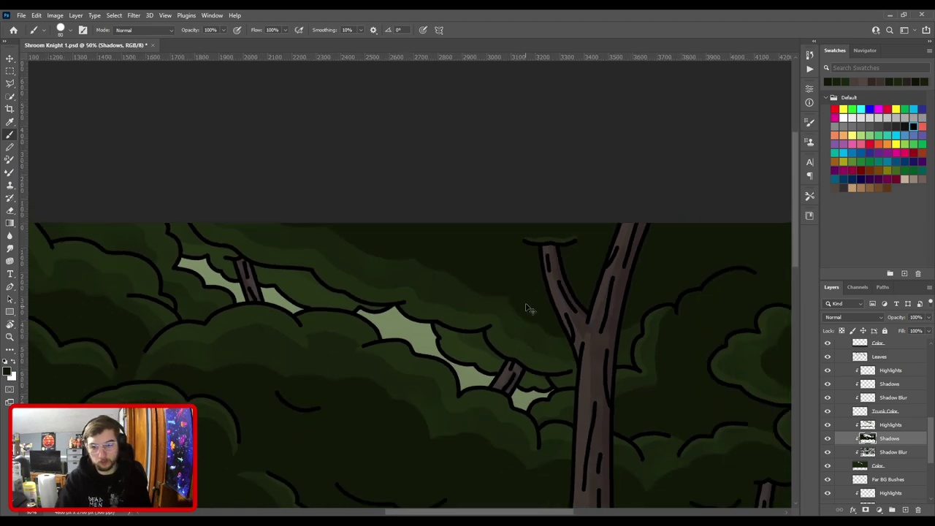
scroll(521, 317, down, 2)
drag(601, 180, 403, 202)
scroll(499, 258, up, 1)
drag(555, 304, 399, 329)
scroll(502, 268, up, 1)
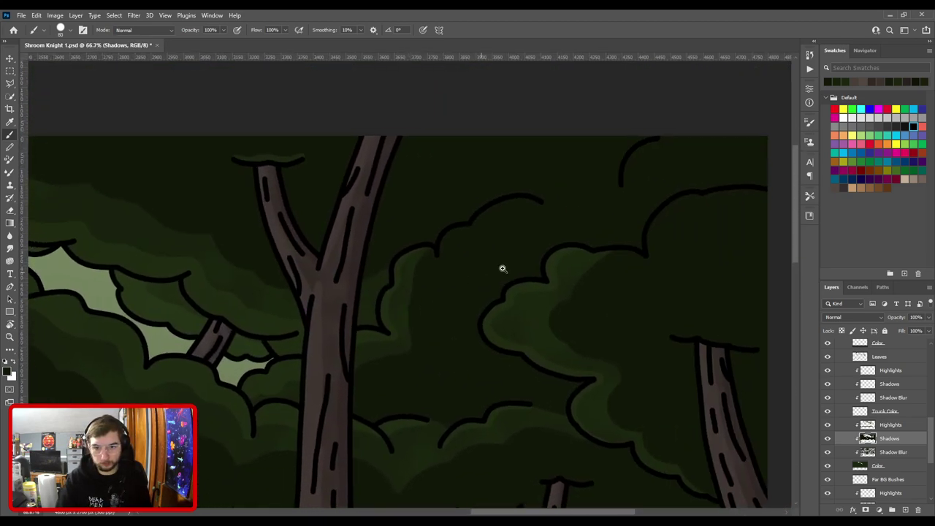
Erase a thin rim of shadow along the inside of the curved bush outline beside the tall trunk, using 40 px and 25 px eraser sizes.
scroll(502, 268, up, 1)
key(e)
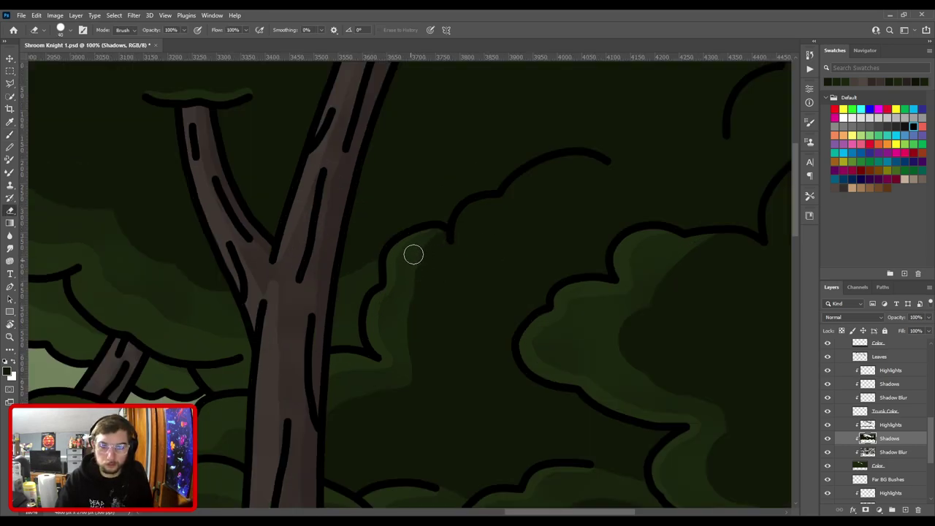
mouse_move(414, 255)
mouse_down()
mouse_move(405, 288)
mouse_move(468, 217)
mouse_move(527, 197)
mouse_move(509, 200)
mouse_move(580, 158)
mouse_up()
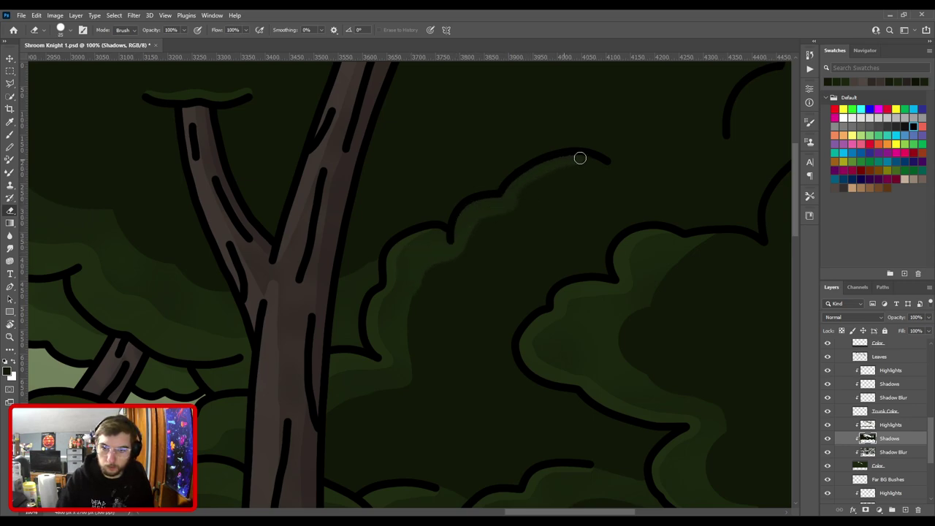
key(ctrl+minus)
key(ctrl+minus)
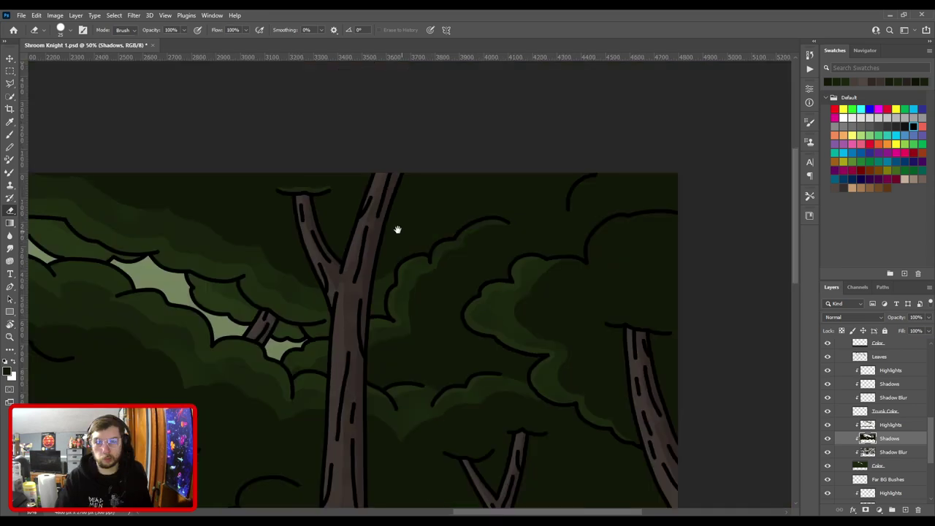
Widen and smooth the light rim under the same bush outline, from its upper tip down toward the trunk, with a 30 px eraser.
drag(405, 231, 351, 221)
key(ctrl+plus)
key(ctrl+plus)
drag(452, 196, 472, 249)
key(bracketright)
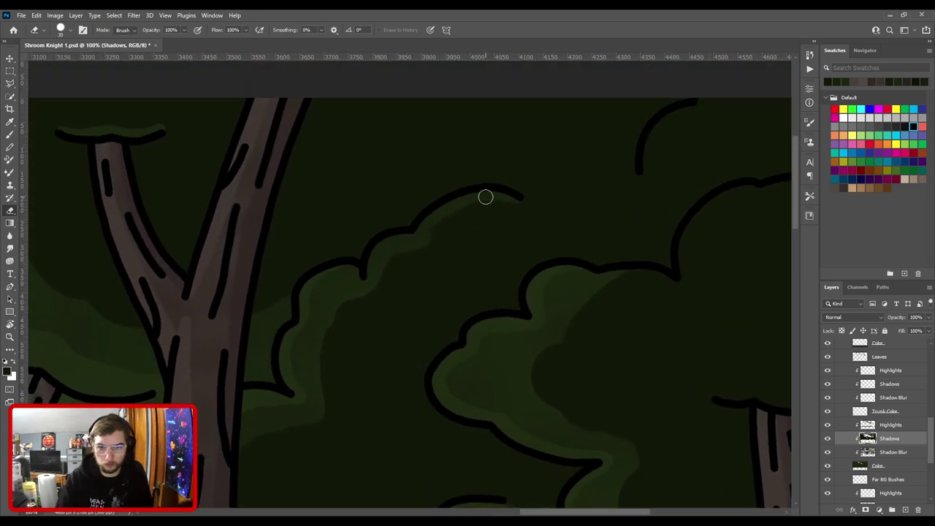
mouse_move(457, 205)
mouse_down()
mouse_move(423, 242)
mouse_move(400, 249)
mouse_move(361, 292)
mouse_up()
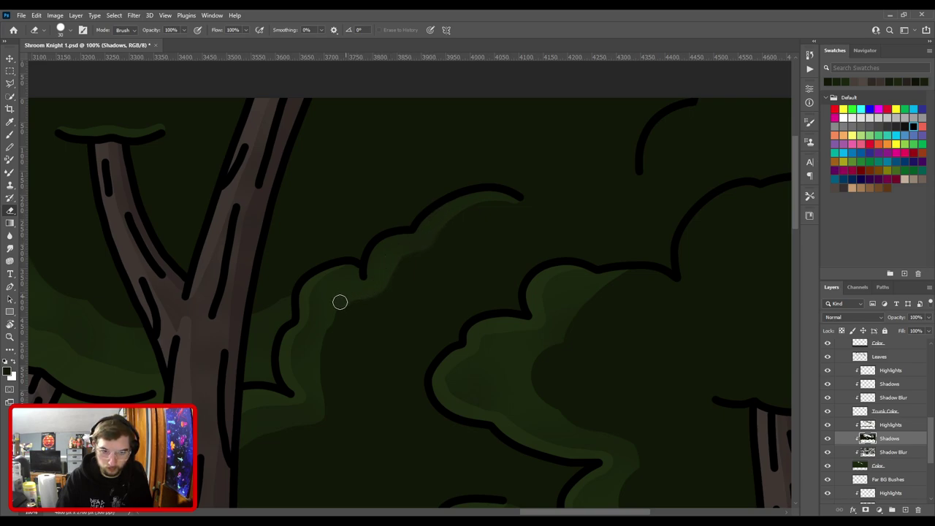
drag(317, 369, 322, 394)
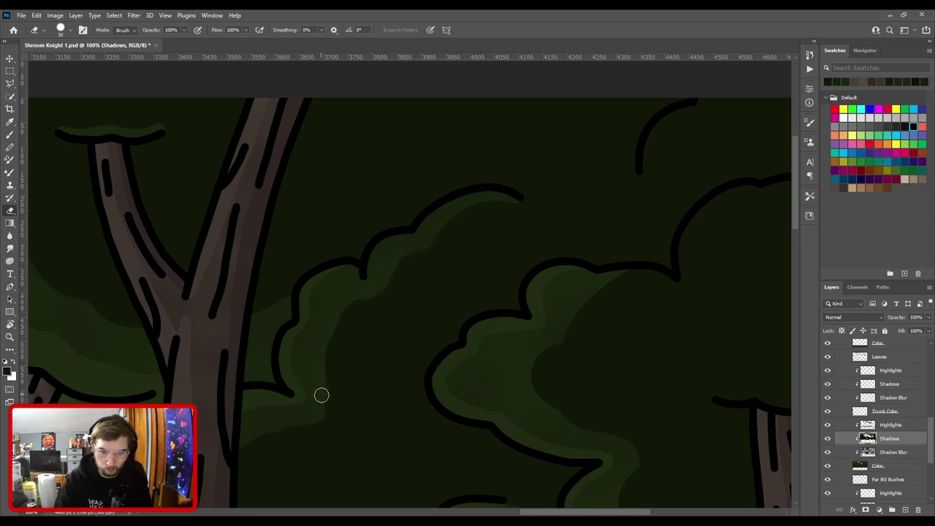
key(ctrl+minus)
key(ctrl+minus)
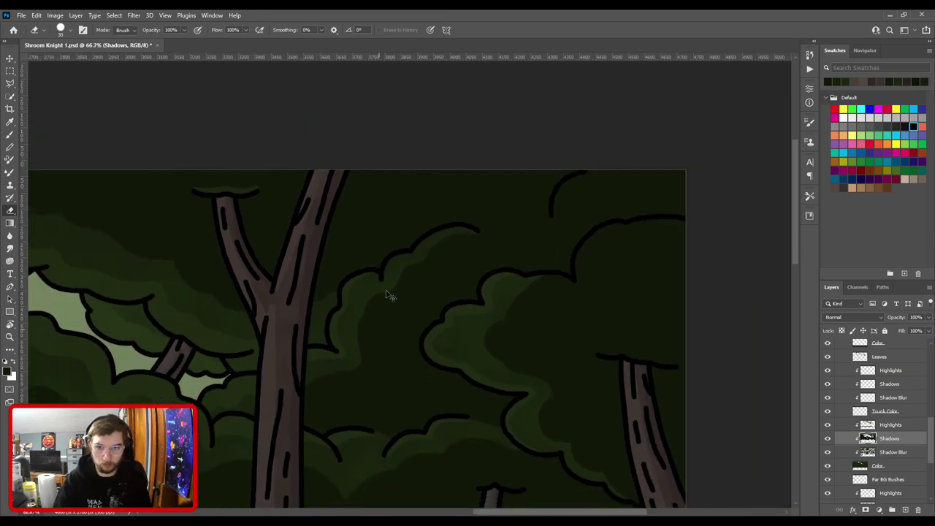
Review the foliage shadows on both sides of the tall forked trunk and across the whole illustration.
drag(301, 280, 488, 247)
key(ctrl+plus)
drag(569, 200, 642, 200)
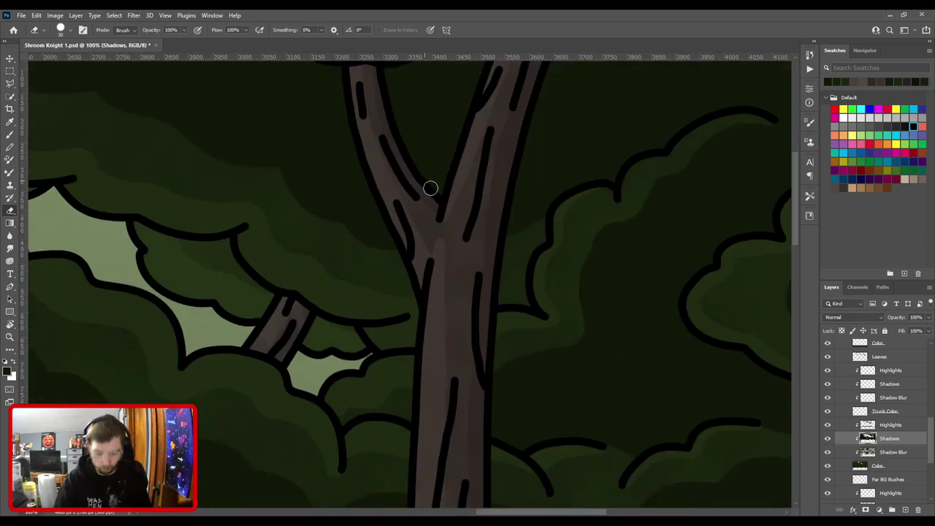
key(b)
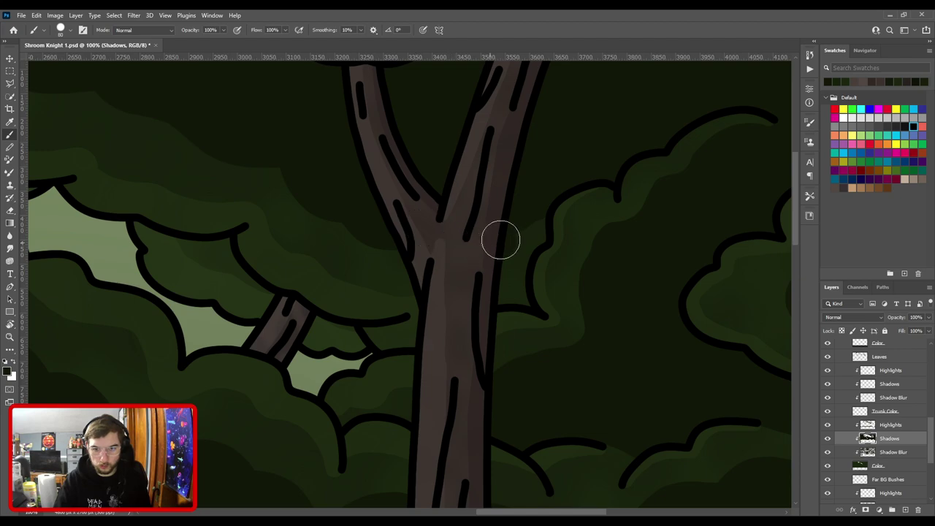
key(bracketleft)
key(bracketleft)
key(bracketleft)
key(bracketleft)
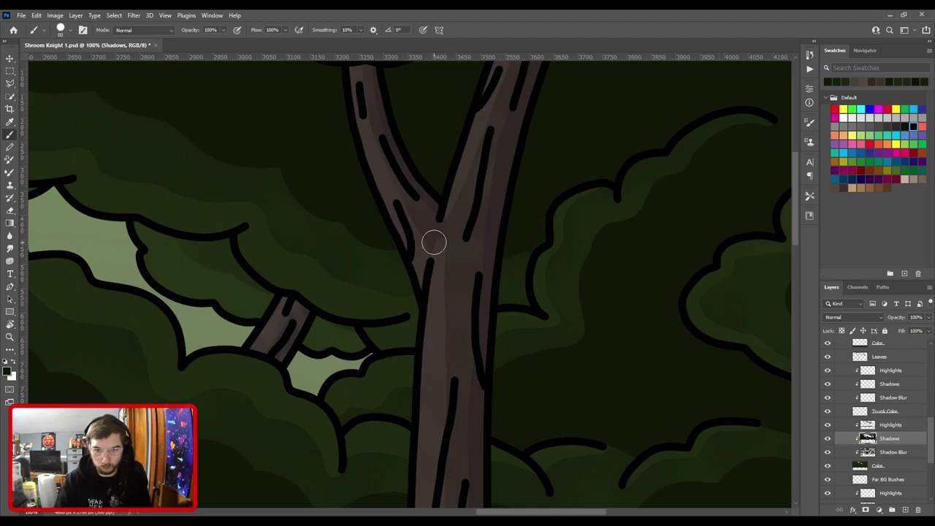
key(ctrl+minus)
key(ctrl+minus)
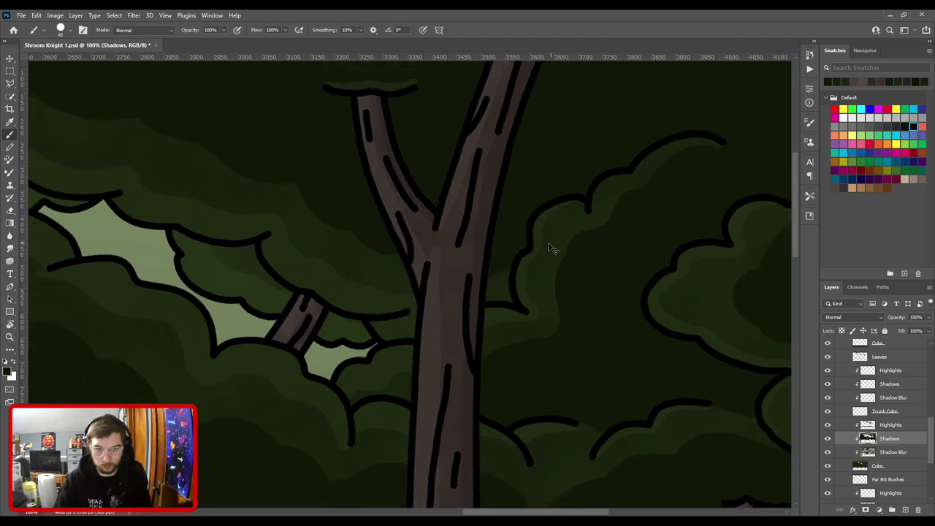
drag(377, 244, 516, 285)
key(ctrl+plus)
key(bracketright)
key(bracketright)
key(bracketright)
mouse_move(392, 196)
mouse_down()
mouse_move(421, 228)
mouse_move(481, 251)
mouse_up()
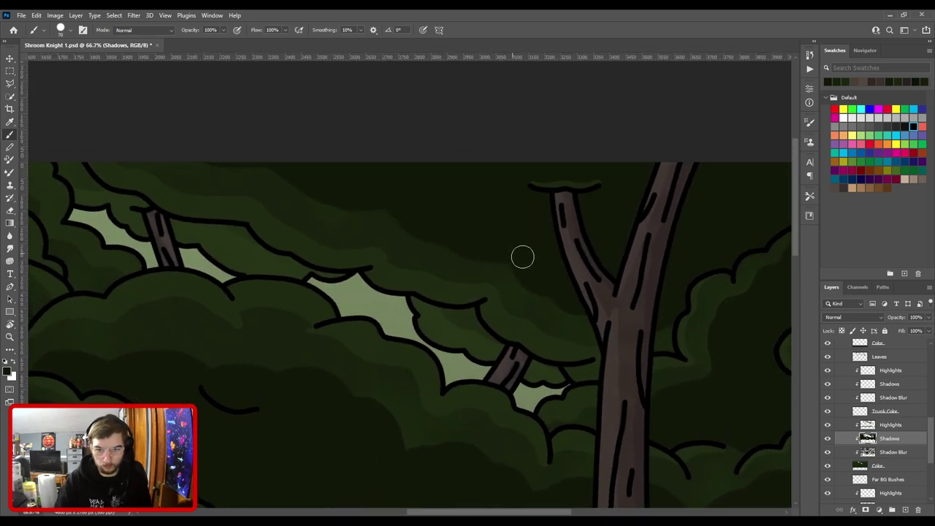
scroll(542, 271, down, 2)
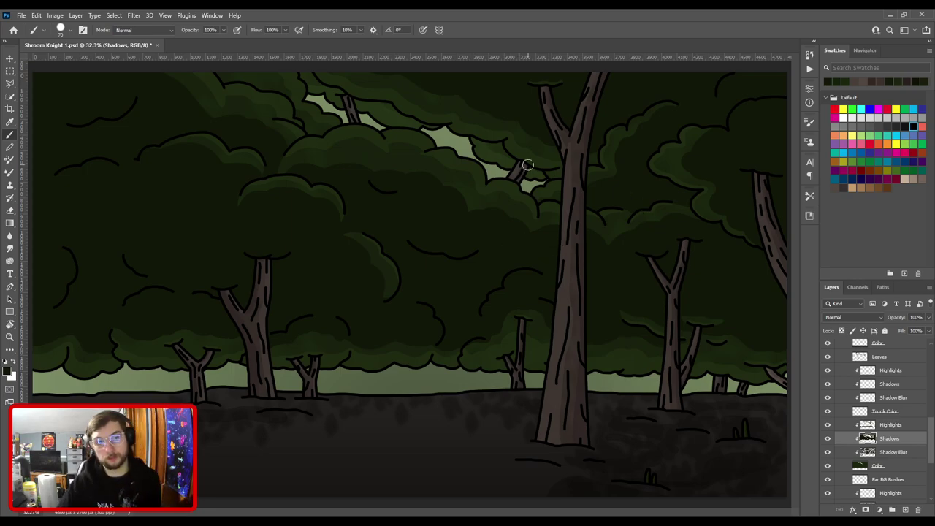
Paint shadow above the curved bush outline at the canvas's top edge, left of the pale sky gaps, enlarging the brush from 30 px.
scroll(355, 154, up, 5)
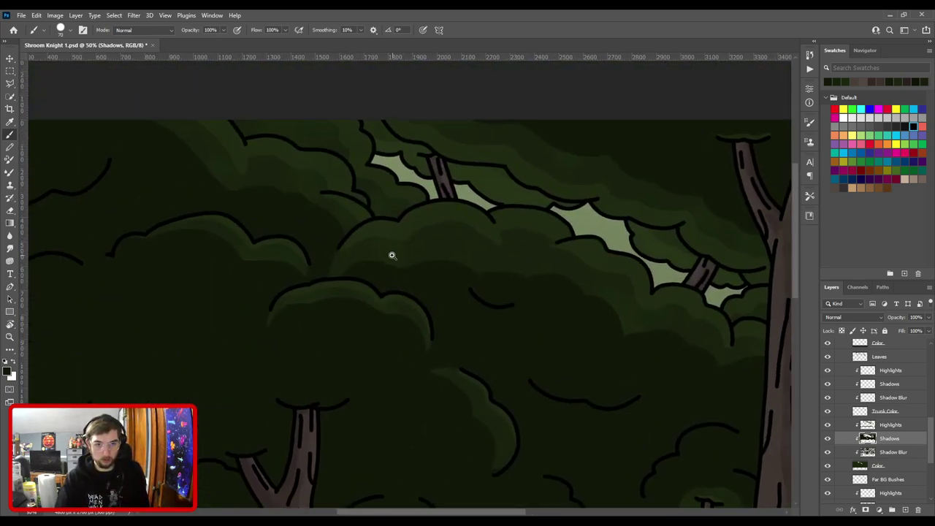
drag(390, 255, 372, 208)
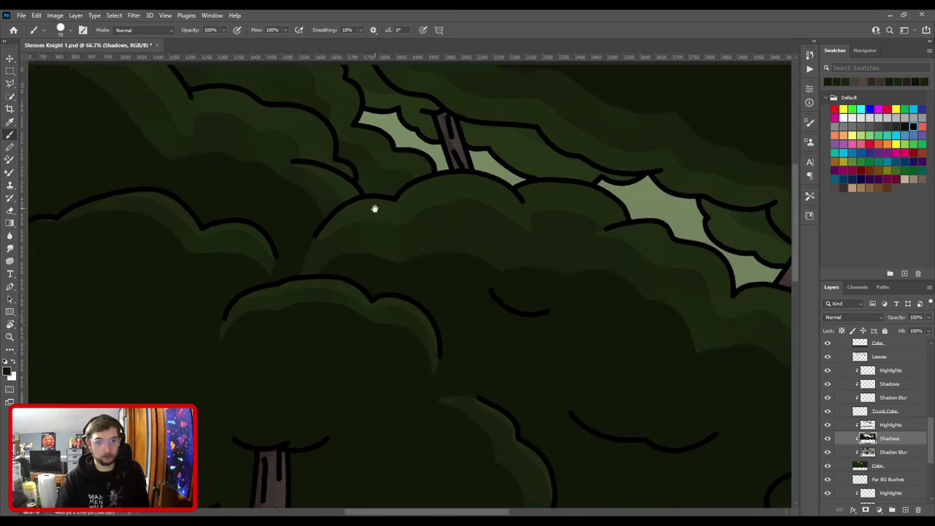
scroll(372, 207, up, 6)
mouse_move(412, 253)
mouse_down()
mouse_move(426, 285)
mouse_move(513, 294)
mouse_move(445, 272)
mouse_move(413, 241)
mouse_move(420, 258)
mouse_move(383, 188)
mouse_move(346, 174)
mouse_move(369, 176)
mouse_move(442, 264)
mouse_move(518, 309)
mouse_up()
key(ctrl+minus)
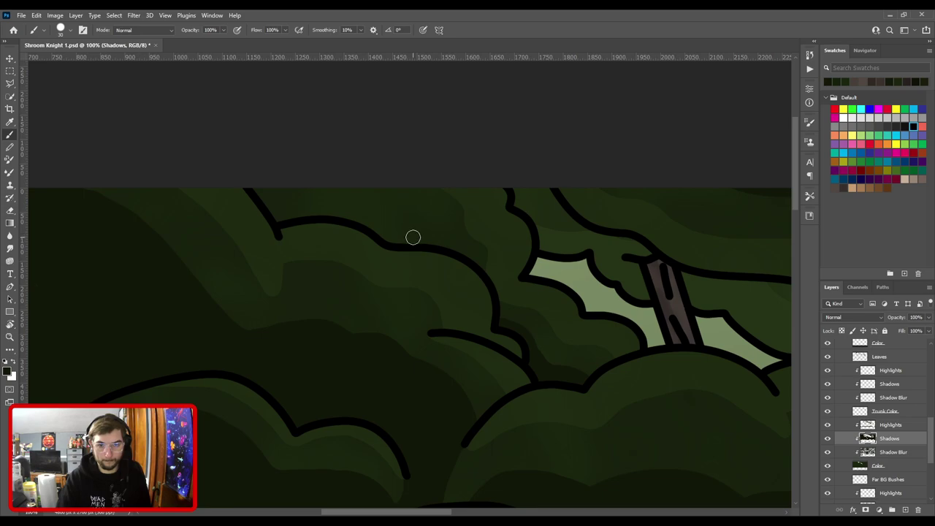
drag(413, 237, 309, 207)
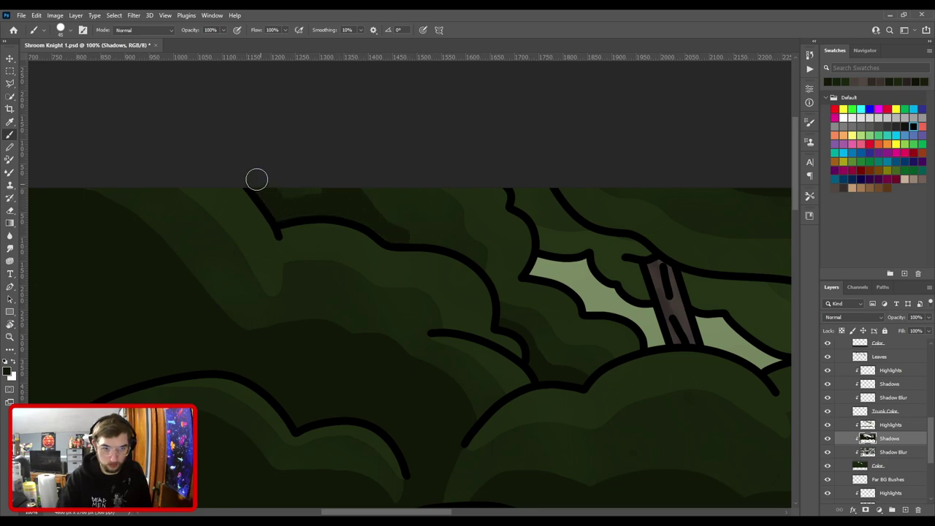
key(bracketright)
key(bracketright)
mouse_move(288, 183)
mouse_down()
mouse_move(388, 208)
mouse_move(401, 234)
mouse_up()
Extend the shadow above the curved bush outline at the canvas's top edge, refining its border with brush sizes of 25 px and smaller.
key(bracketleft)
key(bracketleft)
key(bracketleft)
drag(387, 192, 422, 238)
key(bracketleft)
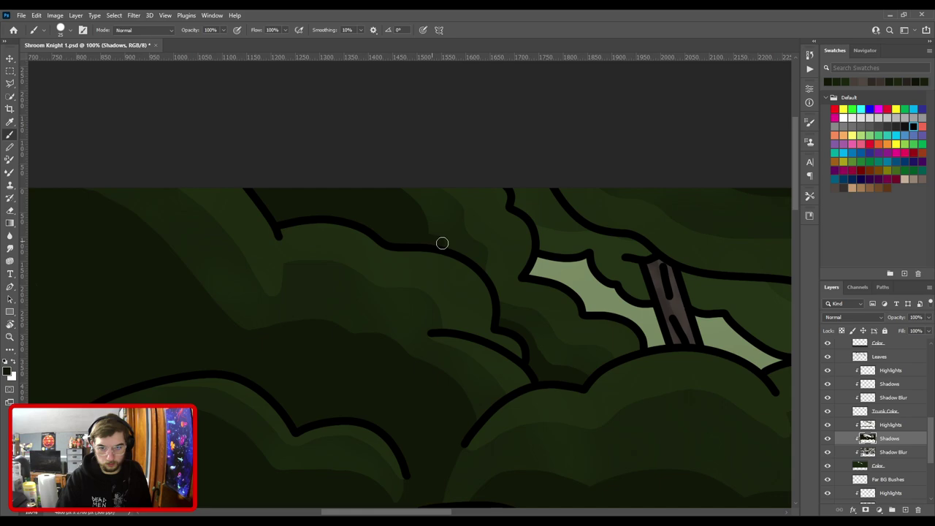
drag(442, 242, 398, 193)
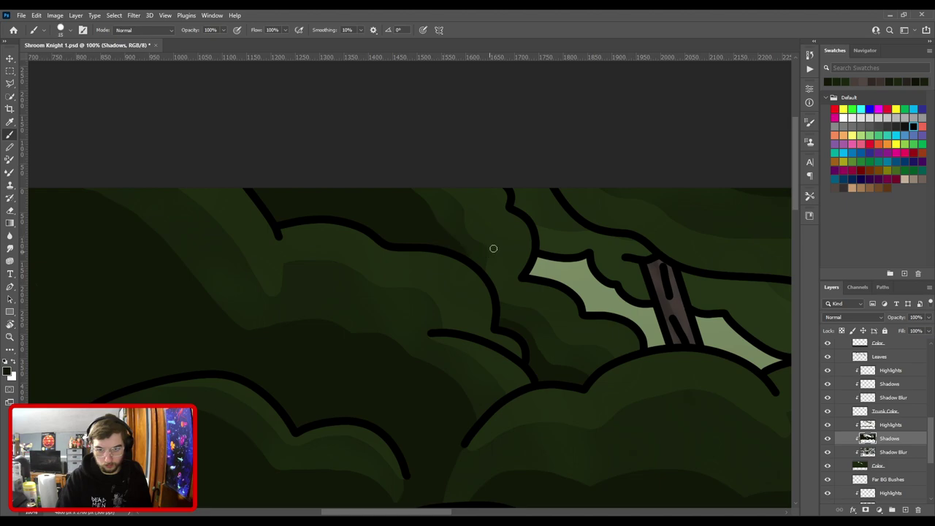
Erase excess shadow above the same bush outline up to the canvas's top edge, and save the document.
key(e)
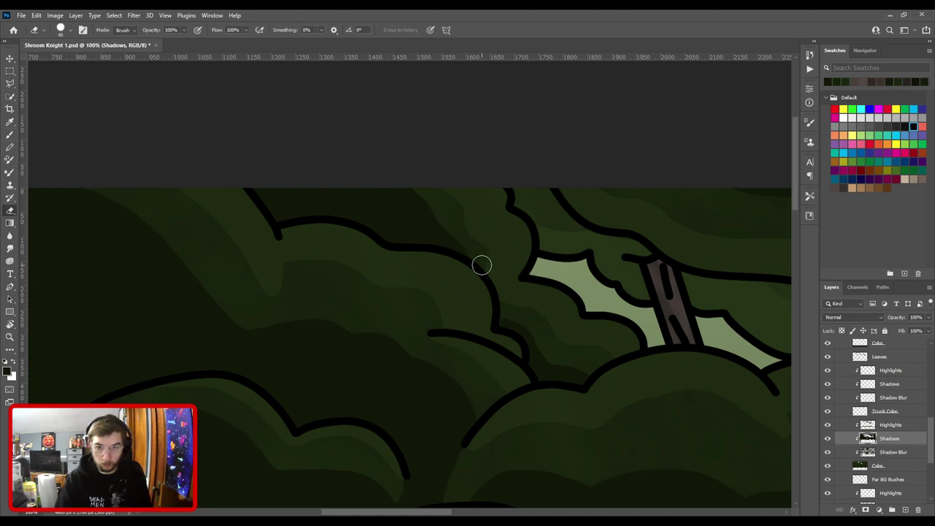
mouse_move(468, 272)
mouse_down()
mouse_move(412, 172)
mouse_move(460, 241)
mouse_move(463, 263)
mouse_move(451, 267)
mouse_move(451, 237)
mouse_move(413, 180)
mouse_up()
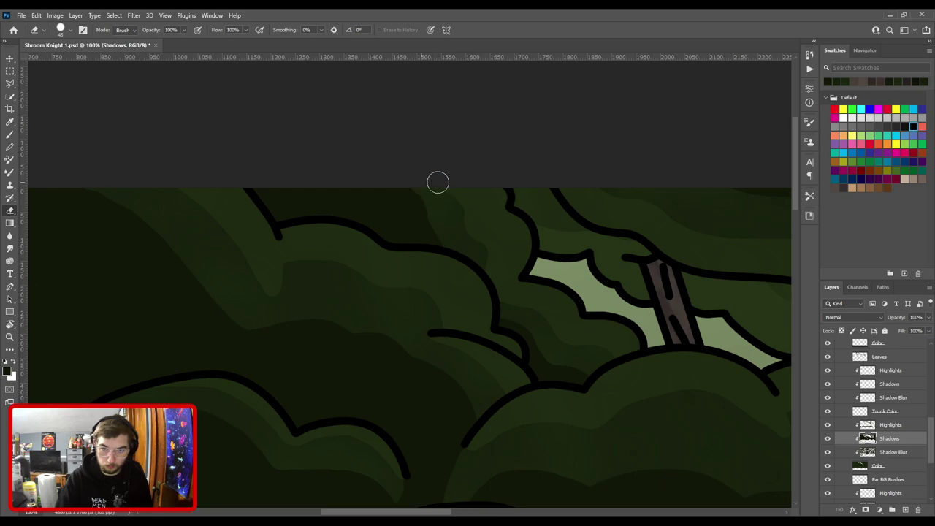
key(ctrl+minus)
drag(506, 216, 393, 232)
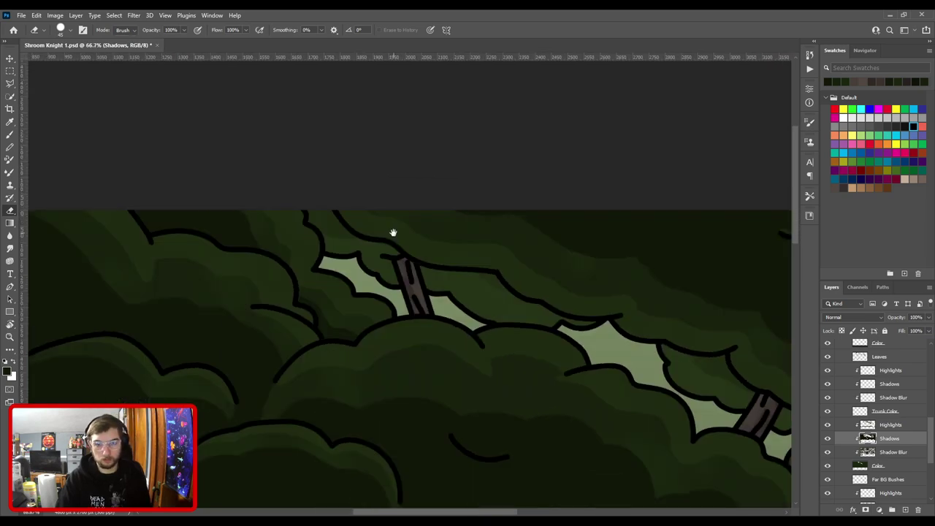
key(ctrl+0)
key(ctrl+s)
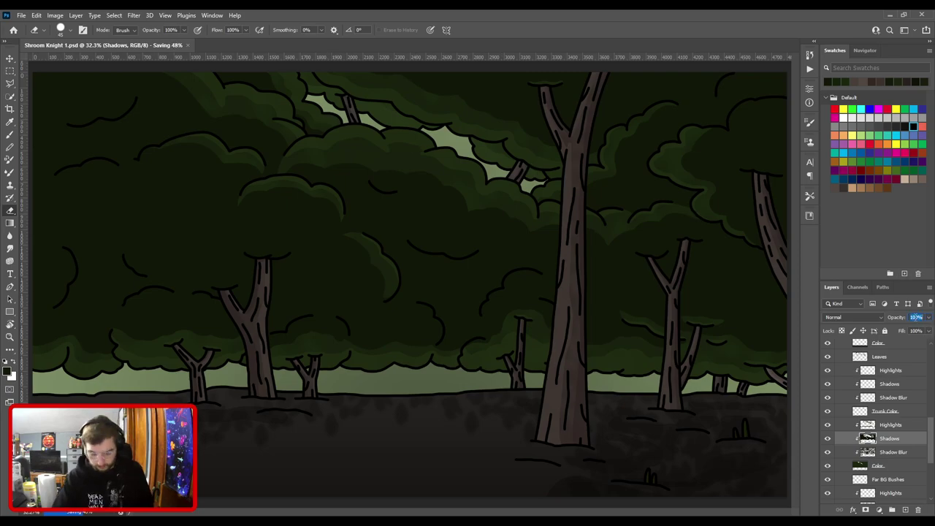
Try the foliage Shadows layer at 80% opacity with the Shadow Blur layer stacked above it.
text(80)
key(Return)
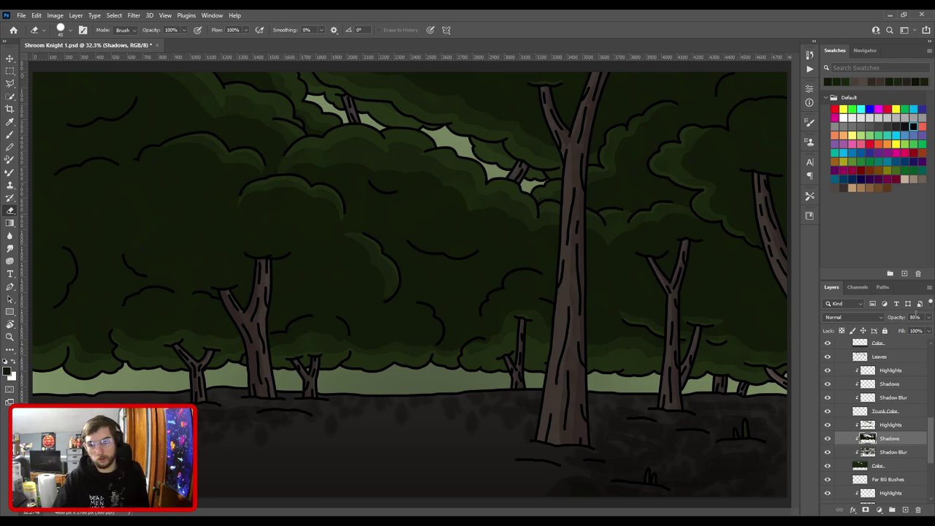
drag(888, 450, 888, 432)
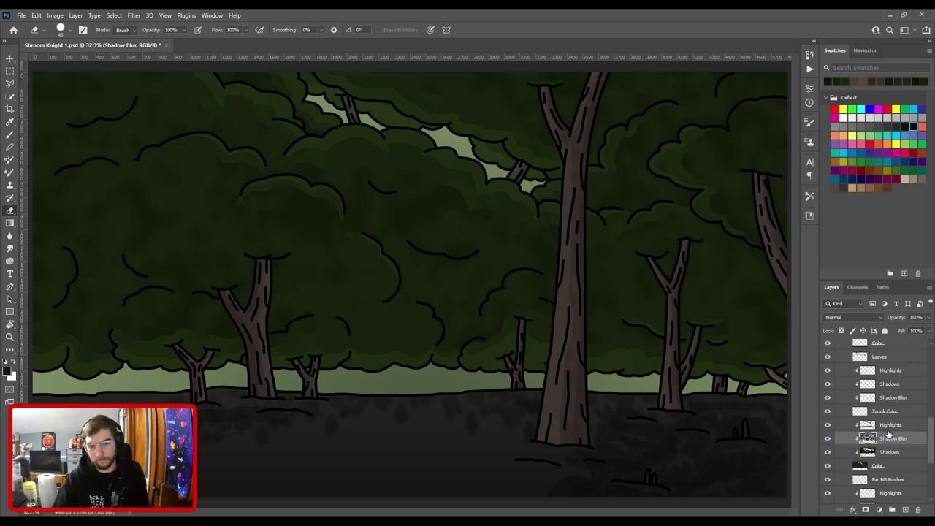
key(ctrl+z)
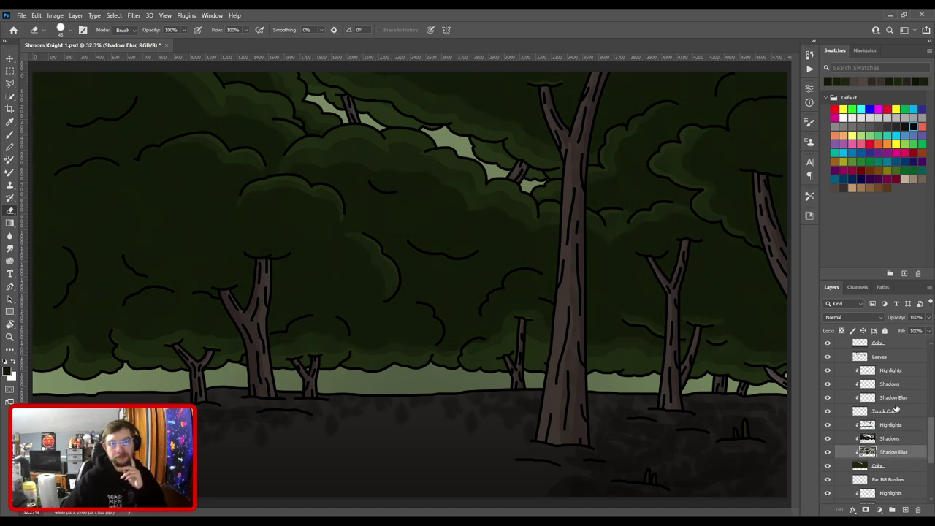
Set the opacity of the foliage Shadows layer to 60%.
click(888, 438)
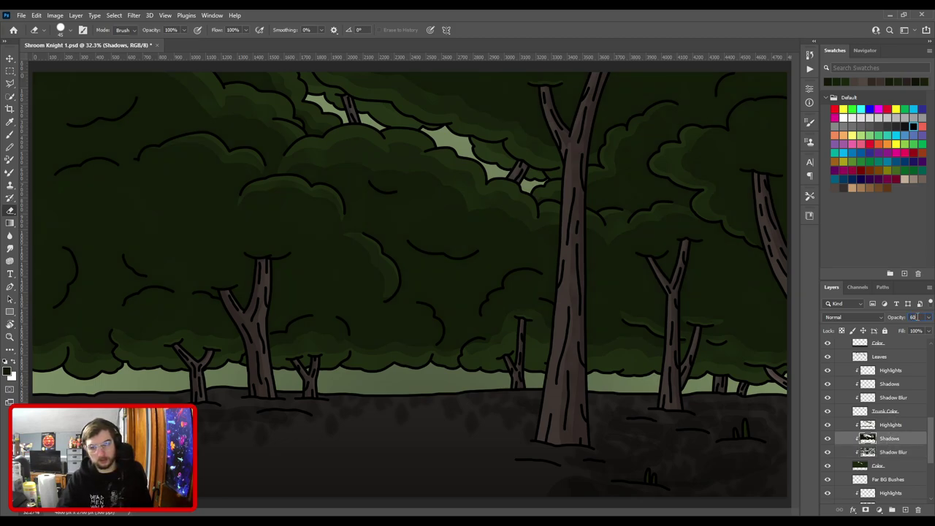
key(Return)
Add a layer named Shadows between Highlights and Shadow Blur above Leaves Color, clipped to the far leaves.
key(v)
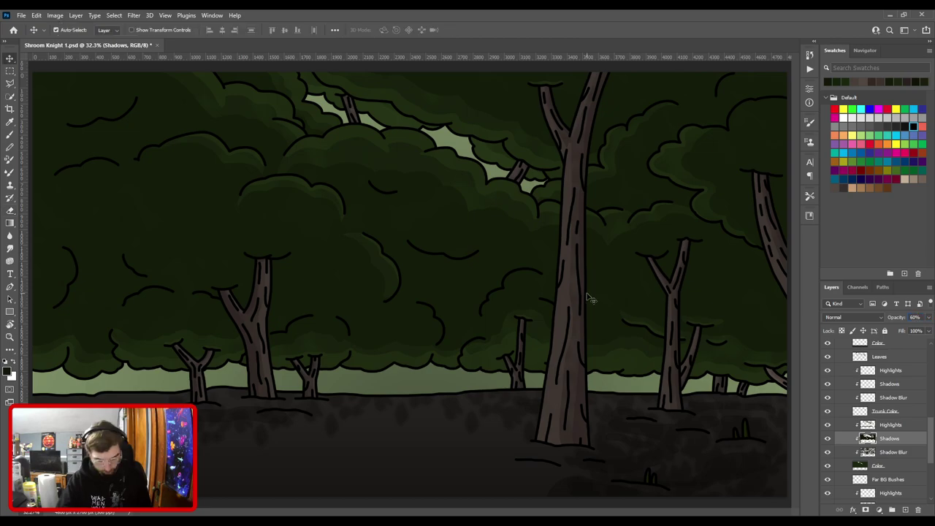
click(494, 151)
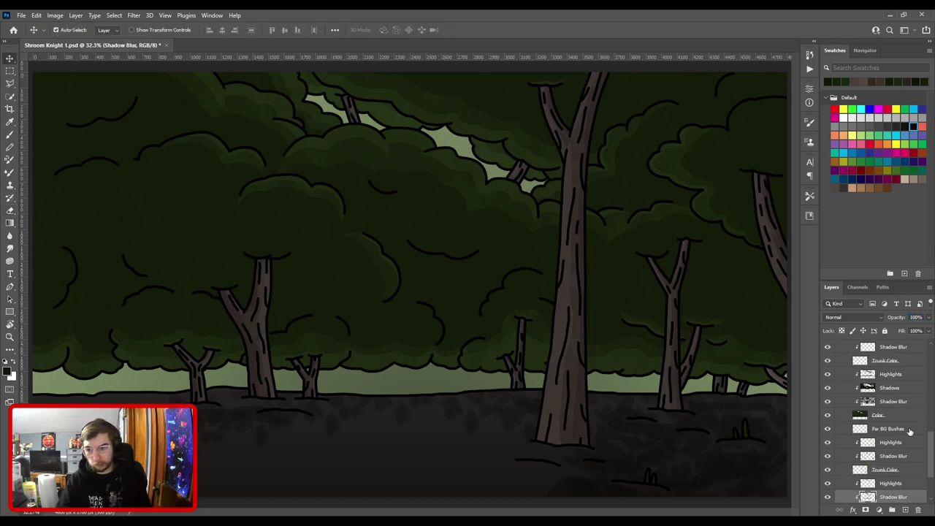
click(900, 486)
key(ctrl+v)
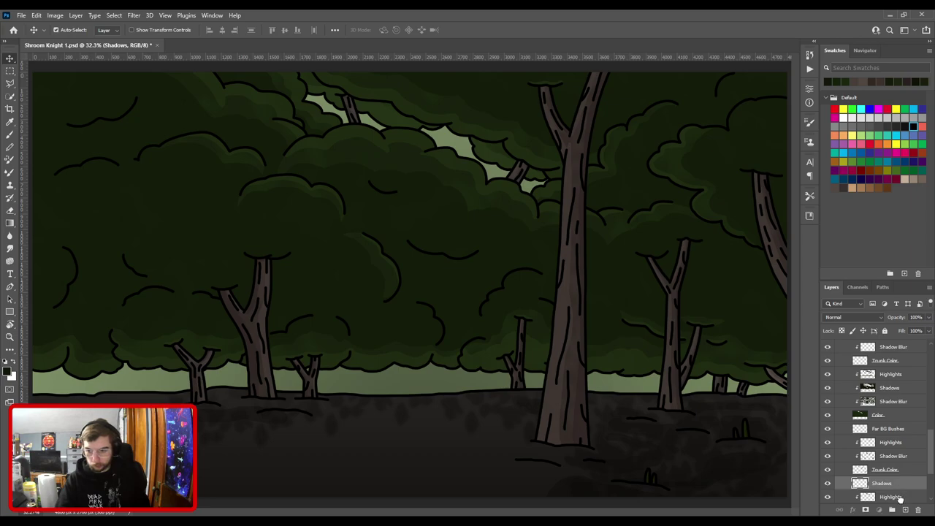
drag(900, 499, 900, 498)
Sample a dark green from the far leaves beside the sky gaps as the paint colour for the new Shadows layer.
key(i)
scroll(837, 476, down, 2)
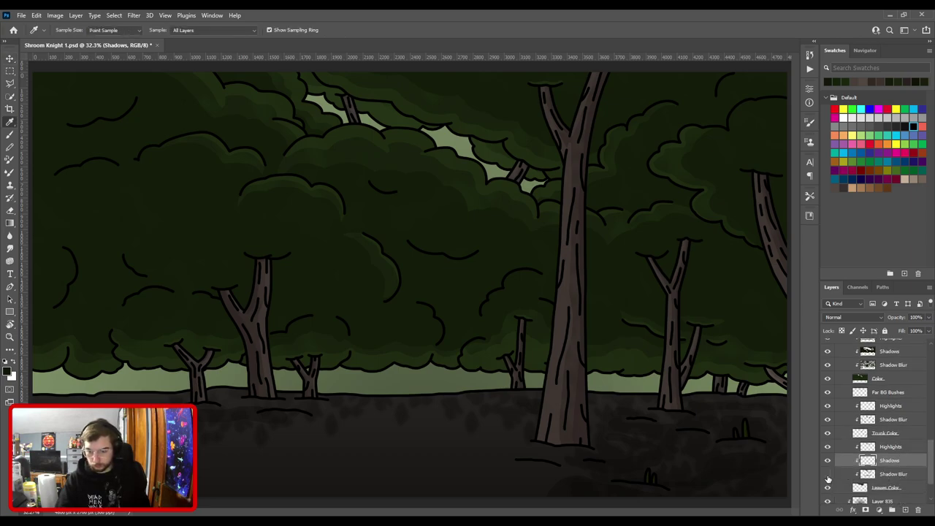
click(502, 144)
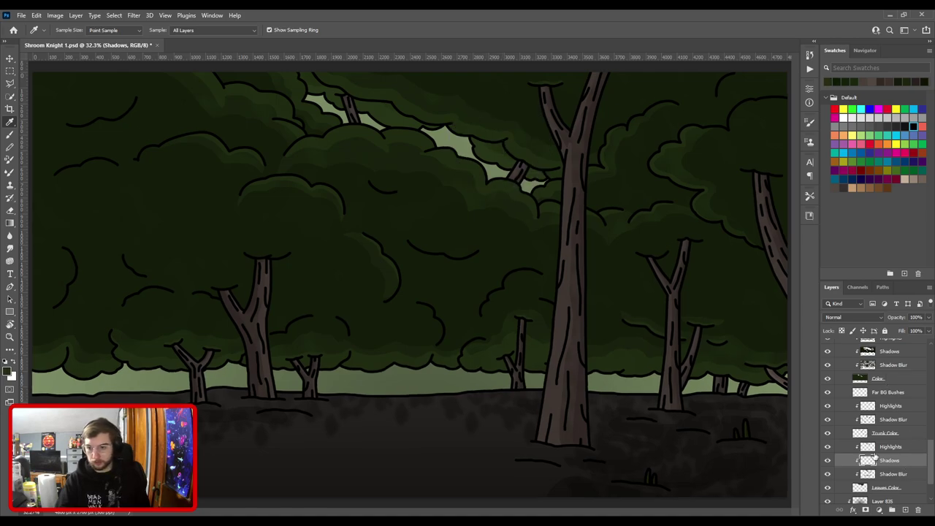
key(ctrl+plus)
key(ctrl+plus)
drag(474, 125, 449, 326)
key(ctrl+plus)
key(ctrl+plus)
drag(350, 260, 695, 445)
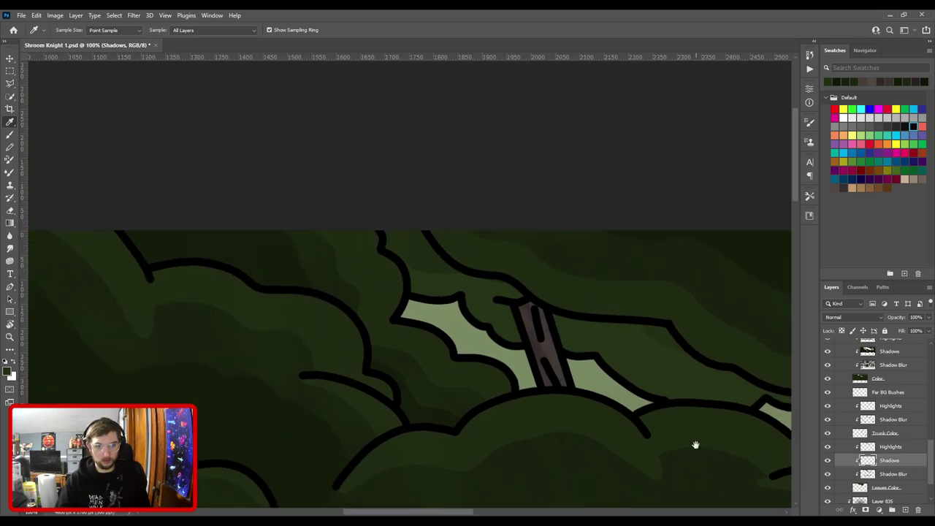
click(158, 272)
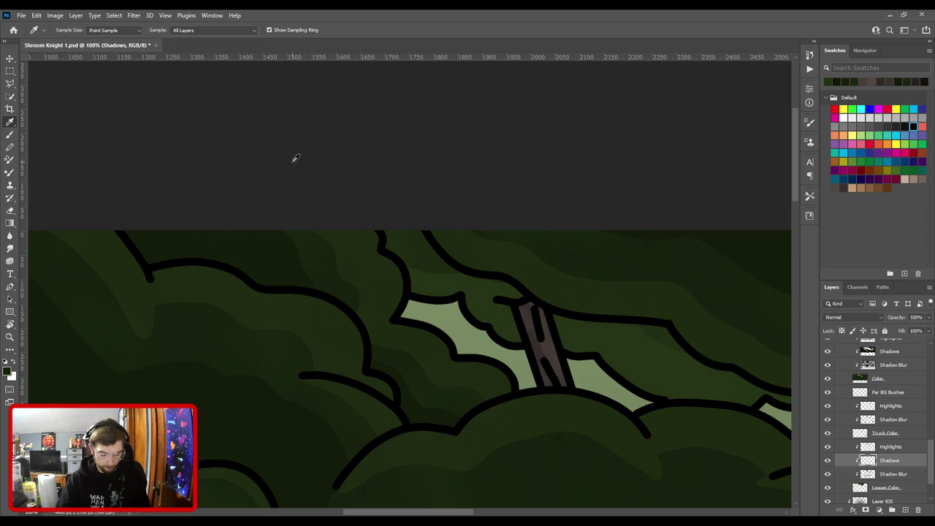
Paint shadow on the far leaf clump between the bush outlines at the canvas's top edge with a 50 px brush.
key(b)
key(])
key(])
key(])
drag(398, 238, 459, 241)
Paint shadow on the far leaf clump beside the short trunk in the sky gap nearest the tall forked tree.
key(ctrl+minus)
drag(537, 278, 280, 166)
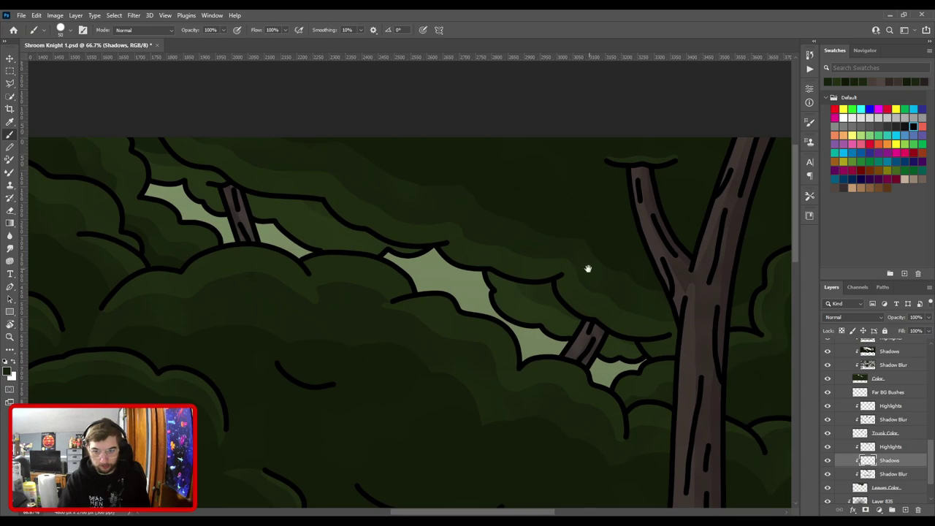
drag(586, 268, 413, 233)
key(ctrl+plus)
drag(346, 219, 380, 241)
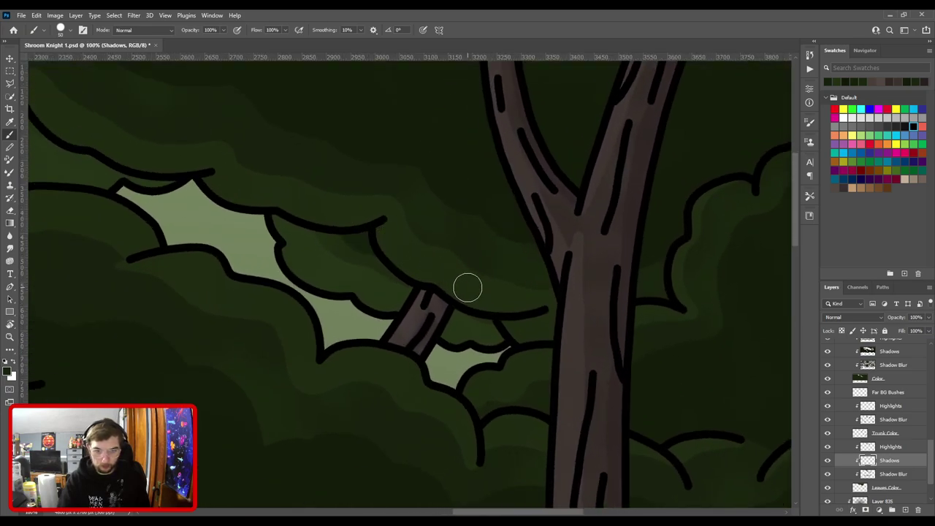
Set the opacity of the far leaves' Shadows layer to 60%.
key(ctrl+0)
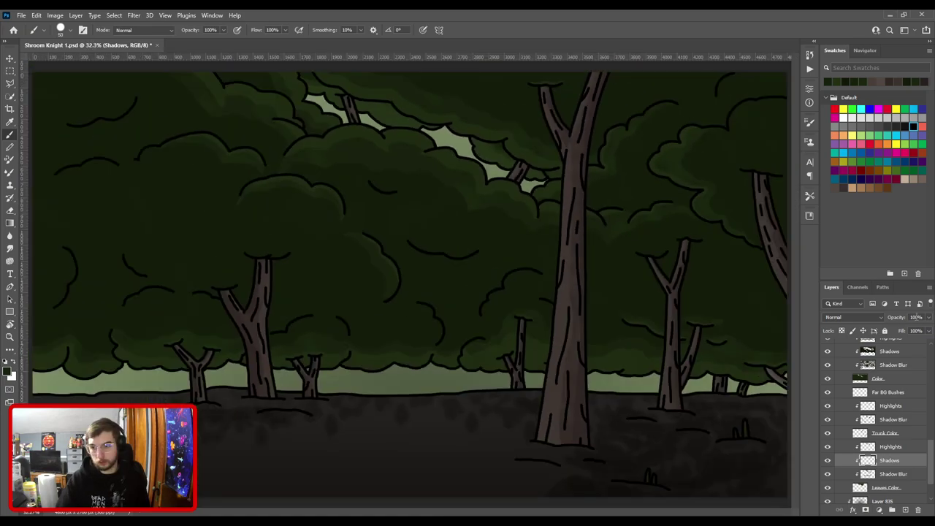
click(915, 317)
text(60)
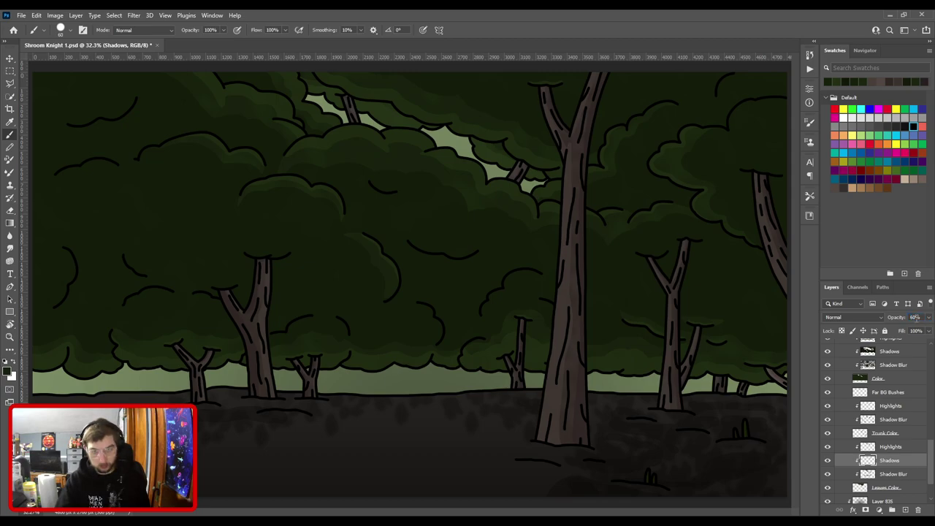
key(Return)
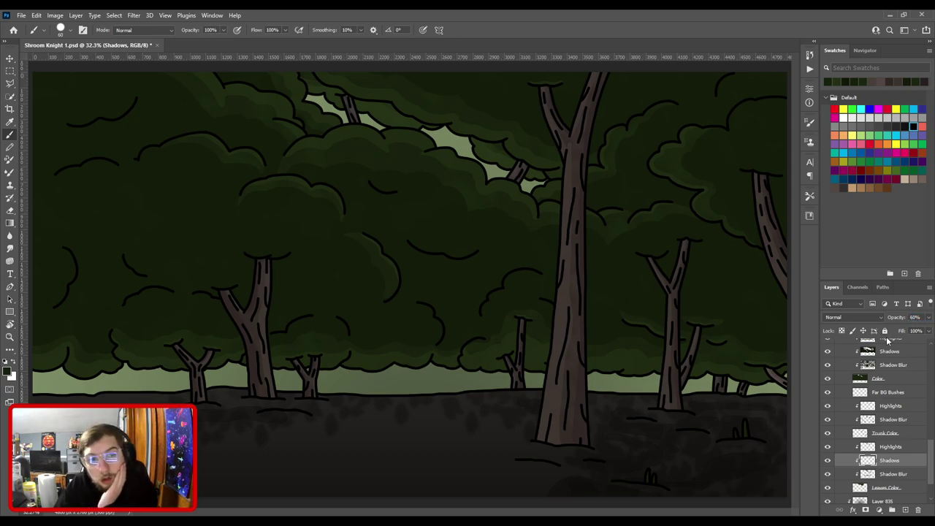
Add a clipped layer named Shadows between Highlights and Shadow Blur above the far background's Trunk Color layer.
scroll(890, 463, down, 2)
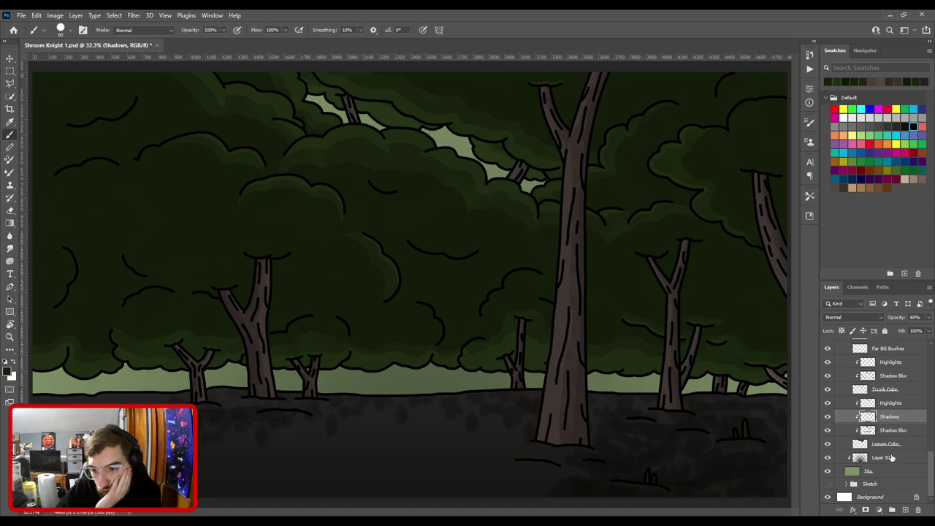
scroll(891, 457, up, 2)
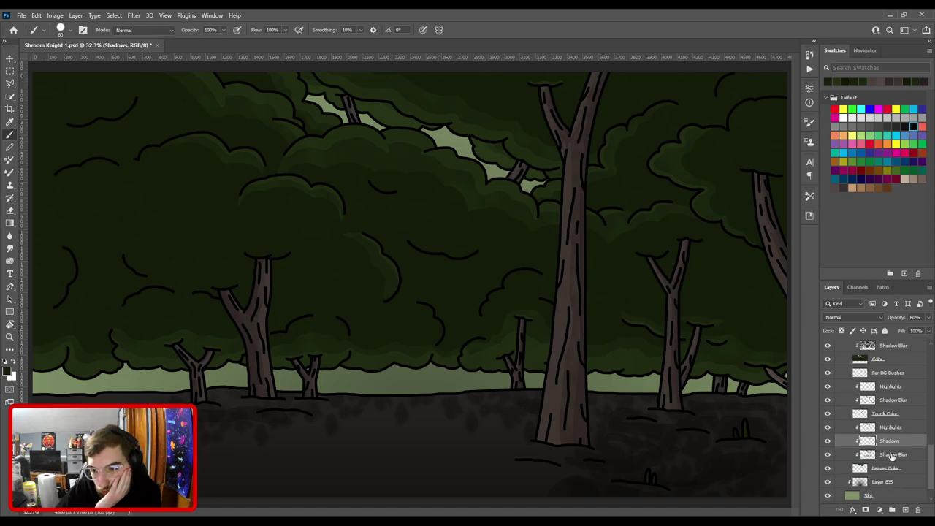
click(890, 386)
key(ctrl+v)
drag(893, 388, 898, 408)
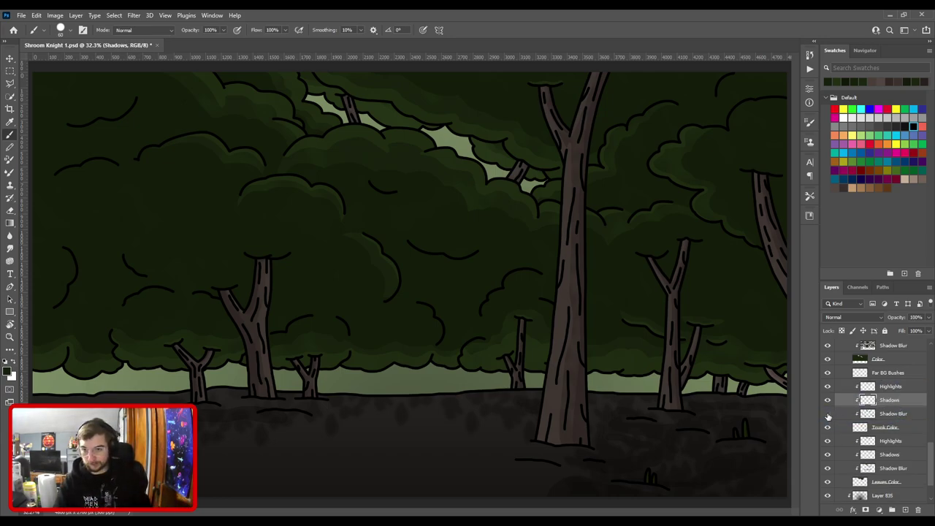
Sample the brown of a short far trunk and adjust it in the Color Picker as the trunk shadow colour.
click(827, 413)
key(i)
click(720, 389)
click(8, 372)
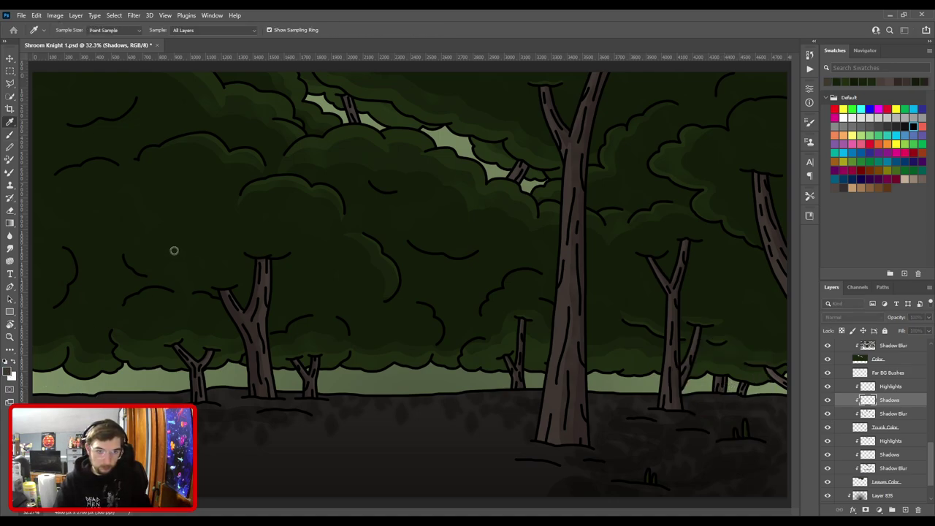
click(298, 161)
Shade the short far trunks near the canvas's right edge with a 40 px brush.
key(b)
key(ctrl+plus)
drag(590, 305, 212, 228)
drag(291, 253, 398, 331)
scroll(398, 331, up, 5)
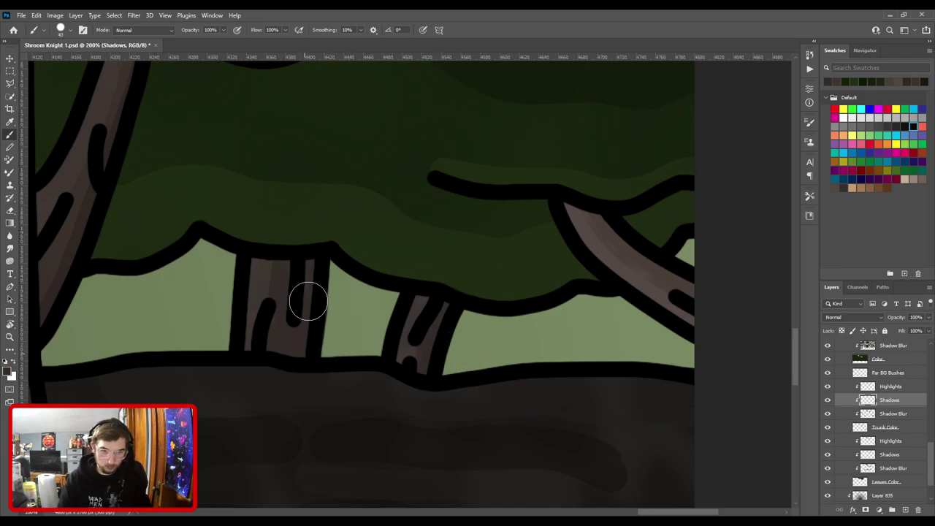
Shade the short far trunks standing in the upper sky gaps with the same 40 px brush.
key(ctrl+minus)
key(ctrl+minus)
drag(291, 146, 467, 457)
drag(294, 206, 573, 309)
scroll(464, 255, up, 1)
drag(412, 205, 678, 386)
drag(305, 265, 495, 322)
key(ctrl+plus)
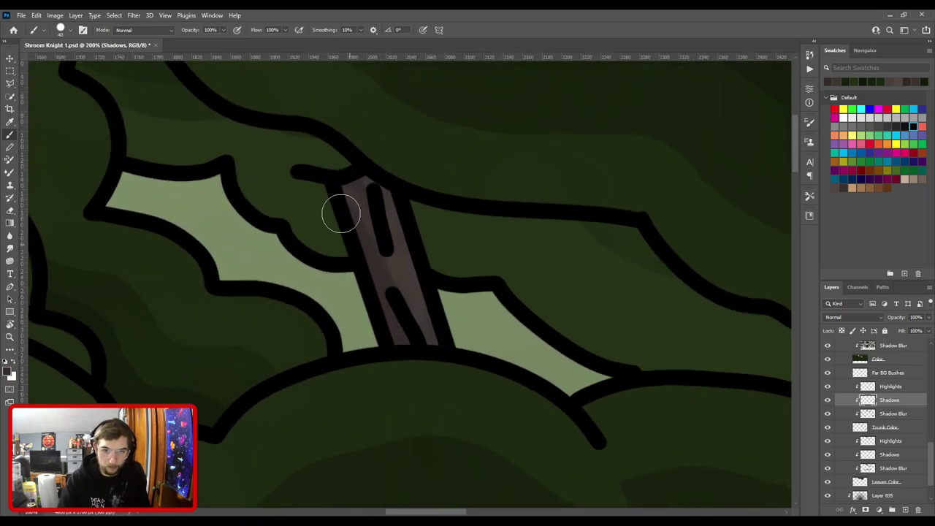
Check the trunk shadow colour against the whole illustration and save the document.
key(ctrl+0)
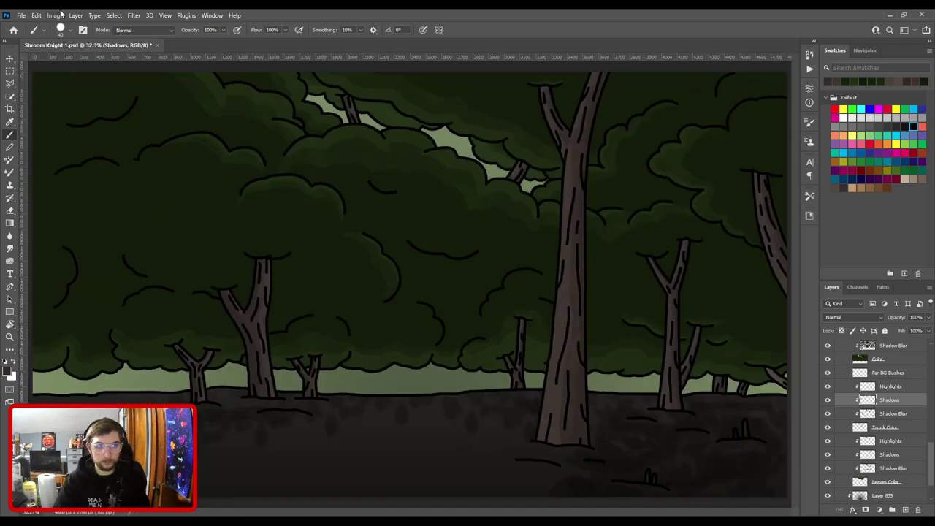
key(i)
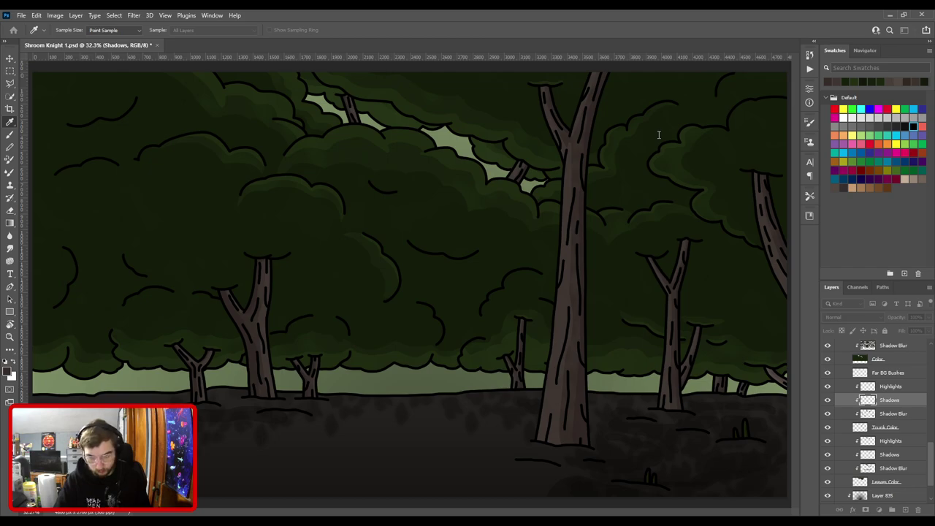
key(b)
key(ctrl+s)
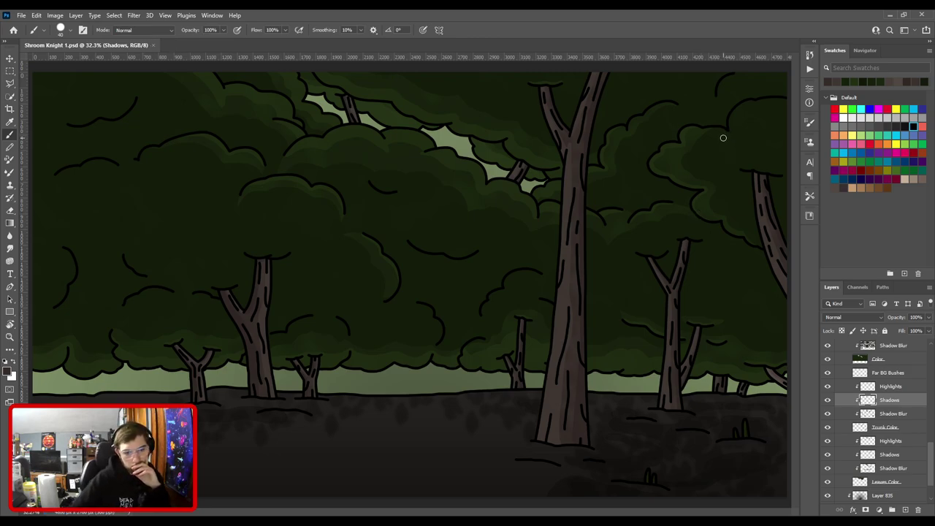
Collapse the BG layer group.
scroll(898, 427, up, 3)
scroll(897, 431, up, 10)
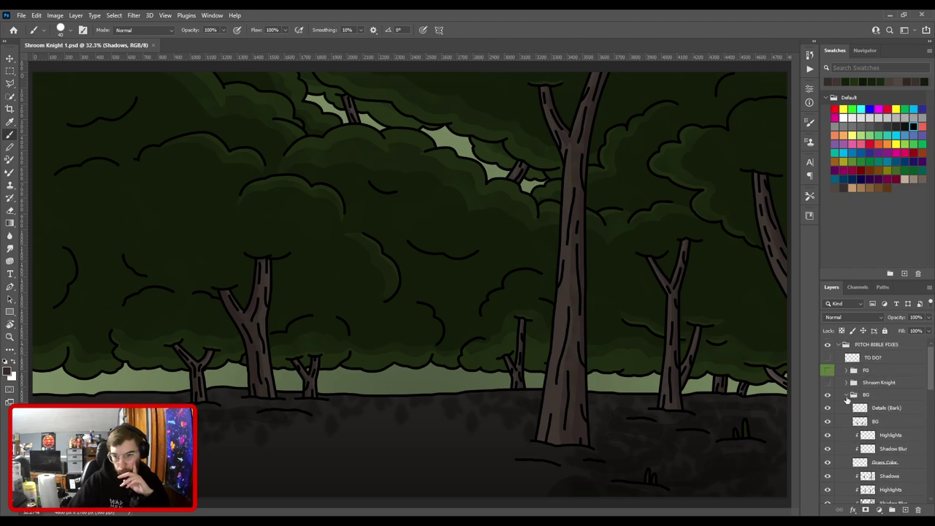
click(849, 395)
click(846, 395)
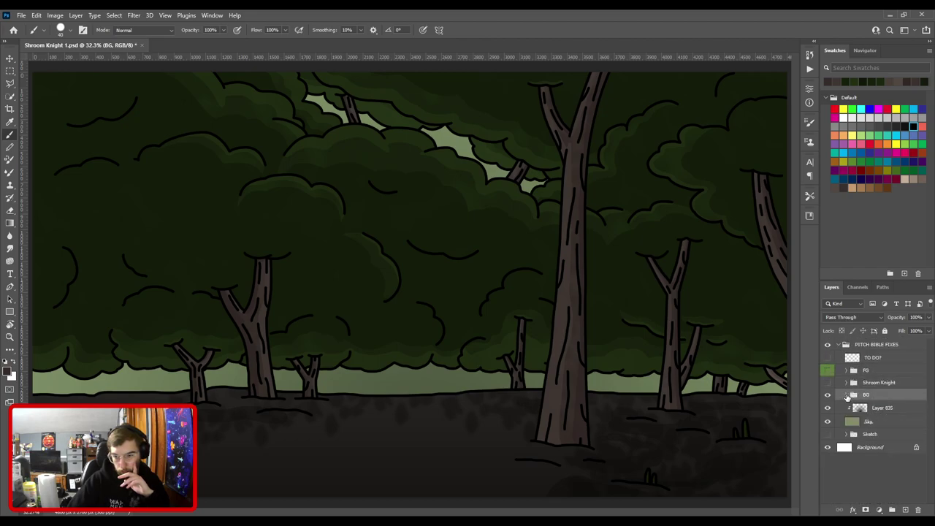
Show the Shroom Knight and FG groups, and label the BG group green.
click(827, 383)
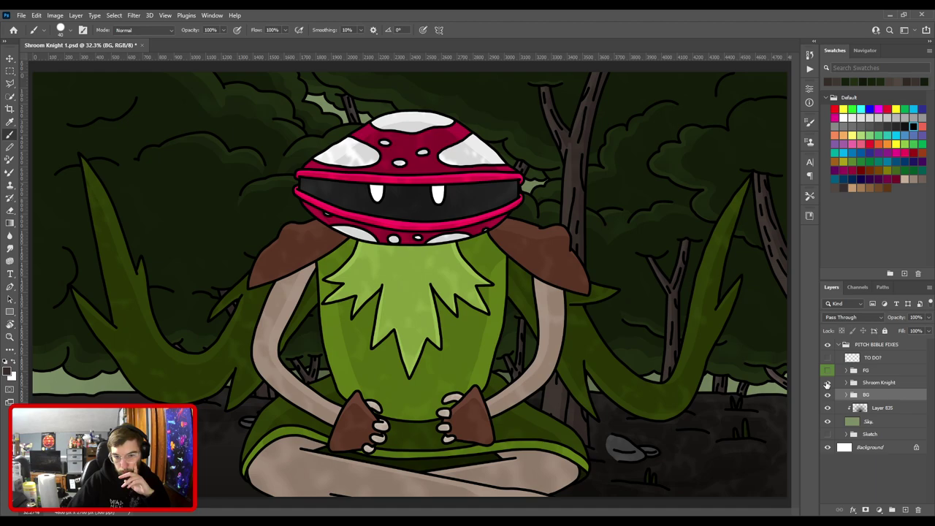
click(828, 370)
click(817, 482)
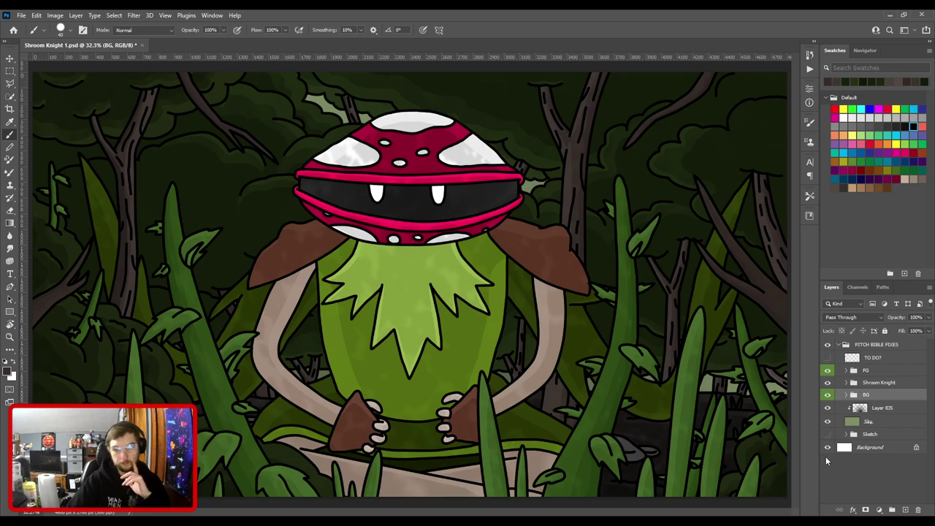
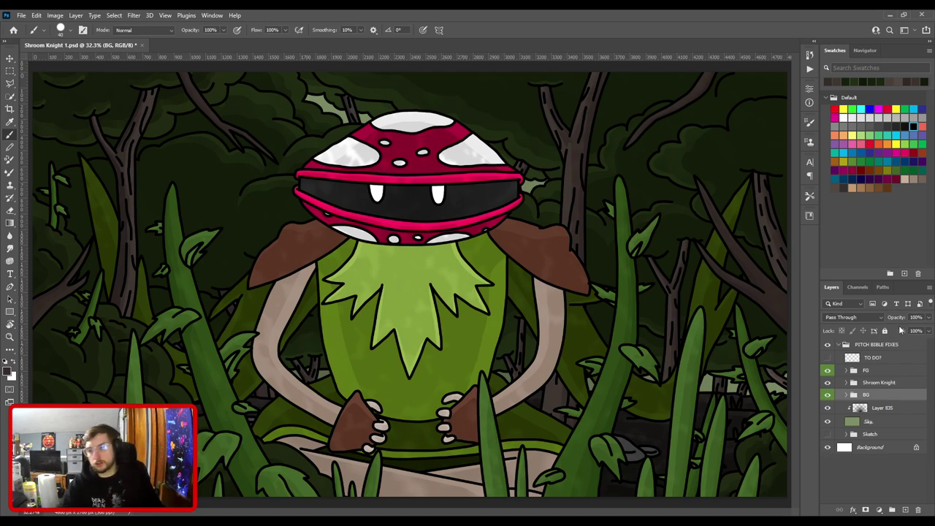
Hide the FG group and save the document.
click(827, 370)
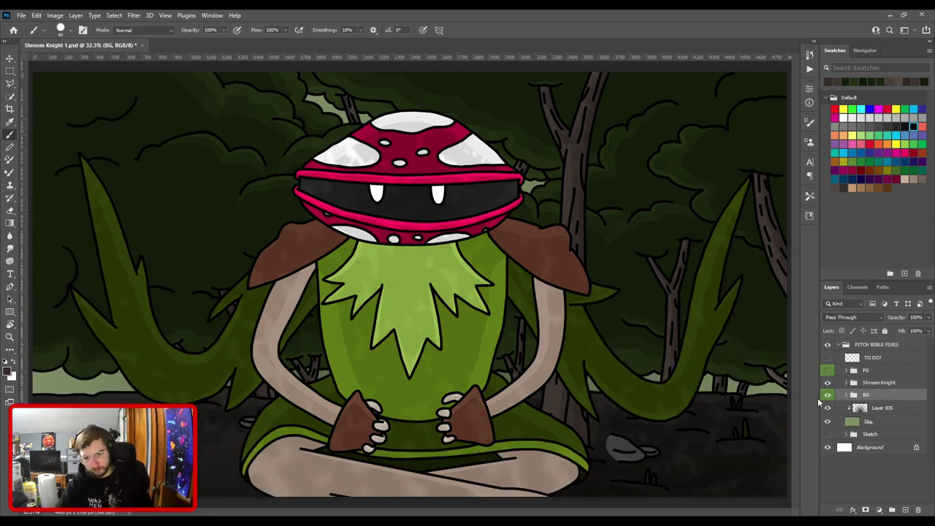
key(v)
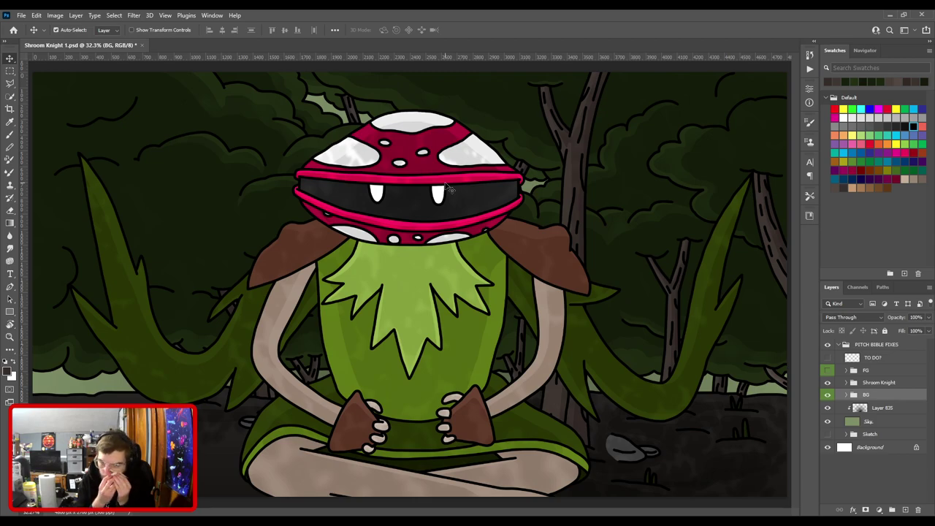
key(ctrl+s)
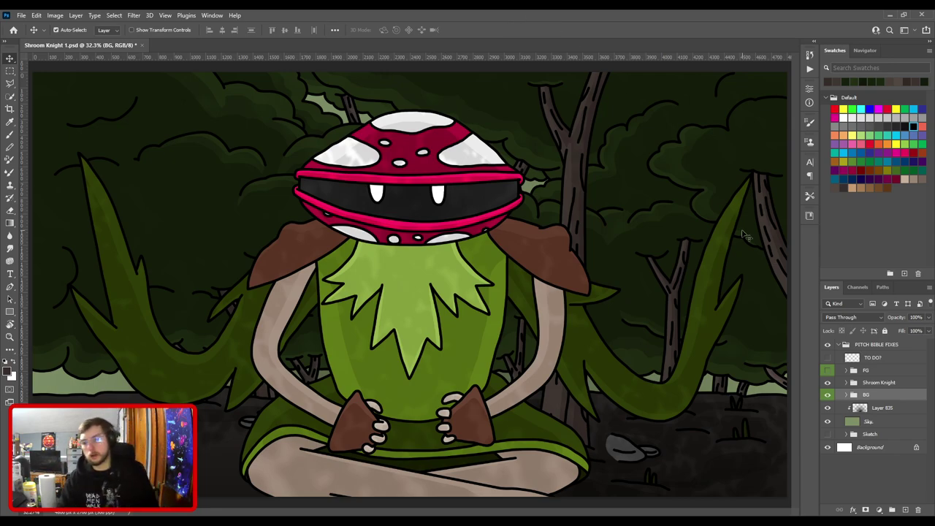
Expand the Shroom Knight group, collapse its Torso subgroup and open the layers of the Head group.
click(847, 383)
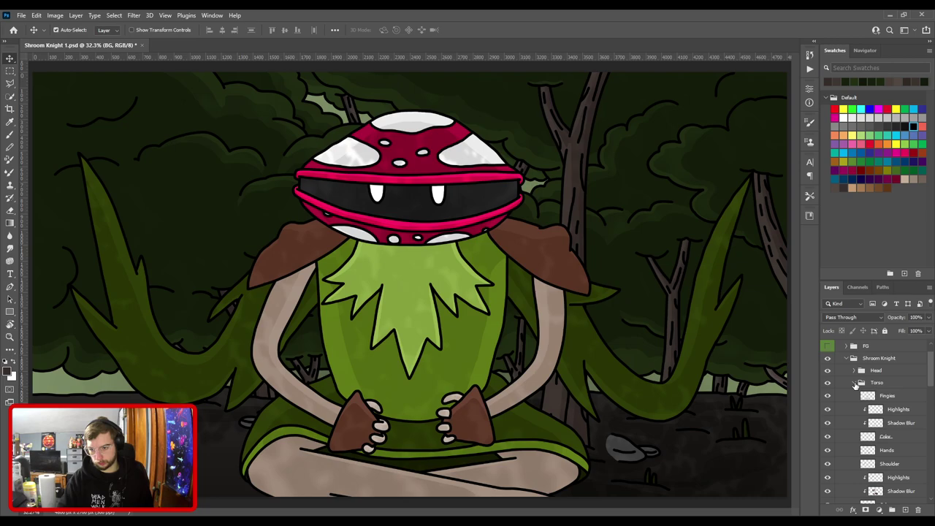
scroll(856, 385, down, 5)
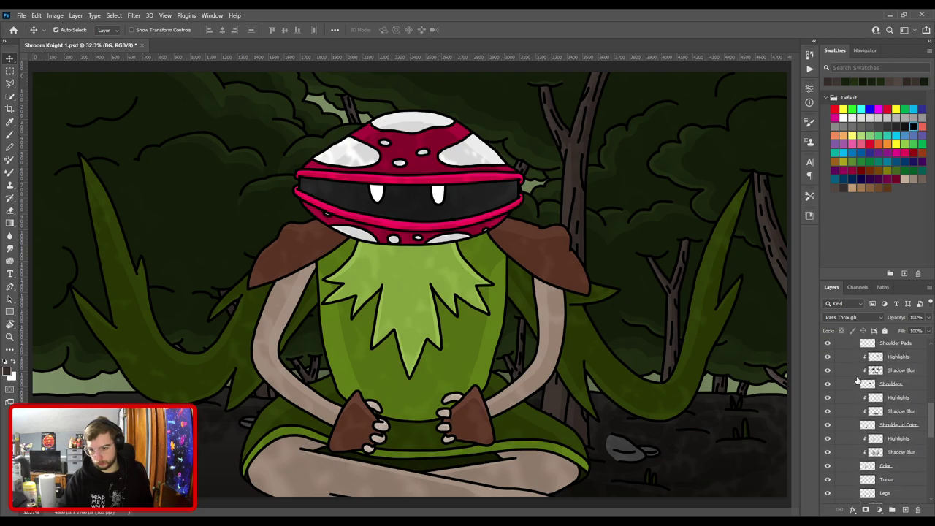
scroll(857, 379, up, 5)
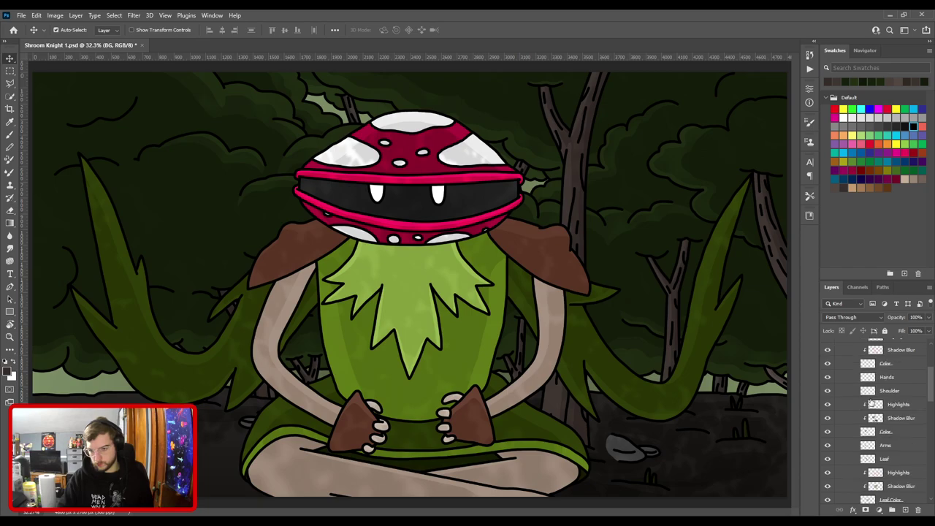
click(854, 382)
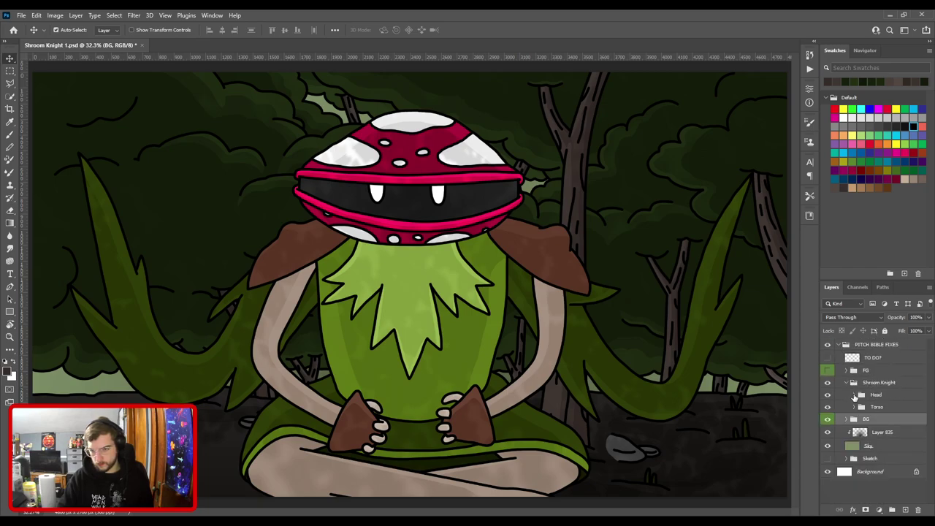
click(852, 395)
scroll(929, 416, down, 3)
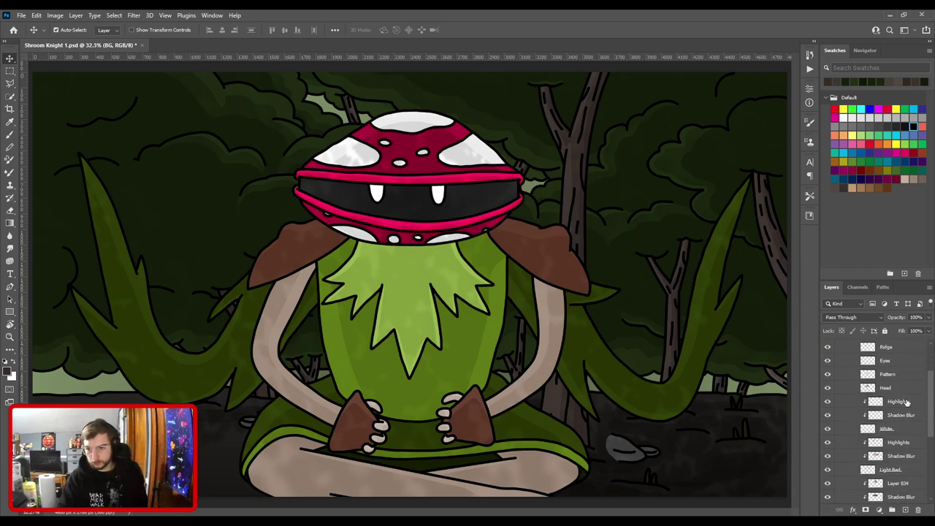
Add a clipped layer named Shadows directly above the White layer's Shadow Blur, with a light grey swatch as the brush colour.
click(903, 403)
drag(903, 407, 906, 432)
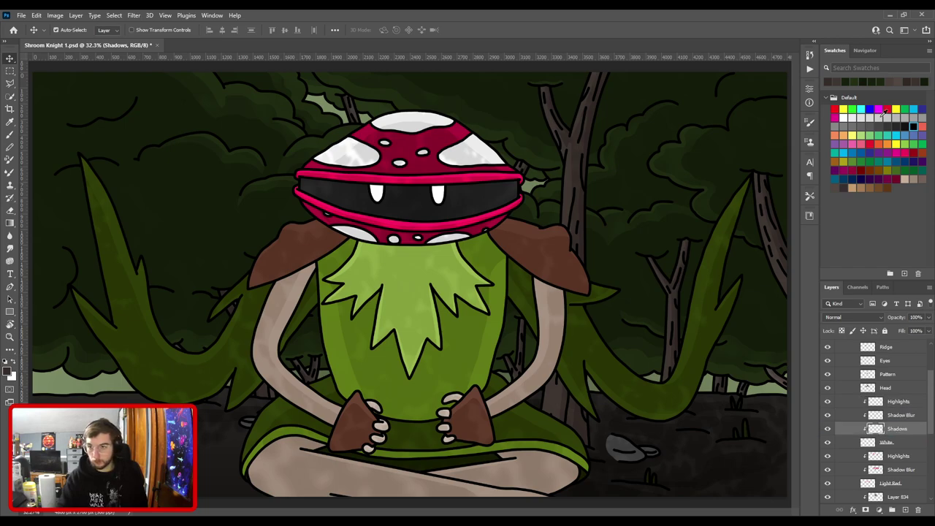
click(896, 118)
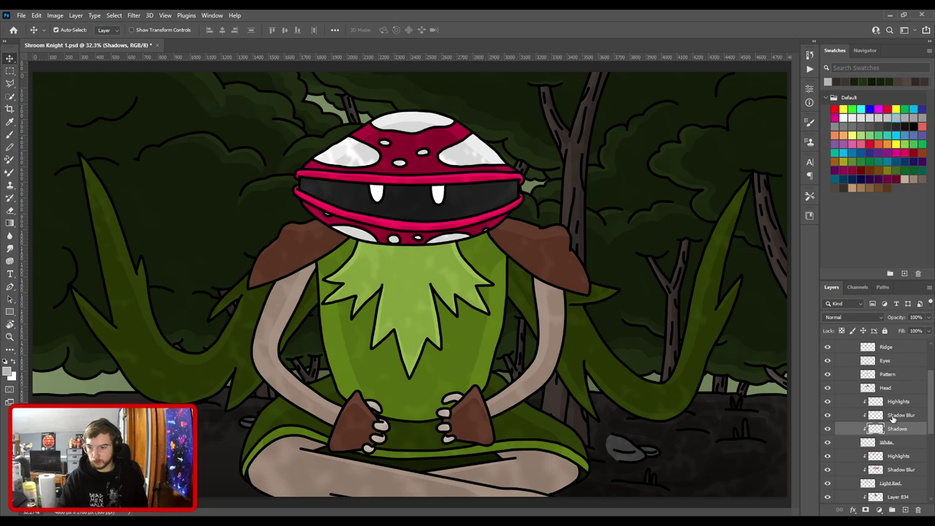
key(b)
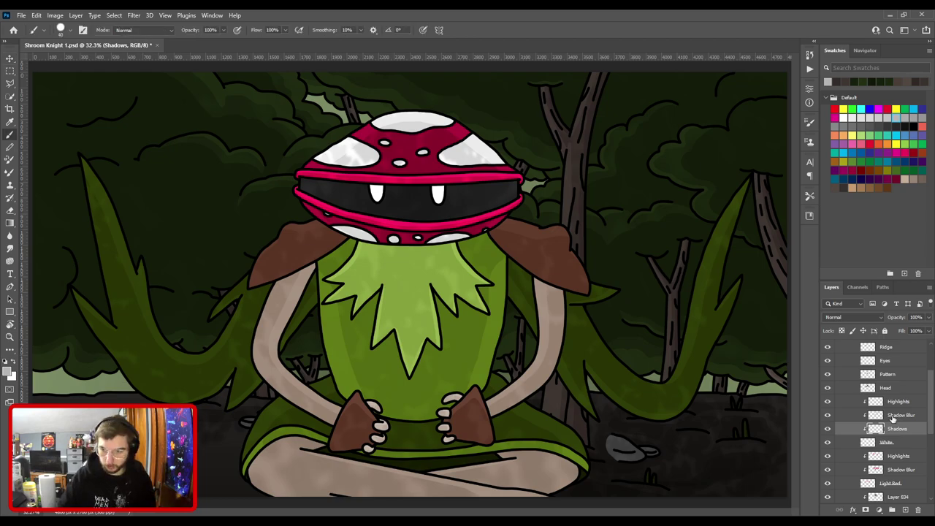
key(ctrl+bracketright)
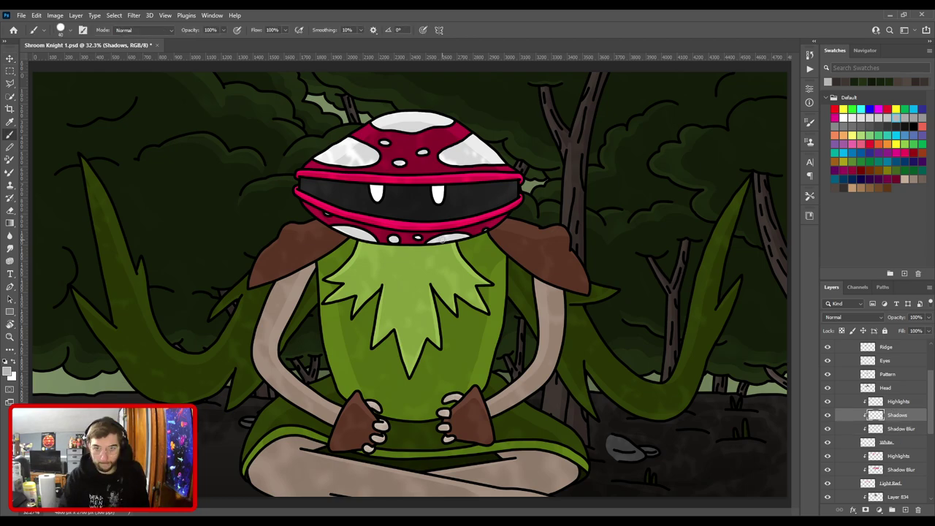
Shade the cap's white spots in grey with a 200 px brush, and trim the excess on the teeth with a 90 px eraser.
key(ctrl+plus)
drag(428, 208, 471, 313)
key(ctrl+plus)
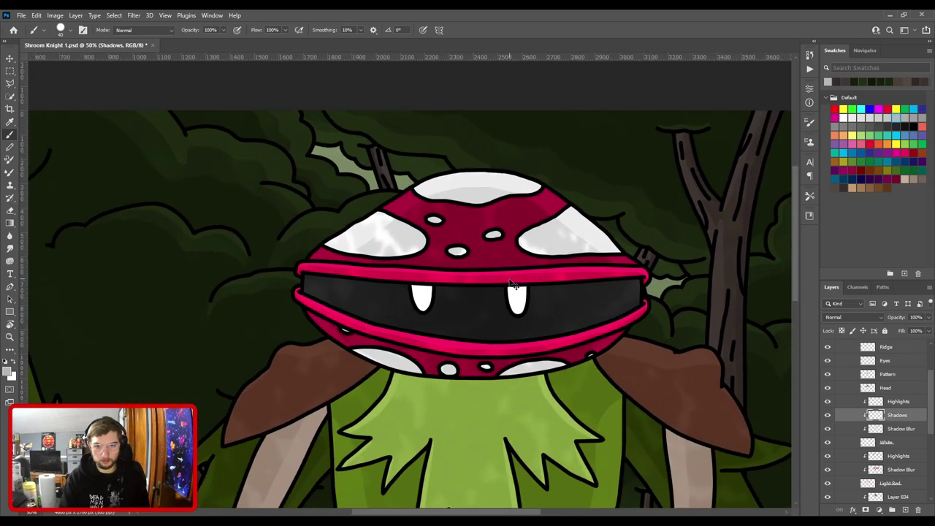
scroll(418, 286, down, 2)
mouse_move(420, 285)
mouse_down()
mouse_move(445, 260)
mouse_move(465, 264)
mouse_move(479, 299)
mouse_up()
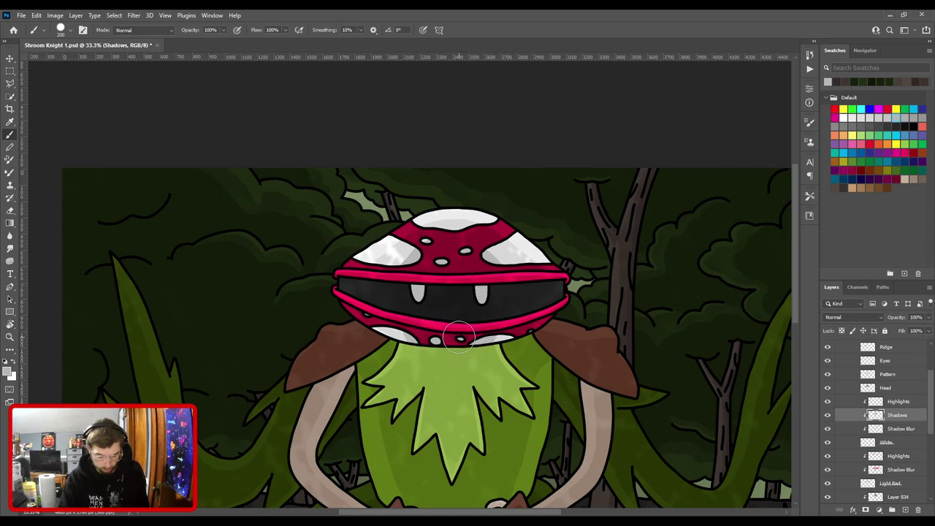
key(e)
key(ctrl+plus)
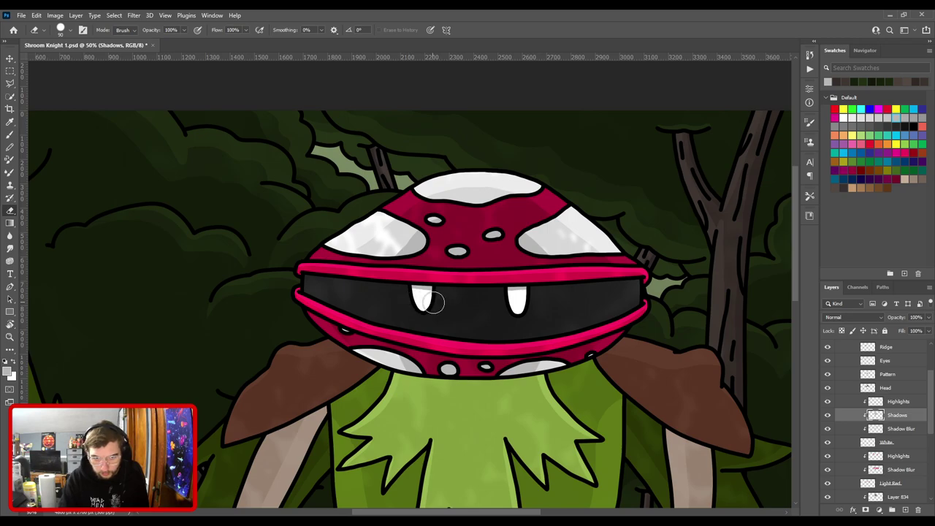
Refine the grey shading on the small cap spots and the tops of the teeth with a 45 px brush.
key(b)
scroll(411, 271, up, 2)
key(bracketleft)
key(bracketleft)
key(bracketleft)
key(bracketleft)
key(bracketleft)
key(bracketleft)
key(bracketleft)
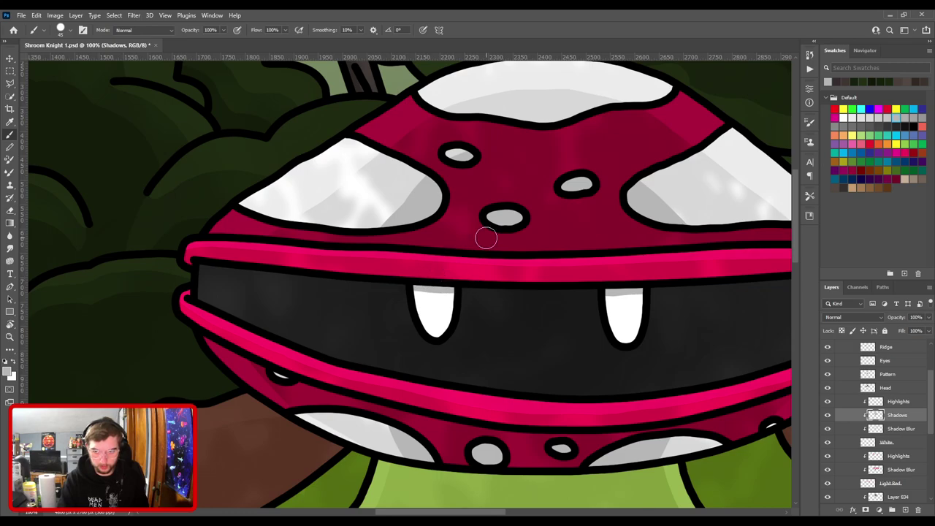
Lower the Shadows layer's opacity to 30% and check the softened shading on the head.
key(ctrl+0)
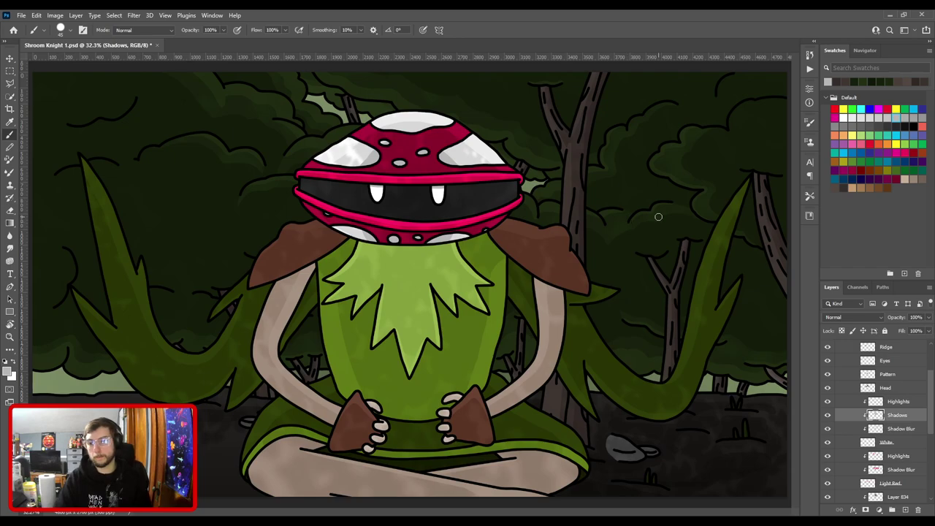
click(914, 317)
text(60)
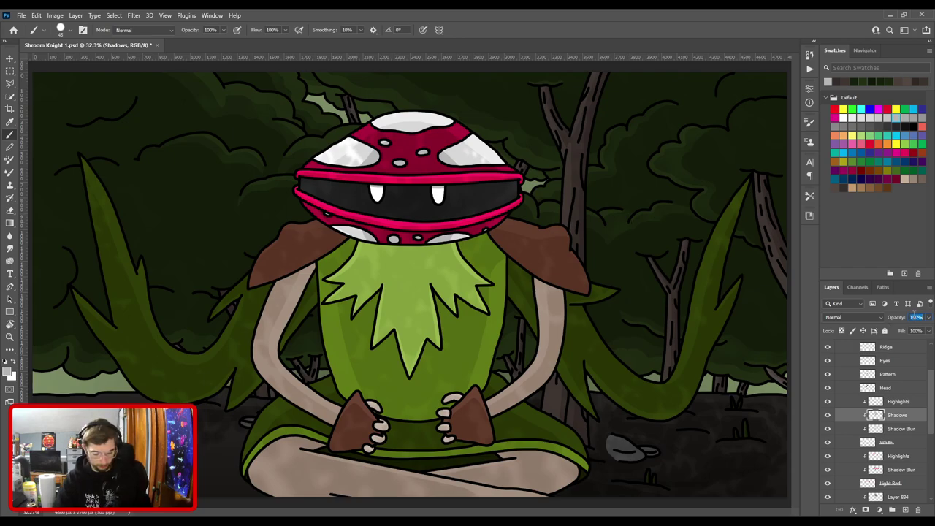
text(40)
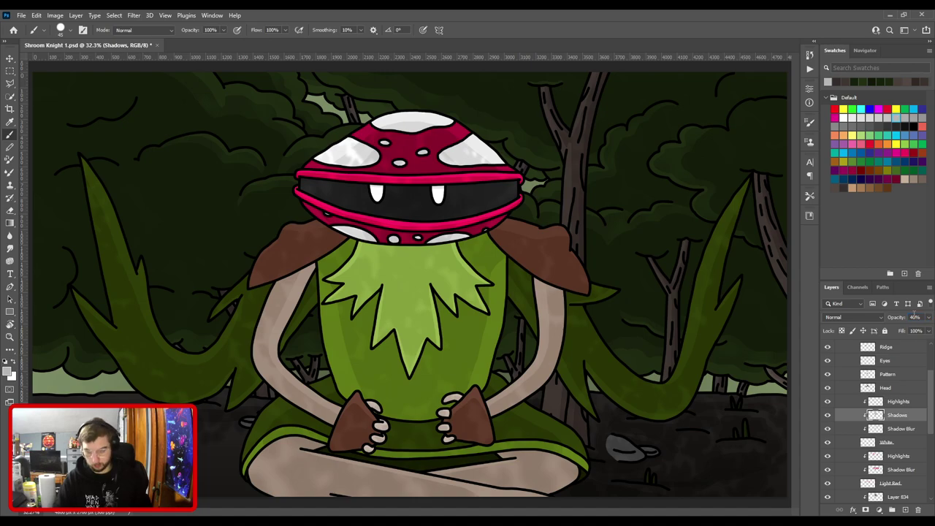
drag(920, 316, 882, 315)
text(30)
key(Return)
key(ctrl+minus)
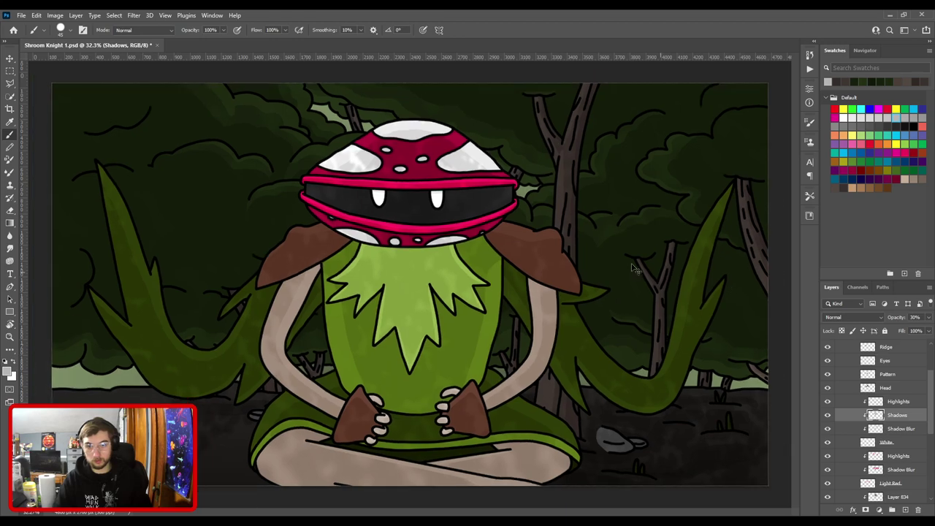
key(ctrl+plus)
key(ctrl+plus)
key(ctrl+plus)
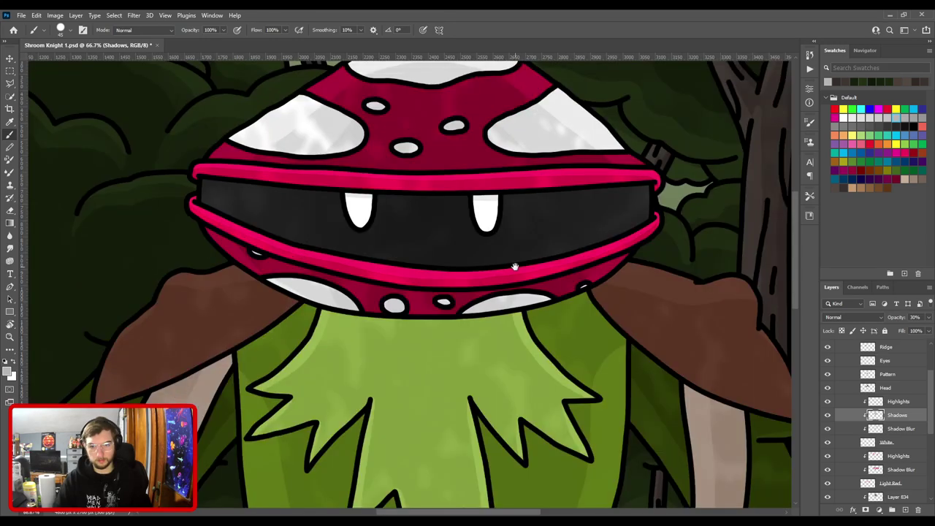
Select the Light Red layer's Shadow Blur, compare the head with it hidden and shown, and sample the pink of the upper lip.
scroll(901, 413, down, 2)
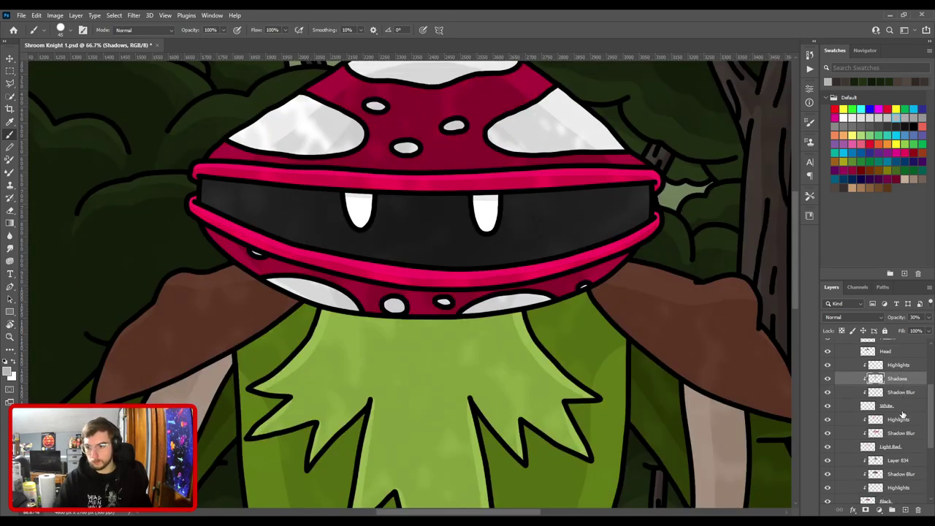
click(890, 436)
click(828, 434)
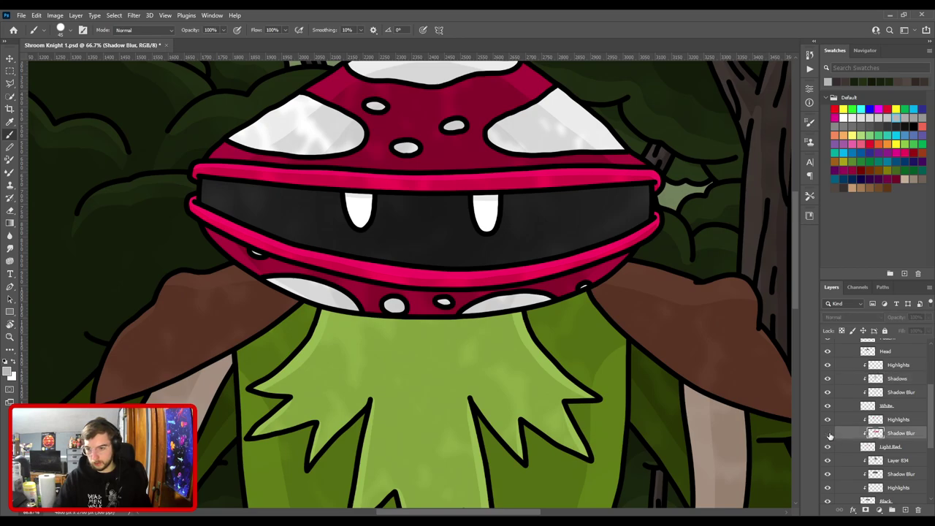
click(828, 434)
key(i)
click(538, 179)
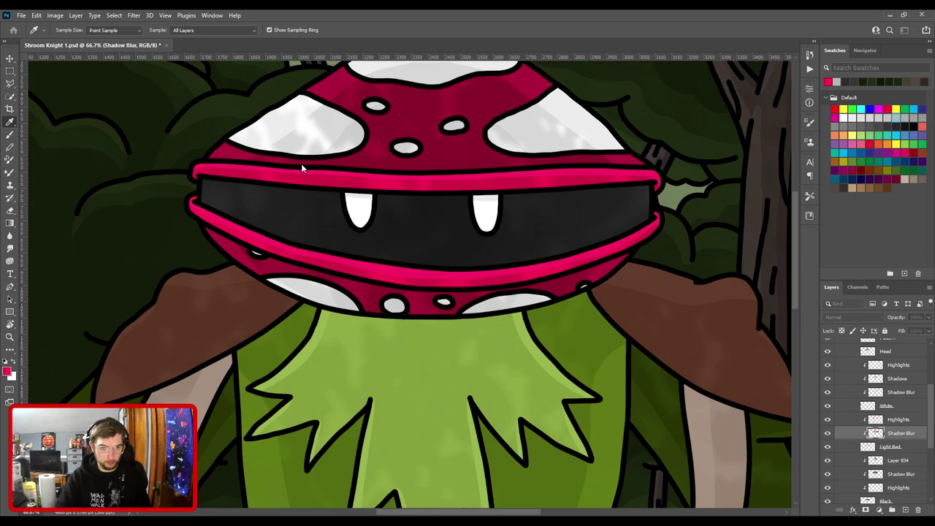
Try painting broad pink shading over the lips on the Shadow Blur layer with an 1100 px brush, the canvas rotated to -90°.
key(r)
drag(413, 178, 254, 237)
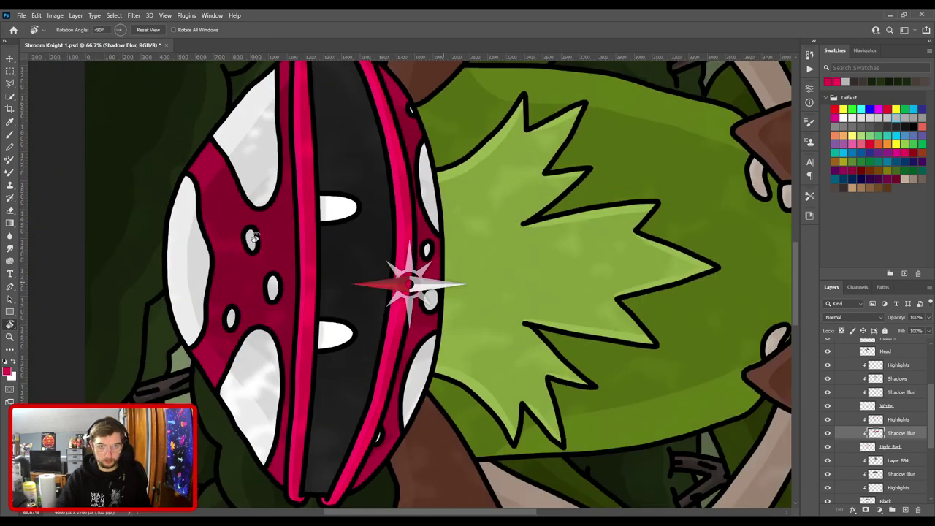
key(ctrl+minus)
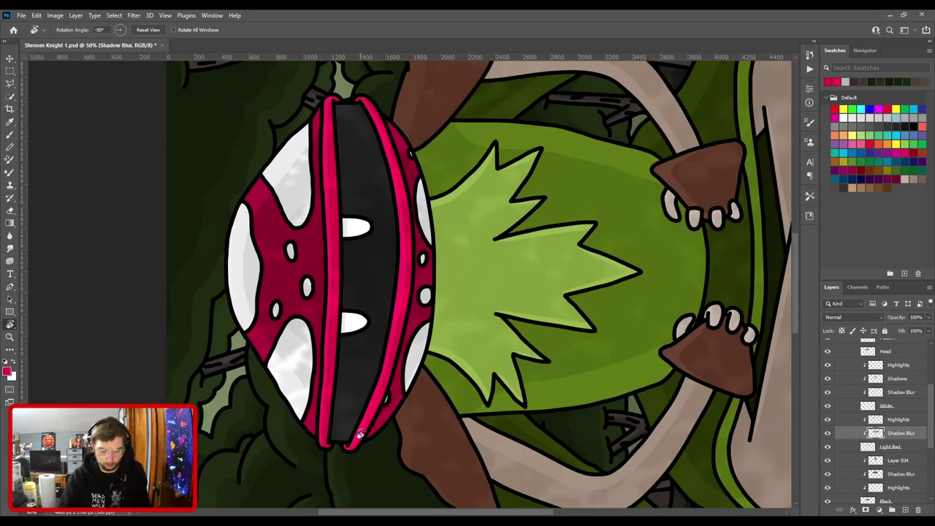
key(b)
key(ctrl+minus)
key(bracketright)
key(bracketright)
key(bracketright)
key(bracketright)
key(bracketright)
key(bracketright)
key(bracketright)
key(bracketright)
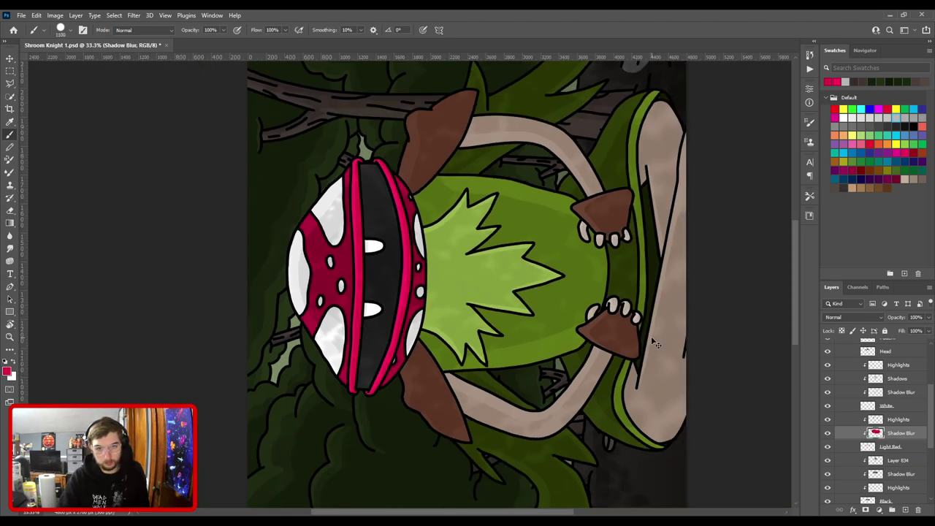
Return the canvas rotation to 0° and try the Light Red layer's Shadow Blur at 60% opacity.
key(ctrl+0)
key(ctrl+plus)
key(ctrl+plus)
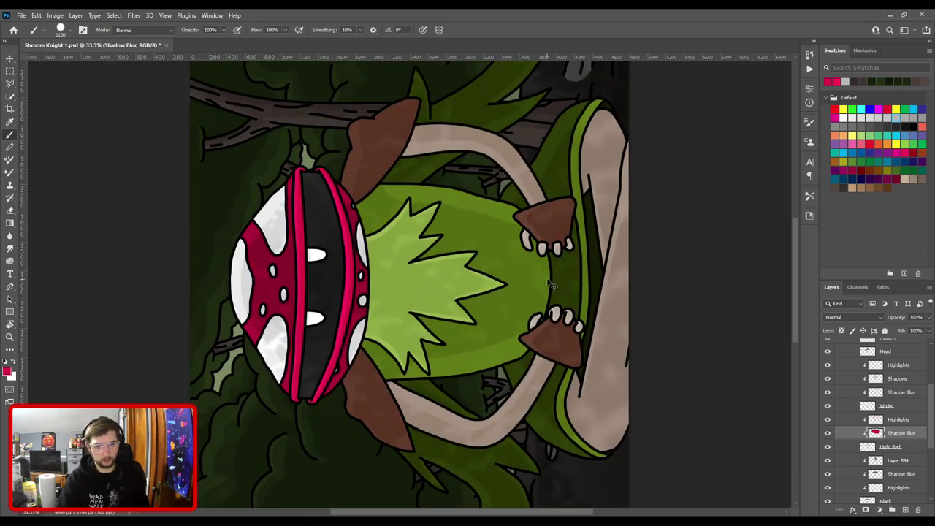
key(r)
drag(484, 229, 537, 409)
key(ctrl+plus)
key(ctrl+equal)
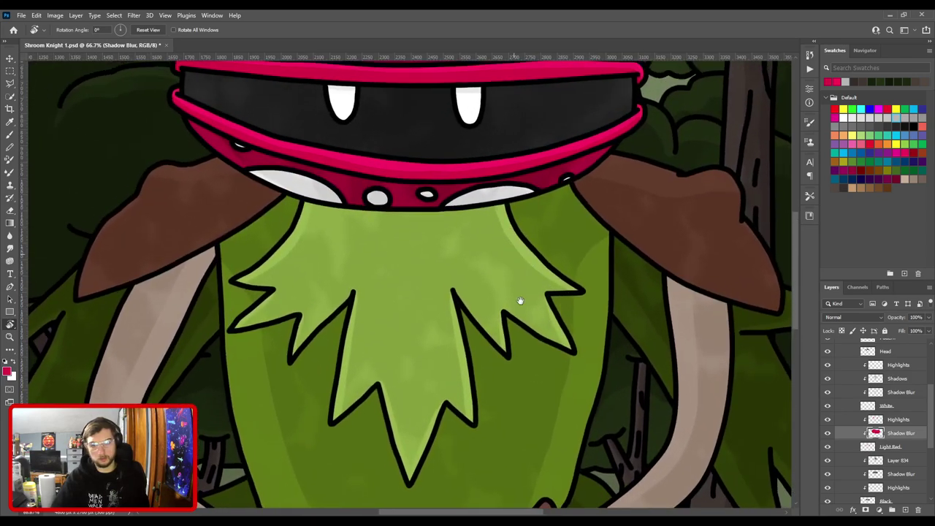
drag(513, 259, 547, 350)
click(916, 319)
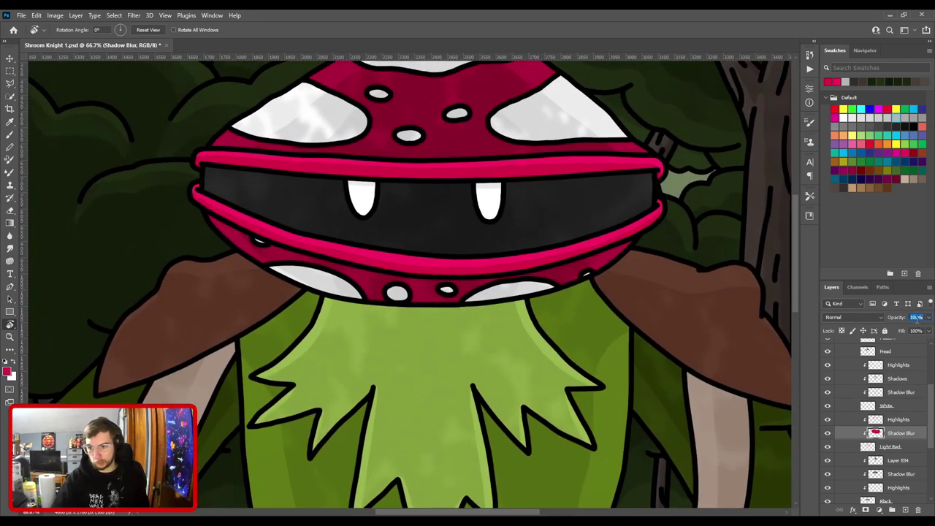
text(50)
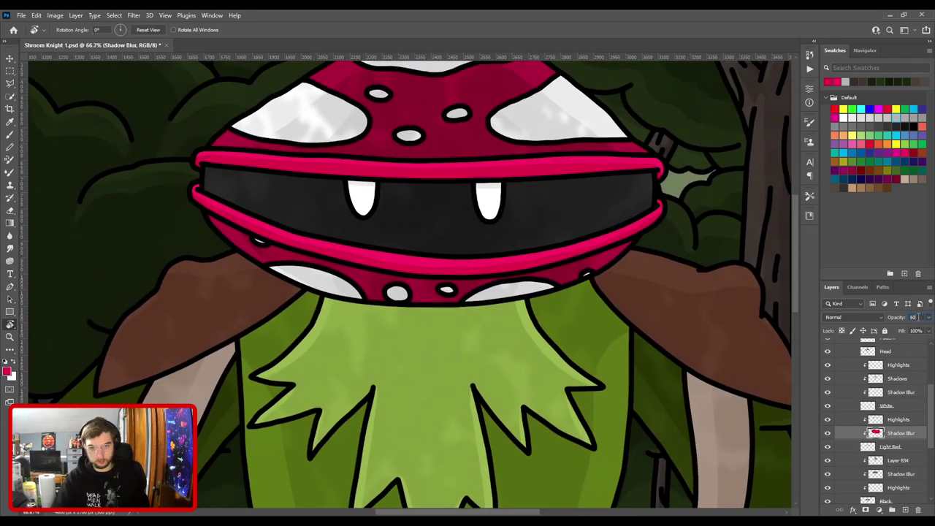
key(ctrl+minus)
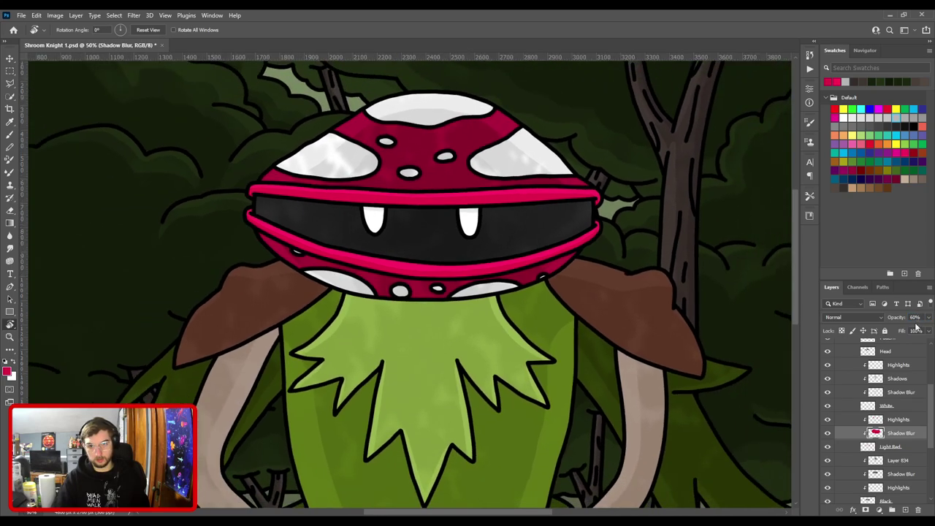
Toggle the Light Red layer's visibility to examine which parts of the head it colours.
click(829, 447)
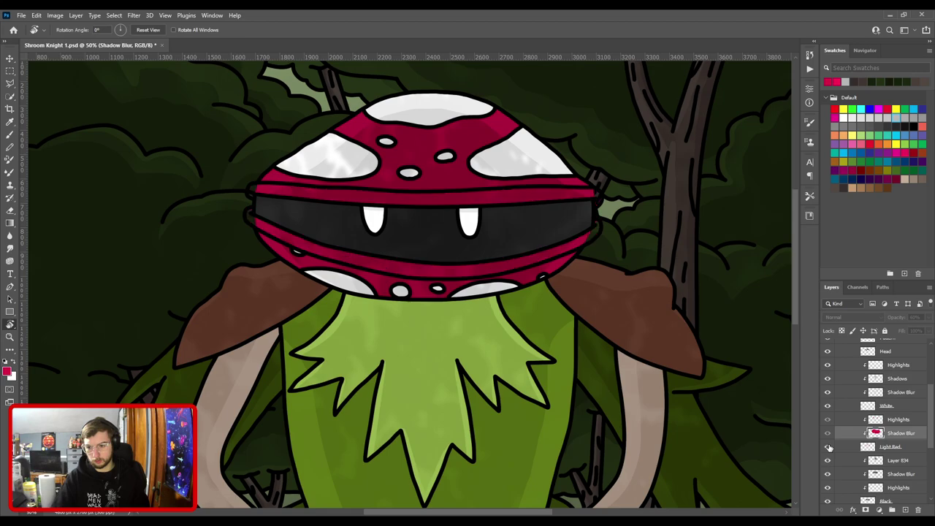
click(829, 447)
click(829, 447)
click(829, 446)
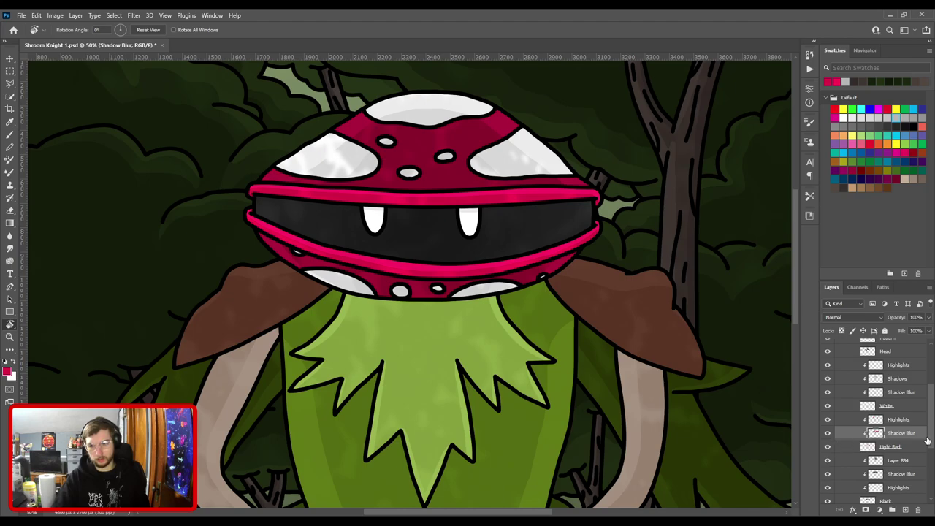
Add a new clipped layer above the Light Red layer's Shadow Blur and paint broad pink shading over the lips.
key(ctrl+shift+alt+n)
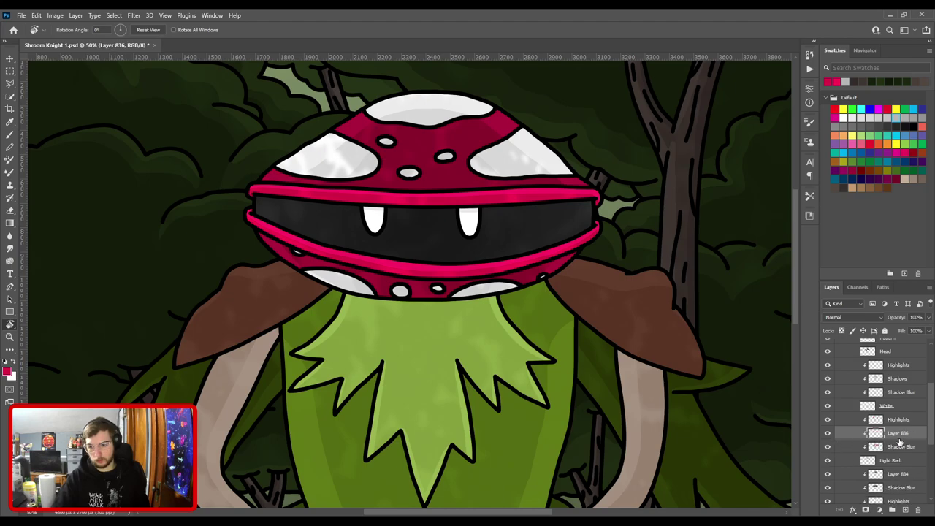
key(b)
mouse_move(578, 224)
mouse_down()
mouse_move(509, 238)
mouse_move(157, 251)
mouse_up()
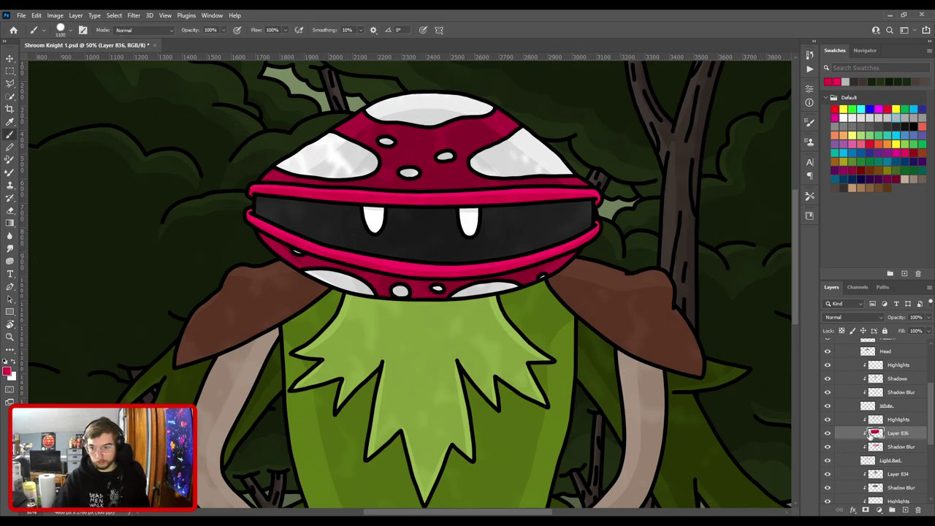
Set the new pink shading layer's opacity to 40% and check the effect on the whole illustration.
drag(927, 316, 908, 331)
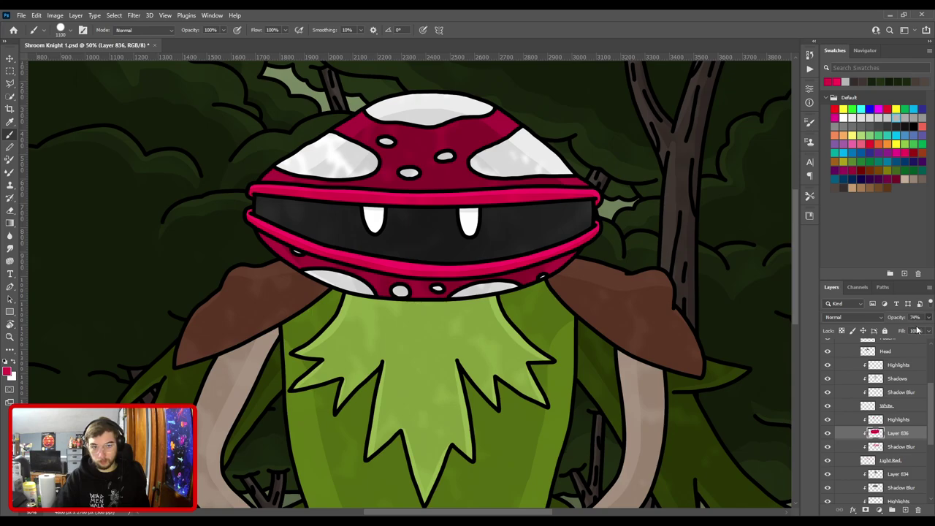
drag(917, 329, 915, 331)
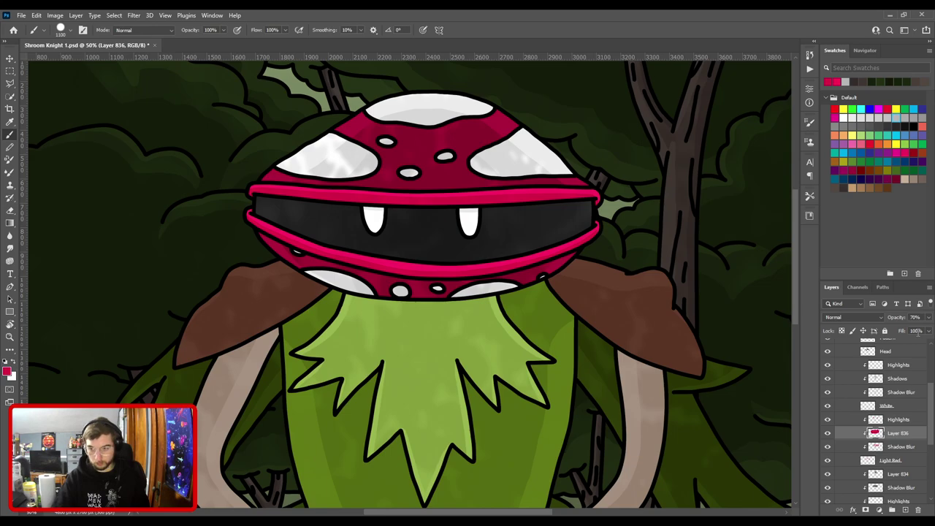
drag(918, 332, 903, 331)
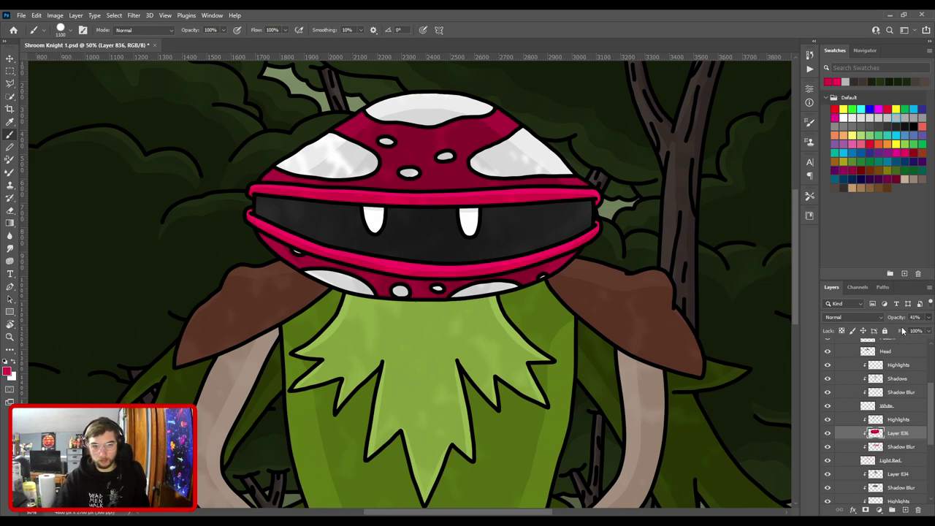
key(Down)
key(ctrl+0)
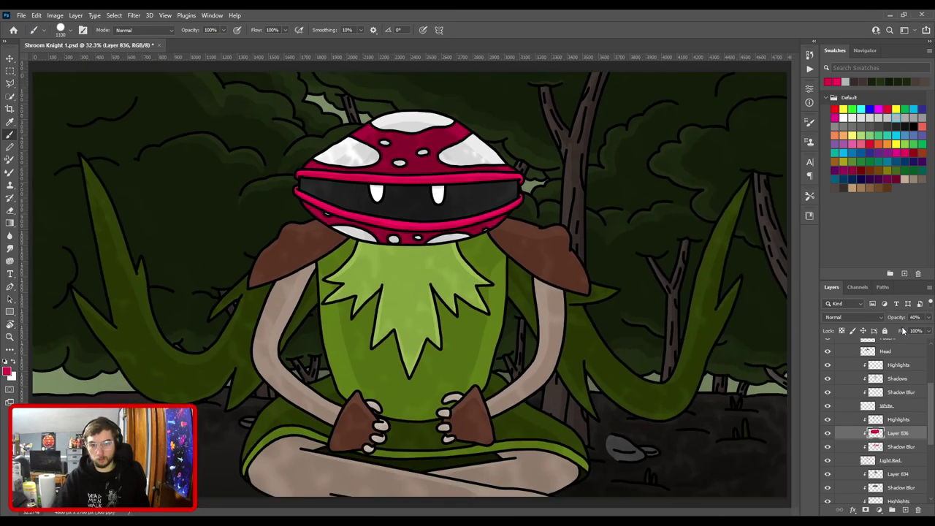
Try placing the pink shading layer beneath the Light Red layer's Shadow Blur, then undo the reordering.
drag(897, 433, 896, 455)
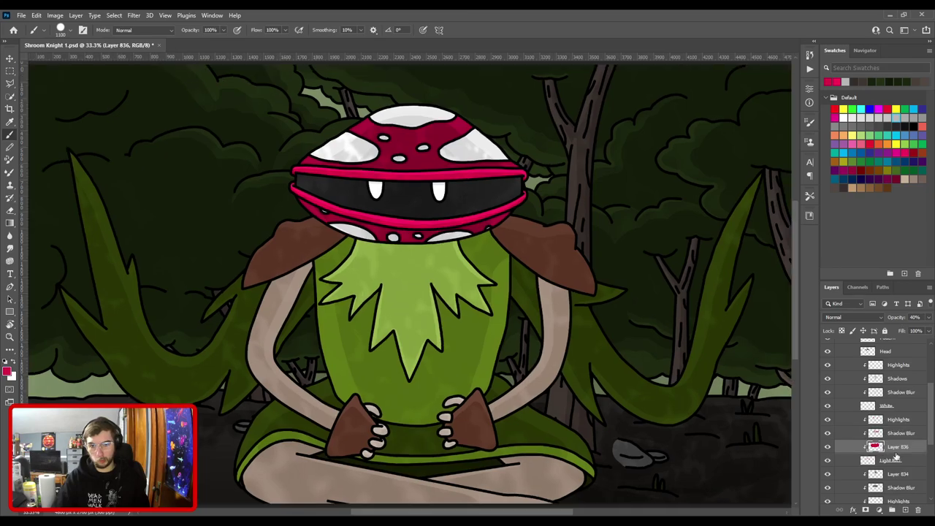
key(ctrl+=)
key(ctrl+=)
drag(557, 225, 583, 371)
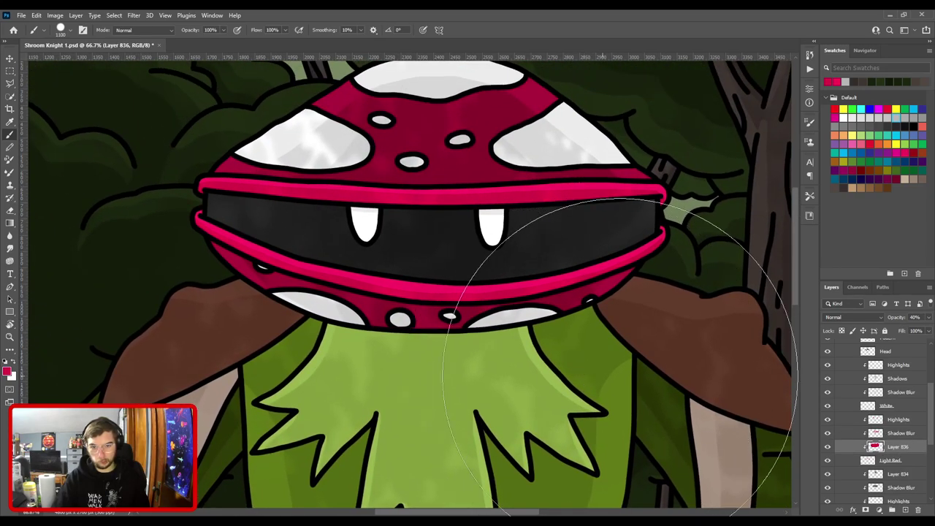
key(ctrl+bracketright)
key(ctrl+bracketleft)
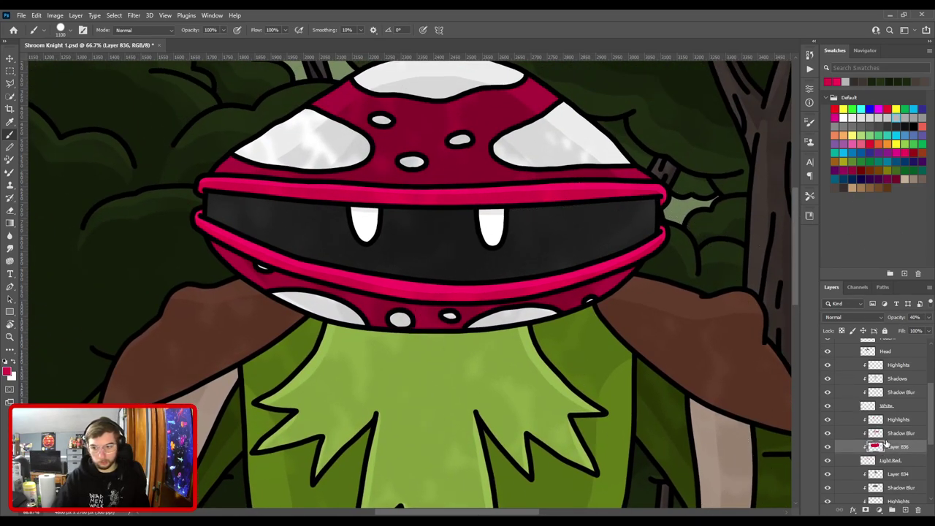
click(891, 436)
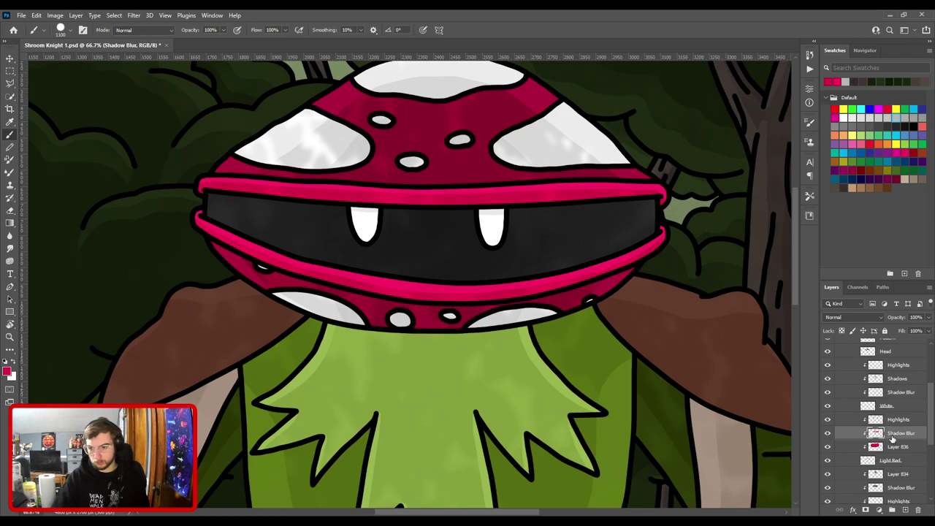
key(ctrl+z)
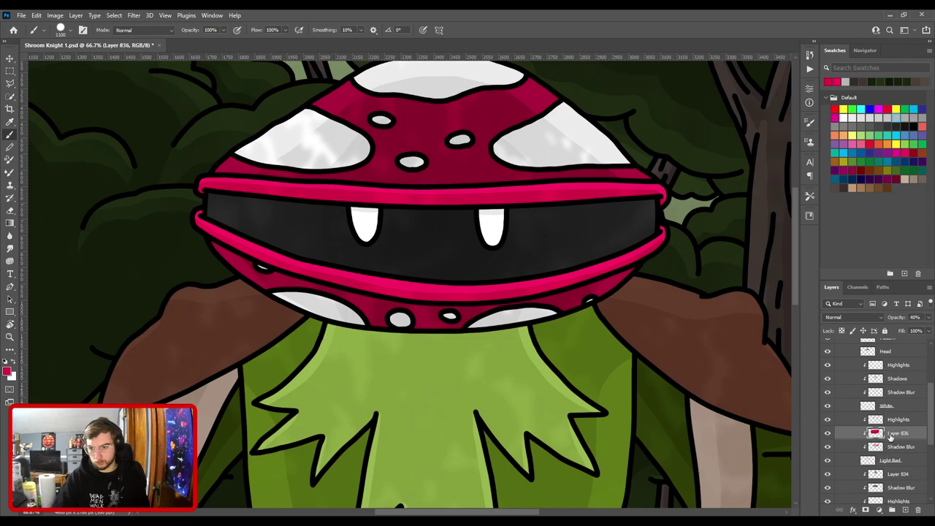
Compare the lips with the Light Red layer's Highlights hidden and shown.
click(889, 421)
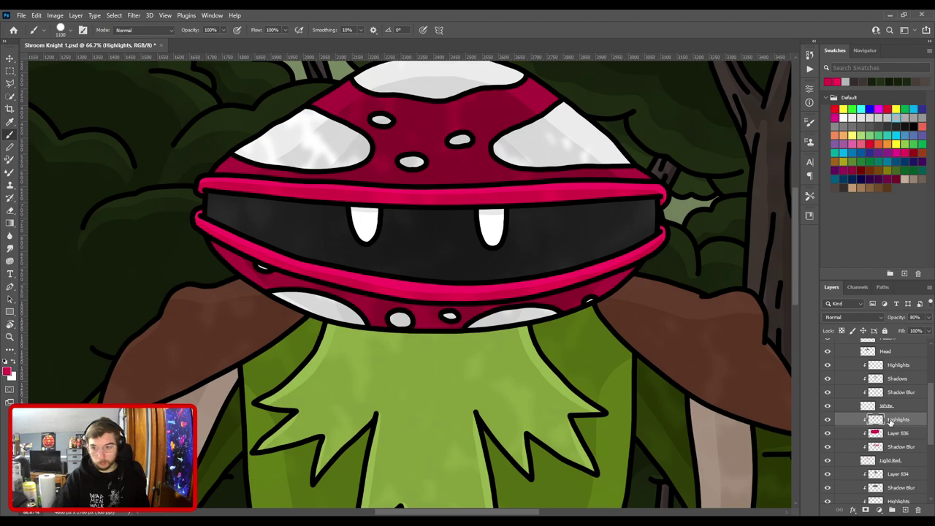
click(828, 421)
click(828, 421)
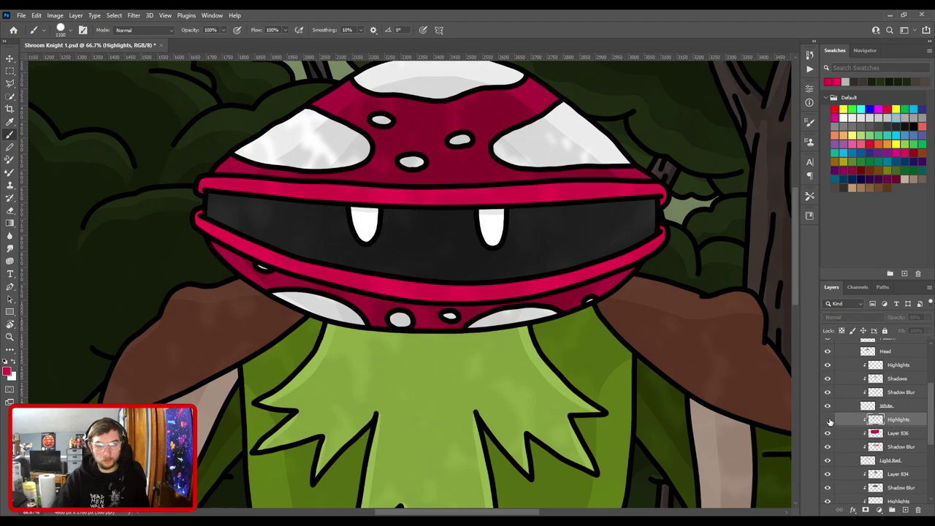
click(829, 422)
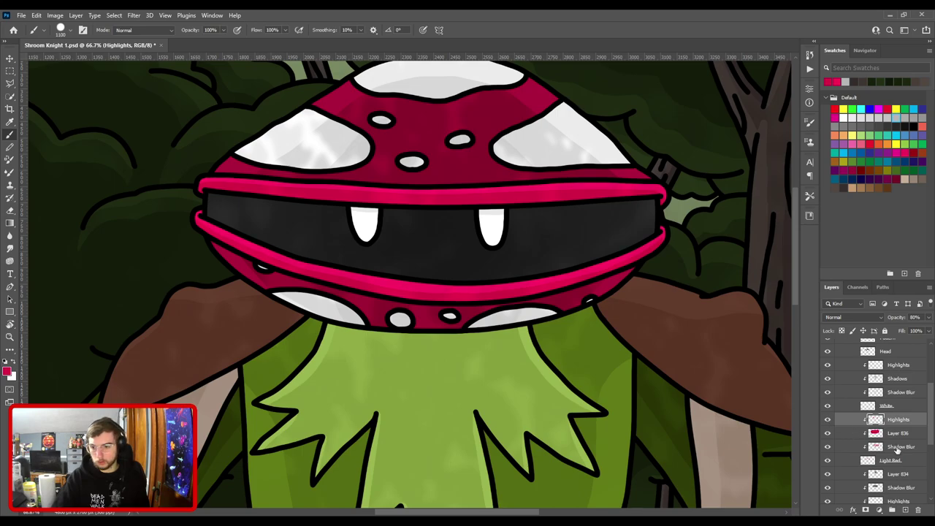
Reduce the Light Red layer's Highlights to 43% opacity and its Shadow Blur to 64% opacity.
click(895, 446)
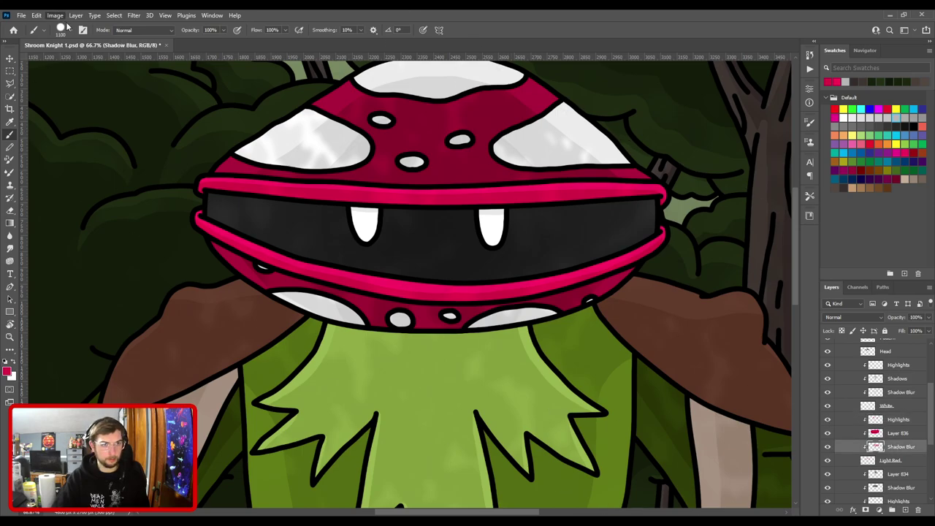
key(i)
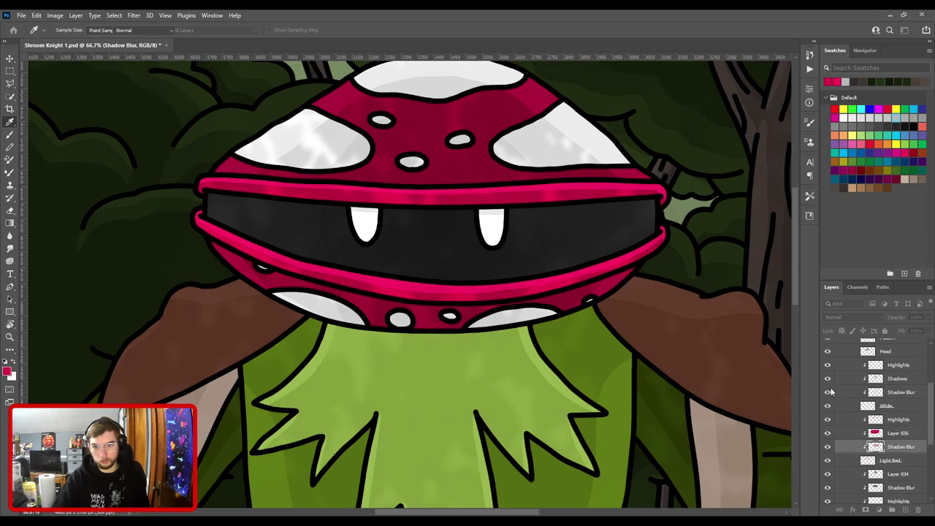
key(b)
click(897, 420)
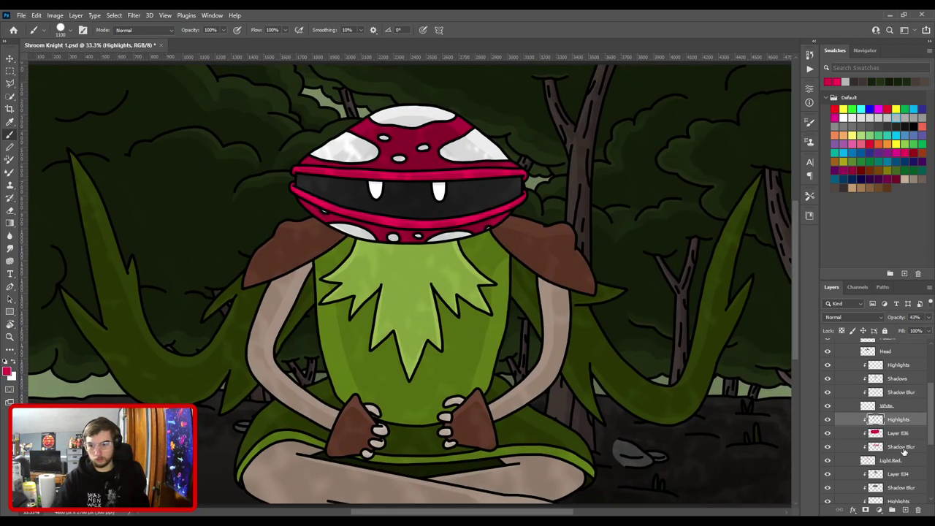
click(901, 445)
drag(911, 330, 912, 330)
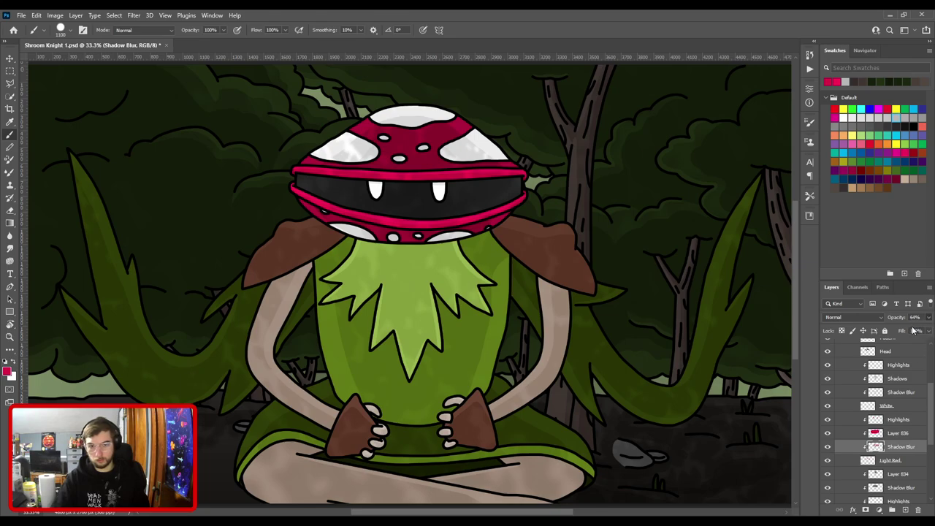
Rotate the canvas to -90° and erase pink shading along the upper lip's edge on Layer 836 with an 80 px eraser.
key(ctrl+plus)
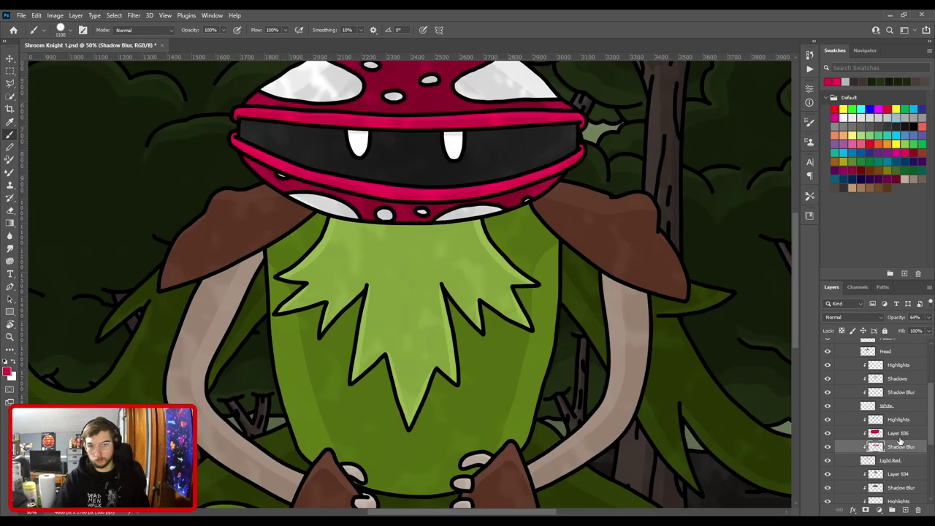
click(899, 435)
key(r)
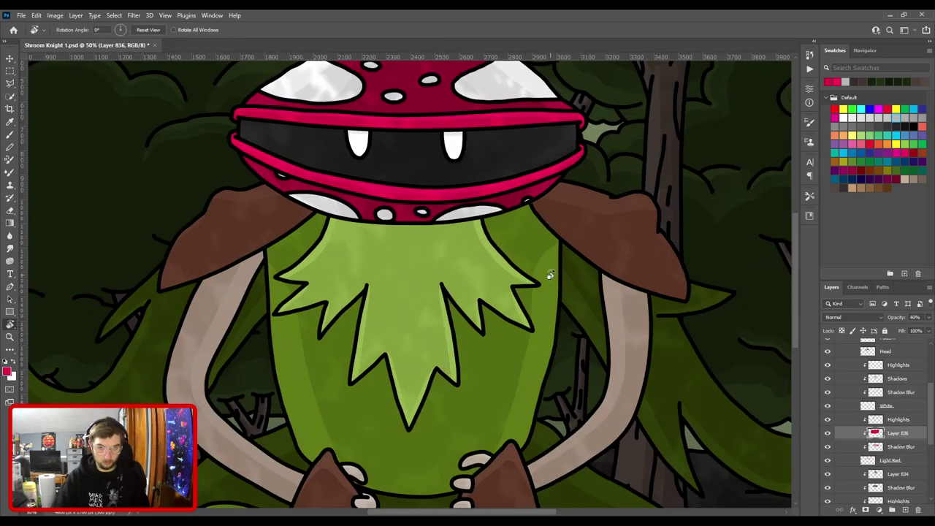
drag(549, 274, 399, 139)
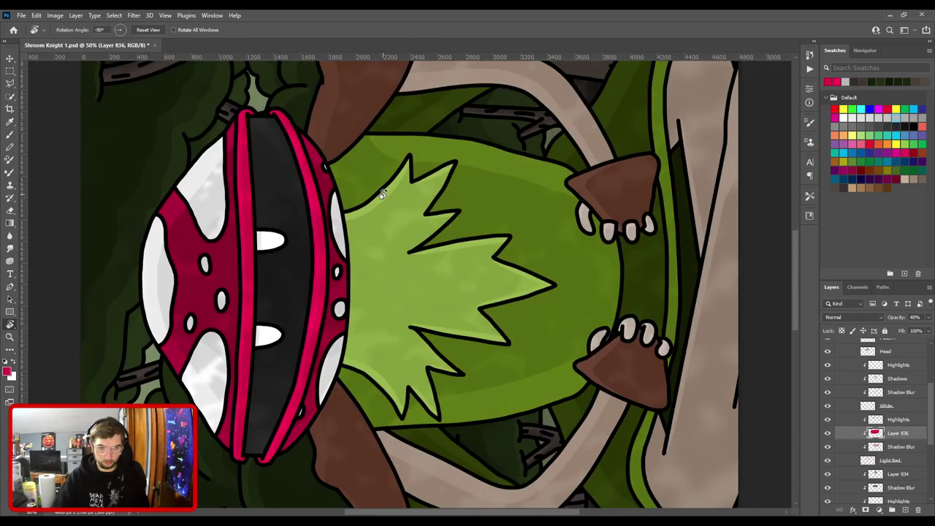
key(e)
drag(233, 454, 231, 394)
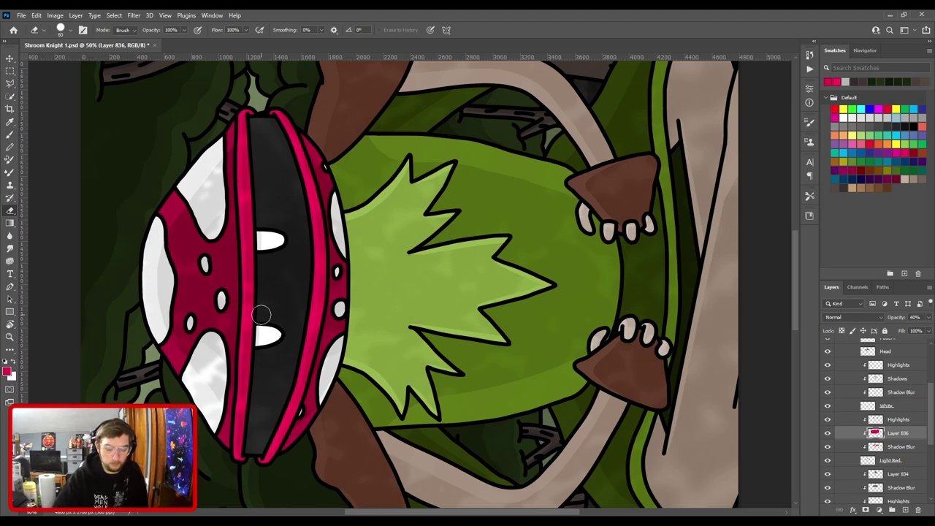
Extend the pink shading on Layer 836 with a 1200 px brush and return the canvas rotation to 0°.
key(b)
key(ctrl+minus)
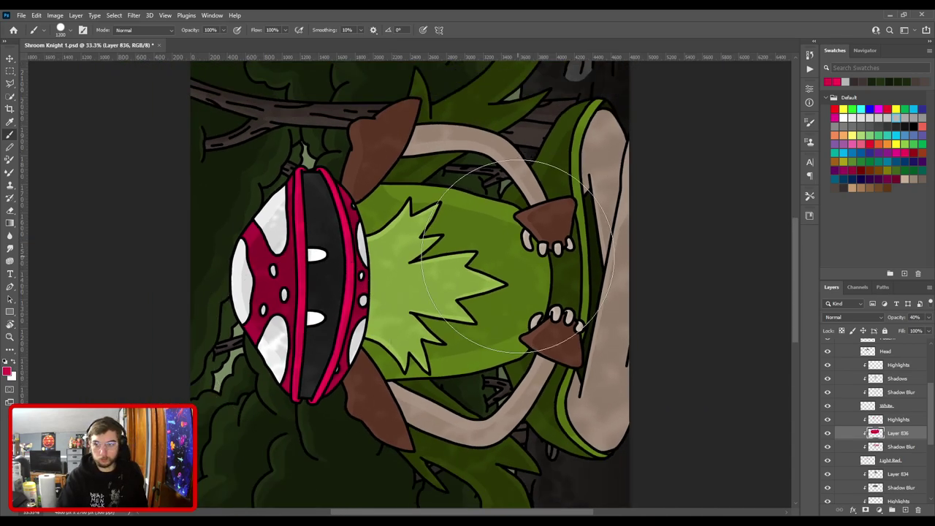
key(r)
drag(344, 277, 423, 225)
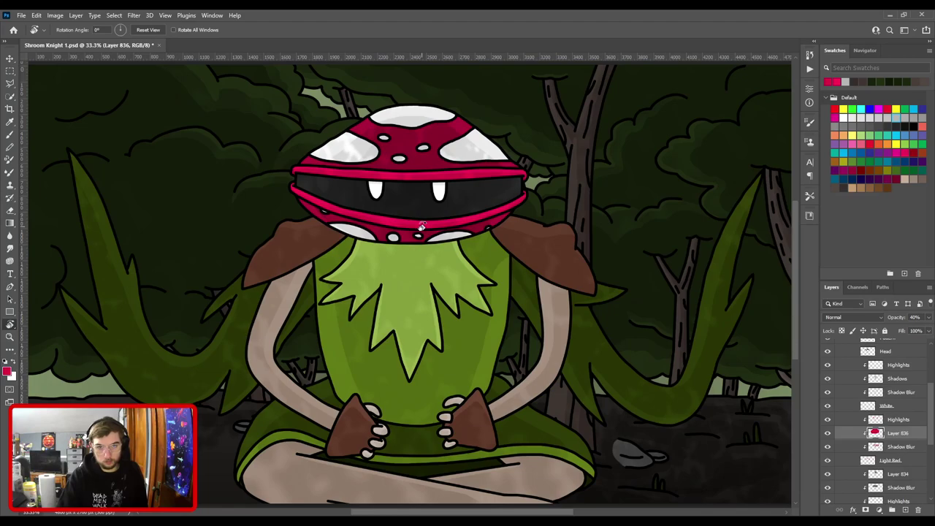
Add a clipped layer named Shadows between the Black layer's Shadow Blur and Highlights.
scroll(876, 409, down, 3)
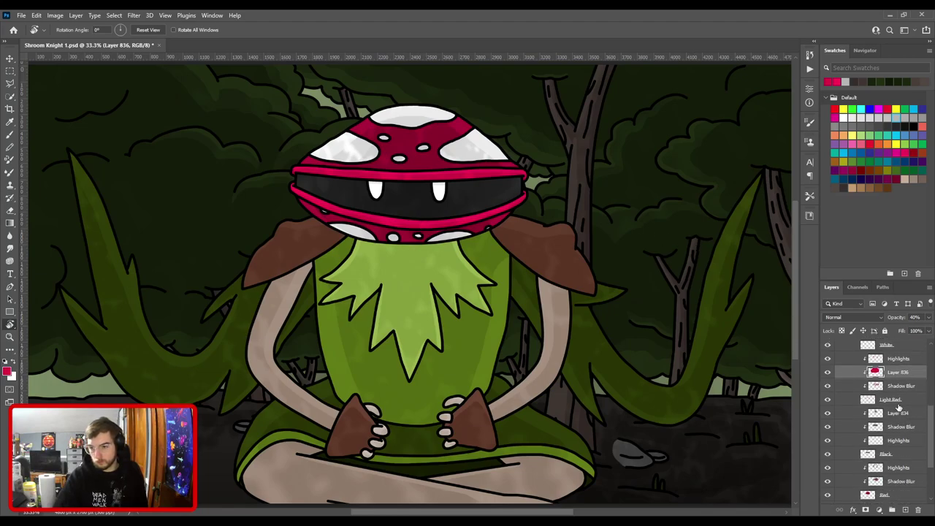
click(898, 411)
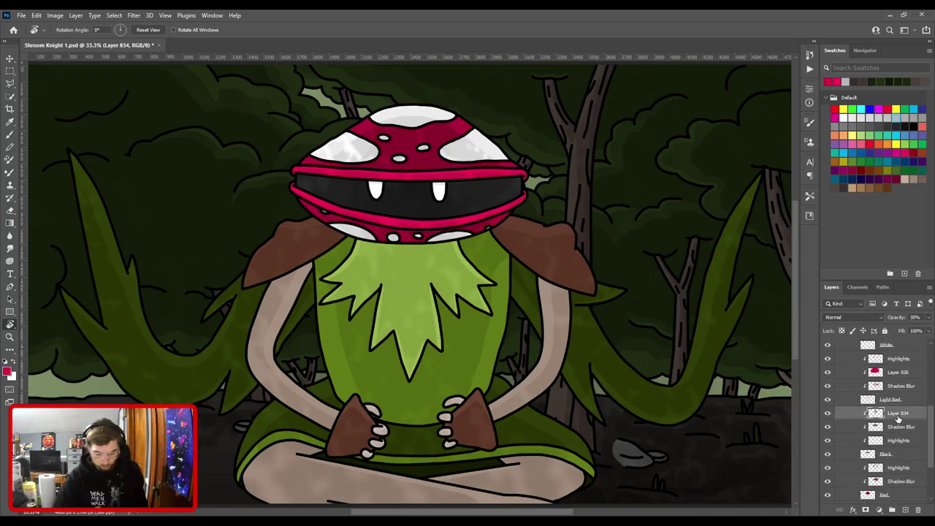
key(F2)
drag(898, 418, 905, 453)
Sample the mouth's dark grey with the Black layer's Shadow Blur and Layer 834 temporarily hidden, then show both layers again.
key(ctrl+plus)
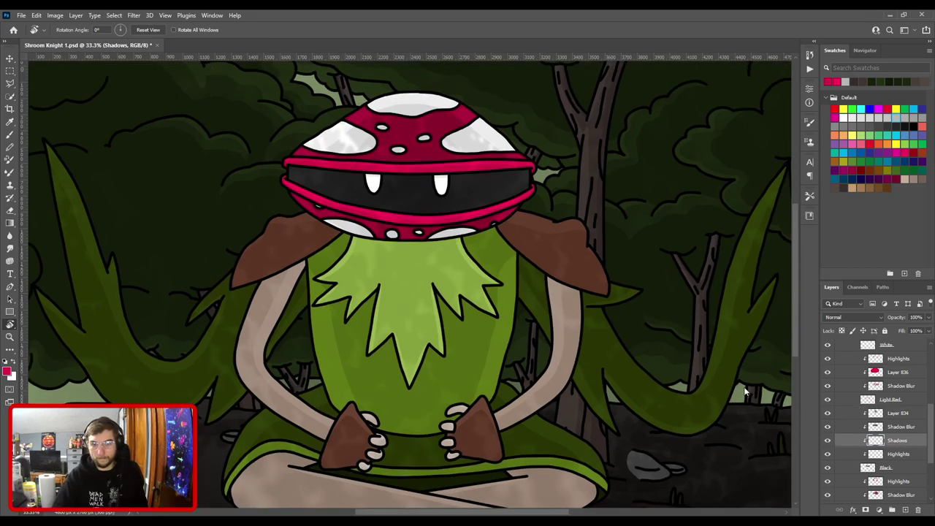
drag(418, 162, 454, 310)
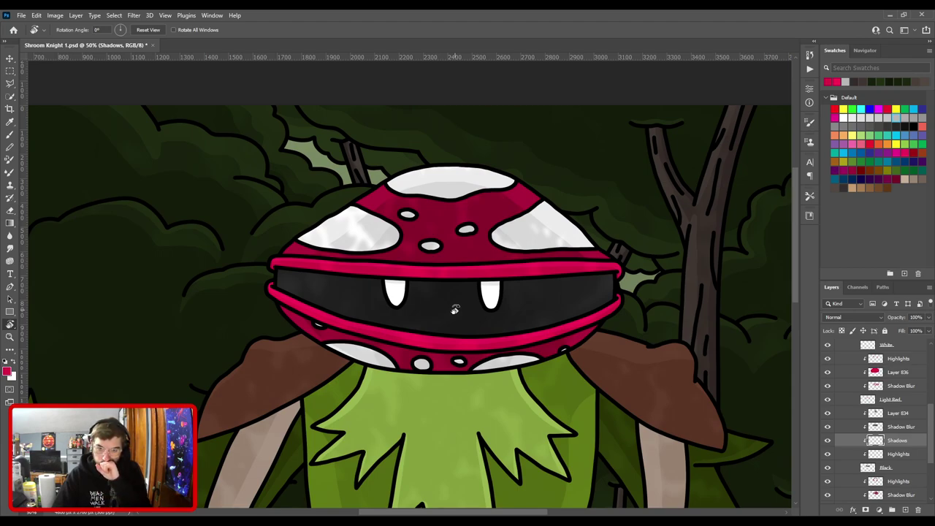
key(i)
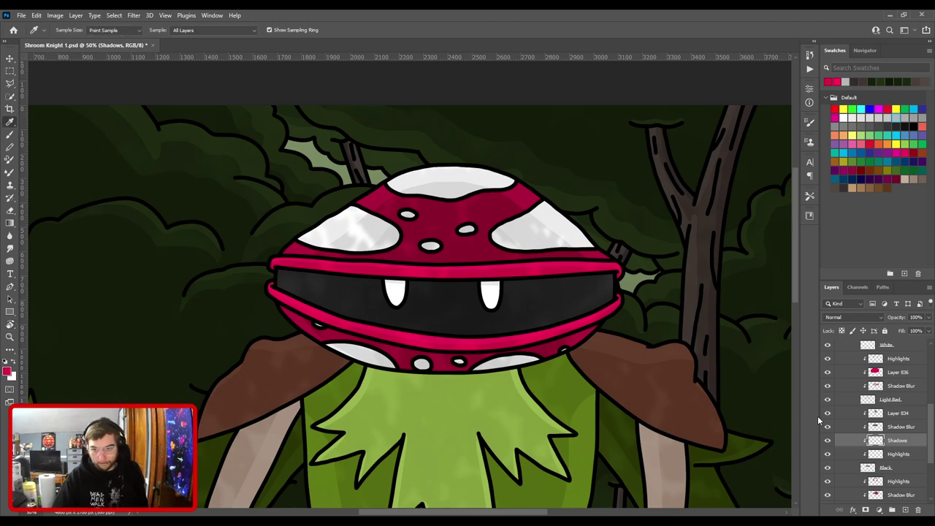
click(828, 427)
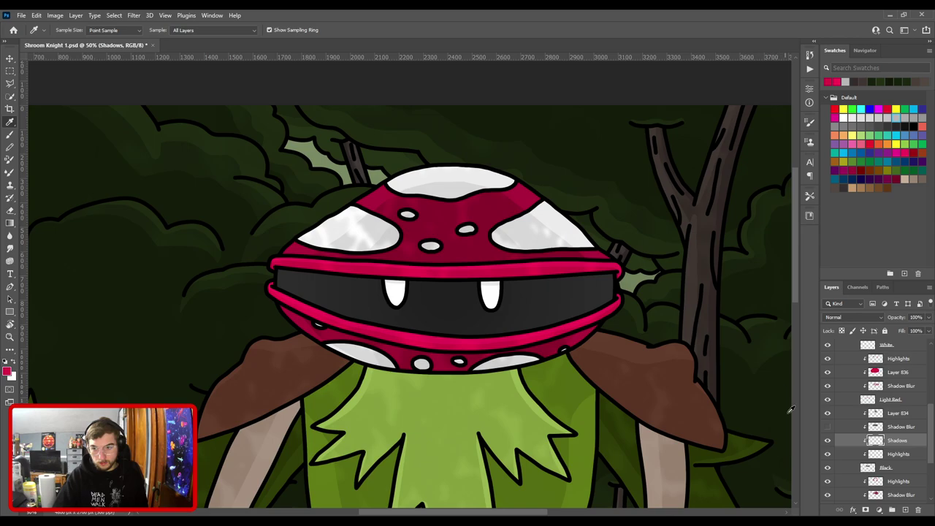
click(828, 413)
click(531, 307)
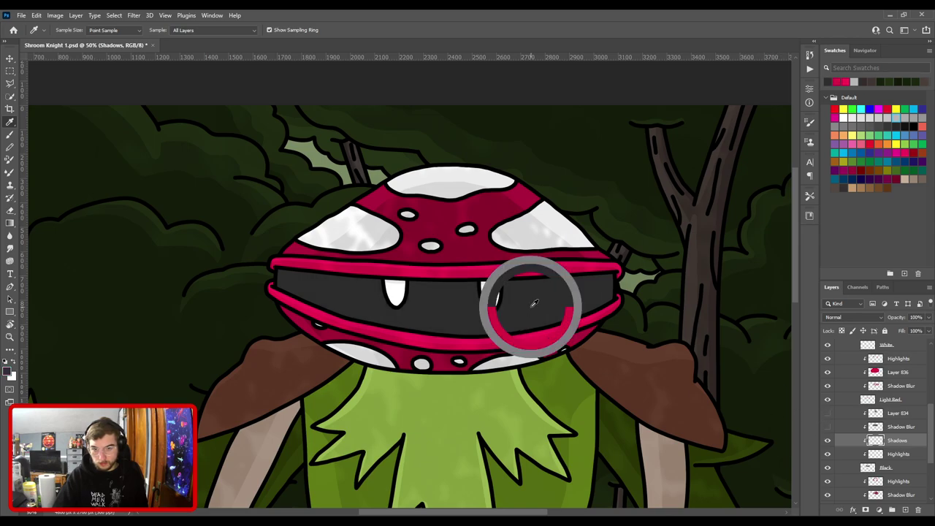
click(827, 426)
click(827, 413)
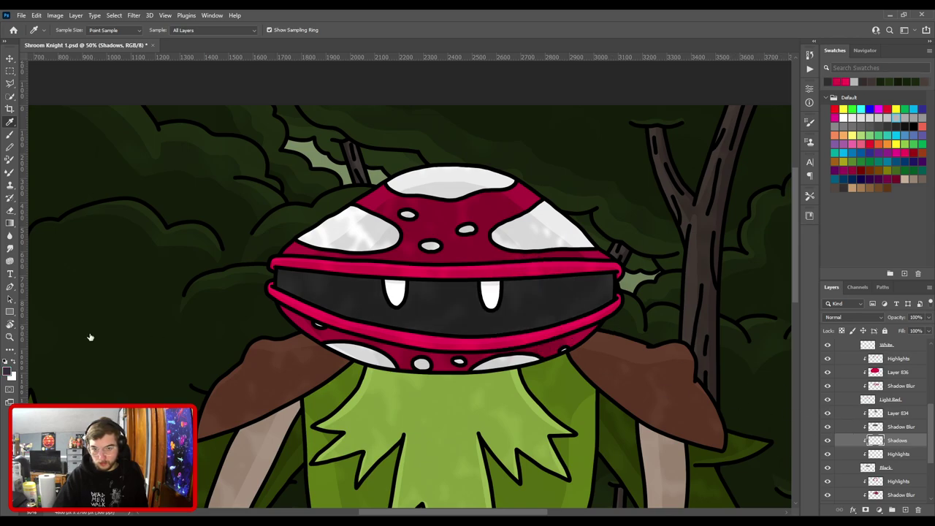
key(ctrl+z)
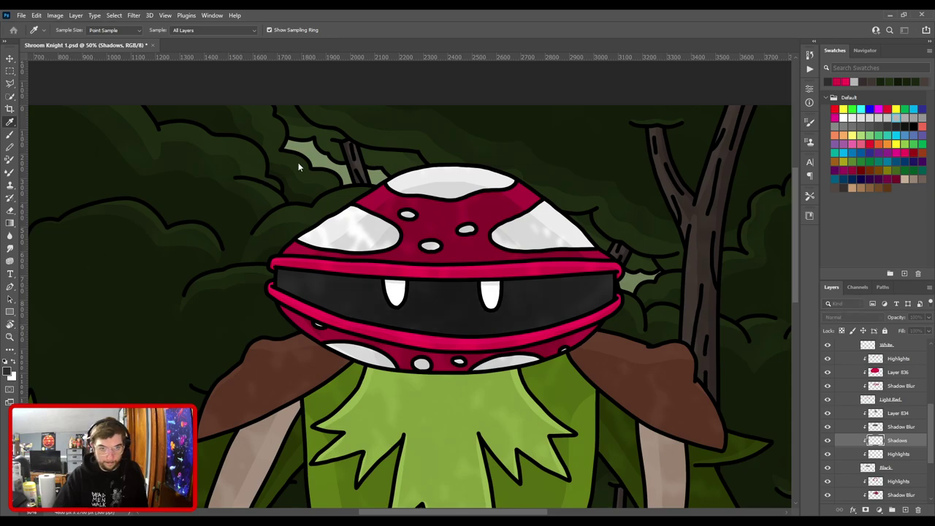
Rotate the canvas to -90° and paint dark grey shading over the mouth on the Shadows layer with a 90 px brush.
key(b)
key(ctrl+minus)
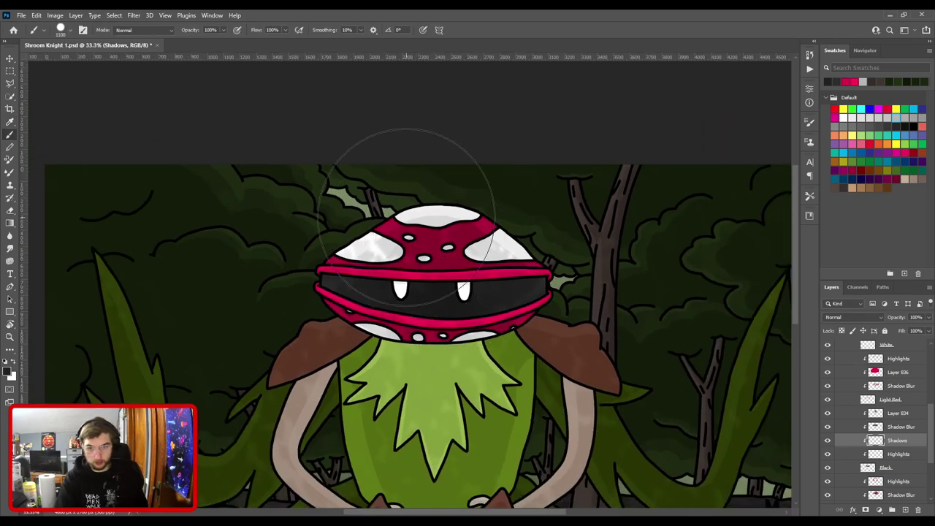
key(r)
drag(451, 219, 322, 227)
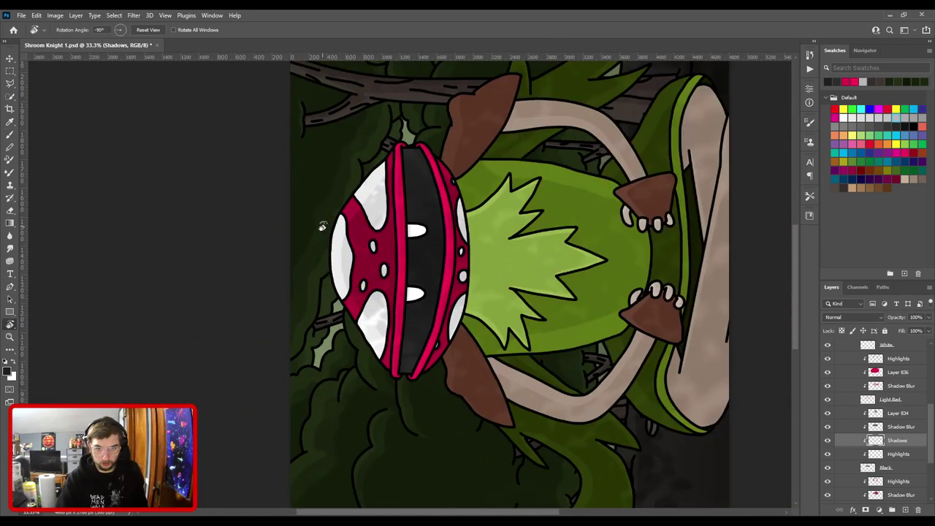
key(b)
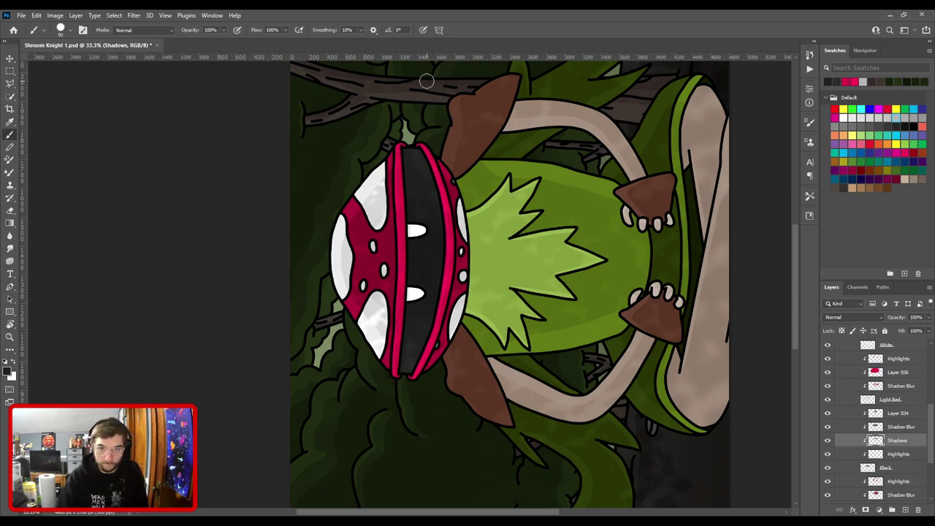
Move the Shadows layer above the Black layer's Shadow Blur.
key(ctrl+plus)
key(ctrl+plus)
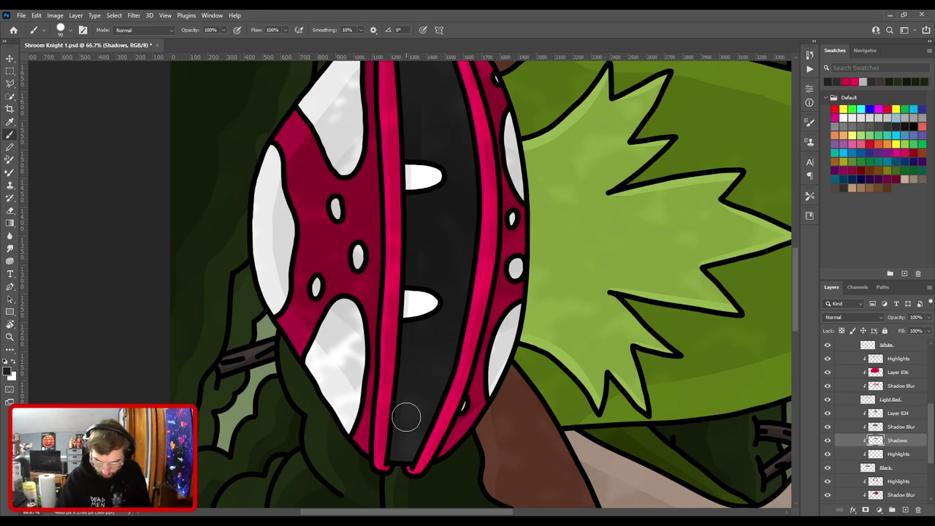
key(ctrl+bracketright)
key(ctrl+minus)
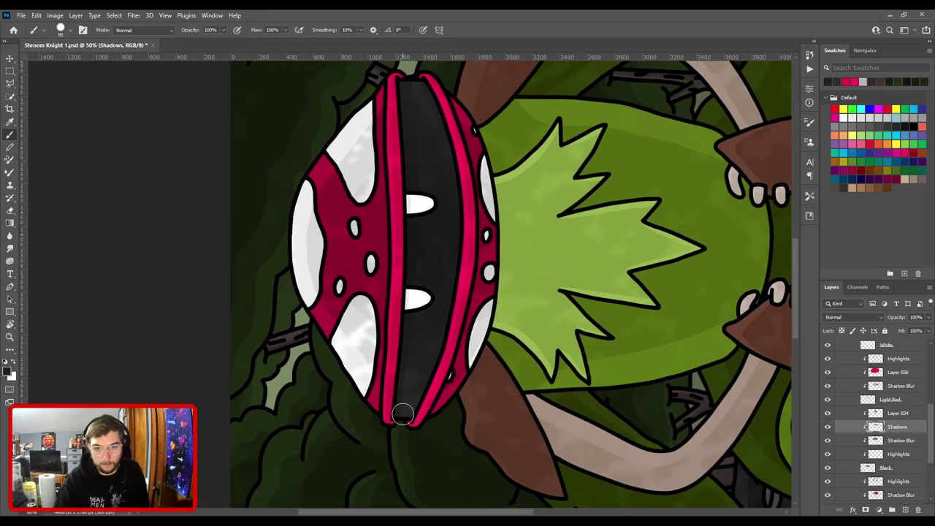
Clear the mouth shading with an 800 px eraser, repaint it with a 90 px brush and return the canvas rotation to 0°.
key(e)
key(ctrl+minus)
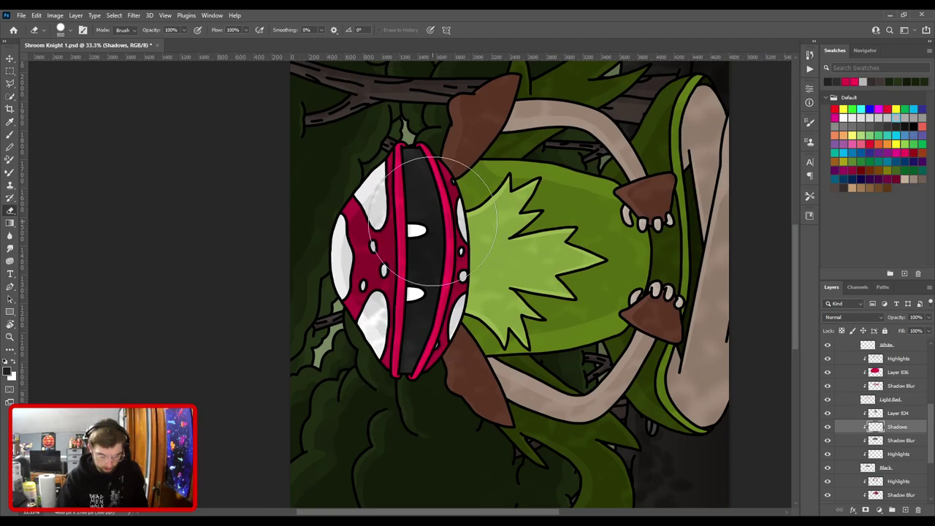
key(b)
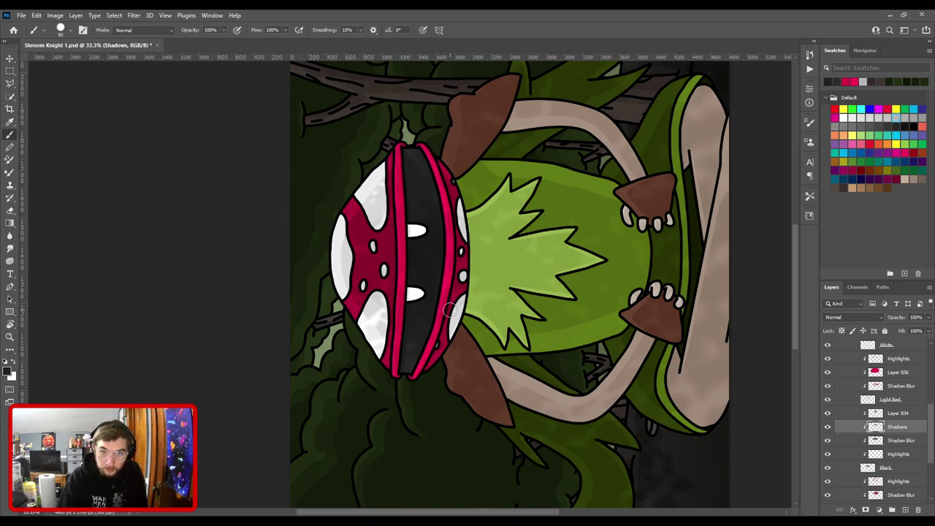
key(r)
drag(422, 227, 499, 295)
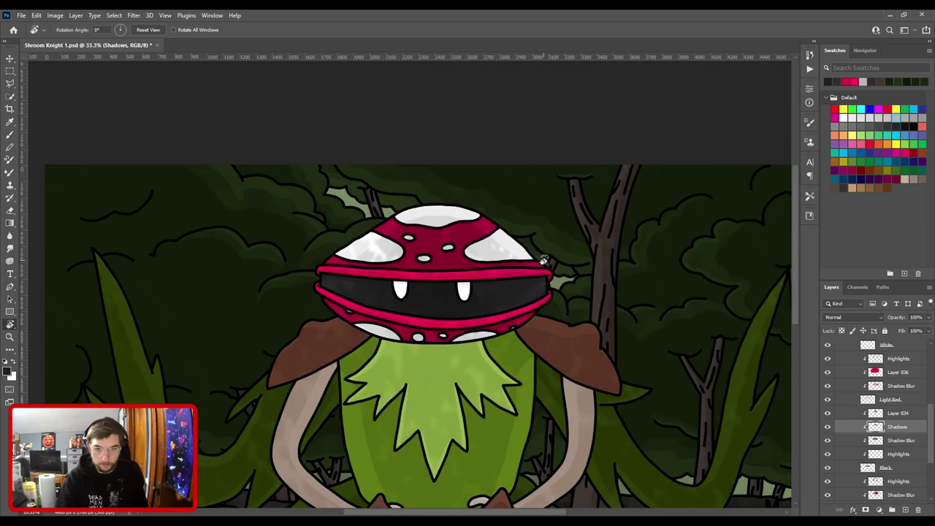
Clean up the mouth shading's edges on the Shadows layer with a 50 px eraser.
key(ctrl+plus)
key(ctrl+plus)
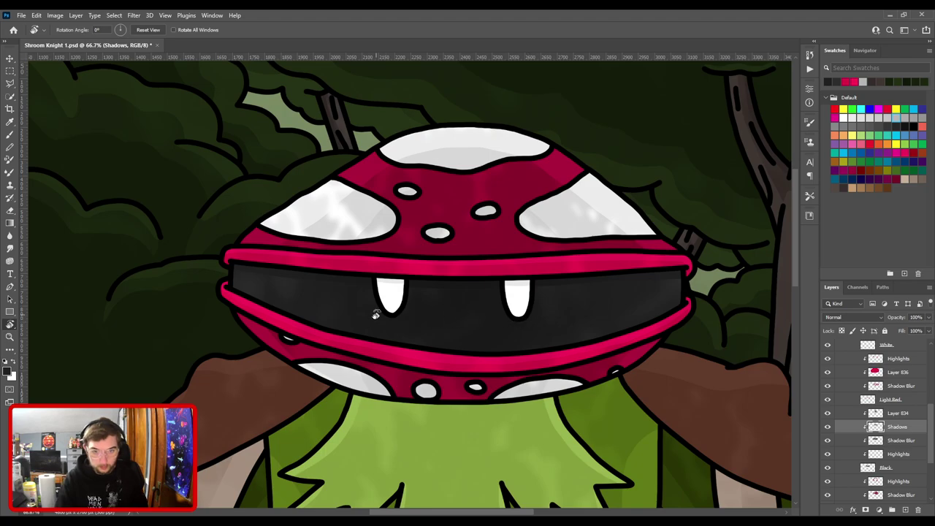
key(e)
key(bracketleft)
key(bracketleft)
key(bracketleft)
key(bracketleft)
key(bracketleft)
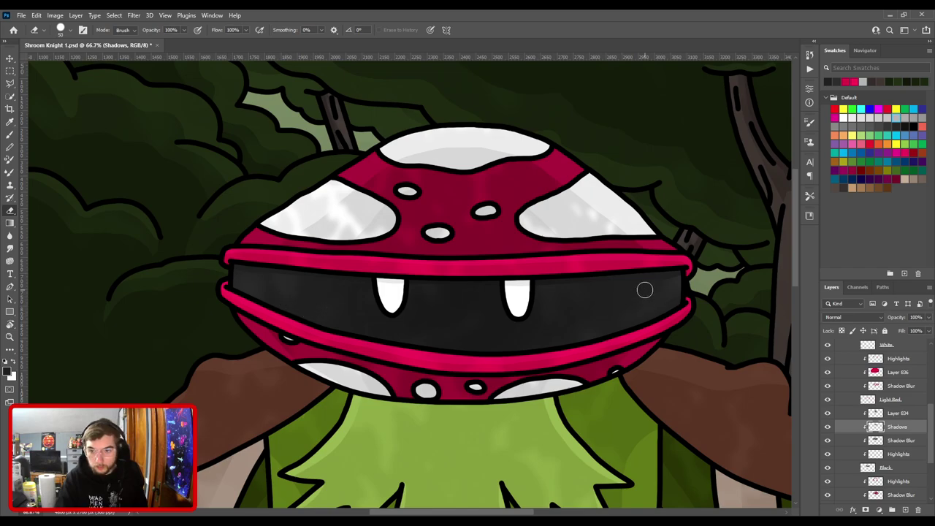
Touch up the dark grey shading at the mouth's ends with a 90 px brush.
key(b)
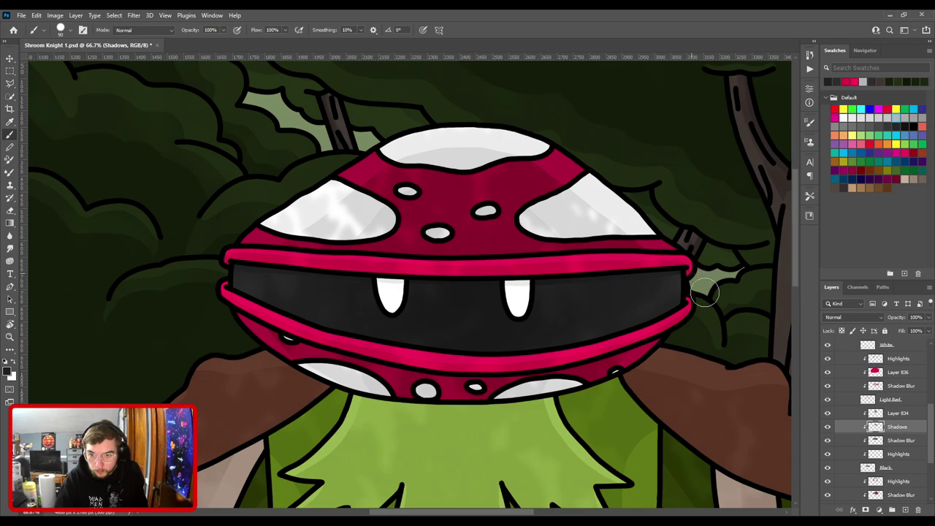
key(ctrl+minus)
key(ctrl+plus)
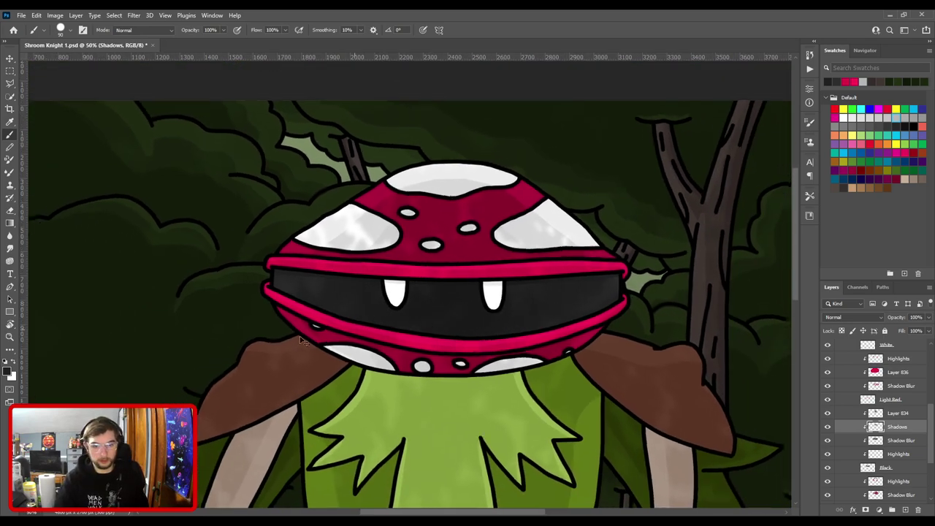
mouse_move(243, 303)
mouse_down()
mouse_move(352, 355)
mouse_move(337, 342)
mouse_move(367, 355)
mouse_move(467, 362)
mouse_move(612, 351)
mouse_move(690, 311)
mouse_move(717, 319)
mouse_up()
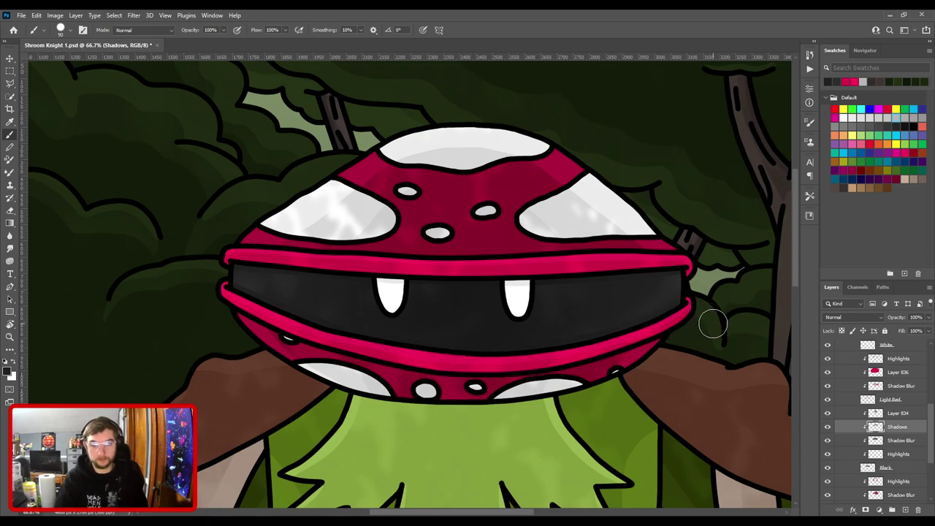
Rotate the canvas to -90° to refine the mouth shading with the 90 px brush, and reset the rotation to 0°.
key(ctrl+minus)
key(r)
mouse_move(605, 260)
mouse_down()
mouse_move(539, 217)
mouse_move(401, 218)
mouse_move(385, 233)
mouse_move(388, 217)
mouse_up()
key(b)
key(ctrl+minus)
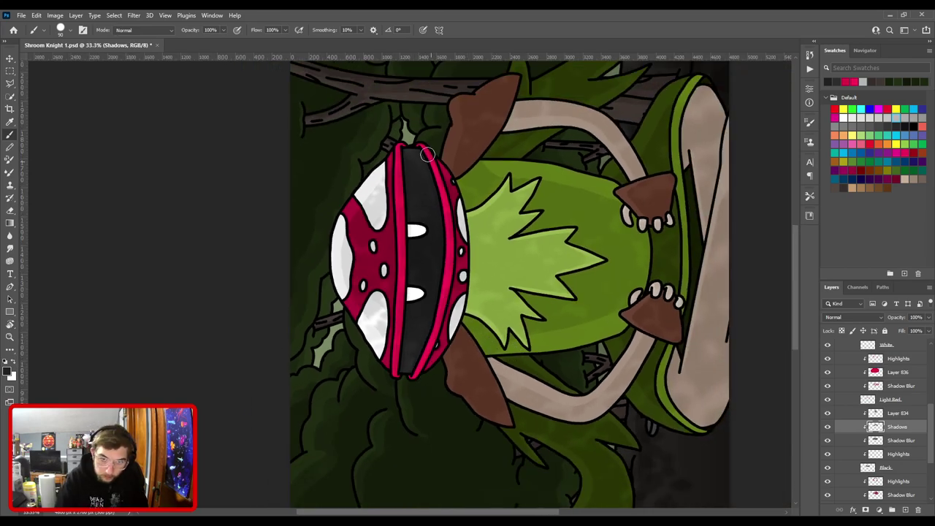
key(ctrl+plus)
key(r)
mouse_move(468, 232)
mouse_down()
mouse_move(544, 285)
mouse_move(580, 388)
mouse_up()
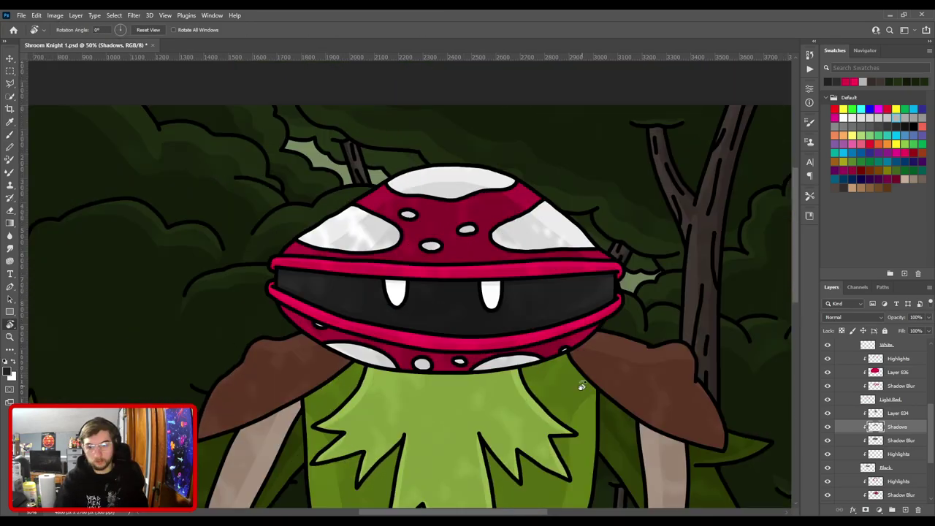
Add a clipped layer above the Black layer's Shadows and paint dark shading across the middle of the mouth with a 250 px brush.
key(ctrl+minus)
key(ctrl+0)
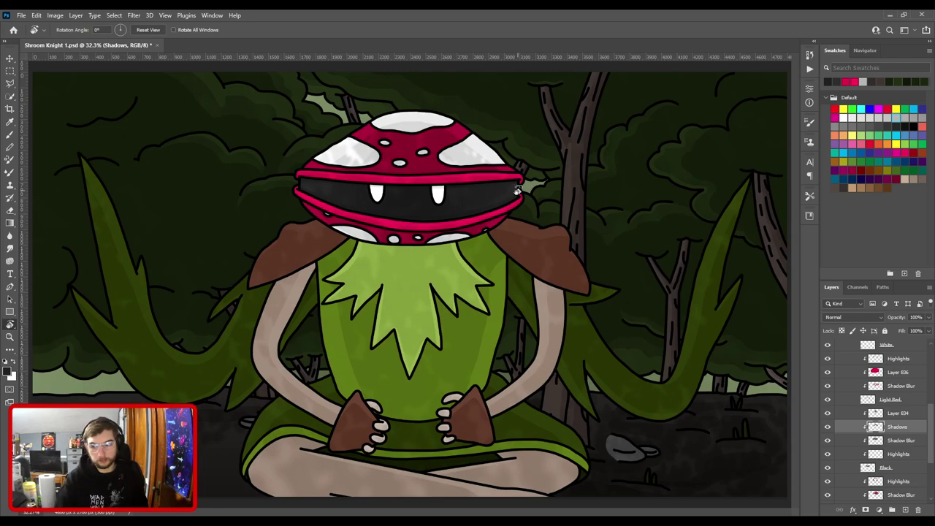
key(b)
key(ctrl+shift+alt+n)
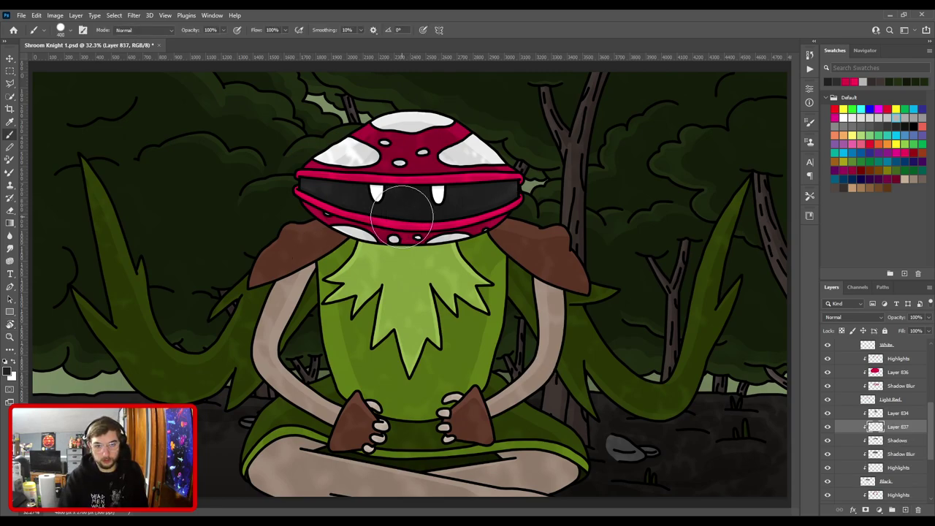
scroll(409, 206, down, 2)
scroll(406, 191, up, 3)
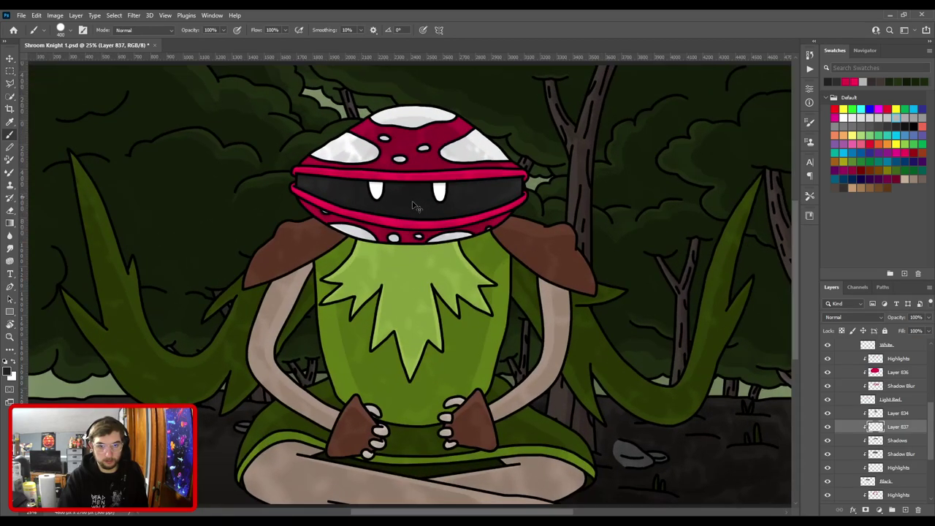
scroll(412, 207, up, 3)
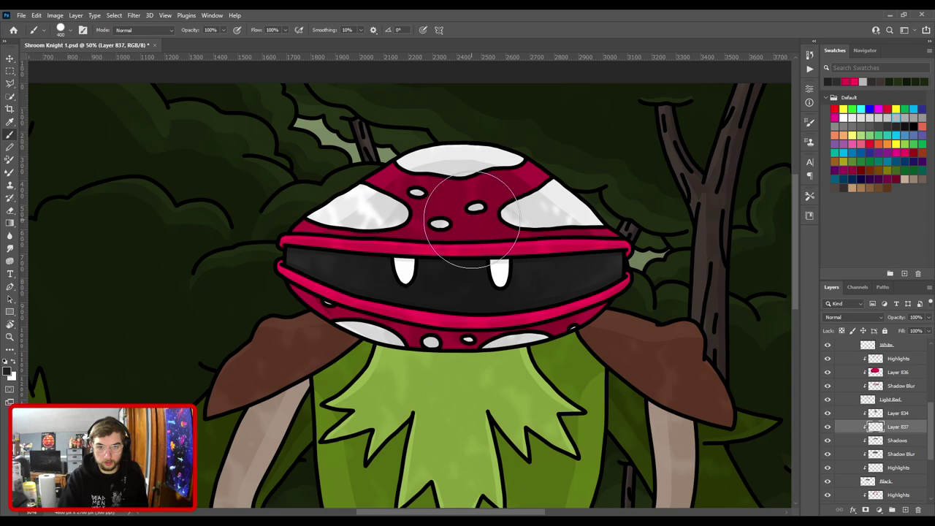
key(bracketleft)
key(bracketleft)
key(bracketleft)
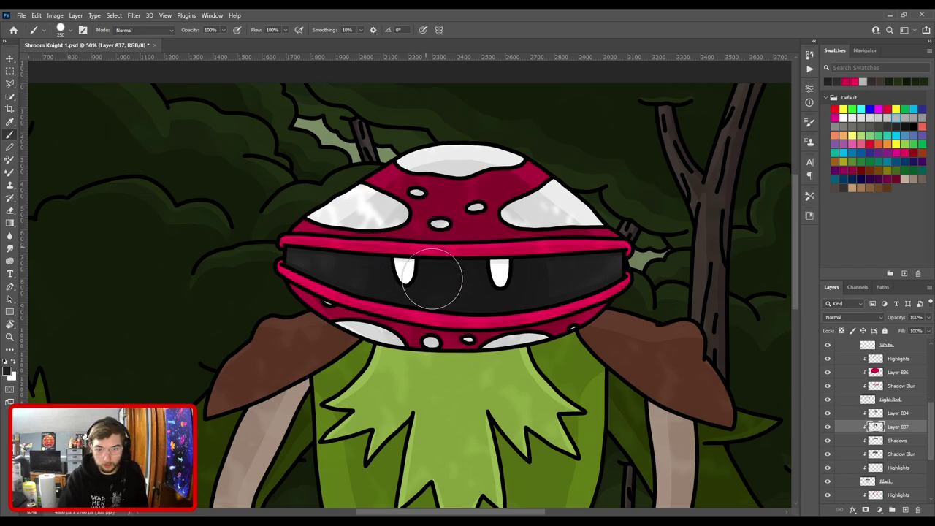
key(ctrl+0)
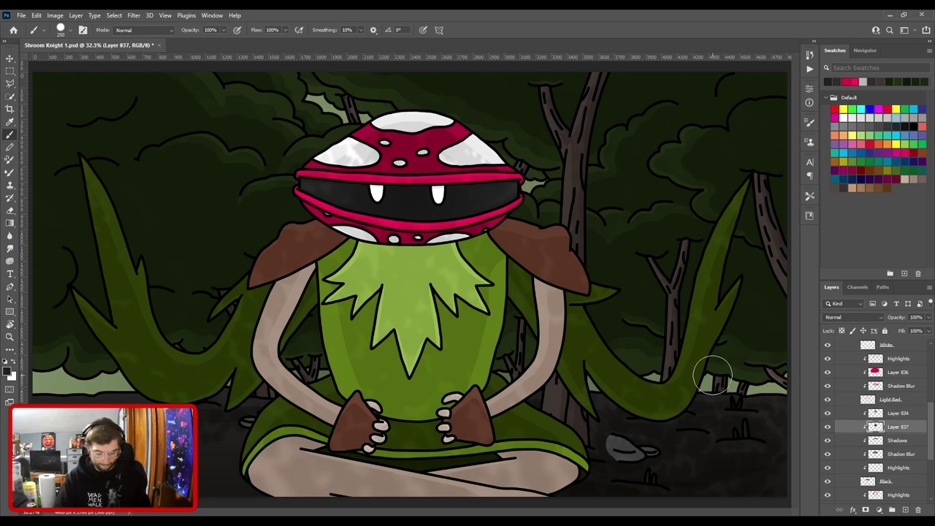
Add a clipped layer named Shadows between the Red layer's Shadow Blur and Highlights.
key(v)
scroll(891, 438, down, 3)
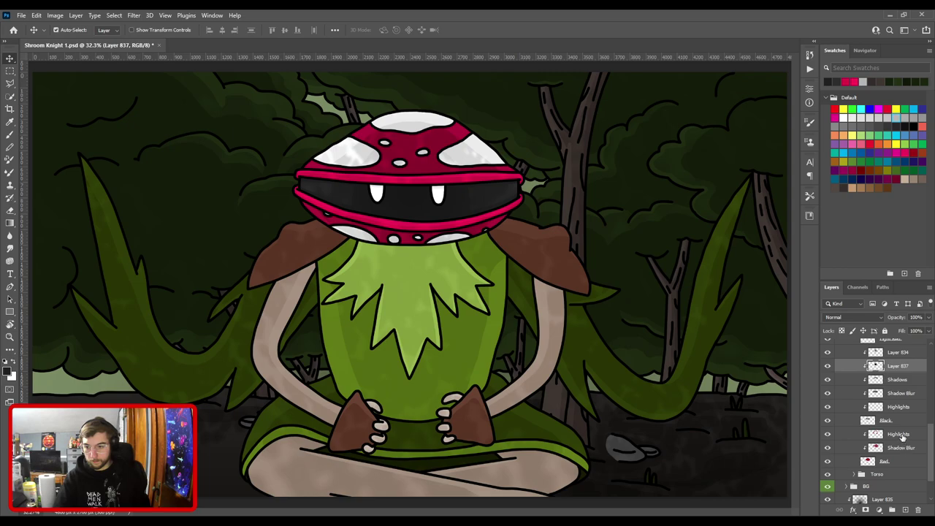
key(ctrl+z)
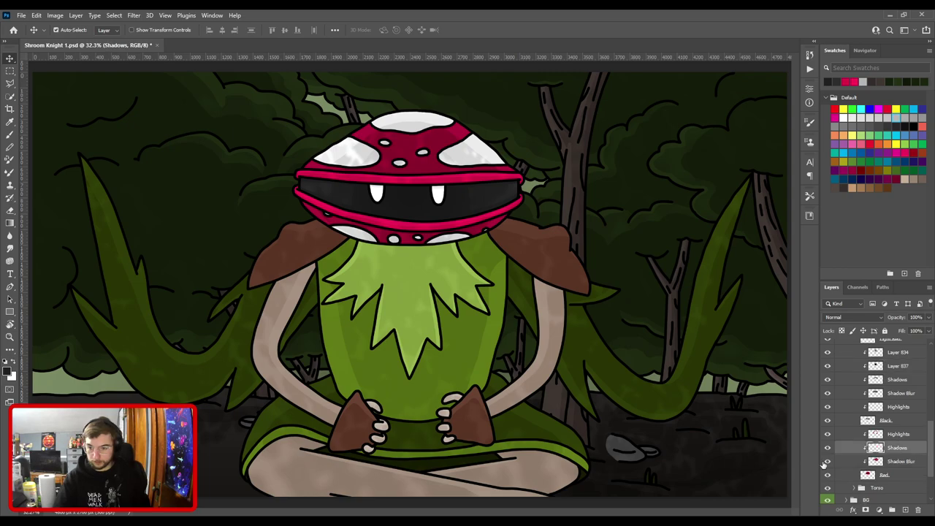
Sample the cap's red with the Red layer's Shadow Blur temporarily hidden and choose a darker shade of it as the foreground colour.
key(i)
click(448, 165)
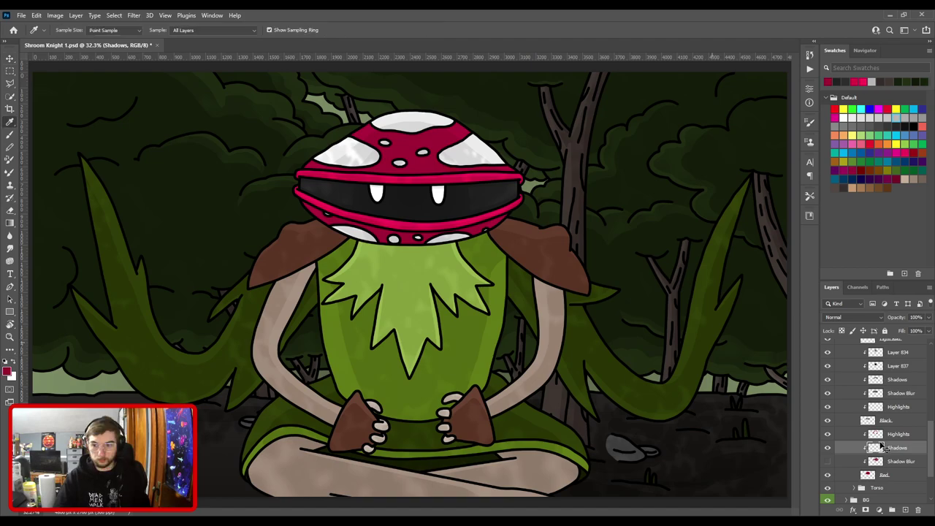
click(9, 370)
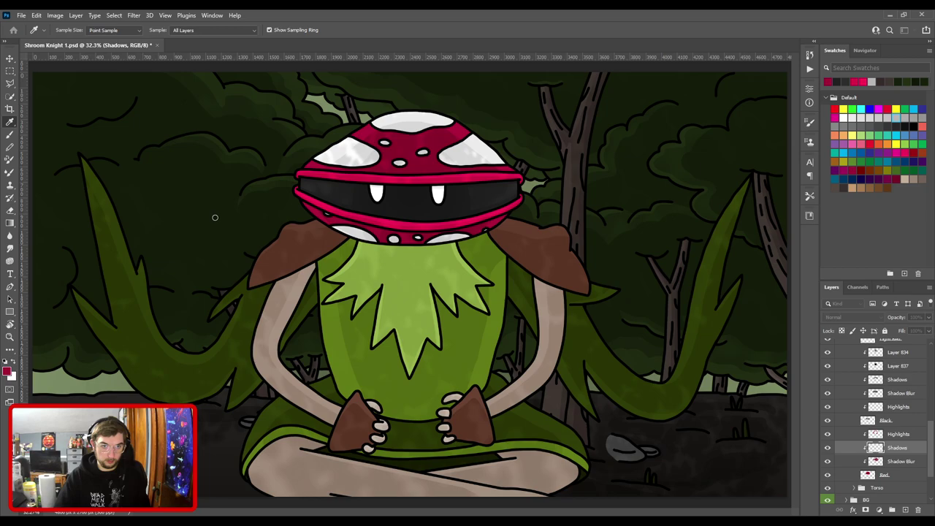
key(Return)
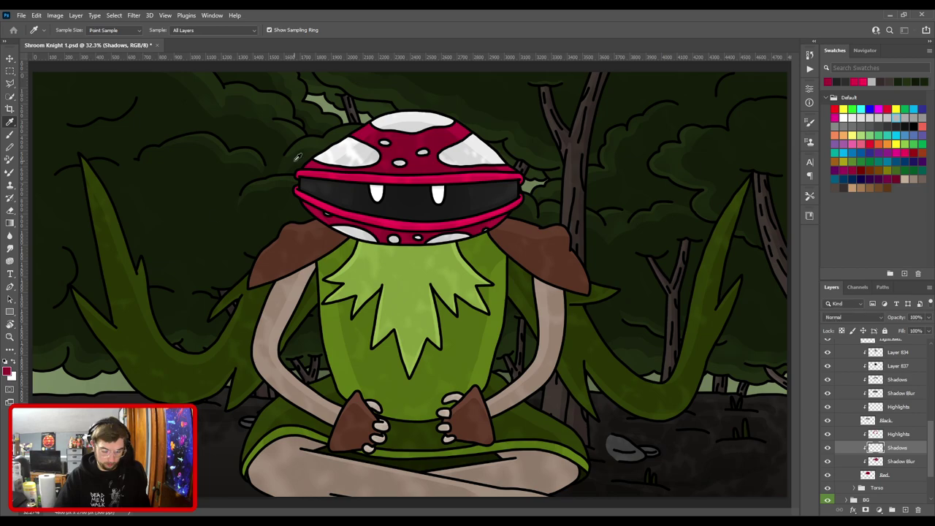
Paint dark red shading over the mushroom cap on the Red layer's Shadows, enlarging the brush from 200 to 400 px.
key(b)
key(ctrl+plus)
key(ctrl+plus)
drag(438, 154, 465, 299)
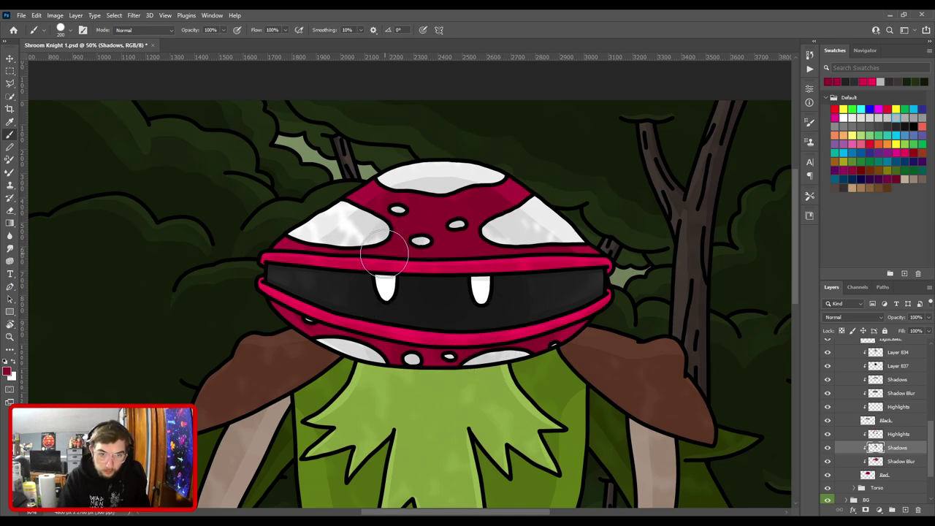
key(])
key(])
key(])
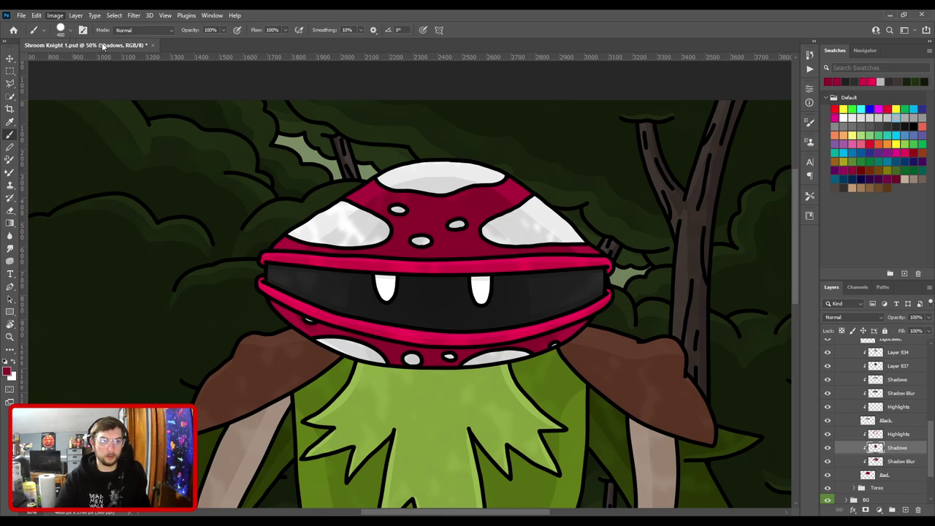
Pick a deeper red, shade the middle of the cap and lower jaw with a 250 px brush, and clean up with a 50 px eraser.
key(i)
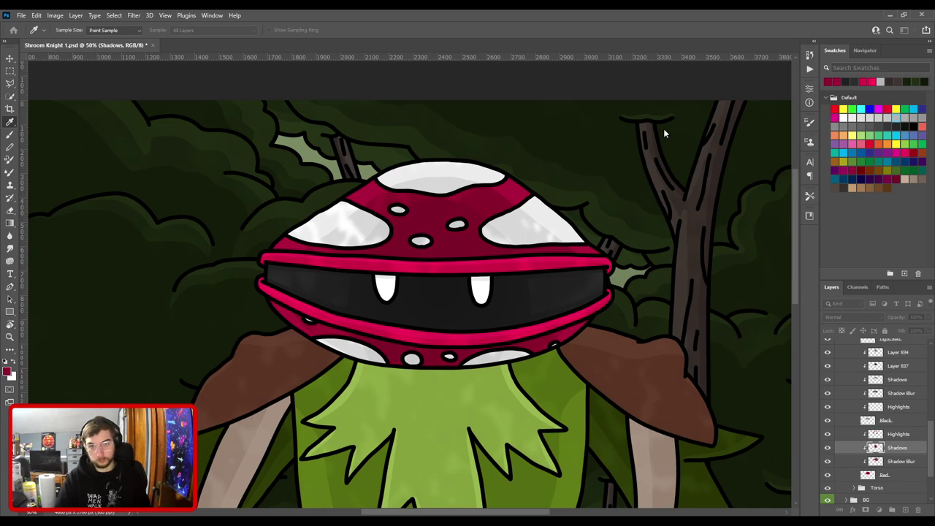
click(636, 184)
click(468, 241)
key(b)
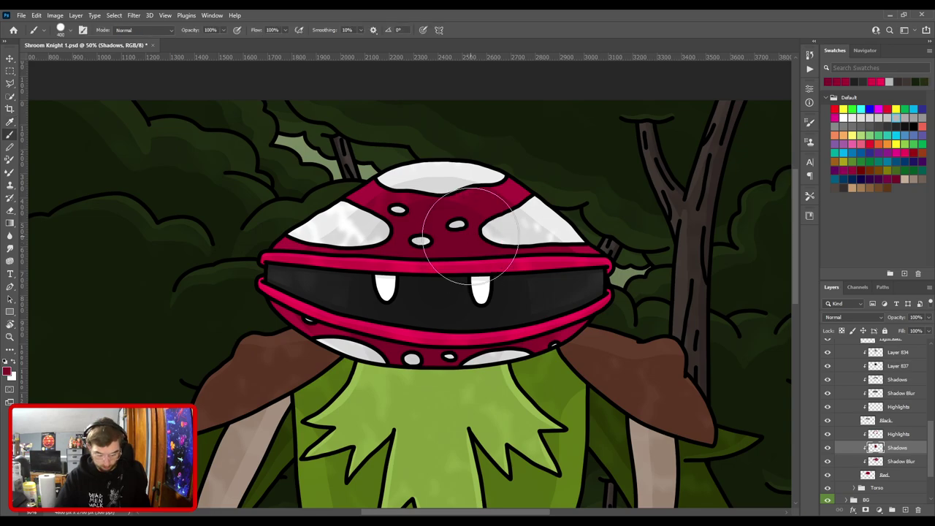
key(ctrl+equal)
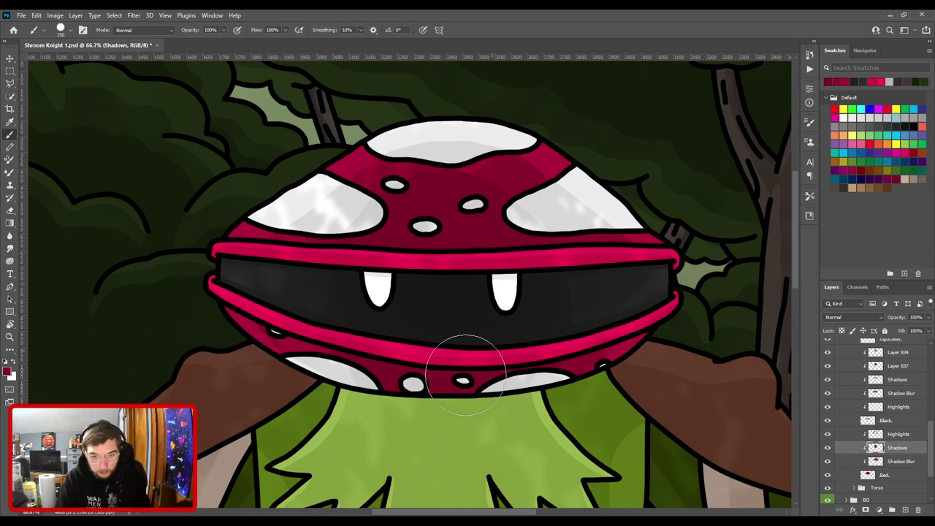
key(e)
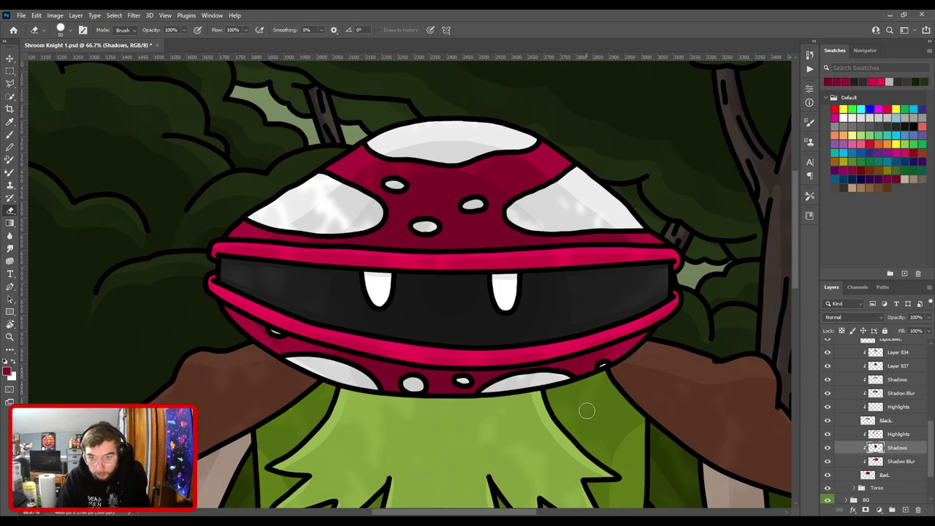
Set the Red layer's Shadows opacity to 60% and save the document.
key(ctrl+minus)
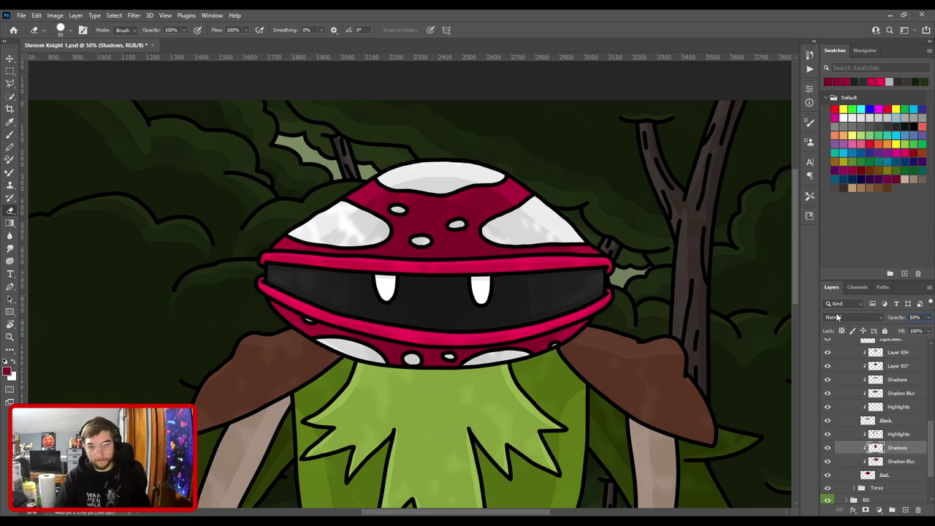
key(ctrl+minus)
key(ctrl+s)
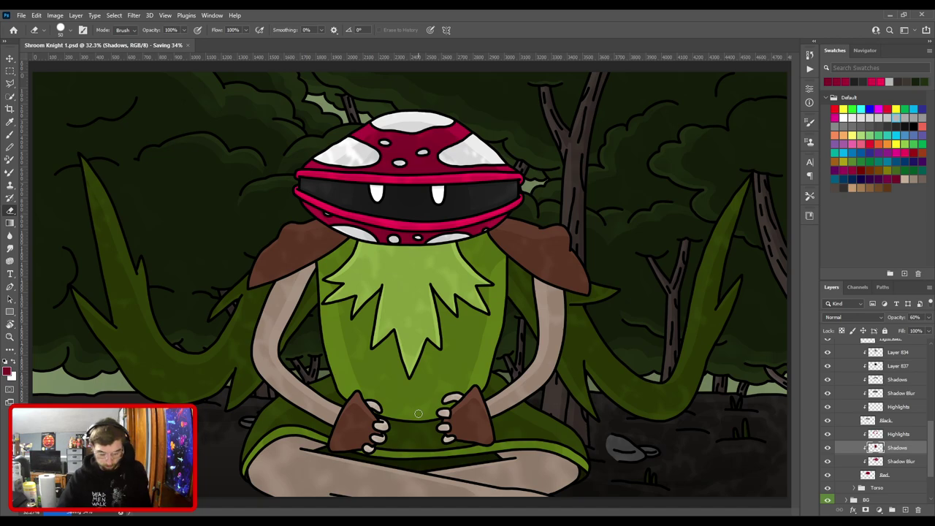
key(v)
key(ctrl+plus)
key(ctrl+plus)
key(ctrl+plus)
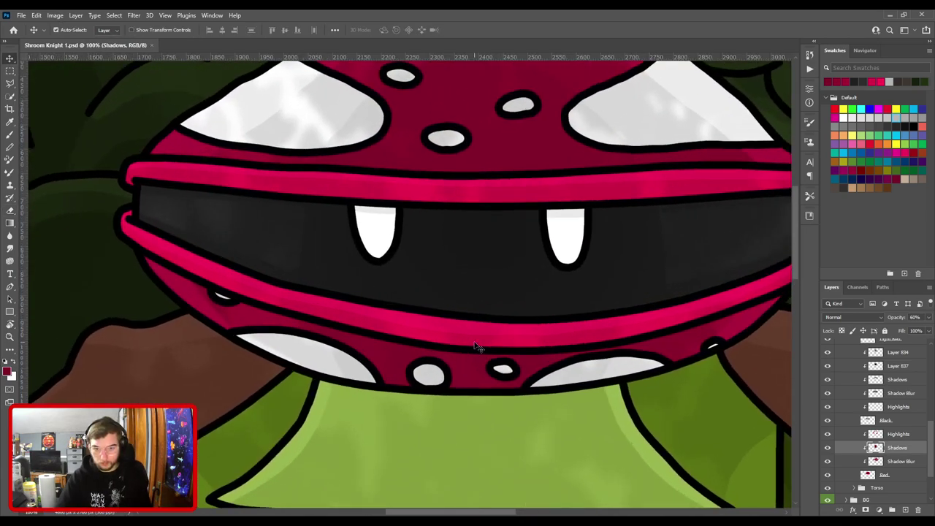
Sample the lip red from Layer 836 with its Shadow Blur layer temporarily hidden, and restore Layer 836's opacity to 40%.
click(475, 343)
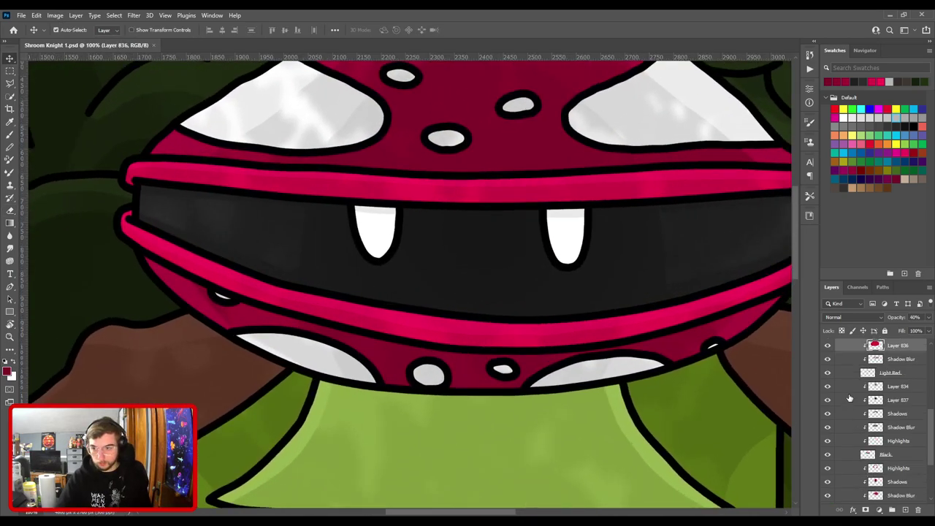
scroll(876, 383, up, 2)
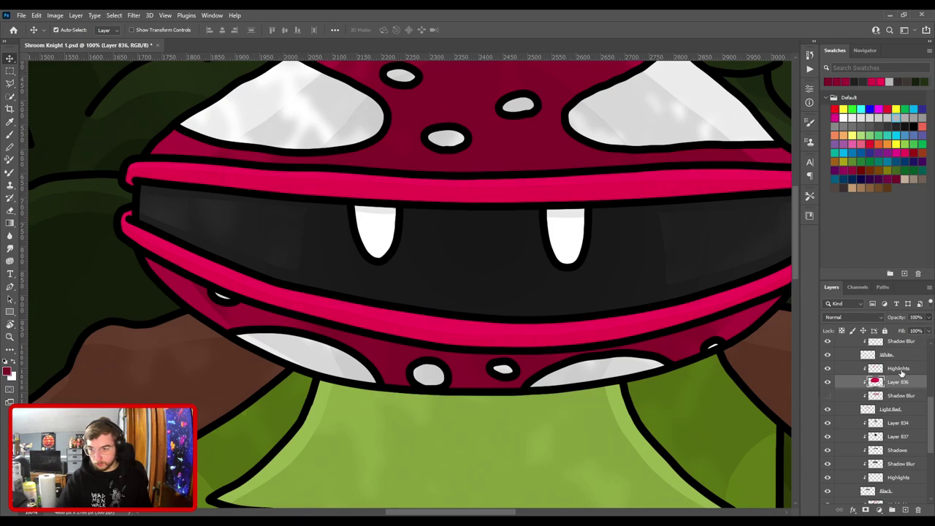
key(i)
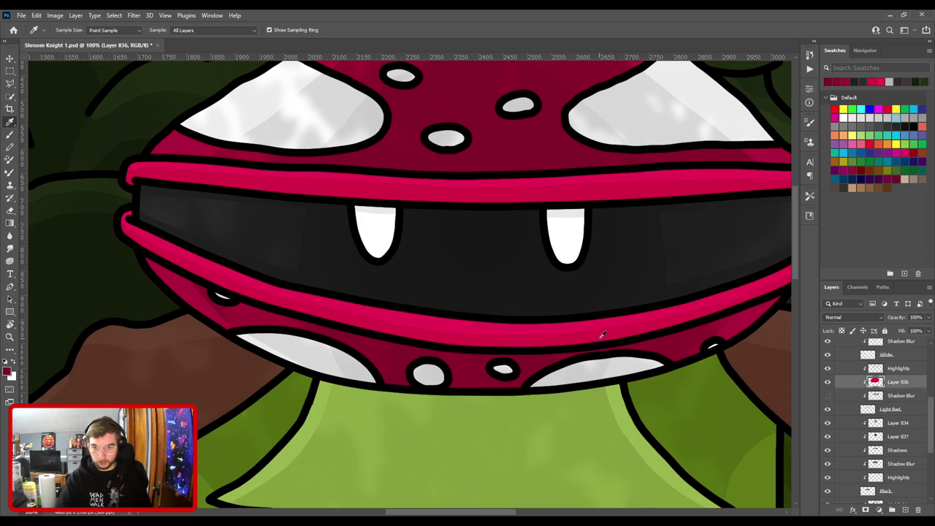
click(602, 334)
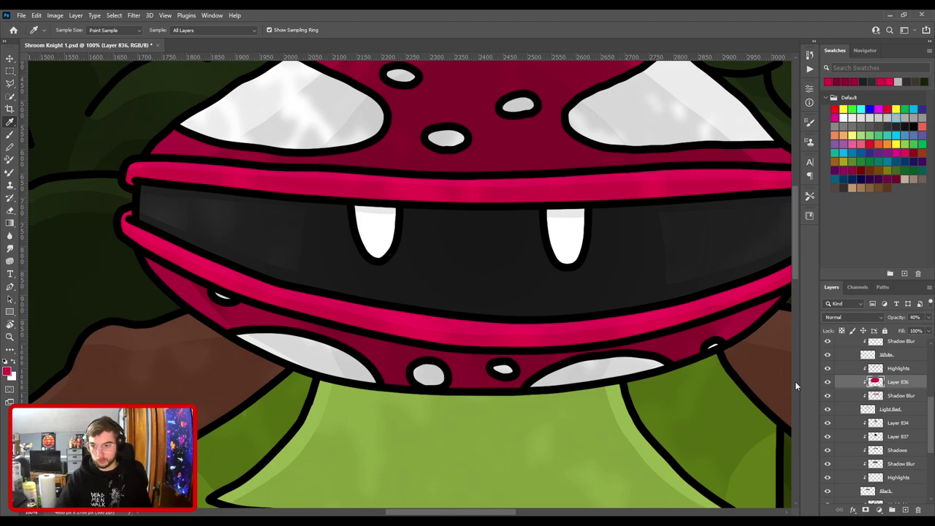
key(4)
click(827, 395)
key(ctrl+minus)
key(ctrl+minus)
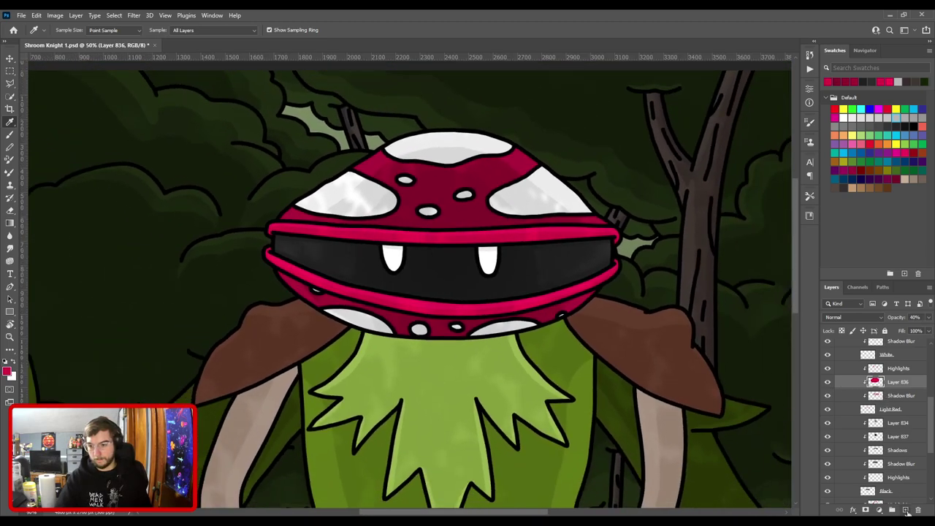
Add a clipped layer above Layer 836, shade the lips darker red with a 175 px brush, and clean up with a 50 px eraser.
click(905, 511)
key(b)
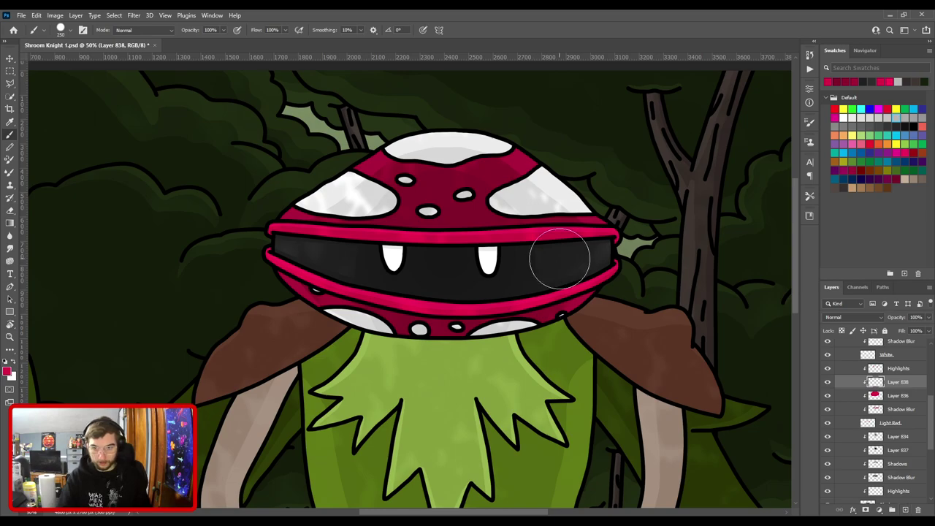
key(ctrl+plus)
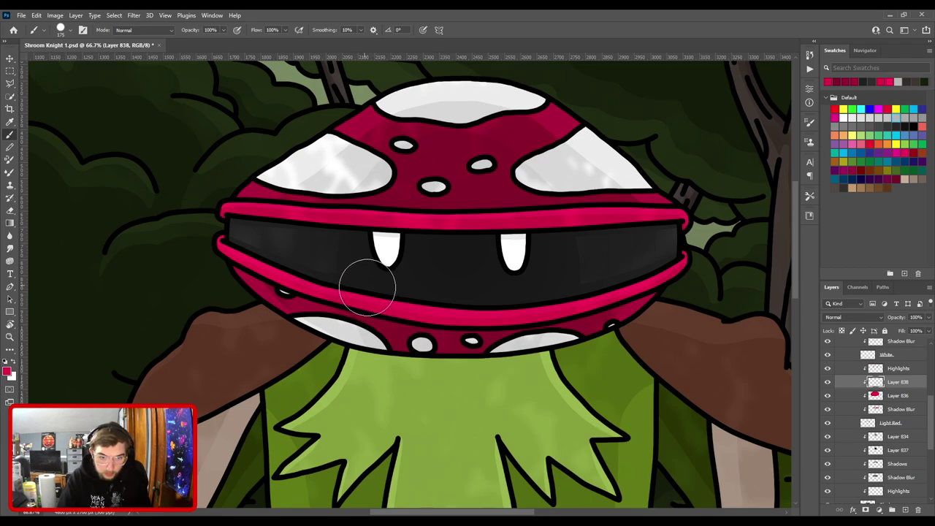
scroll(417, 270, up, 2)
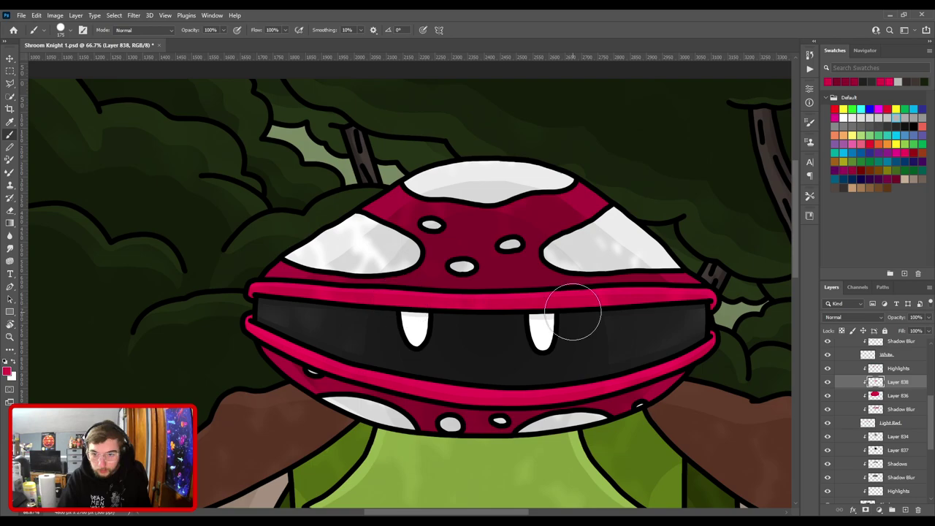
key(r)
key(e)
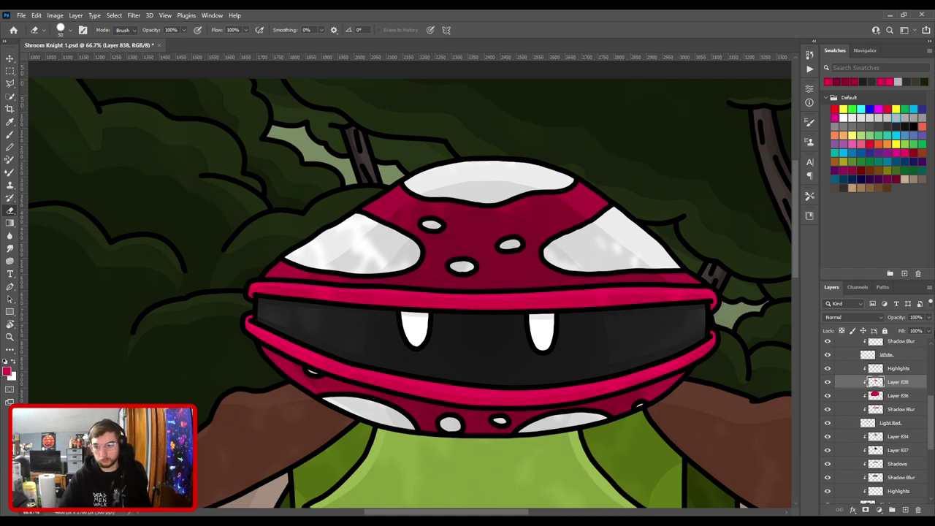
Set the new lip shading layer's opacity to 40% and save the document.
click(916, 317)
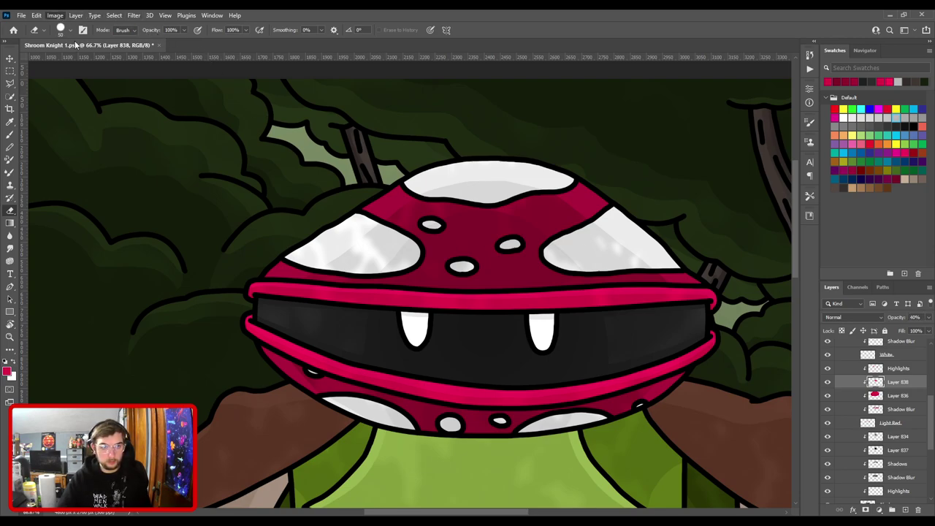
key(i)
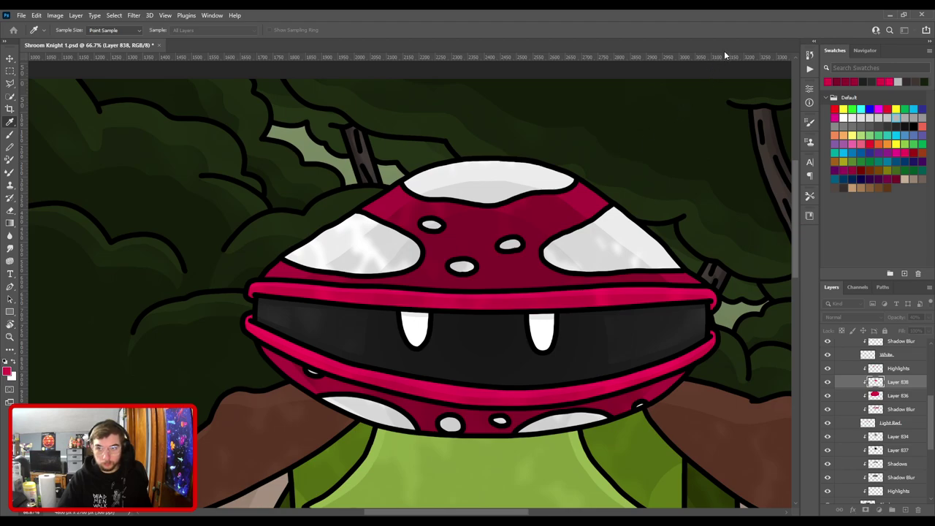
key(e)
key(ctrl+0)
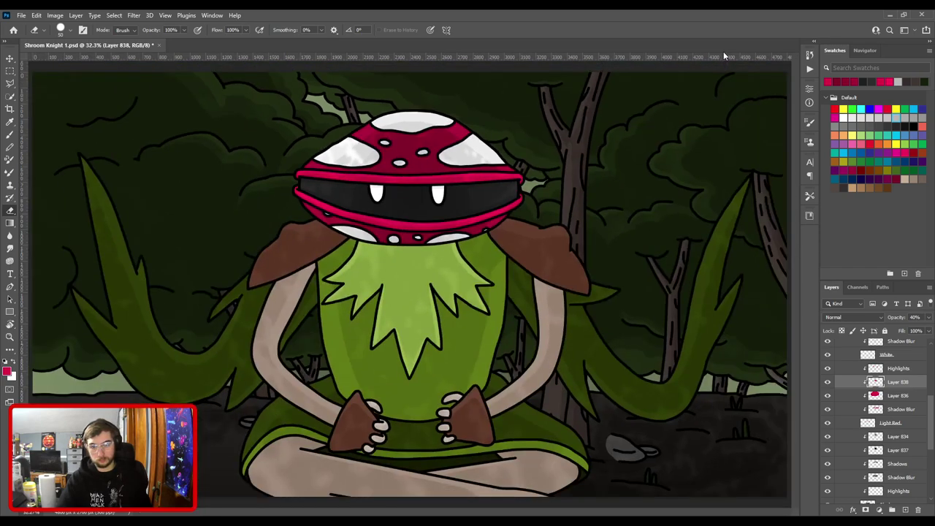
key(ctrl+s)
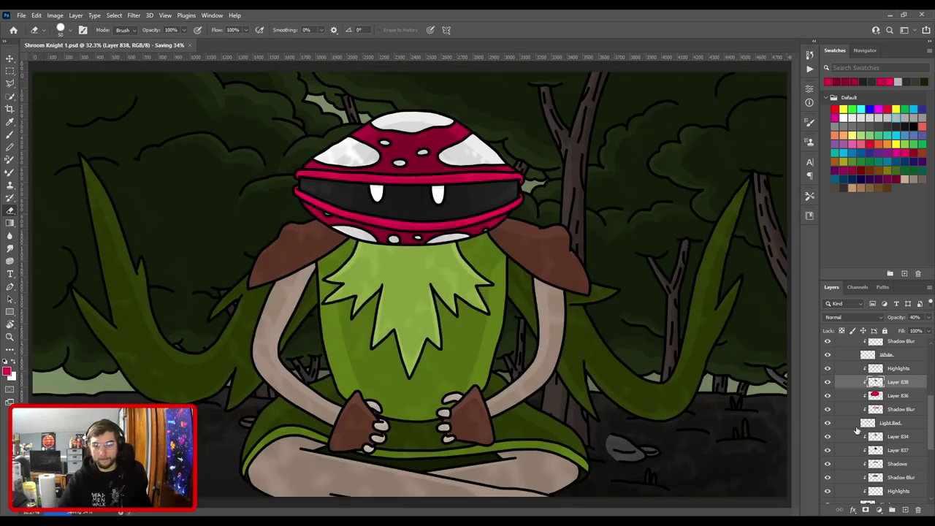
Collapse the Head group, expand Torso, and add a clipped layer named Shadows between the Fingies' Highlights and Shadow Blur layers.
scroll(872, 409, down, 5)
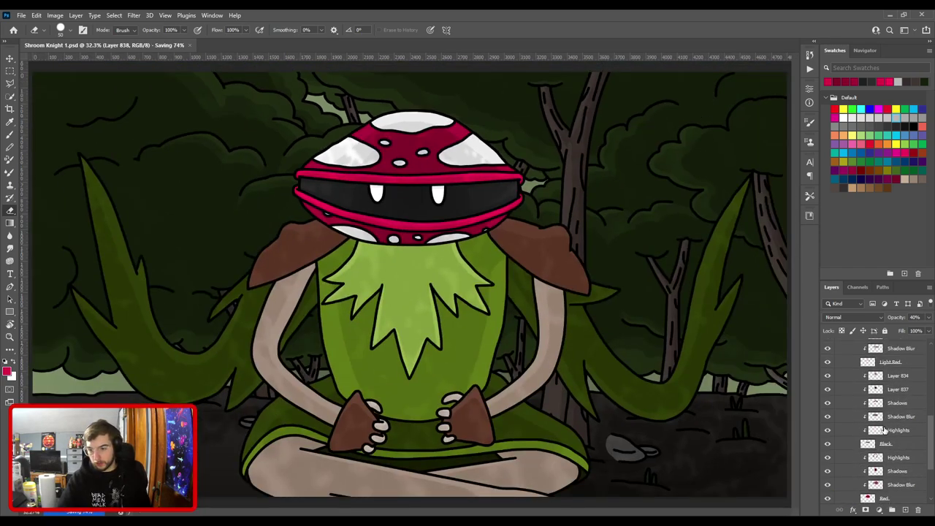
scroll(883, 429, up, 10)
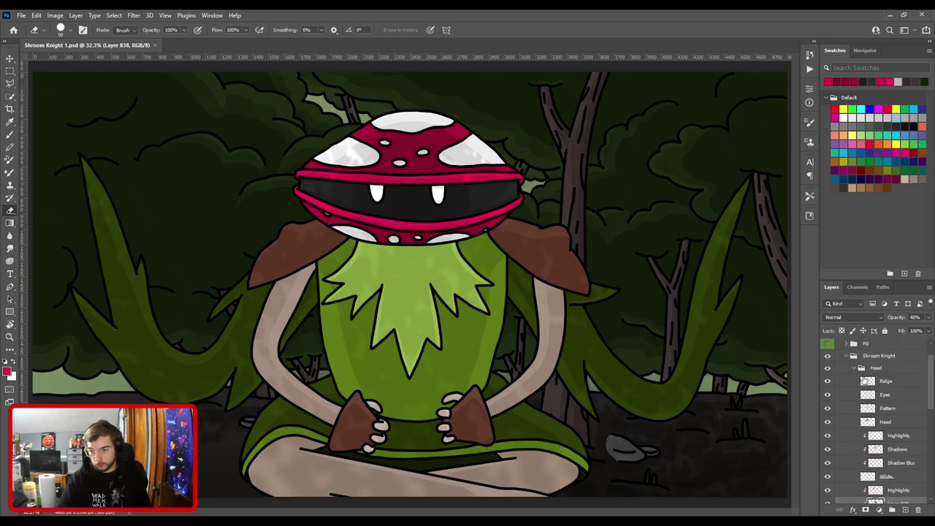
click(859, 368)
click(854, 408)
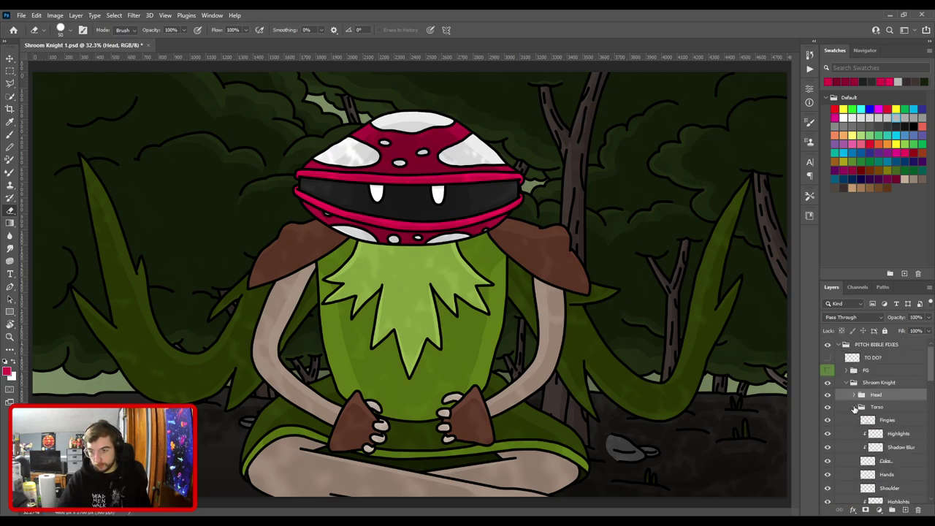
scroll(883, 422, down, 3)
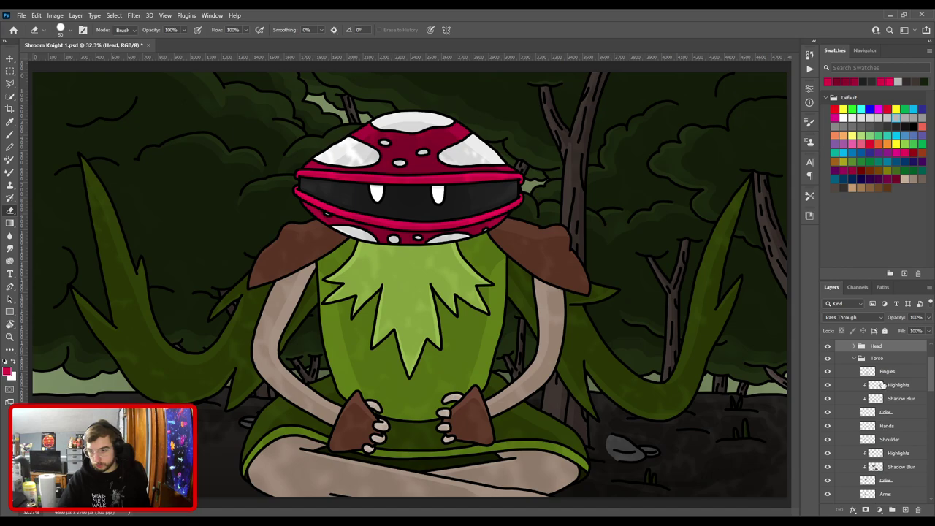
click(886, 387)
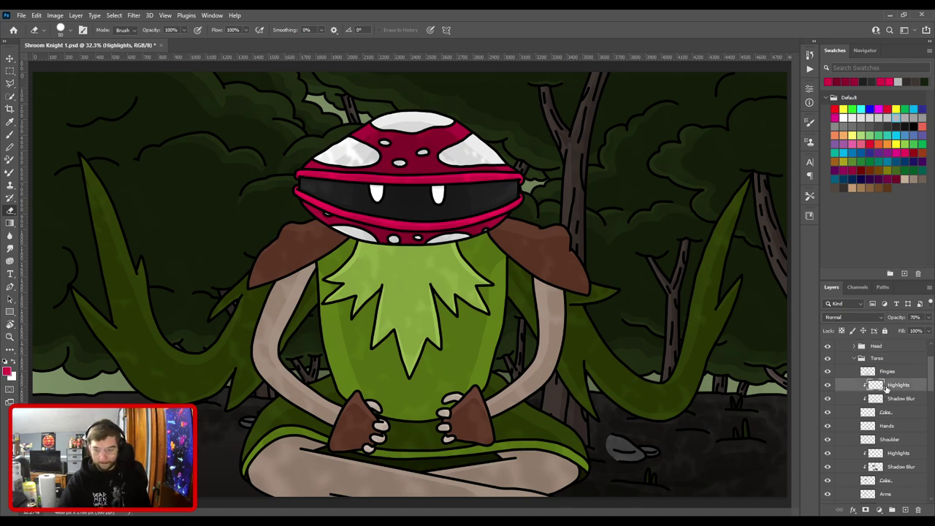
key(F2)
drag(890, 387, 837, 415)
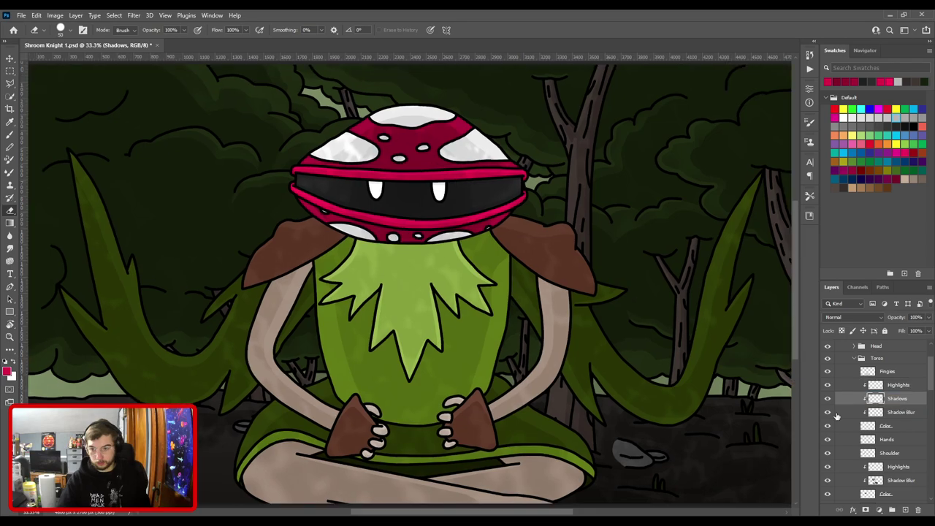
Sample the fingers' beige with their Shadow Blur layer temporarily hidden and choose a darker shade of it as the foreground colour.
scroll(431, 277, up, 8)
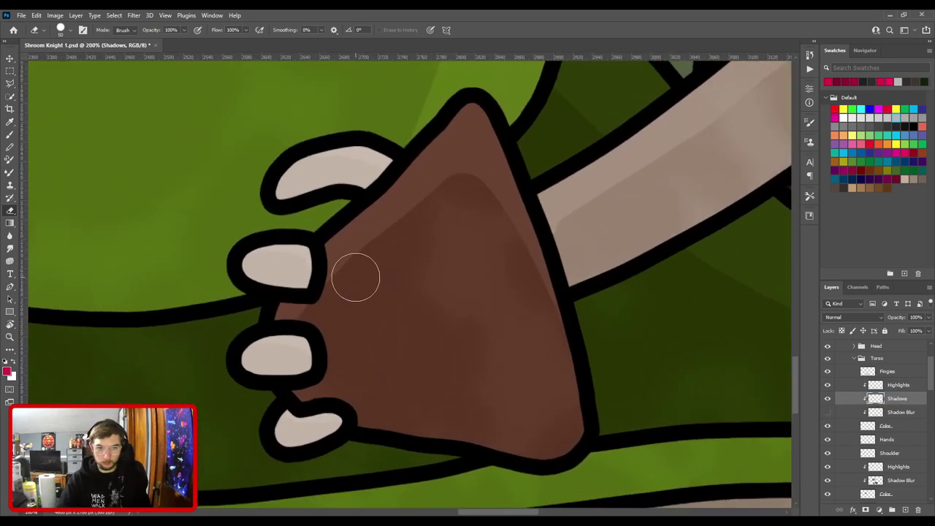
drag(355, 277, 443, 288)
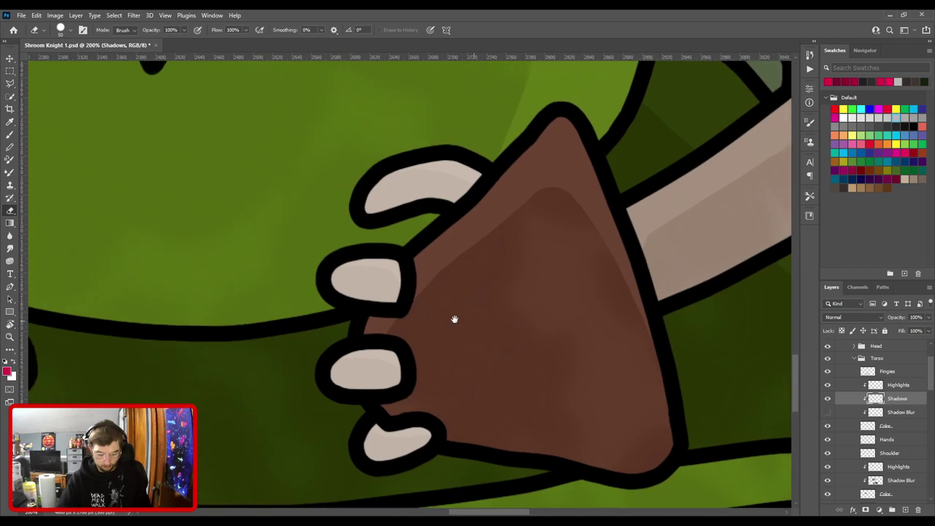
key(i)
click(384, 278)
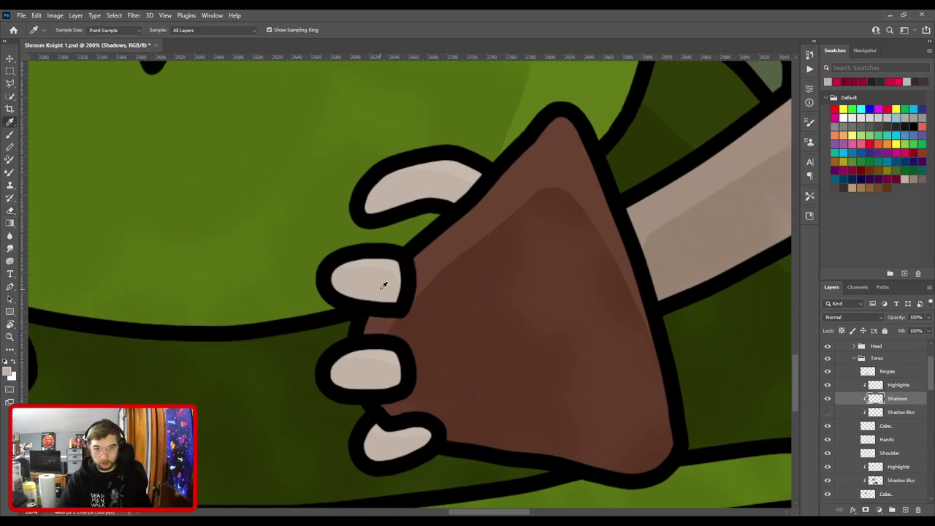
click(825, 412)
click(8, 371)
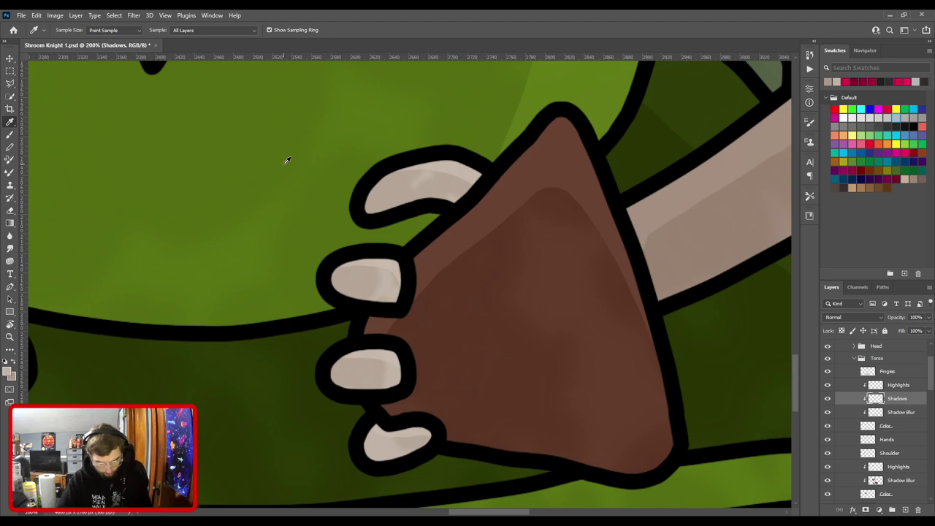
key(b)
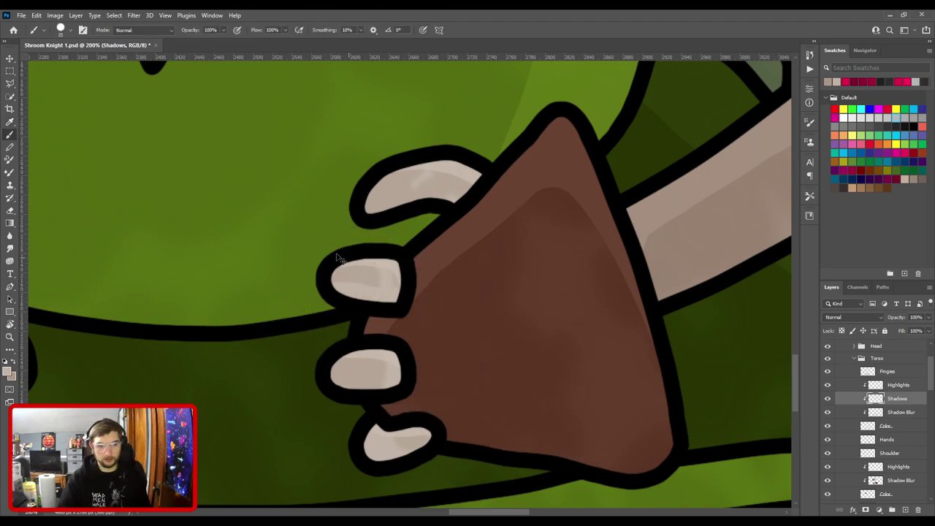
key(i)
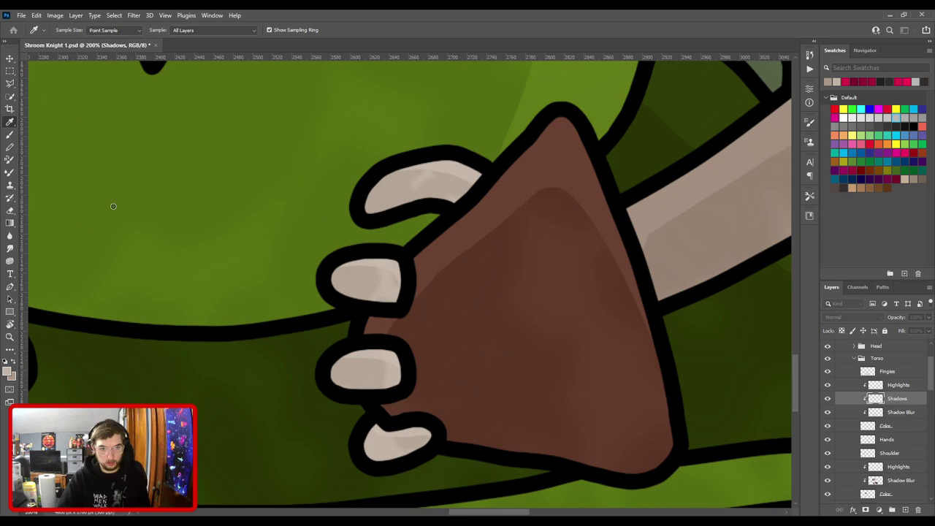
Paint darker beige shadows along the undersides of the first hand's four fingers, reducing the brush from 25 to 20 px.
key(b)
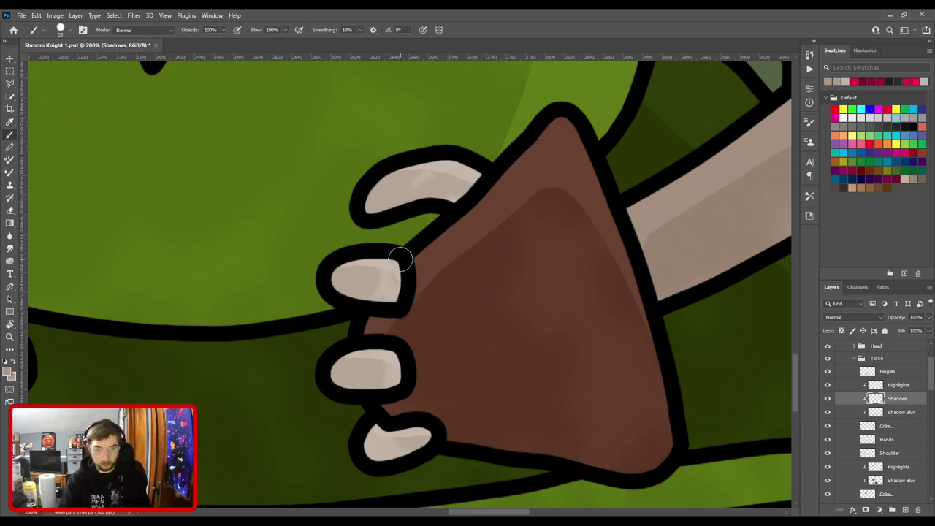
drag(359, 212, 442, 202)
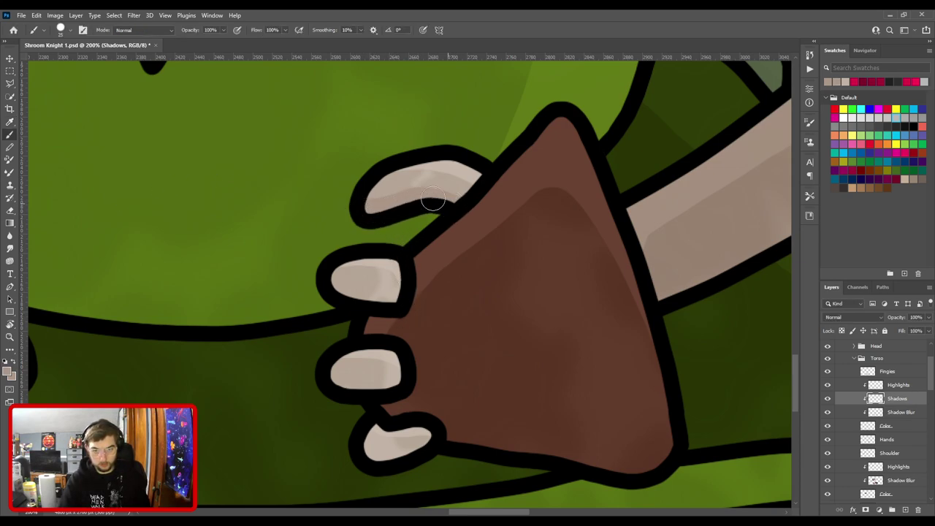
drag(324, 281, 401, 309)
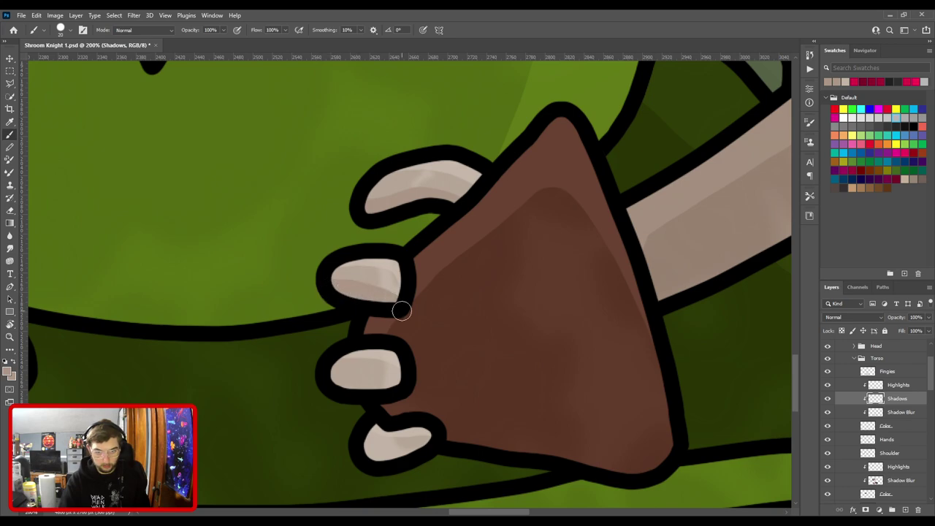
key(ctrl+z)
mouse_move(323, 281)
mouse_down()
mouse_move(344, 300)
mouse_move(413, 311)
mouse_up()
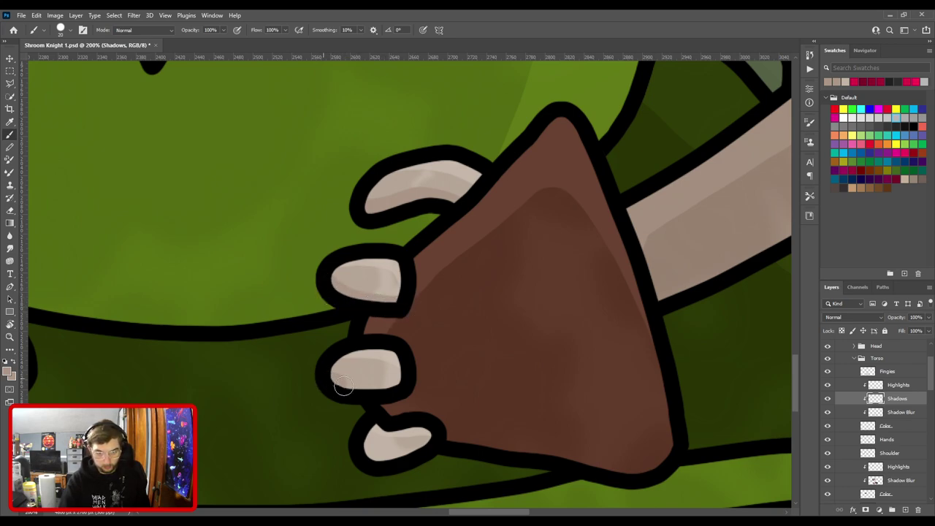
drag(341, 382, 399, 381)
key(ctrl+z)
mouse_move(331, 380)
mouse_down()
mouse_move(370, 392)
mouse_move(406, 380)
mouse_up()
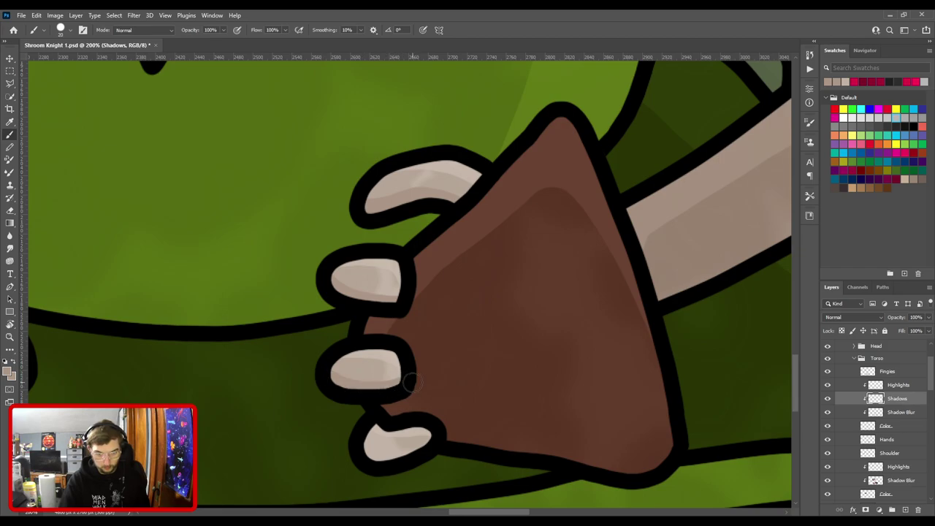
mouse_move(357, 451)
mouse_down()
mouse_move(387, 465)
mouse_move(441, 459)
mouse_up()
Shade the undersides of the other hand's four fingers with the 20 px brush and set the Shadows layer's opacity to 80%.
key(ctrl+minus)
drag(289, 326, 577, 339)
key(ctrl+plus)
drag(484, 267, 539, 286)
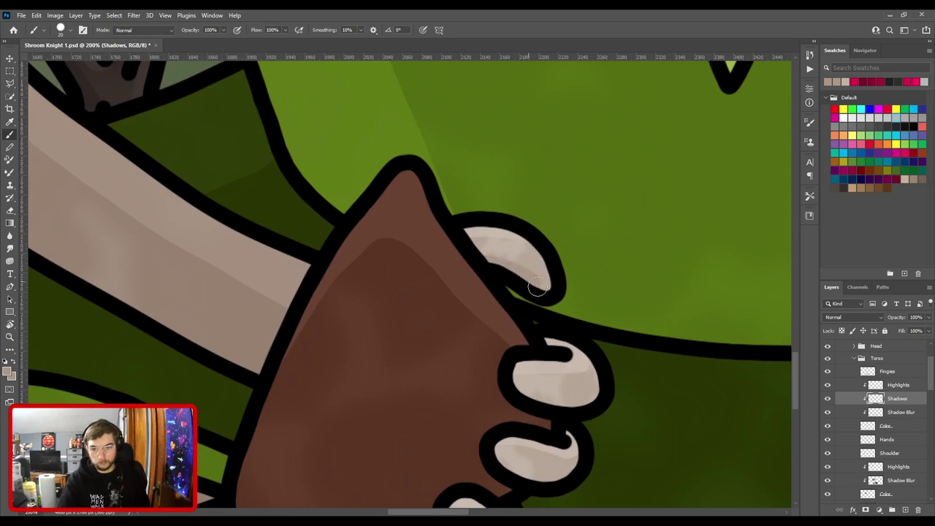
drag(521, 335, 472, 211)
mouse_move(472, 280)
mouse_down()
mouse_move(545, 279)
mouse_move(569, 254)
mouse_move(511, 286)
mouse_move(566, 251)
mouse_up()
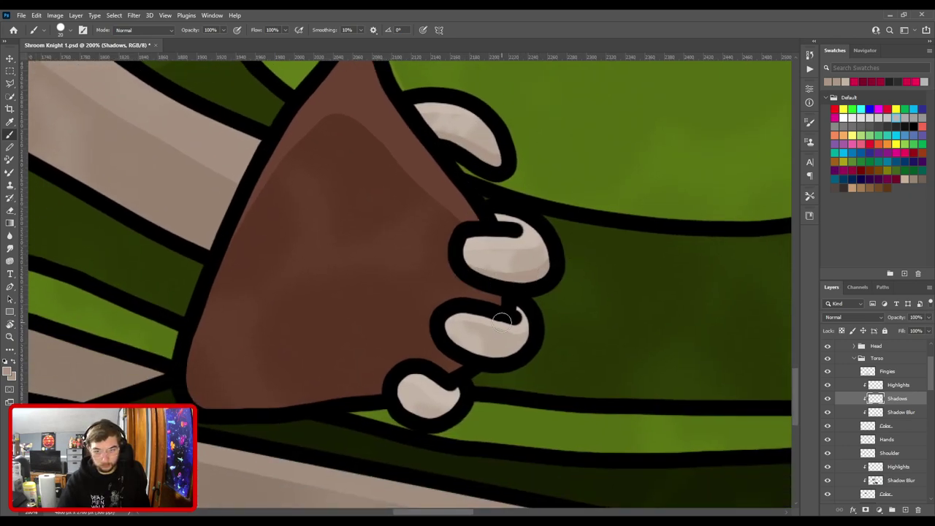
drag(438, 334, 506, 358)
mouse_move(394, 394)
mouse_down()
mouse_move(433, 415)
mouse_move(466, 416)
mouse_up()
key(ctrl+z)
mouse_move(387, 384)
mouse_down()
mouse_move(411, 415)
mouse_move(452, 425)
mouse_up()
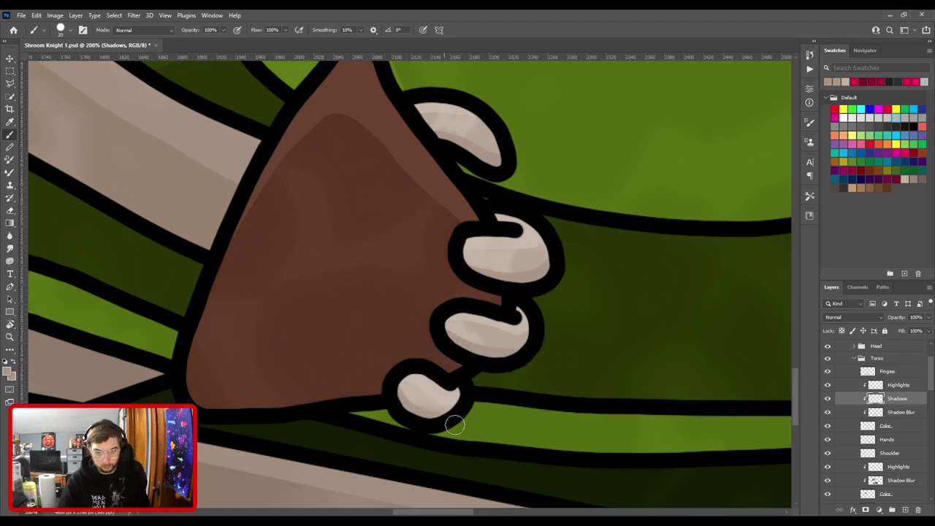
scroll(480, 401, down, 3)
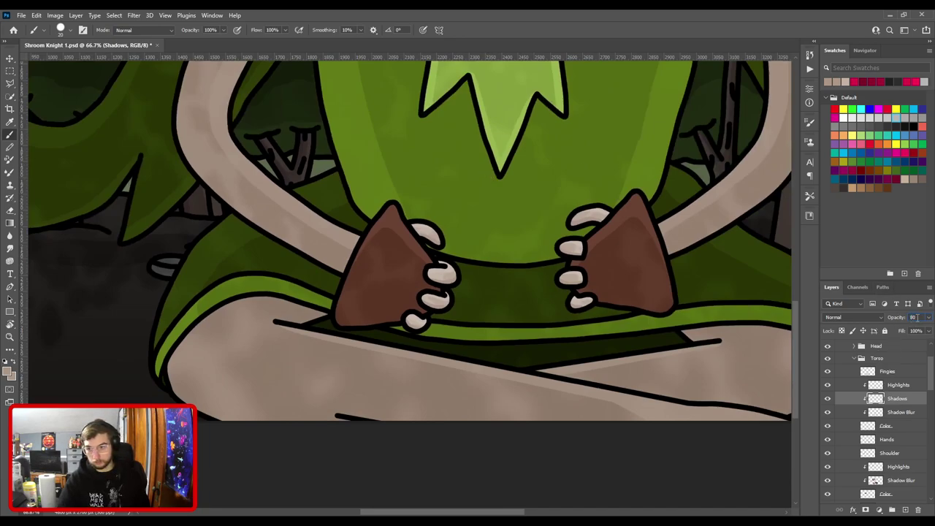
scroll(709, 281, down, 1)
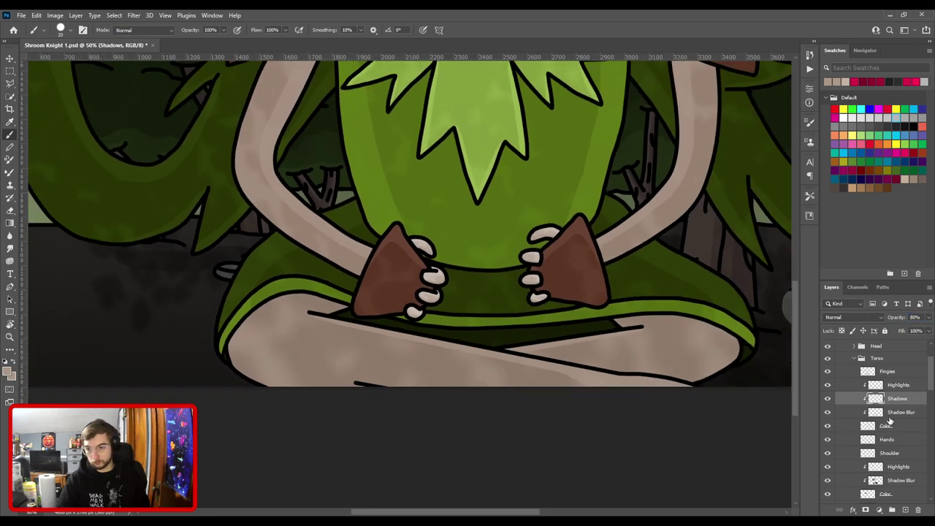
Add a clipped layer named Shadows between the Shoulder's Highlights and Shadow Blur layers.
scroll(891, 428, down, 1)
click(898, 442)
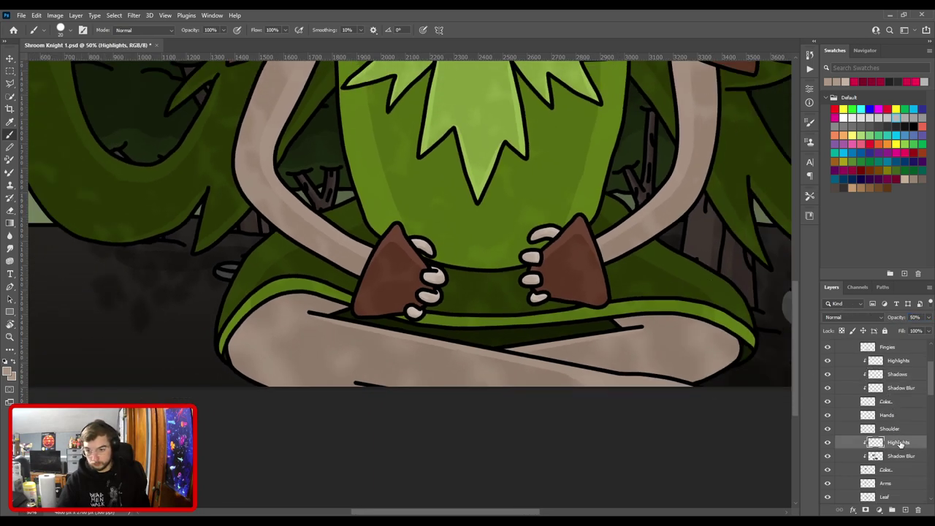
key(ctrl+shift+alt+n)
drag(900, 447, 903, 465)
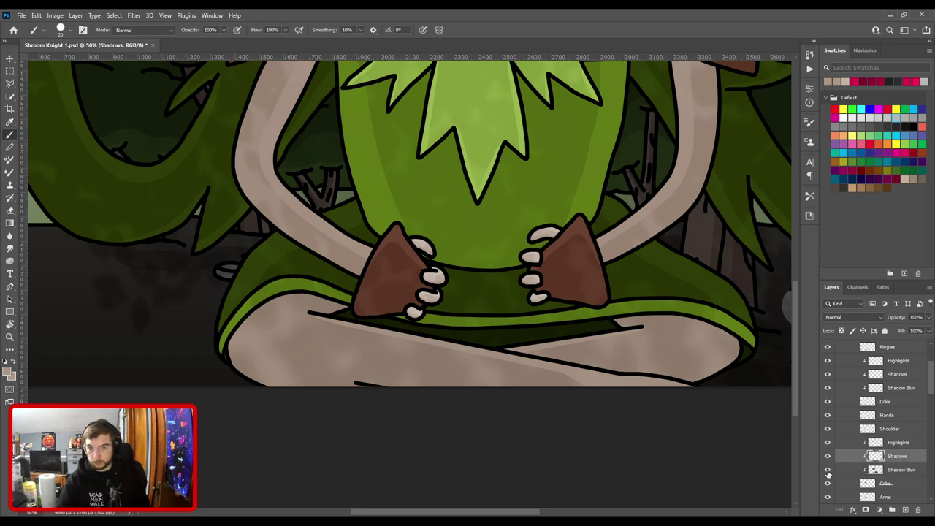
Sample the shoulder pads' brown with their Shadow Blur layer temporarily hidden and choose a darker shade of it as the foreground colour.
key(ctrl+minus)
drag(546, 247, 541, 368)
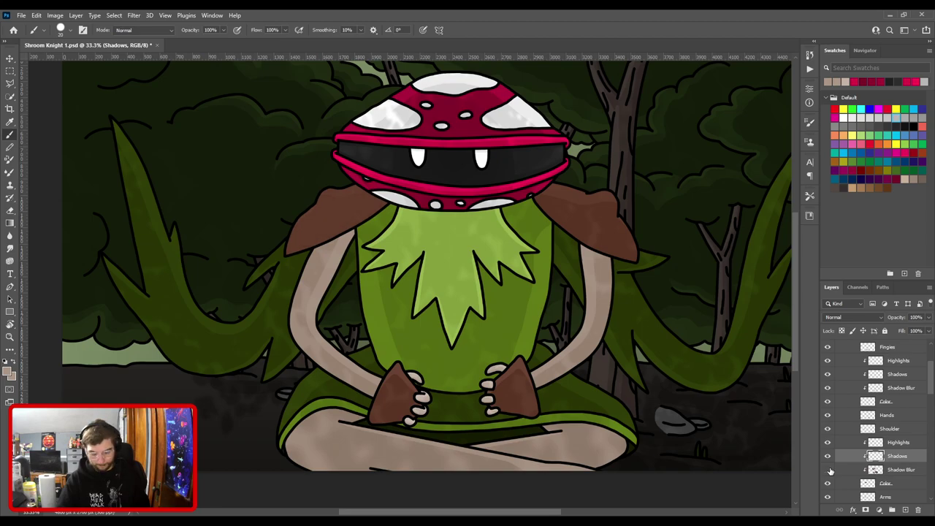
key(i)
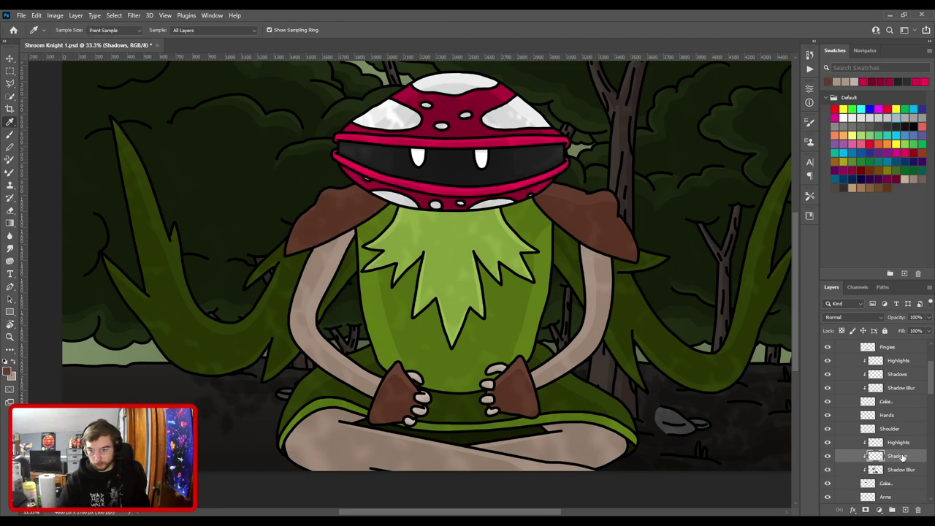
key(ctrl+plus)
drag(325, 239, 488, 344)
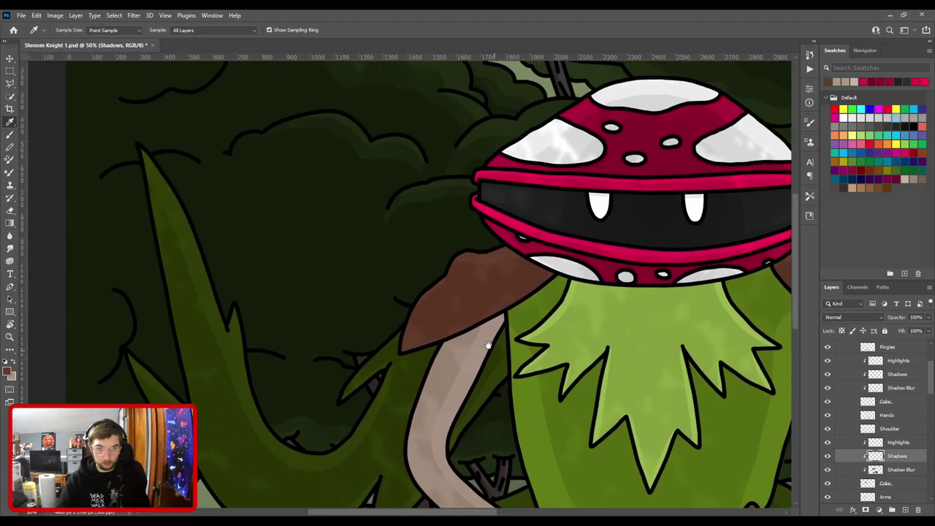
click(7, 373)
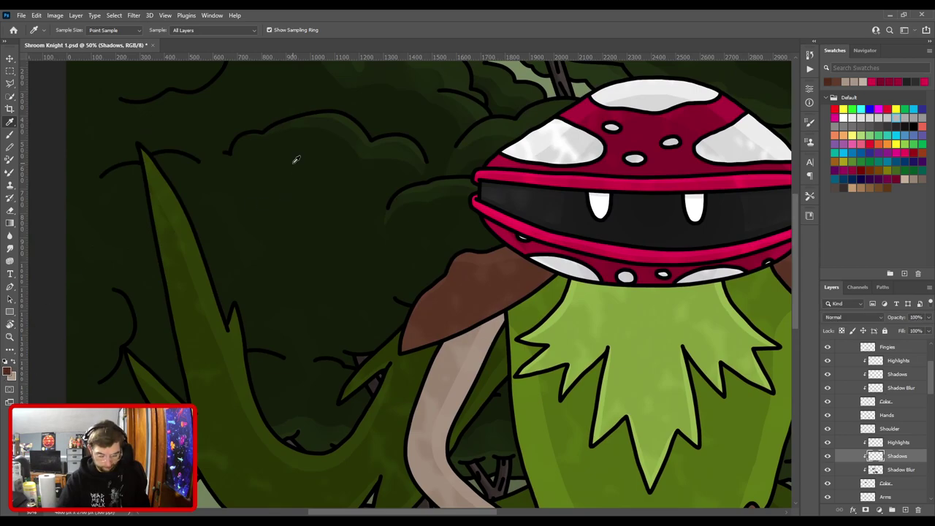
Enlarge the brush to 80 px and paint a dark brown shadow along the lower edge of the first shoulder pad.
key(b)
key(])
key(])
key(])
key(])
key(])
key(])
key(])
key(])
key(])
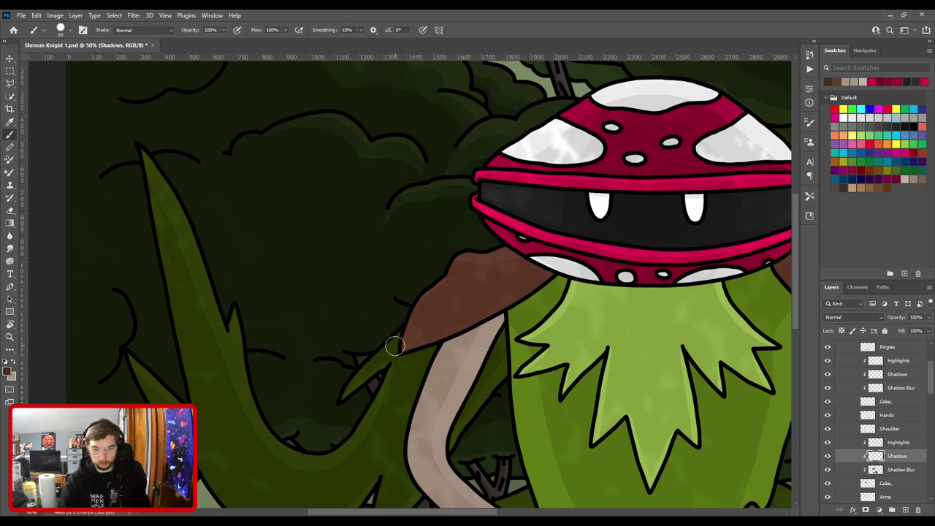
drag(399, 352, 482, 319)
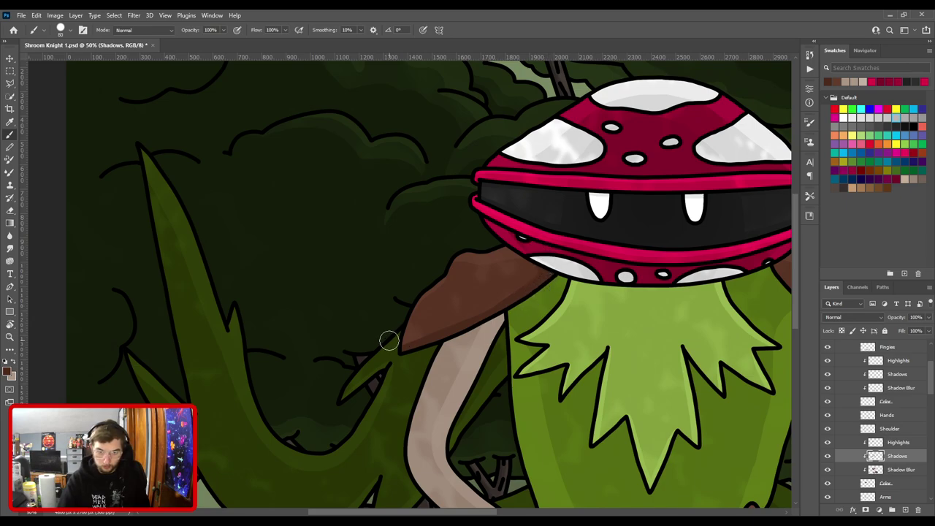
Rotate the canvas and extend the shoulder pad's lower shadow up to the head, evening out its inner edge with brush and eraser.
key(r)
drag(579, 241, 414, 218)
key(b)
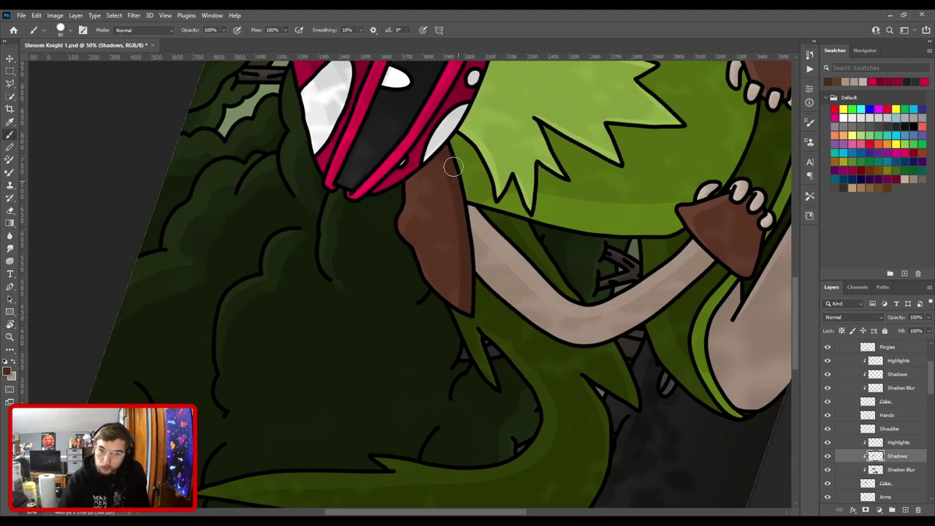
drag(468, 159, 453, 252)
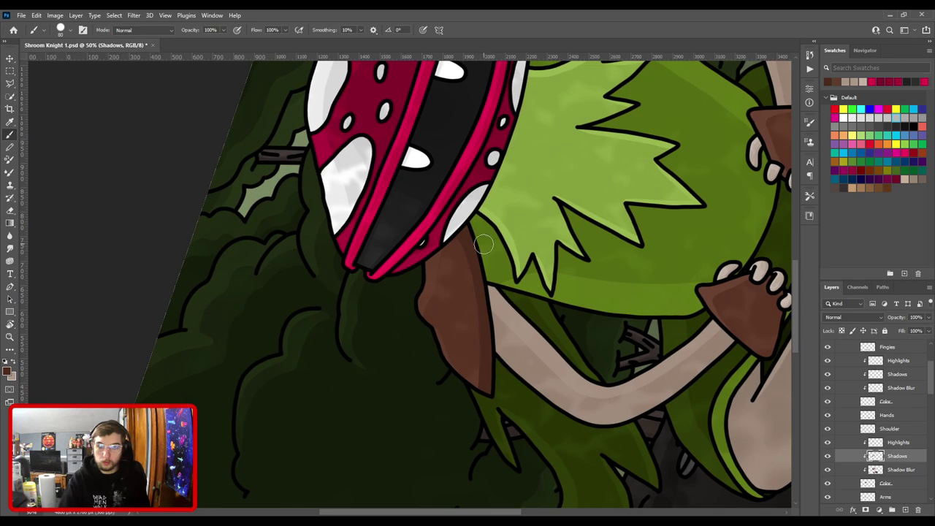
key(e)
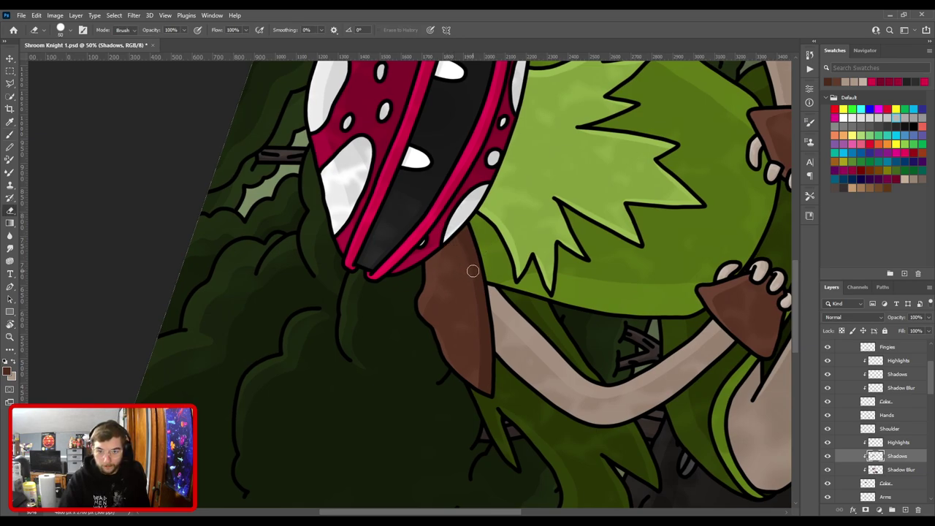
key(b)
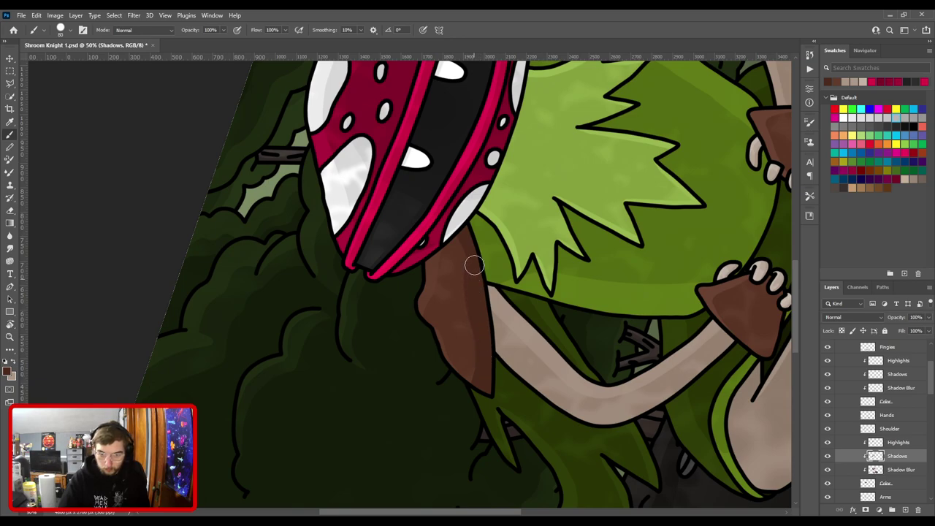
key(ctrl+minus)
key(ctrl+minus)
key(ctrl+plus)
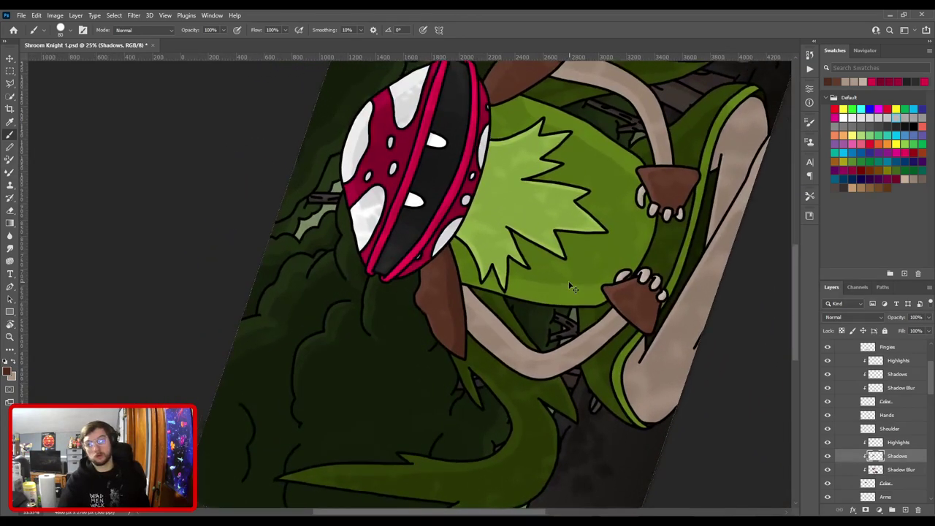
Paint a small dark brown shadow beneath the bump on the shoulder pad's upper edge with a 25 px brush.
scroll(572, 288, up, 2)
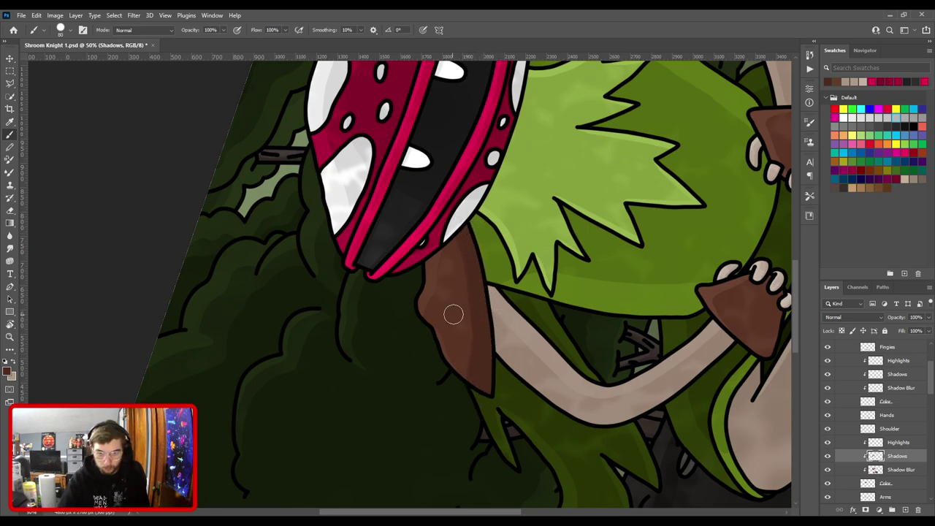
scroll(482, 306, up, 1)
scroll(495, 305, up, 1)
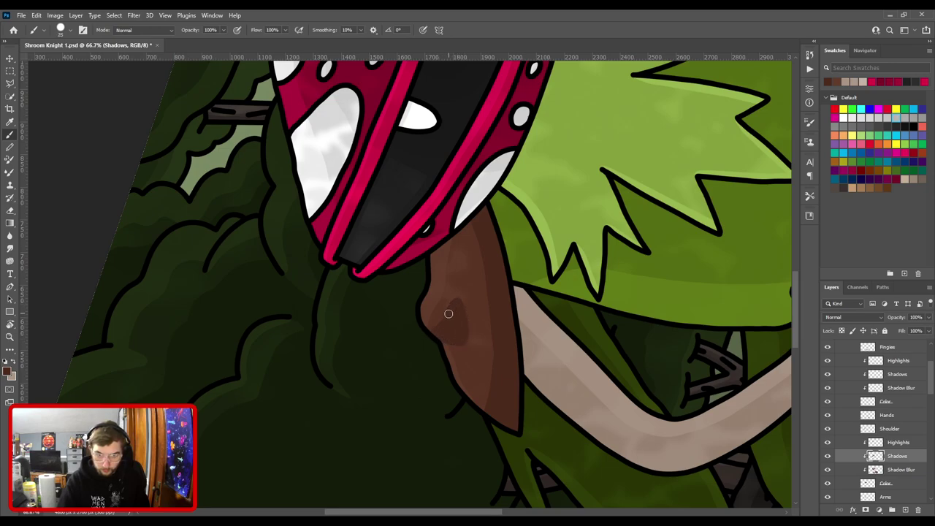
Rotate the canvas back towards upright and trim the edges of the bump's shadow with a 30 px eraser.
key(r)
drag(497, 231, 596, 411)
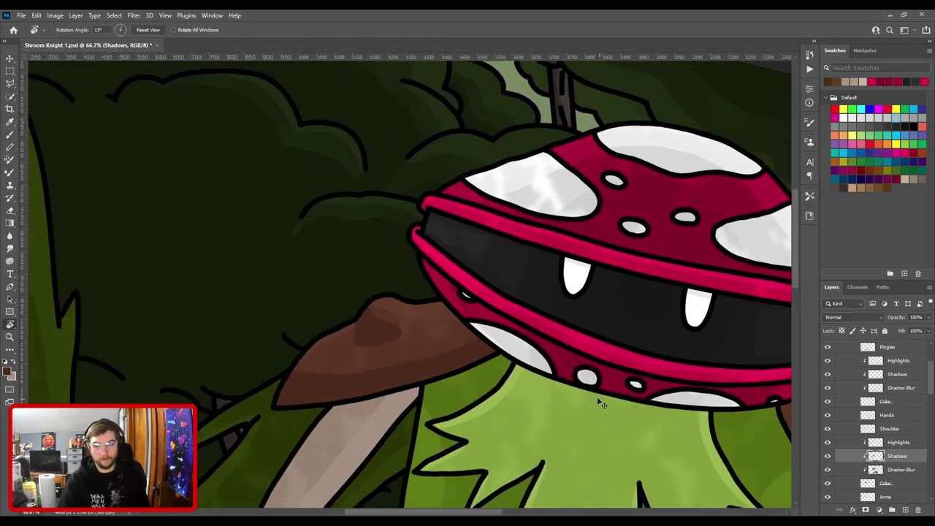
key(ctrl+minus)
key(ctrl+minus)
key(ctrl+plus)
key(ctrl+plus)
key(ctrl+plus)
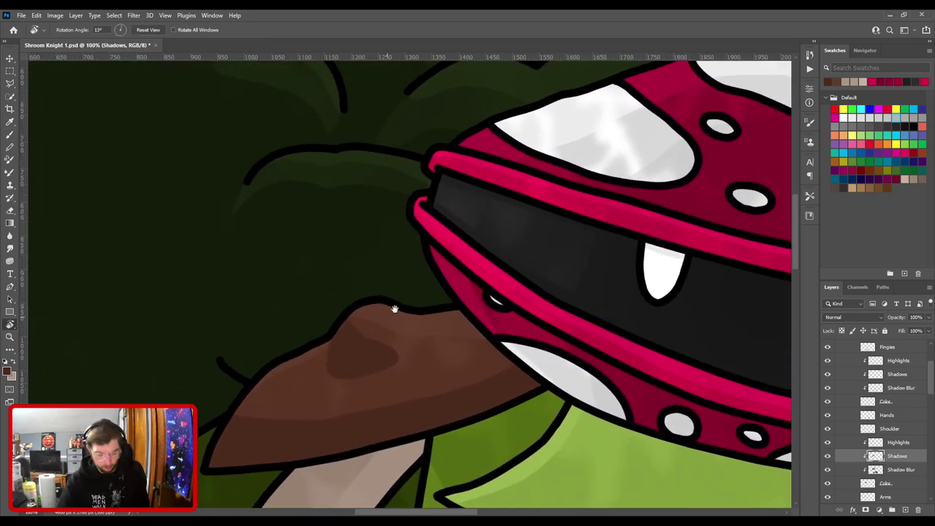
drag(387, 317, 442, 258)
key(e)
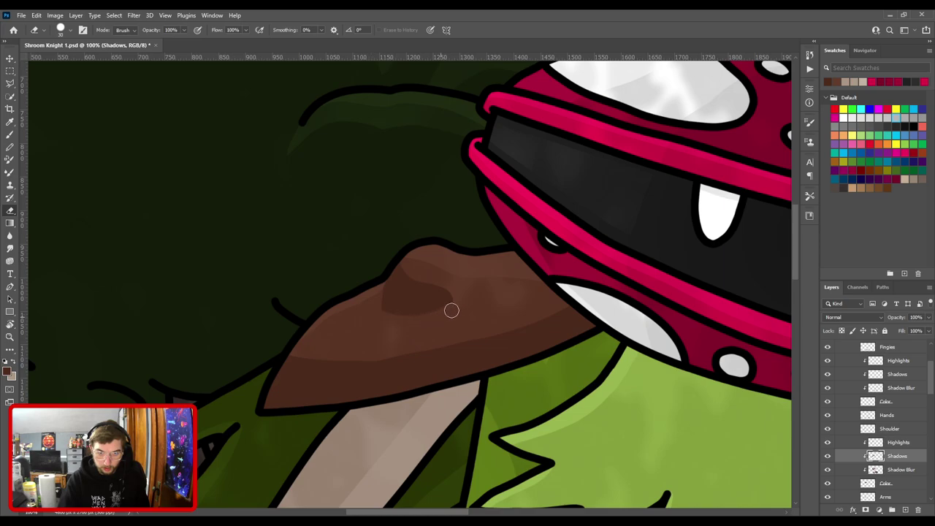
key(ctrl+minus)
key(ctrl+minus)
key(ctrl+minus)
key(ctrl+plus)
key(ctrl+plus)
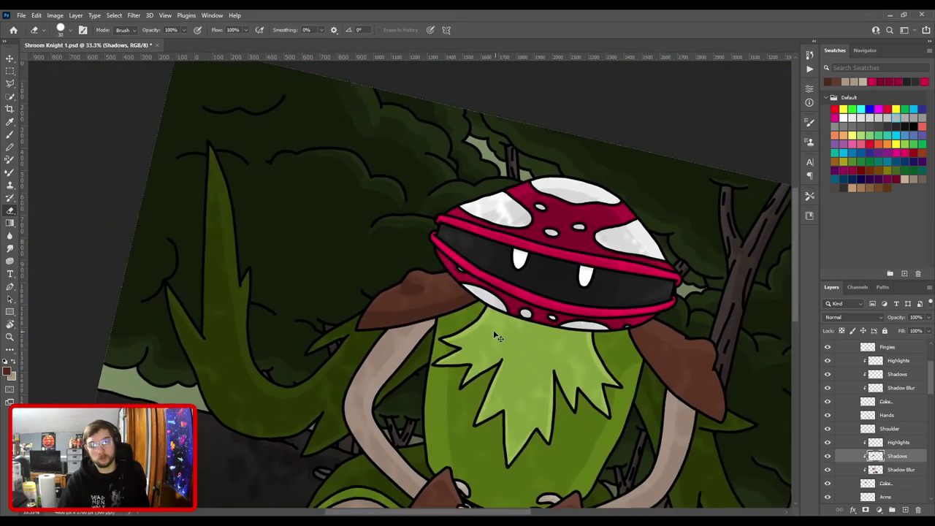
scroll(391, 301, up, 1)
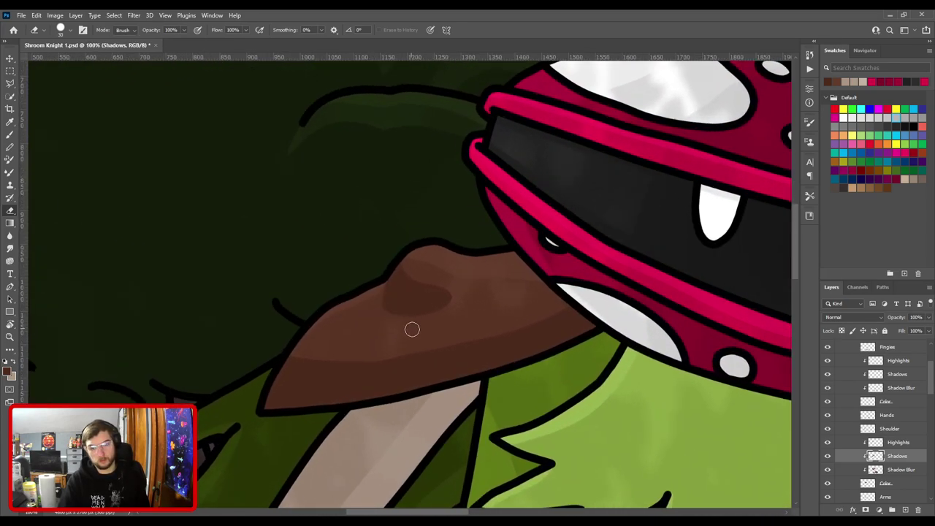
Set the opacity of the Shoulder's Shadows layer to 80%.
key(ctrl+minus)
key(ctrl+minus)
key(ctrl+minus)
drag(597, 349, 406, 247)
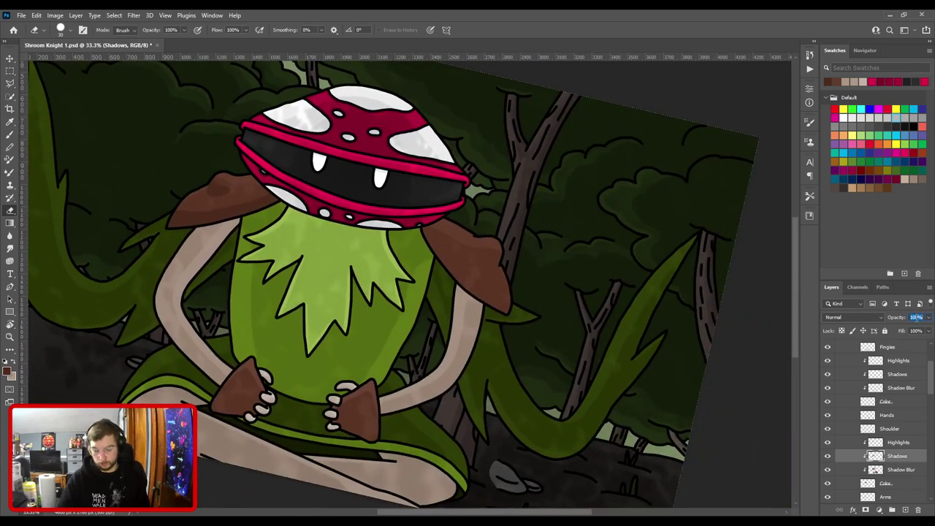
text(80)
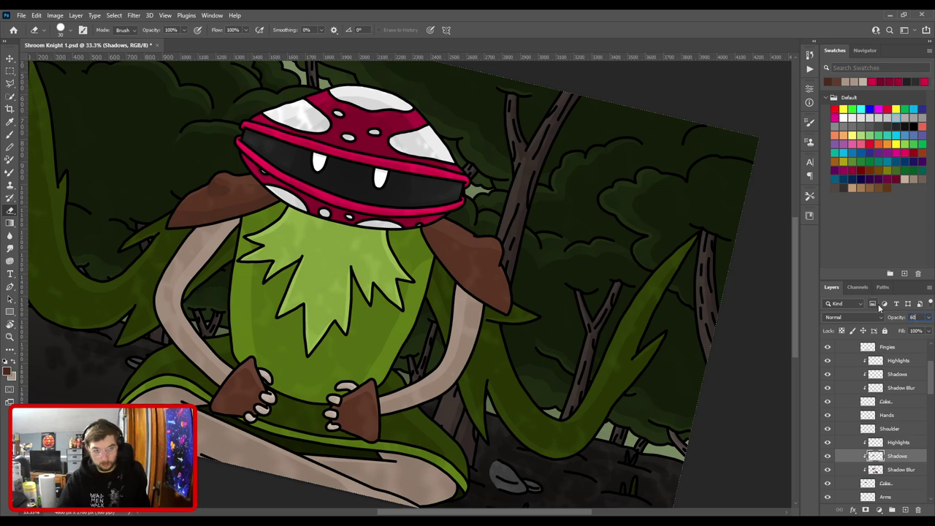
text(v)
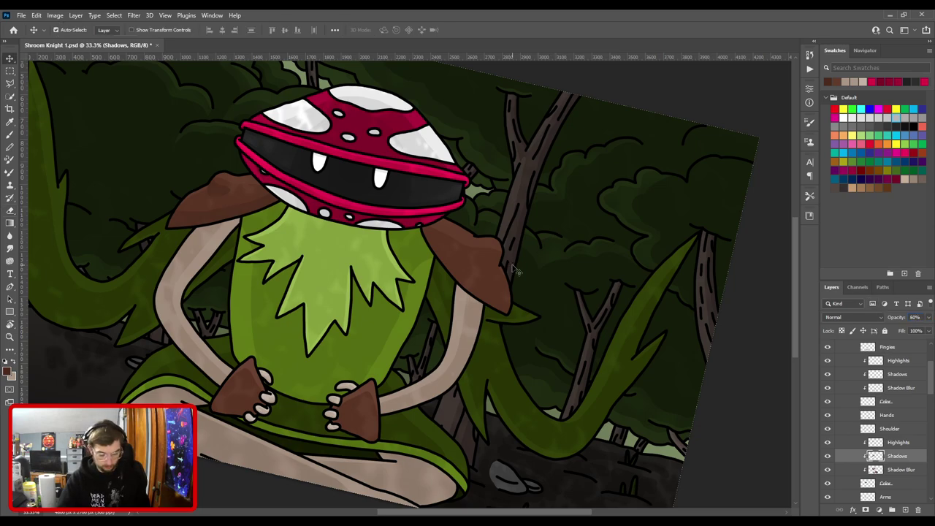
Add a clipped layer named Shadows above the shoulder pads' Shadow Blur layer and reset the canvas rotation to 0°.
click(484, 276)
click(897, 484)
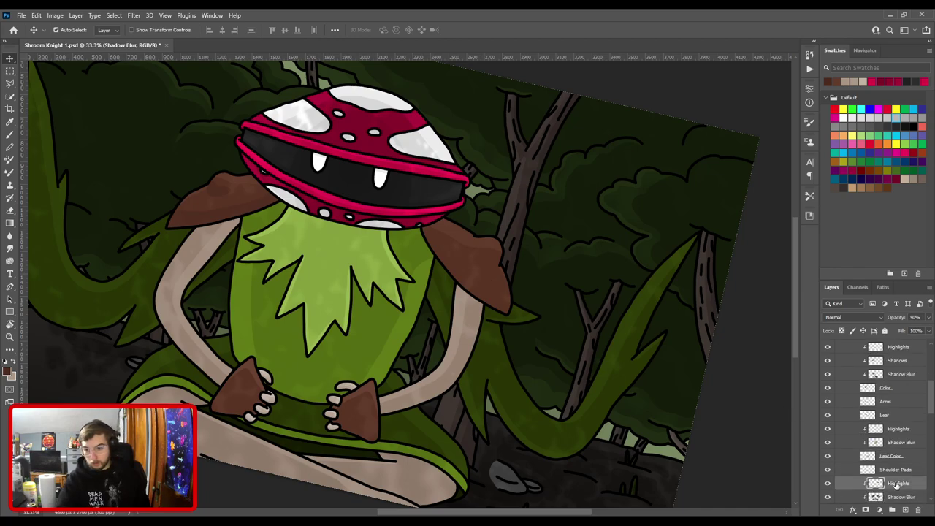
key(ctrl+v)
drag(896, 487, 898, 501)
key(r)
key(Escape)
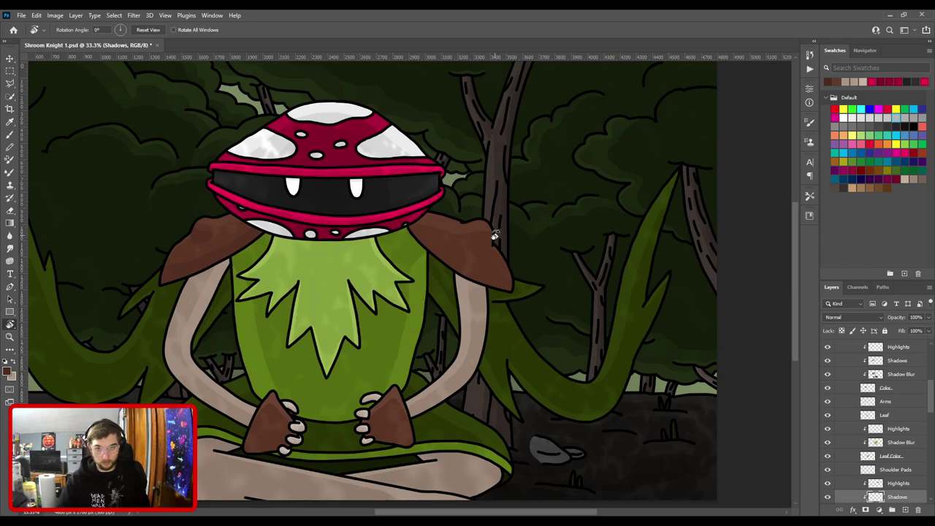
Paint dark brown shadows along the lower edge and outer notch of the shoulder pad on the image's right side.
key(b)
key(ctrl+plus)
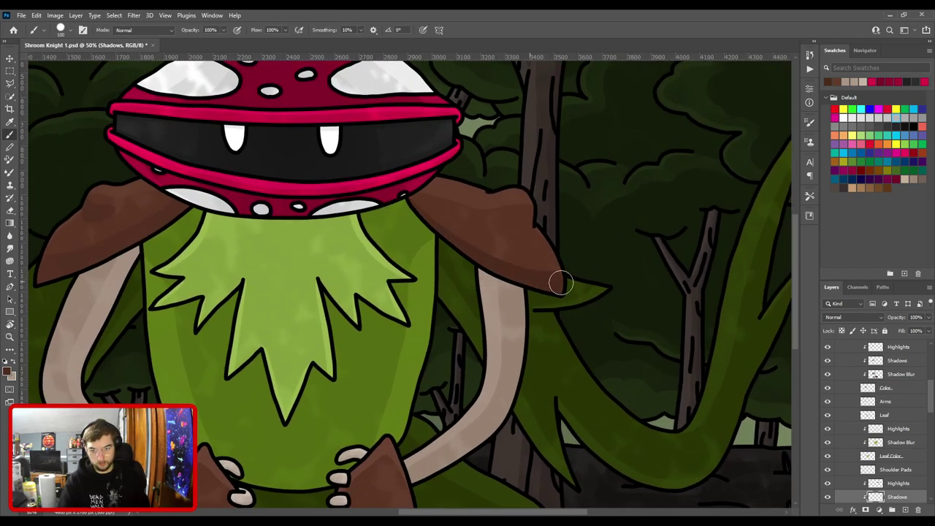
key(ctrl+plus)
scroll(614, 188, up, 6)
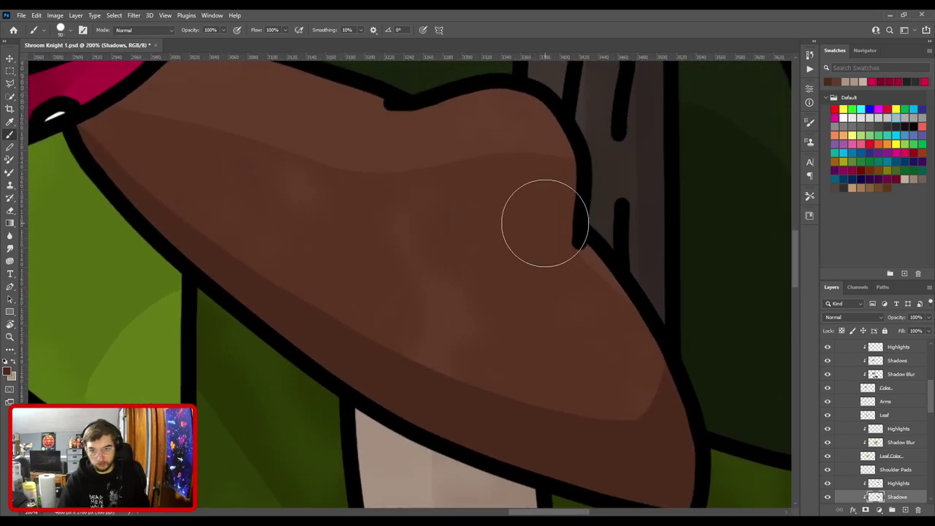
mouse_move(600, 191)
mouse_down()
mouse_move(590, 183)
mouse_move(550, 190)
mouse_move(501, 224)
mouse_move(556, 236)
mouse_move(573, 229)
mouse_move(578, 203)
mouse_move(544, 226)
mouse_move(575, 231)
mouse_move(536, 238)
mouse_move(471, 217)
mouse_move(517, 192)
mouse_up()
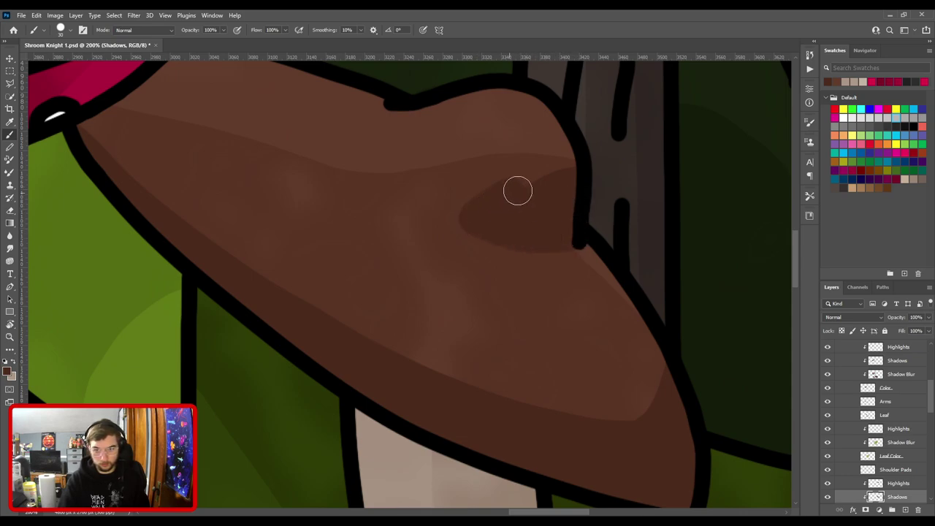
key(ctrl+minus)
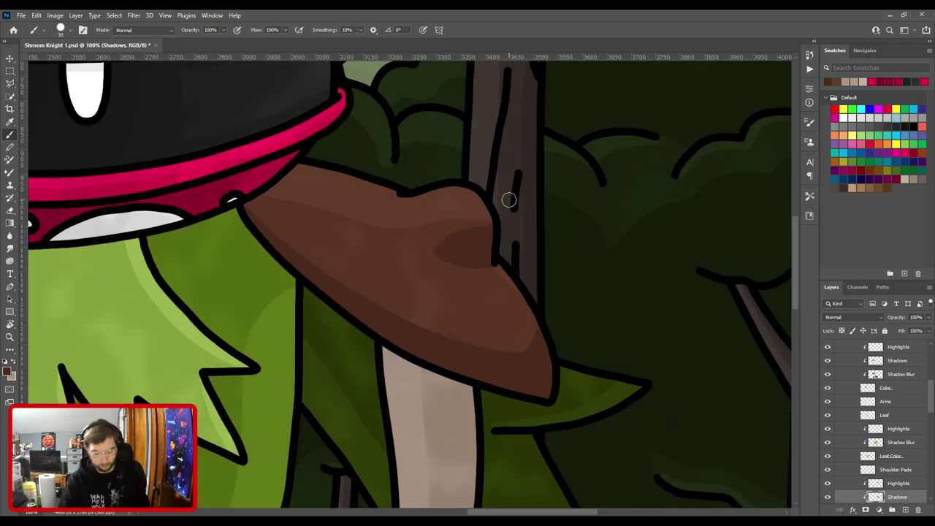
Trim the shadow at the right shoulder pad's notch into a narrower, tapered shape with the Eraser.
key(e)
key(ctrl+plus)
mouse_move(446, 225)
mouse_down()
mouse_move(479, 249)
mouse_move(547, 263)
mouse_move(593, 238)
mouse_up()
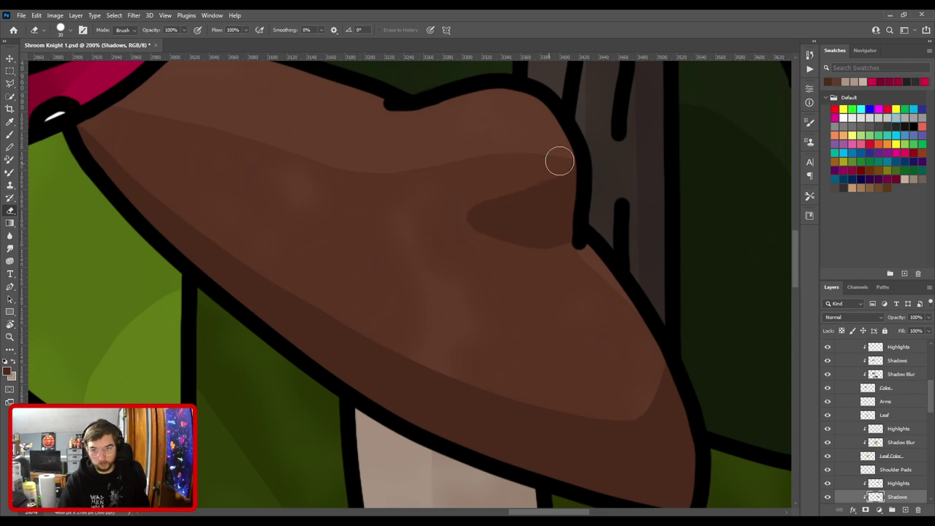
Set the shoulder pads' Shadows layer opacity to 60%.
key(ctrl+0)
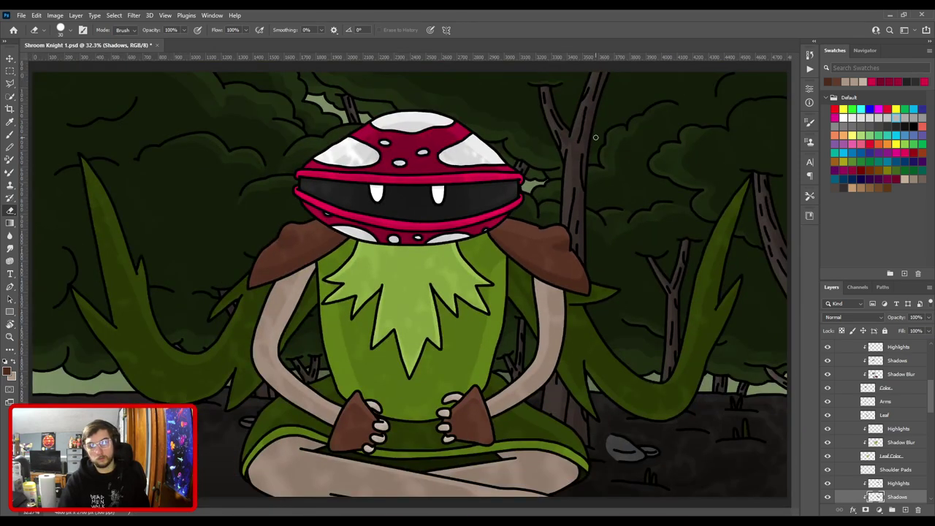
click(916, 317)
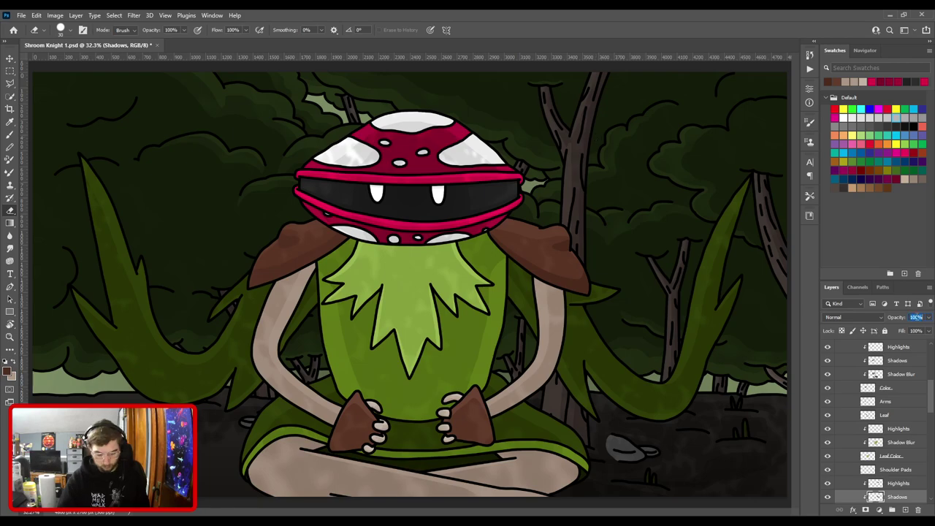
key(v)
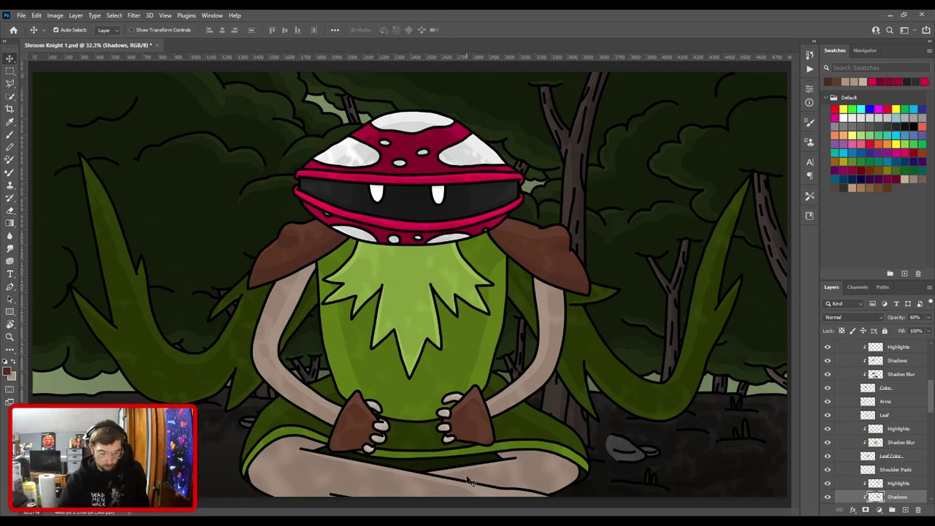
Add a clipped layer named Shadows above the brown hands' Shadow Blur layer, below their Highlights layer.
click(475, 432)
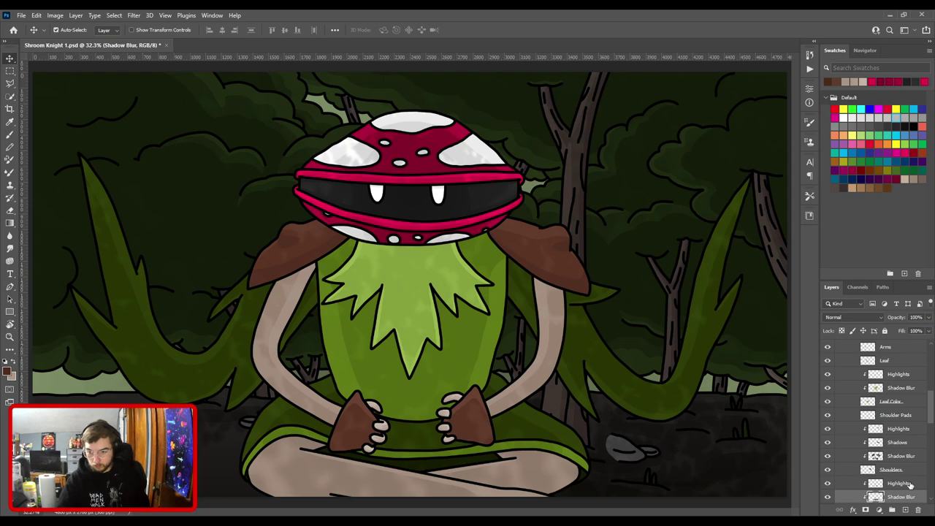
key(Delete)
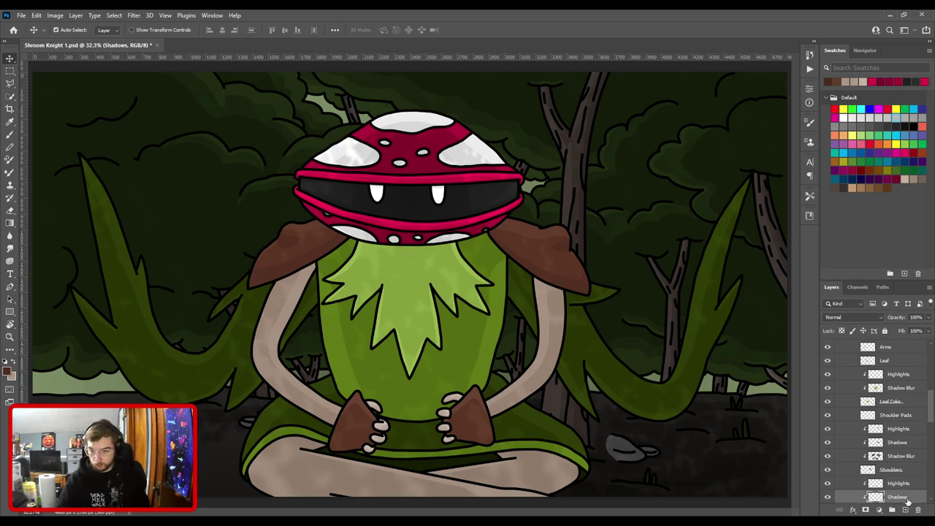
Paint a dark brown shadow band along the bottom of the brown hand on the image's right side.
key(b)
drag(465, 419, 430, 313)
key(ctrl+plus)
key(ctrl+plus)
key(ctrl+plus)
key(ctrl+plus)
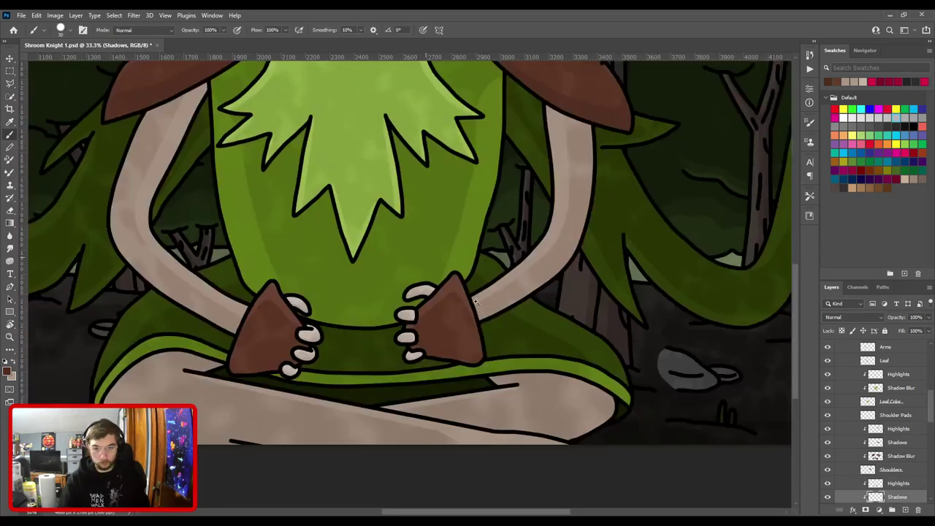
drag(459, 352, 476, 267)
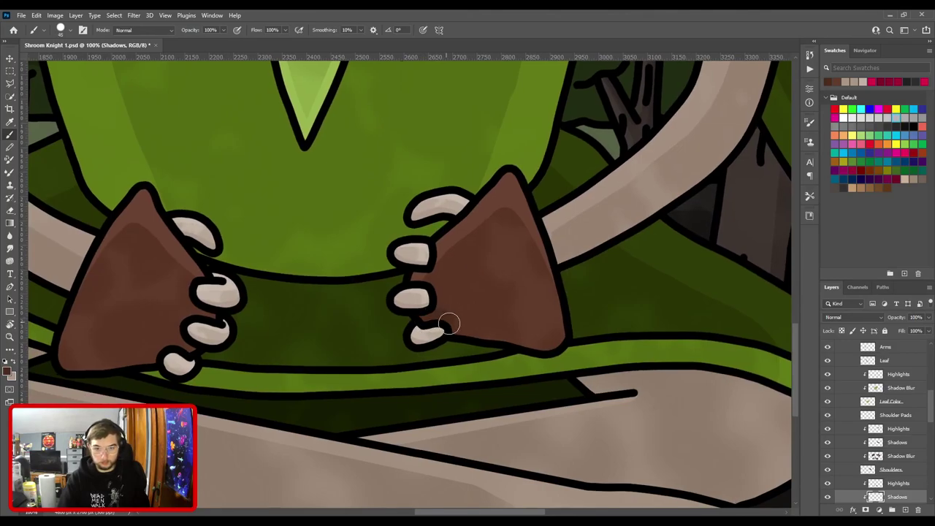
mouse_move(546, 347)
mouse_down()
mouse_move(578, 307)
mouse_move(444, 306)
mouse_up()
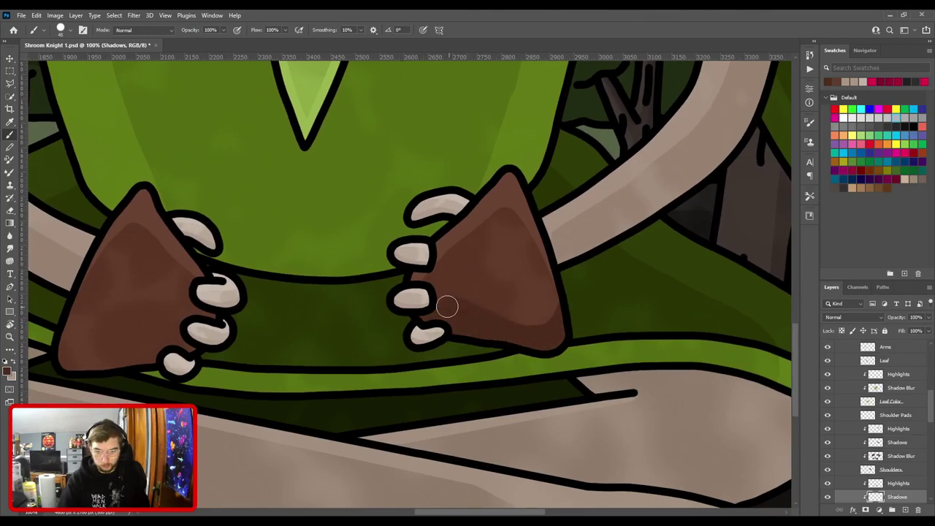
Extend the right hand's shadow up its outer edge and refine its upper boundary with a smaller brush.
key(ctrl+minus)
key(ctrl+minus)
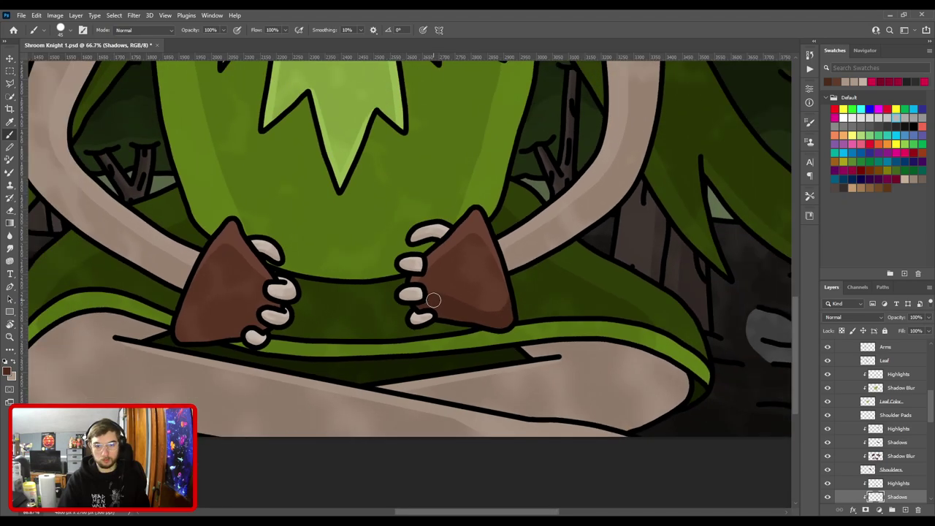
drag(433, 300, 519, 289)
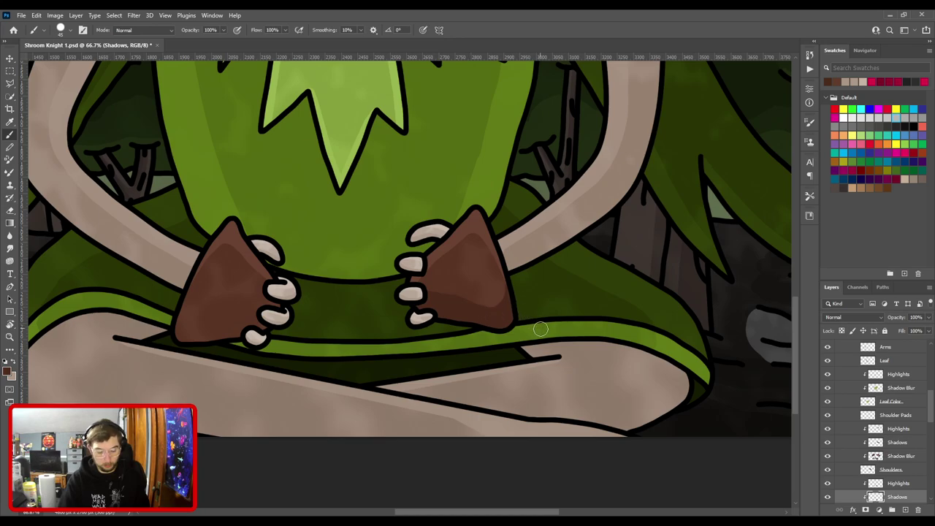
key(ctrl+plus)
key(ctrl+plus)
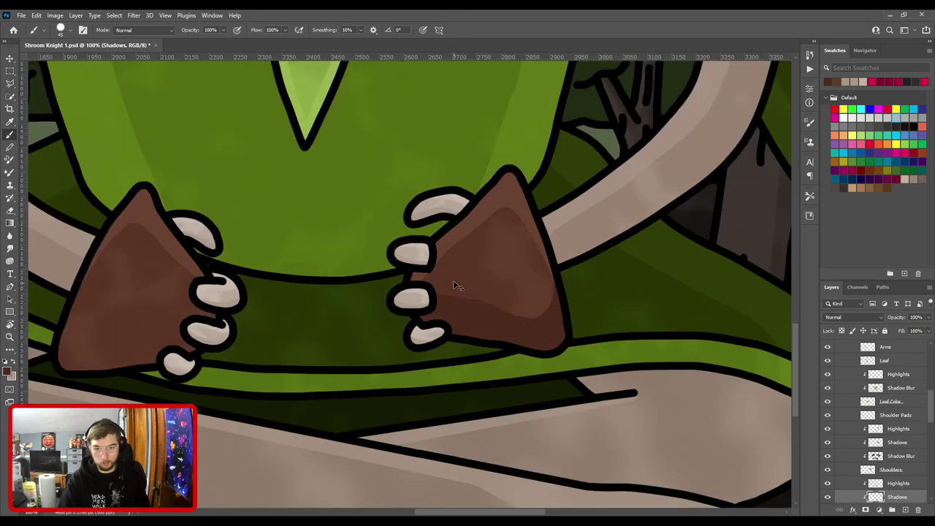
key(bracketleft)
key(bracketleft)
key(bracketleft)
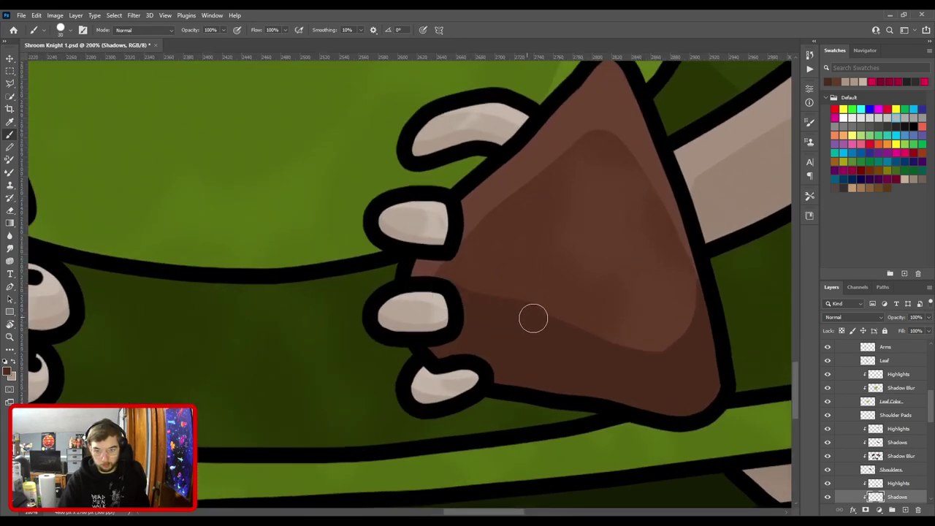
mouse_move(533, 318)
mouse_down()
mouse_move(643, 355)
mouse_move(694, 328)
mouse_move(720, 282)
mouse_move(701, 297)
mouse_up()
Erase the upper part of the right hand's shadow with a 40 px Eraser to leave a lower, smoothly curved edge.
key(e)
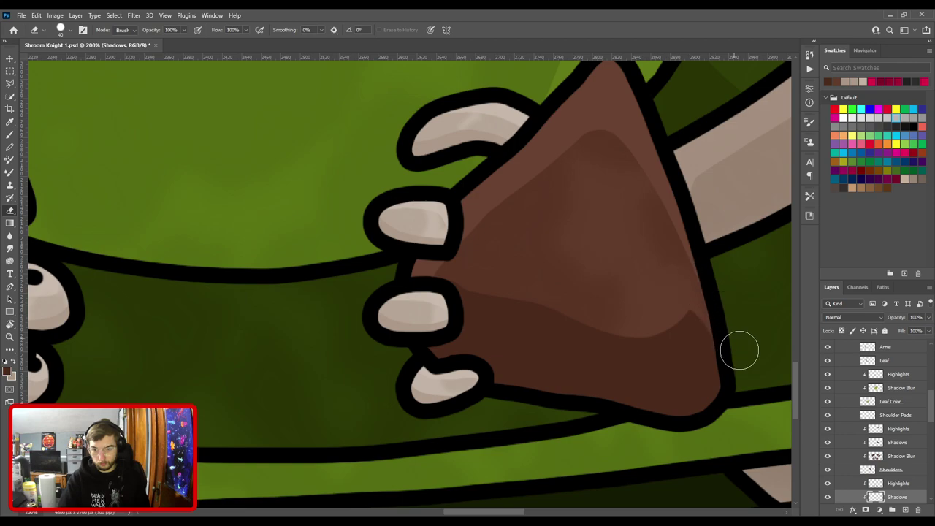
drag(626, 309, 717, 322)
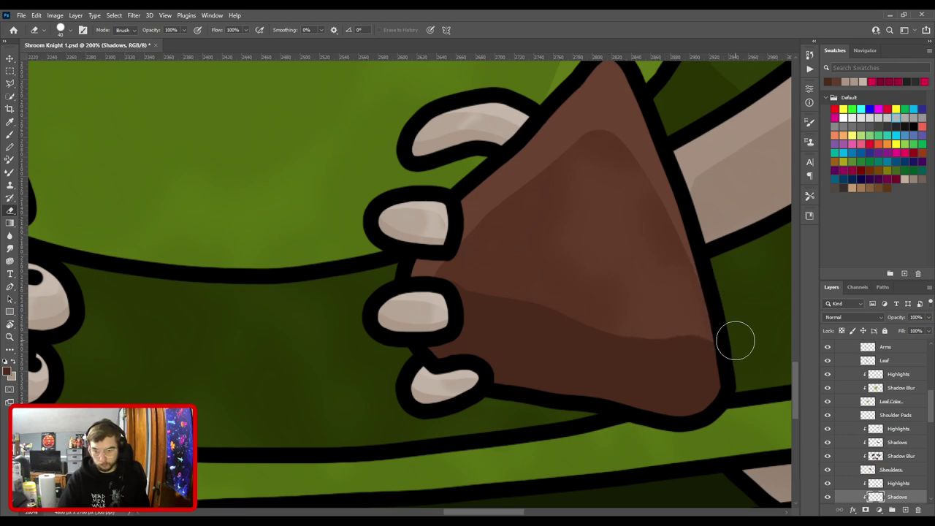
mouse_move(467, 292)
mouse_down()
mouse_move(530, 296)
mouse_move(642, 332)
mouse_move(692, 330)
mouse_up()
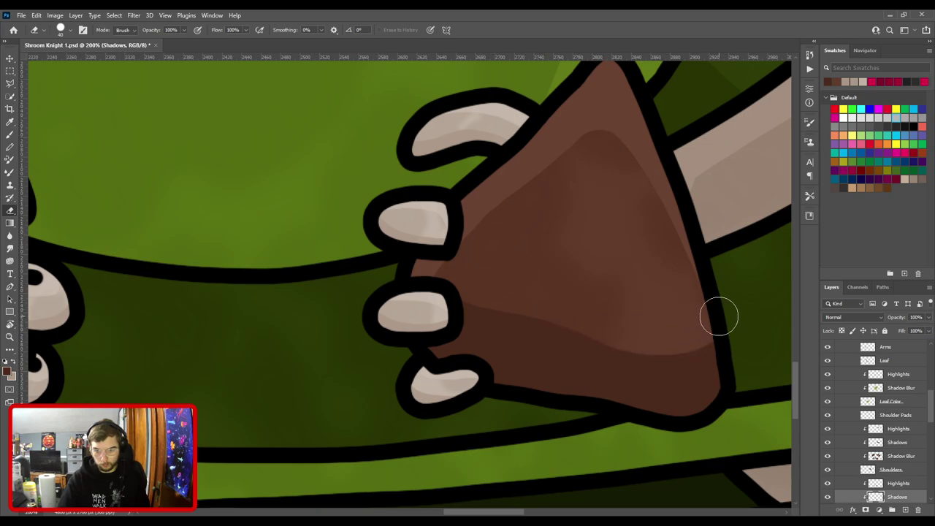
scroll(691, 331, down, 5)
scroll(467, 192, up, 2)
scroll(467, 192, up, 1)
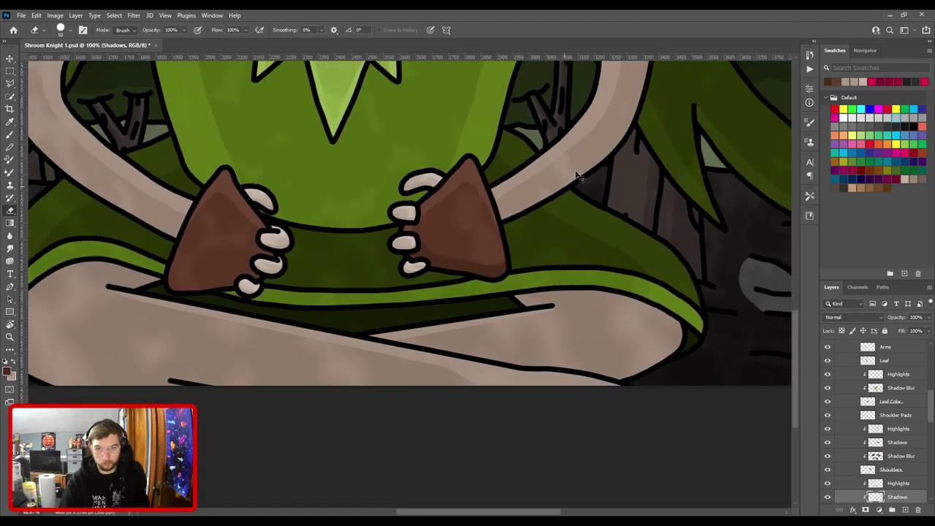
Paint a dark brown shadow along the bottom of the brown hand on the image's left side with a 40 px brush.
scroll(503, 231, down, 3)
drag(463, 200, 624, 210)
key(ctrl+plus)
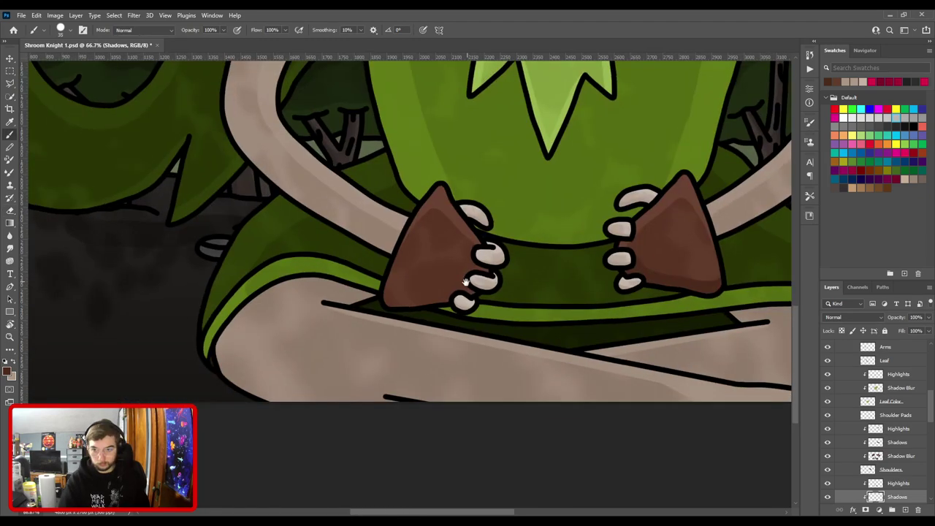
scroll(500, 182, up, 1)
key(b)
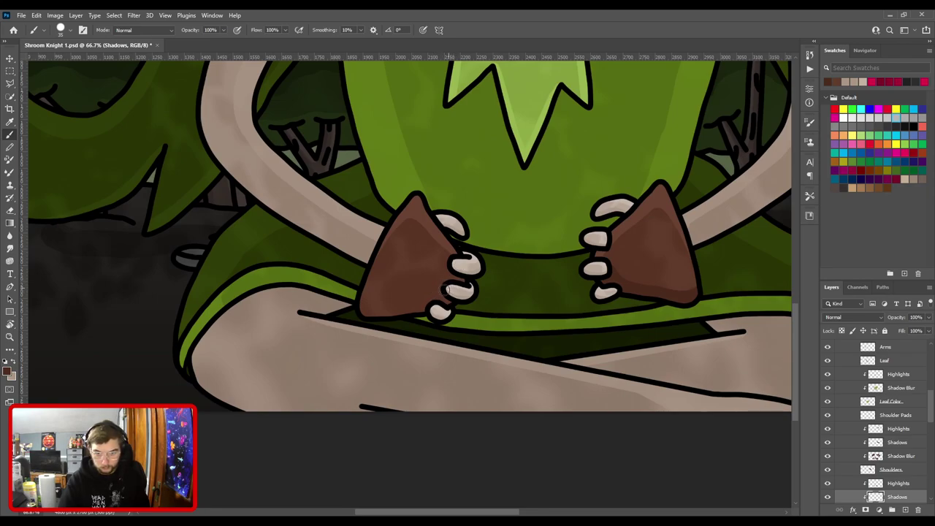
mouse_move(419, 305)
mouse_down()
mouse_move(364, 314)
mouse_move(352, 305)
mouse_move(356, 277)
mouse_move(374, 309)
mouse_move(412, 313)
mouse_up()
key(])
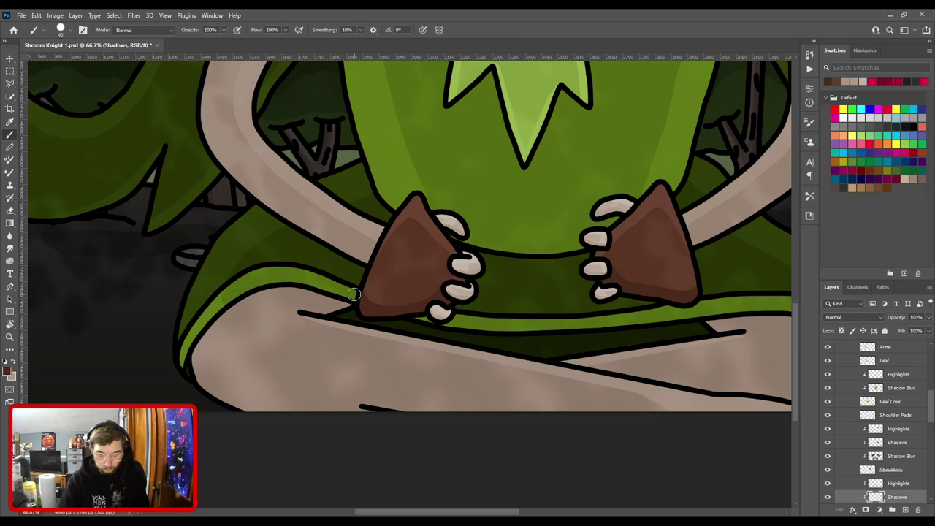
drag(353, 293, 444, 293)
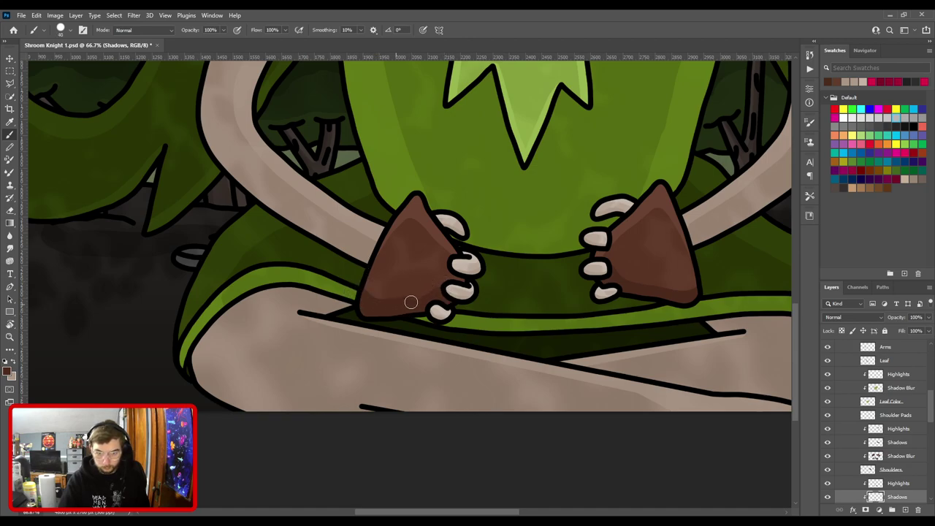
mouse_move(352, 289)
mouse_down()
mouse_move(390, 299)
mouse_move(443, 292)
mouse_up()
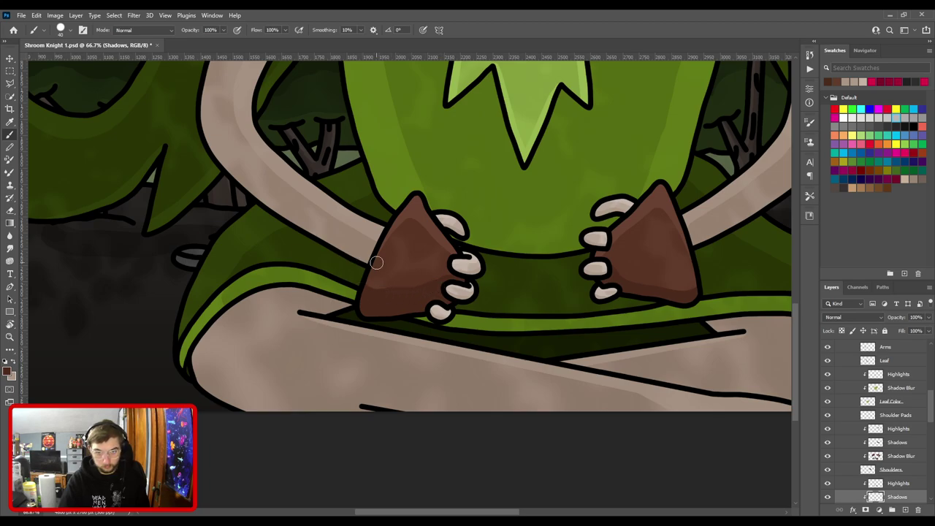
Reshape the upper edge of the left hand's shadow into a smooth curve with the Eraser.
key(ctrl+plus)
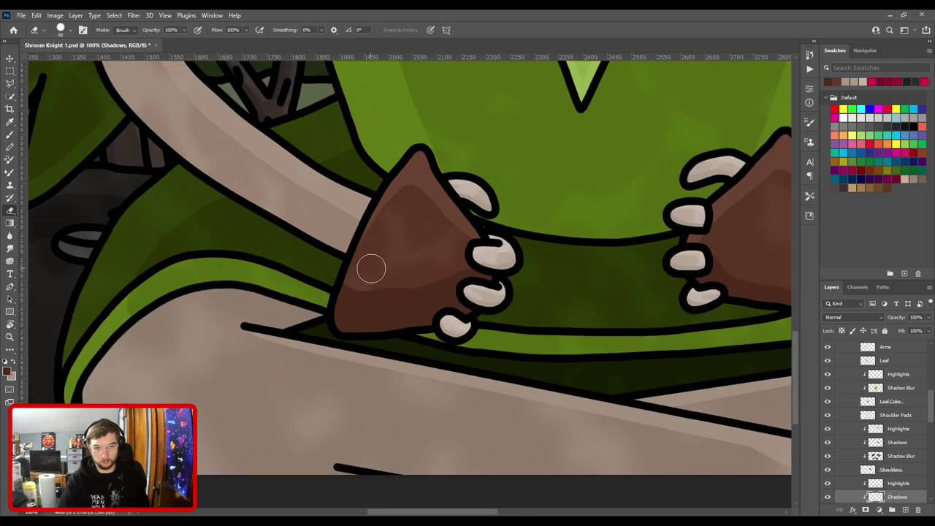
mouse_move(336, 255)
mouse_down()
mouse_move(372, 305)
mouse_move(422, 308)
mouse_move(397, 283)
mouse_move(371, 284)
mouse_move(368, 262)
mouse_move(365, 290)
mouse_move(446, 272)
mouse_up()
key(e)
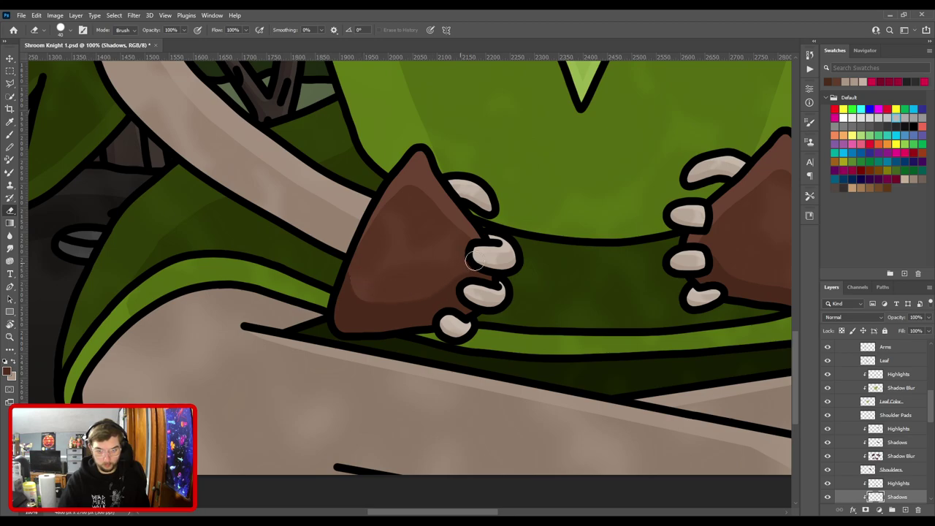
mouse_move(360, 266)
mouse_down()
mouse_move(360, 292)
mouse_move(376, 296)
mouse_move(415, 295)
mouse_move(468, 264)
mouse_up()
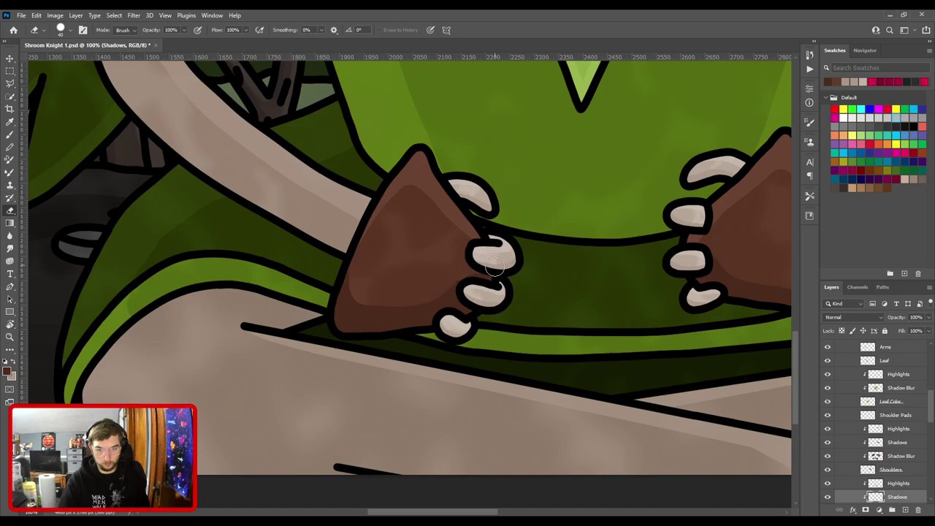
Touch up the shadows beside the fingers of both brown hands with brushes of 40 px and 35 px.
key(ctrl+minus)
key(ctrl+minus)
drag(590, 269, 470, 273)
key(ctrl+plus)
key(ctrl+plus)
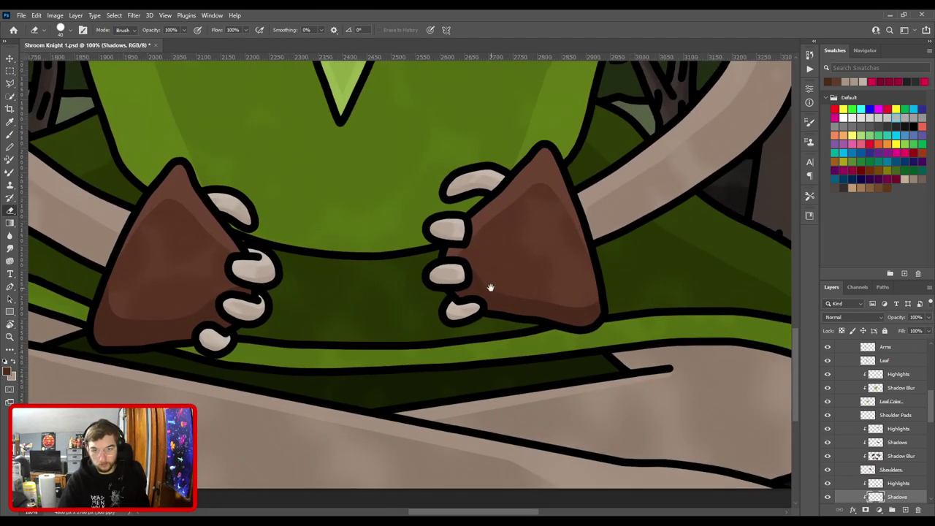
key(b)
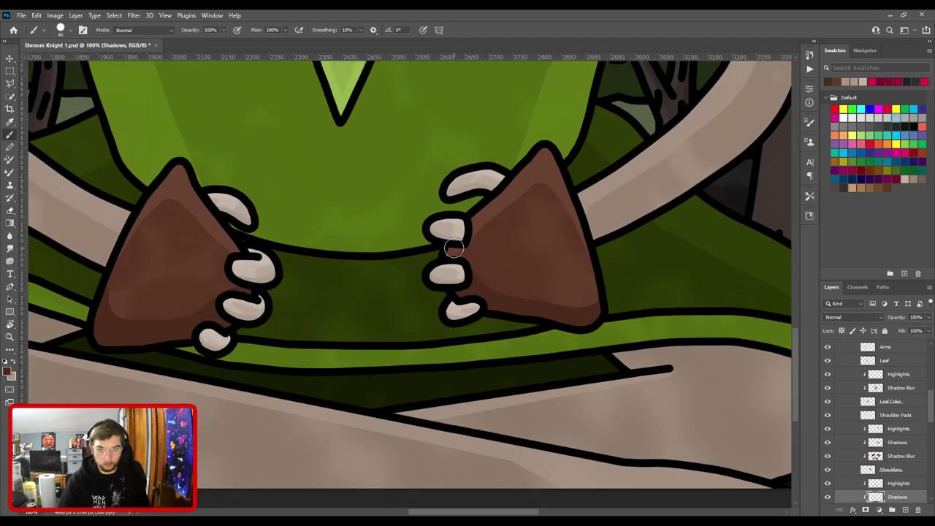
key(alt+bracketright)
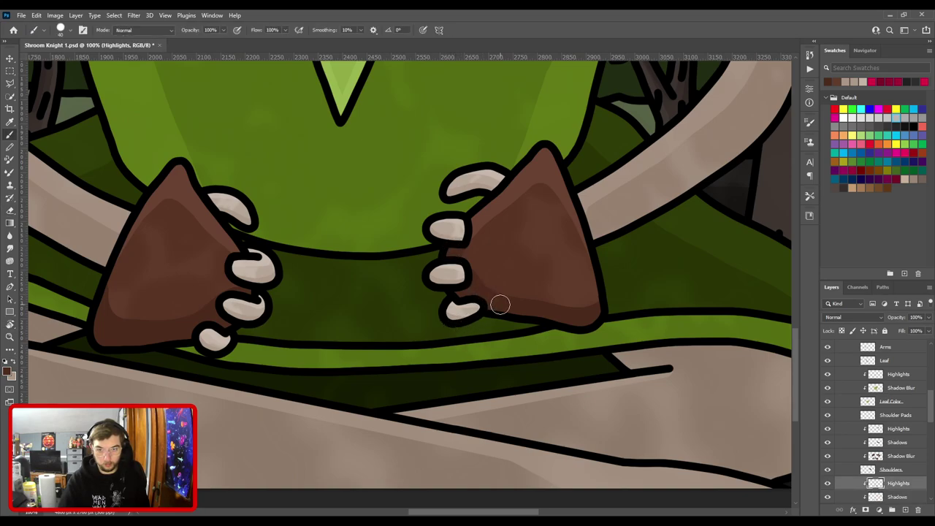
key(alt+bracketleft)
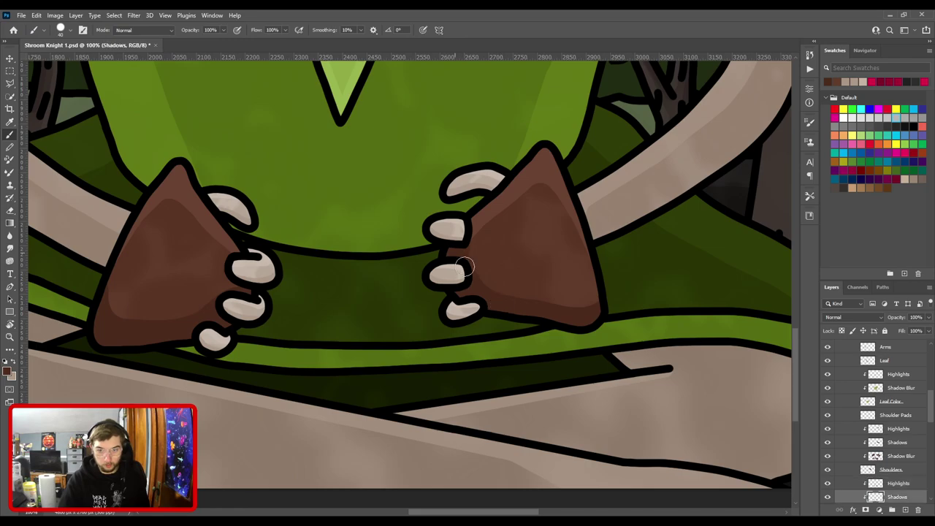
key(ctrl+minus)
drag(347, 287, 499, 283)
key(ctrl+plus)
scroll(480, 276, up, 3)
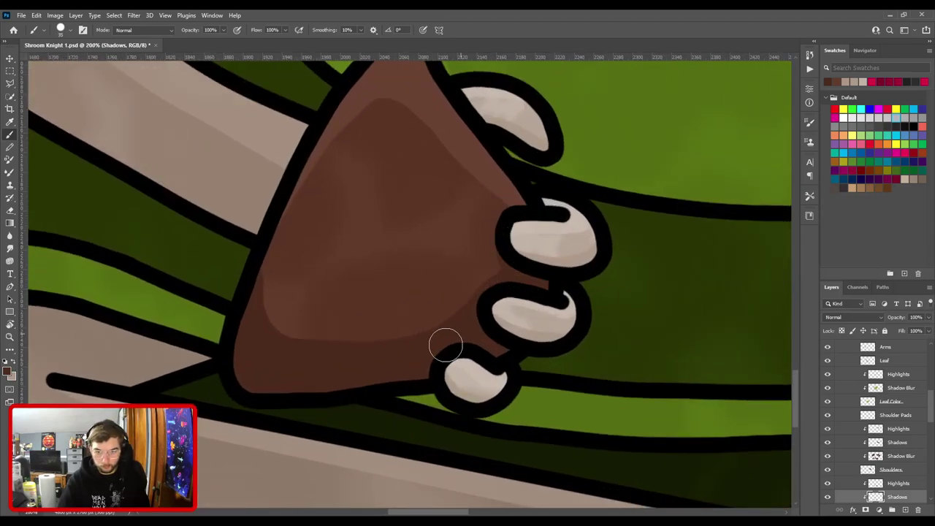
Set the brown hands' Shadows layer to 60% opacity.
key(ctrl+0)
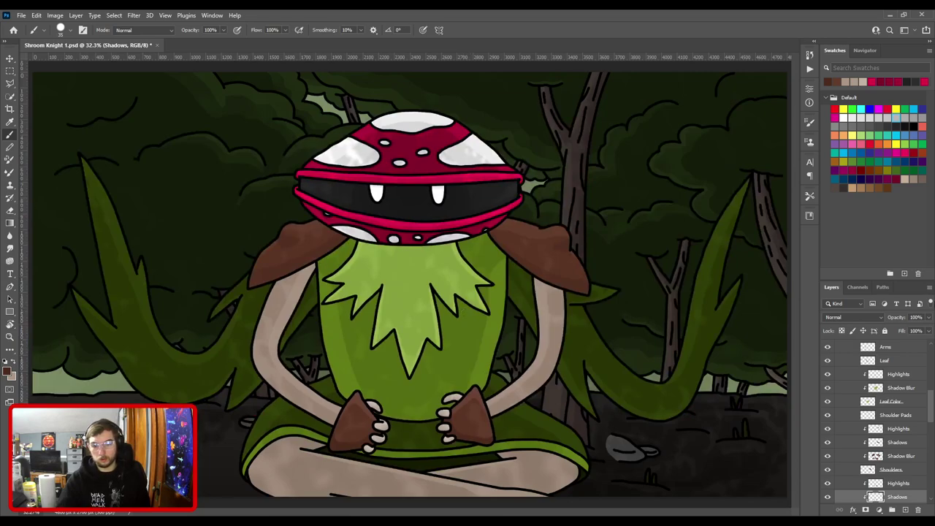
text(0)
key(Return)
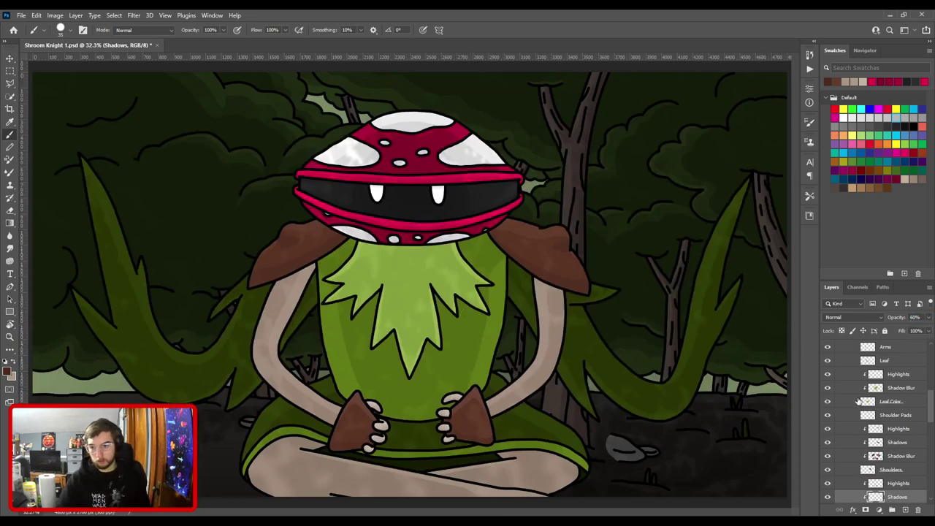
Add a clipped layer named Shadows between the arms' Highlights and Shadow Blur layers, and toggle the base colour to check it.
scroll(874, 420, down, 2)
click(886, 404)
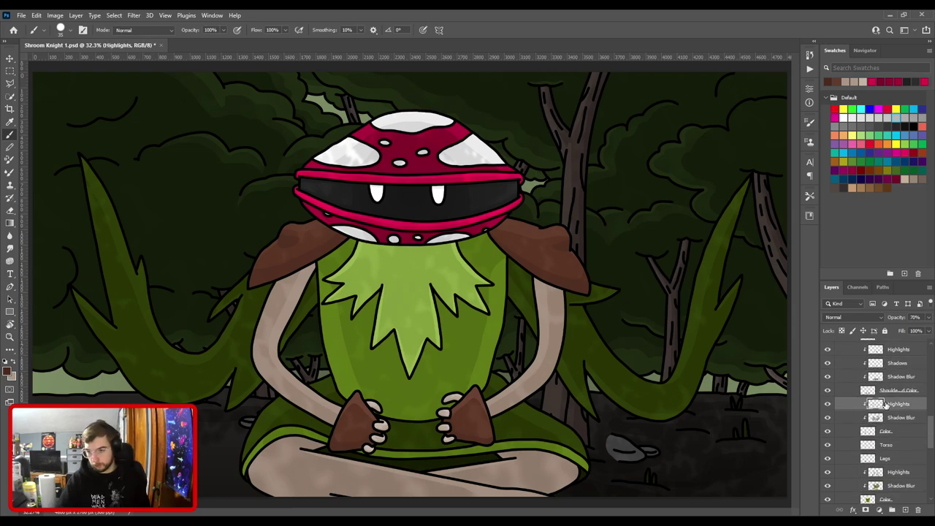
key(F2)
drag(888, 408, 886, 425)
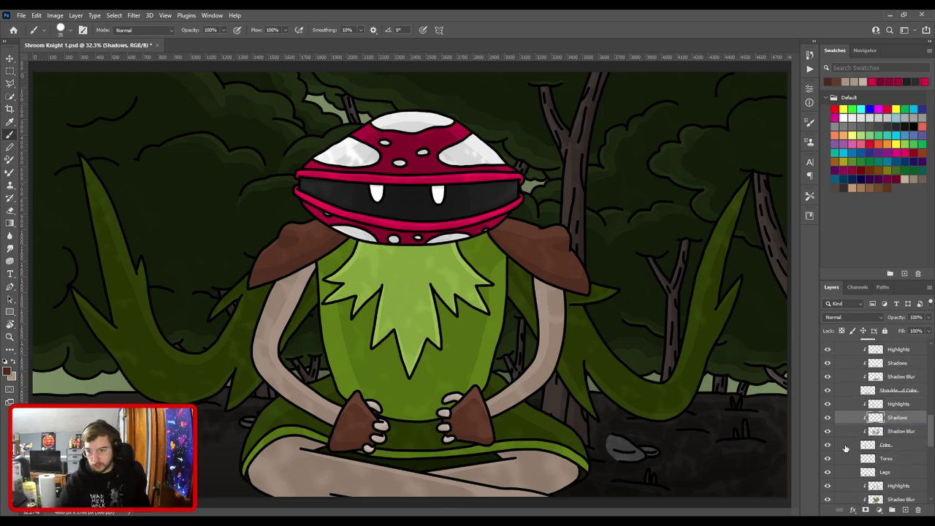
click(828, 444)
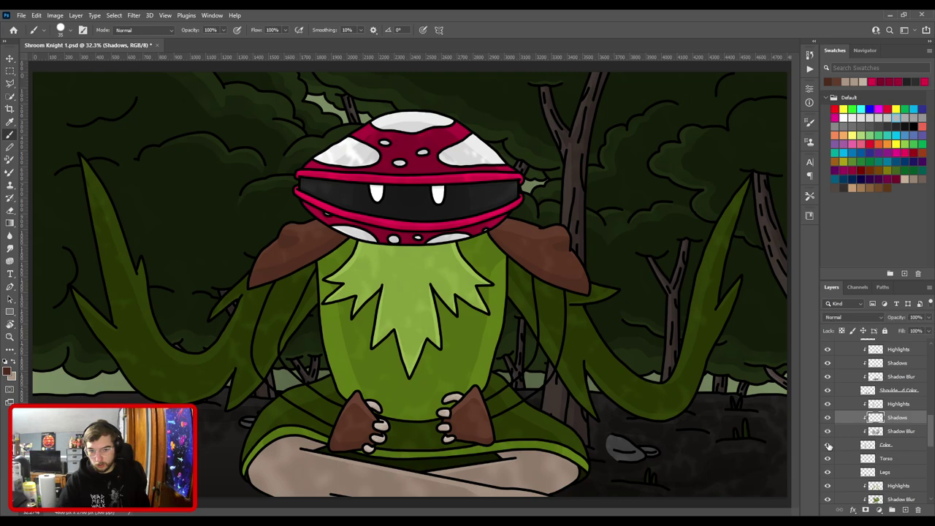
click(827, 445)
Sample the arm's beige with the Shadow Blur layer hidden, and ready the Brush with a darker shade of it.
key(i)
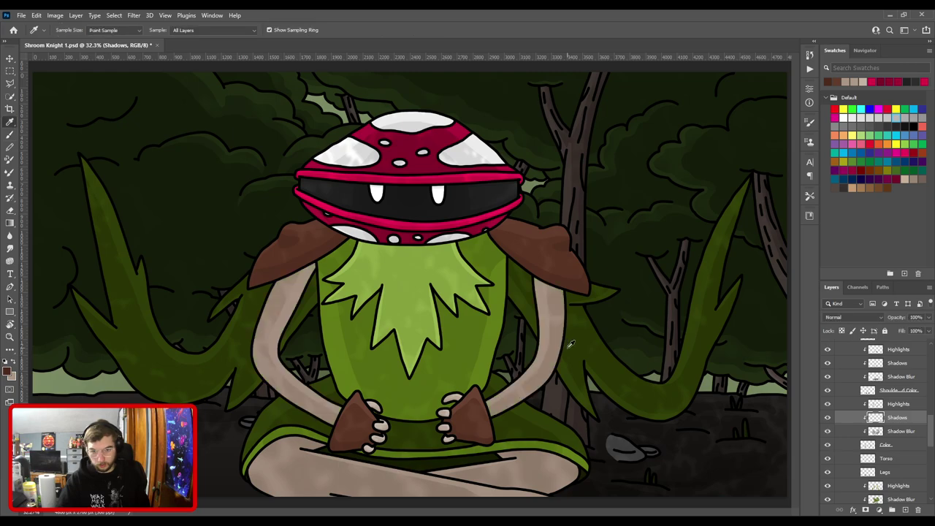
click(556, 350)
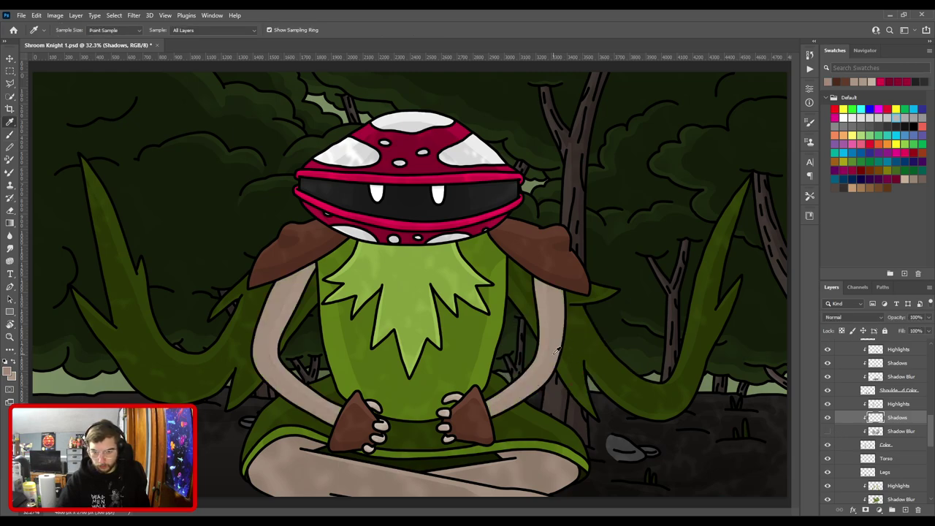
click(828, 431)
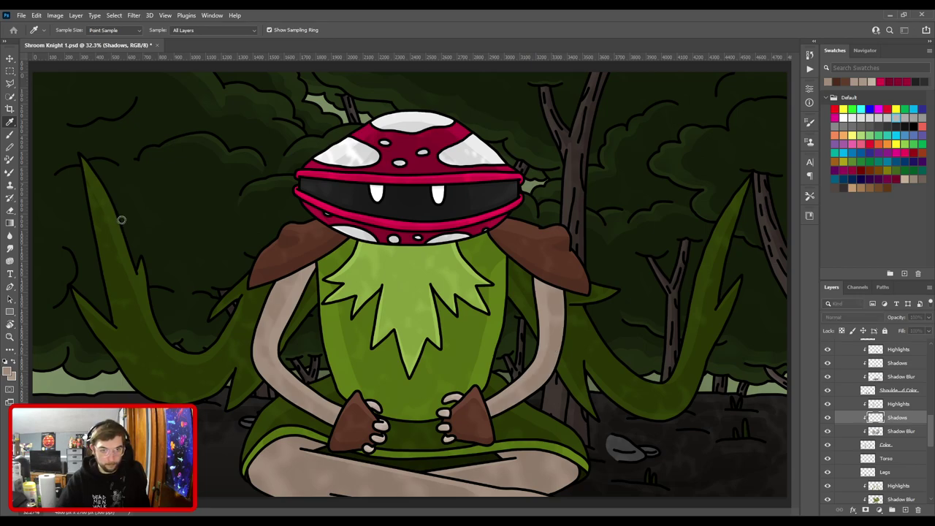
key(b)
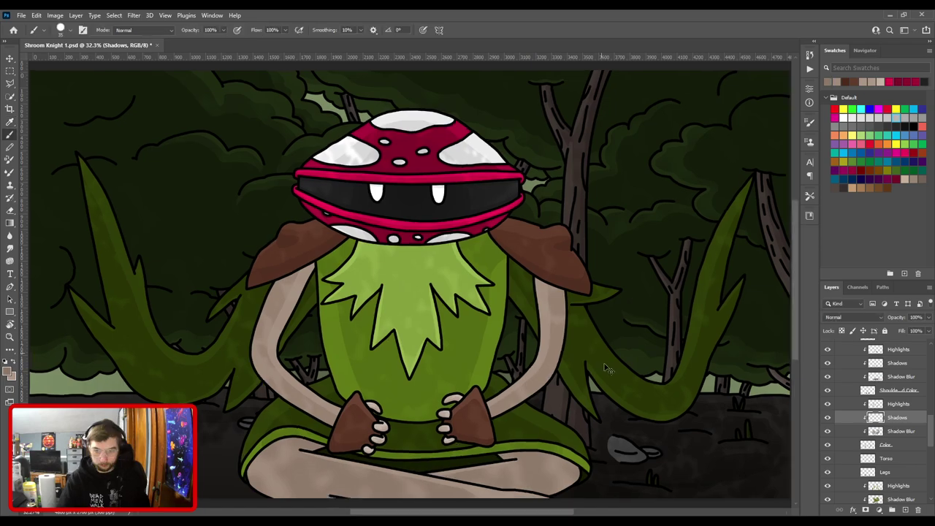
Paint a beige-brown shadow along the outer edge of the arm on the image's right side, undoing one stroke and using a larger brush.
scroll(606, 365, up, 3)
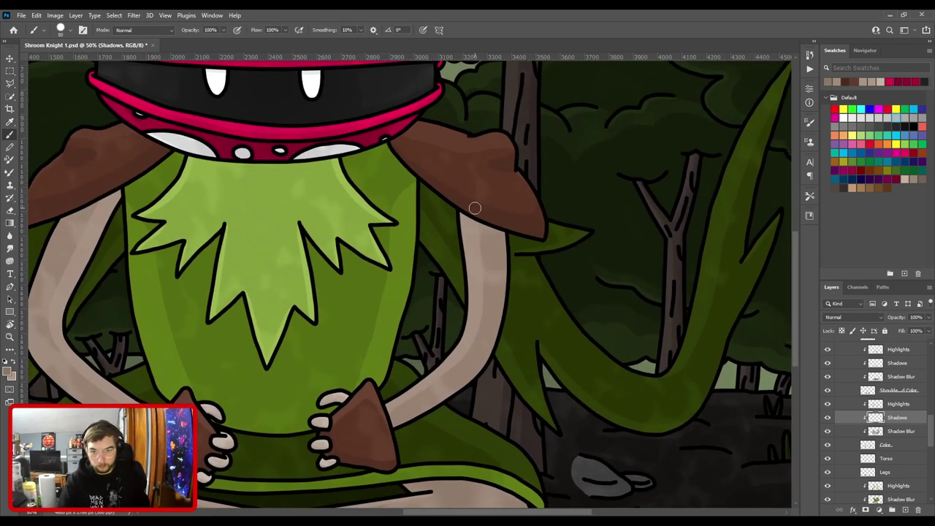
drag(482, 225, 507, 244)
mouse_move(495, 287)
mouse_down()
mouse_move(523, 215)
mouse_move(532, 215)
mouse_move(530, 241)
mouse_up()
key(])
key(])
key(])
key(])
key(])
key(ctrl+z)
mouse_move(538, 175)
mouse_down()
mouse_move(529, 267)
mouse_move(500, 330)
mouse_move(419, 366)
mouse_move(488, 319)
mouse_move(528, 252)
mouse_up()
Erase the inner edge of that arm's shadow from the wrist up past the elbow to leave a smooth curve.
key(e)
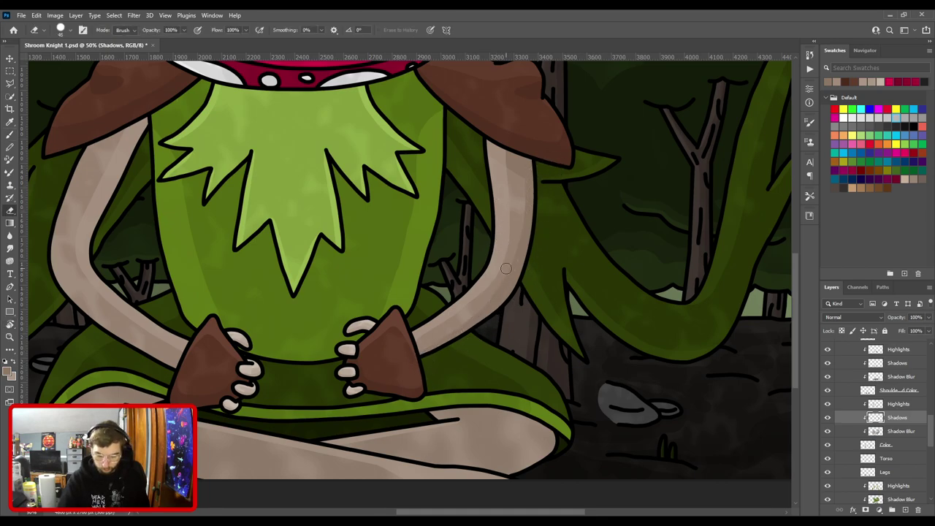
drag(462, 315, 506, 261)
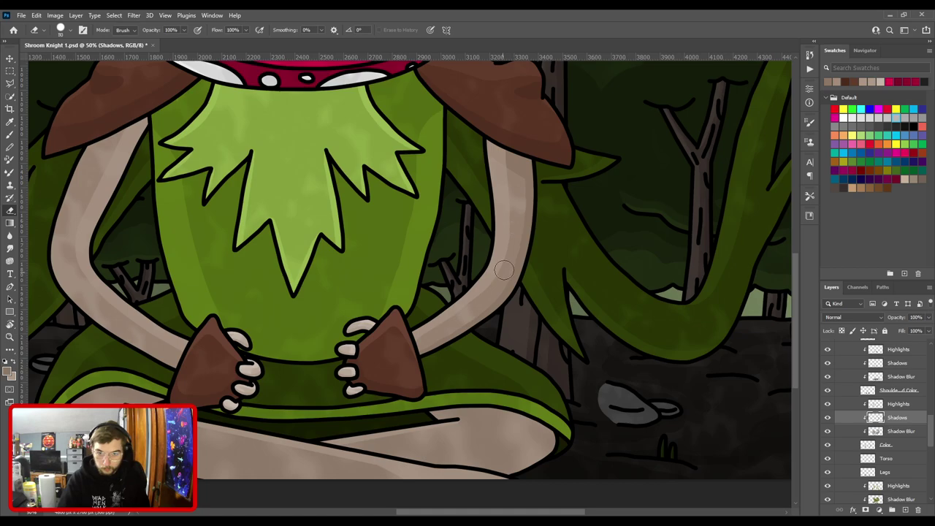
drag(514, 235, 519, 146)
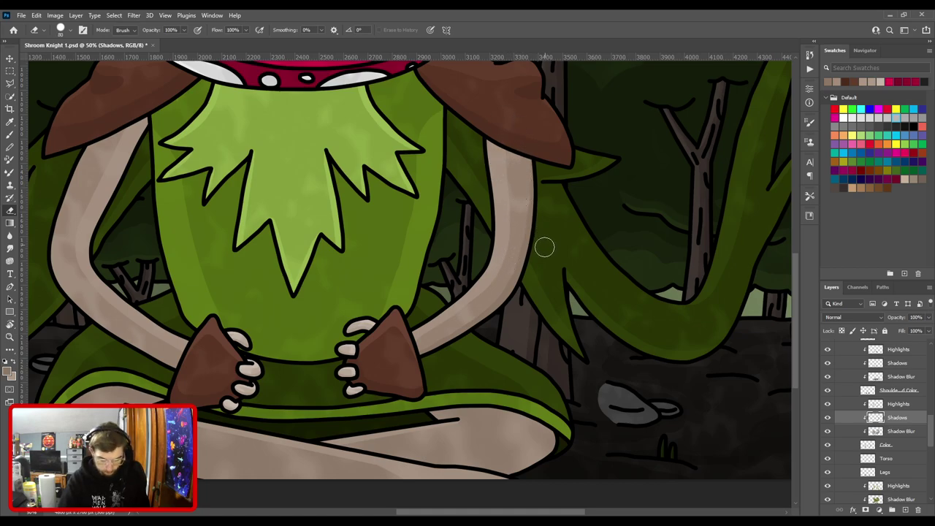
Paint the shadow under the shoulder pad at the top of the arm on the image's right side with a 100 px brush.
key(b)
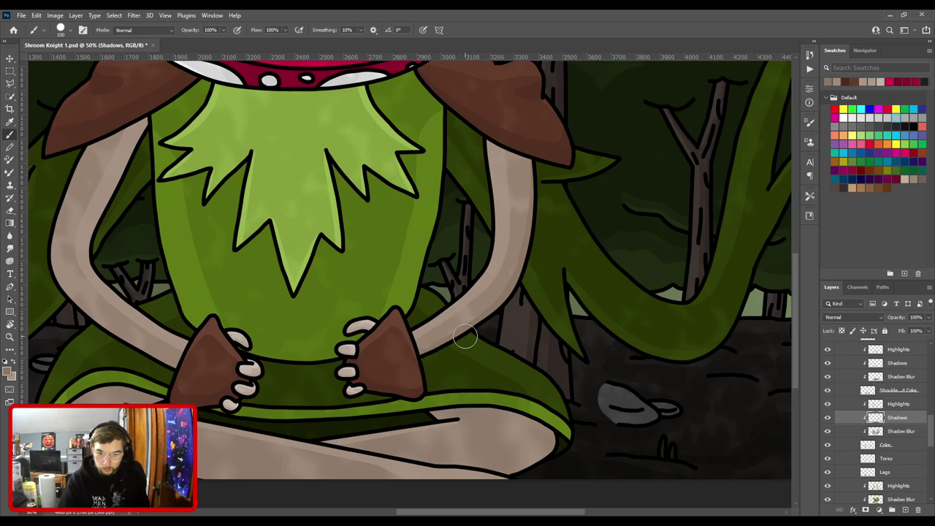
key(r)
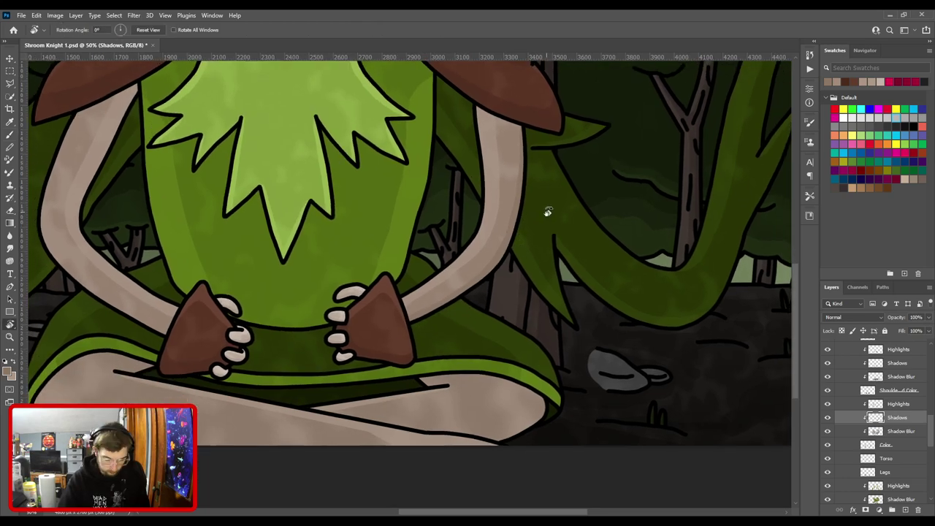
drag(548, 212, 461, 115)
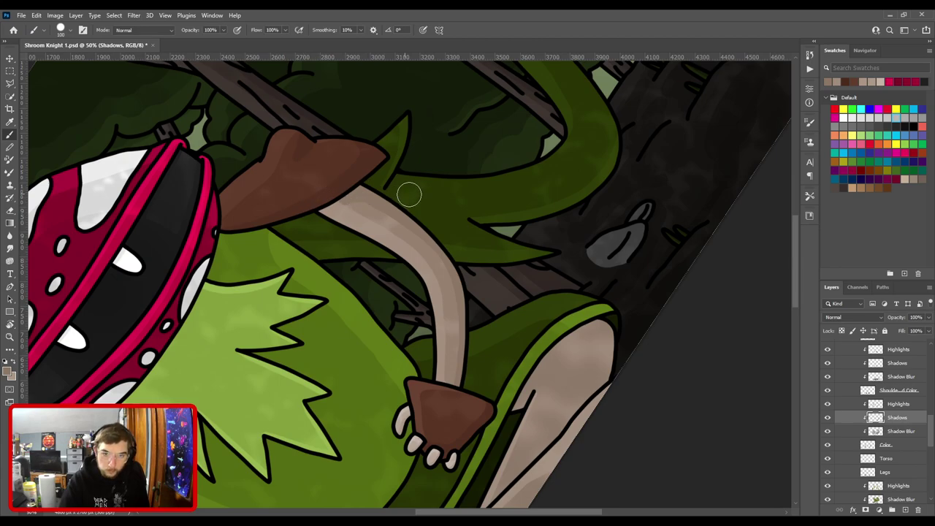
Erase the highlight on the arms' Highlights layer where the shoulder pad shades the top of the arm on the image's right side.
scroll(420, 182, up, 2)
key(ctrl+plus)
key(e)
key(alt+bracketright)
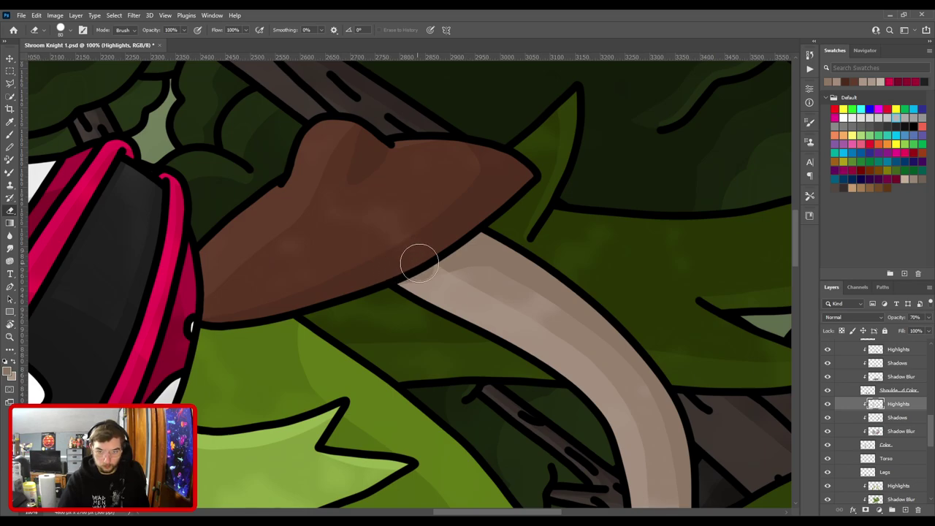
mouse_move(380, 275)
mouse_down()
mouse_move(482, 276)
mouse_move(518, 286)
mouse_up()
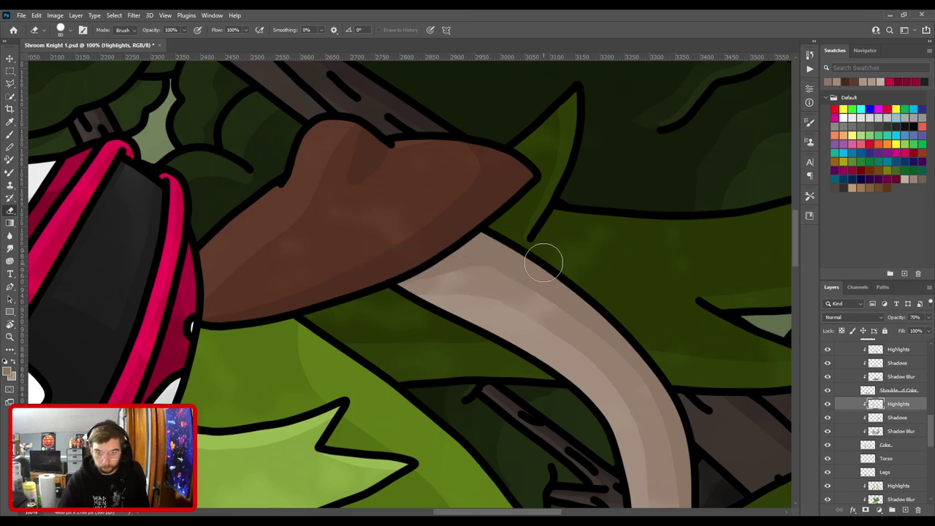
Paint a shadow on the arms' Shadows layer along the arm on the image's left side with a 100 px brush.
key(ctrl+minus)
key(ctrl+minus)
drag(565, 324, 564, 221)
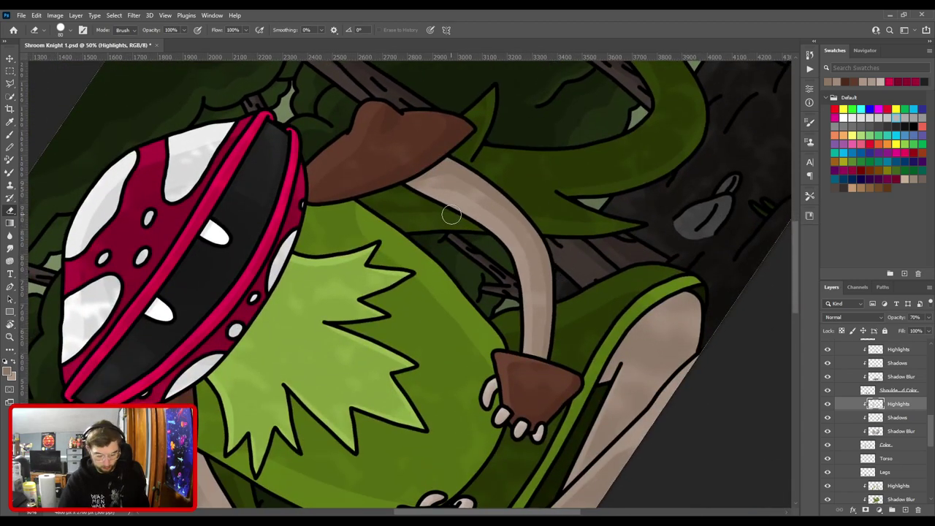
ctrl+click(451, 169)
key(b)
drag(326, 365, 486, 149)
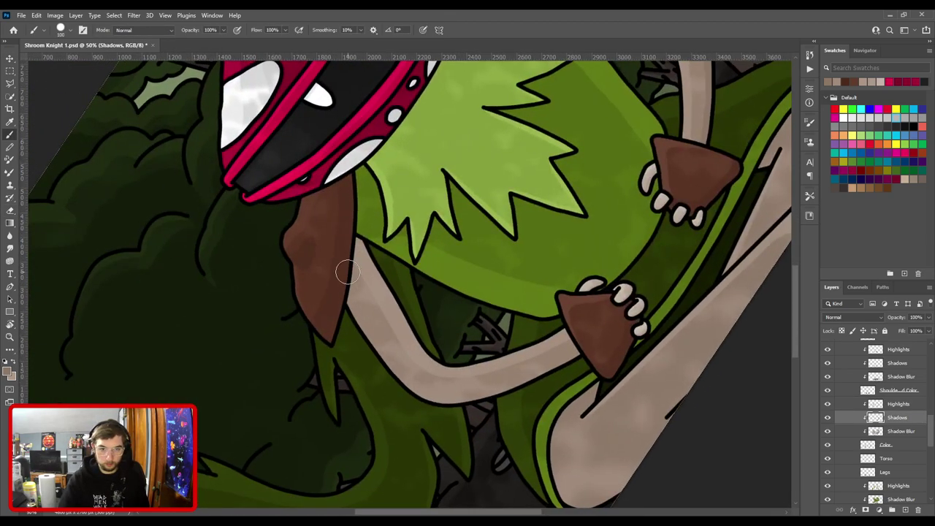
key(r)
mouse_move(348, 272)
mouse_down()
mouse_move(328, 241)
mouse_move(302, 278)
mouse_up()
drag(405, 251, 355, 341)
key(b)
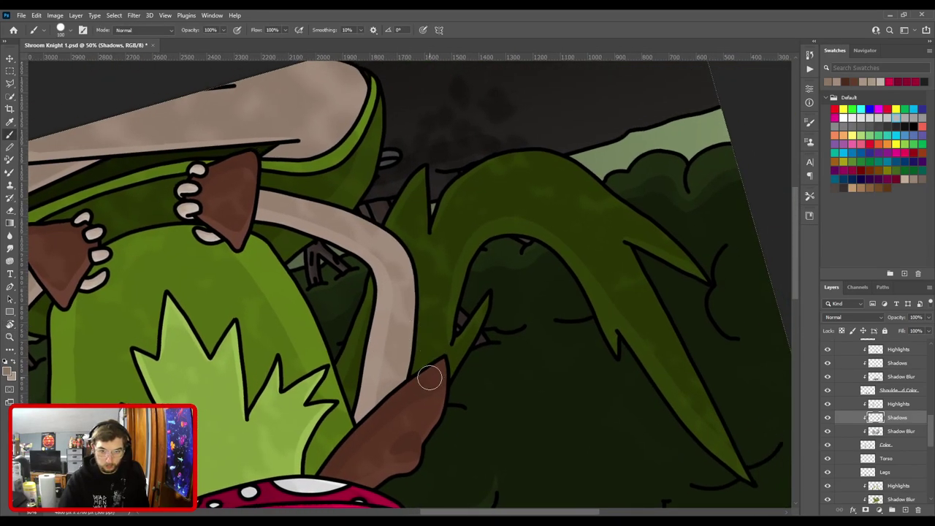
mouse_move(429, 377)
mouse_down()
mouse_move(408, 392)
mouse_move(417, 286)
mouse_move(412, 254)
mouse_move(385, 208)
mouse_move(400, 254)
mouse_up()
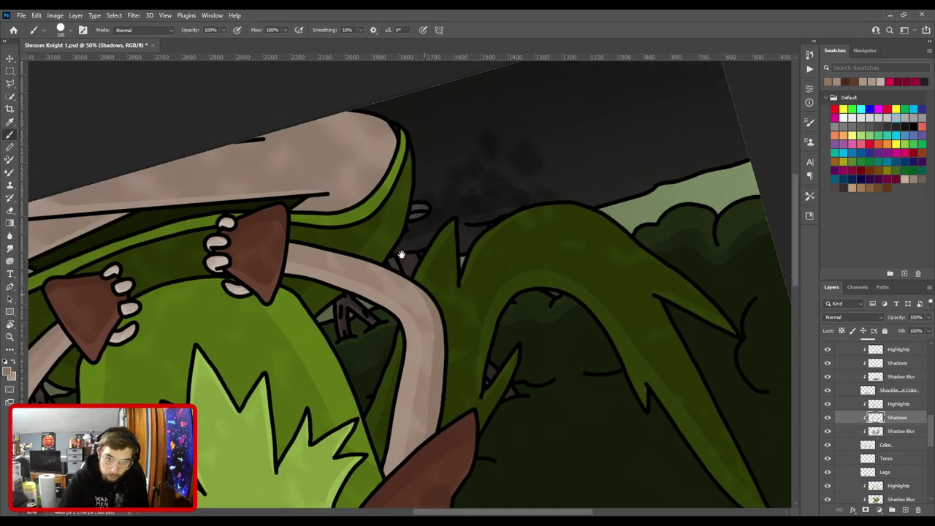
mouse_move(277, 236)
mouse_down()
mouse_move(359, 256)
mouse_move(432, 291)
mouse_up()
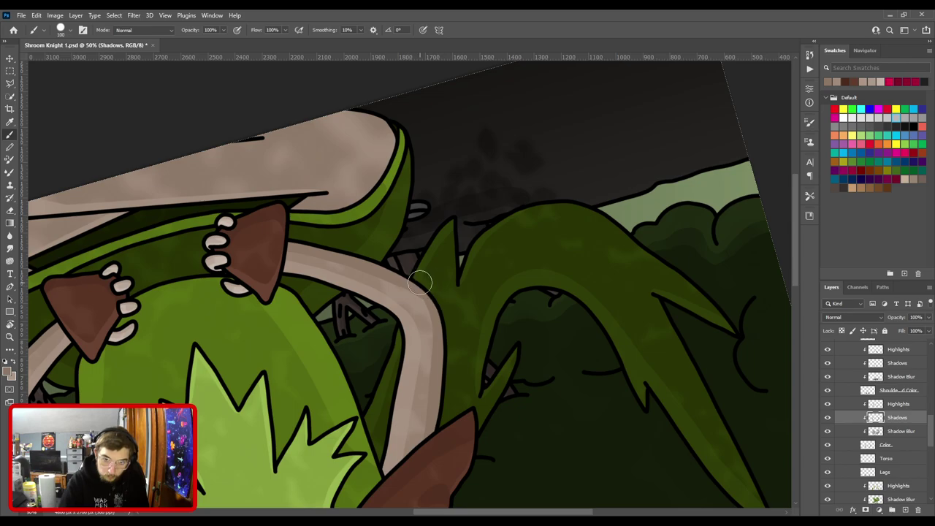
drag(294, 264, 416, 241)
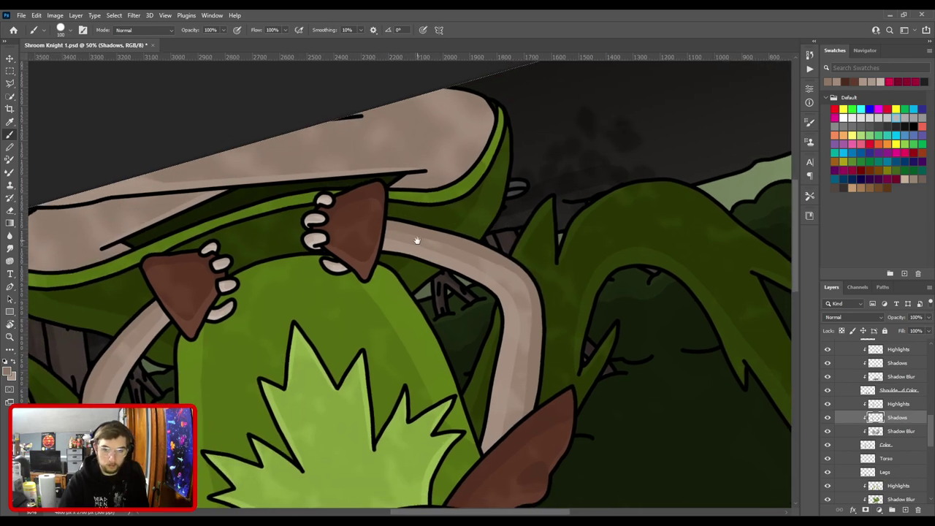
drag(460, 301, 424, 206)
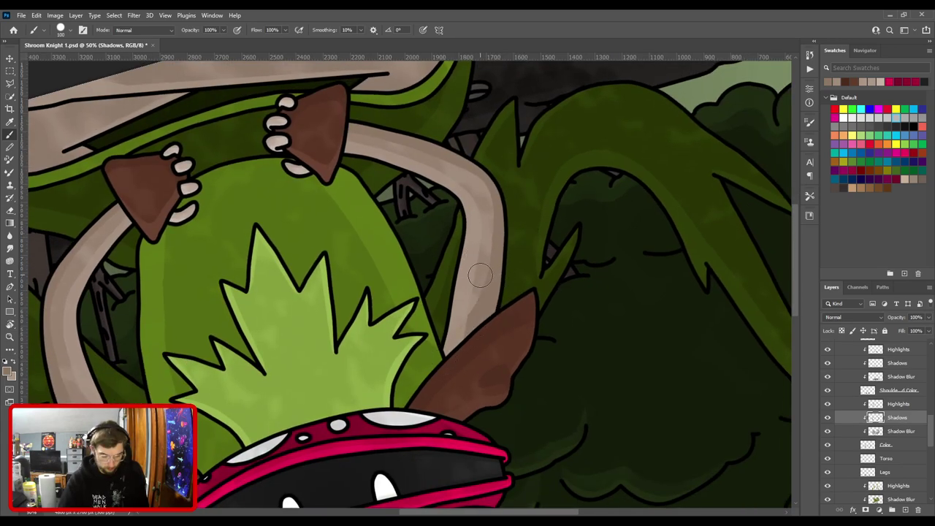
Erase the highlight below the shoulder pad on the image's left arm, then return to the Shadows layer with the view upright.
key(alt+bracketright)
key(e)
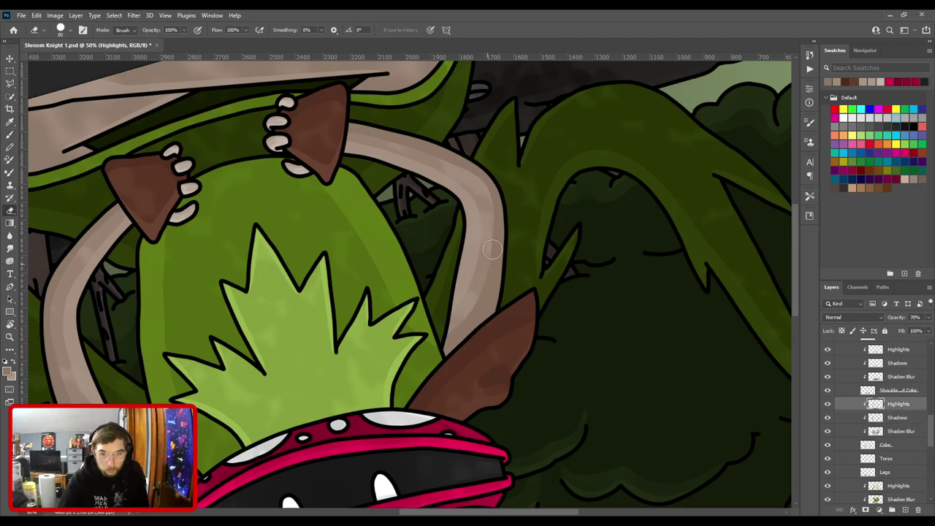
key(r)
drag(491, 250, 471, 326)
drag(429, 362, 428, 259)
key(alt+[)
key(b)
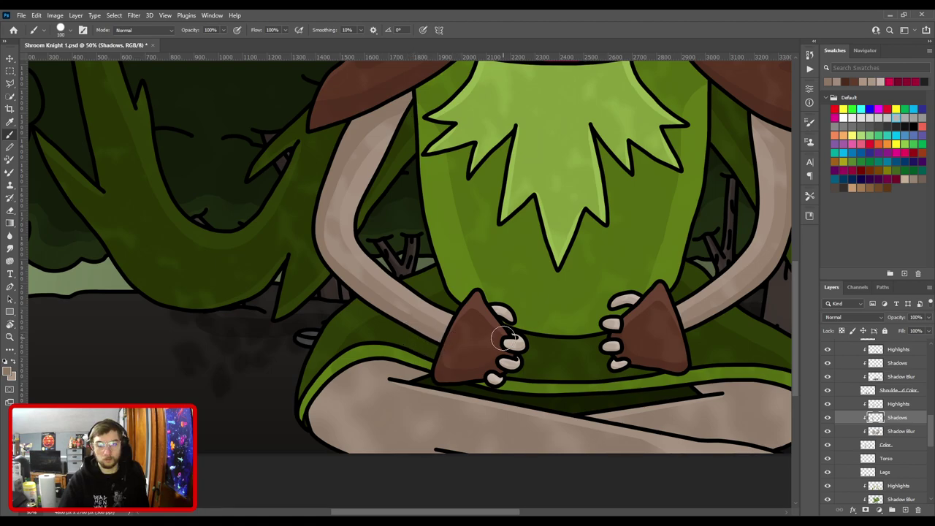
Examine the shaded arms across the whole illustration and close up at the wrist on the image's right side.
scroll(538, 270, down, 2)
scroll(541, 272, down, 1)
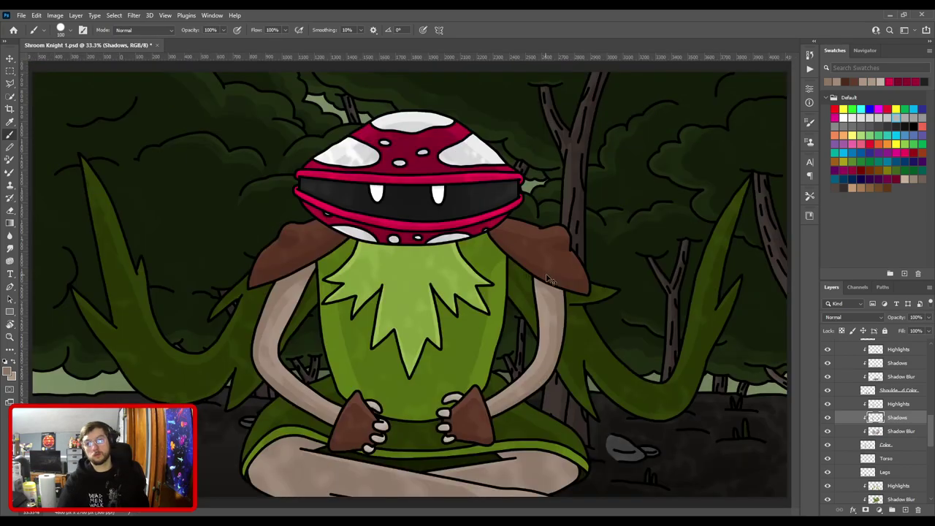
drag(538, 404, 444, 263)
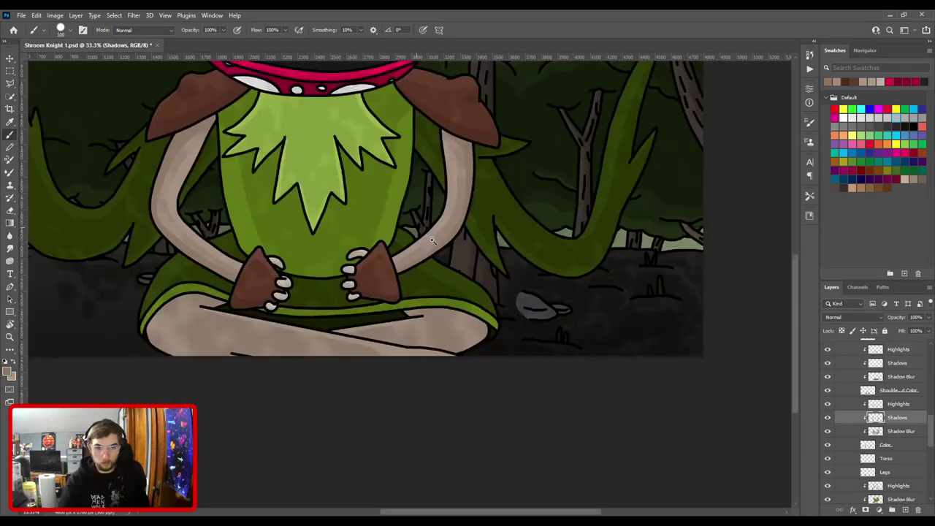
key(ctrl+plus)
key(ctrl+plus)
key(ctrl+plus)
key(ctrl+plus)
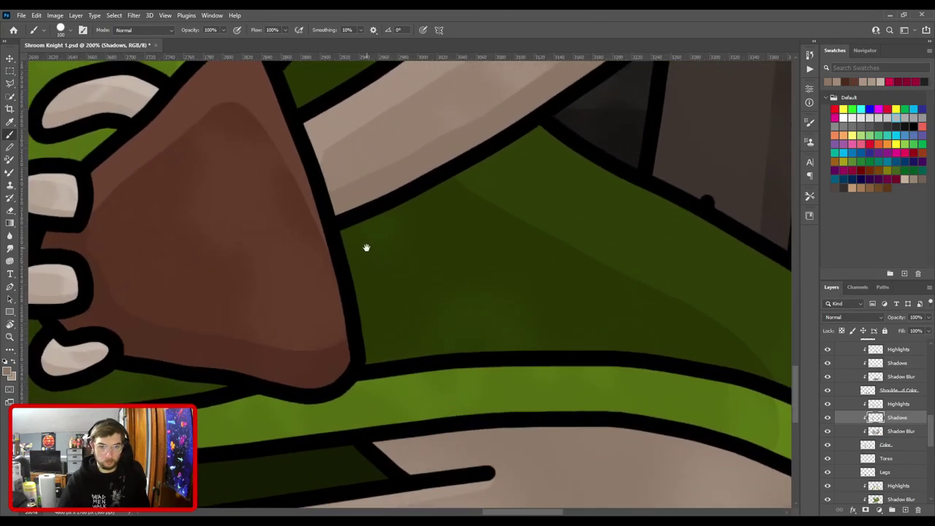
Refine the arm's shadow at the wrist on the image's right side using a 30 px brush on the Shadows layer.
drag(366, 248, 450, 293)
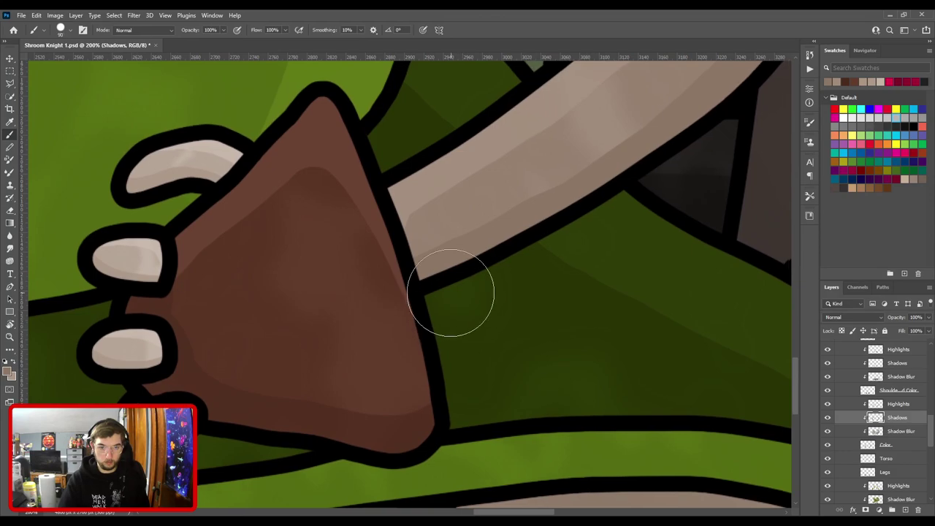
key(bracketleft)
key(bracketleft)
key(bracketleft)
key(bracketleft)
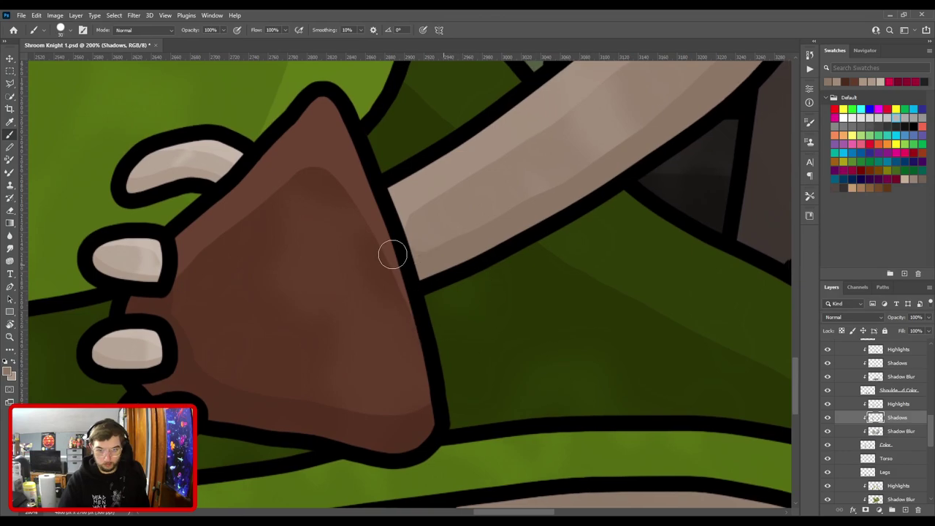
drag(421, 252, 474, 239)
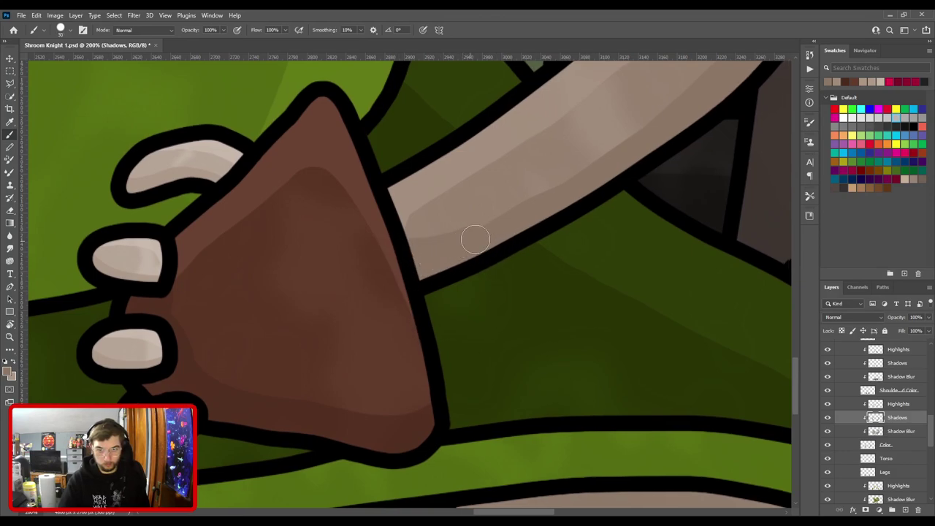
Set the opacity of the arms' Shadows layer to 70% after checking the wrist on the image's left side.
key(ctrl+minus)
key(ctrl+minus)
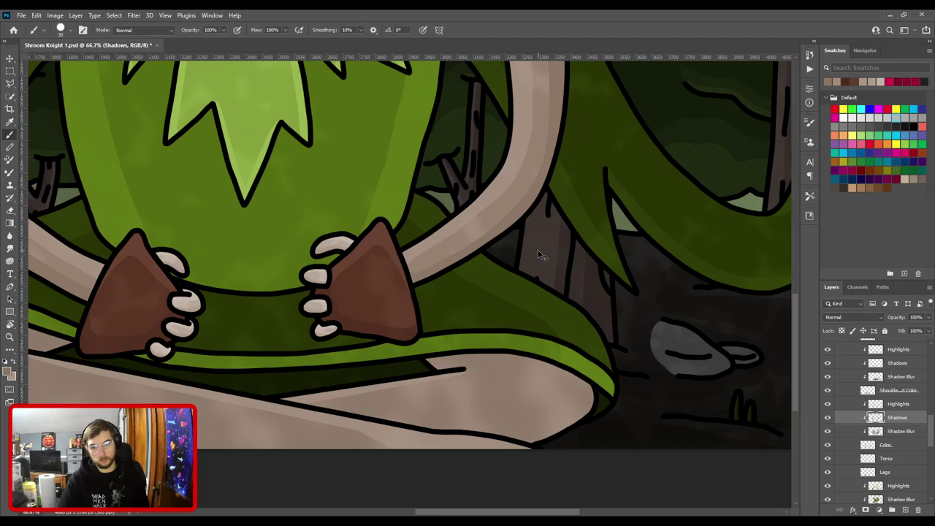
drag(357, 296, 617, 321)
key(ctrl+plus)
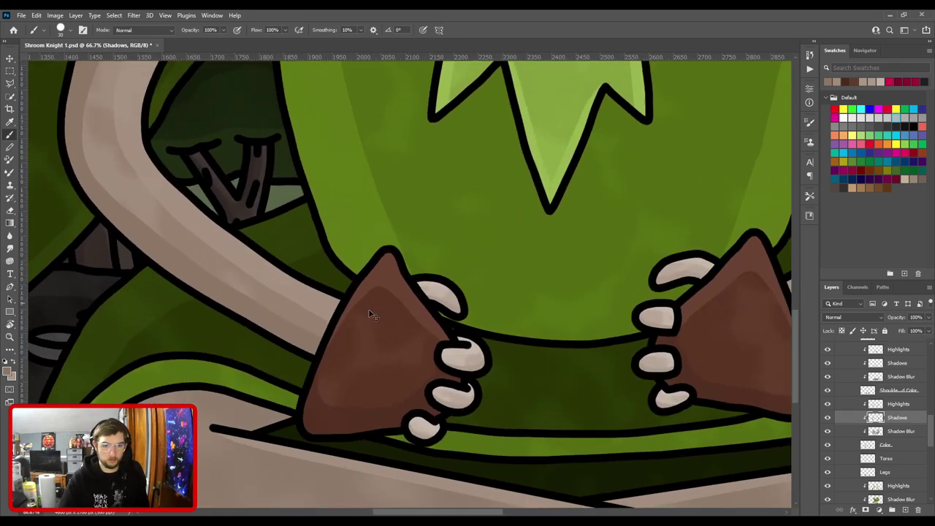
alt+scroll(370, 314, down, 4)
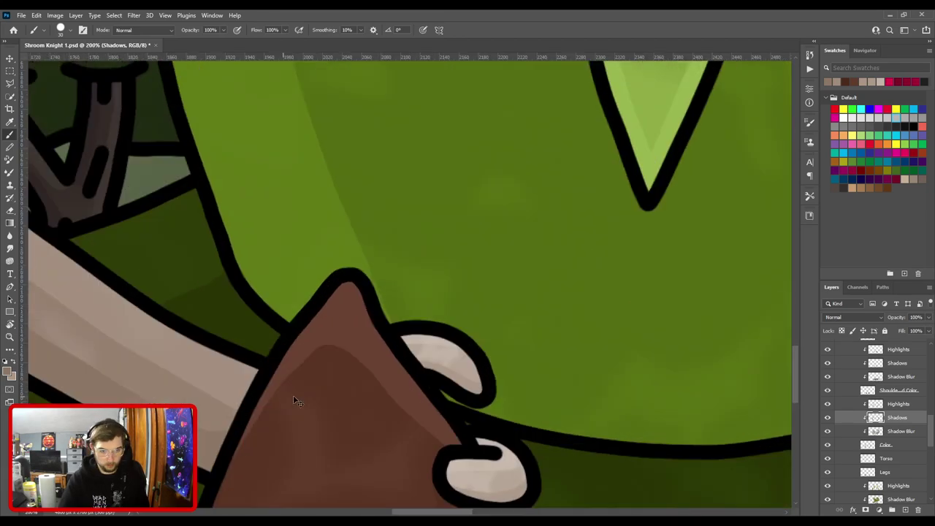
key(ctrl+s)
text(80)
key(Return)
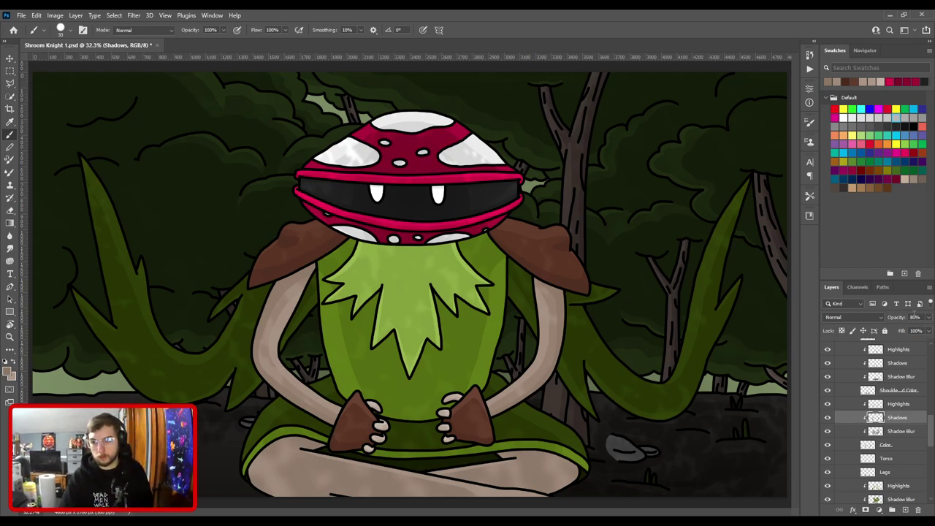
text(70)
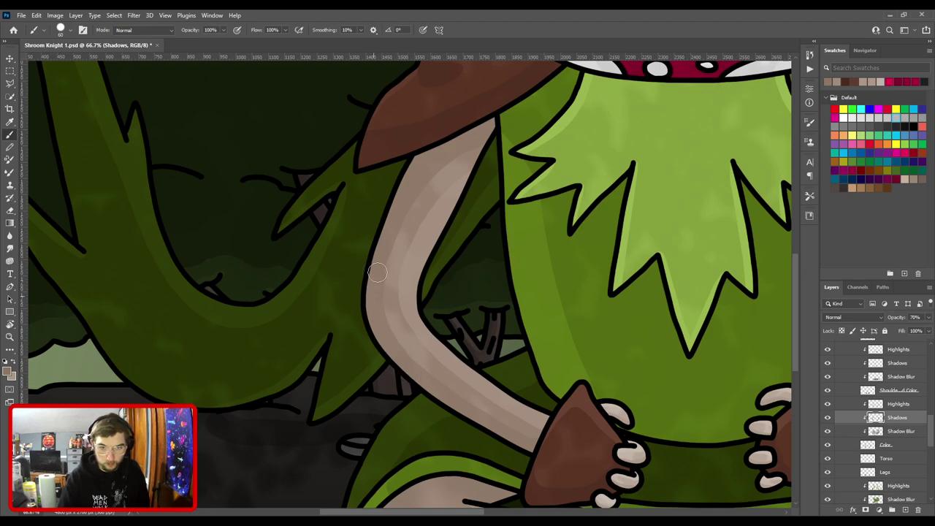
Erase excess highlight along the arm on the image's left side on the arms' Highlights layer, and save the illustration.
scroll(377, 271, down, 3)
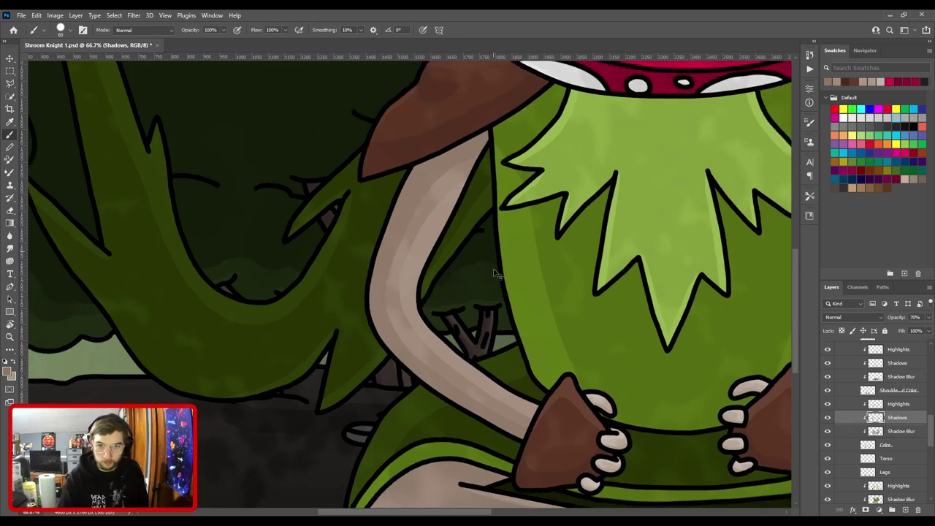
scroll(484, 263, up, 3)
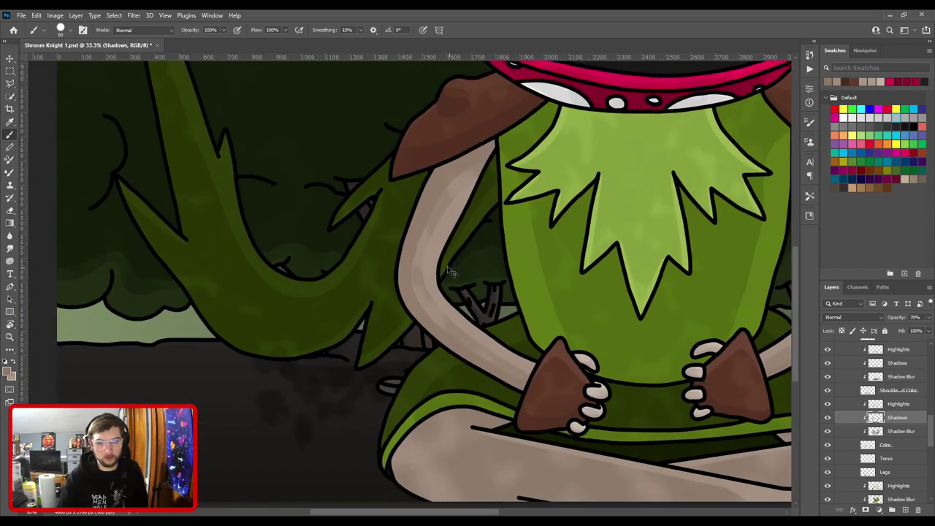
scroll(444, 306, up, 1)
key(e)
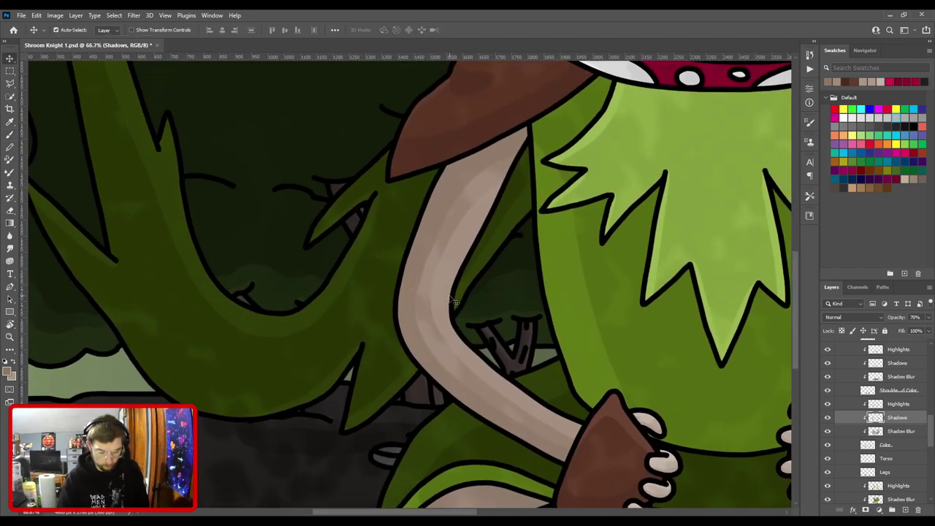
key(alt+bracketright)
mouse_move(426, 334)
mouse_down()
mouse_move(427, 282)
mouse_move(474, 198)
mouse_up()
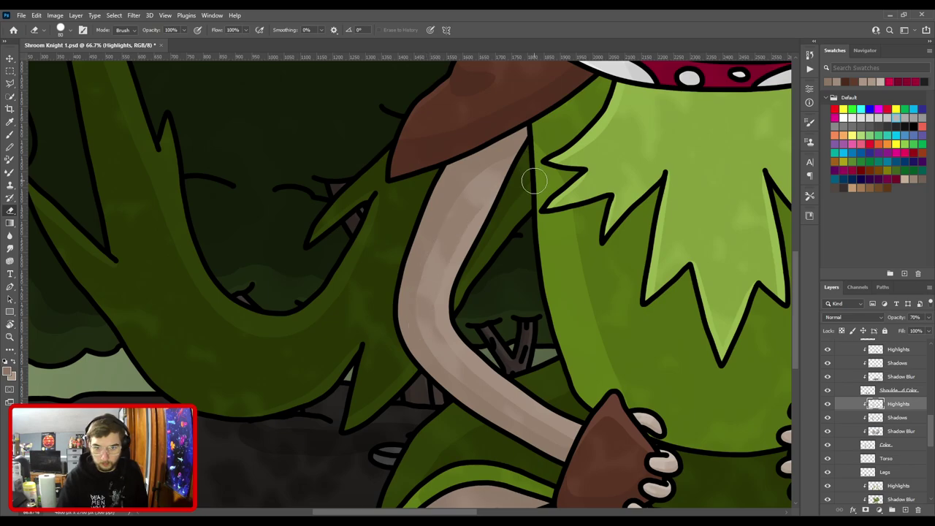
key(ctrl+0)
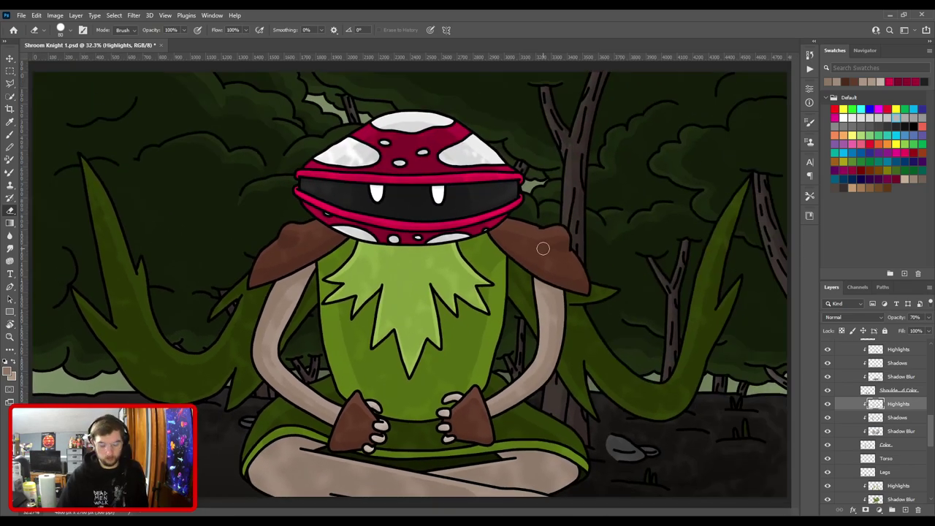
key(ctrl+s)
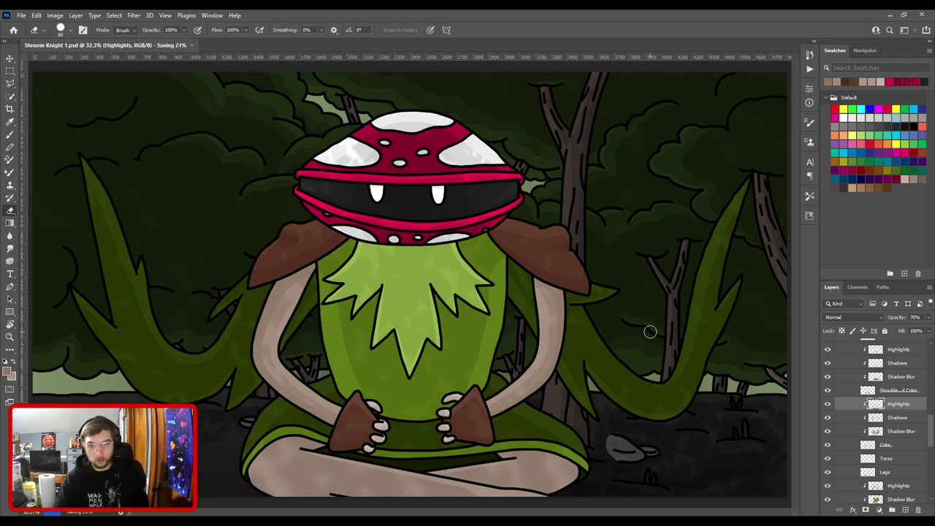
Add a clipped layer named Shadows between the legs' Highlights and Shadow Blur layers.
key(v)
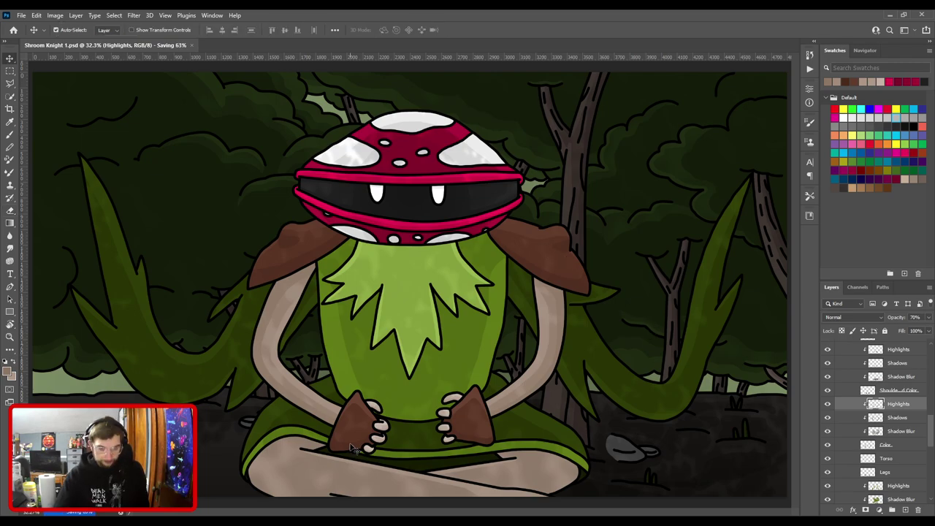
ctrl+click(302, 473)
click(903, 487)
key(F2)
scroll(901, 485, down, 1)
drag(902, 460, 905, 479)
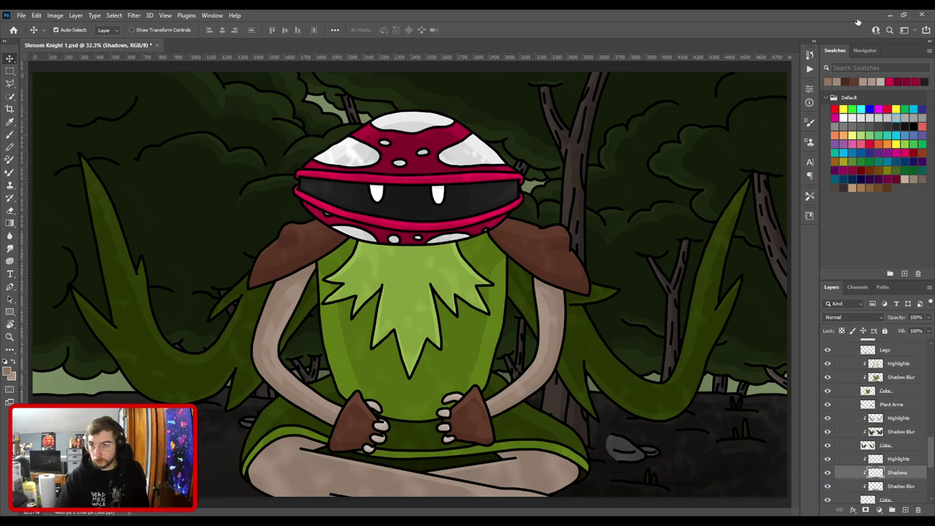
Paint a shadow over the knee and thigh on the image's right side with a brush of up to 90 px on the legs' Shadows layer.
key(b)
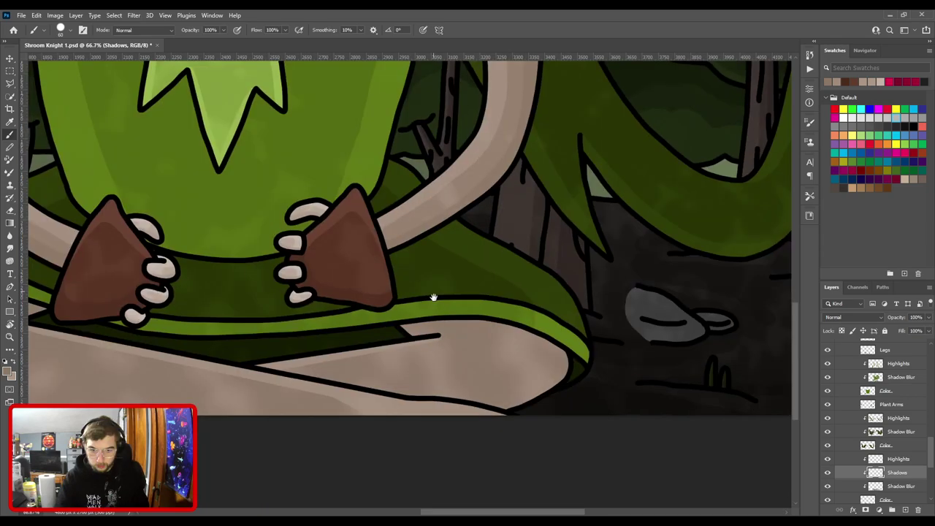
key(bracketright)
key(bracketright)
key(bracketright)
key(bracketright)
mouse_move(421, 321)
mouse_down()
mouse_move(544, 354)
mouse_move(578, 307)
mouse_up()
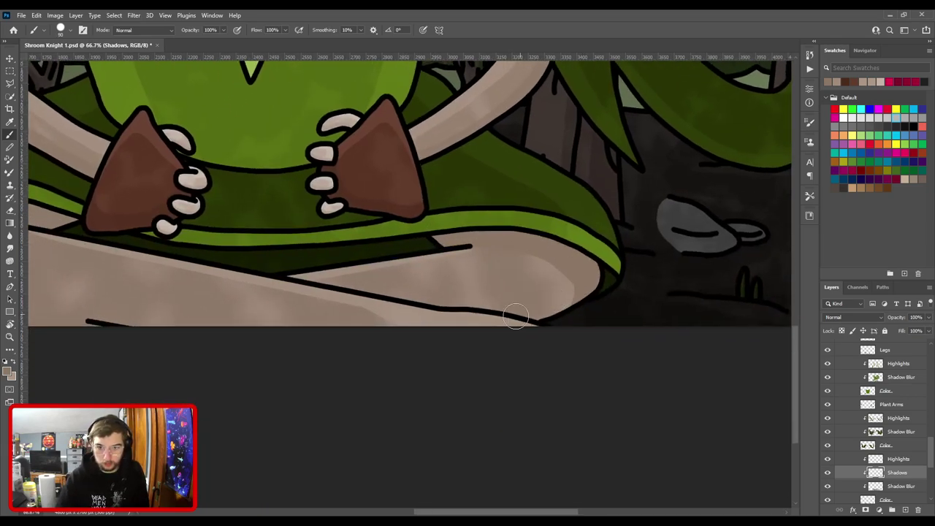
key(bracketright)
key(bracketright)
mouse_move(468, 326)
mouse_down()
mouse_move(526, 310)
mouse_move(583, 260)
mouse_up()
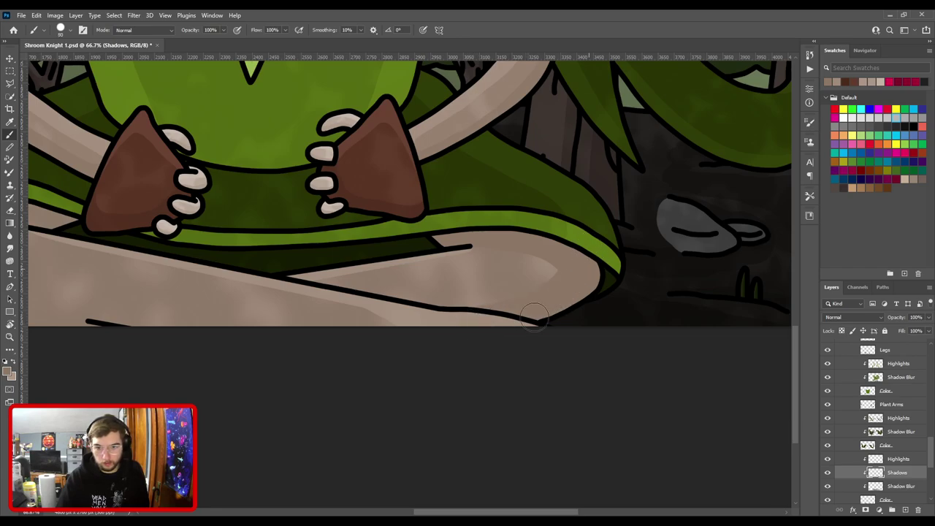
mouse_move(454, 314)
mouse_down()
mouse_move(547, 280)
mouse_move(556, 234)
mouse_up()
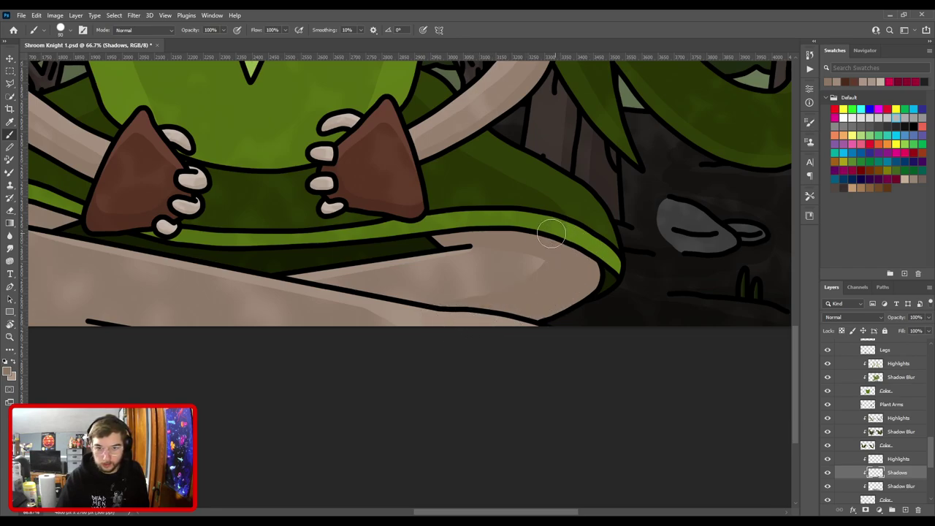
mouse_move(495, 316)
mouse_down()
mouse_move(529, 296)
mouse_move(548, 261)
mouse_move(509, 232)
mouse_up()
mouse_move(409, 301)
mouse_down()
mouse_move(518, 278)
mouse_move(529, 230)
mouse_up()
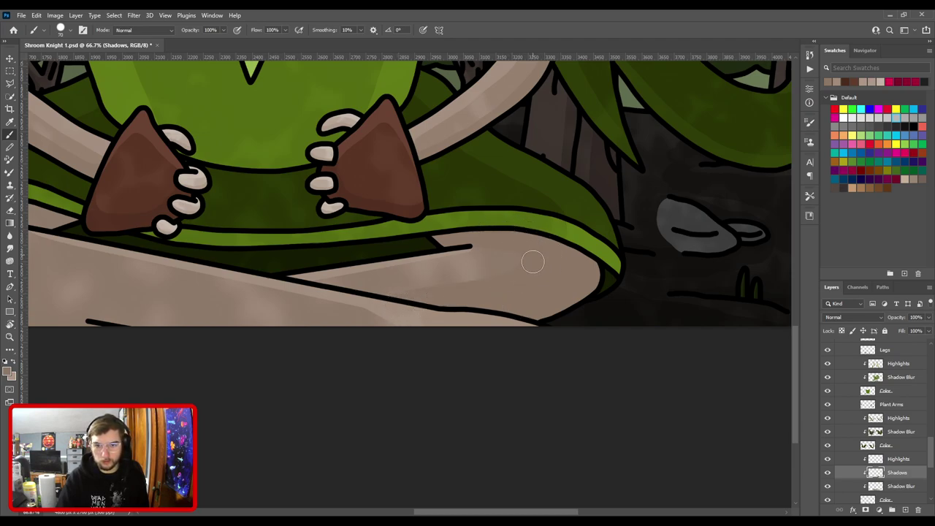
key(e)
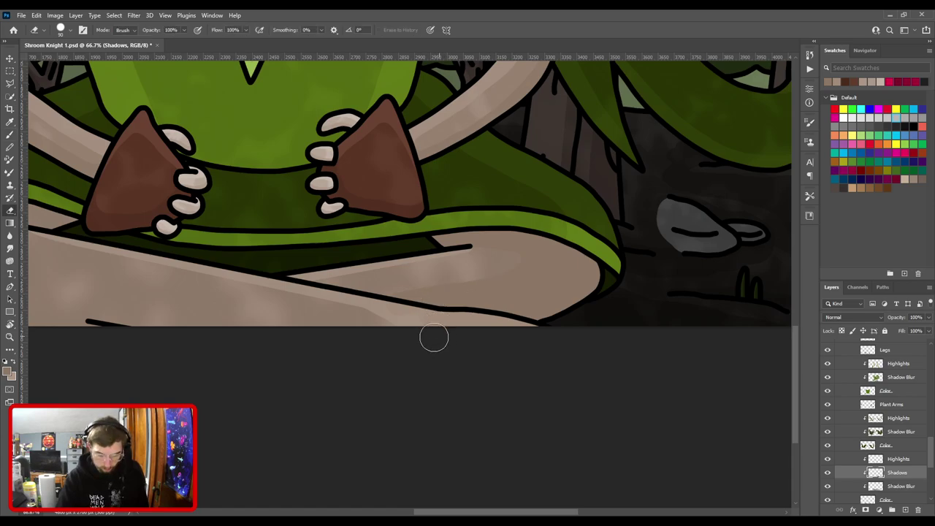
key(bracketright)
key(bracketright)
key(bracketright)
key(bracketright)
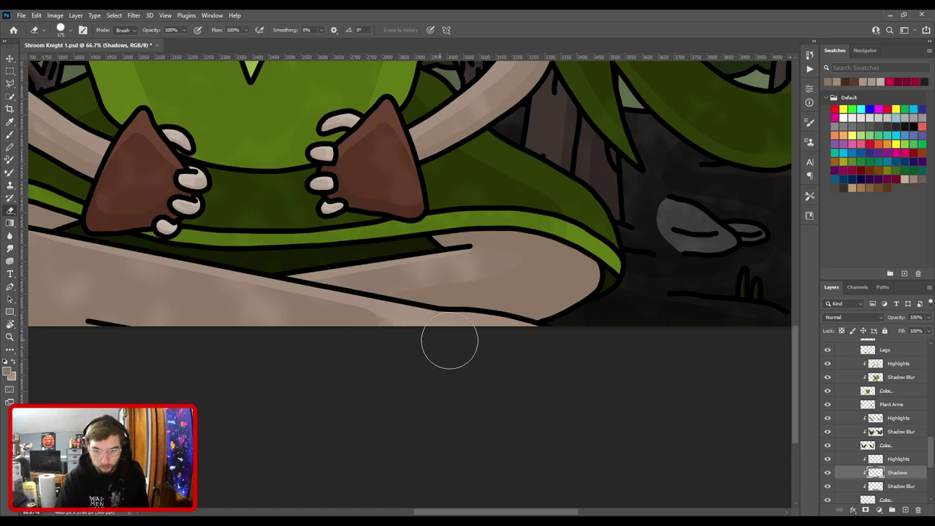
Paint a shadow over the knee and leg on the image's left side with a 125 px brush.
key(ctrl+minus)
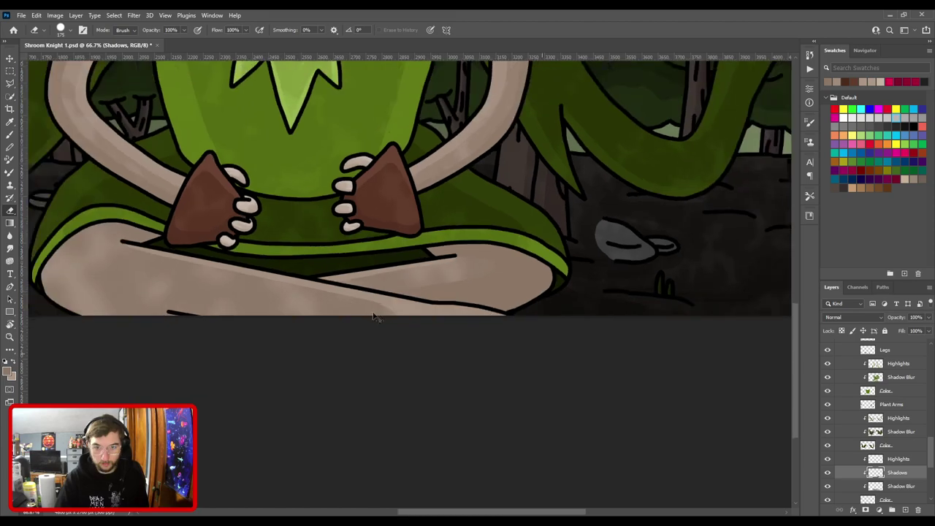
drag(361, 307, 553, 326)
key(b)
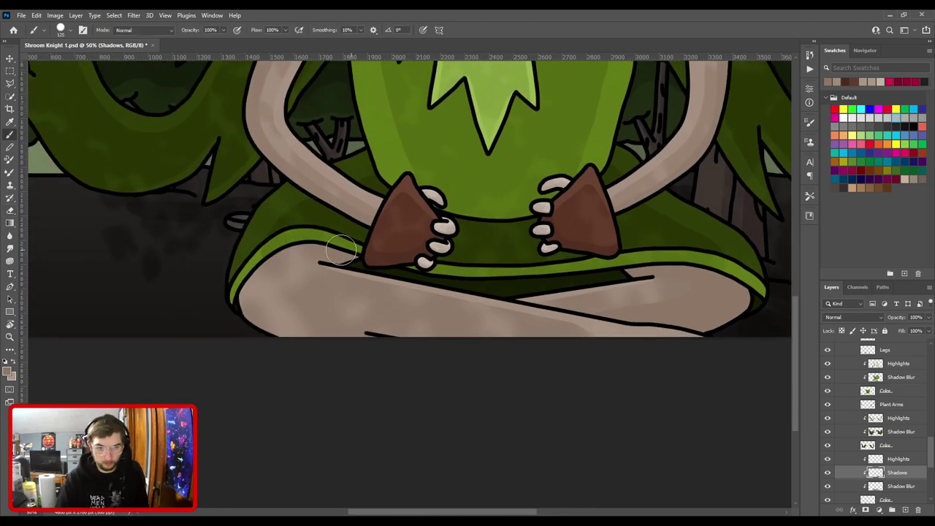
mouse_move(320, 248)
mouse_down()
mouse_move(274, 268)
mouse_move(256, 292)
mouse_move(256, 315)
mouse_move(284, 353)
mouse_up()
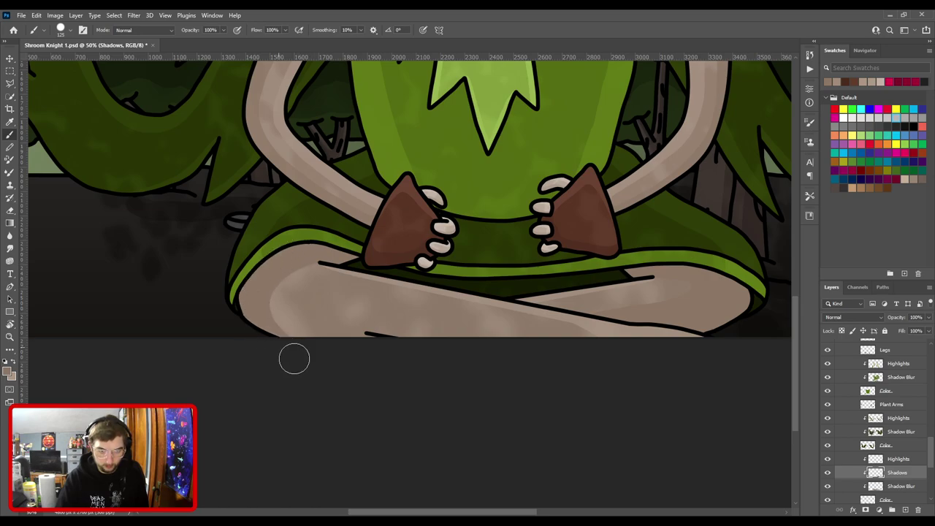
drag(254, 292, 328, 344)
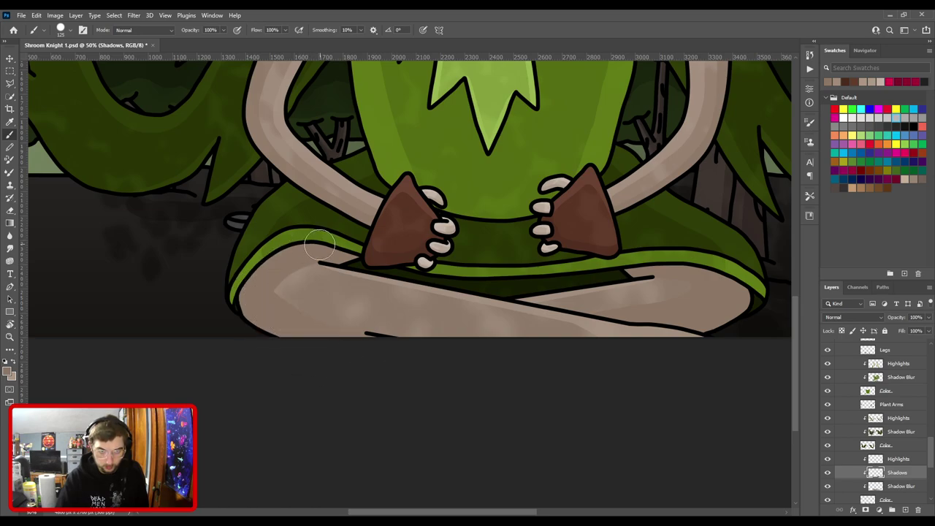
drag(320, 244, 352, 319)
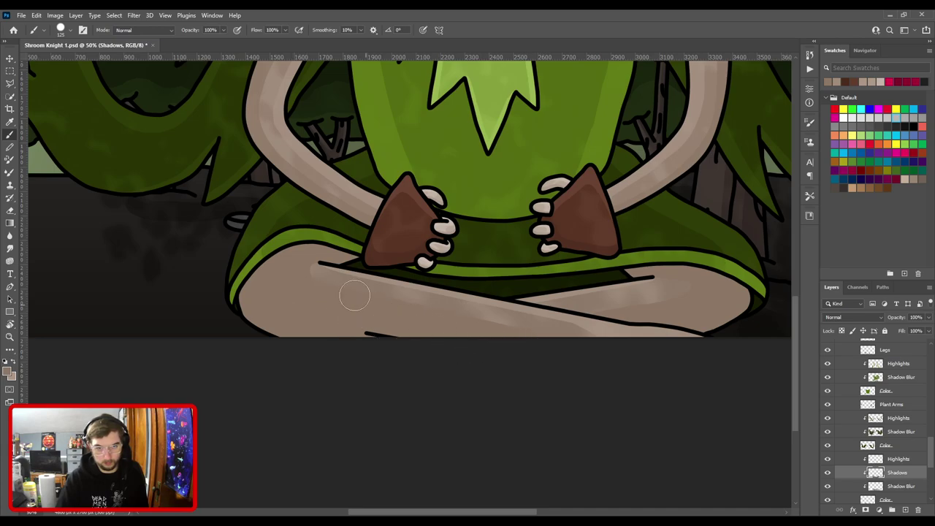
Round off the shadow's edge beside the knee crease on the image's left side with a 60 px brush, and check the whole illustration.
key(ctrl+plus)
drag(358, 270, 404, 277)
scroll(405, 277, up, 1)
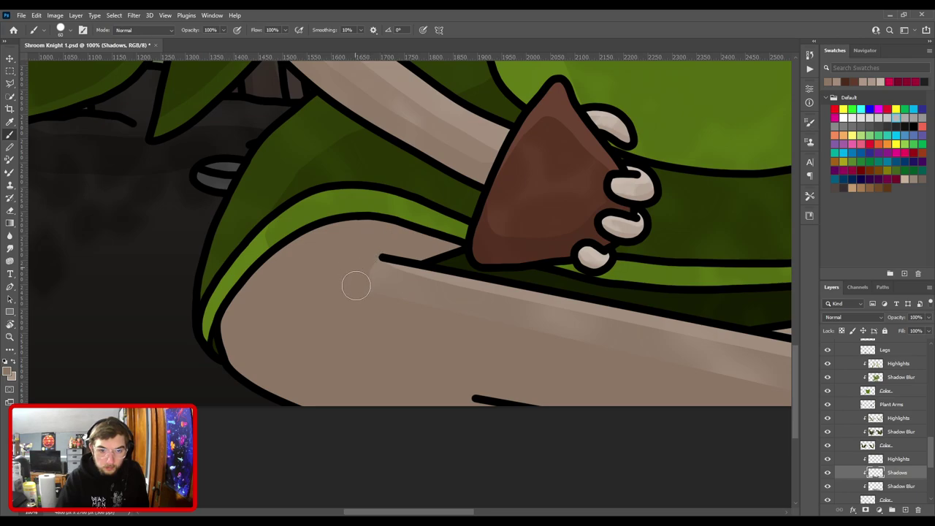
key(ctrl+minus)
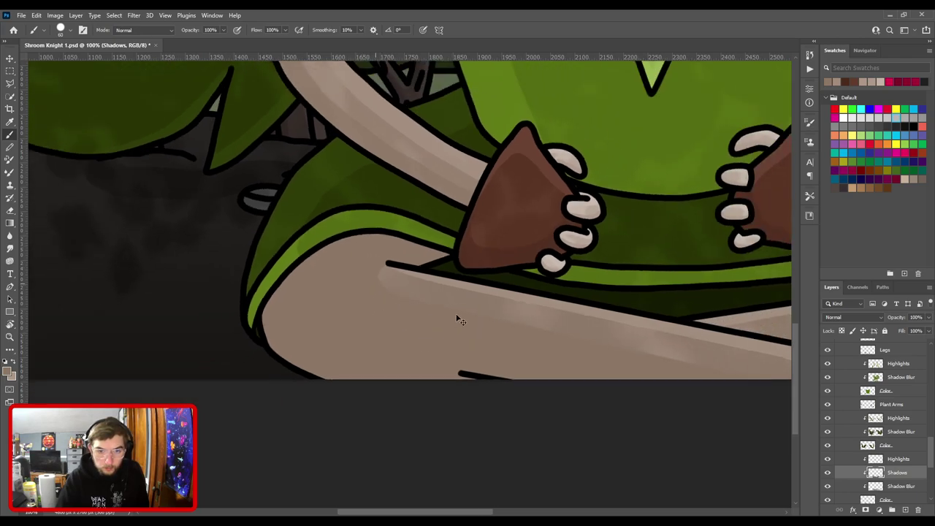
drag(536, 325, 290, 251)
key(ctrl+plus)
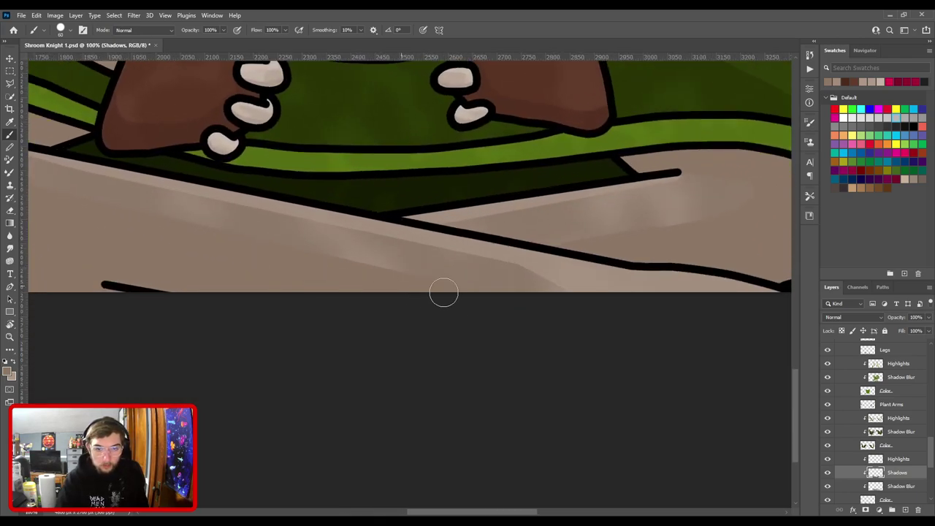
key(ctrl+minus)
key(ctrl+0)
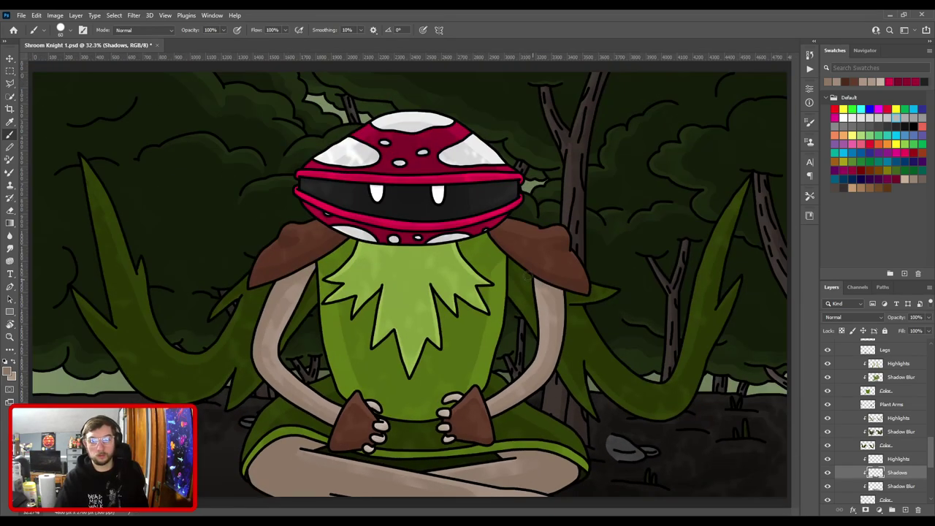
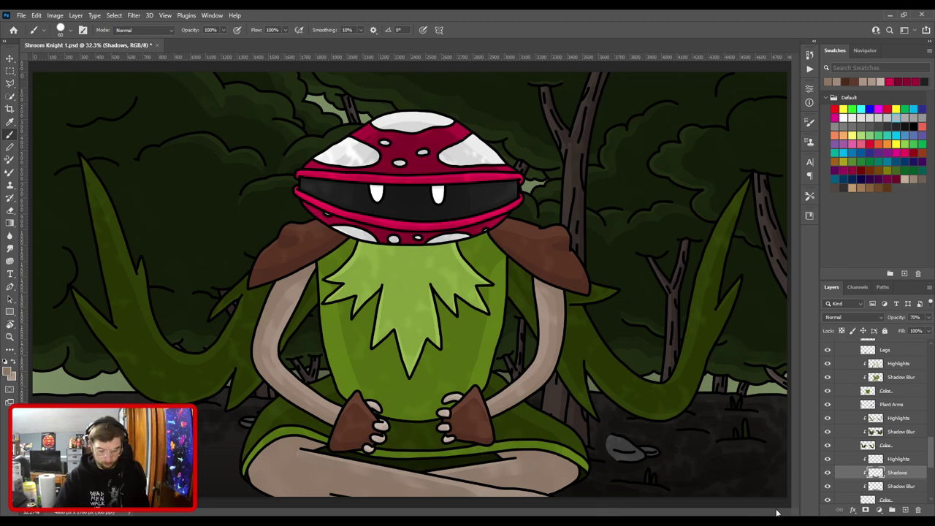
key(ctrl+t)
mouse_move(387, 480)
mouse_down()
mouse_move(418, 476)
mouse_move(384, 482)
mouse_up()
key(Return)
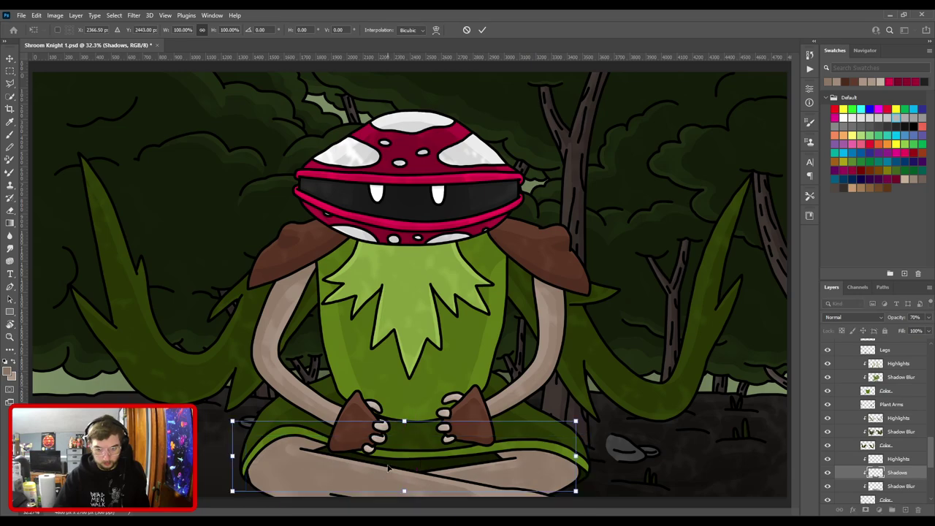
Lower the opacity of the legs' Shadows layer to 50%, comparing the shading up close and across the whole illustration.
key(b)
key(ctrl+plus)
drag(506, 477, 590, 259)
key(ctrl+plus)
drag(458, 211, 475, 290)
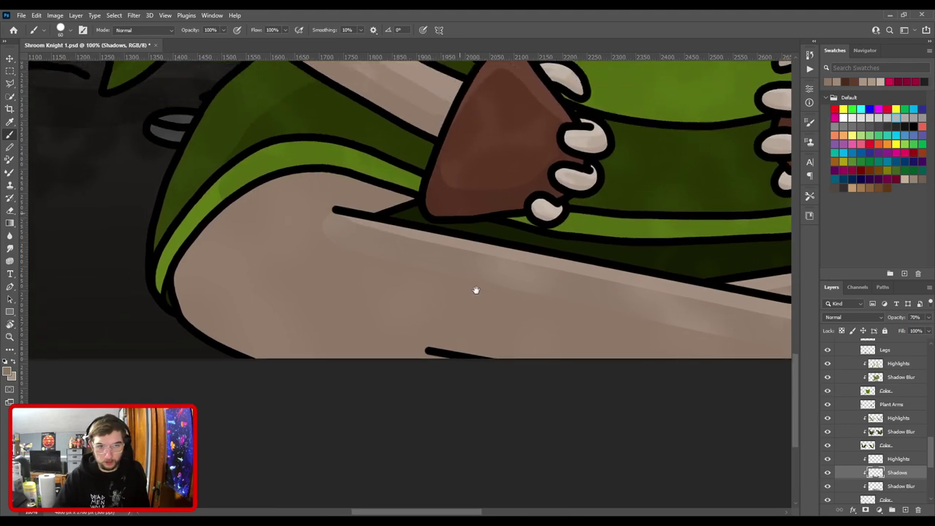
mouse_move(547, 308)
mouse_down()
mouse_move(230, 285)
mouse_move(492, 323)
mouse_up()
key(v)
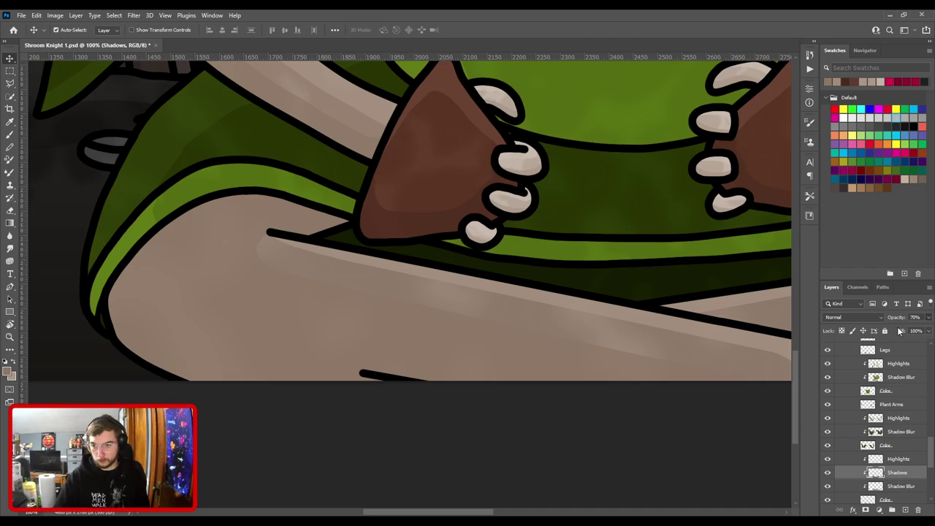
key(0)
key(0)
key(4)
key(2)
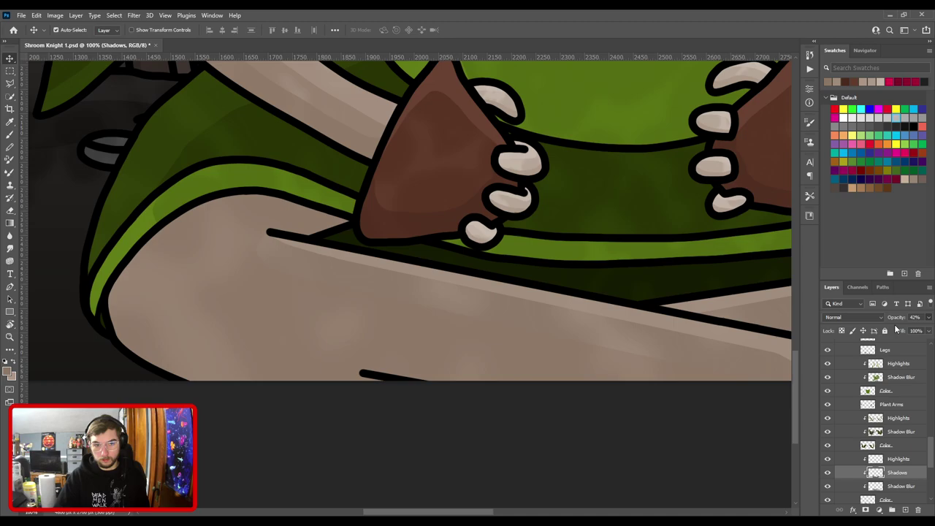
key(ctrl+0)
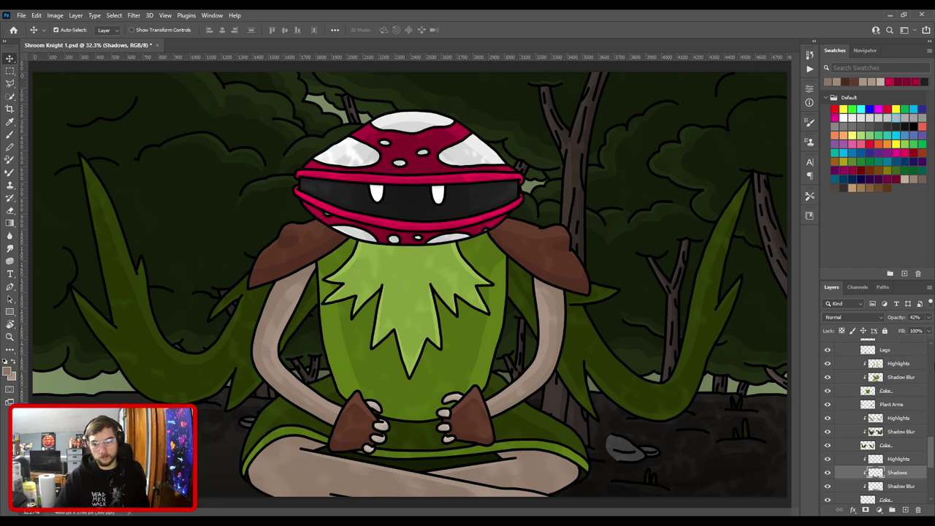
click(915, 317)
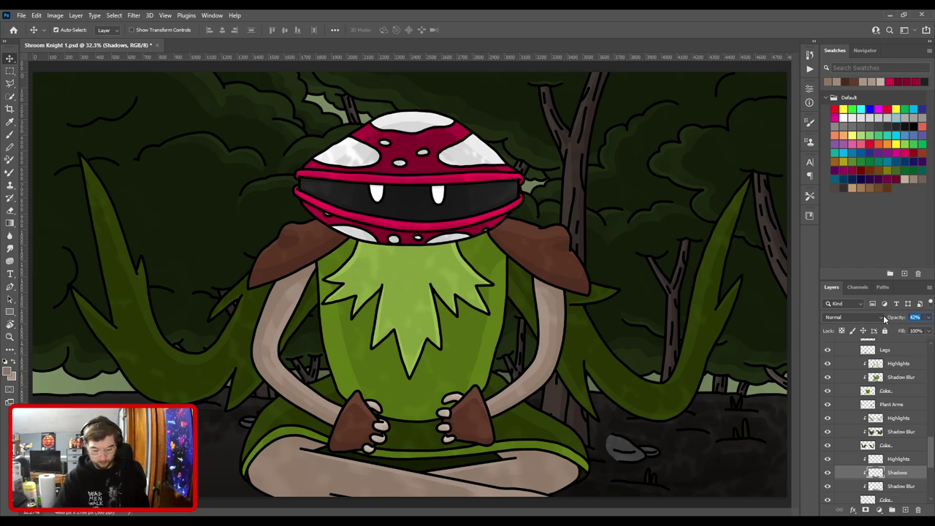
text(50)
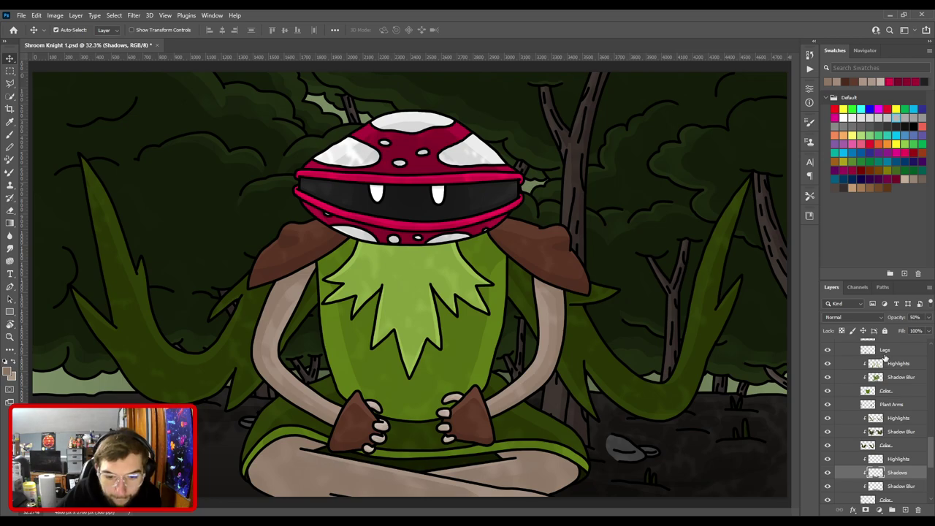
Try an image adjustment on the legs' Shadow Blur layer and on their Shadows layer.
scroll(879, 464, down, 2)
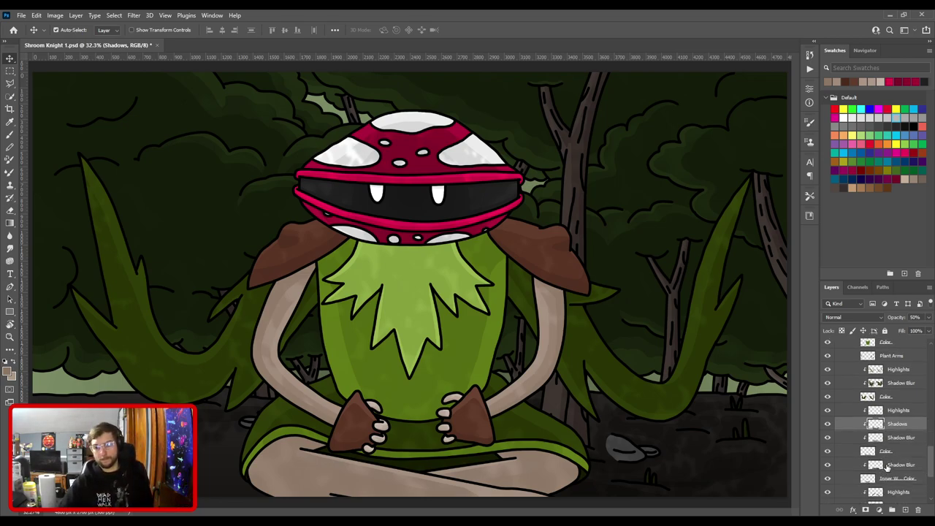
click(887, 436)
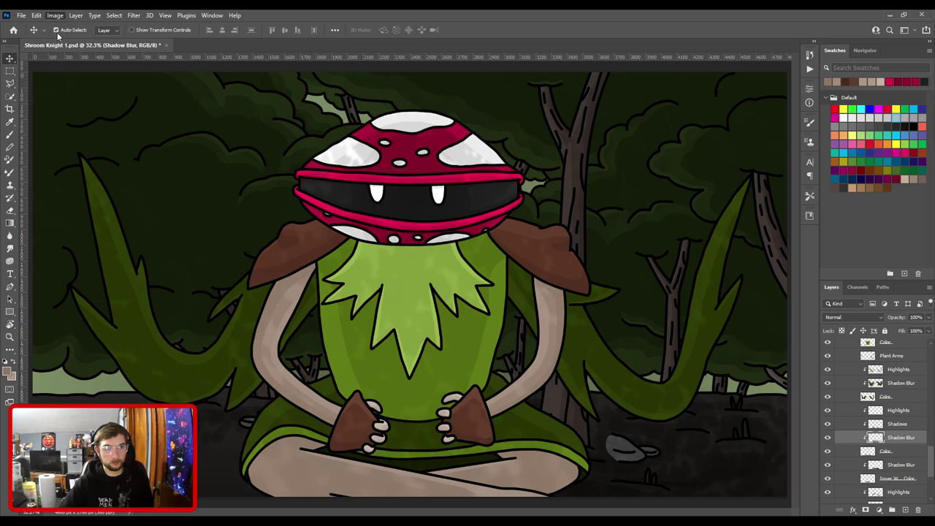
key(i)
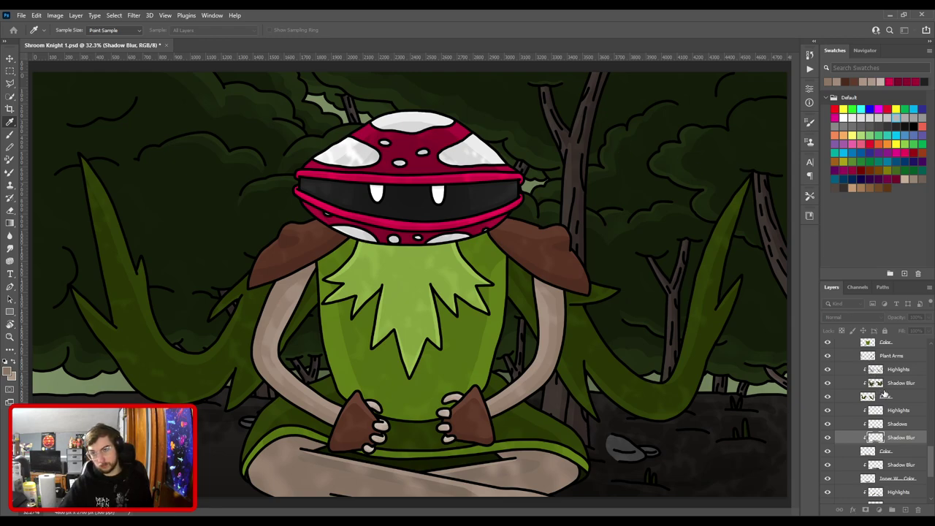
key(v)
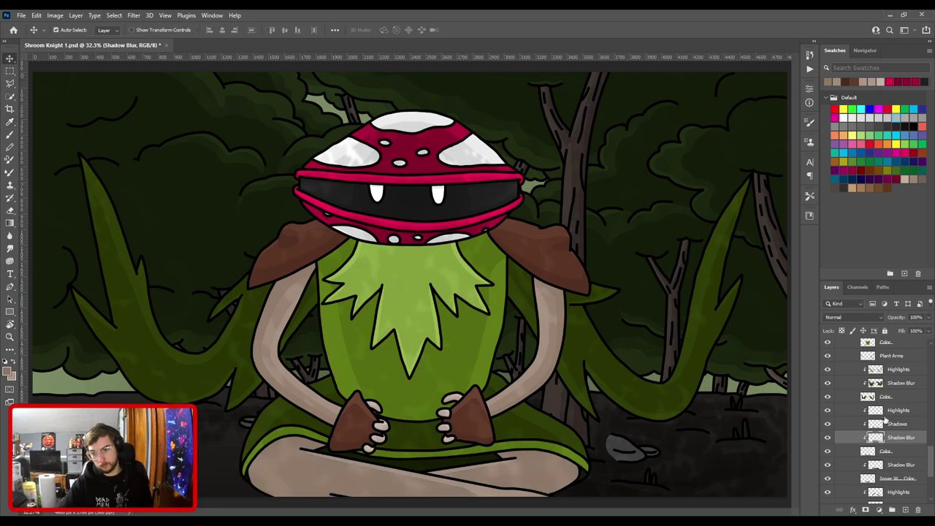
click(886, 423)
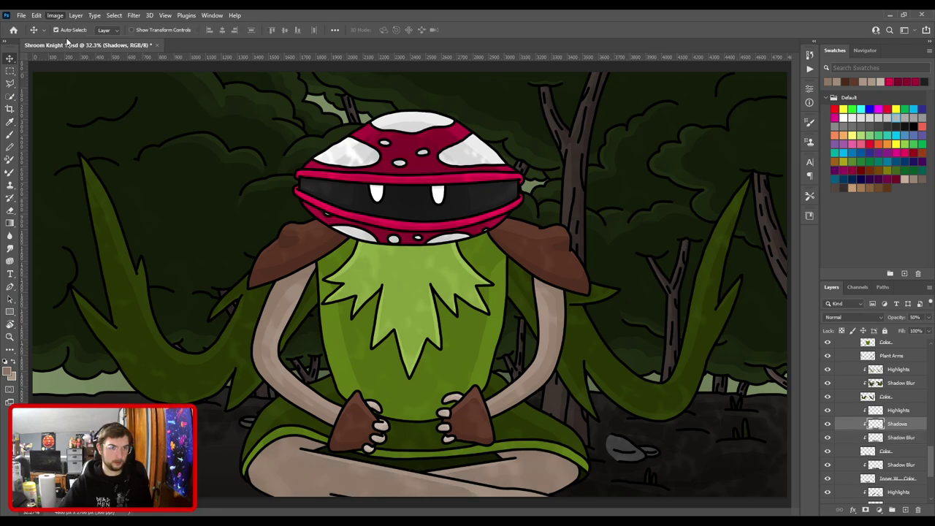
key(i)
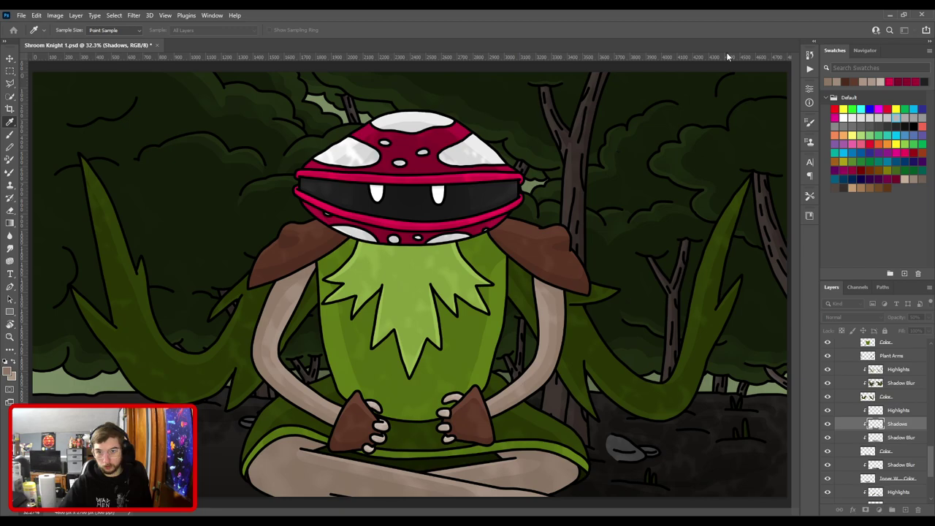
key(v)
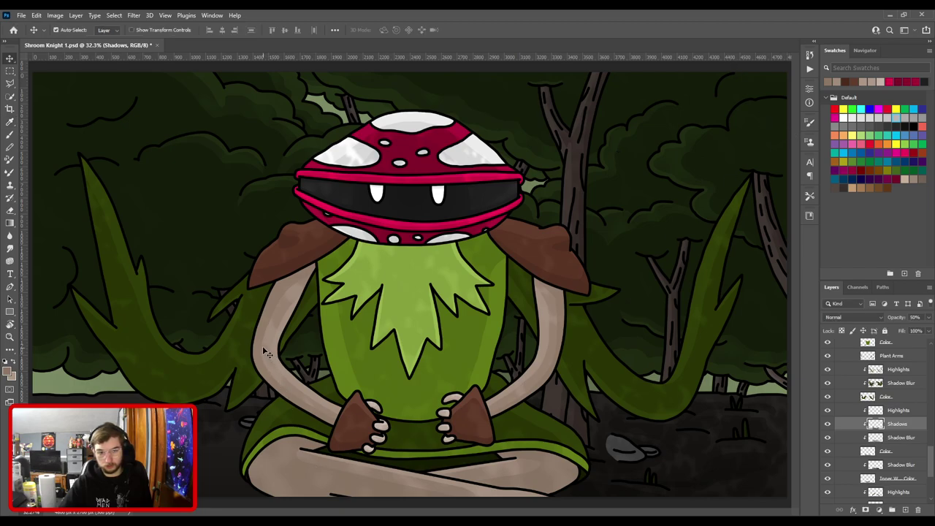
Identify the green torso's colour layer by toggling its visibility, and add a clipped Shadows layer between its Highlights and Shadow Blur layers.
scroll(896, 342, up, 3)
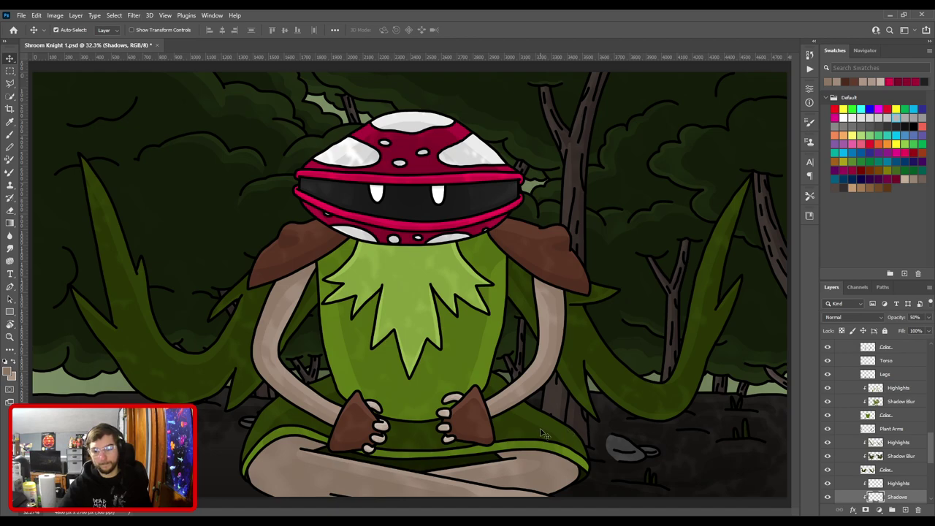
scroll(915, 438, down, 3)
scroll(914, 438, down, 2)
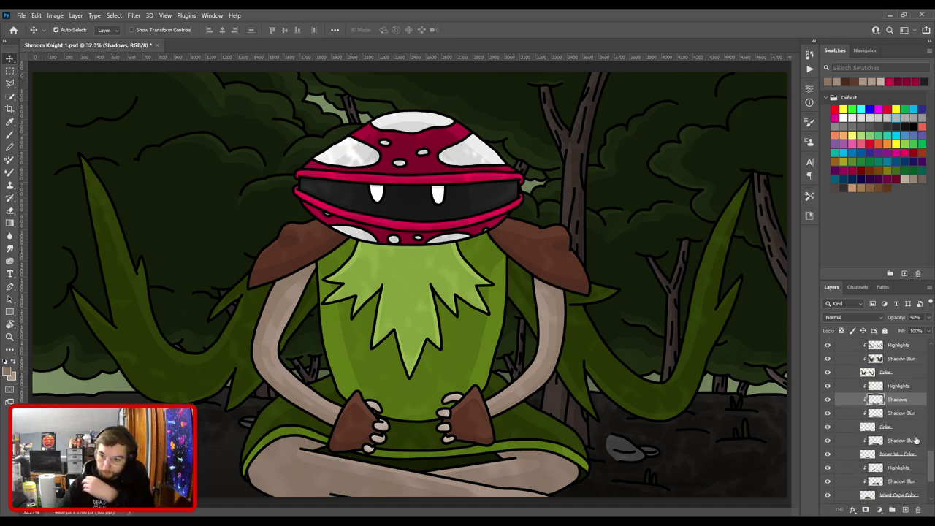
scroll(915, 439, down, 5)
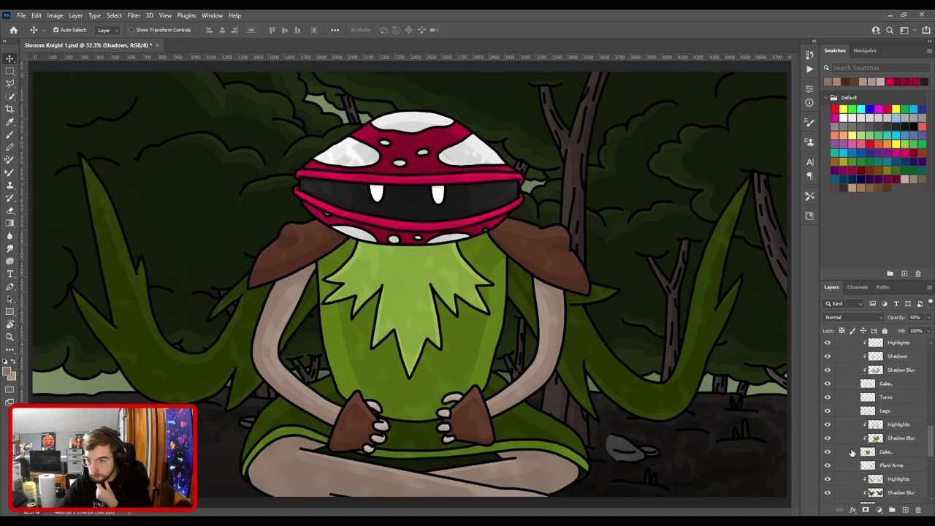
click(828, 452)
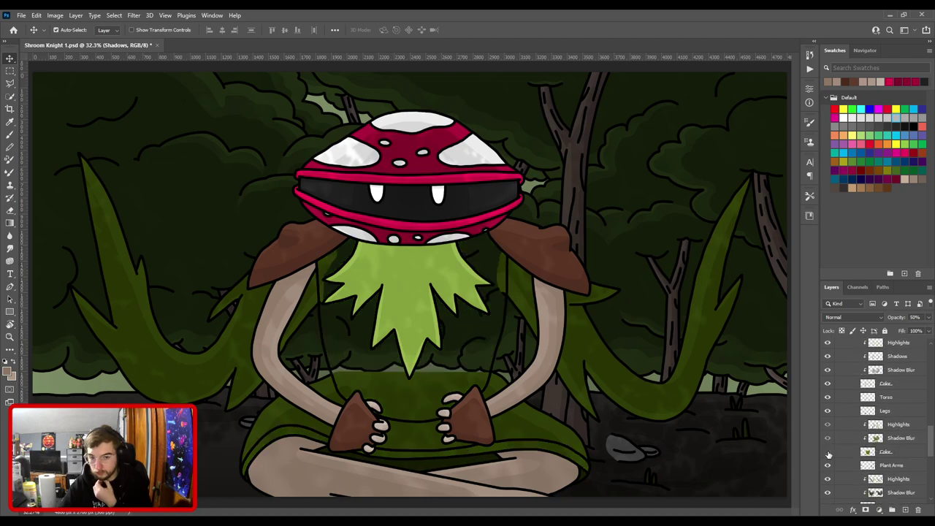
click(827, 452)
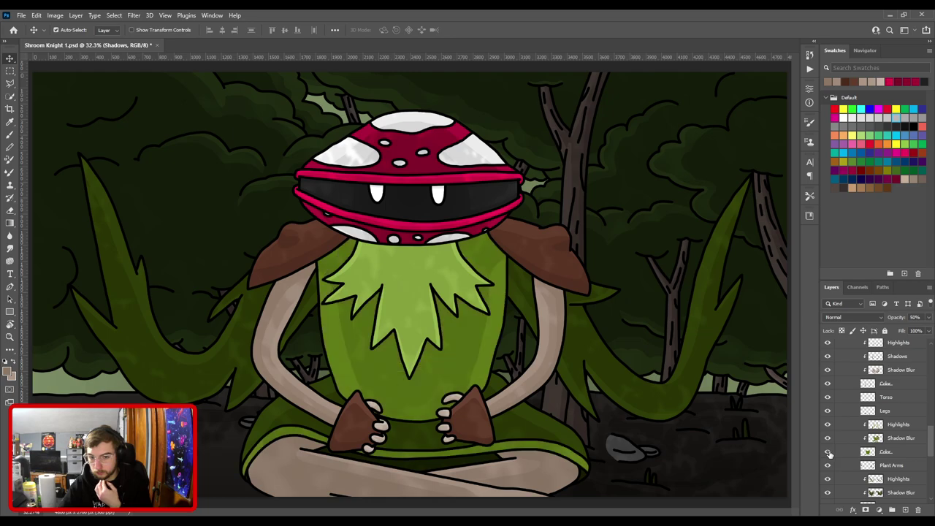
click(906, 429)
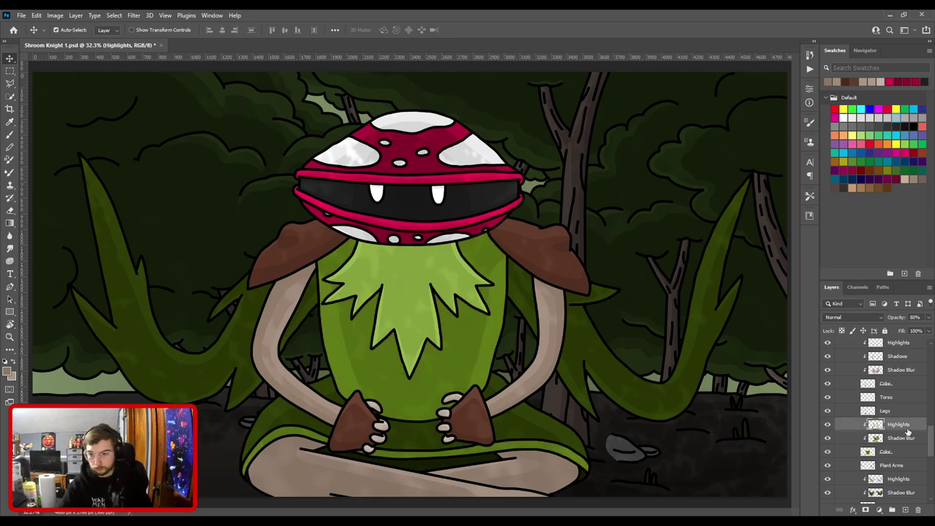
key(ctrl+v)
drag(908, 429, 904, 459)
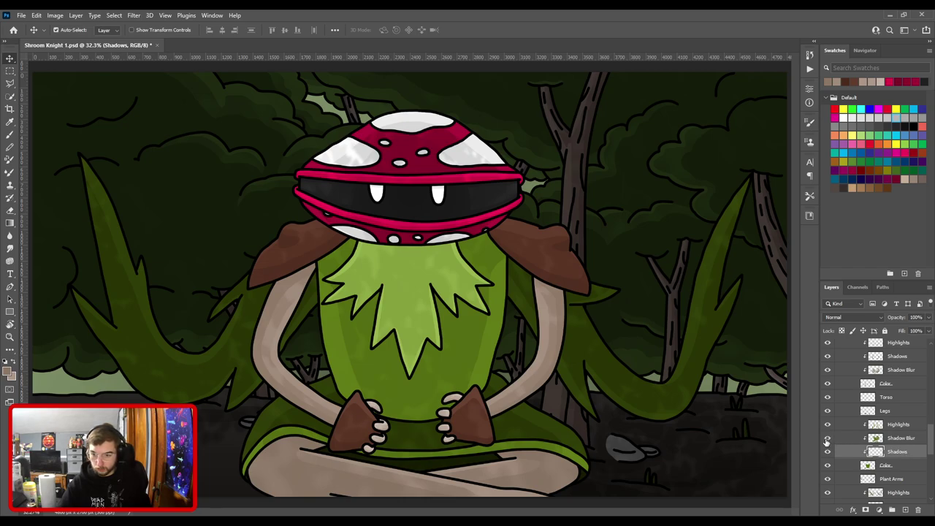
key(ctrl+z)
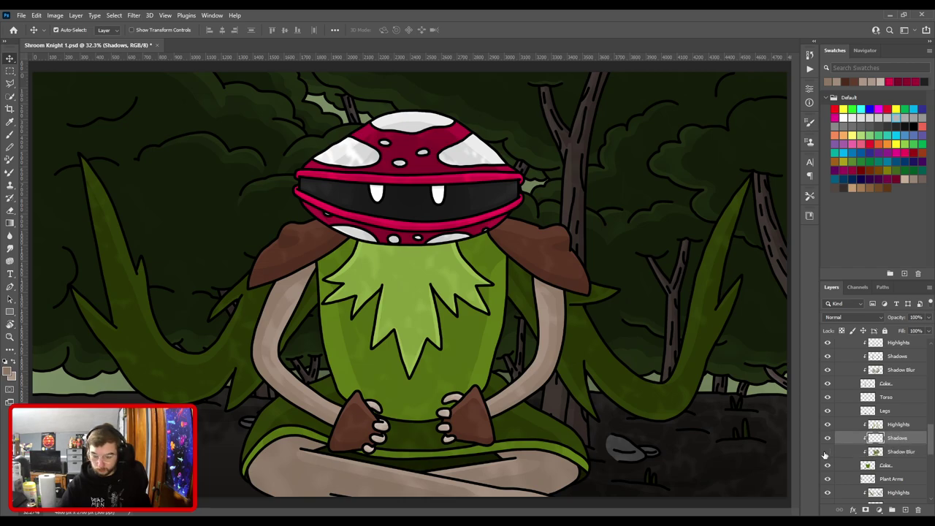
Sample the torso's green and set a darker shade of it as the foreground colour.
key(i)
click(453, 363)
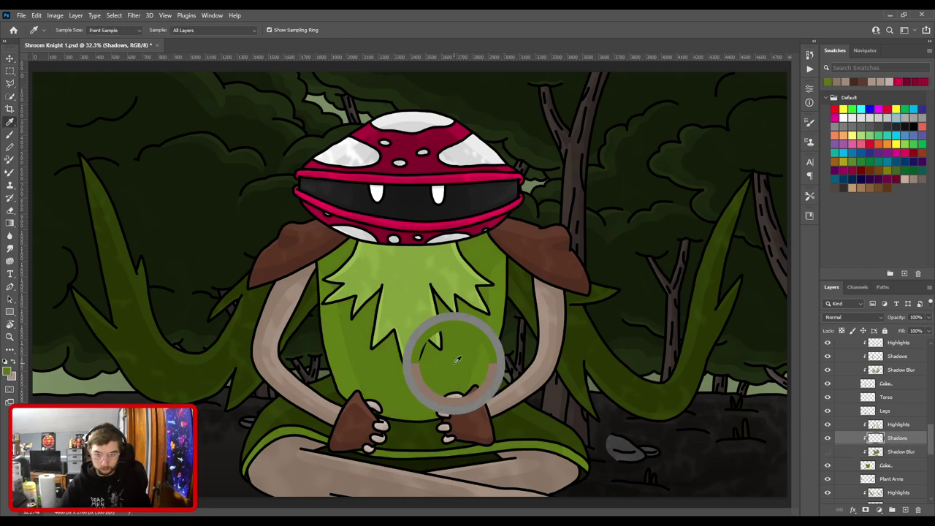
click(7, 372)
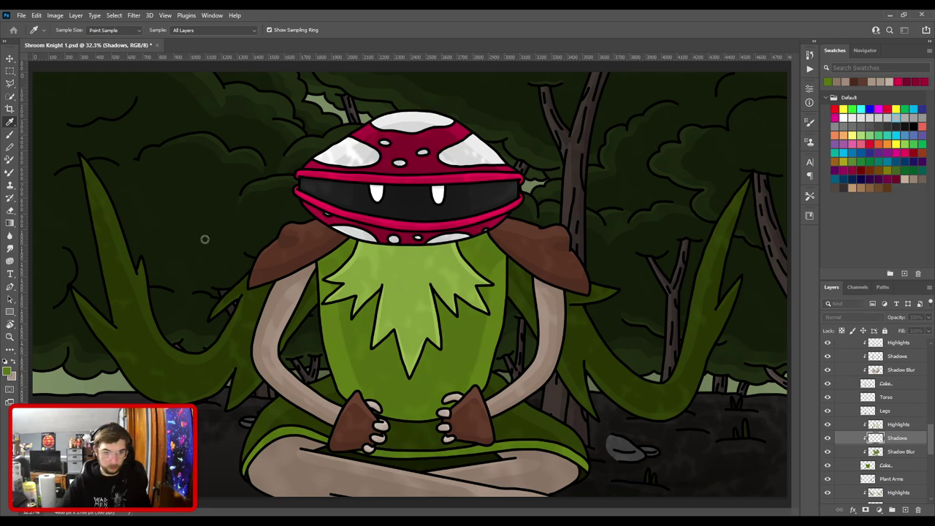
click(315, 162)
Paint a shadow beneath the leafy beard and down the middle of the torso with a 200 px brush on the torso's Shadows layer.
key(b)
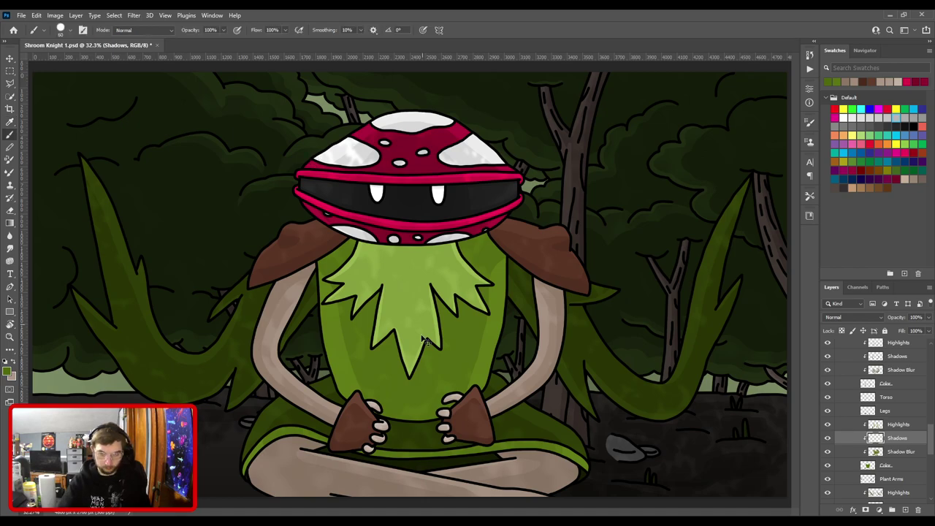
key(ctrl+minus)
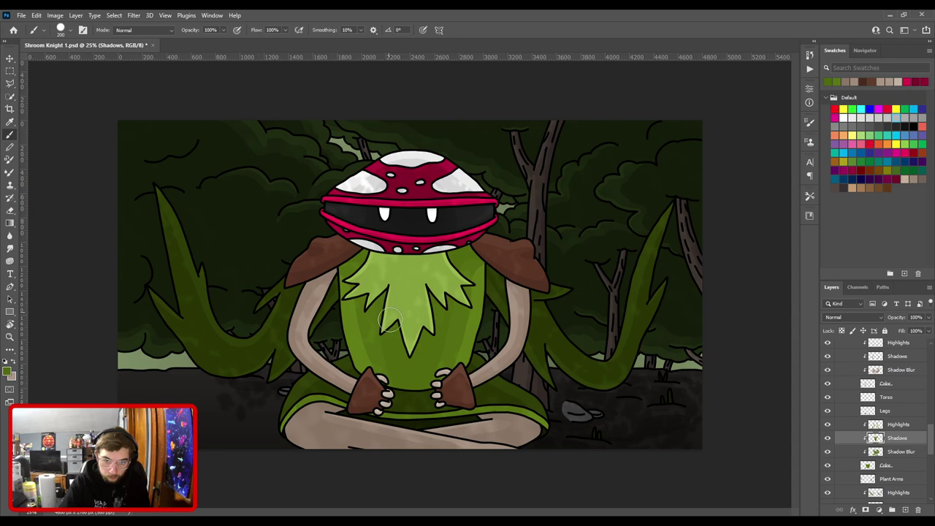
Erase the stray highlight beneath the shoulder pad on the image's left side from the torso's Highlights layer.
scroll(389, 320, up, 3)
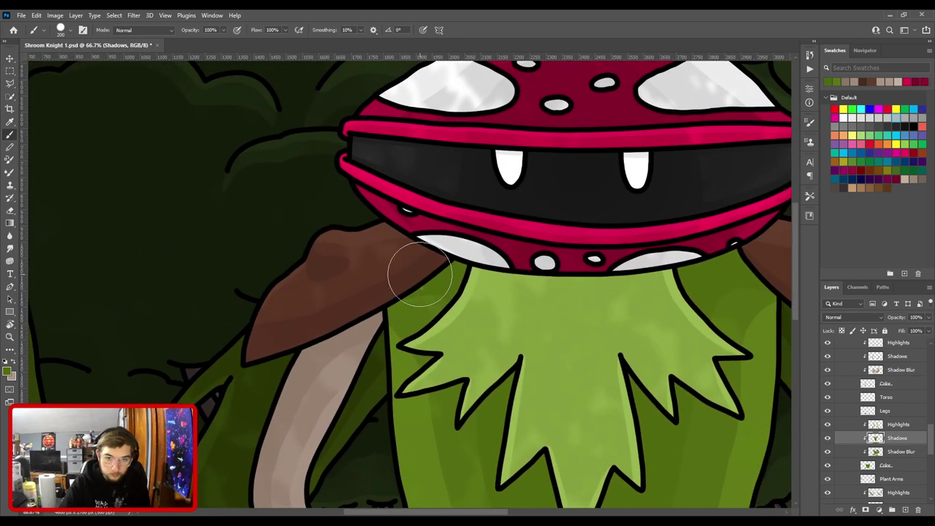
scroll(390, 321, up, 3)
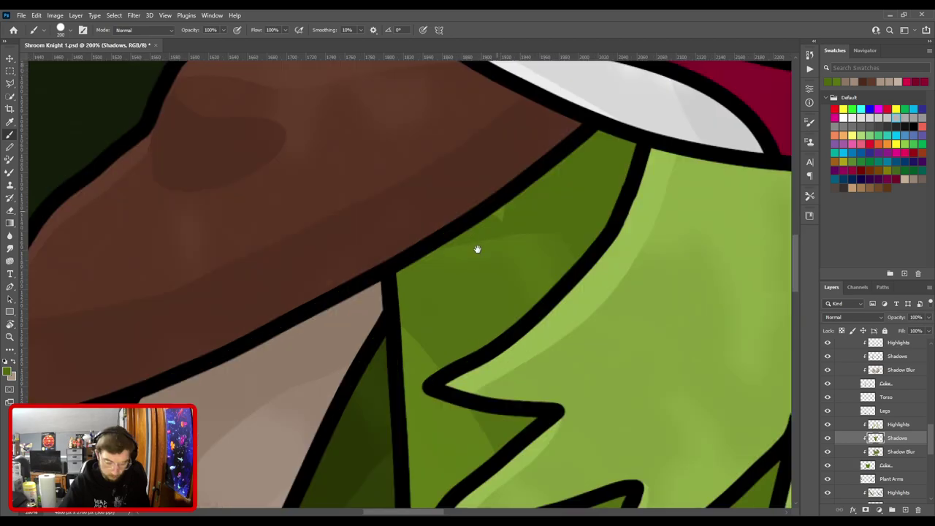
key(e)
key(alt+bracketright)
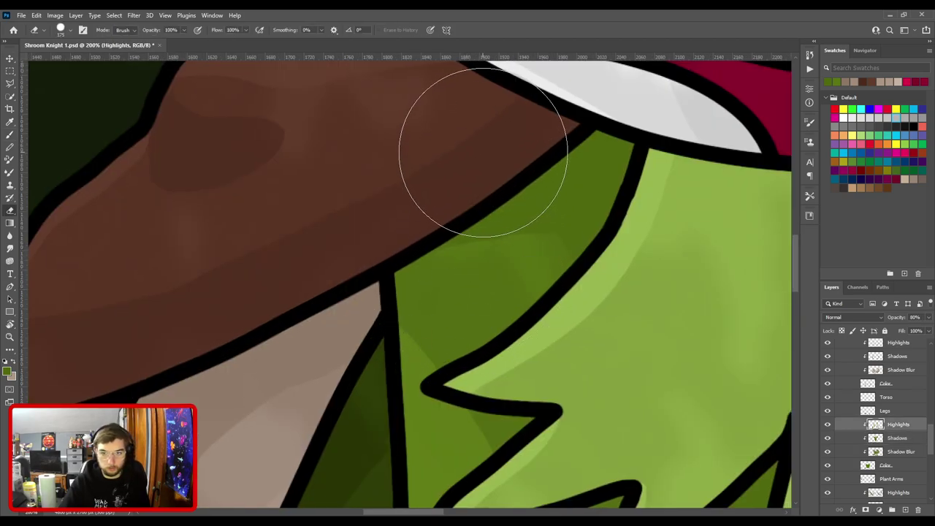
Return to the torso's Shadows layer, check its shading, and lower the layer's opacity to 80%.
scroll(482, 153, down, 3)
key(b)
key(alt+bracketleft)
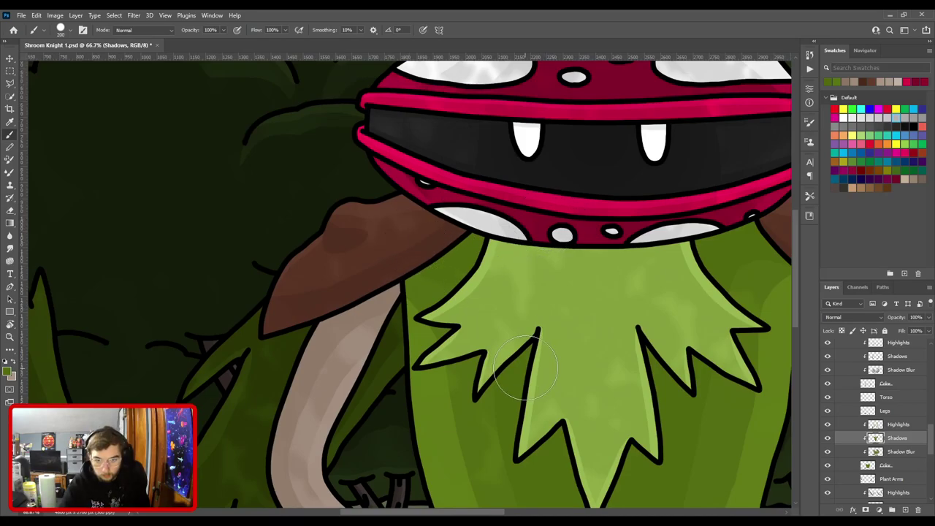
scroll(512, 387, down, 1)
mouse_move(552, 371)
mouse_down()
mouse_move(442, 295)
mouse_move(409, 289)
mouse_up()
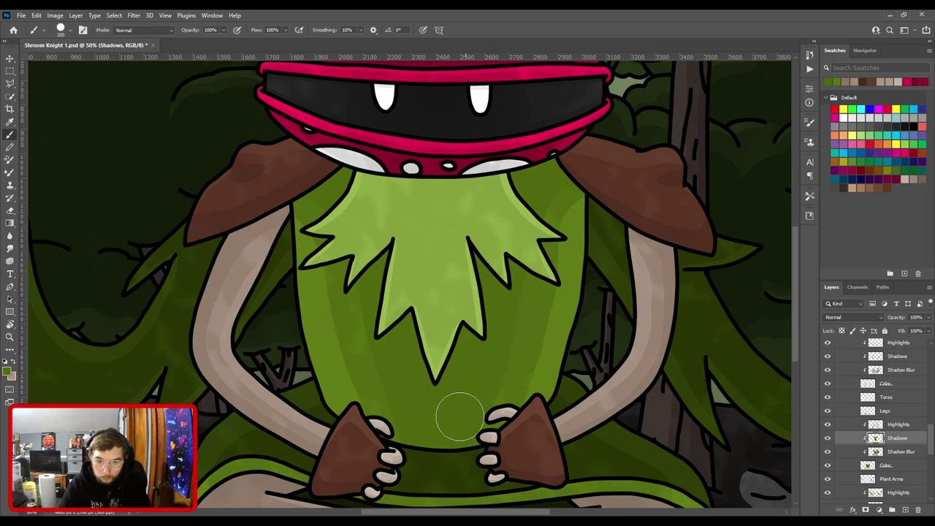
key(ctrl+minus)
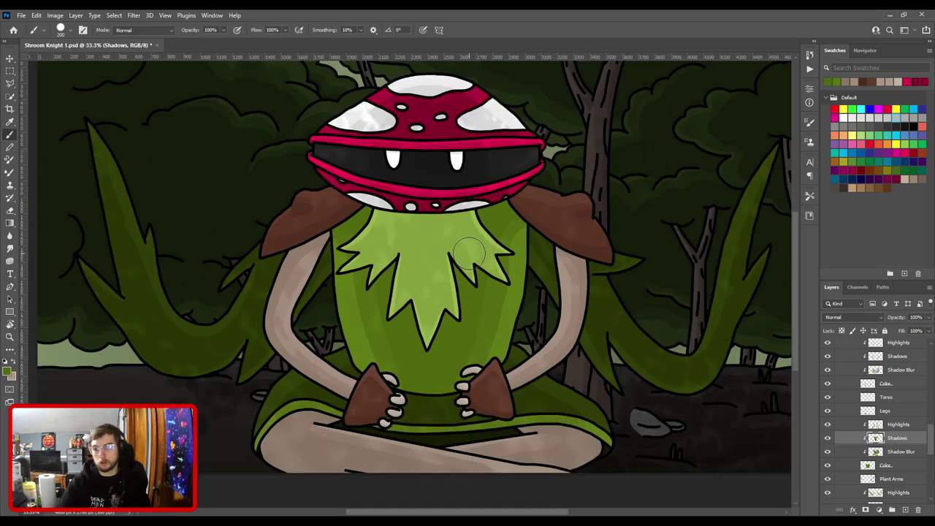
mouse_move(929, 319)
mouse_down()
mouse_move(911, 331)
mouse_move(922, 331)
mouse_up()
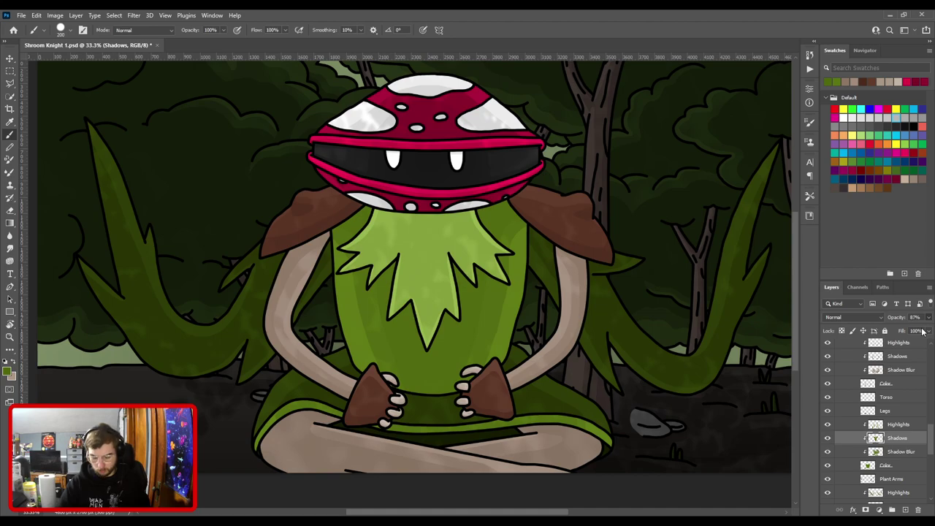
drag(922, 330, 930, 300)
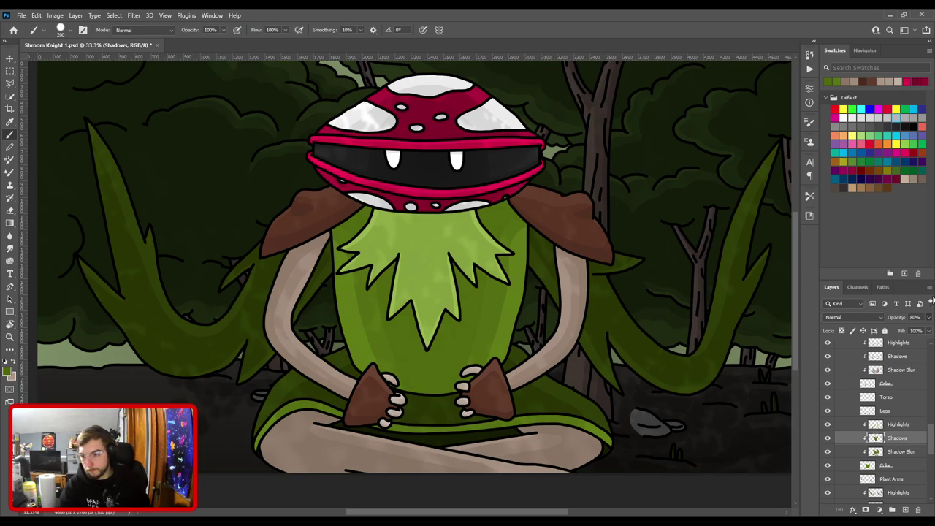
Lower the opacity of the torso's Shadows layer to 30%.
key(v)
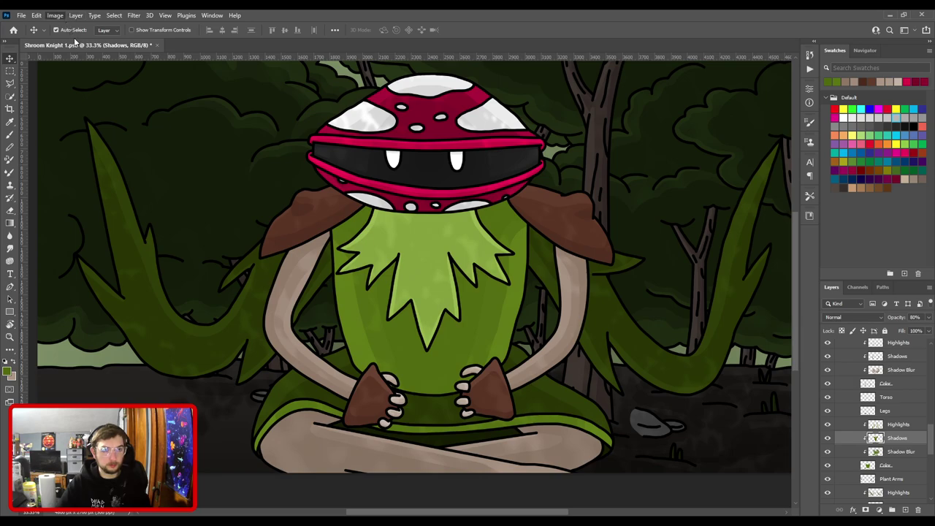
key(i)
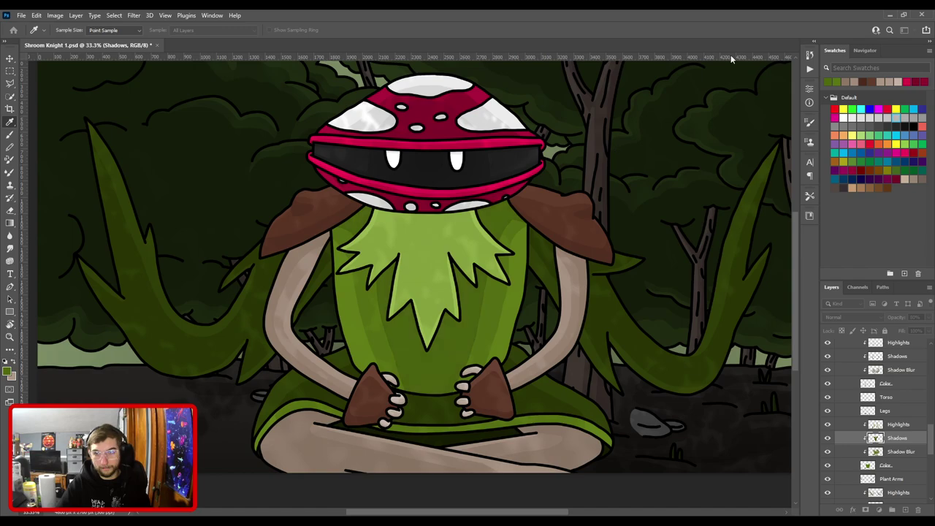
key(v)
key(8)
key(5)
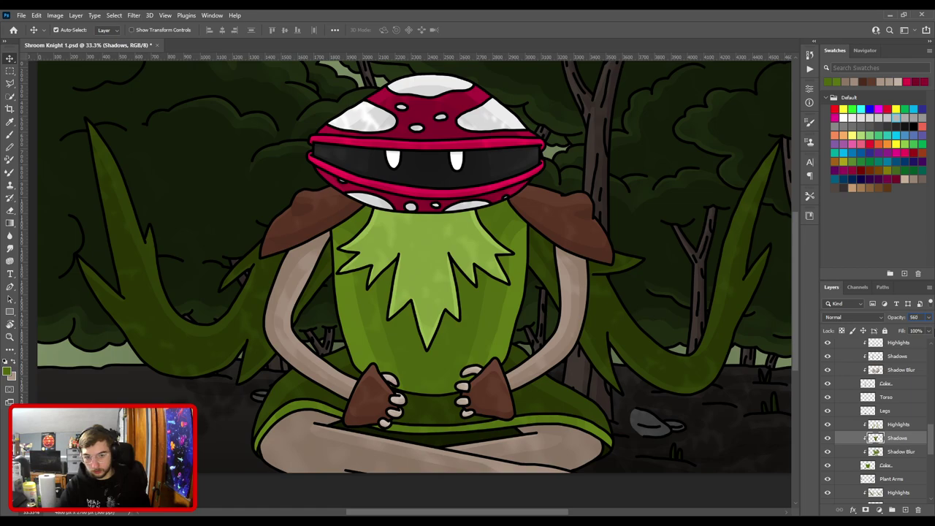
key(BackSpace)
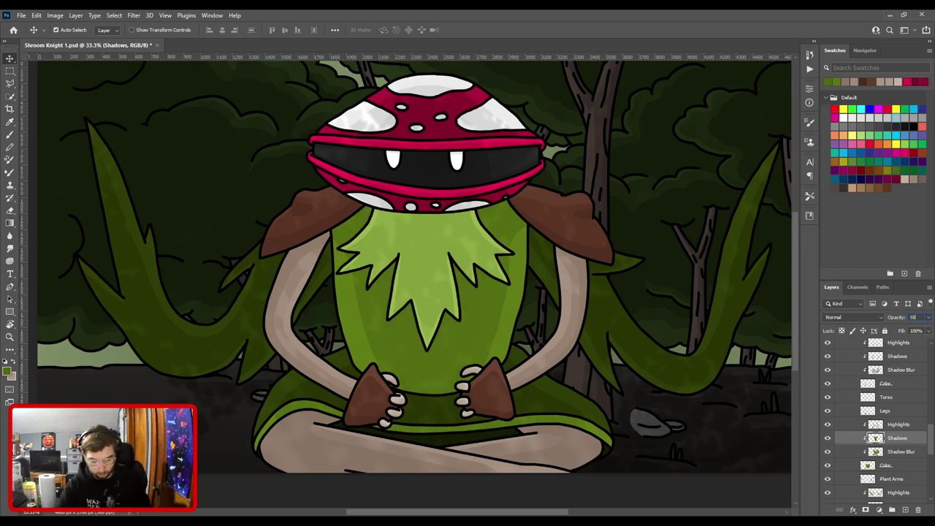
key(Return)
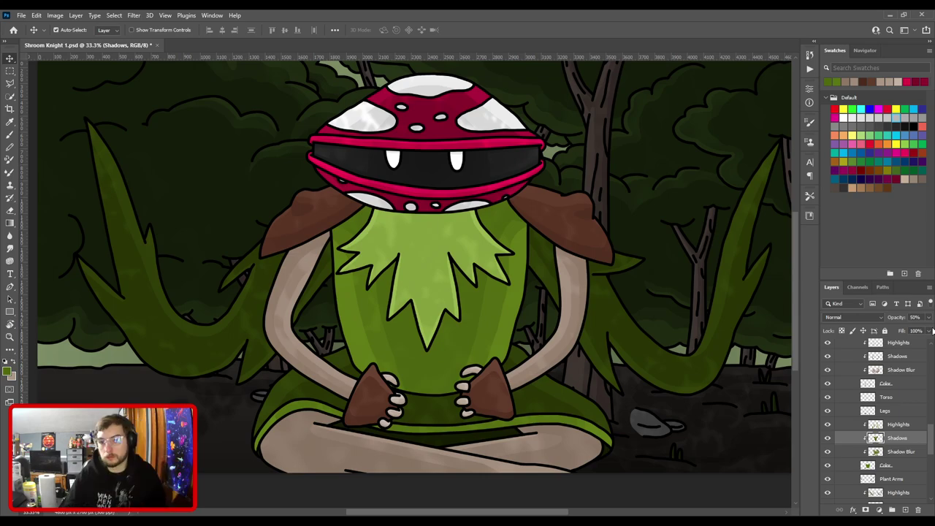
click(915, 317)
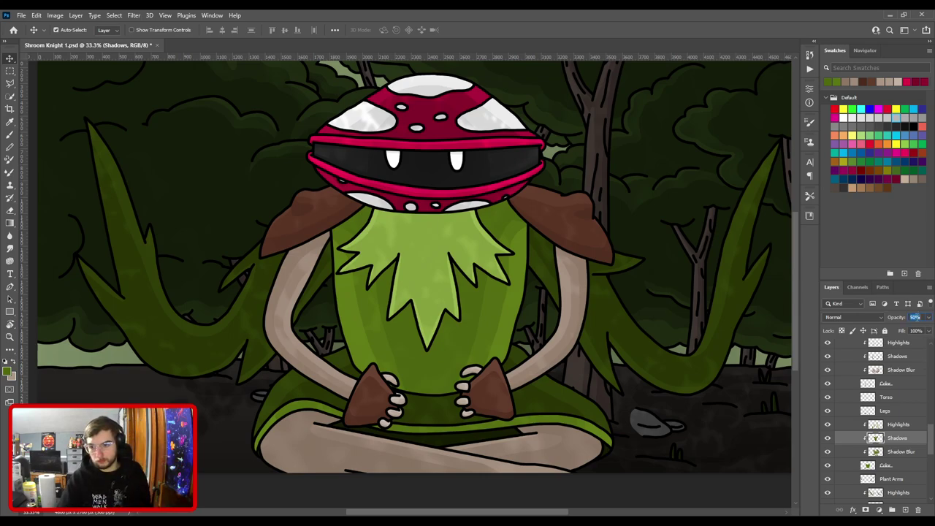
text(30)
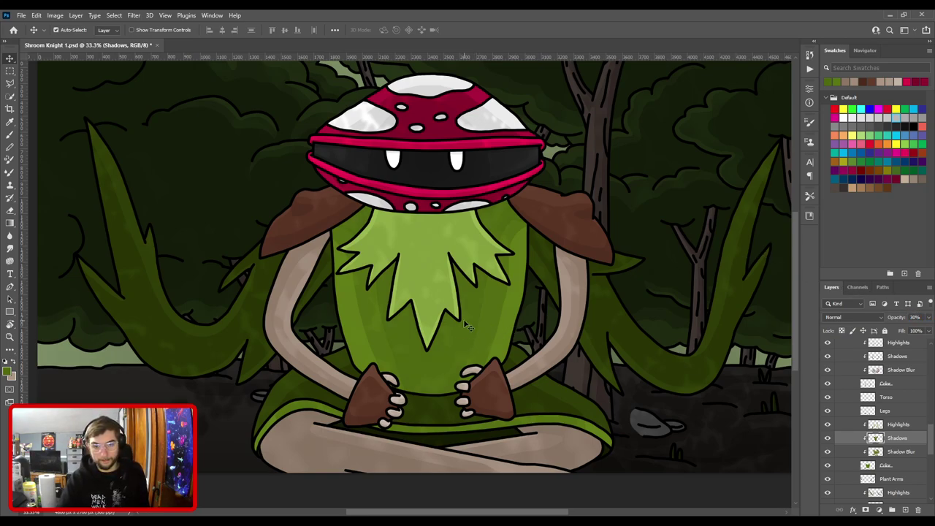
Reduce the brush size to 30 px for fine shading around the jagged edge of the leafy beard.
key(b)
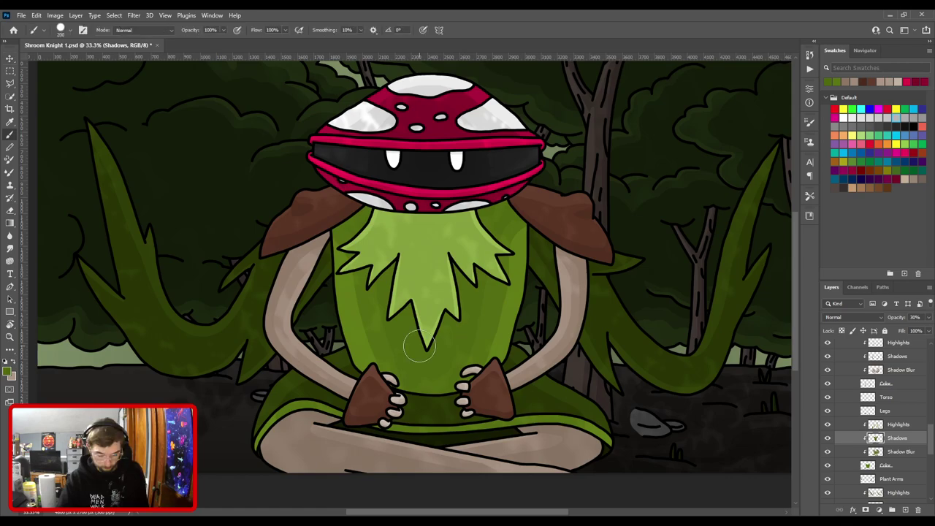
scroll(467, 327, up, 5)
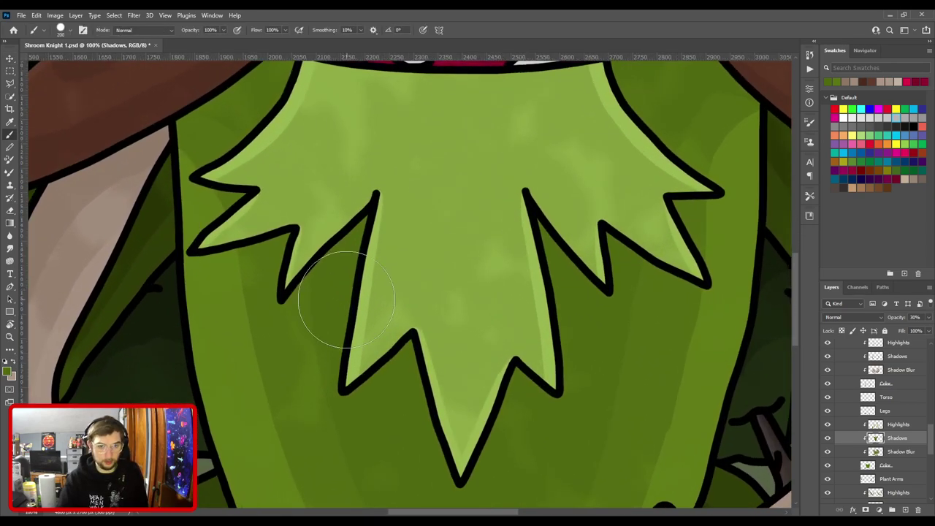
drag(332, 274, 509, 275)
key(ctrl+plus)
key(bracketleft)
key(bracketleft)
key(bracketleft)
key(bracketleft)
key(bracketleft)
key(bracketleft)
key(bracketleft)
key(bracketleft)
key(bracketleft)
key(bracketleft)
key(bracketleft)
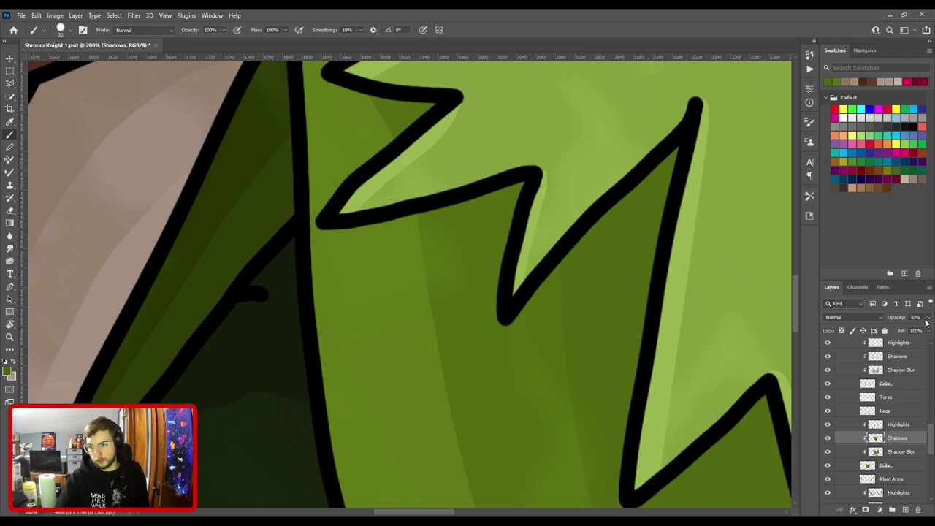
Sample the torso's dark green beneath the beard with its Shadow Blur layer hidden, and show that layer again.
click(830, 452)
click(827, 452)
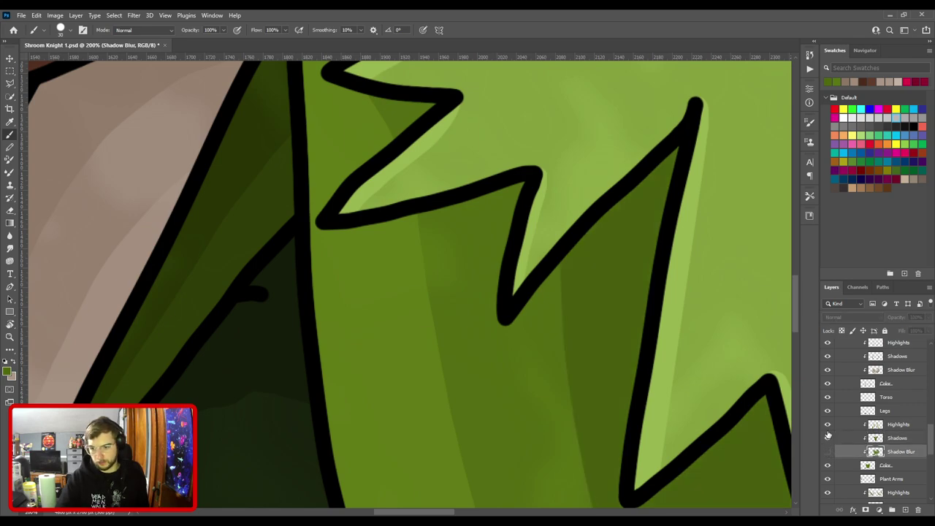
key(i)
click(598, 367)
key(ctrl+z)
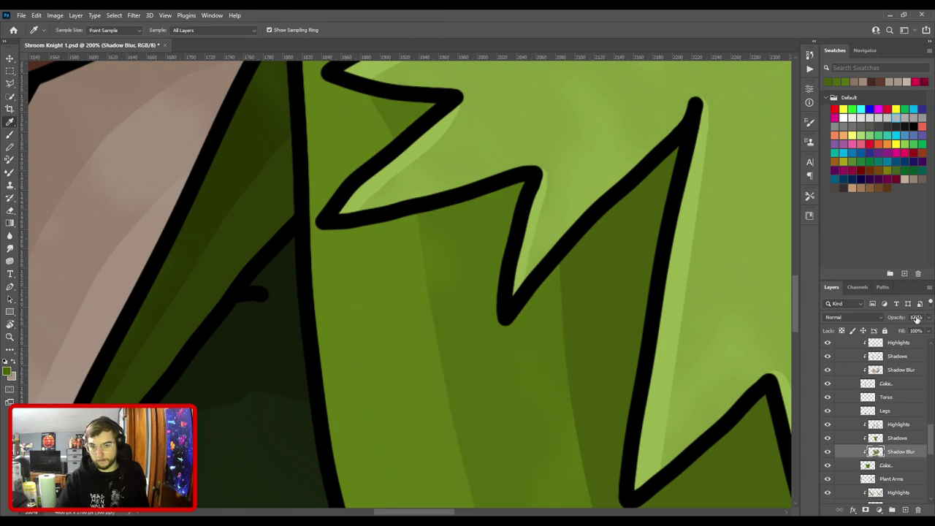
key(ctrl+minus)
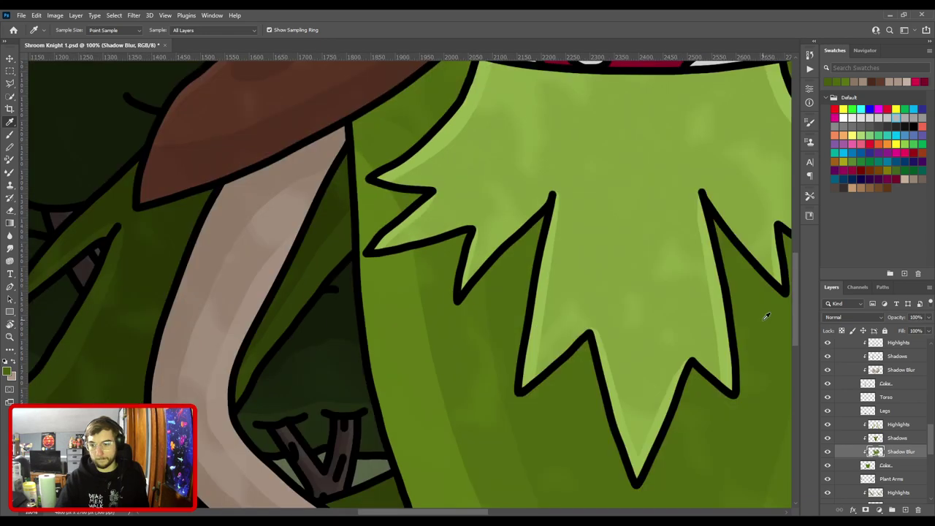
Paint thin shadows along the leafy beard's jagged edges on the torso's Shadows layer with the 30 px brush.
key(b)
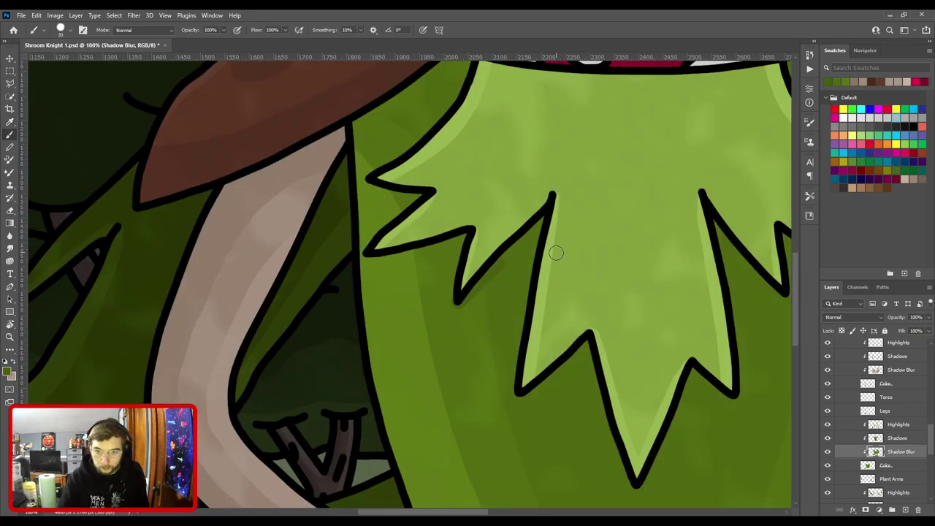
click(898, 437)
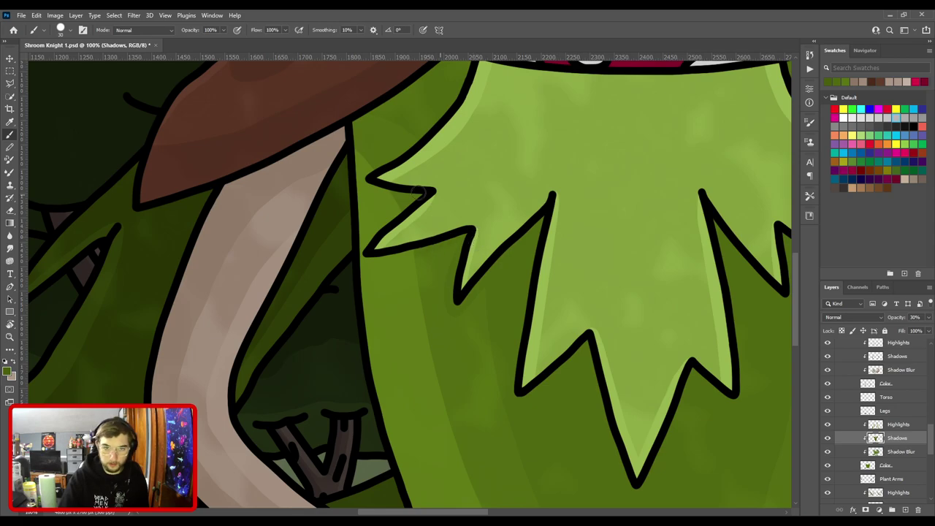
scroll(523, 248, down, 2)
scroll(523, 248, down, 1)
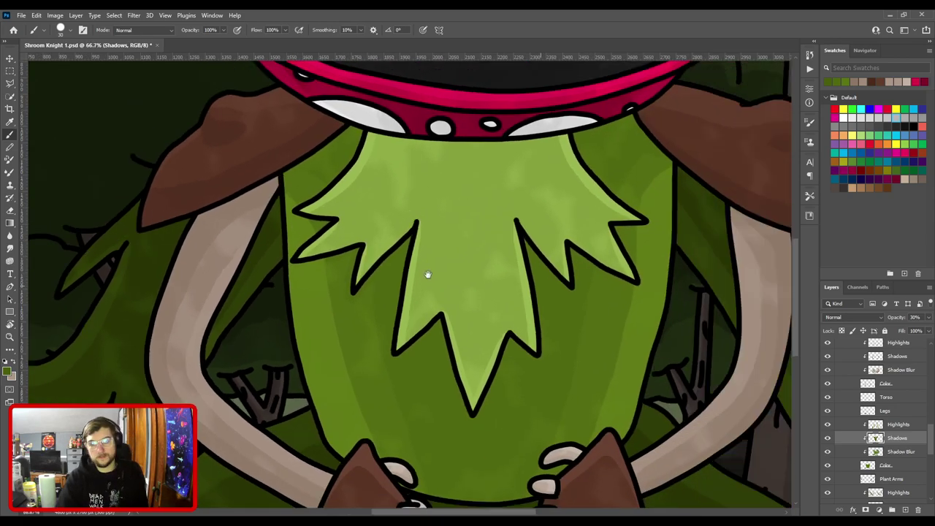
drag(427, 274, 396, 202)
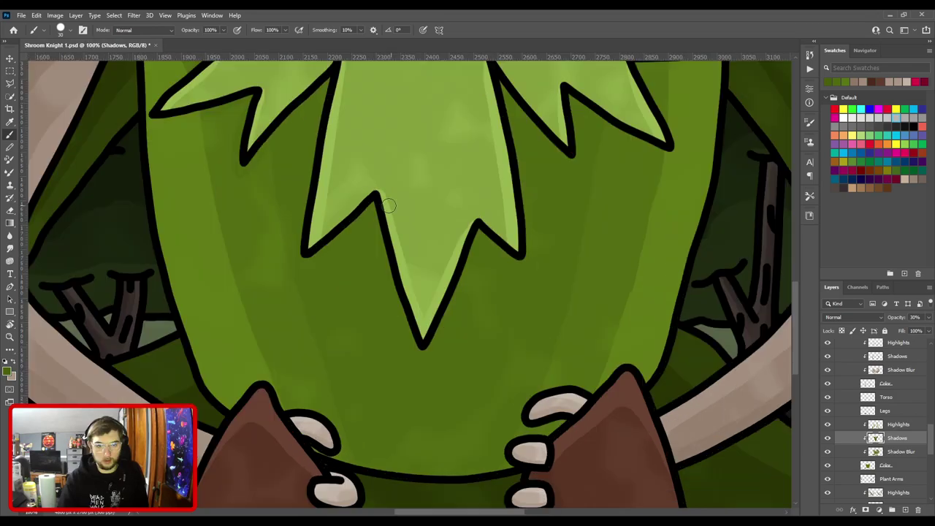
scroll(343, 168, up, 1)
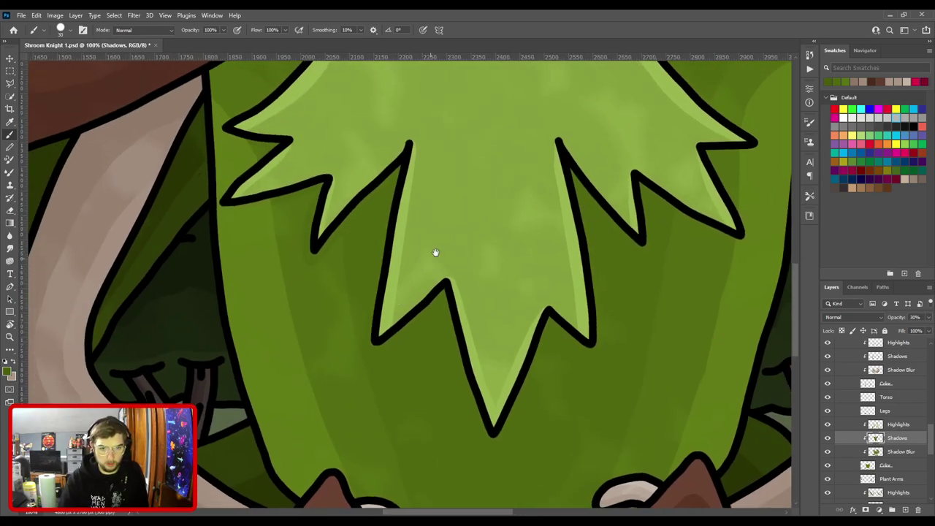
drag(435, 253, 207, 317)
mouse_move(438, 271)
mouse_down()
mouse_move(503, 306)
mouse_move(518, 293)
mouse_up()
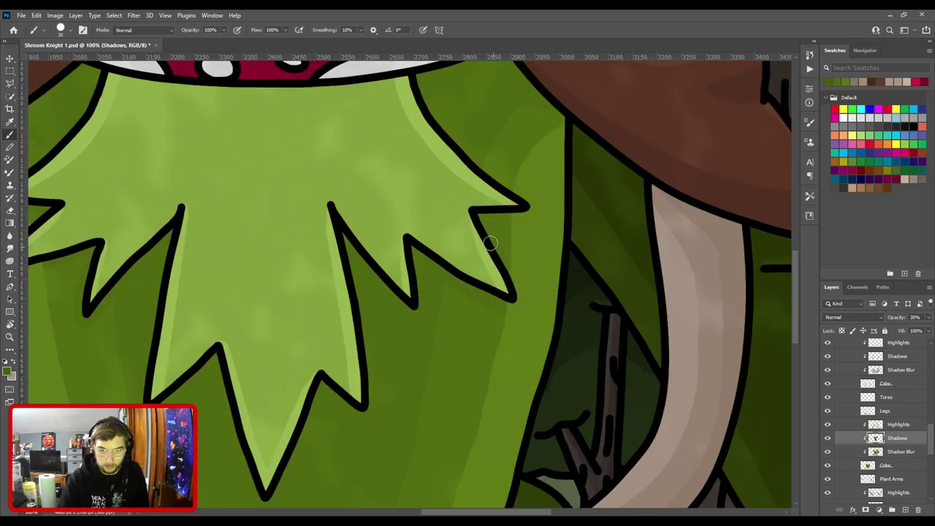
drag(525, 211, 501, 199)
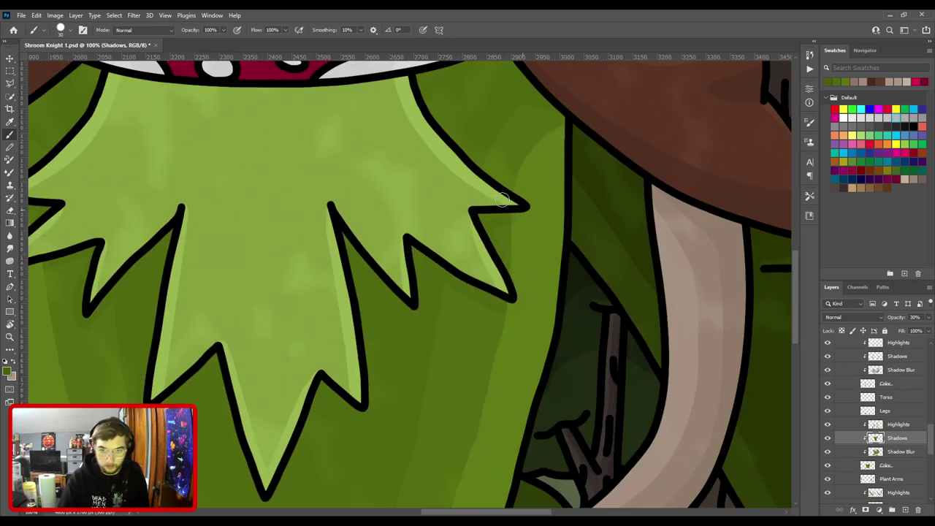
Move the torso's Shadows layer above its Highlights layer and check the whole illustration.
key(ctrl+minus)
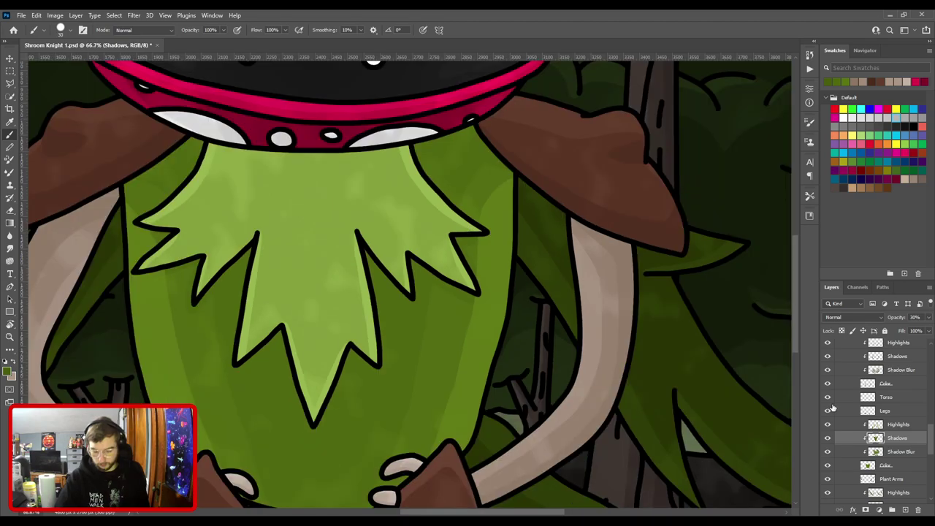
key(ctrl+])
key(ctrl+minus)
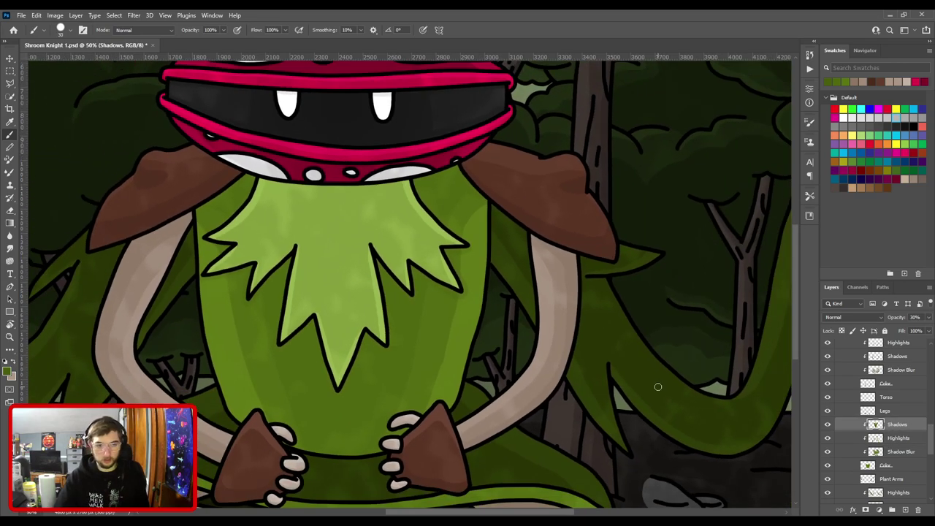
key(ctrl+minus)
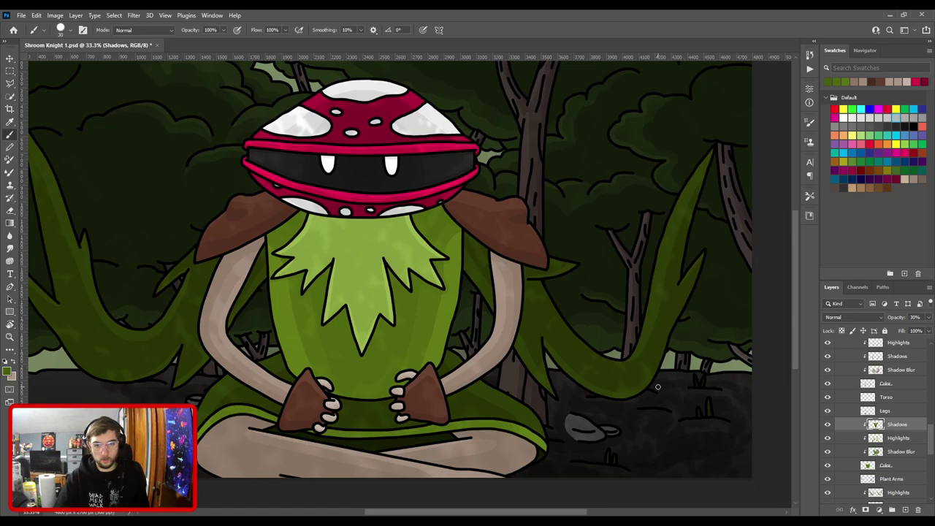
key(ctrl+0)
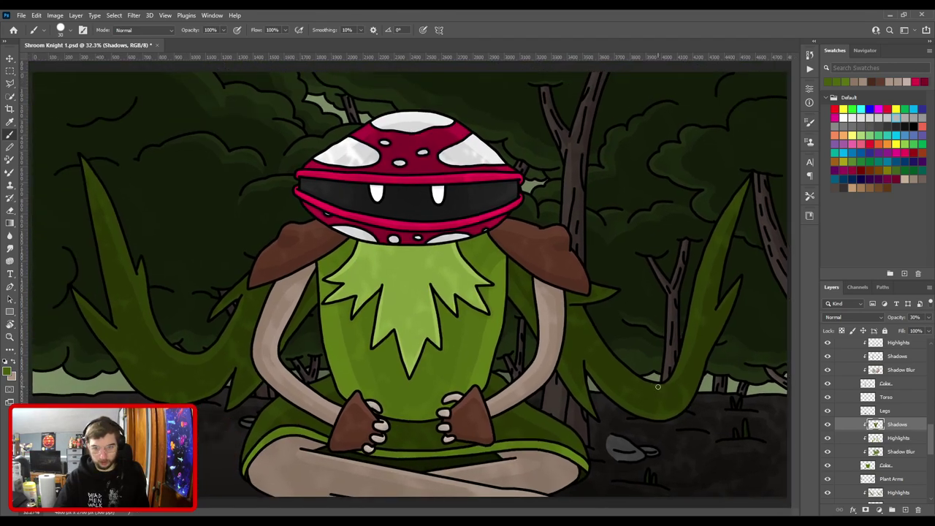
scroll(903, 449, down, 3)
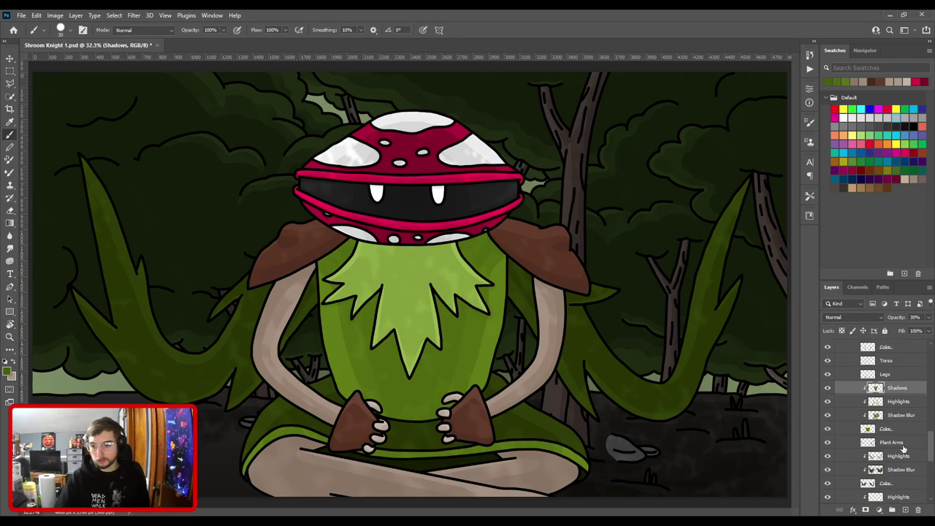
scroll(901, 421, down, 2)
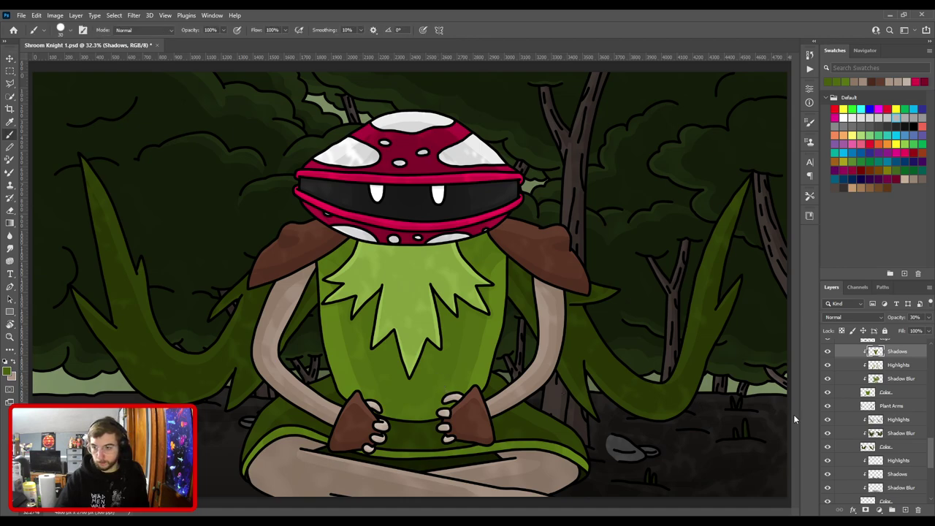
Enlarge the brush to 150 px for shading the waist cape.
scroll(450, 333, up, 1)
key(bracketright)
key(bracketright)
key(bracketright)
key(bracketright)
key(bracketright)
key(bracketright)
key(bracketright)
key(bracketright)
key(bracketright)
key(bracketright)
key(bracketright)
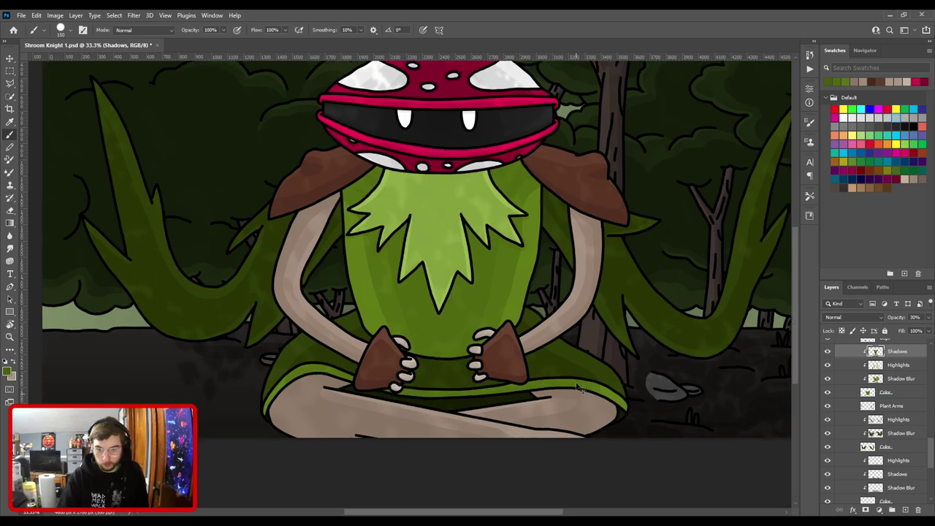
scroll(402, 395, up, 3)
scroll(483, 388, down, 3)
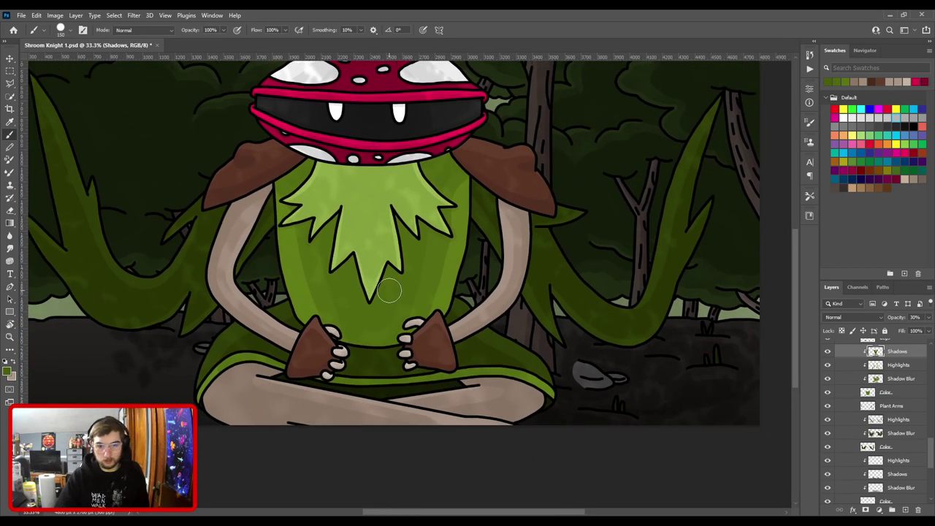
Add a clipped layer named Shadows between the waist cape's Shadow Blur and Highlights layers.
key(v)
click(397, 364)
scroll(887, 462, down, 1)
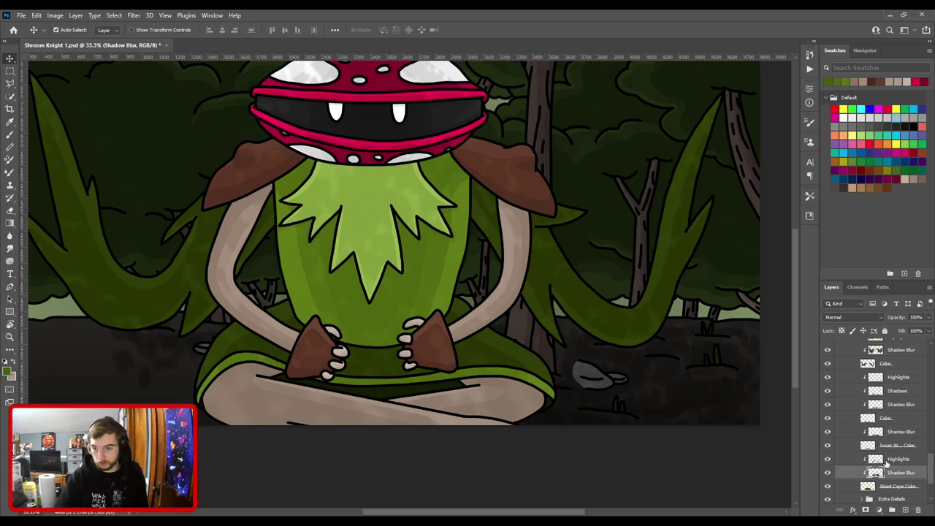
click(894, 461)
key(F2)
drag(897, 461, 908, 482)
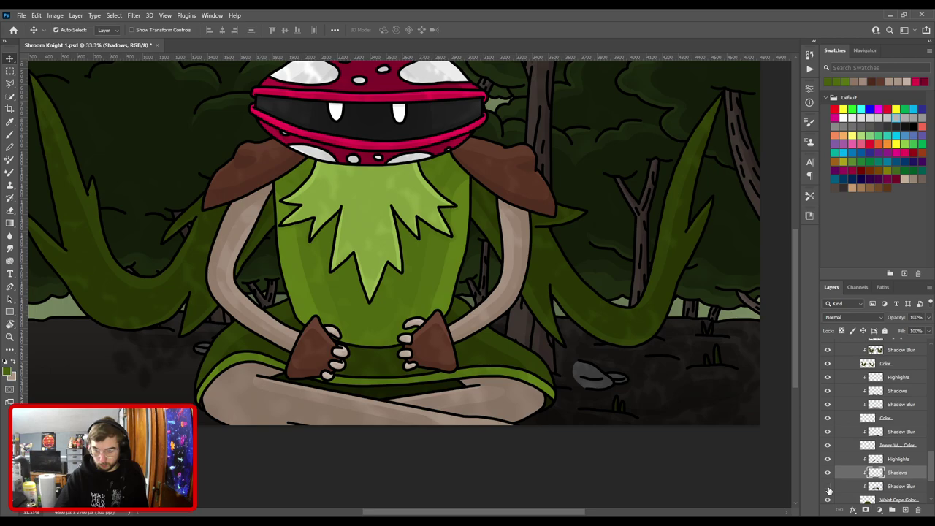
Pick a darker shade of the waist cape's green and paint shadows around the hands and below the torso, enlarging the brush to 250 px.
key(i)
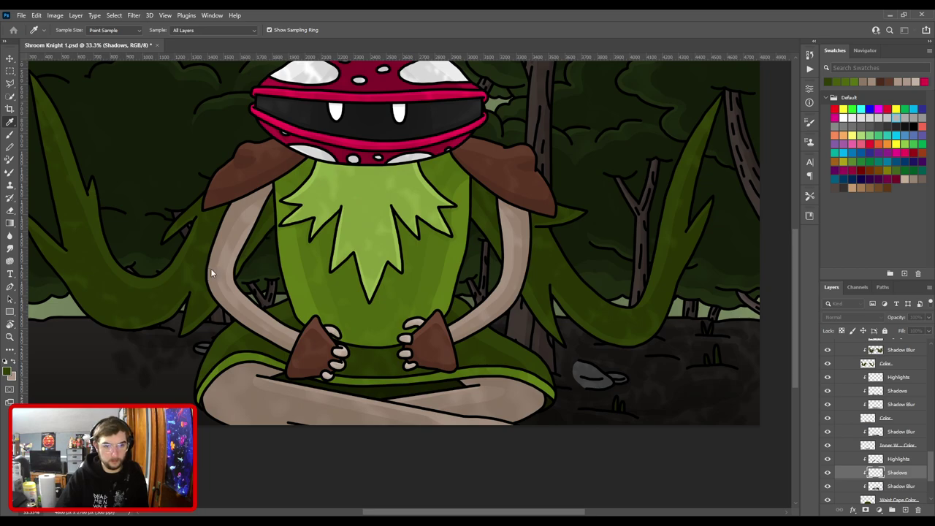
click(287, 162)
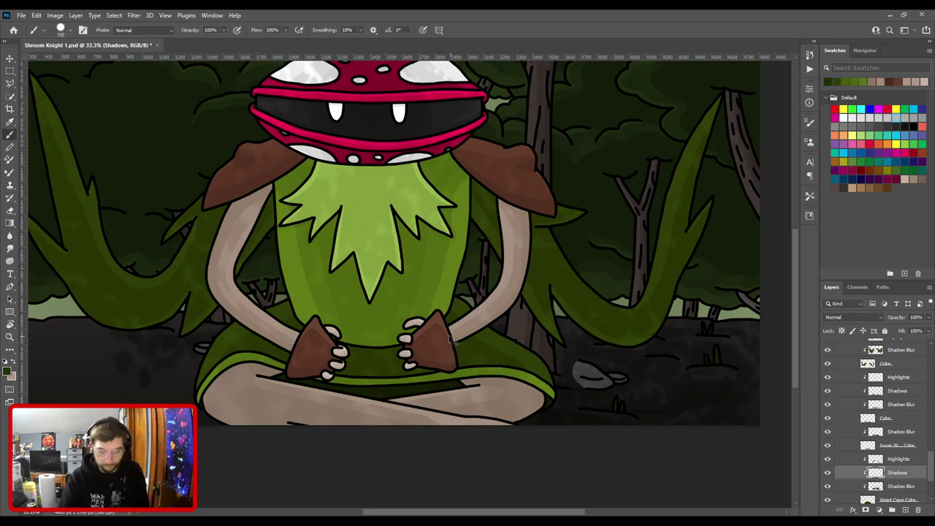
key(ctrl+plus)
drag(369, 329, 526, 299)
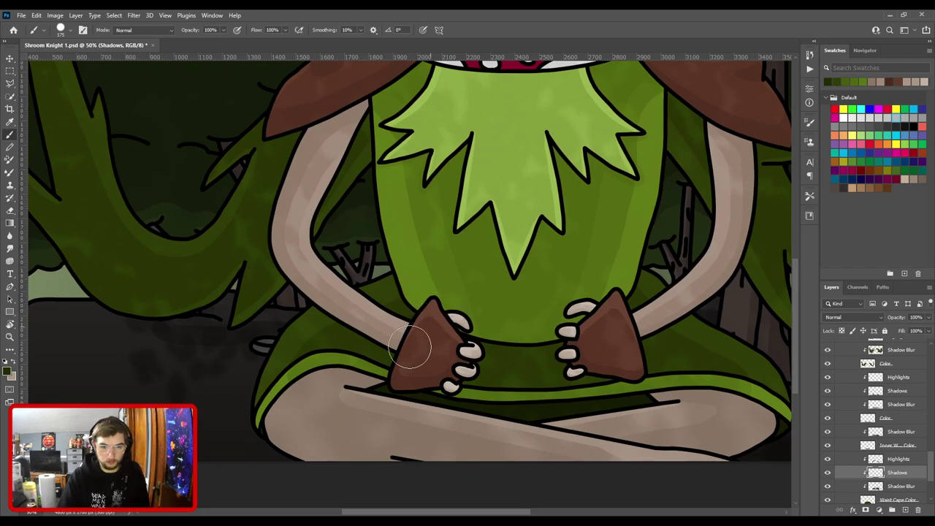
drag(472, 352, 394, 353)
key(bracketright)
key(bracketright)
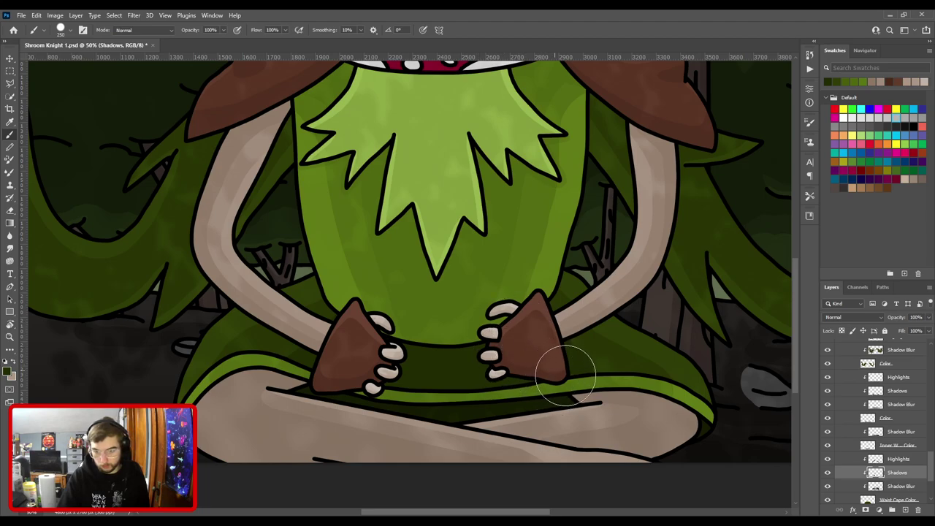
key(ctrl+minus)
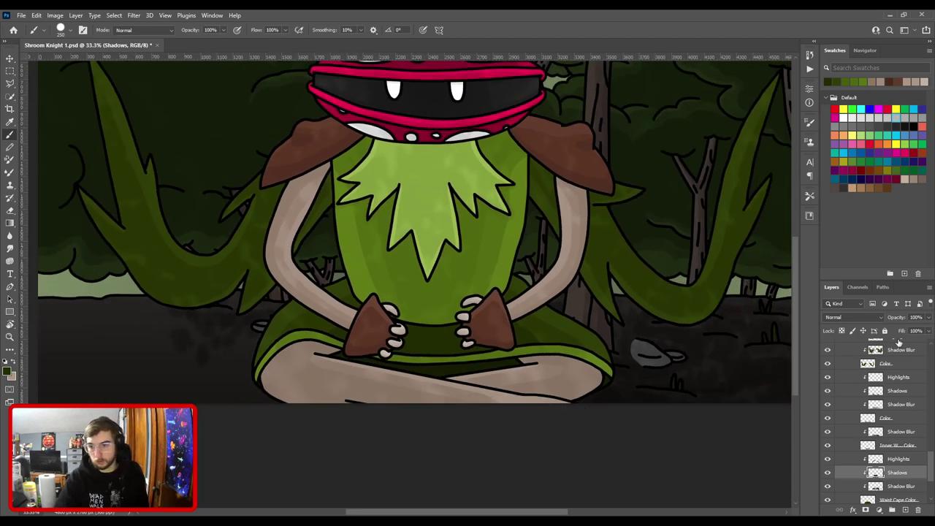
Lower the waist cape's Shadows layer opacity to 80%, reduce it further to 60%, and check the whole illustration.
text(80)
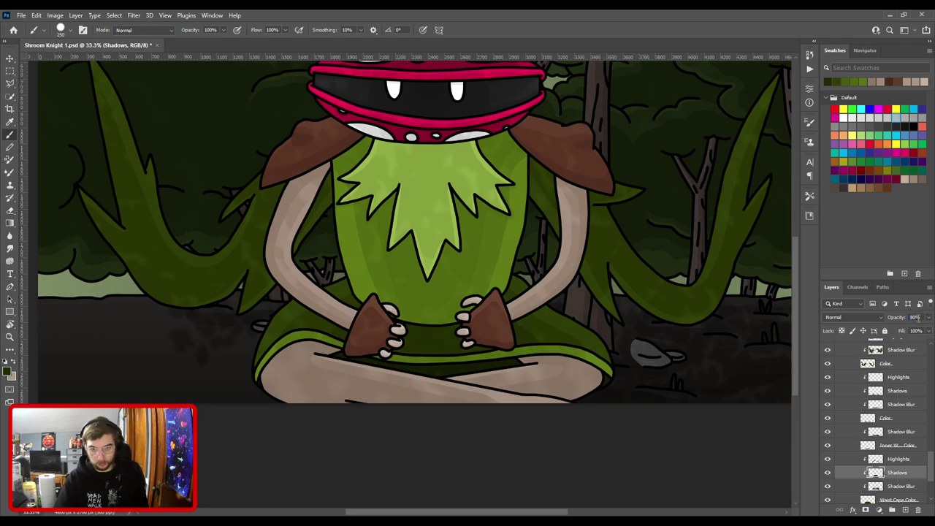
key(Return)
key(ctrl+minus)
key(ctrl+0)
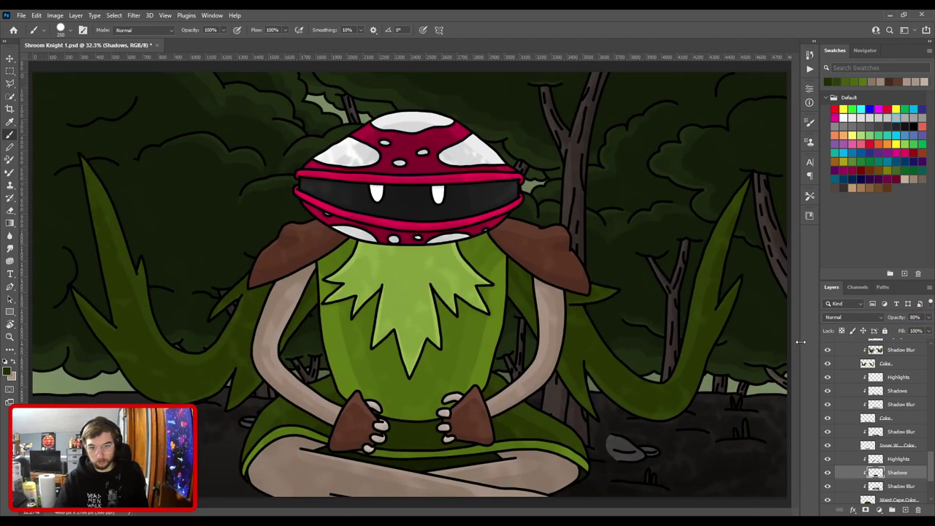
text(60)
key(ctrl+minus)
key(ctrl+0)
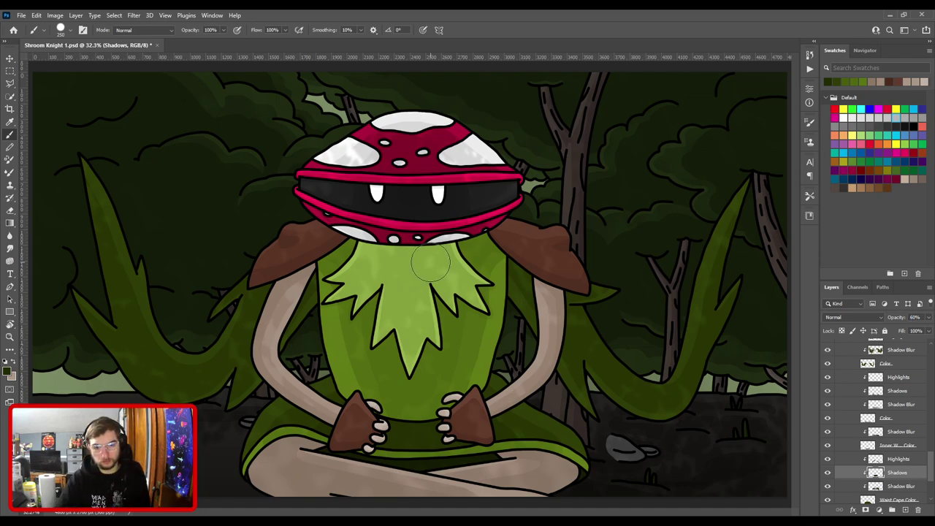
Activate the chest leaf's Shadows layer and pick a slightly darker shade of the leaf's green for the brush.
key(v)
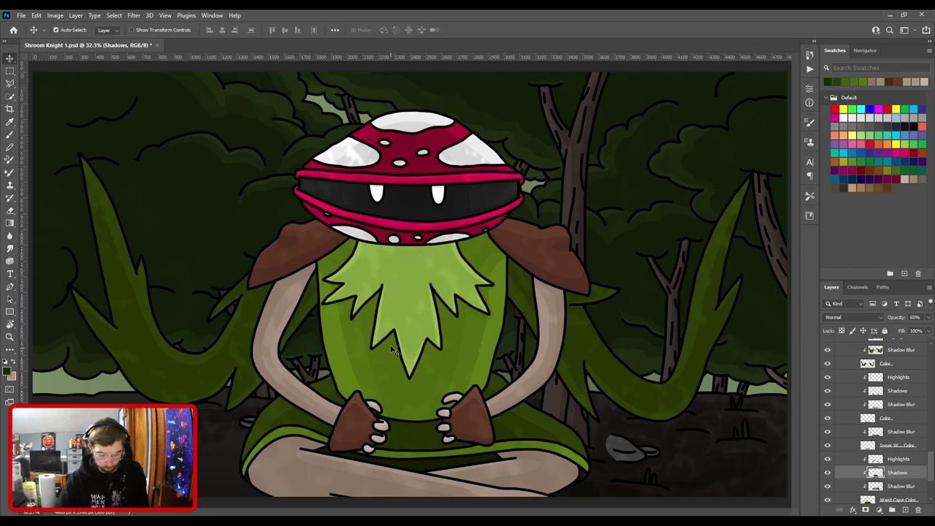
click(407, 294)
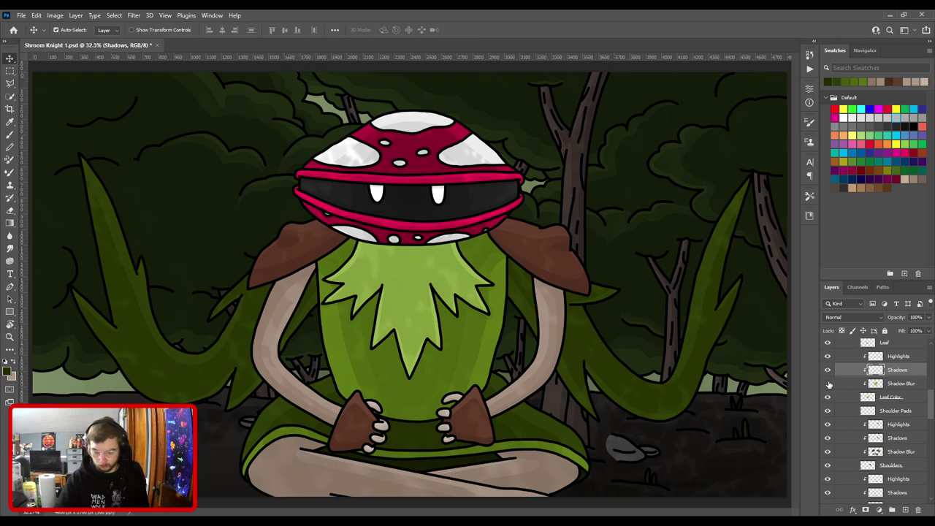
key(i)
click(404, 277)
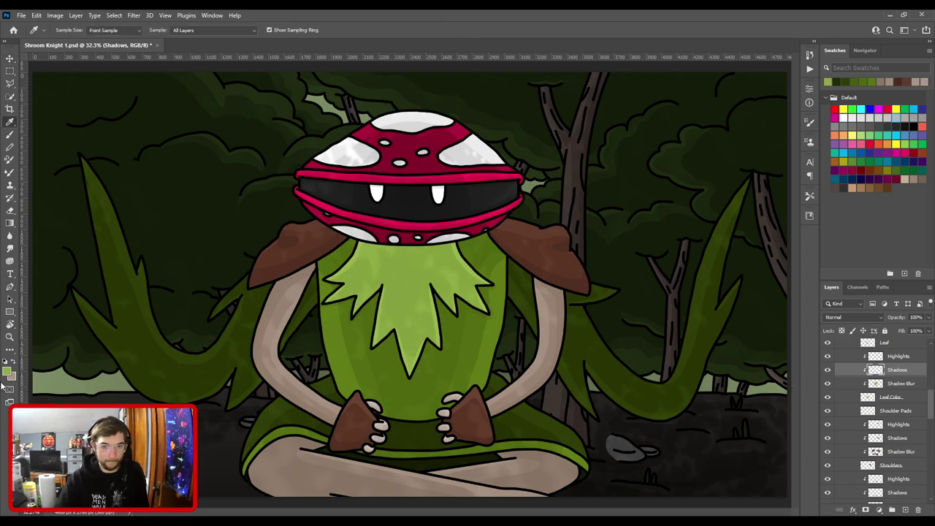
click(168, 214)
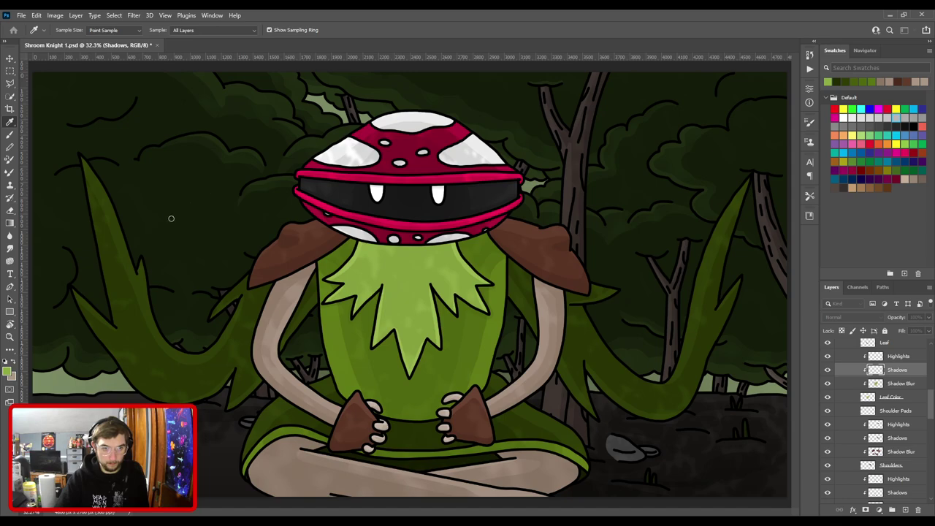
key(b)
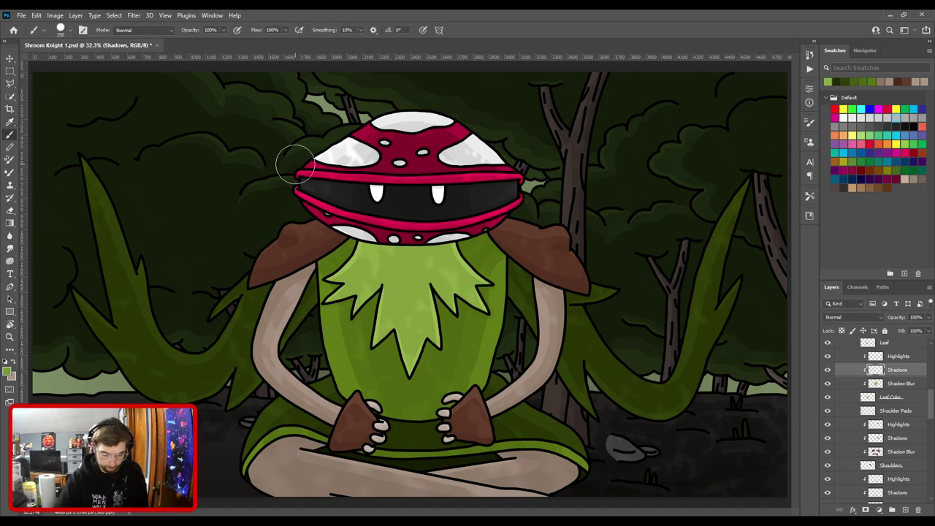
Paint a shadow band across the chest leaf directly beneath the head at 200 px and reduce the brush to 70 px.
scroll(413, 221, up, 2)
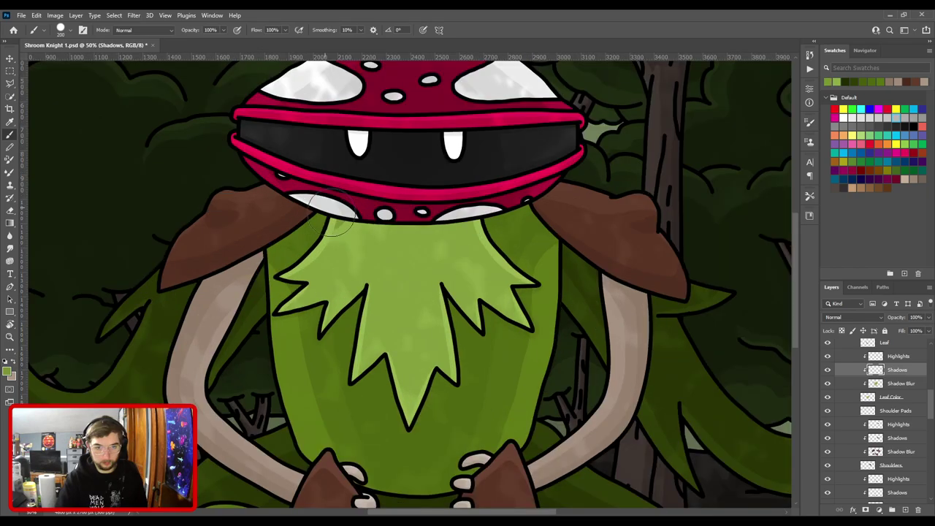
scroll(411, 221, up, 1)
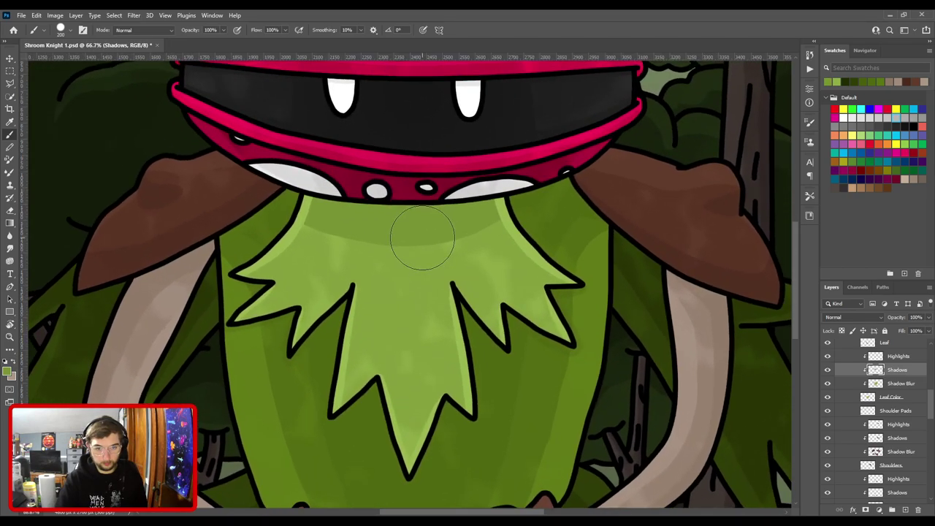
key([)
key([)
key([)
key([)
key([)
key([)
key([)
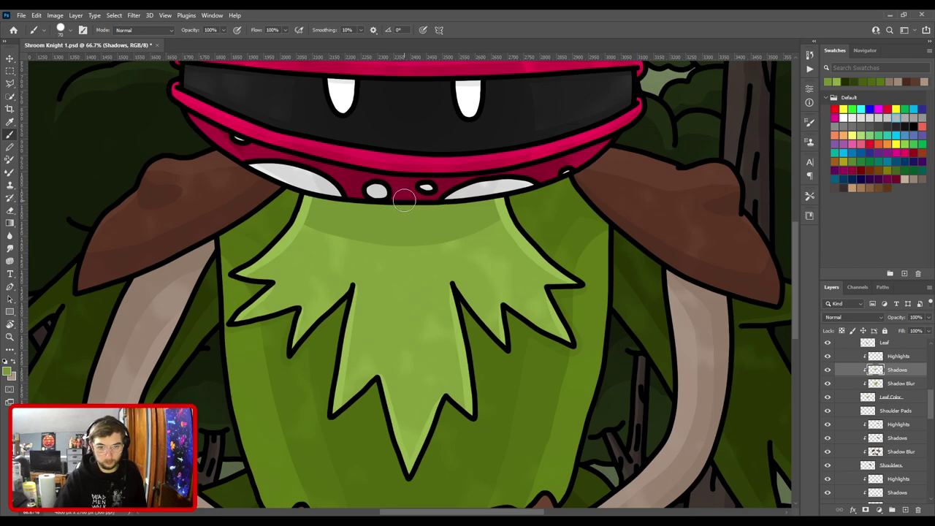
Extend the leaf's shadow into the side lobes and down toward the central point, using a brush as small as 40 px.
mouse_move(403, 248)
mouse_down()
mouse_move(403, 357)
mouse_move(378, 334)
mouse_move(378, 248)
mouse_up()
mouse_move(411, 322)
mouse_down()
mouse_move(436, 354)
mouse_move(479, 269)
mouse_move(467, 228)
mouse_move(504, 264)
mouse_move(478, 217)
mouse_up()
key(space)
mouse_move(405, 241)
mouse_down()
mouse_move(544, 223)
mouse_move(489, 217)
mouse_move(483, 199)
mouse_up()
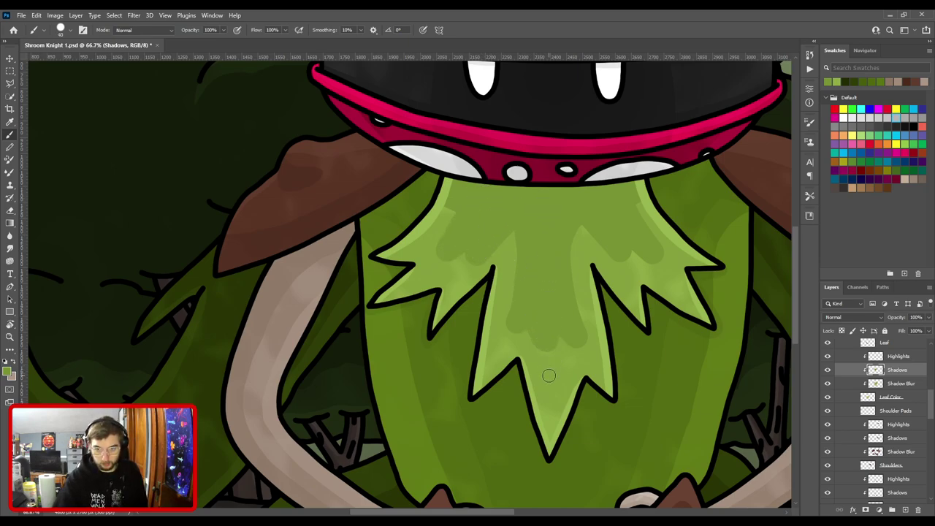
drag(549, 380, 564, 323)
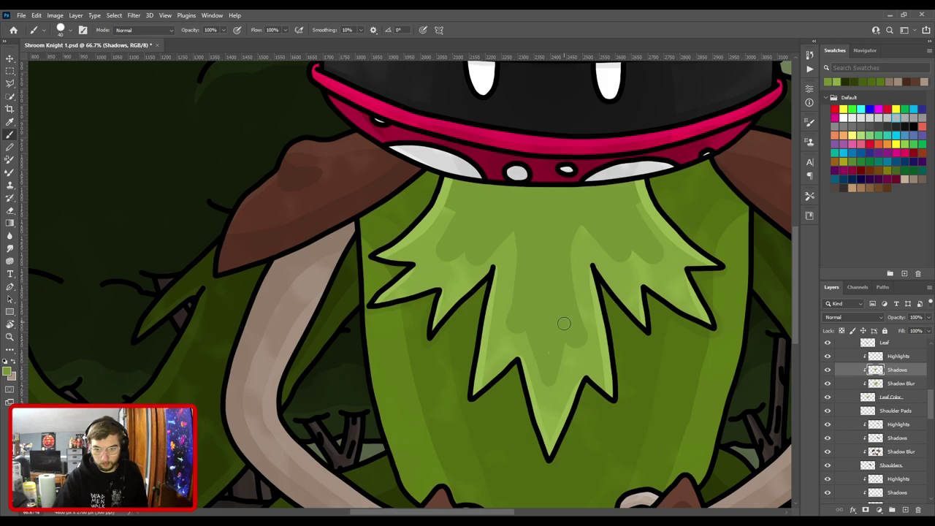
Fill out the shadow along both sides of the leaf's central lobe and across the side lobes with a 45 px brush.
key(])
drag(509, 344, 525, 265)
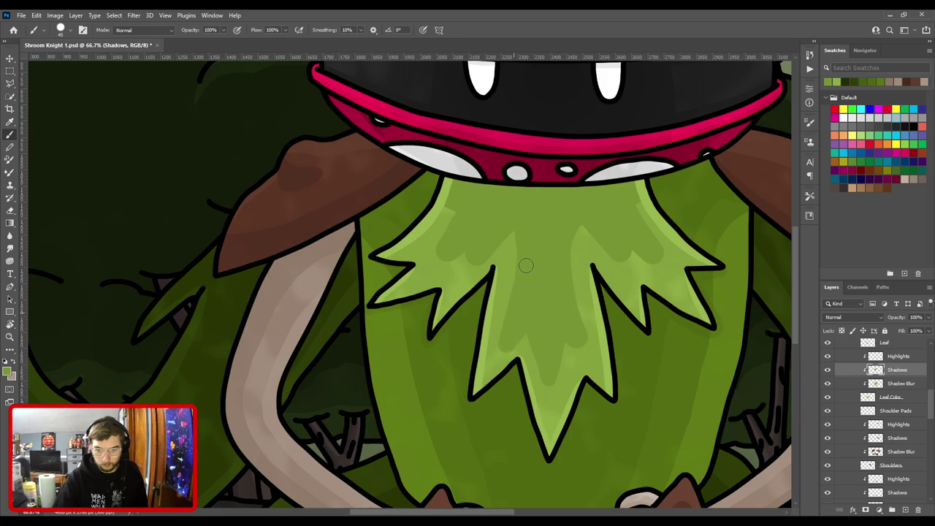
drag(516, 304, 511, 216)
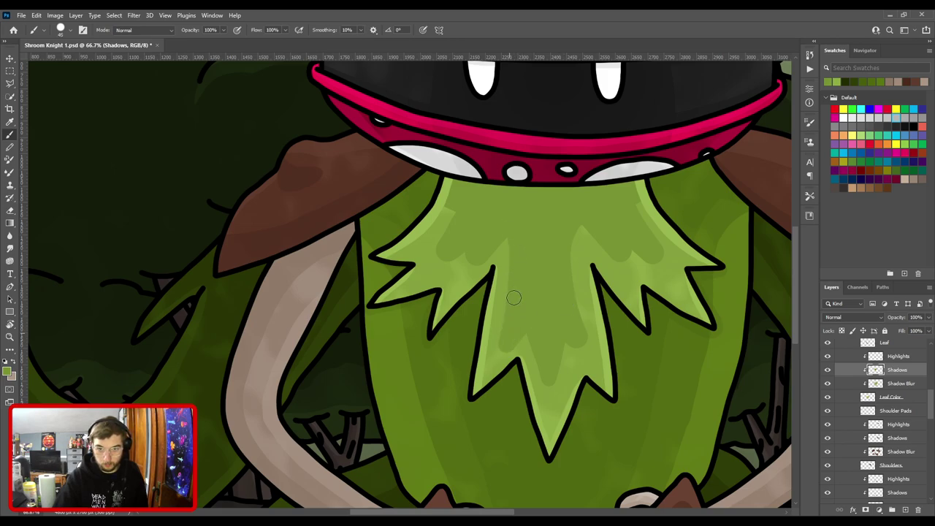
drag(580, 344, 573, 235)
drag(610, 262, 453, 316)
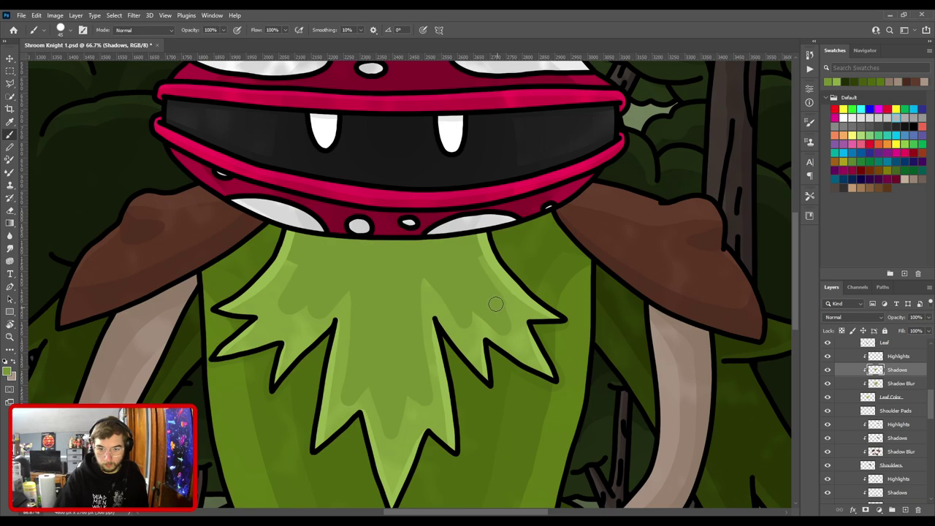
drag(471, 256, 536, 285)
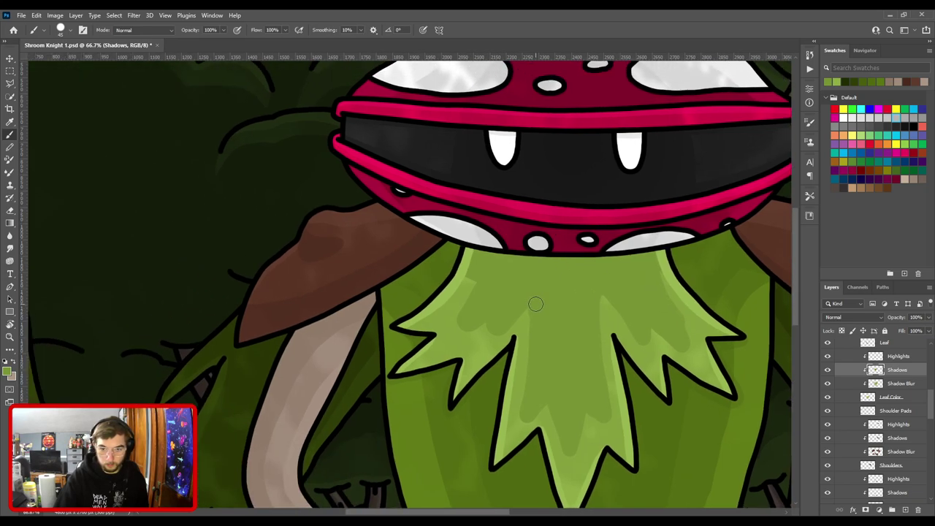
mouse_move(521, 316)
mouse_down()
mouse_move(463, 322)
mouse_move(476, 279)
mouse_up()
Set the chest leaf's Shadows layer opacity to 40% with the whole illustration in view.
key(ctrl+0)
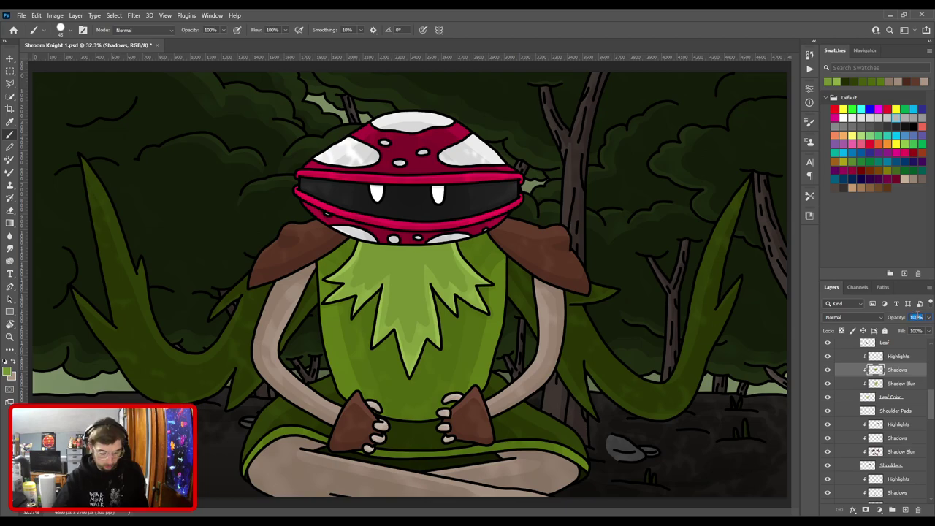
text(40)
key(Return)
Erase excess shadow along the edges of the leaf's right-hand lobes, reducing the eraser to 25 px.
key(ctrl+plus)
key(ctrl+plus)
key(ctrl+plus)
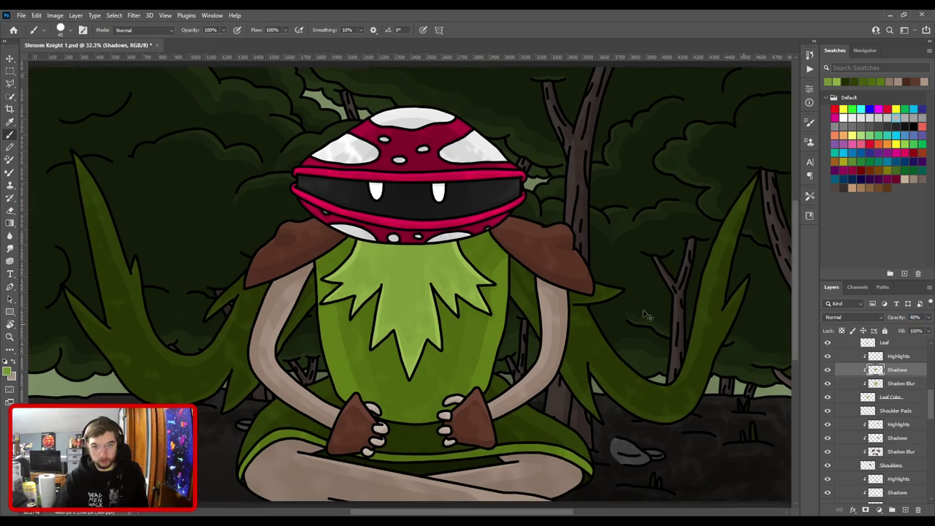
key(e)
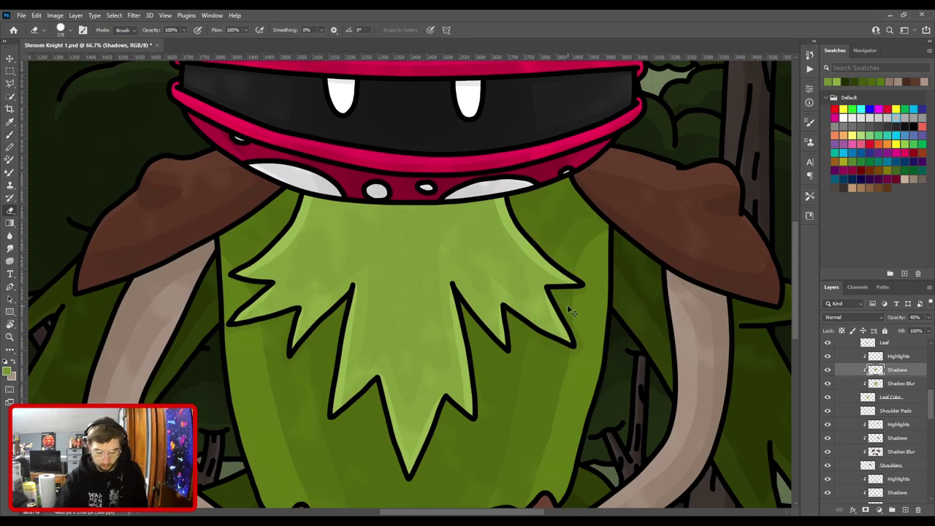
scroll(584, 307, up, 1)
key(bracketleft)
key(bracketleft)
key(bracketleft)
key(bracketleft)
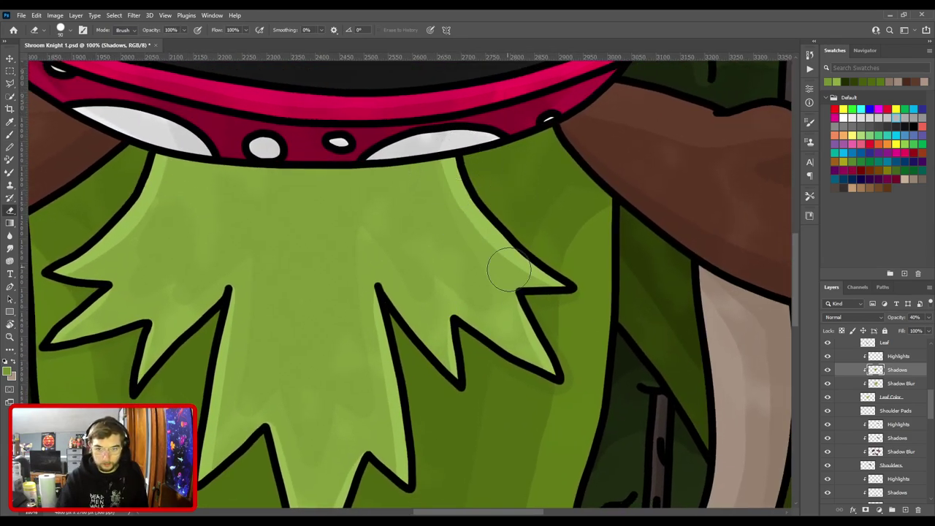
key(bracketleft)
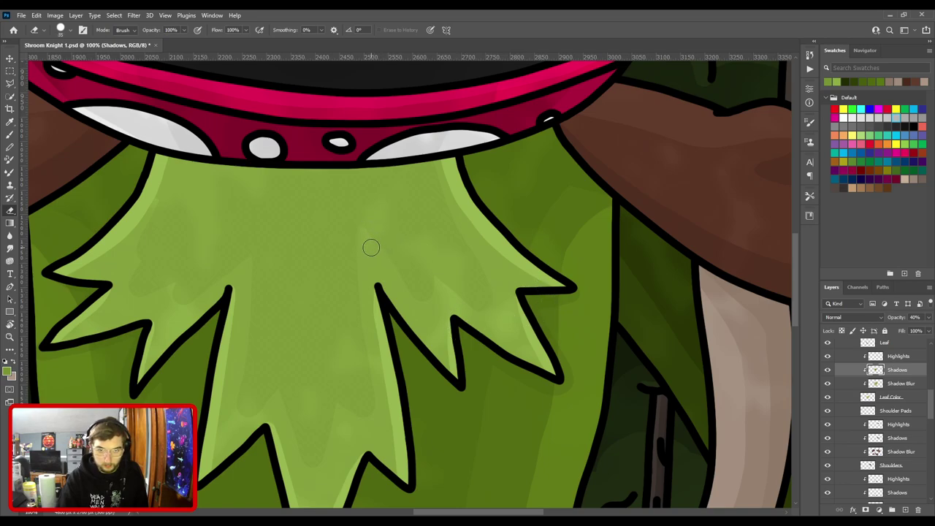
key(bracketleft)
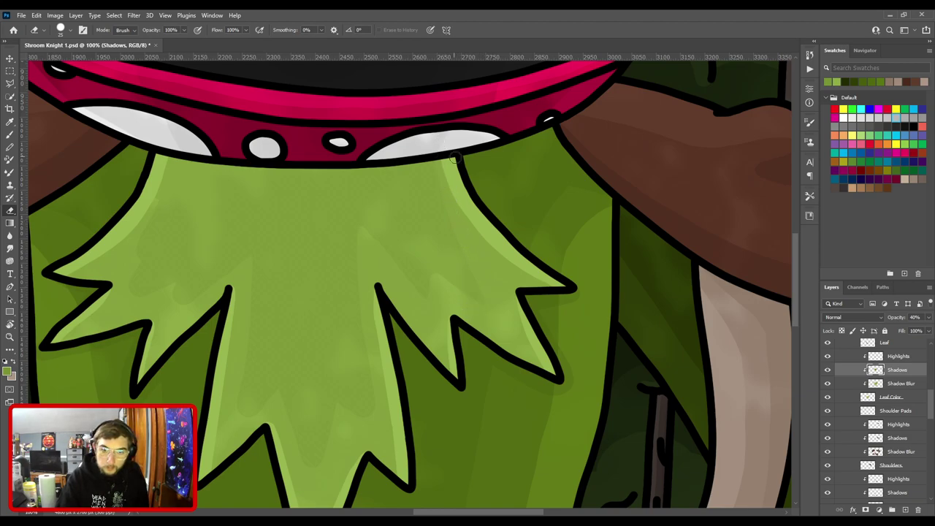
Touch up the right-hand lobes' shadow with a 10 to 15 px brush and trim the central lobe's shadow with a 20 to 30 px eraser.
key(b)
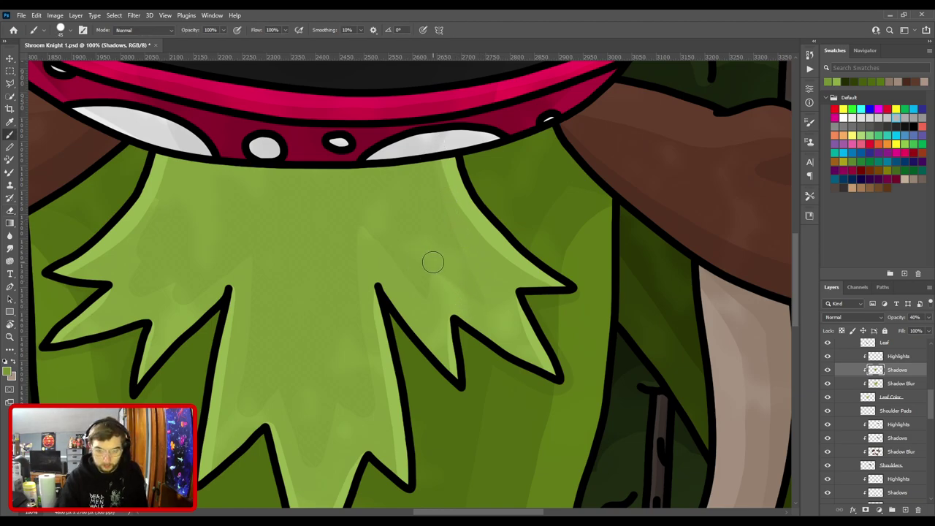
key(bracketleft)
key(bracketleft)
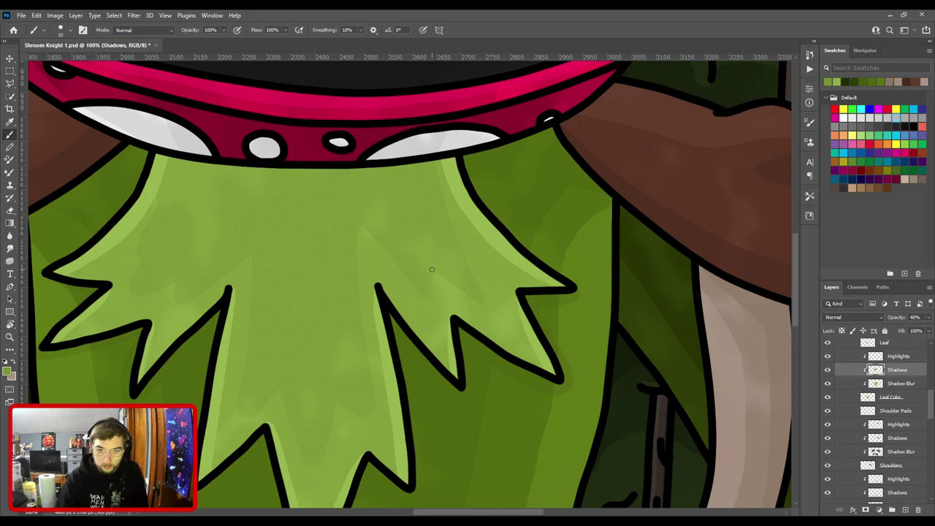
drag(431, 269, 477, 244)
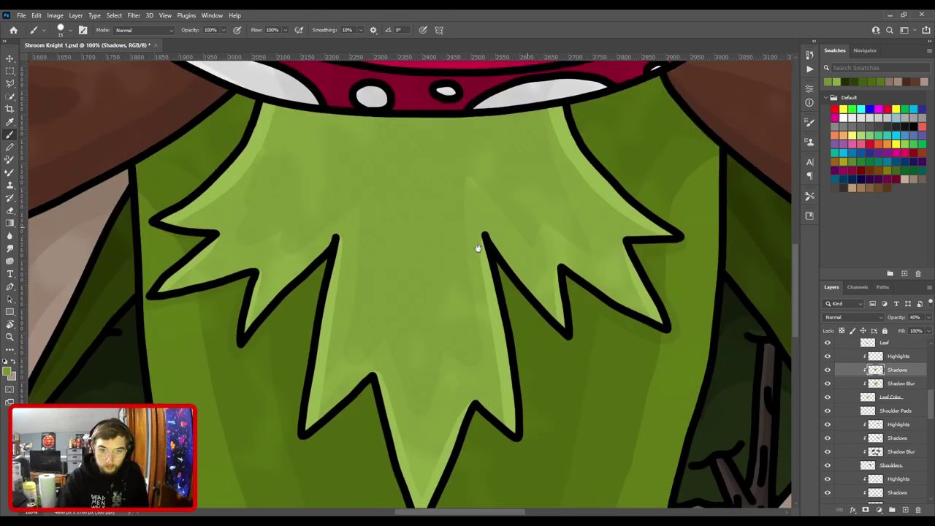
key(e)
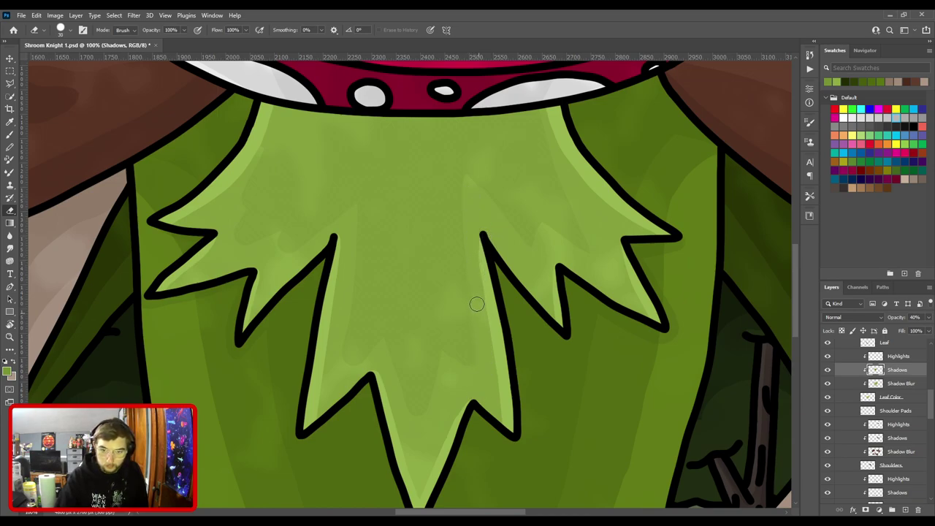
drag(458, 323, 479, 255)
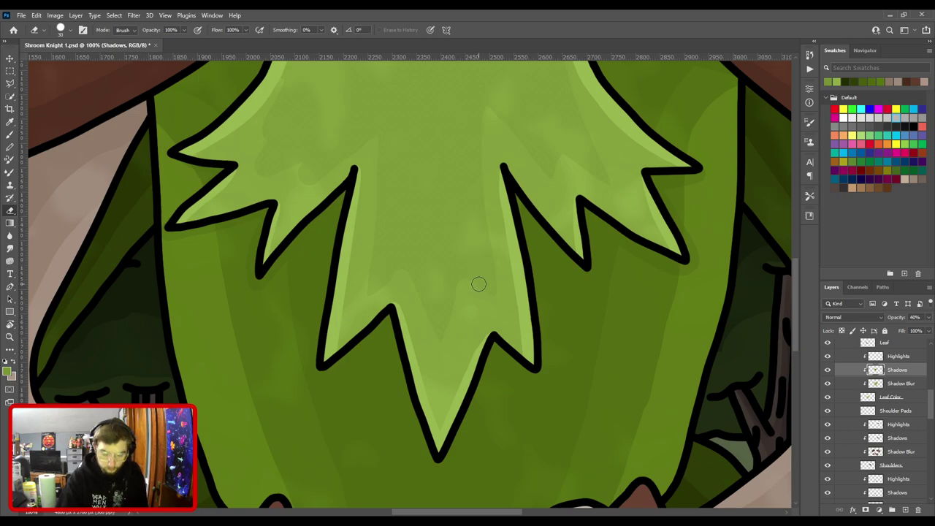
Refine the pointed shadow running down into the leaf's central tip with fine brush strokes, ending at a 20 px brush.
key(b)
key(bracketright)
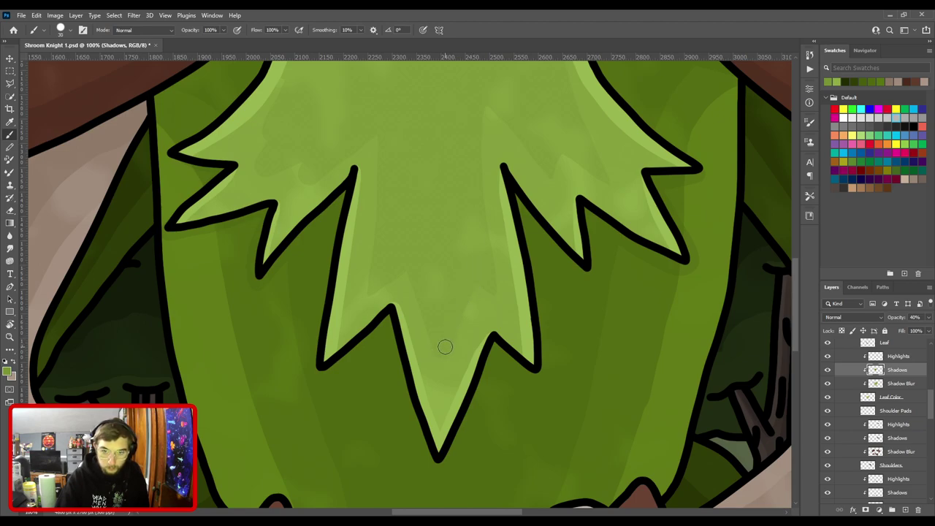
key(bracketleft)
key(bracketleft)
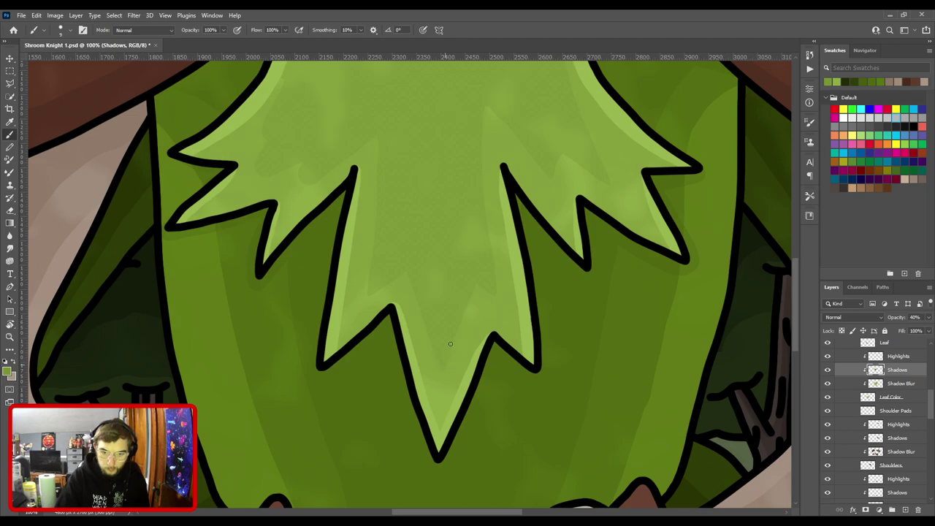
key(ctrl+plus)
key(ctrl+plus)
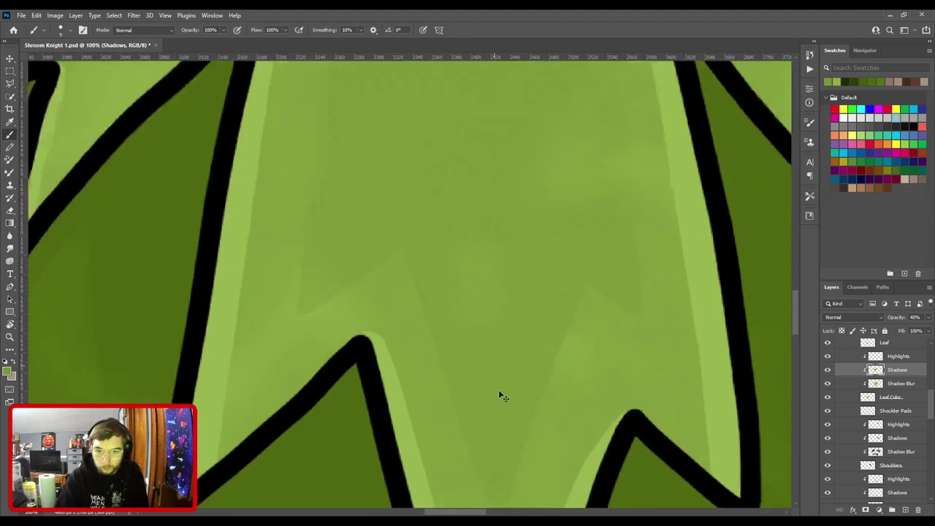
drag(501, 449, 492, 337)
key(bracketright)
key(bracketright)
scroll(497, 325, down, 5)
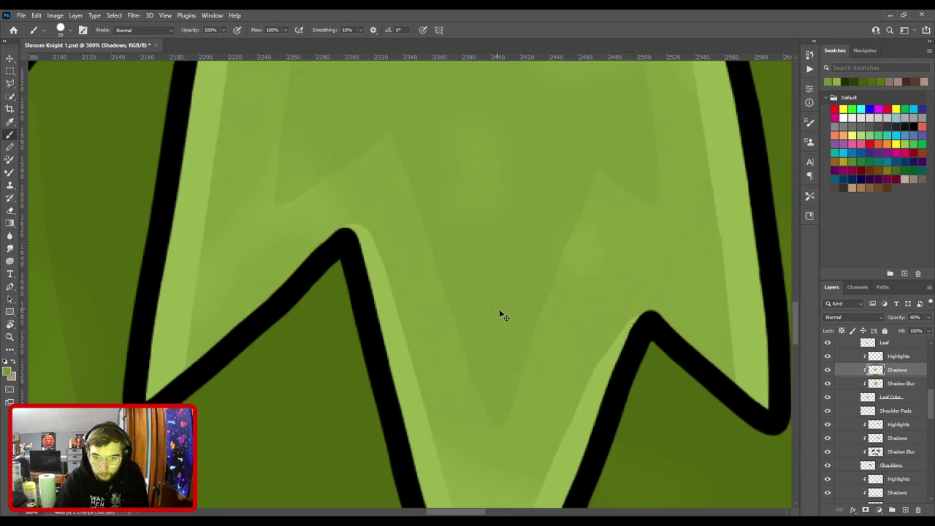
Erase excess shadow along the outer edges of the chest leaf's left-hand lobes with a 30 px eraser.
scroll(453, 238, up, 3)
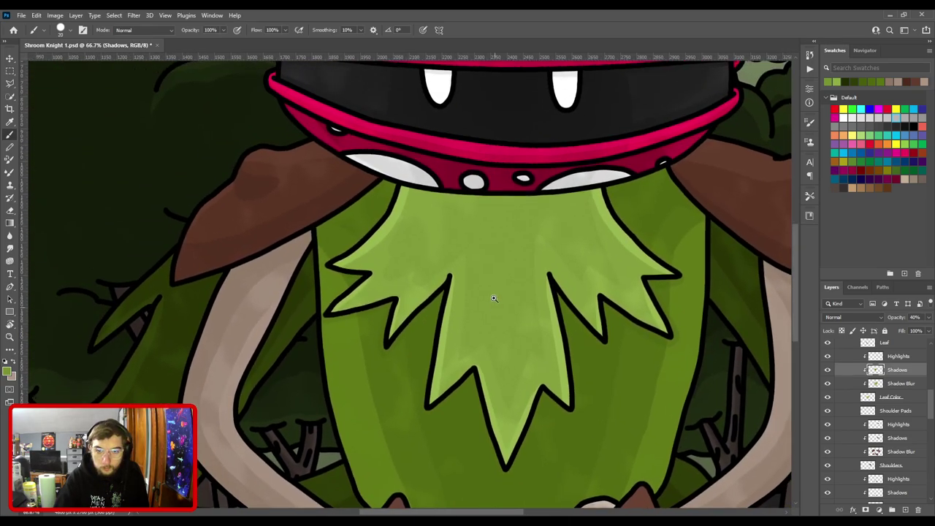
scroll(471, 276, up, 2)
key(e)
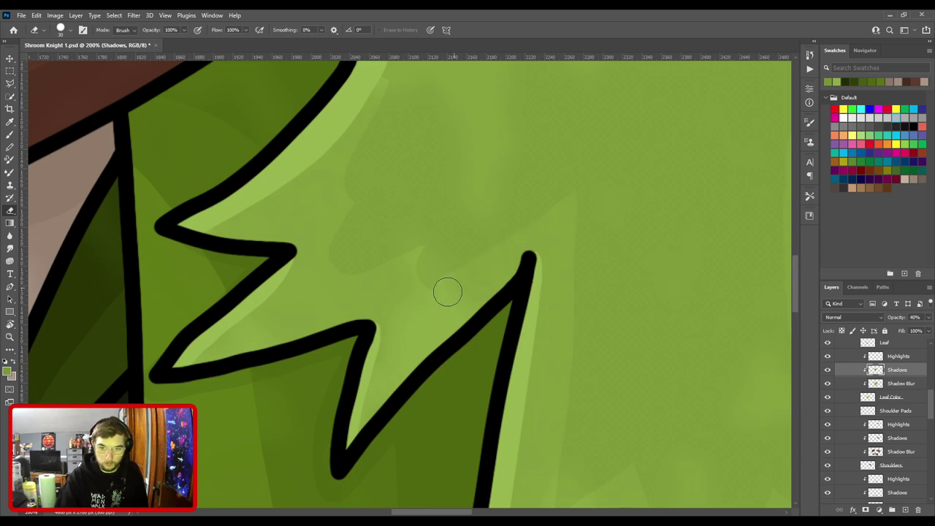
drag(375, 253, 443, 324)
drag(441, 148, 471, 71)
drag(416, 259, 484, 195)
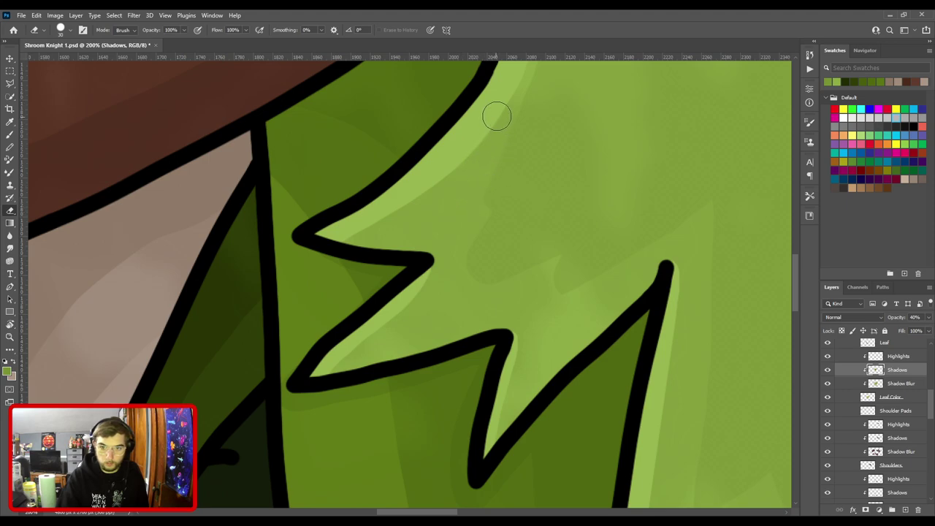
Sharpen the shadow's points on the left-hand lobes with a 15 px eraser, finishing with the eraser at 20 px.
key(bracketleft)
key(bracketleft)
key(bracketleft)
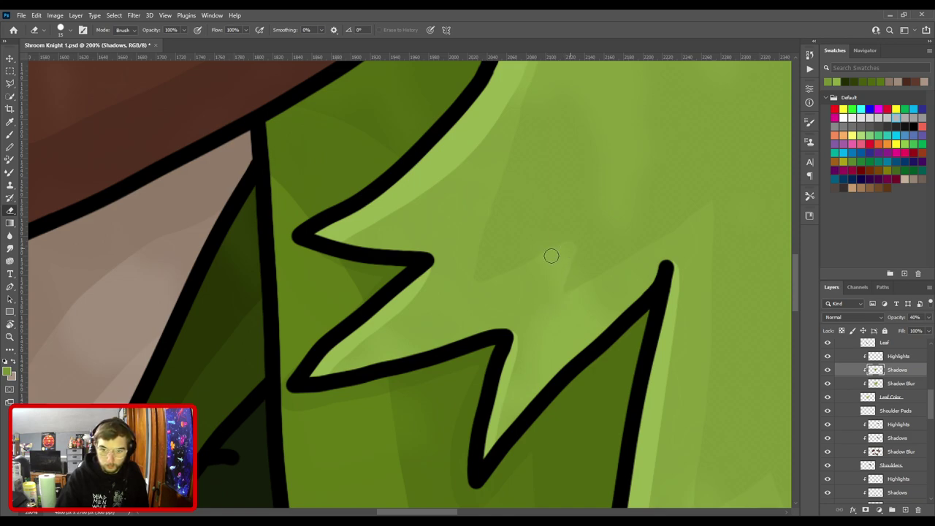
drag(514, 240, 516, 336)
key(ctrl+minus)
key(bracketright)
key(bracketright)
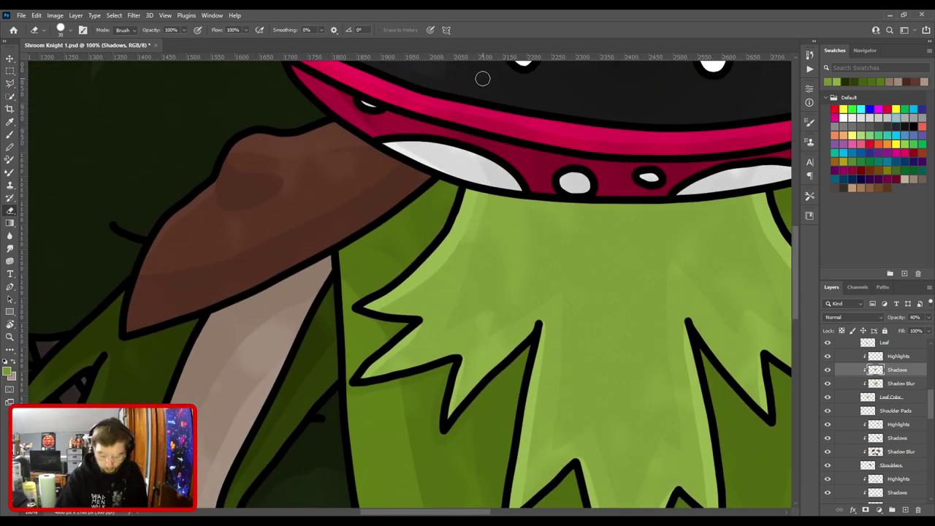
Paint fine pointed shadow edges between the leaf's left-hand lobes with a small 9 to 15 px brush.
key(b)
scroll(530, 360, up, 5)
drag(530, 361, 439, 302)
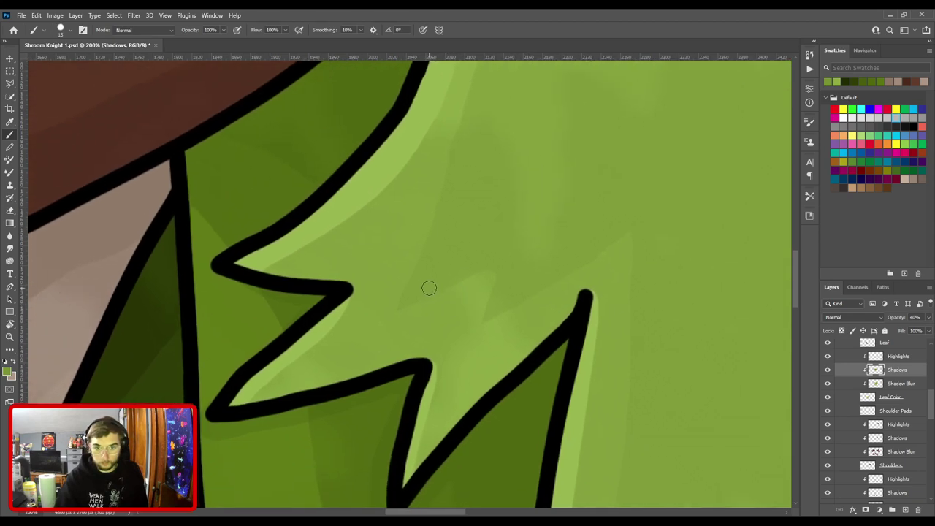
key([)
key([)
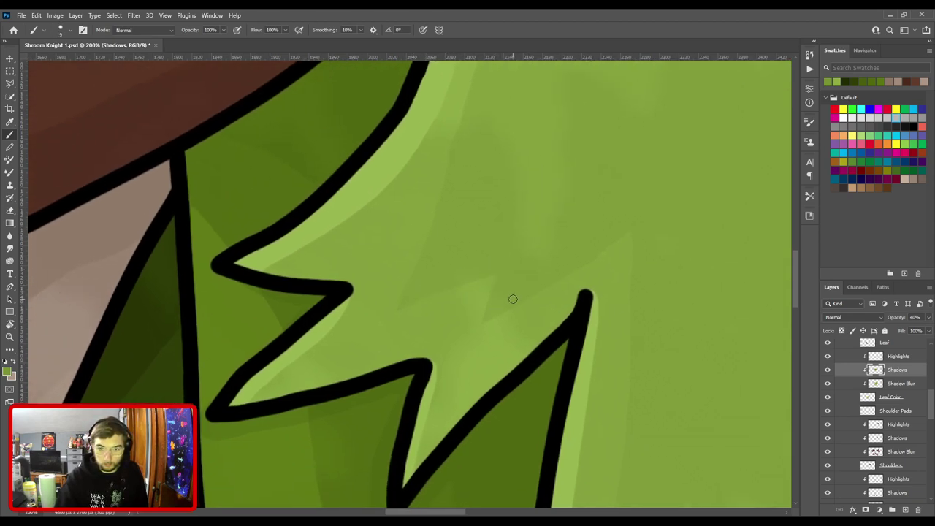
key(])
key(])
key([)
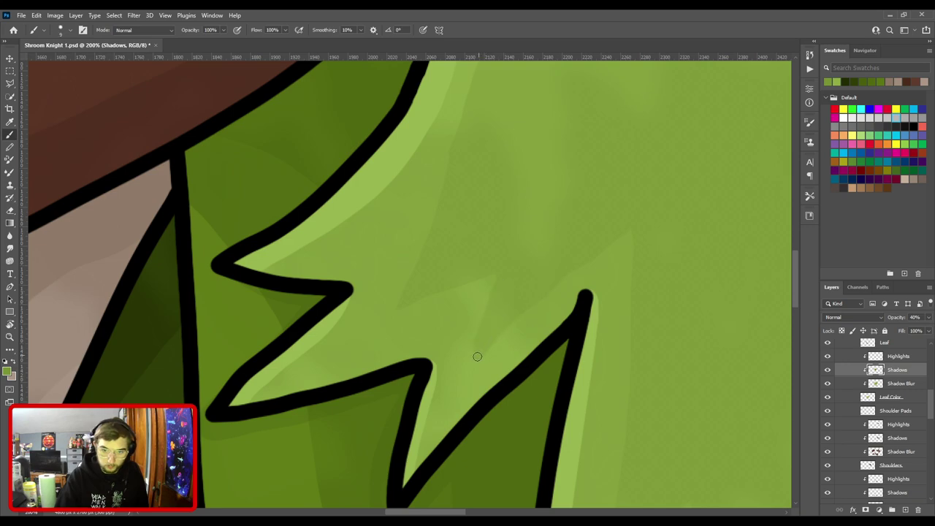
drag(476, 341, 544, 298)
Extend the shadow into a sharp point toward the lower left-hand lobe, using brush sizes between 10 and 25 px.
key(bracketright)
key(bracketright)
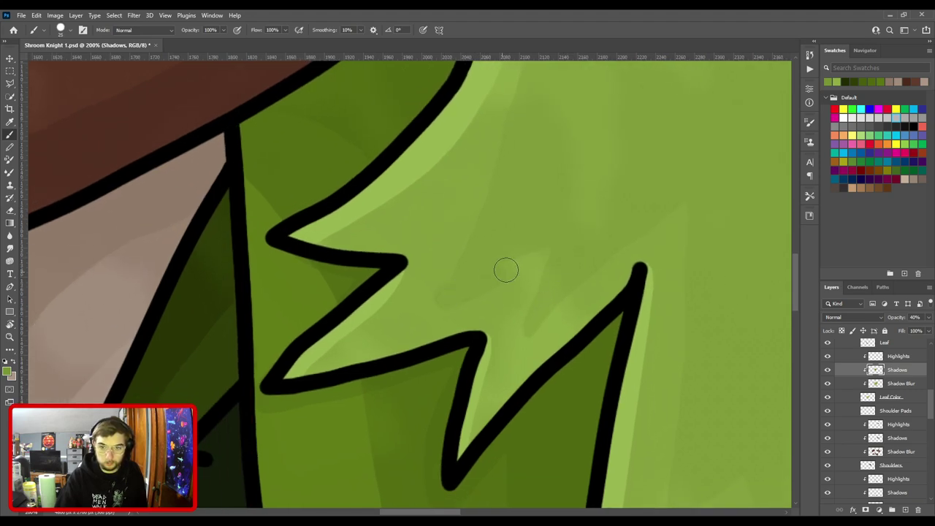
key(bracketleft)
key(bracketleft)
key(bracketleft)
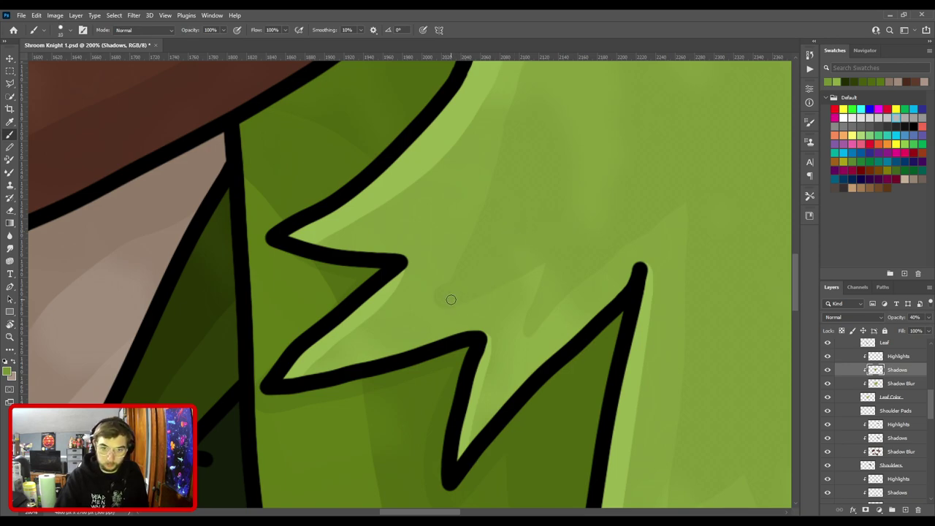
key(bracketright)
key(bracketright)
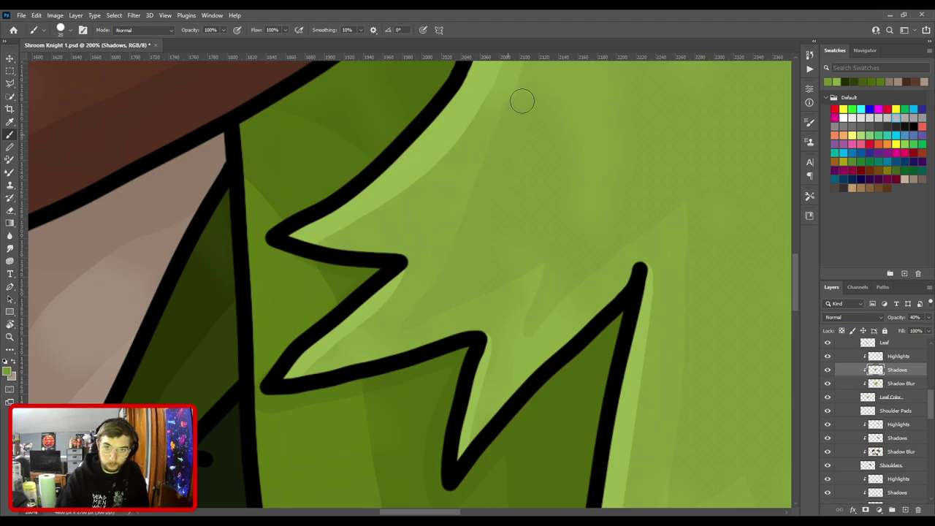
Add a shadow point in the uppermost left-hand lobe with a fine brush and fill the shadow above it at 25 px.
drag(522, 101, 590, 148)
key(bracketleft)
key(bracketleft)
mouse_move(504, 261)
mouse_down()
mouse_move(565, 182)
mouse_move(534, 248)
mouse_move(547, 236)
mouse_move(524, 257)
mouse_up()
key(bracketleft)
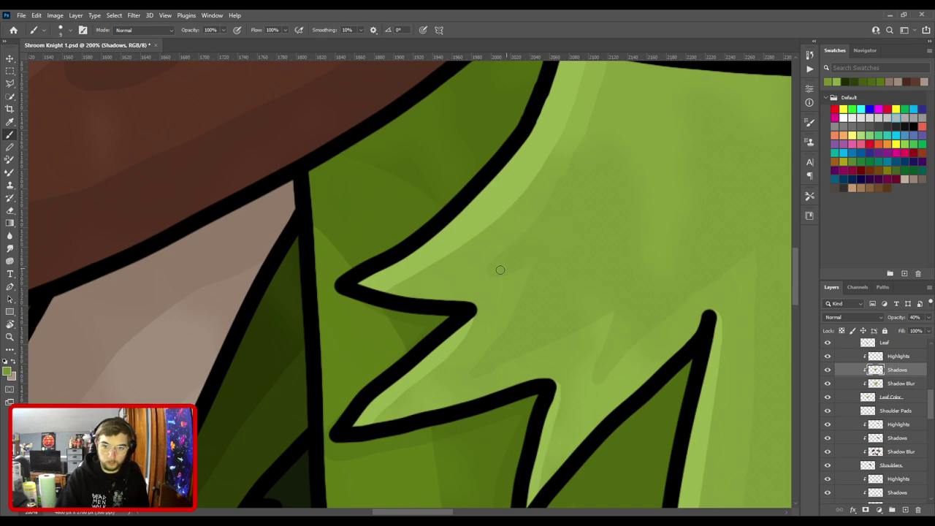
key(bracketright)
key(bracketright)
key(bracketright)
drag(577, 182, 536, 282)
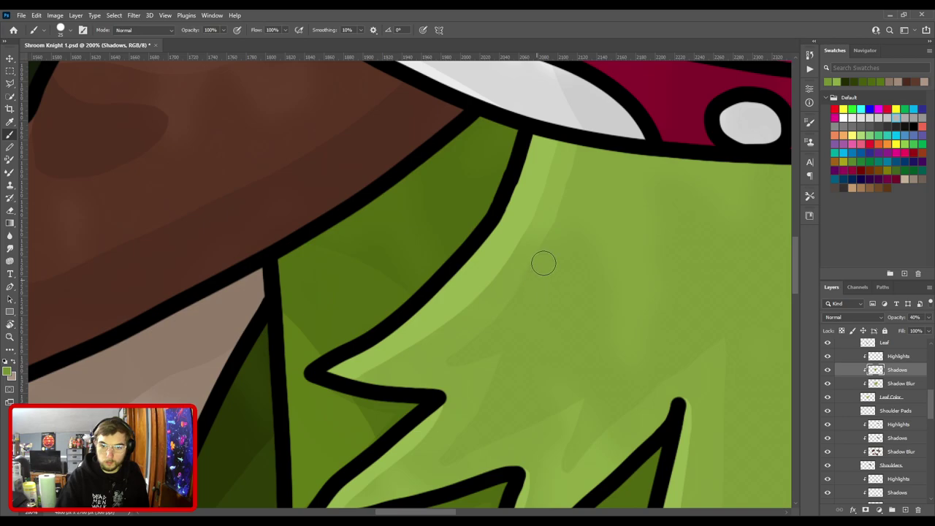
Set the chest leaf's Shadows layer opacity to 60% and bring the whole illustration into view.
key(ctrl+0)
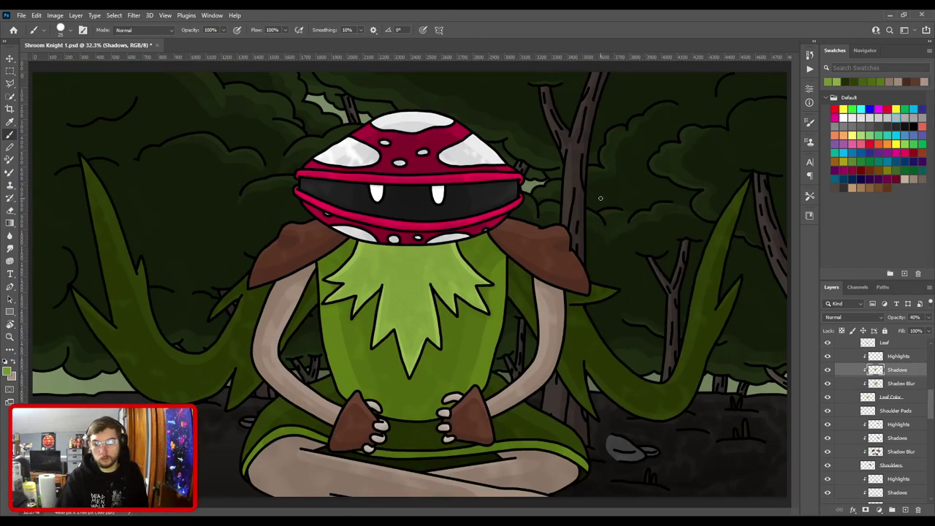
key(ctrl+plus)
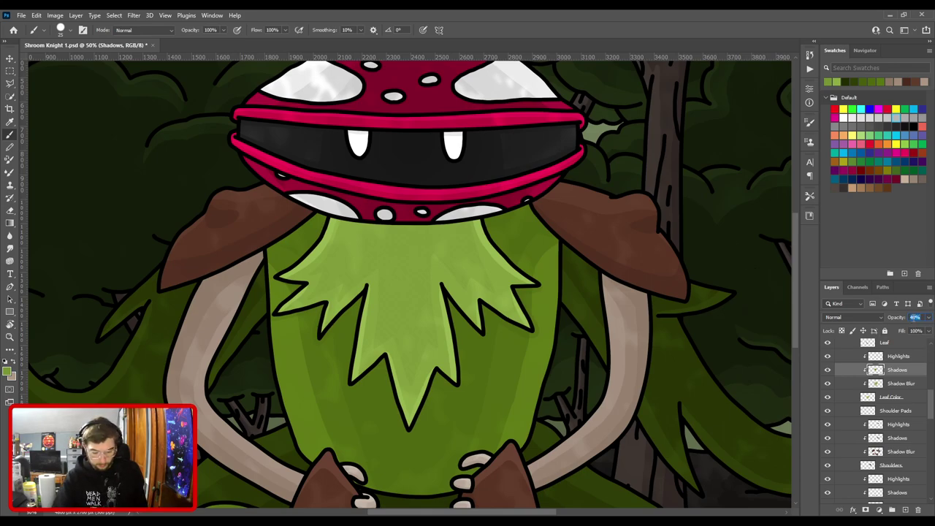
key(ctrl+0)
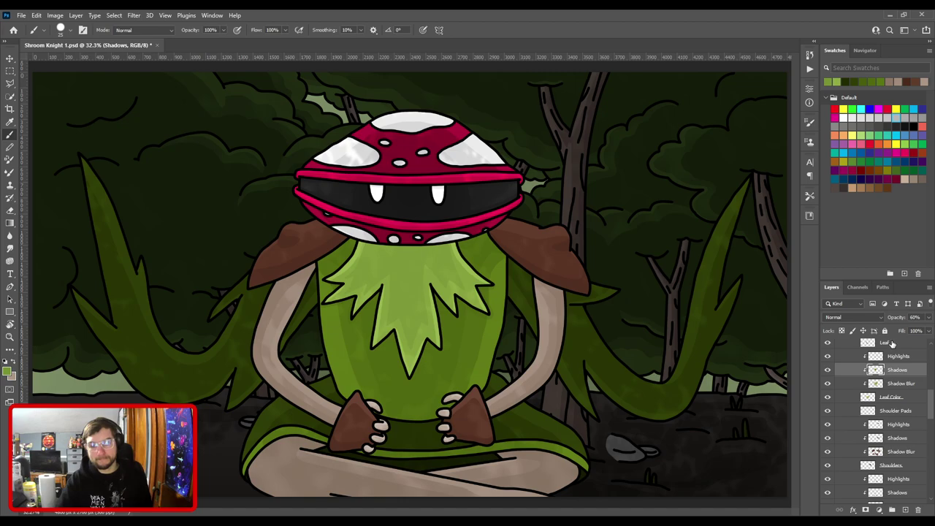
Look through the character's layer stack for unshaded parts, toggling the plant arms' color layer off and on to identify it.
scroll(900, 378, up, 10)
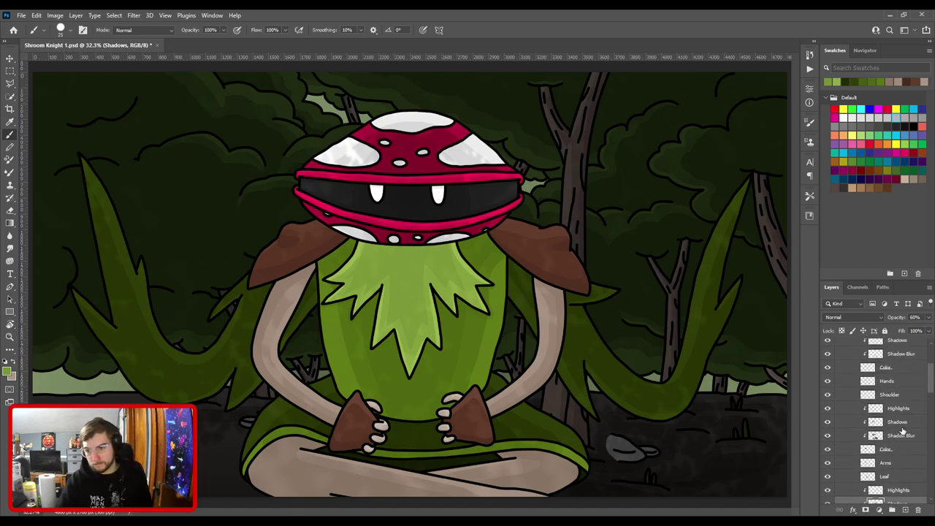
scroll(902, 430, down, 5)
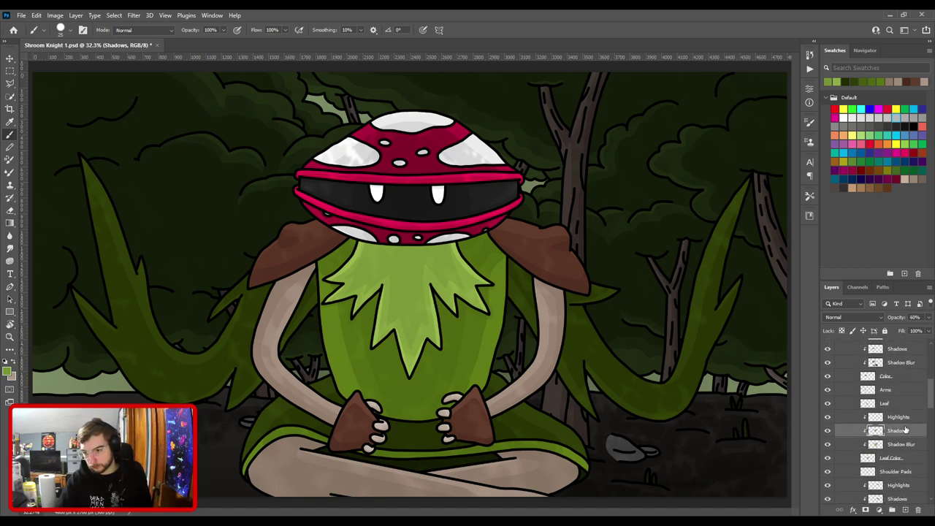
scroll(905, 431, down, 3)
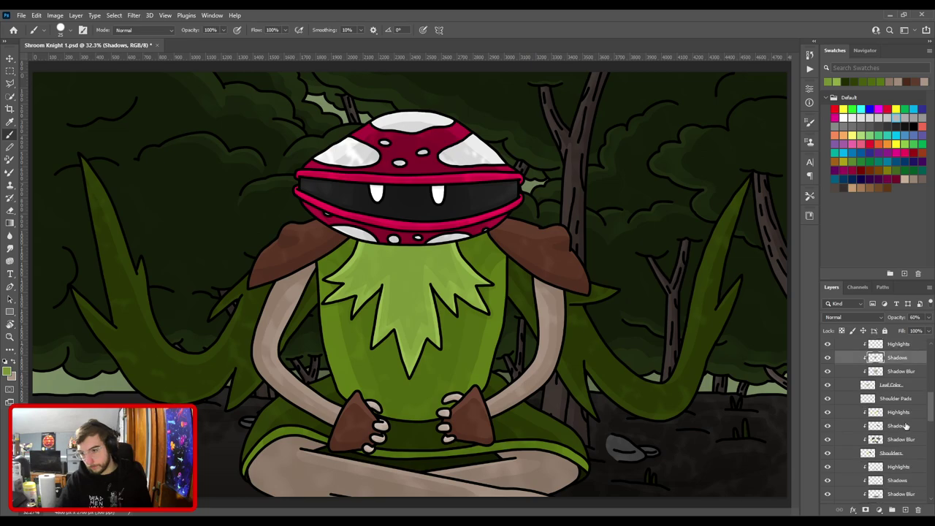
scroll(905, 422, down, 8)
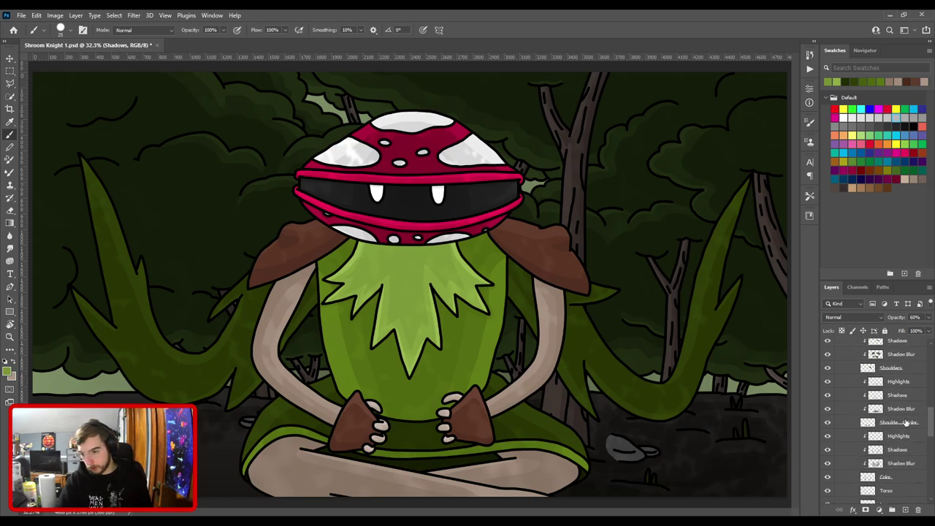
scroll(905, 422, down, 4)
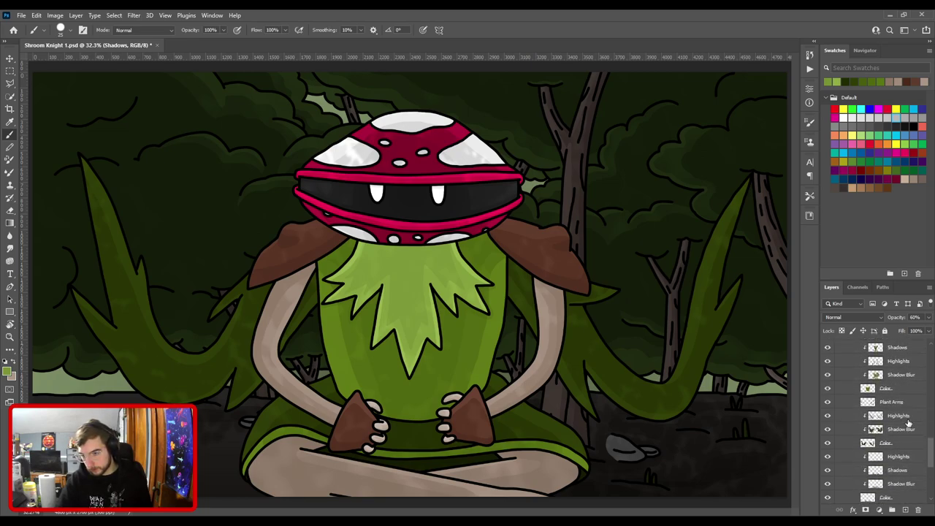
click(828, 443)
click(828, 443)
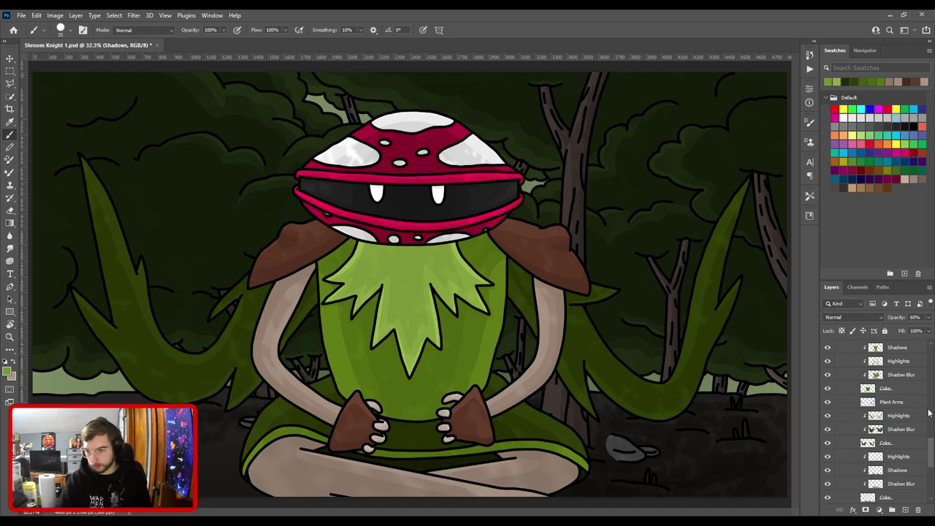
scroll(898, 431, down, 2)
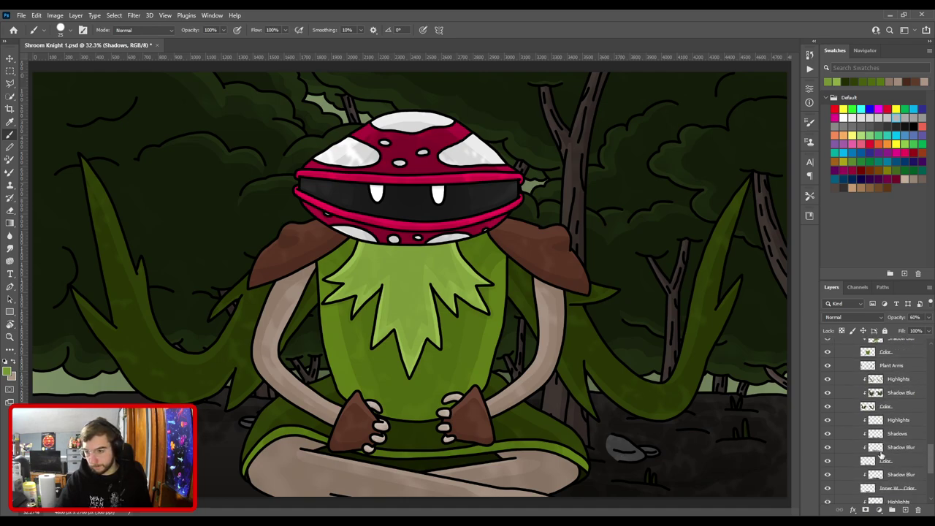
scroll(884, 455, down, 2)
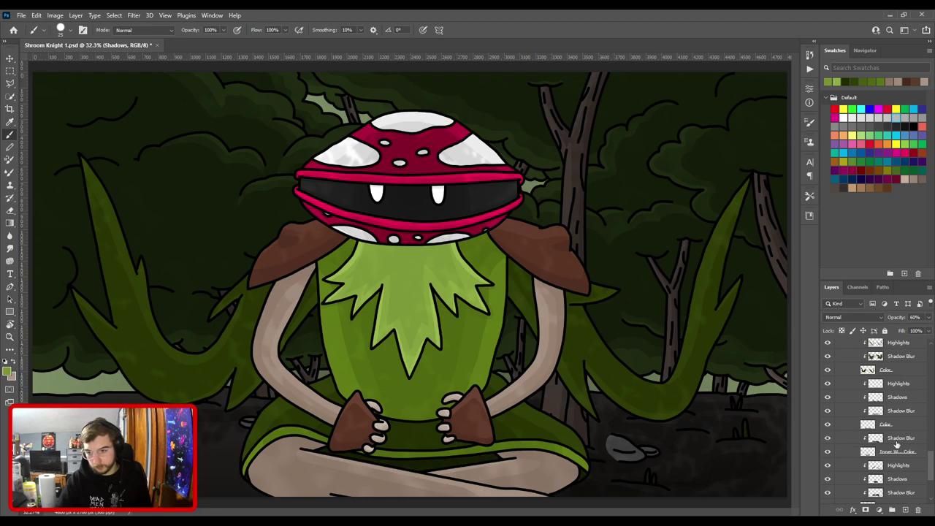
scroll(905, 443, down, 2)
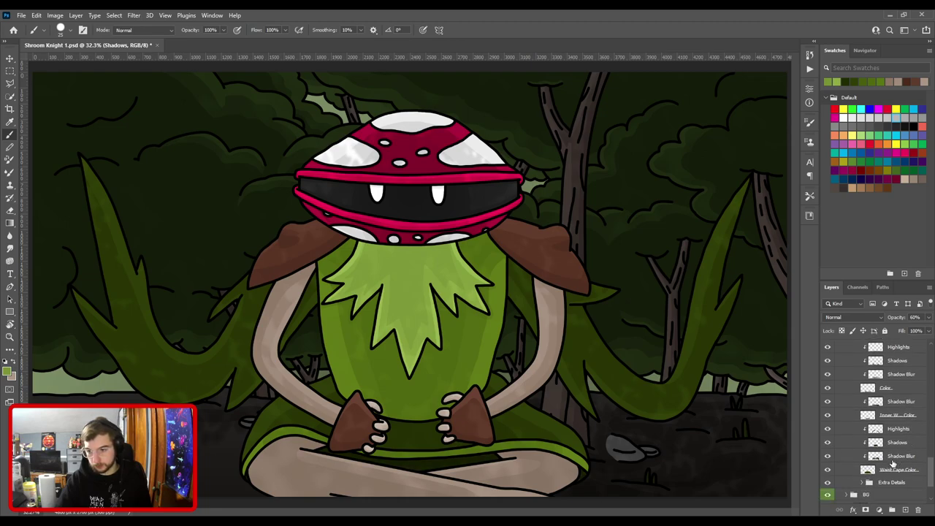
Add a clipped layer named Shadows between the plant arms' Highlights and Shadow Blur layers.
scroll(892, 461, up, 5)
click(897, 416)
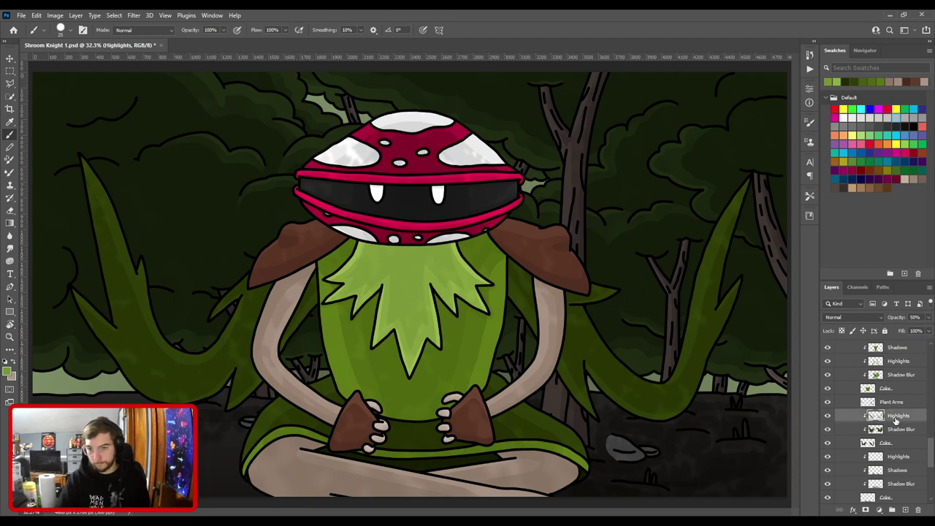
key(F2)
drag(901, 418, 903, 439)
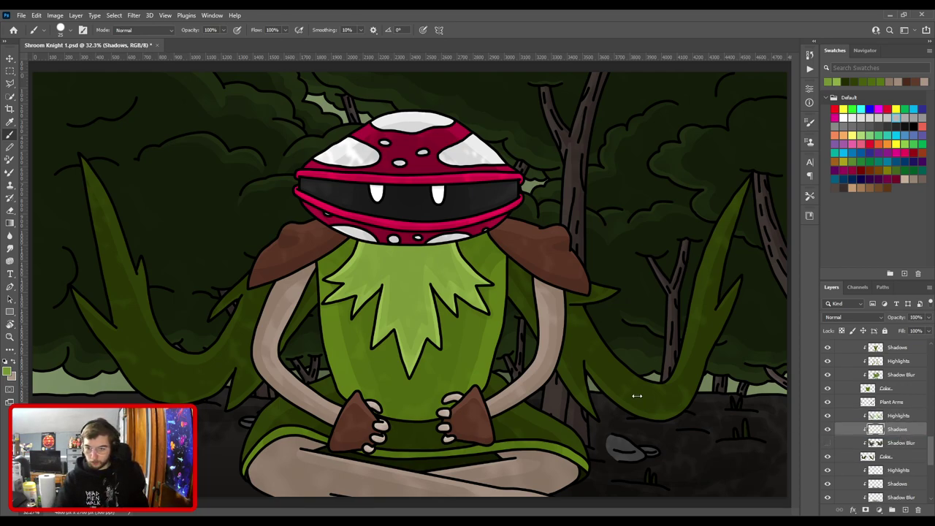
Sample a dark green from the plant arms and begin shading the left plant arm with an 80 px brush.
key(i)
key(ctrl+z)
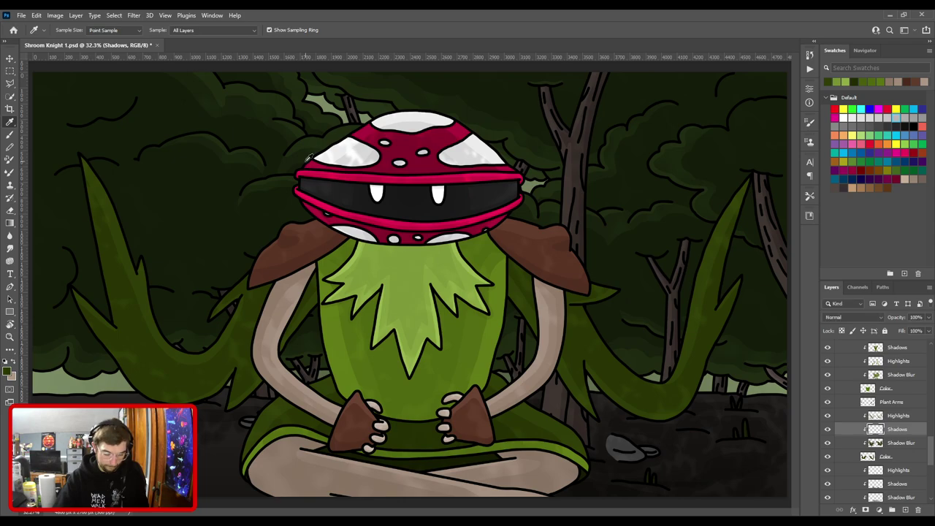
key(b)
drag(271, 313, 489, 242)
key(ctrl+plus)
key(ctrl+plus)
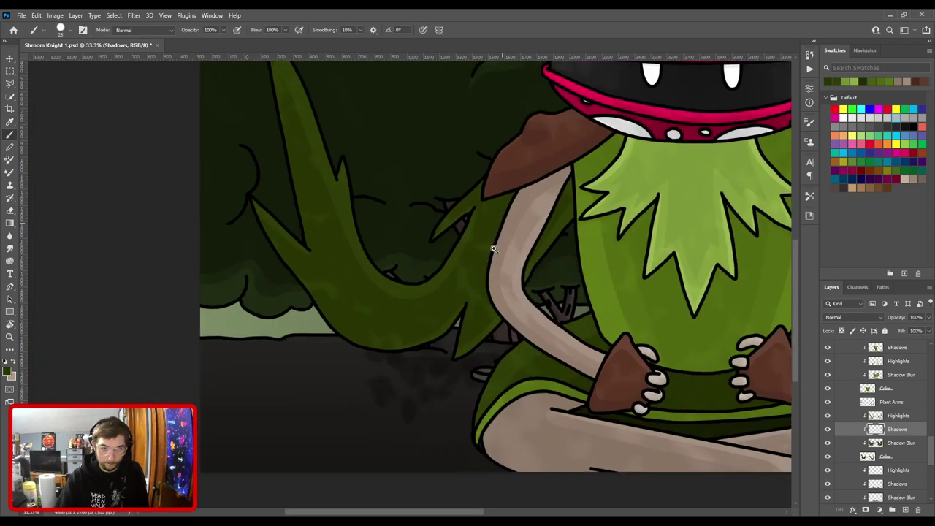
key(bracketright)
key(bracketright)
key(bracketright)
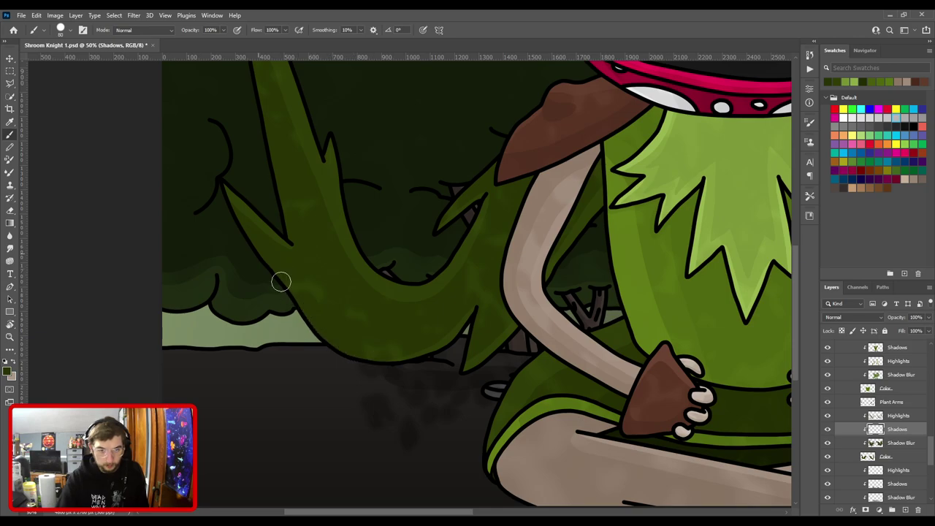
drag(311, 282, 403, 359)
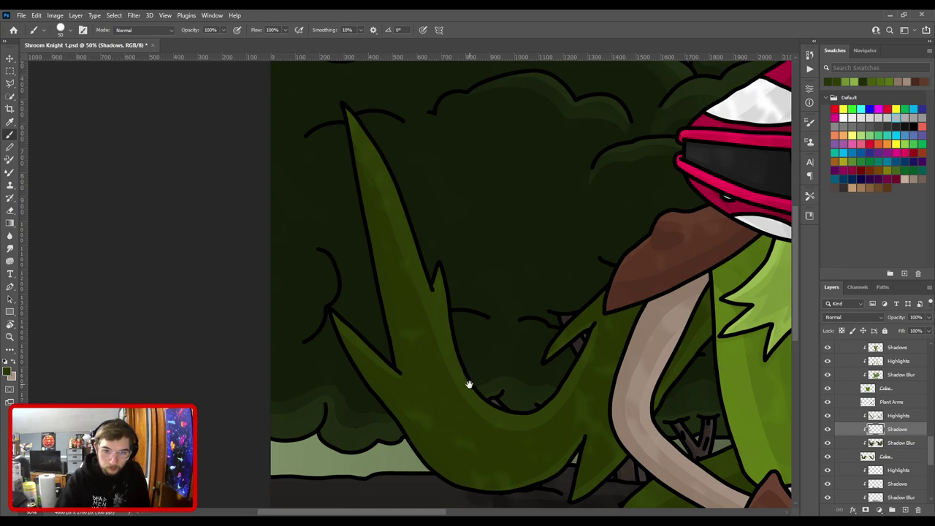
Shade the left plant arm below the brown shoulder cap, reducing the brush from 100 to 70 px.
drag(469, 382, 326, 271)
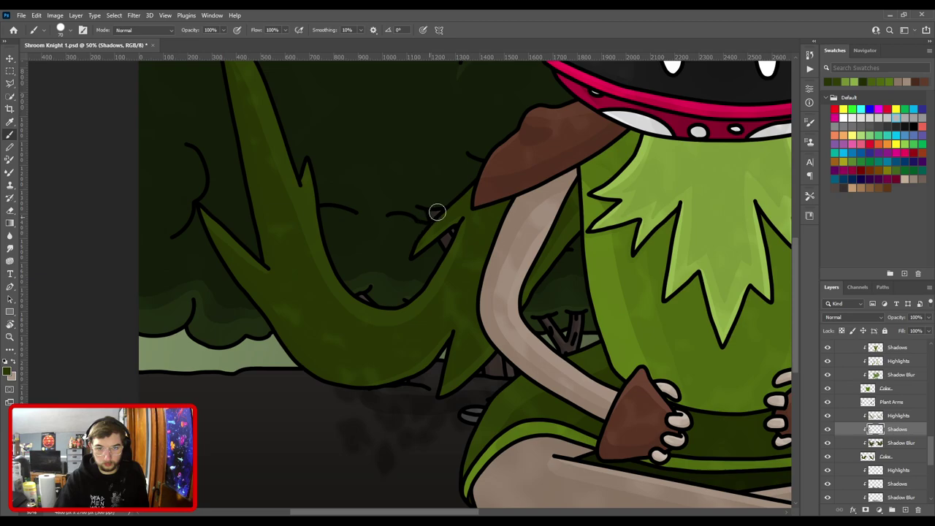
key(bracketright)
key(bracketright)
key(bracketright)
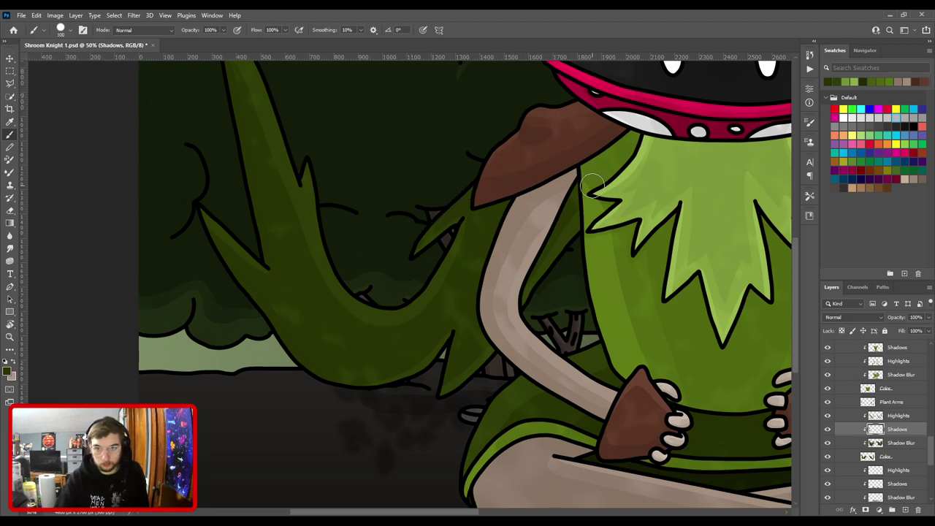
key(bracketleft)
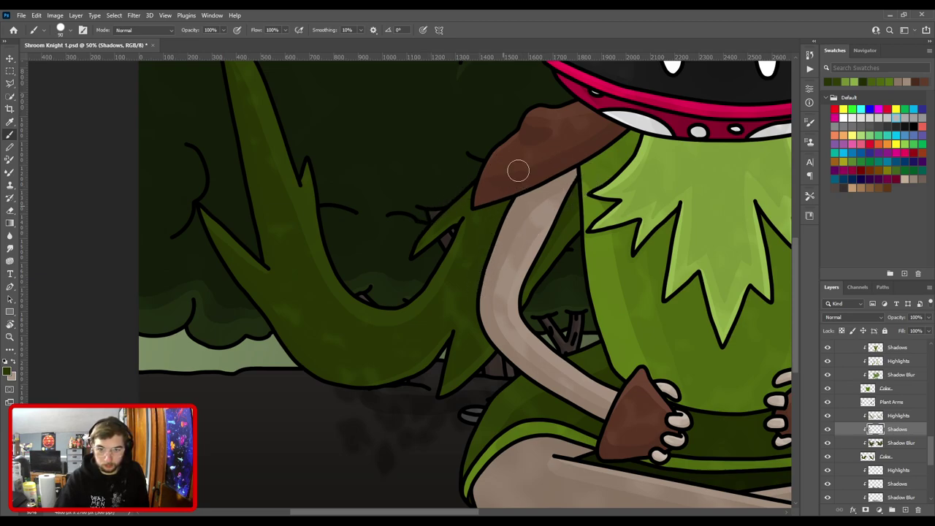
key(bracketleft)
key(bracketleft)
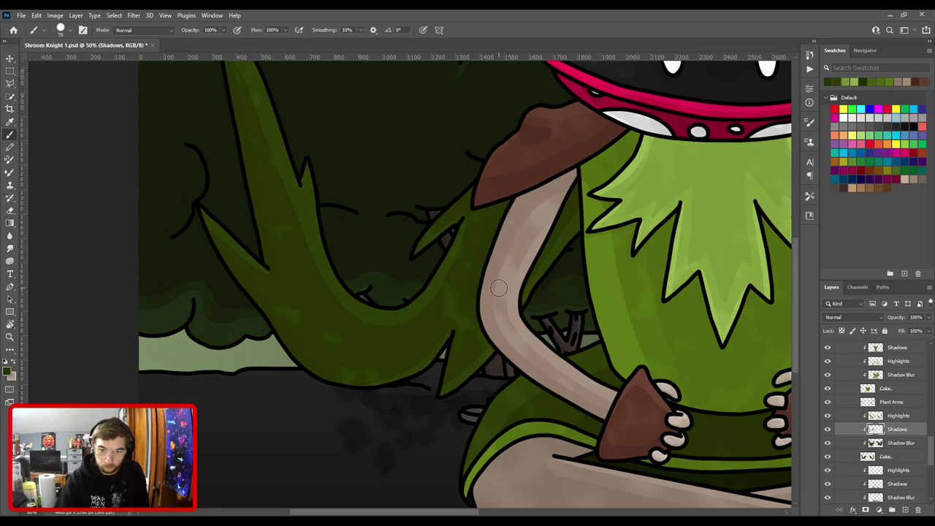
Shade the left plant arm alongside the forearm and around its lower spike with a 45 px brush.
scroll(498, 288, up, 1)
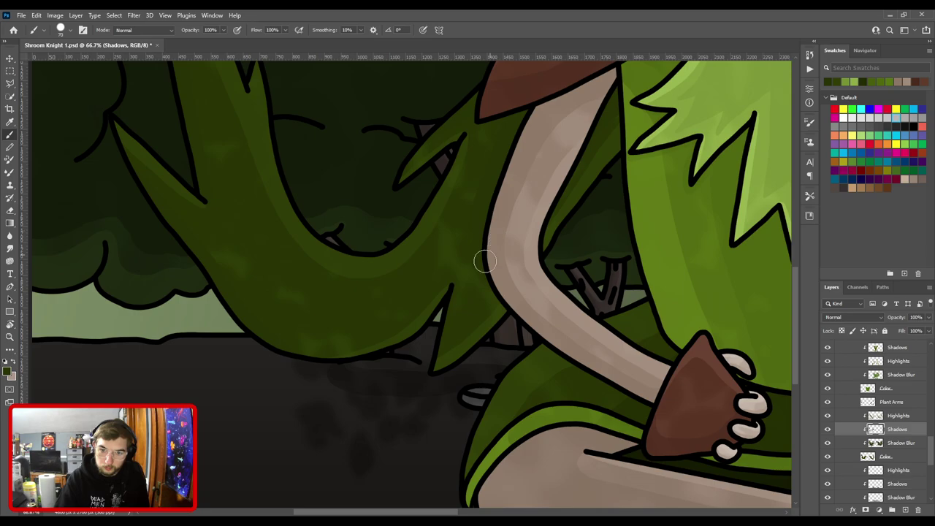
key(bracketleft)
key(bracketleft)
key(bracketleft)
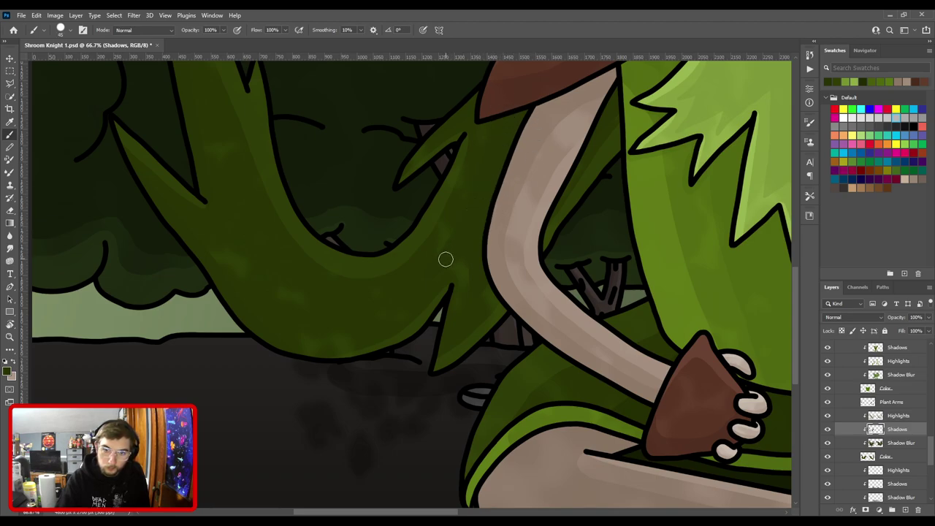
key(space)
drag(501, 134, 540, 176)
Shade the outer underside and bottom curve of the left plant arm with a 90 px brush.
key(ctrl+minus)
key(space)
drag(444, 256, 498, 247)
scroll(457, 288, down, 1)
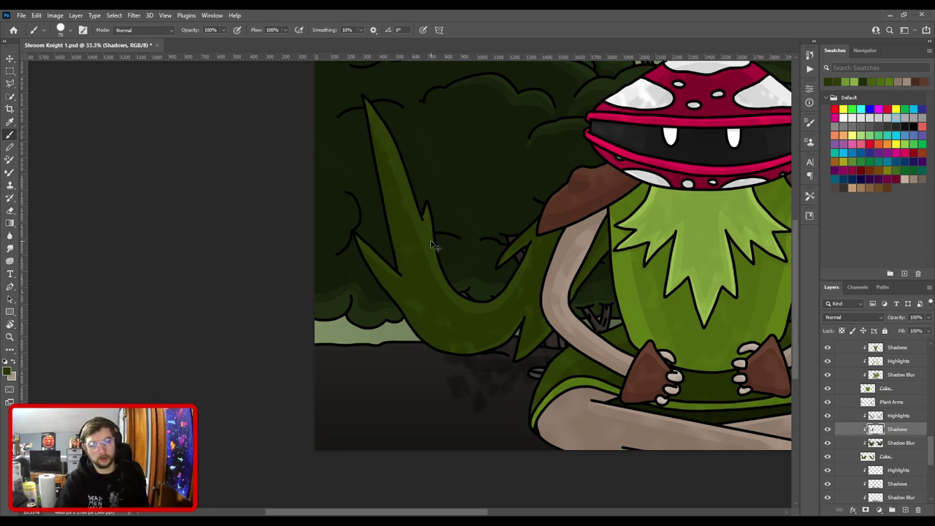
scroll(436, 246, up, 1)
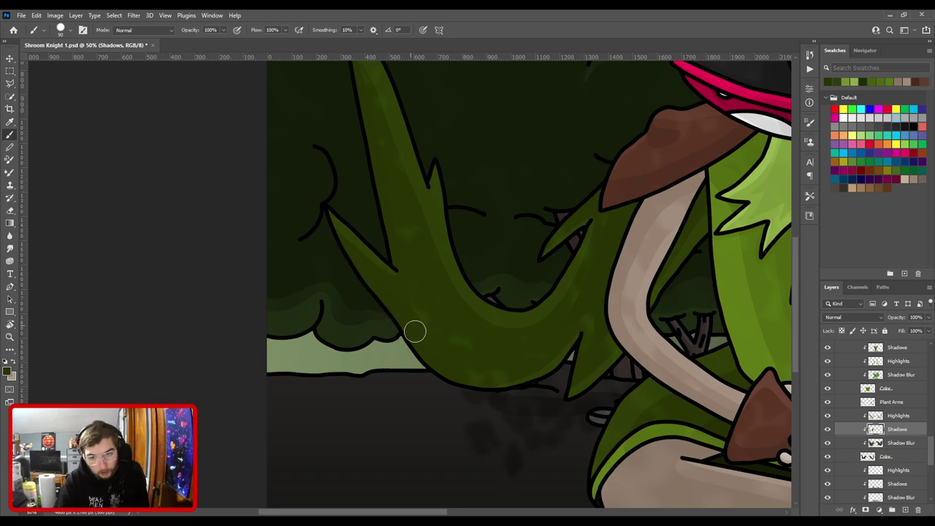
scroll(476, 287, down, 1)
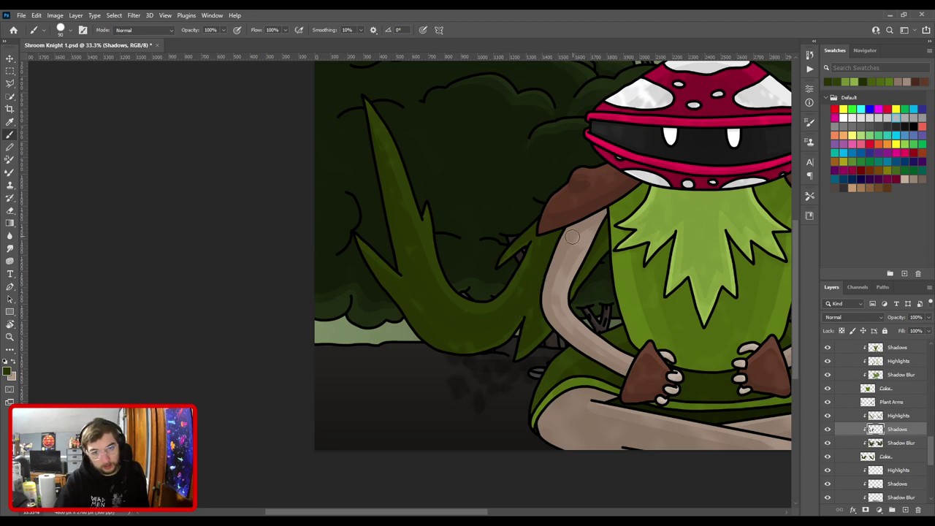
Start shading the right plant arm along its outer curve with the 90 px brush.
drag(554, 251, 397, 296)
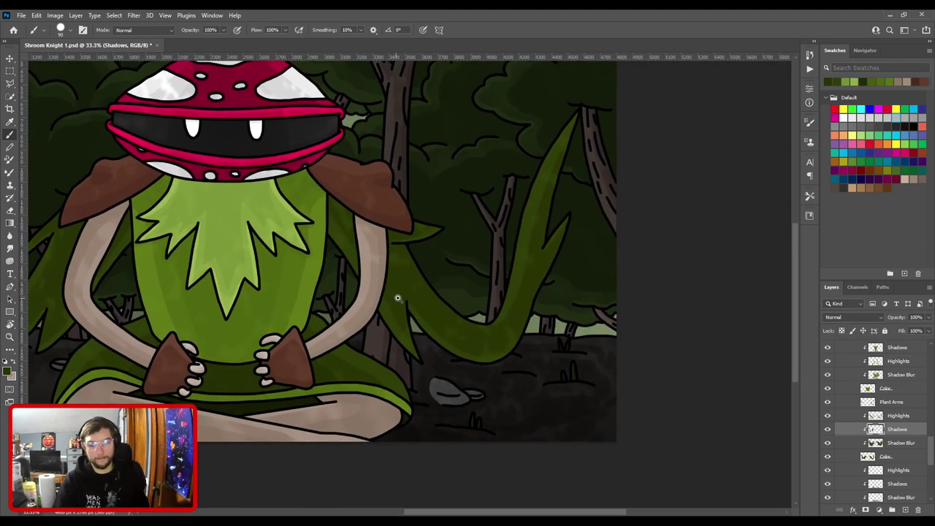
key(ctrl+plus)
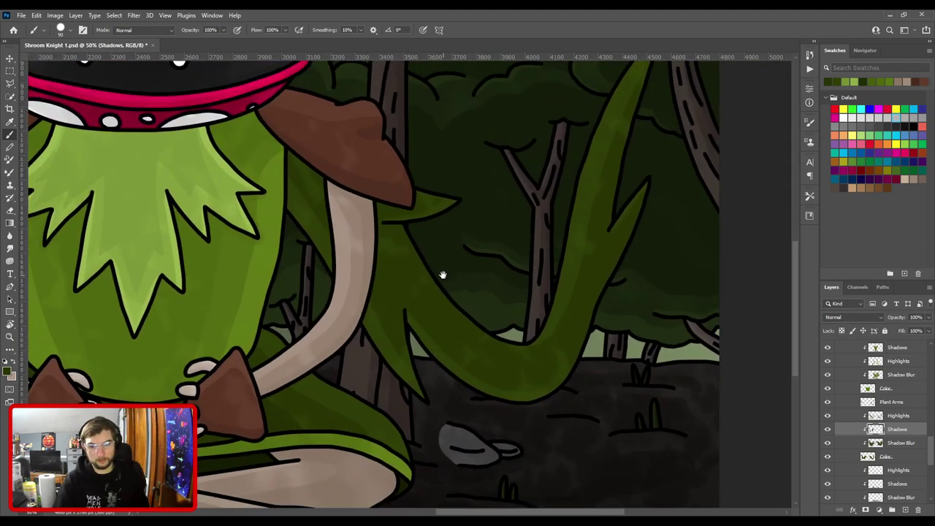
mouse_move(648, 214)
mouse_down()
mouse_move(603, 294)
mouse_move(591, 344)
mouse_up()
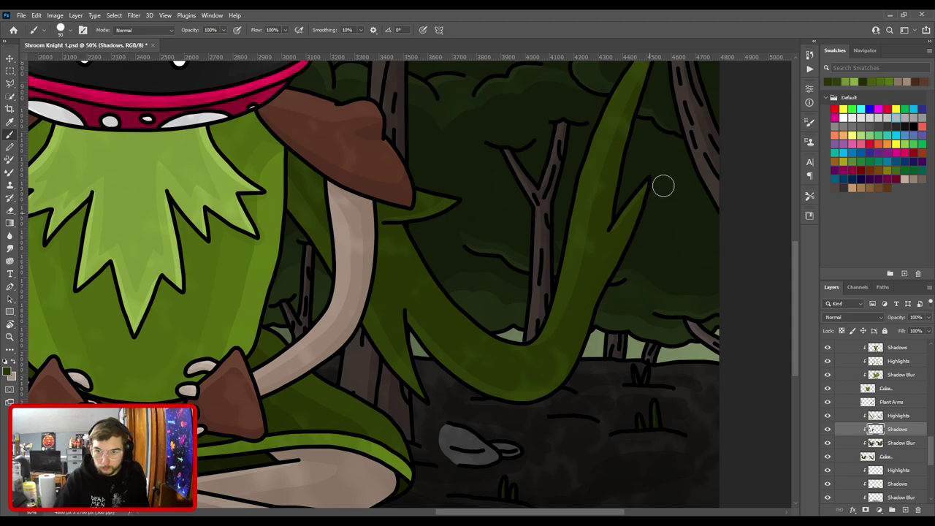
Shade the right plant arm's upper tip and side spike with a 35 px brush.
drag(619, 215, 547, 326)
key(bracketleft)
key(bracketleft)
key(bracketleft)
key(bracketleft)
key(bracketleft)
key(bracketleft)
key(bracketleft)
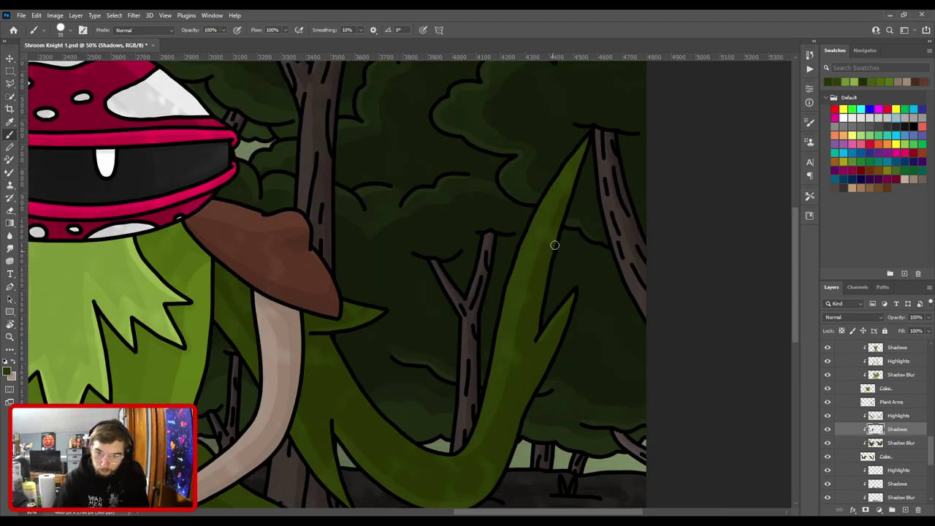
scroll(528, 338, up, 3)
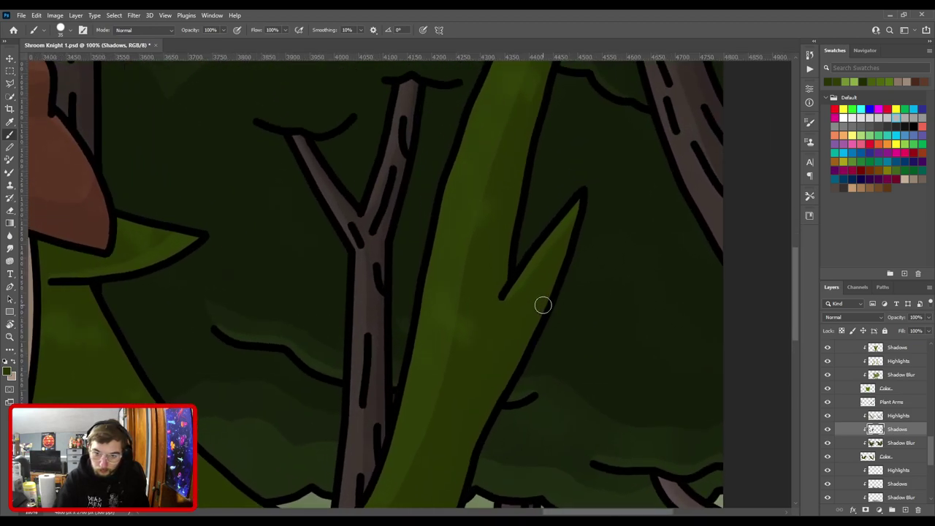
Clean up the shadow around the right plant arm's lower bend with a 40 px eraser.
key(e)
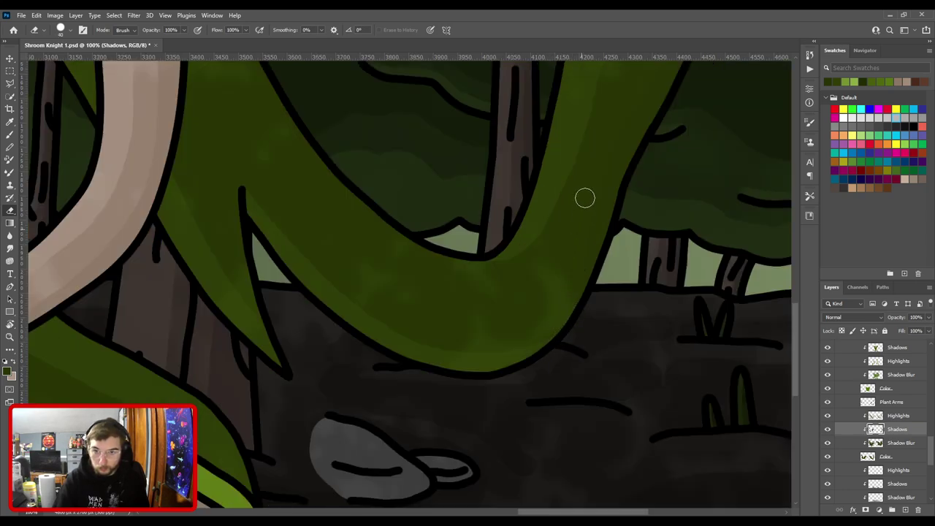
drag(497, 324, 606, 336)
key(ctrl+minus)
drag(505, 286, 534, 340)
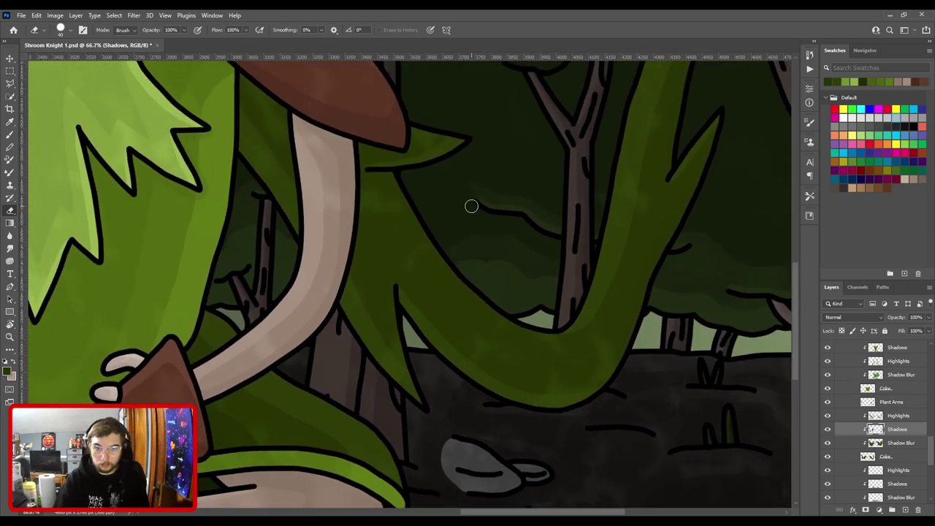
Shade the right plant arm's base and lower spike, using a 60 px brush and a 25 px brush for the narrow parts.
key(b)
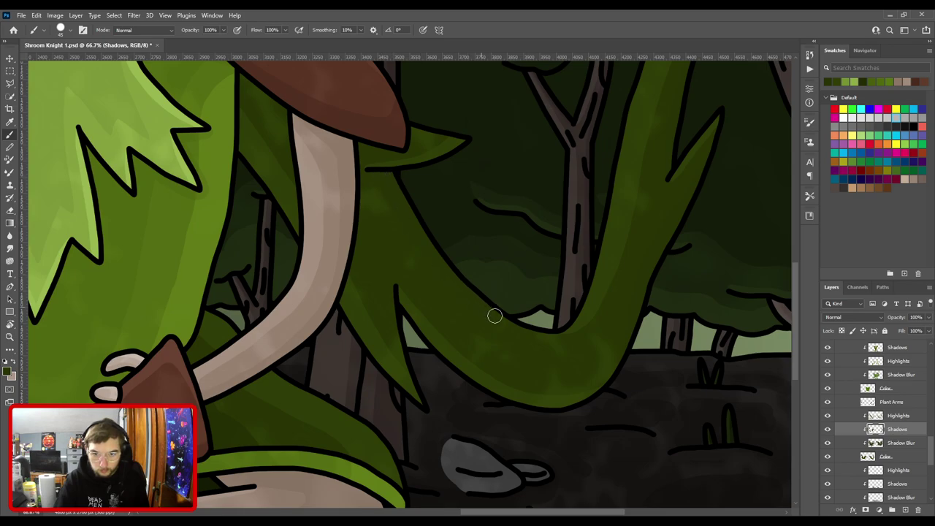
drag(395, 106, 501, 181)
key(])
key(])
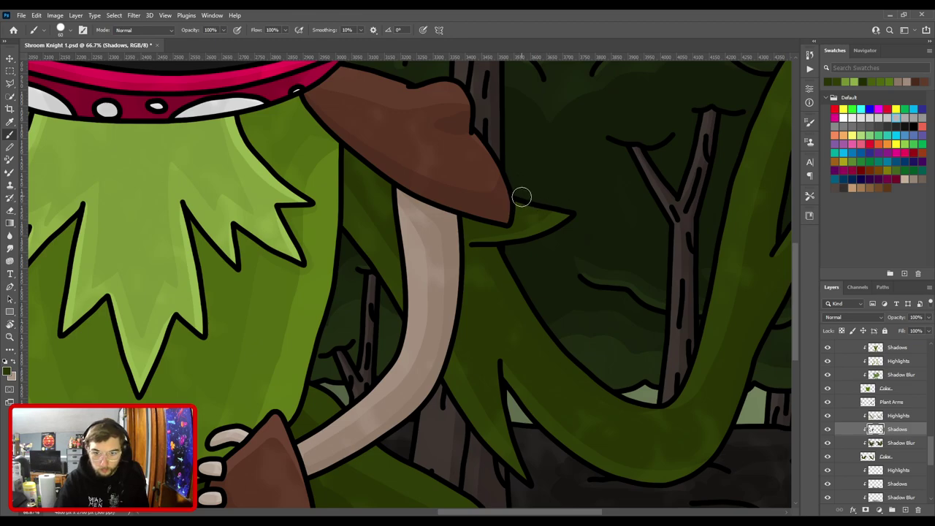
key(ctrl+1)
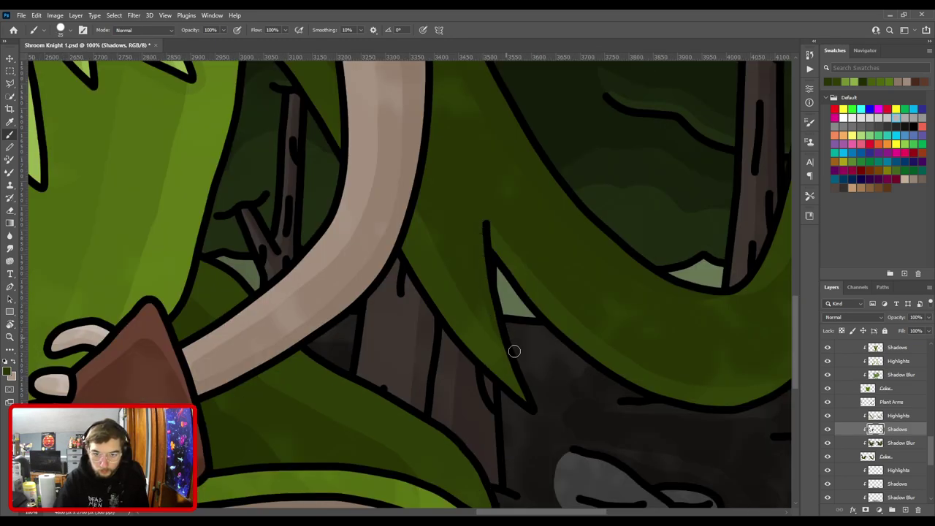
key(ctrl+minus)
key(ctrl+minus)
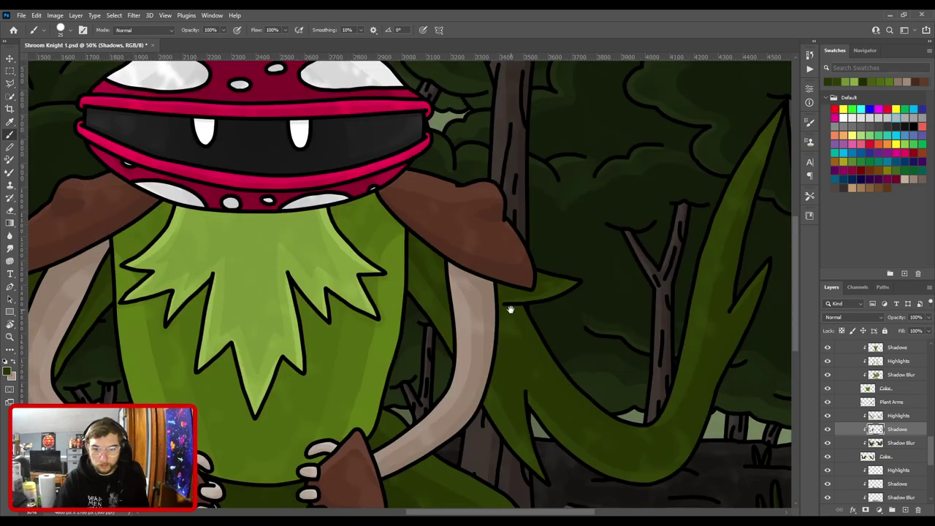
Enlarge the brush to 90 px and shade the right plant arm beneath the brown shoulder cap.
key(bracketright)
key(bracketright)
key(bracketright)
key(bracketright)
key(bracketright)
key(bracketright)
key(bracketright)
key(bracketright)
key(bracketright)
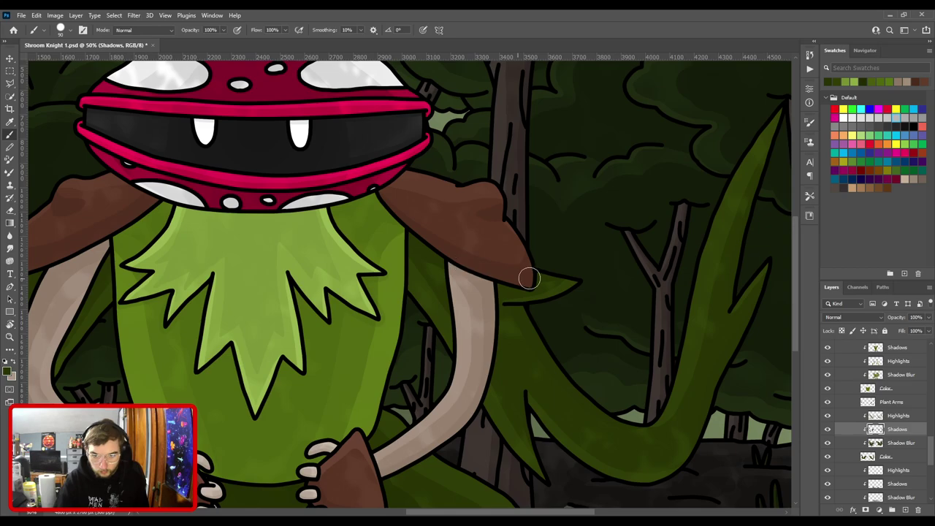
Refine the shadow on the right plant arm's small spike beside the shoulder cap with a 60 px eraser.
key(ctrl+plus)
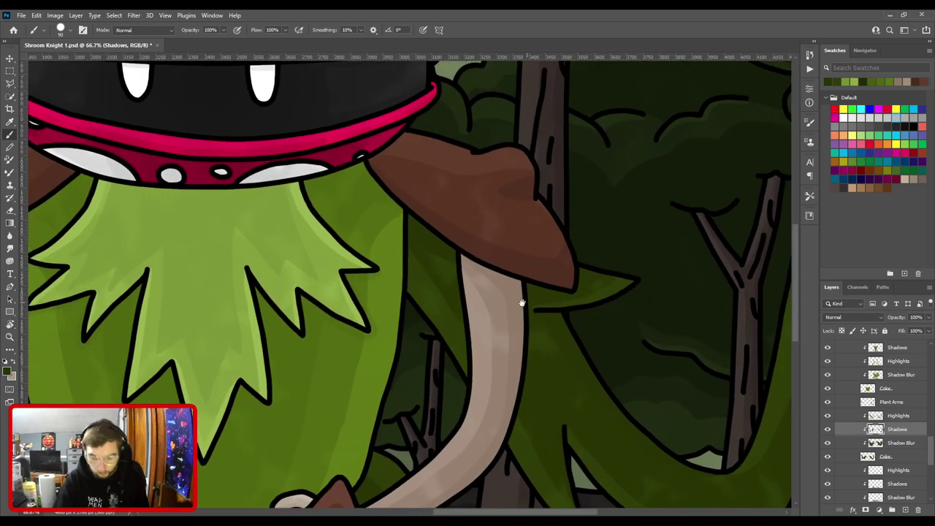
drag(521, 303, 434, 312)
key(ctrl+plus)
key(e)
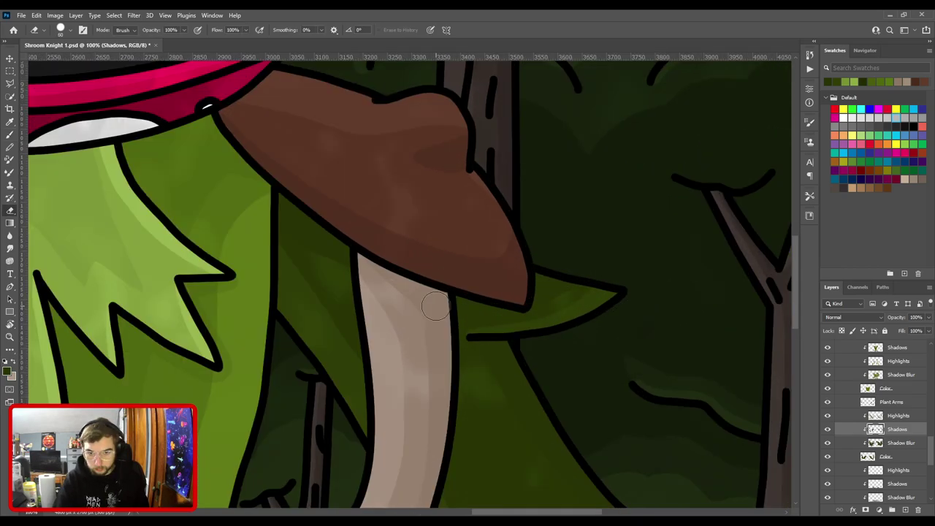
key(ctrl+minus)
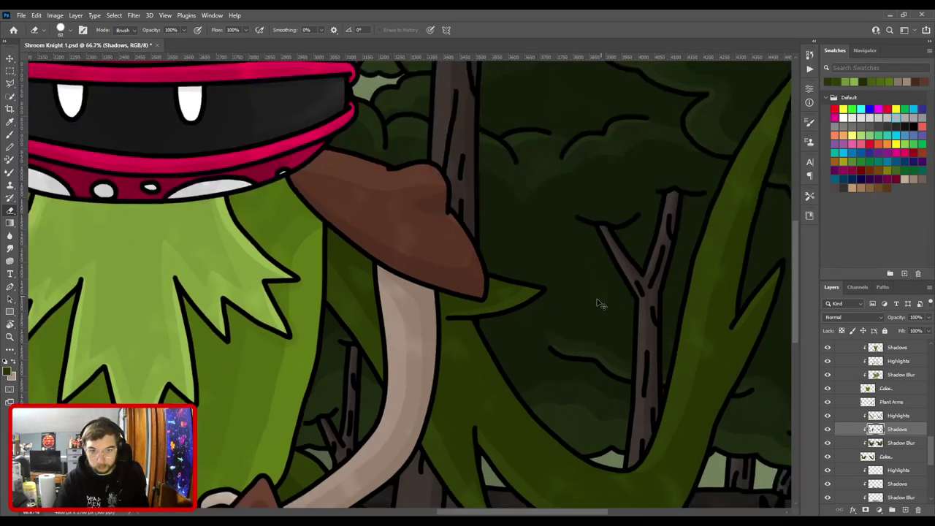
Finish the right plant arm's shadow with a 100 px brush and set the plant arms' Shadows layer opacity to 75%.
key(ctrl+minus)
key(b)
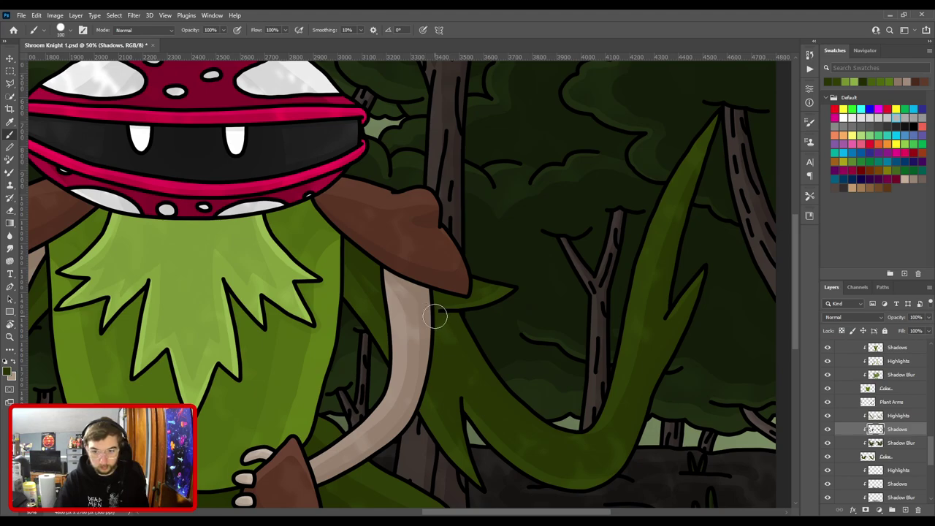
key(ctrl+0)
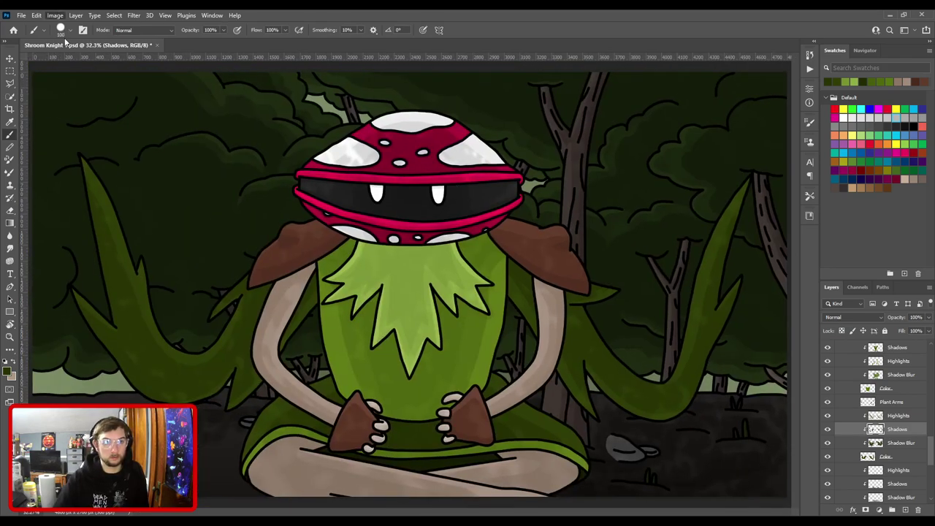
key(i)
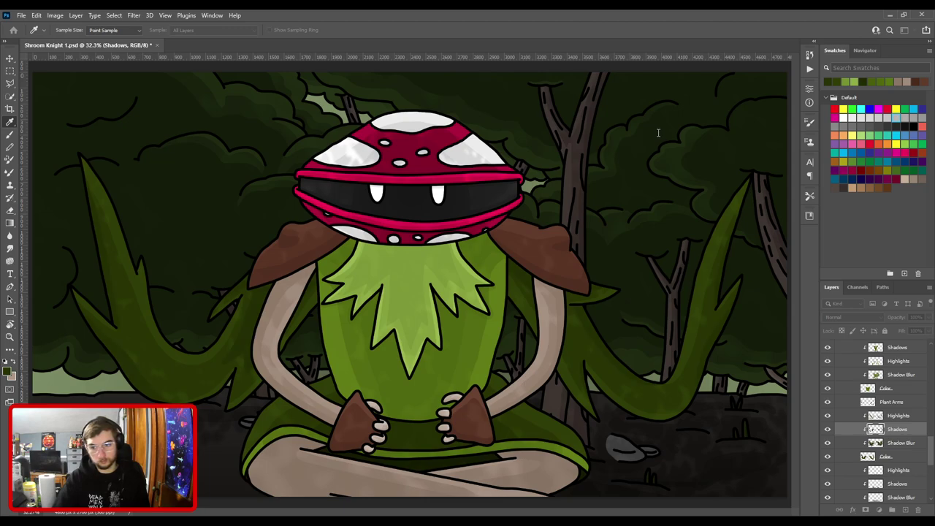
key(b)
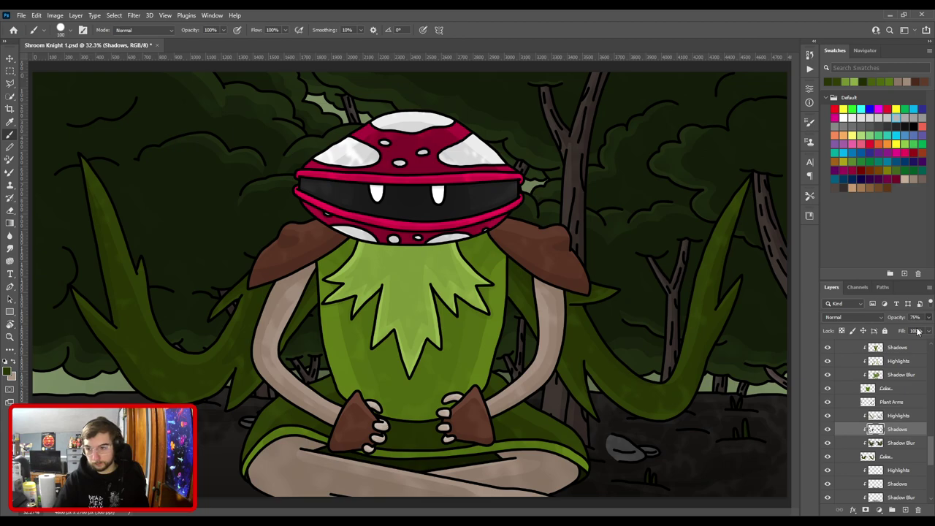
Trim the left plant arm's shadow edges with a 60 to 80 px eraser and save the file.
key(e)
key(ctrl+plus)
drag(320, 272, 546, 221)
key(ctrl+plus)
key(bracketright)
key(bracketright)
key(bracketright)
key(bracketright)
key(bracketright)
key(bracketleft)
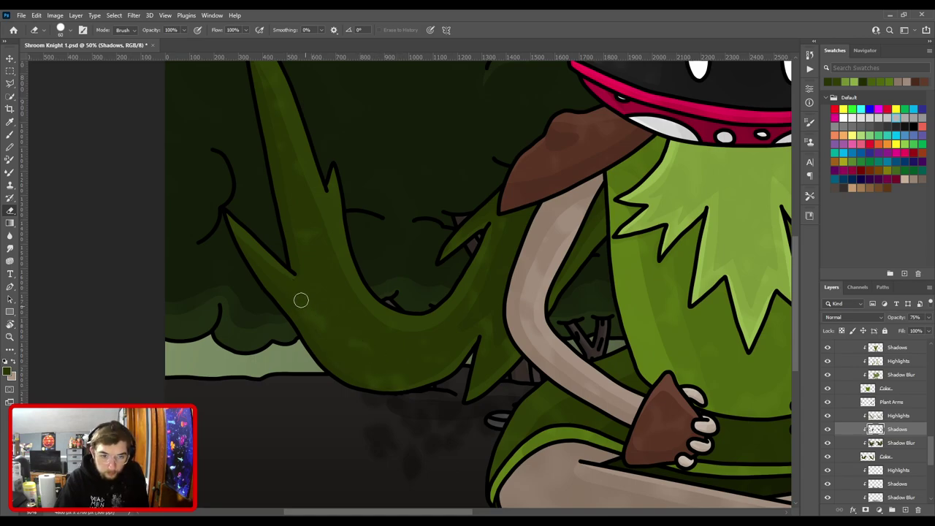
mouse_move(522, 295)
mouse_down()
mouse_move(400, 356)
mouse_move(625, 466)
mouse_up()
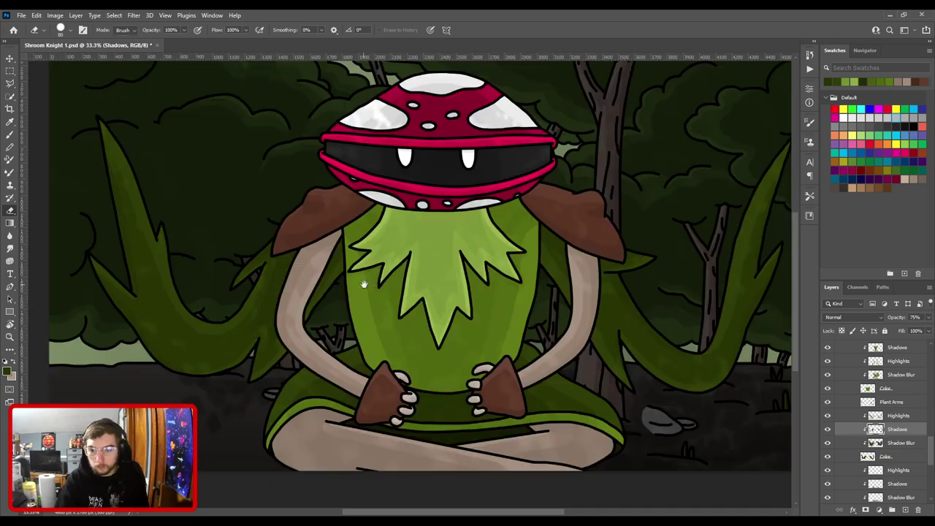
key(ctrl+0)
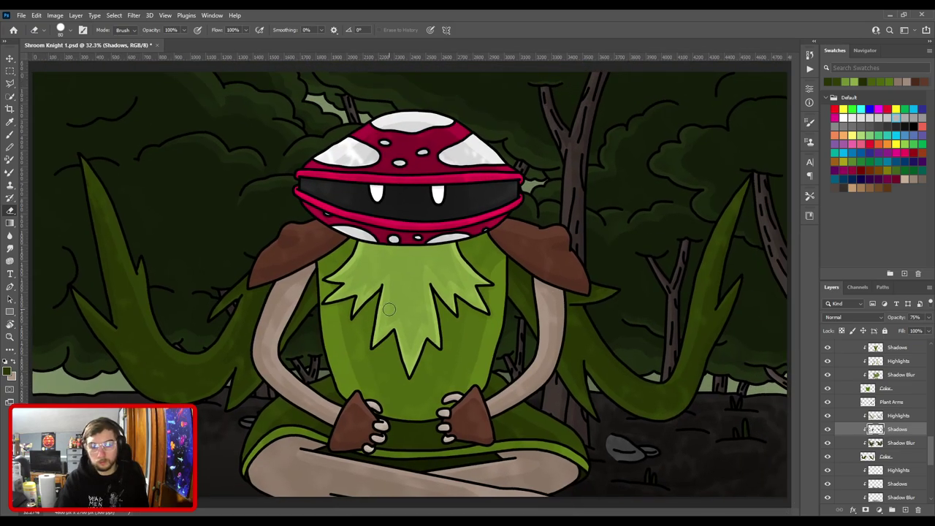
key(ctrl+s)
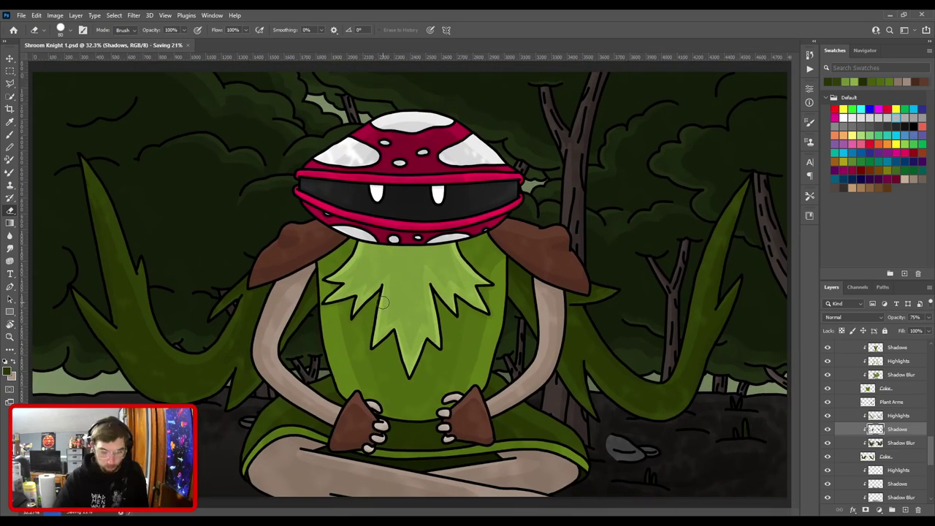
Add a Shadows layer clipped to the inner waist cape's color layer, beside its Shadow Blur layer.
key(v)
click(409, 470)
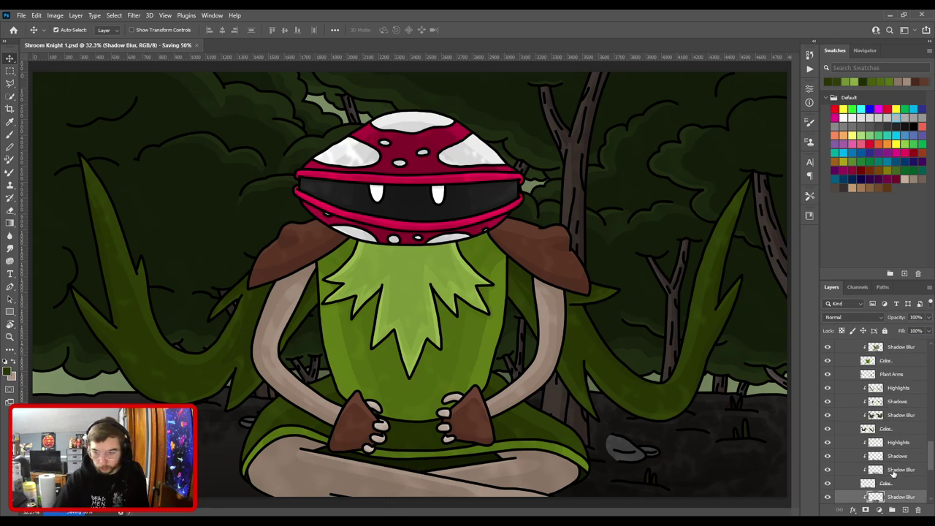
key(ctrl+z)
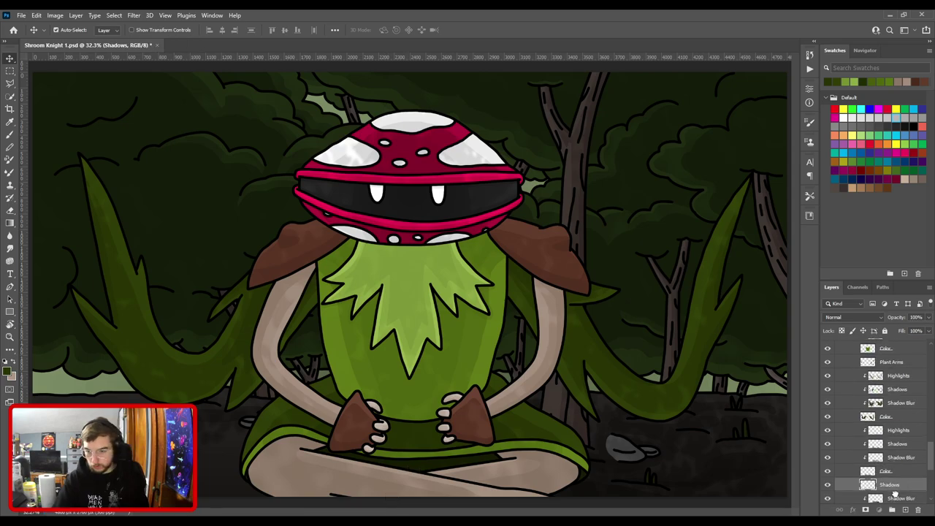
scroll(894, 497, down, 1)
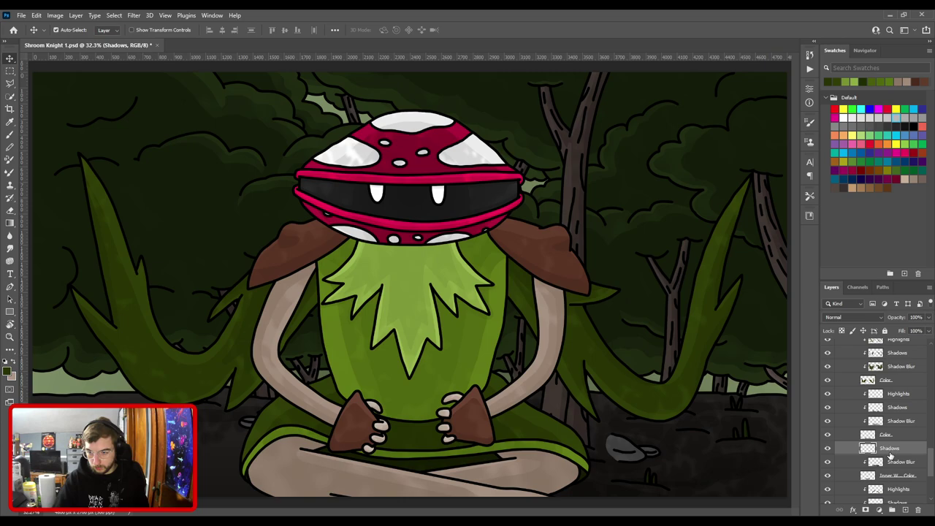
drag(889, 453, 886, 466)
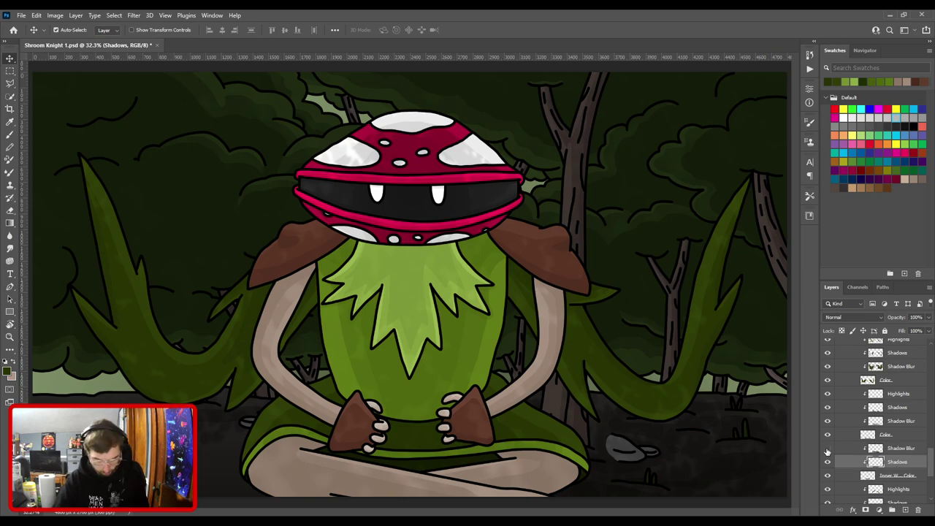
Sample the dark green of the inner waist cape with Shadow Blur hidden, and place the Shadows layer above Shadow Blur.
click(827, 448)
key(i)
click(432, 463)
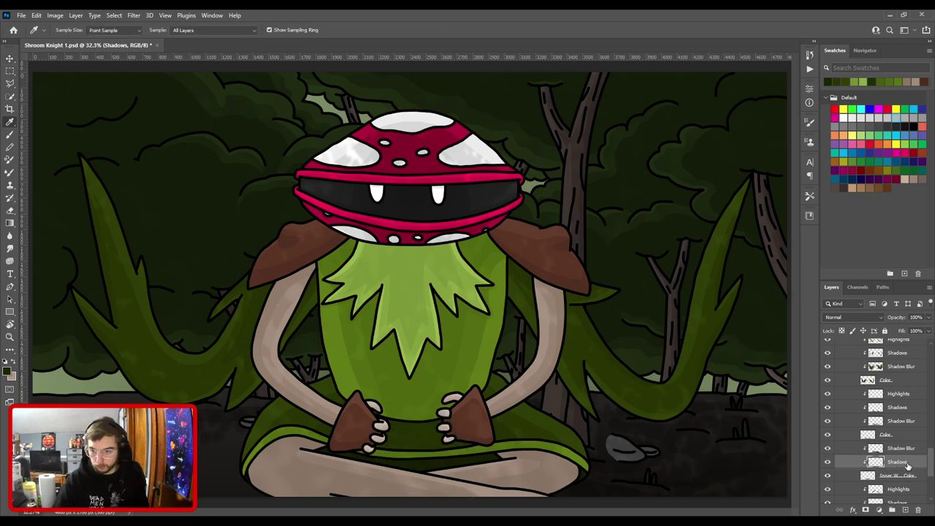
drag(908, 465, 891, 447)
key(b)
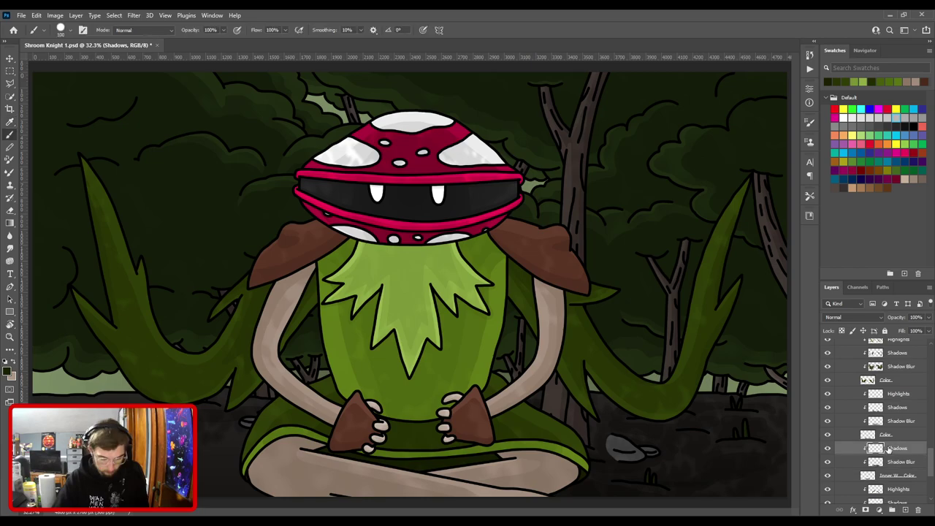
Pick a darker green and shade the inner waist cape above the crossed legs with a 150 px brush.
drag(448, 280, 495, 156)
key(ctrl+plus)
key(ctrl+plus)
scroll(494, 160, up, 1)
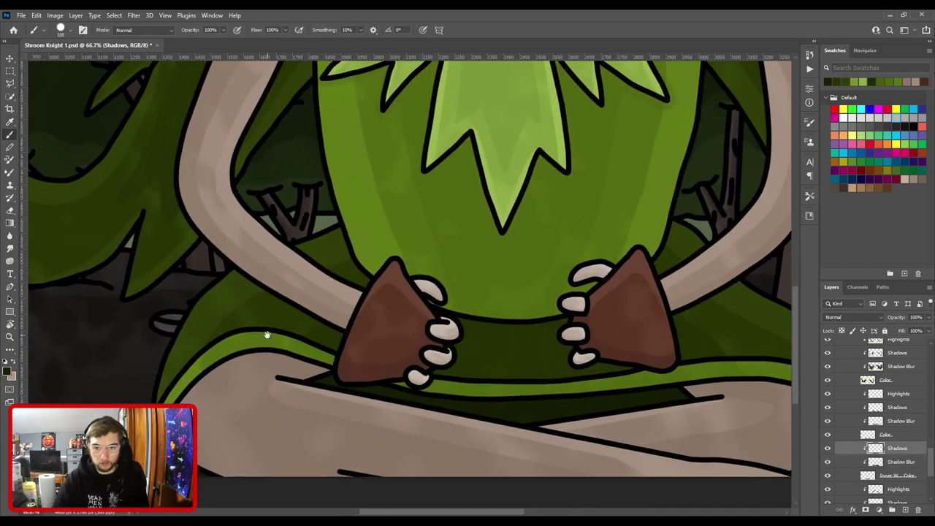
key(i)
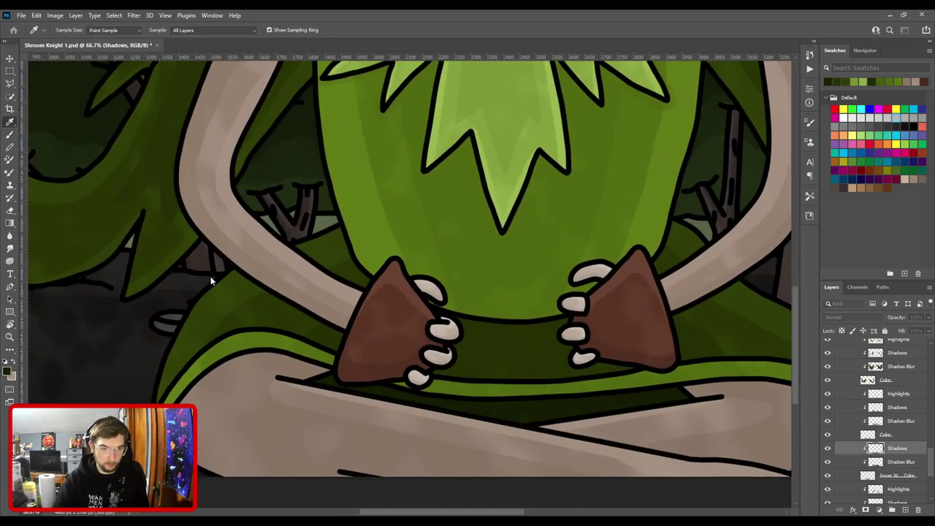
click(306, 162)
key(ctrl+minus)
drag(474, 312, 391, 276)
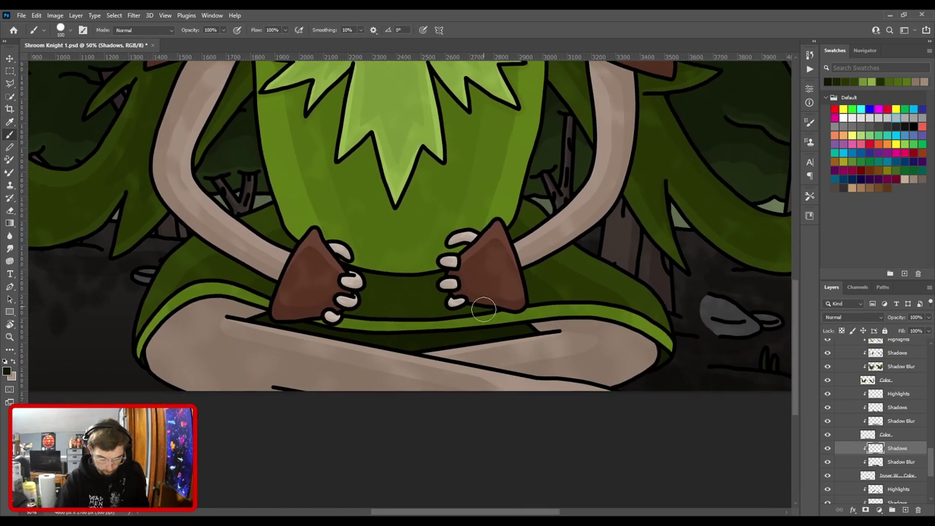
key(bracketright)
key(bracketright)
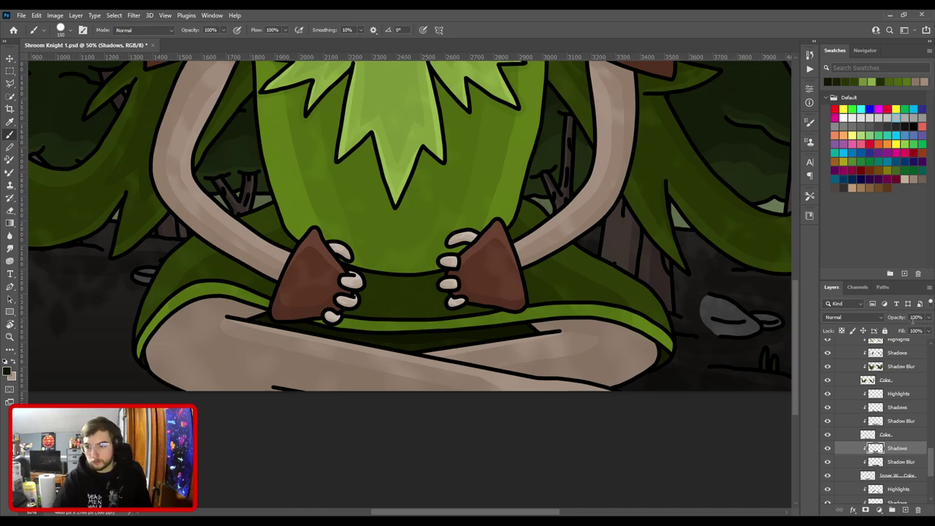
Set the inner waist cape's Shadows layer opacity to 80% and save the file.
text(83)
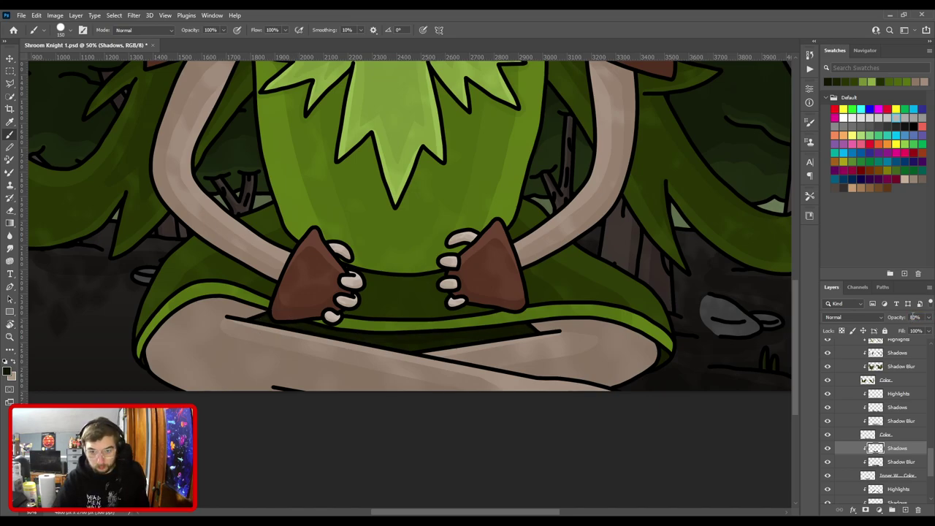
key(ctrl+0)
key(ctrl+s)
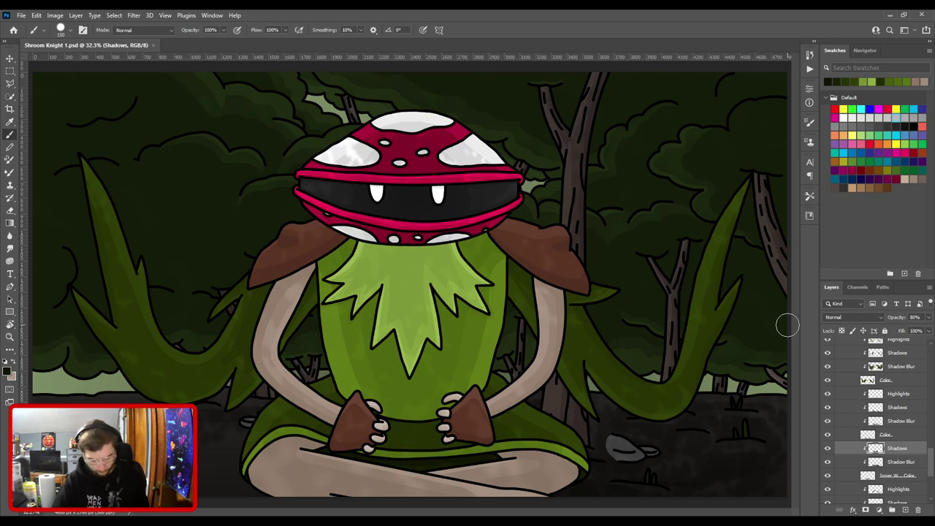
Select the rocks' Shadow Blur layer in Extra Details and add a Shadows layer clipped to the Rock Color layer.
key(v)
mouse_move(645, 402)
mouse_down()
mouse_move(313, 299)
mouse_move(369, 347)
mouse_move(398, 351)
mouse_up()
drag(409, 365, 363, 230)
drag(354, 281, 390, 282)
ctrl+click(355, 317)
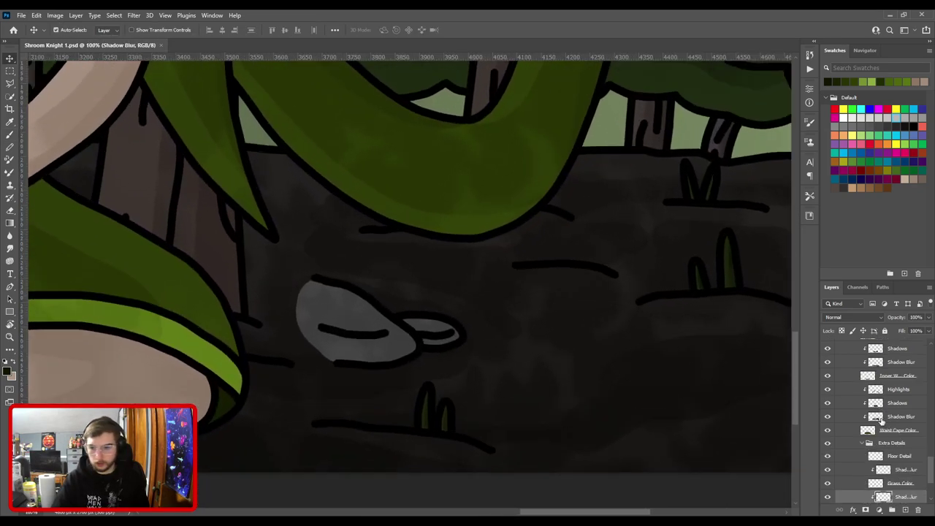
scroll(890, 431, down, 2)
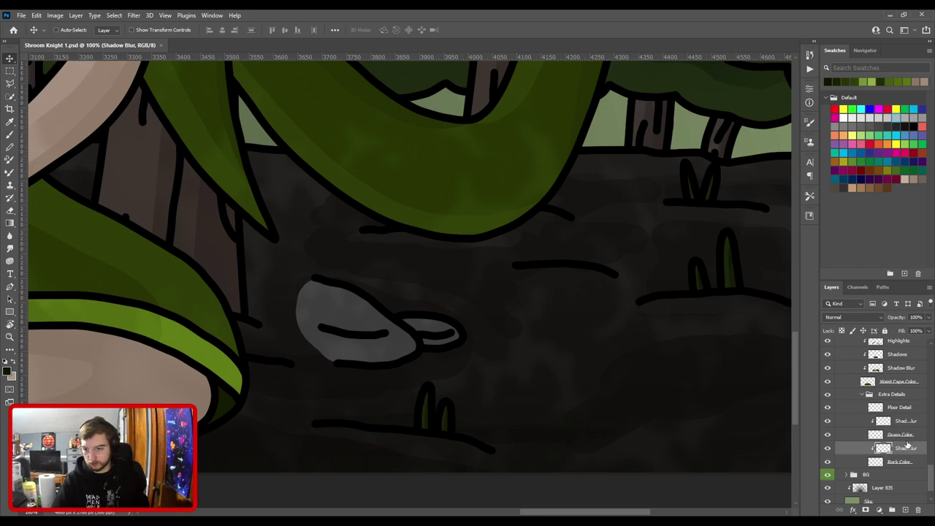
key(ctrl+shift+alt+n)
drag(907, 449, 908, 468)
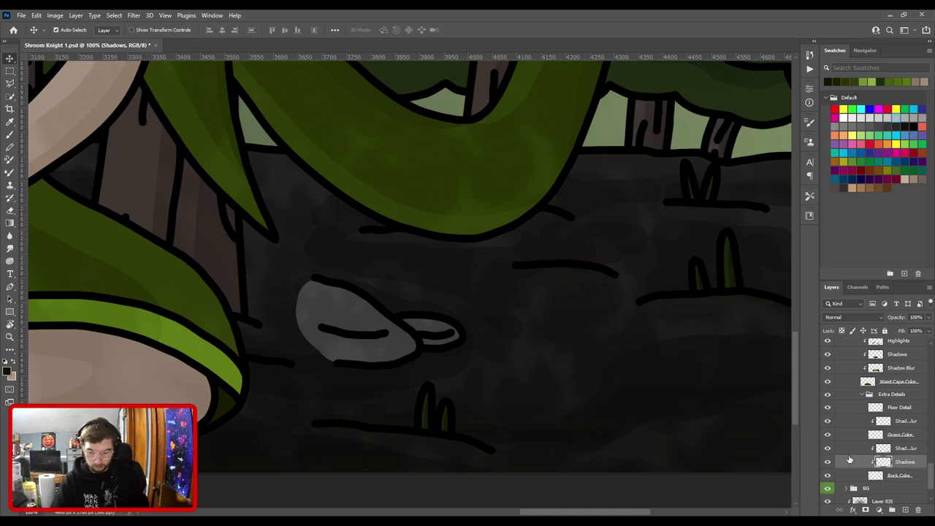
Sample the rock's grey with its Shadow Blur layer hidden and set a darker grey as the shadow color.
click(827, 447)
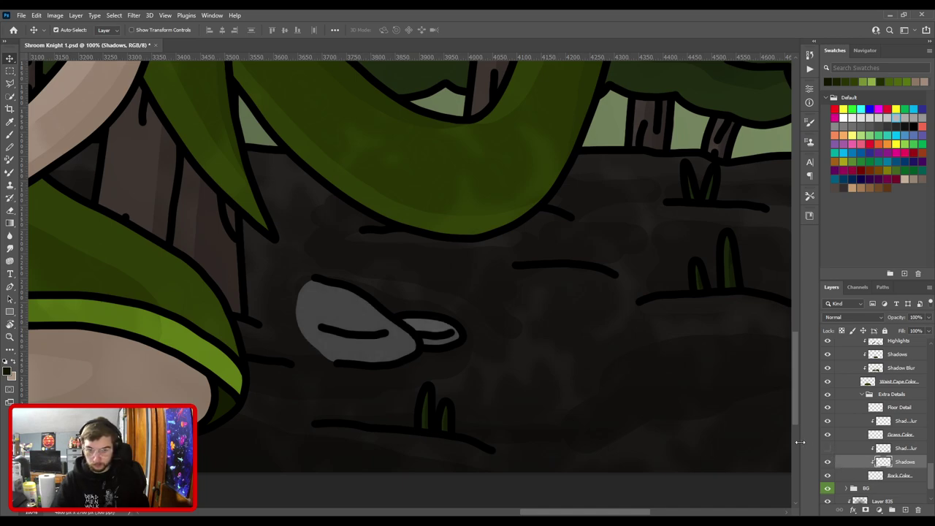
key(i)
click(356, 307)
key(ctrl+z)
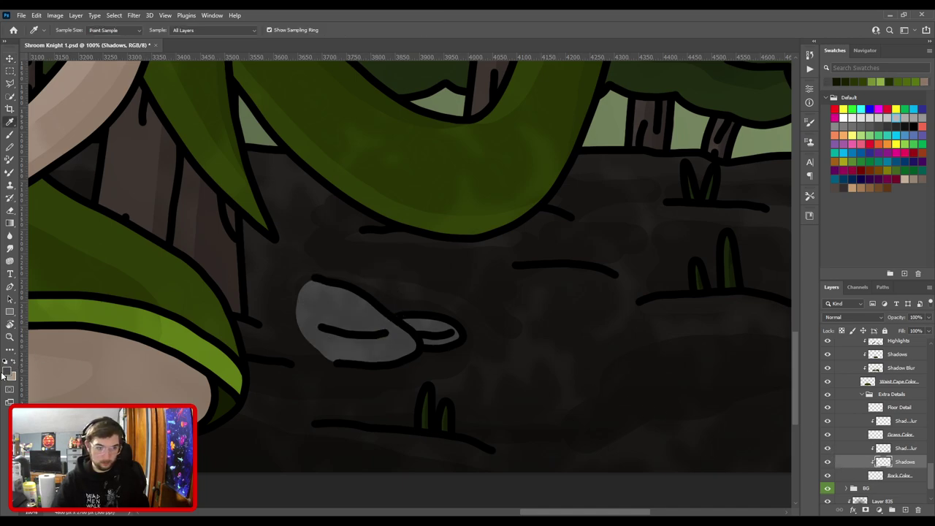
click(8, 370)
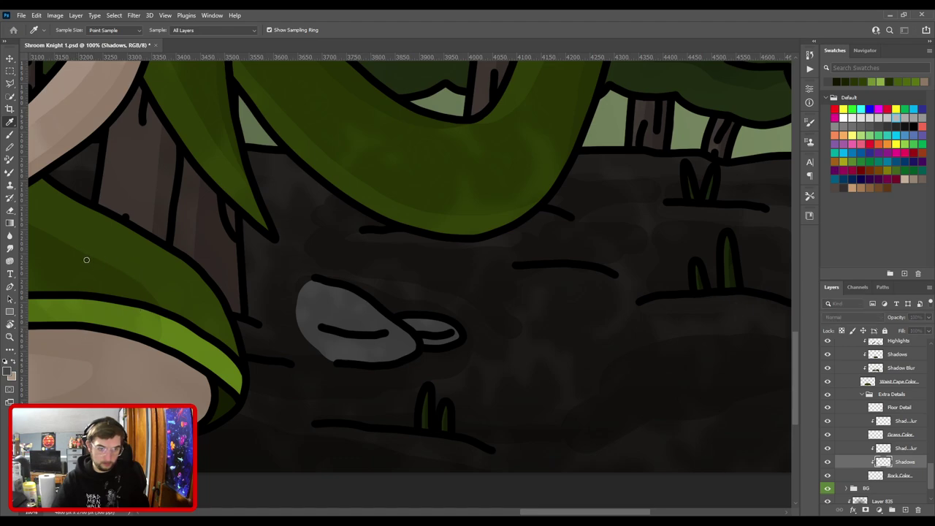
key(b)
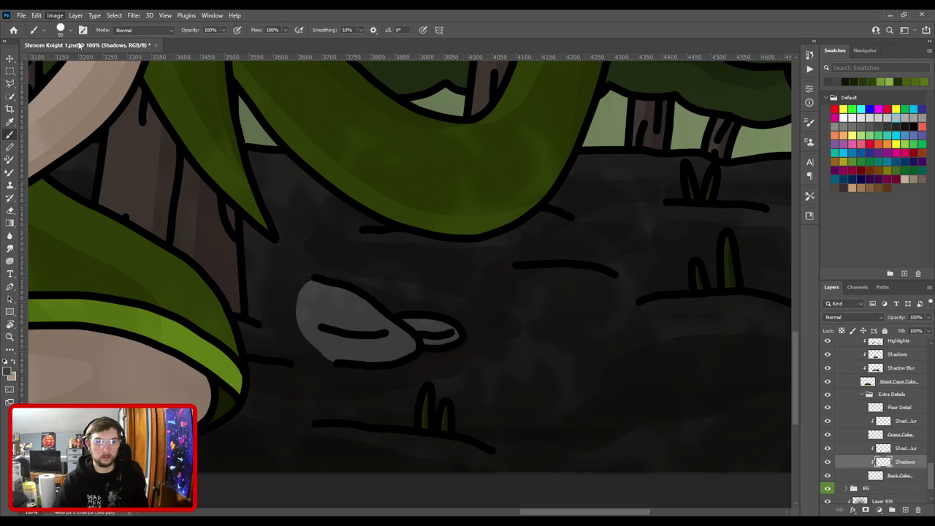
Shade the rocks' undersides with a 50 px brush on the Shadows layer above Shadow Blur, at 35% layer opacity.
key(i)
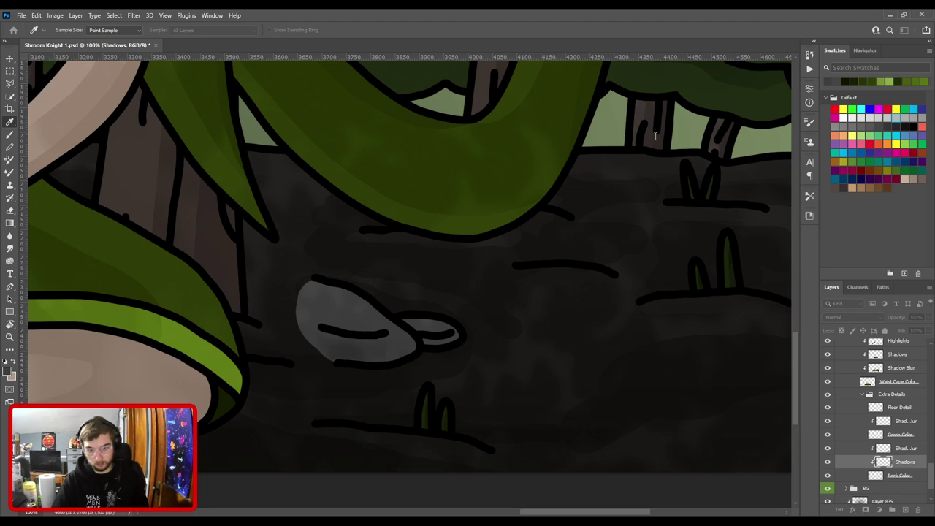
key(b)
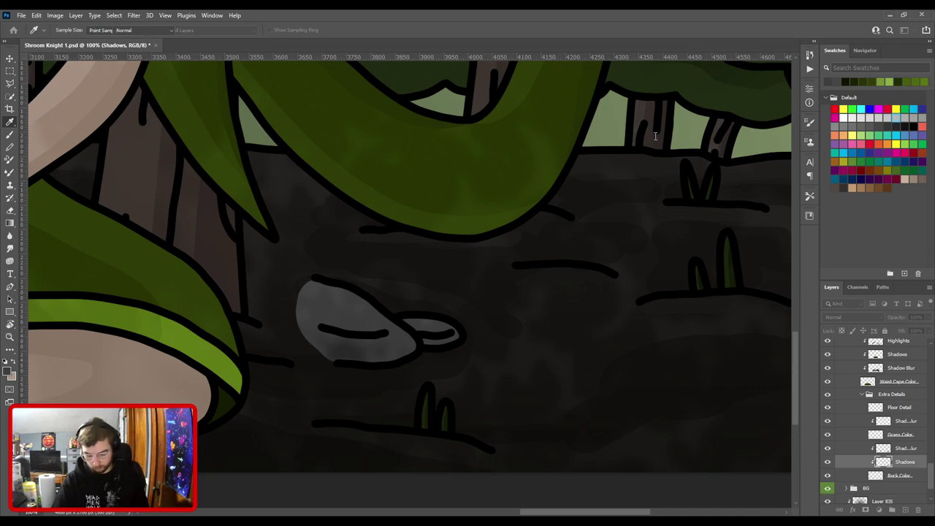
key(ctrl+bracketright)
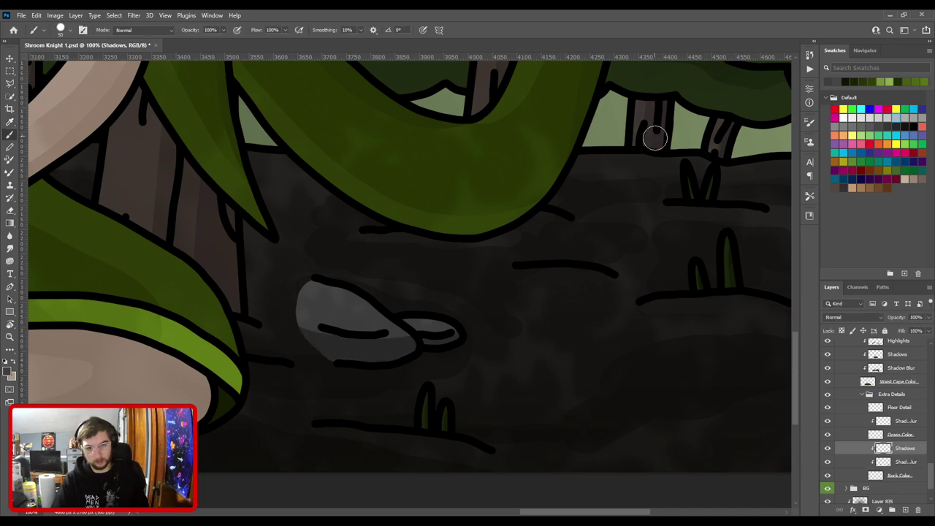
drag(931, 320, 901, 332)
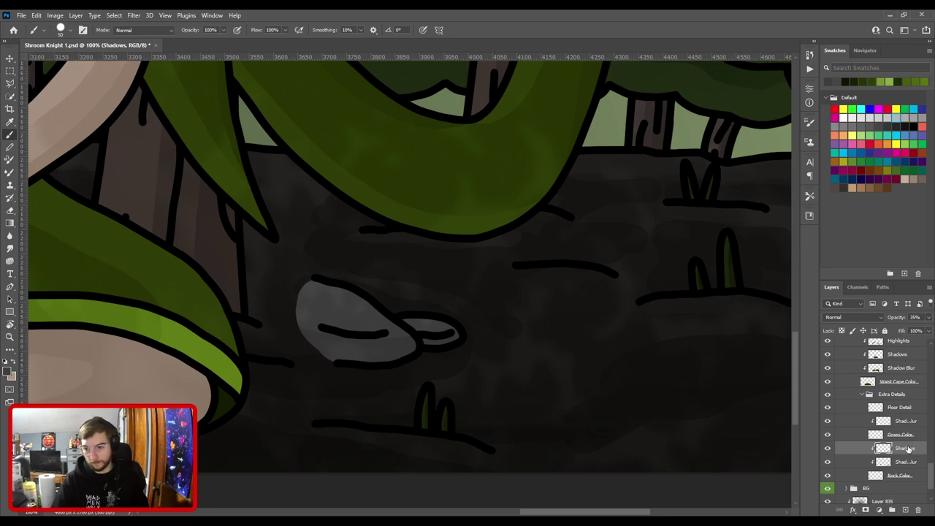
Add a layer beneath the rocks' Shadows layer and paint lighter grey highlights along the rocks' tops with a 35 px brush.
key(e)
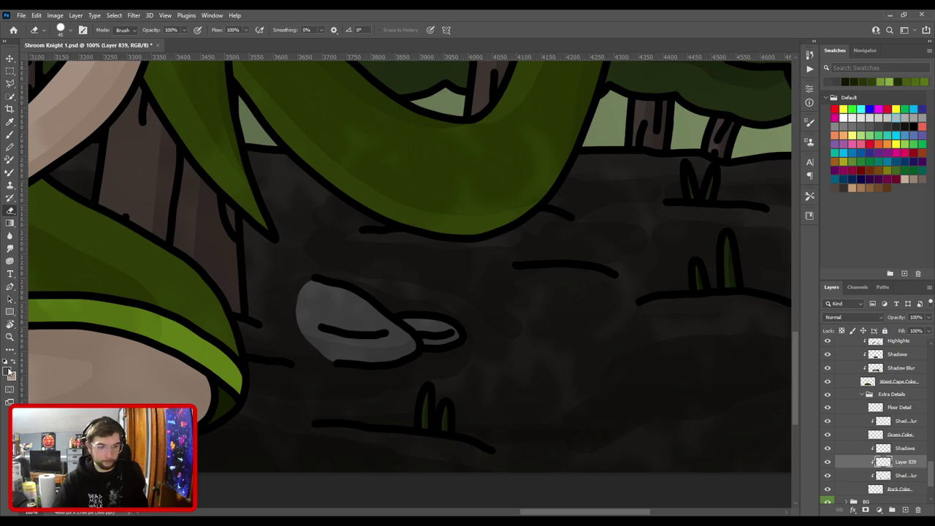
key(i)
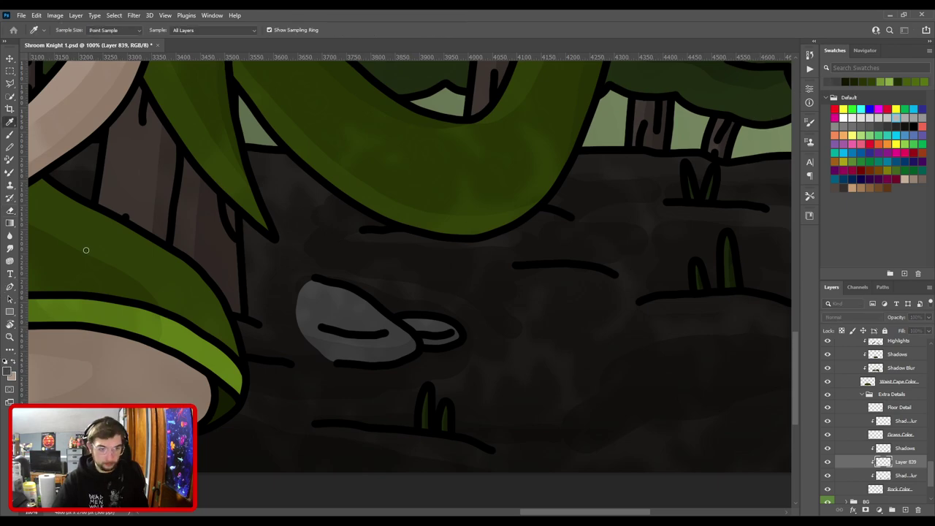
key(e)
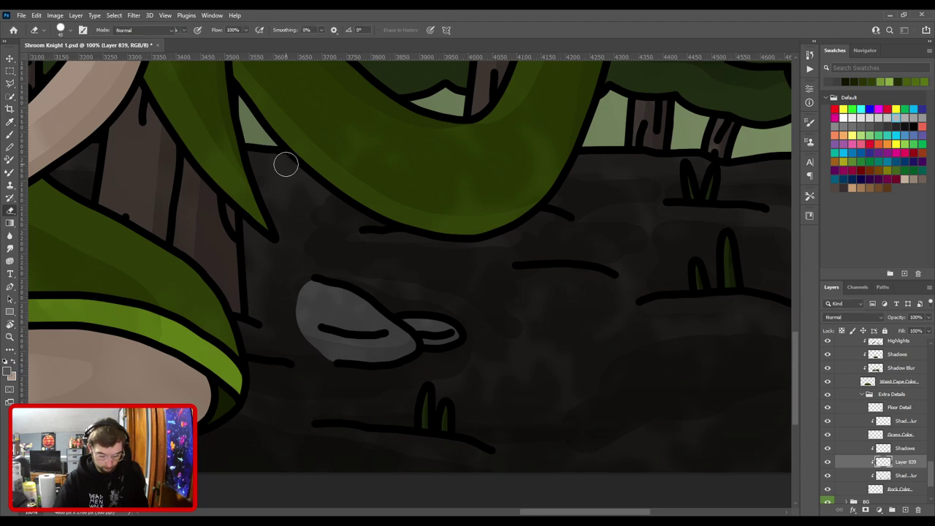
key(b)
mouse_move(294, 295)
mouse_down()
mouse_move(328, 288)
mouse_move(377, 299)
mouse_up()
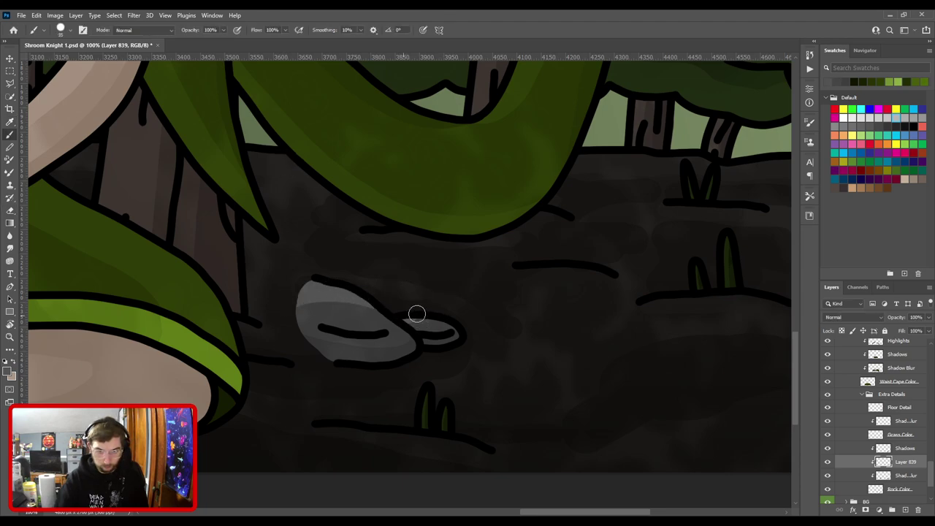
drag(417, 313, 446, 322)
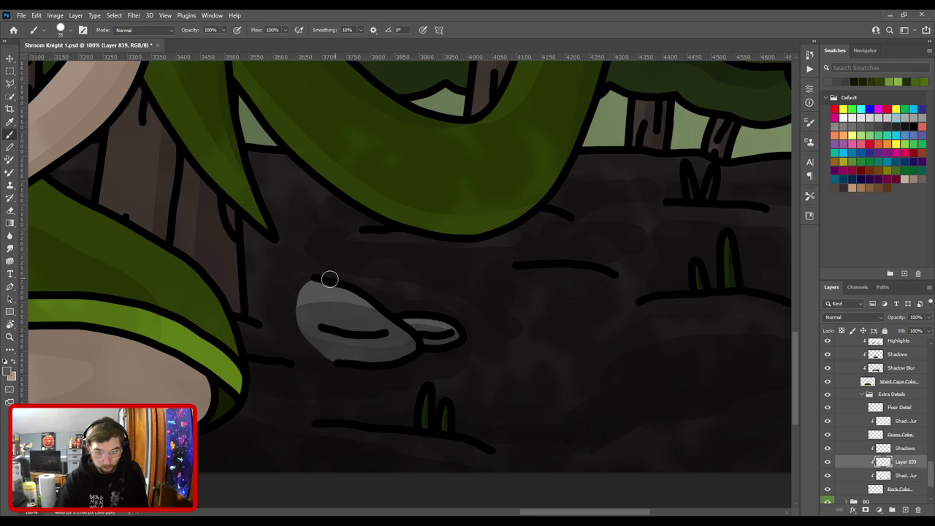
drag(315, 297, 390, 307)
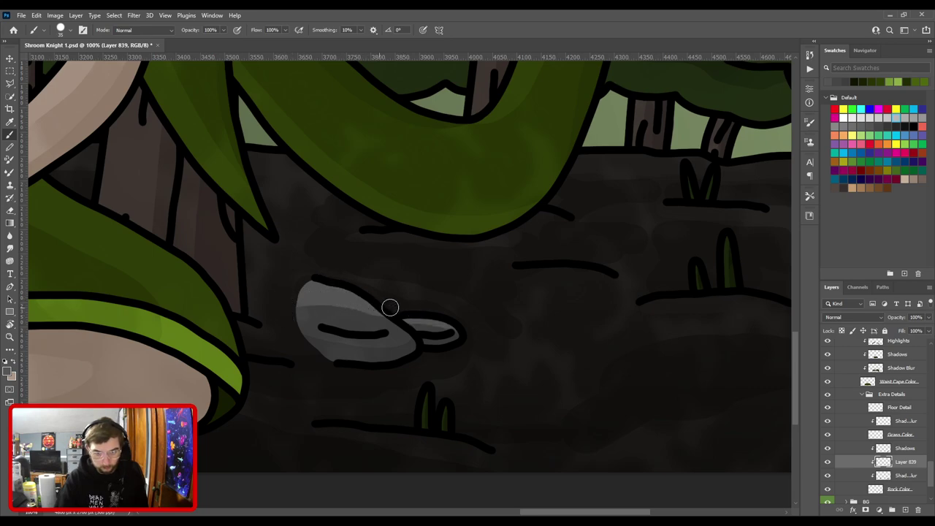
Set the rocks' highlight layer opacity to 40%.
key(ctrl+minus)
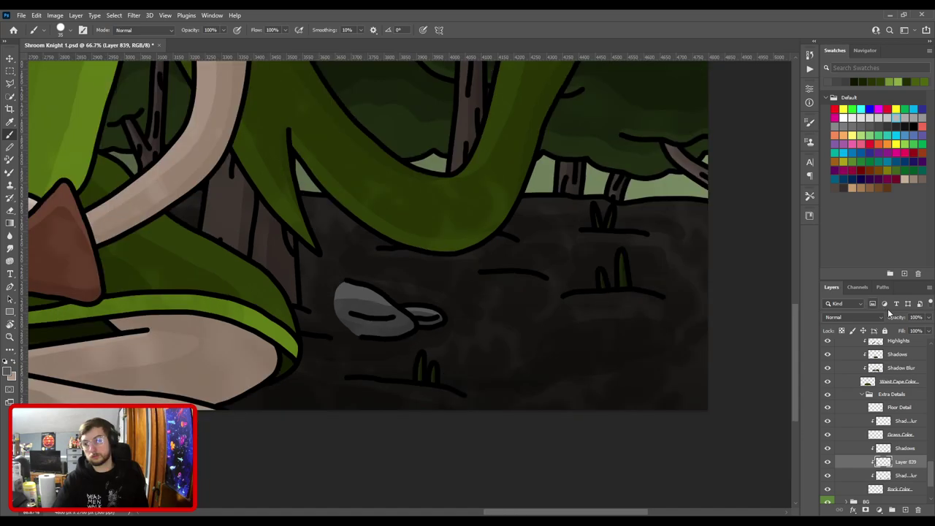
click(915, 316)
text(40)
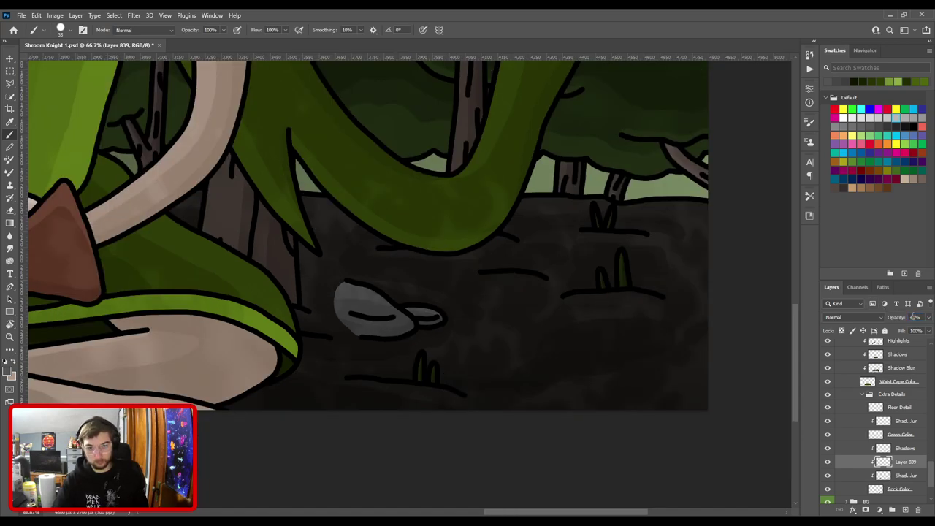
key(Return)
key(ctrl+minus)
key(ctrl+minus)
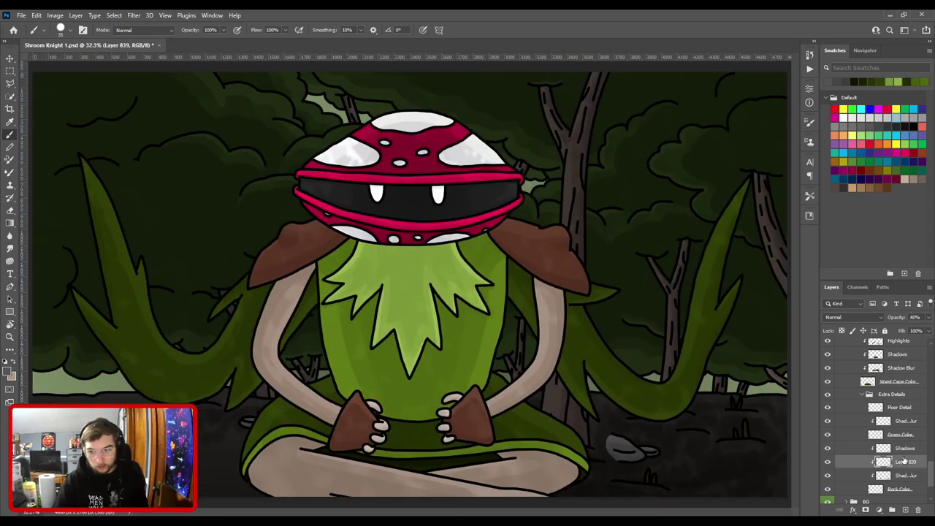
Collapse the Shroom Knight layer group and show the FG group's foreground plants.
drag(930, 475, 929, 349)
click(853, 407)
click(847, 383)
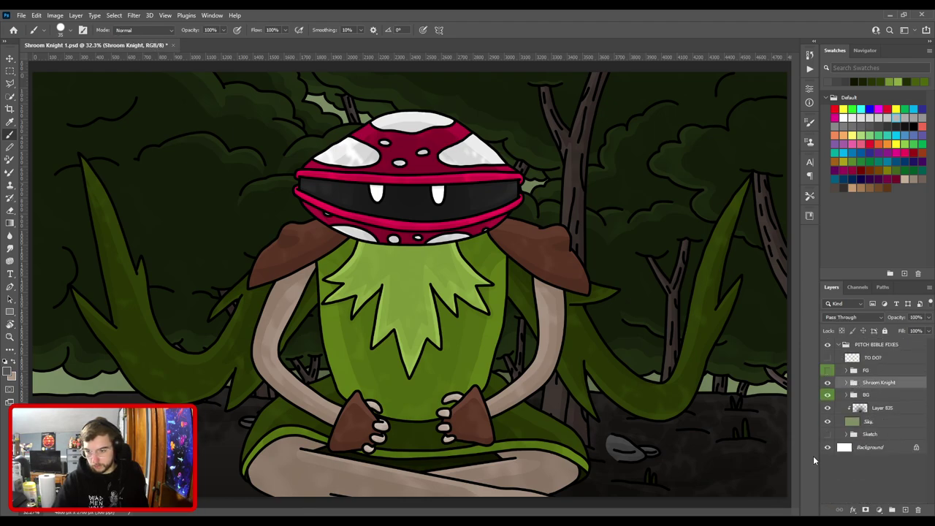
click(828, 370)
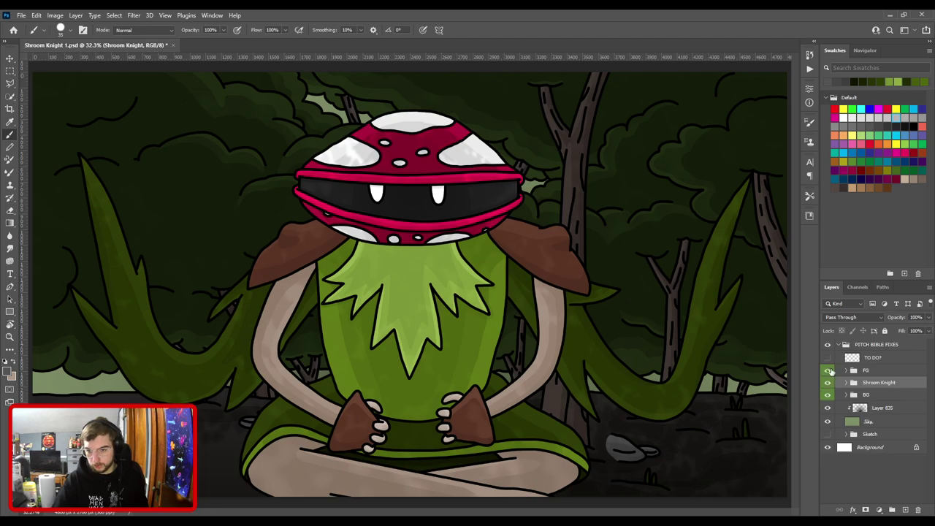
click(828, 371)
click(828, 371)
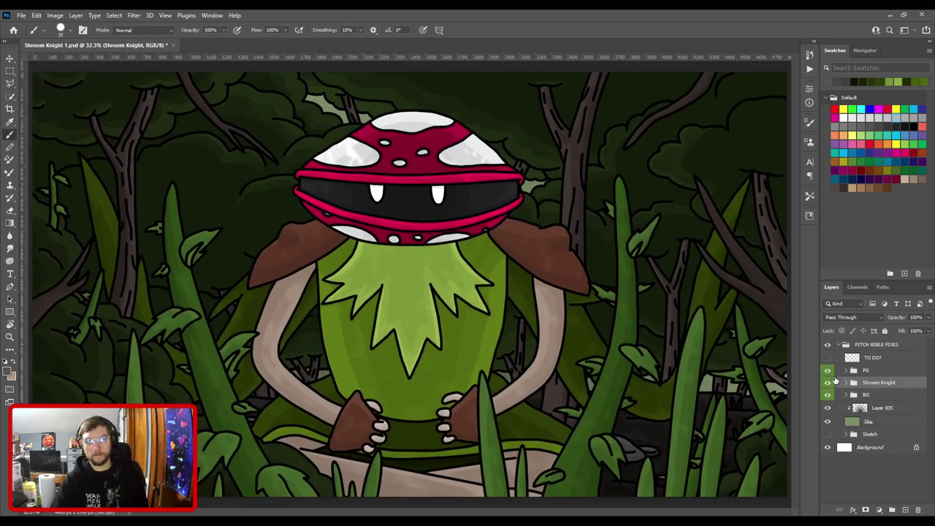
Save the document, add a new layer above Layer 835 and sample the sky's green as the foreground colour.
key(ctrl+s)
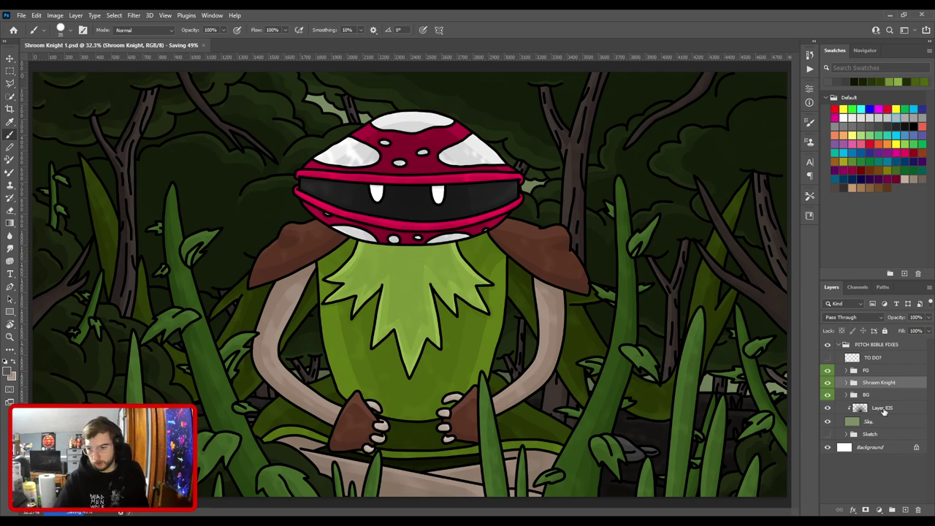
click(880, 407)
click(905, 510)
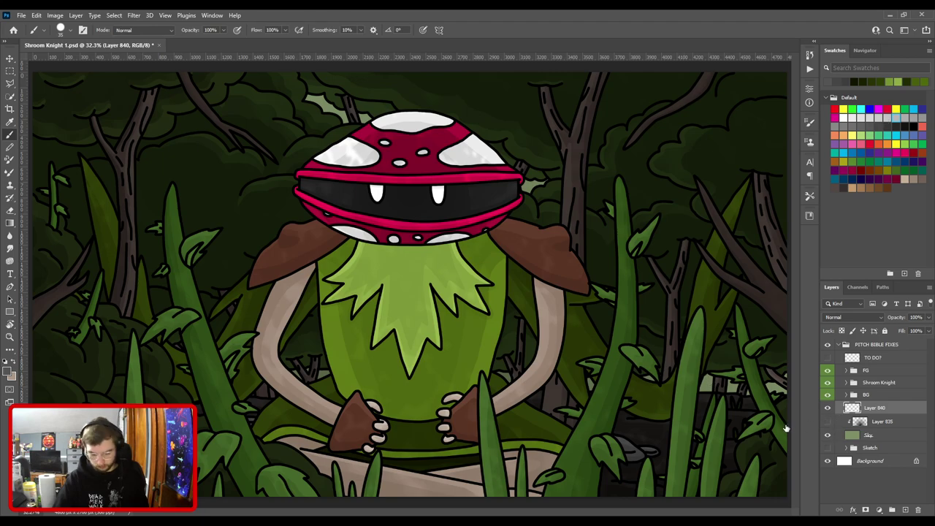
key(i)
click(704, 380)
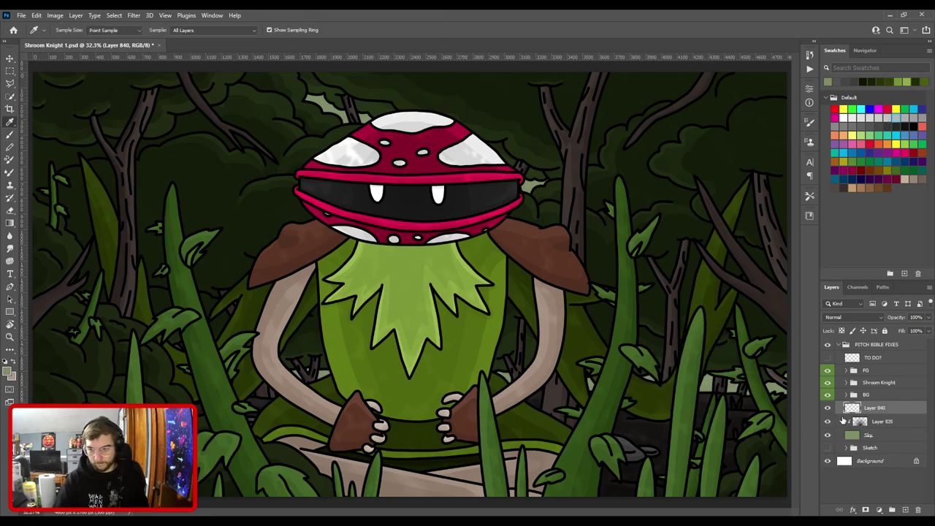
click(828, 420)
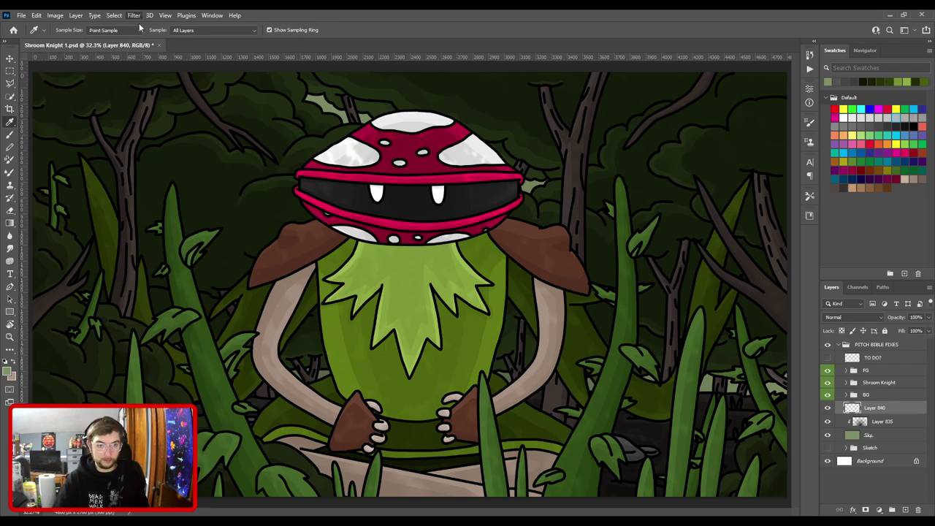
Render clouds on the new layer using the sampled sky green and black, then try inverting the colours and undo the inversion.
key(alt+BackSpace)
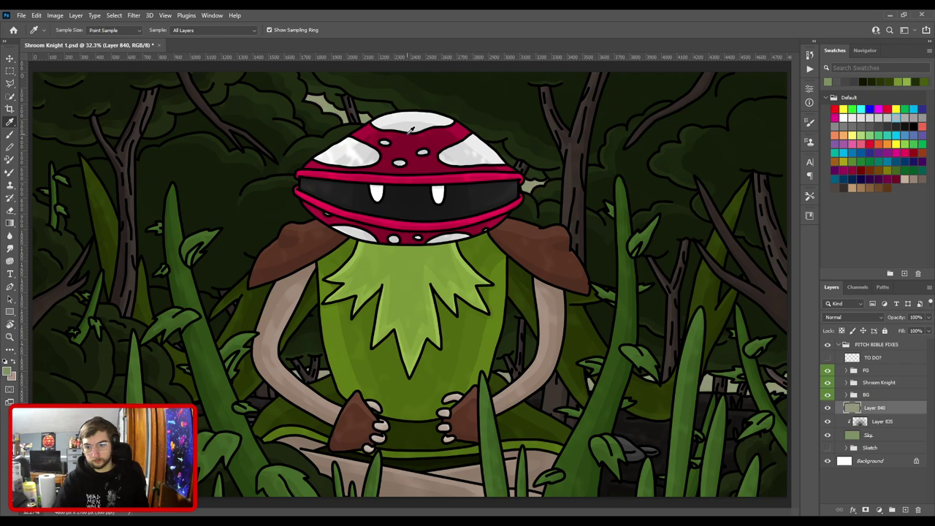
key(ctrl+z)
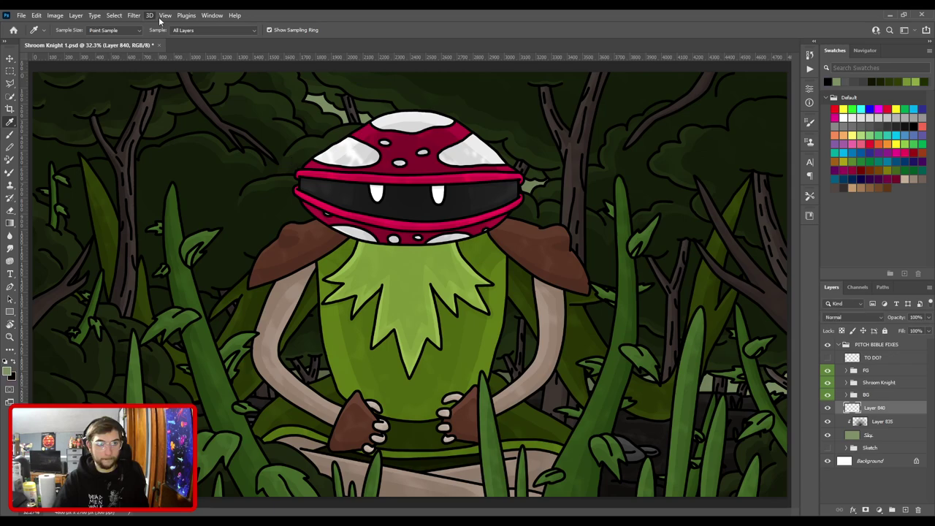
key(ctrl+alt+f)
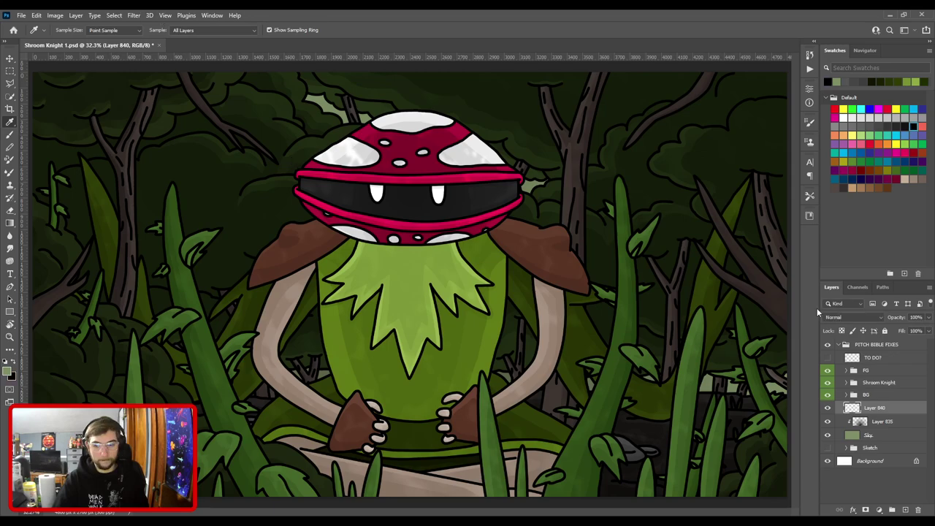
key(ctrl+minus)
key(ctrl+minus)
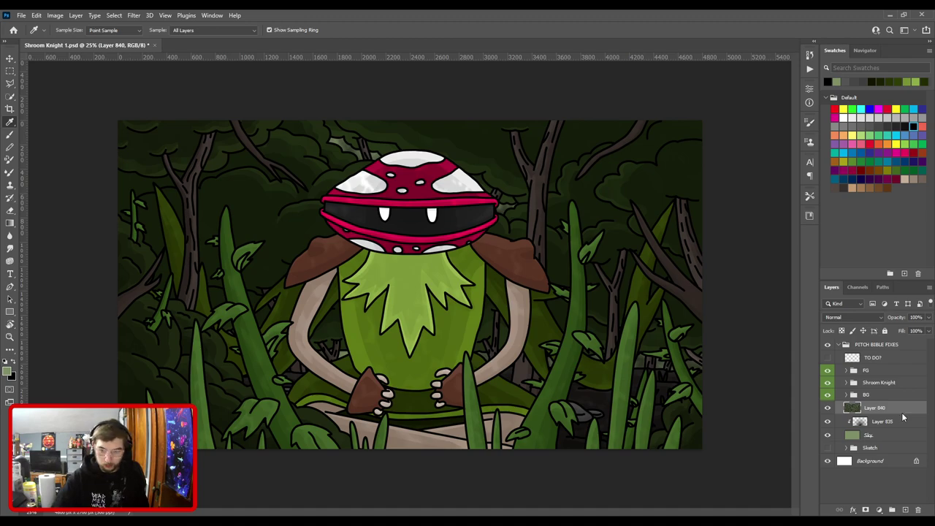
key(ctrl+i)
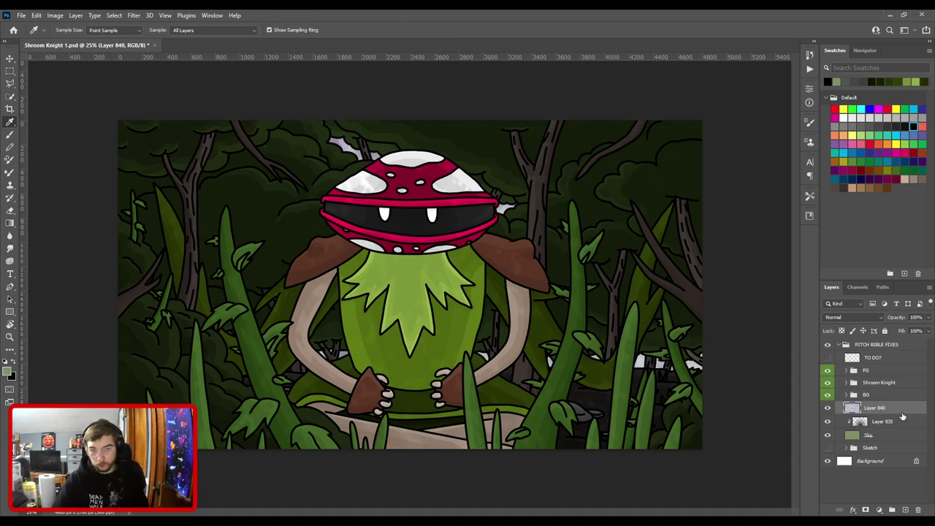
key(ctrl+z)
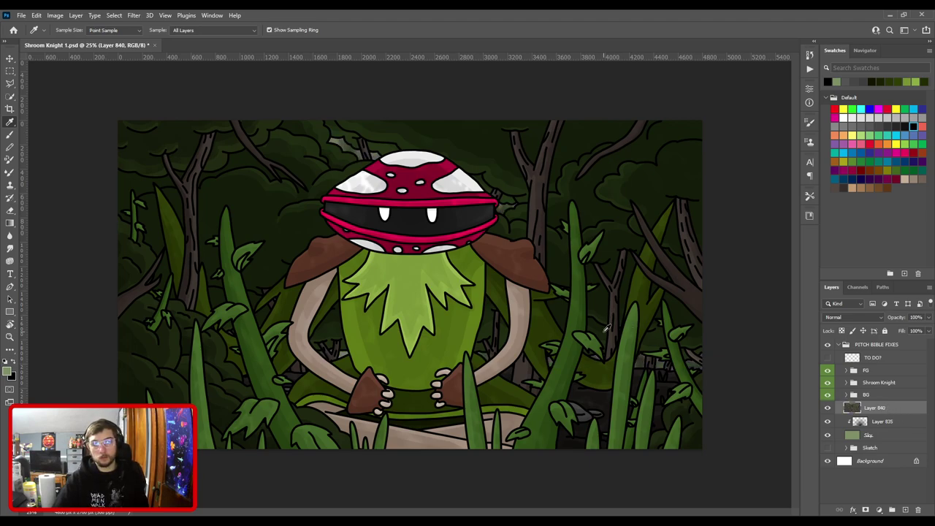
Scale the clouds layer up to 164.50%, keeping its top edge fixed and centred on the canvas.
scroll(605, 323, down, 3)
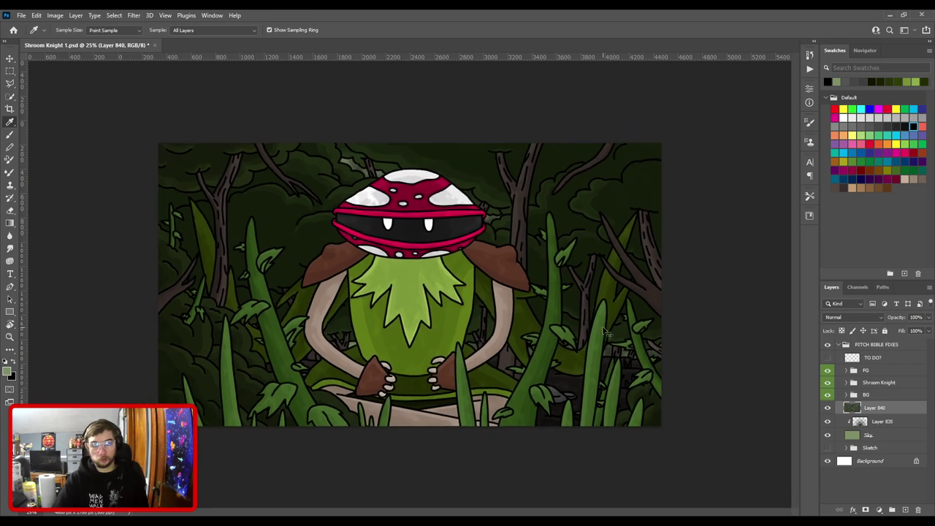
key(ctrl+t)
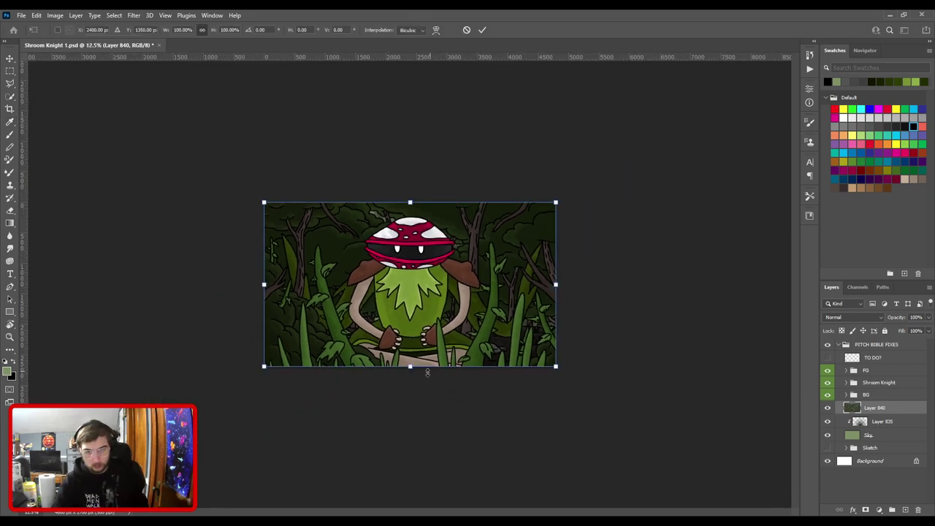
drag(409, 366, 401, 473)
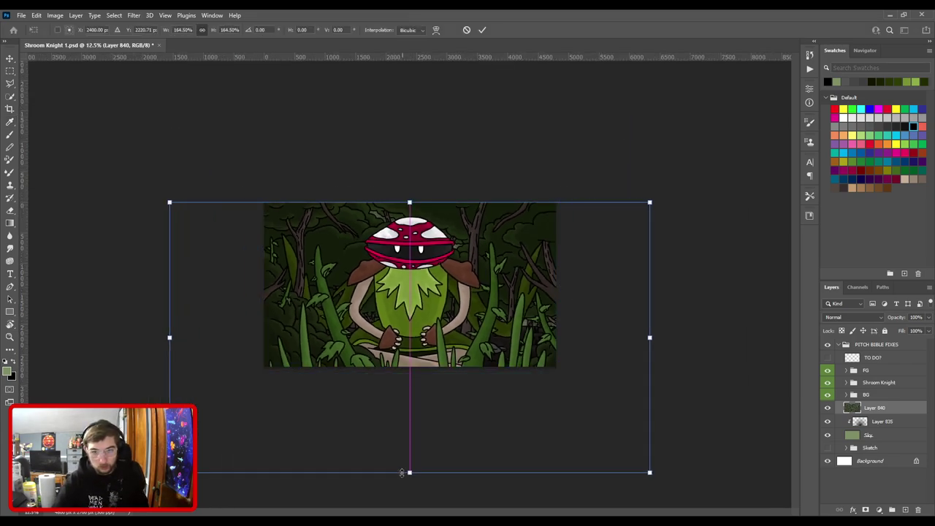
key(Return)
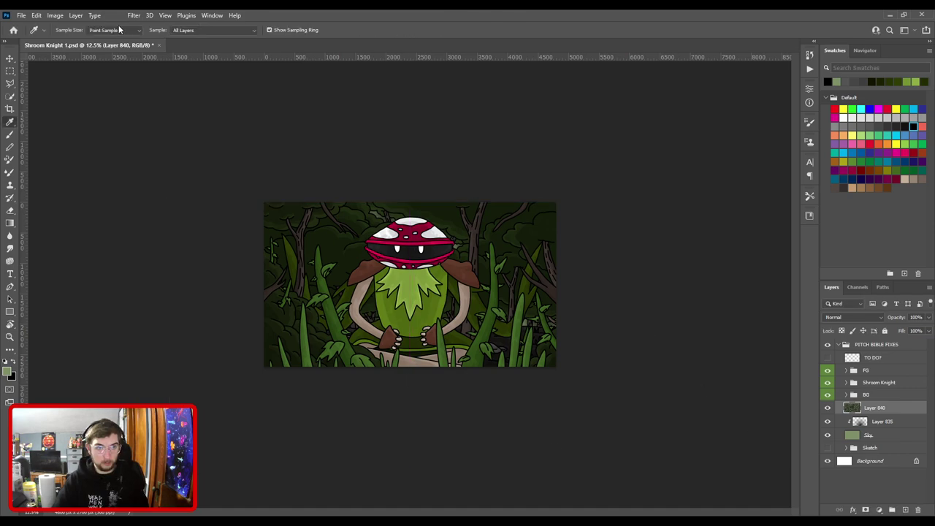
Trim the clouds layer to the canvas and place it beneath Layer 835, clipped to the Sky layer.
key(ctrl+a)
key(ctrl+d)
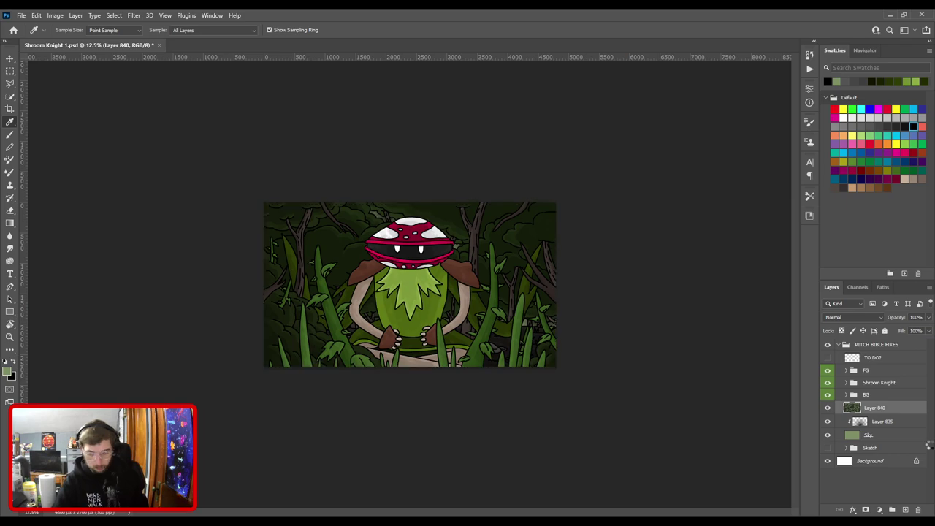
click(893, 422)
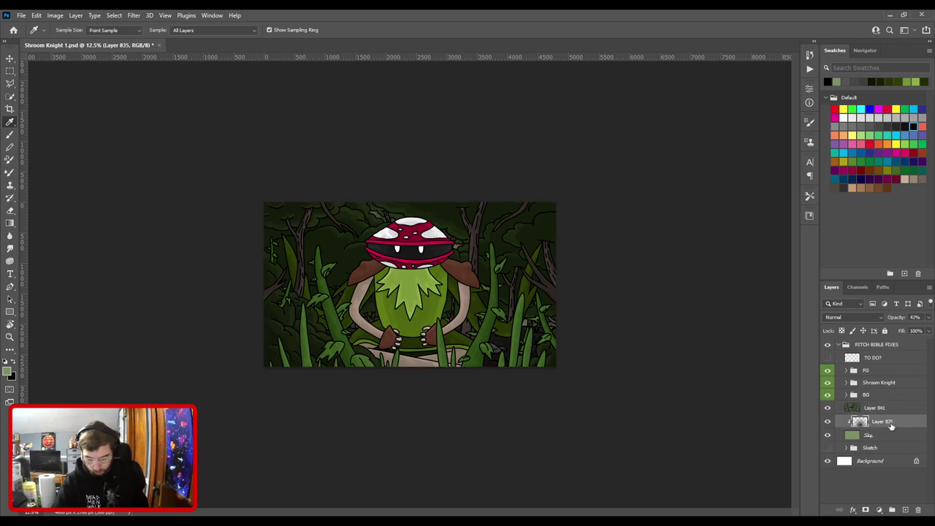
key(ctrl+0)
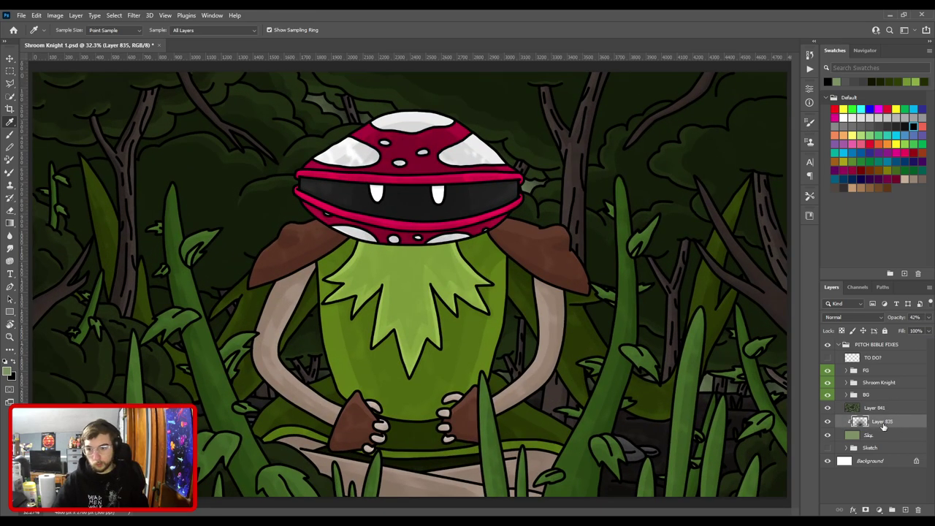
key(ctrl+z)
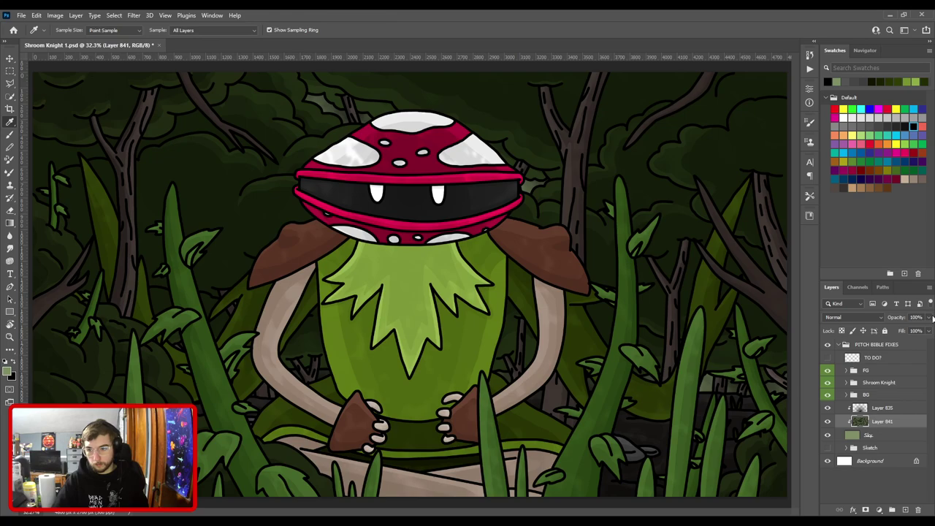
Set the clouds layer's opacity to 75%.
key(5)
key(8)
key(7)
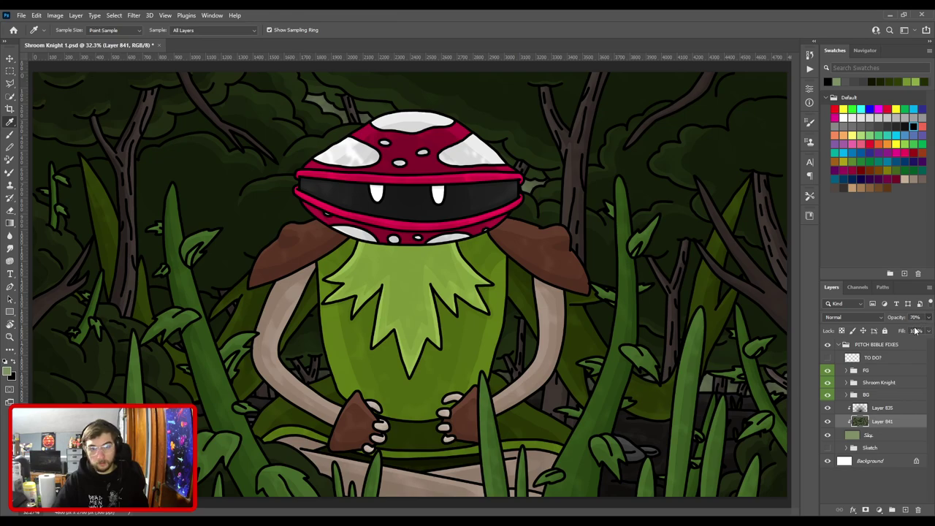
key(7)
key(5)
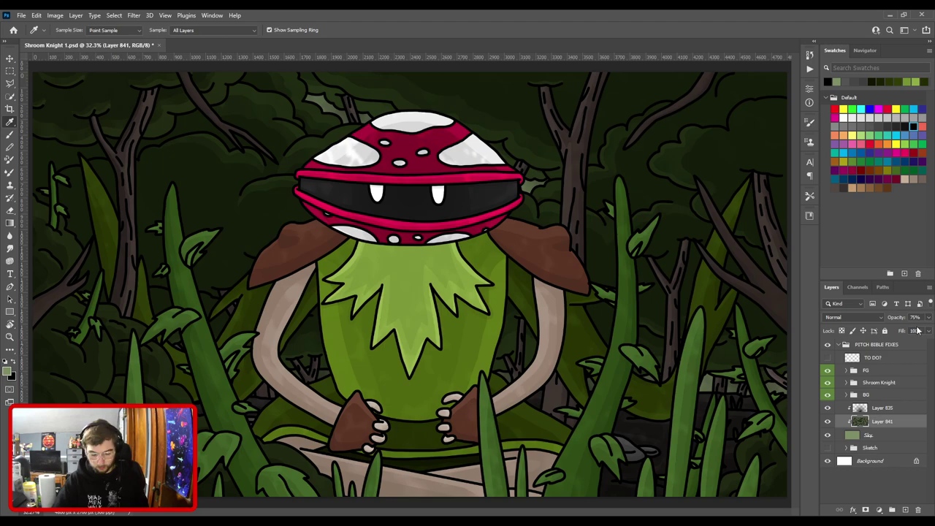
Compare the sky with Layer 835 hidden and shown, keep that layer visible at 42% opacity, and save the document.
key(ctrl+minus)
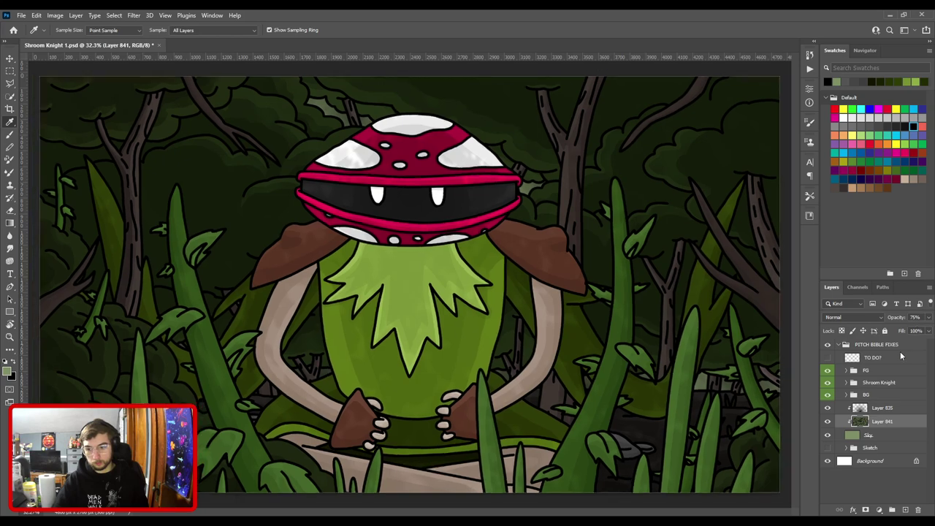
click(885, 407)
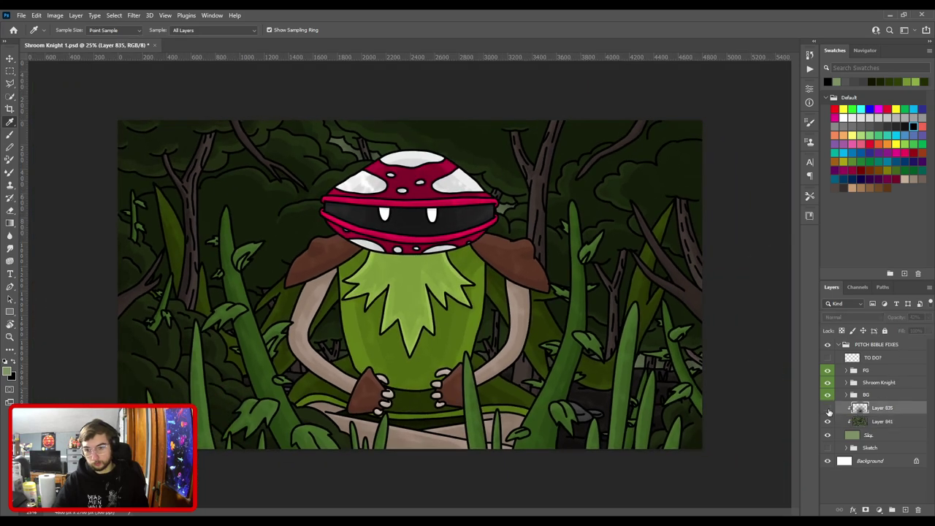
key(4)
key(2)
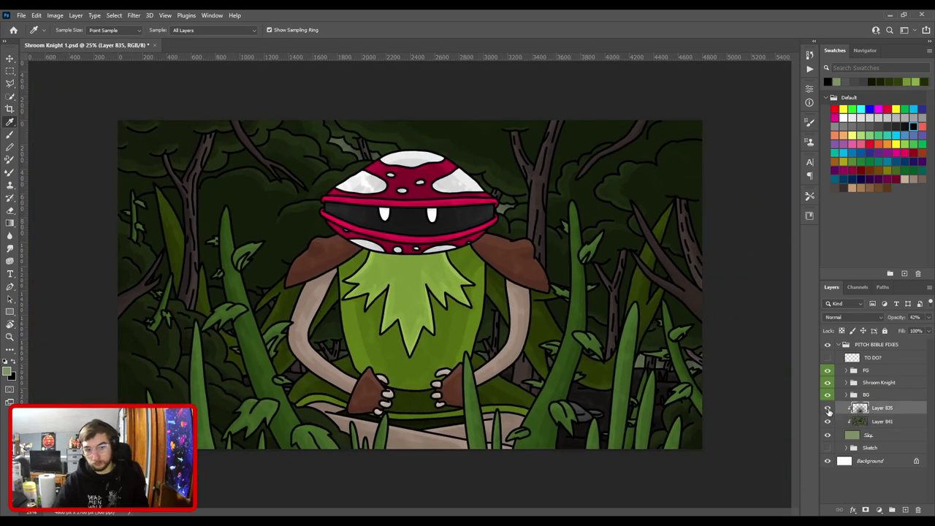
key(ctrl+0)
key(ctrl+s)
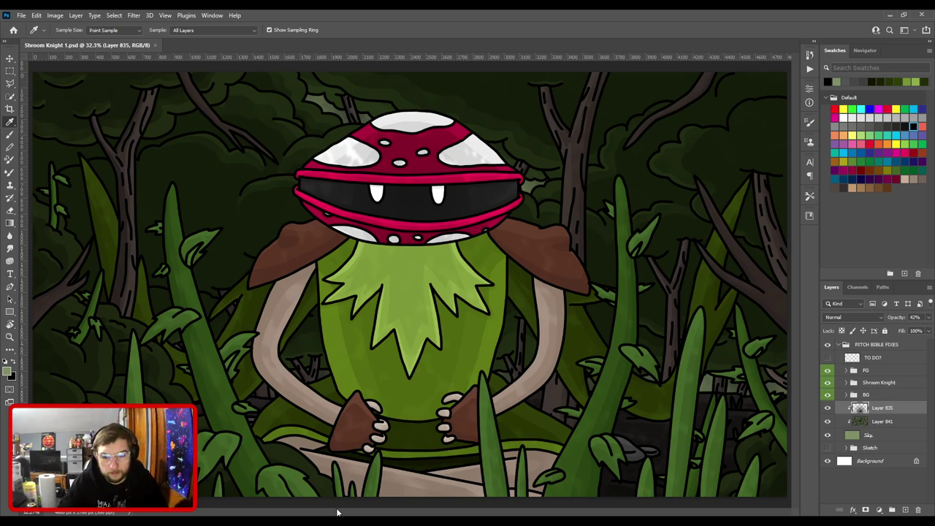
Examine the illustration up close, from the knight's lower body to the mushroom cap and the sky gaps between the trees.
key(ctrl+plus)
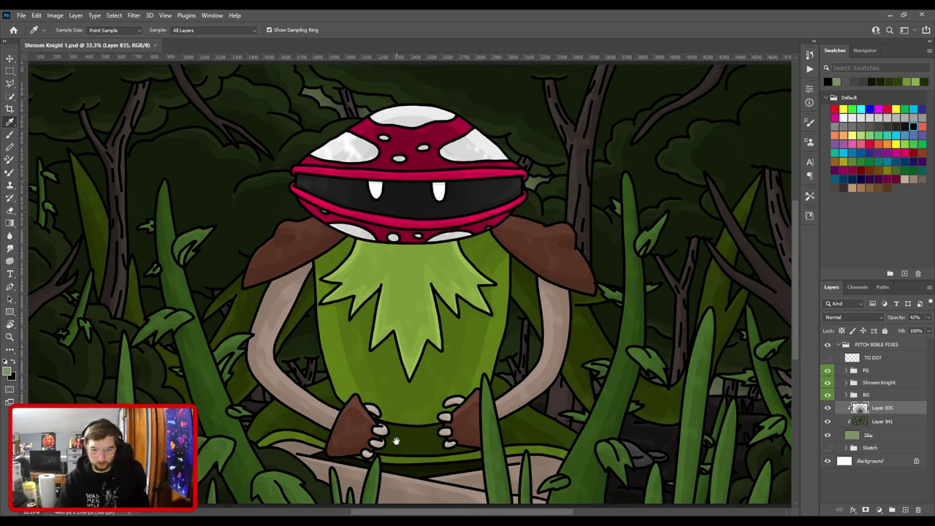
drag(425, 444, 409, 284)
key(ctrl+plus)
key(ctrl+plus)
drag(275, 243, 641, 343)
drag(526, 212, 284, 442)
drag(537, 265, 231, 474)
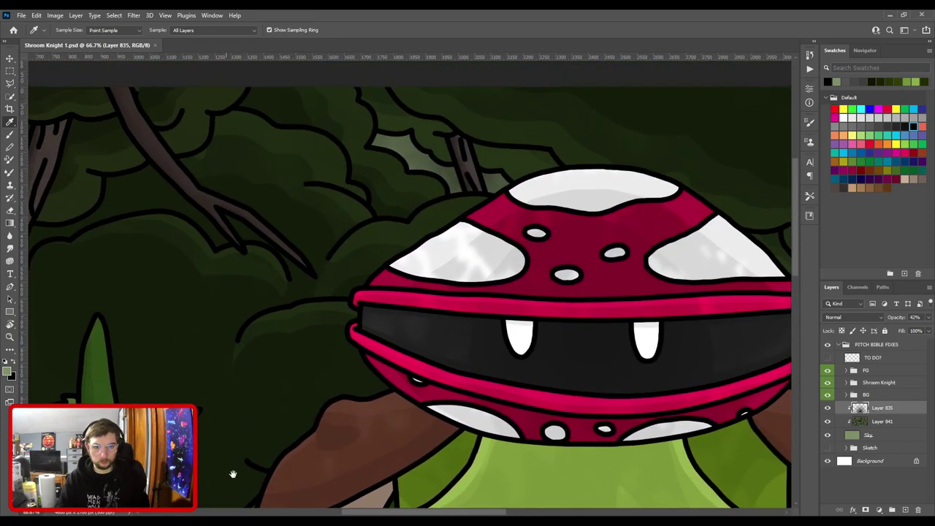
drag(730, 325, 253, 240)
key(ctrl+0)
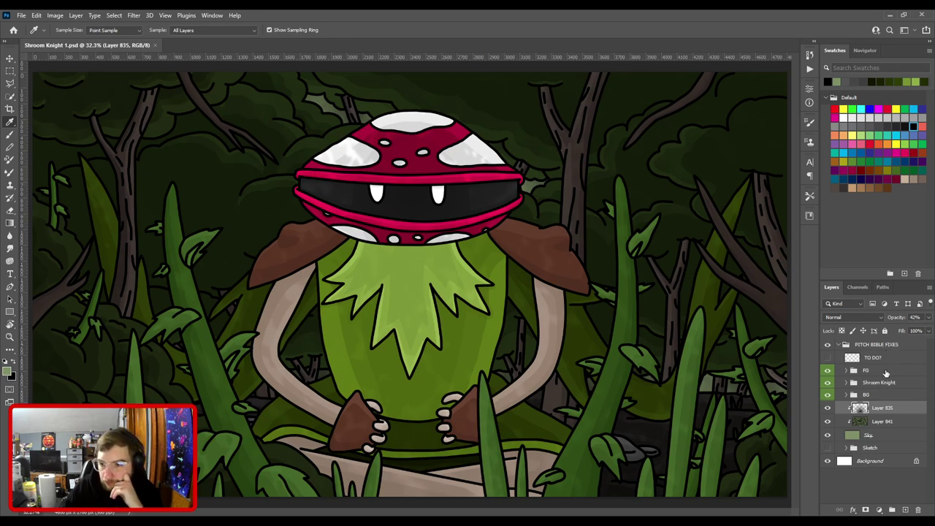
Add a layer above the FG group and sketch a small magenta butterfly over the tree trunk right of the mushroom cap with a 15 px brush.
click(886, 371)
click(904, 510)
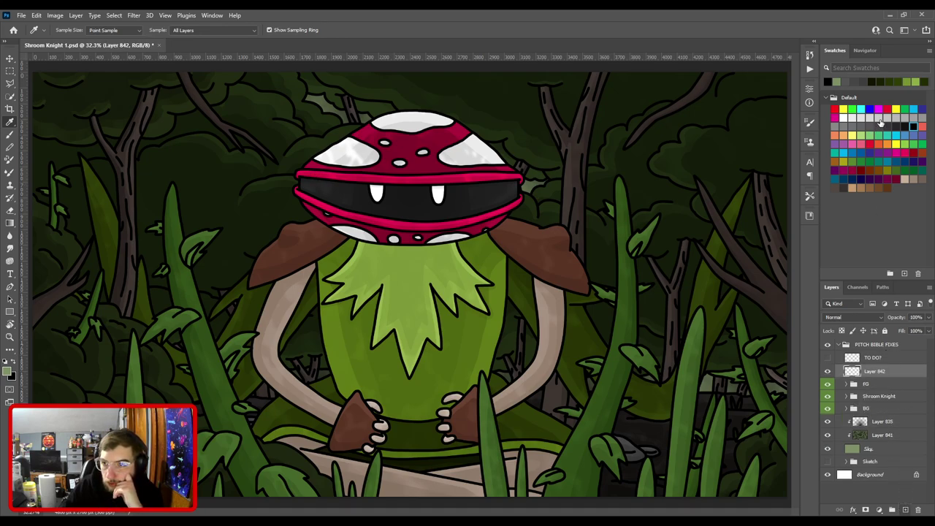
click(879, 109)
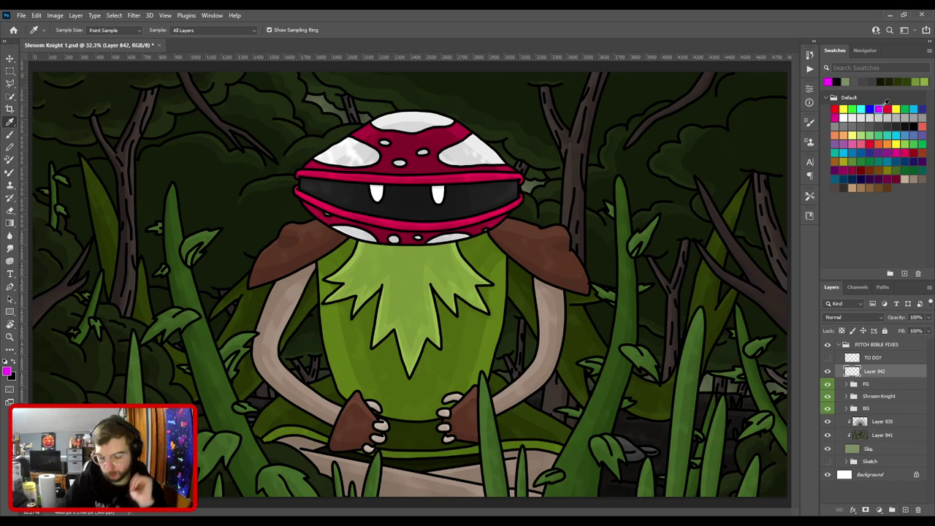
key(b)
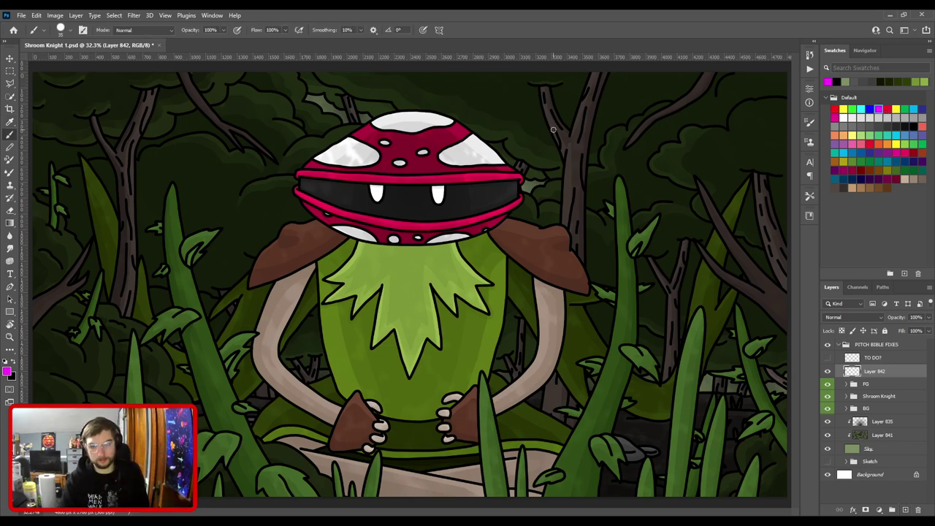
mouse_move(593, 173)
mouse_down()
mouse_move(594, 154)
mouse_move(602, 170)
mouse_move(609, 159)
mouse_move(595, 171)
mouse_move(584, 165)
mouse_move(593, 175)
mouse_move(604, 171)
mouse_move(593, 158)
mouse_up()
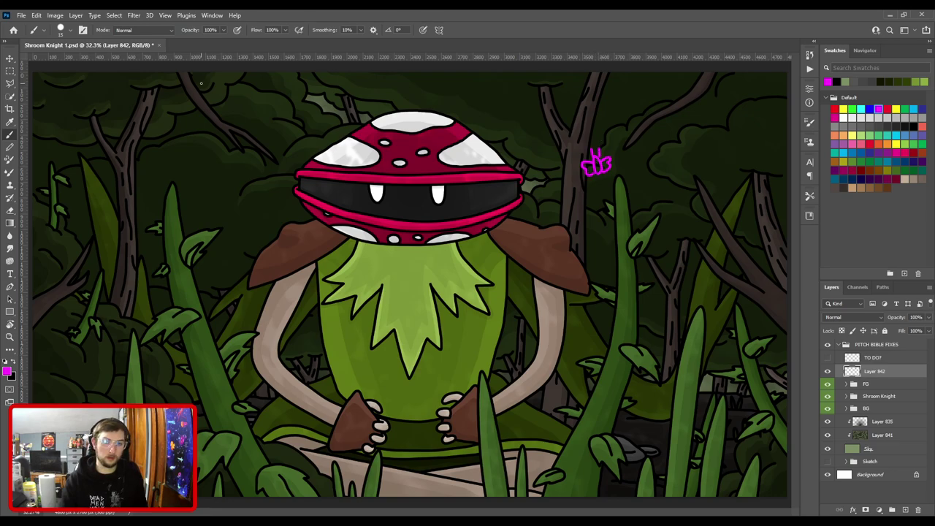
Sketch a second, slightly larger magenta butterfly among the branches left of the mushroom cap, redoing its first stroke.
mouse_move(200, 138)
mouse_down()
mouse_move(193, 162)
mouse_move(204, 156)
mouse_move(193, 158)
mouse_up()
key(ctrl+z)
mouse_move(204, 146)
mouse_down()
mouse_move(210, 154)
mouse_move(200, 161)
mouse_move(200, 133)
mouse_up()
drag(204, 142, 208, 133)
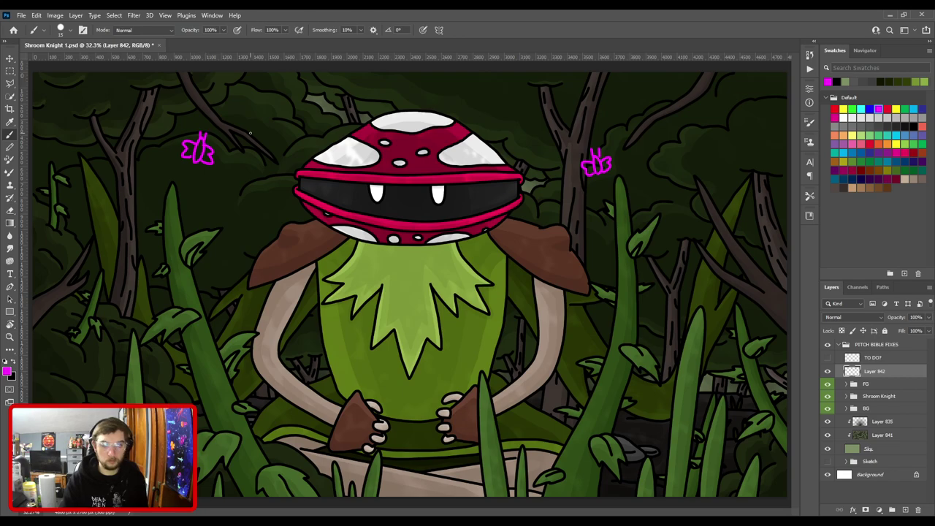
Select the magenta butterfly left of the mushroom cap with a polygonal lasso, shift it lower and closer to the knight, and deselect.
key(l)
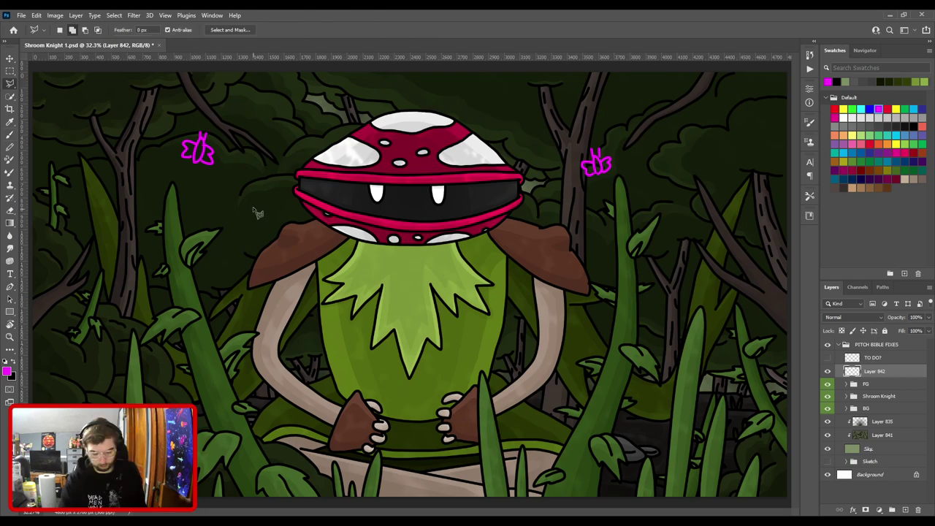
click(135, 155)
click(170, 112)
click(243, 122)
click(255, 221)
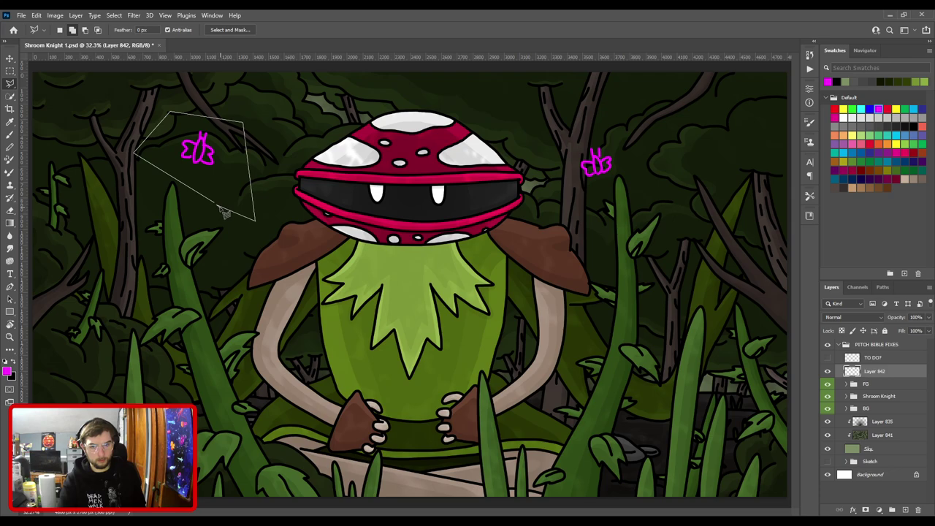
double_click(226, 212)
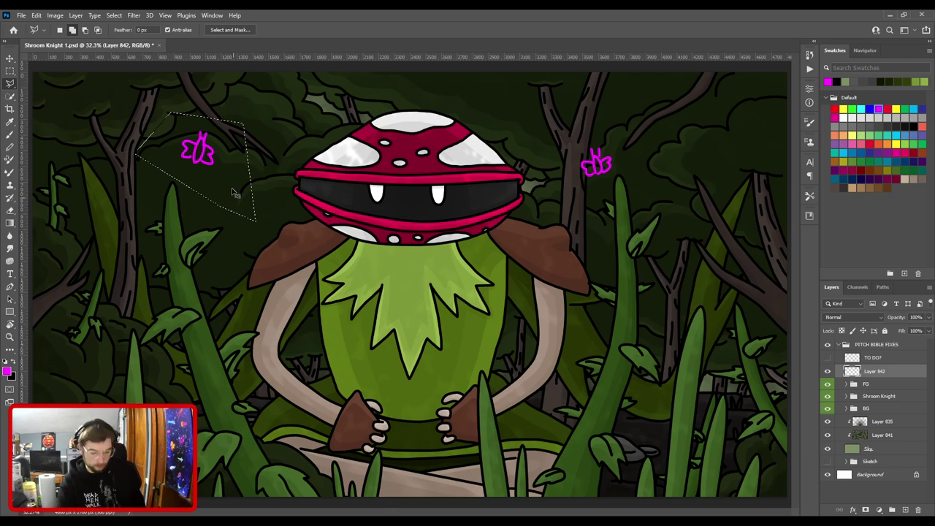
key(ctrl+t)
mouse_move(217, 164)
mouse_down()
mouse_move(245, 208)
mouse_move(231, 199)
mouse_move(278, 233)
mouse_up()
key(Return)
key(ctrl+d)
key(b)
Sketch a third magenta butterfly over the dark ground beside the plant stalks, right of the knight's lower body, and save the document.
key(ctrl+minus)
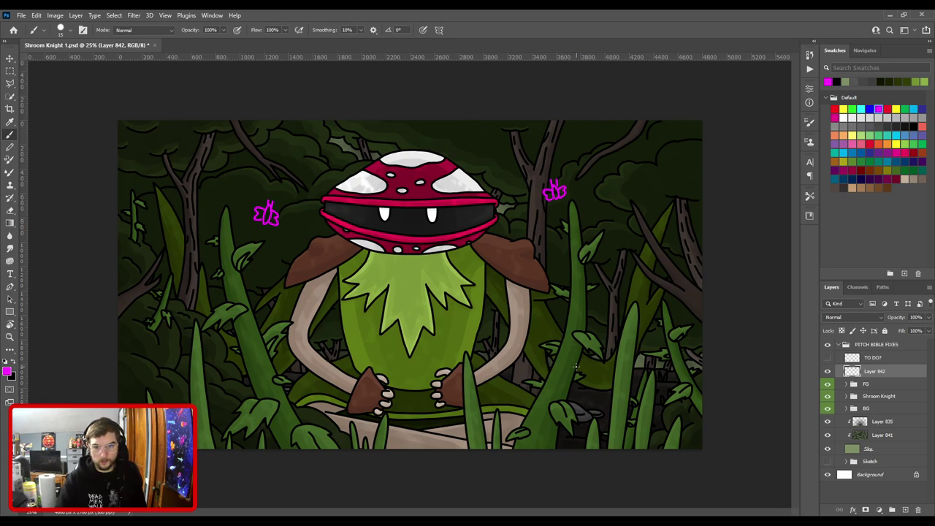
mouse_move(599, 391)
mouse_down()
mouse_move(605, 371)
mouse_move(598, 393)
mouse_move(590, 377)
mouse_move(605, 393)
mouse_move(602, 366)
mouse_move(611, 364)
mouse_up()
key(ctrl+s)
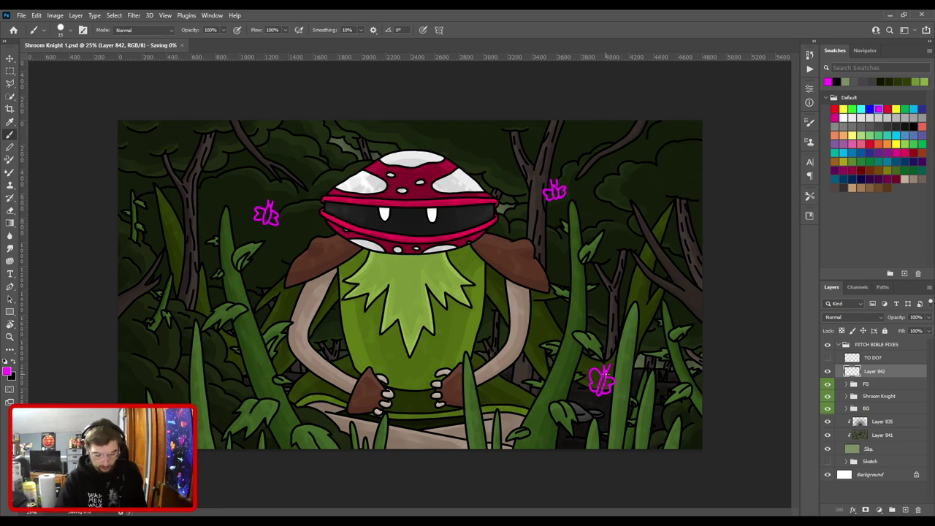
key(ctrl+equal)
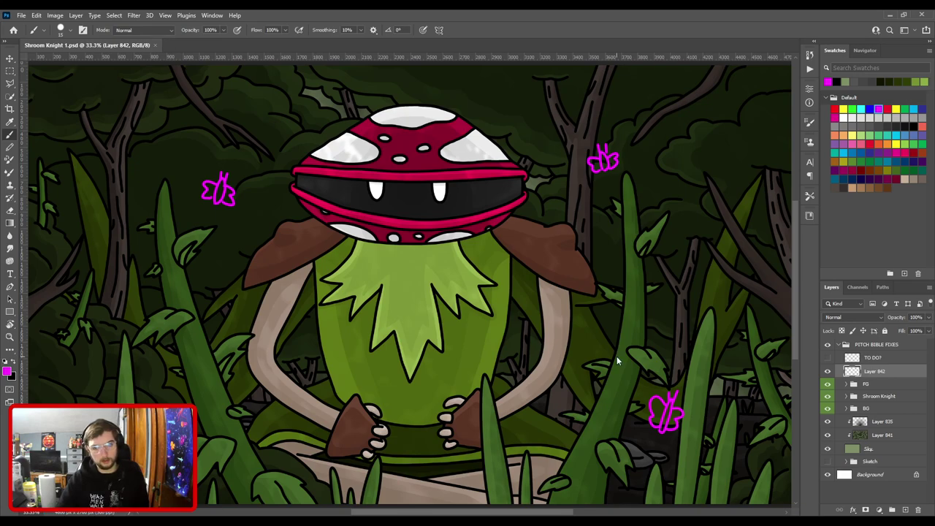
mouse_move(98, 246)
mouse_down()
mouse_move(141, 274)
mouse_move(117, 237)
mouse_move(94, 252)
mouse_move(96, 223)
mouse_move(106, 238)
mouse_up()
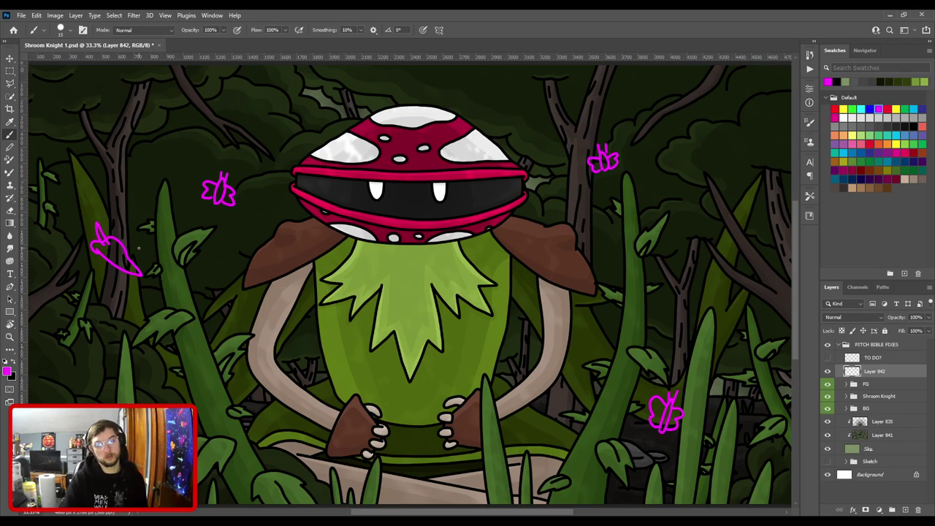
mouse_move(149, 197)
mouse_down()
mouse_move(148, 205)
mouse_move(151, 187)
mouse_up()
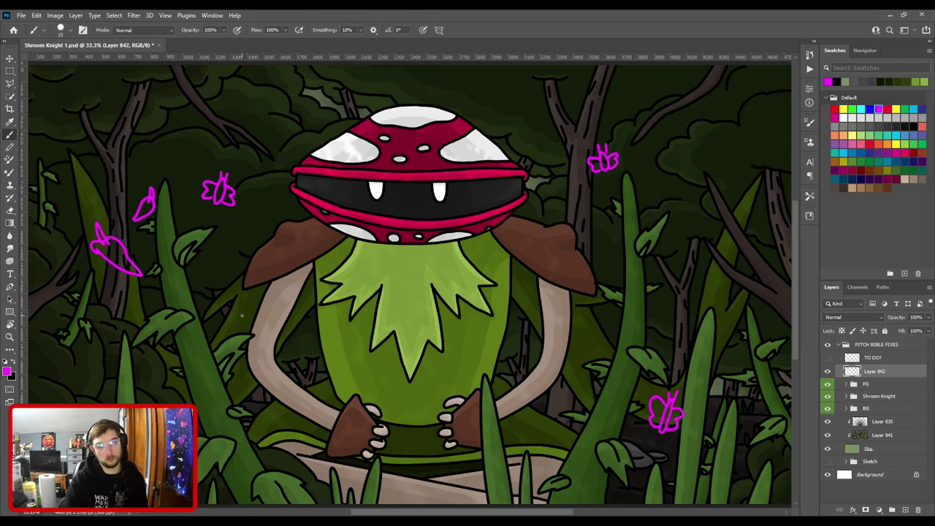
key(e)
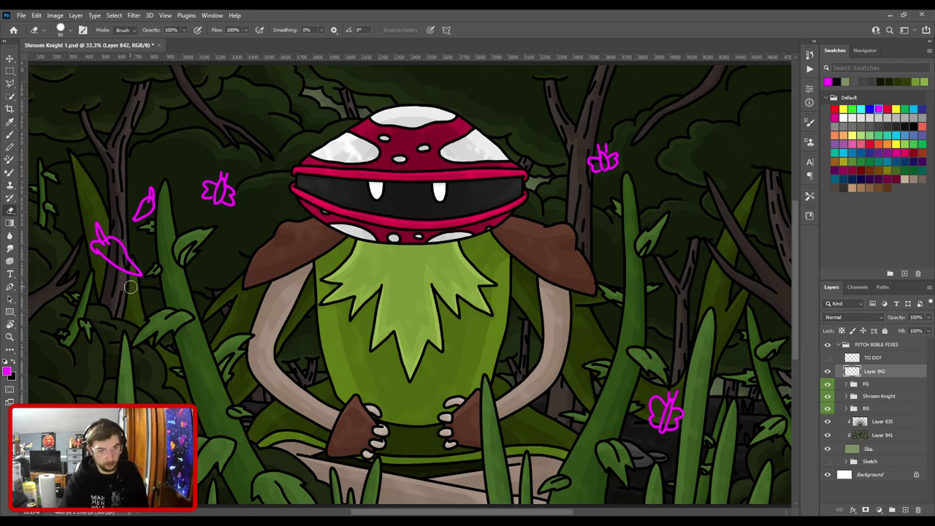
drag(93, 226, 125, 194)
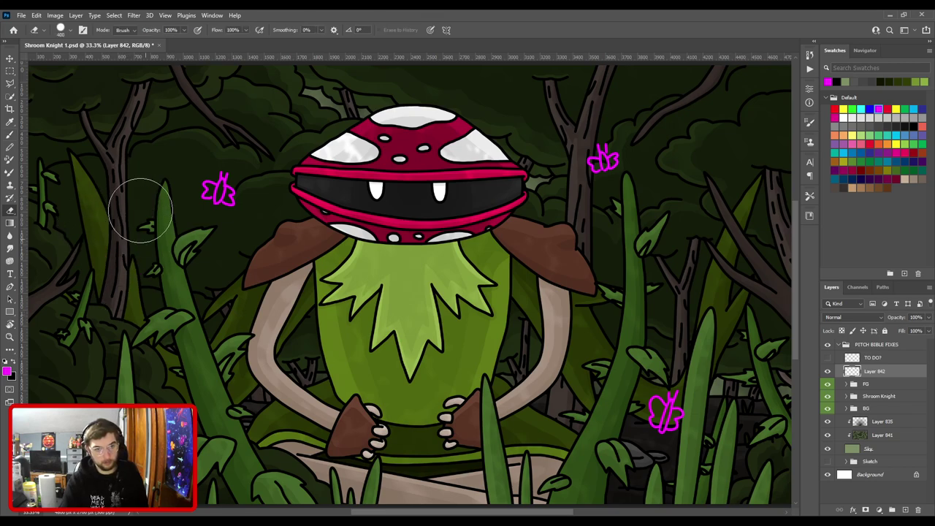
key(ctrl+0)
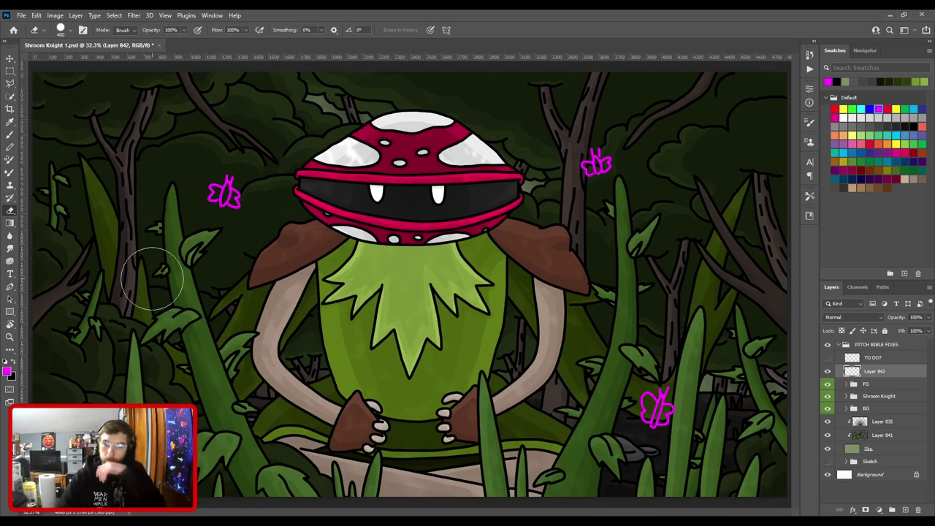
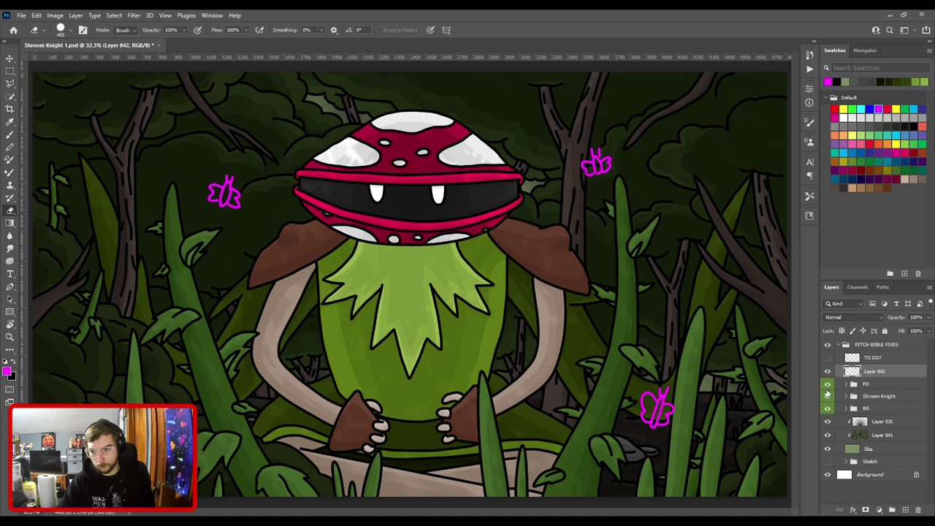
Hide the FG, Shroom Knight and BG groups, set the foreground colour to black, and add a layer above Layer 842.
drag(827, 384, 828, 409)
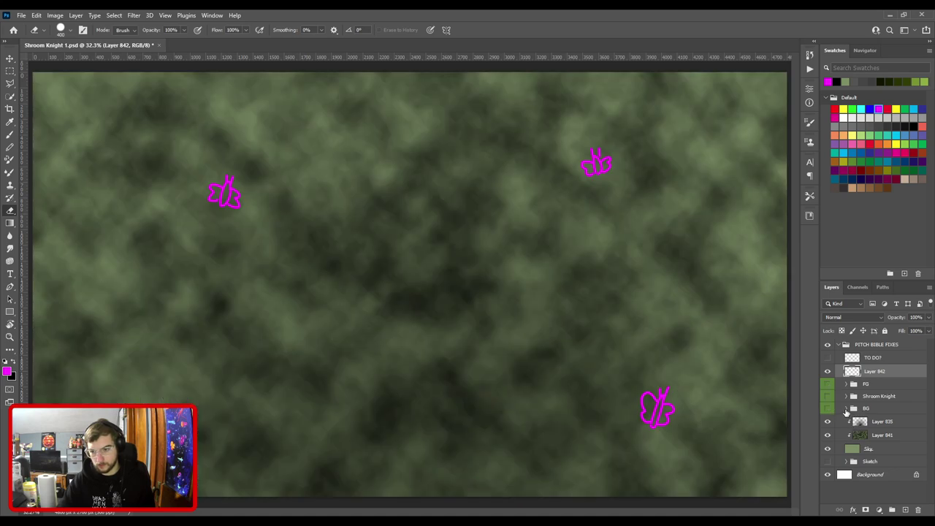
click(913, 126)
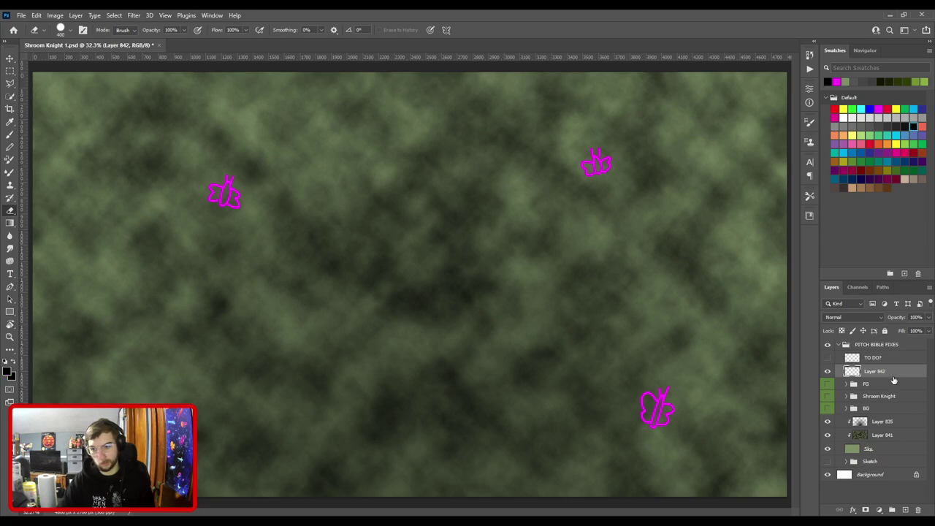
click(904, 509)
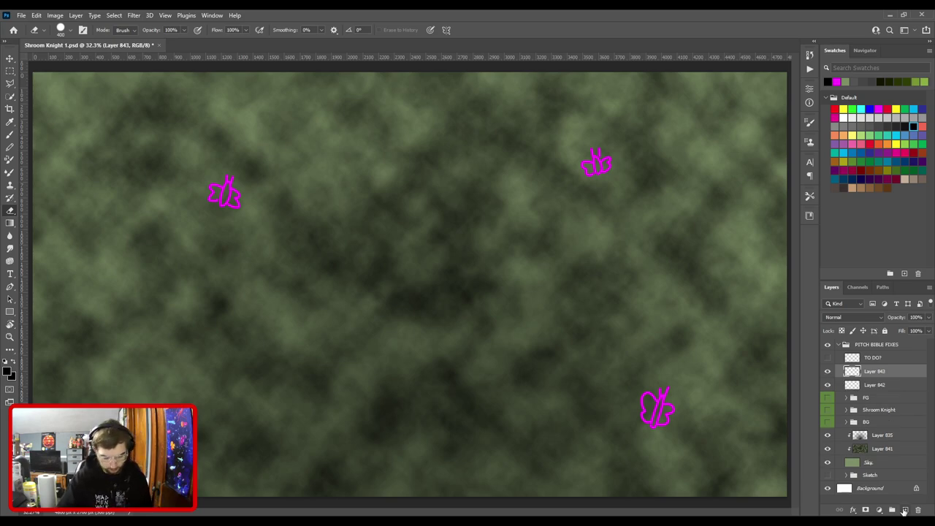
Ink two round black eyes on the butterfly right of the mushroom cap with a 15 px brush, redoing strokes as needed.
key(b)
key(ctrl+plus)
drag(536, 178, 349, 286)
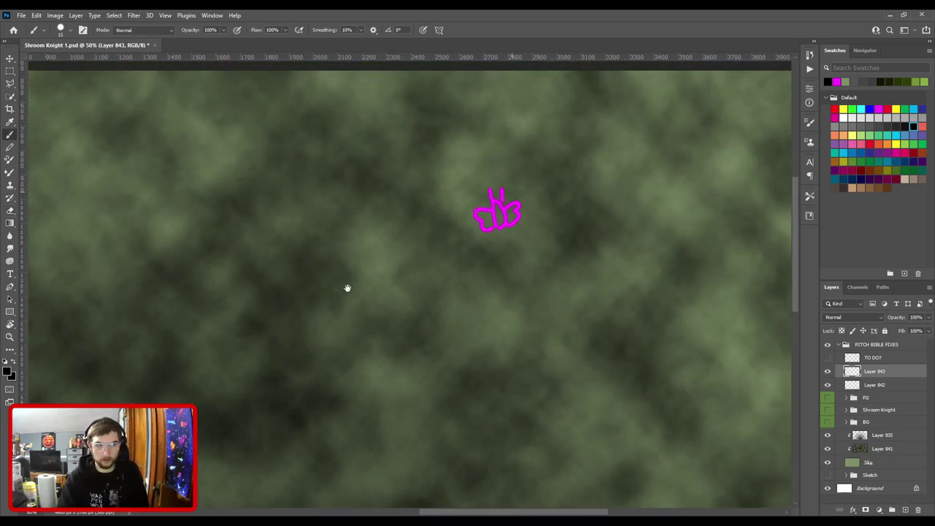
key(ctrl+plus)
key(ctrl+plus)
drag(527, 188, 392, 308)
key(ctrl+plus)
key(ctrl+plus)
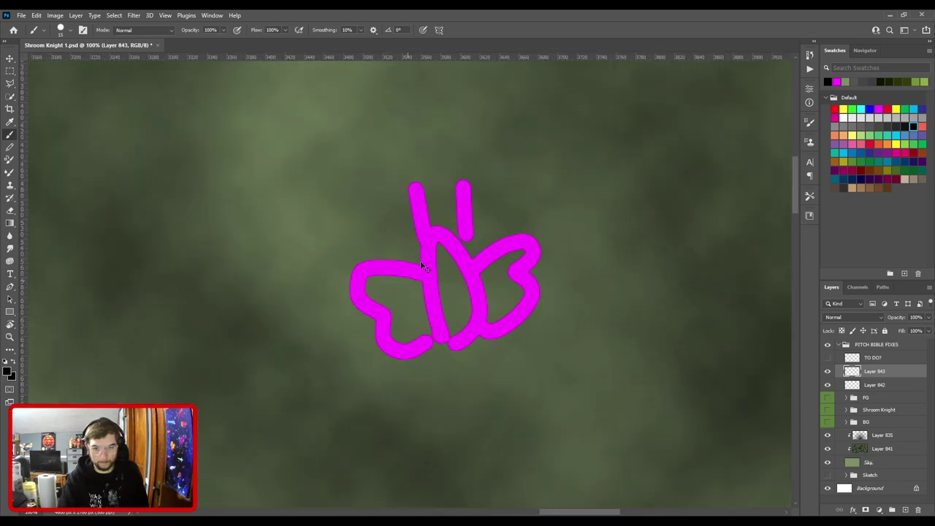
mouse_move(440, 232)
mouse_down()
mouse_move(431, 250)
mouse_move(447, 216)
mouse_move(450, 241)
mouse_move(432, 220)
mouse_move(449, 247)
mouse_move(475, 233)
mouse_move(471, 219)
mouse_move(494, 233)
mouse_move(473, 235)
mouse_move(484, 219)
mouse_move(488, 235)
mouse_move(479, 240)
mouse_move(482, 141)
mouse_move(447, 171)
mouse_move(479, 232)
mouse_move(504, 235)
mouse_up()
key(ctrl+z)
key(ctrl+z)
key(ctrl+z)
key(ctrl+z)
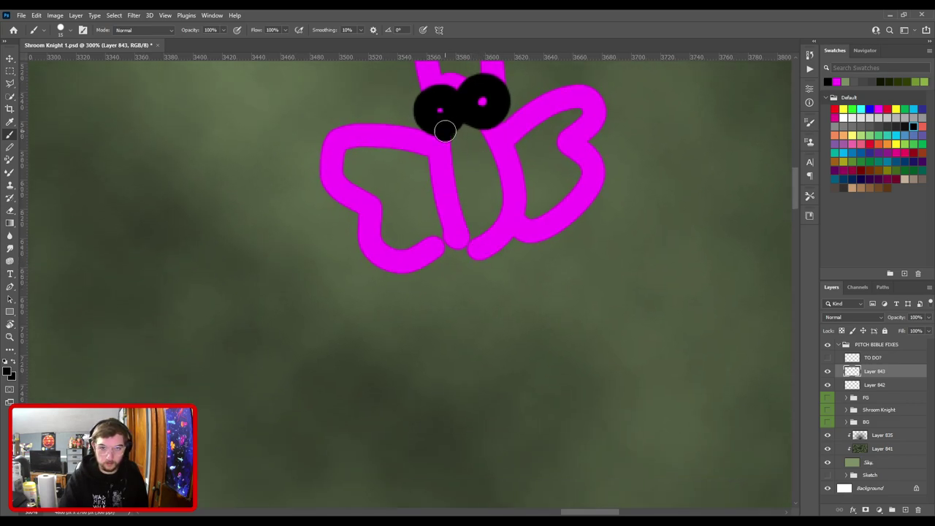
Ink the same butterfly's narrow body and two looped antennae in black, redoing the second antenna.
drag(445, 131, 491, 126)
drag(479, 162, 475, 365)
mouse_move(433, 298)
mouse_down()
mouse_move(453, 269)
mouse_move(477, 282)
mouse_move(423, 295)
mouse_move(407, 229)
mouse_move(422, 223)
mouse_move(442, 263)
mouse_move(408, 233)
mouse_move(414, 201)
mouse_move(438, 254)
mouse_move(468, 253)
mouse_move(483, 198)
mouse_move(488, 273)
mouse_up()
key(ctrl+z)
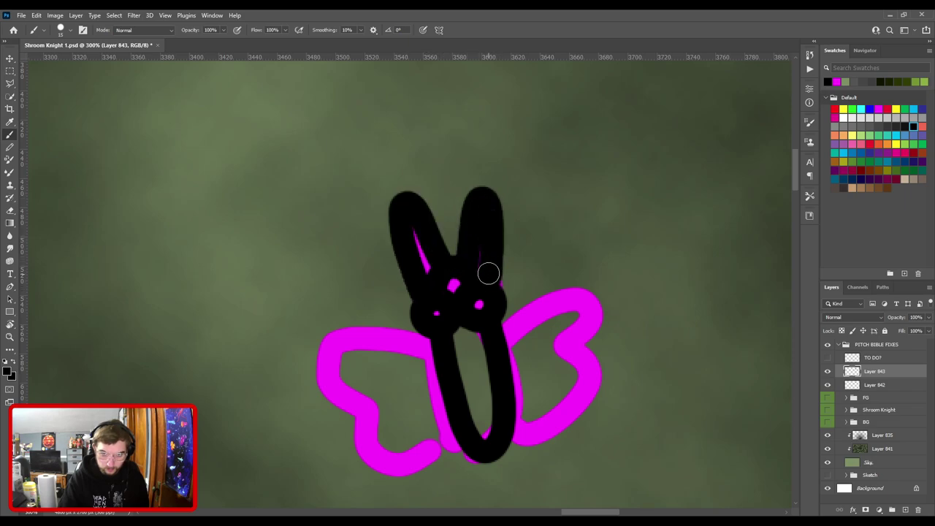
key(ctrl+z)
mouse_move(476, 343)
mouse_down()
mouse_move(496, 188)
mouse_move(368, 199)
mouse_move(403, 246)
mouse_move(388, 299)
mouse_move(460, 296)
mouse_move(485, 250)
mouse_up()
key(ctrl+z)
mouse_move(455, 183)
mouse_down()
mouse_move(367, 188)
mouse_move(395, 252)
mouse_move(387, 315)
mouse_move(450, 306)
mouse_move(479, 281)
mouse_up()
Ink both scalloped wings of that butterfly in black, redrawing the right wing until its shape fits the sketch.
drag(479, 281, 386, 339)
mouse_move(436, 214)
mouse_down()
mouse_move(493, 193)
mouse_move(504, 323)
mouse_move(437, 329)
mouse_up()
key(ctrl+z)
mouse_move(427, 226)
mouse_down()
mouse_move(517, 192)
mouse_move(520, 242)
mouse_move(489, 270)
mouse_move(522, 303)
mouse_move(510, 336)
mouse_up()
key(ctrl+z)
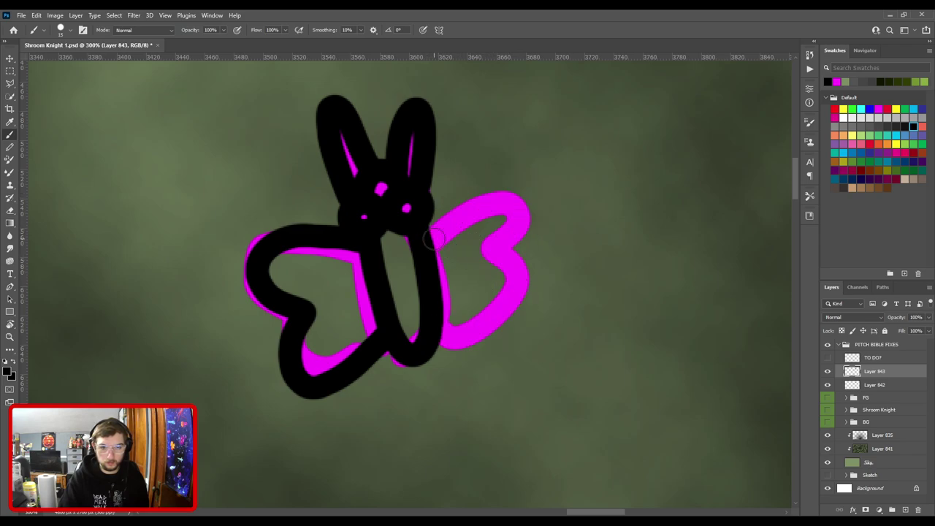
drag(433, 238, 437, 335)
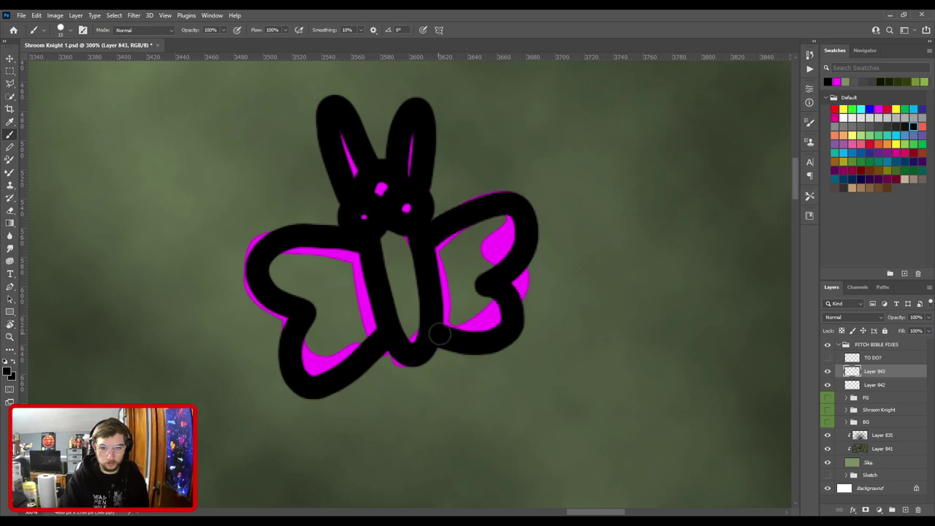
scroll(438, 254, down, 1)
key(ctrl+z)
mouse_move(429, 258)
mouse_down()
mouse_move(480, 240)
mouse_move(457, 283)
mouse_move(489, 314)
mouse_move(435, 326)
mouse_up()
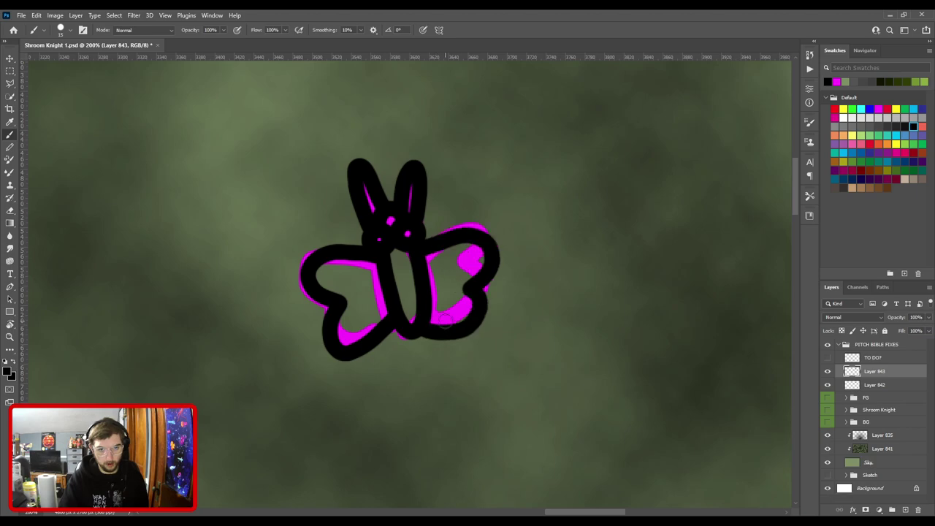
key(ctrl+z)
mouse_move(423, 252)
mouse_down()
mouse_move(476, 218)
mouse_move(484, 250)
mouse_move(468, 271)
mouse_move(476, 310)
mouse_move(445, 330)
mouse_move(422, 328)
mouse_up()
key(ctrl+minus)
key(ctrl+plus)
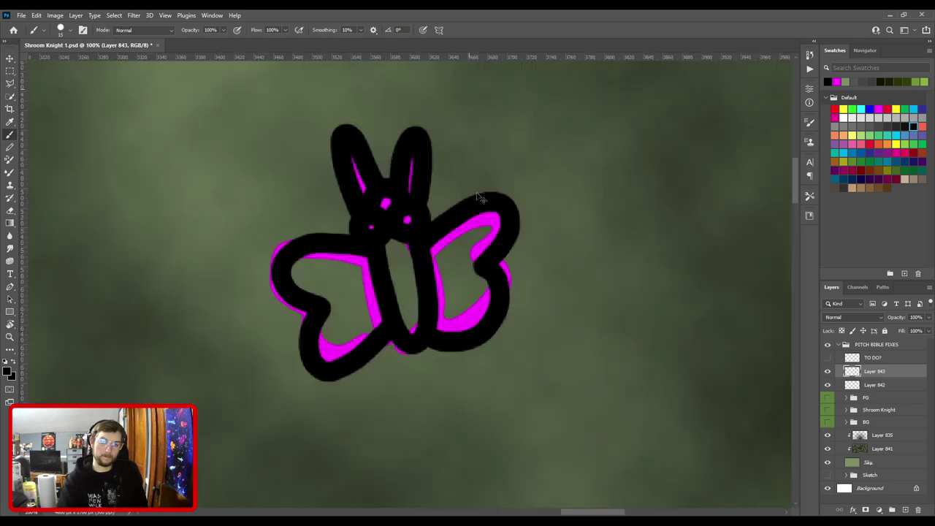
Ink the right eye of the left-hand butterfly sketch as a black ring, and undo the body outline drawn with it.
key(ctrl+minus)
key(ctrl+minus)
key(ctrl+minus)
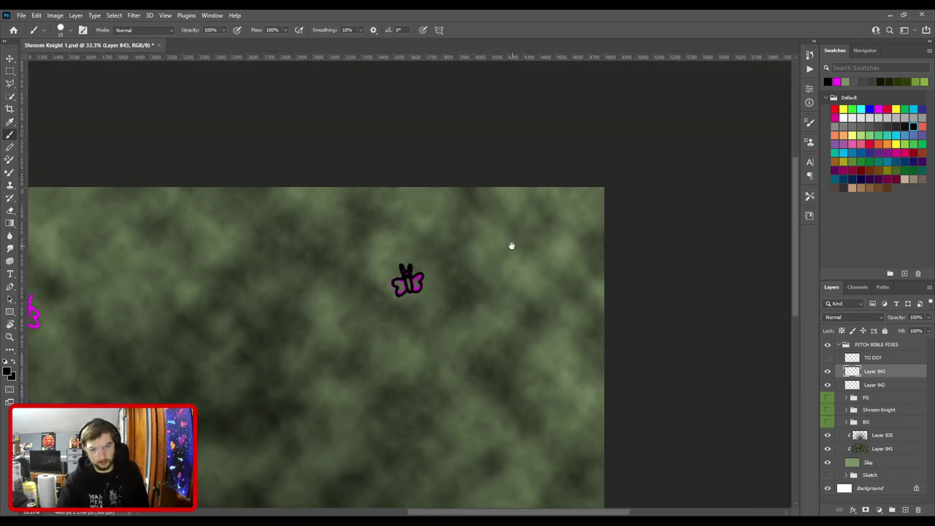
drag(327, 300, 726, 251)
key(ctrl+plus)
key(ctrl+plus)
key(ctrl+plus)
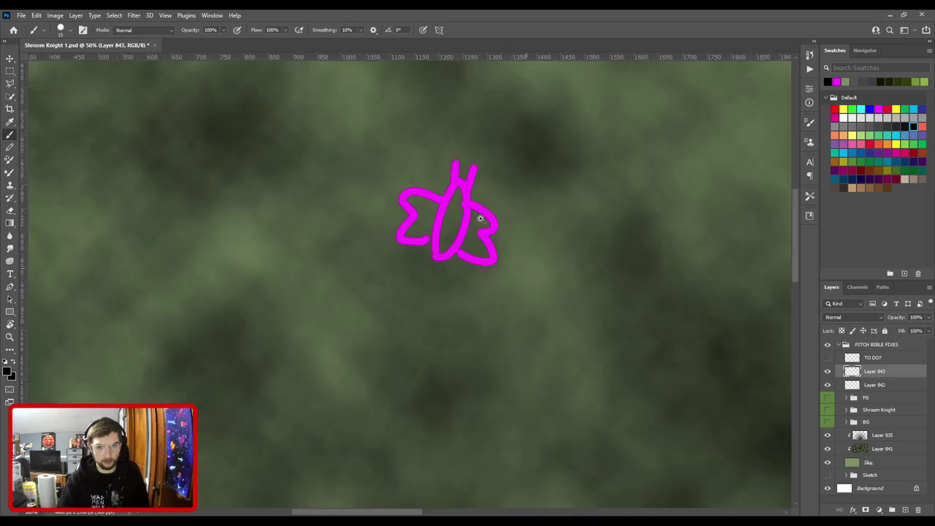
key(ctrl+plus)
drag(453, 201, 388, 332)
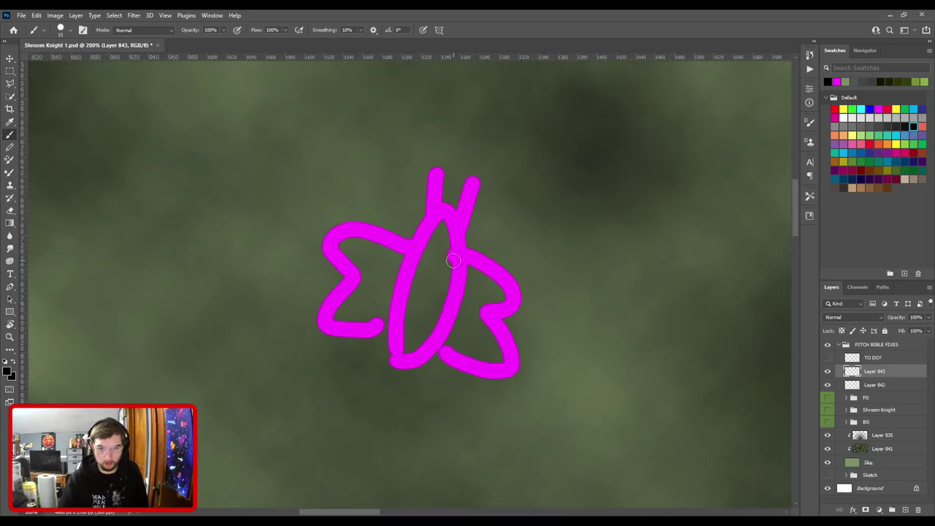
mouse_move(441, 252)
mouse_down()
mouse_move(475, 251)
mouse_move(450, 263)
mouse_move(461, 252)
mouse_move(453, 238)
mouse_move(459, 272)
mouse_move(406, 374)
mouse_move(388, 358)
mouse_move(400, 289)
mouse_move(462, 228)
mouse_up()
key(ctrl+z)
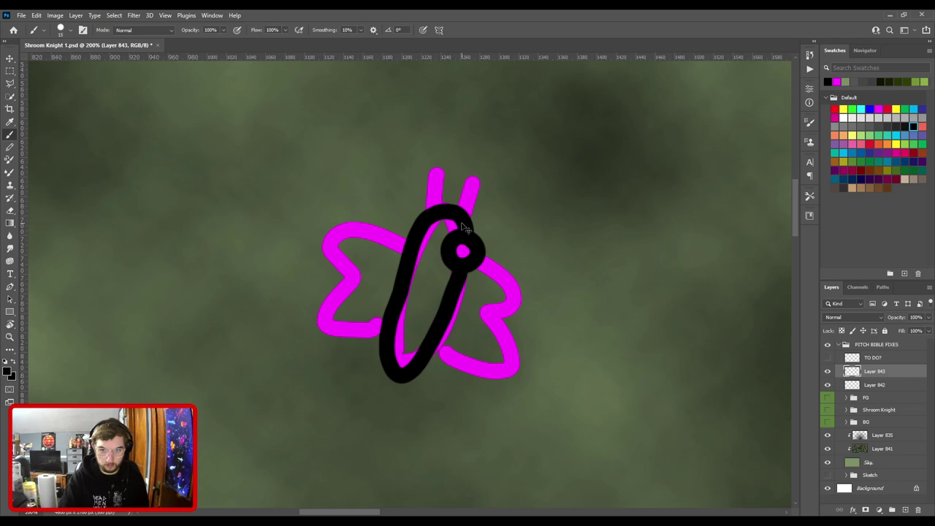
key(ctrl+z)
Ink the left-hand butterfly's two antennae, slanted body and partly hidden left eye in black, redoing that eye.
mouse_move(476, 176)
mouse_down()
mouse_move(463, 226)
mouse_move(448, 229)
mouse_up()
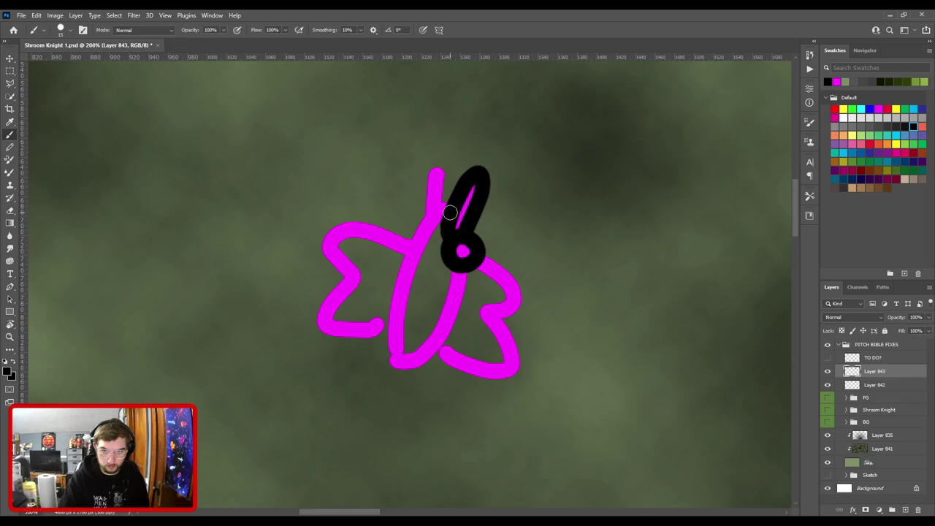
mouse_move(429, 232)
mouse_down()
mouse_move(448, 155)
mouse_move(447, 219)
mouse_move(436, 234)
mouse_move(425, 224)
mouse_move(522, 176)
mouse_move(469, 223)
mouse_move(519, 250)
mouse_move(526, 220)
mouse_move(474, 277)
mouse_move(445, 248)
mouse_up()
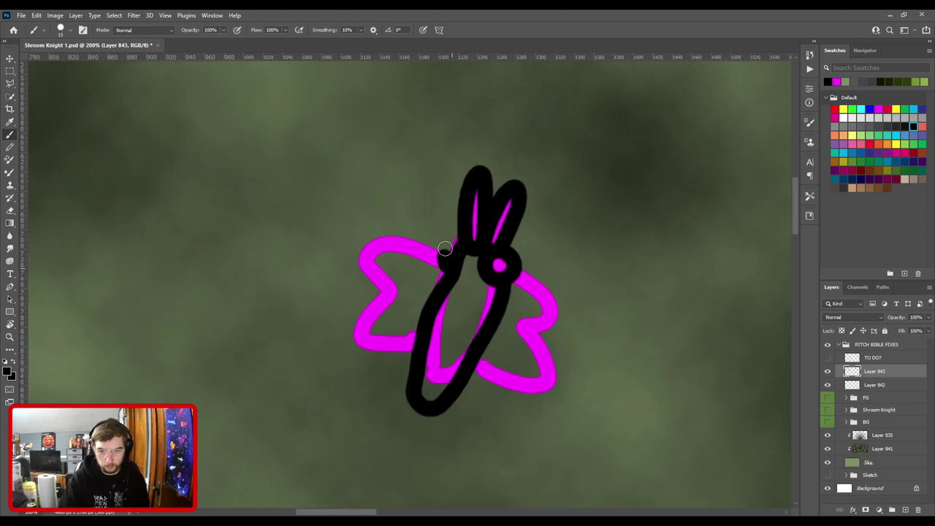
key(ctrl+z)
key(e)
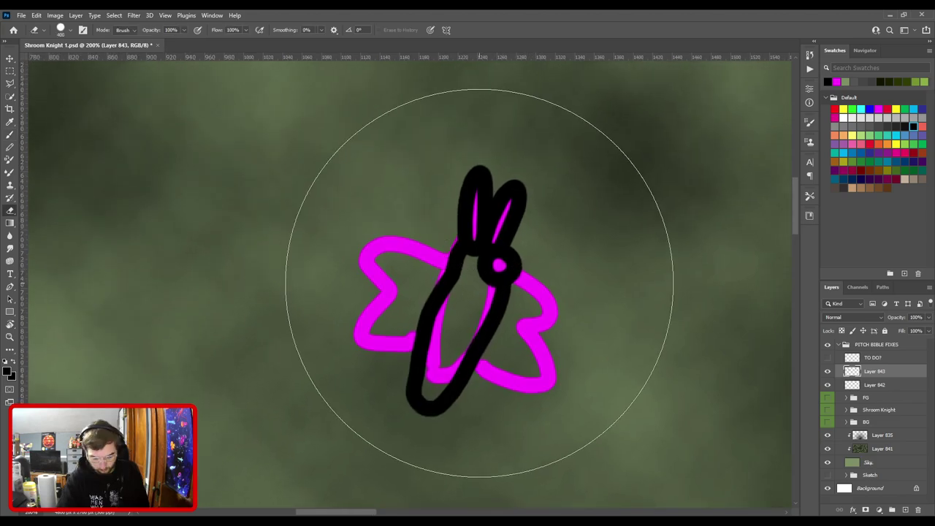
key(b)
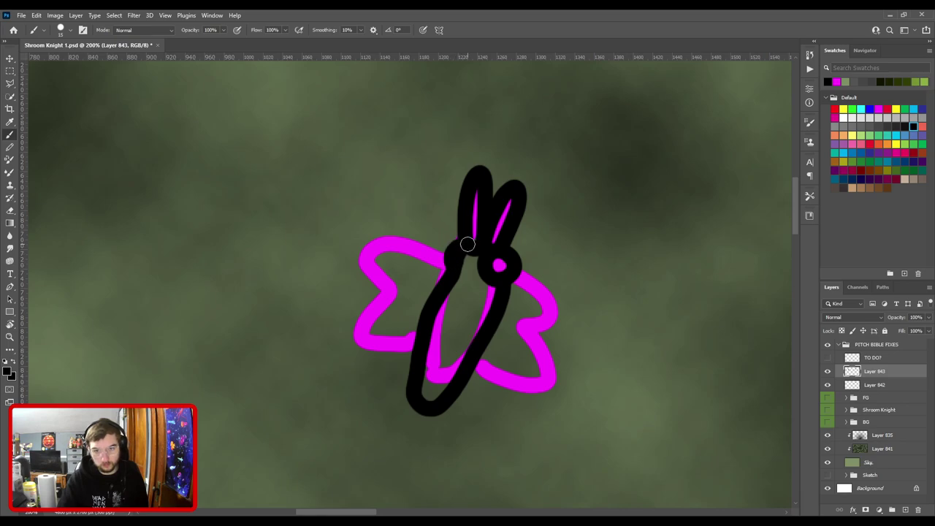
drag(486, 317, 413, 220)
Ink the left wing of the left-hand butterfly in black, drawn larger than its magenta sketch.
key(e)
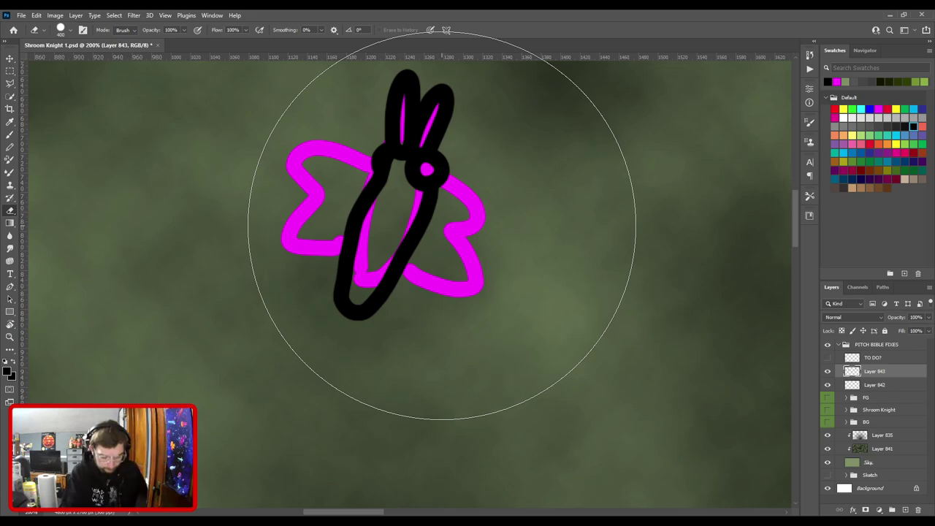
key(ctrl+minus)
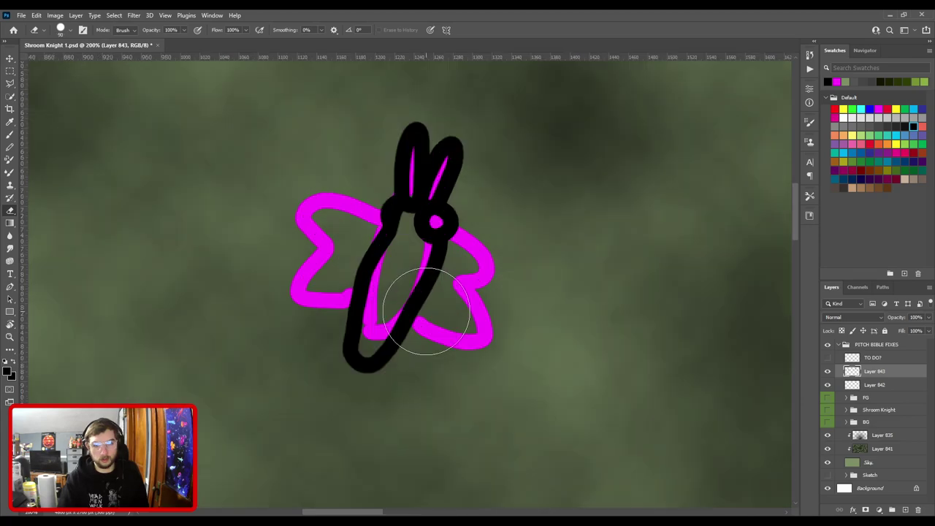
key(ctrl+0)
key(ctrl+plus)
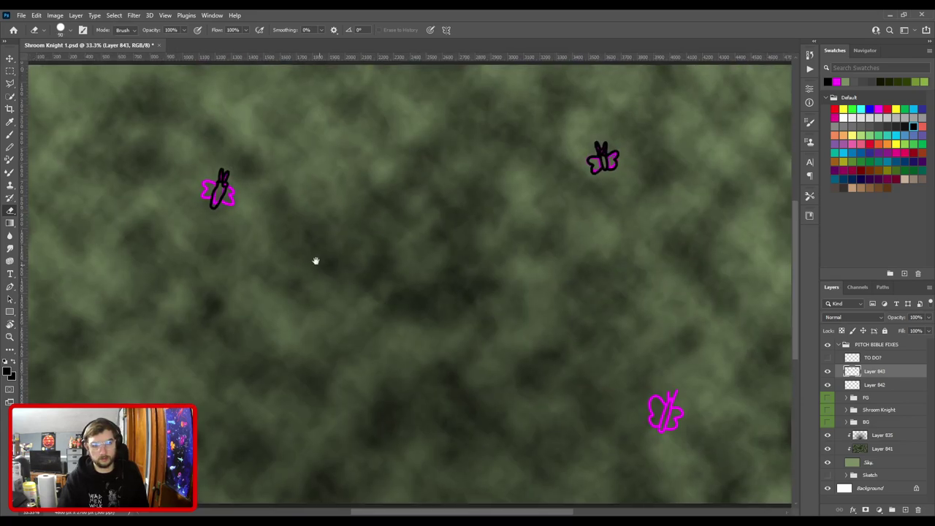
drag(324, 270, 538, 336)
key(ctrl+plus)
key(ctrl+plus)
key(ctrl+plus)
drag(397, 268, 453, 312)
key(ctrl+plus)
key(b)
mouse_move(490, 355)
mouse_down()
mouse_move(427, 310)
mouse_move(440, 304)
mouse_move(414, 224)
mouse_move(513, 267)
mouse_up()
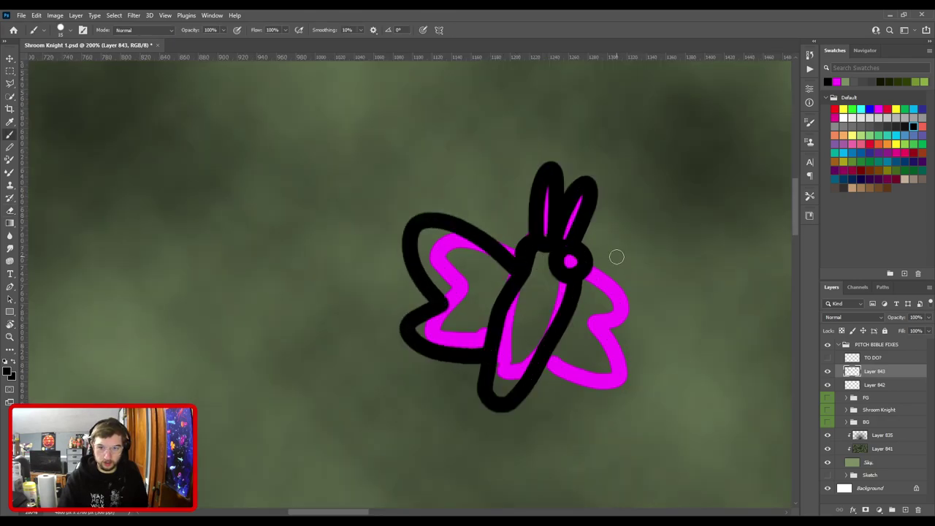
Erase the right edge of the upper-left moth's body and redraw it in black together with the right wing's outline.
key(ctrl+minus)
drag(563, 308, 498, 300)
key(ctrl+plus)
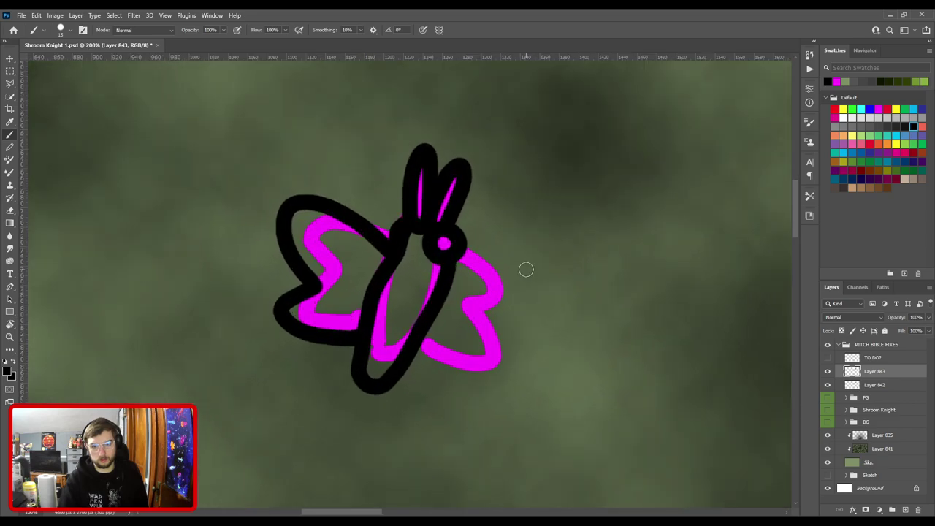
key(e)
mouse_move(410, 361)
mouse_down()
mouse_move(452, 290)
mouse_move(495, 275)
mouse_up()
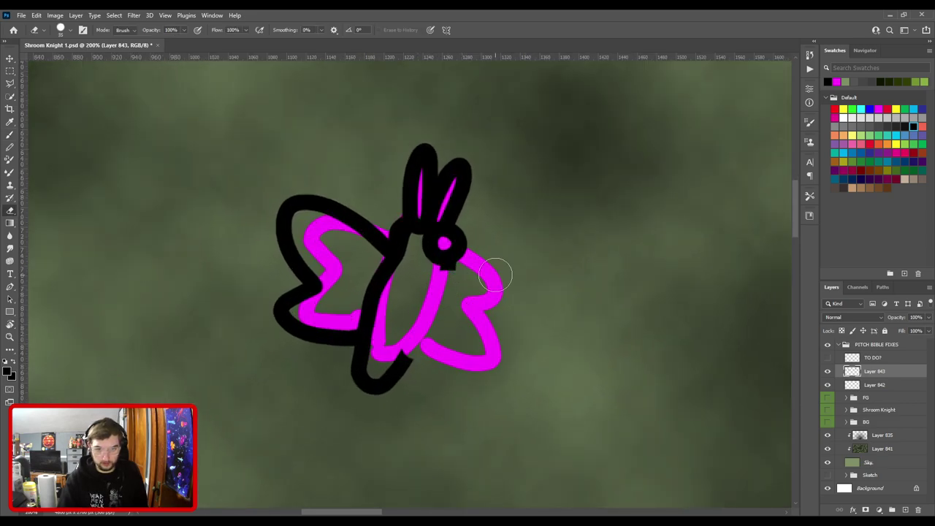
key(b)
mouse_move(446, 254)
mouse_down()
mouse_move(547, 273)
mouse_move(490, 323)
mouse_move(460, 382)
mouse_move(409, 358)
mouse_move(442, 274)
mouse_up()
key(ctrl+minus)
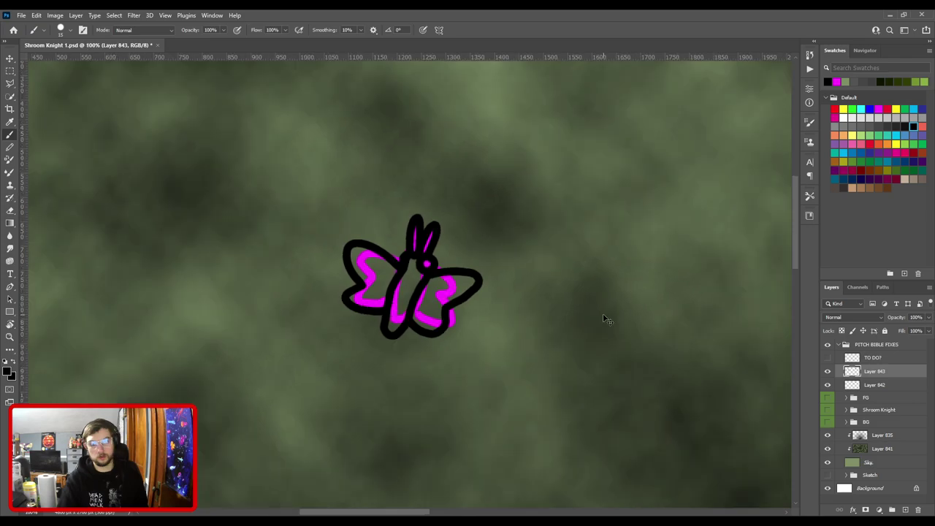
key(ctrl+plus)
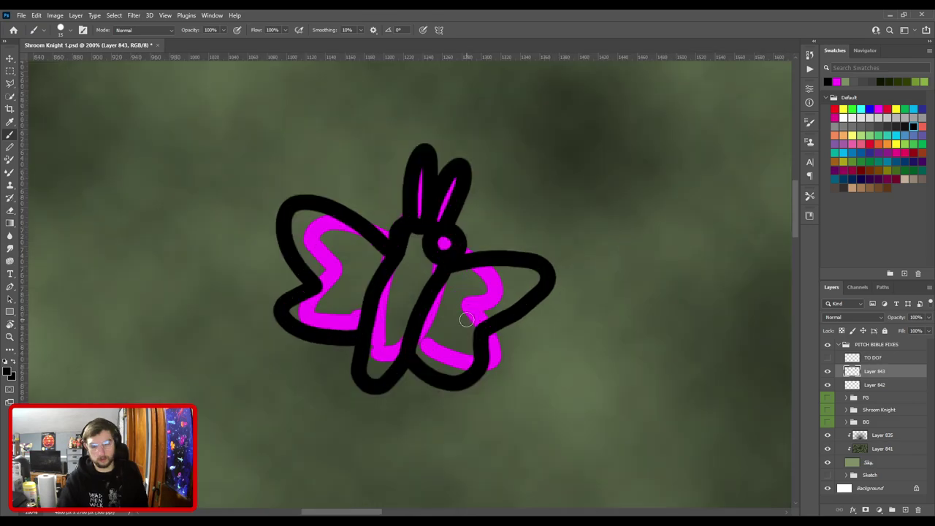
Erase the line between the upper-left moth's body and right wing, and repaint it as a curved inner wing edge.
key(e)
key(ctrl+plus)
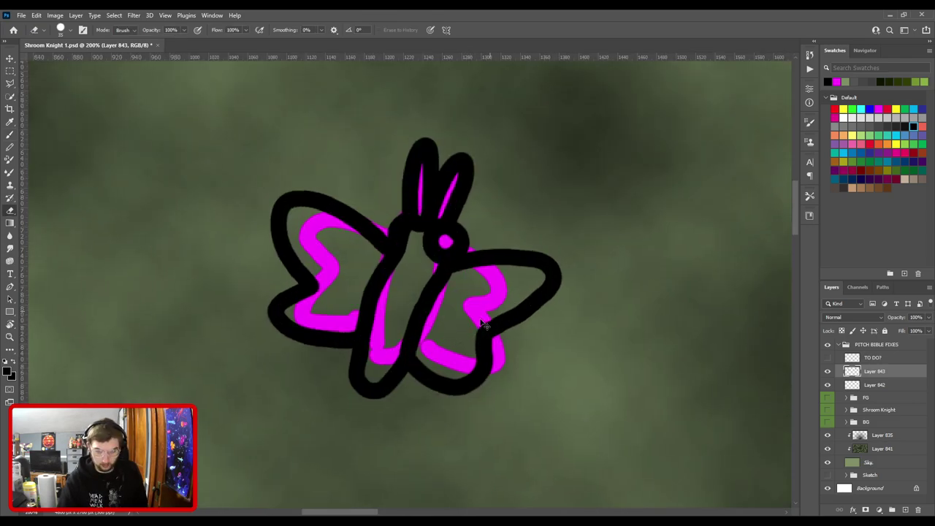
key(ctrl+plus)
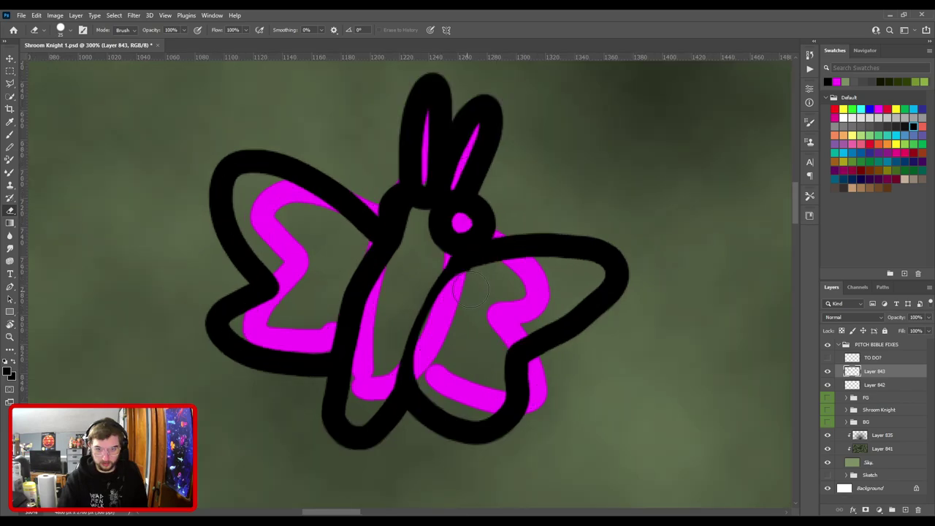
mouse_move(471, 284)
mouse_down()
mouse_move(449, 281)
mouse_move(453, 273)
mouse_move(407, 357)
mouse_up()
key(b)
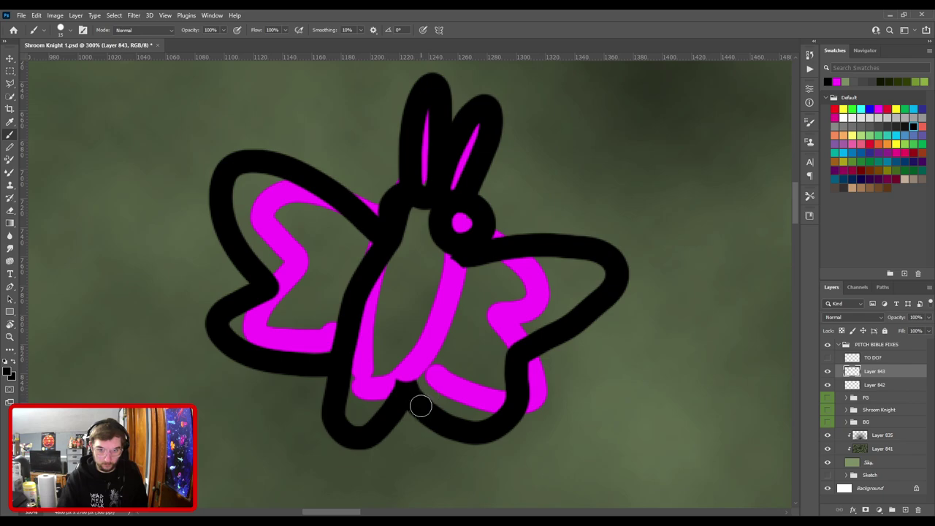
mouse_move(401, 365)
mouse_down()
mouse_move(425, 278)
mouse_move(471, 250)
mouse_up()
key(ctrl+minus)
key(ctrl+minus)
key(ctrl+minus)
key(ctrl+minus)
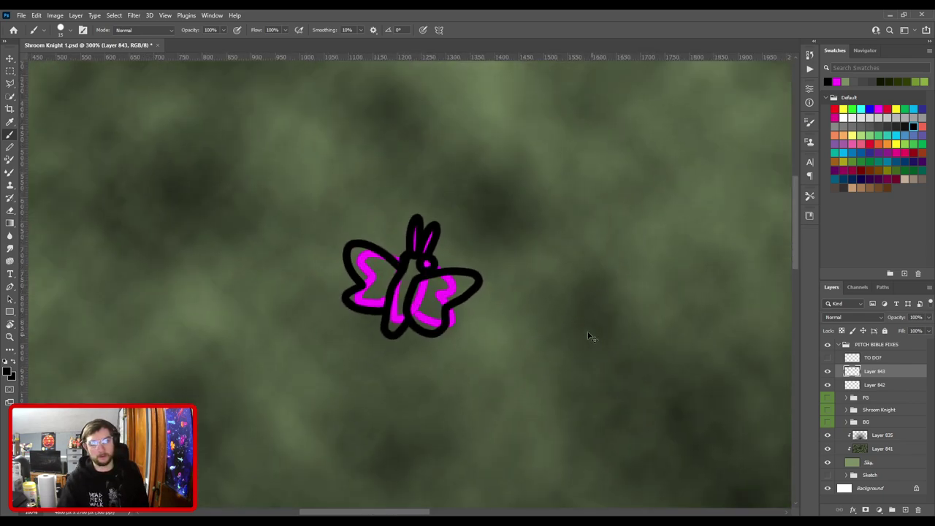
key(ctrl+plus)
key(ctrl+plus)
key(ctrl+plus)
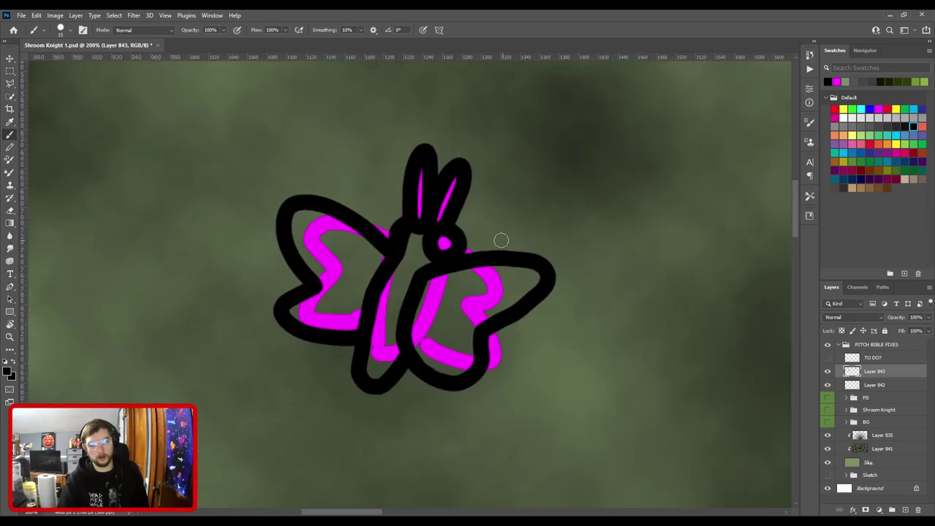
key(ctrl+minus)
key(ctrl+minus)
key(ctrl+minus)
key(ctrl+plus)
key(ctrl+plus)
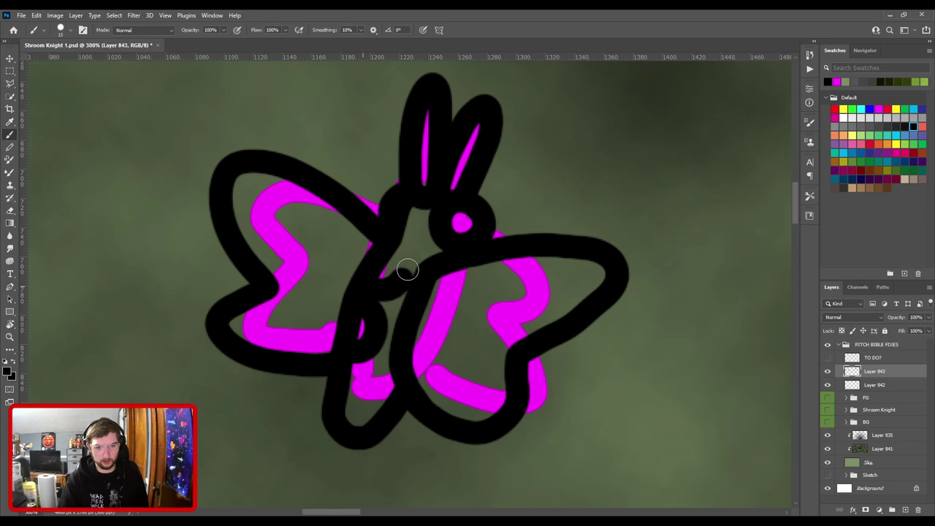
key(ctrl+minus)
key(ctrl+minus)
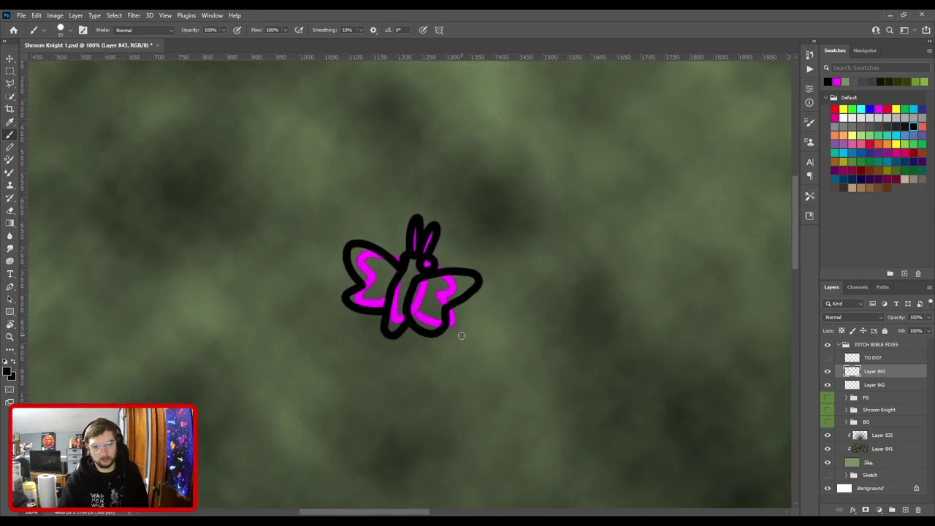
key(ctrl+plus)
mouse_move(368, 360)
mouse_down()
mouse_move(385, 329)
mouse_move(406, 250)
mouse_up()
key(ctrl+minus)
key(ctrl+plus)
key(ctrl+z)
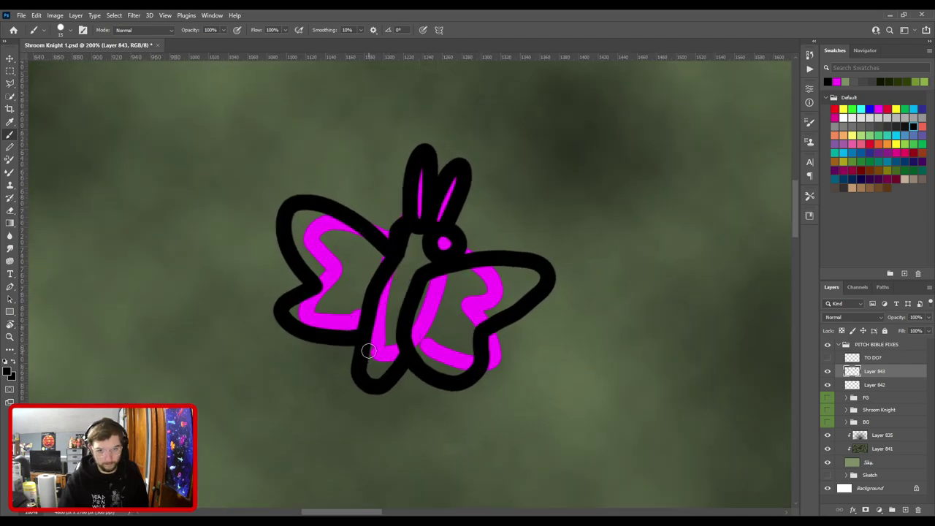
Paint two black stripes across the upper-left moth's body with the Brush, one low and one just below the head.
mouse_move(371, 330)
mouse_down()
mouse_move(400, 334)
mouse_move(389, 287)
mouse_move(424, 305)
mouse_up()
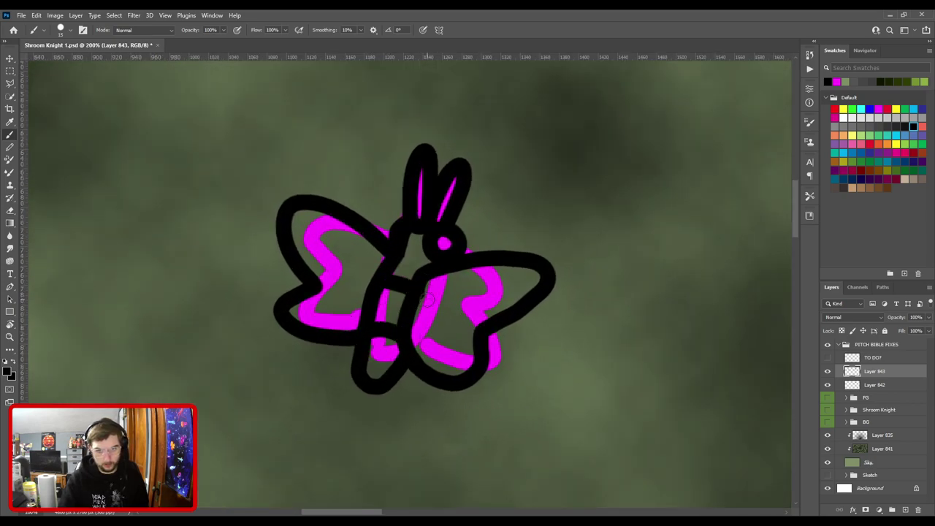
key(ctrl+z)
drag(384, 271, 448, 281)
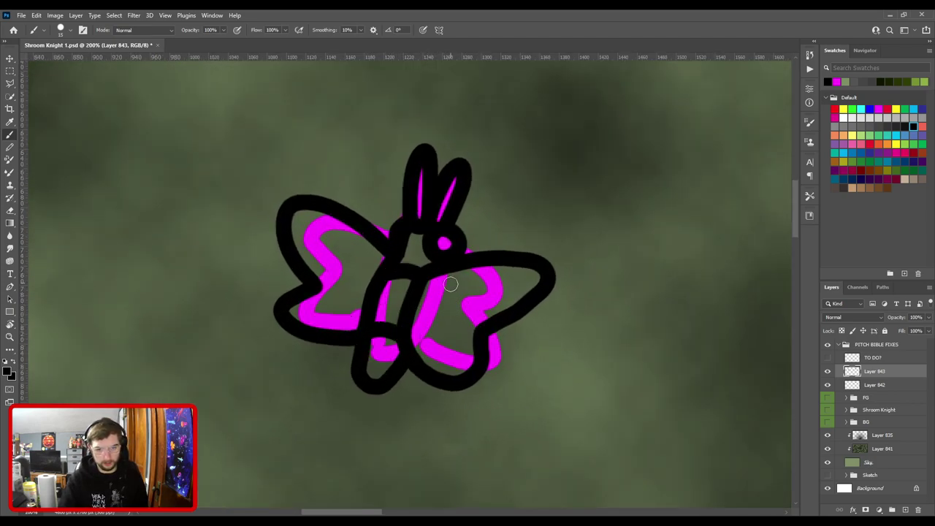
Examine the inked upper-right moth and the pink sketch of the lower-right moth up close.
key(ctrl+minus)
key(ctrl+minus)
key(ctrl+minus)
drag(616, 272, 178, 275)
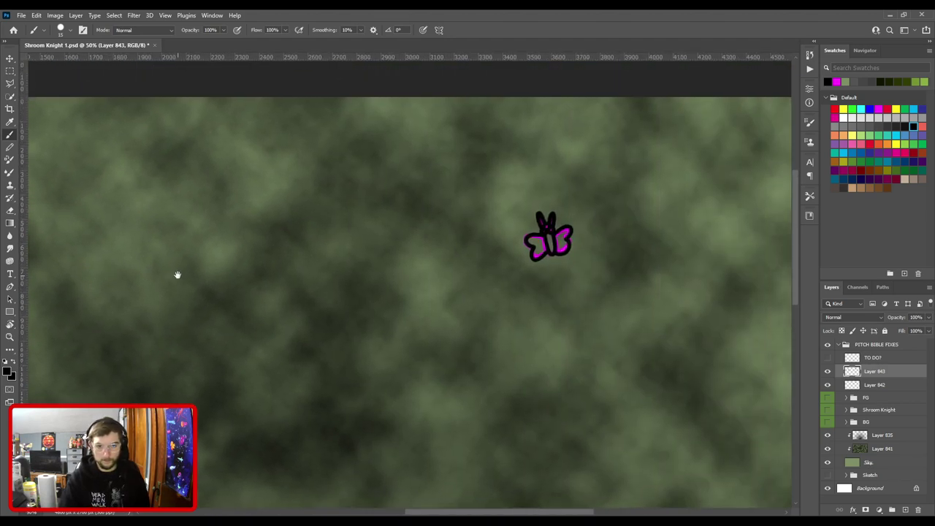
drag(579, 227, 438, 267)
key(ctrl+plus)
key(ctrl+plus)
key(ctrl+plus)
drag(319, 301, 443, 309)
key(ctrl+plus)
key(ctrl+0)
key(ctrl+plus)
drag(528, 363, 318, 293)
key(ctrl+plus)
key(ctrl+plus)
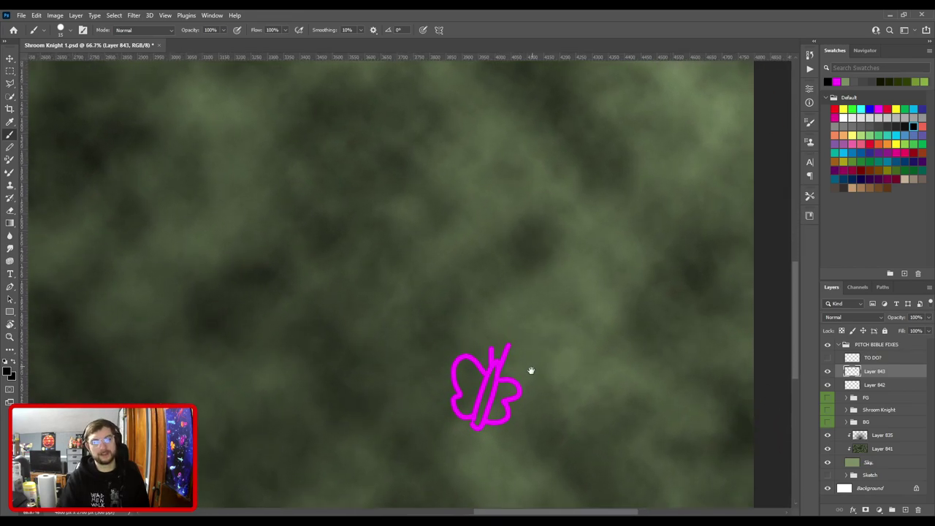
drag(532, 362, 493, 253)
key(ctrl+plus)
key(ctrl+plus)
mouse_move(527, 226)
mouse_down()
mouse_move(550, 211)
mouse_move(541, 228)
mouse_move(528, 229)
mouse_move(543, 204)
mouse_move(552, 222)
mouse_move(539, 232)
mouse_move(579, 233)
mouse_move(561, 239)
mouse_move(554, 221)
mouse_move(580, 219)
mouse_move(580, 239)
mouse_move(558, 234)
mouse_move(577, 212)
mouse_move(586, 232)
mouse_move(575, 239)
mouse_move(560, 216)
mouse_move(583, 223)
mouse_move(571, 238)
mouse_move(554, 225)
mouse_move(580, 220)
mouse_move(569, 243)
mouse_up()
key(ctrl+z)
key(ctrl+z)
key(ctrl+z)
key(ctrl+z)
key(ctrl+z)
Outline the lower-right moth's round eyes, long body and two antennae in black over its pink sketch.
key(space)
drag(519, 299, 558, 229)
mouse_move(600, 175)
mouse_down()
mouse_move(579, 248)
mouse_move(542, 308)
mouse_move(522, 300)
mouse_move(524, 269)
mouse_move(559, 160)
mouse_up()
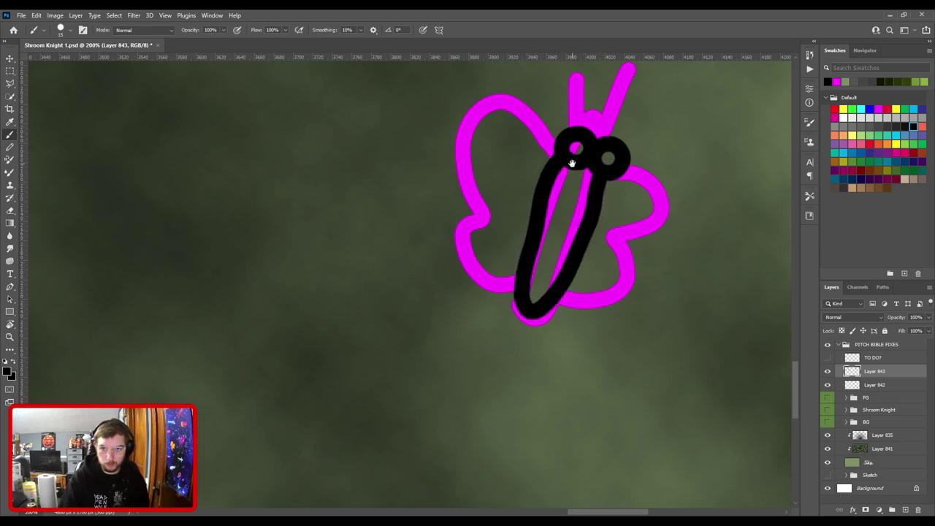
key(ctrl+z)
mouse_move(610, 178)
mouse_down()
mouse_move(529, 322)
mouse_move(513, 318)
mouse_move(512, 278)
mouse_move(561, 159)
mouse_move(516, 279)
mouse_move(500, 222)
mouse_move(512, 205)
mouse_move(511, 261)
mouse_move(554, 227)
mouse_move(562, 243)
mouse_move(545, 268)
mouse_up()
Outline the lower-right moth's left wing in black, undoing and repainting the stroke until it follows the pink sketch.
mouse_move(484, 321)
mouse_down()
mouse_move(550, 260)
mouse_move(539, 183)
mouse_move(493, 169)
mouse_move(465, 227)
mouse_move(481, 269)
mouse_move(466, 287)
mouse_move(460, 328)
mouse_move(506, 343)
mouse_move(465, 312)
mouse_move(482, 270)
mouse_move(478, 179)
mouse_move(533, 176)
mouse_move(553, 216)
mouse_up()
key(ctrl+z)
key(ctrl+z)
mouse_move(507, 344)
mouse_down()
mouse_move(470, 336)
mouse_move(454, 266)
mouse_move(479, 261)
mouse_move(466, 192)
mouse_move(524, 155)
mouse_move(557, 220)
mouse_up()
drag(565, 253, 366, 255)
key(ctrl+z)
mouse_move(315, 352)
mouse_down()
mouse_move(285, 344)
mouse_move(260, 278)
mouse_move(287, 270)
mouse_move(263, 185)
mouse_move(368, 216)
mouse_up()
key(ctrl+z)
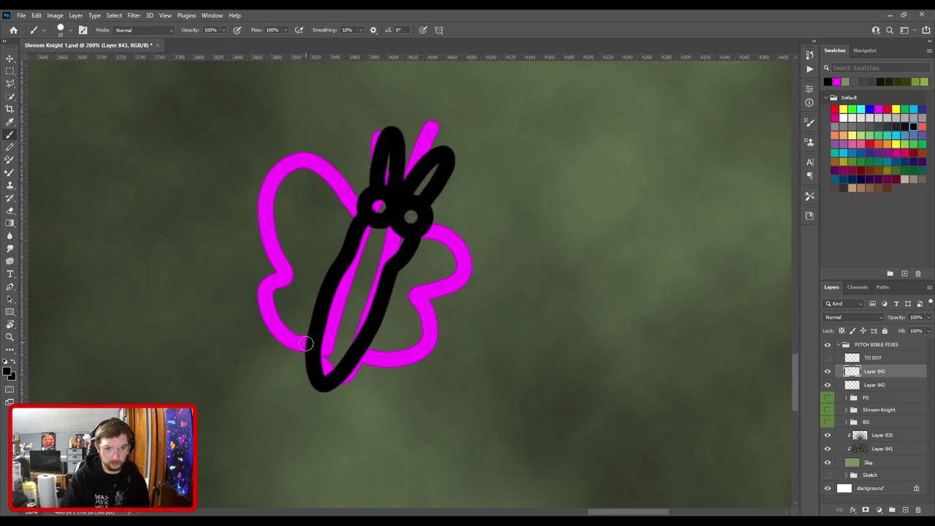
mouse_move(303, 347)
mouse_down()
mouse_move(259, 296)
mouse_move(276, 272)
mouse_move(261, 217)
mouse_move(301, 155)
mouse_move(357, 199)
mouse_up()
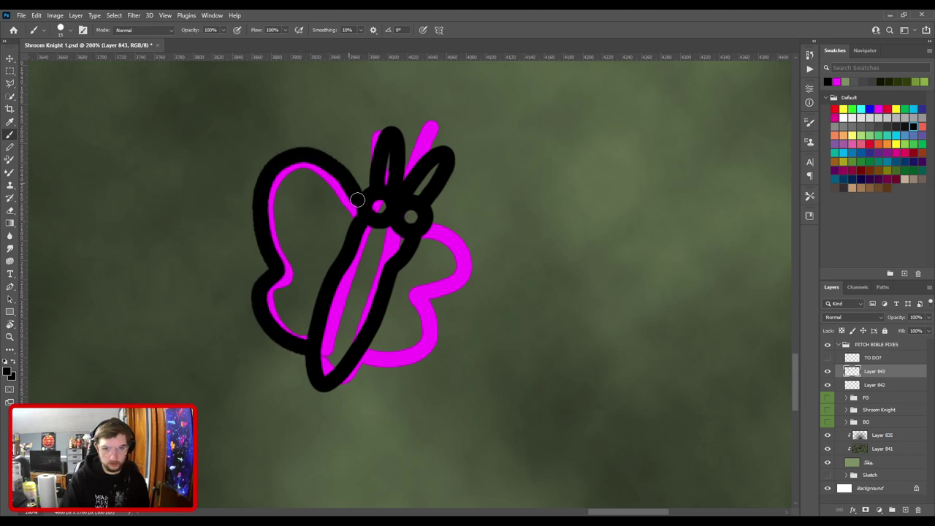
Outline the lower-right moth's right wing in black, repainting it with the upper lobe extended outward beyond the sketch.
mouse_move(407, 271)
mouse_down()
mouse_move(338, 237)
mouse_move(397, 195)
mouse_move(361, 272)
mouse_move(369, 318)
mouse_up()
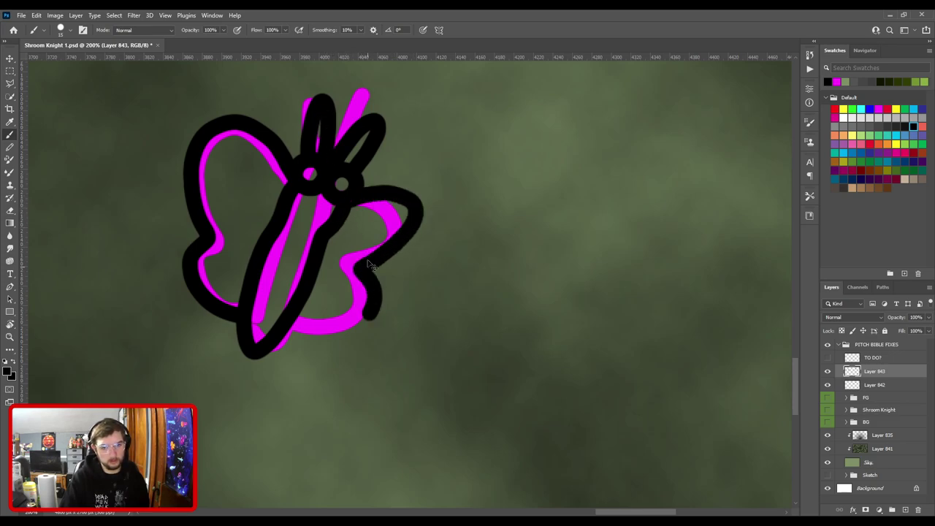
key(ctrl+z)
mouse_move(350, 201)
mouse_down()
mouse_move(415, 257)
mouse_move(378, 290)
mouse_move(364, 321)
mouse_move(291, 320)
mouse_up()
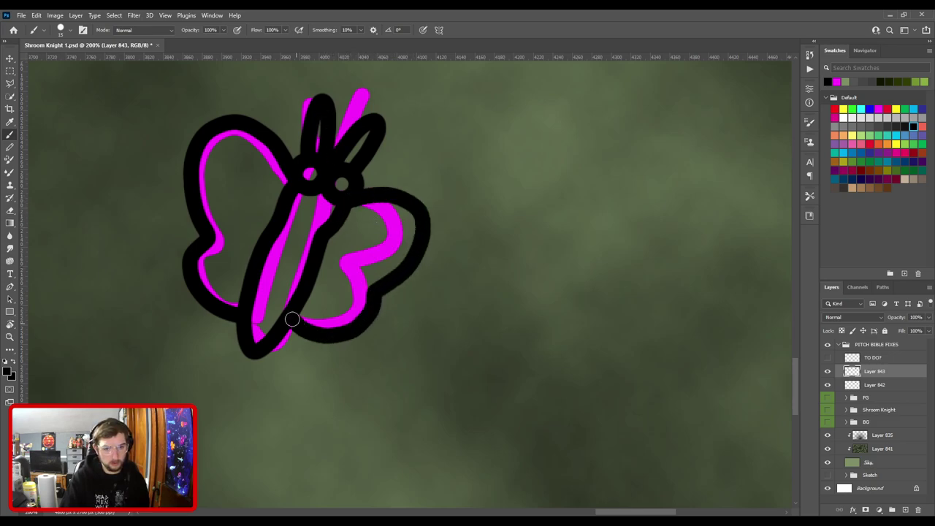
key(ctrl+z)
mouse_move(353, 198)
mouse_down()
mouse_move(389, 245)
mouse_move(362, 325)
mouse_move(286, 333)
mouse_up()
key(ctrl+z)
mouse_move(355, 200)
mouse_down()
mouse_move(422, 185)
mouse_move(415, 248)
mouse_move(365, 286)
mouse_move(356, 311)
mouse_move(294, 330)
mouse_up()
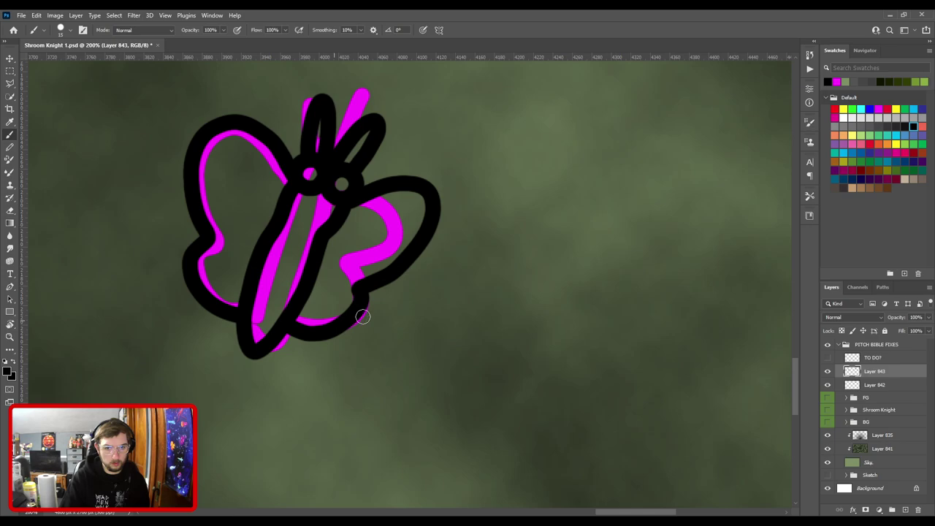
Paint two black stripes across the lower-right moth's body, one below the eyes and one near the tail.
key(ctrl+0)
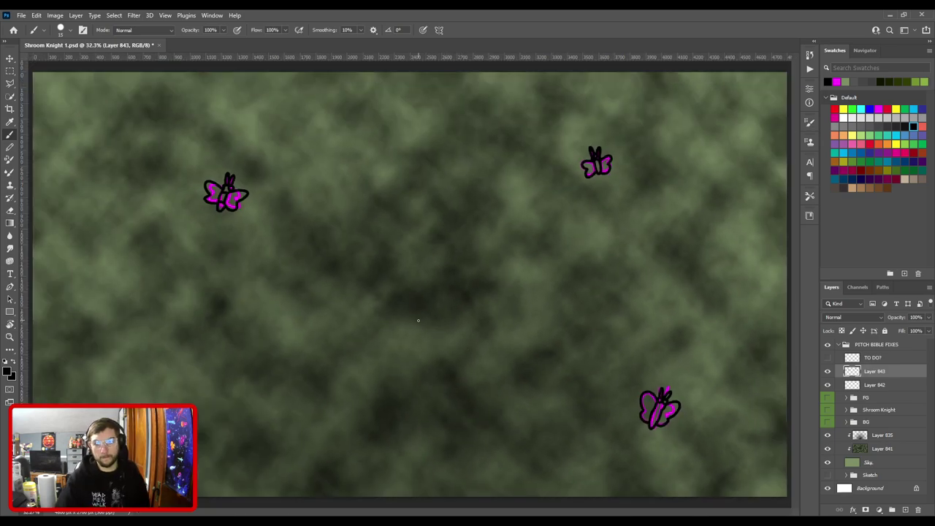
key(ctrl+plus)
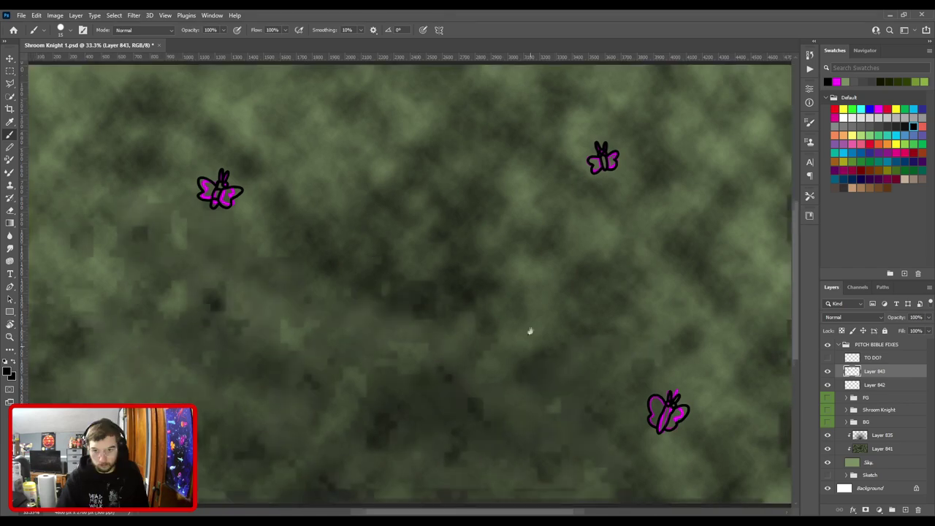
drag(548, 338, 387, 221)
key(ctrl+plus)
key(ctrl+plus)
key(ctrl+plus)
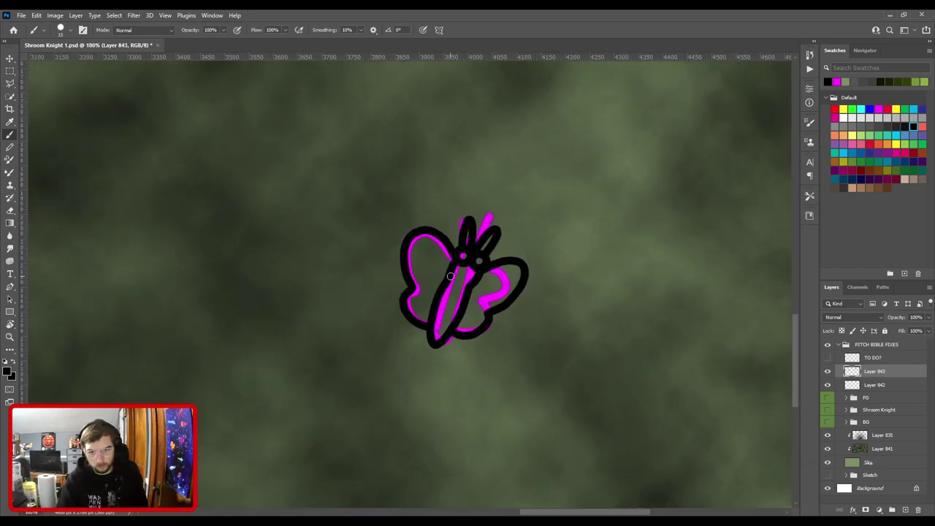
drag(451, 275, 455, 321)
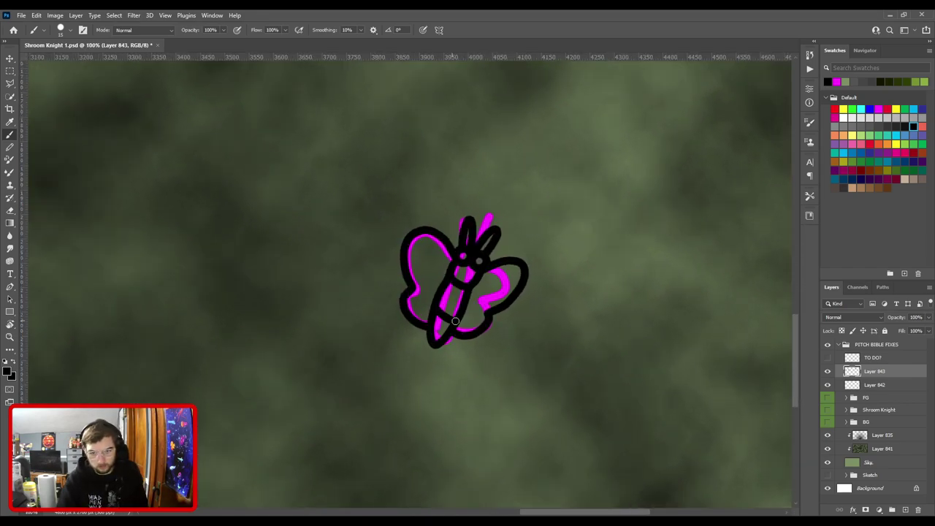
Paint black stripes across the upper-right moth's body between its wings.
key(ctrl+minus)
drag(436, 221, 476, 415)
drag(438, 193, 457, 328)
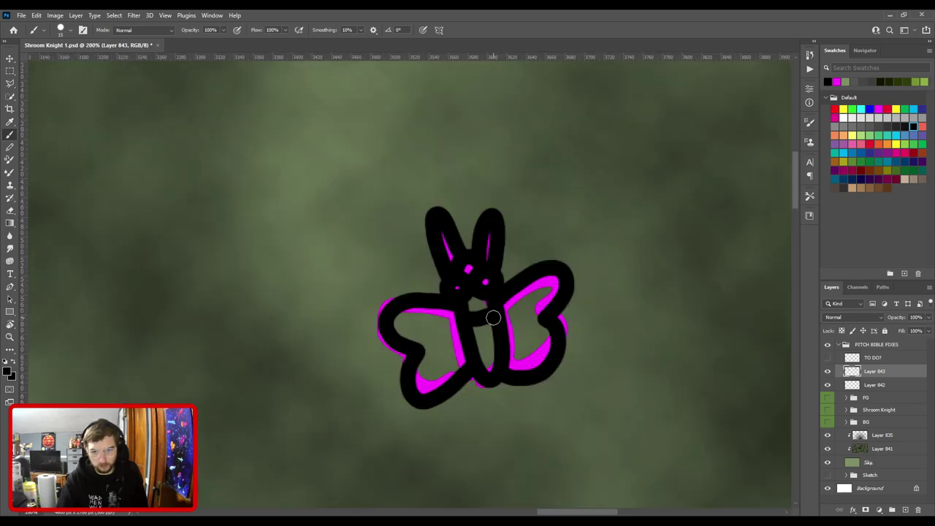
scroll(472, 348, down, 6)
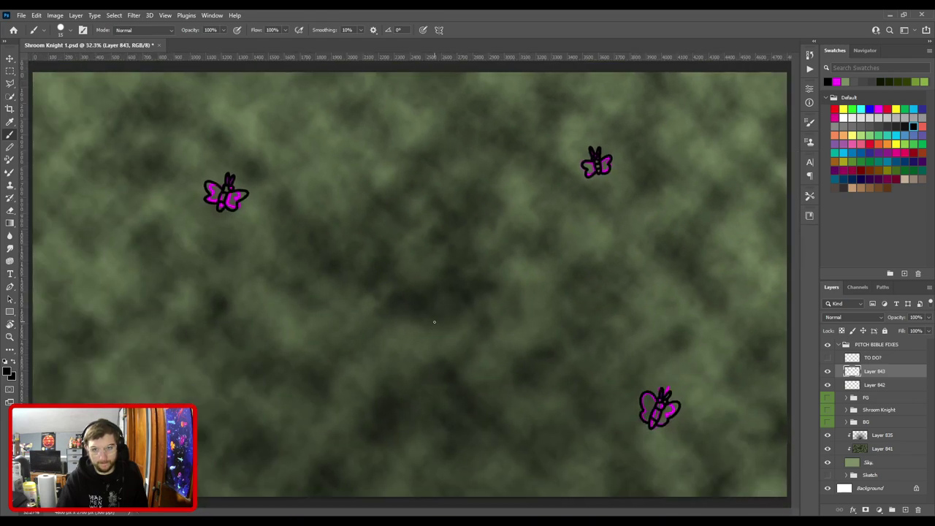
Hide the pink sketch layer and rename the black line-art layer as Moths.
key(ctrl+plus)
drag(399, 294, 450, 309)
key(ctrl+0)
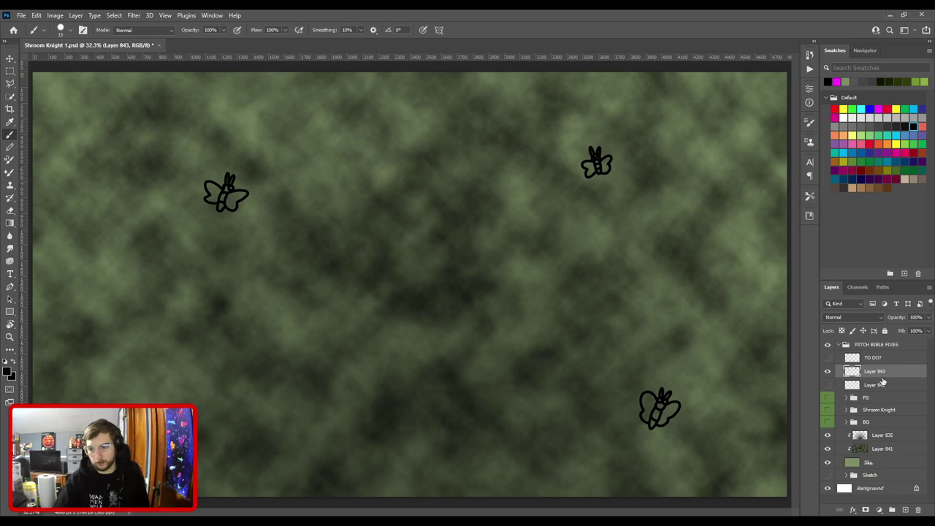
double_click(875, 371)
text(Mothsd)
key(Return)
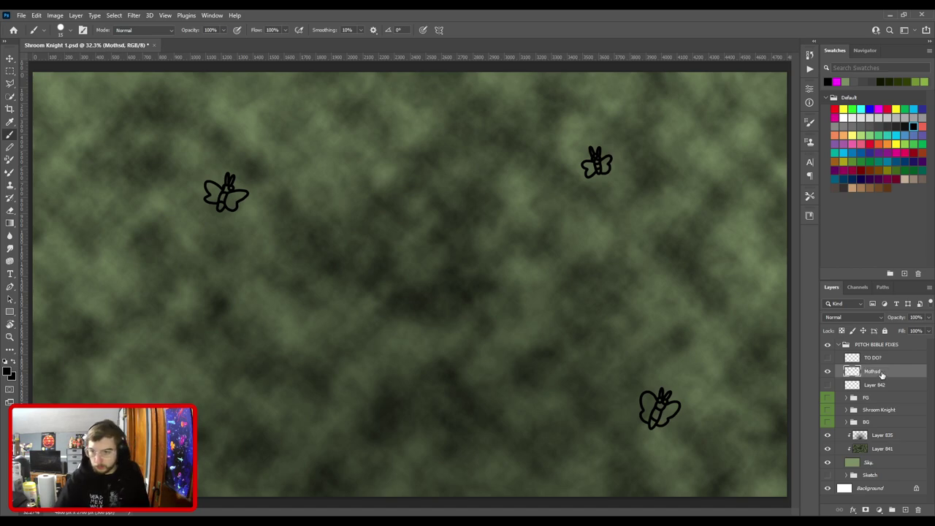
key(Return)
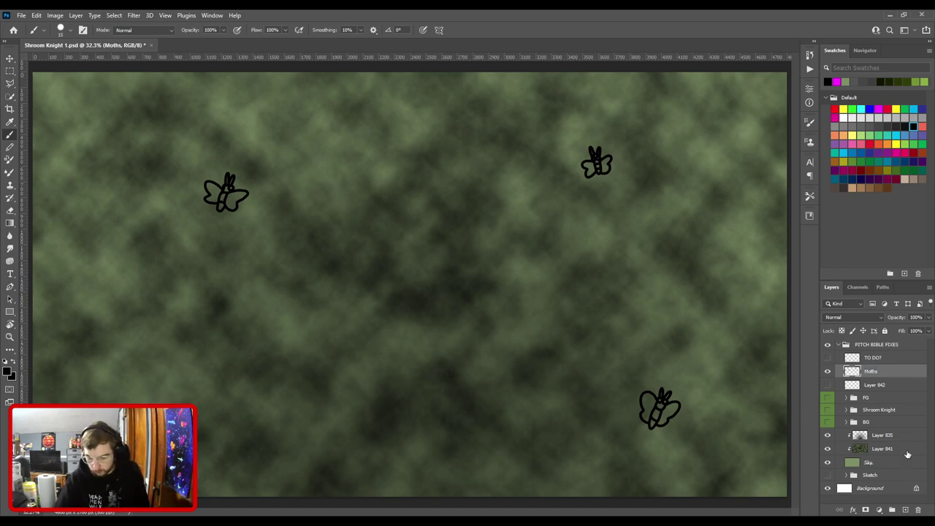
Add a new layer above the Moths layer for working on the lower-right moth.
click(904, 510)
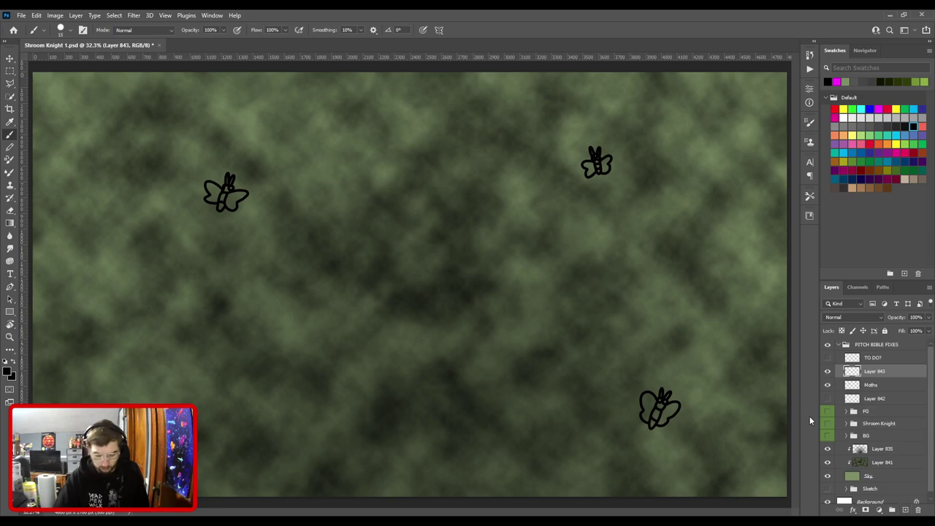
key(ctrl+plus)
drag(580, 363, 263, 238)
key(ctrl+plus)
key(ctrl+plus)
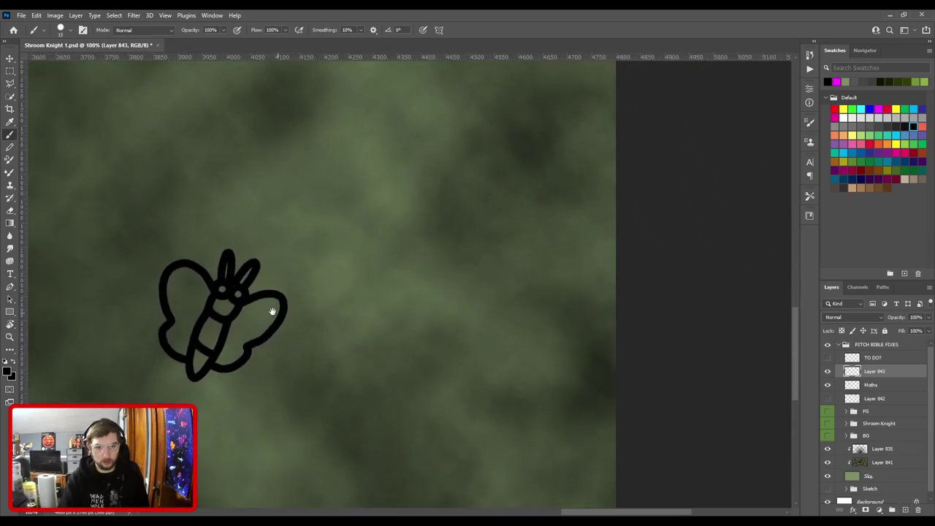
drag(280, 314, 548, 280)
key(ctrl+plus)
drag(582, 311, 429, 276)
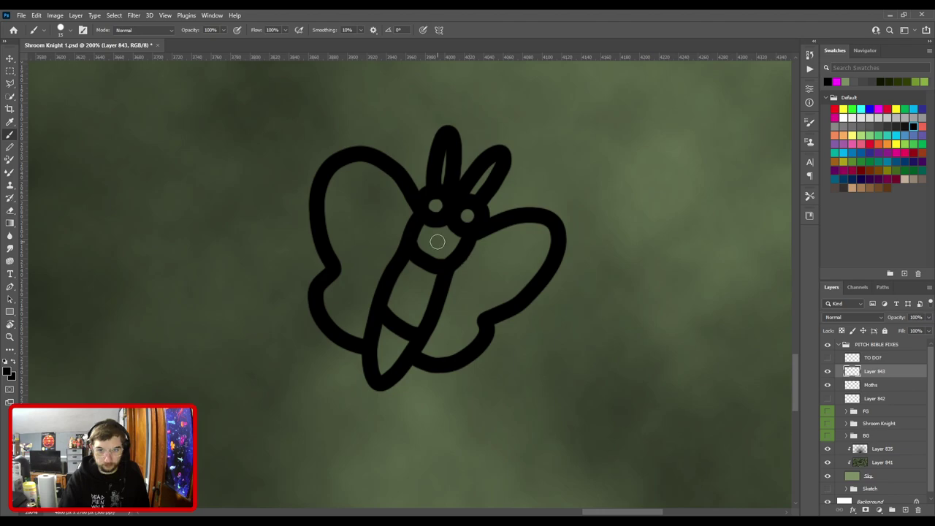
Try out different black shapes inside the body segment below the lower-right moth's eyes.
mouse_move(434, 248)
mouse_down()
mouse_move(442, 226)
mouse_move(430, 246)
mouse_up()
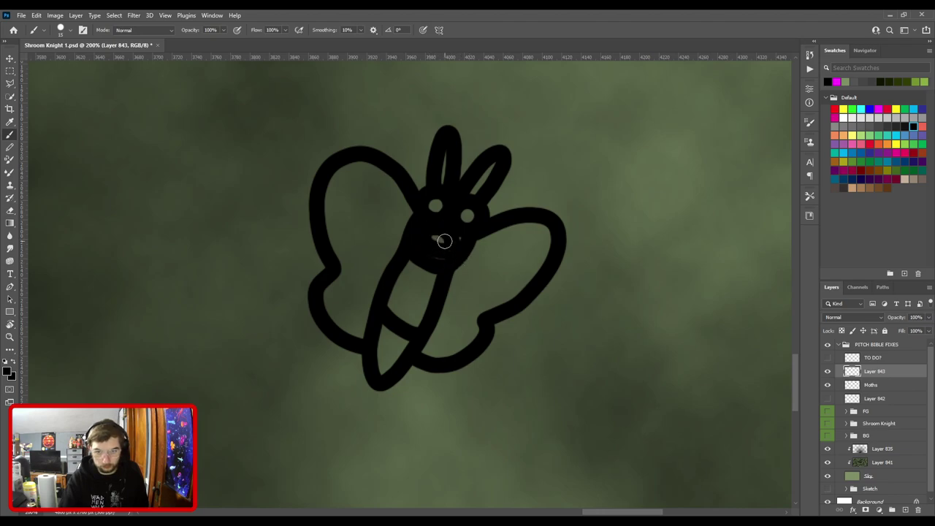
key(ctrl+z)
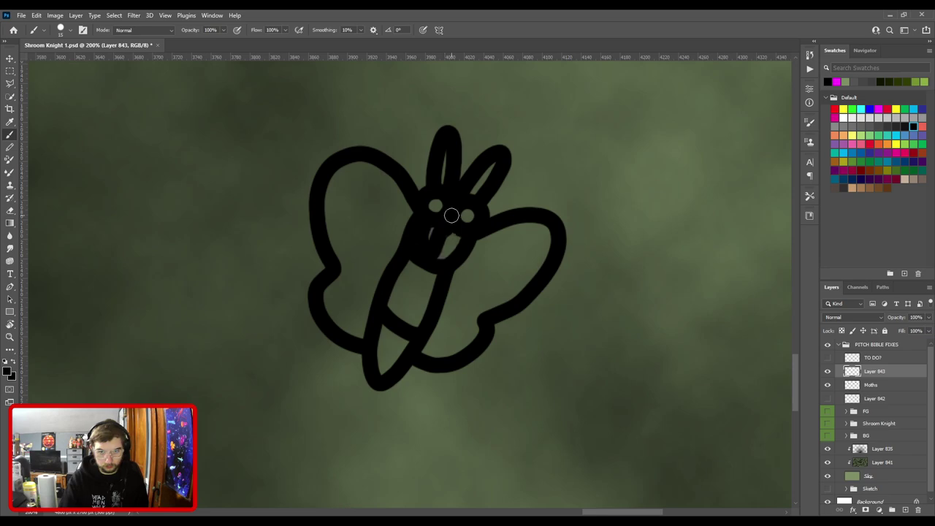
drag(435, 253, 468, 230)
key(ctrl+z)
drag(436, 261, 463, 237)
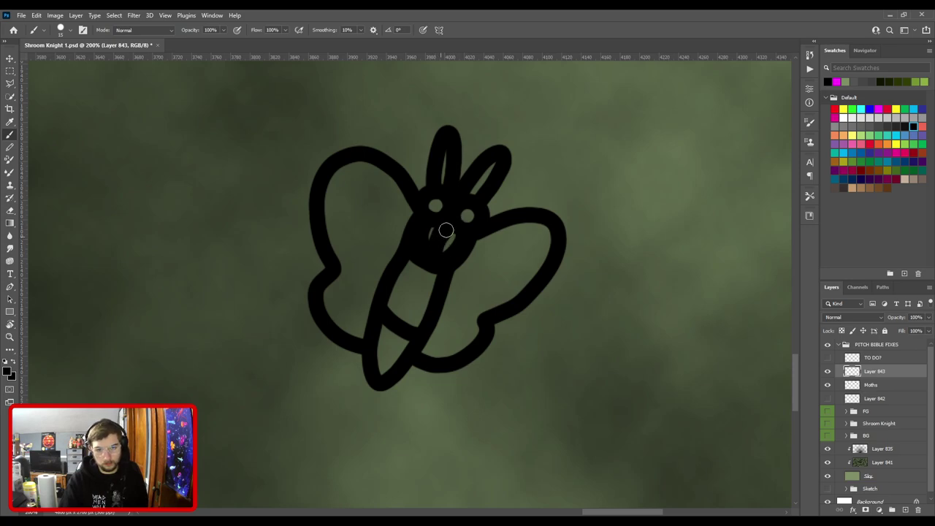
key(ctrl+minus)
key(ctrl+minus)
key(ctrl+minus)
key(ctrl+plus)
scroll(424, 277, up, 5)
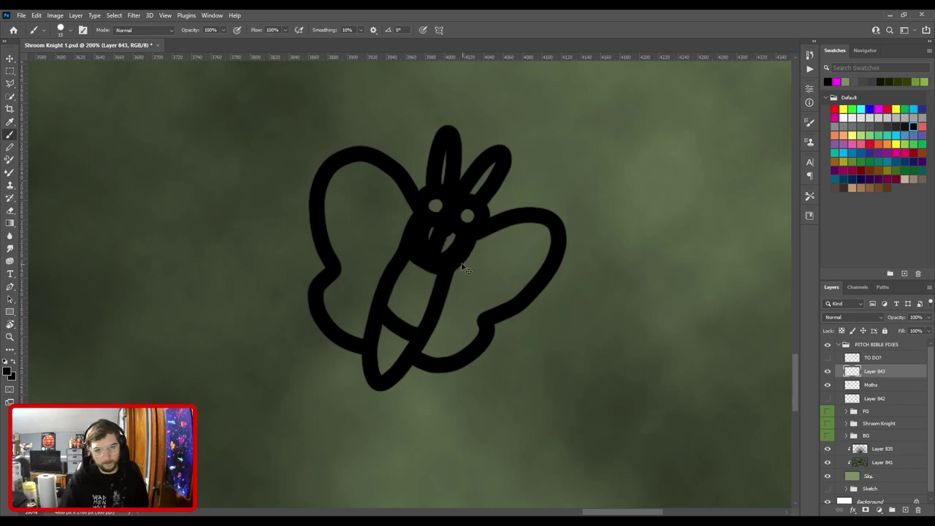
key(ctrl+z)
drag(428, 236, 459, 253)
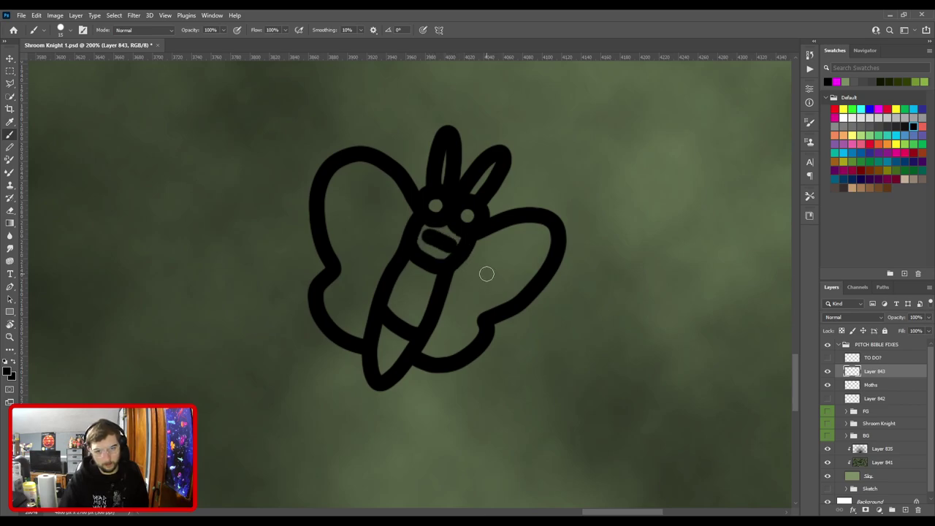
key(ctrl+z)
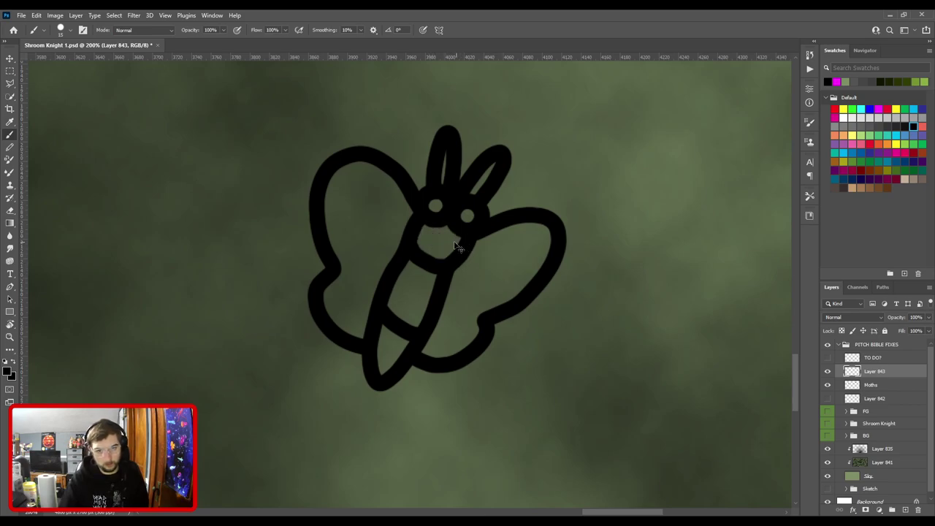
mouse_move(425, 247)
mouse_down()
mouse_move(434, 233)
mouse_move(443, 260)
mouse_move(421, 234)
mouse_move(440, 256)
mouse_move(441, 233)
mouse_up()
key(ctrl+z)
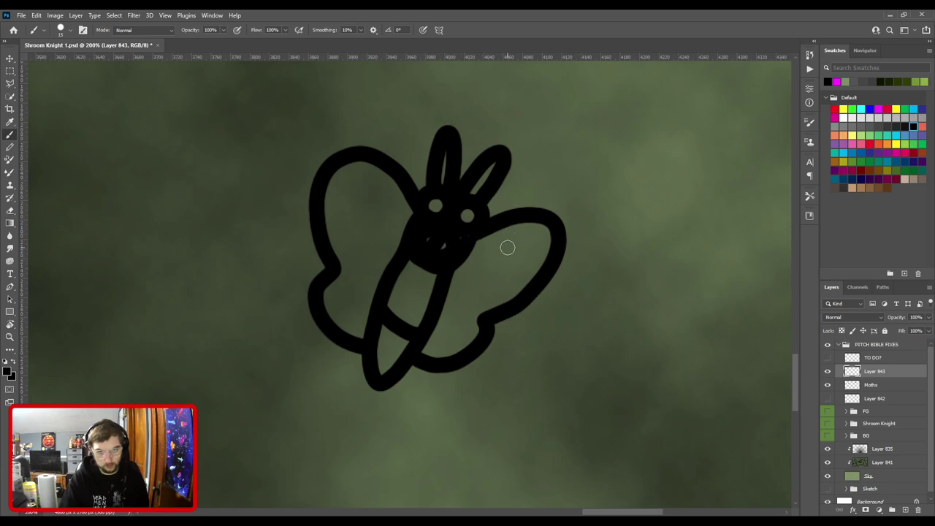
key(ctrl+z)
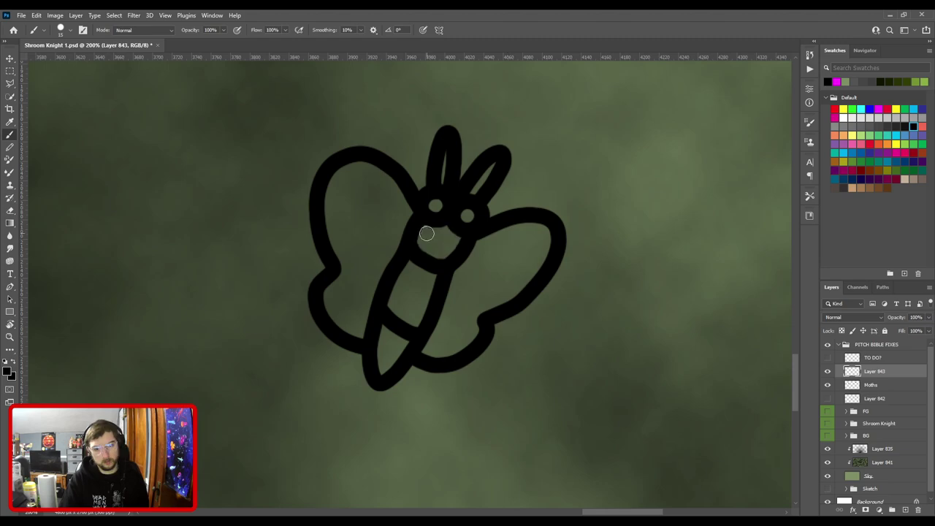
Paint small black leg shapes over the body segment just below the lower-right moth's eyes.
mouse_move(438, 230)
mouse_down()
mouse_move(421, 236)
mouse_move(441, 221)
mouse_move(437, 248)
mouse_move(469, 236)
mouse_up()
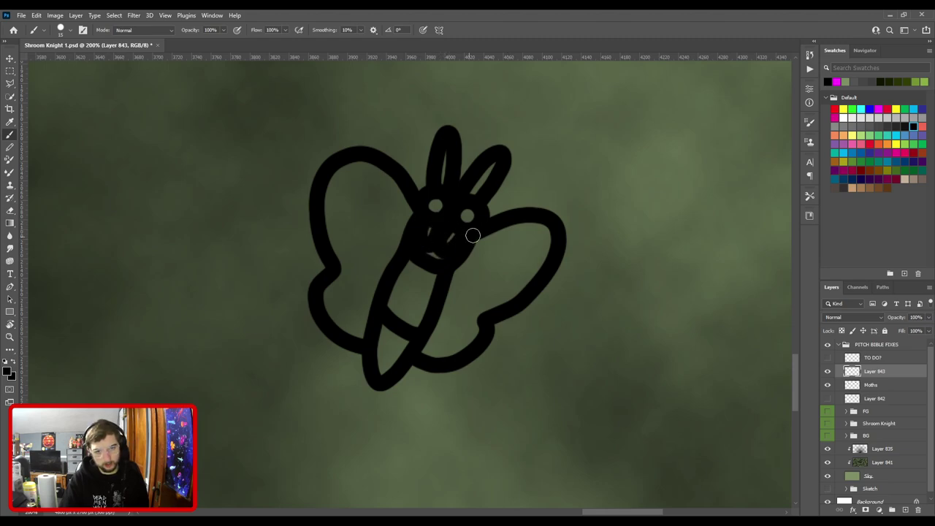
scroll(490, 270, down, 4)
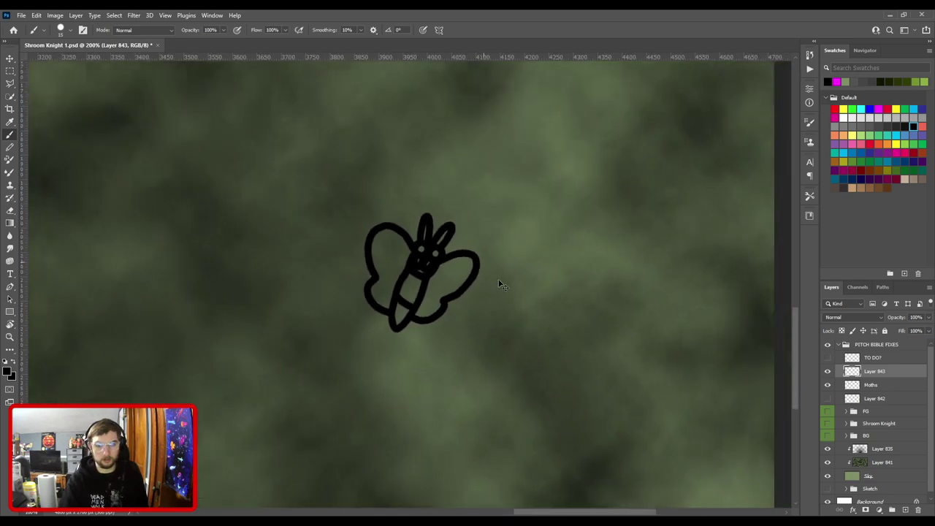
scroll(492, 281, up, 1)
scroll(409, 283, up, 3)
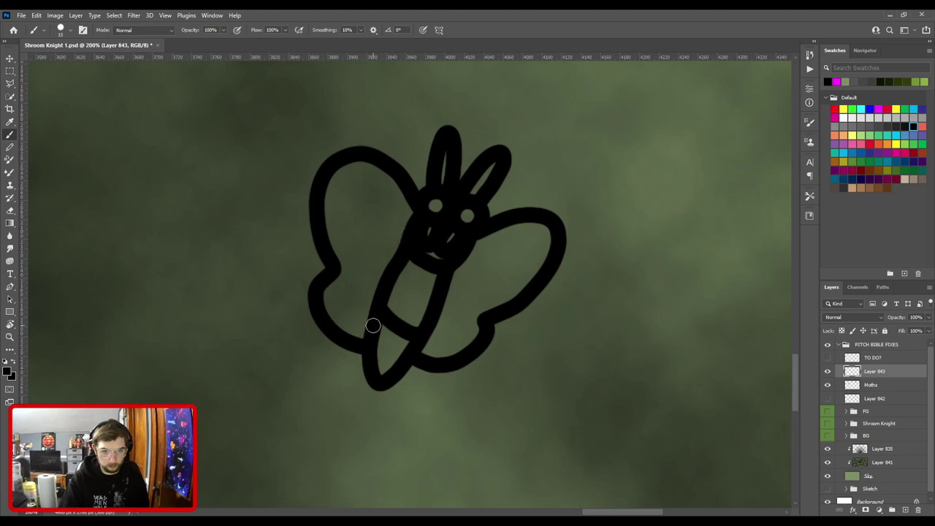
Outline the upper and middle legs in black on the left side of the lower-right moth's body.
mouse_move(393, 233)
mouse_down()
mouse_move(381, 253)
mouse_move(361, 251)
mouse_move(367, 229)
mouse_move(392, 233)
mouse_up()
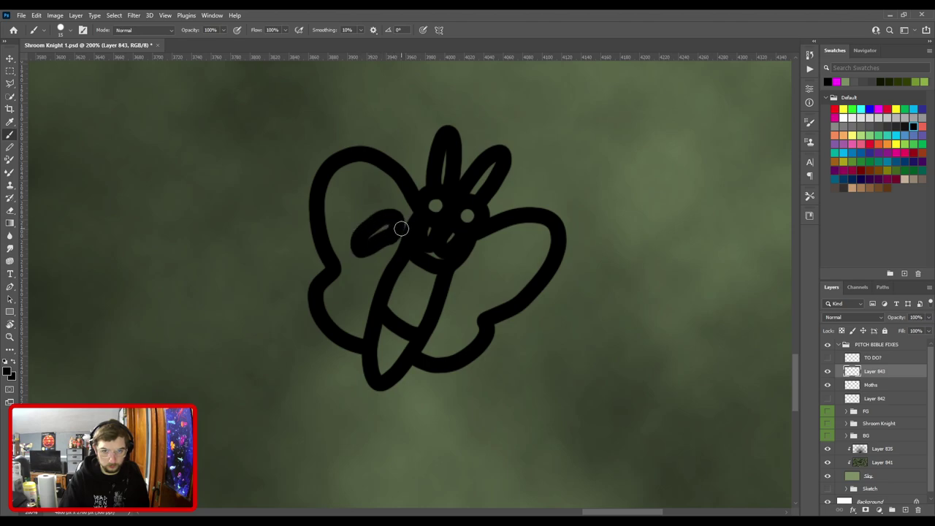
mouse_move(401, 228)
mouse_down()
mouse_move(382, 246)
mouse_move(396, 271)
mouse_move(409, 263)
mouse_move(394, 284)
mouse_up()
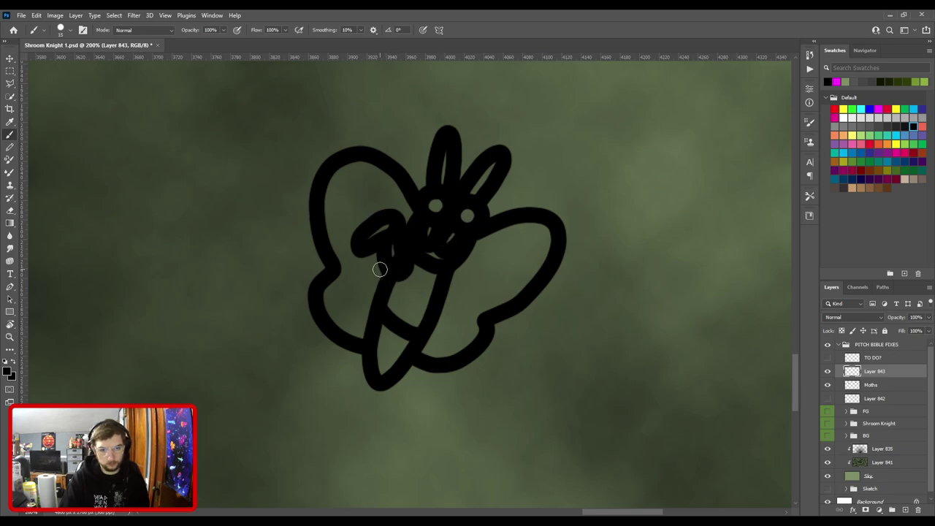
mouse_move(380, 265)
mouse_down()
mouse_move(309, 306)
mouse_move(304, 326)
mouse_move(312, 333)
mouse_move(398, 288)
mouse_up()
Try to outline the moth's lowest left leg, extending diagonally past the tail with a flat foot.
mouse_move(394, 328)
mouse_down()
mouse_move(491, 251)
mouse_move(454, 259)
mouse_move(419, 316)
mouse_move(385, 342)
mouse_move(400, 351)
mouse_move(430, 339)
mouse_move(457, 289)
mouse_move(491, 260)
mouse_move(488, 237)
mouse_move(527, 250)
mouse_move(548, 286)
mouse_up()
key(ctrl+minus)
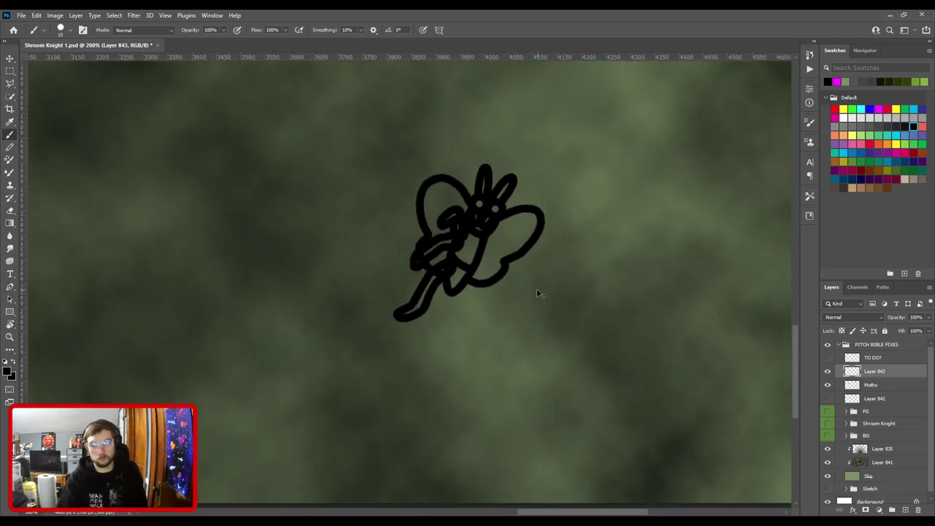
key(ctrl+plus)
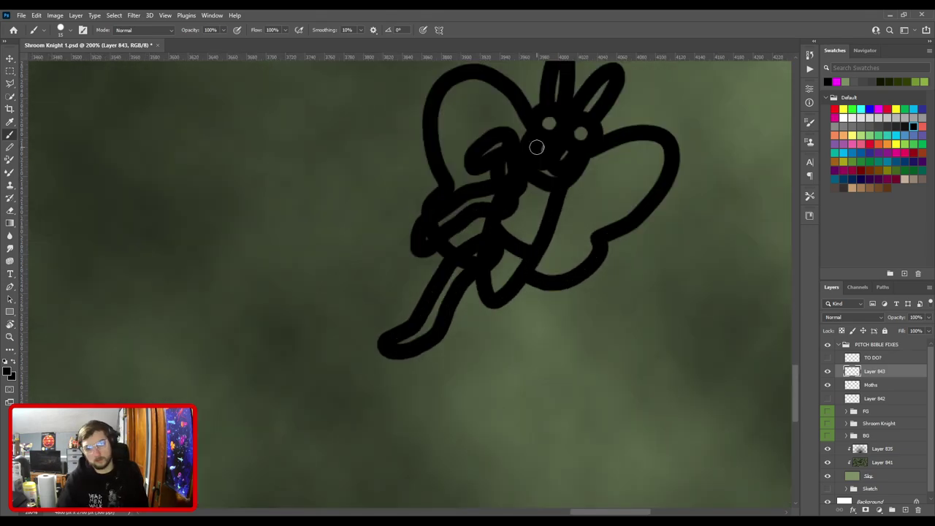
mouse_move(488, 243)
mouse_down()
mouse_move(407, 350)
mouse_move(427, 362)
mouse_move(461, 323)
mouse_move(499, 249)
mouse_up()
drag(545, 278, 438, 333)
key(ctrl+z)
mouse_move(385, 309)
mouse_down()
mouse_move(369, 309)
mouse_move(347, 355)
mouse_move(324, 373)
mouse_move(352, 379)
mouse_move(399, 307)
mouse_move(365, 340)
mouse_up()
key(ctrl+z)
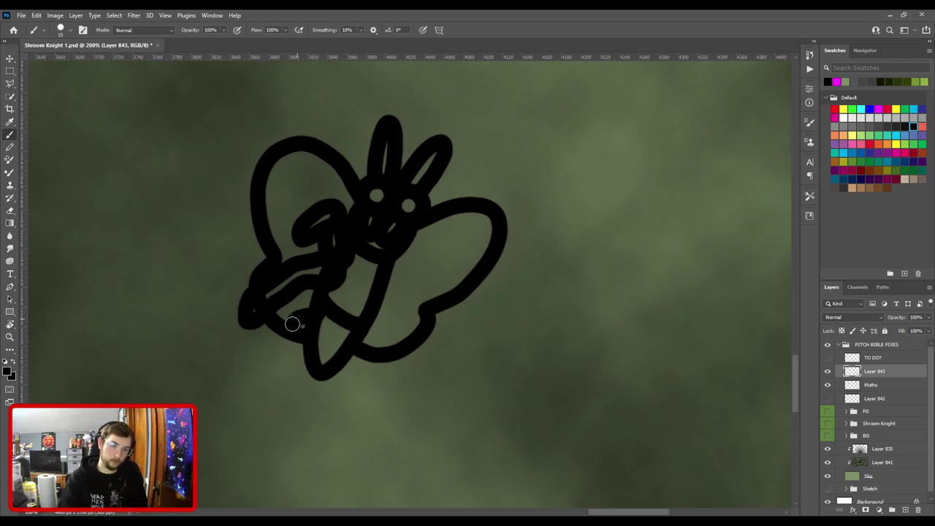
Try the lowest left leg with a sharp knee bend and a foot pointing outward.
mouse_move(292, 324)
mouse_down()
mouse_move(263, 419)
mouse_move(275, 411)
mouse_move(285, 367)
mouse_move(327, 333)
mouse_move(328, 316)
mouse_move(357, 322)
mouse_up()
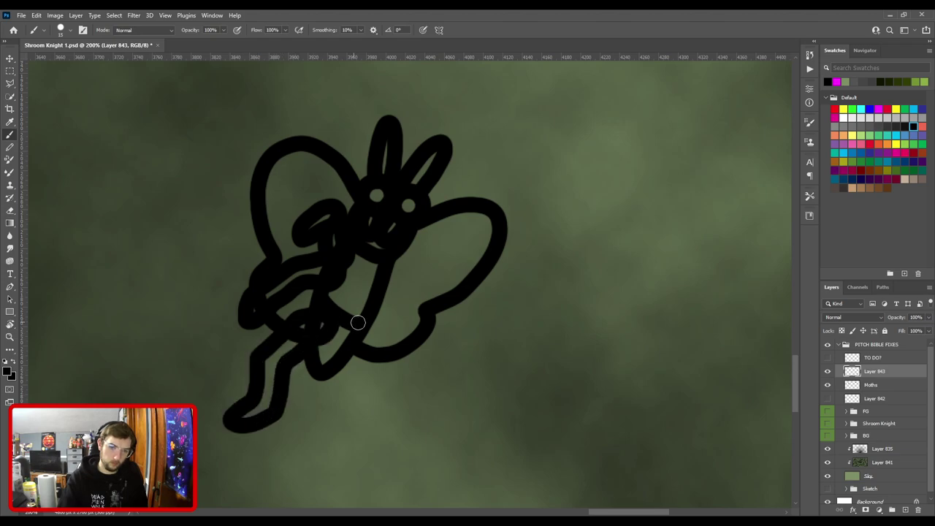
key(ctrl+minus)
key(ctrl+plus)
key(ctrl+z)
Try a straighter diagonal version of the lowest left leg with the foot hanging down.
mouse_move(317, 317)
mouse_down()
mouse_move(287, 331)
mouse_move(252, 385)
mouse_move(327, 327)
mouse_up()
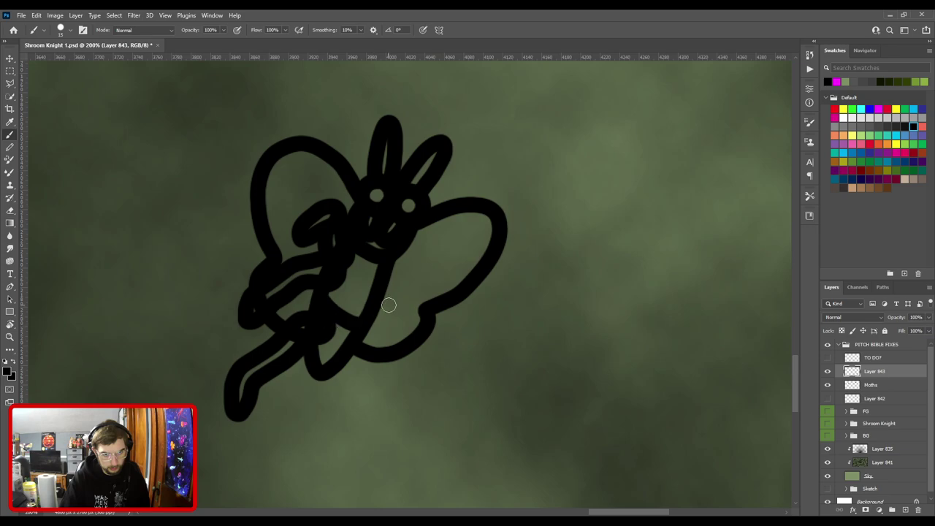
key(ctrl+minus)
key(ctrl+minus)
key(ctrl+plus)
key(ctrl+plus)
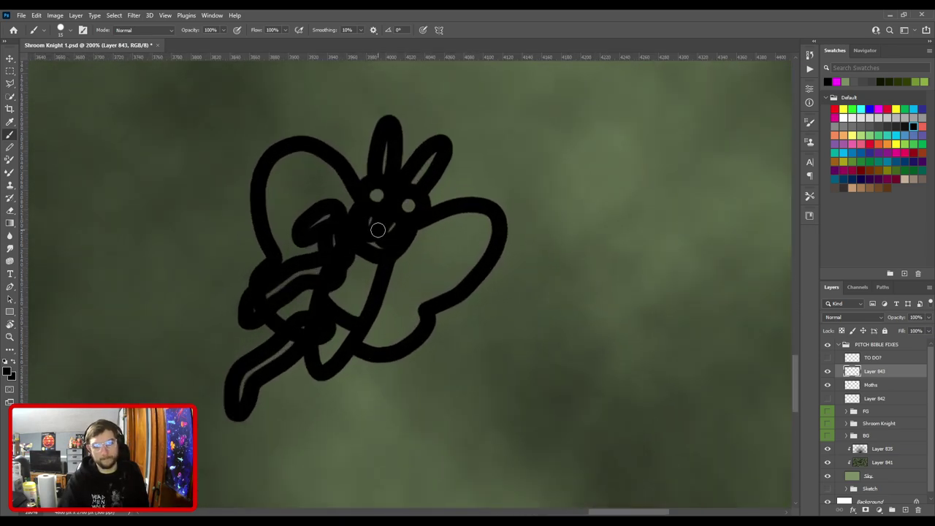
mouse_move(351, 328)
mouse_down()
mouse_move(546, 279)
mouse_move(507, 271)
mouse_move(495, 287)
mouse_move(479, 357)
mouse_move(444, 385)
mouse_move(432, 417)
mouse_move(436, 438)
mouse_move(456, 401)
mouse_move(493, 373)
mouse_up()
key(ctrl+z)
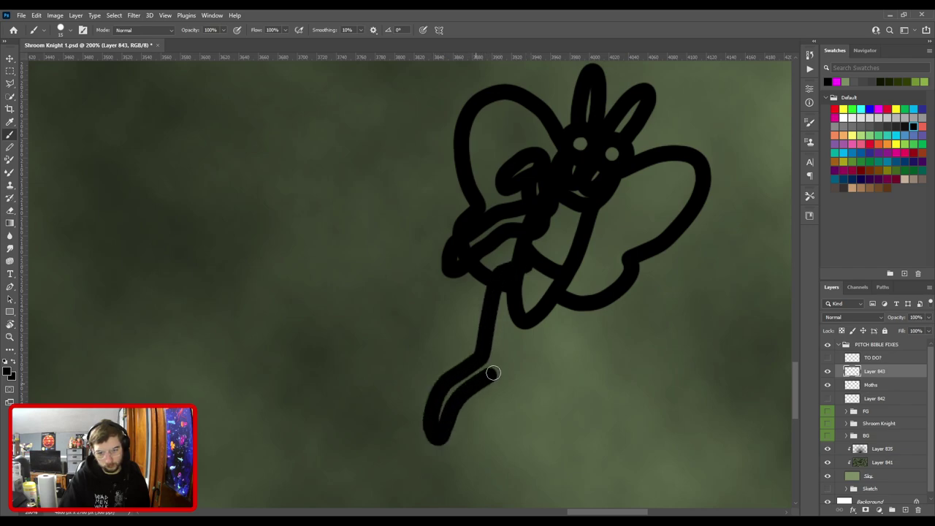
Try a longer lowest left leg with a steep thigh and angled shin, and compare it at several zoom levels.
key(ctrl+minus)
key(ctrl+minus)
key(ctrl+minus)
key(ctrl+minus)
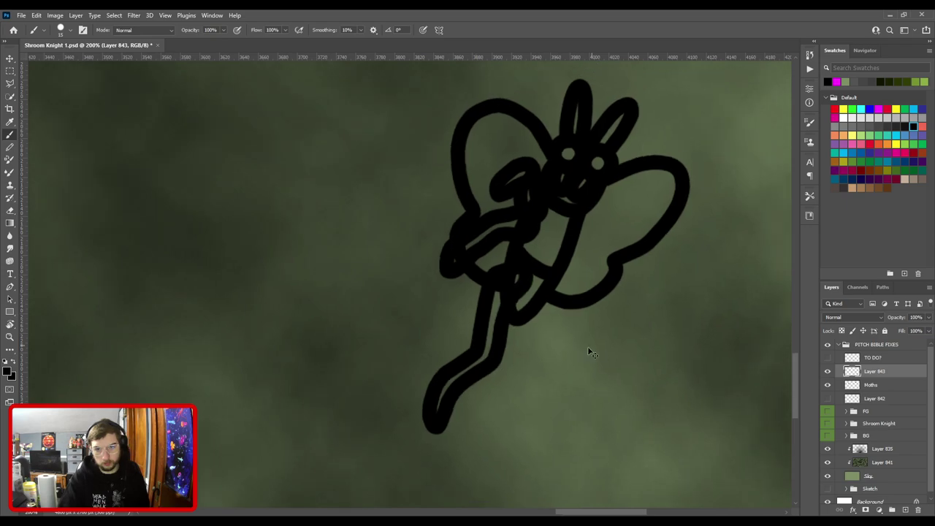
key(ctrl+plus)
key(ctrl+plus)
key(ctrl+plus)
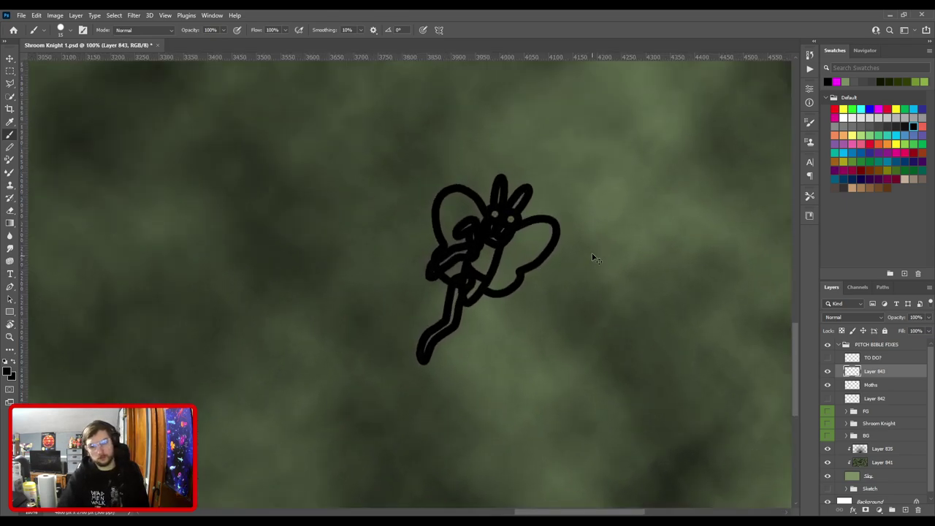
key(ctrl+z)
Try shorter outlines for the lowest left leg, starting beside the moth's tail.
mouse_move(526, 287)
mouse_down()
mouse_move(477, 405)
mouse_move(468, 371)
mouse_move(477, 347)
mouse_move(508, 281)
mouse_move(533, 276)
mouse_up()
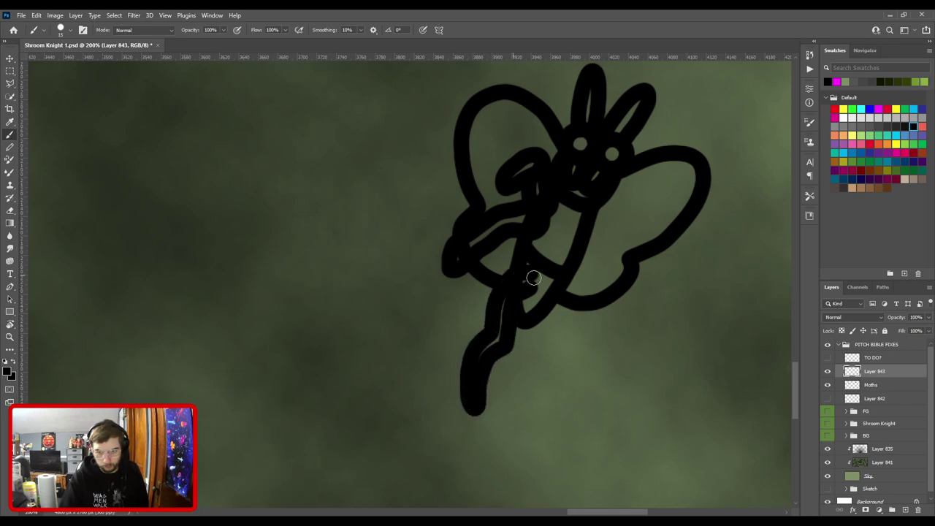
key(ctrl+z)
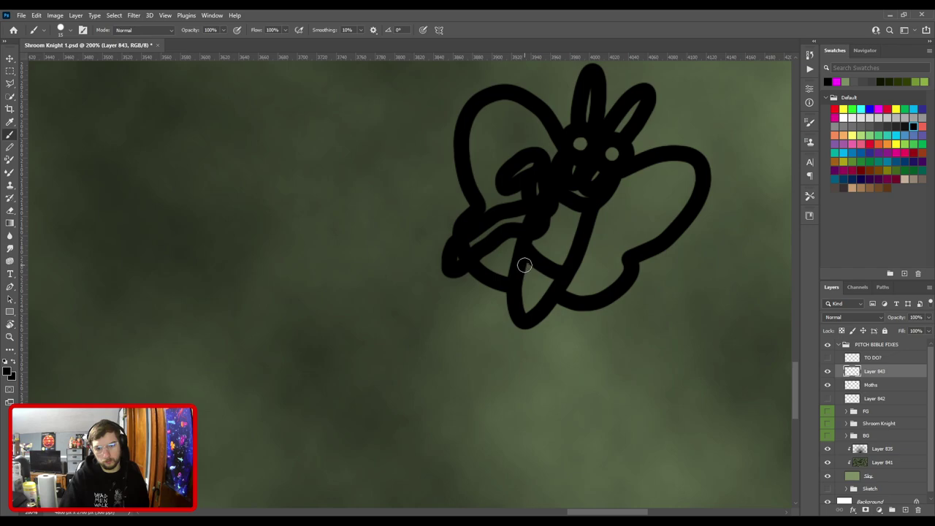
mouse_move(510, 266)
mouse_down()
mouse_move(464, 341)
mouse_move(441, 408)
mouse_move(528, 271)
mouse_move(474, 307)
mouse_move(457, 370)
mouse_move(514, 300)
mouse_move(531, 262)
mouse_move(481, 314)
mouse_move(445, 383)
mouse_move(458, 388)
mouse_move(480, 375)
mouse_move(531, 266)
mouse_move(553, 270)
mouse_up()
key(ctrl+z)
key(ctrl+z)
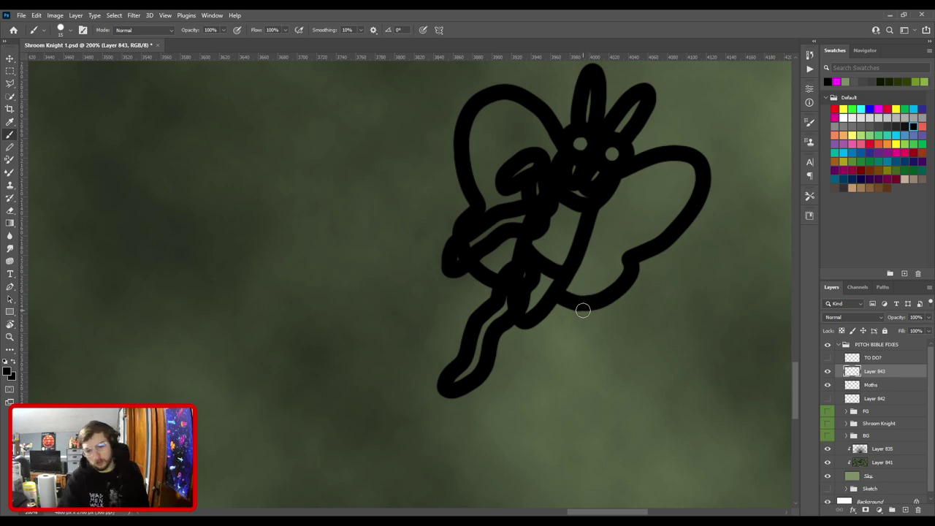
Check the lower-right moth against the whole canvas and undo its lowest left leg.
scroll(584, 303, down, 6)
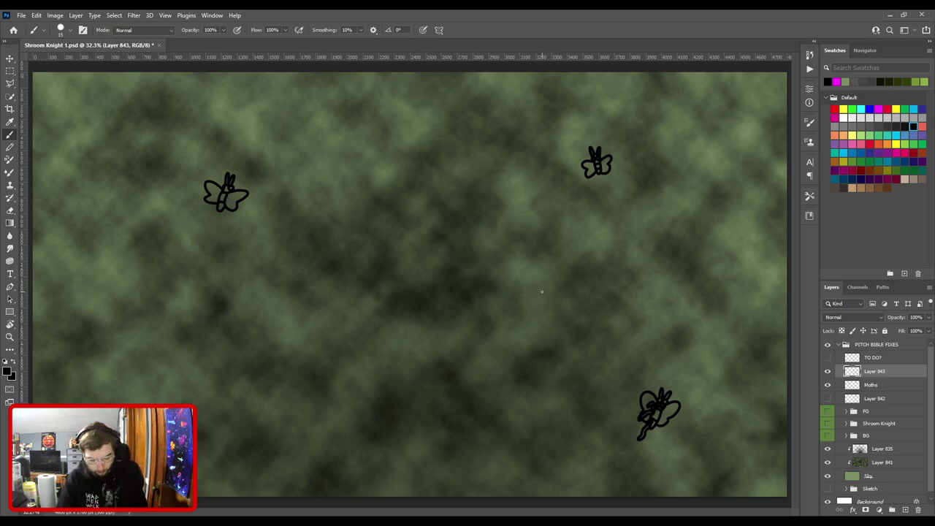
key(ctrl+plus)
drag(616, 369, 401, 237)
key(ctrl+plus)
key(ctrl+plus)
key(ctrl+plus)
scroll(555, 314, up, 4)
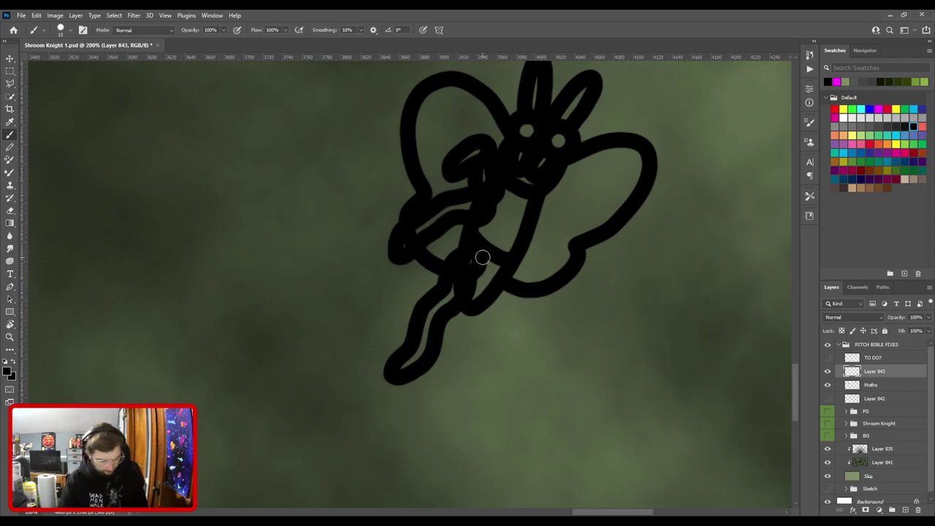
key(ctrl+z)
Try the lowest left leg with the knee bent outward and a small flat foot.
drag(431, 246, 503, 278)
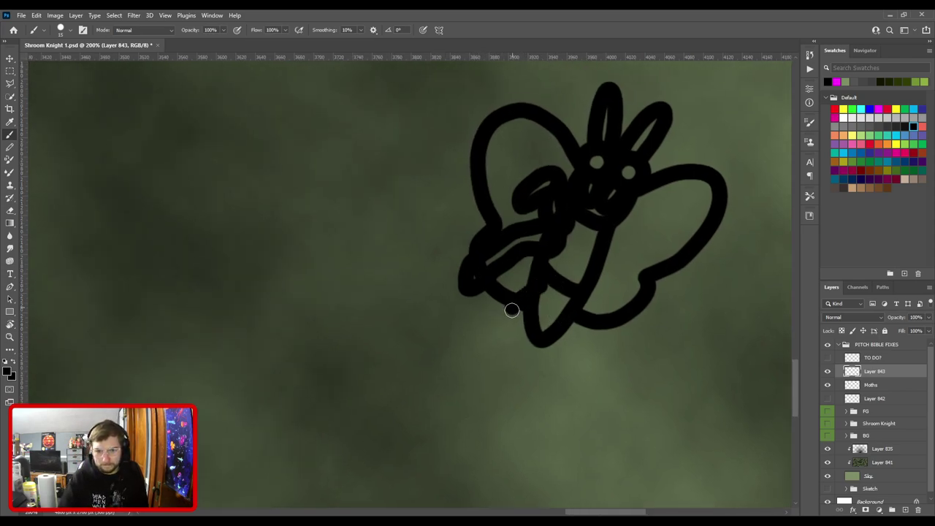
mouse_move(511, 310)
mouse_down()
mouse_move(502, 370)
mouse_move(530, 346)
mouse_move(551, 295)
mouse_move(545, 288)
mouse_move(583, 294)
mouse_move(531, 308)
mouse_move(541, 280)
mouse_move(525, 280)
mouse_move(467, 350)
mouse_move(424, 361)
mouse_move(473, 372)
mouse_move(493, 358)
mouse_move(508, 342)
mouse_move(509, 292)
mouse_move(508, 312)
mouse_move(478, 323)
mouse_move(455, 379)
mouse_move(435, 397)
mouse_move(471, 393)
mouse_up()
key(ctrl+z)
key(ctrl+z)
key(ctrl+z)
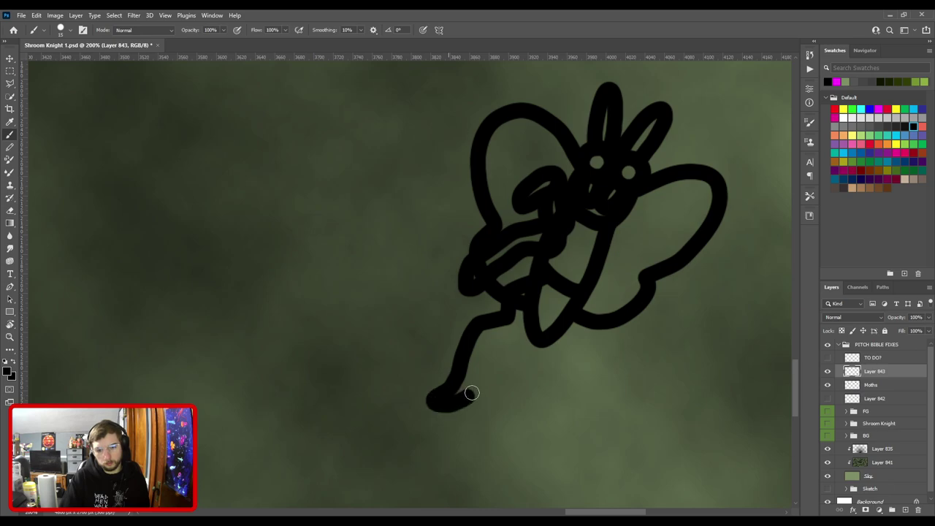
key(ctrl+z)
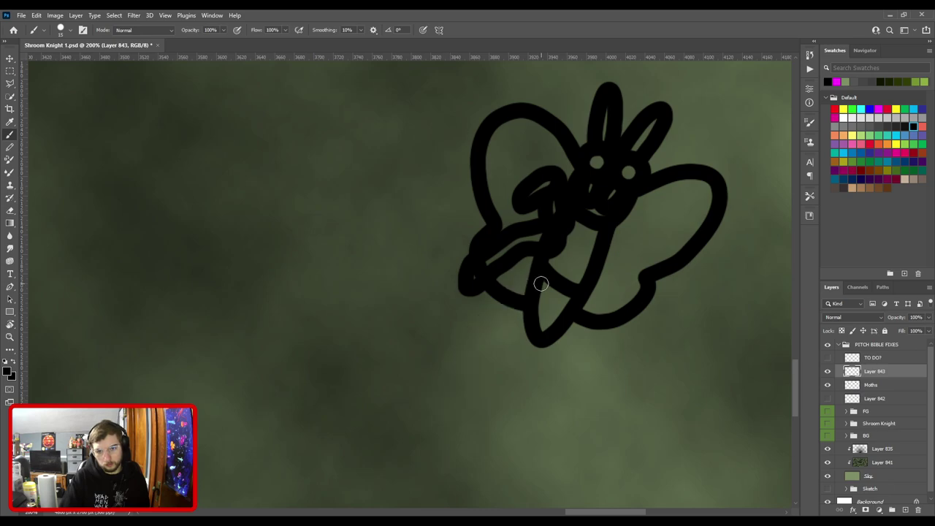
Try several shapes for the lower-right moth's lowest left leg, including a long bent one ending in a point.
mouse_move(470, 366)
mouse_down()
mouse_move(445, 369)
mouse_move(473, 347)
mouse_move(499, 296)
mouse_move(530, 274)
mouse_move(553, 278)
mouse_move(468, 366)
mouse_up()
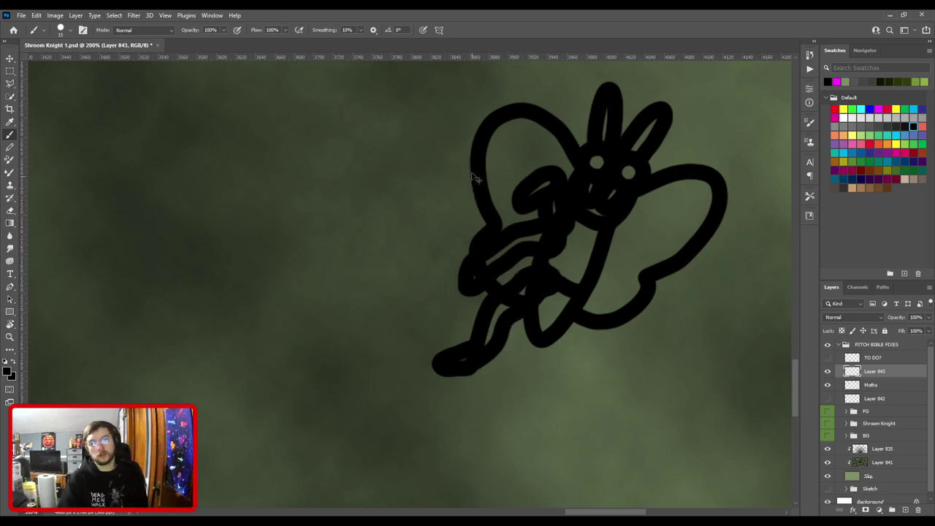
key(ctrl+z)
mouse_move(542, 278)
mouse_down()
mouse_move(505, 292)
mouse_move(481, 332)
mouse_move(435, 360)
mouse_move(396, 362)
mouse_move(431, 380)
mouse_move(494, 353)
mouse_move(529, 309)
mouse_move(539, 273)
mouse_move(494, 303)
mouse_move(465, 358)
mouse_move(439, 369)
mouse_move(407, 424)
mouse_move(420, 427)
mouse_move(446, 391)
mouse_move(484, 365)
mouse_move(541, 286)
mouse_up()
key(ctrl+z)
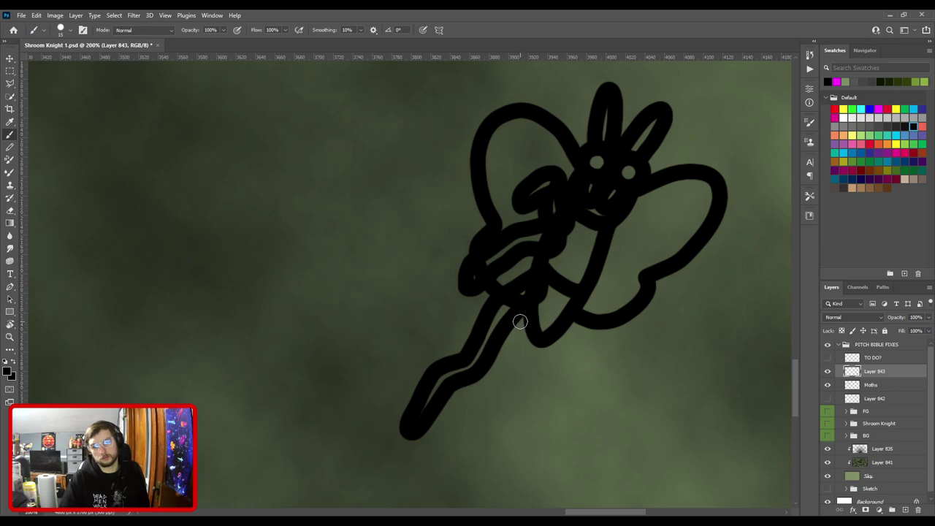
key(ctrl+z)
Draw the lowest left leg as a slim outline curving down from beside the tail to a pointed foot.
mouse_move(539, 279)
mouse_down()
mouse_move(490, 316)
mouse_move(466, 413)
mouse_move(492, 387)
mouse_move(539, 277)
mouse_move(582, 312)
mouse_up()
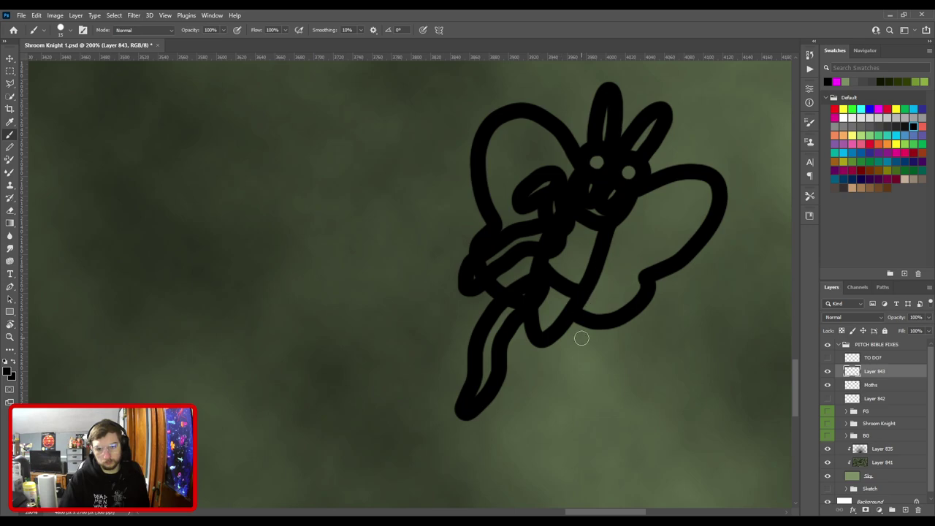
key(ctrl+minus)
key(ctrl+minus)
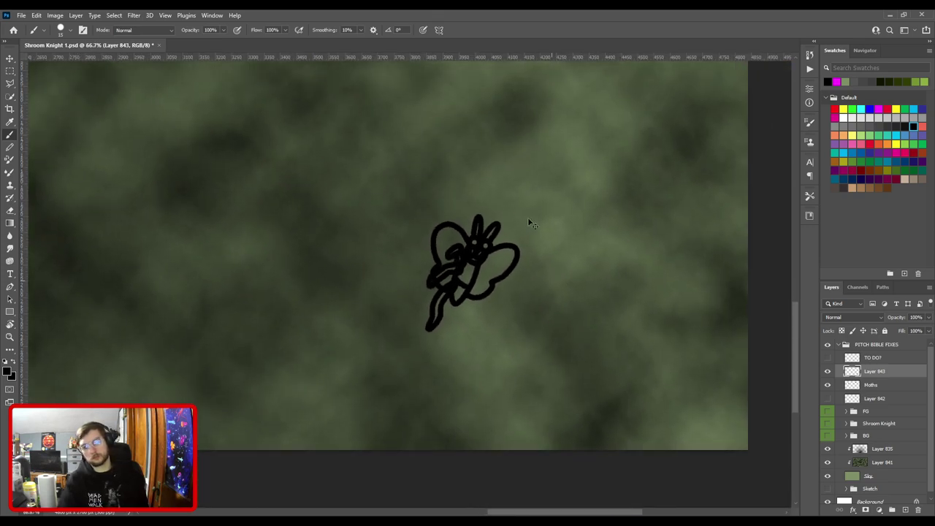
key(ctrl+plus)
key(ctrl+plus)
Draw a matching second lower leg on the right of the tail, with a slight knee bend and pointed foot.
mouse_move(553, 329)
mouse_down()
mouse_move(424, 307)
mouse_move(523, 255)
mouse_up()
mouse_move(529, 222)
mouse_down()
mouse_move(483, 360)
mouse_move(544, 275)
mouse_move(544, 223)
mouse_move(495, 294)
mouse_up()
key(e)
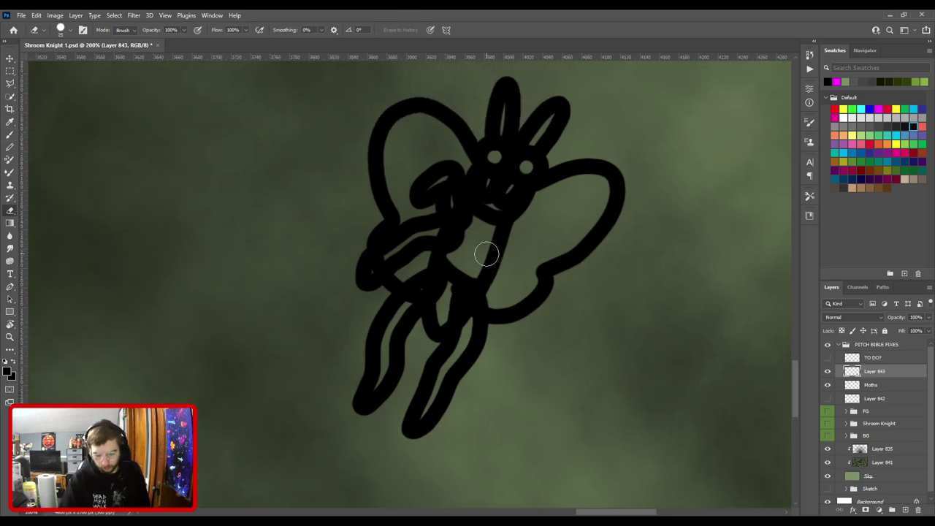
key(ctrl+plus)
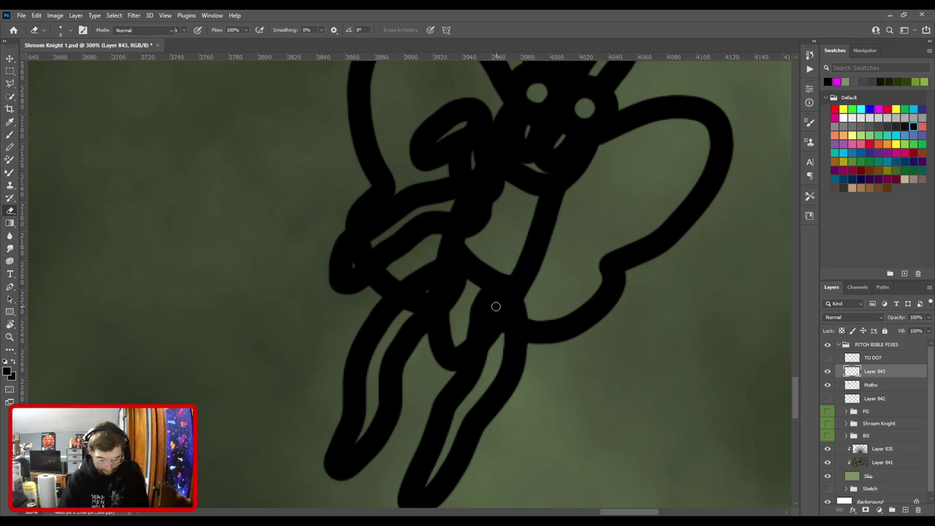
key(b)
key(ctrl+minus)
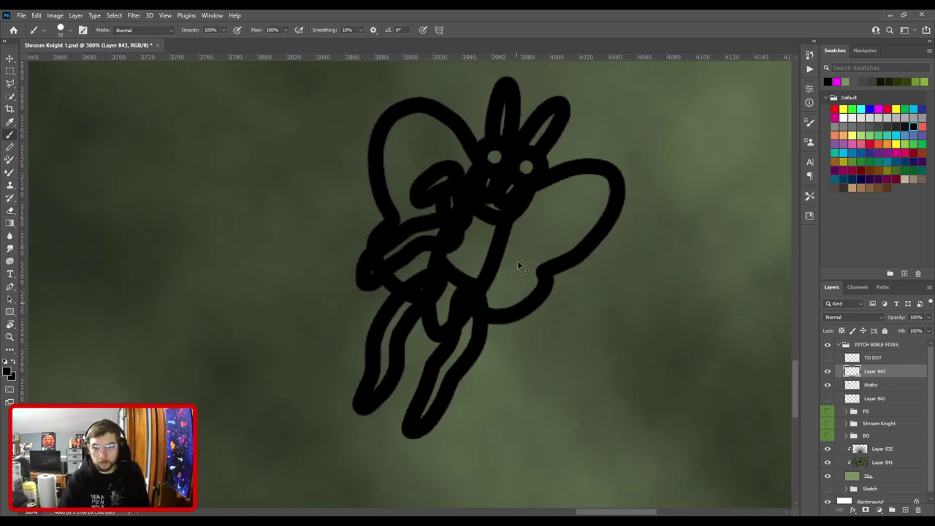
Draw the upper and middle legs on the lower-right moth's right side, overlapping its right wing, and check the full figure.
mouse_move(486, 260)
mouse_down()
mouse_move(500, 244)
mouse_move(518, 274)
mouse_move(522, 323)
mouse_move(510, 347)
mouse_move(503, 304)
mouse_move(524, 230)
mouse_move(528, 273)
mouse_move(524, 216)
mouse_up()
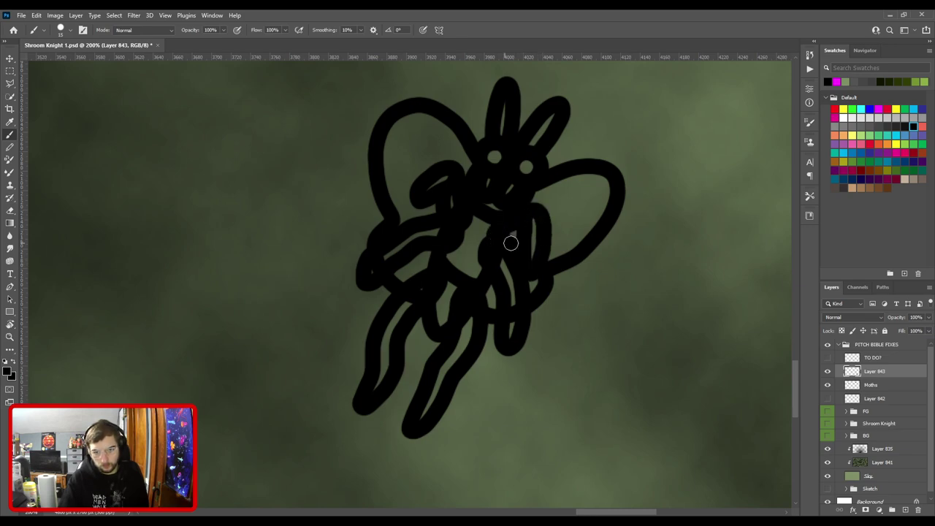
key(ctrl+minus)
key(ctrl+minus)
key(ctrl+minus)
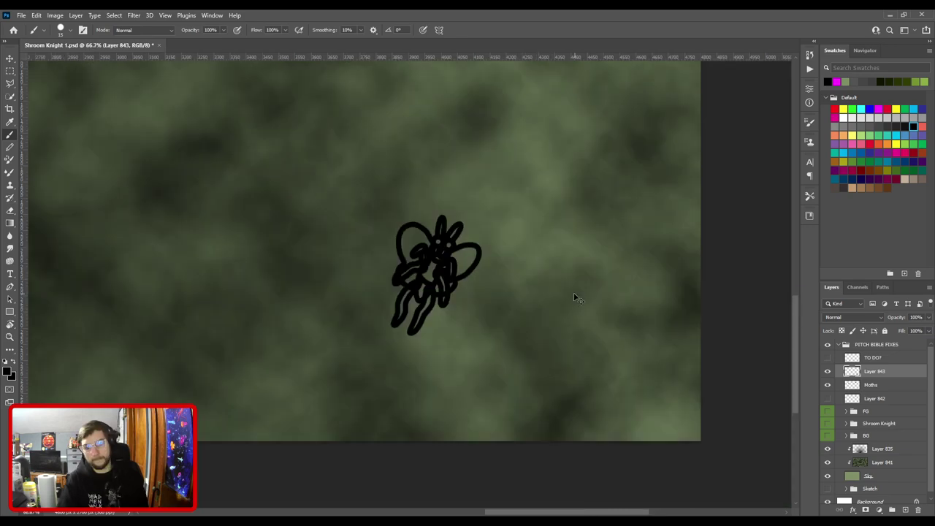
key(ctrl+plus)
drag(343, 264, 548, 348)
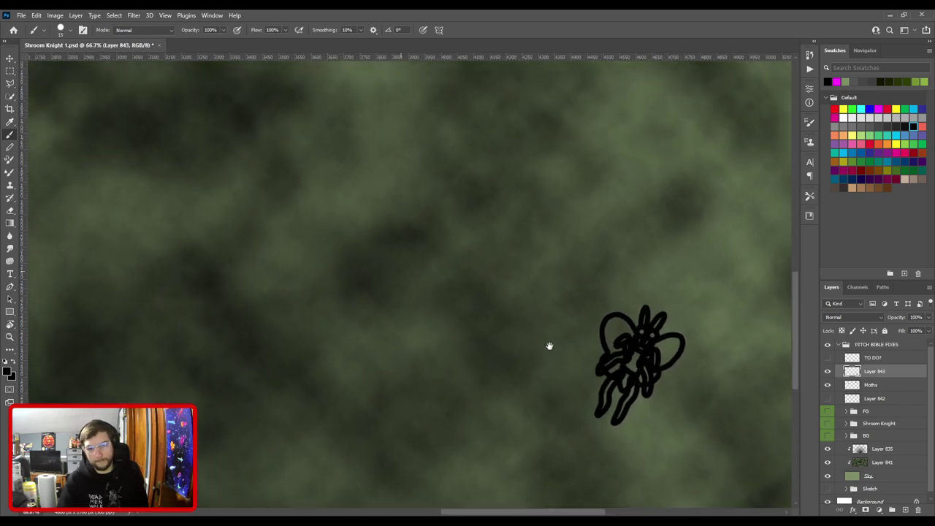
Draw two short, narrow legs down the left side of the upper-right moth's body, over its left wing.
key(ctrl+minus)
key(ctrl+minus)
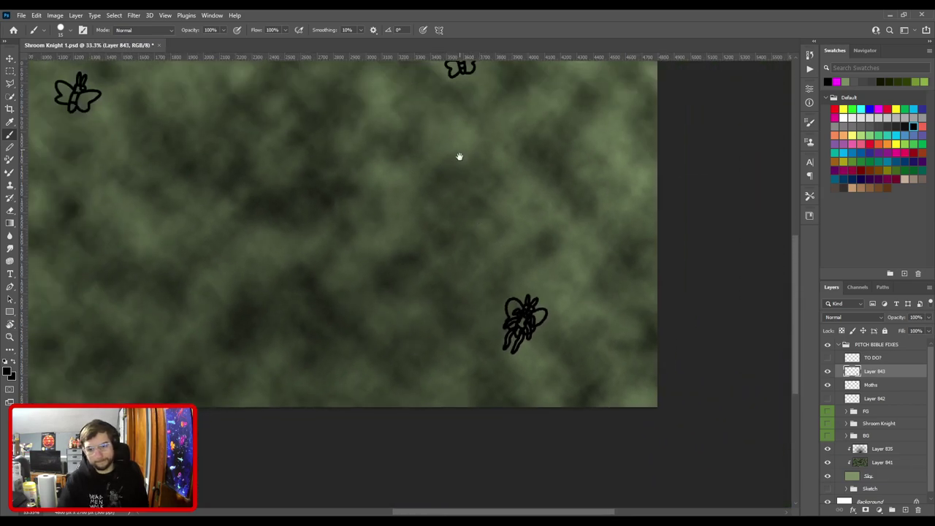
drag(459, 156, 460, 241)
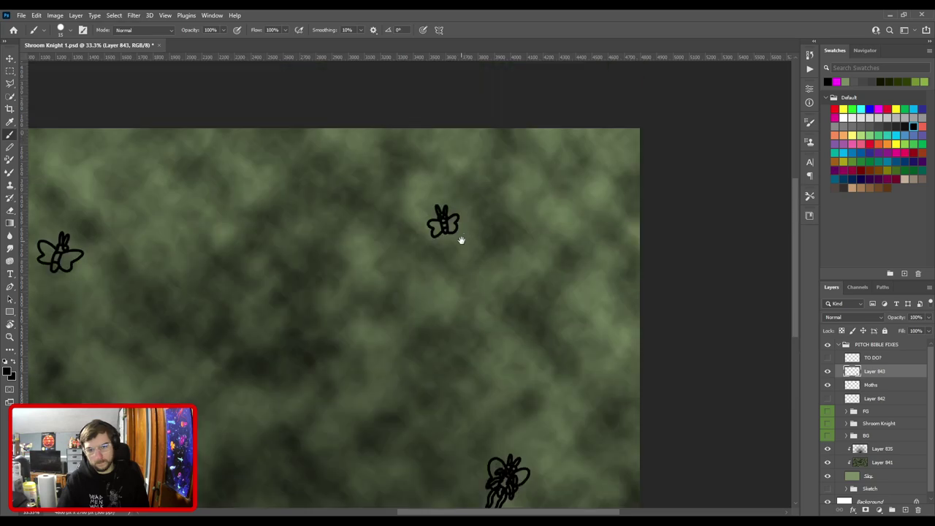
drag(469, 358, 461, 209)
drag(460, 168, 465, 387)
key(ctrl+plus)
key(ctrl+plus)
key(ctrl+plus)
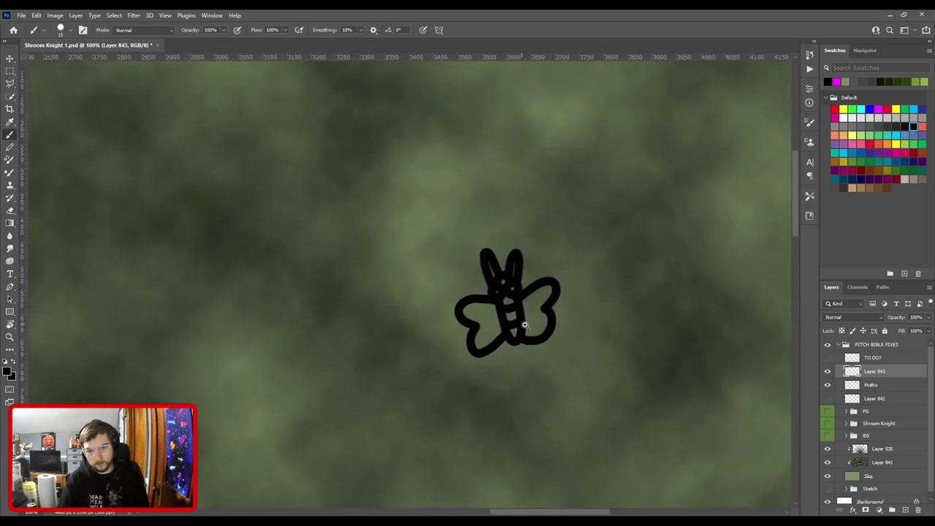
key(ctrl+plus)
mouse_move(522, 313)
mouse_down()
mouse_move(368, 248)
mouse_move(412, 285)
mouse_move(407, 248)
mouse_up()
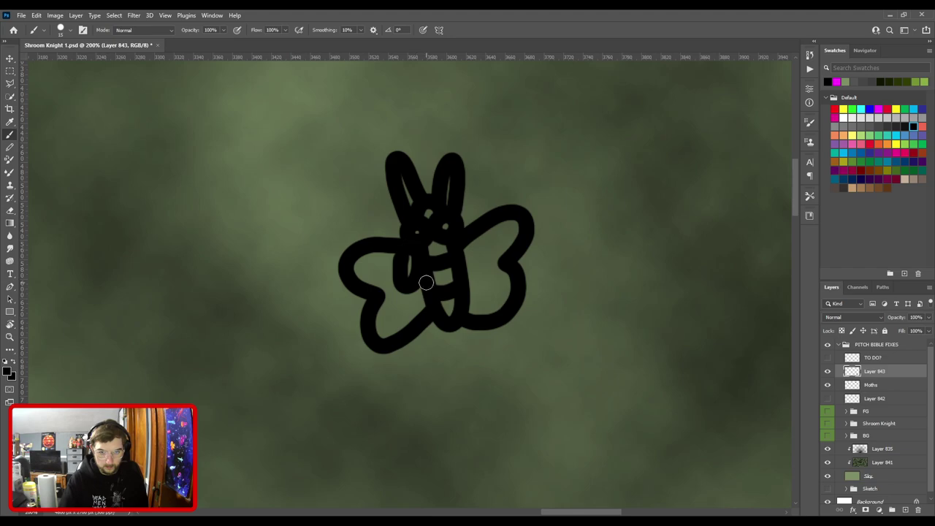
mouse_move(408, 292)
mouse_down()
mouse_move(402, 320)
mouse_move(430, 283)
mouse_up()
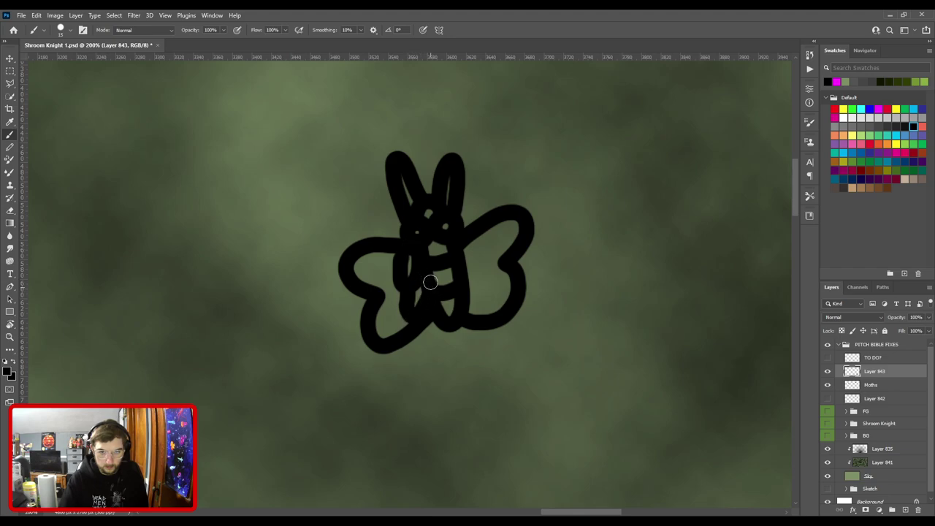
Draw two lower legs beneath the upper-right moth's tail and two short legs along its right side.
drag(422, 323, 447, 362)
key(ctrl+z)
mouse_move(421, 324)
mouse_down()
mouse_move(443, 373)
mouse_move(465, 300)
mouse_move(451, 310)
mouse_move(473, 291)
mouse_move(475, 302)
mouse_move(449, 253)
mouse_move(475, 276)
mouse_move(471, 255)
mouse_move(446, 250)
mouse_move(484, 300)
mouse_move(454, 287)
mouse_move(455, 272)
mouse_move(496, 300)
mouse_up()
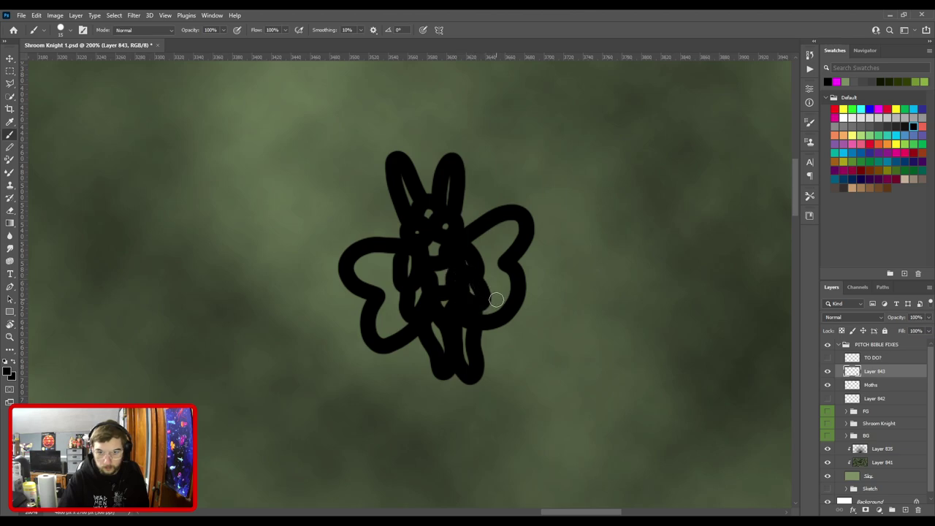
Examine the upper-right moth's legs close up and against the whole canvas.
key(ctrl+0)
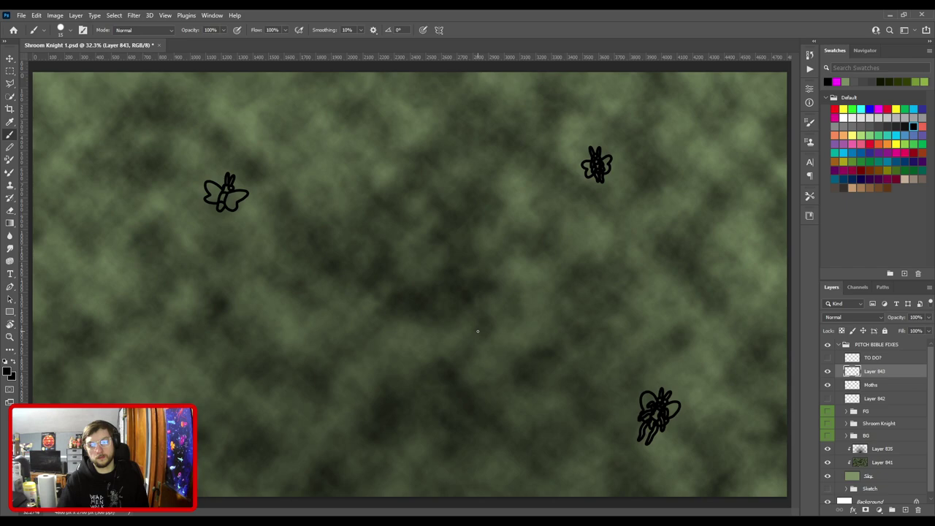
key(ctrl+plus)
drag(550, 197, 429, 259)
key(ctrl+plus)
key(ctrl+plus)
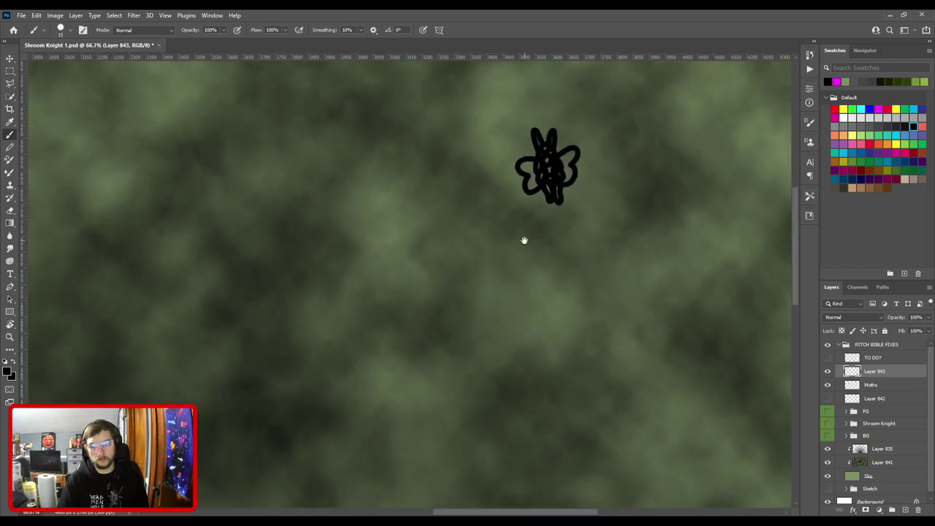
drag(519, 246, 409, 324)
key(ctrl+plus)
key(ctrl+plus)
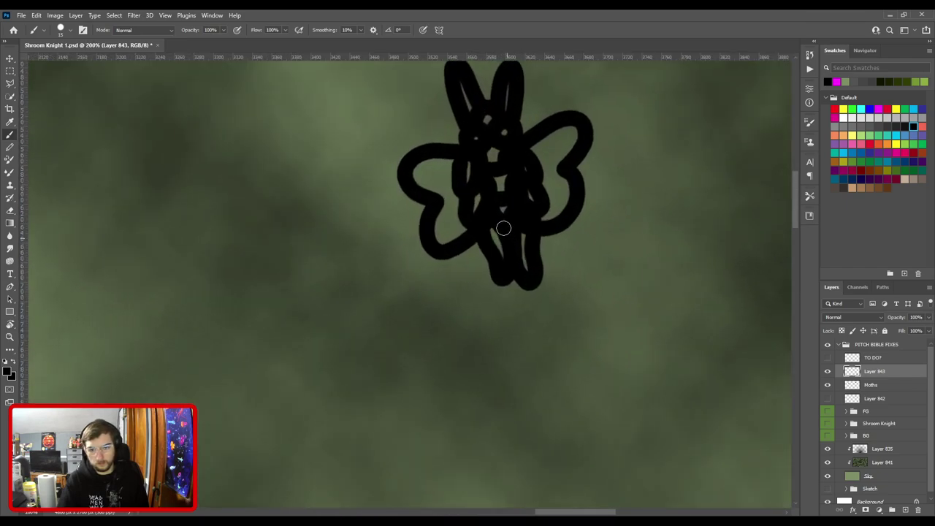
key(ctrl+0)
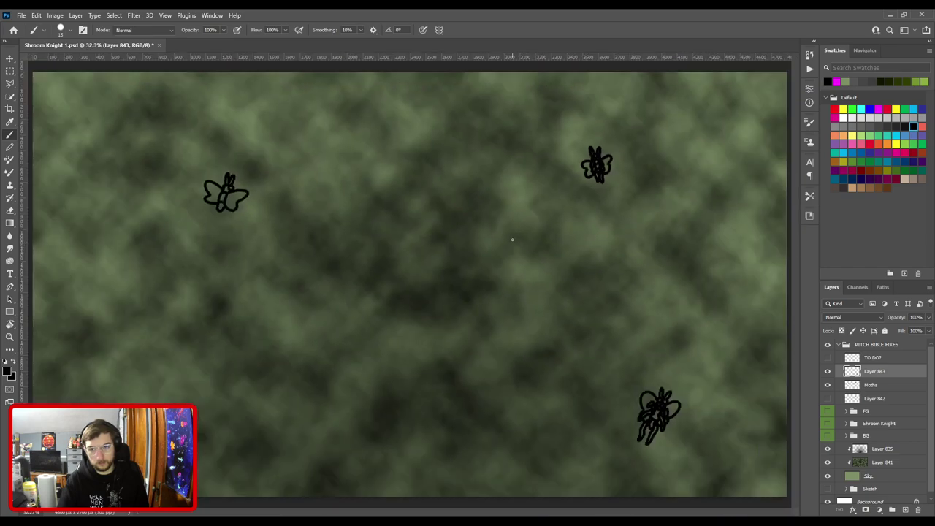
Compare the moths with and without the legs layer by toggling Layer 843's visibility.
click(827, 371)
click(829, 371)
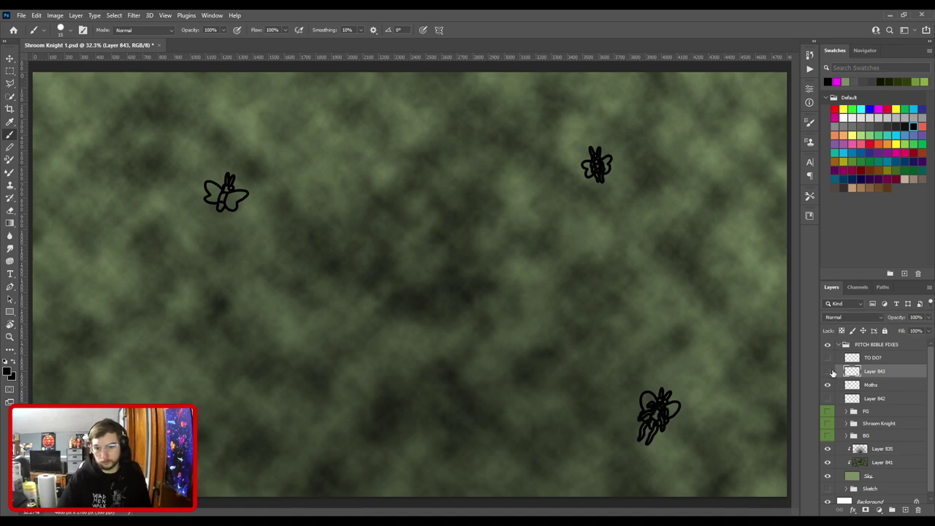
click(830, 372)
click(829, 371)
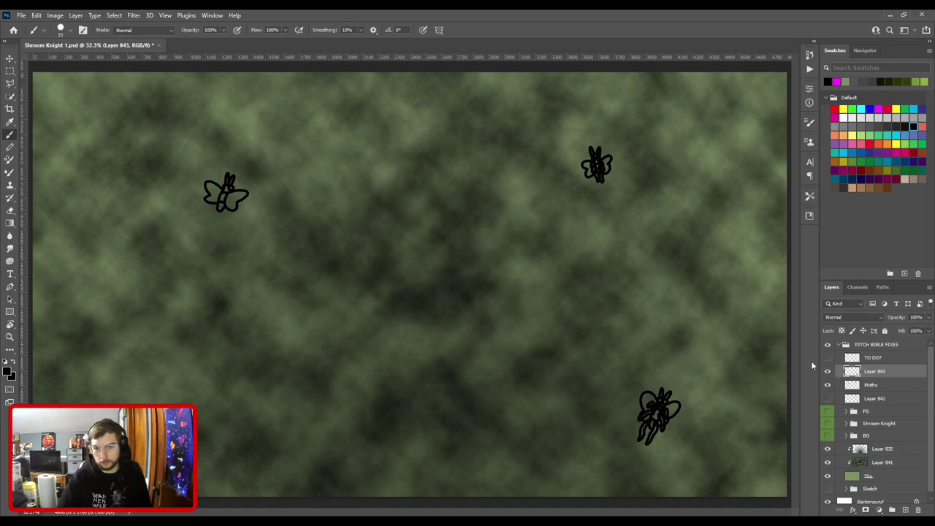
Touch up the small gap in the upper-right moth's chest, just below its face, with the Eraser and Brush.
key(ctrl+plus)
drag(524, 220, 416, 329)
key(ctrl+plus)
key(ctrl+plus)
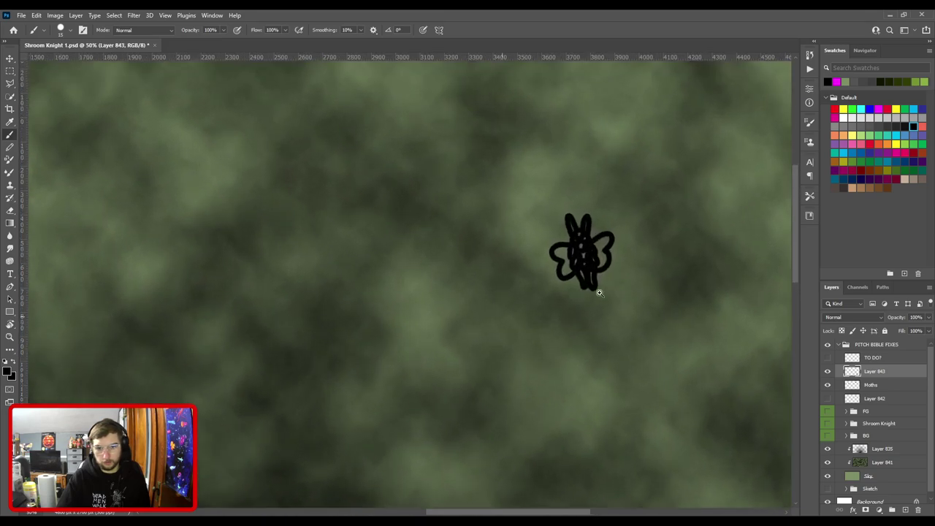
drag(589, 293, 406, 321)
scroll(406, 319, up, 3)
scroll(518, 334, down, 2)
scroll(414, 250, up, 1)
scroll(413, 250, up, 2)
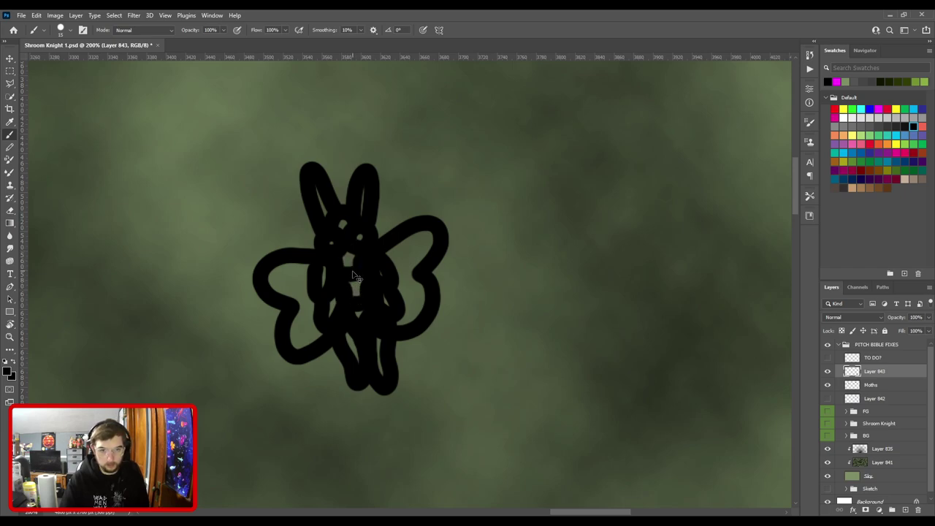
key(e)
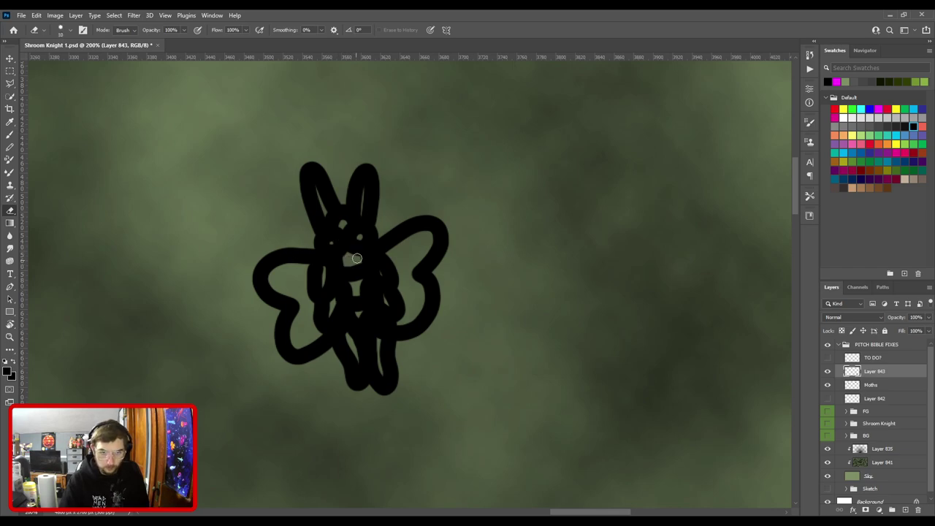
key(b)
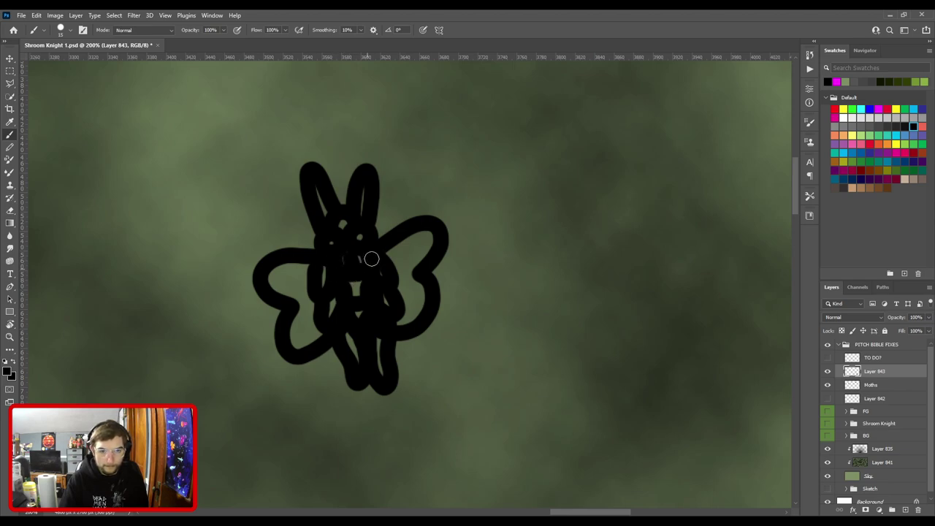
key(ctrl+0)
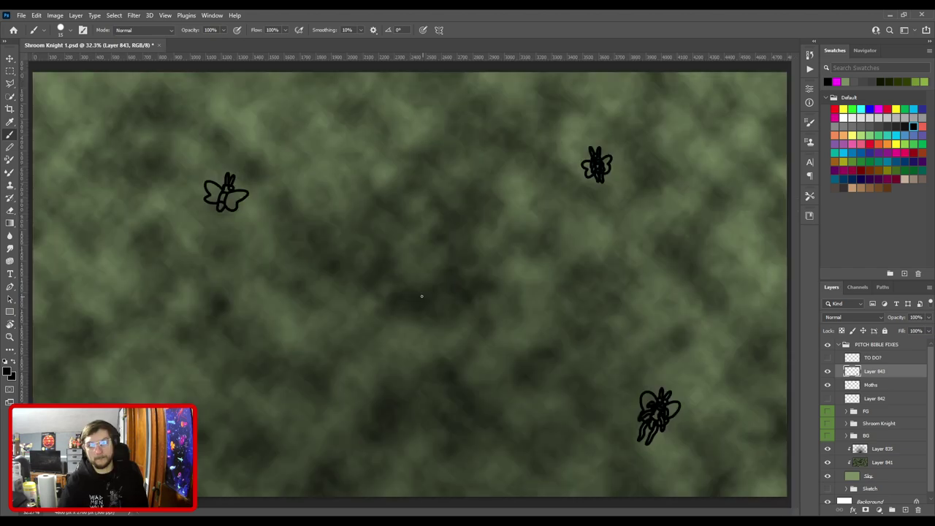
Draw two long lower legs with bent knees and pointed feet hanging from the upper-left moth's tail end.
ctrl+click(413, 295)
drag(385, 255, 558, 335)
ctrl+click(428, 224)
scroll(428, 224, up, 5)
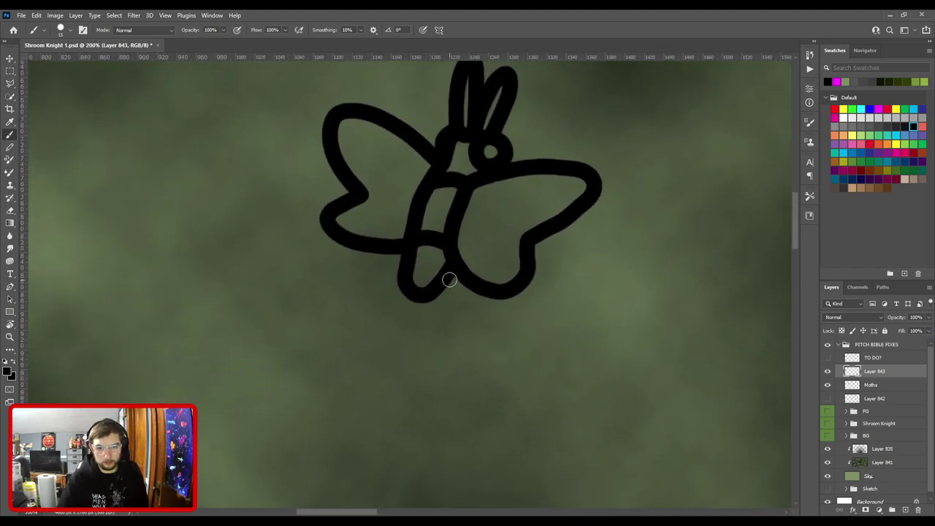
mouse_move(449, 280)
mouse_down()
mouse_move(488, 216)
mouse_move(497, 249)
mouse_move(474, 292)
mouse_move(475, 312)
mouse_move(521, 218)
mouse_move(524, 287)
mouse_move(515, 280)
mouse_move(594, 162)
mouse_up()
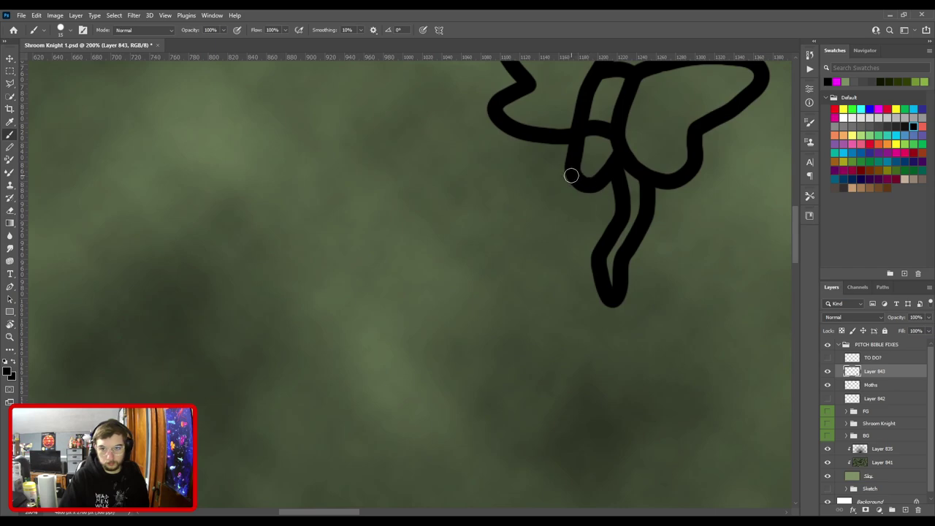
mouse_move(574, 138)
mouse_down()
mouse_move(568, 196)
mouse_move(536, 288)
mouse_up()
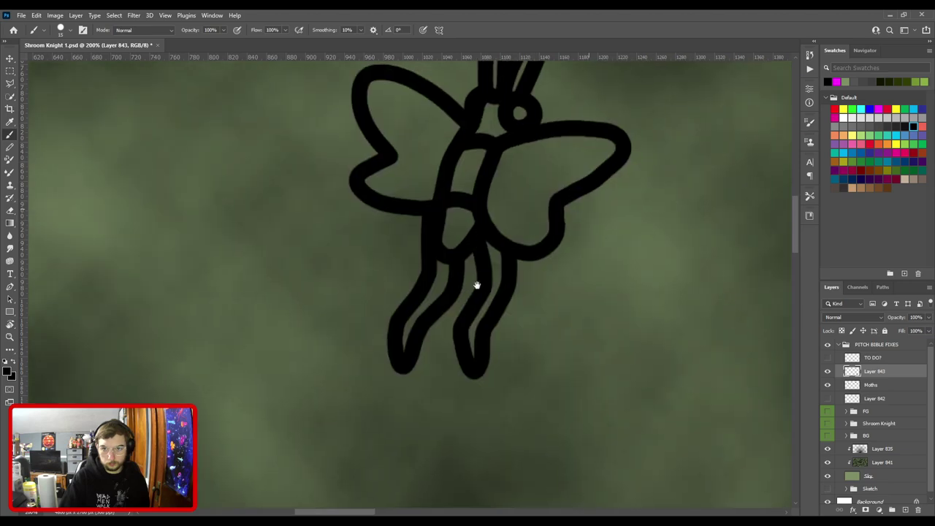
drag(476, 285, 454, 316)
Draw two short legs poking out below the upper-left moth's right wing and check them against the whole canvas.
mouse_move(514, 285)
mouse_down()
mouse_move(539, 311)
mouse_move(536, 280)
mouse_up()
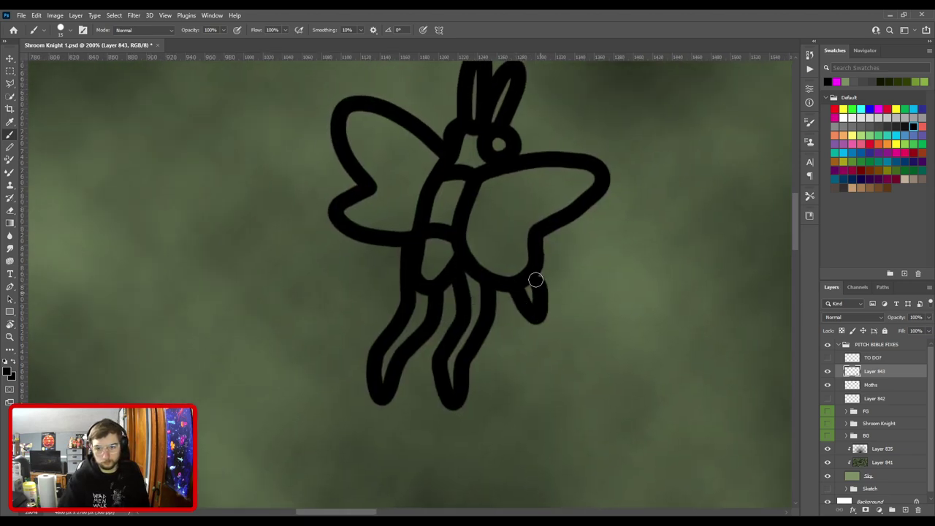
scroll(536, 279, up, 2)
scroll(535, 280, right, 4)
mouse_move(459, 271)
mouse_down()
mouse_move(485, 314)
mouse_move(477, 326)
mouse_move(446, 284)
mouse_up()
key(ctrl+minus)
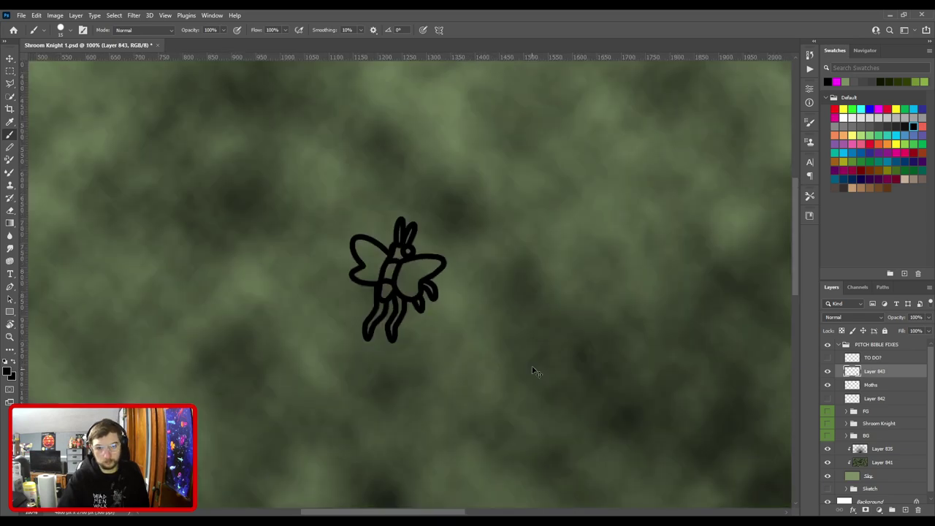
key(ctrl+plus)
mouse_move(470, 260)
mouse_down()
mouse_move(471, 300)
mouse_move(449, 279)
mouse_up()
key(ctrl+0)
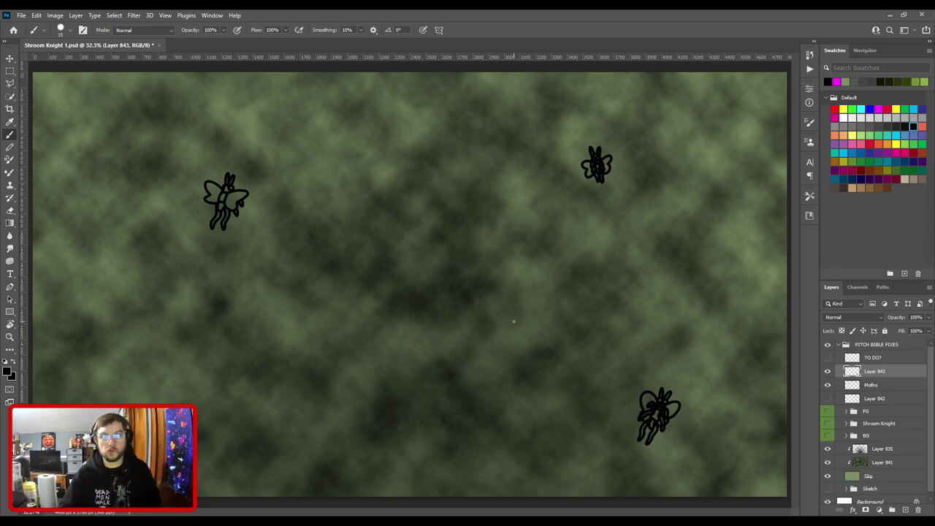
Rename Layer 843 as Details.
double_click(875, 371)
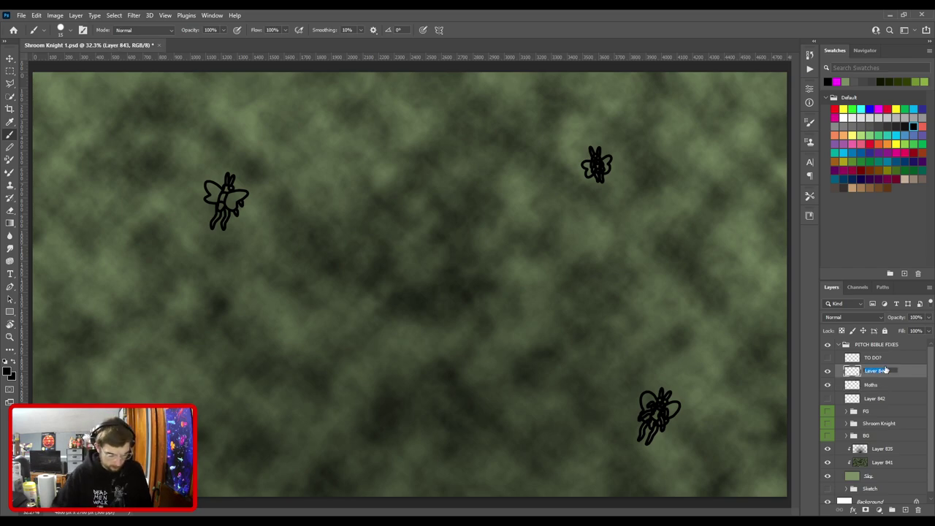
text(Details)
key(Return)
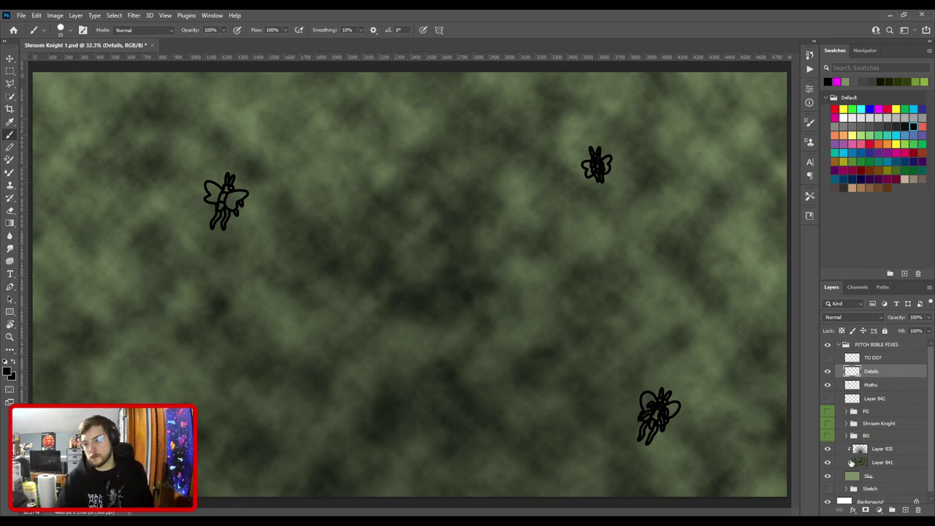
Show the FG, Shroom Knight and BG groups and add a new layer directly below the Moths line art.
drag(828, 435, 828, 414)
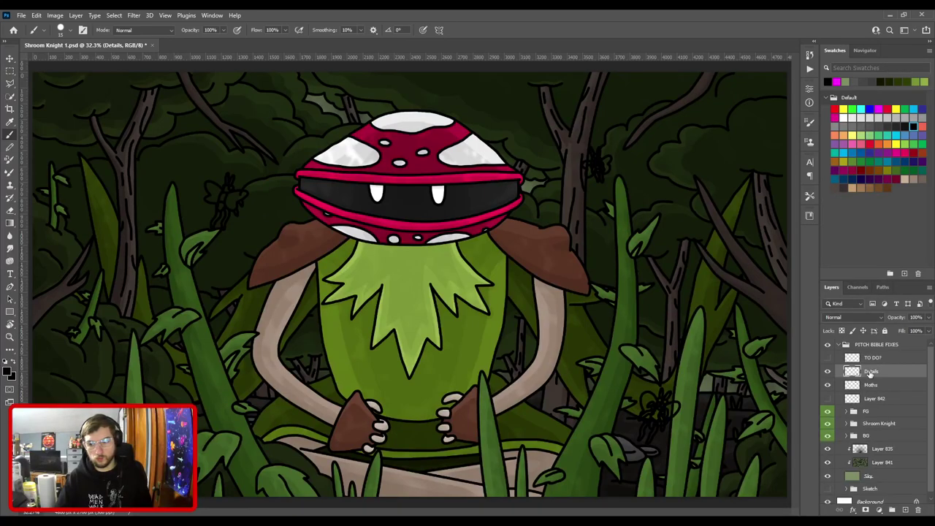
click(872, 386)
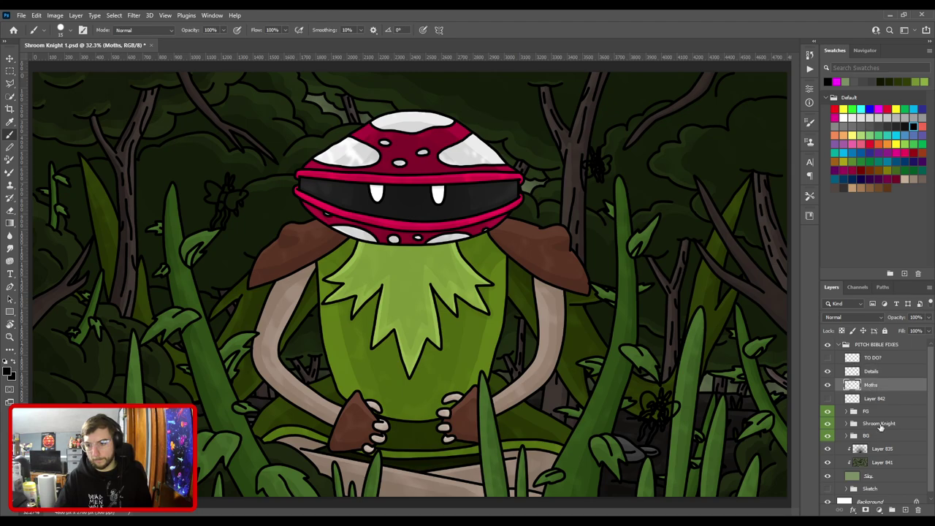
click(883, 398)
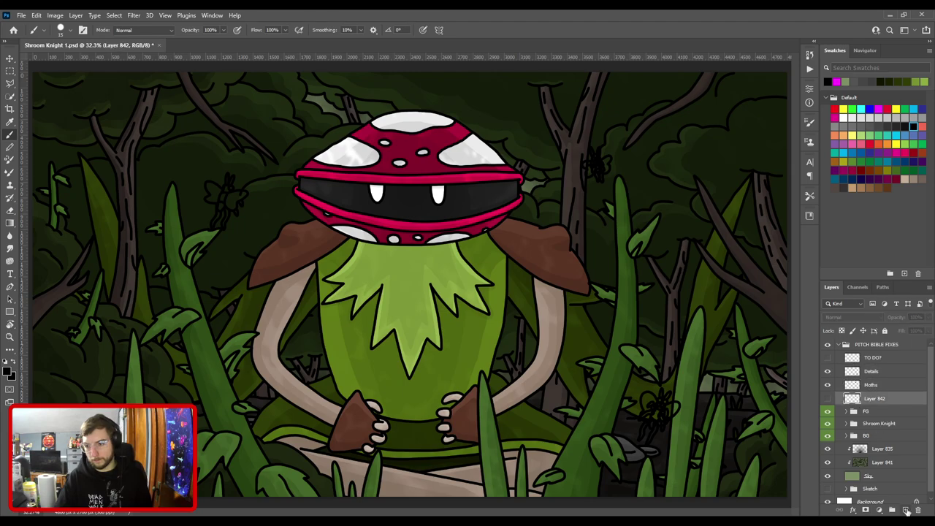
click(904, 508)
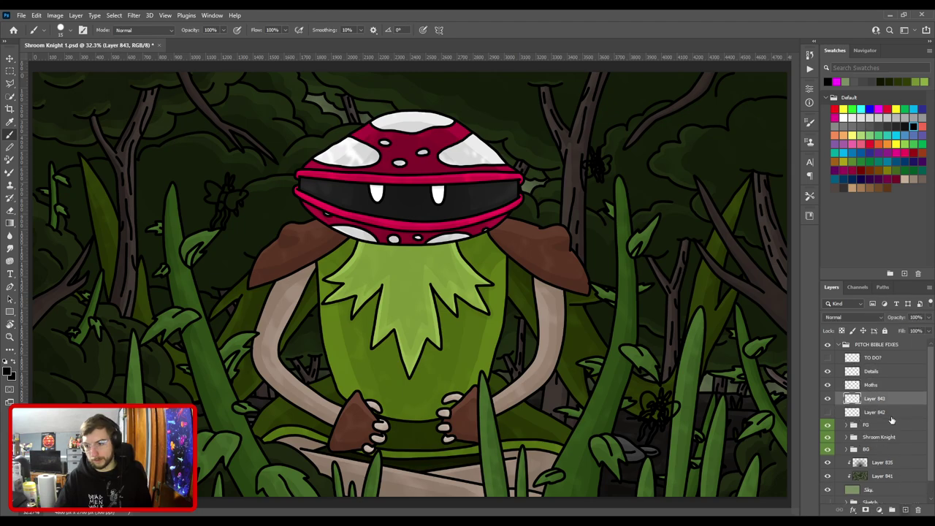
Sample the grey-brown of the left tree trunk as the painting color for the moths.
click(913, 178)
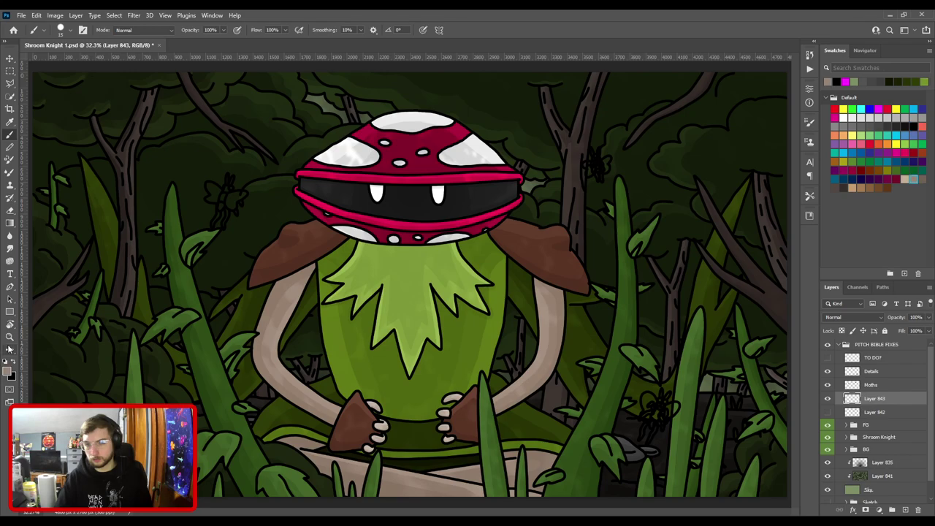
key(i)
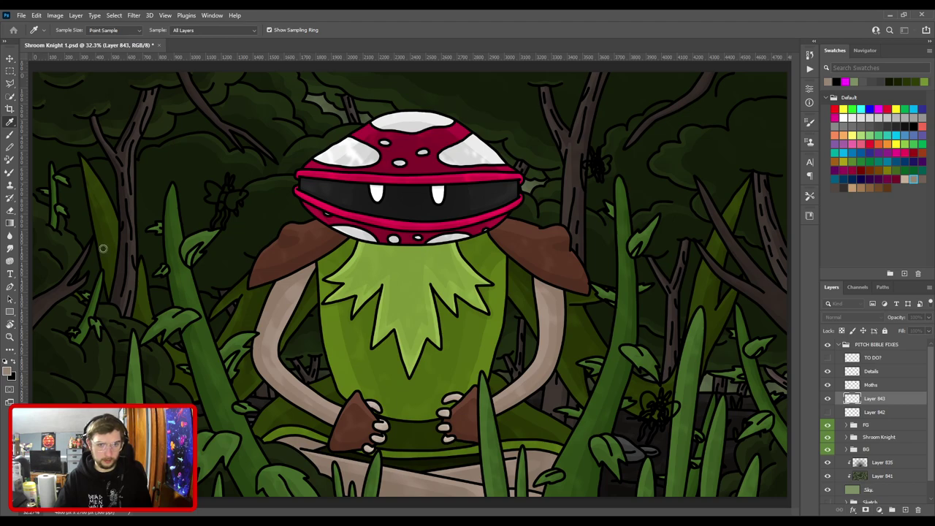
click(123, 251)
key(b)
Fill the lower-right moth's left-hand wing, eye and antenna with the sampled grey-brown, using a smaller brush for the narrow parts.
mouse_move(373, 325)
mouse_down()
mouse_move(553, 340)
mouse_move(300, 186)
mouse_up()
mouse_move(414, 292)
mouse_down()
mouse_move(545, 330)
mouse_move(565, 372)
mouse_move(290, 163)
mouse_up()
mouse_move(452, 340)
mouse_down()
mouse_move(480, 269)
mouse_move(475, 234)
mouse_move(446, 234)
mouse_move(501, 200)
mouse_move(467, 150)
mouse_move(491, 89)
mouse_move(532, 124)
mouse_move(474, 192)
mouse_up()
mouse_move(501, 229)
mouse_down()
mouse_move(463, 234)
mouse_move(455, 199)
mouse_move(470, 270)
mouse_move(471, 214)
mouse_move(490, 317)
mouse_move(470, 289)
mouse_move(458, 327)
mouse_move(527, 254)
mouse_up()
key(bracketleft)
key(bracketleft)
key(bracketleft)
key(bracketleft)
key(bracketleft)
key(bracketleft)
click(526, 205)
drag(542, 152, 536, 176)
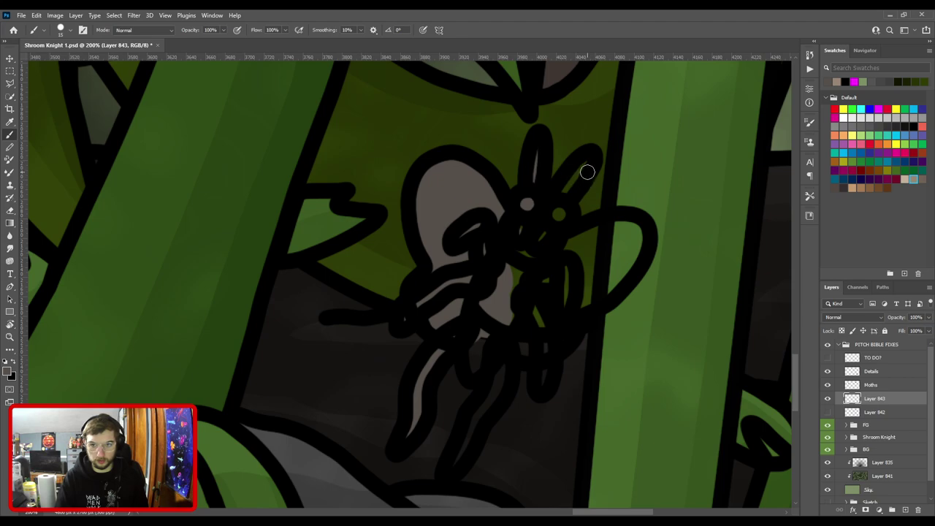
Fill the rest of the lower-right moth, including its body, arms, legs and right-hand wing, with the same grey-brown.
key(bracketright)
key(bracketright)
mouse_move(537, 231)
mouse_down()
mouse_move(532, 214)
mouse_move(563, 246)
mouse_move(633, 236)
mouse_move(584, 303)
mouse_move(504, 268)
mouse_up()
mouse_move(511, 285)
mouse_down()
mouse_move(423, 288)
mouse_move(435, 326)
mouse_up()
mouse_move(401, 413)
mouse_down()
mouse_move(443, 329)
mouse_move(444, 293)
mouse_move(463, 288)
mouse_move(488, 332)
mouse_up()
key(])
key(])
key(])
key(])
mouse_move(469, 260)
mouse_down()
mouse_move(459, 278)
mouse_move(471, 256)
mouse_move(453, 230)
mouse_move(452, 238)
mouse_move(471, 208)
mouse_move(484, 249)
mouse_move(528, 209)
mouse_move(562, 199)
mouse_move(494, 248)
mouse_move(455, 260)
mouse_move(484, 259)
mouse_move(474, 238)
mouse_move(439, 253)
mouse_up()
scroll(438, 252, down, 2)
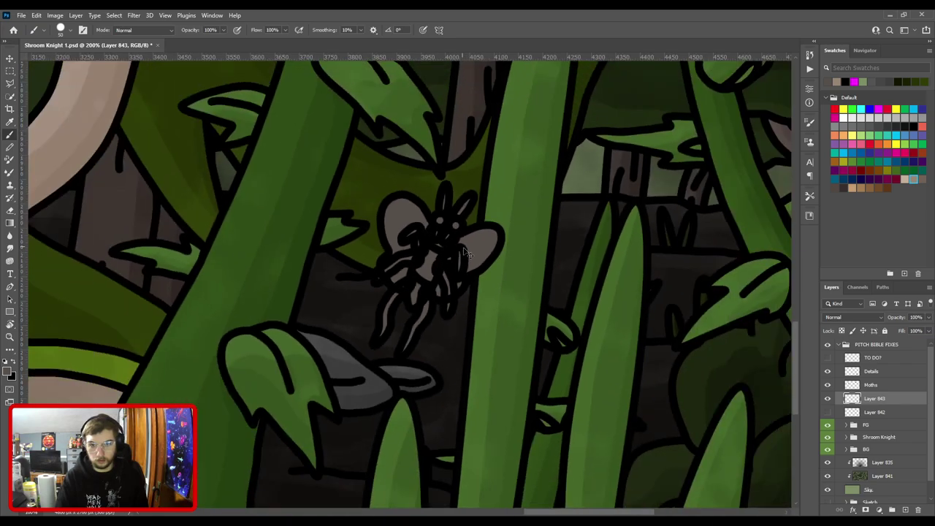
Paint the upper-left moth's two antennae and its eye grey-brown, reducing the brush size for the eye.
key(ctrl+minus)
drag(110, 245, 340, 300)
mouse_move(173, 359)
mouse_down()
mouse_move(423, 302)
mouse_move(358, 160)
mouse_move(489, 421)
mouse_up()
drag(491, 189, 397, 317)
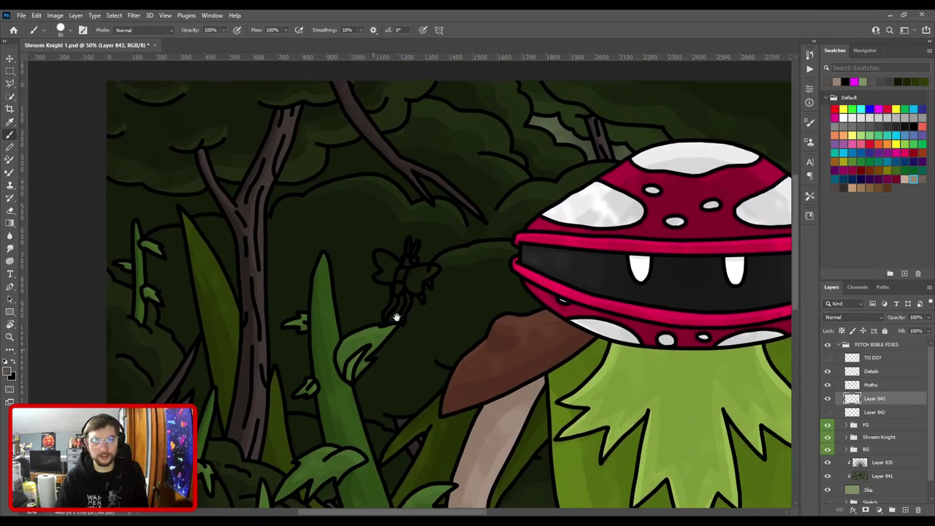
key(ctrl+plus)
key(ctrl+plus)
key(ctrl+plus)
drag(398, 203, 435, 266)
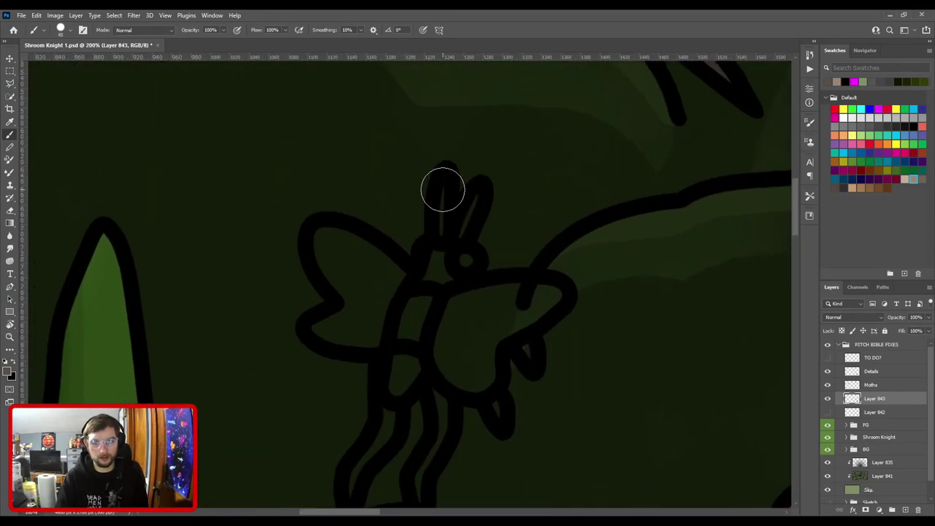
drag(442, 190, 468, 219)
key(bracketleft)
key(bracketleft)
key(bracketleft)
key(bracketleft)
key(bracketleft)
key(bracketleft)
key(bracketleft)
drag(462, 257, 468, 266)
Fill the upper-left moth's head, body, wings and legs with grey-brown.
mouse_move(452, 280)
mouse_down()
mouse_move(383, 253)
mouse_move(482, 274)
mouse_move(457, 294)
mouse_move(455, 326)
mouse_move(435, 294)
mouse_move(423, 375)
mouse_move(457, 270)
mouse_move(455, 260)
mouse_move(415, 255)
mouse_up()
key(bracketright)
key(bracketright)
mouse_move(392, 384)
mouse_down()
mouse_move(409, 331)
mouse_move(376, 252)
mouse_up()
drag(324, 372, 363, 294)
drag(403, 266, 481, 346)
mouse_move(444, 309)
mouse_down()
mouse_move(374, 289)
mouse_move(433, 291)
mouse_move(378, 290)
mouse_move(409, 267)
mouse_move(375, 198)
mouse_move(417, 209)
mouse_move(465, 259)
mouse_move(486, 225)
mouse_up()
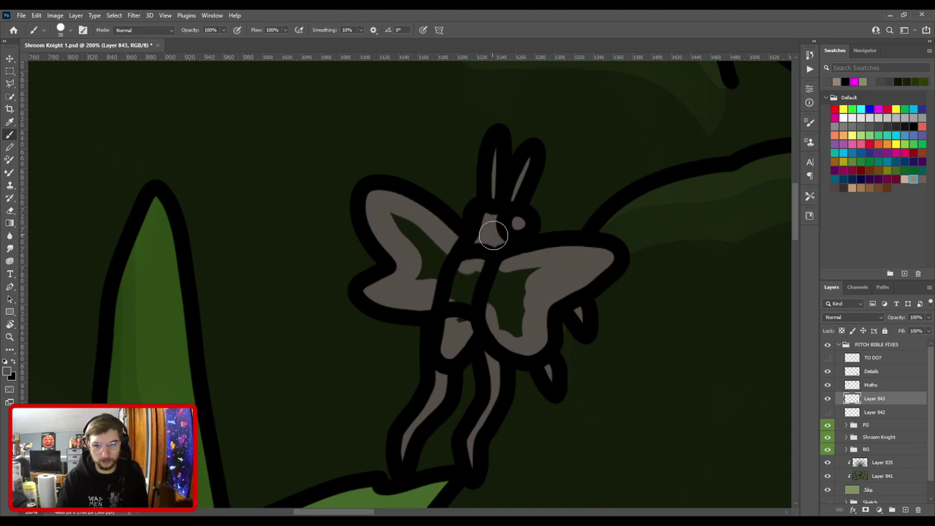
mouse_move(493, 233)
mouse_down()
mouse_move(433, 260)
mouse_move(466, 320)
mouse_move(527, 326)
mouse_move(525, 297)
mouse_move(546, 269)
mouse_move(490, 269)
mouse_move(474, 295)
mouse_move(531, 294)
mouse_move(519, 258)
mouse_move(551, 296)
mouse_move(533, 269)
mouse_move(271, 279)
mouse_up()
Paint the upper-right moth's antennae and eyes grey-brown with a small brush.
key(ctrl+0)
mouse_move(381, 171)
mouse_down()
mouse_move(477, 270)
mouse_move(359, 295)
mouse_move(502, 242)
mouse_up()
key(bracketleft)
key(bracketleft)
key(bracketleft)
drag(444, 161, 457, 203)
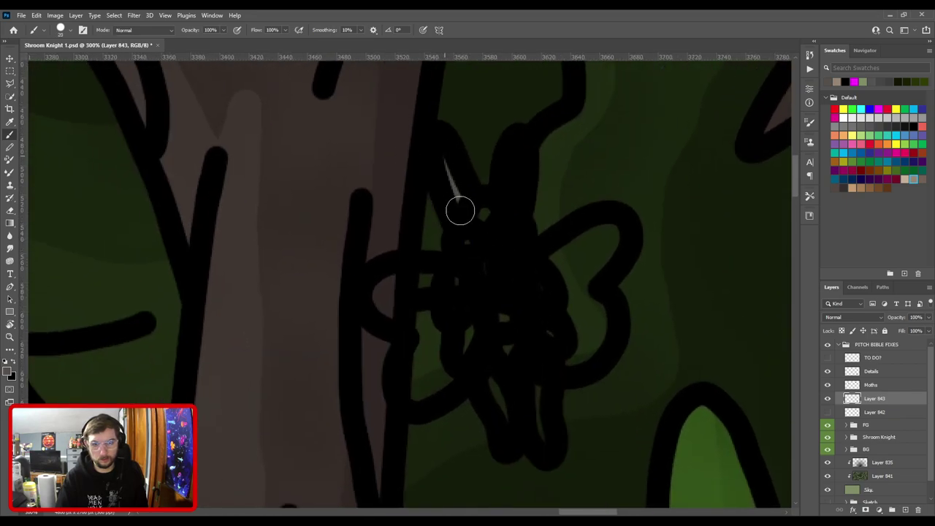
drag(516, 168, 511, 207)
click(509, 234)
click(486, 213)
Fill the upper-right moth's body, wings and legs with grey-brown and check the whole canvas.
key(bracketright)
key(bracketright)
mouse_move(467, 276)
mouse_down()
mouse_move(397, 291)
mouse_move(433, 334)
mouse_move(426, 384)
mouse_move(459, 347)
mouse_move(472, 309)
mouse_move(460, 335)
mouse_move(500, 325)
mouse_move(511, 287)
mouse_move(563, 276)
mouse_move(601, 238)
mouse_move(571, 285)
mouse_move(590, 309)
mouse_move(583, 335)
mouse_move(561, 351)
mouse_move(555, 293)
mouse_move(522, 307)
mouse_move(505, 301)
mouse_move(503, 324)
mouse_move(454, 229)
mouse_move(449, 274)
mouse_move(477, 328)
mouse_up()
key(bracketright)
key(bracketright)
key(bracketleft)
key(bracketleft)
key(ctrl+minus)
key(ctrl+0)
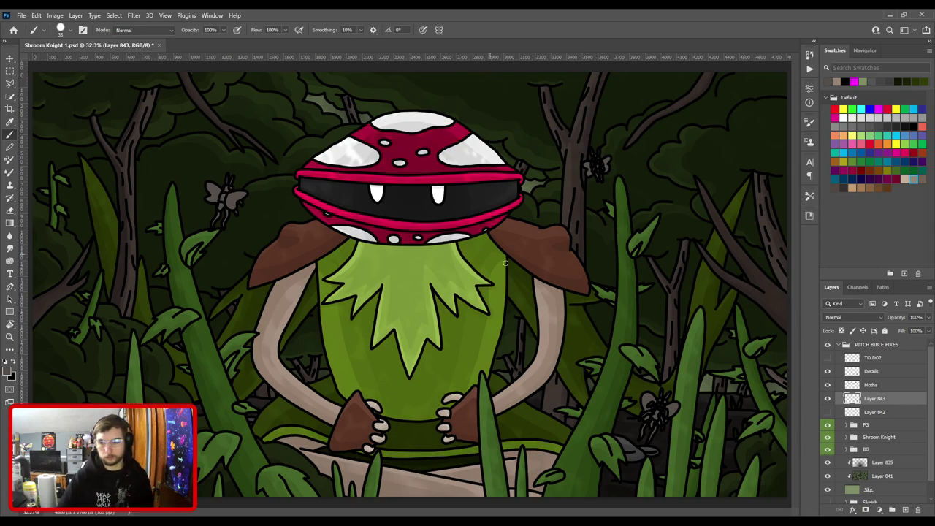
Rename the moth fill layer as Main Color and darken its grey-brown fill.
text(Maiin Color)
key(Return)
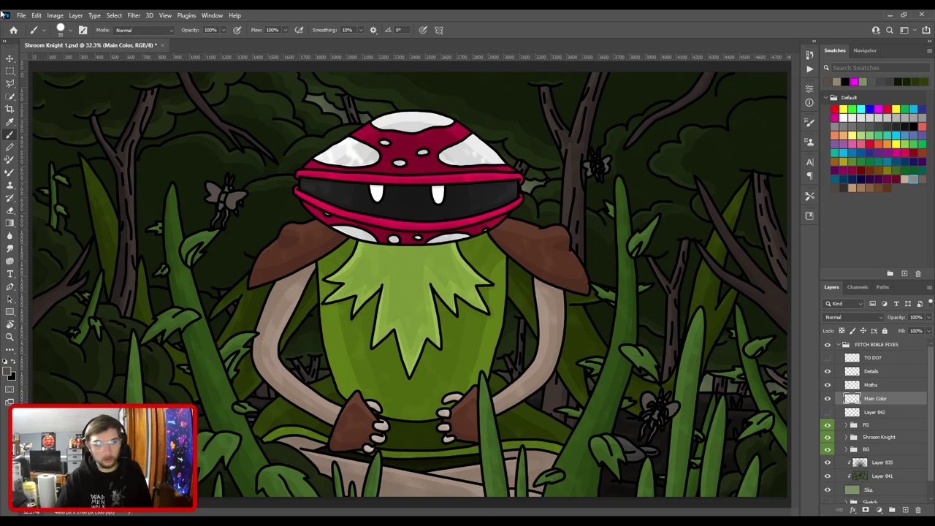
key(i)
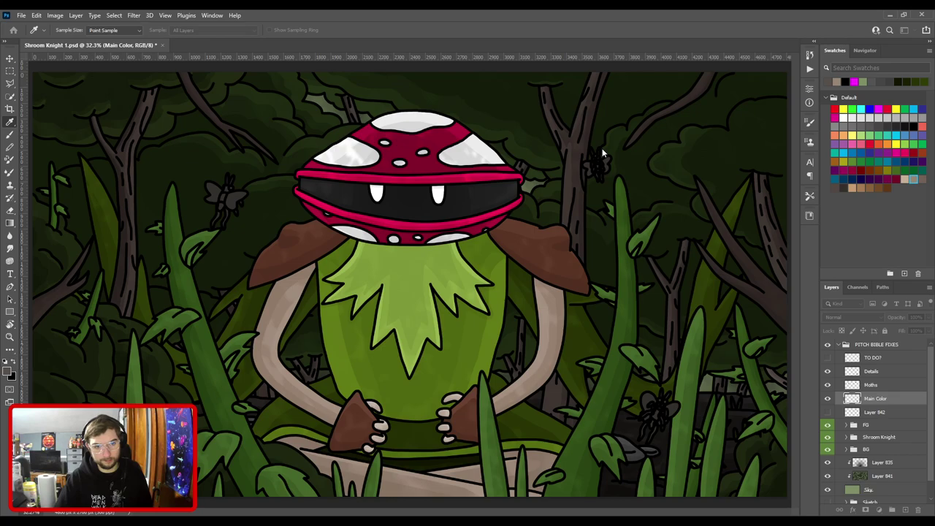
key(b)
Add a new layer above Main Color and name it Eye Color.
click(905, 510)
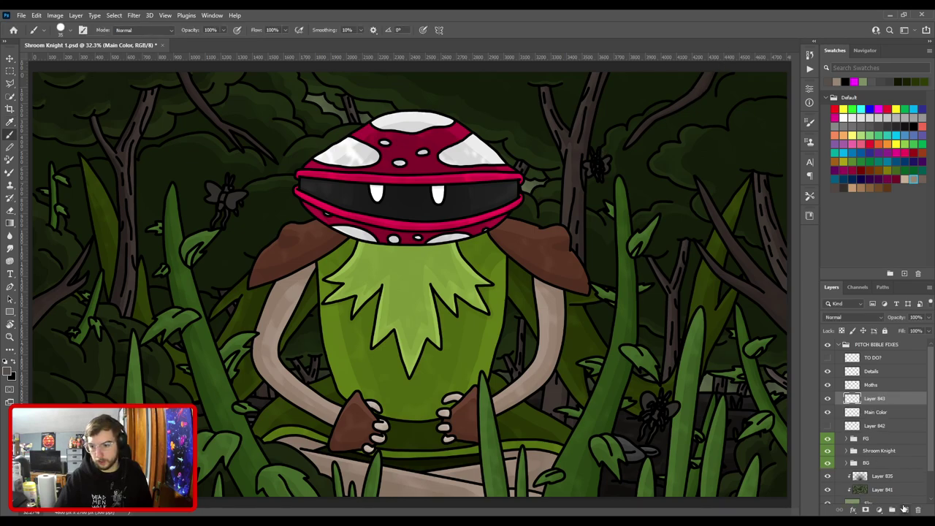
double_click(874, 398)
text(Eye Color)
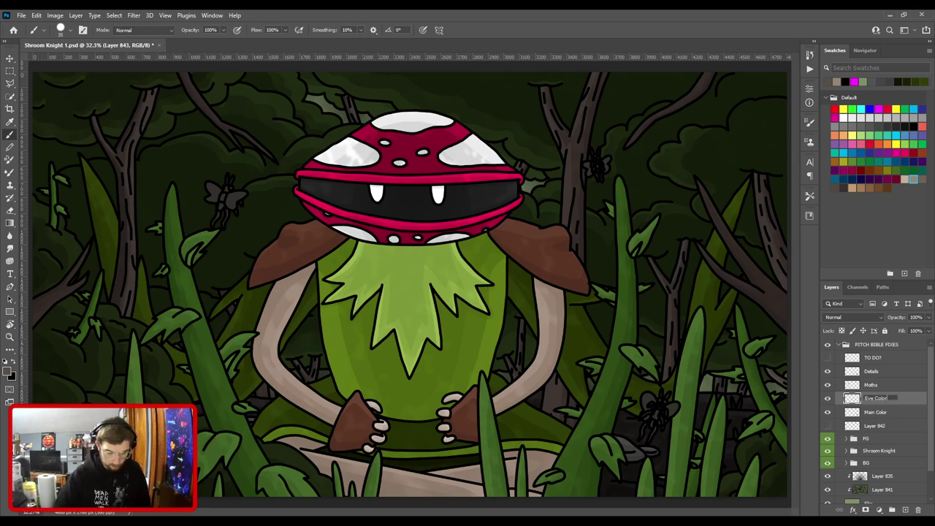
key(Return)
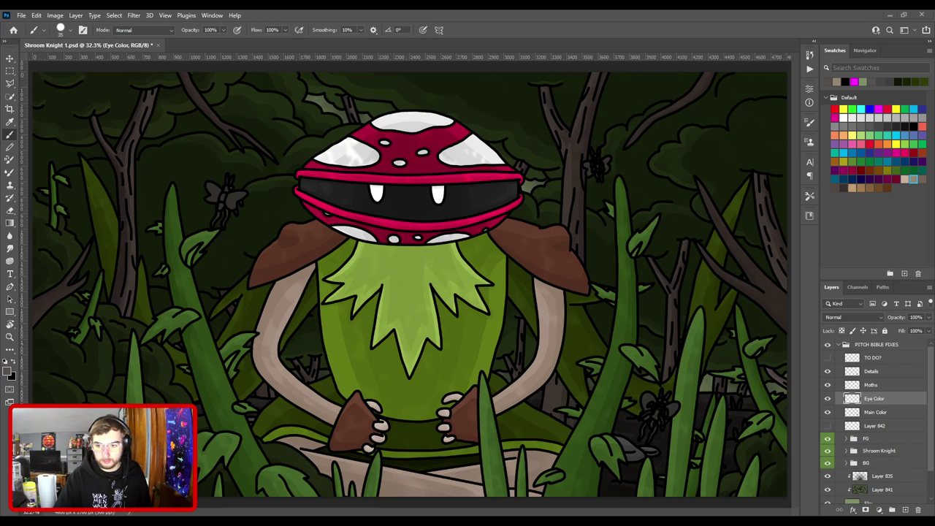
Choose the recently used light grey-brown and paint the lower-right moth's eyes on the Eye Color layer.
key(i)
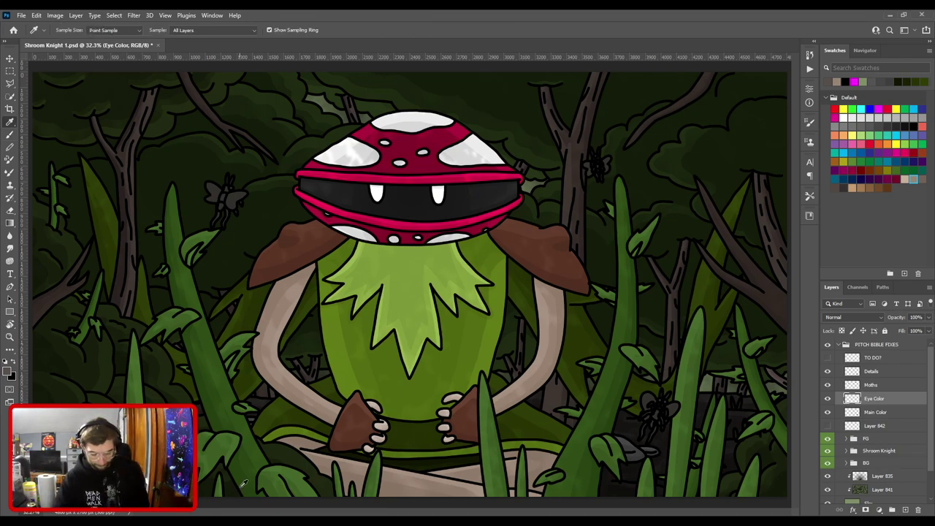
click(836, 81)
ctrl+click(651, 354)
mouse_move(651, 354)
mouse_down()
mouse_move(416, 273)
mouse_move(478, 337)
mouse_move(492, 329)
mouse_move(491, 254)
mouse_up()
key(b)
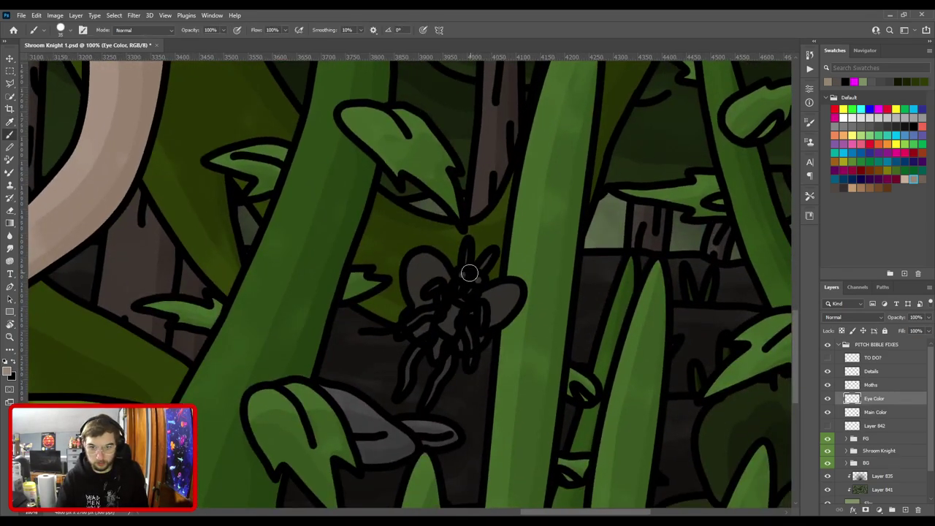
click(478, 280)
Paint the upper-right moth's eyes in the light grey-brown with a small brush.
key(ctrl+minus)
key(ctrl+minus)
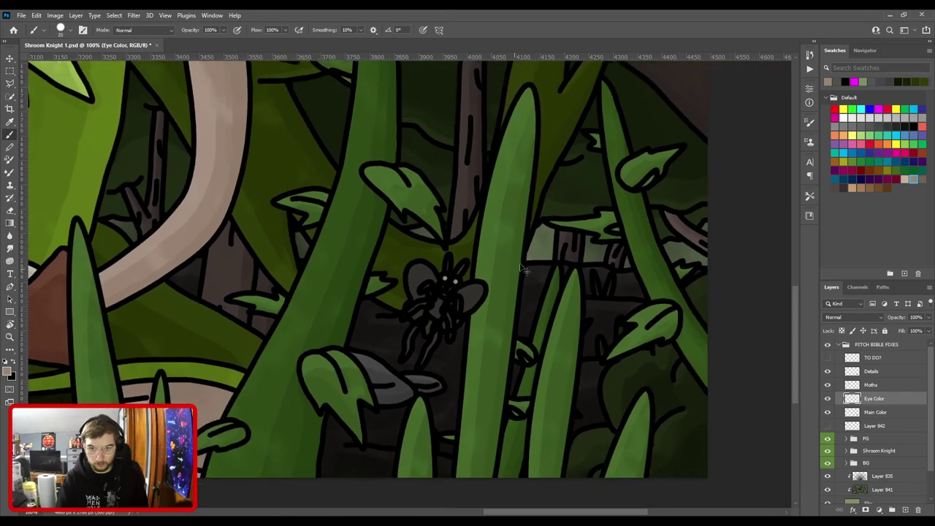
drag(431, 143, 491, 366)
drag(426, 160, 498, 322)
key(ctrl+plus)
key(ctrl+plus)
key(ctrl+plus)
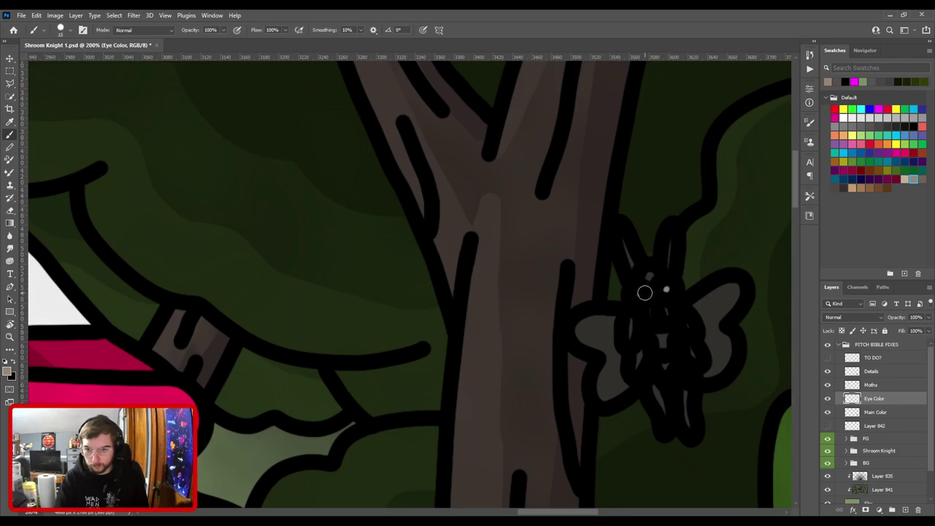
Paint the upper-left moth's eye in the light grey-brown and check it against the whole canvas.
scroll(606, 319, down, 1)
key(ctrl+minus)
key(ctrl+minus)
drag(342, 290, 766, 279)
drag(295, 277, 538, 259)
scroll(438, 331, up, 1)
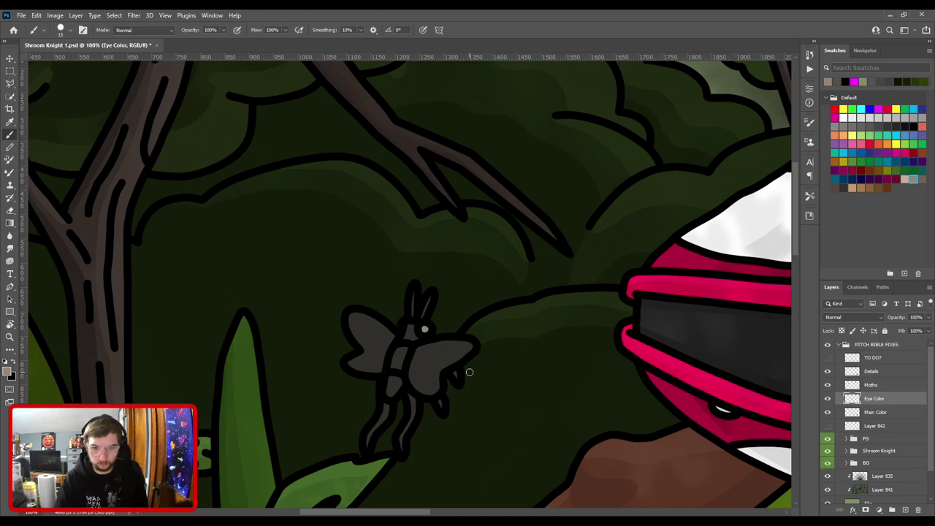
scroll(471, 370, down, 3)
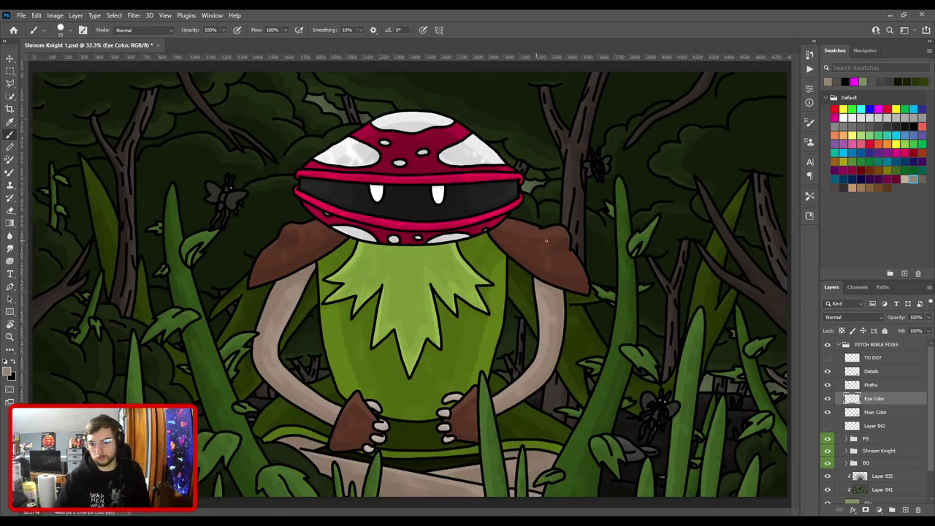
Add a new layer directly above Main Color and name it Darker Color.
click(888, 413)
click(906, 509)
double_click(876, 412)
text(De)
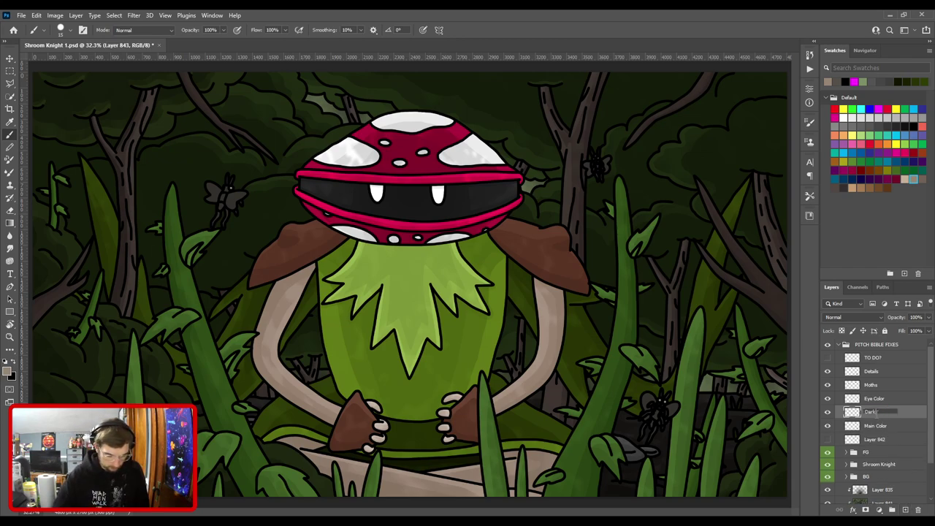
text(rker Color)
key(Return)
Sample the lower-right moth's body color, choose a darker shade of it, and paint the moth's body on the Darker Color layer.
key(i)
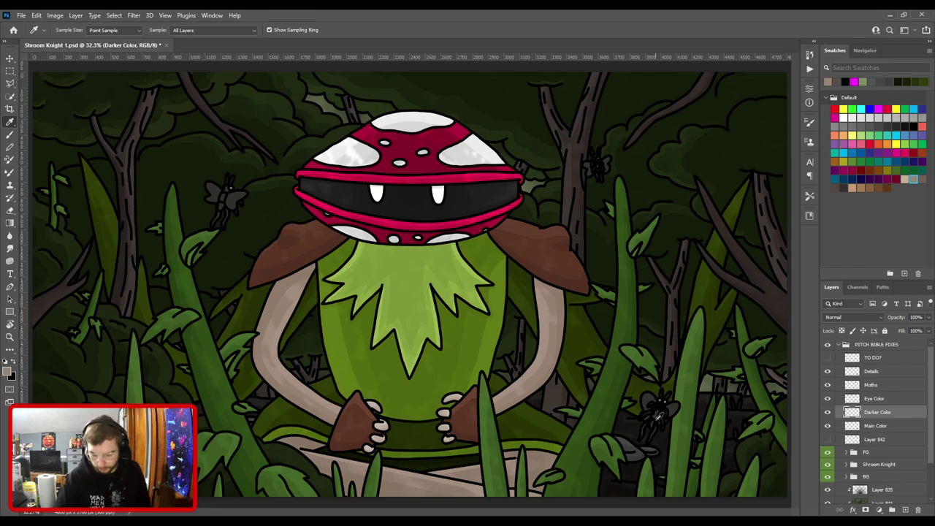
key(ctrl+plus)
drag(623, 400, 344, 222)
key(ctrl+plus)
key(ctrl+plus)
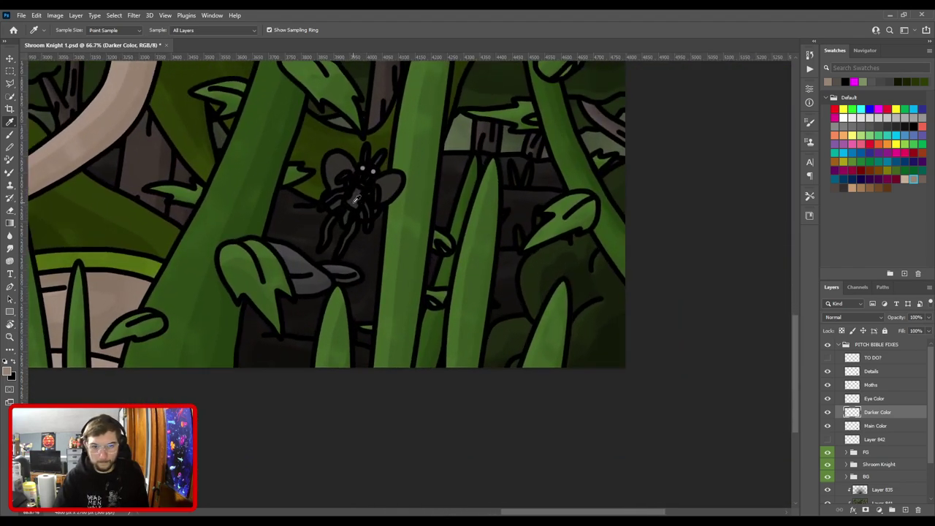
click(356, 199)
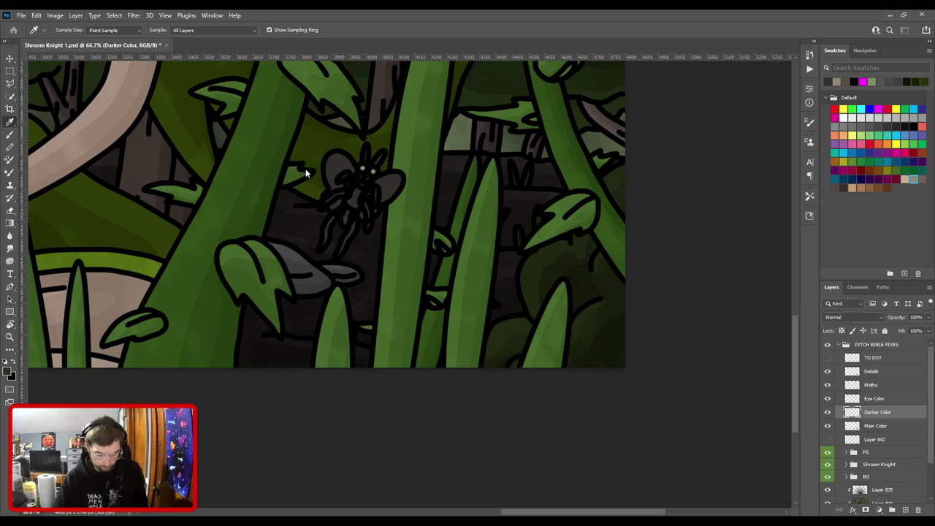
key(b)
scroll(305, 173, up, 2)
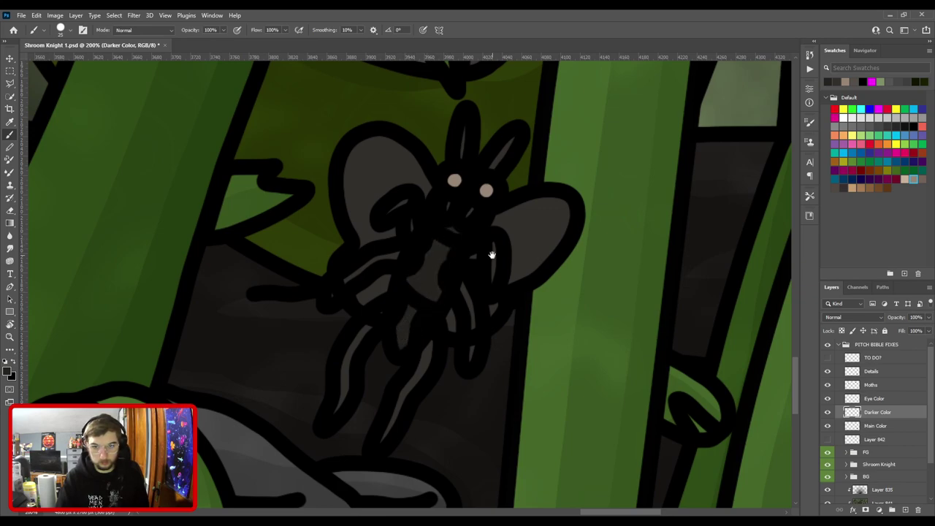
scroll(475, 267, down, 2)
scroll(481, 283, down, 2)
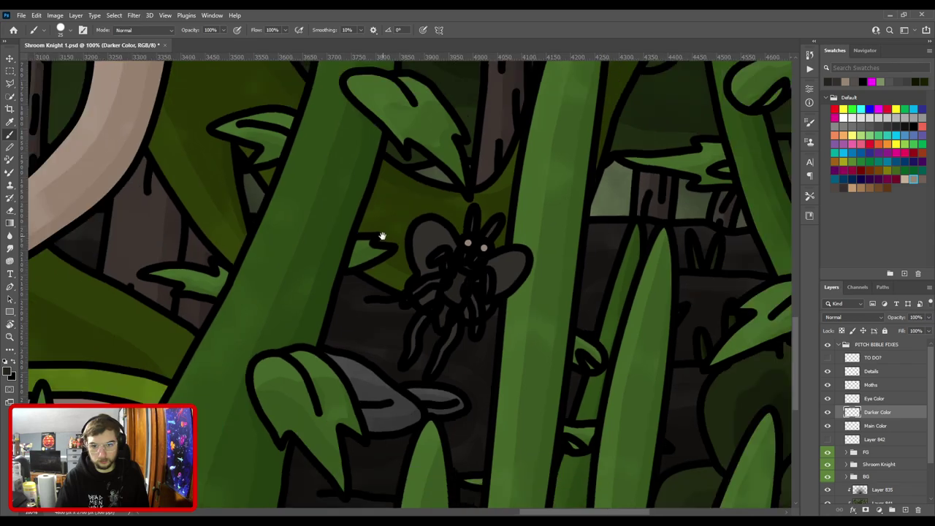
Paint the upper-left moth's head and body segments in the darker grey and check the whole canvas.
drag(382, 236, 632, 317)
scroll(633, 317, down, 2)
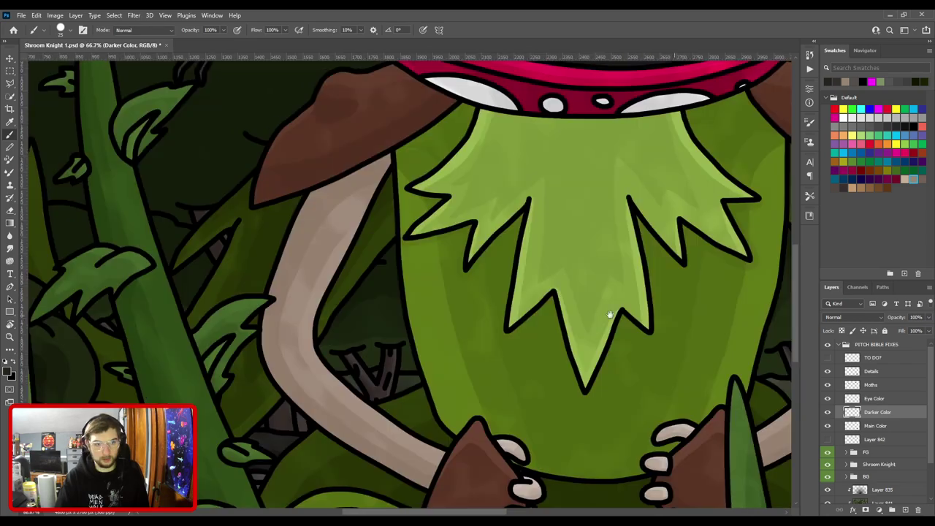
drag(467, 168, 597, 350)
scroll(444, 300, up, 2)
drag(636, 230, 472, 280)
scroll(471, 280, up, 2)
mouse_move(433, 243)
mouse_down()
mouse_move(412, 378)
mouse_move(369, 336)
mouse_move(399, 246)
mouse_move(407, 268)
mouse_up()
key(])
key([)
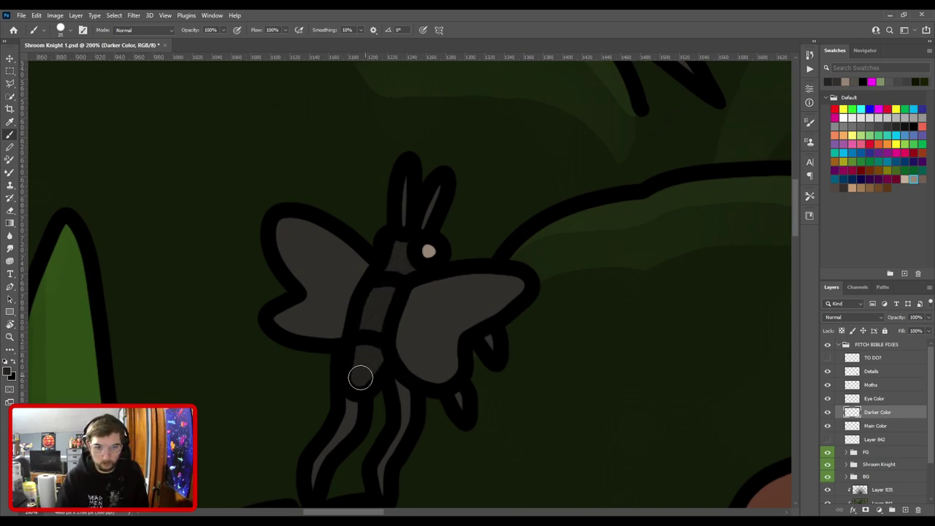
scroll(426, 383, down, 5)
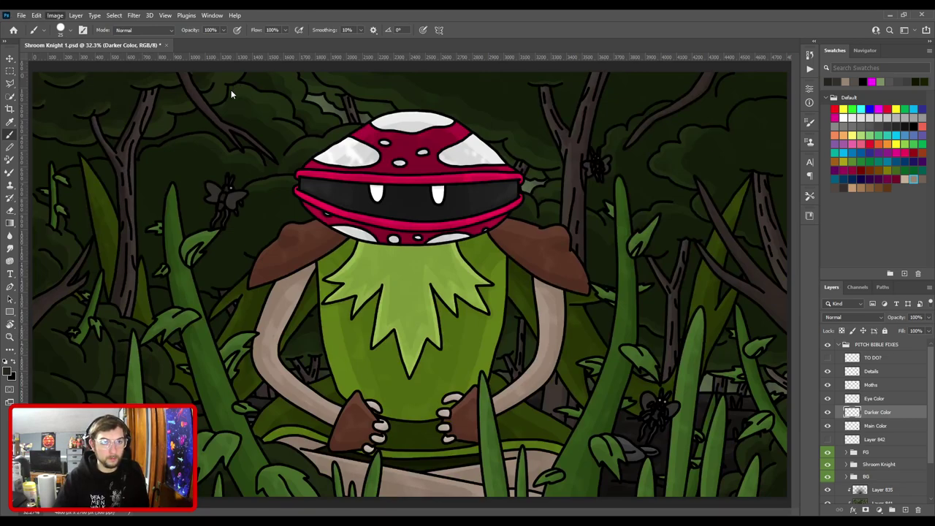
key(i)
key(ctrl+s)
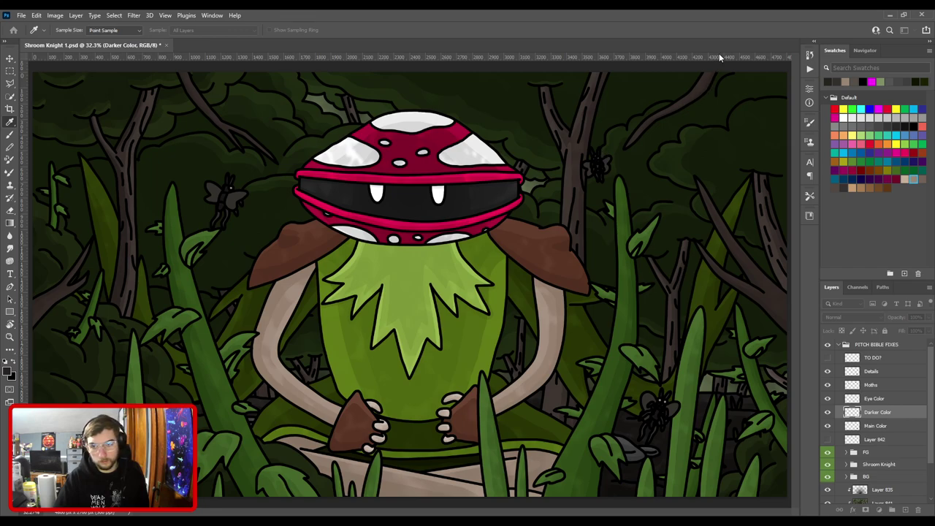
key(v)
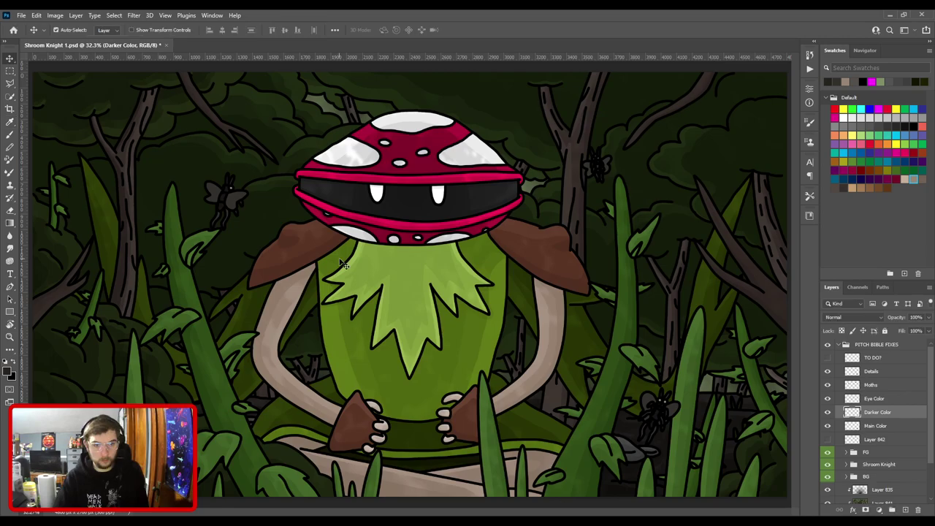
Sample the dark grey from the upper-left moth's body.
key(ctrl+plus)
key(ctrl+plus)
drag(239, 221, 1, 306)
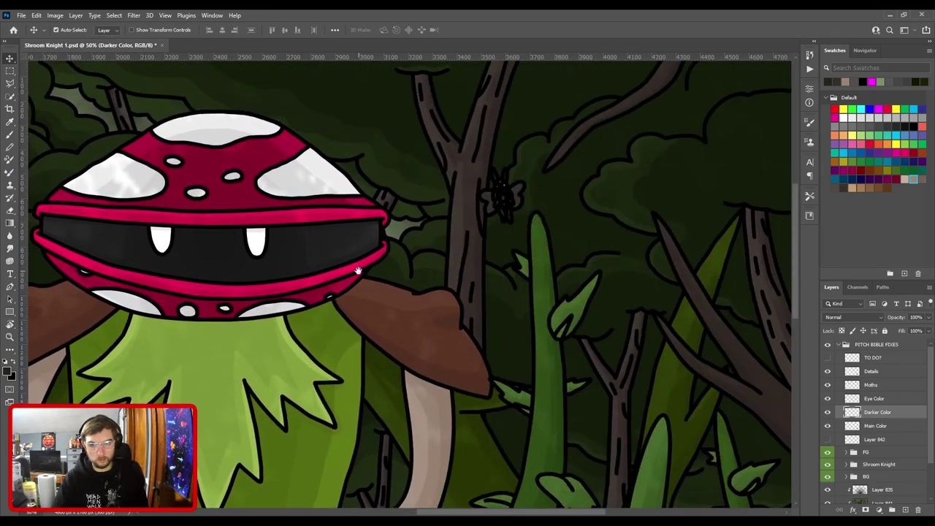
drag(460, 283, 435, 393)
scroll(366, 240, up, 1)
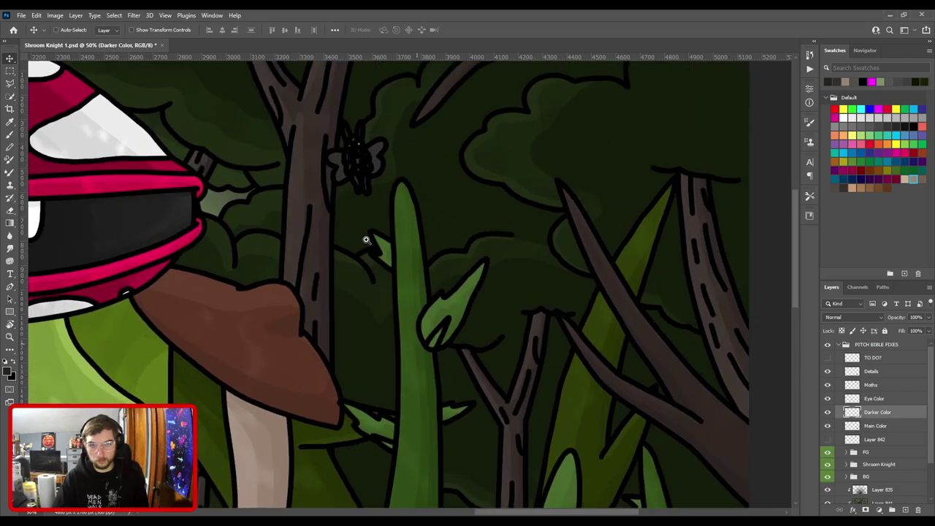
click(366, 239)
drag(313, 220, 375, 365)
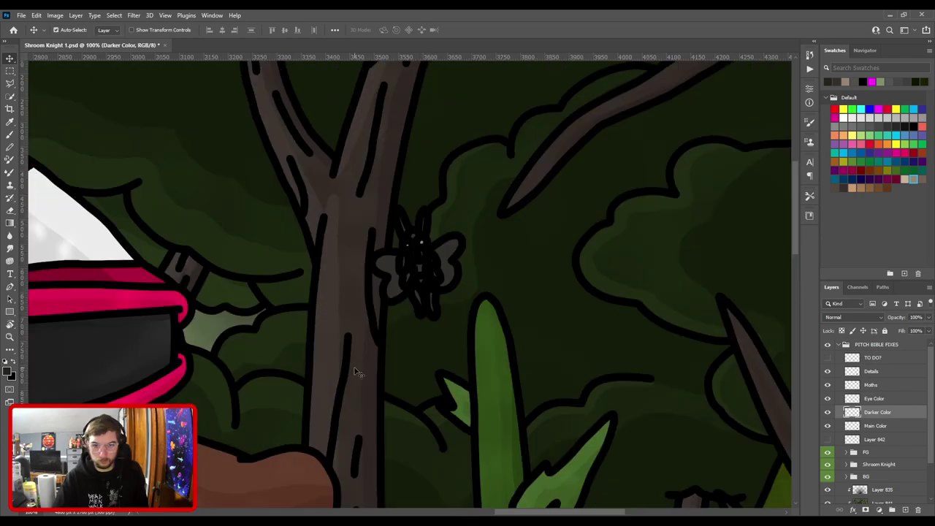
drag(143, 371, 905, 313)
drag(183, 307, 707, 267)
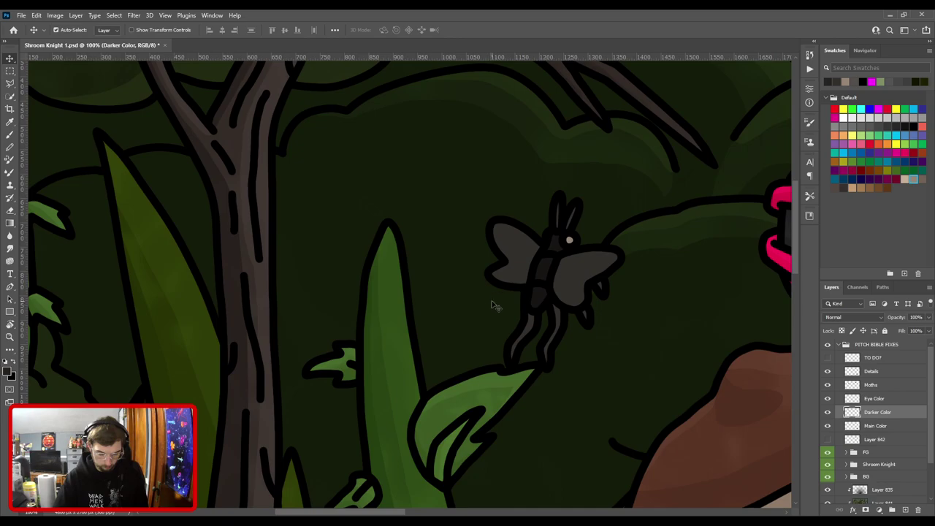
key(i)
click(545, 269)
Paint the upper-right moth's body segments in the sampled dark grey on the Darker Color layer and check the whole canvas.
drag(581, 256, 357, 256)
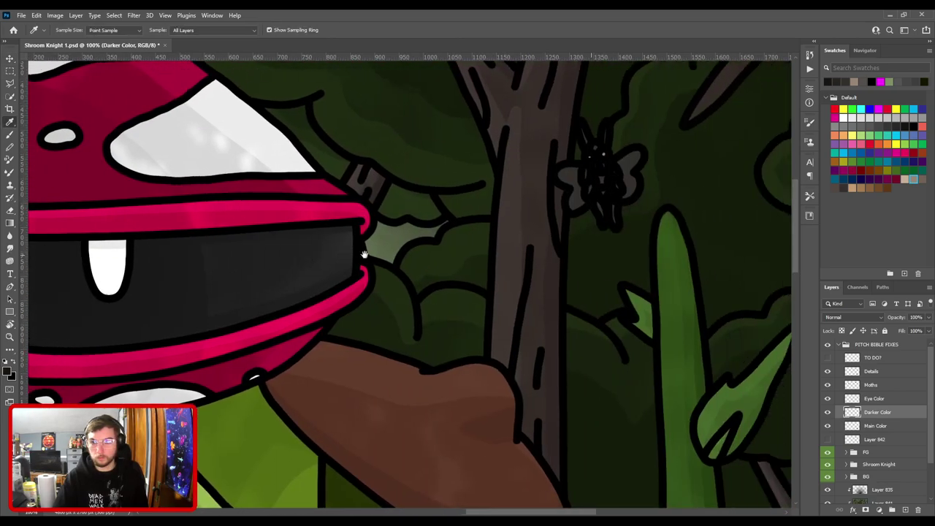
key(b)
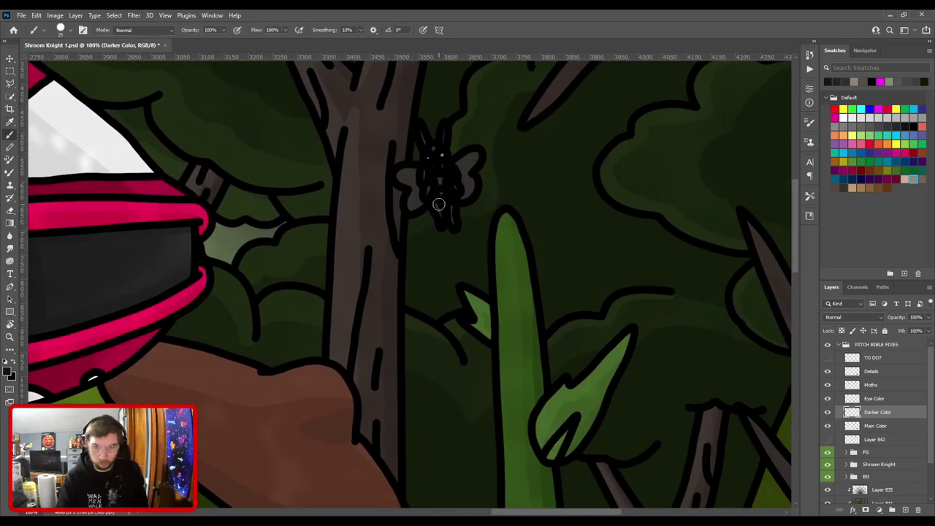
scroll(439, 205, up, 3)
drag(446, 334, 448, 264)
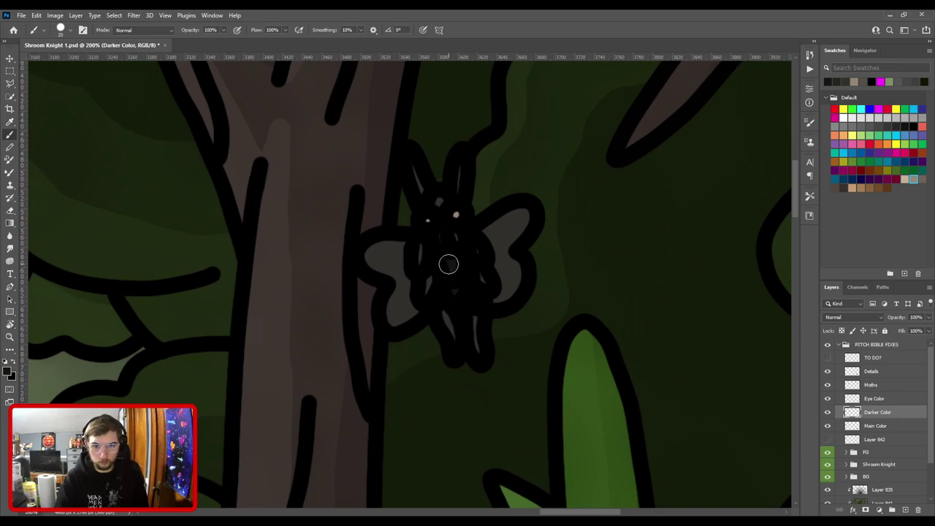
key(ctrl+minus)
key(ctrl+minus)
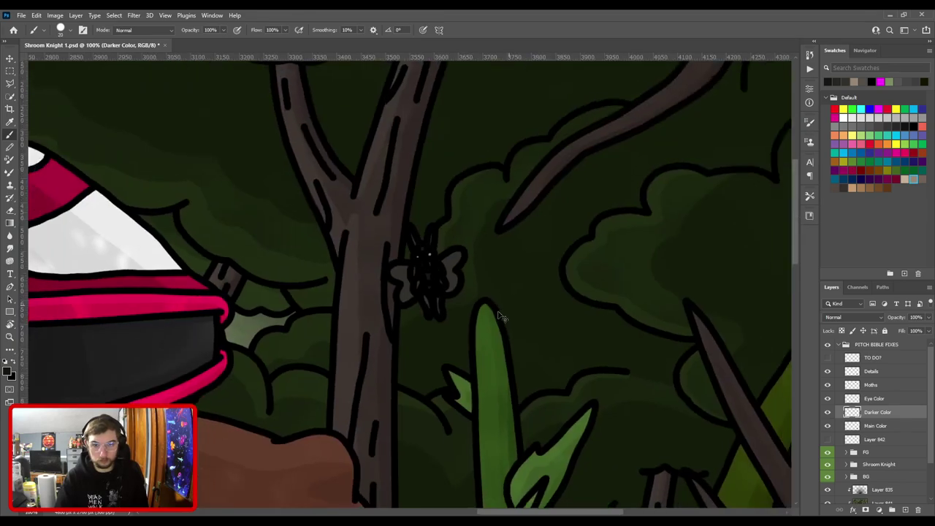
drag(431, 351, 419, 144)
drag(384, 316, 669, 328)
key(ctrl+minus)
drag(321, 244, 501, 334)
key(ctrl+minus)
scroll(496, 308, down, 2)
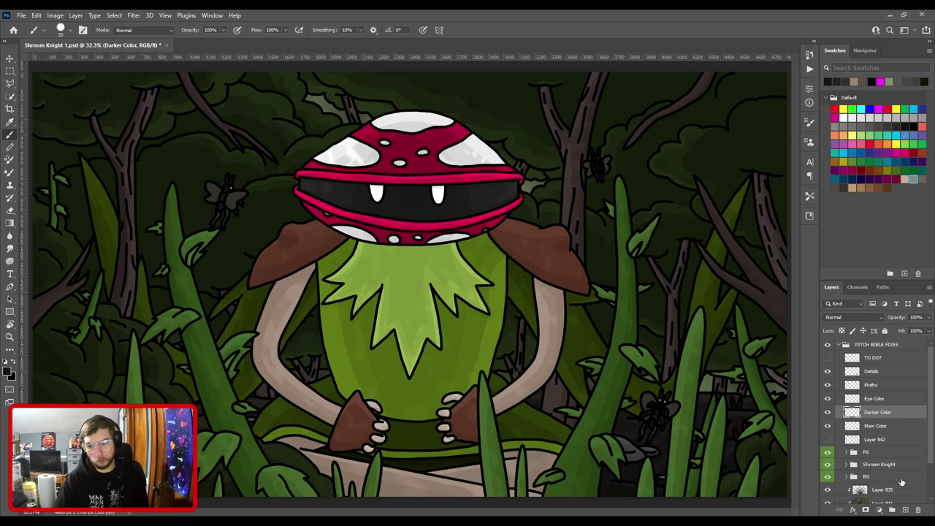
Add a new layer directly above Darker Color and name it Limbs Color.
click(906, 509)
double_click(875, 412)
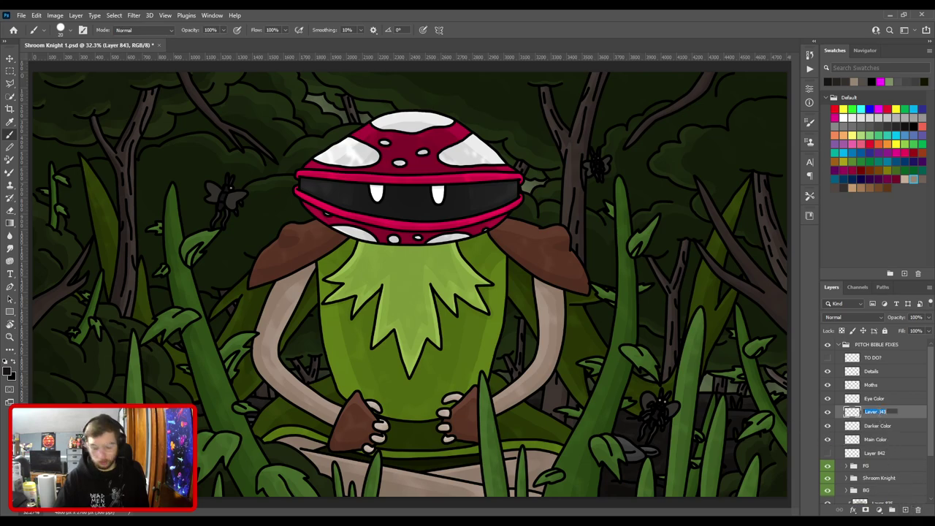
text(Limbs)
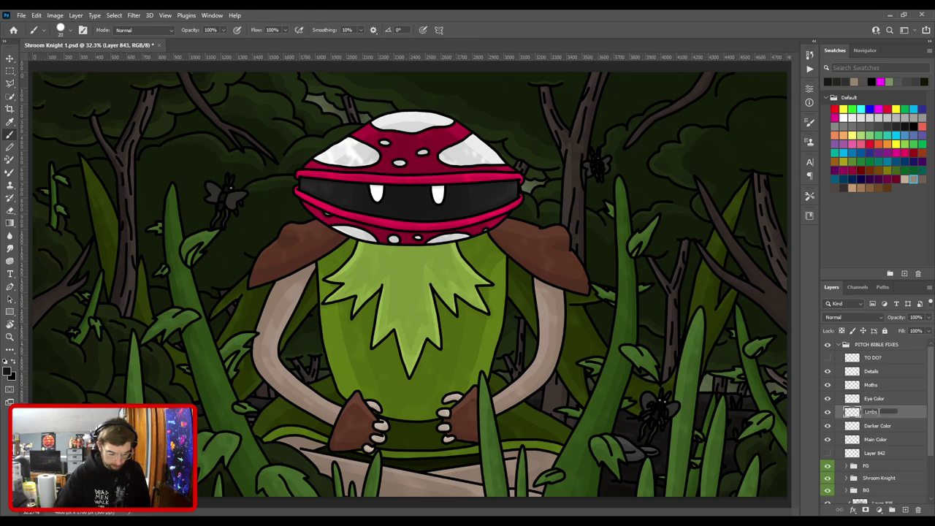
text( Color)
key(Return)
Sample the lower-right moth's grey and choose a lighter shade of it for the limbs.
key(i)
key(ctrl+plus)
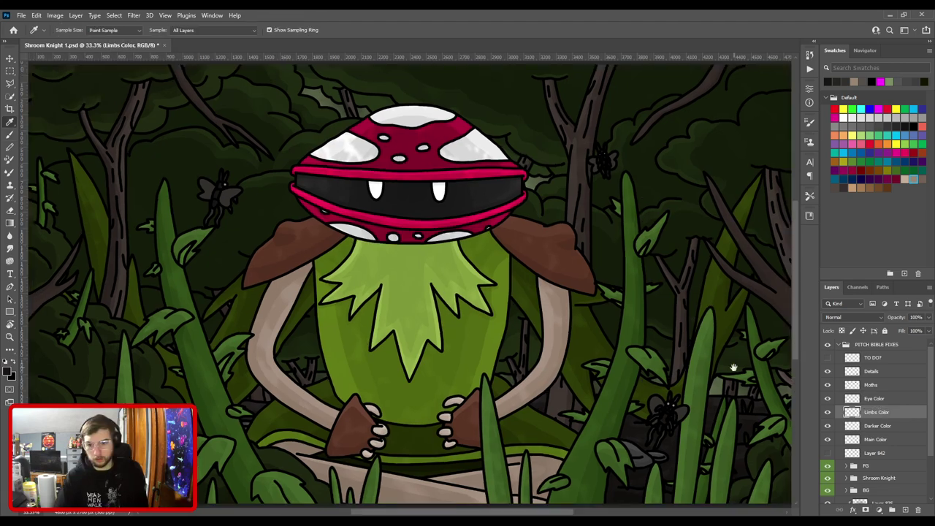
drag(682, 351, 413, 255)
key(ctrl+plus)
key(ctrl+plus)
drag(422, 363, 447, 267)
scroll(447, 267, up, 1)
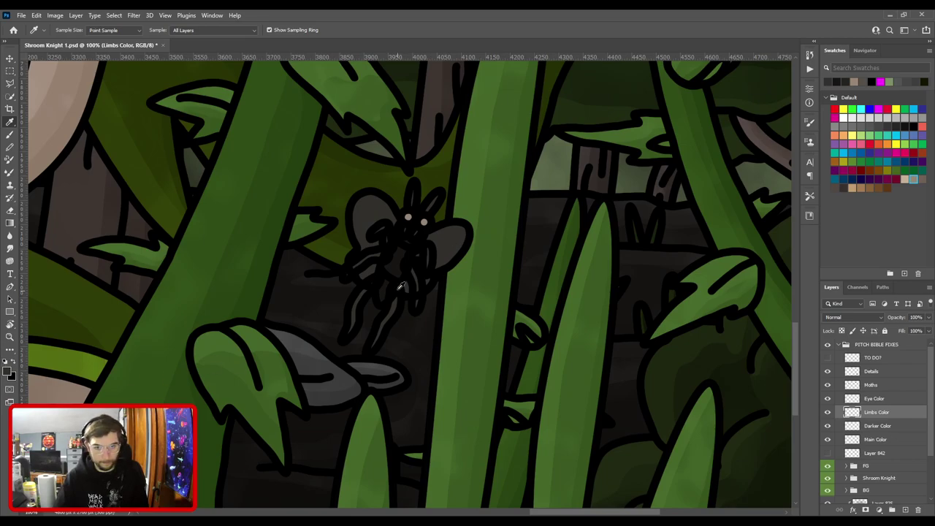
click(290, 173)
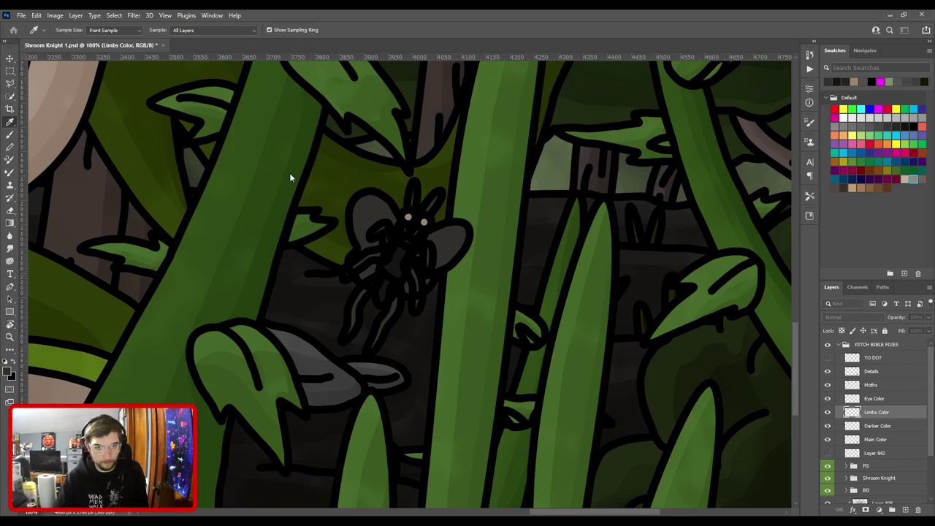
Move the Limbs Color layer directly above Moths and paint the lower-right moth's arms and legs in the lighter grey.
drag(885, 406, 882, 384)
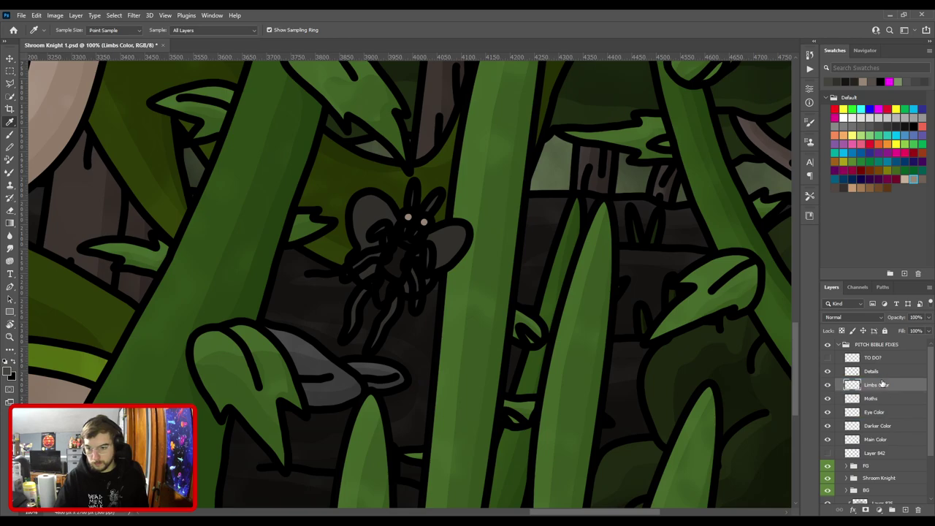
key(b)
scroll(418, 283, up, 1)
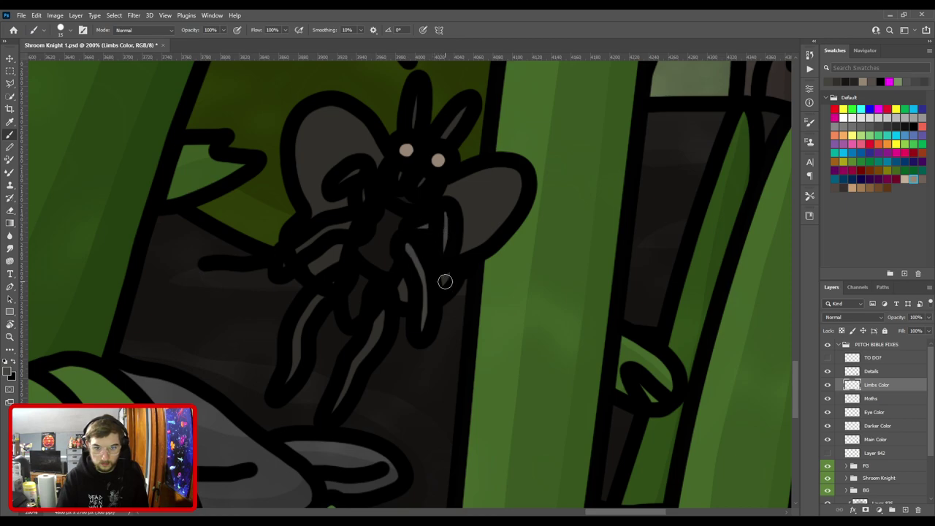
mouse_move(380, 292)
mouse_down()
mouse_move(368, 350)
mouse_move(332, 418)
mouse_up()
mouse_move(295, 367)
mouse_down()
mouse_move(317, 300)
mouse_move(342, 278)
mouse_move(408, 321)
mouse_up()
key(space)
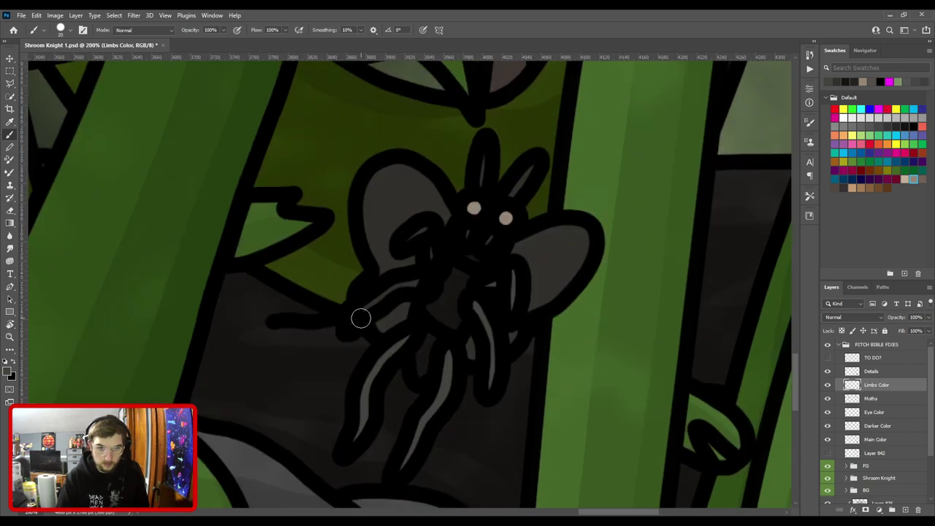
drag(352, 327, 422, 280)
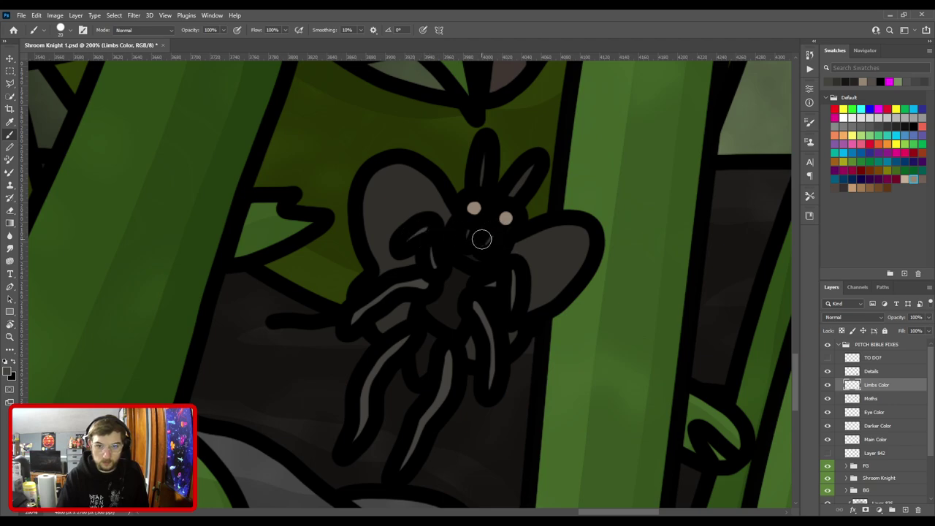
Paint the lower-right moth's small mouthparts with a smaller brush, erase the overspill, and undo a trial stroke on its antenna.
key(bracketleft)
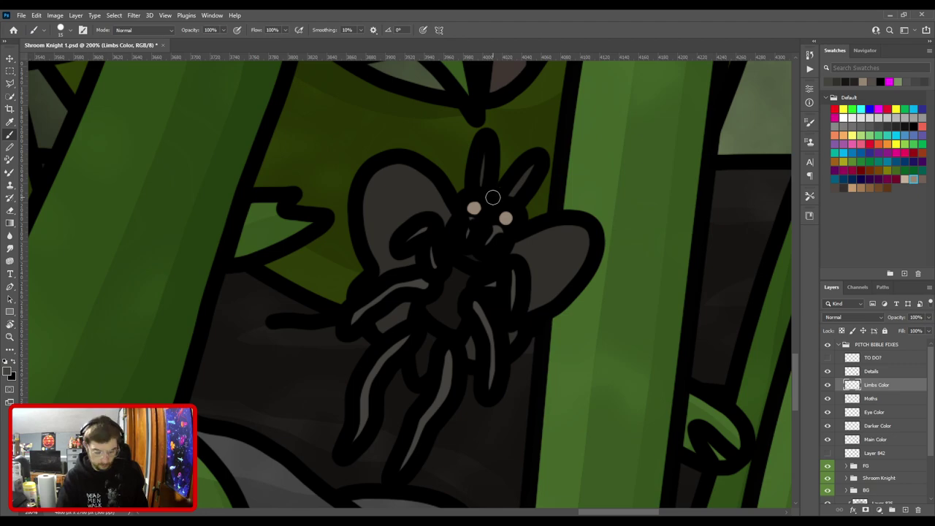
key(e)
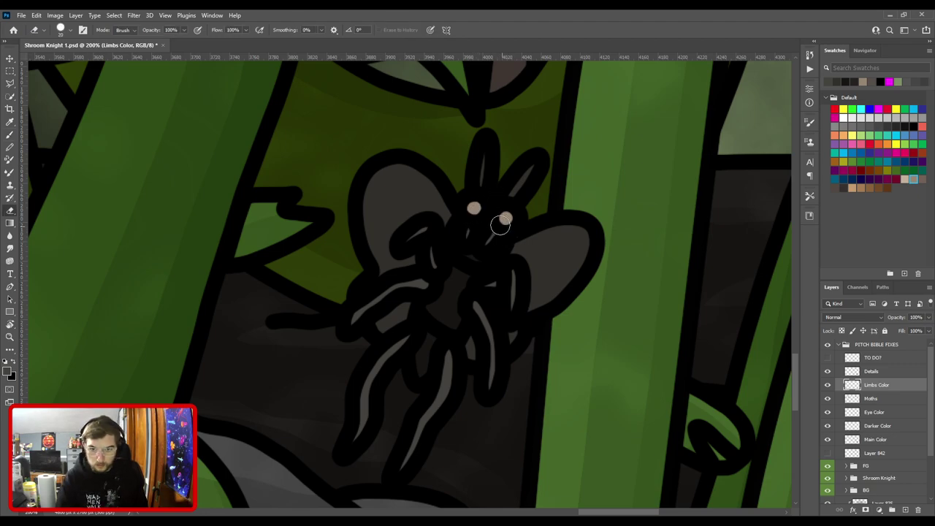
key(b)
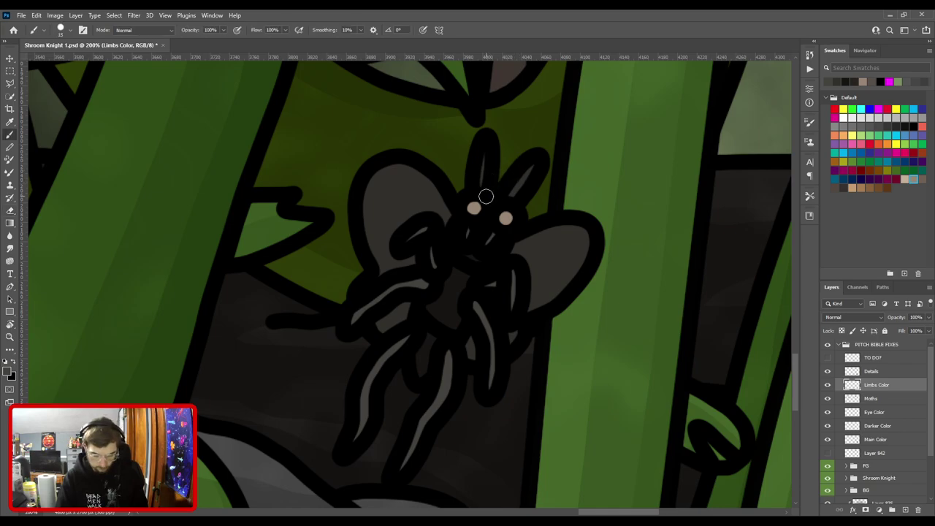
drag(482, 181, 484, 142)
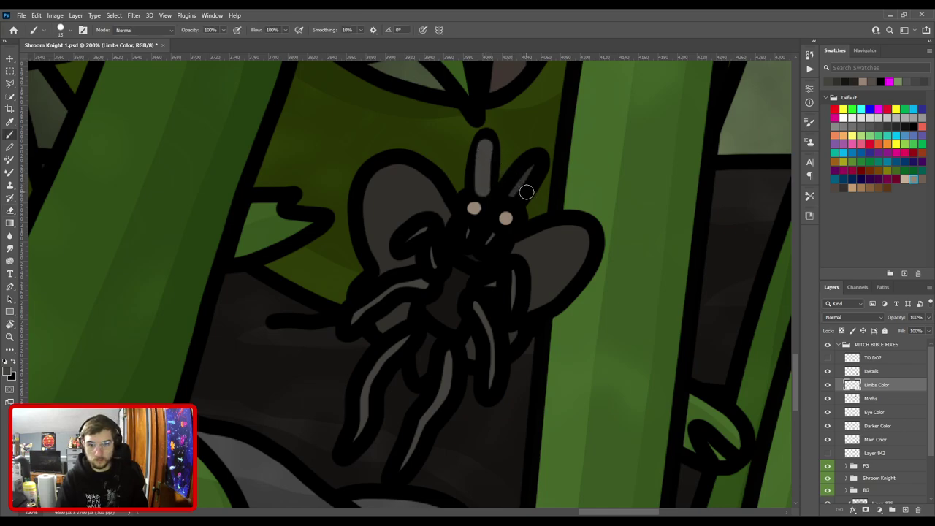
key(ctrl+z)
Paint the upper-right moth's arms and legs in the lighter grey on the Limbs Color layer.
key(ctrl+minus)
key(ctrl+minus)
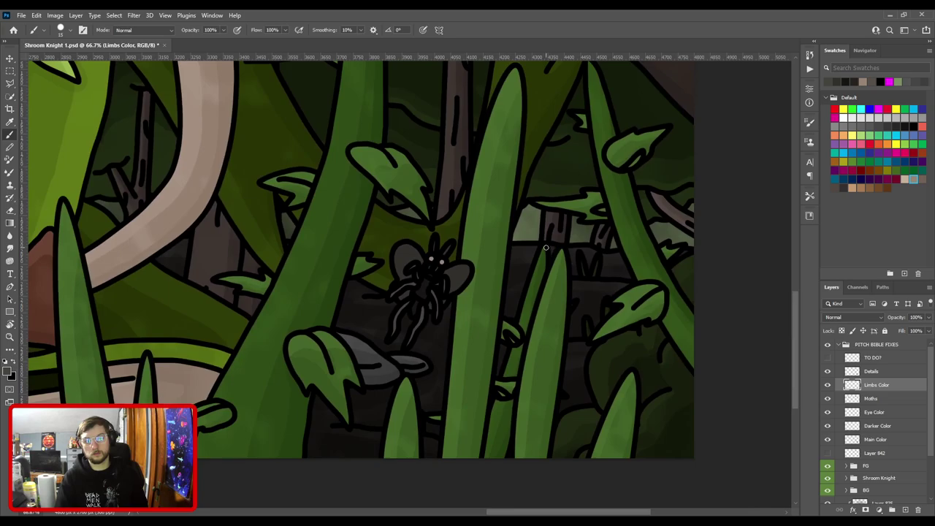
key(ctrl+minus)
key(ctrl+minus)
drag(446, 183, 461, 337)
scroll(384, 178, up, 5)
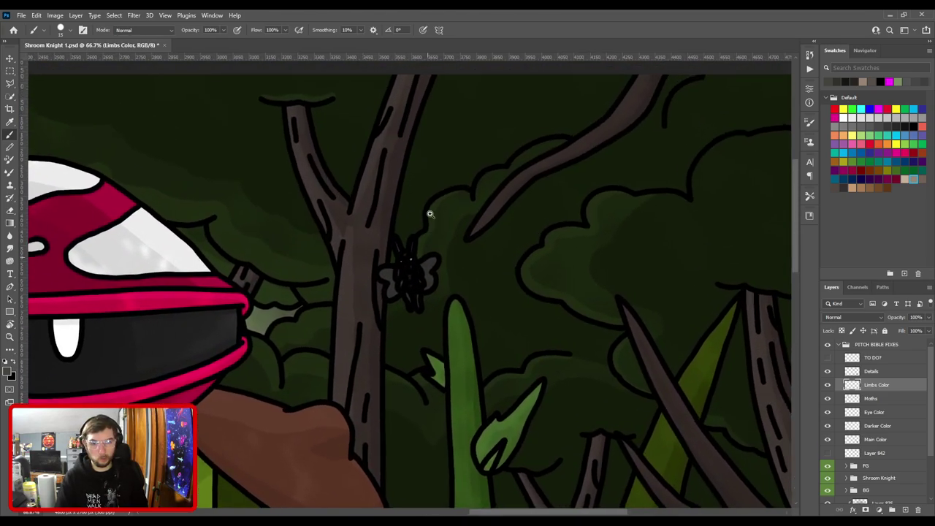
drag(417, 192, 414, 159)
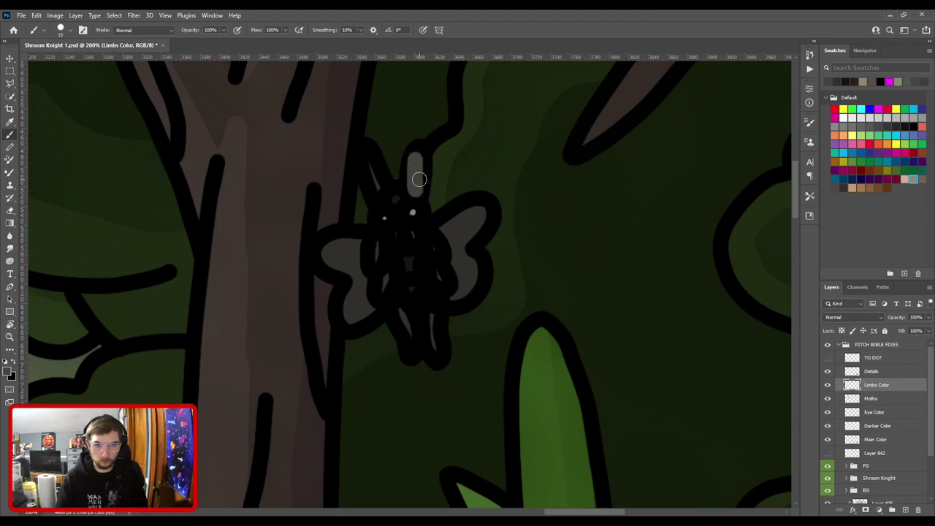
key(ctrl+z)
drag(413, 235, 414, 241)
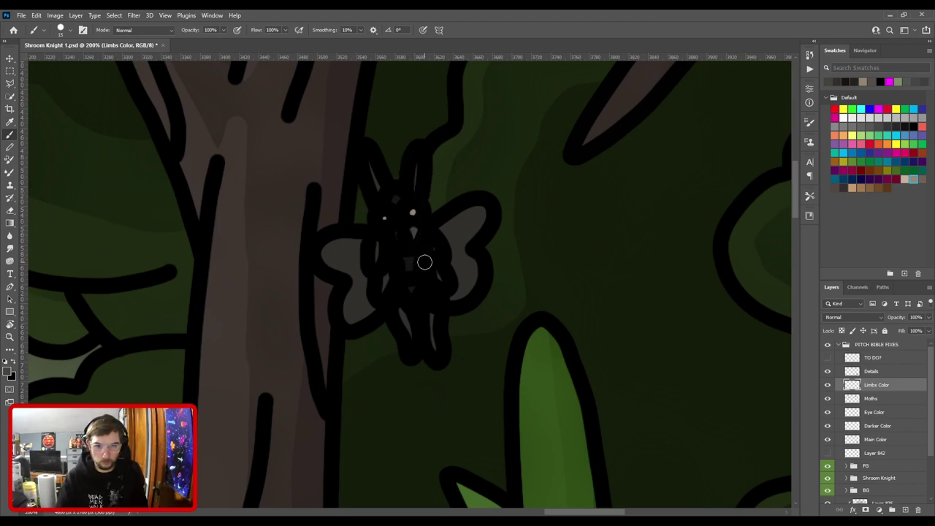
key(ctrl+plus)
mouse_move(462, 267)
mouse_down()
mouse_move(459, 241)
mouse_move(443, 220)
mouse_move(447, 270)
mouse_move(444, 221)
mouse_up()
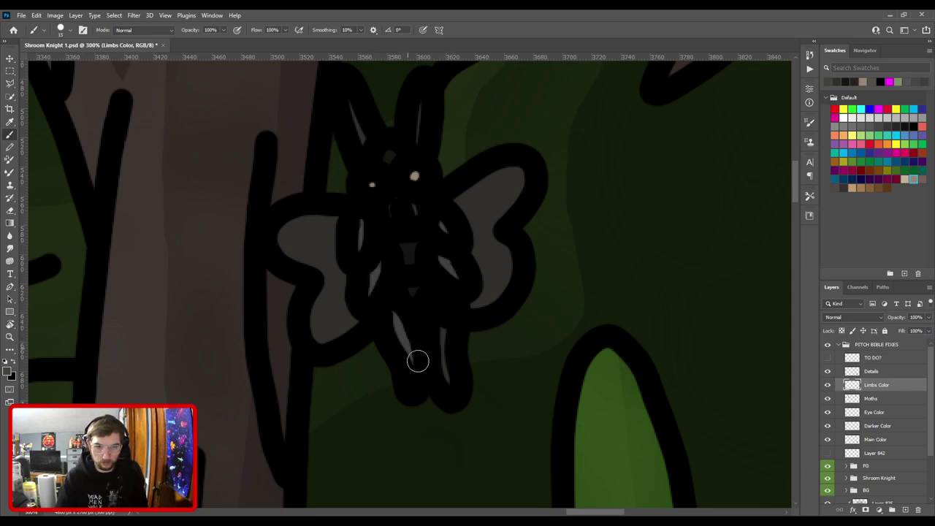
drag(424, 222, 446, 303)
Paint the upper-right moth's tiny mouthparts with a smaller brush and clean up their edges with the eraser.
key(bracketleft)
key(bracketleft)
key(bracketleft)
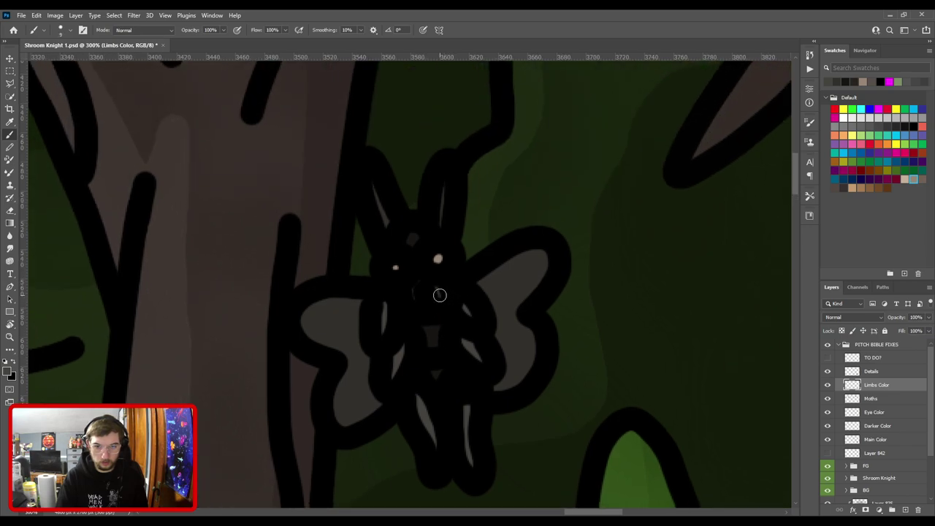
key(e)
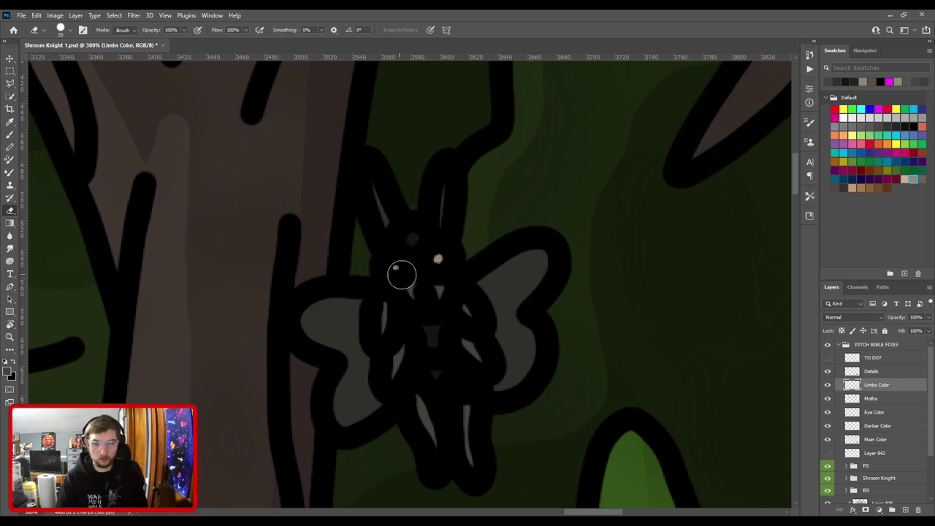
Paint the upper-left moth's legs and arms in the lighter grey on the Limbs Color layer.
scroll(431, 257, down, 4)
drag(318, 305, 576, 269)
scroll(576, 270, down, 1)
drag(105, 273, 416, 304)
scroll(510, 310, down, 3)
scroll(453, 210, left, 1)
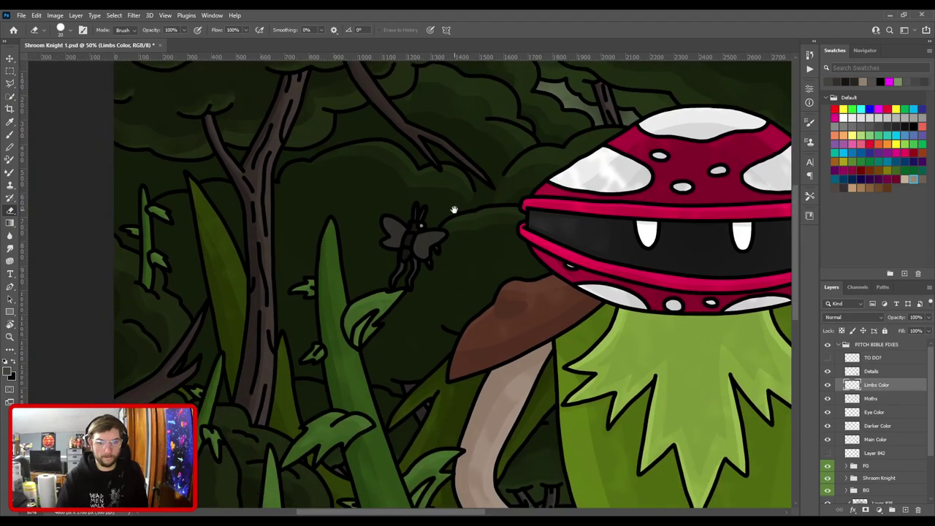
scroll(420, 224, up, 4)
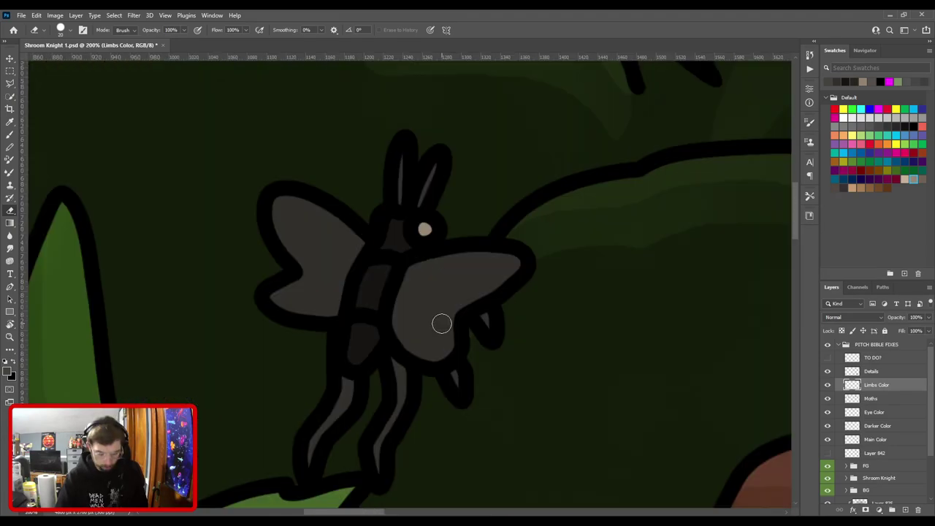
key(b)
drag(409, 401, 453, 313)
mouse_move(423, 381)
mouse_down()
mouse_move(443, 326)
mouse_move(441, 269)
mouse_up()
drag(356, 375, 391, 285)
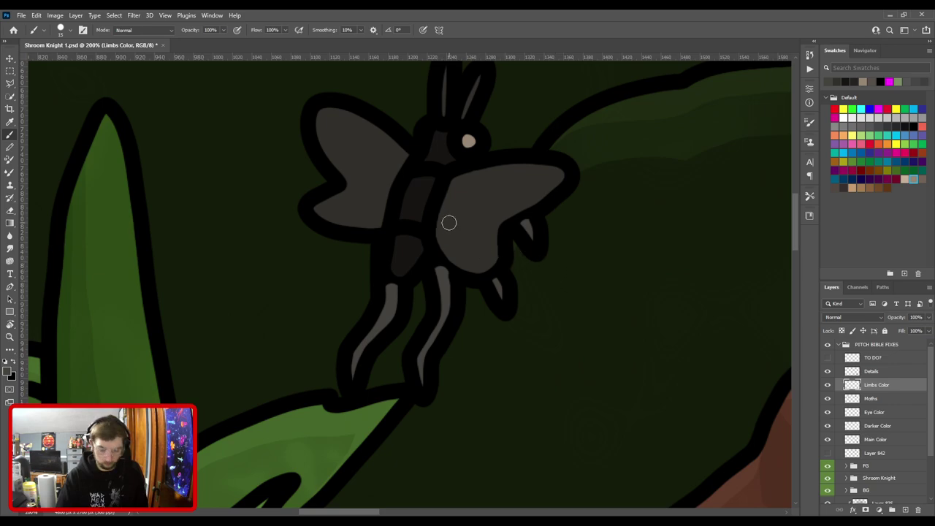
Erase the stray limb color around the upper-left moth's legs and check the whole canvas.
key(e)
mouse_move(382, 276)
mouse_down()
mouse_move(409, 276)
mouse_move(386, 279)
mouse_up()
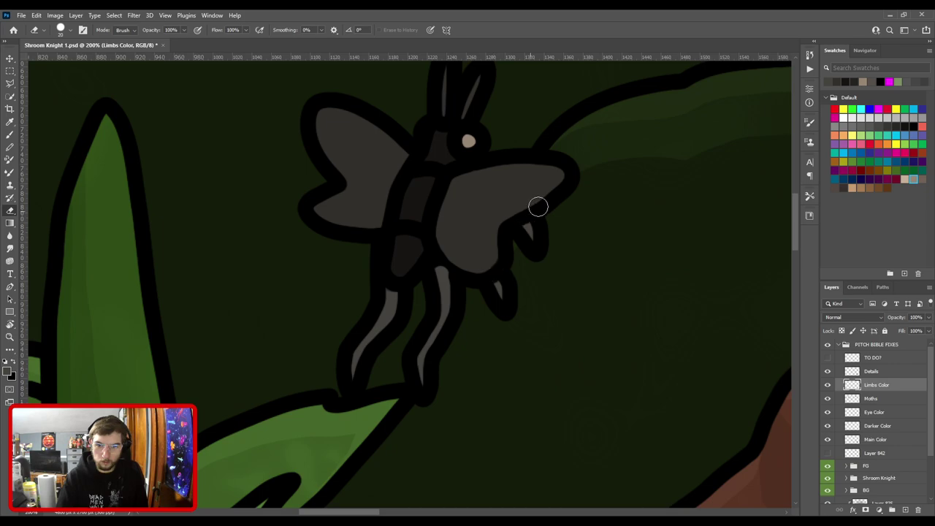
scroll(553, 193, down, 1)
scroll(453, 241, up, 2)
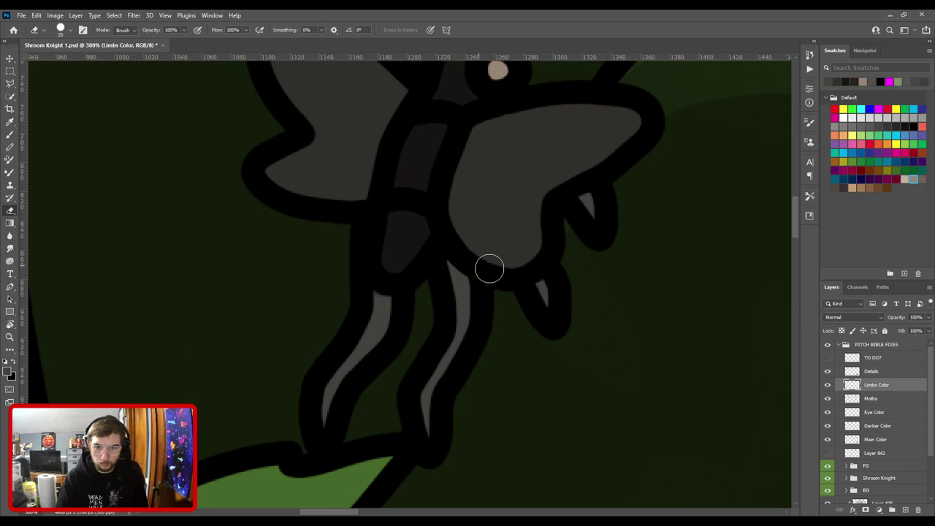
key(ctrl+0)
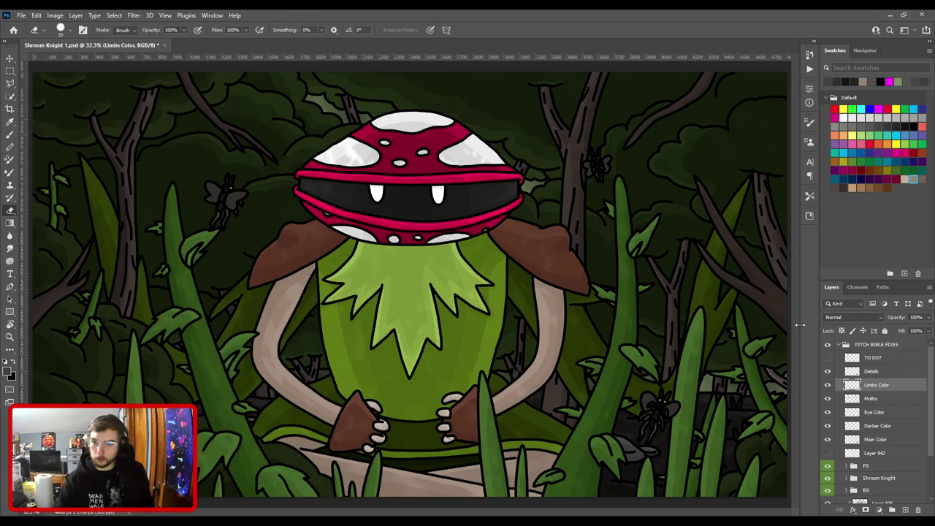
Inspect the moth coloring up close and across the whole canvas.
key(v)
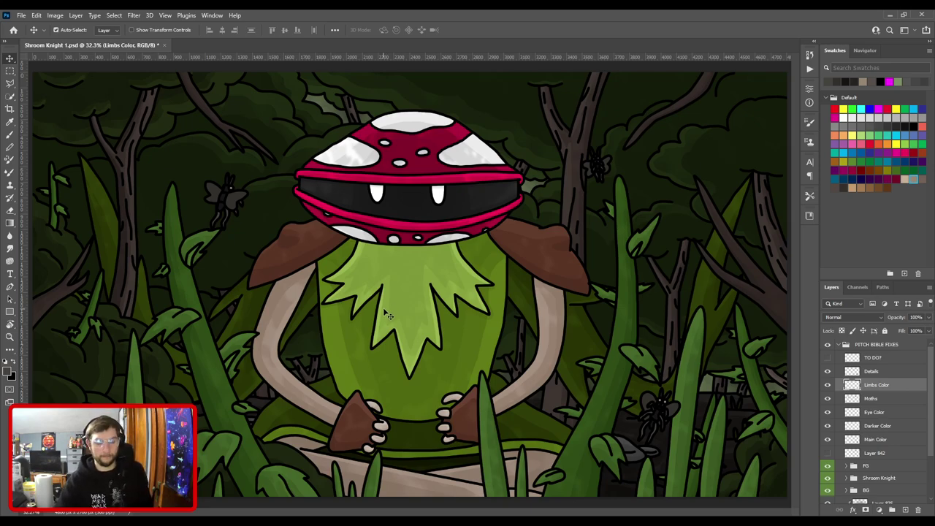
key(b)
key(ctrl+plus)
key(ctrl+plus)
mouse_move(487, 184)
mouse_down()
mouse_move(199, 302)
mouse_move(184, 325)
mouse_up()
key(ctrl+plus)
key(ctrl+plus)
key(ctrl+plus)
drag(277, 243, 319, 405)
key(ctrl+plus)
key(ctrl+0)
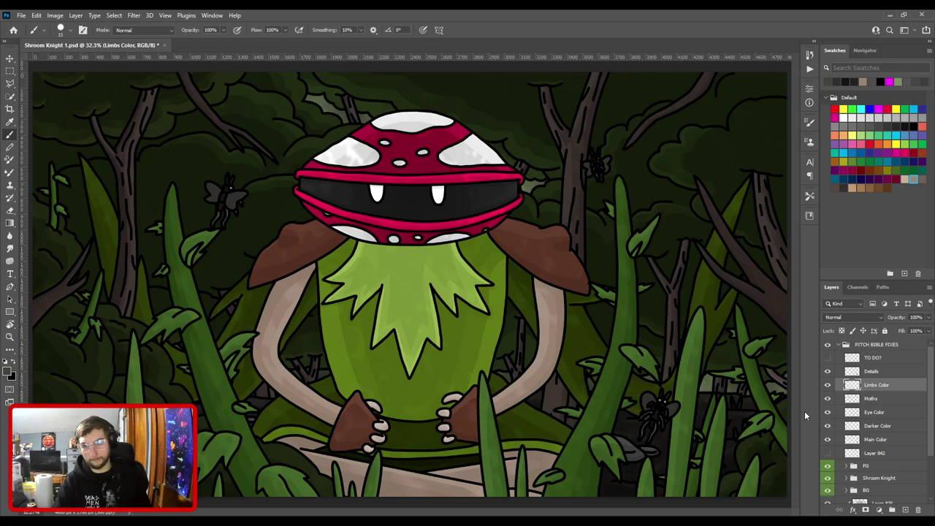
Add a layer named Highlights directly above Main Color and clip it to Main Color.
key(v)
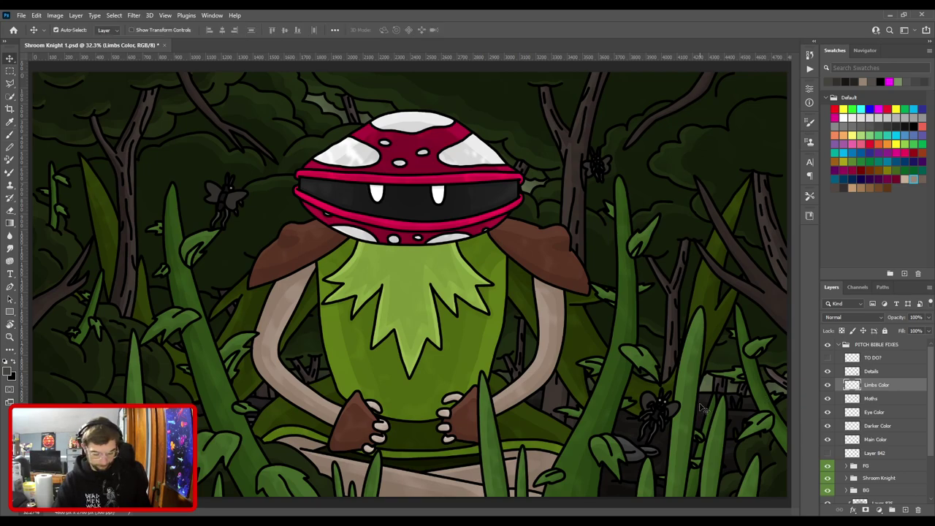
key(ctrl+plus)
drag(232, 283, 444, 347)
key(ctrl+plus)
key(ctrl+plus)
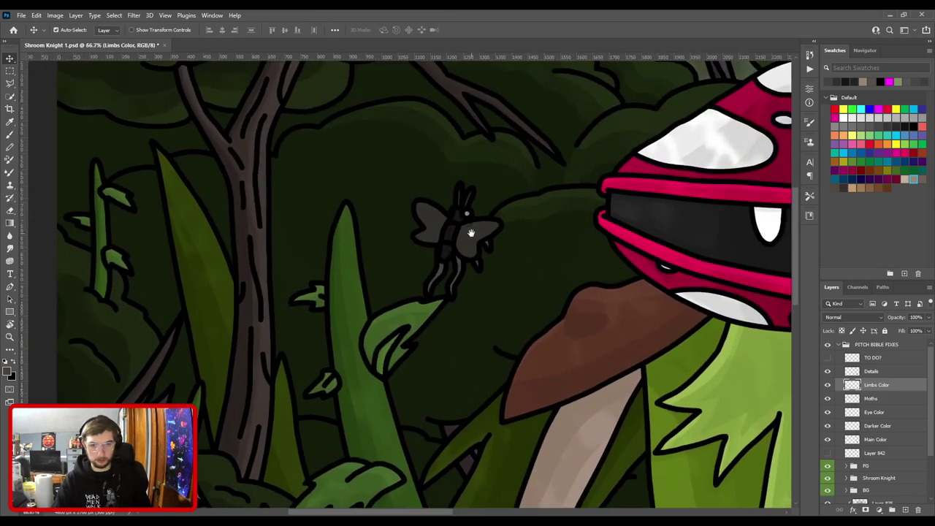
click(888, 440)
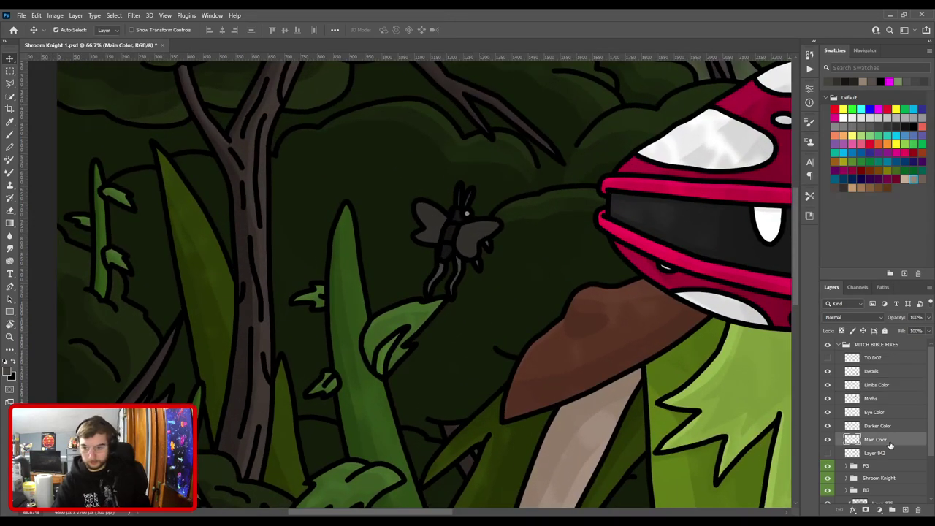
click(905, 509)
double_click(875, 440)
text(Highlights)
key(Return)
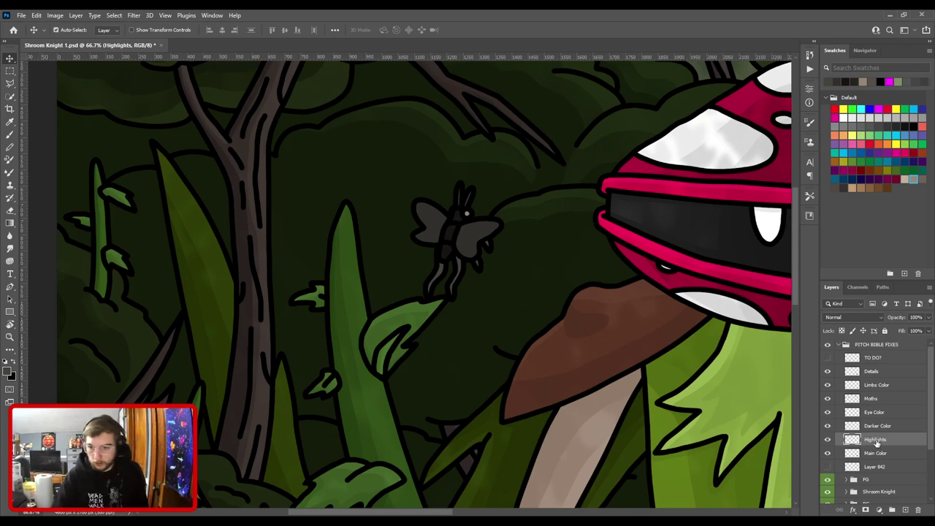
key(ctrl+alt+g)
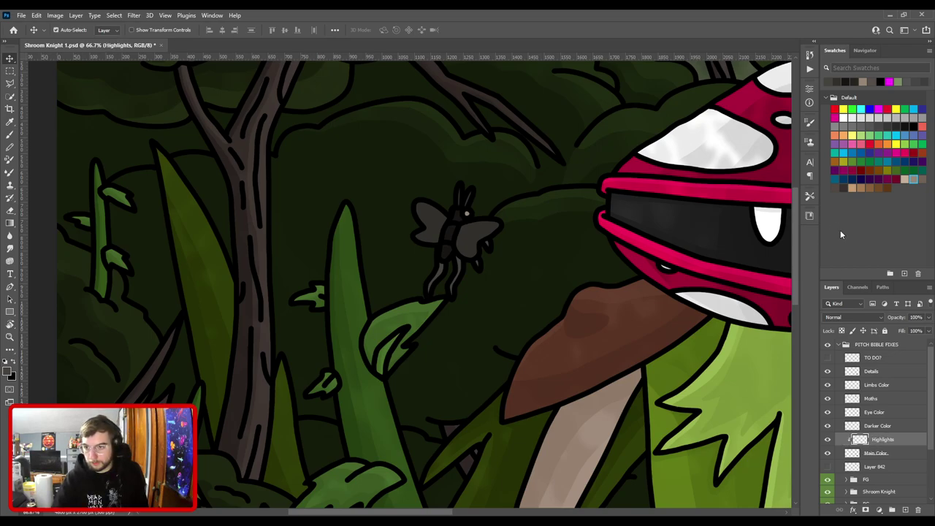
click(828, 453)
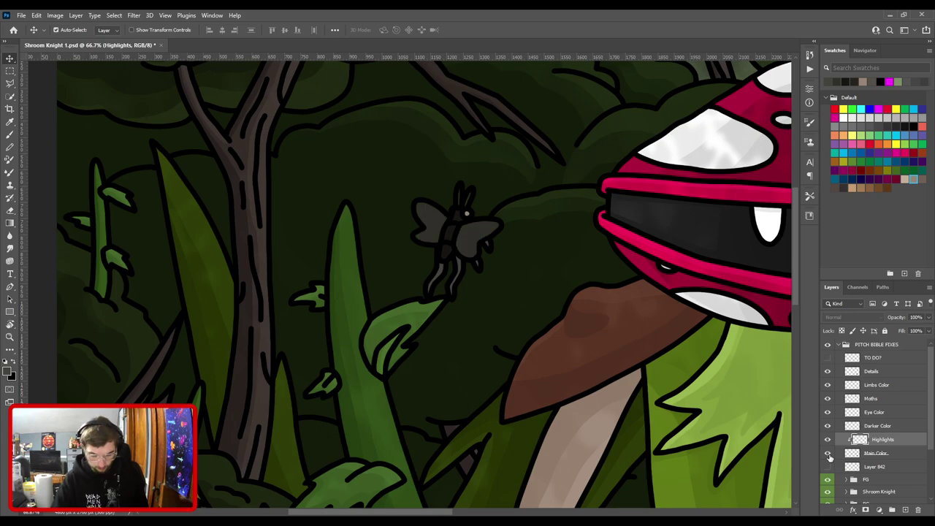
Choose a lighter grey based on the wing color and paint highlights along the edges of the upper-left moth's wings.
key(i)
scroll(422, 351, up, 3)
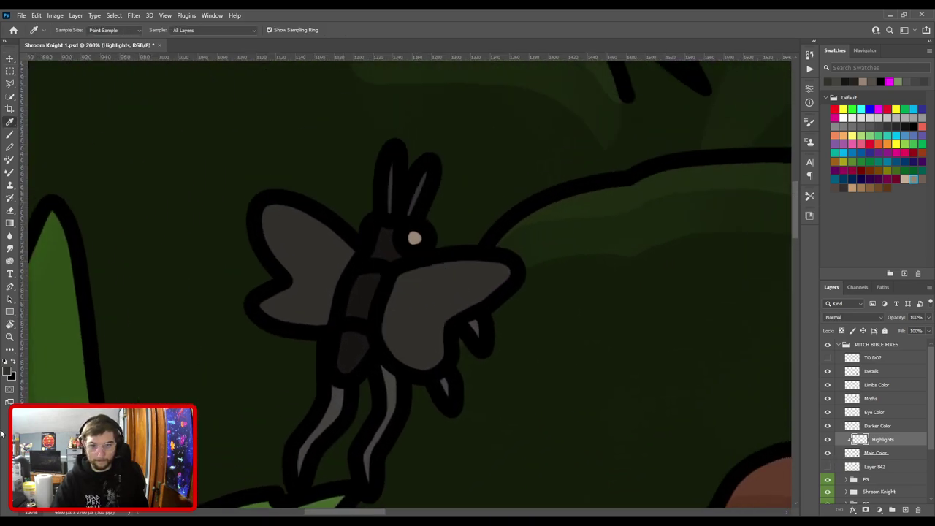
click(8, 372)
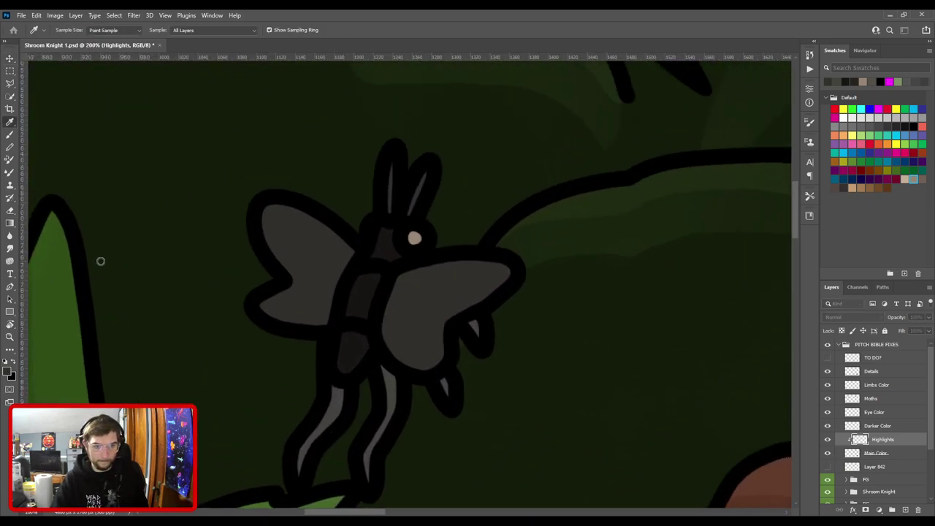
key(b)
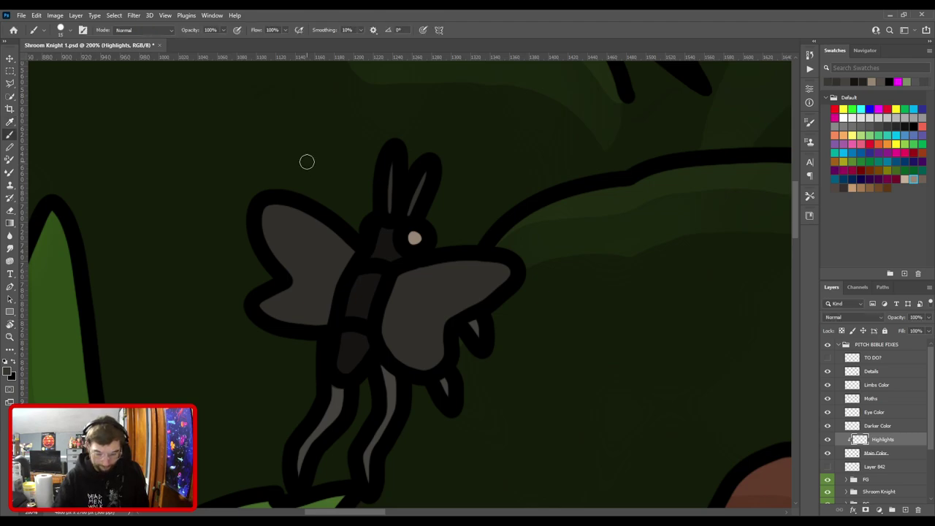
drag(407, 264, 513, 312)
mouse_move(400, 265)
mouse_down()
mouse_move(472, 269)
mouse_move(492, 316)
mouse_up()
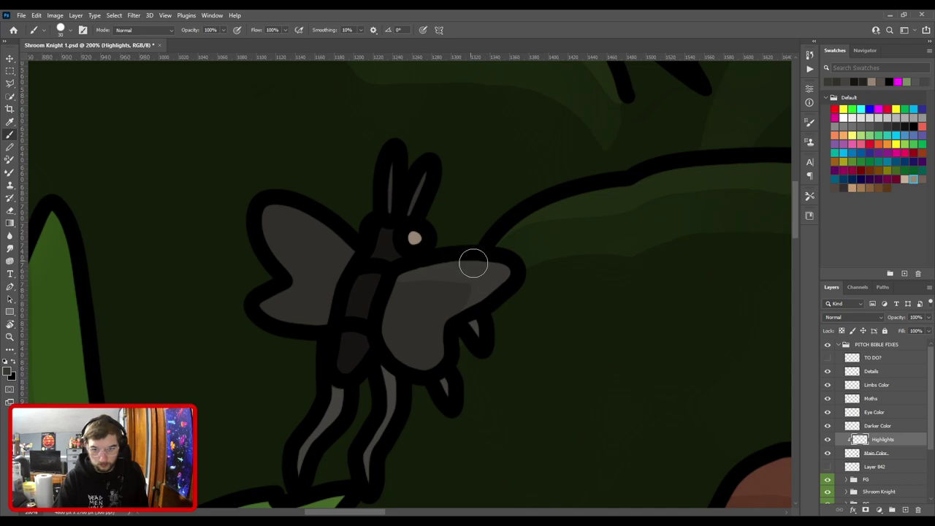
mouse_move(449, 270)
mouse_down()
mouse_move(398, 274)
mouse_move(422, 274)
mouse_up()
key(bracketleft)
key(bracketleft)
drag(446, 363, 449, 318)
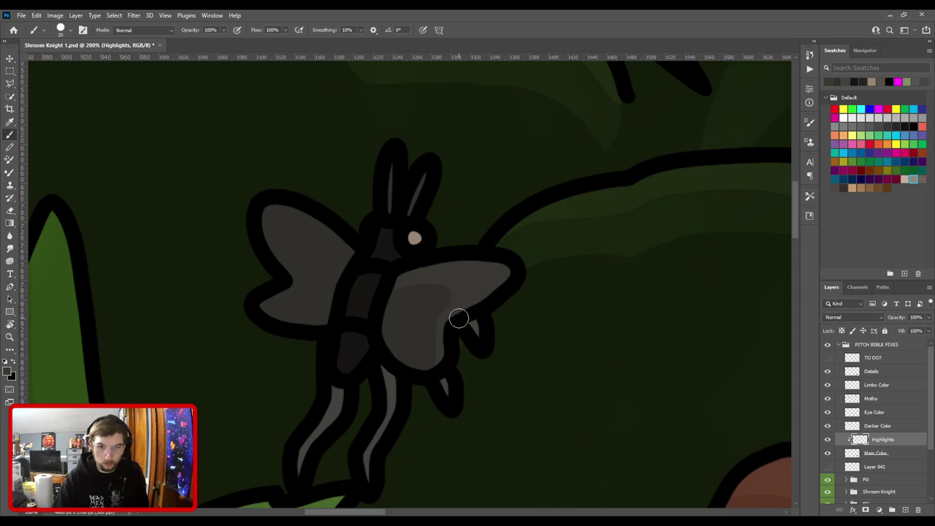
mouse_move(353, 263)
mouse_down()
mouse_move(287, 212)
mouse_move(251, 258)
mouse_up()
Paint lighter grey highlights on both wings of the upper-right moth beside the tree trunk.
key(ctrl+minus)
key(ctrl+plus)
key([)
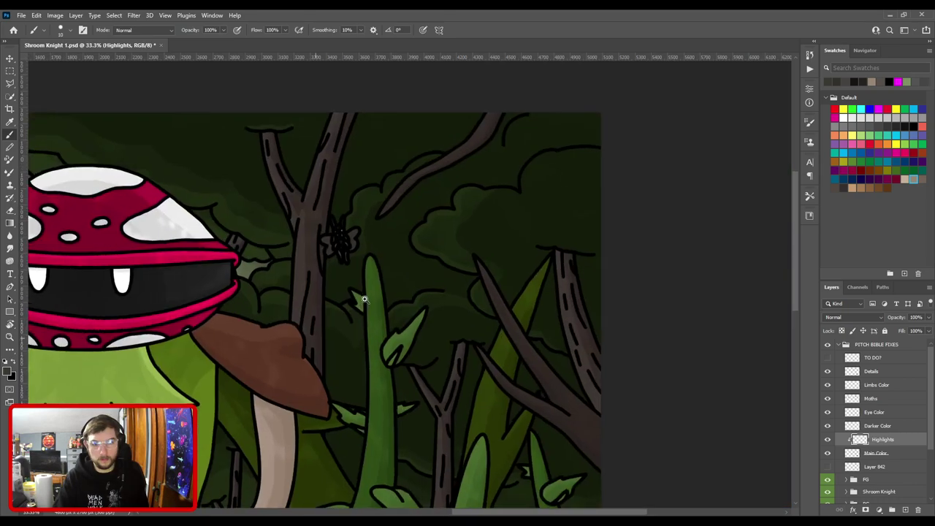
key(ctrl+plus)
drag(273, 259, 384, 321)
key(ctrl+plus)
key(ctrl+plus)
key(])
key(])
key(])
mouse_move(369, 358)
mouse_down()
mouse_move(349, 329)
mouse_move(349, 293)
mouse_move(364, 250)
mouse_up()
scroll(364, 250, down, 5)
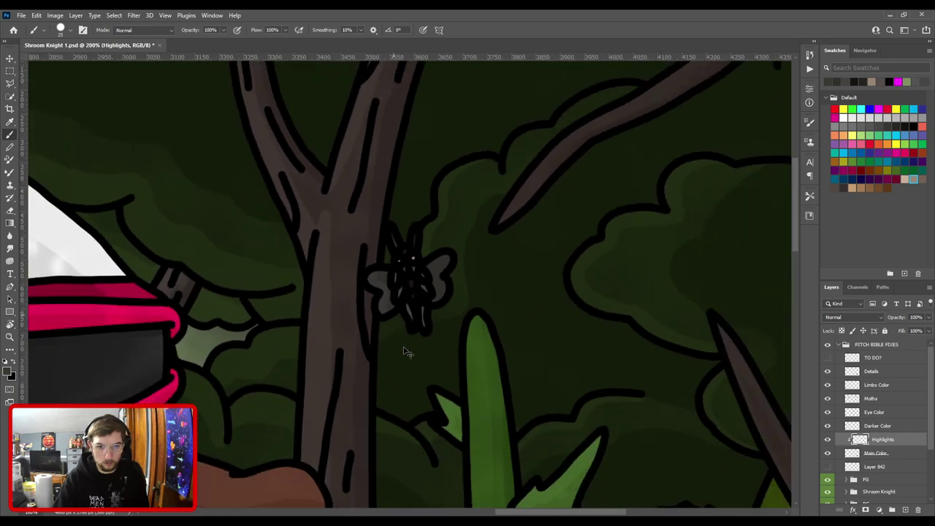
scroll(431, 190, up, 5)
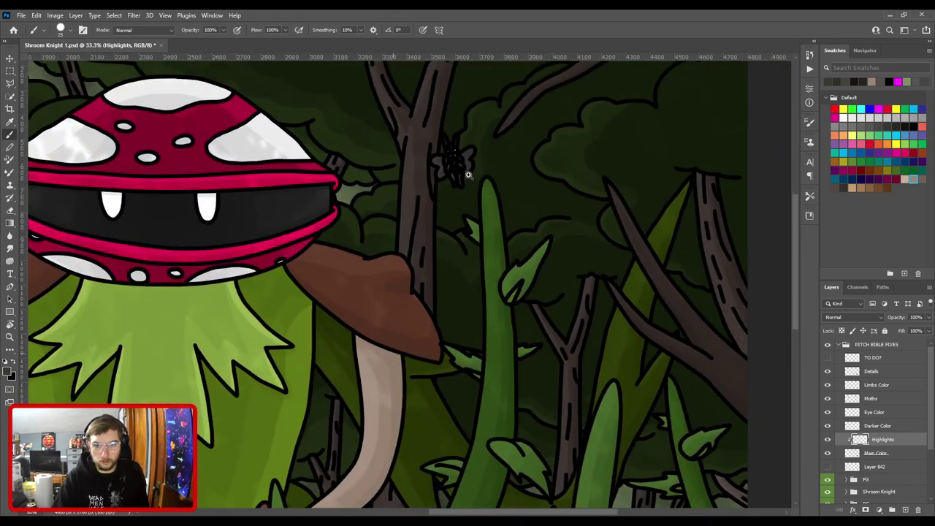
key(ctrl+minus)
key(ctrl+plus)
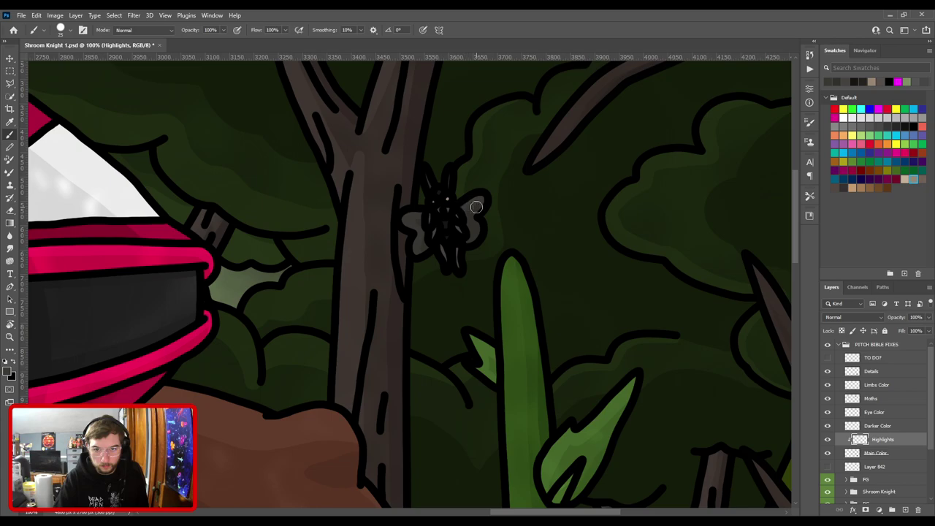
Paint lighter grey highlights on the lower-right moth's wings, using a smaller brush for the tight areas.
key(ctrl+minus)
mouse_move(494, 285)
mouse_down()
mouse_move(434, 159)
mouse_move(414, 70)
mouse_up()
drag(518, 467, 469, 211)
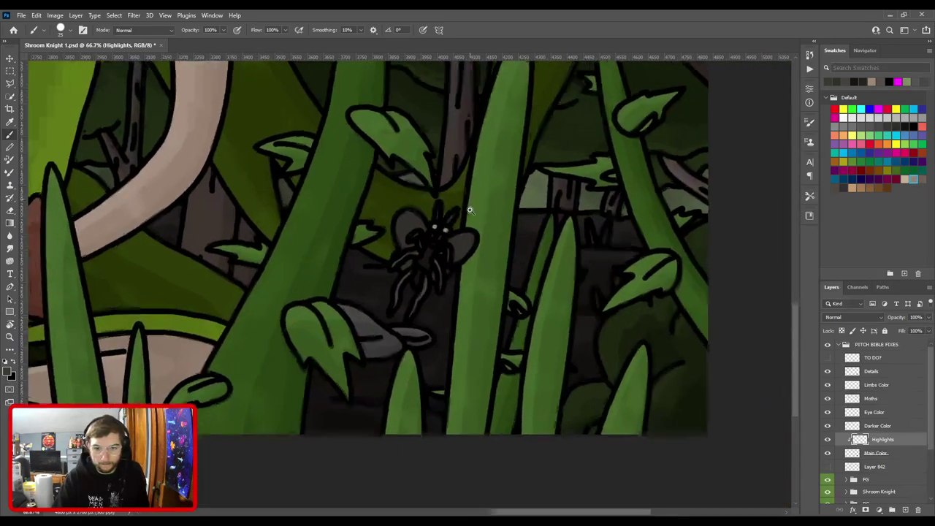
key(ctrl+plus)
key(bracketright)
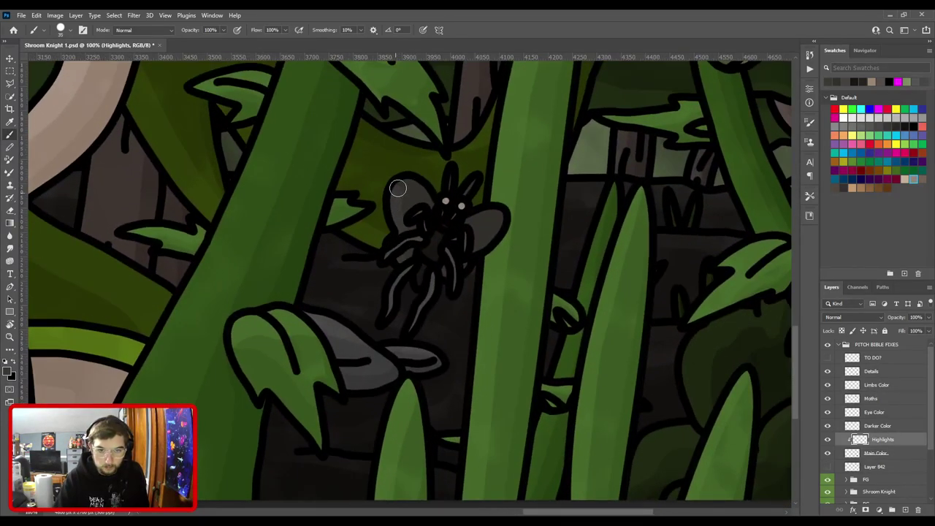
key(ctrl+plus)
drag(474, 190, 394, 361)
key(bracketleft)
key(bracketleft)
key(bracketleft)
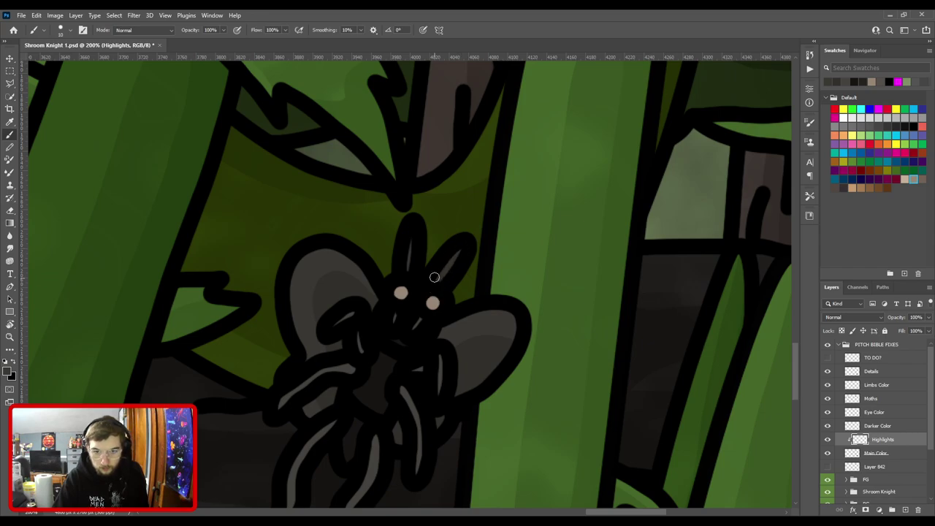
Add another layer named Highlights above Darker Color and clip it to Darker Color.
key(ctrl+0)
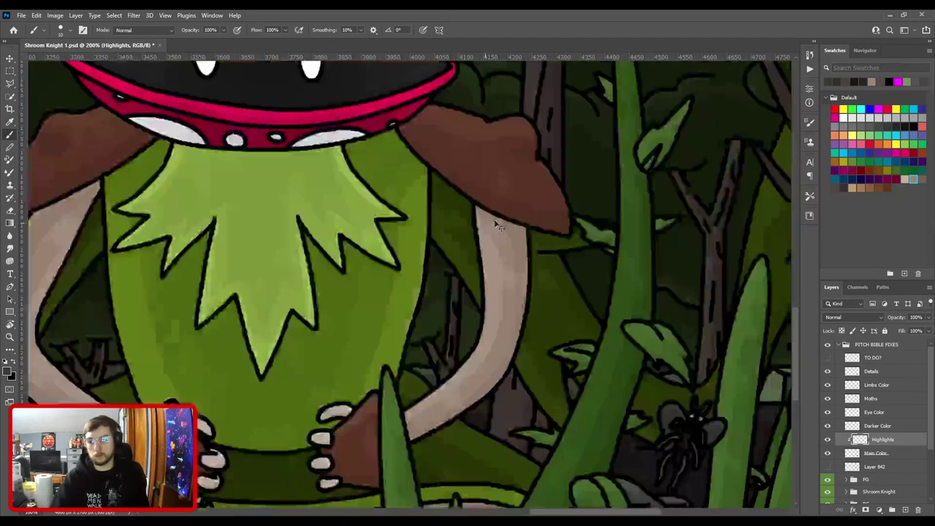
click(875, 431)
key(ctrl+shift+alt+n)
click(880, 428)
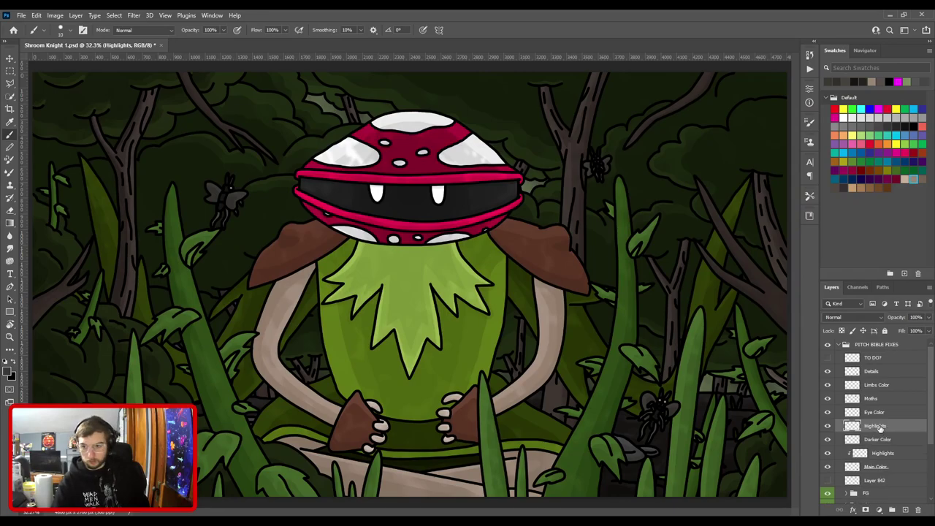
alt+click(880, 431)
Choose a slightly lighter shade of the dark body color and paint a highlight on the lower-right moth's body.
drag(549, 298, 380, 153)
drag(436, 292, 571, 280)
key(ctrl+plus)
click(601, 225)
key(b)
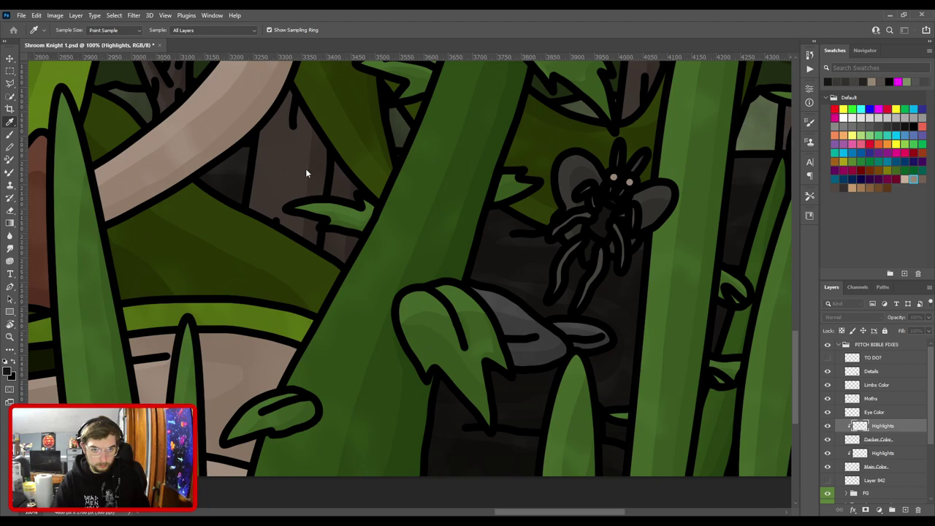
key(b)
key(ctrl+plus)
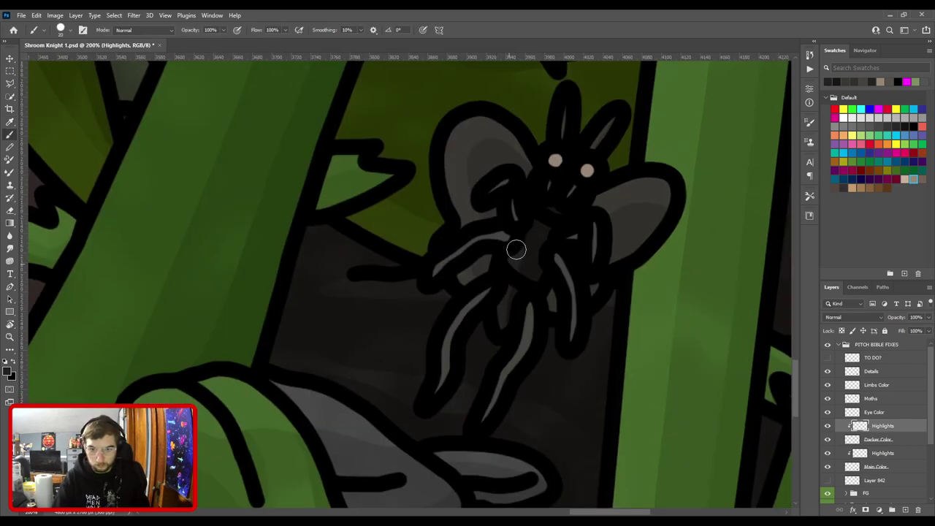
Paint the body highlights on the upper-right moth with a smaller brush.
key(ctrl+minus)
key(ctrl+minus)
key(ctrl+minus)
key(ctrl+minus)
key(ctrl+minus)
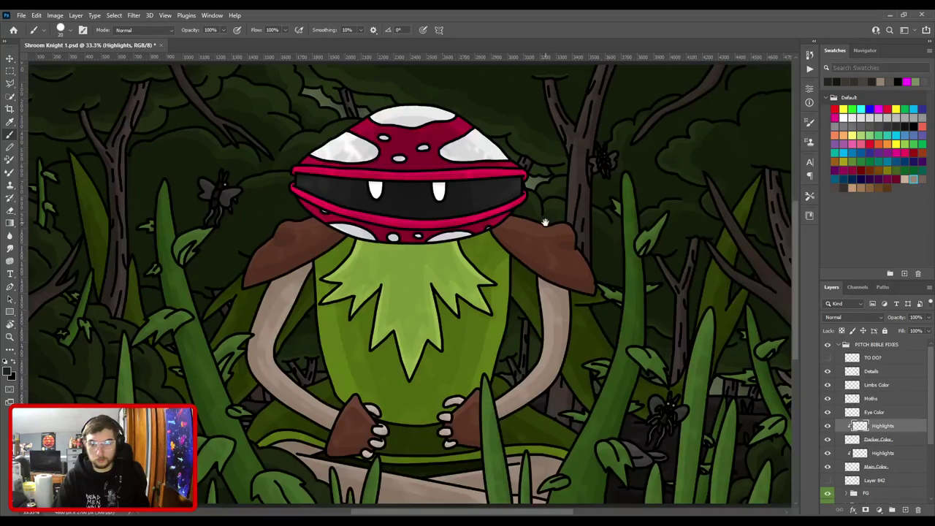
drag(545, 222, 364, 343)
key(ctrl+plus)
key(ctrl+plus)
key(ctrl+plus)
key(ctrl+plus)
key([)
key([)
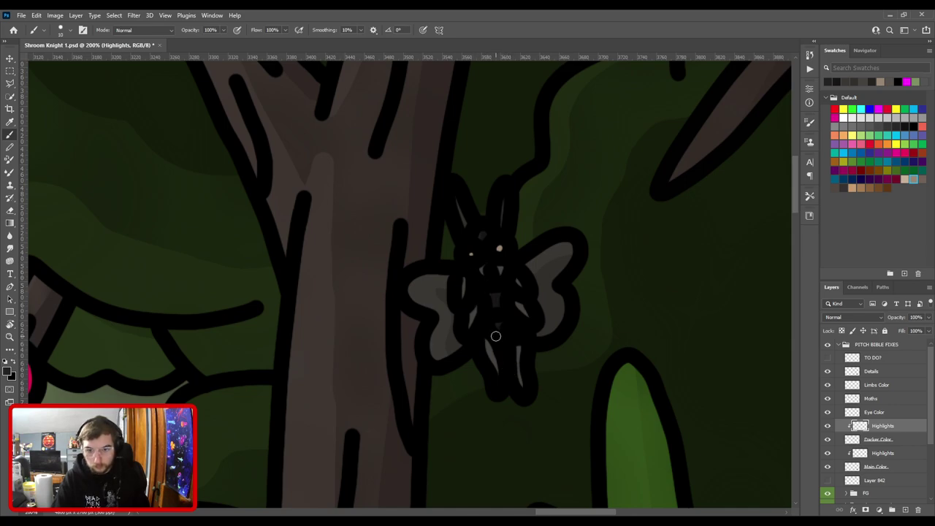
Paint highlights along one side of the upper-left moth's head and body segments.
key(ctrl+plus)
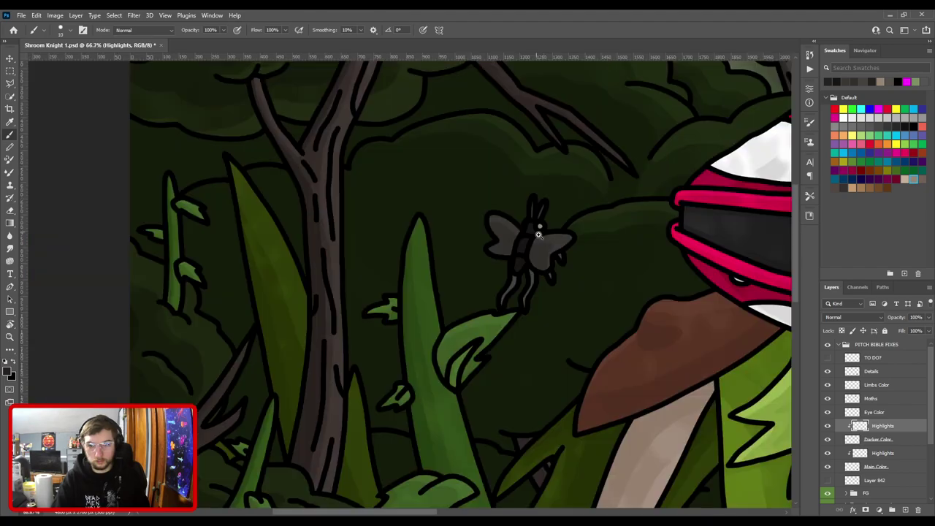
drag(535, 271, 406, 302)
key(ctrl+plus)
key(ctrl+plus)
drag(383, 343, 467, 336)
key(])
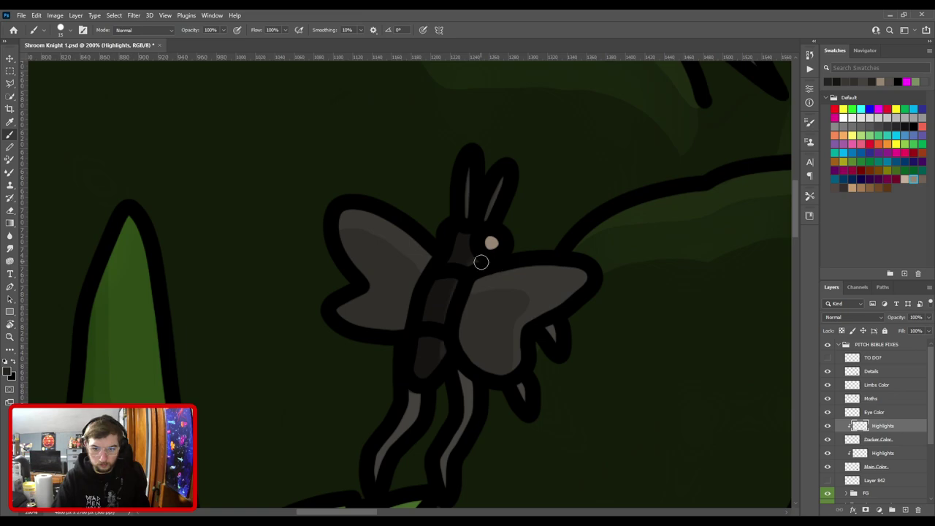
mouse_move(481, 259)
mouse_down()
mouse_move(451, 306)
mouse_move(419, 394)
mouse_up()
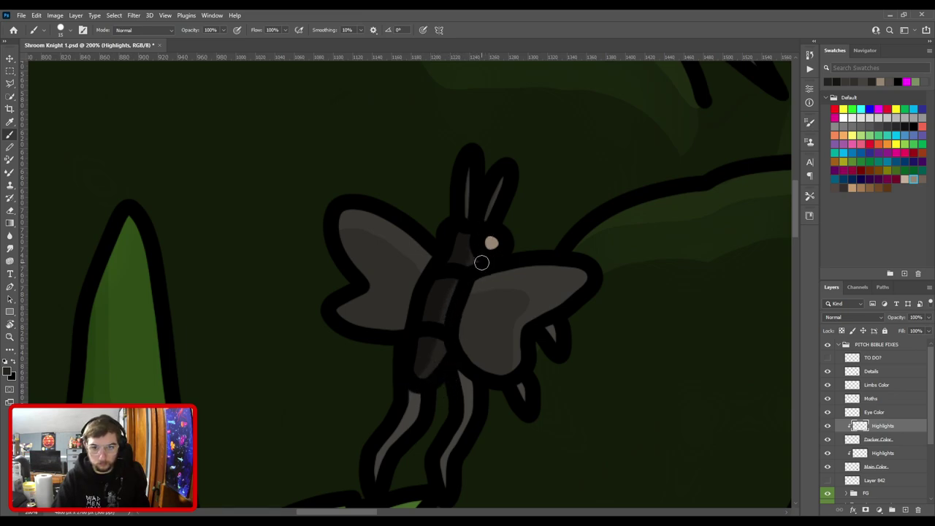
Add a layer named Highlights above Eye Color and clip it to Eye Color.
key(ctrl+minus)
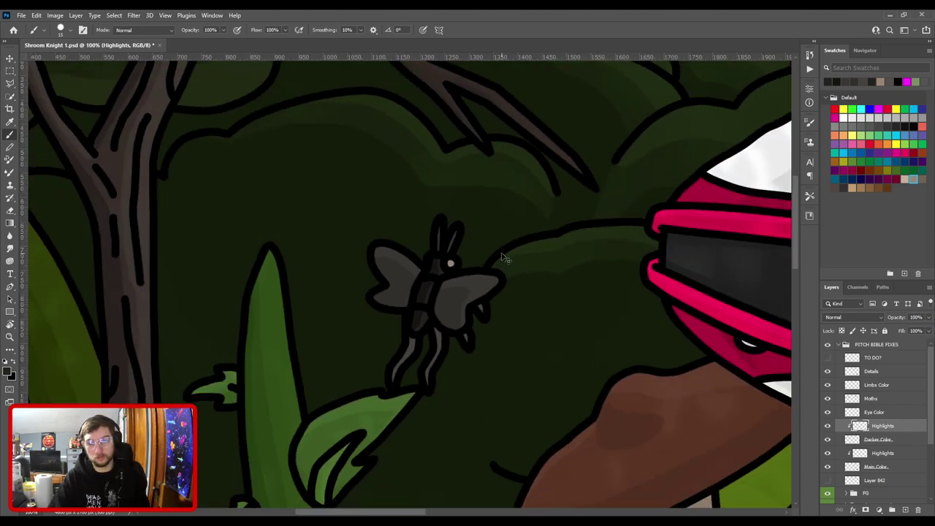
drag(871, 415, 873, 415)
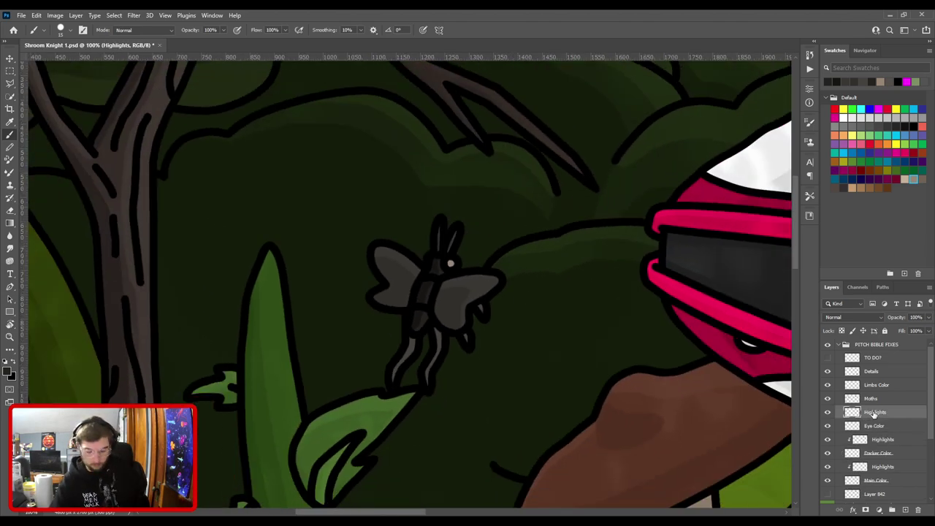
key(ctrl+alt+g)
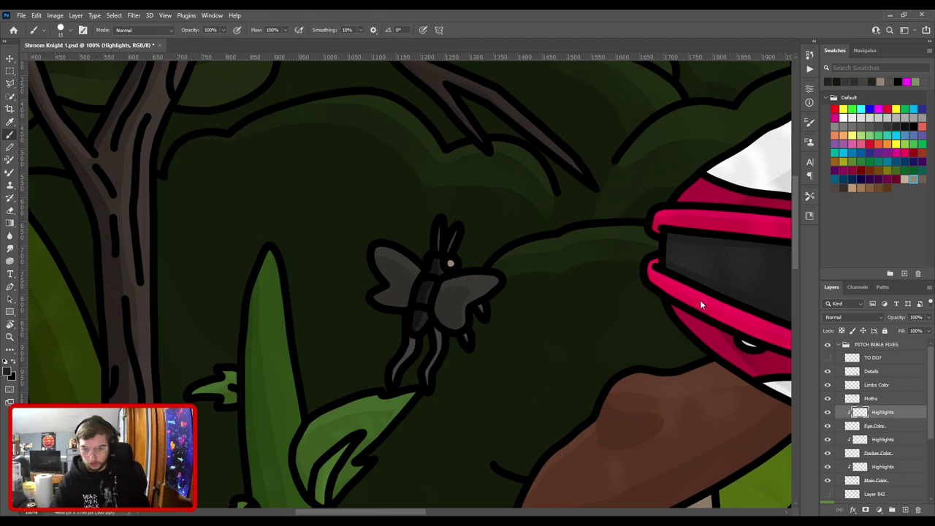
Sample the upper-left moth's eye color, choose a highlight shade from it and highlight the eye with a small brush.
scroll(534, 280, up, 3)
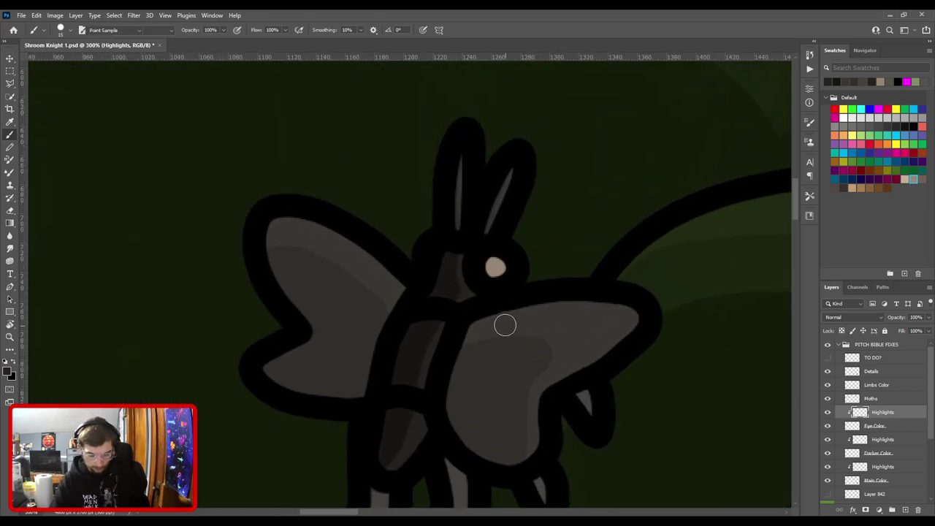
alt+click(495, 267)
click(7, 371)
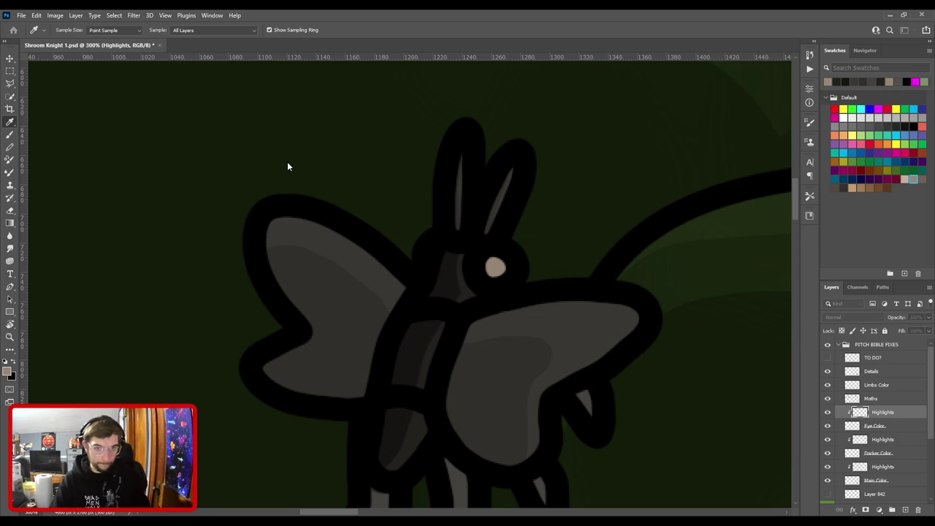
key(b)
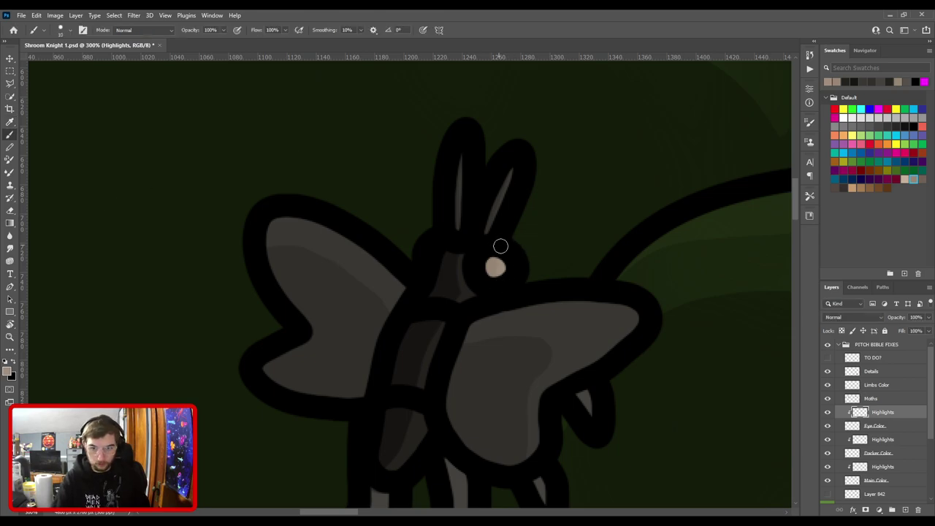
Paint a tiny highlight on the upper-right moth's eye using a smaller brush.
key(ctrl+minus)
key(ctrl+minus)
key(ctrl+minus)
key(ctrl+minus)
key(ctrl+minus)
drag(536, 261, 357, 396)
key(ctrl+plus)
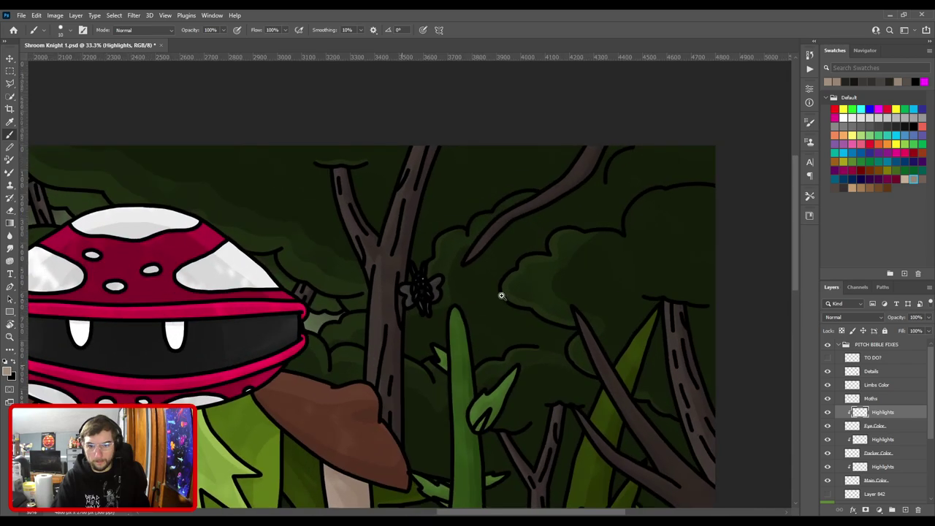
scroll(499, 295, up, 6)
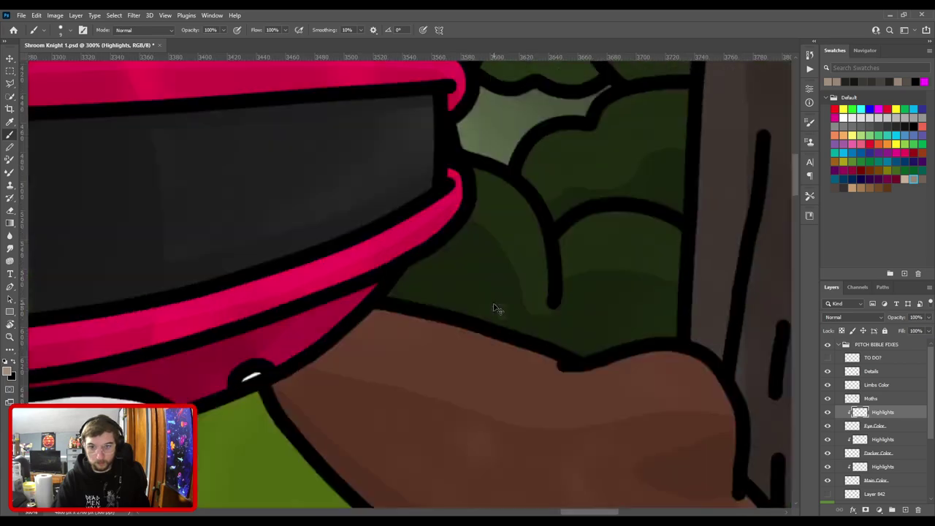
key(ctrl+0)
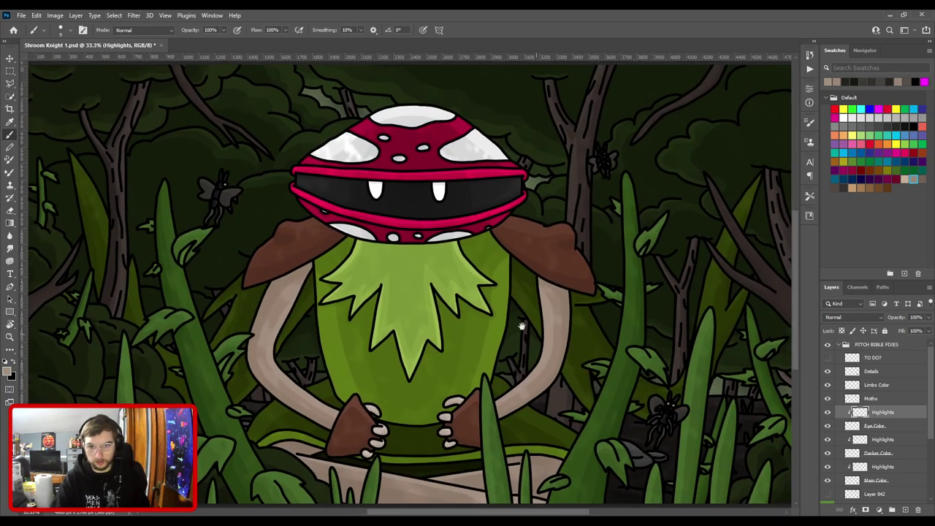
Paint small highlights on both of the lower-right moth's eyes.
drag(669, 437, 420, 287)
scroll(424, 290, up, 3)
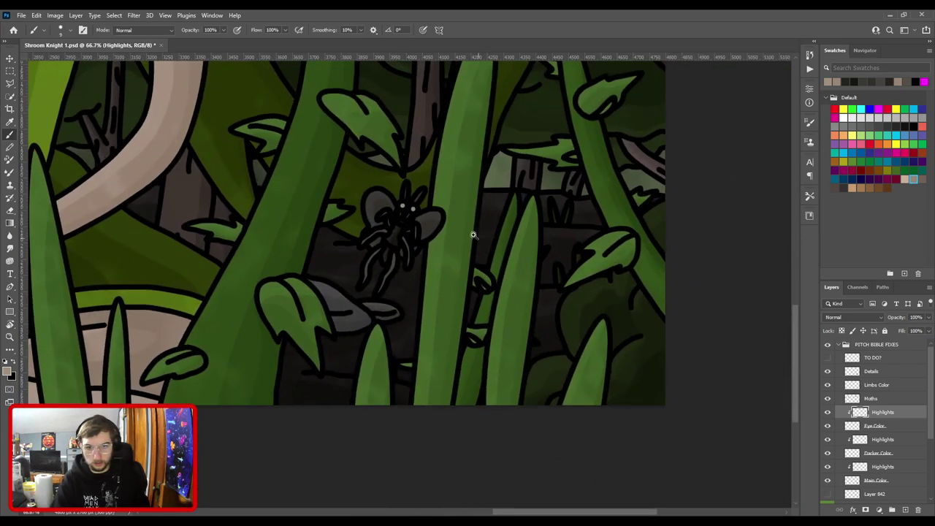
drag(438, 204, 444, 303)
scroll(444, 303, up, 3)
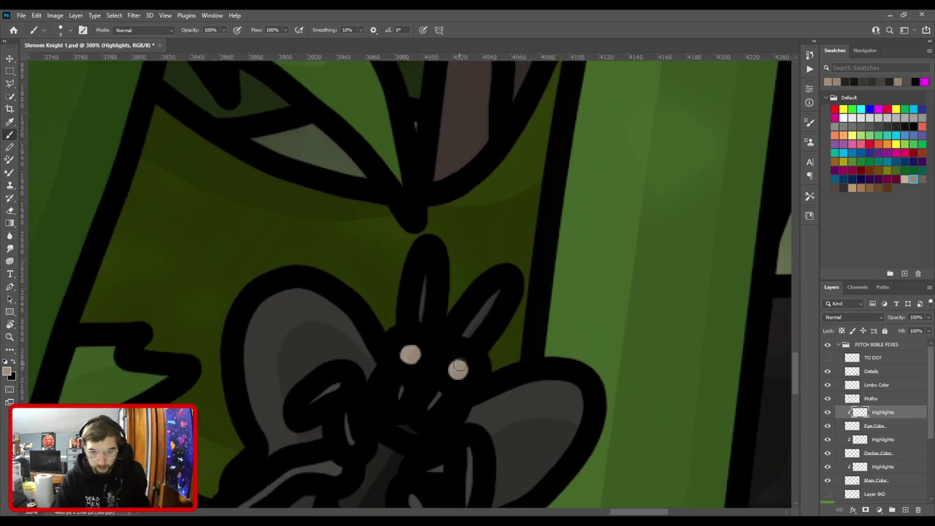
key(ctrl+0)
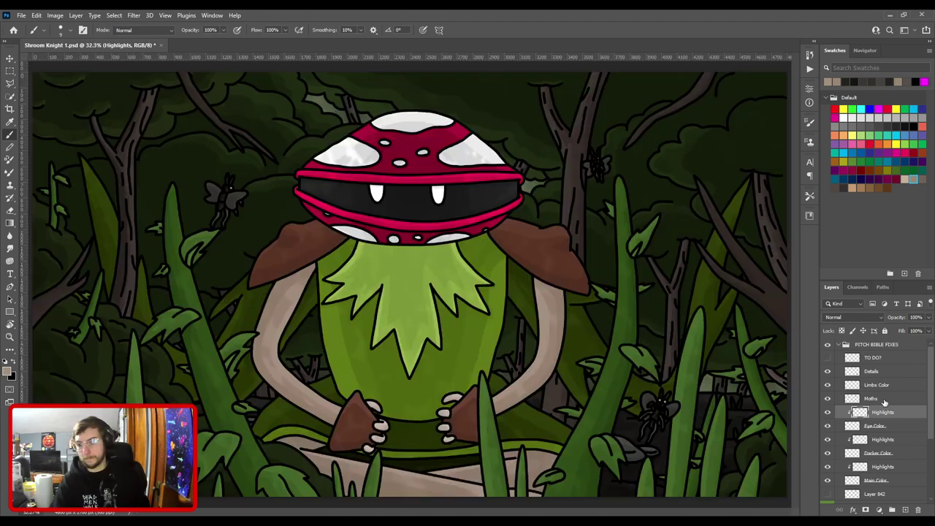
Add a layer named Highlights above Limbs Color and clip it to Limbs Color.
click(879, 387)
key(ctrl+shift+alt+n)
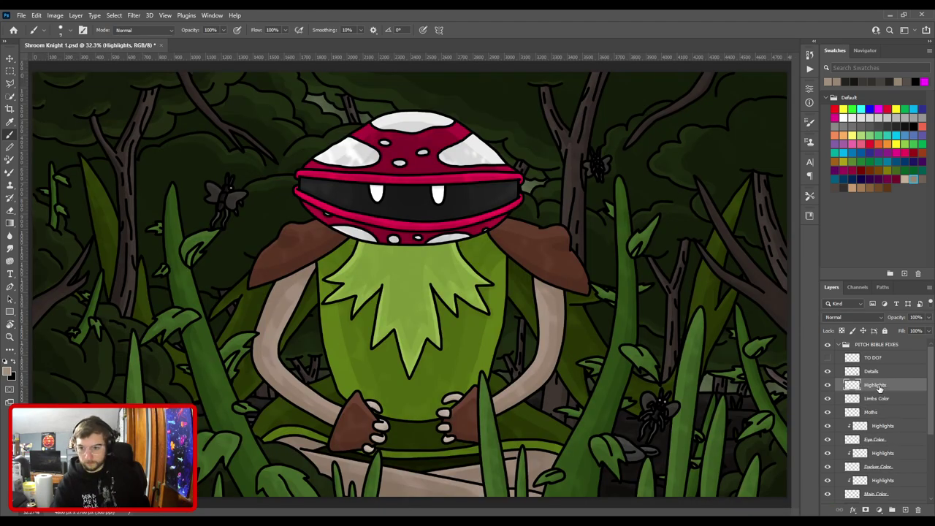
key(ctrl+alt+g)
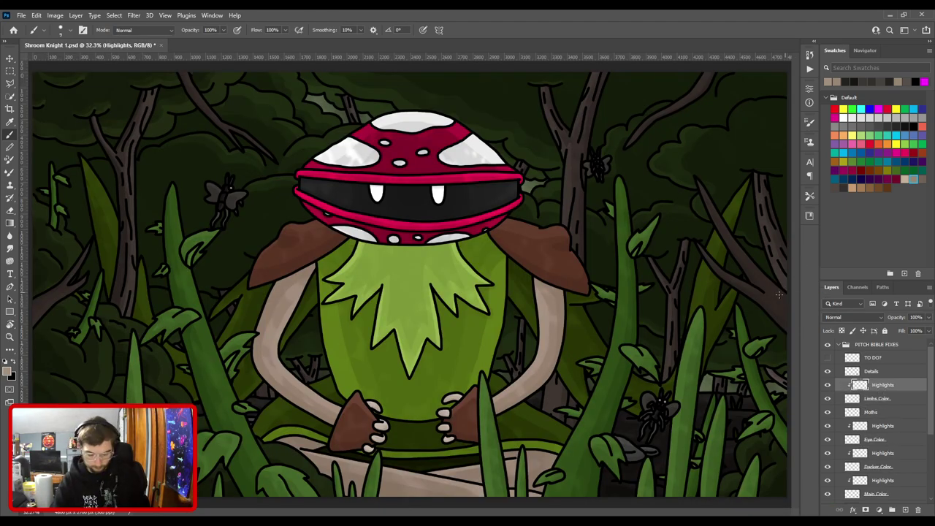
Choose a slightly lighter shade of the limb color and paint highlights along the upper-left moth's legs.
key(i)
ctrl+click(509, 302)
drag(346, 234, 570, 244)
drag(409, 273, 457, 388)
drag(418, 310, 460, 340)
scroll(460, 340, up, 3)
click(472, 264)
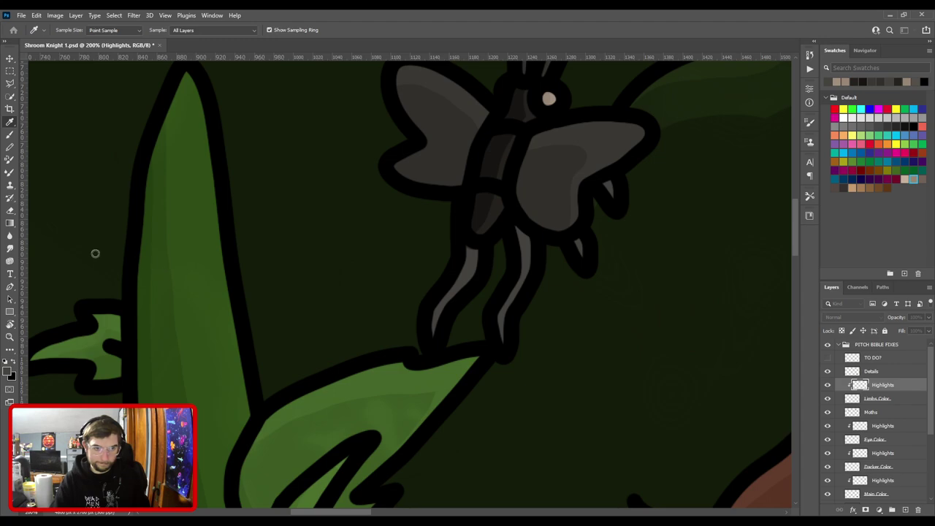
click(317, 158)
key(b)
key(ctrl+plus)
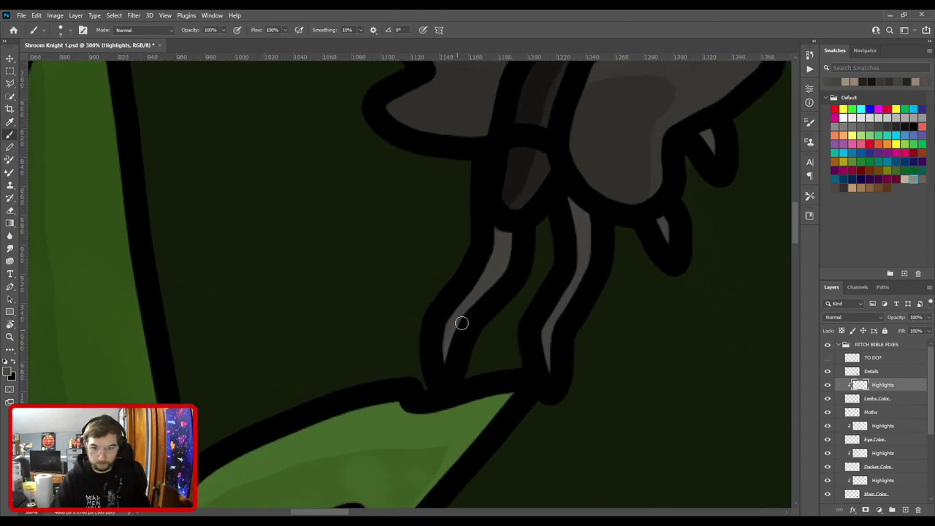
drag(591, 273, 439, 298)
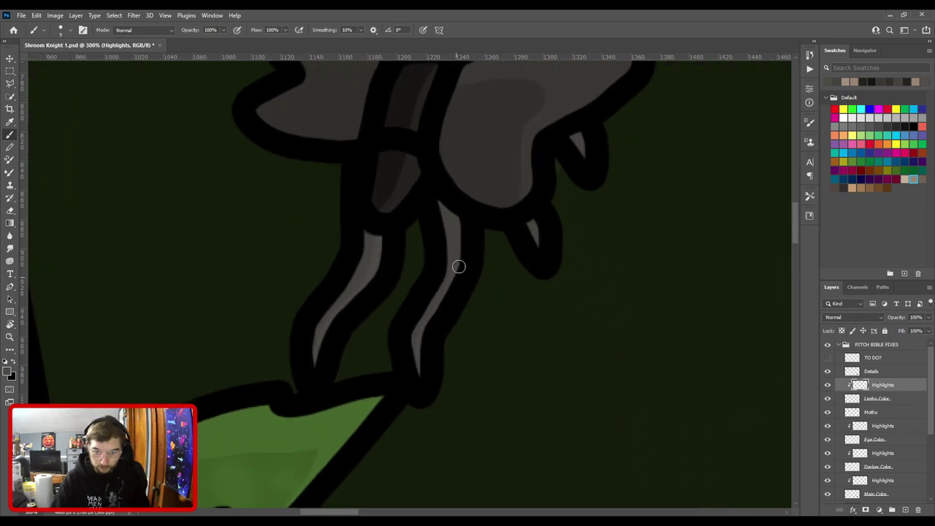
drag(484, 212, 407, 319)
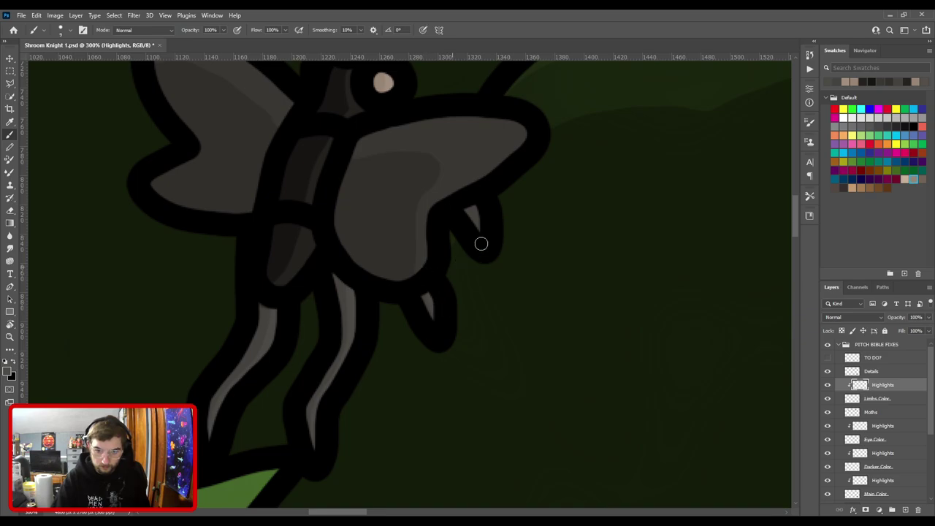
Paint limb highlights on the upper-right moth's arms and legs with a smaller brush.
scroll(500, 228, down, 6)
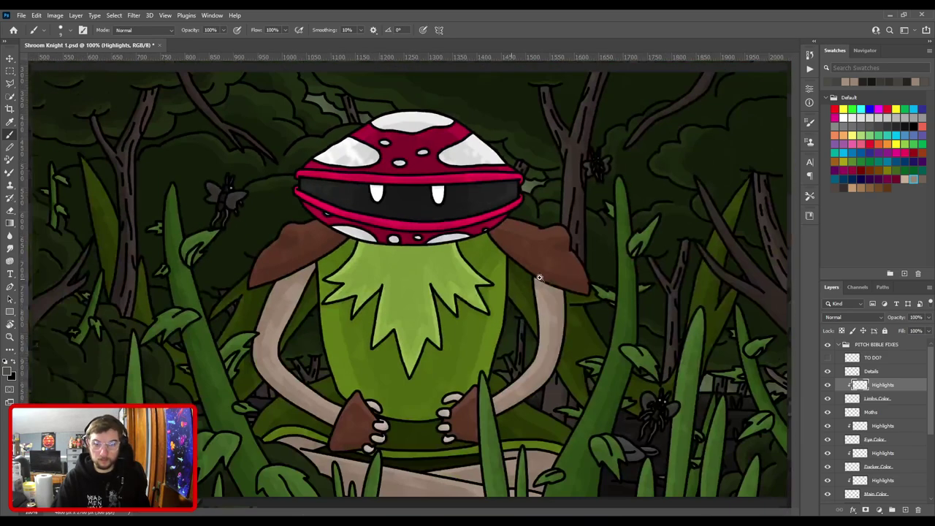
drag(634, 176, 411, 326)
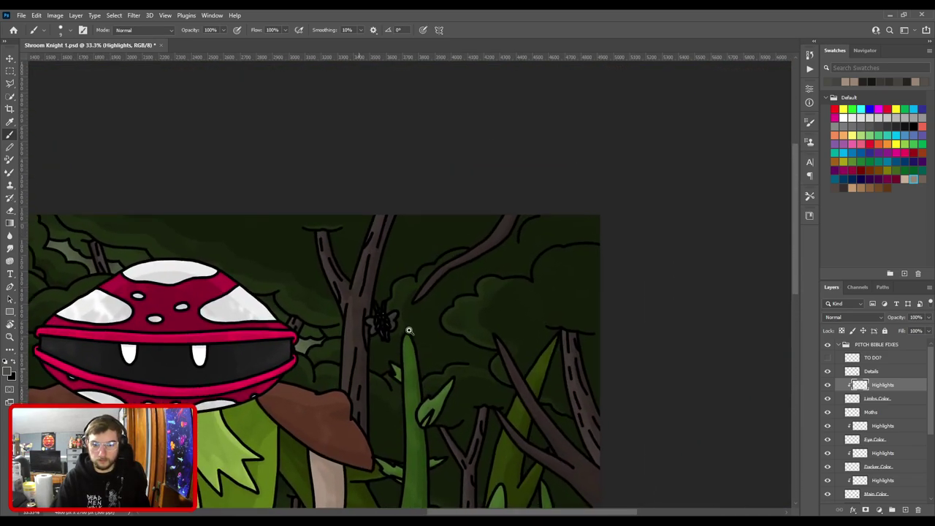
scroll(412, 292, up, 5)
drag(346, 404, 428, 303)
scroll(428, 303, up, 5)
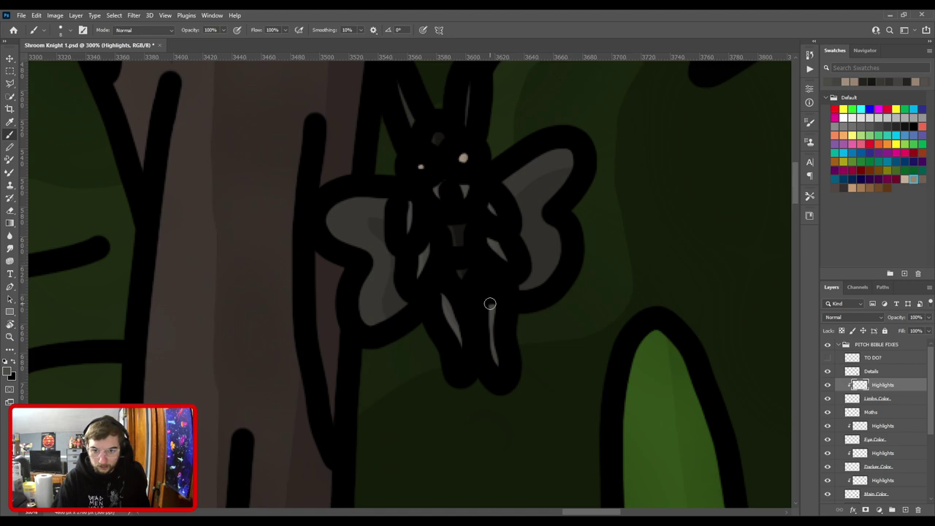
key(ctrl+minus)
key(ctrl+minus)
key(ctrl+0)
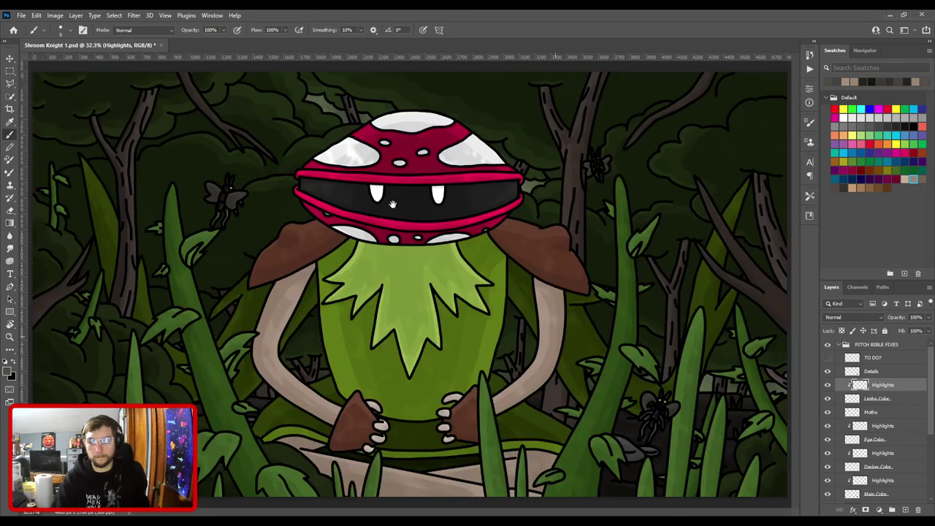
Paint thin highlights along the lower-right moth's arms and legs.
scroll(392, 205, up, 8)
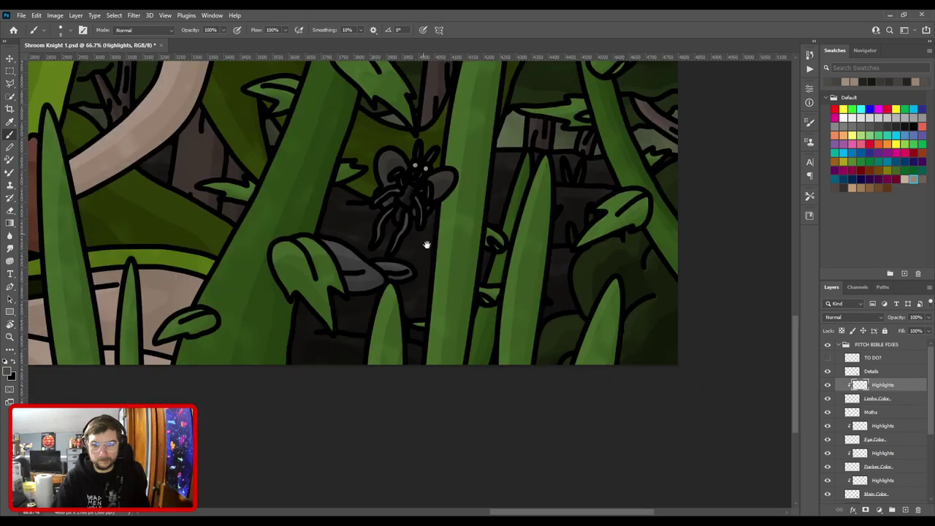
scroll(488, 279, up, 1)
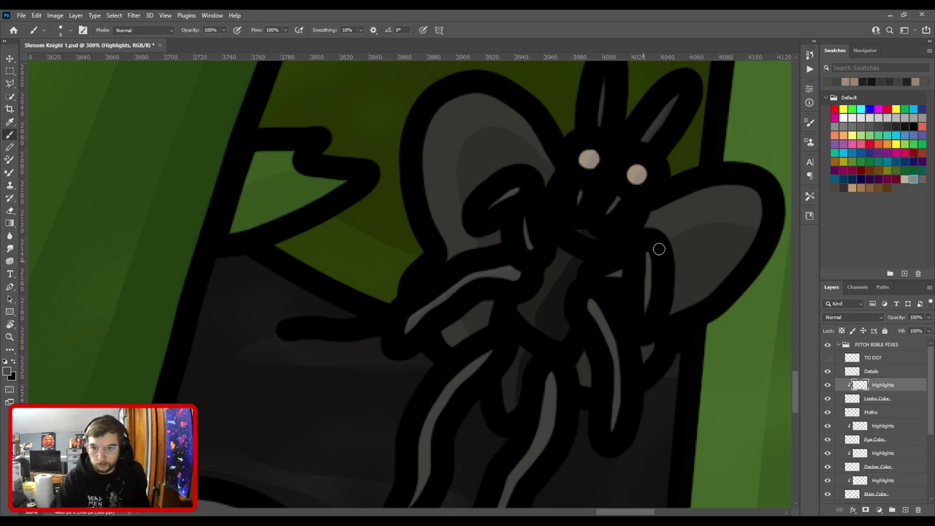
drag(609, 319, 495, 204)
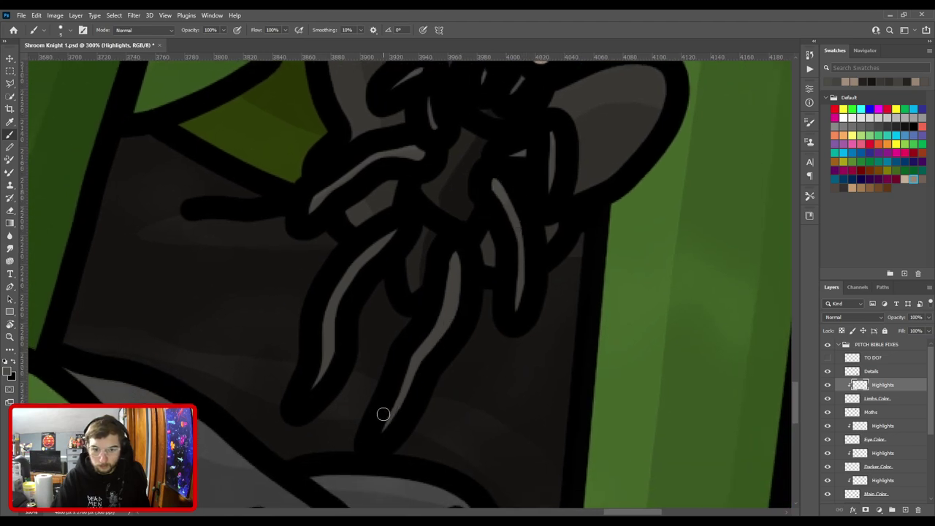
mouse_move(405, 360)
mouse_down()
mouse_move(438, 315)
mouse_move(462, 242)
mouse_up()
key(ctrl+minus)
key(ctrl+plus)
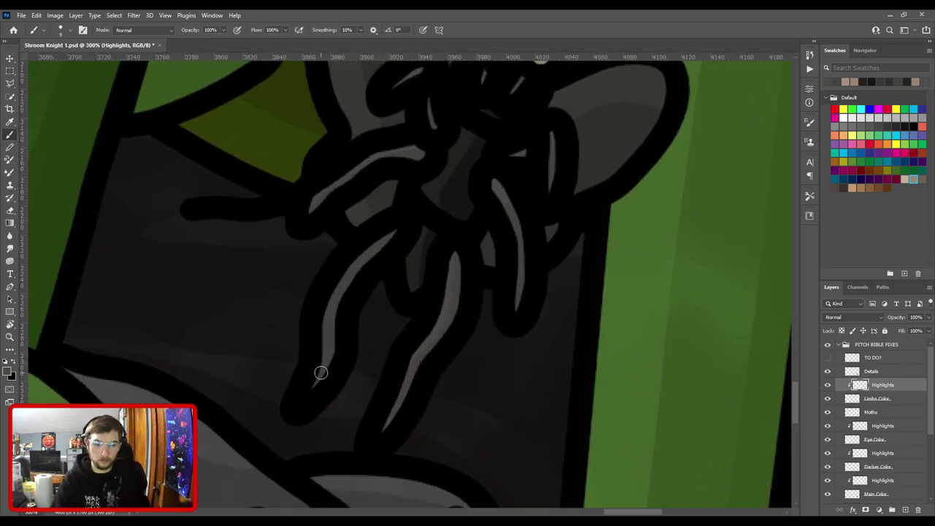
drag(312, 380, 323, 329)
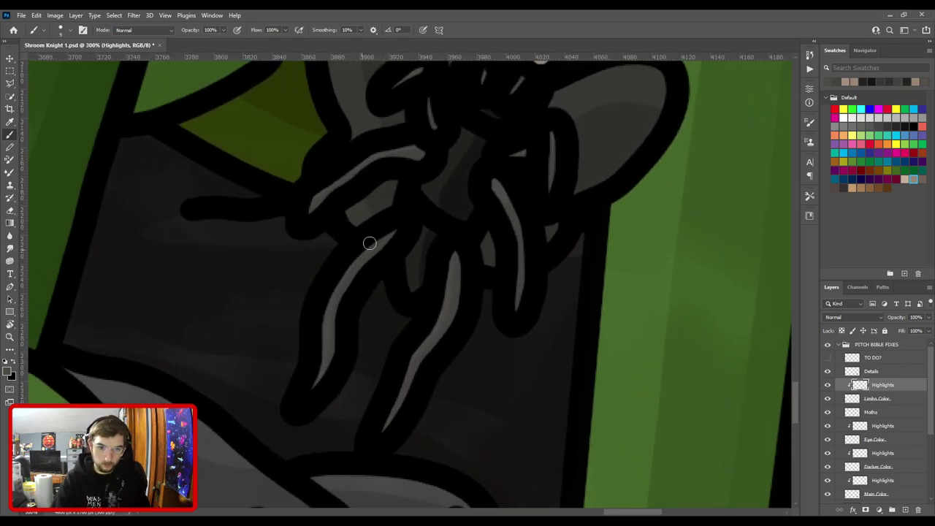
key(ctrl+minus)
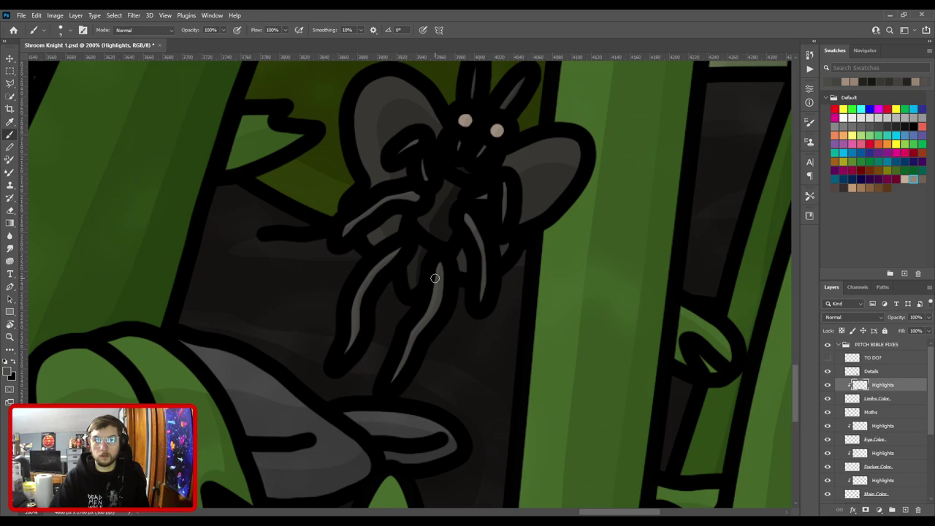
key(ctrl+0)
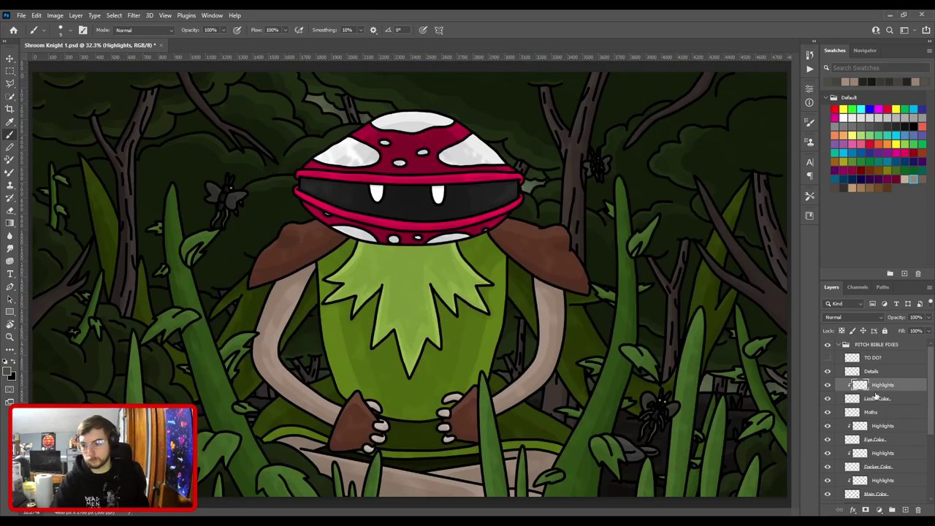
Add a layer named Shadows directly above Main Color, beneath its Highlights layer, and clip it to Main Color.
scroll(893, 414, down, 2)
click(892, 457)
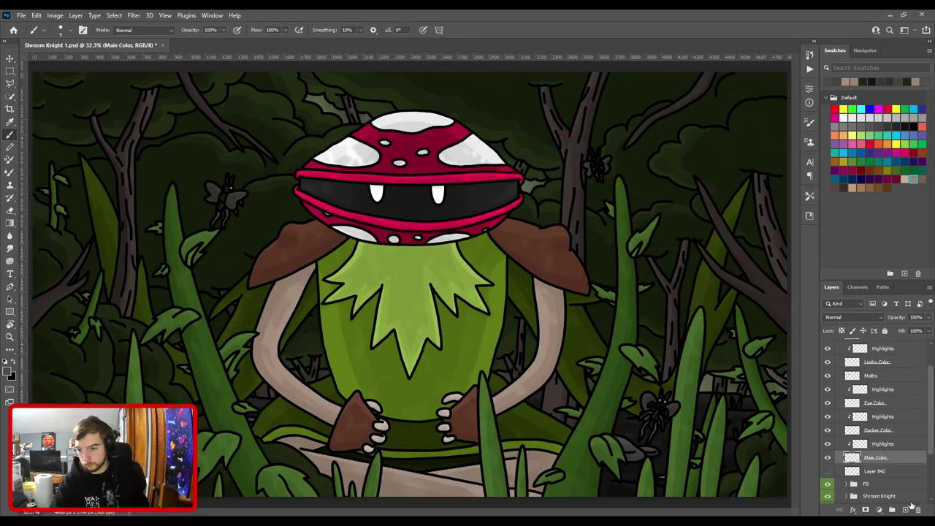
click(905, 509)
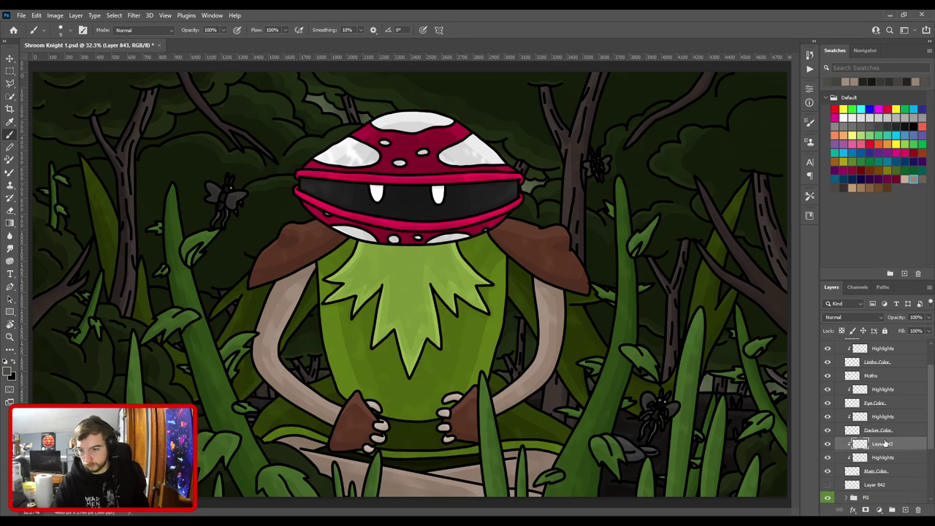
double_click(886, 443)
text(Shad)
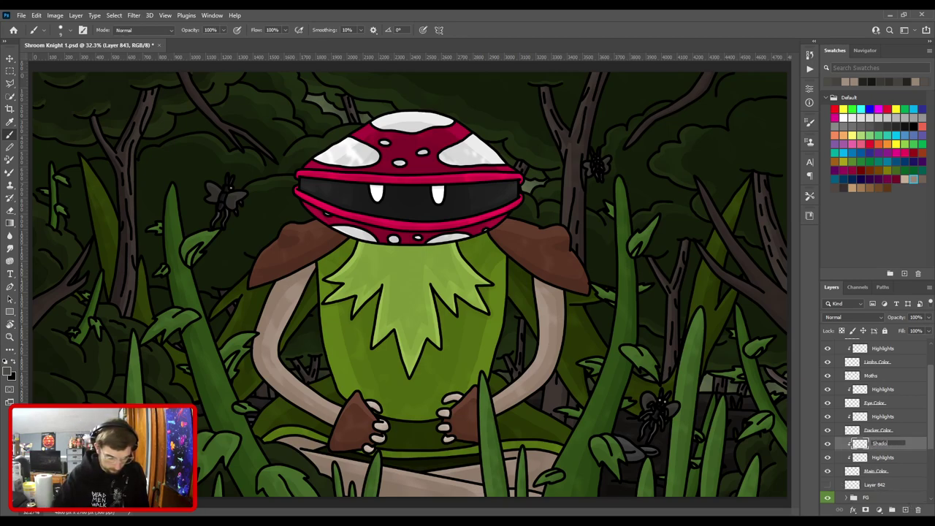
text(ows)
key(Return)
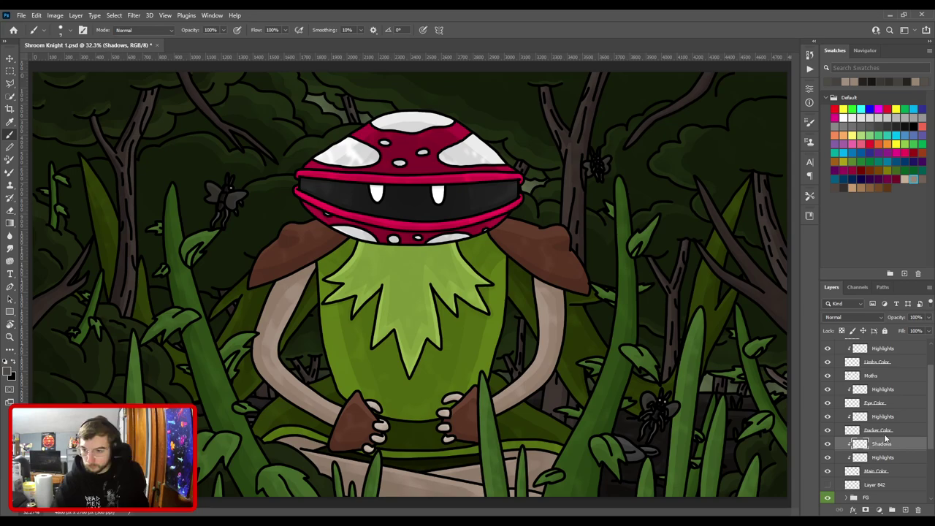
key(ctrl+alt+g)
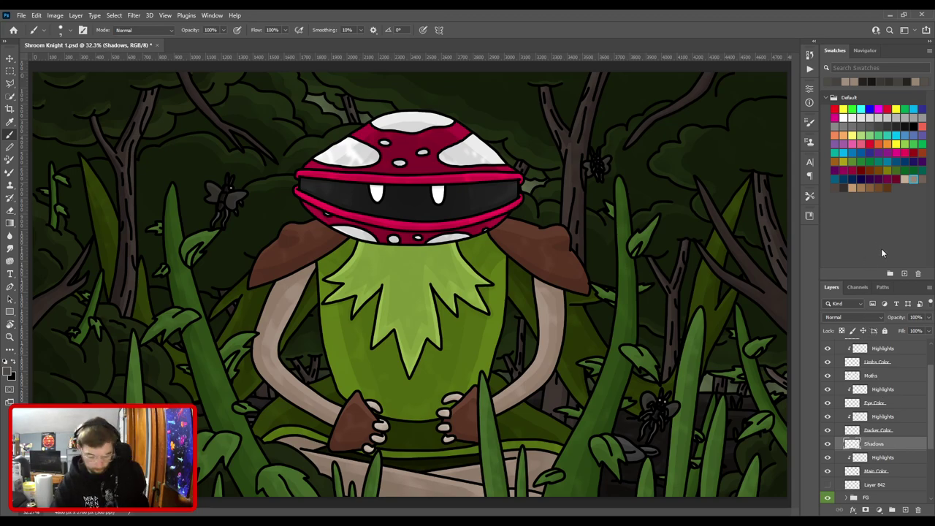
drag(876, 443, 895, 459)
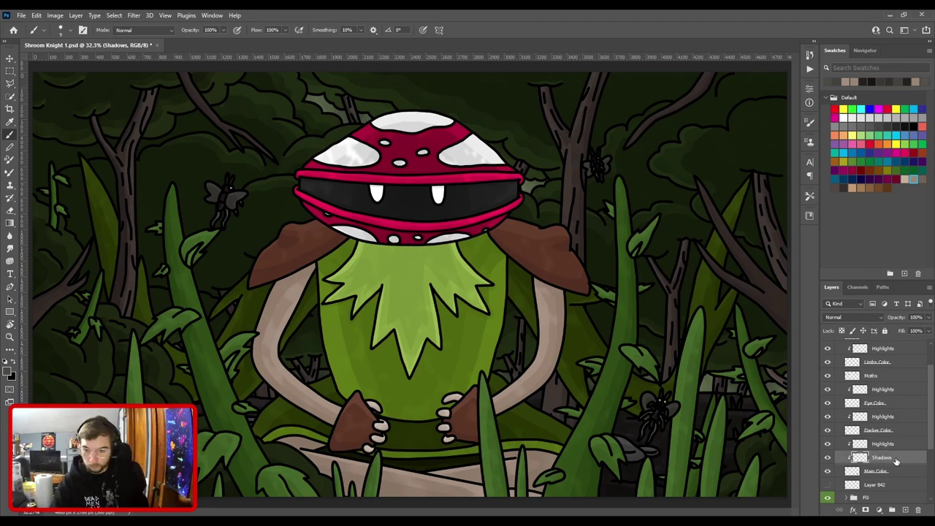
Choose a slightly darker shade of the wing color and paint shadows on the lower-right moth's wings.
key(i)
drag(693, 398, 451, 303)
click(447, 302)
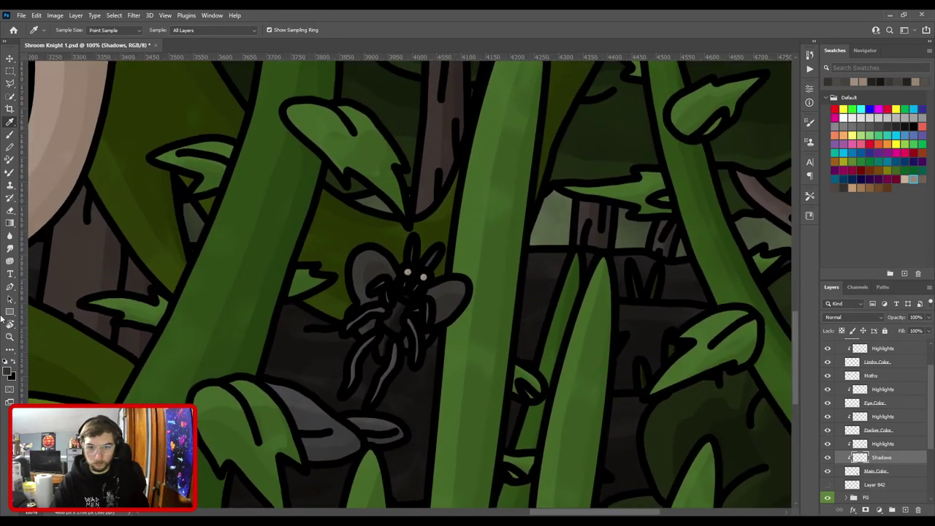
key(b)
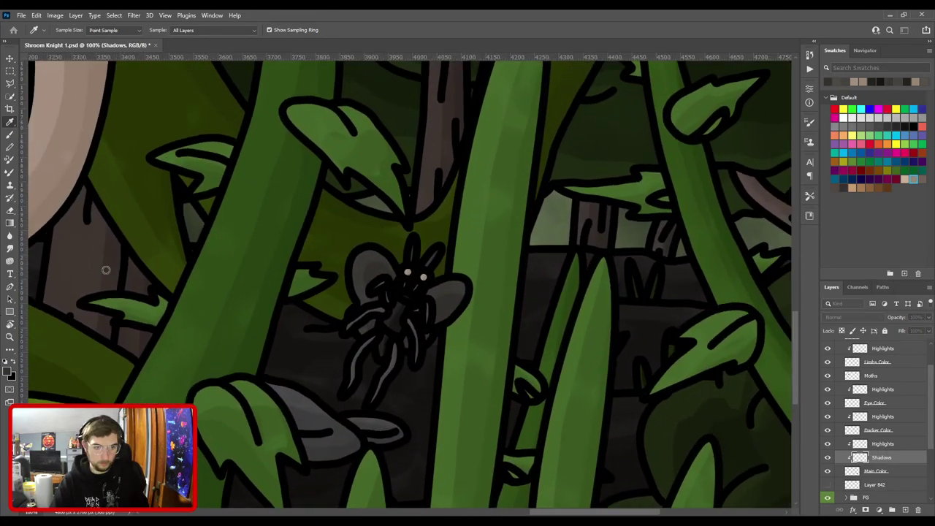
click(310, 167)
drag(387, 333, 513, 300)
drag(427, 346, 441, 365)
key(bracketright)
key(bracketright)
drag(467, 317, 523, 296)
key(bracketleft)
key(bracketleft)
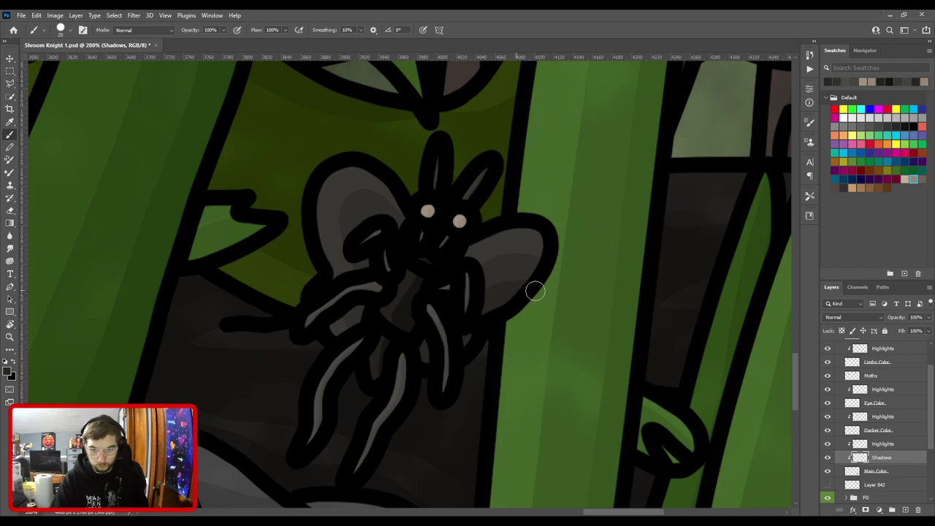
key(bracketright)
key(bracketright)
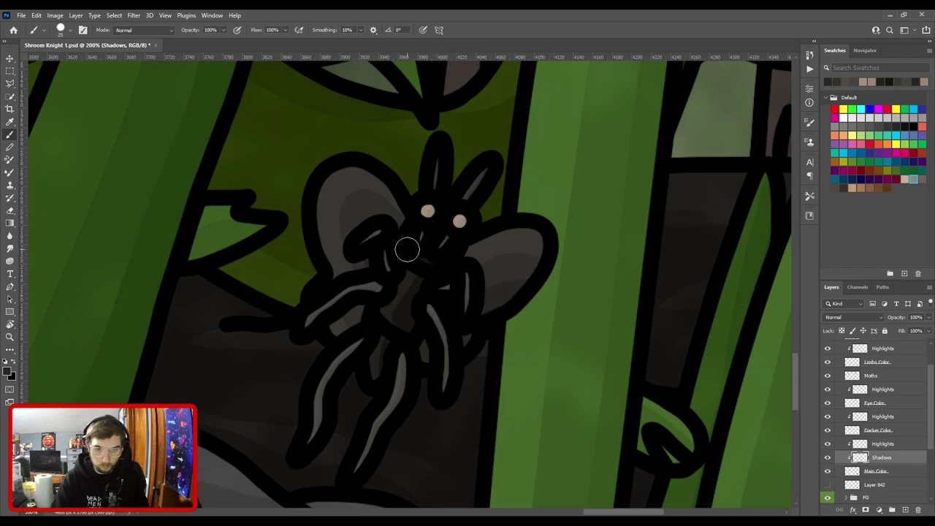
Paint shadows in the same dark shade on the upper-right moth's wings.
key(ctrl+minus)
key(ctrl+minus)
key(ctrl+minus)
drag(430, 365, 443, 457)
drag(424, 234, 426, 461)
mouse_move(419, 201)
mouse_down()
mouse_move(504, 292)
mouse_move(593, 363)
mouse_move(453, 333)
mouse_move(456, 342)
mouse_move(484, 290)
mouse_move(479, 276)
mouse_up()
ctrl+click(492, 289)
ctrl+click(492, 289)
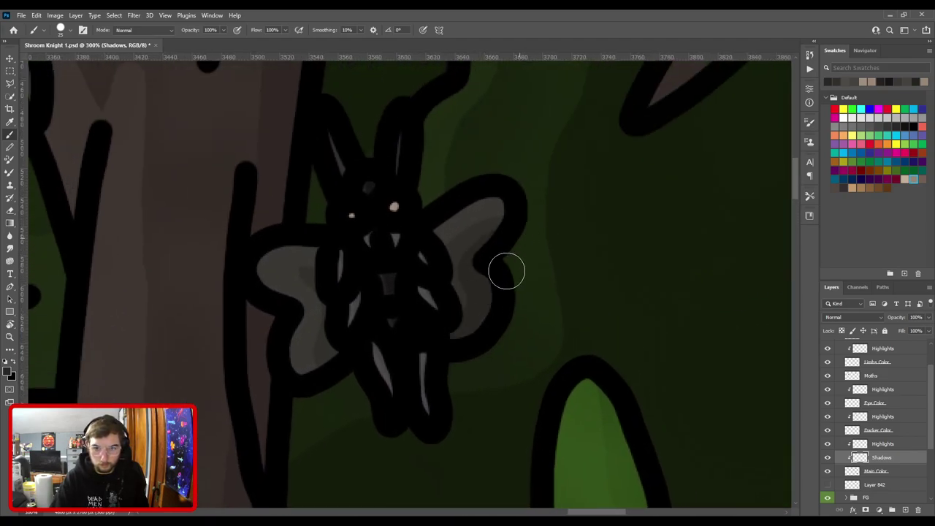
Paint a shadow on the upper-left moth's rear wing and clean up its edge with a smaller eraser.
key(ctrl+minus)
key(ctrl+minus)
key(ctrl+minus)
key(ctrl+minus)
key(ctrl+minus)
drag(276, 236, 514, 311)
key(ctrl+plus)
key(ctrl+plus)
scroll(544, 281, up, 6)
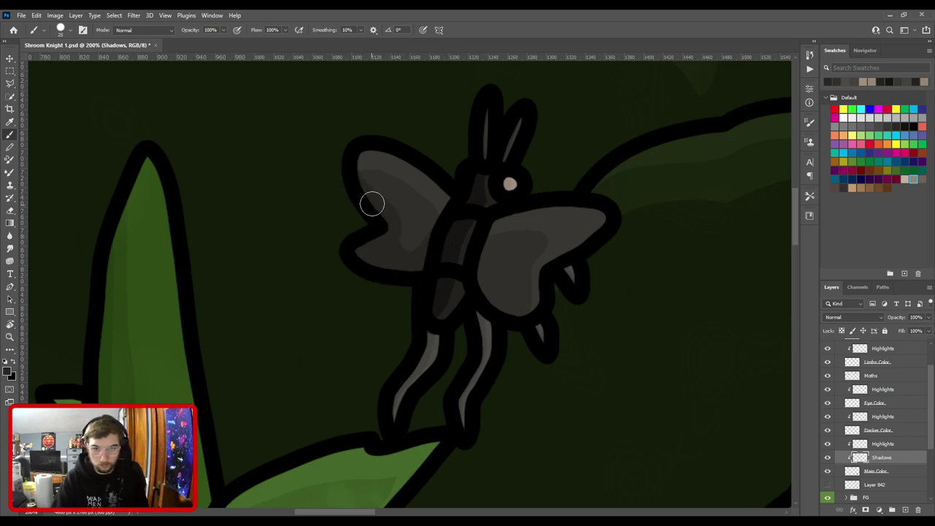
key(e)
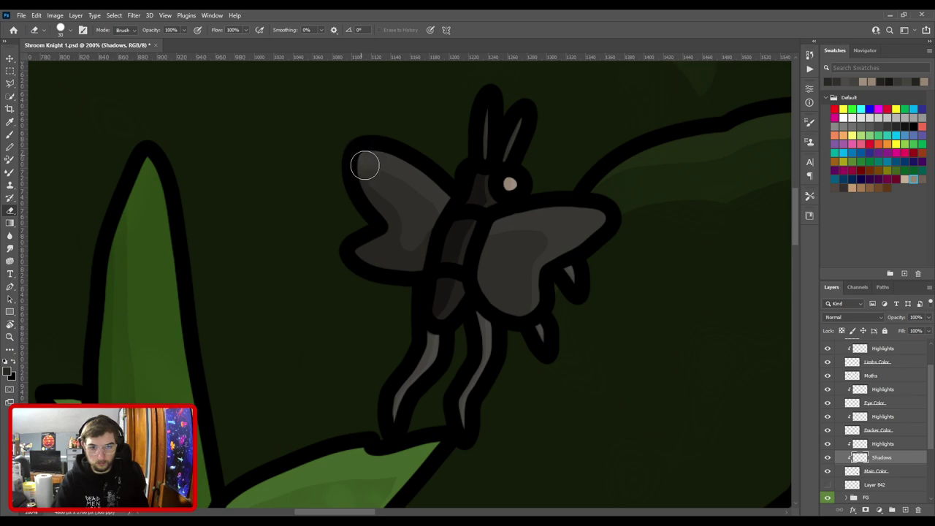
key([)
key([)
key([)
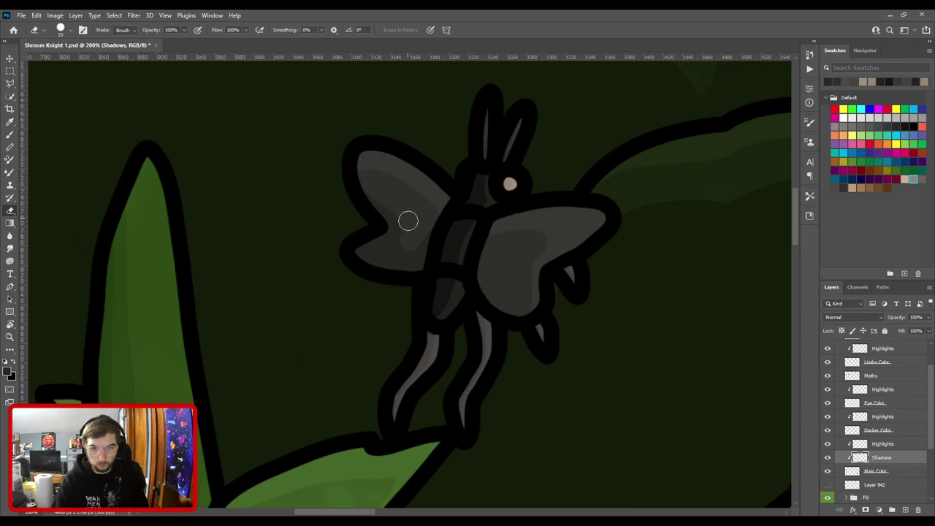
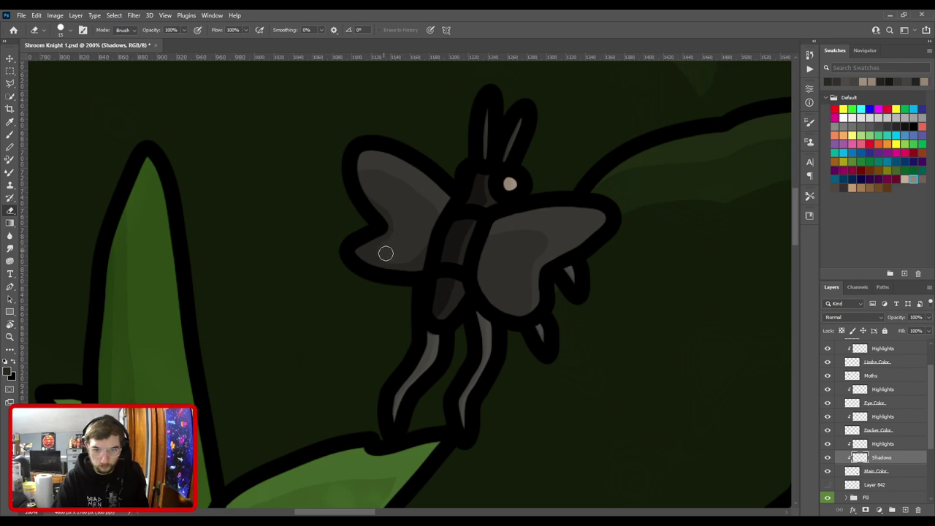
Paint a shadow along the inner edge of the upper-left moth's front wing, trim it with the eraser, and touch up the rear wing.
key(b)
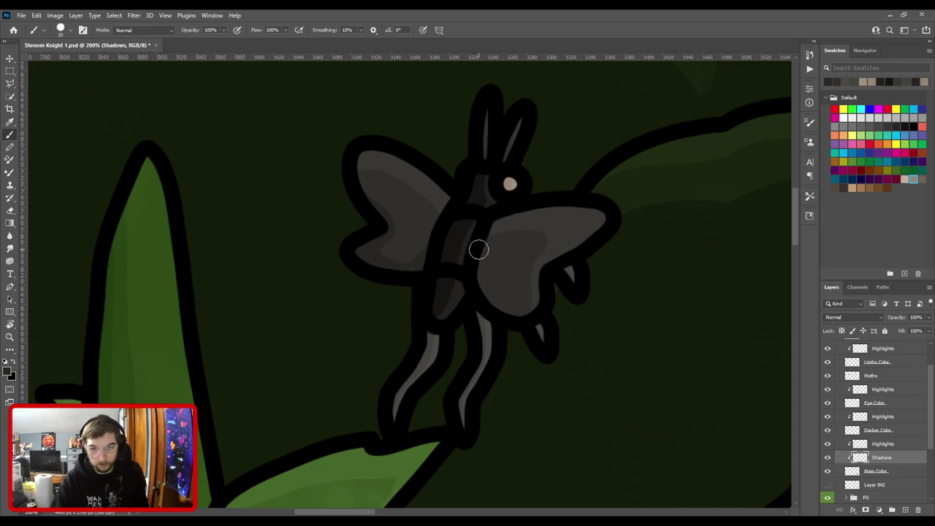
key(bracketright)
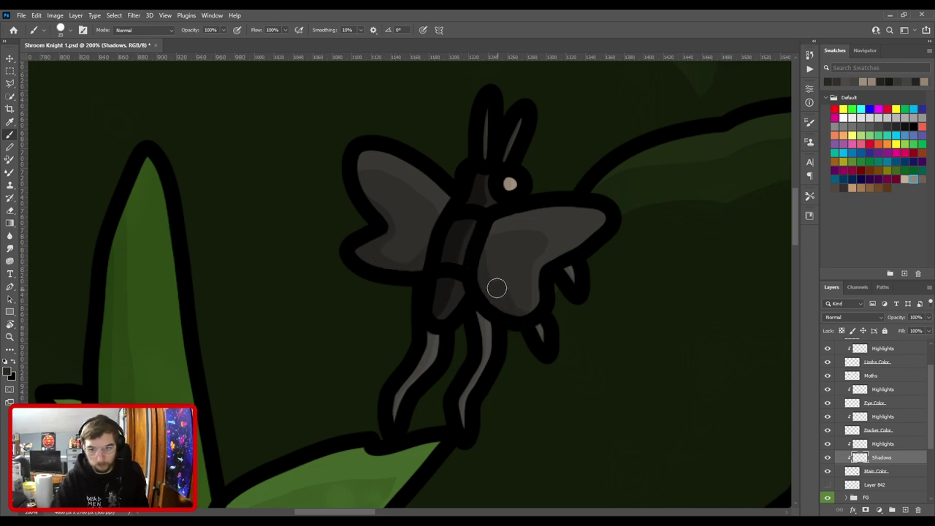
key(ctrl+minus)
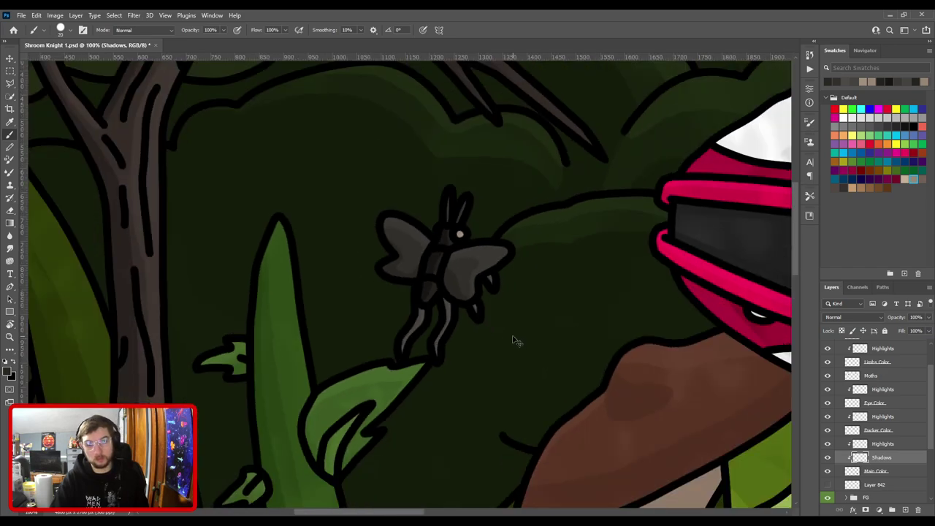
key(ctrl+plus)
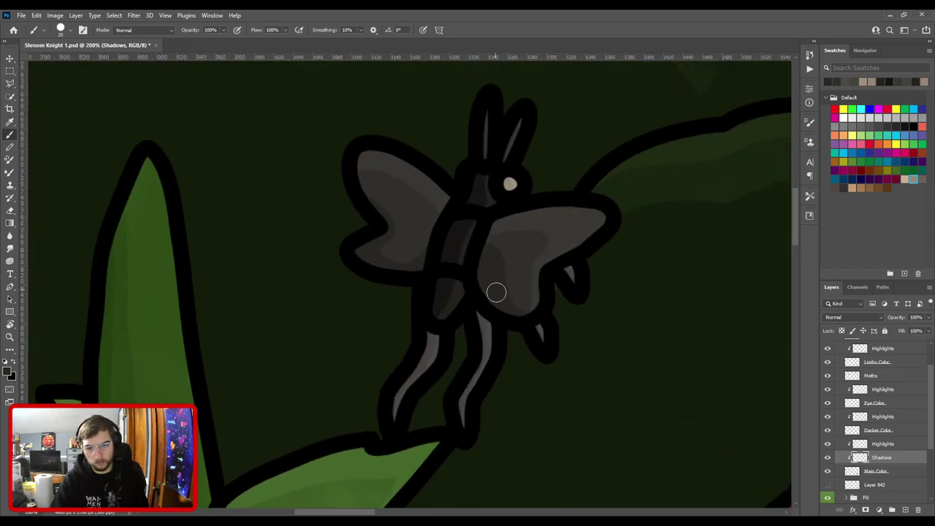
key(e)
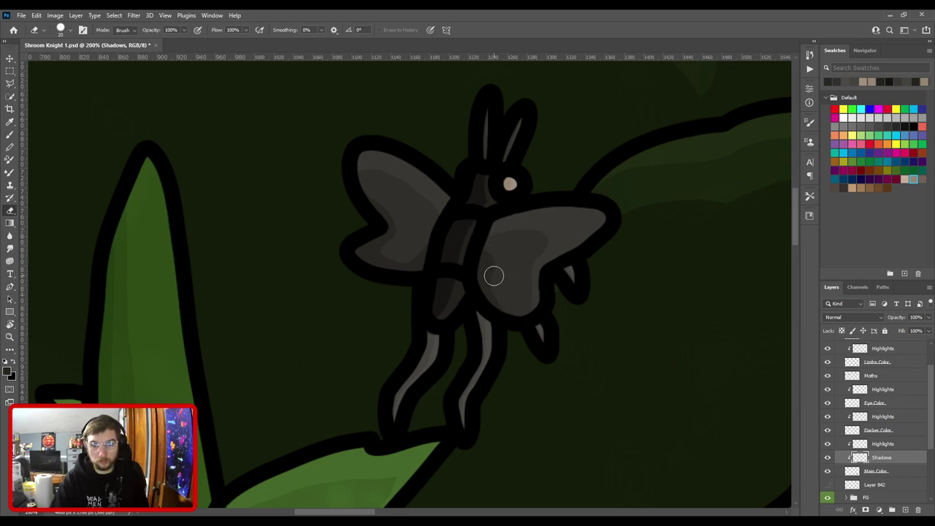
key(bracketleft)
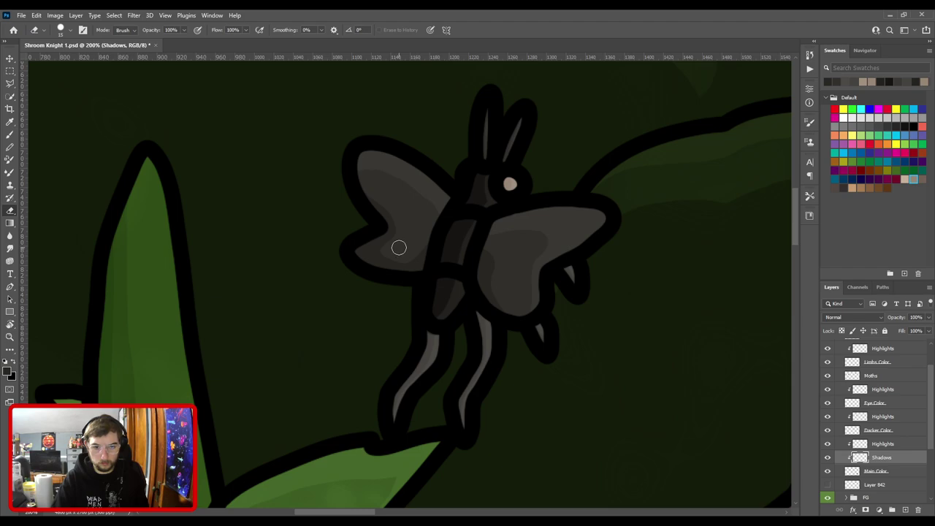
key(b)
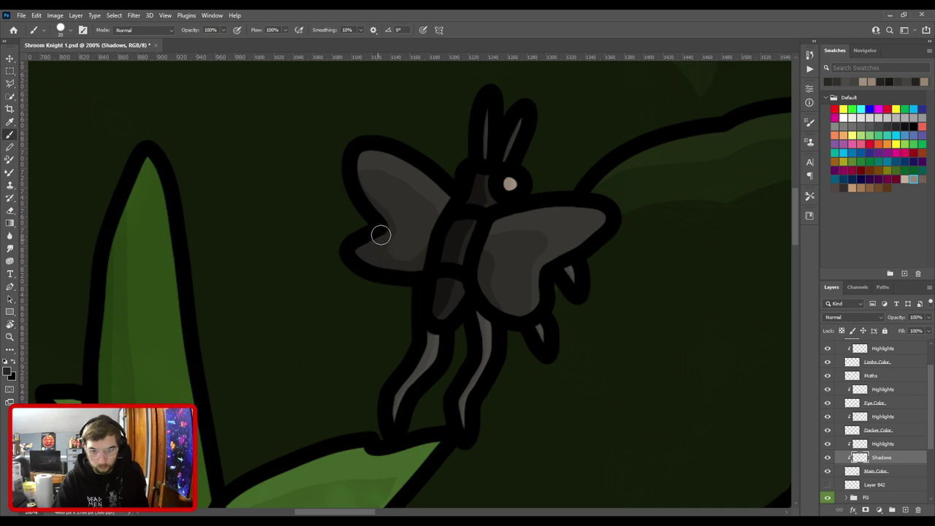
scroll(435, 290, up, 2)
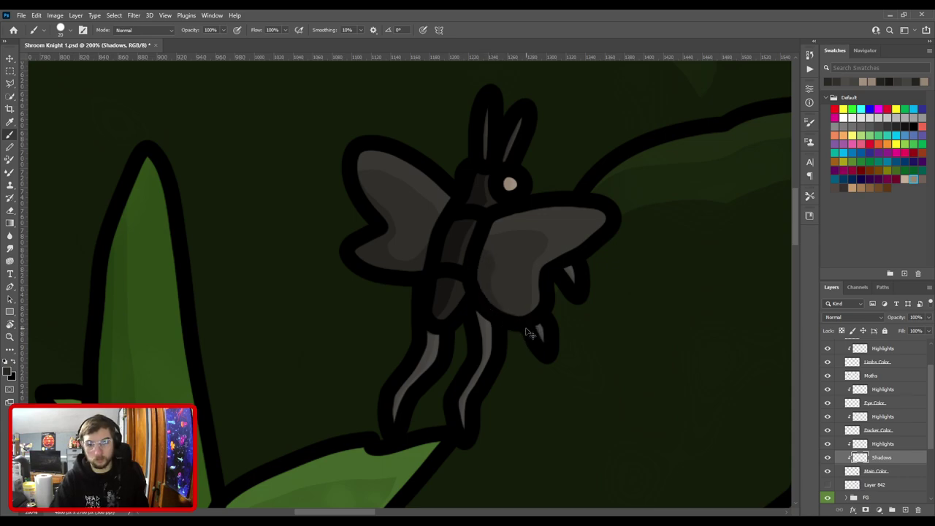
Check the wing shadows on the upper-right and lower-right moths and in the full illustration.
scroll(524, 329, down, 5)
scroll(570, 195, up, 4)
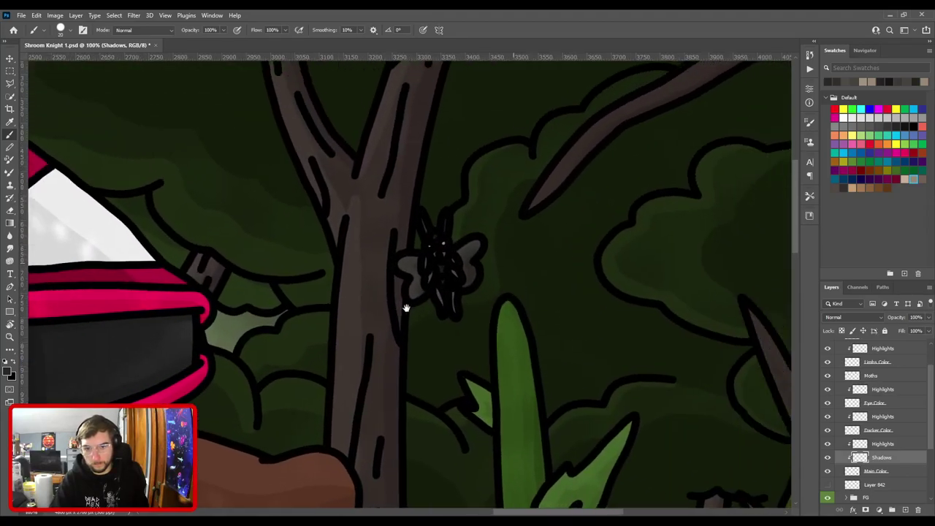
drag(406, 307, 356, 324)
key(ctrl+plus)
key(ctrl+minus)
drag(431, 435, 437, 161)
drag(409, 410, 451, 151)
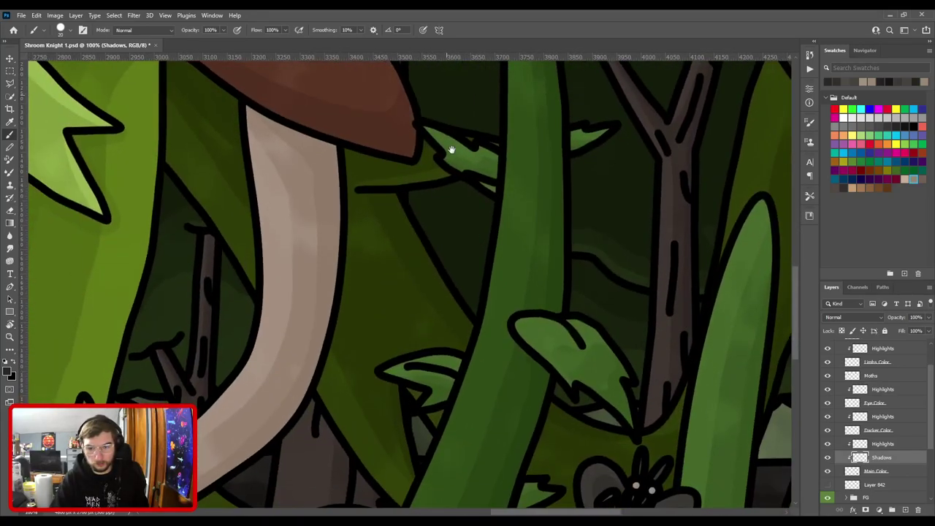
drag(319, 282, 421, 330)
key(ctrl+minus)
key(ctrl+minus)
key(ctrl+minus)
scroll(470, 341, down, 1)
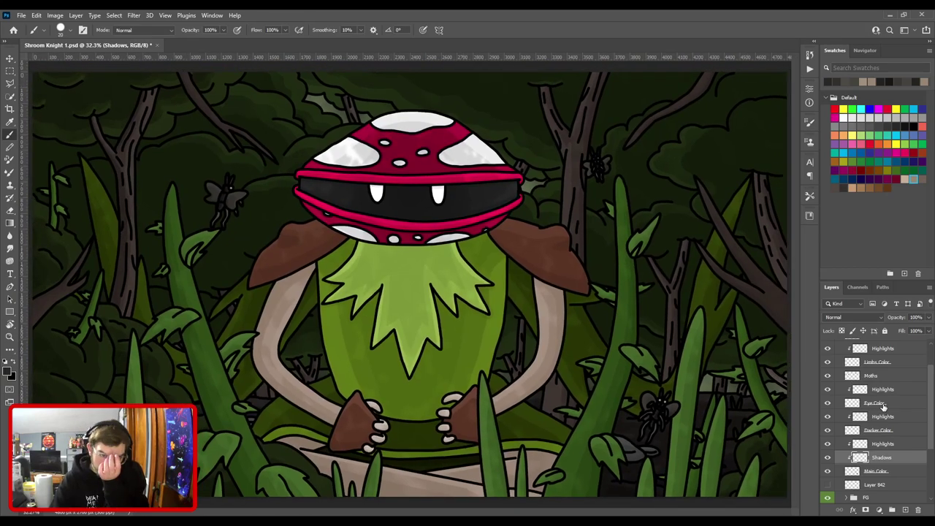
Add a Shadows layer directly above Darker Color, beneath its Highlights layer, and clip it to Darker Color.
click(888, 418)
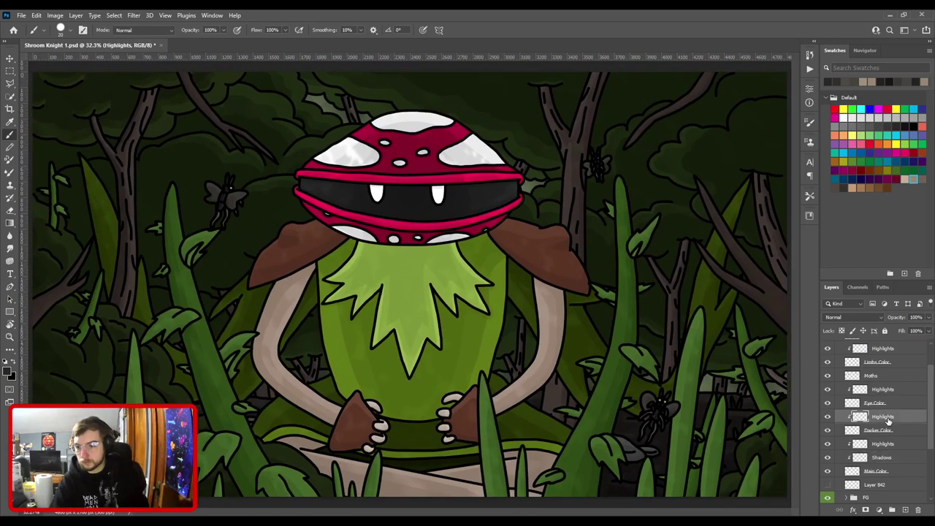
key(F2)
drag(887, 418, 886, 433)
Choose a darker shade of the body color and paint shadows along the upper-left moth's body.
drag(308, 266, 460, 353)
drag(321, 331, 394, 331)
drag(379, 344, 513, 373)
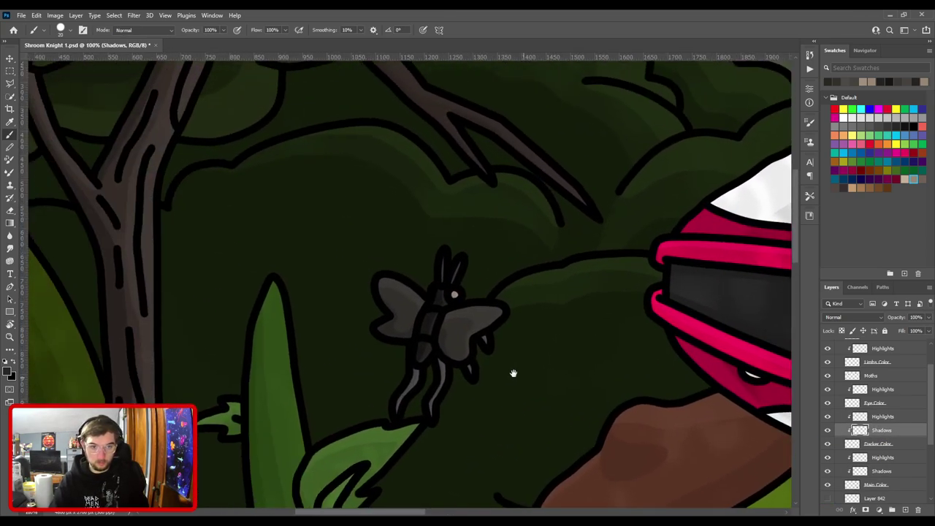
scroll(514, 373, up, 2)
key(i)
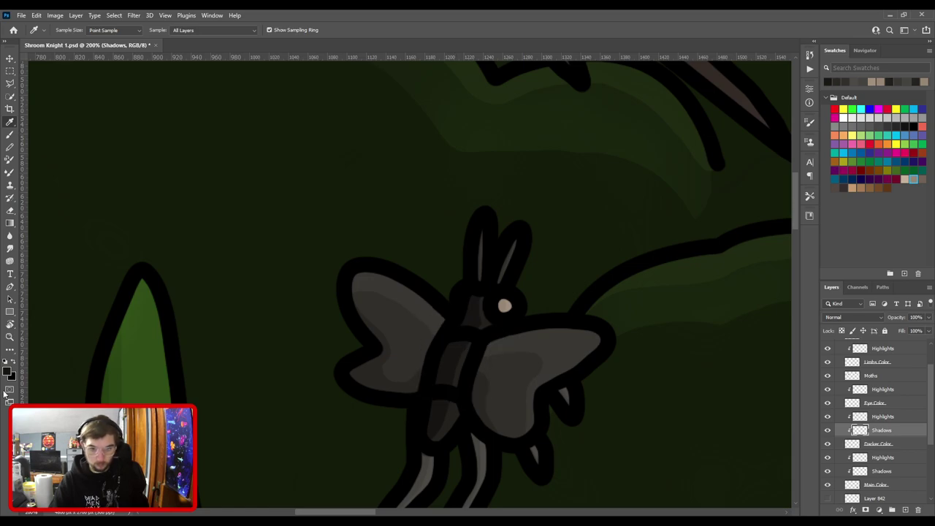
click(8, 373)
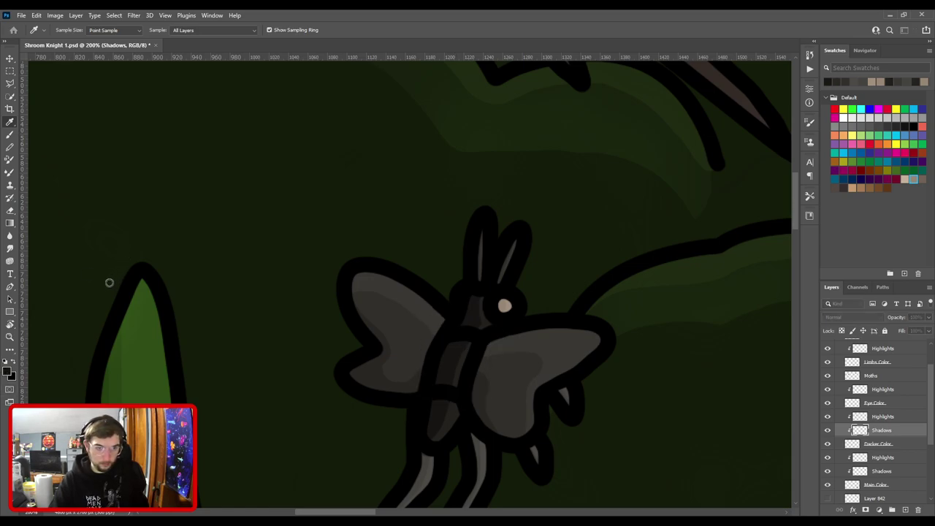
key(Return)
key(b)
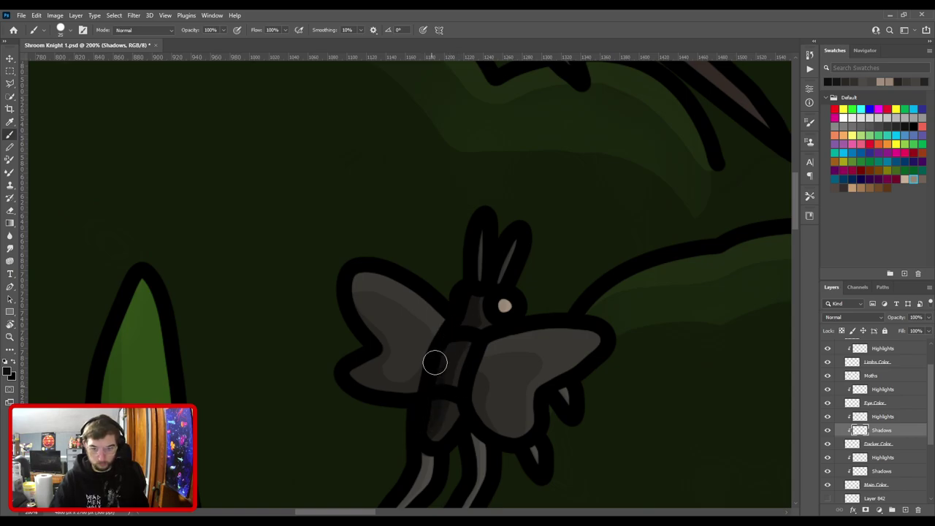
Paint dark shadows on the lower-right moth's head and body.
key(ctrl+minus)
key(ctrl+minus)
key(ctrl+minus)
key(ctrl+minus)
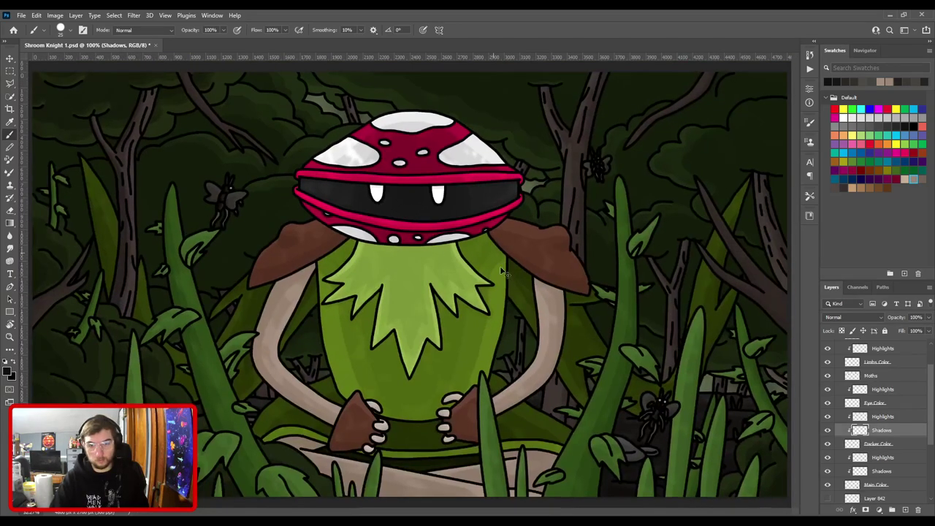
drag(641, 346, 396, 221)
drag(412, 286, 505, 306)
scroll(427, 292, up, 5)
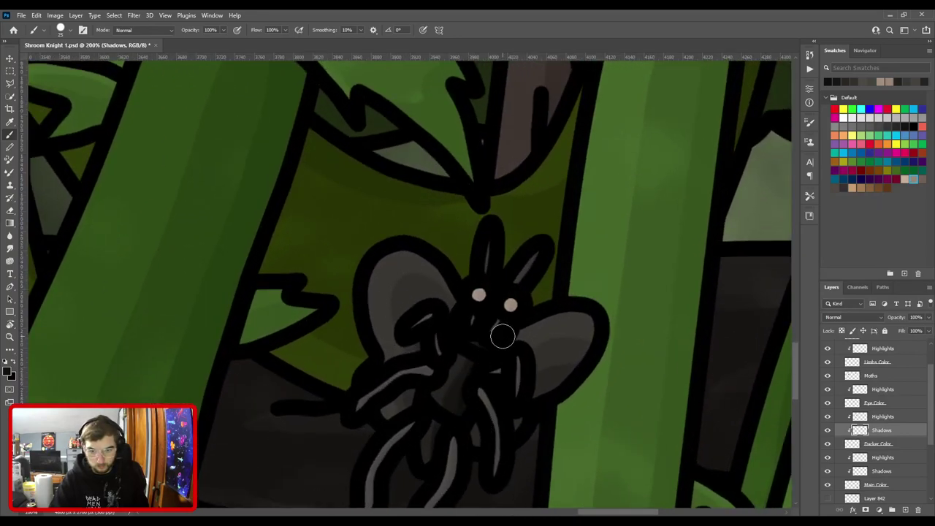
Paint dark shadows on the upper-right moth's head and body with a larger brush.
key(ctrl+minus)
mouse_move(478, 141)
mouse_down()
mouse_move(490, 387)
mouse_move(451, 431)
mouse_up()
mouse_move(396, 189)
mouse_down()
mouse_move(538, 343)
mouse_move(529, 330)
mouse_up()
key(ctrl+plus)
key(ctrl+plus)
key(])
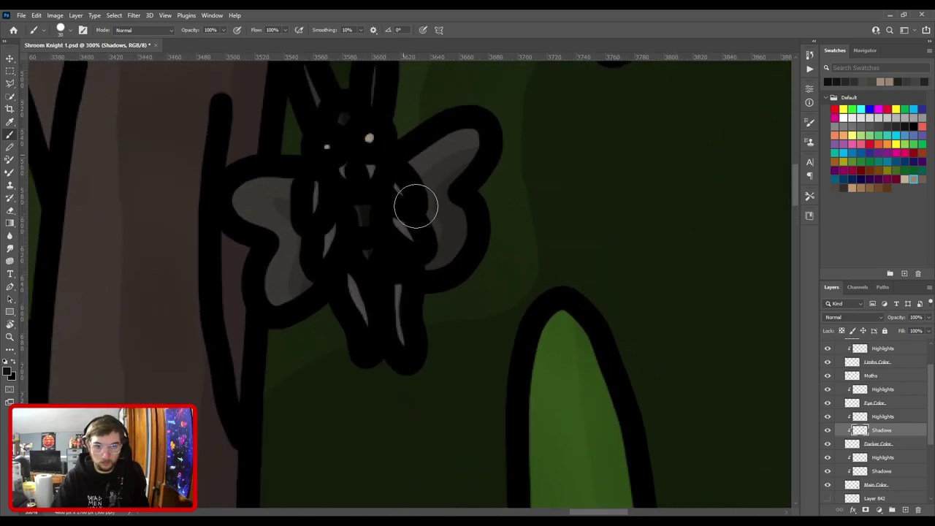
drag(411, 203, 461, 317)
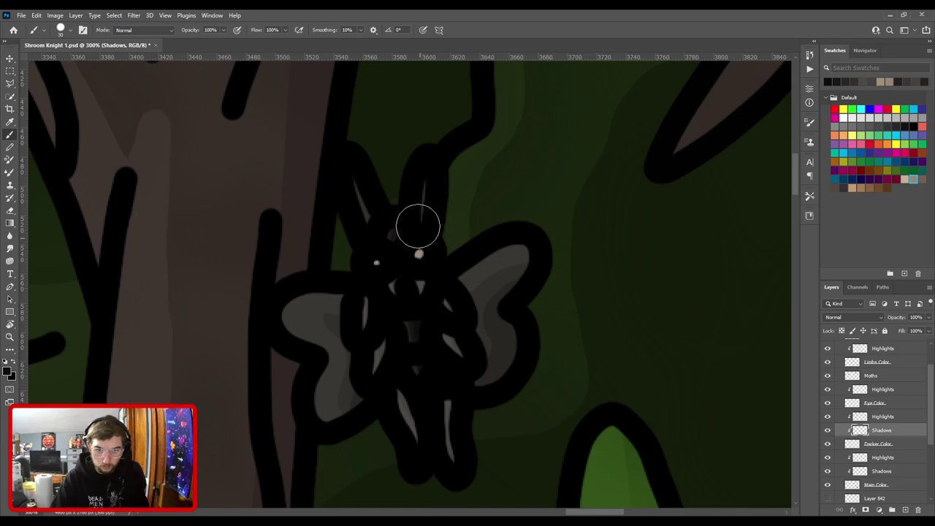
Paste a Shadows layer directly above Eye Color, beneath its Highlights layer, and clip it to Eye Color.
scroll(415, 218, down, 1)
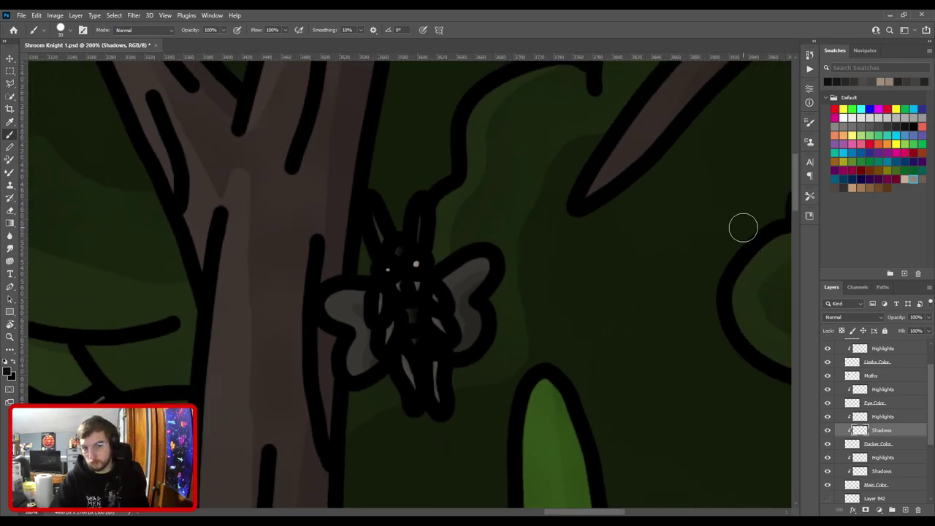
scroll(741, 227, down, 4)
scroll(898, 415, up, 1)
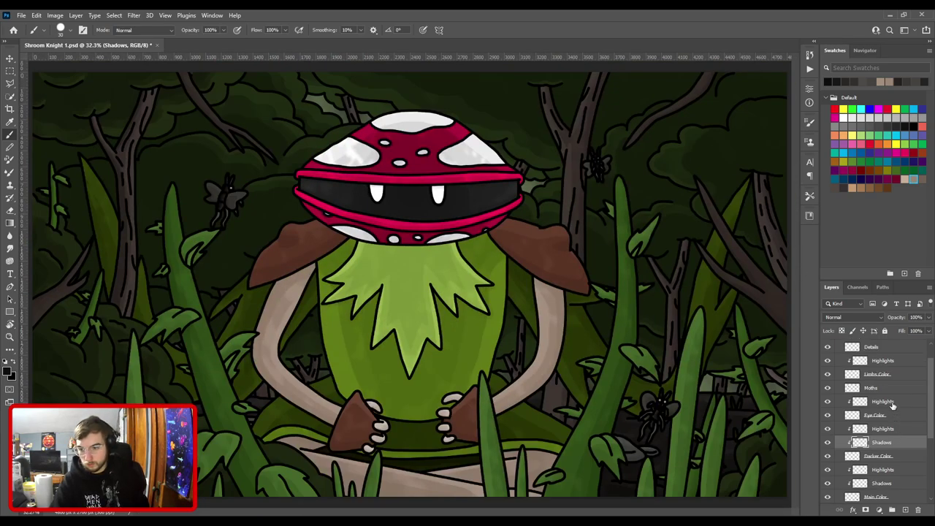
click(892, 405)
key(ctrl+v)
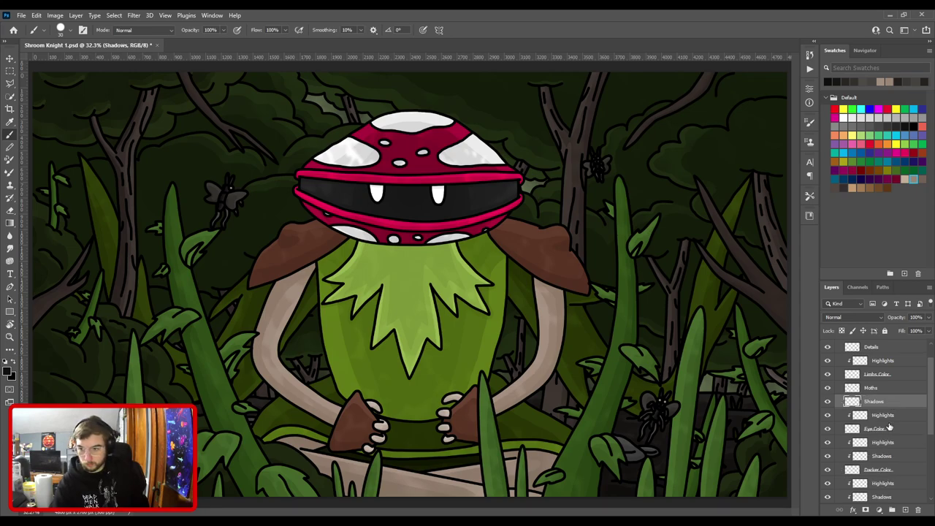
drag(890, 401, 889, 425)
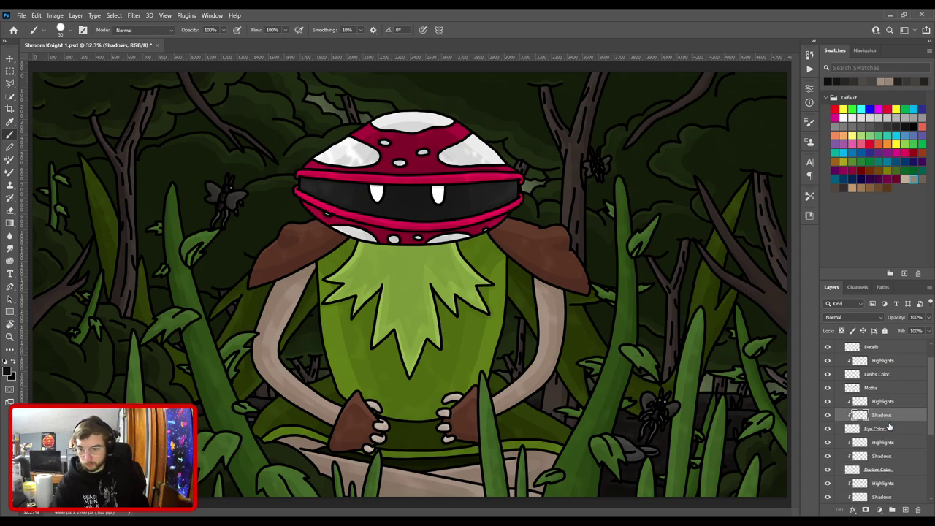
Choose a darker shade of the moths' beige eye color and paint shadows on the moths' eyes with a larger brush.
click(889, 81)
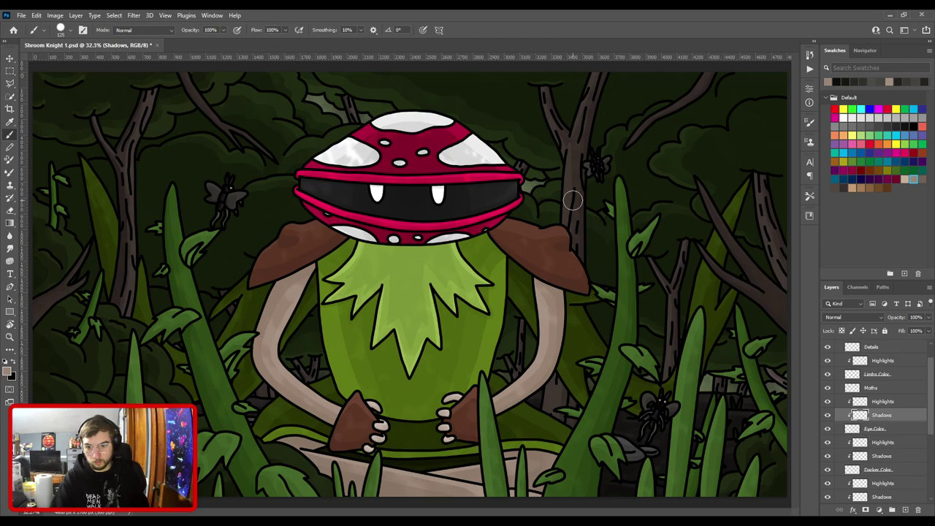
key(i)
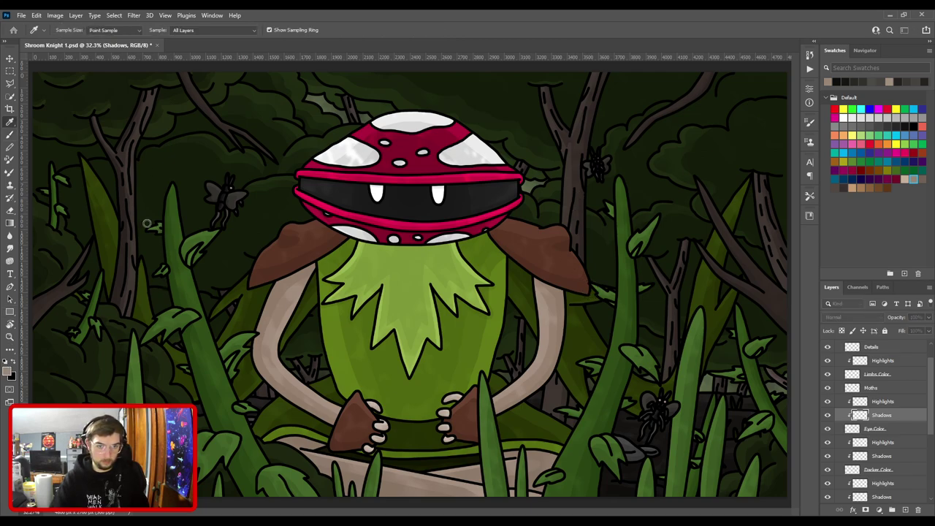
click(301, 162)
key(b)
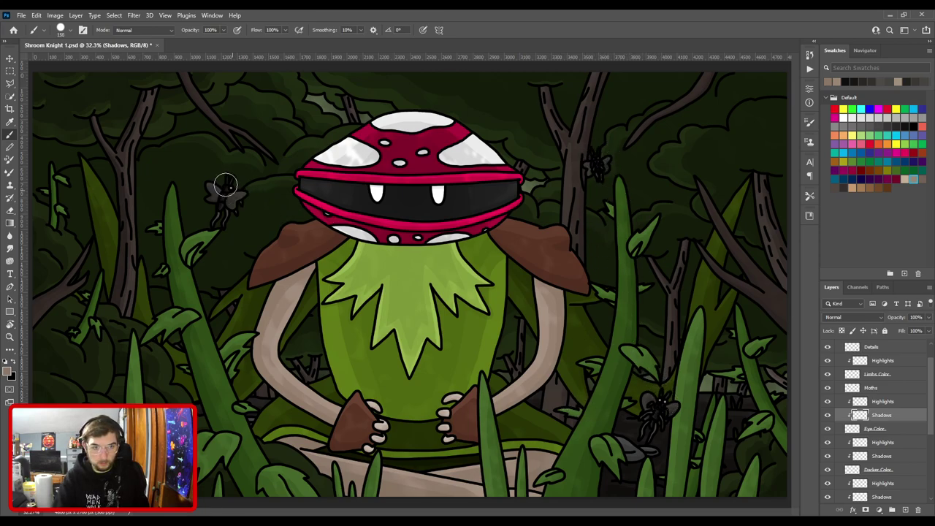
Paste a Shadows layer directly above Limbs Color, beneath its Highlights layer, and clip it to Limbs Color.
scroll(906, 407, up, 1)
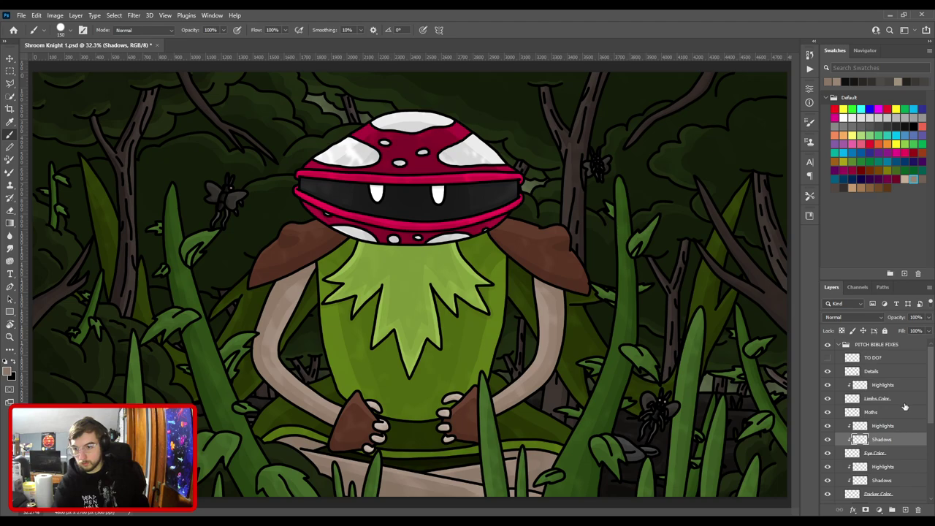
click(892, 387)
key(ctrl+v)
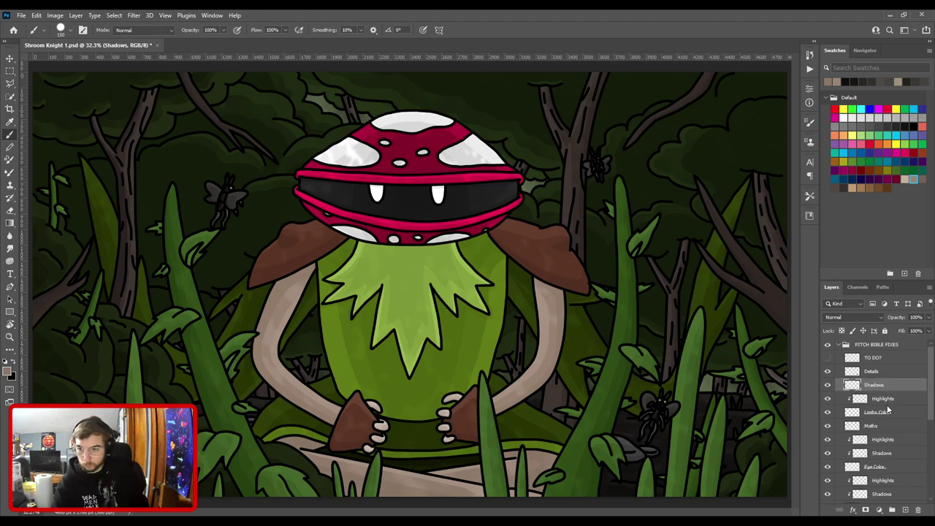
key(ctrl+bracketleft)
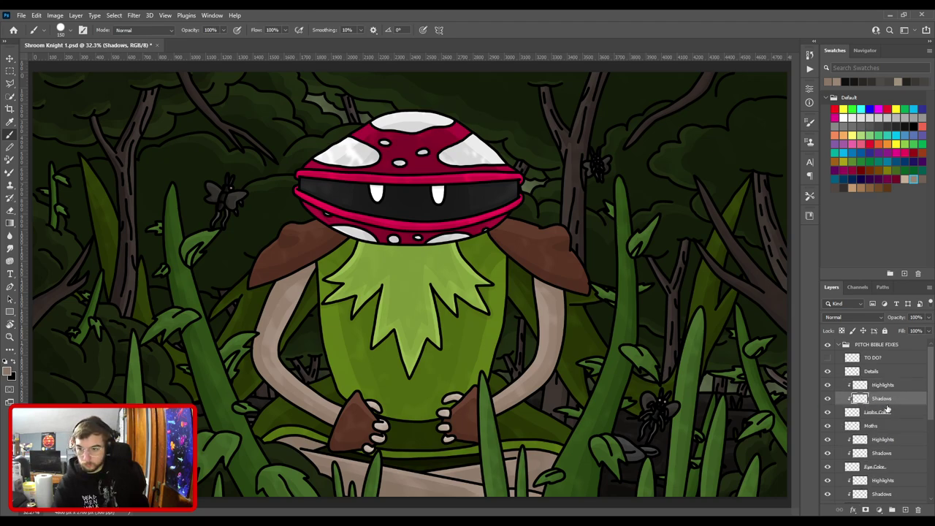
Choose a darker shade of the grey limb color and paint shadows over the moths' limbs with a large brush.
click(881, 82)
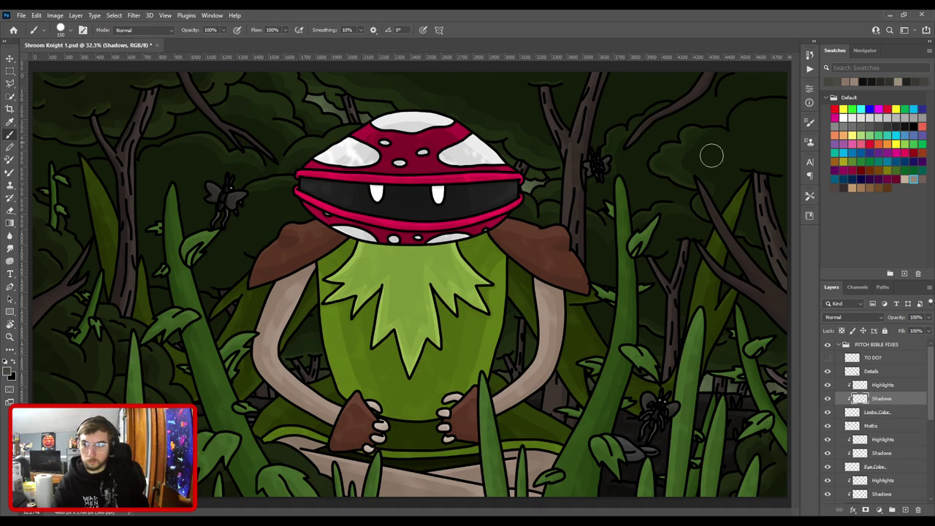
key(i)
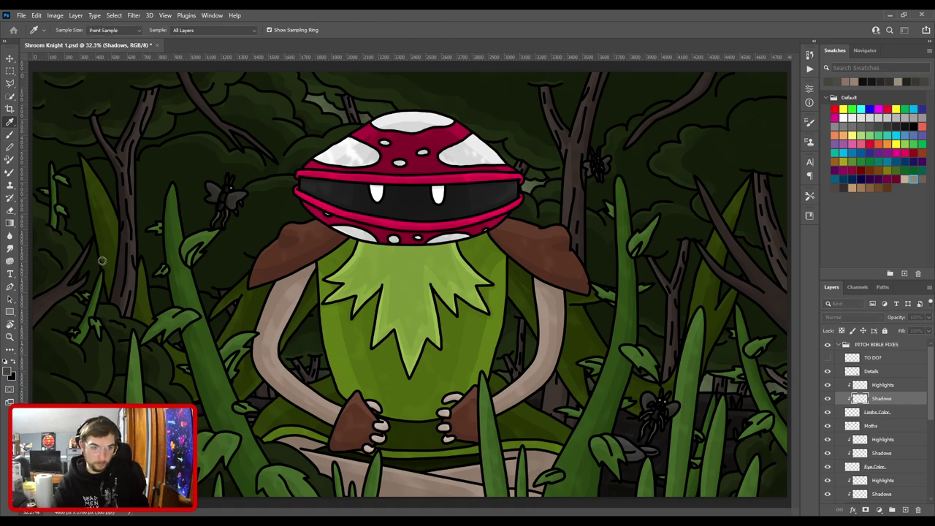
click(309, 162)
key(b)
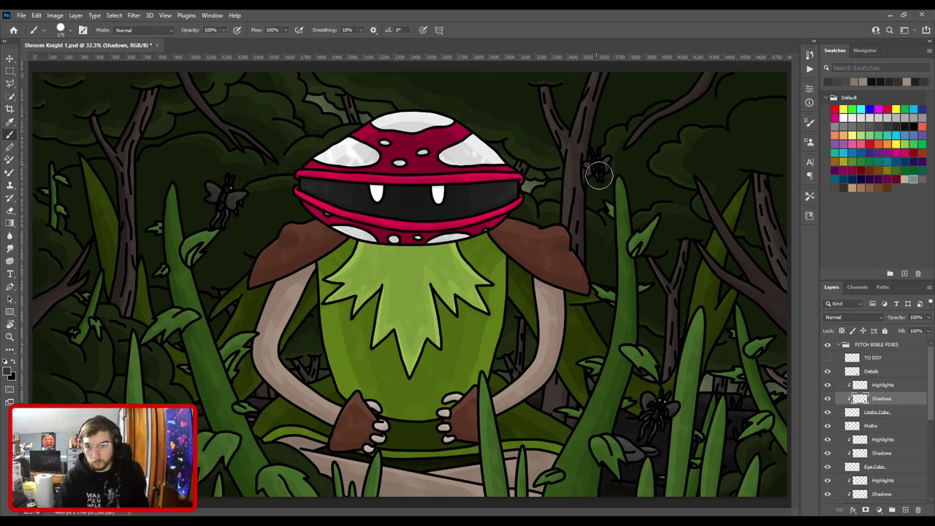
Examine the shading on the upper-left, upper-right and lower-right moths up close.
key(ctrl+plus)
key(ctrl+plus)
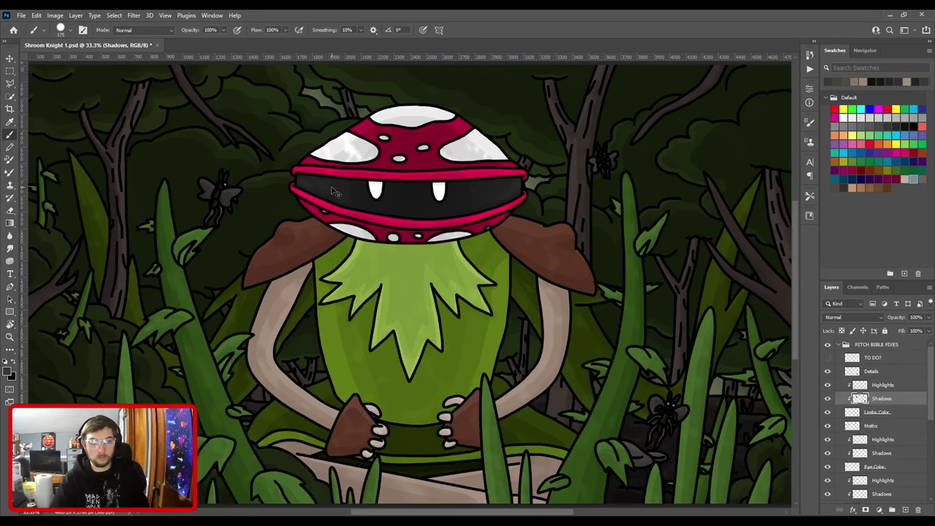
drag(244, 223, 663, 397)
key(ctrl+plus)
scroll(672, 396, up, 2)
drag(595, 378, 405, 301)
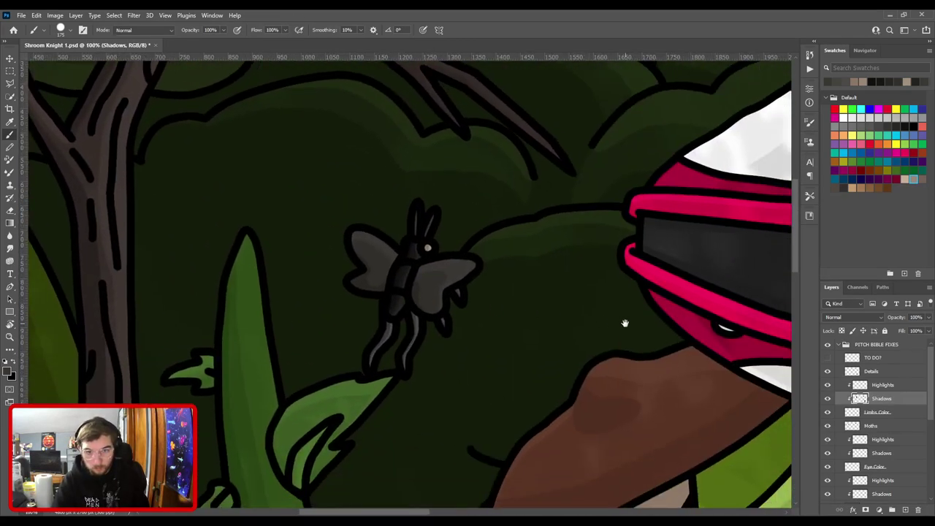
drag(624, 323, 363, 338)
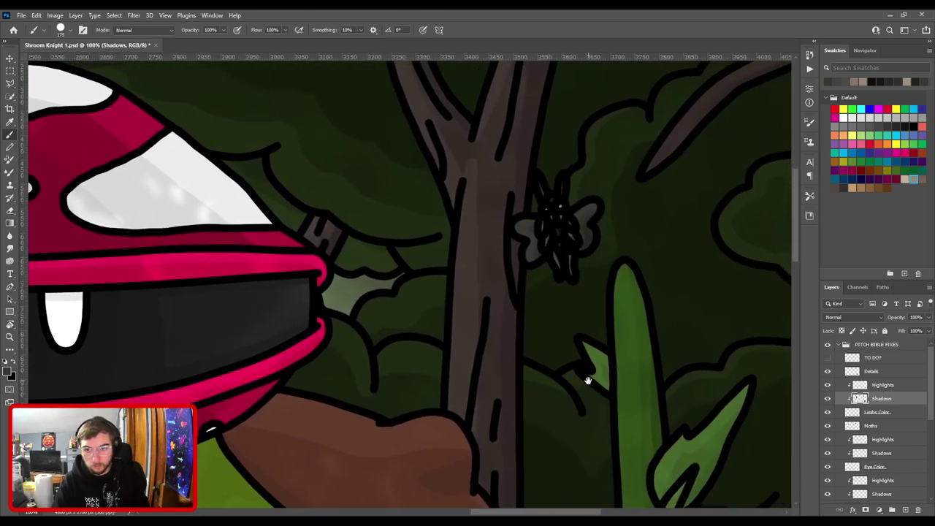
drag(587, 380, 446, 219)
drag(638, 463, 582, 244)
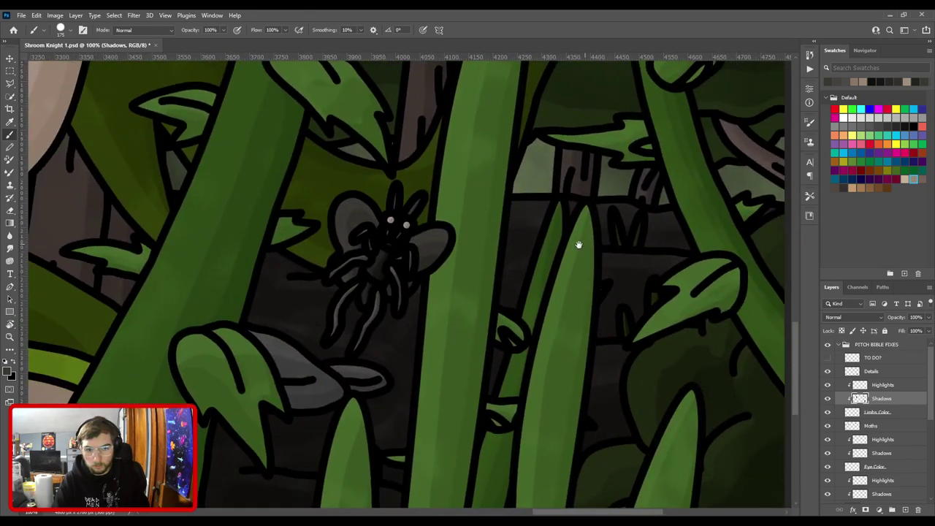
On the Details layer, erase the inner edges of the lower-right moth's leg outlines to widen the visible limb color.
key(ctrl+plus)
key(ctrl+plus)
drag(436, 241, 659, 229)
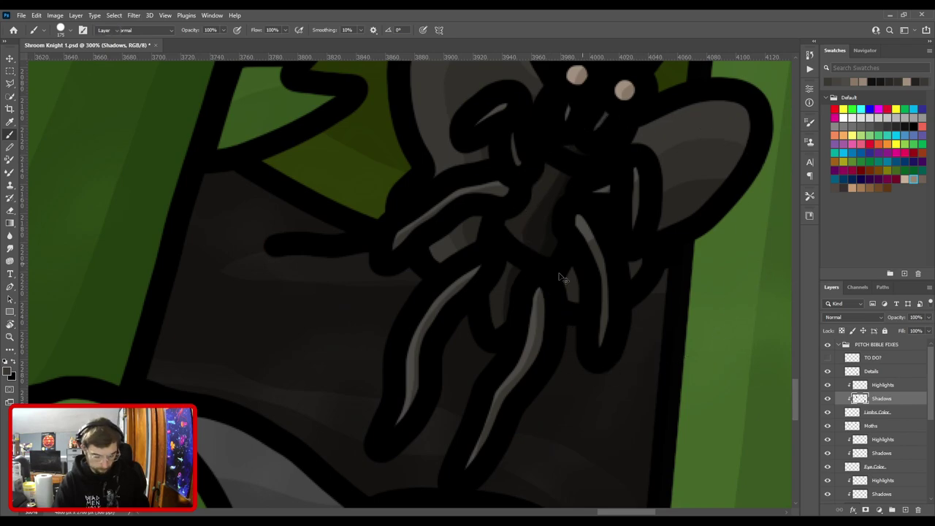
ctrl+click(457, 306)
key(e)
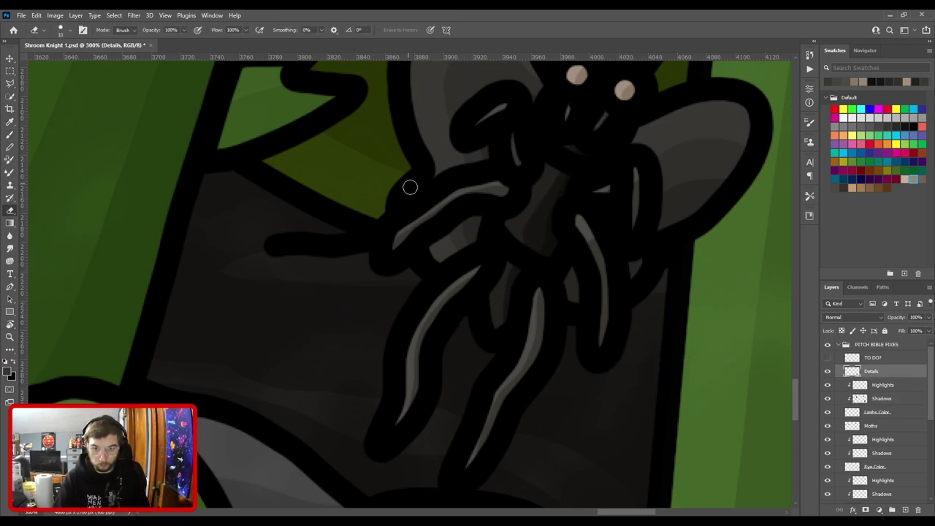
key(i)
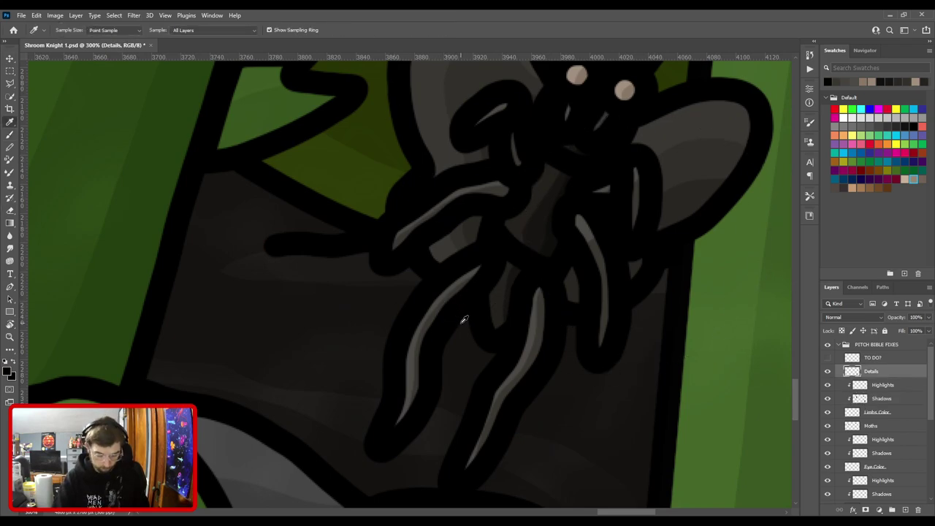
click(462, 318)
key(e)
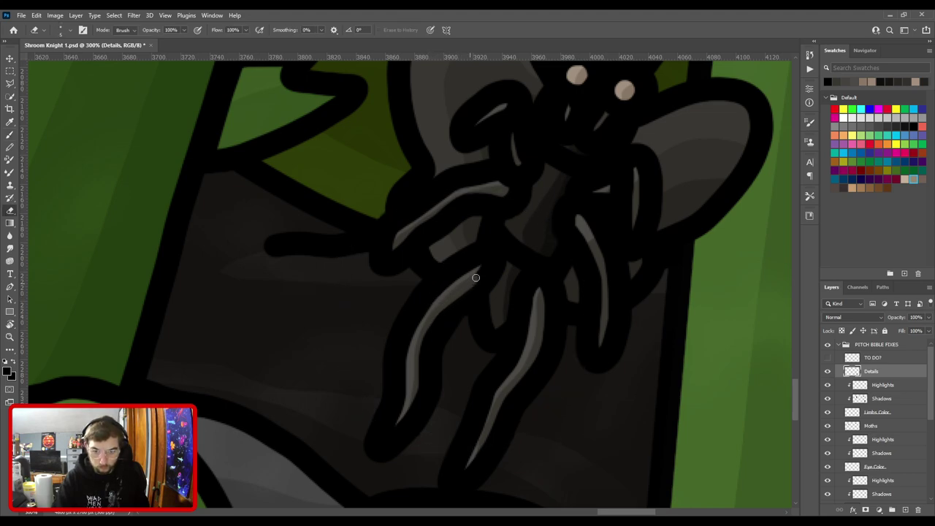
drag(500, 289, 452, 232)
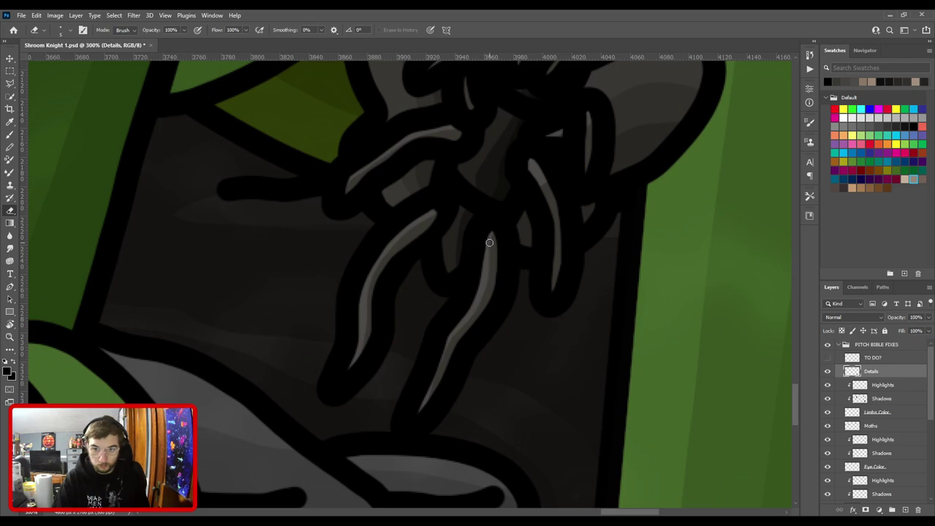
drag(508, 184, 465, 299)
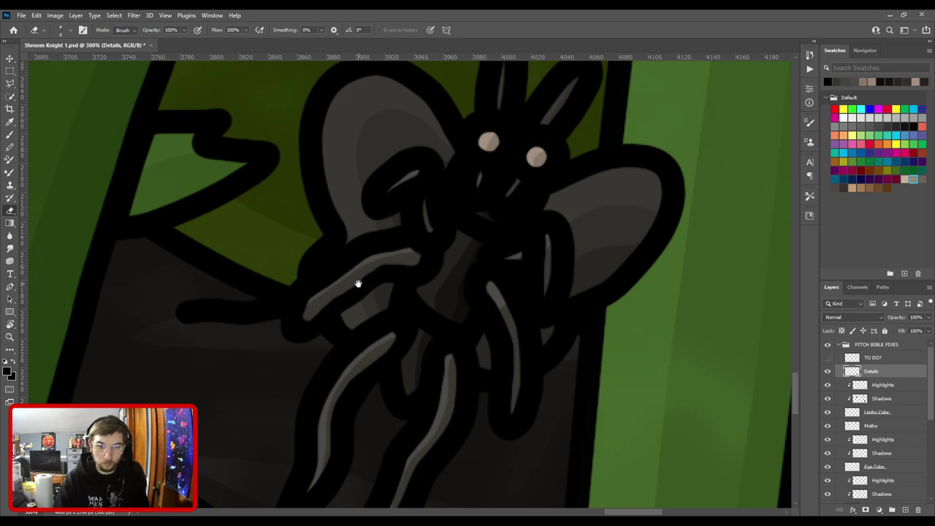
Paint over the gap beneath the lower-right moth's outstretched left-hand arm in black with a size 15 brush.
drag(360, 281, 354, 336)
drag(432, 314, 392, 229)
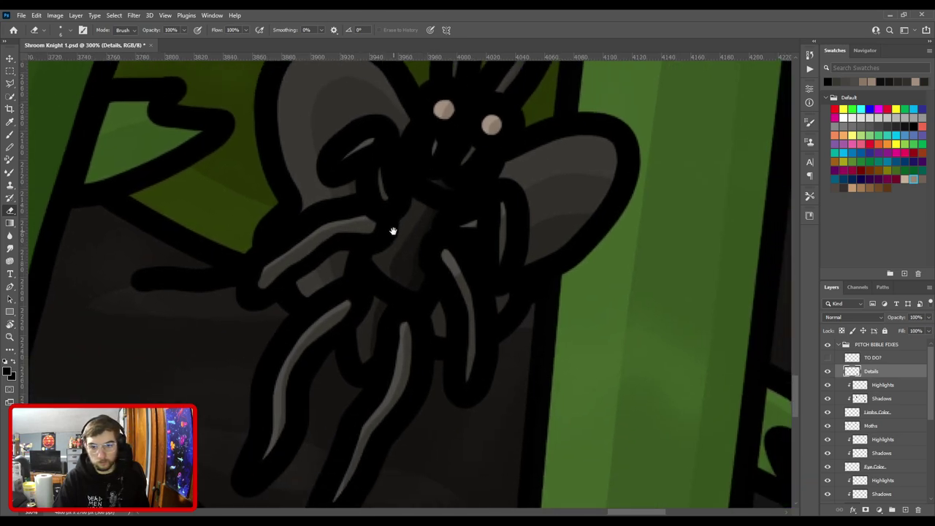
key(b)
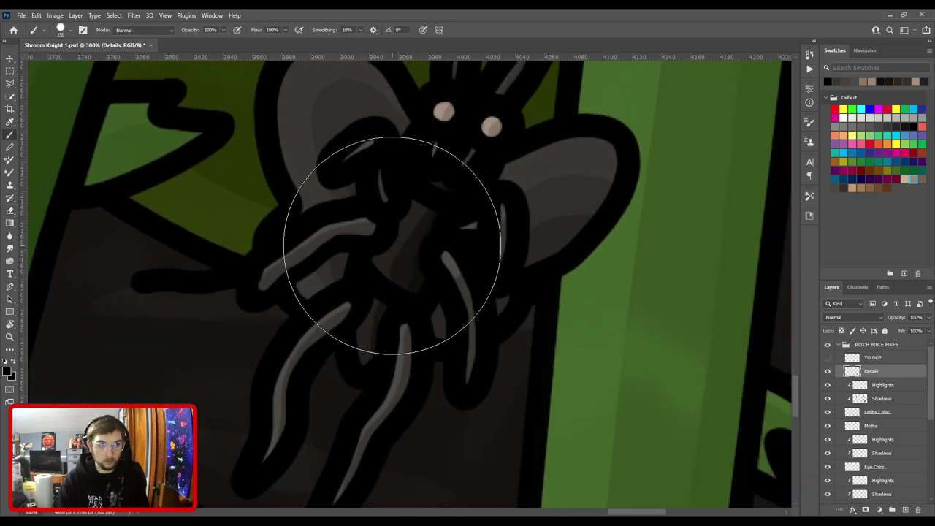
key(bracketright)
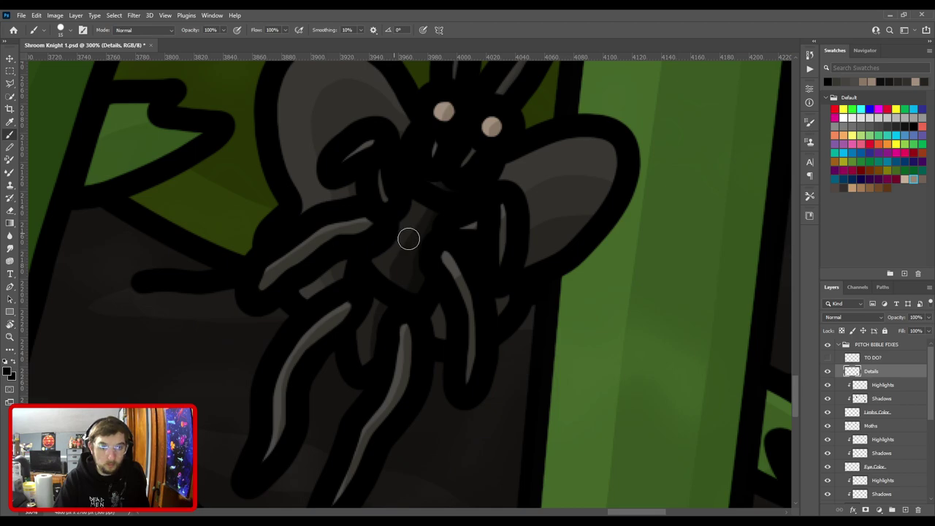
Erase the outline edges to widen the lower-right moth's outstretched arm, and touch up its outline in black.
key(r)
key(e)
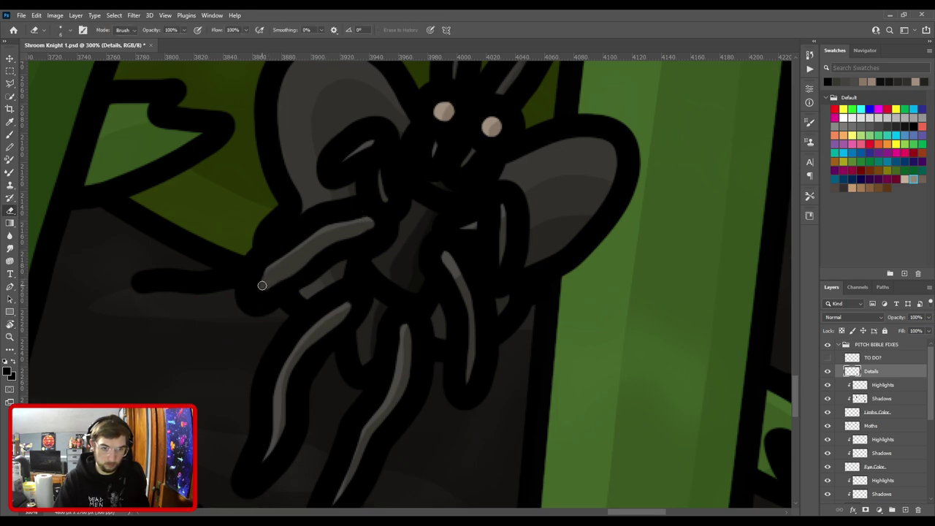
key(b)
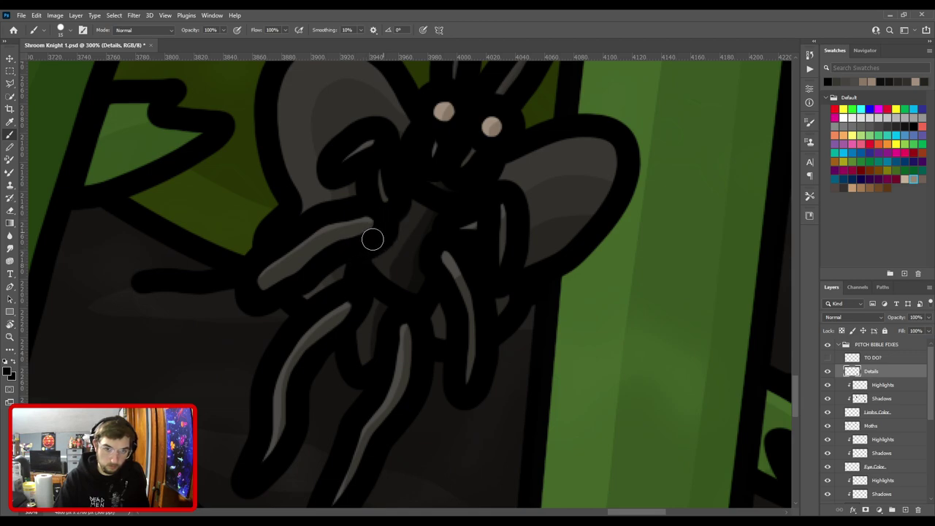
drag(362, 265, 412, 182)
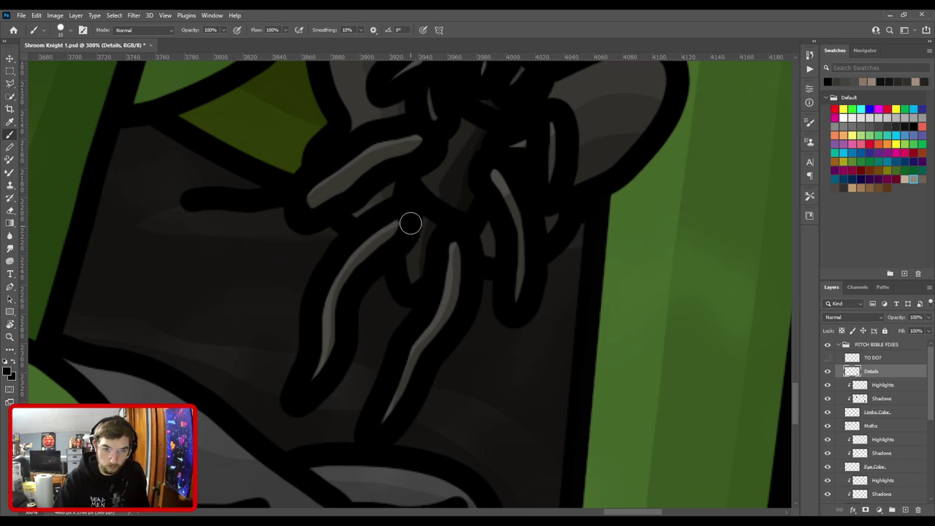
Check the lower-right moth's arm at several zoom levels and undo the recent outline changes around it.
key(ctrl+minus)
drag(475, 185, 438, 320)
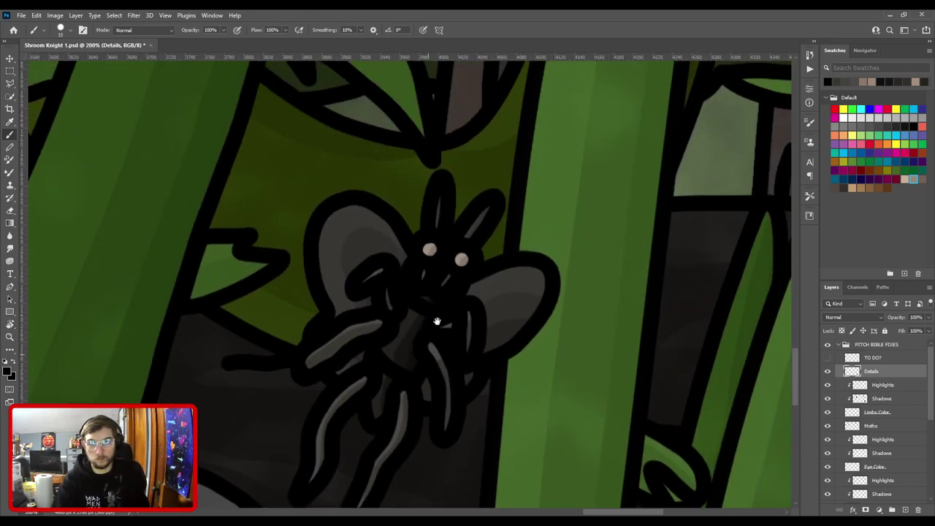
scroll(449, 225, down, 3)
scroll(434, 219, up, 1)
scroll(432, 226, down, 1)
scroll(432, 226, up, 5)
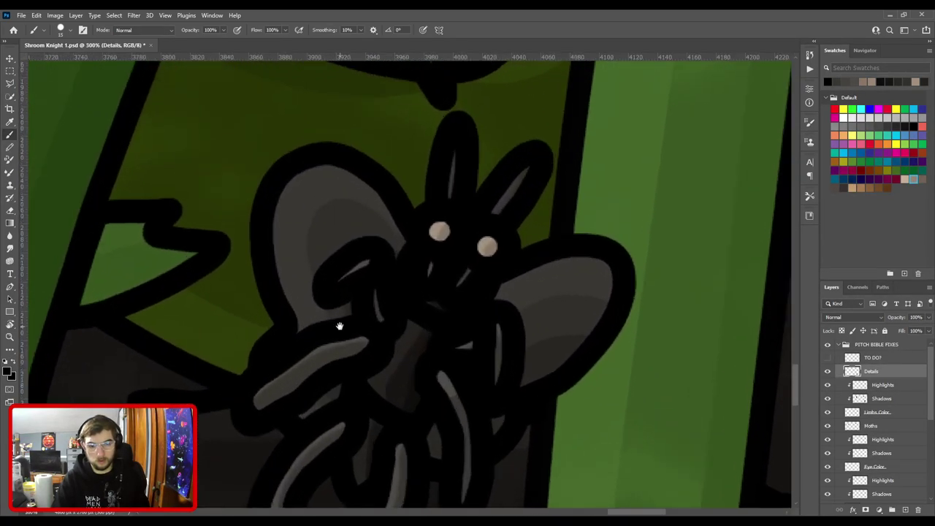
drag(339, 326, 494, 198)
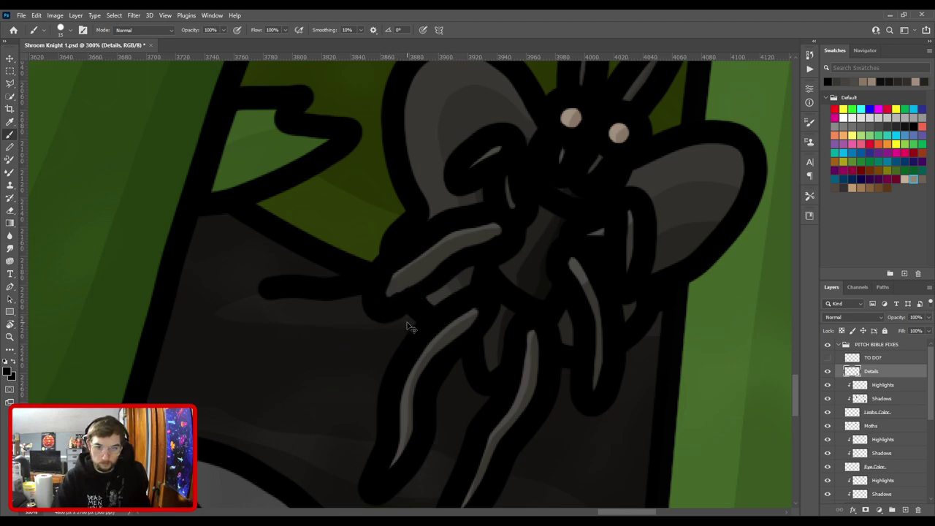
key(ctrl+z)
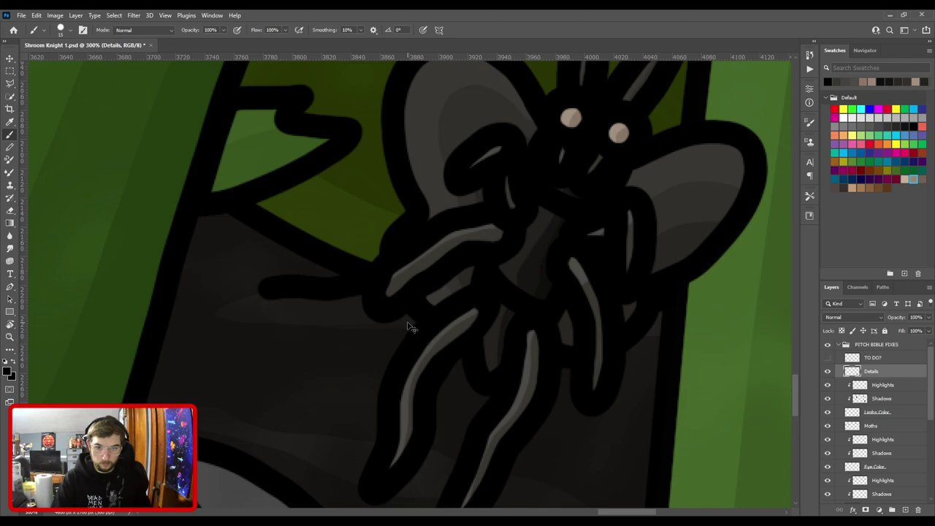
key(ctrl+z)
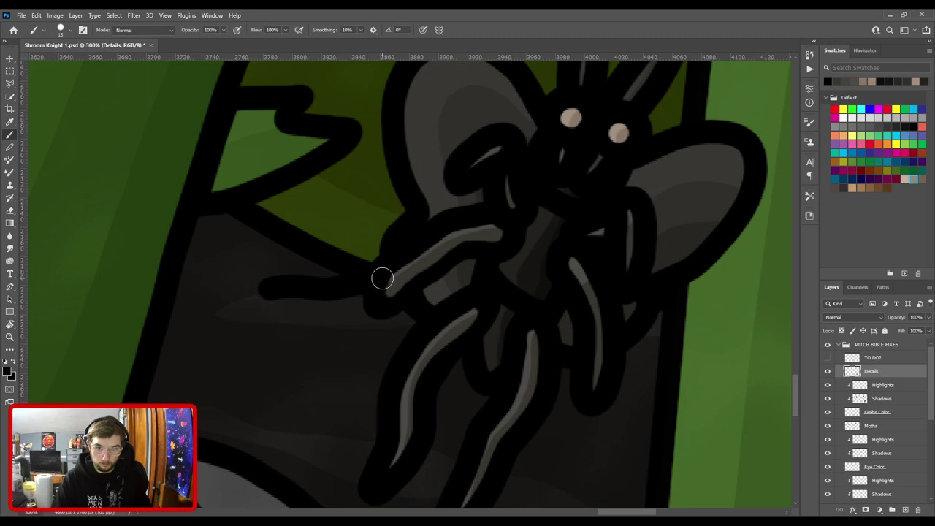
Repaint the black outline along the lower-right moth's outstretched arm so that the limb is thinner.
mouse_move(379, 273)
mouse_down()
mouse_move(383, 299)
mouse_move(413, 284)
mouse_move(383, 307)
mouse_move(414, 321)
mouse_move(381, 307)
mouse_move(431, 268)
mouse_up()
key(ctrl+z)
key(ctrl+z)
mouse_move(386, 302)
mouse_down()
mouse_move(473, 242)
mouse_move(445, 272)
mouse_move(478, 246)
mouse_up()
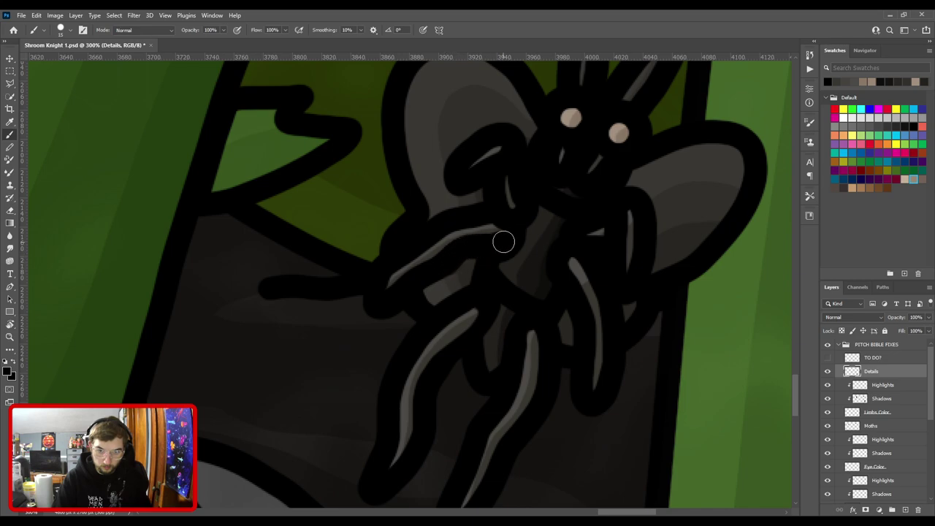
Touch up the black outline where the lower-right moth's lower legs meet its body.
scroll(533, 258, down, 2)
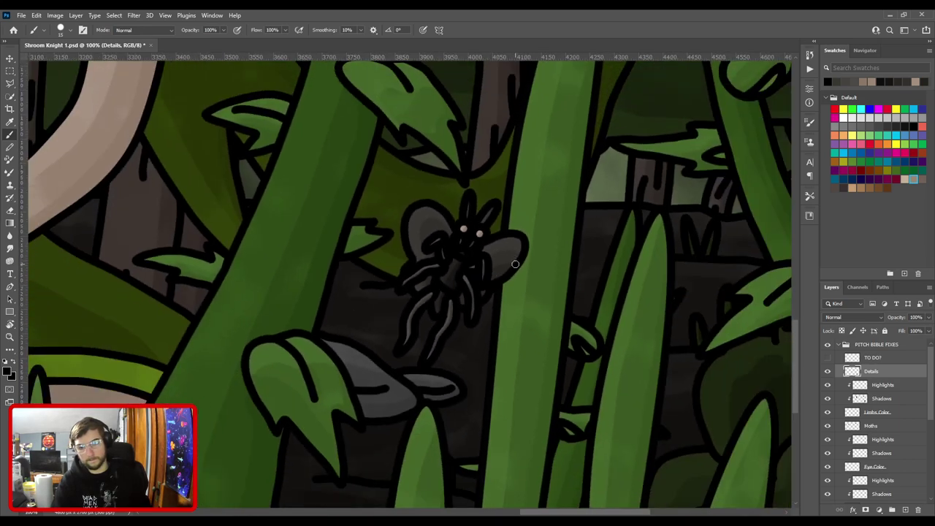
scroll(409, 284, up, 2)
mouse_move(444, 363)
mouse_down()
mouse_move(482, 327)
mouse_move(484, 301)
mouse_up()
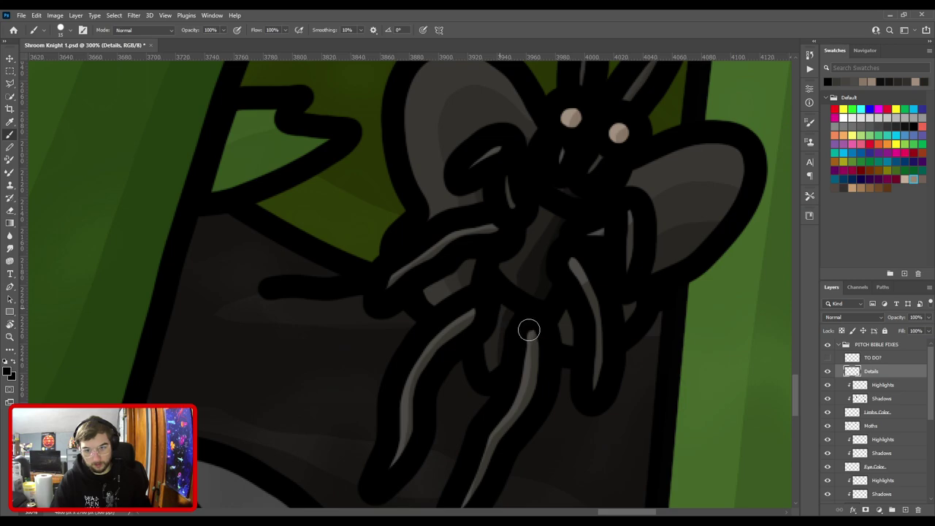
scroll(540, 226, down, 2)
scroll(453, 288, up, 2)
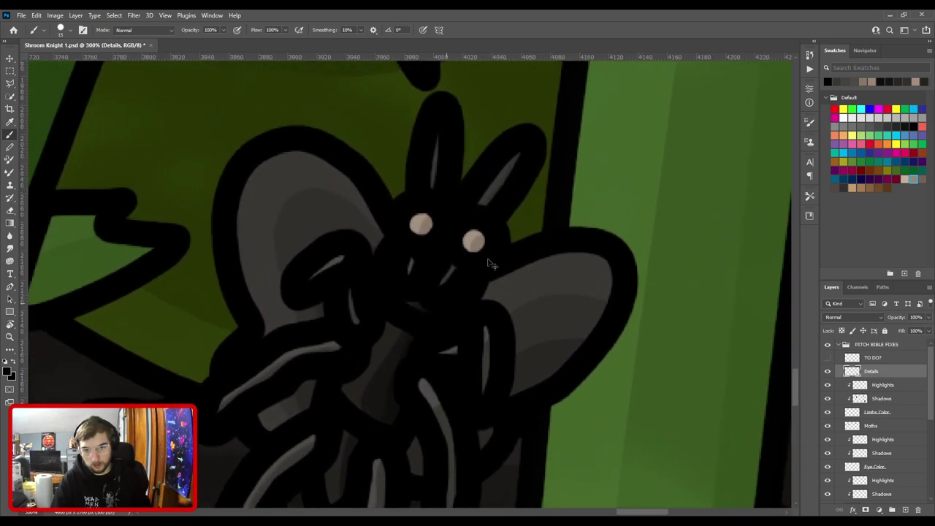
scroll(489, 263, up, 1)
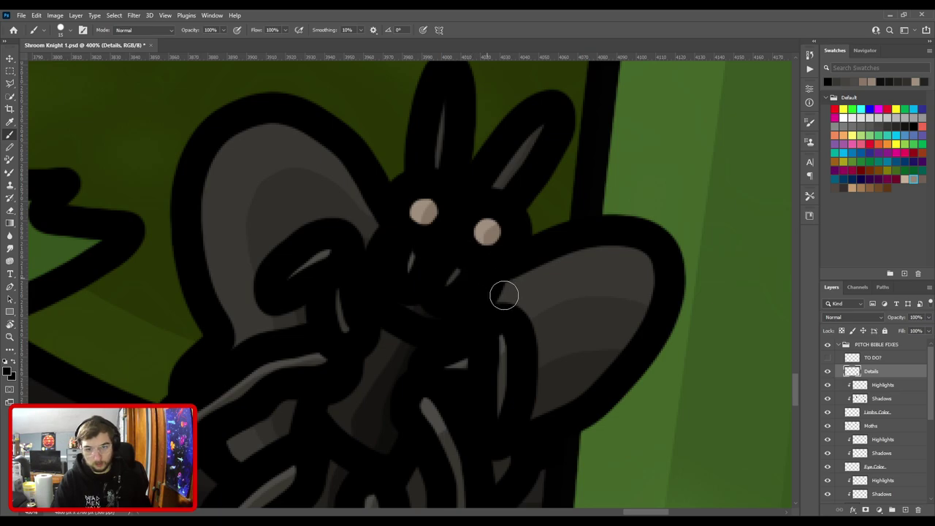
Erase the black outline overlapping the upper-right moth's small left eye on the Moths layer so that the eye is round.
scroll(507, 296, down, 2)
drag(467, 173, 466, 403)
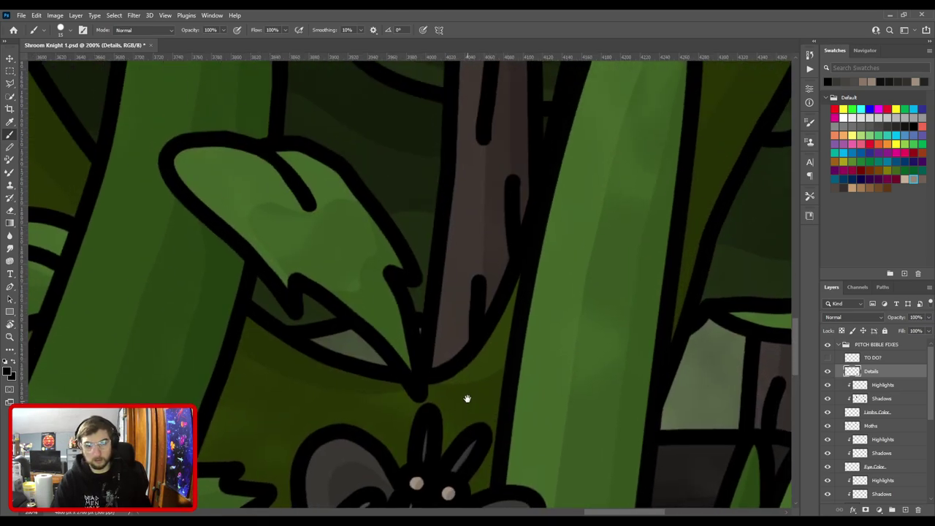
key(ctrl+minus)
drag(438, 137, 446, 359)
drag(443, 155, 457, 432)
drag(345, 234, 498, 360)
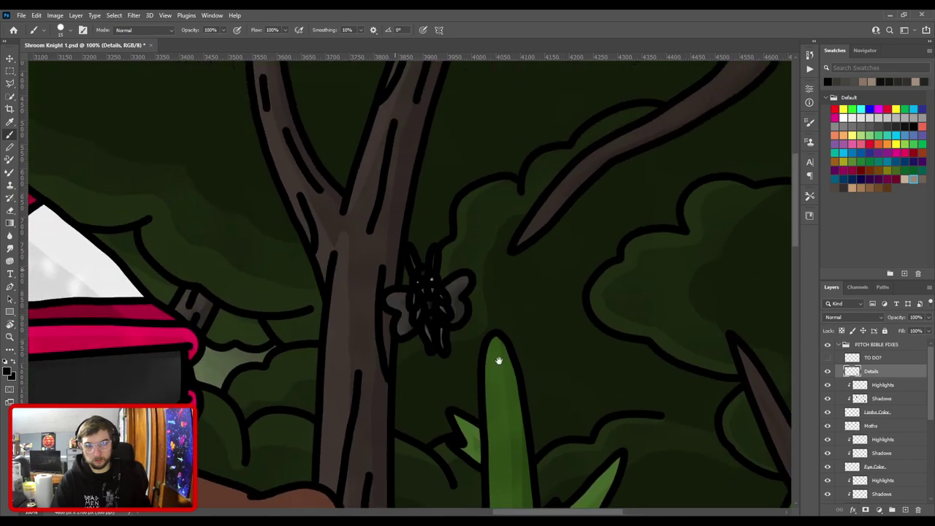
scroll(435, 288, up, 4)
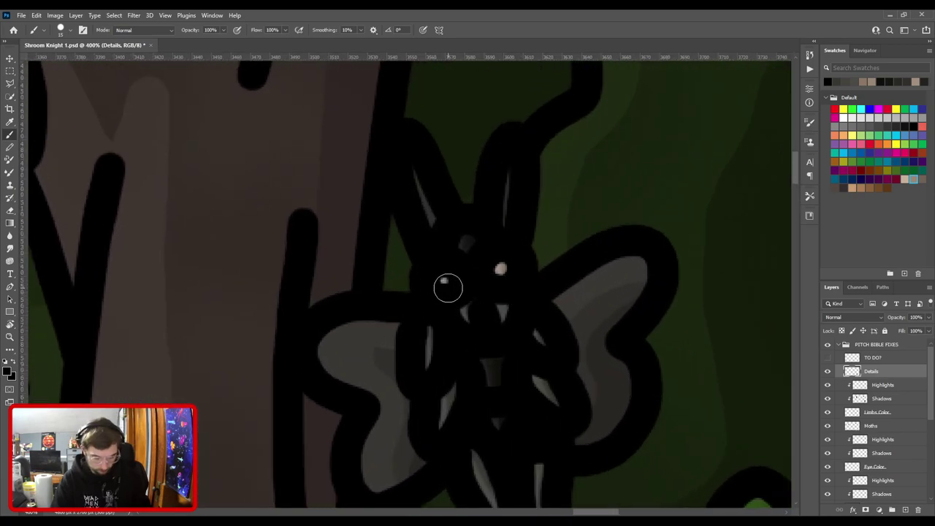
ctrl+click(453, 305)
key(e)
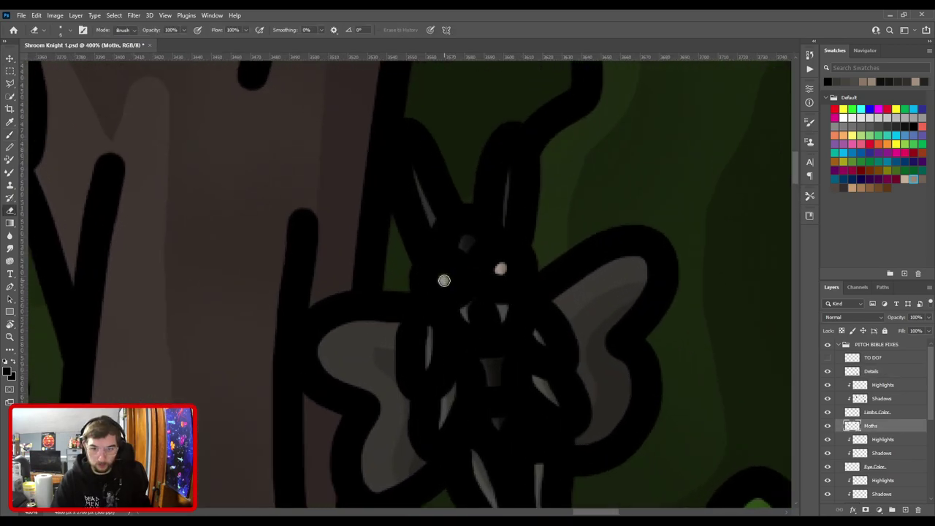
key(b)
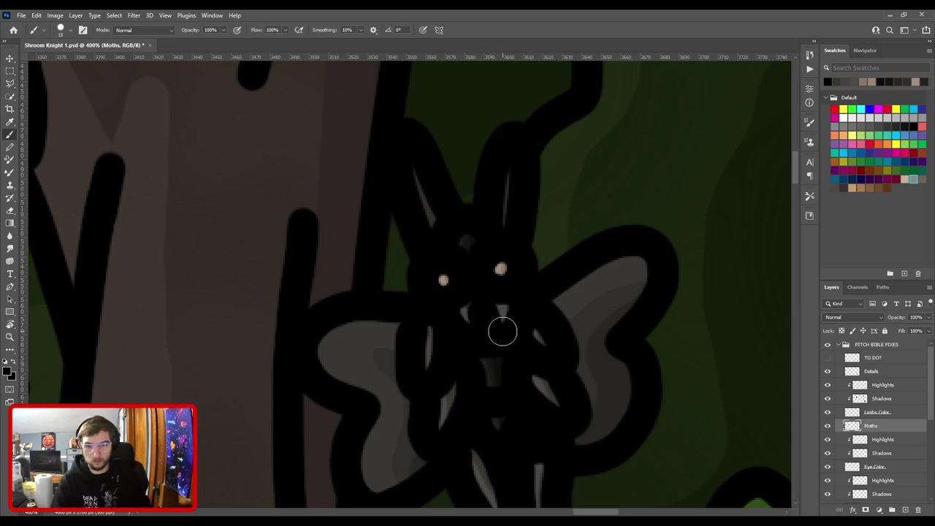
Return to the Details layer, check the moth and the whole picture, and save the document.
click(882, 375)
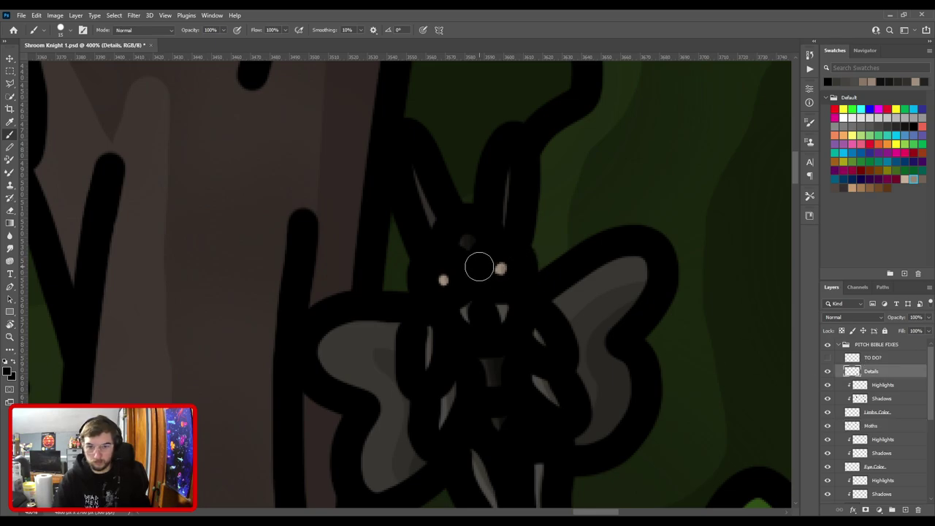
key(ctrl+minus)
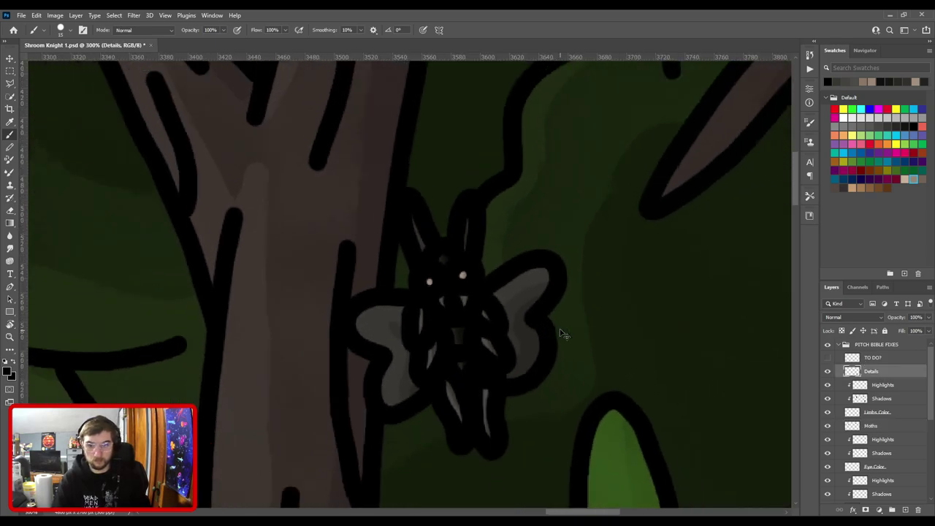
key(ctrl+0)
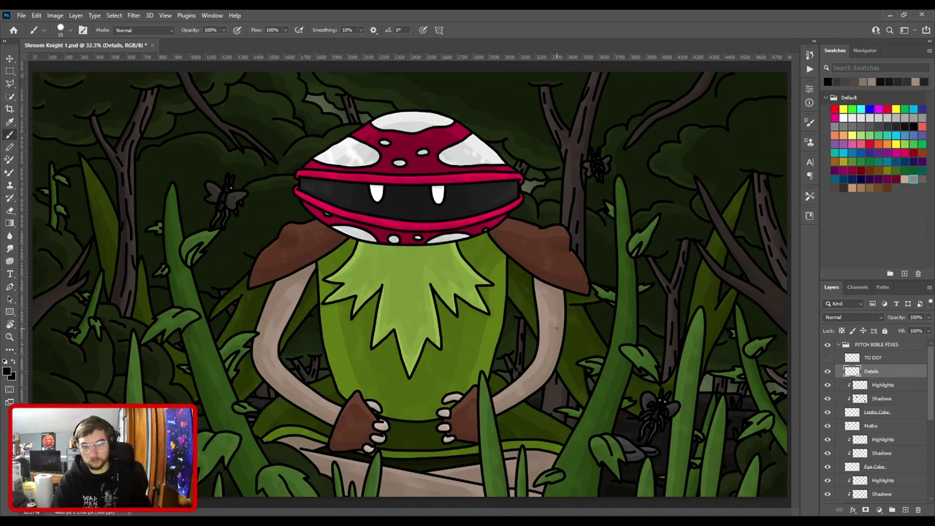
key(ctrl+s)
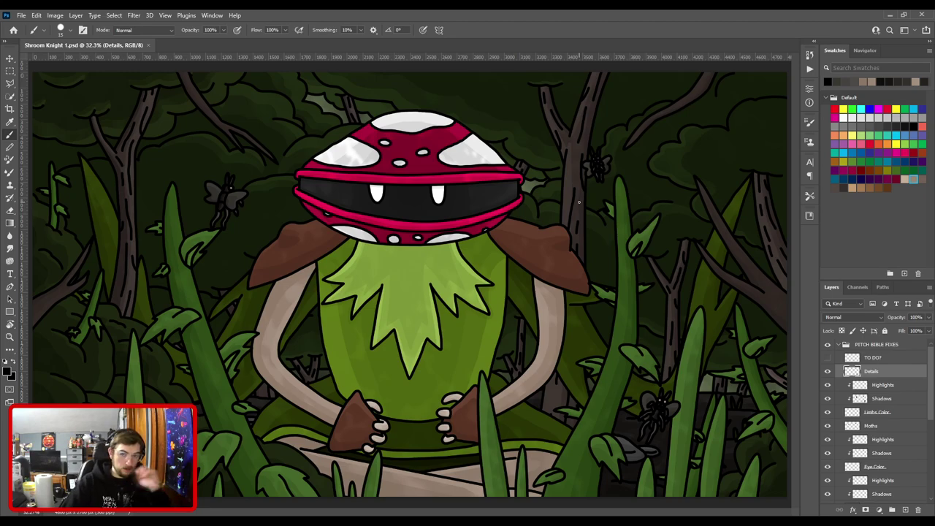
Add a new empty layer above the TO DO? layer.
click(881, 360)
key(ctrl+shift+alt+n)
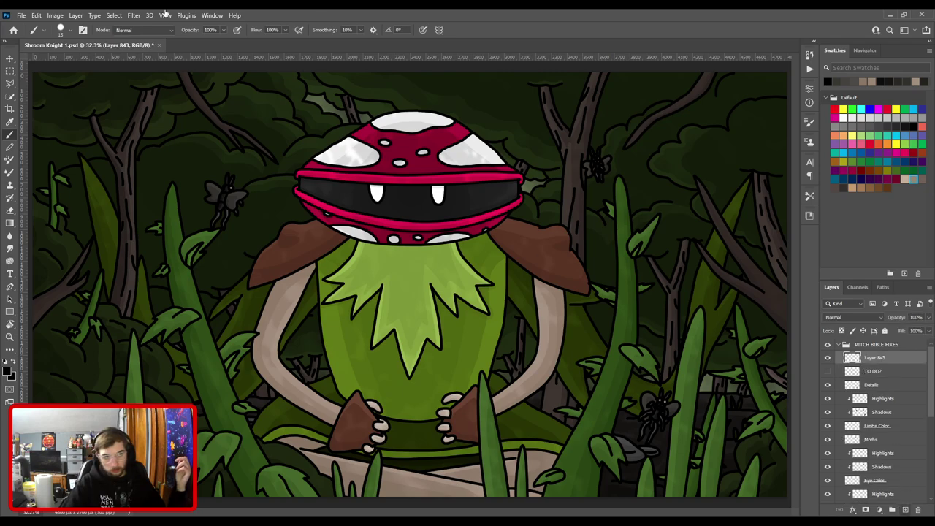
key(ctrl+minus)
key(ctrl+minus)
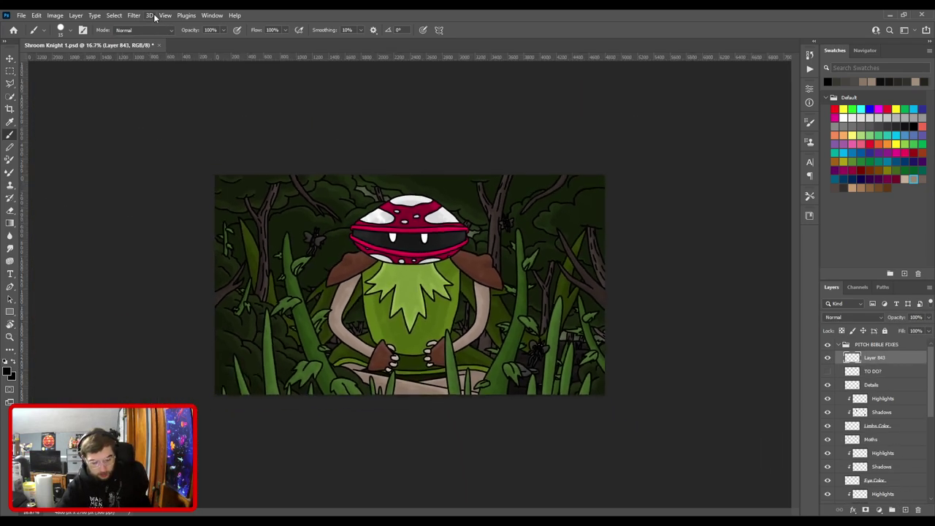
key(ctrl+minus)
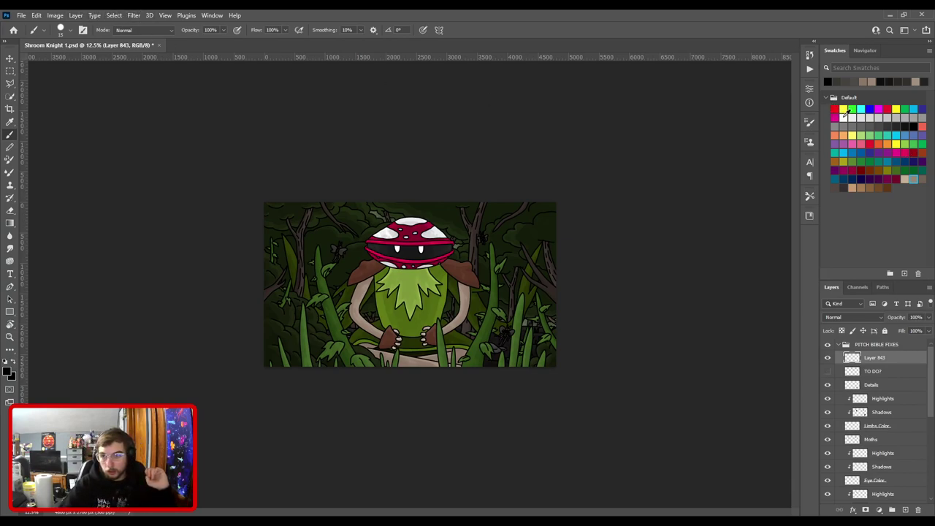
Temporarily hide Layer 835 and Layer 841, sample the pale sky green as the foreground color, and show both layers again.
scroll(869, 423, down, 5)
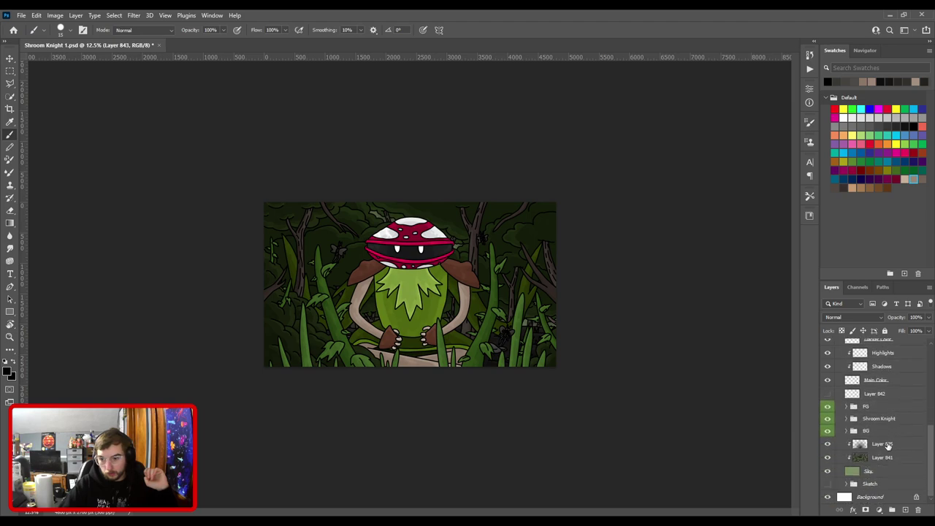
drag(827, 459, 827, 443)
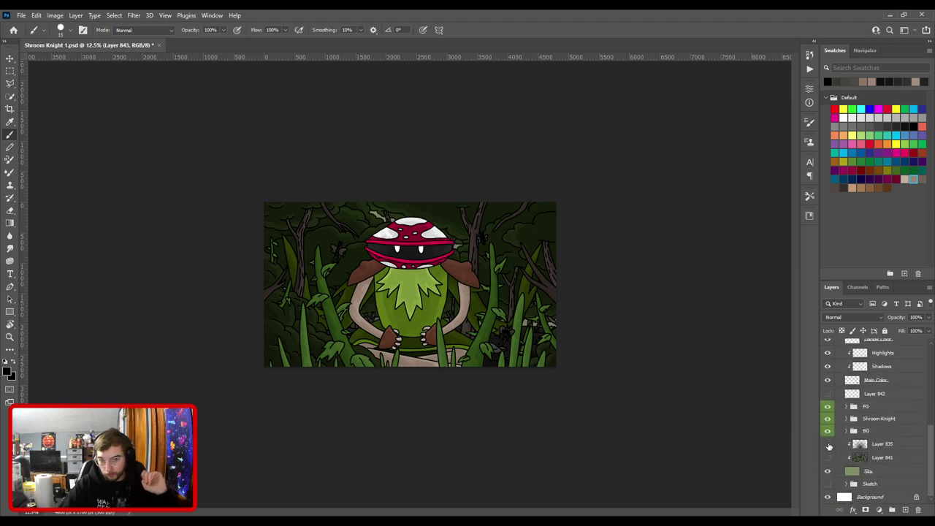
key(i)
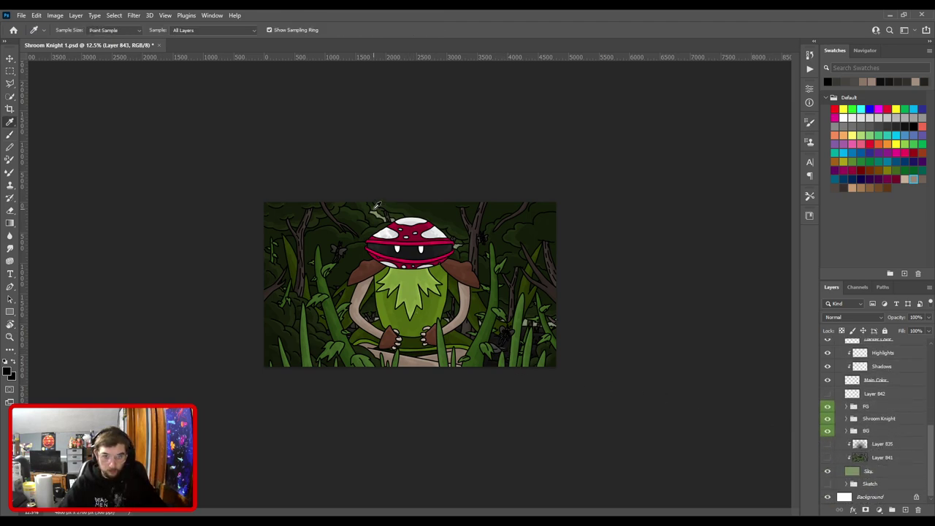
click(376, 211)
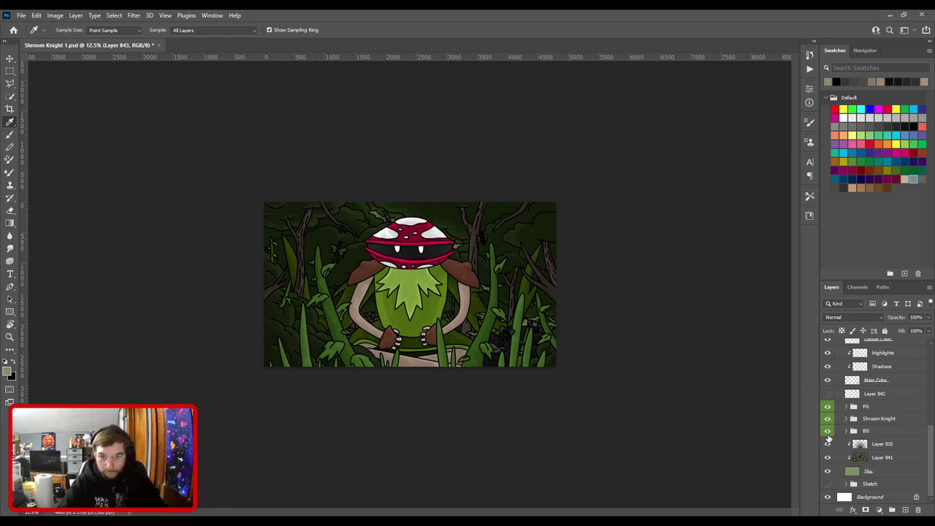
scroll(876, 431, up, 10)
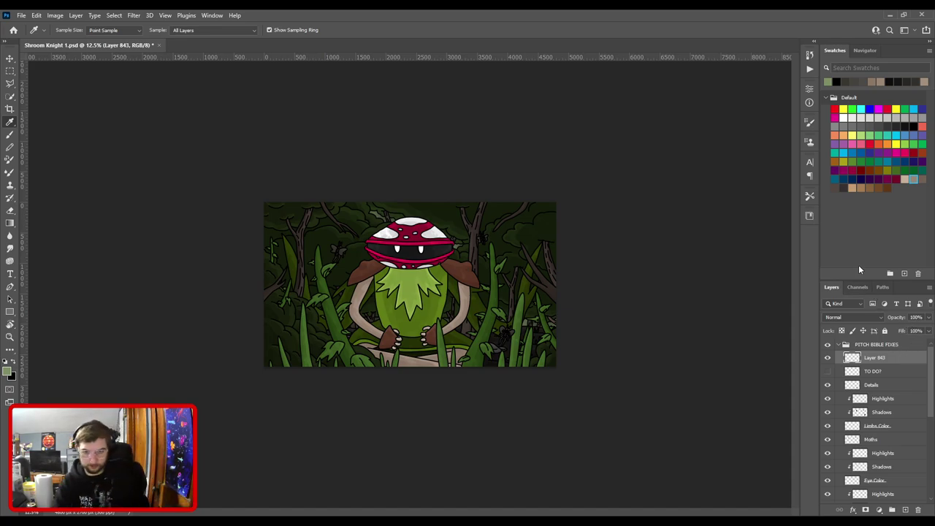
Fill the new layer with a Clouds render in the sampled green and black.
key(ctrl+0)
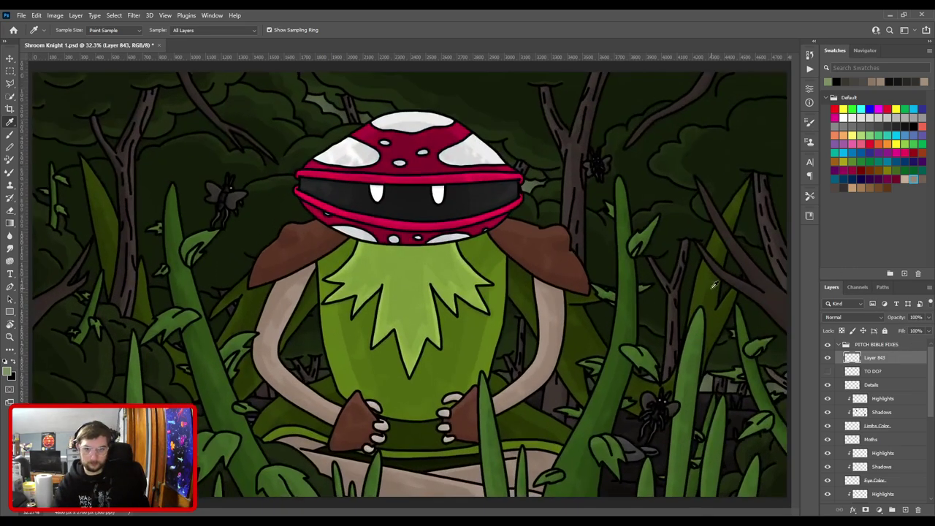
click(135, 14)
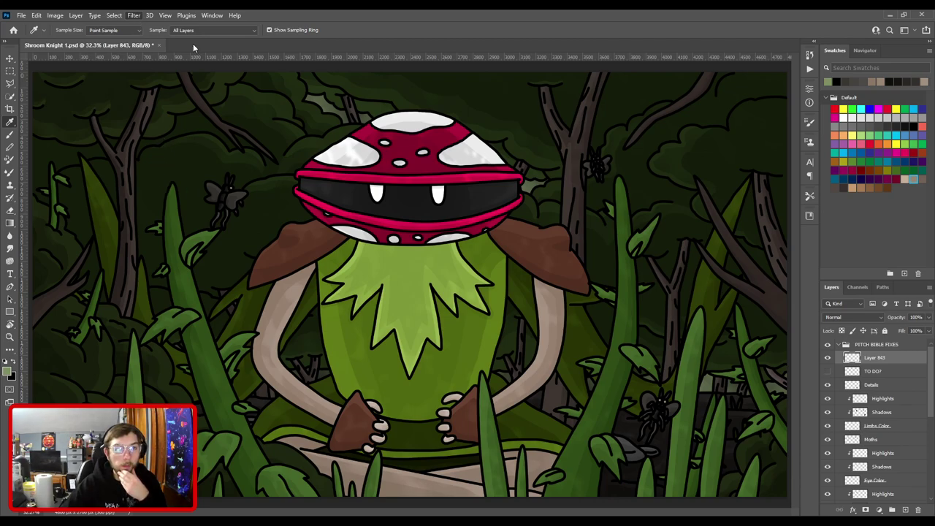
click(185, 30)
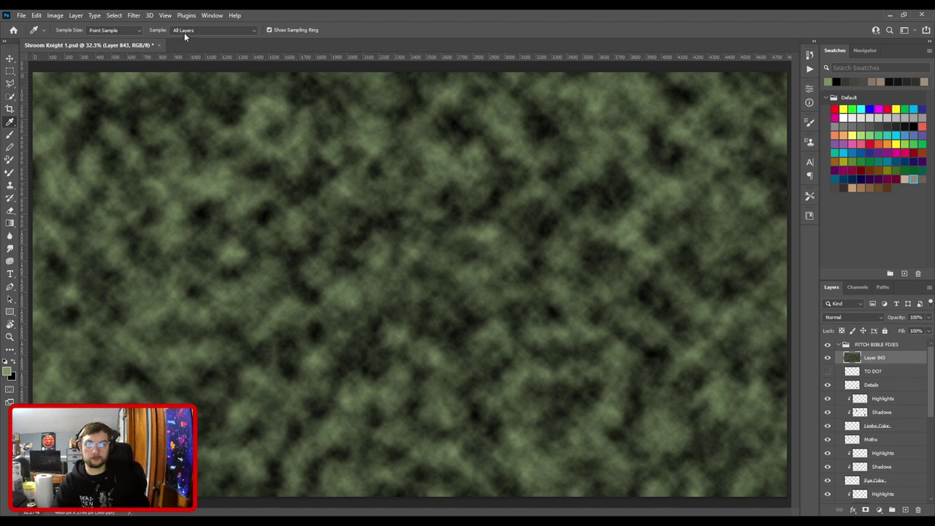
Enlarge the clouds layer well beyond the canvas edges so that the cloud pattern becomes coarser.
key(ctrl+minus)
key(ctrl+minus)
key(ctrl+minus)
key(ctrl+minus)
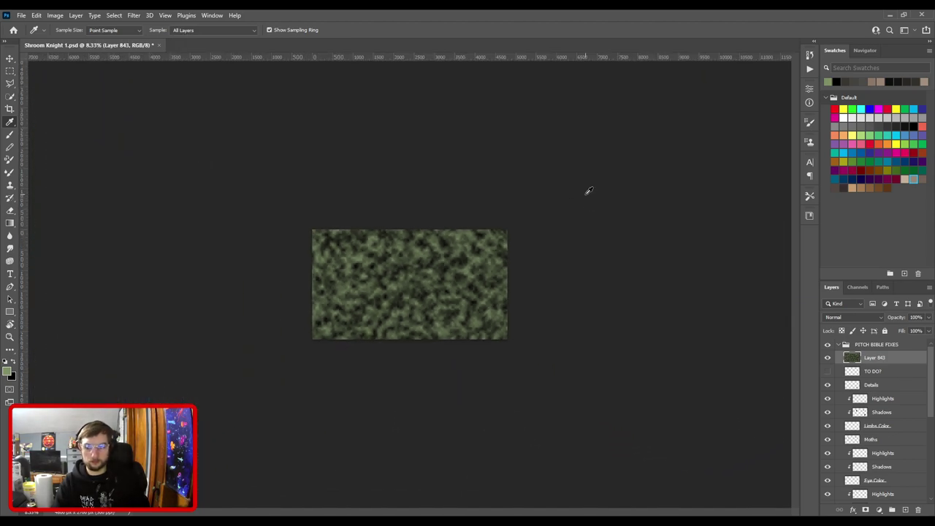
key(ctrl+t)
scroll(572, 223, down, 2)
drag(409, 324, 409, 413)
key(Return)
key(i)
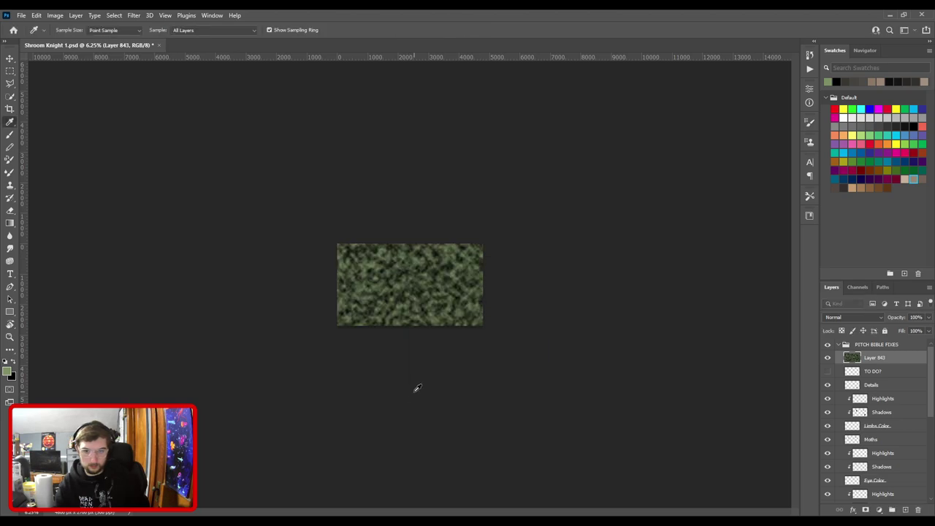
Copy the canvas-sized area of the enlarged clouds to a new layer and delete the oversized original layer.
key(m)
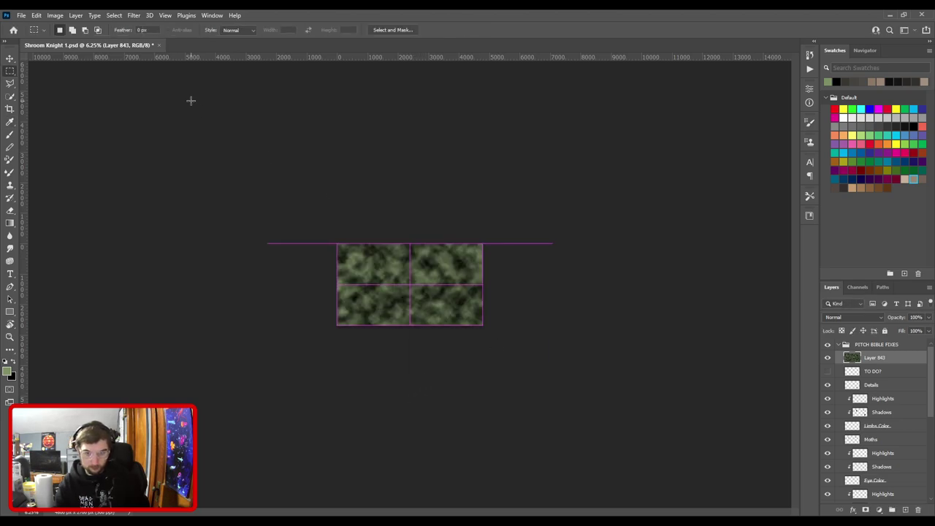
key(ctrl+a)
key(ctrl+j)
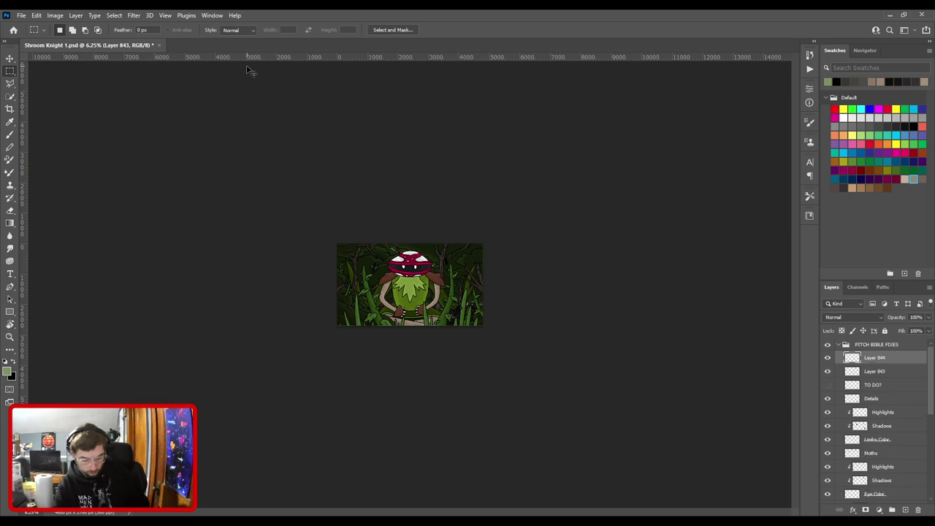
click(869, 373)
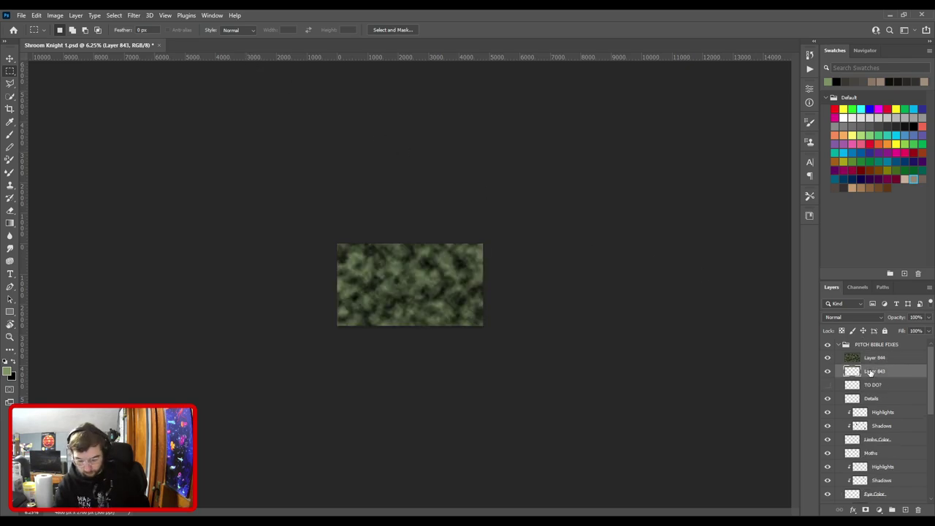
key(Delete)
key(ctrl+0)
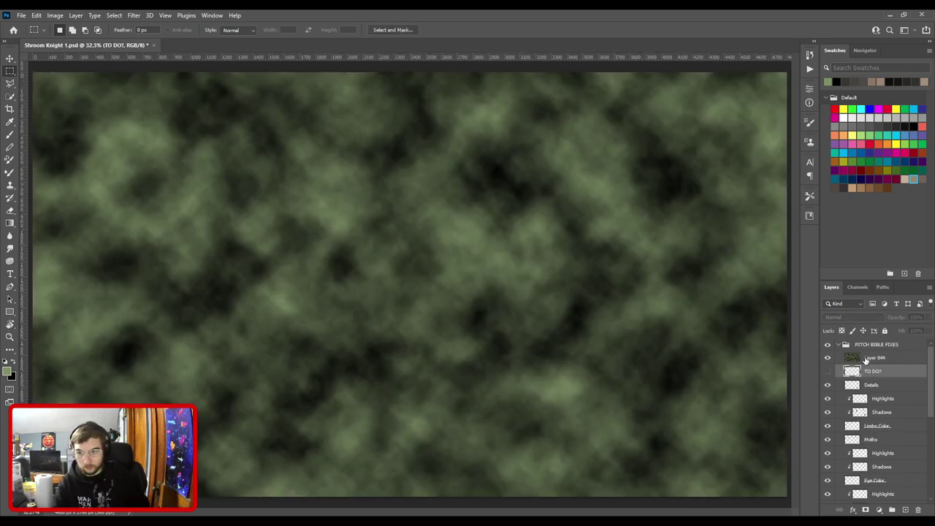
Lower the cropped clouds layer's opacity to 25%.
click(866, 358)
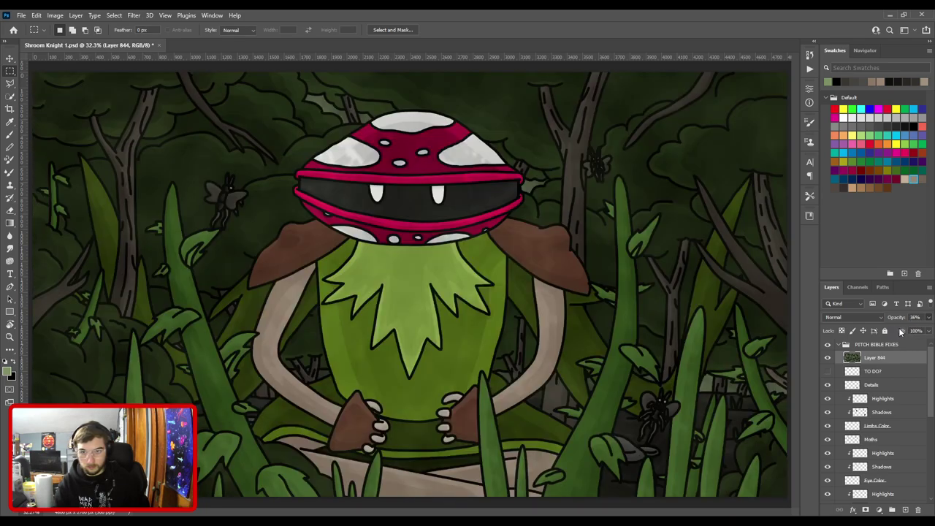
drag(900, 331, 891, 327)
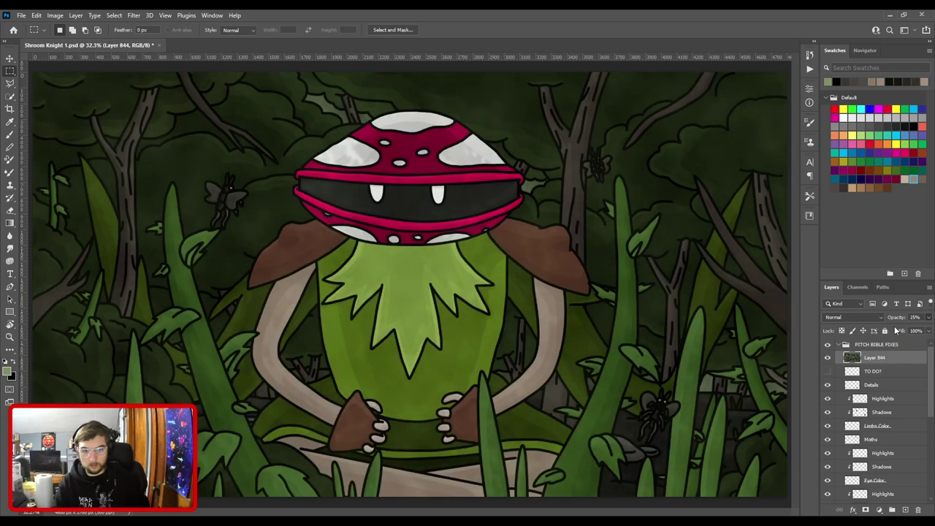
Move all the moth layers, from Details down to Layer 842, into the FG group and collapse it.
scroll(865, 373, down, 1)
click(869, 372)
scroll(877, 387, down, 5)
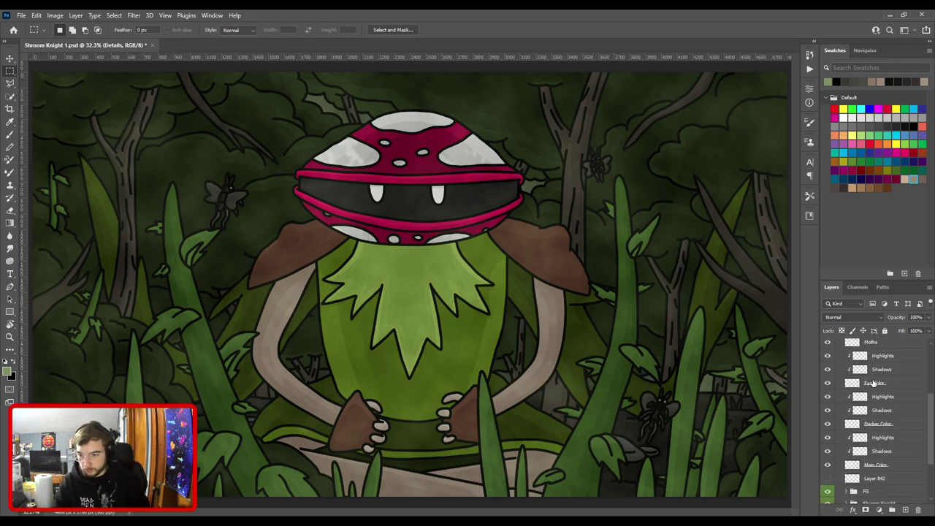
shift+click(877, 396)
click(846, 406)
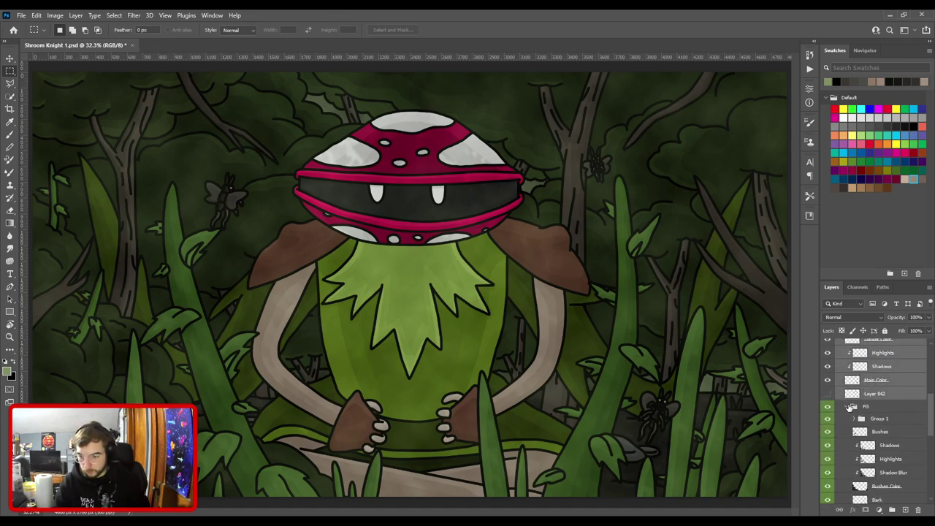
drag(873, 397, 876, 410)
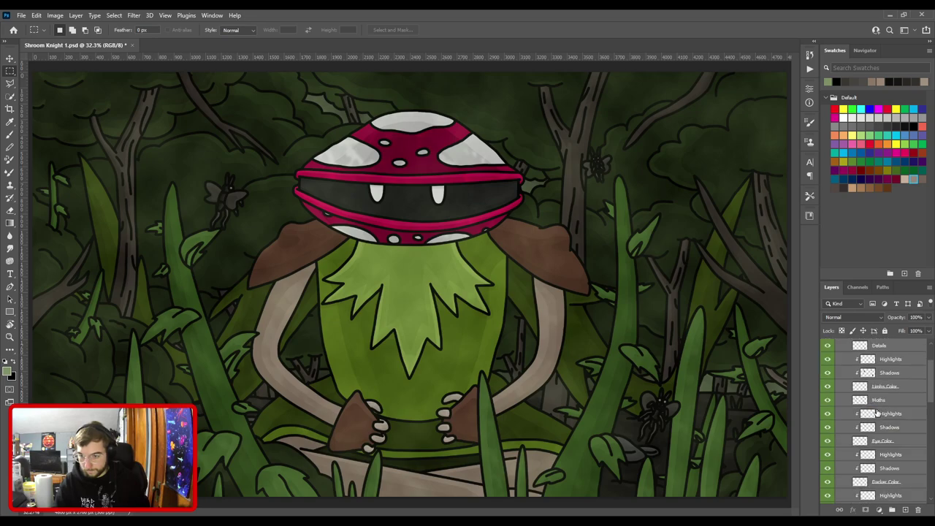
click(850, 384)
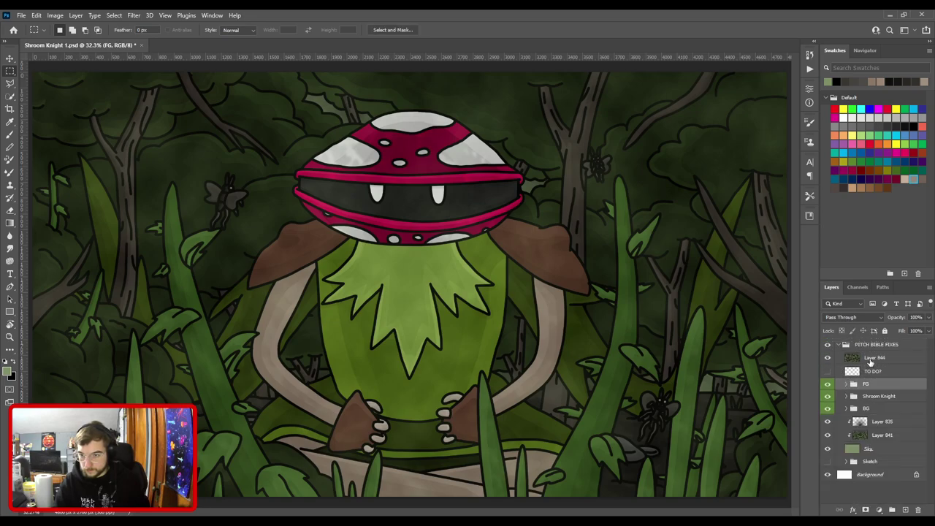
Move the clouds layer between the Shroom Knight and BG groups so that the haze covers only the background.
drag(876, 396, 876, 399)
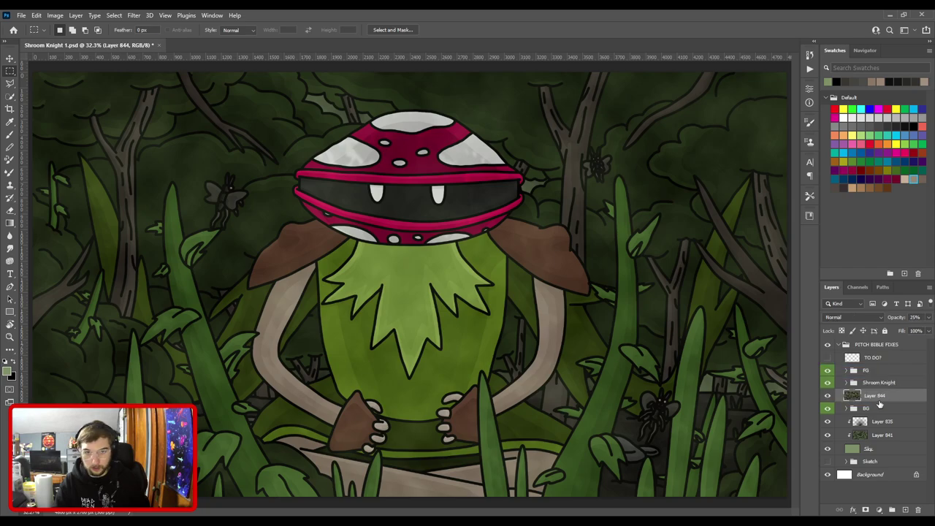
key(ctrl+minus)
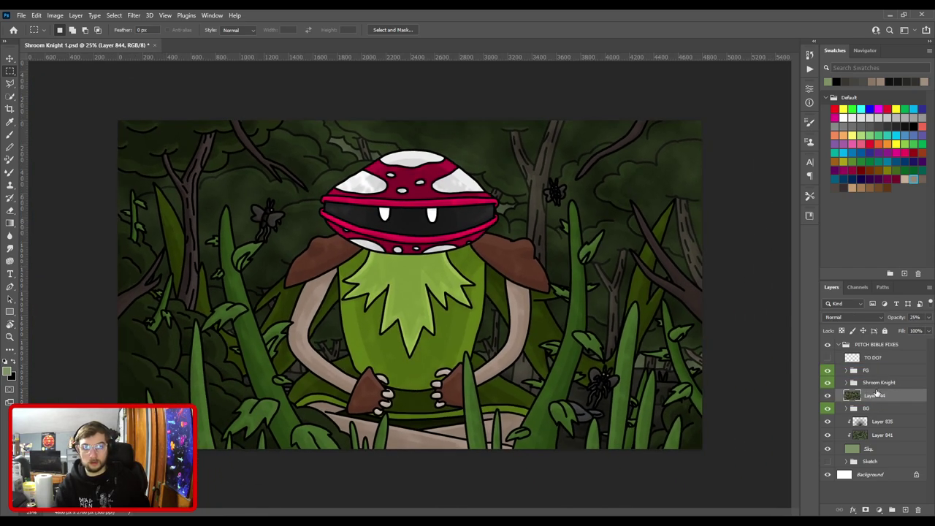
key(ctrl+plus)
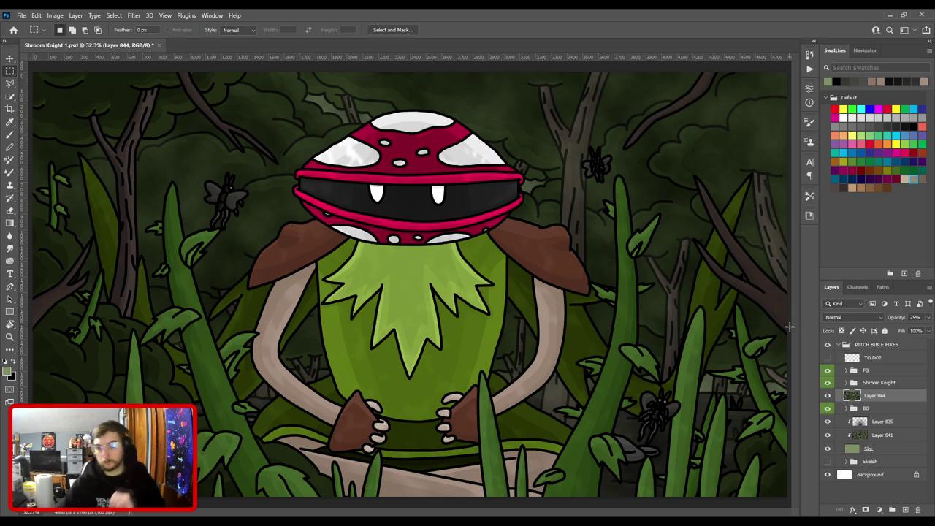
key(ctrl+0)
key(ctrl+minus)
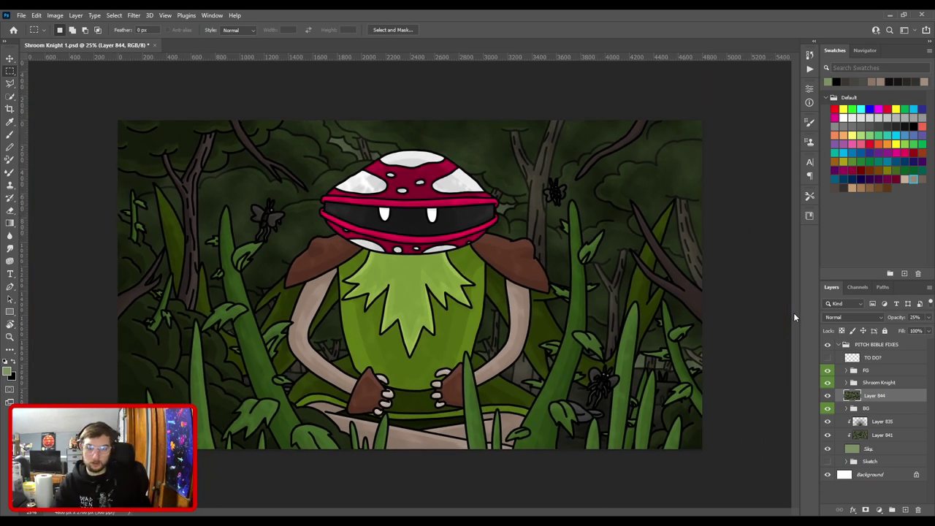
click(845, 371)
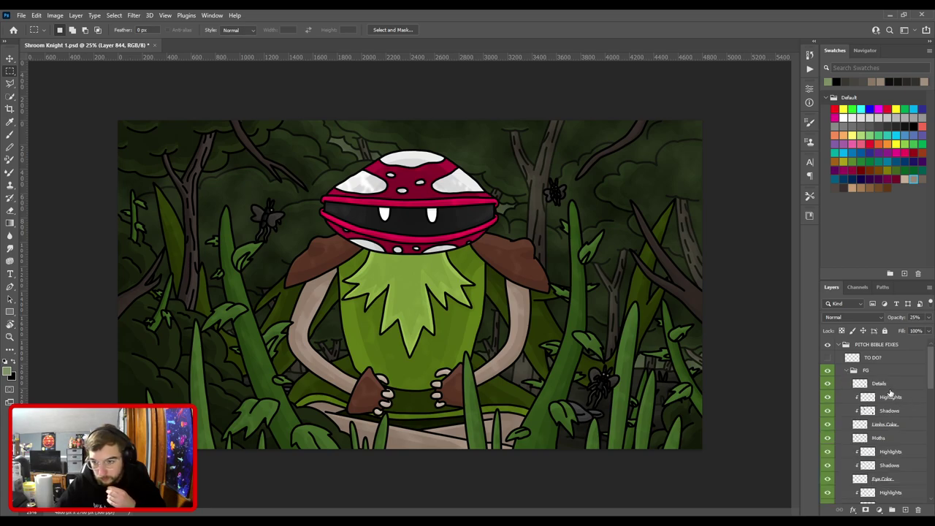
click(846, 371)
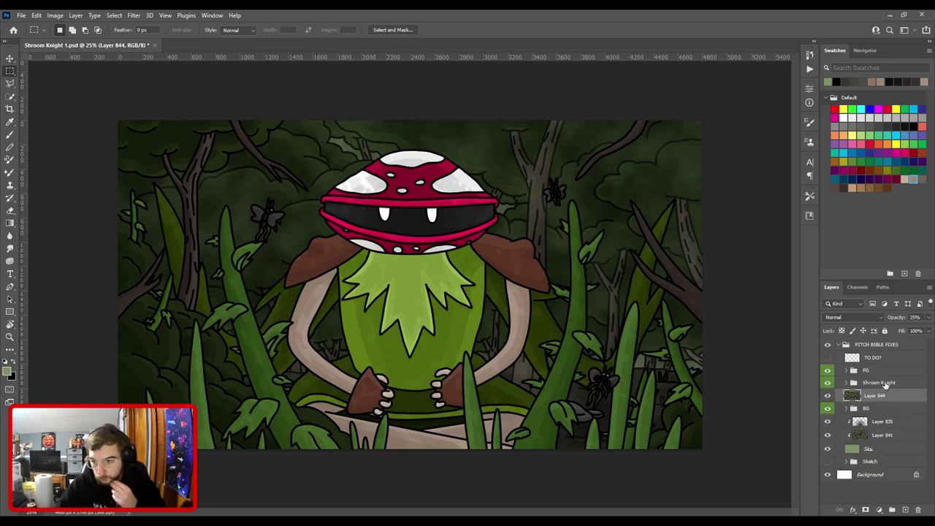
click(885, 385)
click(906, 509)
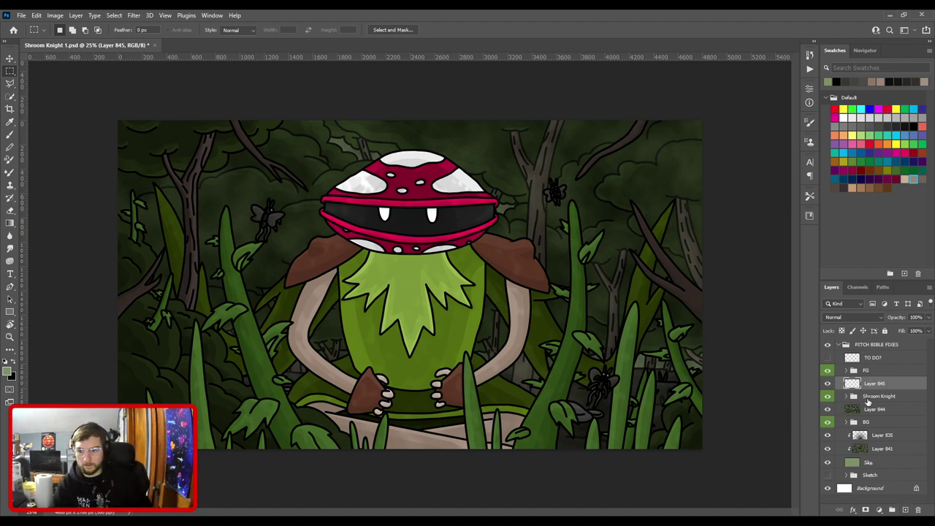
click(869, 413)
click(828, 411)
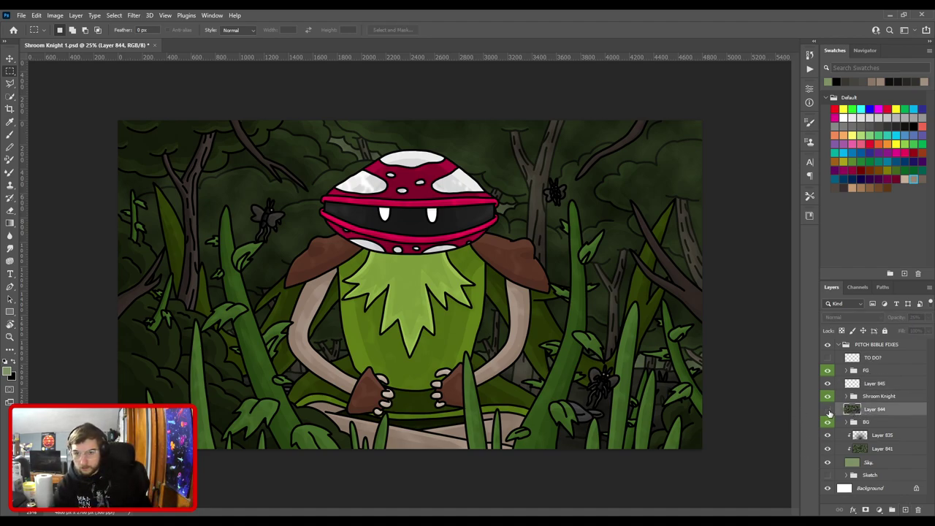
click(828, 411)
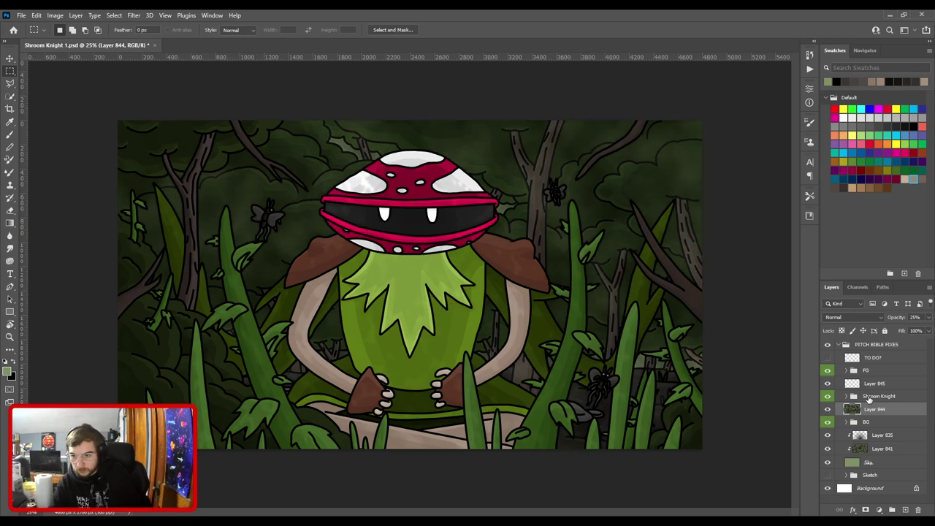
click(874, 386)
key(Delete)
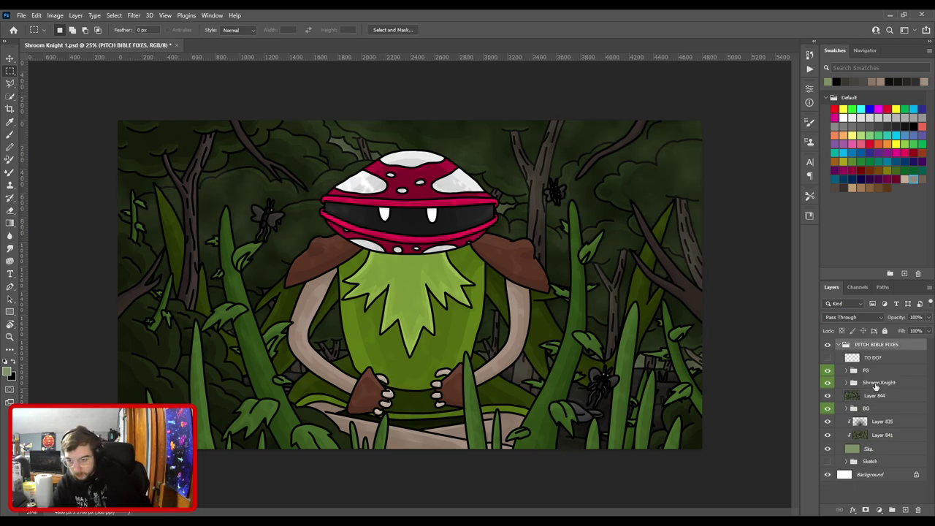
Duplicate the 25% clouds layer and place the copy between the FG and Shroom Knight groups.
click(876, 385)
key(ctrl+z)
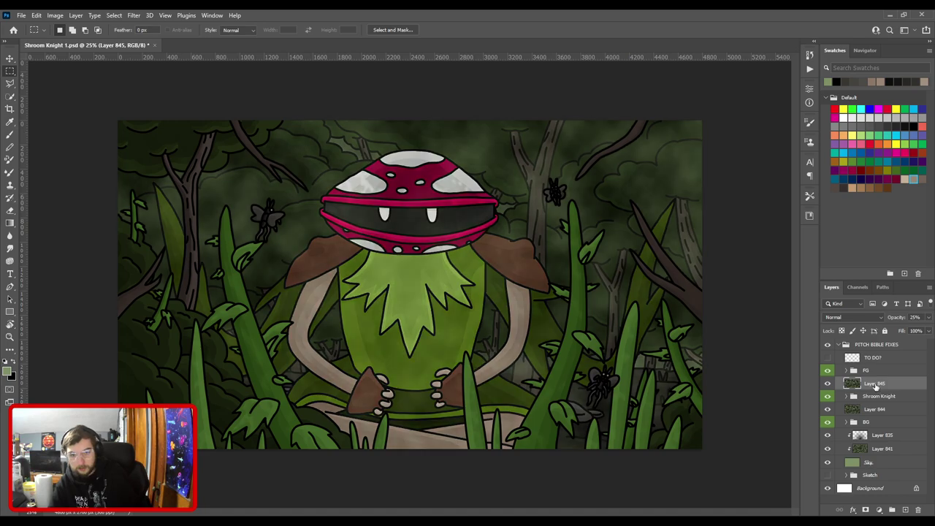
key(ctrl+minus)
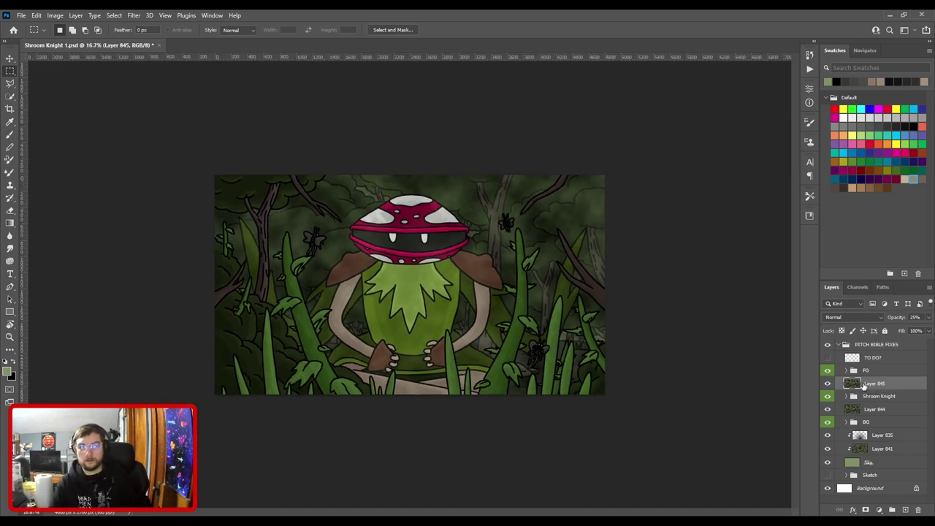
Add a black radial gradient fading outward from the canvas centre on a new layer and clip it to the upper clouds layer.
click(904, 510)
click(912, 125)
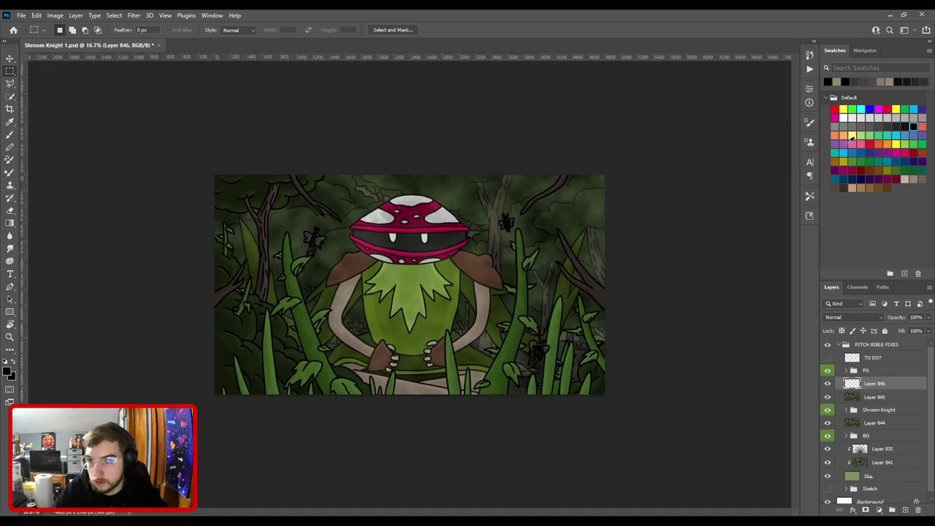
click(10, 225)
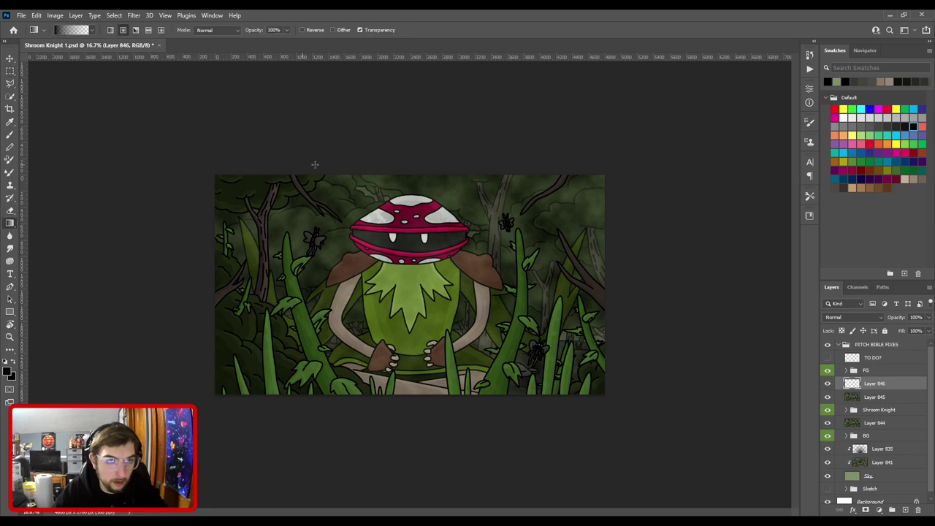
drag(407, 298, 406, 47)
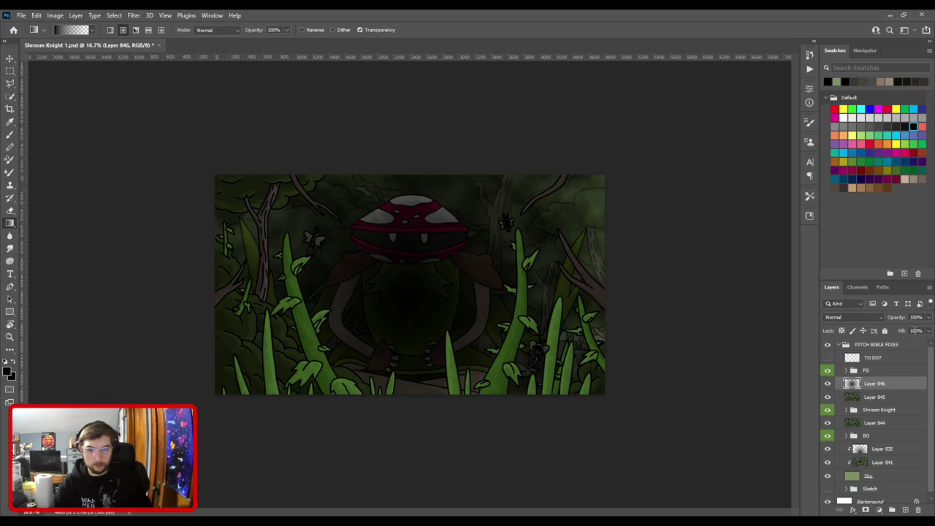
key(ctrl+alt+g)
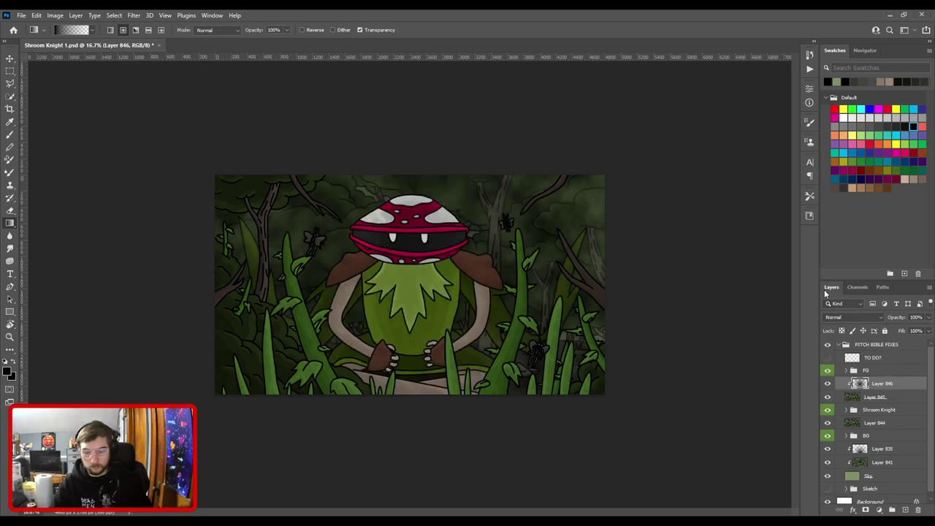
click(893, 398)
click(888, 384)
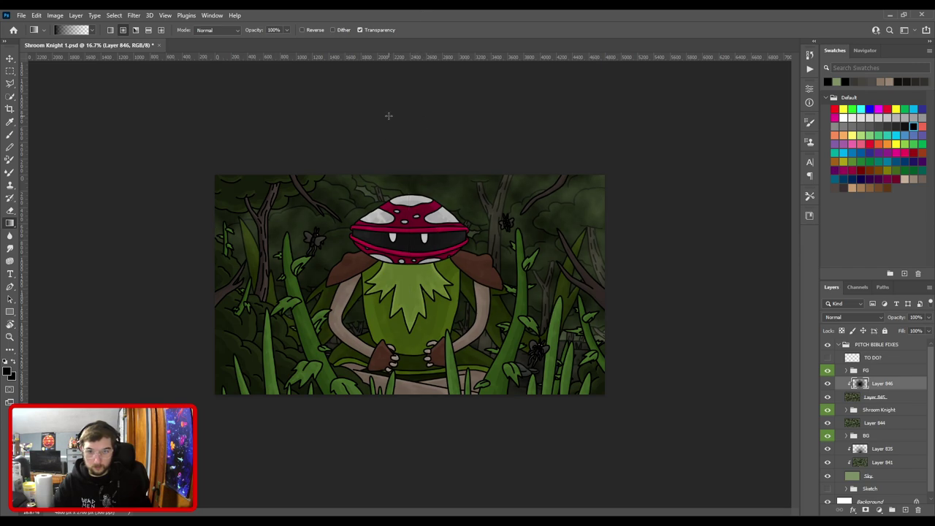
Raise the upper clouds layer's opacity to 100% and, after trying other blend modes, set its blend mode to Screen.
key(ctrl+0)
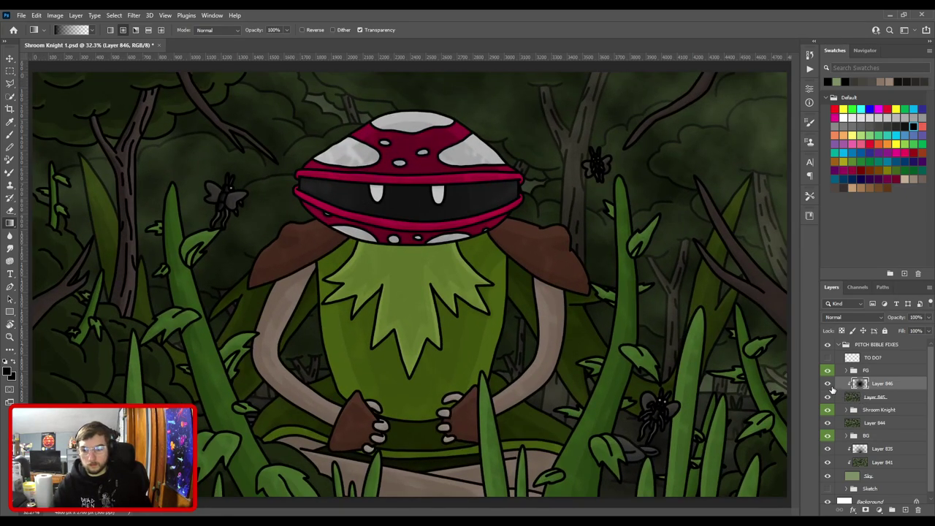
click(890, 398)
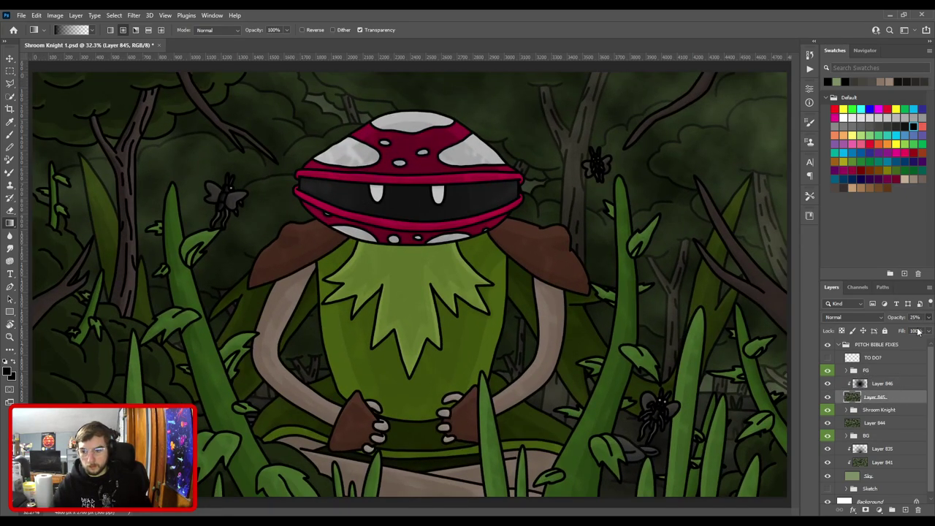
key(ctrl+comma)
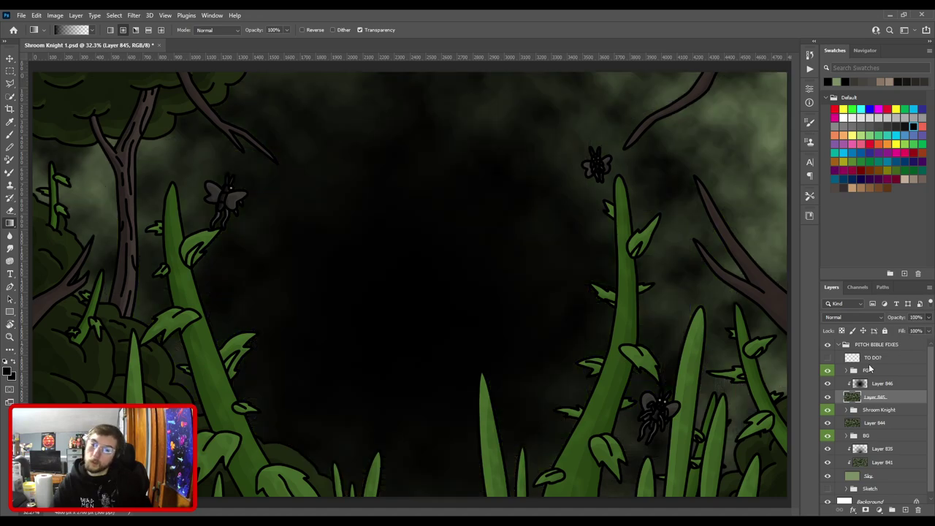
click(860, 318)
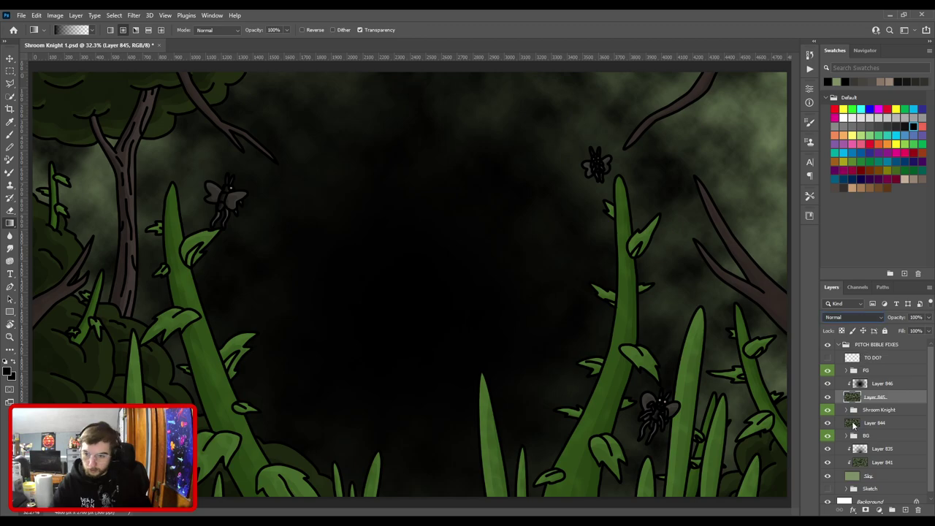
click(844, 324)
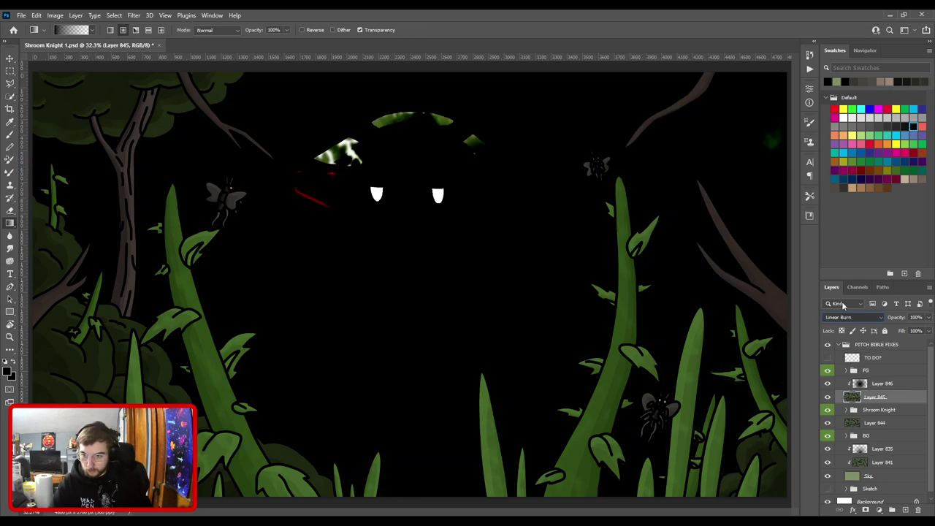
click(841, 301)
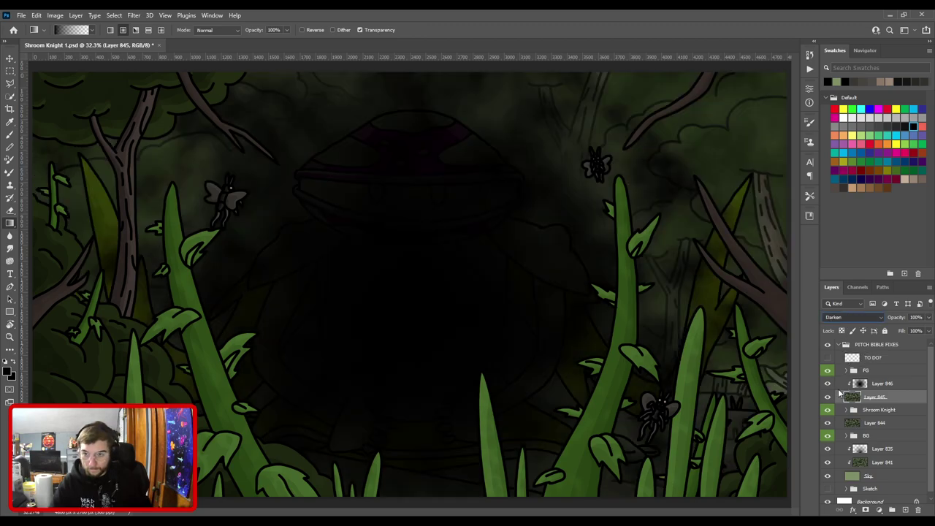
key(Down)
key(Down)
key(Down)
key(Down)
key(Down)
key(Down)
key(Down)
key(Down)
key(Down)
key(Down)
key(Down)
key(Down)
key(Down)
key(Down)
key(Down)
key(Down)
key(Down)
key(Down)
key(Down)
key(Down)
key(Up)
key(Up)
key(Up)
key(Up)
key(Up)
key(Up)
key(Up)
key(Up)
key(Up)
key(Up)
key(Up)
key(Up)
key(Up)
key(Up)
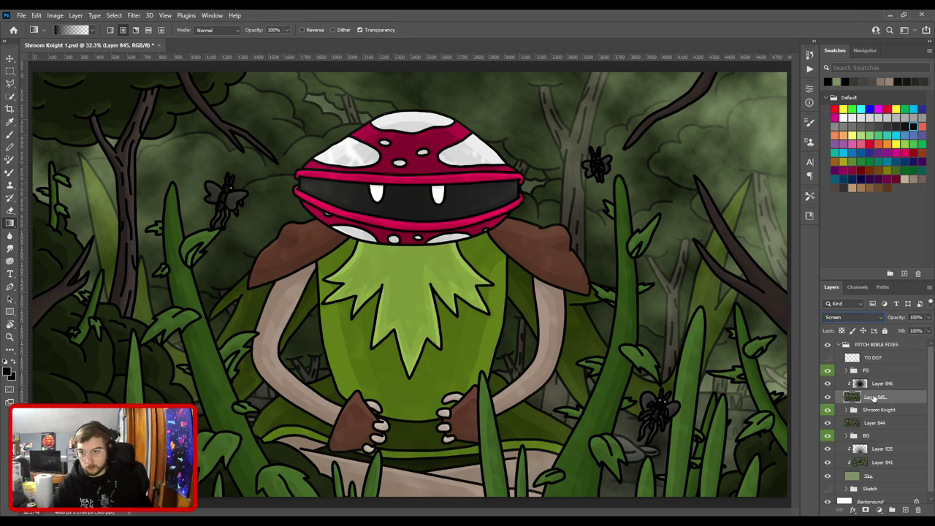
Compare the haze with the clipped gradient hidden and shown, and lower the upper clouds layer's opacity to 64%.
key(ctrl+minus)
click(836, 385)
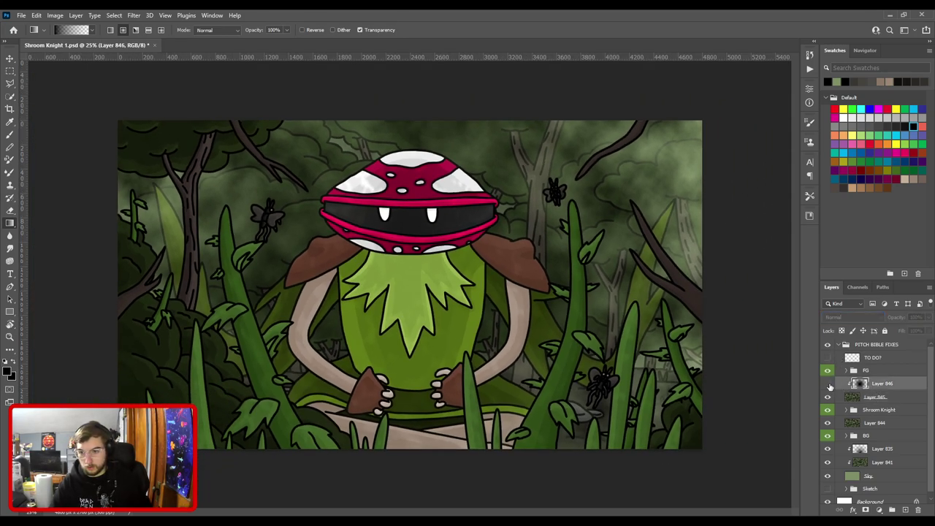
click(829, 383)
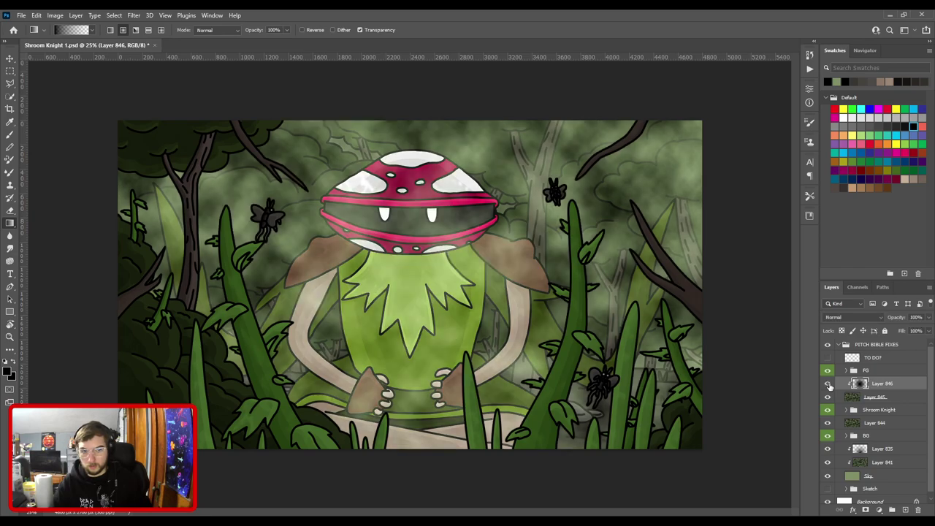
click(828, 383)
key(ctrl+plus)
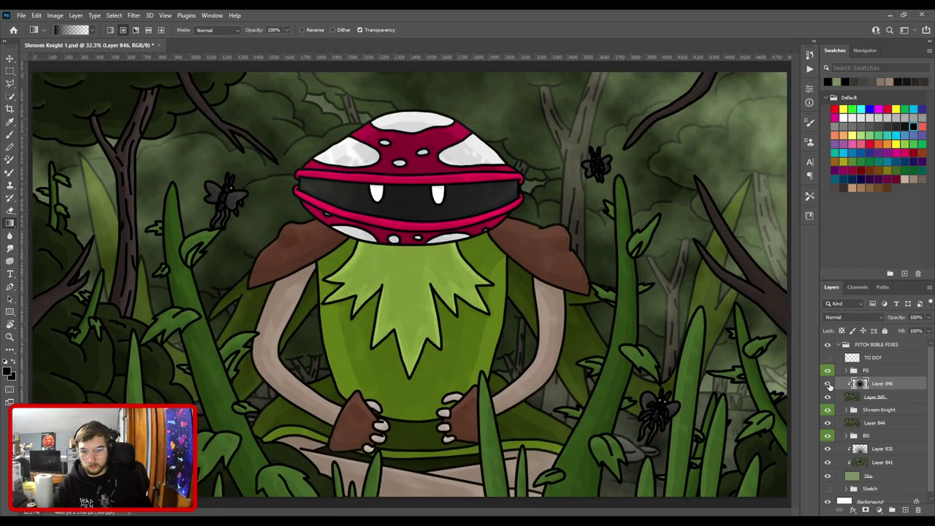
click(867, 399)
drag(903, 332, 897, 331)
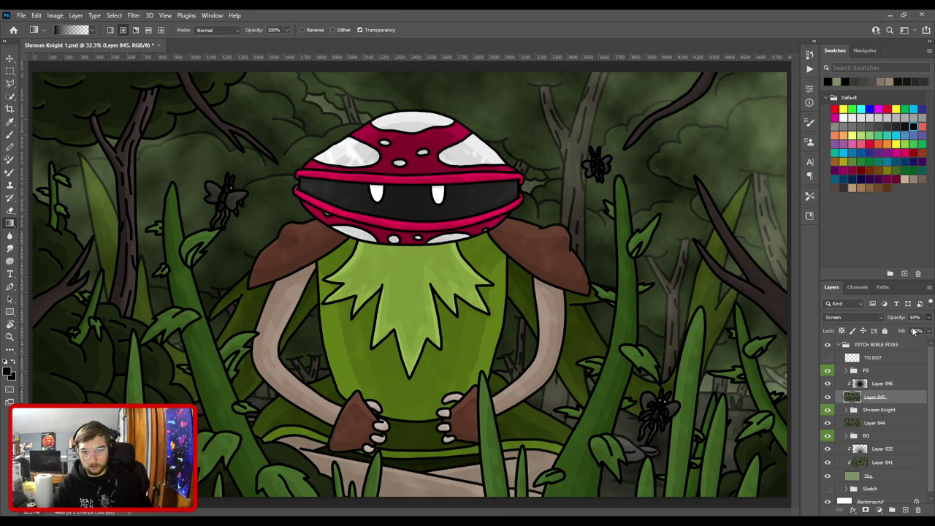
key(ctrl+minus)
key(ctrl+minus)
key(ctrl+0)
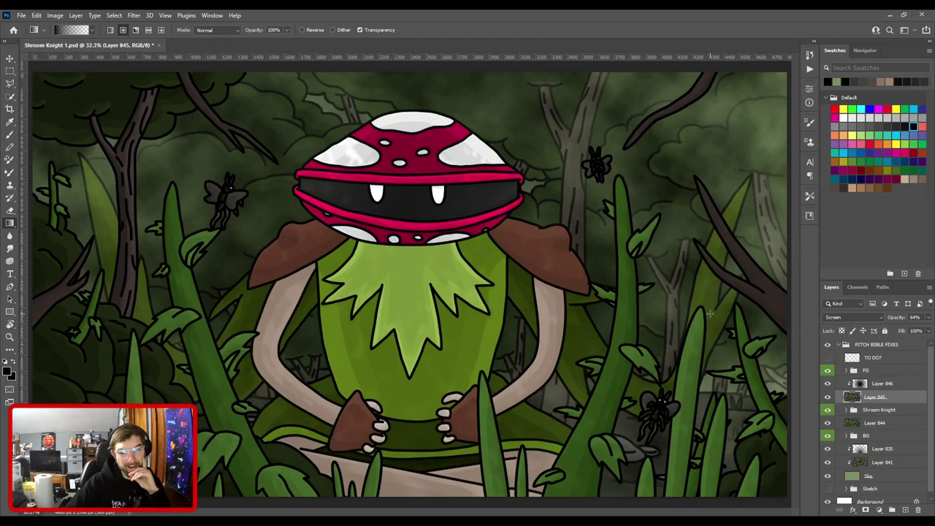
Save the Shroom Knight document and export a flattened copy of the finished scene.
key(ctrl+s)
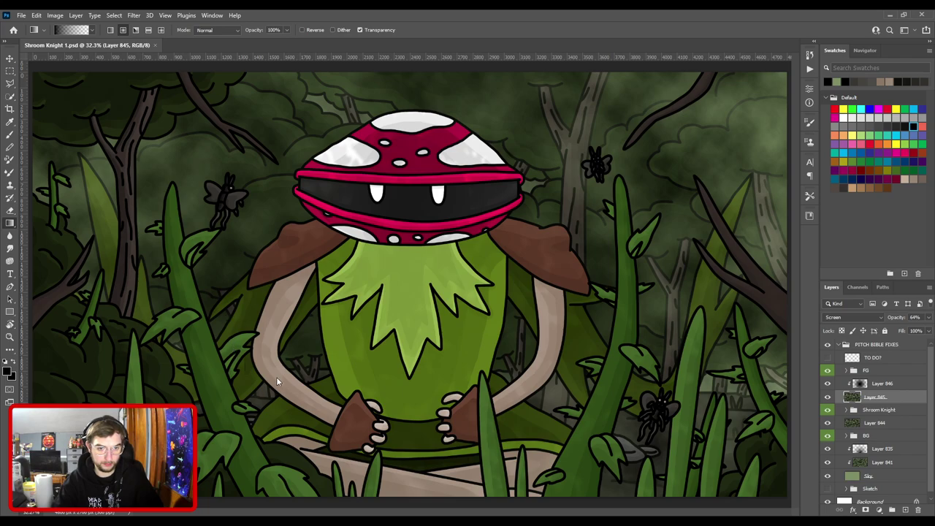
key(ctrl+z)
key(ctrl+alt+shift+w)
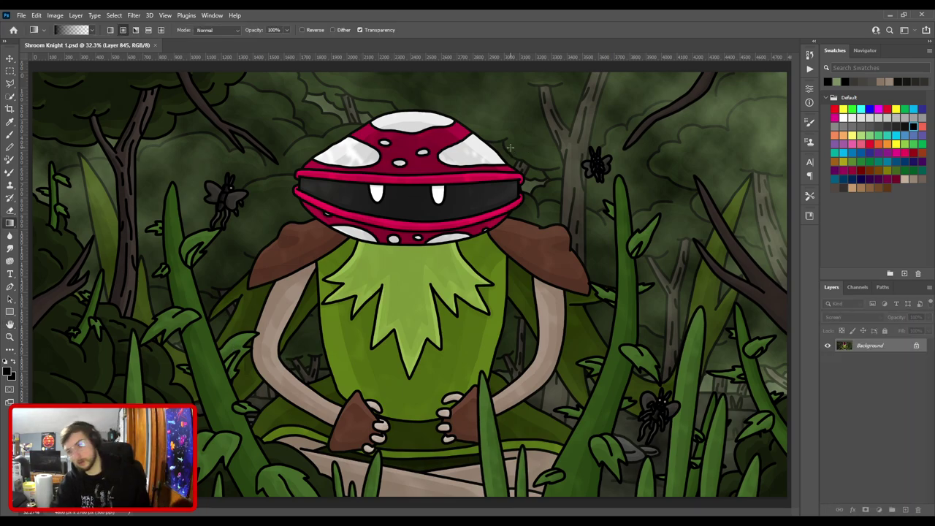
key(ctrl+z)
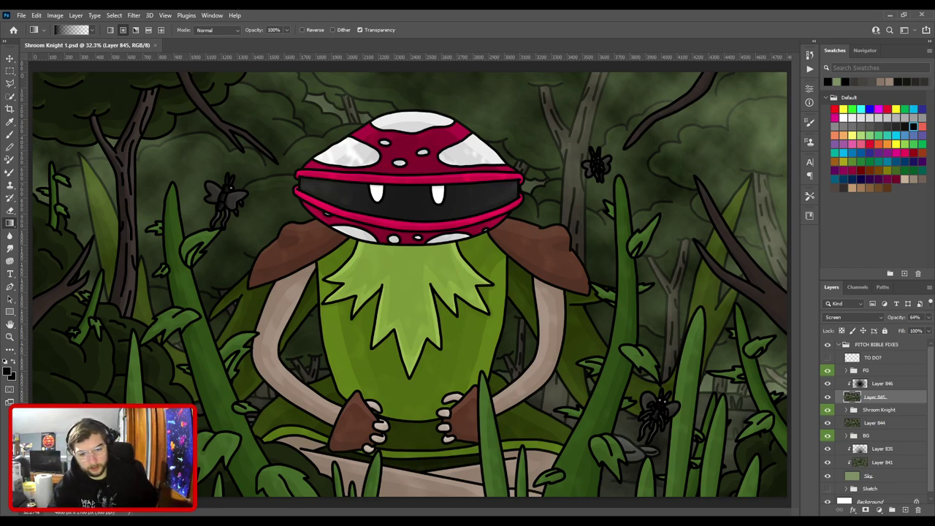